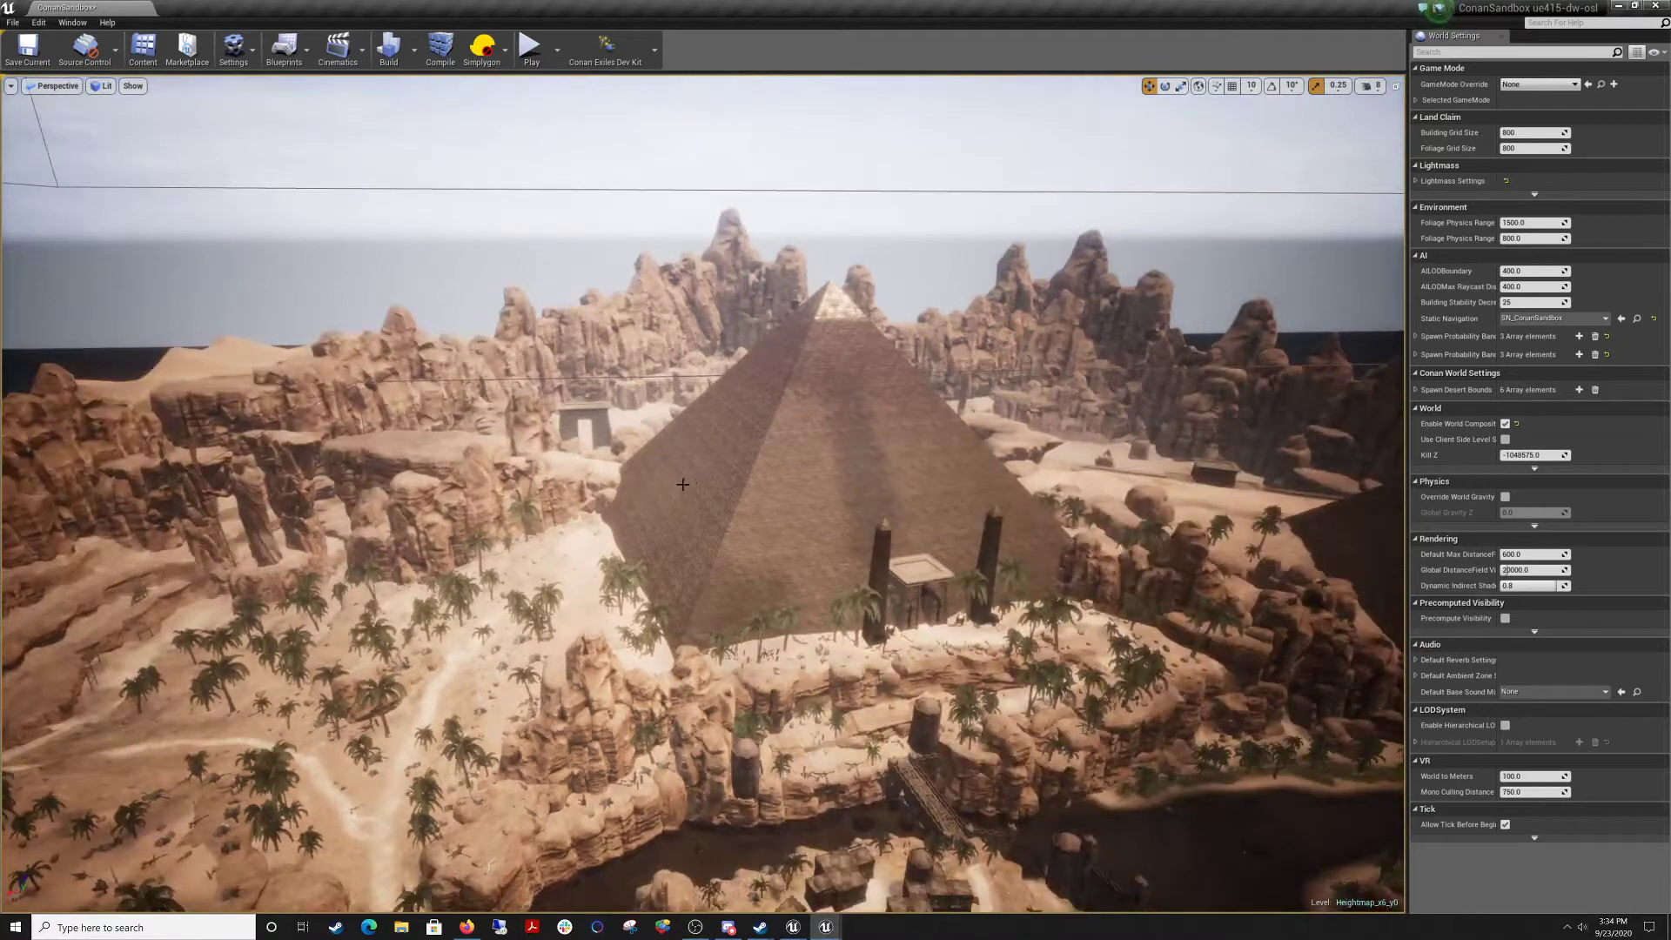
Look over the large pyramid and the rocky canyon beside it from the air.
mouse_move(683, 484)
right_mouse_down()
mouse_move(592, 472)
mouse_move(692, 470)
right_mouse_up()
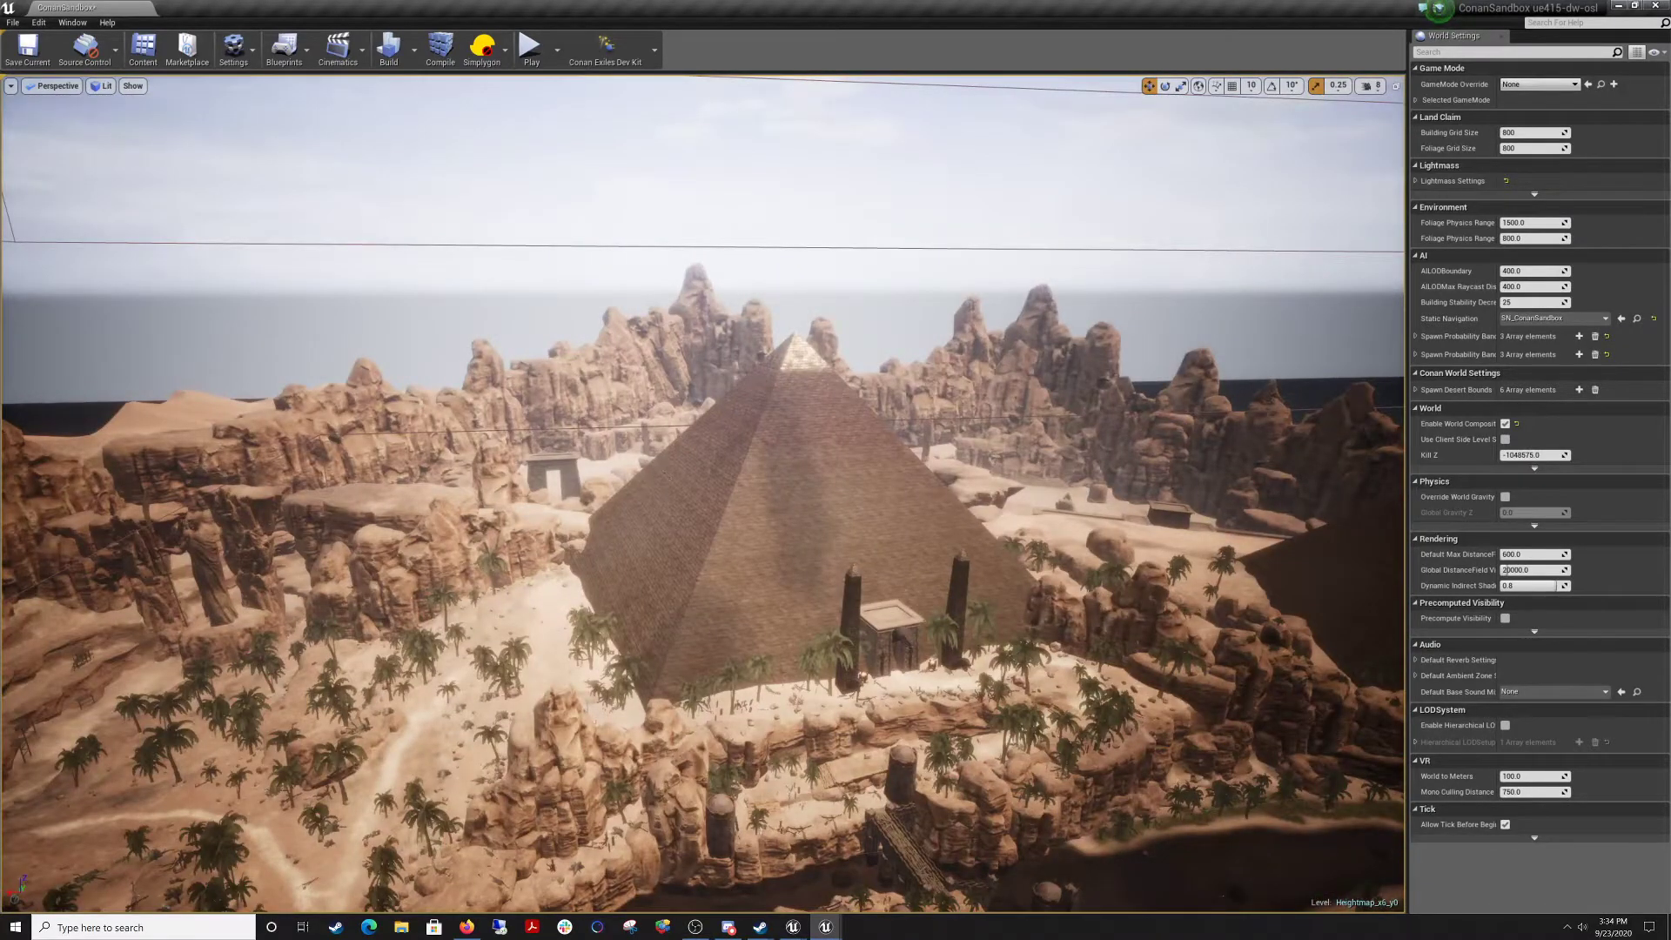
right_click_drag(682, 484, 1083, 391)
key("w")
key("w")
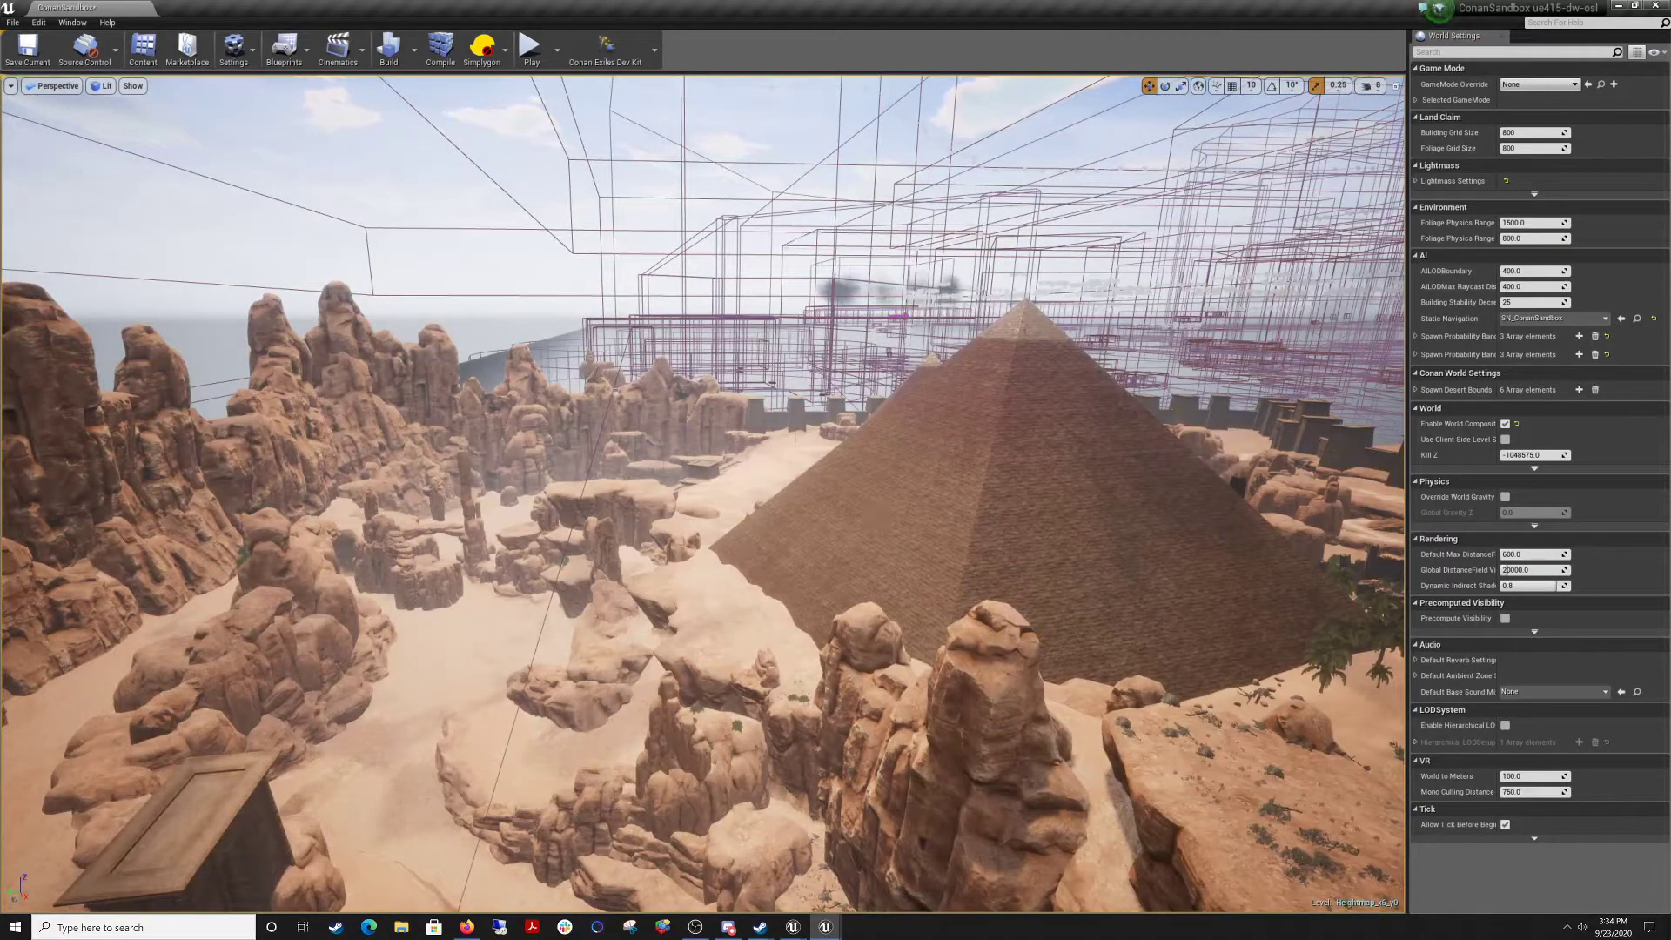
right_click_drag(1083, 391, 992, 366)
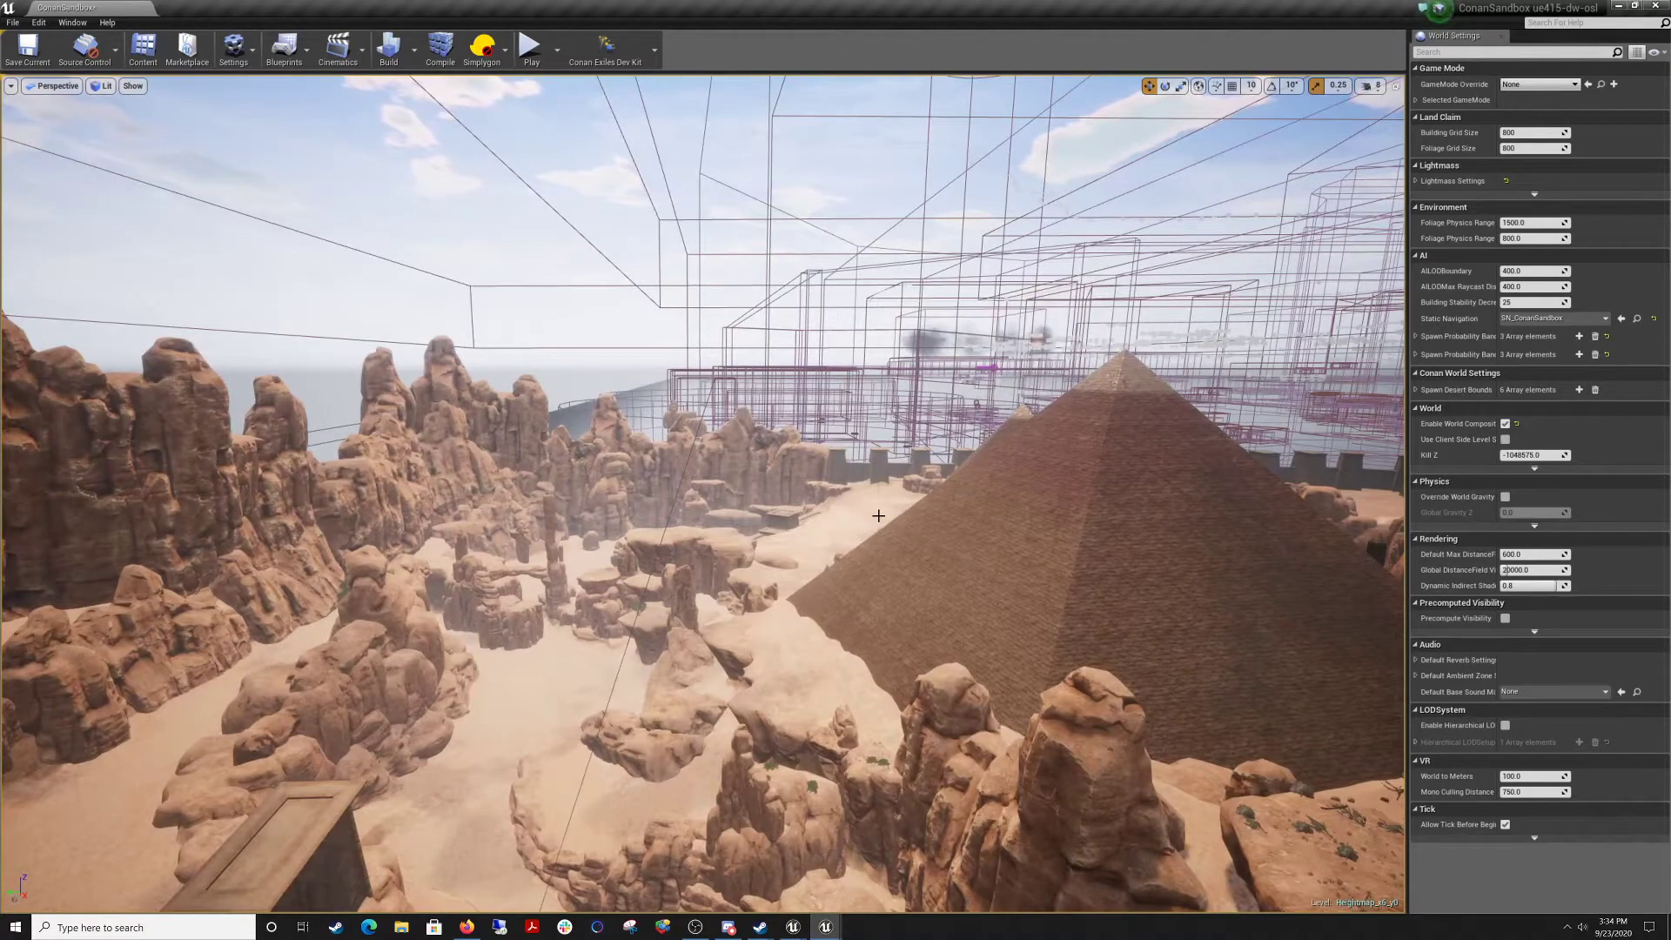
right_click_drag(886, 526, 877, 520)
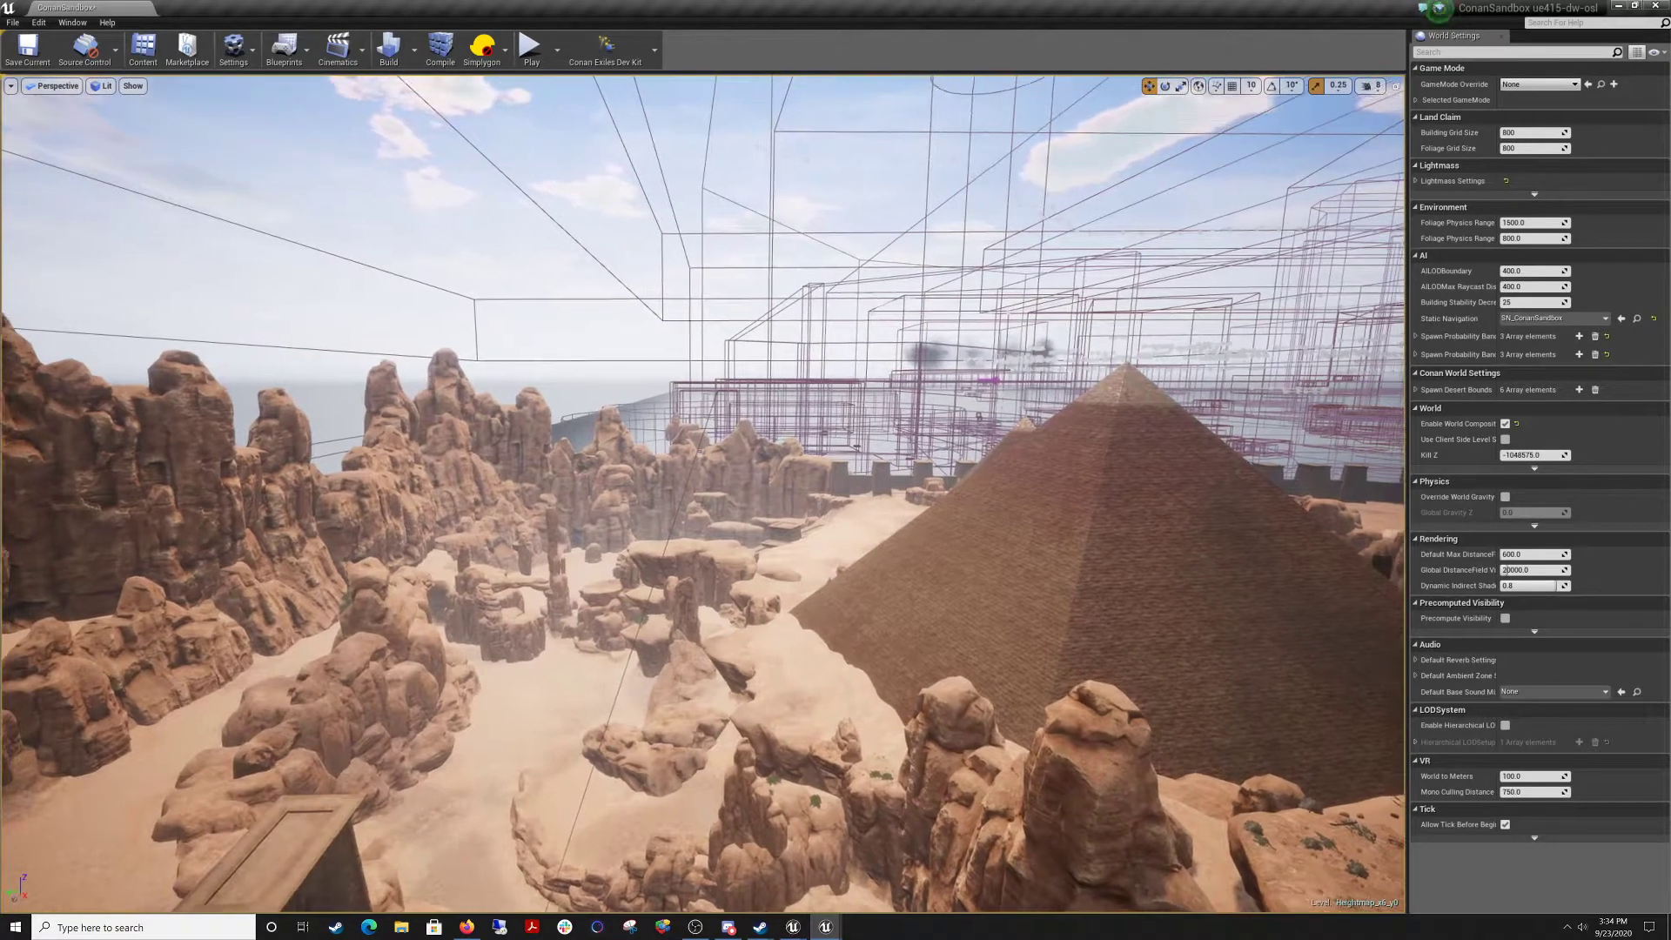
Set the viewport camera speed to 5 and fly down to the canyon's sandy floor.
left_click(1372, 87)
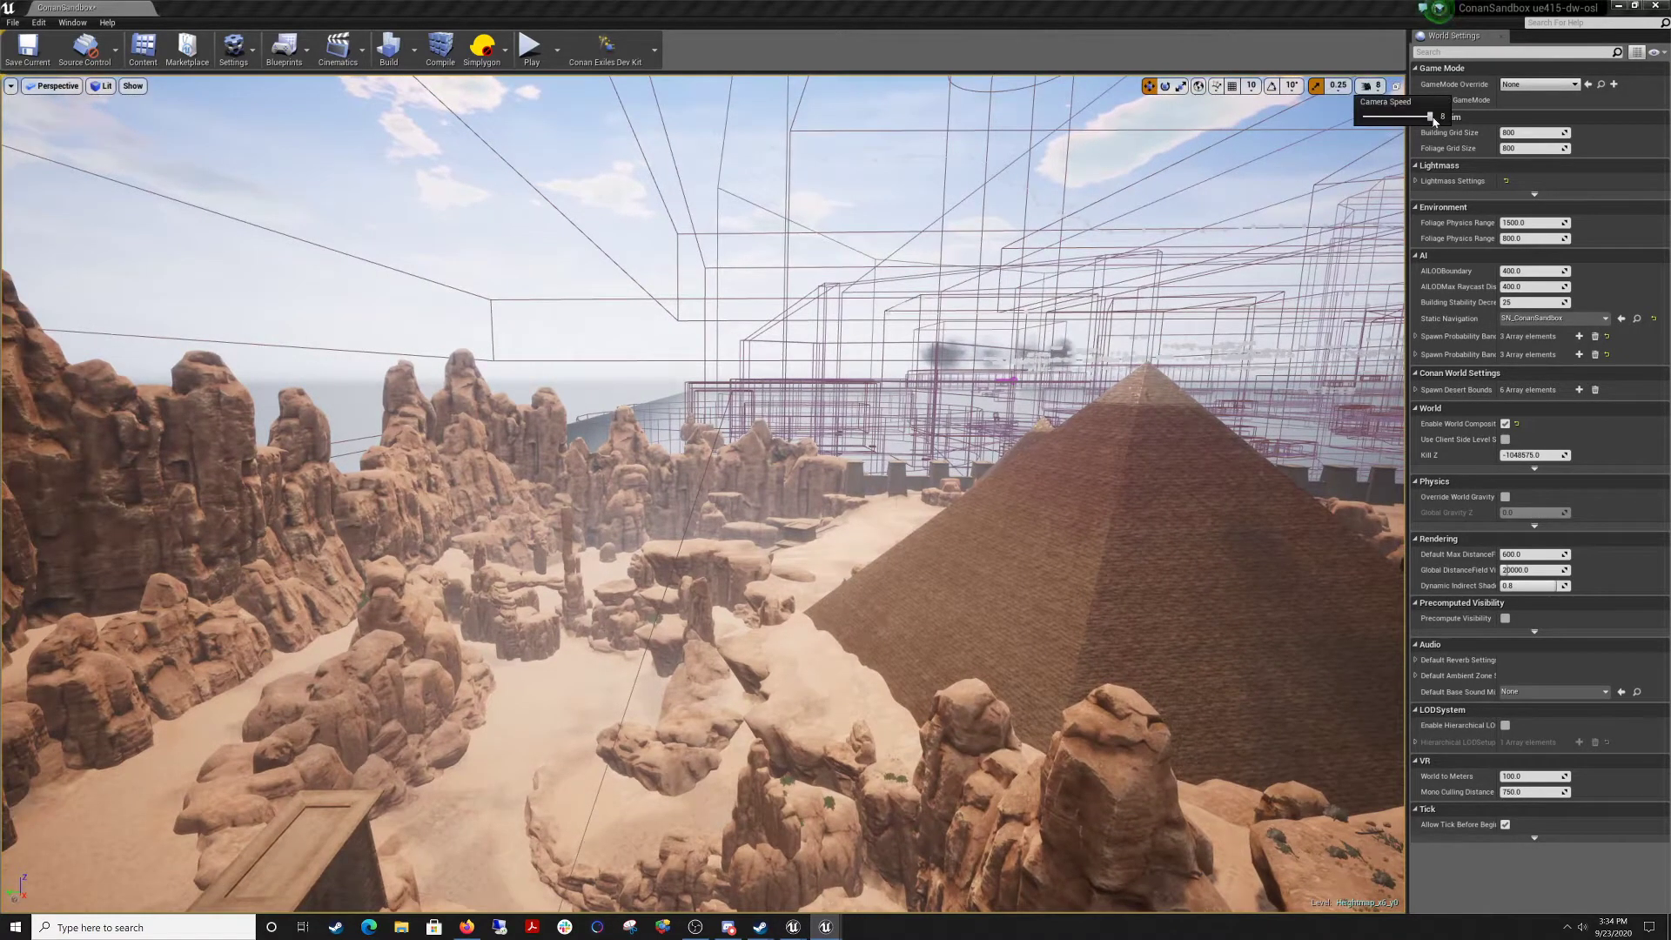
right_click_drag(1087, 424, 1020, 471)
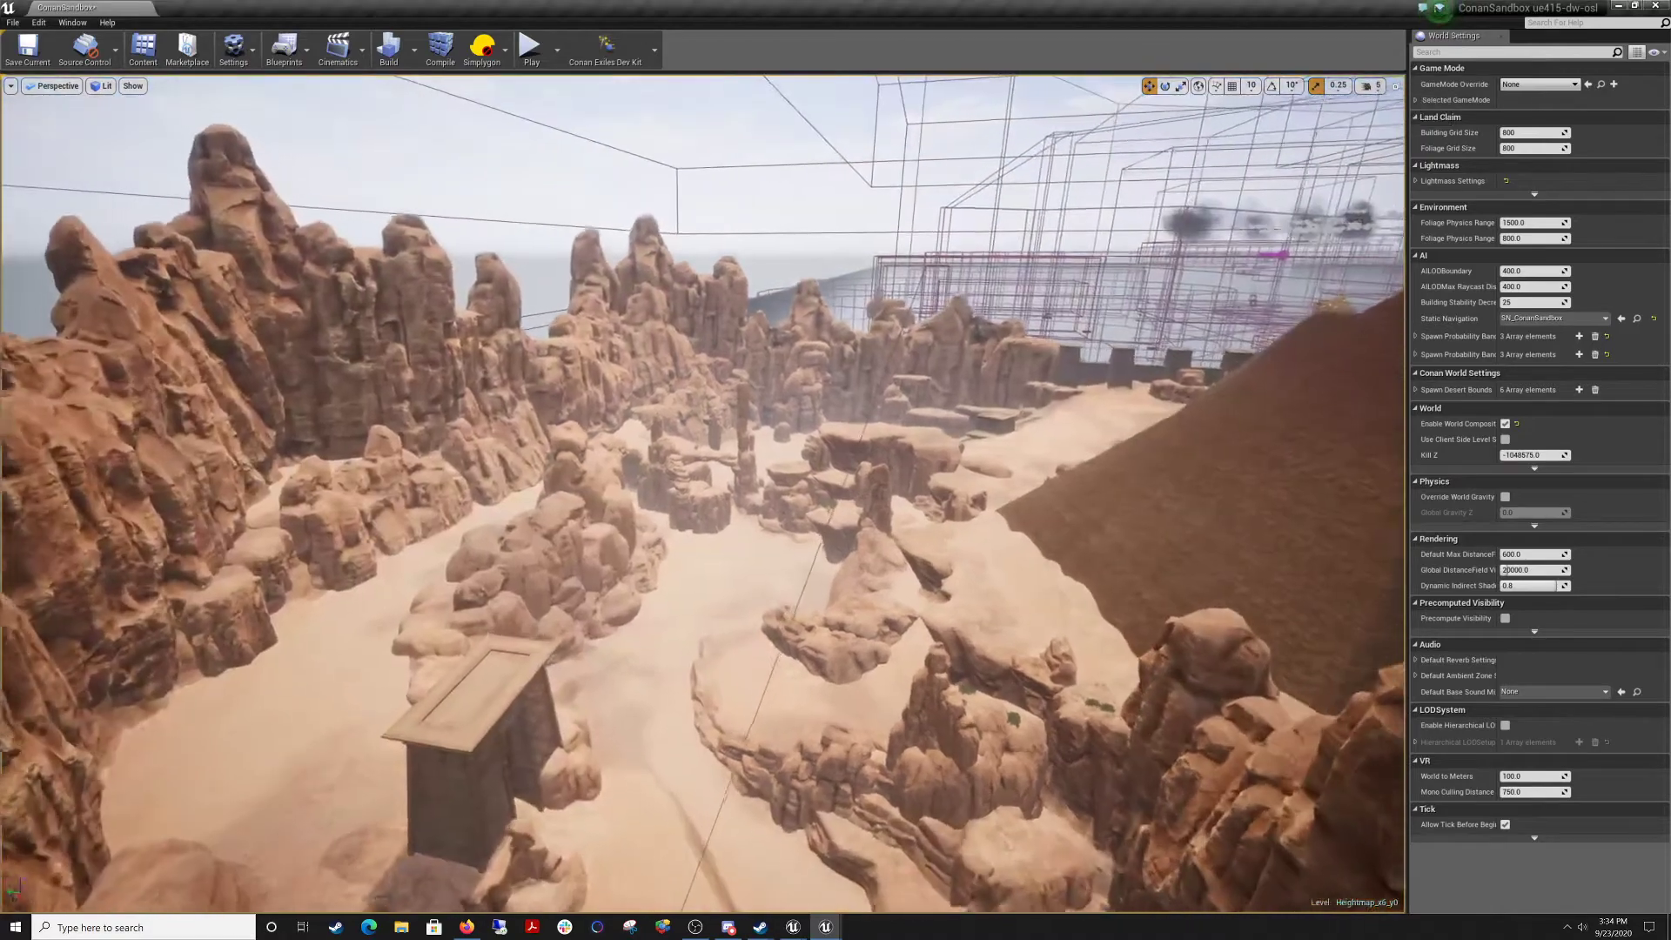
key("w")
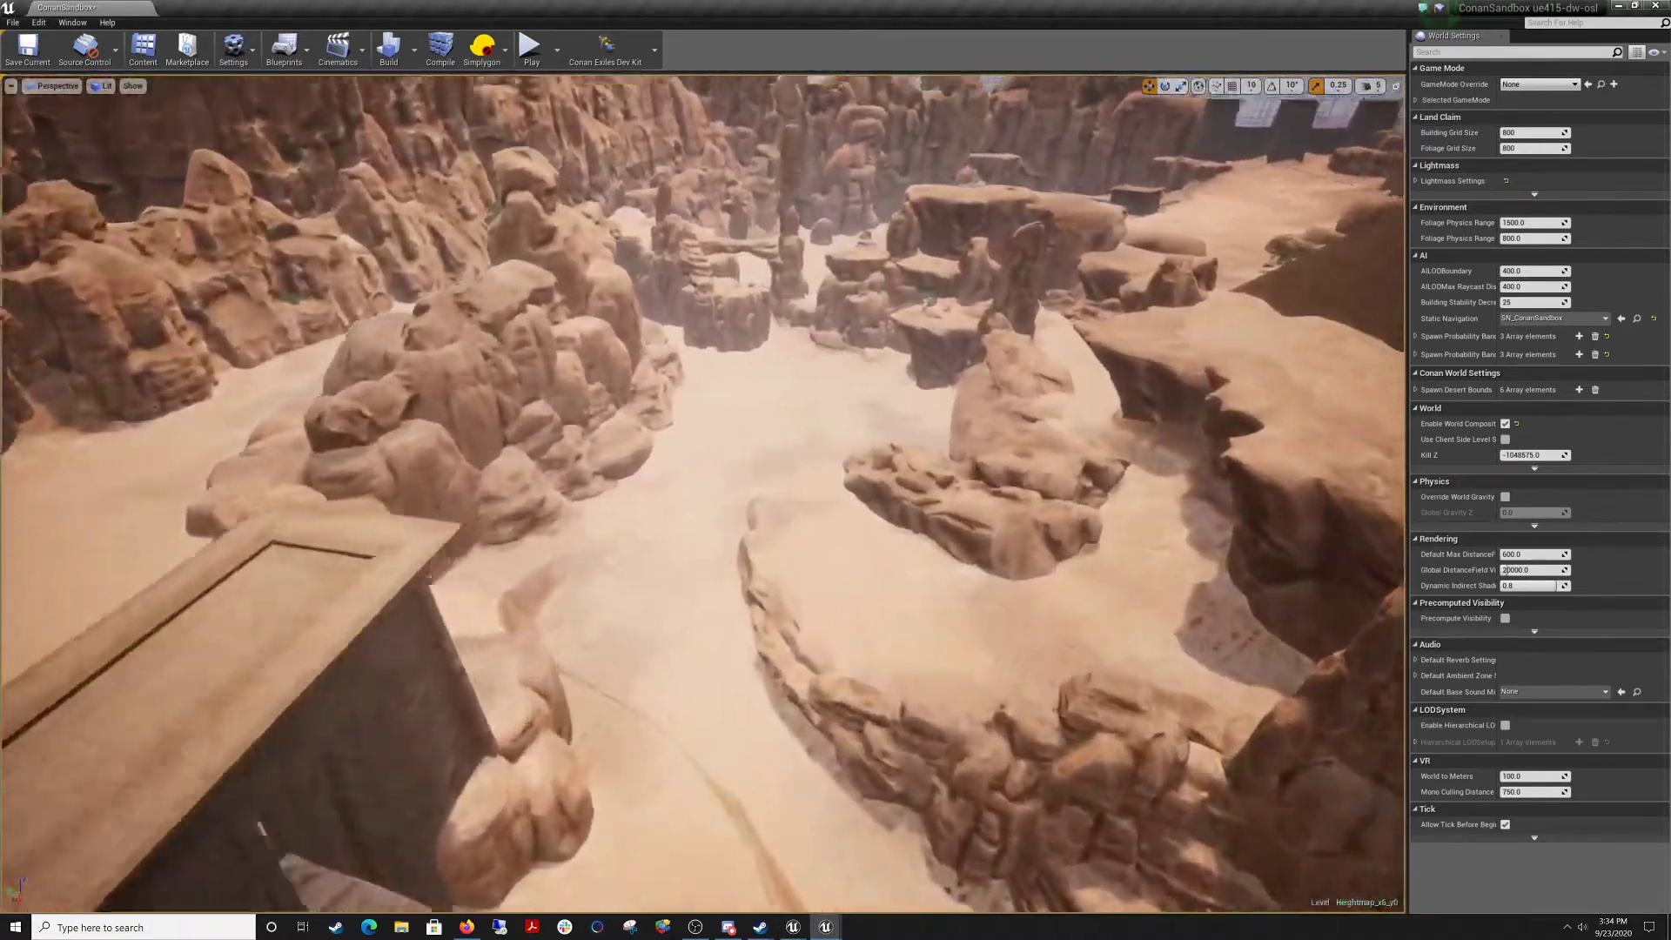
right_click_drag(1019, 472, 1036, 440)
key("w")
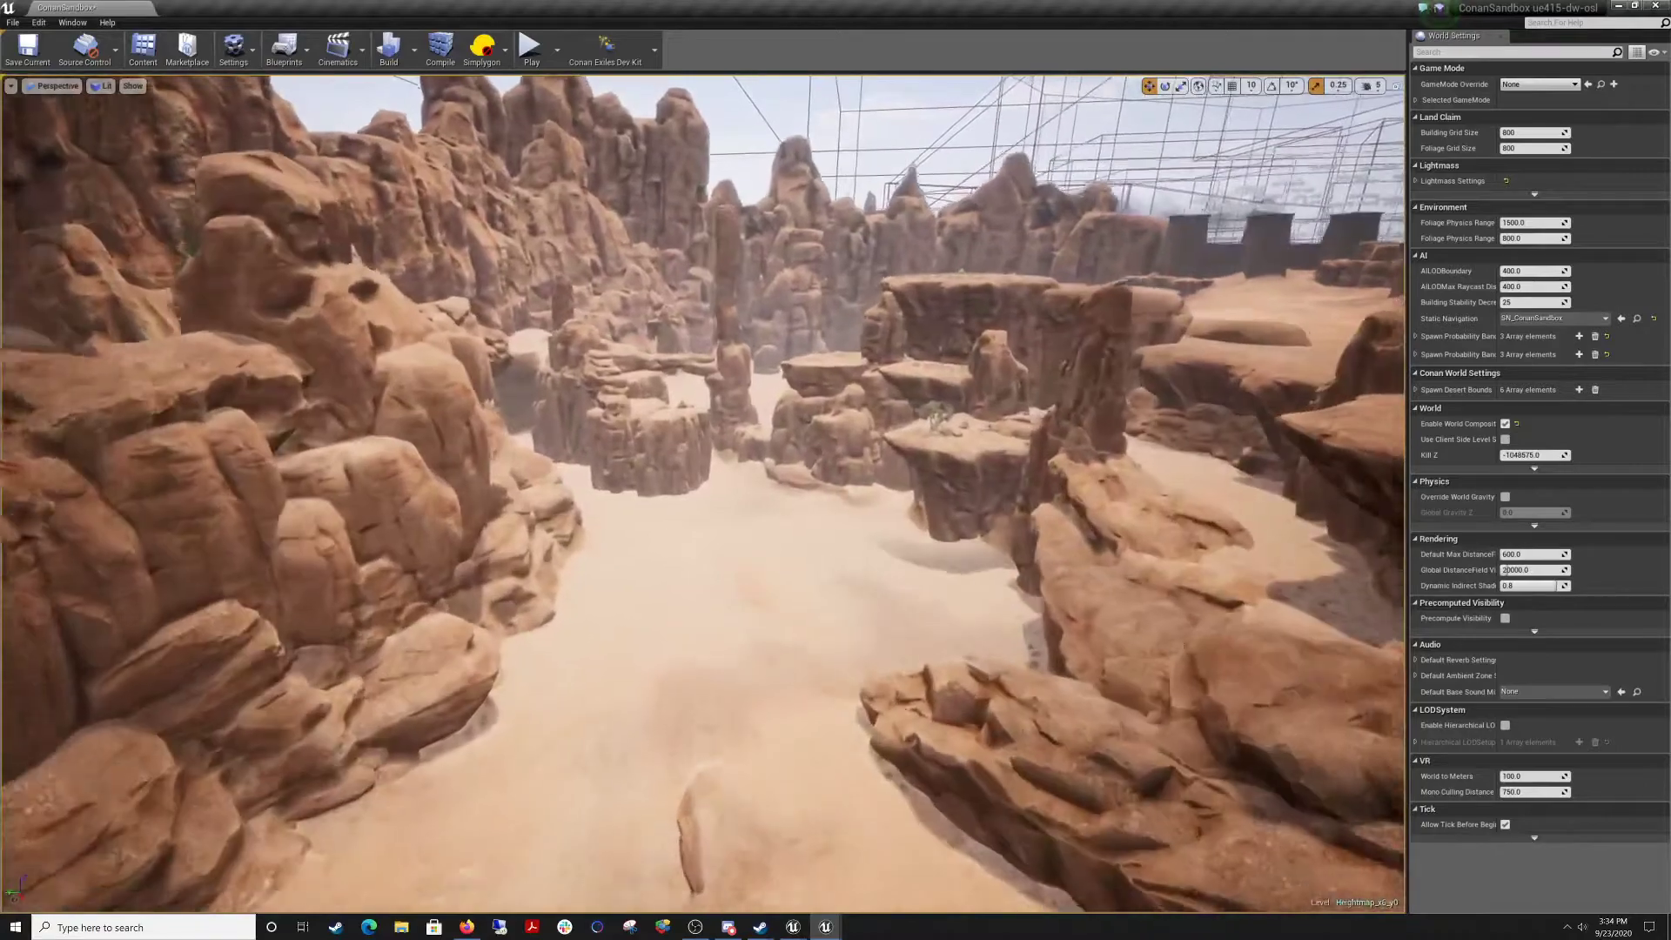
key("w")
right_click_drag(1036, 439, 1068, 478)
right_click_drag(564, 239, 533, 285)
key("w")
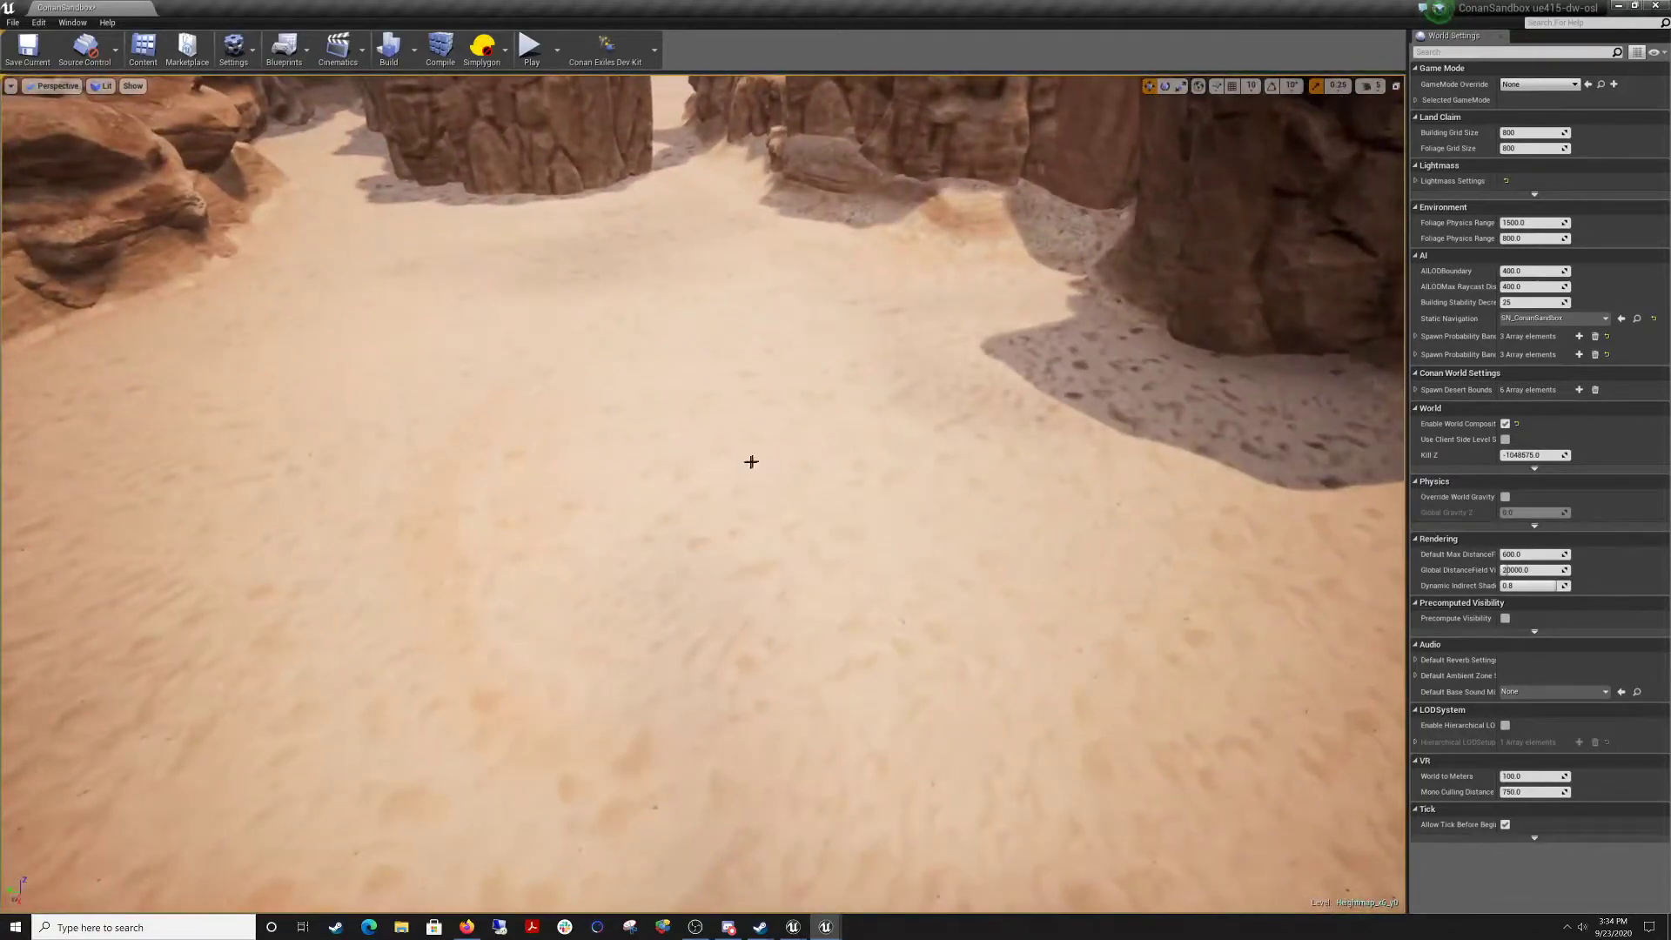
Rise from the canyon floor to an overview of the canyon, the second pyramid and the distant wireframe volumes.
mouse_move(751, 461)
right_mouse_down()
mouse_move(753, 515)
mouse_move(753, 444)
mouse_move(766, 487)
right_mouse_up()
key("s")
key("s")
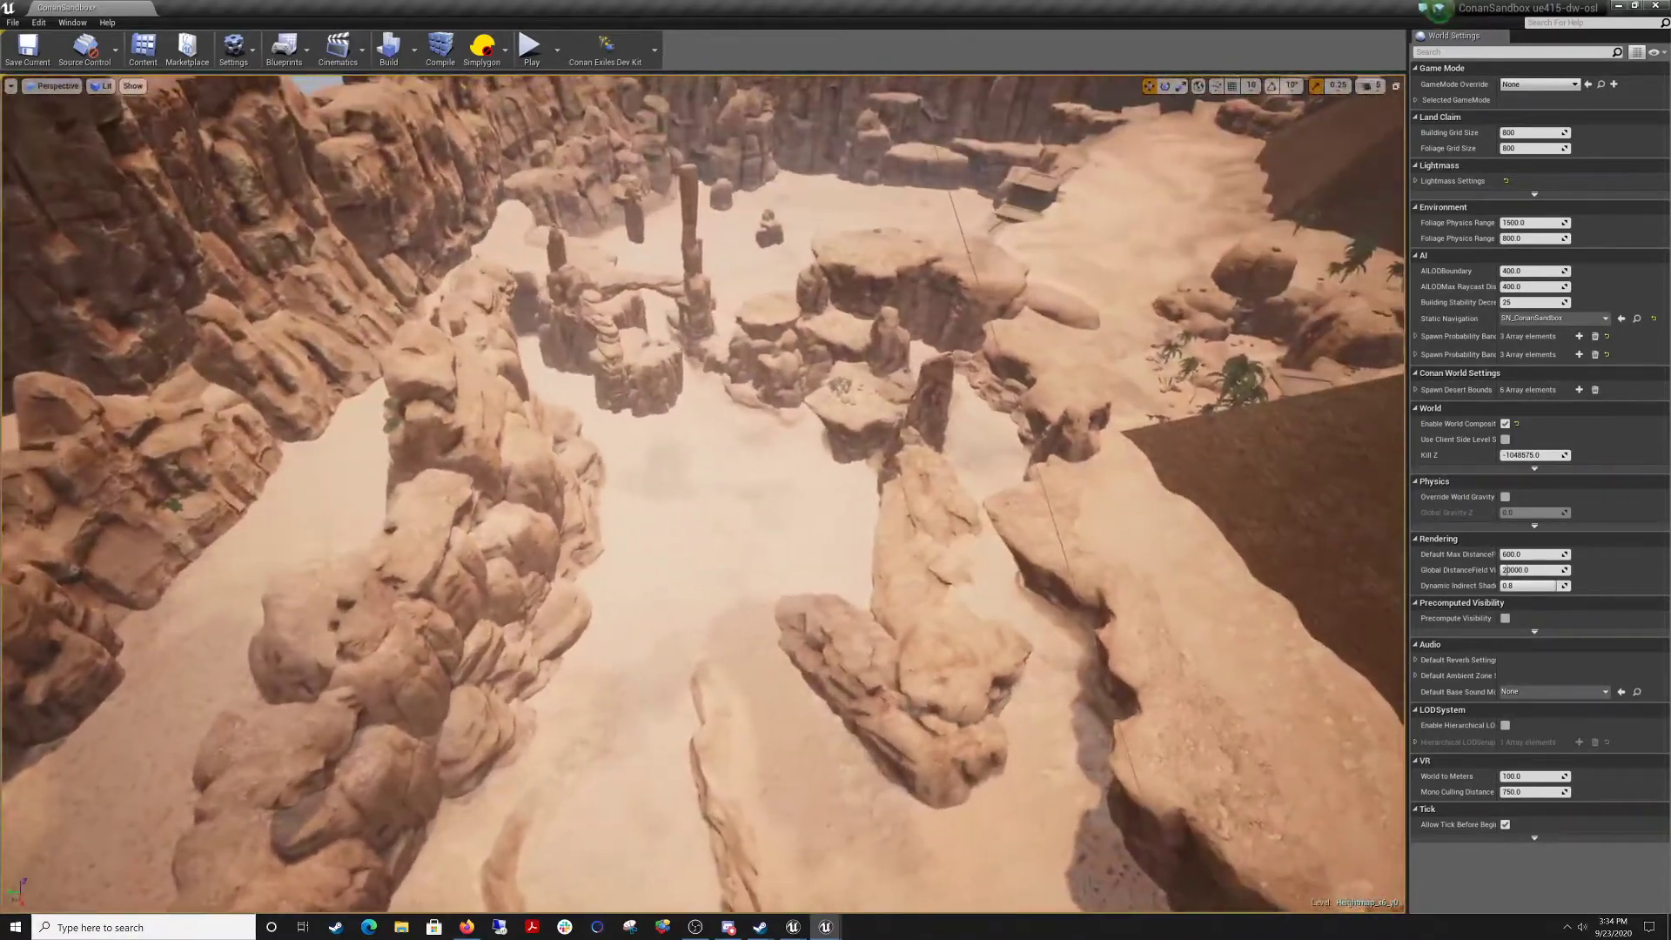
right_click_drag(766, 487, 784, 396)
right_click_drag(818, 533, 846, 510)
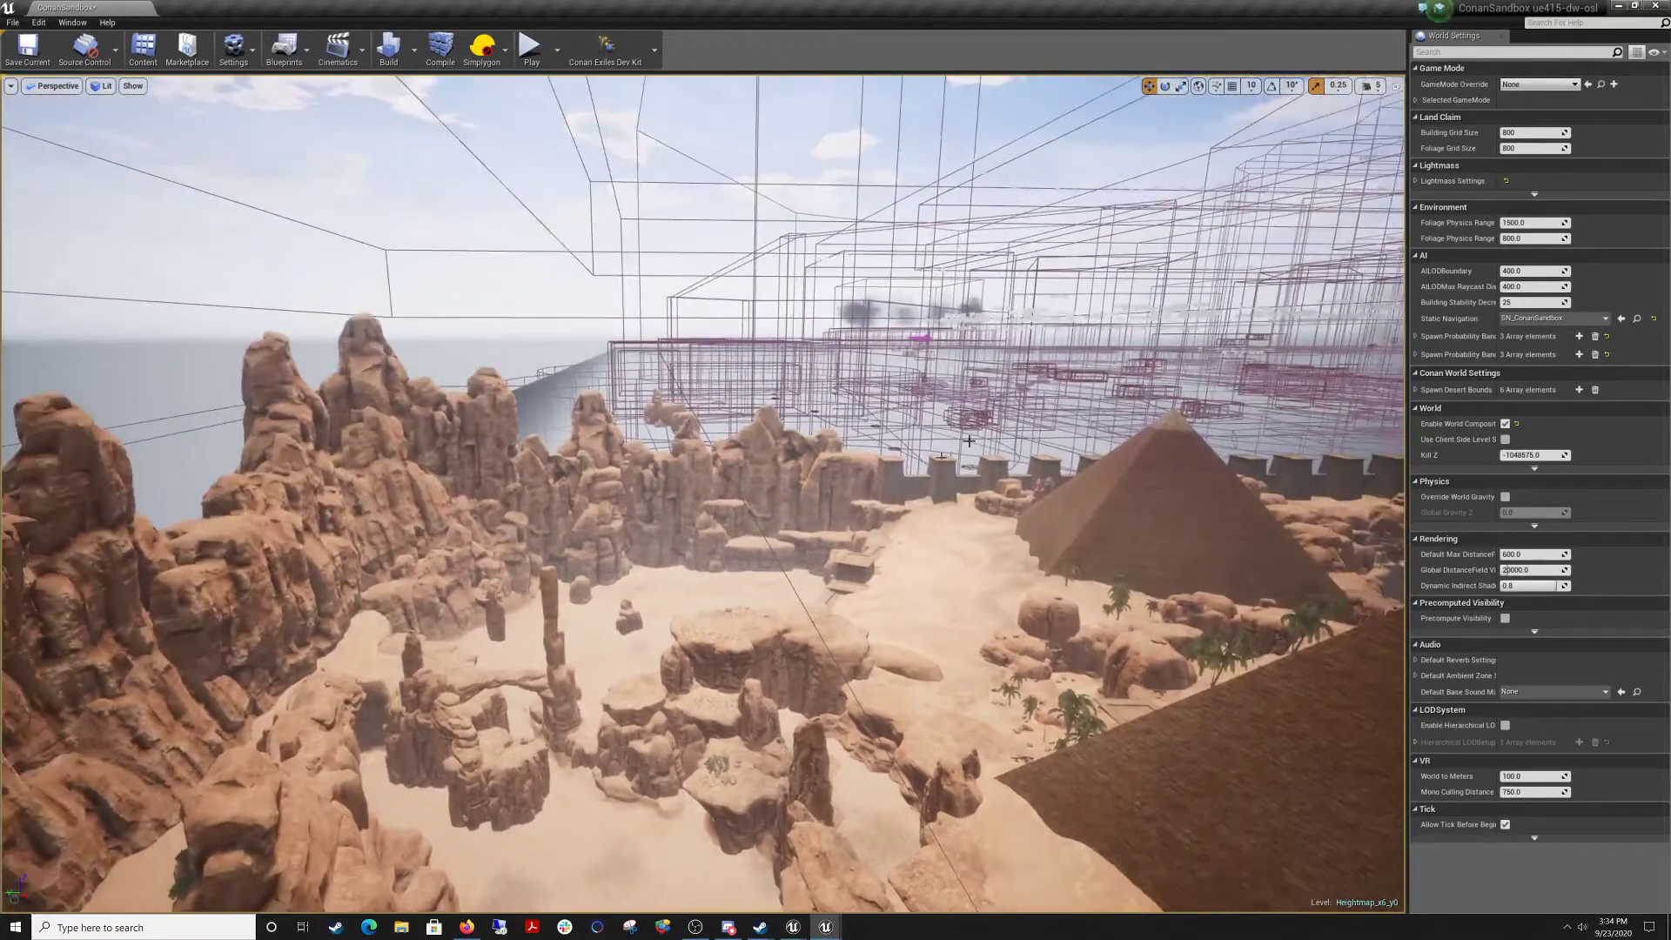
Set the viewport camera speed to 8 and fly out to the unloaded map area with wireframe volumes.
left_click(1384, 85)
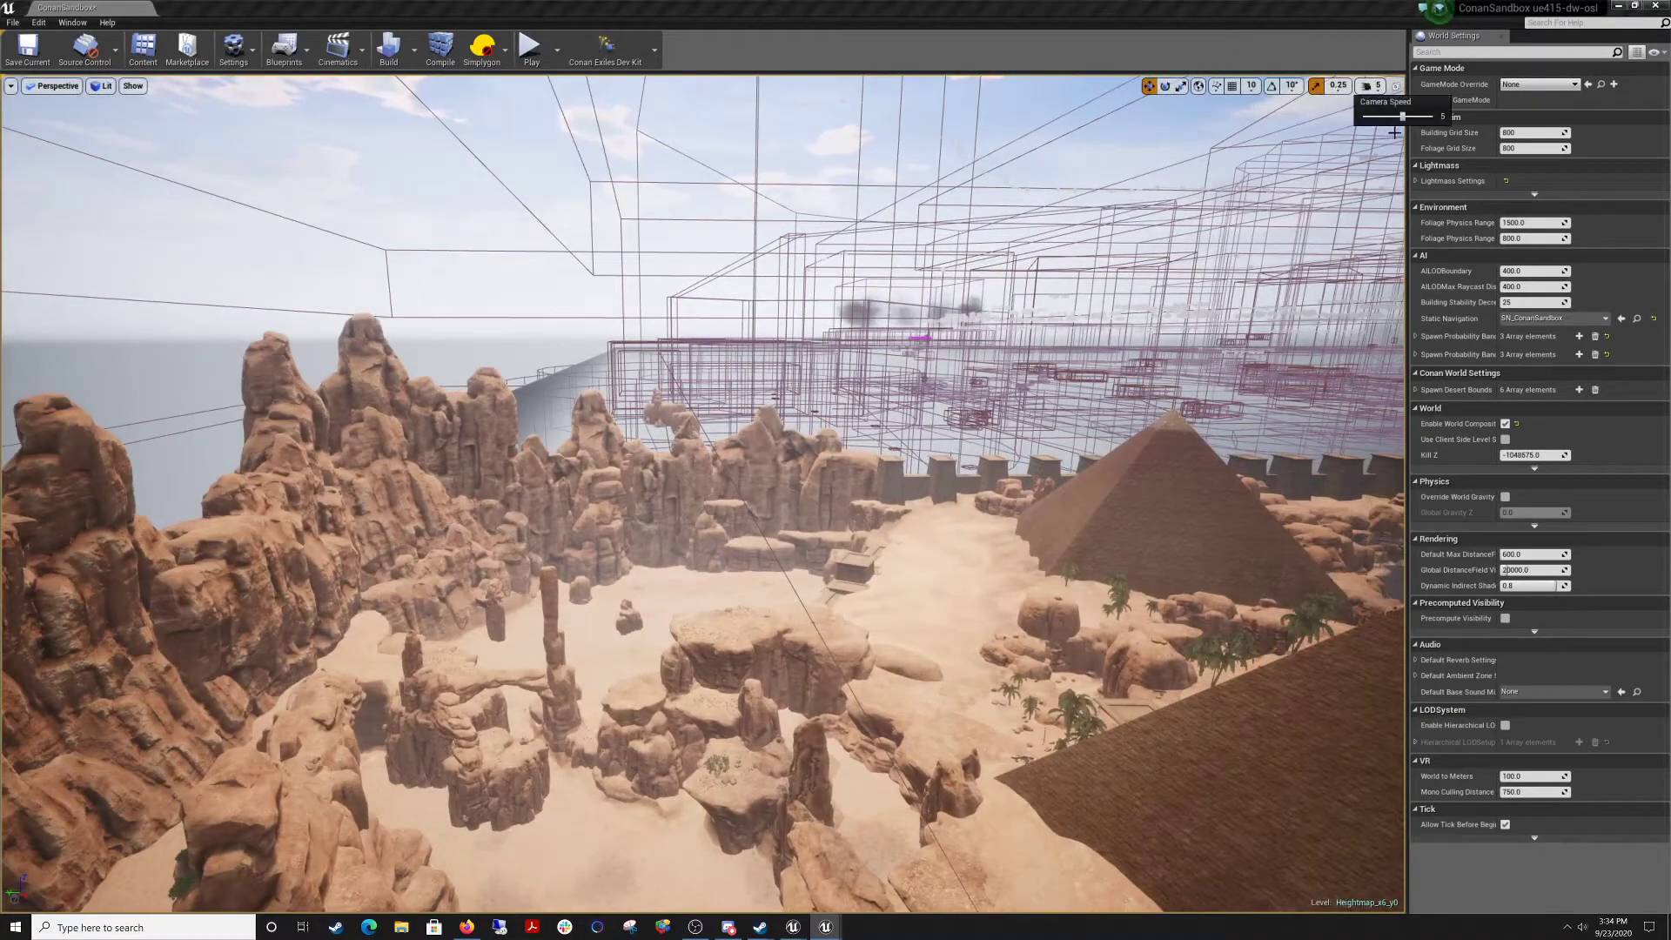
right_click_drag(1245, 194, 1331, 233)
key("w")
right_click_drag(808, 464, 724, 483)
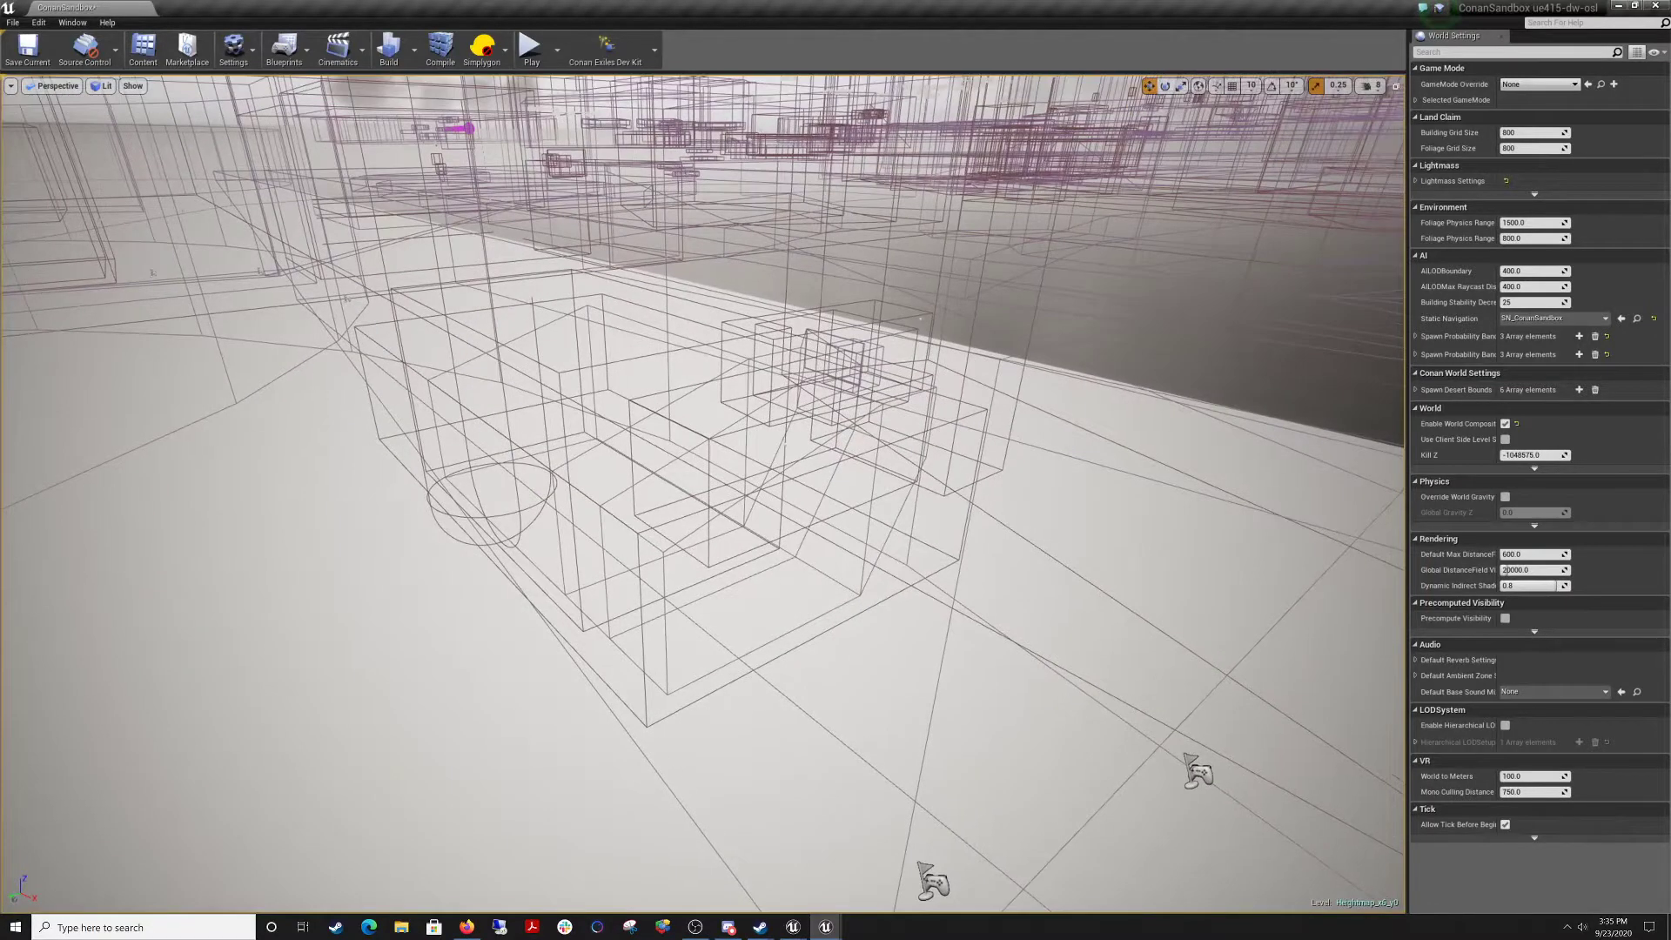
Bring up the Levels list and load Heightmap_x4_y1 as the current level.
left_click(72, 22)
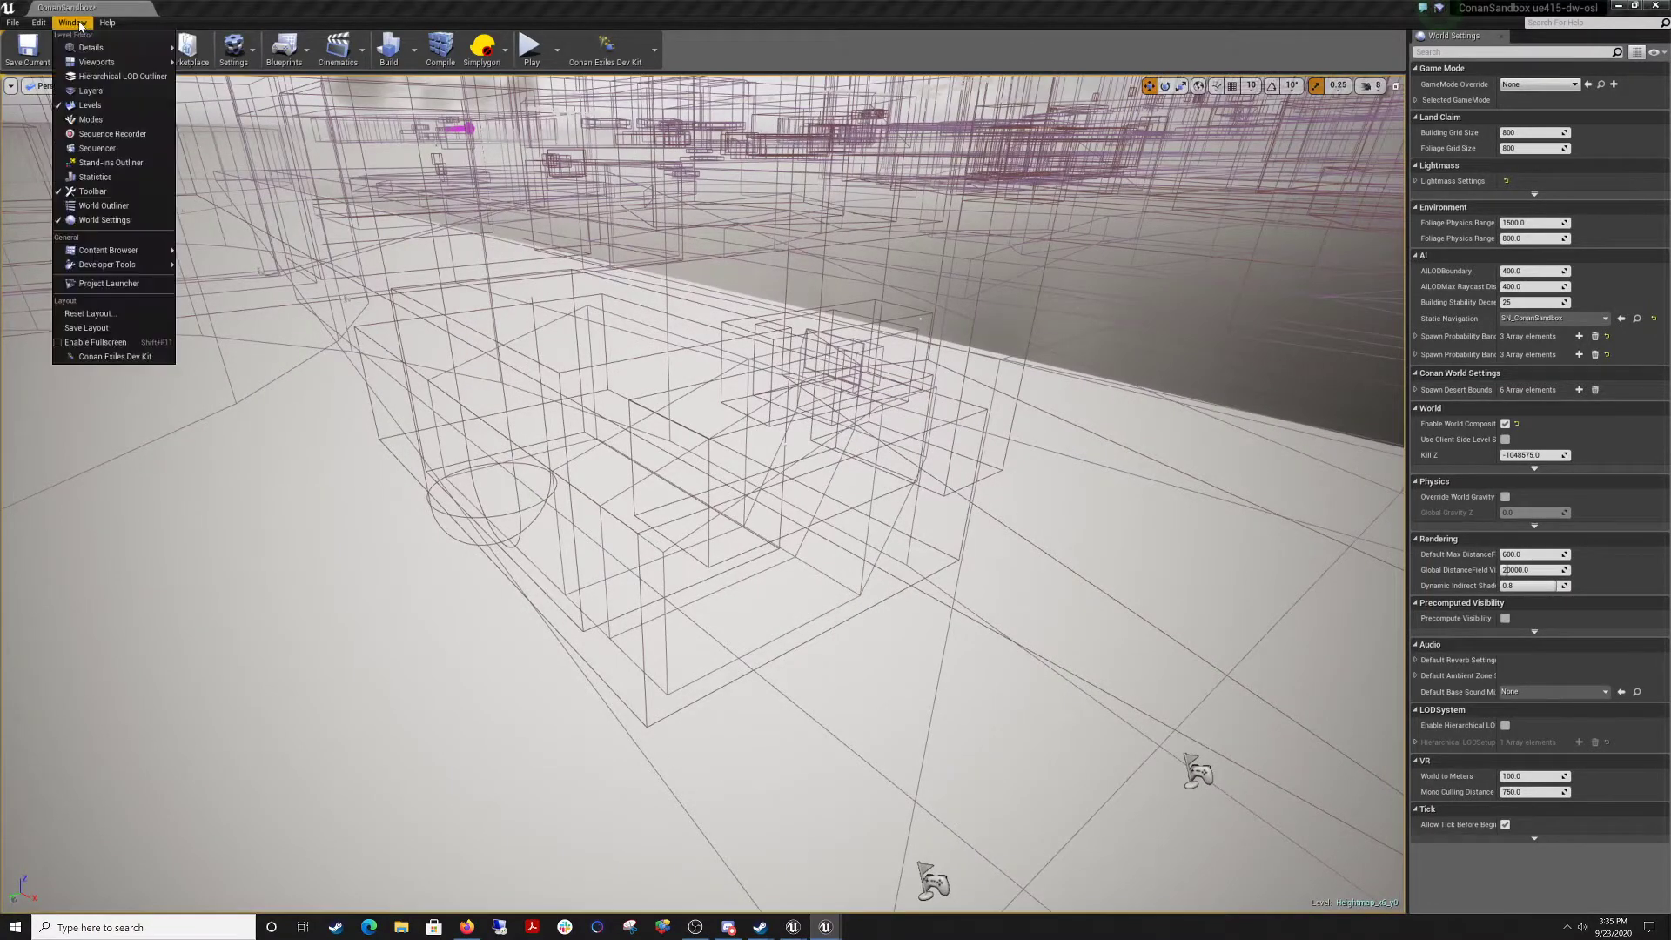
left_click(106, 105)
left_click_drag(207, 162, 207, 159)
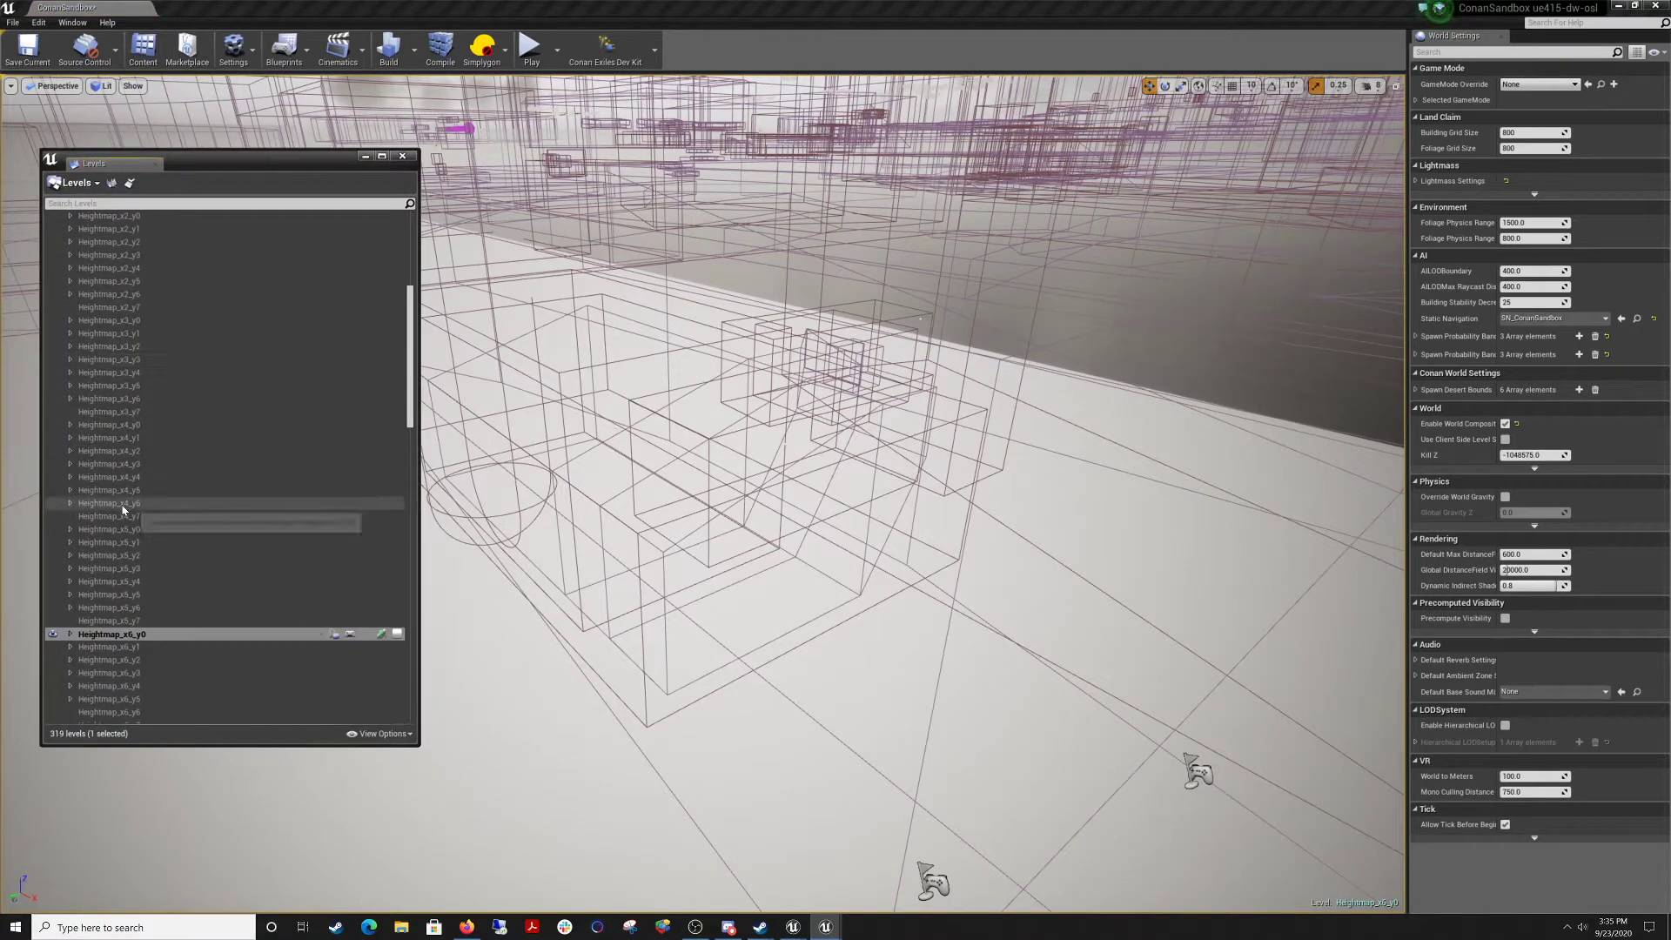
double_click(100, 438)
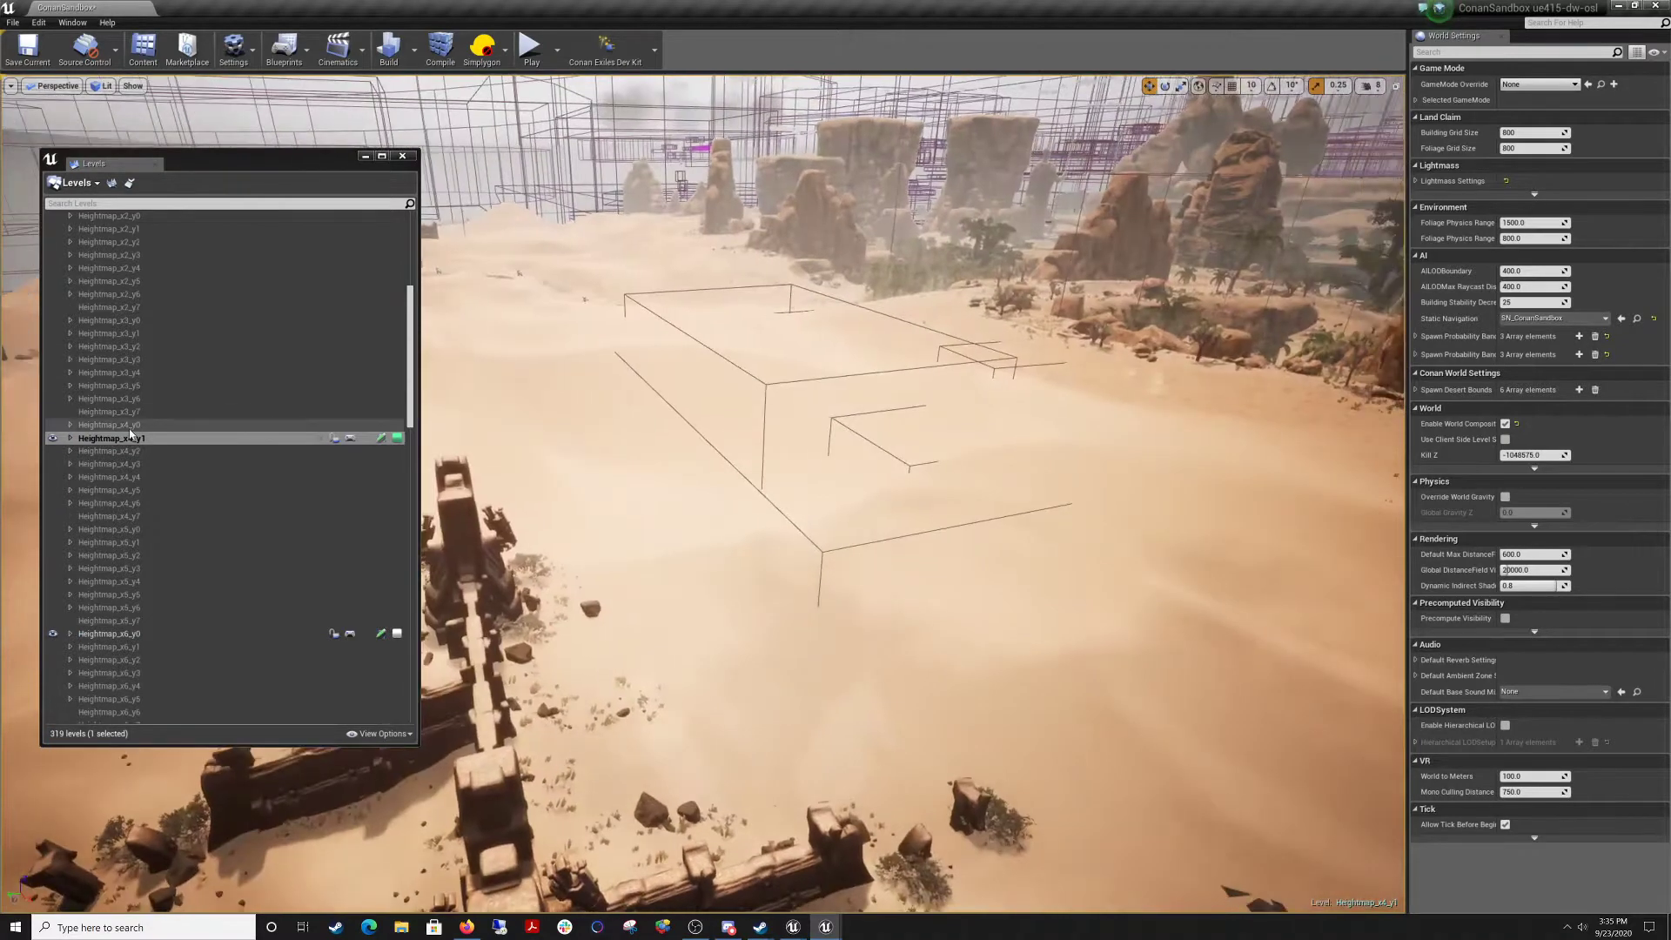
Load the Art_Caves_x4_y1 sublevel of Heightmap_x4_y1 as the current level and hide the parent heightmap.
left_click(69, 439)
left_click(123, 454)
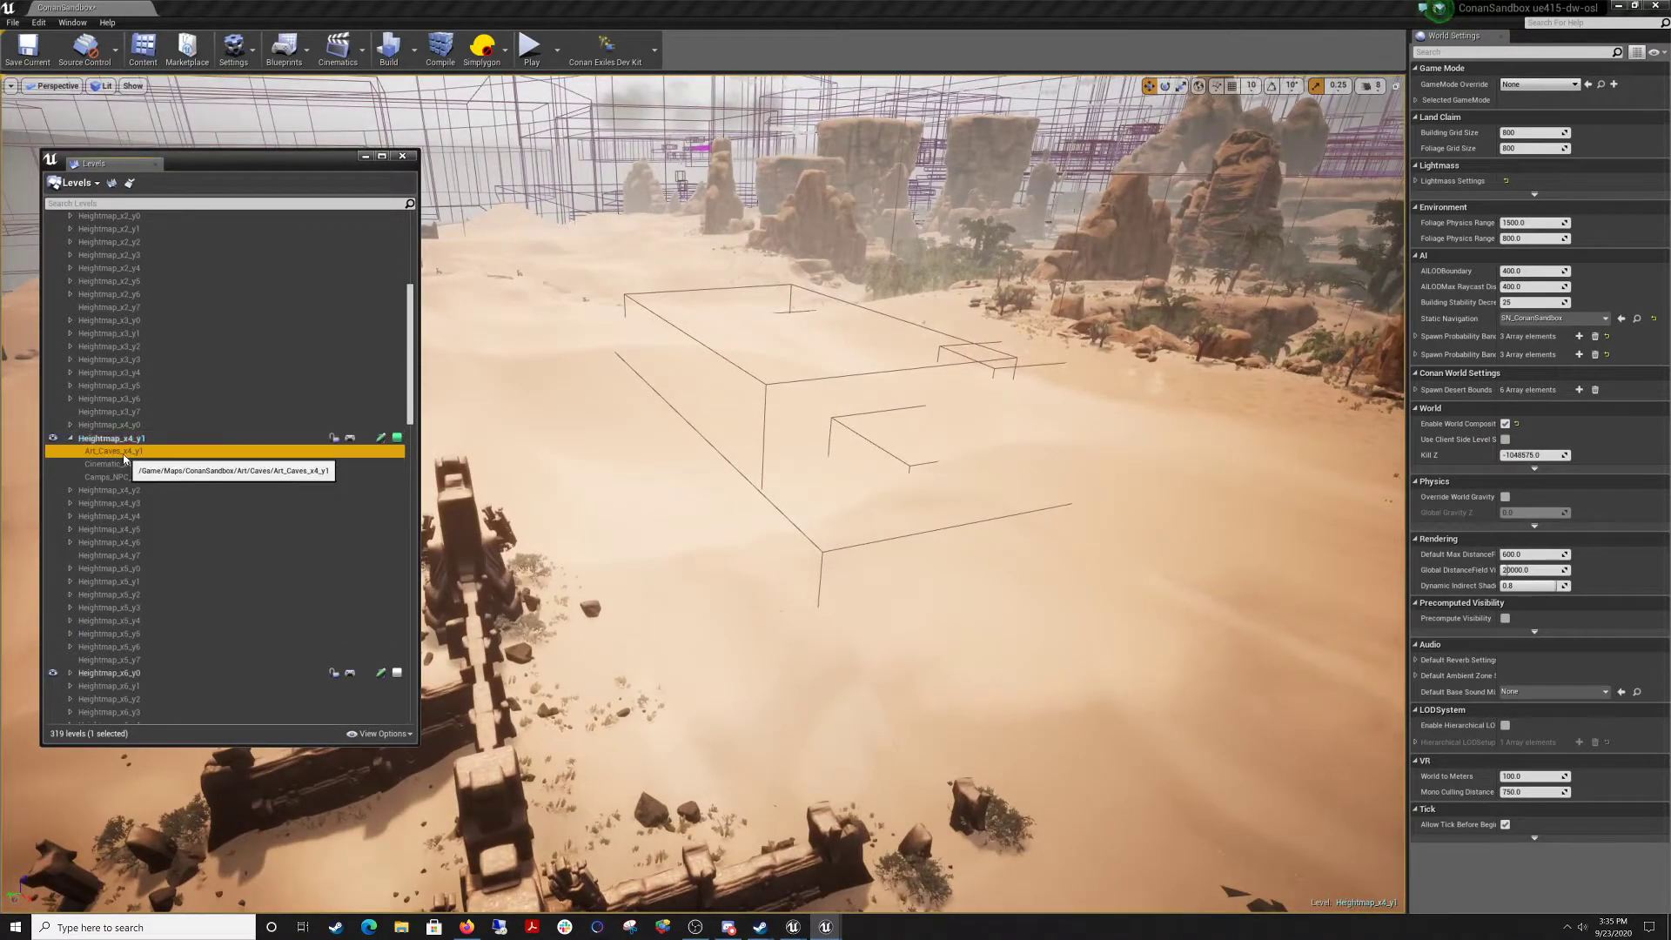
double_click(123, 459)
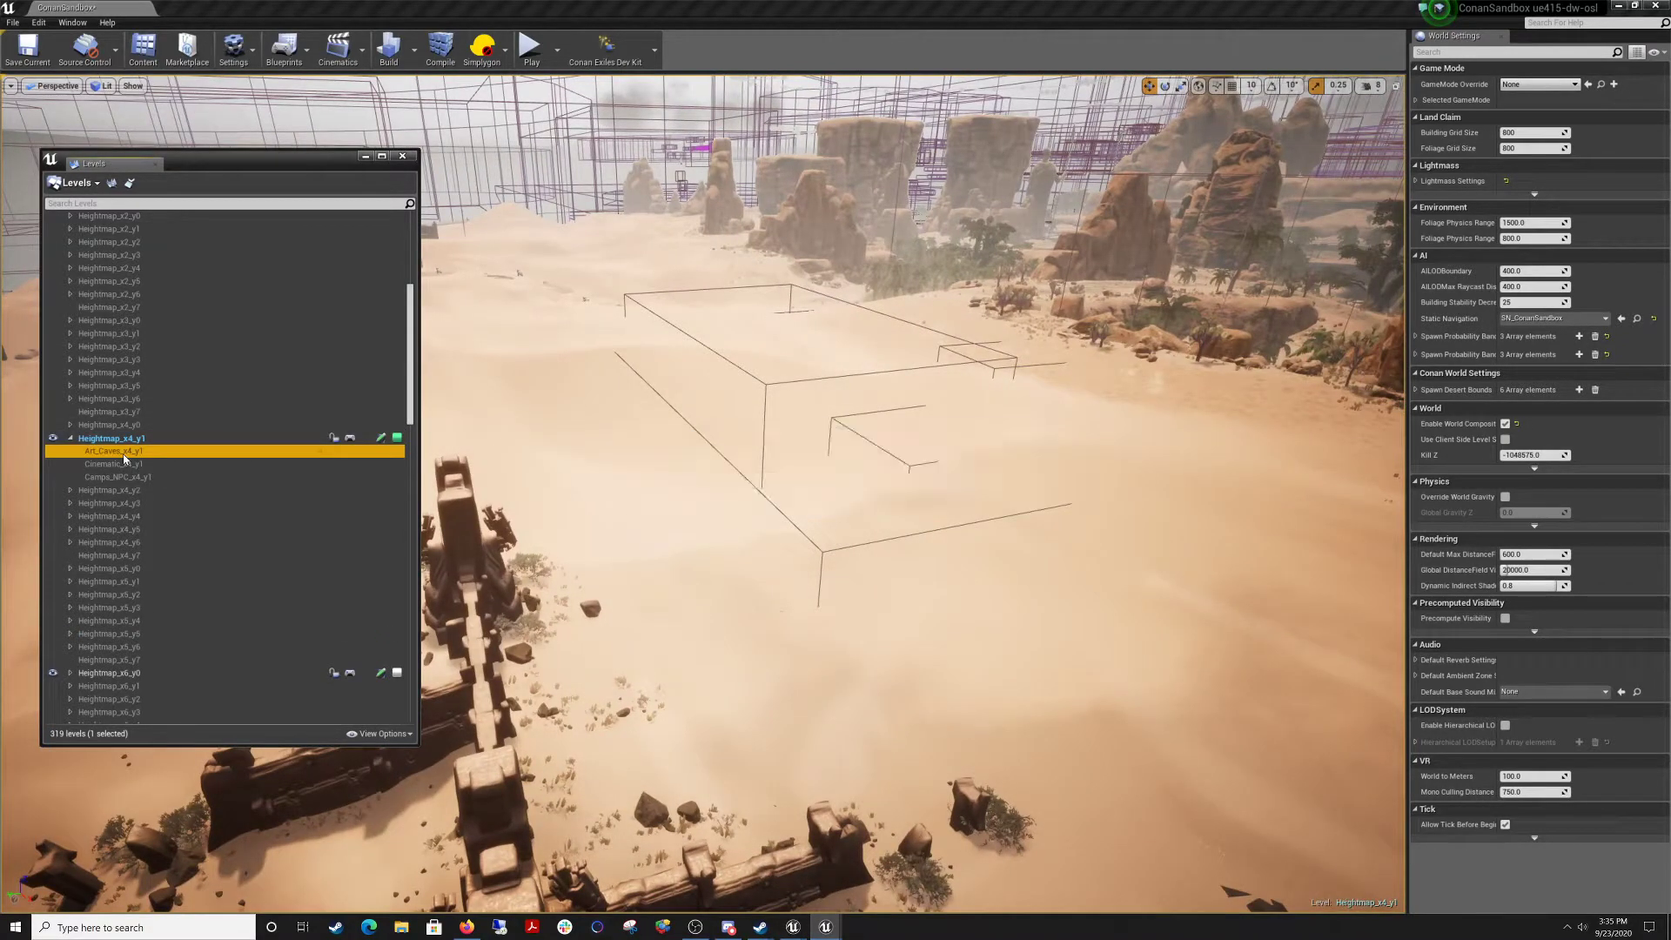
left_click(56, 438)
Fly around the exposed cave model and set the camera speed to 5 for a closer view of its water area.
key("w")
mouse_move(777, 447)
right_mouse_down()
mouse_move(740, 444)
mouse_move(835, 436)
mouse_move(758, 452)
mouse_move(818, 452)
mouse_move(783, 452)
right_mouse_up()
key("s")
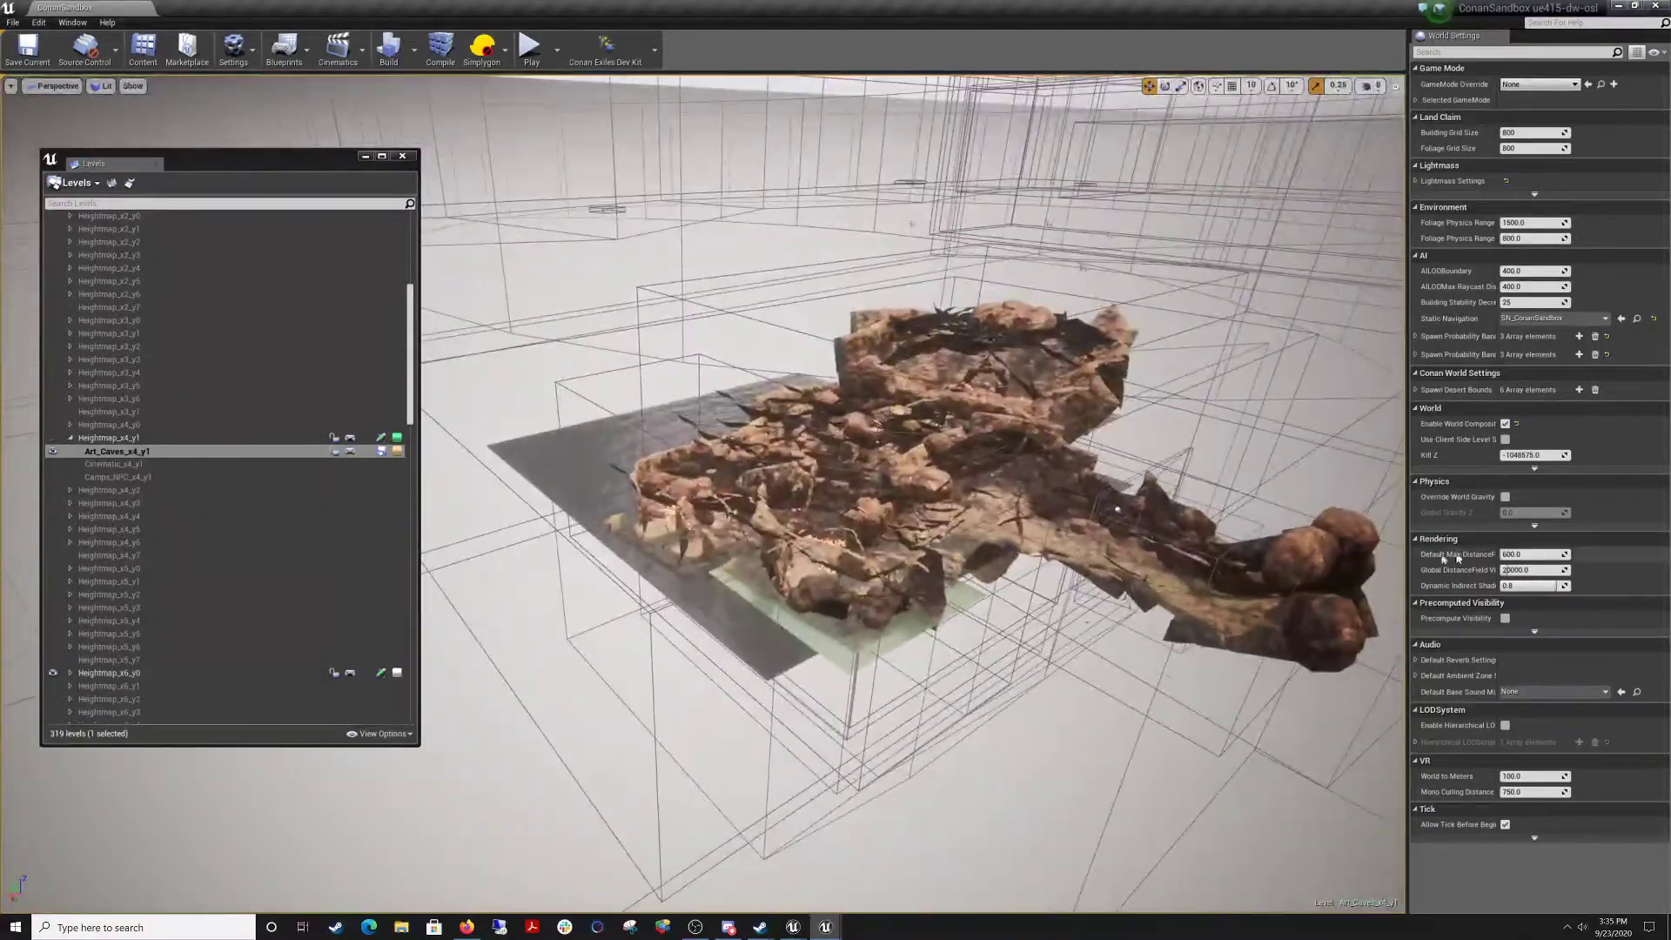
right_click_drag(884, 315, 992, 309)
key("a")
key("w")
left_click(1372, 87)
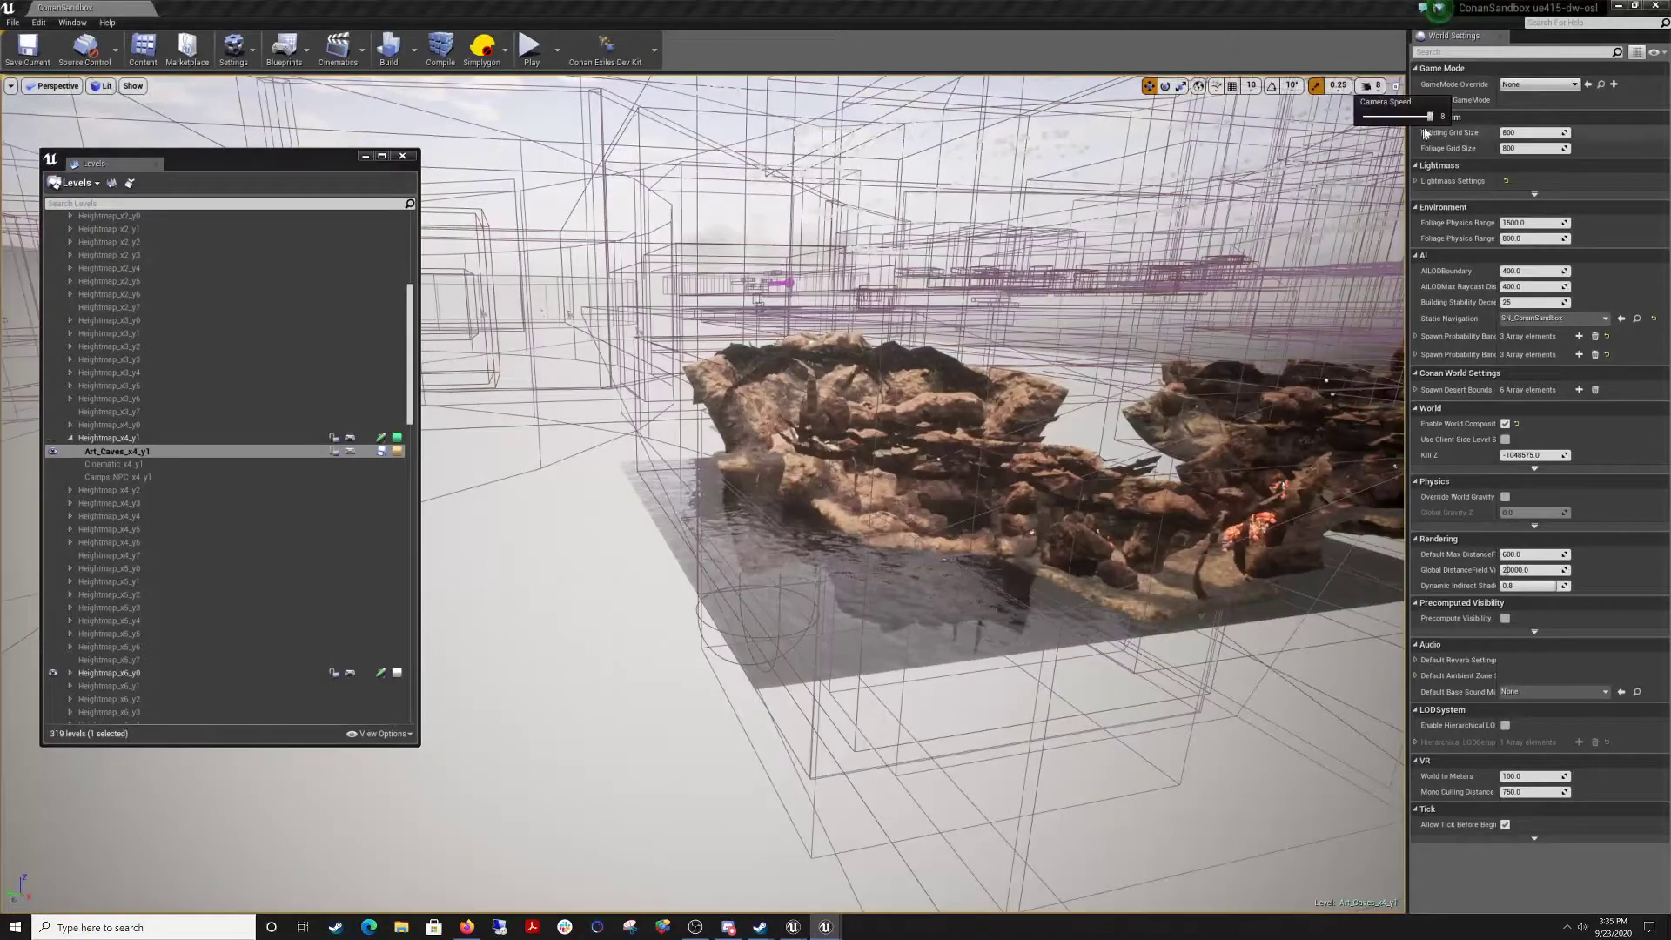
right_click_drag(488, 678, 537, 651)
key("w")
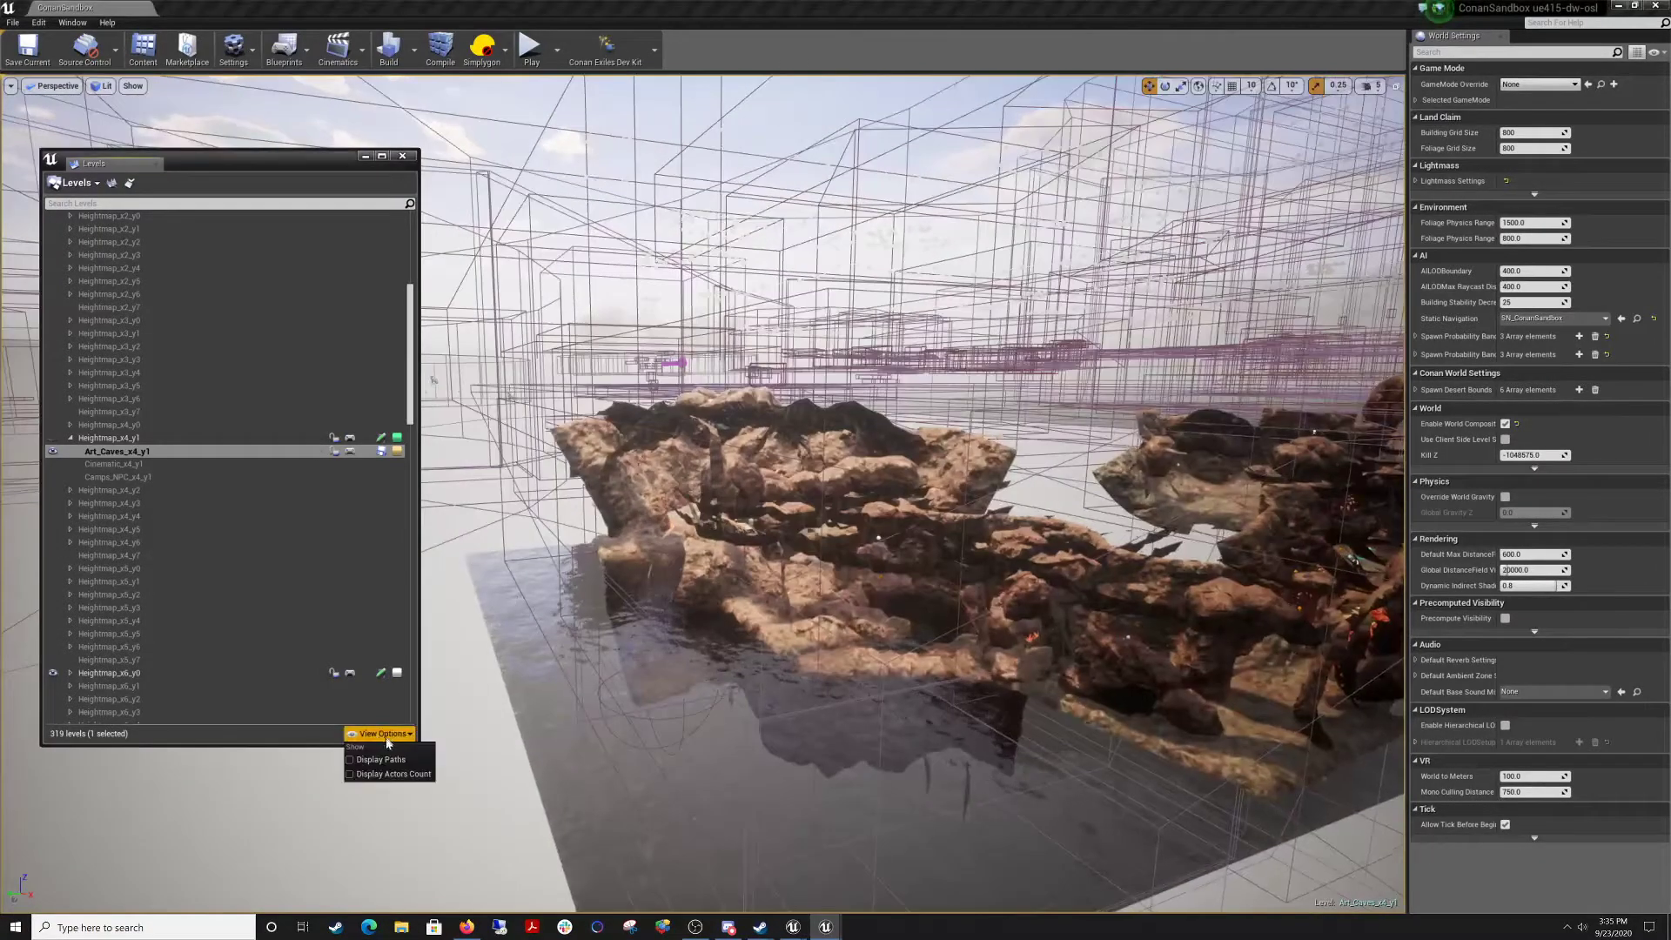
Open the World Outliner and limit it to actors in the current level only.
left_click(380, 736)
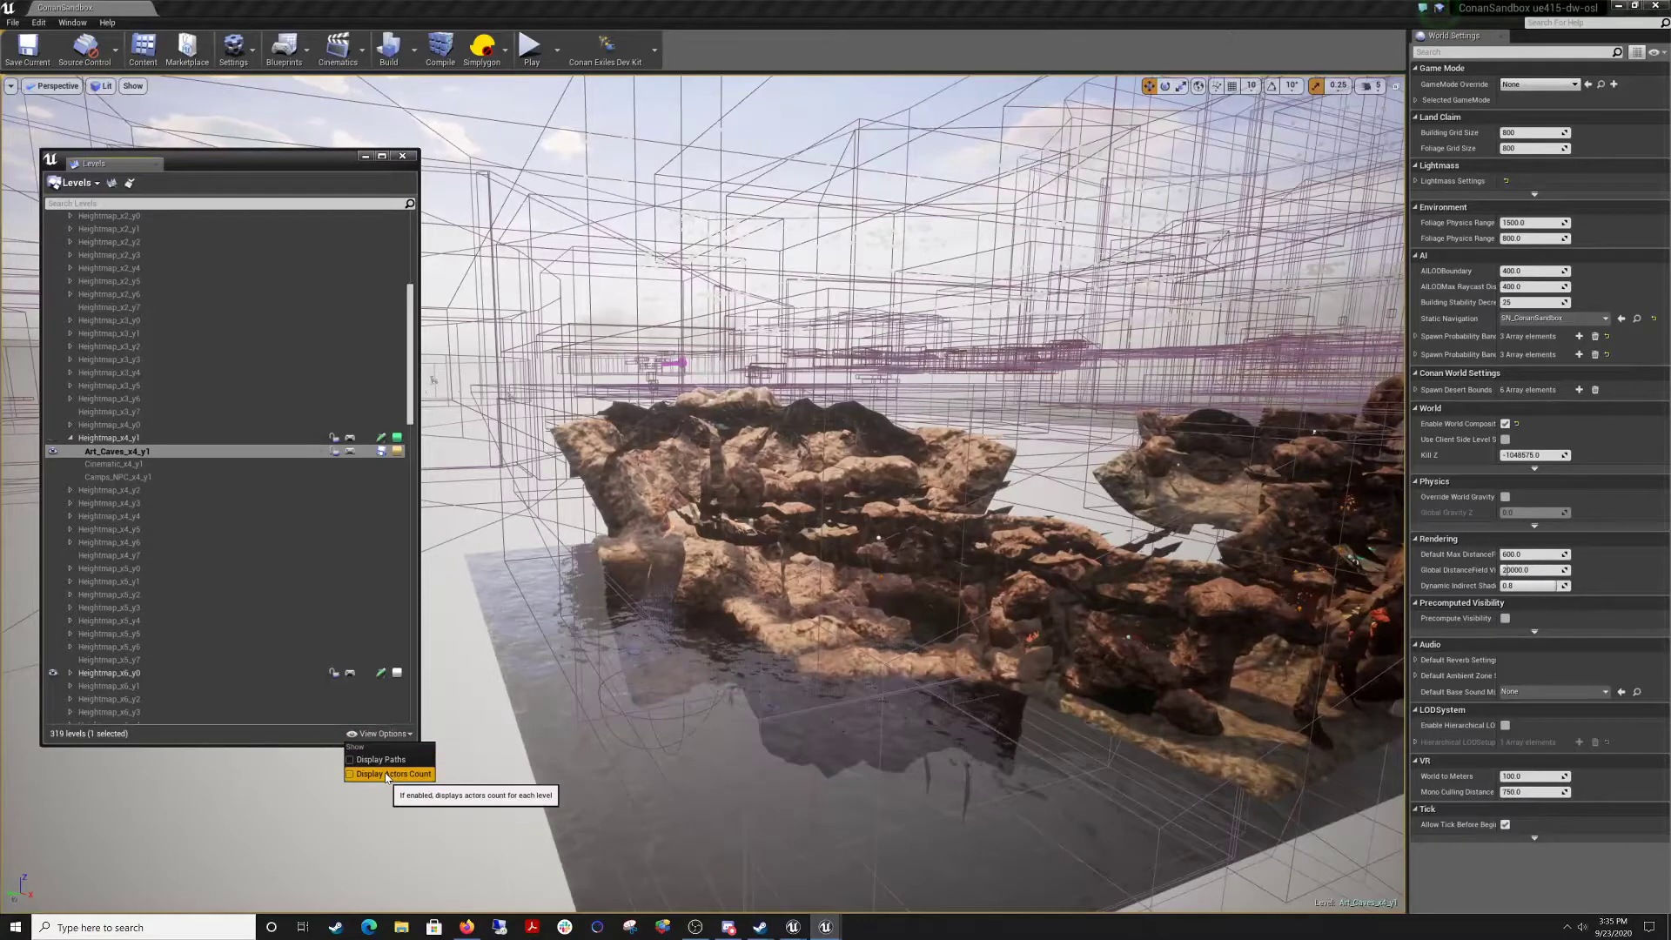
left_click(728, 743)
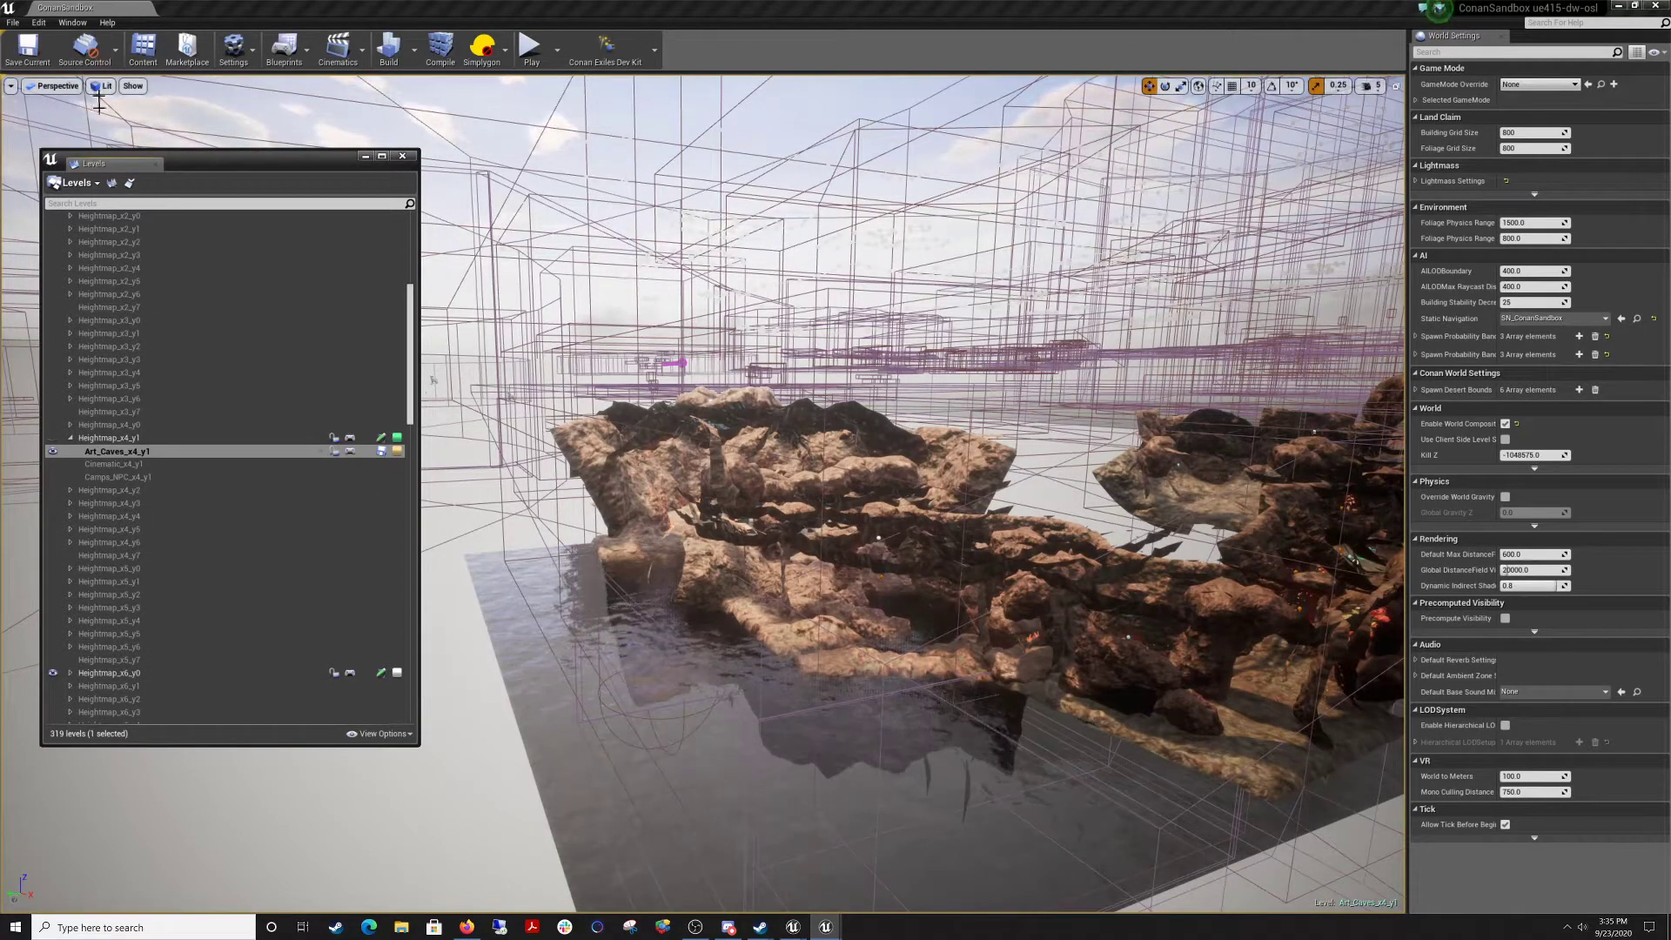
left_click(72, 23)
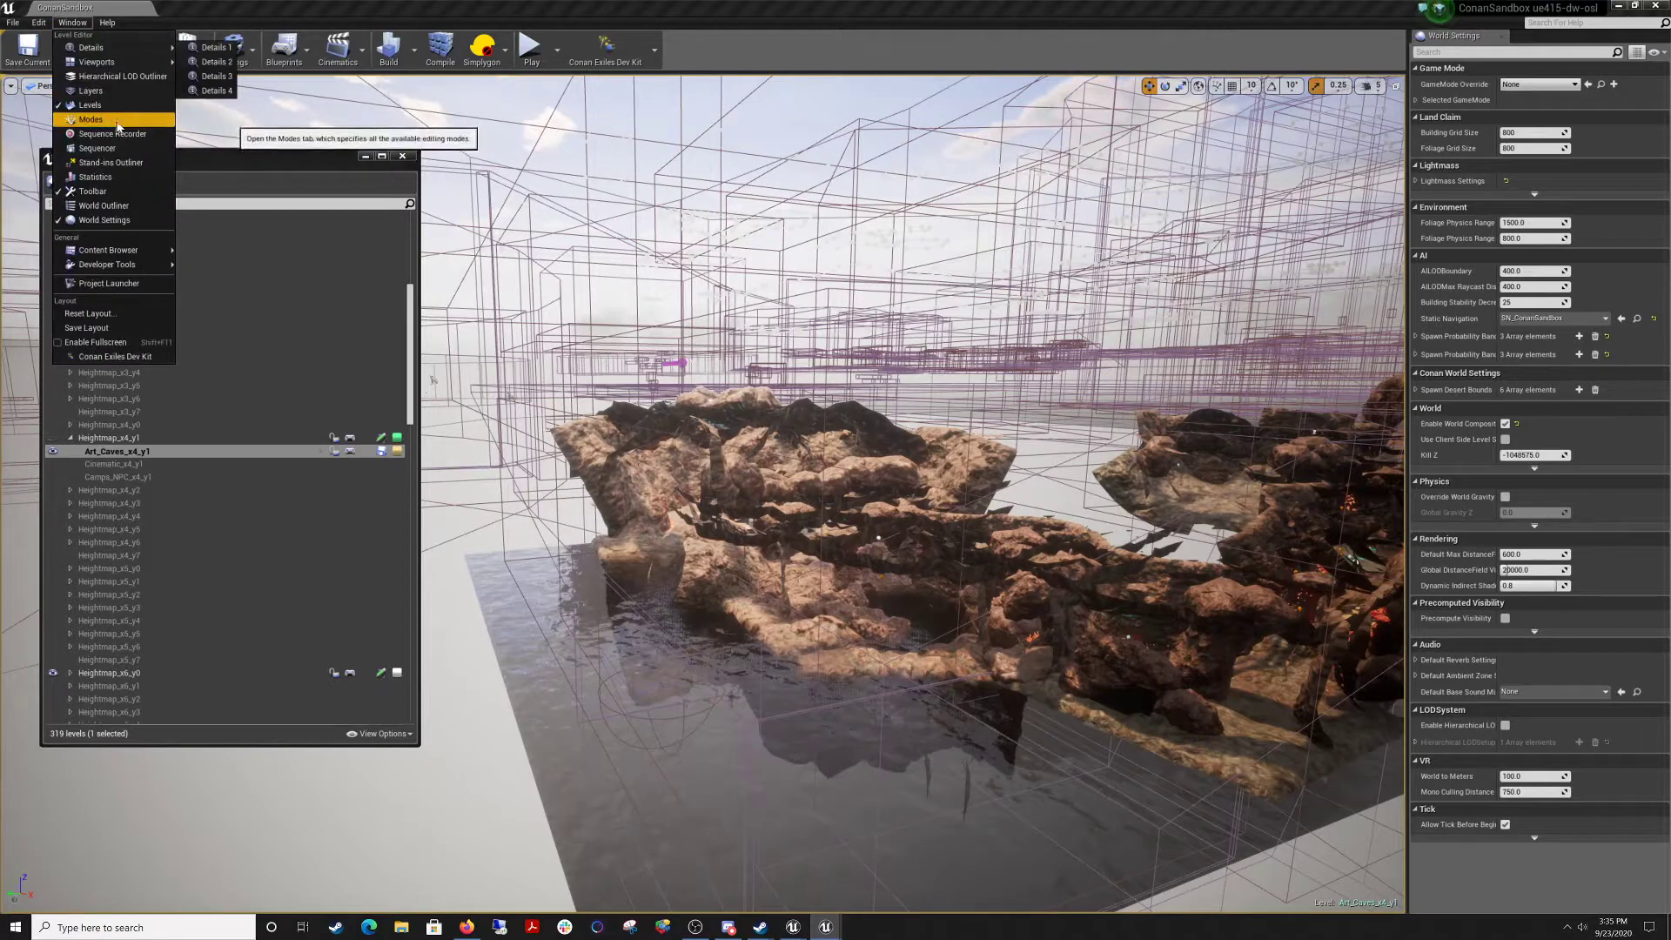
left_click(120, 207)
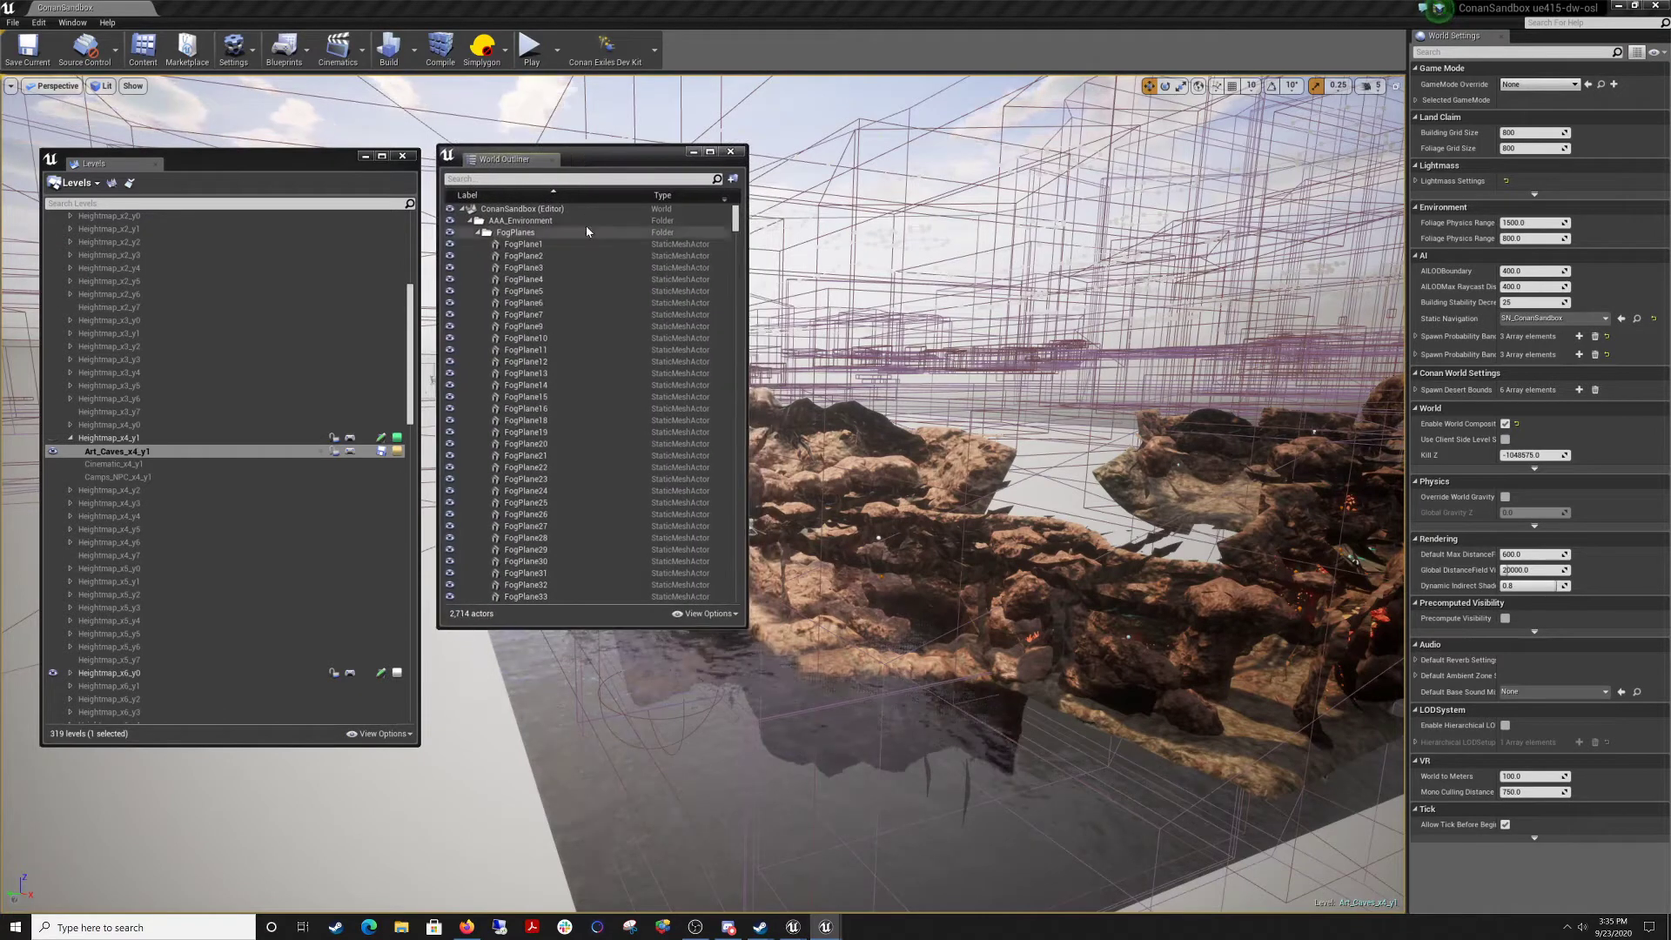
left_click(711, 616)
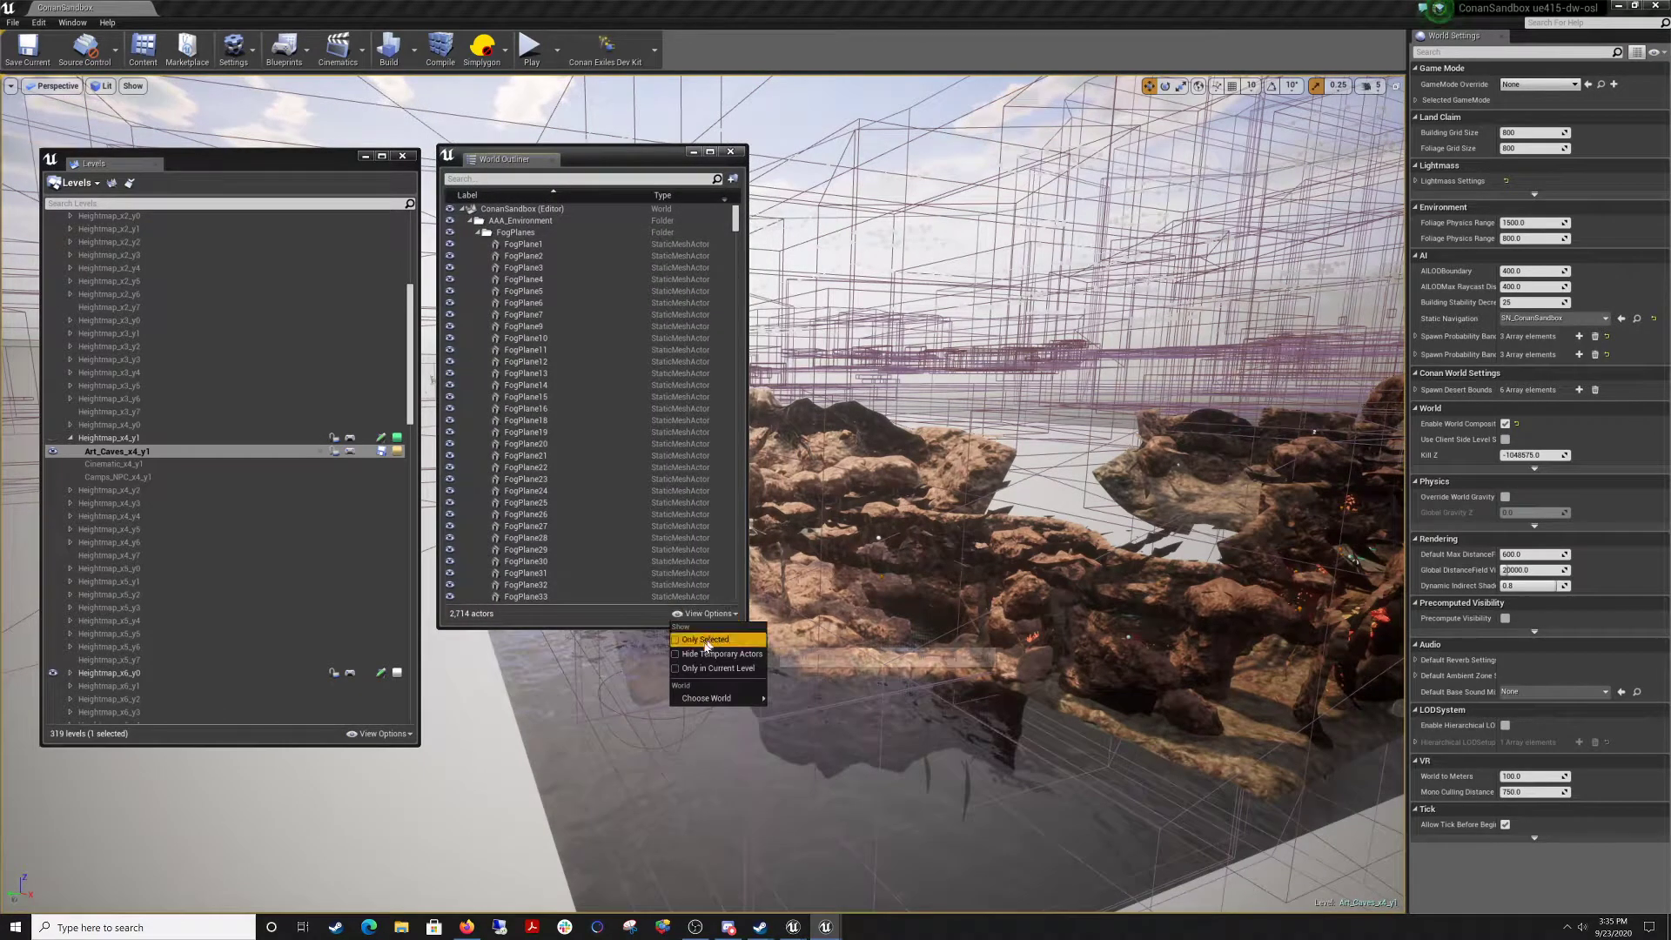
left_click(682, 667)
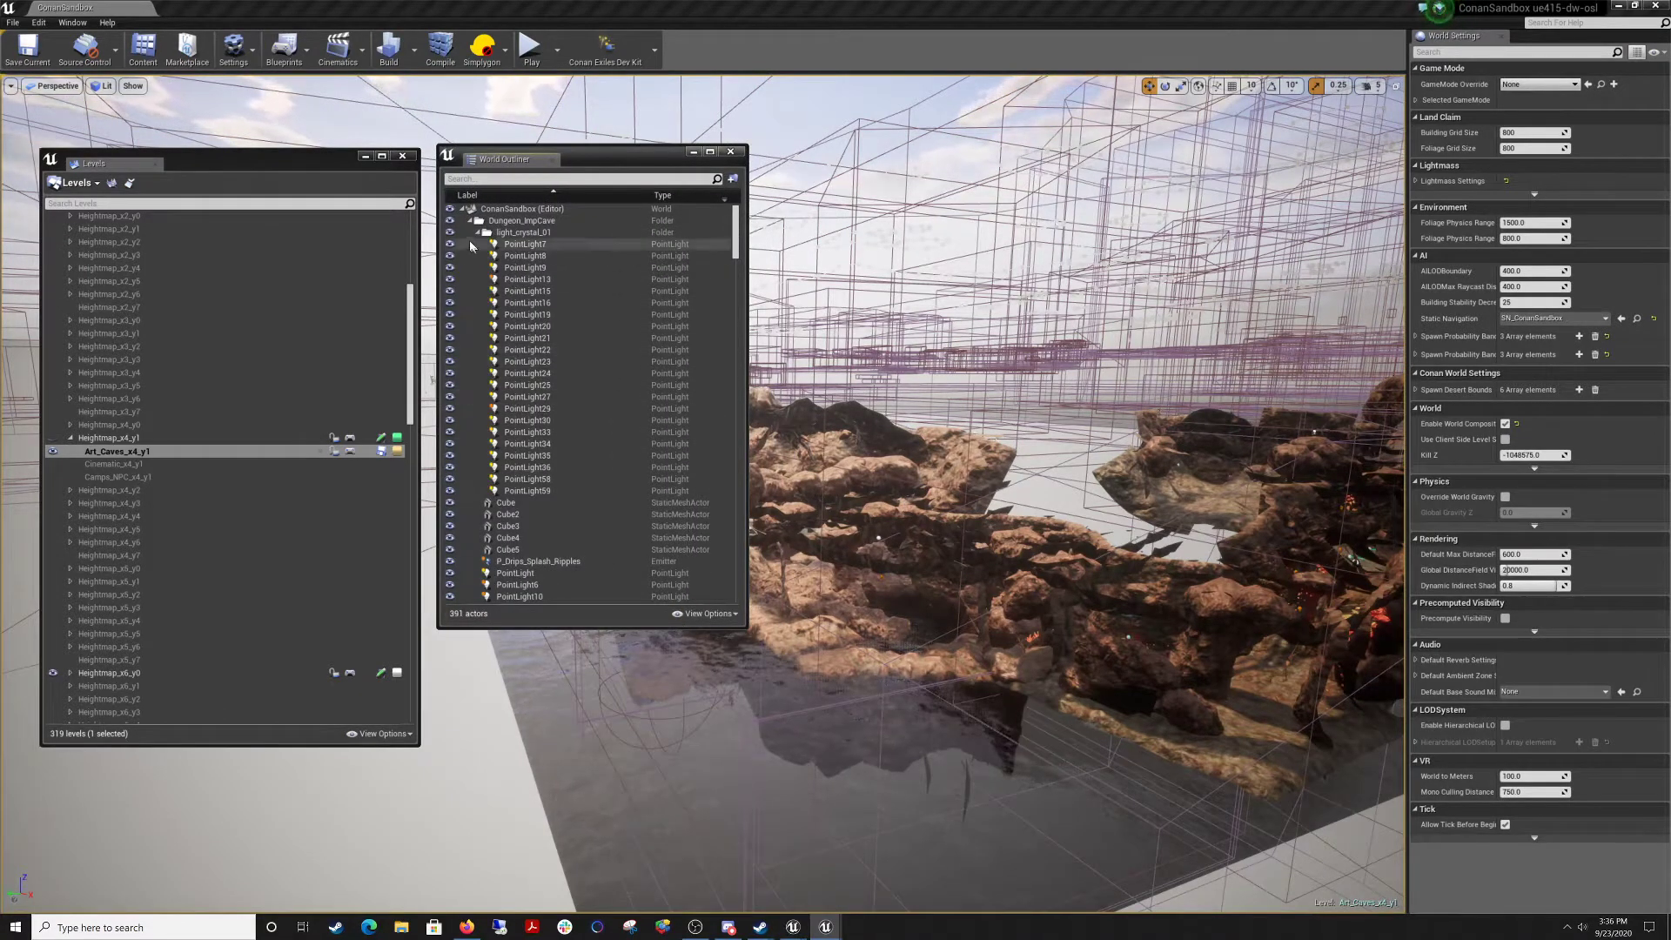
Collapse the Dungeon_ImpCave folder in the World Outliner and expand the water folder.
left_click(470, 221)
left_click(470, 232)
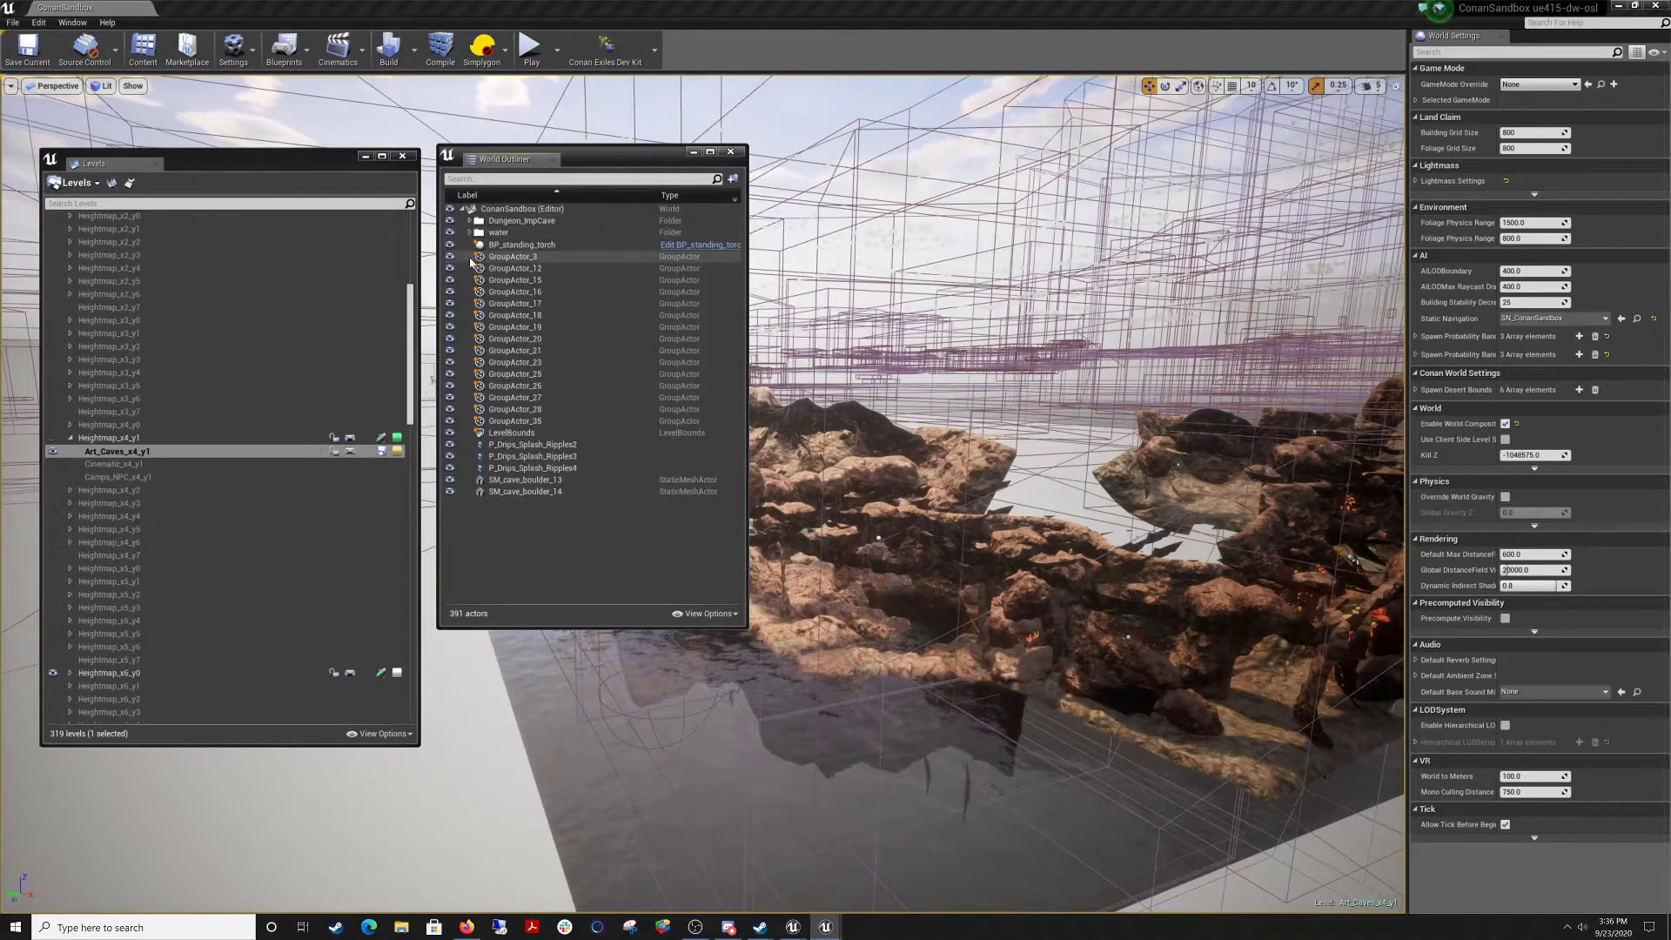
left_click(539, 223)
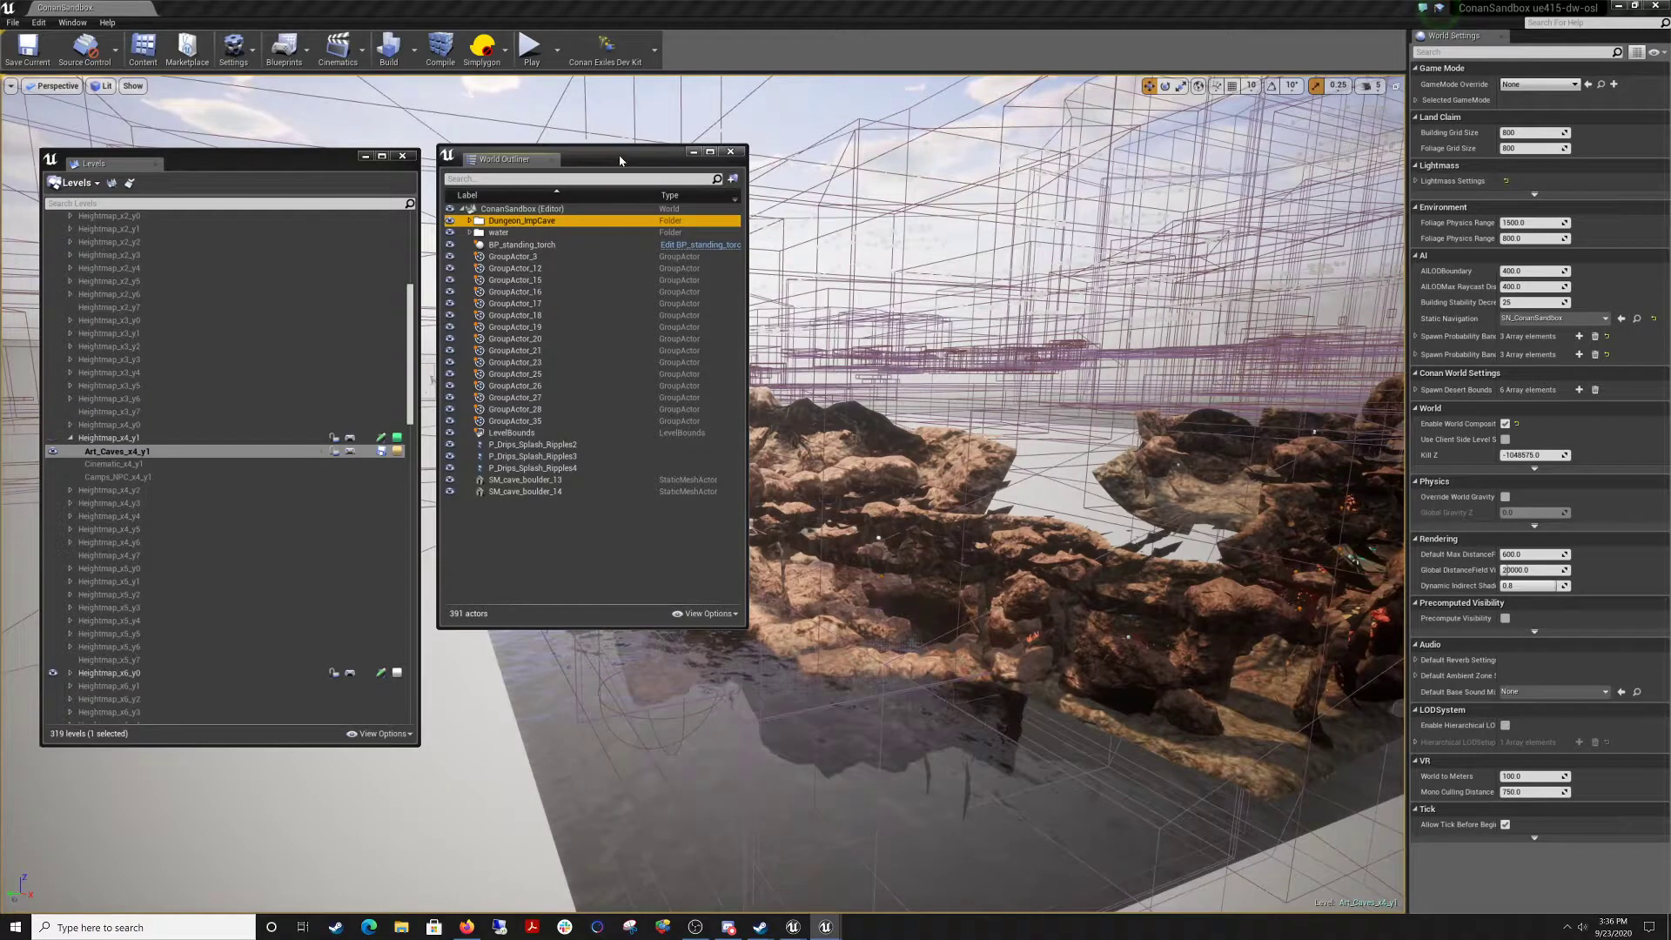
left_click_drag(619, 157, 621, 158)
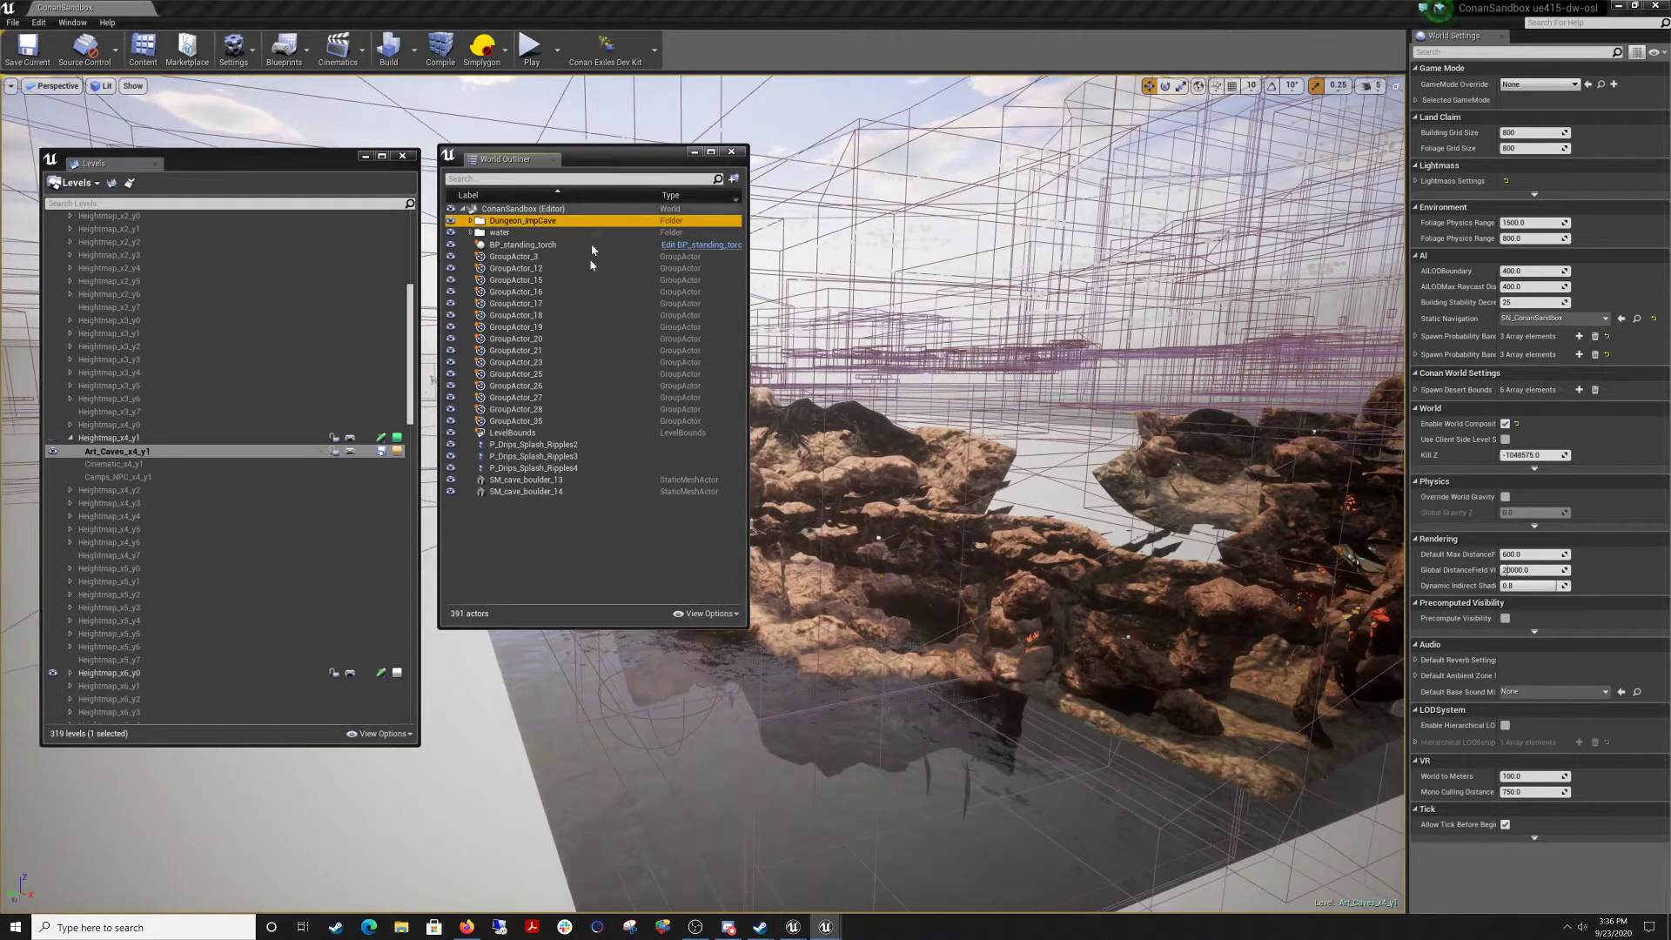
left_click(470, 232)
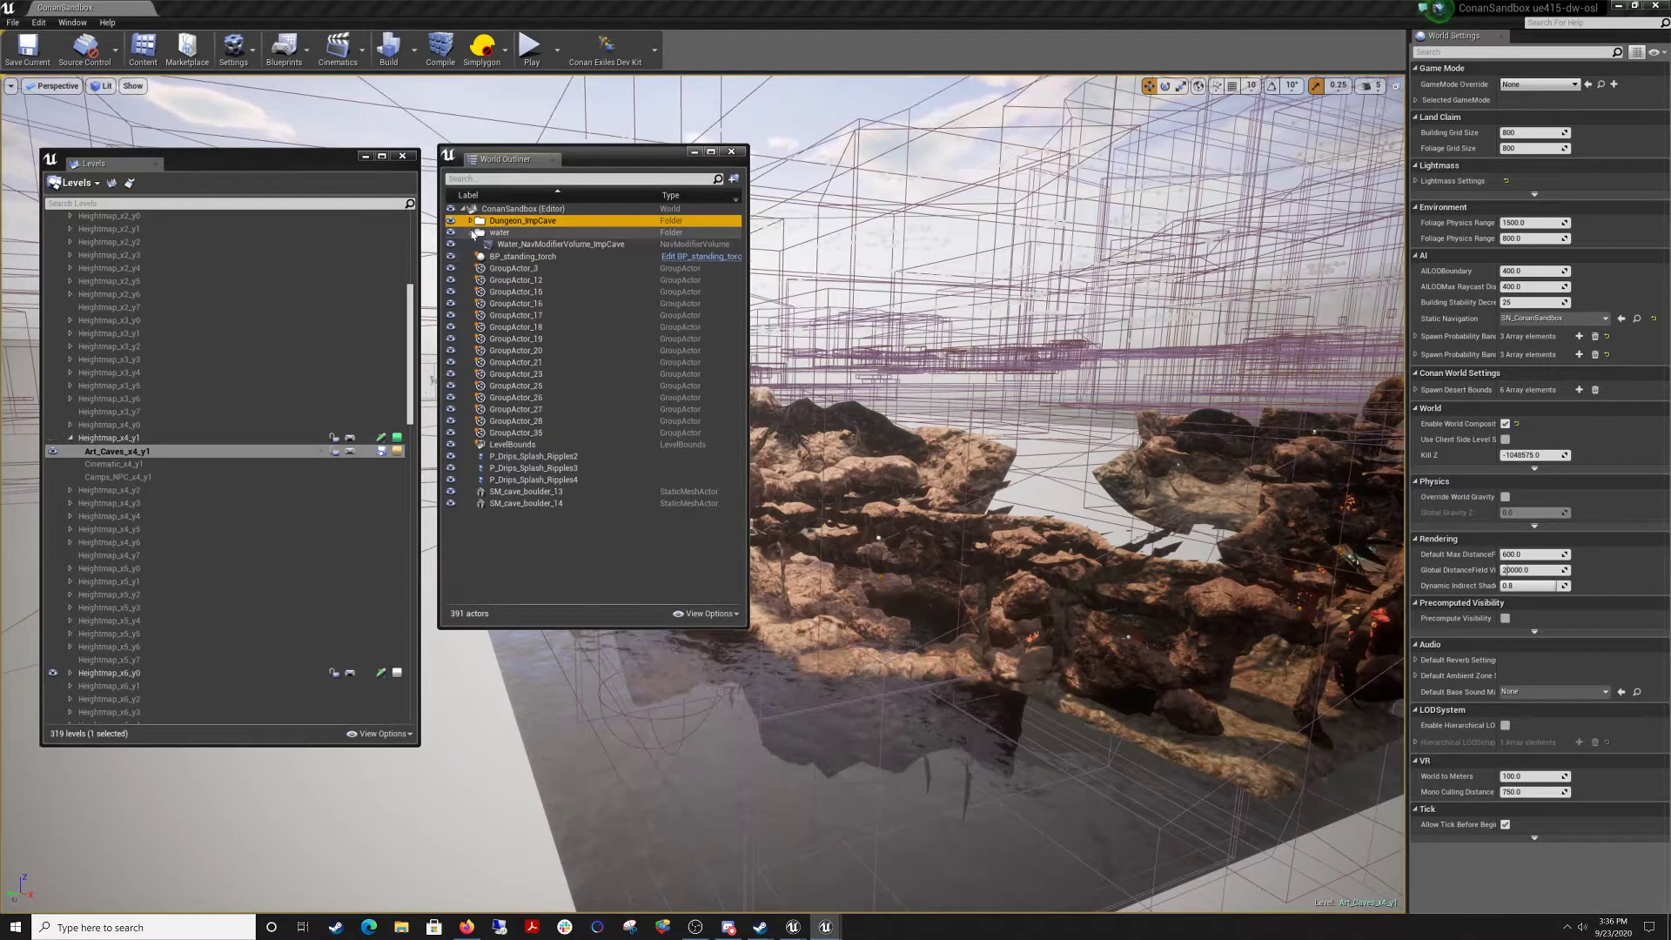
Select the cave water's Water_NavModifierVolume_ImpCave, water_physics_cave and PP_water_cave volumes together.
left_click(541, 247)
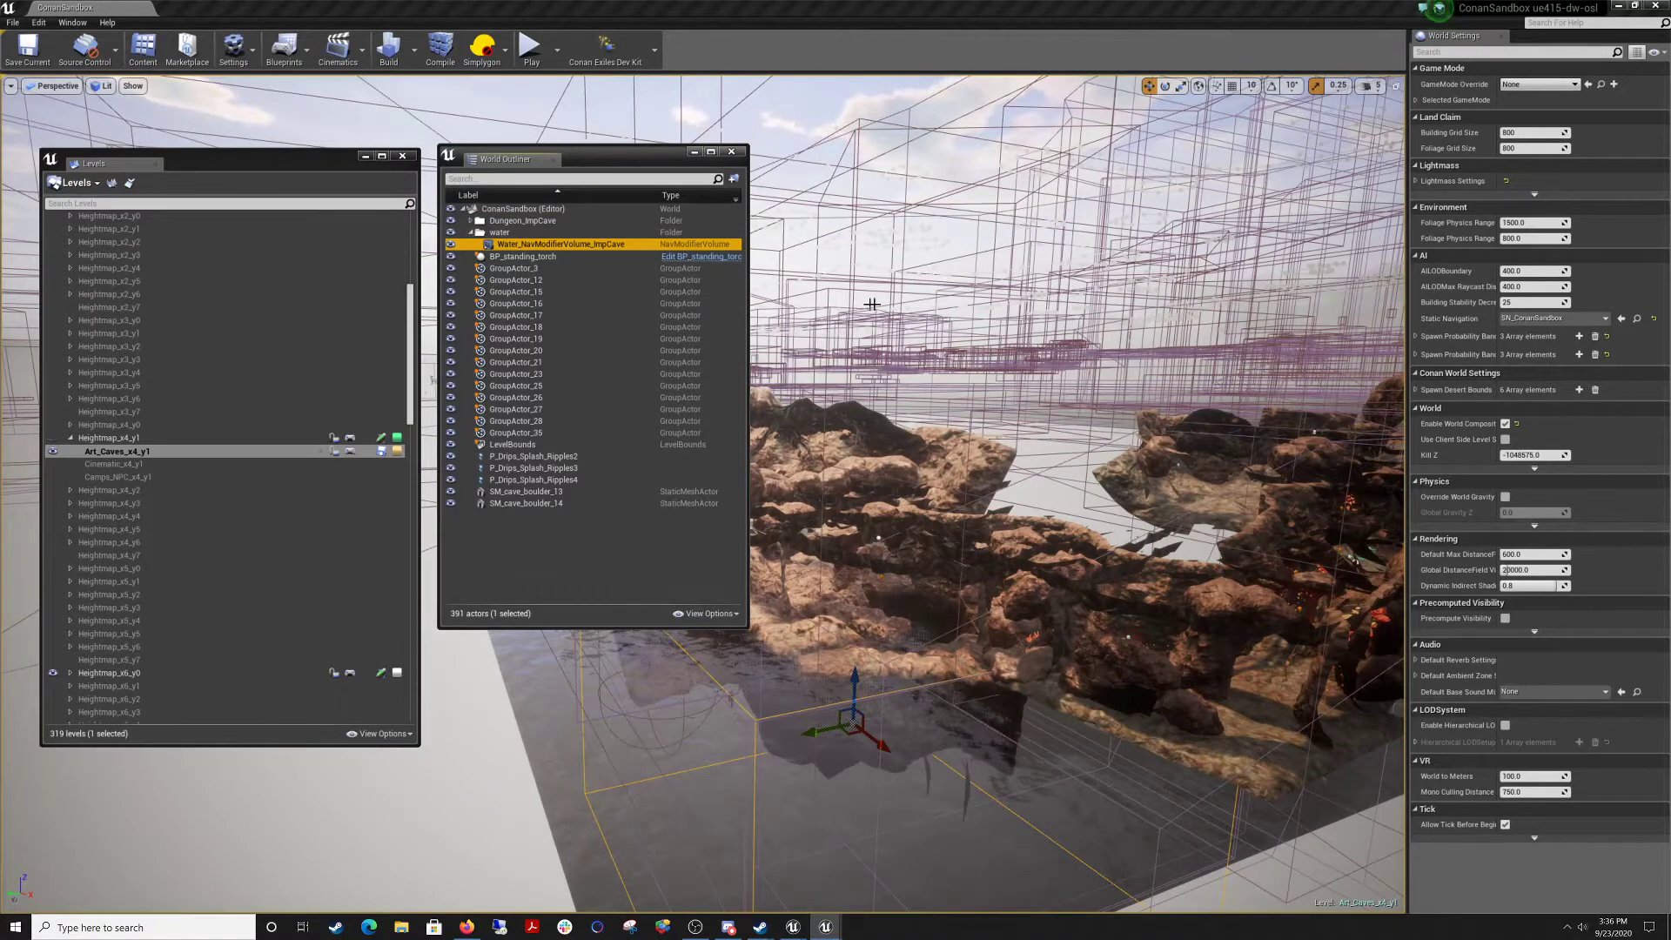
right_click_drag(872, 304, 792, 366)
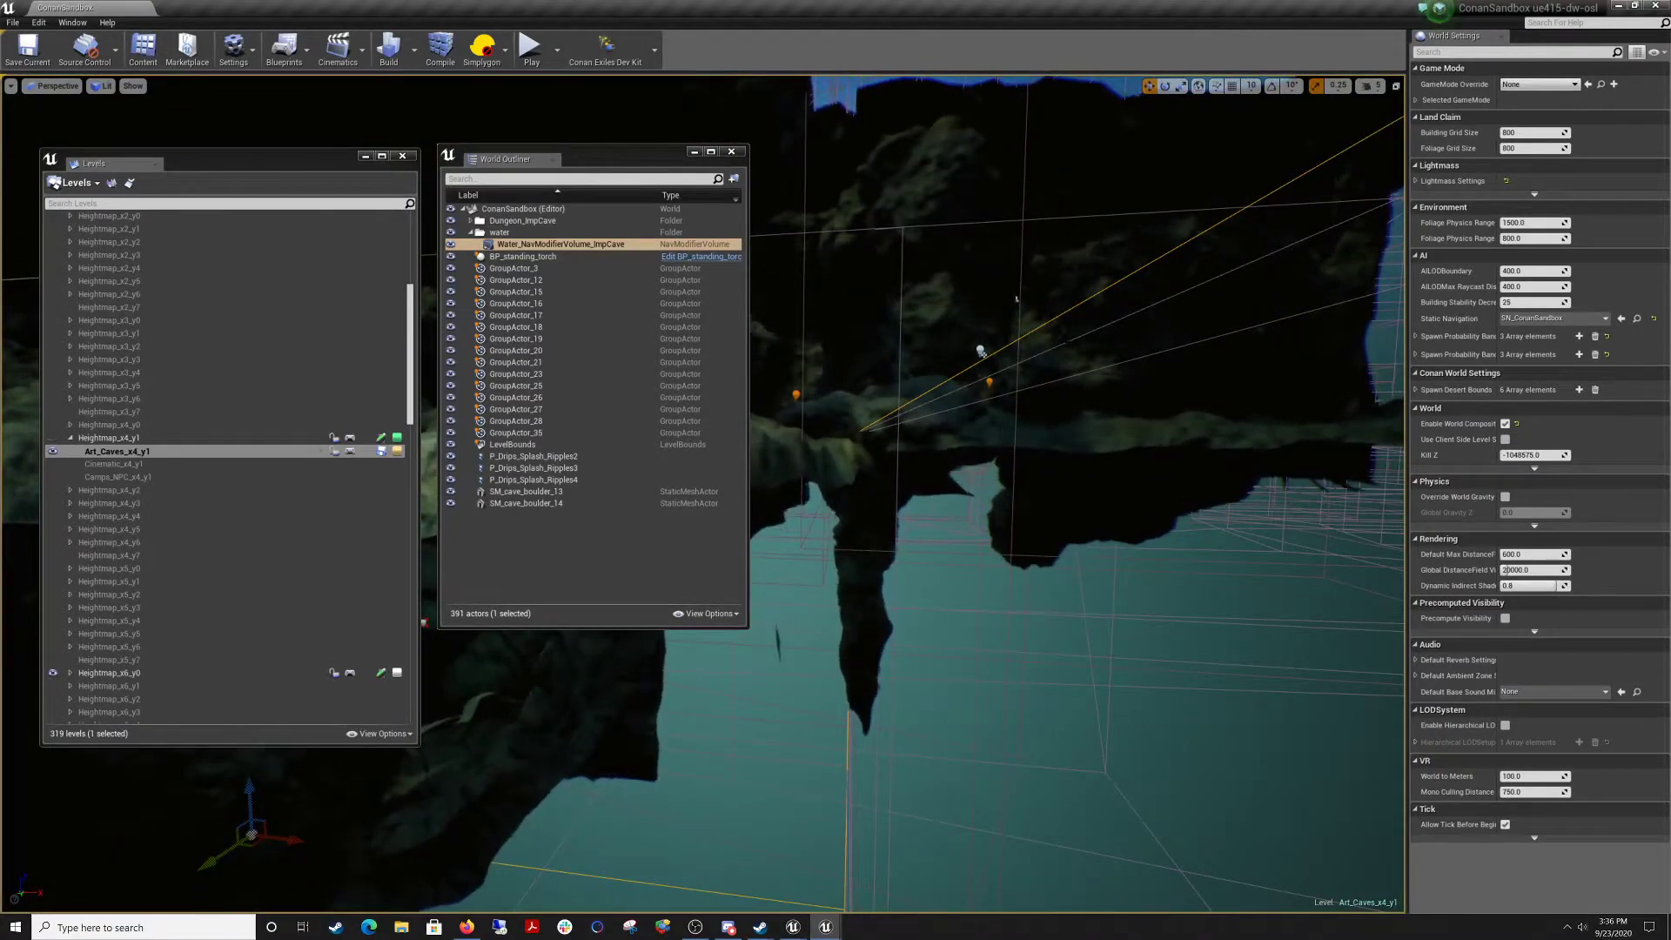
left_click(1069, 342, "ctrl")
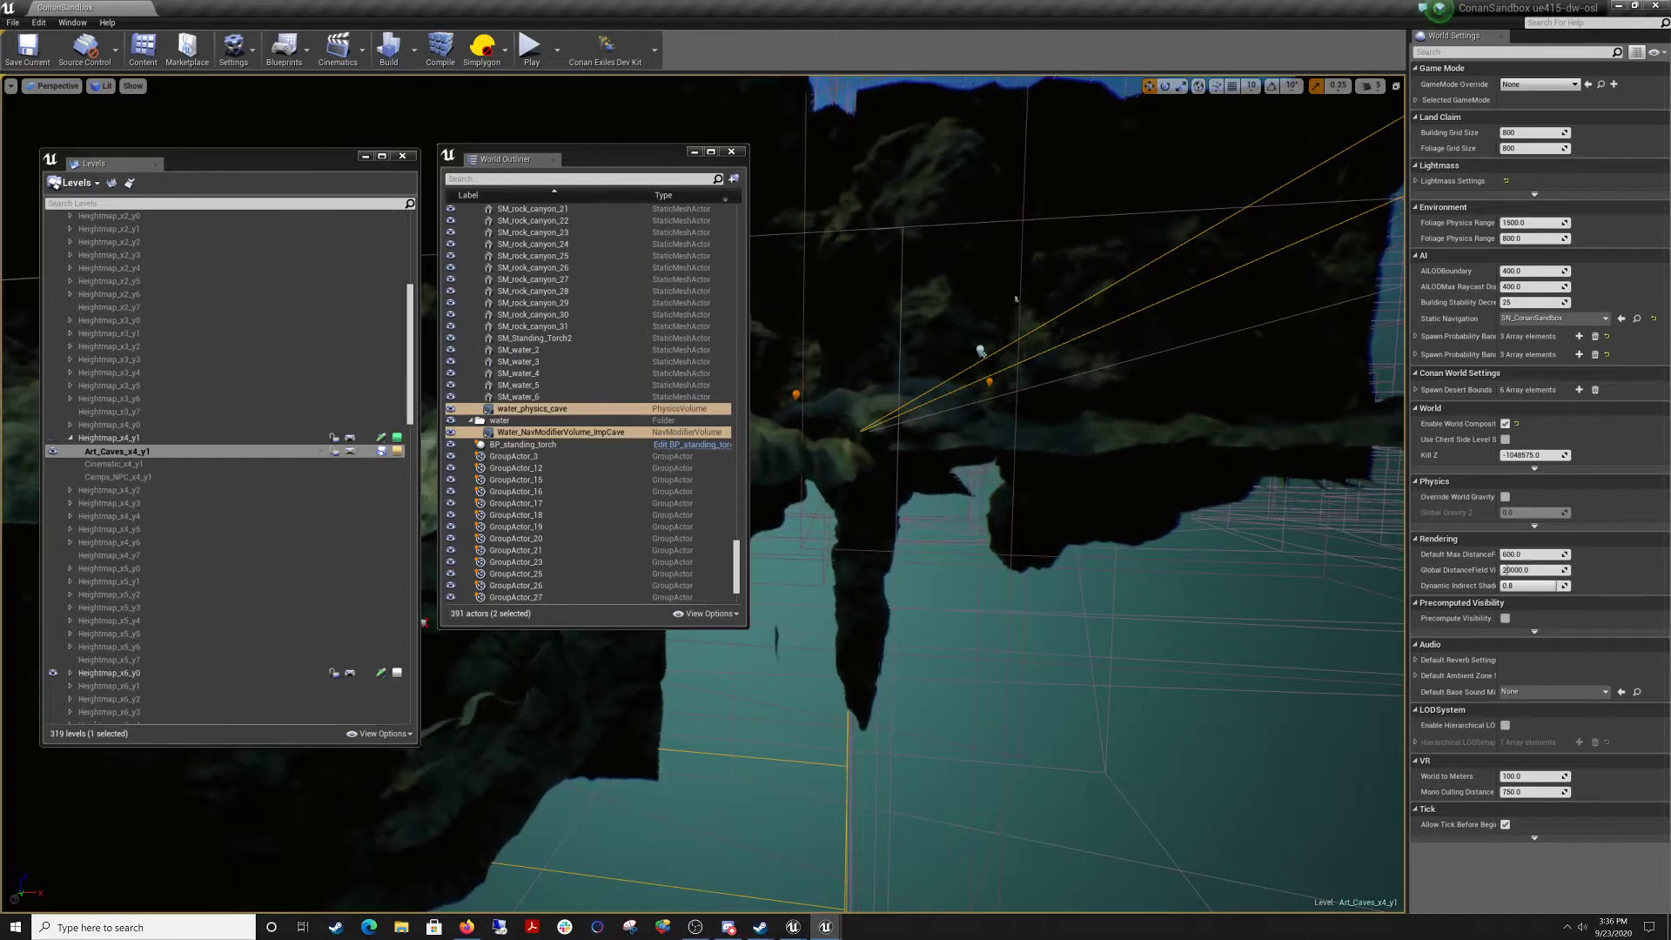
left_click(981, 352, "ctrl")
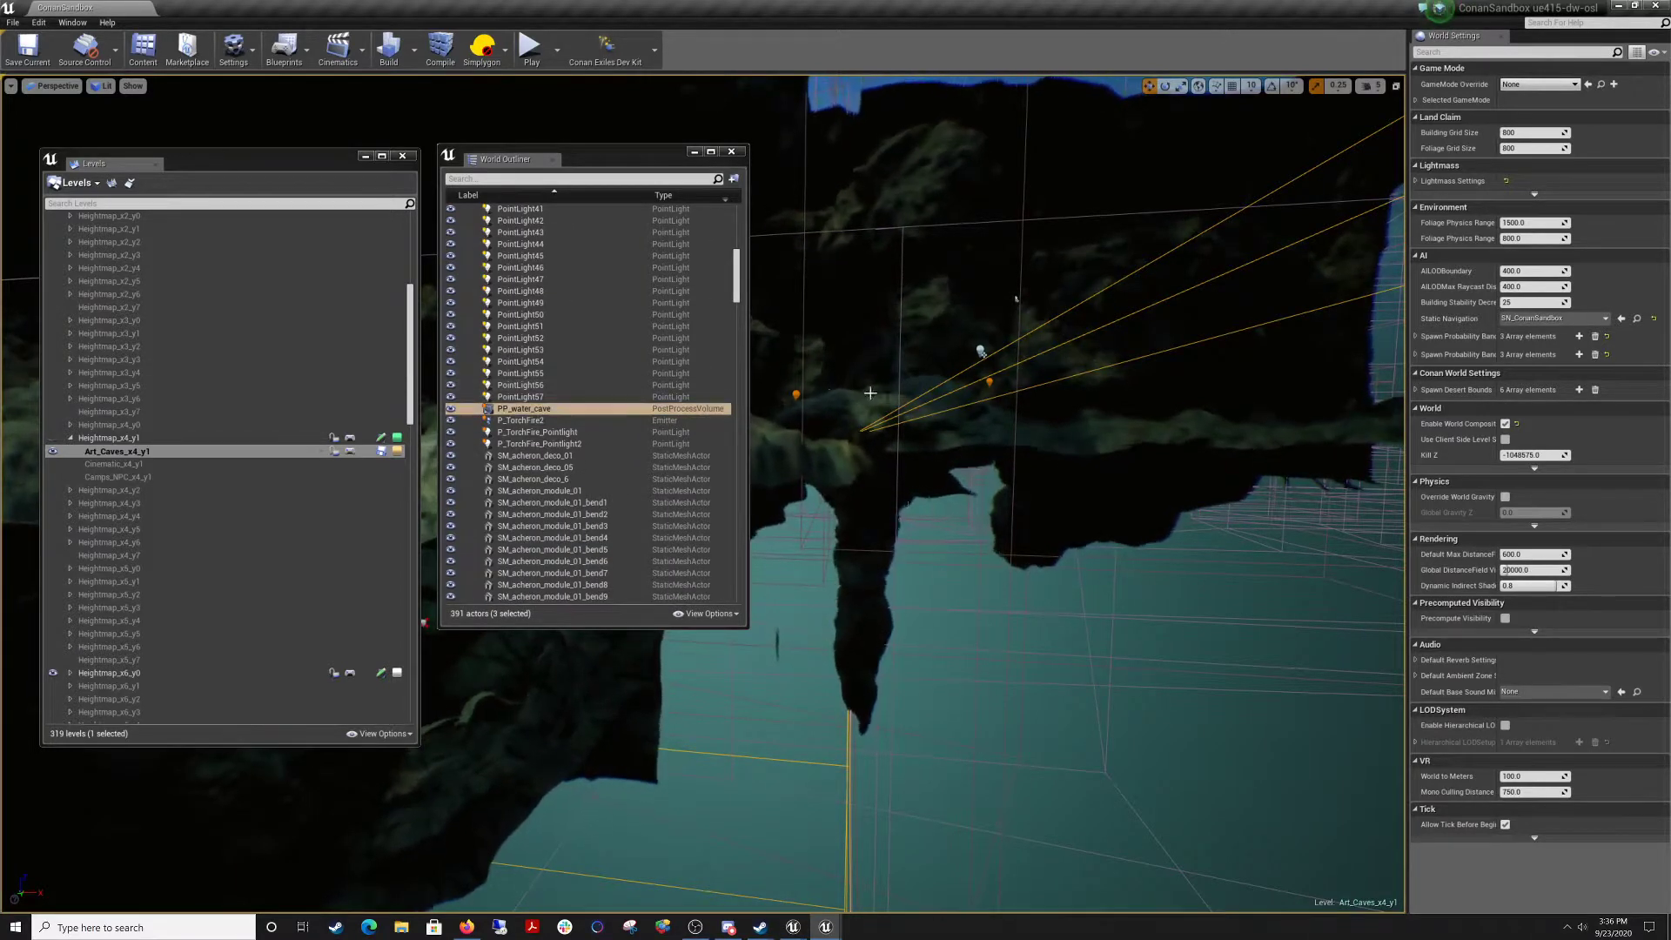
Add the SM_water_2, SM_water_3, SM_water_4 and SM_water_6 surface meshes to the selected cave water volumes.
key("s")
right_click_drag(1016, 299, 889, 231)
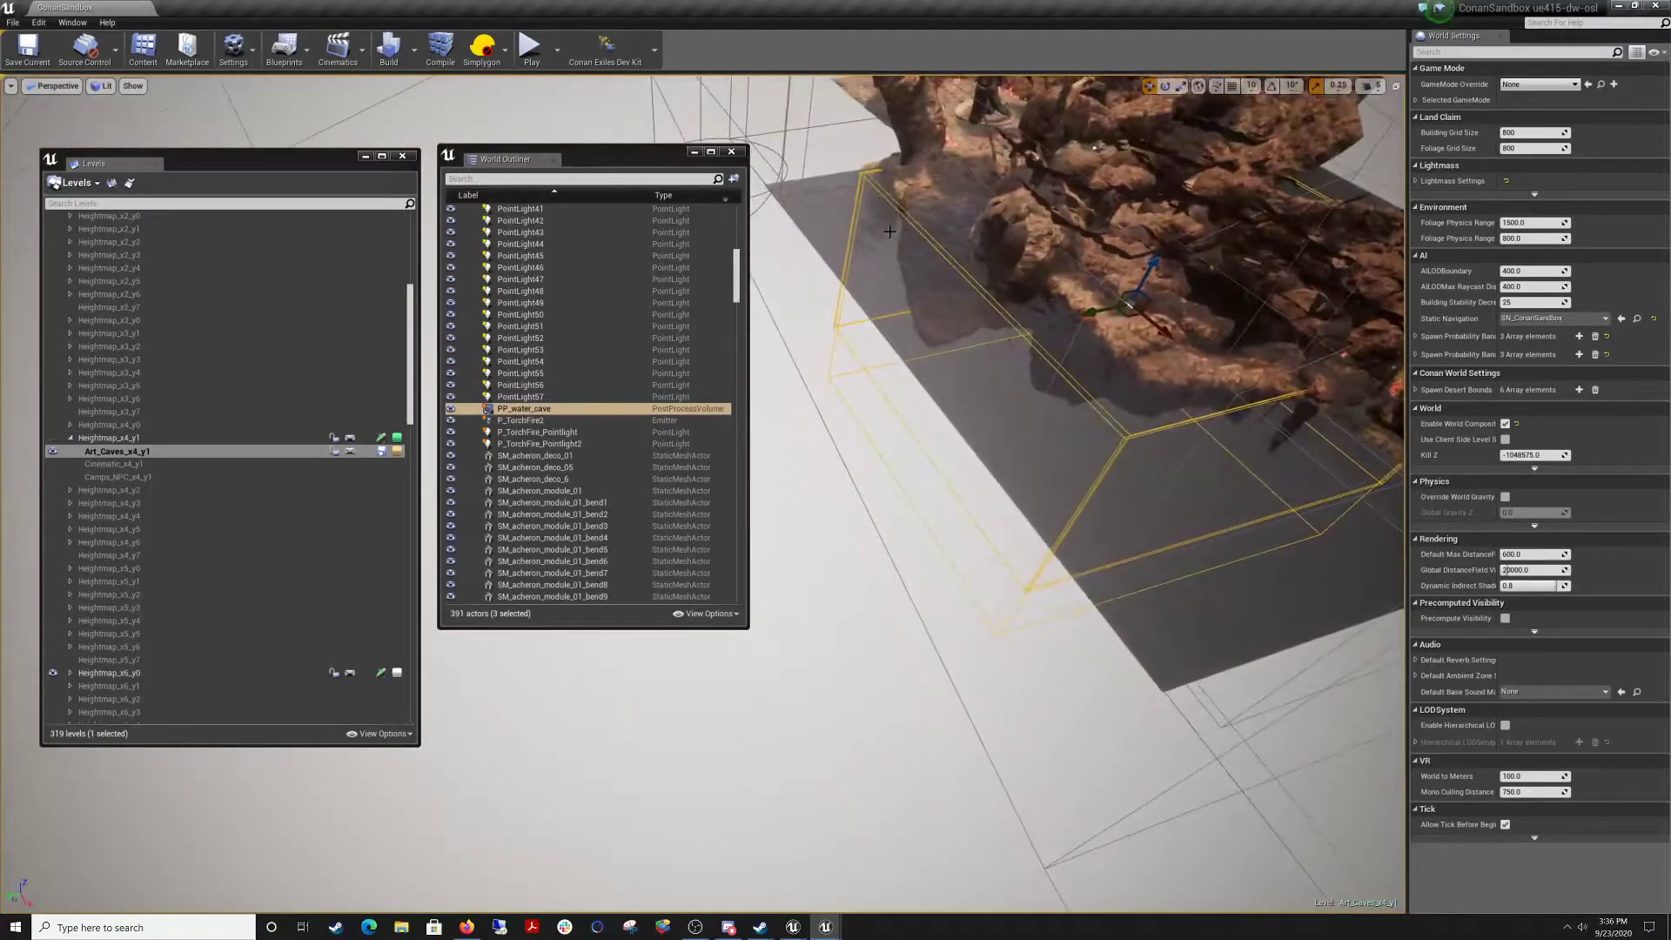
left_click(955, 339)
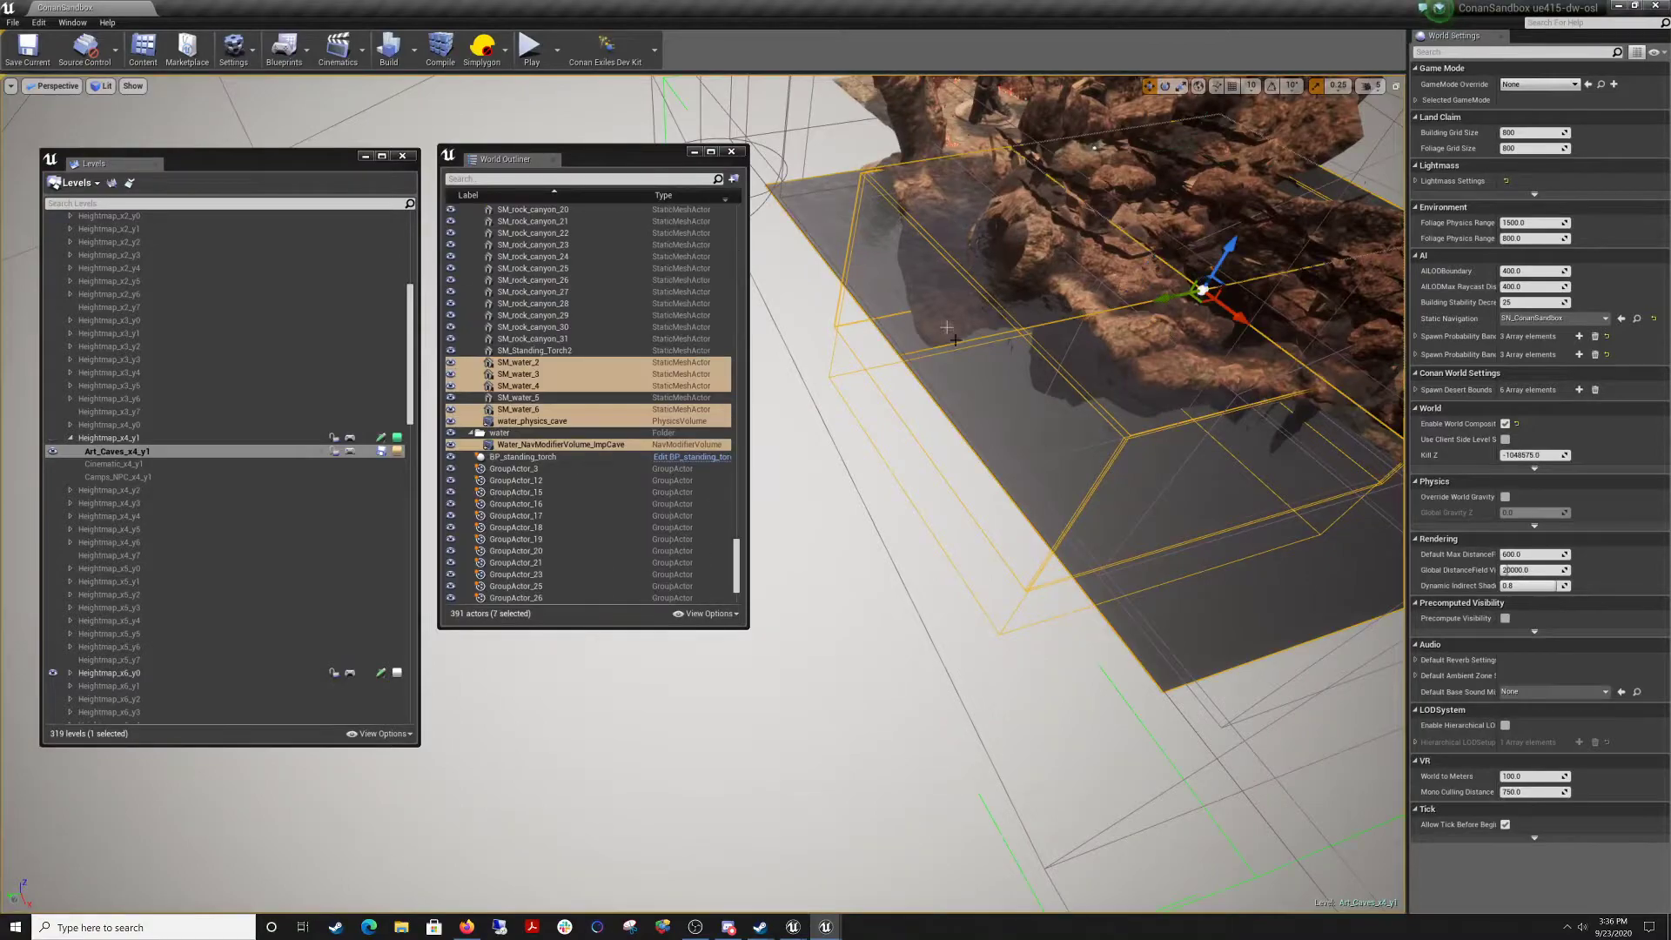
Examine the selected water meshes and volumes around the cave model and in the World Outliner, including PP_water_cave.
key("s")
right_click_drag(868, 370, 909, 462)
key("w")
key("s")
key("w")
key("s")
key("w")
key("s")
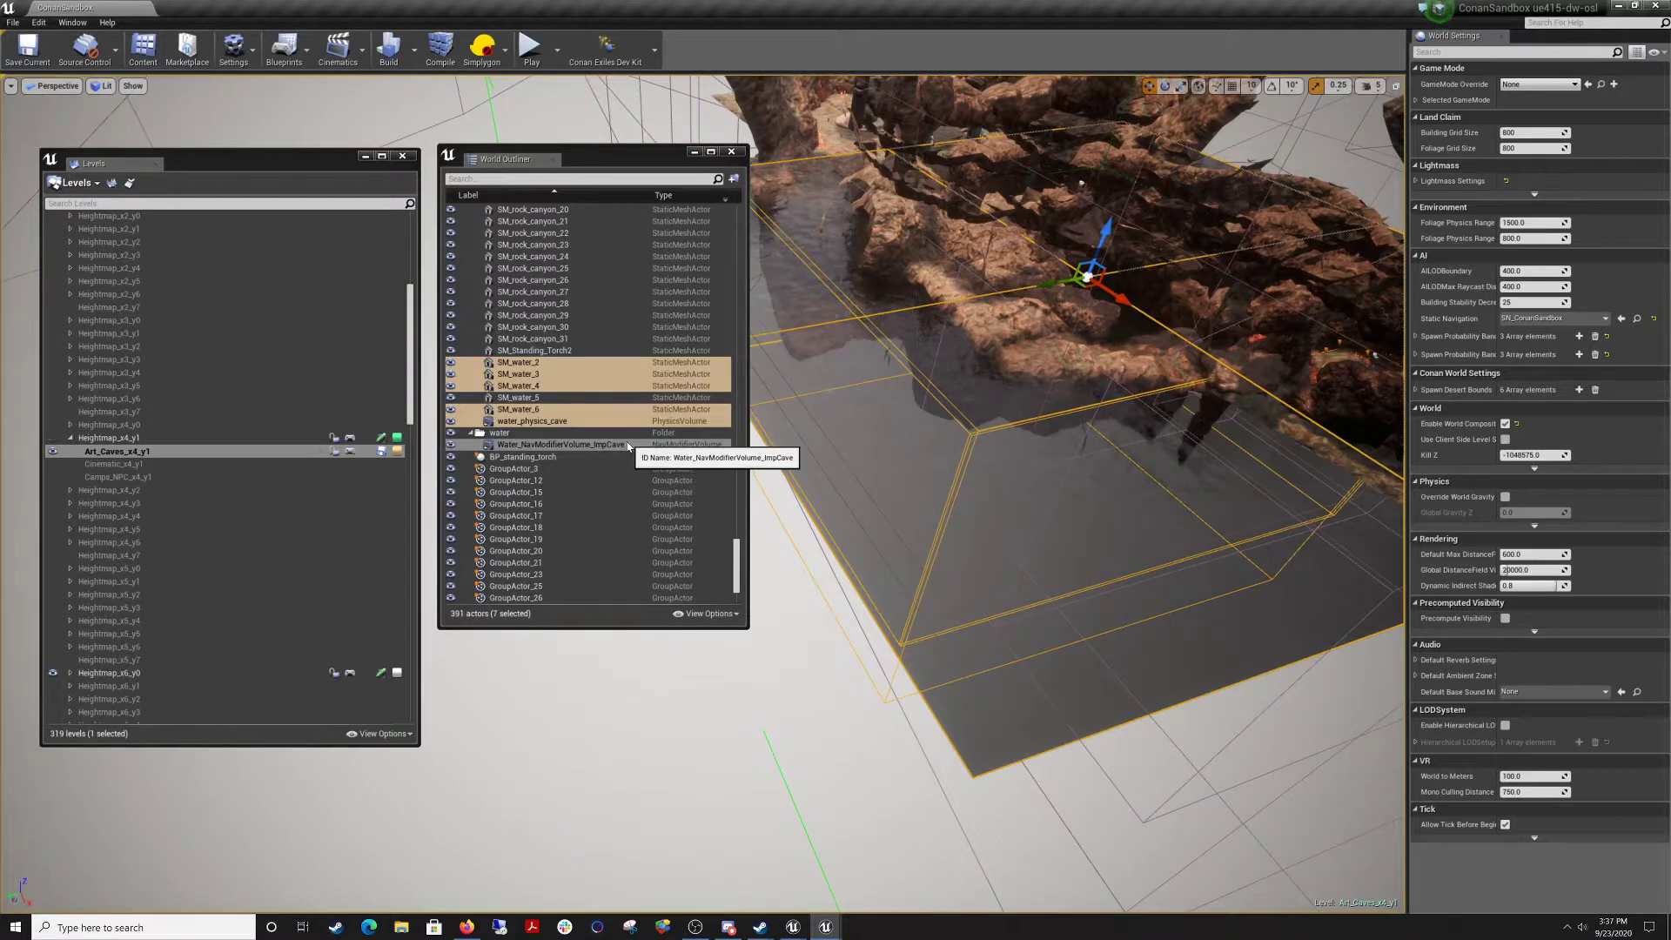
scroll(626, 441, "up", 3)
scroll(628, 446, "up", 12)
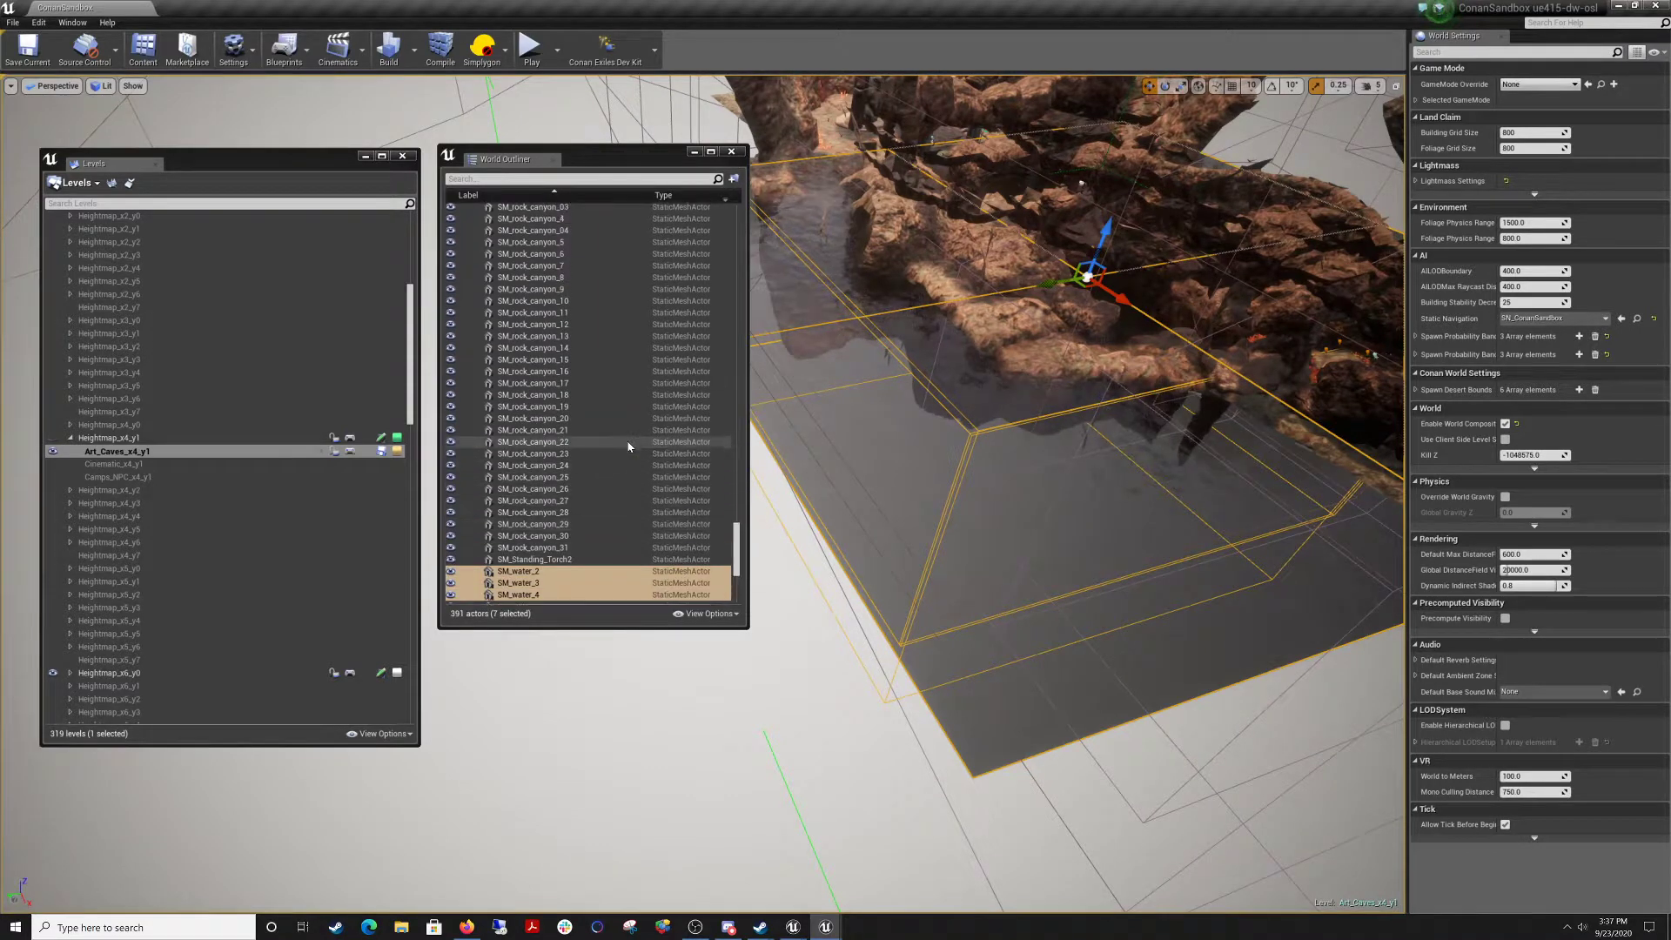
left_click_drag(738, 522, 741, 261)
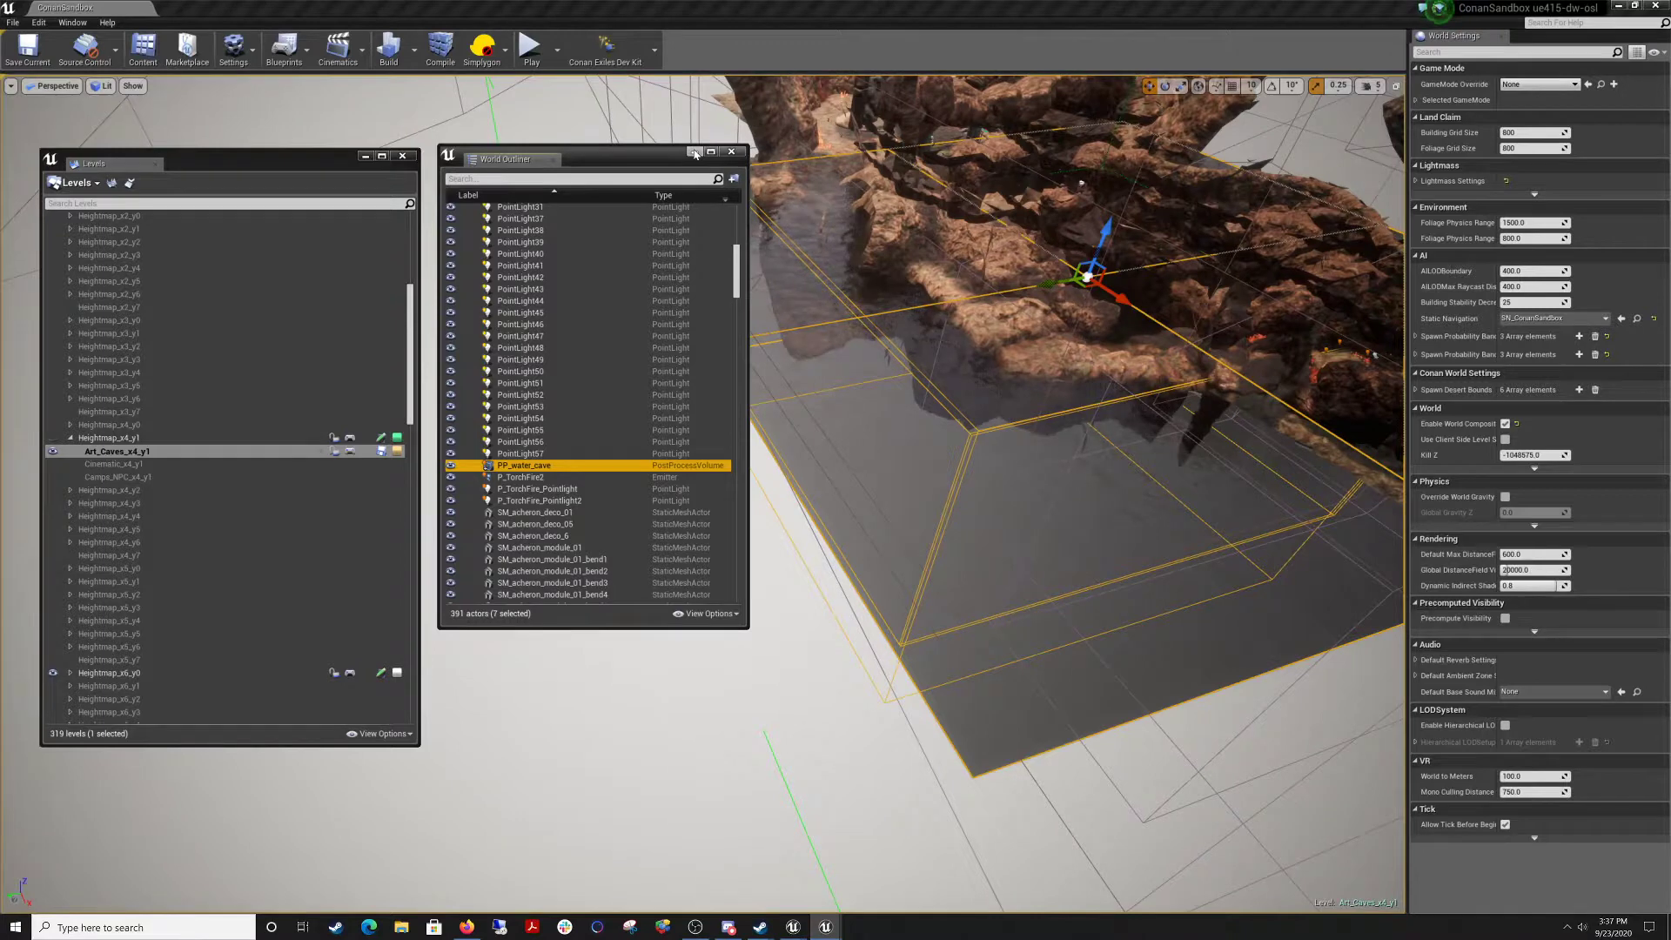
right_click_drag(965, 389, 977, 300)
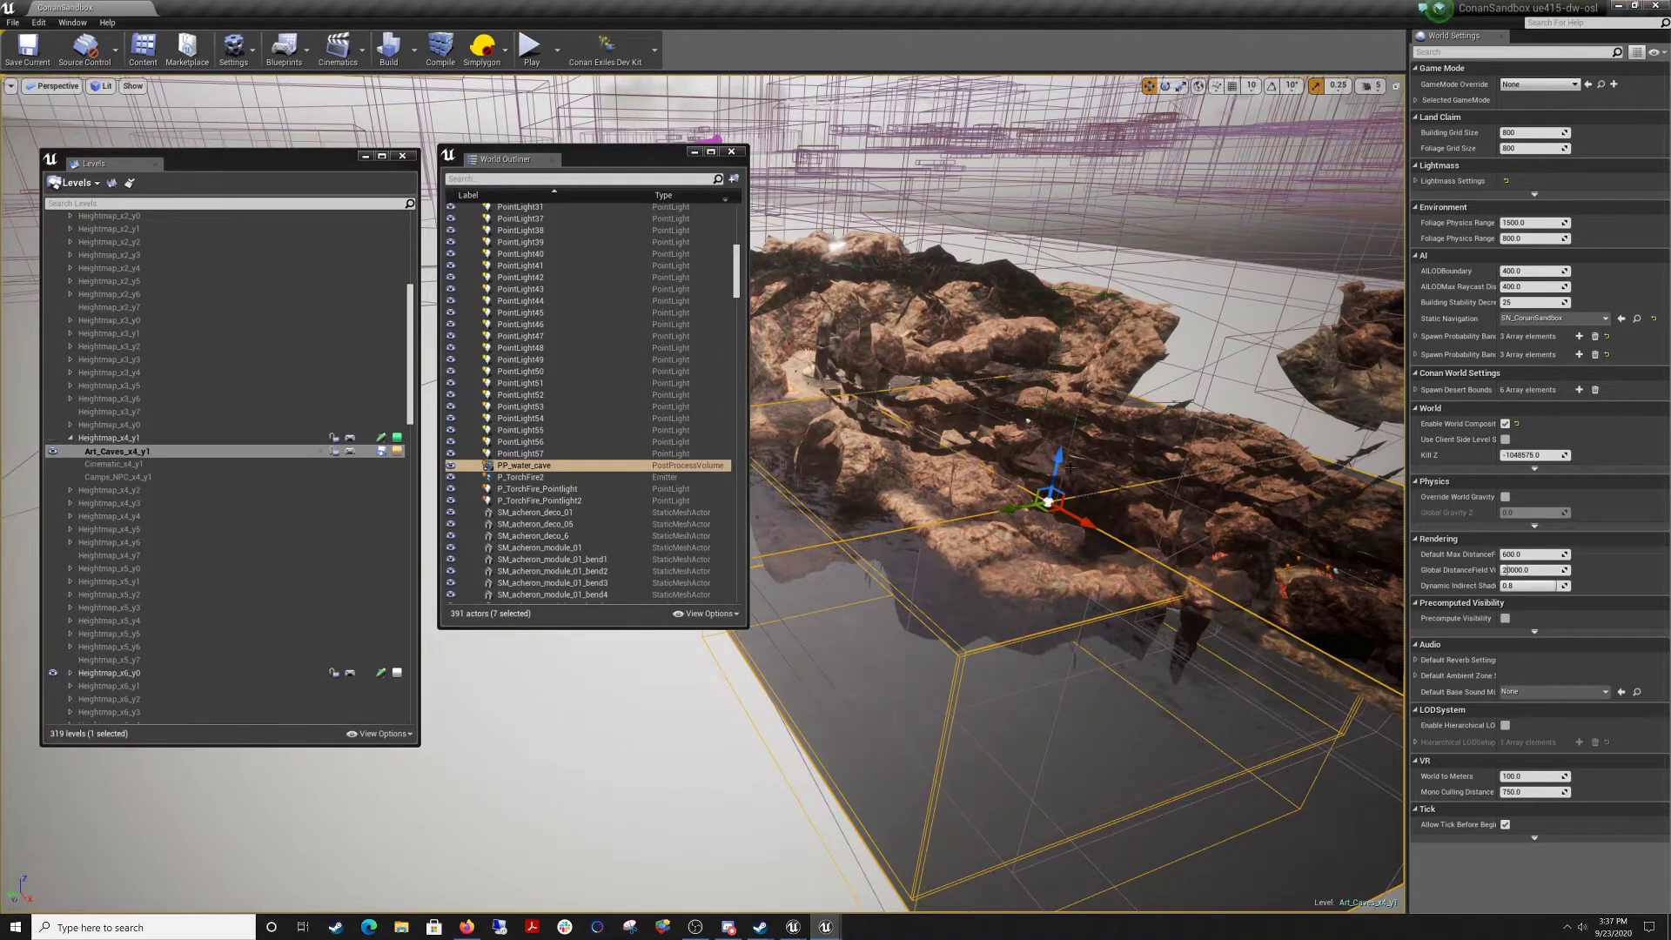
Make Heightmap_x6_y0 the current level.
right_click_drag(1070, 468, 1093, 467)
scroll(135, 613, "down", 2)
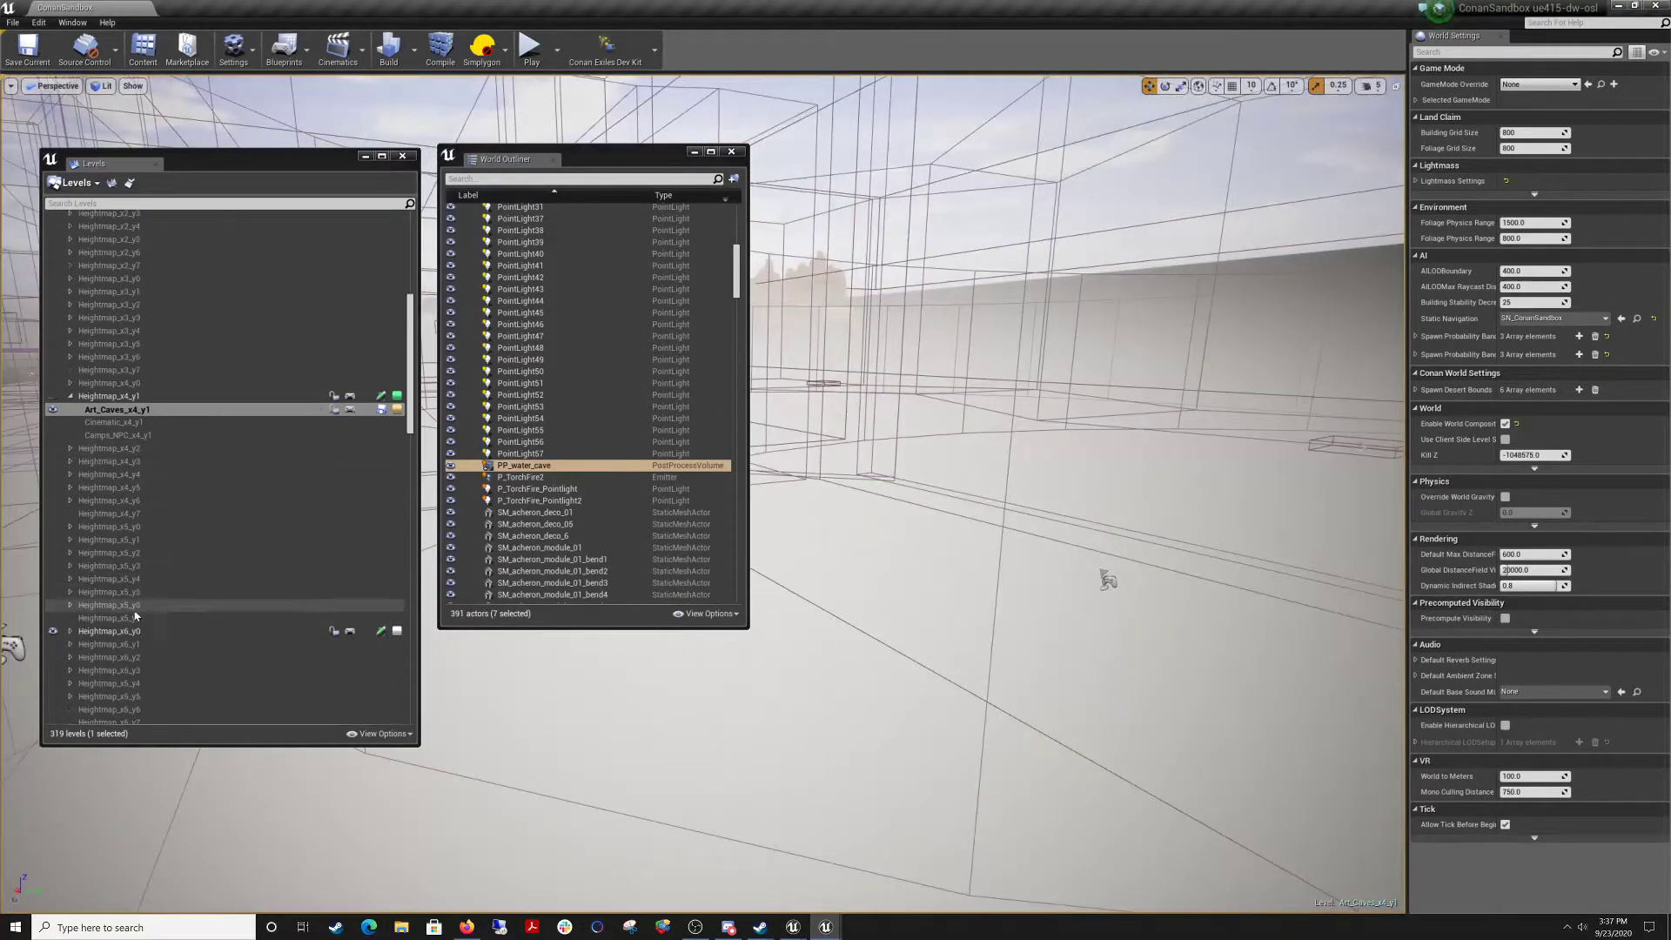
left_click(150, 633)
right_click(131, 635)
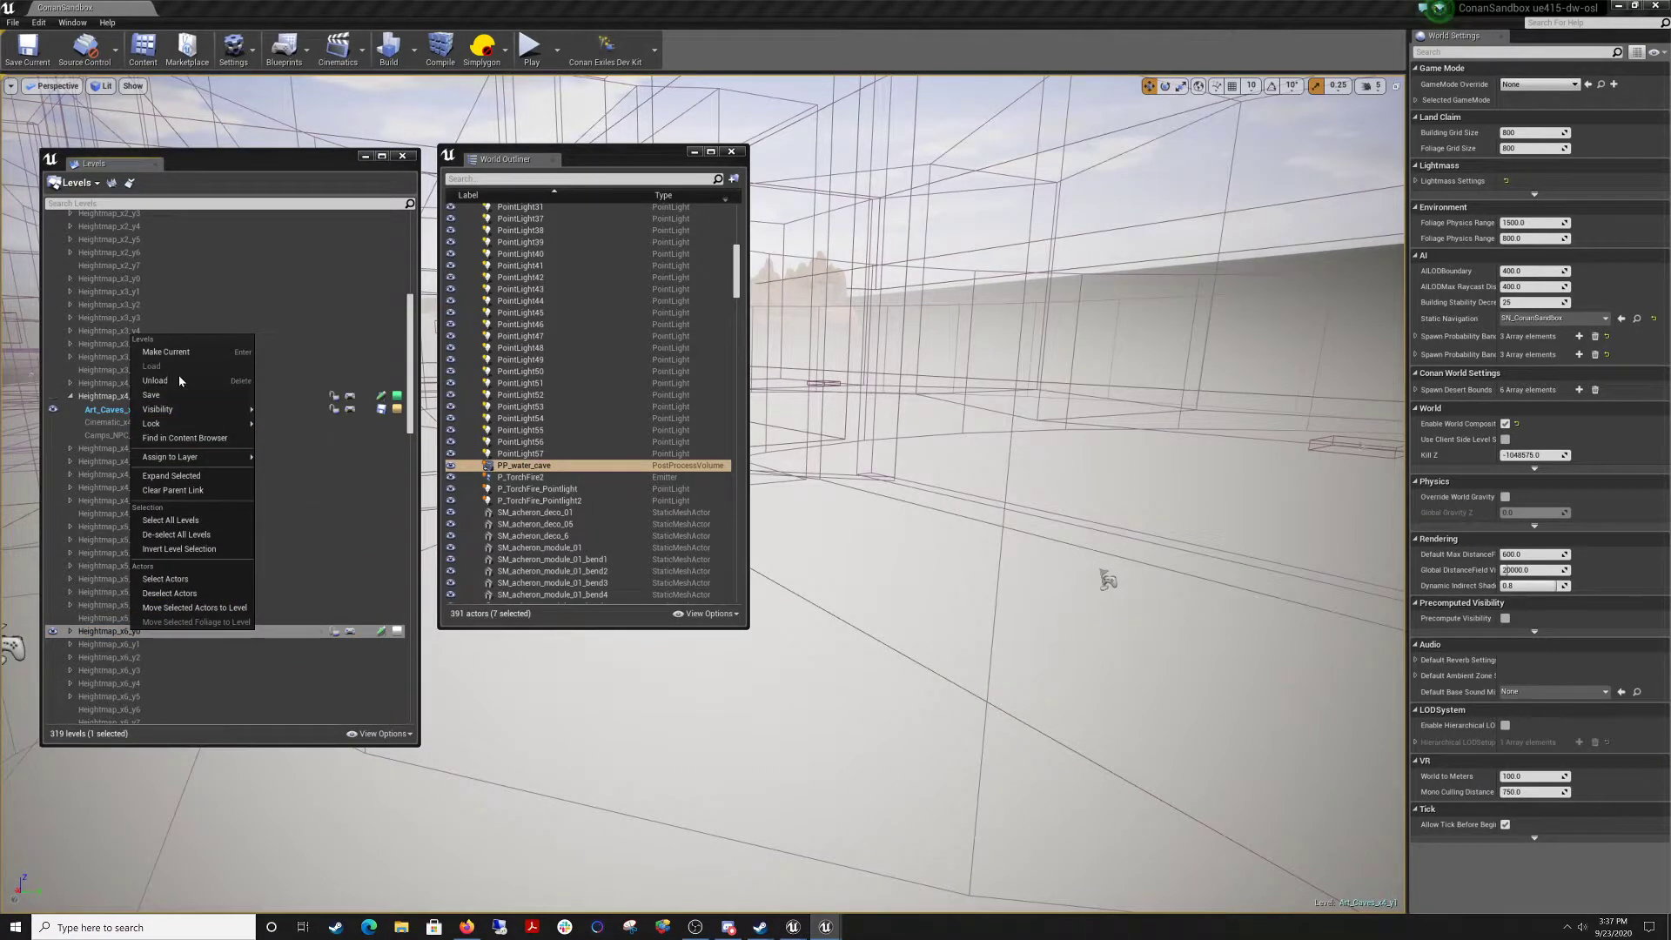
left_click(169, 351)
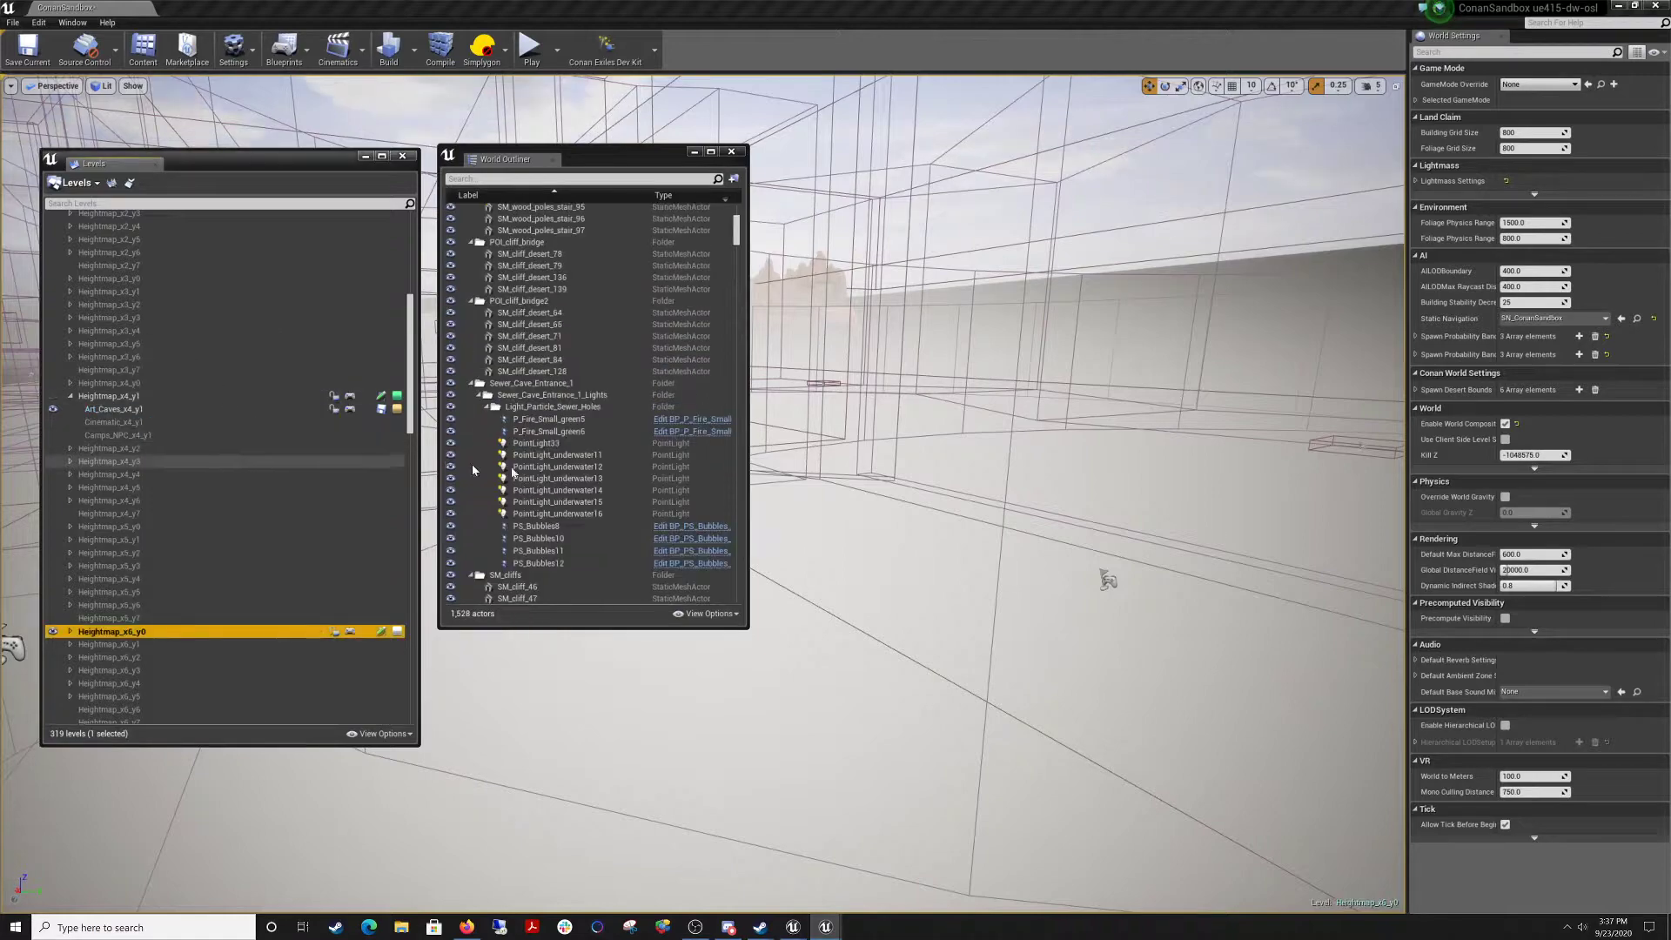
Adjust the camera speed, fly to the open sand in the canyon and paste the copied cave water actors there.
left_click(1371, 86)
key("w")
mouse_move(1044, 392)
right_mouse_down()
mouse_move(1053, 301)
mouse_move(1049, 418)
mouse_move(1049, 389)
right_mouse_up()
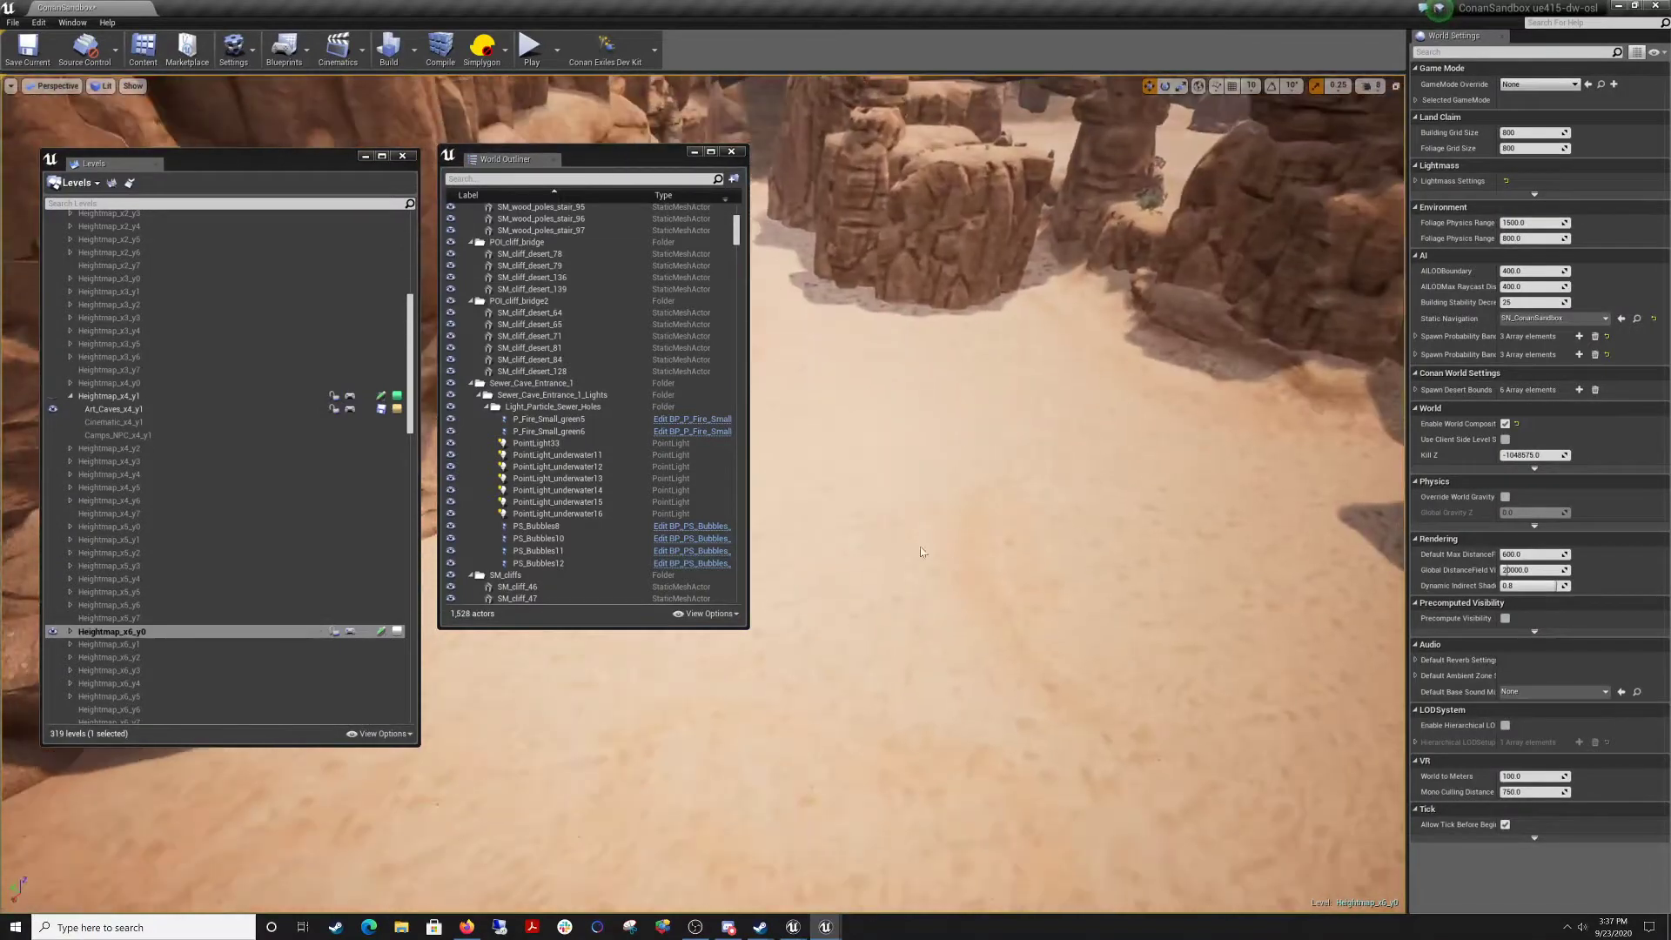
right_click(921, 550)
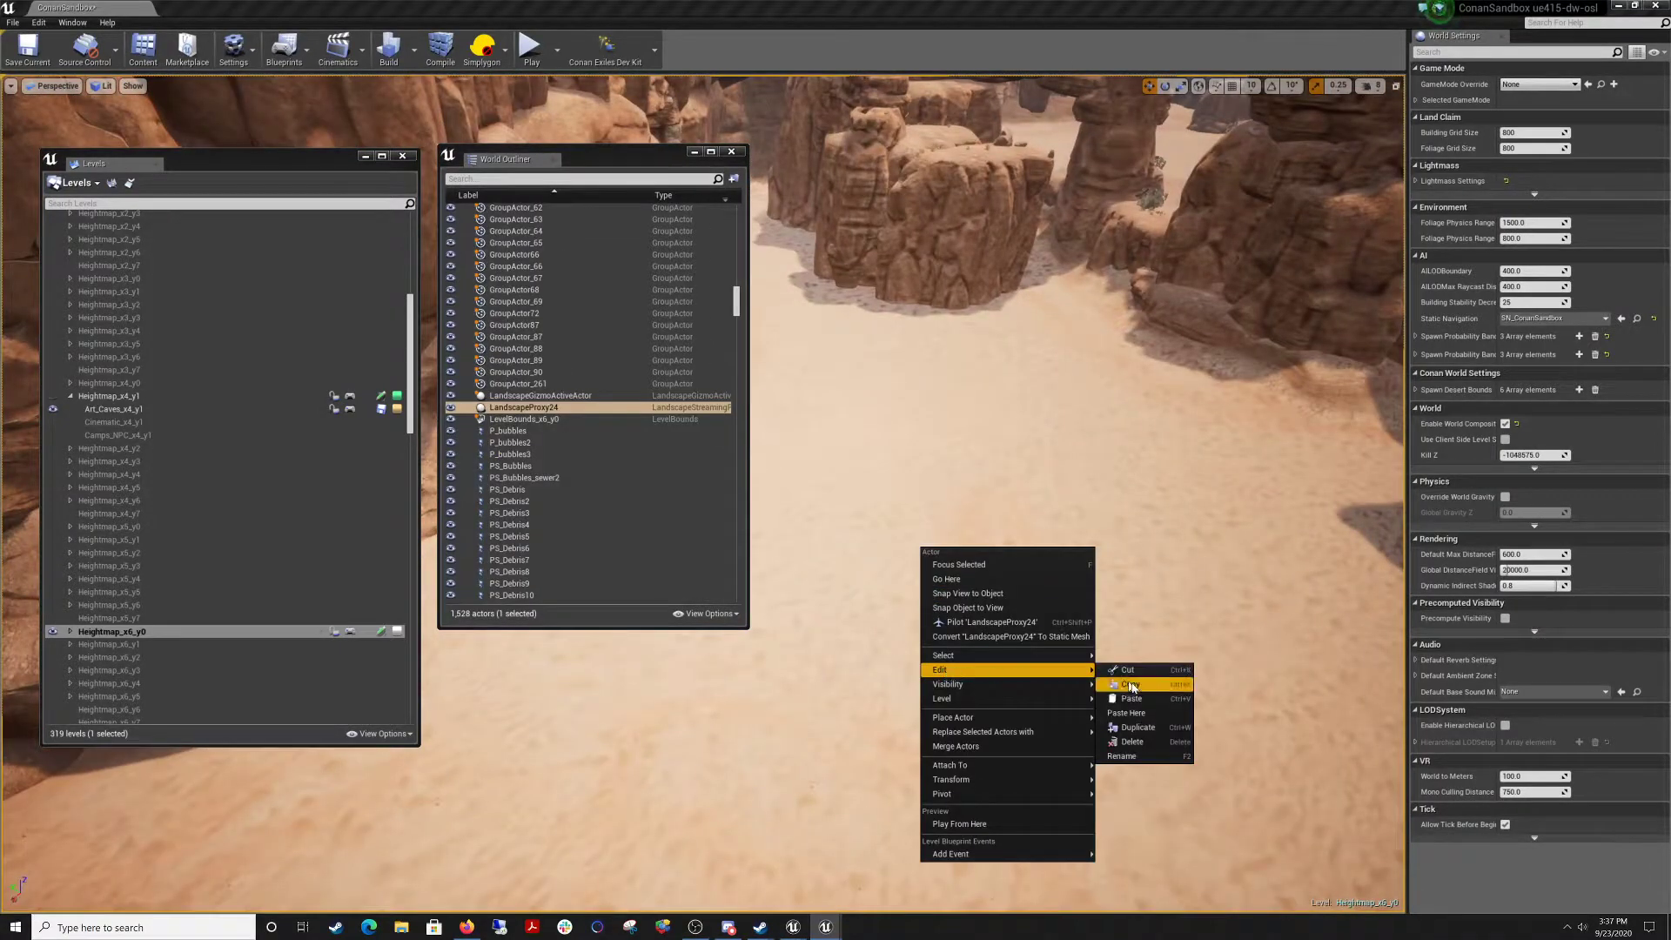
left_click(1147, 713)
right_click_drag(1044, 566, 1356, 439)
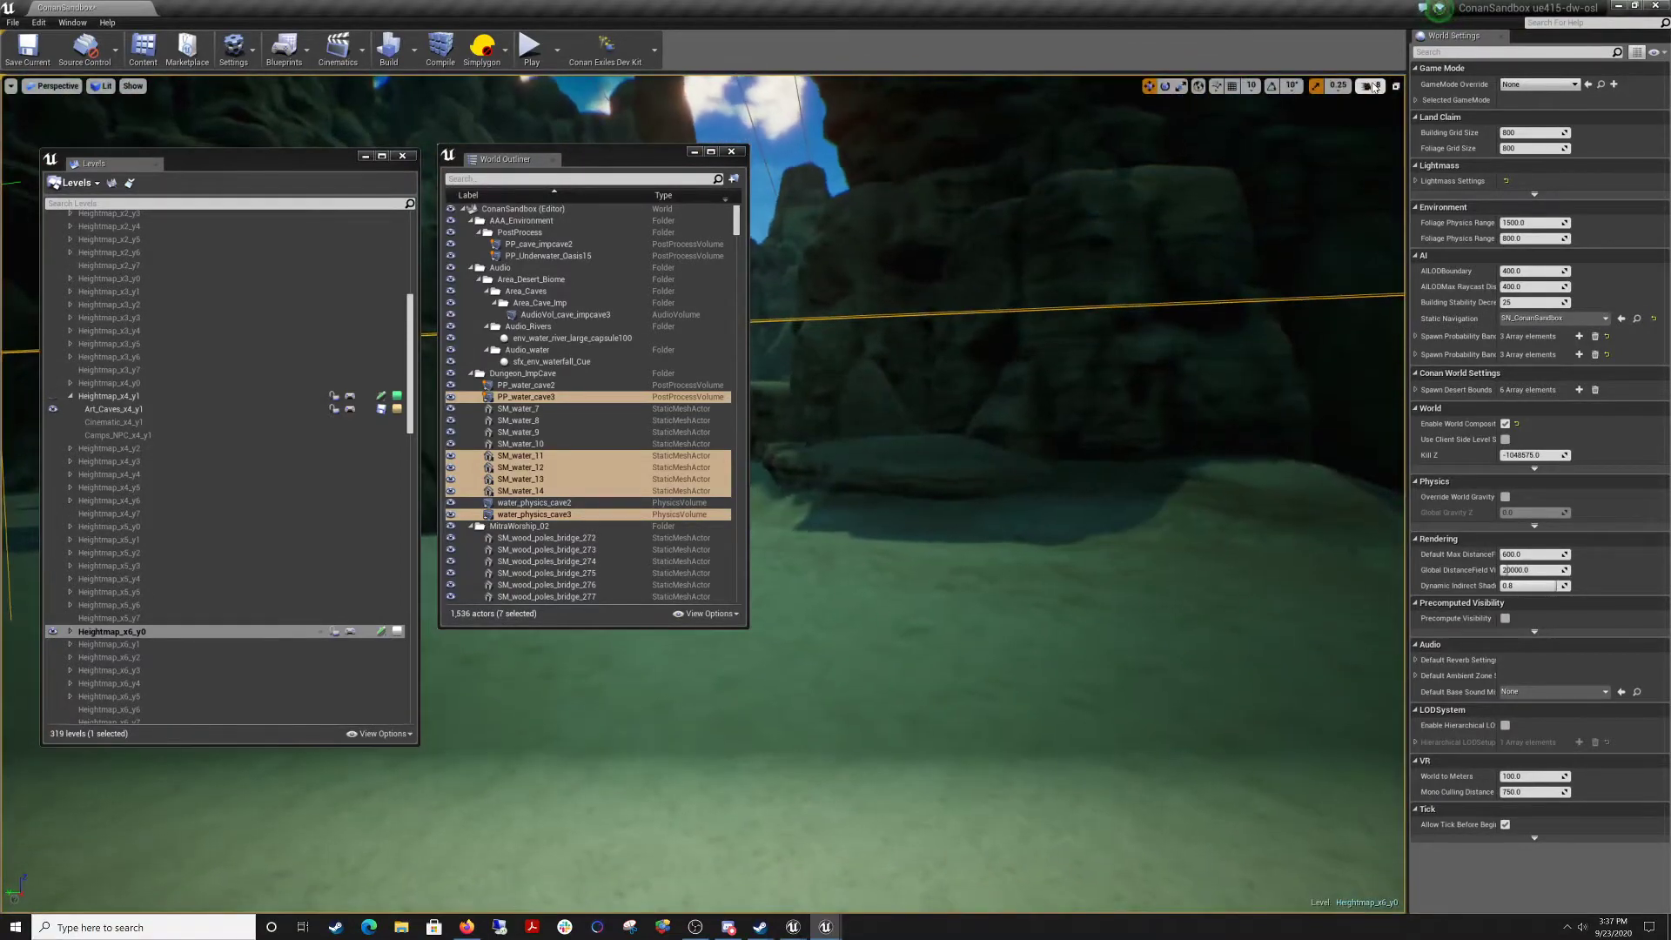
right_click_drag(1048, 422, 1053, 487)
right_click_drag(1083, 392, 1120, 386)
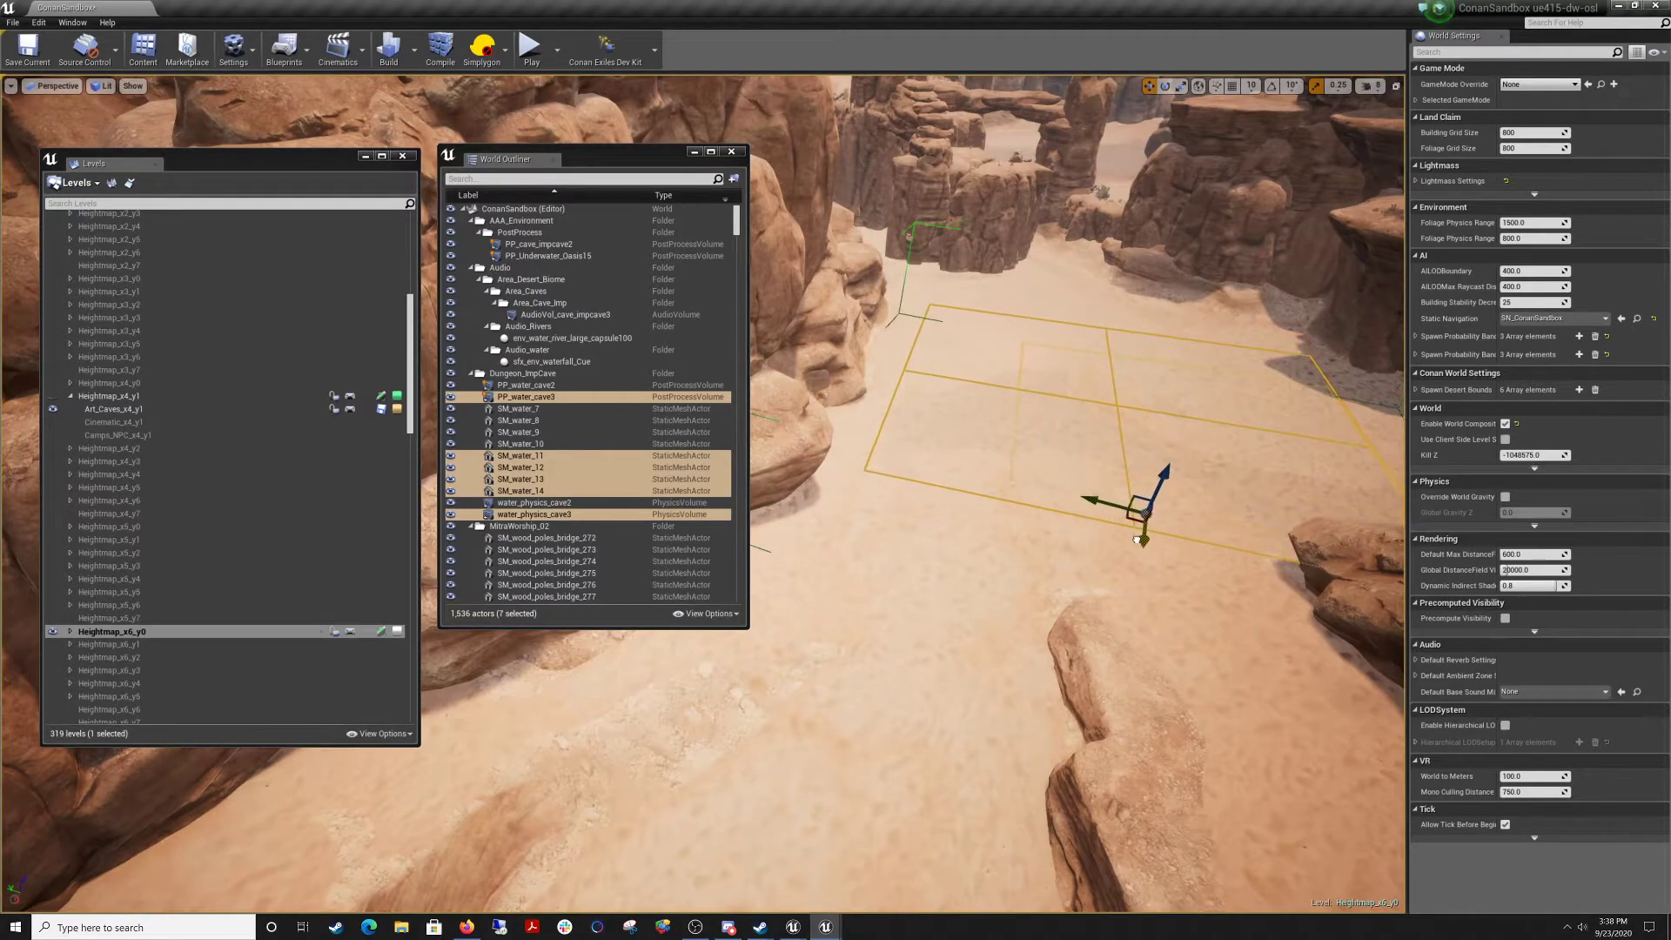
Set the camera speed to 4 and group the pasted water meshes and volumes.
mouse_move(1137, 540)
right_mouse_down()
mouse_move(1218, 600)
mouse_move(1175, 513)
mouse_move(1079, 505)
mouse_move(1166, 509)
mouse_move(1158, 566)
mouse_move(1148, 522)
mouse_move(1184, 513)
mouse_move(1166, 530)
right_mouse_up()
left_click(1368, 88)
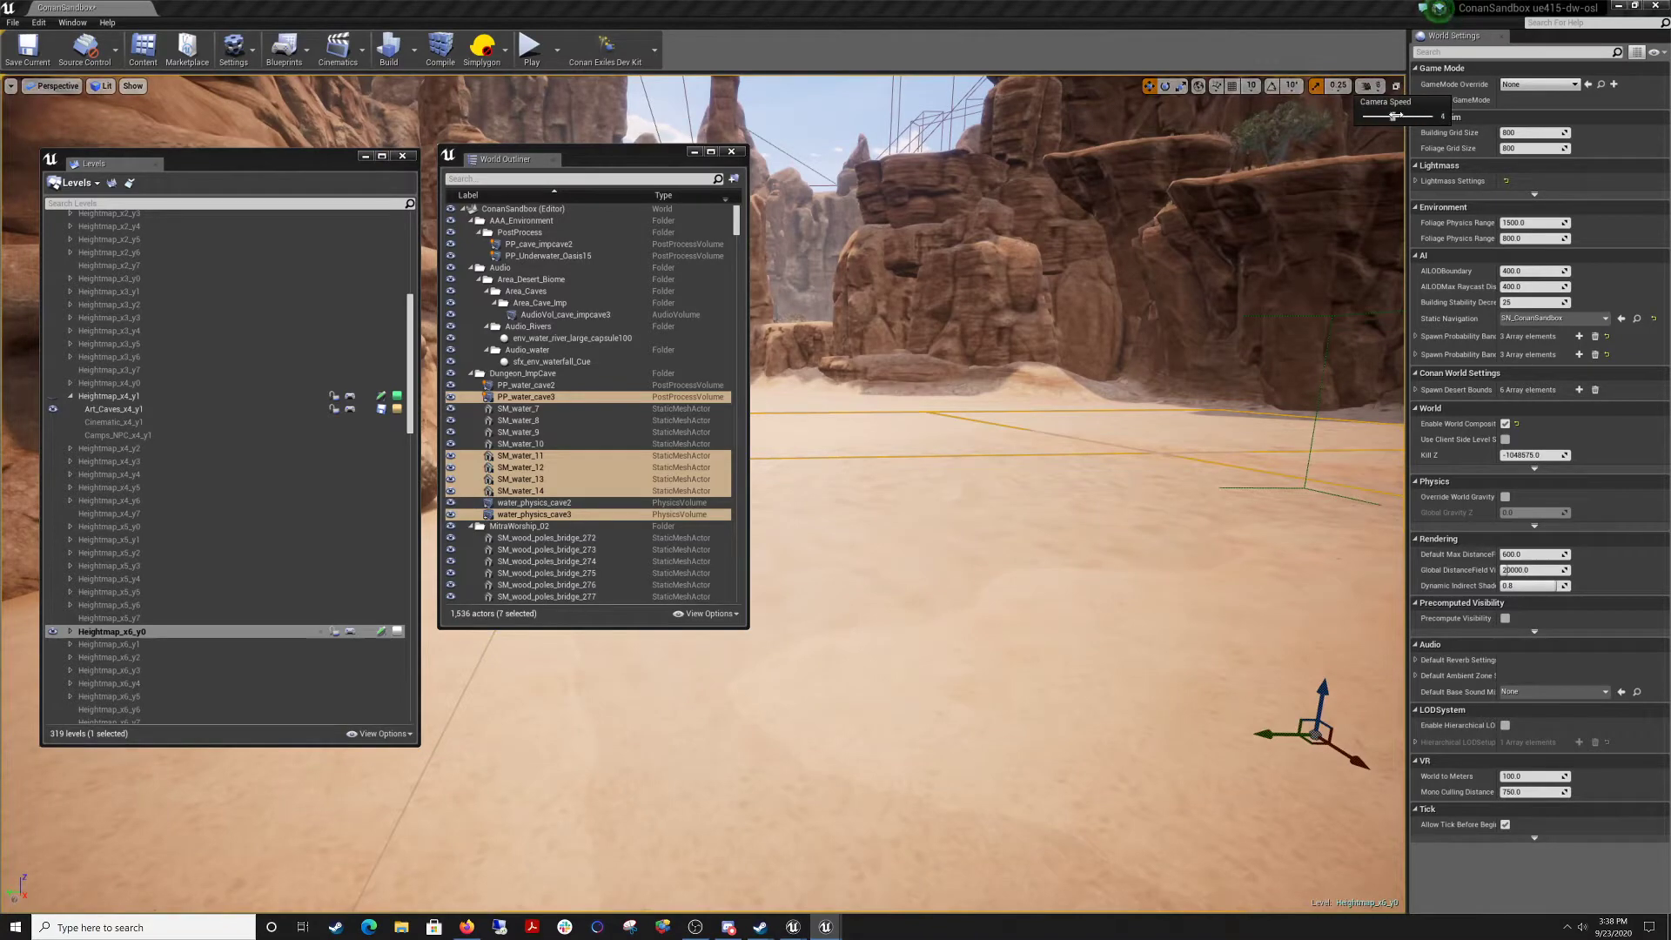
right_click_drag(1175, 435, 1117, 458)
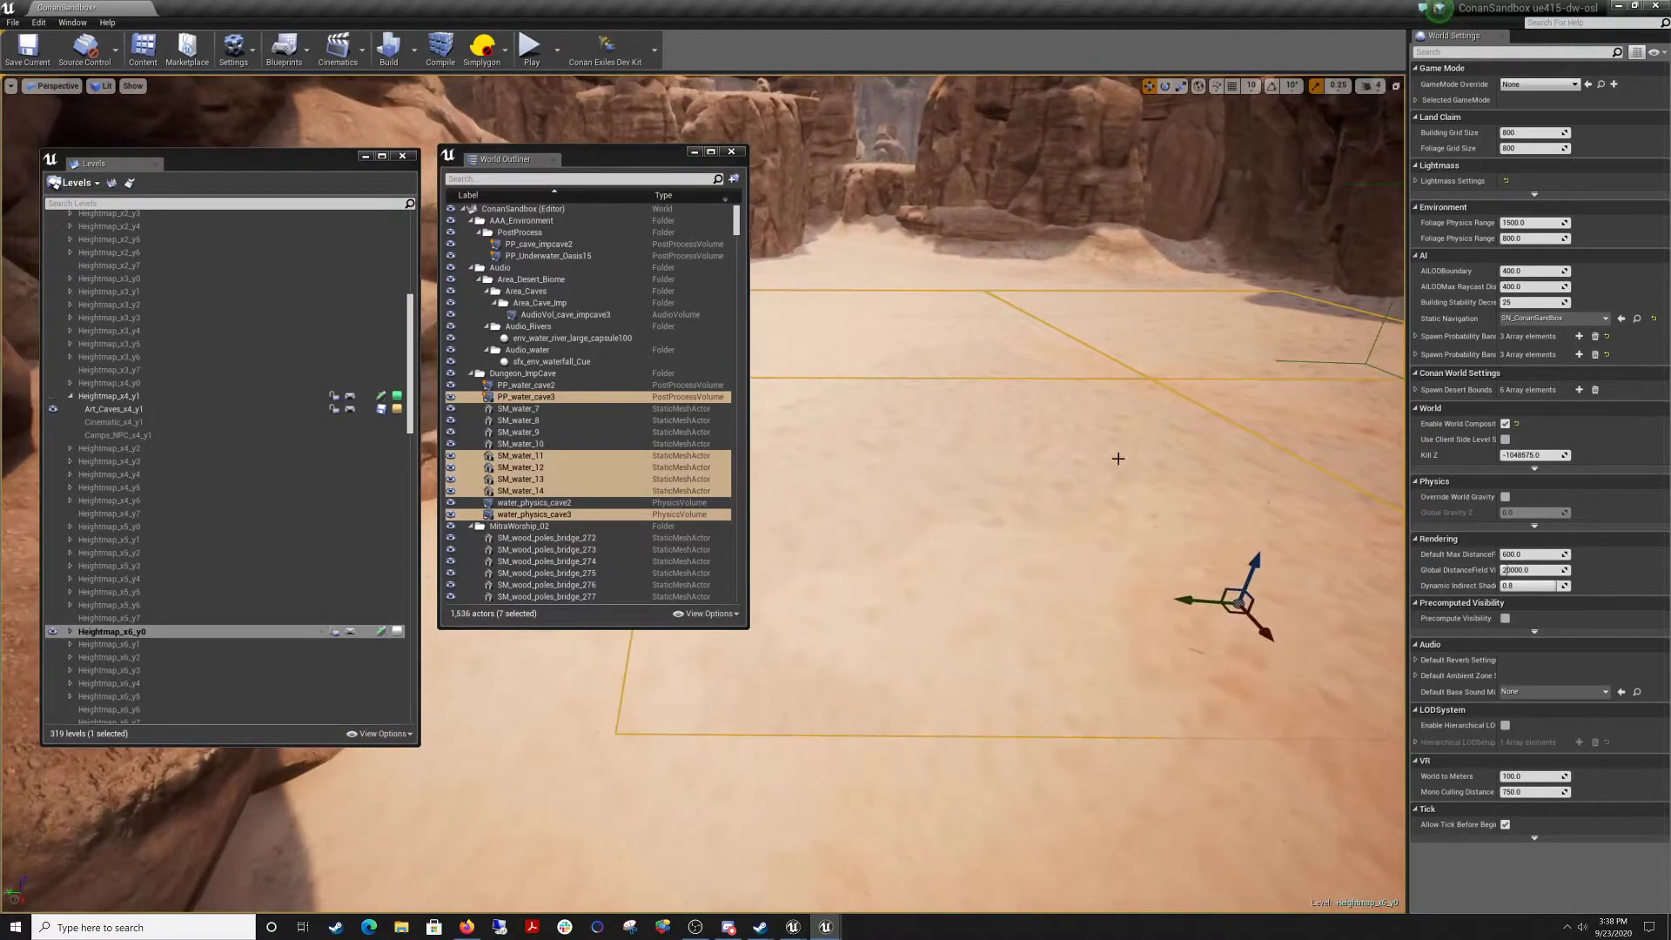
key("ctrl+g")
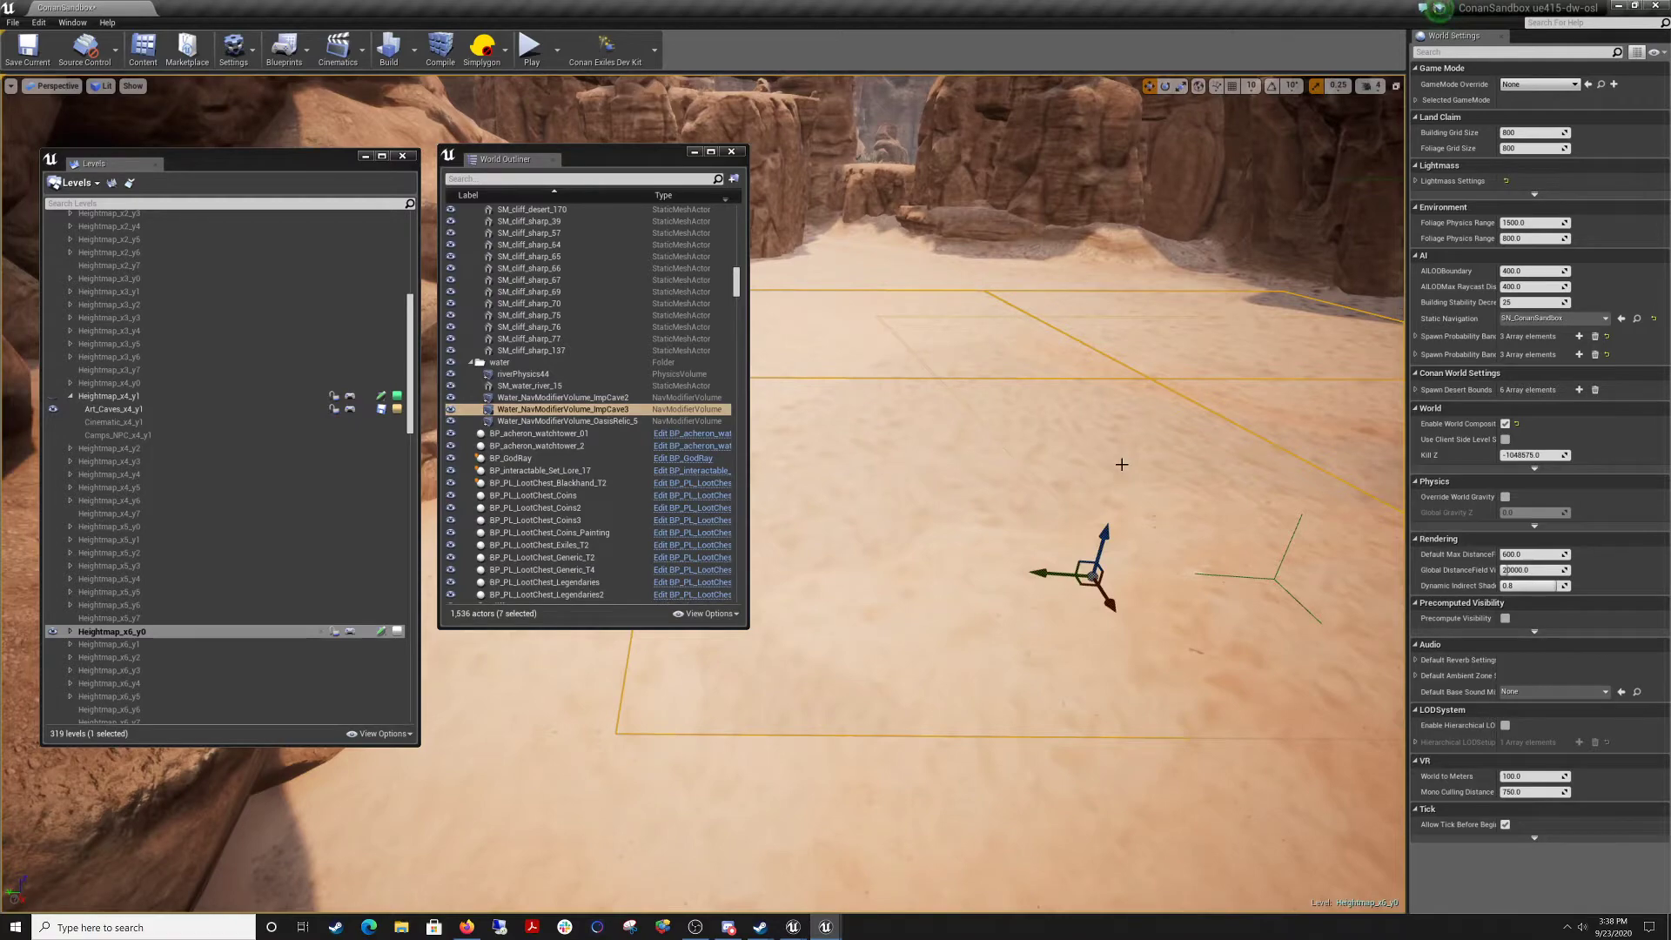
mouse_move(1122, 464)
right_mouse_down()
mouse_move(1124, 510)
mouse_move(1125, 456)
right_mouse_up()
Collapse the AAA_Environment, Audio, Dungeon_ImpCave and MitraWorship_02 folders in the World Outliner.
left_click(698, 613)
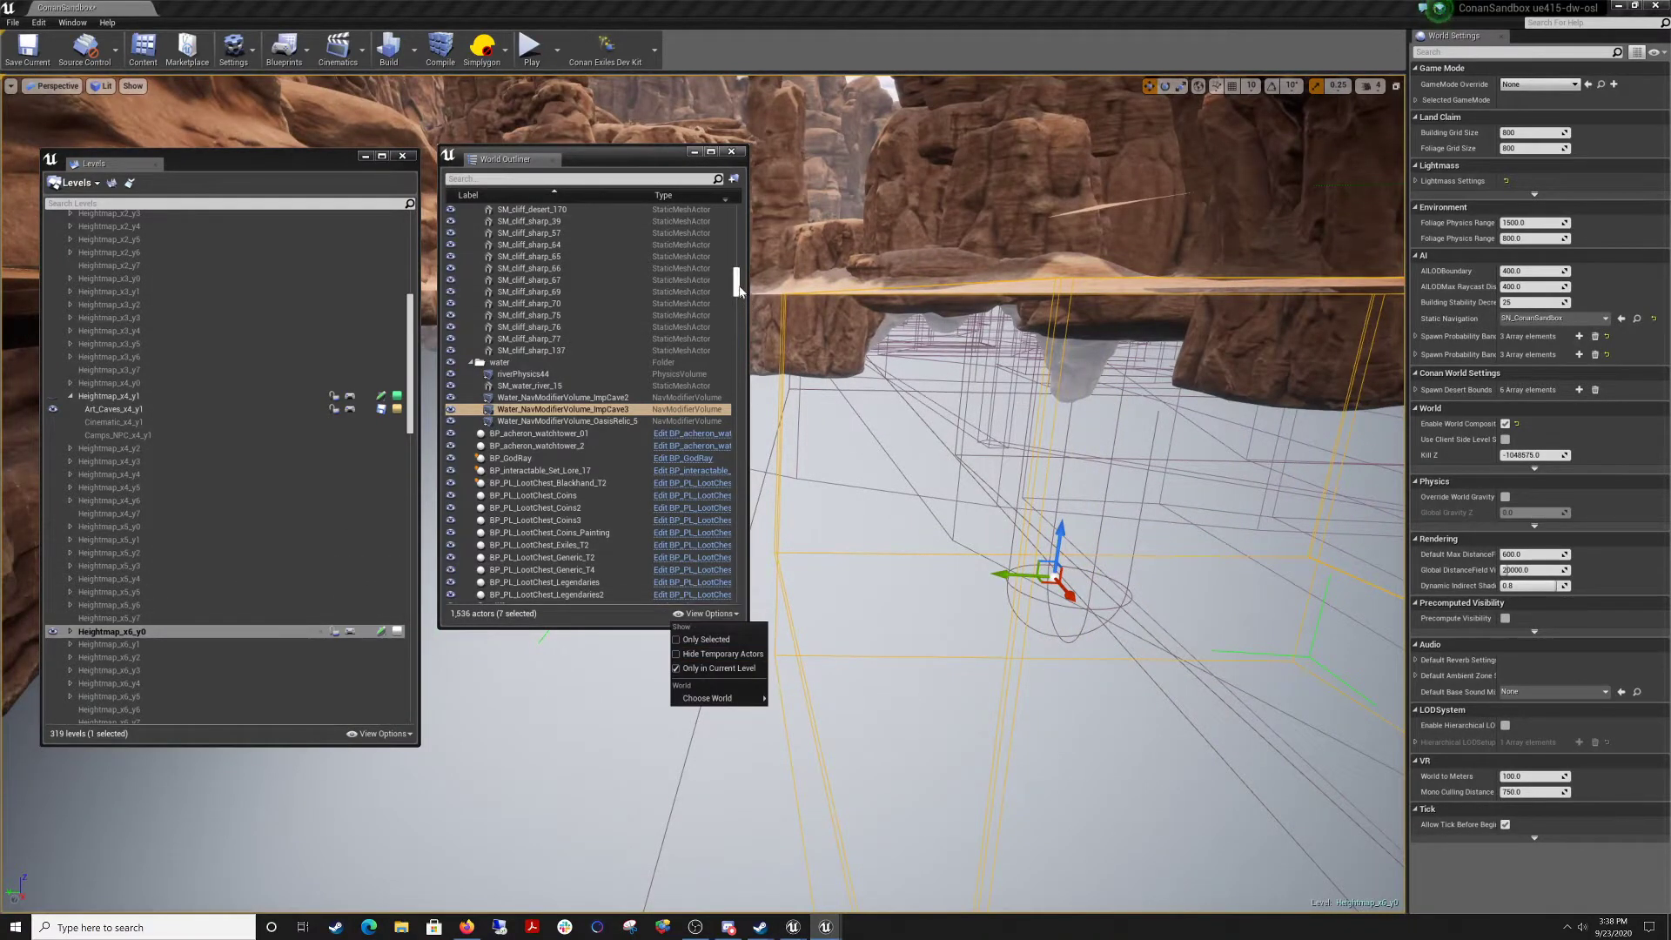
left_click_drag(740, 290, 736, 211)
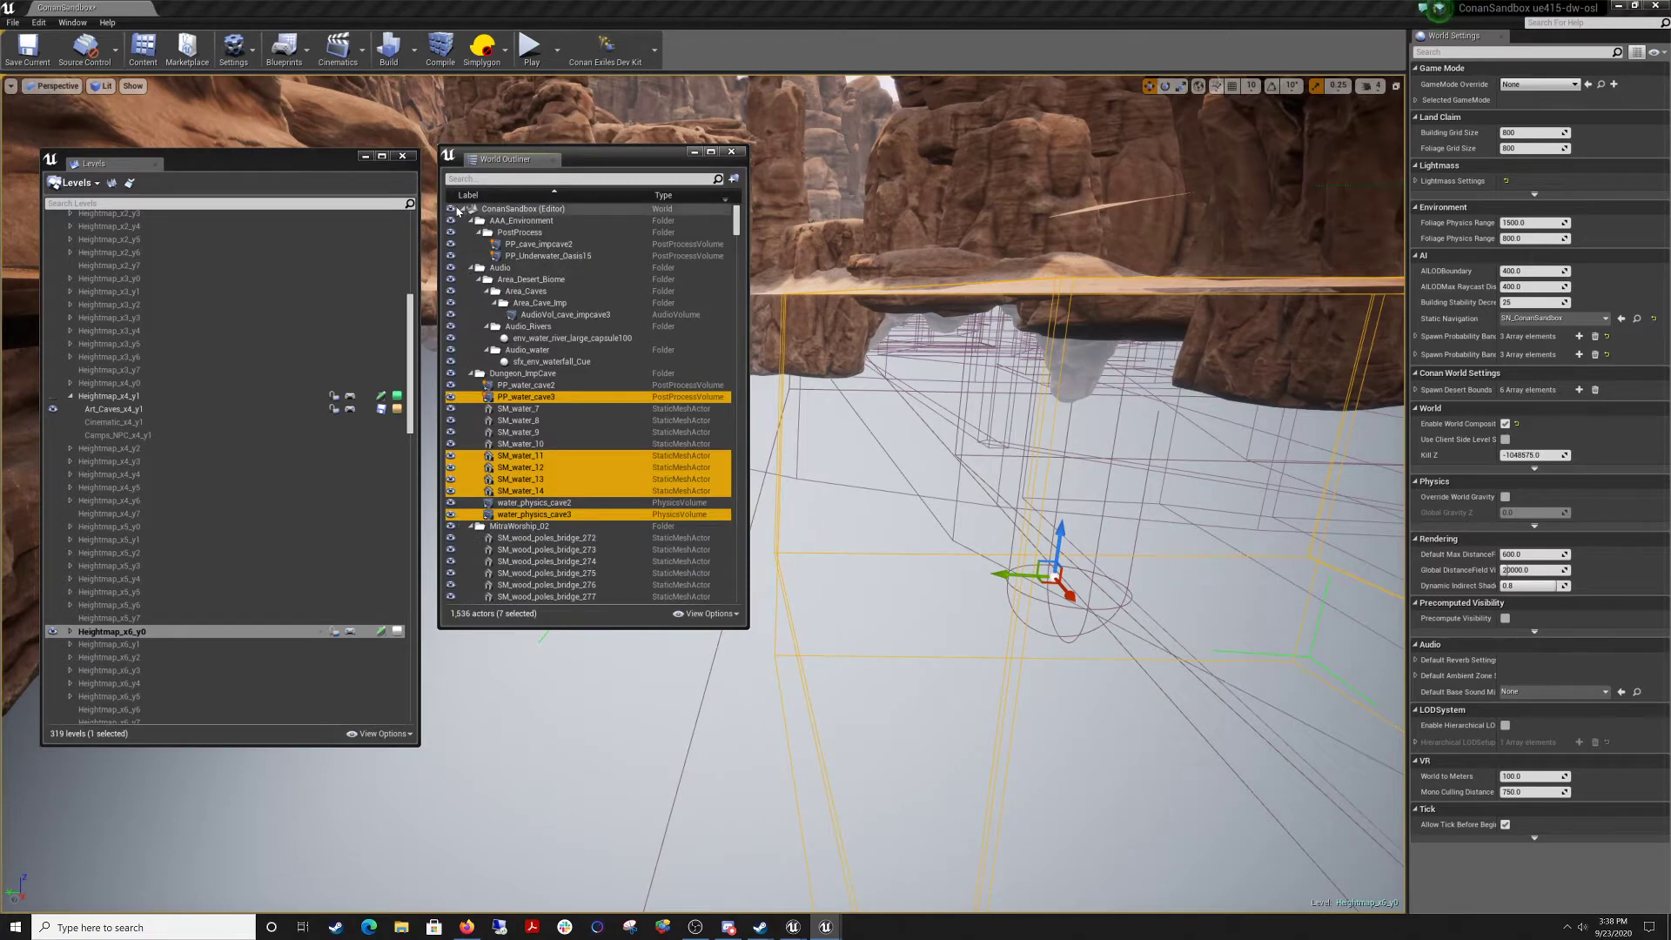
left_click(452, 210)
left_click(451, 210)
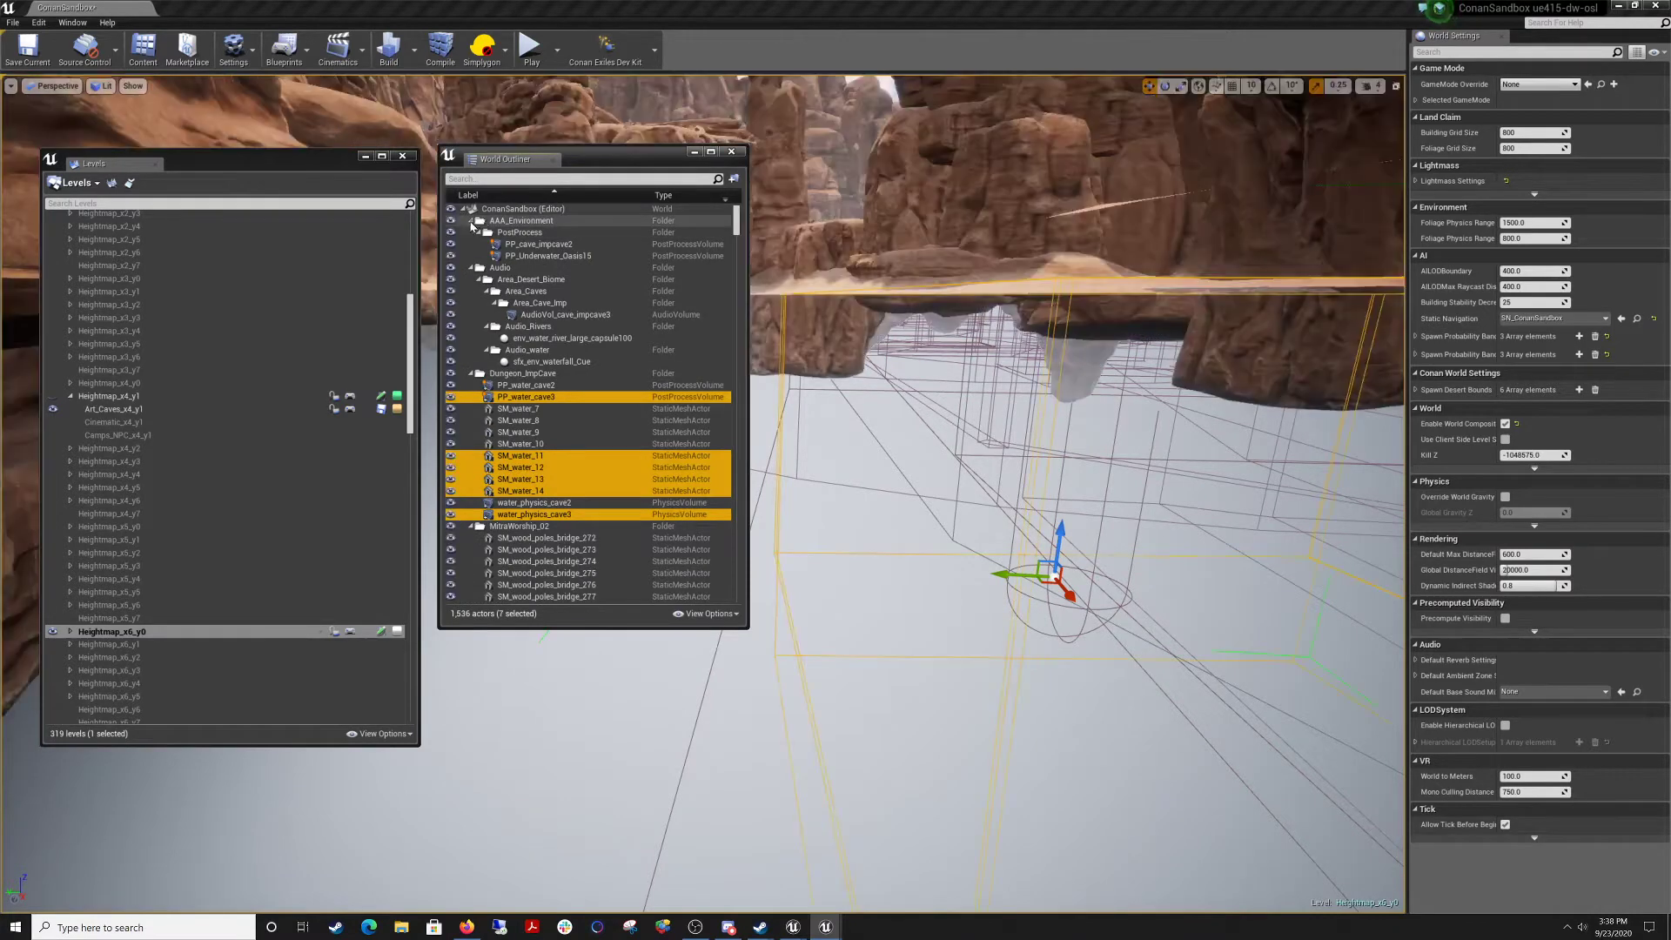
left_click(471, 220)
left_click(470, 232)
left_click(471, 244)
left_click(471, 256)
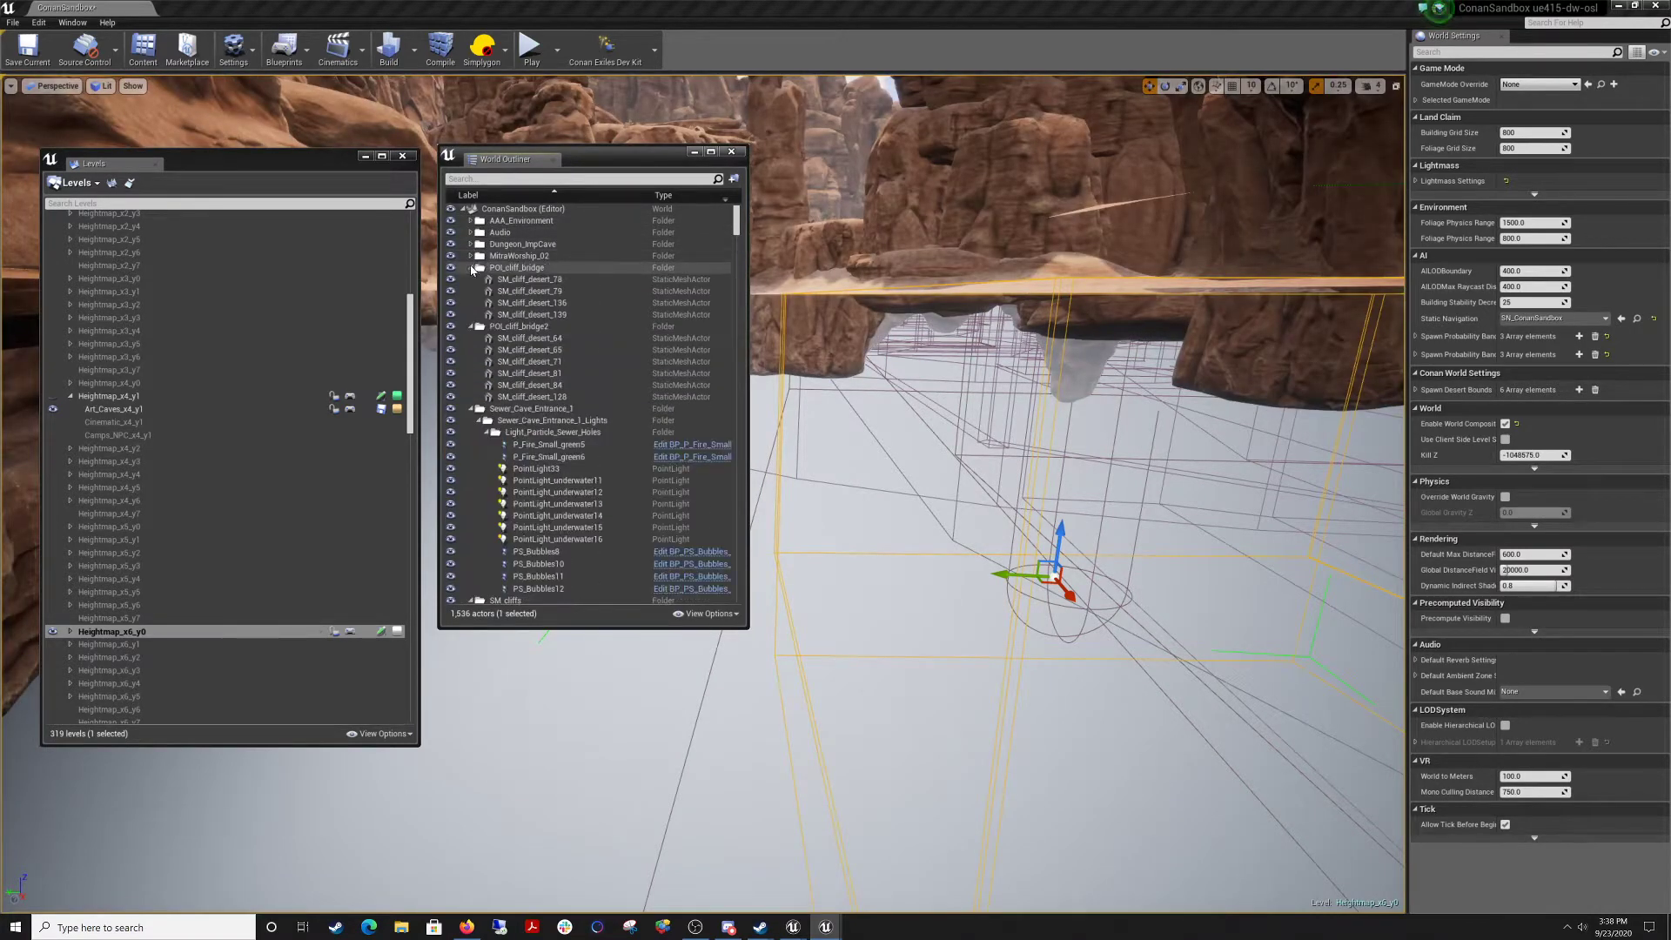
Collapse the POI_cliff_bridge, POI_cliff_bridge2, Sewer_Cave_Entrance_1, SM_cliffs and water folders in the World Outliner.
left_click(470, 267)
left_click(471, 279)
left_click(471, 291)
left_click(470, 303)
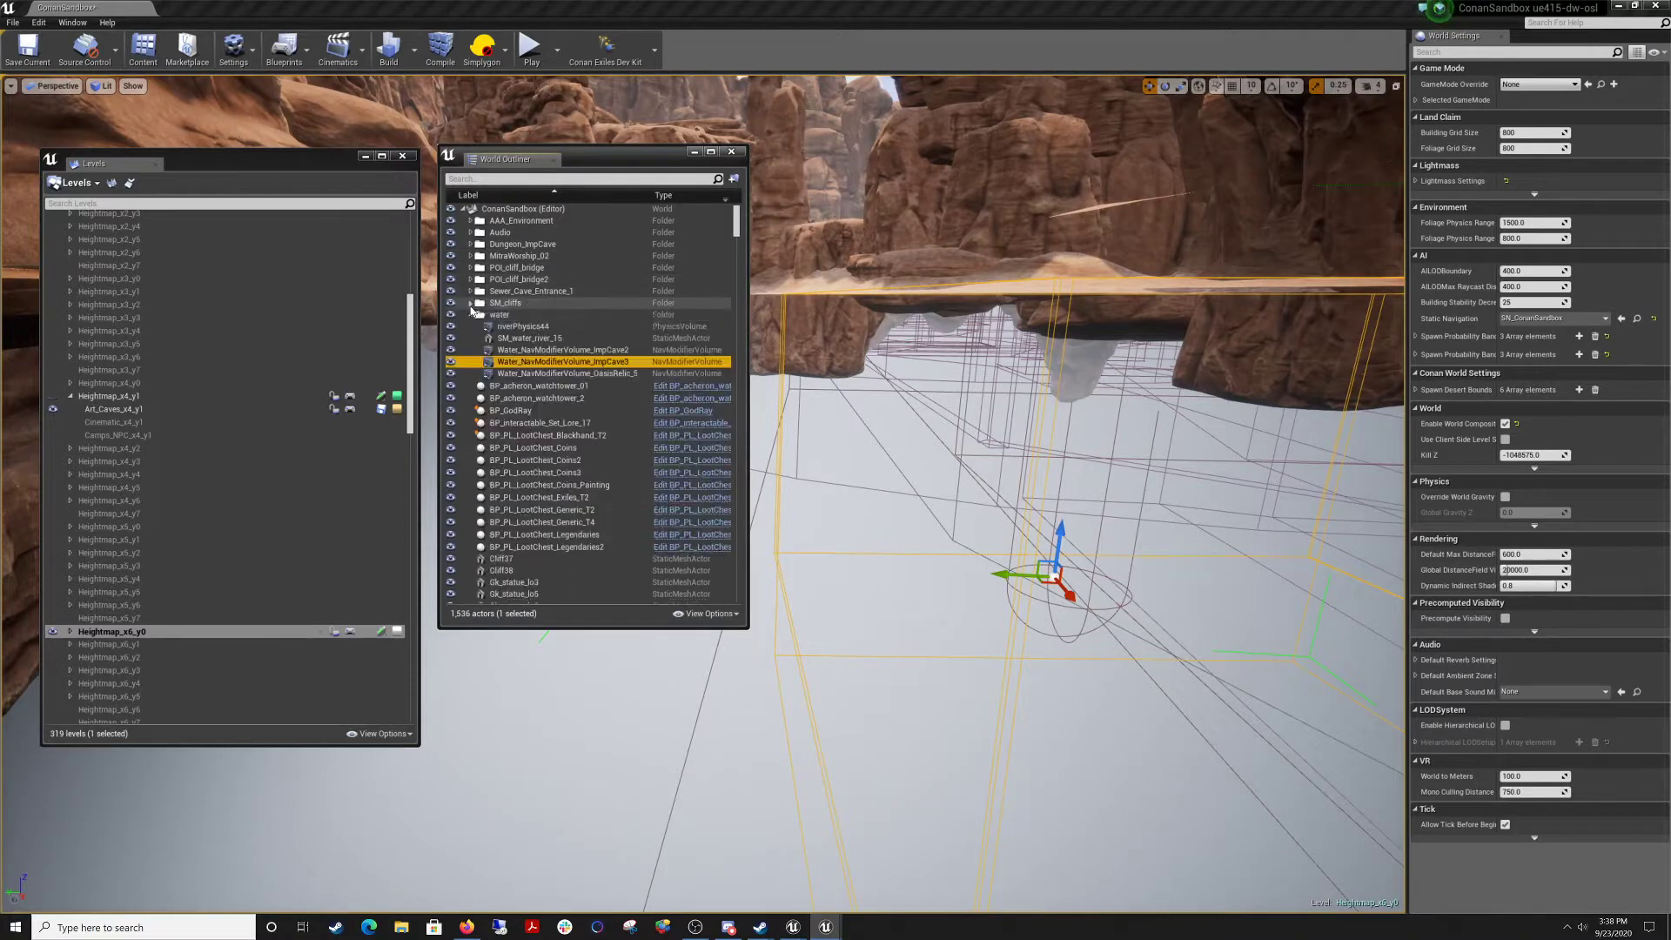
left_click(471, 314)
scroll(503, 468, "down", 10)
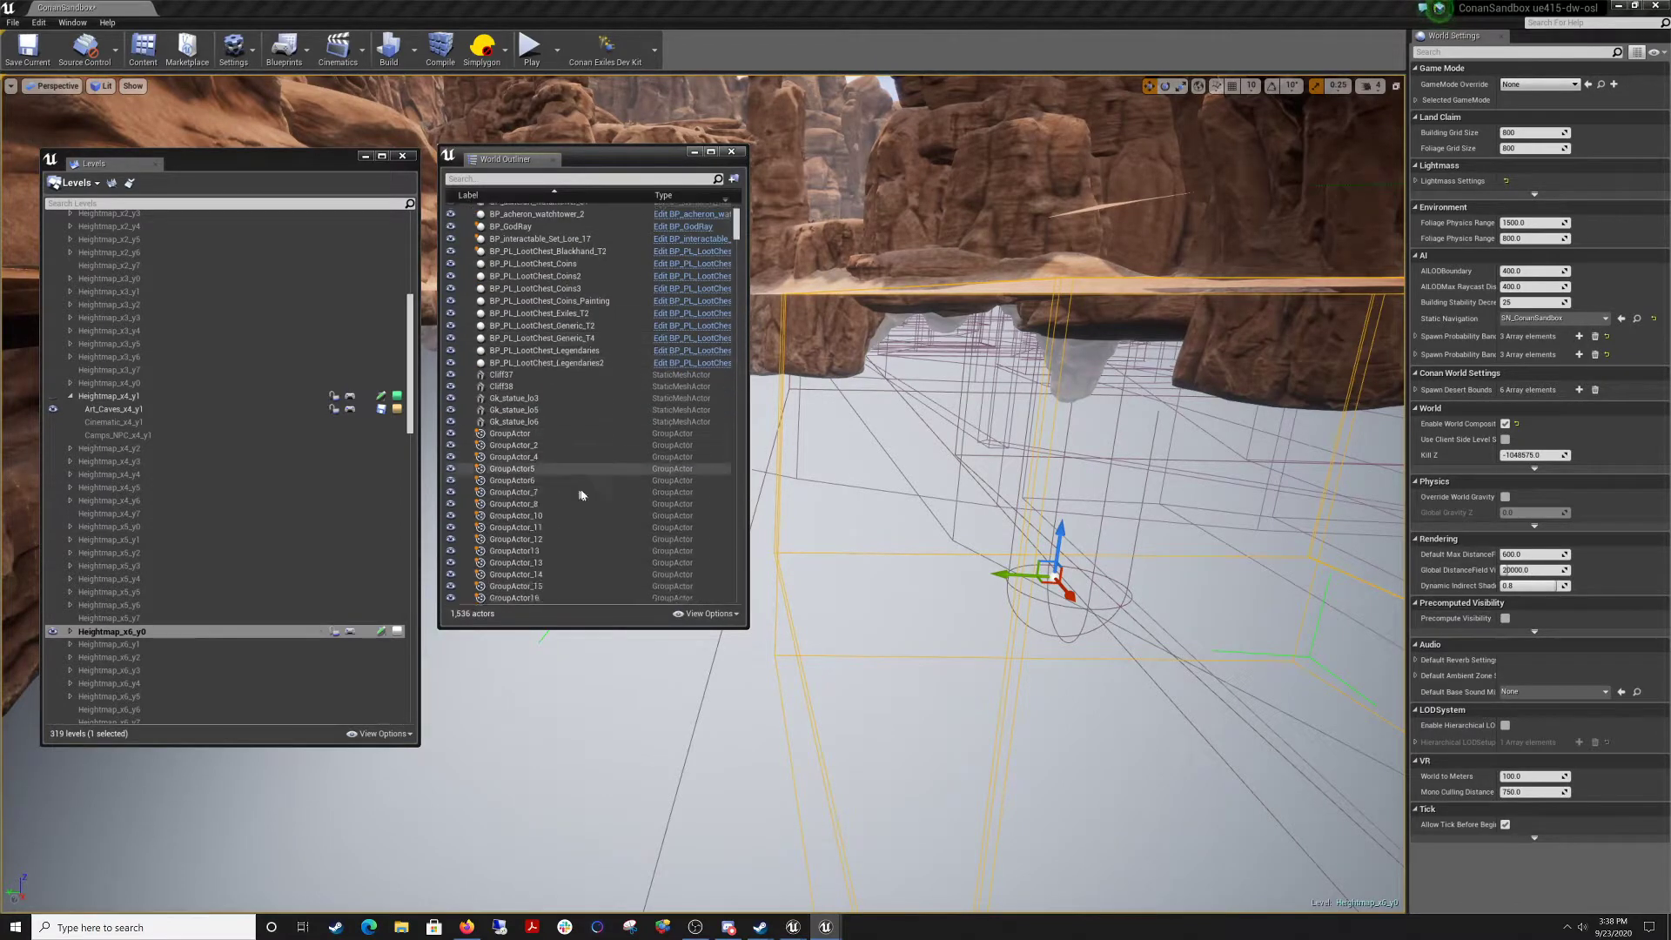
mouse_move(739, 228)
left_mouse_down()
mouse_move(732, 553)
mouse_move(723, 217)
left_mouse_up()
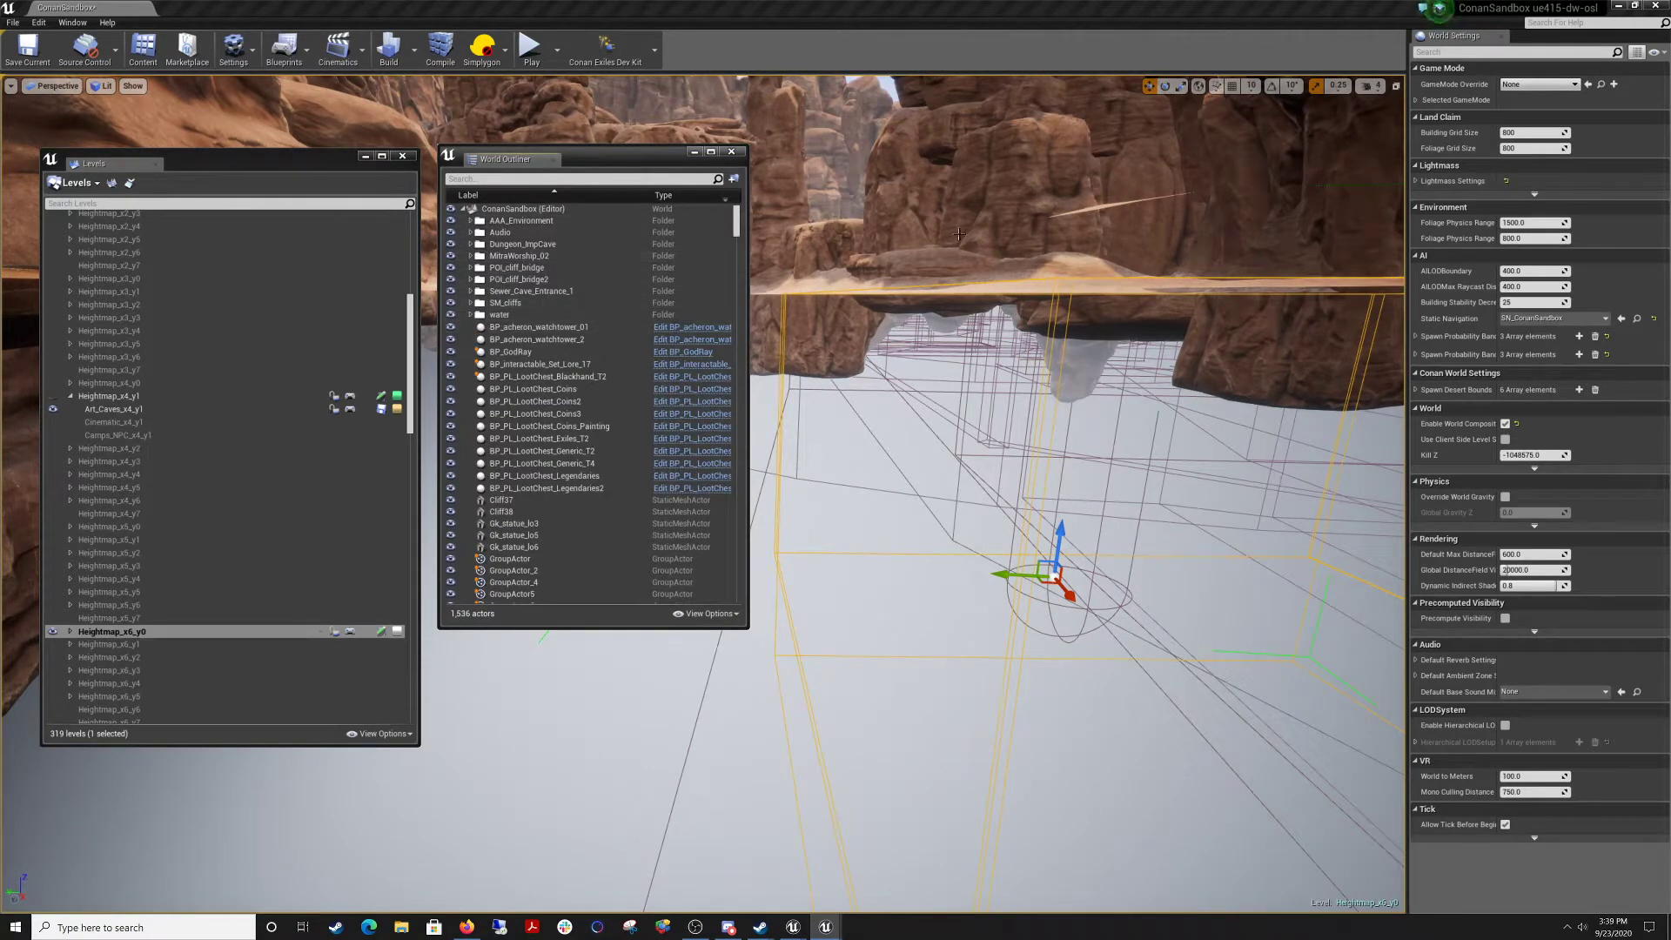
Unload Heightmap_x4_y1 with its child levels, discarding their changes, and check the remaining entries in the Levels list.
right_click_drag(959, 233, 959, 305)
key("s")
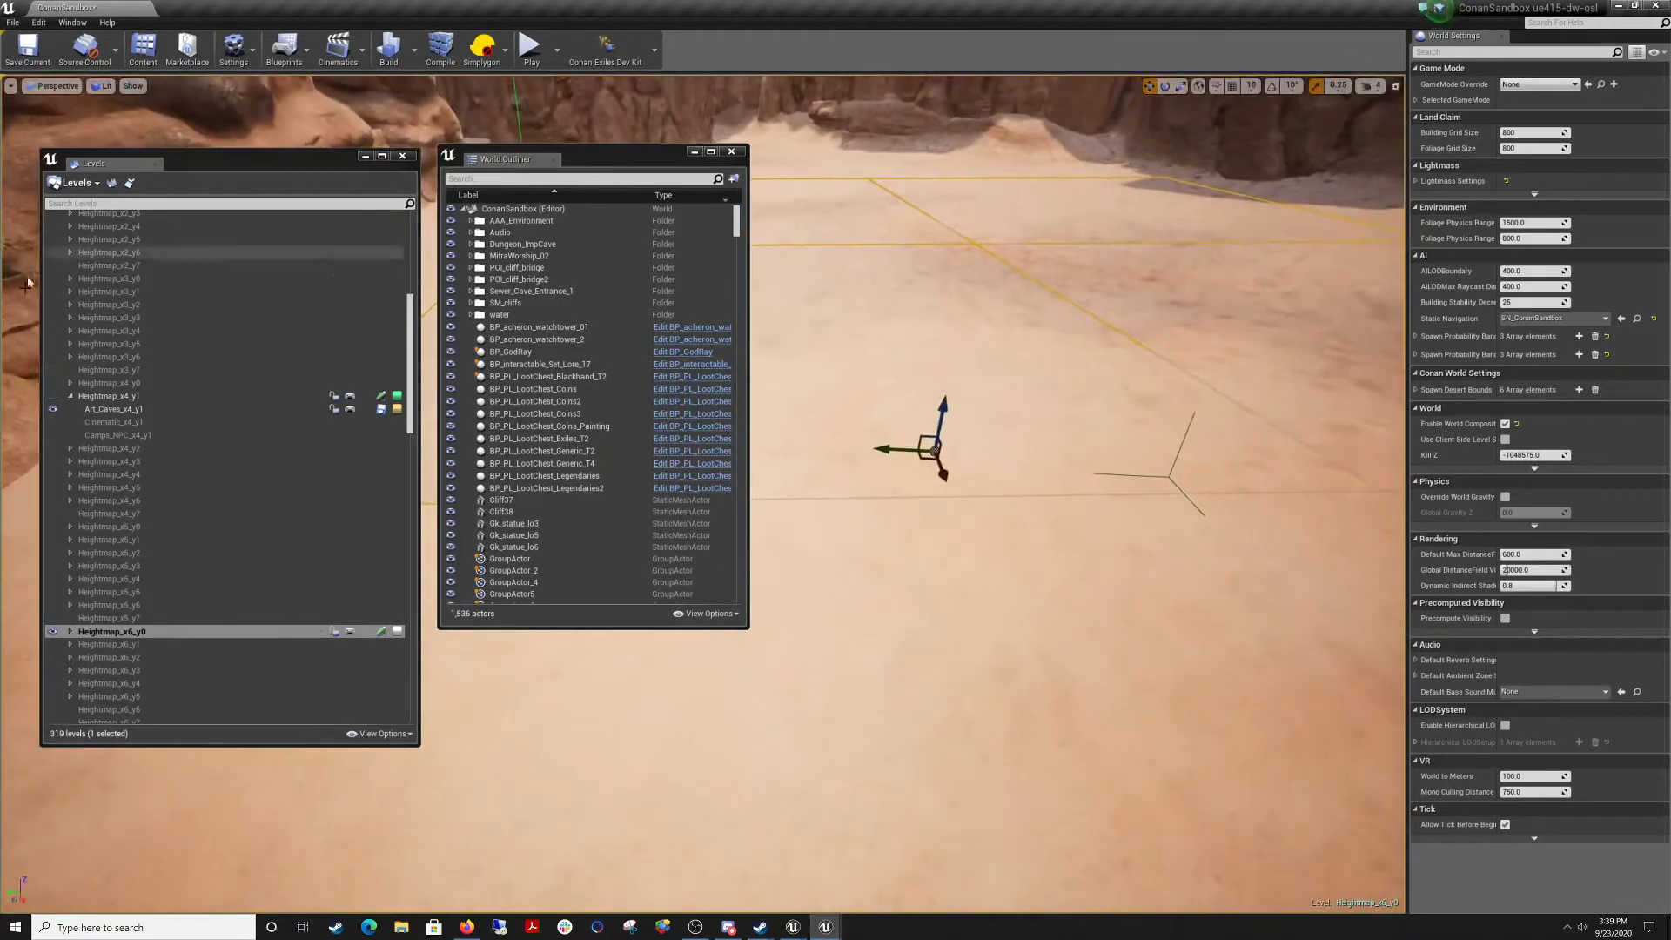
right_click(110, 401)
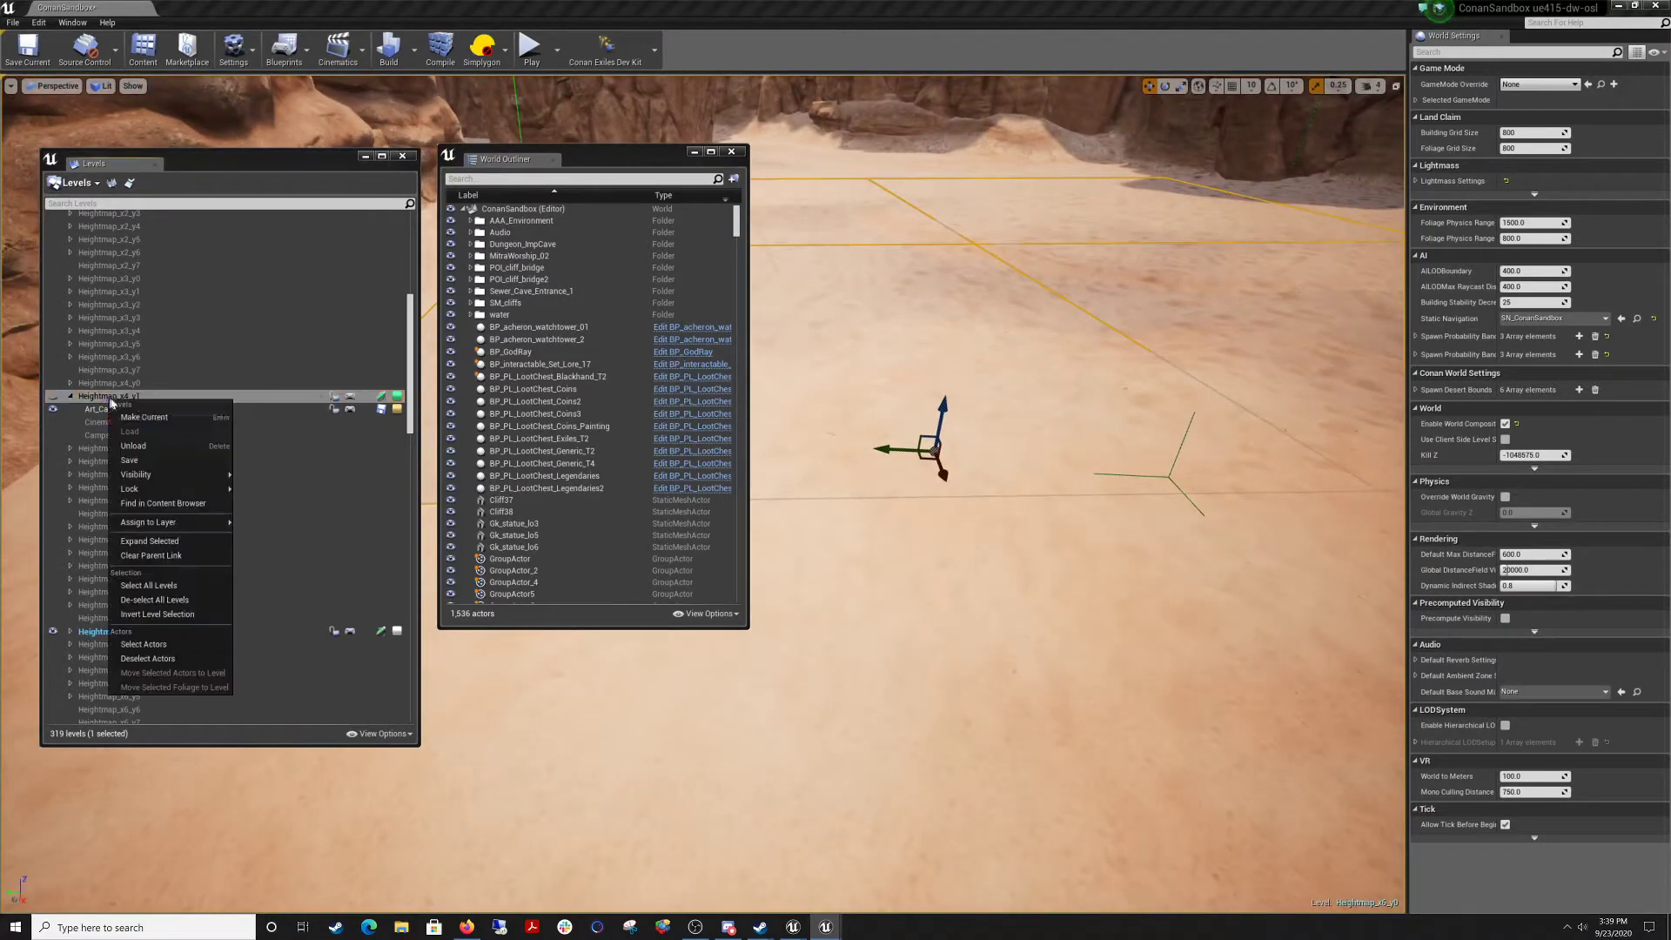
left_click(162, 447)
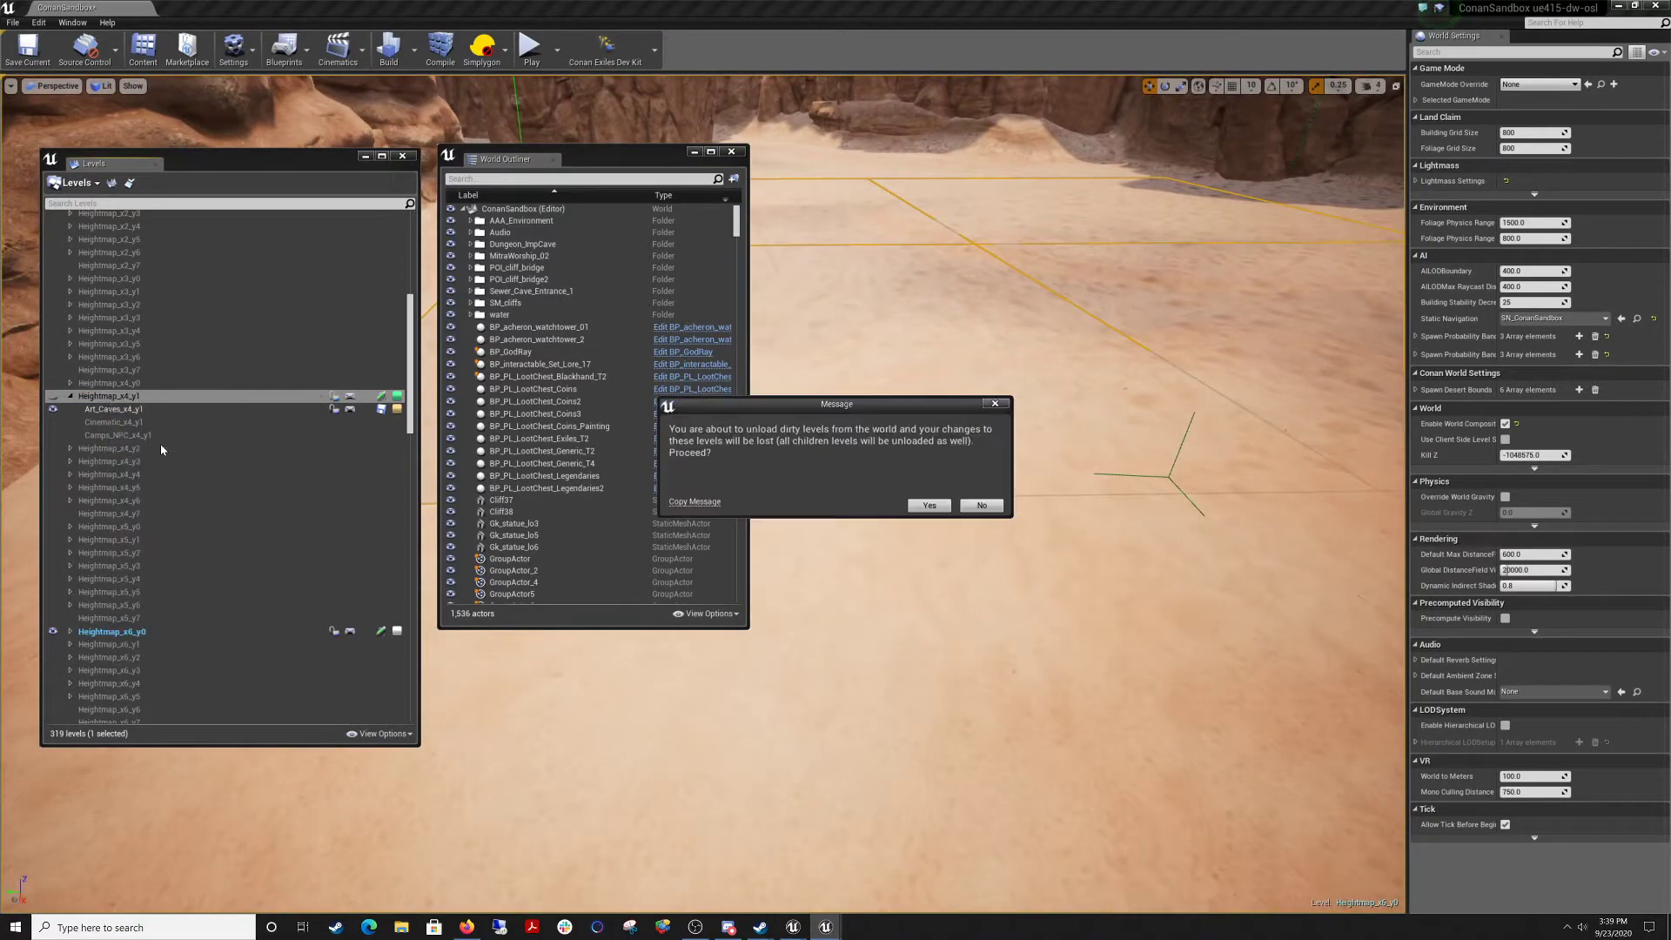
left_click(925, 508)
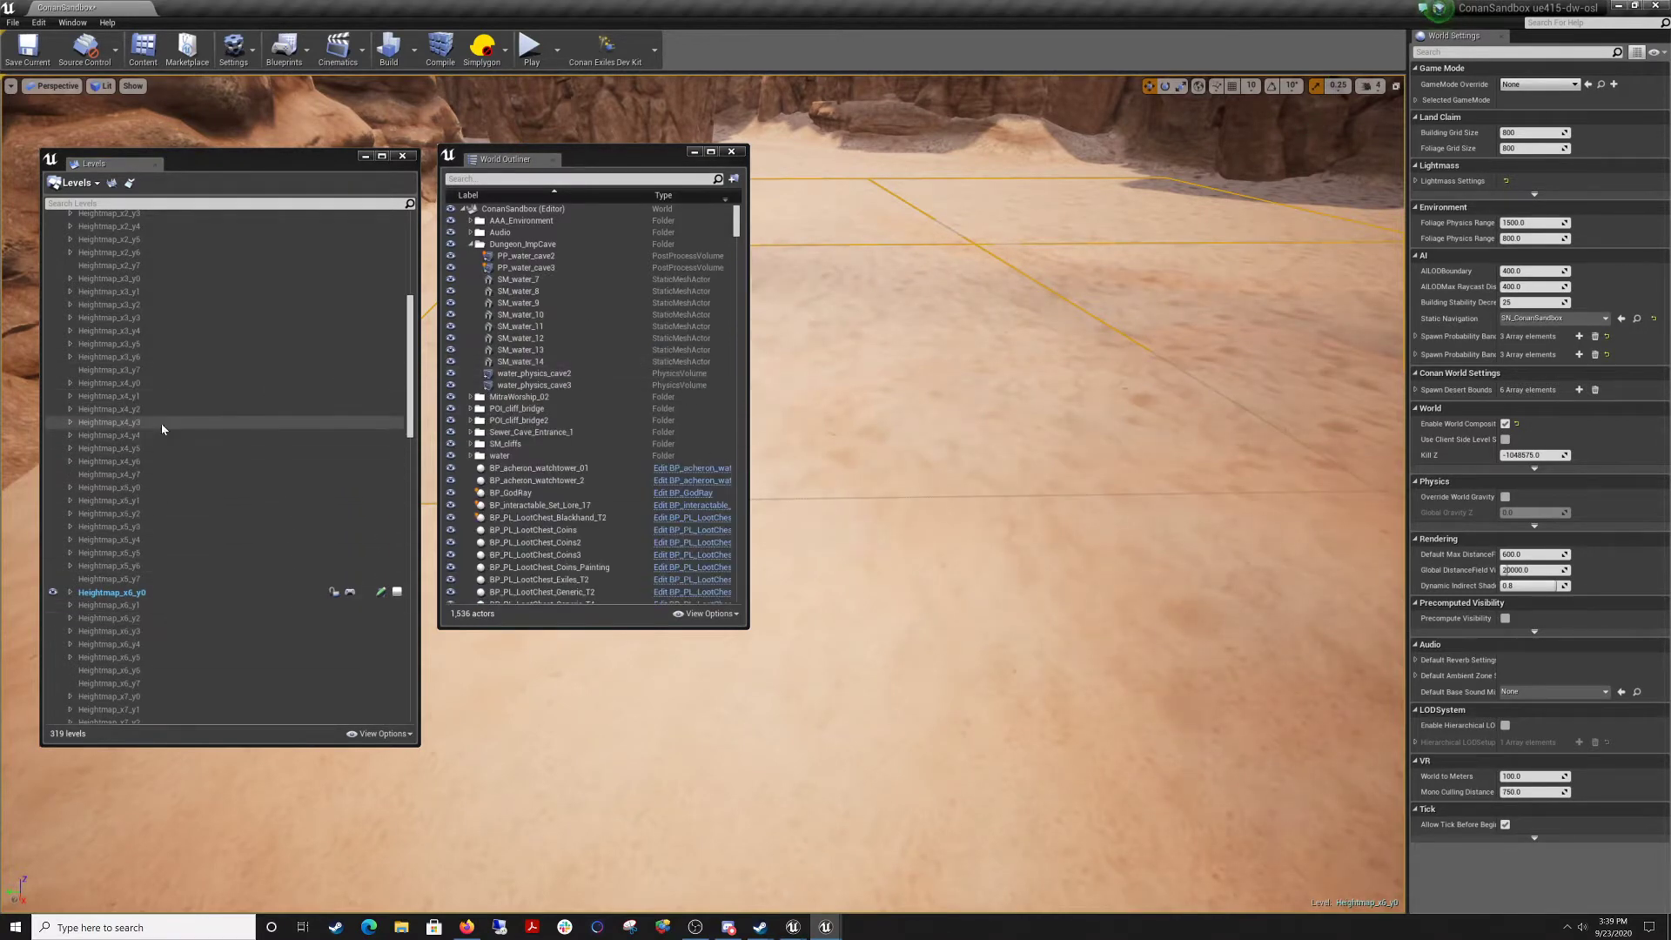
scroll(162, 426, "up", 5)
scroll(162, 430, "down", 12)
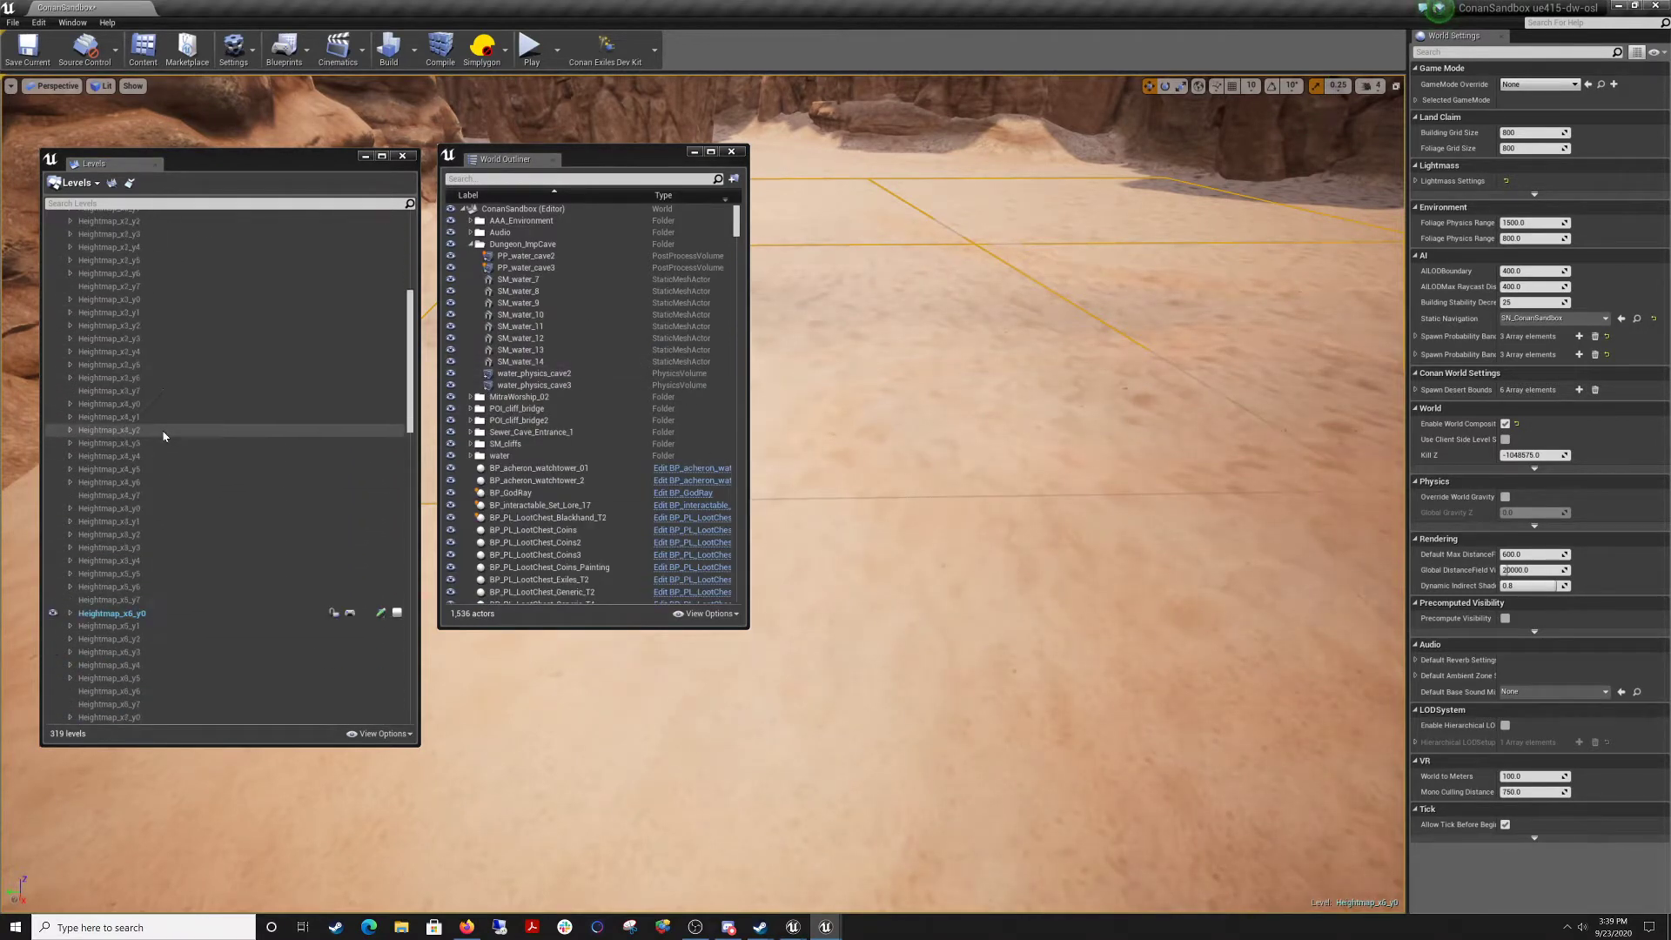
scroll(163, 435, "down", 13)
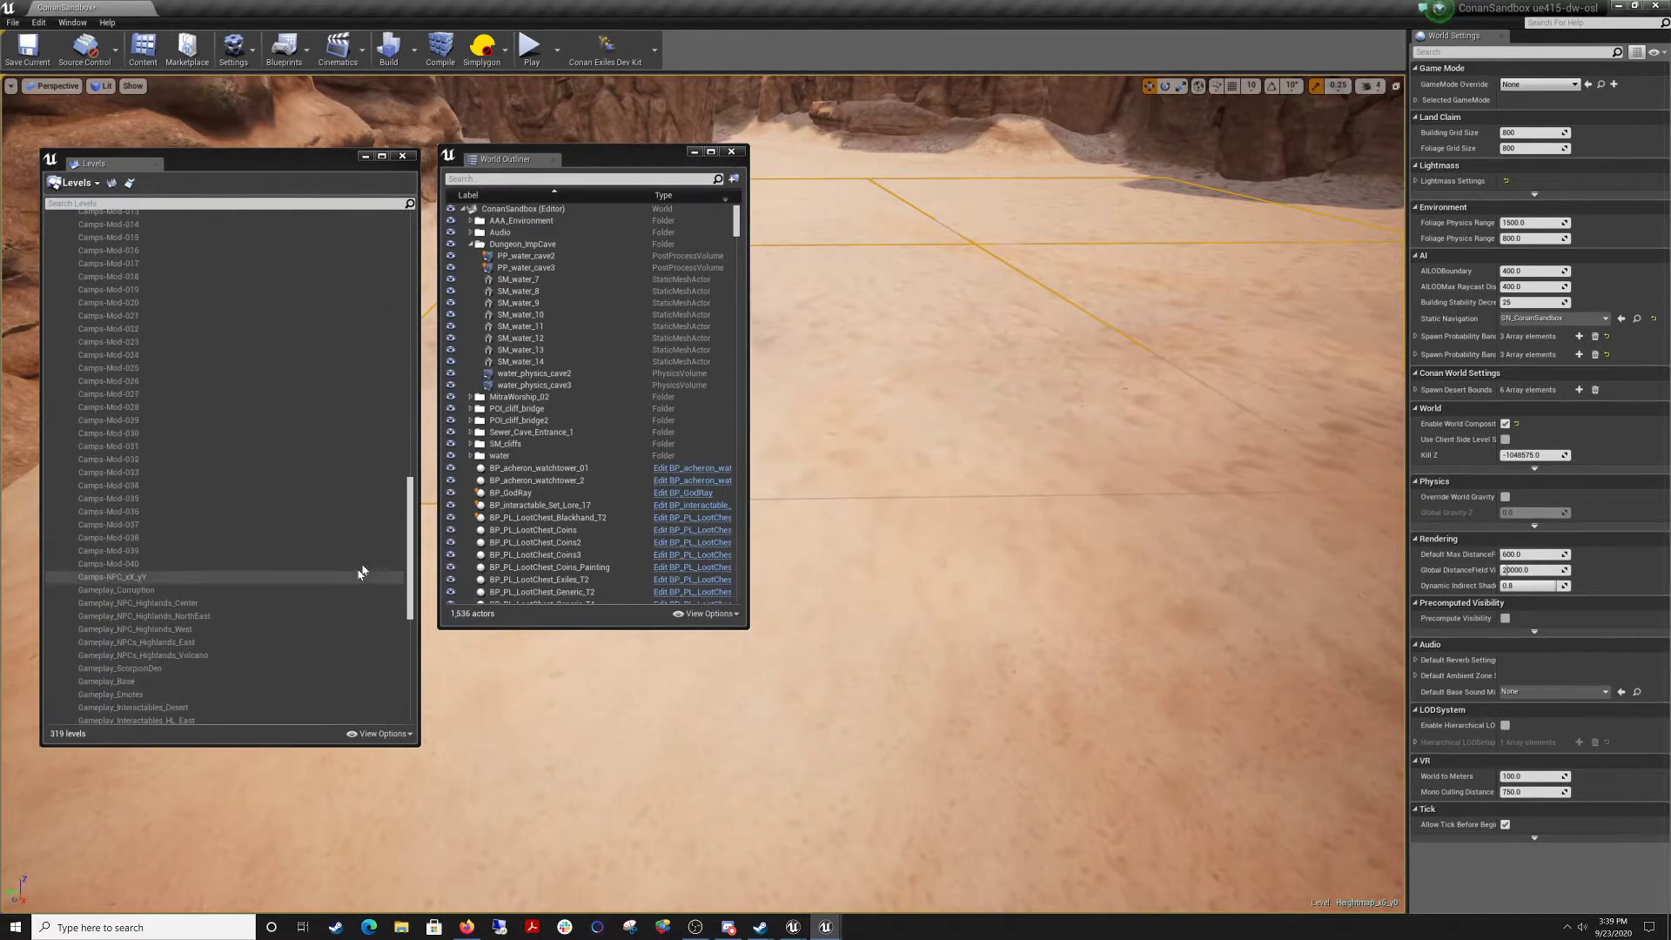
left_click_drag(410, 546, 410, 333)
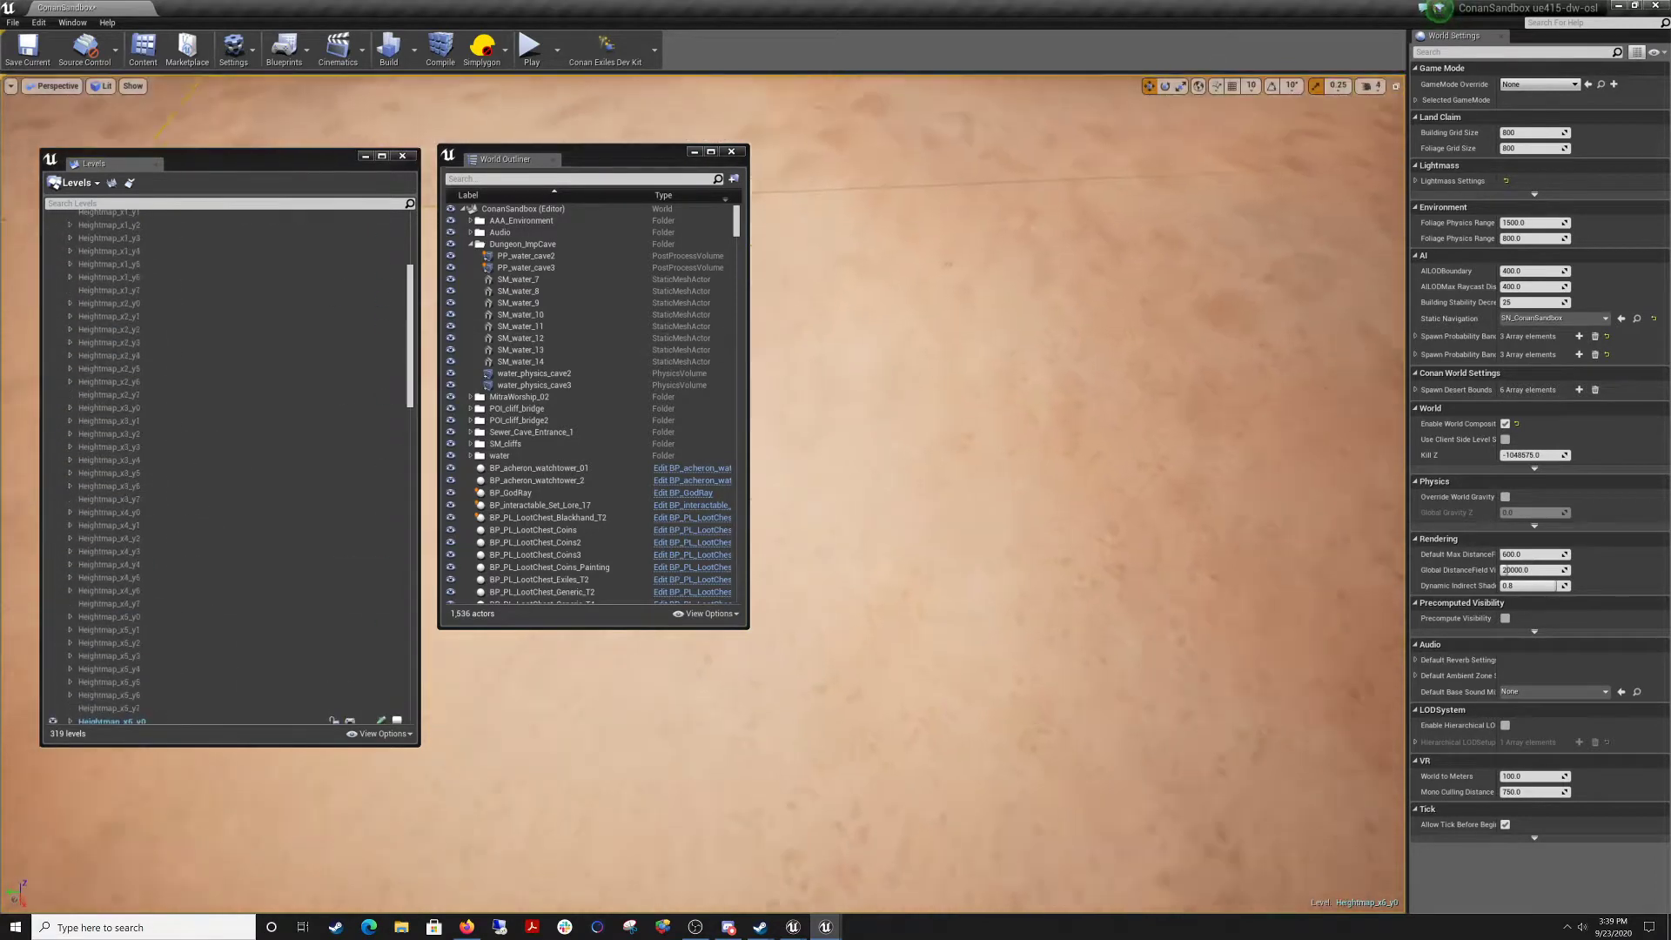
Minimize the Levels and World Outliner windows and frame the pasted water area on the canyon floor from above.
key("w")
right_click_drag(1044, 523, 1187, 379)
left_click(366, 157)
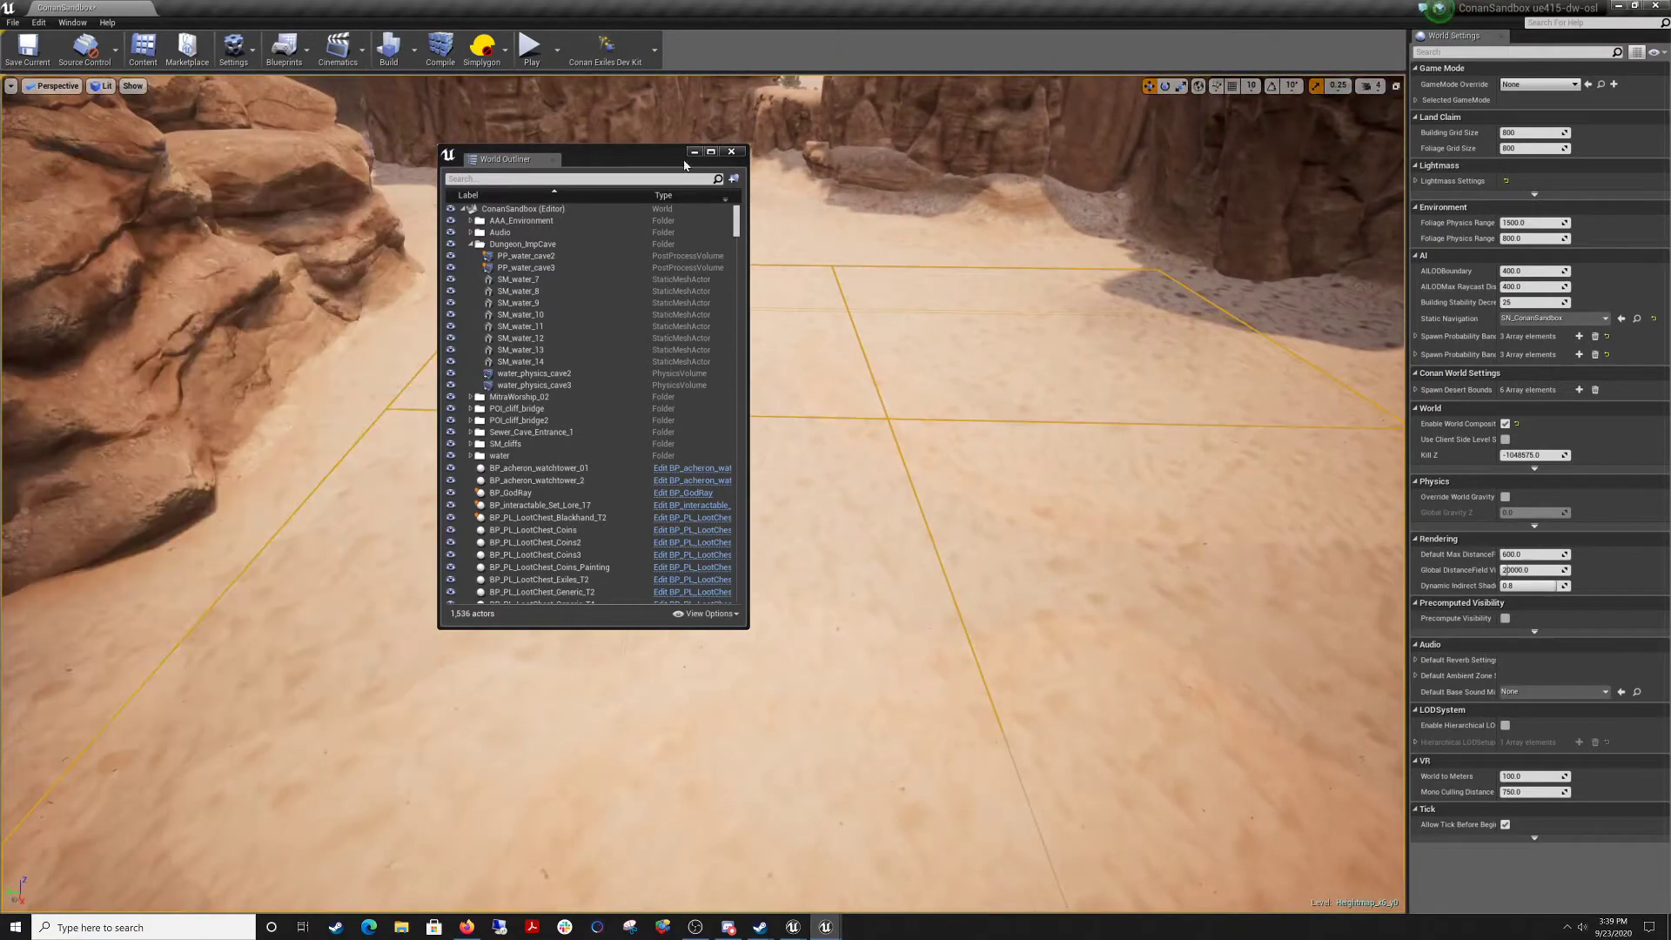
left_click(694, 153)
right_click_drag(629, 271, 526, 287)
right_click_drag(813, 446, 815, 446)
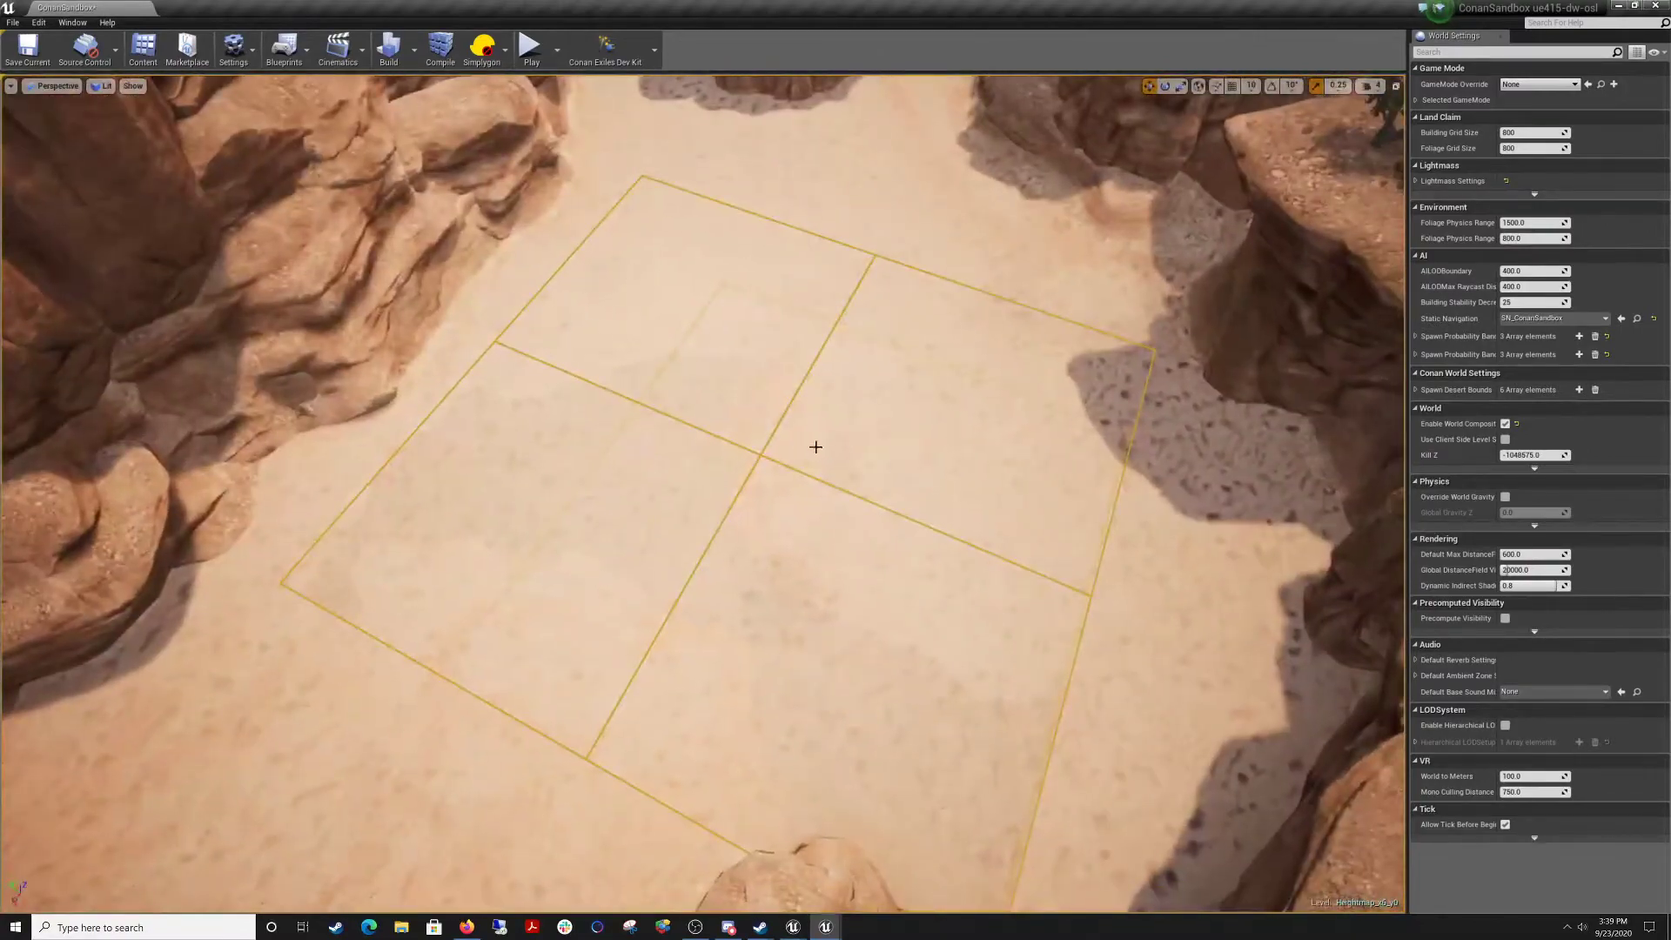
Rotate the pasted water meshes and volumes horizontally to line up with the canyon floor.
scroll(747, 430, "up", 2)
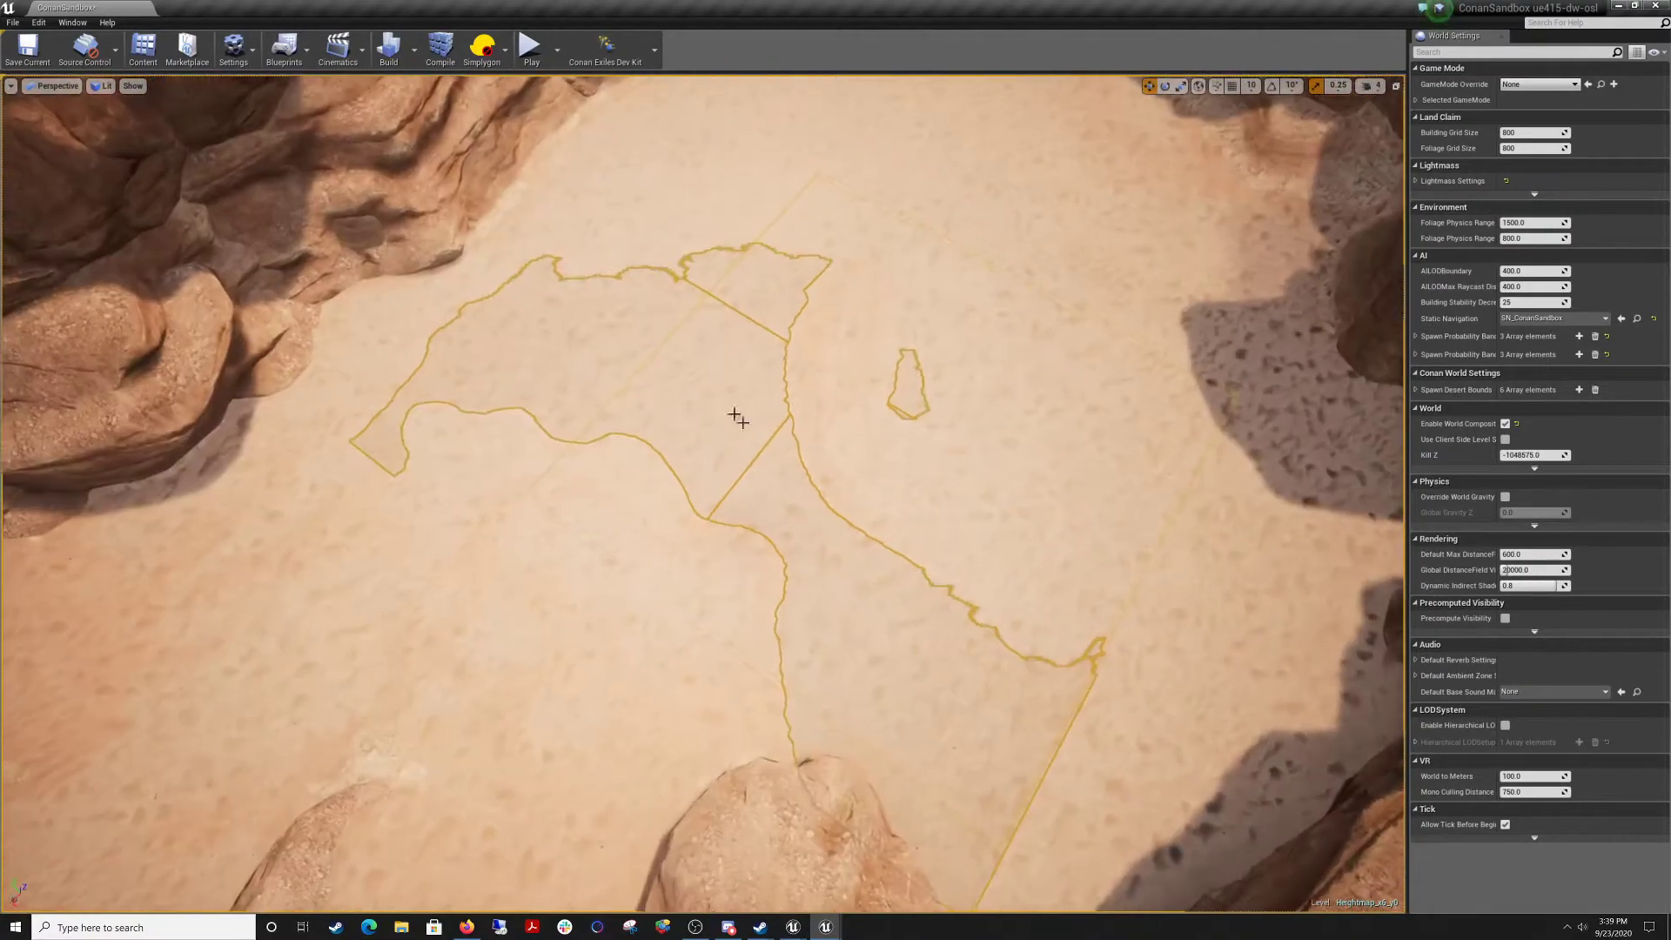
right_click_drag(746, 430, 757, 488)
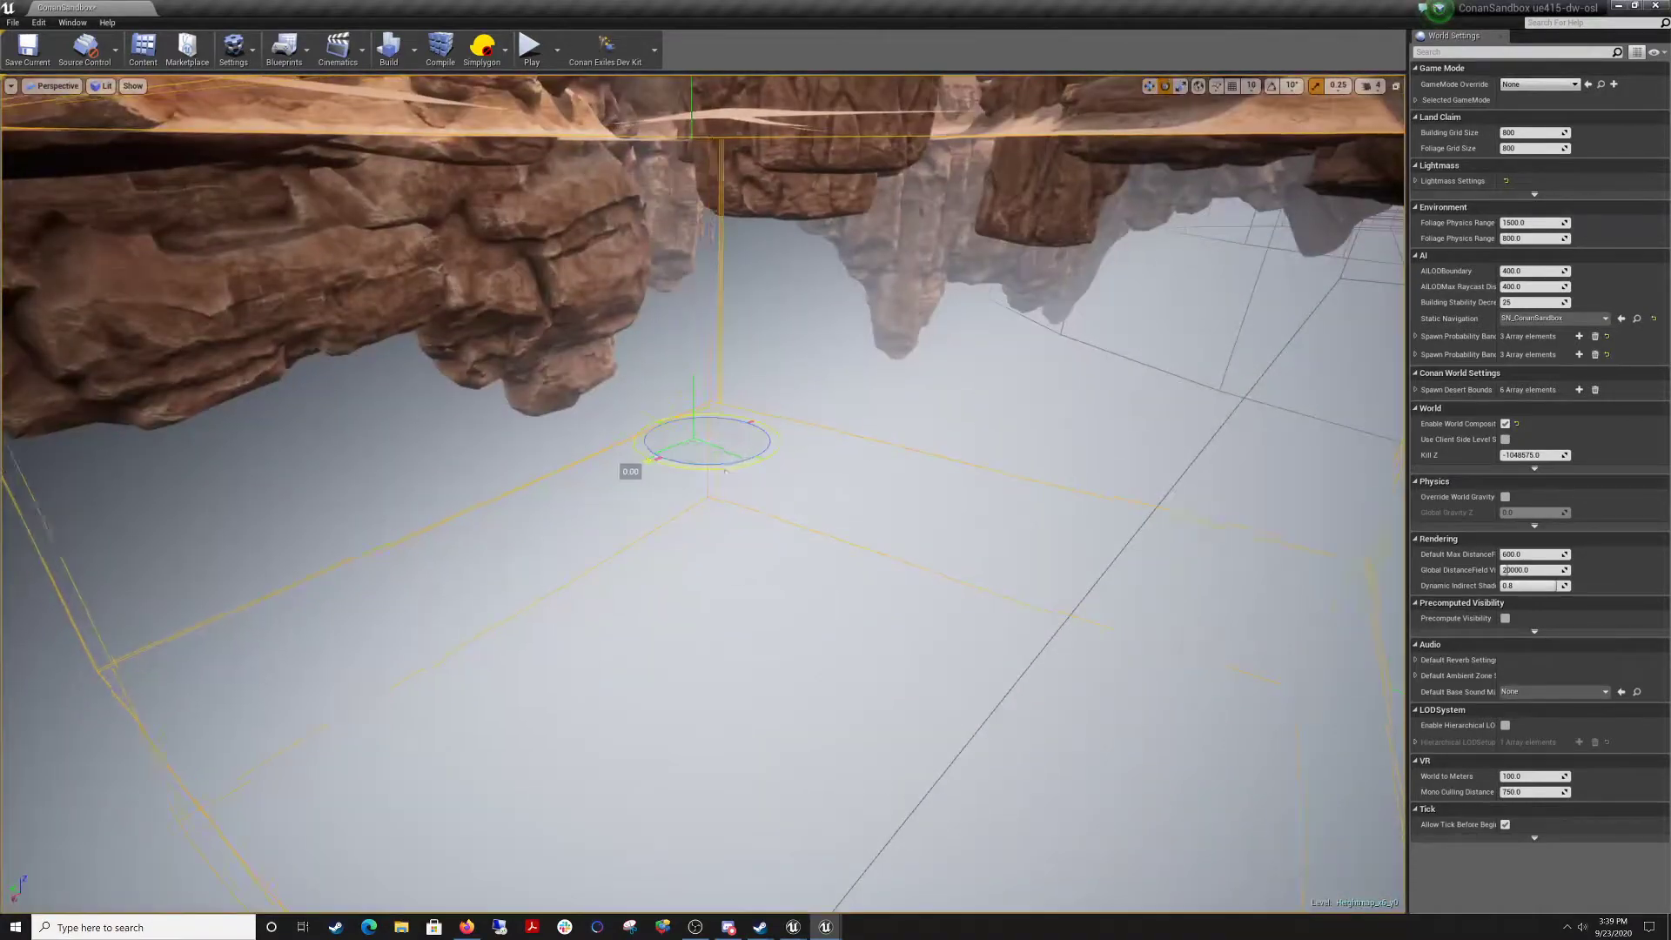
left_click_drag(725, 471, 742, 470)
right_click_drag(709, 470, 636, 216)
right_click_drag(975, 209, 646, 421)
right_click_drag(844, 434, 802, 434)
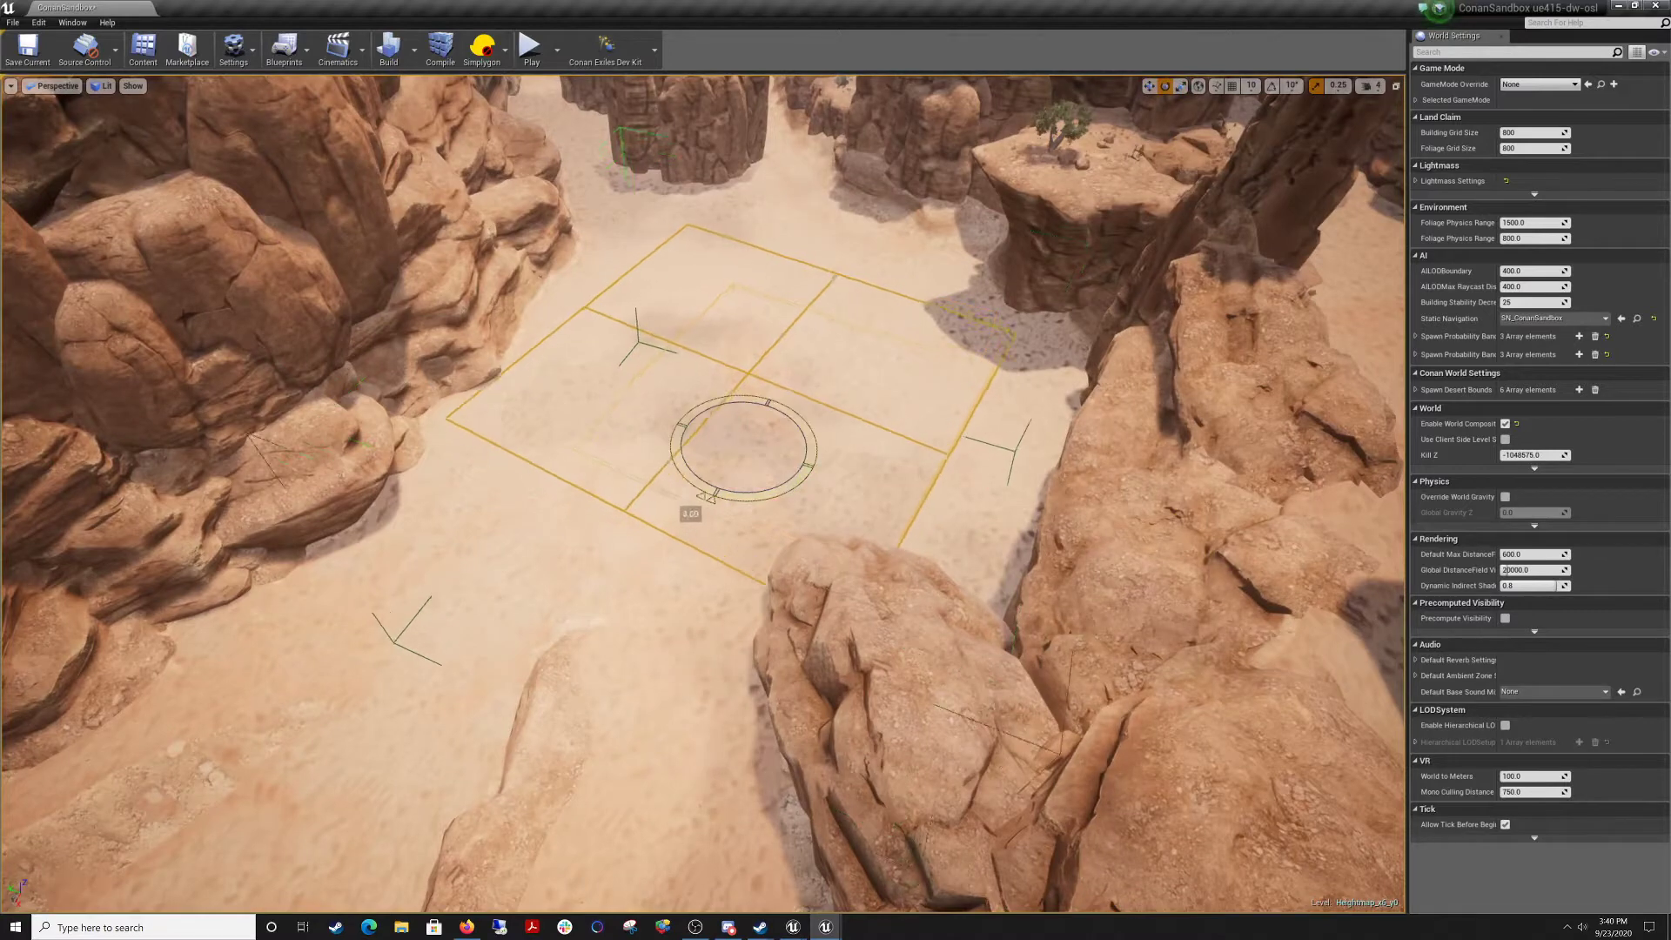
left_click_drag(688, 496, 758, 441)
right_click_drag(763, 445, 802, 442)
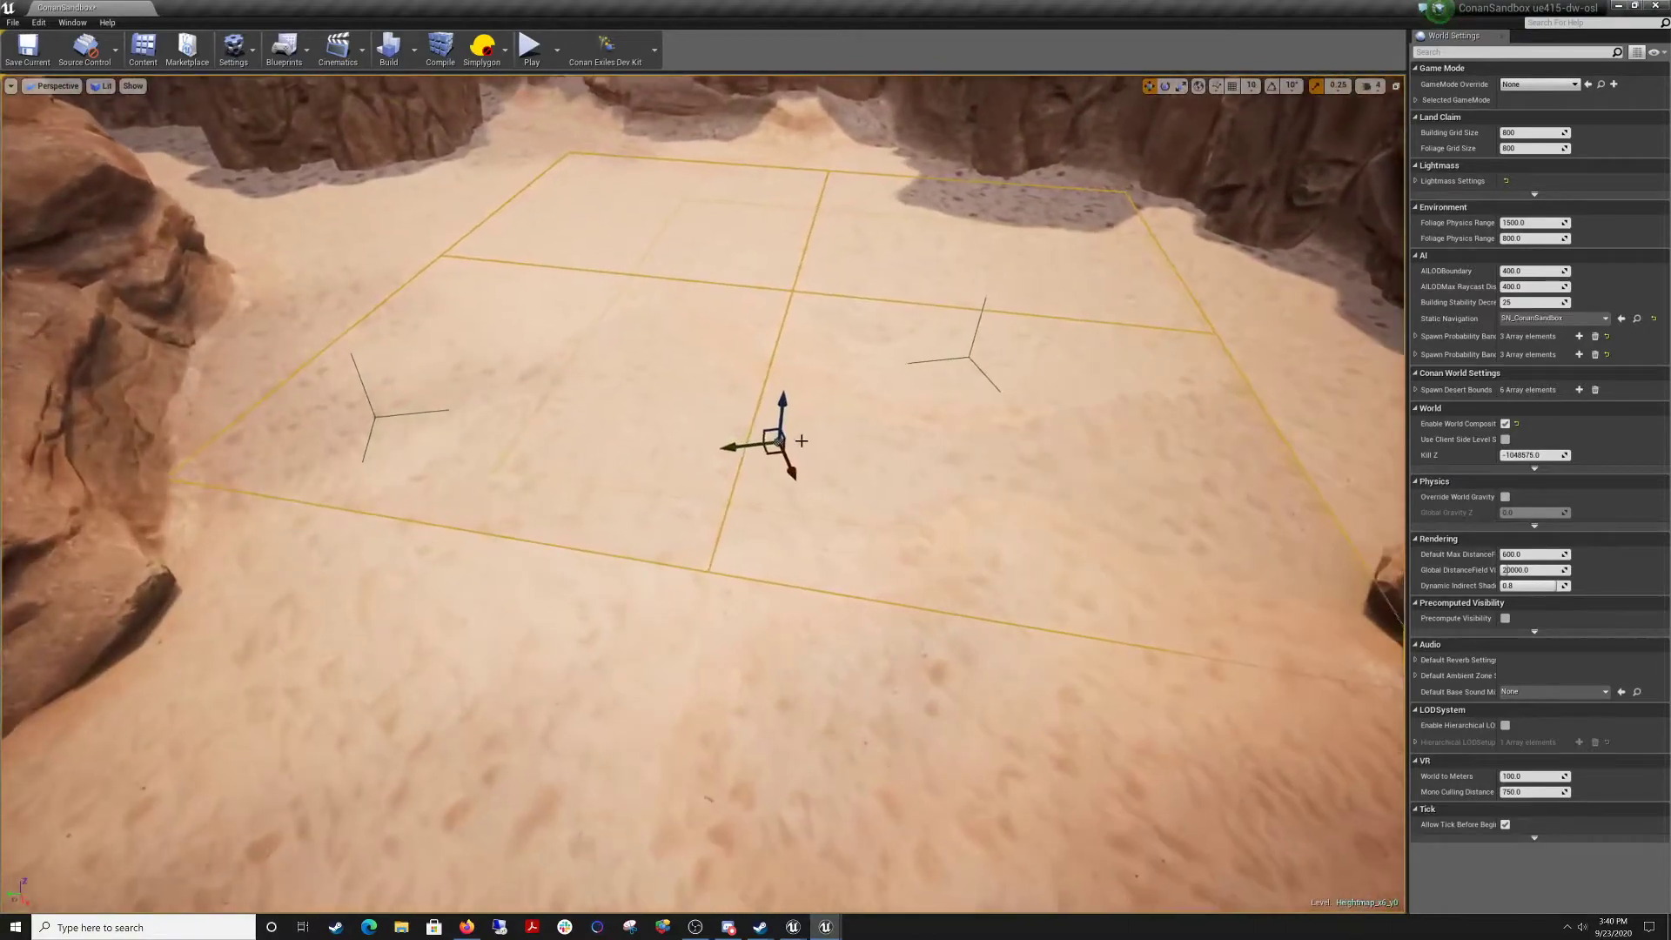
Shift the water group slightly sideways across the canyon floor and clear the selection.
left_click_drag(736, 446, 716, 447)
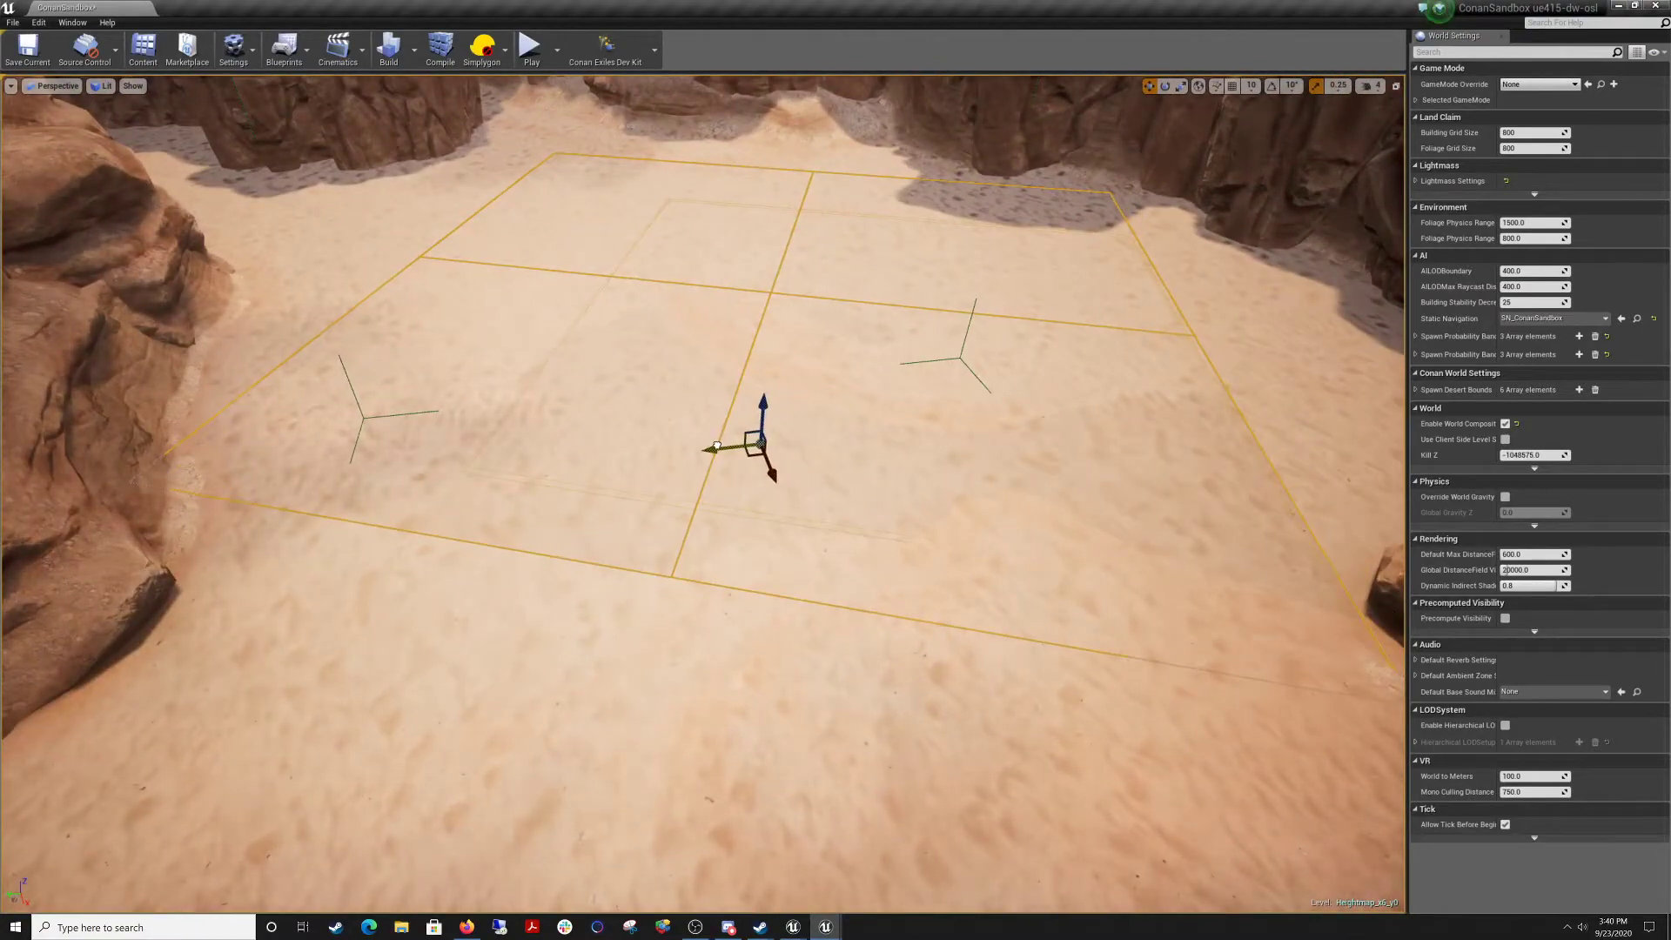
key("Delete")
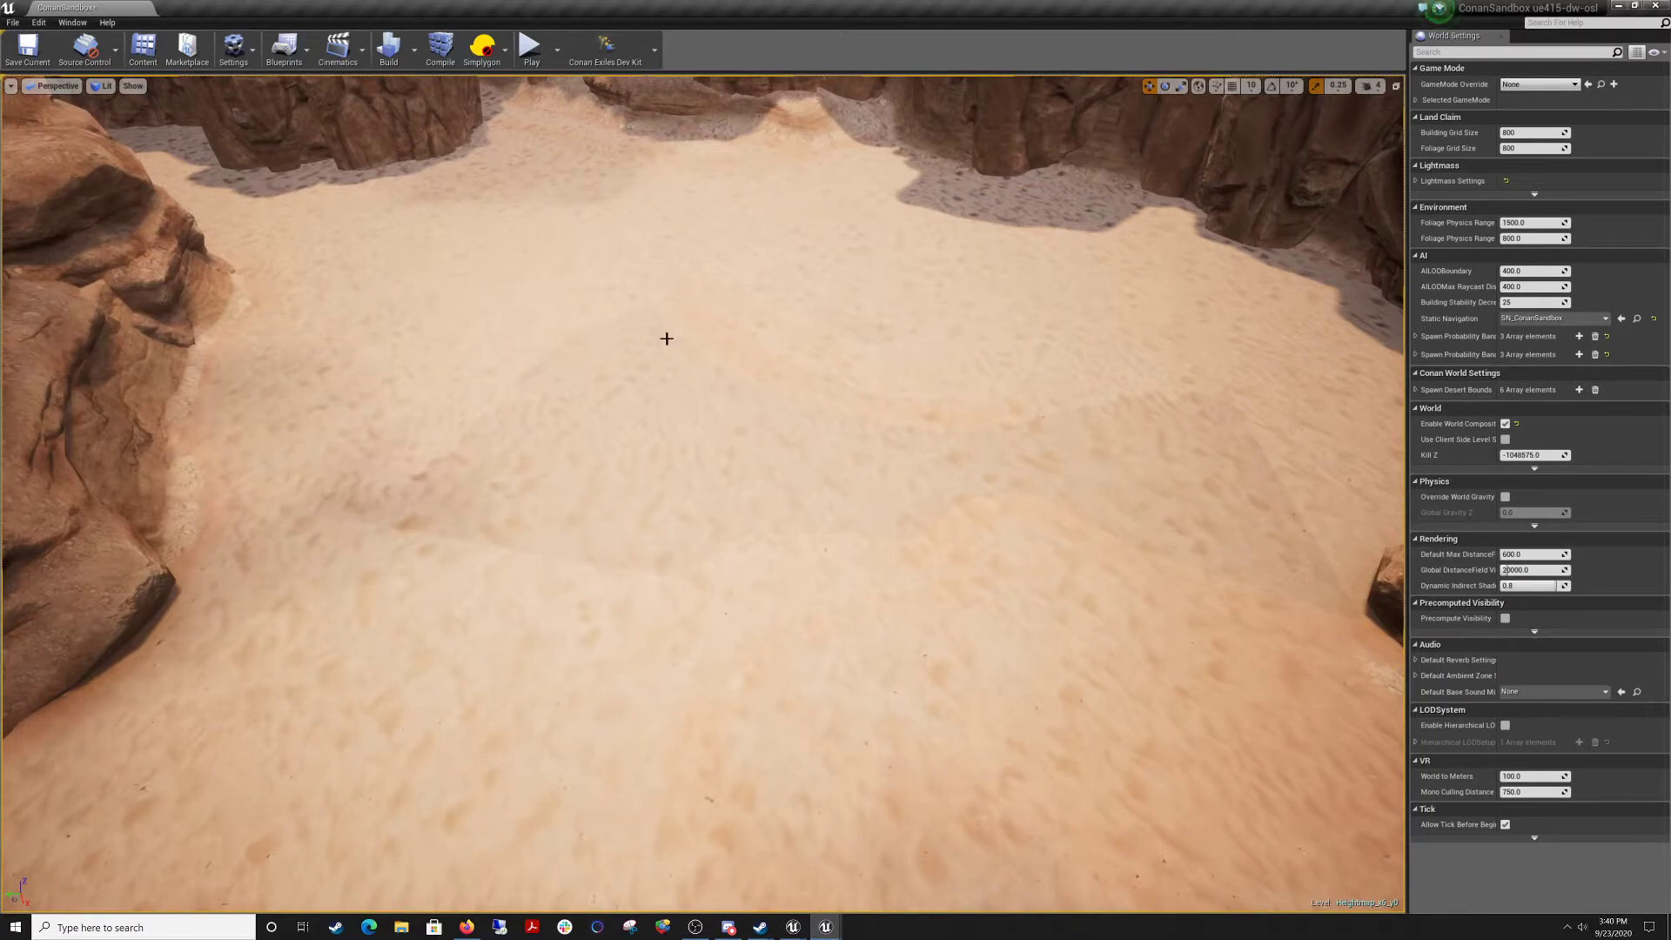
right_click_drag(670, 342, 783, 324)
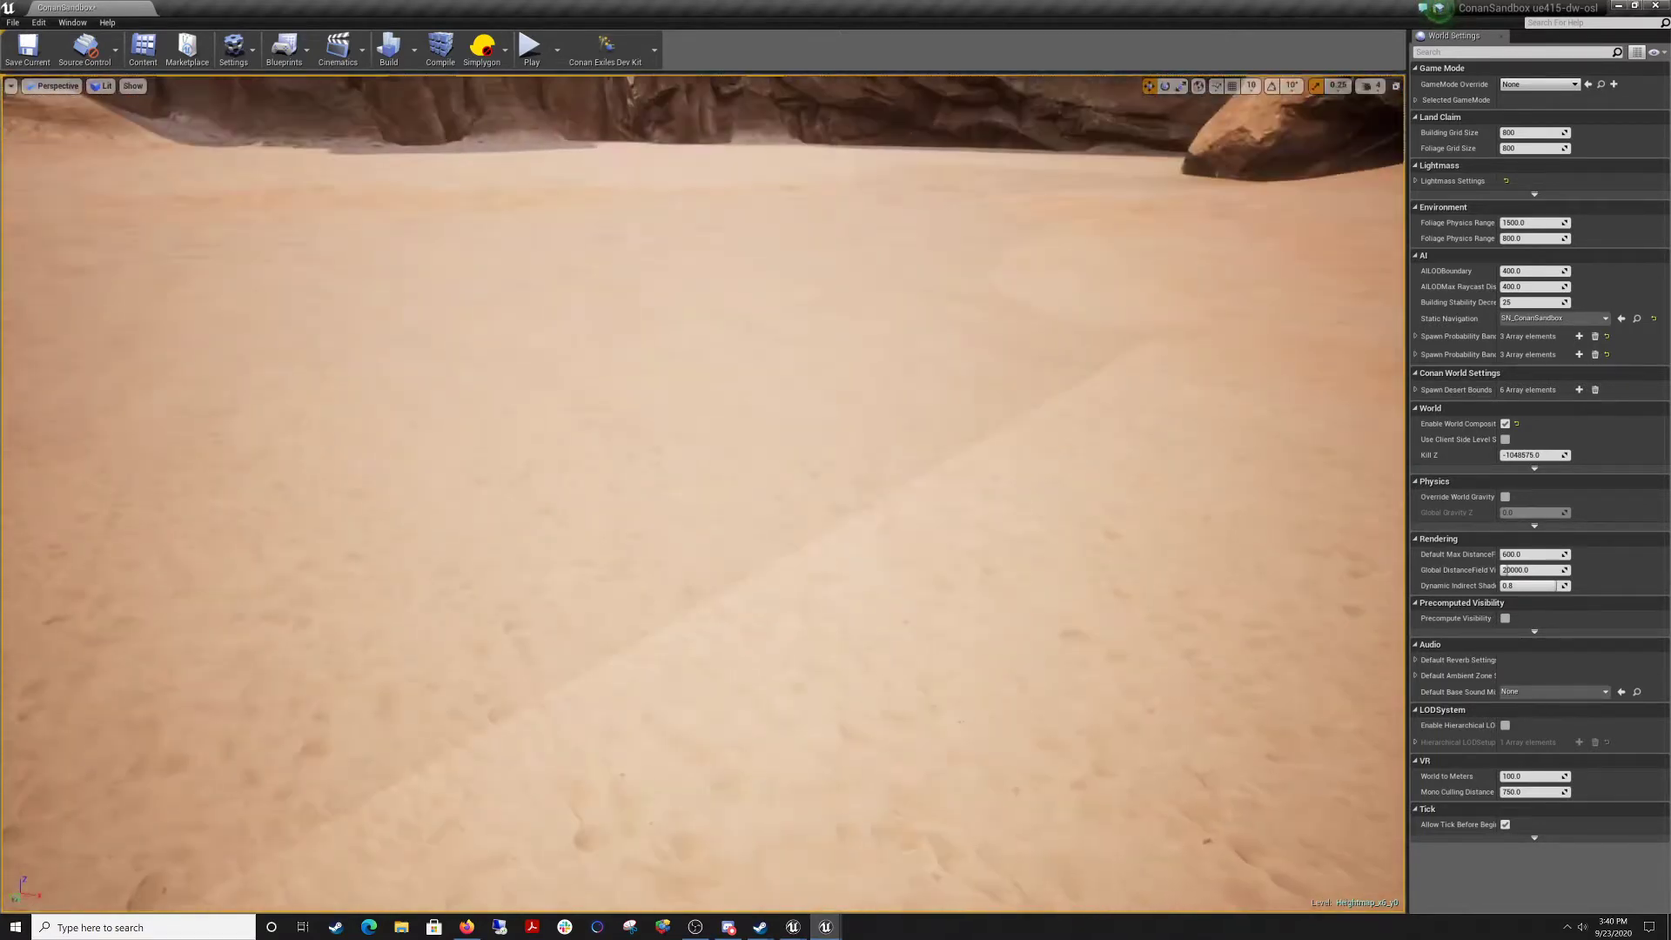
right_click_drag(879, 397, 827, 393)
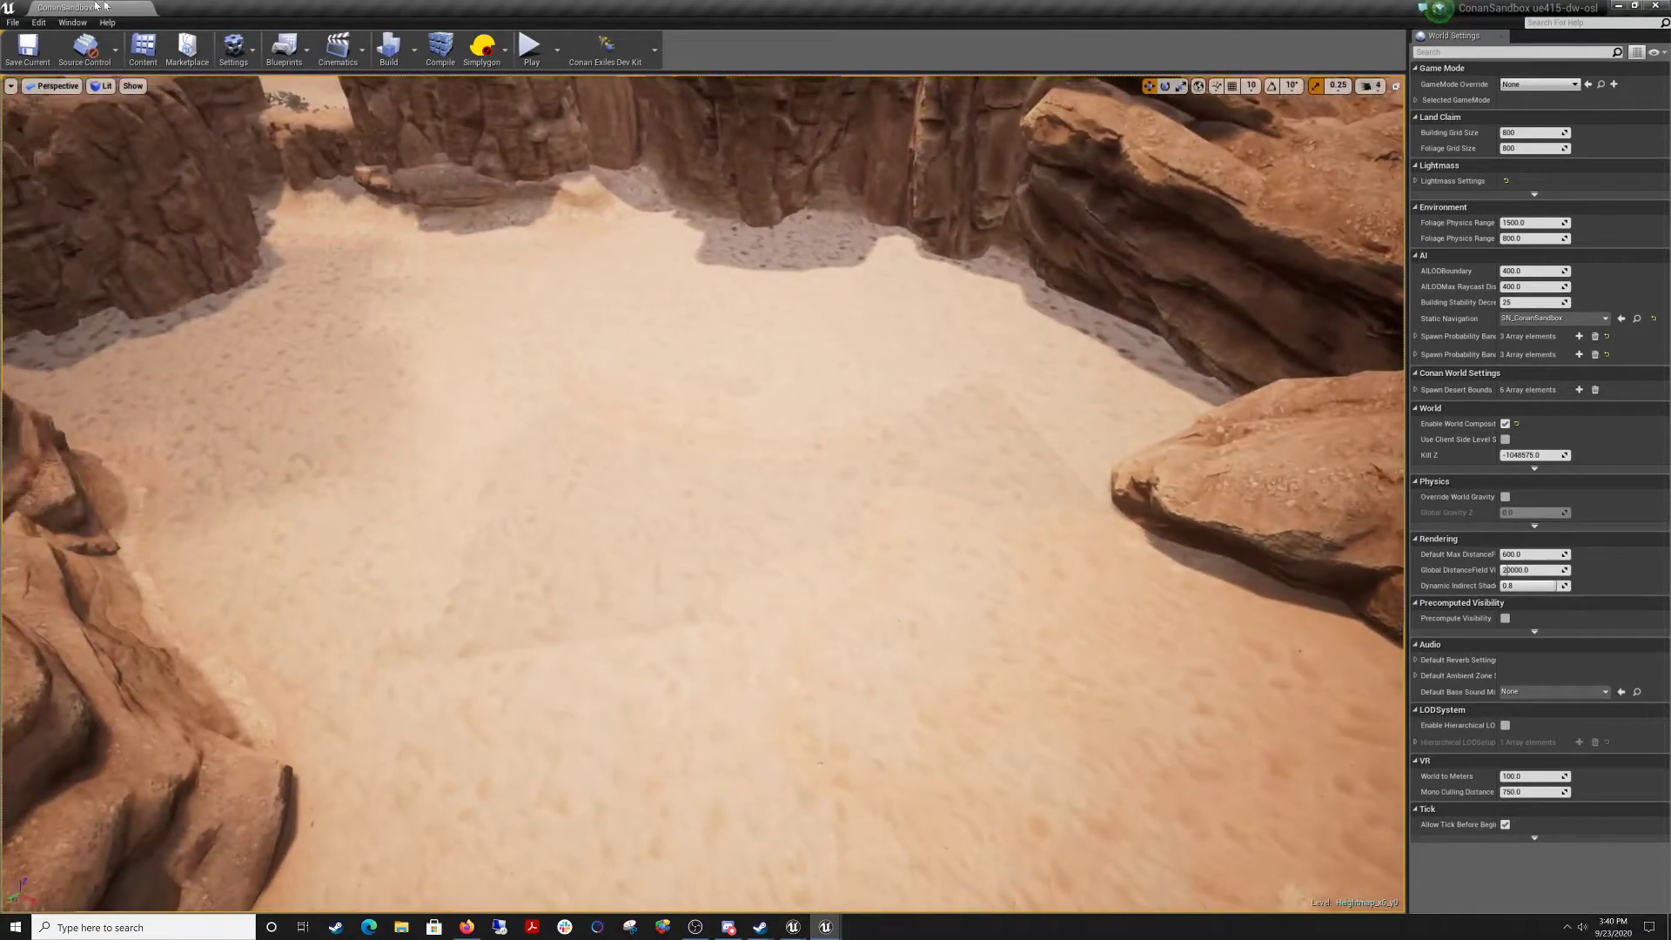
Open the Modes window, place it beside the pool area and activate the Sculpt tool for landscape editing.
left_click(73, 23)
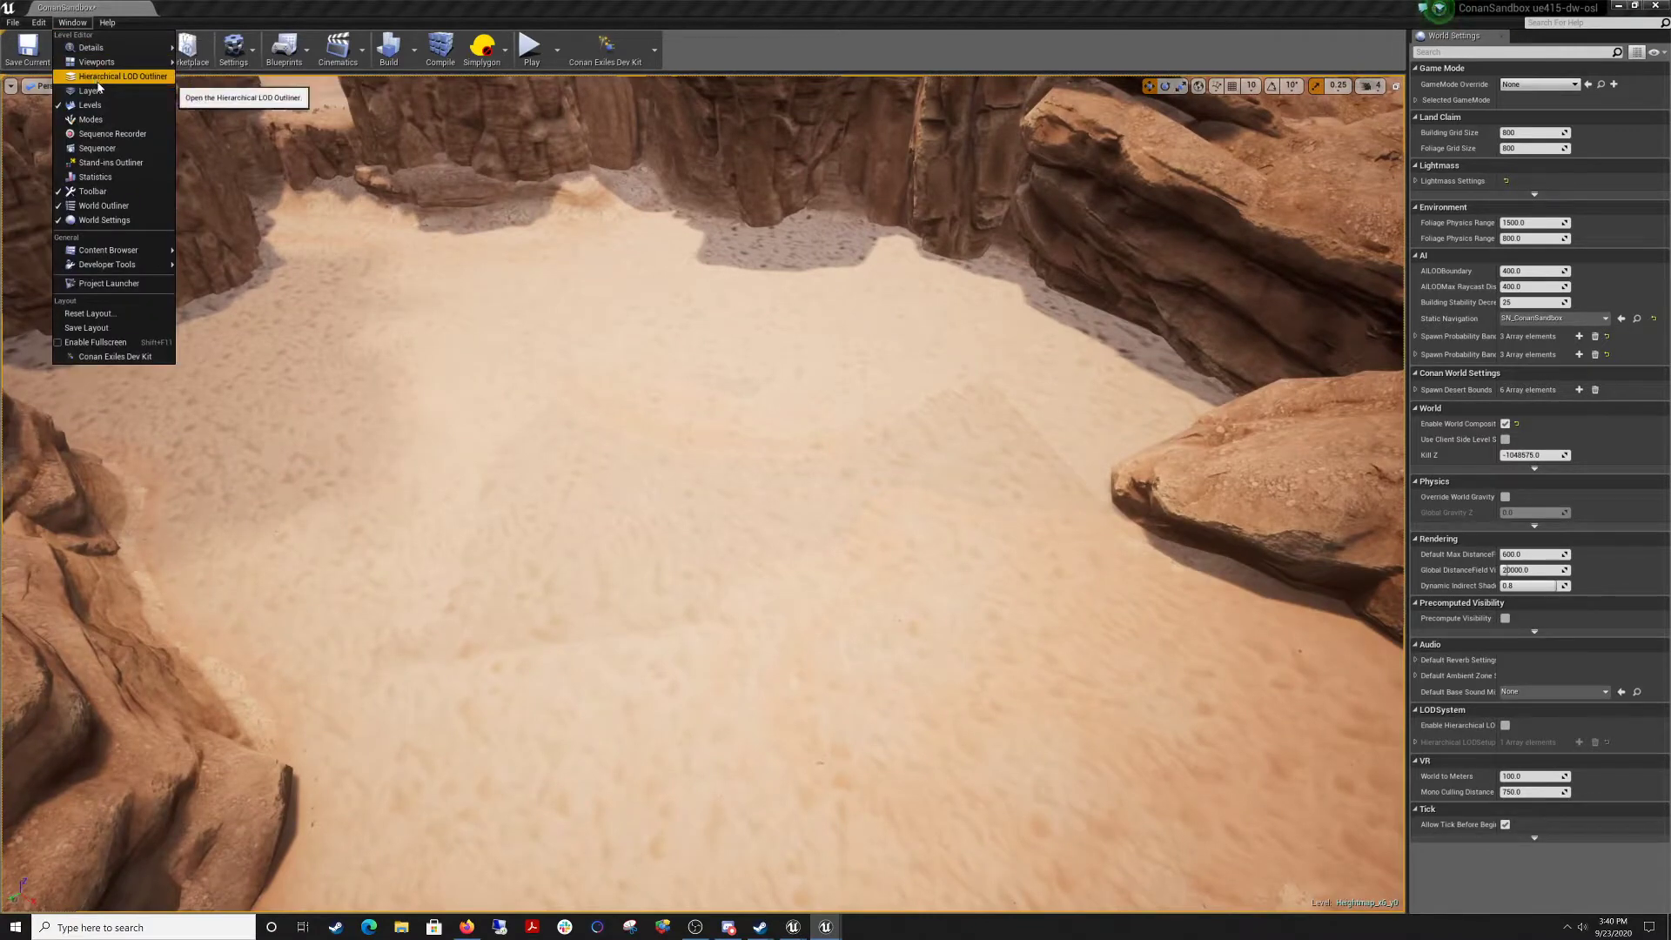
left_click(98, 119)
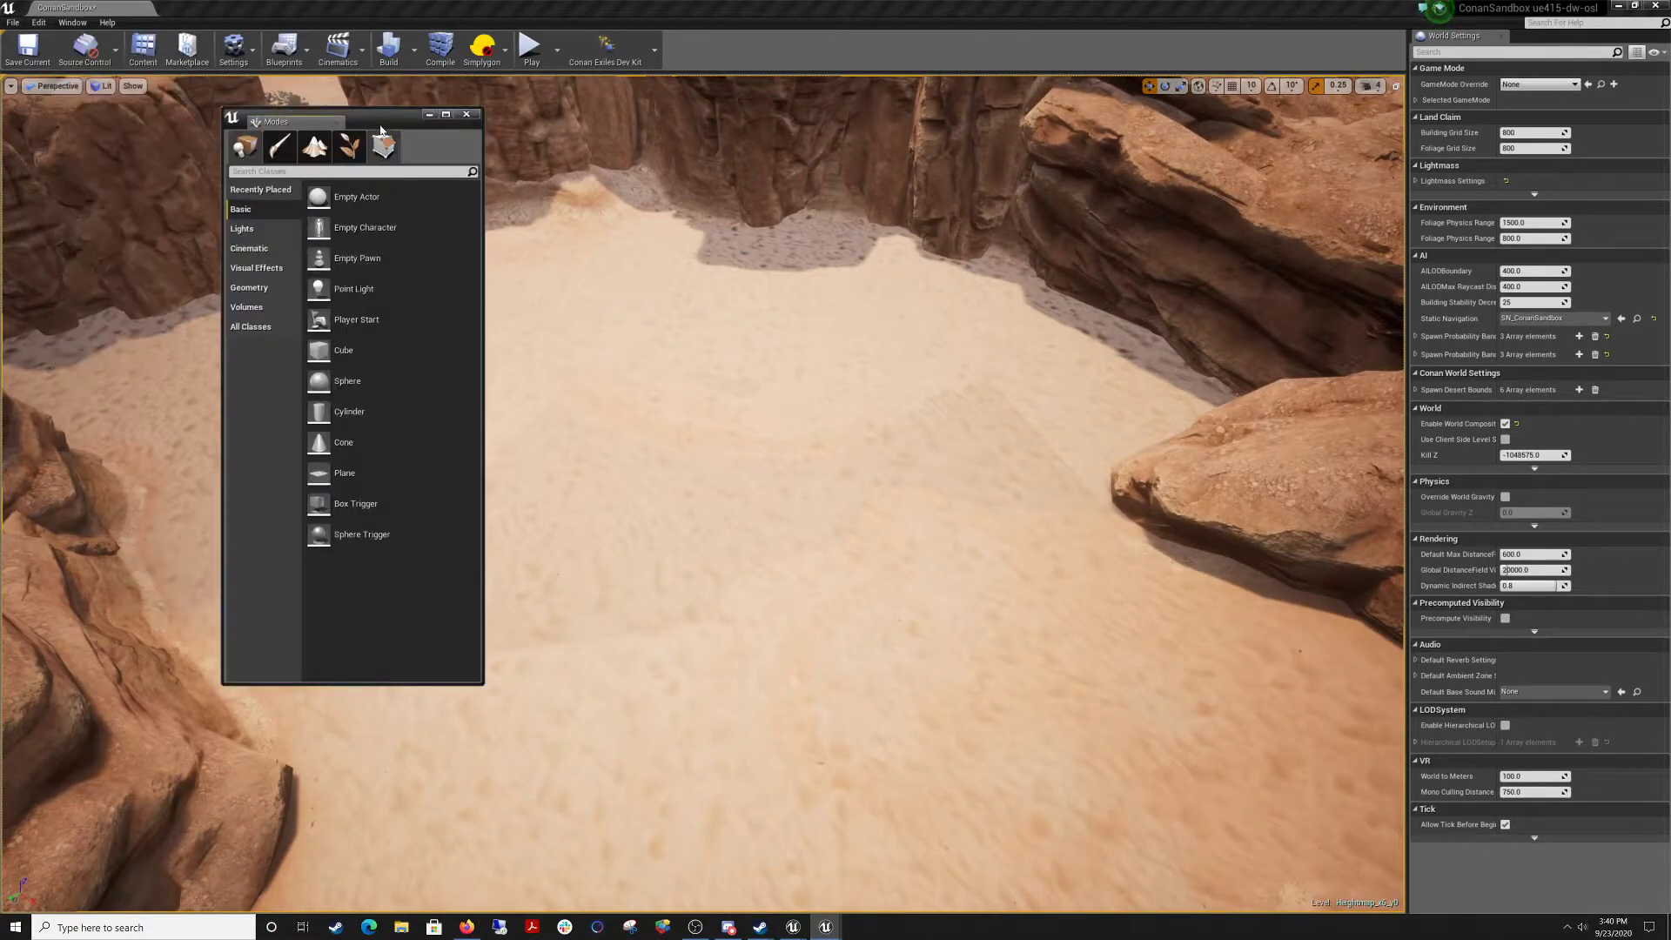
left_click_drag(380, 127, 331, 120)
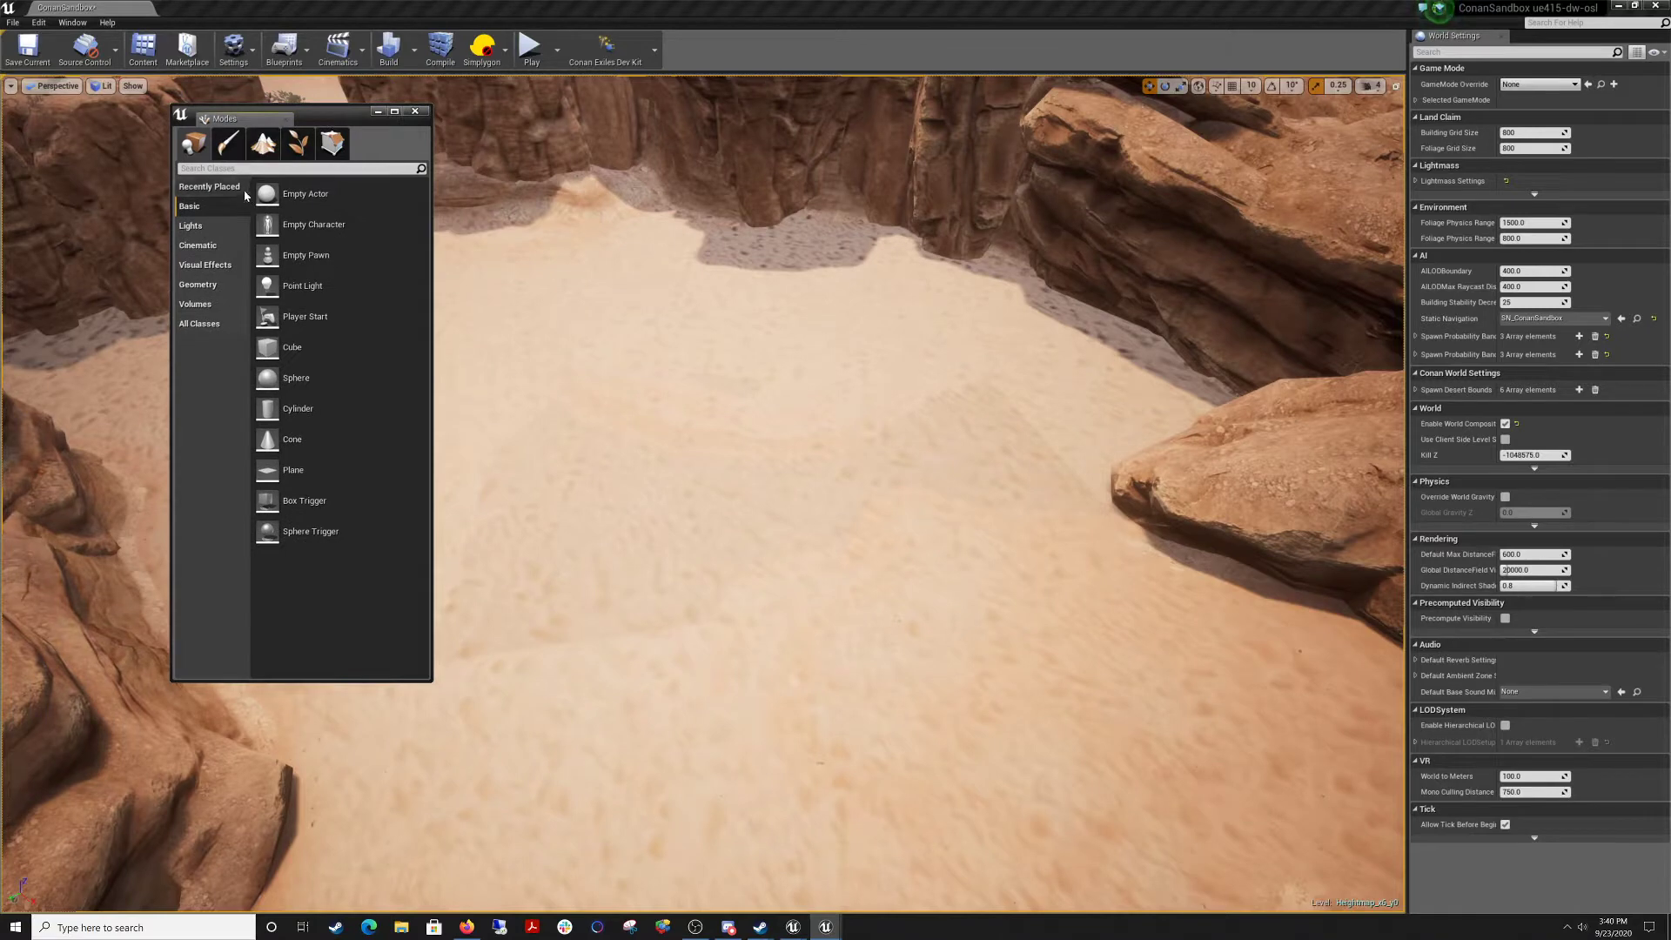
left_click(275, 149)
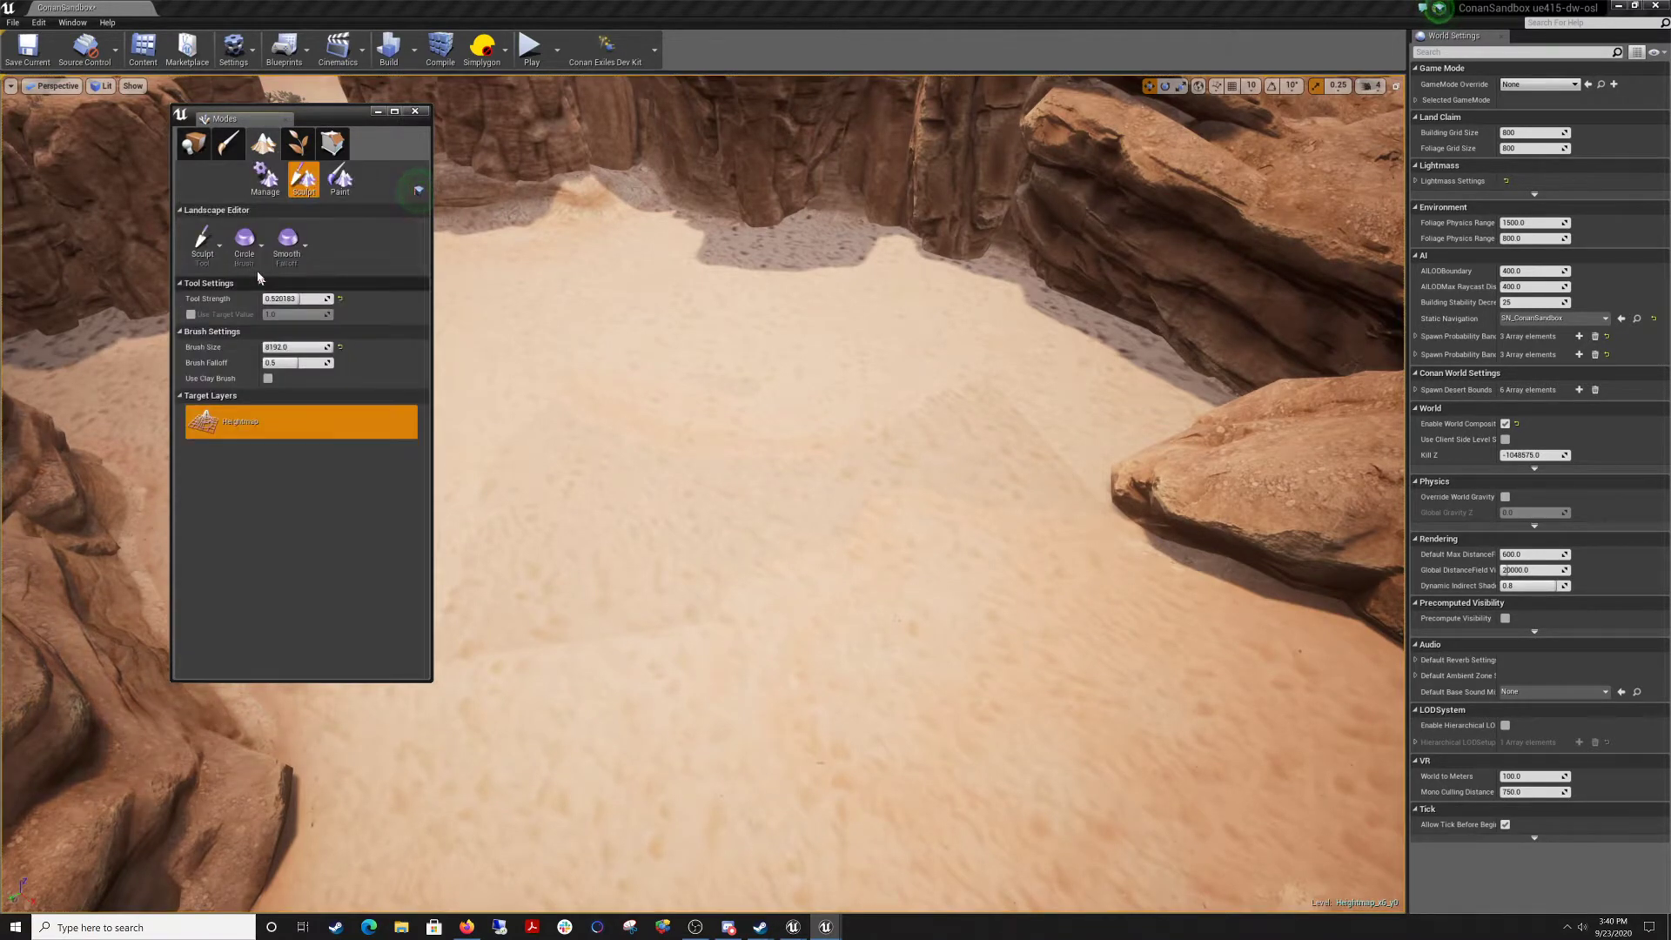
left_click(210, 248)
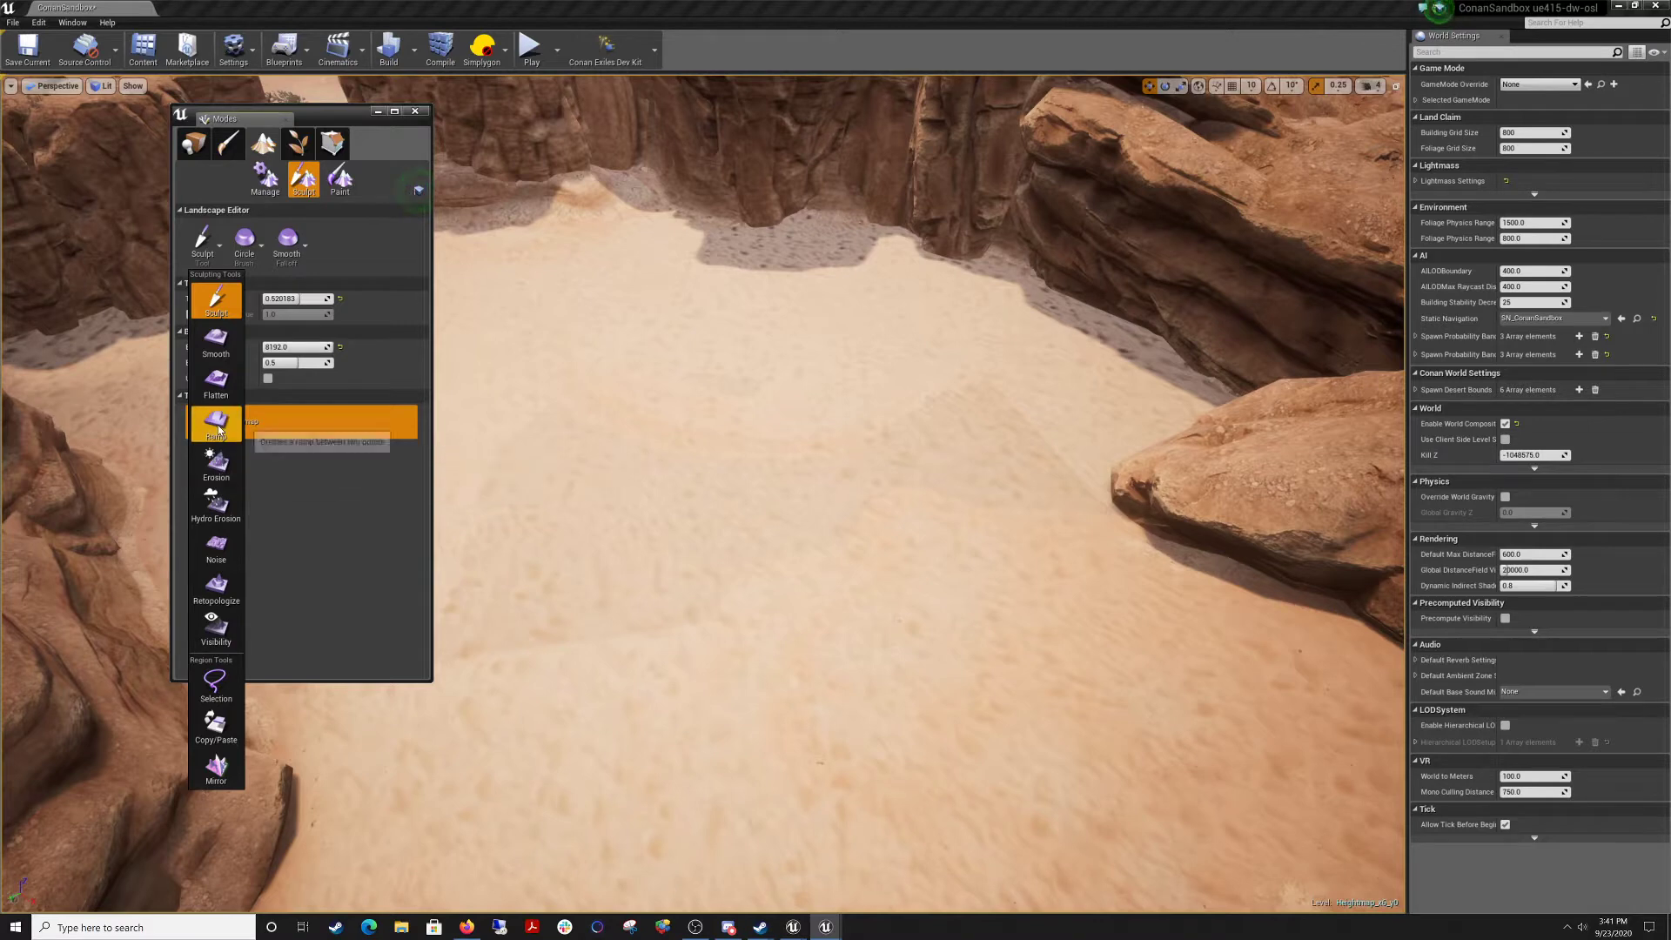
left_click(219, 311)
right_click_drag(705, 526, 674, 504)
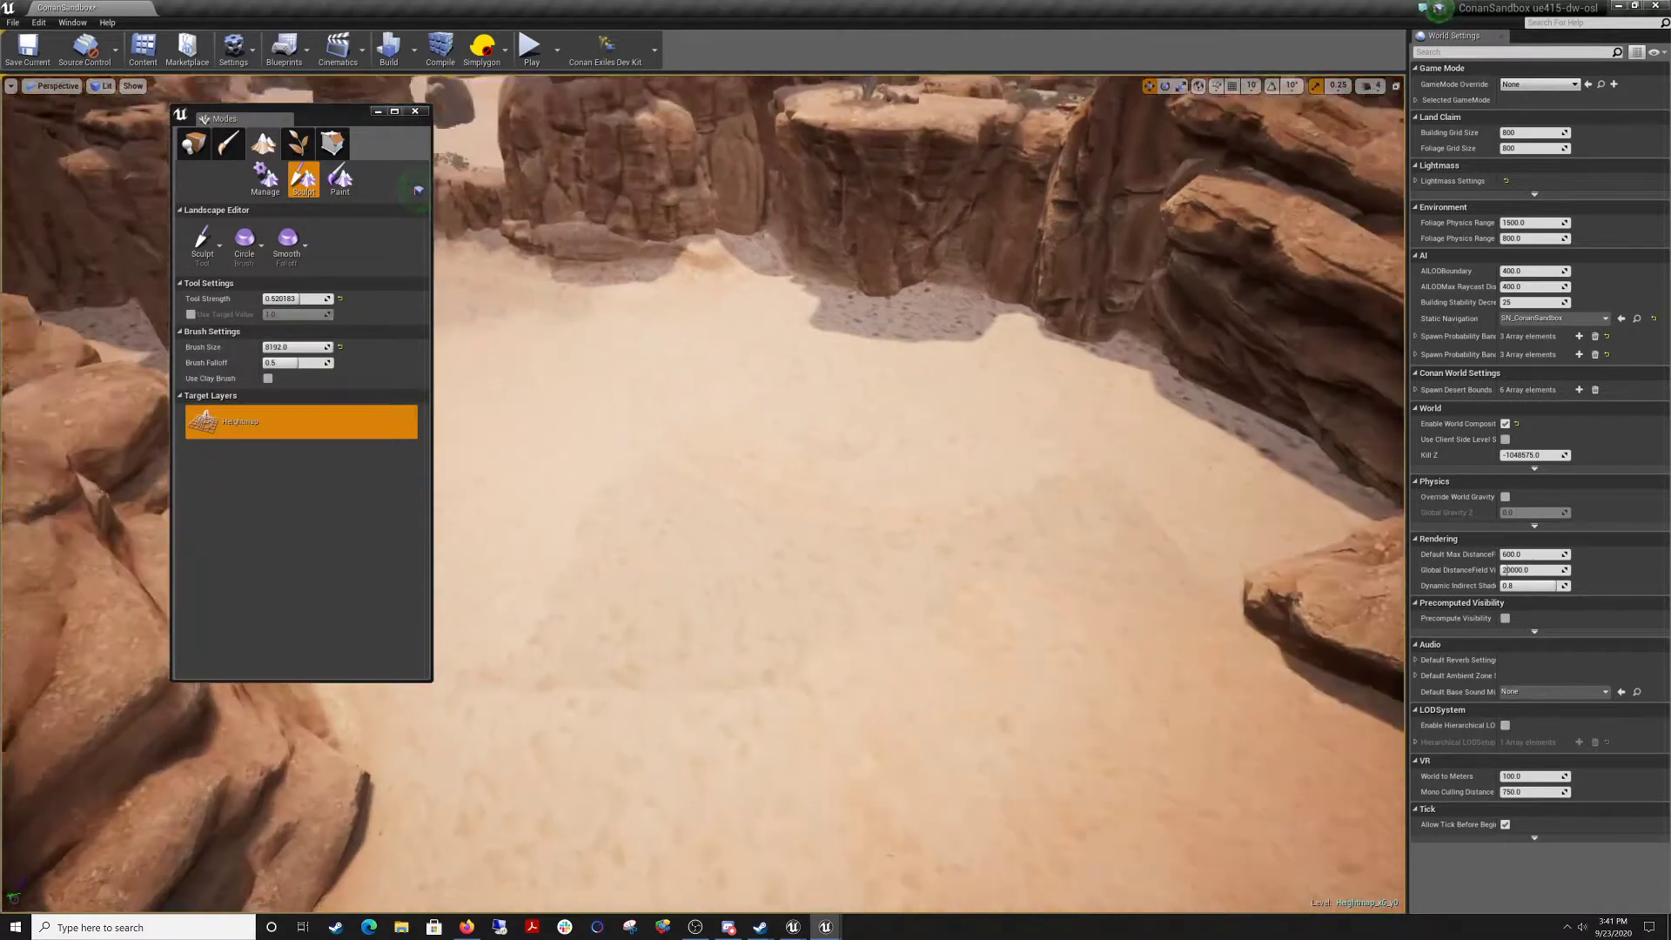
Set the sculpting brush size to about 866 and dig a pit into the sand over the water area.
mouse_move(299, 348)
left_mouse_down()
mouse_move(261, 348)
mouse_move(286, 348)
left_mouse_up()
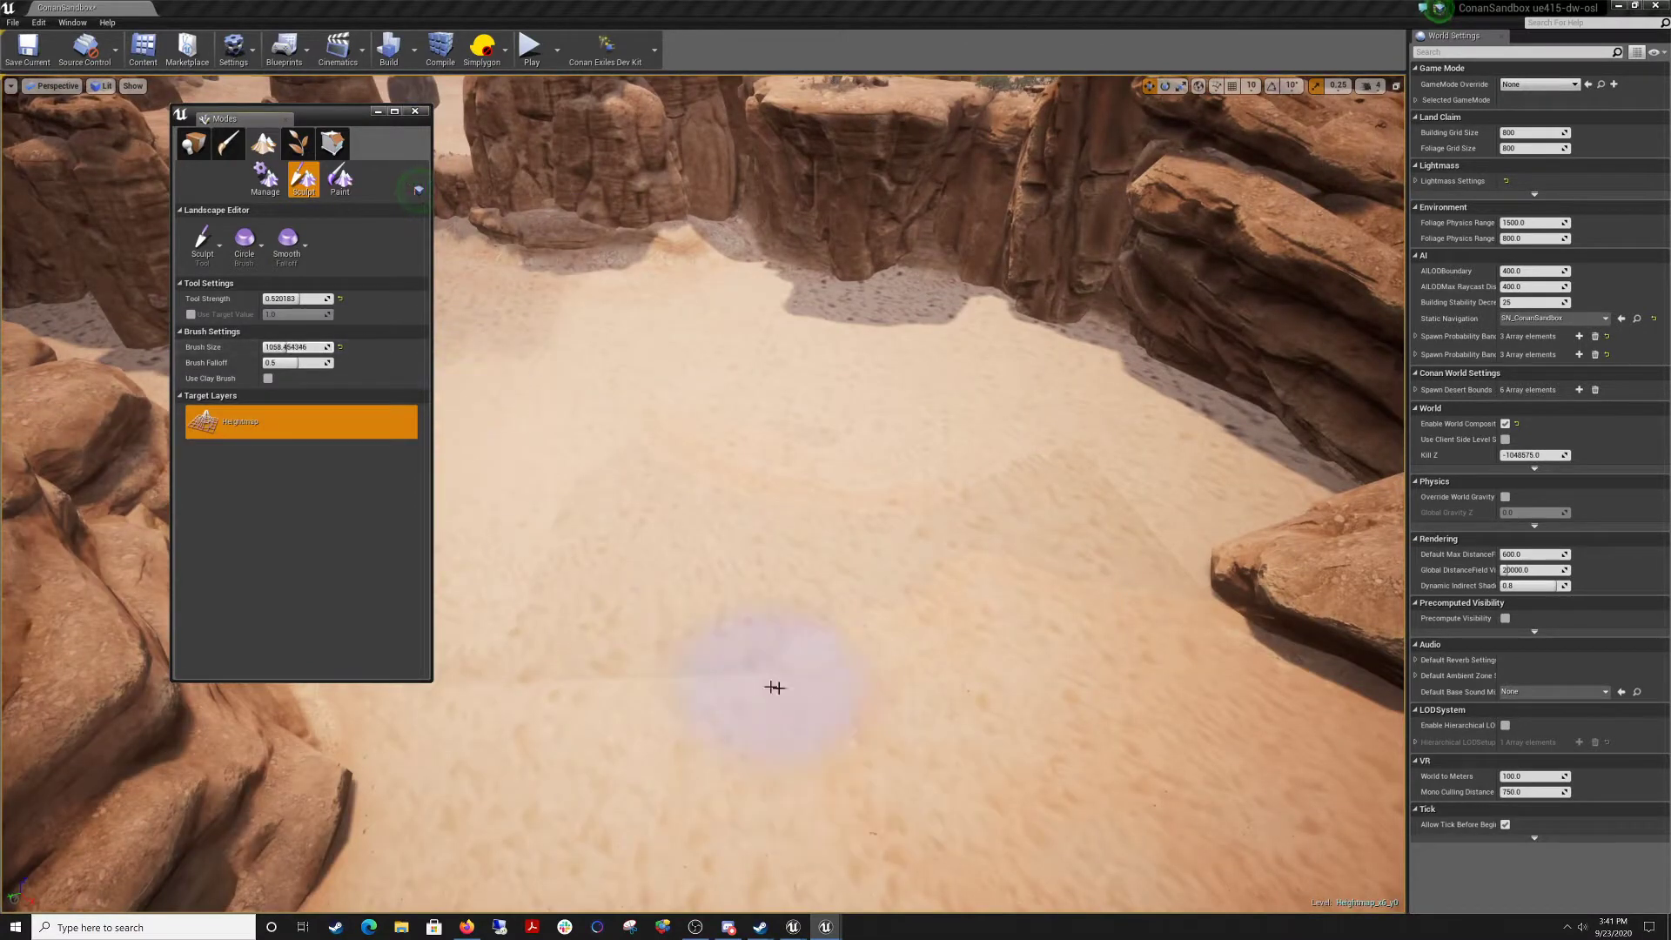
key("w")
mouse_move(783, 645)
right_mouse_down()
mouse_move(778, 761)
mouse_move(474, 362)
right_mouse_up()
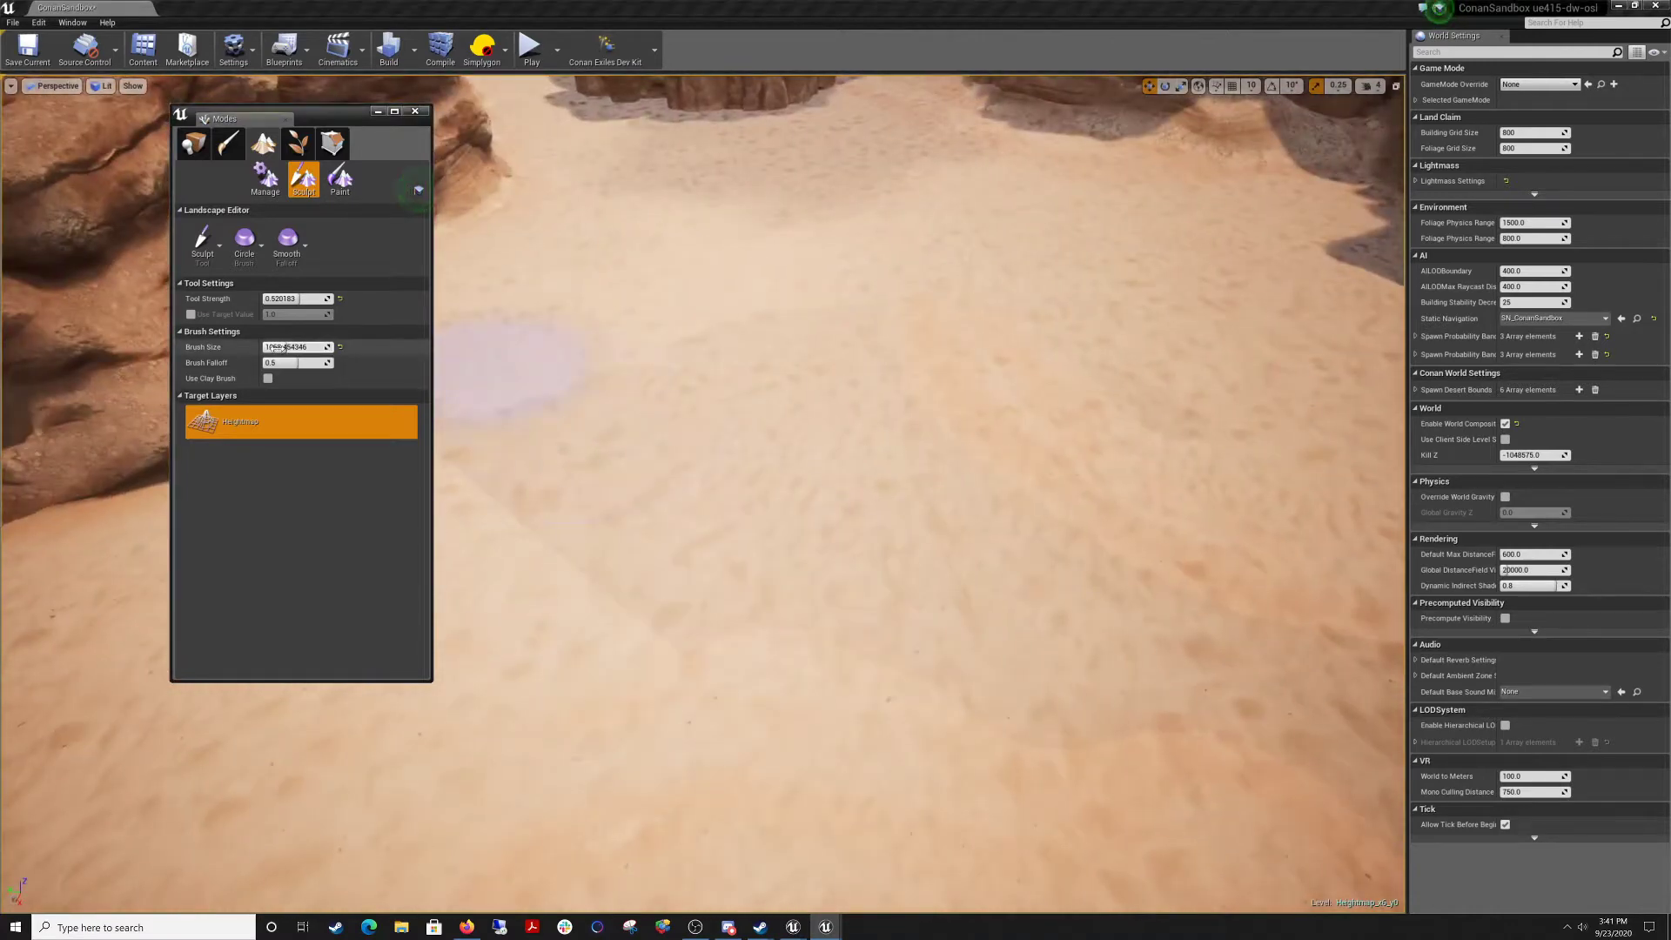
left_click_drag(287, 347, 281, 347)
right_click_drag(749, 522, 751, 525)
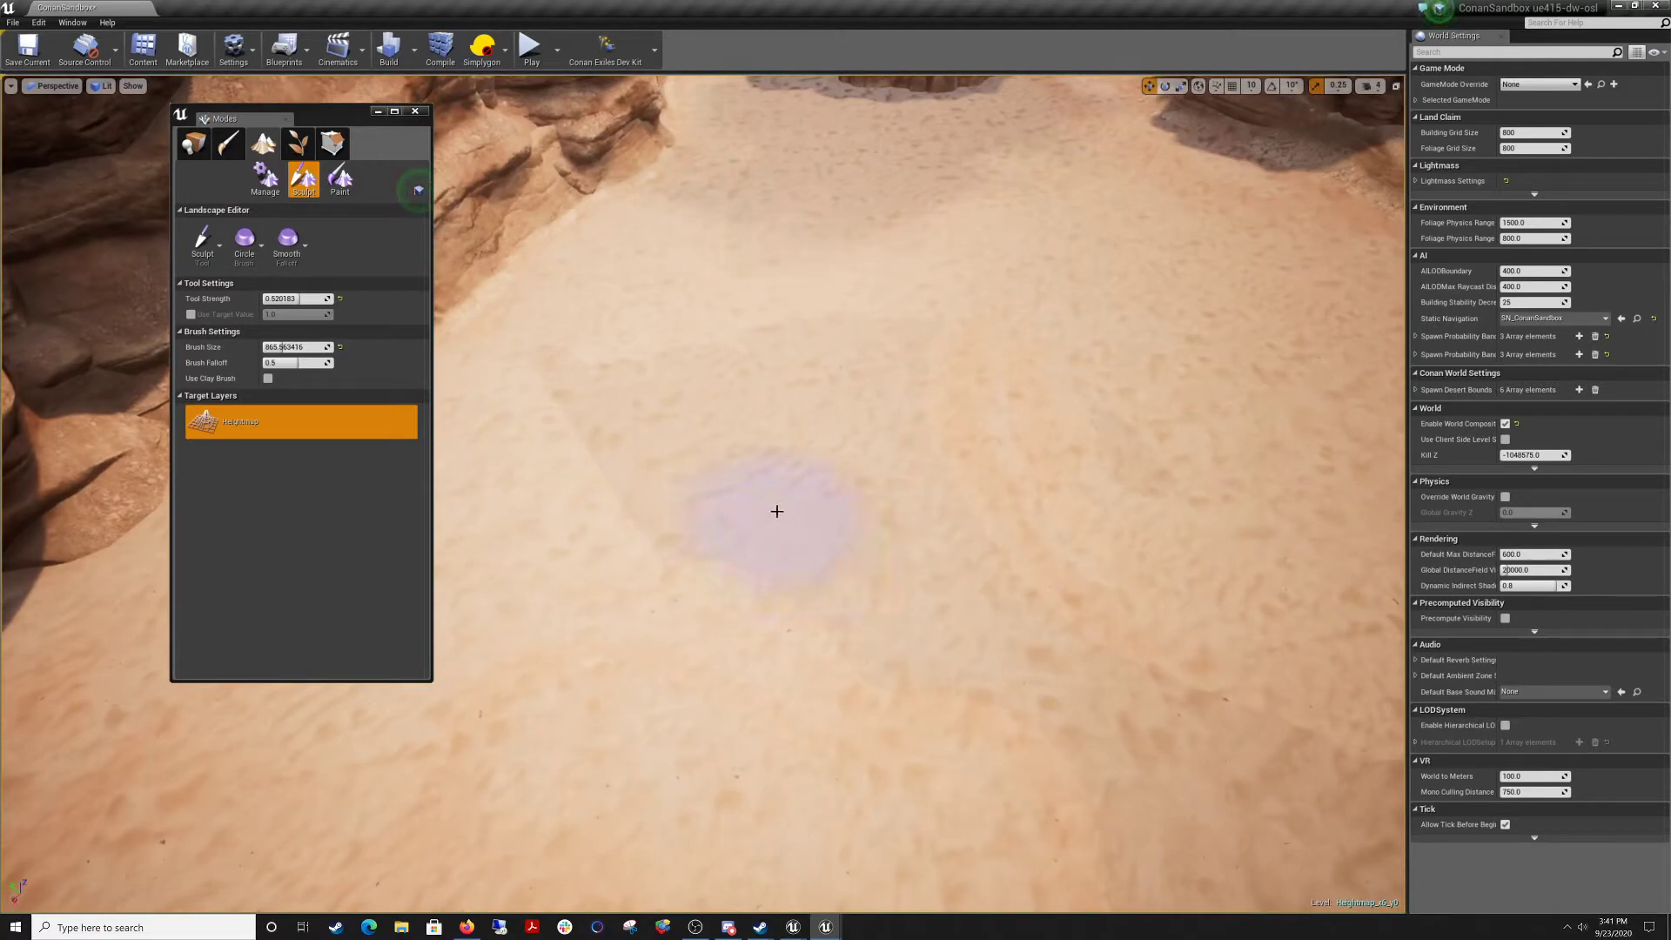
mouse_move(694, 510)
left_mouse_down()
mouse_move(664, 522)
mouse_move(578, 403)
mouse_move(820, 543)
mouse_move(604, 470)
mouse_move(601, 421)
mouse_move(764, 571)
mouse_move(633, 462)
mouse_move(876, 615)
mouse_move(790, 529)
mouse_move(847, 592)
left_mouse_up()
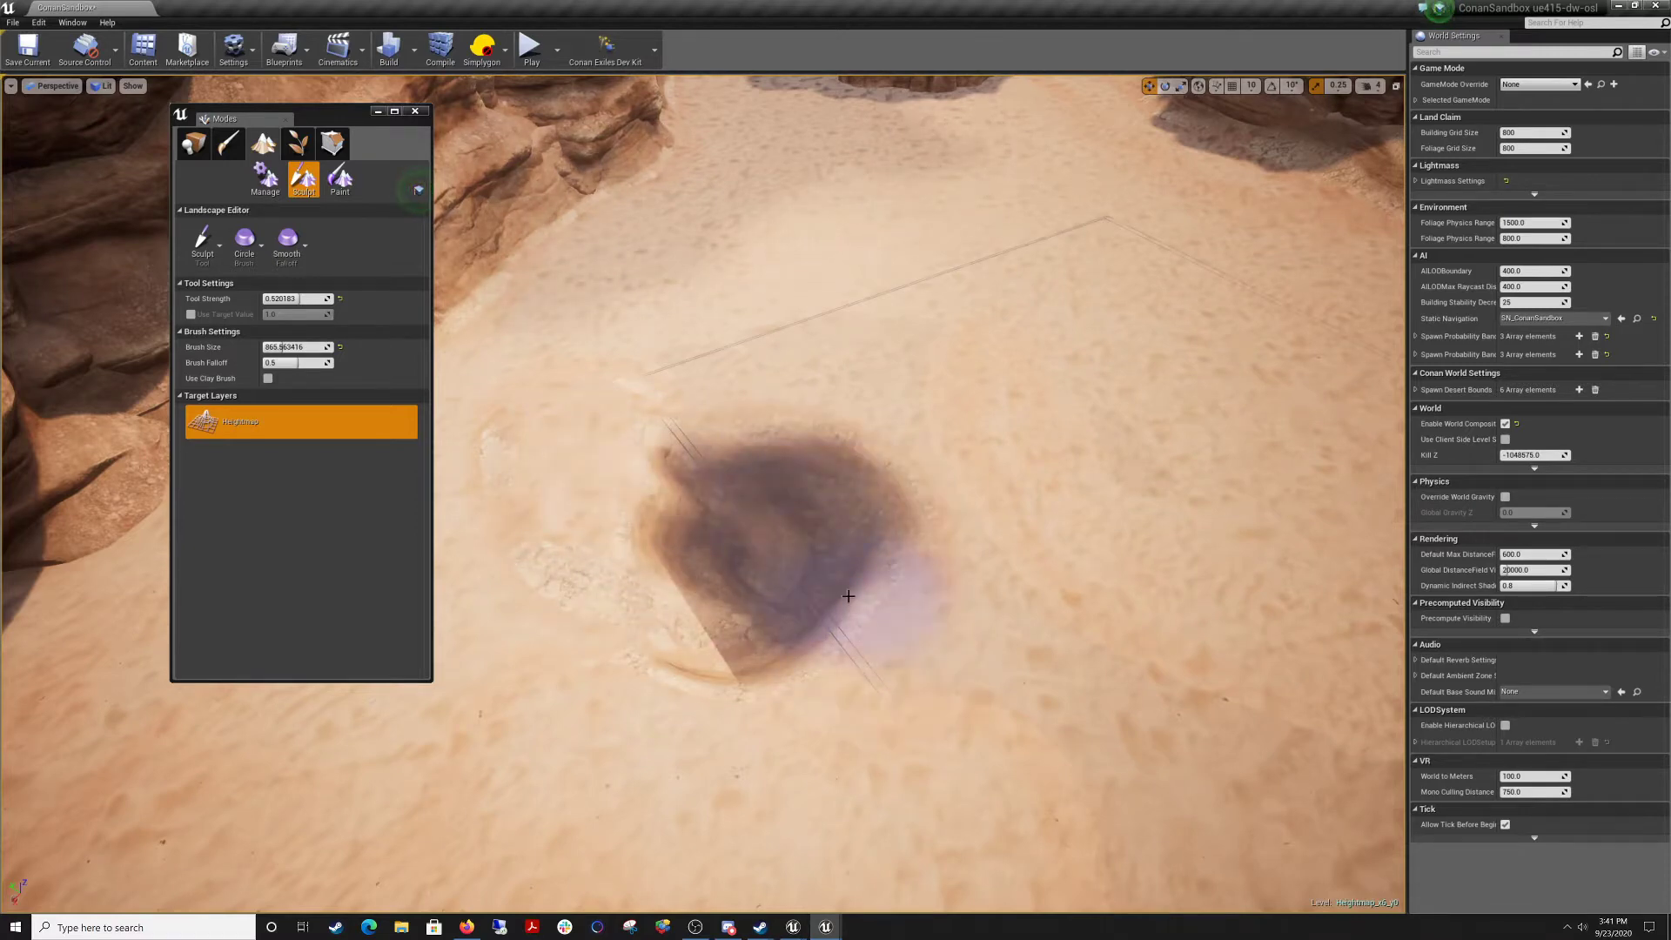
Raise the terrain with the Sculpt tool in a mound across part of the pit.
mouse_move(847, 592)
right_mouse_down()
mouse_move(754, 639)
mouse_move(755, 609)
mouse_move(723, 601)
mouse_move(696, 527)
mouse_move(740, 644)
mouse_move(718, 622)
mouse_move(707, 522)
right_mouse_up()
key("w")
key("w")
key("s")
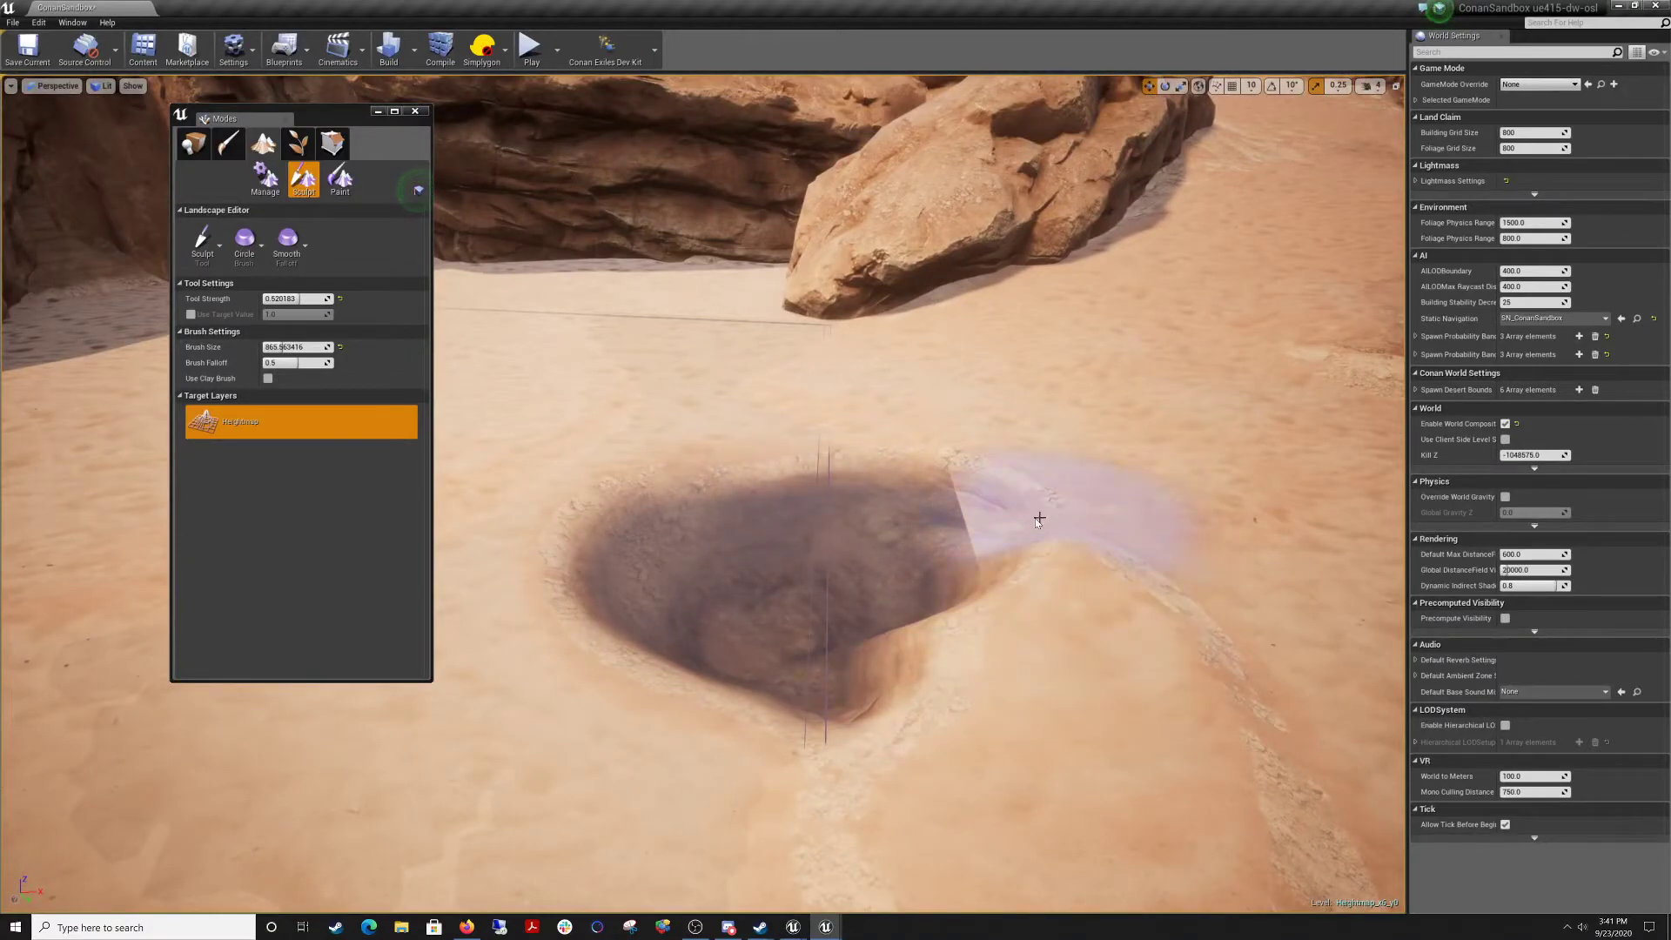
mouse_move(1053, 518)
left_mouse_down()
mouse_move(1014, 557)
mouse_move(923, 531)
mouse_move(862, 452)
mouse_move(893, 487)
mouse_move(896, 682)
mouse_move(800, 574)
mouse_move(556, 511)
left_mouse_up()
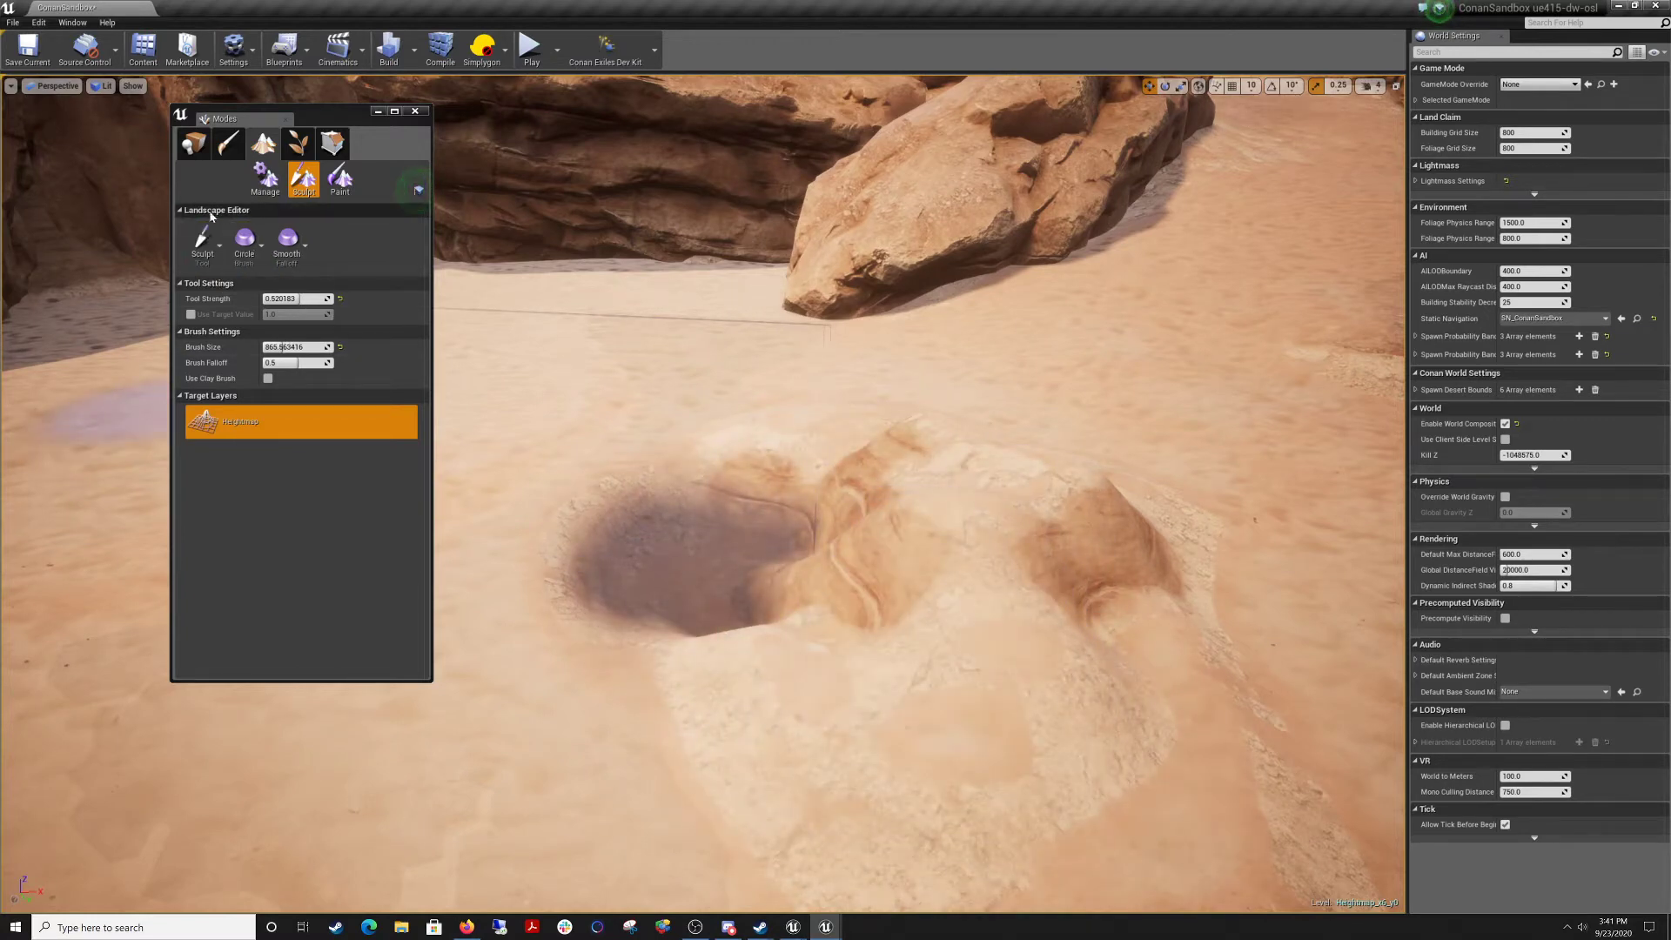
Smooth the raised mound and the adjoining pit edge with the Smooth tool.
left_click(216, 255)
left_click(216, 339)
left_click_drag(828, 604, 826, 552)
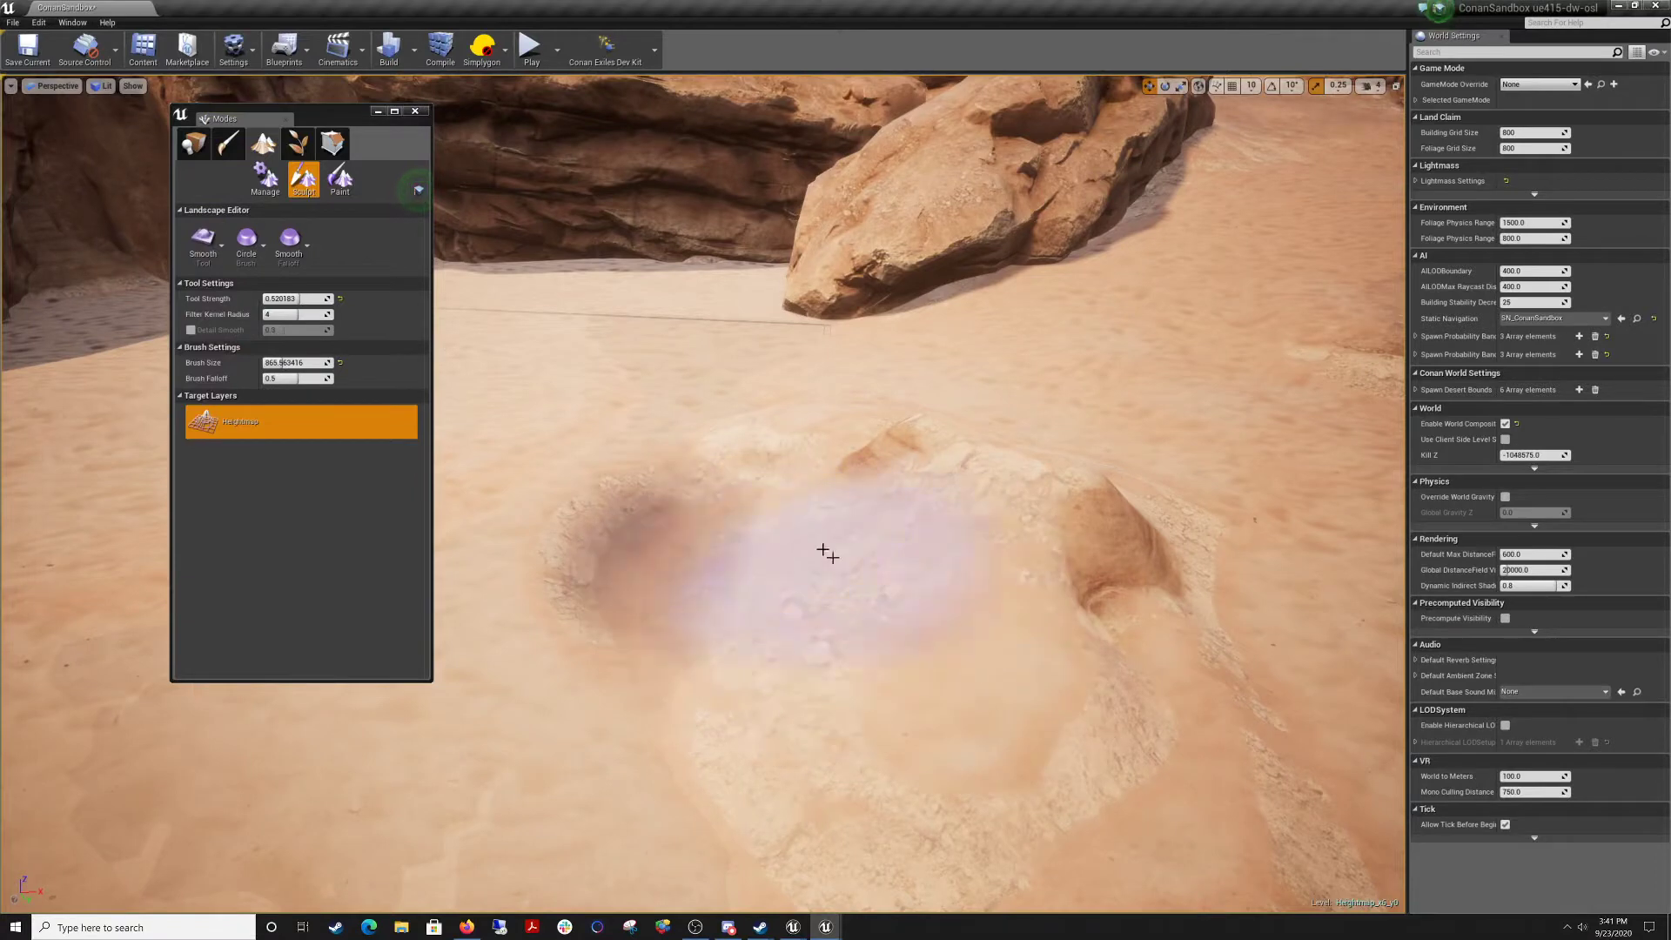
Switch back to the Sculpt tool and lower the terrain around the mound into a wide pool basin.
left_click(204, 242)
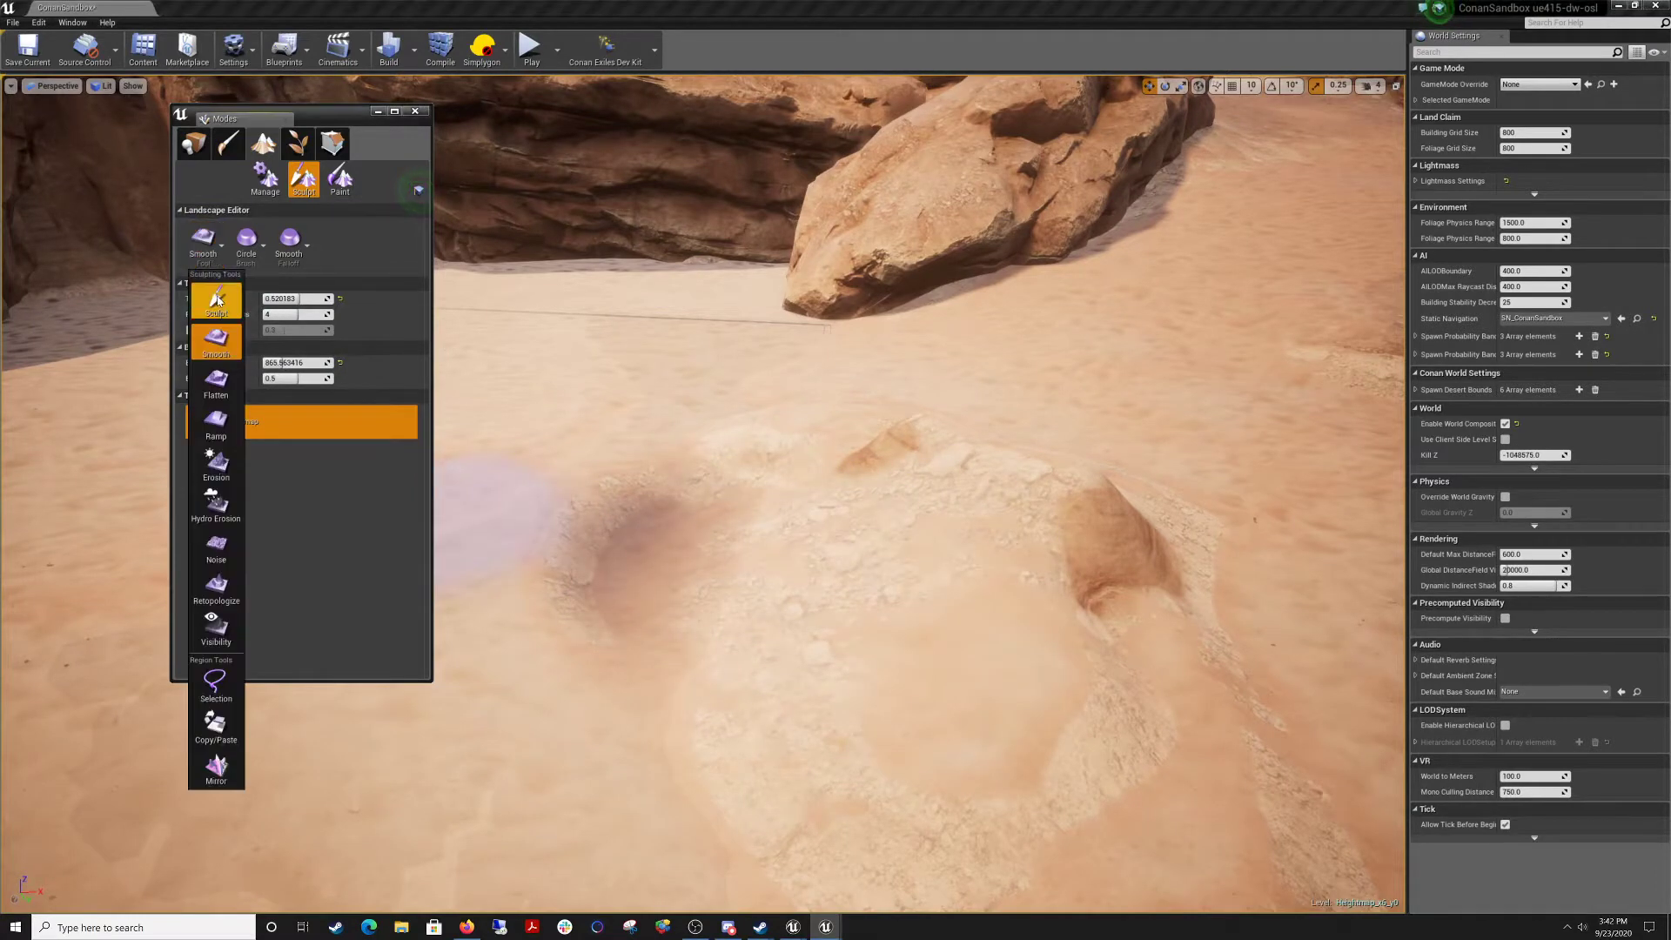
left_click(215, 287)
mouse_move(543, 550)
left_mouse_down("shift")
mouse_move(593, 555)
mouse_move(542, 548)
left_mouse_up("shift")
right_click_drag(541, 548, 383, 550)
mouse_move(726, 561)
left_mouse_down("shift")
mouse_move(697, 549)
mouse_move(681, 502)
mouse_move(799, 426)
mouse_move(1156, 393)
mouse_move(761, 335)
mouse_move(615, 421)
mouse_move(851, 458)
left_mouse_up("shift")
right_click_drag(851, 459, 952, 486)
mouse_move(957, 466)
left_mouse_down("shift")
mouse_move(892, 438)
mouse_move(995, 357)
mouse_move(967, 342)
left_mouse_up("shift")
right_click_drag(874, 518, 770, 566)
mouse_move(1172, 556)
left_mouse_down("shift")
mouse_move(925, 470)
mouse_move(966, 425)
left_mouse_up("shift")
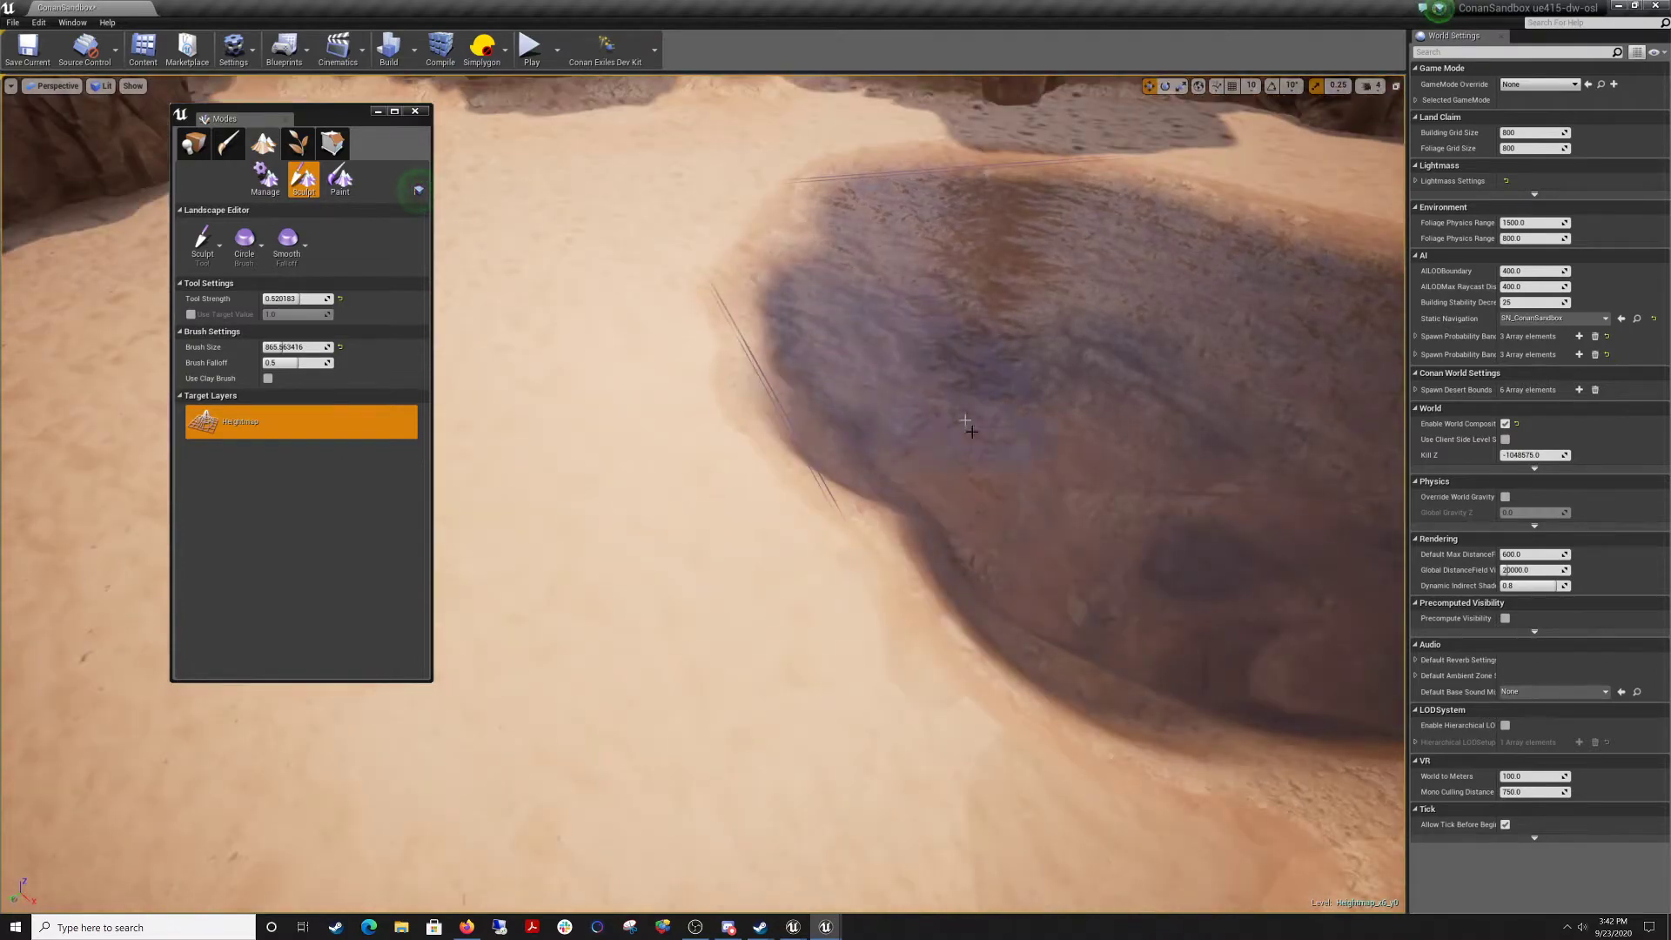
Reshape the pool basin's bank beside the mound and the sand ridge inside the basin with further sculpting strokes.
mouse_move(966, 426)
right_mouse_down()
mouse_move(1070, 378)
mouse_move(983, 291)
mouse_move(940, 487)
mouse_move(1088, 469)
mouse_move(1070, 436)
mouse_move(1105, 461)
mouse_move(1035, 514)
mouse_move(1114, 487)
mouse_move(850, 465)
right_mouse_up()
mouse_move(845, 459)
left_mouse_down()
mouse_move(906, 455)
mouse_move(951, 324)
mouse_move(807, 355)
mouse_move(854, 373)
mouse_move(675, 395)
mouse_move(597, 444)
left_mouse_up()
right_click_drag(597, 444, 863, 506)
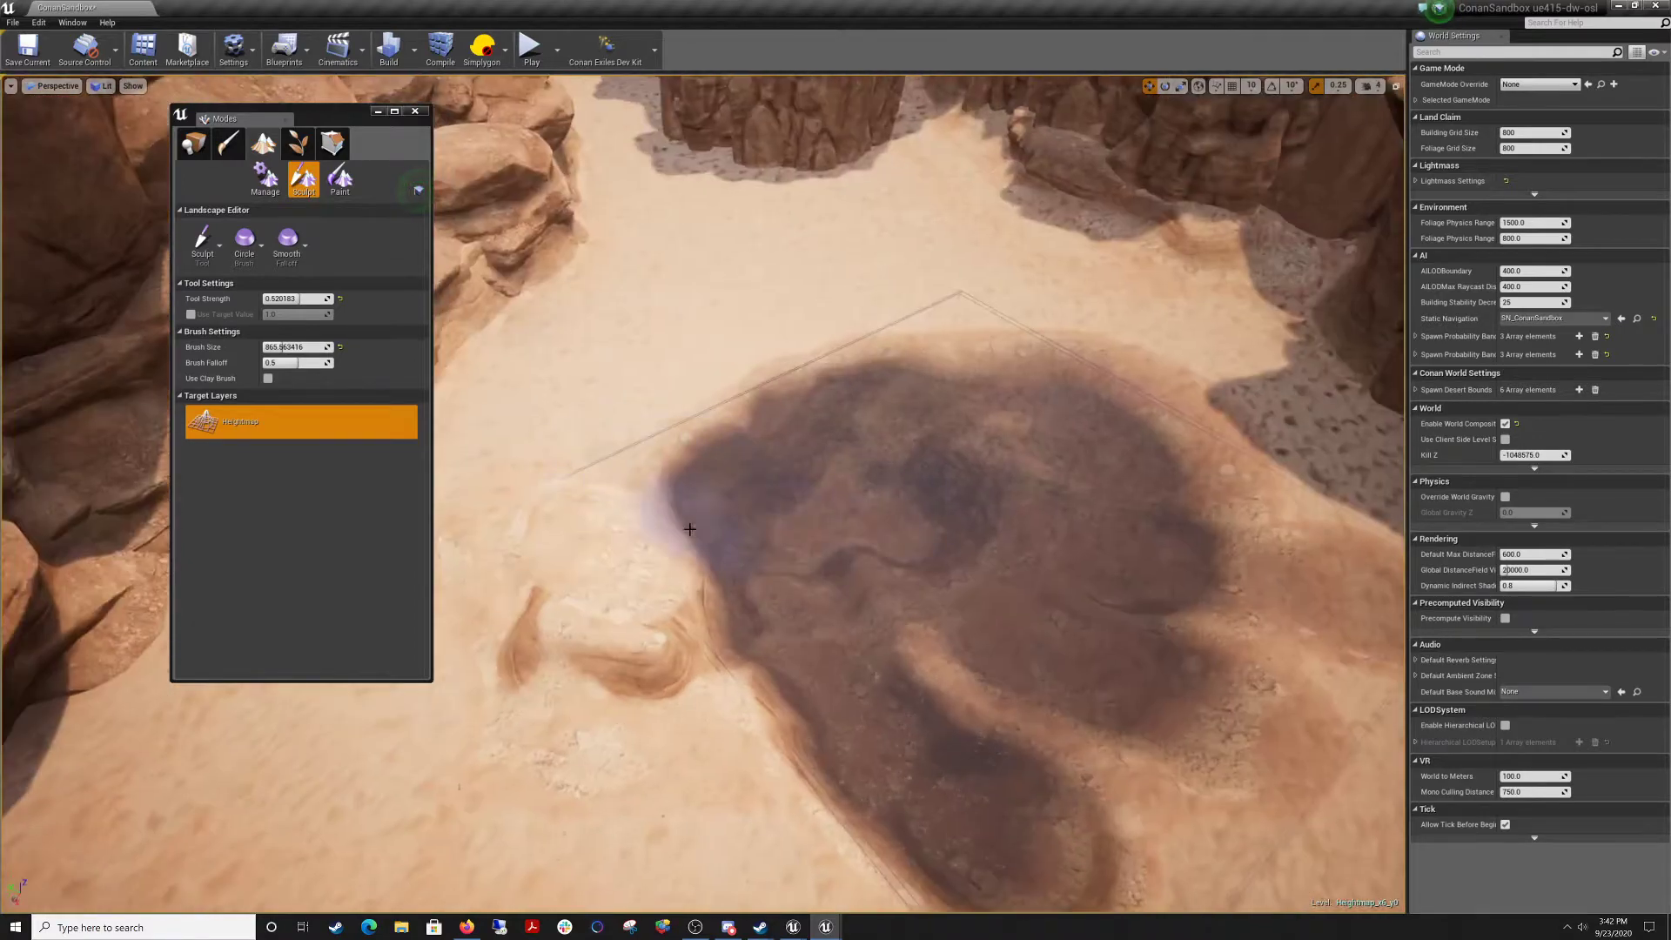
left_click_drag(818, 633, 963, 623)
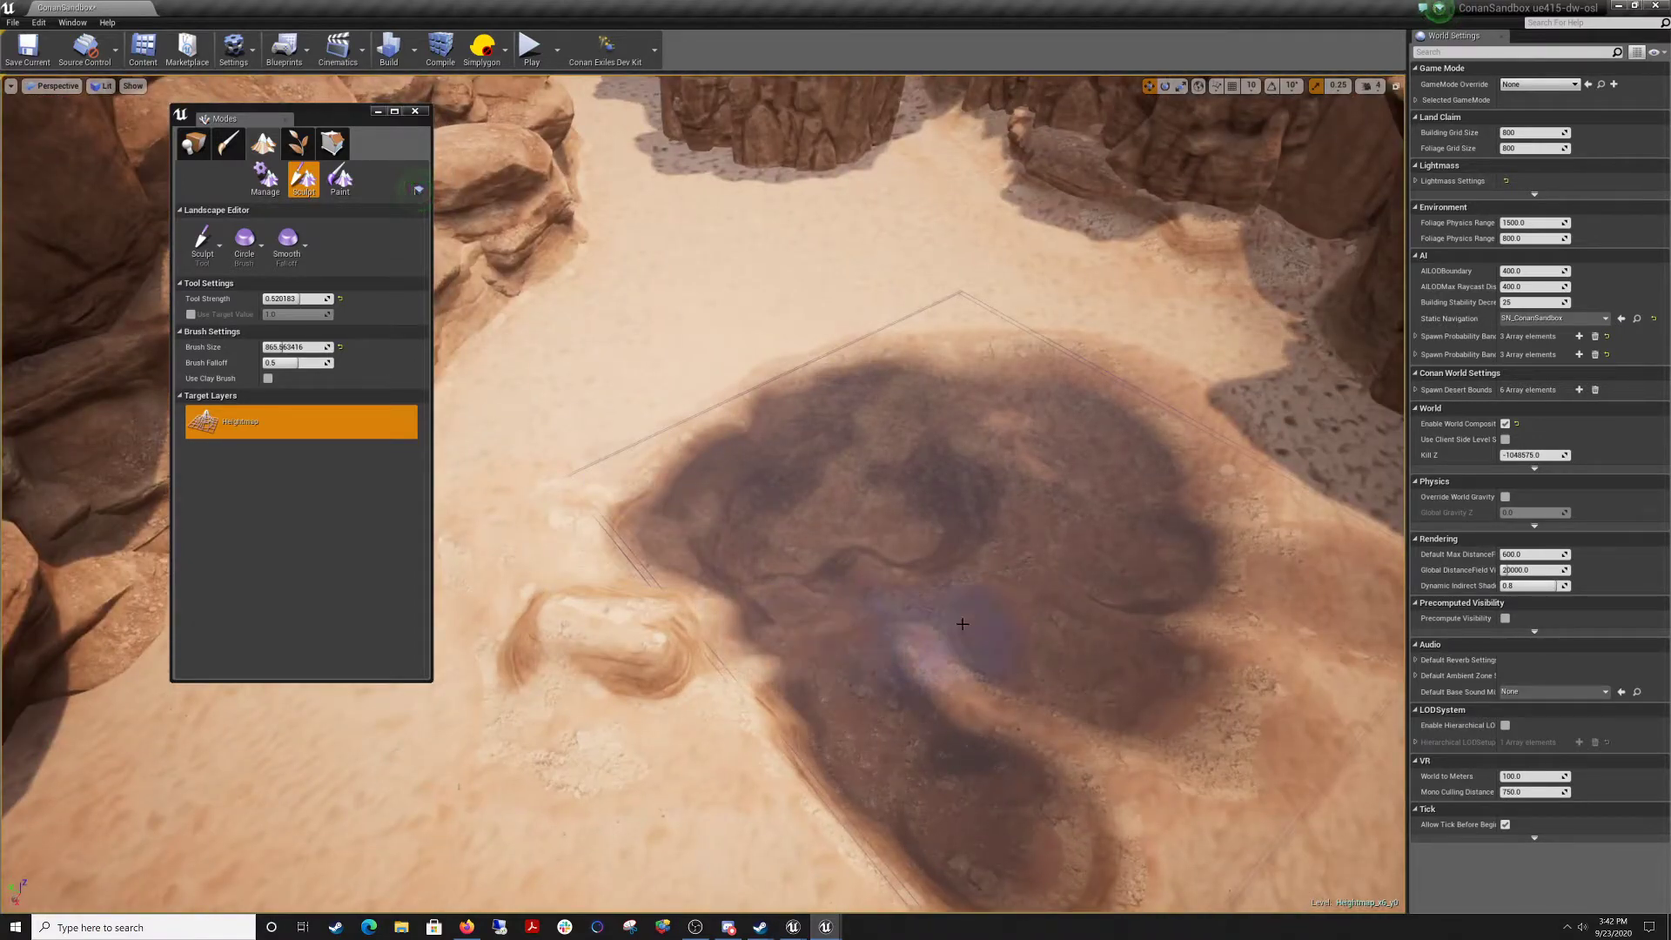
right_click_drag(958, 407, 1079, 416)
mouse_move(968, 576)
right_mouse_down()
mouse_move(849, 541)
mouse_move(914, 522)
mouse_move(905, 443)
mouse_move(957, 445)
mouse_move(988, 479)
mouse_move(835, 474)
mouse_move(966, 479)
mouse_move(969, 589)
right_mouse_up()
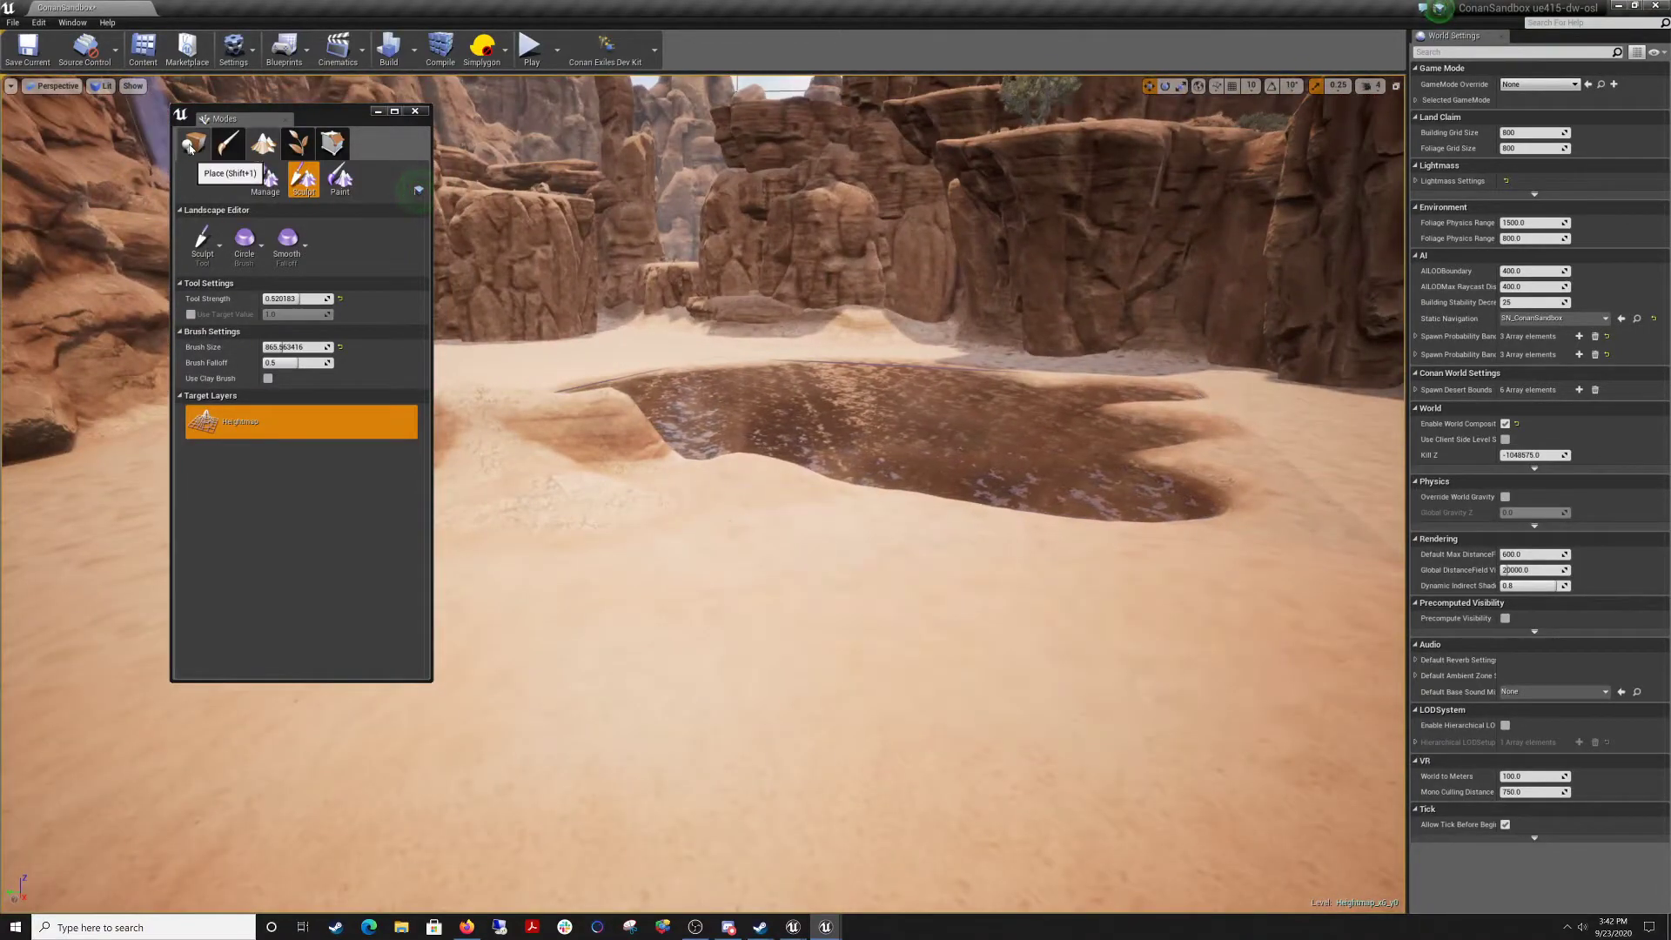
Leave landscape sculpting for Place mode and save the current level.
left_click(188, 149)
right_click_drag(735, 478, 694, 490)
left_click(27, 50)
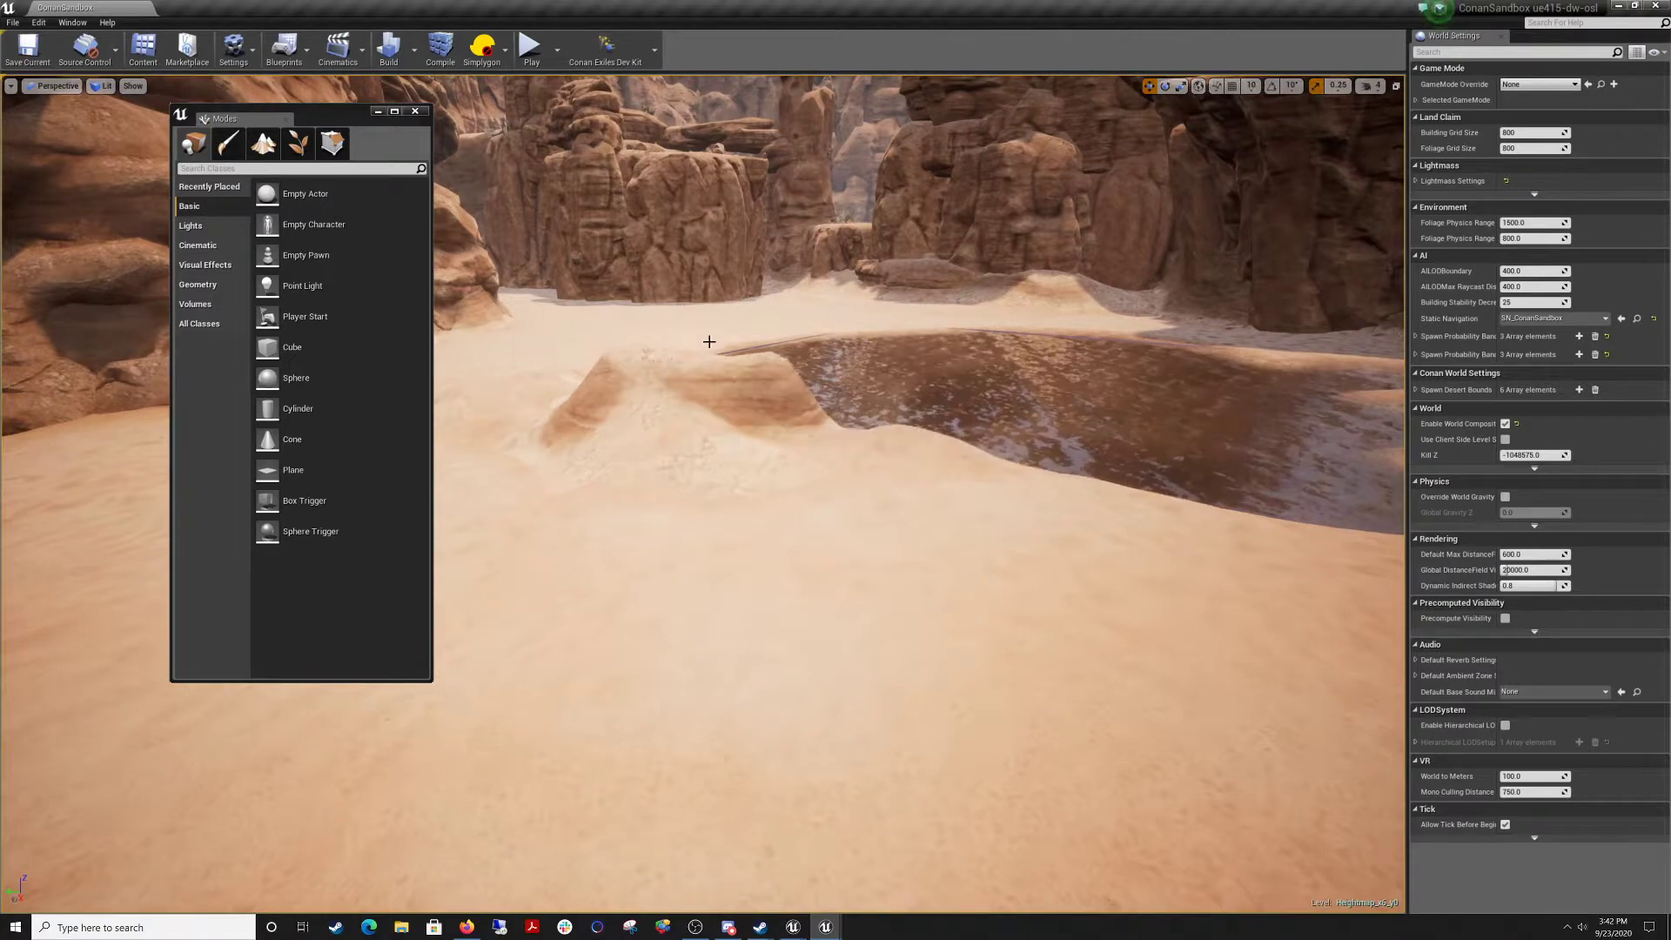
Start a game preview from the sand in front of the pool.
right_click_drag(710, 342, 777, 350)
right_click(907, 630)
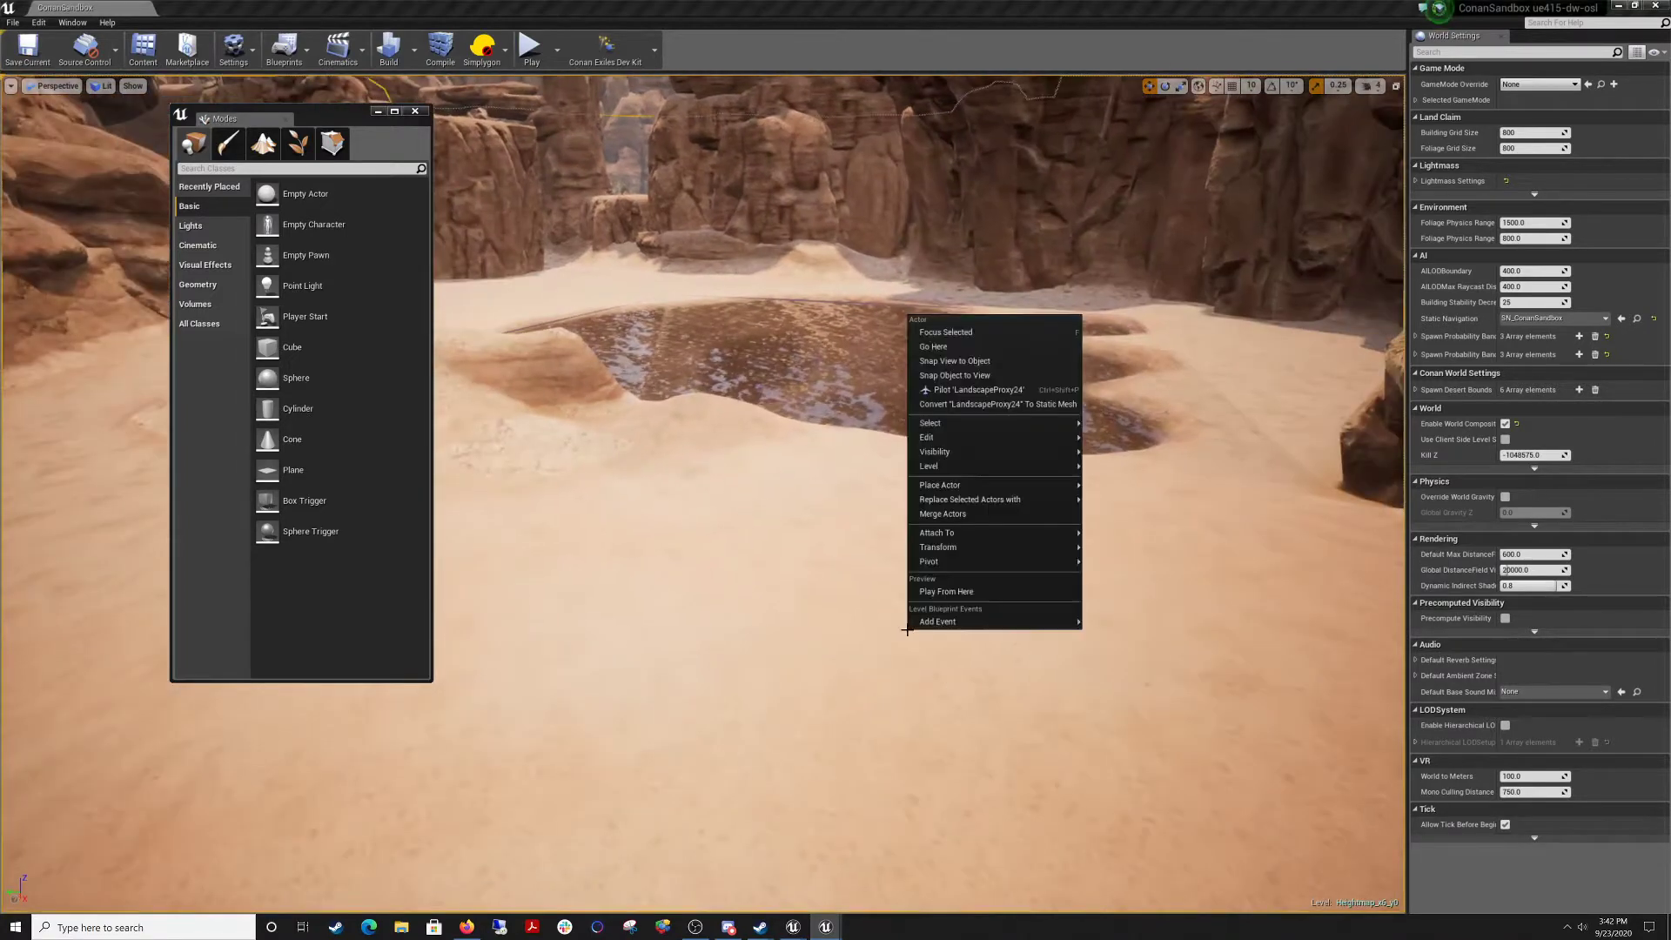
left_click(948, 593)
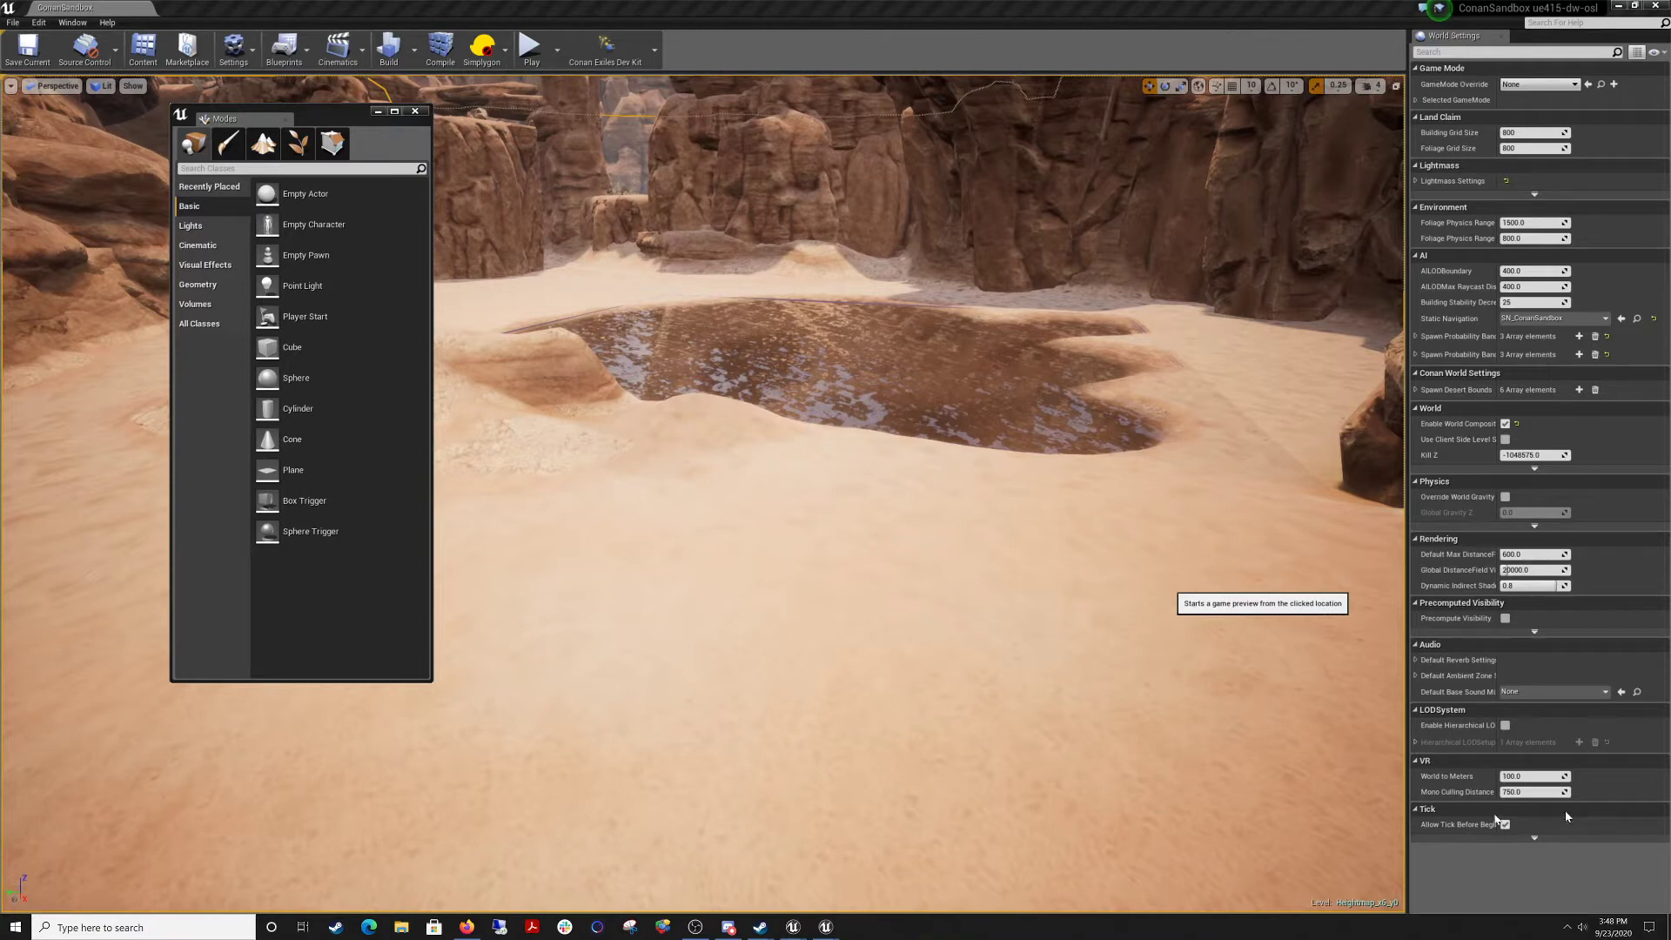
Minimize the Modes window over the game preview and run the character to the pool's shore to inspect the water.
mouse_move(804, 935)
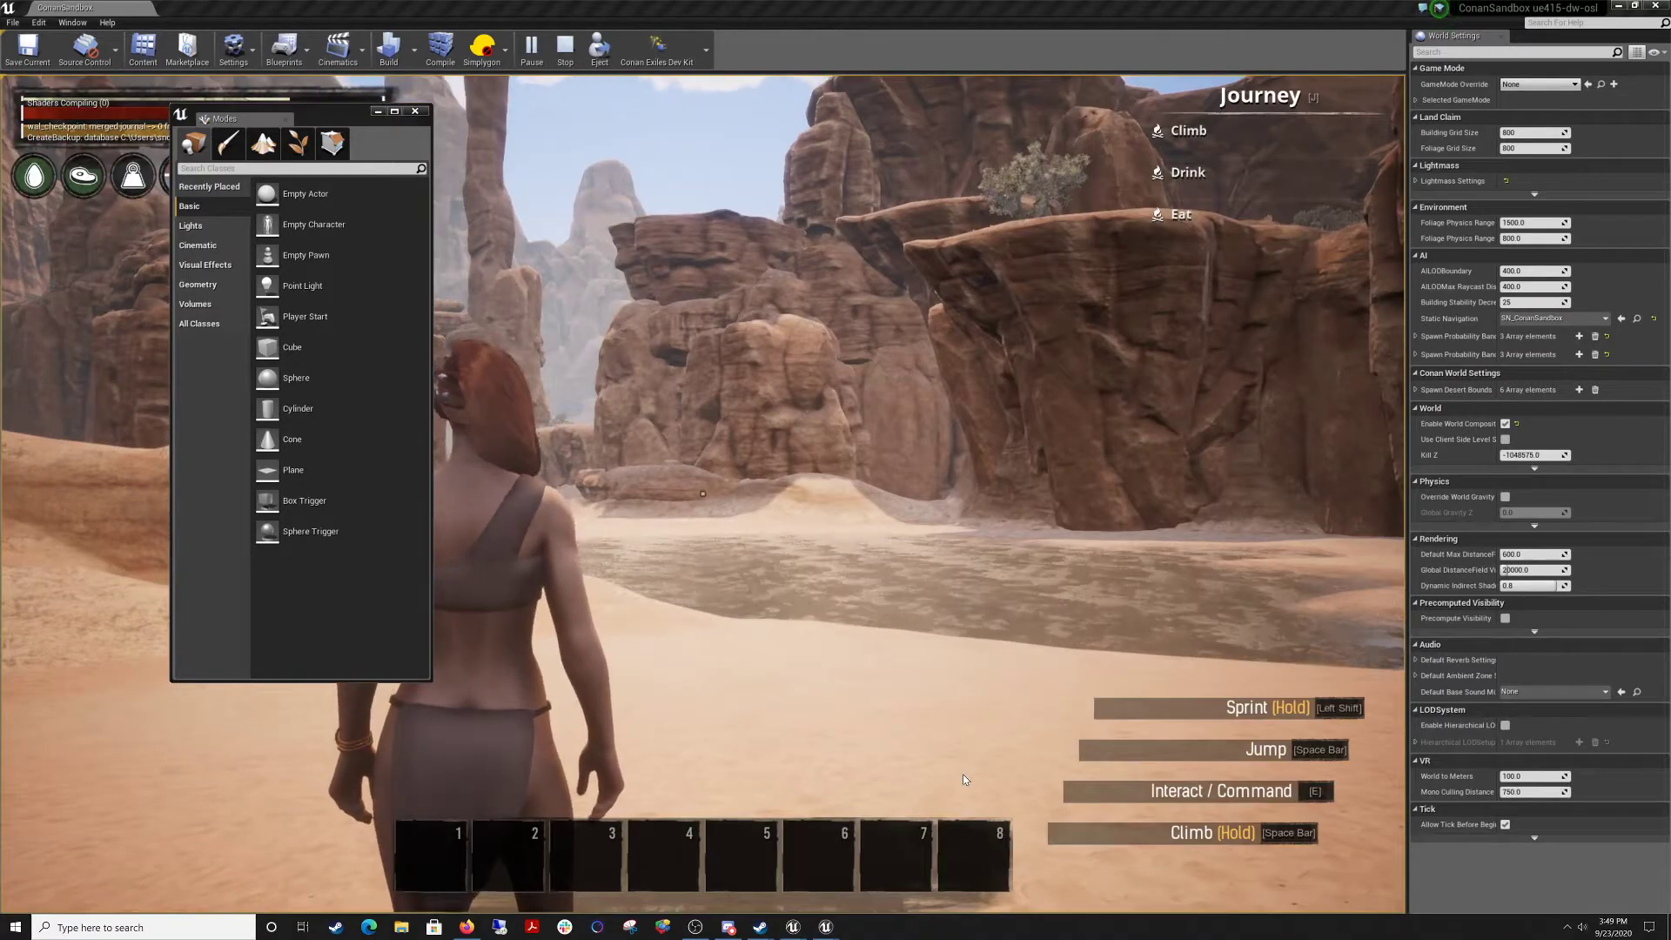
left_click(962, 775)
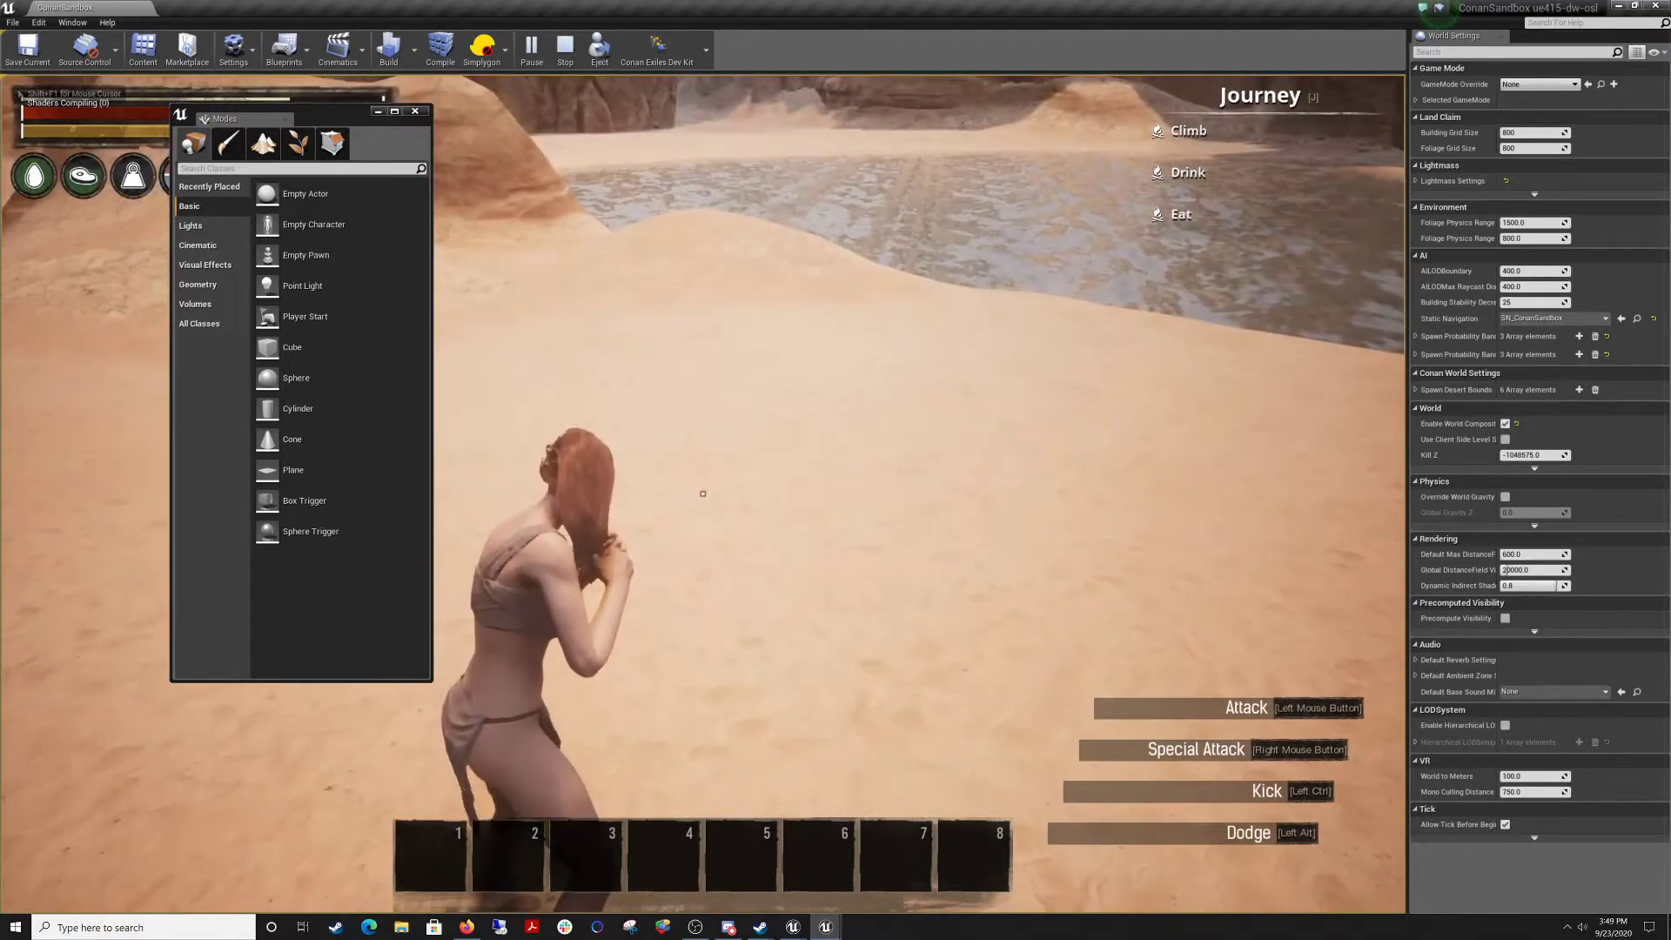
key("m")
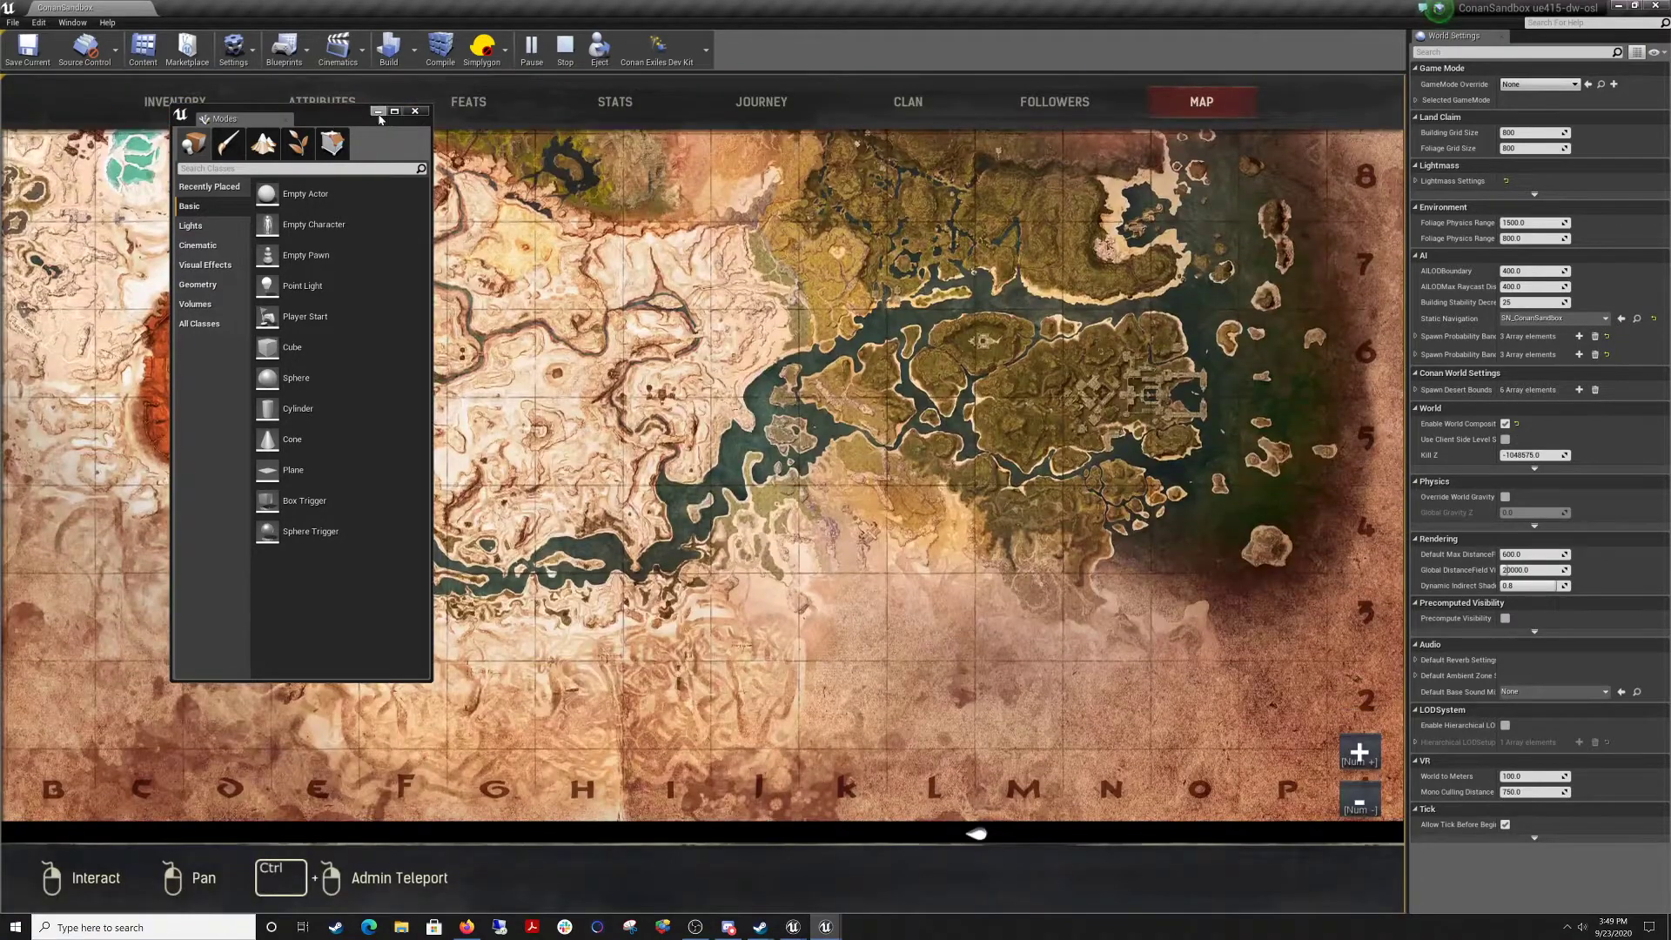
left_click(380, 112)
key("m")
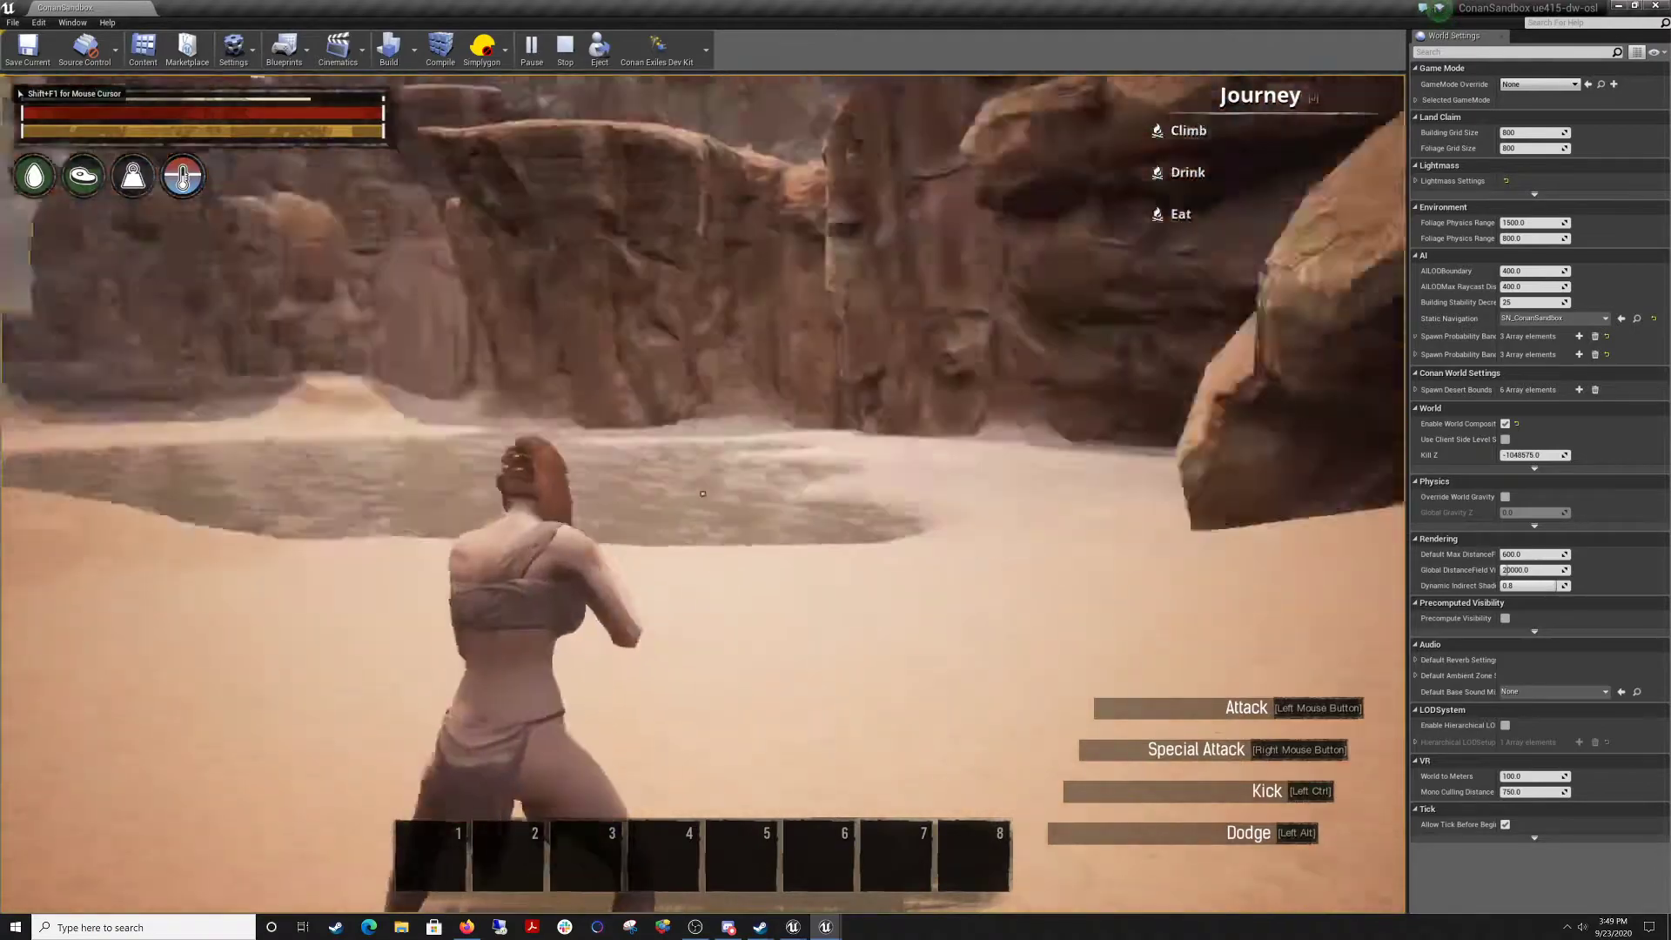
key("shift+w")
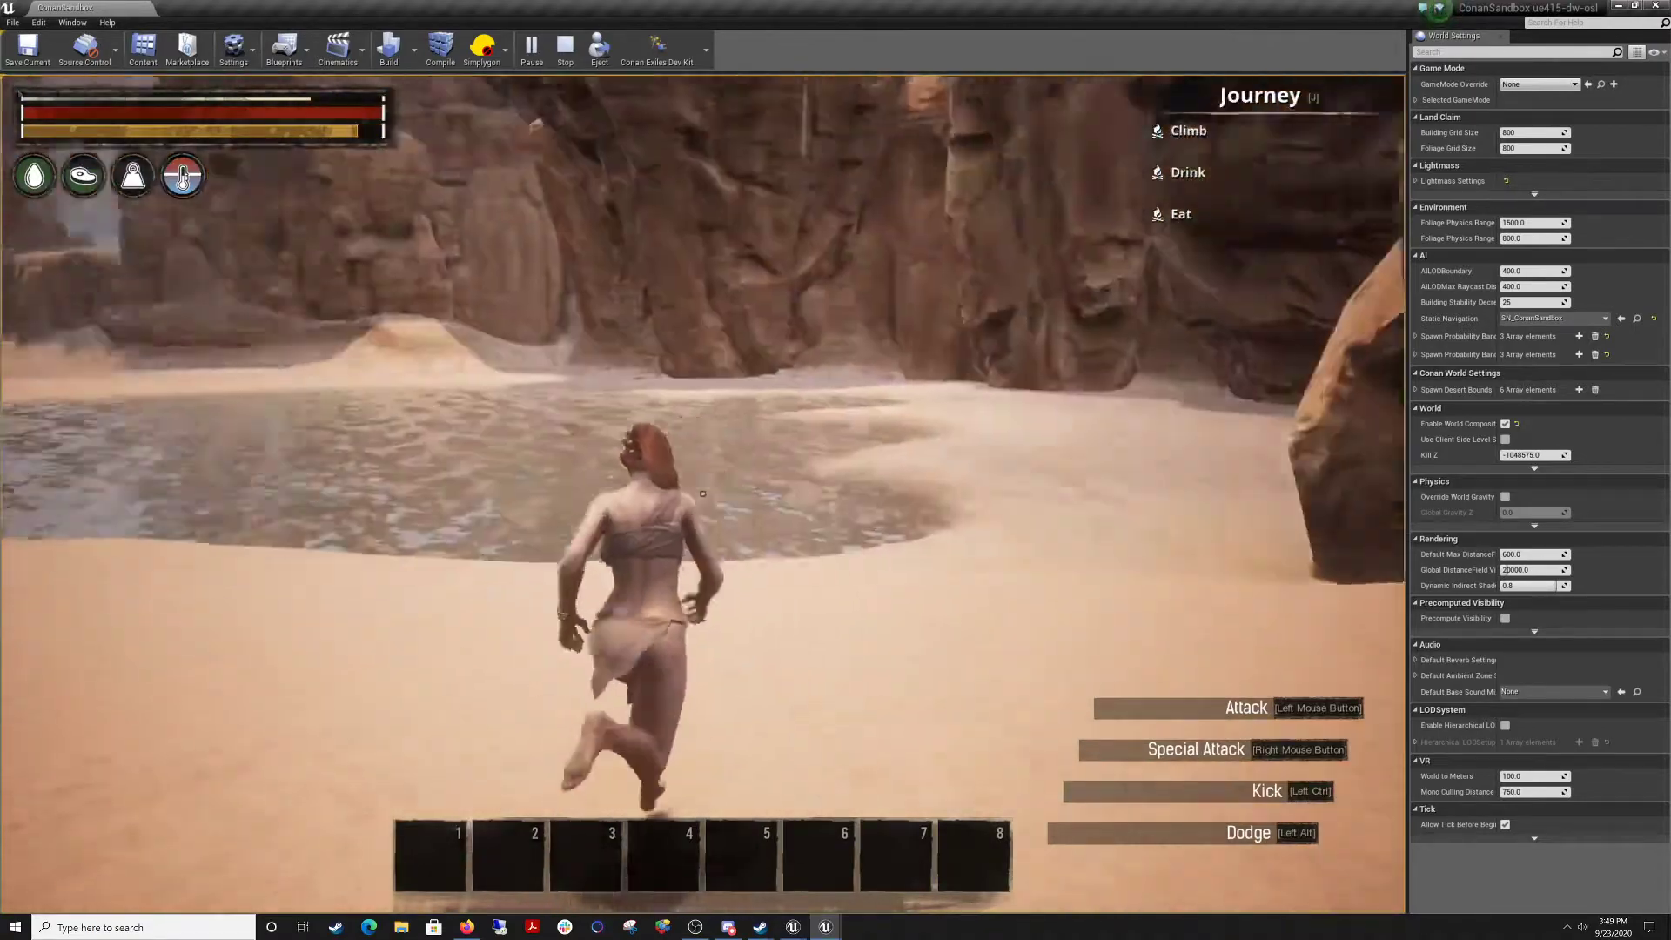
key("w")
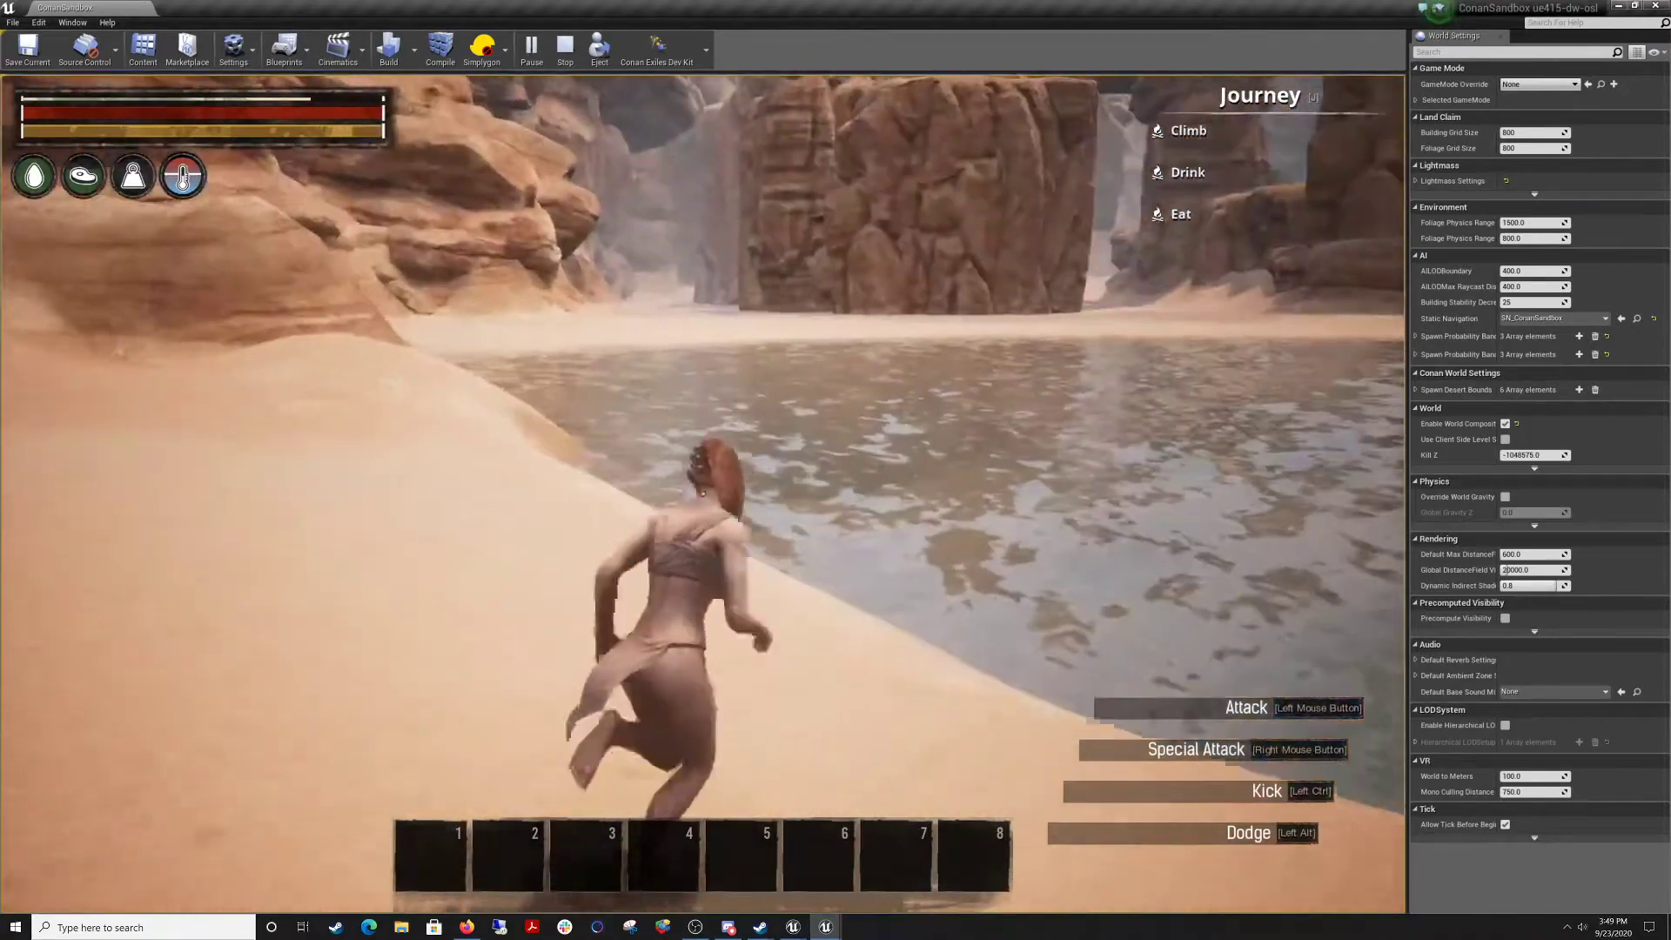
Swim the character across the pool's surface to check how the water behaves in the game preview.
key("w")
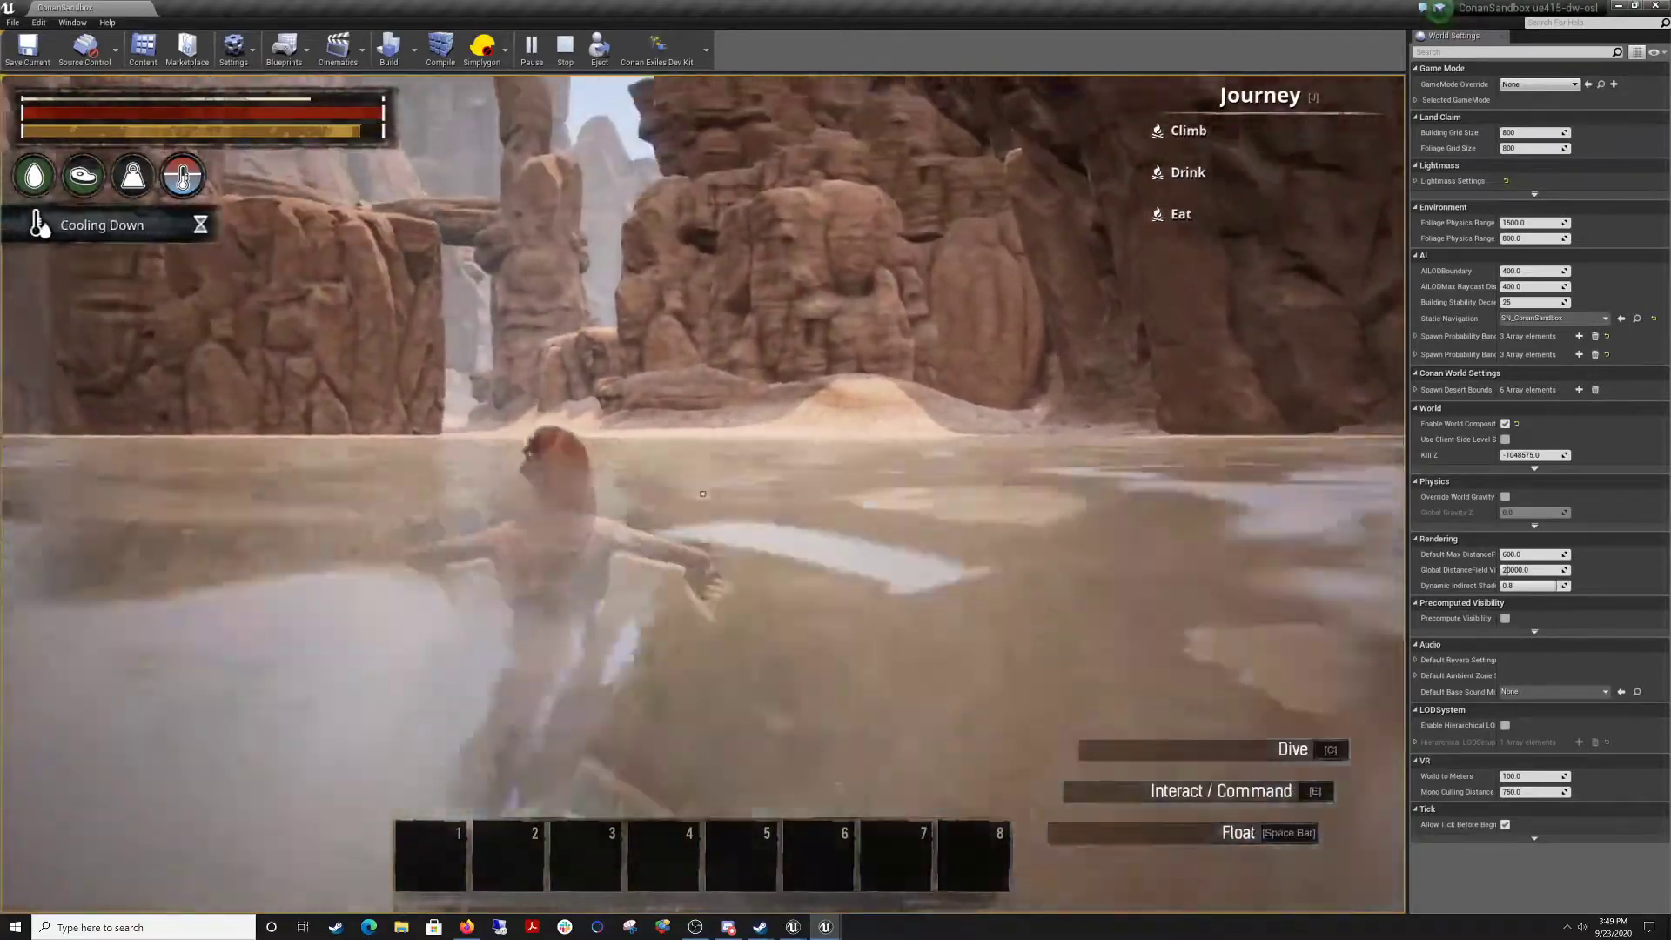
key("w")
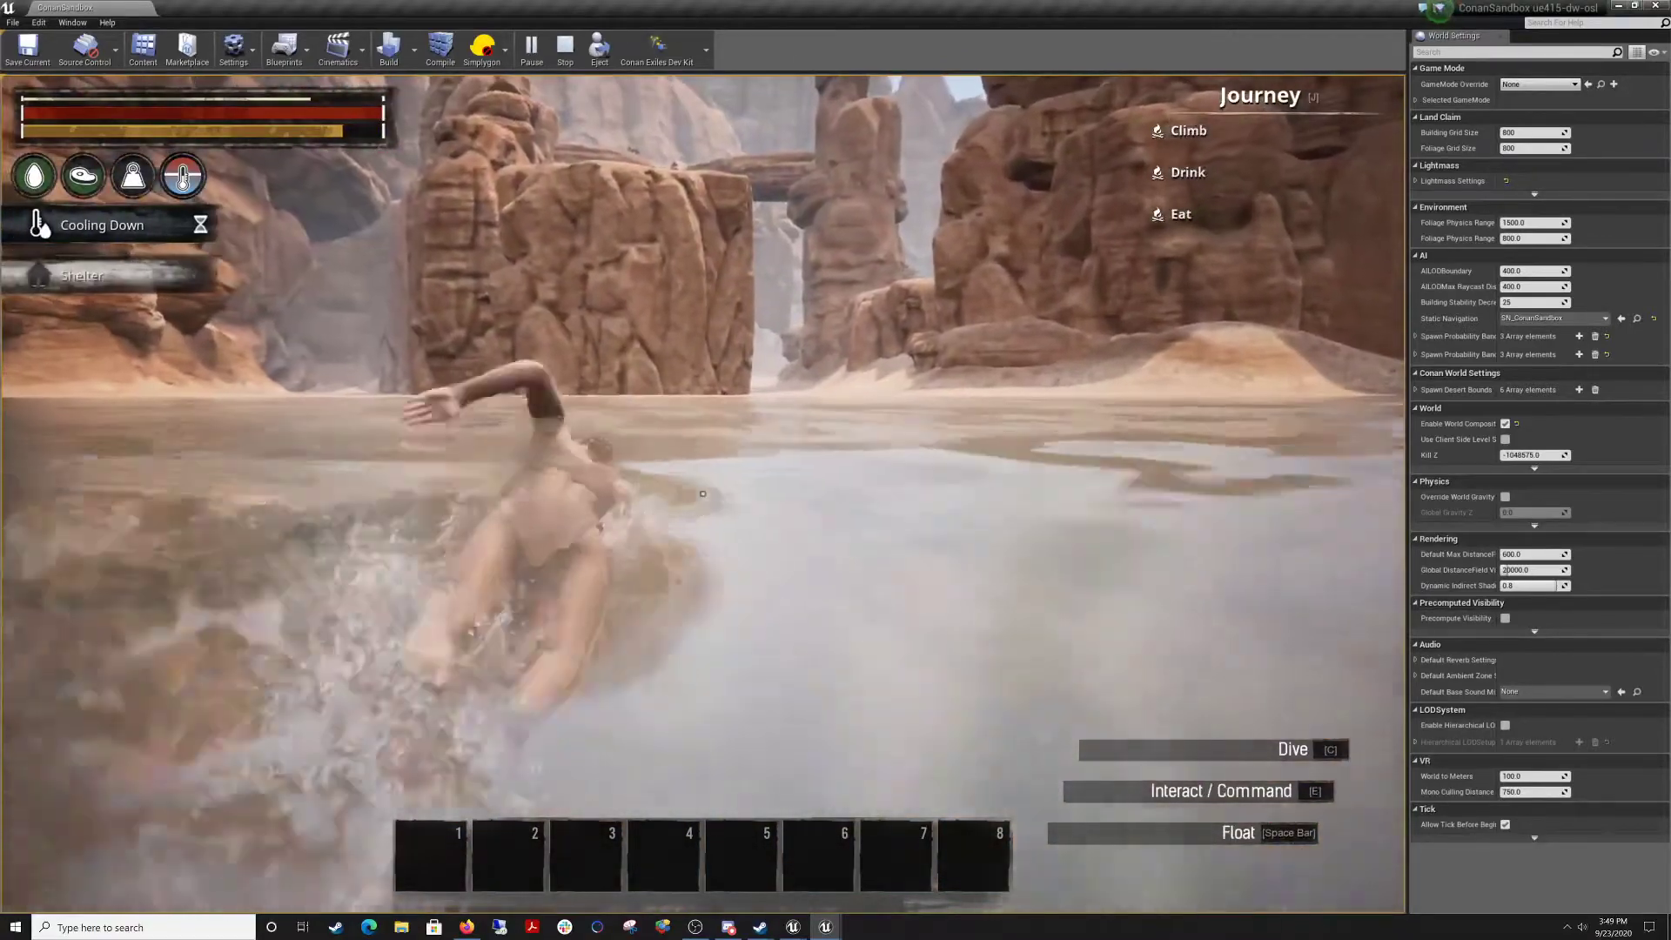
key("w")
key("w")
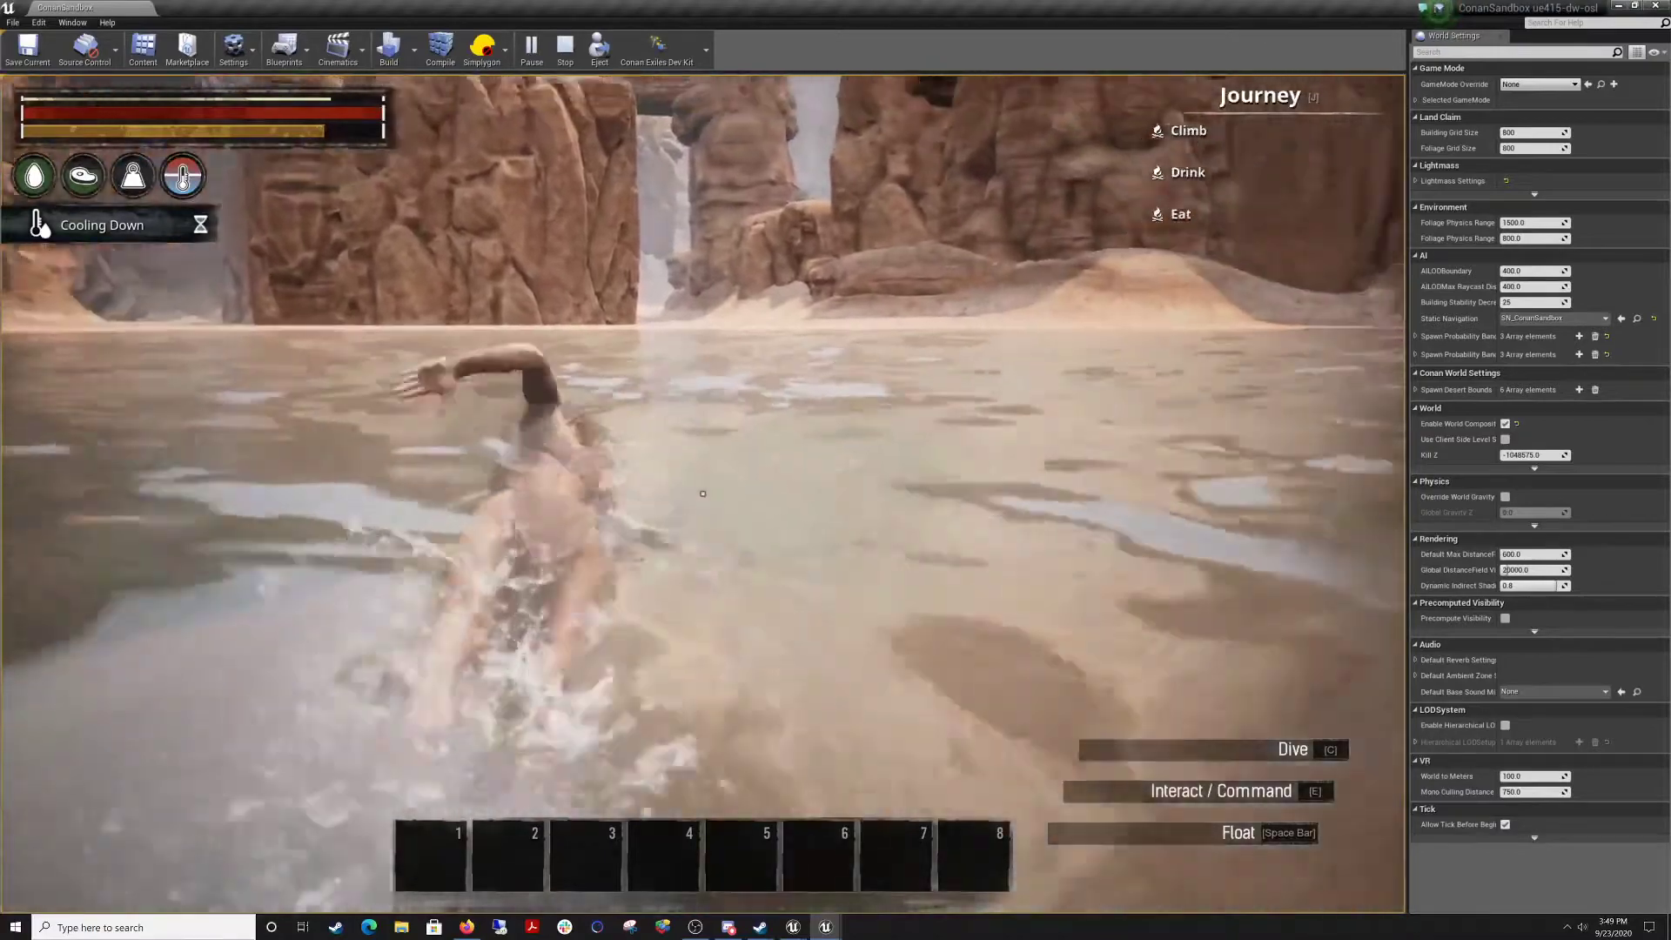
key("w")
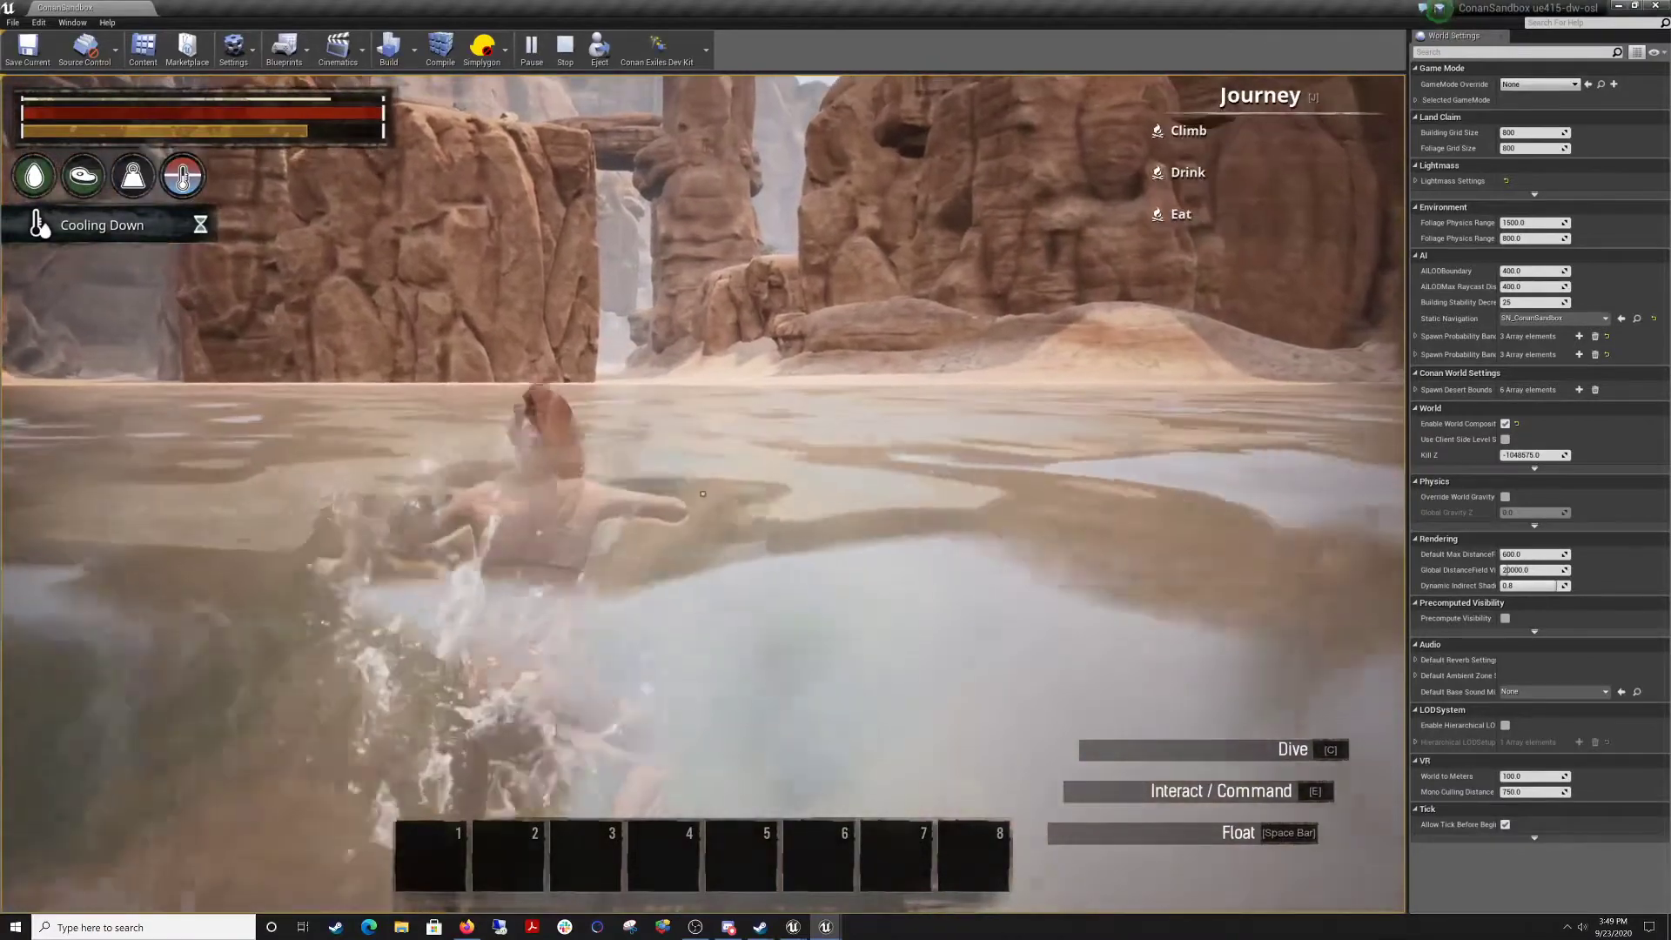
Dive the character below the surface and swim along the pool bed to the shore to inspect the underwater basin.
key("c")
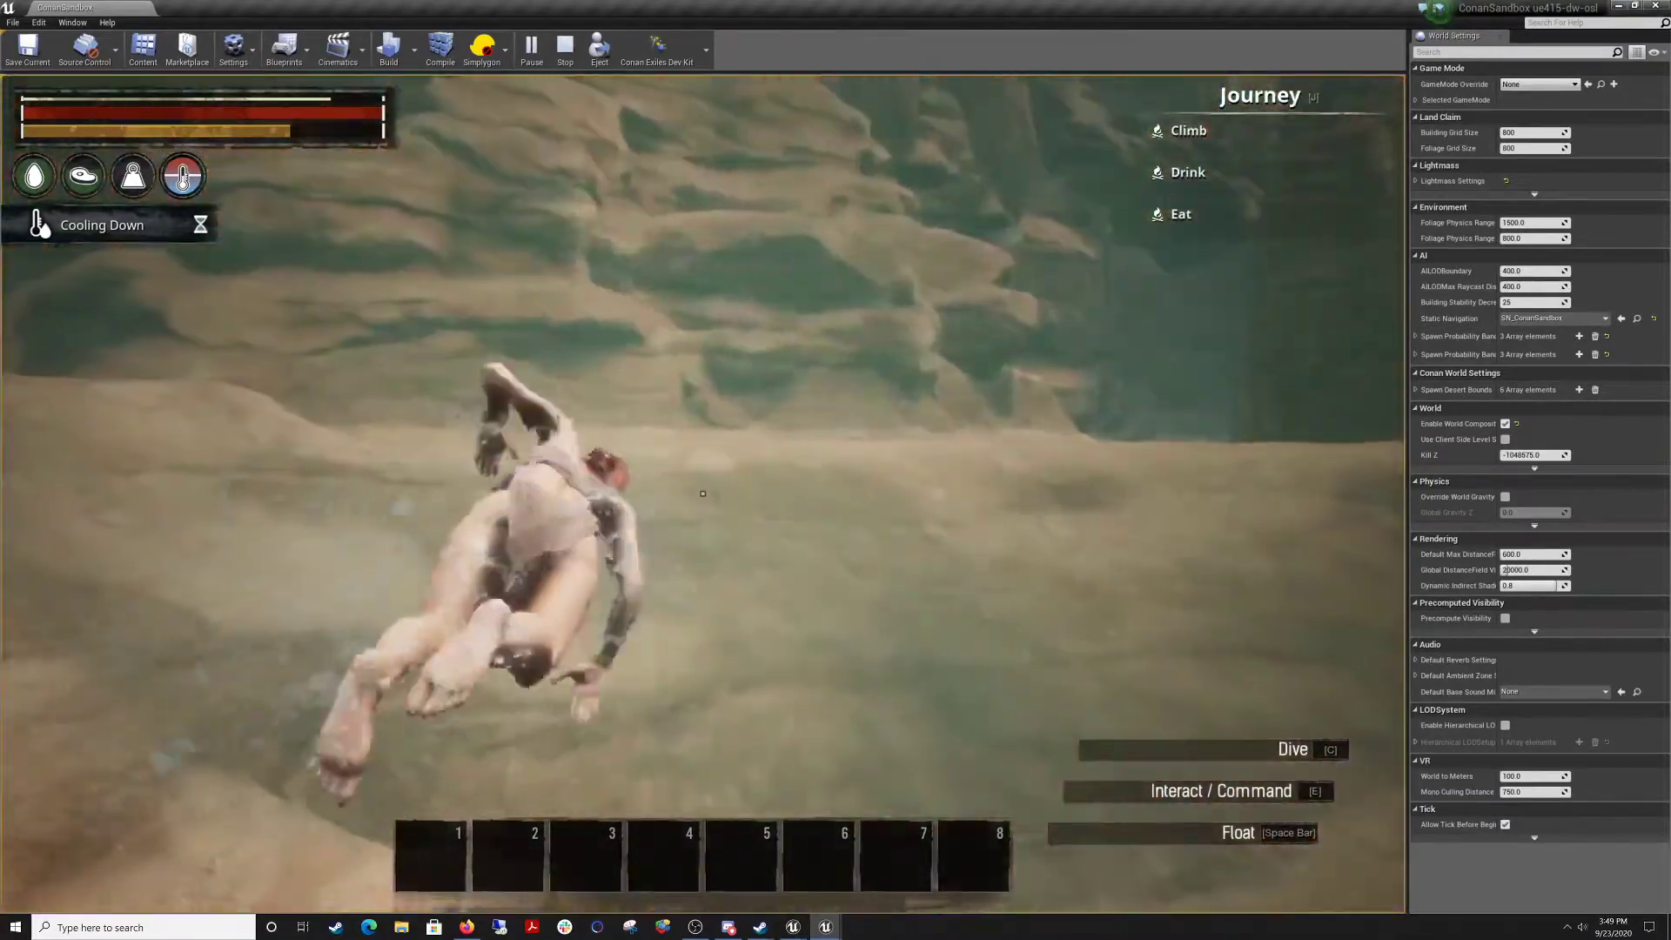
key("w")
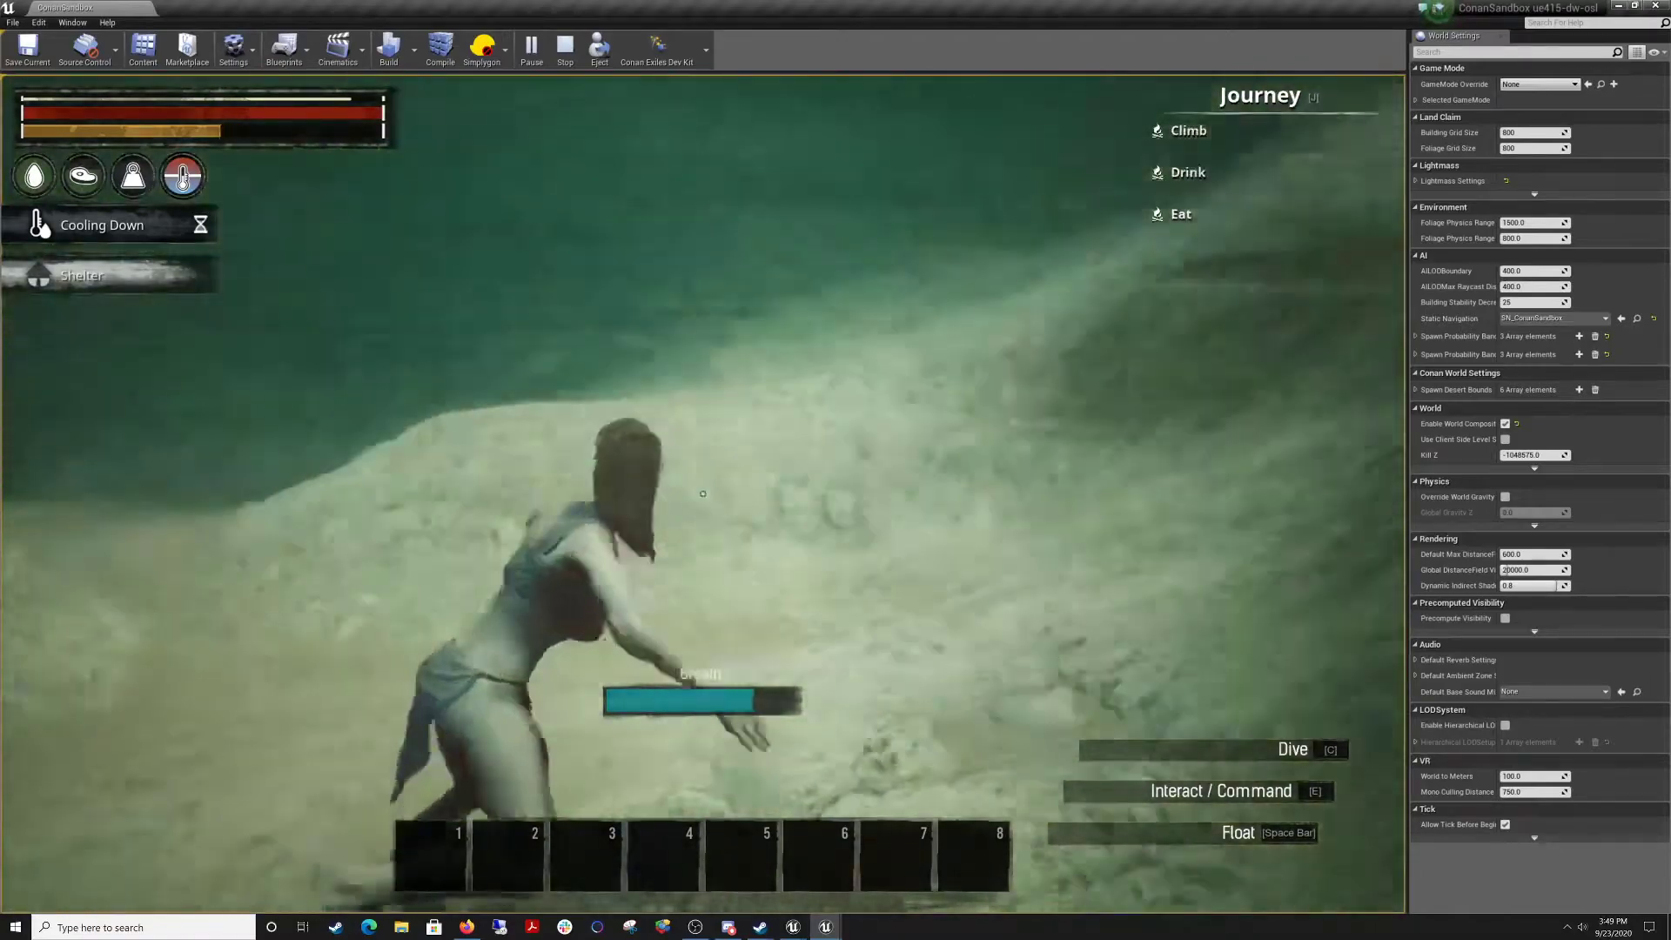
key("w")
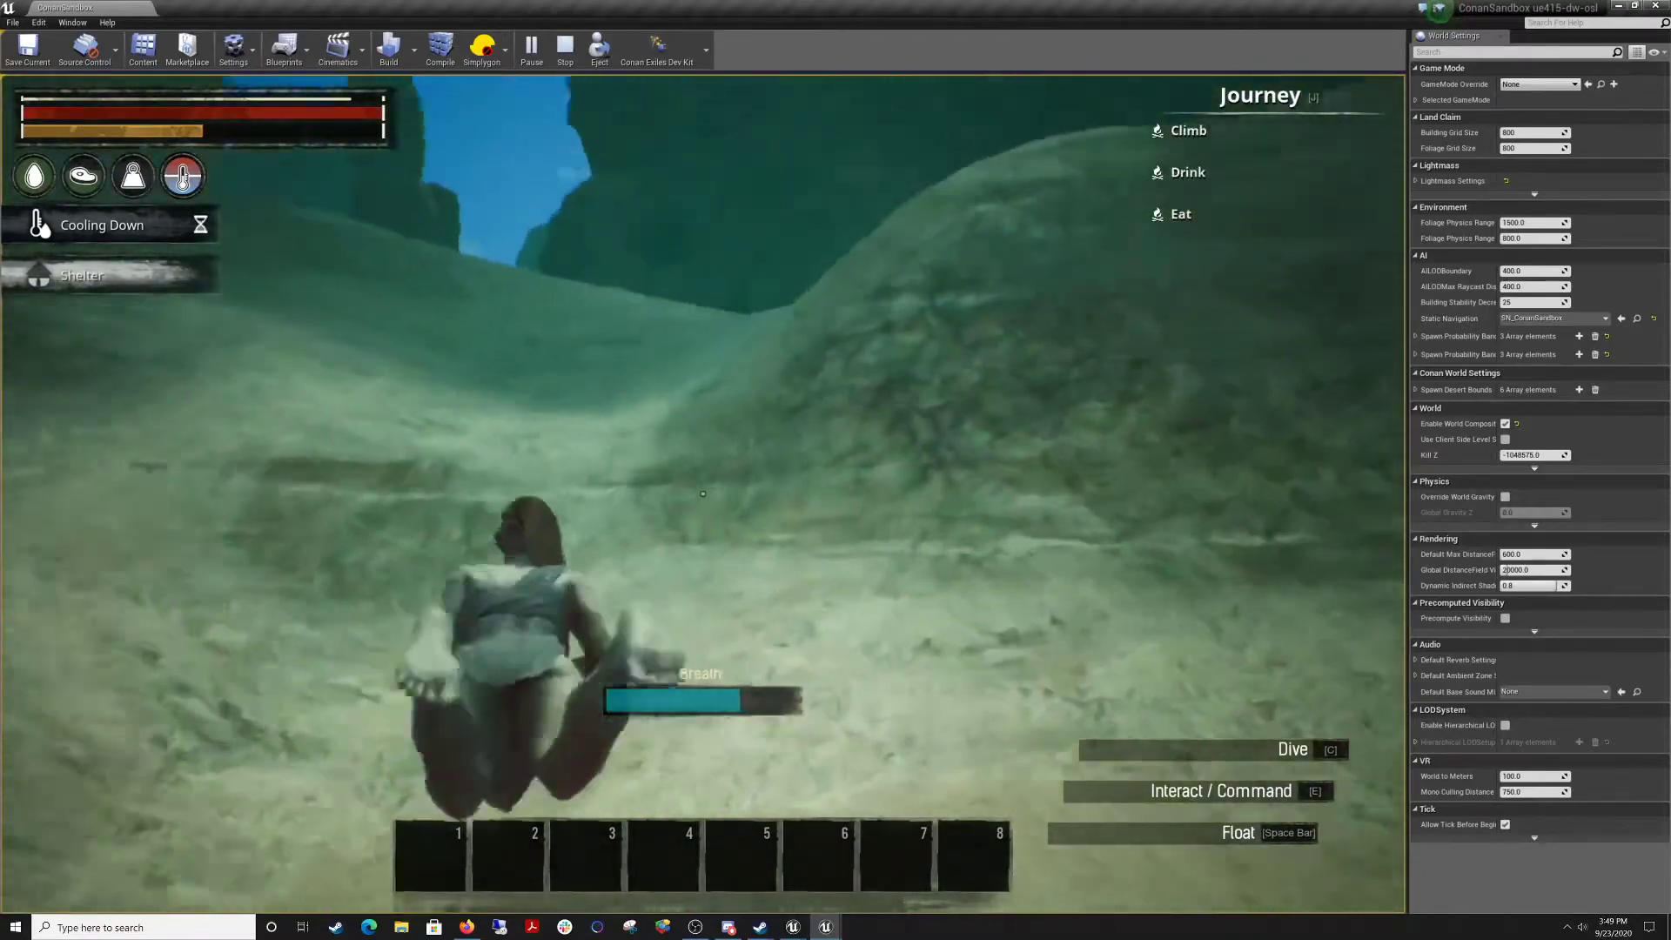
key("w")
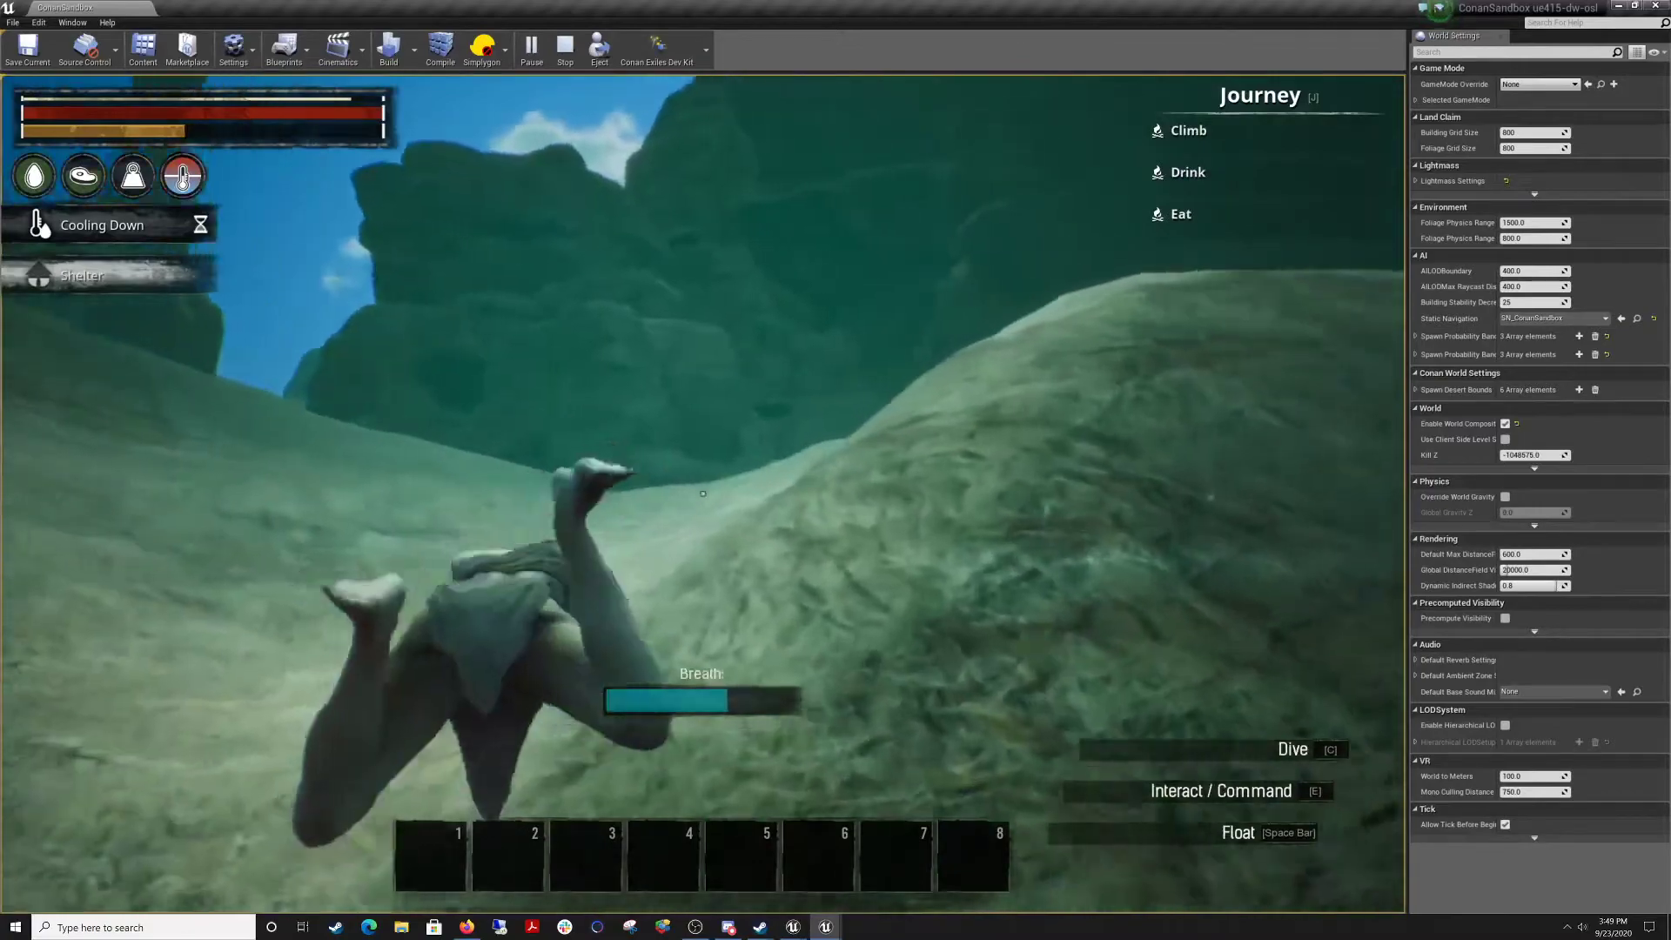
key("w")
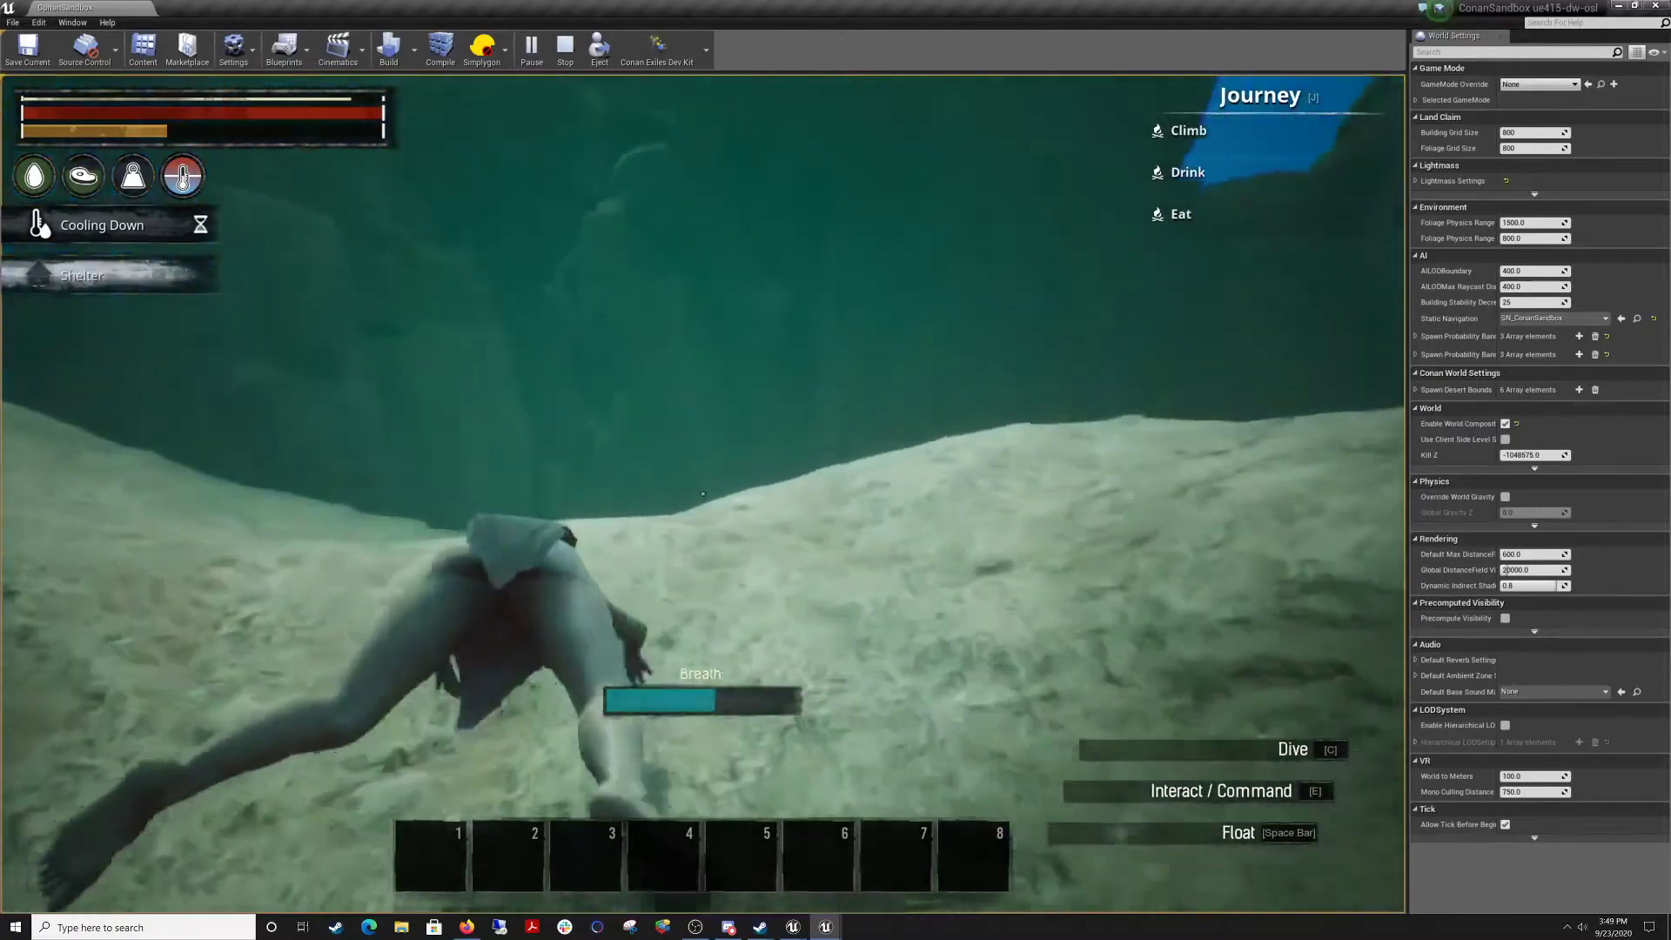
key("w")
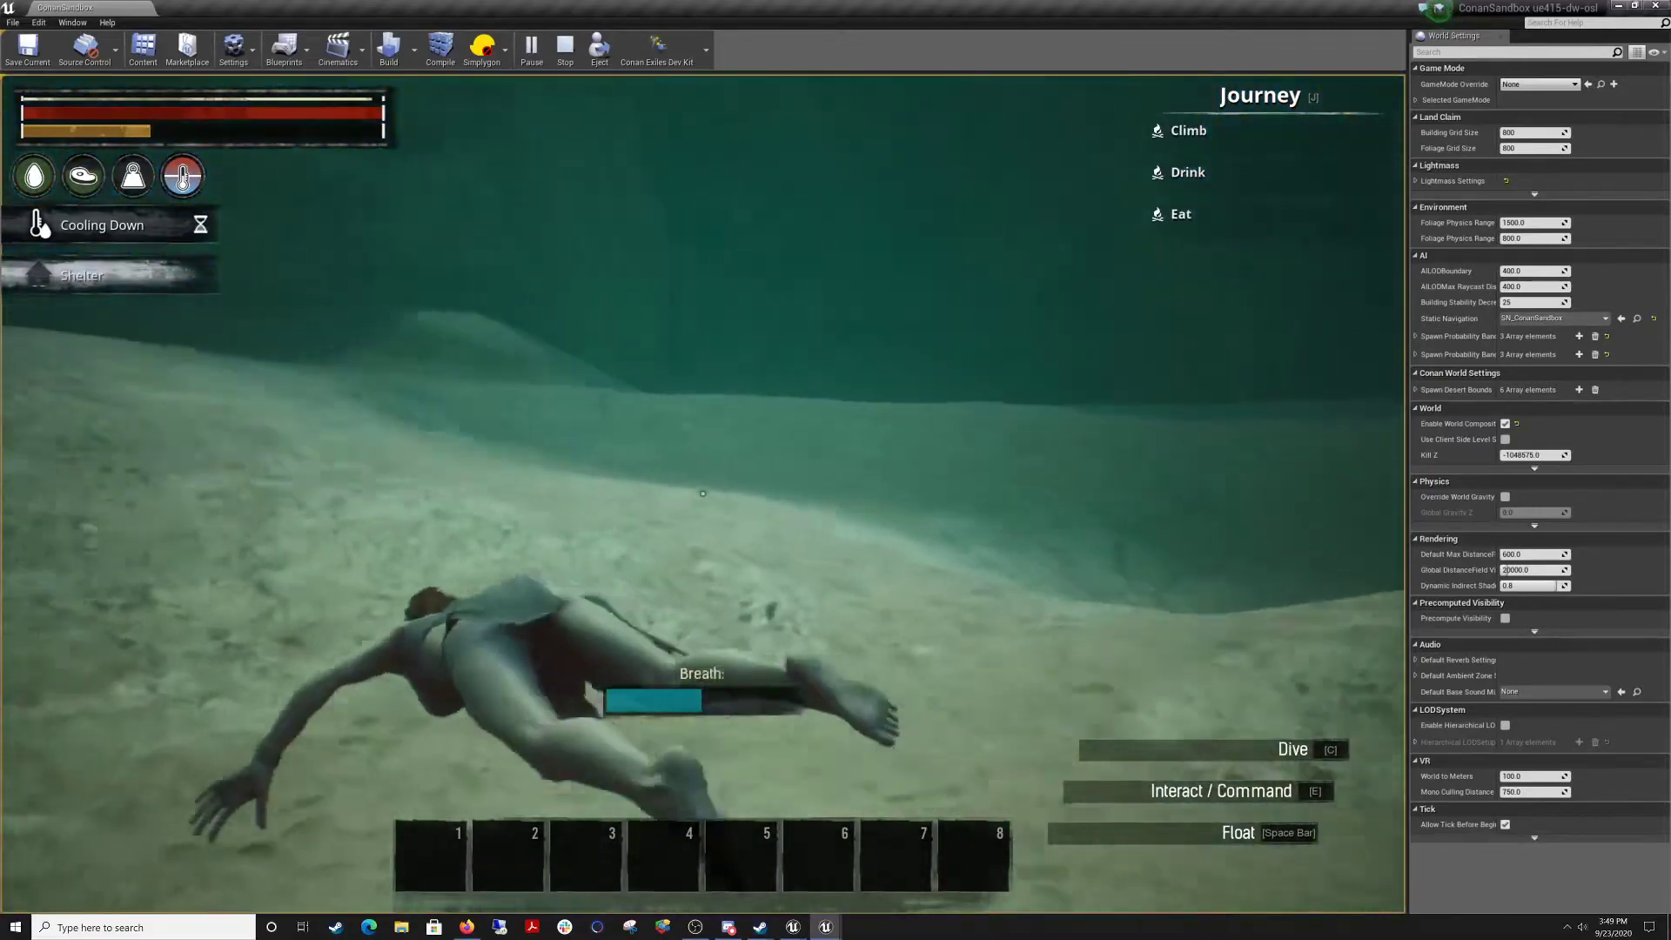
key("w")
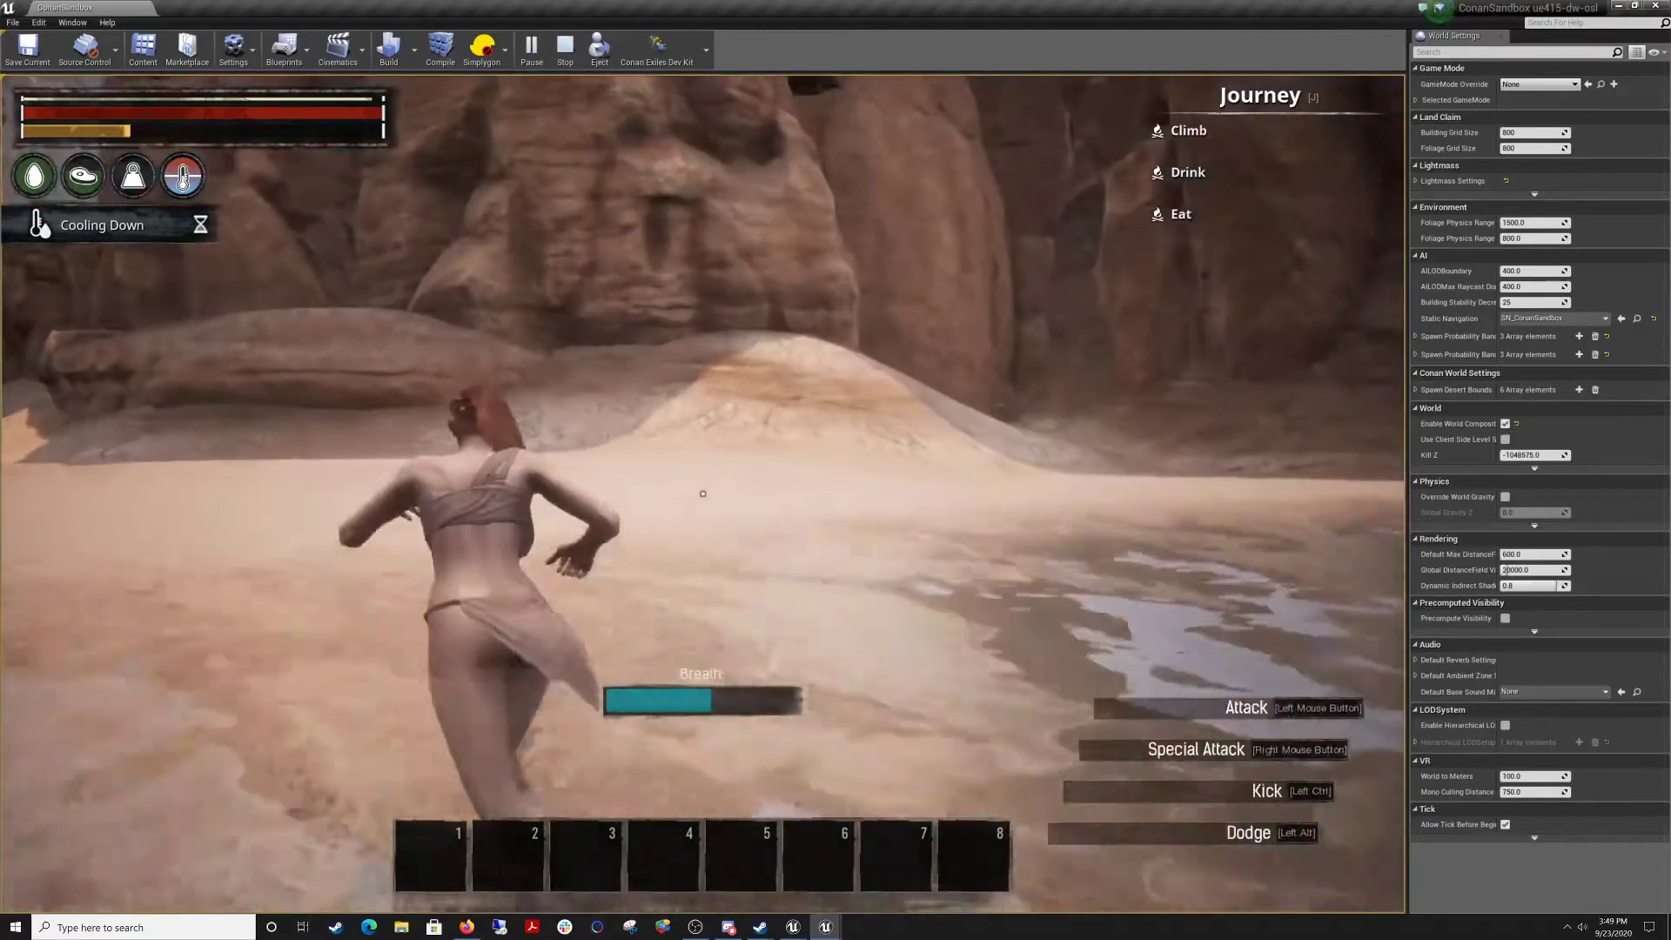
Run the character along the sandy shore to examine the pool's waterline from land.
key("w")
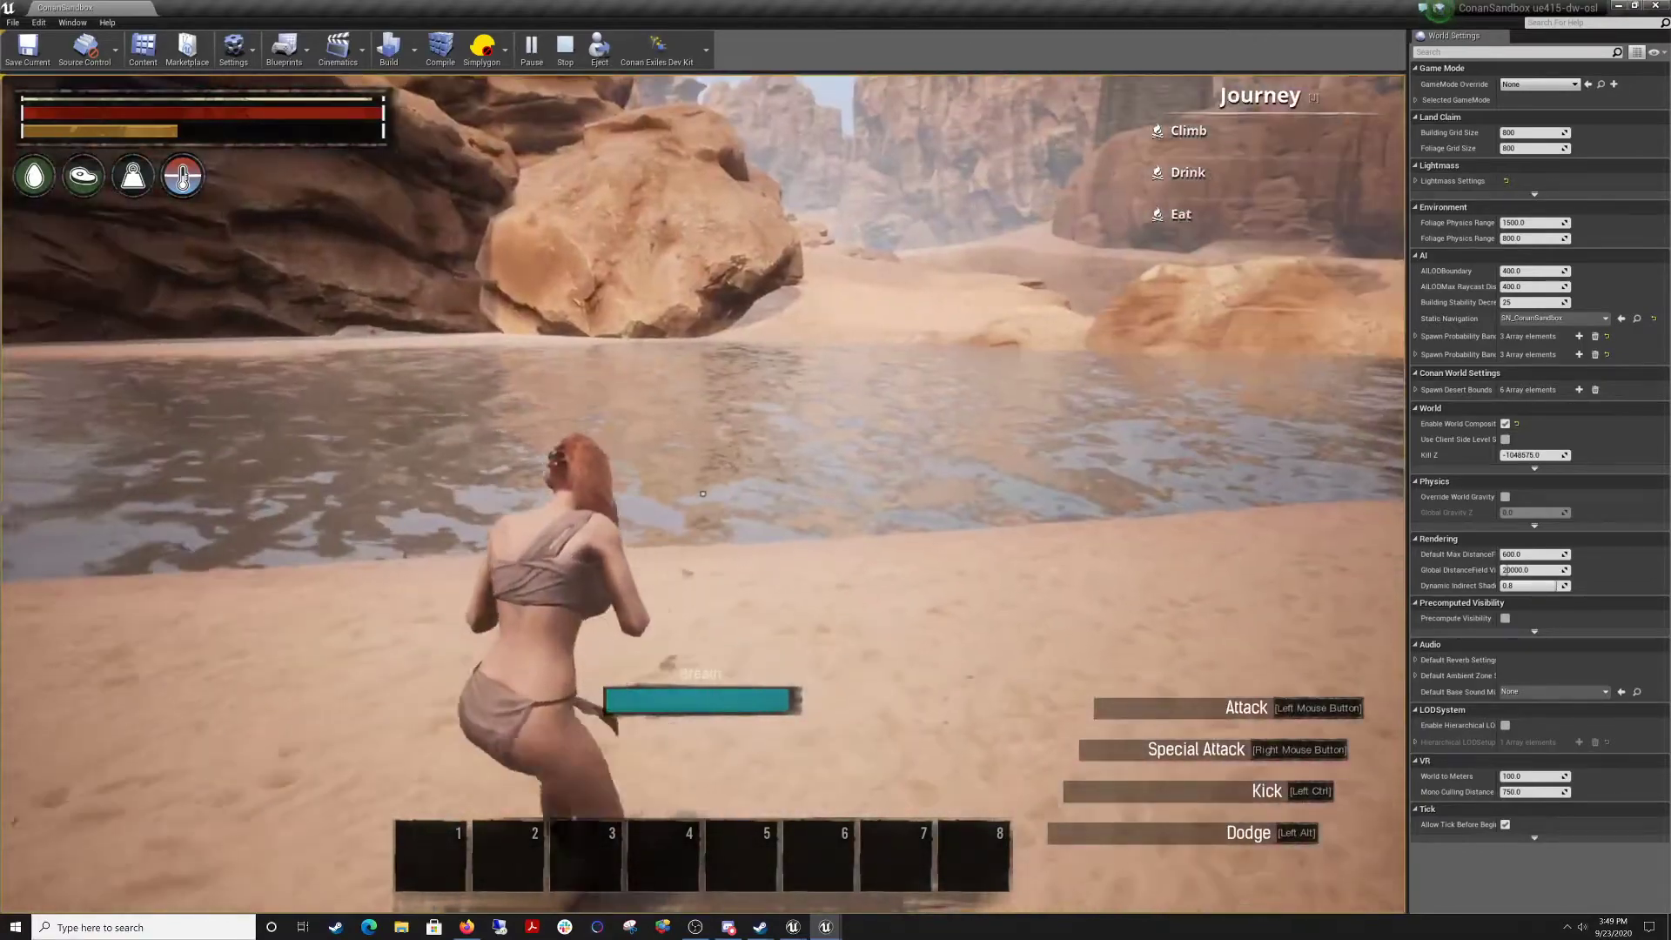
key("w")
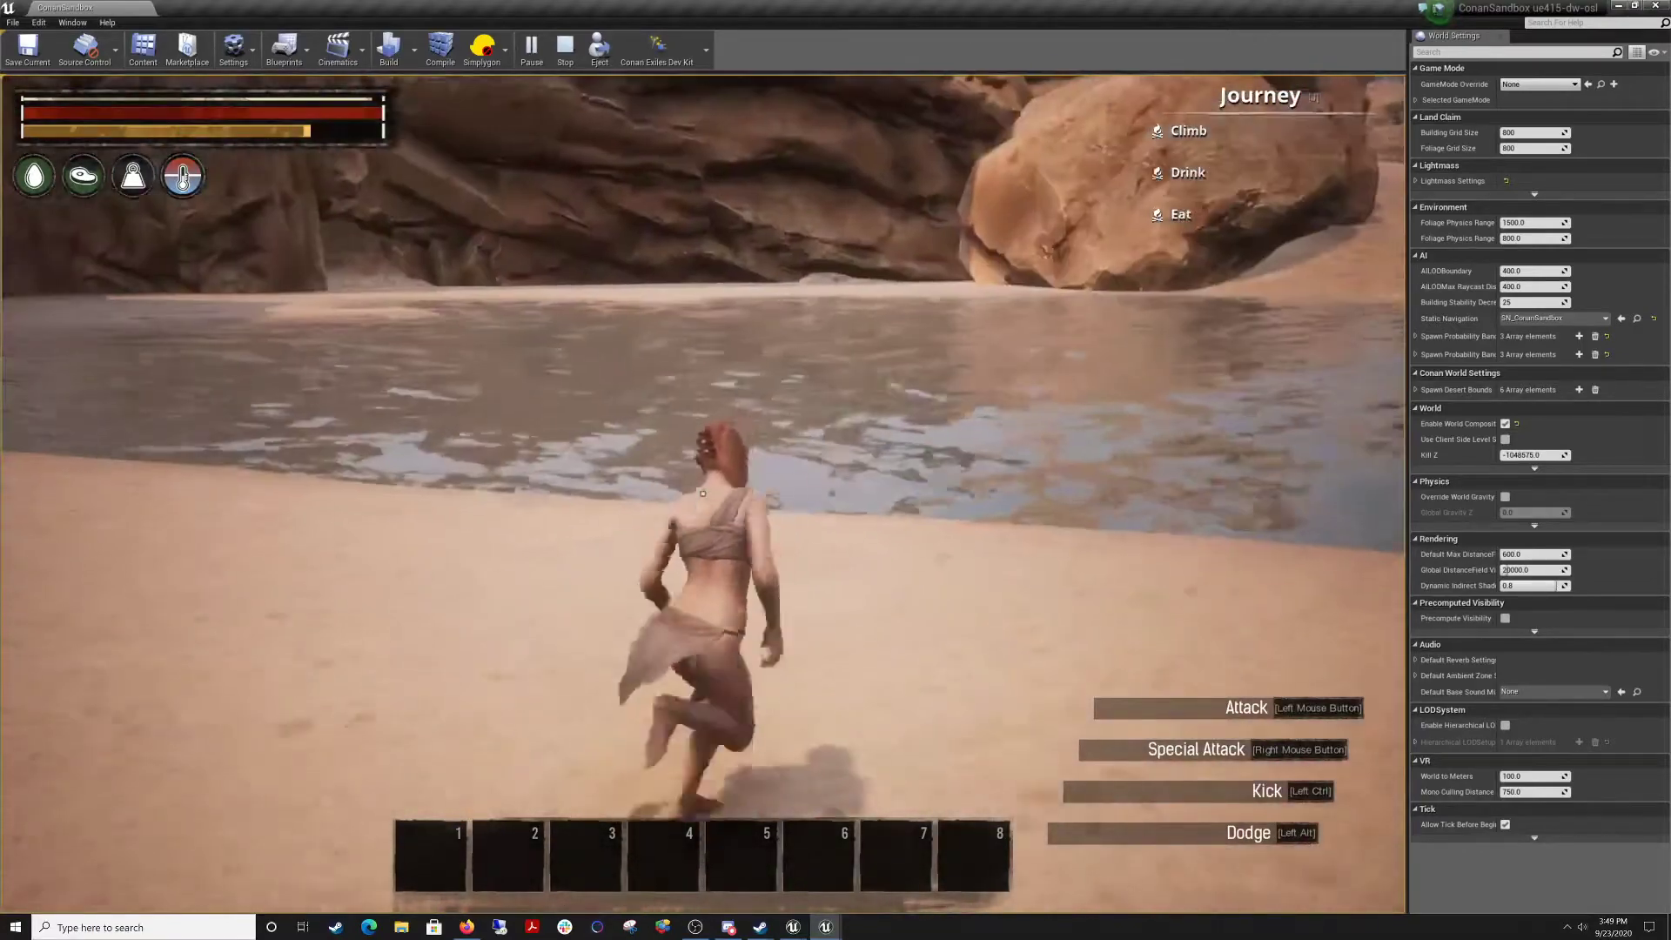
key("w")
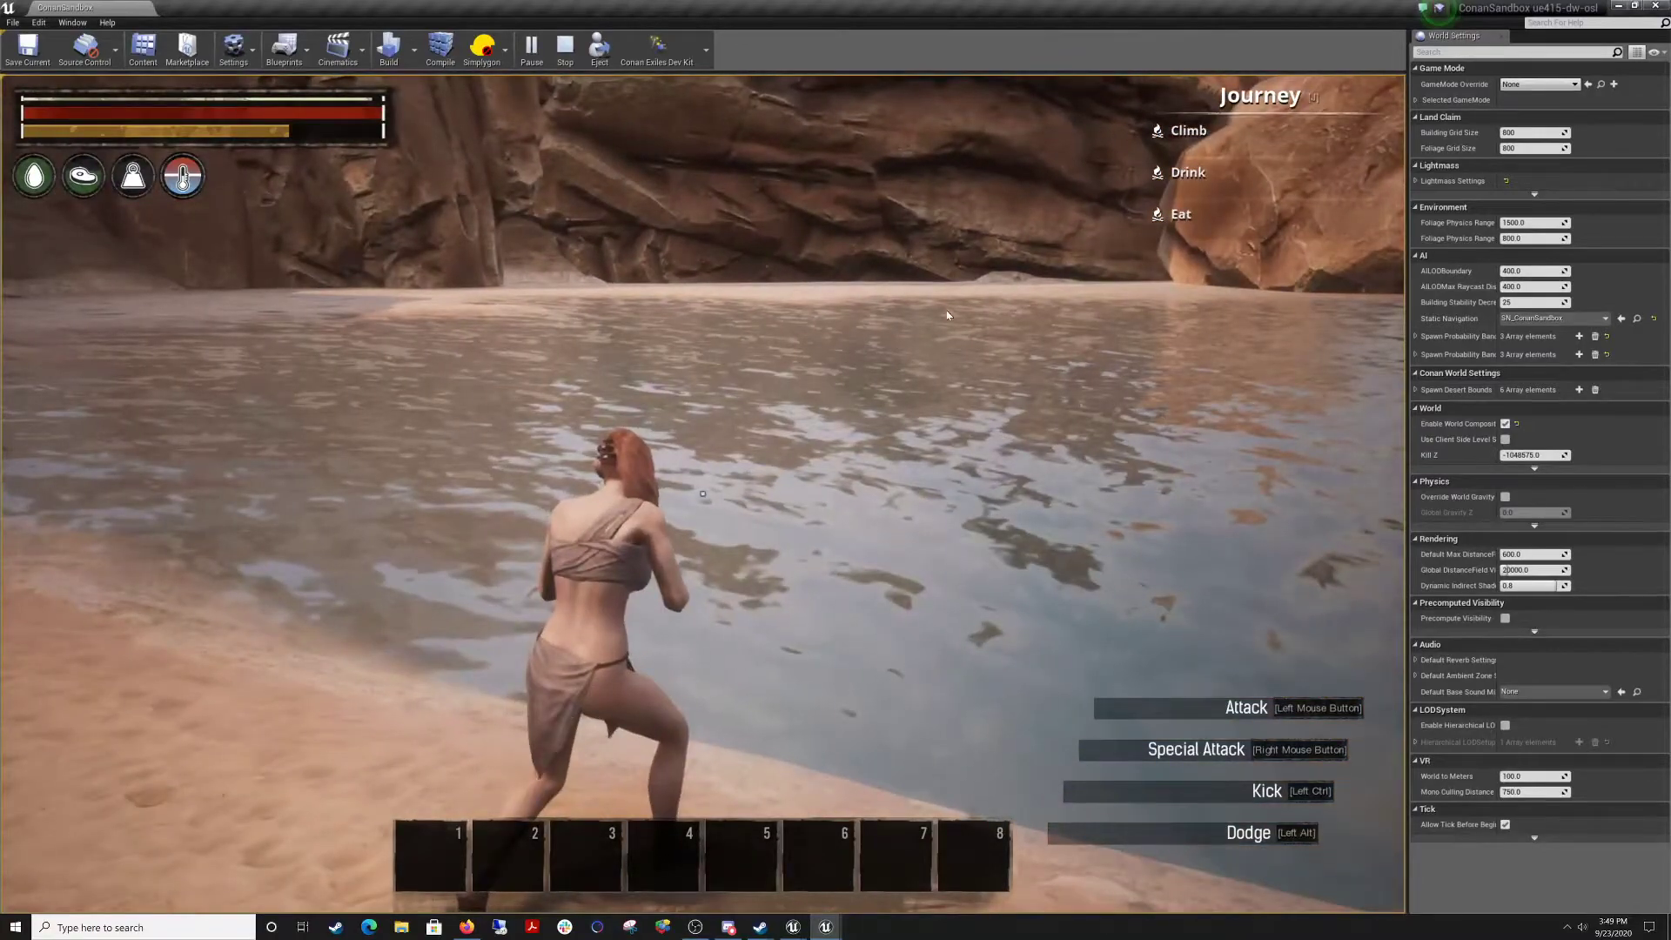
End the game preview and bring the sand bank at the pool's edge into close view.
key("Escape")
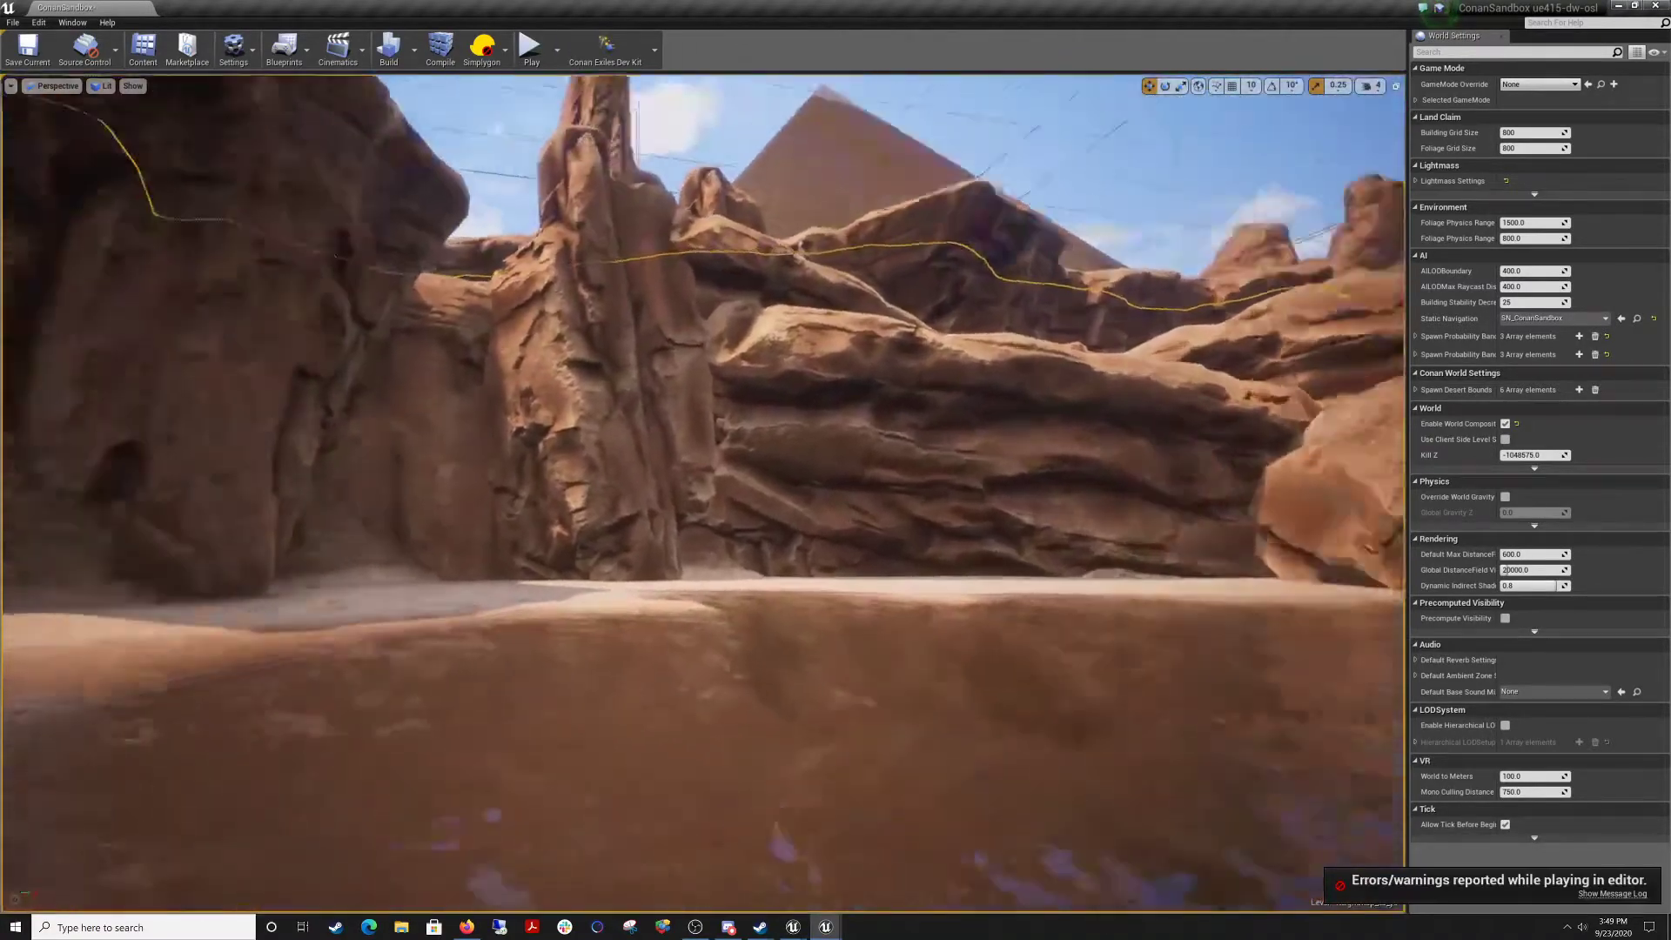
right_click_drag(703, 493, 831, 592)
key("s")
key("w")
key("w")
key("w")
left_click(73, 22)
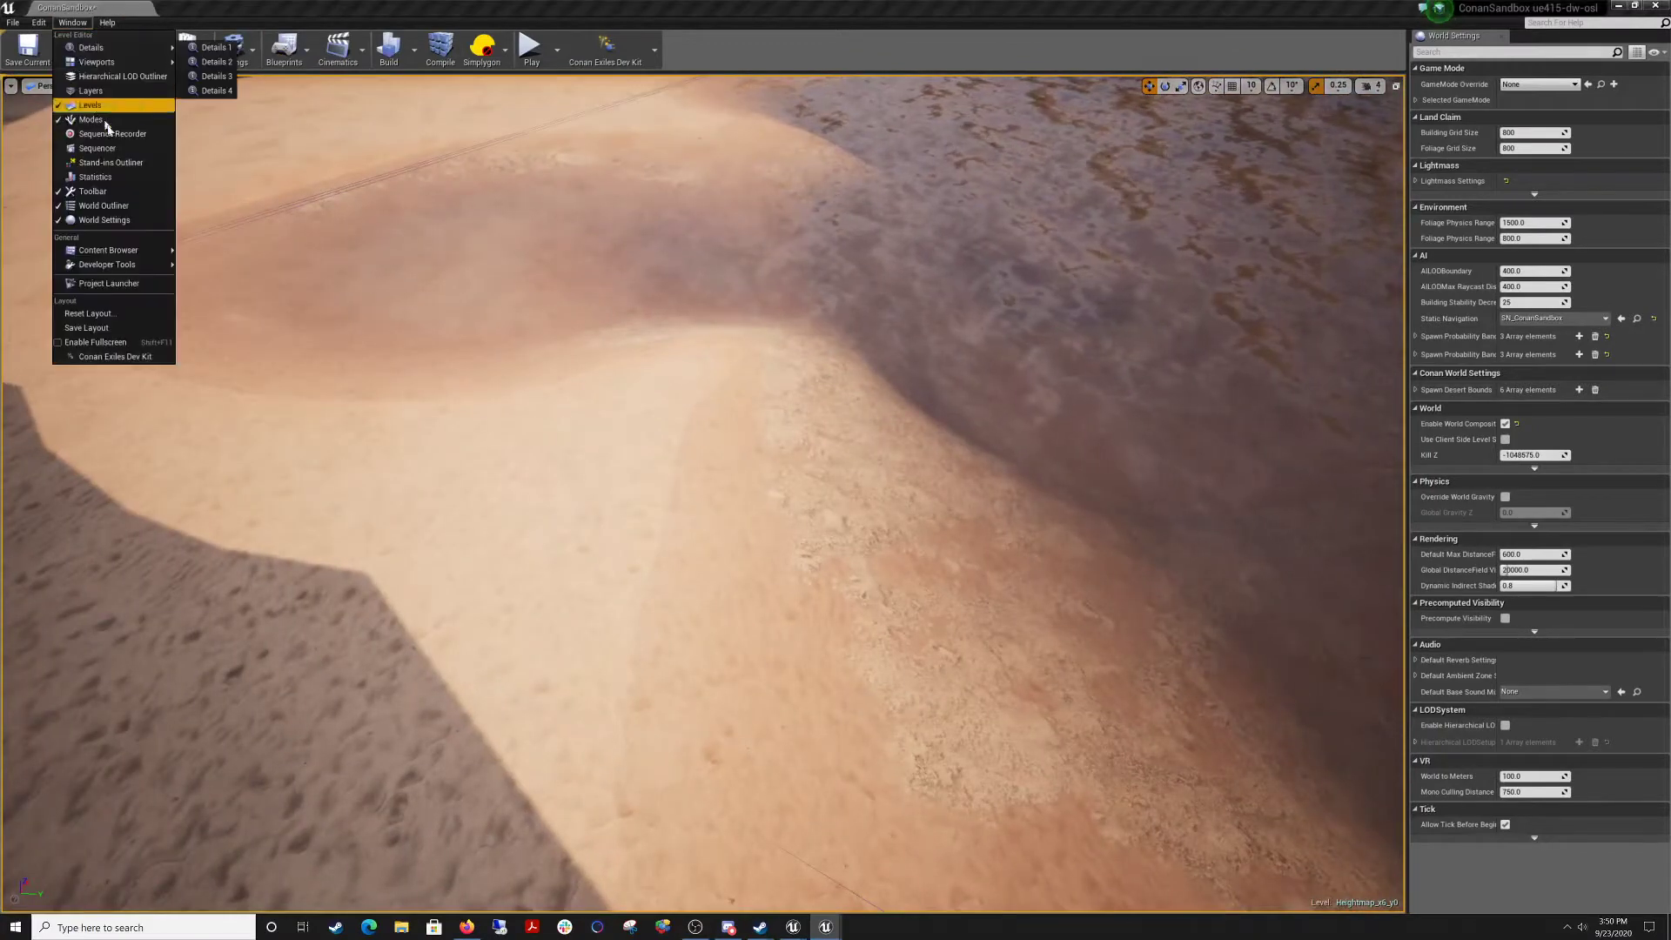
left_click(100, 105)
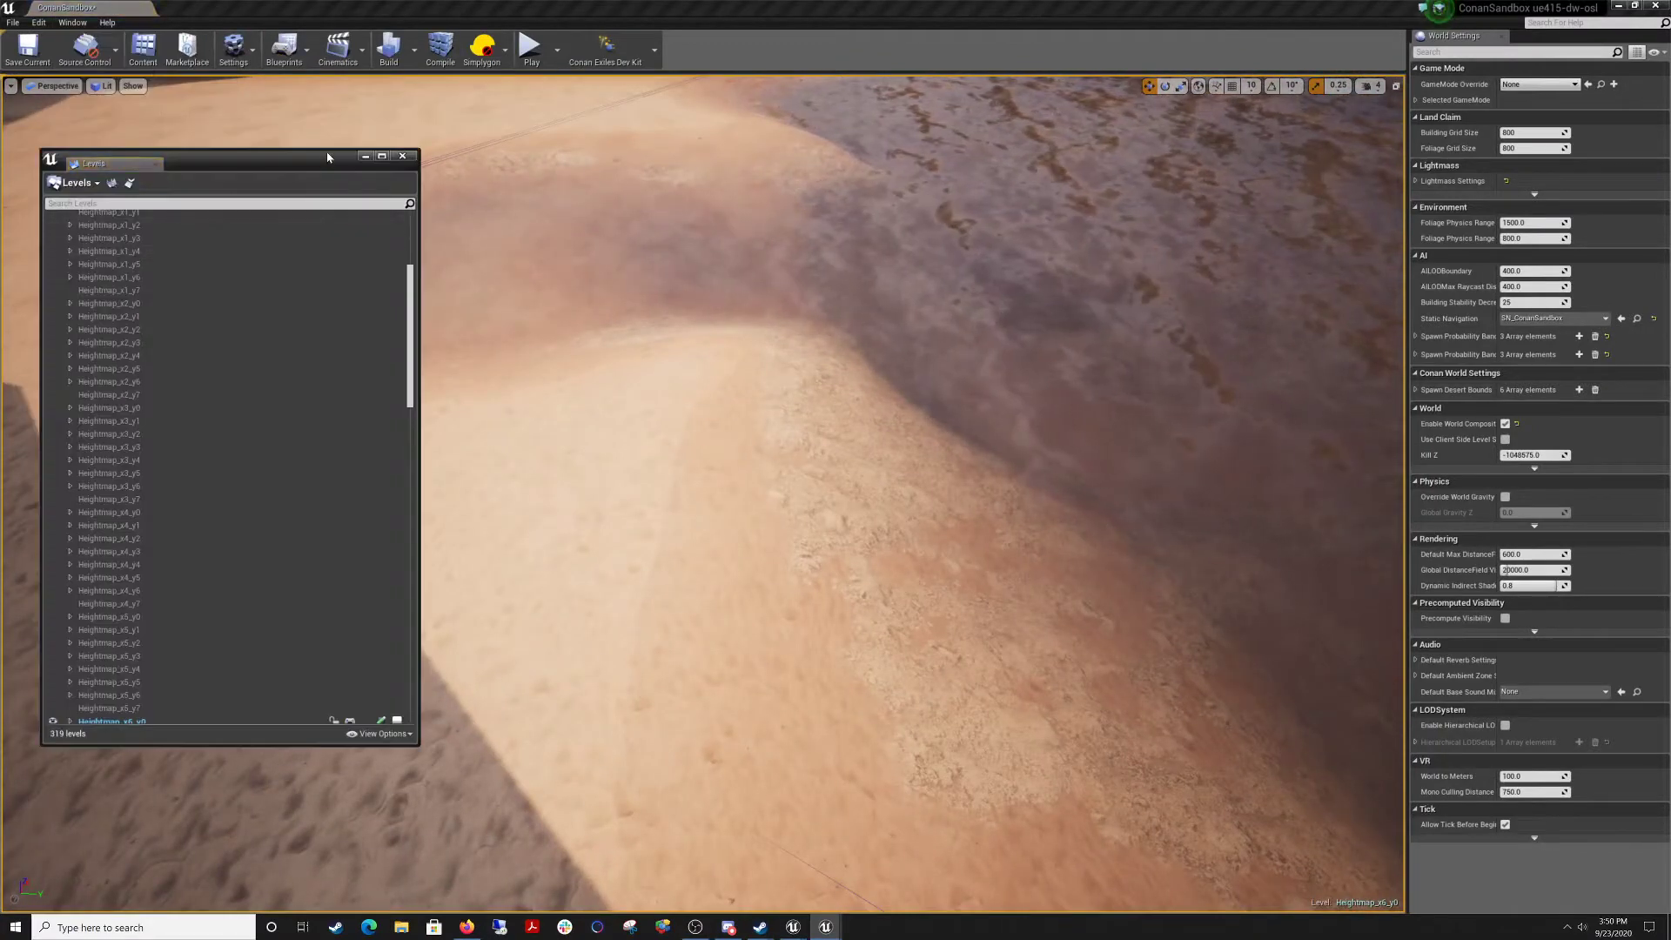
left_click(402, 155)
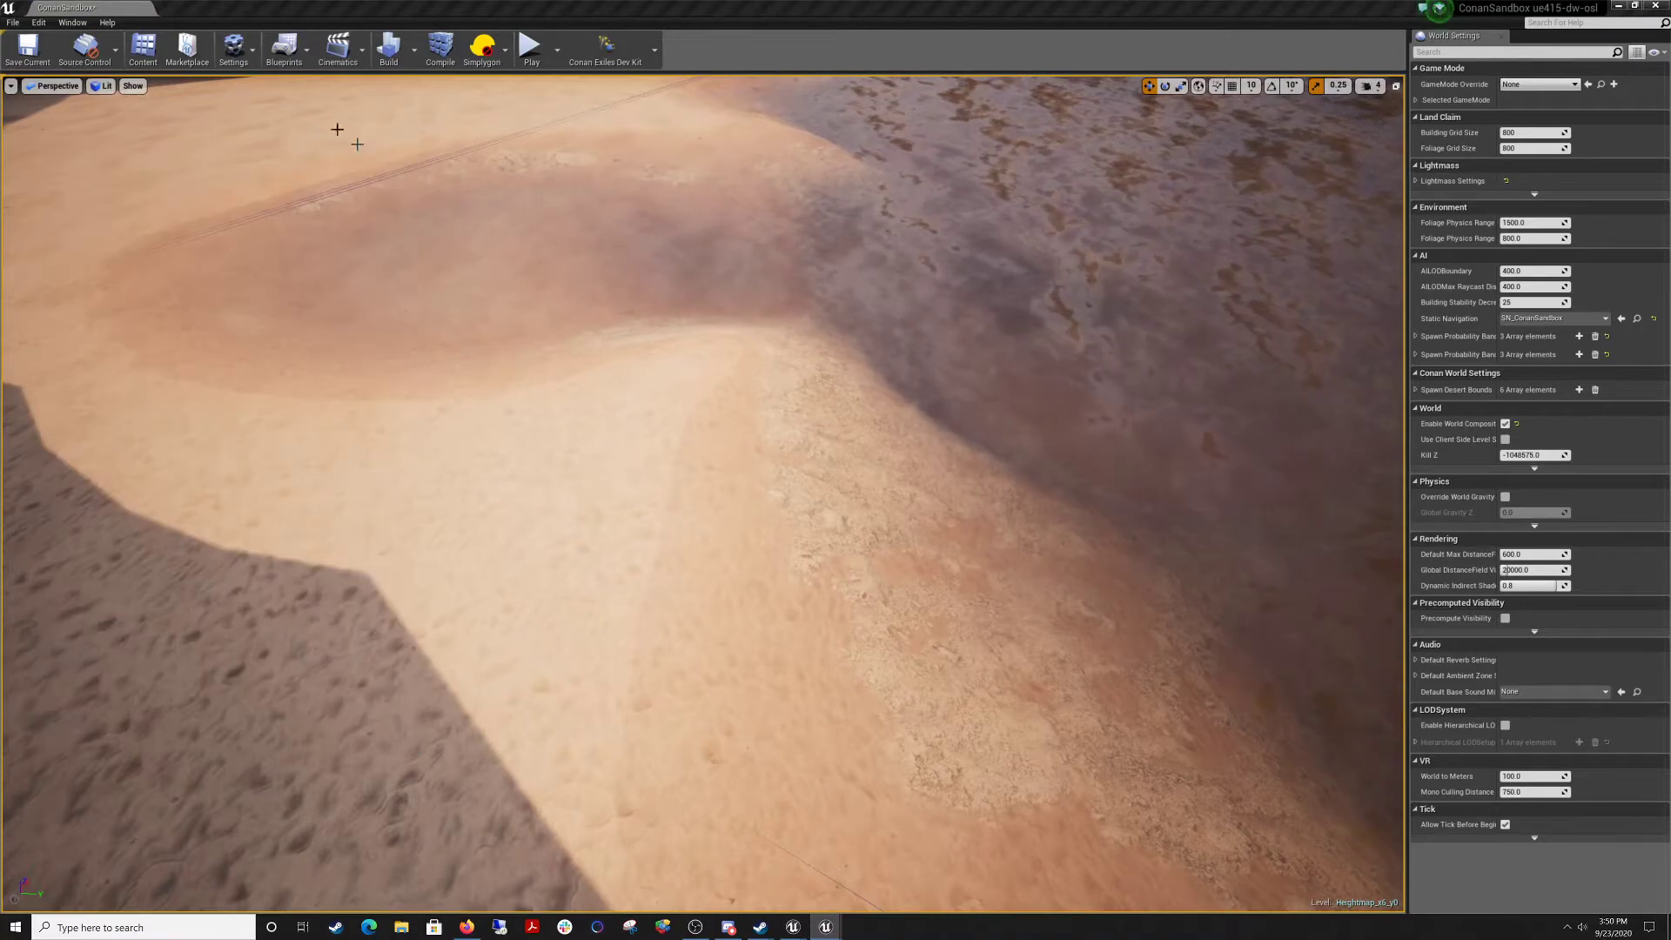
Reopen the Modes window, enter Landscape sculpting with the Sculpt tool, and close the window again.
left_click(73, 21)
left_click(95, 69)
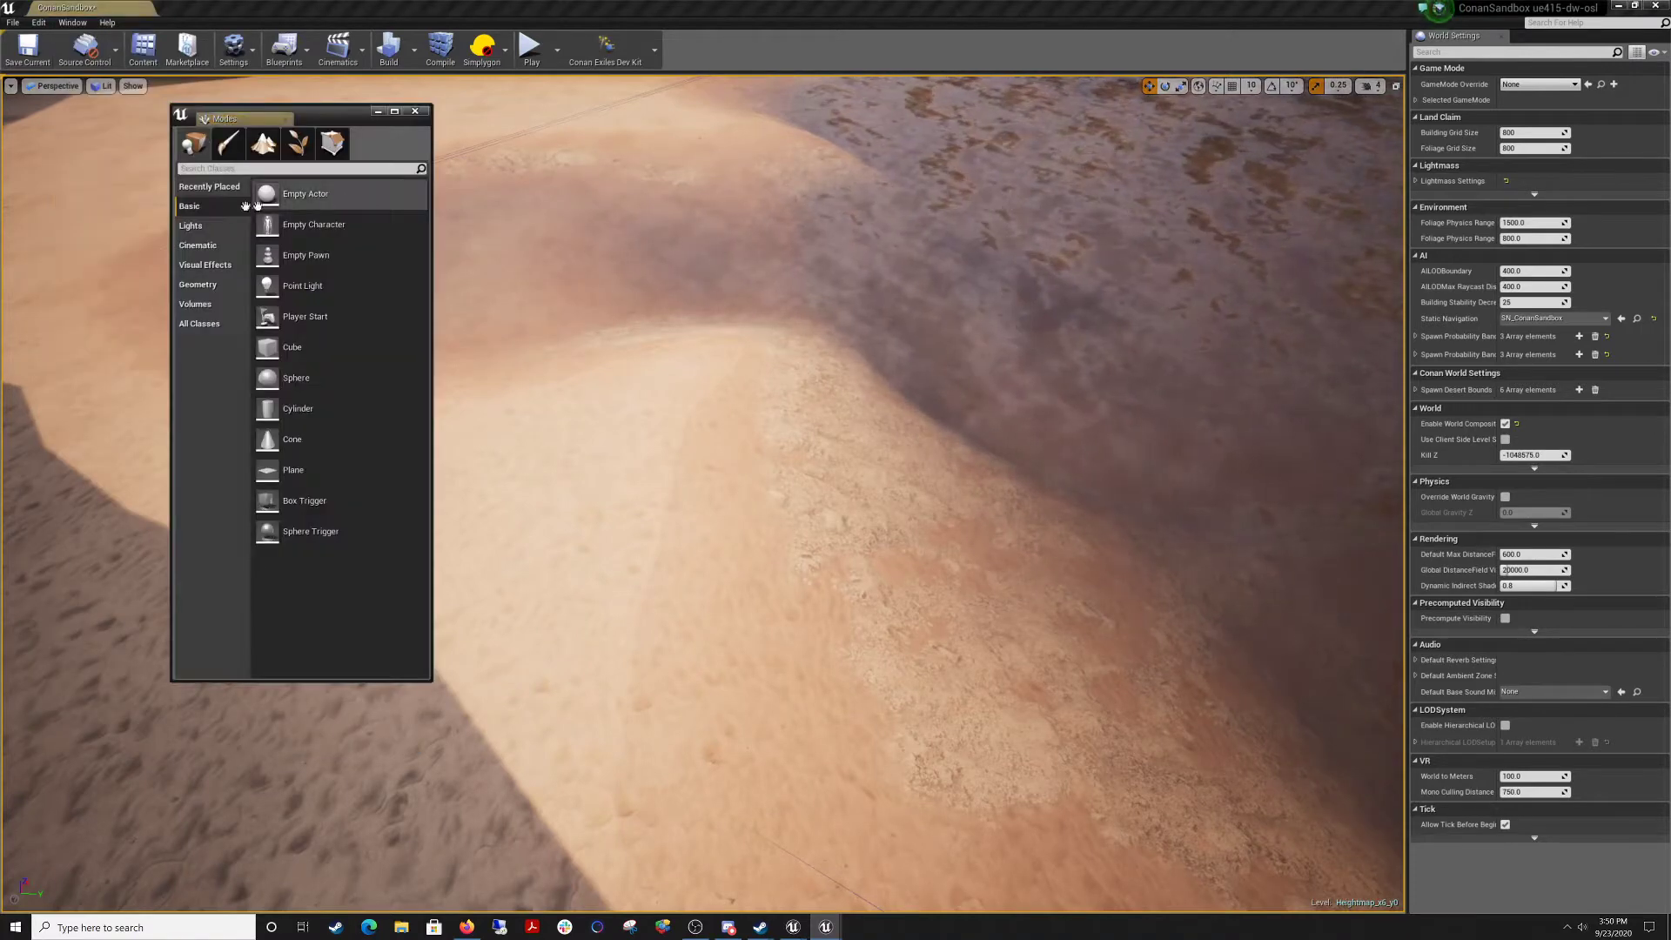
left_click(263, 146)
left_click(209, 244)
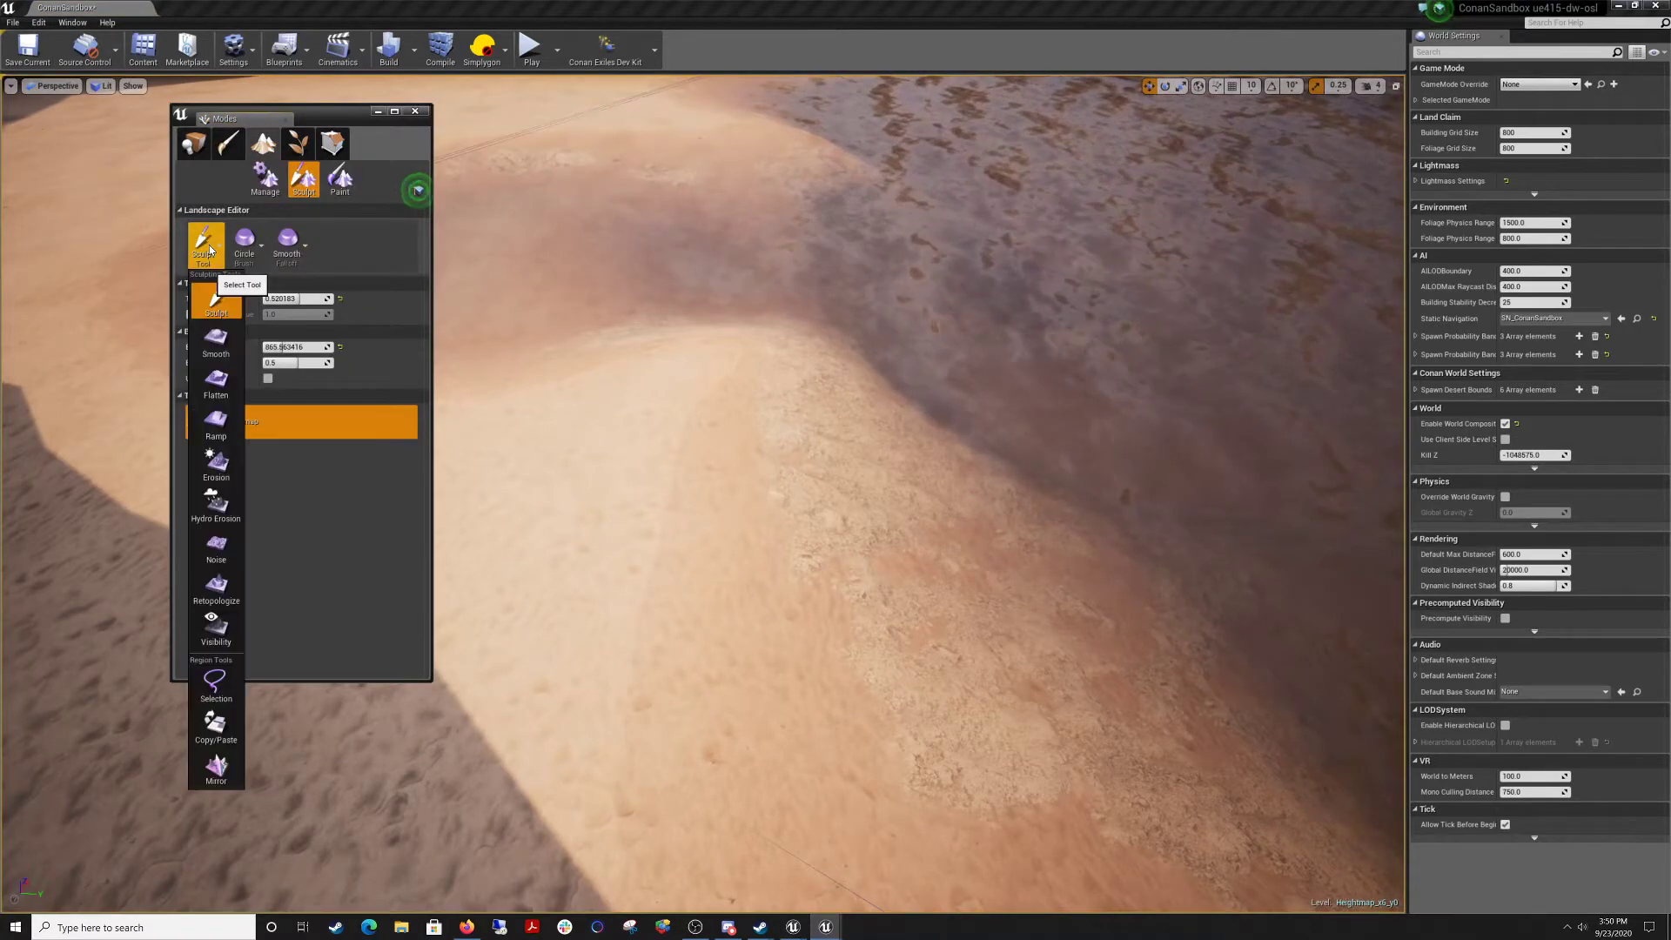
left_click(209, 244)
left_click(416, 112)
Raise the sand over the shallow inlet and the low bank along the pool's edge with the Sculpt tool.
right_click_drag(696, 443, 565, 409)
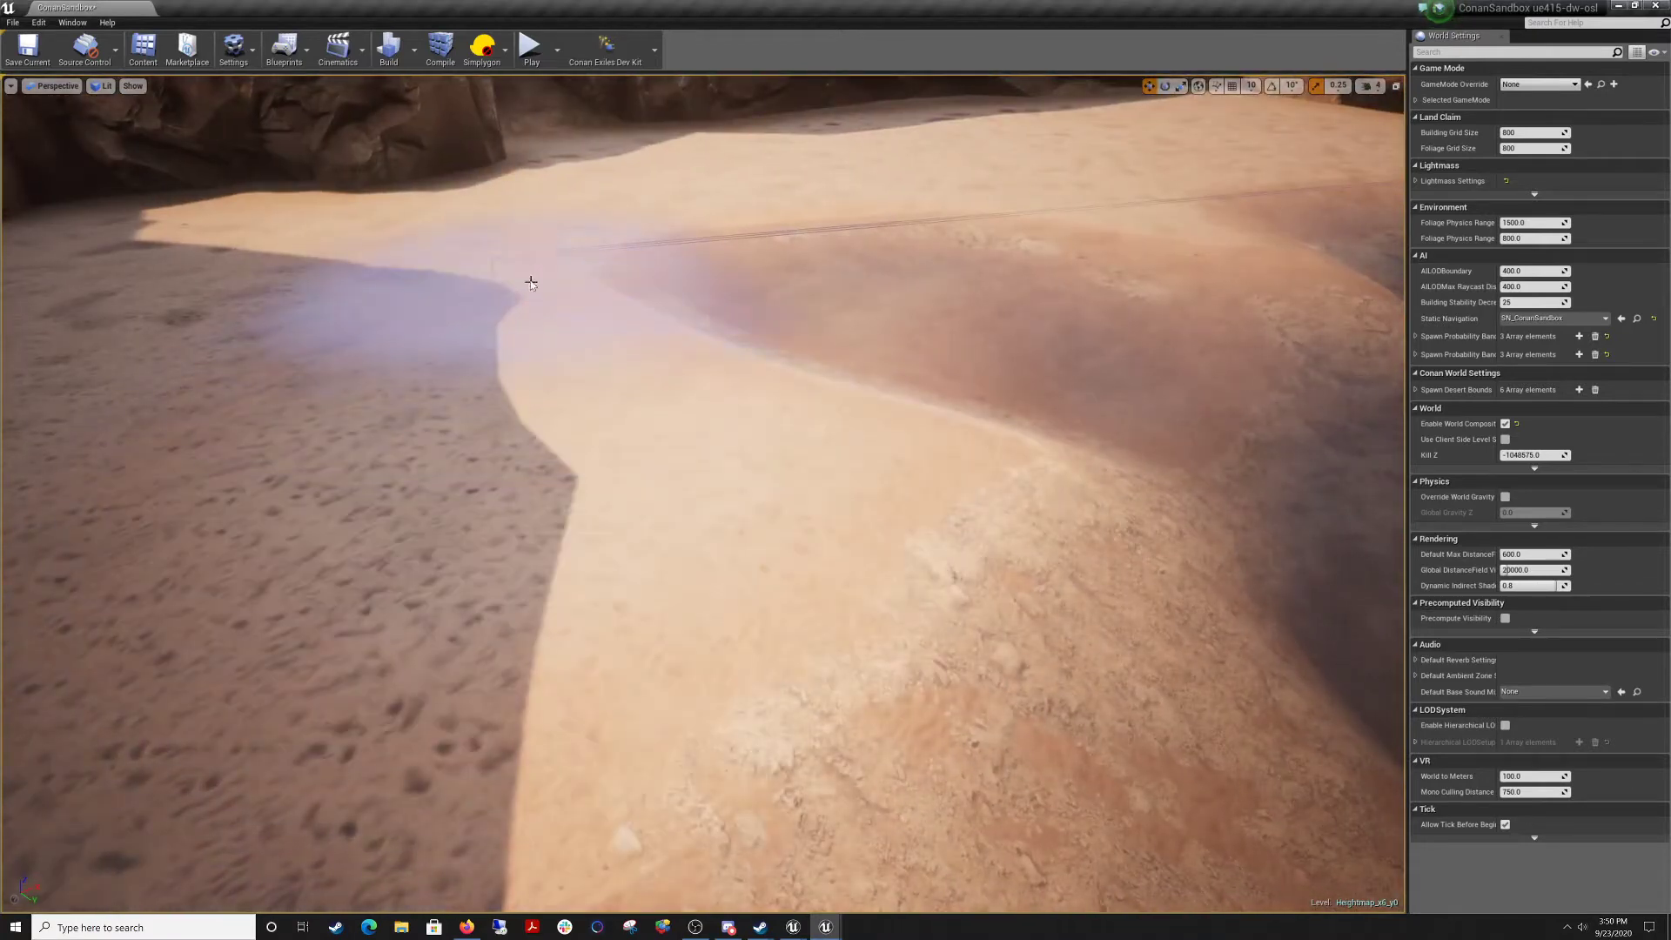
left_click(690, 199)
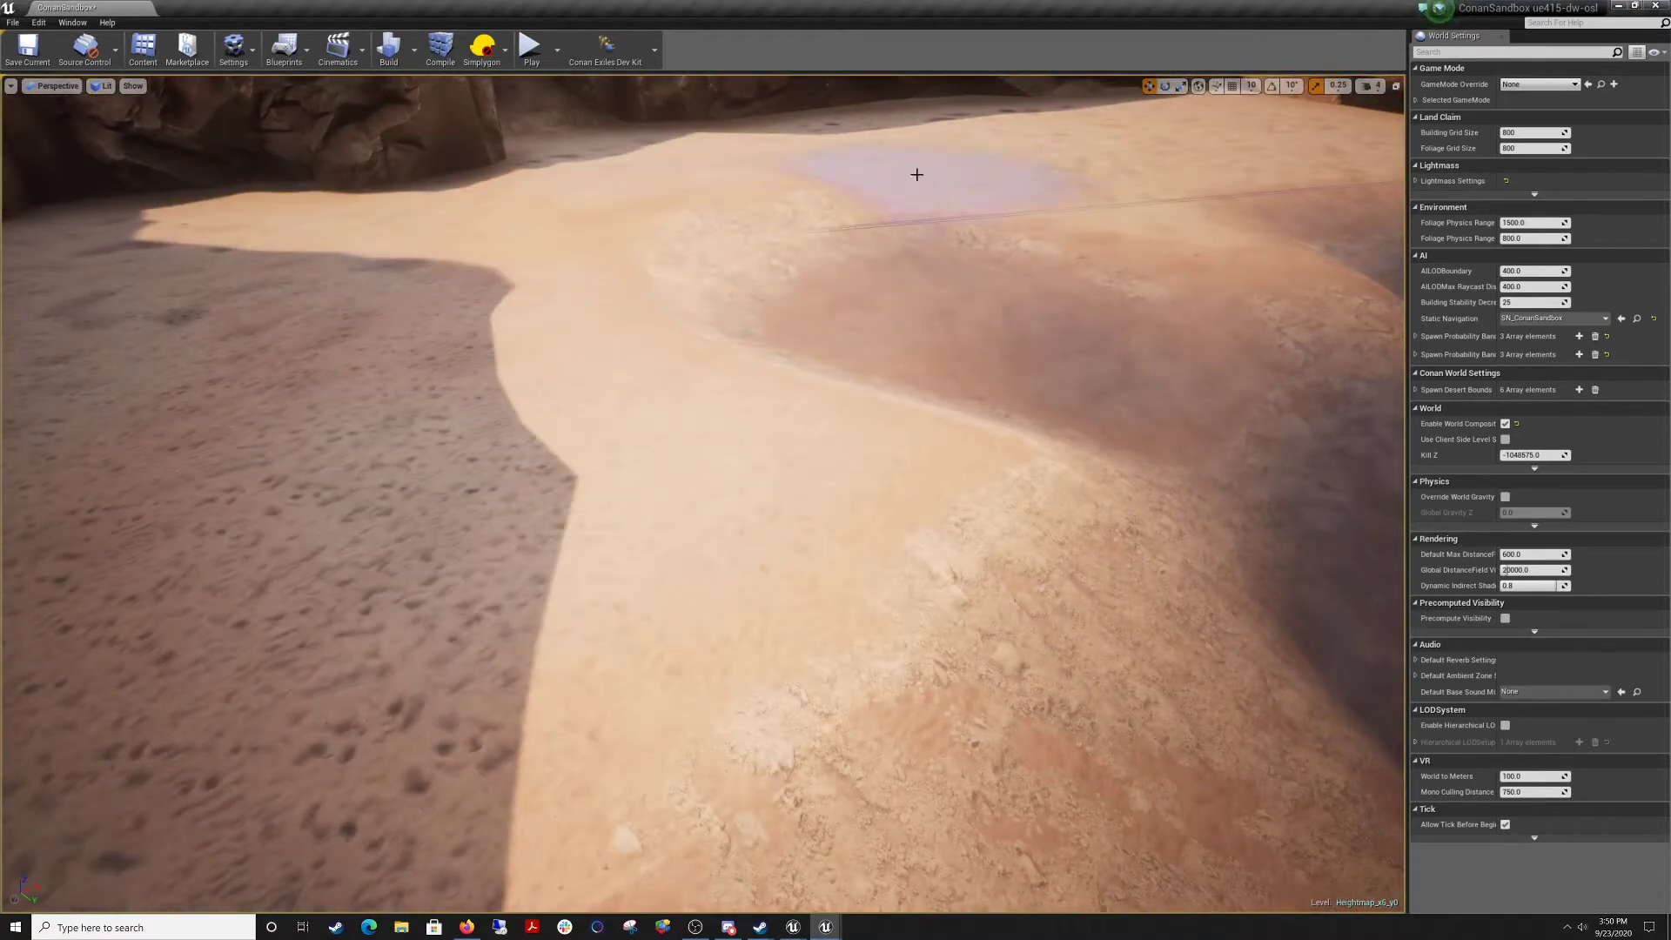
mouse_move(602, 301)
right_mouse_down()
mouse_move(227, 320)
mouse_move(248, 282)
mouse_move(251, 298)
right_mouse_up()
mouse_move(429, 537)
right_mouse_down()
mouse_move(643, 535)
mouse_move(540, 600)
mouse_move(418, 601)
mouse_move(435, 487)
mouse_move(487, 435)
mouse_move(539, 548)
mouse_move(522, 536)
right_mouse_up()
mouse_move(559, 640)
right_mouse_down()
mouse_move(644, 679)
mouse_move(560, 645)
right_mouse_up()
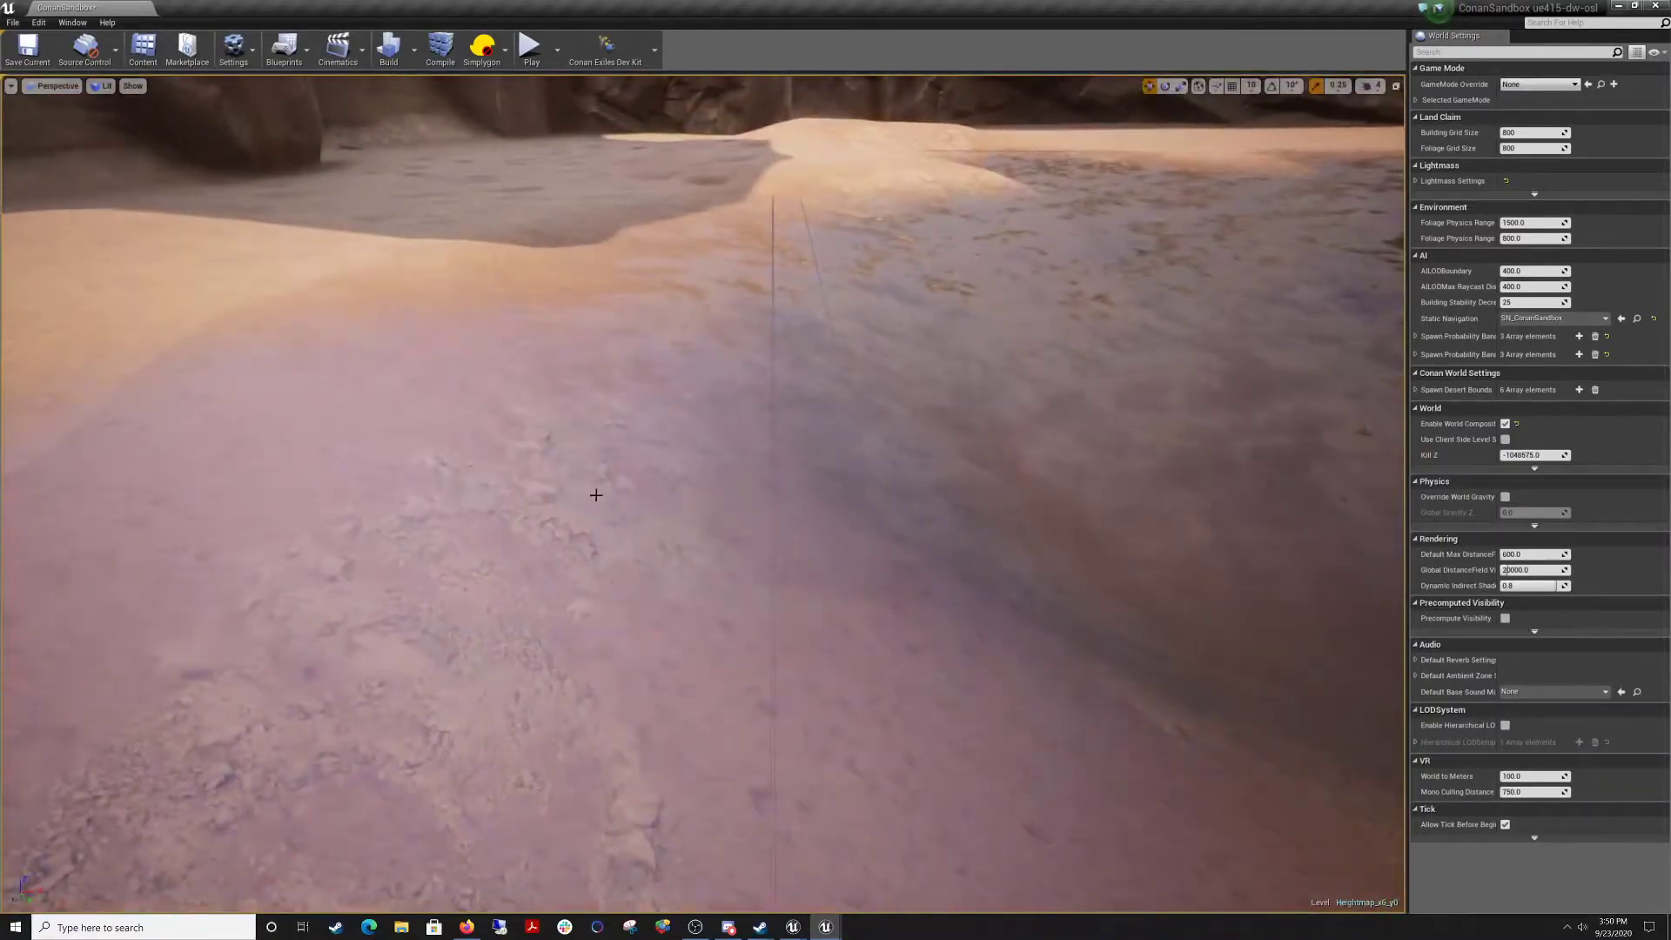
mouse_move(597, 492)
right_mouse_down()
mouse_move(648, 500)
mouse_move(709, 465)
mouse_move(631, 513)
mouse_move(634, 496)
mouse_move(688, 488)
mouse_move(507, 421)
right_mouse_up()
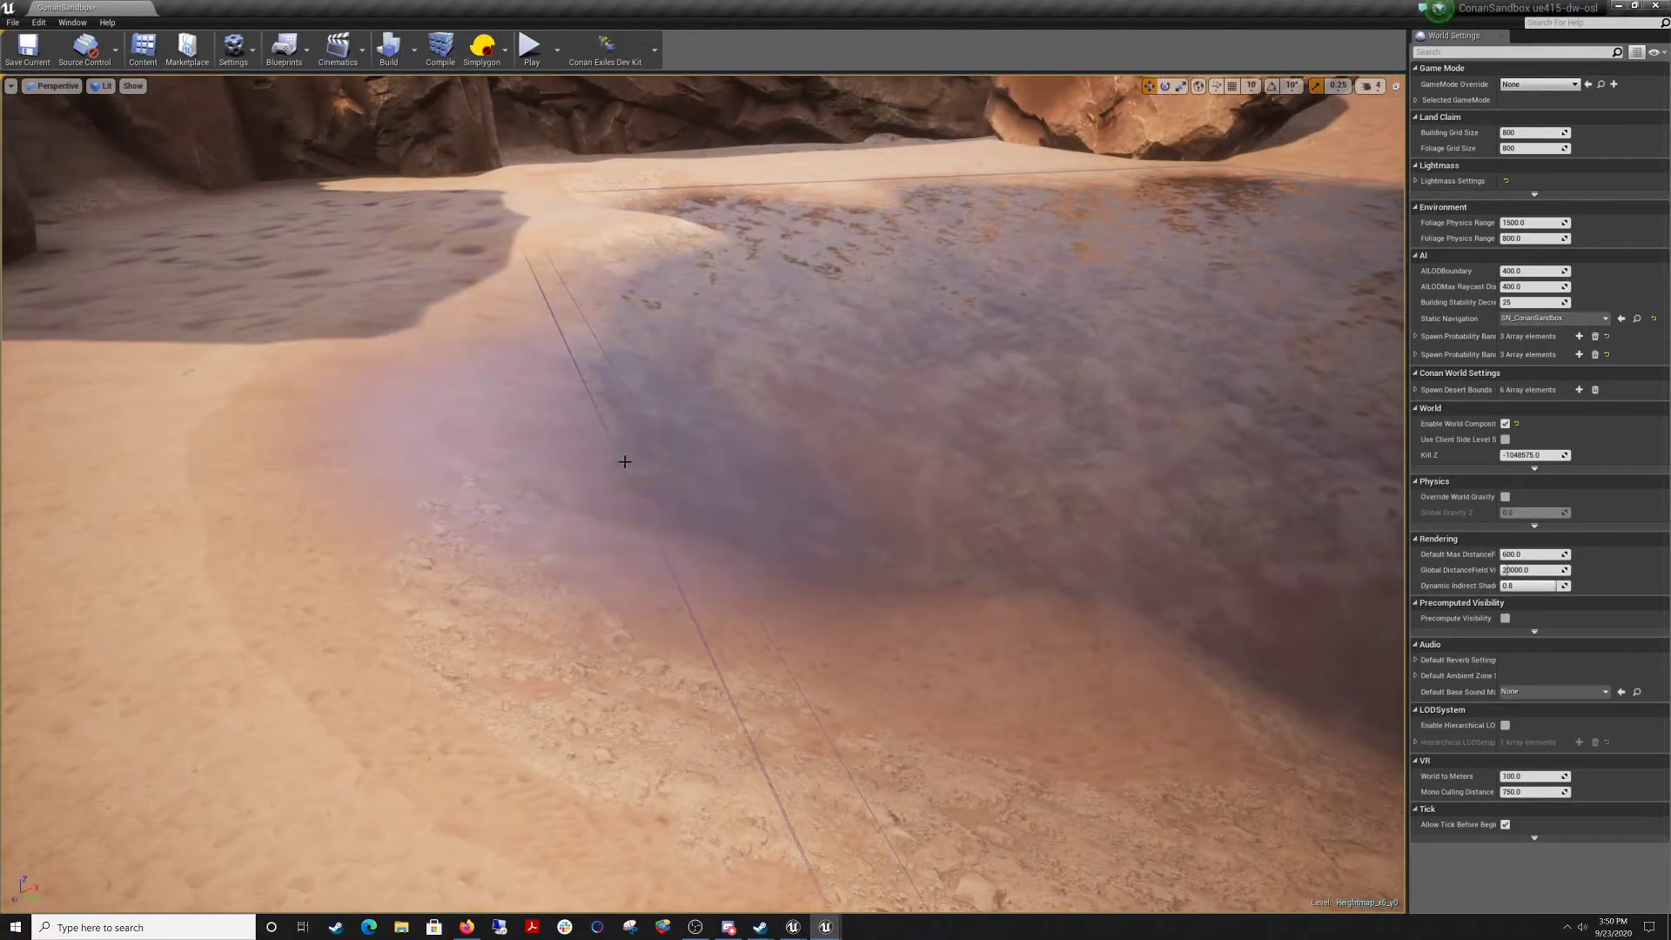
Switch to the Smooth tool and even out the newly raised sand bank along the pool's edge.
left_click(69, 22)
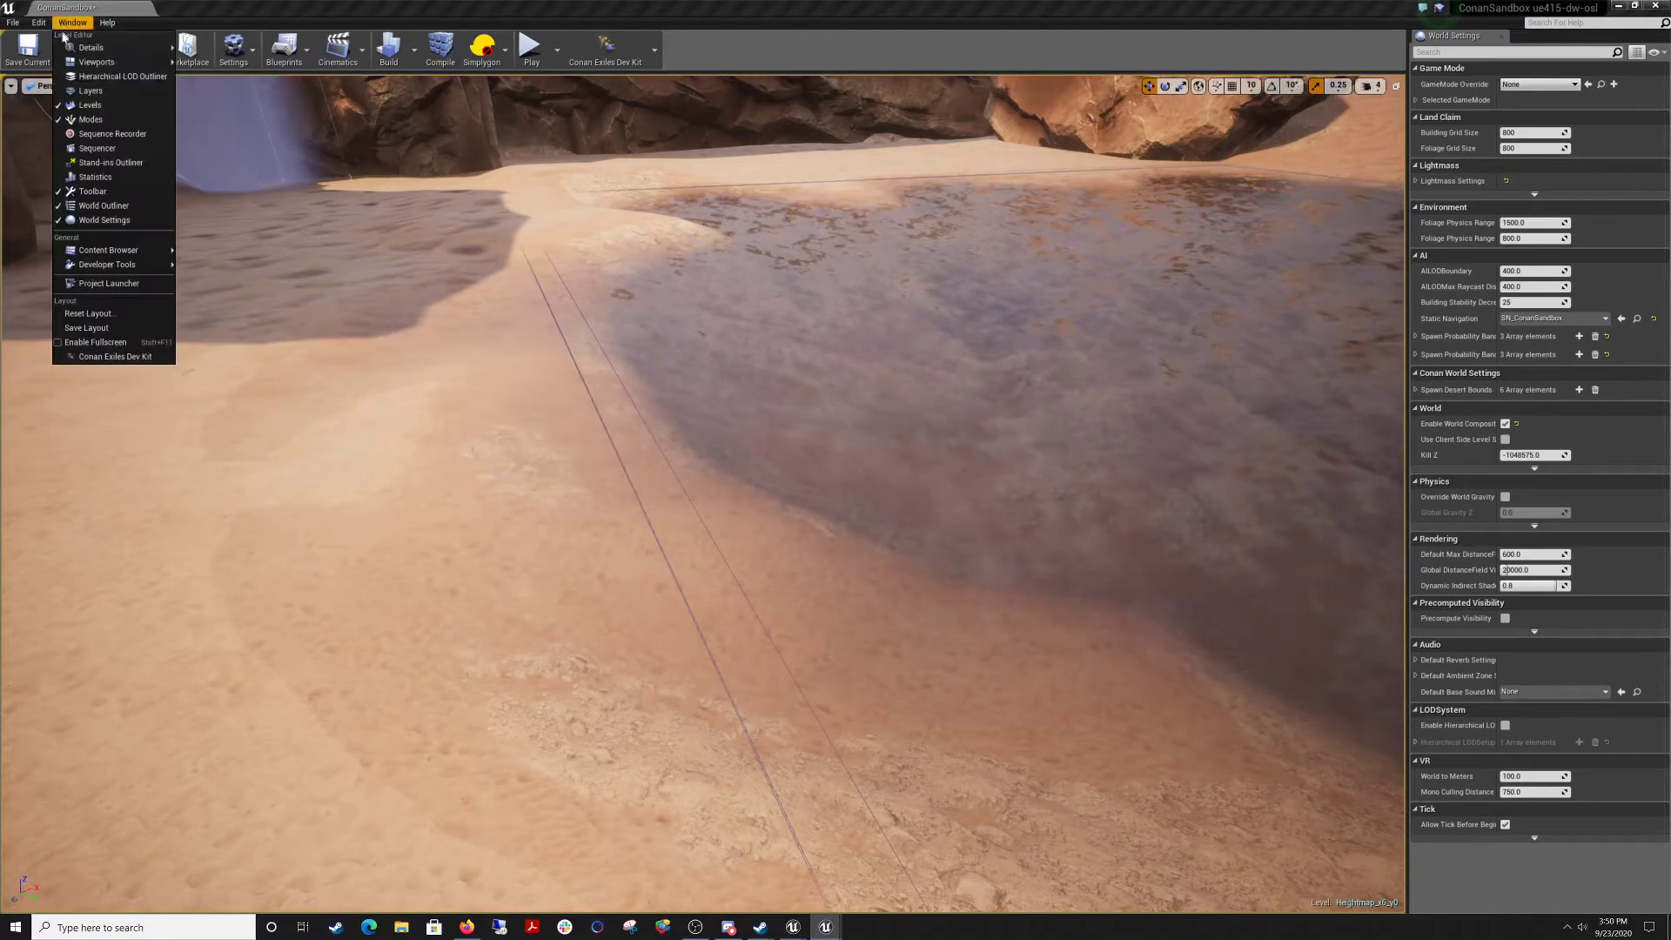
left_click(101, 124)
left_click(205, 242)
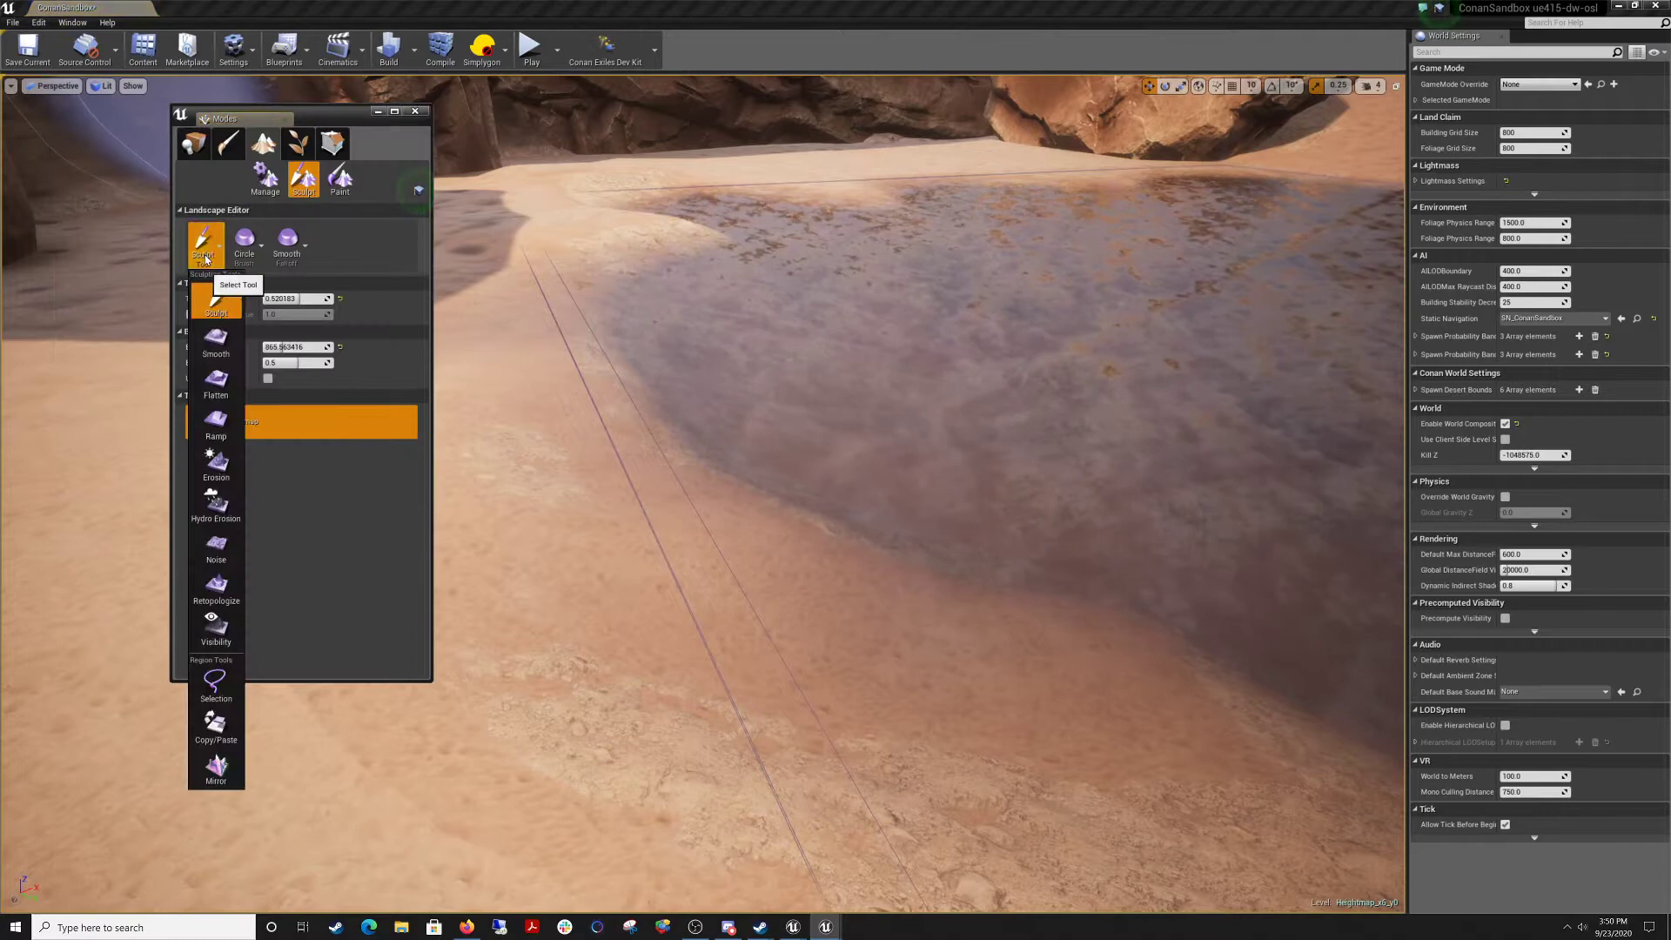
left_click(213, 340)
left_click(377, 112)
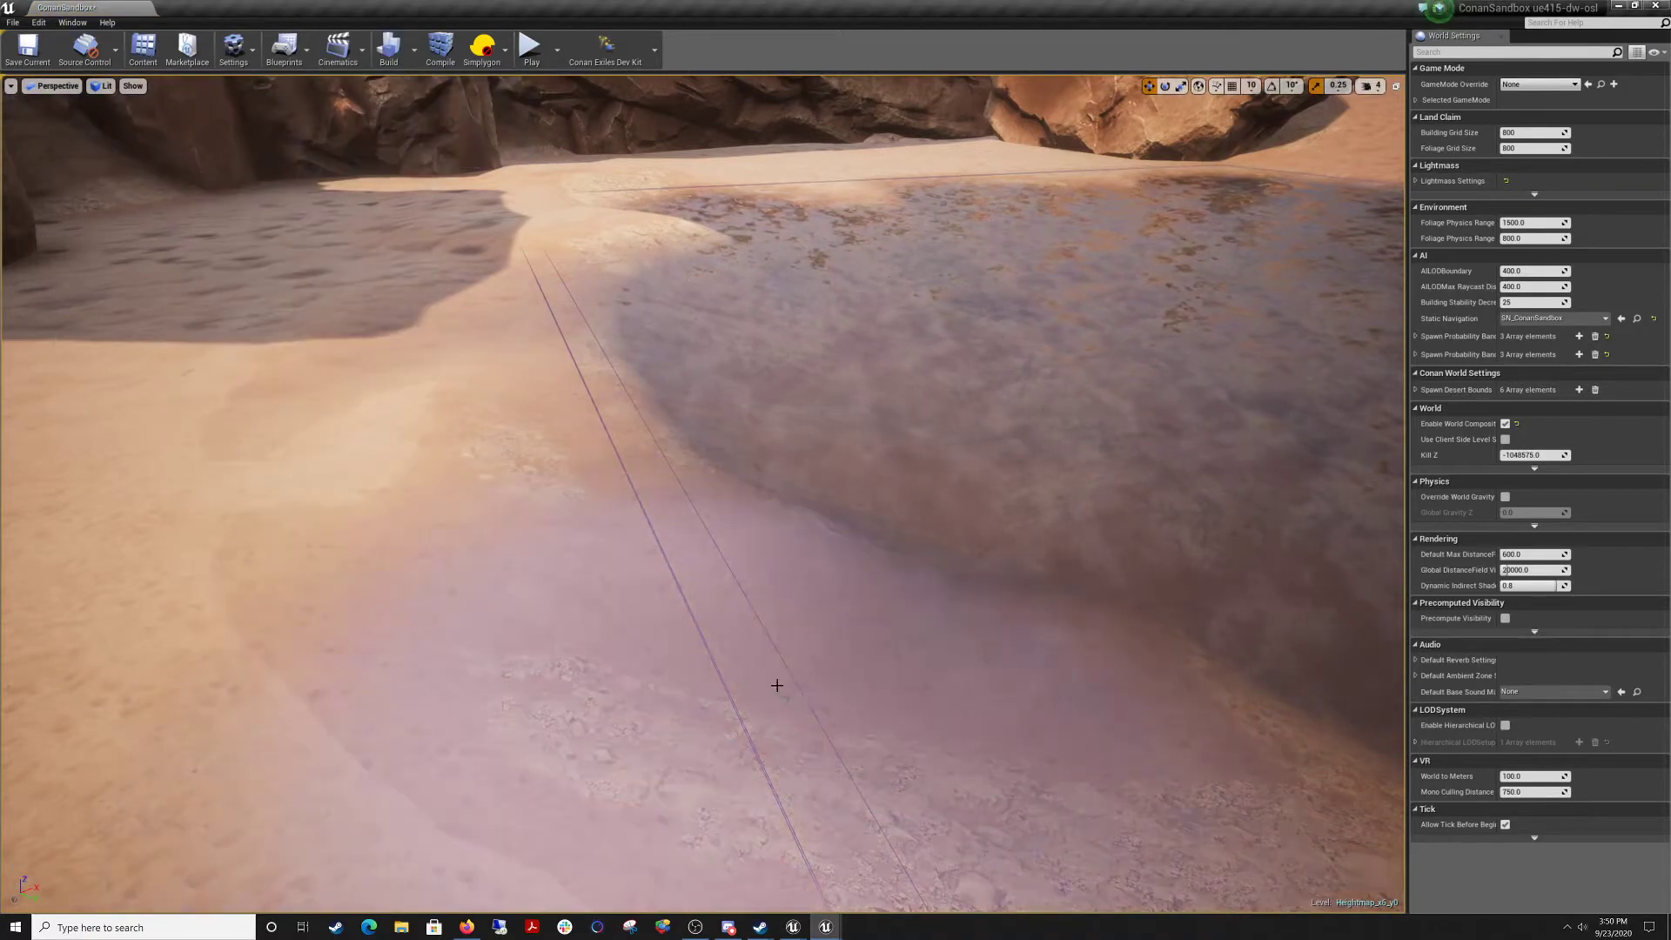
mouse_move(776, 684)
left_mouse_down()
mouse_move(480, 314)
mouse_move(574, 287)
mouse_move(556, 425)
mouse_move(541, 291)
left_mouse_up()
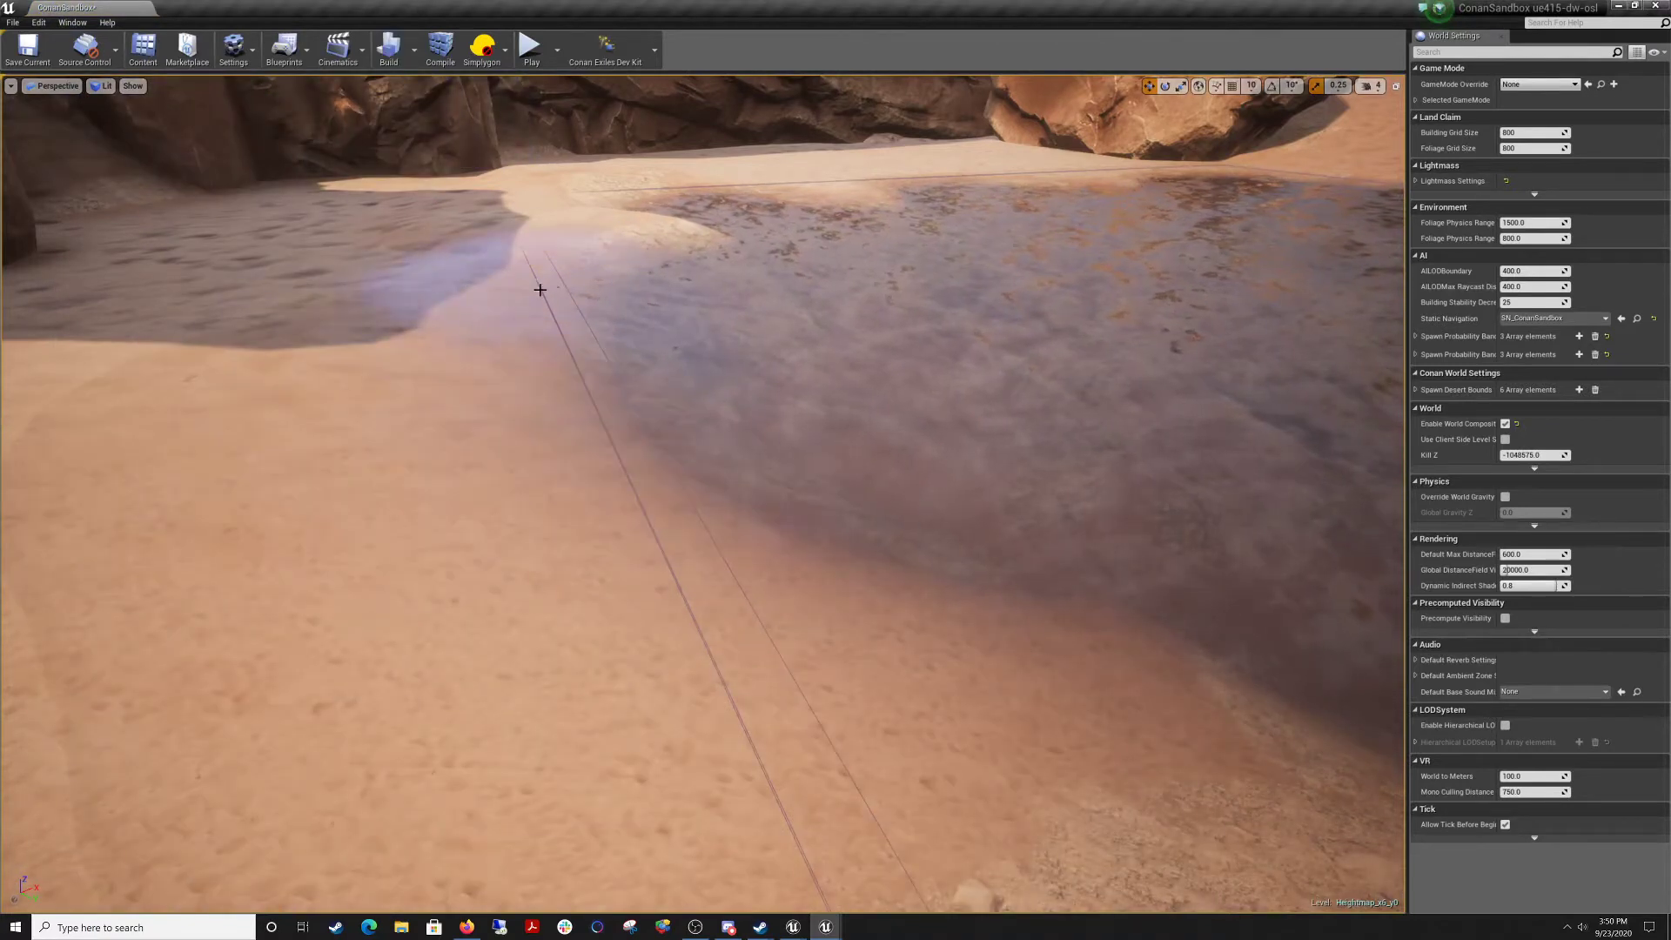
Smooth the grooved sand outside the basin near the large boulder, along the edge of the water plane.
mouse_move(540, 291)
right_mouse_down()
mouse_move(435, 272)
mouse_move(514, 365)
mouse_move(452, 354)
right_mouse_up()
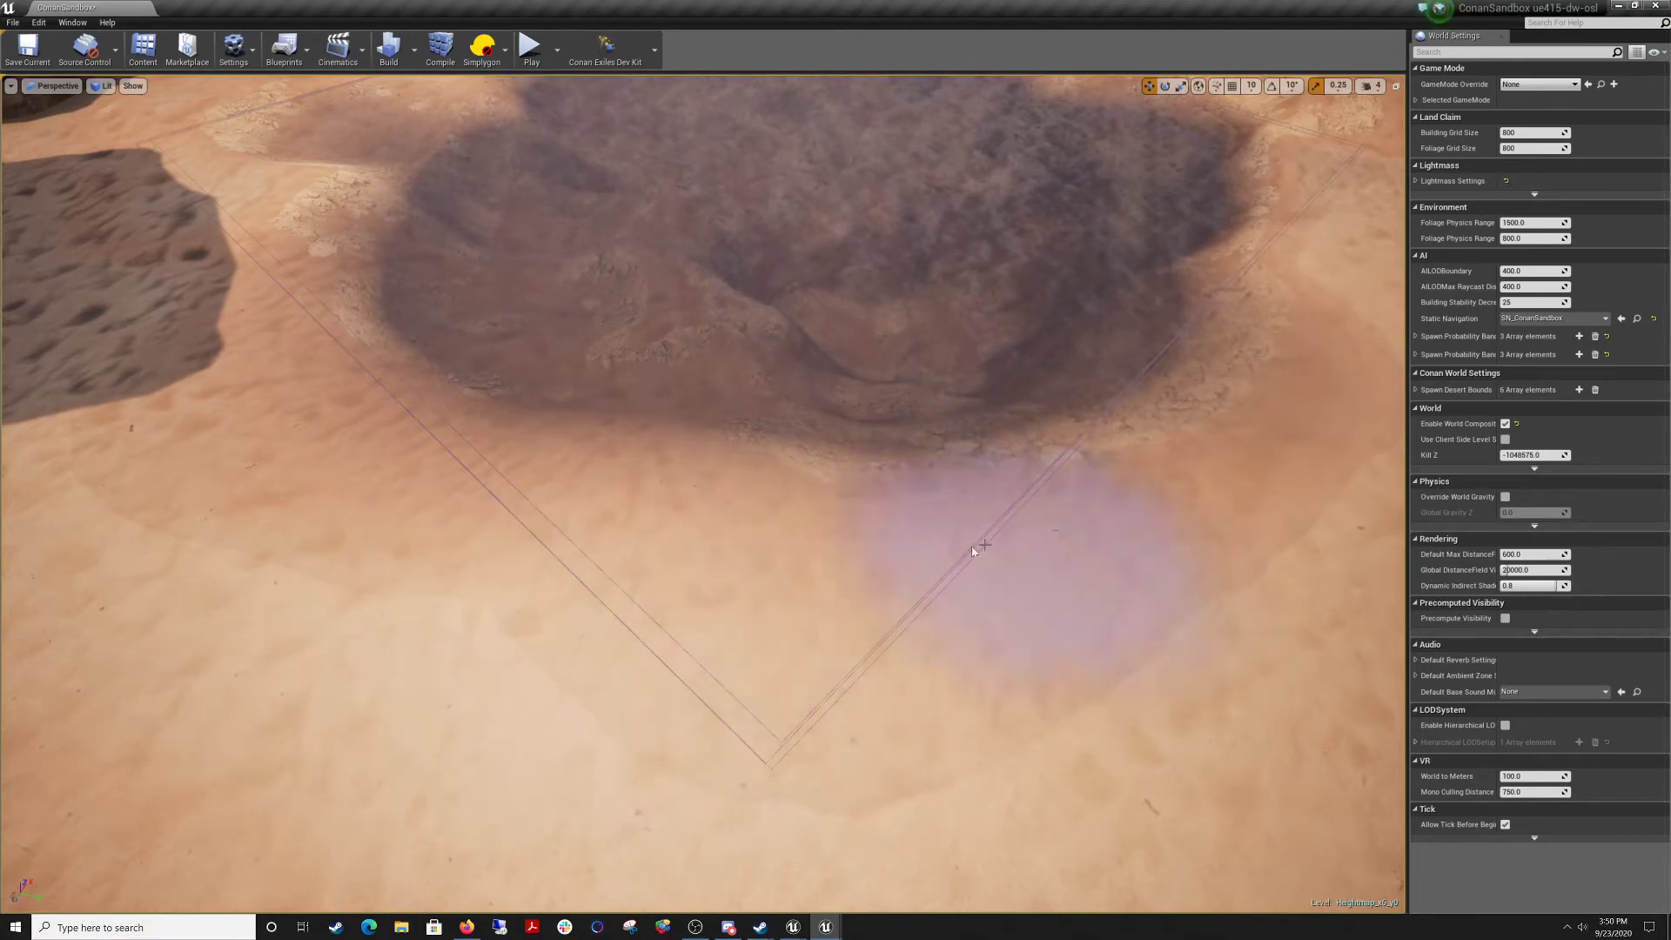
mouse_move(709, 498)
right_mouse_down()
mouse_move(557, 453)
mouse_move(514, 531)
mouse_move(348, 417)
mouse_move(505, 453)
mouse_move(522, 396)
mouse_move(500, 375)
mouse_move(522, 627)
right_mouse_up()
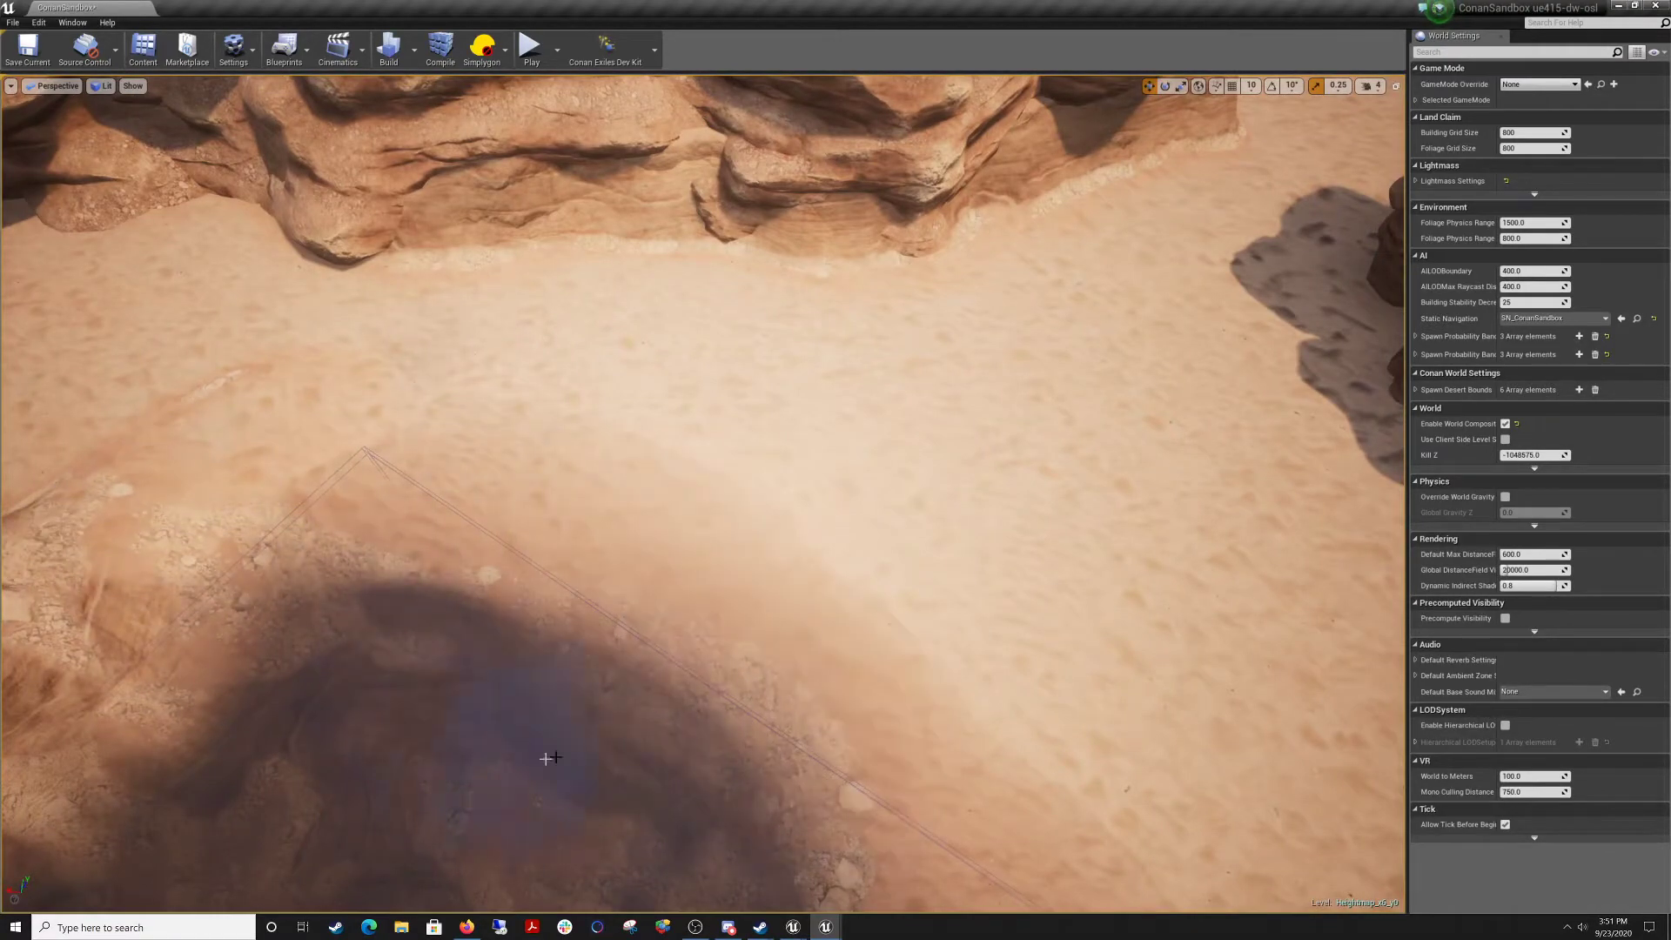
right_click_drag(549, 758, 9, 844)
mouse_move(701, 615)
right_mouse_down()
mouse_move(599, 609)
mouse_move(702, 615)
right_mouse_up()
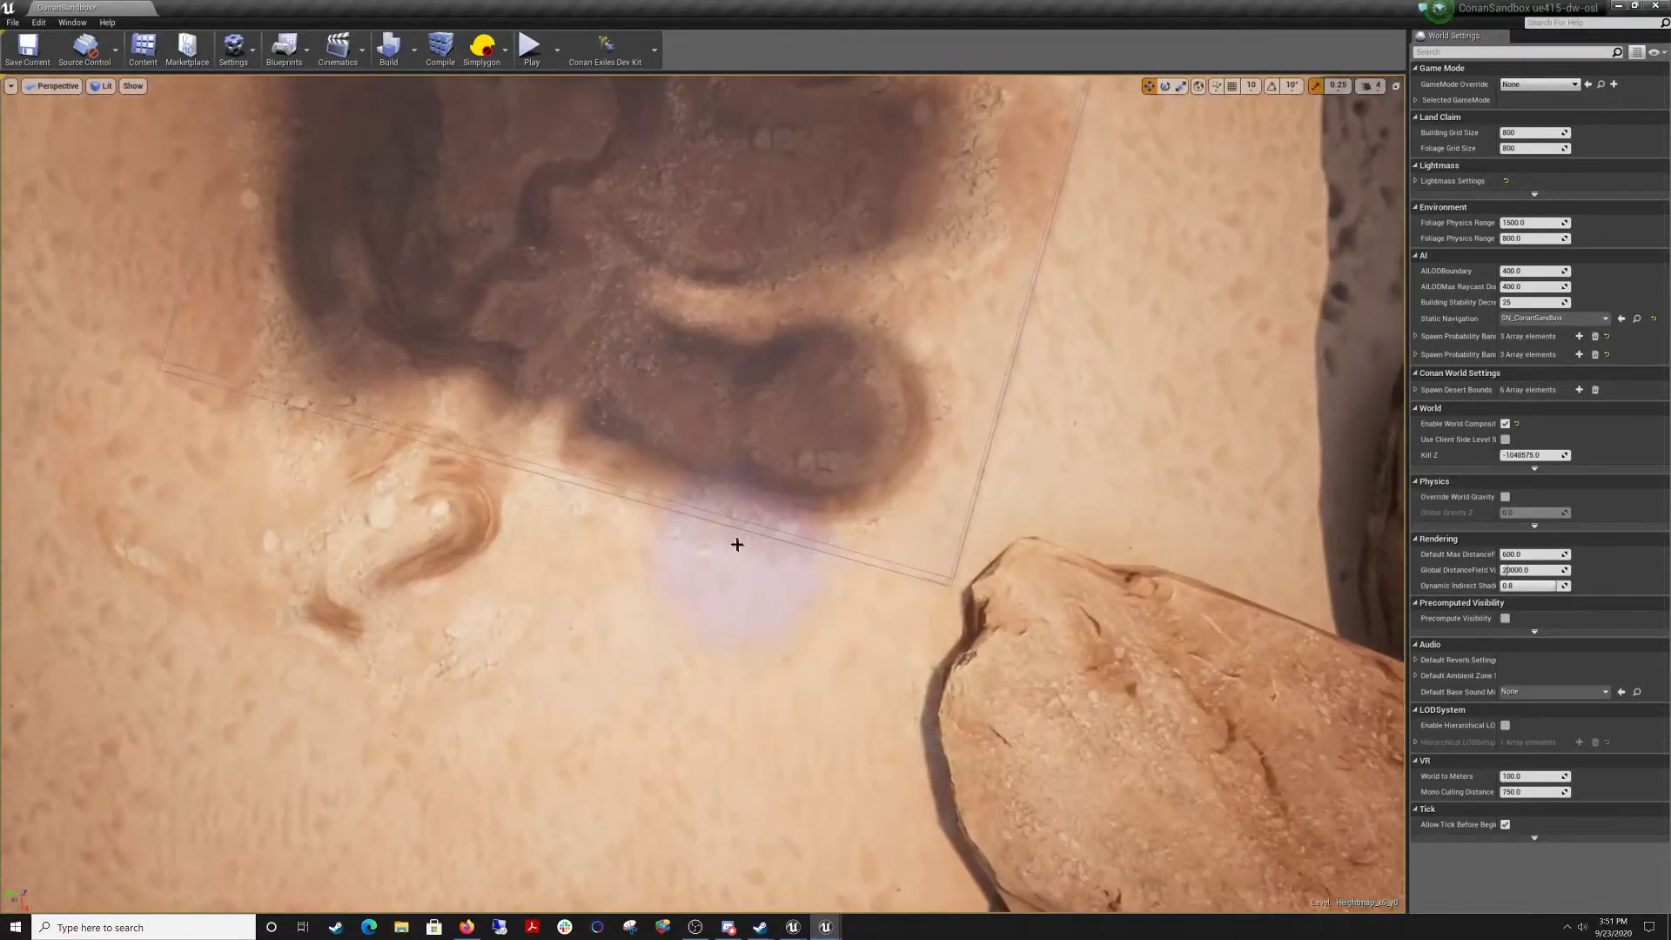
mouse_move(606, 567)
left_mouse_down()
mouse_move(584, 609)
mouse_move(297, 530)
left_mouse_up()
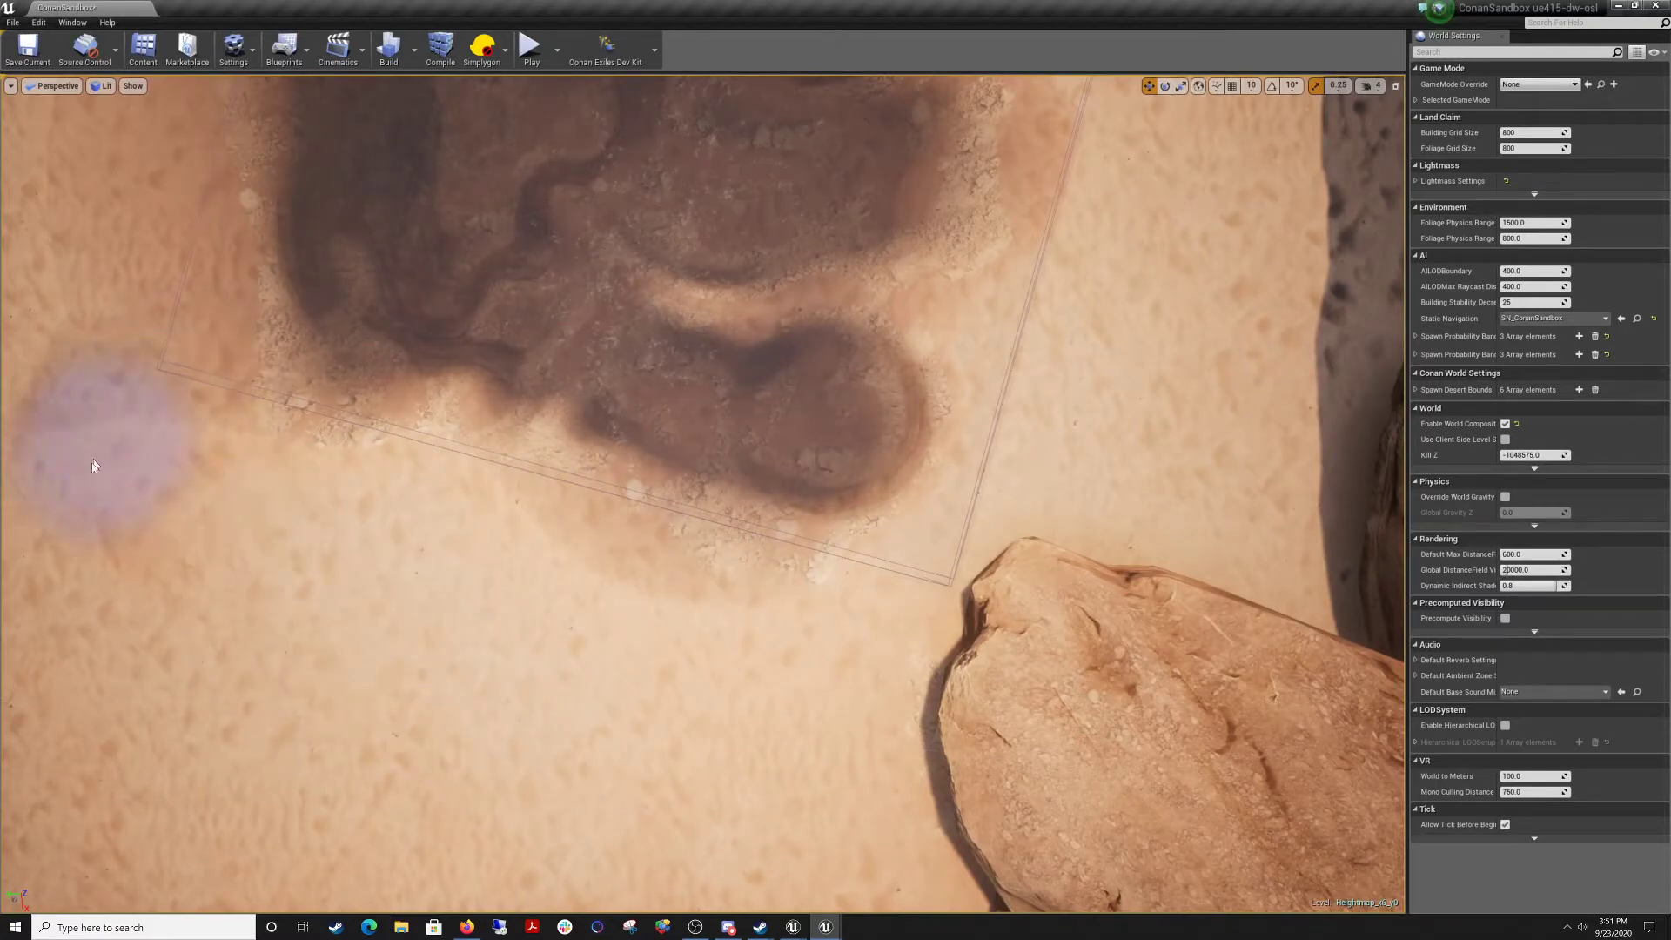
Switch the landscape tool back to Sculpt for the sand bank at the water plane's corner and minimize the Modes window.
right_click_drag(174, 520, 52, 491)
right_click_drag(487, 487, 549, 473)
right_click_drag(328, 417, 339, 417)
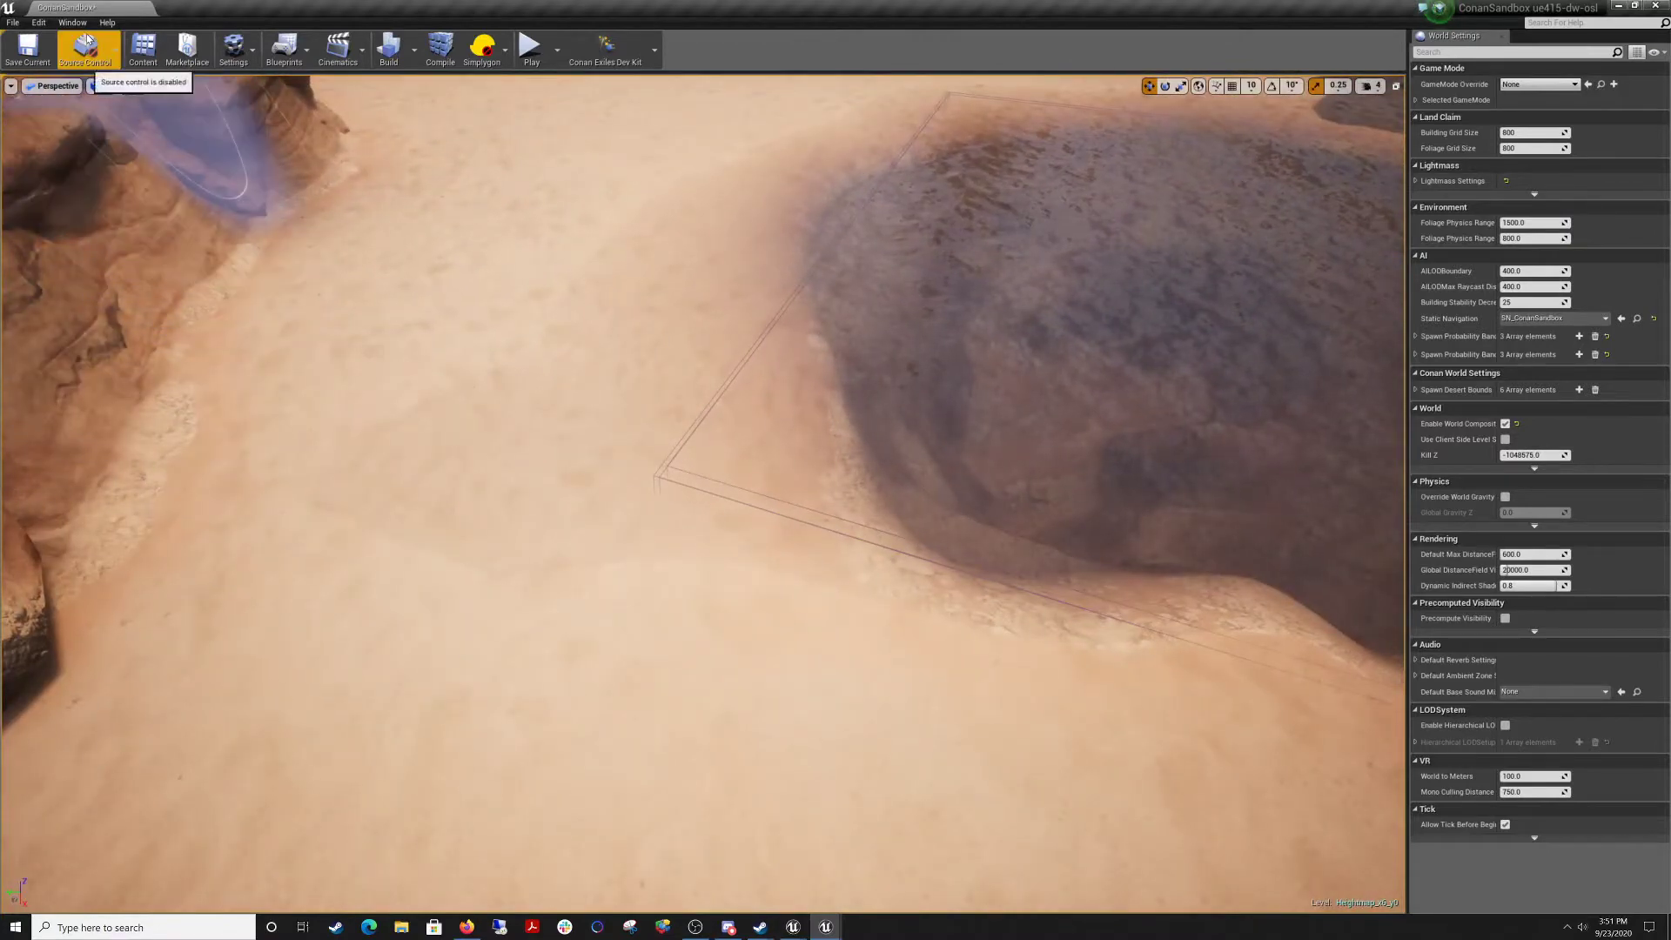
left_click(73, 22)
left_click(114, 122)
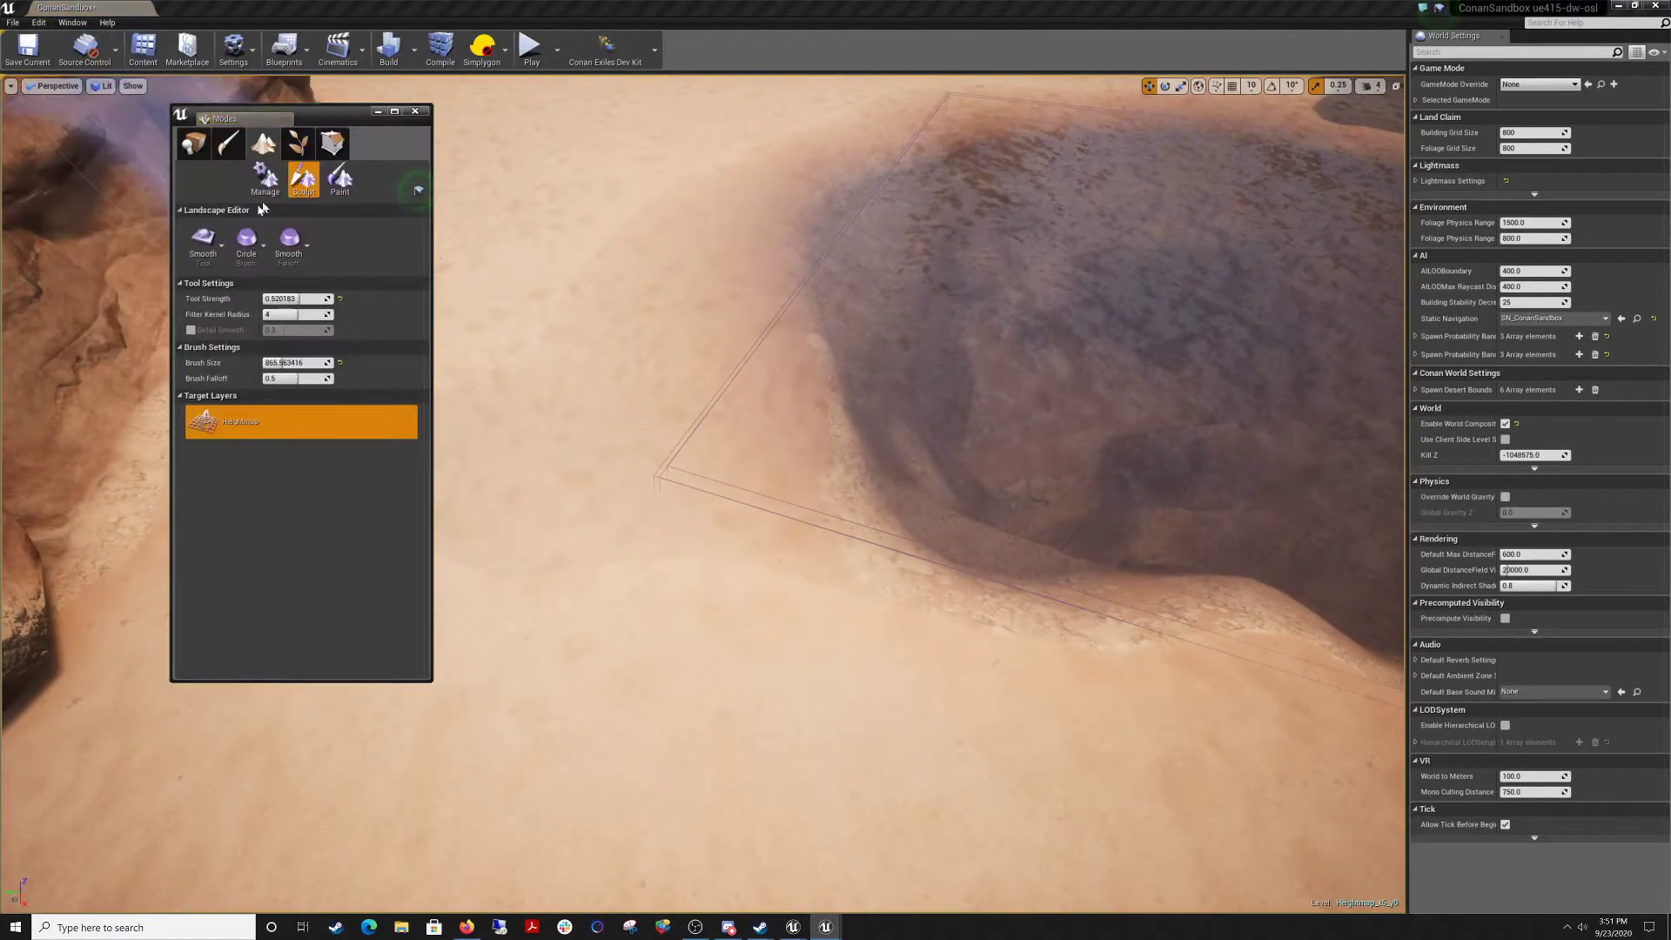
left_click(202, 235)
left_click(220, 281)
left_click(379, 111)
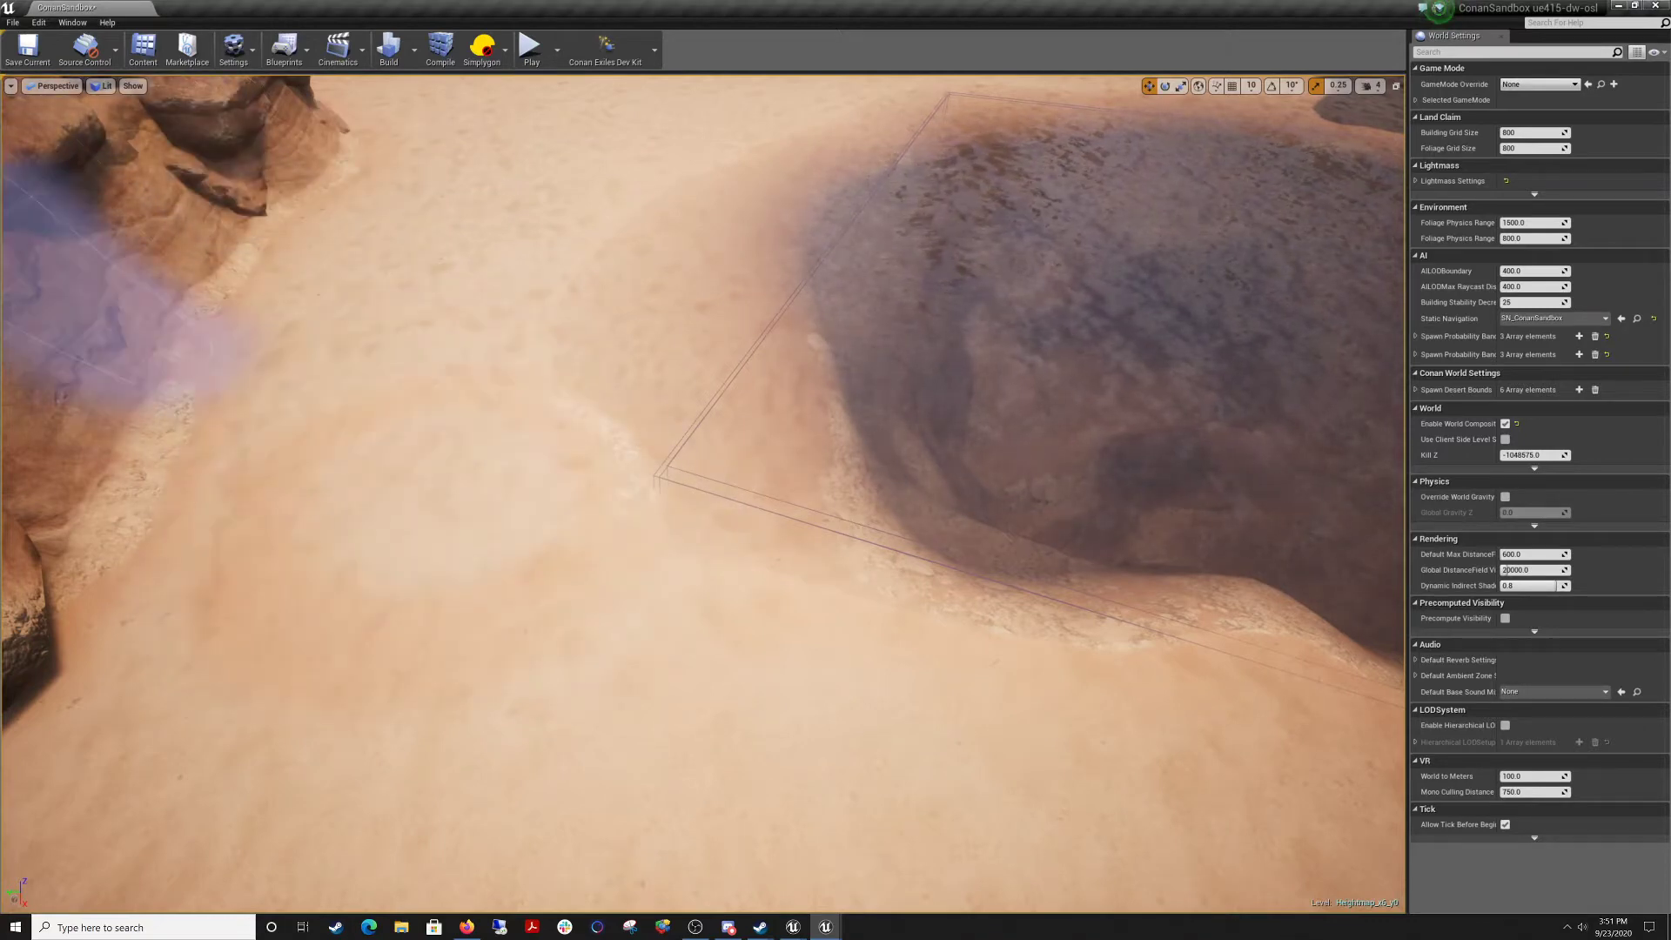
Switch to the Smooth tool at a strength of 0.273477 and even out the sand bank around the water plane's edges.
left_click(73, 22)
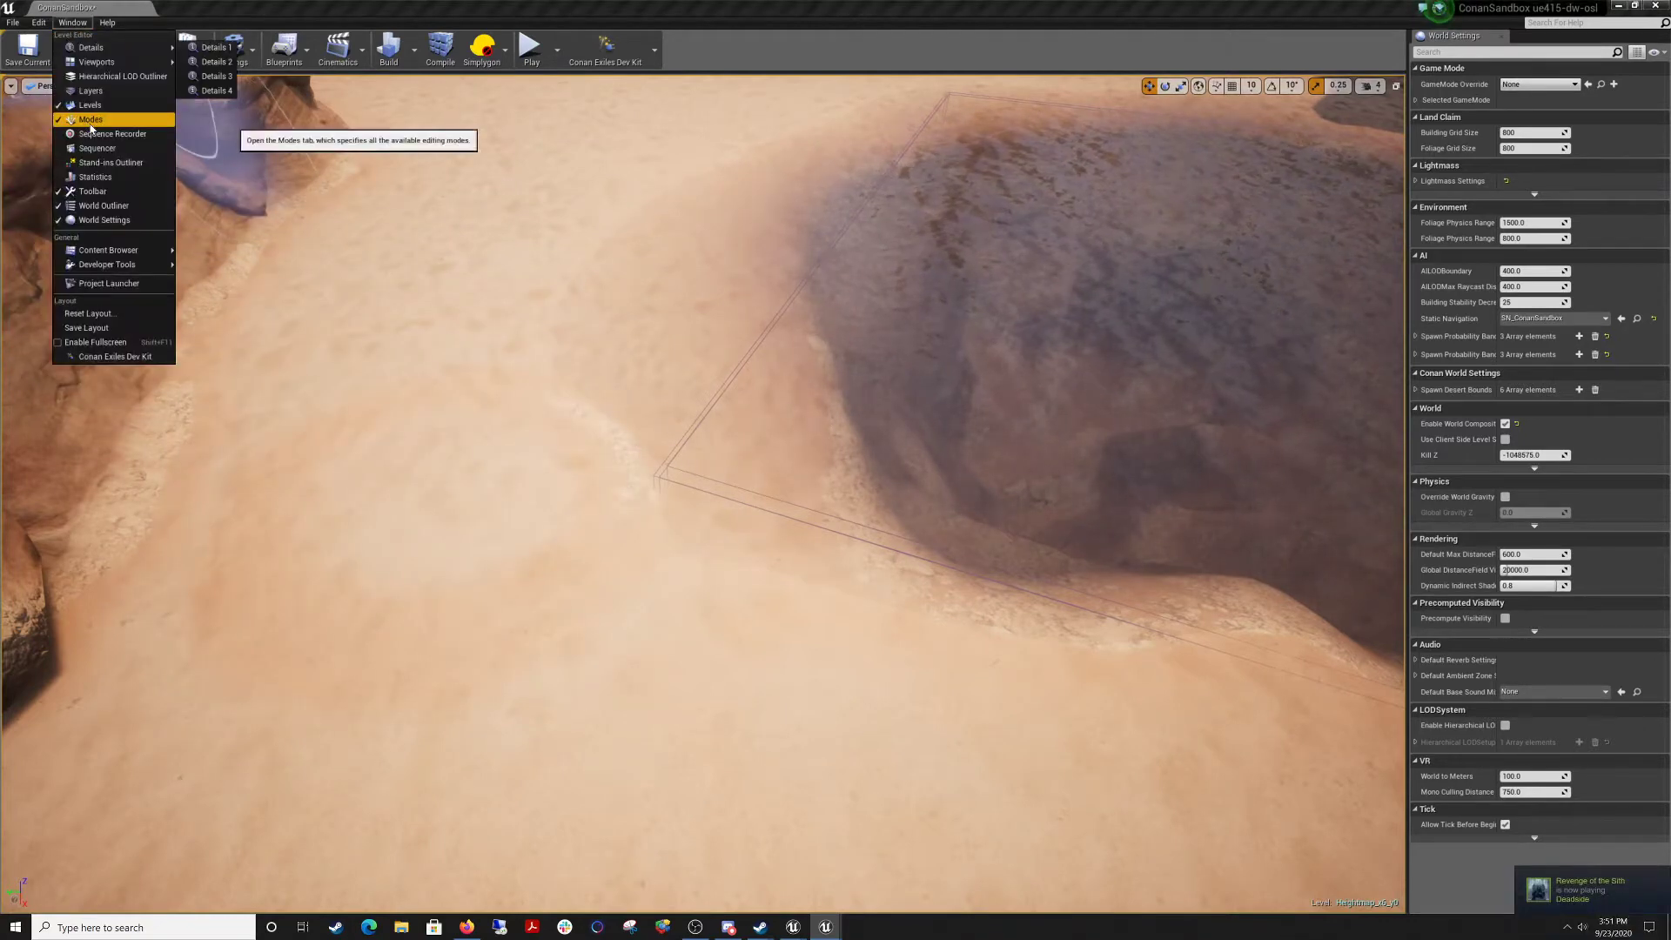
left_click(87, 119)
left_click(209, 250)
left_click(219, 339)
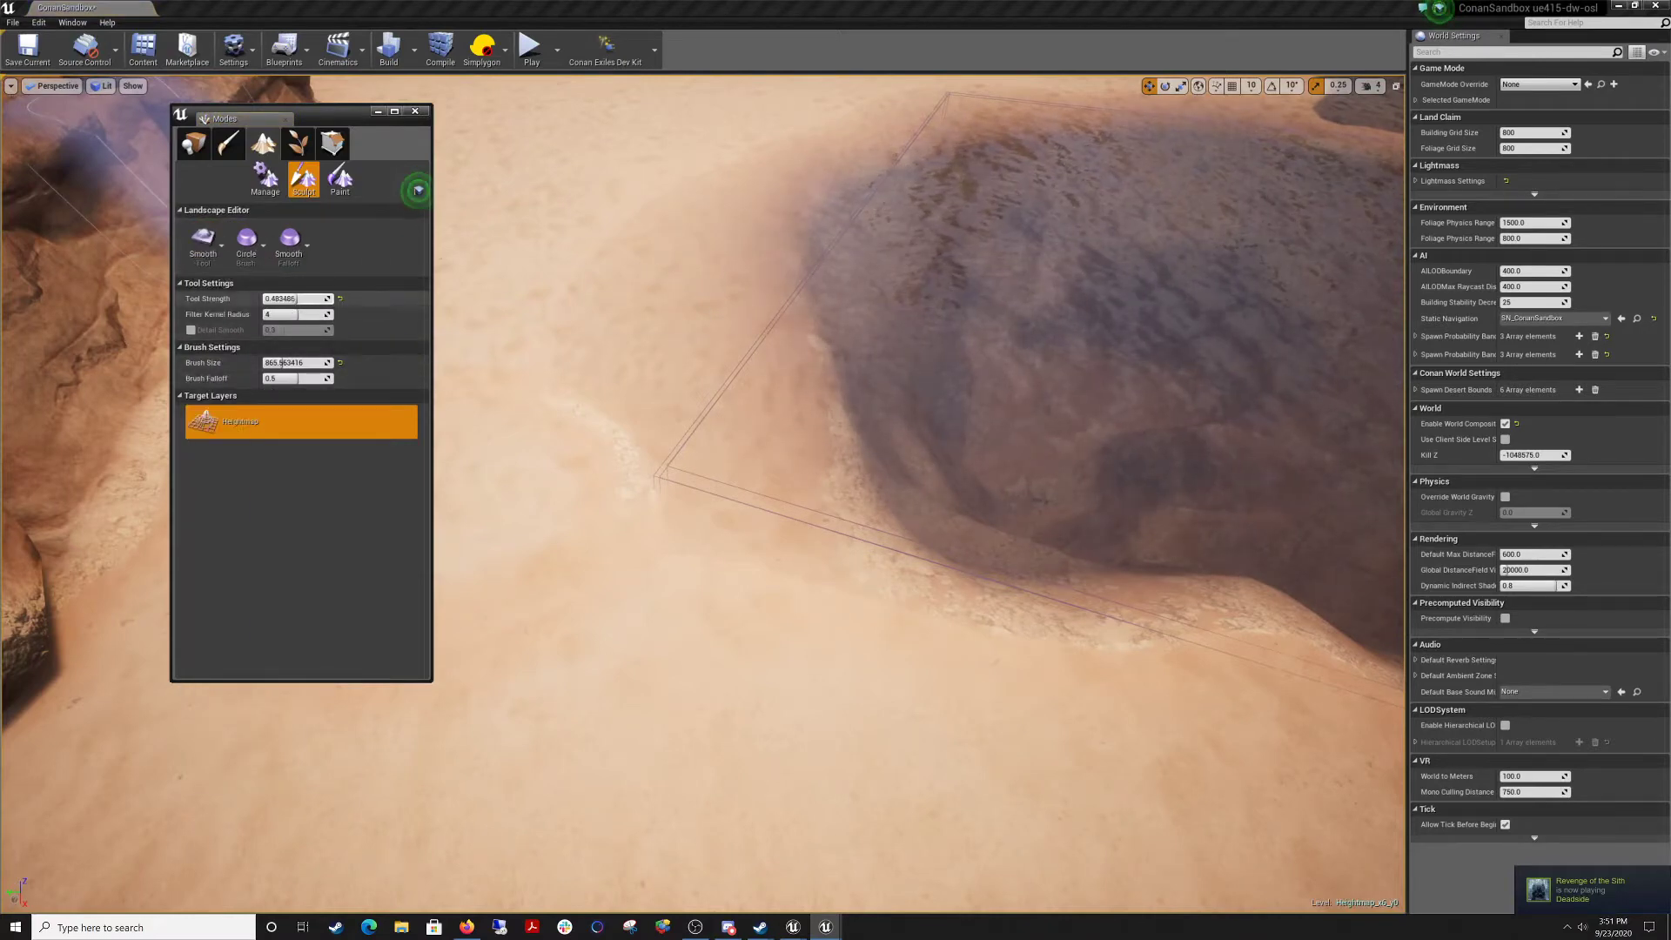
left_click_drag(286, 299, 282, 299)
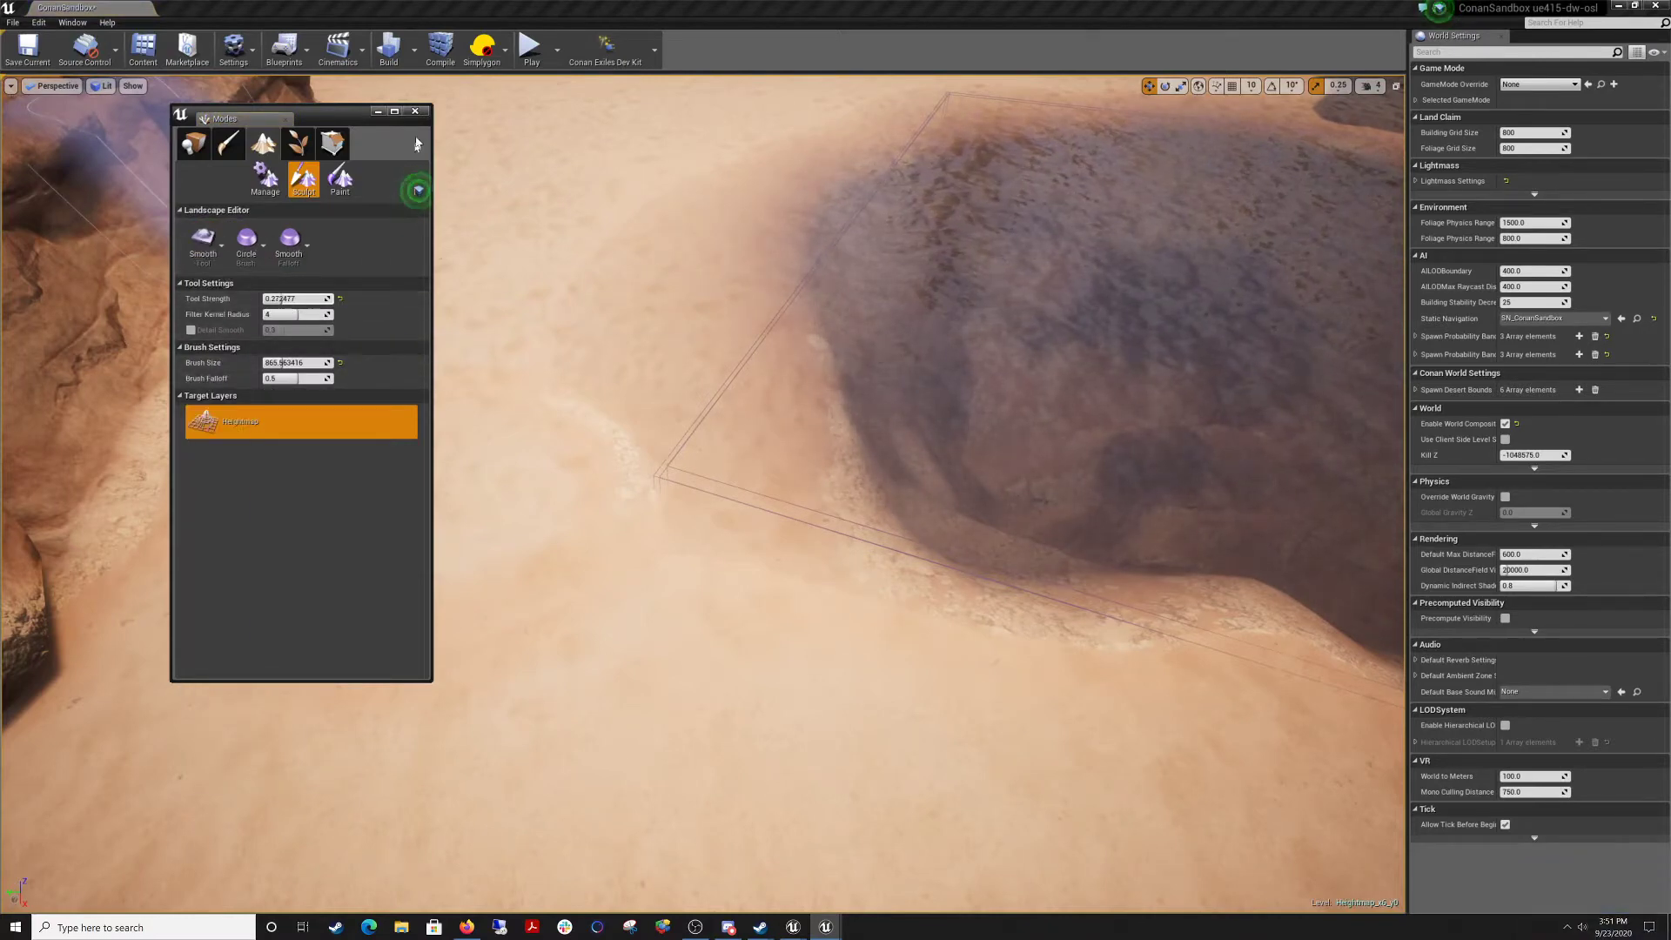
left_click(376, 113)
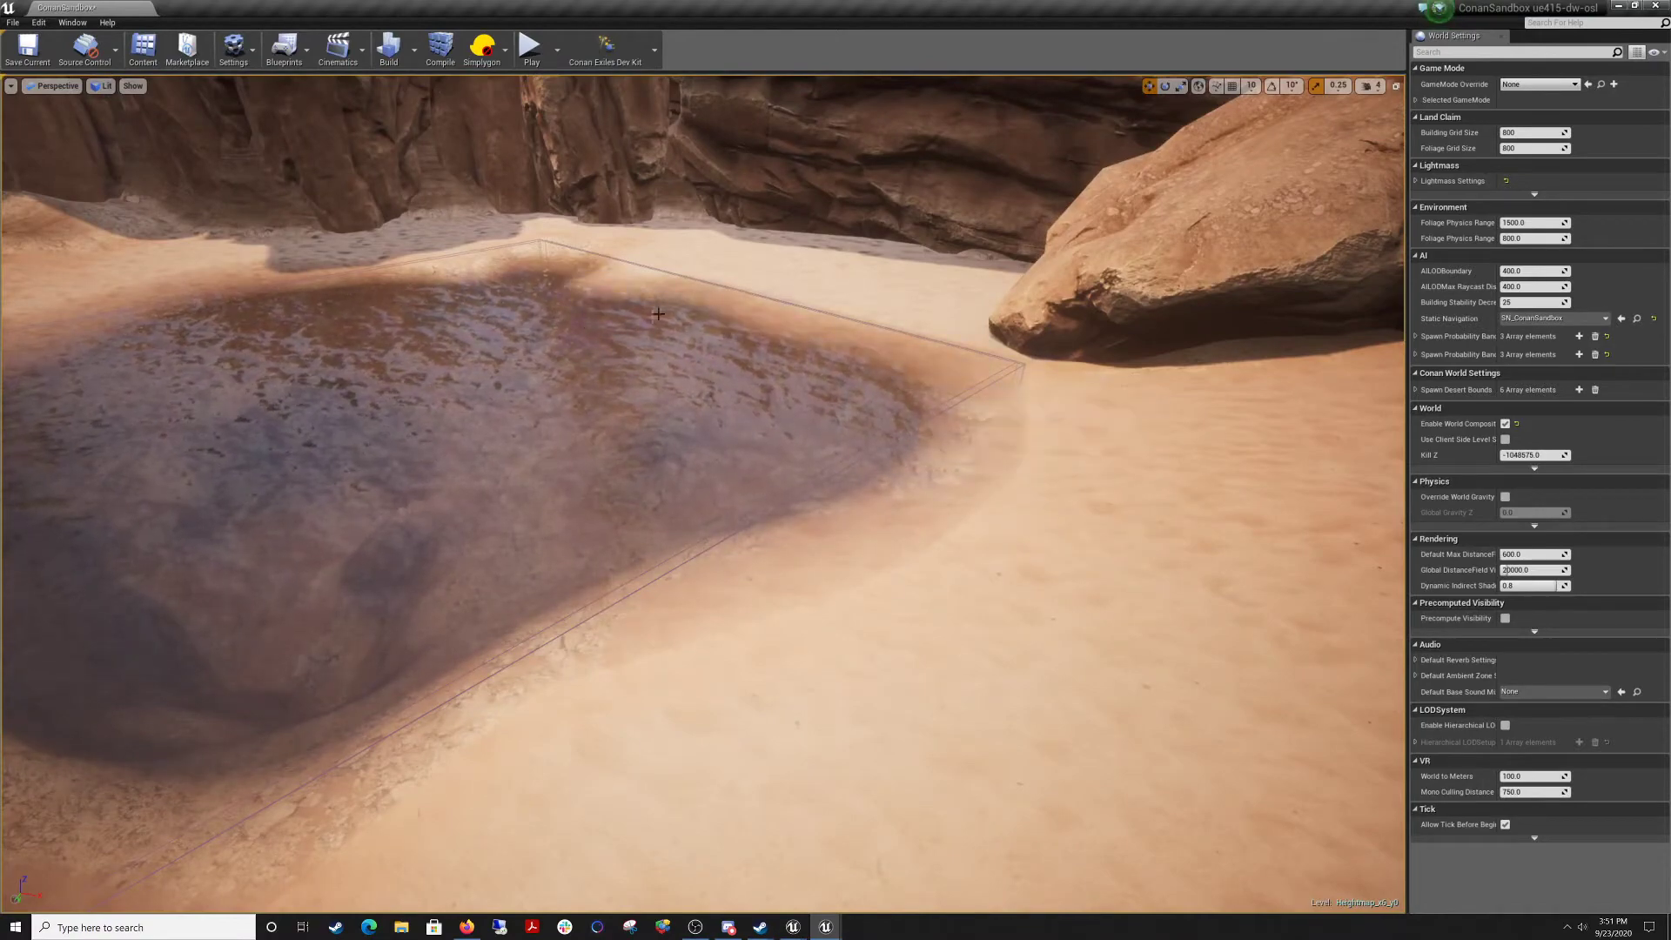
mouse_move(658, 314)
right_mouse_down()
mouse_move(539, 217)
mouse_move(657, 226)
mouse_move(531, 409)
mouse_move(474, 413)
right_mouse_up()
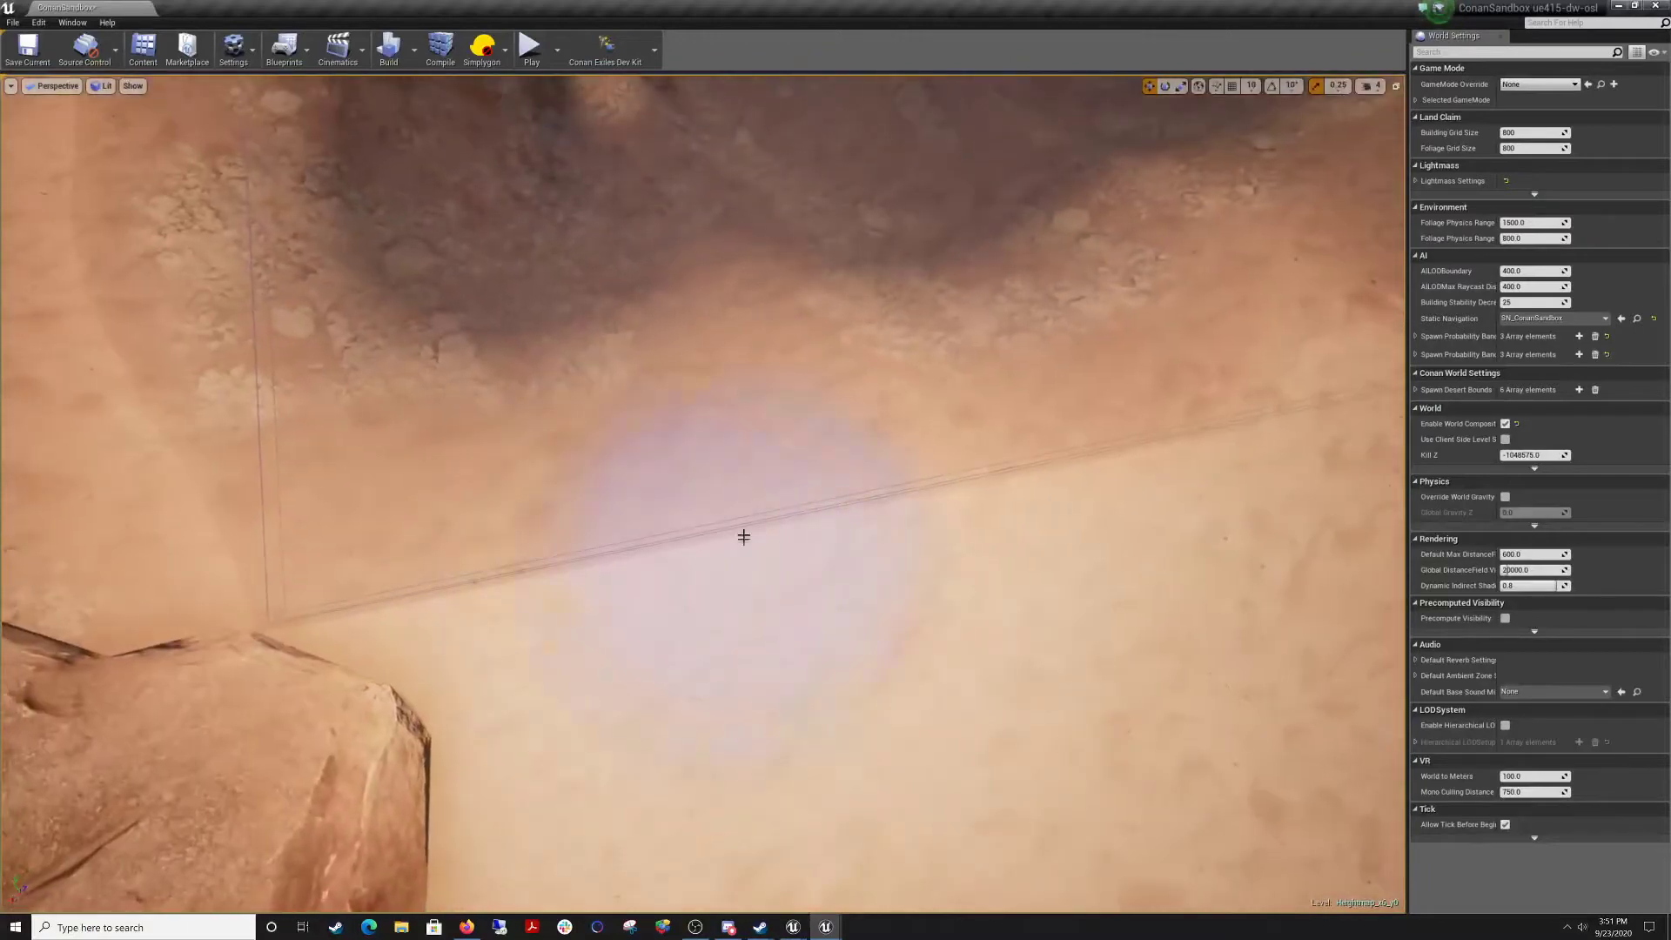
right_click_drag(709, 527, 766, 233)
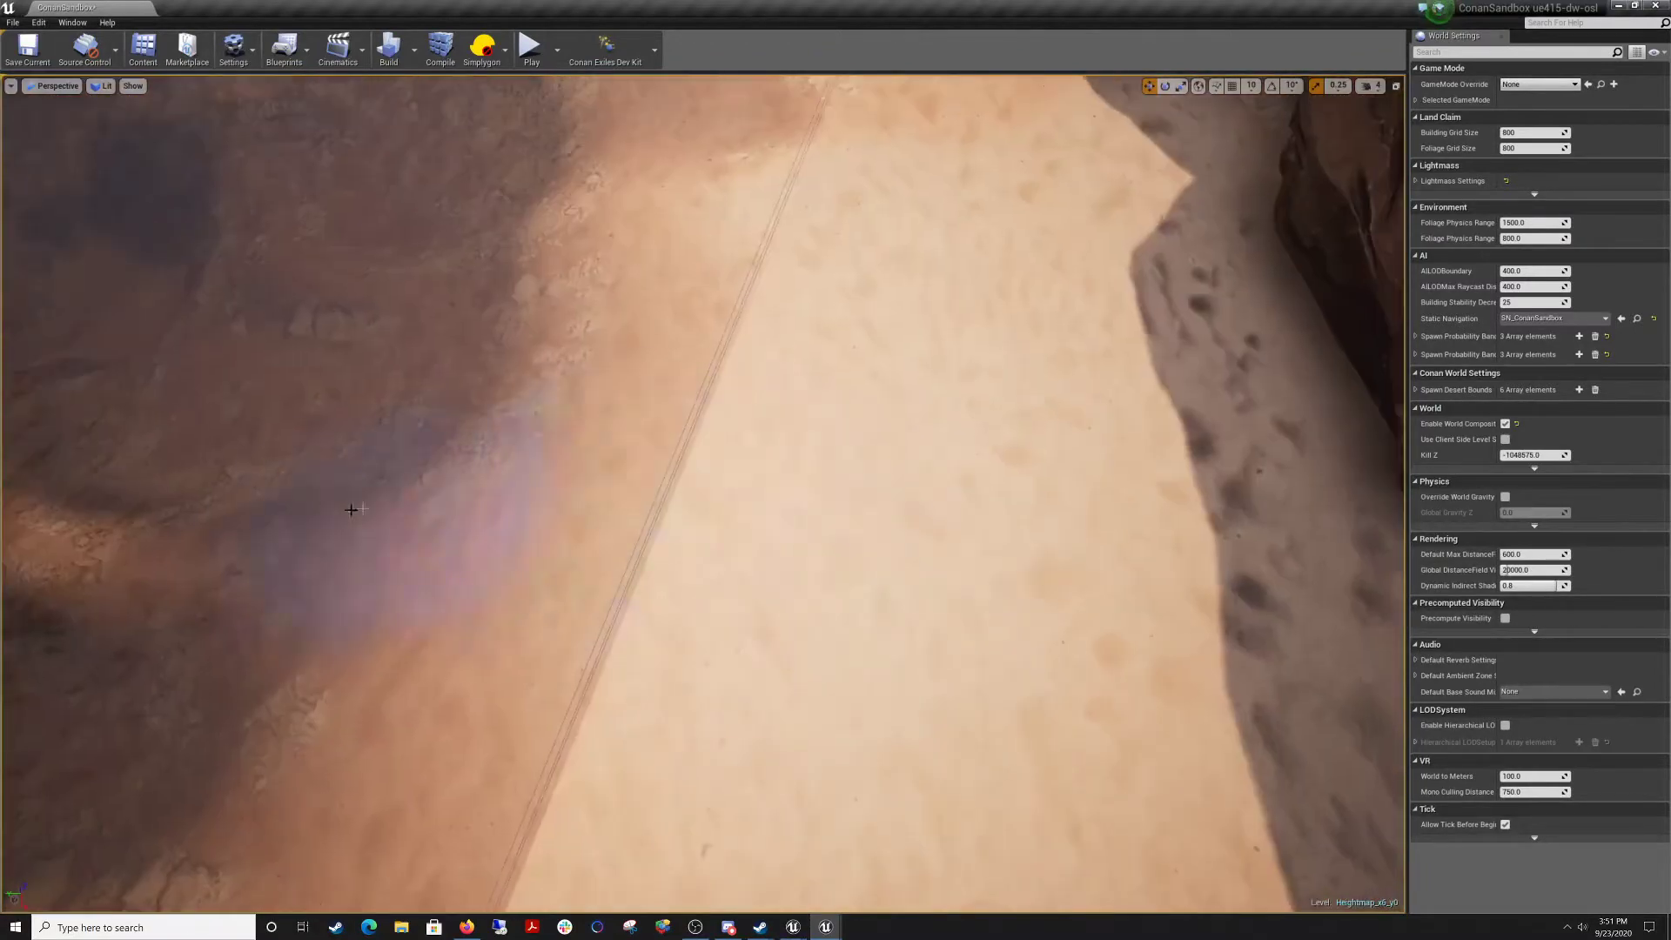
right_click_drag(712, 524, 480, 324)
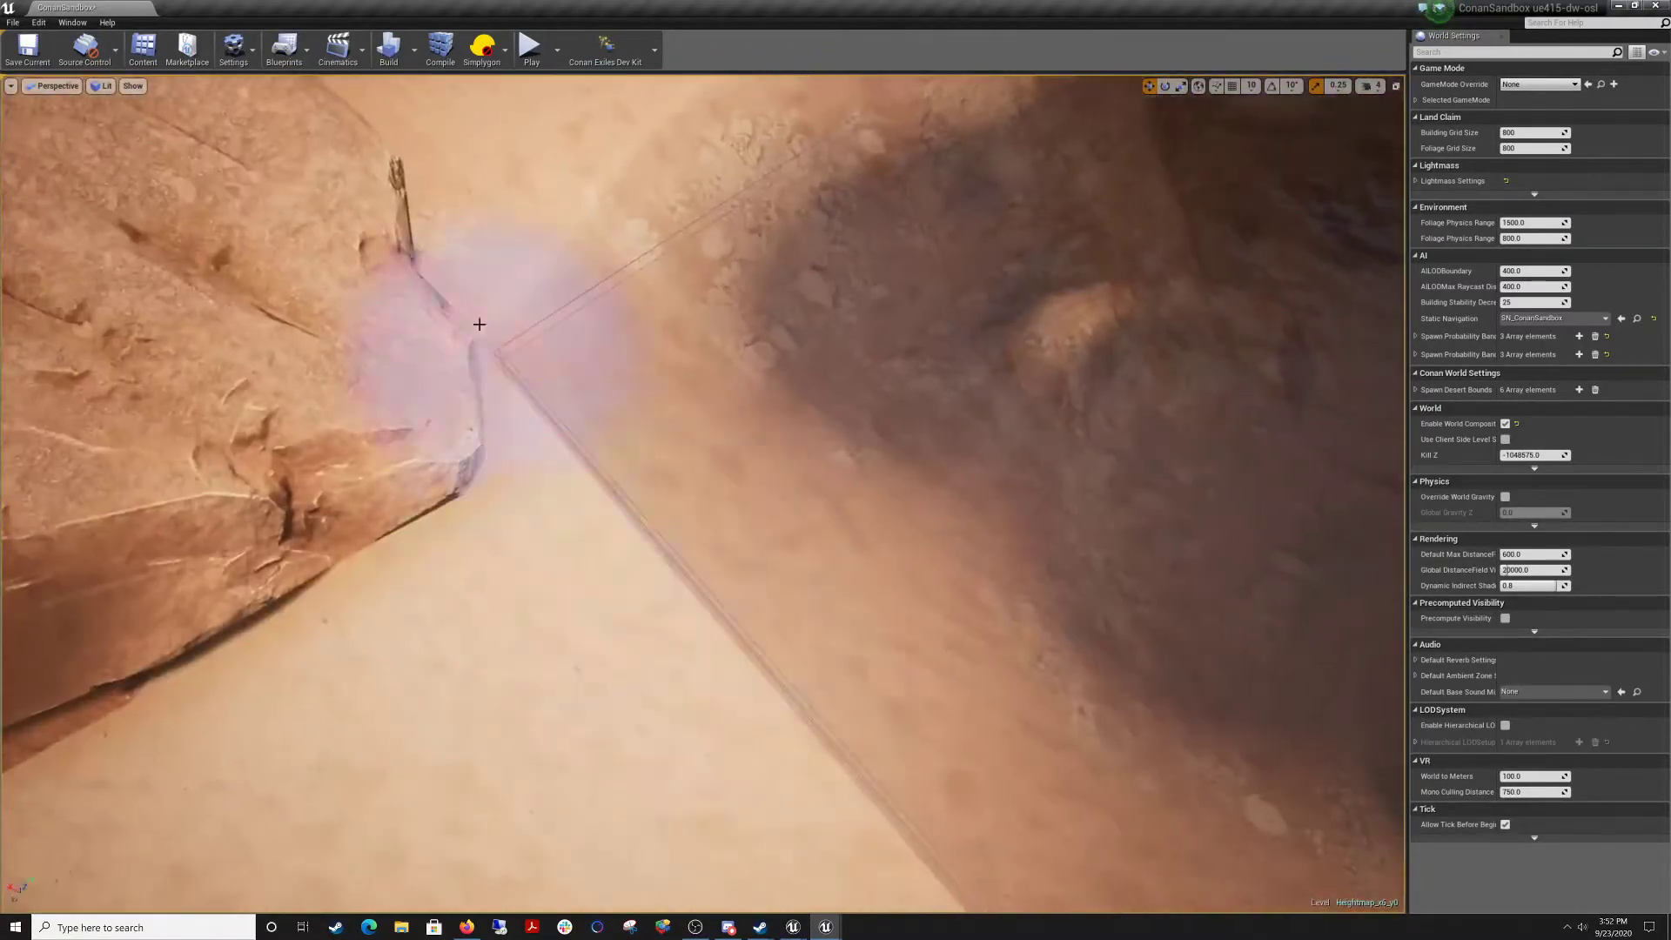
Switch to the Sculpt tool and raise the sand bank along the water plane's edge, from the boulder corner along the pool.
left_click(66, 24)
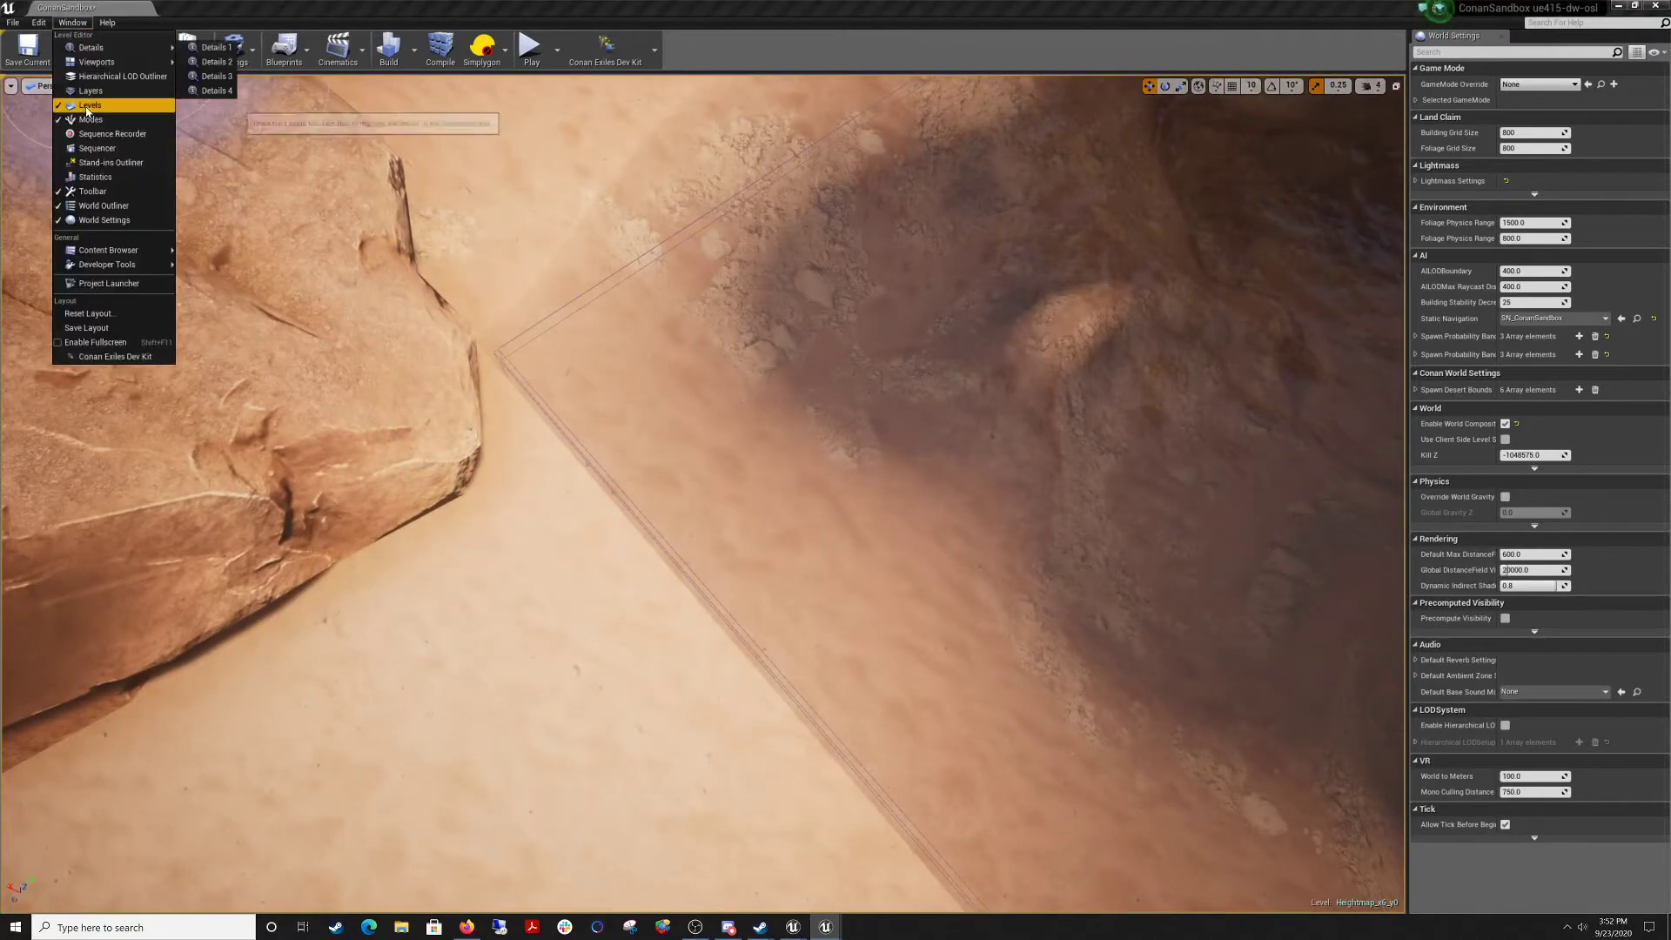
left_click(105, 118)
left_click(217, 246)
left_click(231, 305)
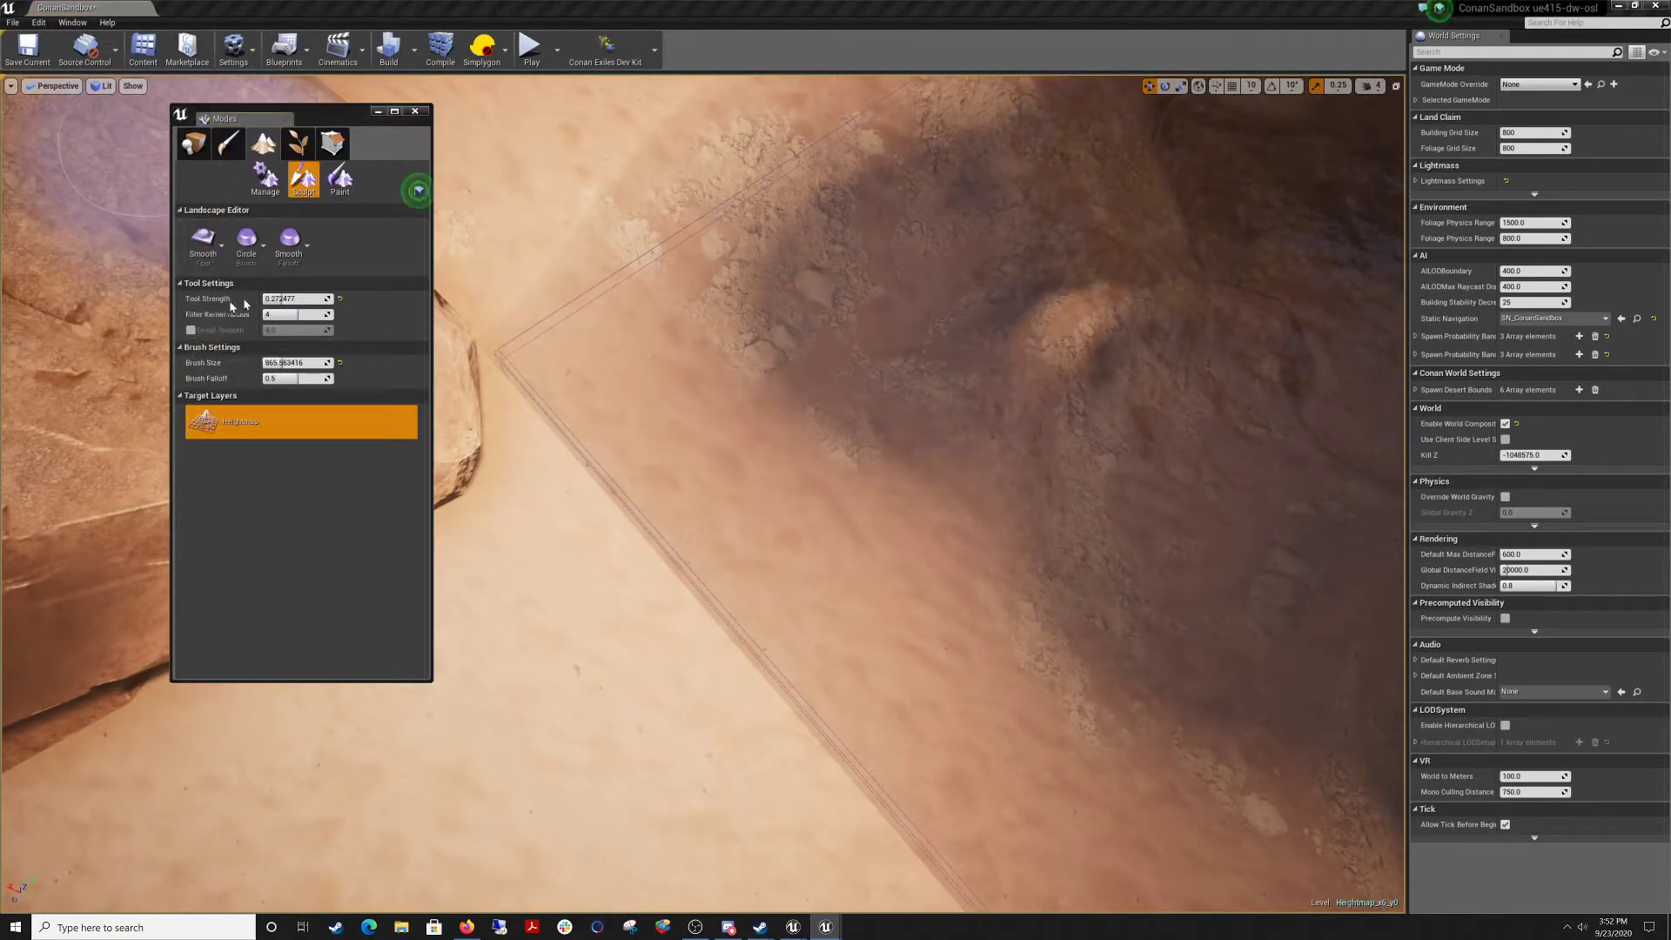
left_click(414, 111)
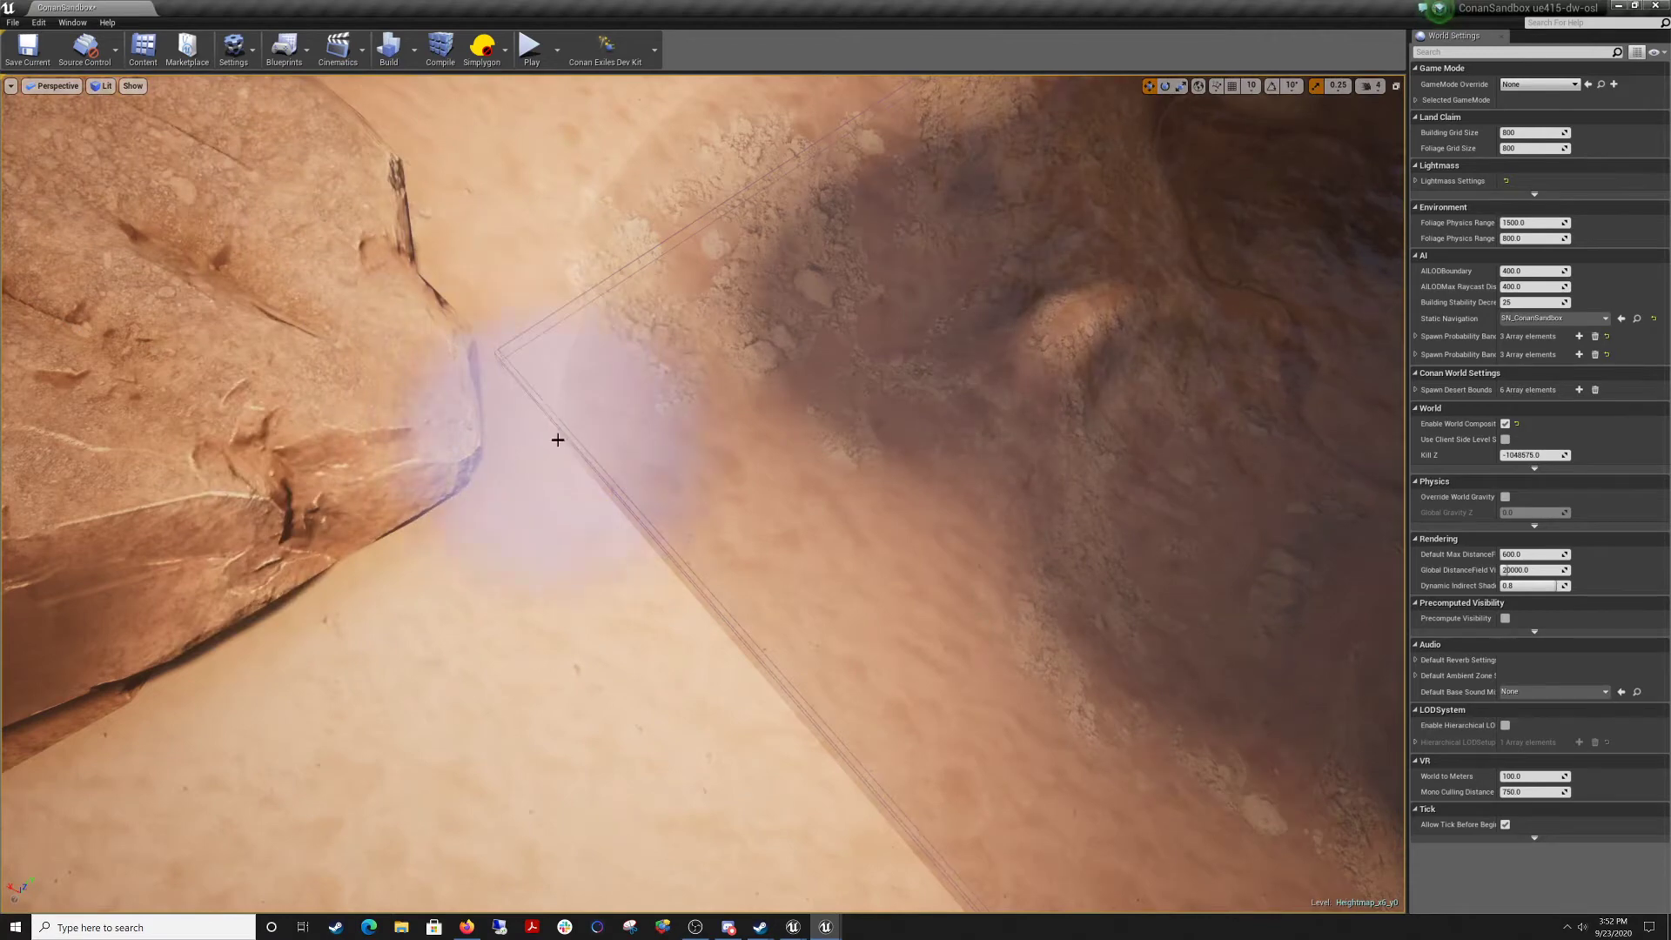
right_click_drag(659, 568, 675, 604)
left_click(813, 555)
right_click_drag(818, 553, 923, 555)
mouse_move(727, 619)
left_mouse_down()
mouse_move(891, 450)
mouse_move(620, 368)
left_mouse_up()
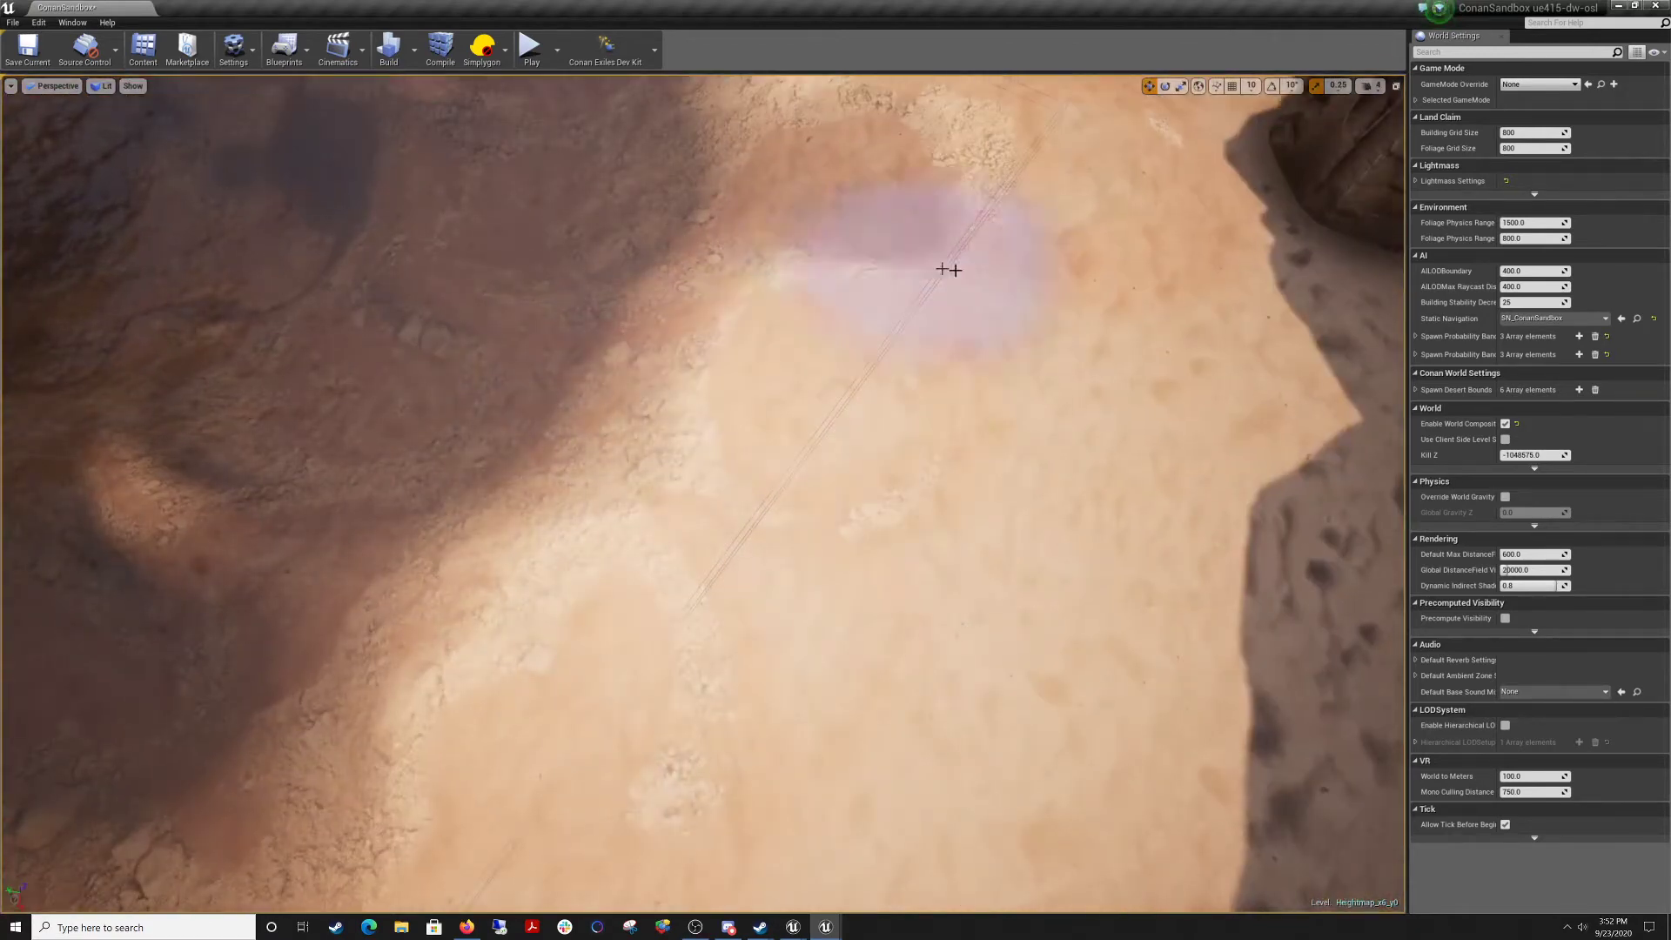
left_click_drag(955, 270, 712, 194)
mouse_move(713, 194)
right_mouse_down()
mouse_move(696, 104)
mouse_move(610, 113)
mouse_move(557, 131)
mouse_move(531, 227)
mouse_move(505, 217)
mouse_move(540, 235)
mouse_move(548, 95)
mouse_move(532, 83)
mouse_move(535, 130)
mouse_move(521, 65)
mouse_move(557, 174)
mouse_move(692, 406)
right_mouse_up()
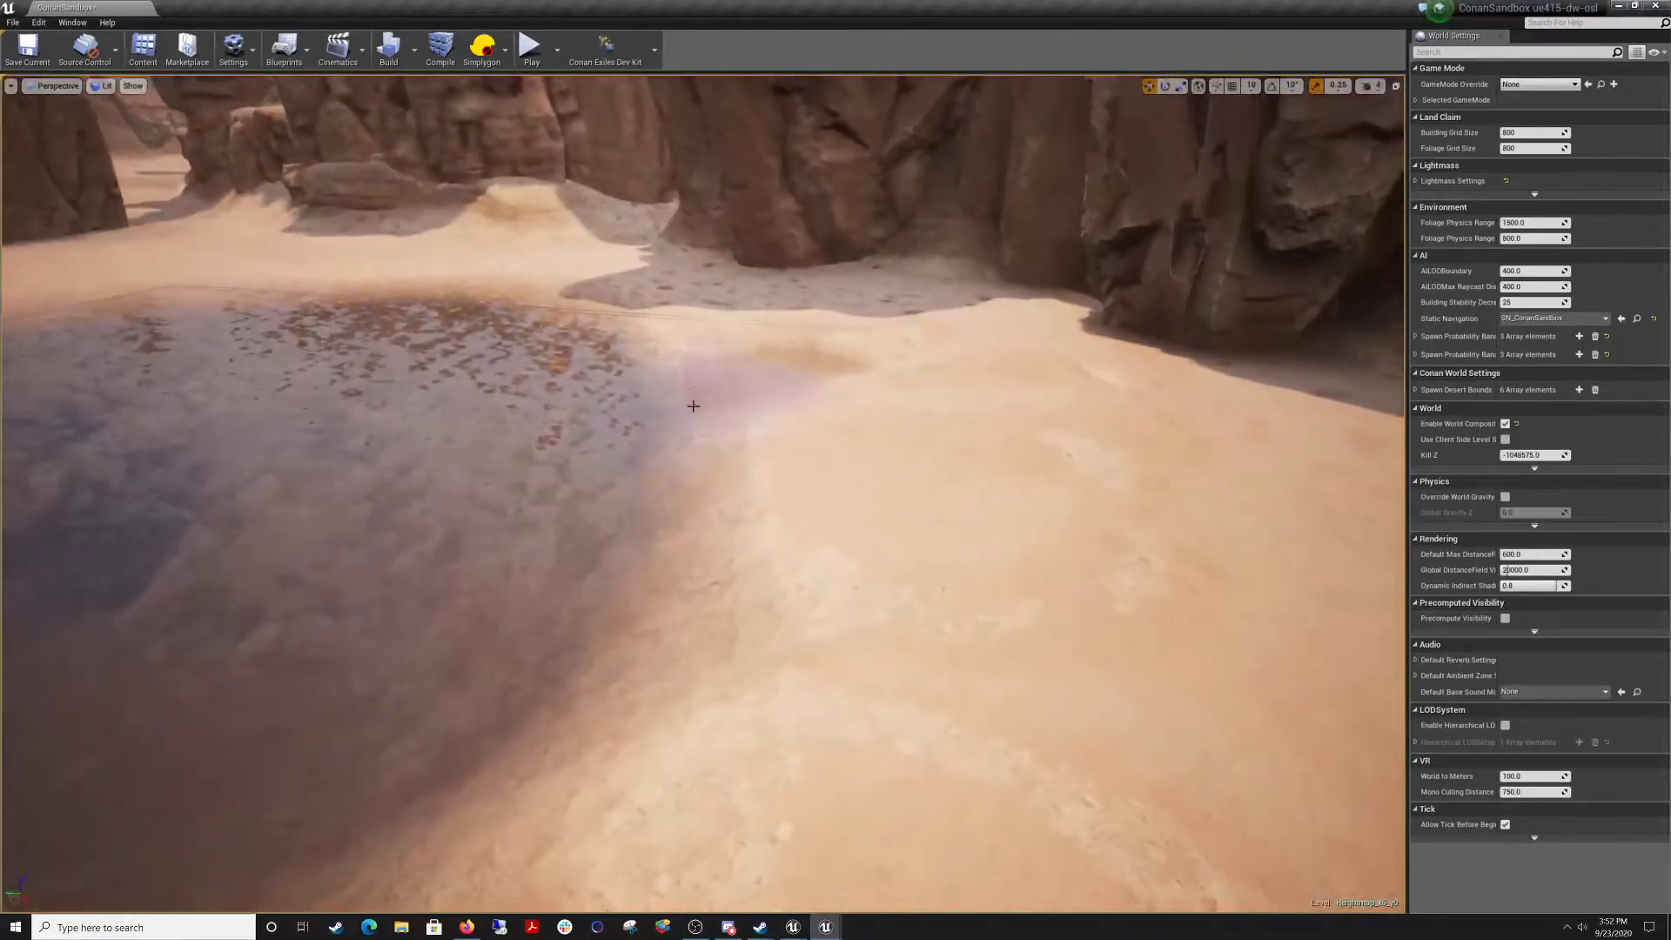
Switch the landscape editor to Paint, choose the Riverbed target layer and move the Modes window clear of the pool.
left_click(39, 23)
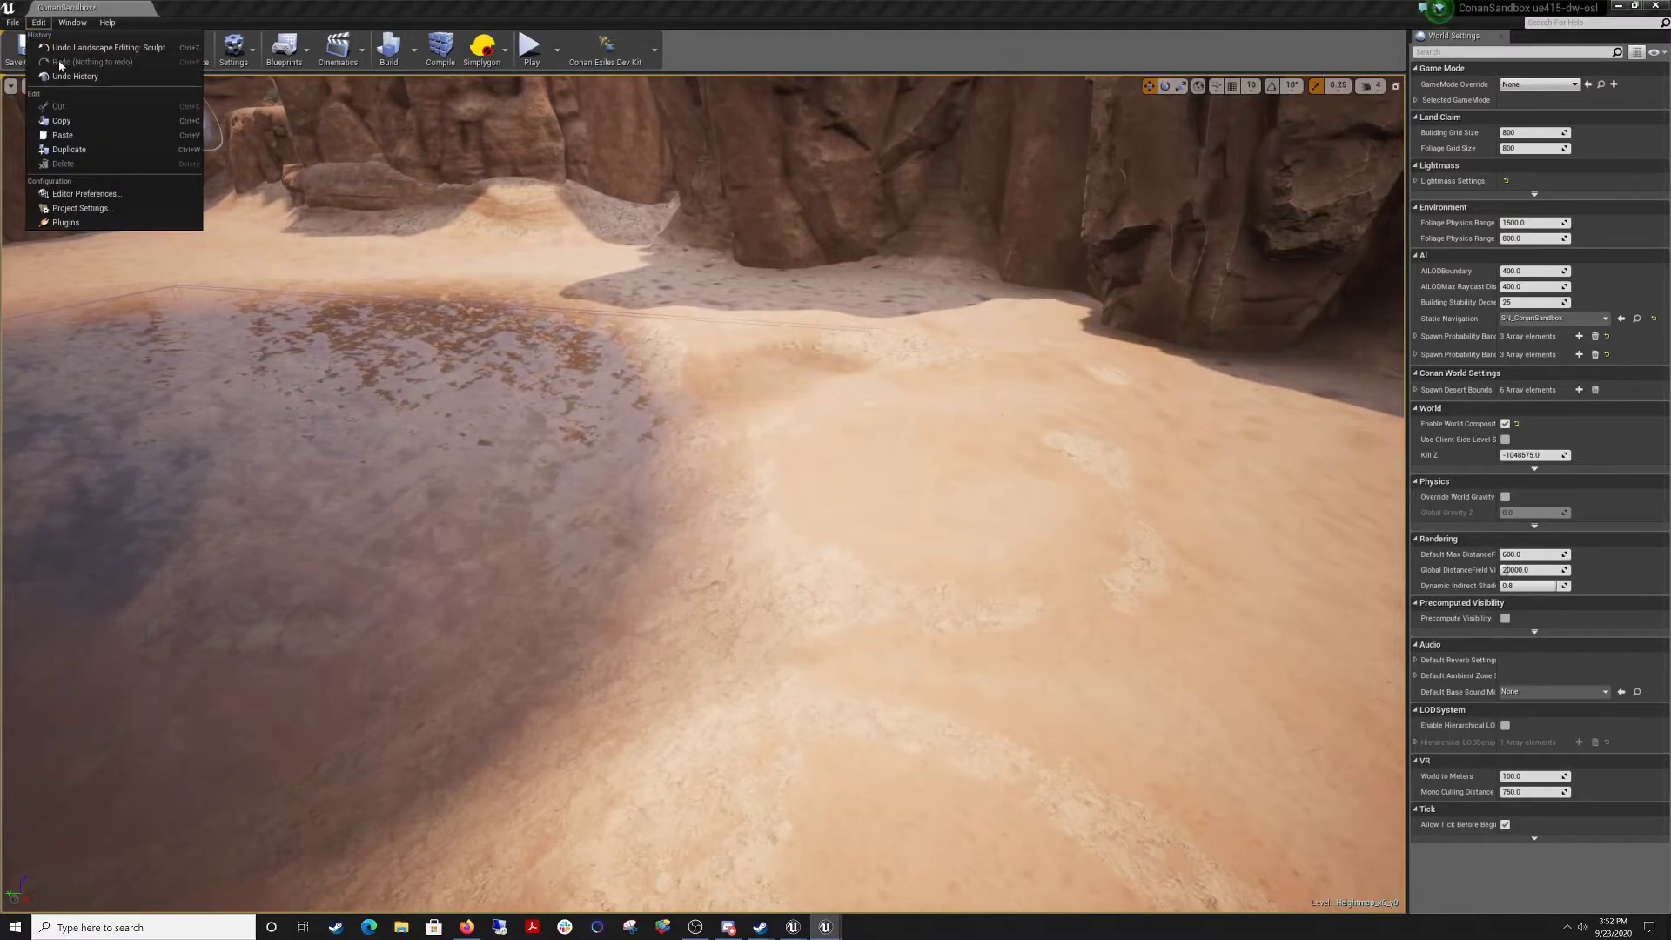
left_click(73, 24)
left_click(73, 23)
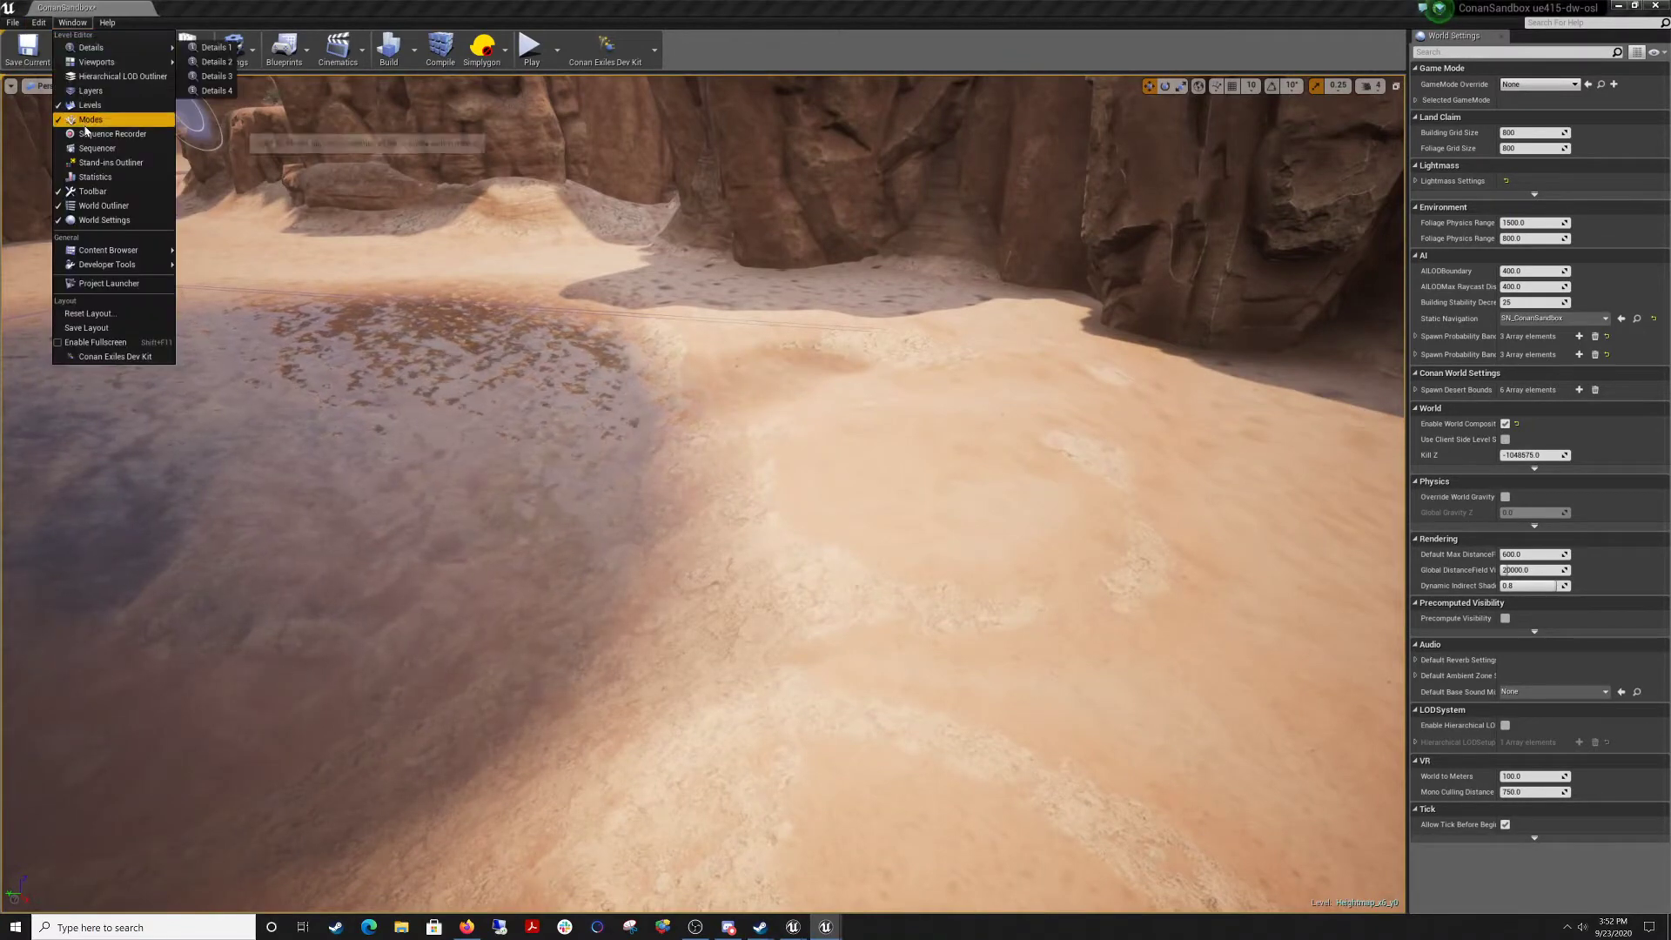
left_click(90, 119)
left_click(341, 180)
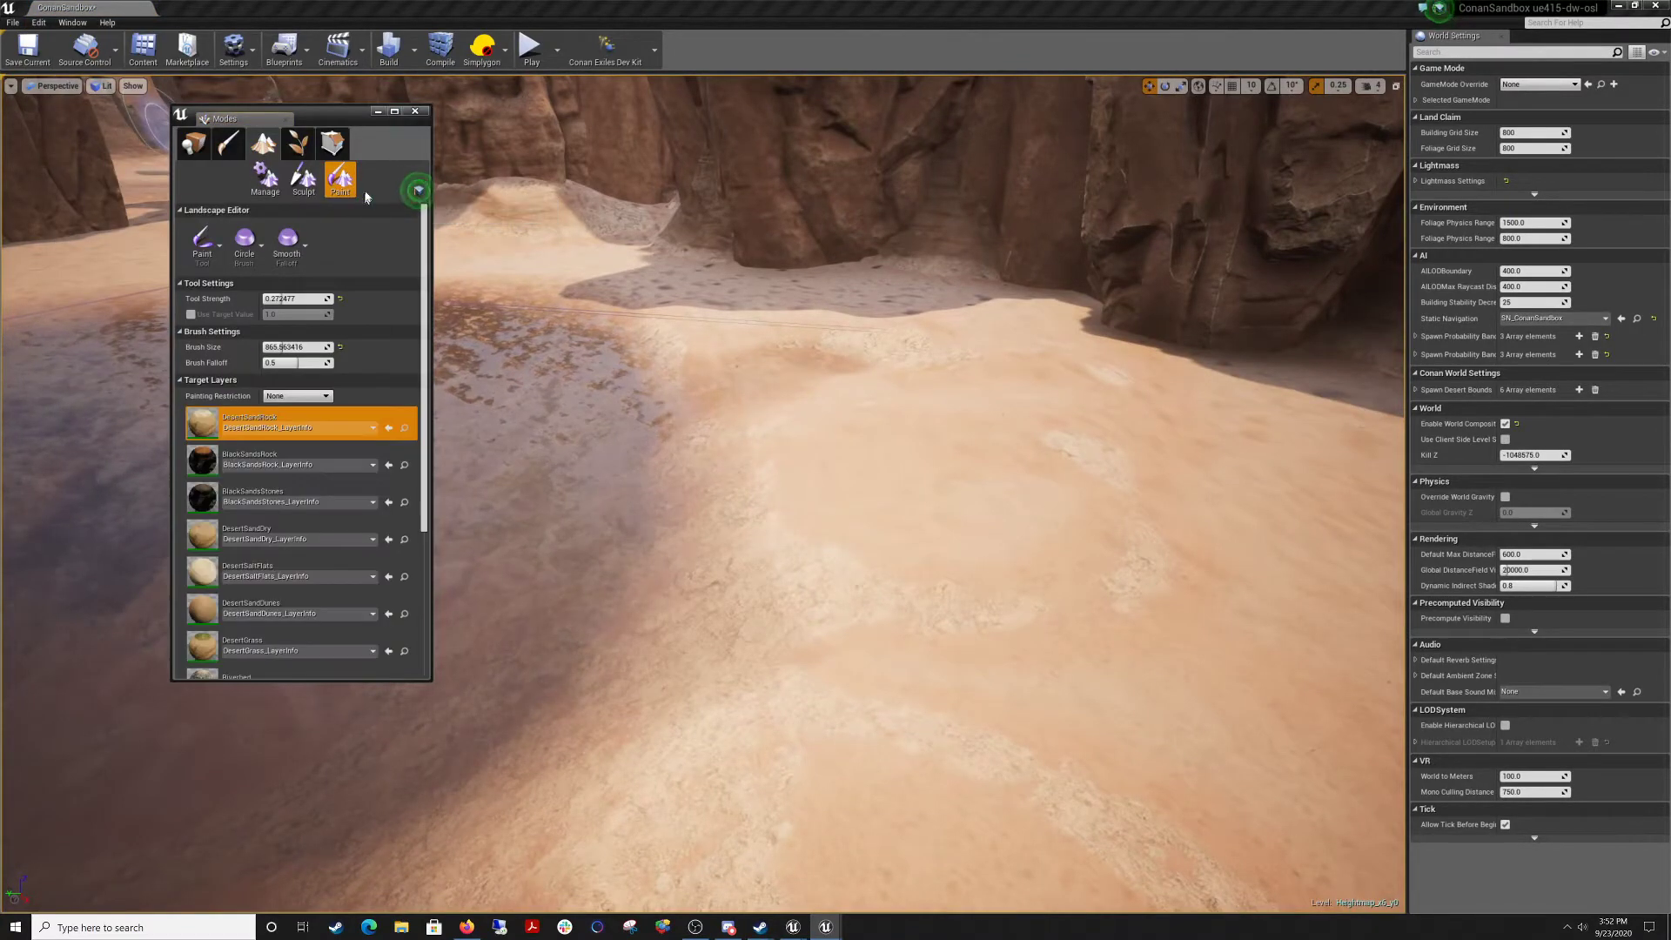
scroll(201, 557, "down", 3)
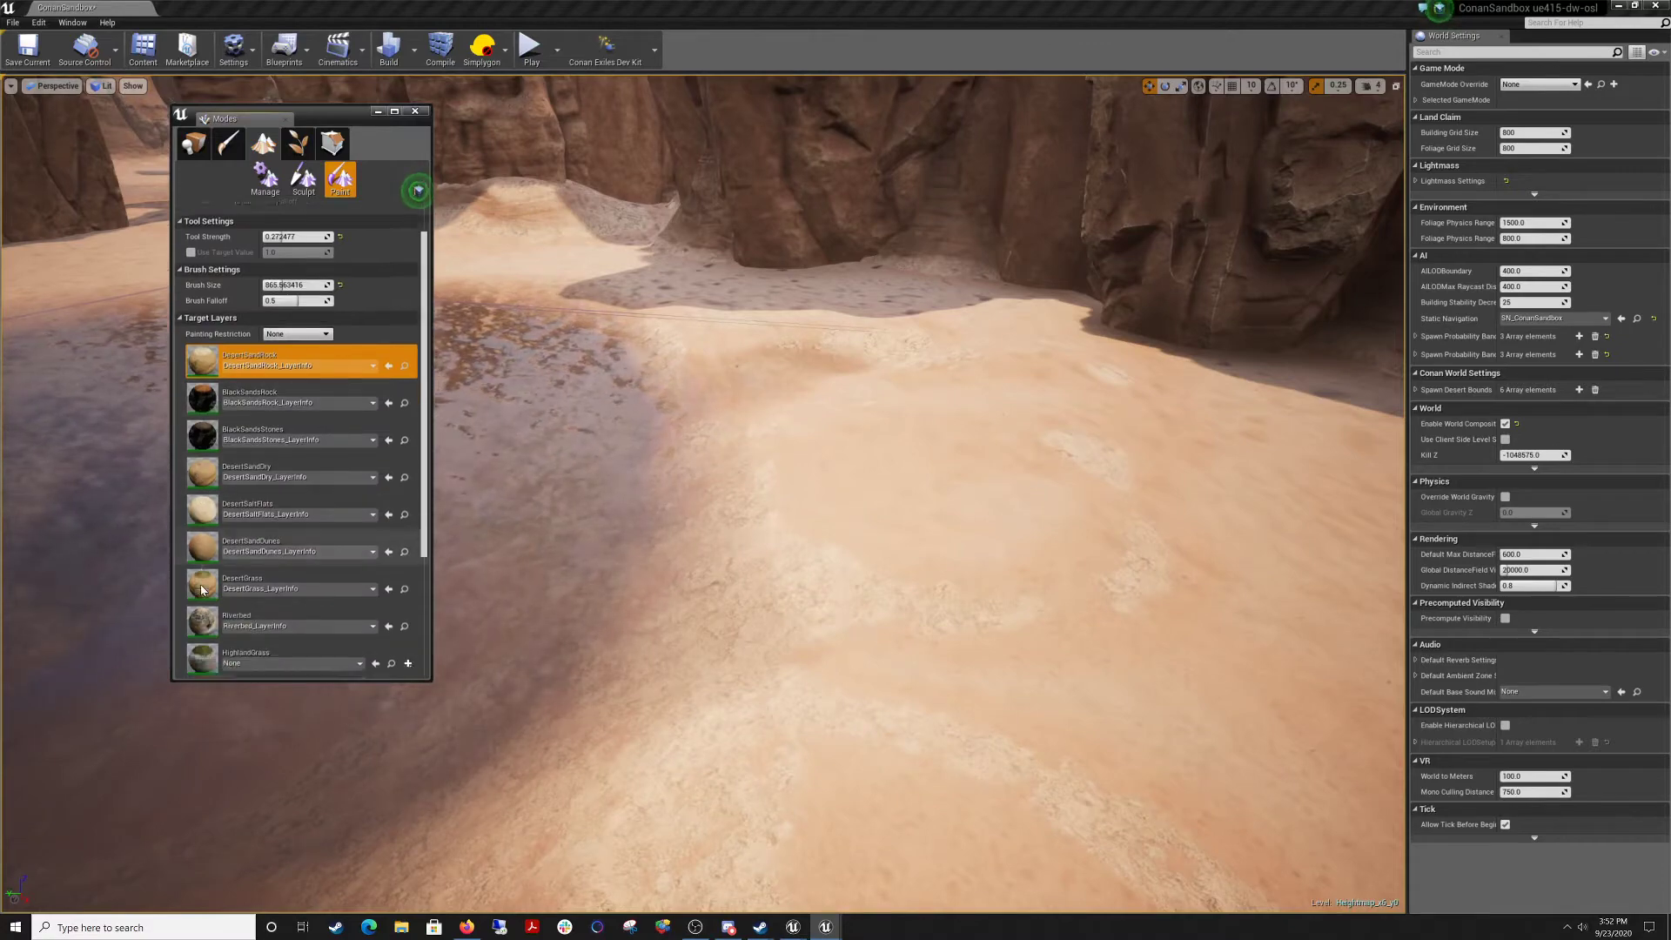
left_click(203, 560)
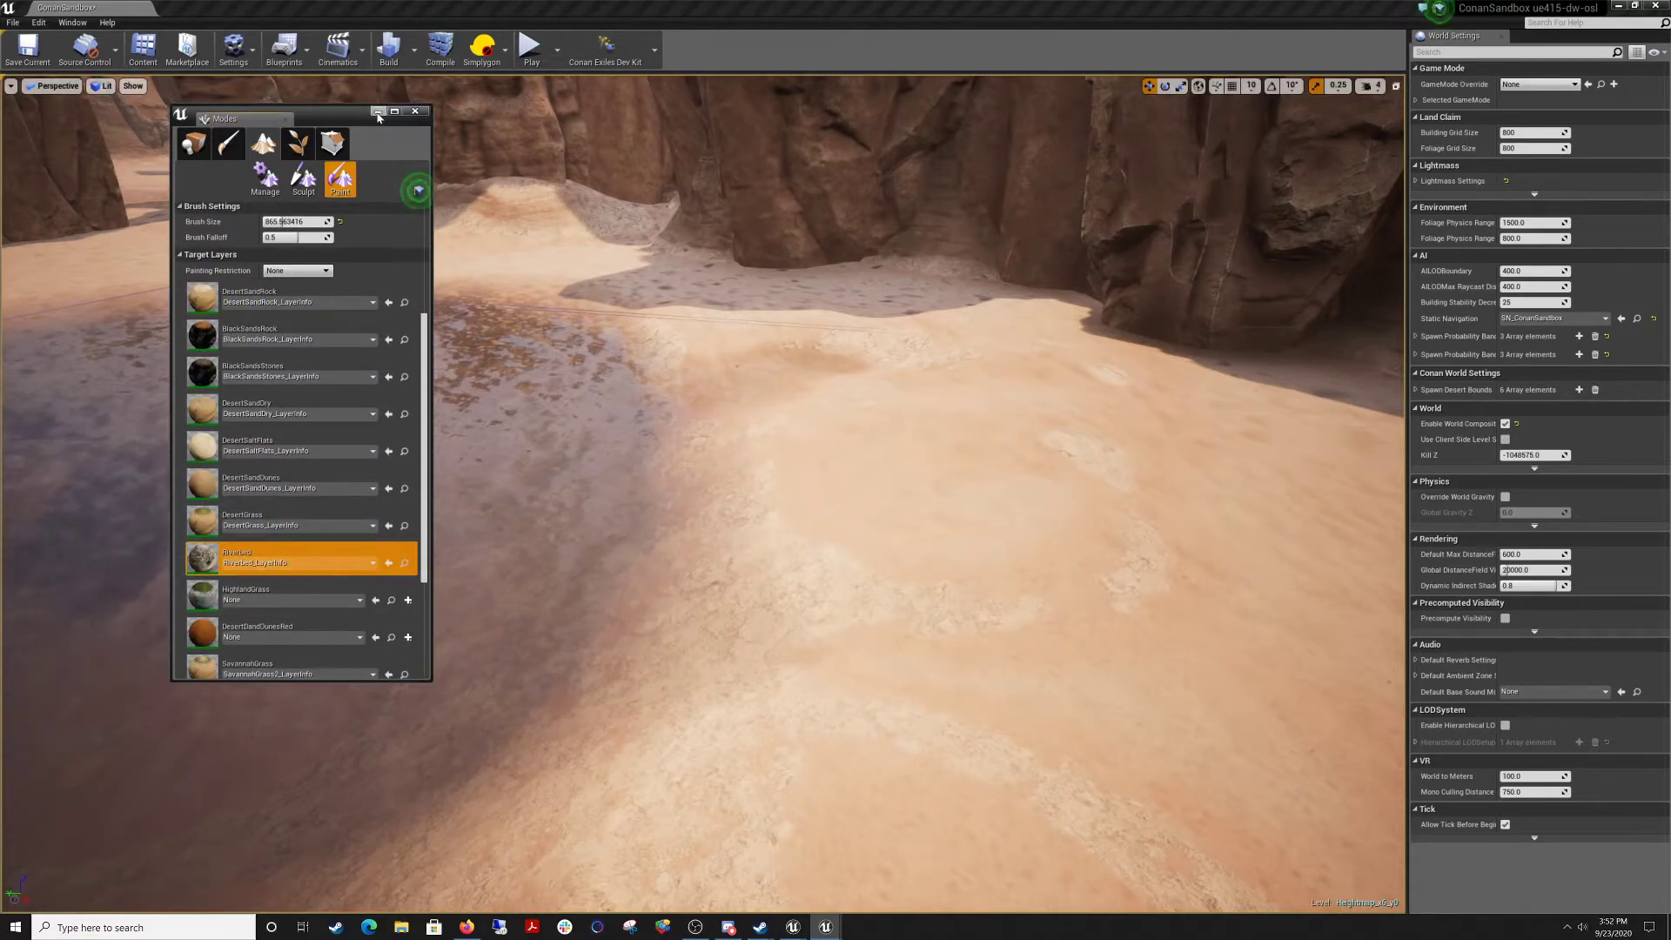
left_click_drag(341, 120, 242, 112)
Paint the Riverbed layer along the pool's near shoreline and over the raised sand bank.
mouse_move(708, 462)
right_mouse_down()
mouse_move(610, 514)
mouse_move(557, 470)
right_mouse_up()
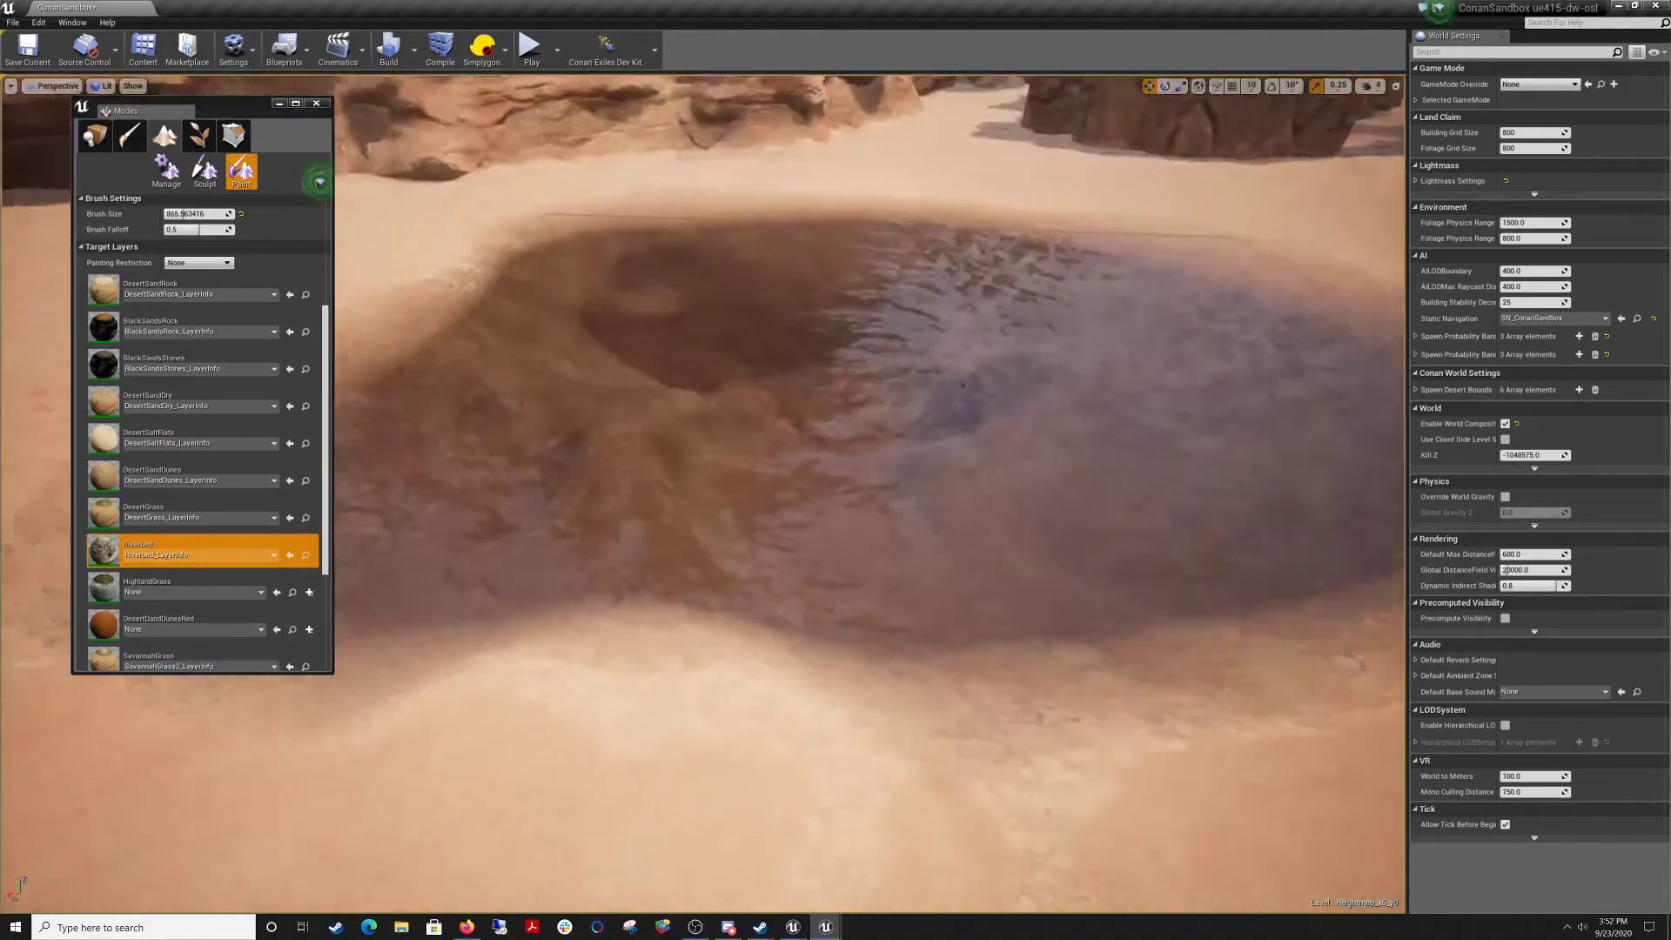
right_click_drag(749, 552, 652, 556)
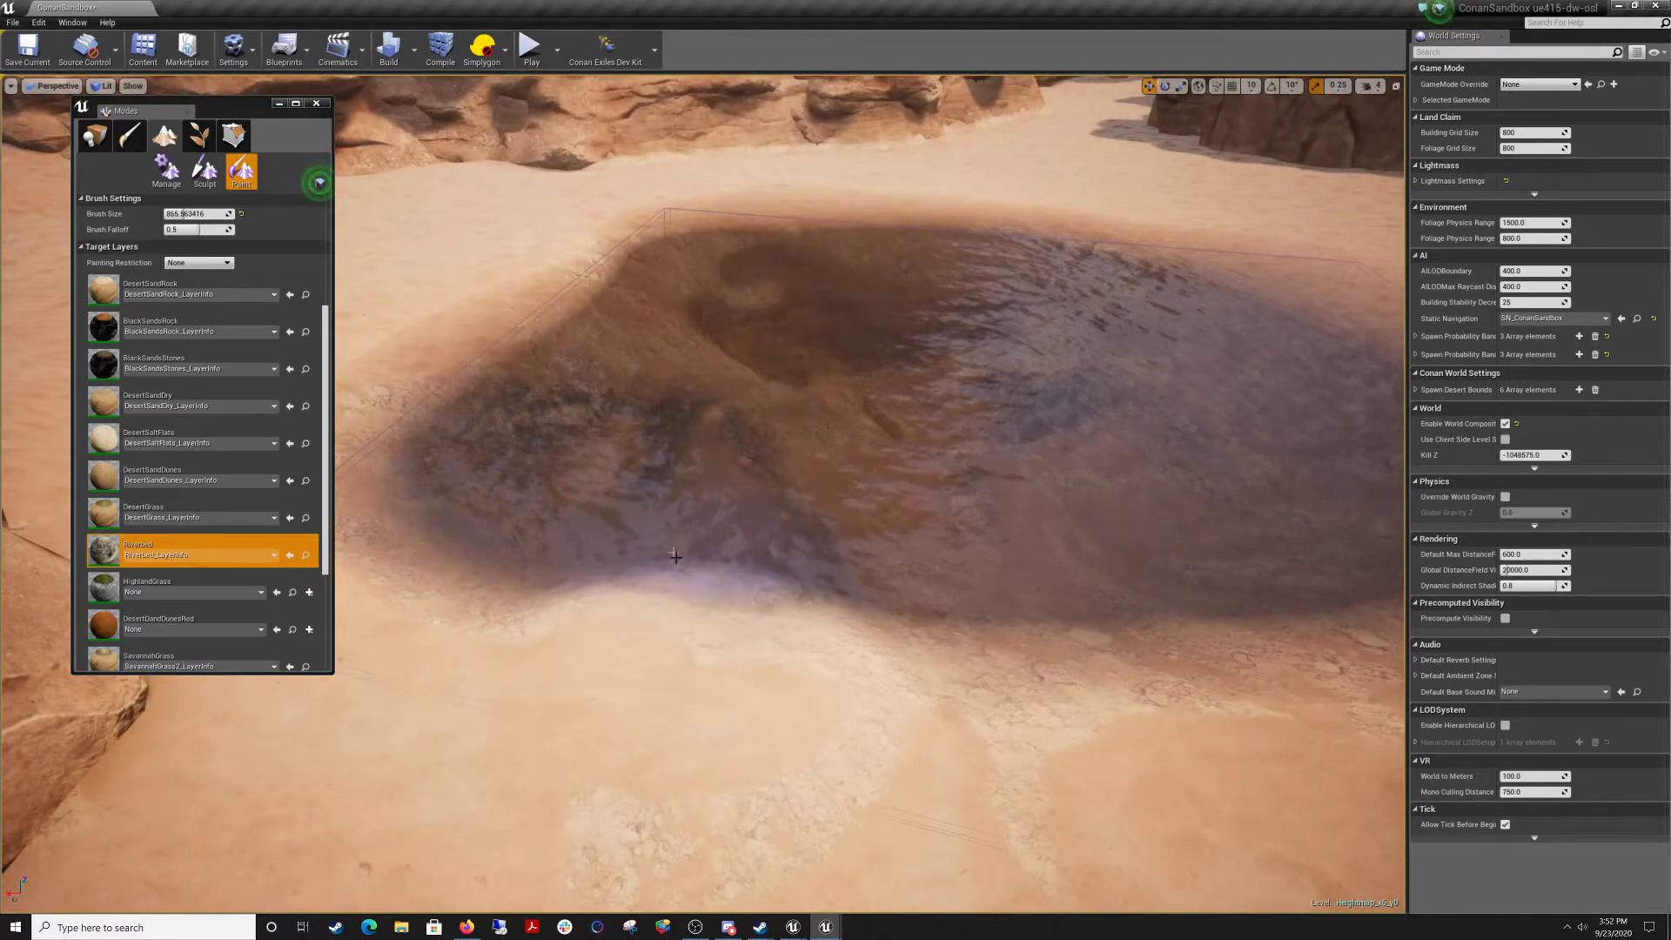
right_click_drag(1005, 602, 1210, 602)
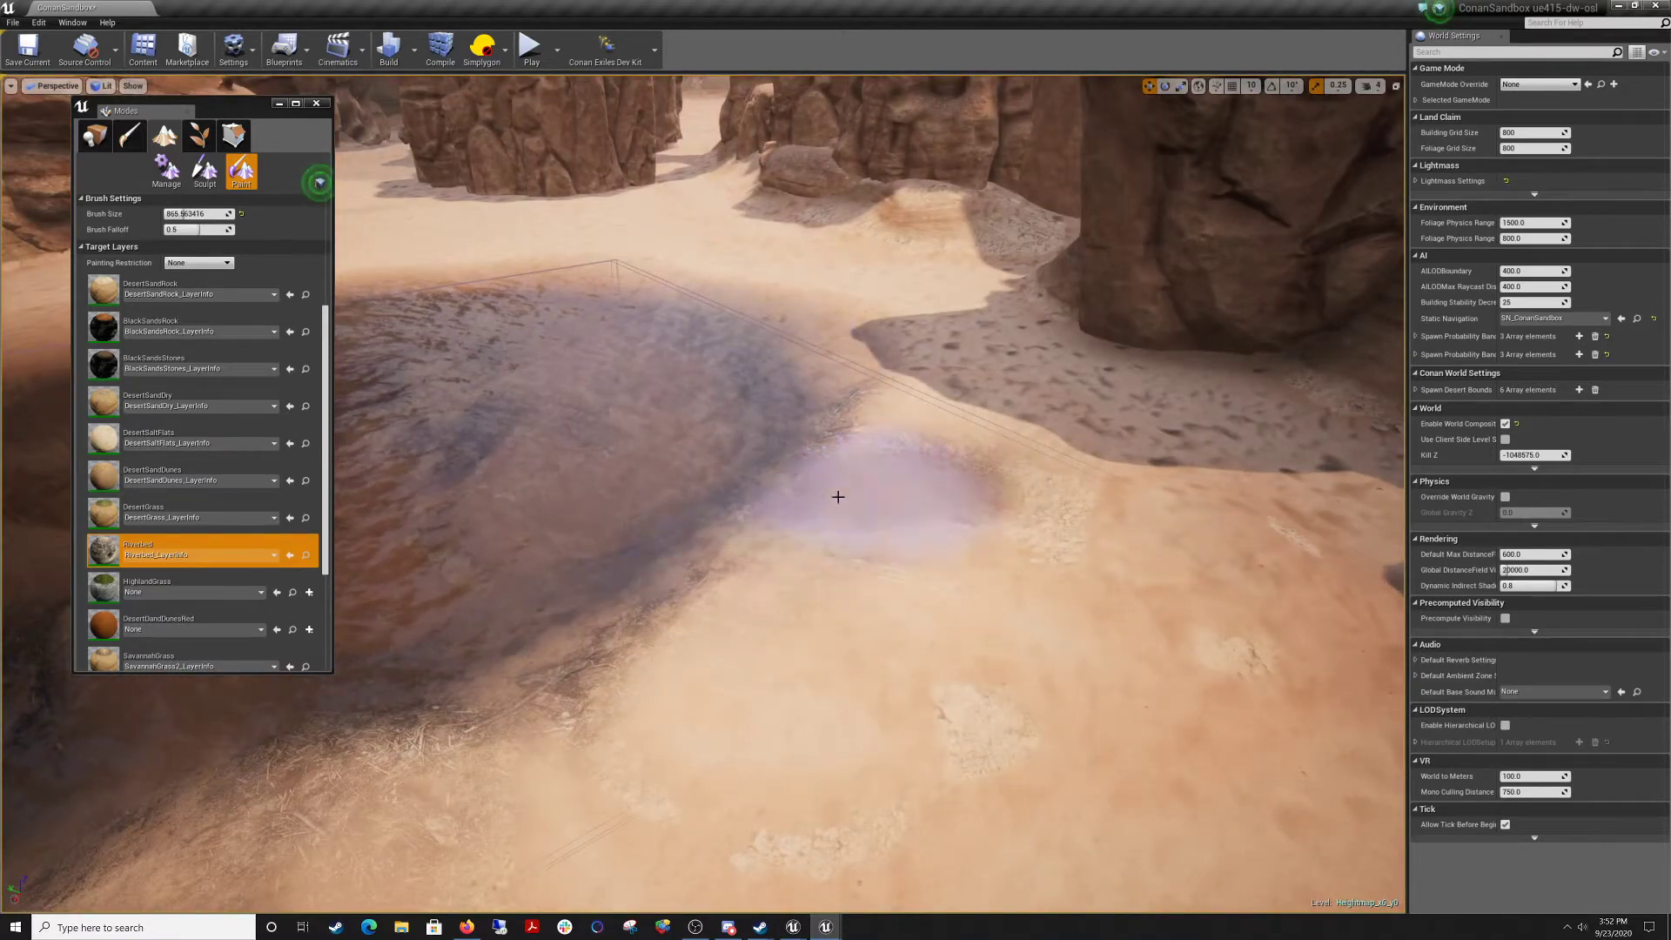
right_click_drag(435, 683, 243, 683)
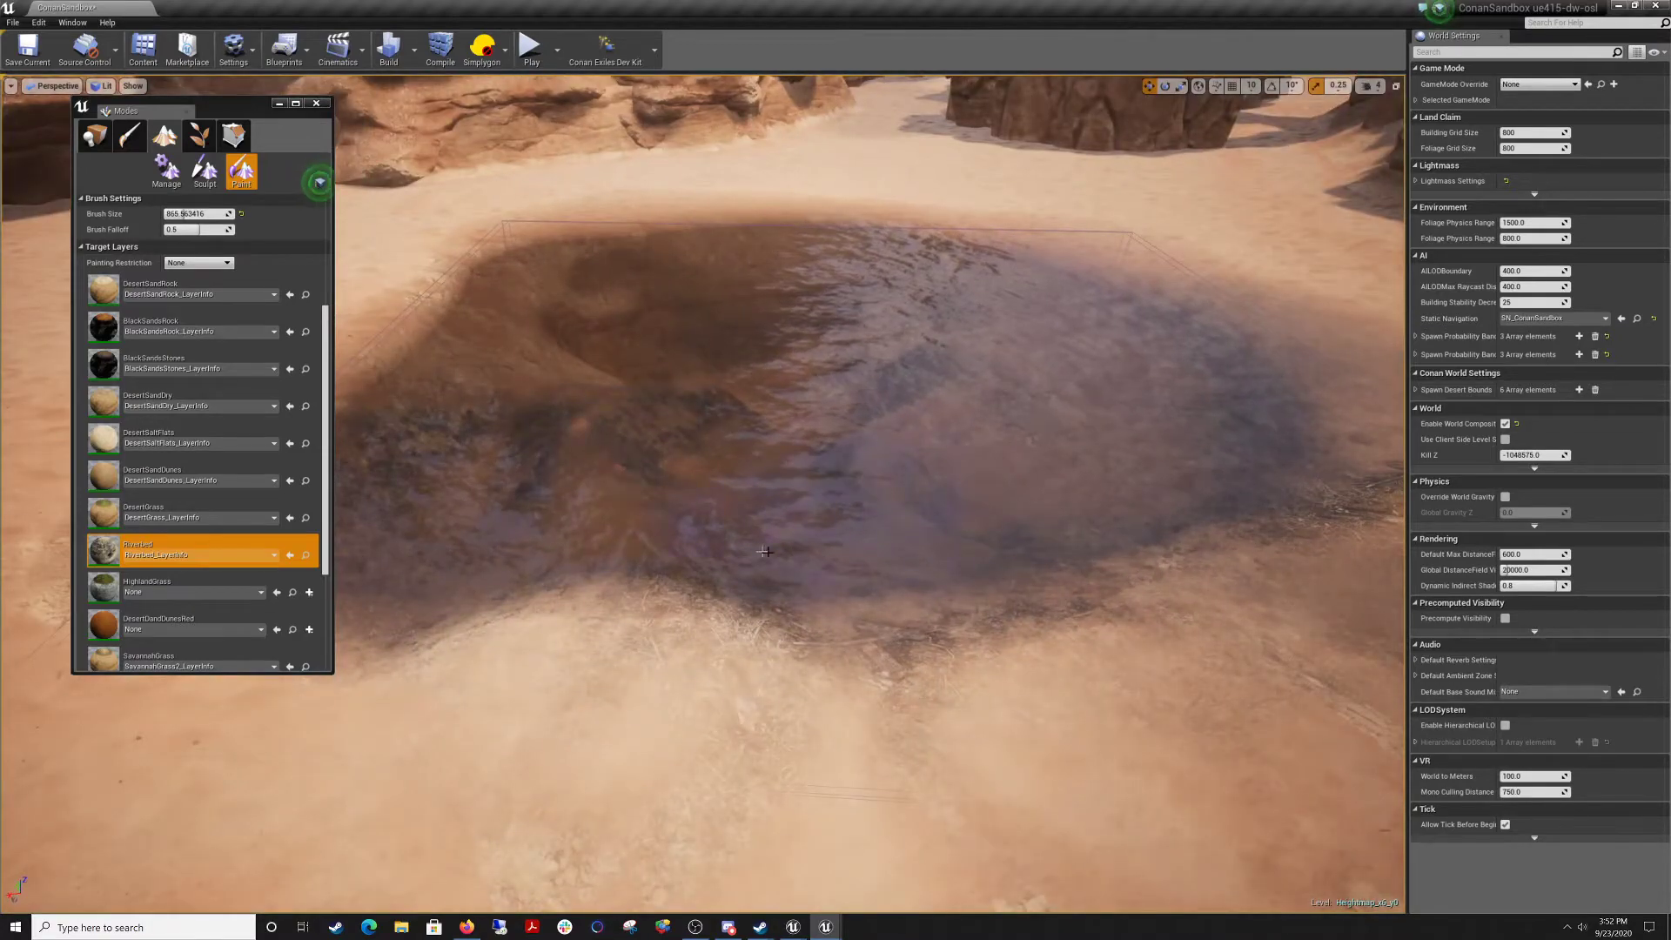
mouse_move(893, 448)
right_mouse_down()
mouse_move(696, 391)
mouse_move(678, 430)
right_mouse_up()
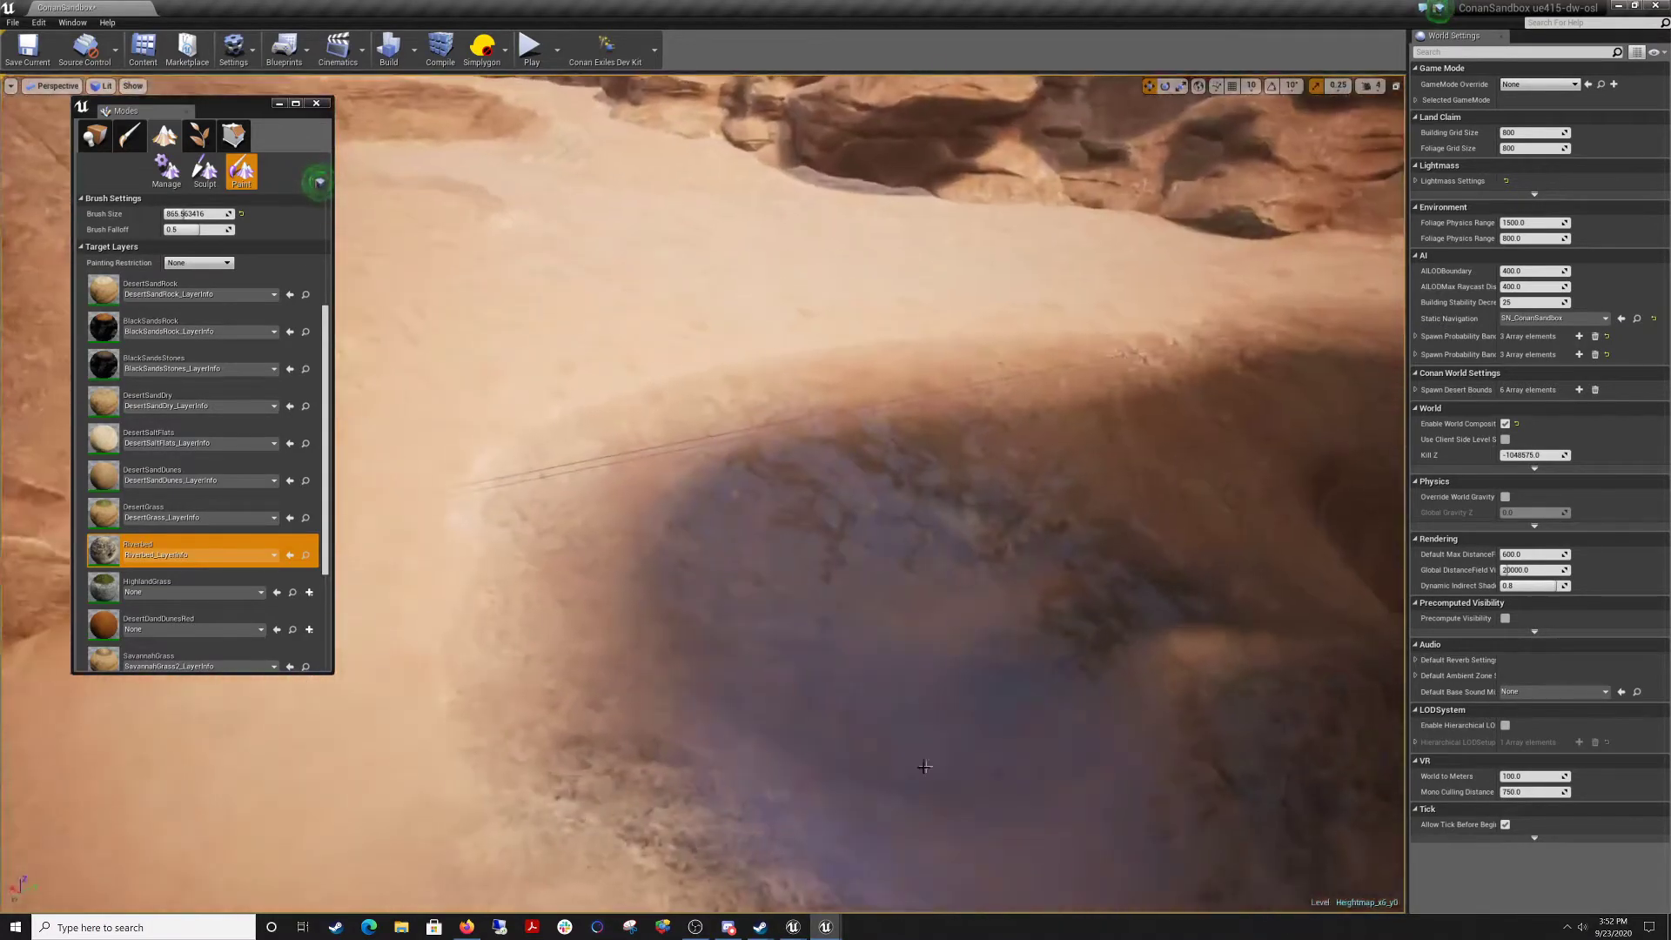
Paint the Riverbed layer over the pool's submerged slopes and bed, out to the corner of the water plane.
mouse_move(680, 615)
left_mouse_down()
mouse_move(587, 541)
mouse_move(835, 371)
mouse_move(522, 656)
mouse_move(772, 540)
left_mouse_up()
right_click_drag(772, 541, 638, 559)
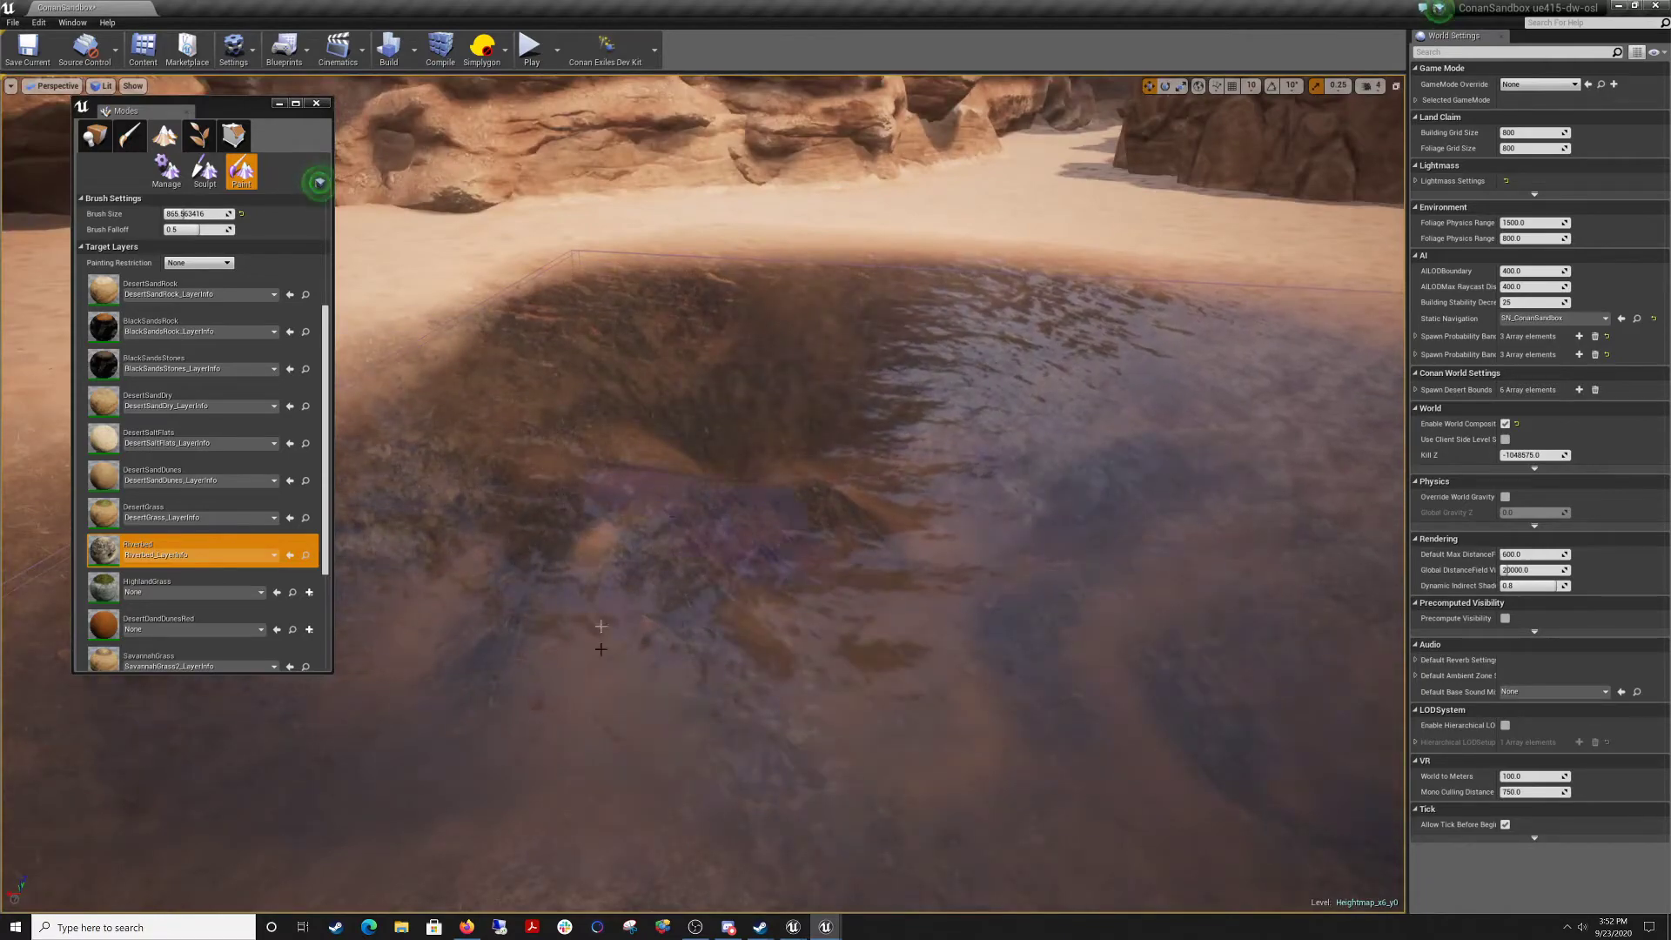
right_click_drag(600, 625, 462, 665)
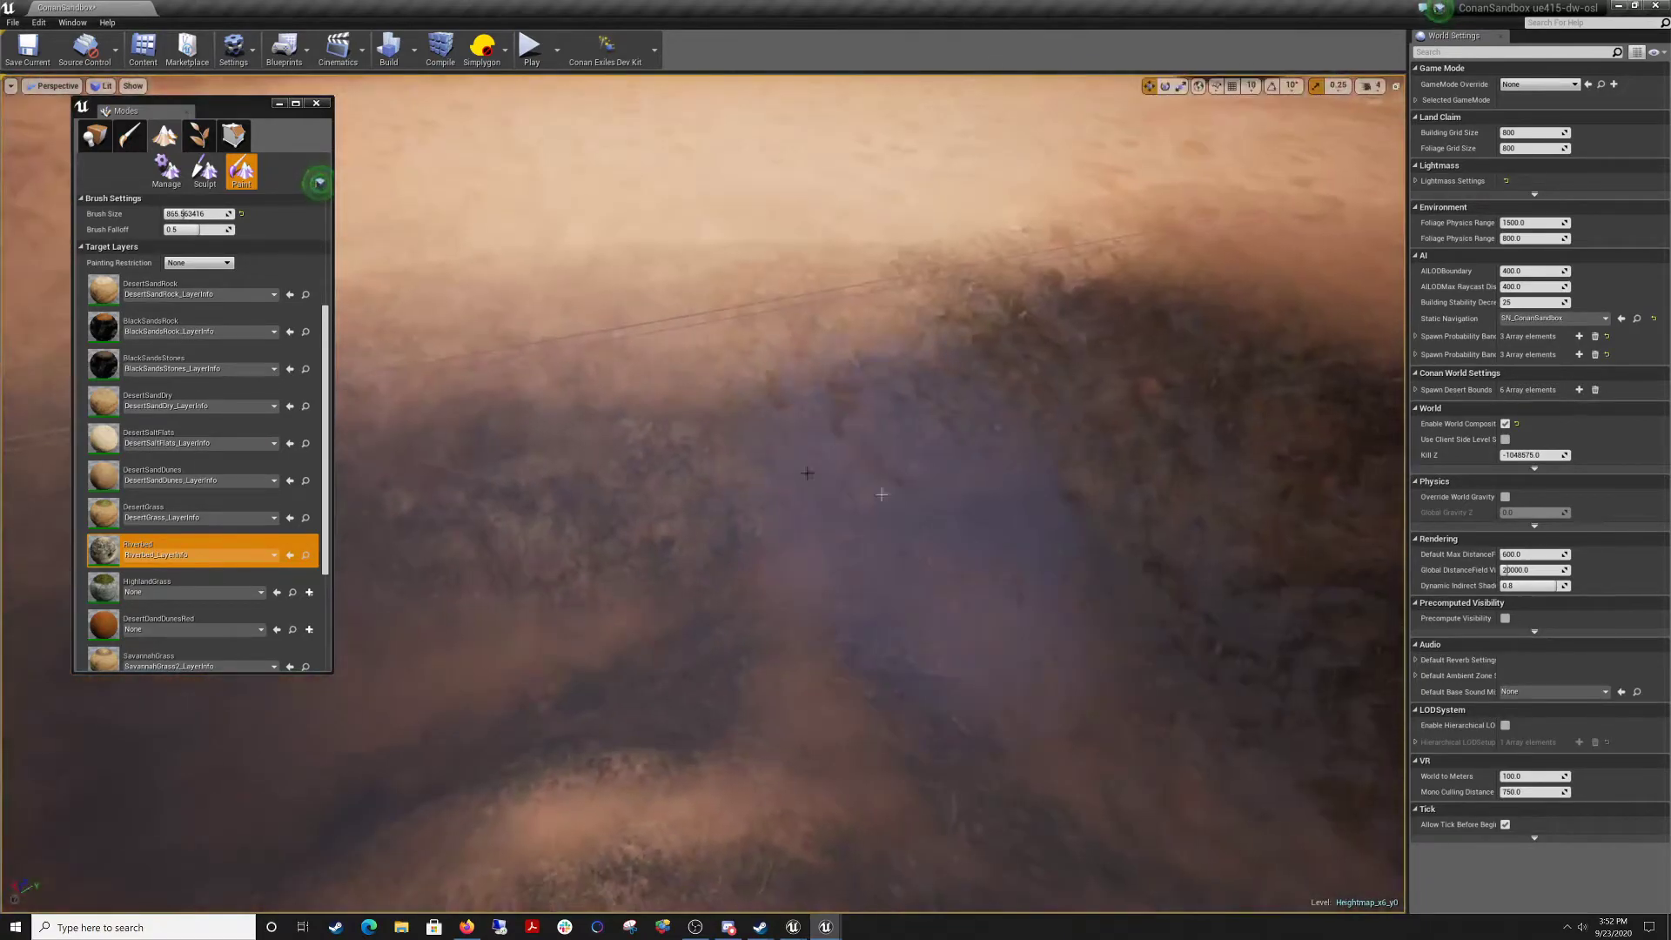
right_click_drag(436, 489, 714, 324)
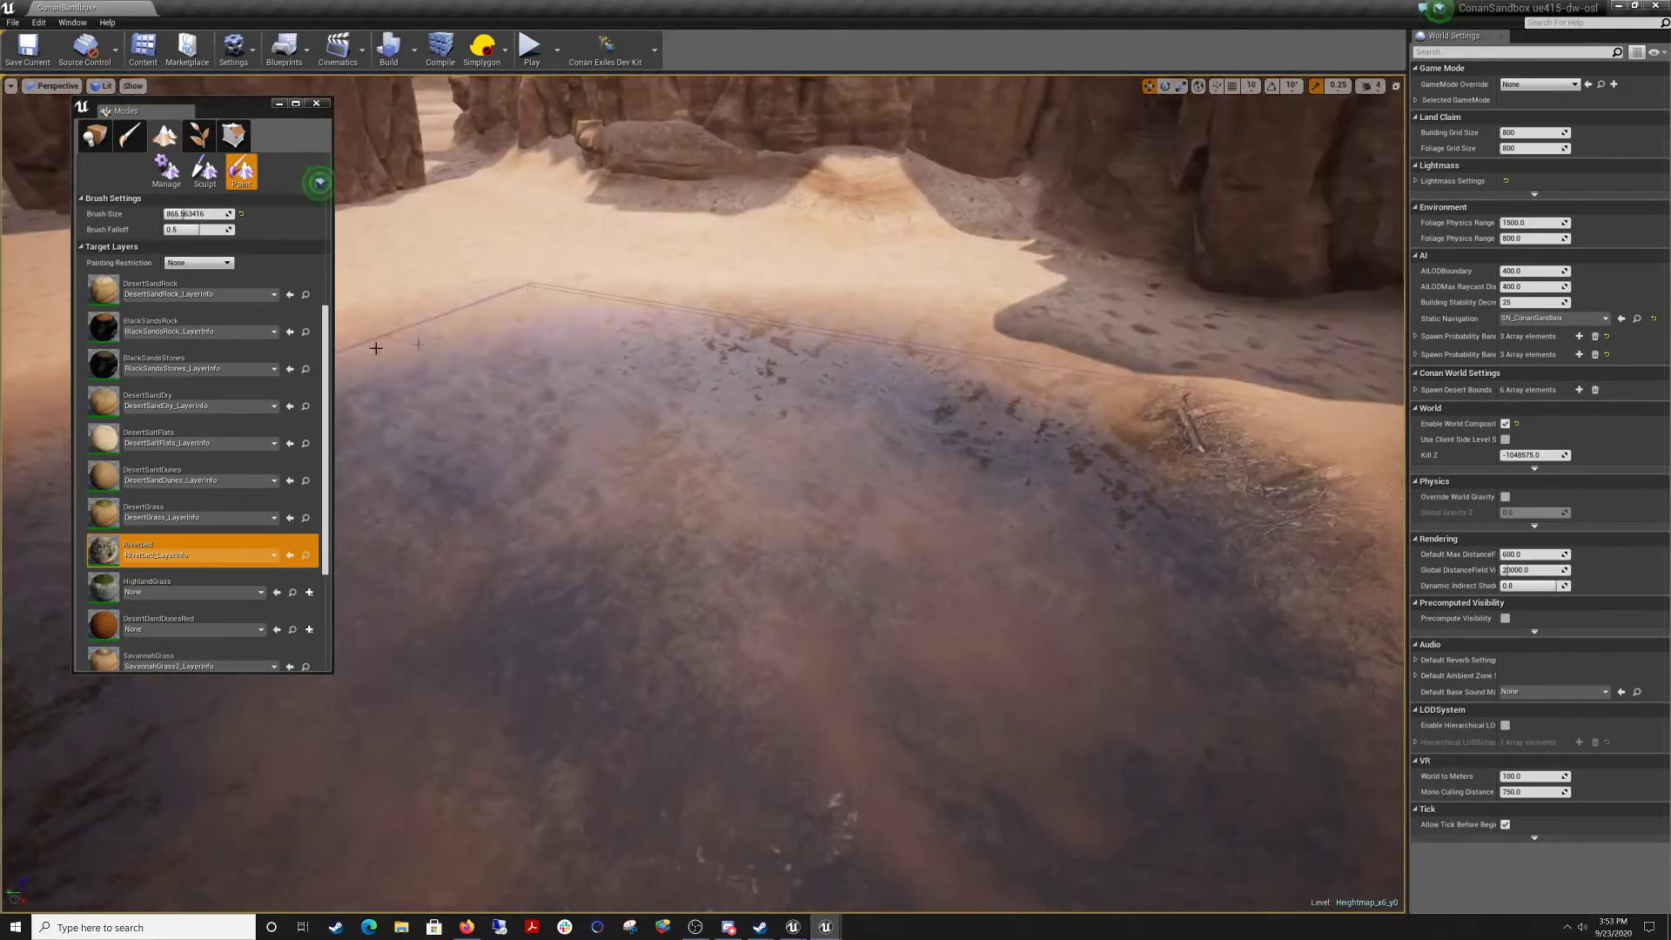
Extend the Riverbed paint along the far shore and the sand bank at the water plane's corner.
left_click_drag(928, 330, 972, 355)
mouse_move(641, 373)
right_mouse_down()
mouse_move(640, 295)
mouse_move(784, 417)
mouse_move(882, 434)
right_mouse_up()
key("w")
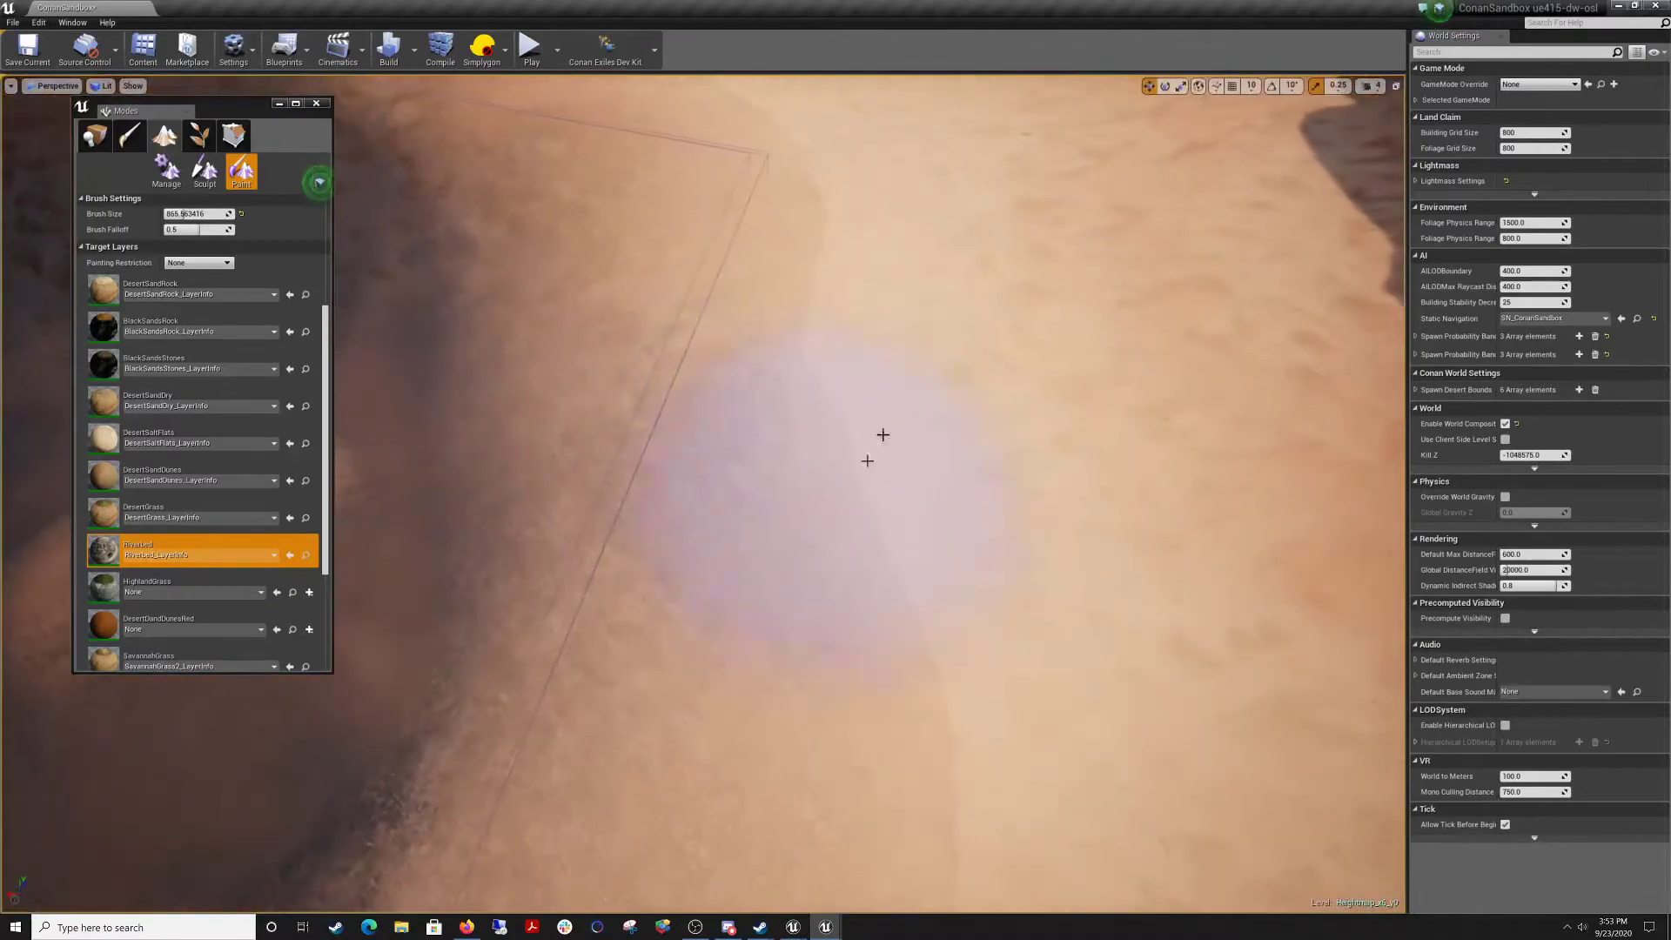
mouse_move(624, 453)
right_mouse_down()
mouse_move(625, 348)
mouse_move(661, 374)
mouse_move(625, 453)
right_mouse_up()
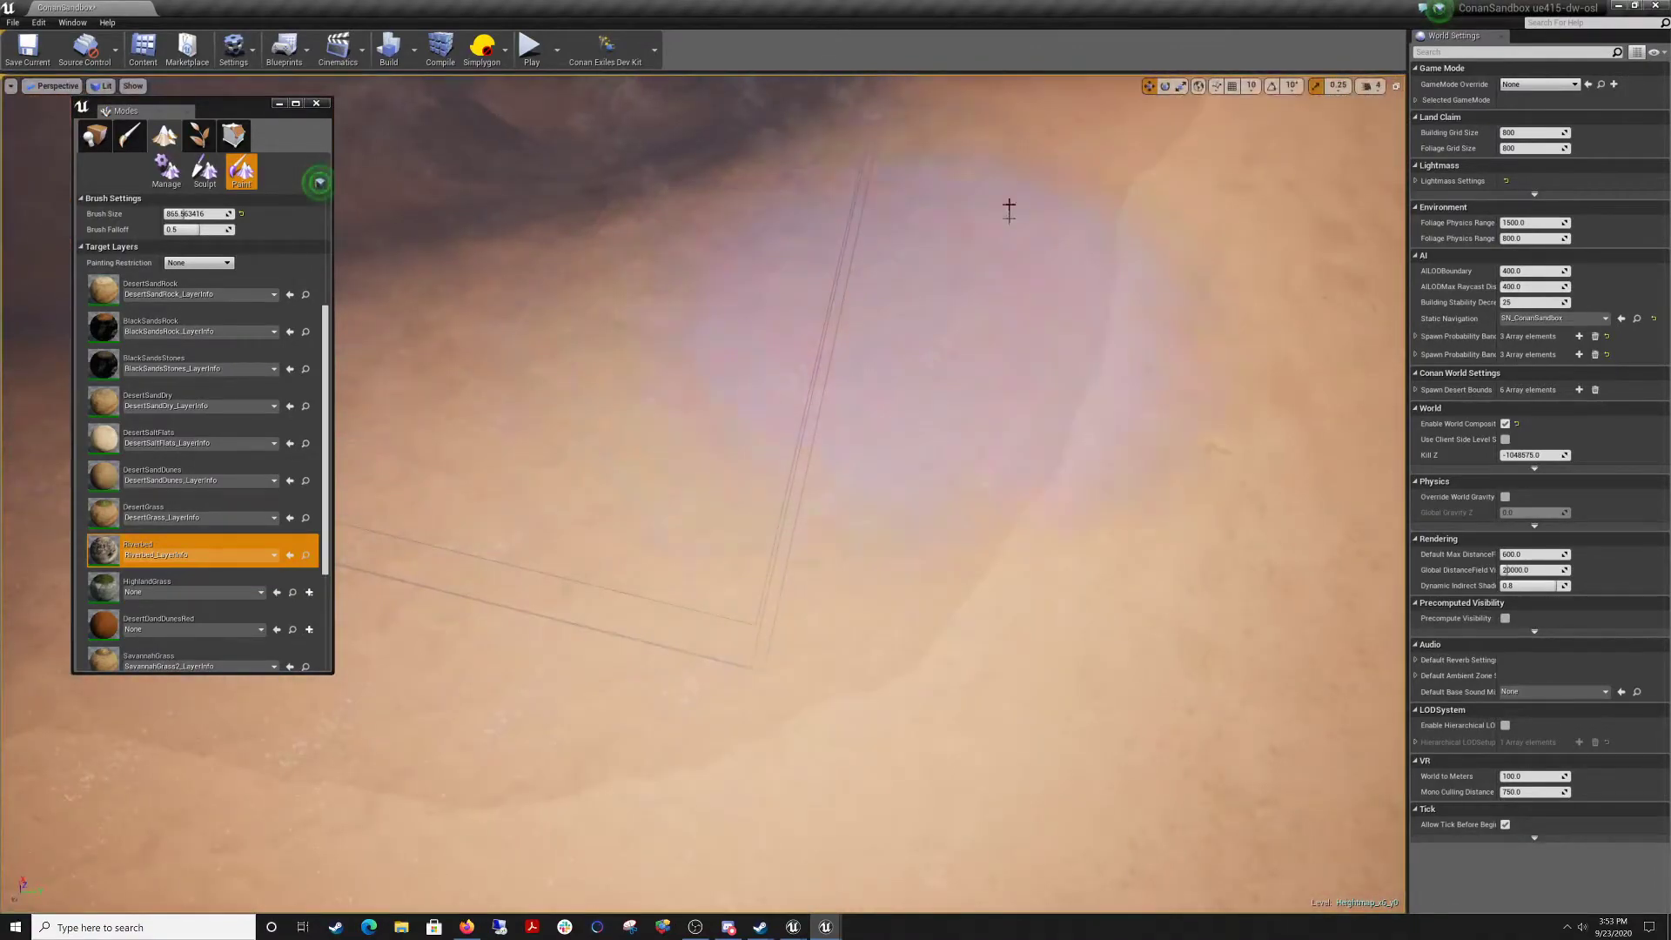
right_click_drag(742, 316, 741, 209)
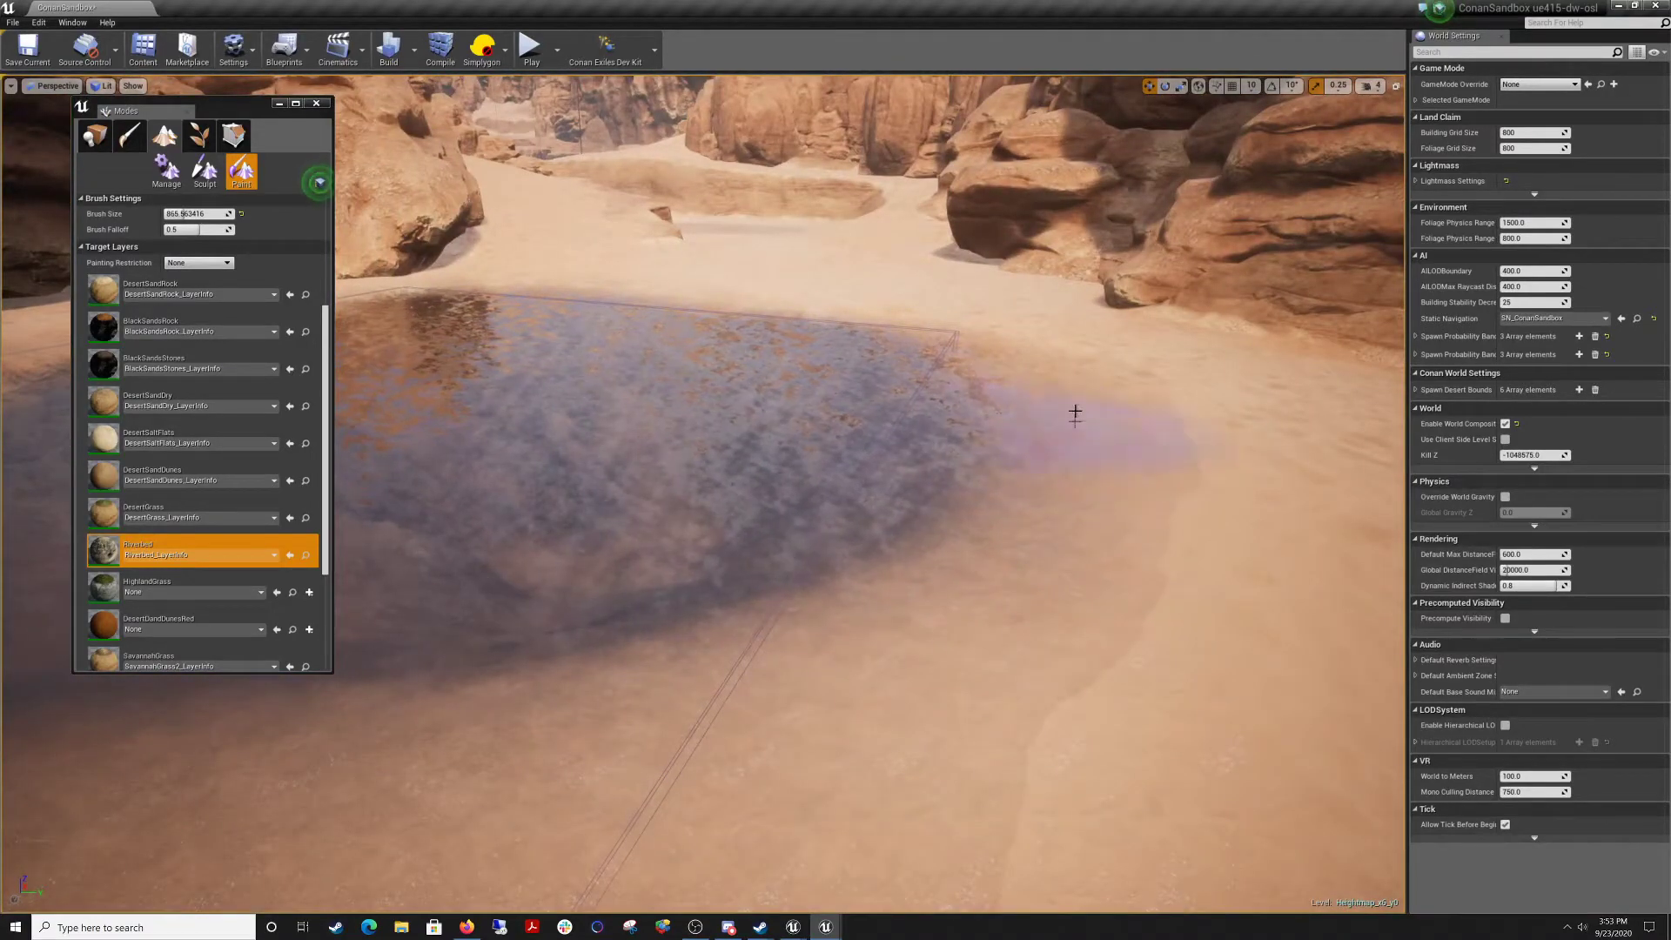
Paint the Riverbed layer along the remaining bank, toward the pool corner near the large boulder.
mouse_move(889, 397)
right_mouse_down()
mouse_move(890, 287)
mouse_move(936, 290)
right_mouse_up()
right_click_drag(892, 365, 891, 520)
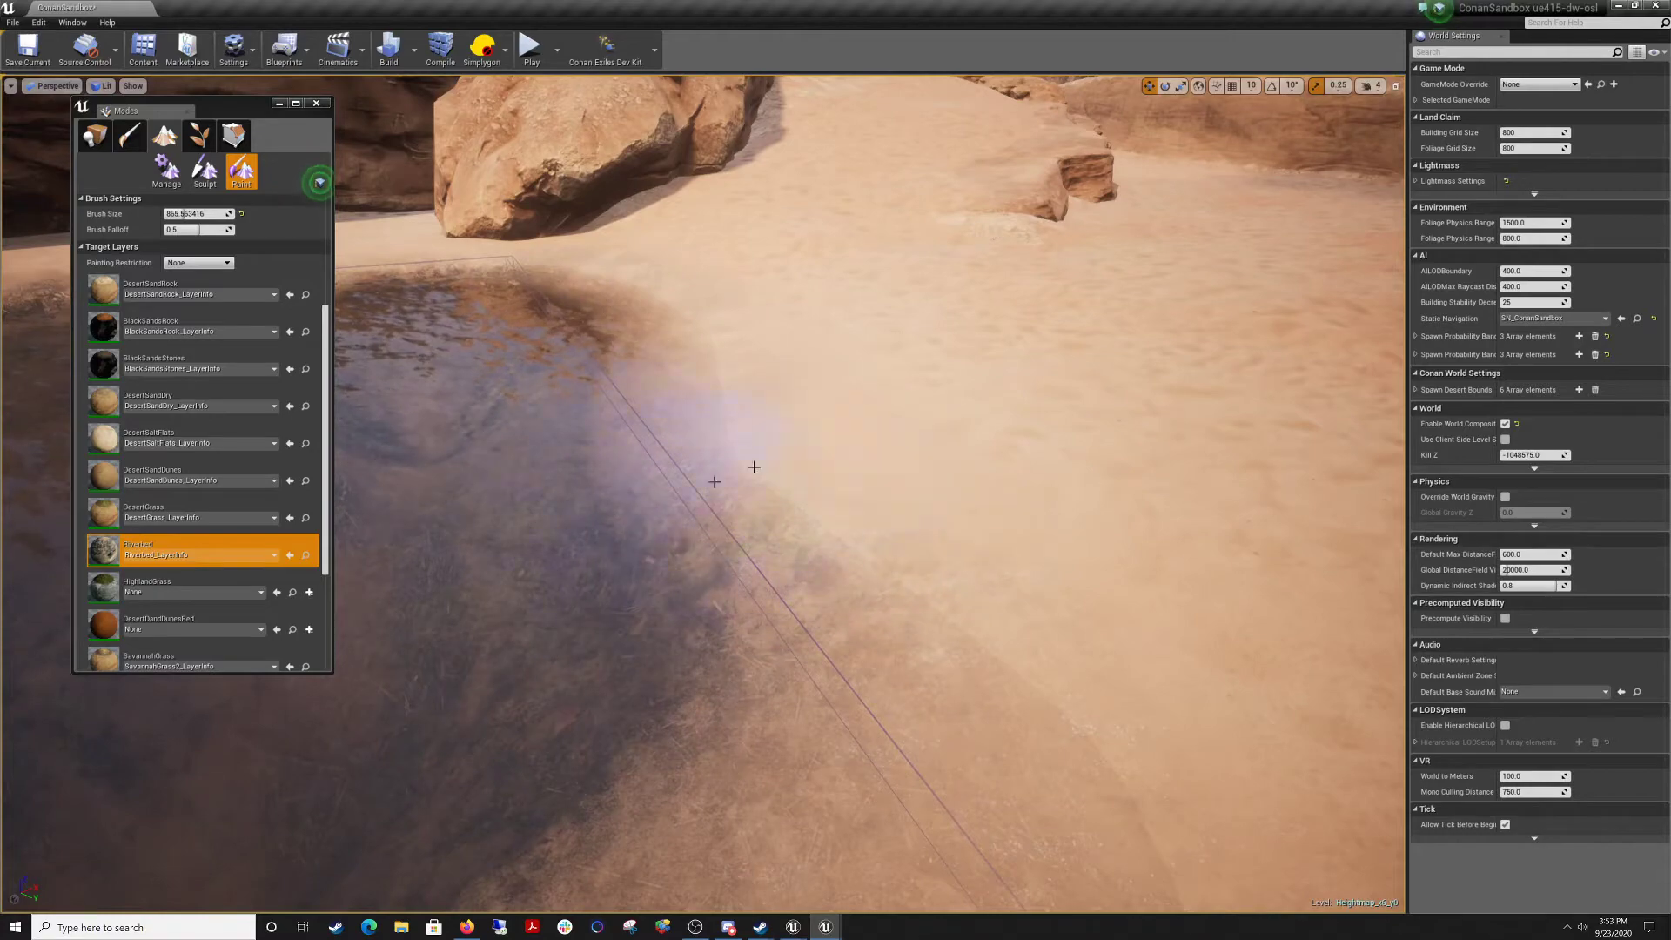
mouse_move(753, 467)
right_mouse_down()
mouse_move(754, 383)
mouse_move(722, 370)
mouse_move(748, 466)
mouse_move(833, 483)
right_mouse_up()
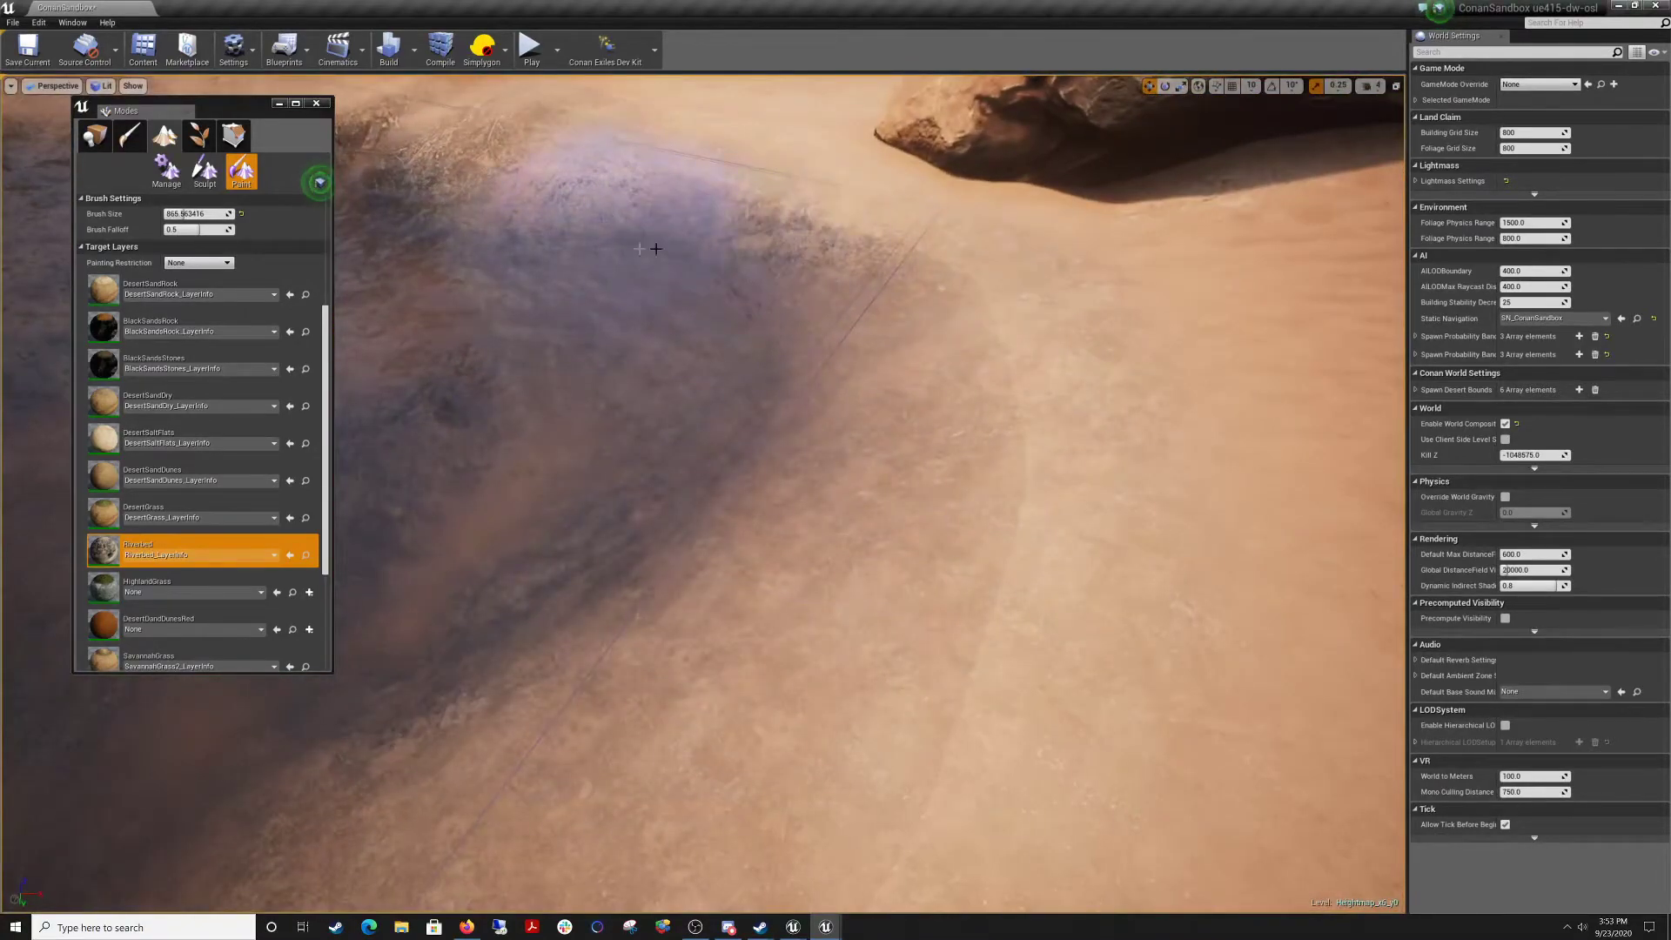
right_click_drag(656, 249, 392, 178)
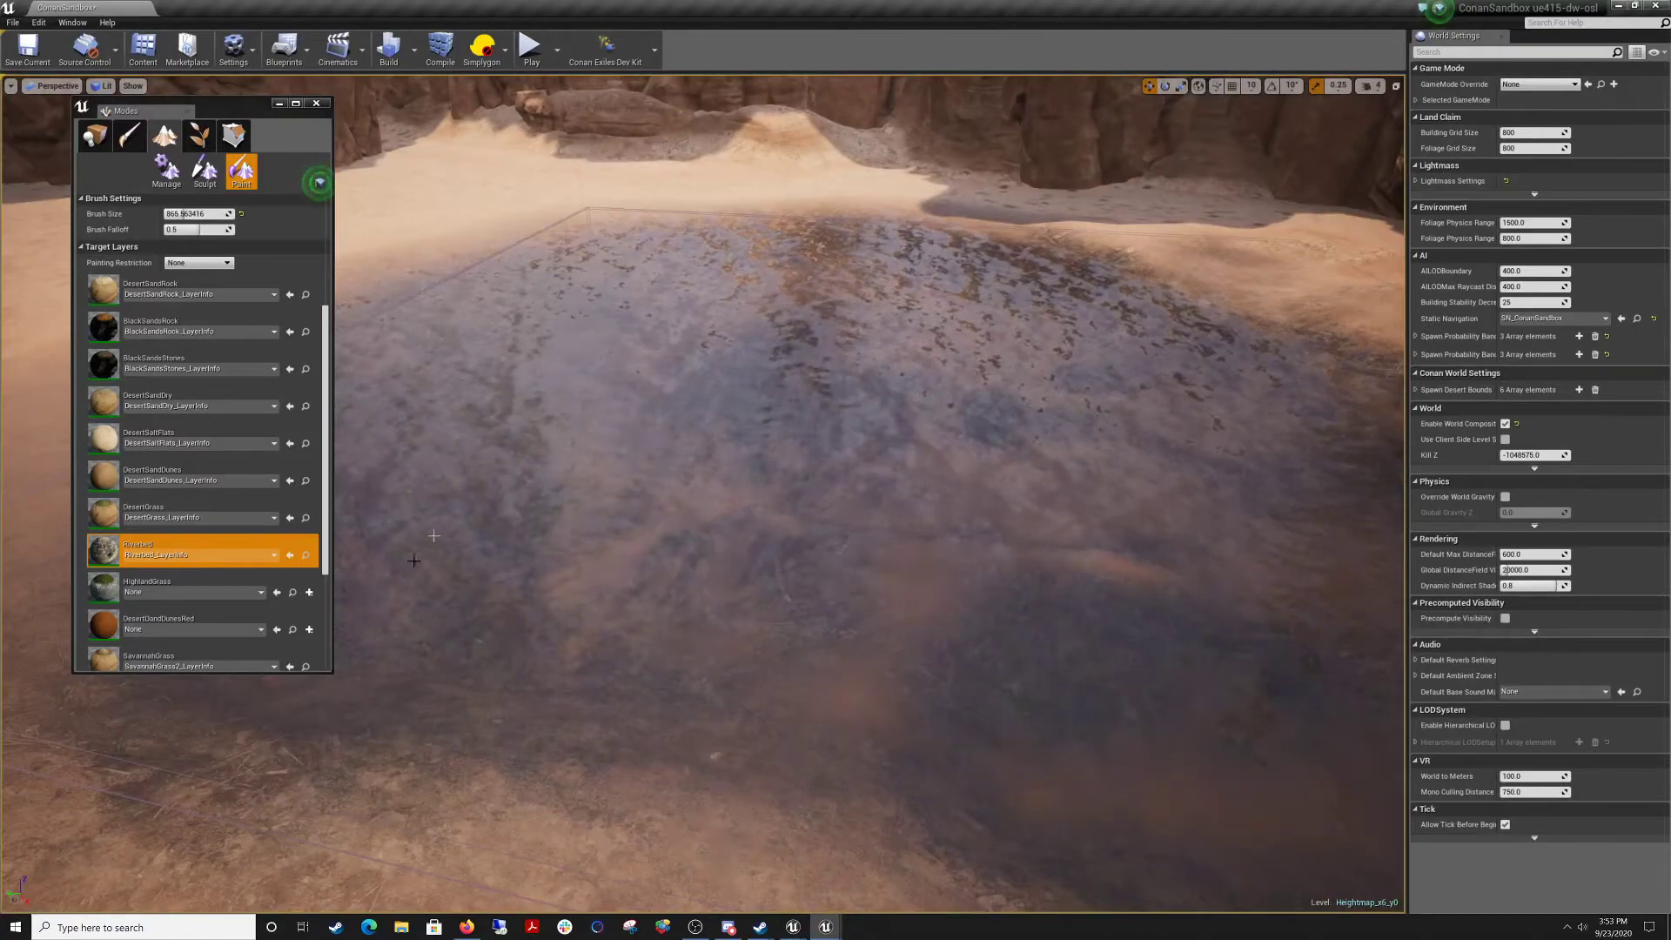
Sculpt the submerged pool floor beneath the water plane, lowering the raised mounds and reworking the slopes between them.
right_click_drag(521, 574, 322, 522)
mouse_move(1166, 531)
right_mouse_down()
mouse_move(1075, 640)
mouse_move(1053, 598)
right_mouse_up()
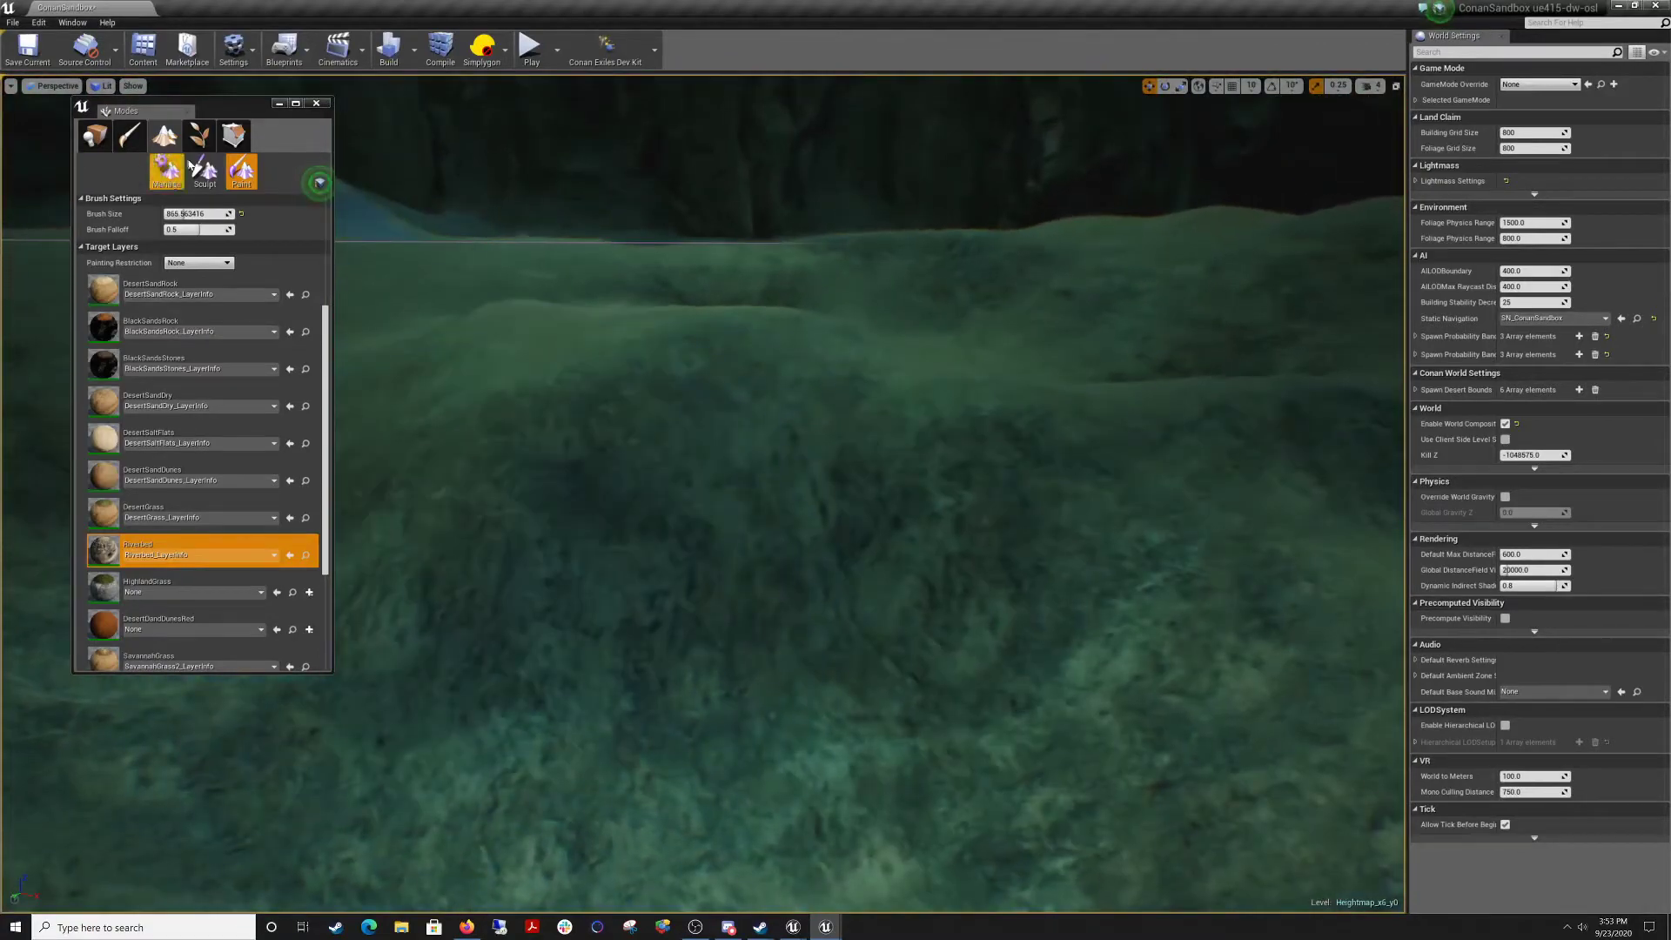
left_click(206, 171)
left_click(104, 236)
left_click(103, 237)
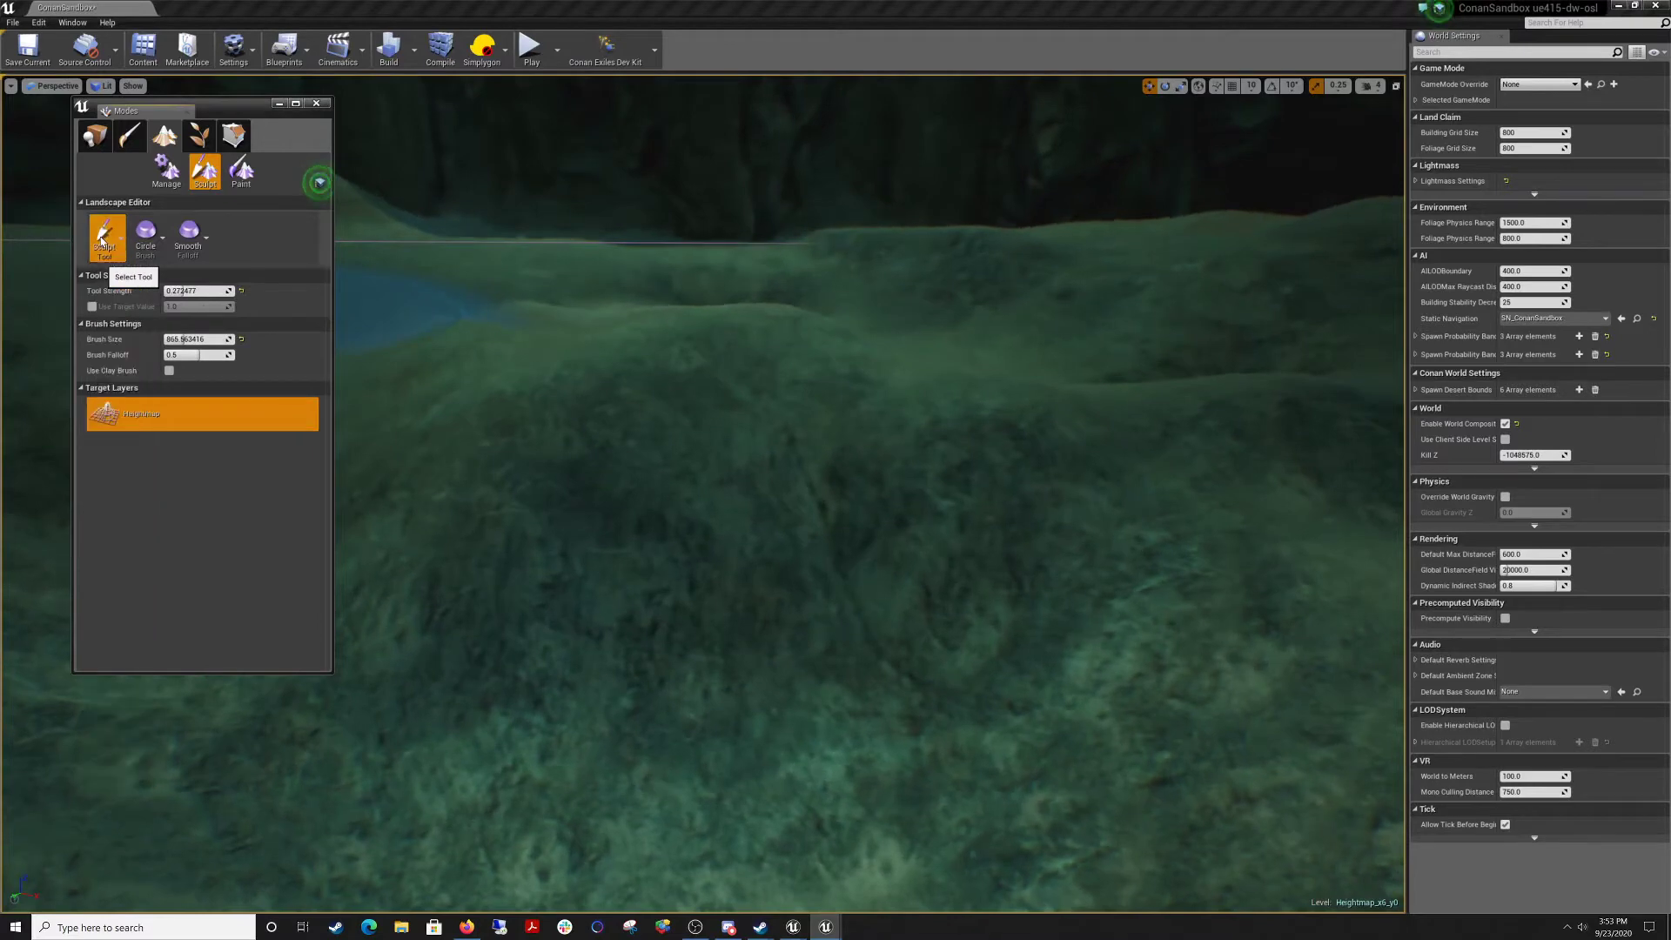
left_click(103, 237)
left_click(104, 236)
left_click_drag(787, 512, 773, 511, "shift")
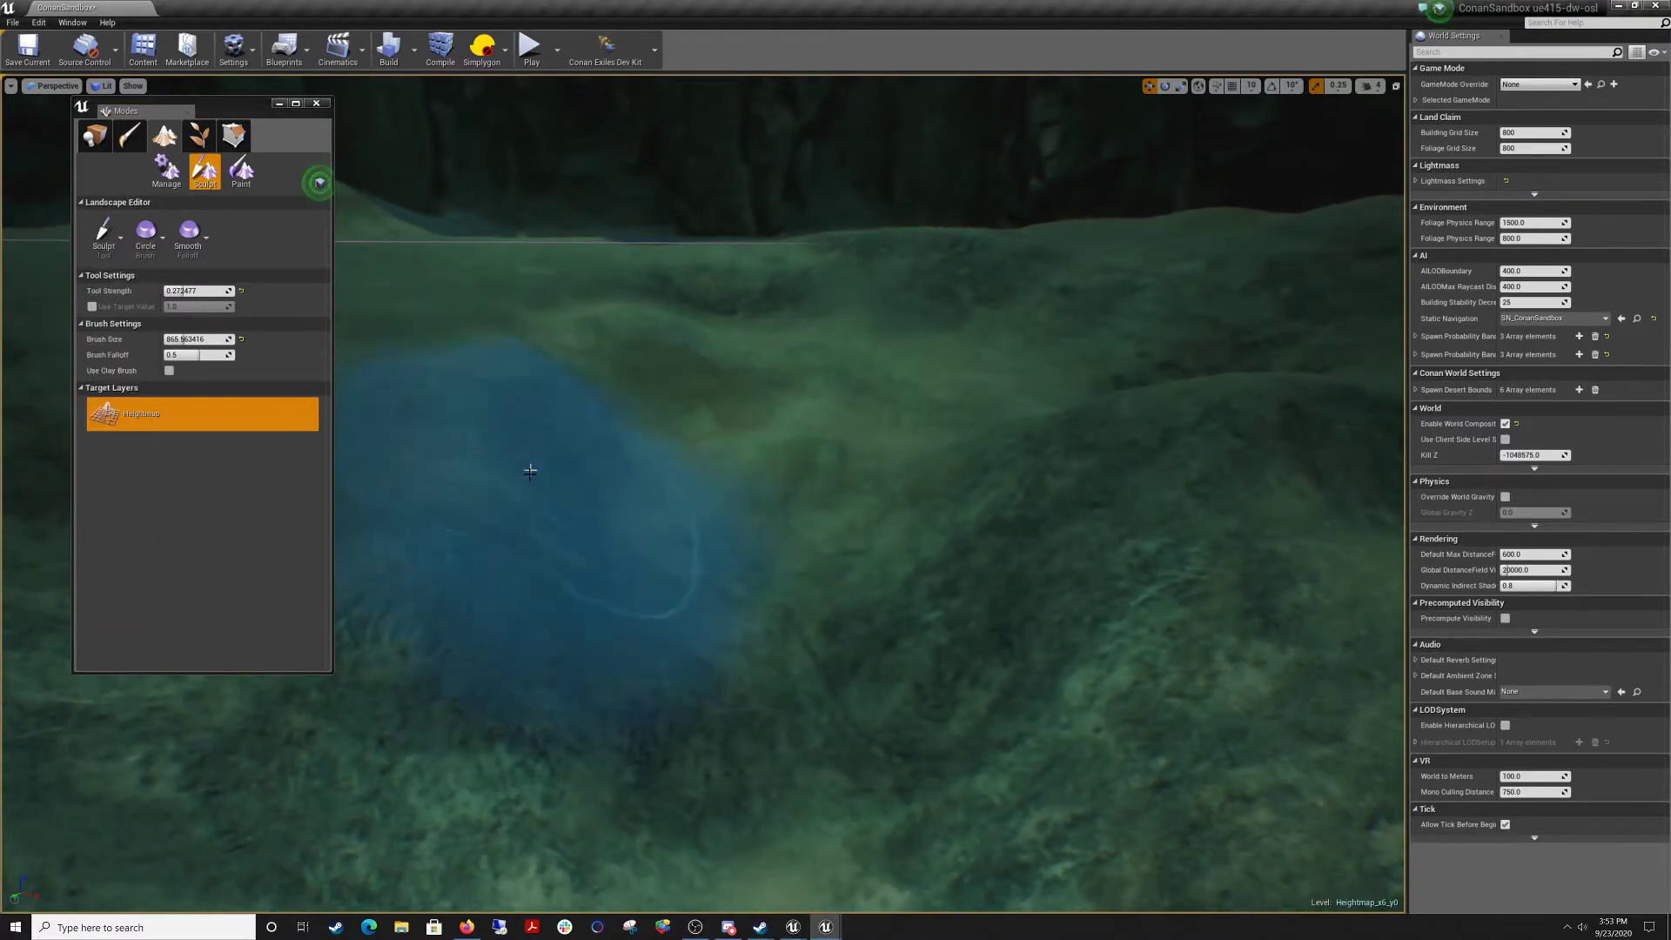
left_click_drag(621, 560, 678, 523)
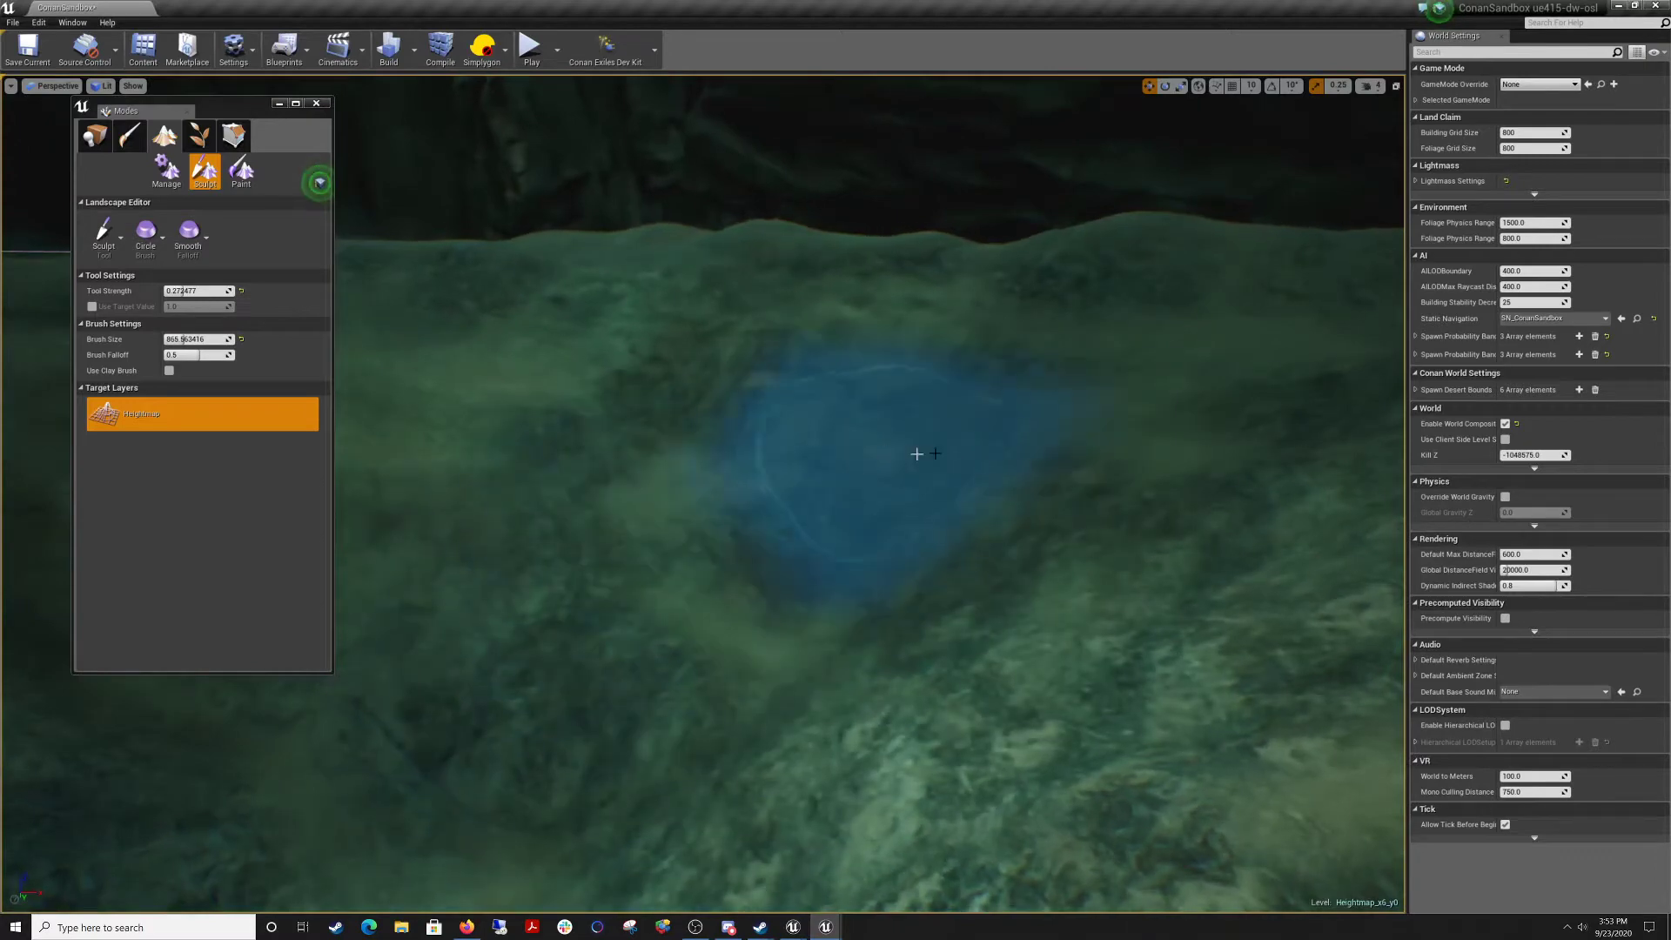
left_click_drag(558, 416, 625, 503)
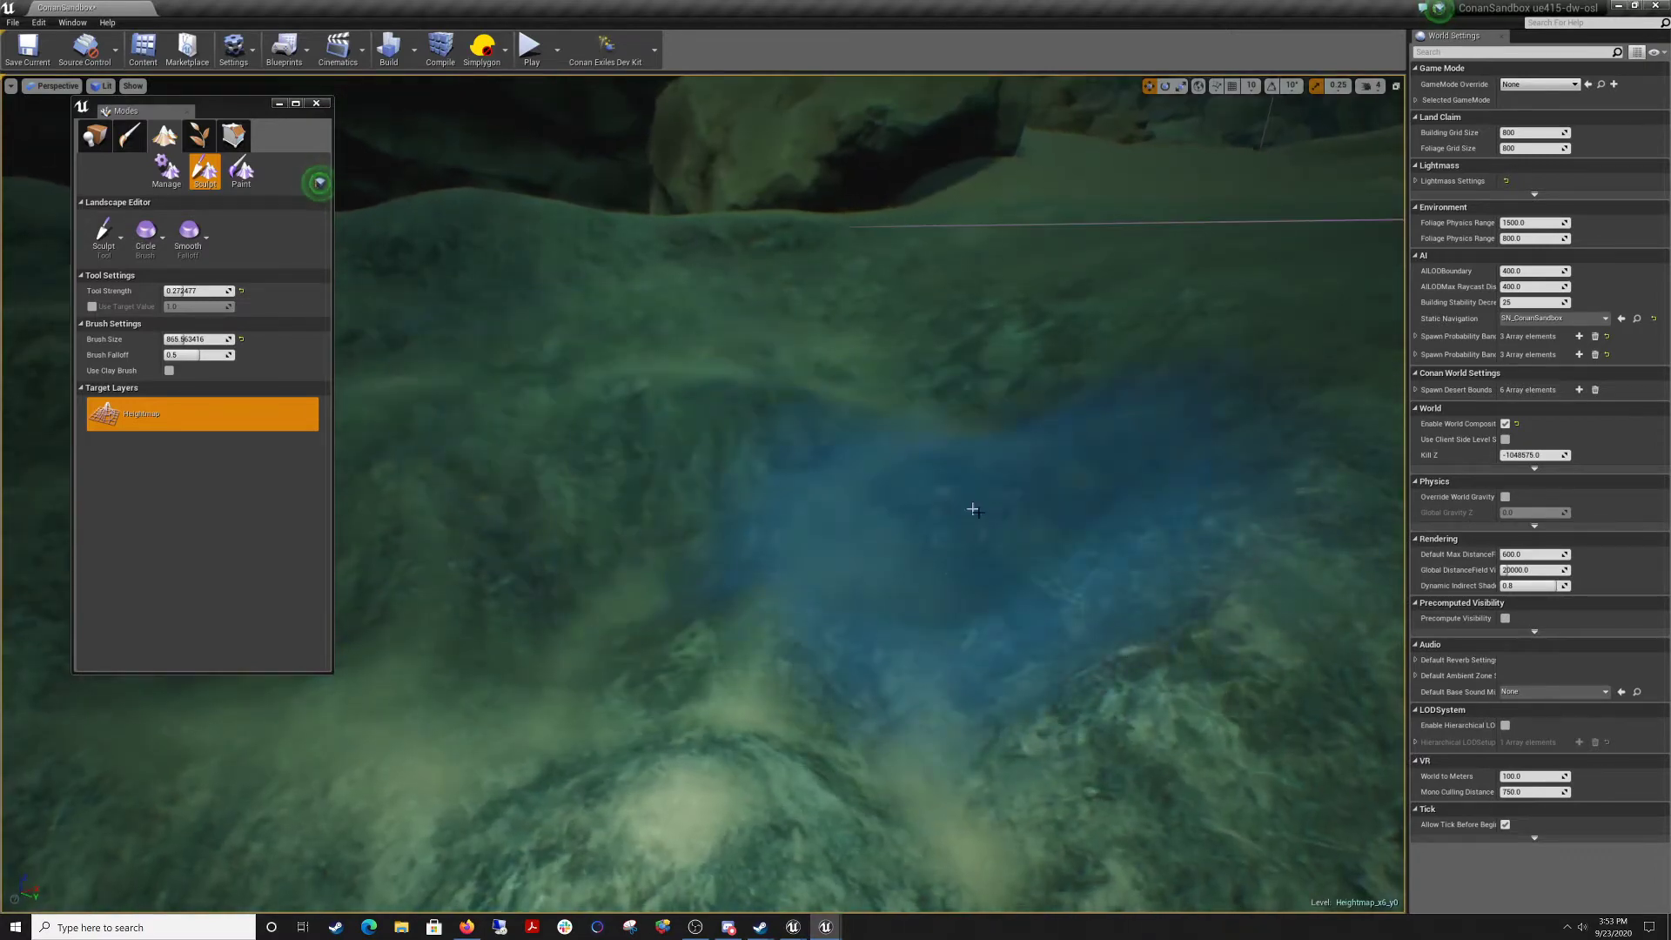
mouse_move(973, 509)
right_mouse_down()
mouse_move(818, 522)
mouse_move(716, 481)
right_mouse_up()
mouse_move(716, 481)
left_mouse_down()
mouse_move(906, 426)
mouse_move(850, 310)
left_mouse_up()
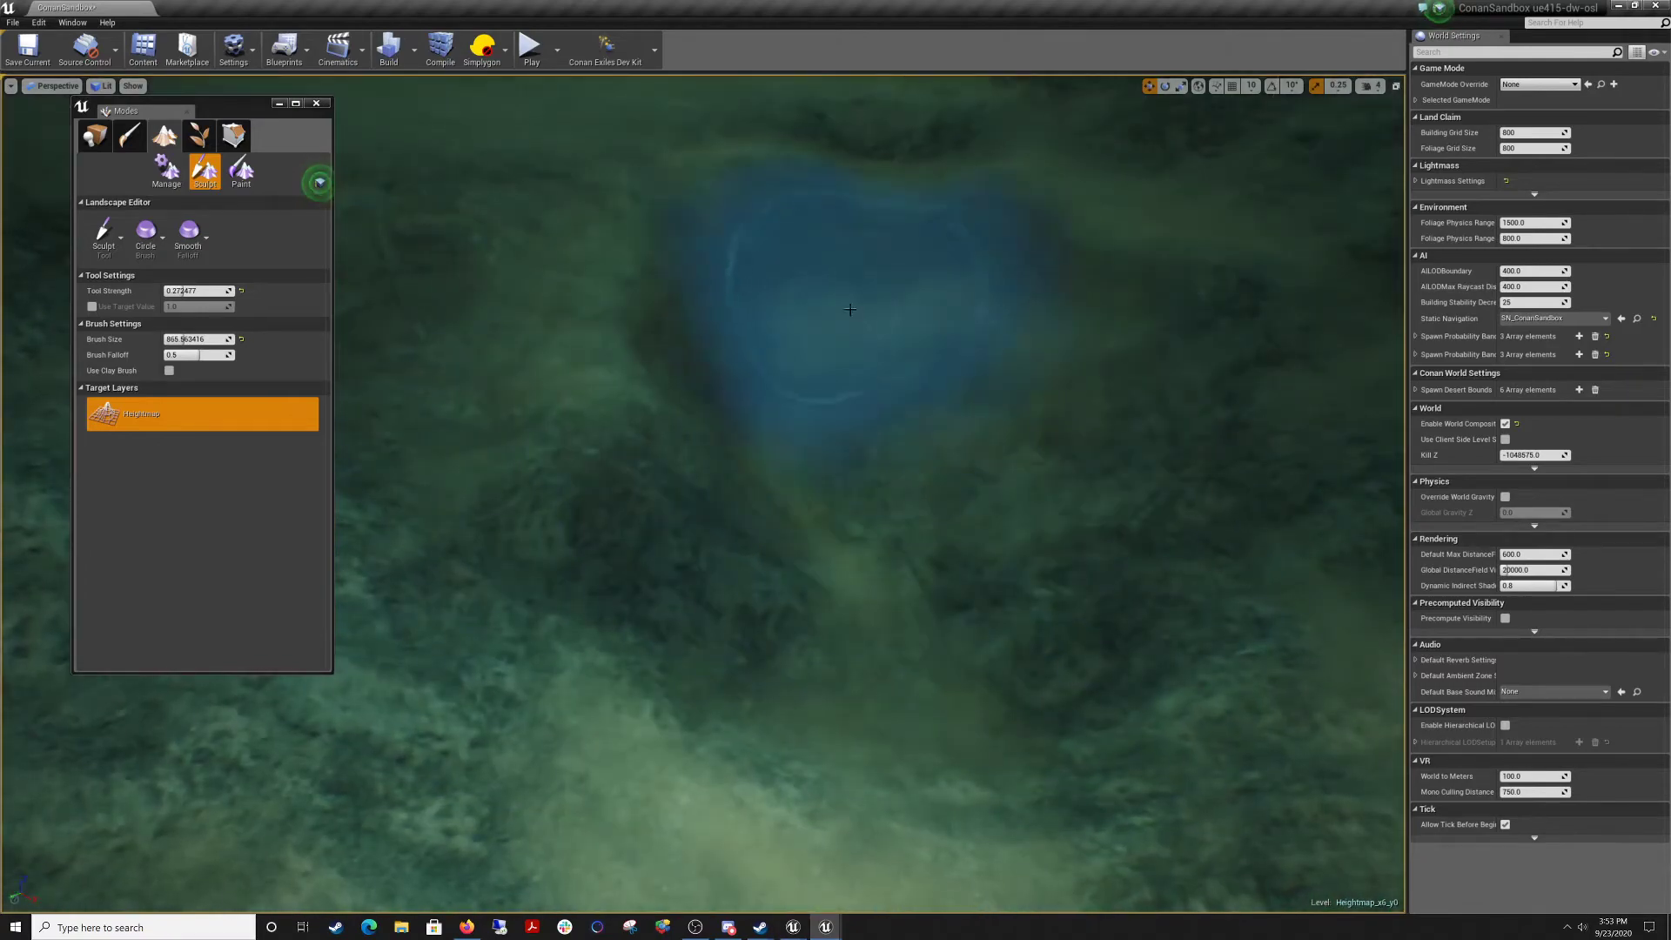
mouse_move(896, 467)
right_mouse_down()
mouse_move(896, 348)
mouse_move(966, 383)
mouse_move(1000, 344)
mouse_move(1035, 427)
mouse_move(1070, 443)
mouse_move(1044, 322)
mouse_move(1049, 409)
mouse_move(1044, 374)
mouse_move(1040, 388)
right_mouse_up()
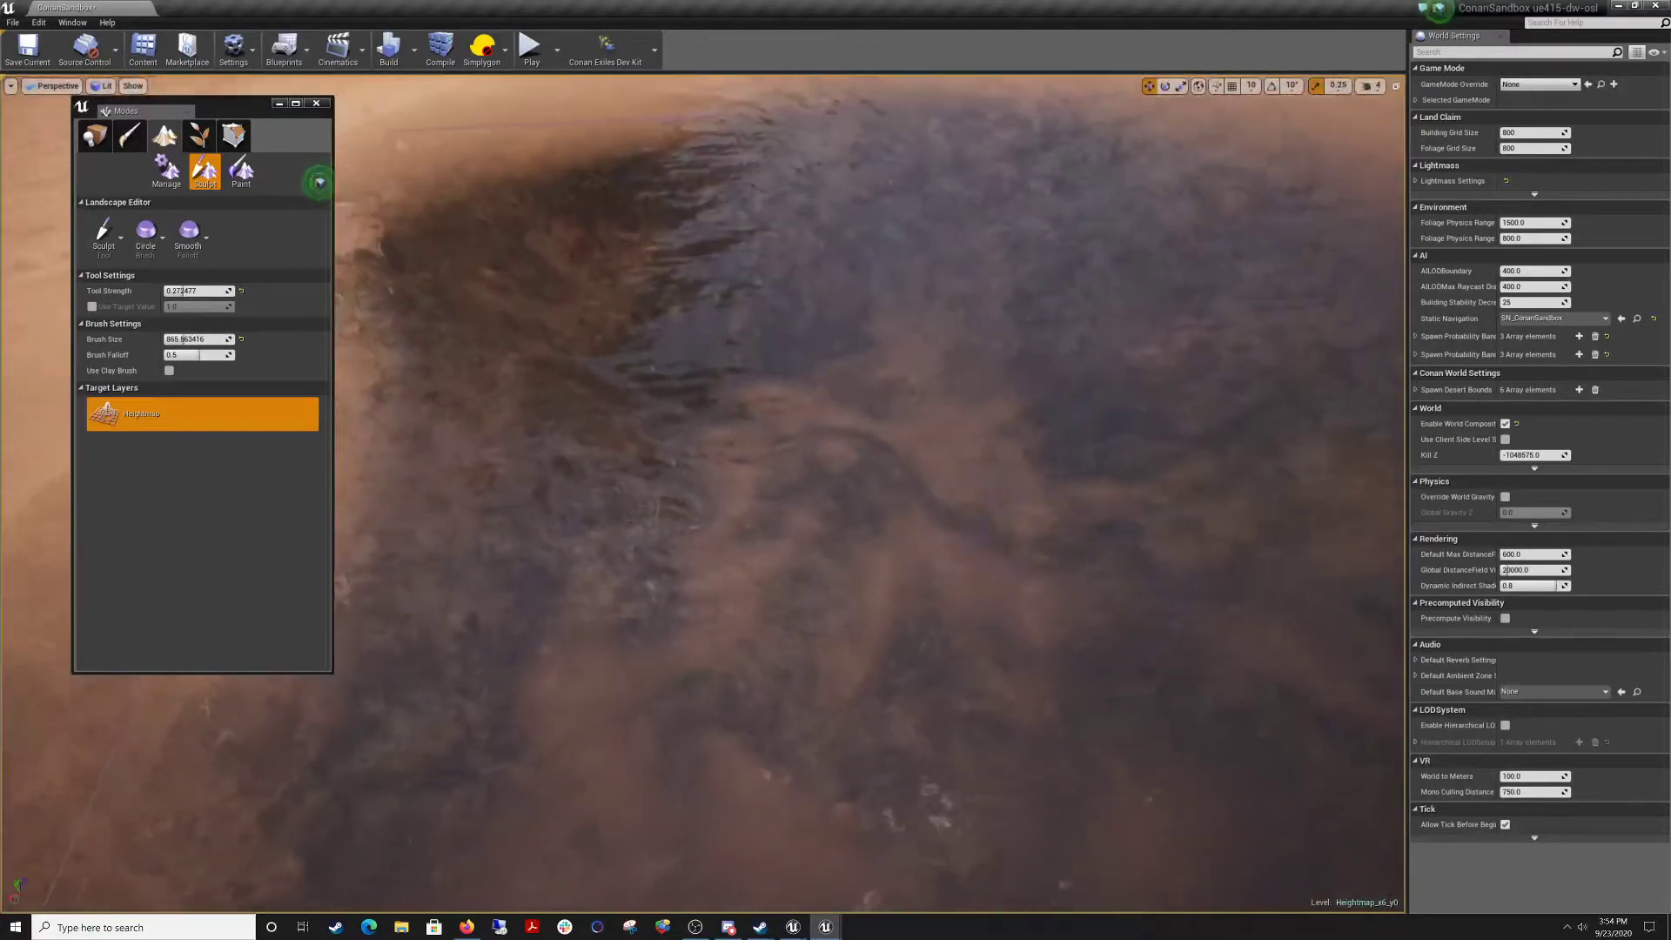
Reselect the Riverbed layer for painting and inspect its coverage over the pool's banks and bed from several sides.
left_click(241, 170)
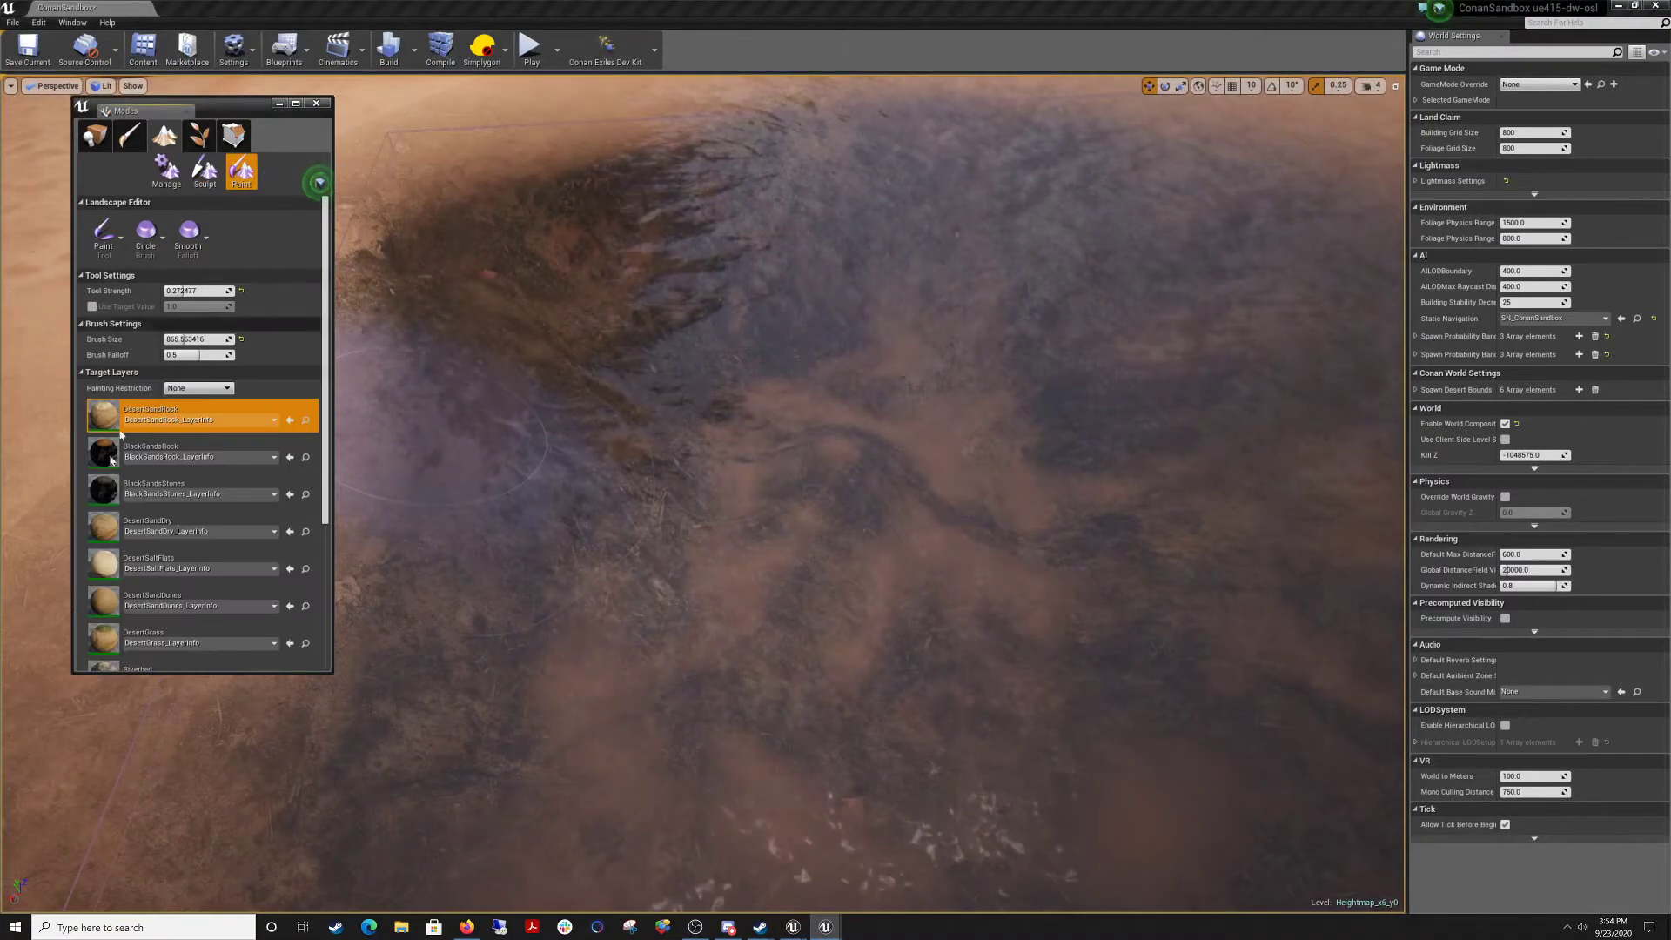
scroll(116, 593, "down", 2)
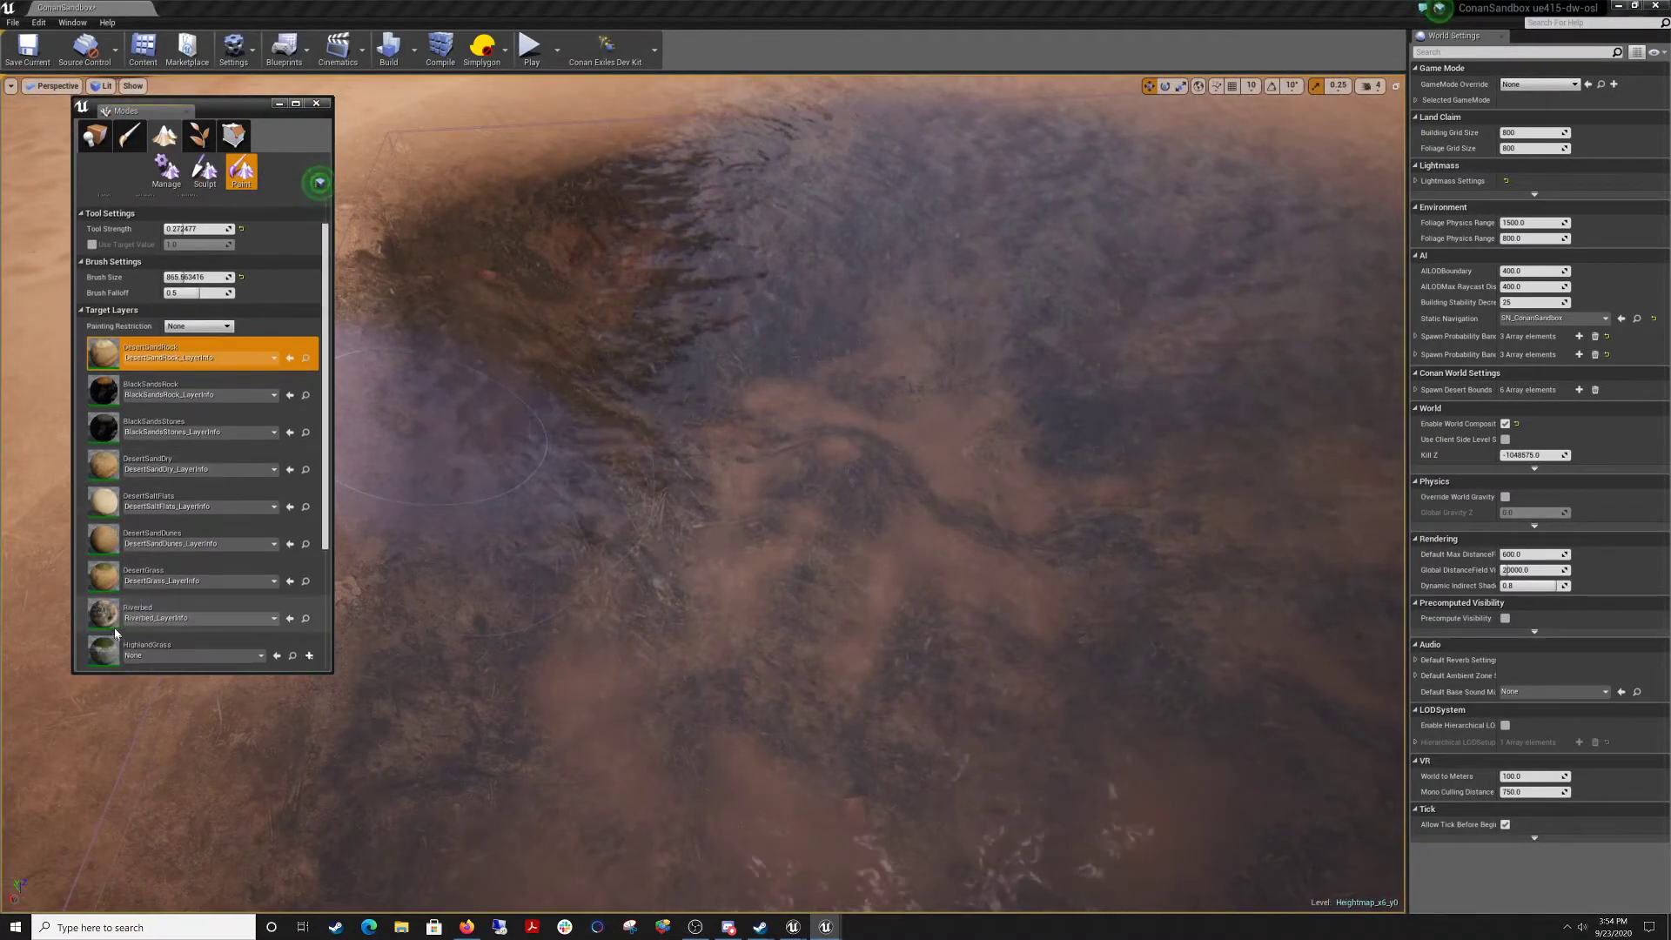
left_click(105, 611)
right_click_drag(869, 516, 855, 516)
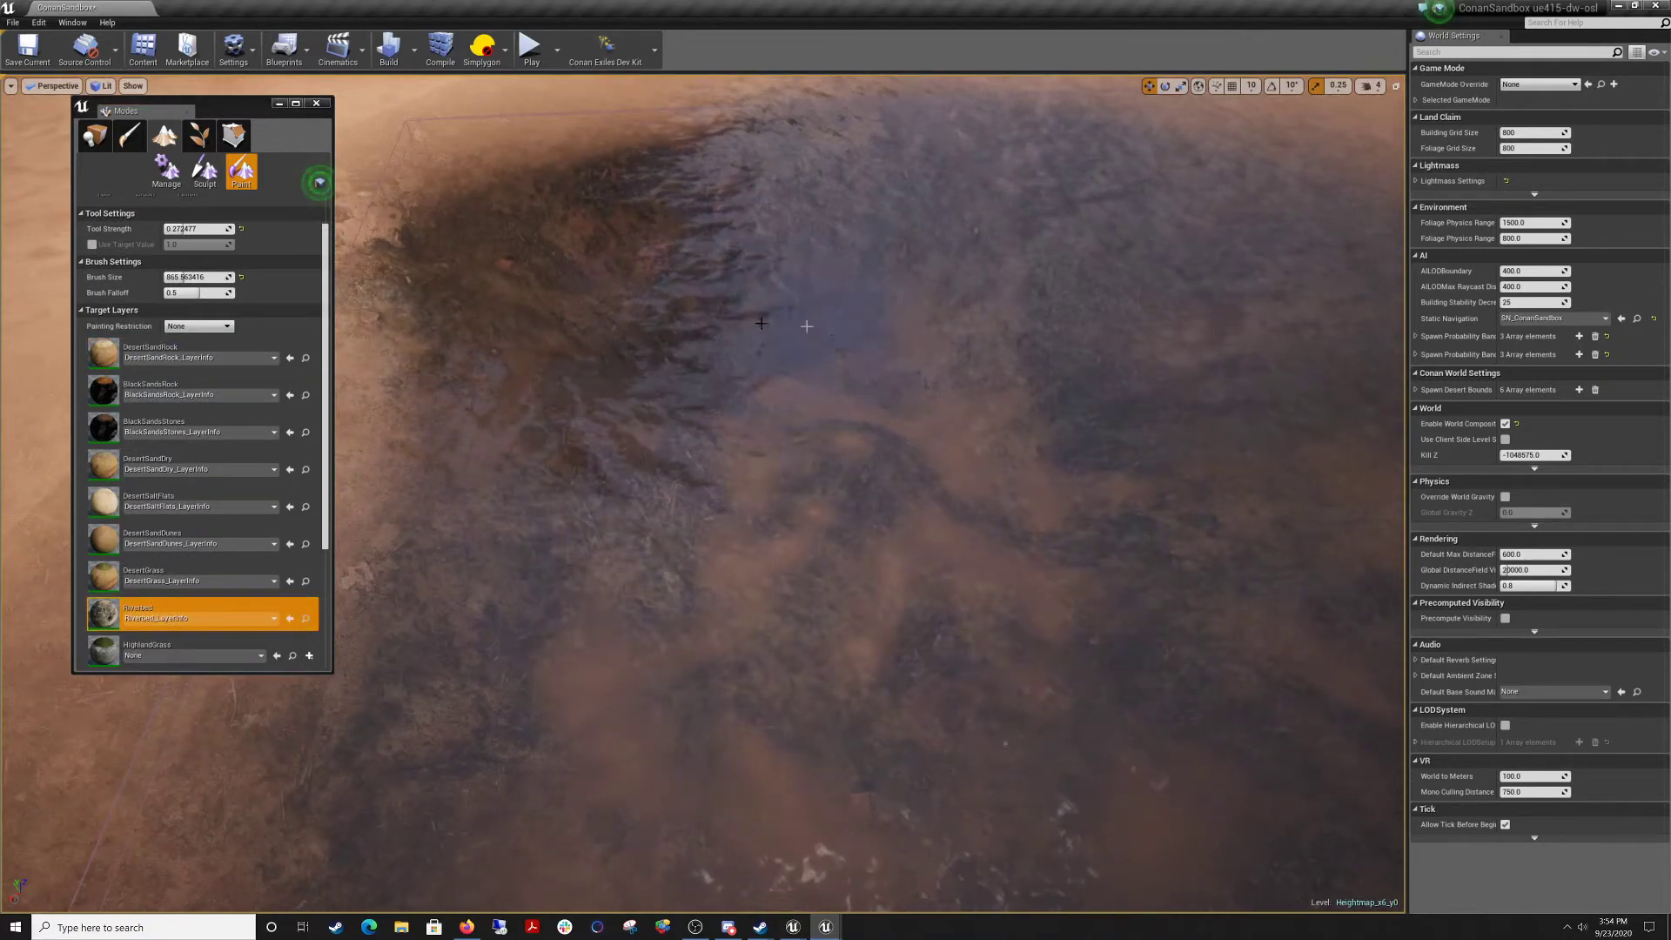
right_click_drag(974, 736, 696, 735)
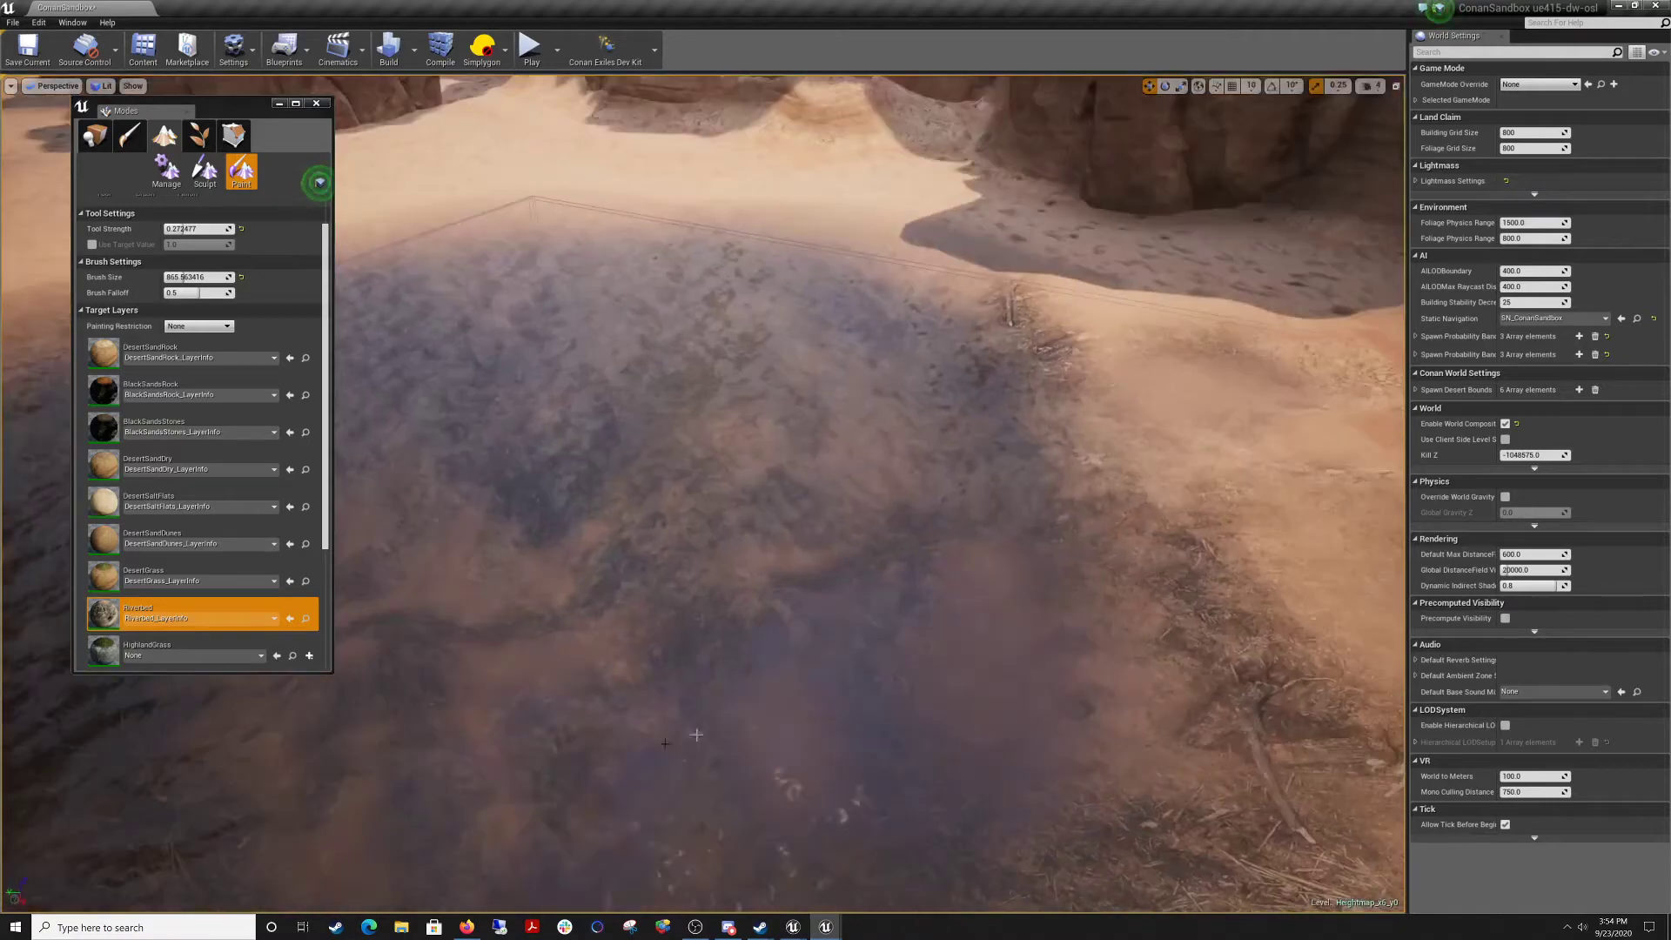
right_click_drag(822, 477, 941, 595)
right_click_drag(858, 666, 868, 710)
right_click_drag(657, 523, 846, 719)
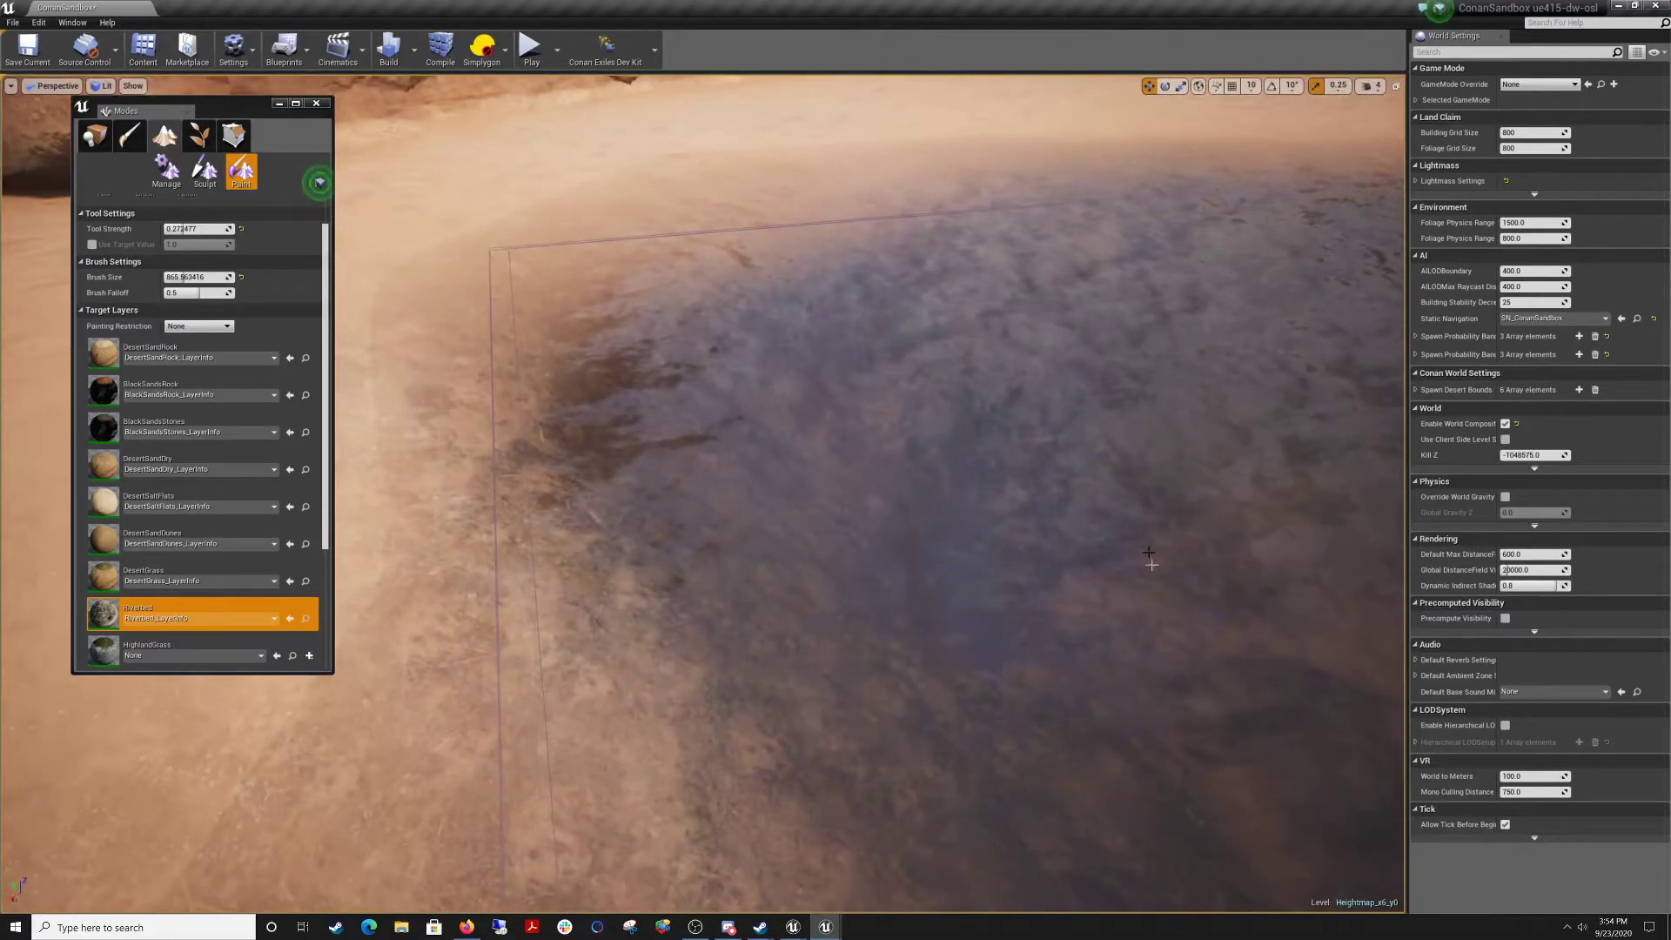
scroll(977, 540, "up", 5)
mouse_move(772, 552)
right_mouse_down()
mouse_move(694, 608)
mouse_move(609, 509)
mouse_move(640, 661)
mouse_move(665, 622)
mouse_move(718, 648)
mouse_move(739, 688)
mouse_move(687, 652)
mouse_move(601, 636)
mouse_move(568, 599)
right_mouse_up()
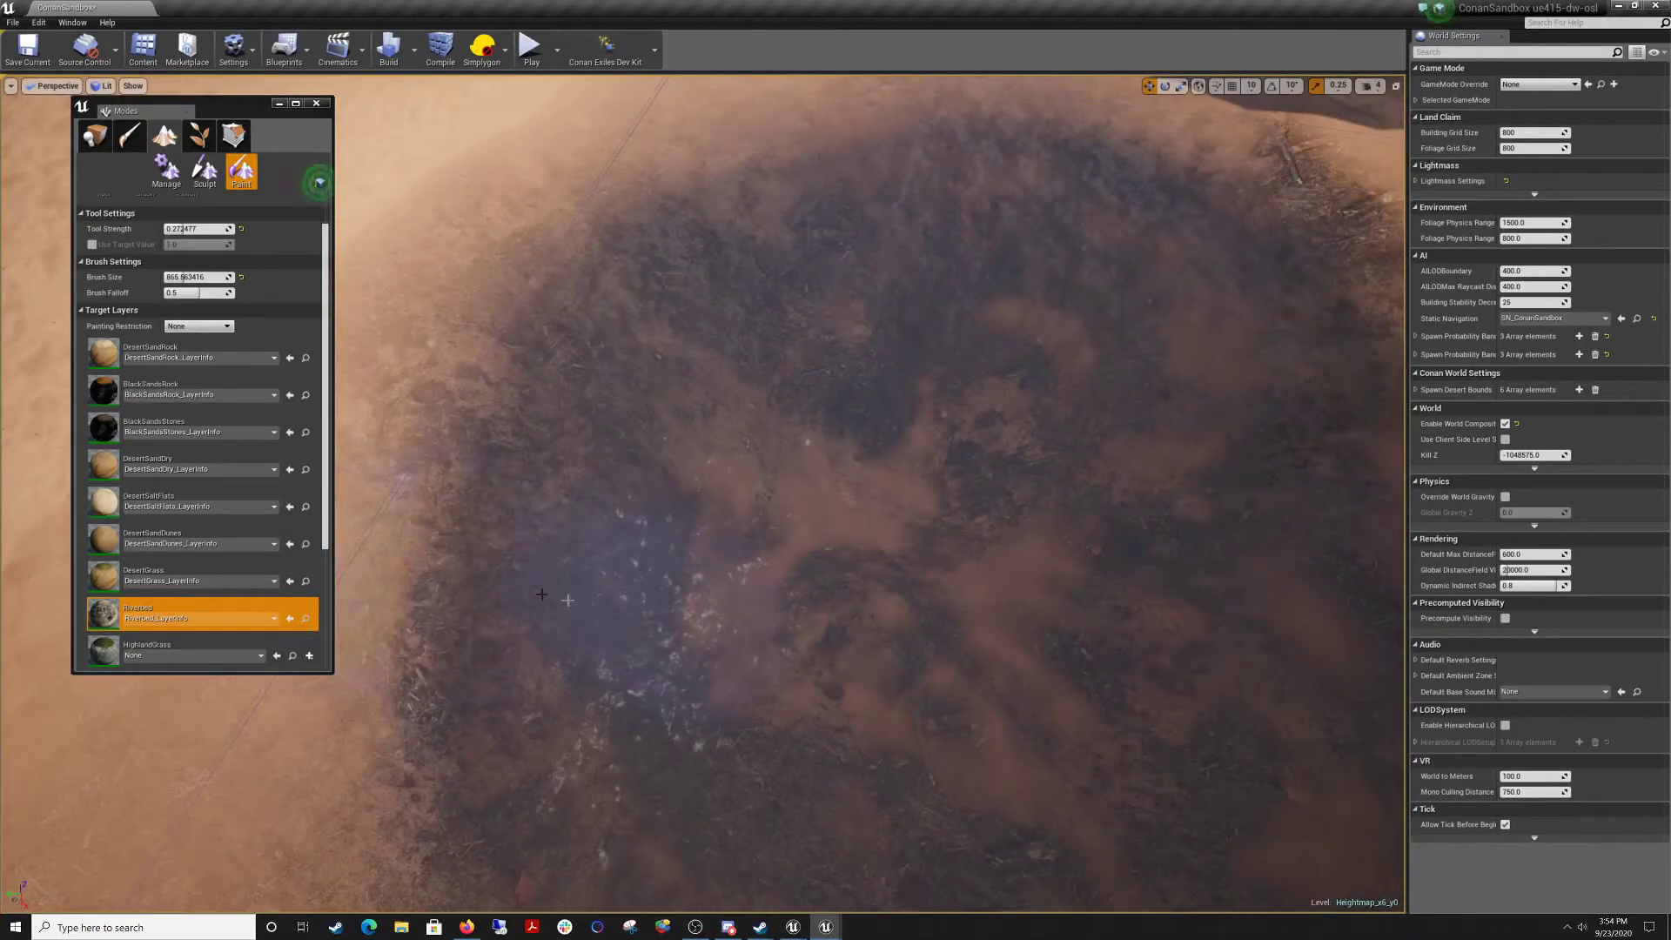
Flatten the uneven centre of the pool floor with the Flatten tool, extending the level area toward the surrounding slopes.
left_click(205, 170)
left_click(125, 247)
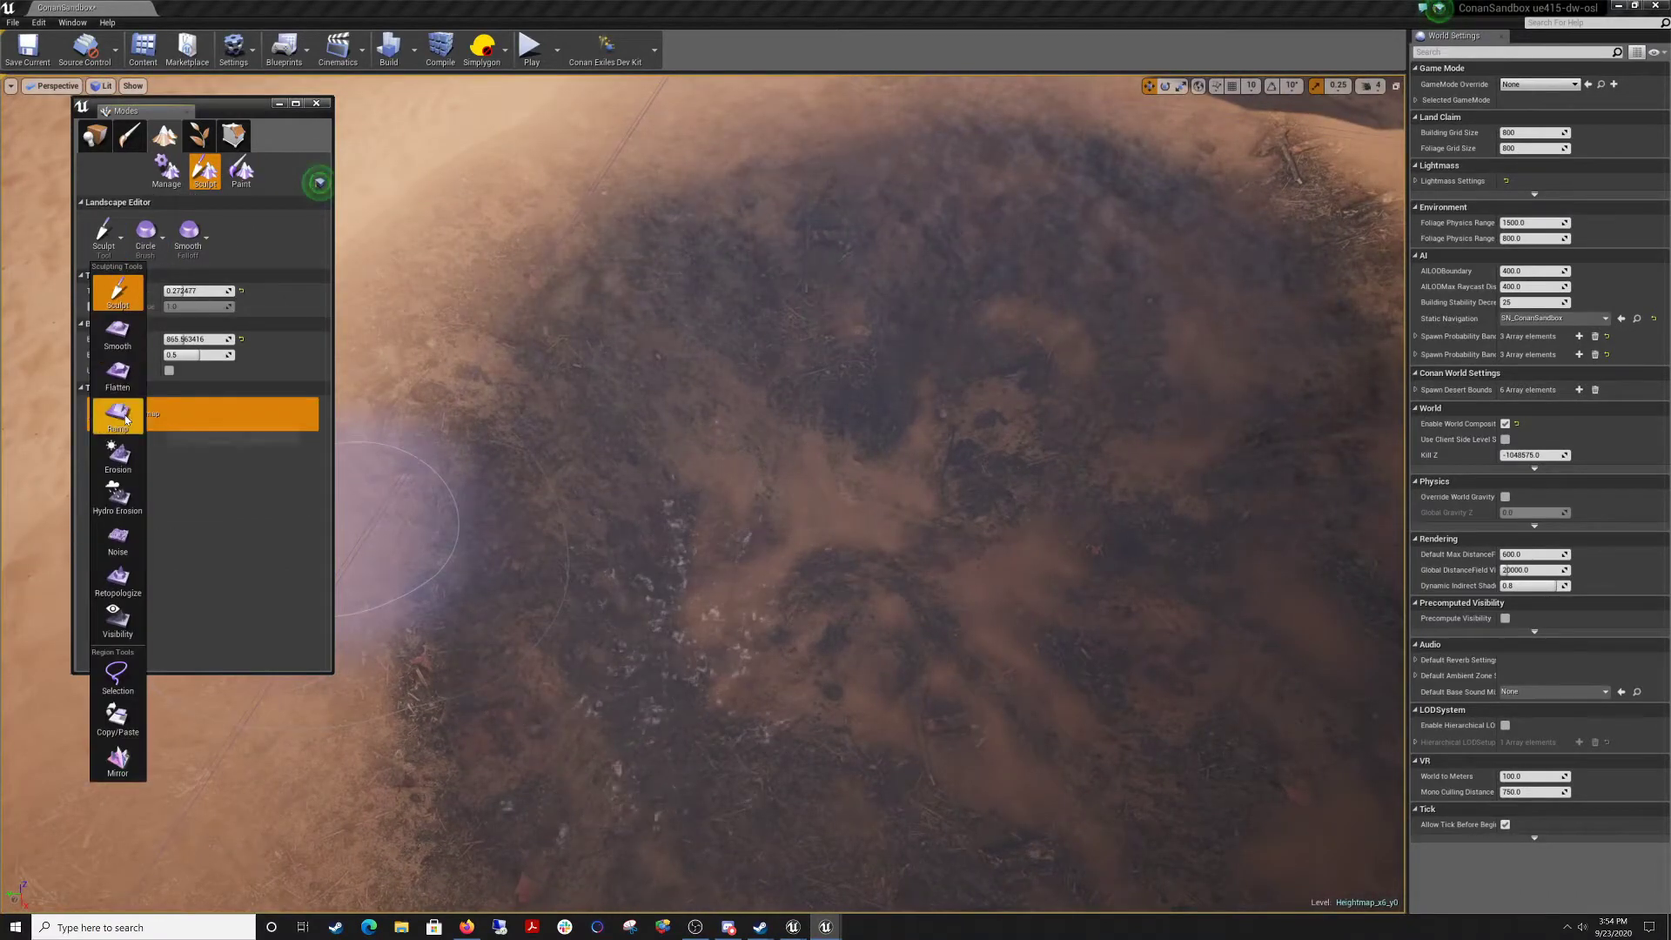
left_click(120, 381)
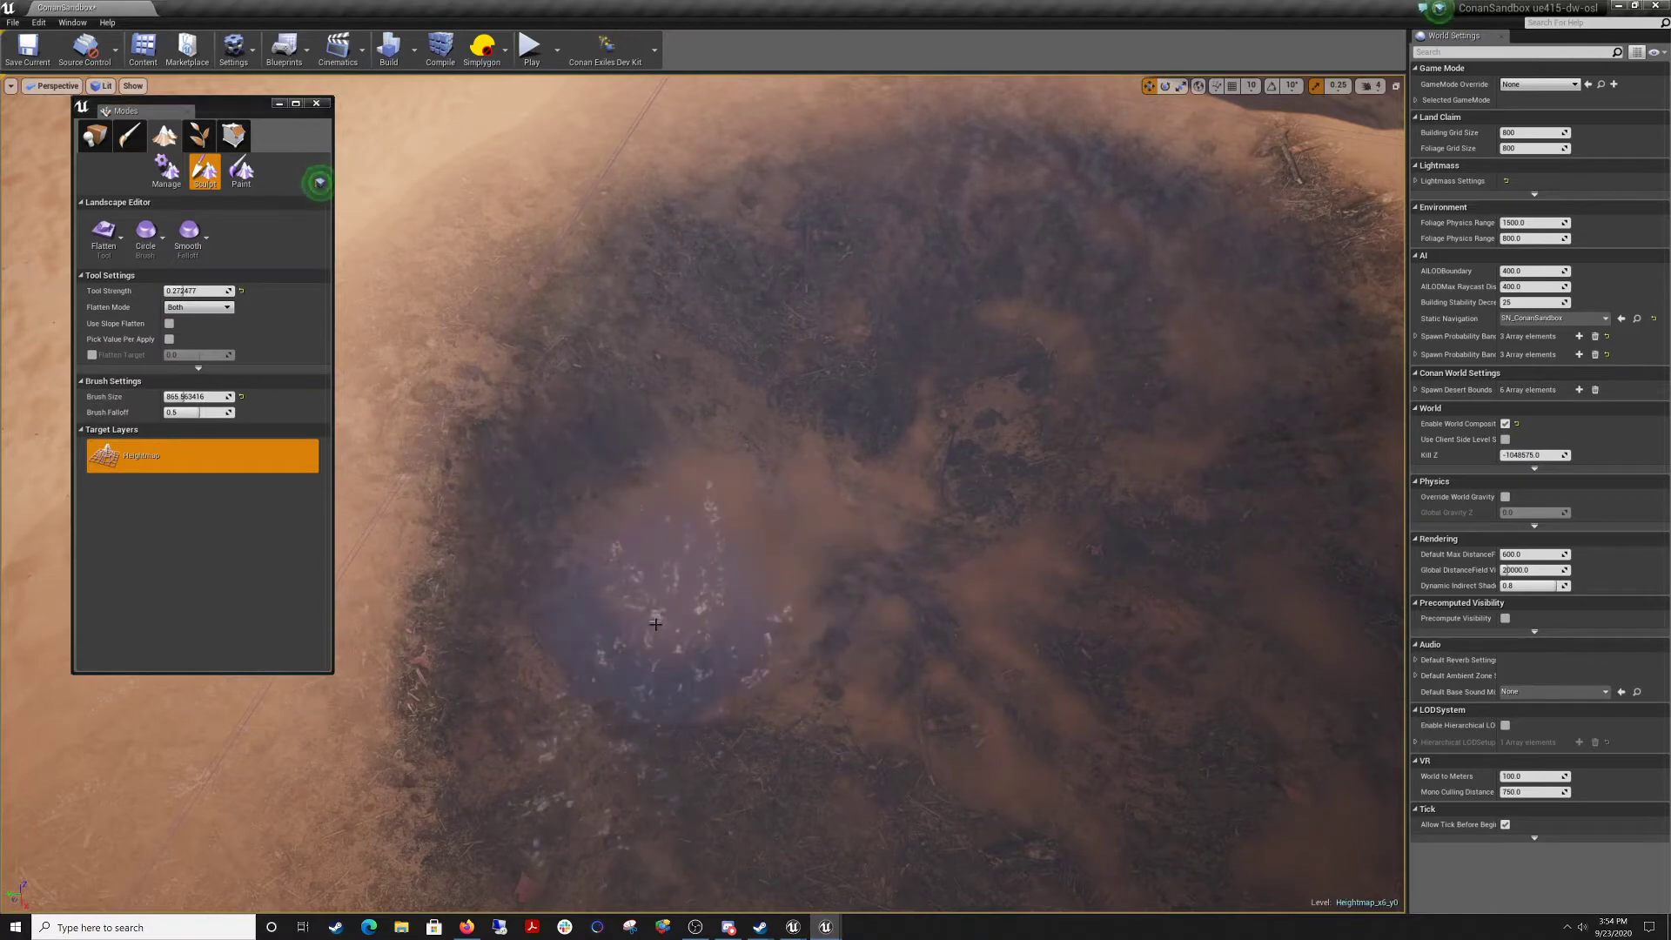
mouse_move(766, 748)
left_mouse_down()
mouse_move(829, 781)
mouse_move(784, 604)
mouse_move(836, 428)
mouse_move(1010, 389)
mouse_move(1016, 500)
mouse_move(948, 464)
left_mouse_up()
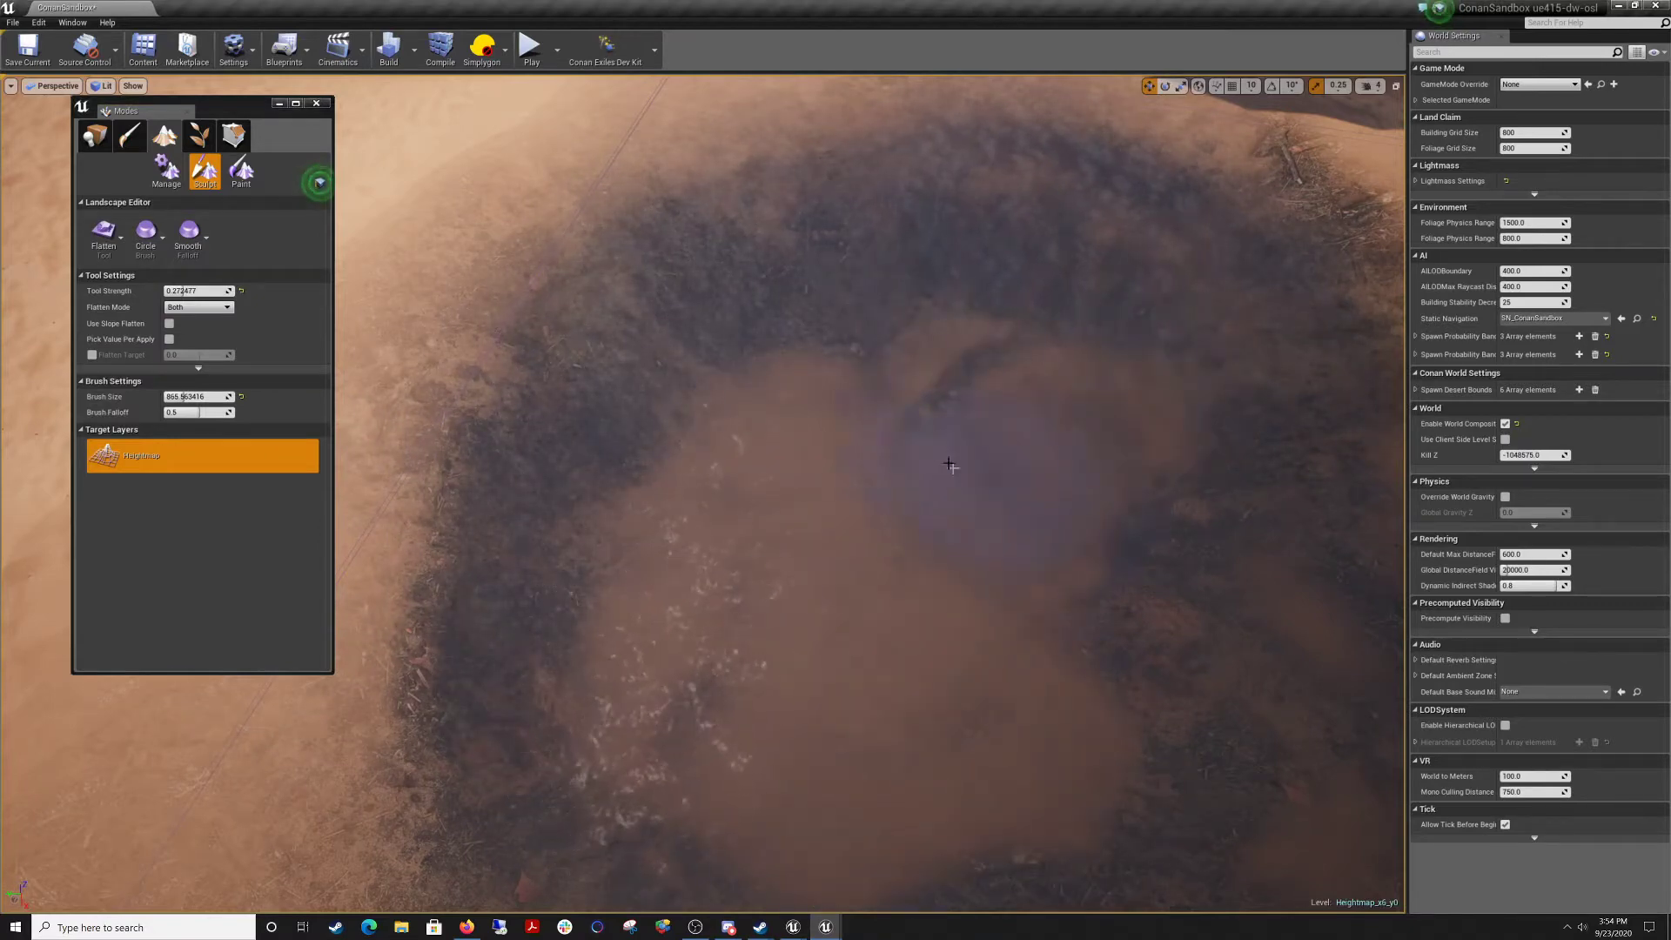
mouse_move(958, 394)
left_mouse_down()
mouse_move(813, 280)
mouse_move(787, 216)
mouse_move(911, 187)
mouse_move(944, 283)
mouse_move(913, 324)
left_mouse_up()
right_click_drag(914, 323, 766, 324)
mouse_move(731, 374)
left_mouse_down()
mouse_move(550, 562)
mouse_move(626, 661)
left_mouse_up()
right_click_drag(626, 661, 853, 662)
mouse_move(696, 670)
left_mouse_down()
mouse_move(1088, 592)
mouse_move(1173, 283)
mouse_move(1214, 222)
left_mouse_up()
mouse_move(1214, 222)
right_mouse_down()
mouse_move(1196, 187)
mouse_move(1079, 104)
mouse_move(1079, 79)
mouse_move(1166, 182)
mouse_move(1218, 296)
mouse_move(1218, 270)
right_mouse_up()
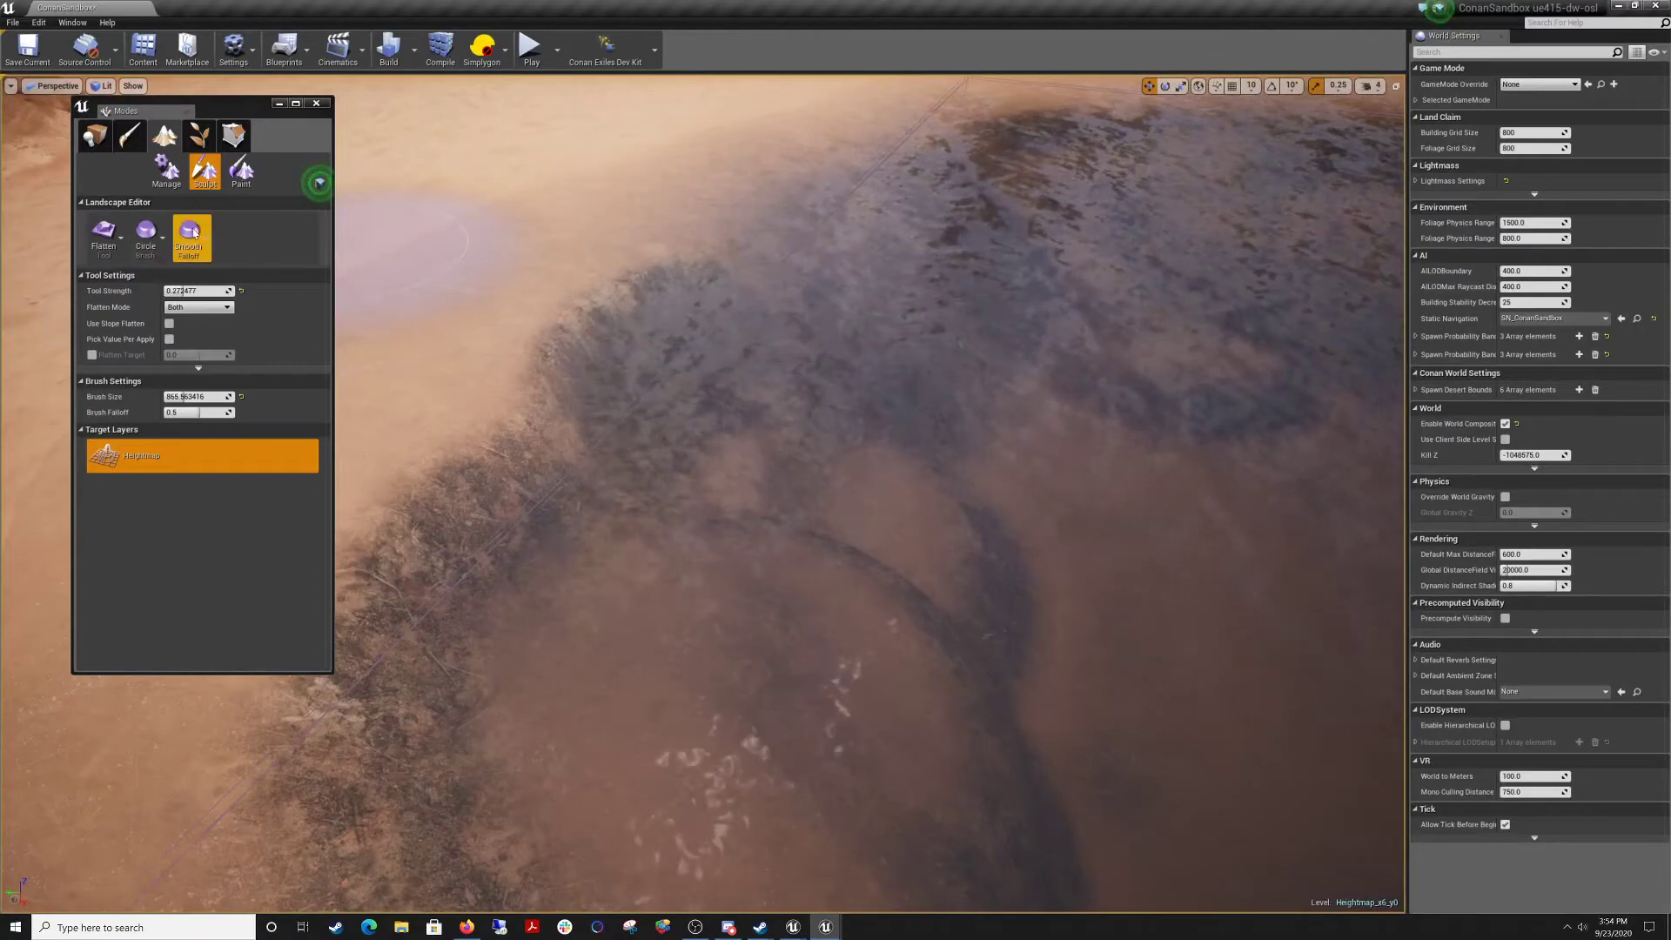
Smooth the hard ledges around the flattened pool floor with the Smooth tool, blending them into the banks.
left_click(103, 233)
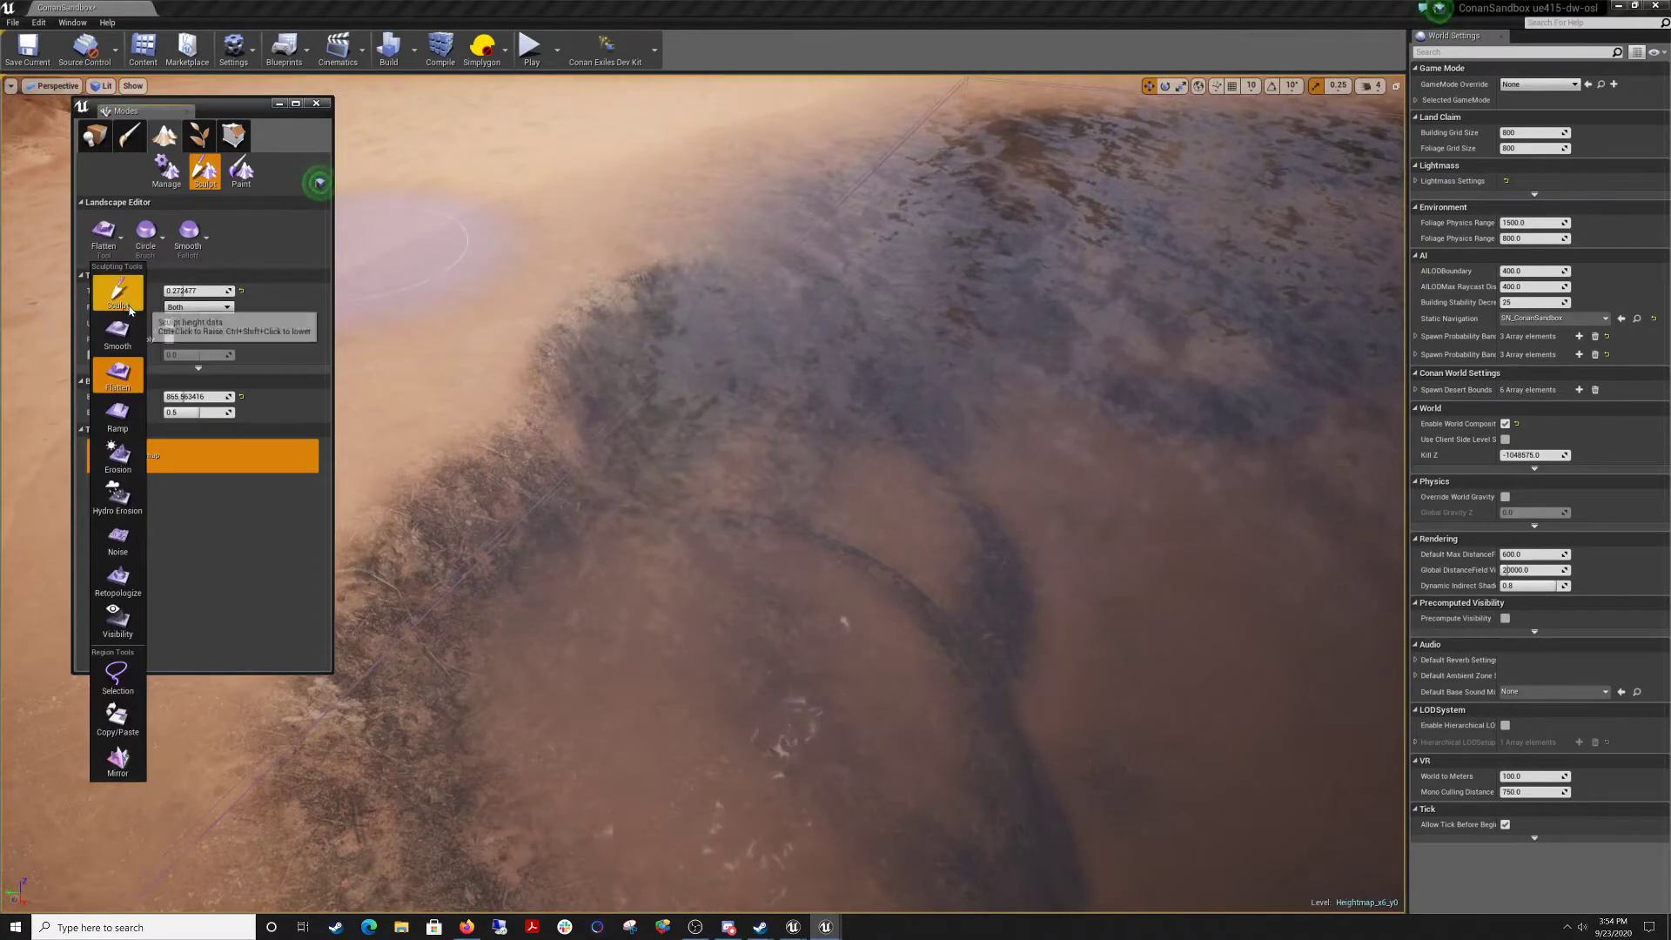
left_click(122, 337)
mouse_move(618, 272)
left_mouse_down()
mouse_move(861, 452)
mouse_move(854, 862)
mouse_move(817, 490)
left_mouse_up()
left_click_drag(1133, 355, 815, 641)
mouse_move(814, 641)
right_mouse_down()
mouse_move(1027, 661)
mouse_move(1097, 626)
right_mouse_up()
left_click_drag(526, 623, 899, 549)
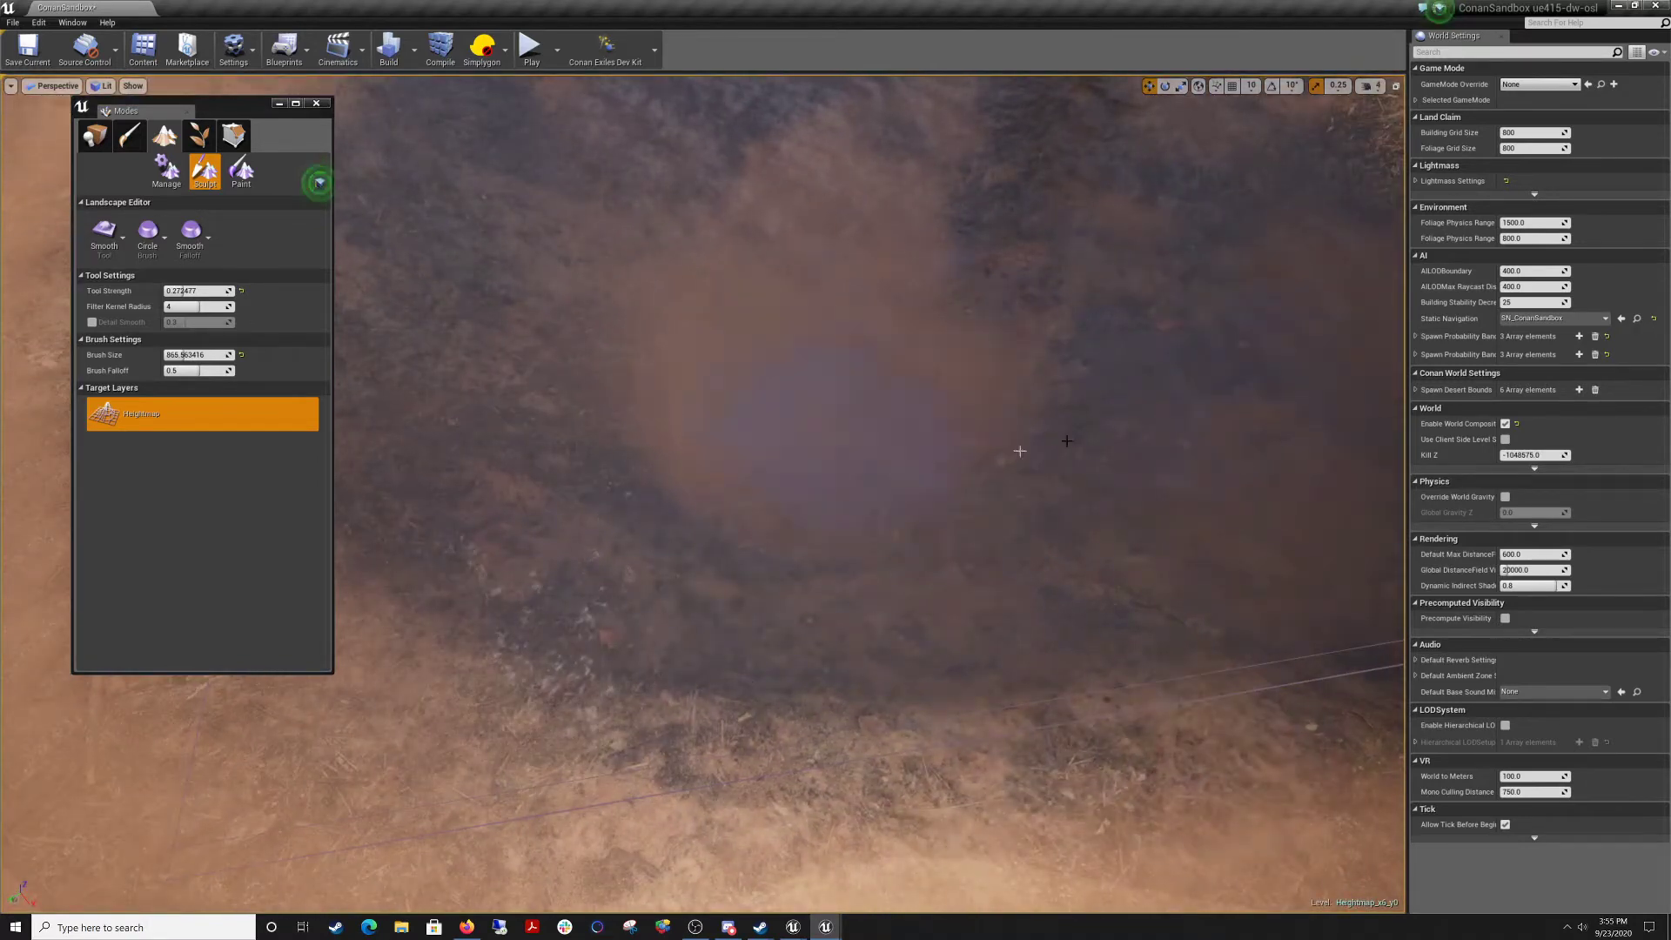
right_click_drag(864, 418, 947, 631)
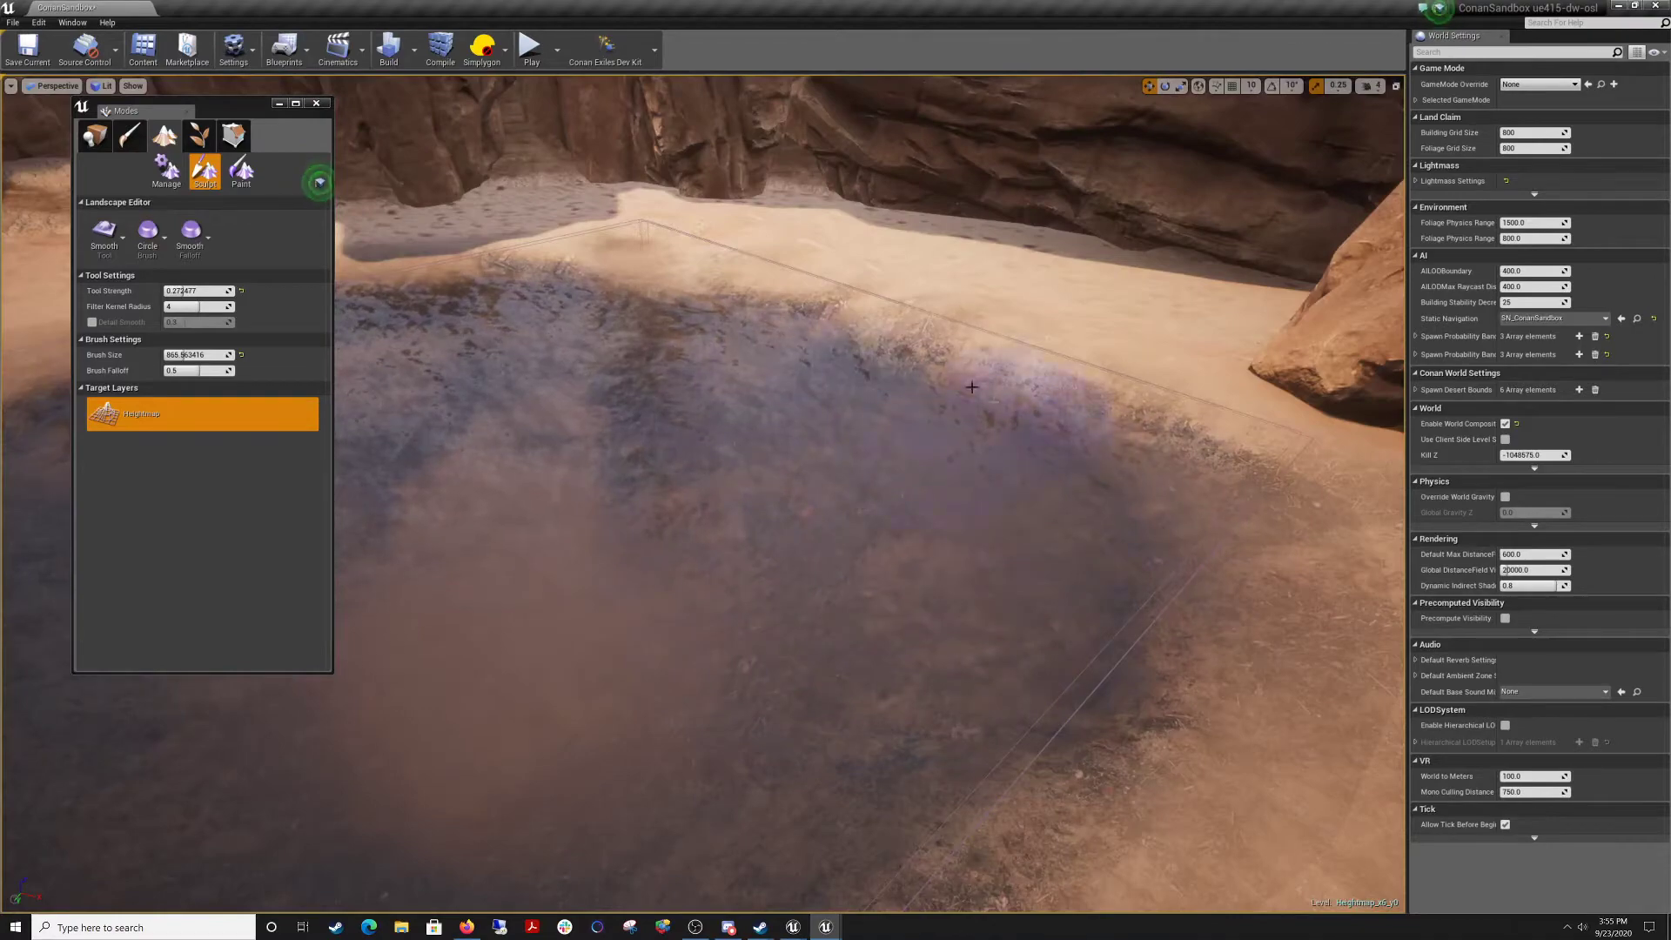
right_click_drag(359, 354, 204, 352)
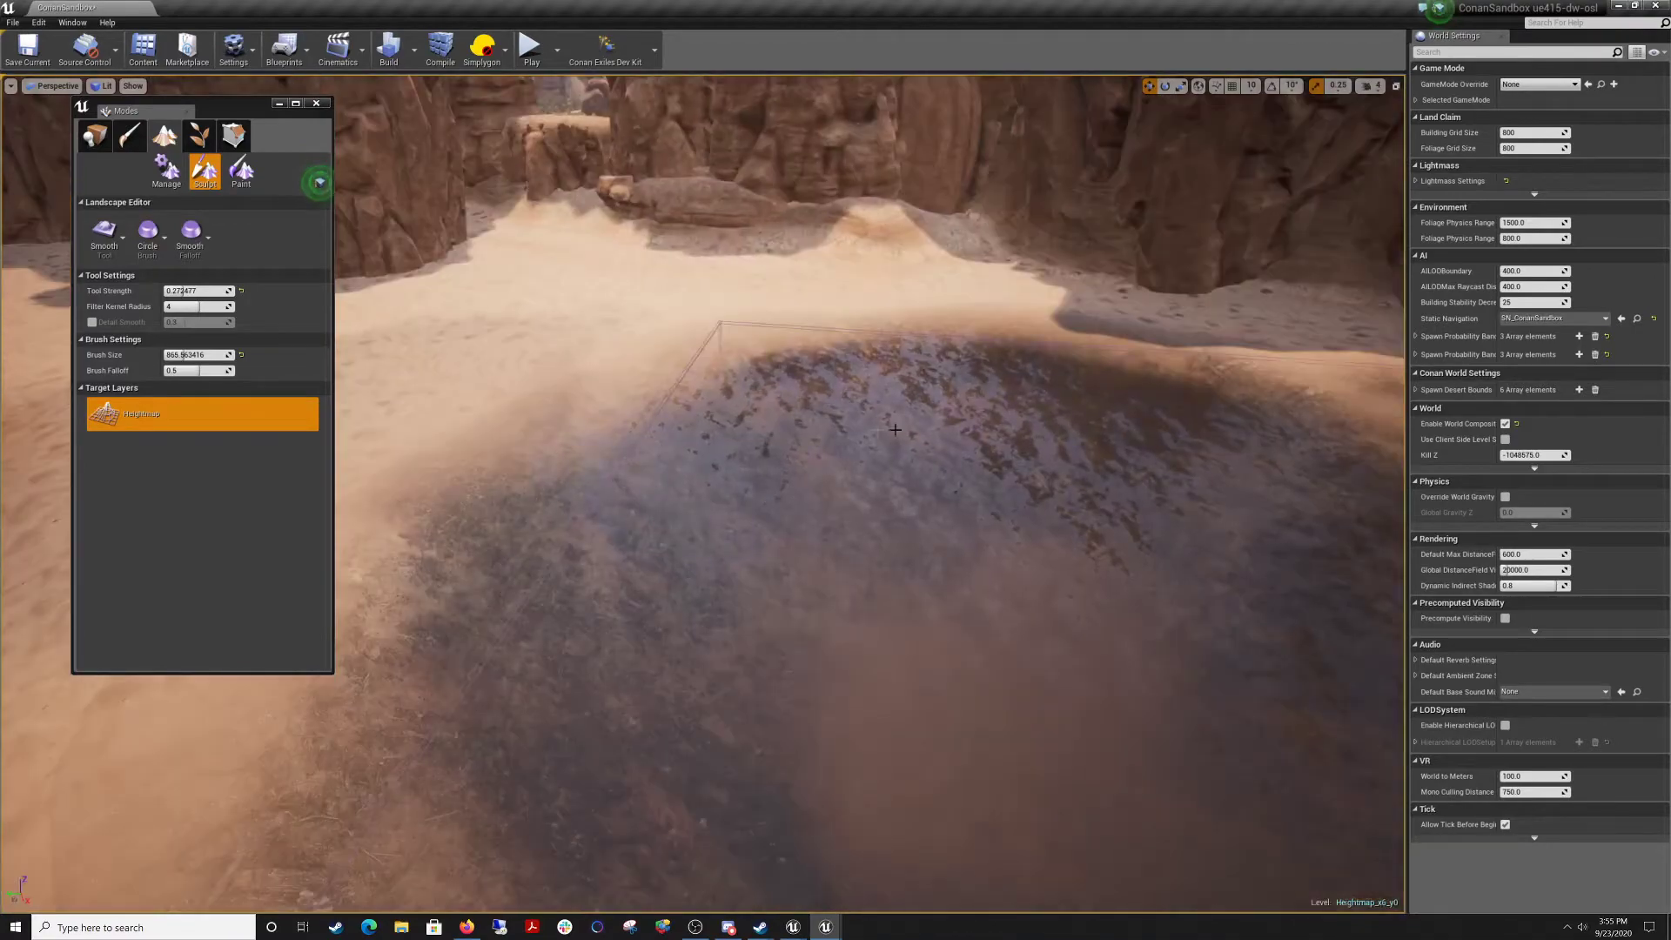
right_click_drag(359, 354, 435, 438)
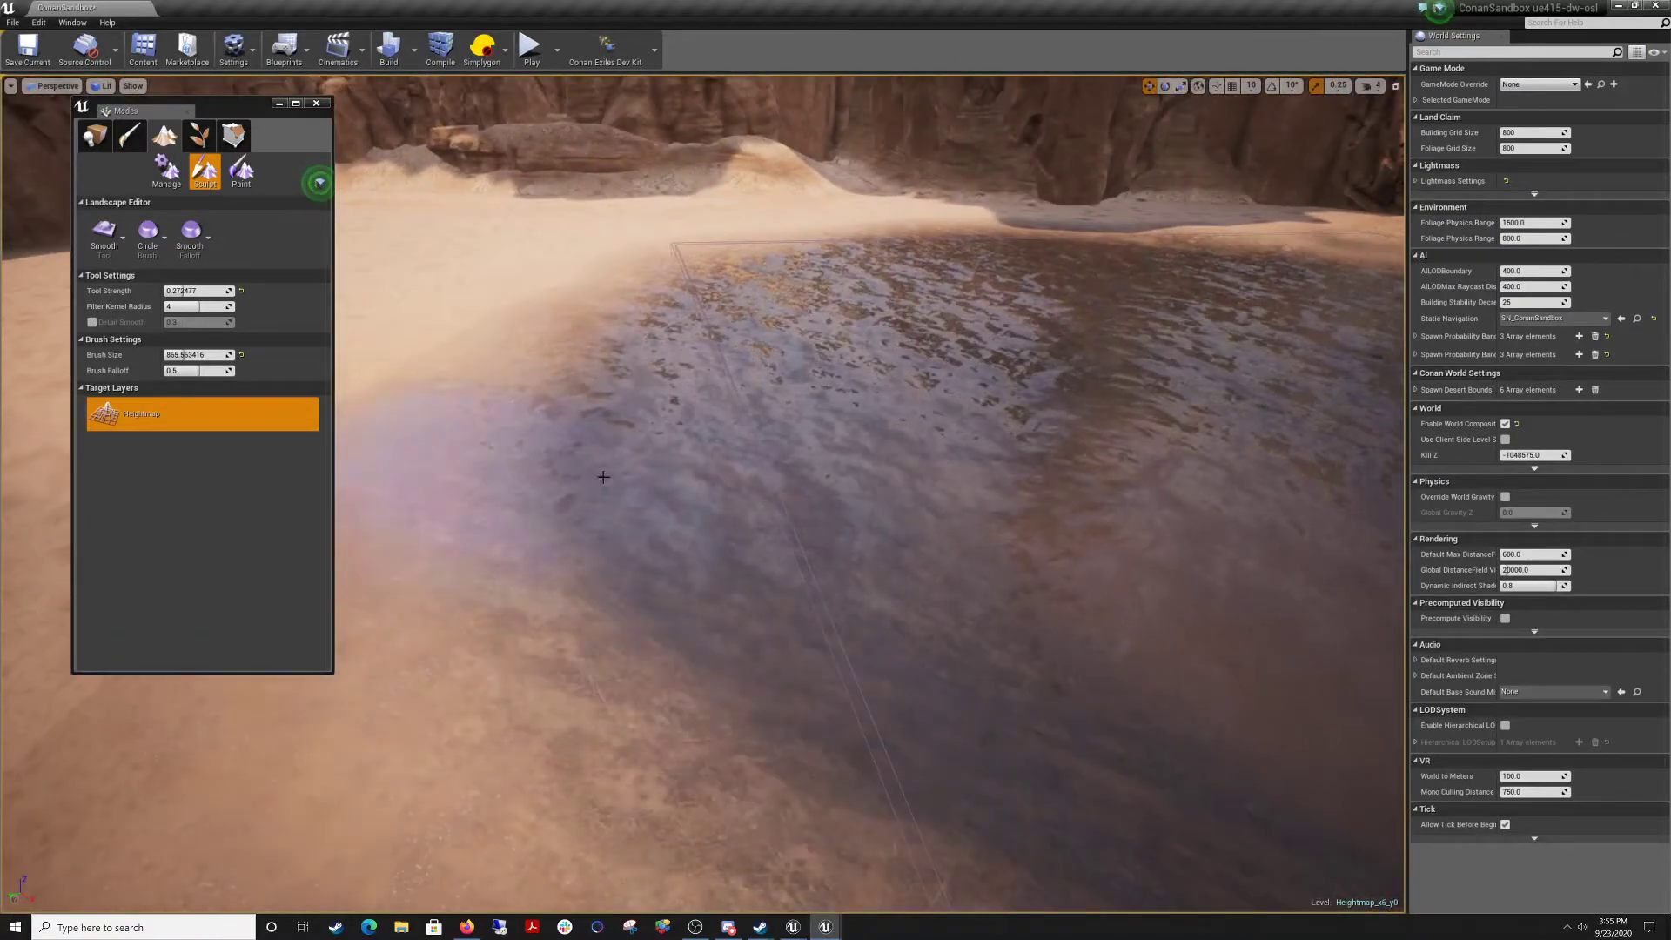
mouse_move(603, 477)
right_mouse_down()
mouse_move(607, 436)
mouse_move(766, 444)
mouse_move(662, 474)
mouse_move(601, 557)
mouse_move(653, 561)
mouse_move(687, 527)
mouse_move(610, 548)
mouse_move(601, 509)
right_mouse_up()
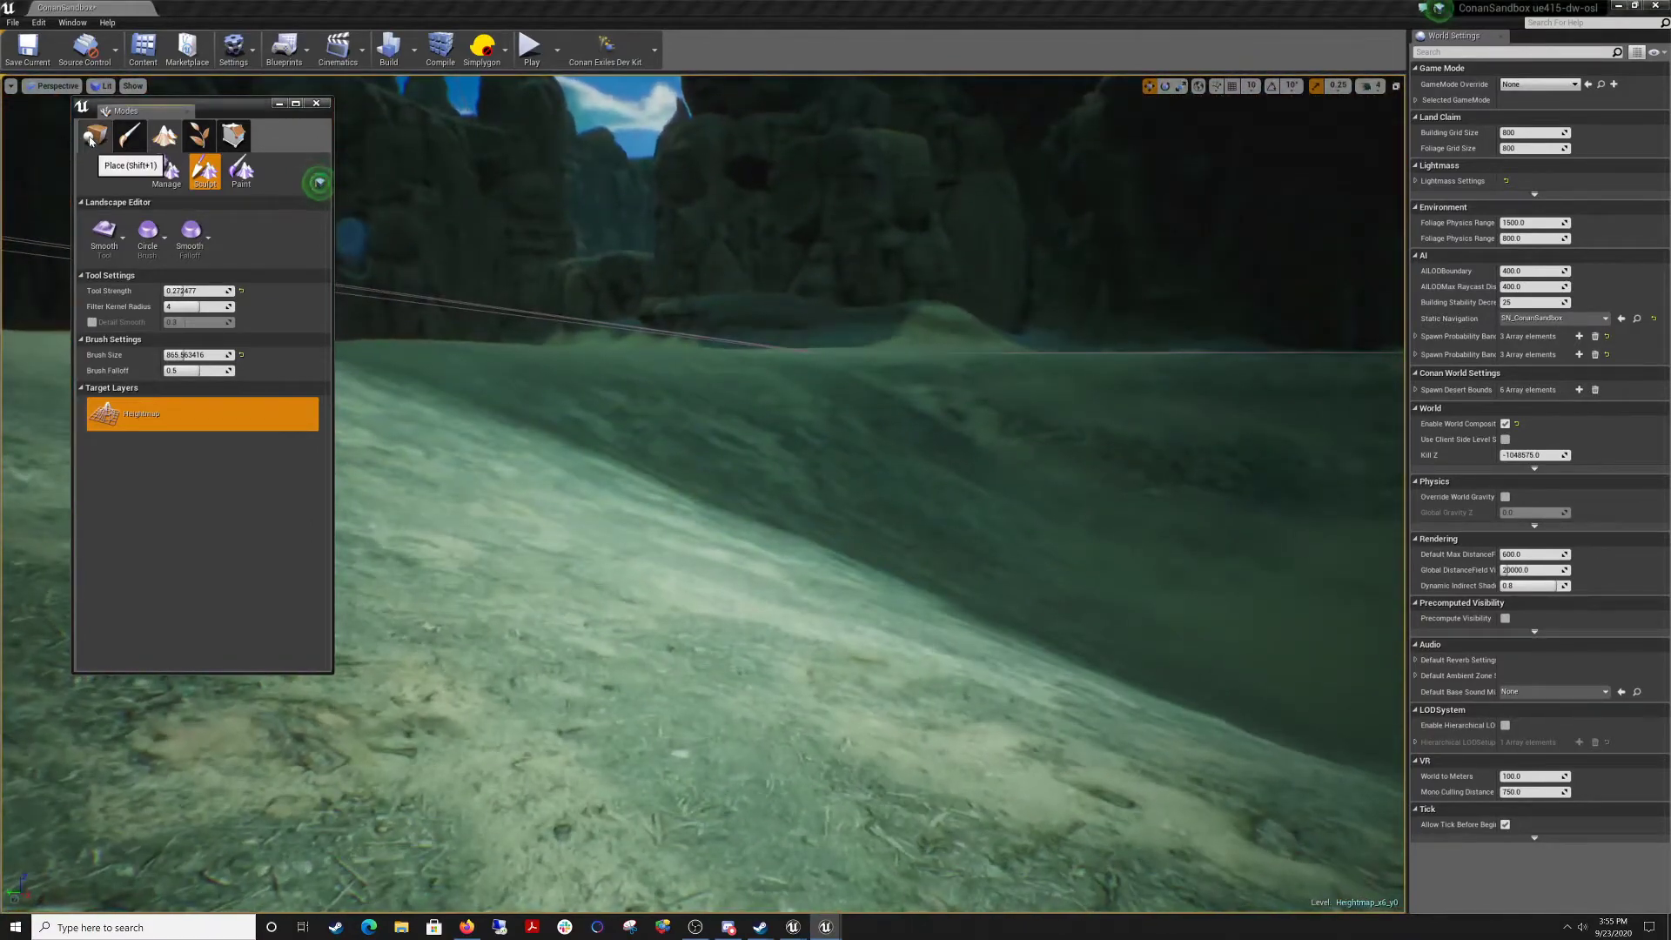
mouse_move(641, 388)
right_mouse_down()
mouse_move(618, 353)
mouse_move(644, 365)
mouse_move(634, 418)
mouse_move(644, 390)
right_mouse_up()
left_click(748, 581)
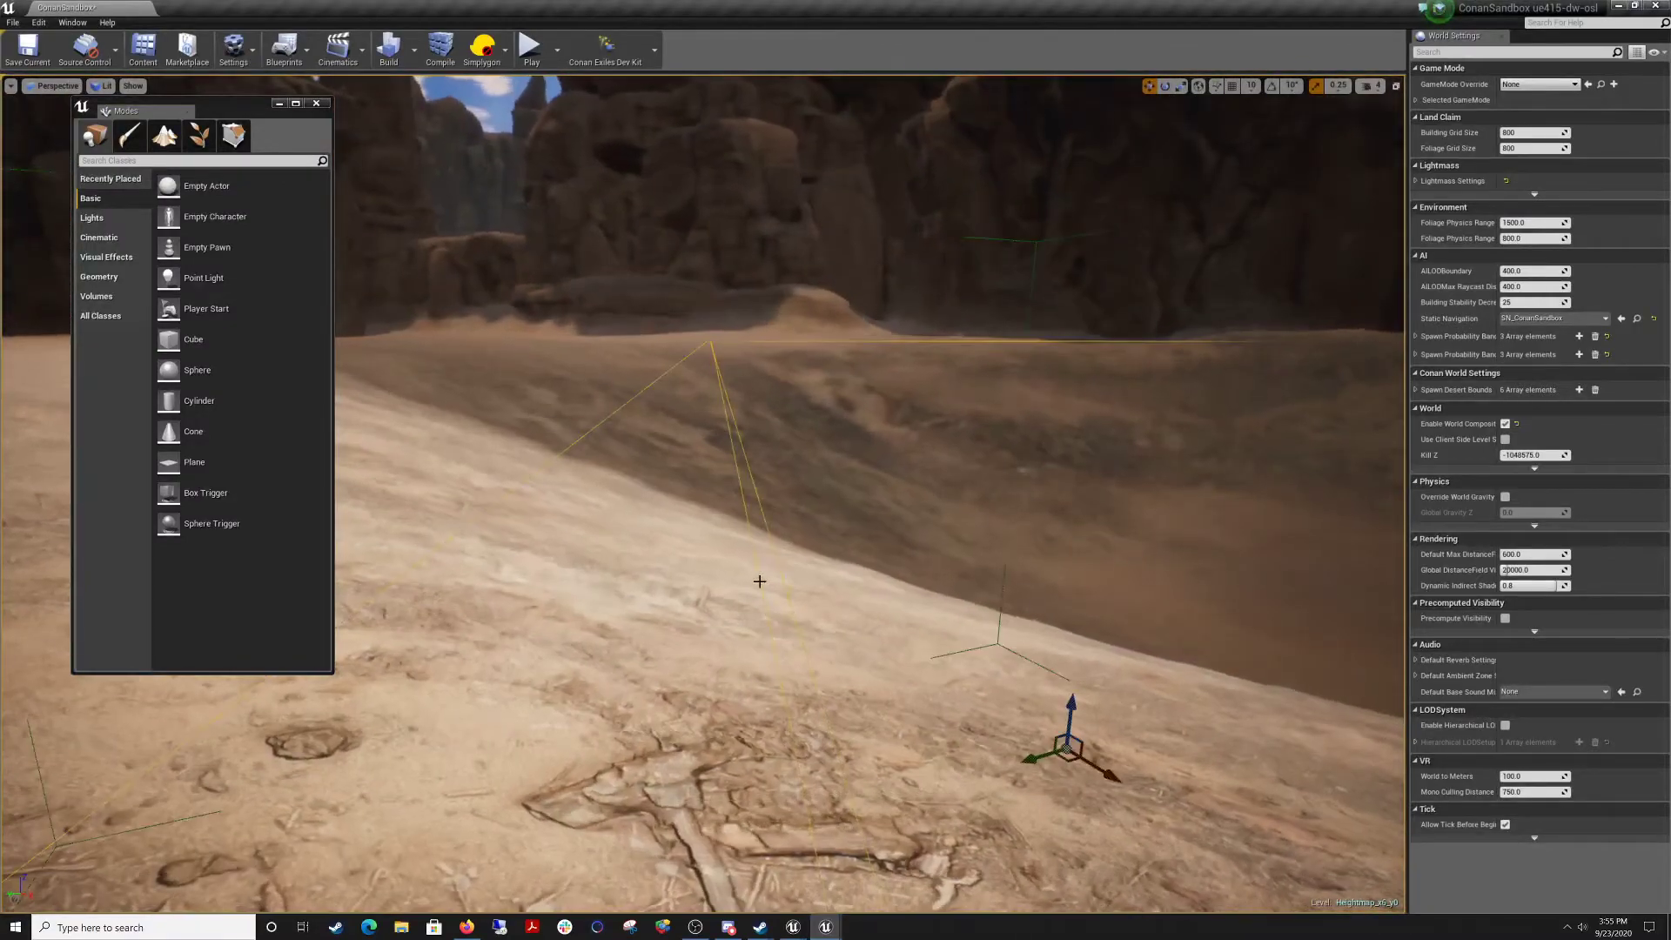
key("f")
mouse_move(761, 555)
right_mouse_down()
mouse_move(766, 541)
mouse_move(745, 557)
mouse_move(766, 539)
right_mouse_up()
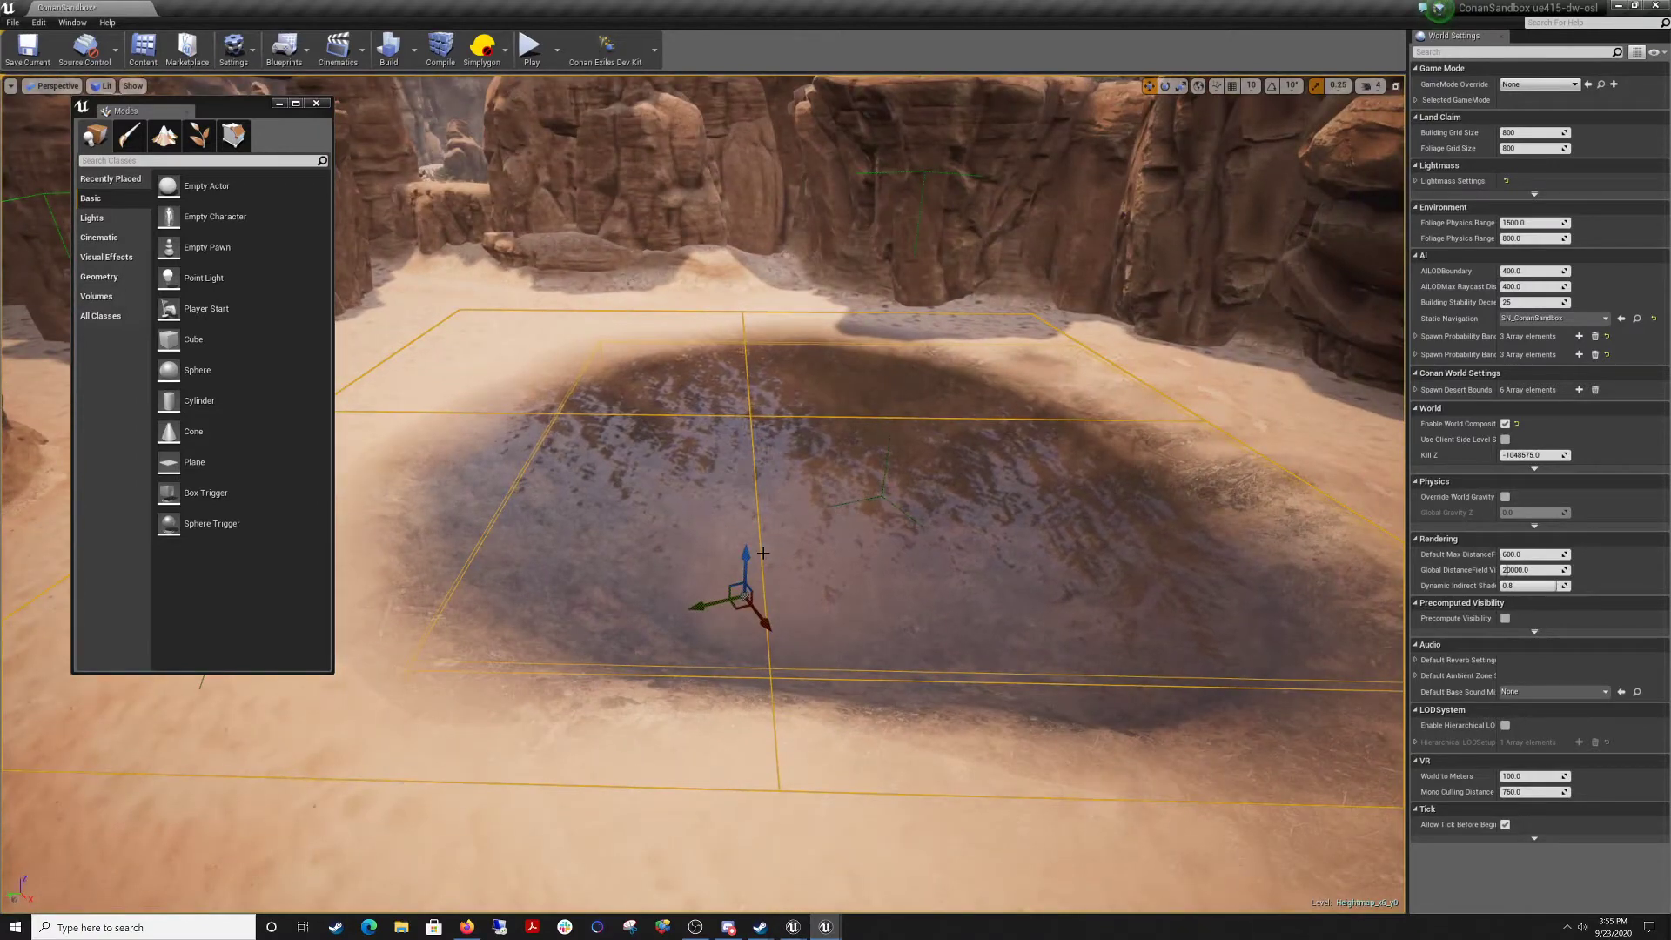
left_click(659, 554, "ctrl")
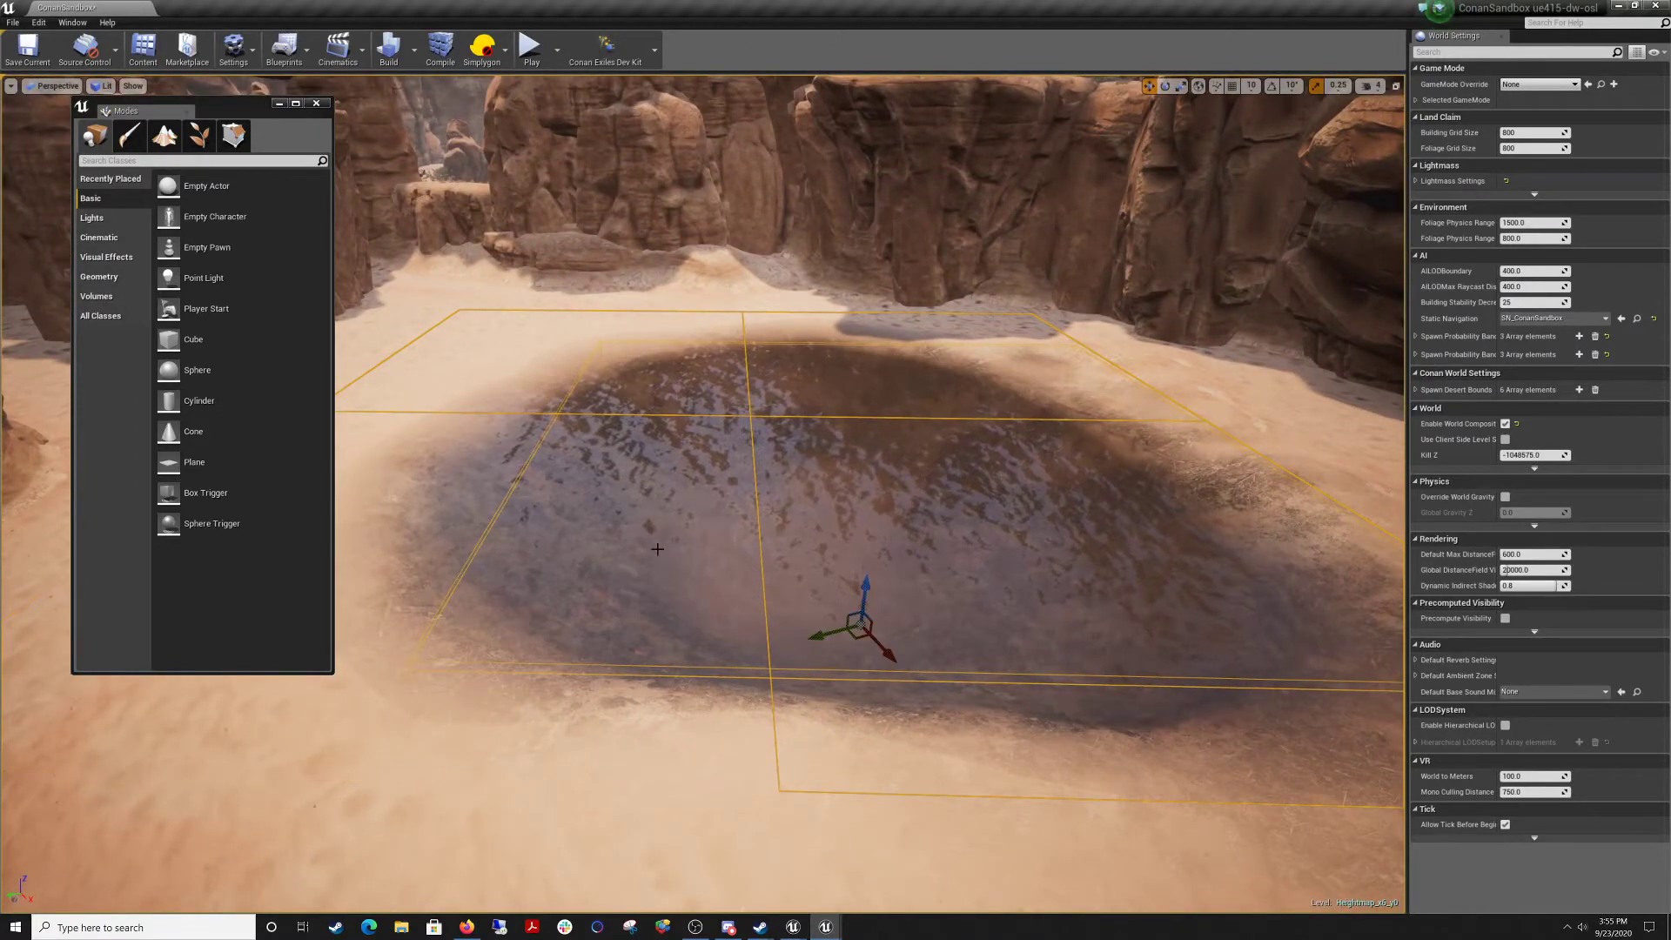
left_click(818, 522, "ctrl")
left_click(805, 375, "ctrl")
left_click(704, 370, "ctrl")
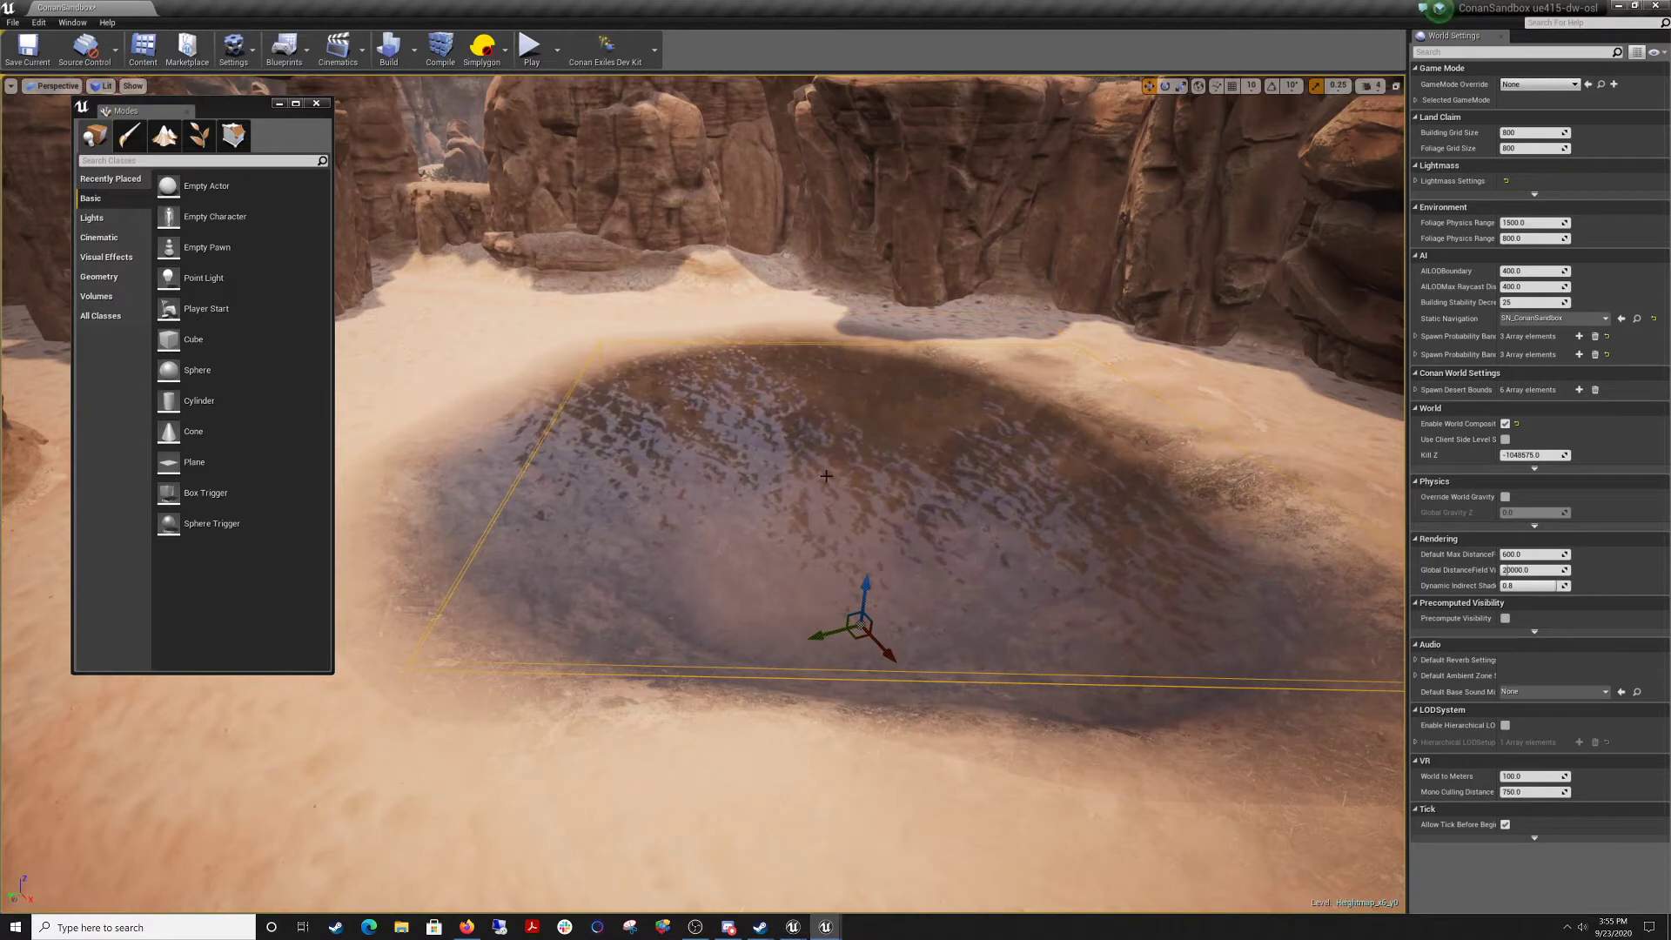
Hide the pool's four water planes, SM_water_11 through SM_water_14, to expose the sculpted bed.
left_click(765, 480)
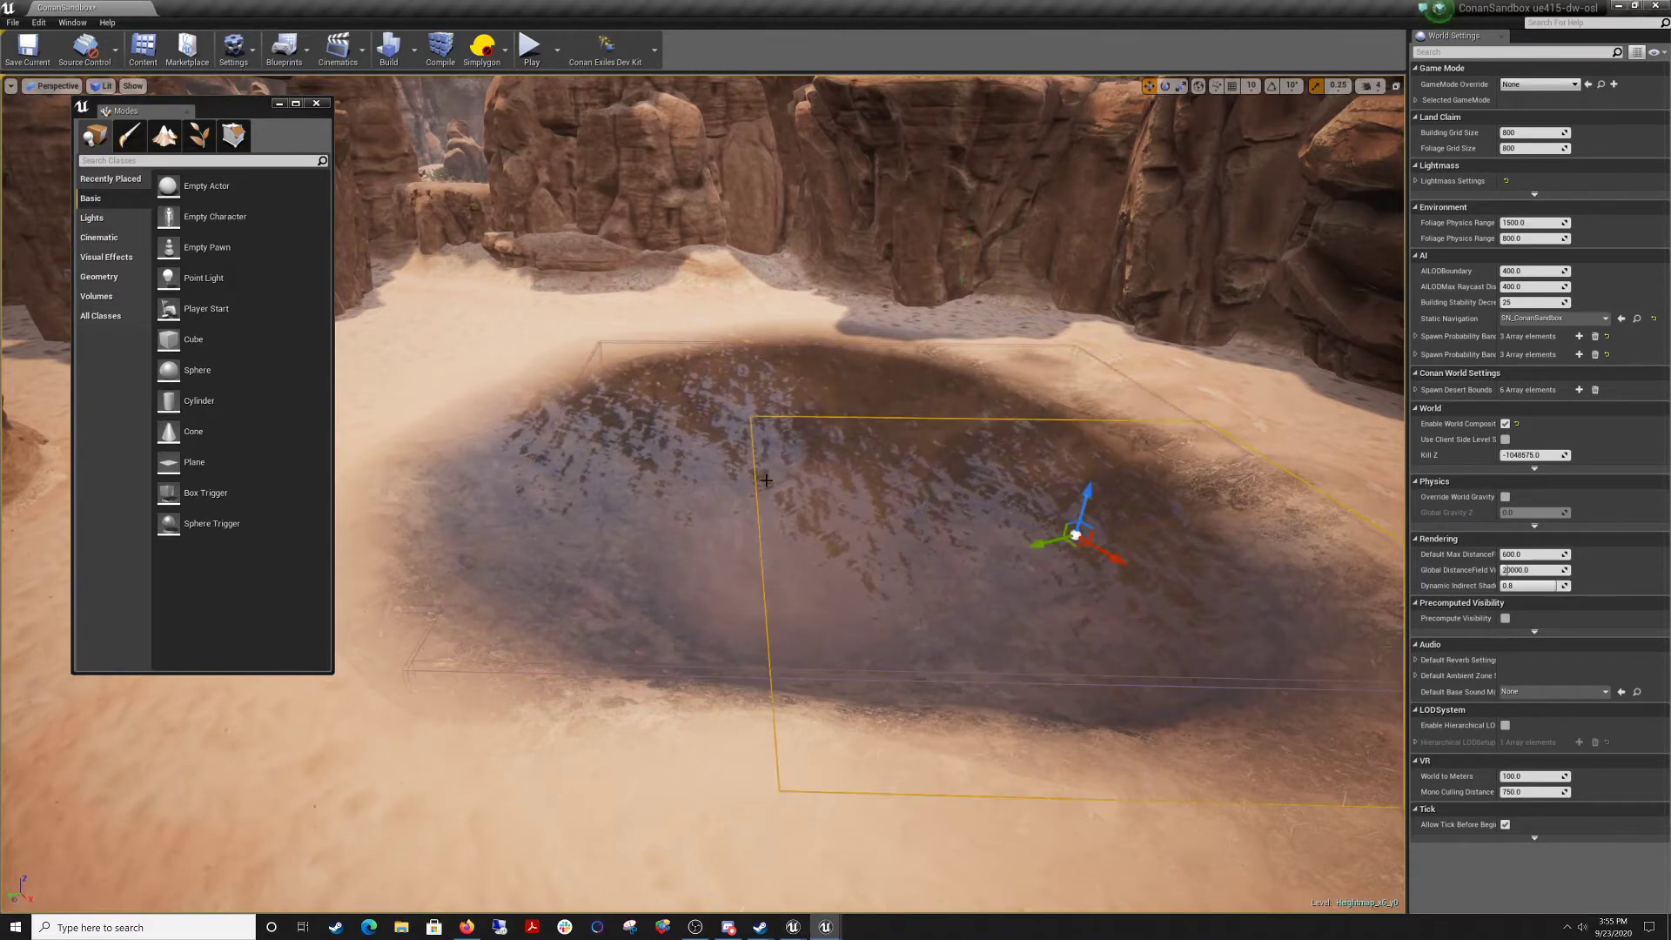
left_click(674, 521)
left_click(703, 398, "ctrl")
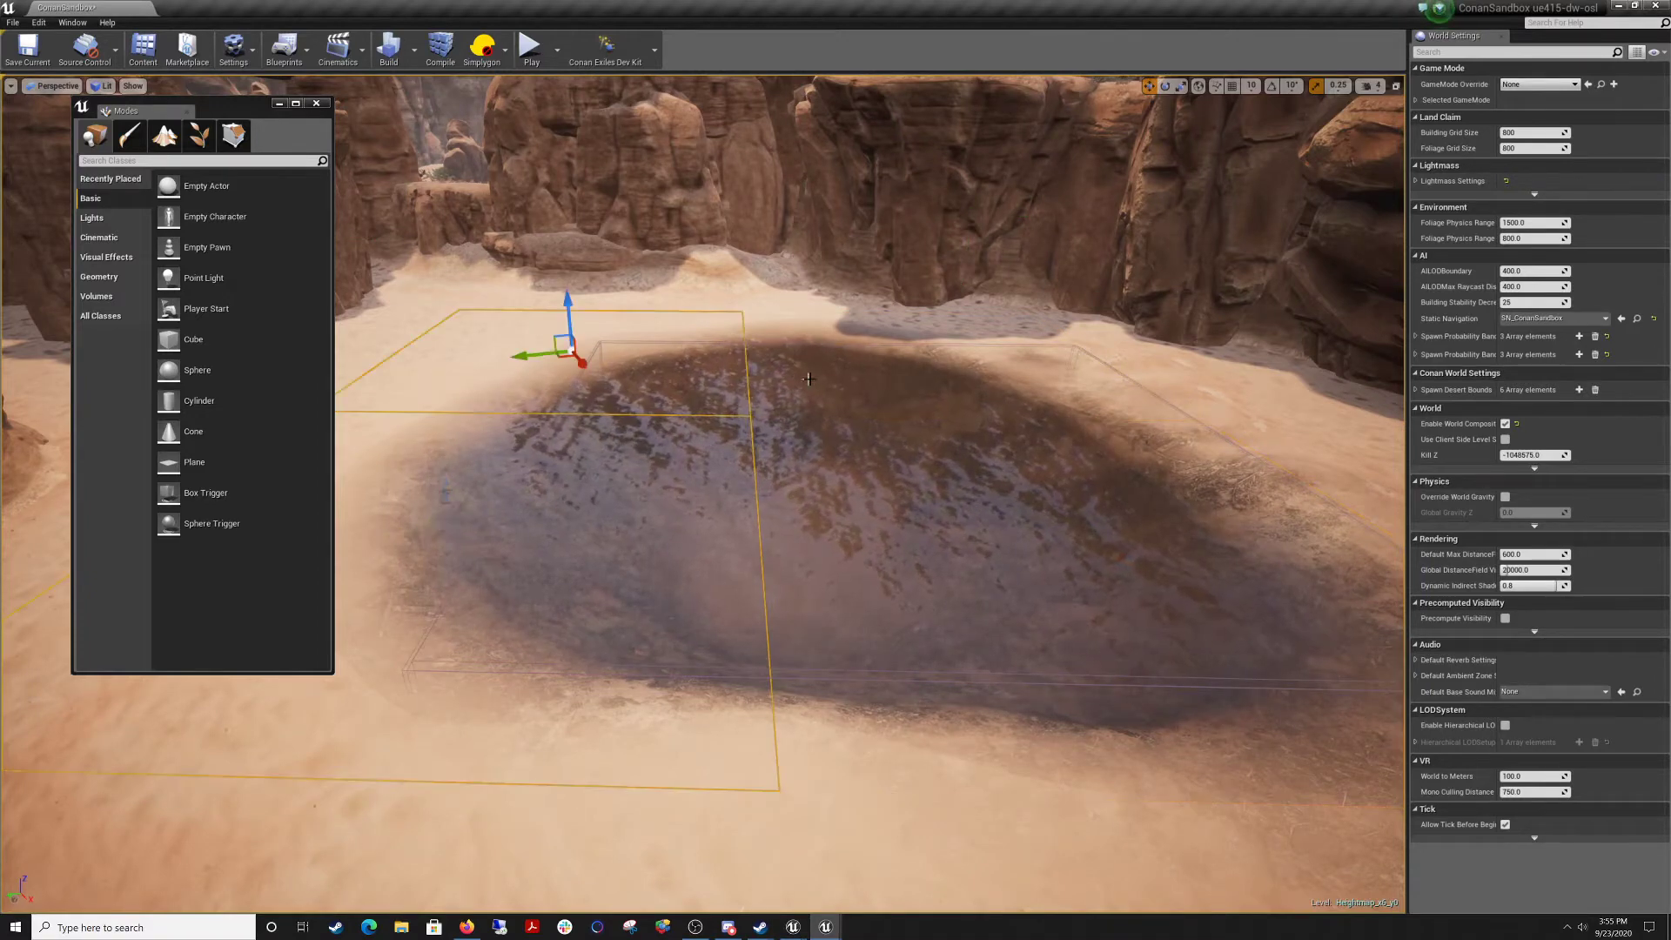
left_click(907, 518, "ctrl")
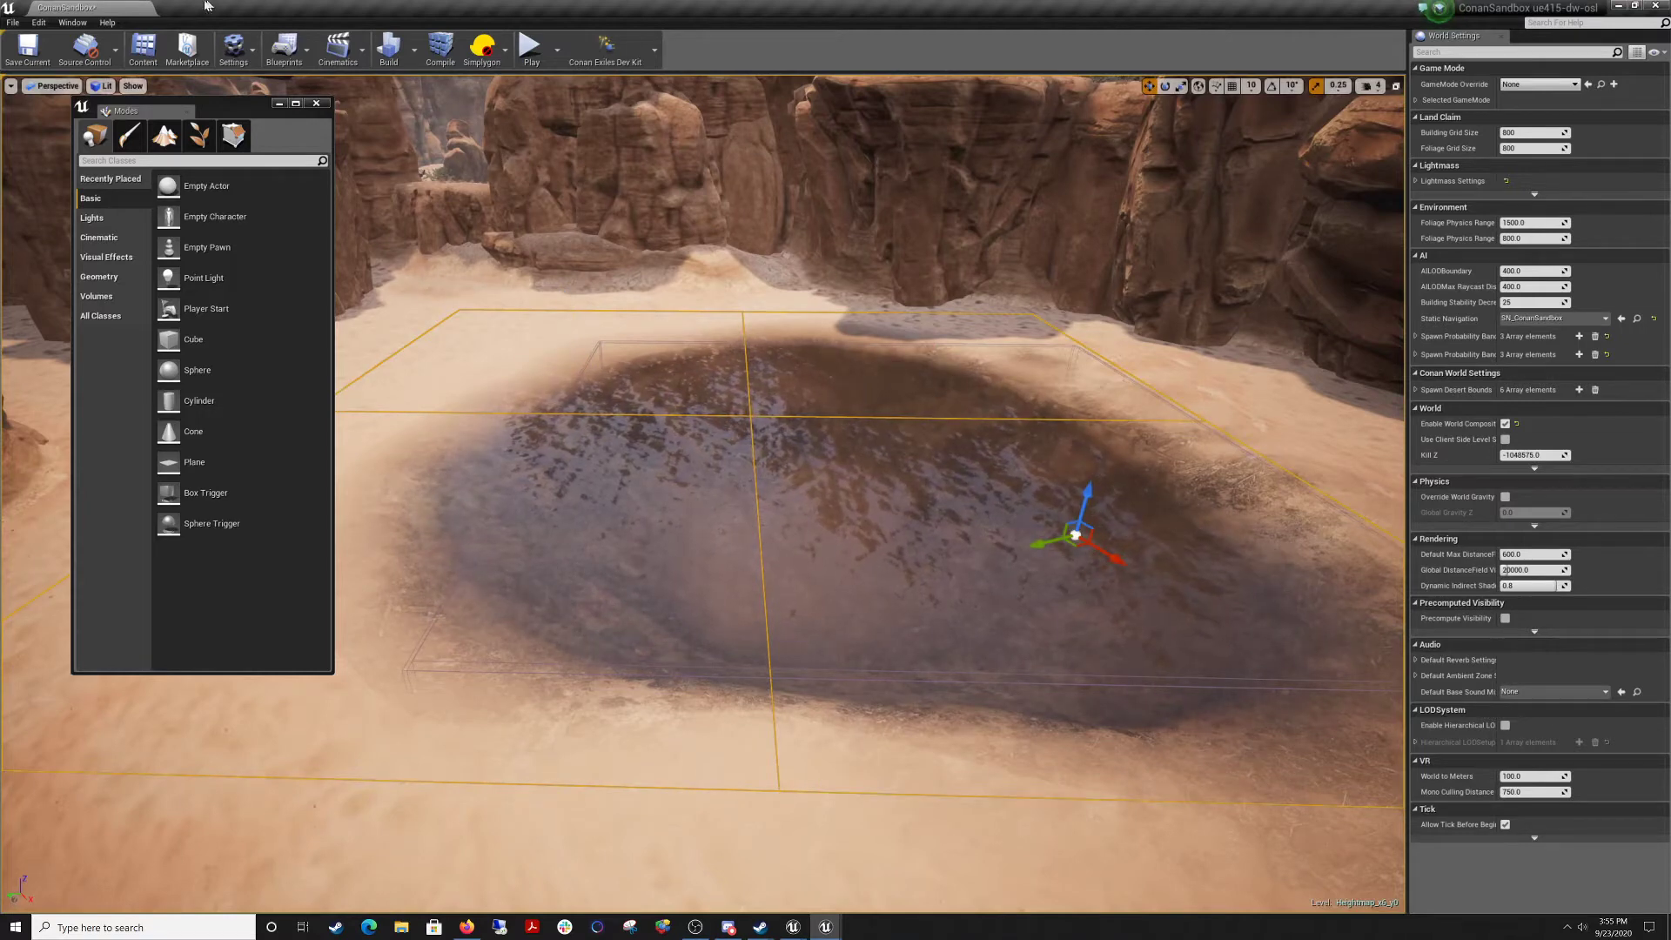
left_click(70, 22)
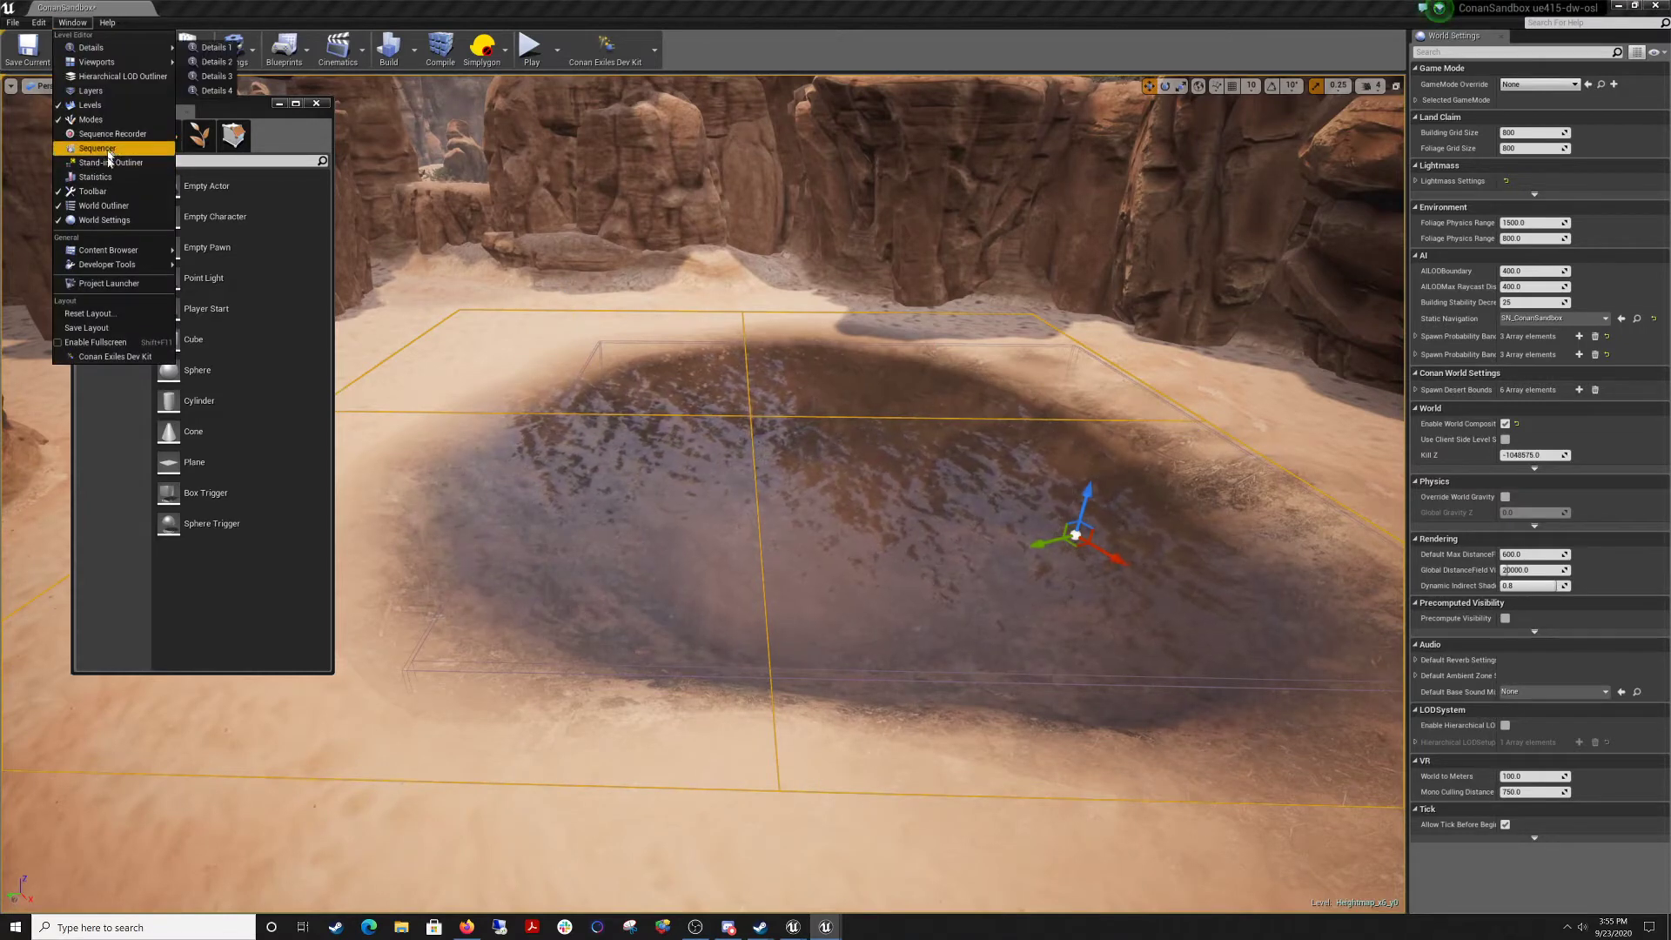
left_click(119, 207)
right_click_drag(1017, 470, 979, 481)
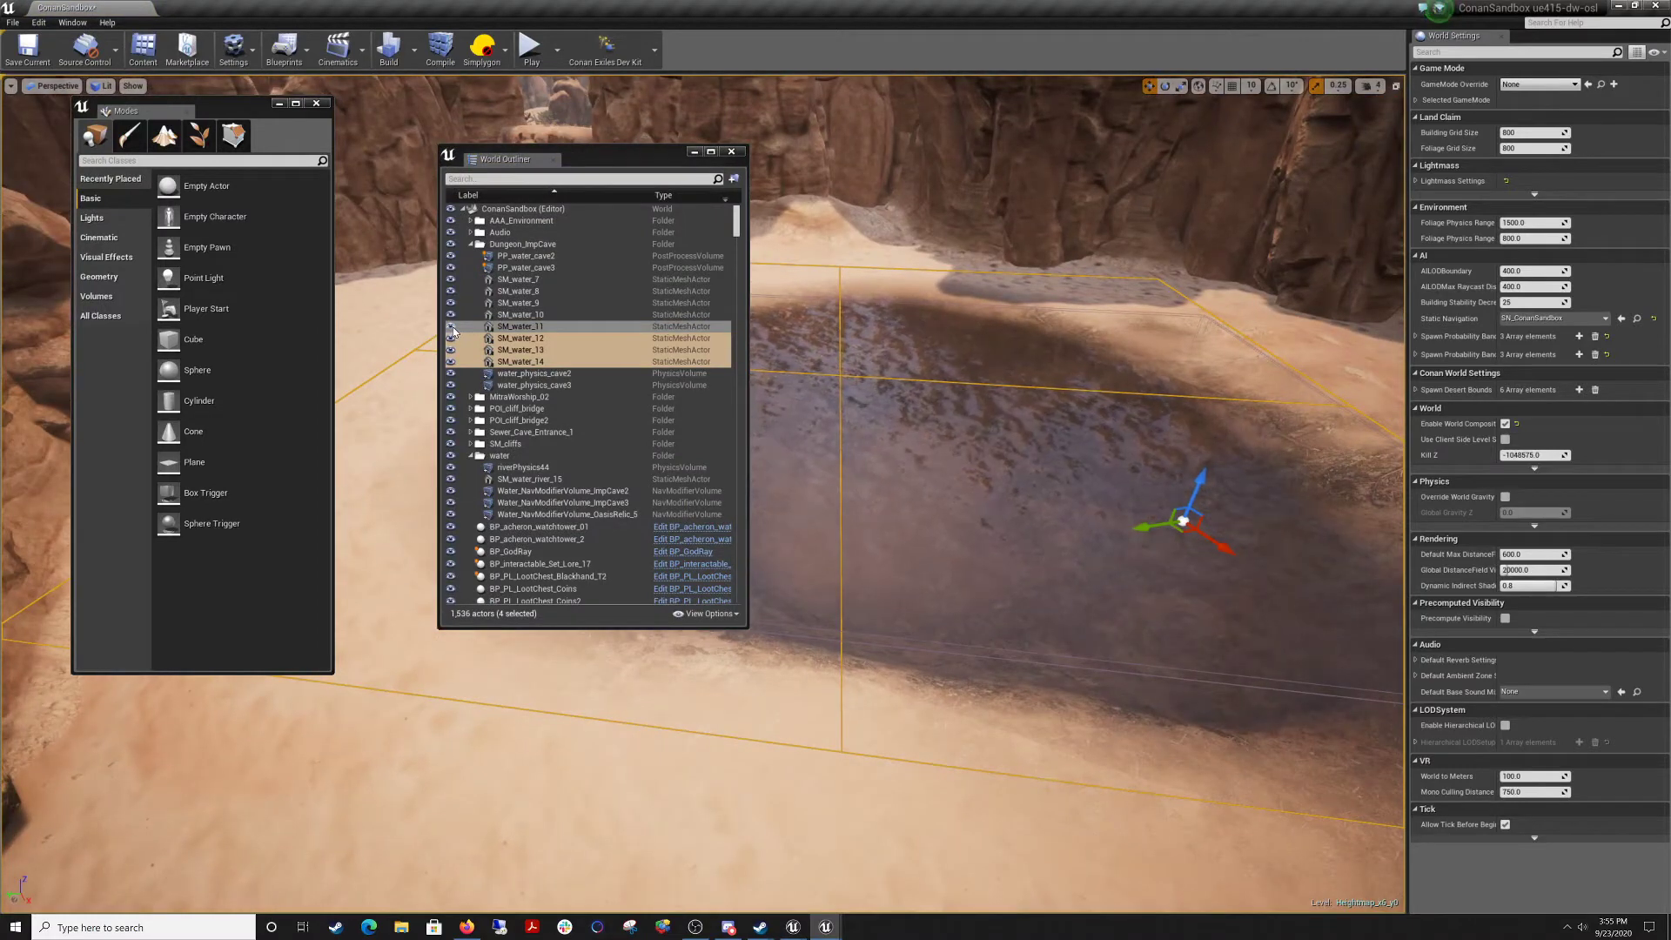
key("ctrl+z")
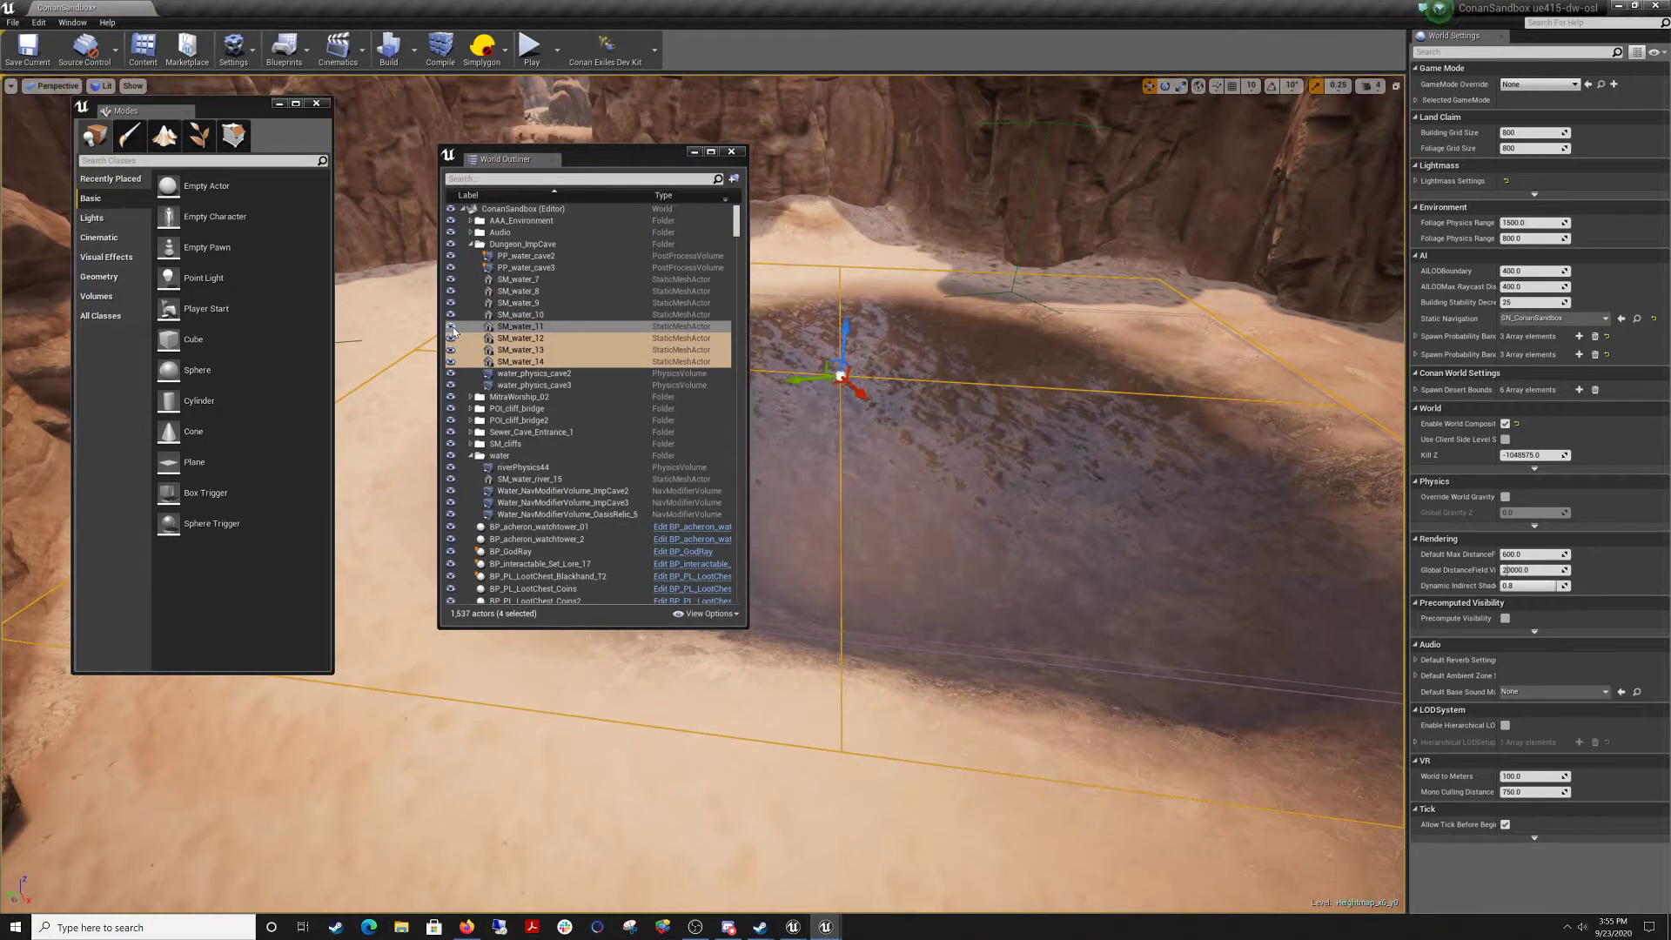
left_click(451, 327)
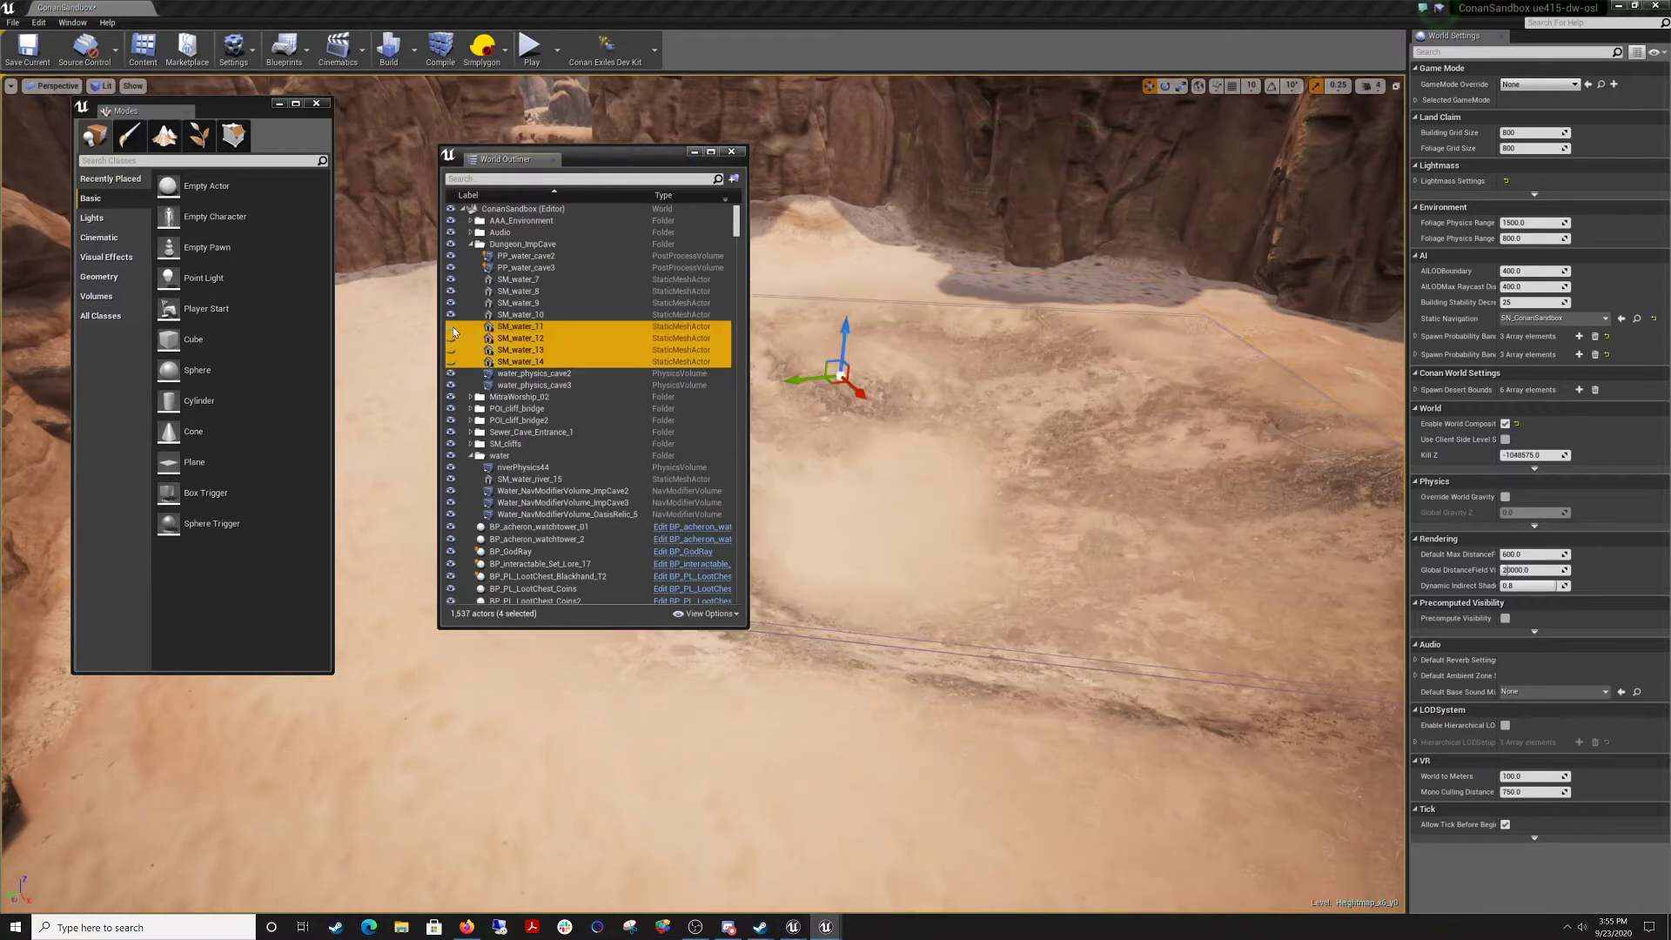
left_click(693, 151)
left_click(609, 603)
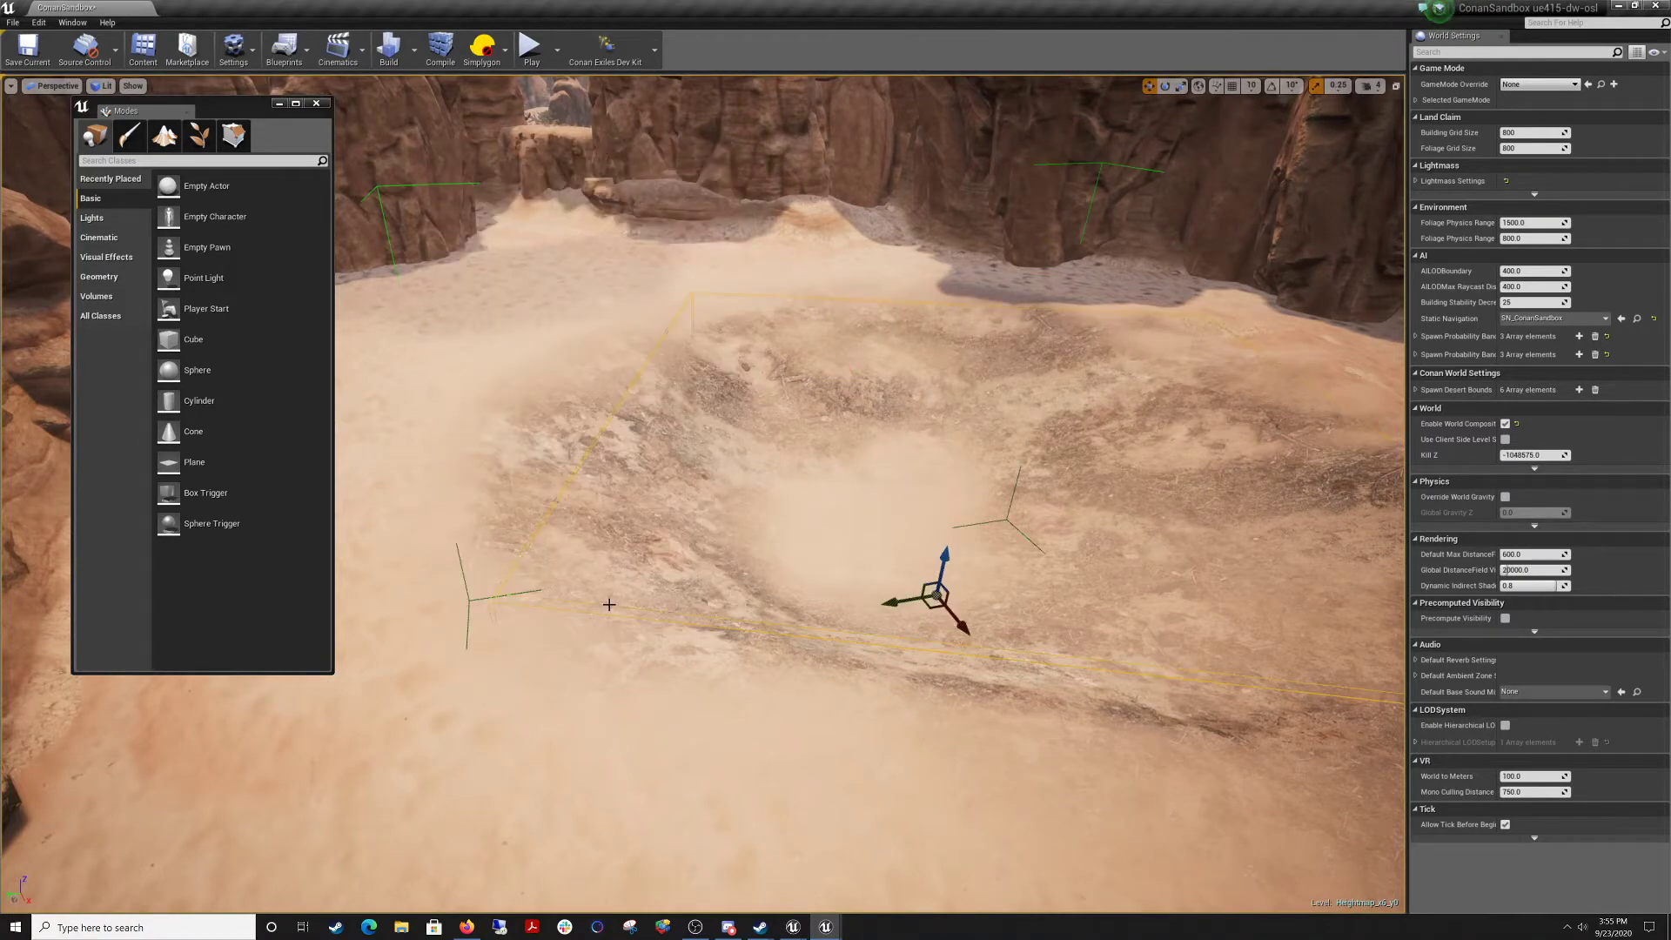
Try to widen the selected pool volumes along their red horizontal axis, and undo the scaling.
right_click_drag(806, 546, 857, 566)
key("r")
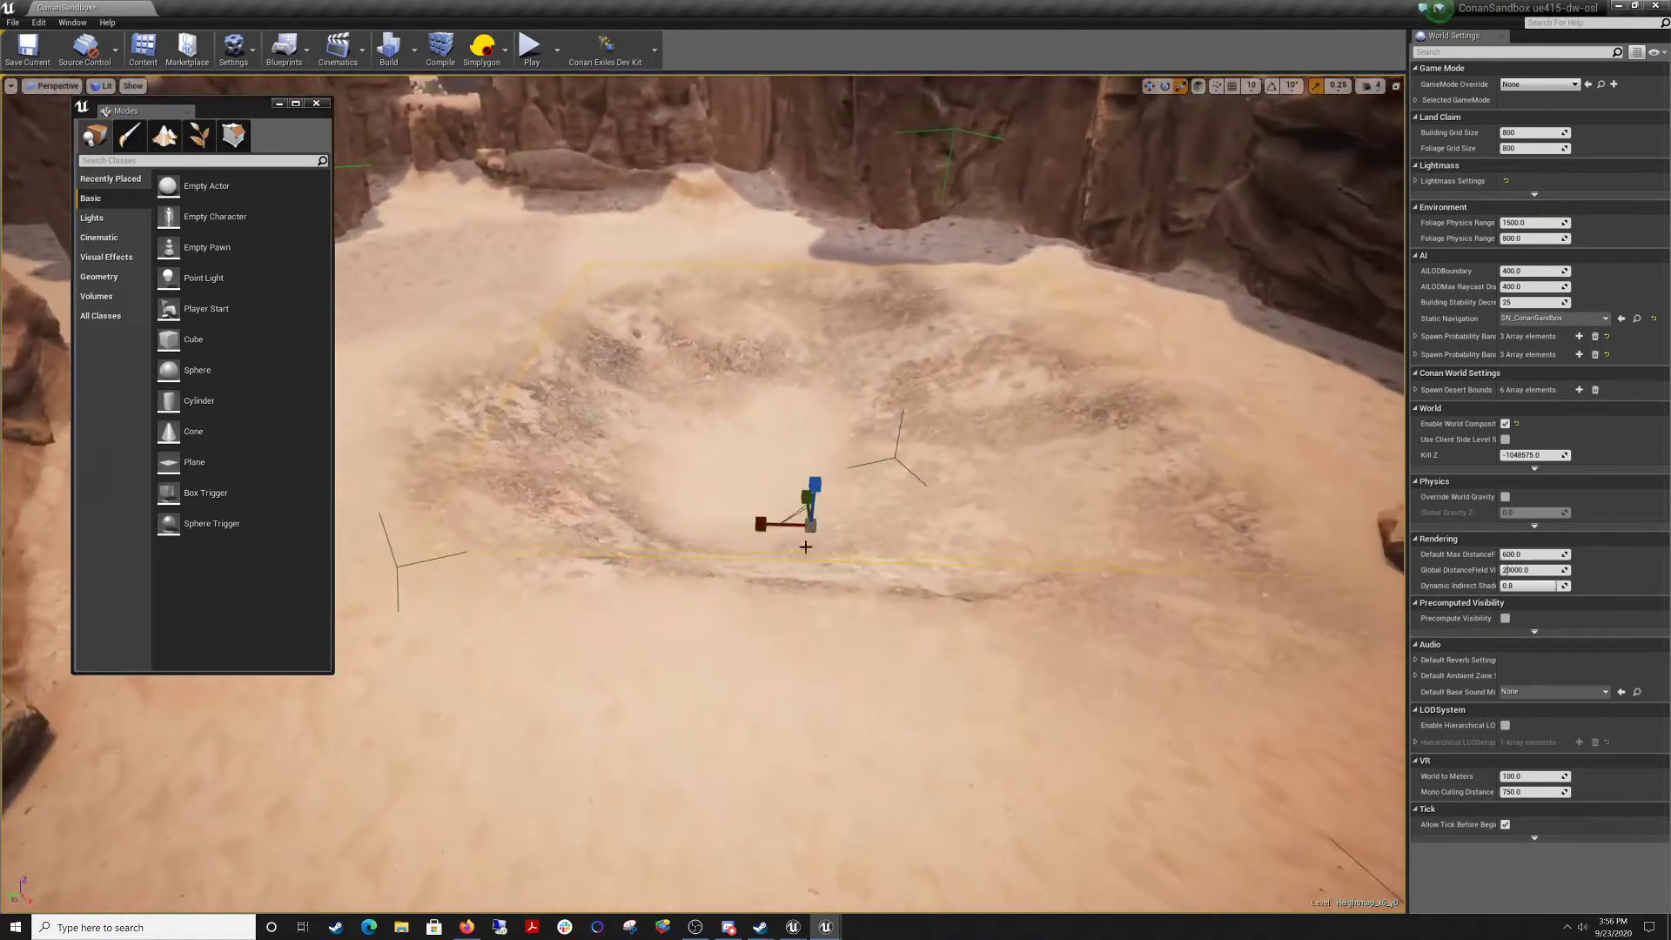
left_click_drag(759, 526, 799, 508)
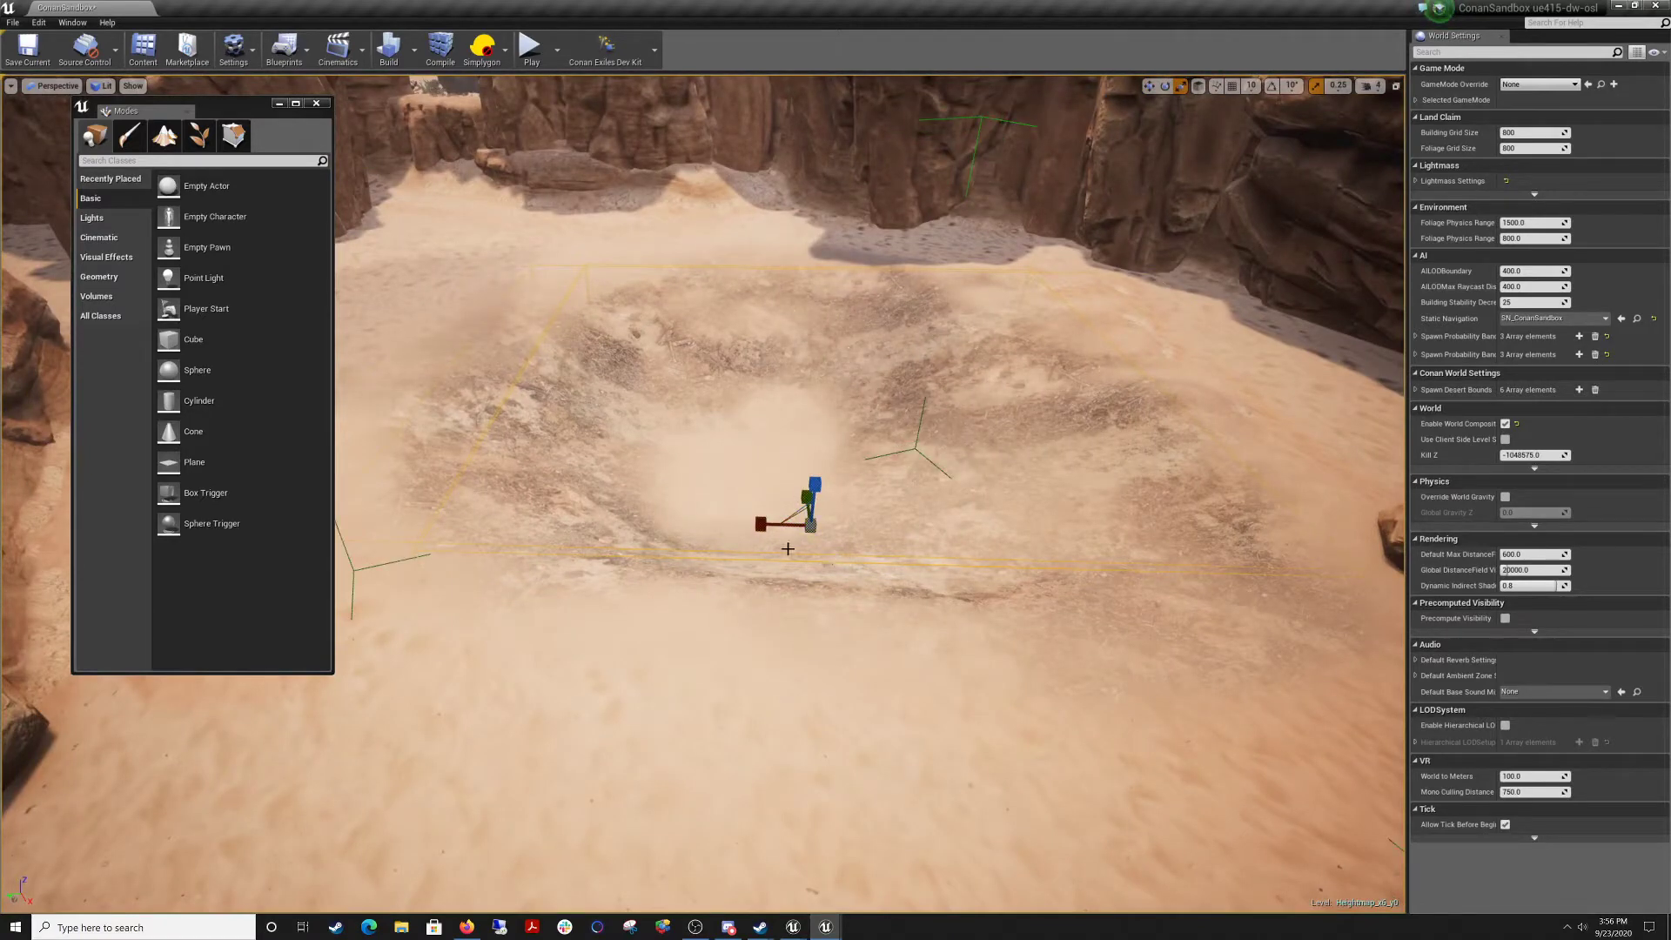
key("ctrl+z")
Scale the pool's volumes individually until their bounds extend horizontally past the banks, and save the Heightmap_x6_y0 map.
right_click_drag(649, 528, 697, 545)
left_click(622, 520)
left_click(659, 560)
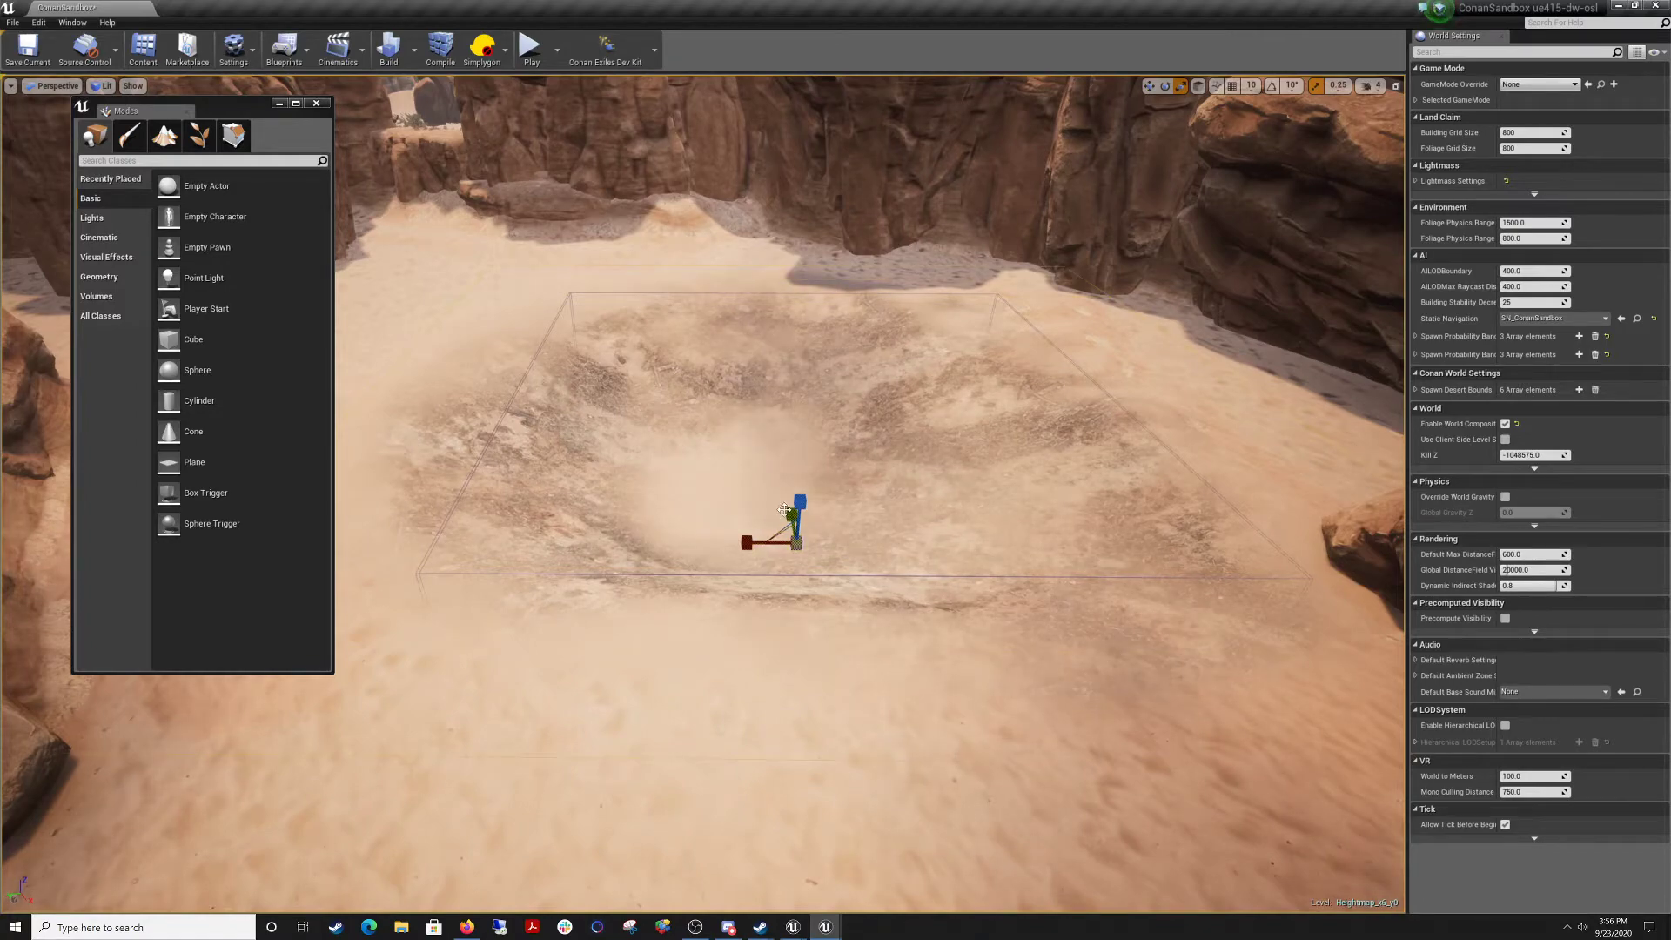
right_click_drag(525, 577, 712, 650)
key("w")
left_click(713, 650)
key("s")
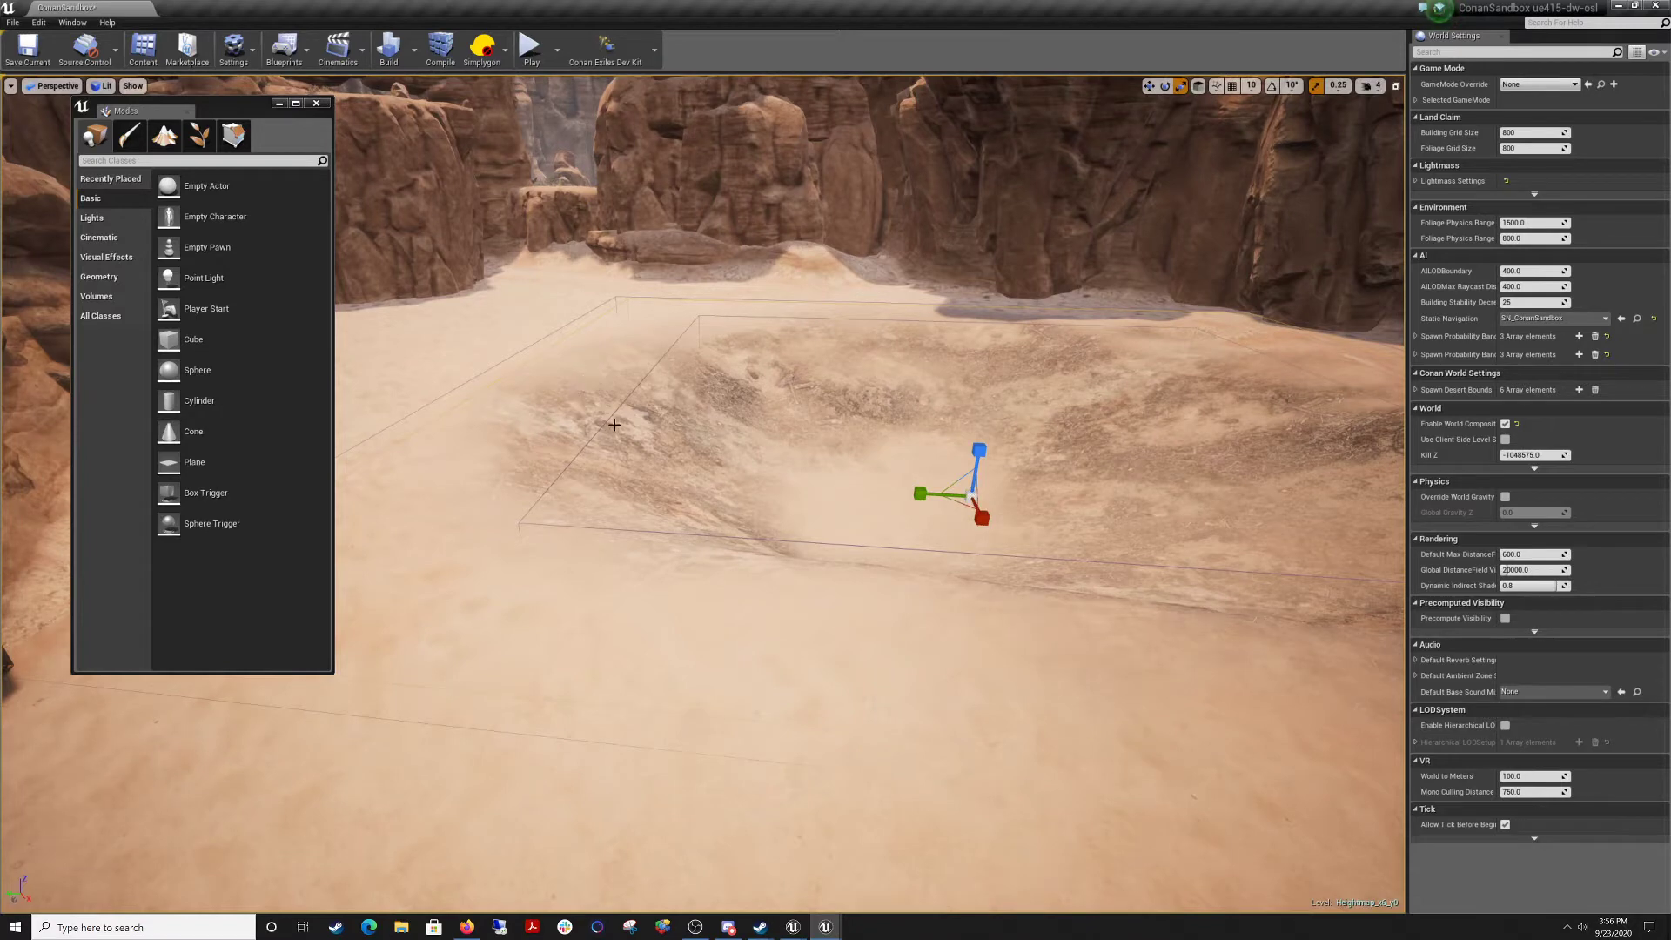
left_click(615, 425)
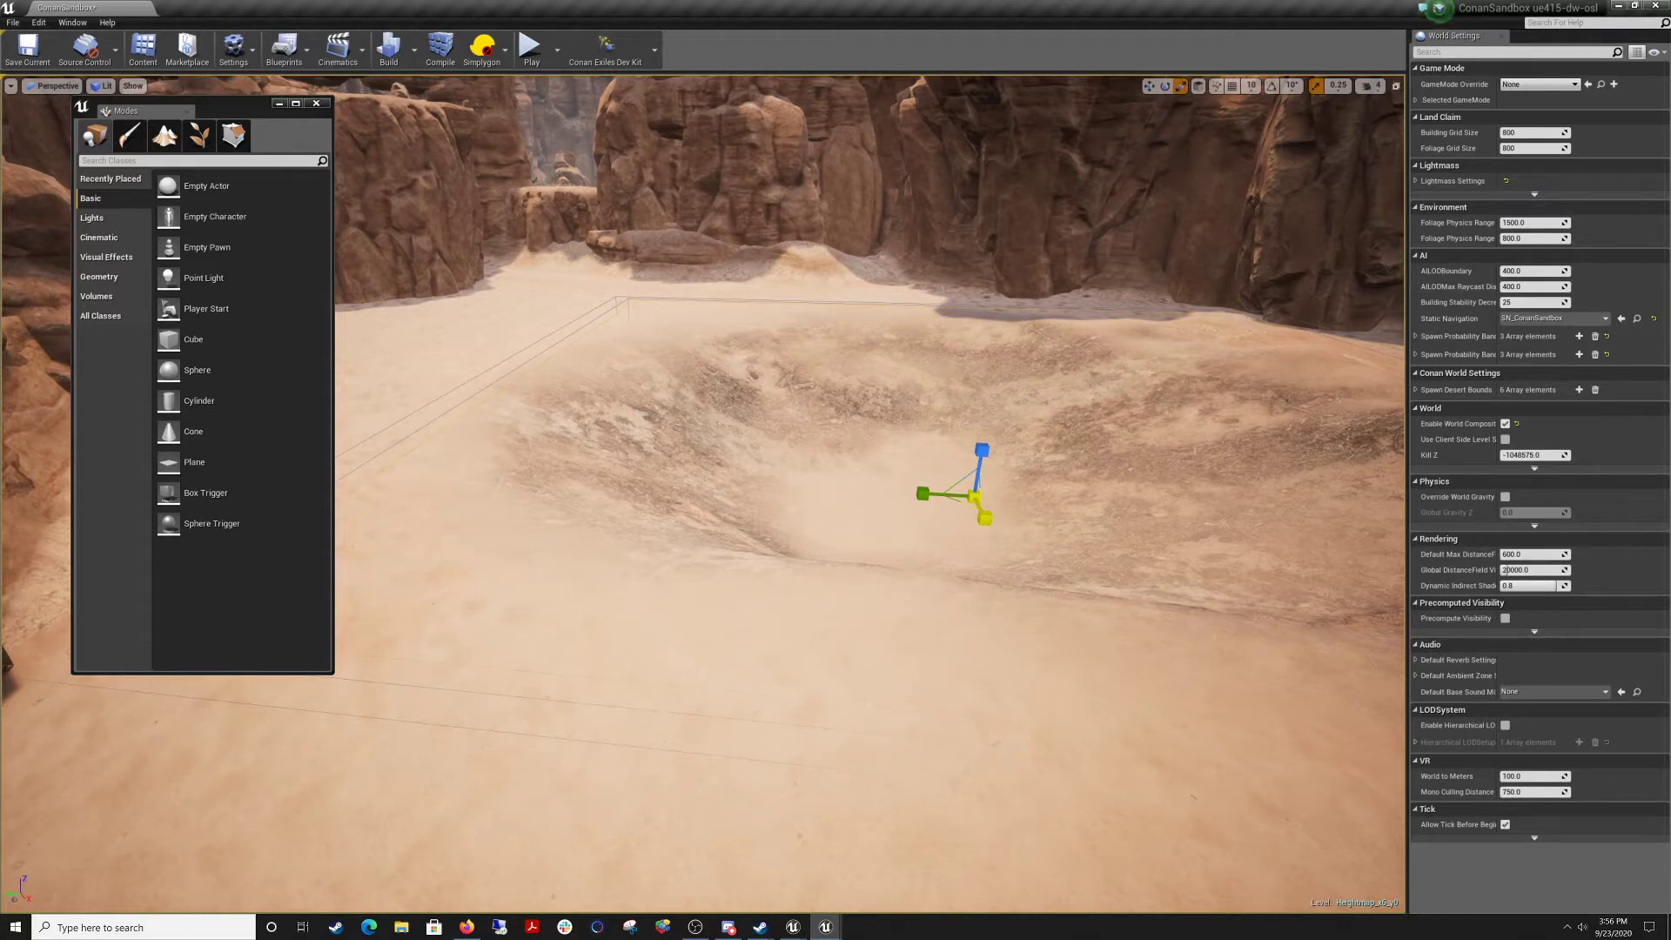
right_click_drag(972, 384, 879, 432)
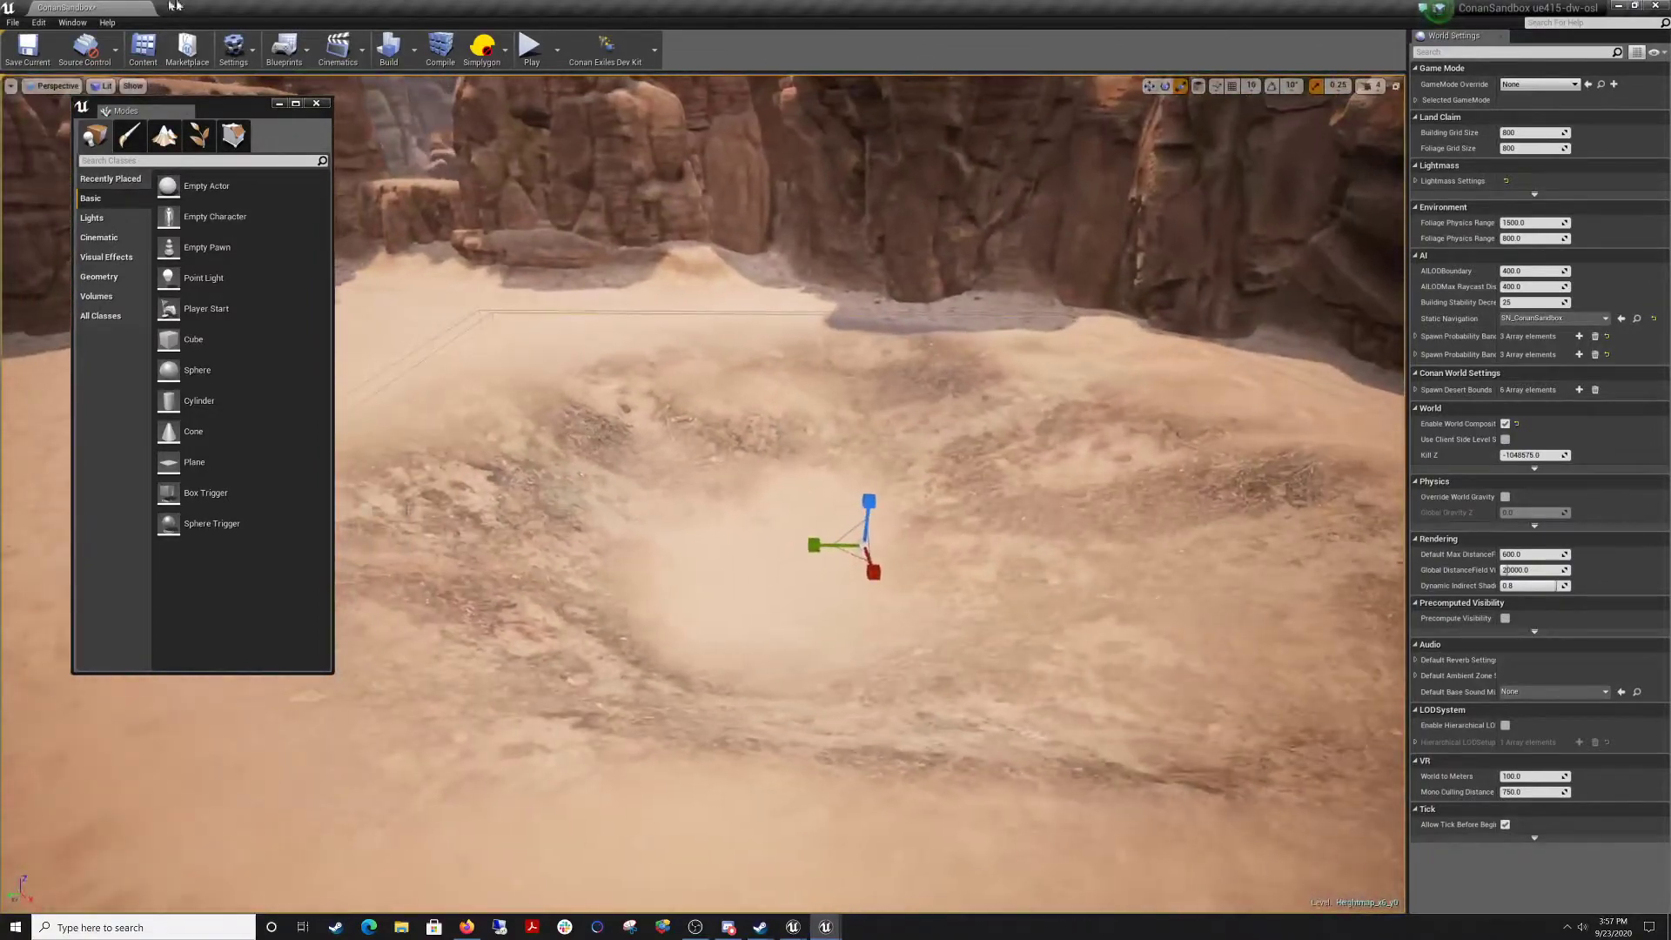
left_click(29, 52)
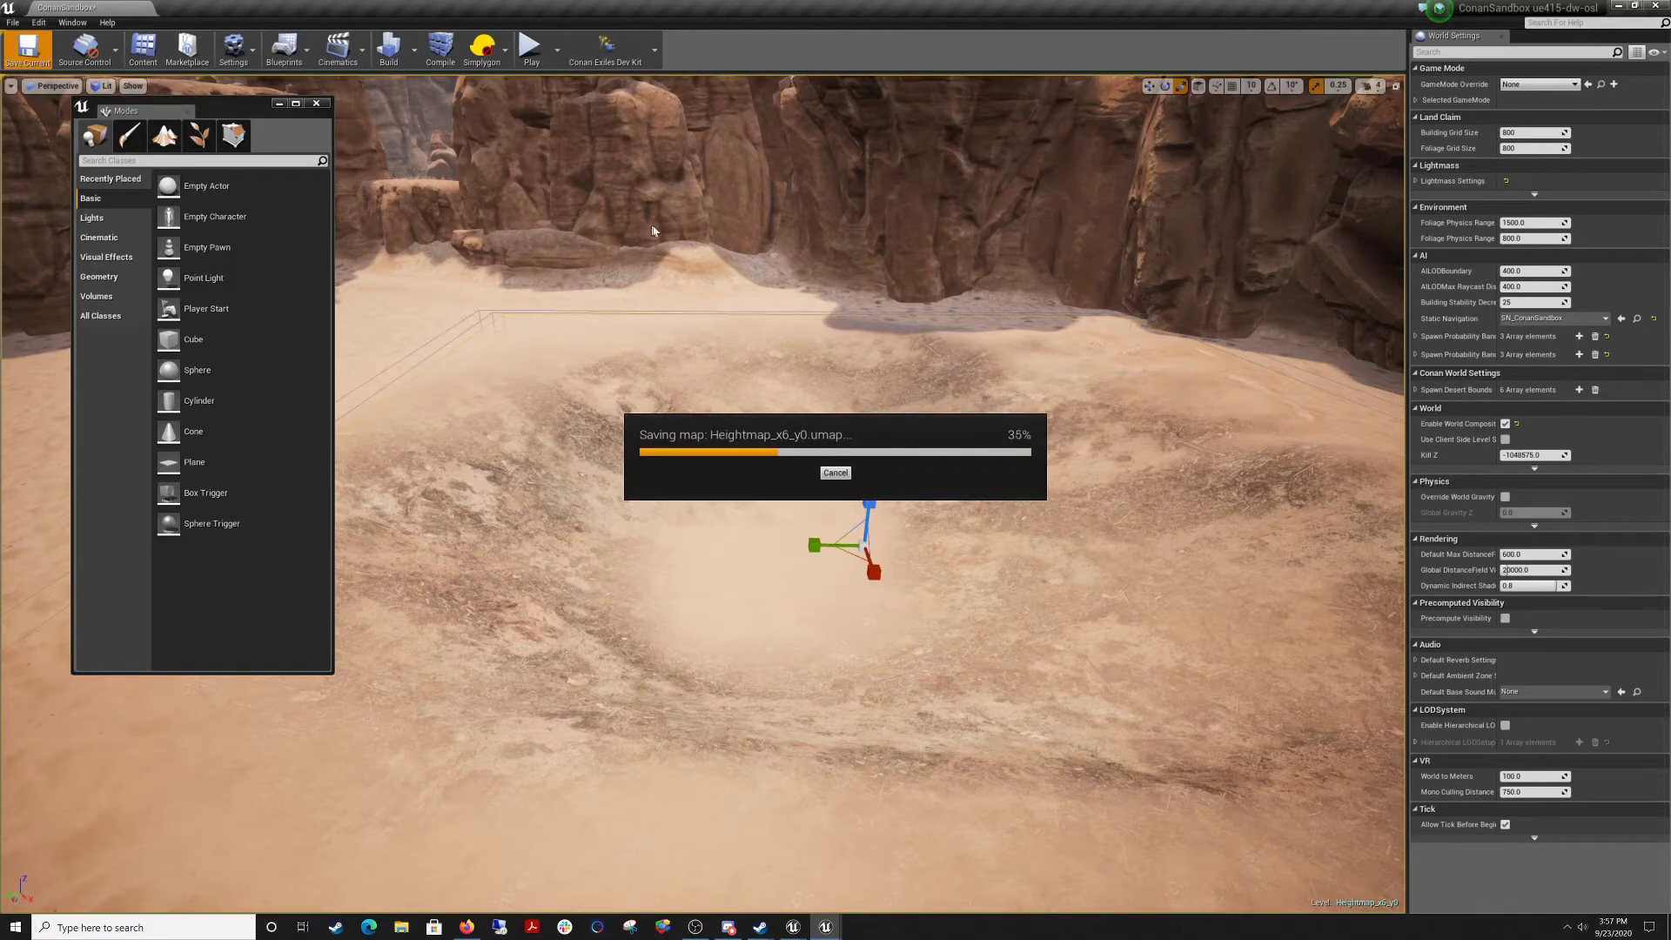
Select PP_water_cave3, water_physics_cave3 and Water_NavModifierVolume_ImpCave3 together from beneath the terrain, with the move gizmo active.
right_click_drag(655, 230, 534, 323)
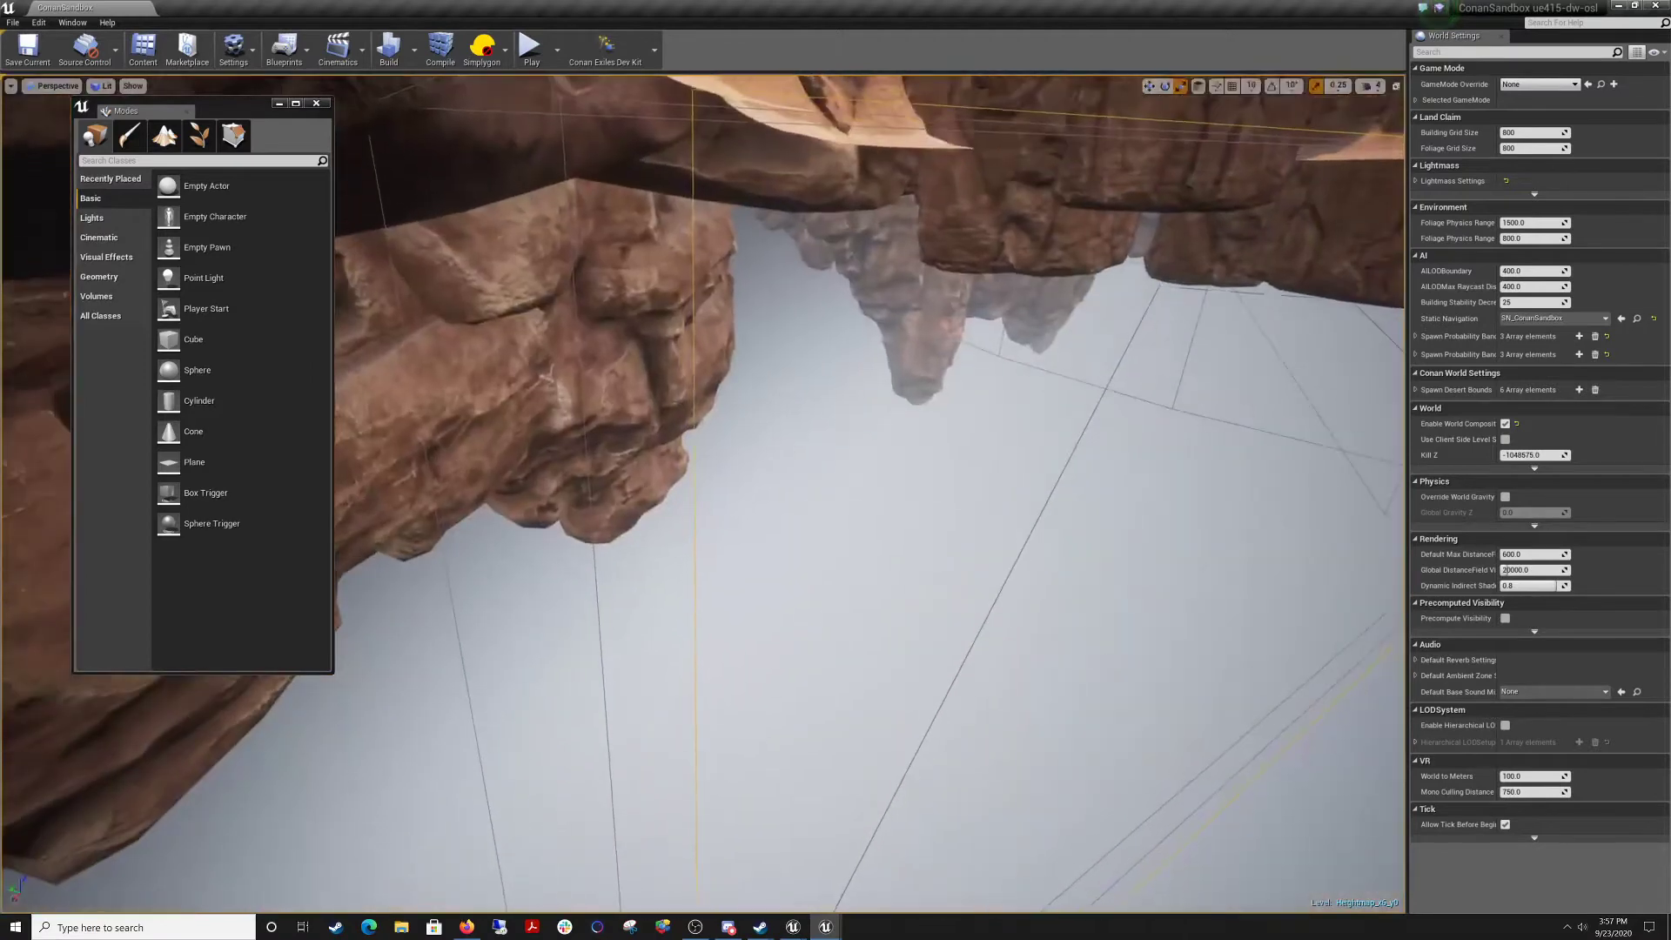
left_click(585, 450)
left_click(430, 487, "ctrl")
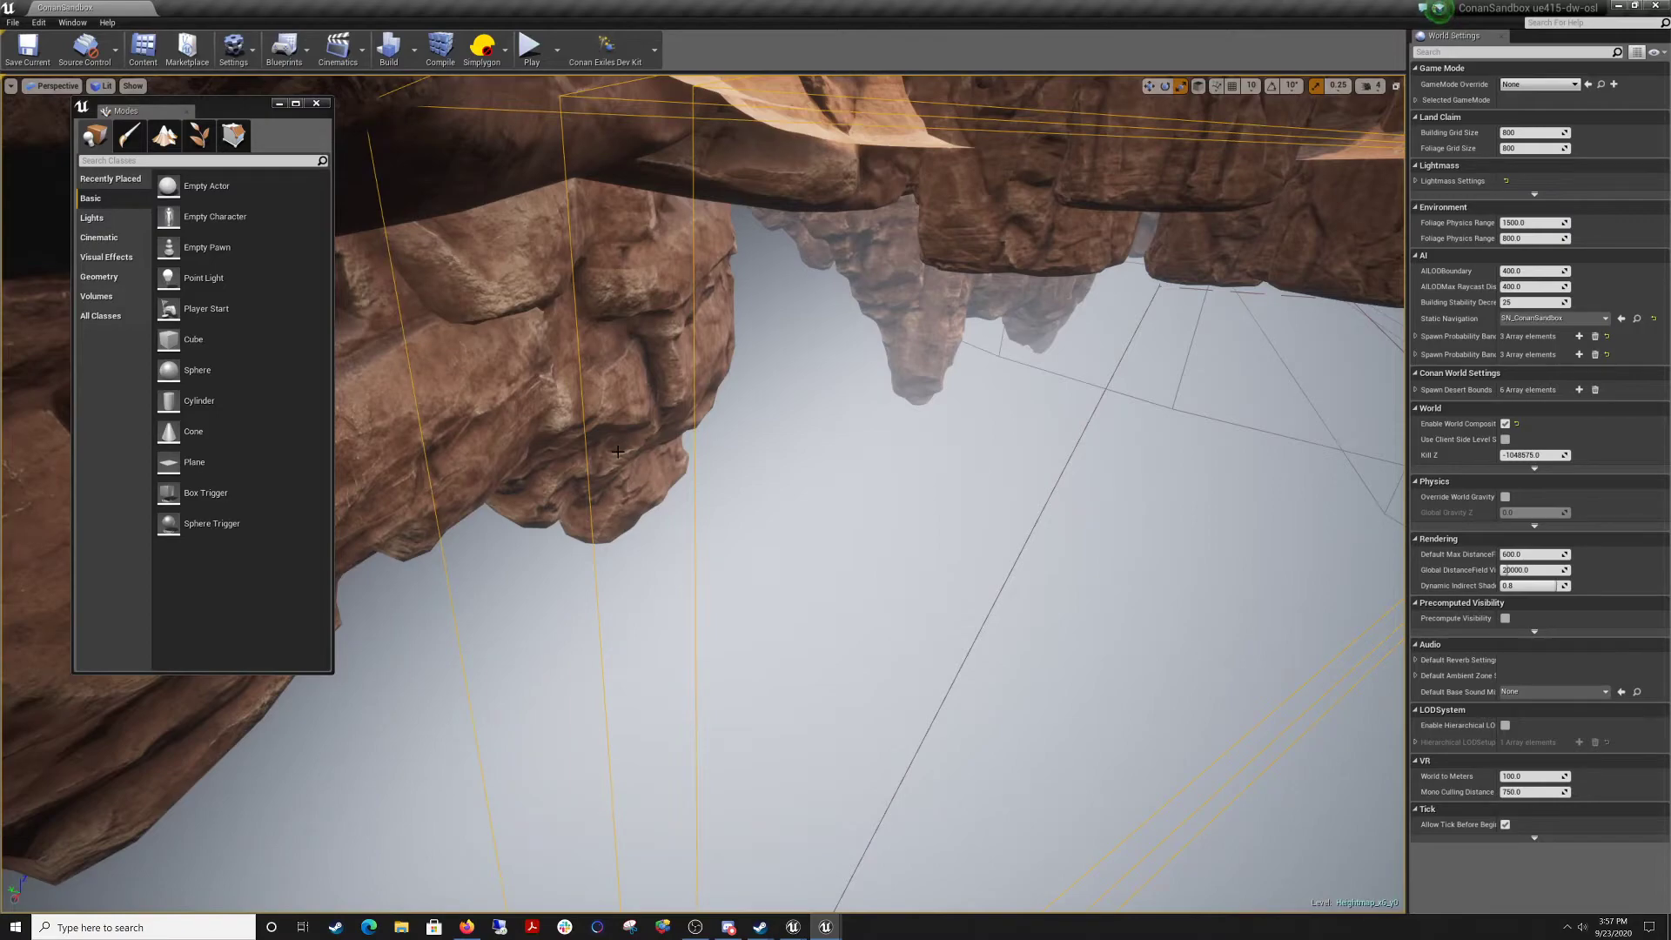
right_click_drag(652, 438, 788, 405)
key("space")
key("space")
key("w")
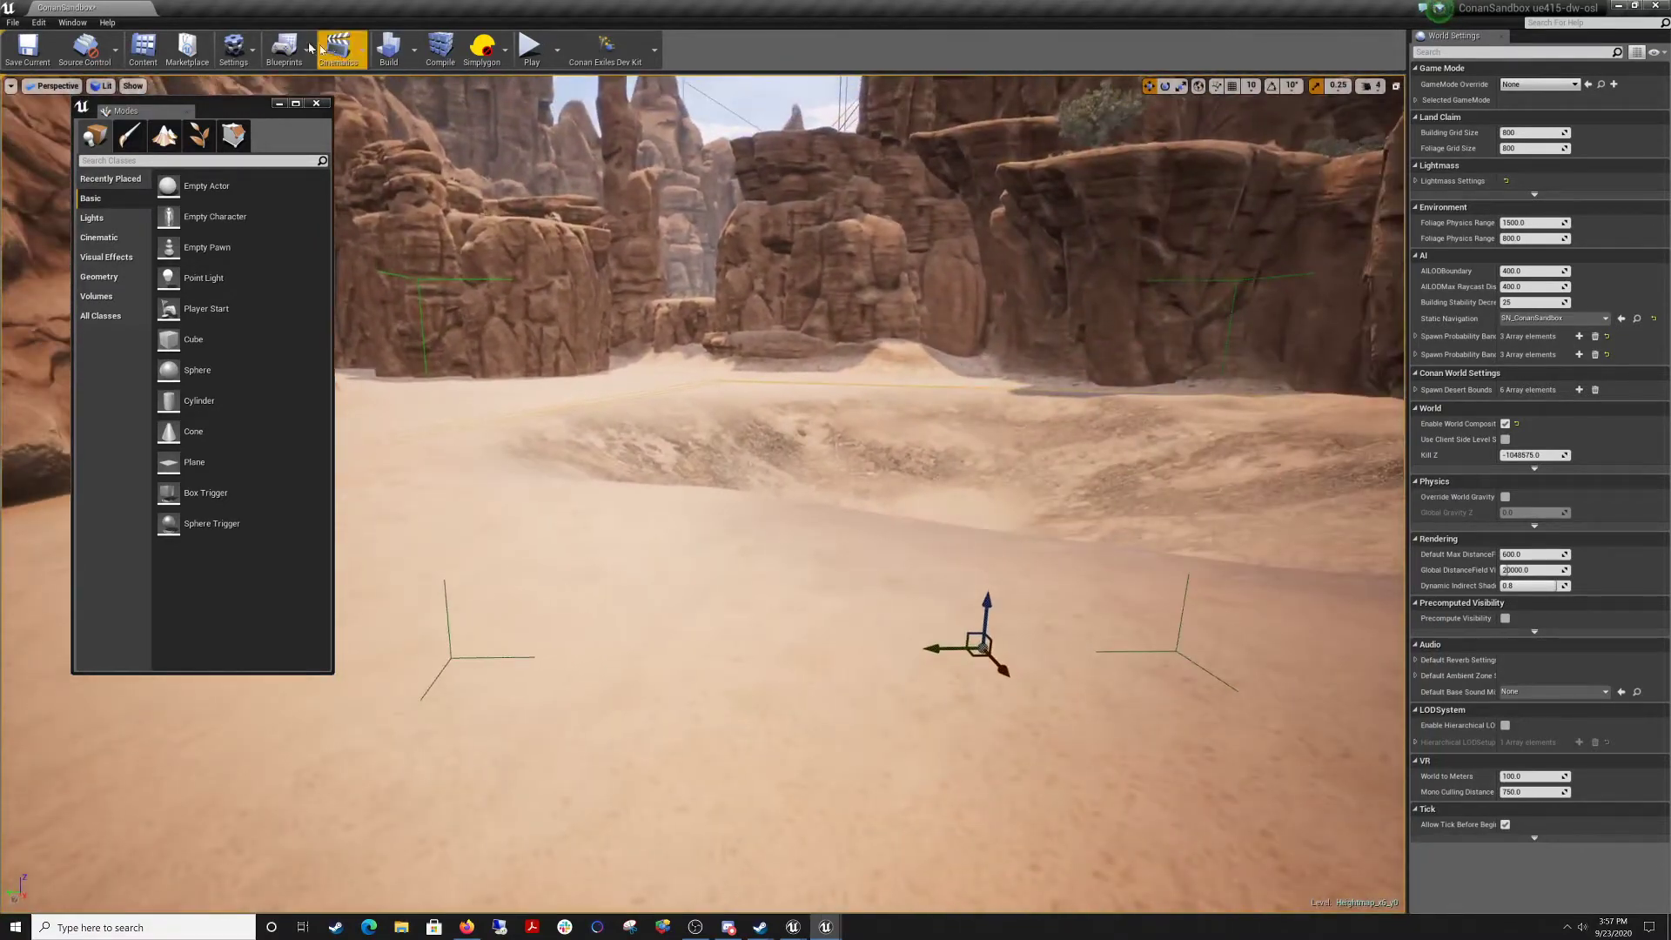
Unhide the pool's four water planes, SM_water_11 through SM_water_14.
left_click(66, 24)
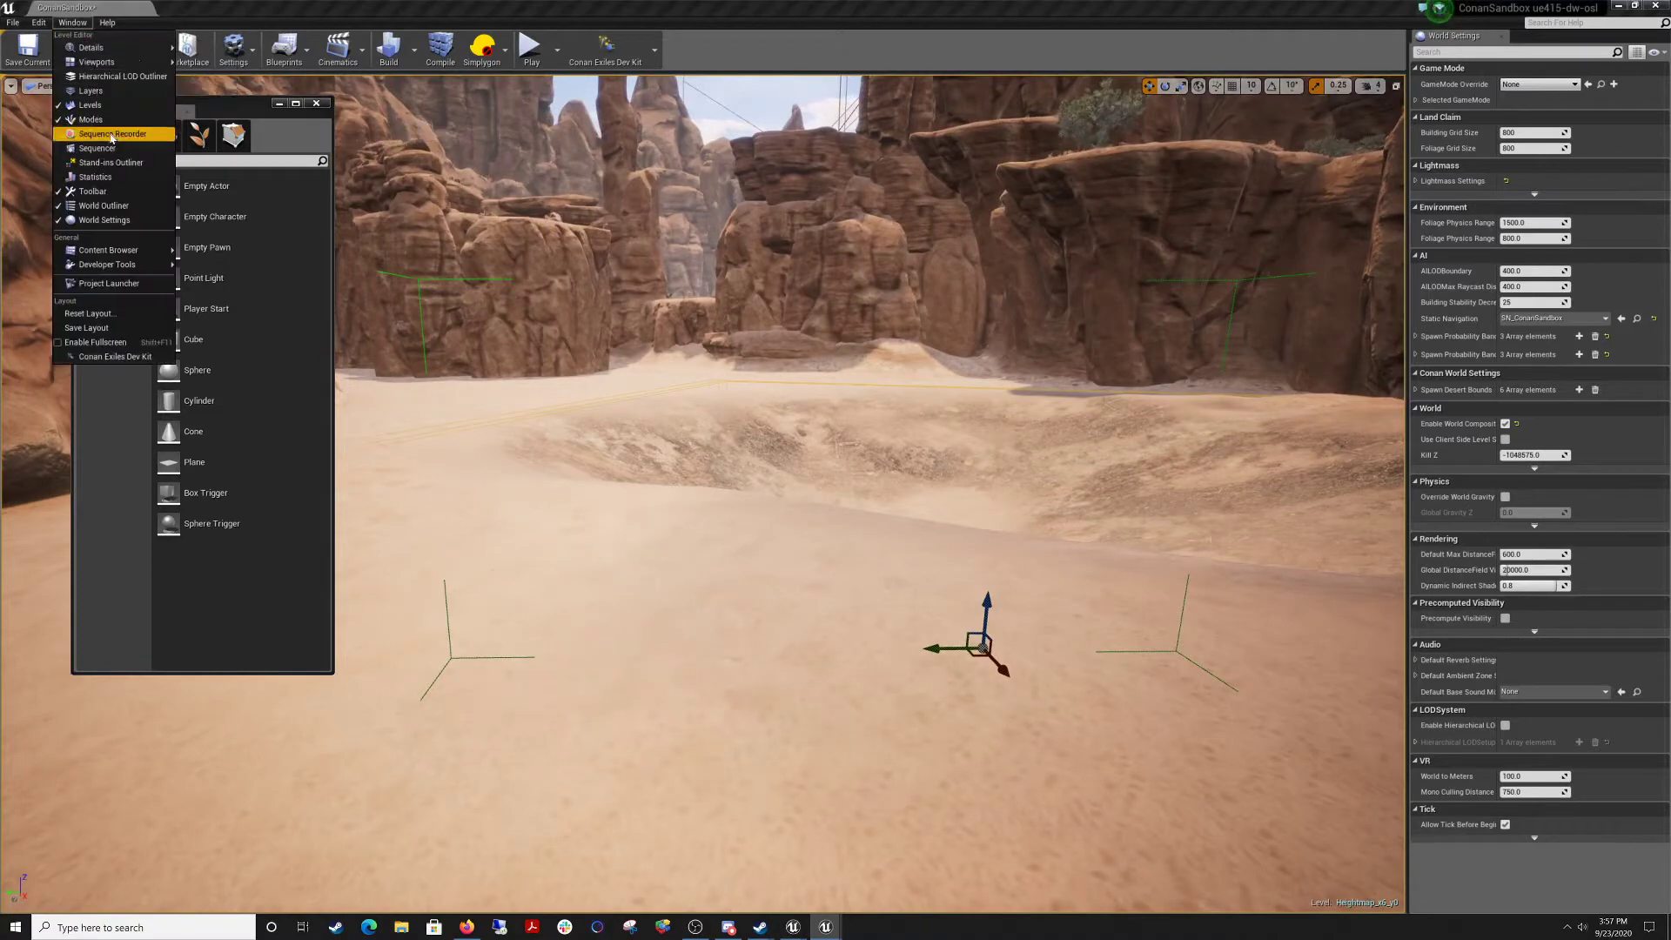
left_click(114, 206)
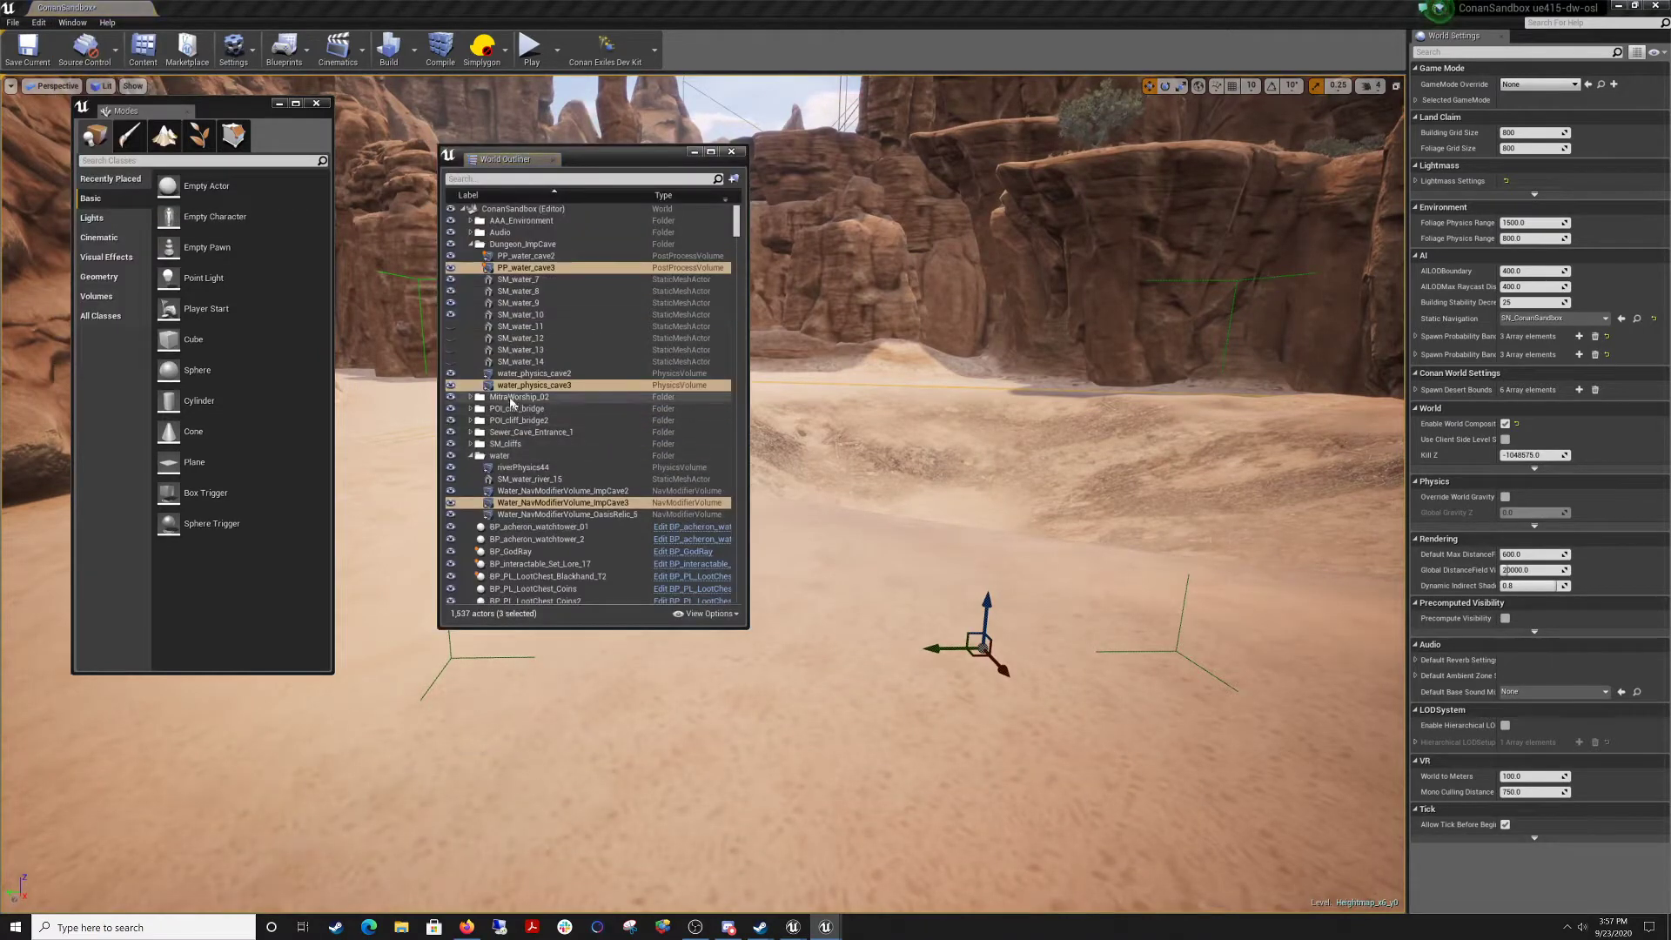
scroll(513, 459, "down", 3)
scroll(514, 458, "up", 3)
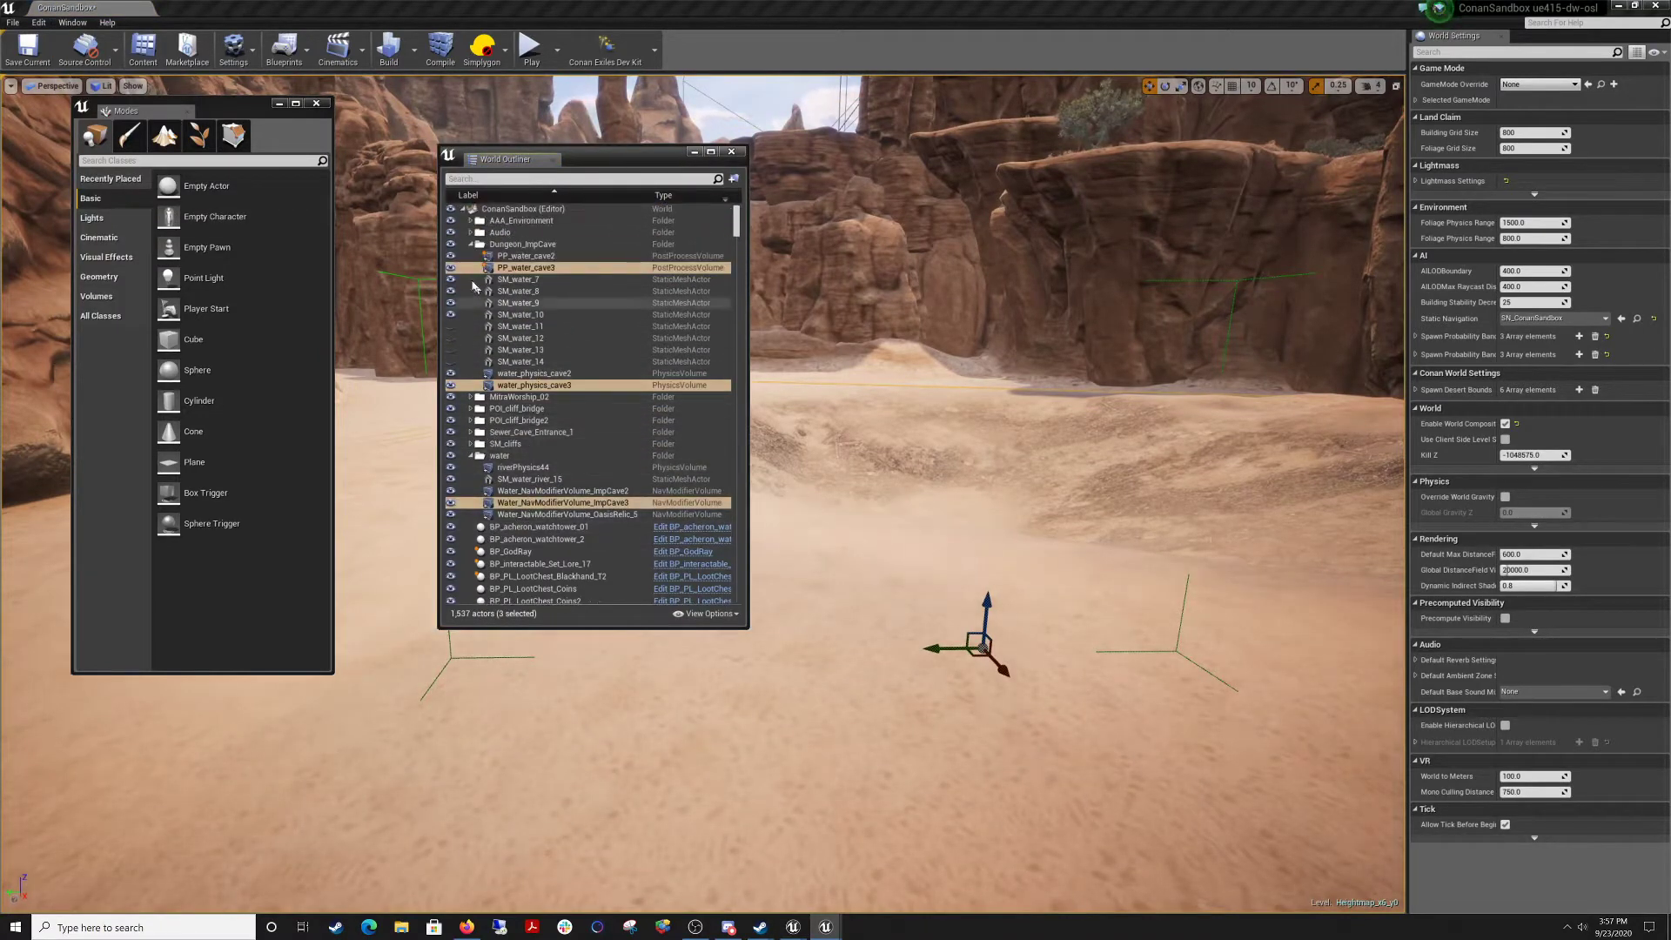
left_click(514, 303)
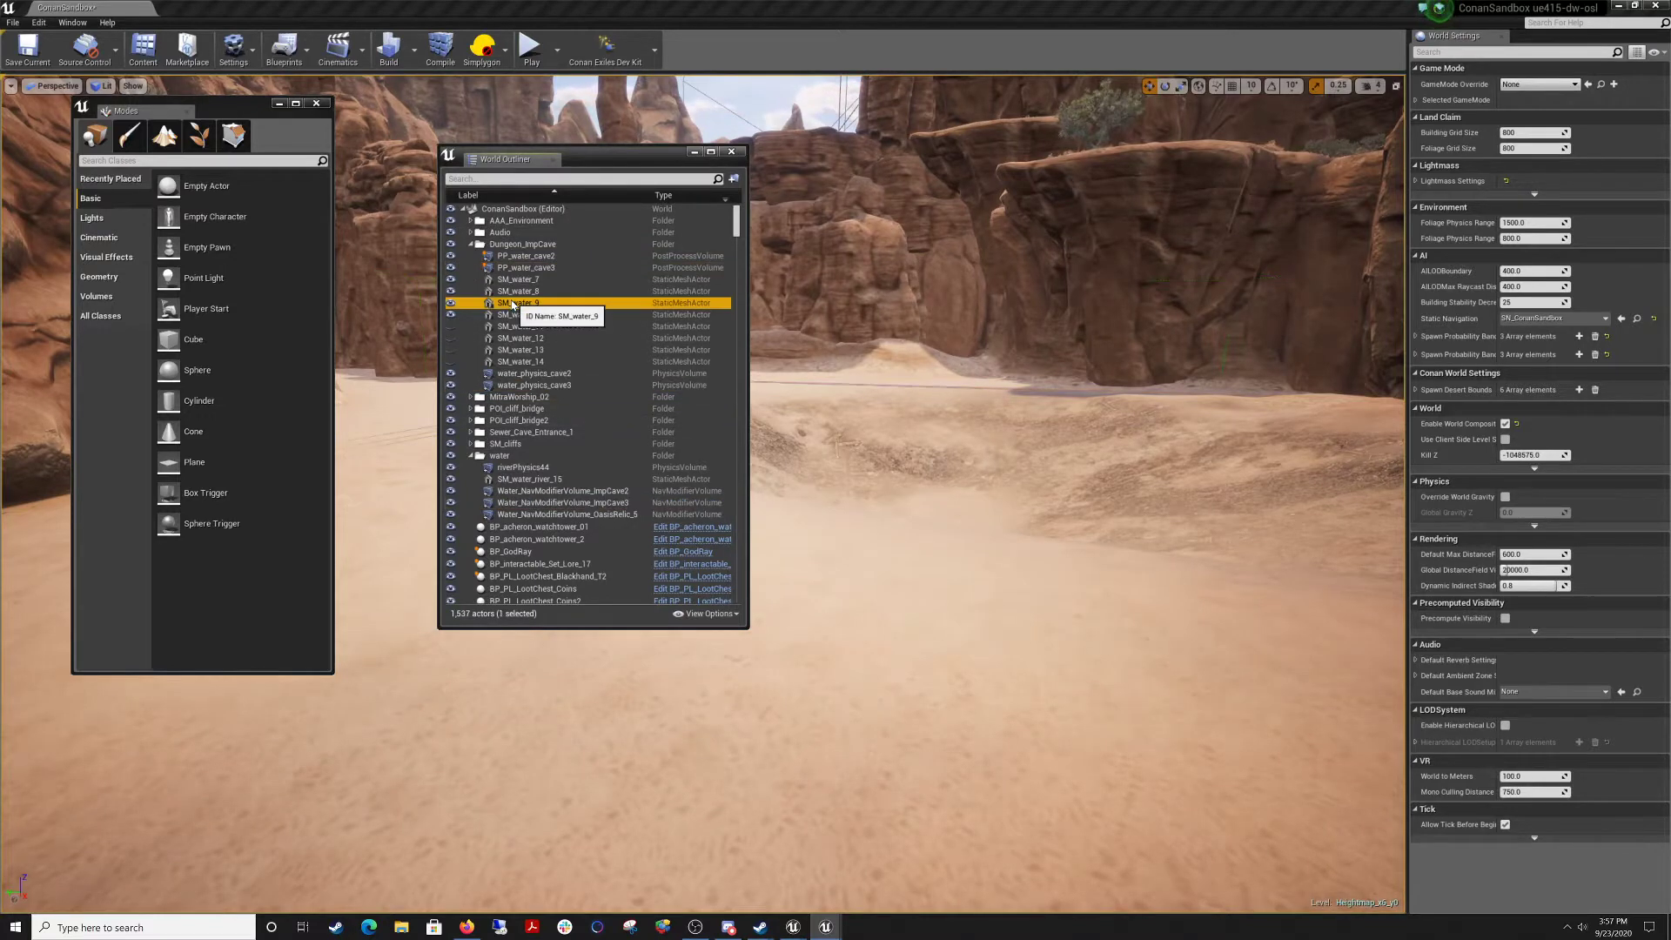
scroll(557, 335, "down", 3)
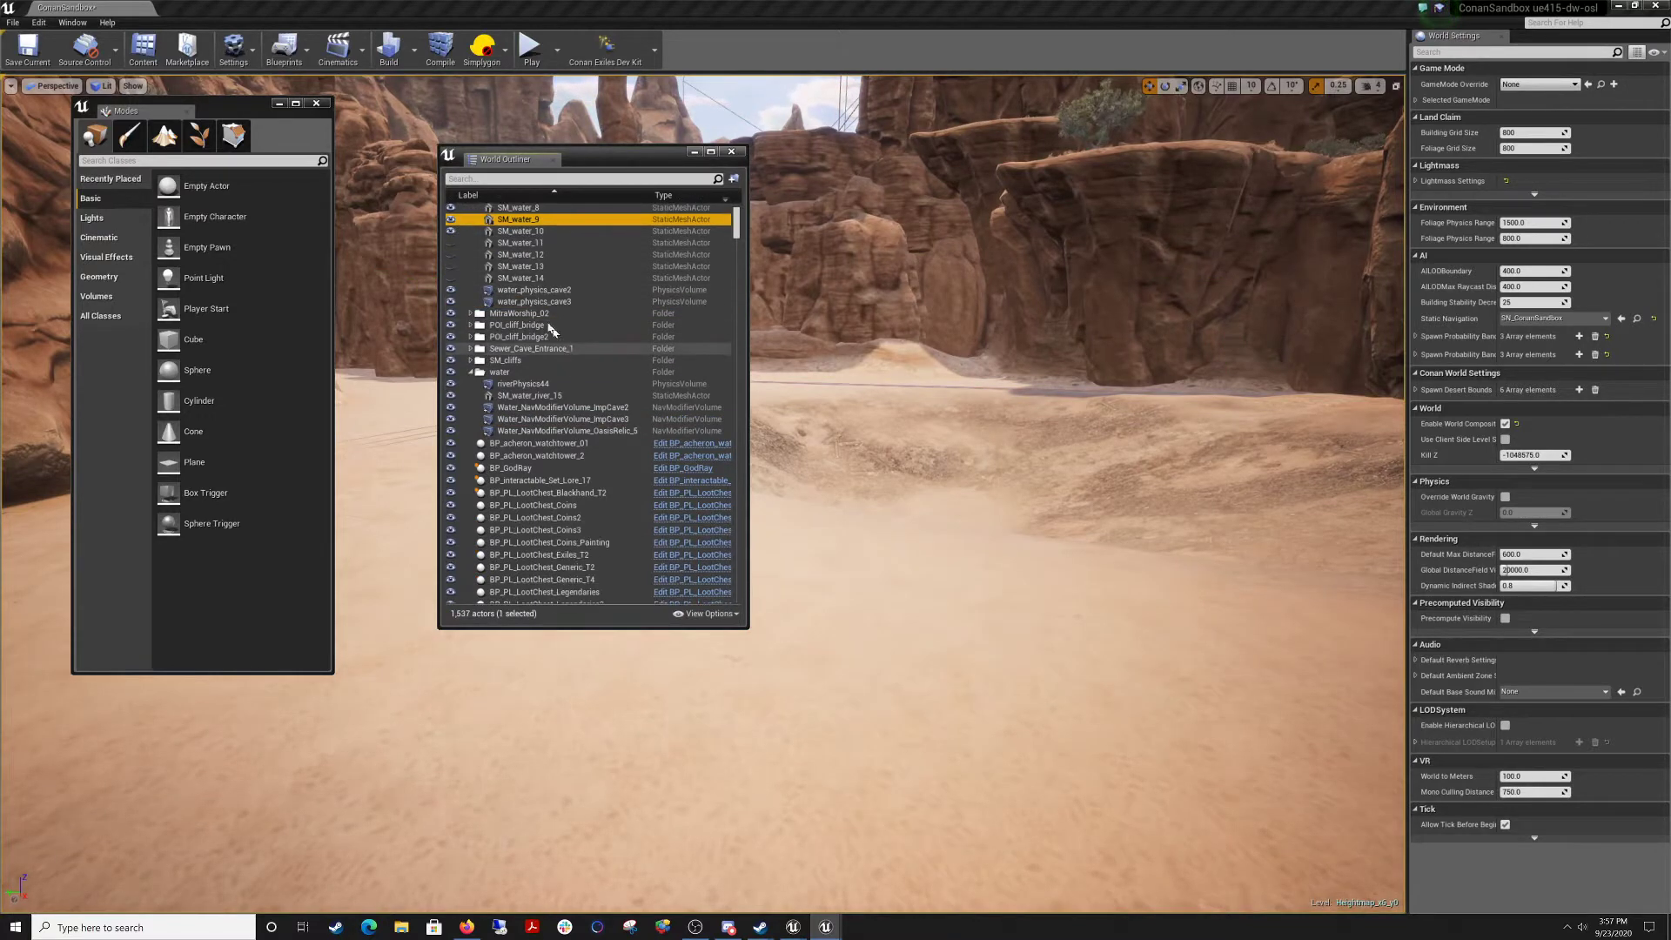
left_click(449, 243)
left_click(450, 254)
left_click(450, 266)
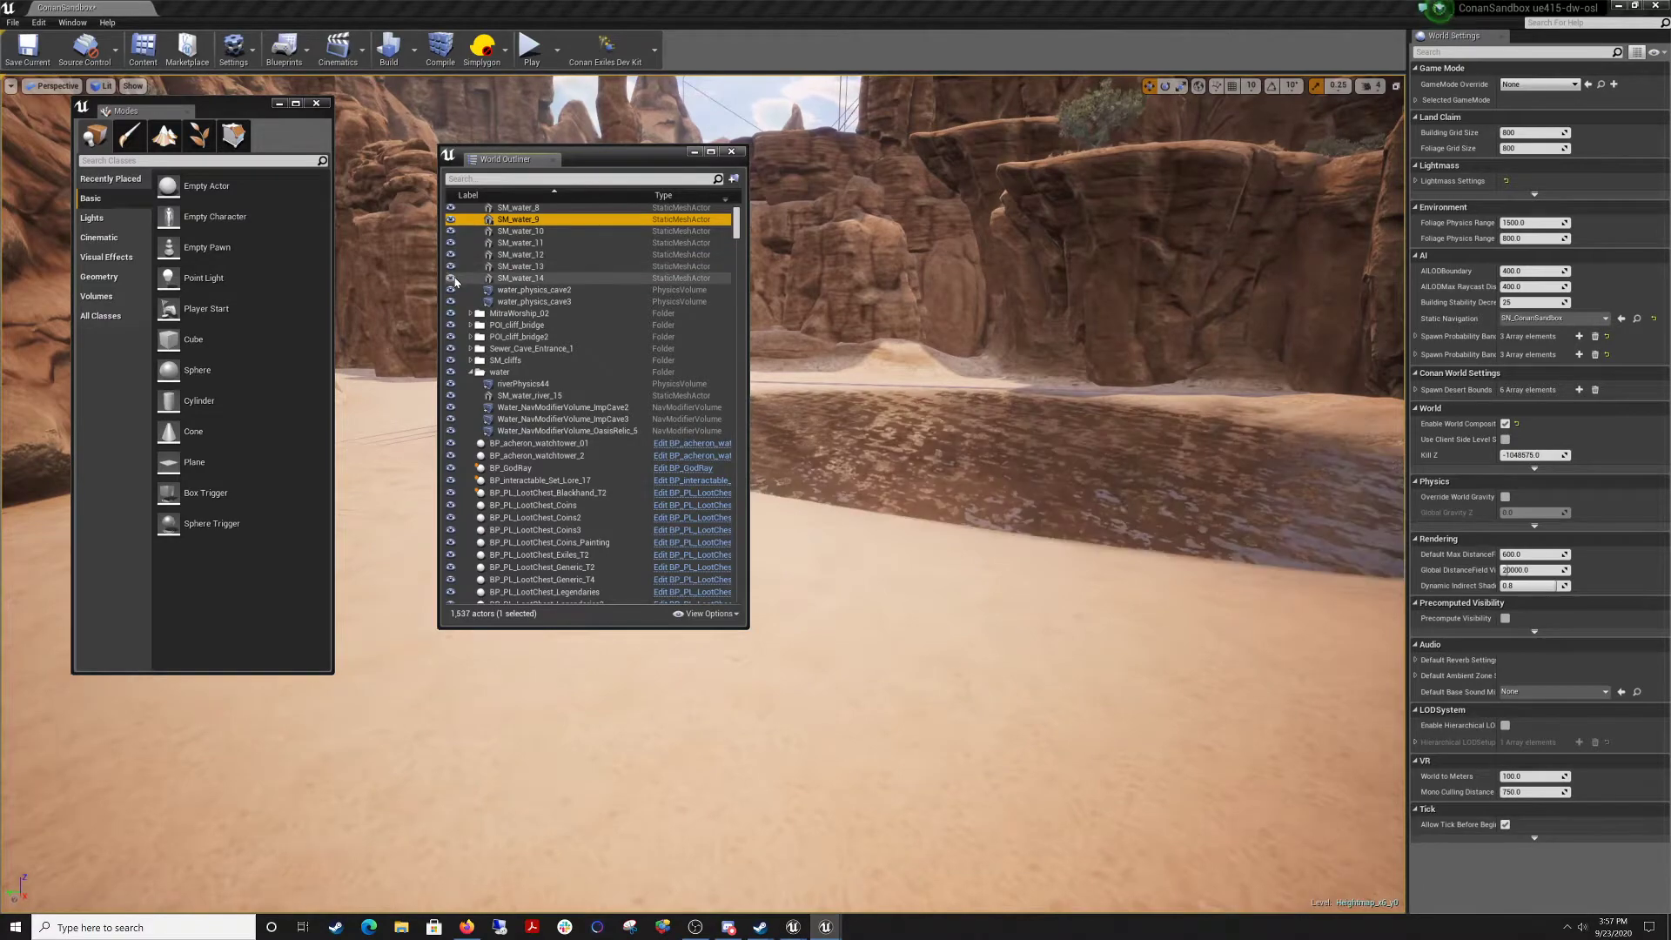
Minimize the floating World Outliner and Modes windows to view the filled pool, and save the Heightmap_x6_y0 map.
right_click_drag(835, 417, 895, 410)
key("w")
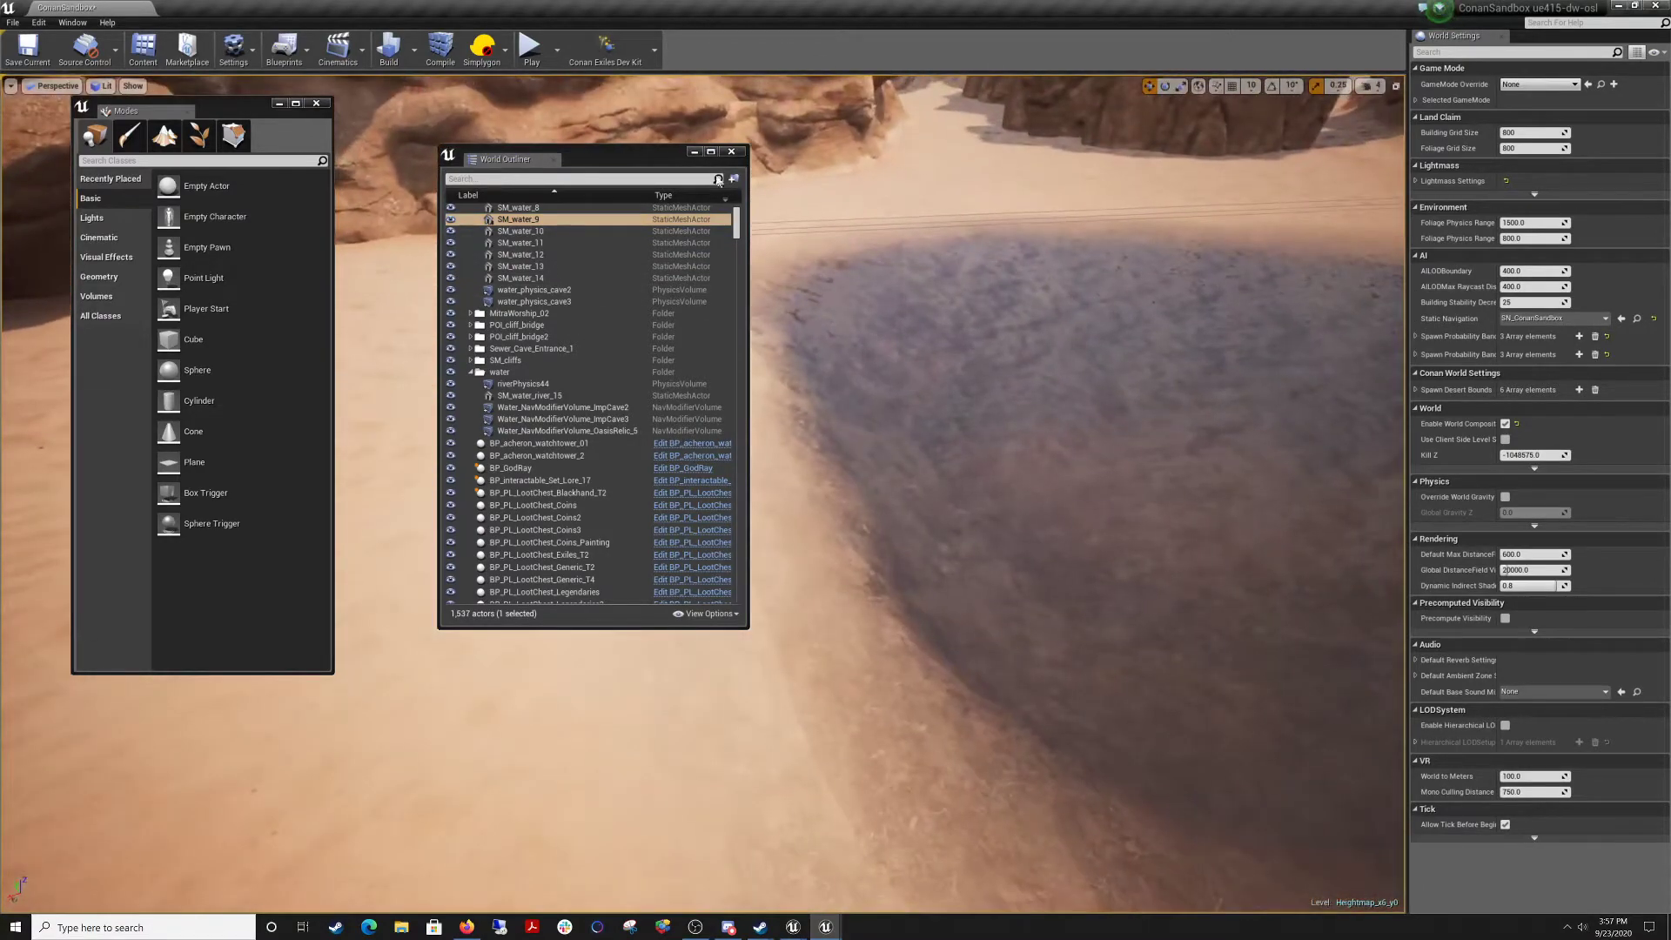
left_click(690, 150)
left_click(278, 105)
right_click_drag(773, 446, 744, 326)
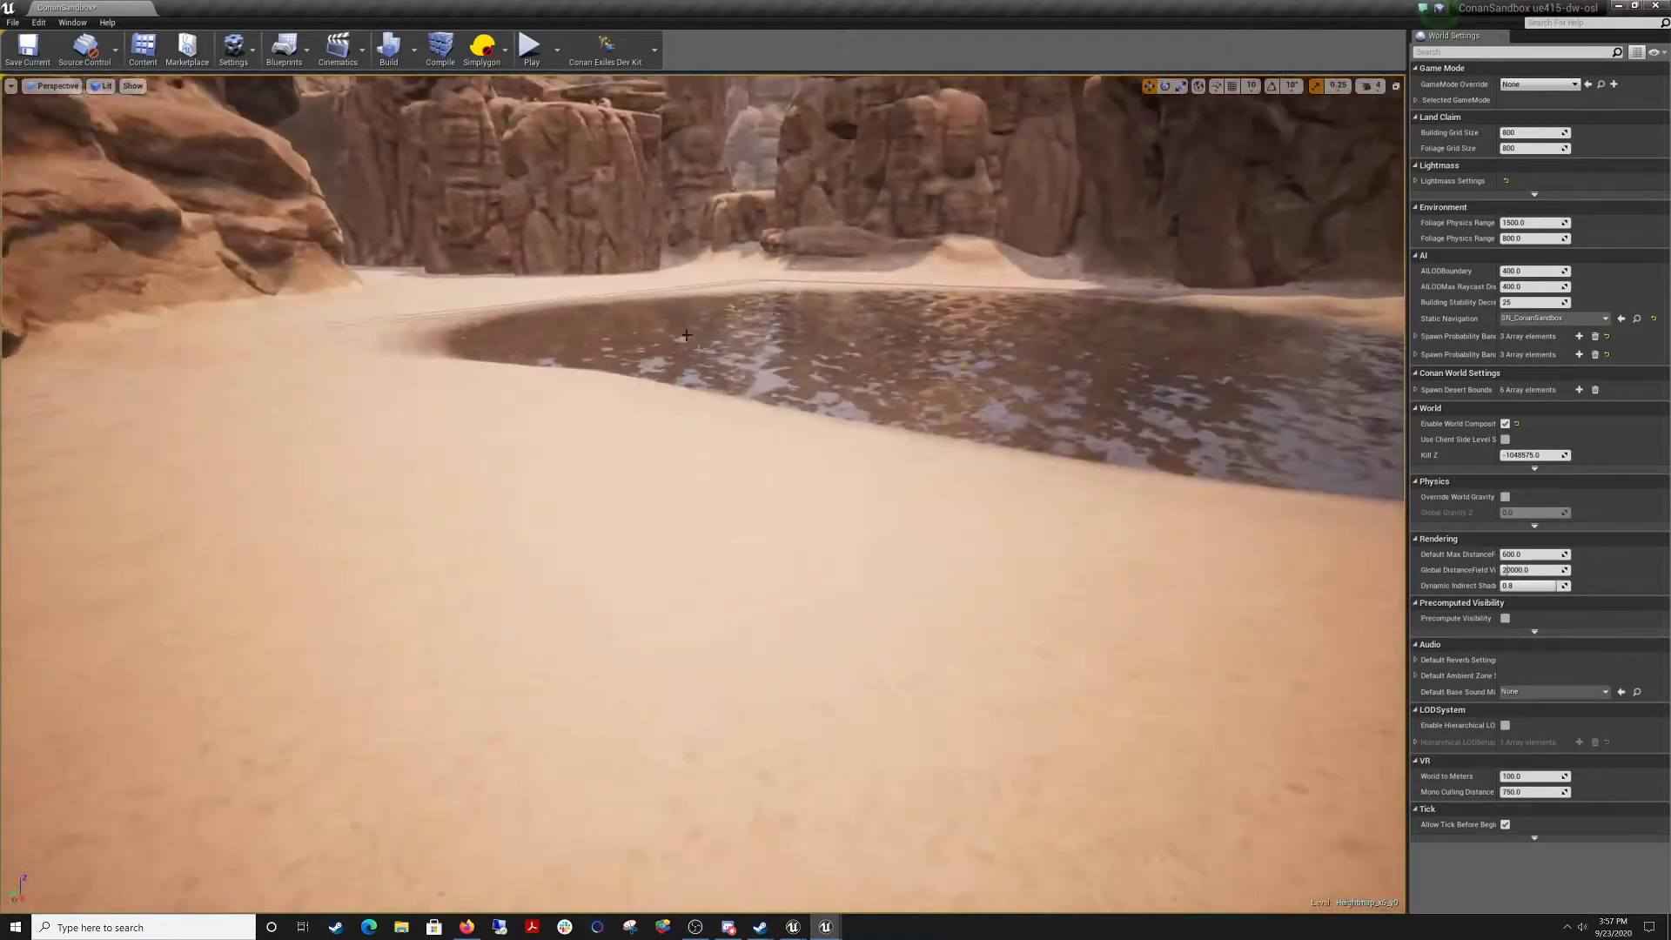
left_click(29, 48)
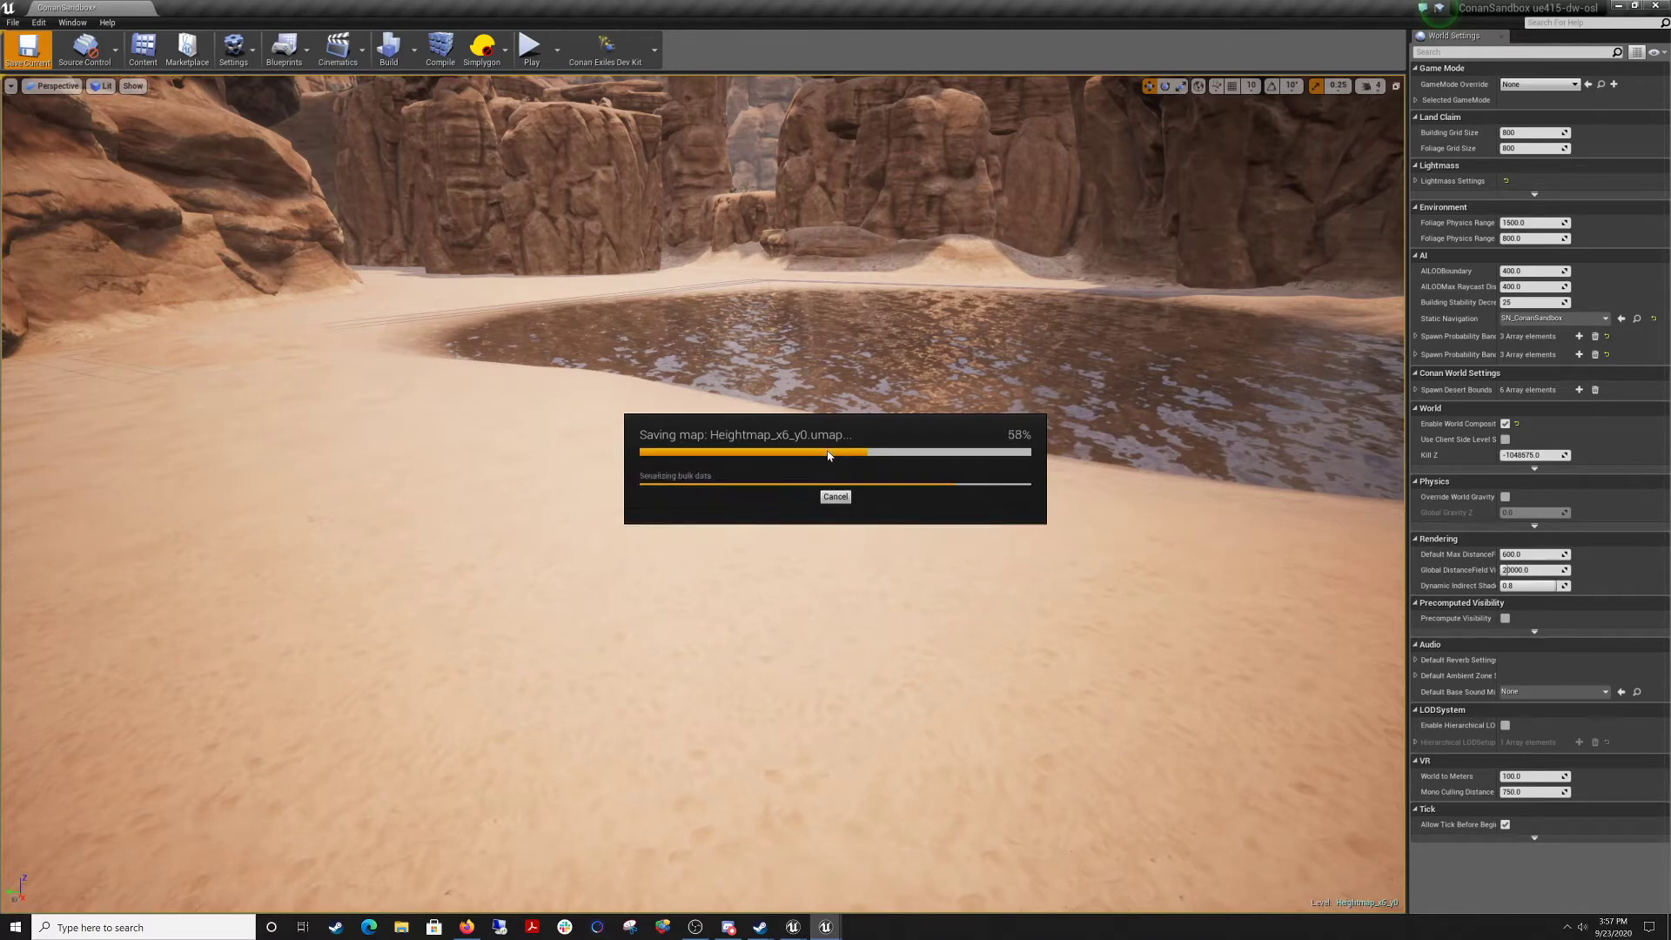
Start a play-in-editor test from the sandy bank beside the pool, continuing despite the W_MapWithMarker compiler error.
right_click_drag(634, 436, 722, 439)
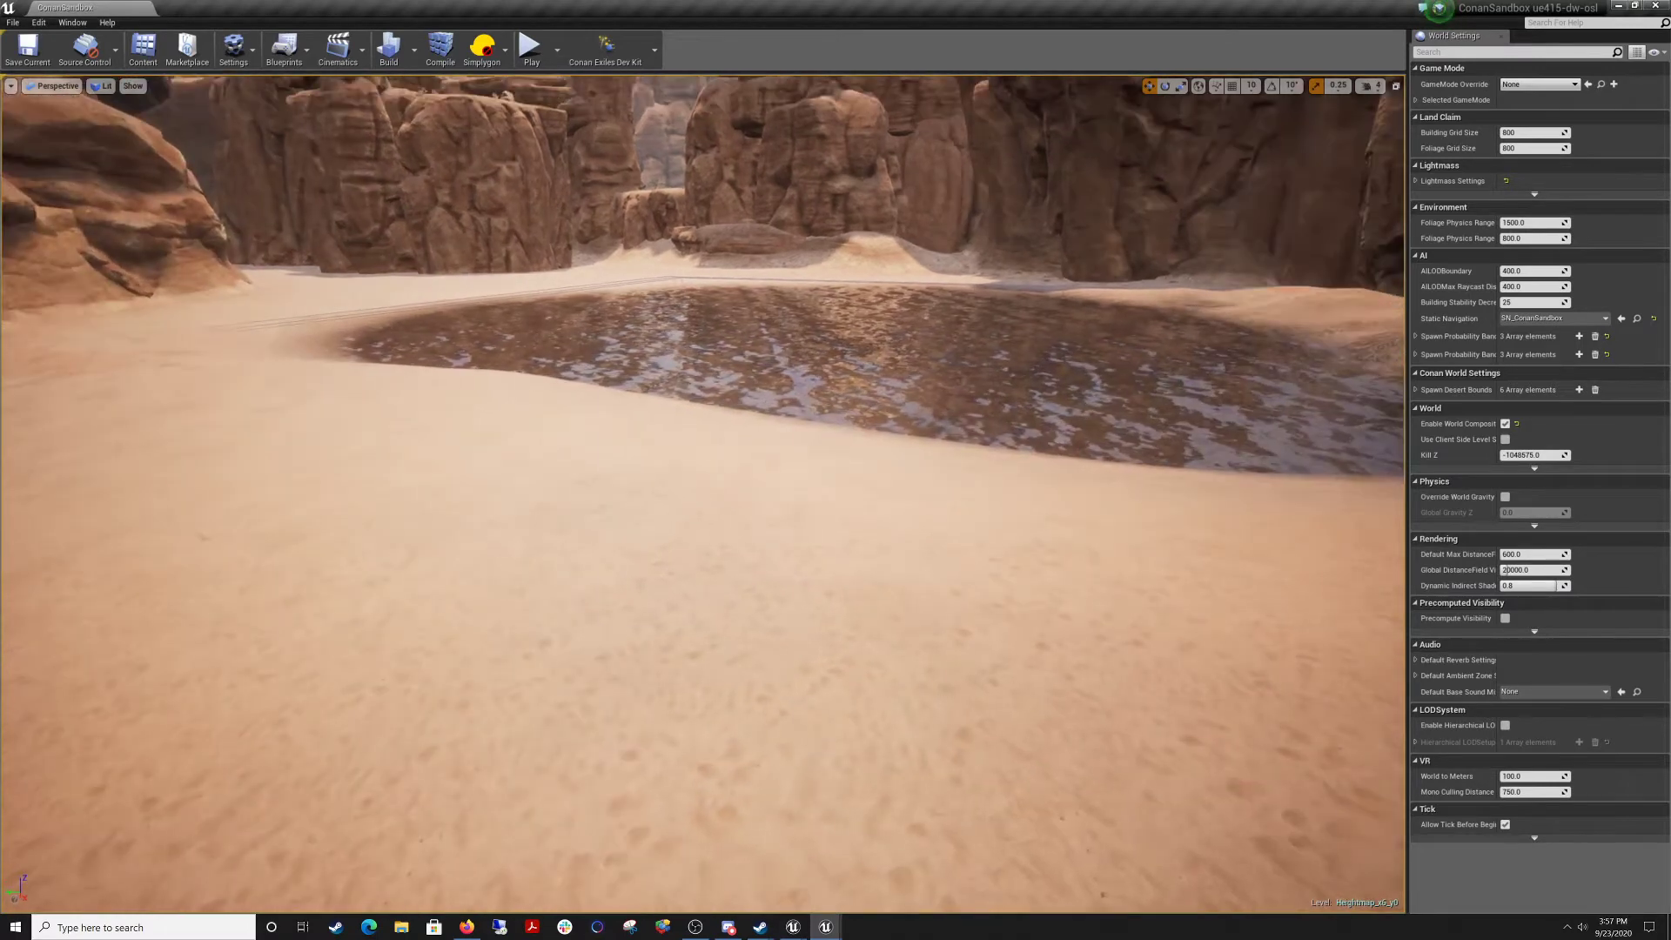
right_click(609, 318)
left_click(645, 588)
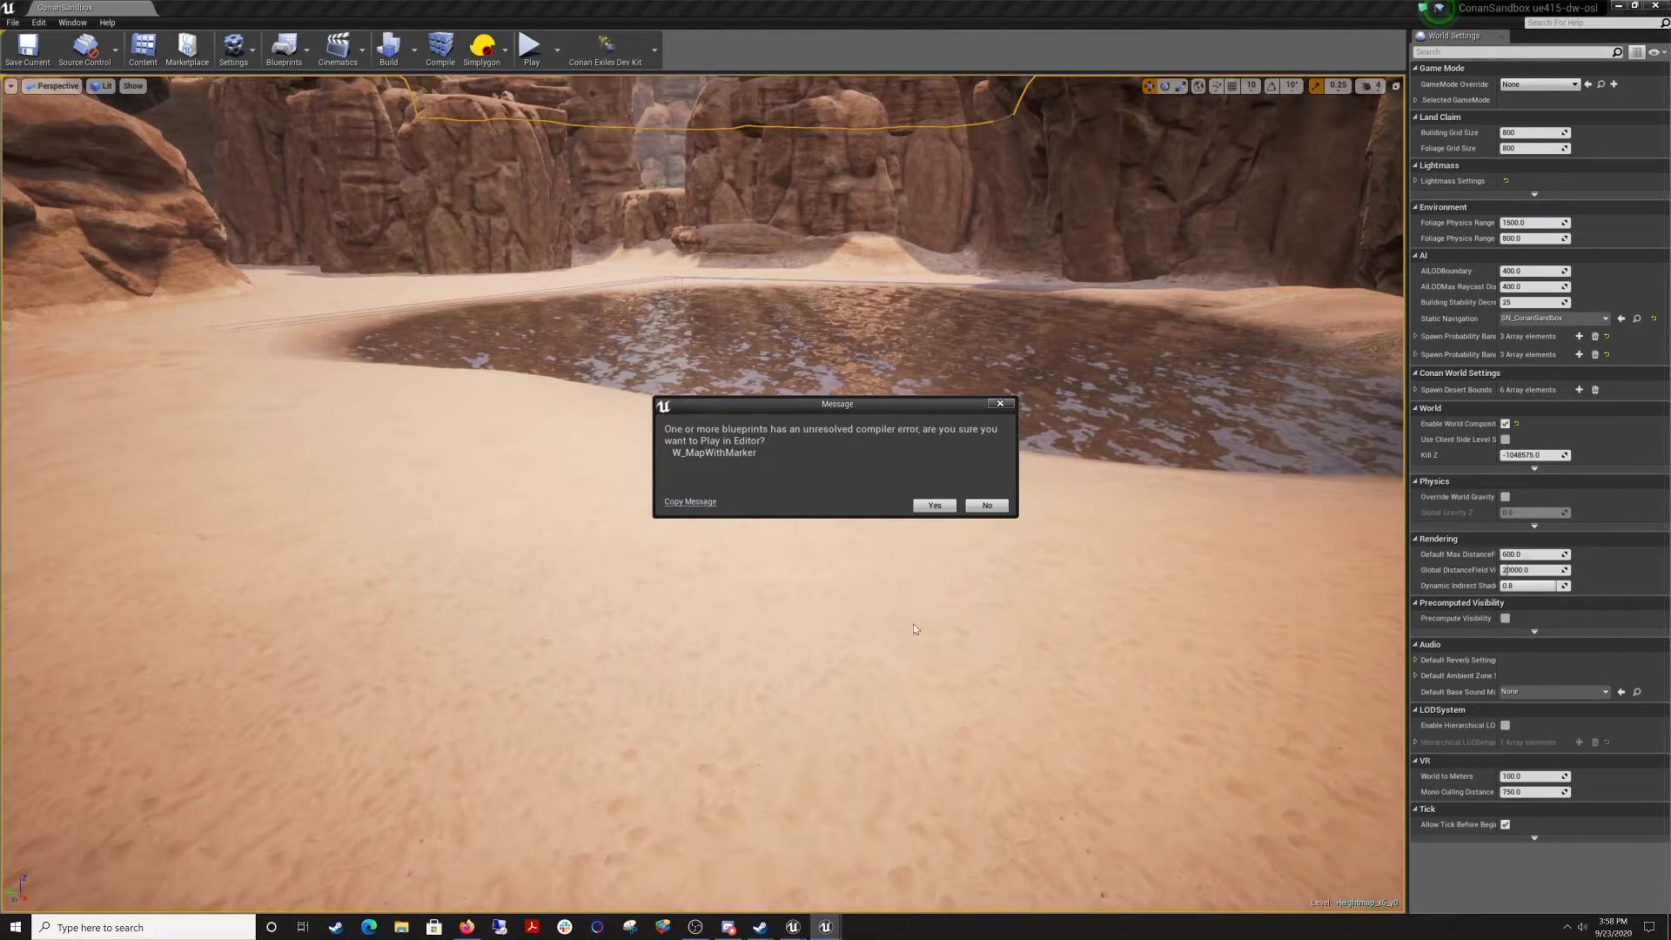
left_click(934, 506)
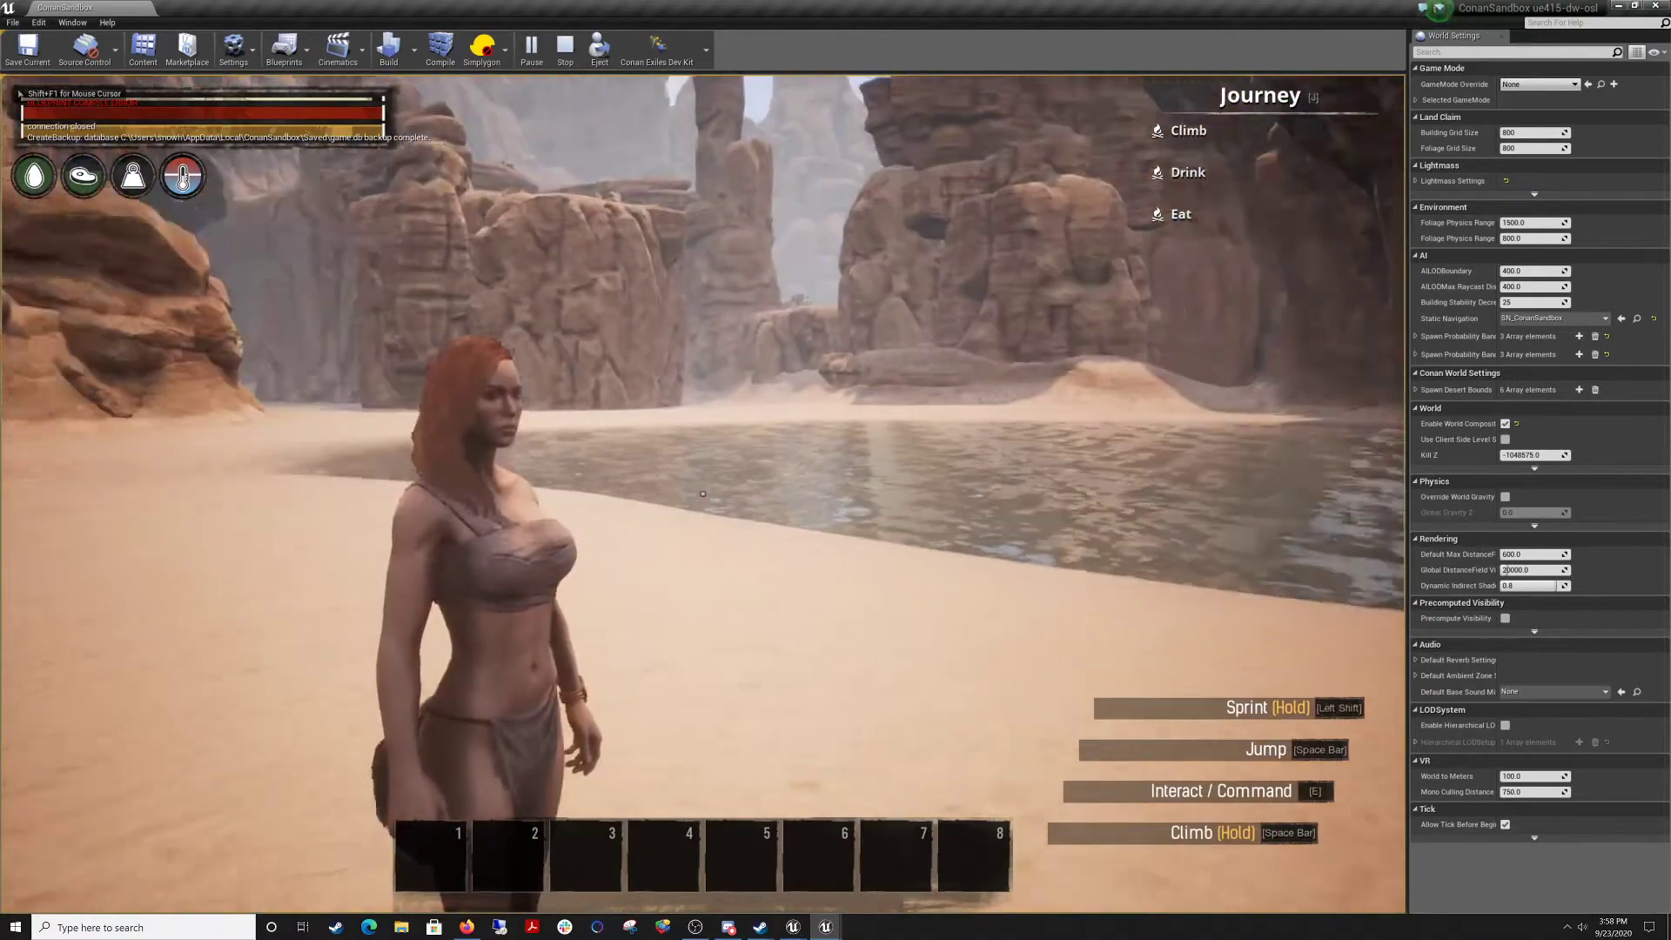
Test the pool in play by swimming, diving to the bed and running around the shore, and end the session.
key("w")
key("shift")
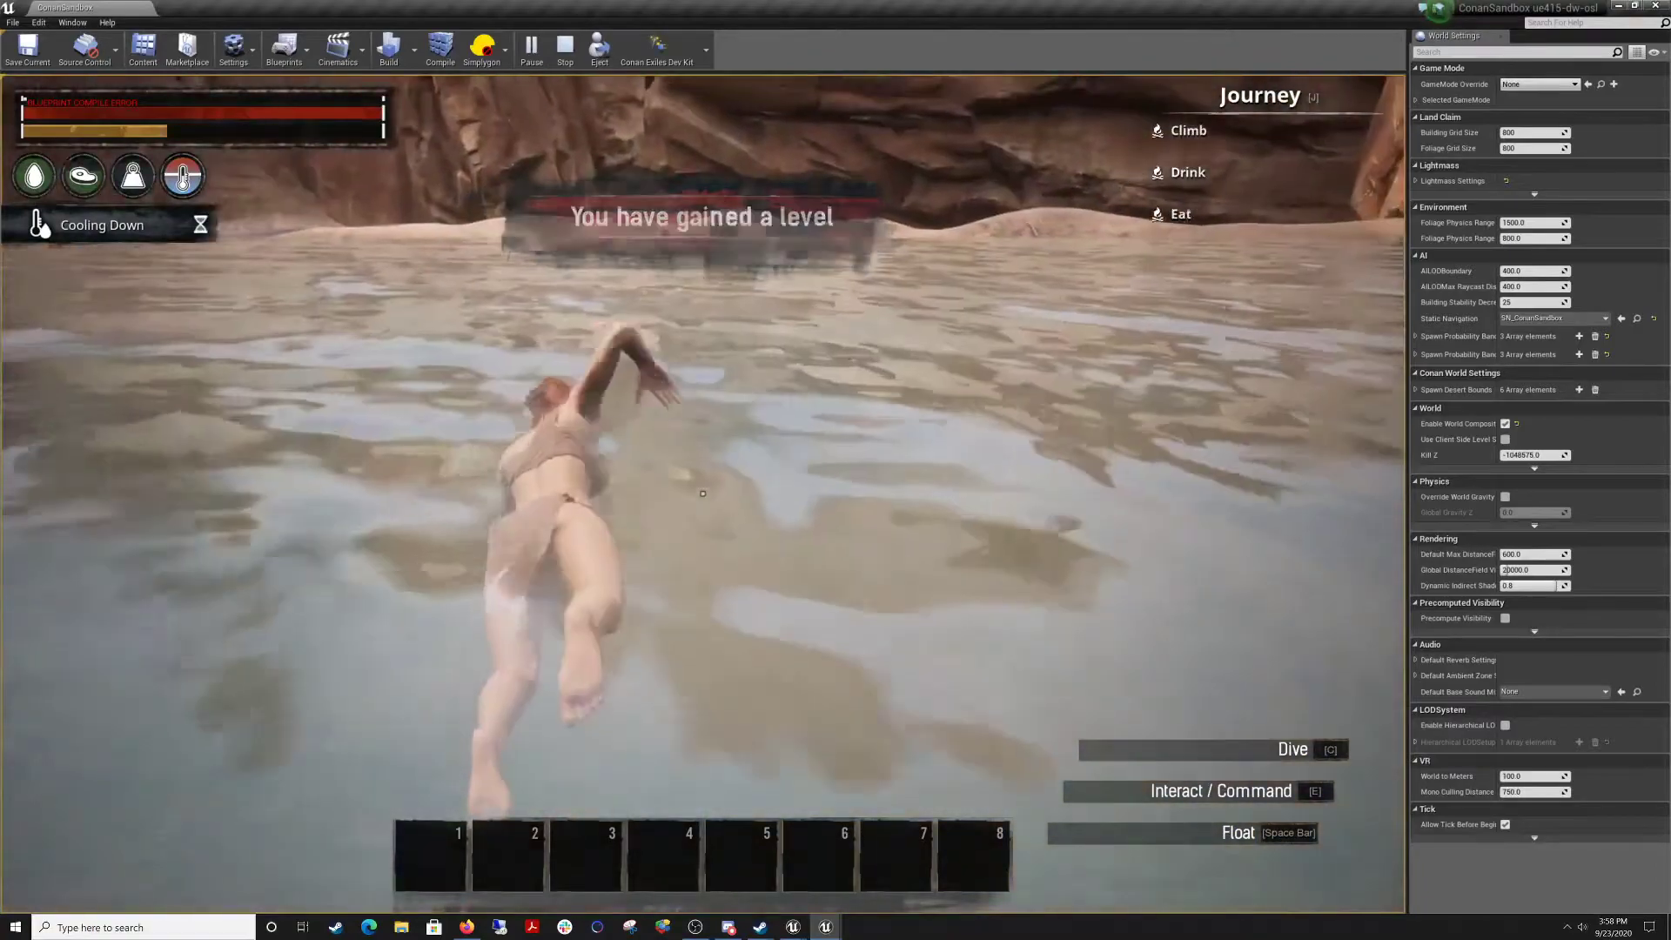
key("c")
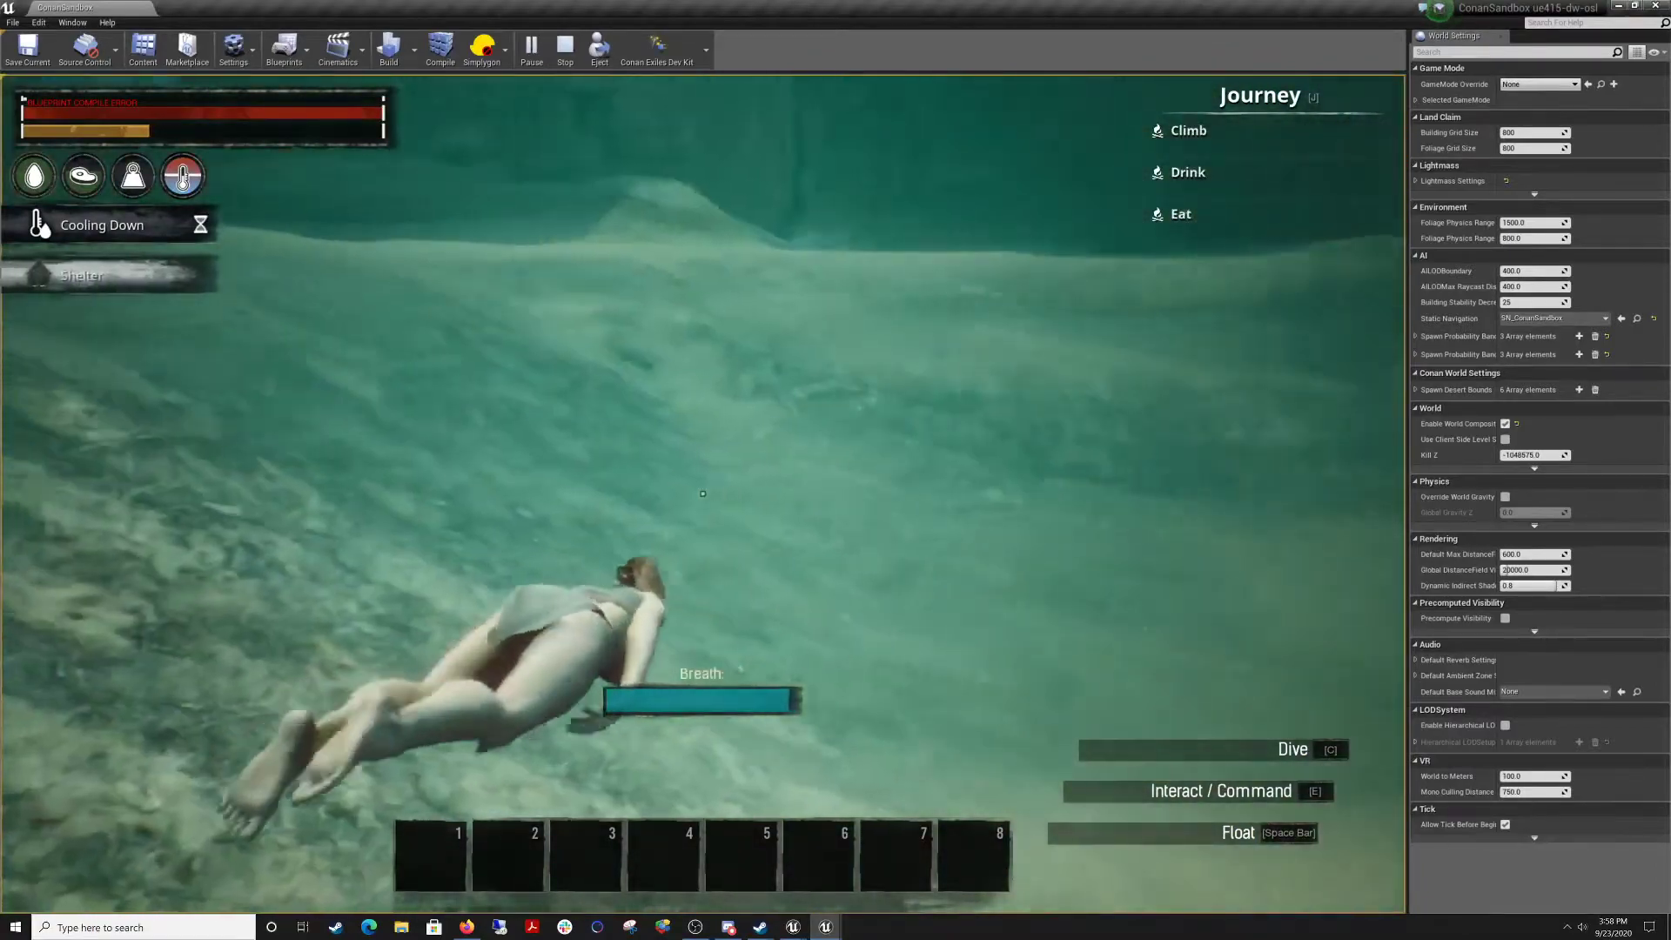
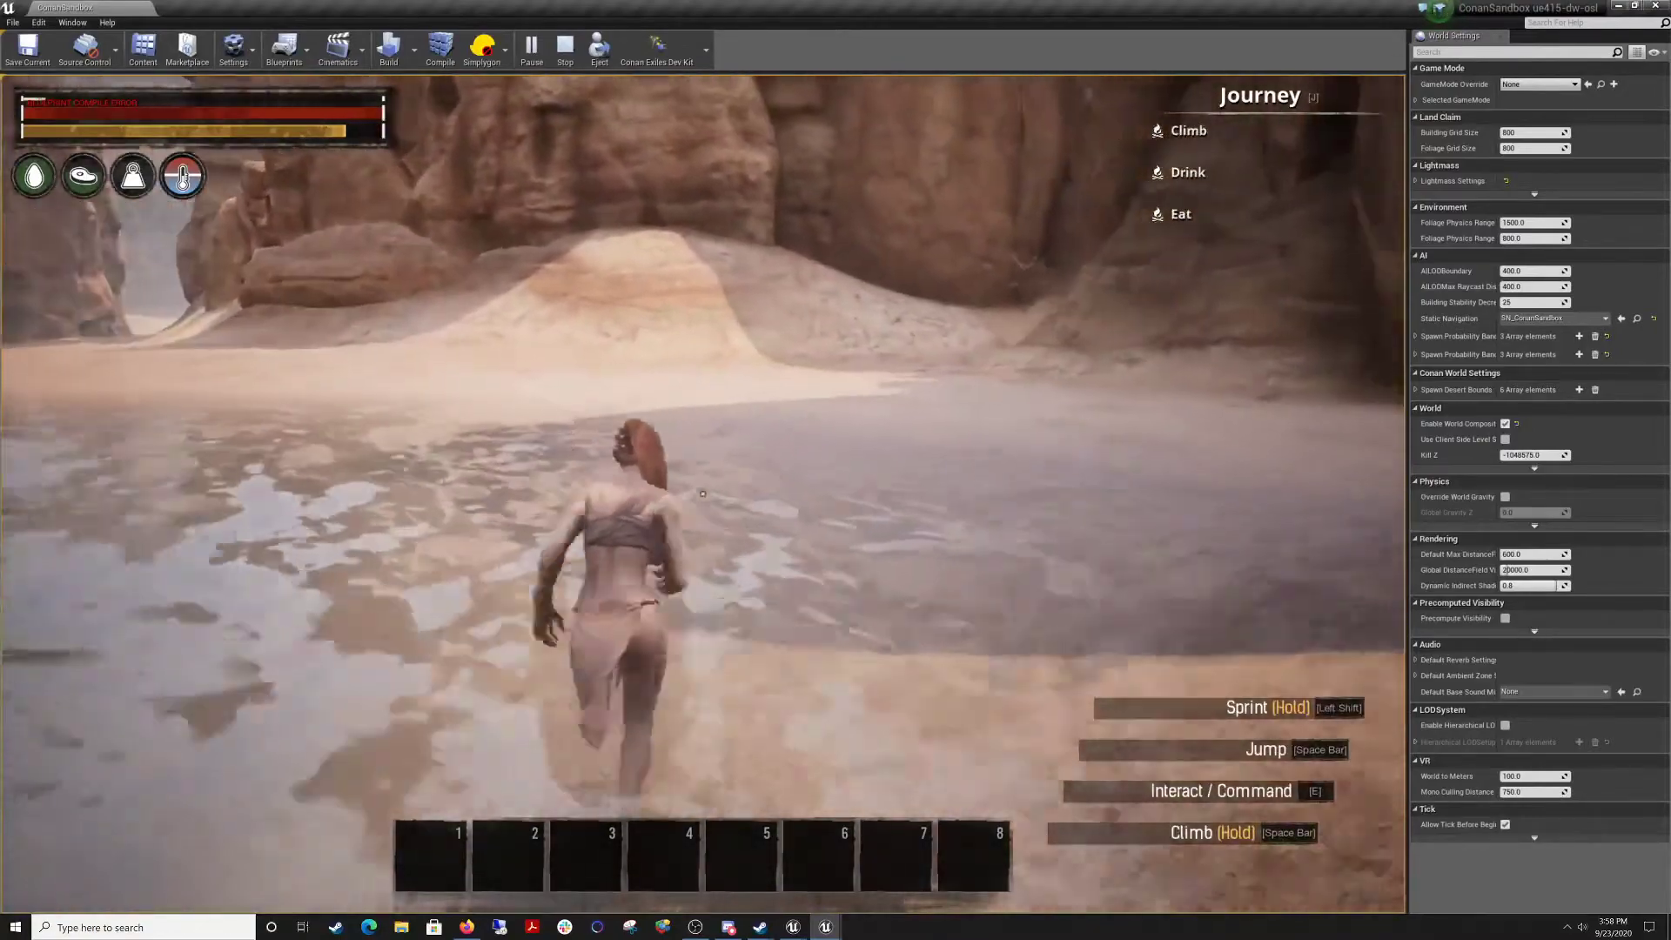
key("d")
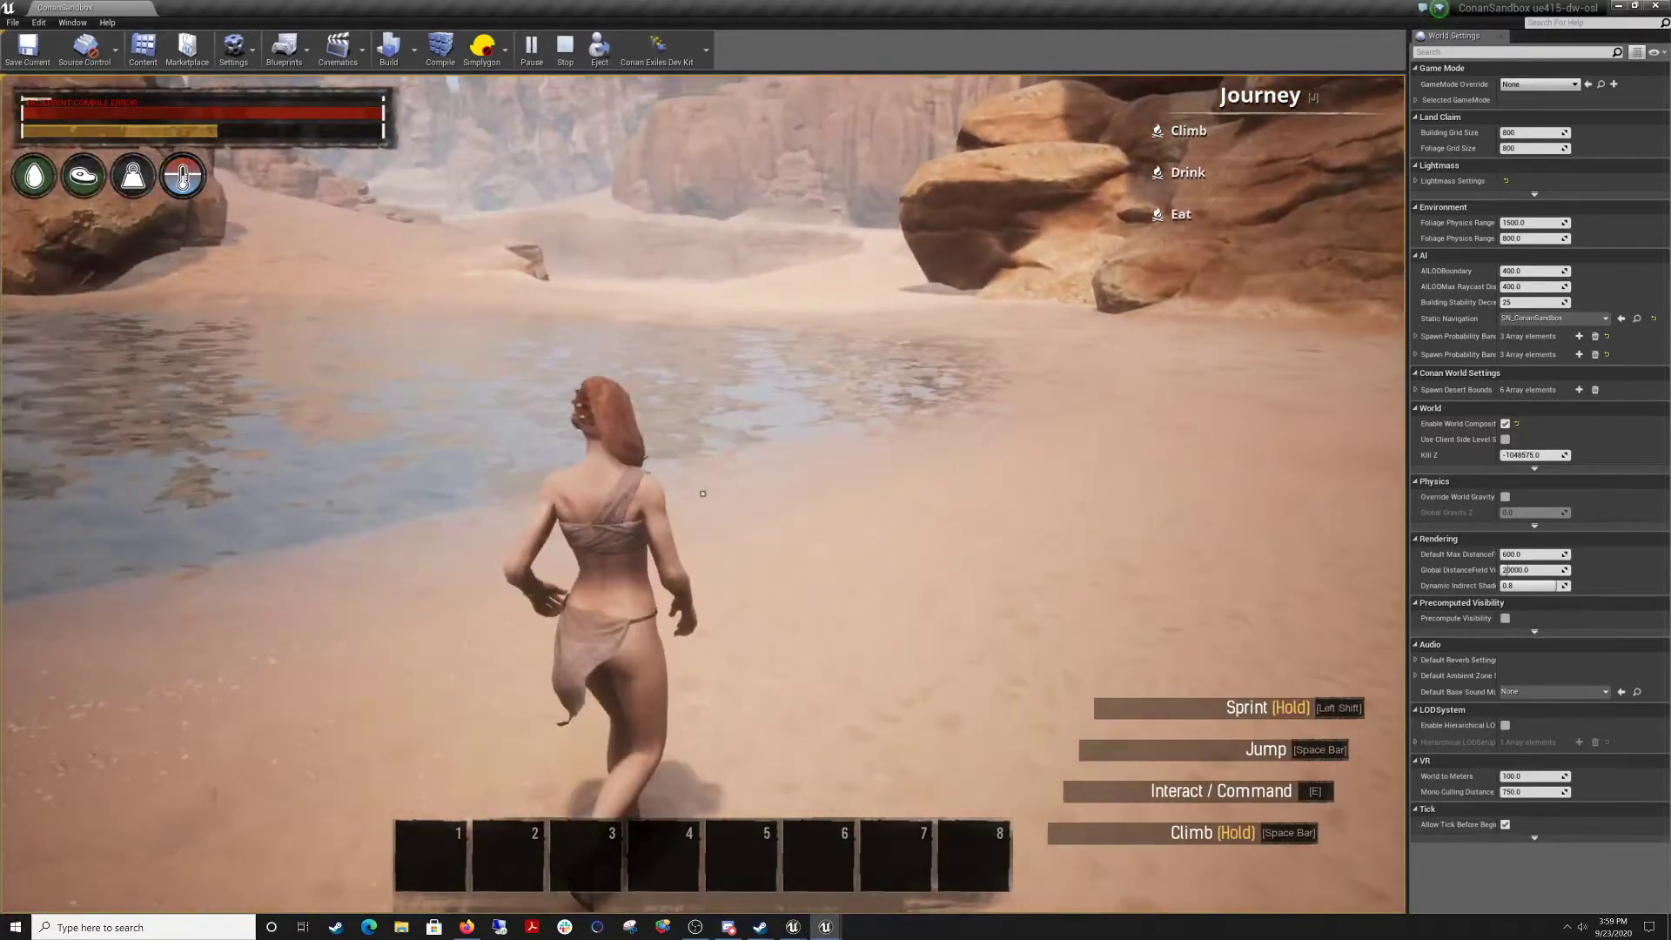
key("Escape")
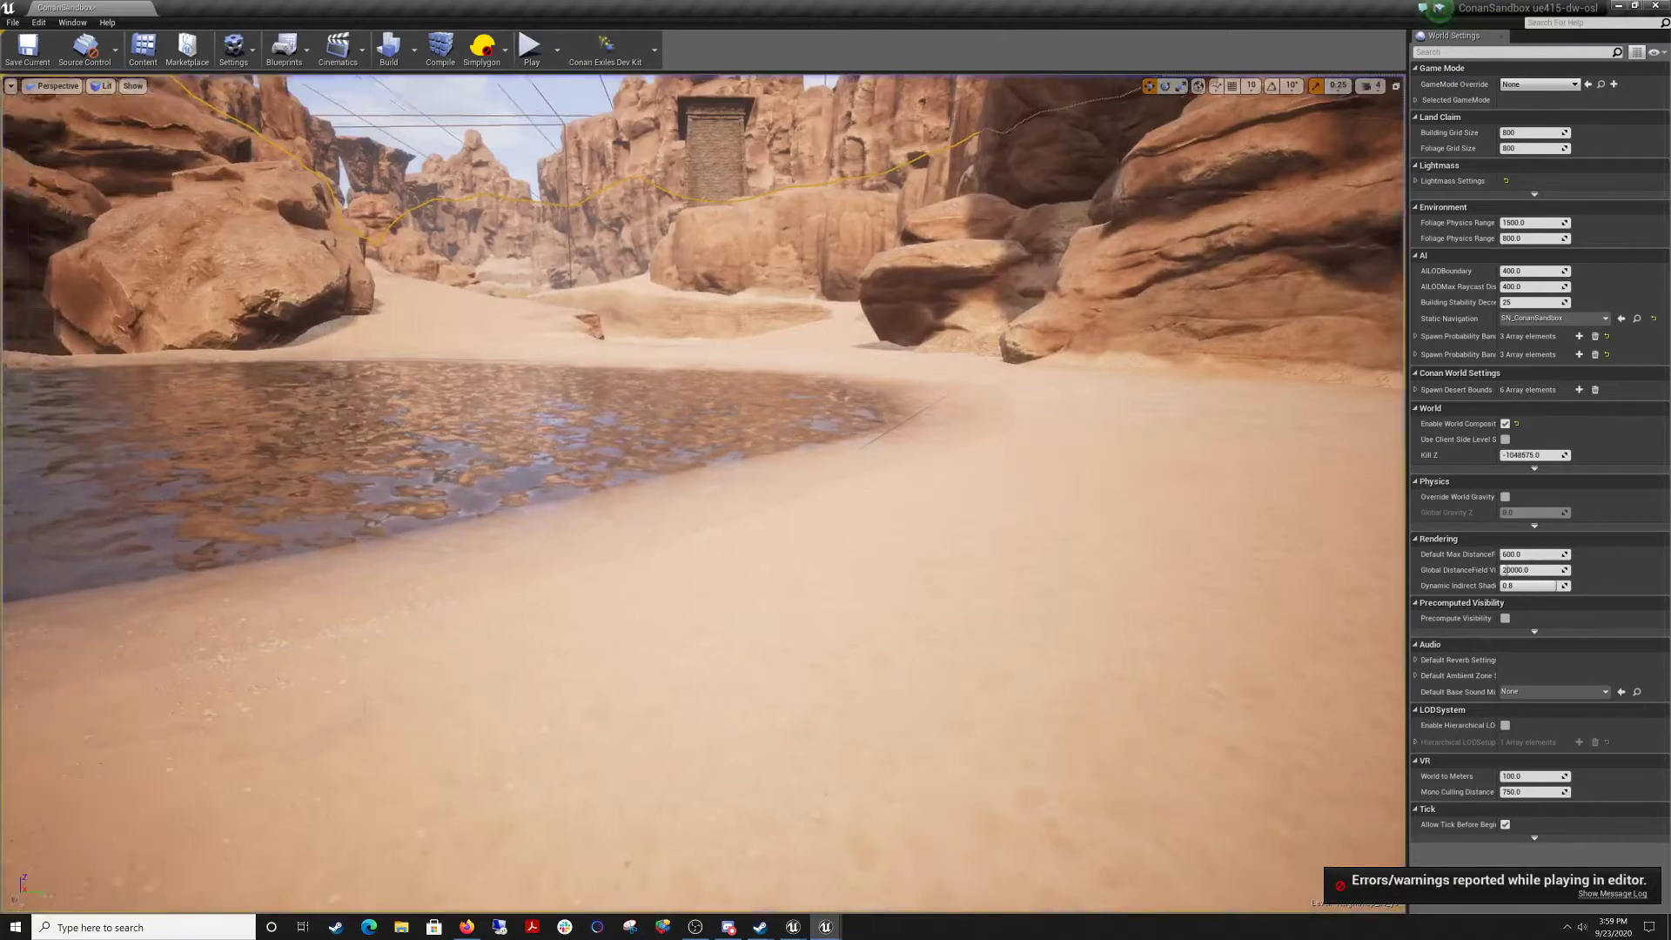
Reopen the Modes window, select the Riverbed layer for landscape painting, and inspect the coverage around the pool's banks.
right_click_drag(703, 494, 678, 568)
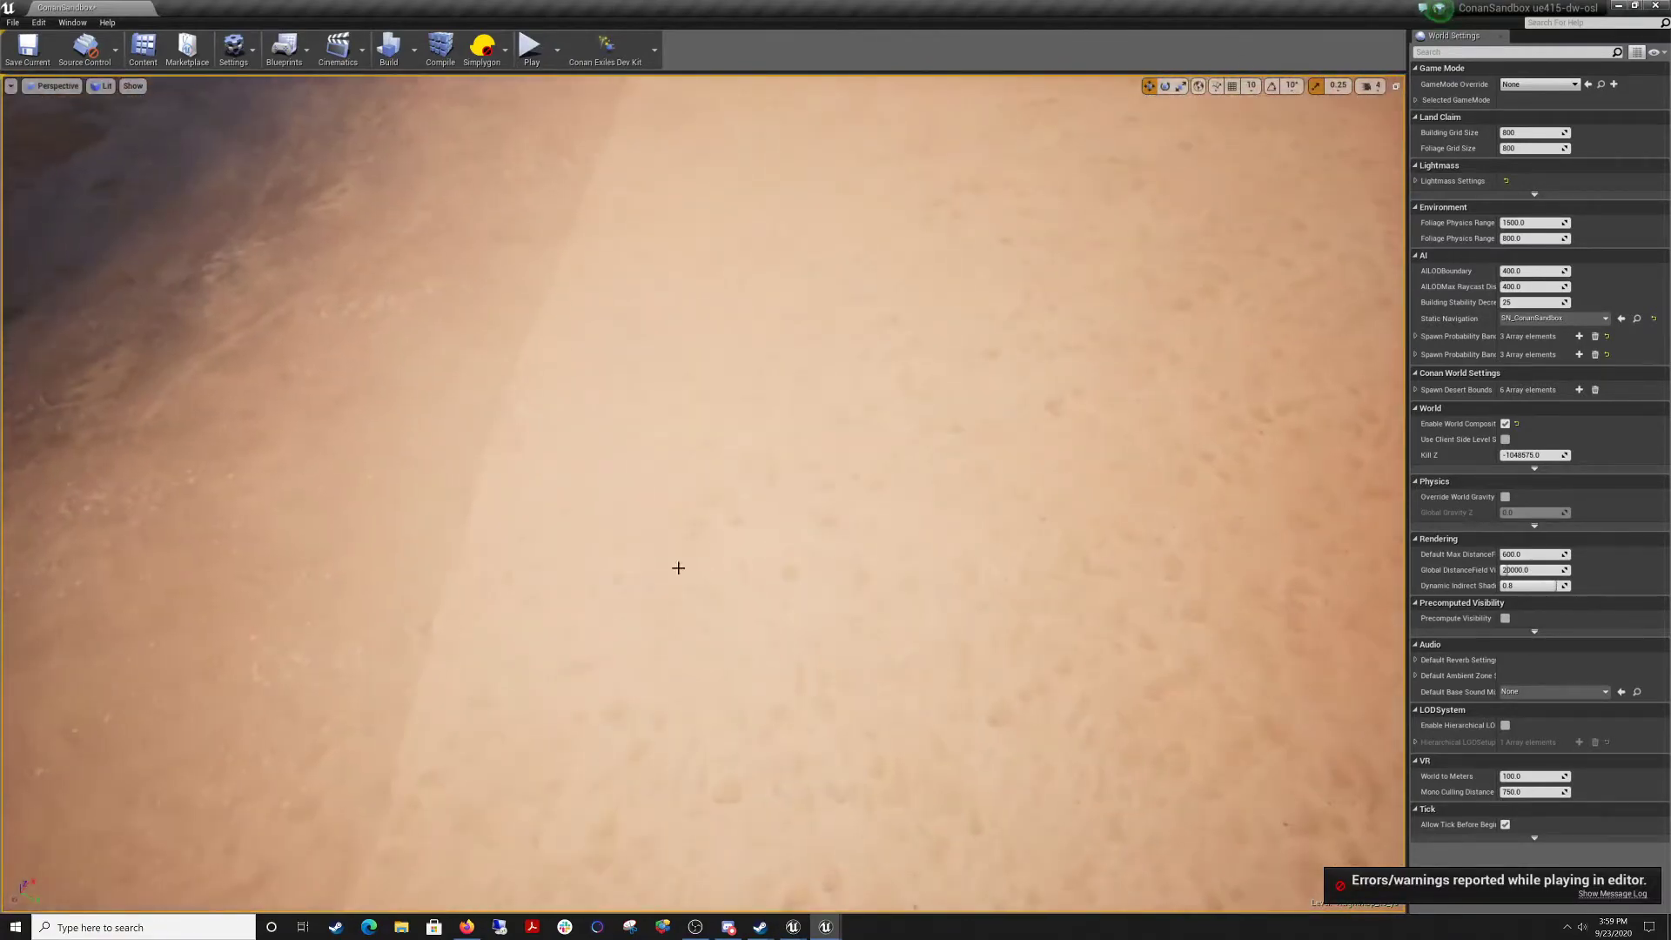
right_click_drag(607, 613, 513, 548)
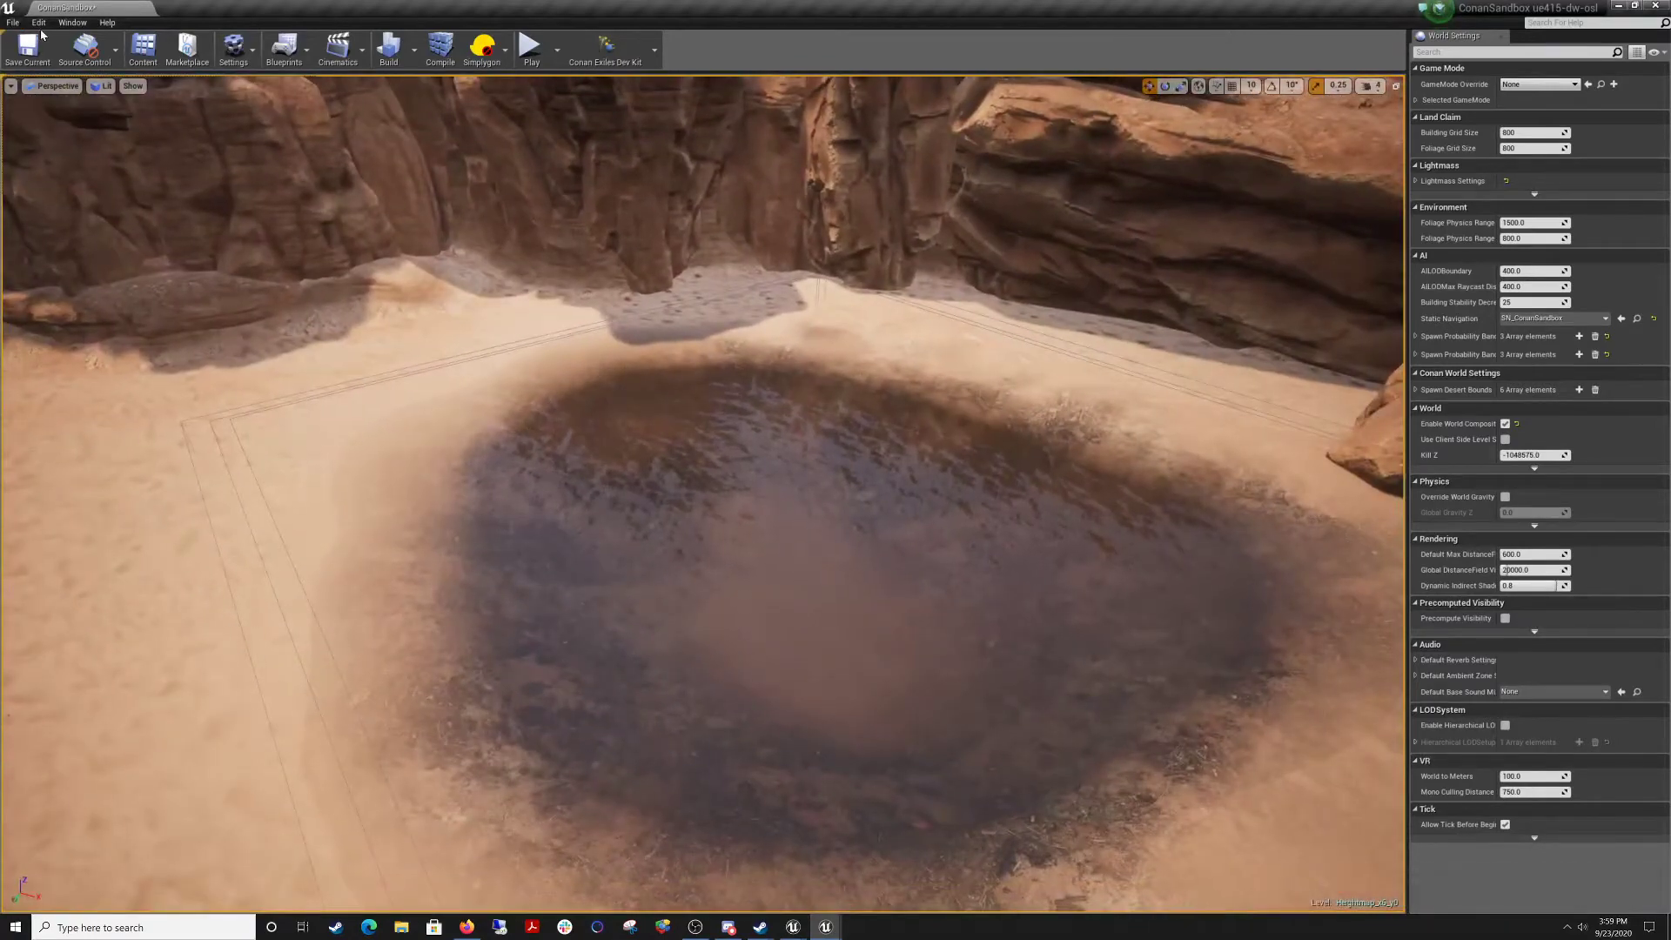
left_click(72, 22)
left_click(90, 119)
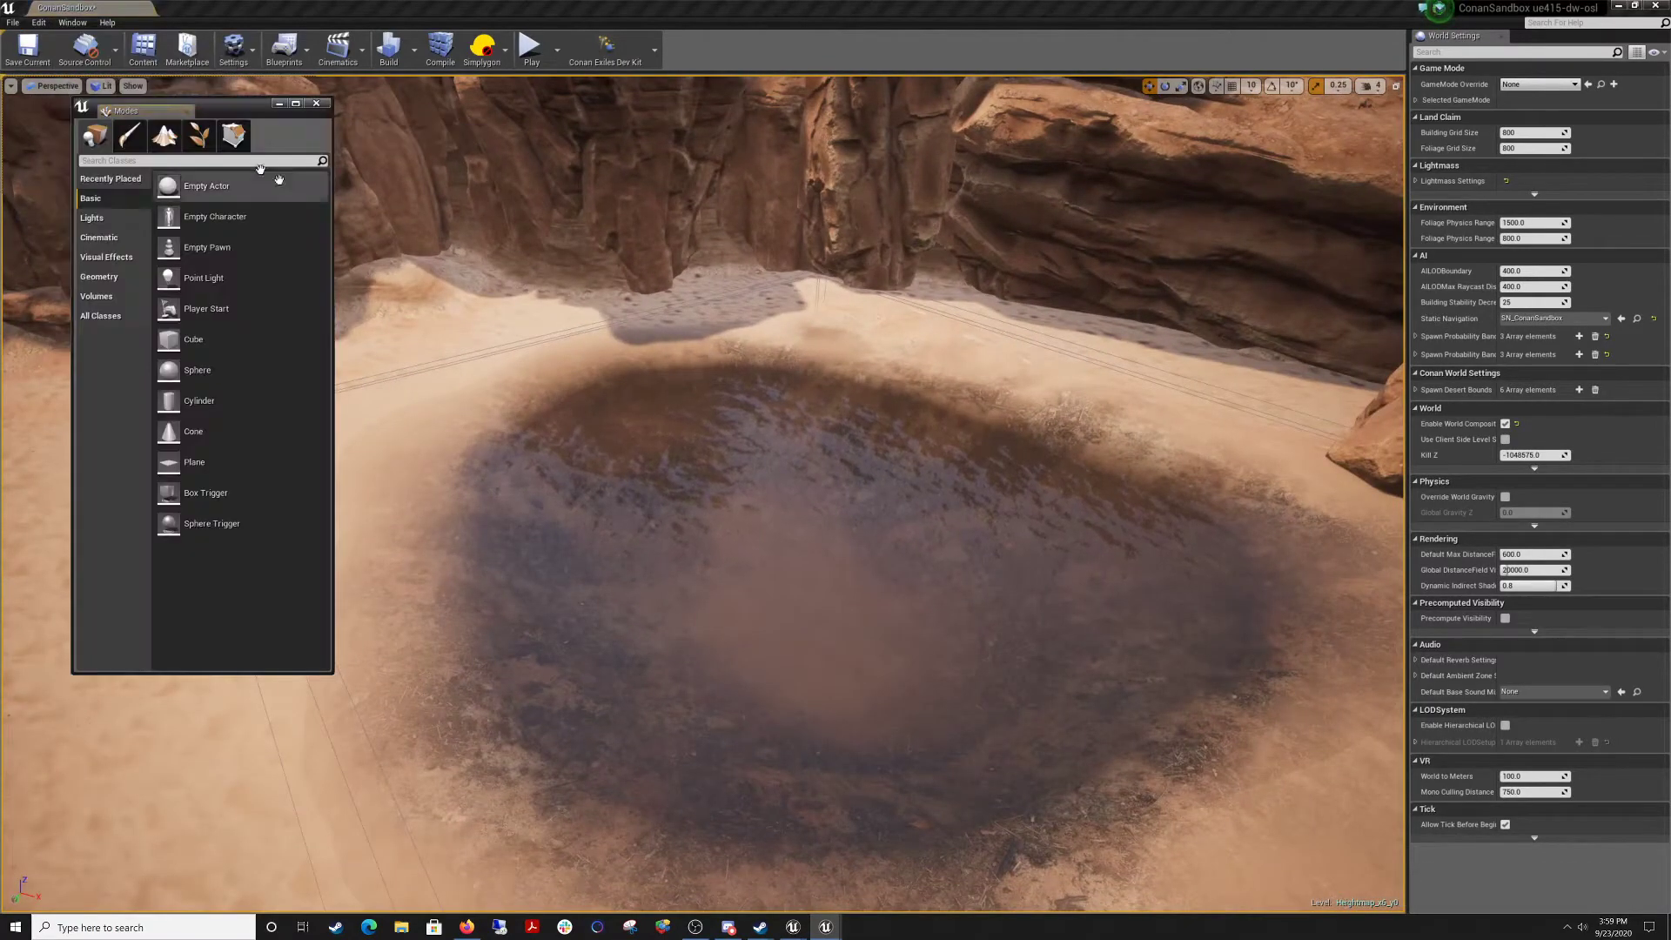
left_click(132, 138)
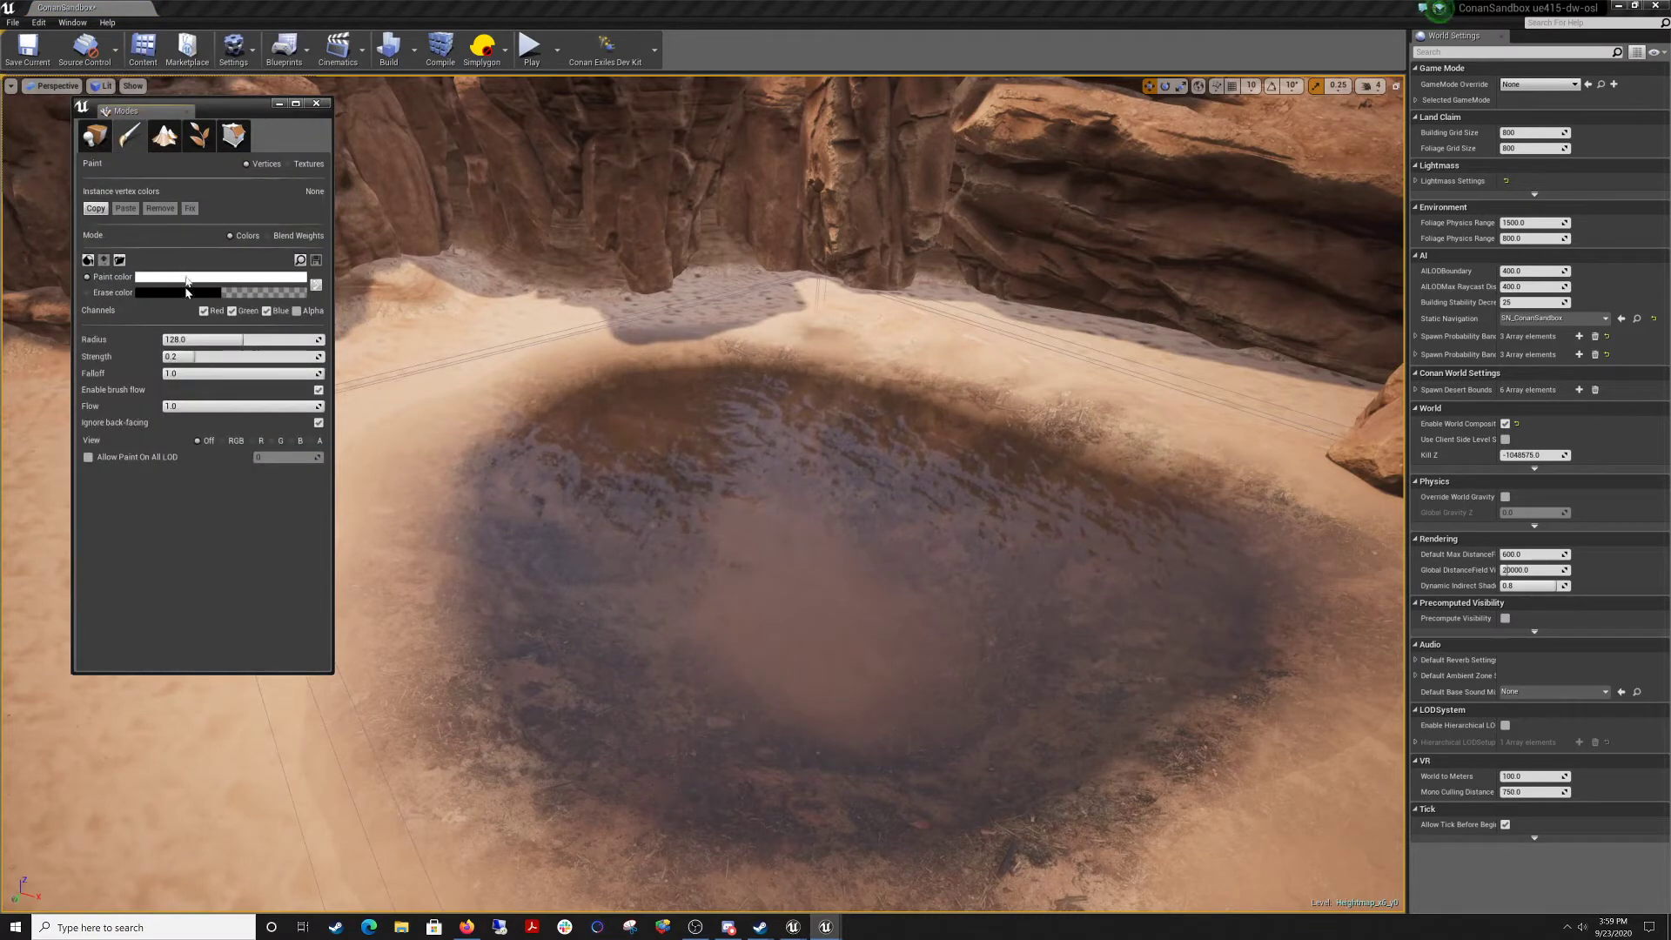
left_click(164, 135)
scroll(200, 522, "down", 3)
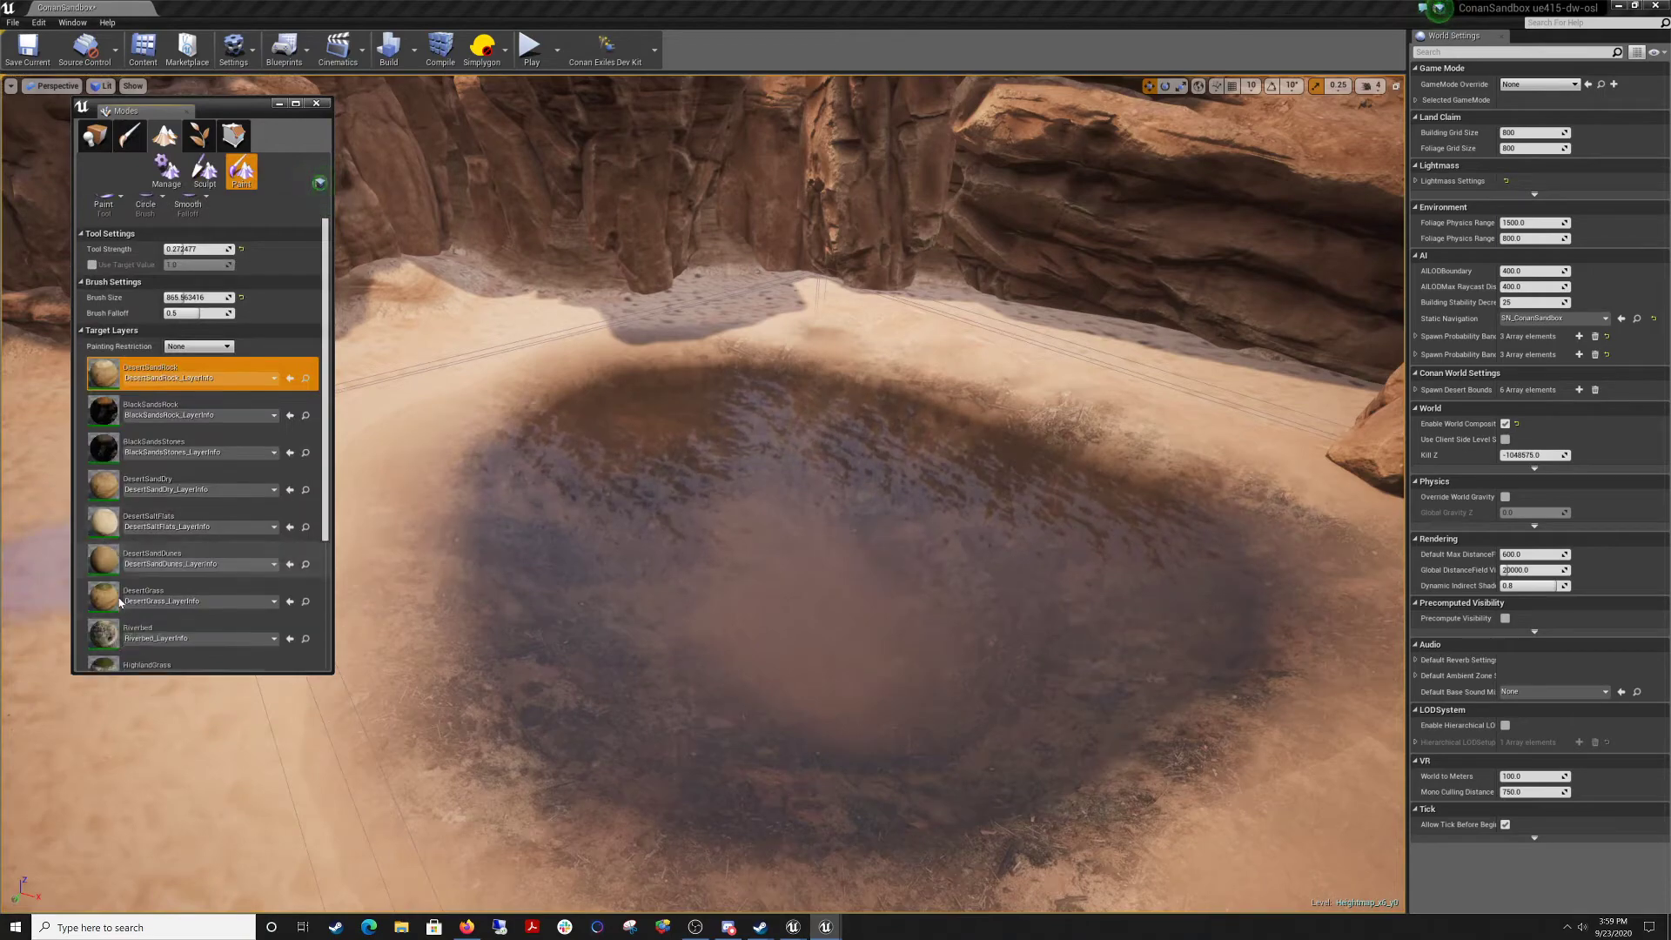
left_click(200, 571)
right_click_drag(522, 696, 435, 783)
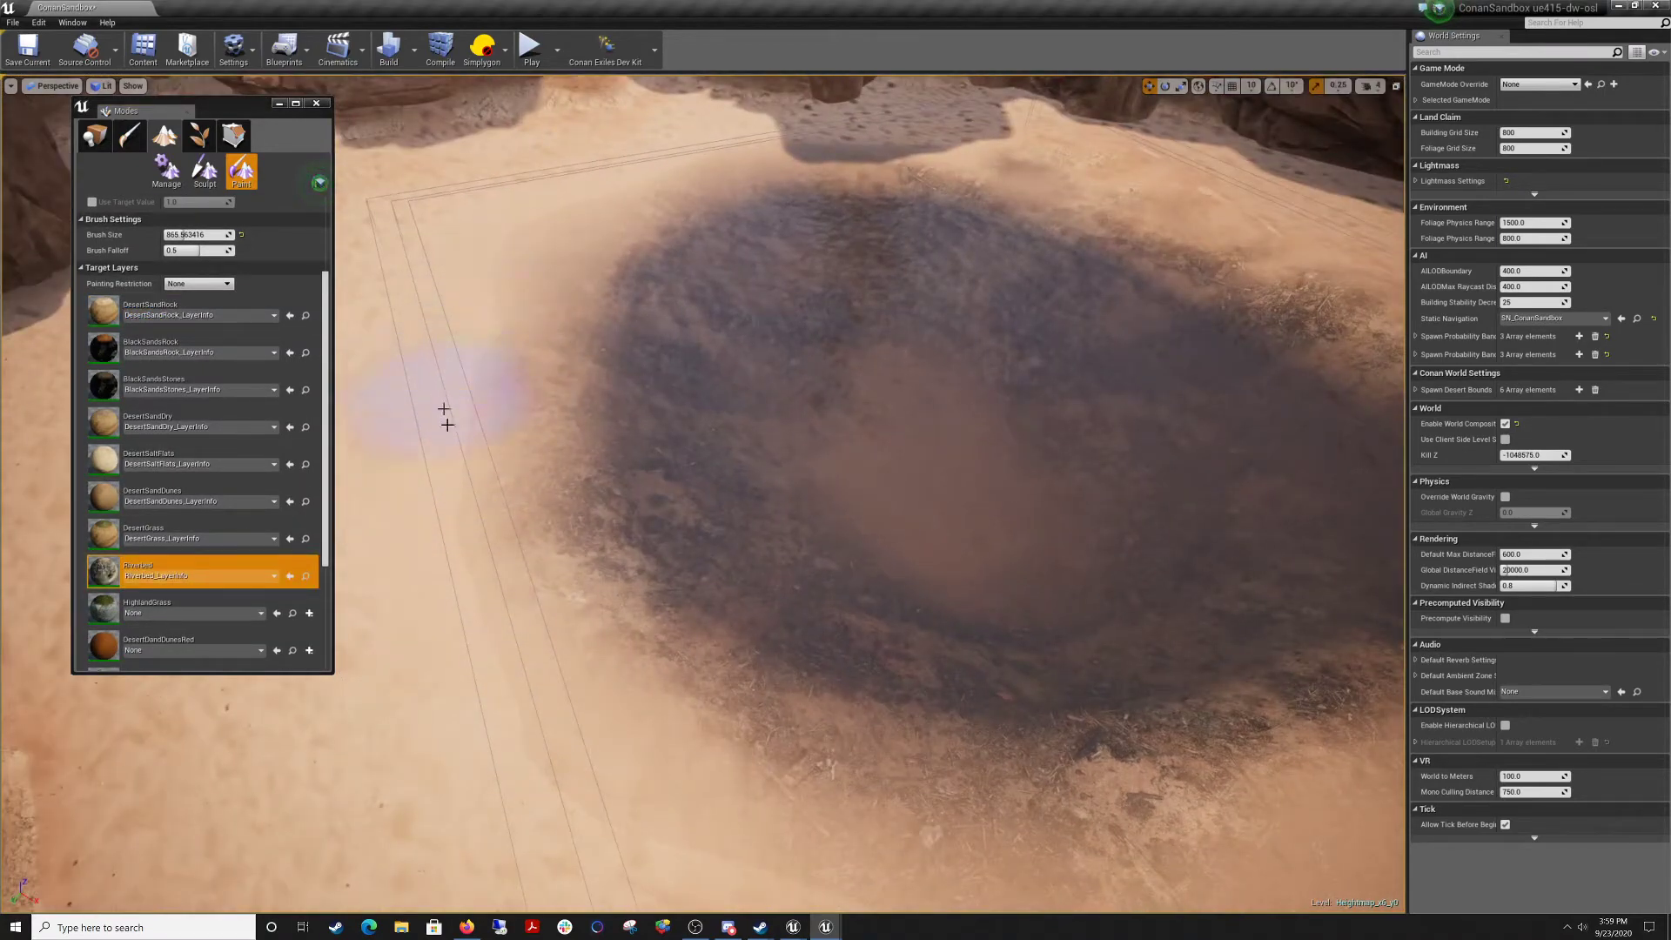
right_click_drag(448, 424, 461, 592)
right_click_drag(810, 305, 803, 379)
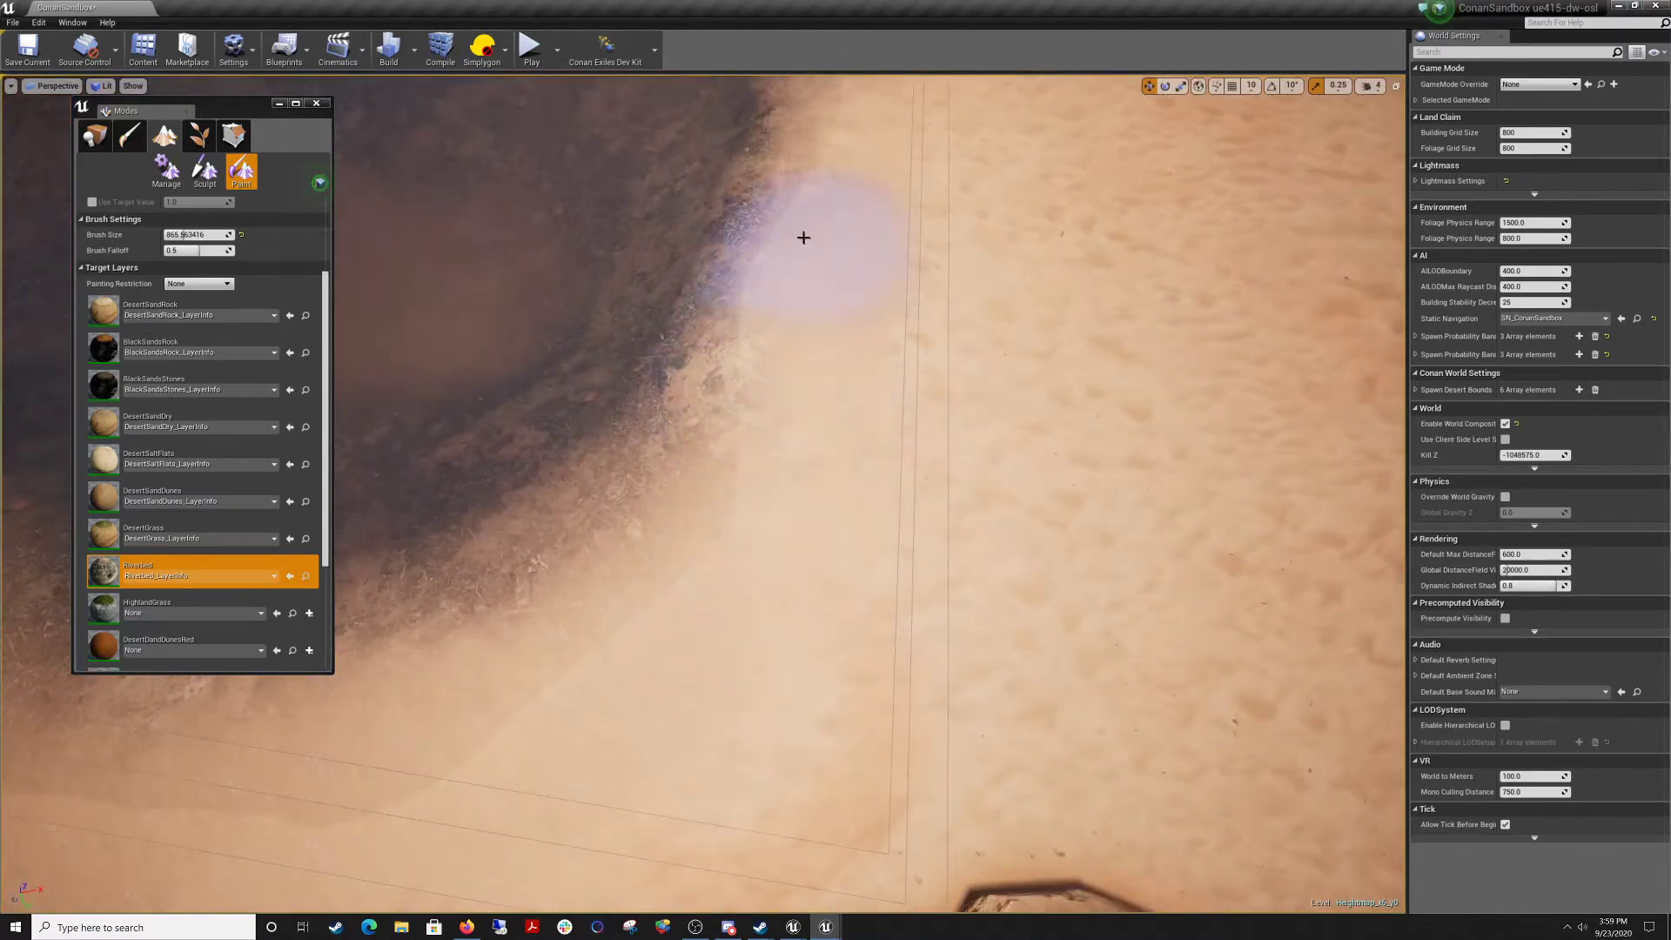
right_click_drag(803, 237, 809, 122)
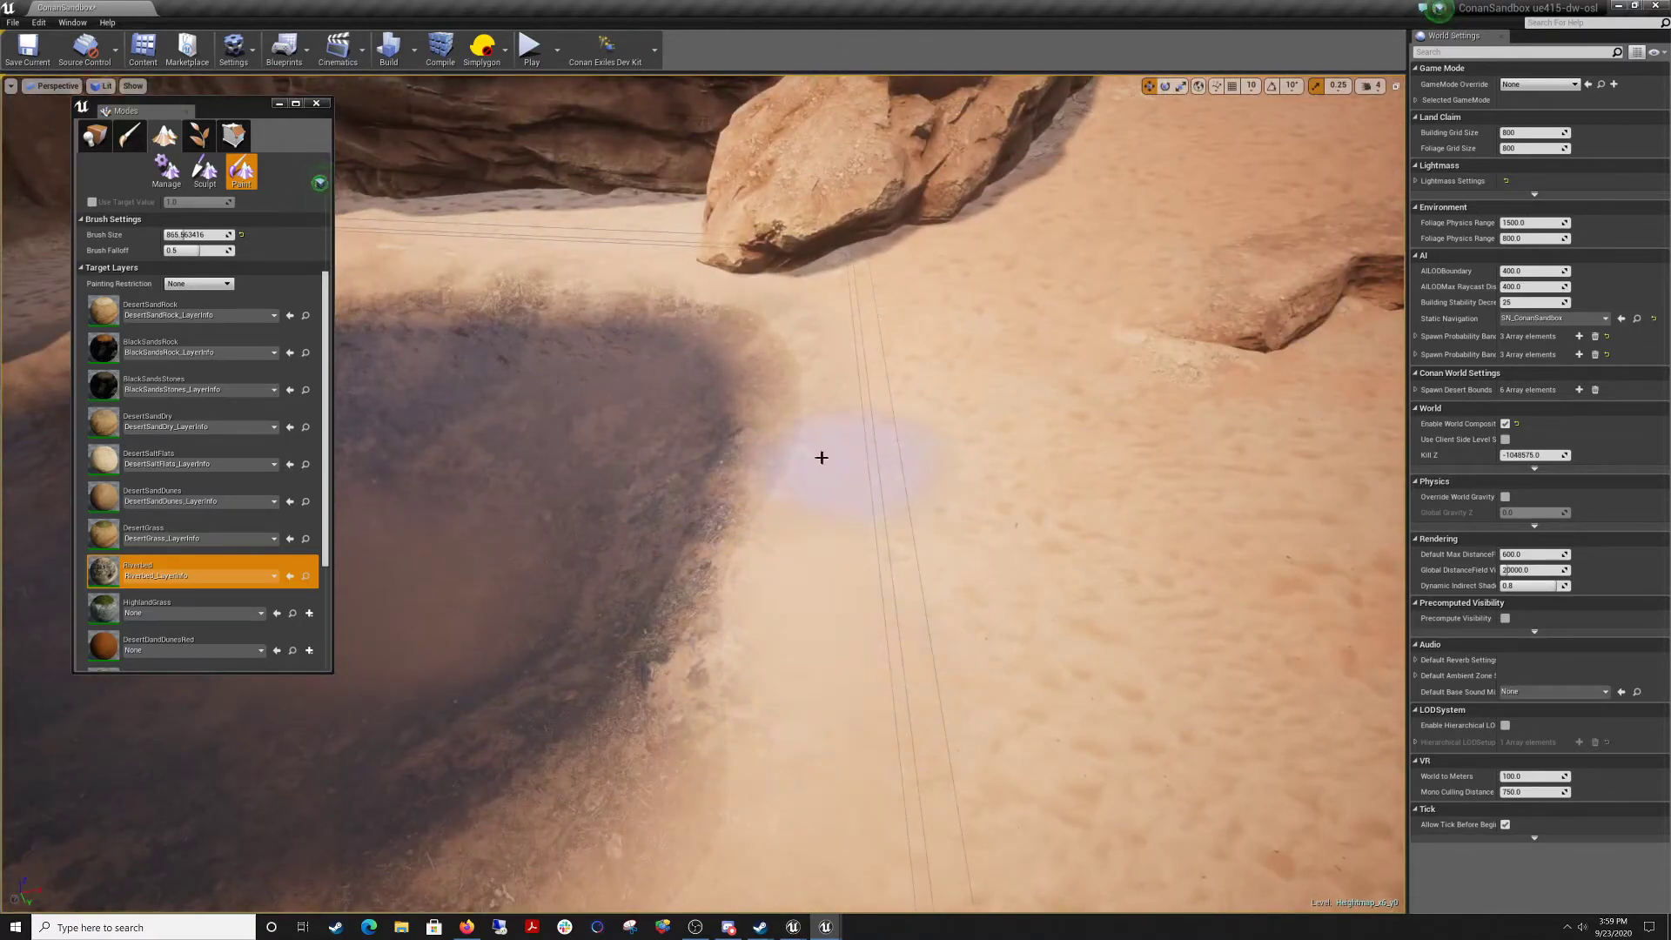
Touch up the Riverbed paint along the pool's sandy banks and save the Heightmap_x6_y0 map.
mouse_move(776, 420)
right_mouse_down()
mouse_move(780, 323)
mouse_move(780, 383)
mouse_move(740, 444)
mouse_move(792, 453)
mouse_move(775, 444)
mouse_move(771, 374)
mouse_move(714, 361)
mouse_move(727, 487)
mouse_move(614, 577)
right_mouse_up()
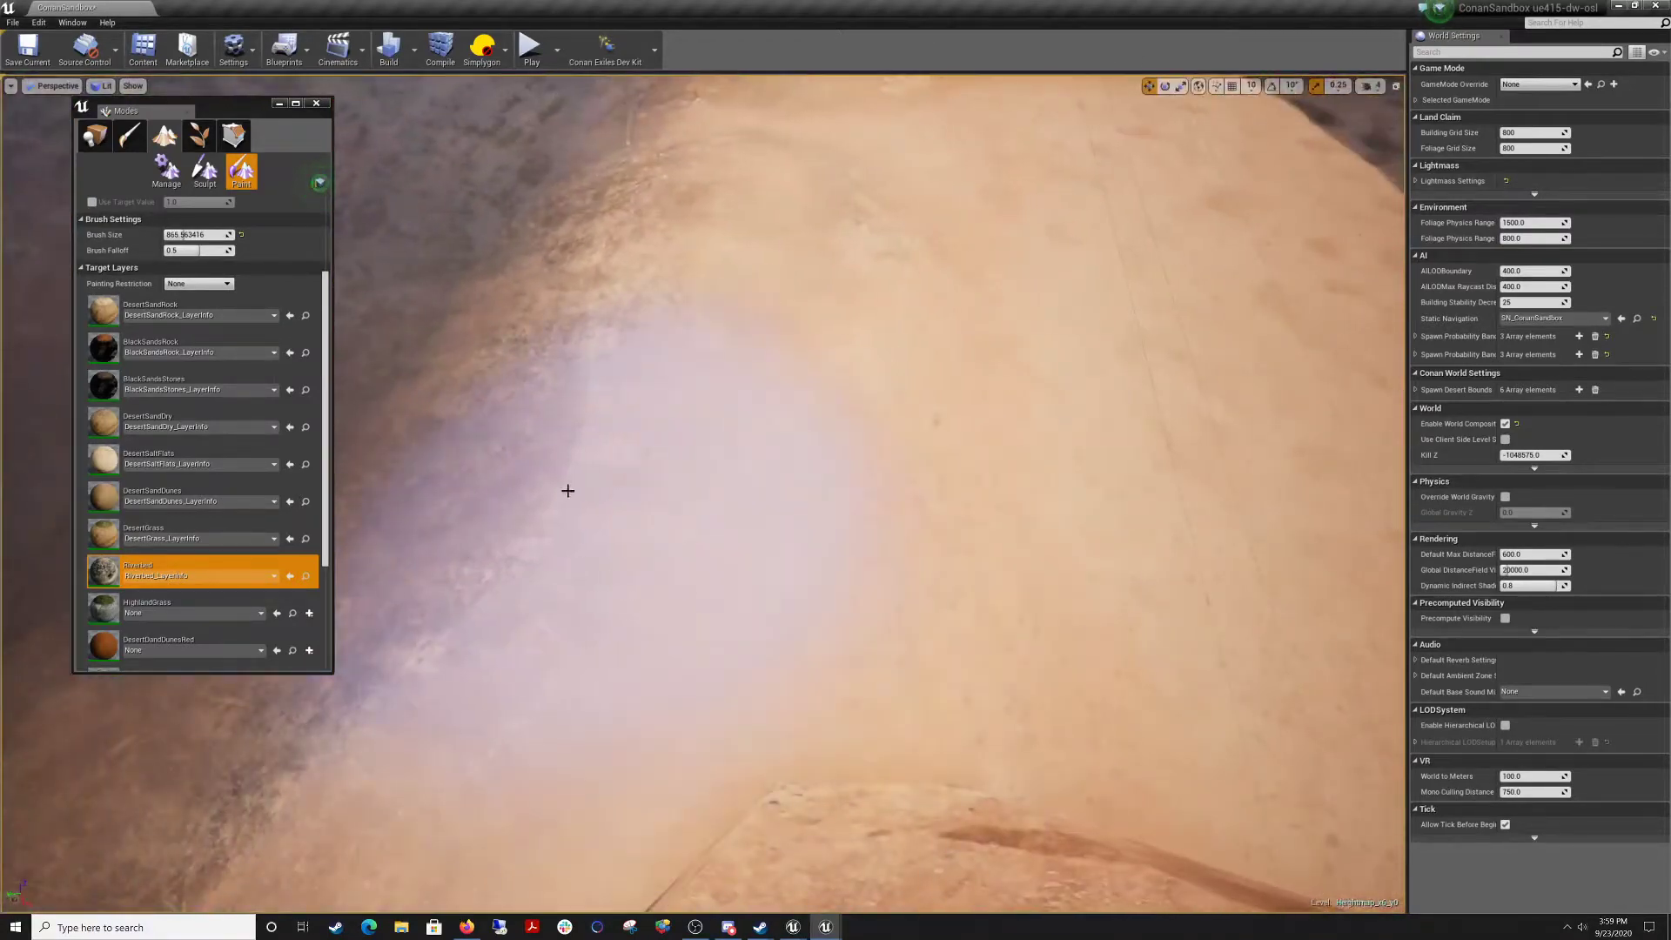
mouse_move(713, 496)
right_mouse_down()
mouse_move(792, 348)
mouse_move(827, 388)
right_mouse_up()
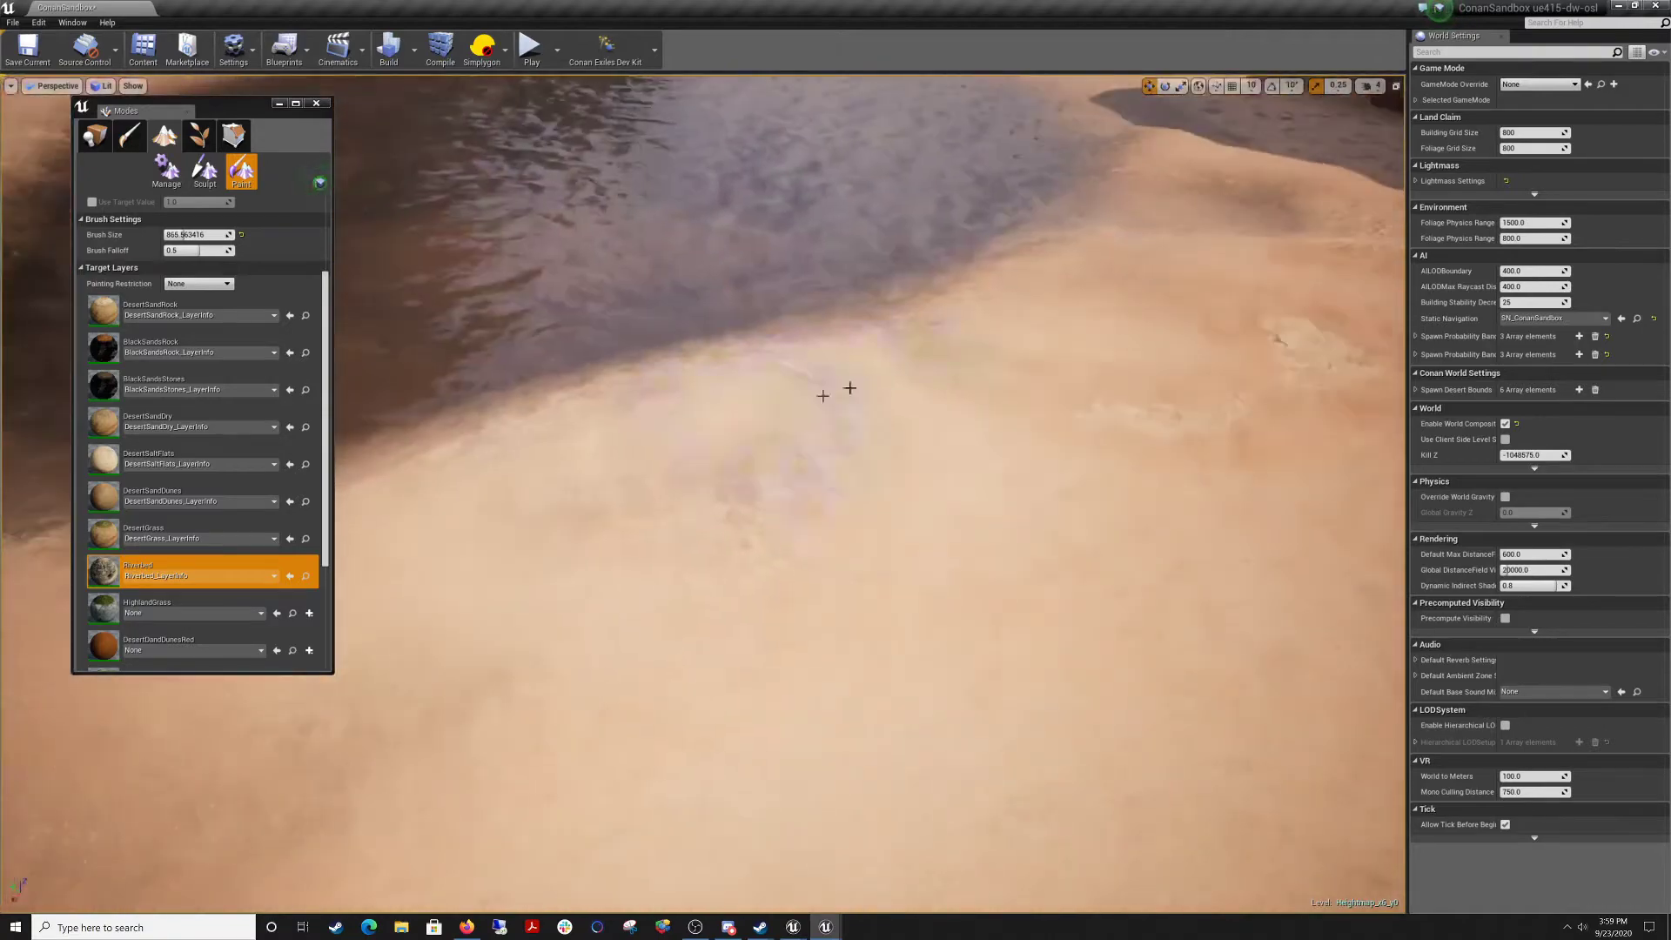
mouse_move(1027, 466)
right_mouse_down()
mouse_move(1023, 435)
mouse_move(1027, 488)
mouse_move(1027, 409)
mouse_move(970, 571)
right_mouse_up()
mouse_move(865, 496)
right_mouse_down()
mouse_move(918, 535)
mouse_move(946, 518)
right_mouse_up()
mouse_move(815, 521)
right_mouse_down()
mouse_move(905, 522)
mouse_move(816, 432)
right_mouse_up()
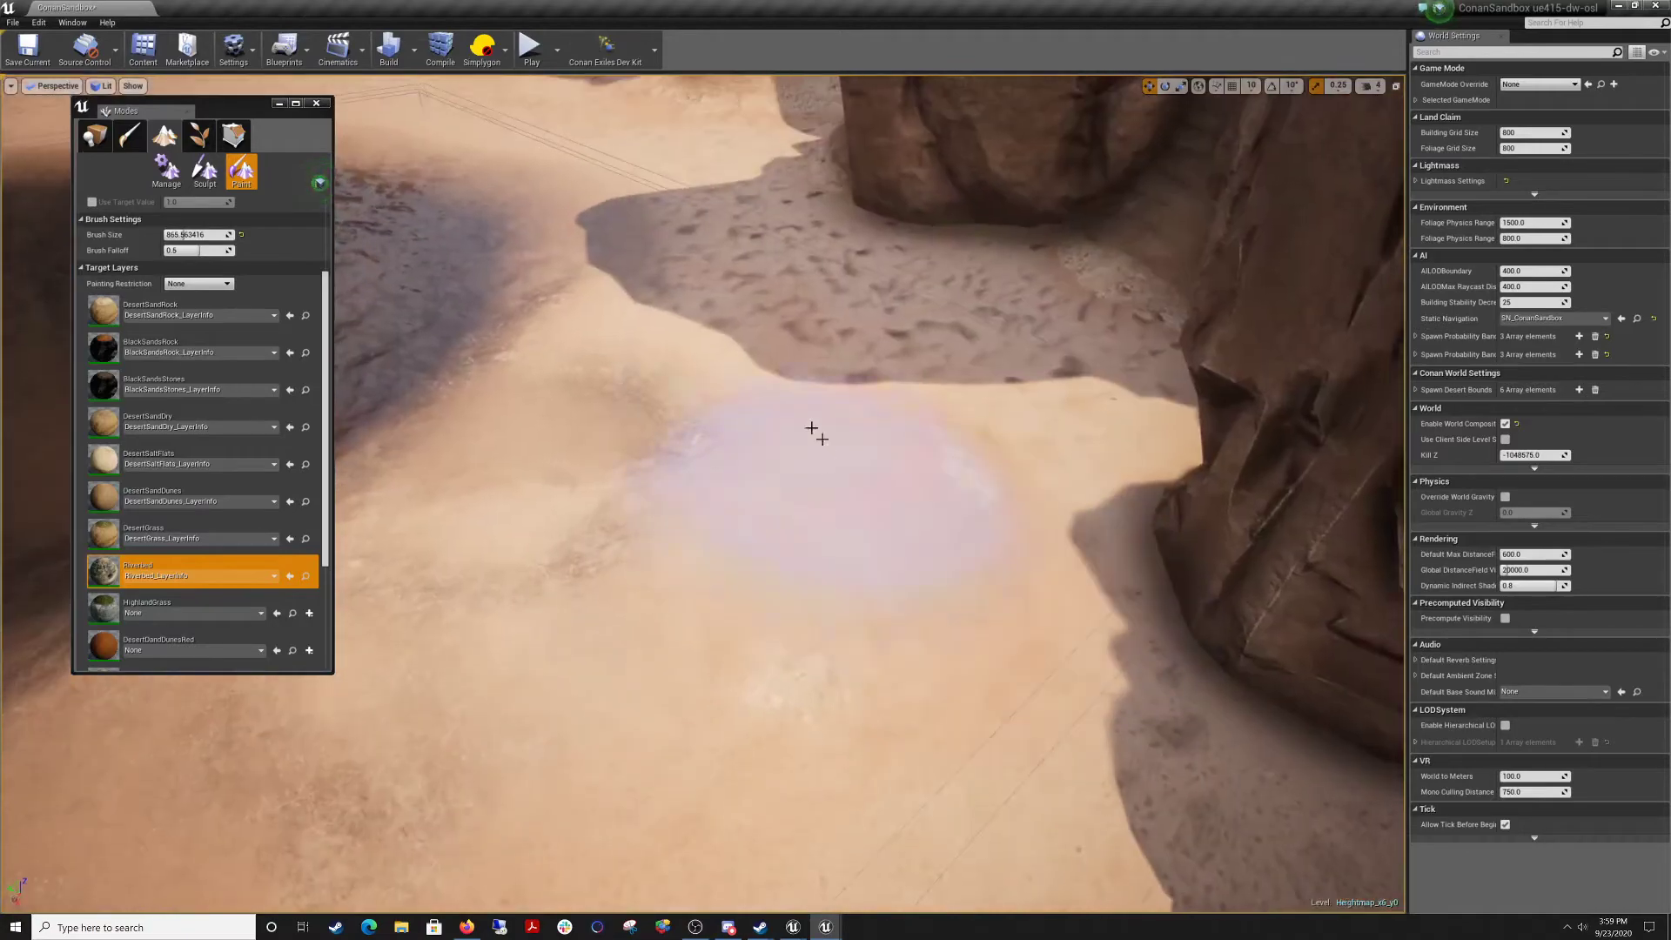
right_click_drag(735, 552, 748, 470)
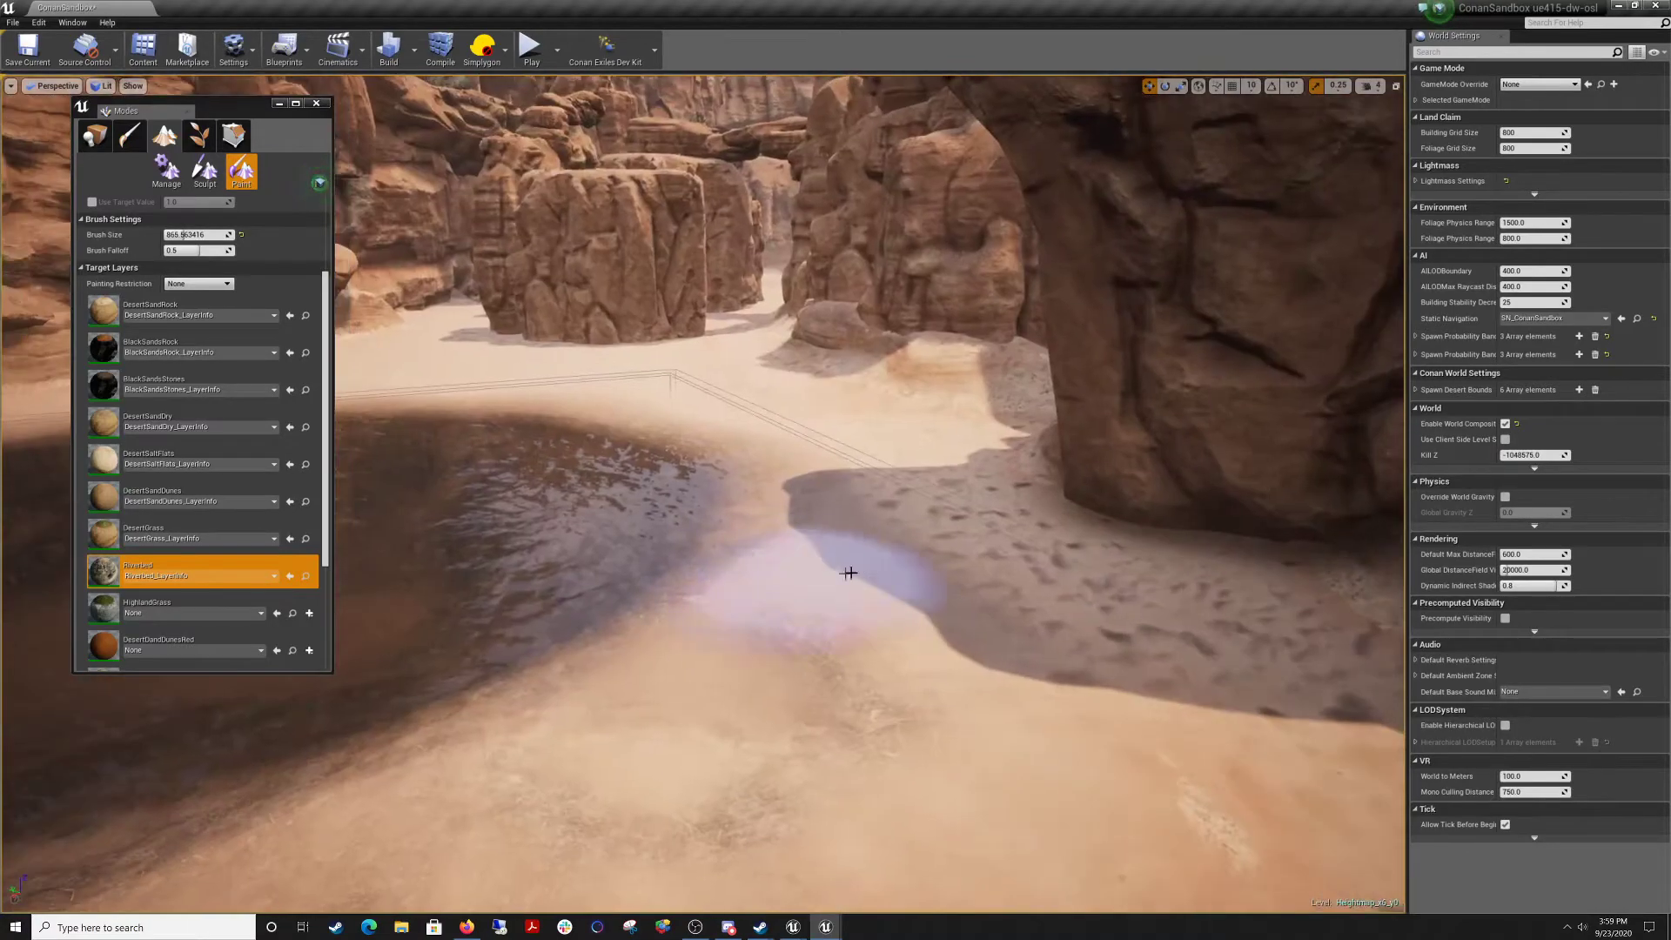
mouse_move(810, 627)
right_mouse_down()
mouse_move(731, 696)
mouse_move(652, 687)
mouse_move(648, 540)
mouse_move(696, 504)
mouse_move(835, 583)
mouse_move(905, 579)
mouse_move(923, 556)
mouse_move(901, 478)
mouse_move(879, 470)
mouse_move(849, 583)
mouse_move(583, 574)
mouse_move(548, 618)
mouse_move(522, 714)
mouse_move(574, 700)
right_mouse_up()
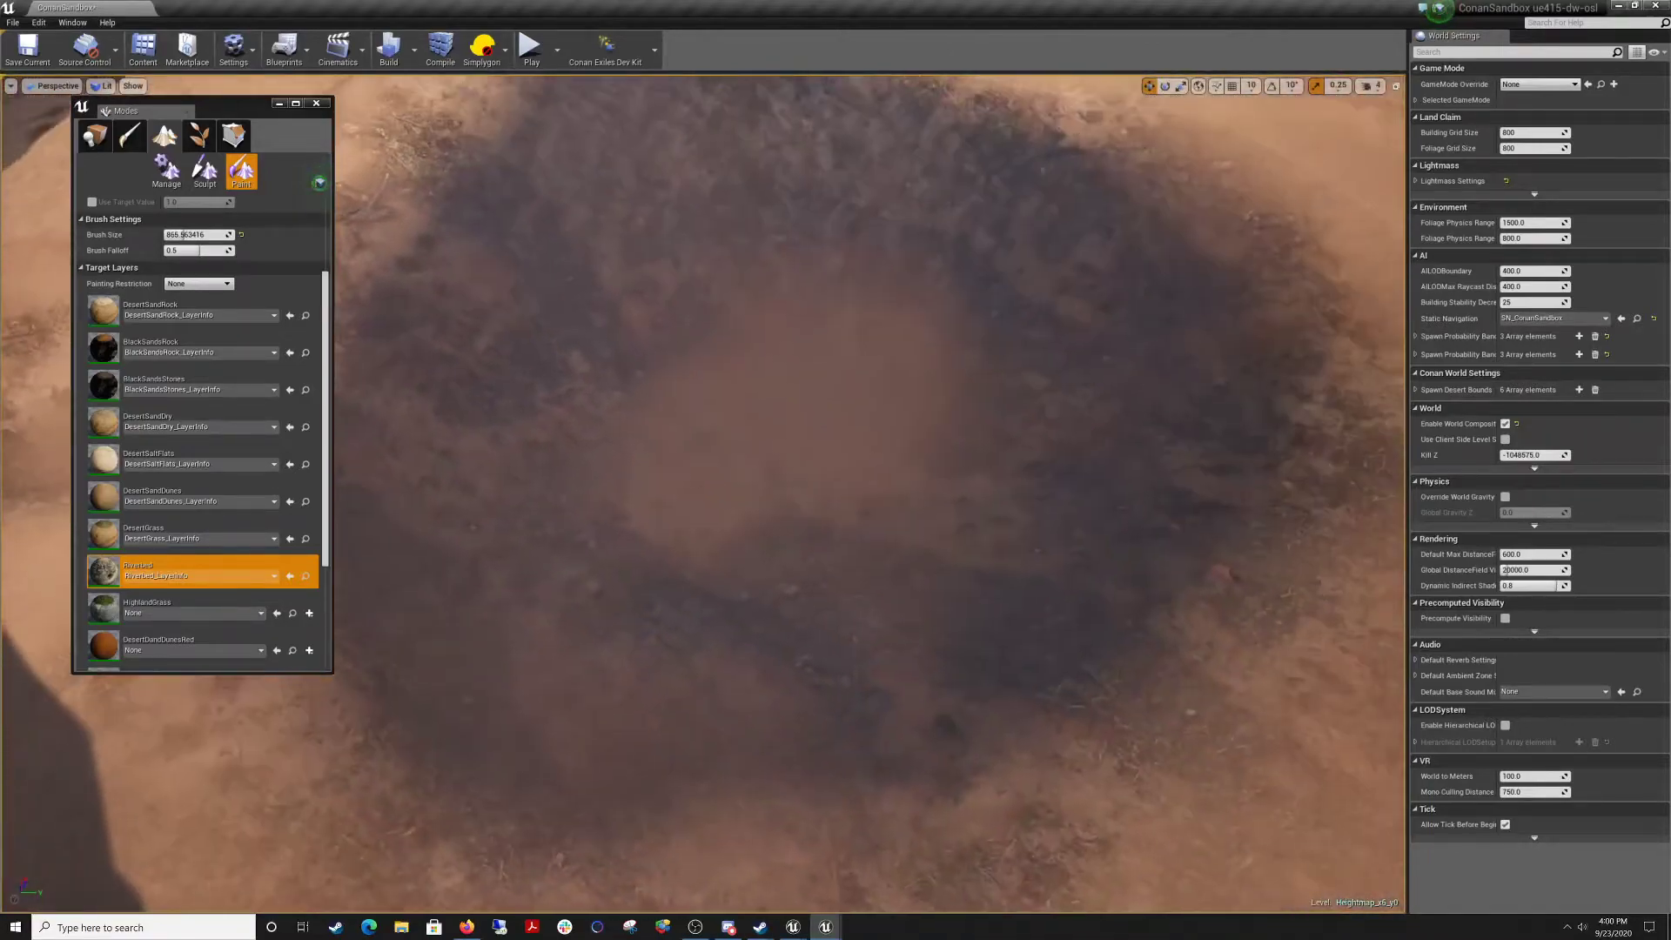
right_click_drag(765, 514, 765, 400)
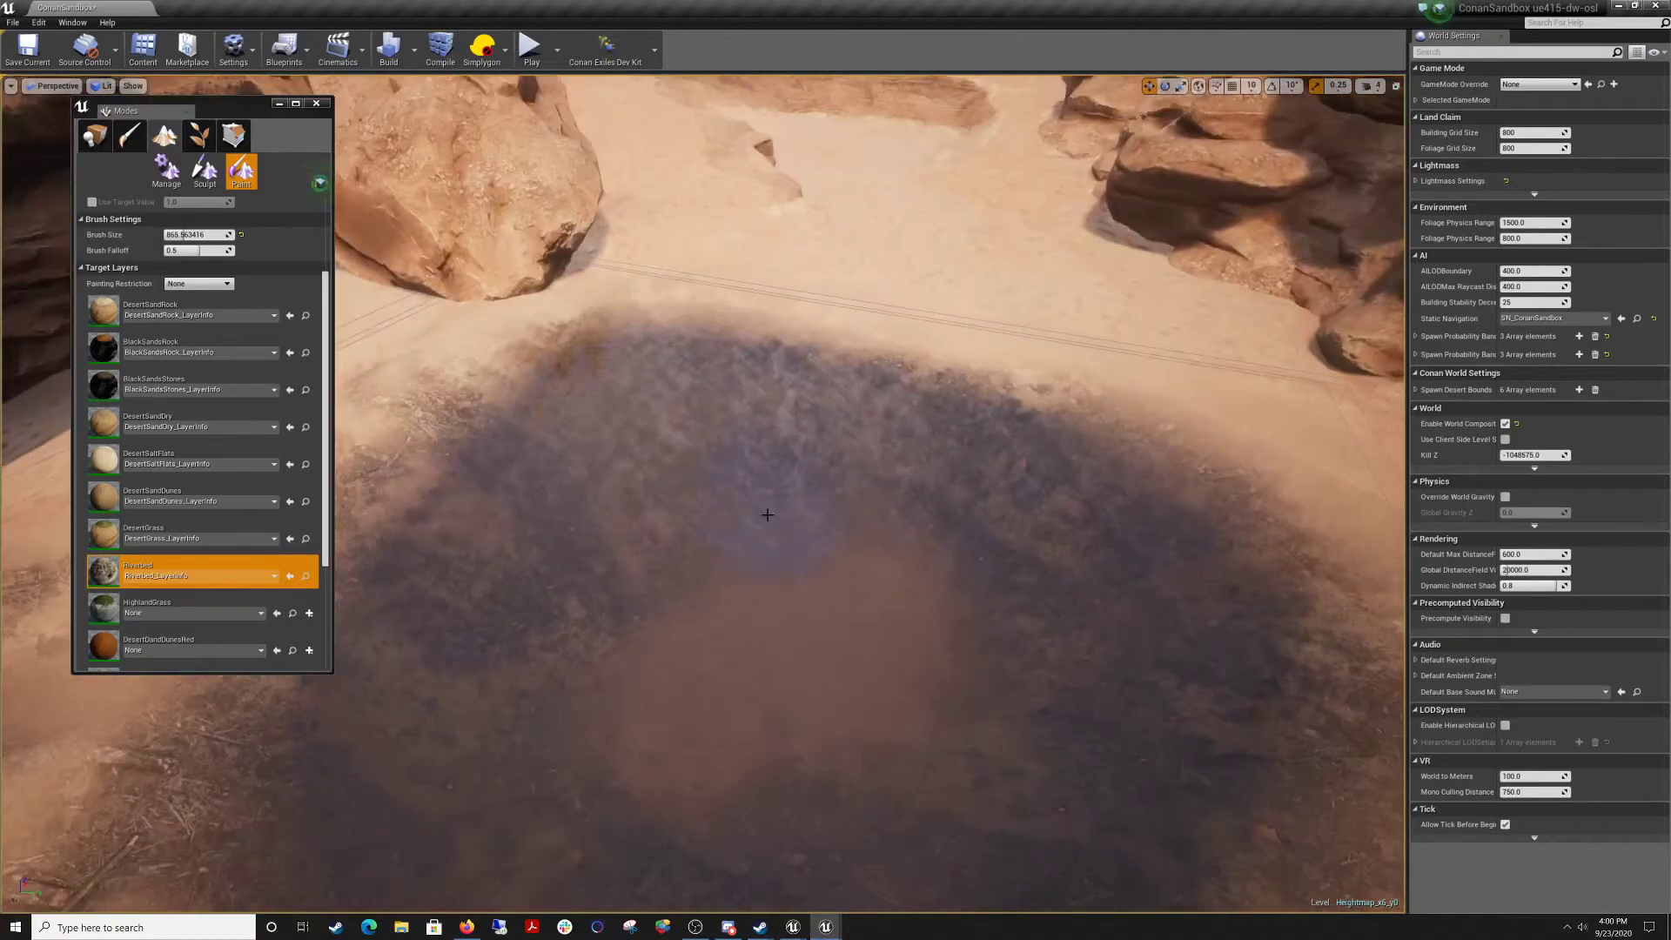
left_click(28, 48)
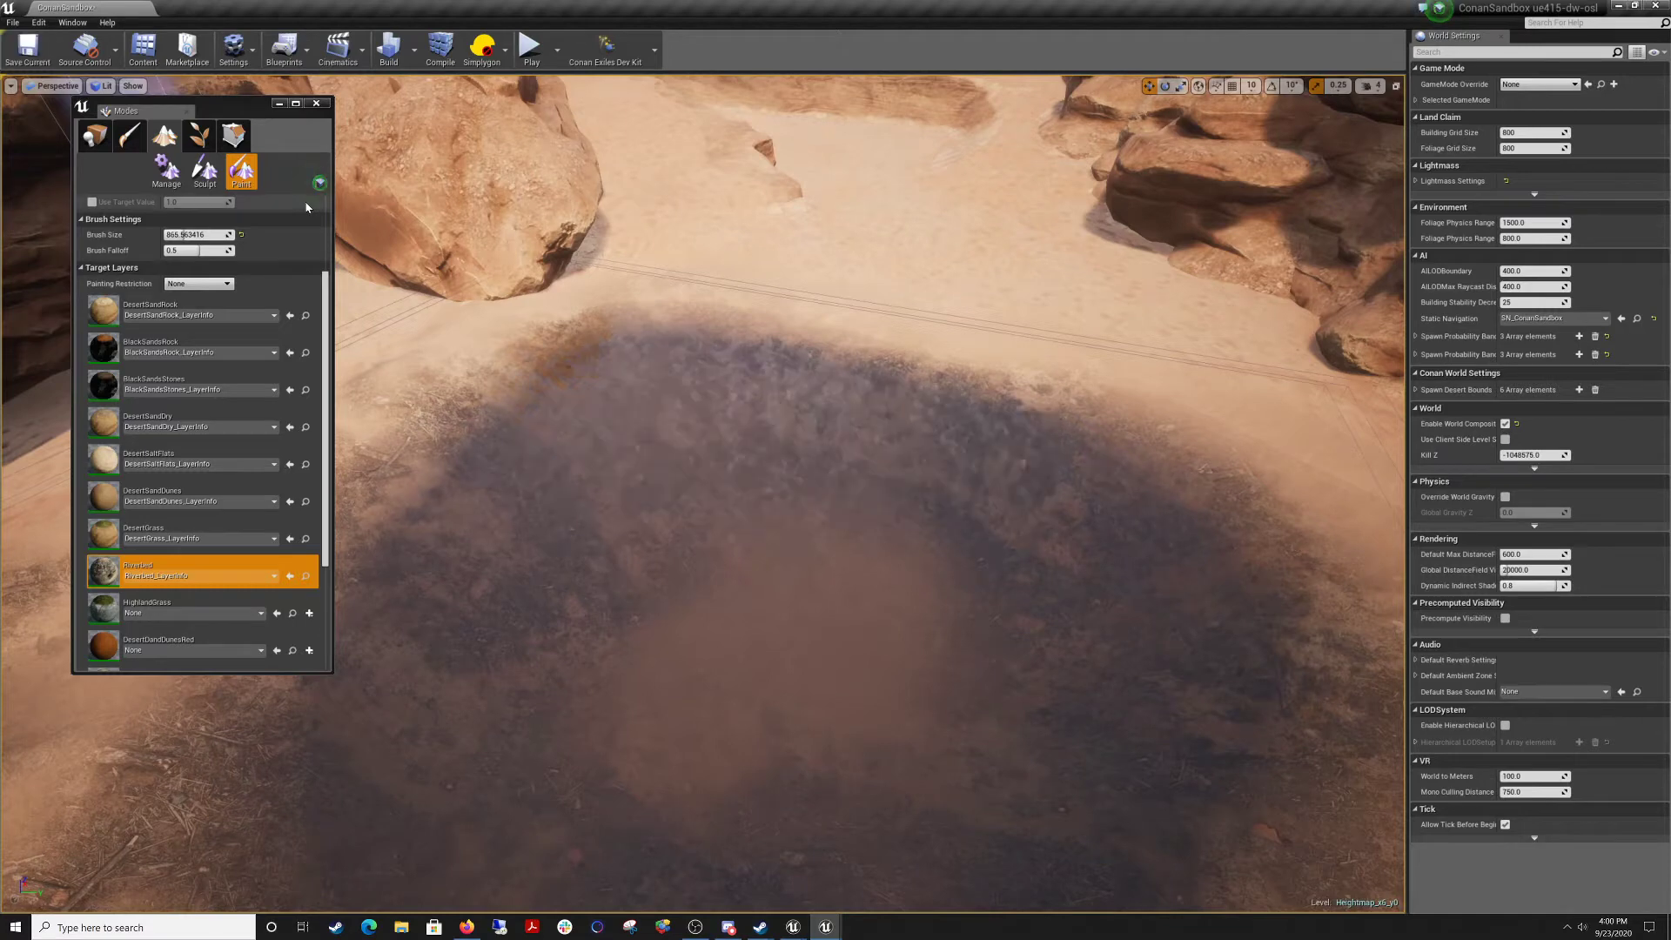
Switch to foliage painting, enlarge the foliage palette, disable all foliage types for painting and clear the selection.
left_click(196, 144)
right_click_drag(735, 410, 827, 383)
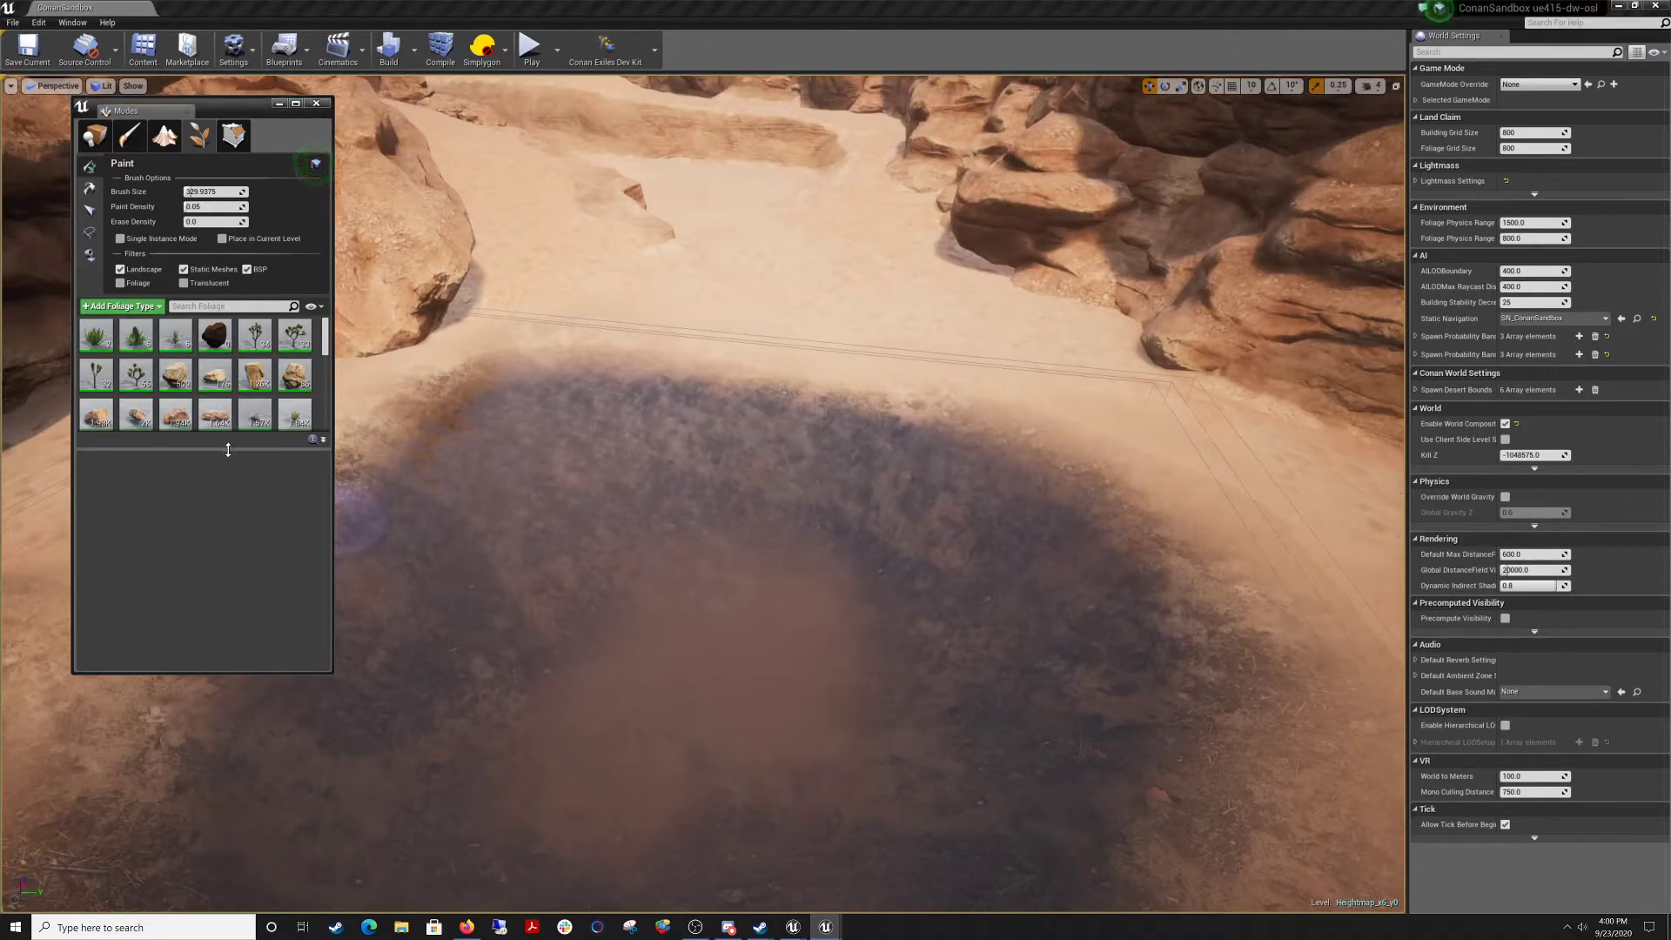
left_click_drag(228, 448, 228, 485)
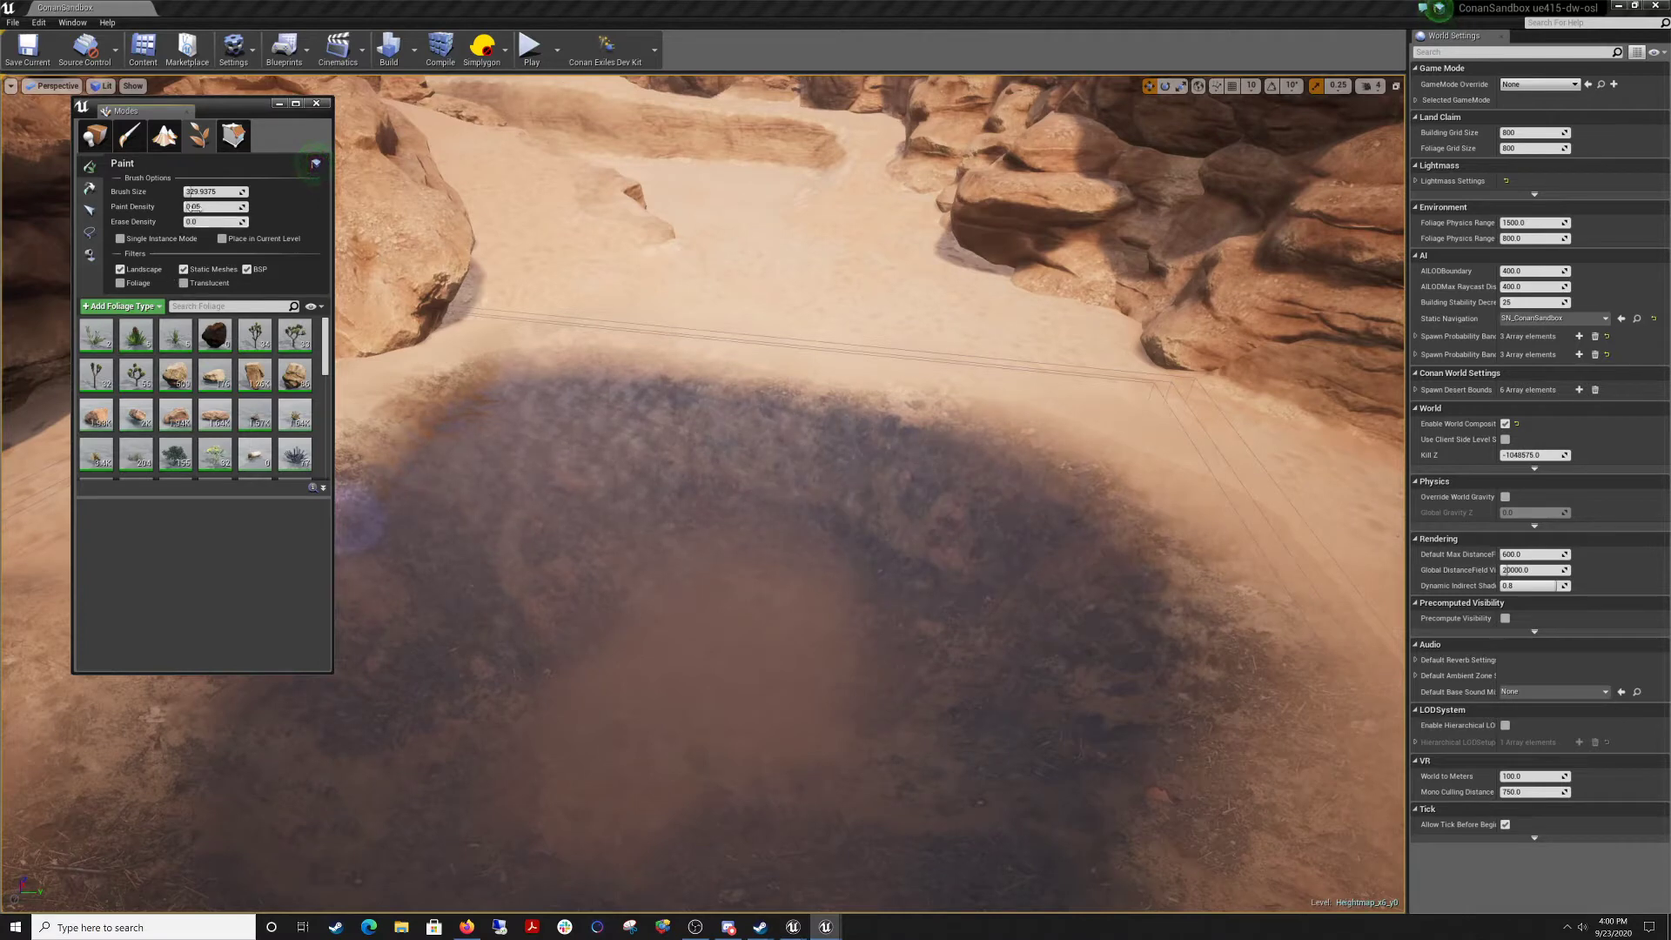
left_click(91, 333)
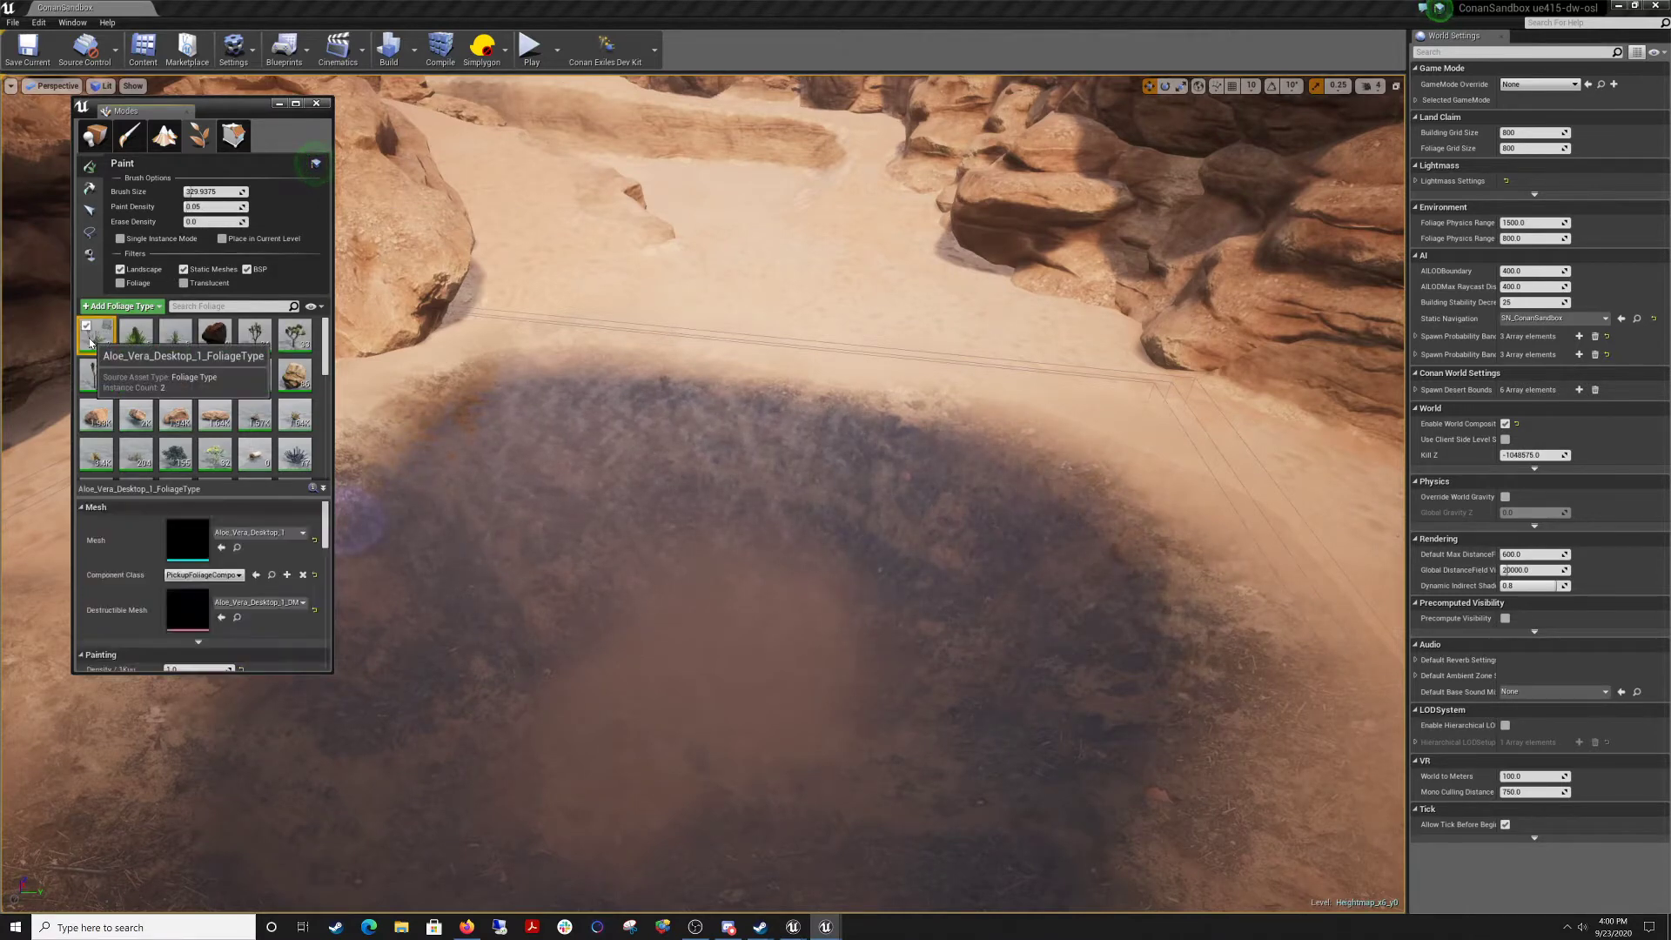
left_click_drag(327, 366, 321, 472)
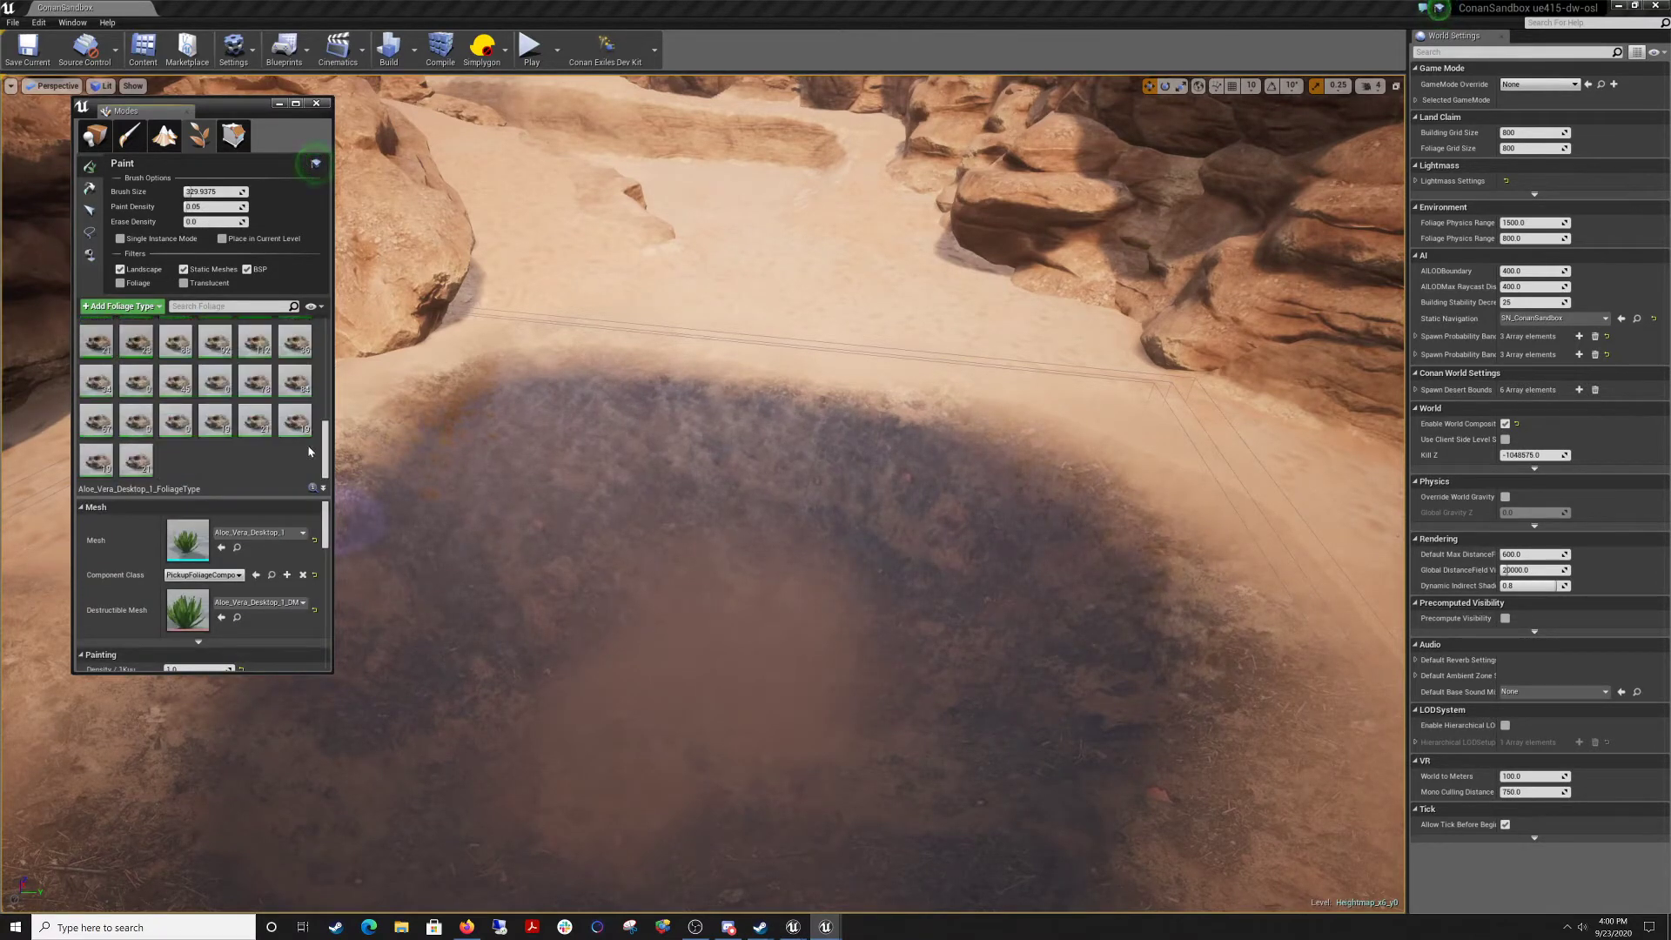
left_click(137, 460, "shift")
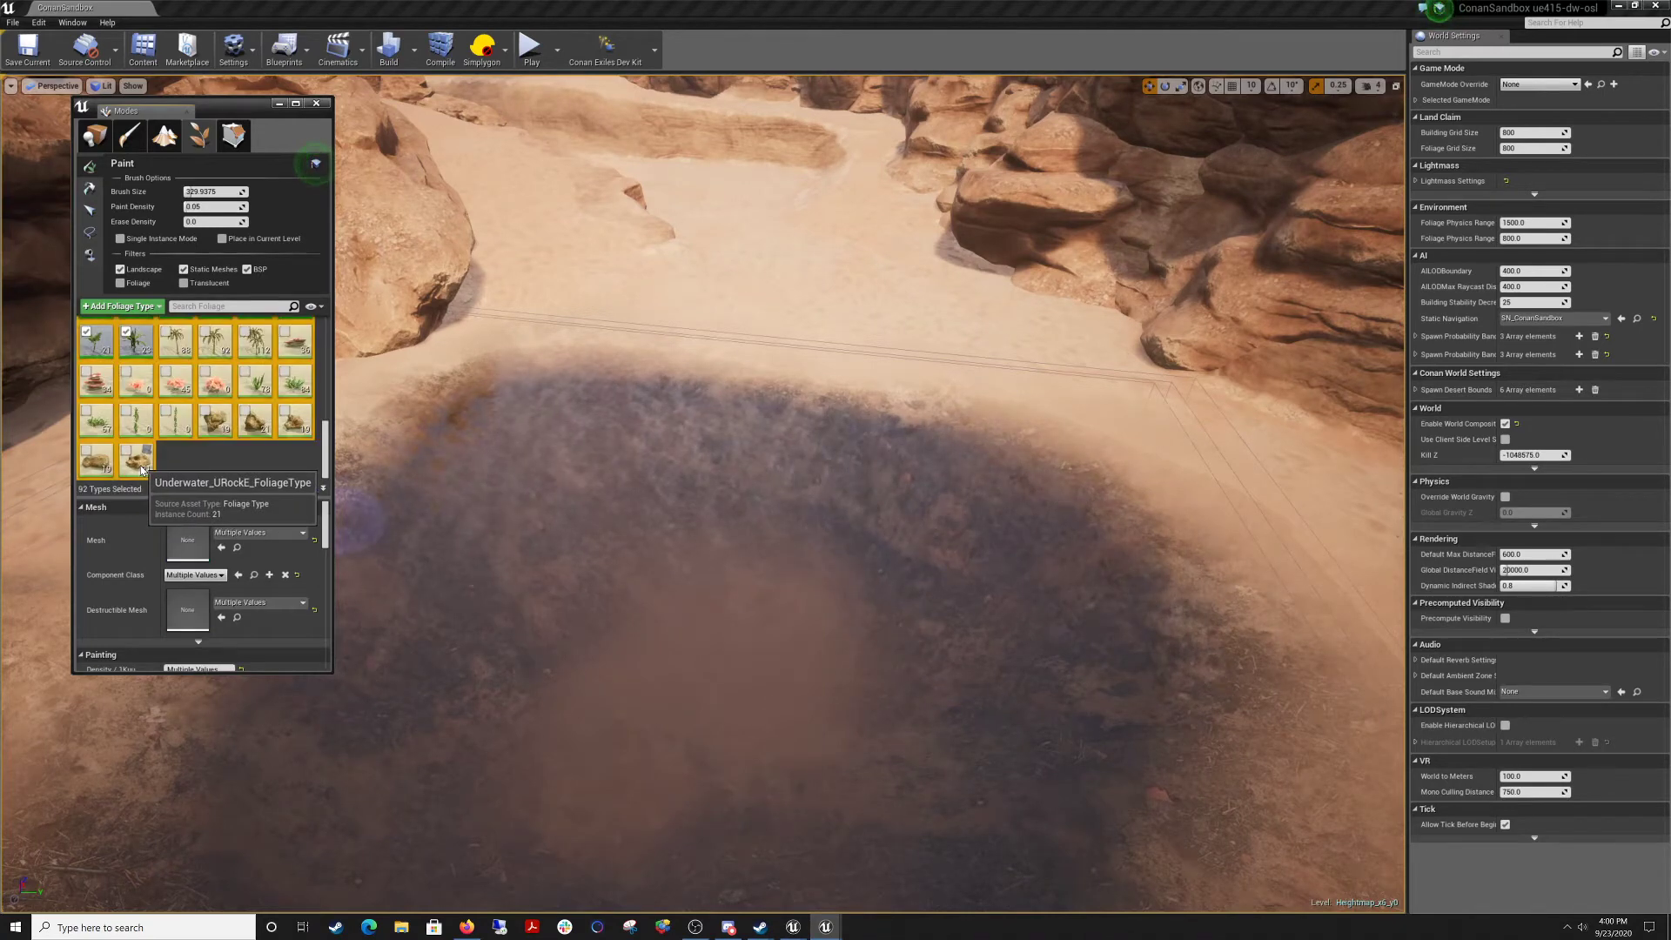
left_click(125, 332)
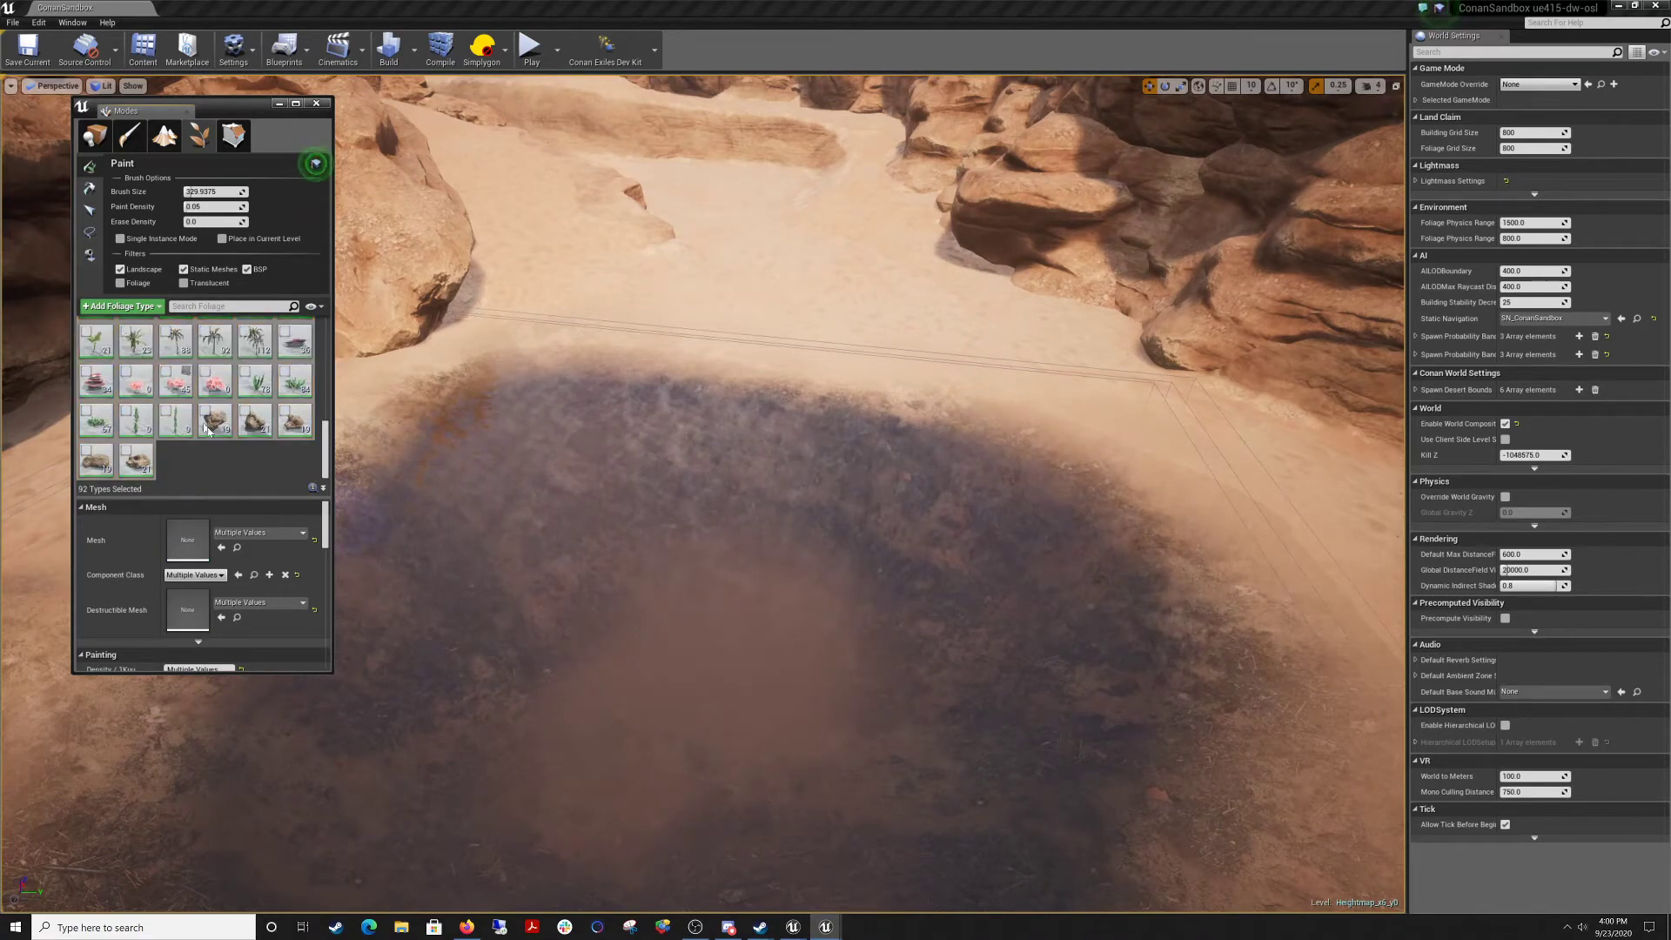
left_click(238, 470)
left_click_drag(325, 463, 326, 356)
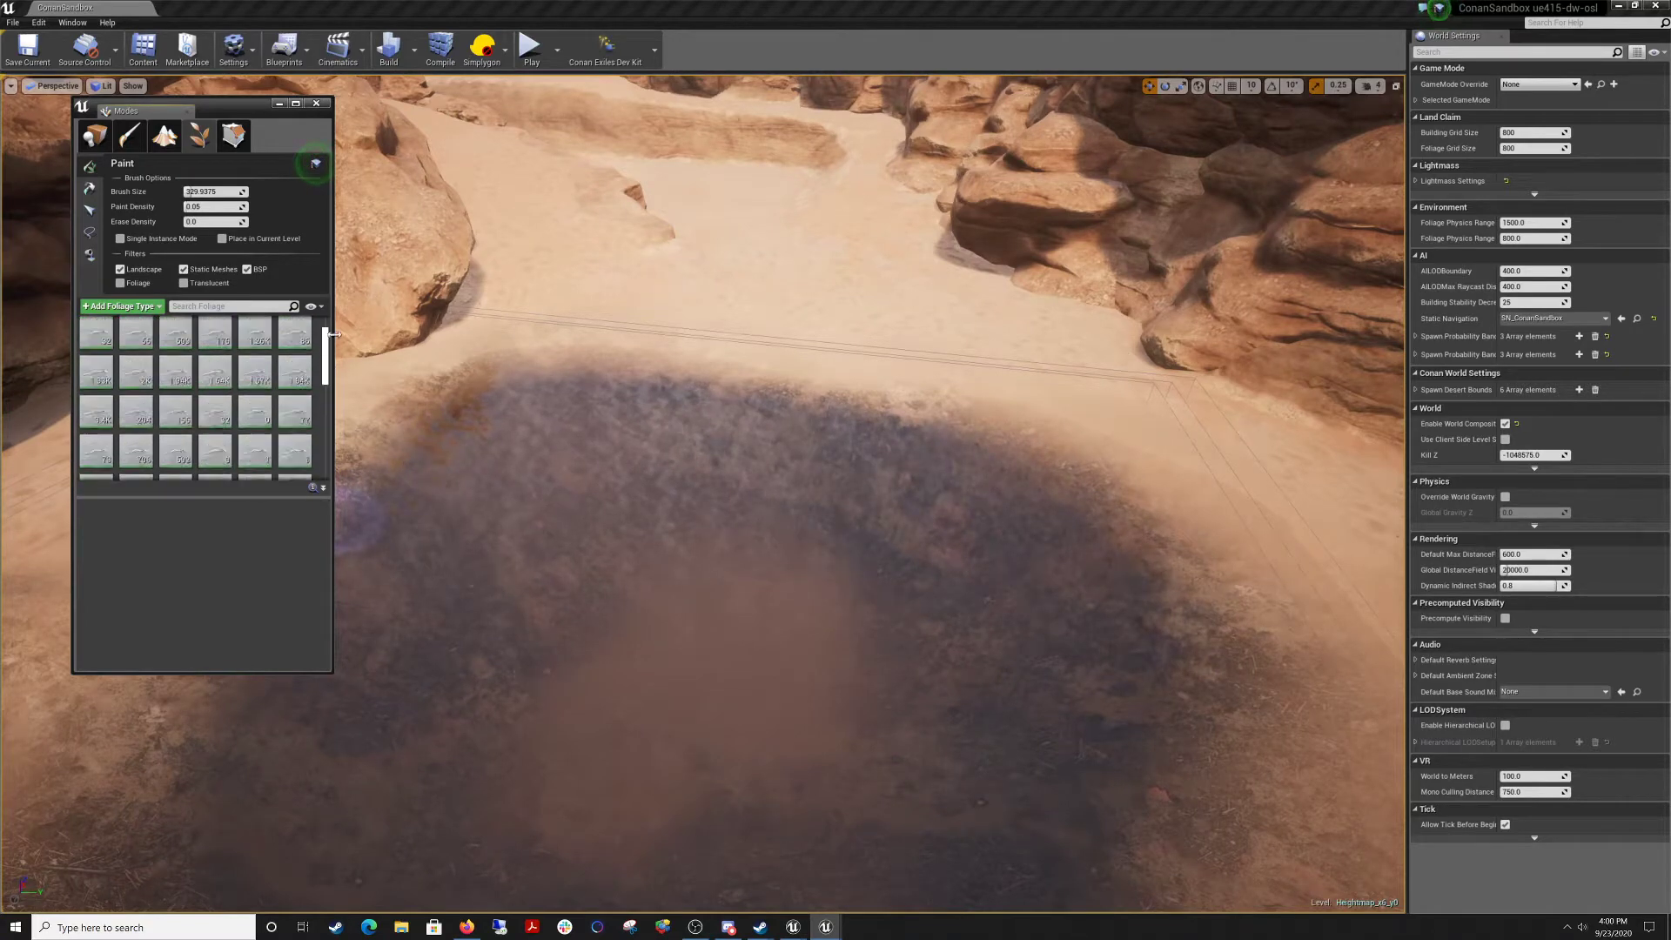
Enable the underwater coral, plant and rock foliage types, including Underwater_CorallineA, for painting.
scroll(243, 436, "down", 10)
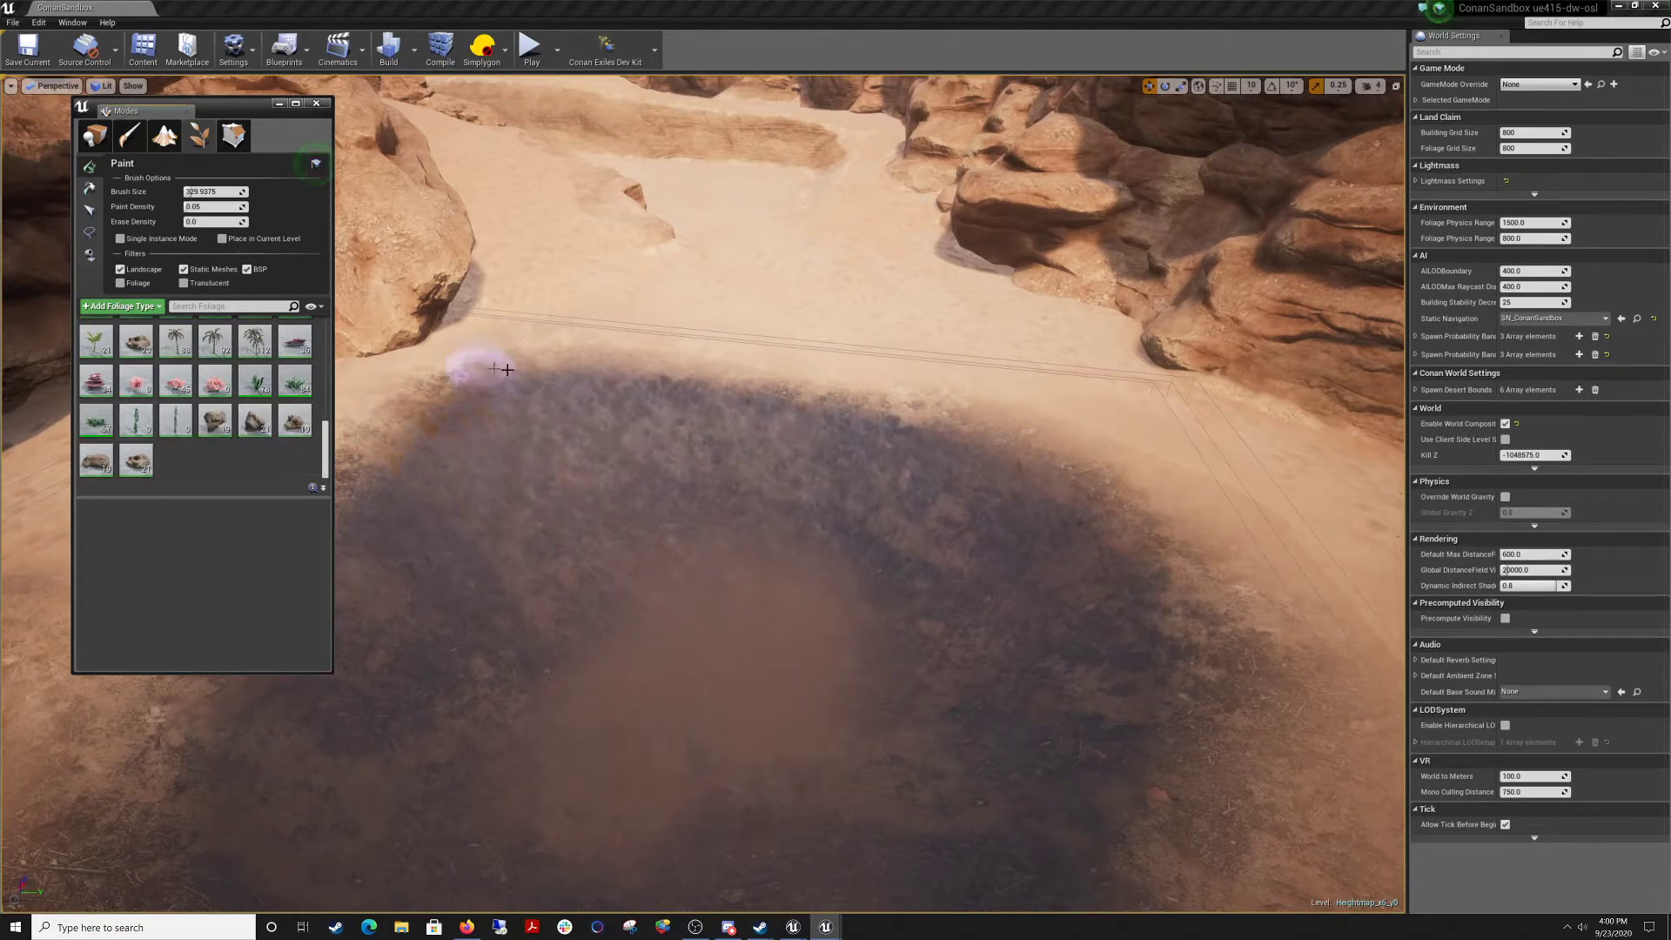
right_click_drag(646, 383, 639, 400)
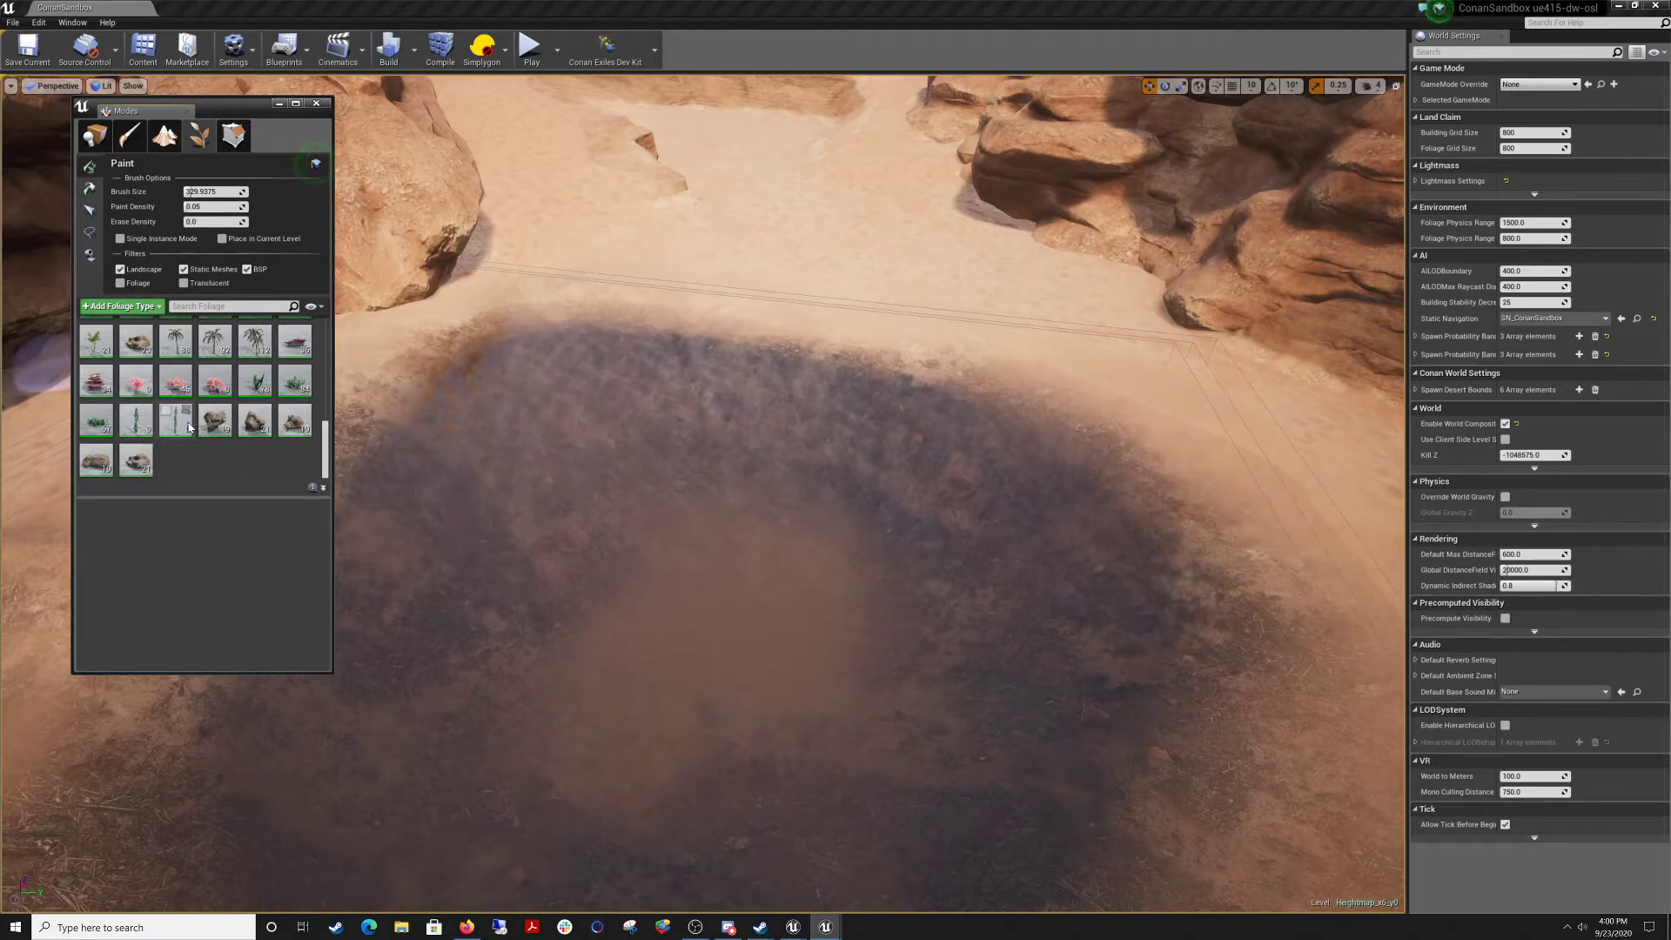
scroll(189, 426, "up", 4)
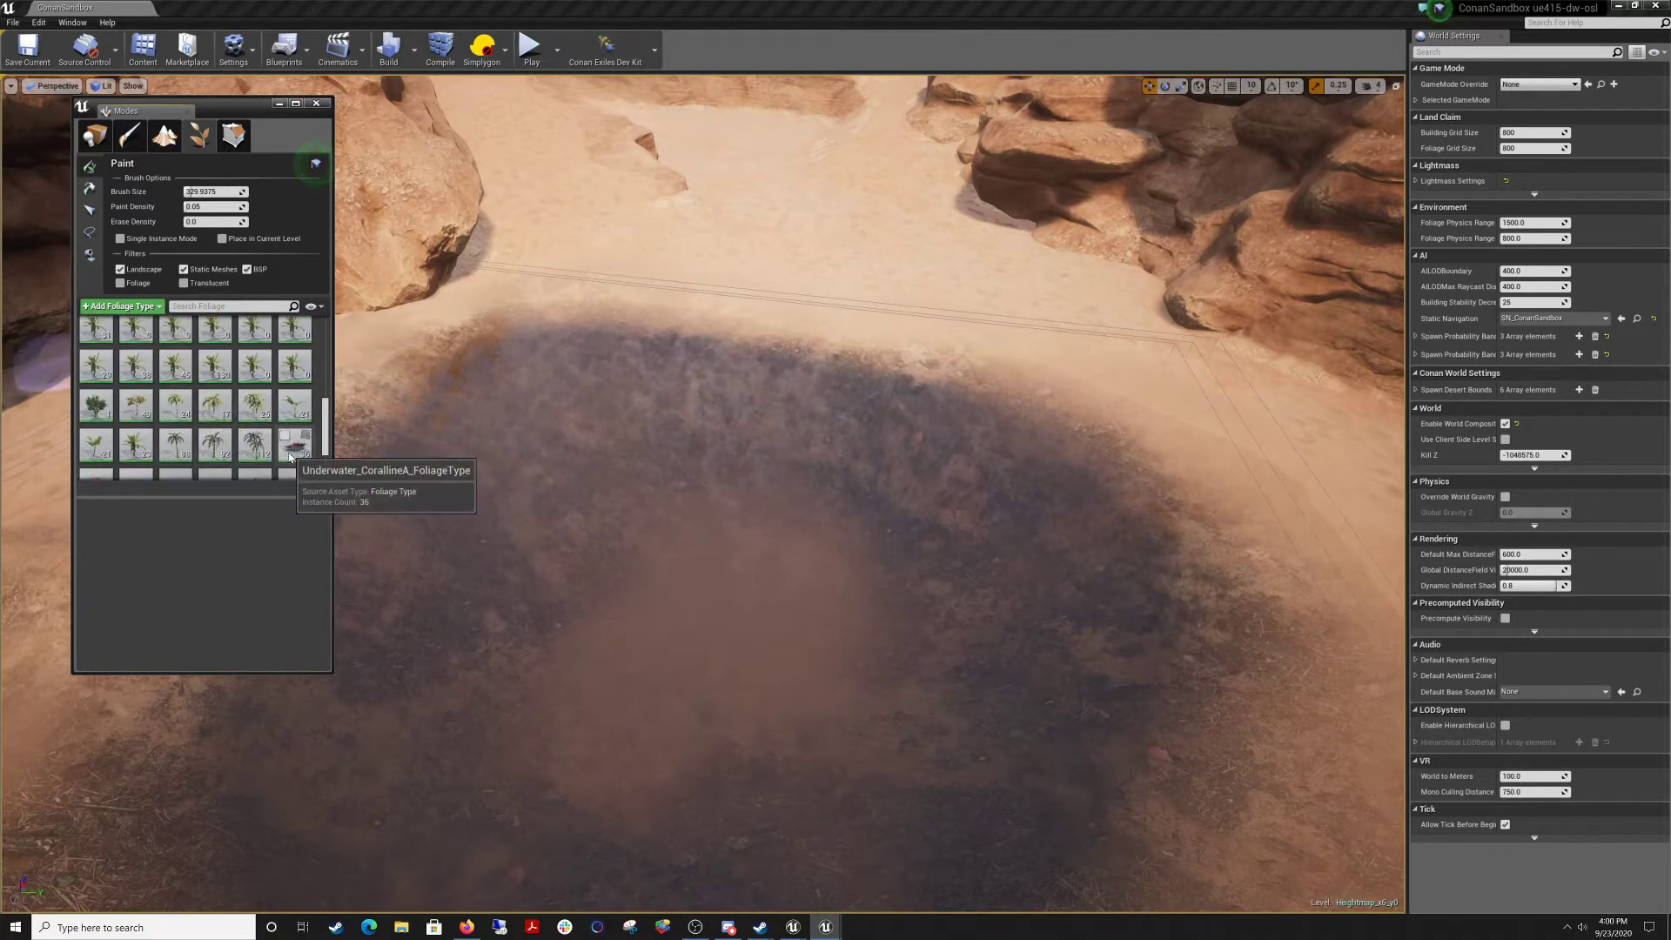
scroll(285, 450, "down", 1)
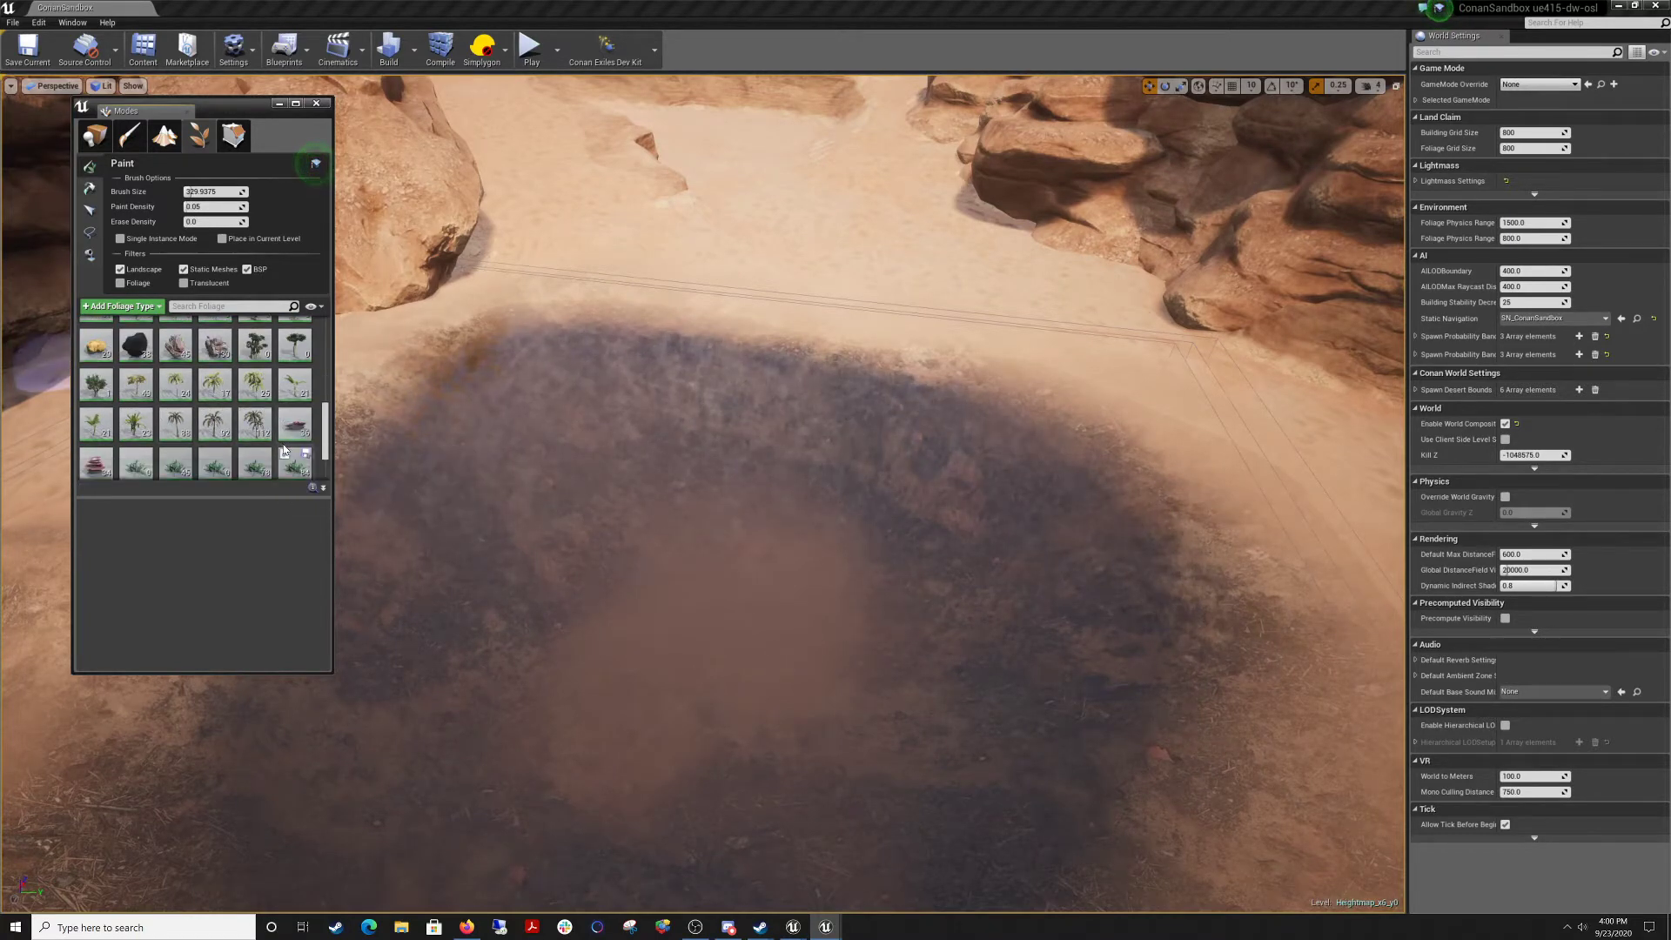
scroll(196, 435, "down", 3)
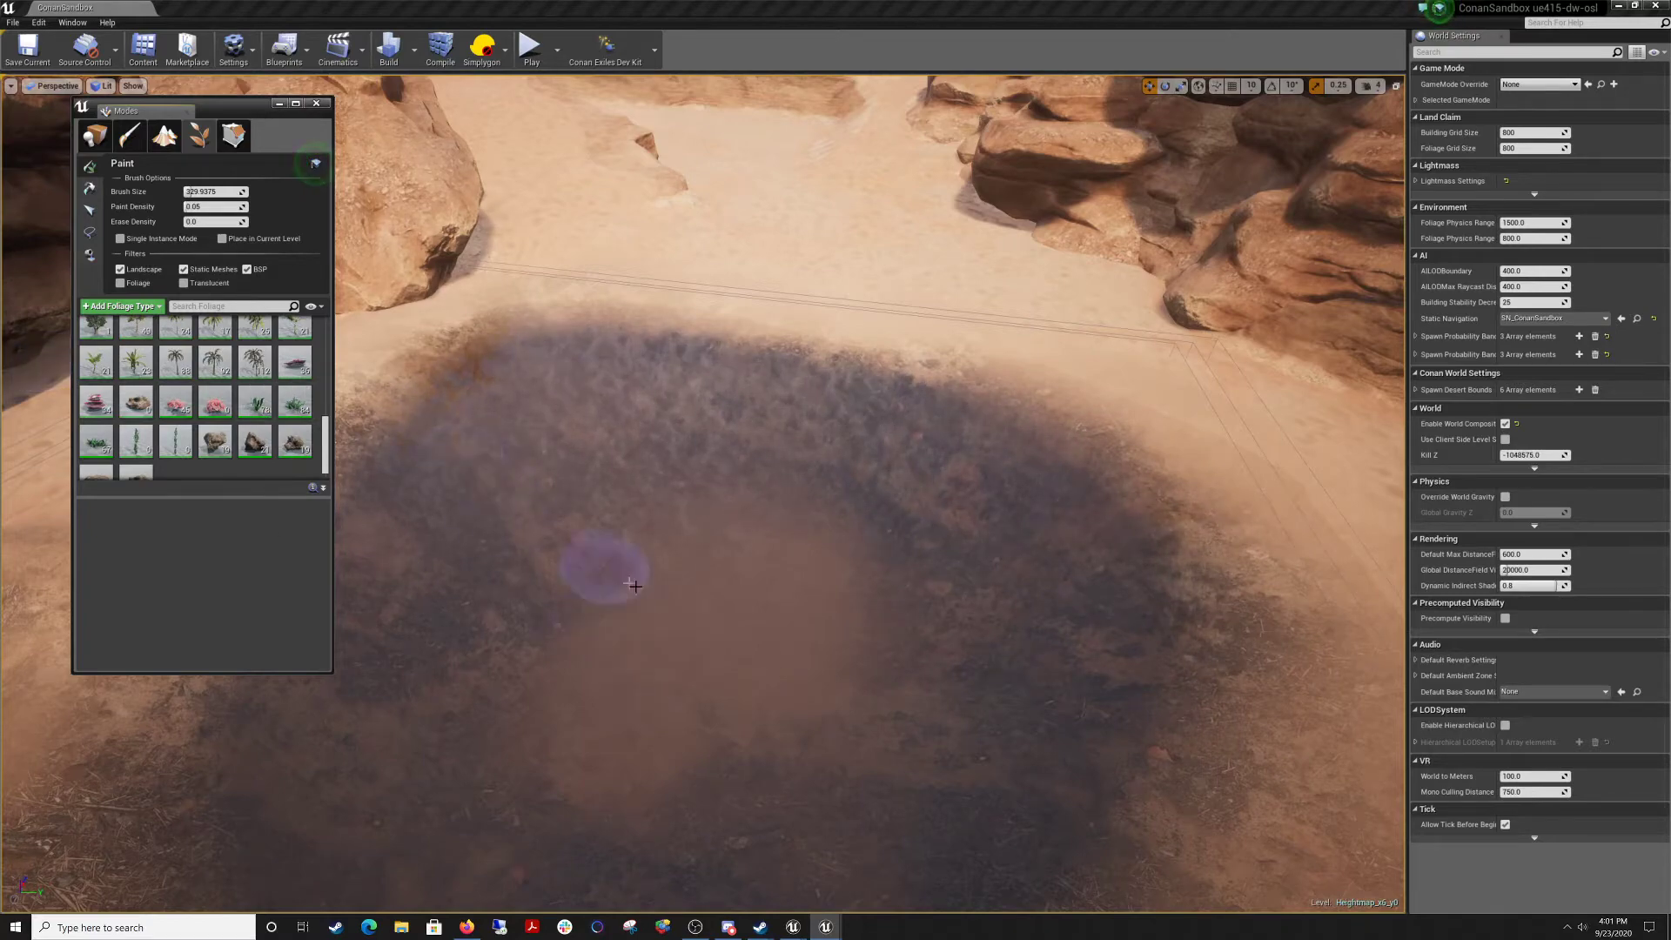
Go underwater and paint a first rock and a few small underwater plants on the pool bed.
key("w")
mouse_move(634, 586)
right_mouse_down()
mouse_move(609, 662)
mouse_move(557, 679)
mouse_move(487, 670)
mouse_move(609, 557)
mouse_move(832, 545)
right_mouse_up()
key("w")
mouse_move(742, 496)
right_mouse_down()
mouse_move(783, 487)
mouse_move(694, 552)
right_mouse_up()
left_click(620, 424)
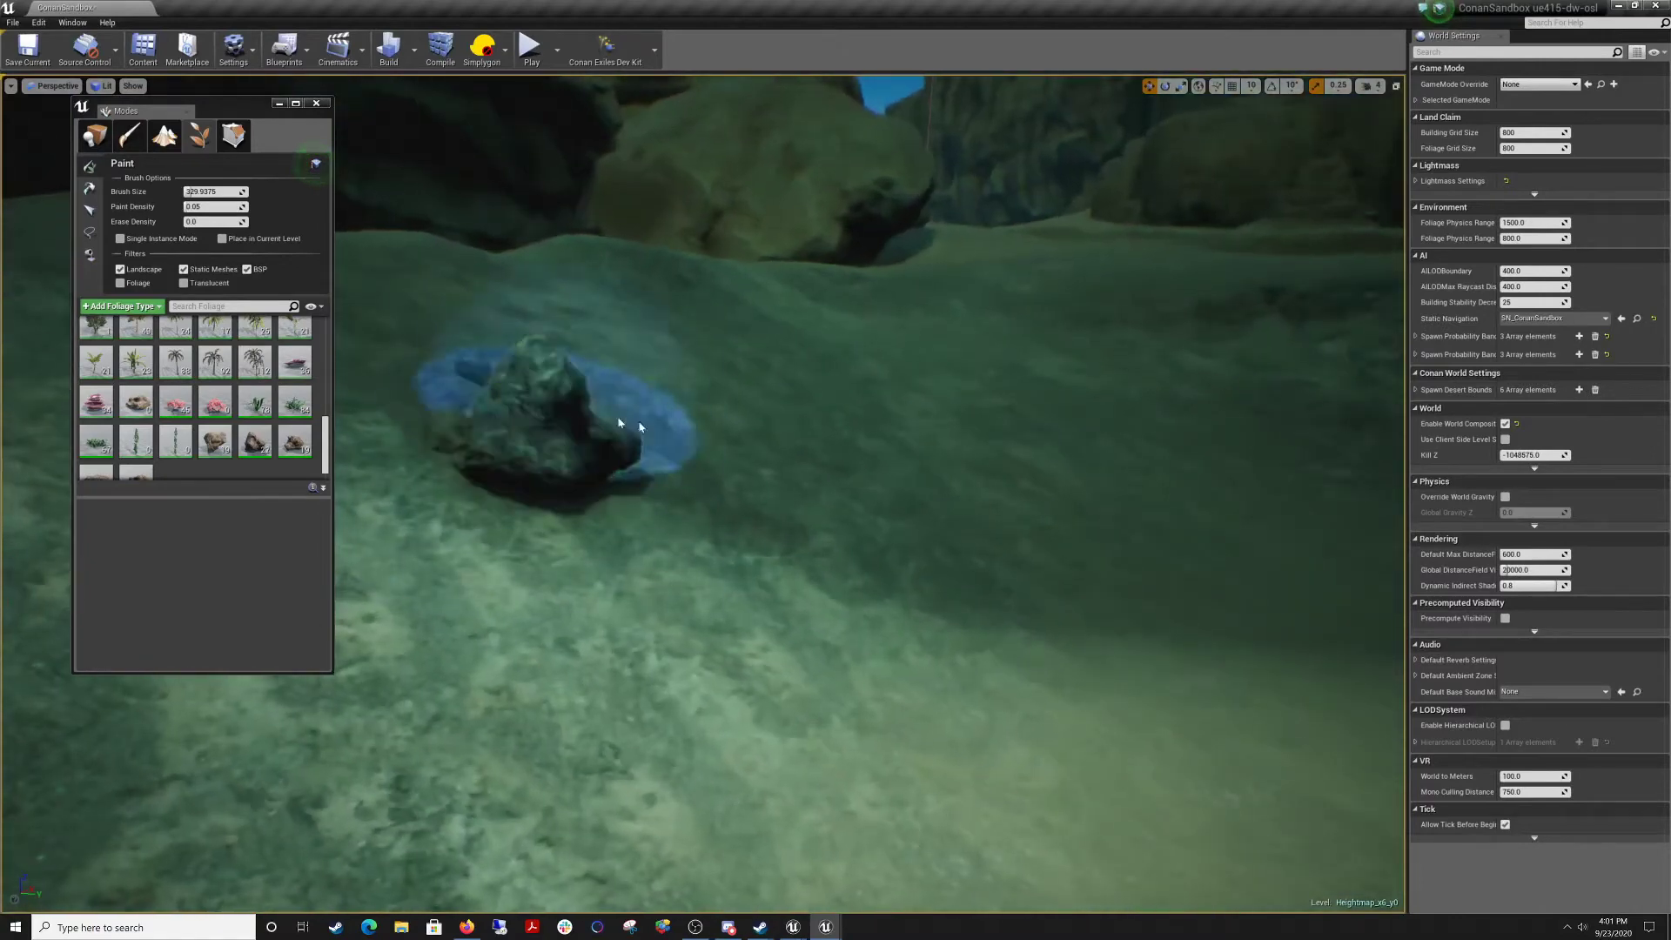
left_click(992, 440)
left_click(1153, 381)
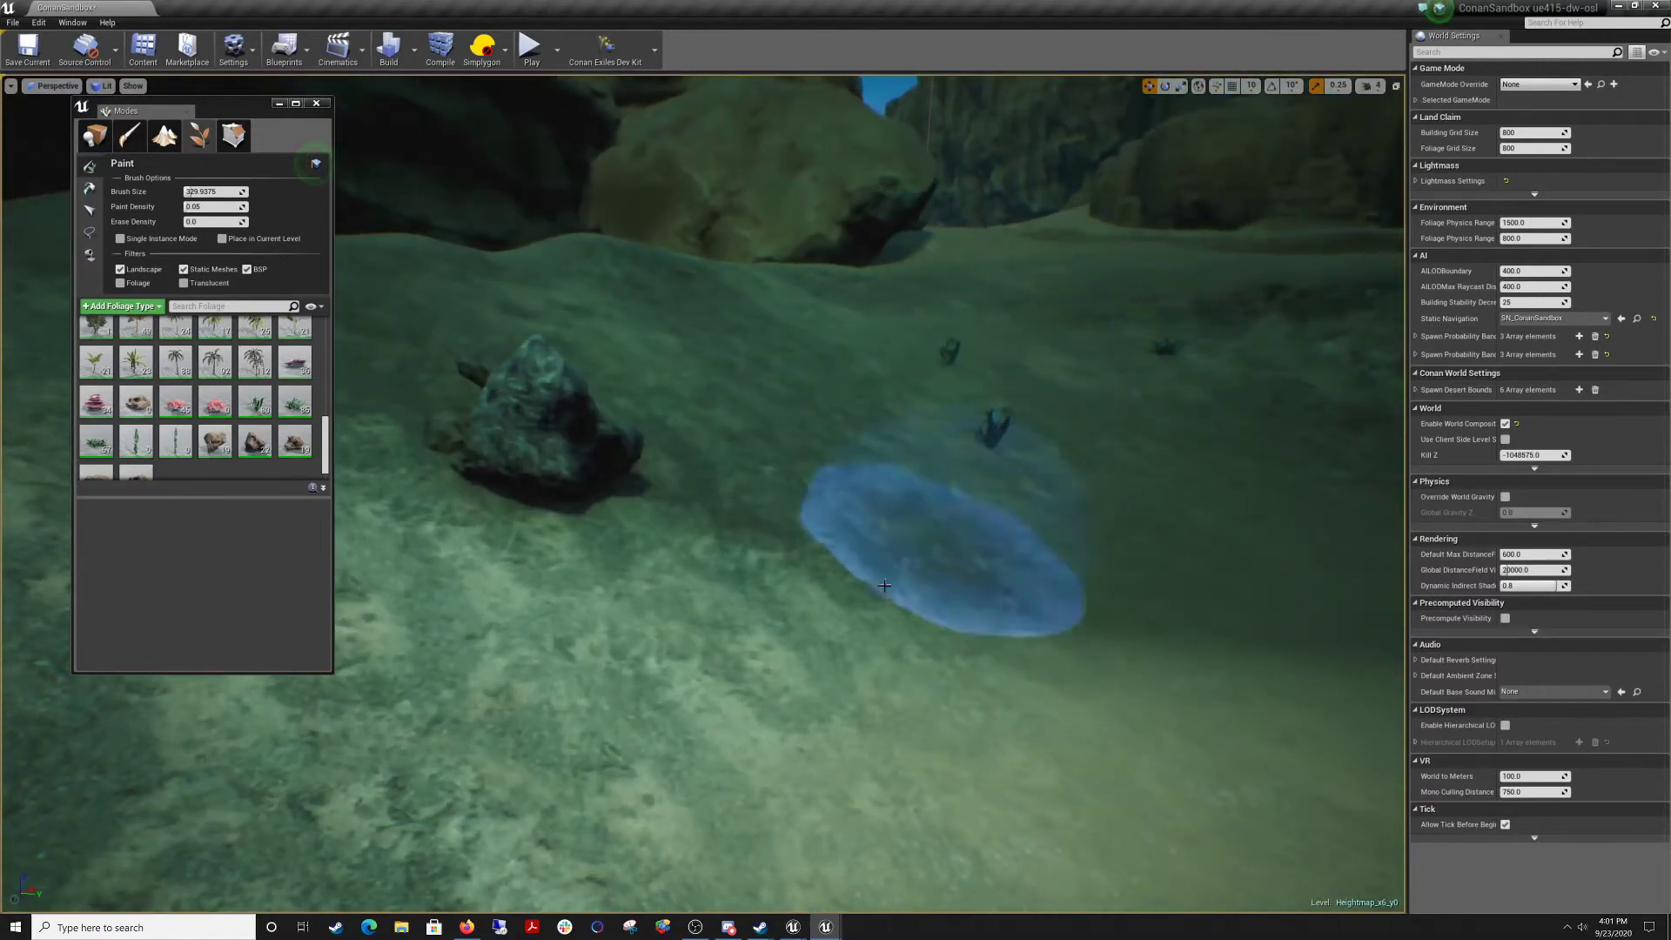
Paint coral, more plants and another rock farther across the pool bed.
right_click_drag(957, 578, 1132, 531)
left_click(823, 594)
left_click(679, 635)
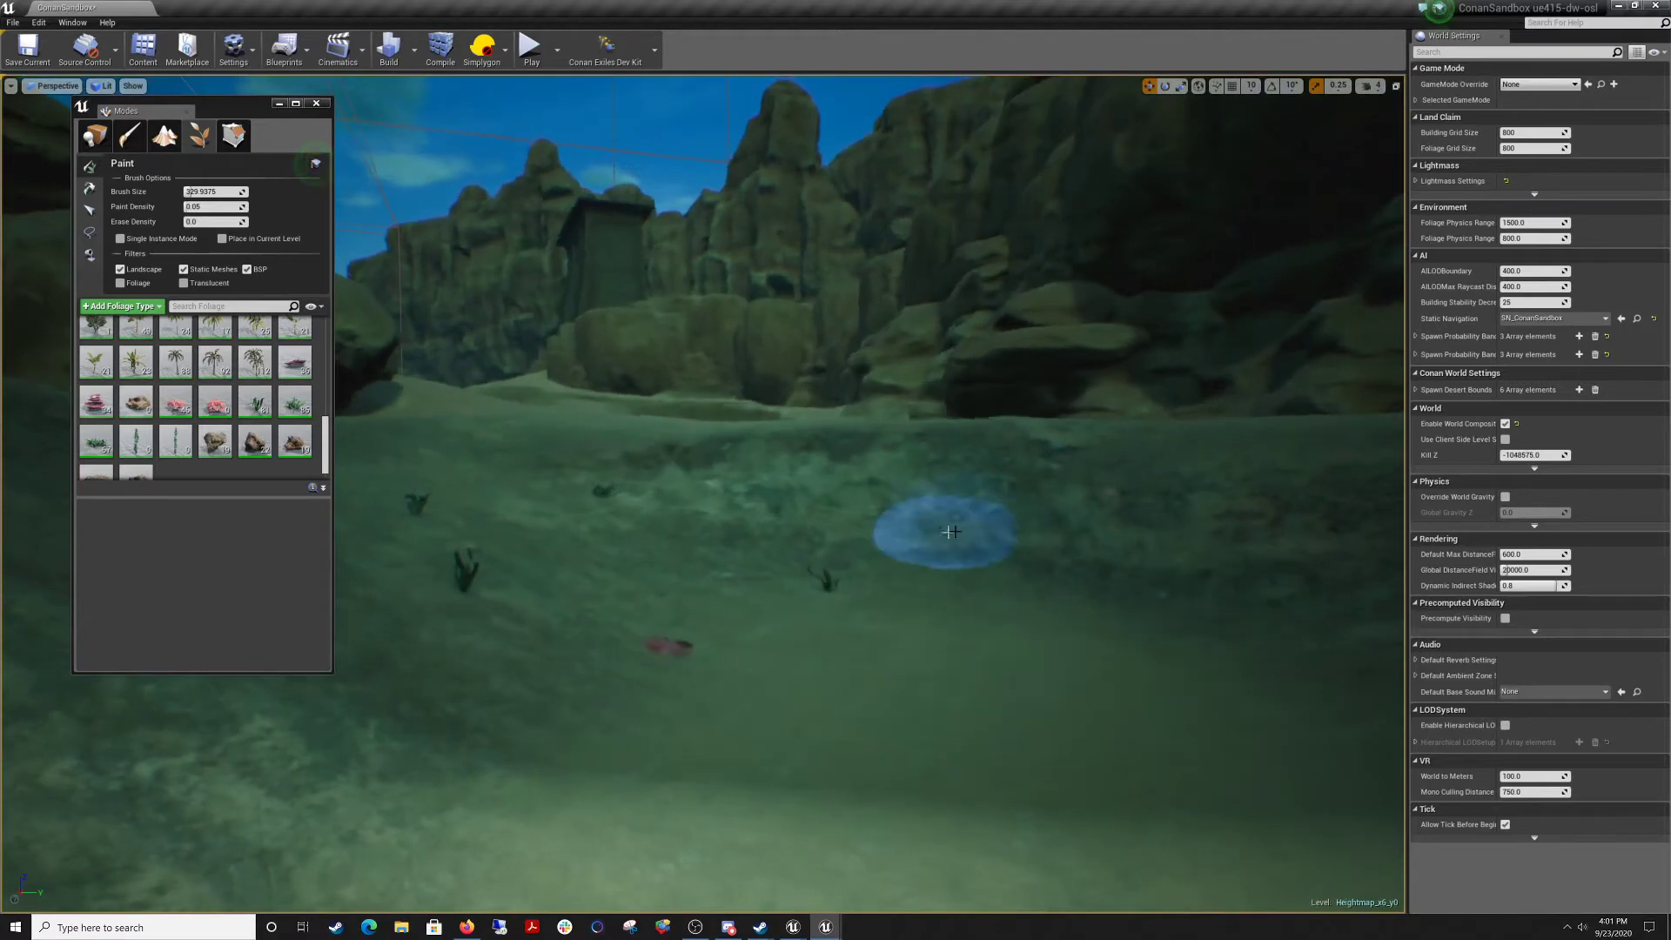
left_click(1005, 503)
right_click_drag(932, 490, 932, 566)
left_click(652, 766)
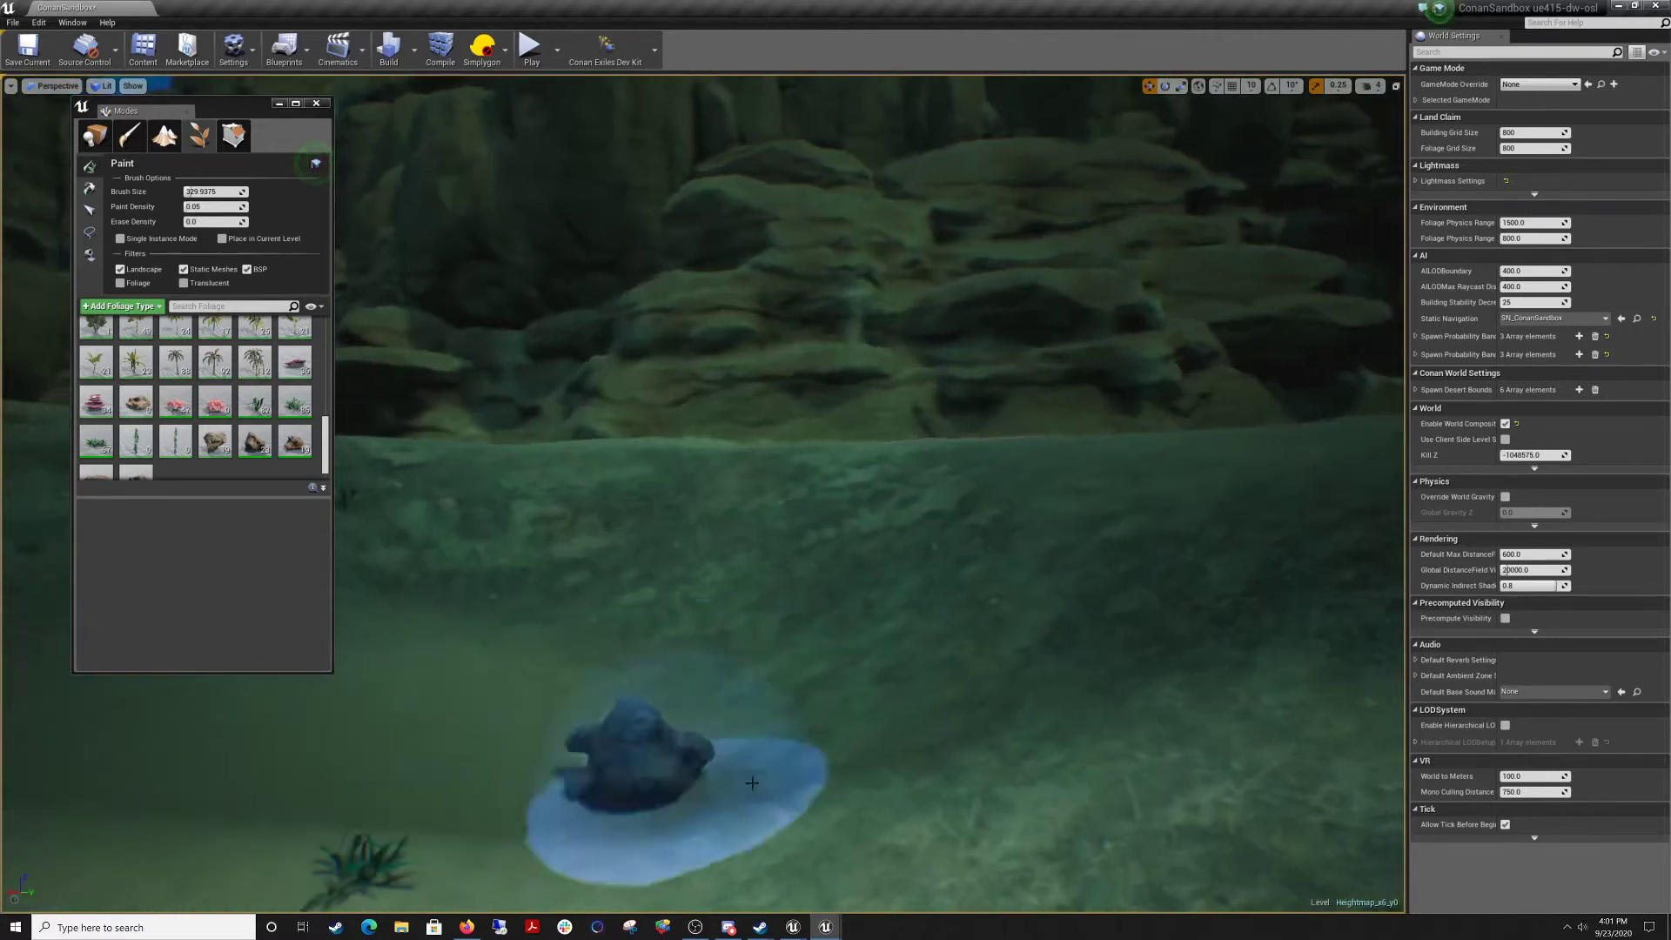
left_click(796, 645)
Paint further underwater foliage over the pool's submerged slopes and around the plants already on the bed.
mouse_move(801, 649)
right_mouse_down()
mouse_move(748, 688)
mouse_move(688, 666)
mouse_move(539, 679)
right_mouse_up()
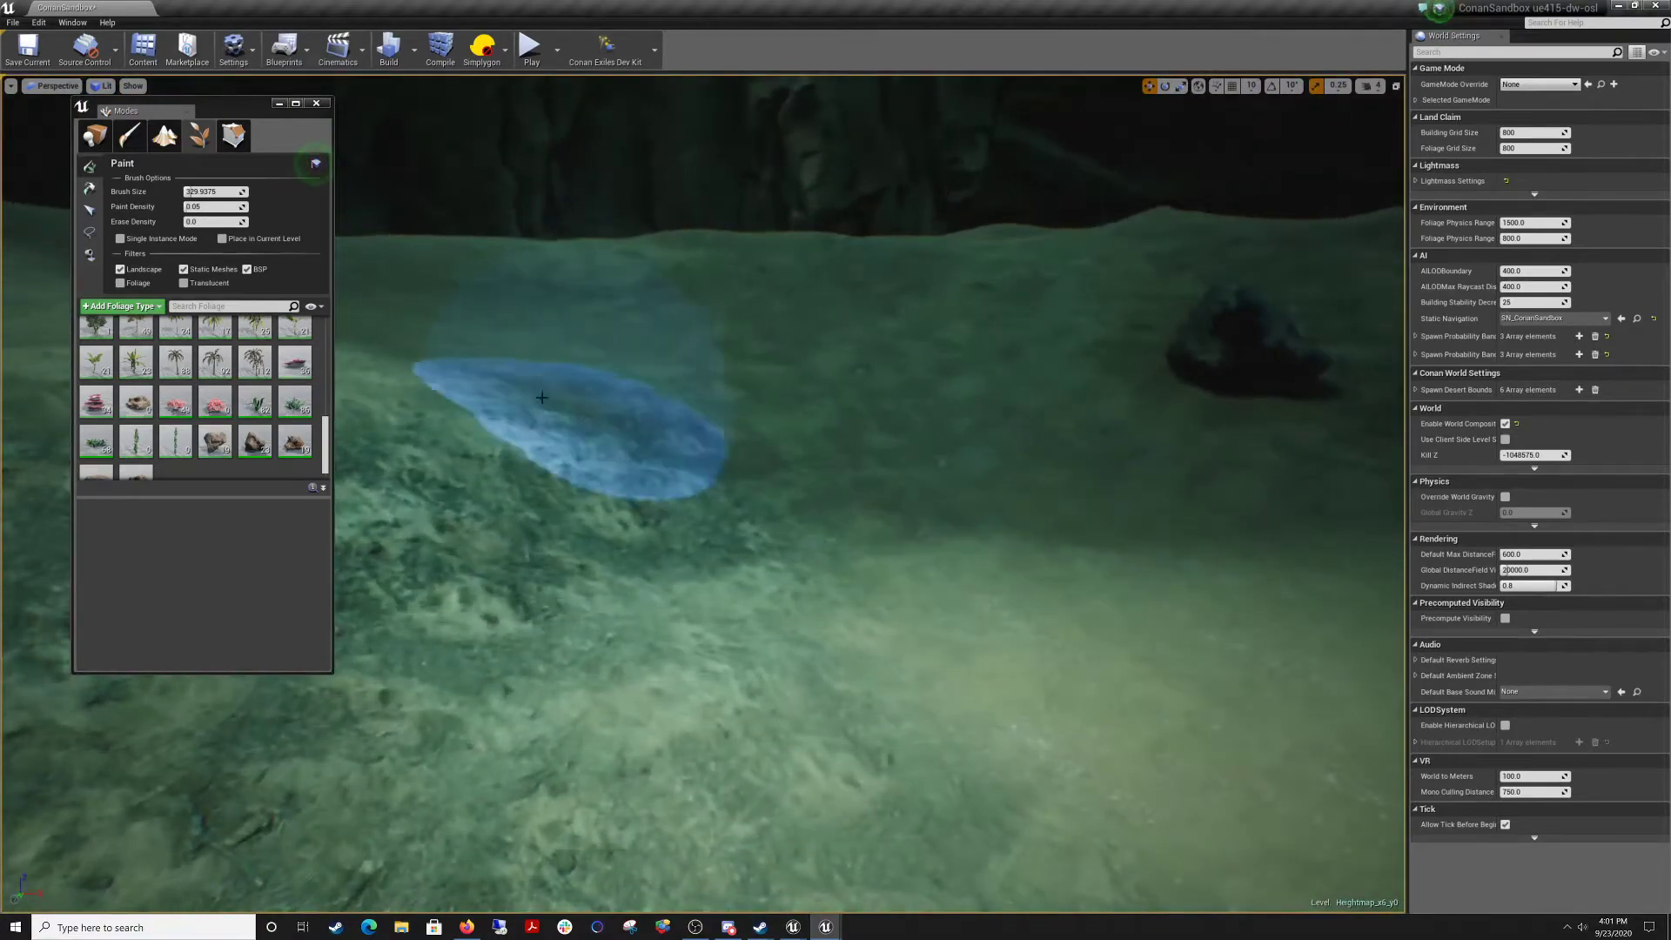
left_click(559, 420)
left_click(863, 715)
right_click_drag(863, 715, 679, 718)
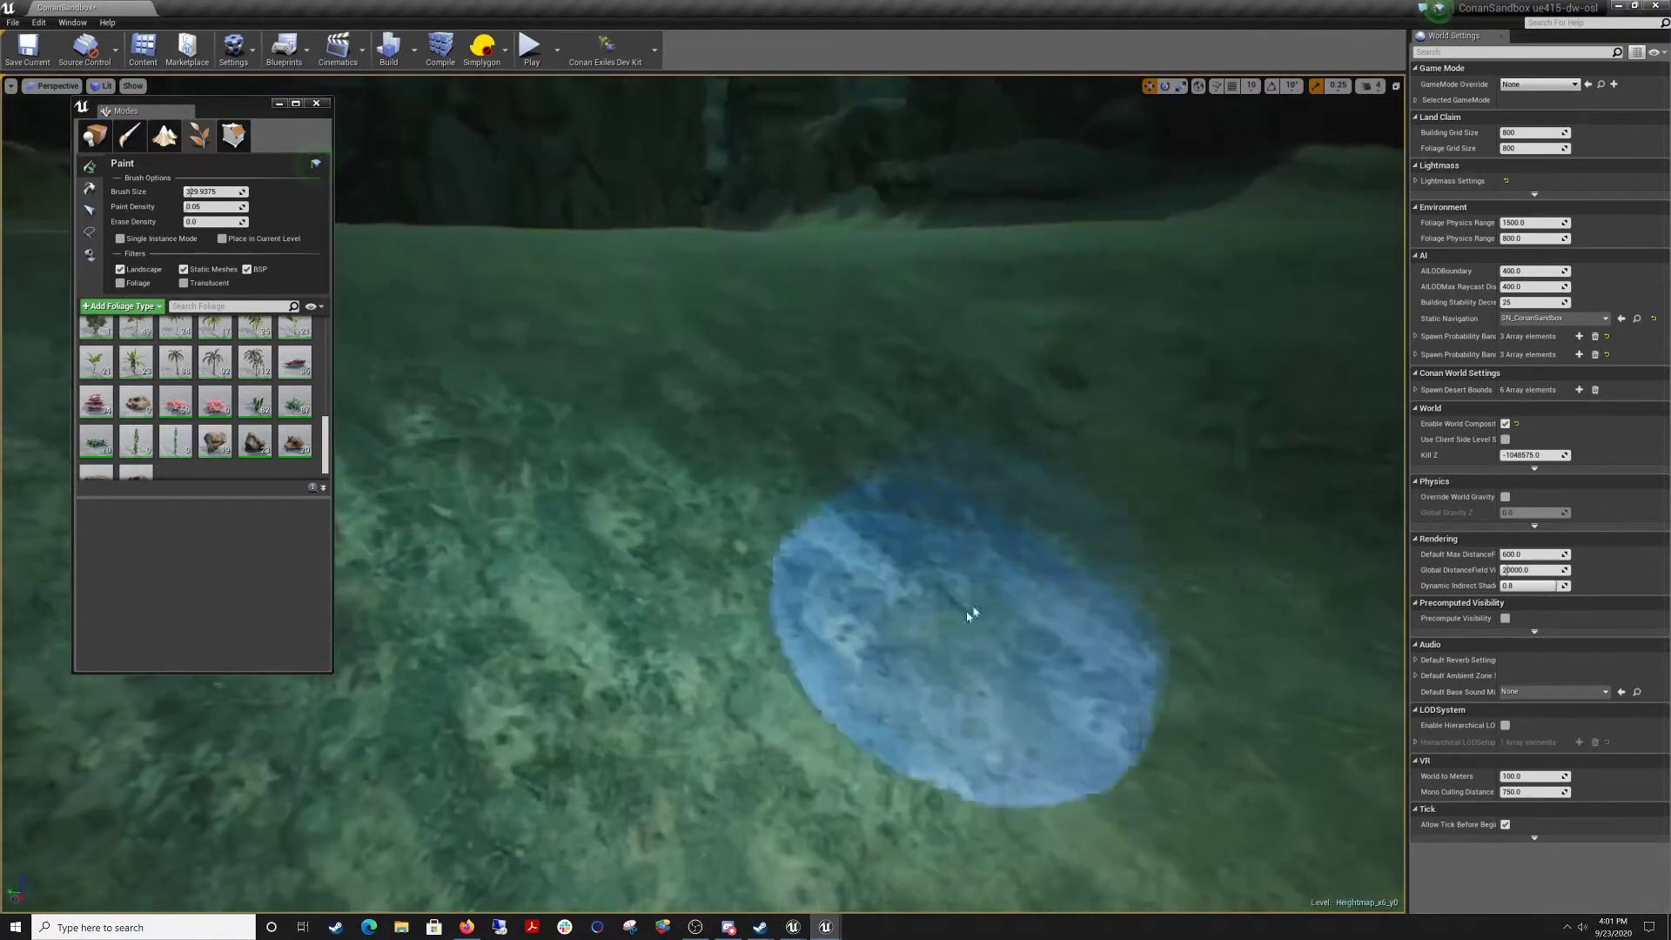
left_click_drag(566, 568, 1005, 462)
left_click(745, 456)
right_click_drag(780, 557, 691, 609)
left_click(640, 405)
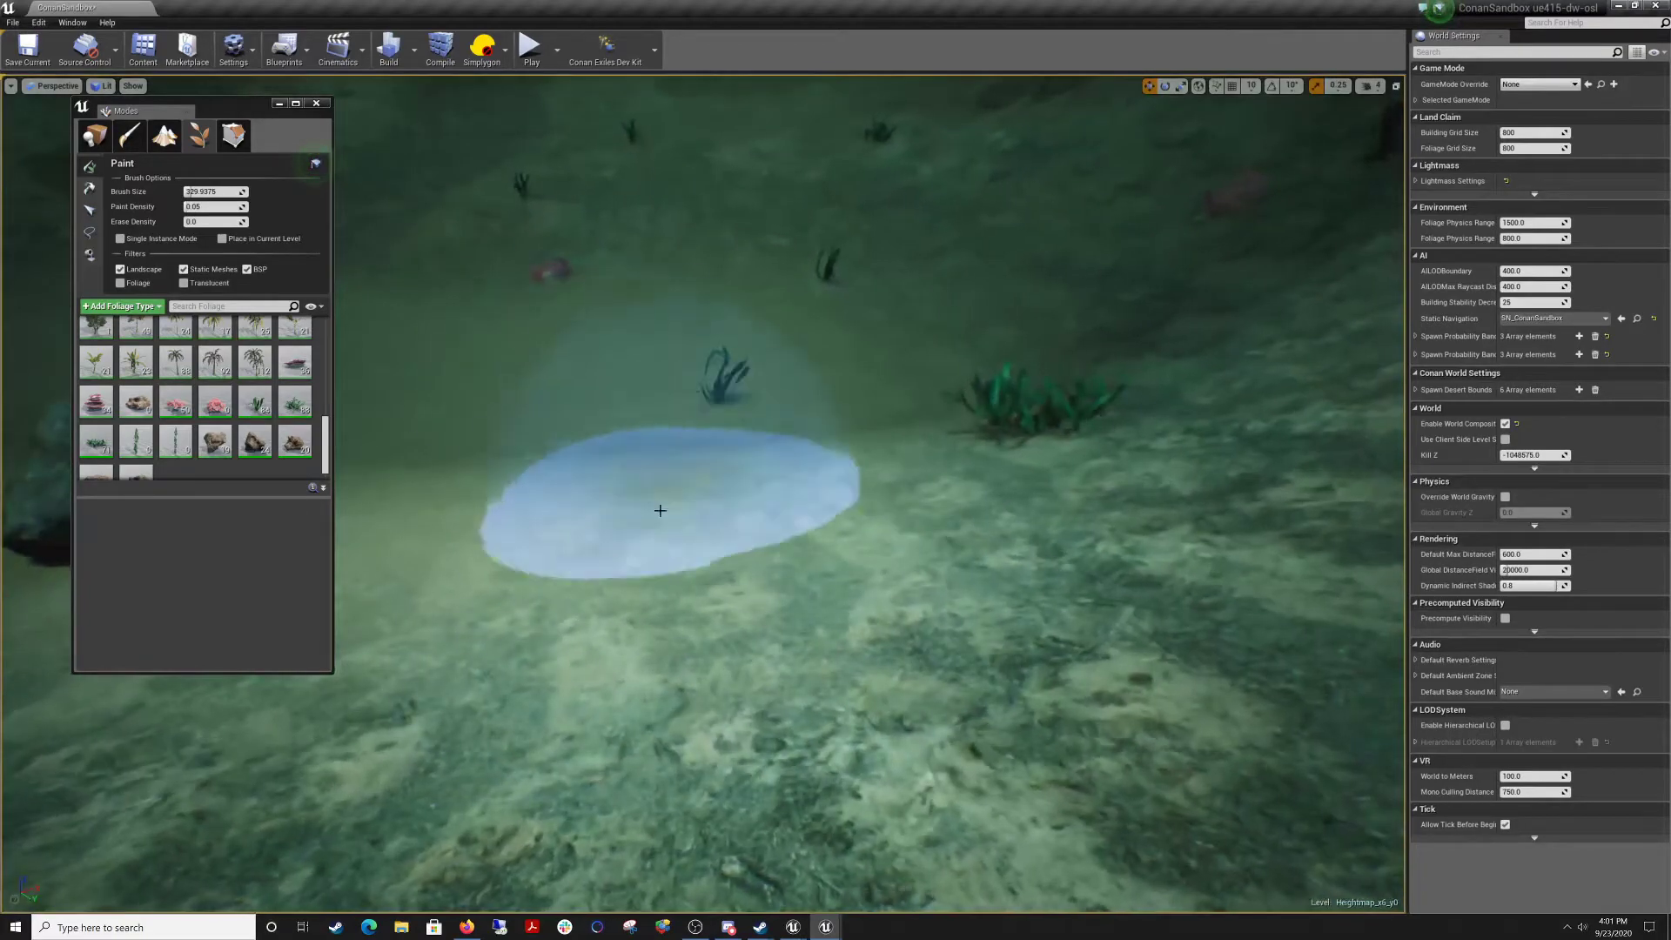
left_click(492, 376)
Rise above the water and paint sparse underwater foliage along the pool's edge near the sandy bank.
right_click_drag(492, 376, 348, 392)
mouse_move(638, 355)
right_mouse_down()
mouse_move(600, 344)
mouse_move(638, 355)
right_mouse_up()
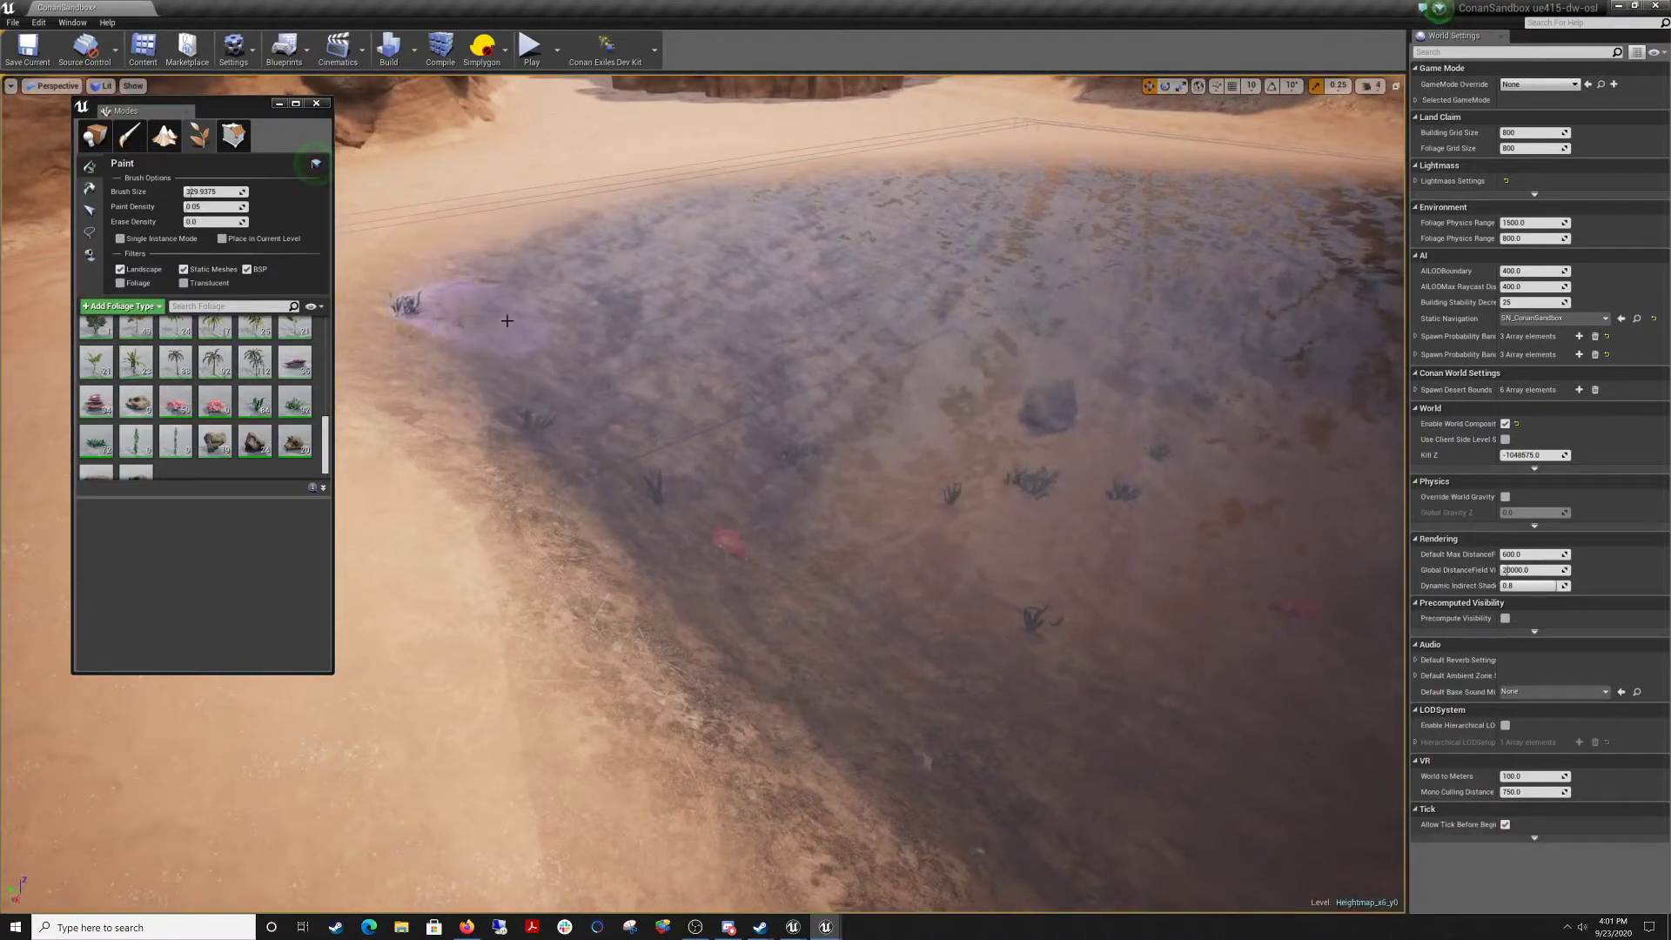
right_click_drag(506, 320, 596, 478)
key("w")
key("s")
left_click_drag(863, 516, 998, 376)
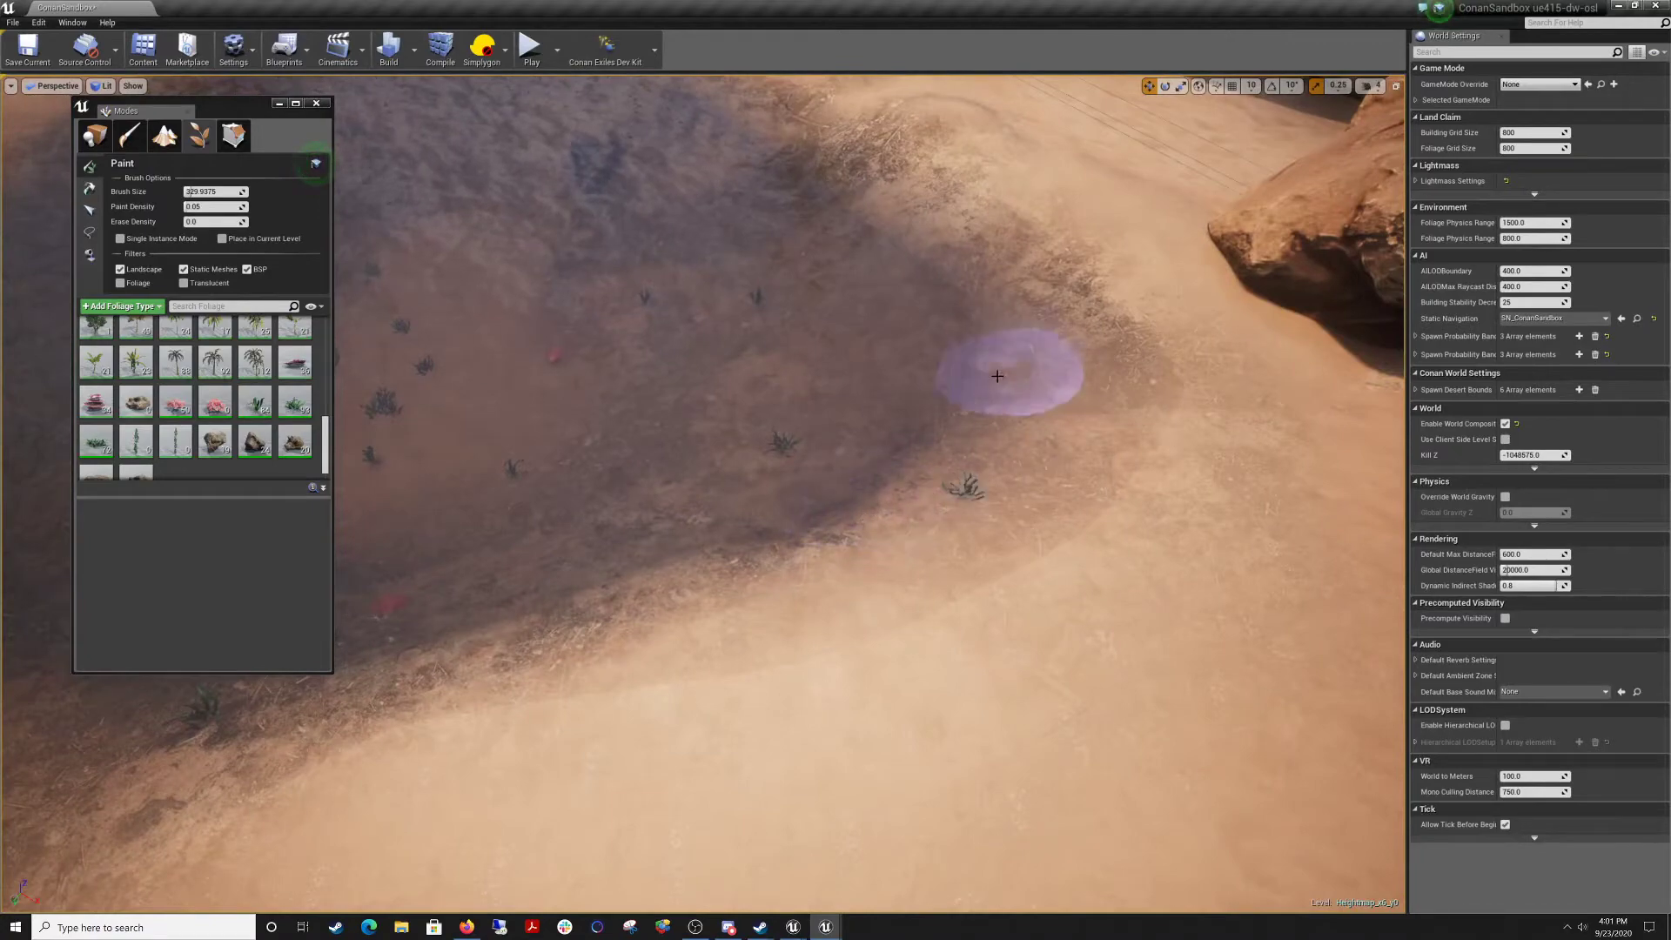
Fill the middle of the pool from above the surface with additional underwater plants, coral and rocks.
mouse_move(803, 278)
right_mouse_down()
mouse_move(766, 174)
mouse_move(835, 261)
mouse_move(853, 348)
mouse_move(831, 448)
mouse_move(879, 304)
mouse_move(914, 487)
mouse_move(870, 348)
mouse_move(798, 605)
mouse_move(635, 517)
right_mouse_up()
key("w")
left_click(918, 422)
key("w")
key("w")
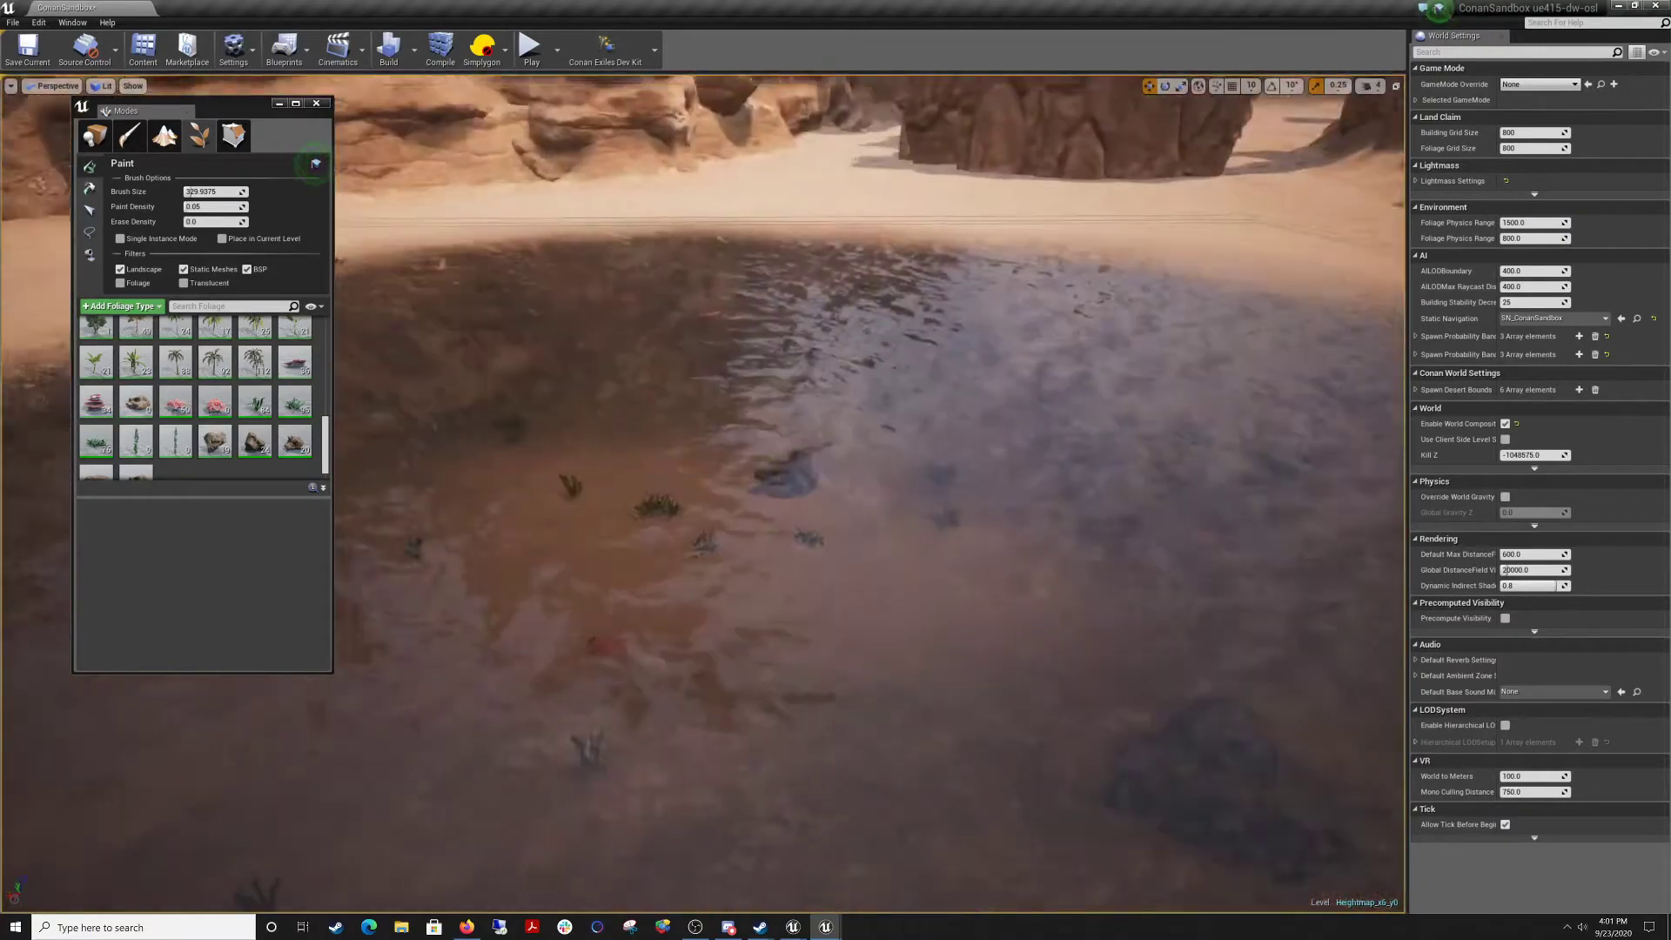
right_click_drag(917, 815, 725, 588)
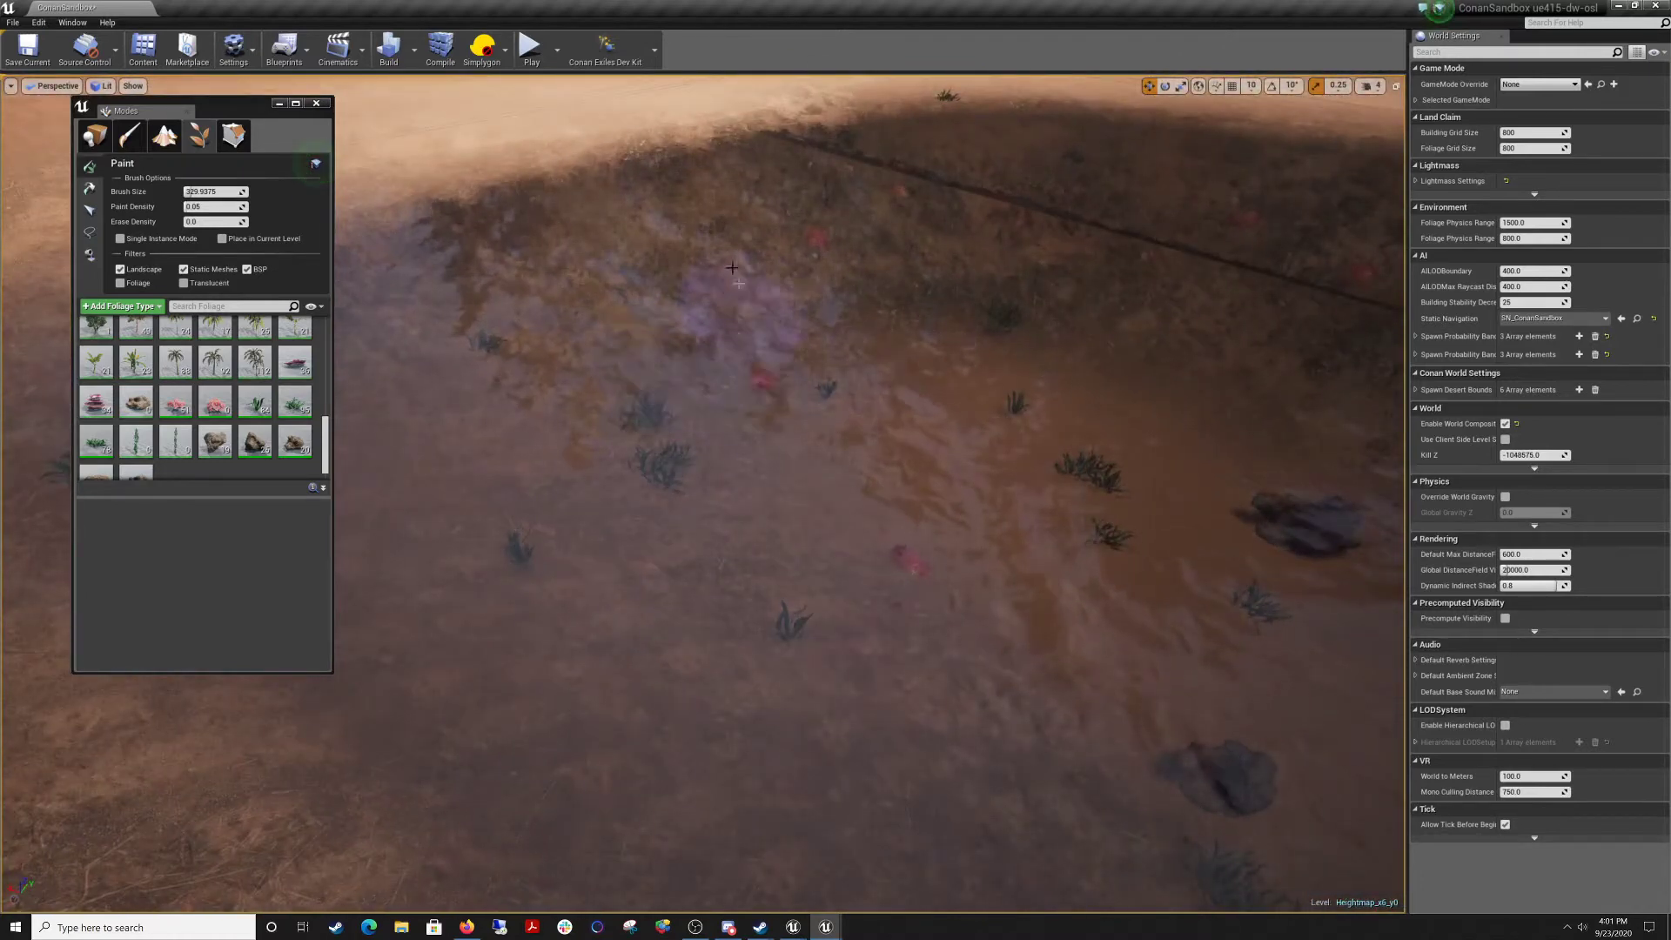
right_click_drag(662, 295, 810, 363)
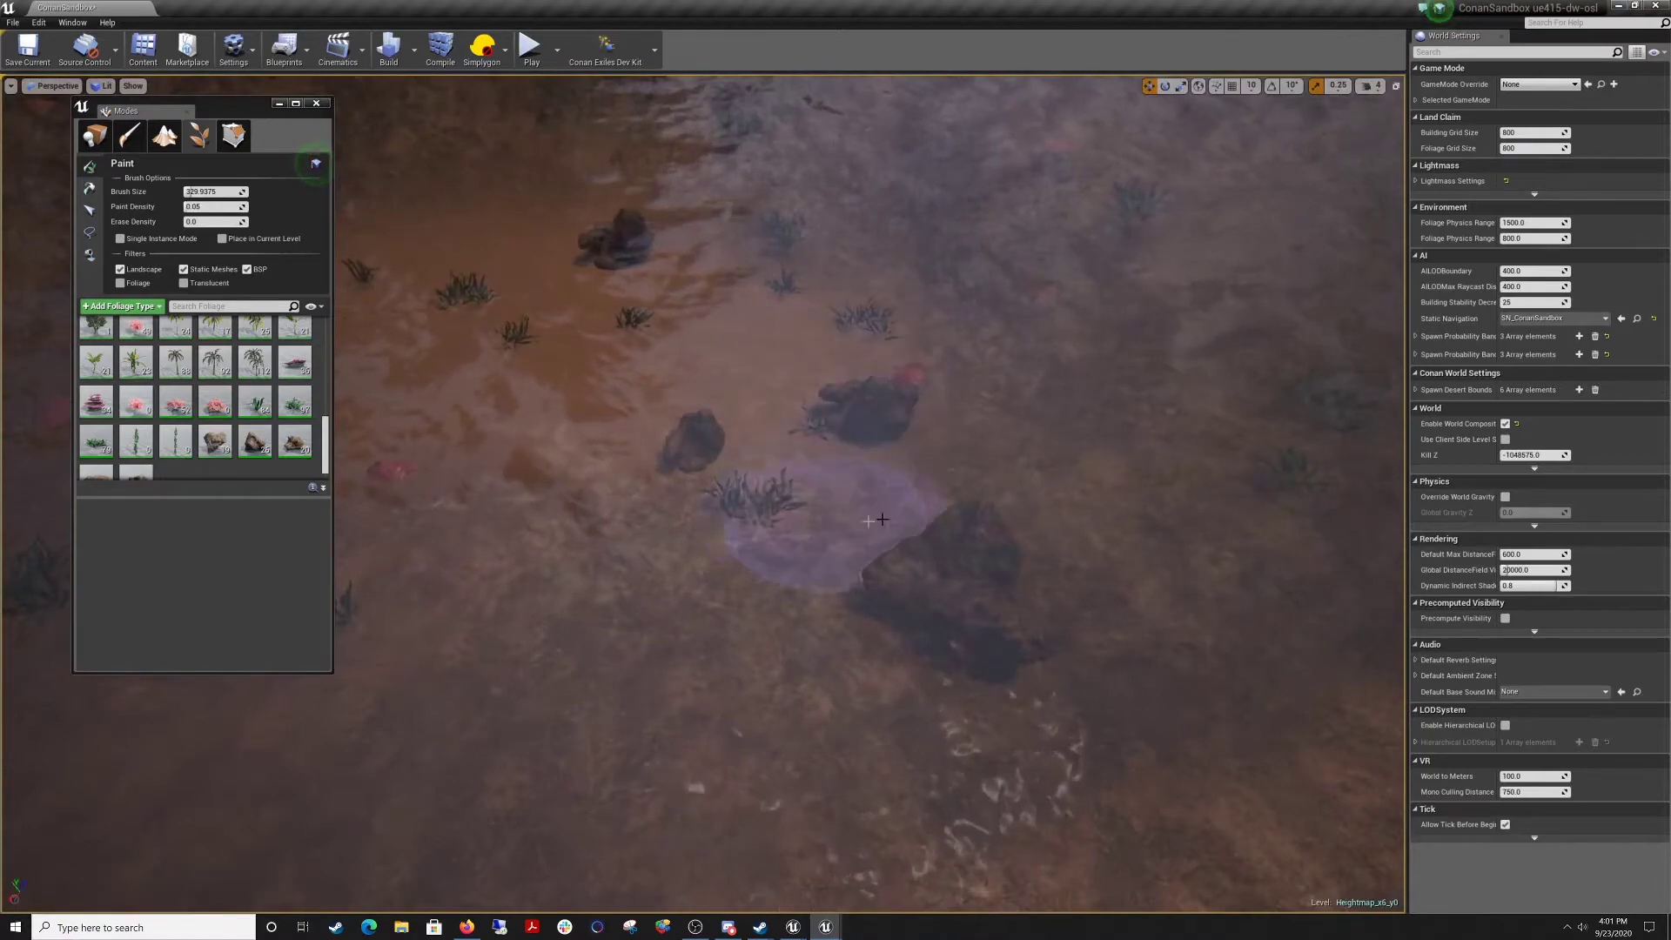
right_click_drag(882, 520, 823, 511)
mouse_move(861, 376)
right_mouse_down()
mouse_move(518, 393)
mouse_move(609, 409)
mouse_move(639, 517)
mouse_move(614, 494)
right_mouse_up()
Add underwater plants and coral along the shallow waterline where the Riverbed paint meets the sand.
left_click(574, 270)
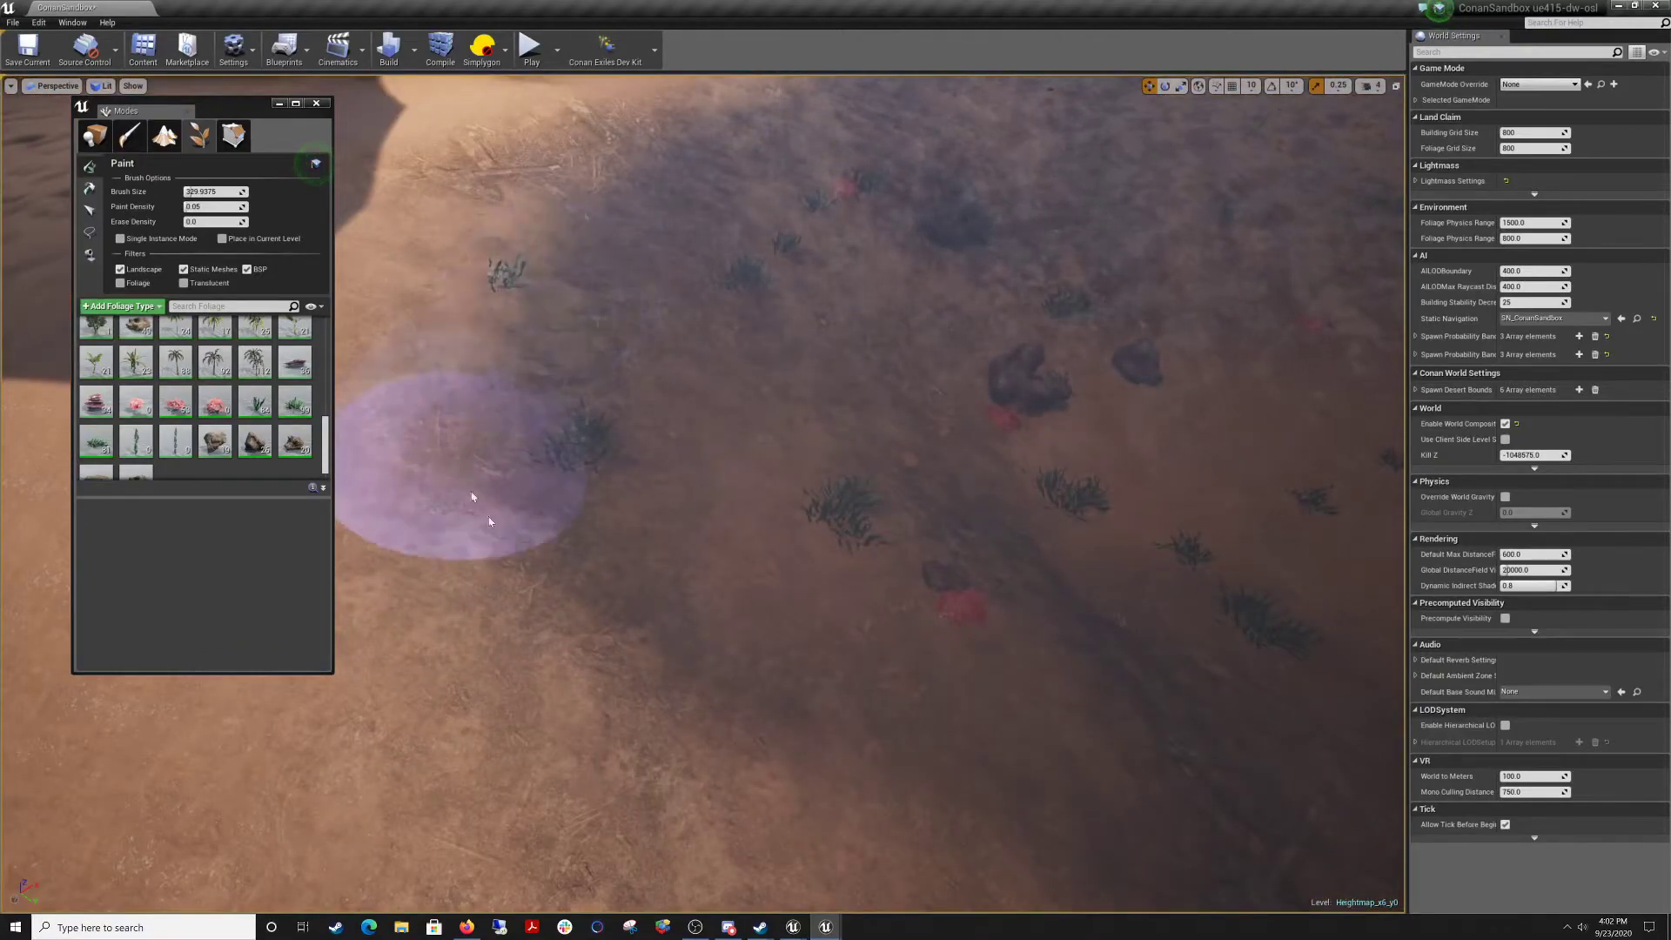
right_click_drag(522, 557, 739, 561)
left_click(578, 603)
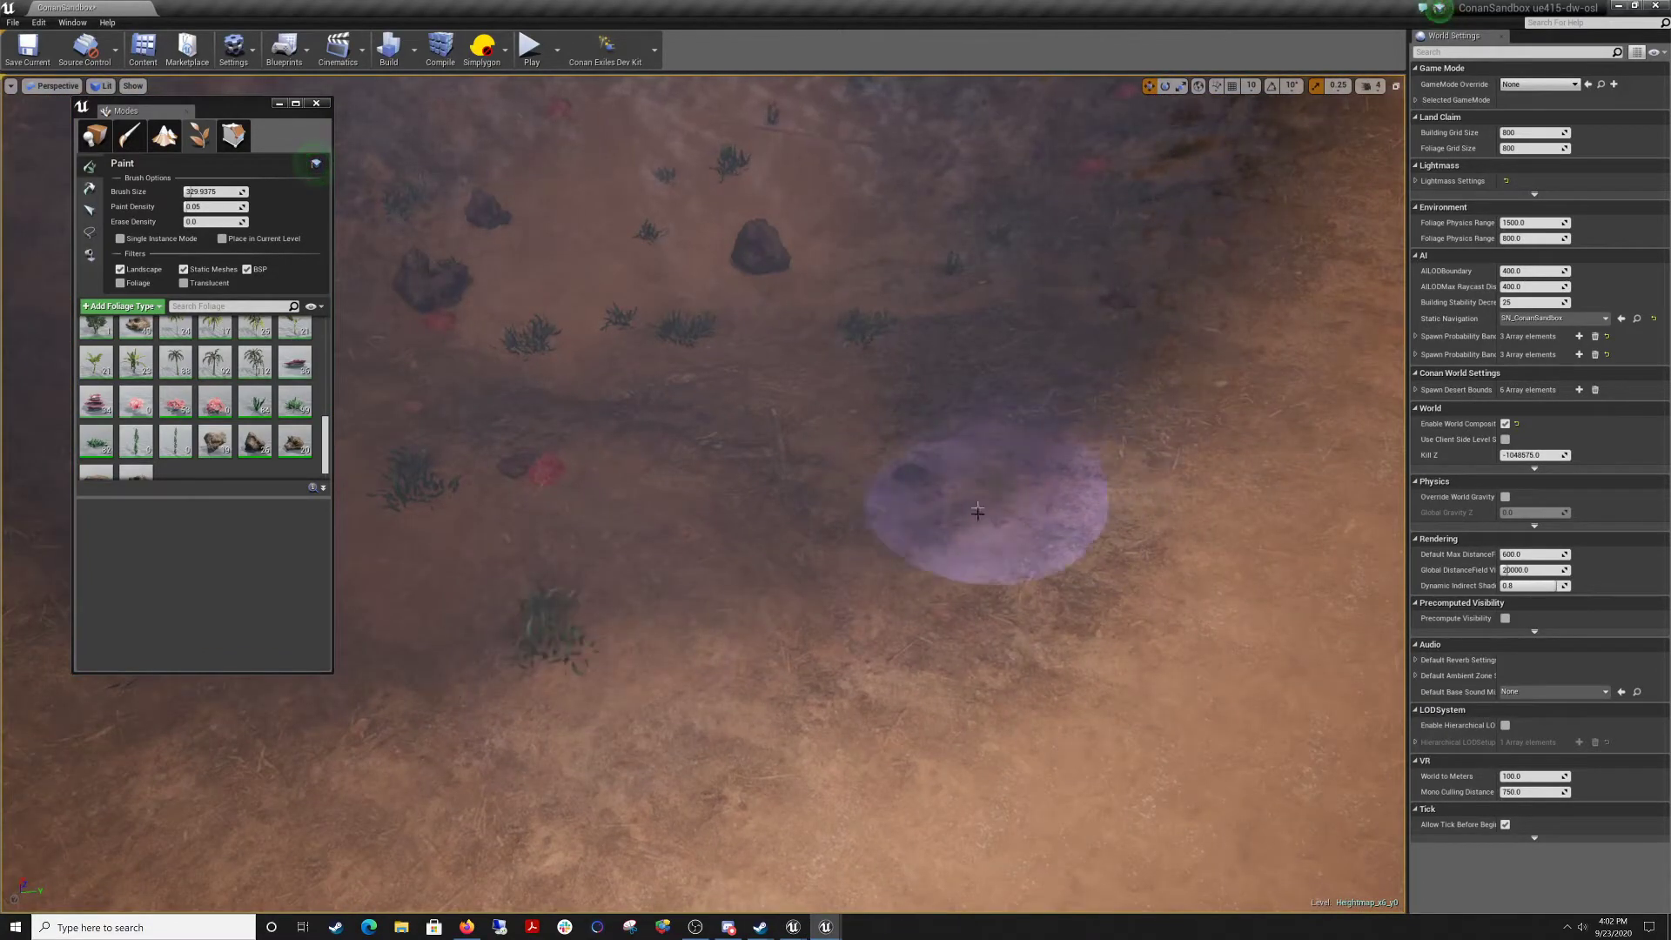
left_click(1103, 433)
right_click_drag(1107, 354, 951, 558)
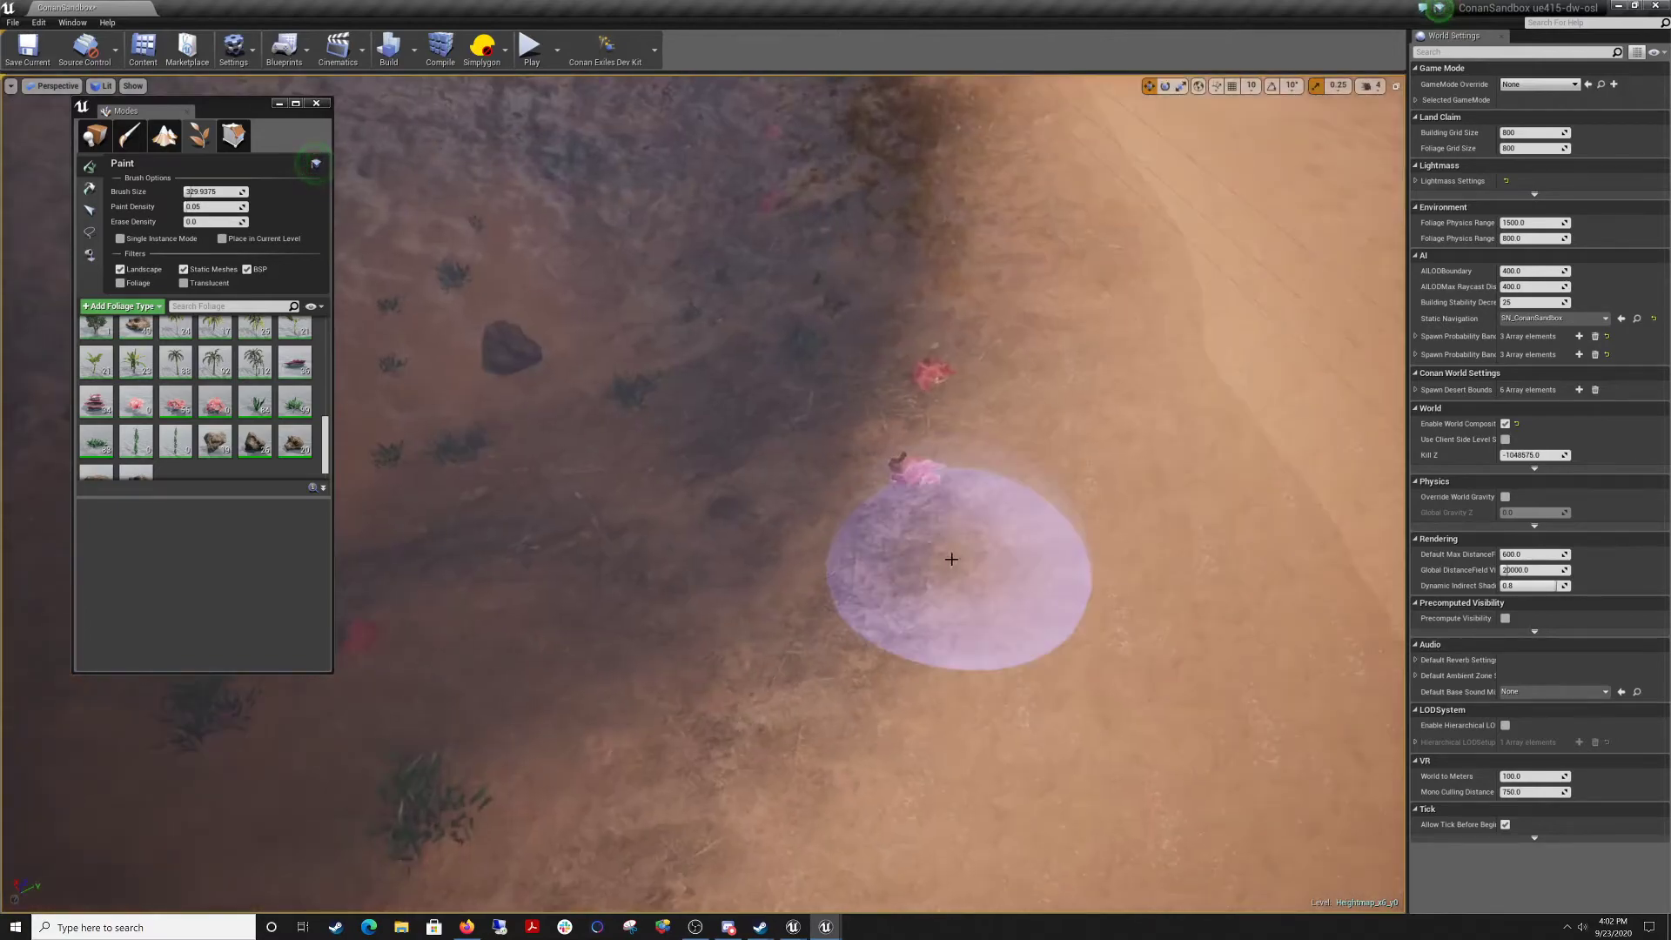
Undo the last foliage painting at the edge of the pond.
key("ctrl+z")
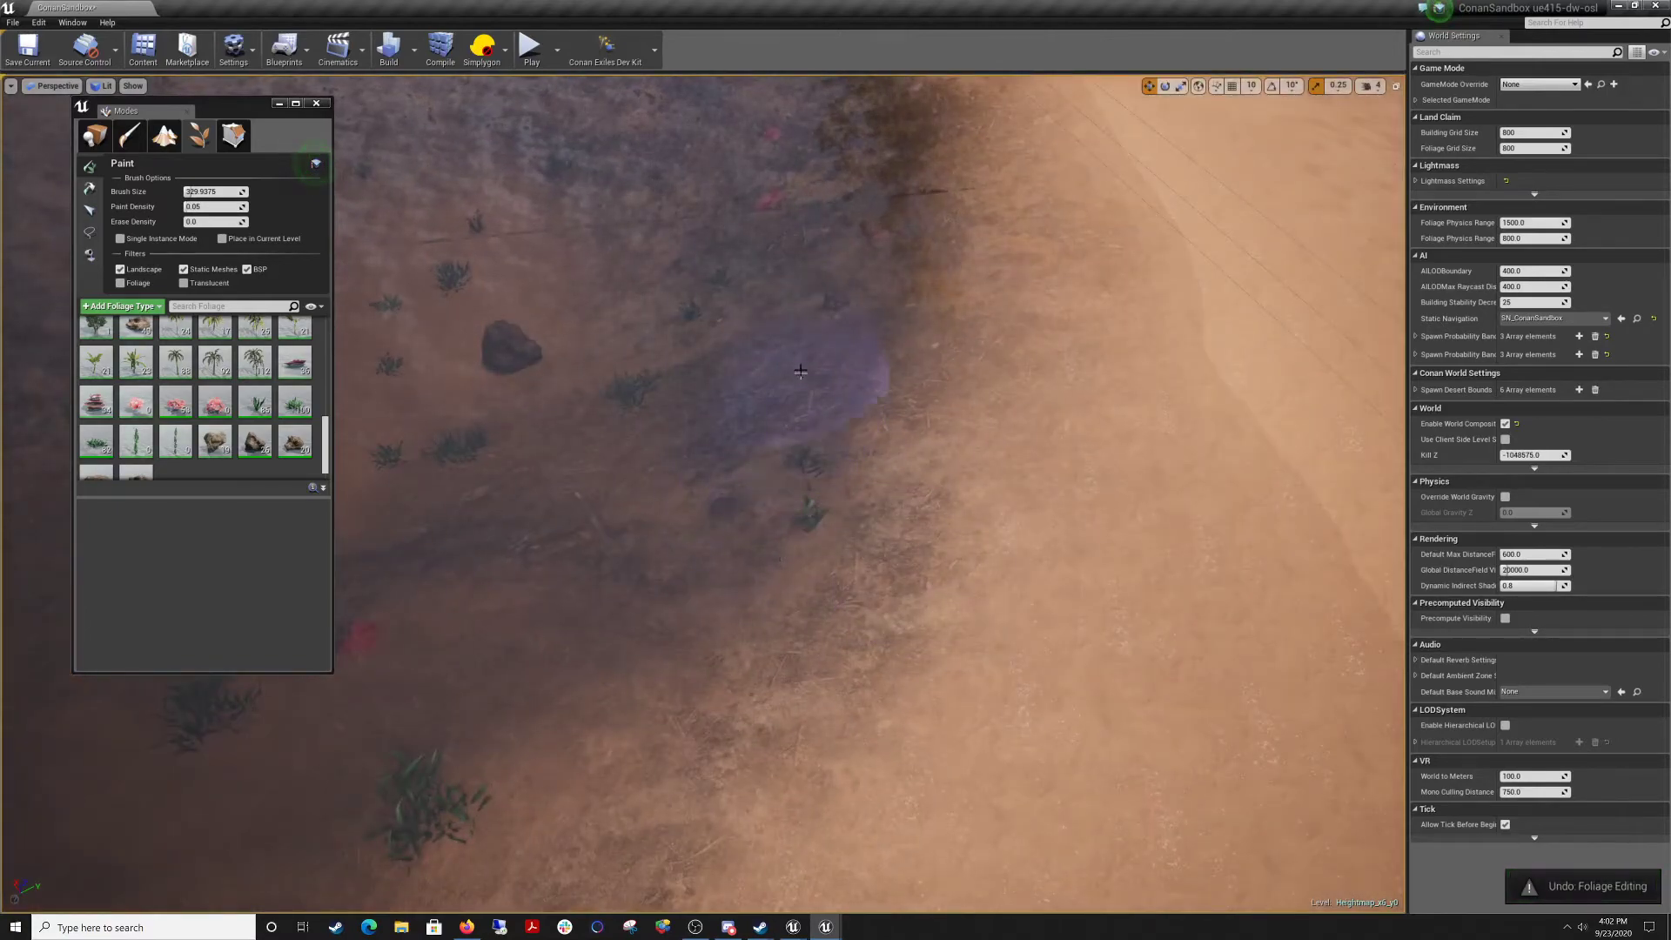
mouse_move(733, 602)
right_mouse_down()
mouse_move(644, 487)
mouse_move(696, 492)
mouse_move(666, 522)
mouse_move(644, 418)
mouse_move(600, 413)
mouse_move(687, 443)
mouse_move(792, 405)
mouse_move(922, 523)
mouse_move(1045, 496)
mouse_move(795, 588)
right_mouse_up()
key("w")
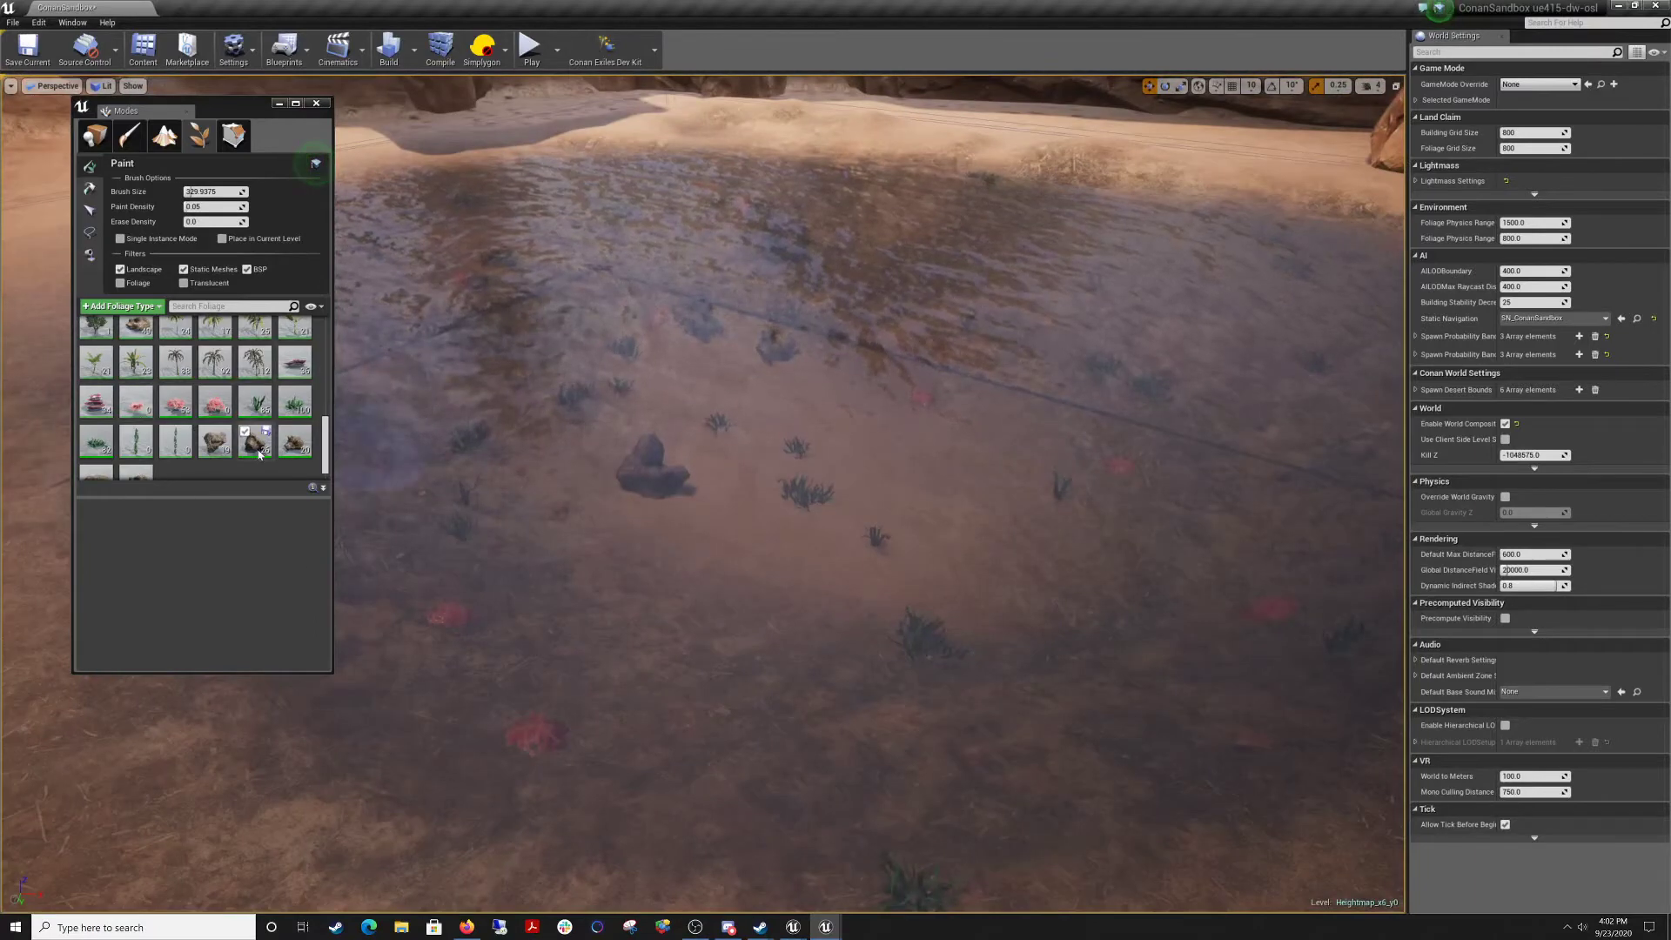
Look through the available foliage types and enable Single Instance Mode for foliage painting.
scroll(253, 439, "up", 3)
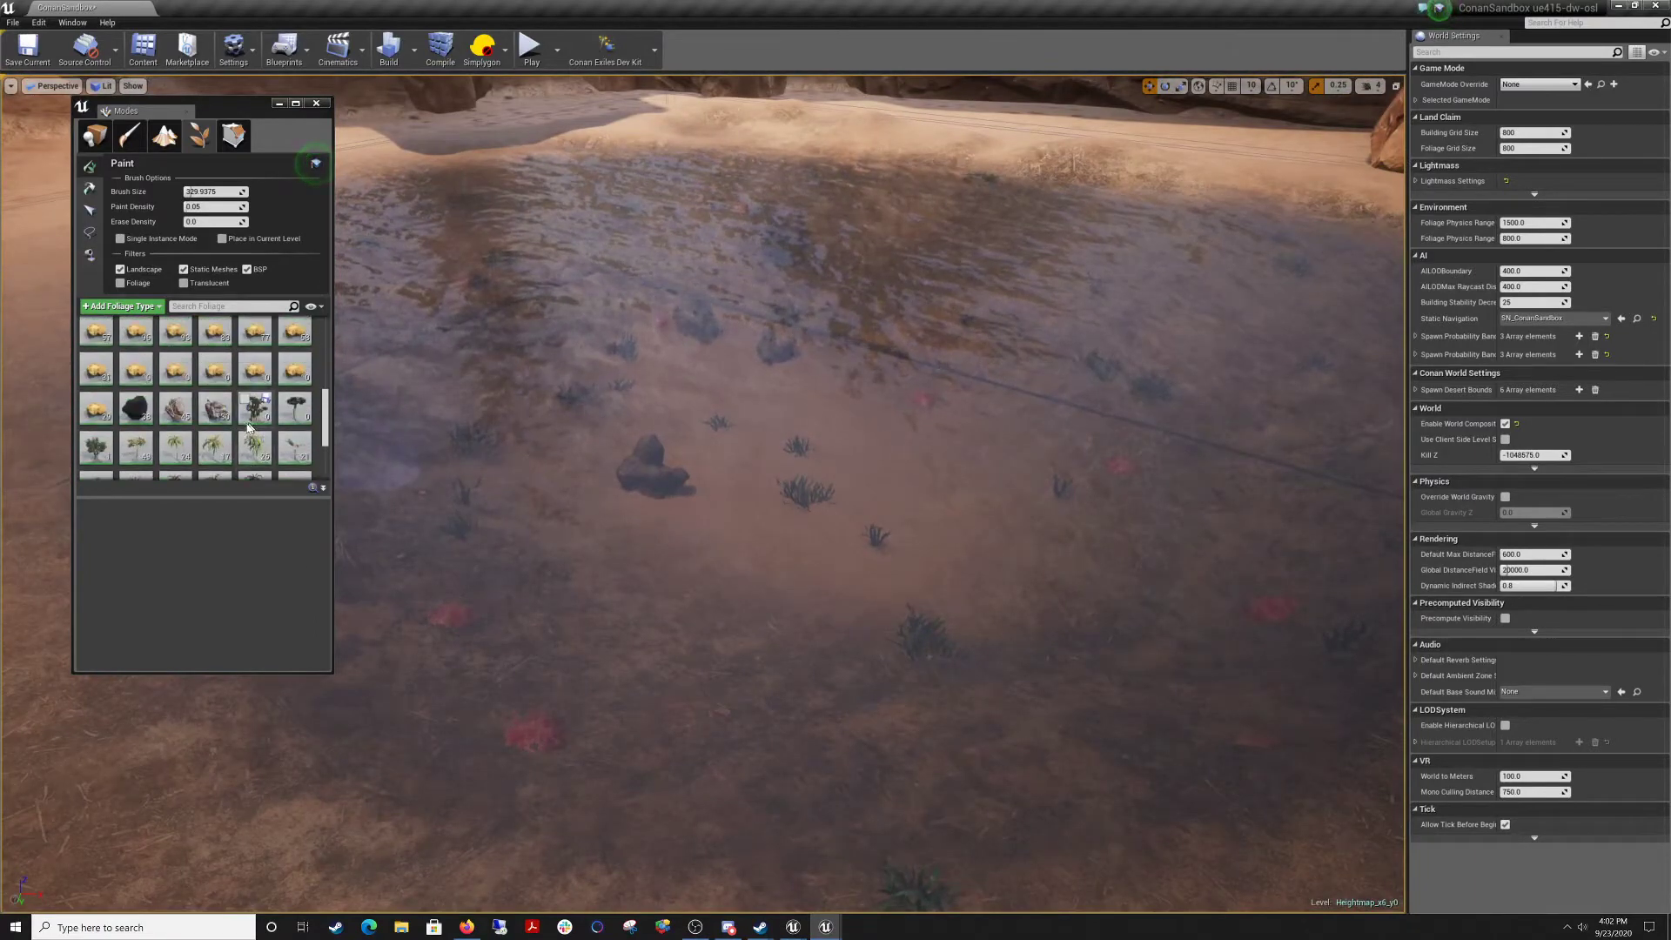
scroll(249, 431, "up", 5)
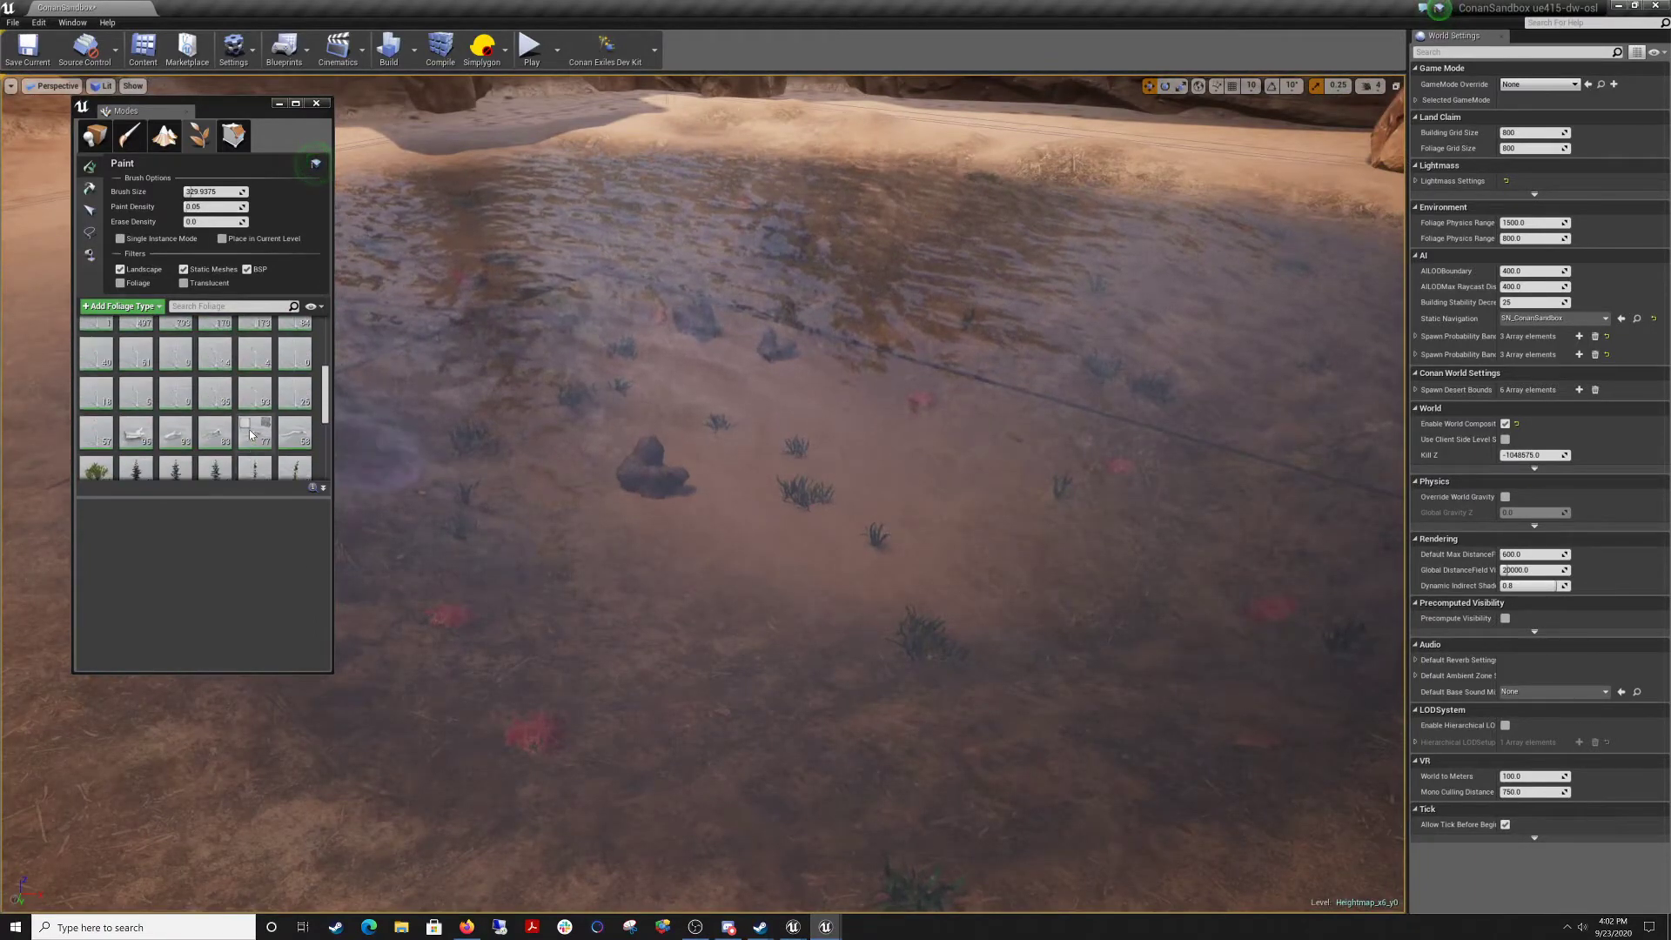
scroll(250, 436, "up", 1)
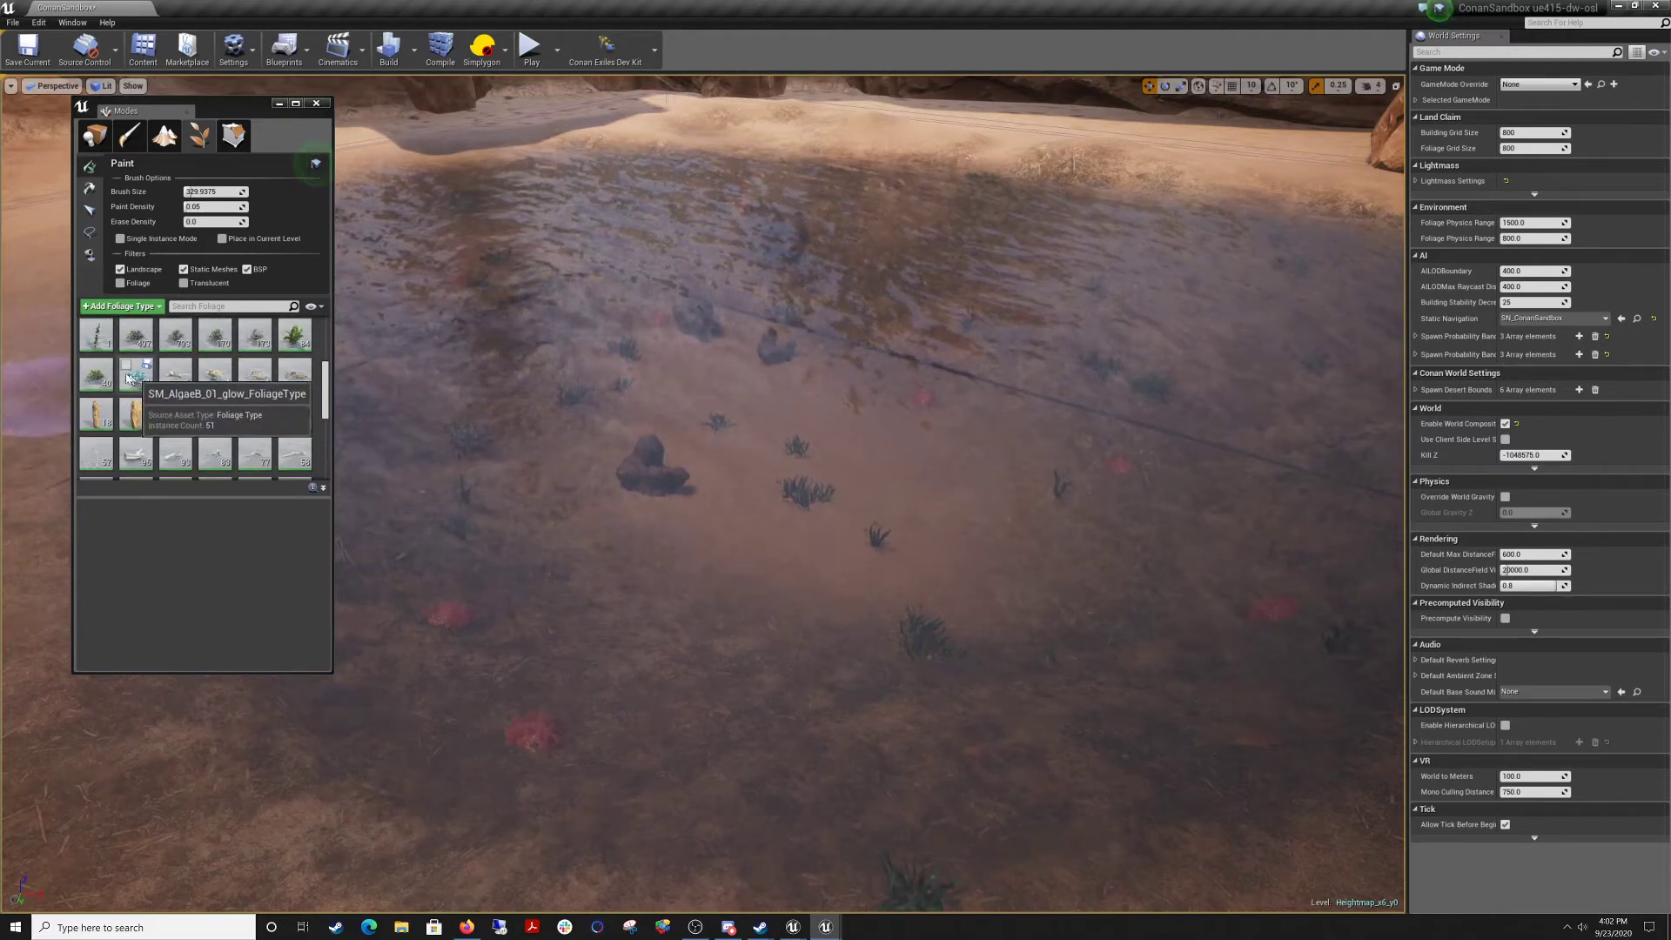
scroll(266, 454, "down", 10)
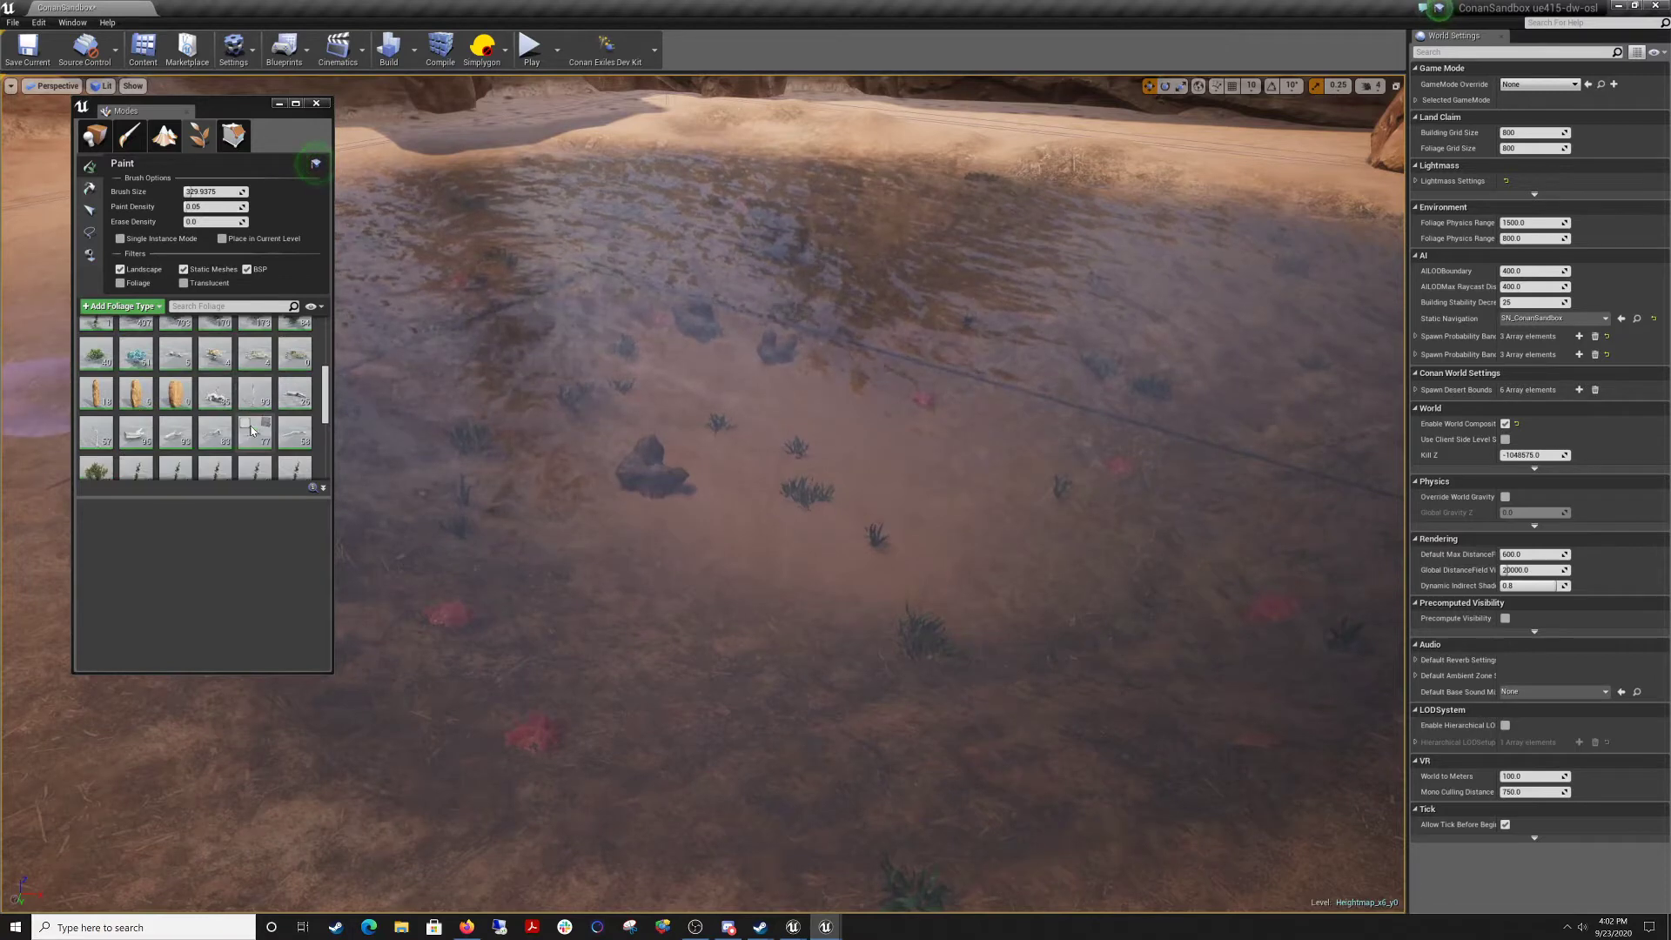
scroll(300, 449, "up", 1)
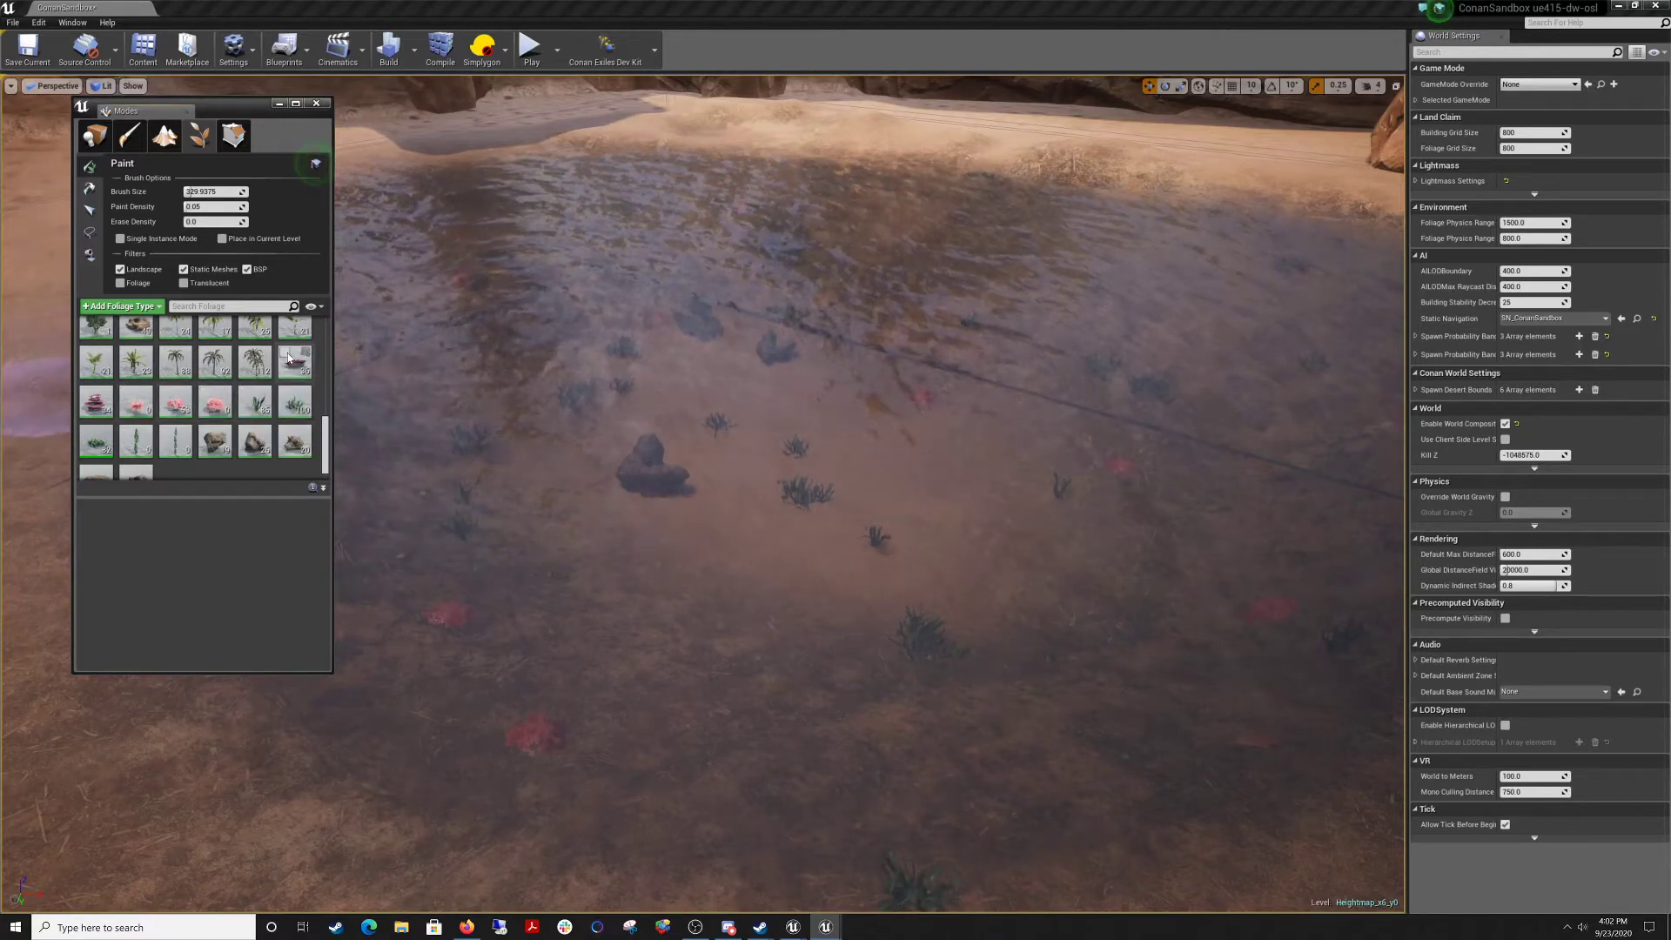
scroll(126, 435, "down", 1)
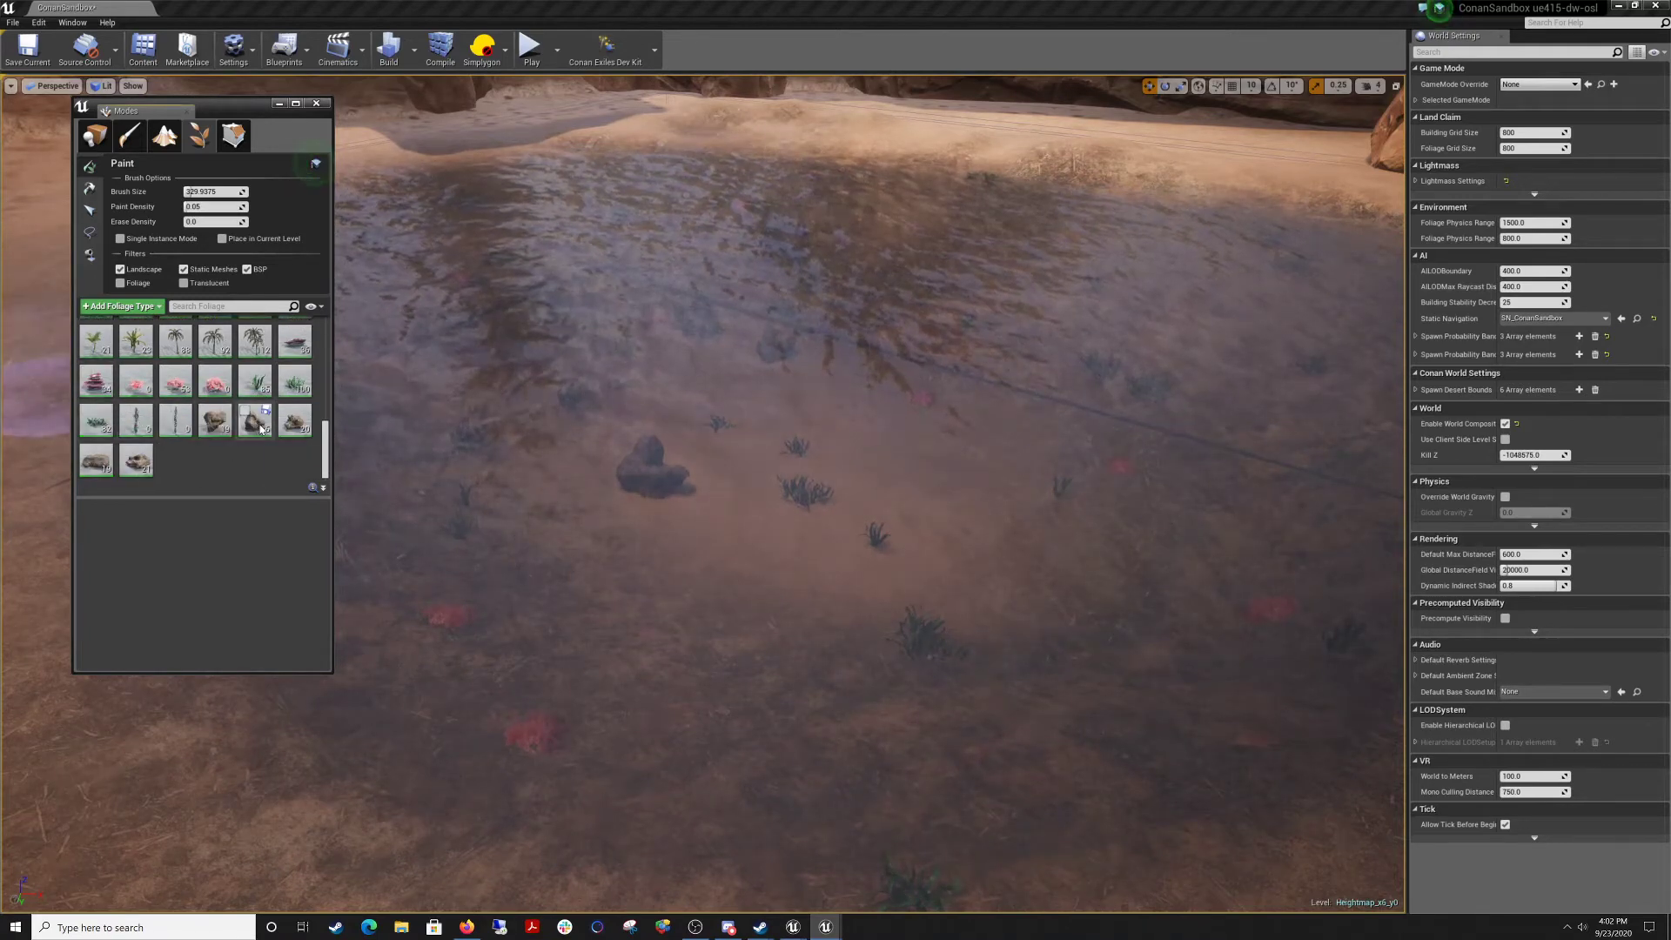
scroll(300, 421, "up", 4)
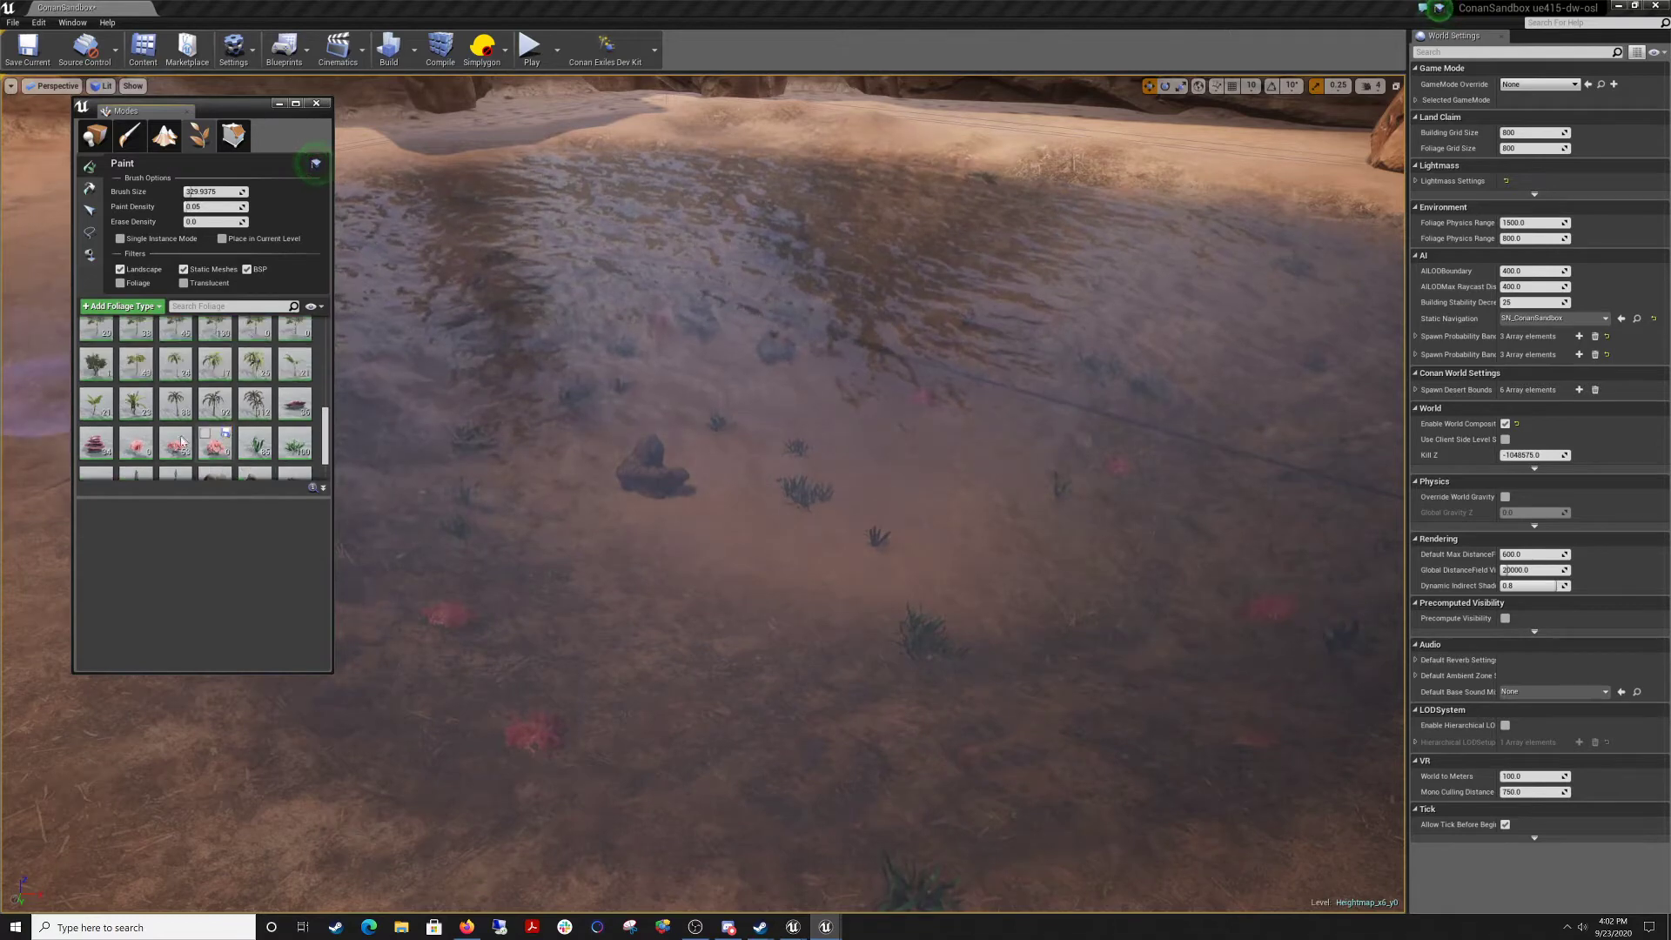
scroll(239, 431, "up", 1)
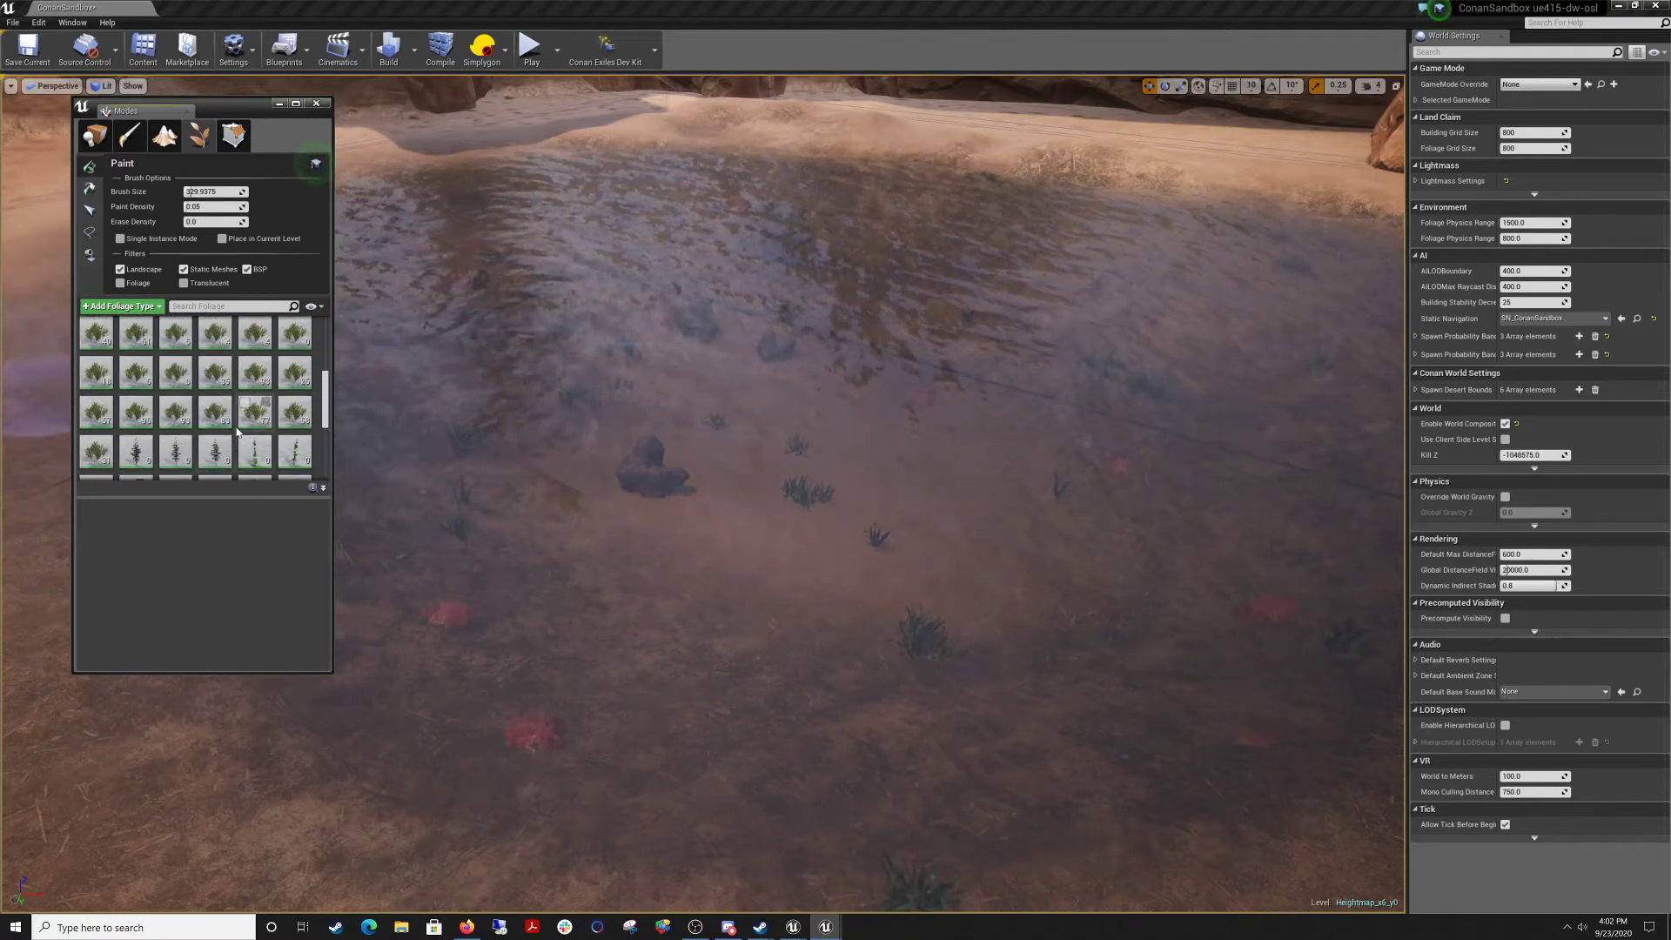
scroll(240, 433, "up", 1)
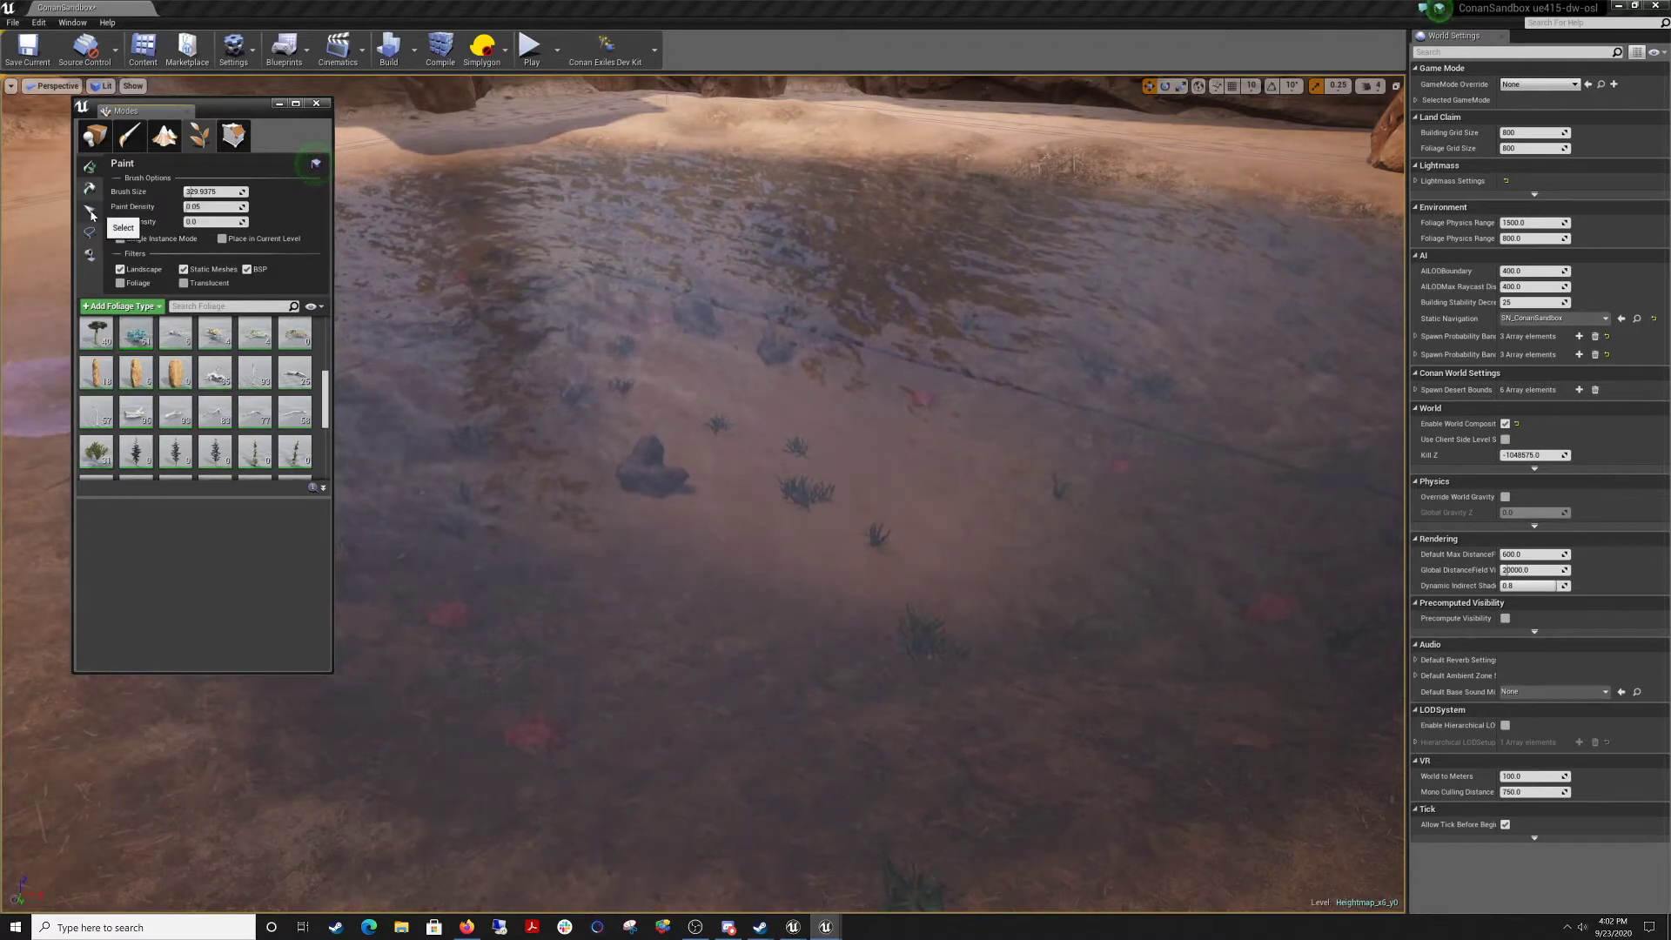
left_click(121, 239)
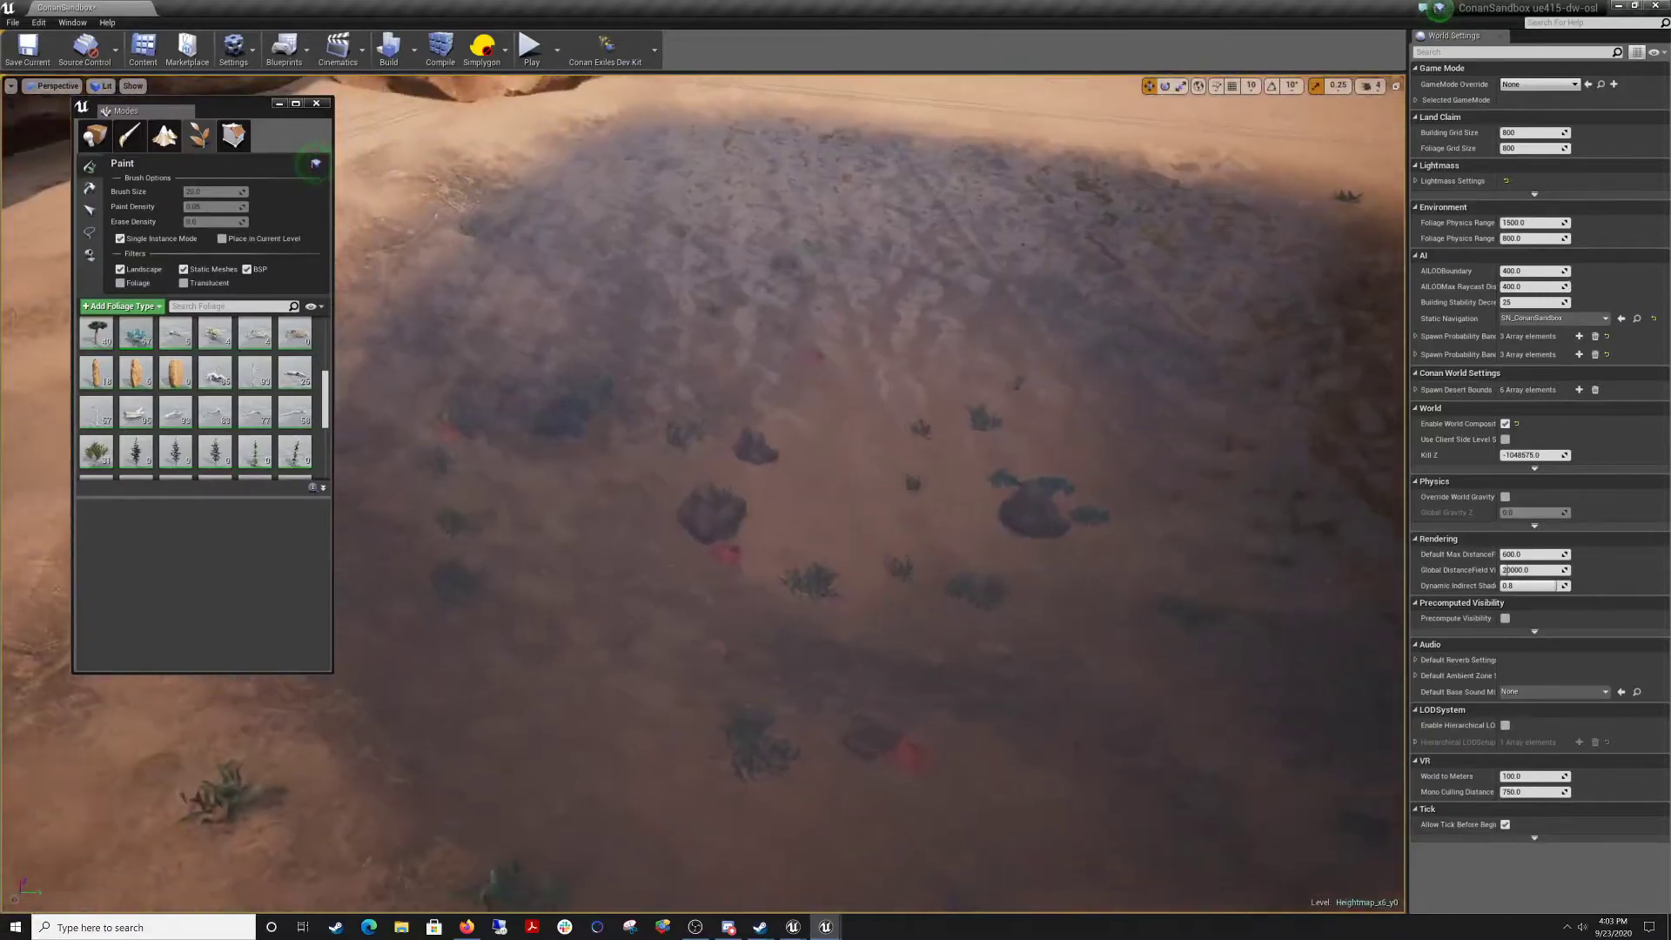
Inspect the placed rocks, plants and corals in the pond from underwater and from above the shore.
key("w")
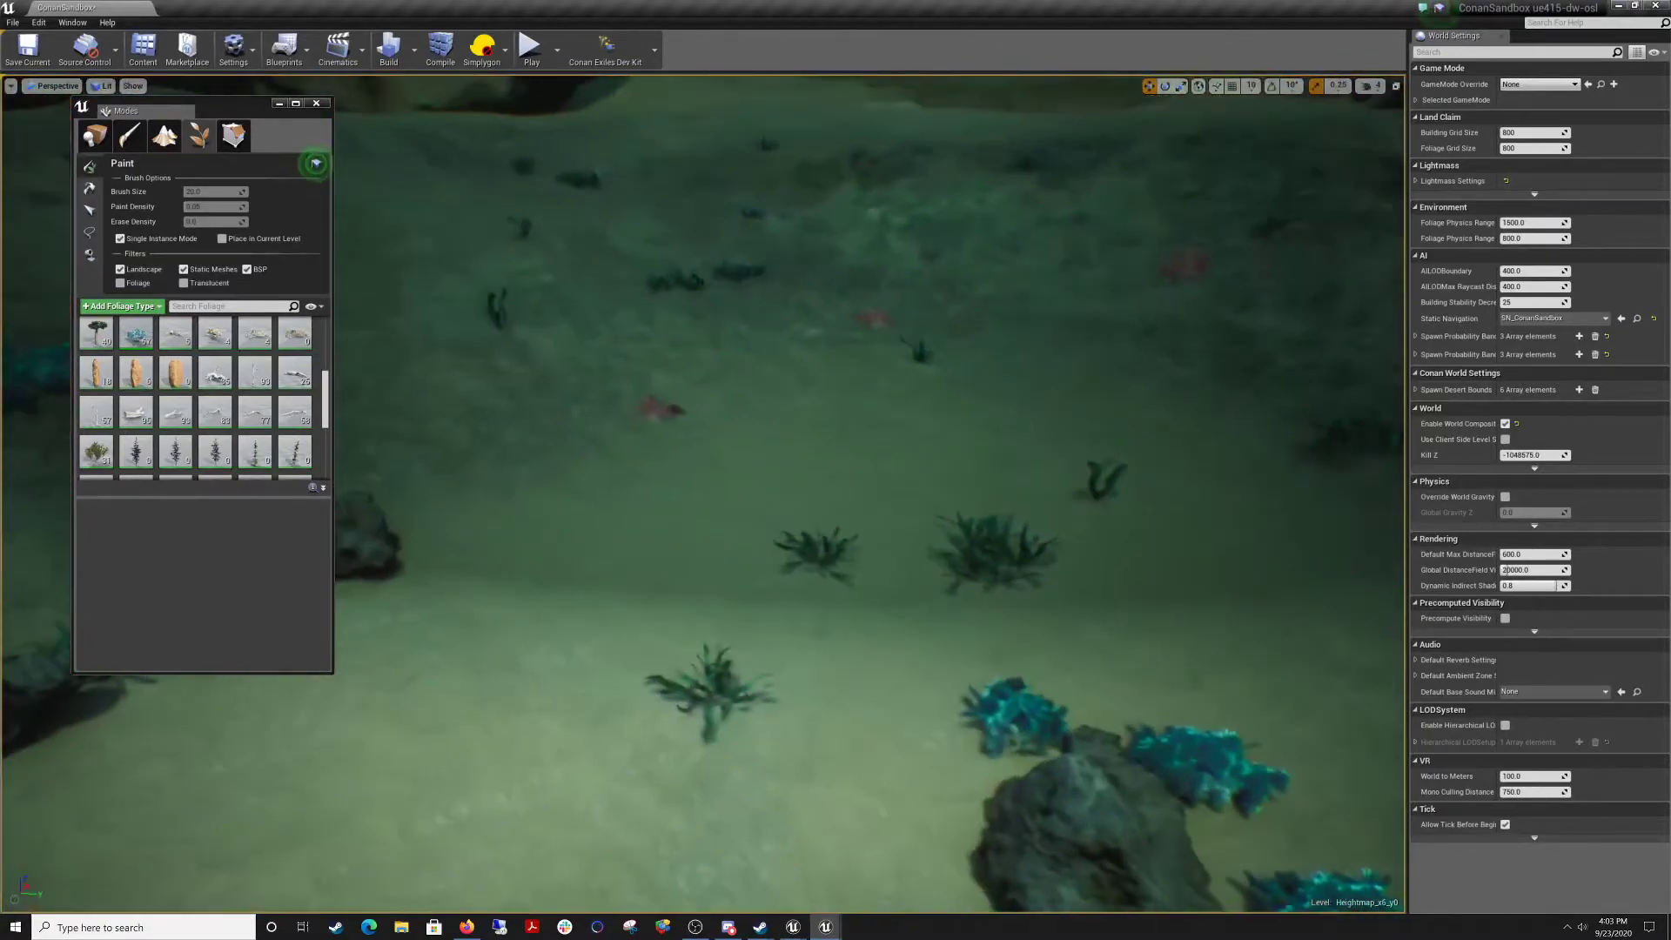
key("w")
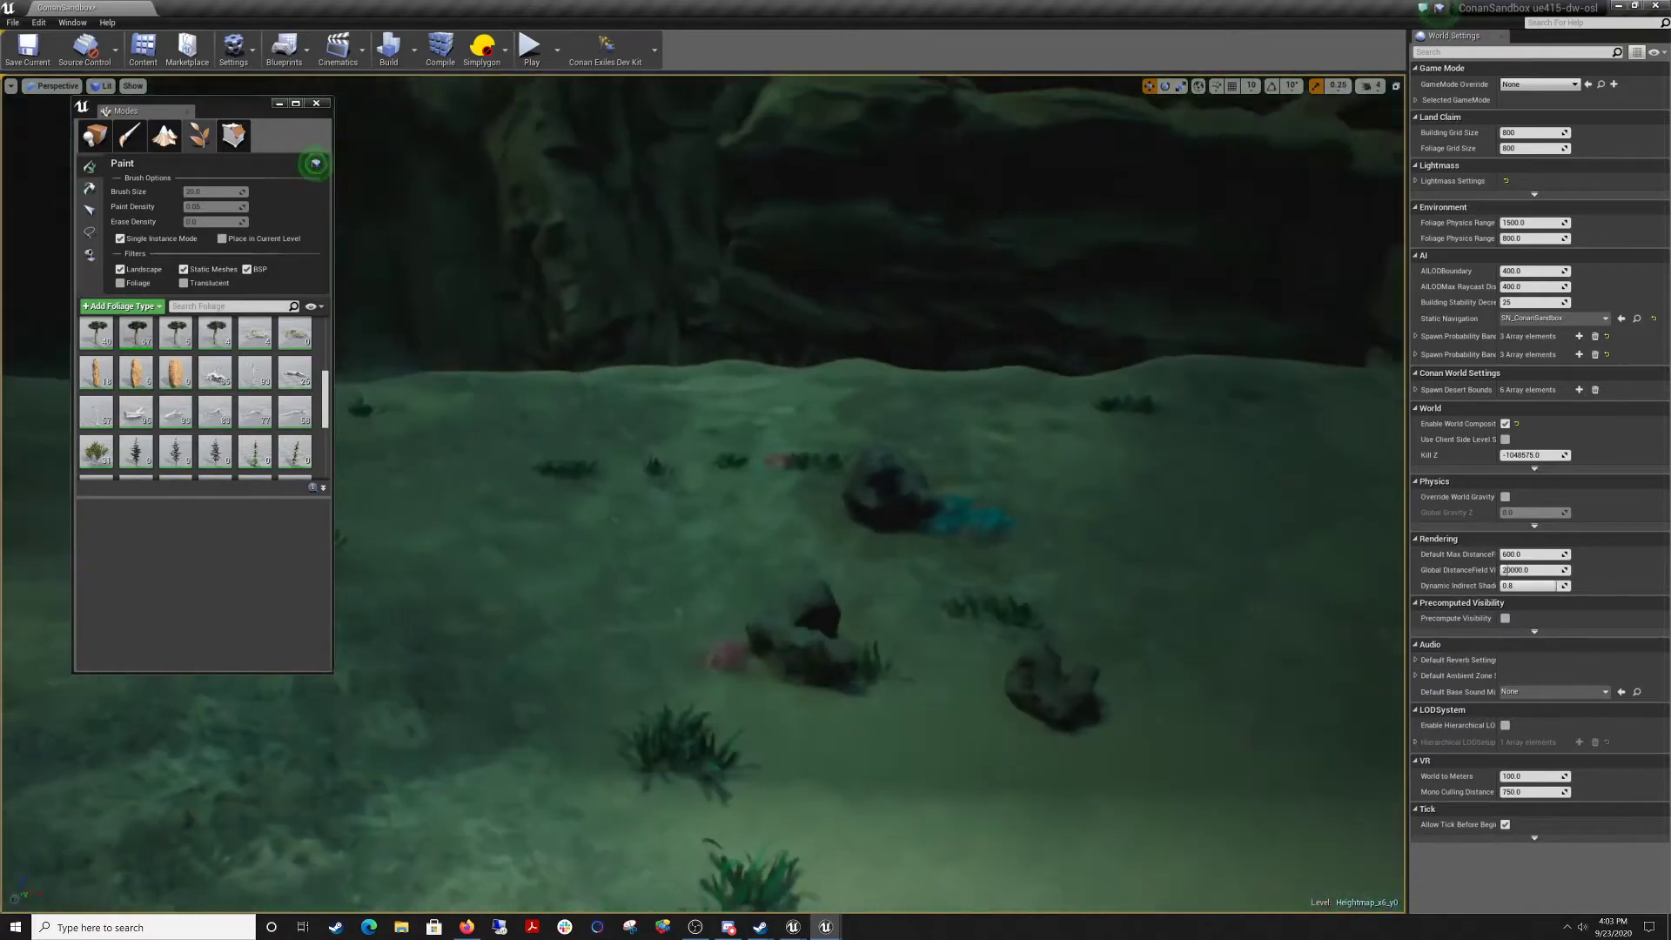
key("w")
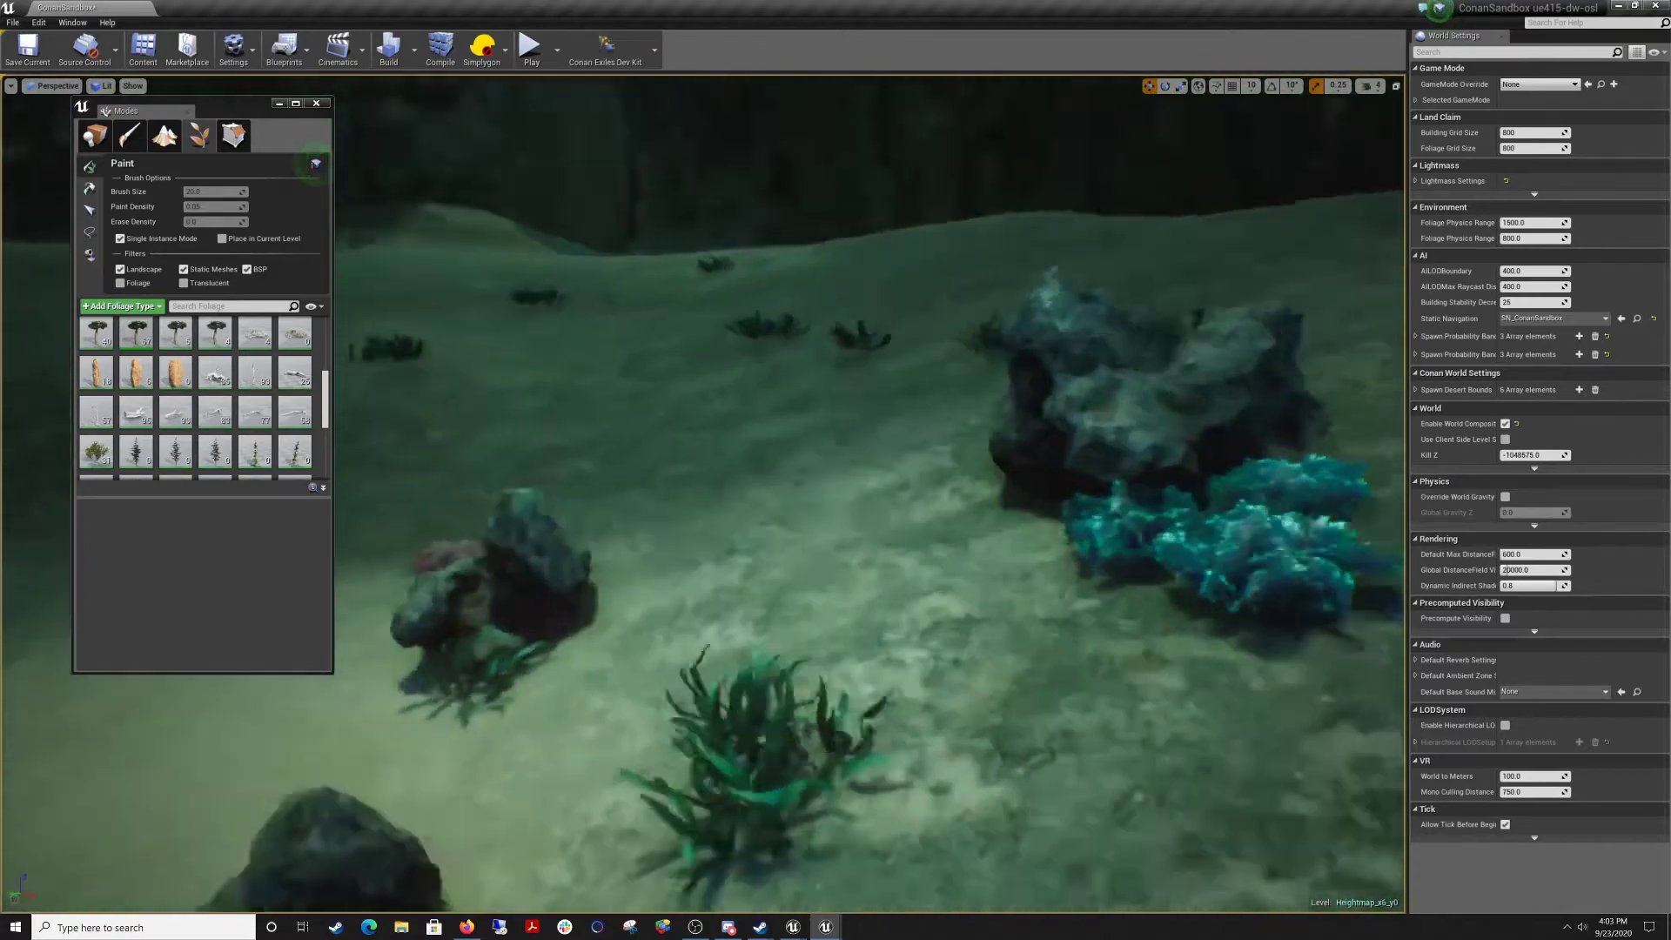
key("w")
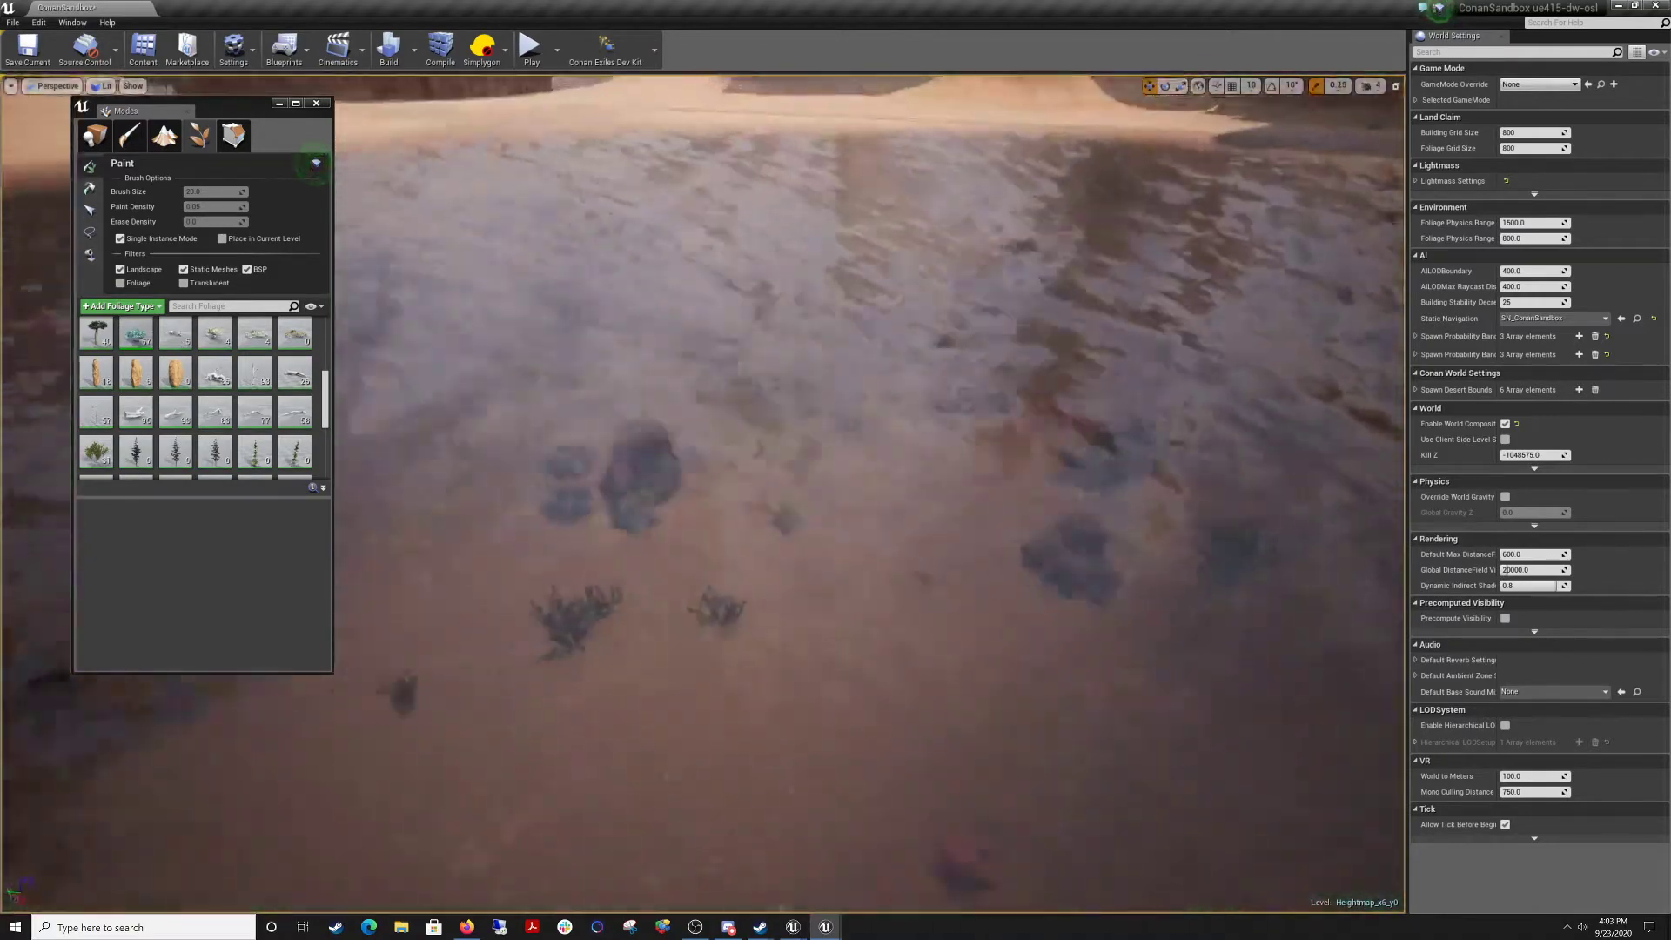
key("s")
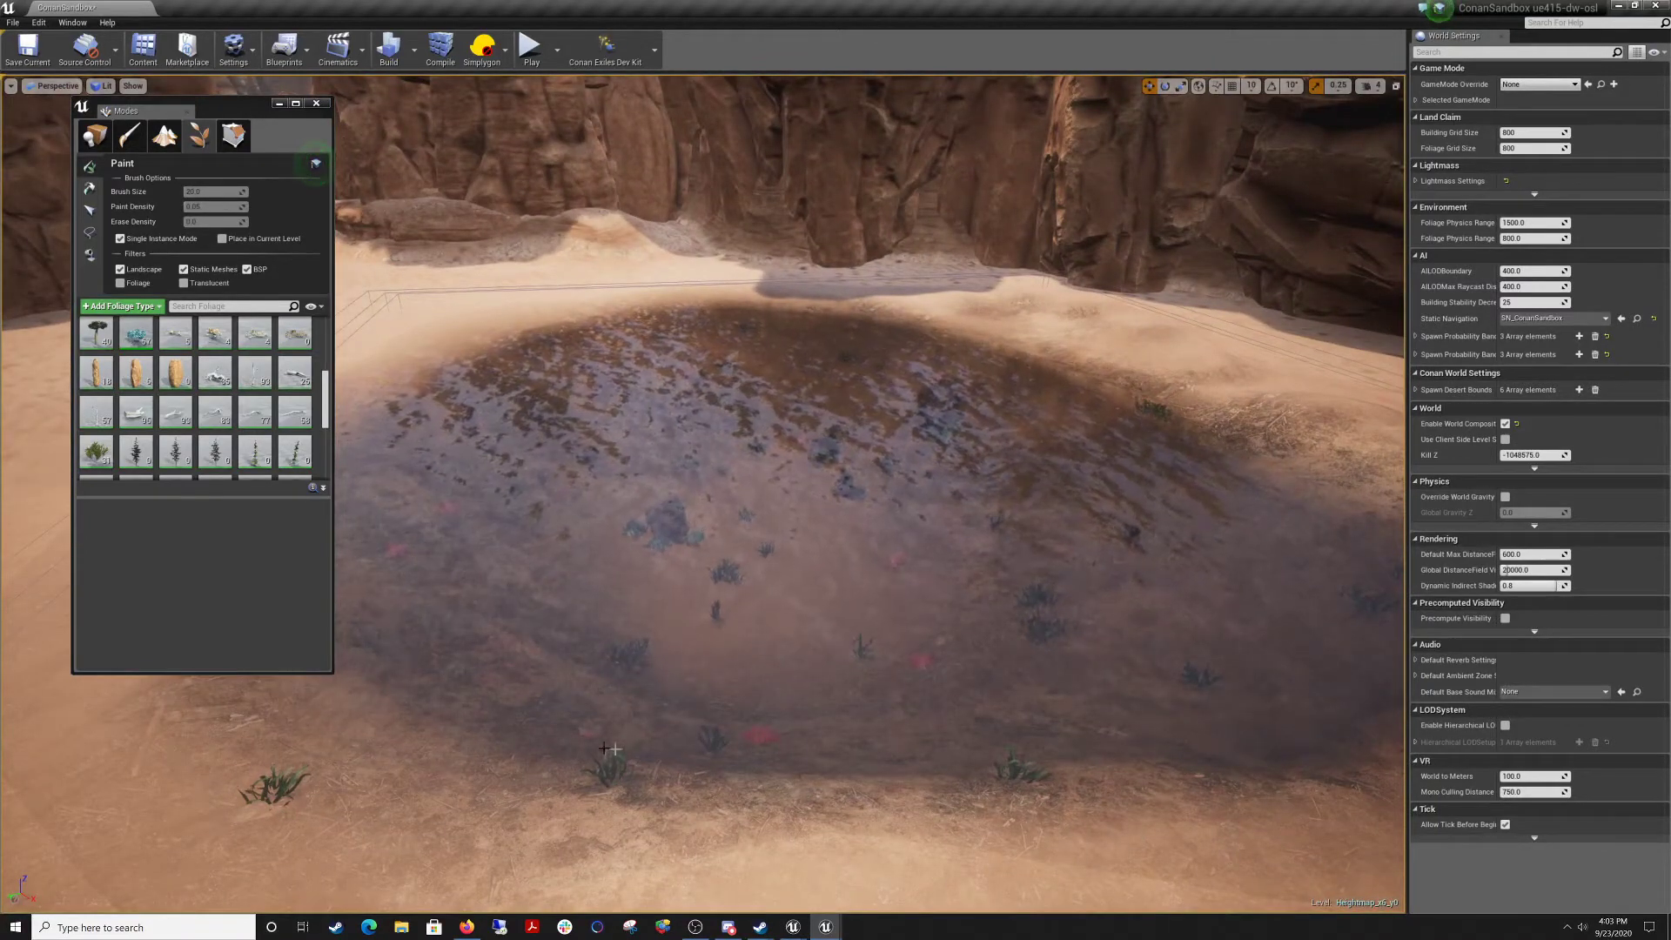
right_click_drag(825, 657, 823, 657)
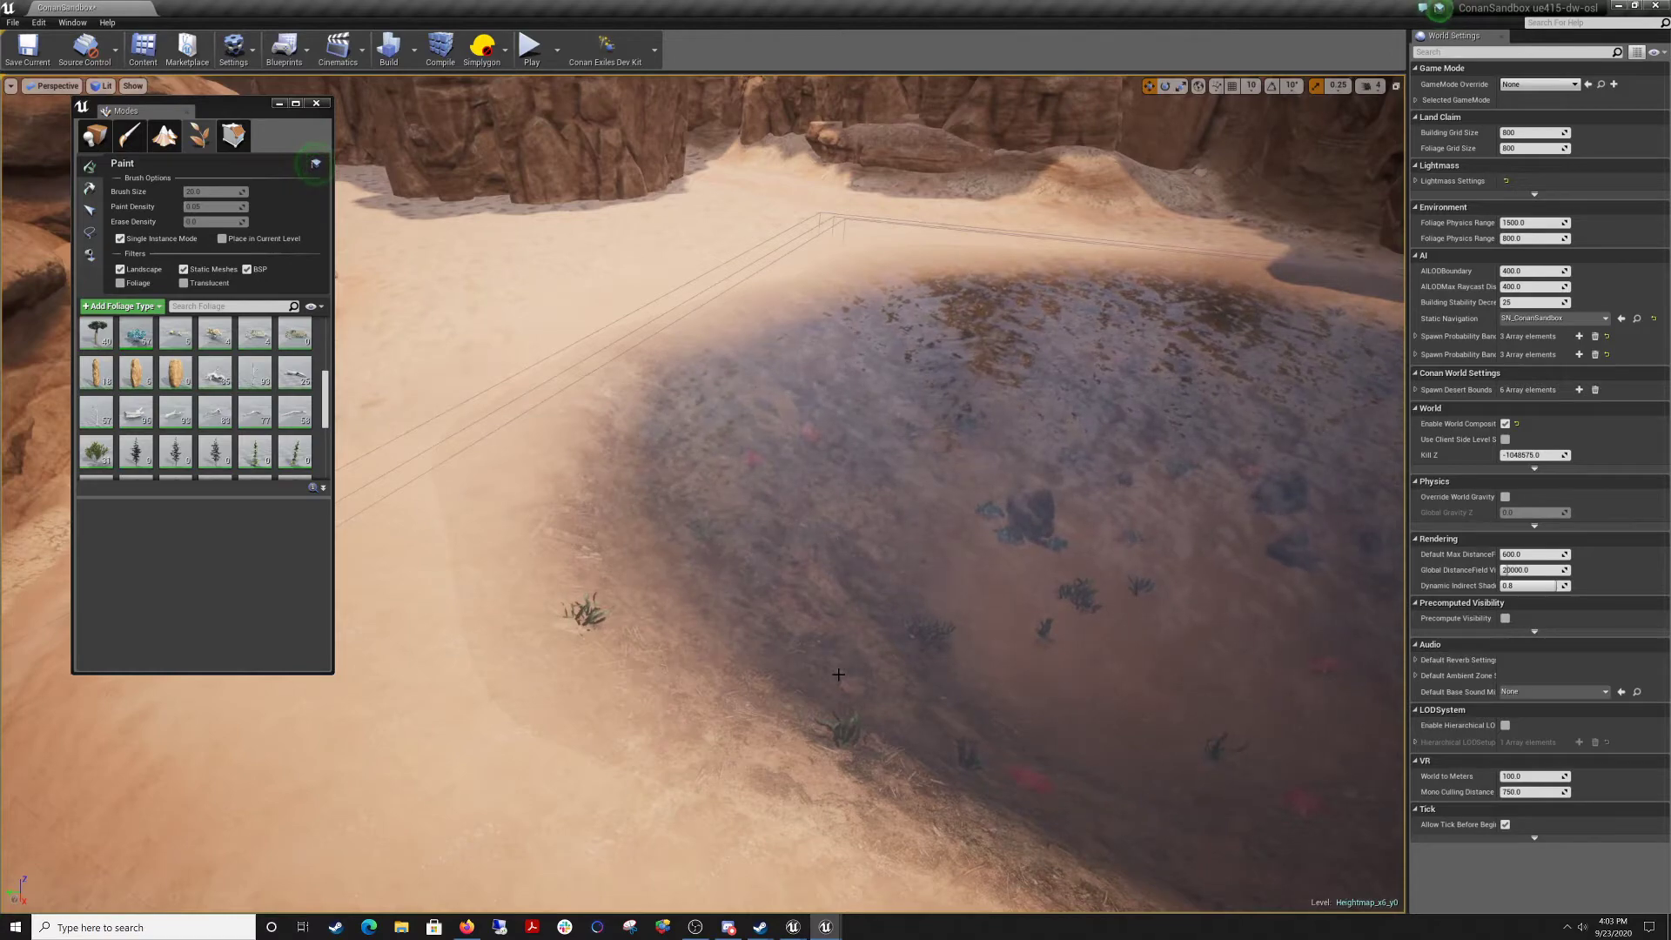
right_click_drag(879, 576, 816, 583)
key("w")
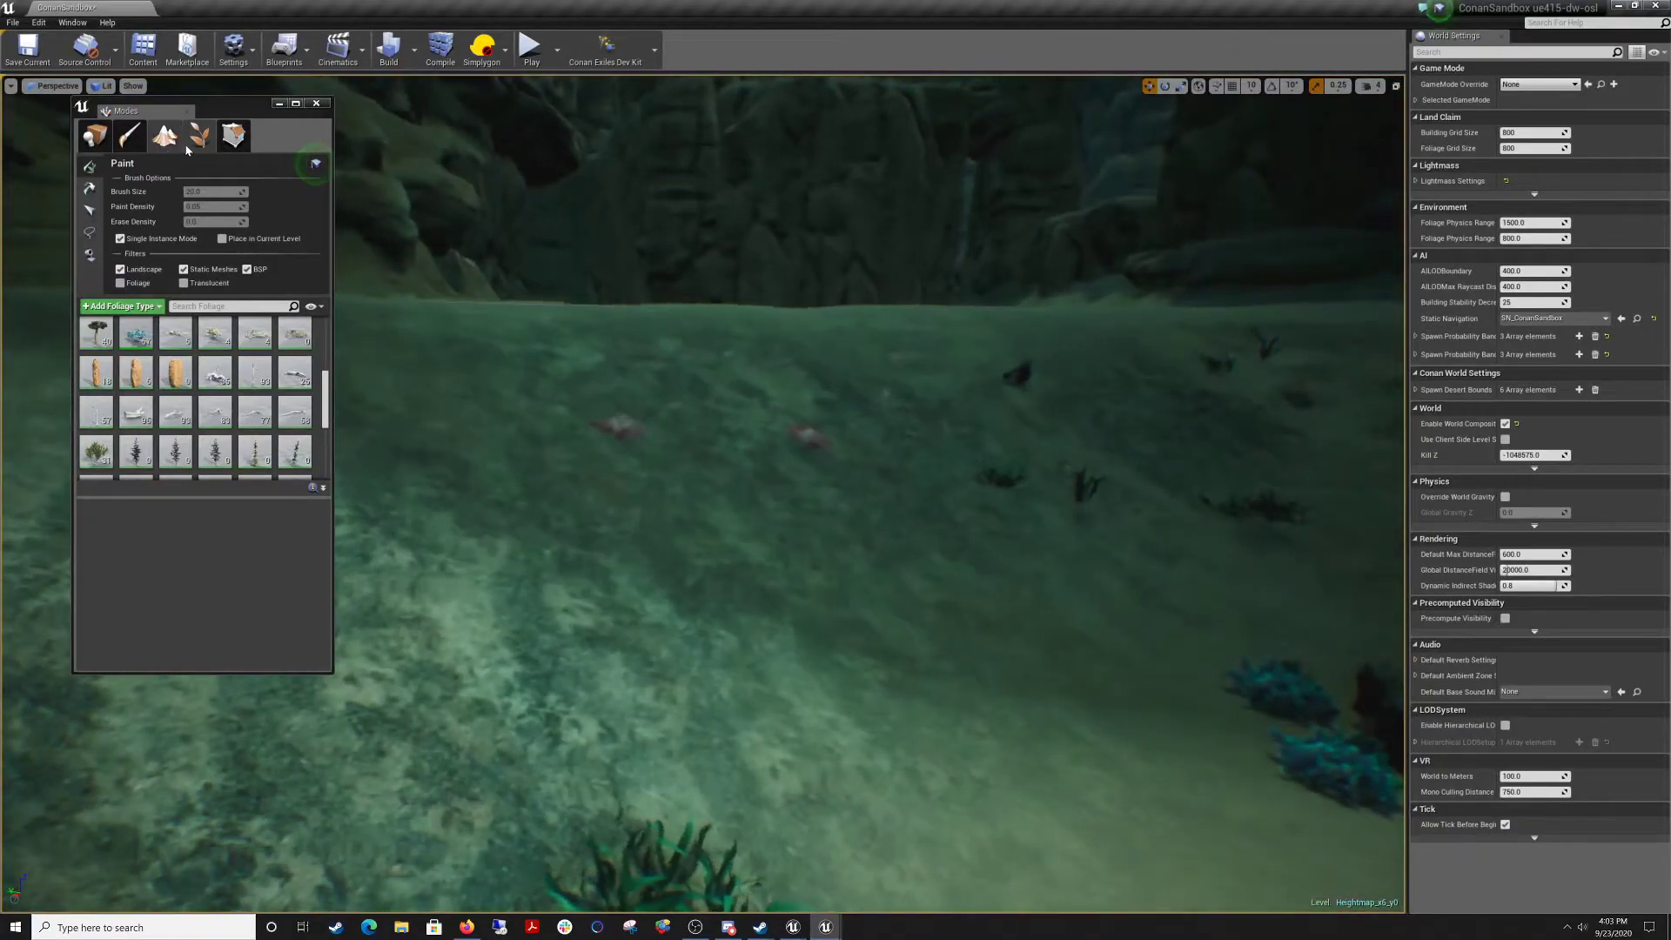
Switch to landscape sculpting, reduce the brush size and choose the Sculpt tool.
left_click(164, 139)
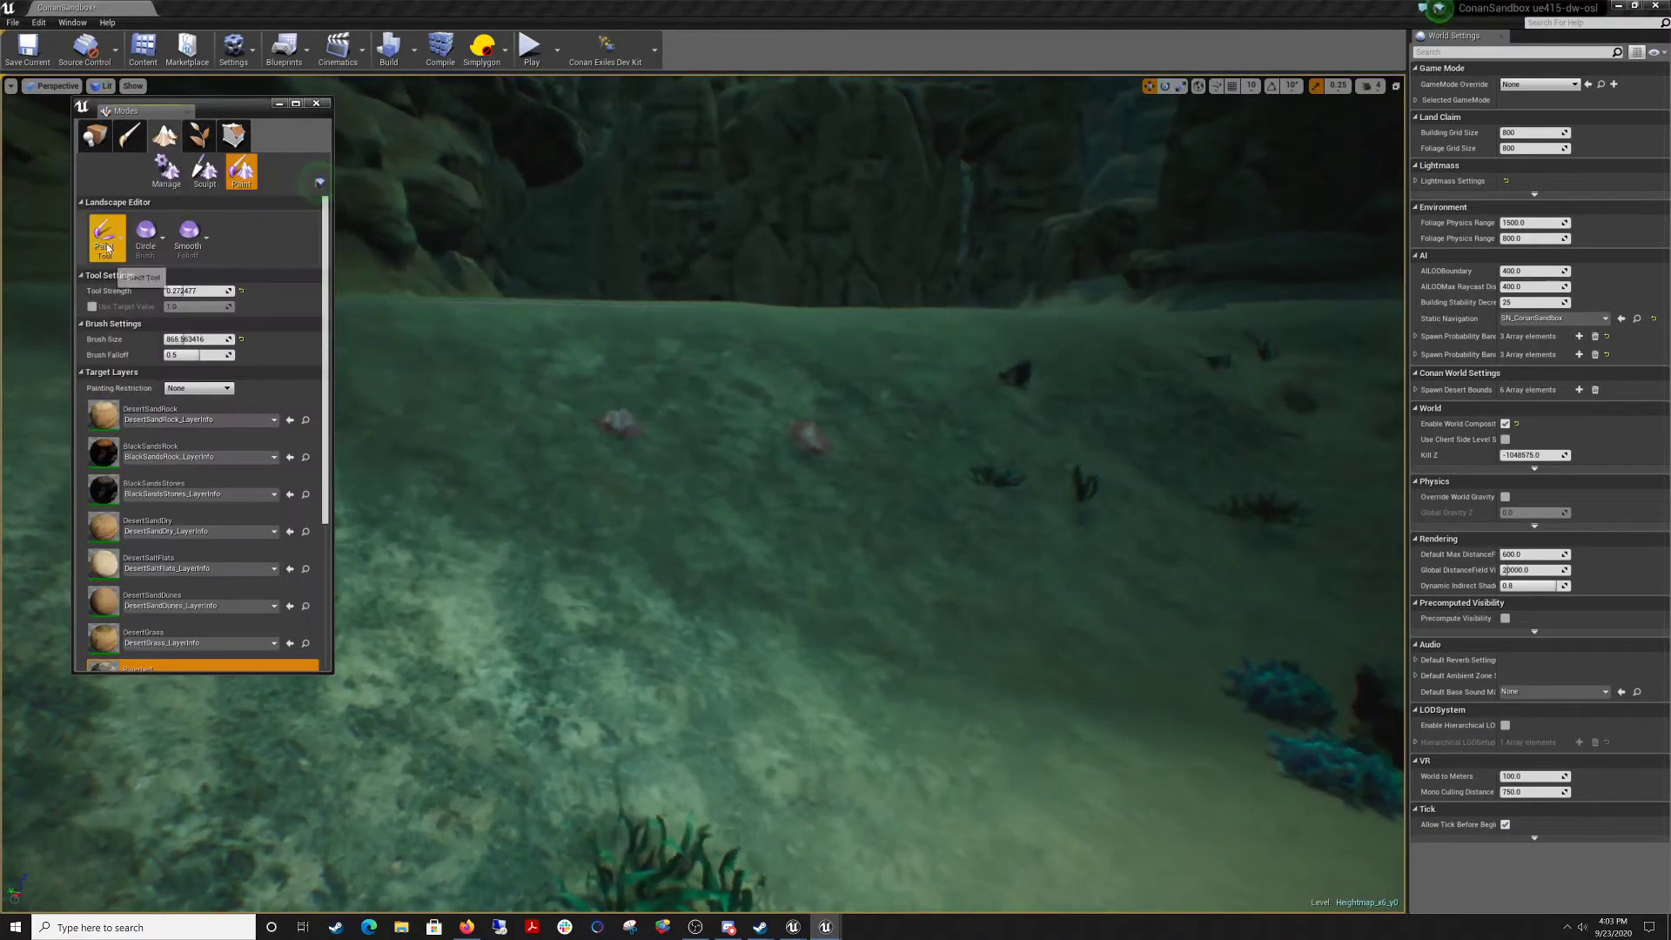
left_click(204, 172)
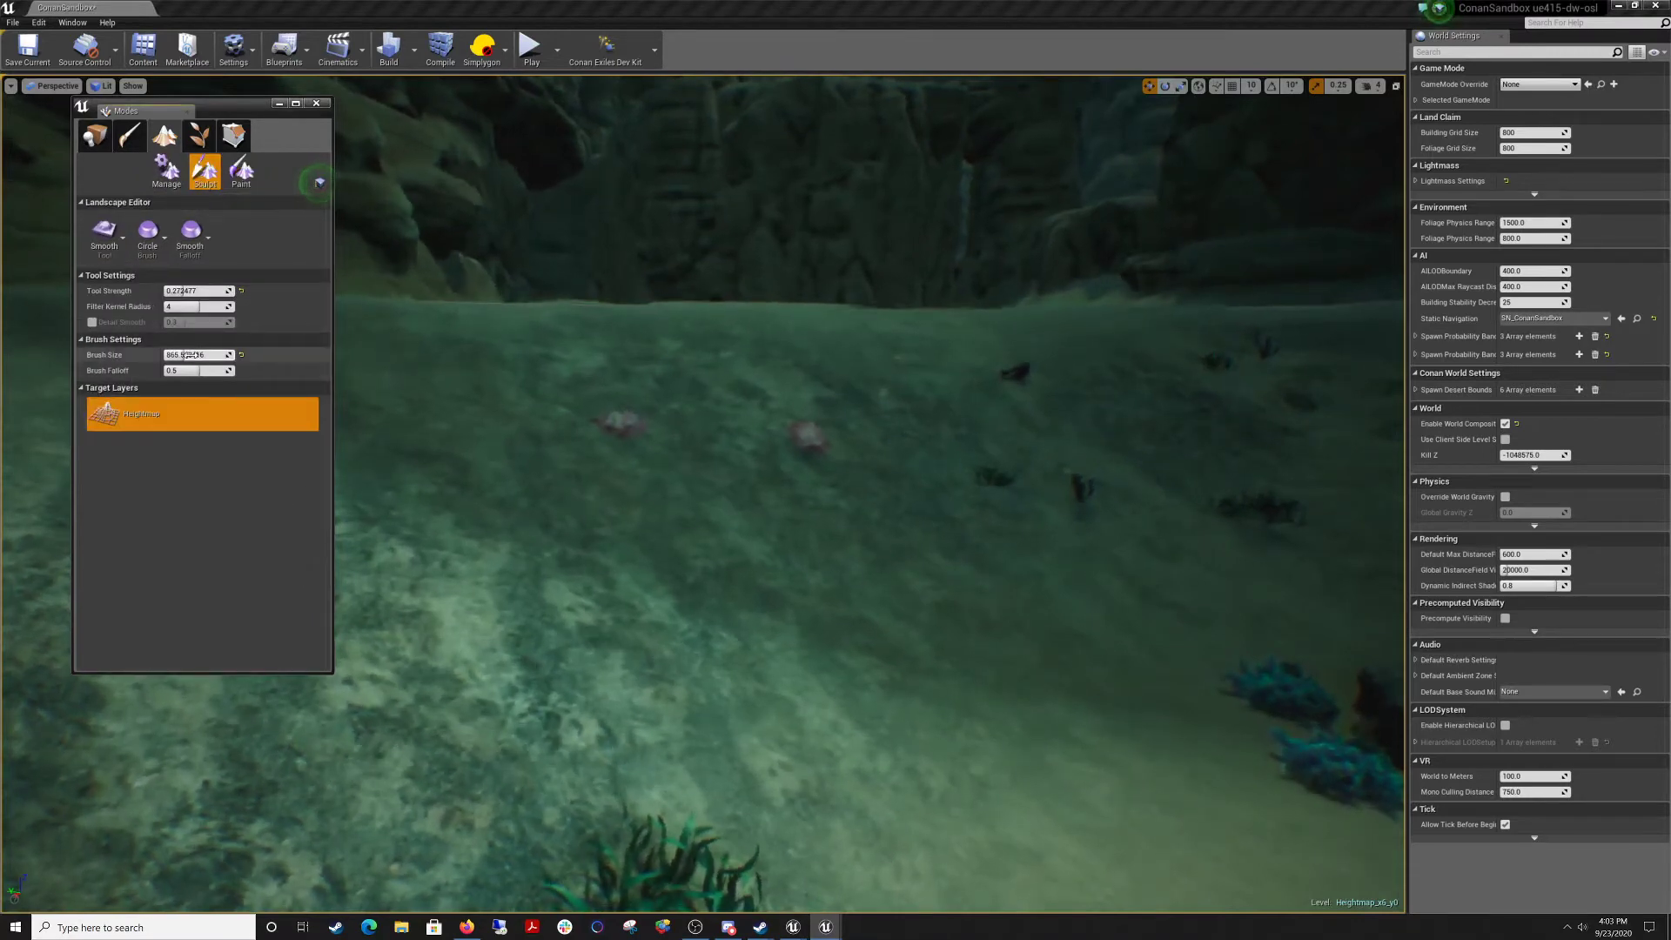
left_click_drag(193, 355, 199, 355)
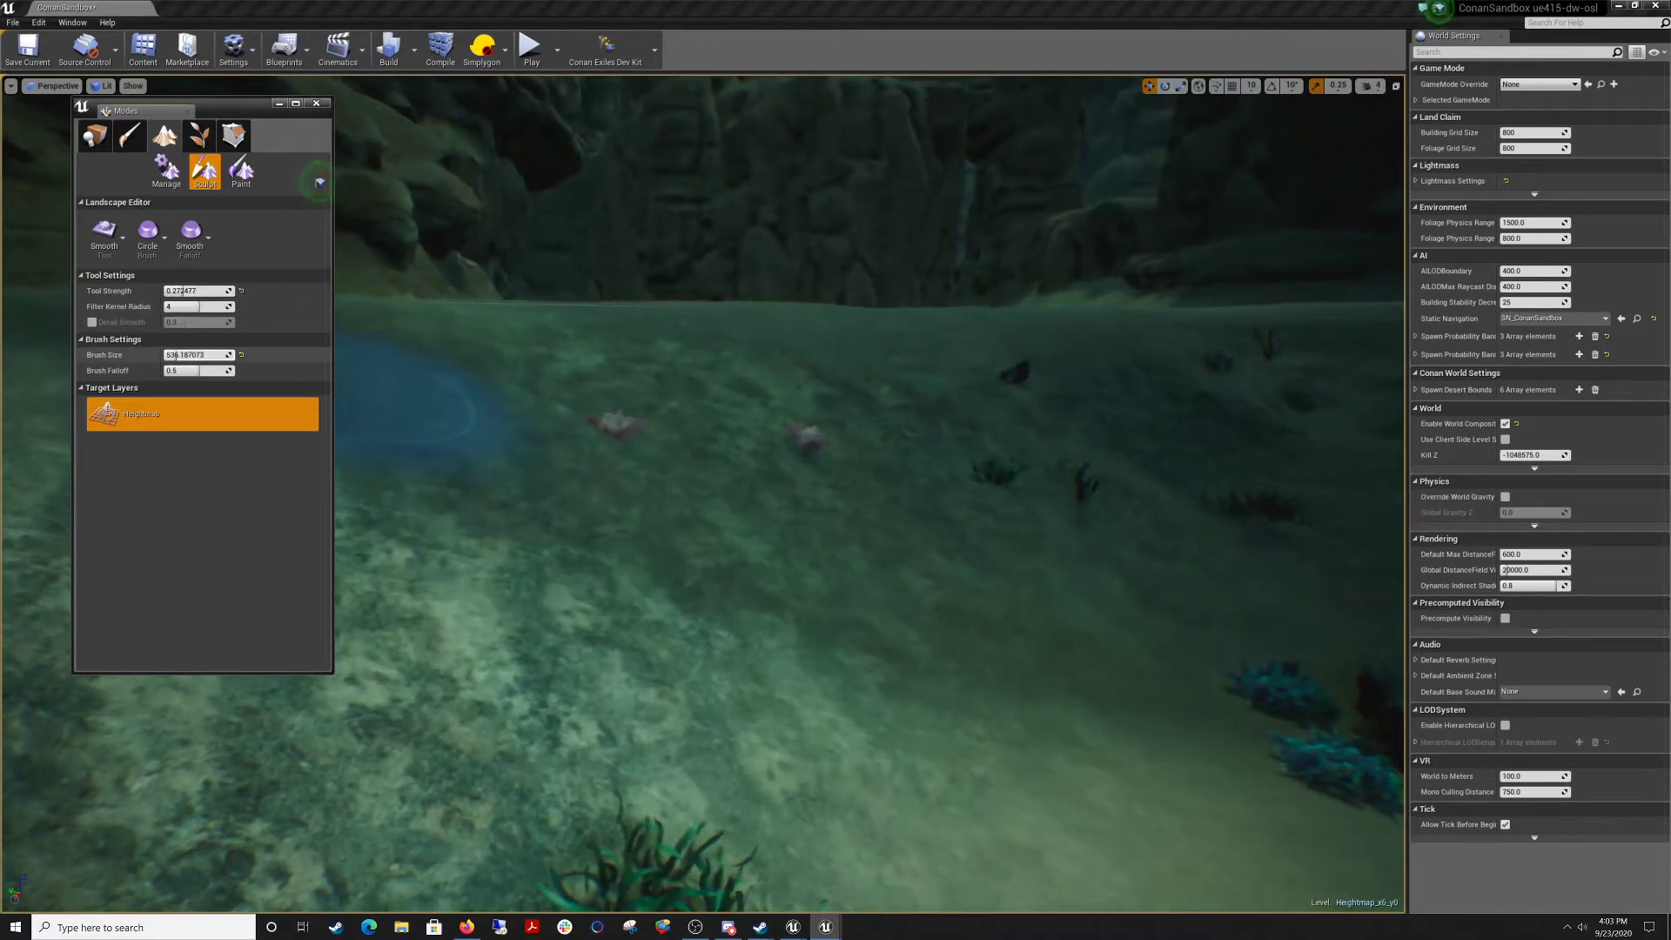
left_click(108, 237)
left_click(122, 296)
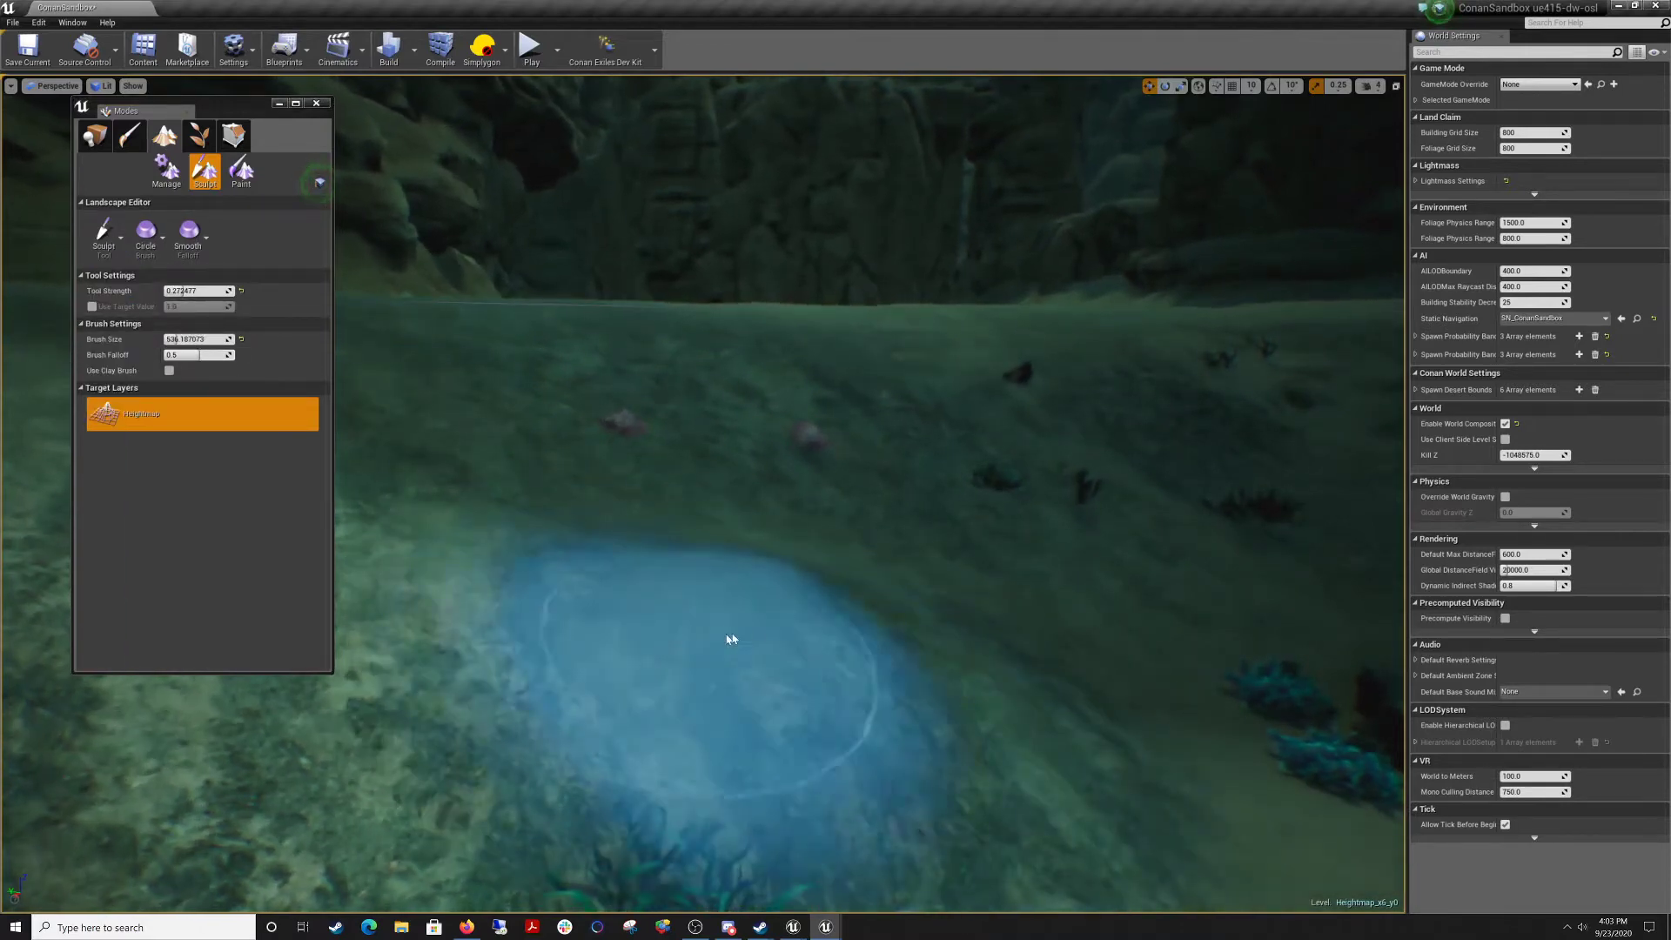
Examine the shape of the pond bed and the surrounding sandy shoreline.
mouse_move(962, 612)
right_mouse_down()
mouse_move(1131, 688)
mouse_move(1040, 700)
mouse_move(1035, 670)
mouse_move(975, 609)
mouse_move(774, 552)
mouse_move(839, 555)
mouse_move(730, 522)
right_mouse_up()
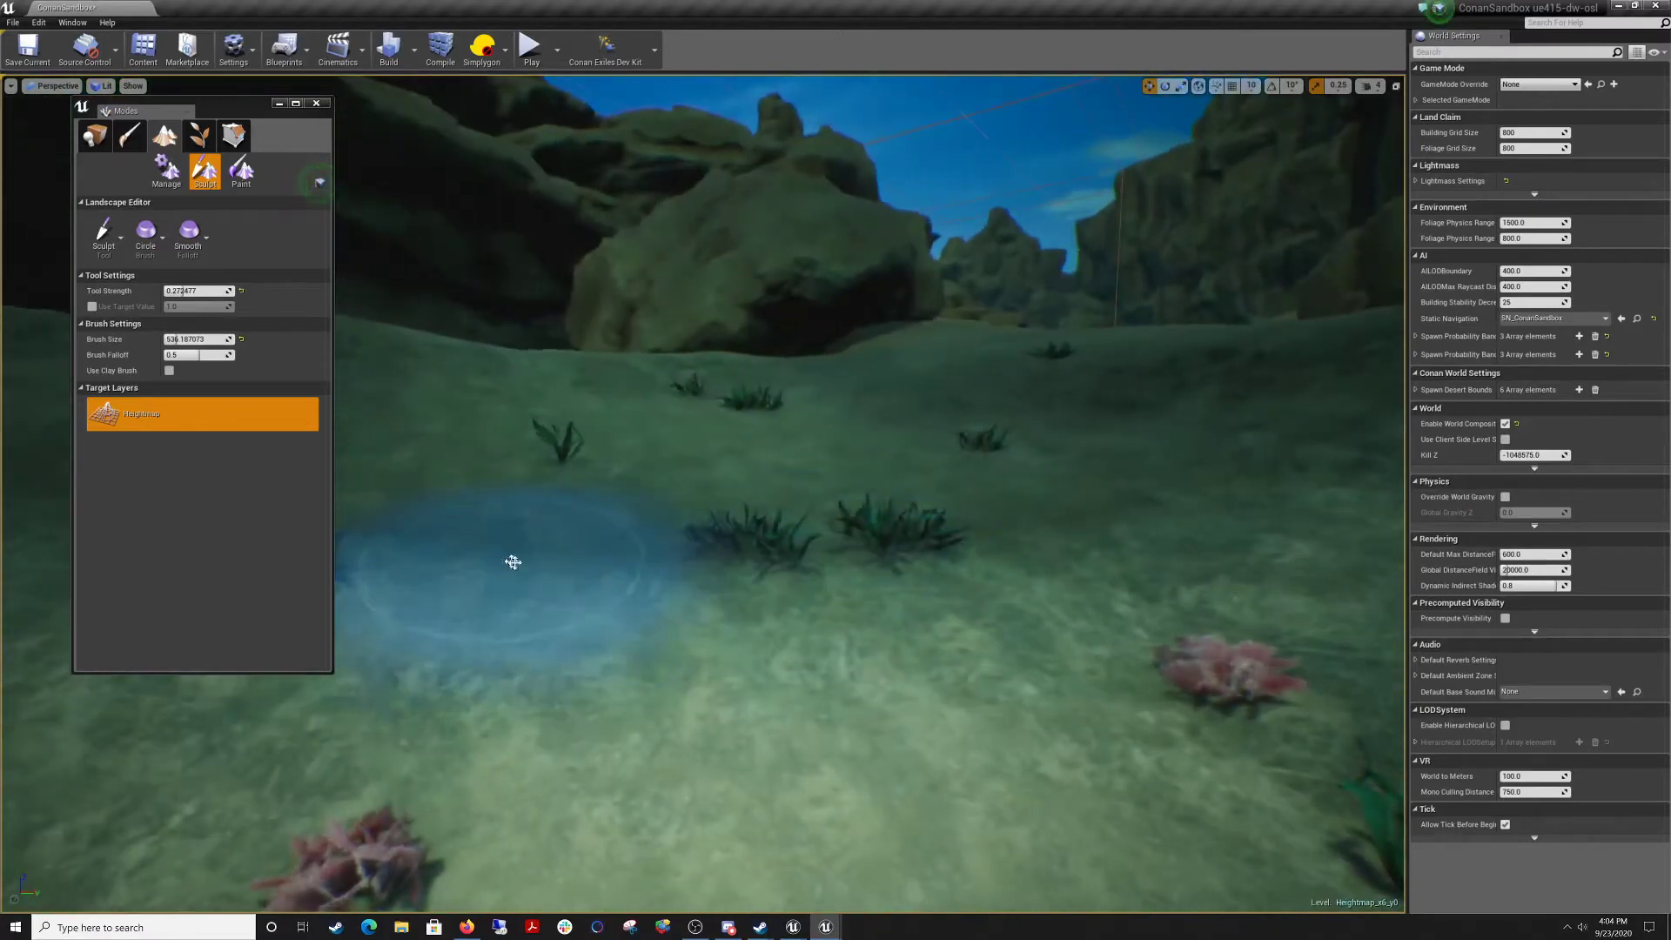
right_click_drag(827, 678, 772, 573)
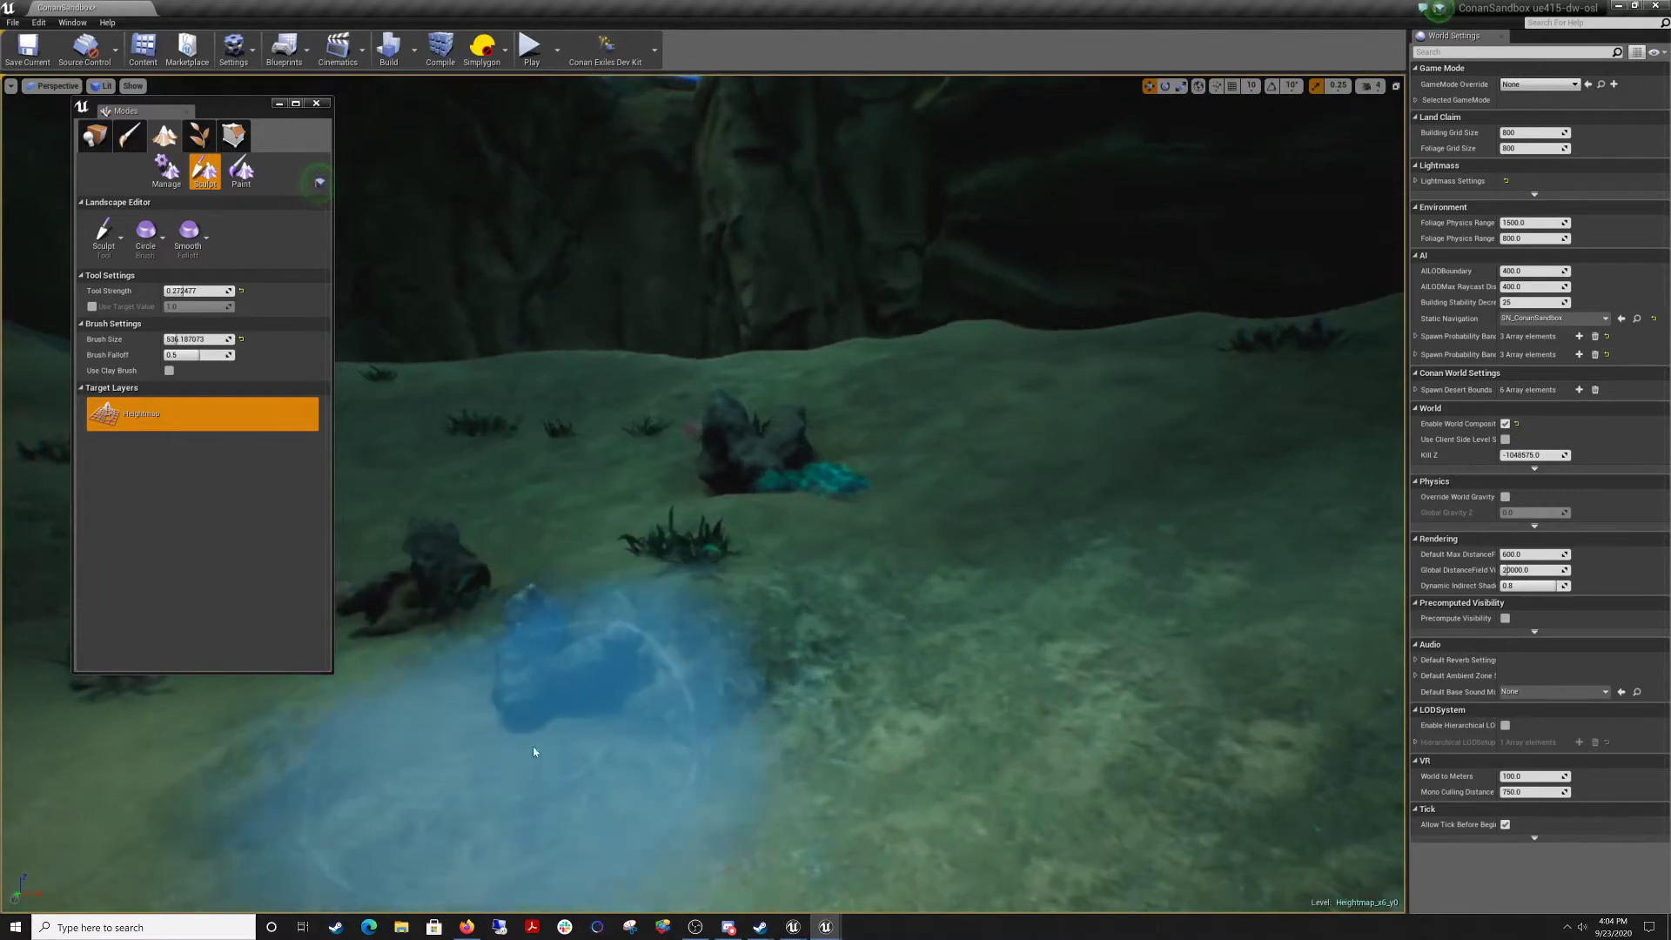
right_click_drag(534, 751, 841, 612)
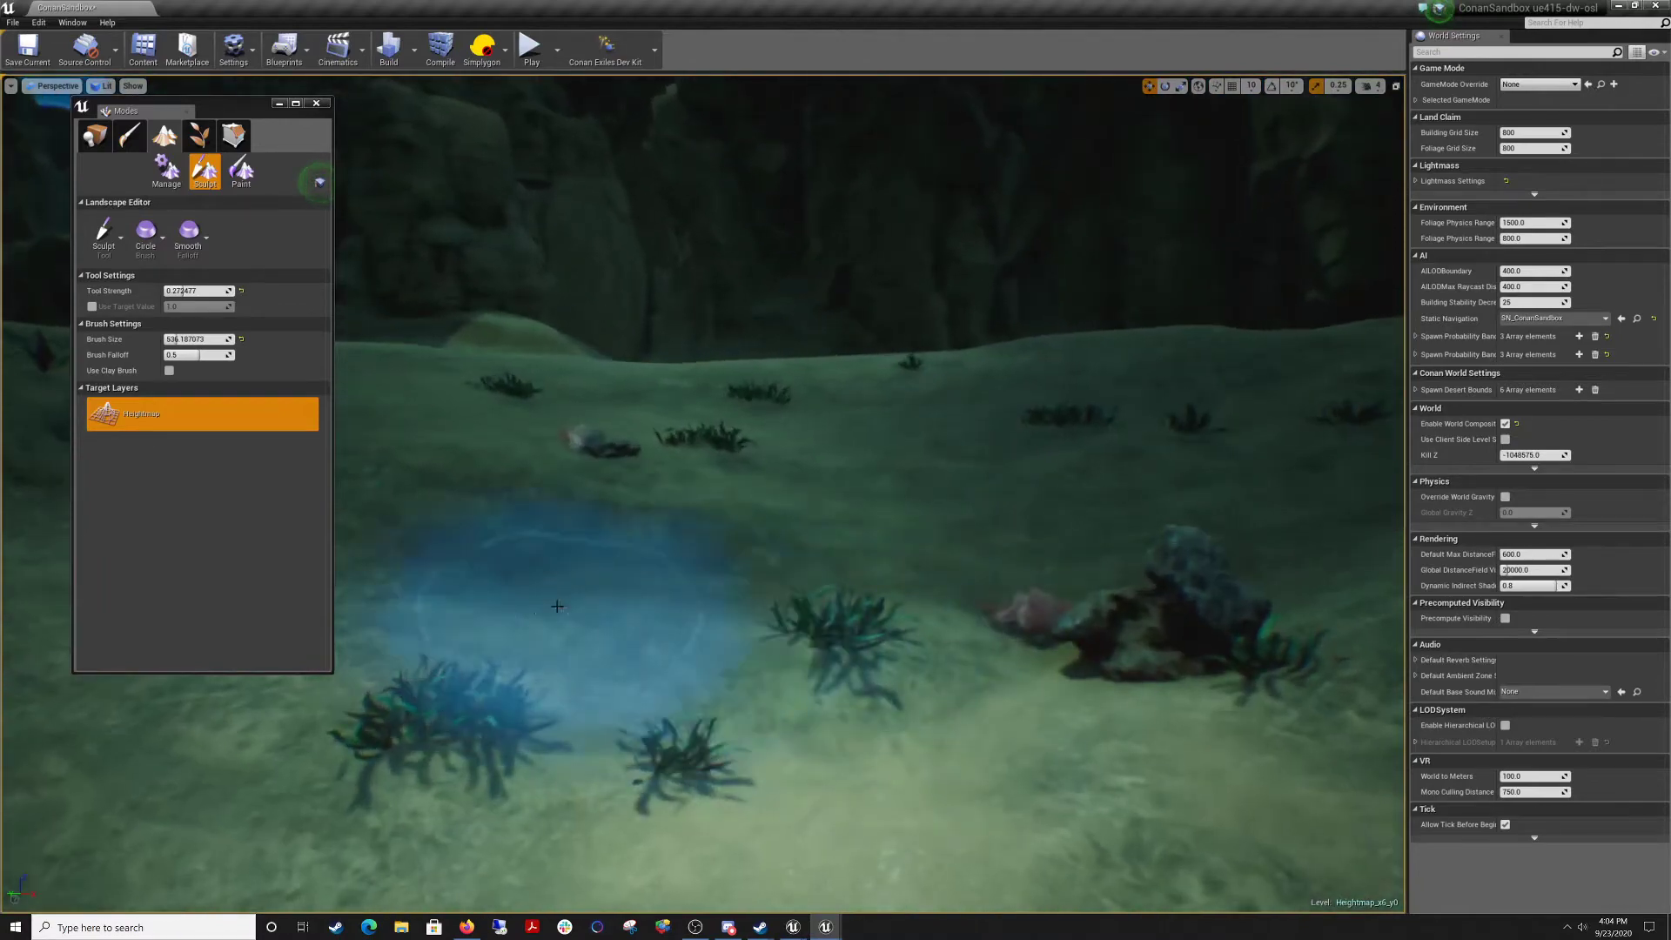
mouse_move(615, 626)
right_mouse_down()
mouse_move(592, 583)
mouse_move(653, 628)
mouse_move(922, 622)
mouse_move(679, 619)
mouse_move(592, 662)
right_mouse_up()
key("w")
key("s")
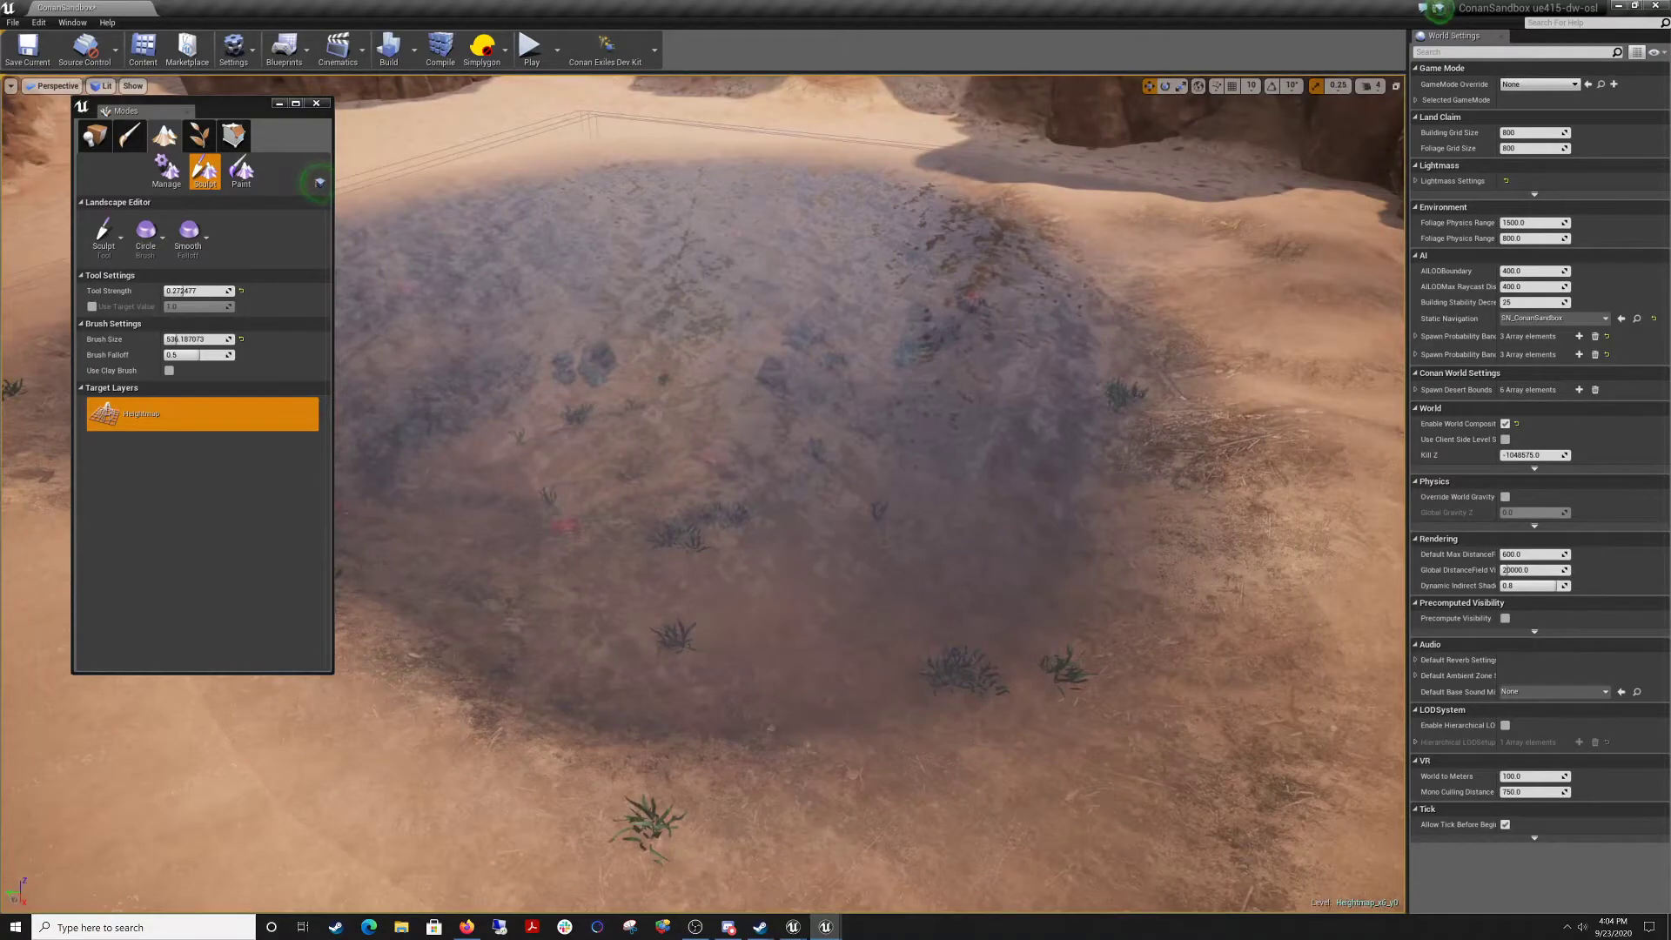
mouse_move(835, 522)
right_mouse_down()
mouse_move(835, 453)
mouse_move(722, 452)
mouse_move(900, 383)
mouse_move(726, 322)
mouse_move(775, 417)
mouse_move(857, 452)
mouse_move(931, 404)
mouse_move(823, 448)
mouse_move(757, 603)
mouse_move(653, 622)
mouse_move(757, 614)
right_mouse_up()
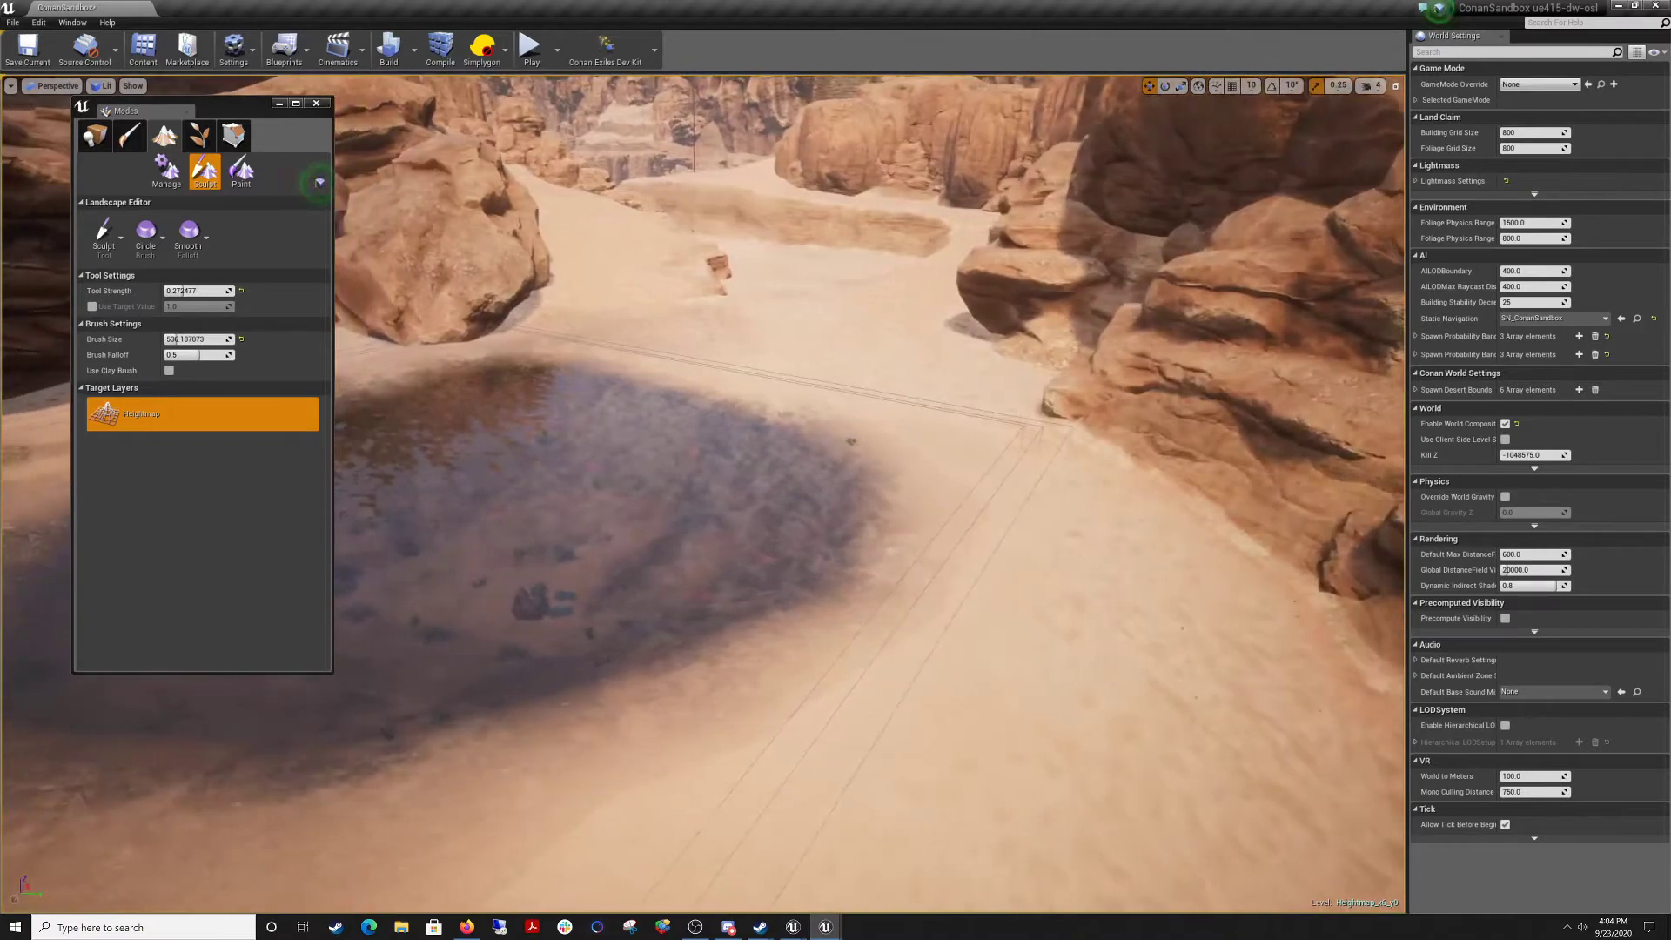
Paint the DesertGrass landscape layer onto the bare sand beside the pond.
left_click(243, 173)
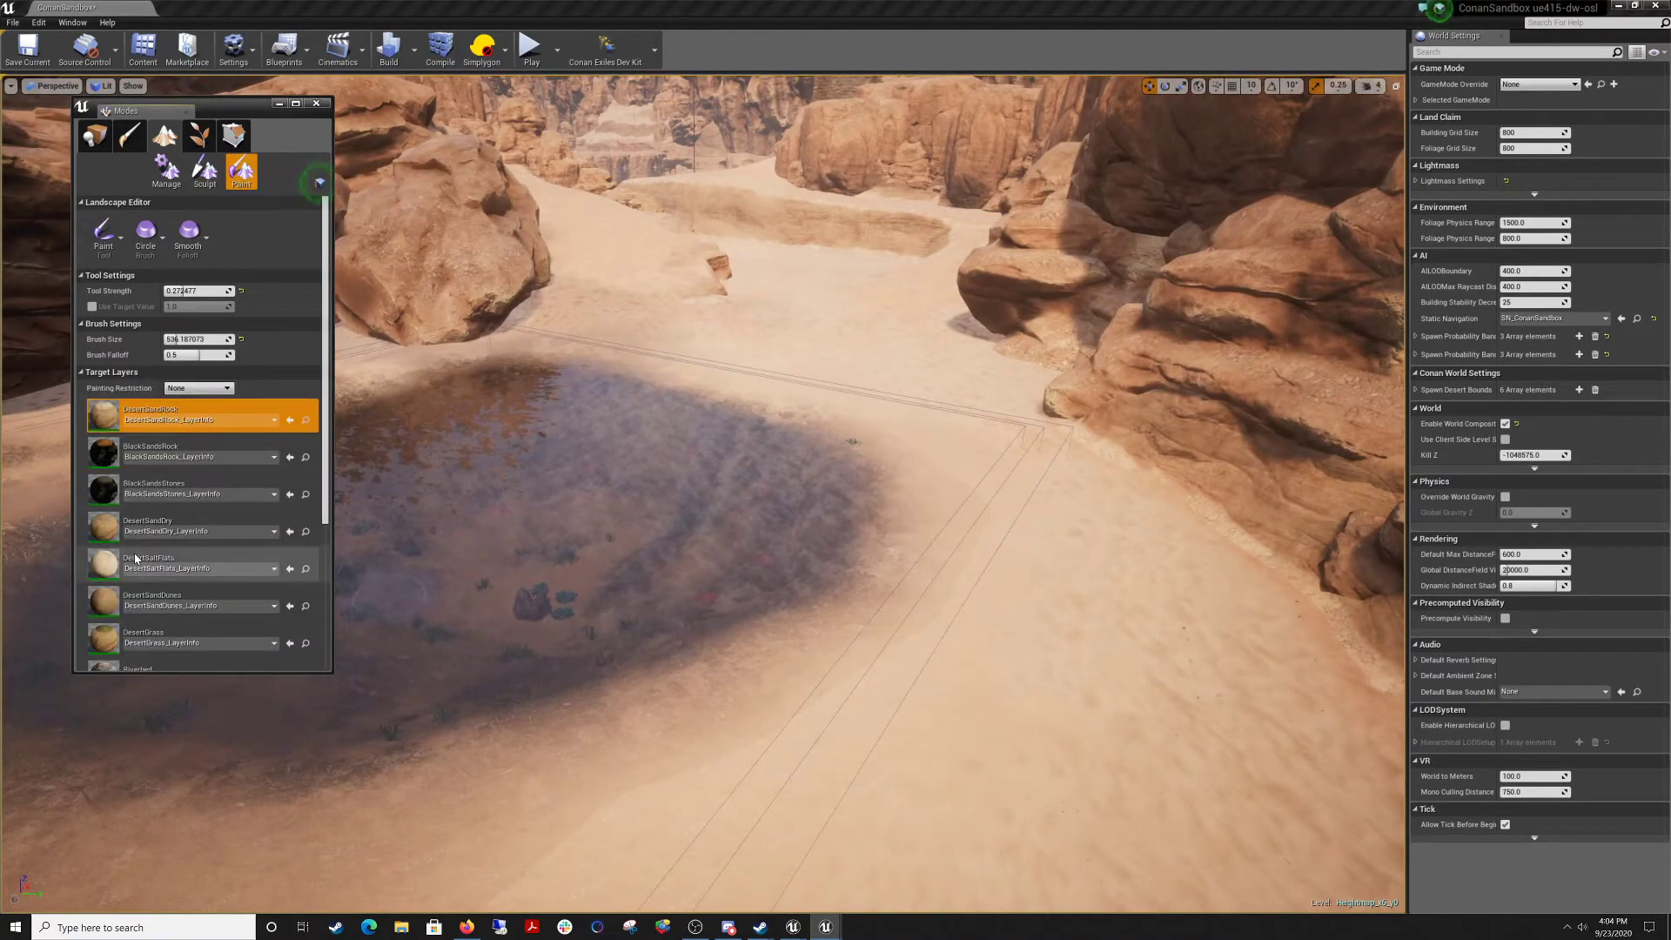
scroll(112, 582, "down", 1)
left_click(112, 597)
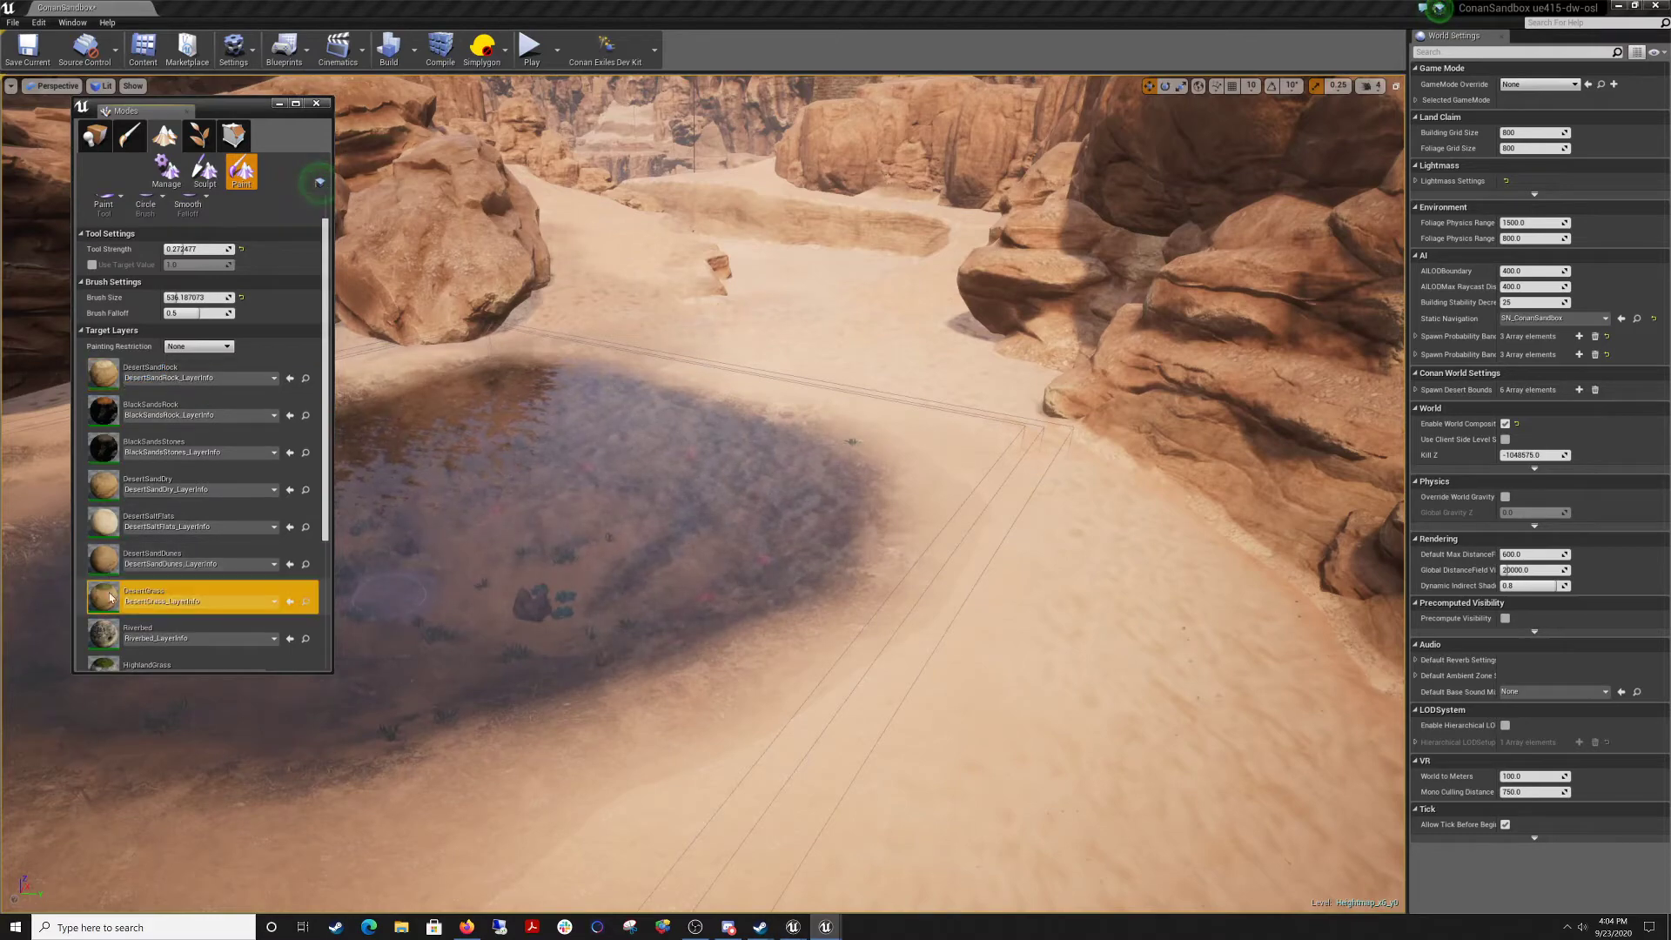
mouse_move(789, 740)
right_mouse_down()
mouse_move(759, 736)
mouse_move(737, 692)
right_mouse_up()
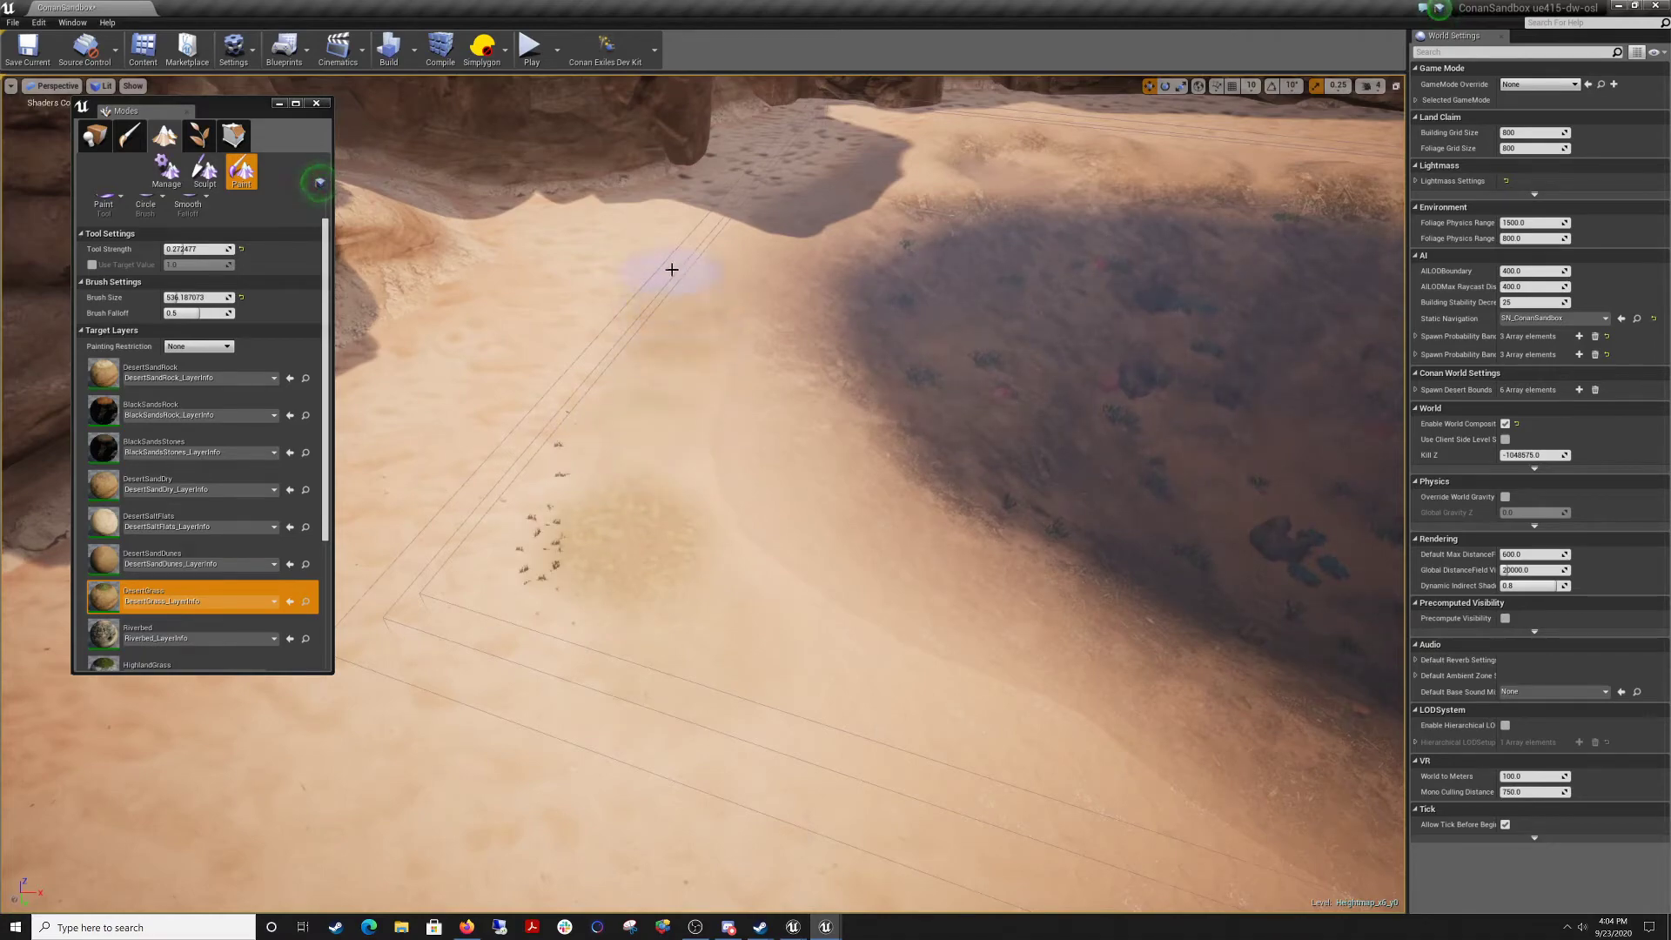
mouse_move(662, 348)
left_mouse_down()
mouse_move(641, 477)
mouse_move(727, 608)
mouse_move(868, 715)
left_mouse_up()
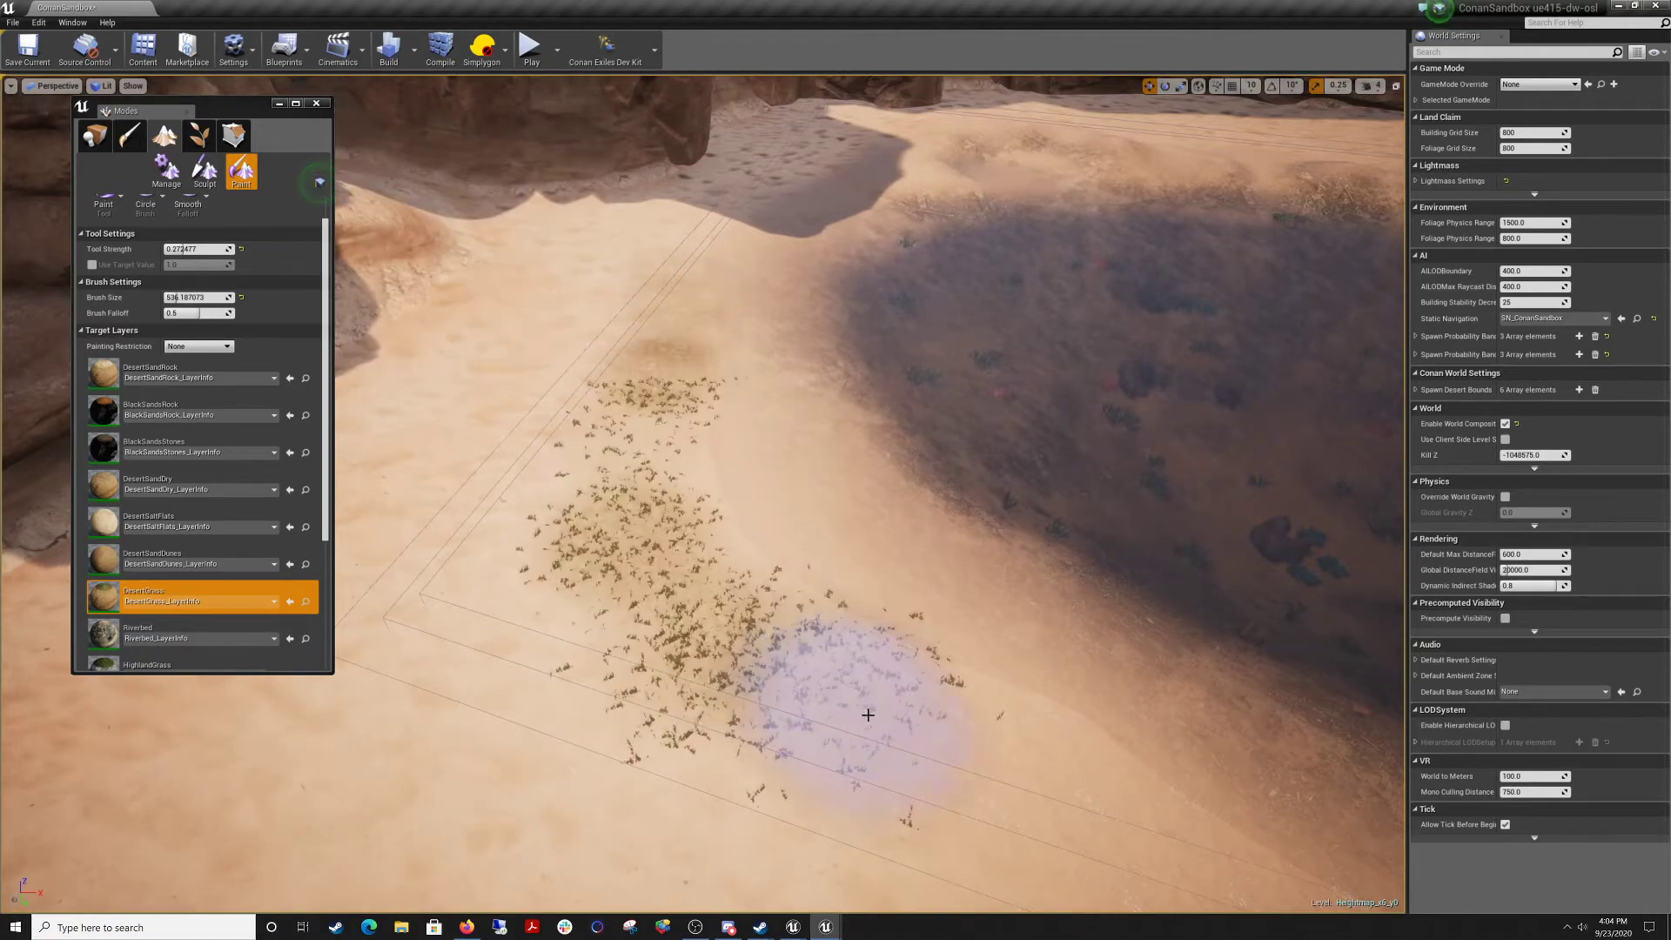
Extend the DesertGrass layer along the bare sand beside the pond up to the large boulder.
mouse_move(867, 715)
right_mouse_down()
mouse_move(862, 809)
mouse_move(905, 800)
mouse_move(910, 631)
mouse_move(1018, 748)
mouse_move(1079, 753)
right_mouse_up()
key("w")
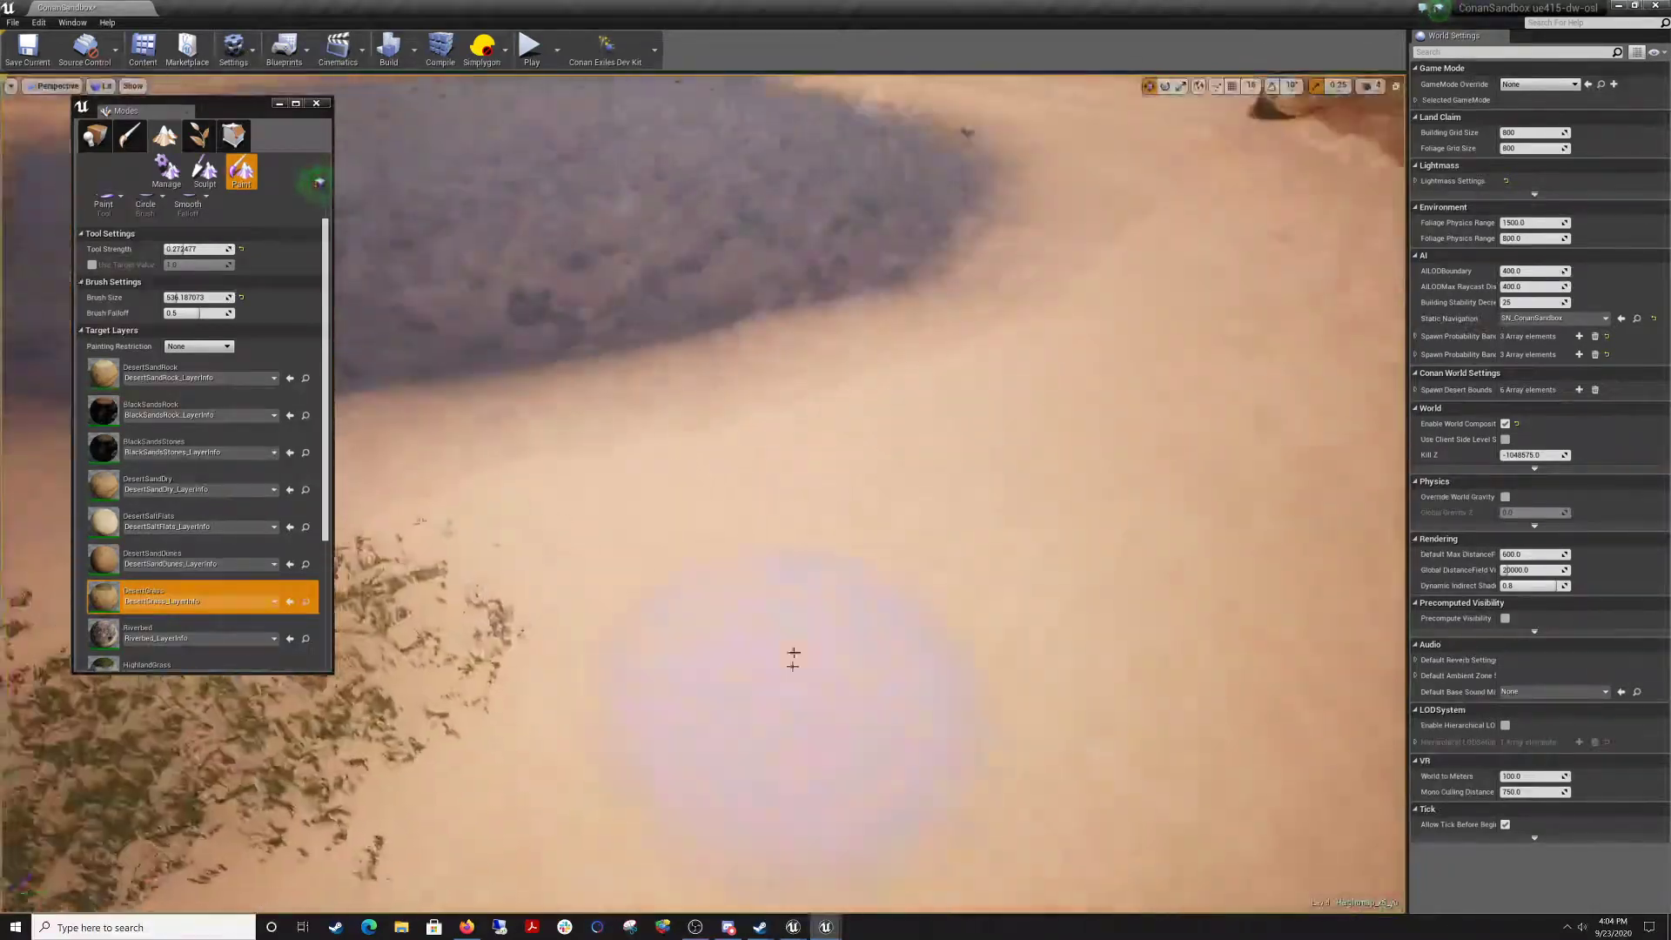
mouse_move(537, 571)
left_mouse_down()
mouse_move(903, 449)
mouse_move(984, 385)
mouse_move(1036, 378)
left_mouse_up()
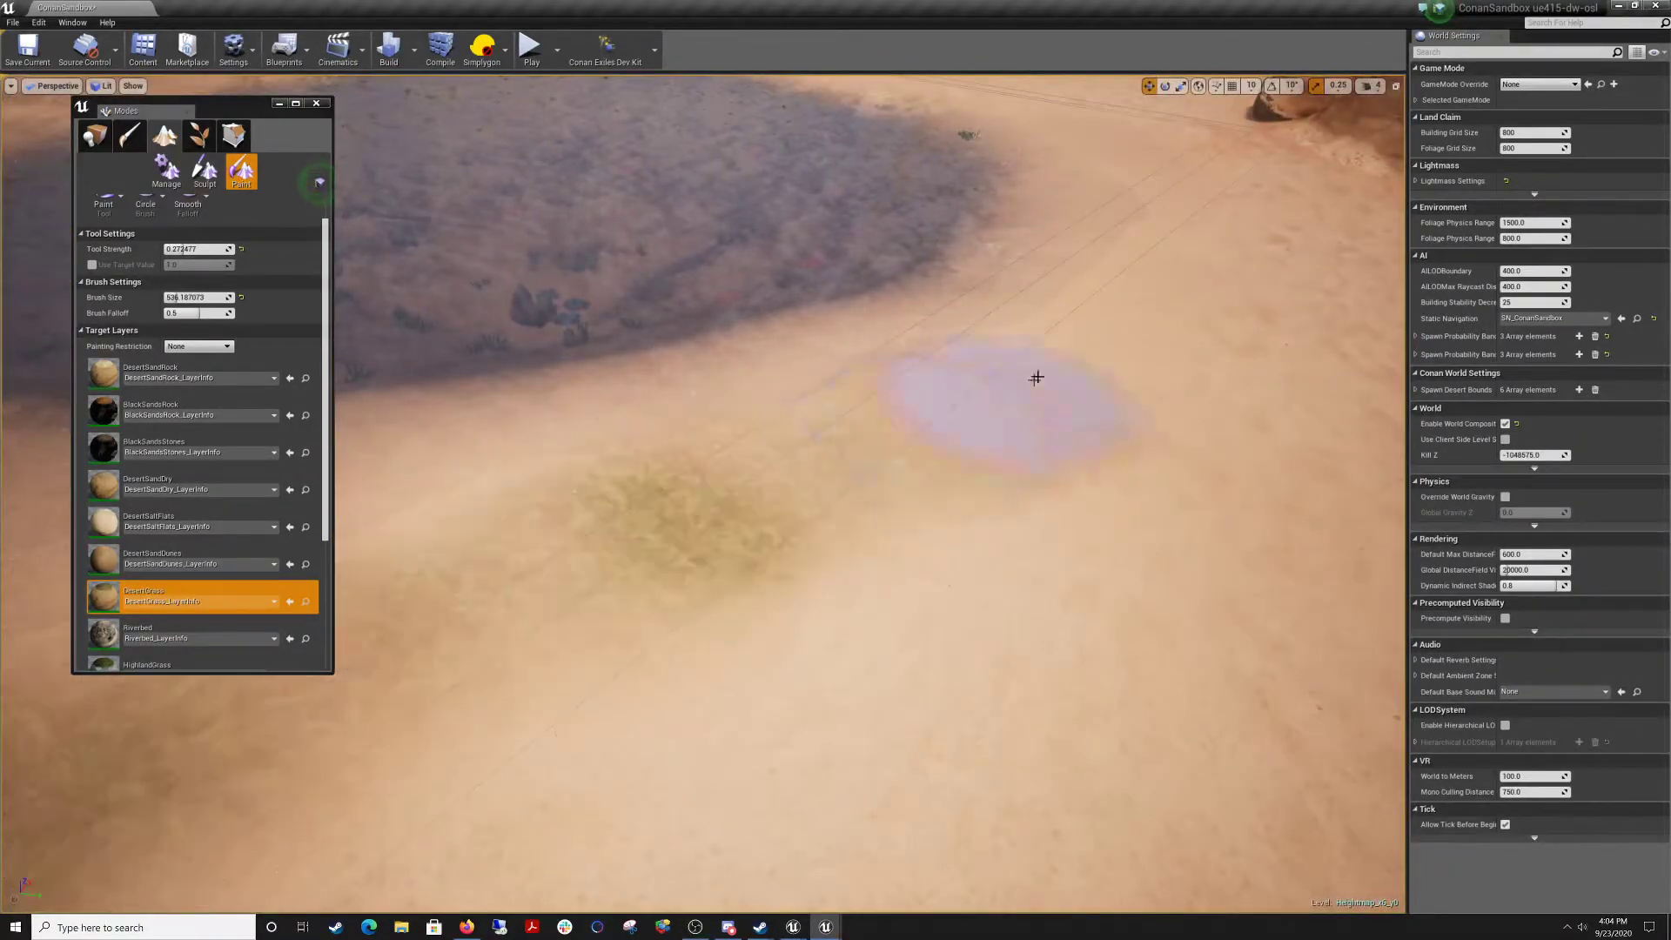
mouse_move(1035, 378)
right_mouse_down()
mouse_move(931, 392)
mouse_move(1053, 379)
right_mouse_up()
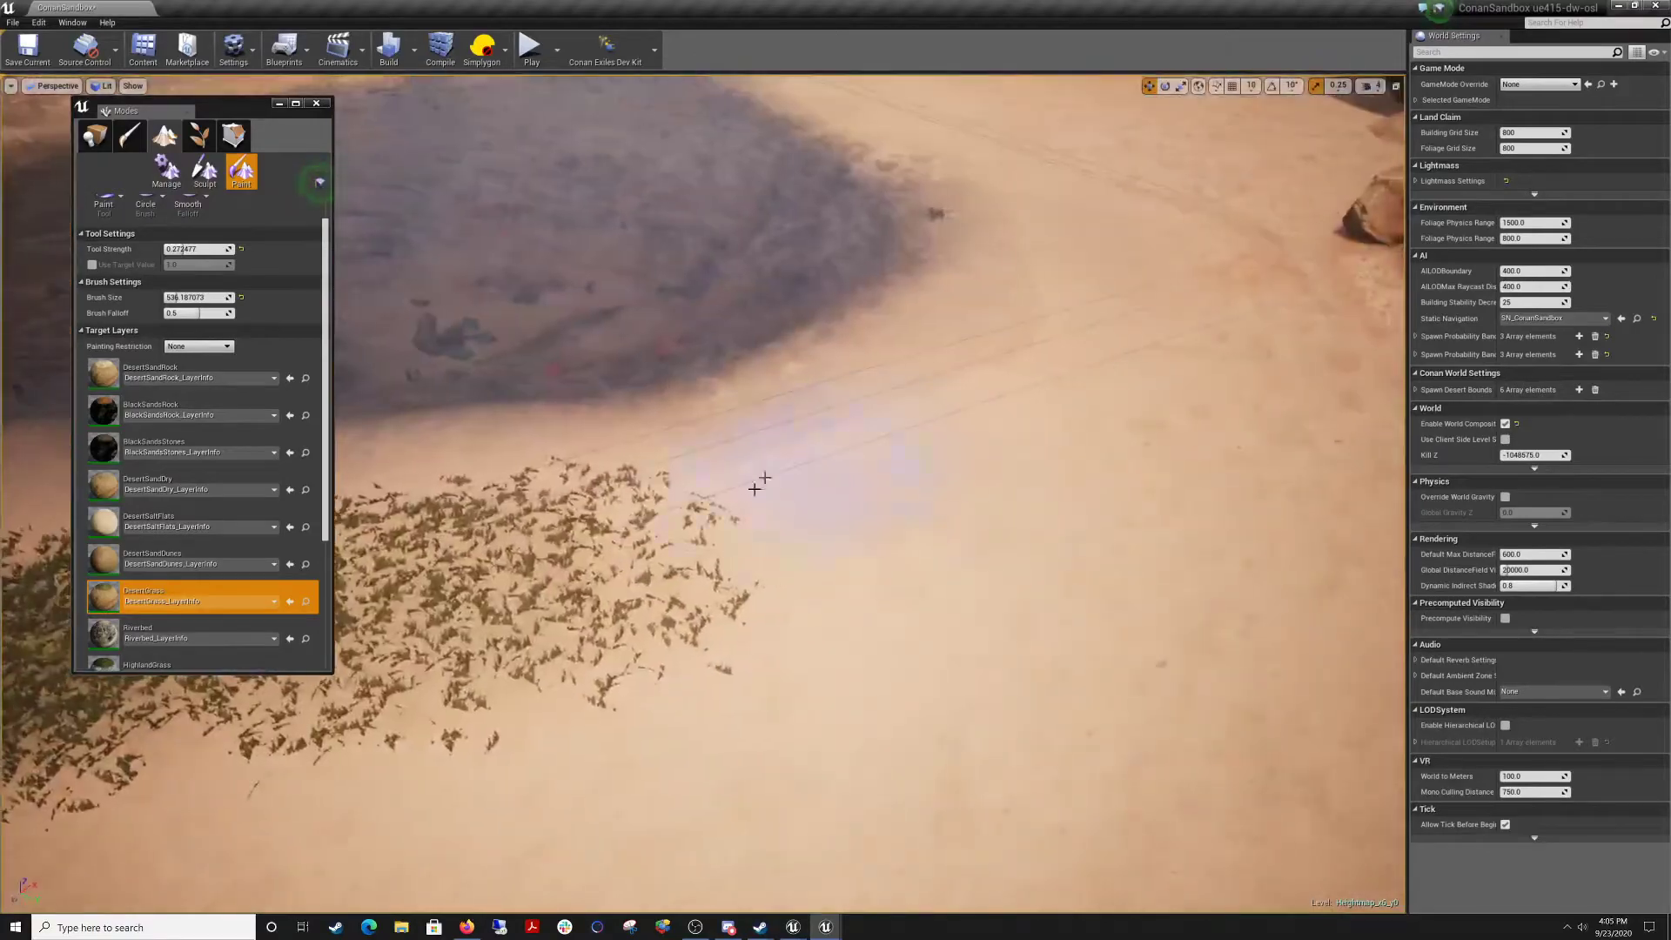
mouse_move(759, 483)
left_mouse_down()
mouse_move(1088, 485)
mouse_move(1171, 222)
mouse_move(1132, 181)
left_mouse_up()
mouse_move(1132, 181)
right_mouse_down()
mouse_move(1122, 96)
mouse_move(1018, 61)
mouse_move(1079, 252)
right_mouse_up()
mouse_move(1010, 379)
left_mouse_down()
mouse_move(865, 205)
mouse_move(899, 373)
left_mouse_up()
mouse_move(899, 374)
right_mouse_down()
mouse_move(883, 192)
mouse_move(809, 409)
mouse_move(879, 375)
right_mouse_up()
left_click_drag(566, 609, 996, 513)
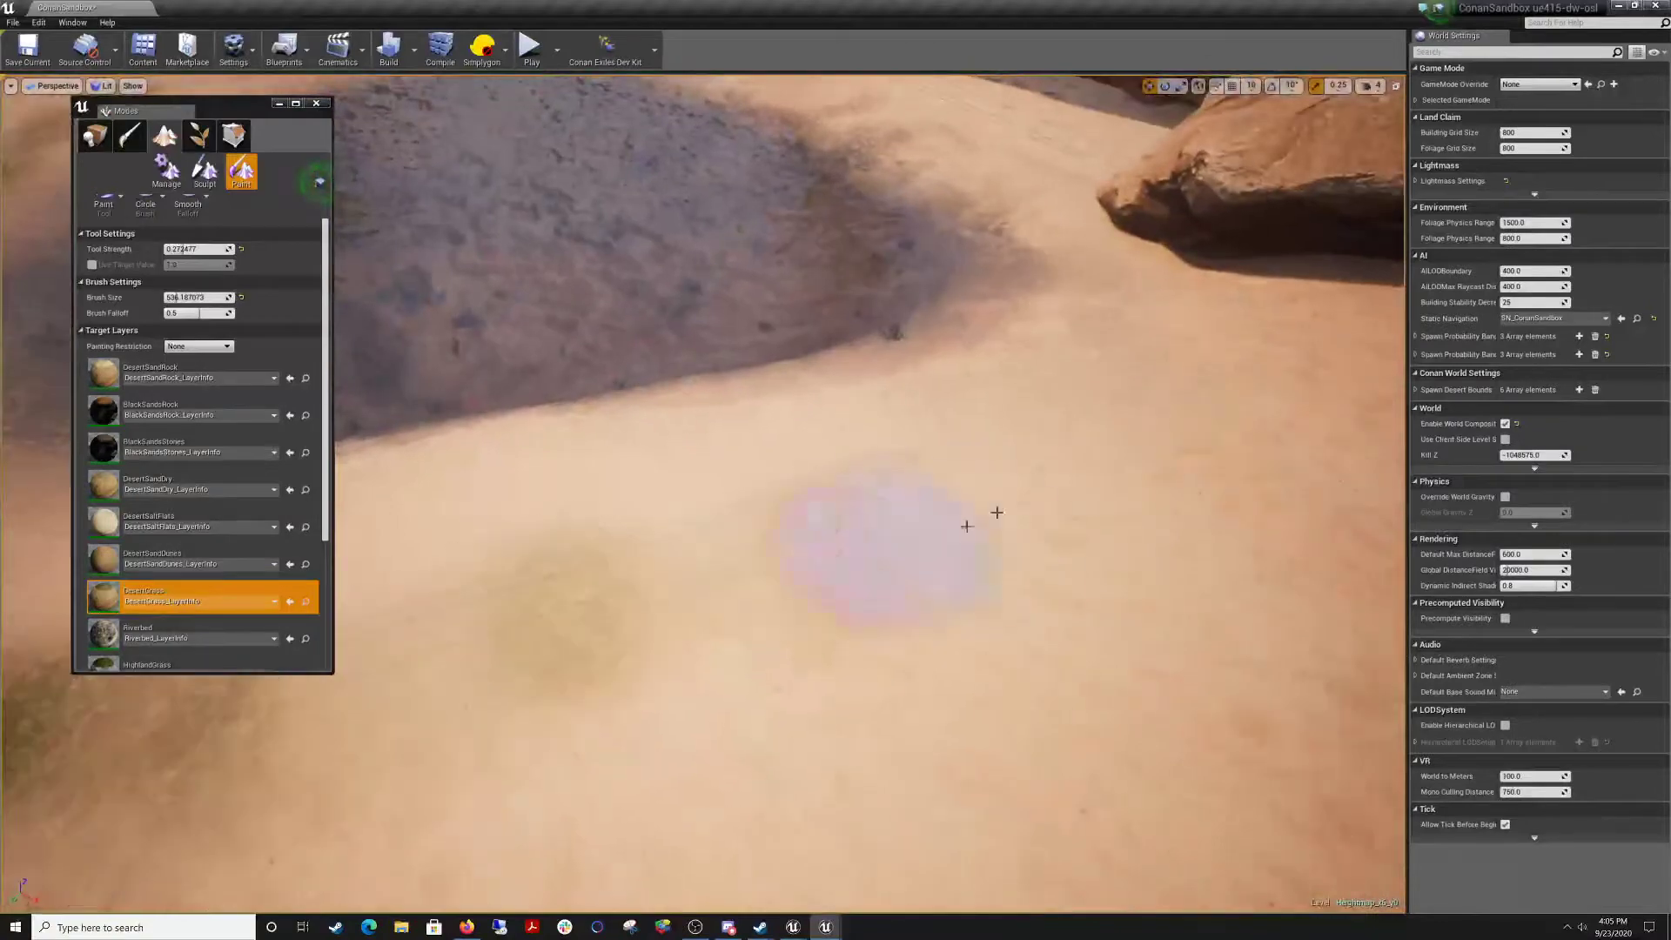
left_click_drag(1095, 434, 1153, 344)
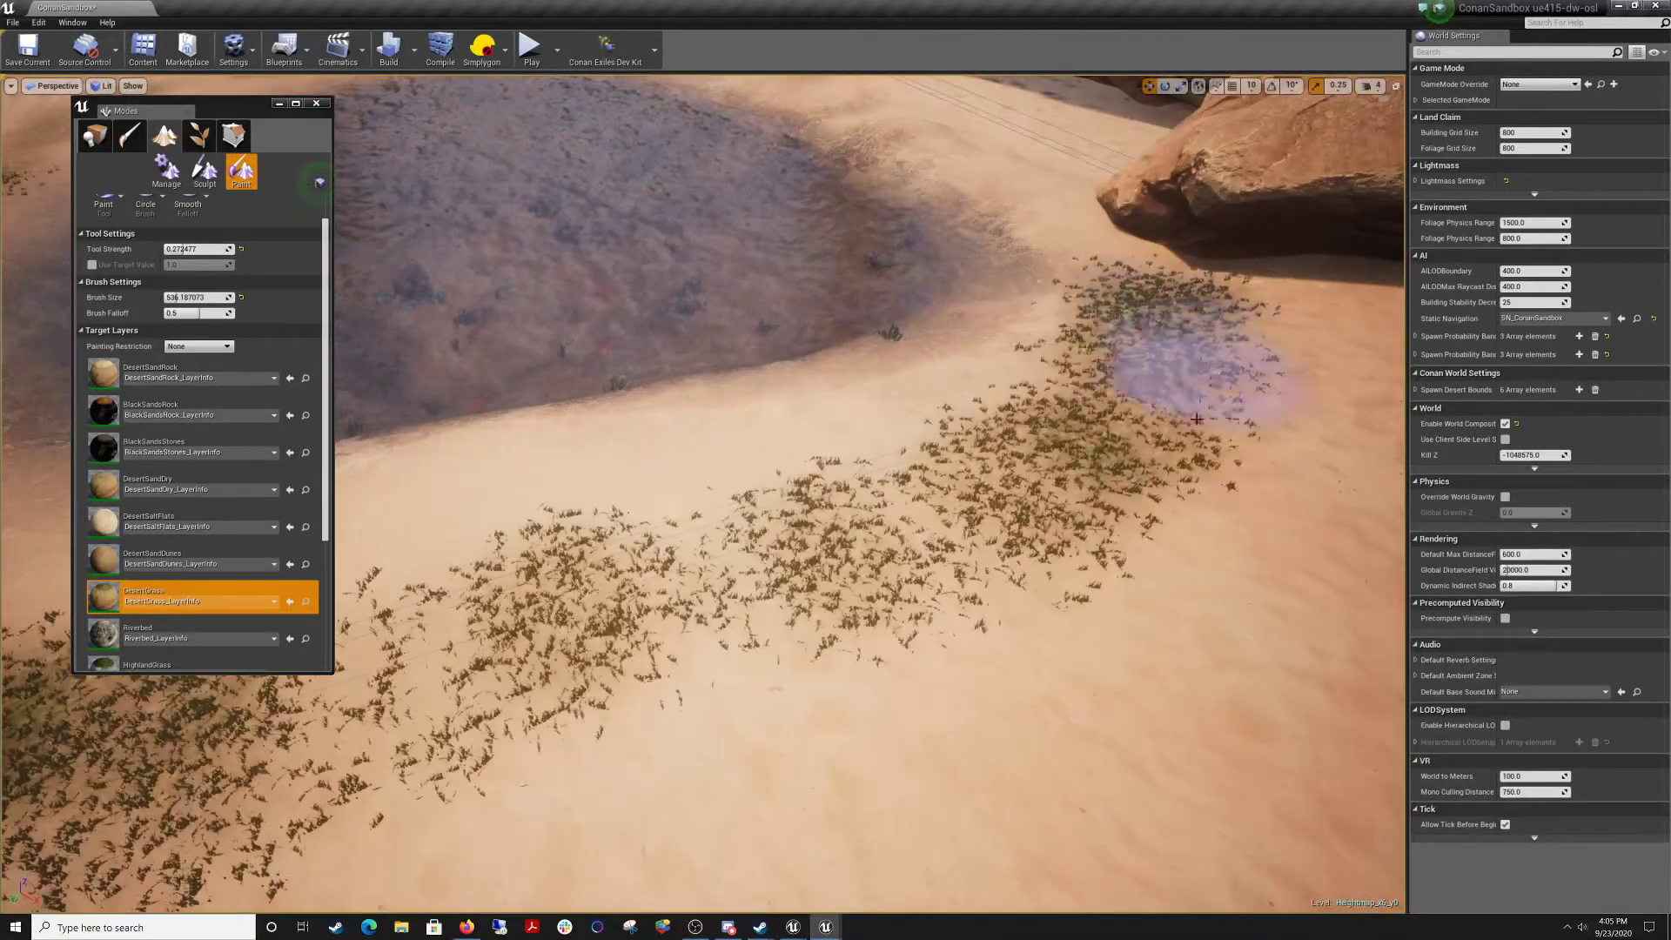
Widen the DesertGrass band on its side away from the water, filling the bare sand behind it.
left_click_drag(1197, 419, 775, 665)
right_click_drag(810, 557, 708, 539)
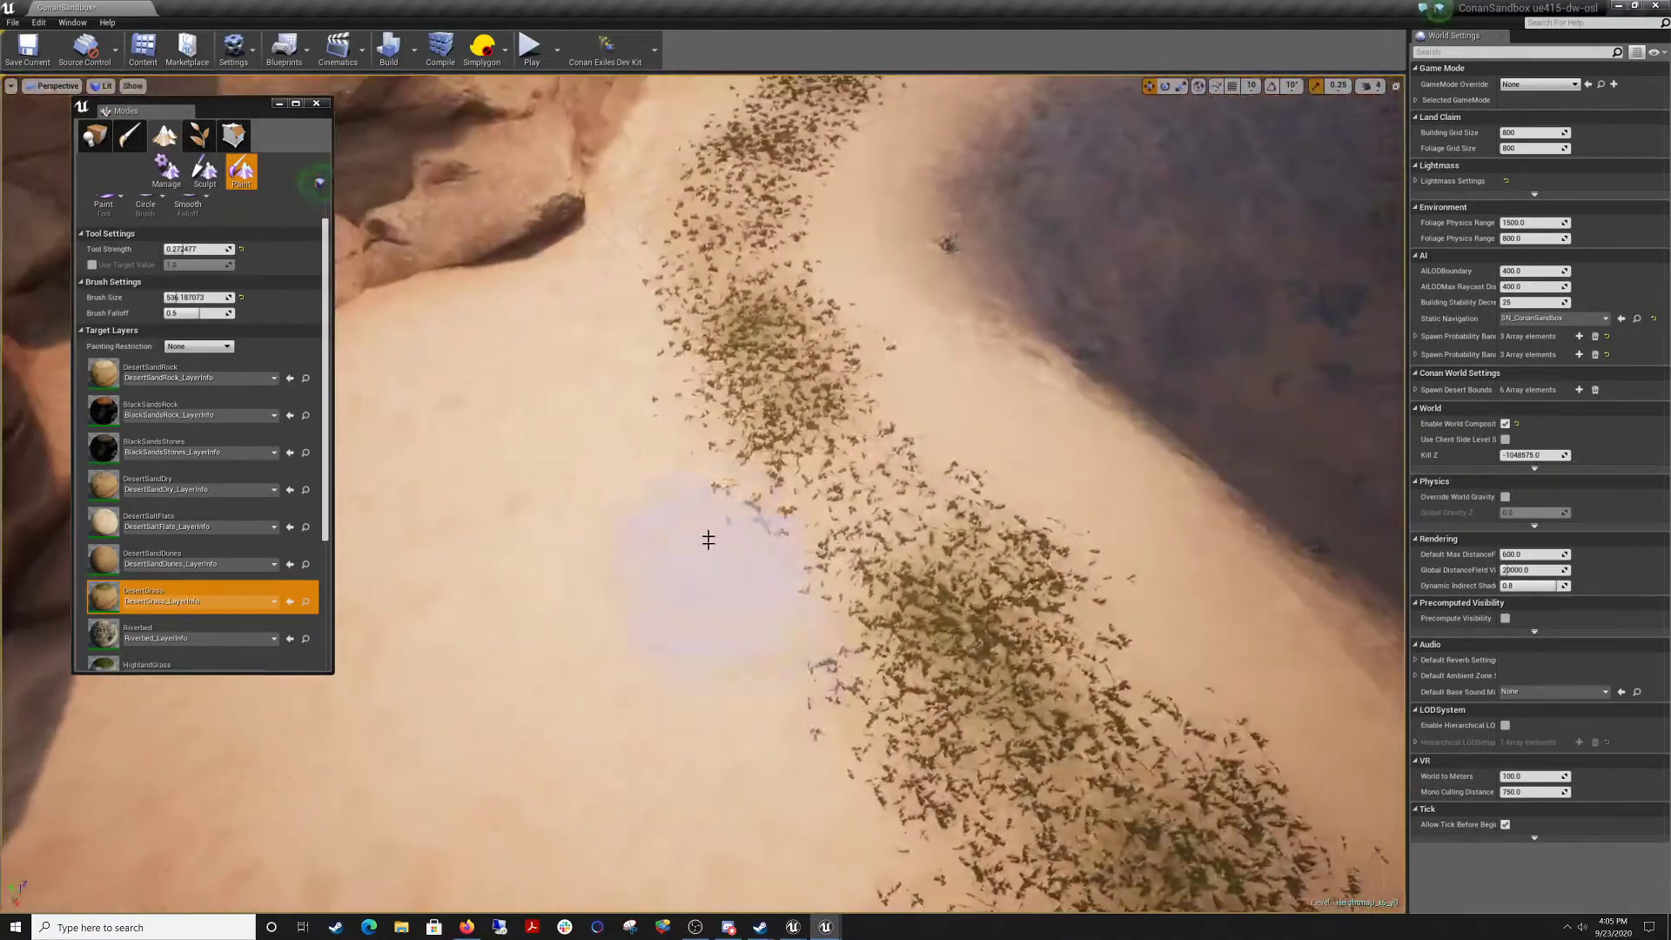
mouse_move(758, 566)
left_mouse_down()
mouse_move(637, 582)
mouse_move(888, 478)
mouse_move(809, 488)
left_mouse_up()
mouse_move(809, 487)
right_mouse_down()
mouse_move(809, 539)
mouse_move(805, 487)
mouse_move(826, 491)
right_mouse_up()
mouse_move(709, 544)
left_mouse_down()
mouse_move(589, 462)
mouse_move(635, 435)
left_mouse_up()
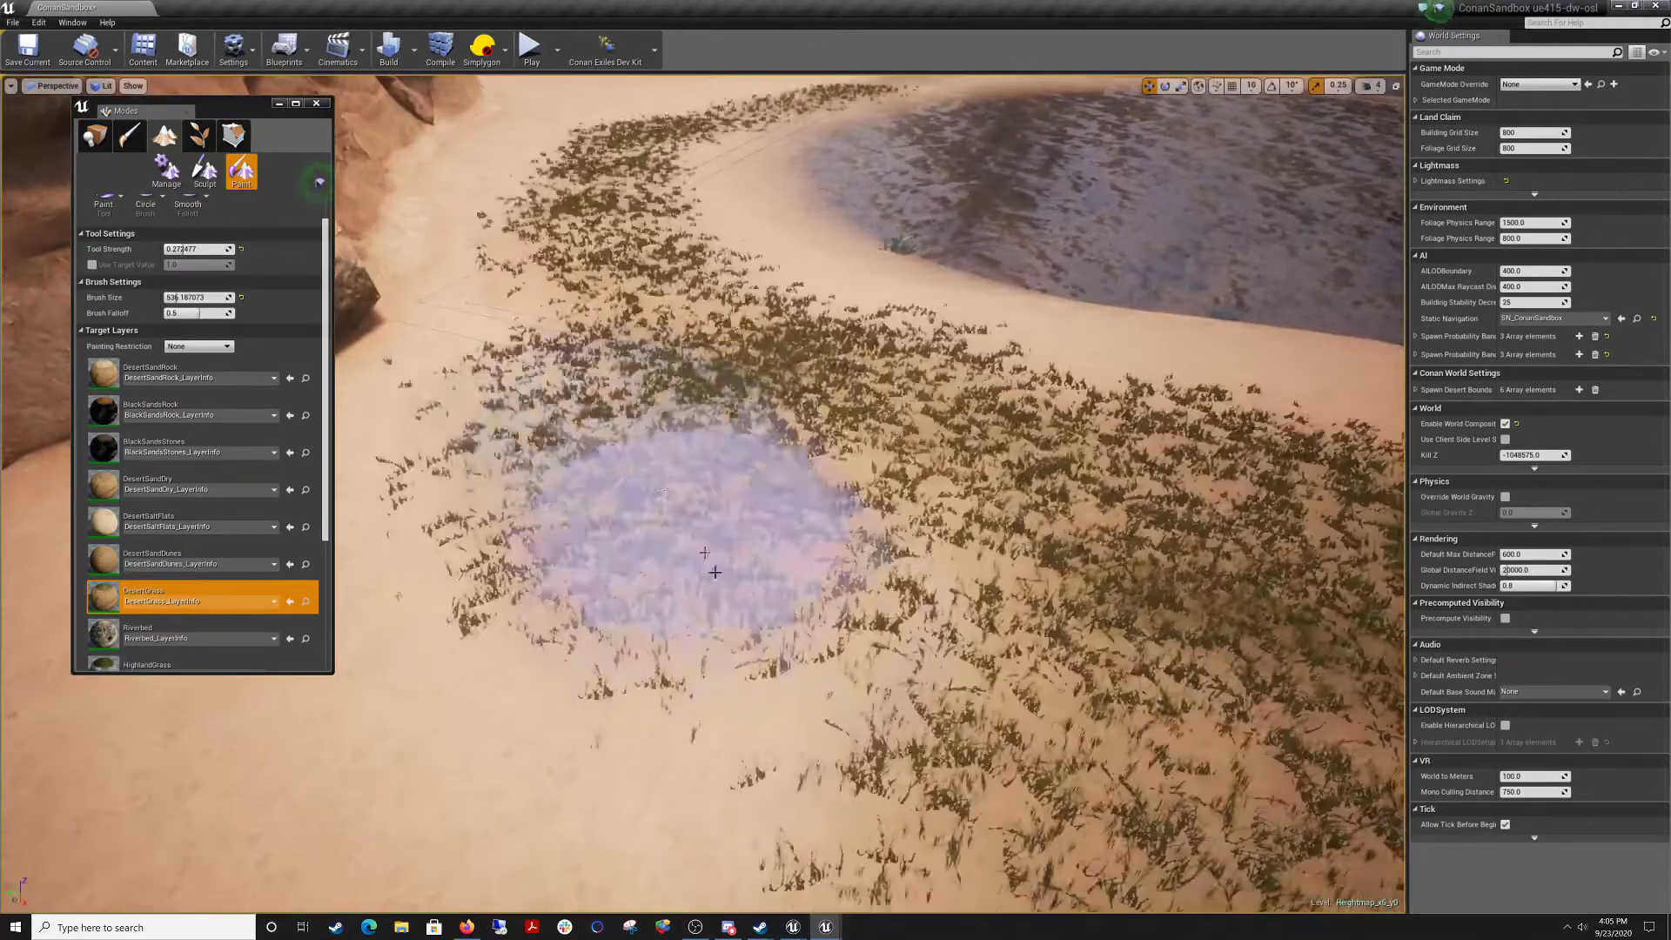
mouse_move(722, 578)
right_mouse_down()
mouse_move(879, 531)
mouse_move(796, 514)
mouse_move(805, 526)
right_mouse_up()
left_click_drag(757, 557, 970, 575)
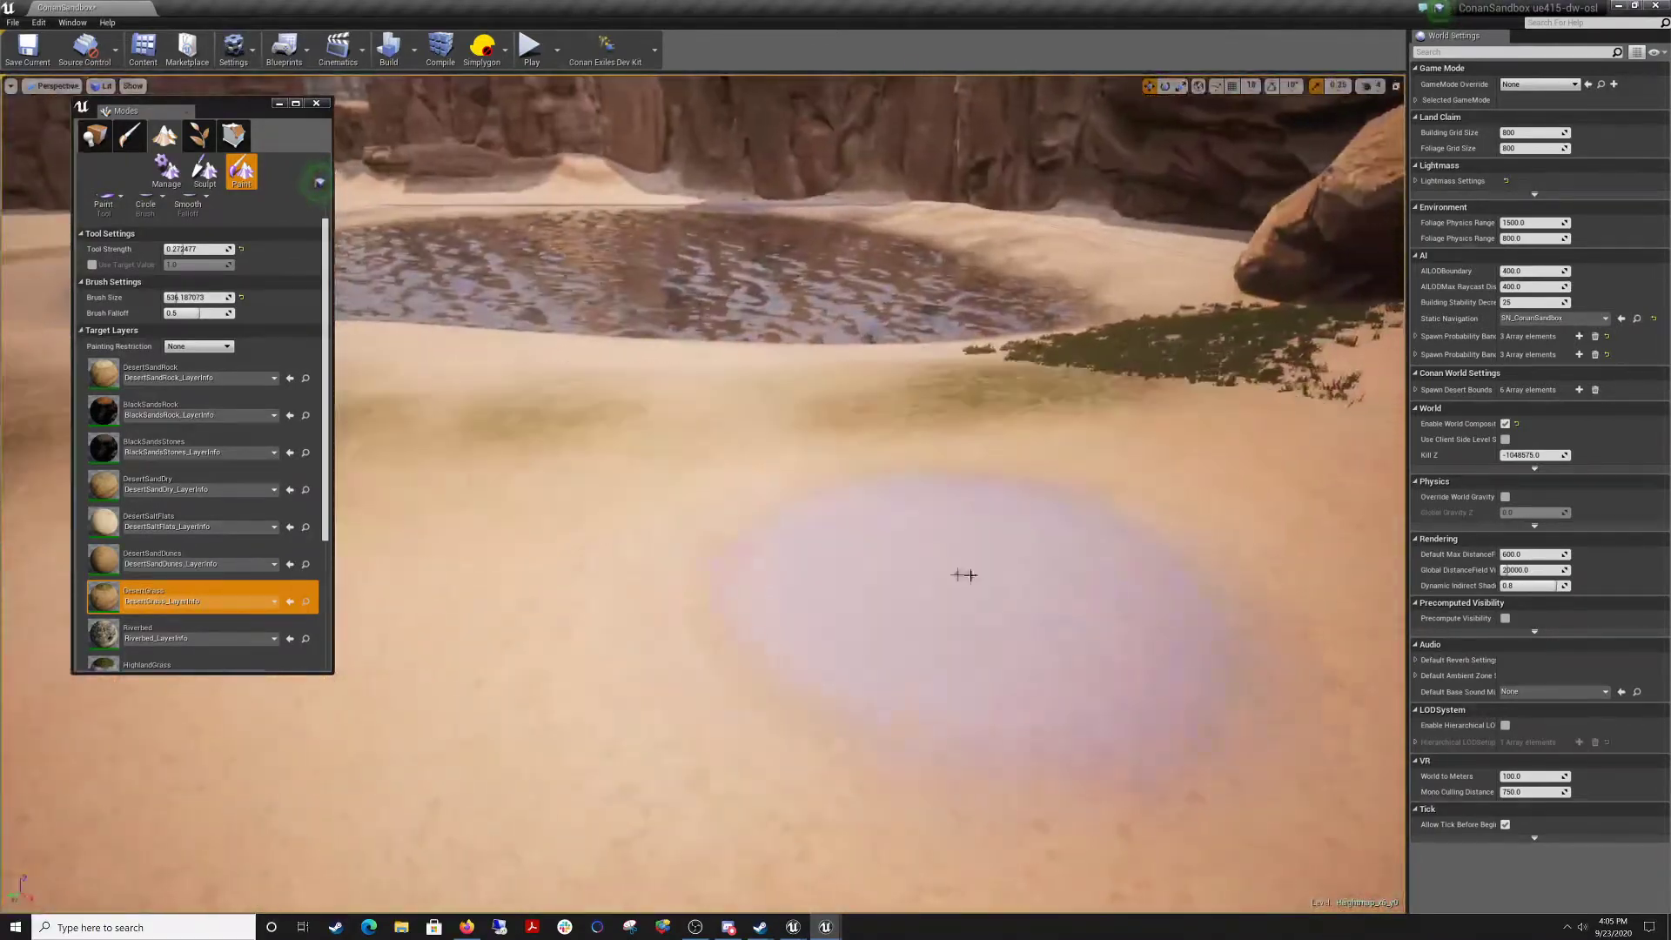
left_click_drag(465, 509, 648, 570)
Paint DesertGrass around the tip of the large boulder, in the gap between the rock and the pond.
mouse_move(648, 570)
right_mouse_down()
mouse_move(570, 583)
mouse_move(513, 649)
mouse_move(610, 622)
mouse_move(649, 657)
right_mouse_up()
left_click_drag(784, 581, 733, 590)
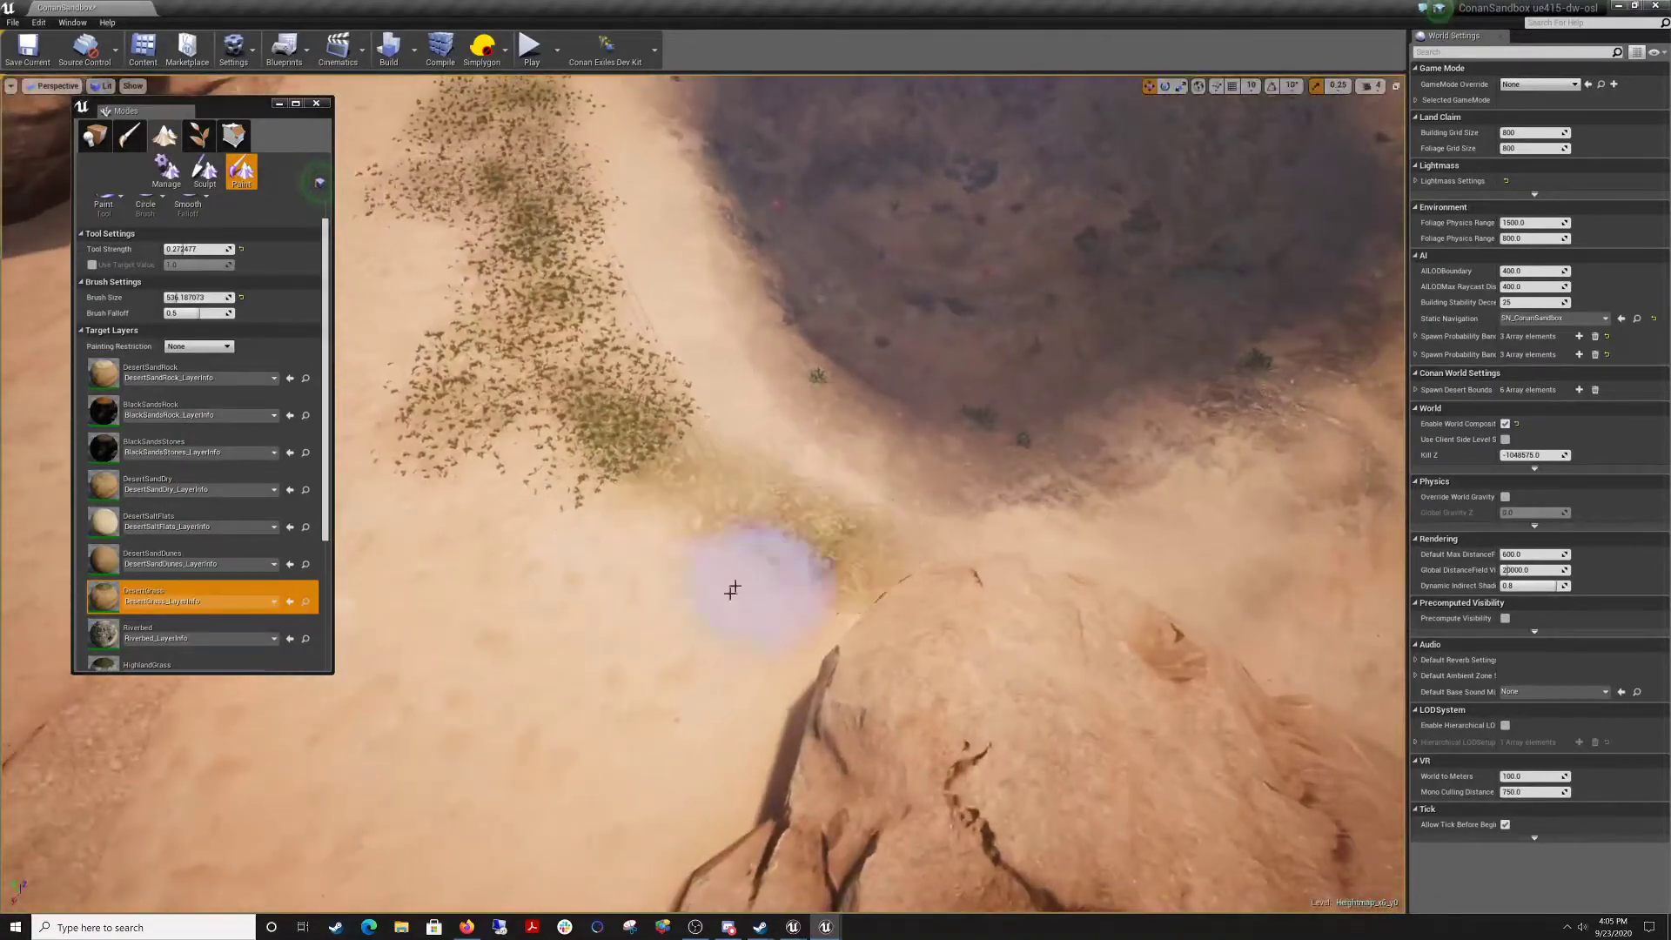
mouse_move(639, 698)
right_mouse_down()
mouse_move(644, 617)
mouse_move(735, 700)
mouse_move(679, 734)
right_mouse_up()
left_click_drag(835, 722, 1009, 694)
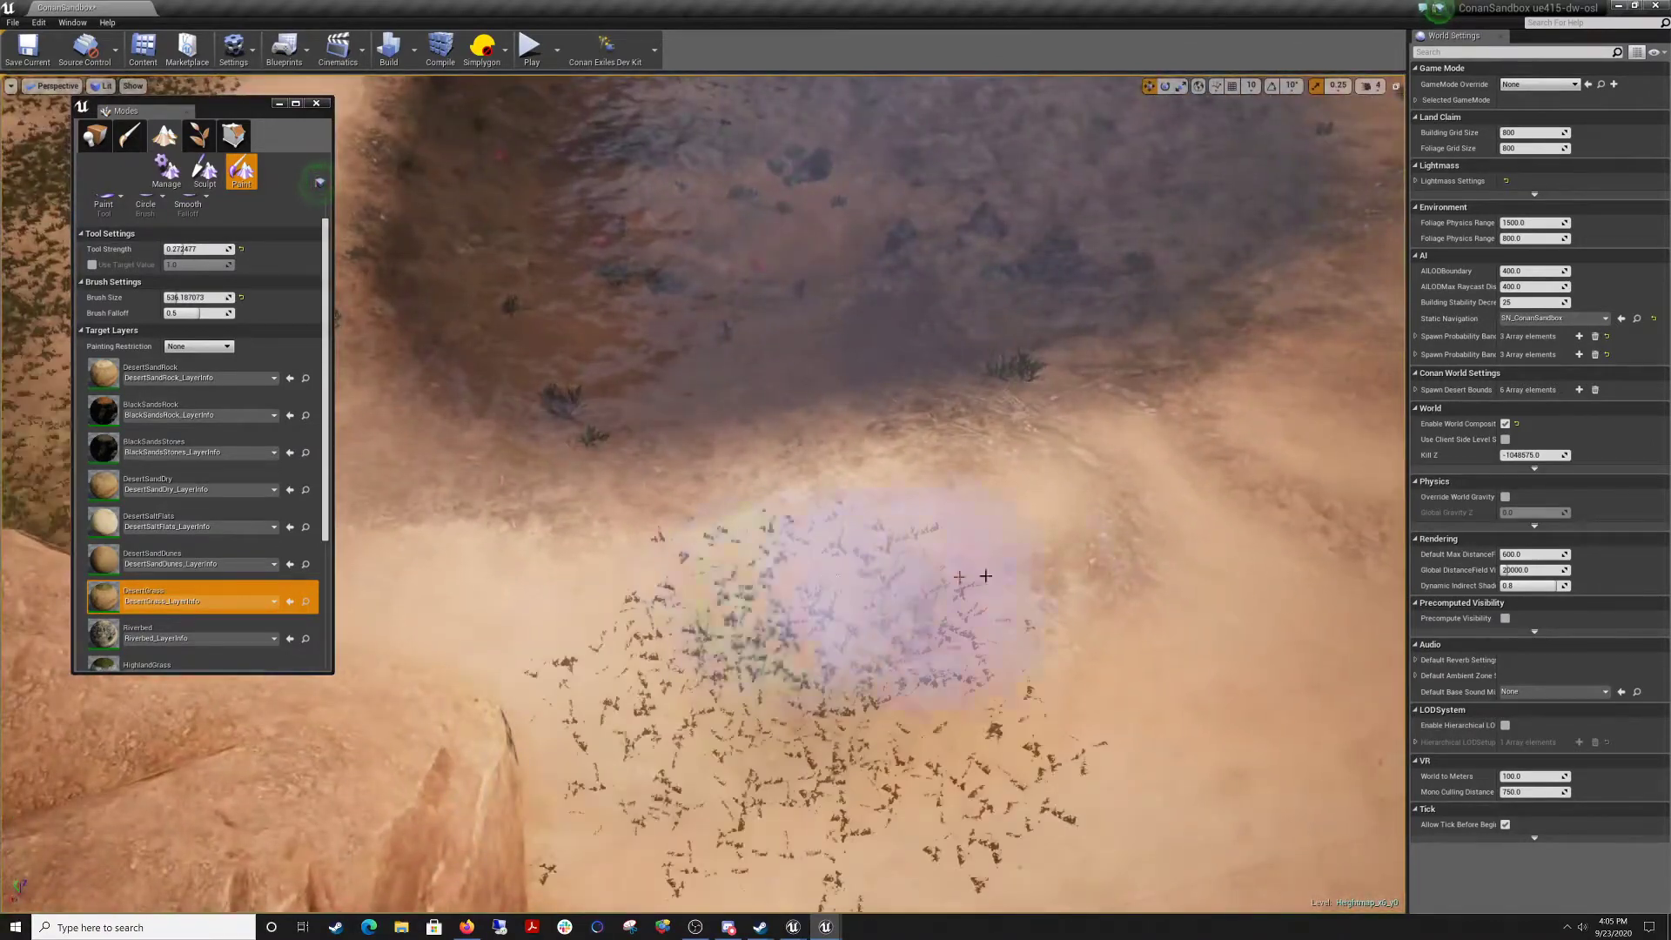
right_click_drag(923, 696, 762, 622)
mouse_move(761, 622)
left_mouse_down()
mouse_move(772, 560)
mouse_move(861, 456)
mouse_move(746, 395)
left_mouse_up()
Continue the DesertGrass along the cliff-side shore into the shade and fill the remaining gaps around the pond.
mouse_move(746, 395)
right_mouse_down()
mouse_move(639, 331)
mouse_move(431, 312)
right_mouse_up()
right_click_drag(676, 435, 675, 585)
mouse_move(676, 585)
left_mouse_down()
mouse_move(754, 556)
mouse_move(806, 389)
left_mouse_up()
right_click_drag(806, 388, 939, 349)
mouse_move(871, 540)
right_mouse_down()
mouse_move(1036, 435)
mouse_move(879, 452)
mouse_move(740, 496)
right_mouse_up()
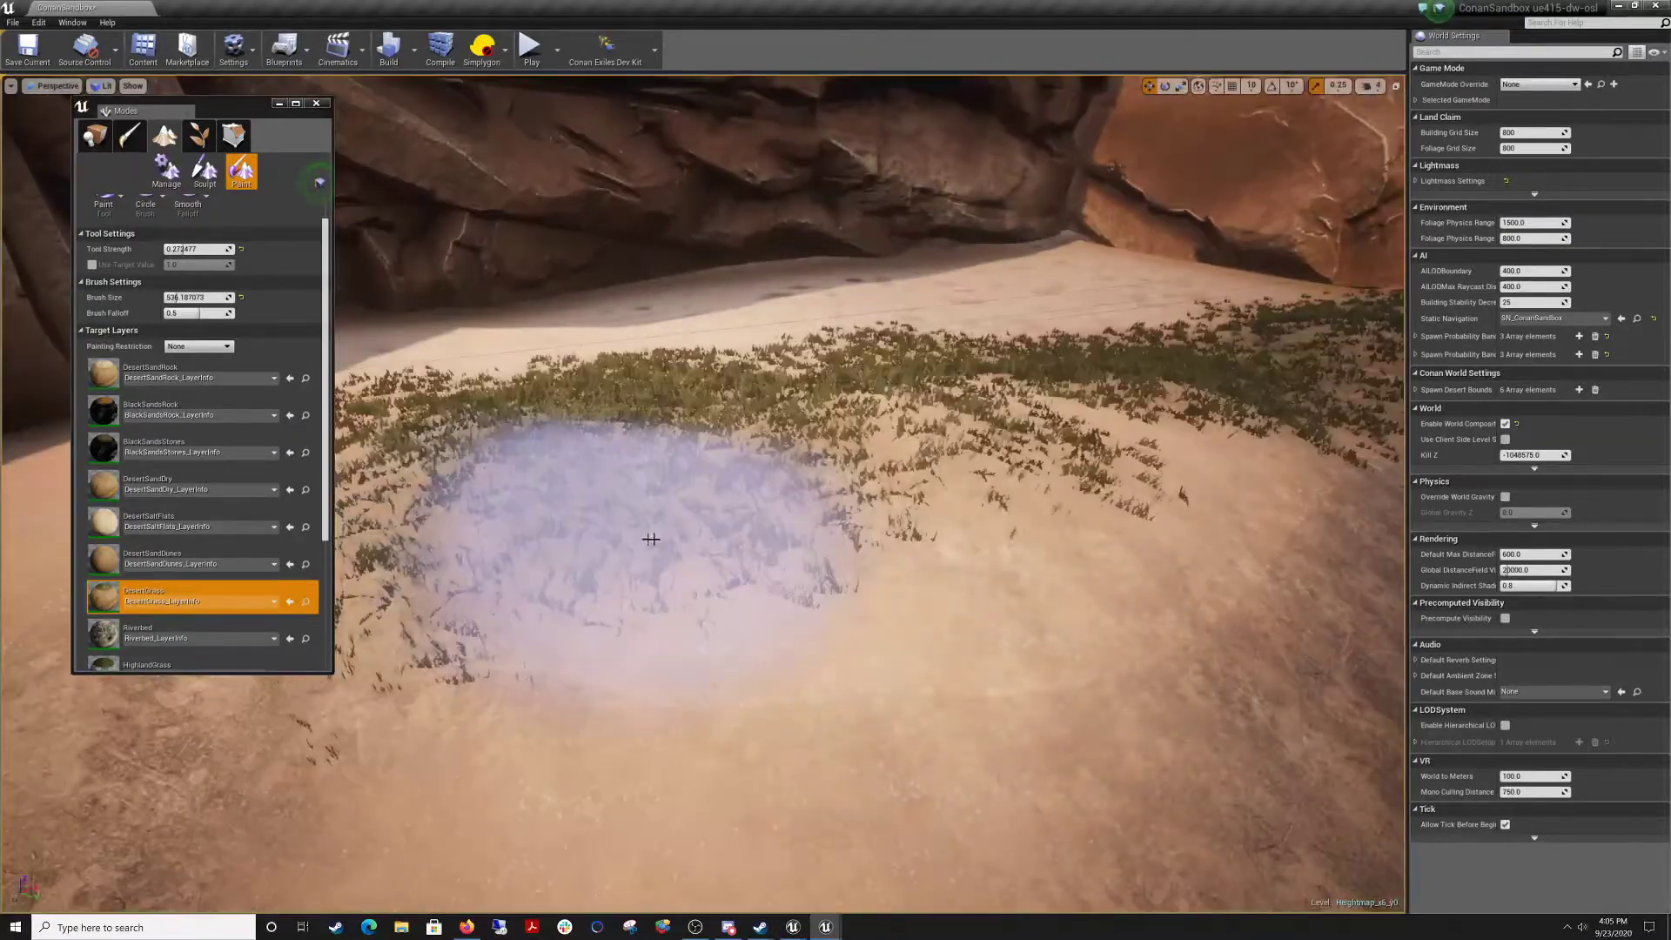
right_click_drag(651, 539, 824, 525)
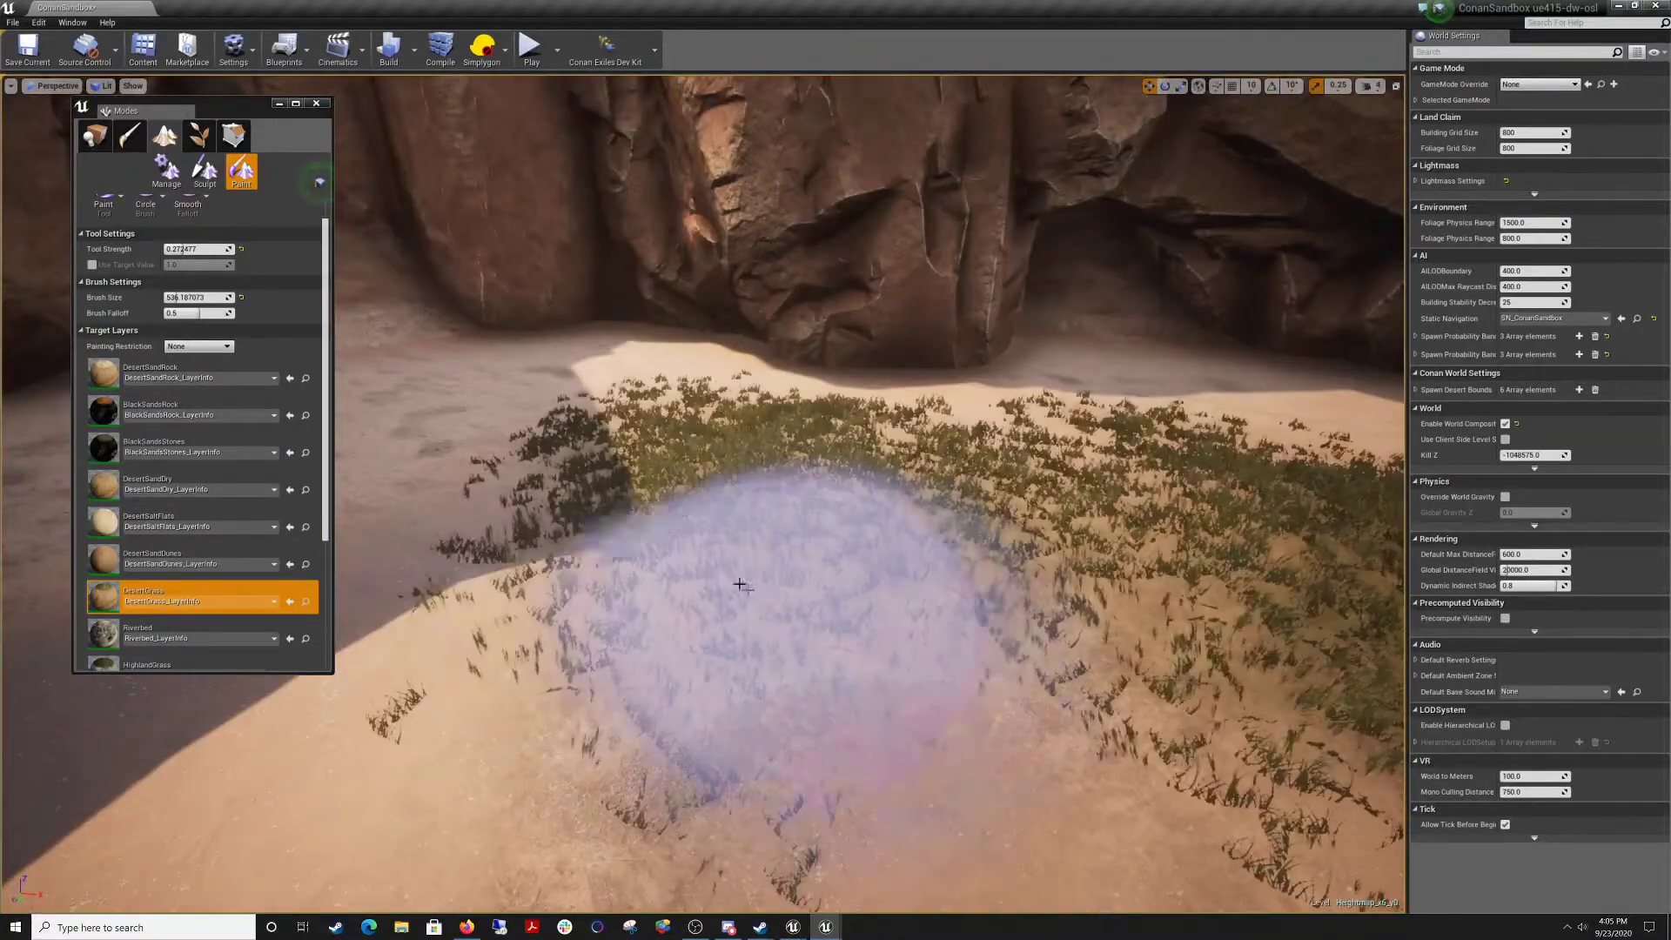
right_click_drag(740, 584, 470, 570)
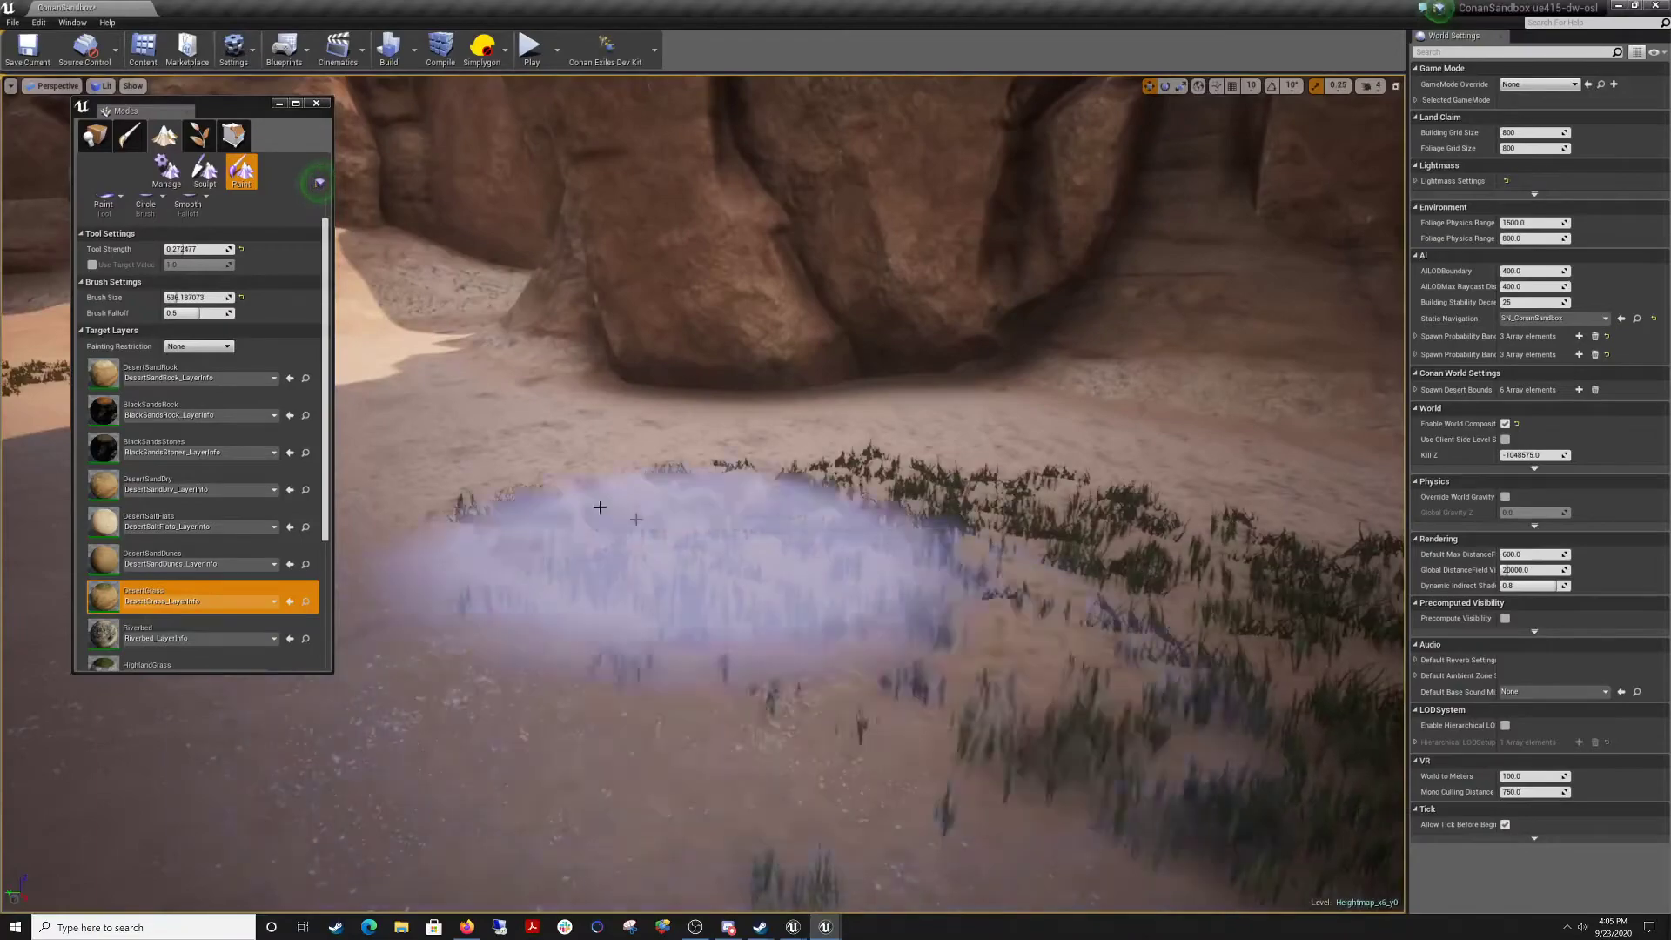
mouse_move(862, 590)
right_mouse_down()
mouse_move(488, 553)
mouse_move(513, 601)
right_mouse_up()
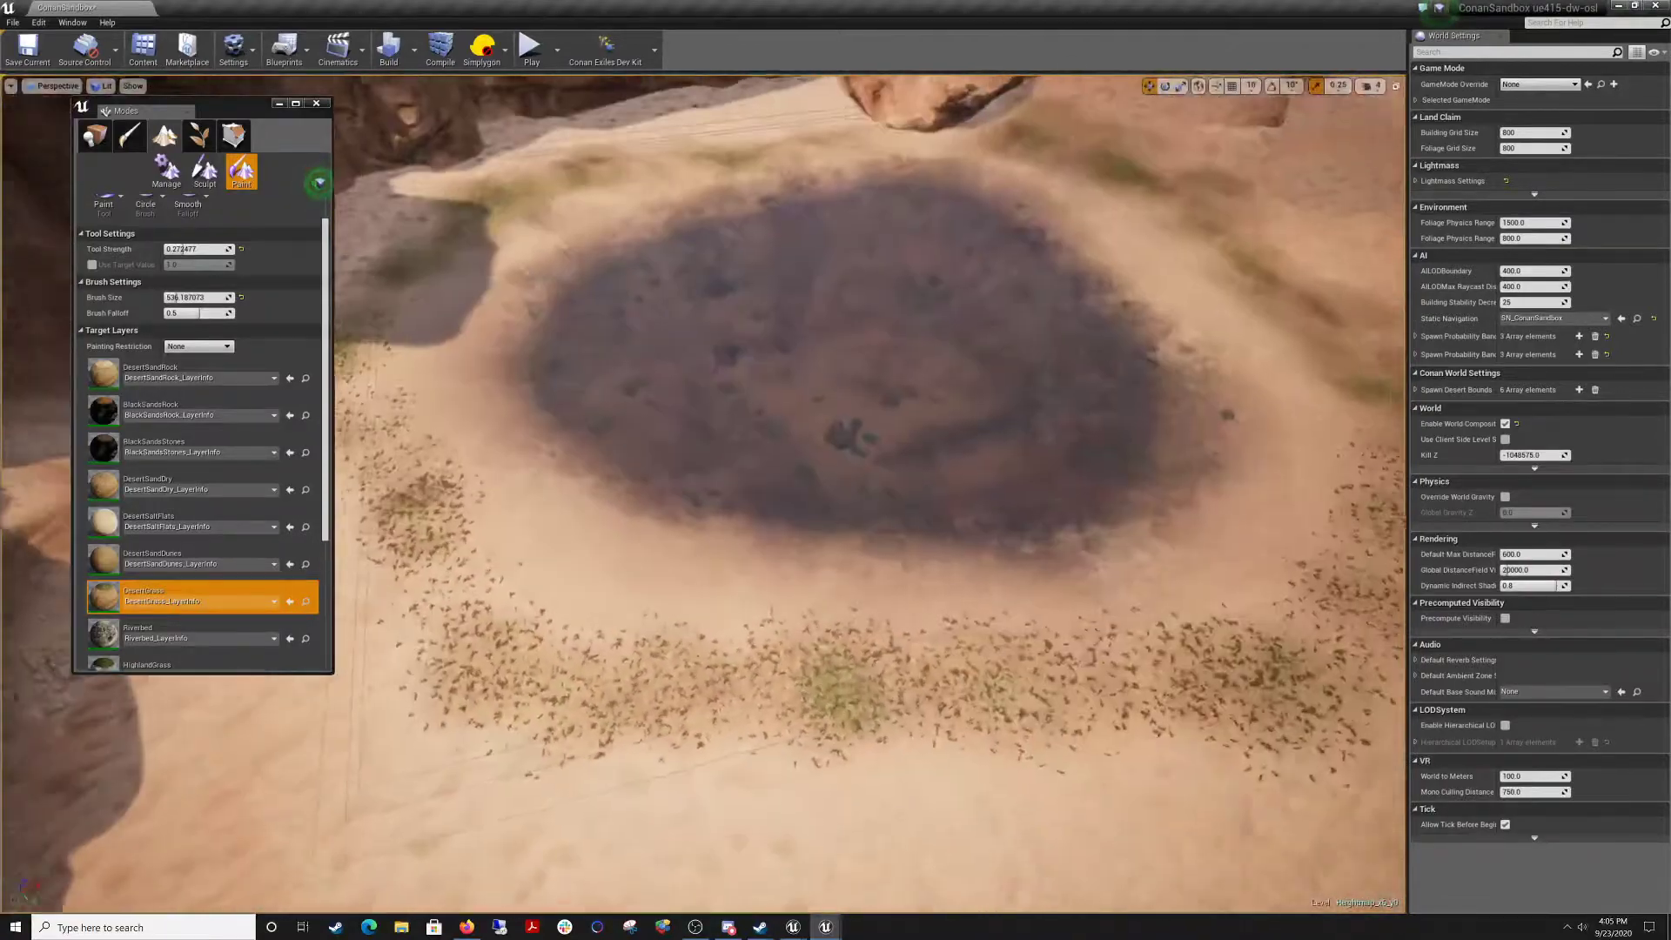
right_click_drag(848, 488, 513, 505)
left_click_drag(798, 750, 690, 389)
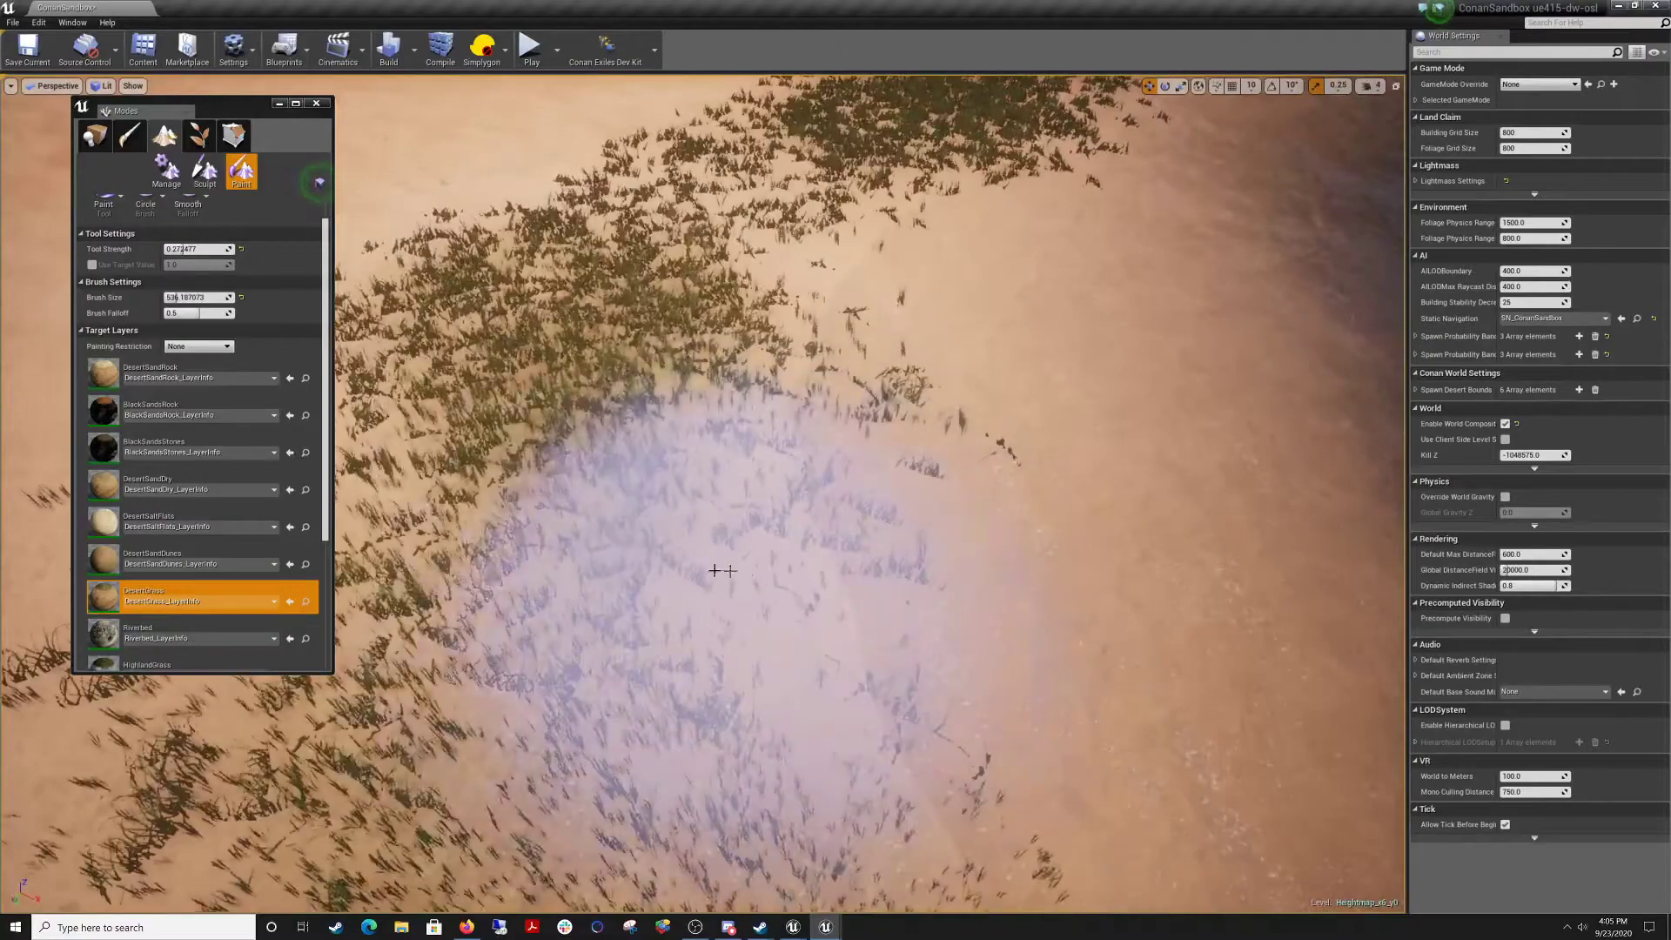
mouse_move(721, 570)
right_mouse_down()
mouse_move(705, 422)
mouse_move(792, 488)
mouse_move(844, 456)
mouse_move(871, 409)
mouse_move(870, 513)
mouse_move(896, 511)
mouse_move(909, 548)
mouse_move(884, 527)
right_mouse_up()
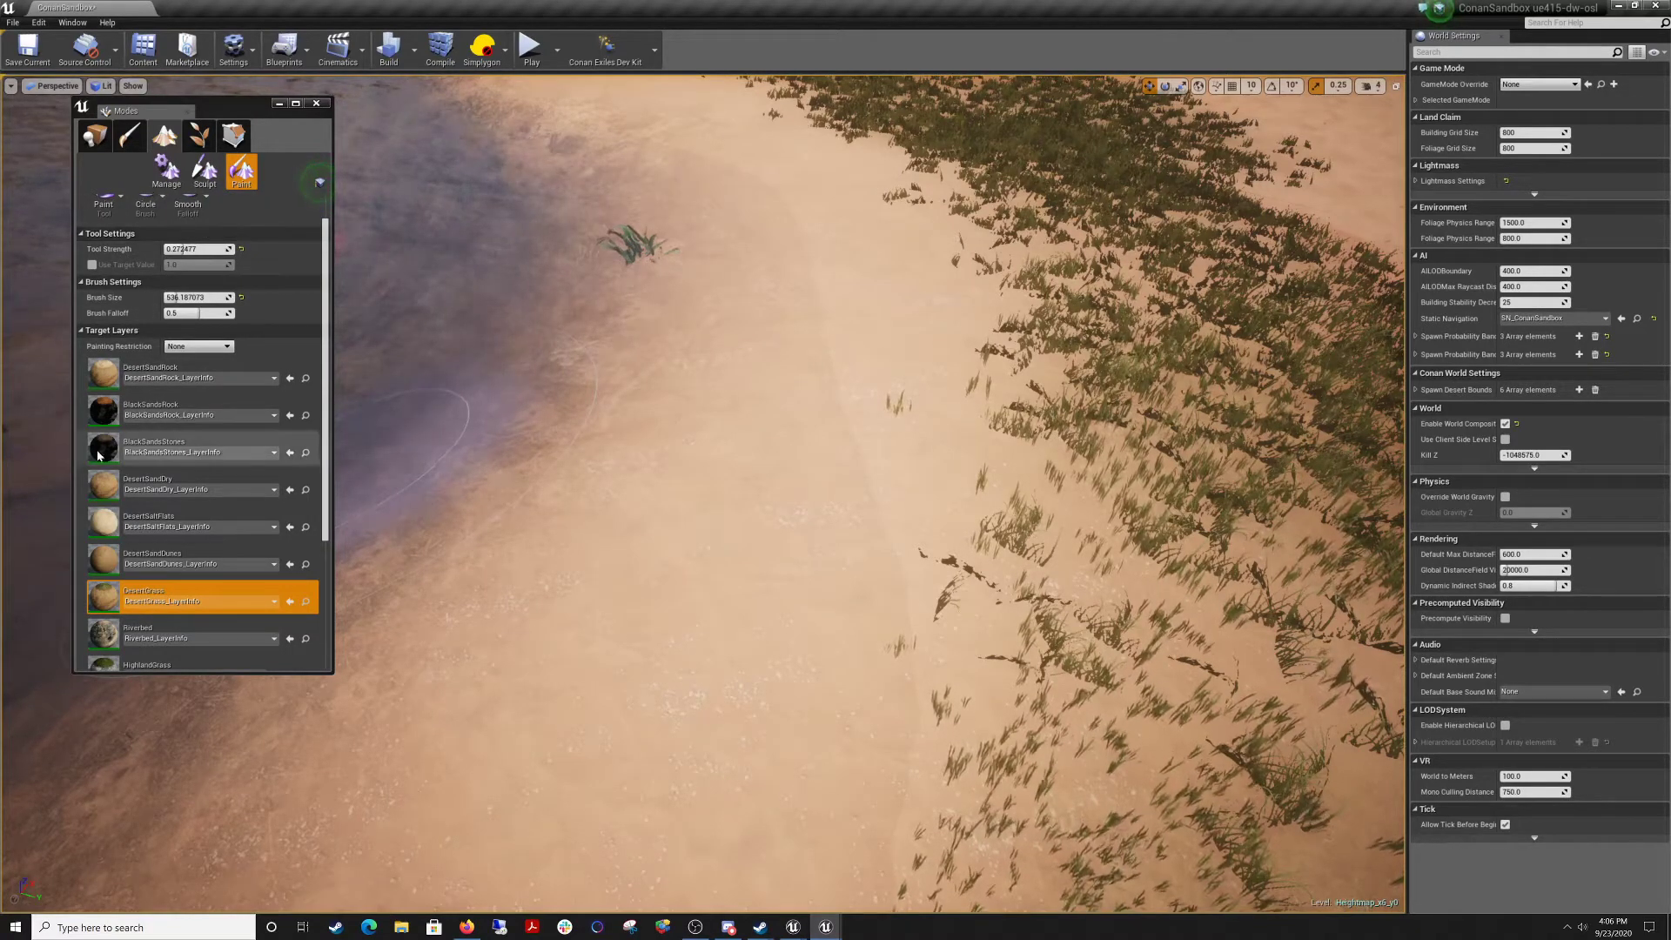
Select the DesertSandRock layer, look through the other landscape paint layers and switch to the sculpting tools.
left_click(113, 376)
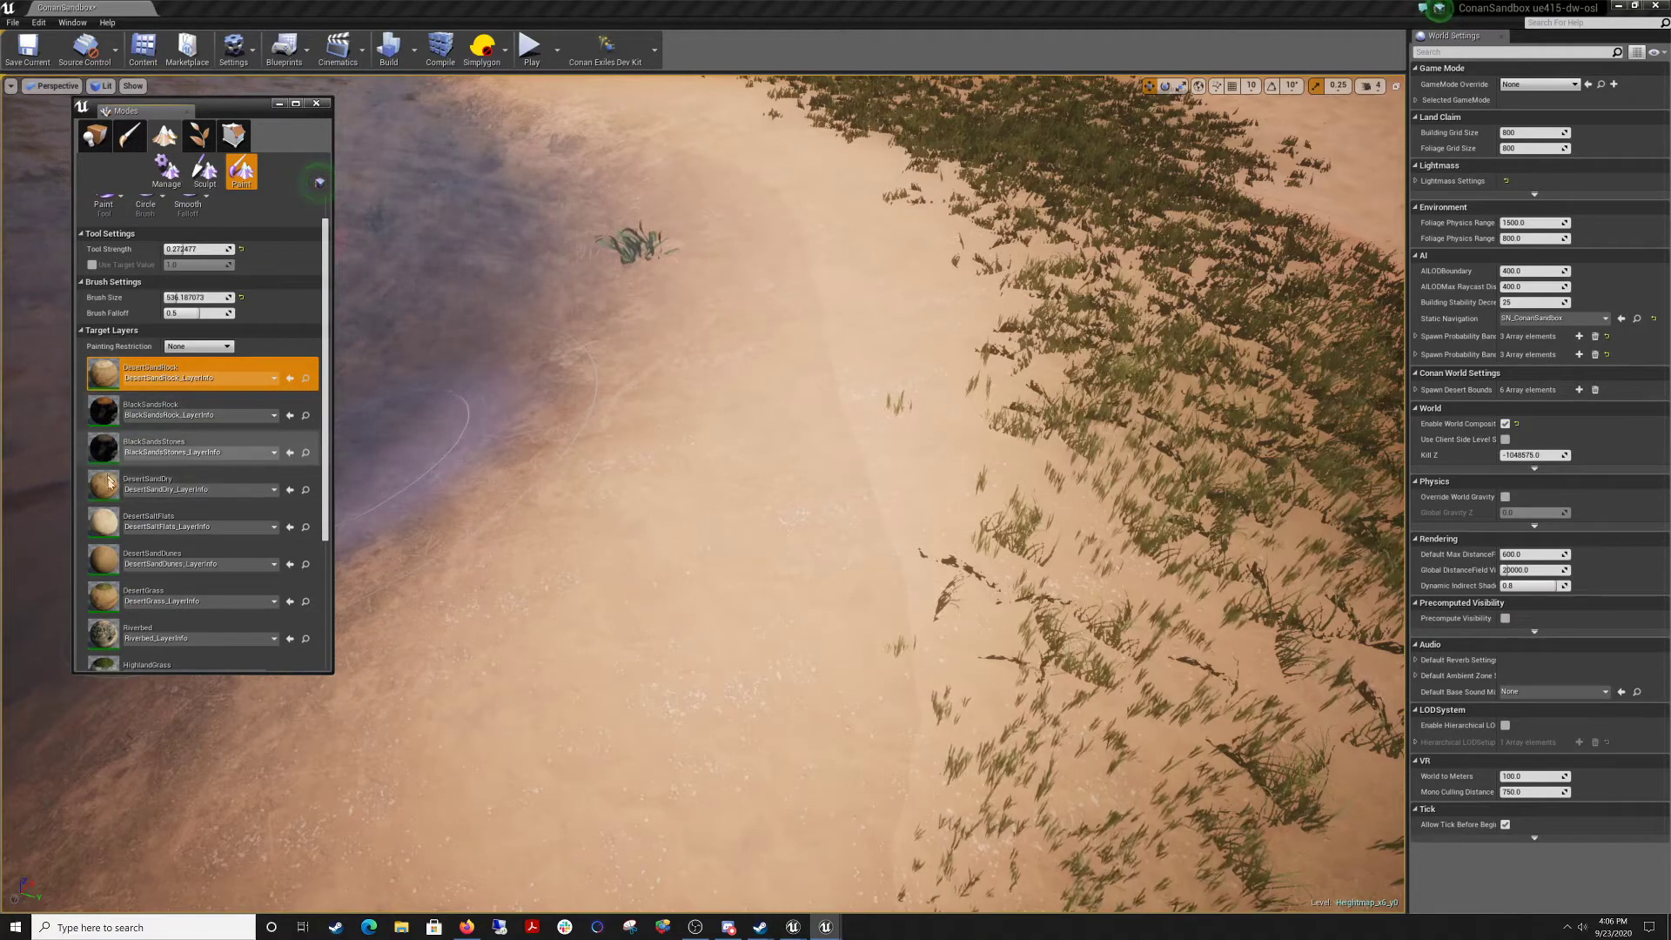
scroll(118, 514, "down", 5)
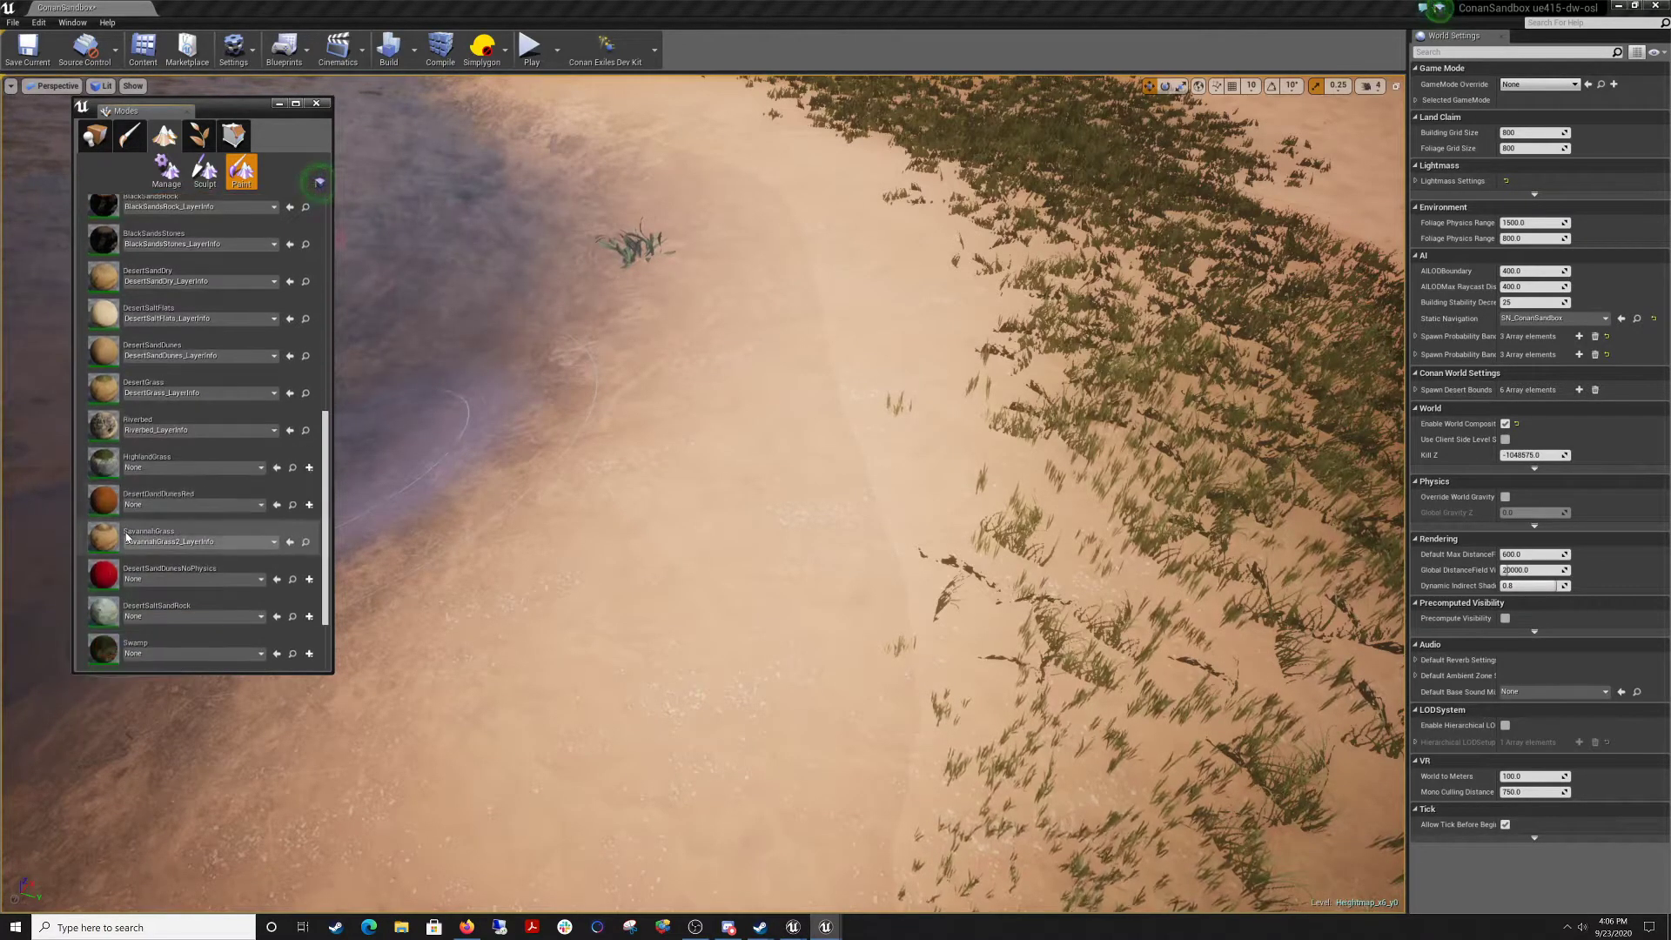
scroll(129, 537, "down", 2)
scroll(128, 539, "up", 8)
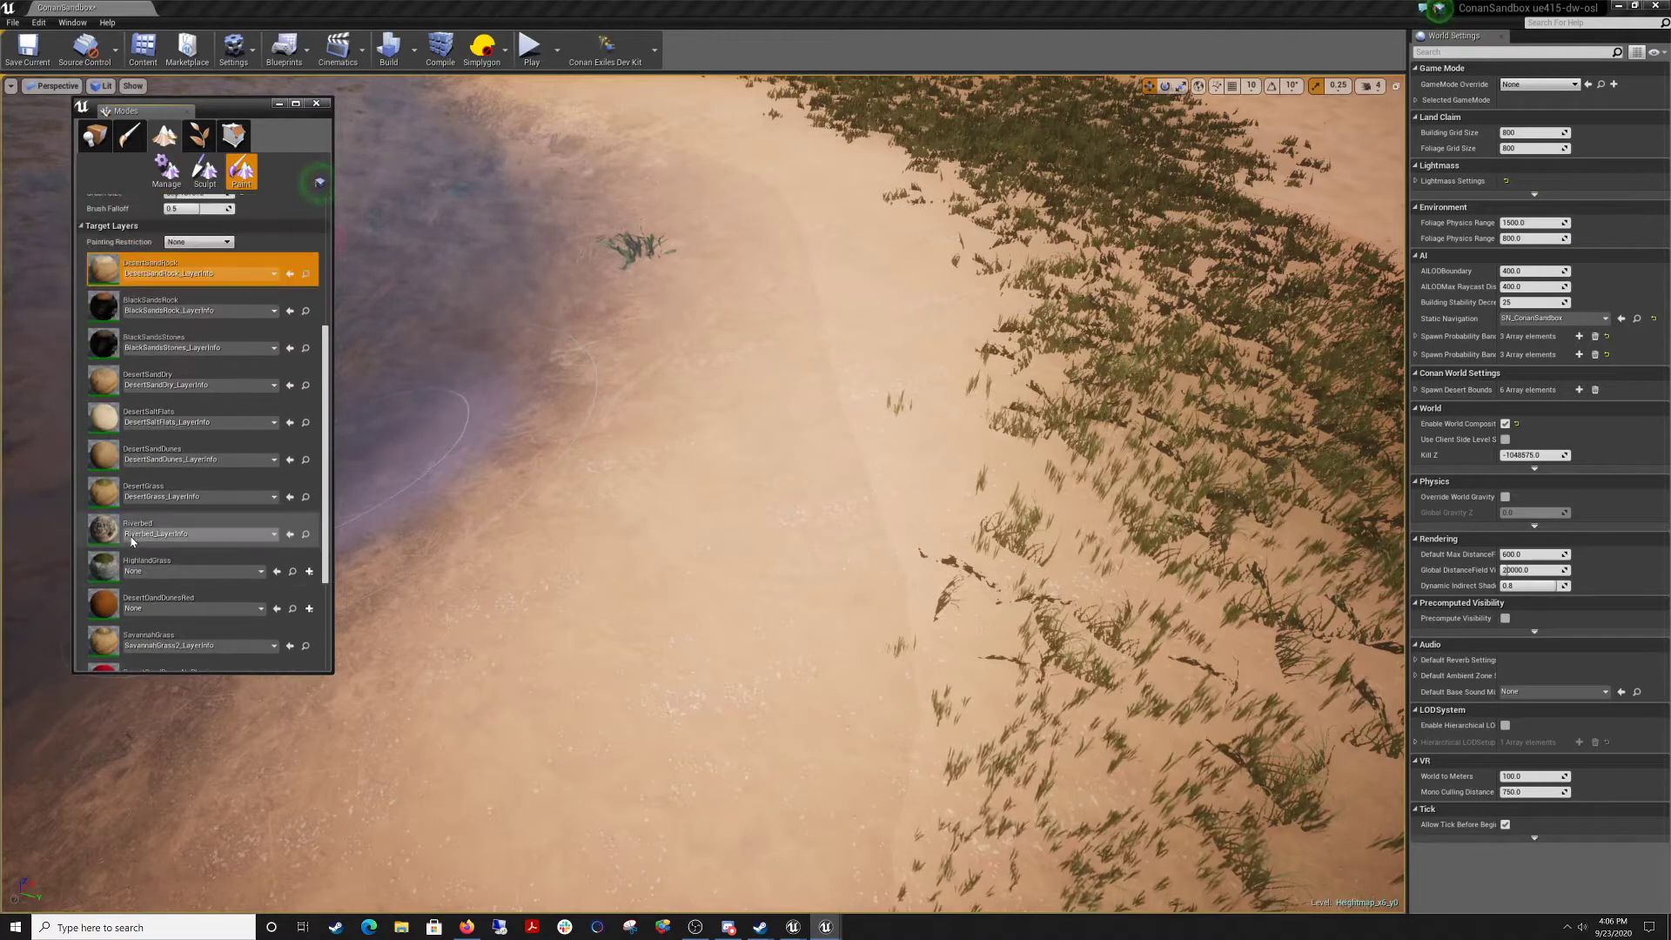
left_click(205, 170)
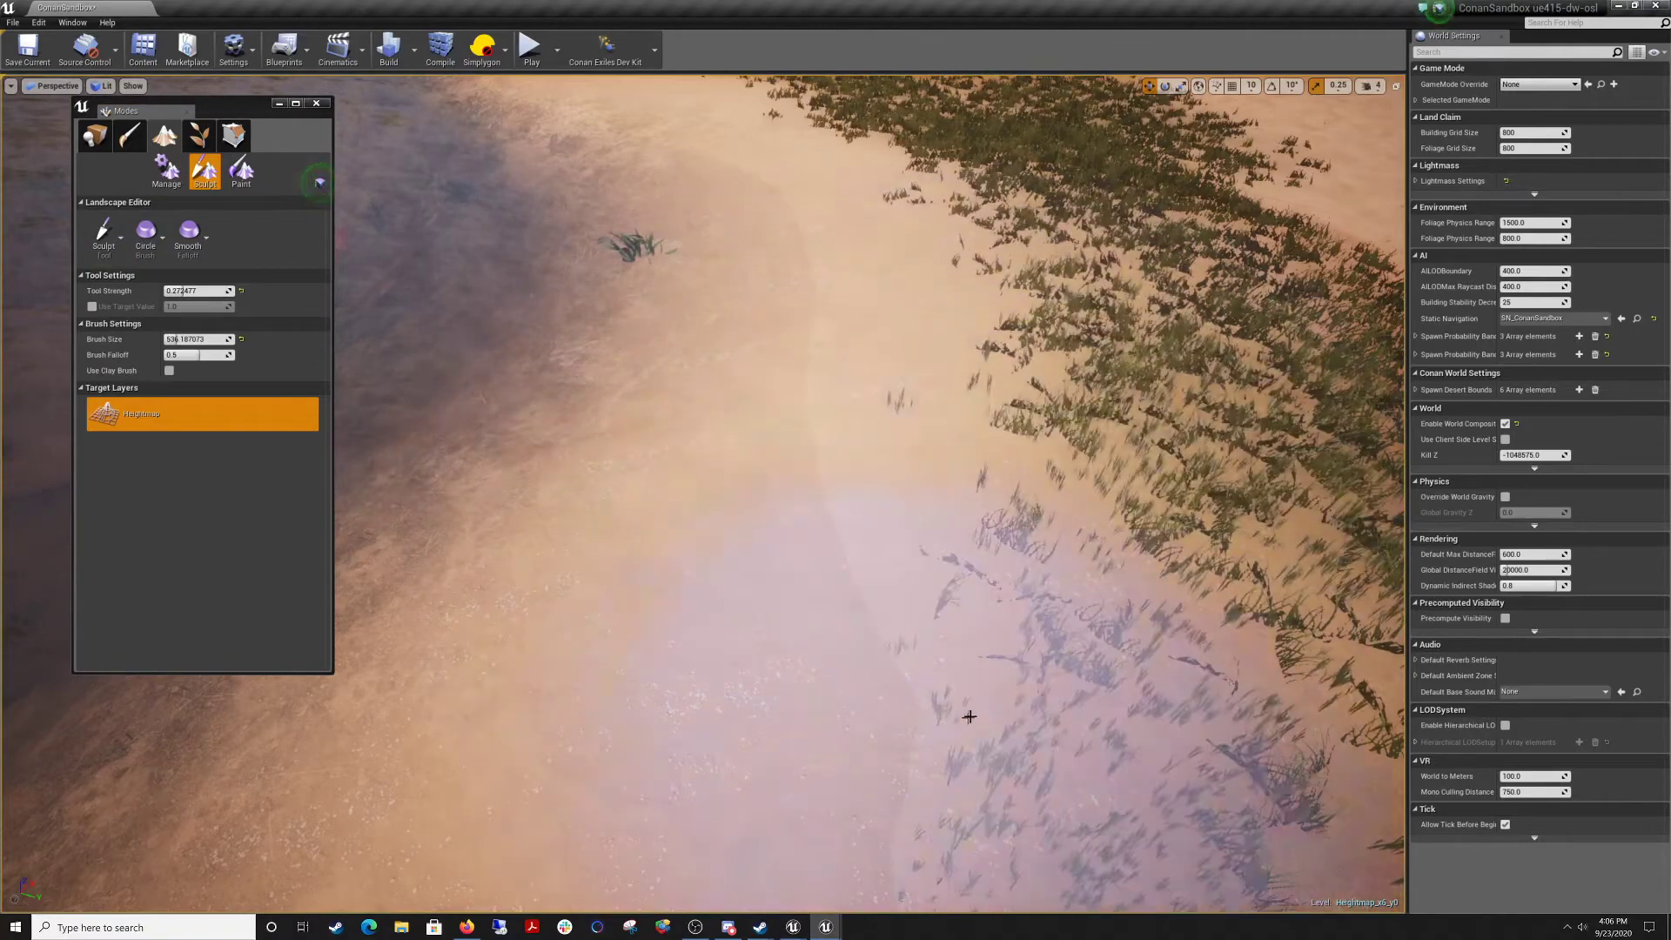
Return to placement mode, save the current level and close the Modes window.
mouse_move(744, 466)
right_mouse_down()
mouse_move(735, 348)
mouse_move(940, 469)
mouse_move(984, 400)
mouse_move(1071, 374)
mouse_move(1026, 322)
mouse_move(1219, 326)
mouse_move(940, 348)
right_mouse_up()
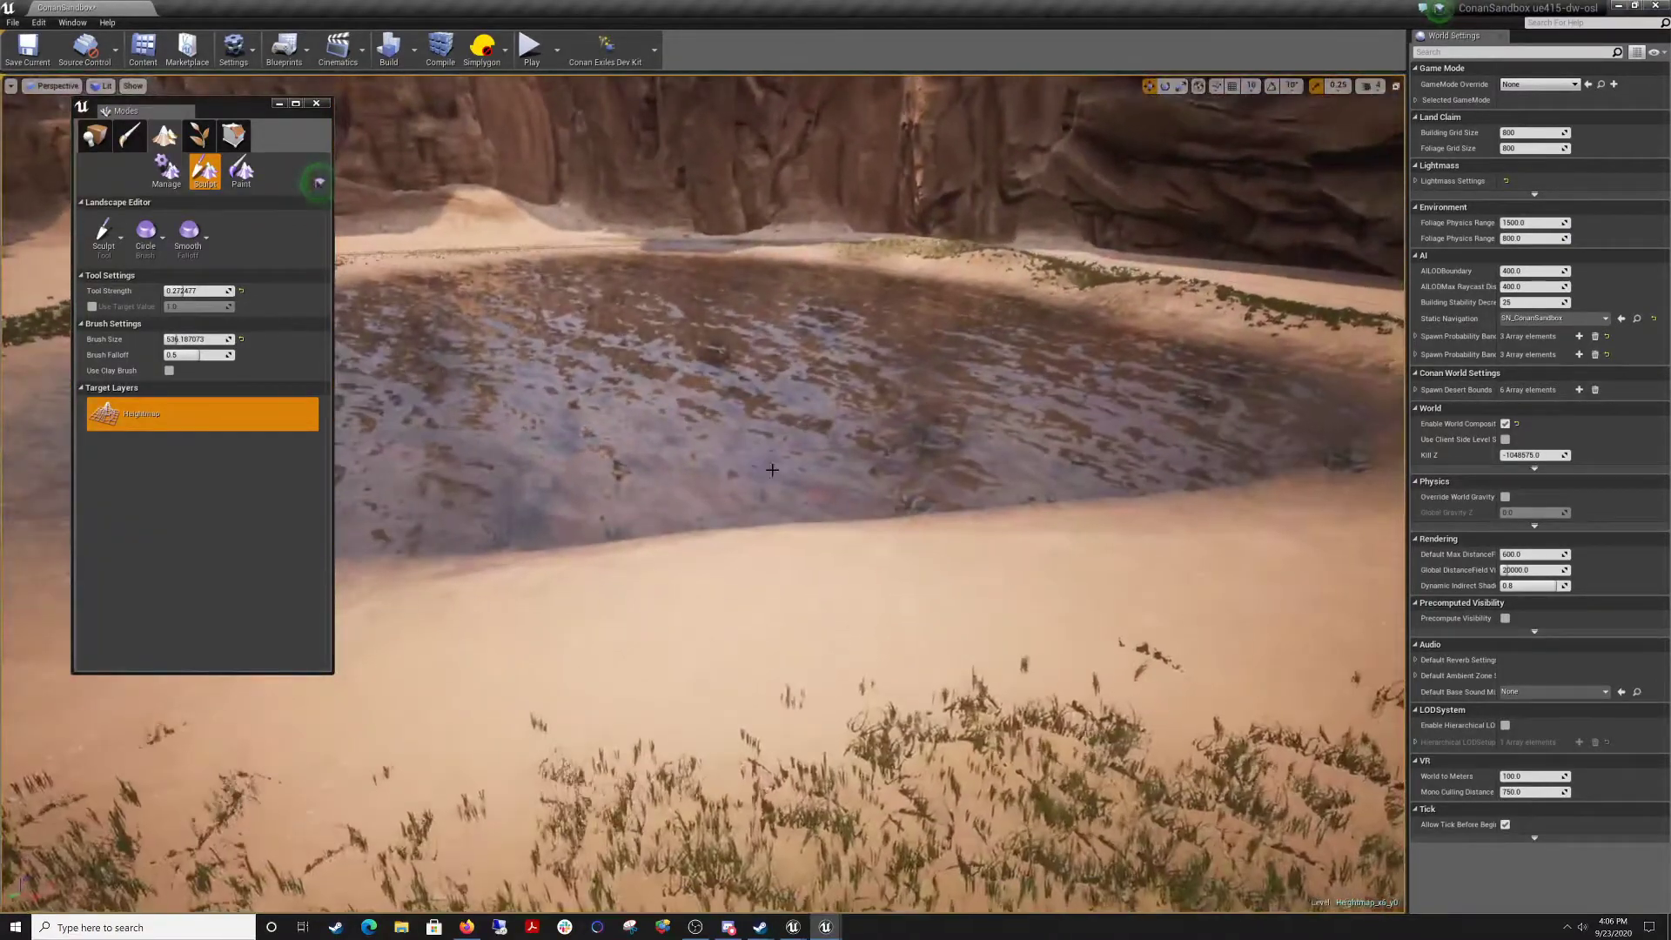
left_click(94, 135)
left_click(29, 48)
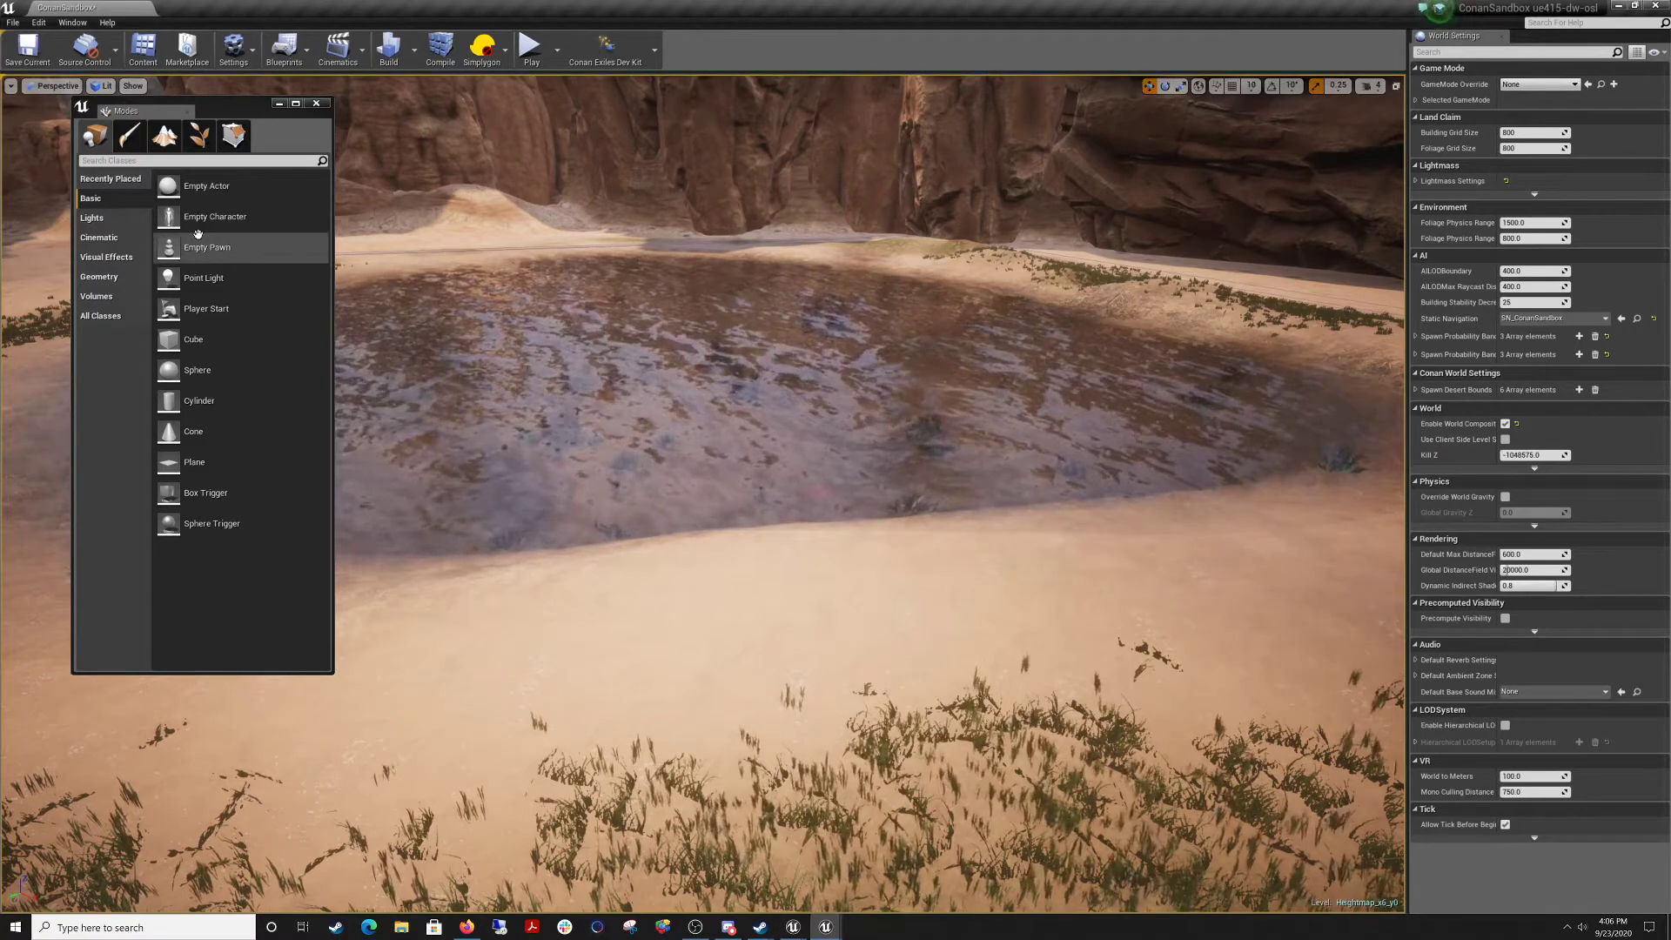
left_click(316, 103)
Start a play session from a spot on the grassy shore near the boulder.
right_click_drag(522, 304, 784, 313)
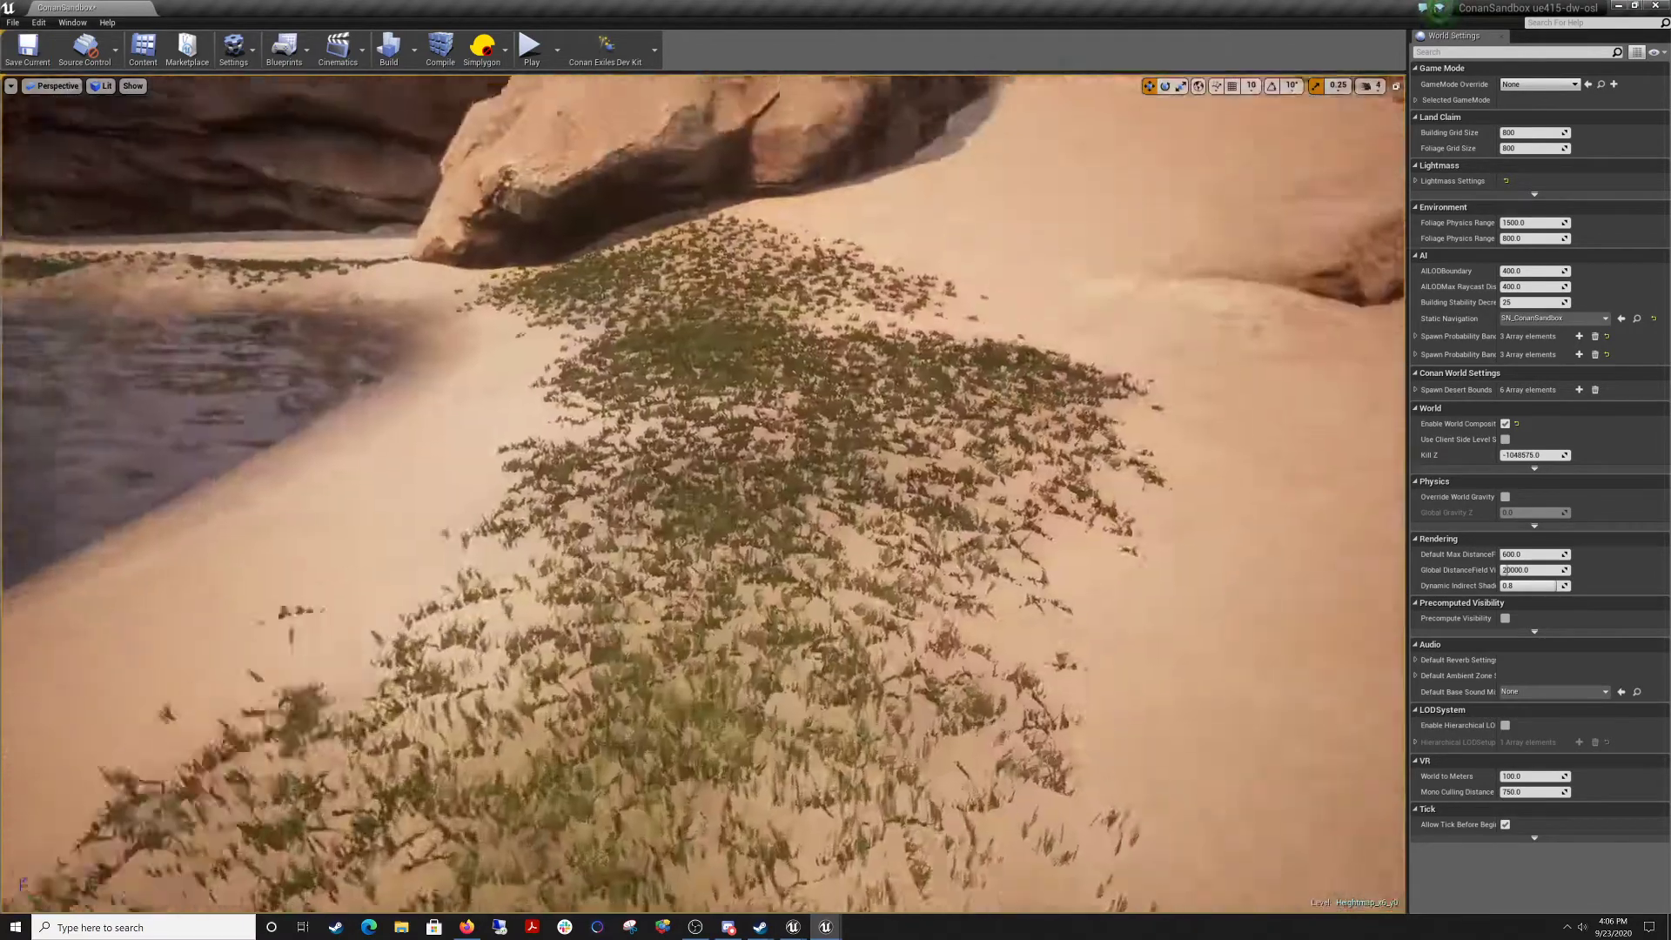
right_click_drag(779, 767, 562, 750)
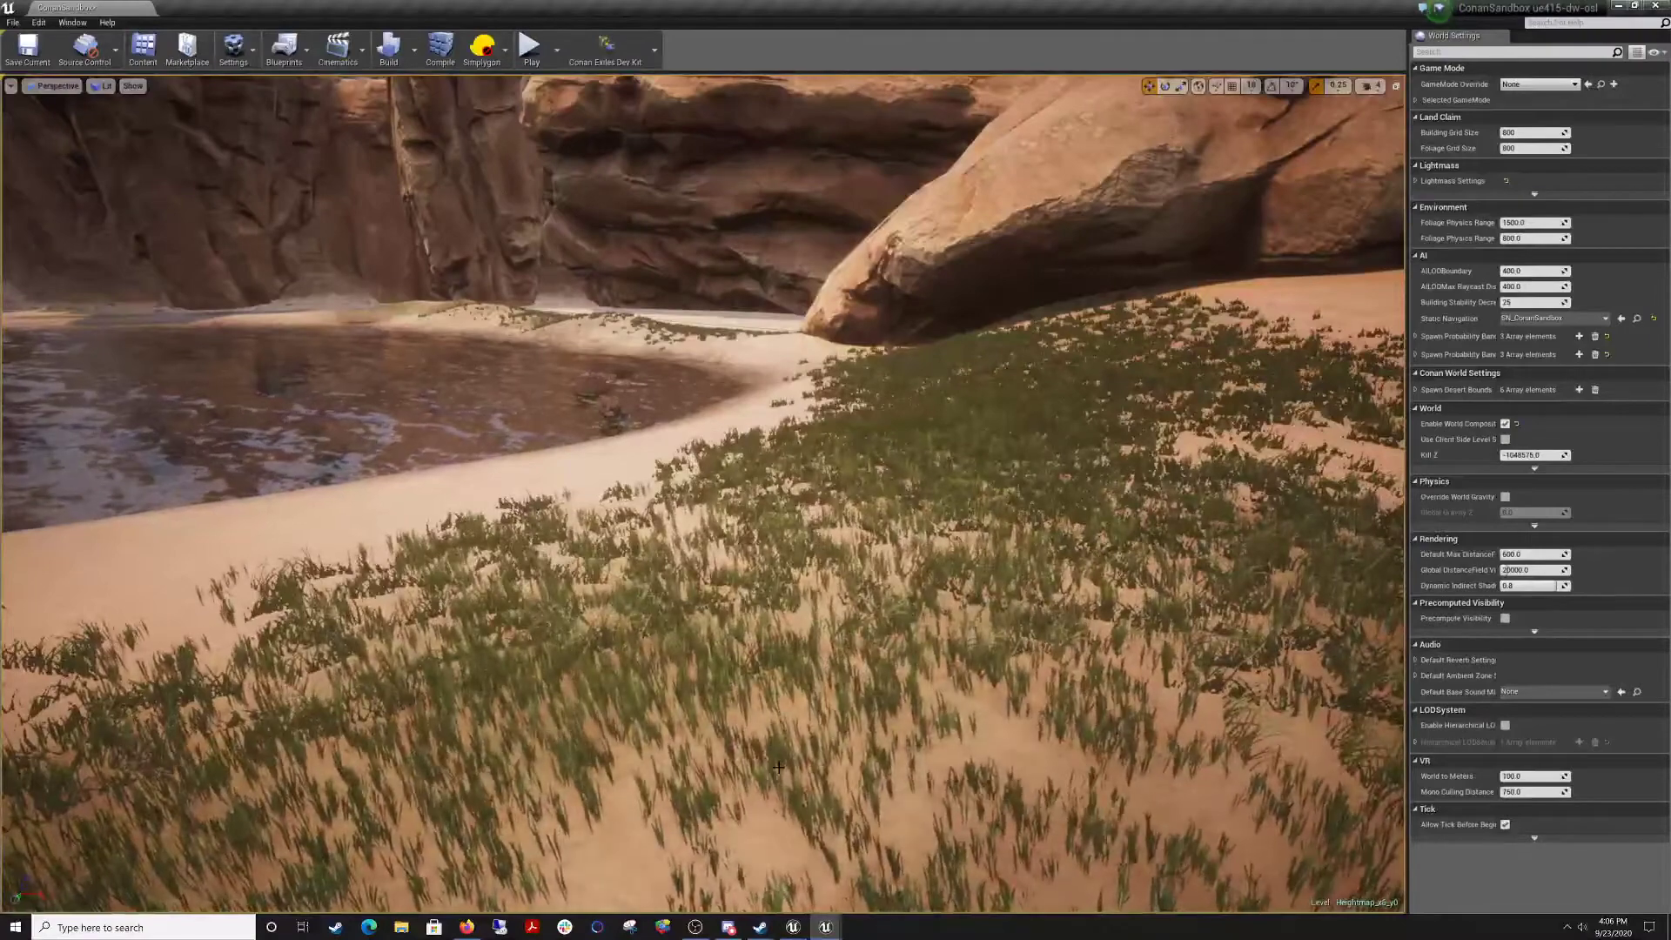
right_click(777, 767)
left_click(815, 732)
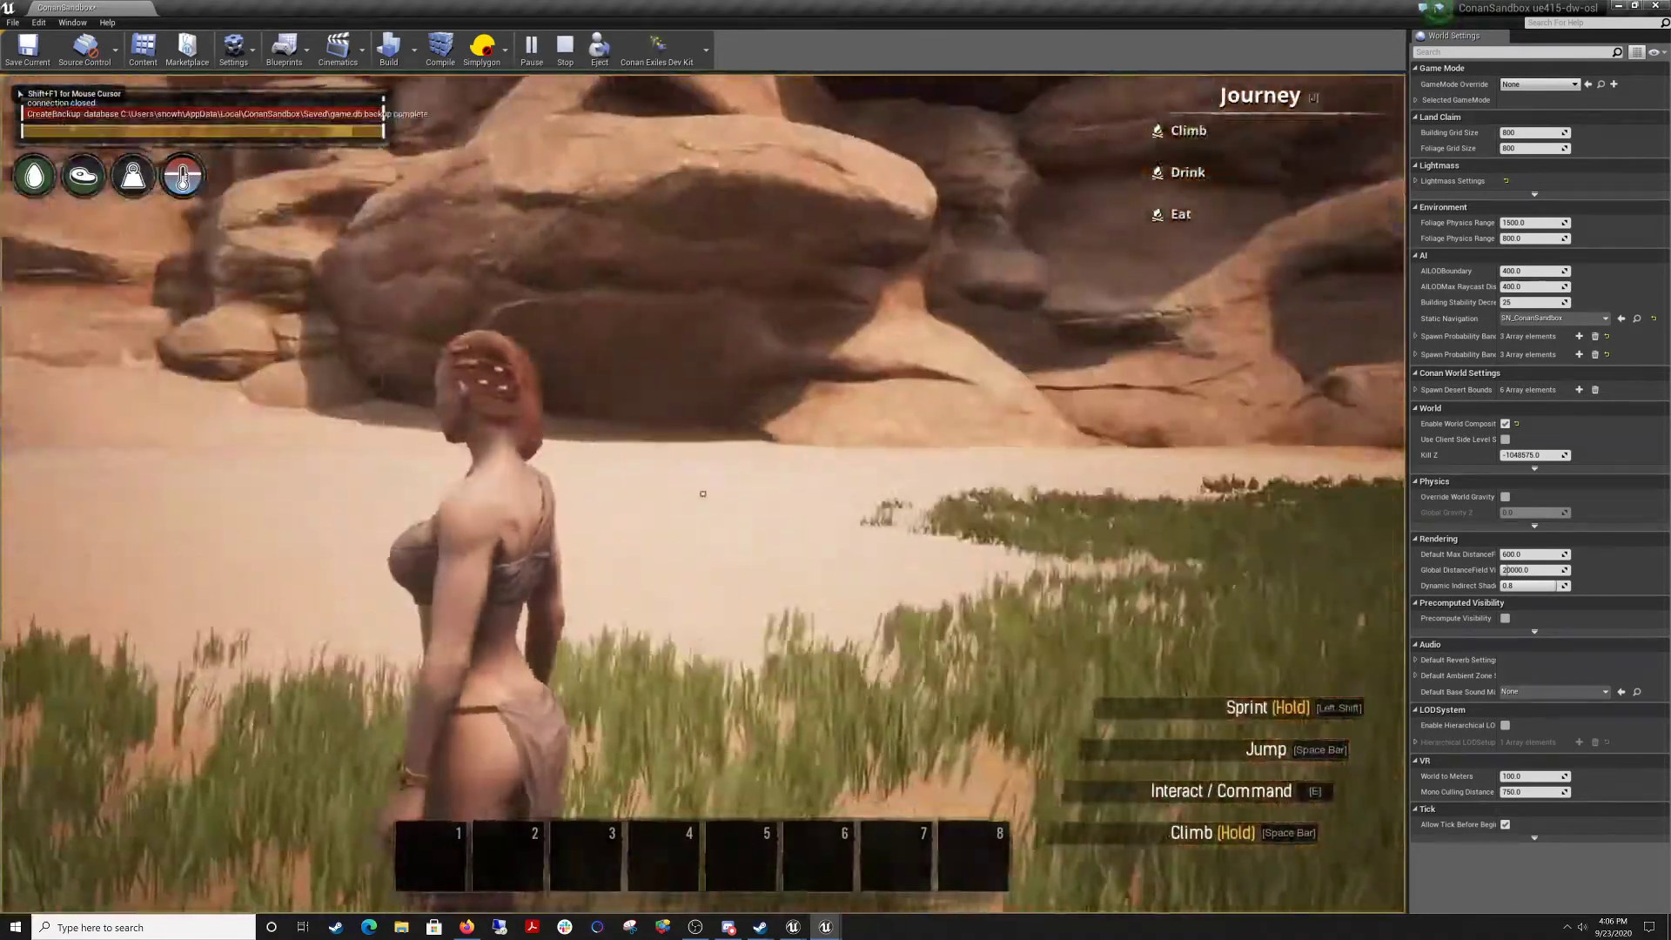
Swim through the pond's underwater plants and corals, run across the painted grass to check it, and end the play session.
key("w")
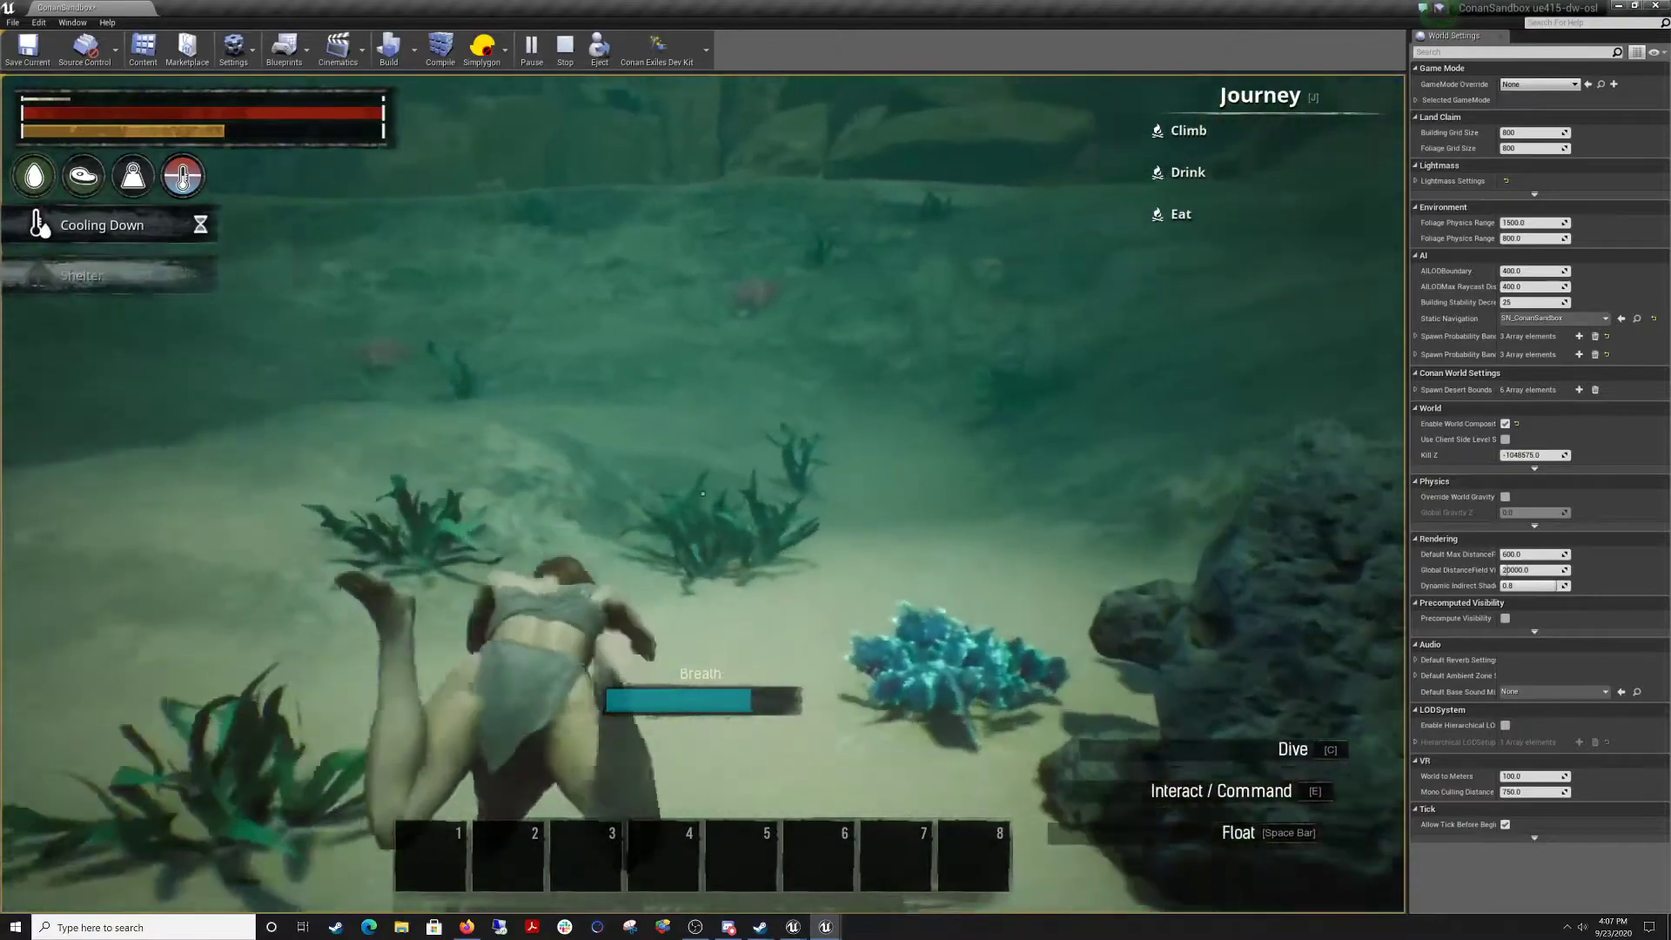
key("d")
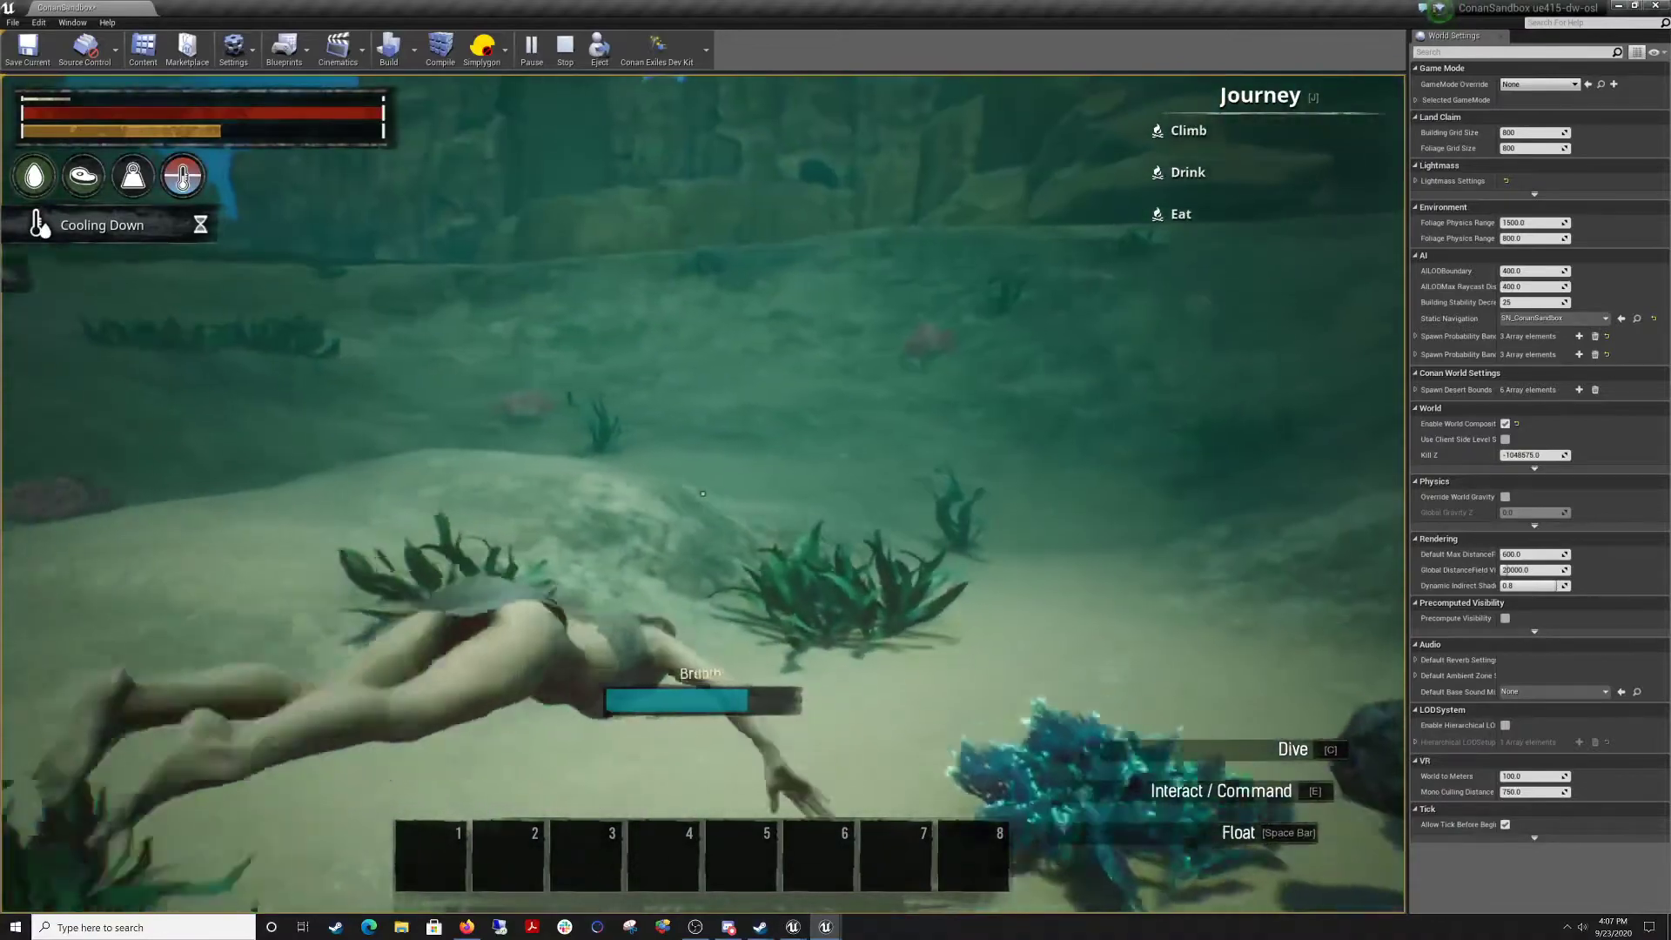
key("w")
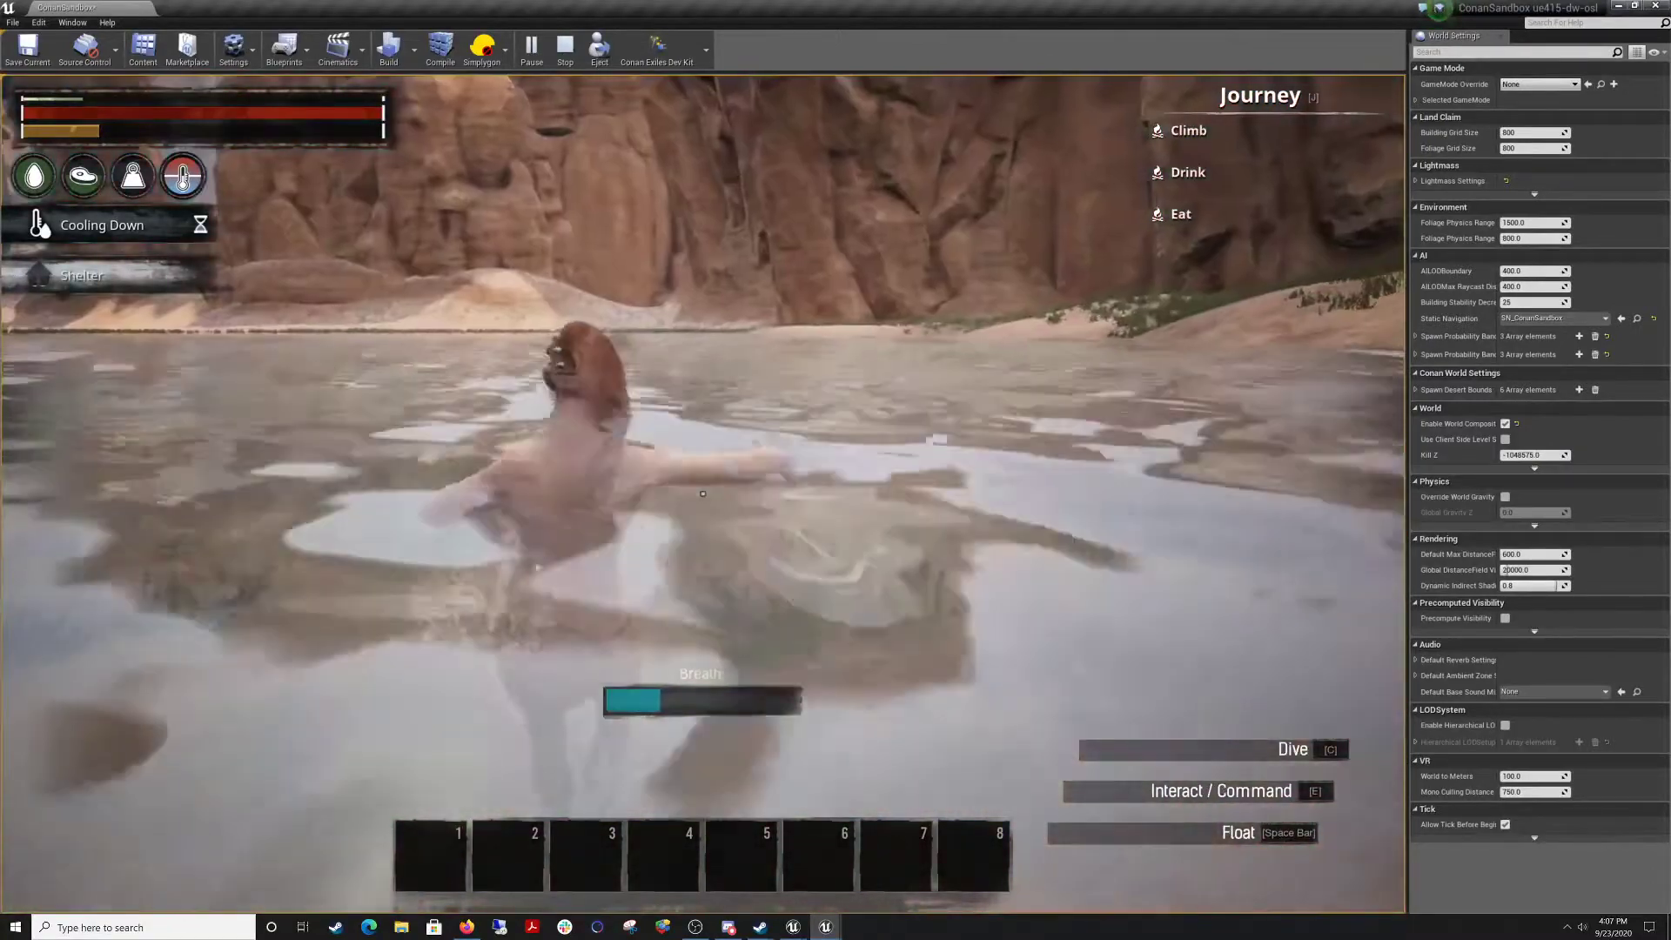
key("w")
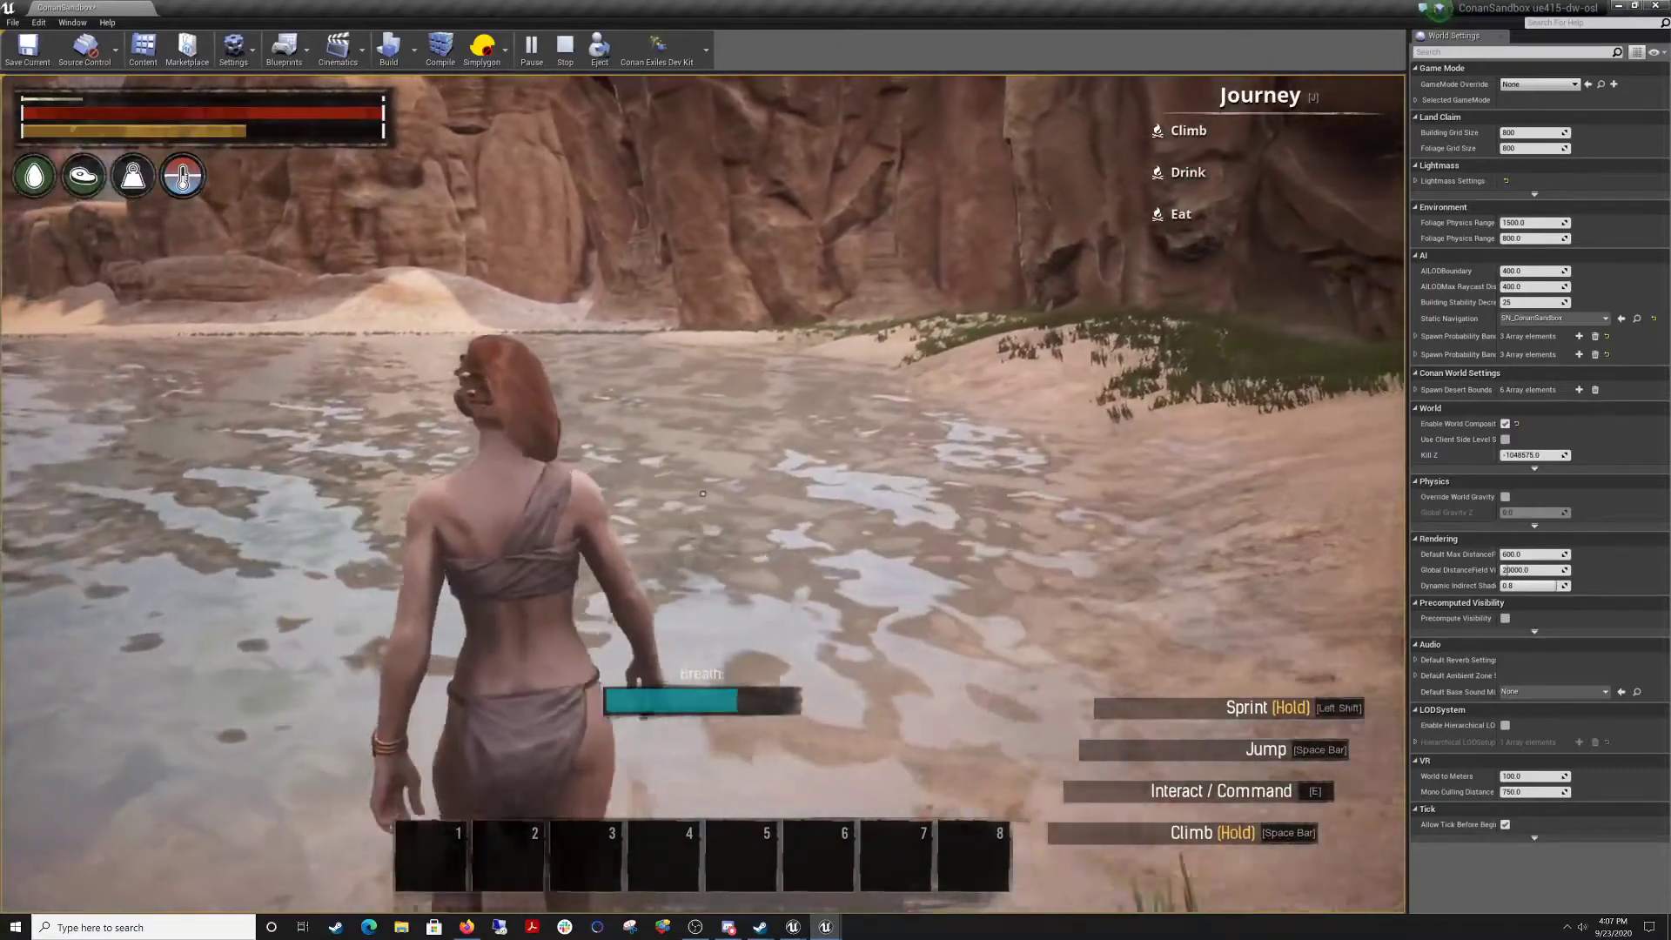
key("w")
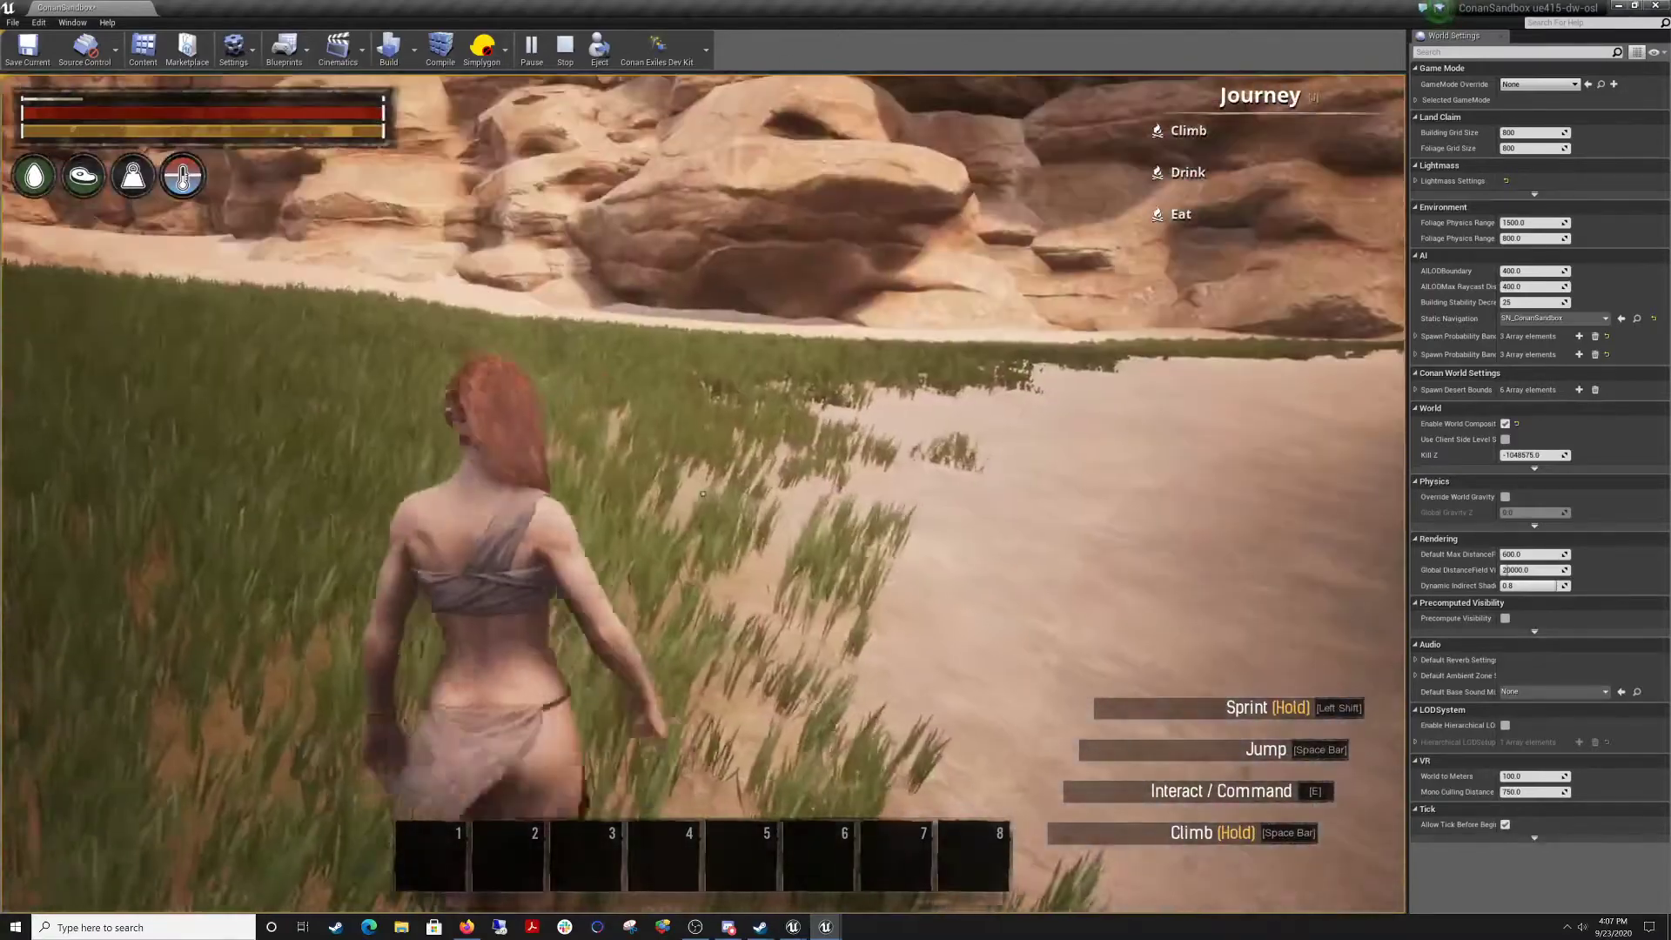
key("shift+w")
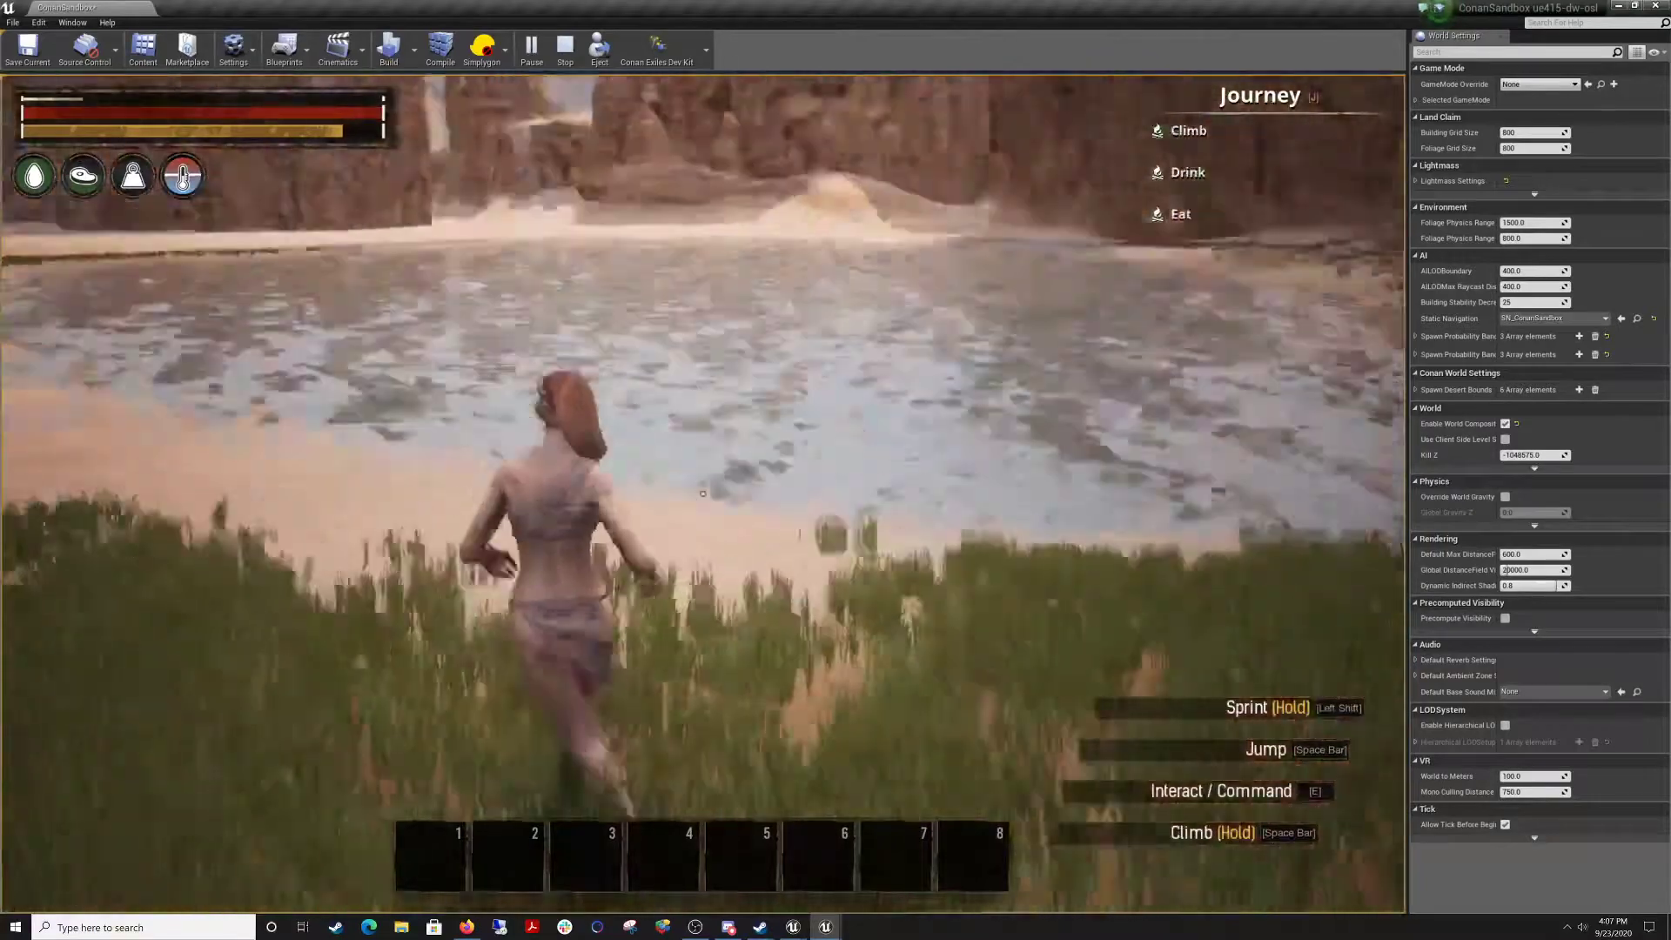
key("shift+F1")
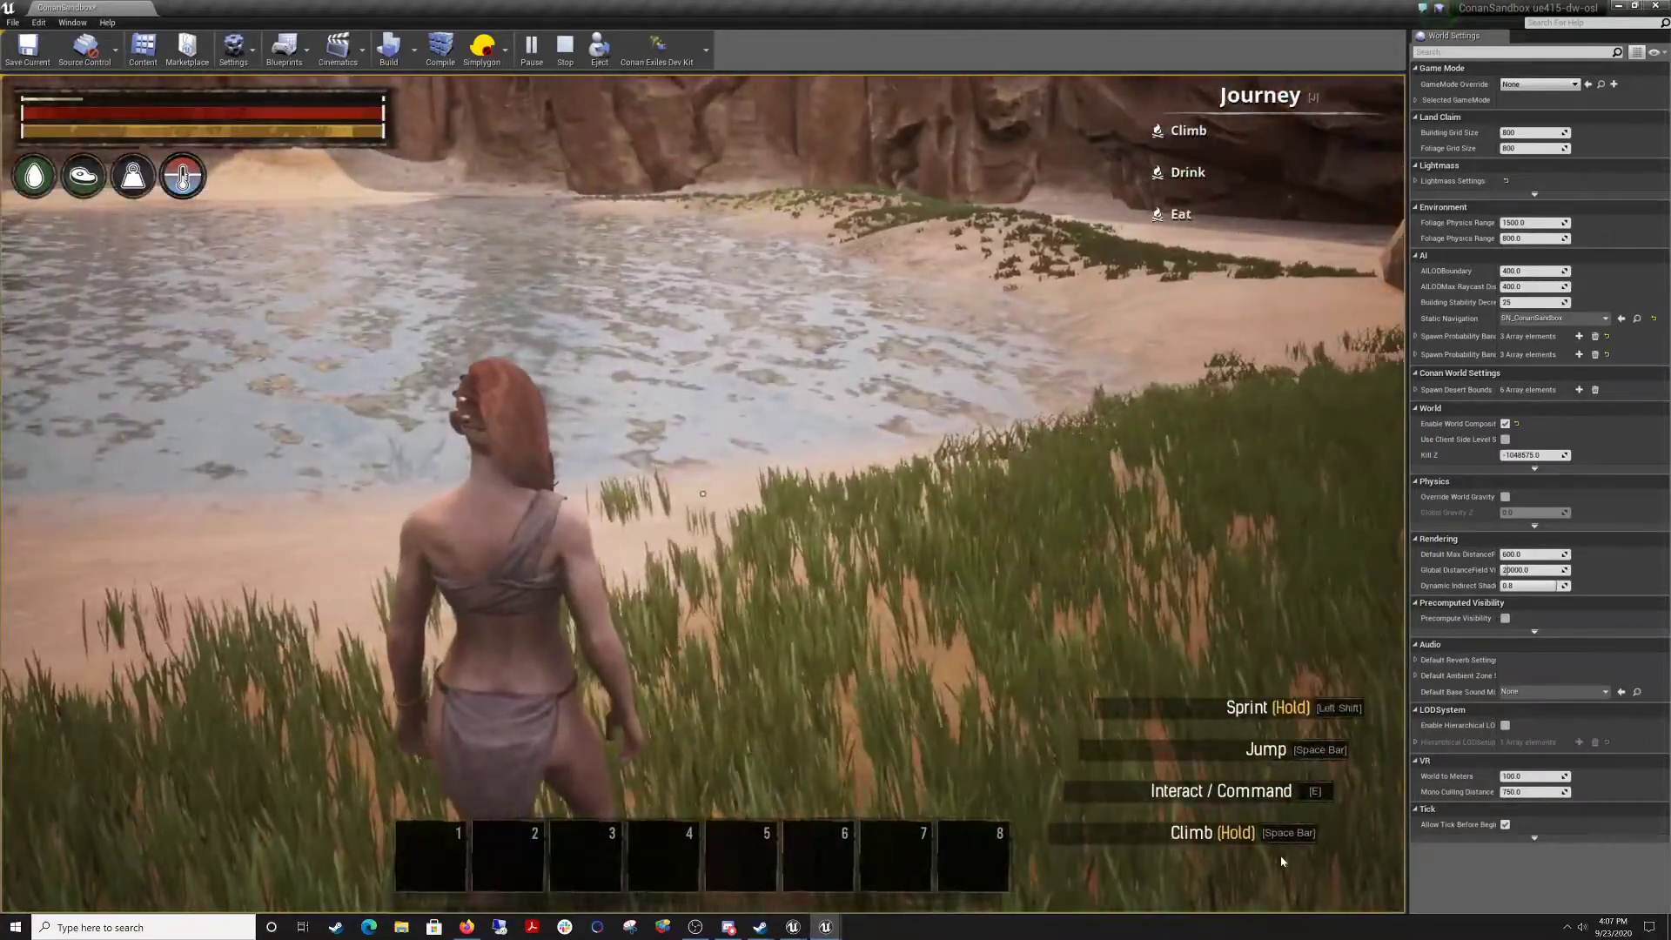
key("Escape")
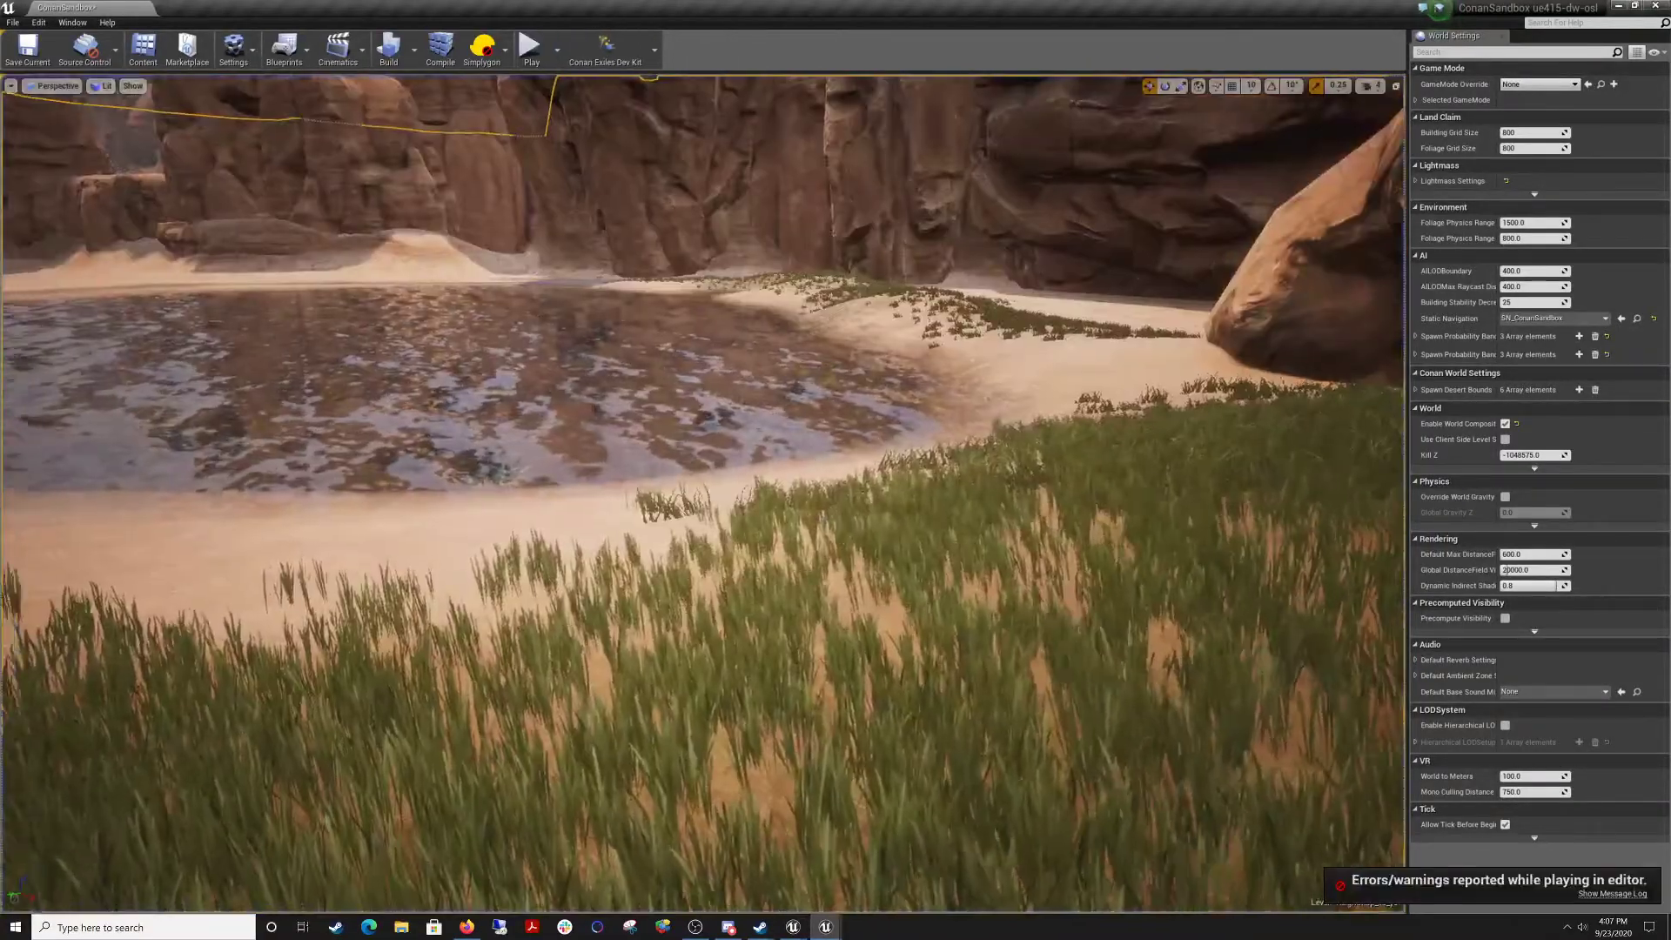
Move the view to the pond's shore, reopen the Modes window and switch to foliage painting.
right_click_drag(1225, 708, 927, 696)
key("w")
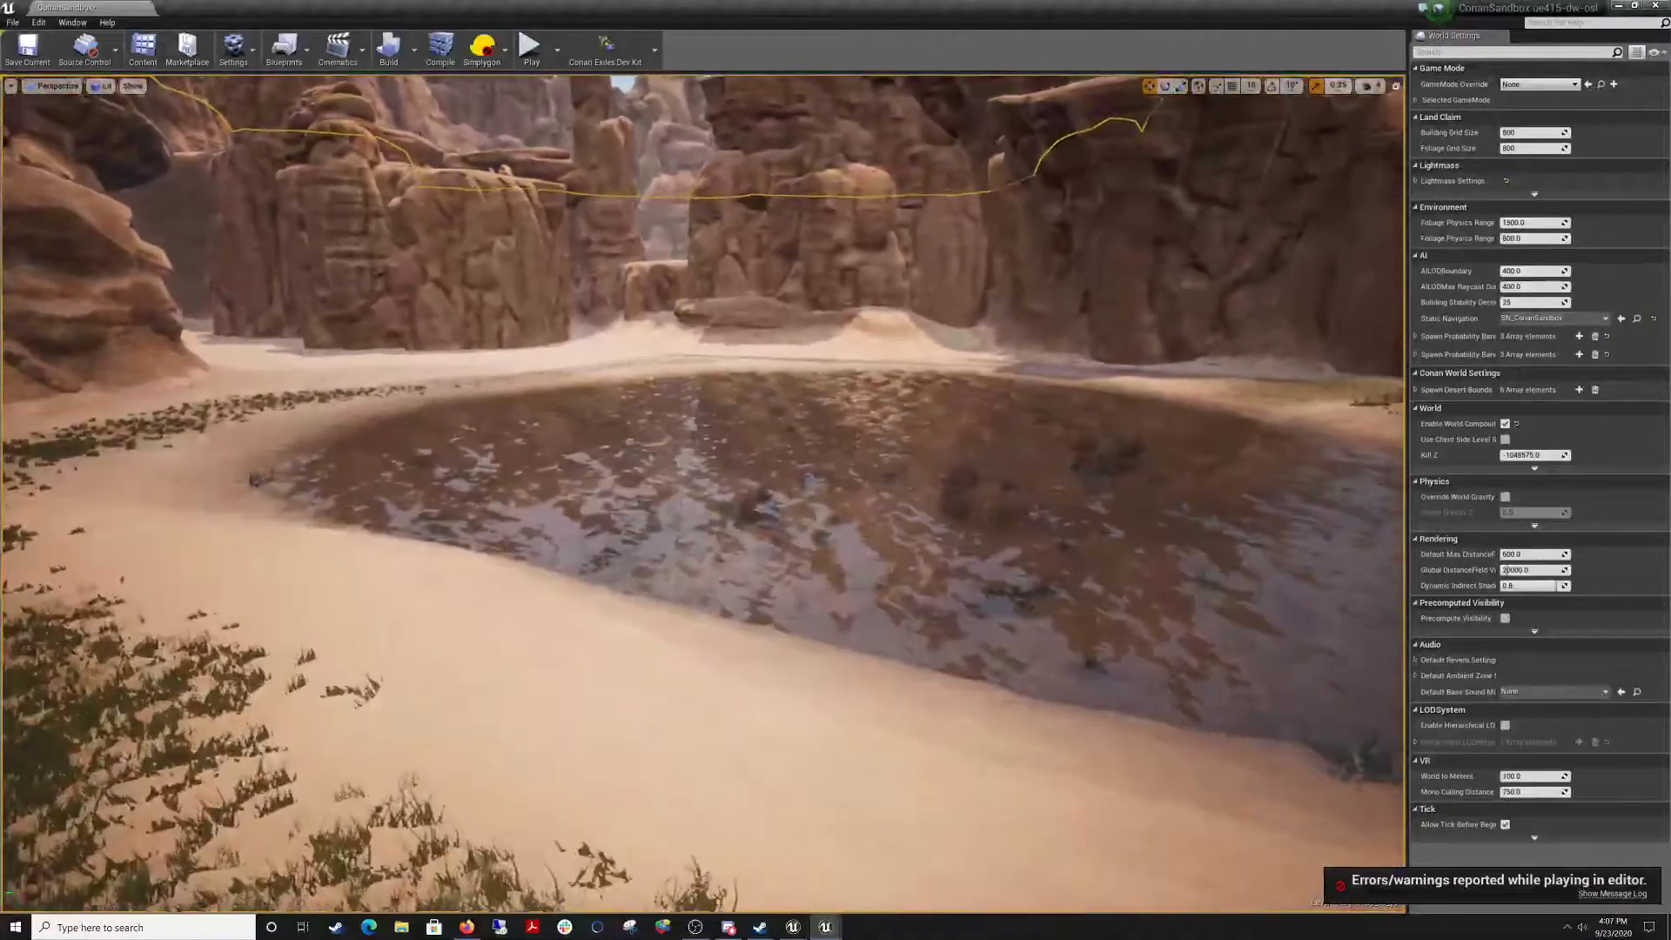
left_click(69, 23)
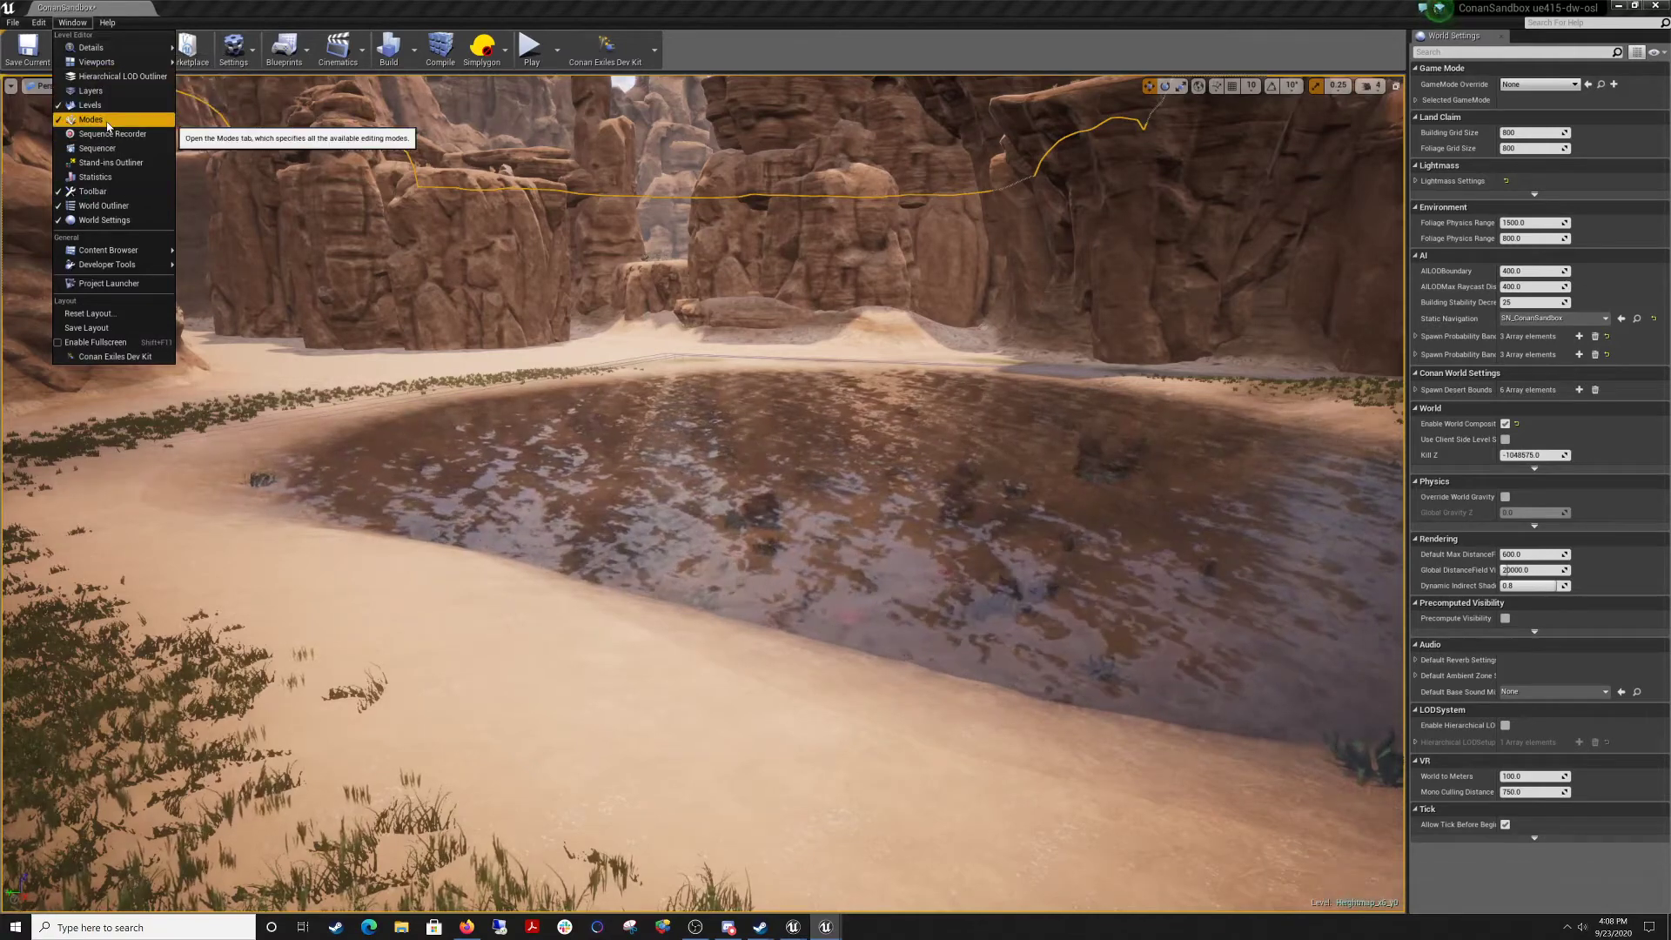
left_click(90, 120)
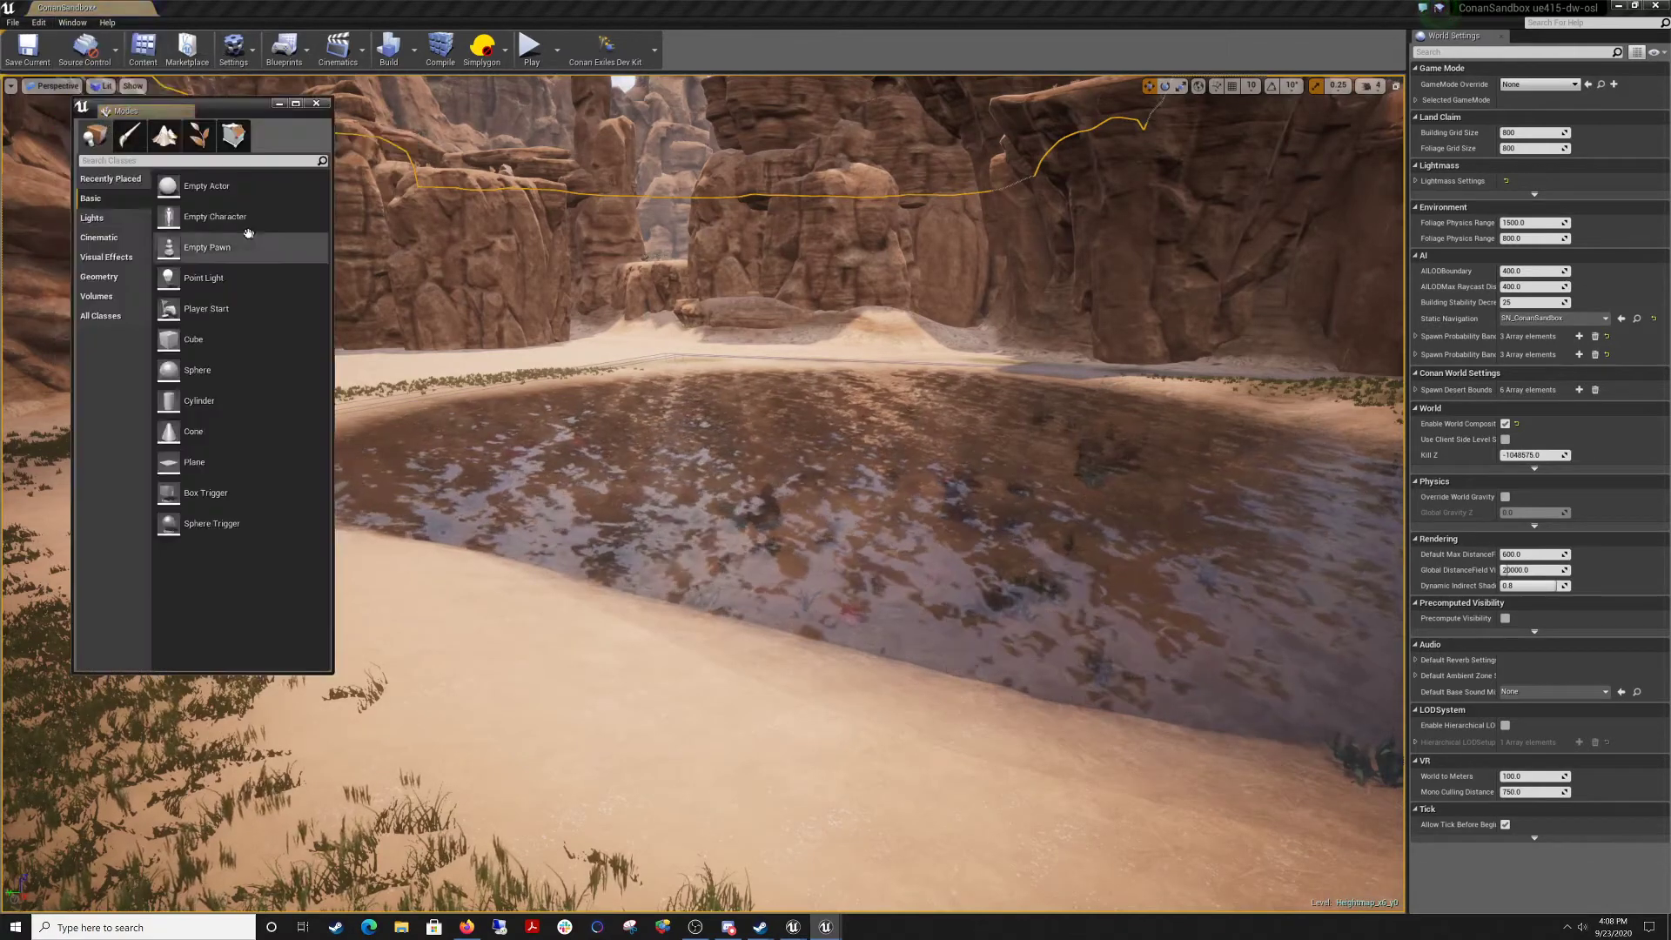
left_click(199, 135)
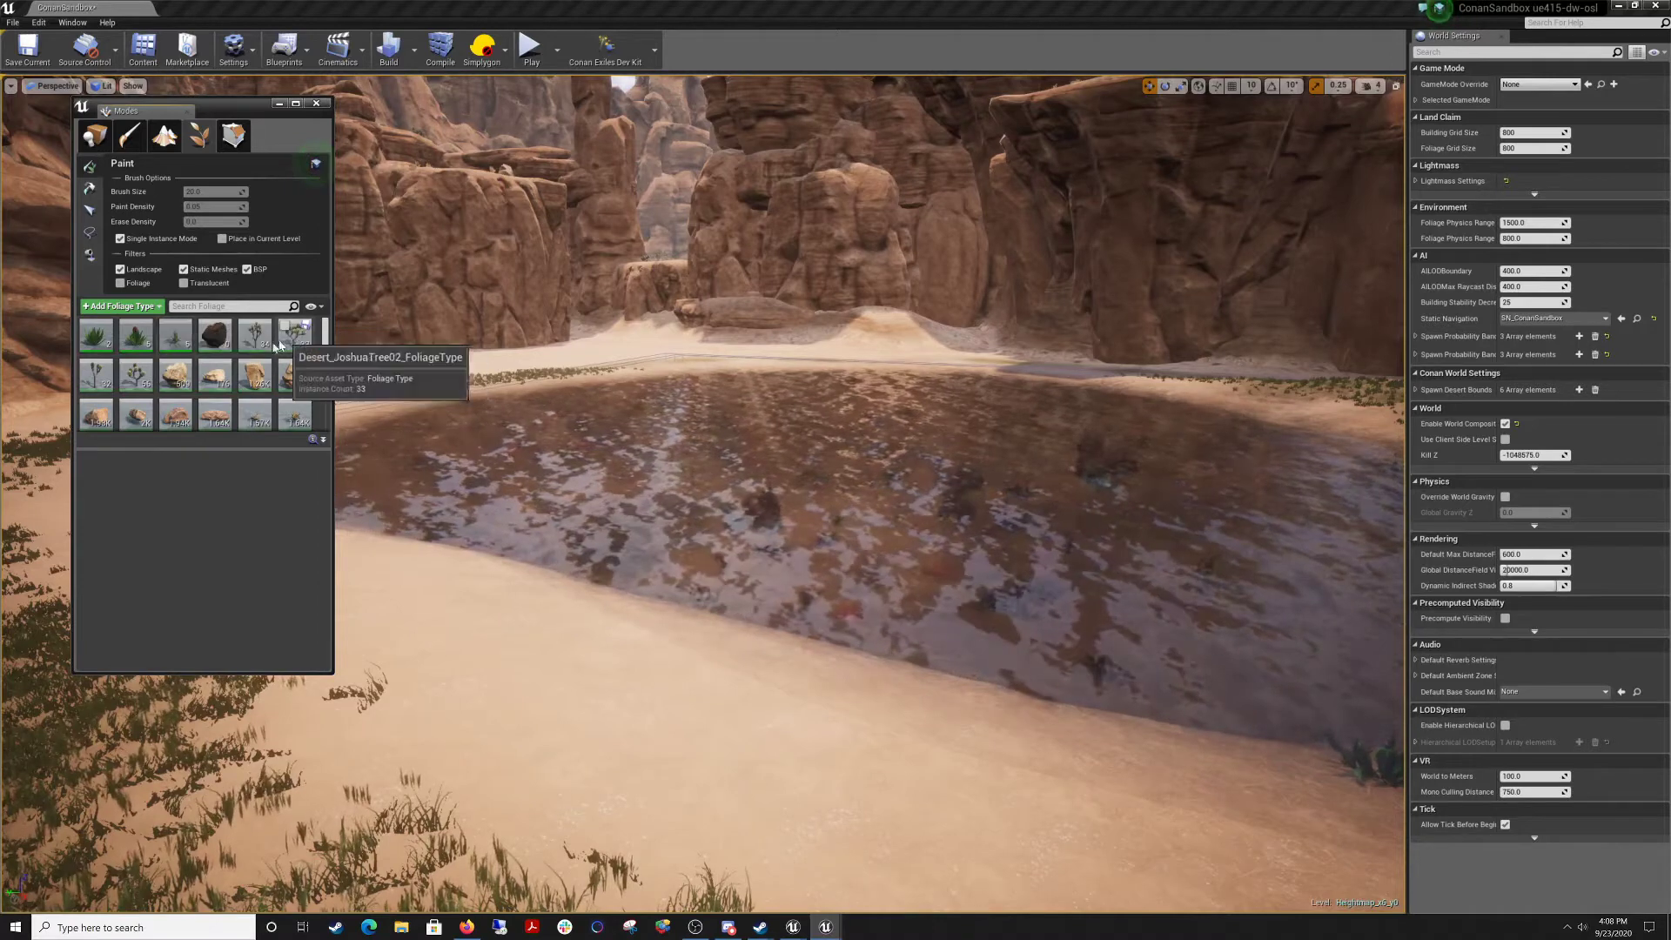
Activate jungle plant types in the foliage palette, including Ground_Jungle_ground_plant_01, Western_Sword_Fern_Desktop_3 and Sarcobatus01.
scroll(224, 383, "down", 3)
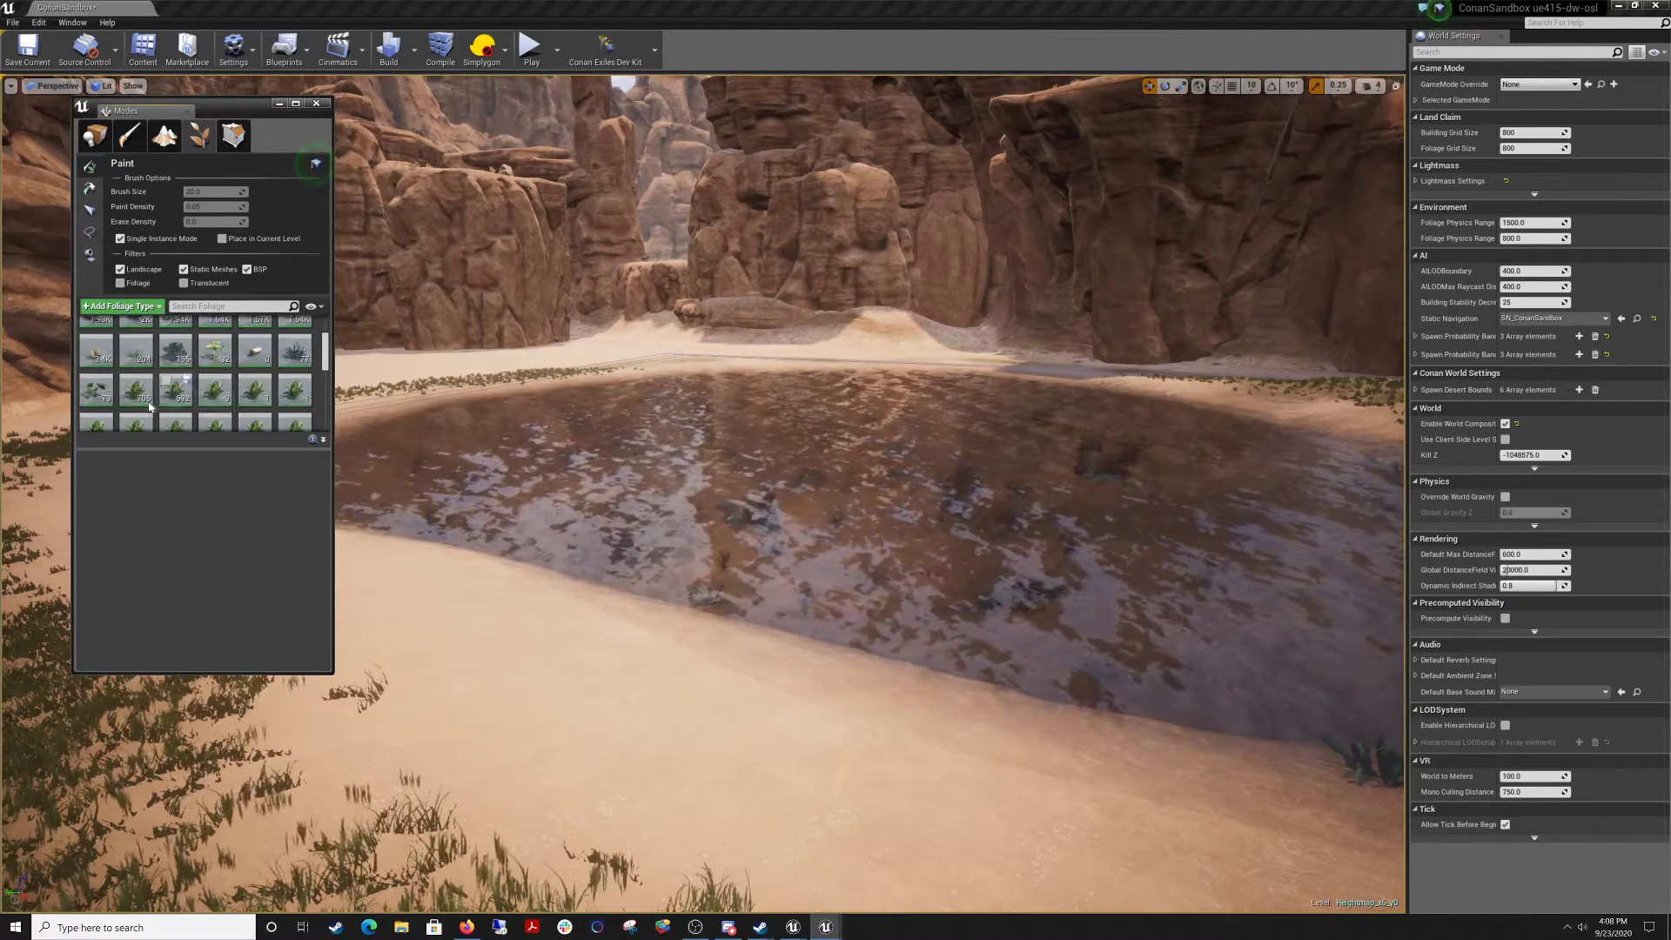
scroll(157, 383, "down", 1)
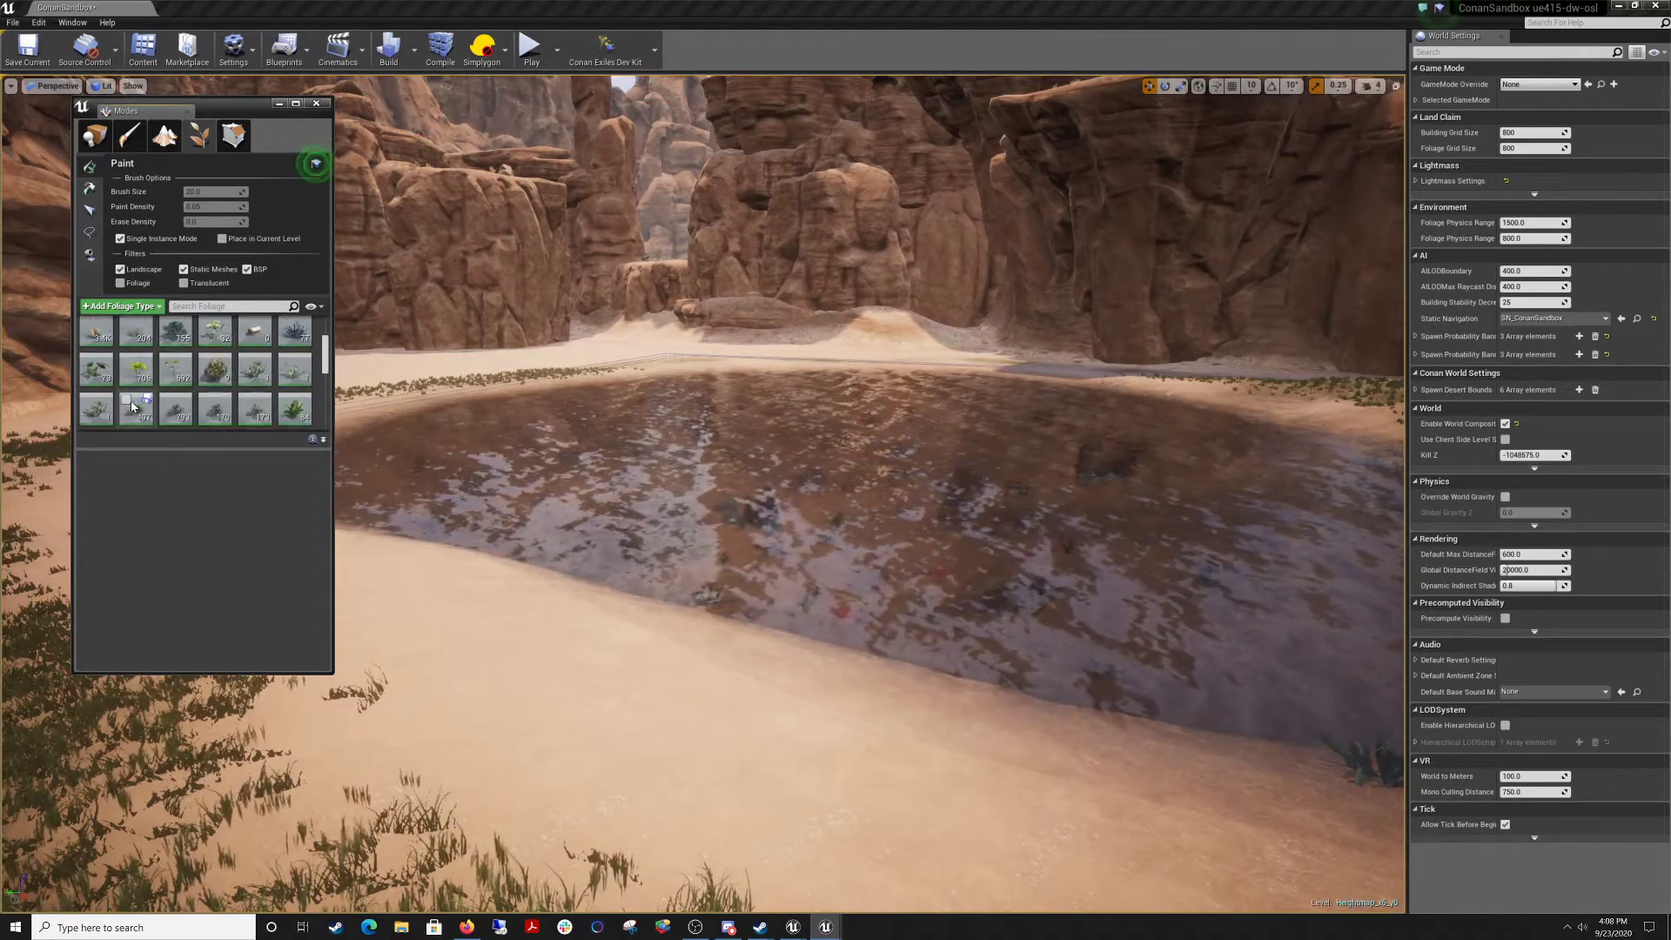
left_click(86, 360)
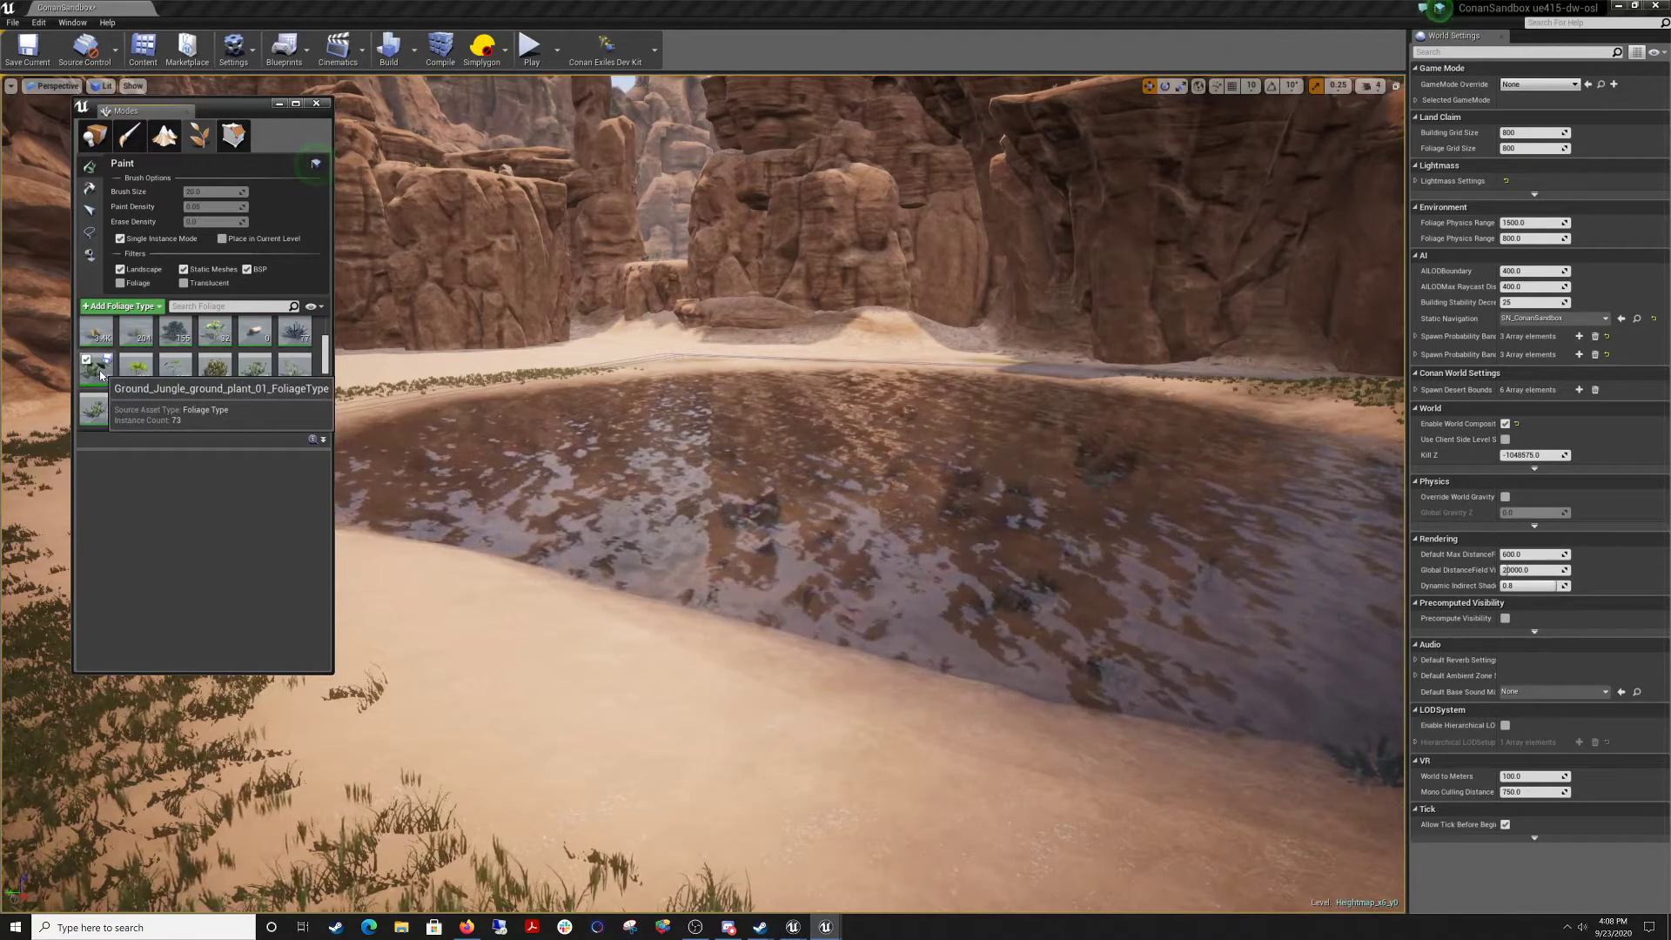
scroll(218, 400, "down", 1)
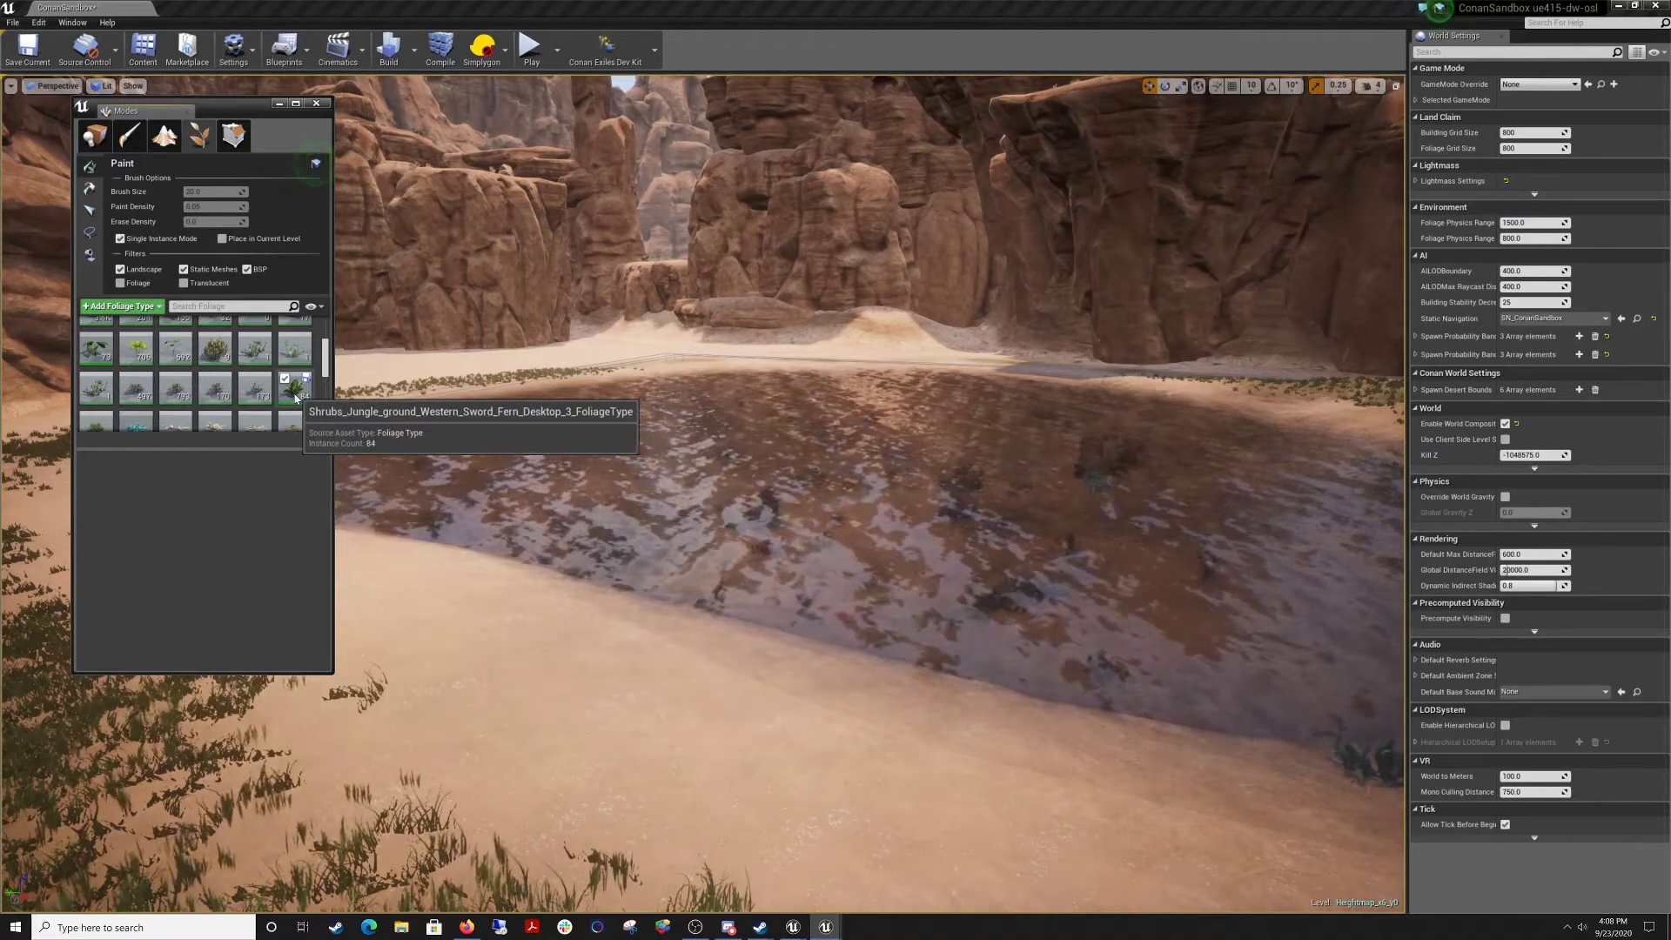
scroll(242, 416, "down", 1)
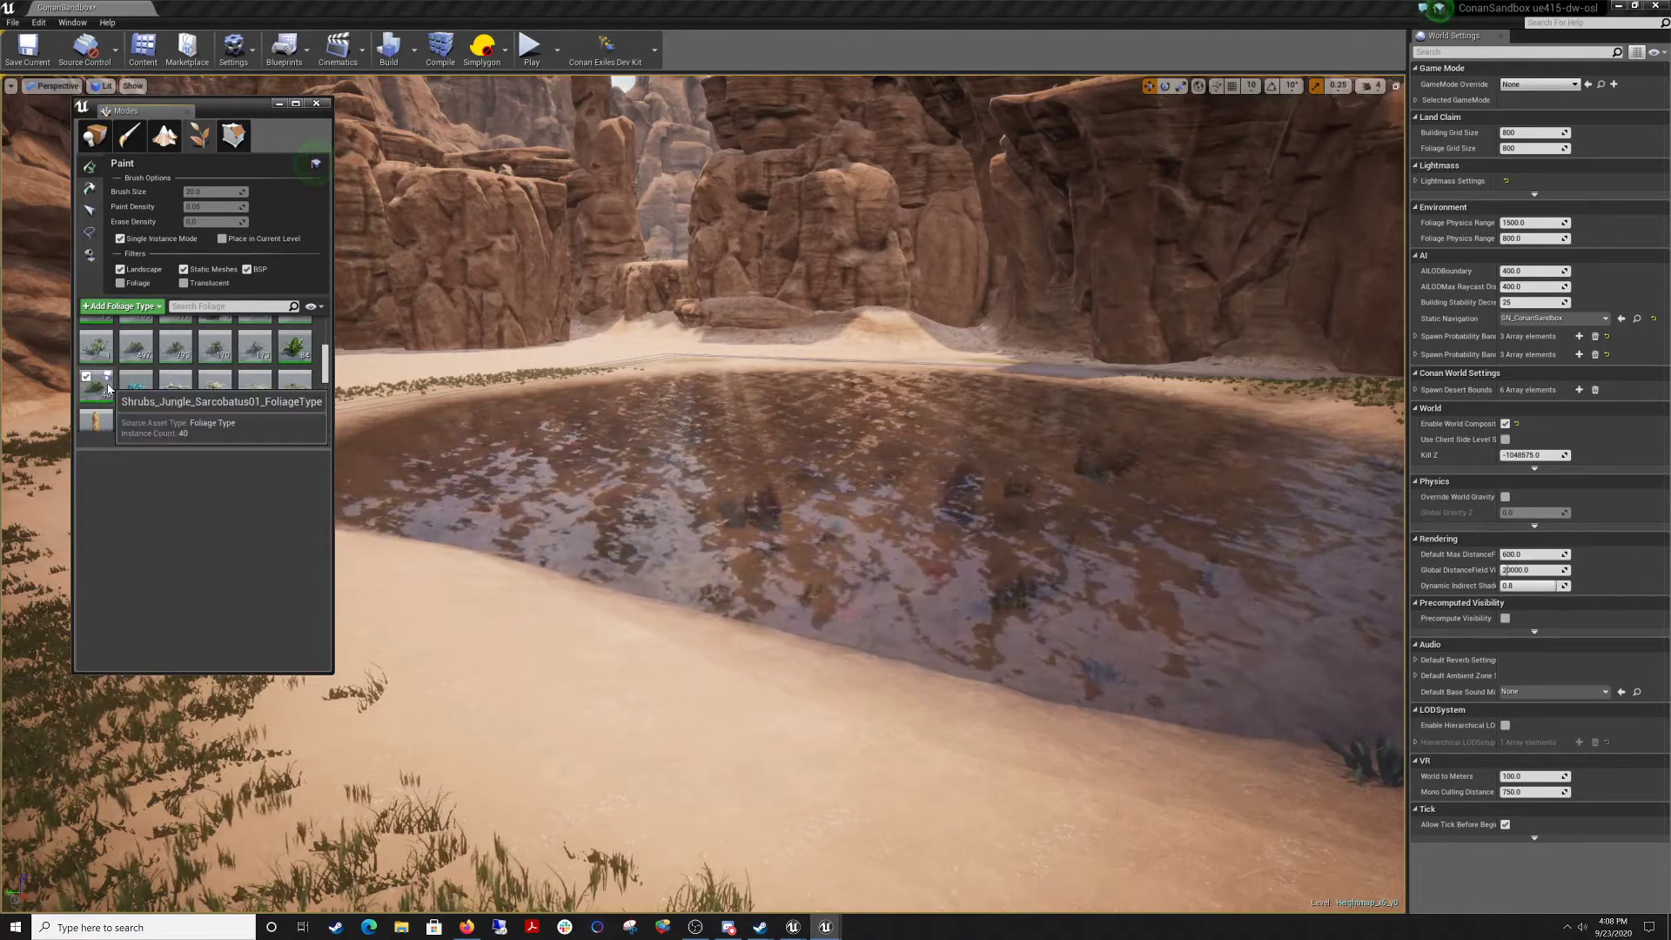
Search the foliage palette for "lotu", enable Flower_Lotus_plant for painting and clear the search.
scroll(139, 392, "down", 5)
scroll(185, 405, "down", 2)
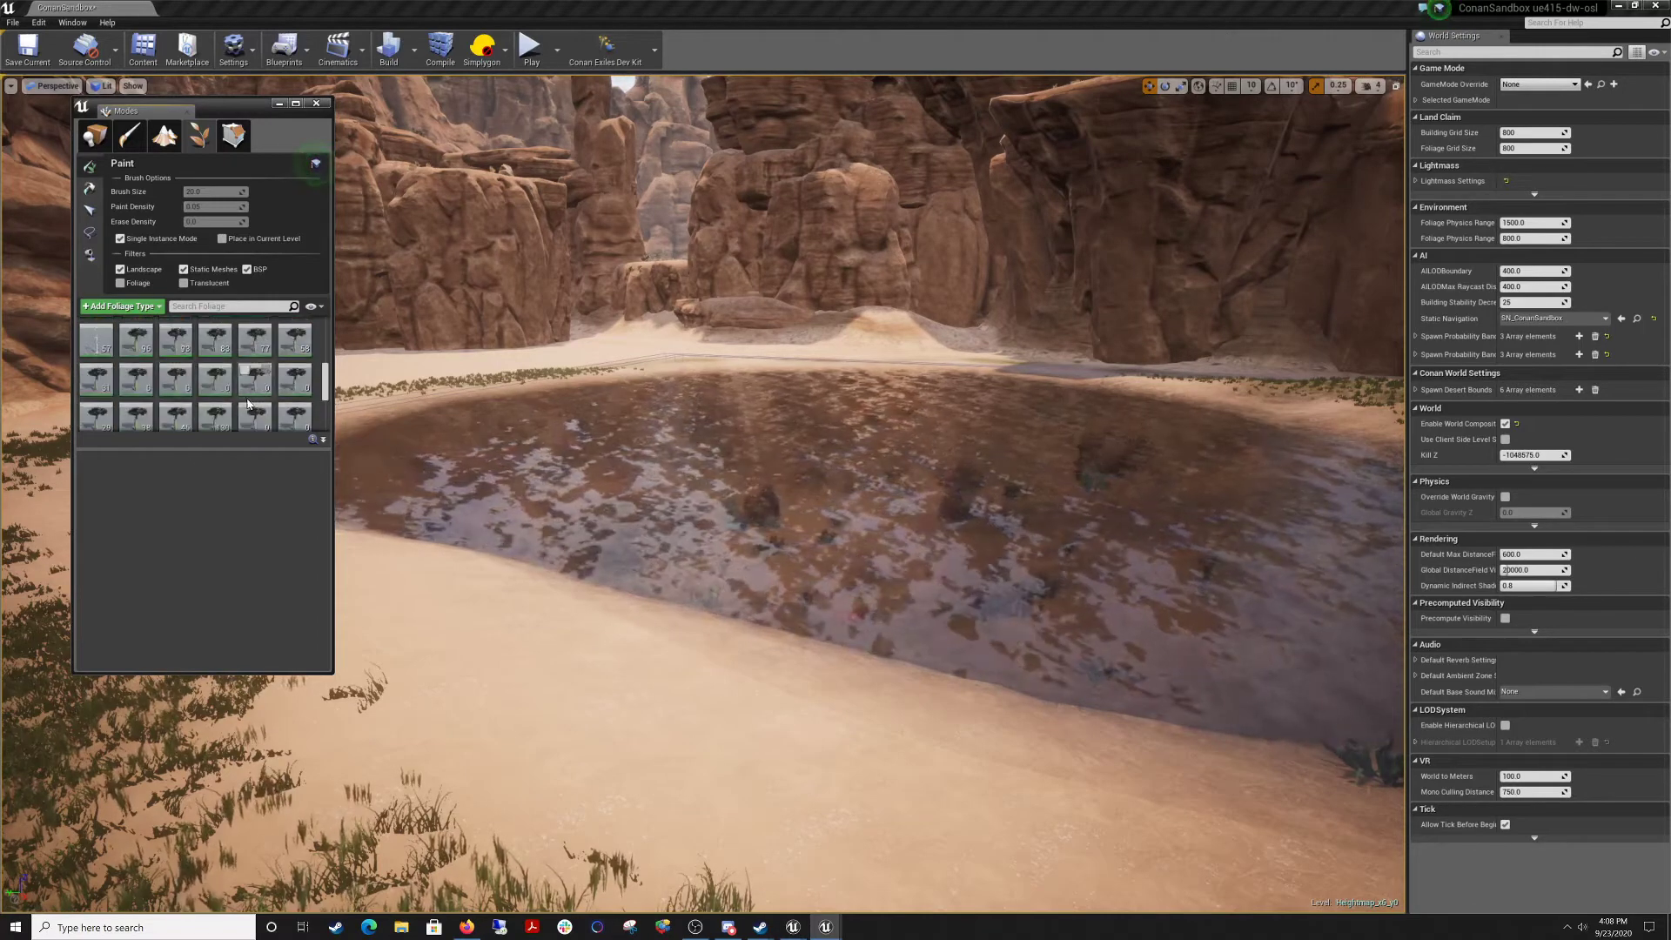
scroll(209, 416, "down", 4)
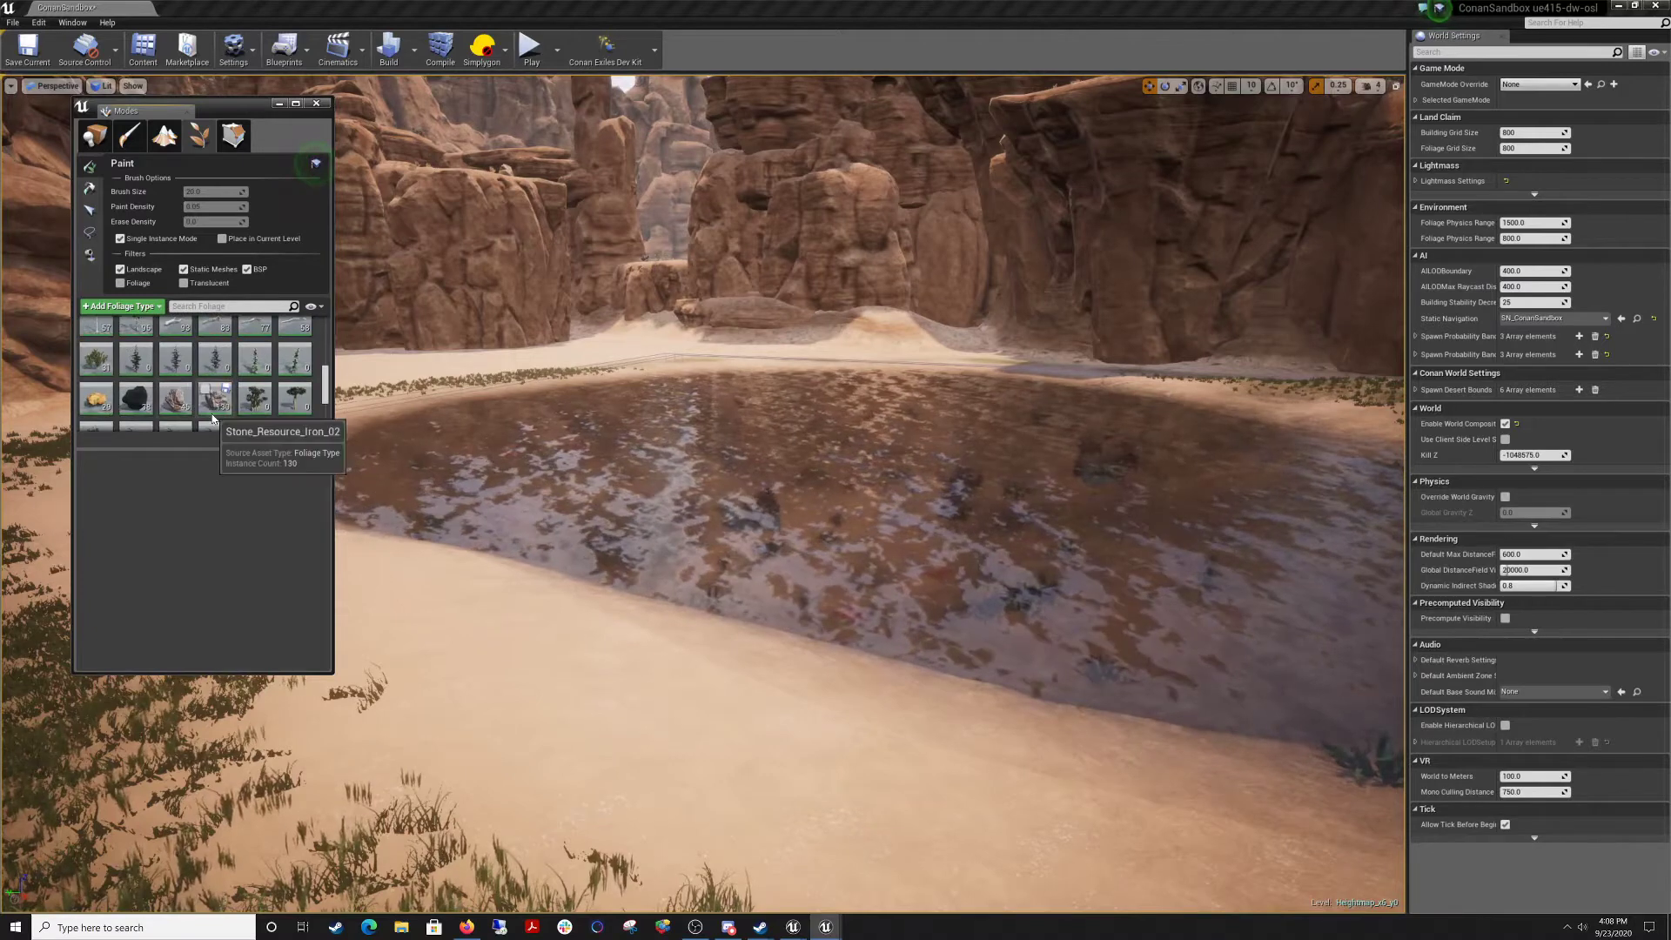
scroll(252, 422, "down", 1)
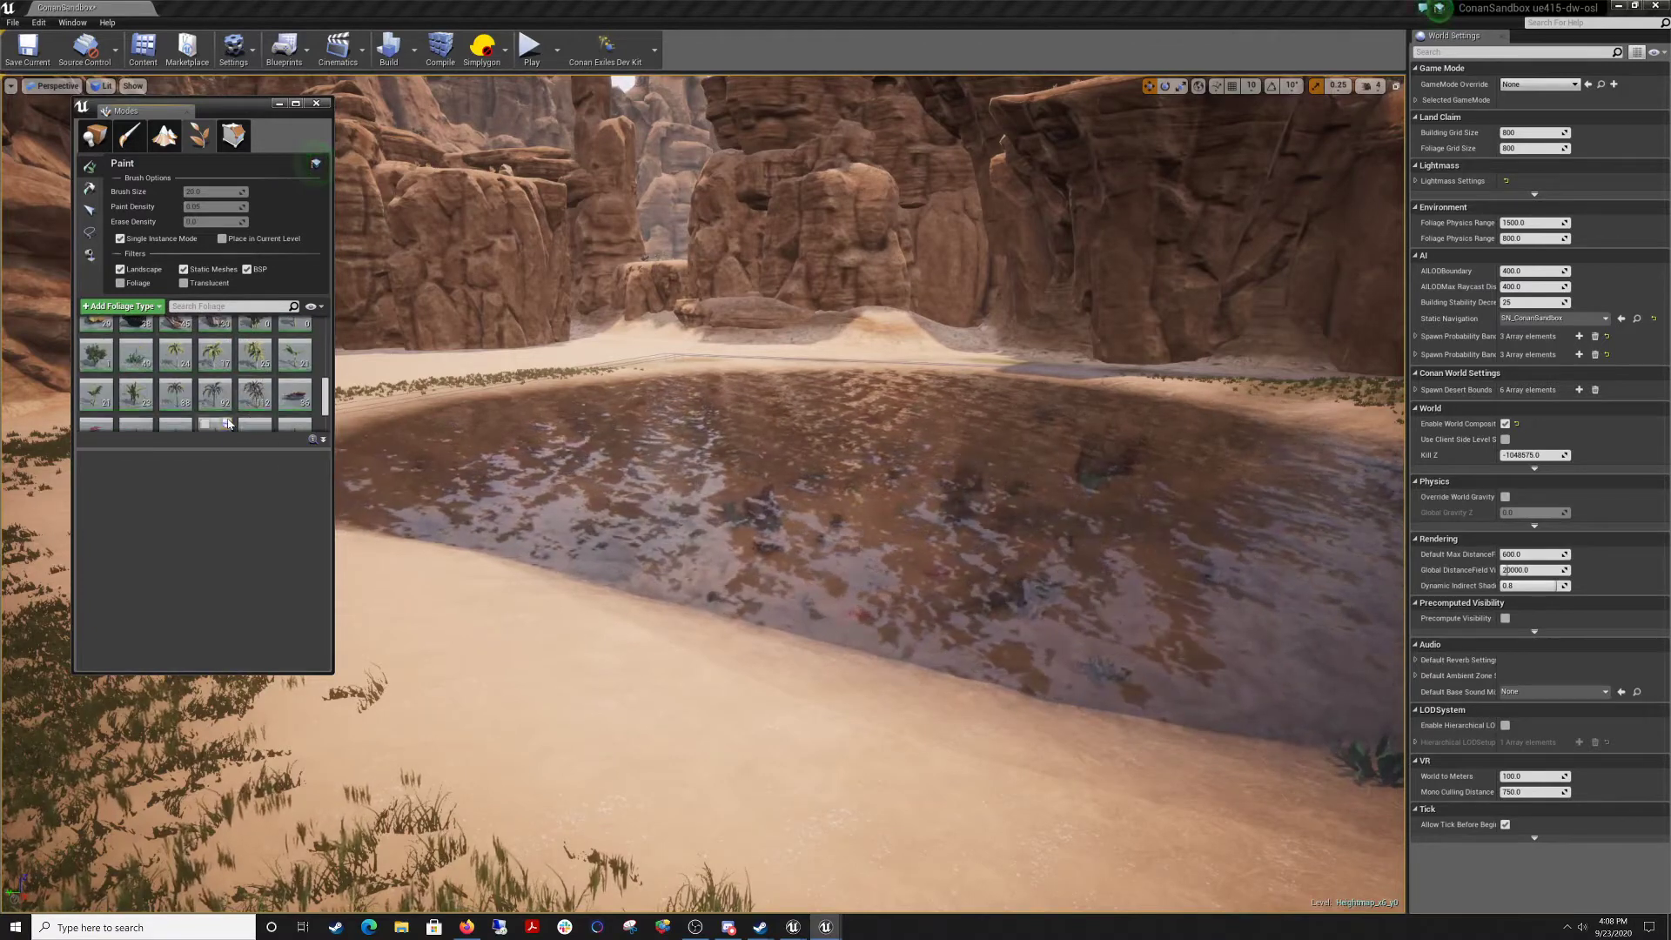
scroll(228, 424, "up", 4)
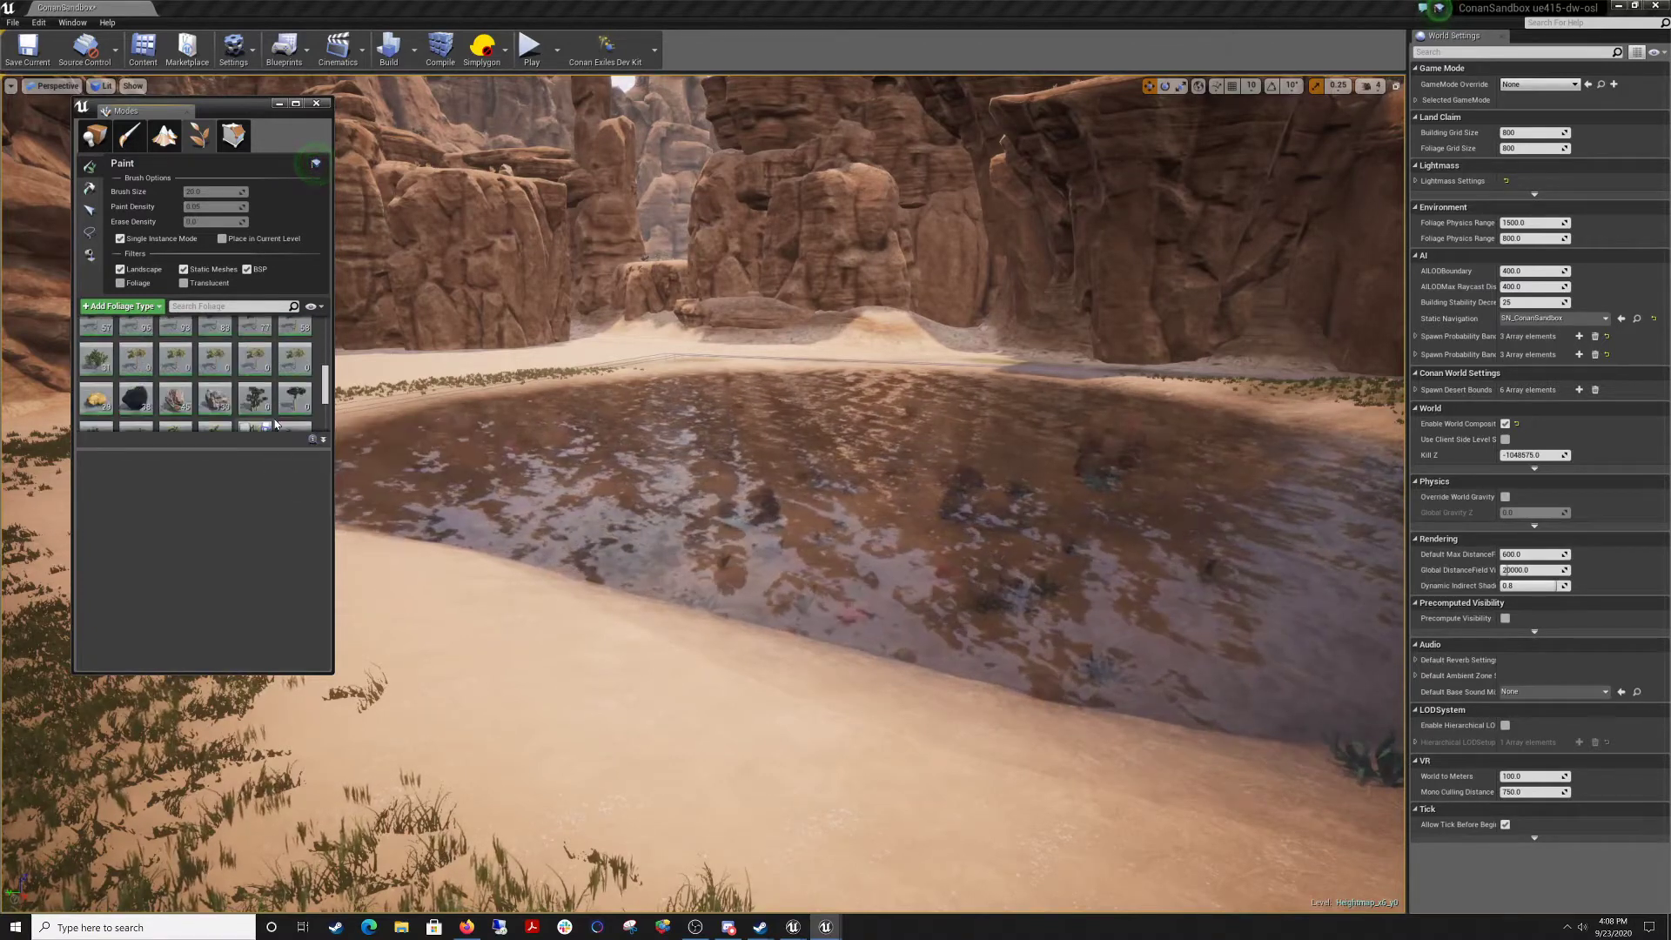
scroll(199, 353, "up", 3)
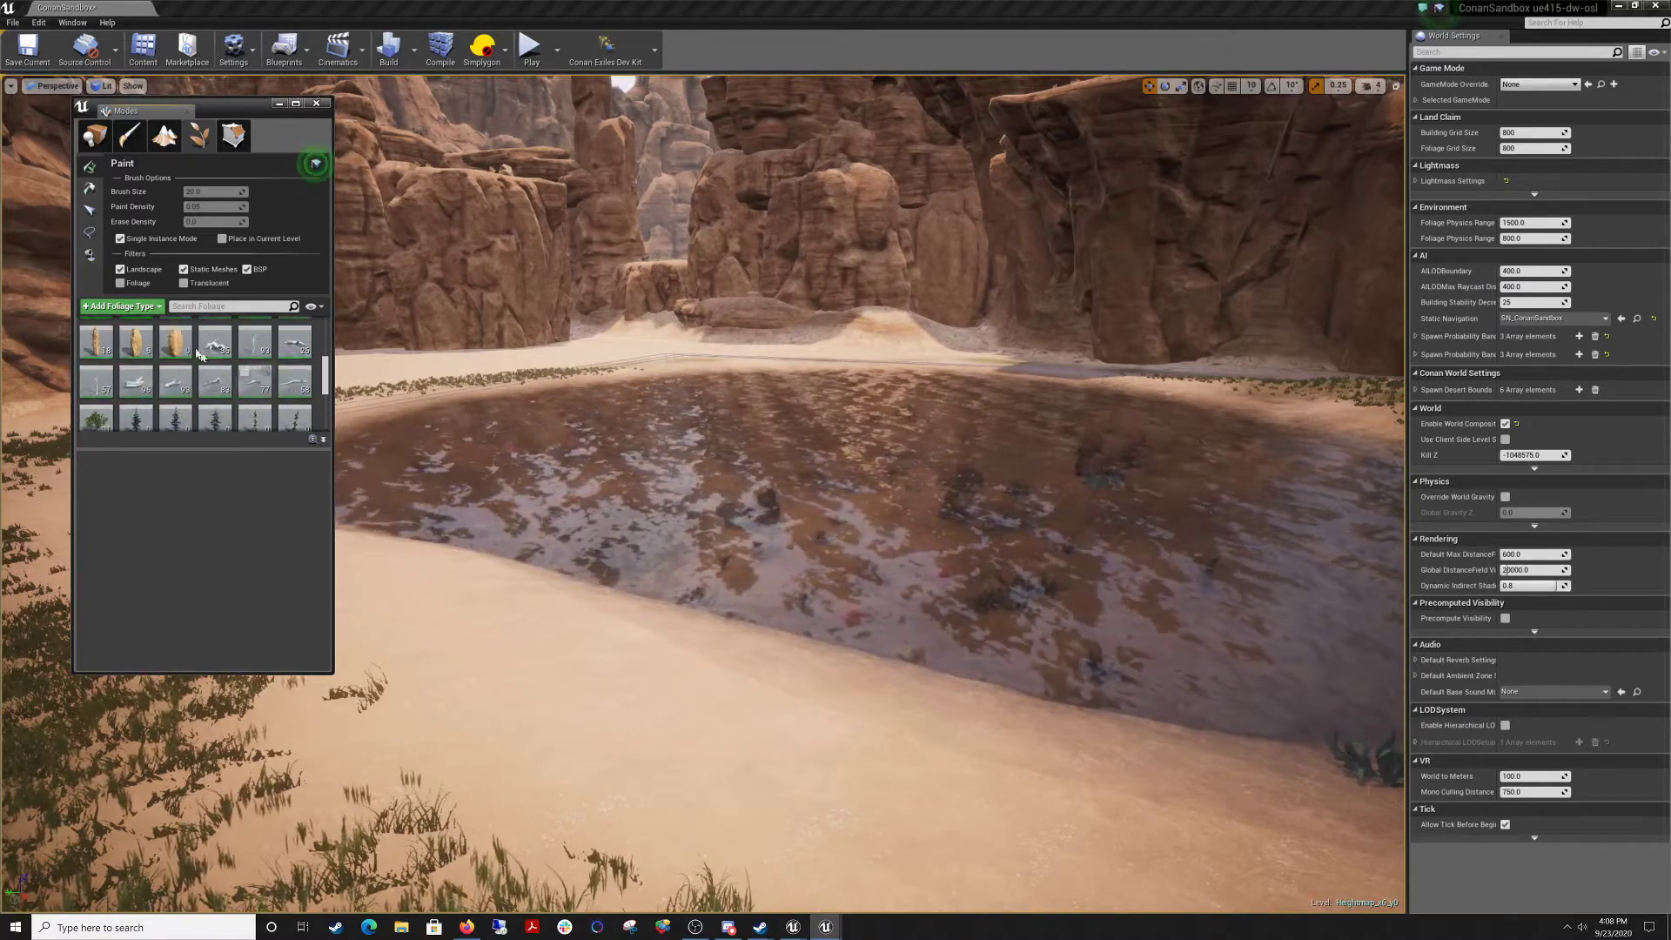
left_click(203, 306)
type("lotu")
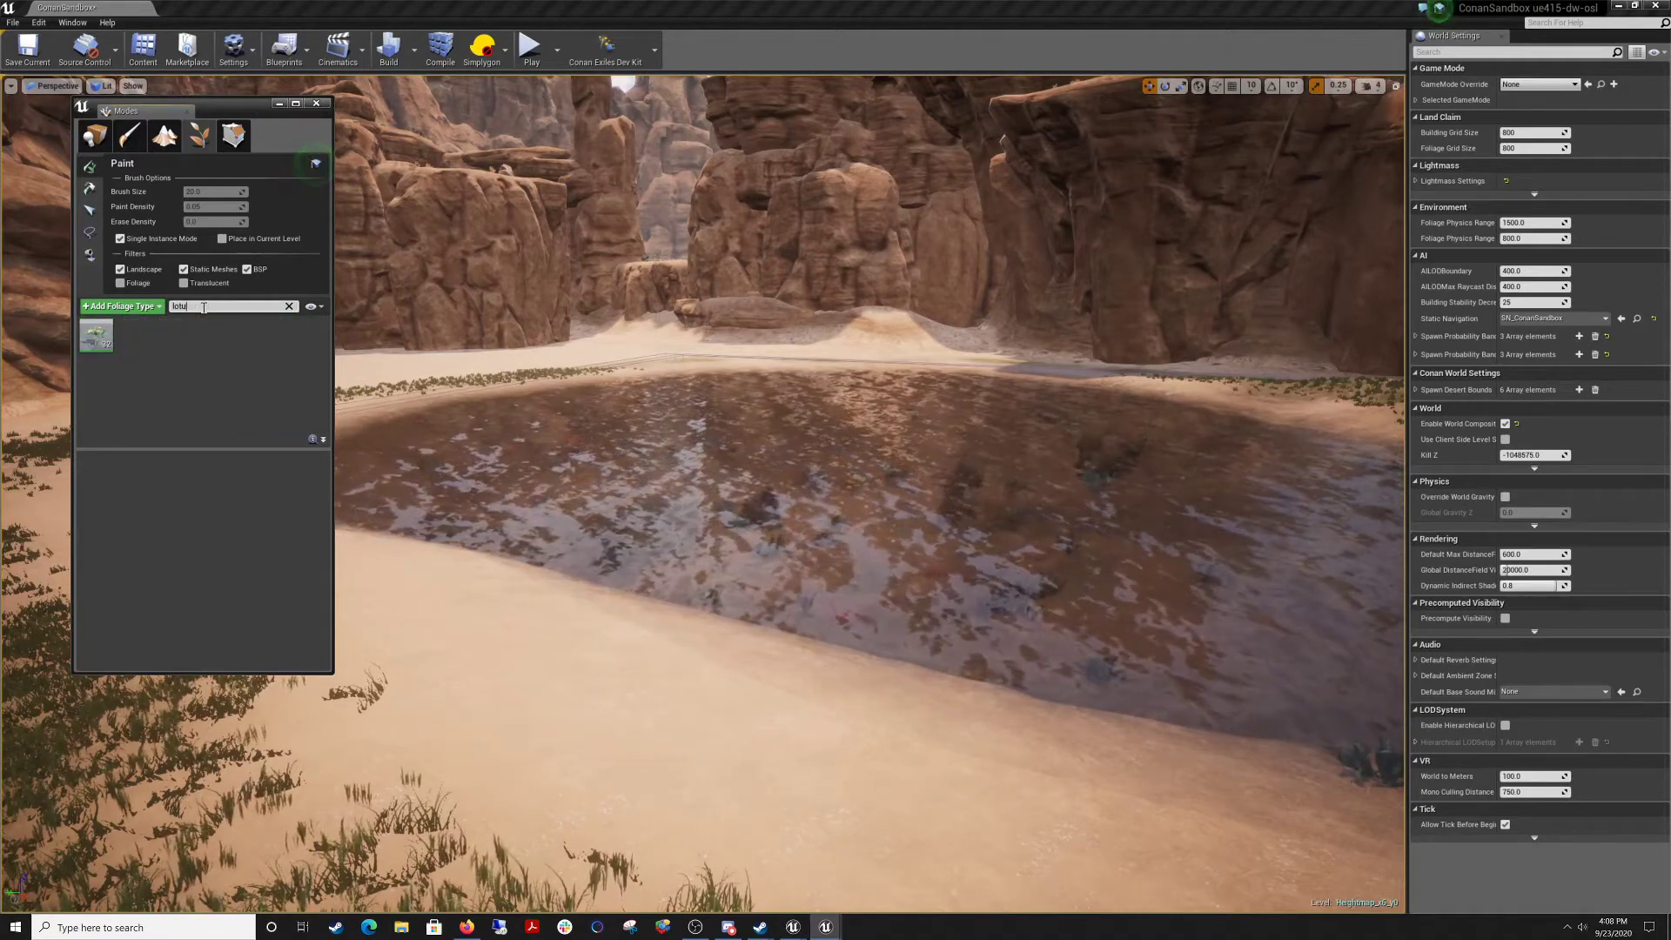
left_click(96, 335)
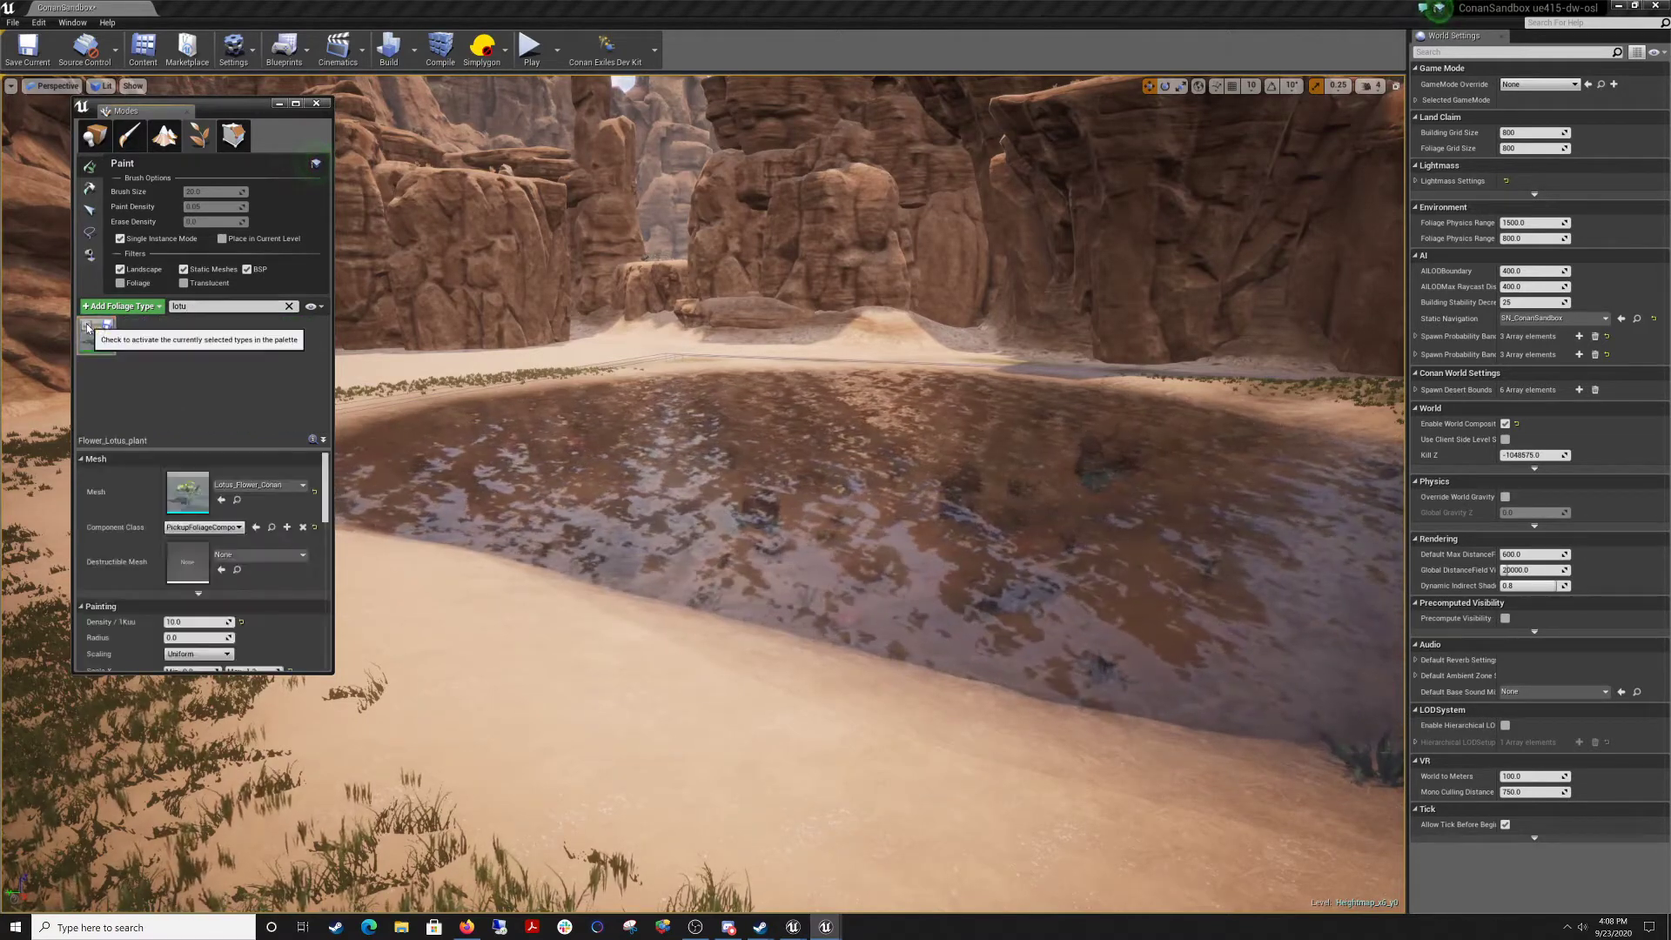
left_click(289, 308)
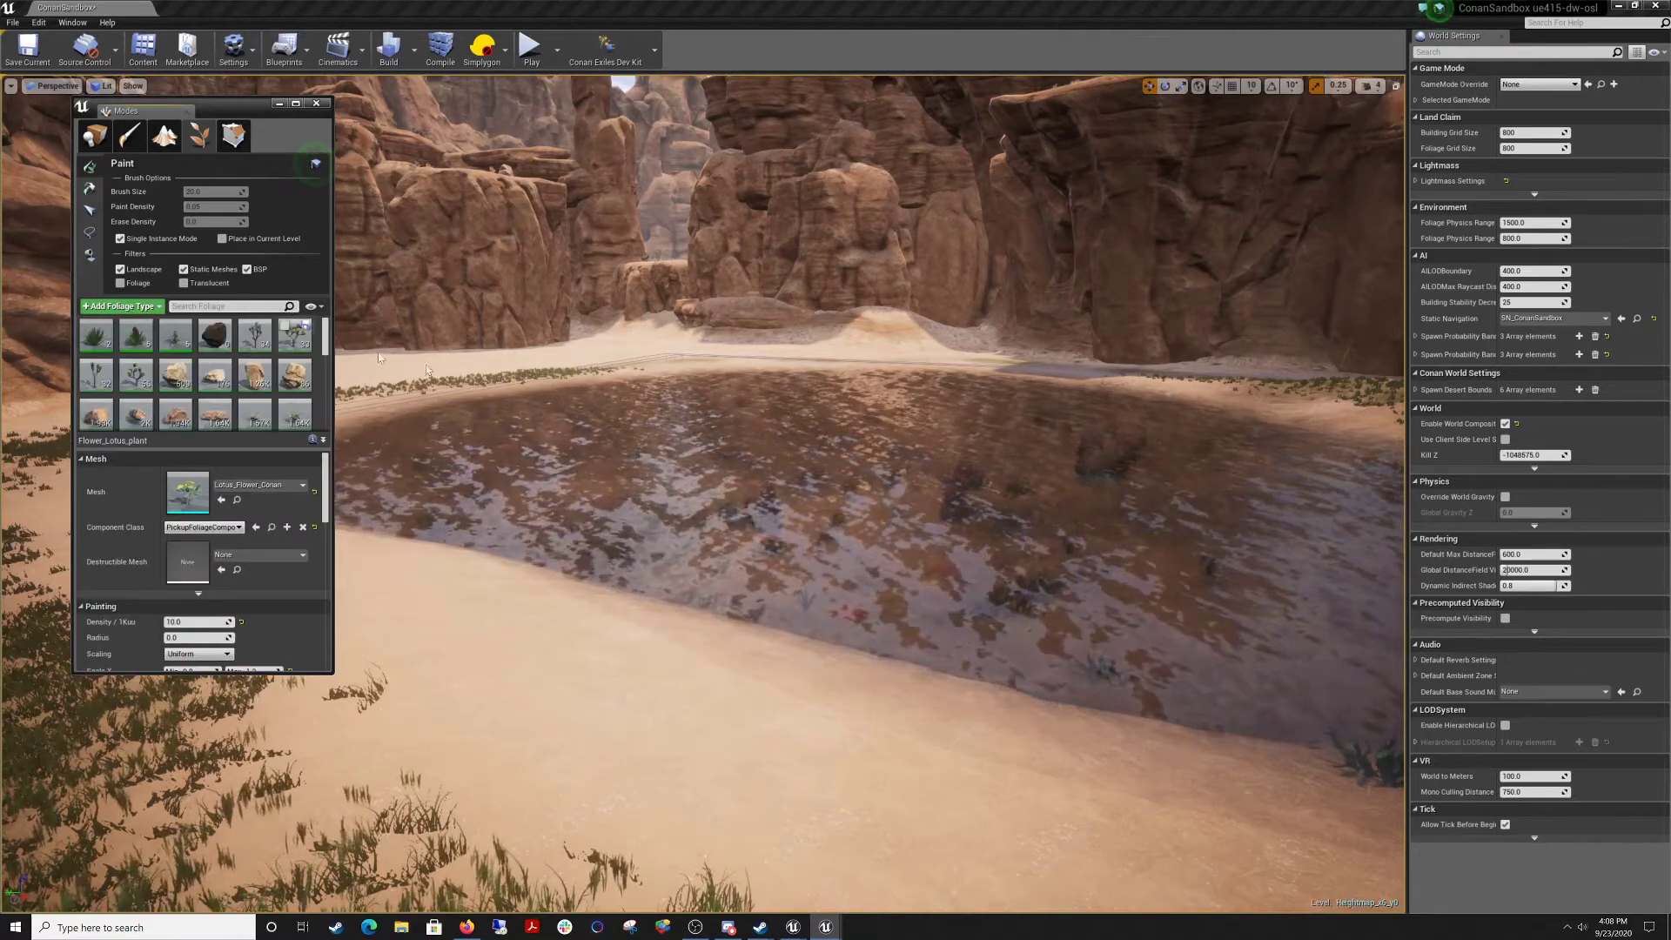
Turn off Single Instance Mode and paint a trial patch of the active foliage on the shore grass.
right_click_drag(731, 589, 639, 581)
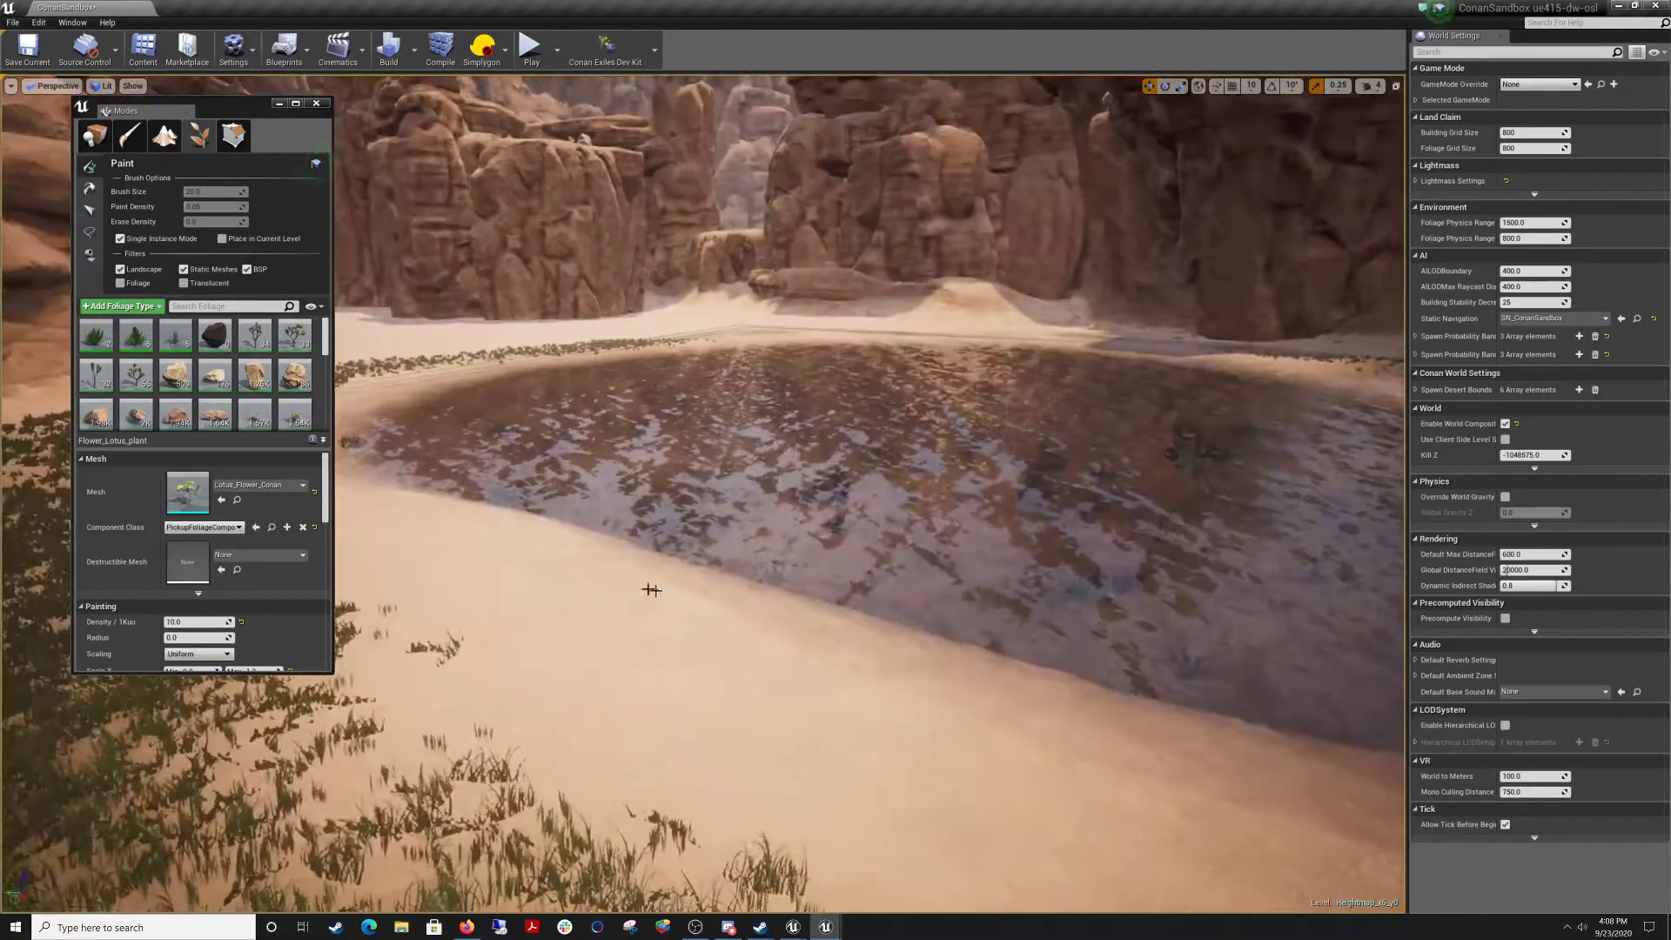
left_click(121, 237)
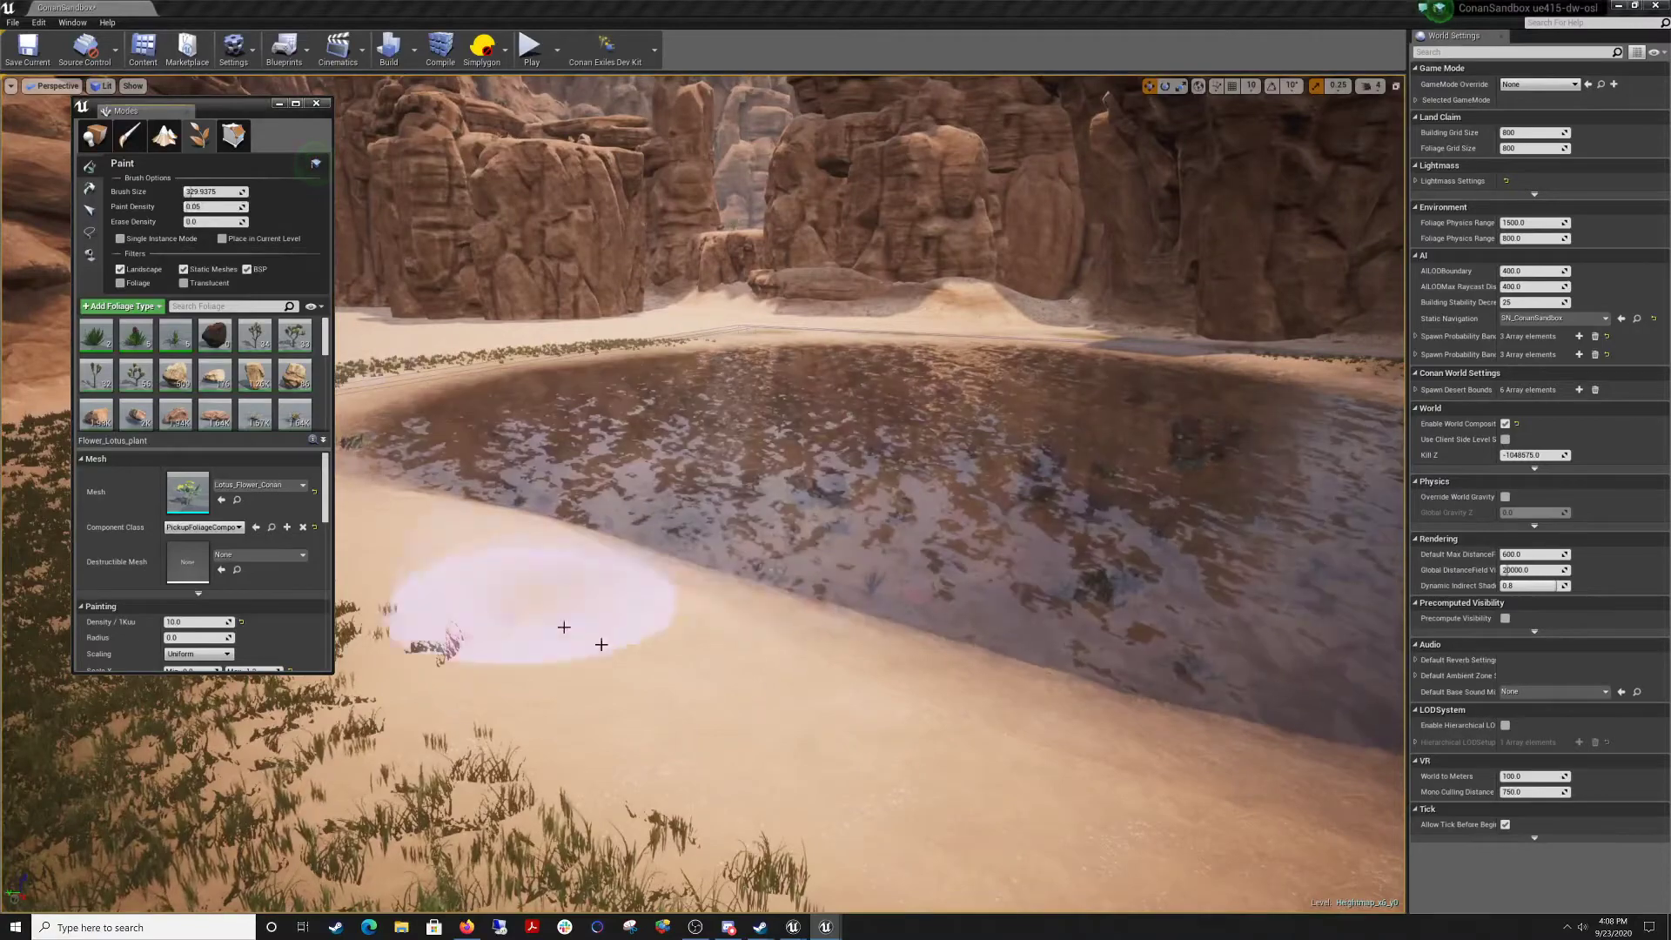
mouse_move(630, 635)
right_mouse_down()
mouse_move(540, 637)
mouse_move(640, 687)
mouse_move(687, 675)
right_mouse_up()
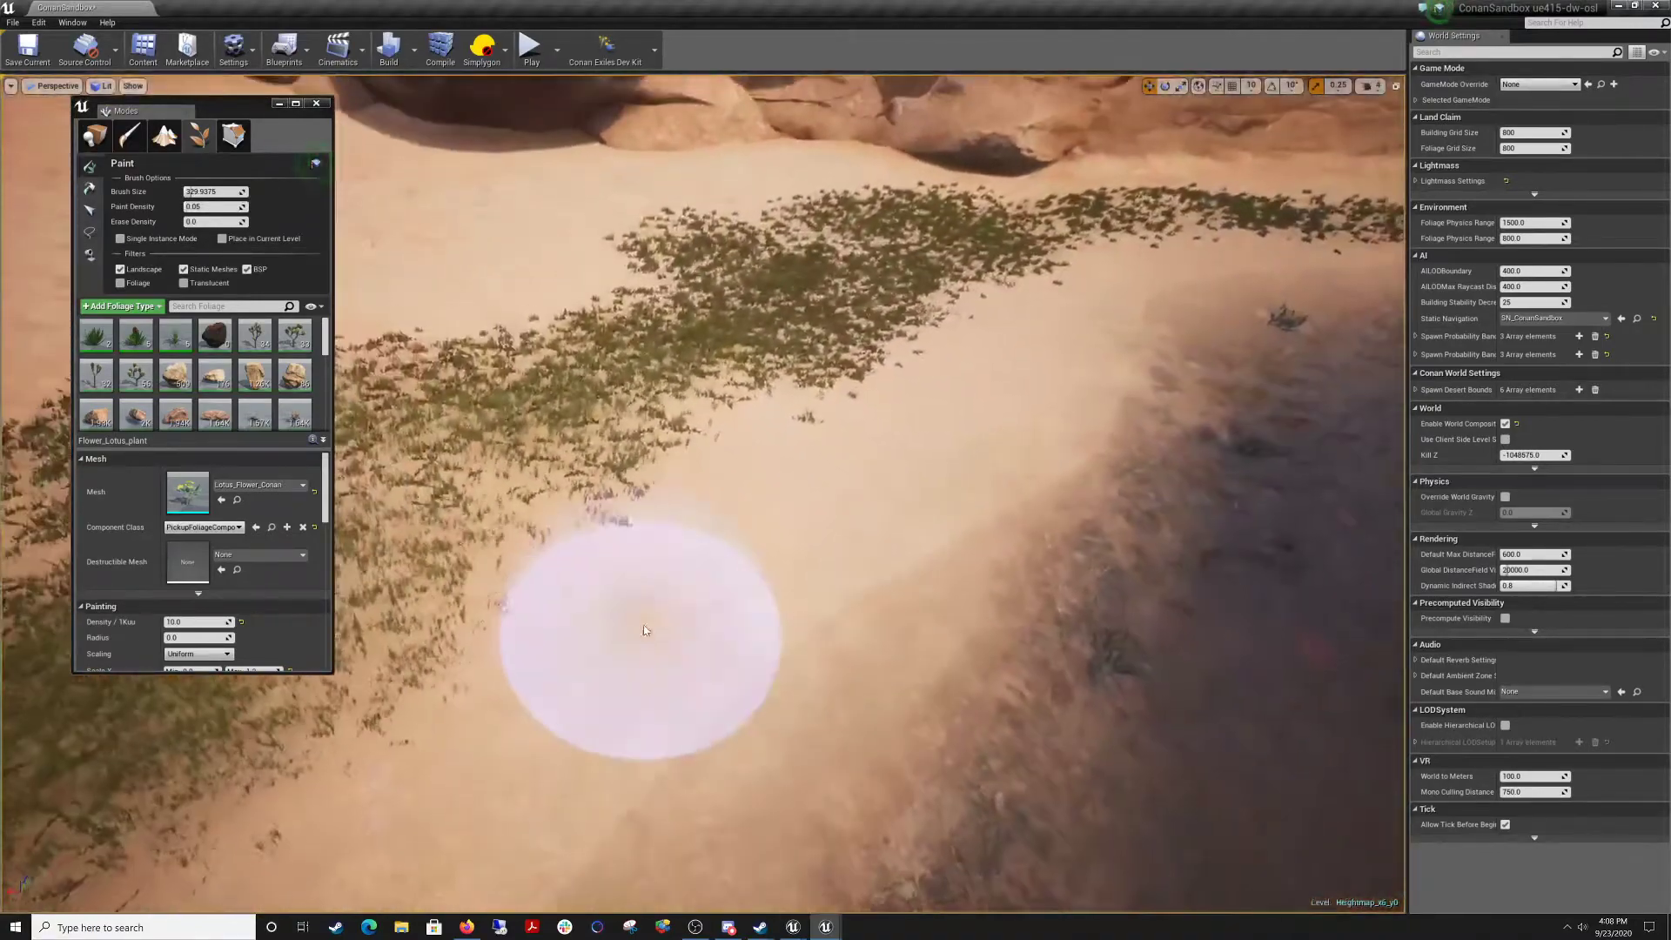
right_click_drag(567, 614, 502, 603)
left_click(480, 623)
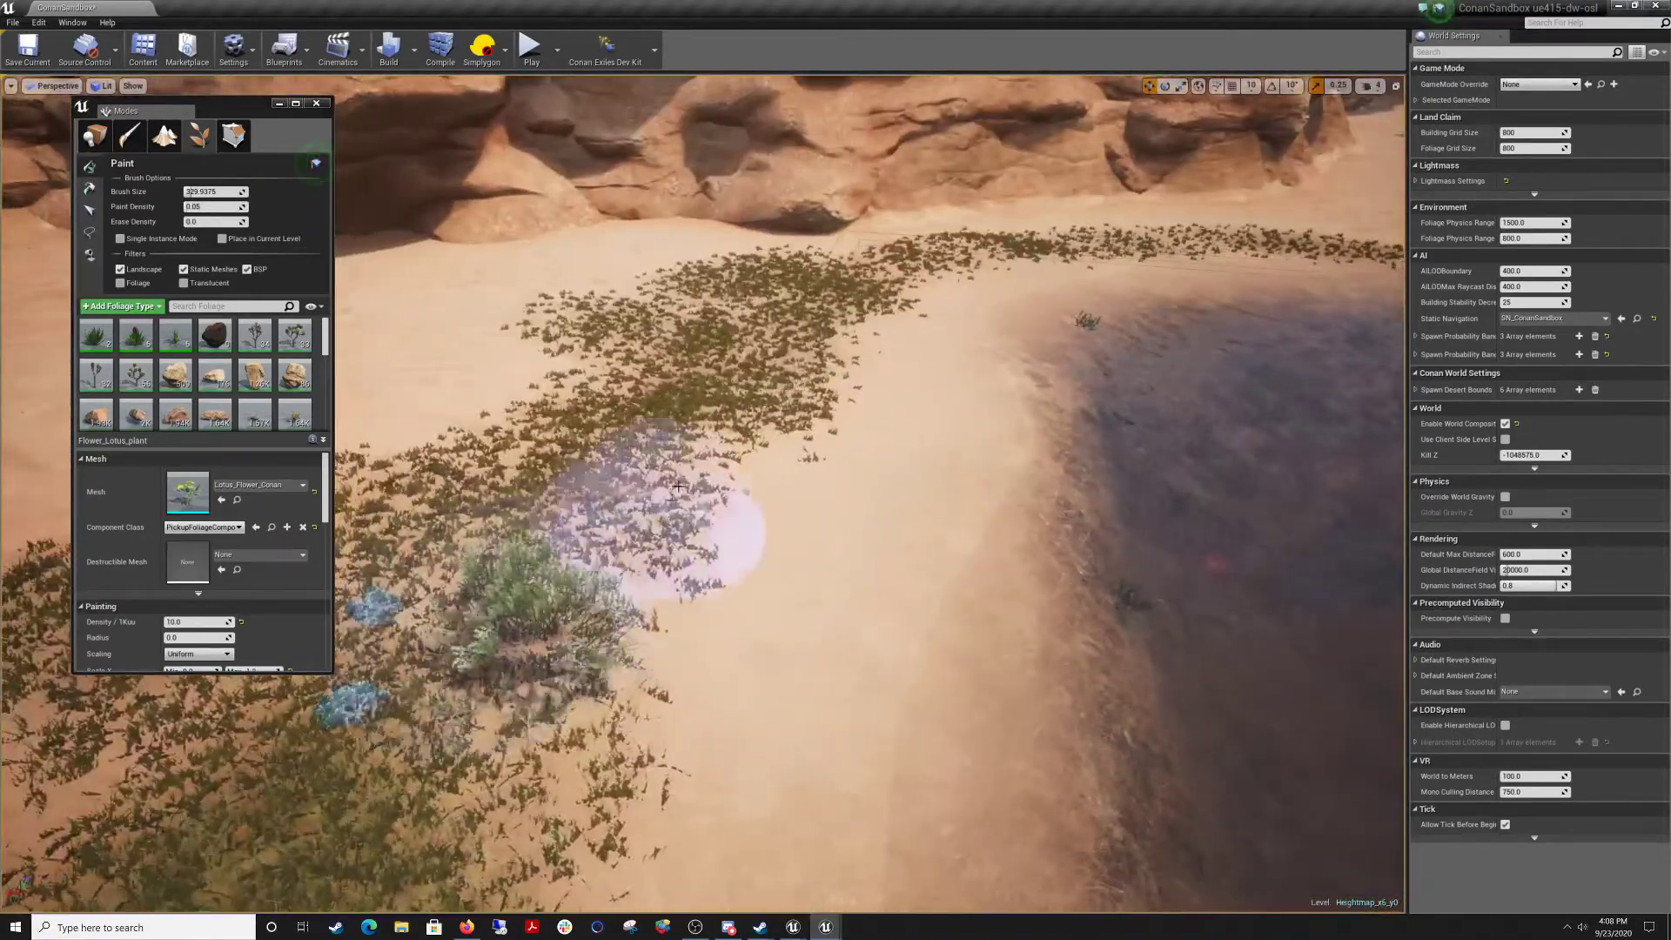
Look through the foliage palette for the blue coral type and deactivate it.
scroll(237, 387, "down", 3)
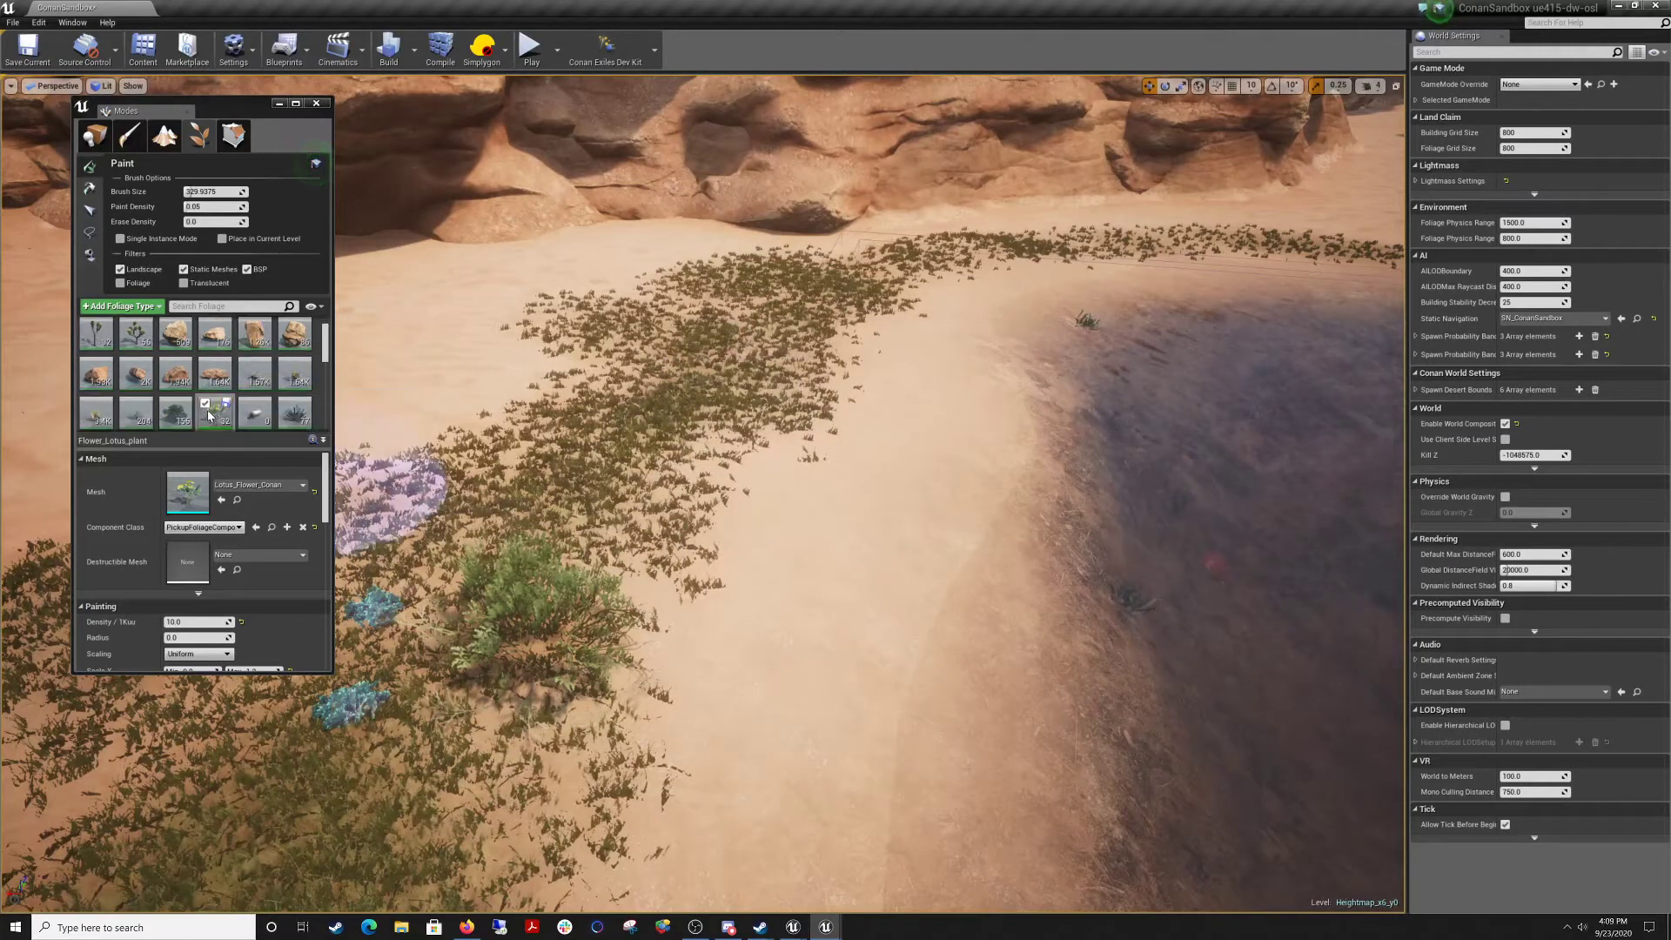
scroll(228, 422, "down", 5)
scroll(228, 422, "down", 6)
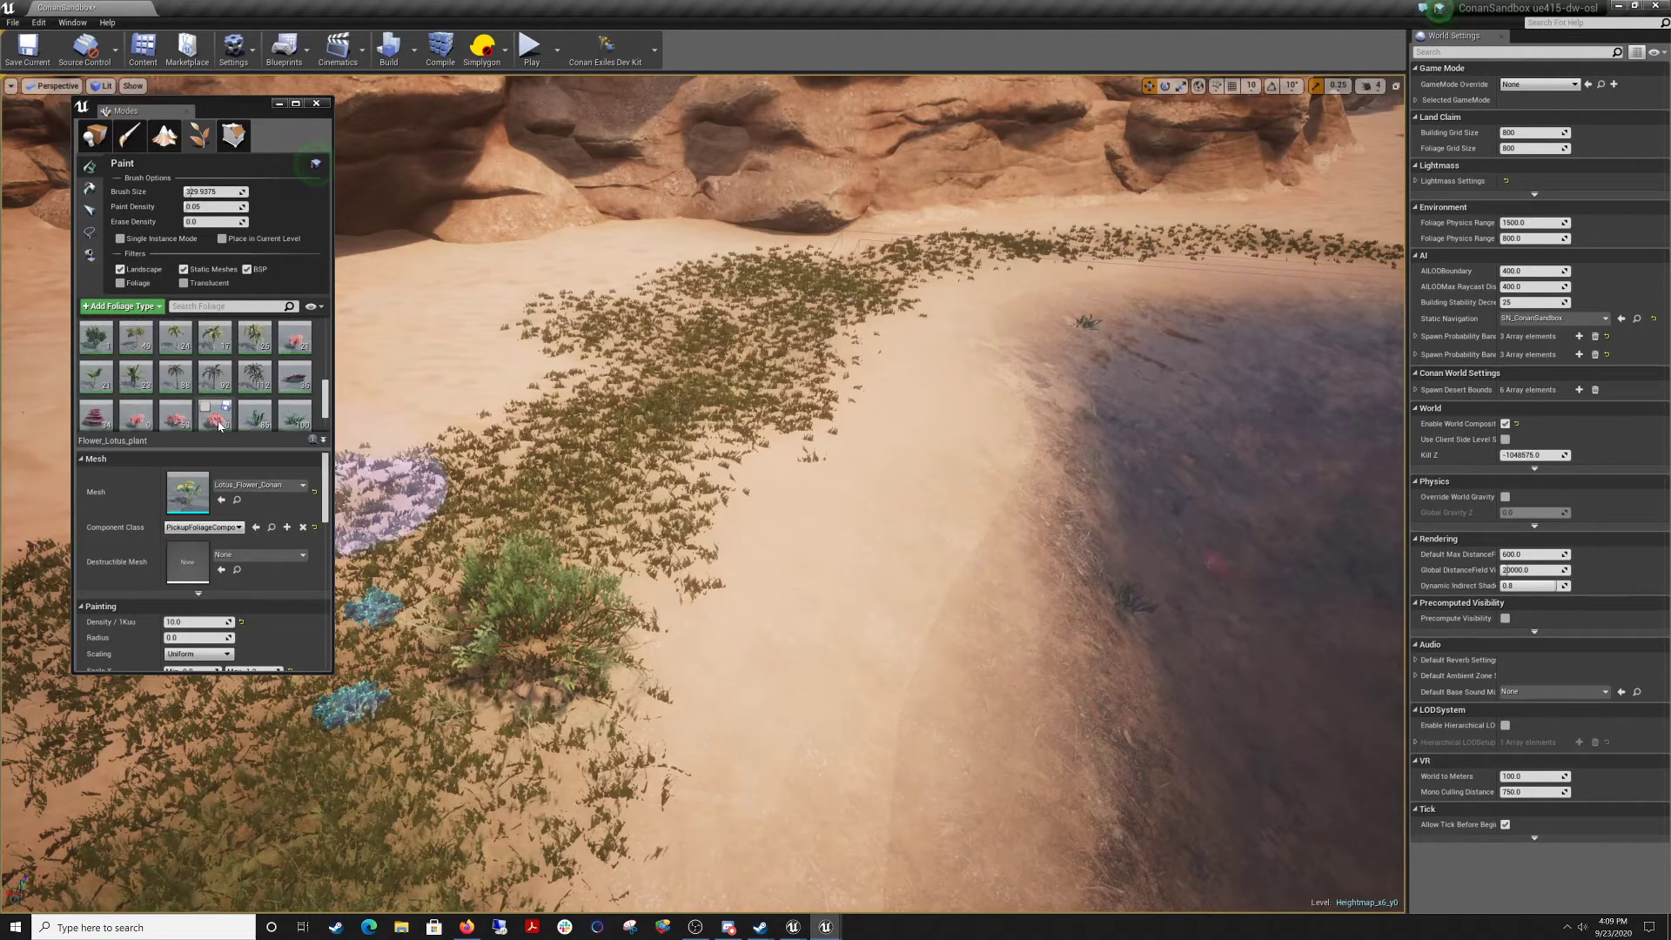
scroll(220, 426, "up", 1)
scroll(221, 426, "up", 3)
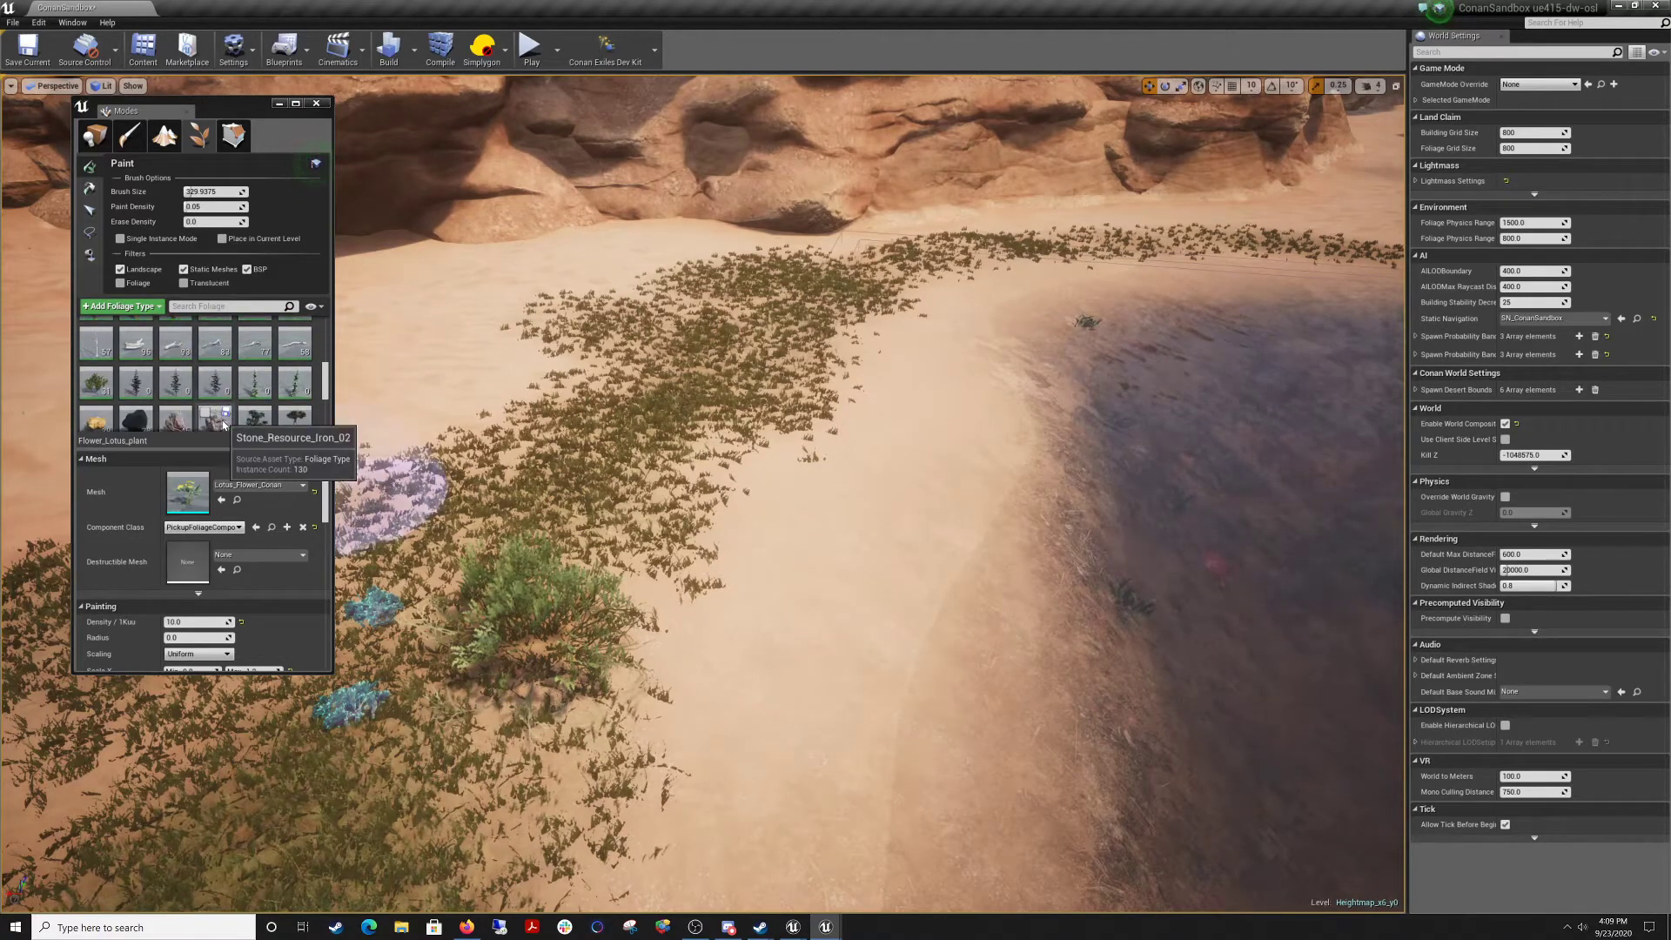
scroll(223, 424, "up", 4)
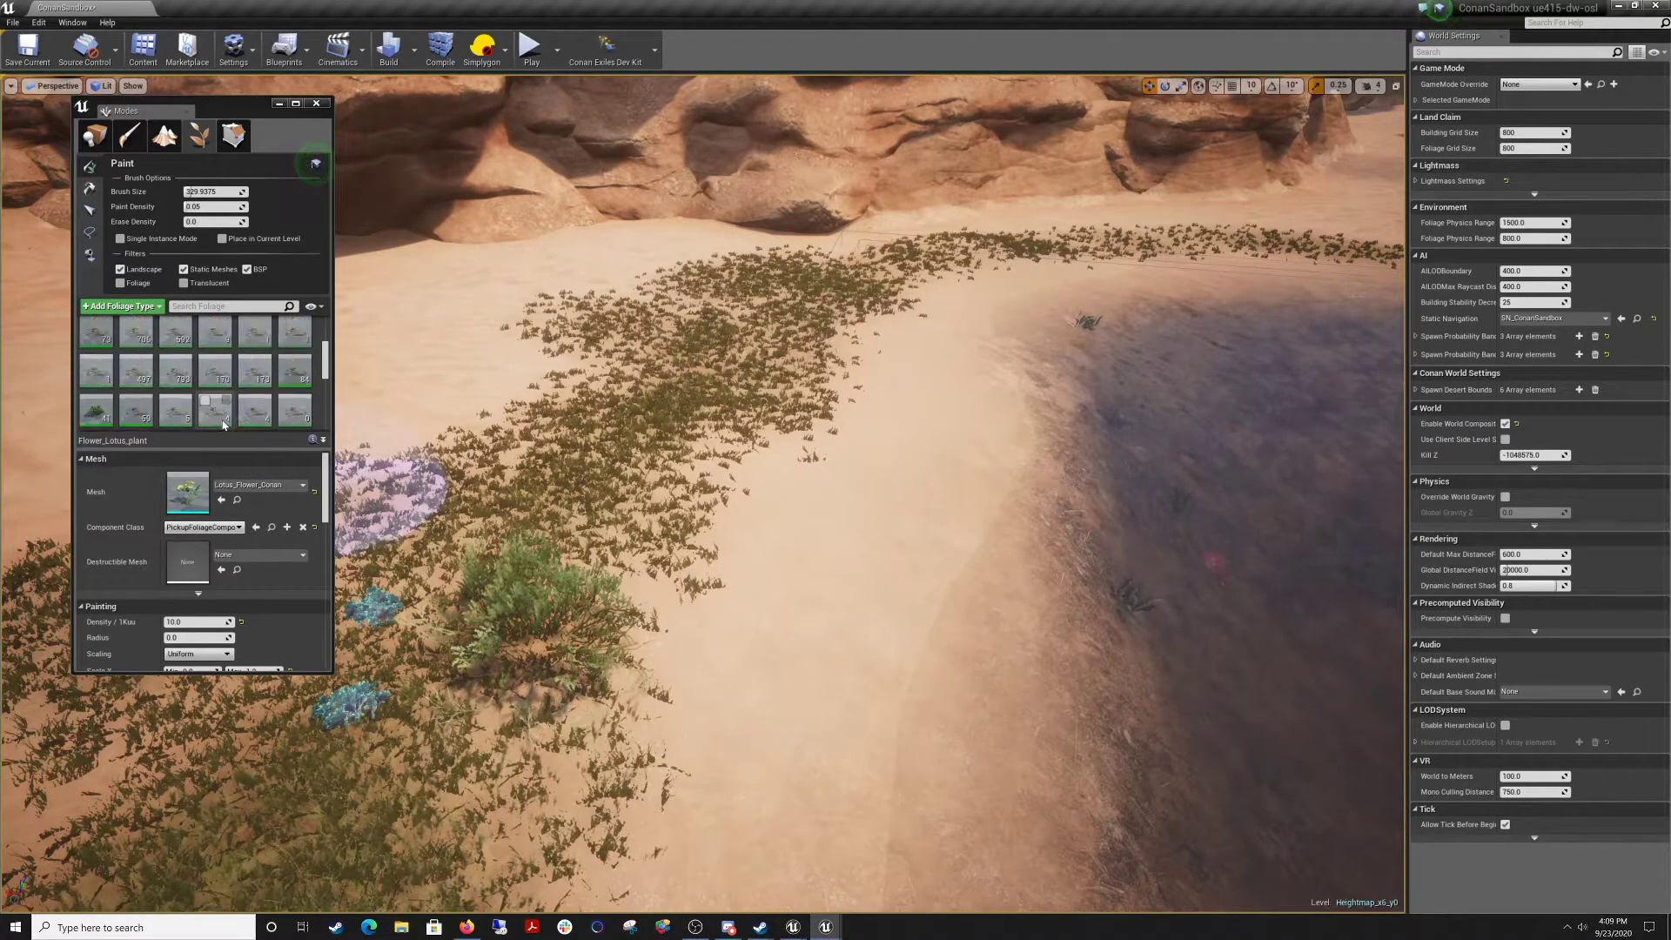
scroll(223, 423, "up", 1)
scroll(223, 424, "up", 3)
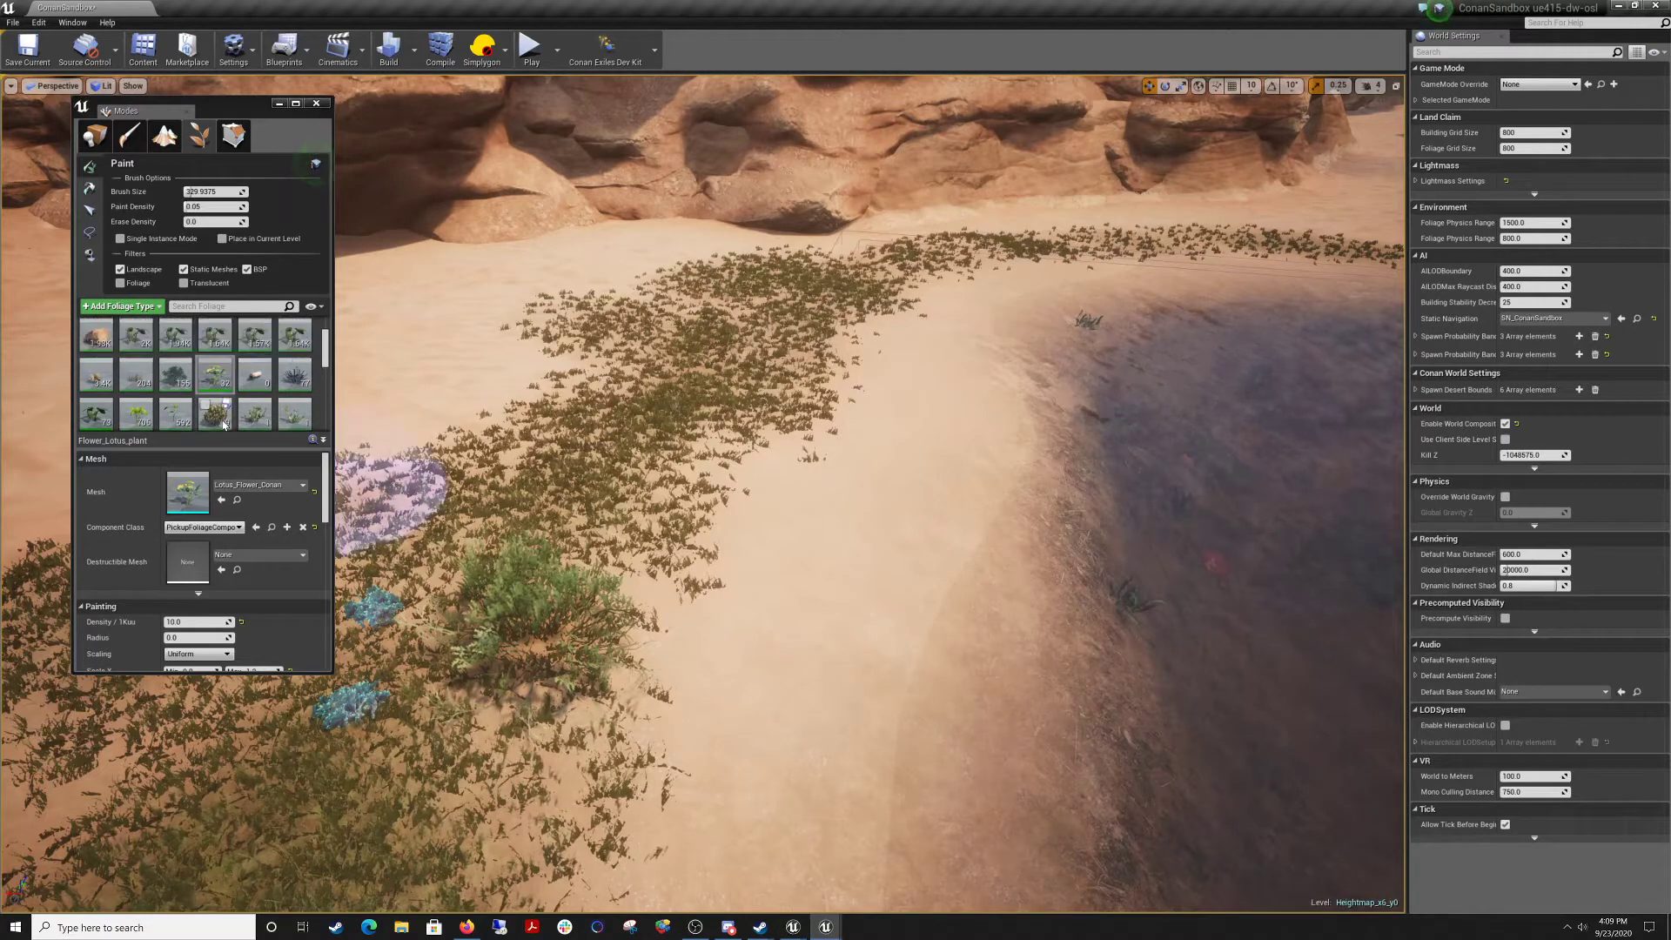
scroll(222, 424, "down", 3)
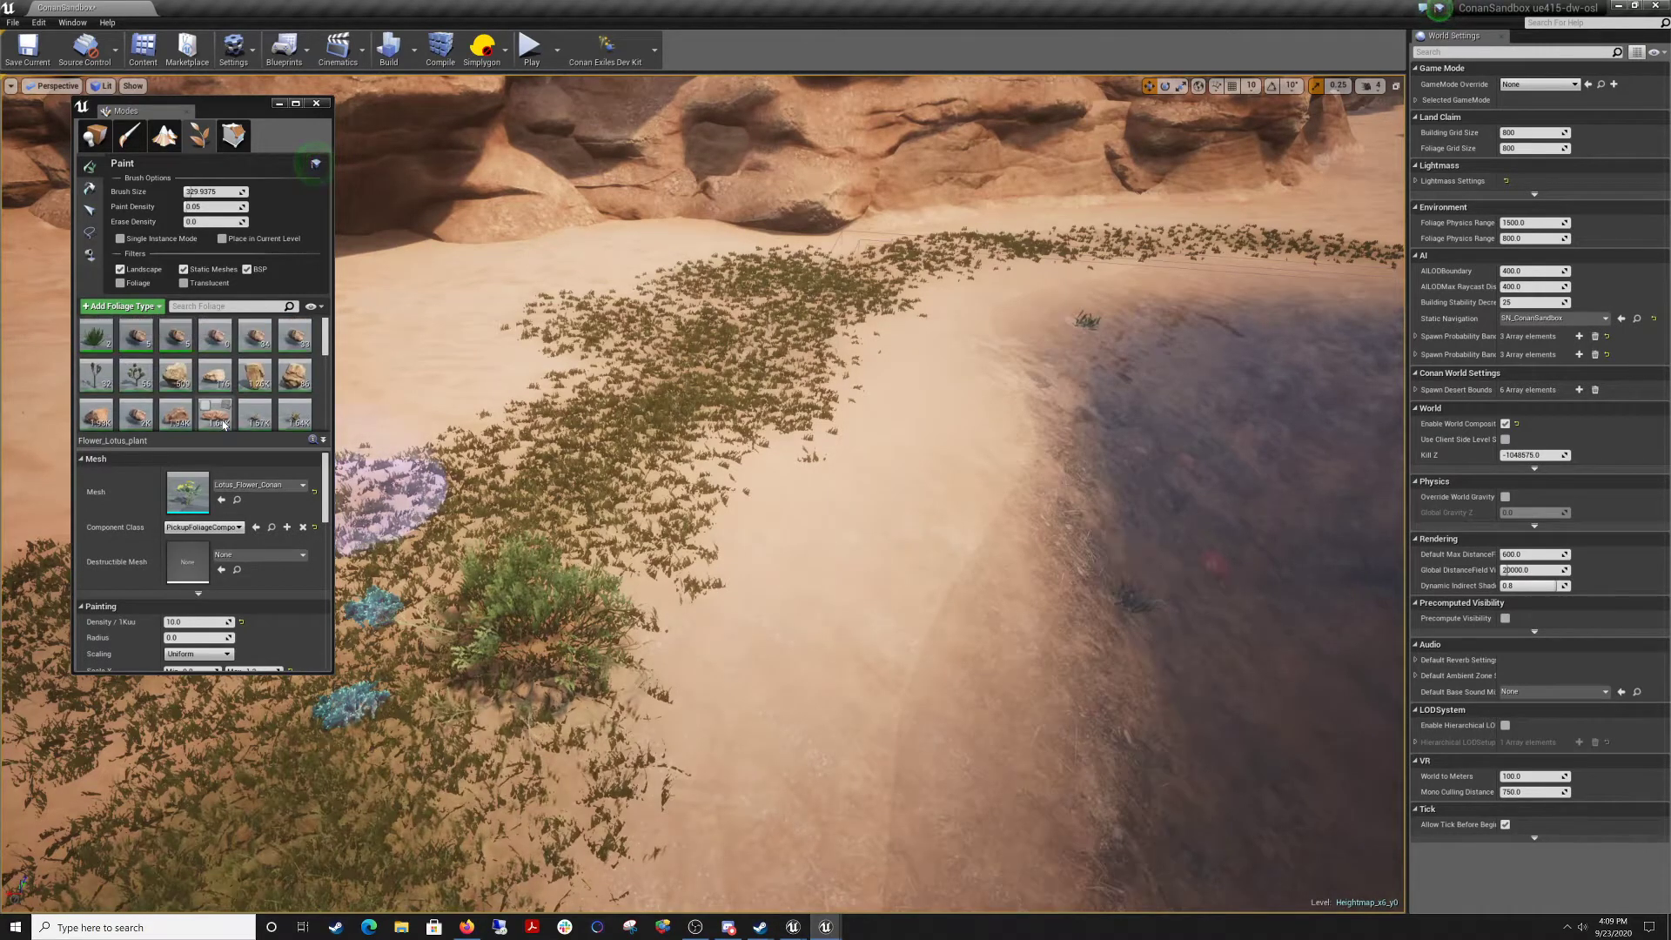
scroll(223, 424, "down", 5)
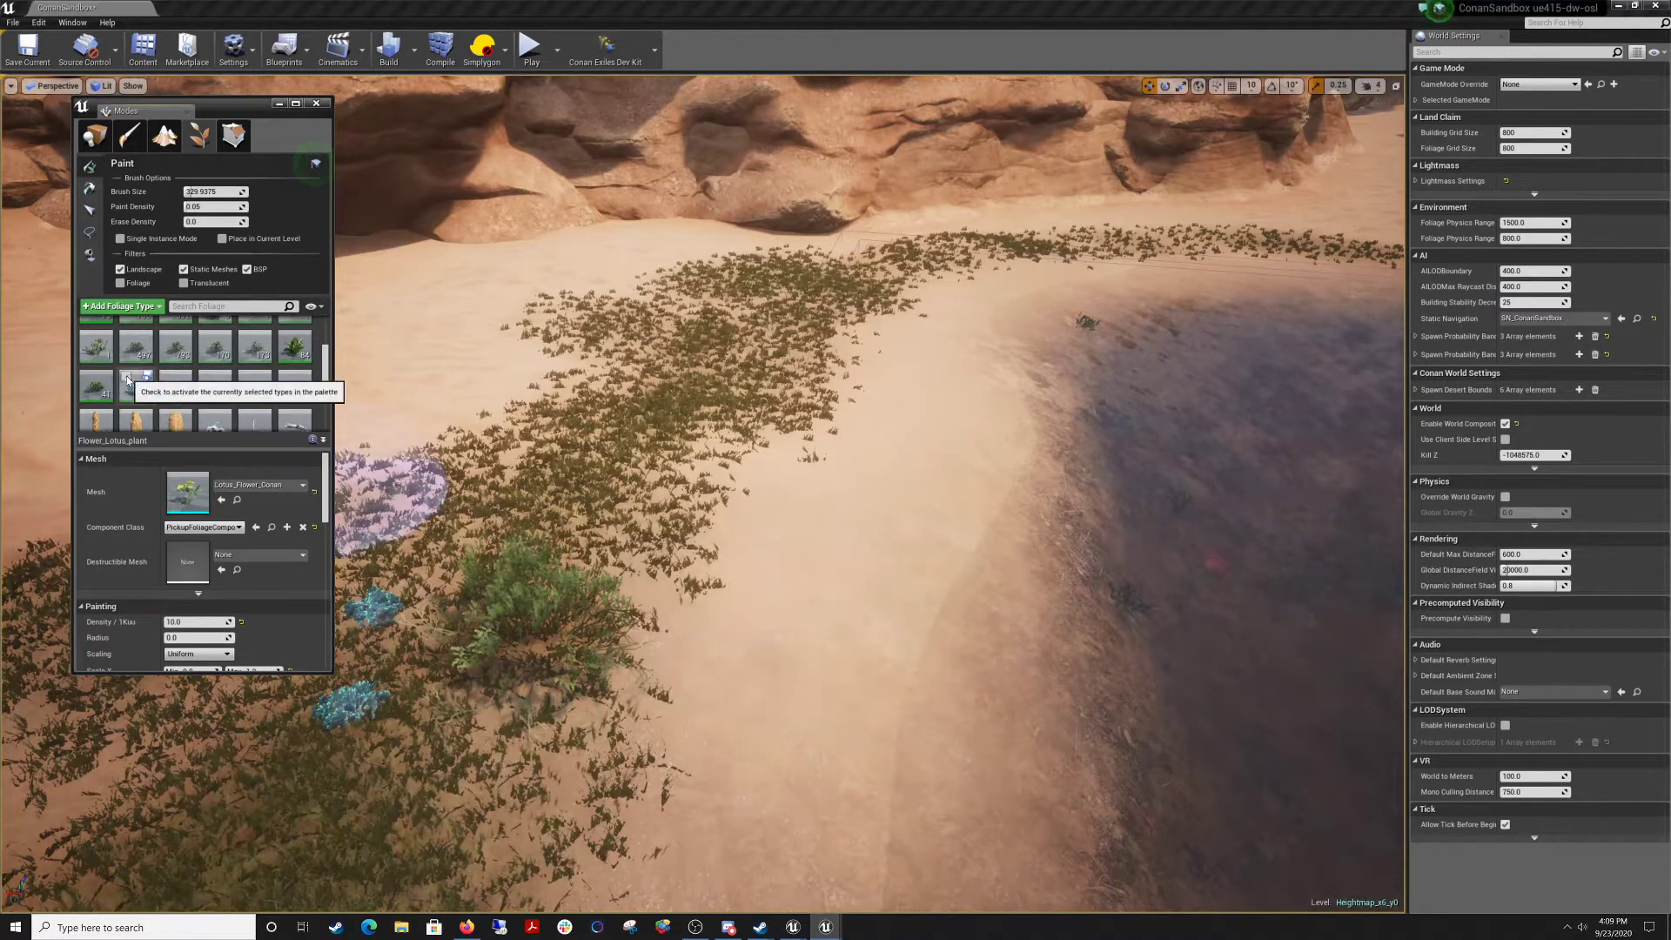
Undo the trial foliage patch and bring the Modes window back with the foliage palette.
left_click(279, 103)
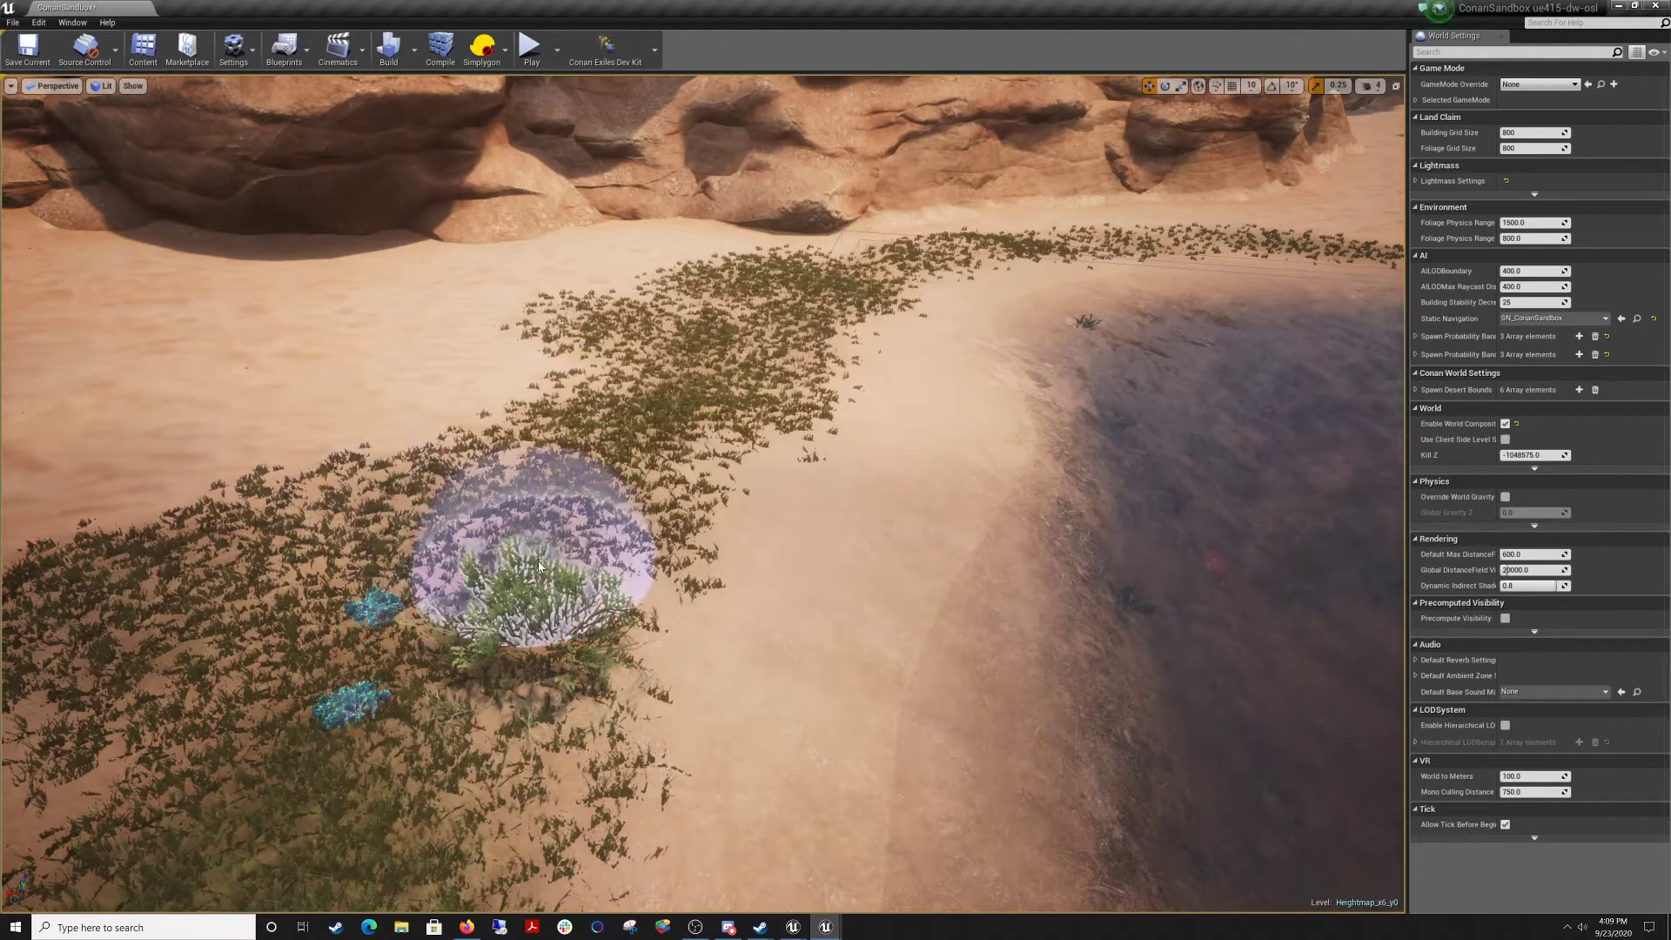
key("ctrl+z")
left_click(79, 24)
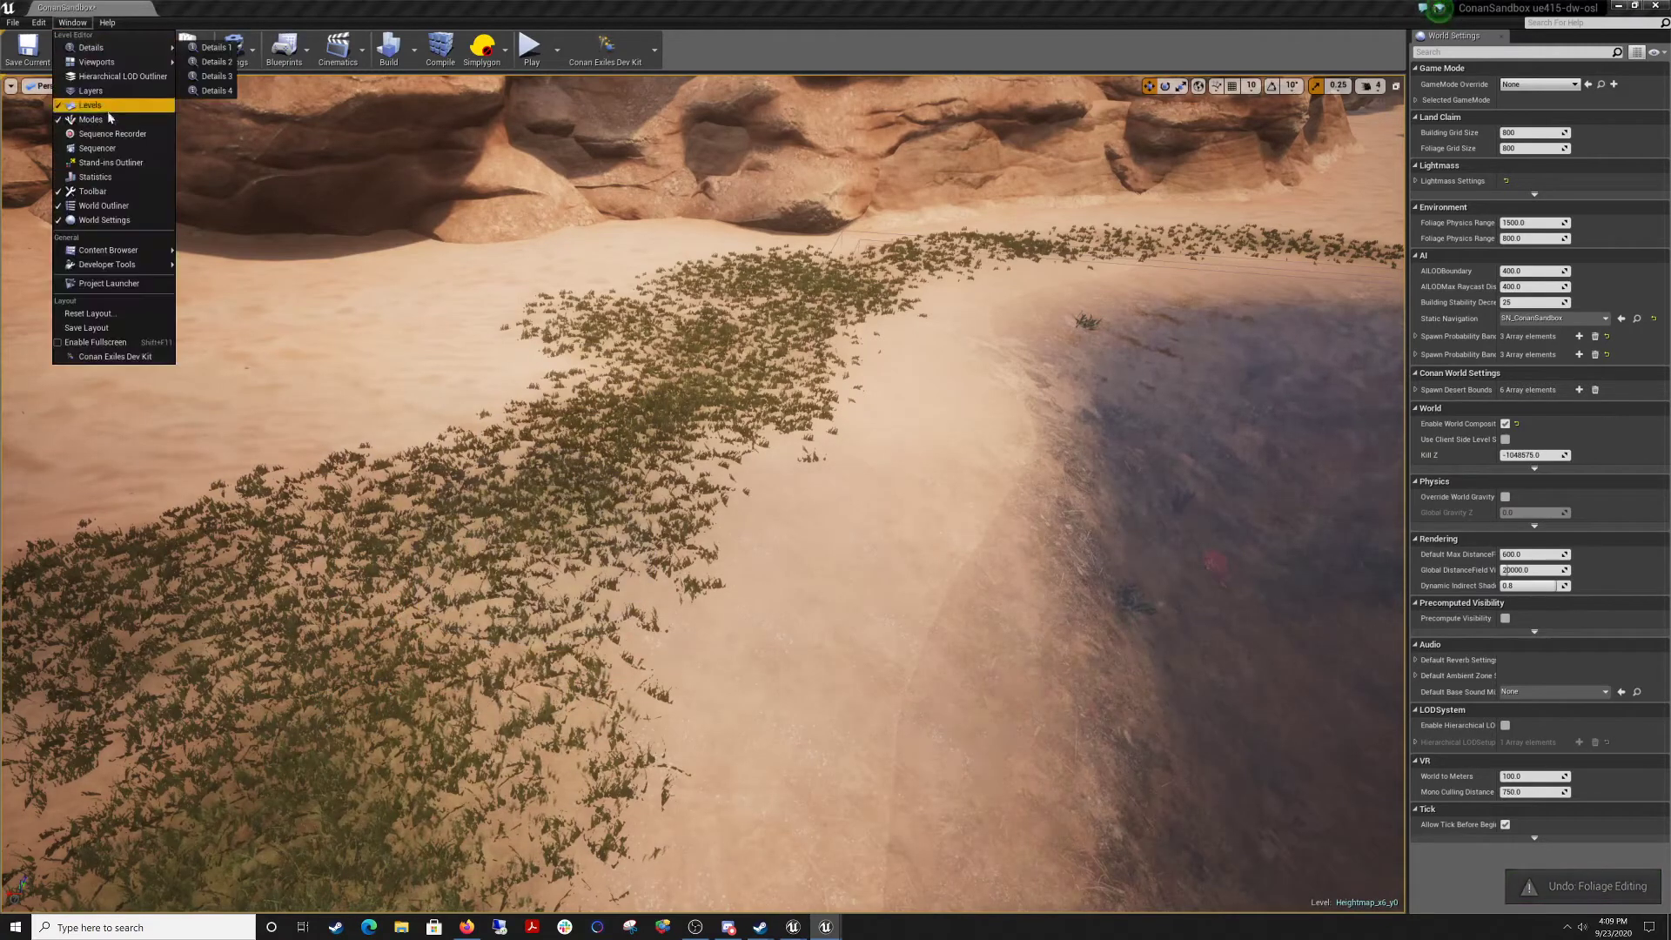
left_click(100, 113)
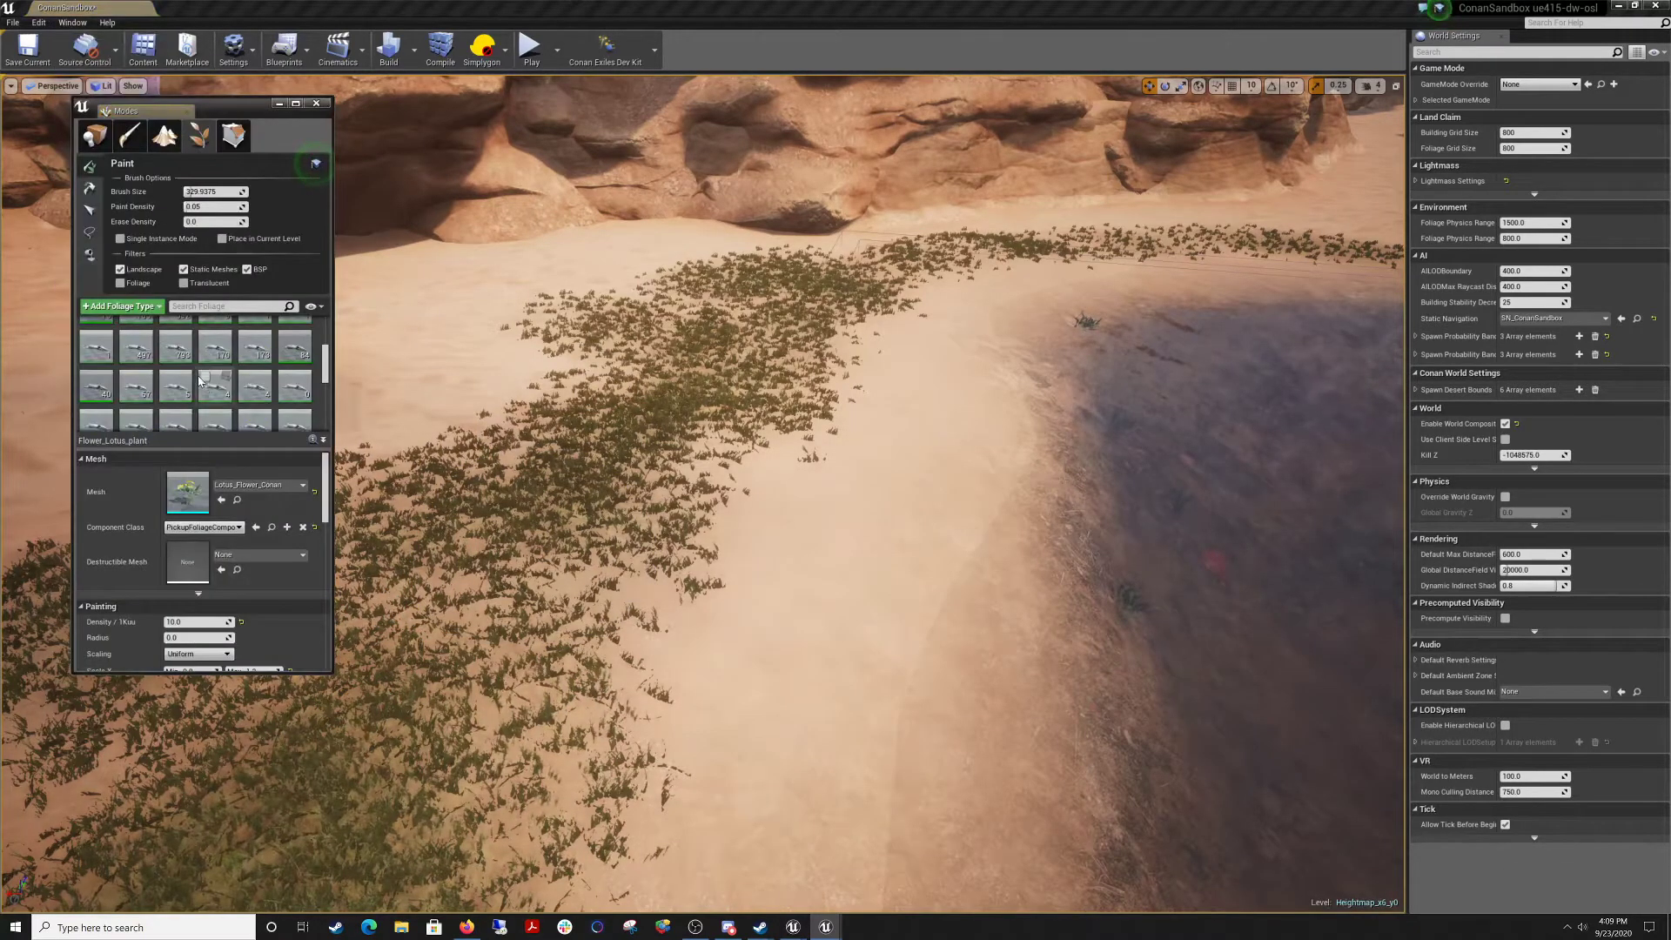
Paint shrubs, ferns and flowering plants sparsely over the grass strip beside the pond.
right_click_drag(623, 435, 635, 531)
left_click(687, 532)
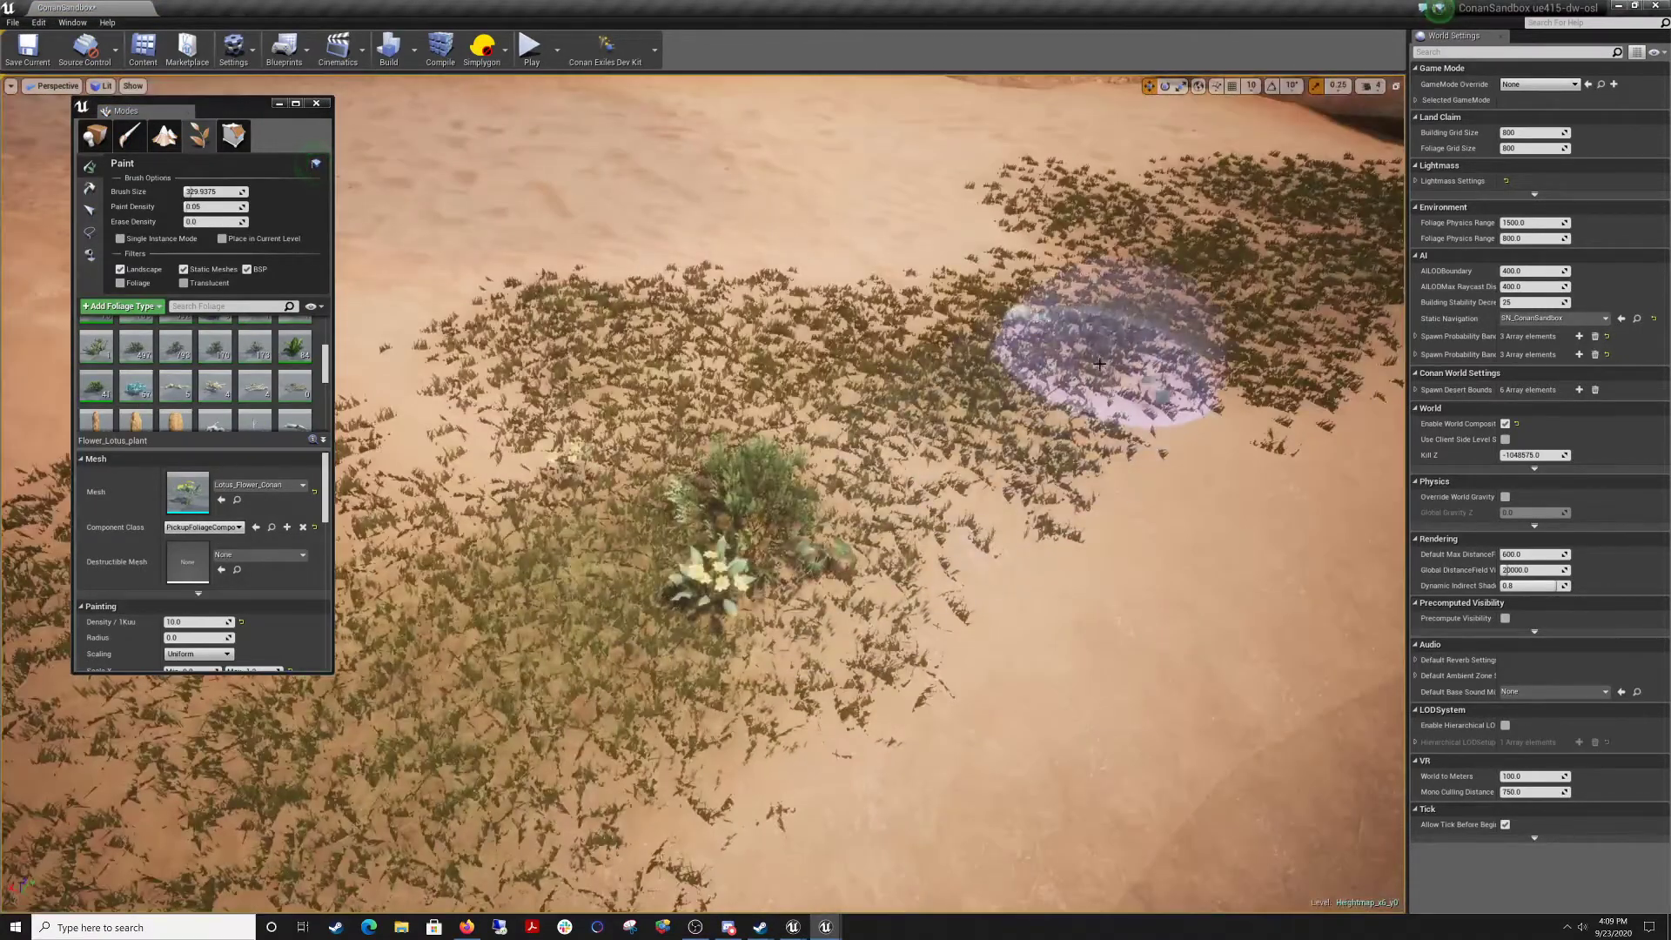
left_click(961, 387)
mouse_move(729, 444)
right_mouse_down()
mouse_move(857, 383)
mouse_move(857, 366)
mouse_move(718, 379)
mouse_move(696, 531)
mouse_move(592, 496)
right_mouse_up()
left_click(671, 498)
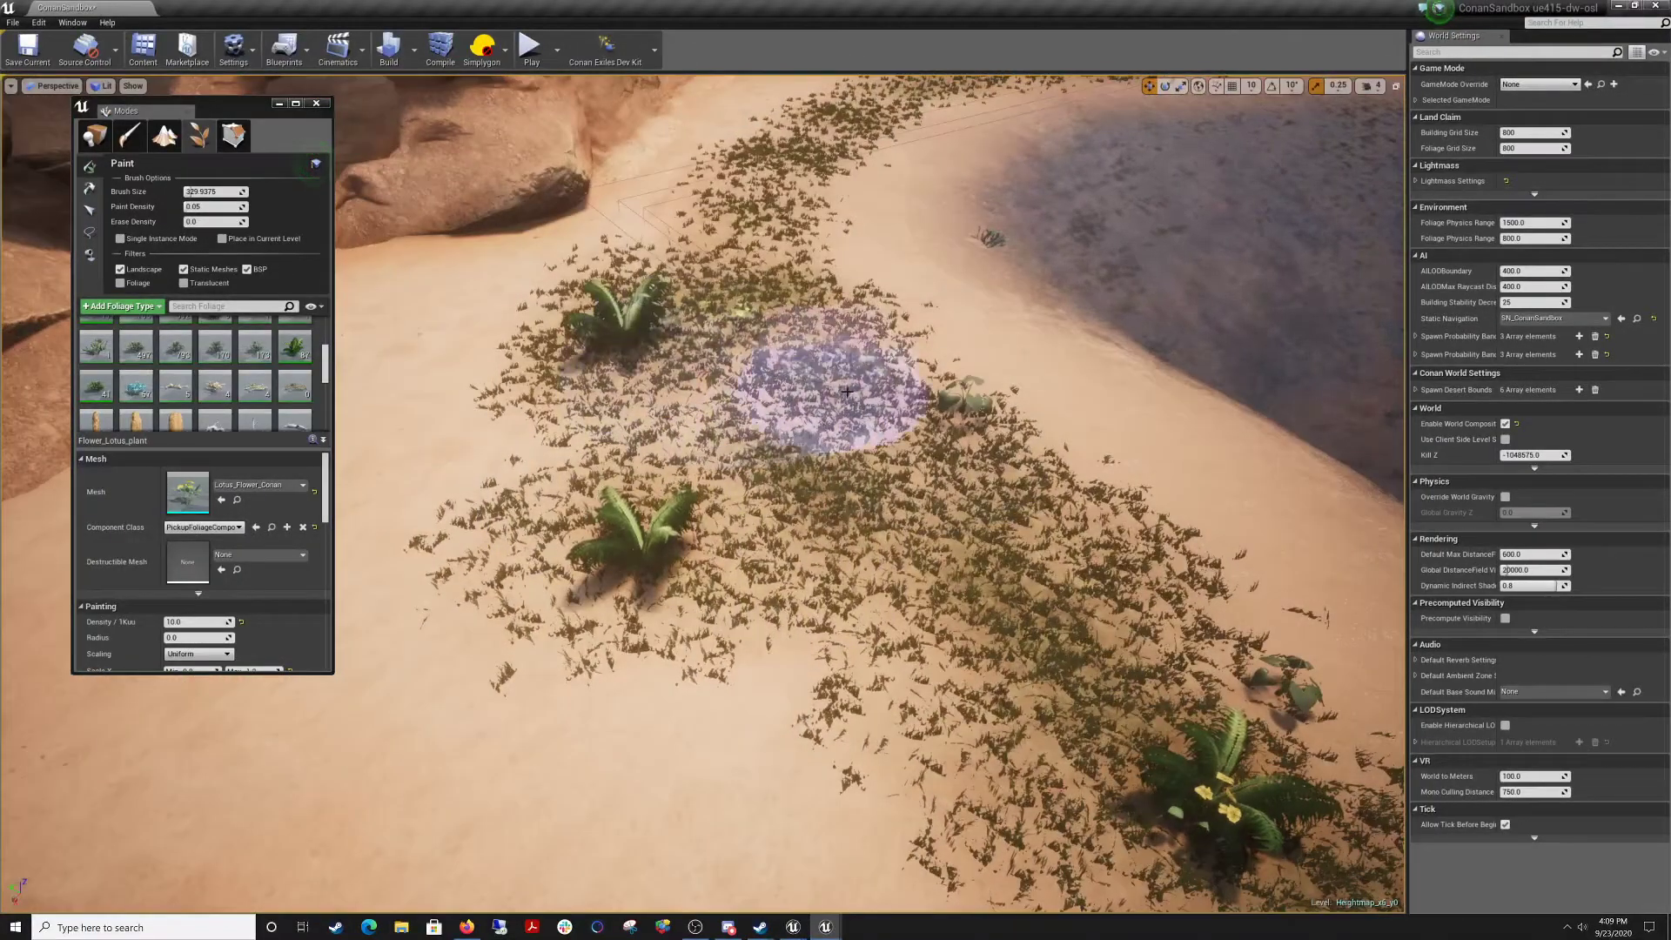
Continue painting the jungle plant mix on the grass farther along the shore toward the cliffs.
key("w")
right_click_drag(846, 392, 922, 396)
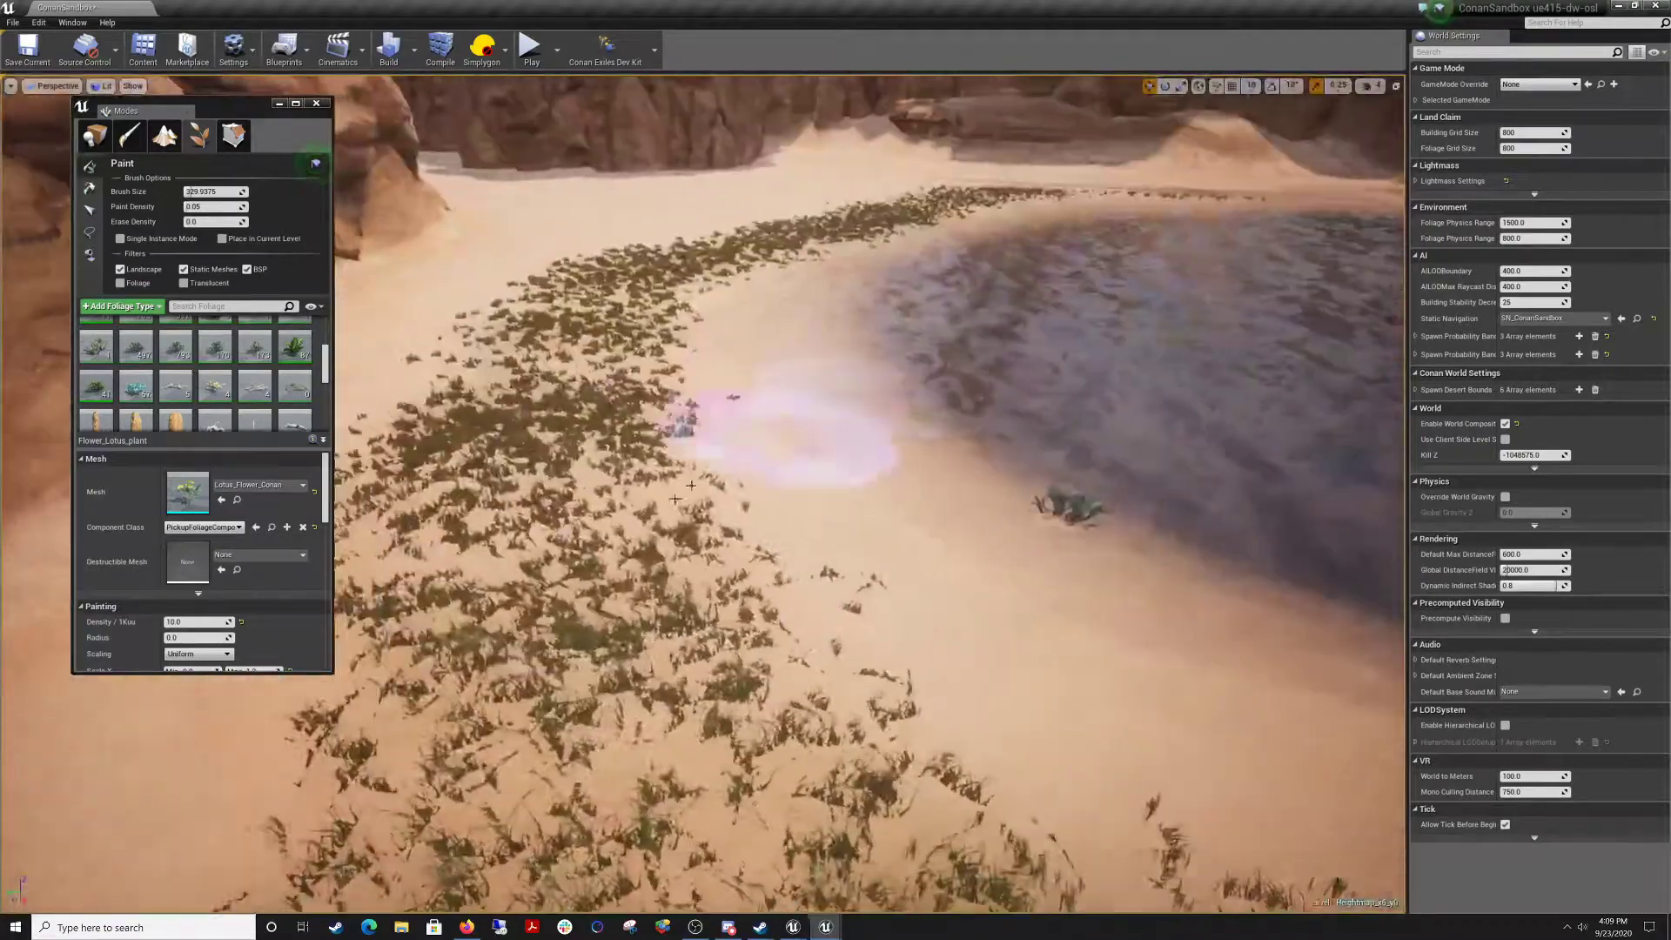
left_click(557, 679)
key("w")
right_click_drag(725, 285, 784, 353)
key("w")
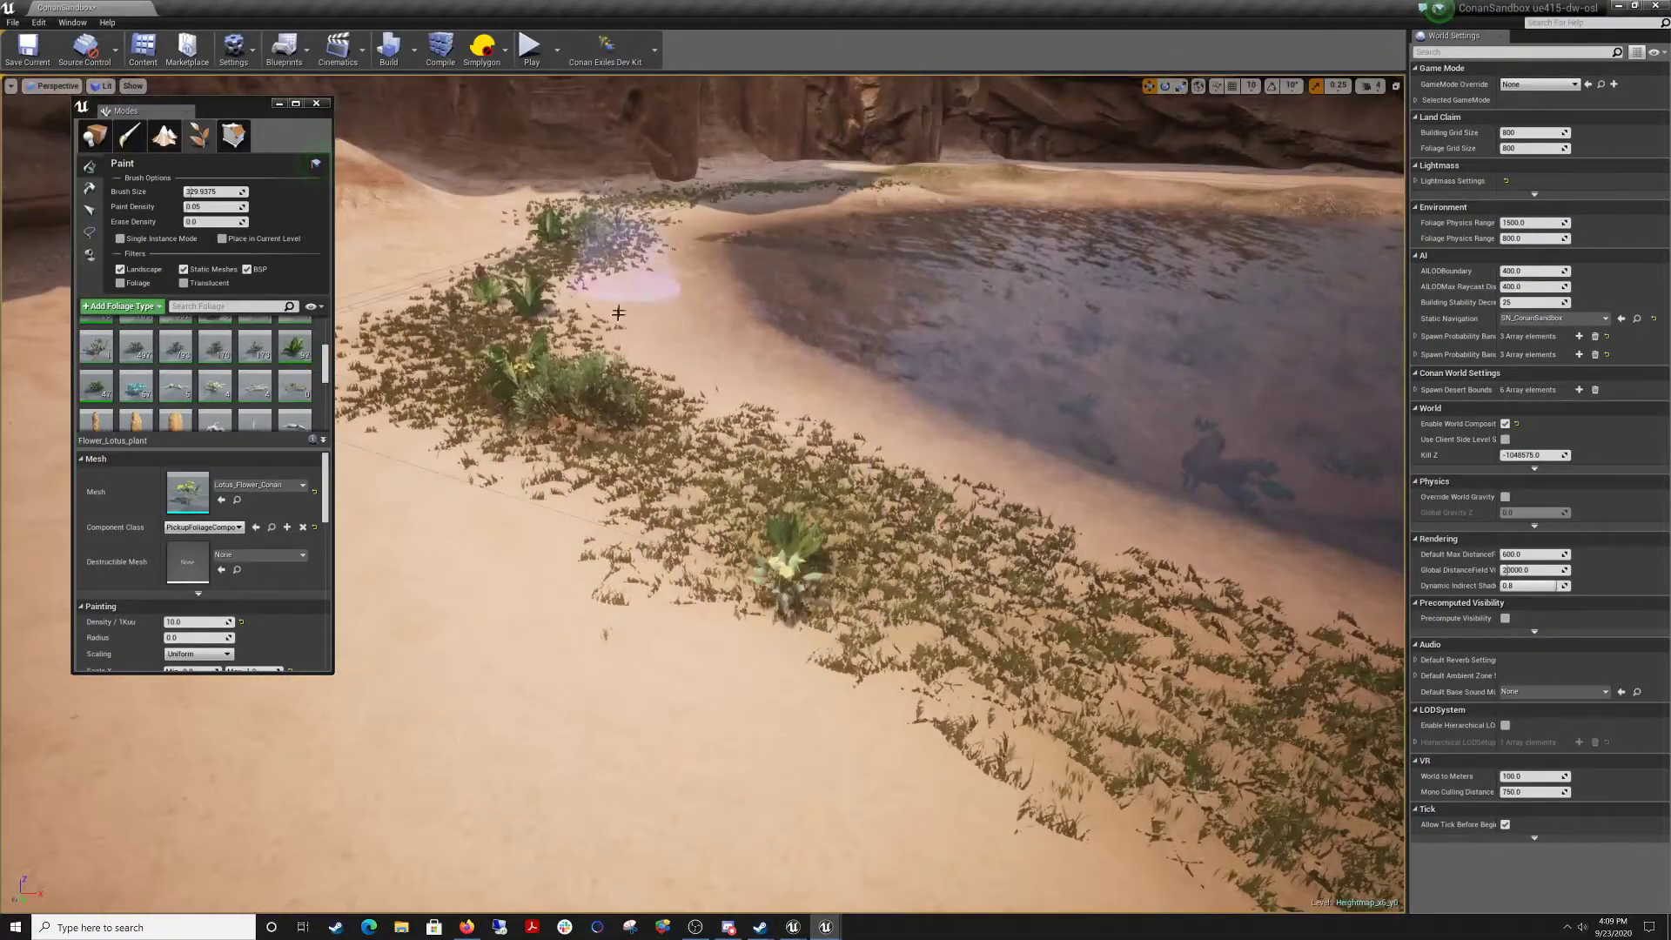
Paint more ferns, shrubs and flowering plants over the shore grass strip near the cliffs.
right_click_drag(618, 313, 748, 242)
key("w")
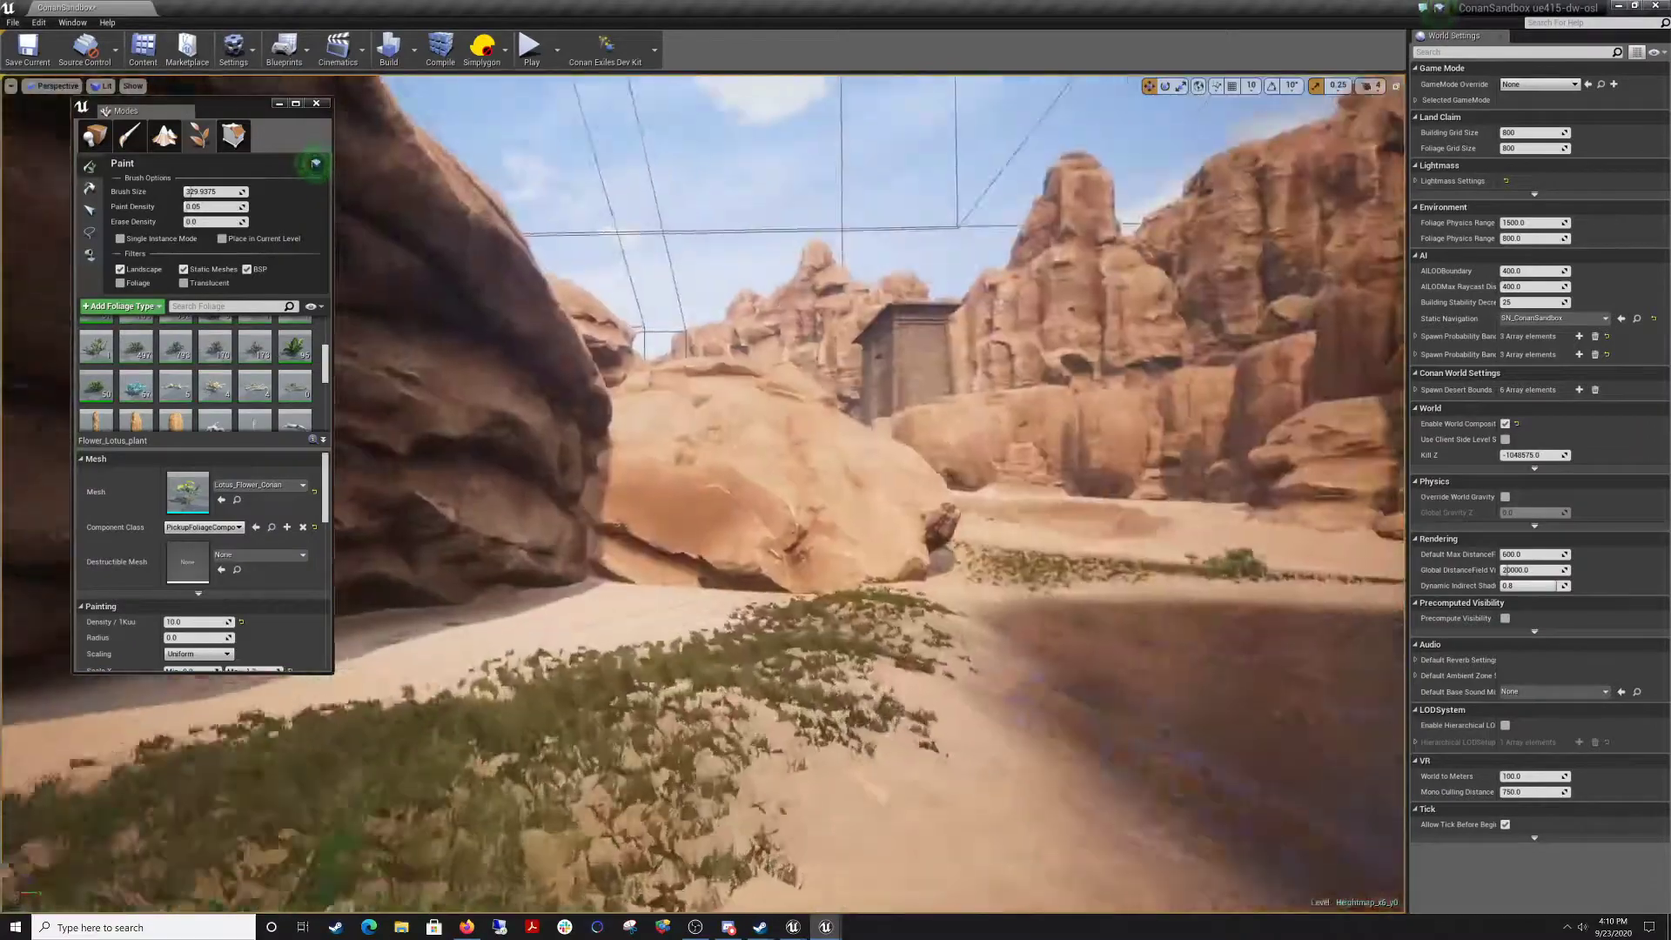
mouse_move(888, 435)
right_mouse_down()
mouse_move(888, 609)
mouse_move(888, 592)
right_mouse_up()
left_click(594, 590)
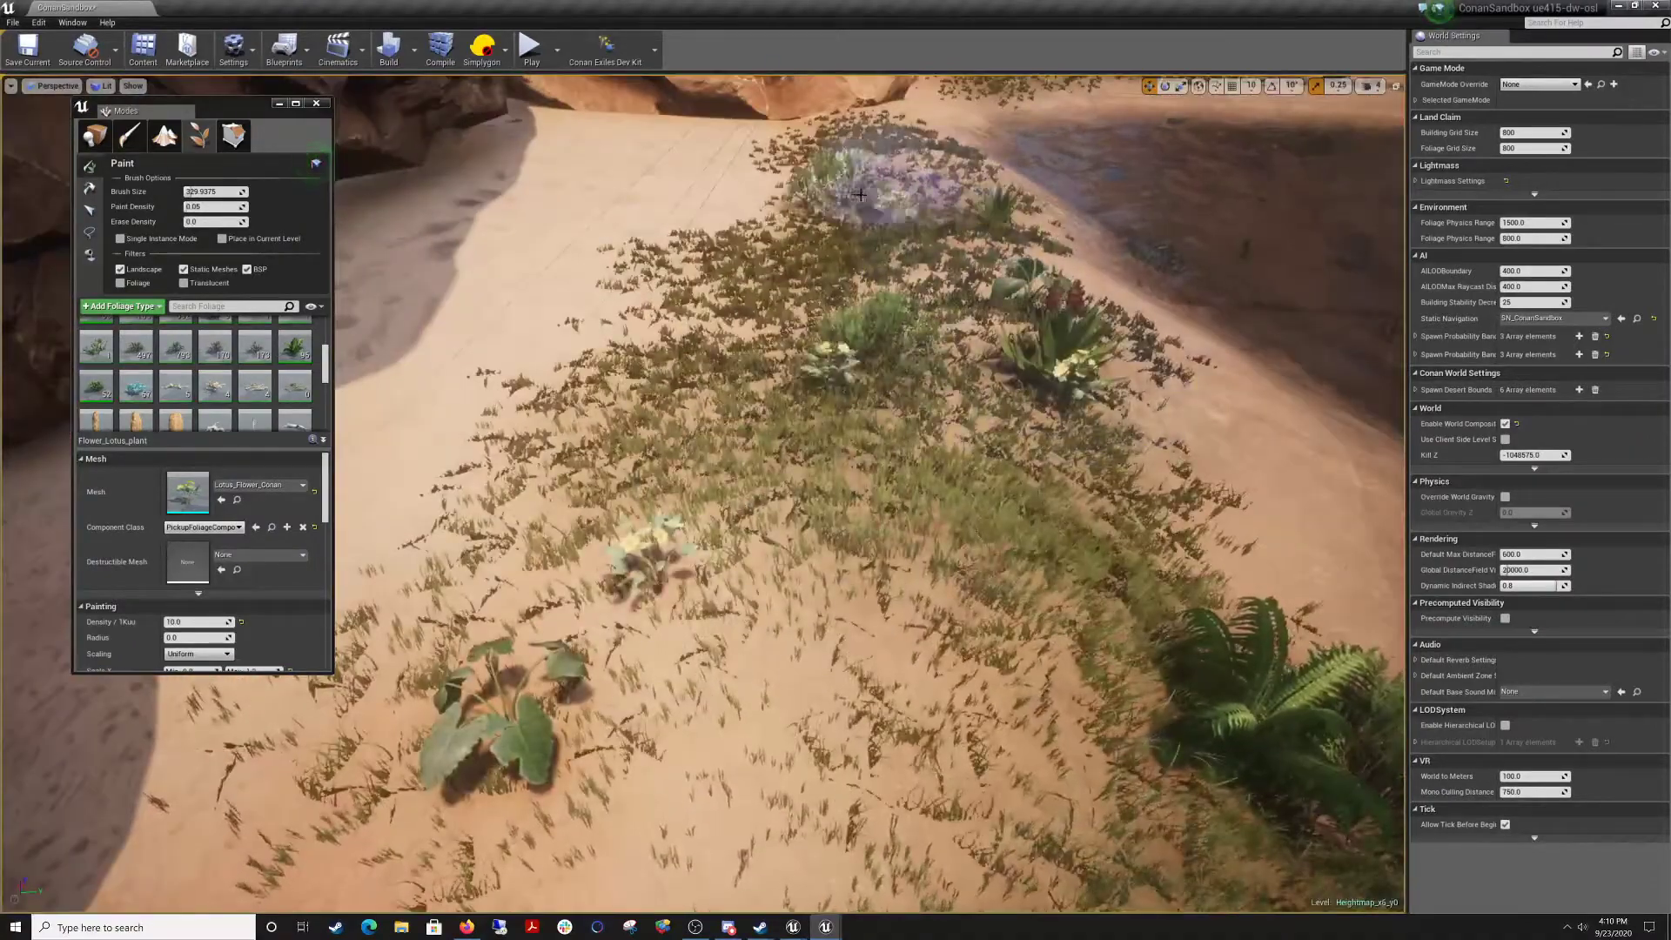
Inspect the planted grass strip from ground level, looking across the flowers and ferns toward the cliff.
key("w")
right_click_drag(871, 360, 818, 227)
right_click_drag(783, 371, 949, 405)
key("s")
mouse_move(783, 371)
right_mouse_down()
mouse_move(731, 318)
mouse_move(509, 321)
mouse_move(557, 409)
mouse_move(697, 408)
mouse_move(788, 357)
mouse_move(805, 318)
mouse_move(705, 314)
mouse_move(766, 312)
mouse_move(734, 380)
right_mouse_up()
key("w")
key("w")
key("w")
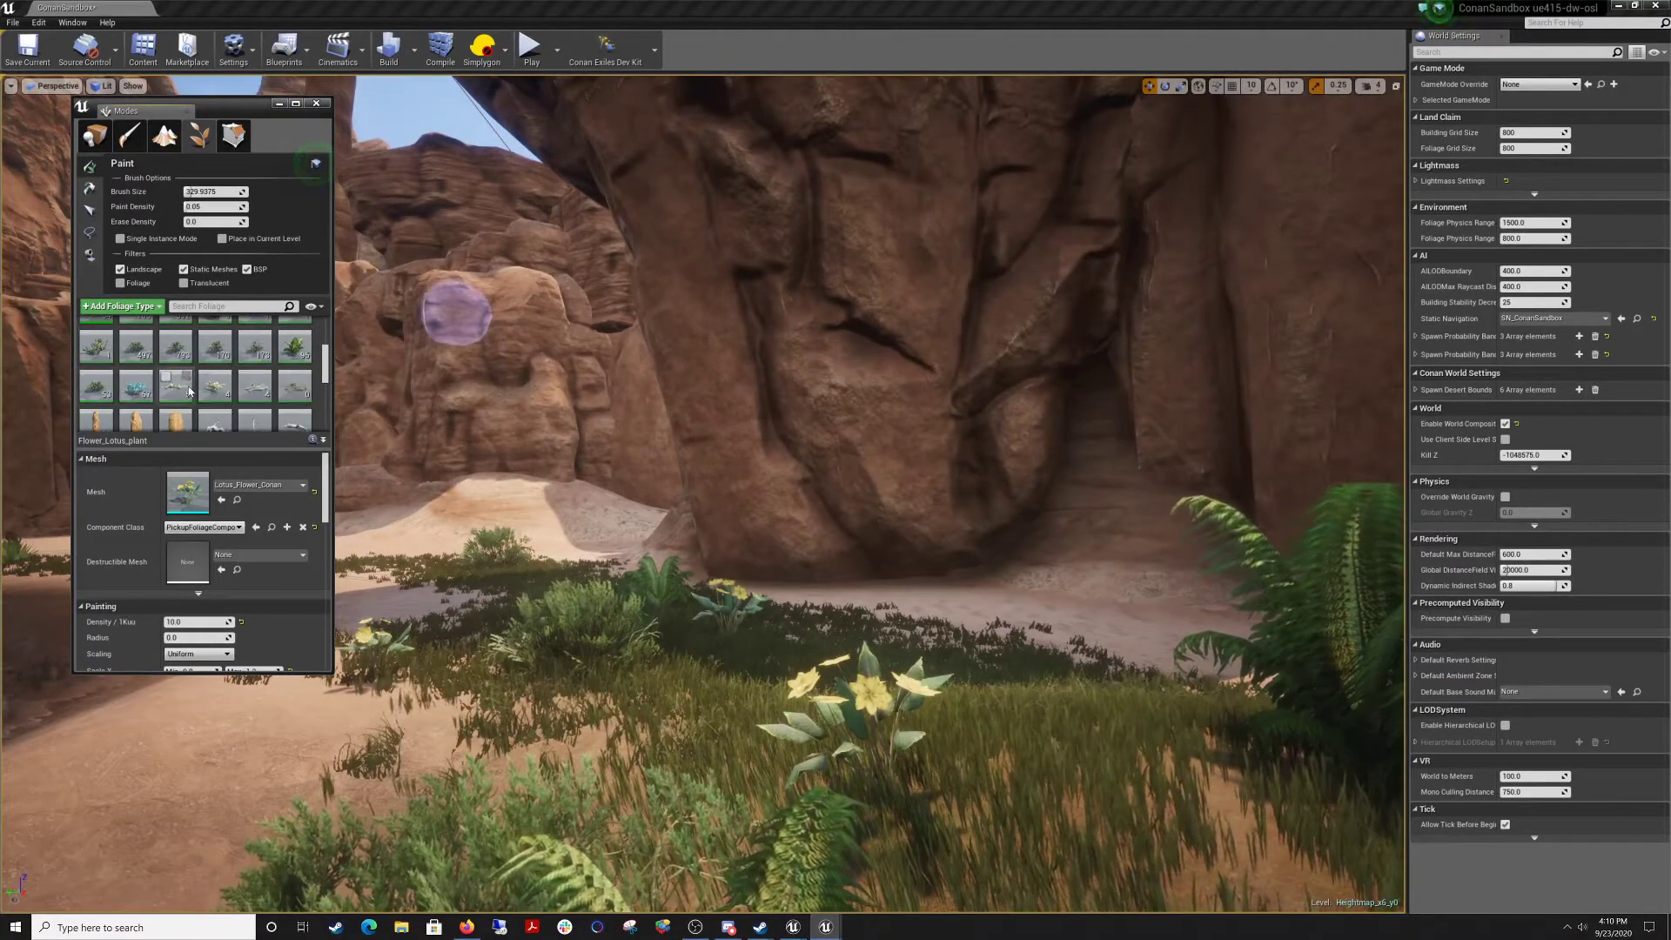
Go through the foliage palette, select Aloe_Vera_Desktop_2 and choose small leafy ground plants for the bare sand.
scroll(160, 397, "down", 2)
scroll(222, 414, "up", 4)
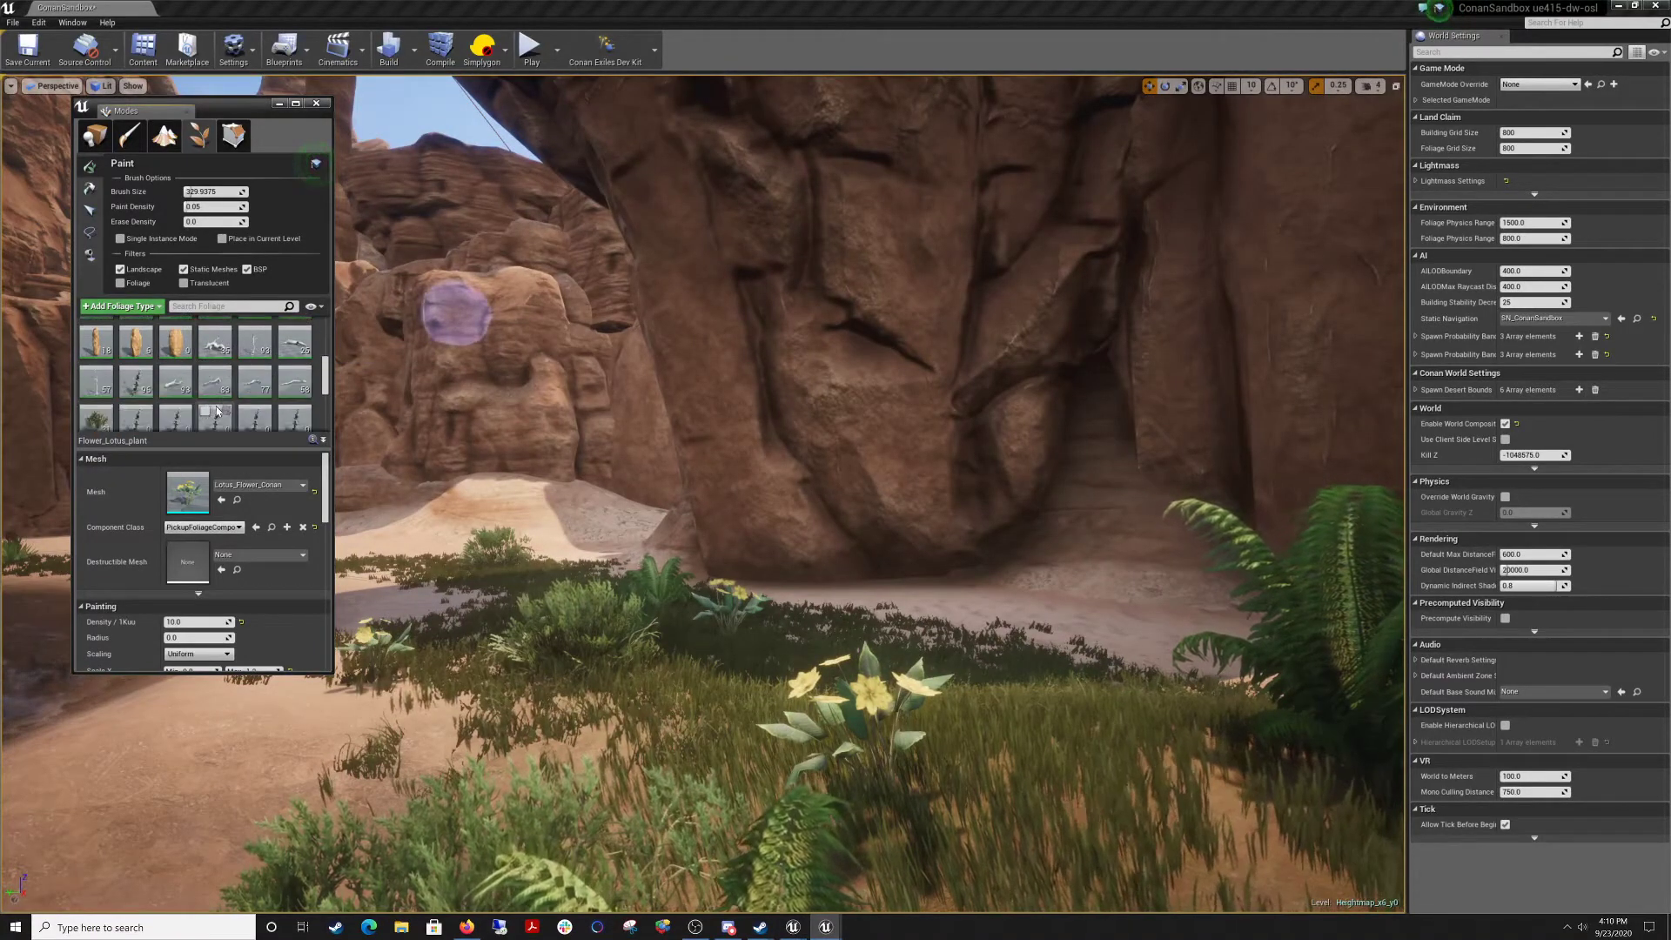
scroll(217, 412, "up", 3)
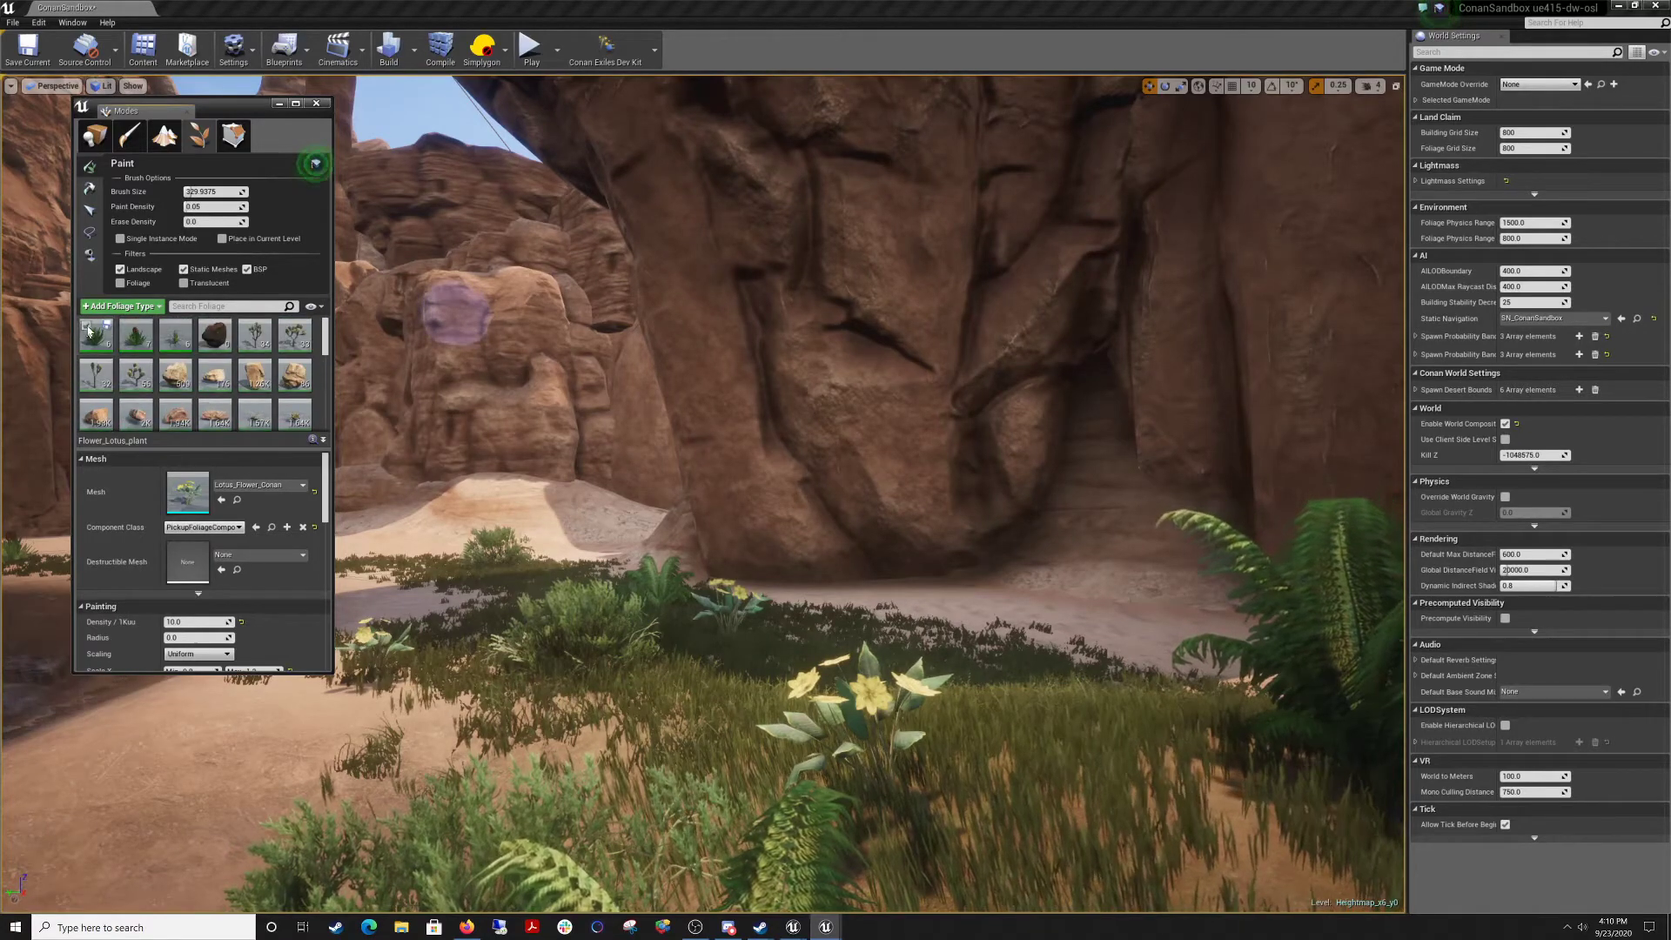
left_click(136, 334)
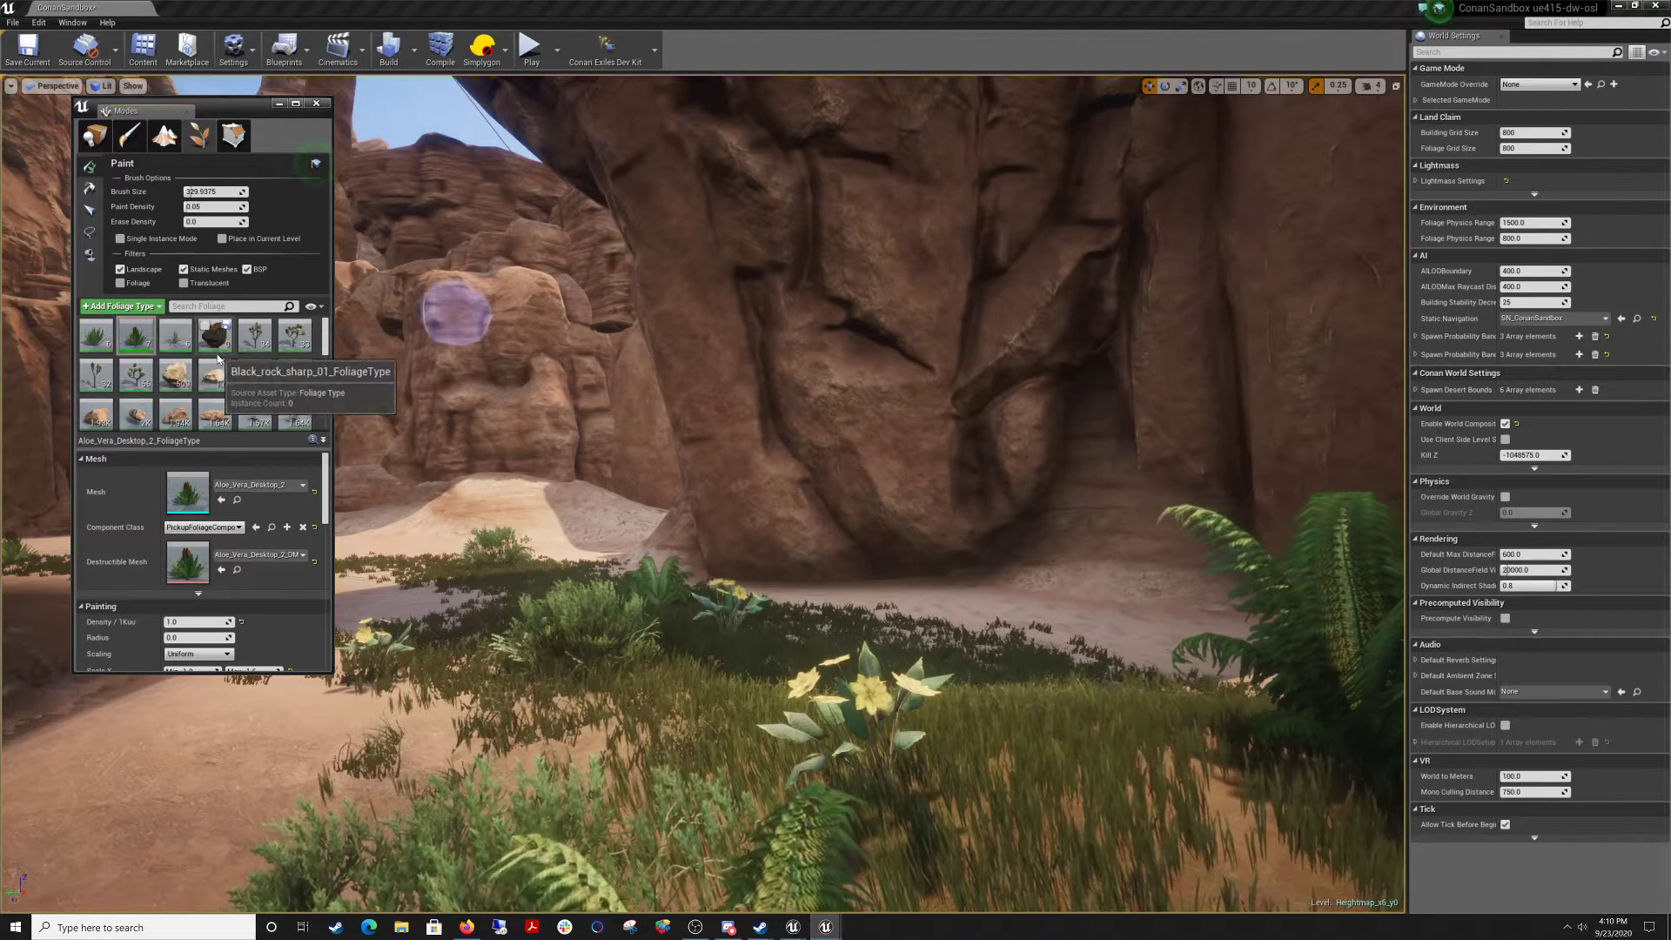
scroll(261, 374, "down", 2)
scroll(293, 394, "down", 1)
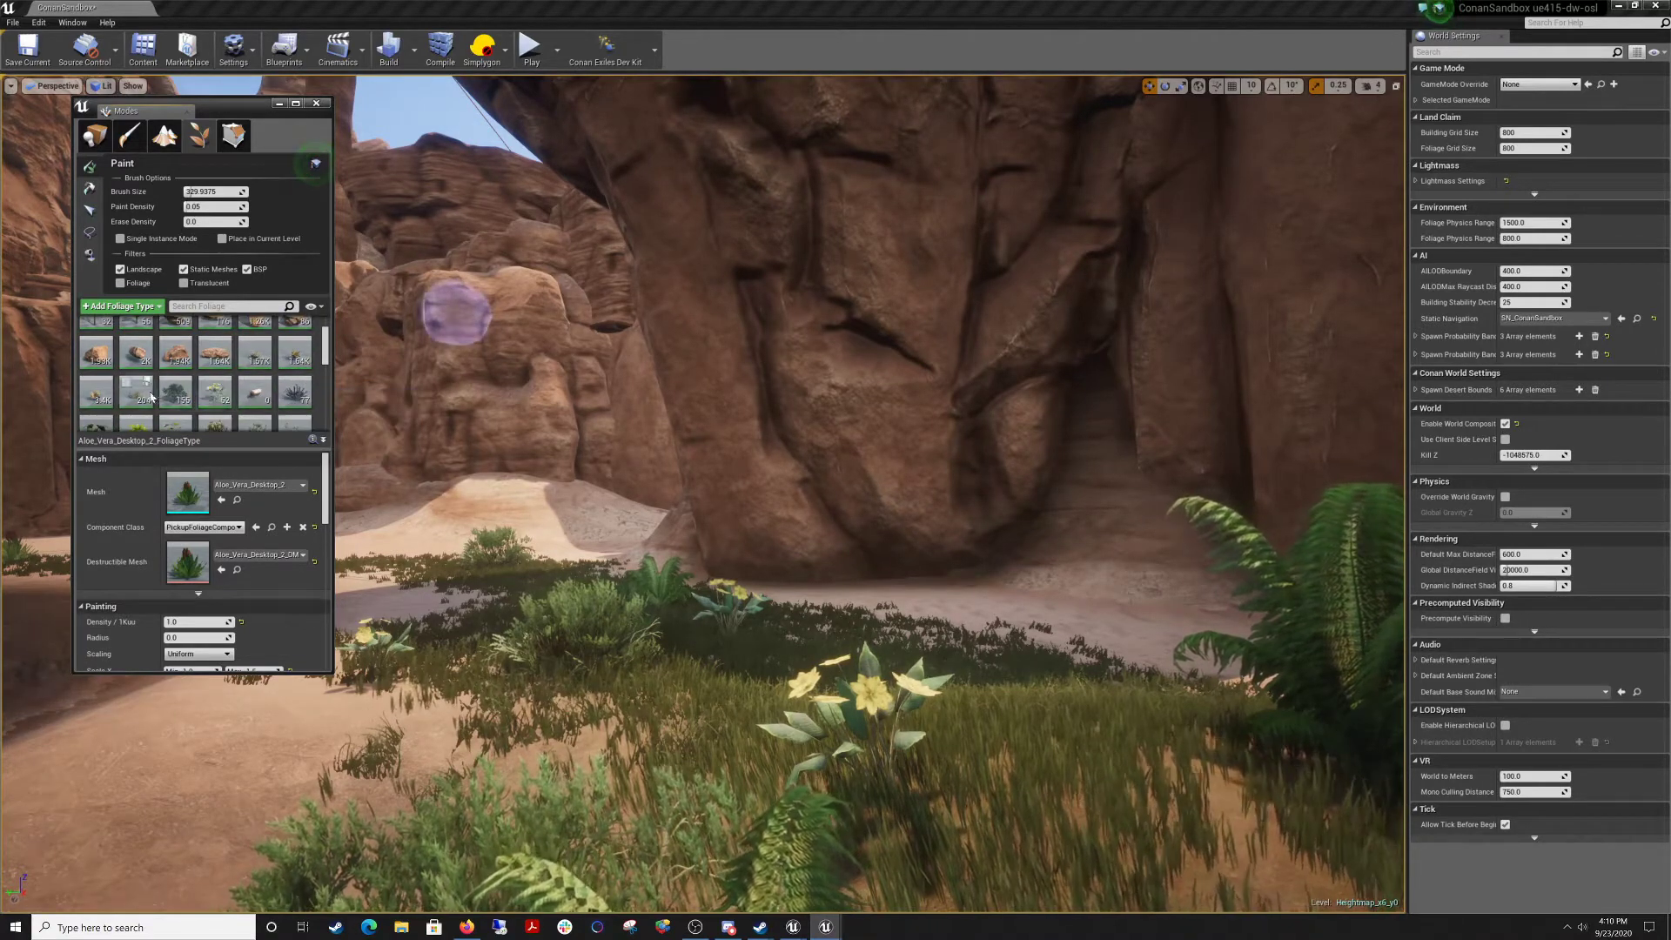
scroll(148, 396, "down", 2)
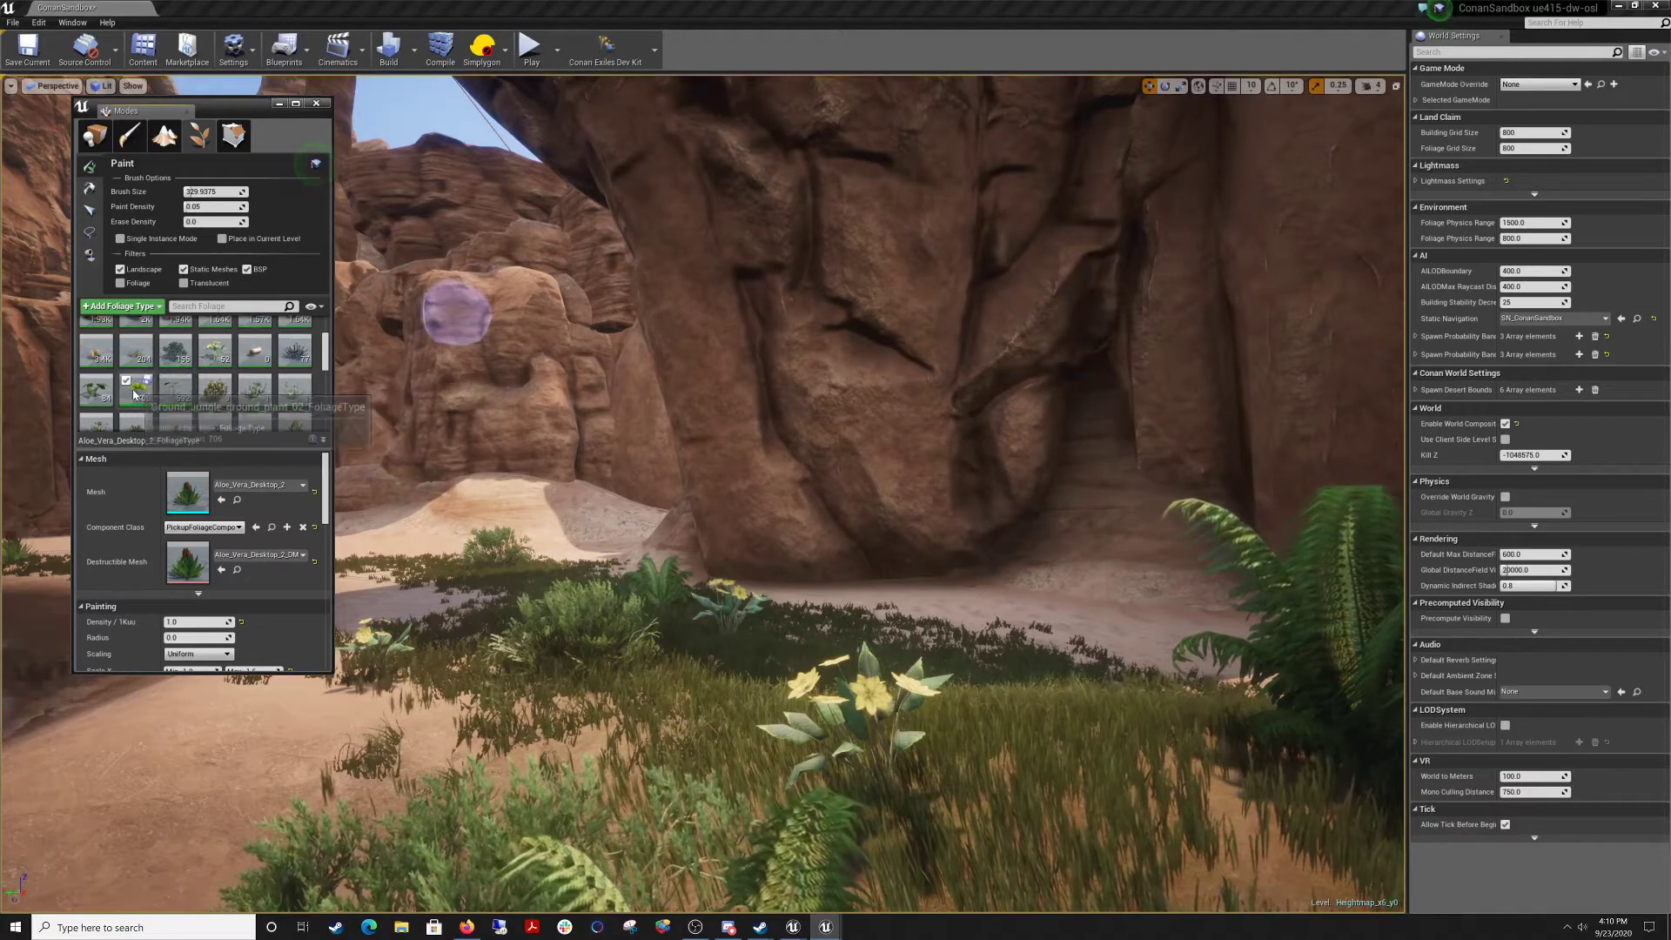
scroll(195, 402, "down", 1)
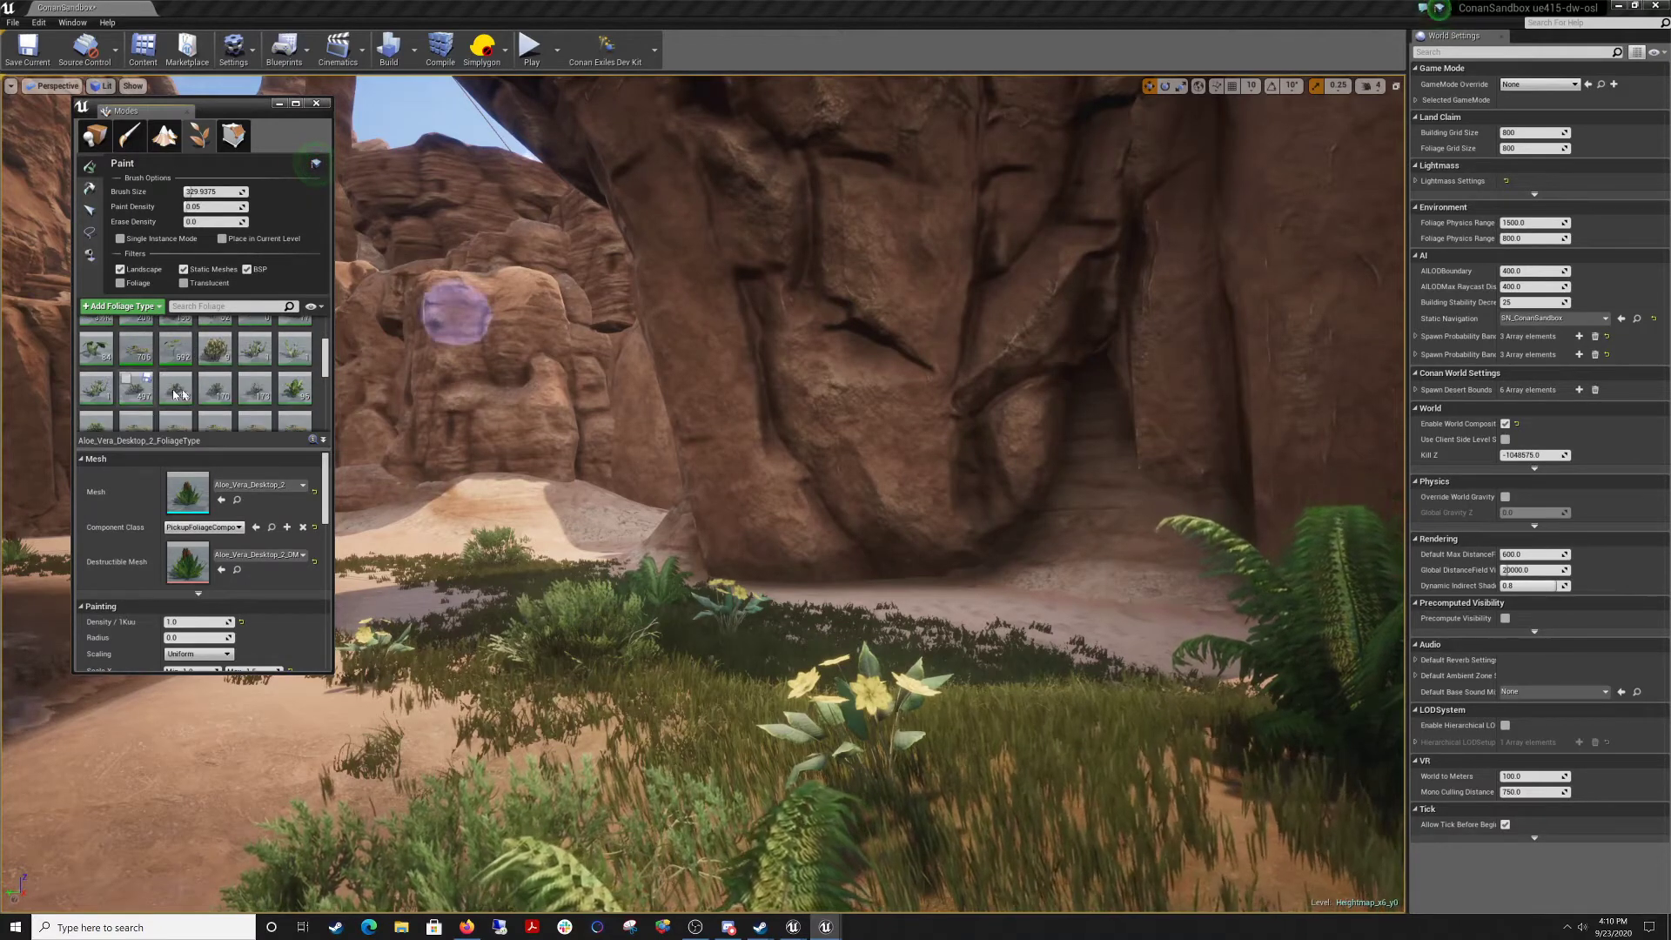
scroll(278, 400, "down", 1)
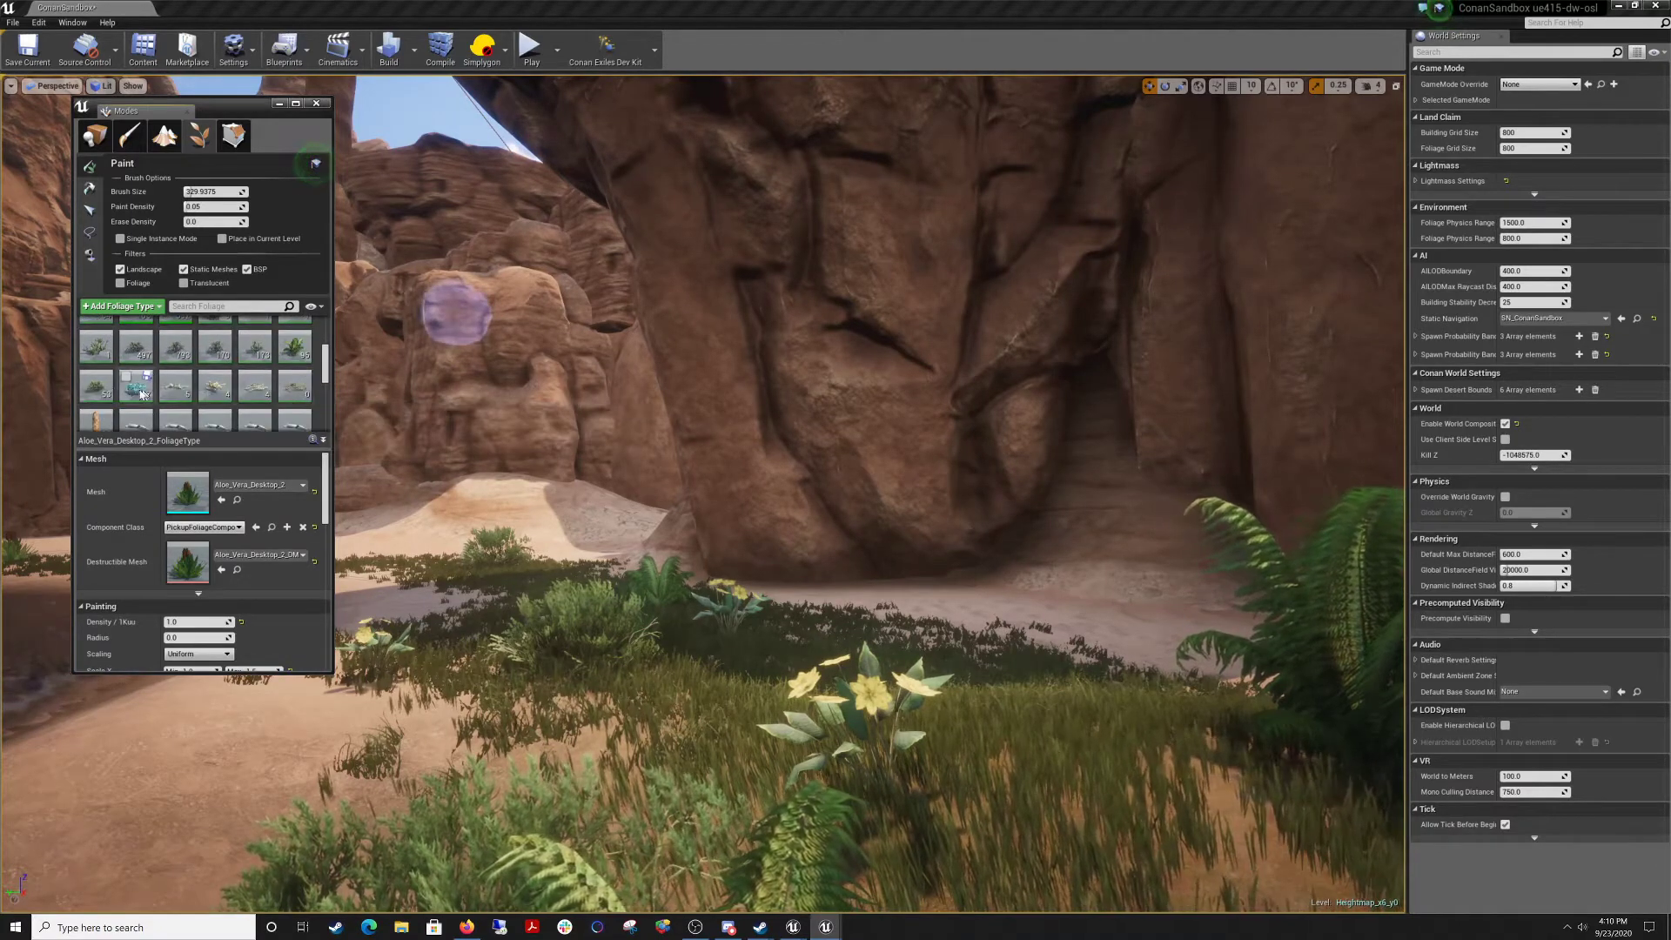
scroll(278, 393, "down", 1)
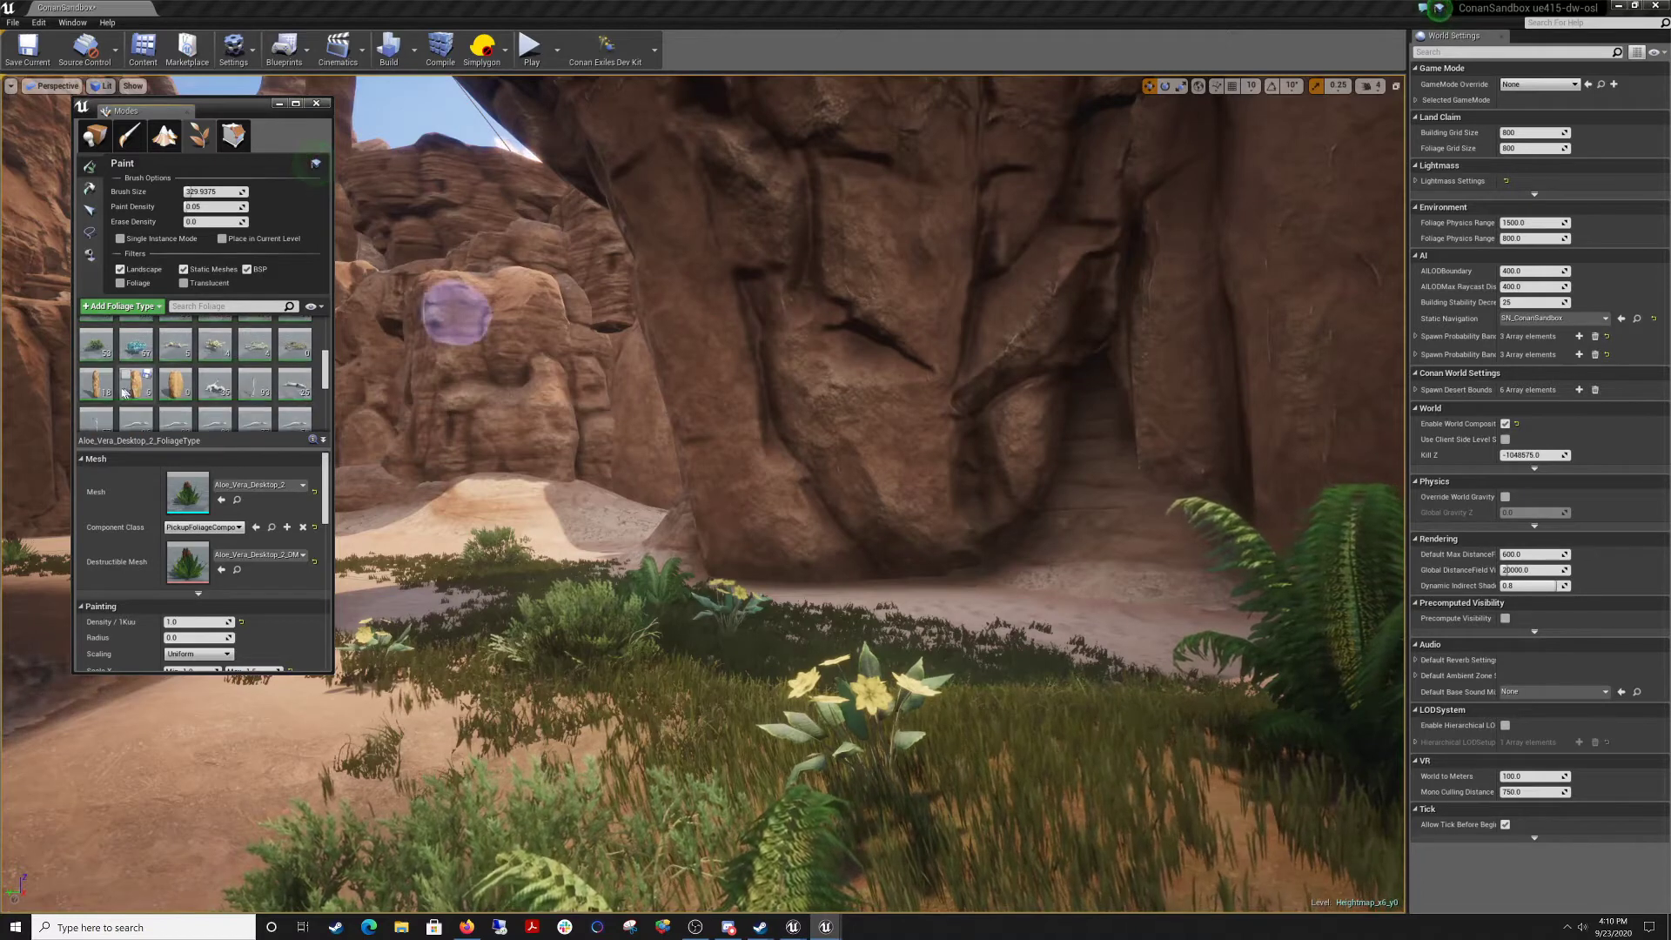
scroll(120, 401, "down", 1)
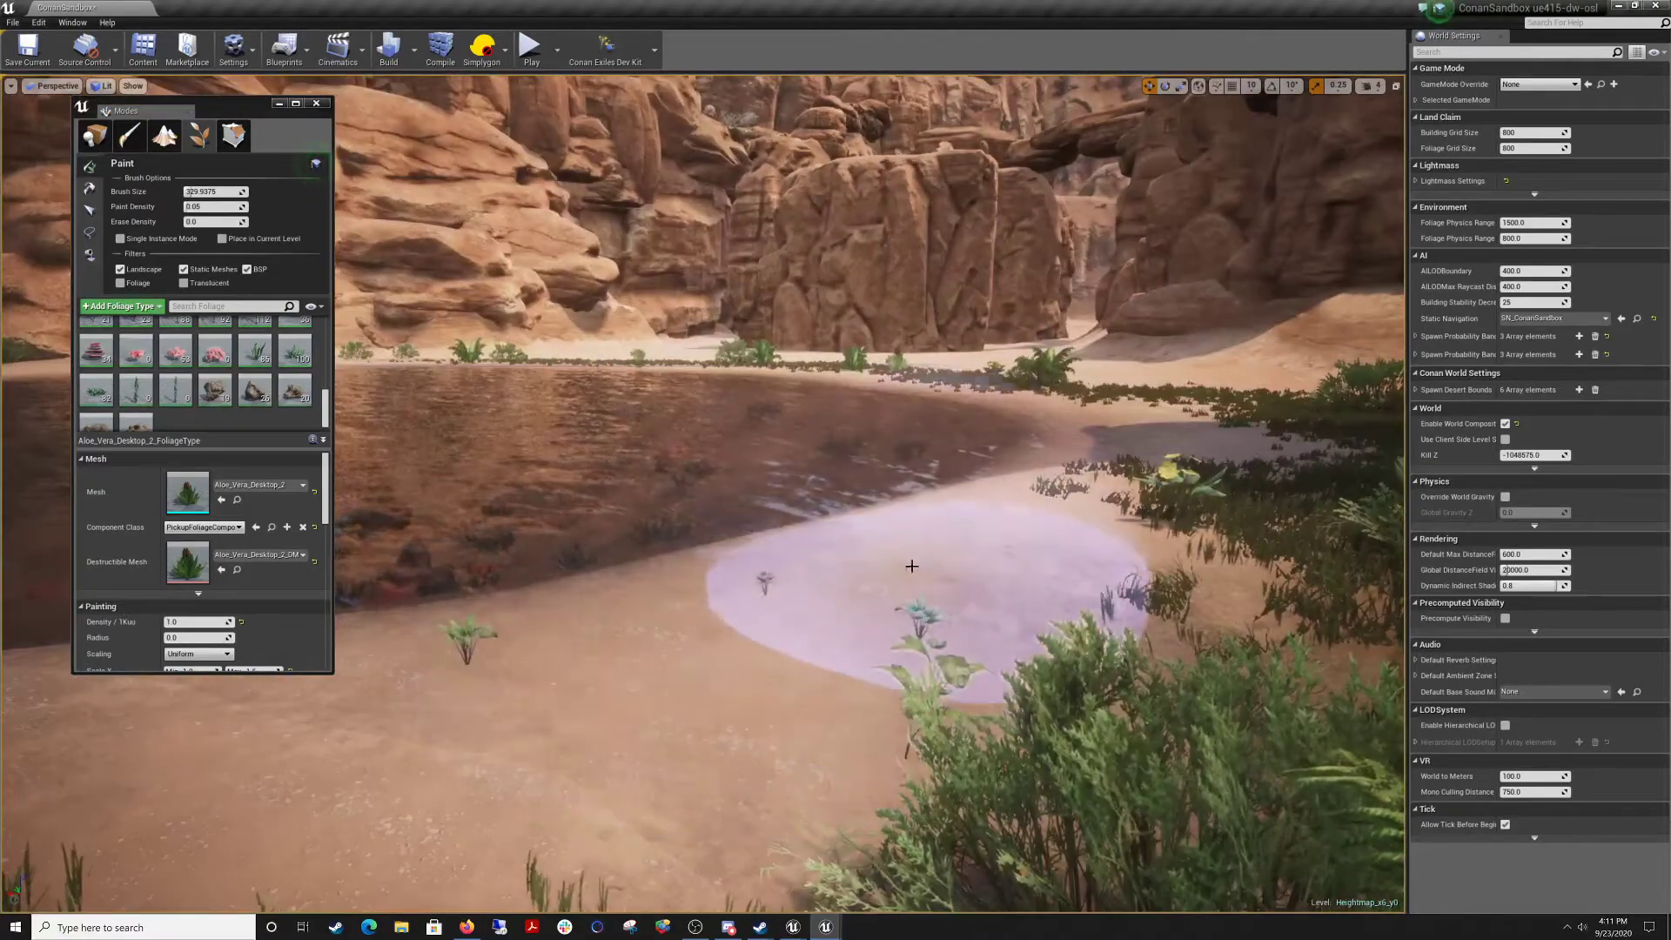
Paint small leafy plants sparsely on the bare sand between the grass strip and the pond.
mouse_move(912, 565)
right_mouse_down()
mouse_move(835, 549)
mouse_move(842, 576)
mouse_move(867, 574)
right_mouse_up()
right_click_drag(610, 623, 746, 599)
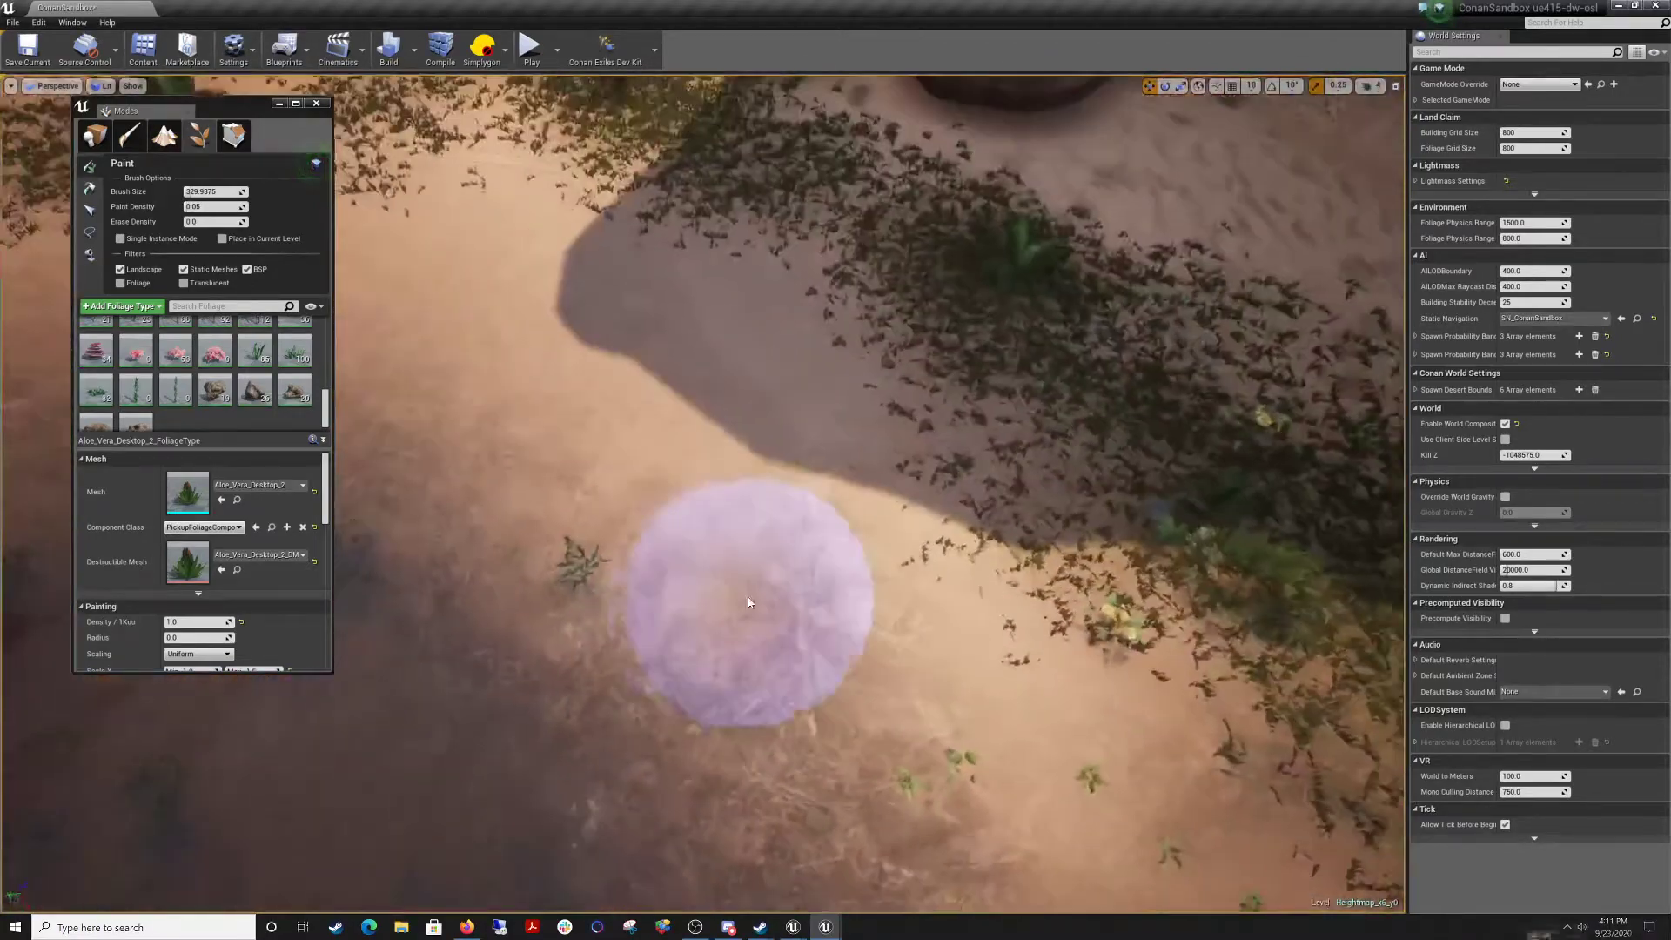
right_click_drag(558, 331, 914, 663)
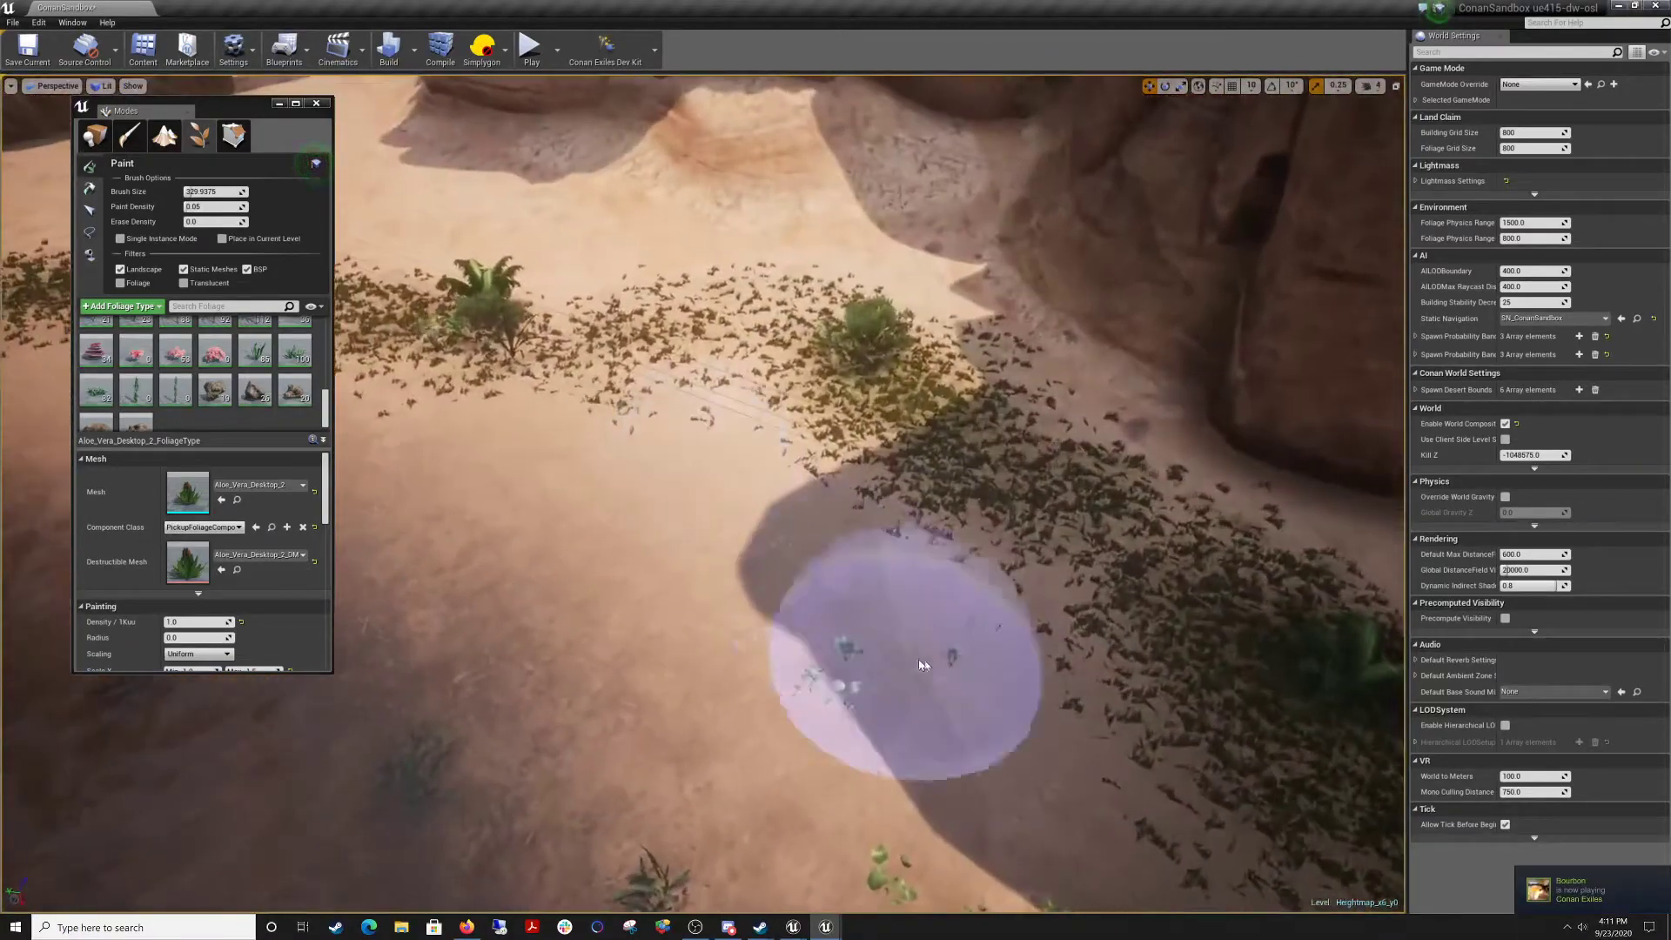
right_click_drag(581, 453, 478, 428)
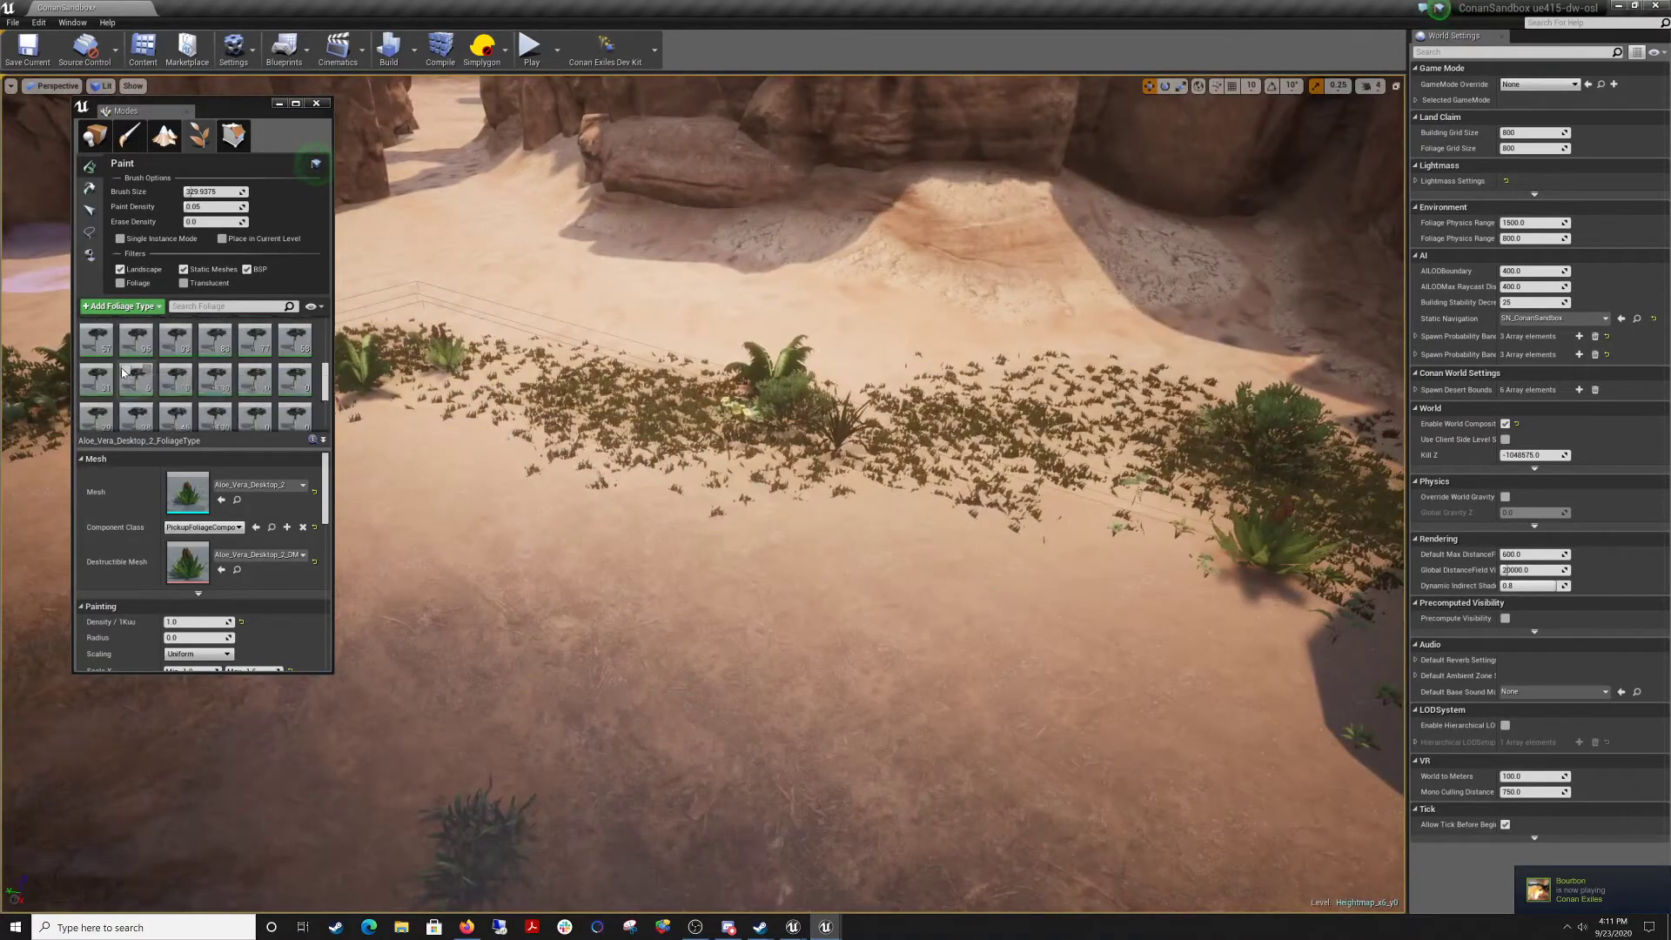
scroll(124, 376, "up", 3)
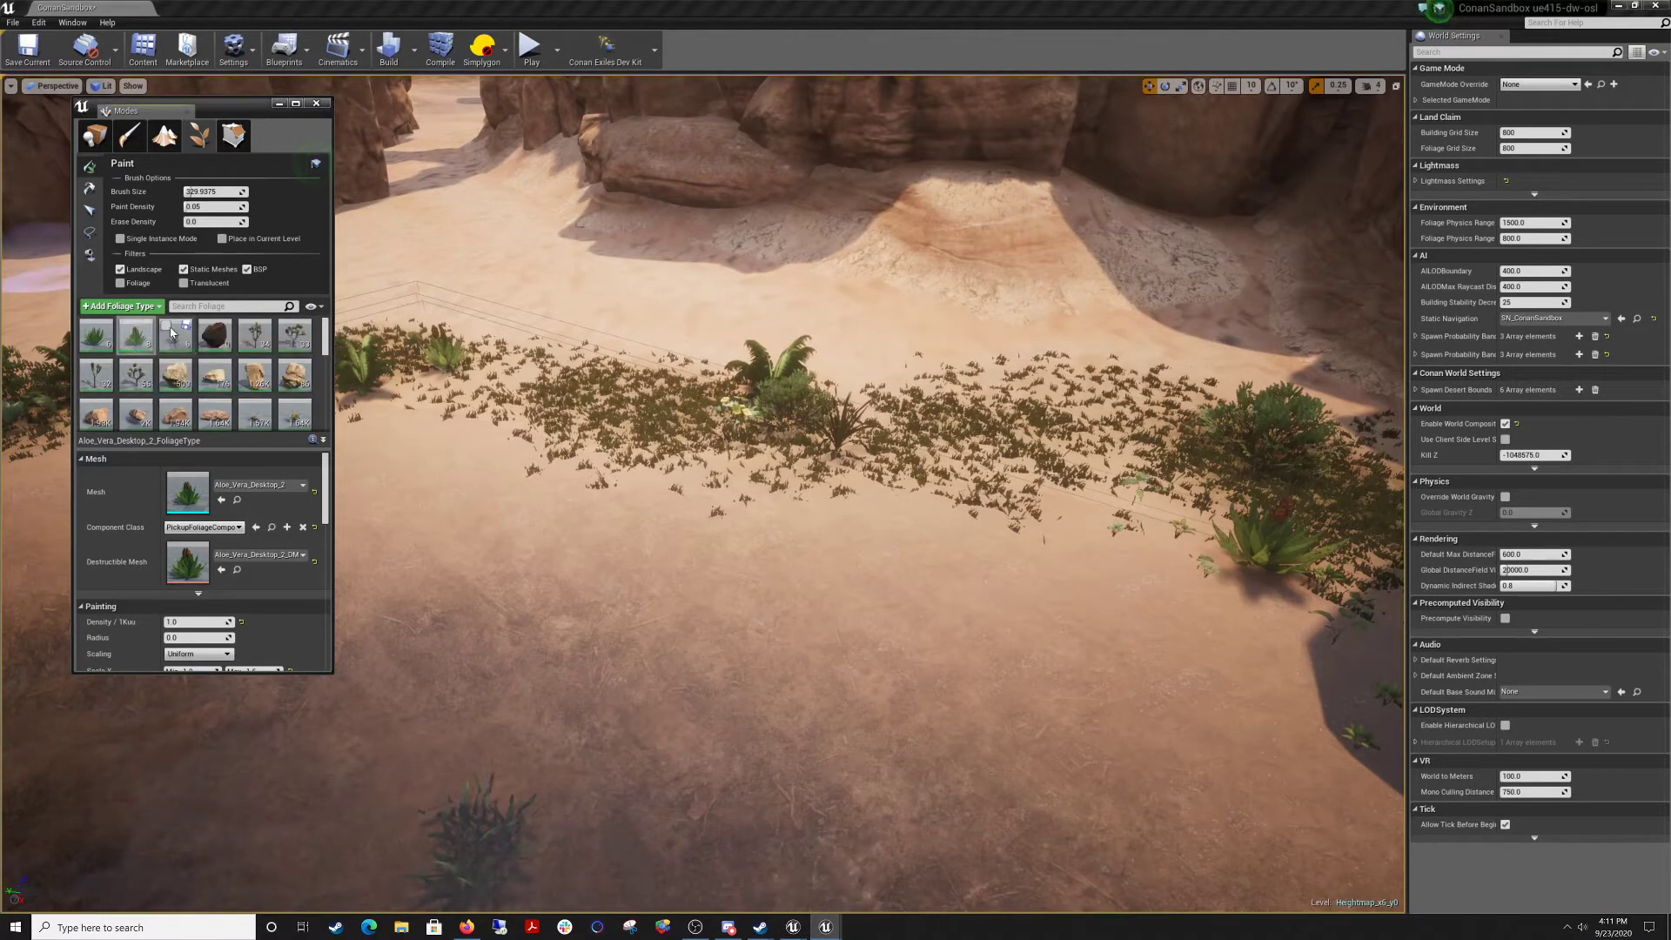
right_click_drag(653, 502, 705, 494)
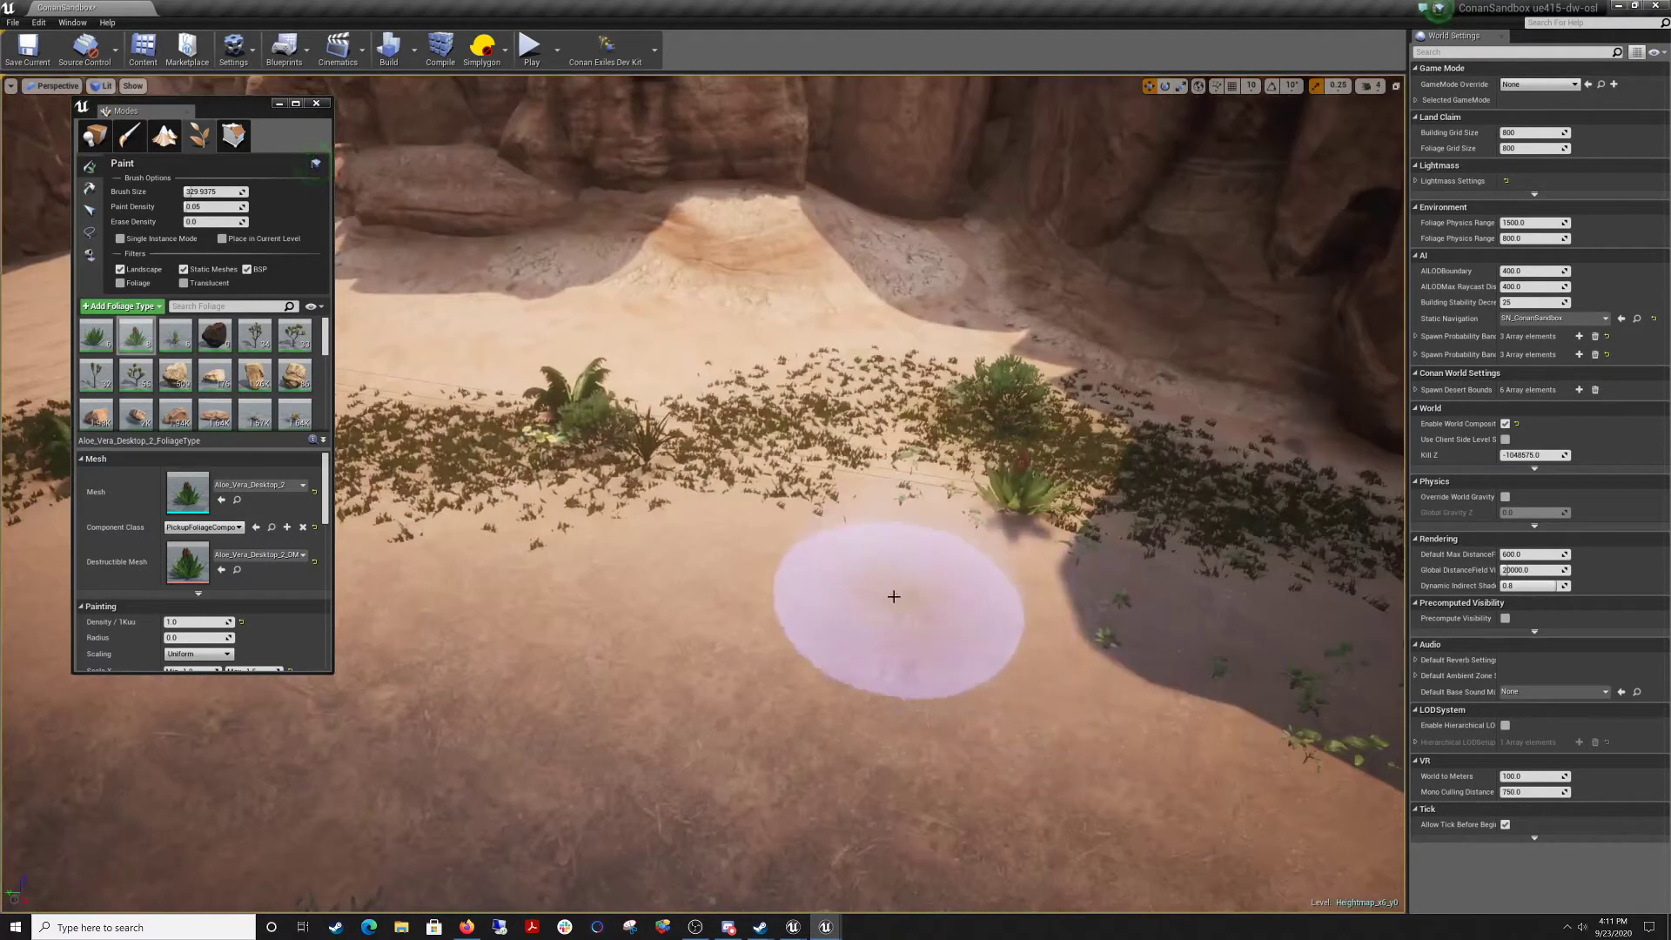
right_click_drag(522, 623, 366, 624)
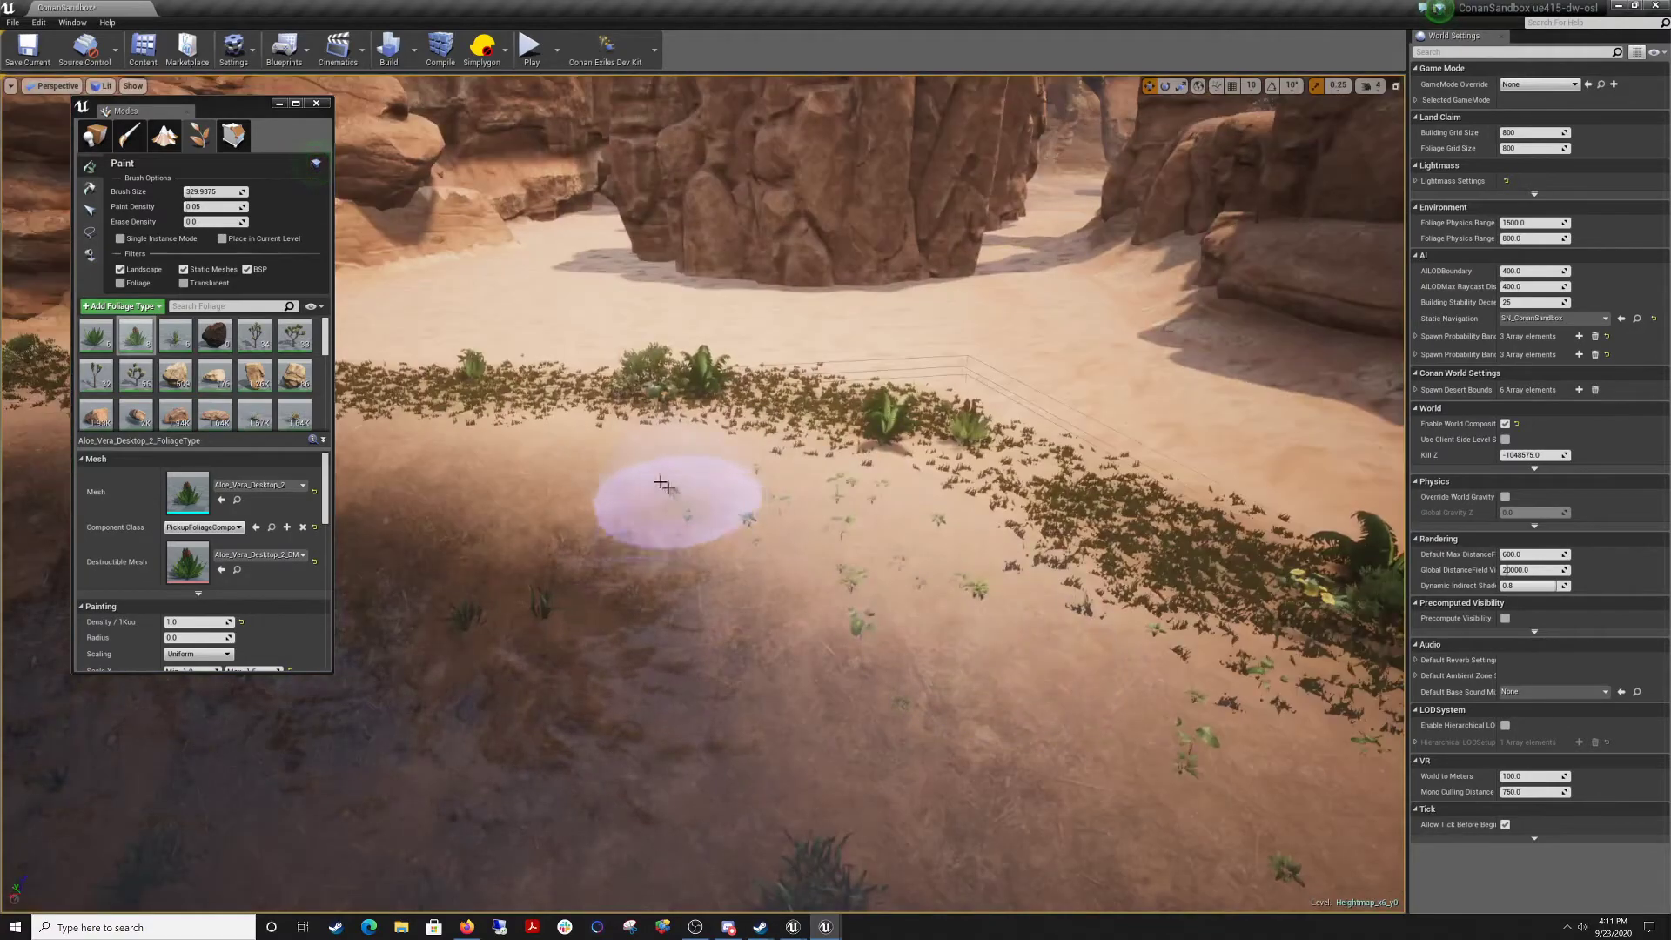
right_click_drag(694, 521, 770, 484)
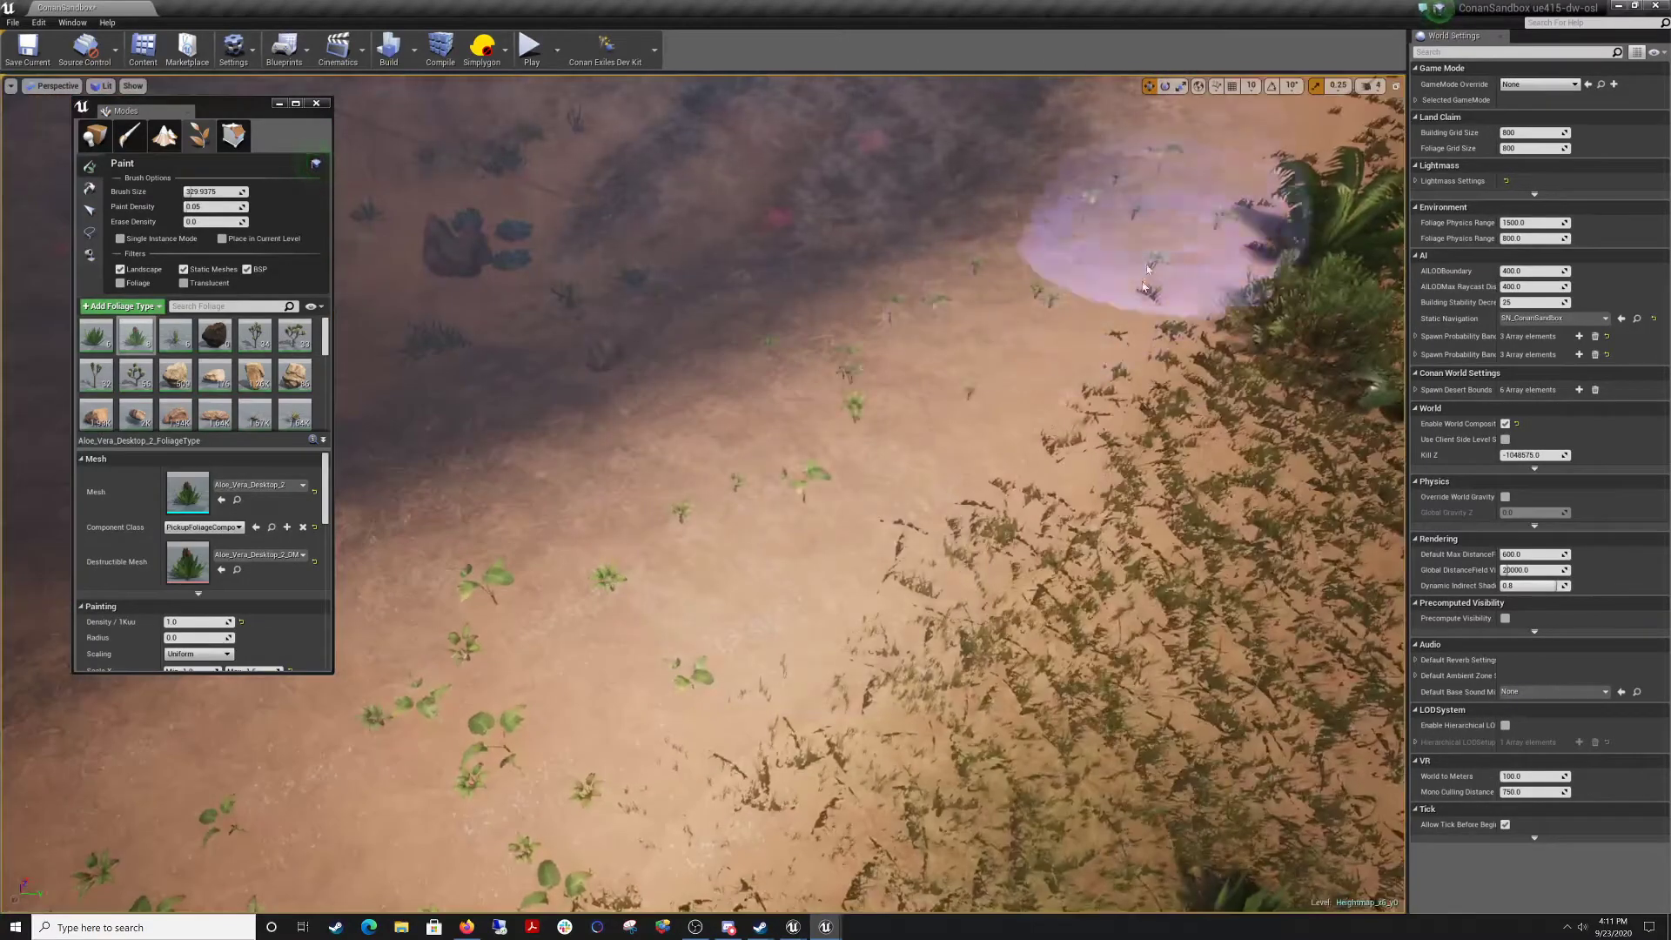
Continue scattering the small leafy plants along the sandy shore, around the curve toward the large boulder.
right_click_drag(1147, 270, 974, 750)
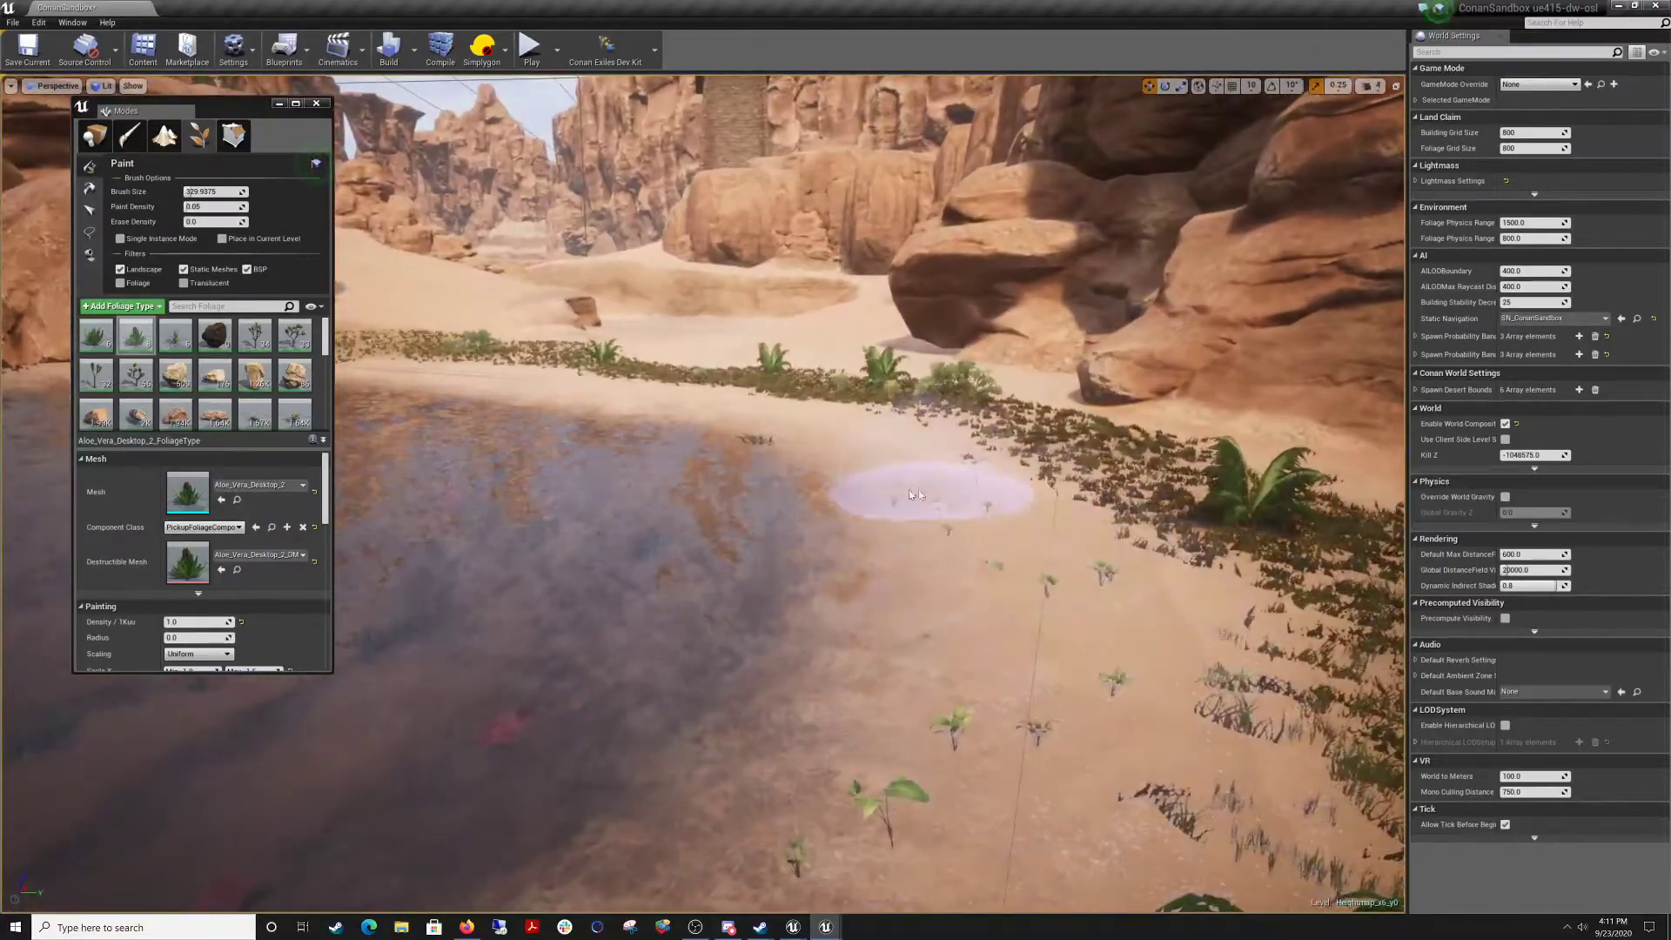
right_click_drag(908, 489, 814, 701)
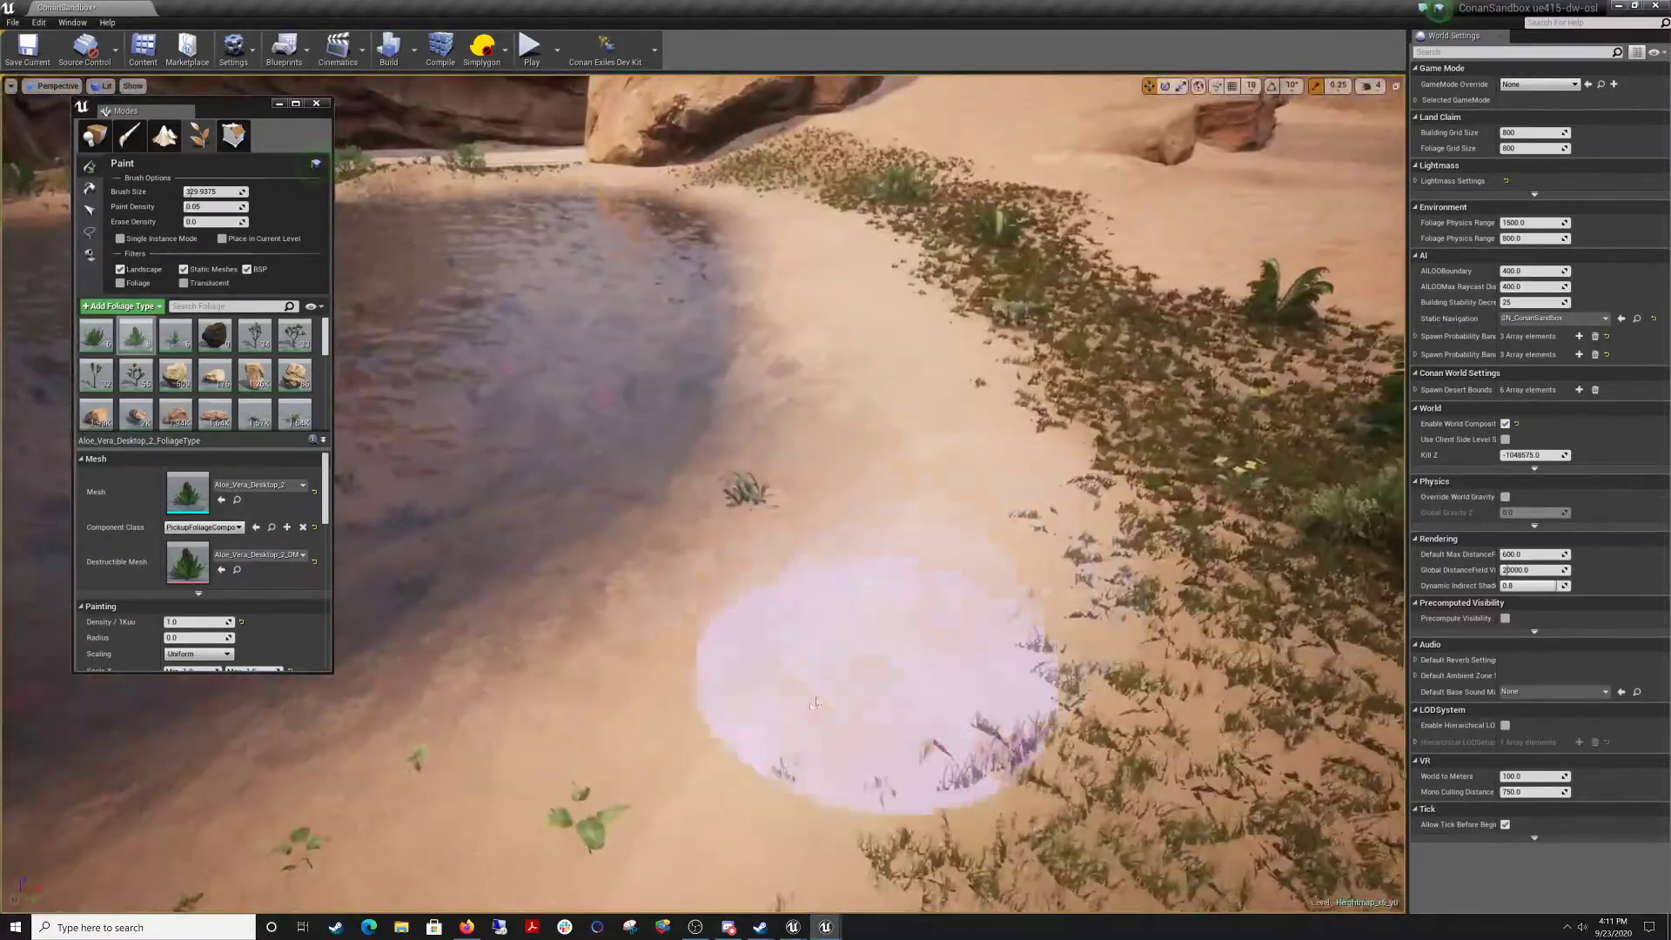
left_click_drag(815, 701, 900, 453)
mouse_move(811, 318)
right_mouse_down()
mouse_move(805, 226)
mouse_move(848, 219)
mouse_move(784, 391)
mouse_move(783, 261)
mouse_move(753, 253)
mouse_move(805, 270)
mouse_move(740, 391)
mouse_move(749, 348)
mouse_move(951, 373)
right_mouse_up()
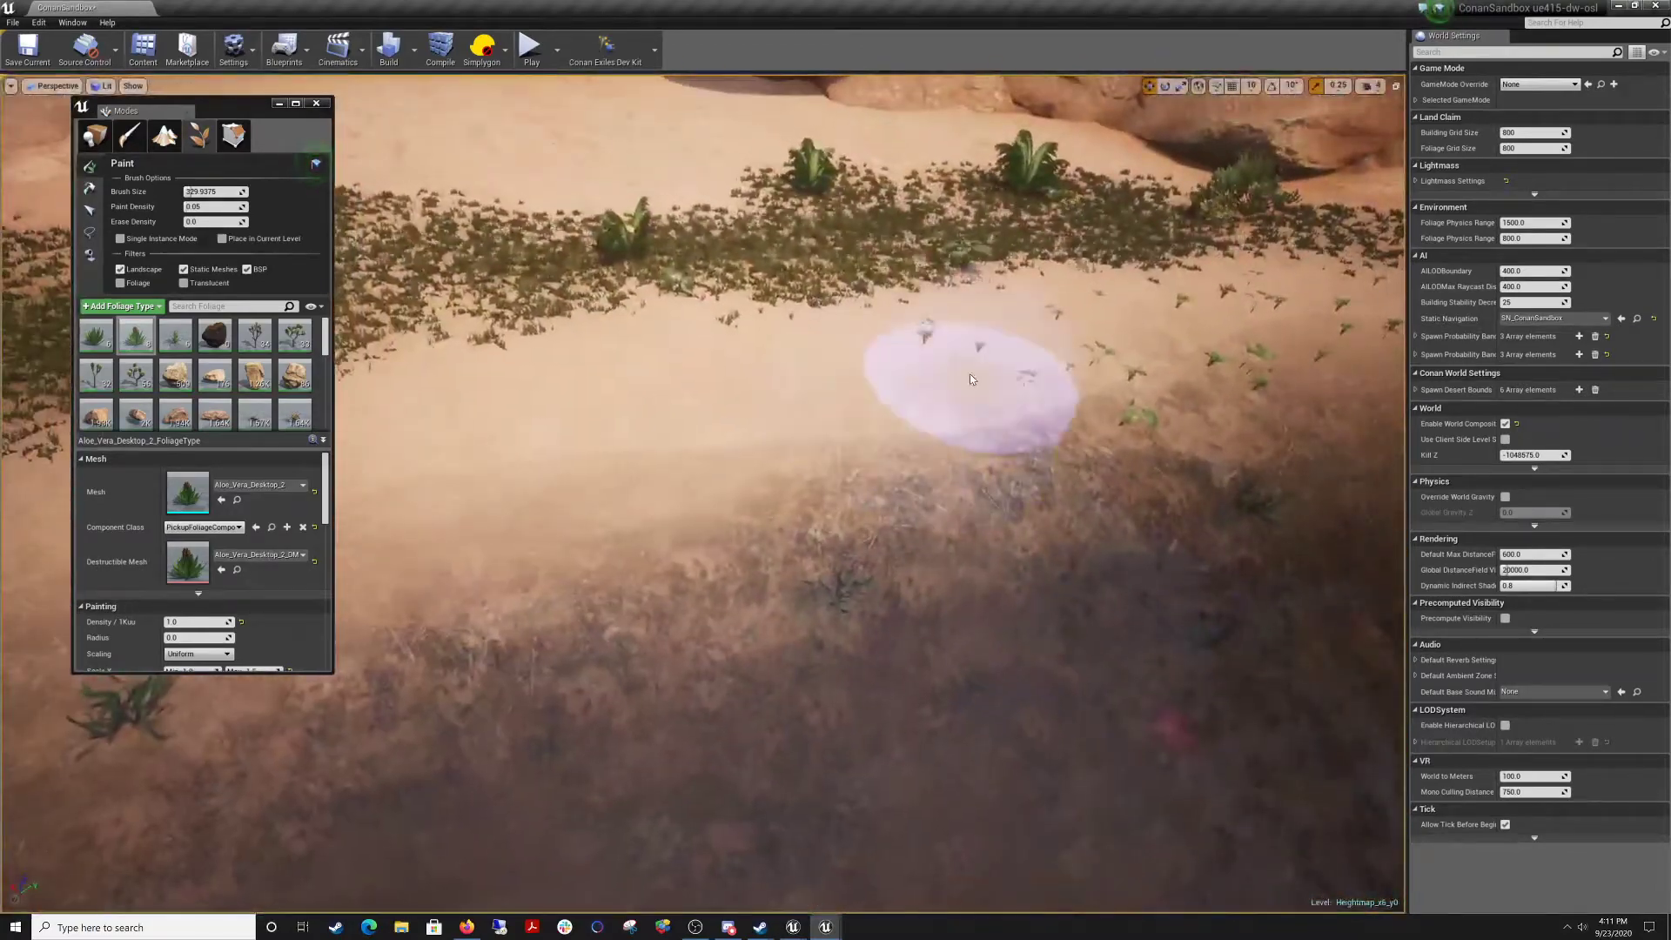
right_click_drag(781, 424, 1179, 424)
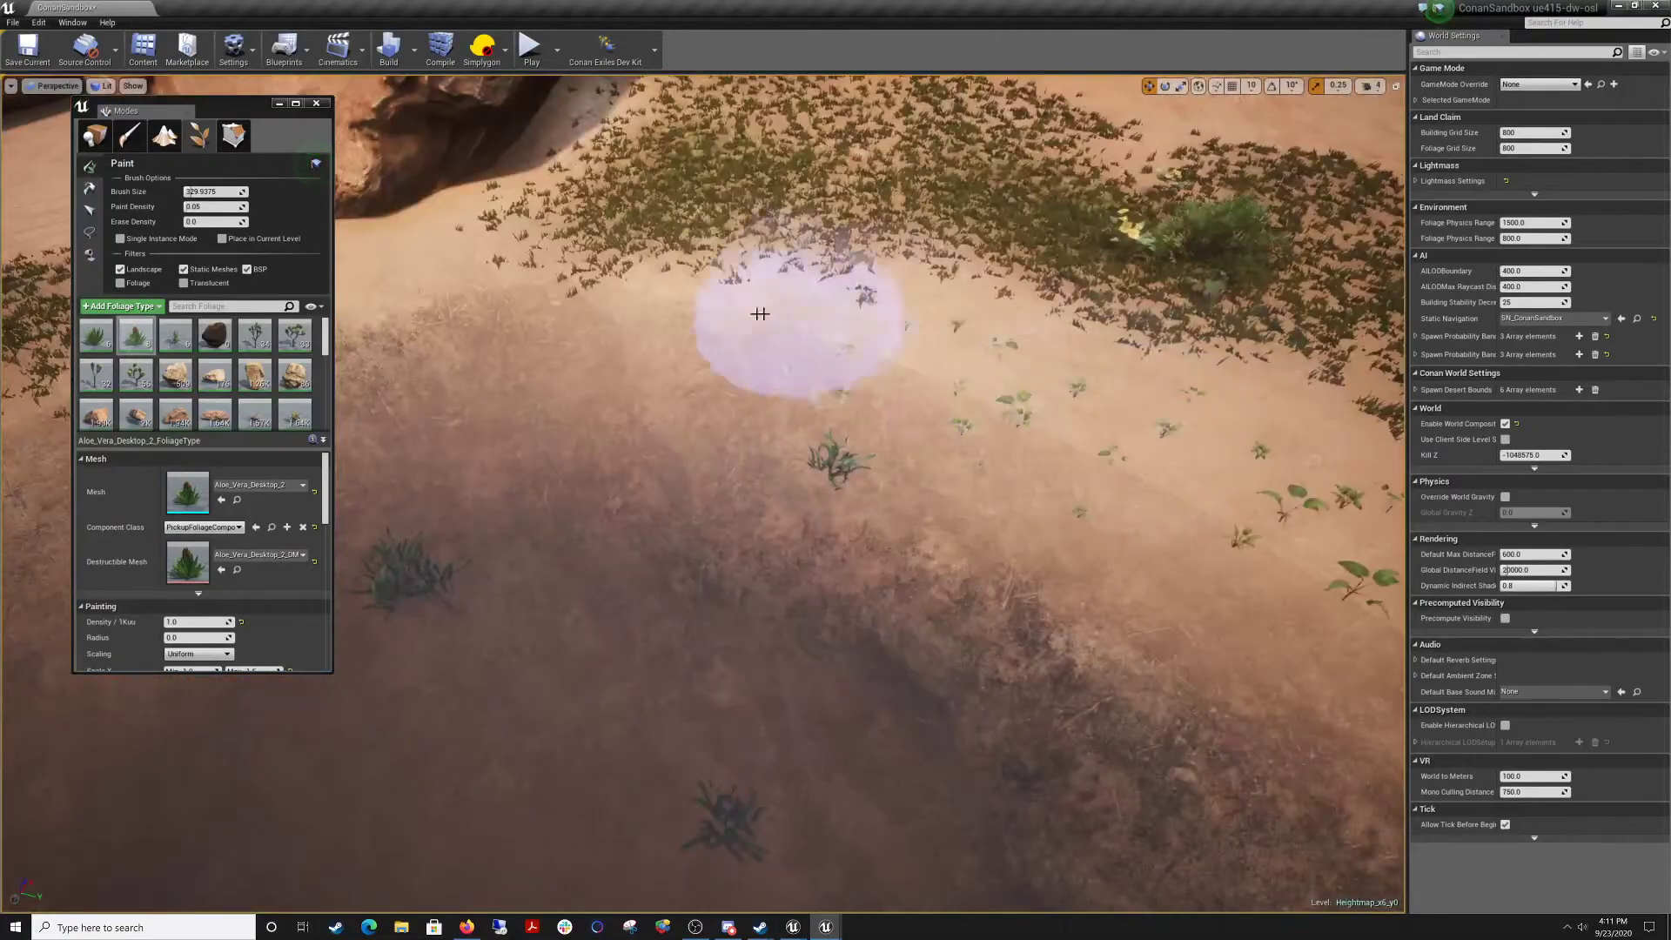
right_click_drag(759, 313, 1183, 438)
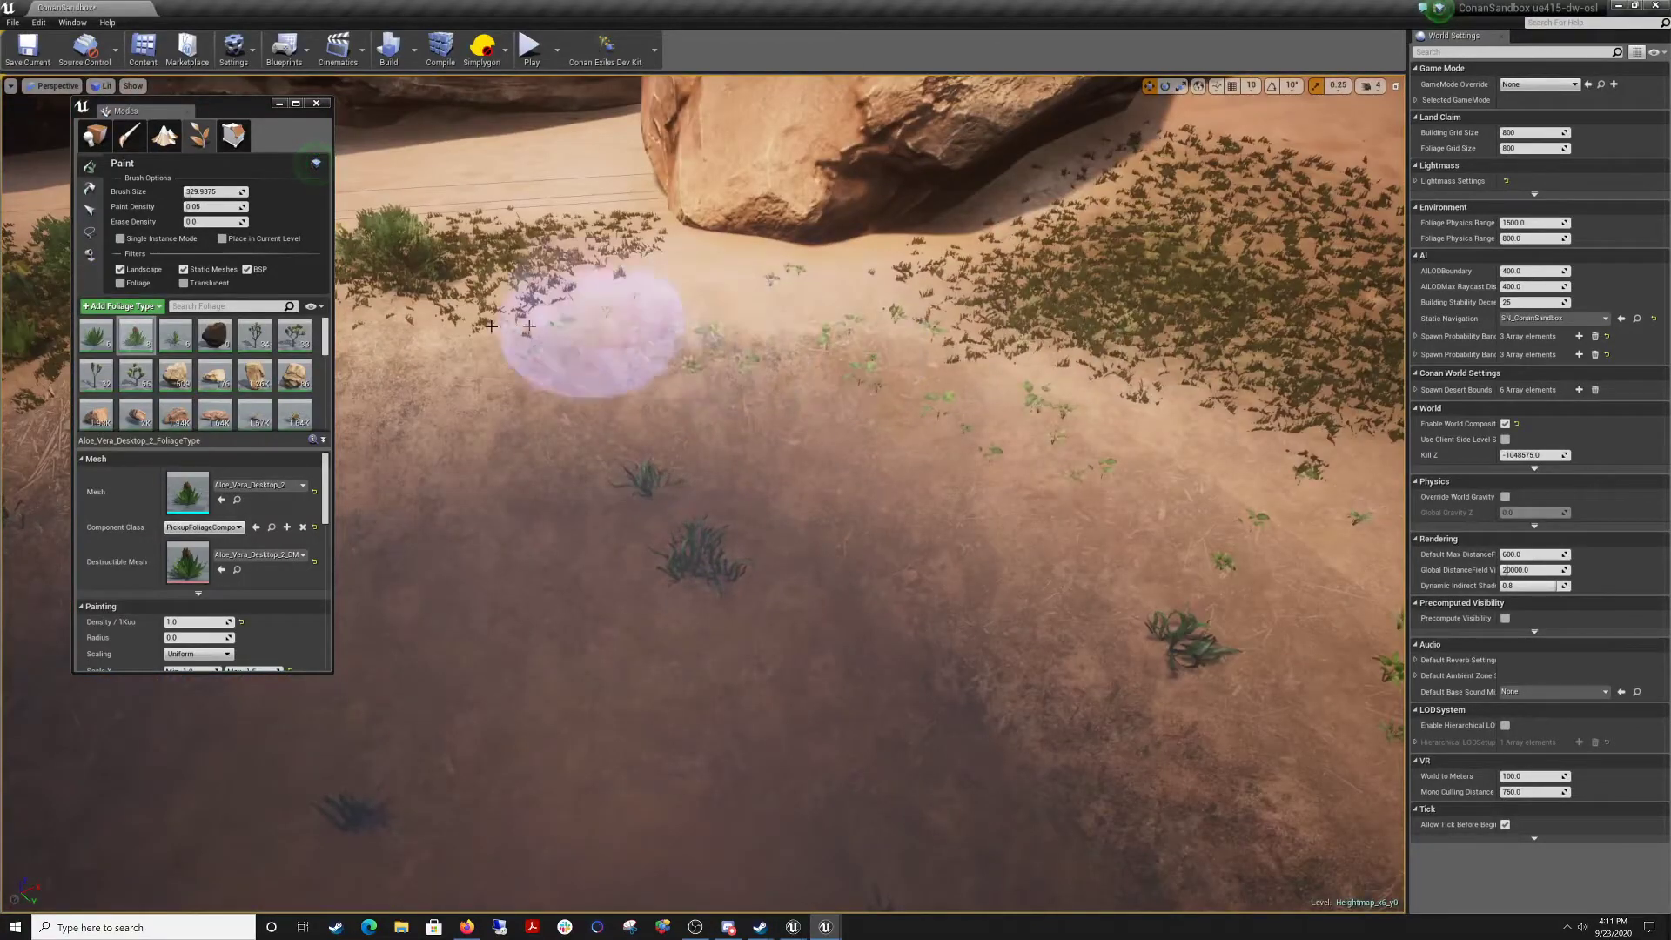
mouse_move(529, 325)
right_mouse_down()
mouse_move(960, 388)
mouse_move(1000, 706)
right_mouse_up()
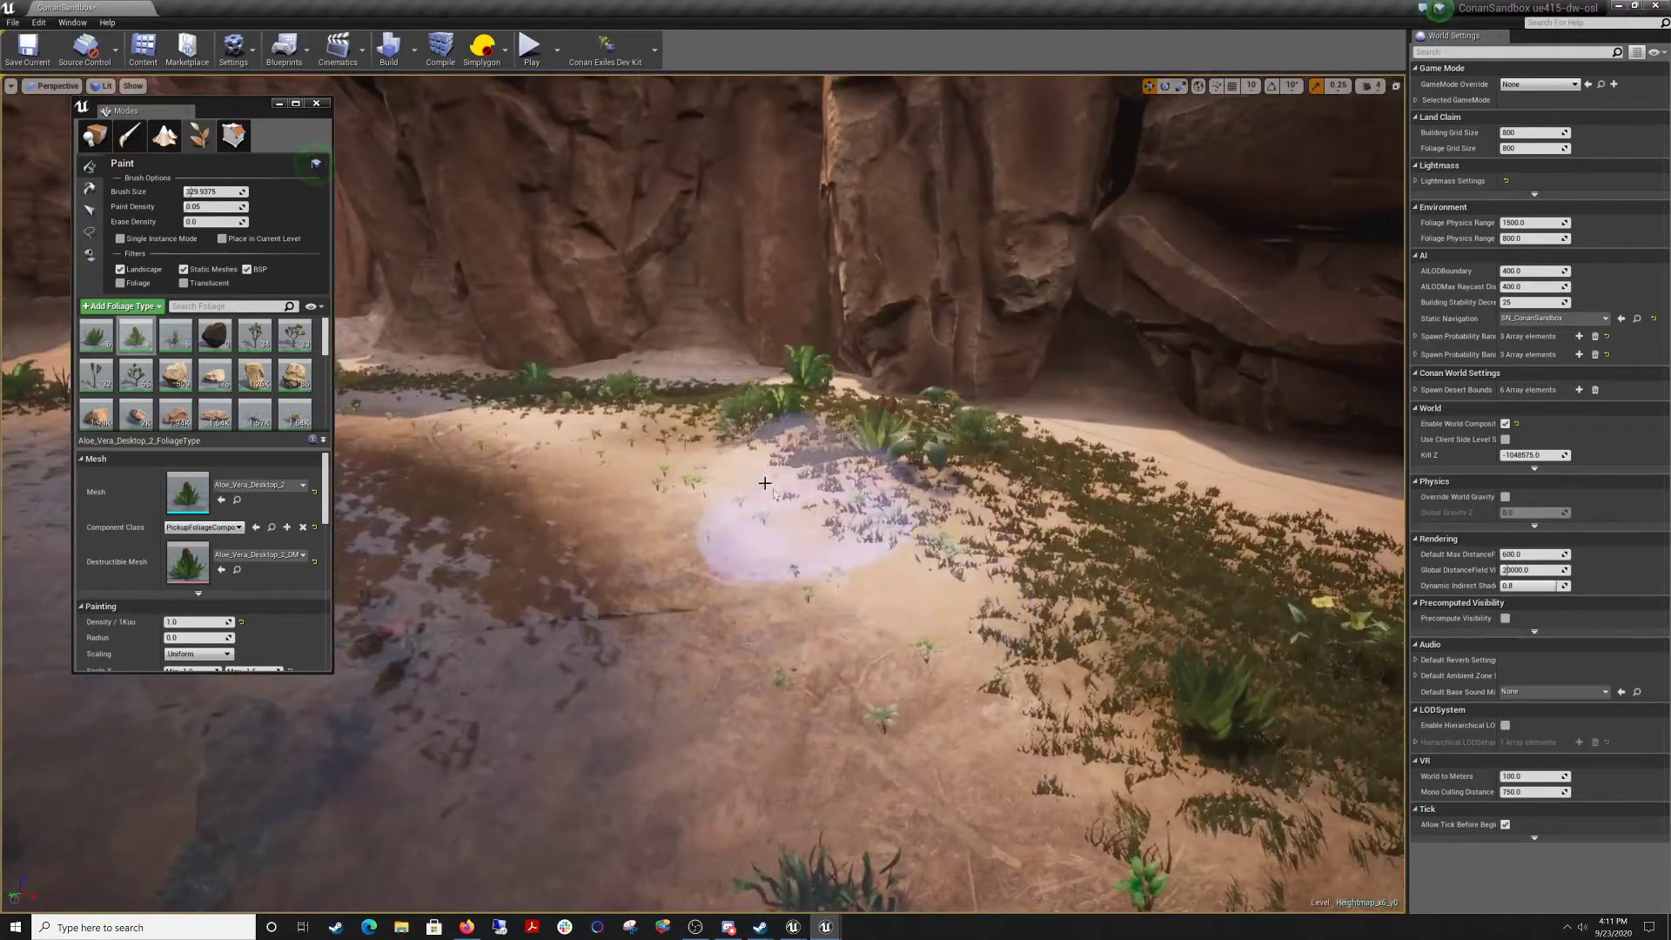
Fill the remaining bare sand around the pond's edge with the small leafy plants.
mouse_move(801, 577)
right_mouse_down()
mouse_move(818, 470)
mouse_move(740, 531)
mouse_move(653, 487)
mouse_move(556, 492)
mouse_move(609, 496)
mouse_move(635, 591)
mouse_move(662, 539)
mouse_move(688, 635)
mouse_move(573, 579)
right_mouse_up()
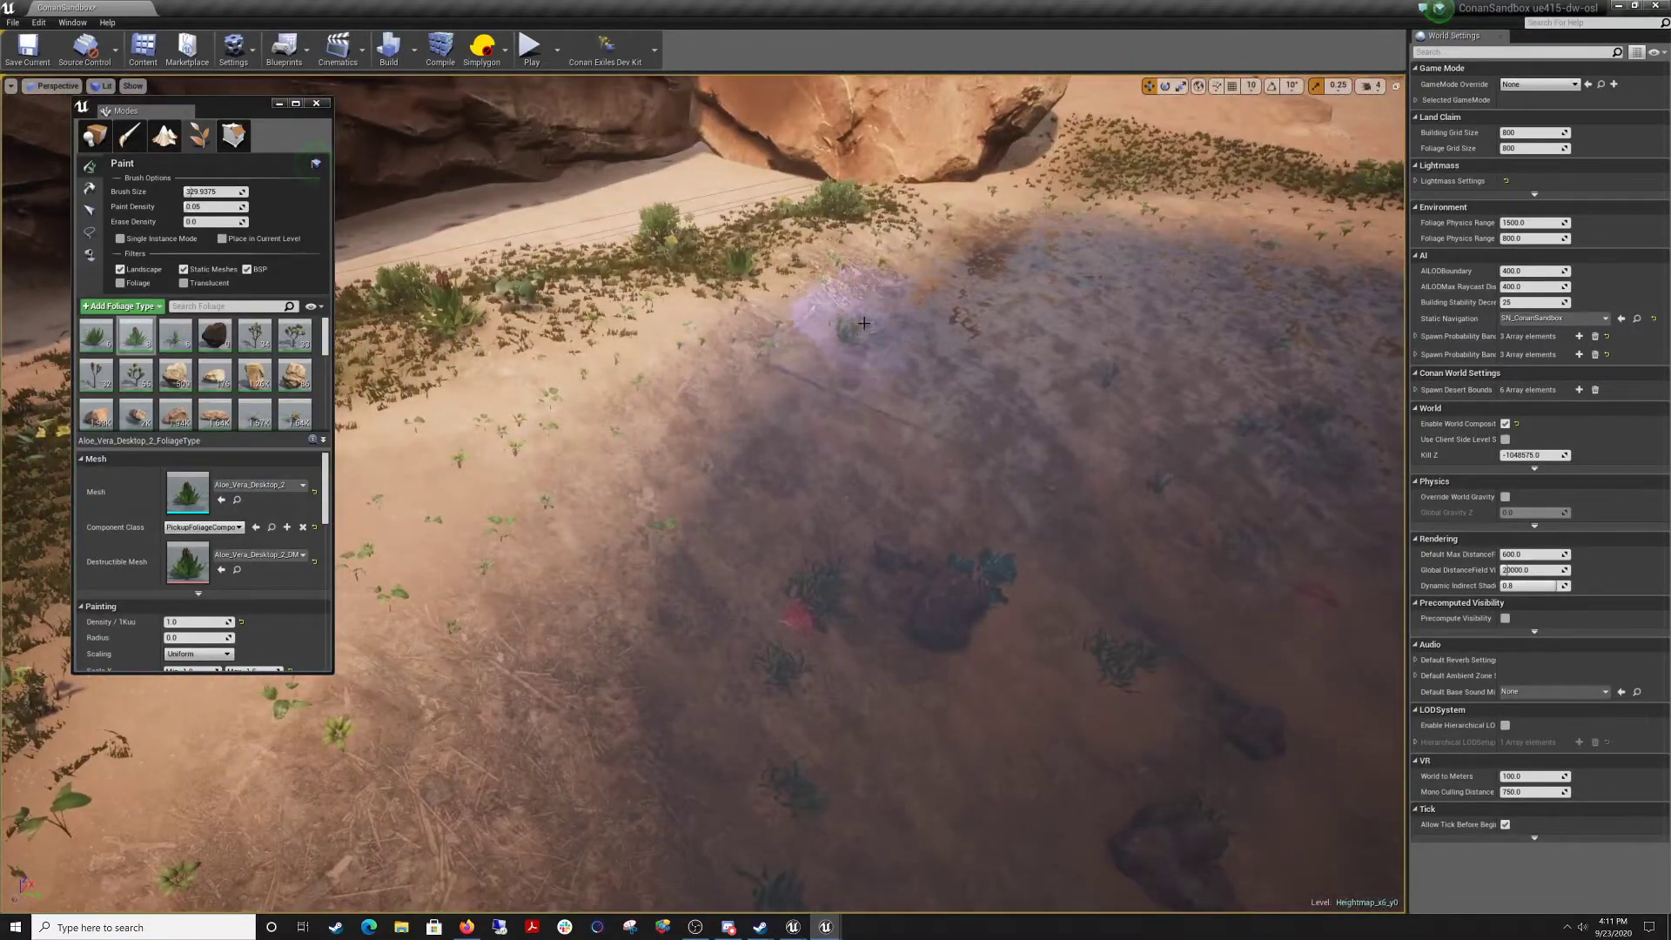
mouse_move(714, 505)
right_mouse_down()
mouse_move(661, 601)
mouse_move(609, 548)
right_mouse_up()
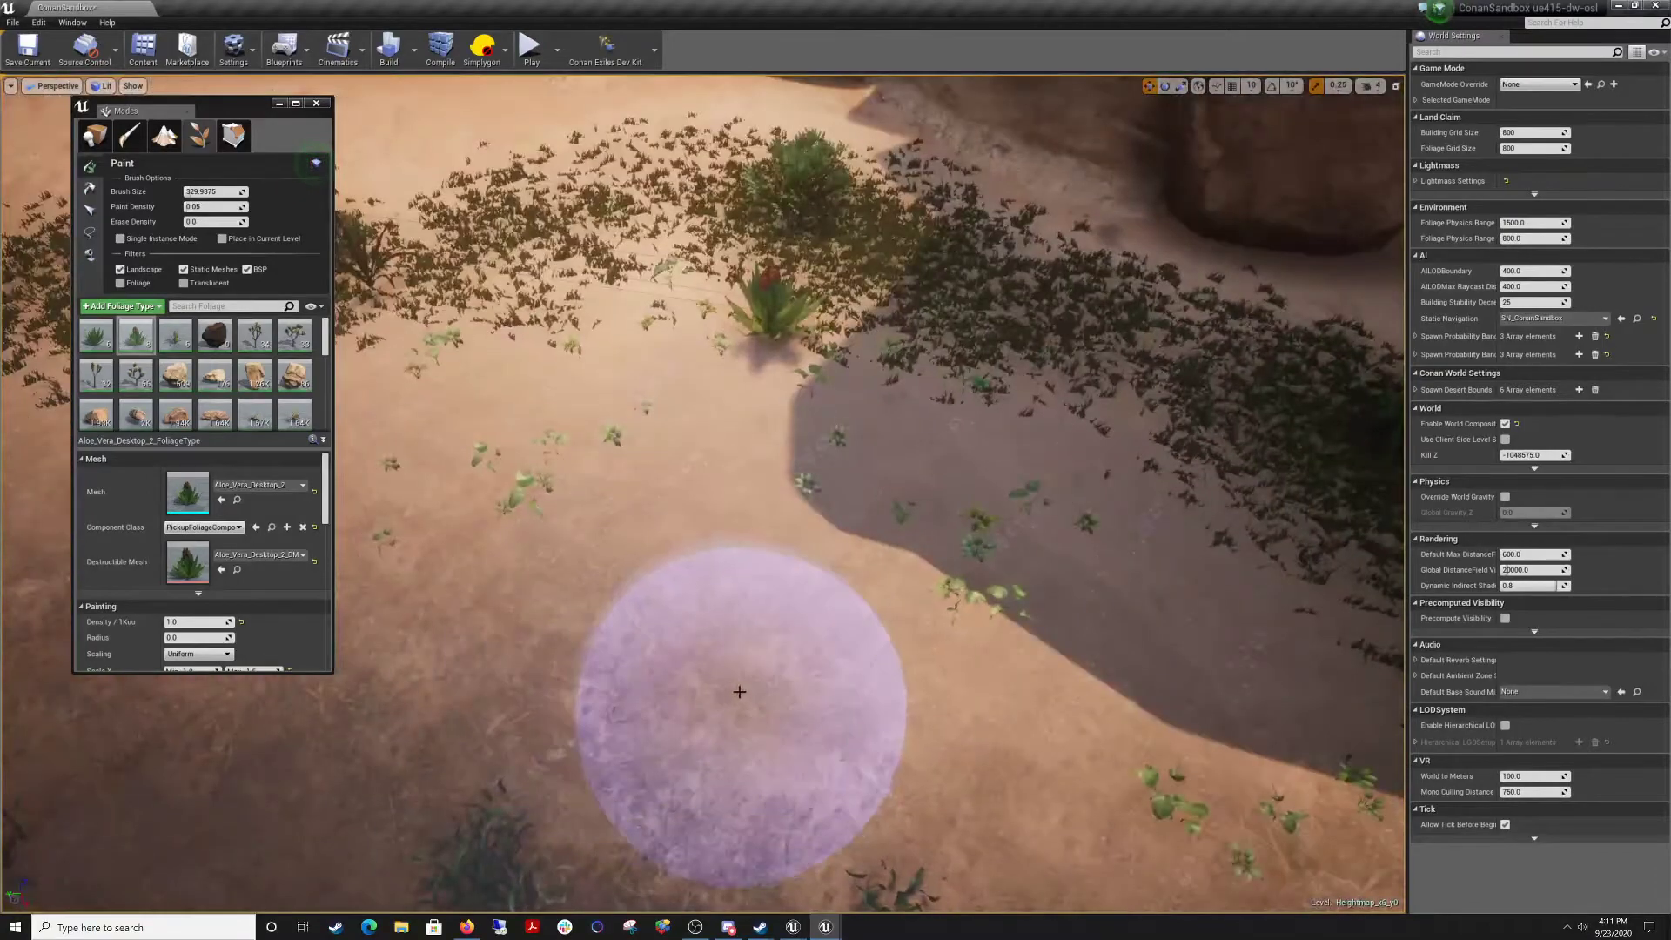
right_click_drag(862, 729, 966, 636)
right_click_drag(854, 633, 964, 690)
right_click_drag(763, 599, 768, 661)
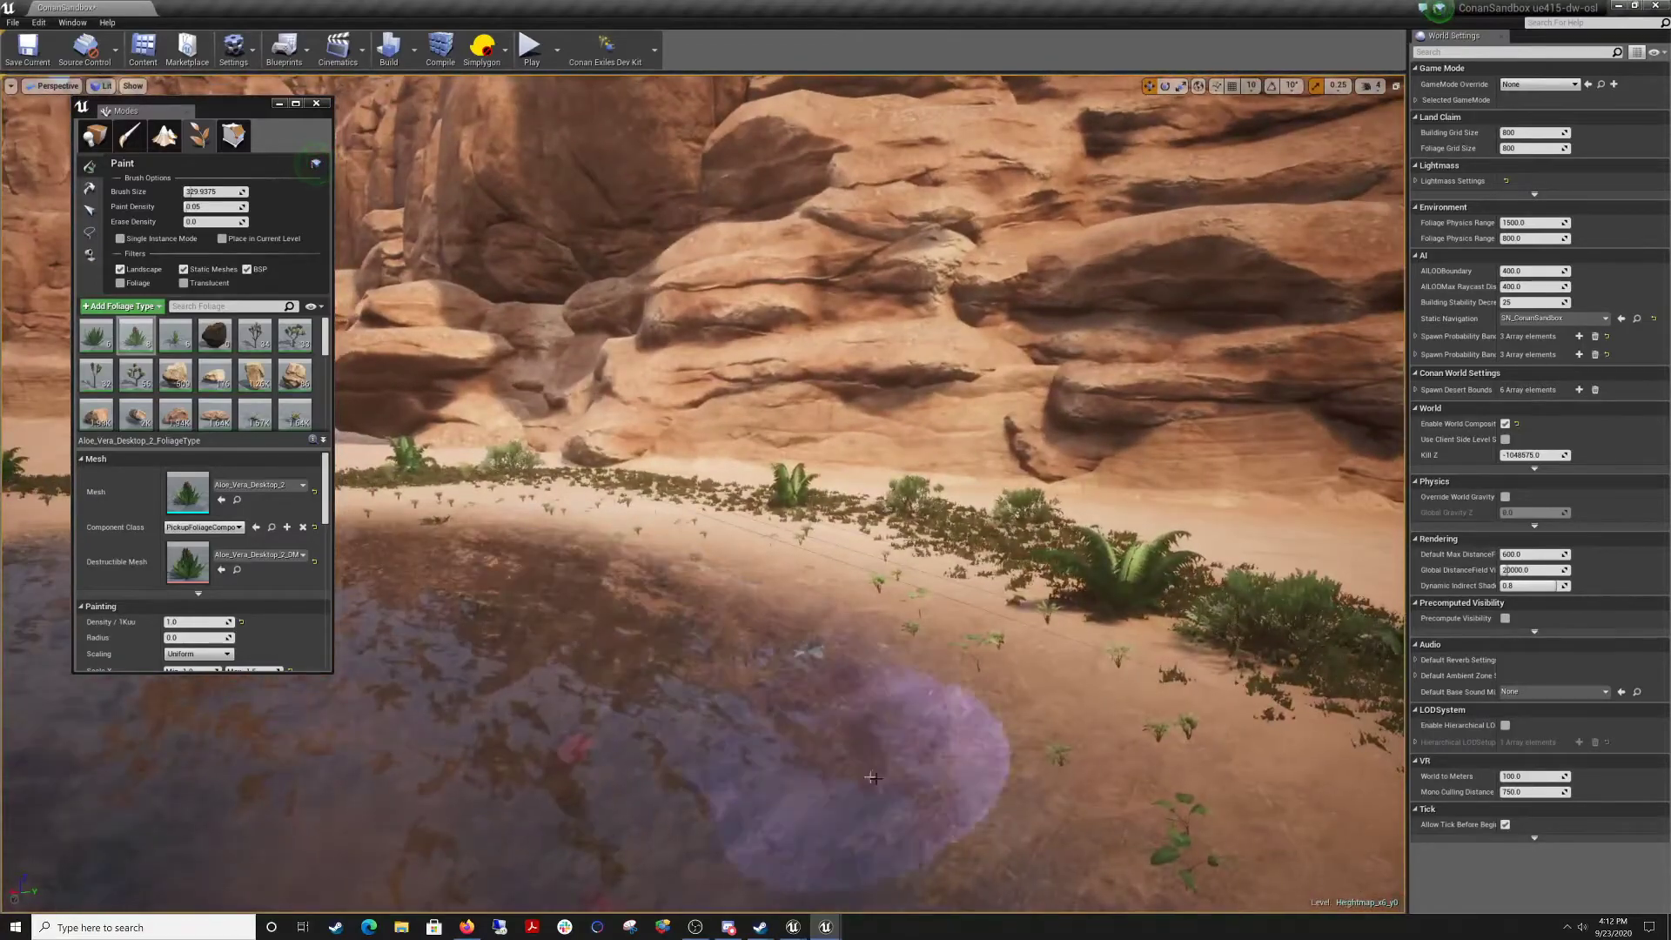
Examine the planted shoreline all around the pond from water level and from above.
right_click_drag(985, 789, 731, 766)
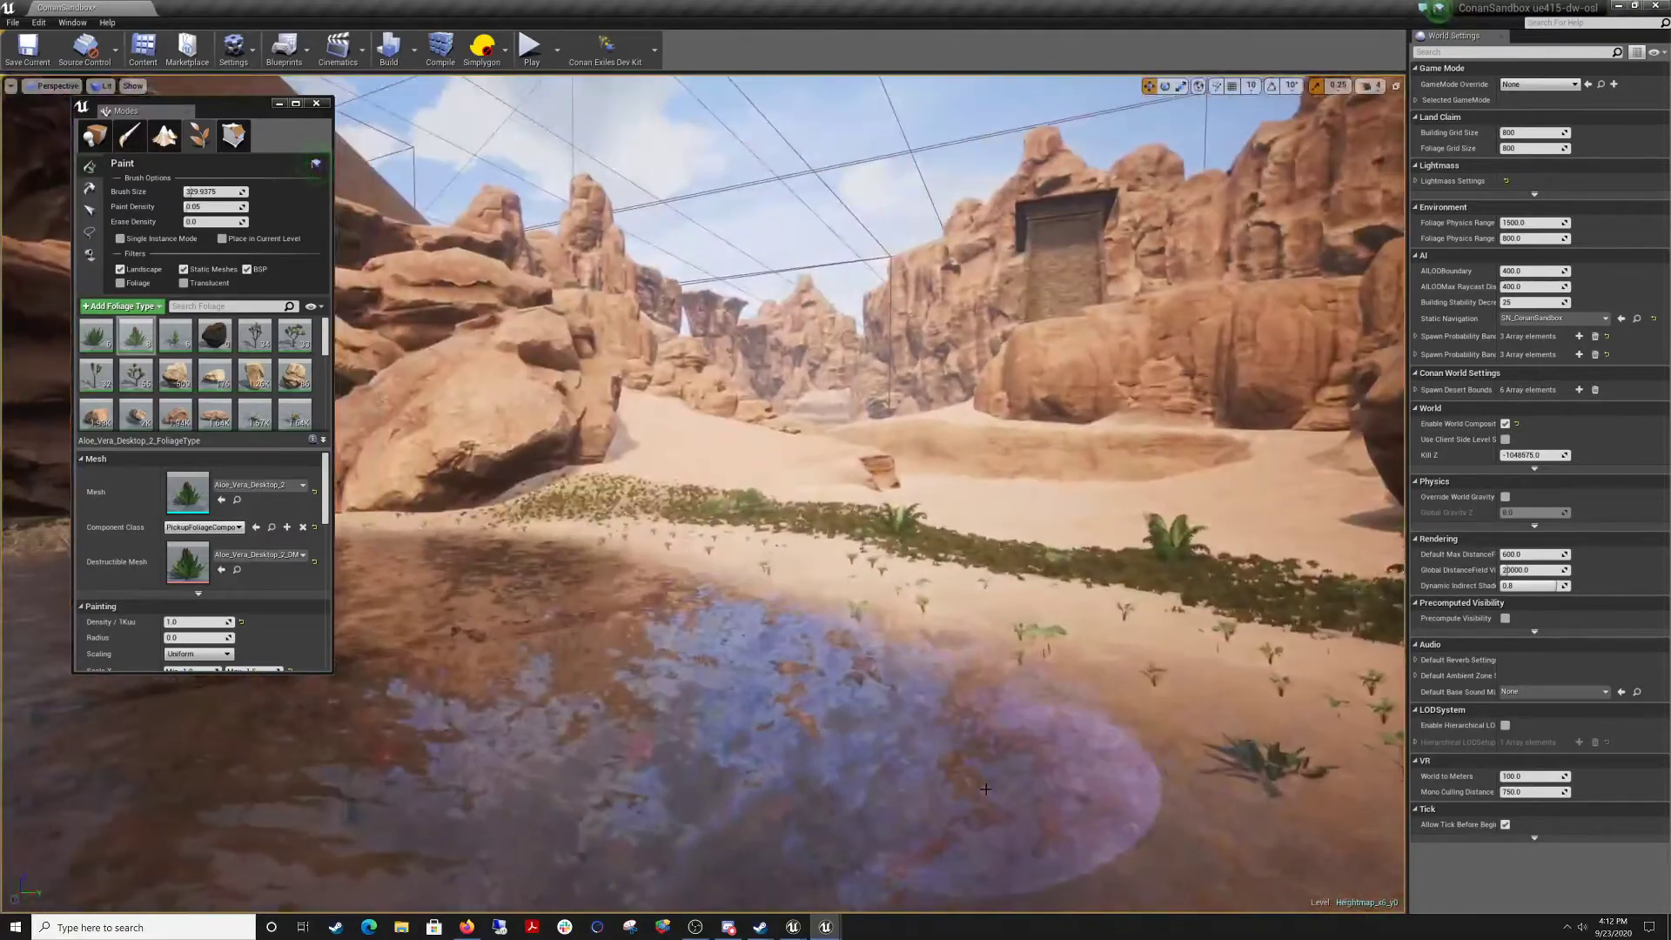
mouse_move(1019, 744)
right_mouse_down()
mouse_move(931, 697)
mouse_move(770, 722)
mouse_move(670, 691)
mouse_move(618, 716)
mouse_move(644, 740)
right_mouse_up()
key("w")
key("w")
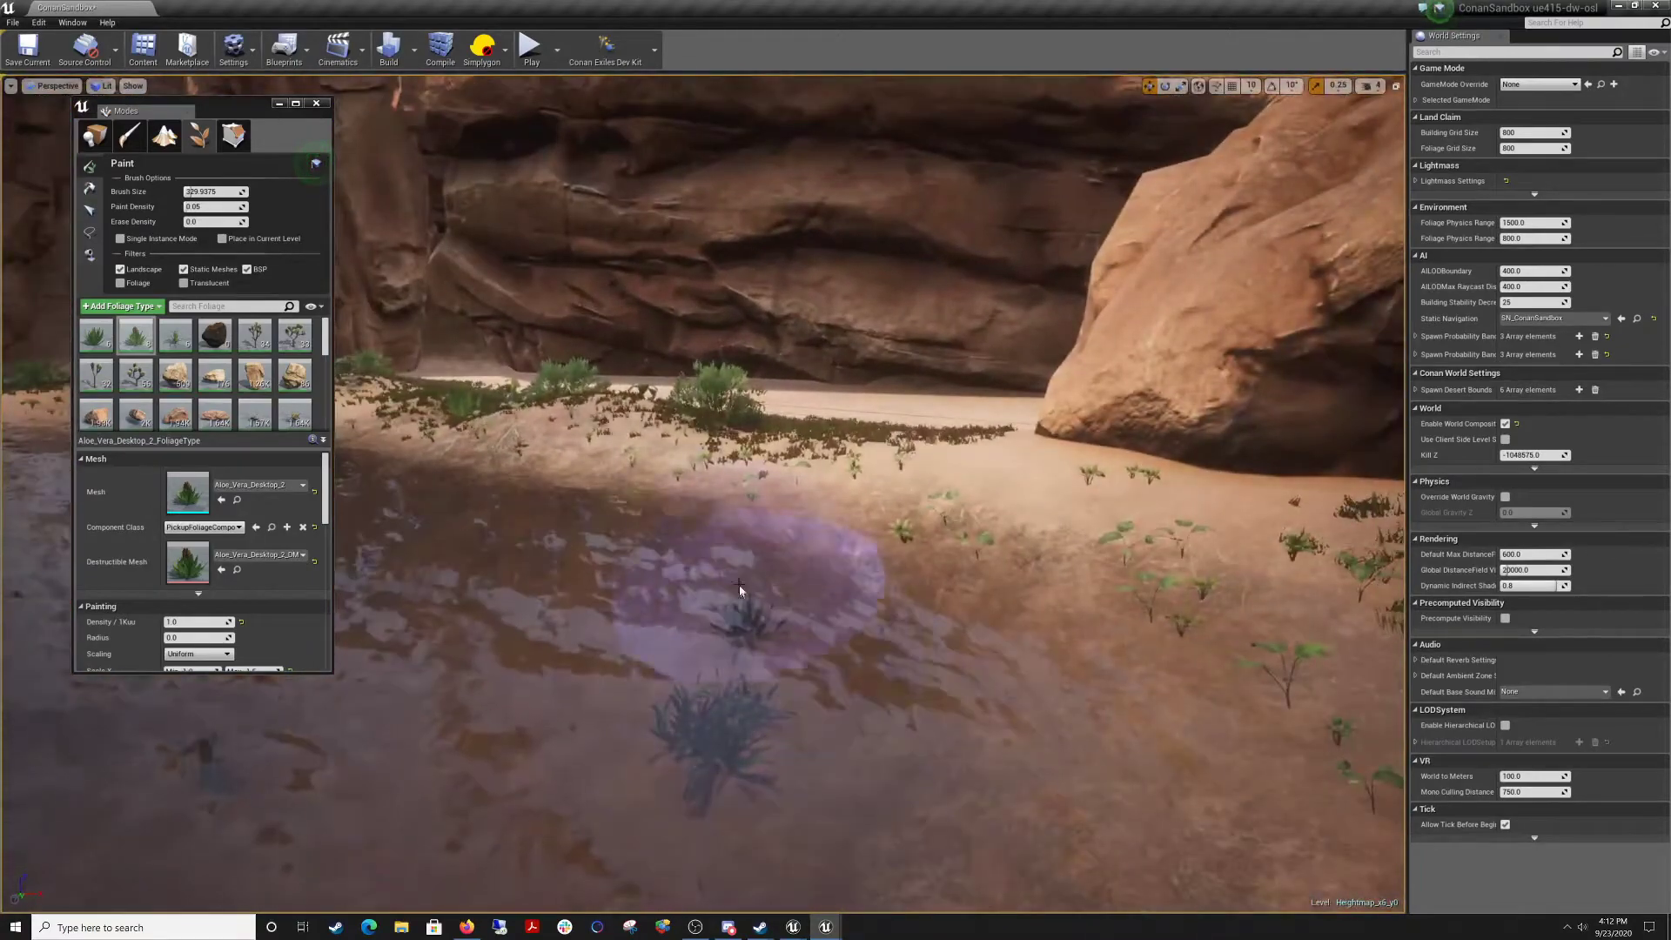
key("w")
right_click_drag(944, 766, 609, 827)
key("w")
key("s")
right_click_drag(1023, 761, 1035, 714)
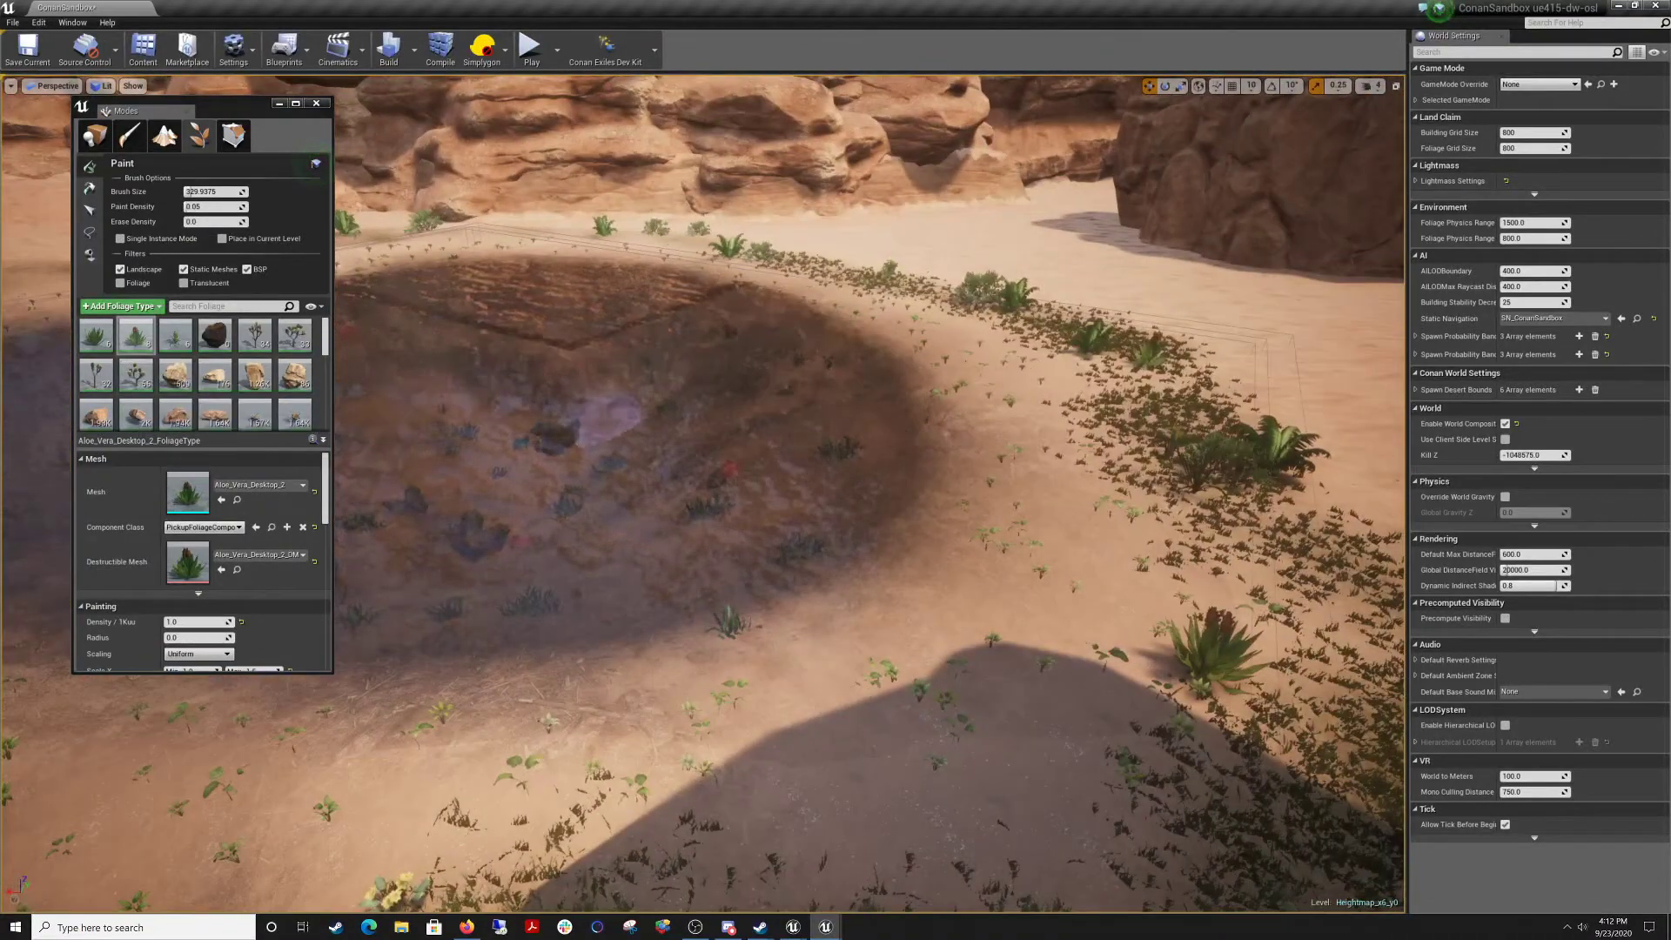
Paint a few larger broad-leaved plants among the small ones on the sand between the grass and the pond.
mouse_move(570, 450)
right_mouse_down()
mouse_move(570, 504)
mouse_move(570, 450)
right_mouse_up()
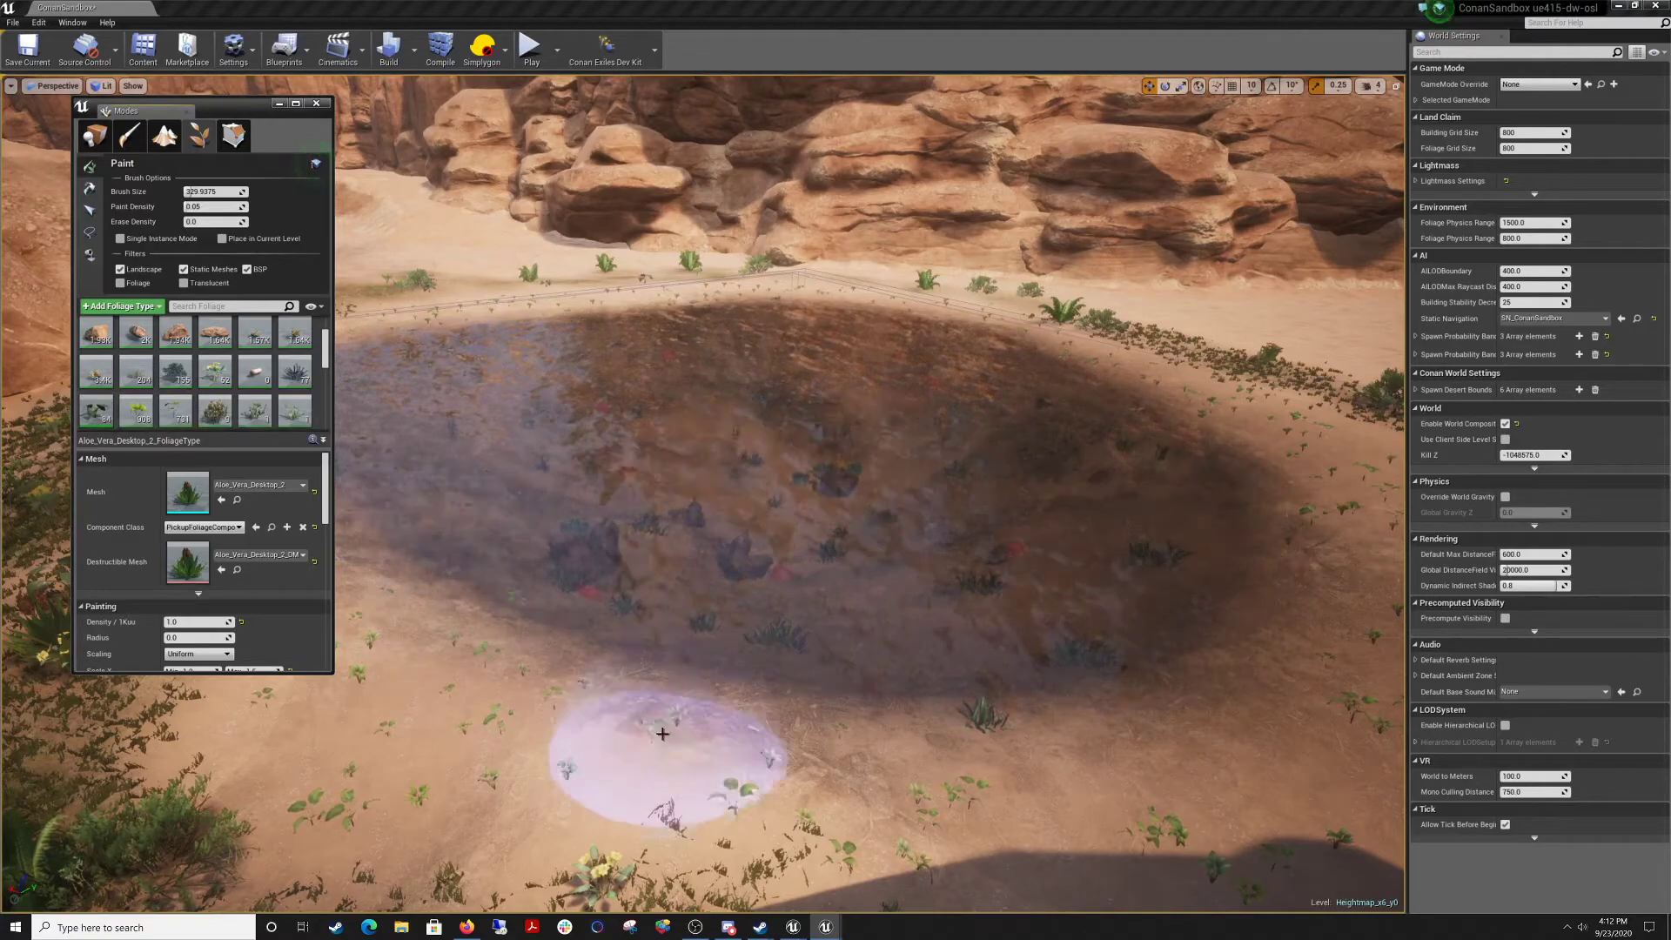
mouse_move(663, 734)
right_mouse_down()
mouse_move(826, 774)
mouse_move(648, 712)
mouse_move(418, 705)
right_mouse_up()
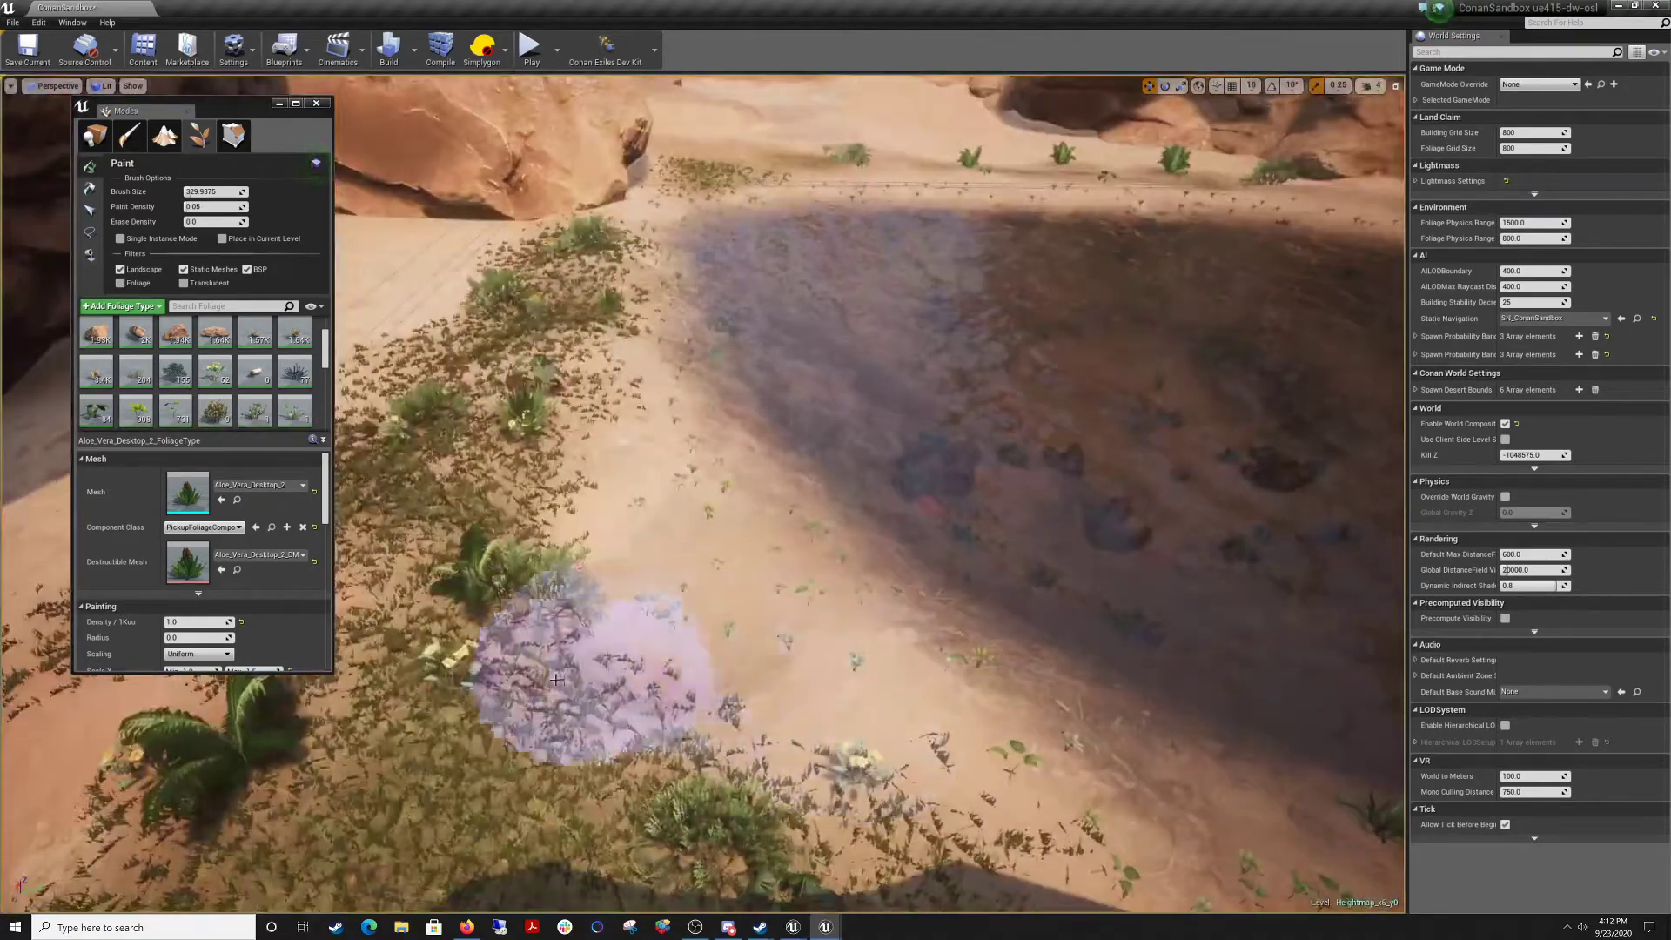
right_click_drag(556, 679, 586, 600)
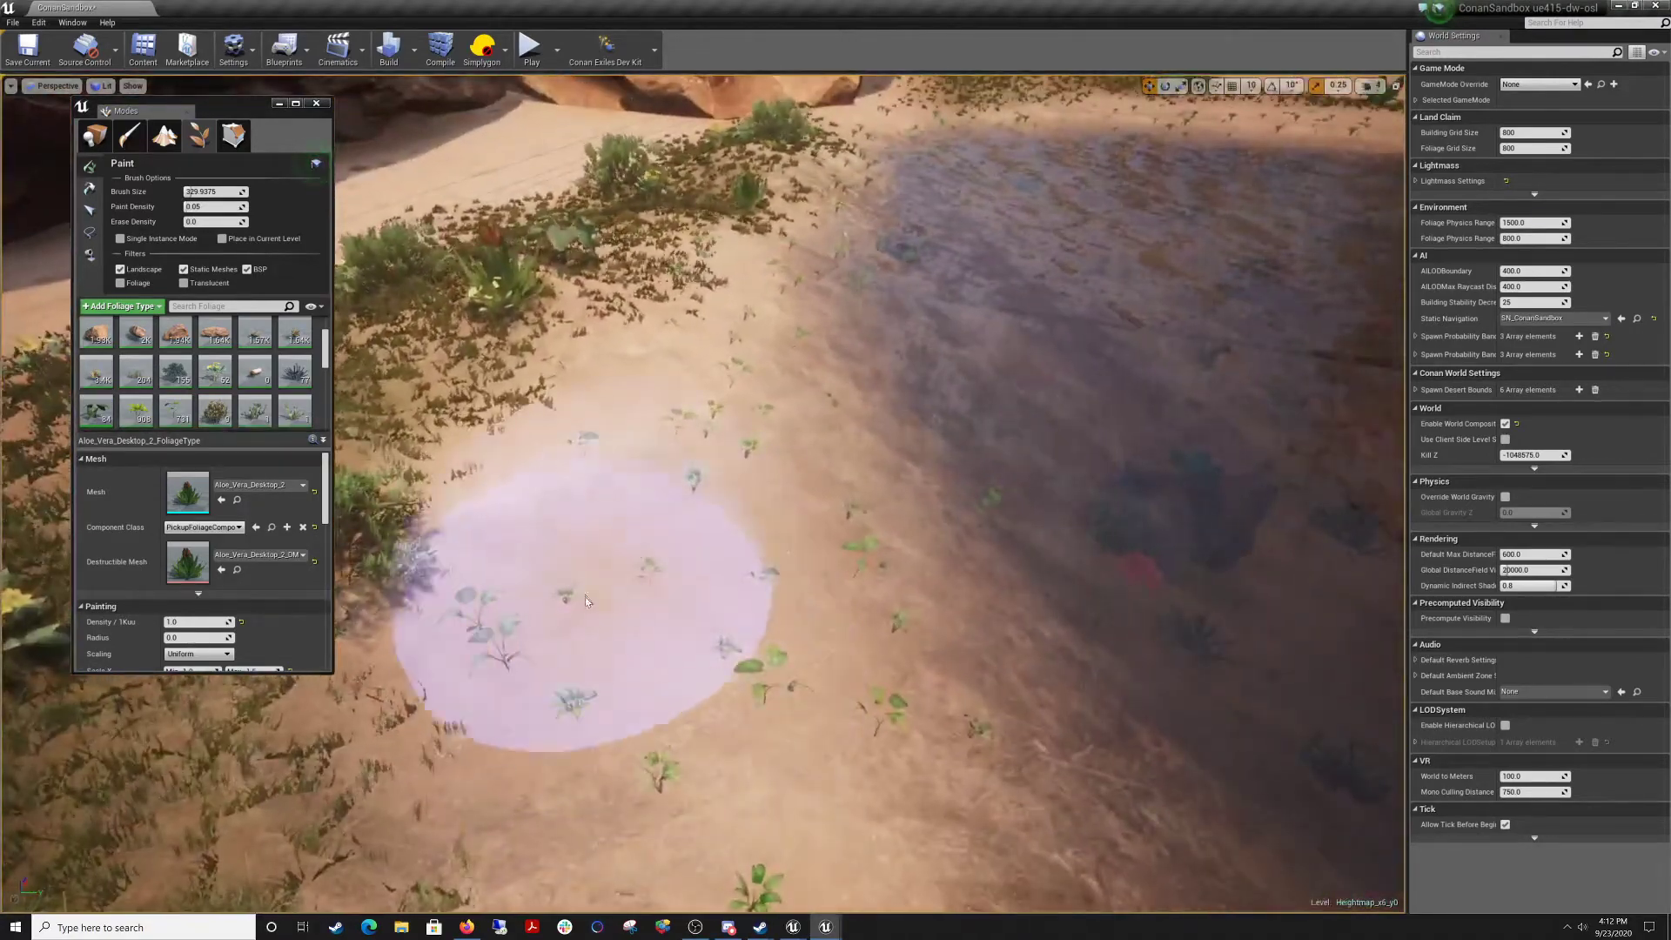
left_click(675, 557)
left_click(646, 477)
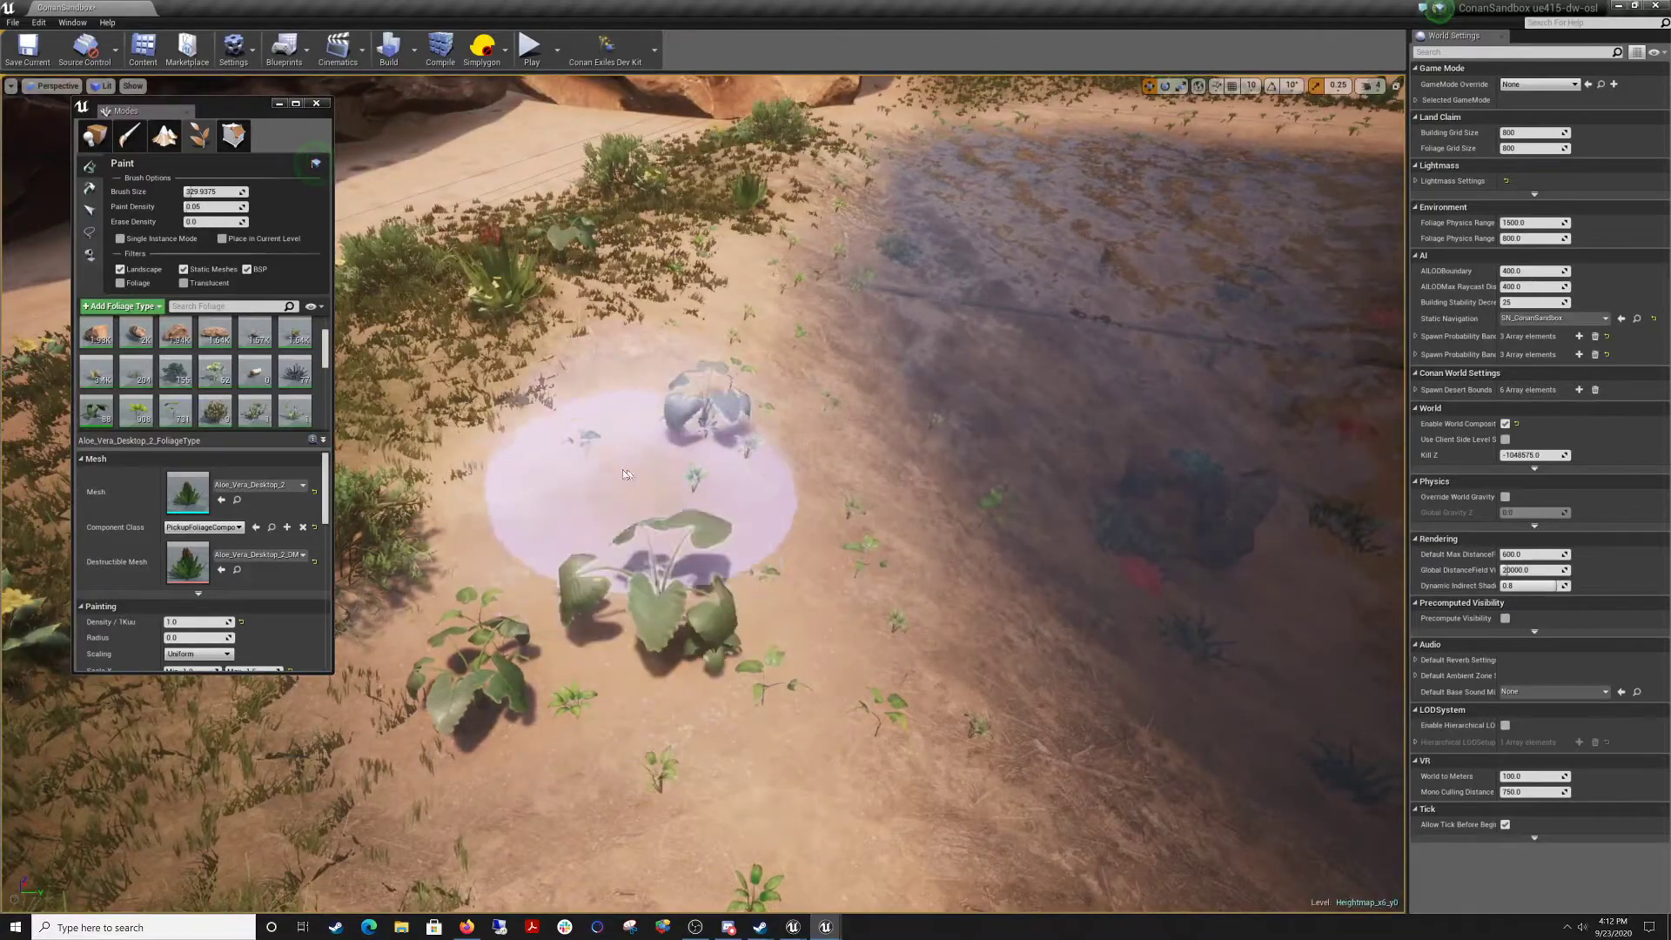
Paint more large broad-leaved plants on the sand between the grass and the pond, continuing along the bank.
mouse_move(766, 713)
right_mouse_down()
mouse_move(779, 748)
mouse_move(813, 641)
right_mouse_up()
left_click(777, 608)
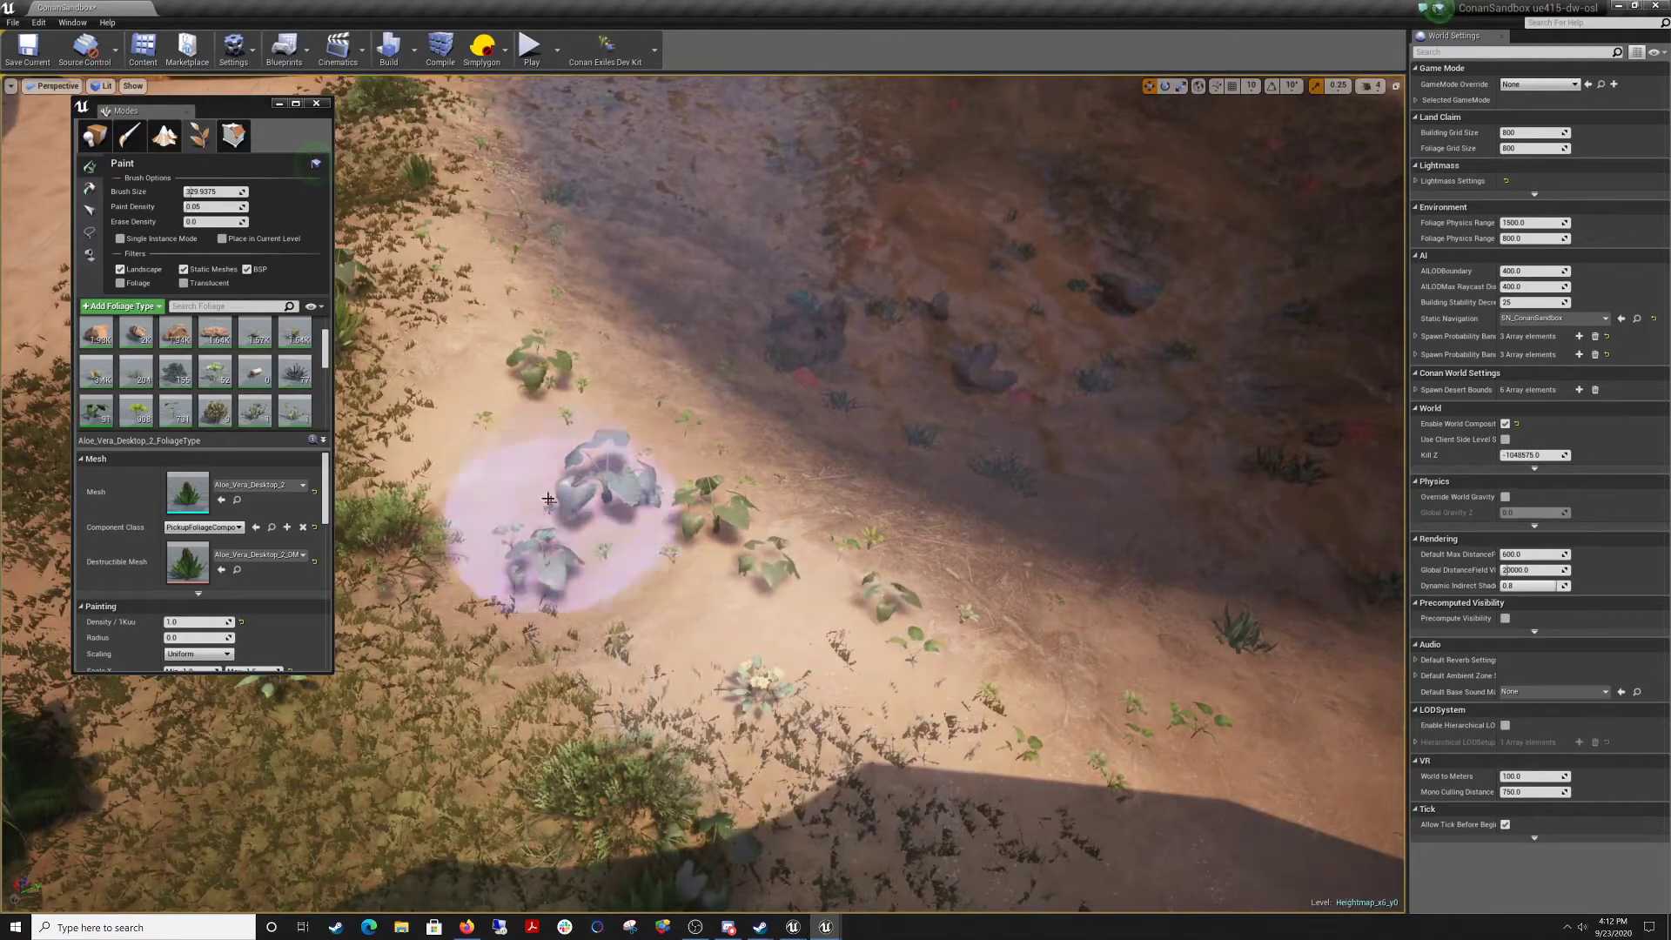
left_click(408, 422)
mouse_move(639, 579)
right_mouse_down()
mouse_move(557, 496)
mouse_move(479, 492)
mouse_move(466, 579)
mouse_move(370, 500)
right_mouse_up()
right_click_drag(696, 496, 618, 500)
right_click_drag(456, 625, 565, 540)
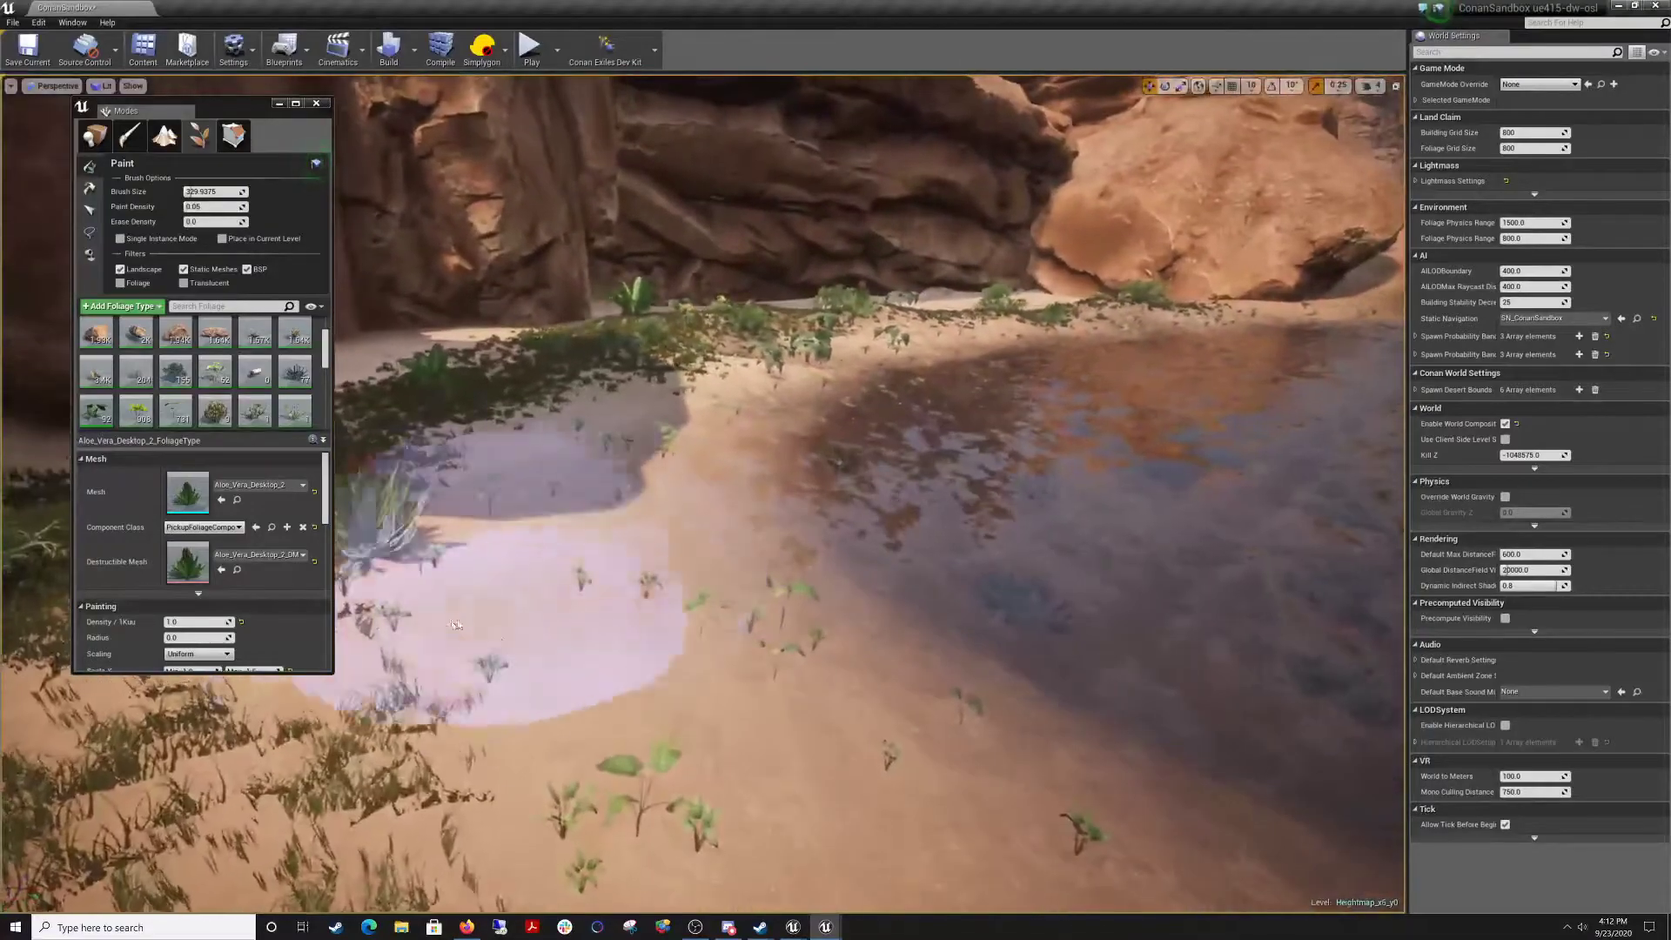
Undo the last foliage stroke and repaint the broad-leaved plants along the grass edge at the pond's curve.
left_click(514, 598)
key("ctrl+z")
mouse_move(557, 591)
left_mouse_down()
mouse_move(628, 675)
mouse_move(607, 596)
left_mouse_up()
right_click_drag(606, 596, 635, 709)
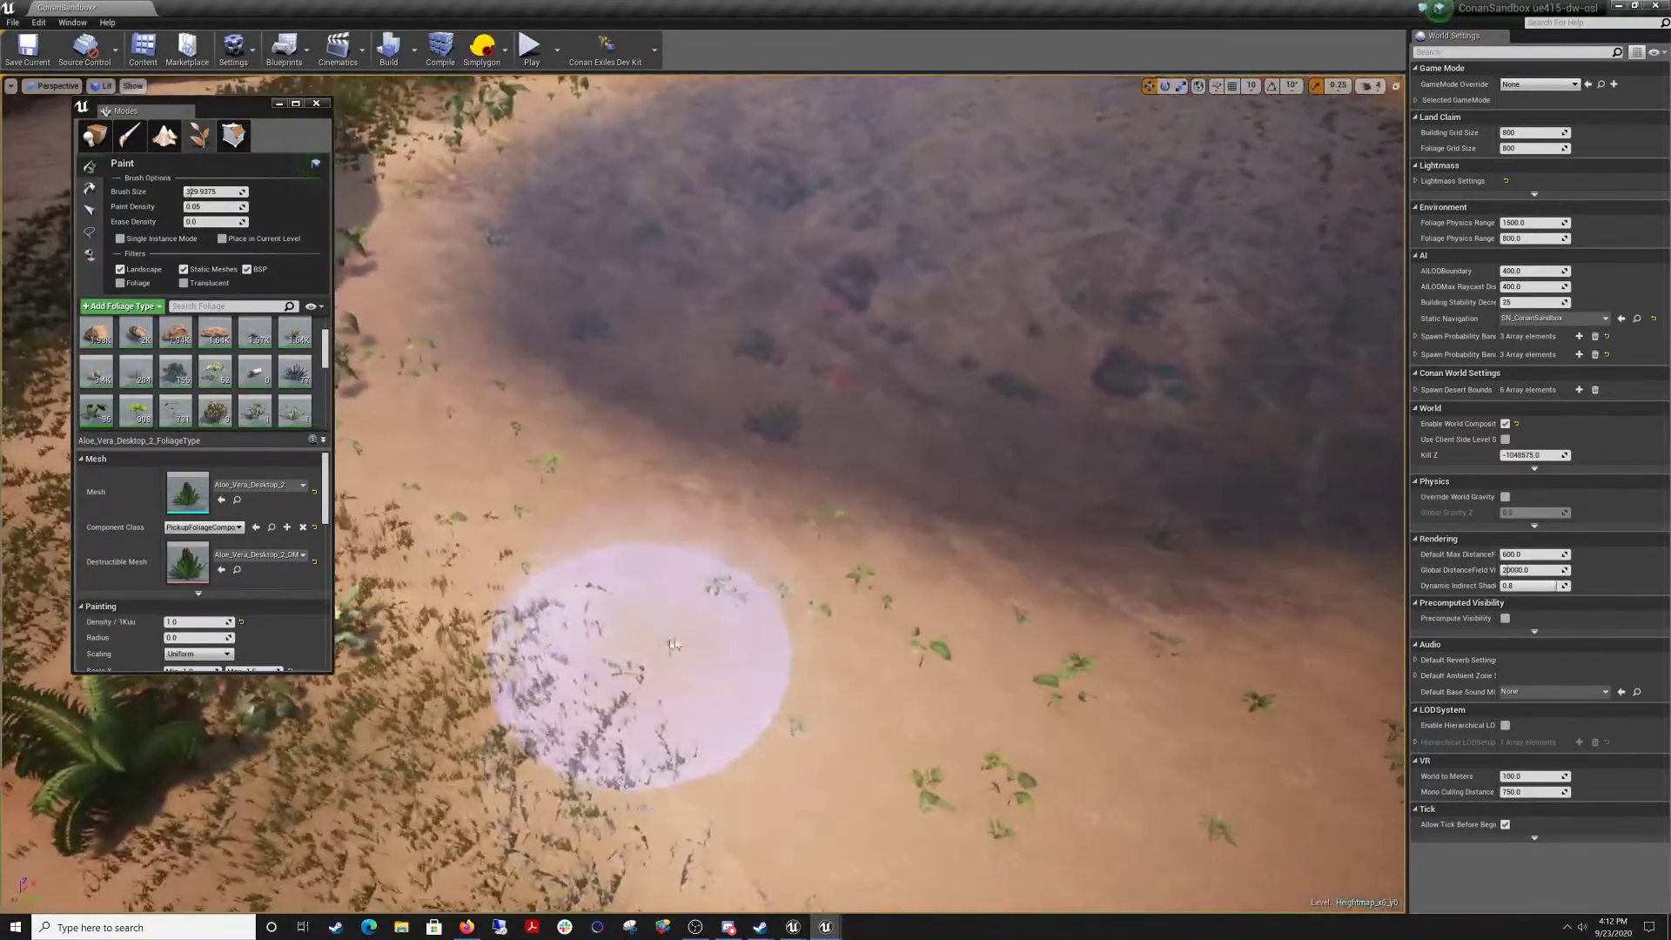
left_click(642, 636)
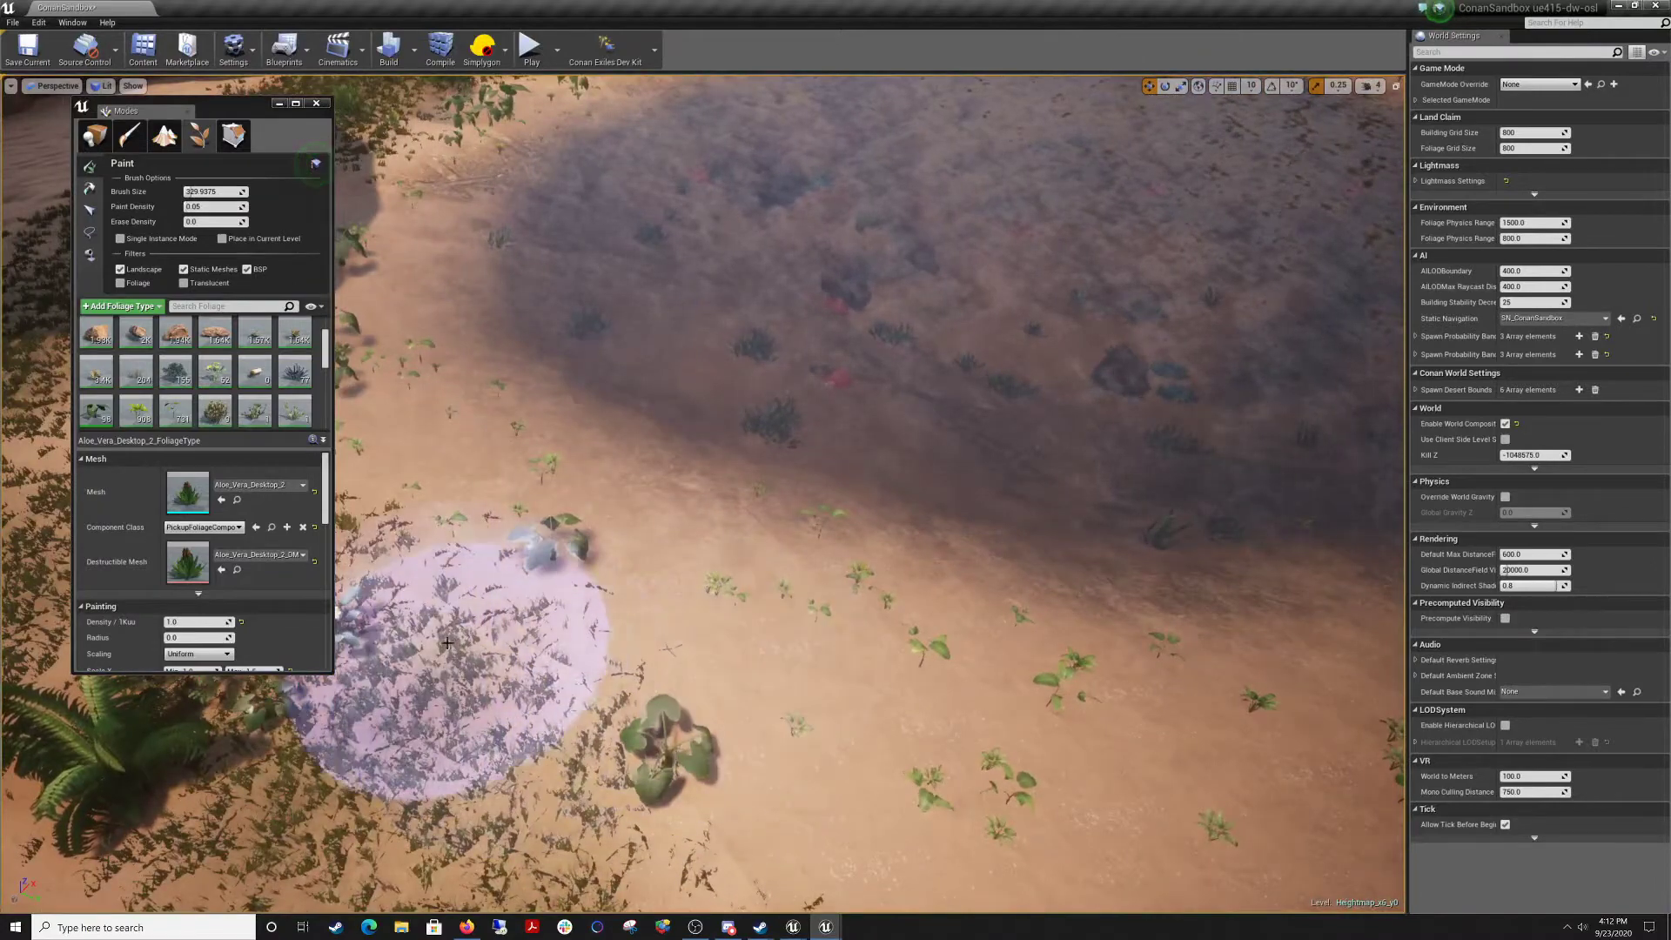
Add clusters of broad-leaved plants where the grass meets the sand, beside the yellow-flowered fern and along the adjoining bank.
right_click_drag(572, 612, 612, 692)
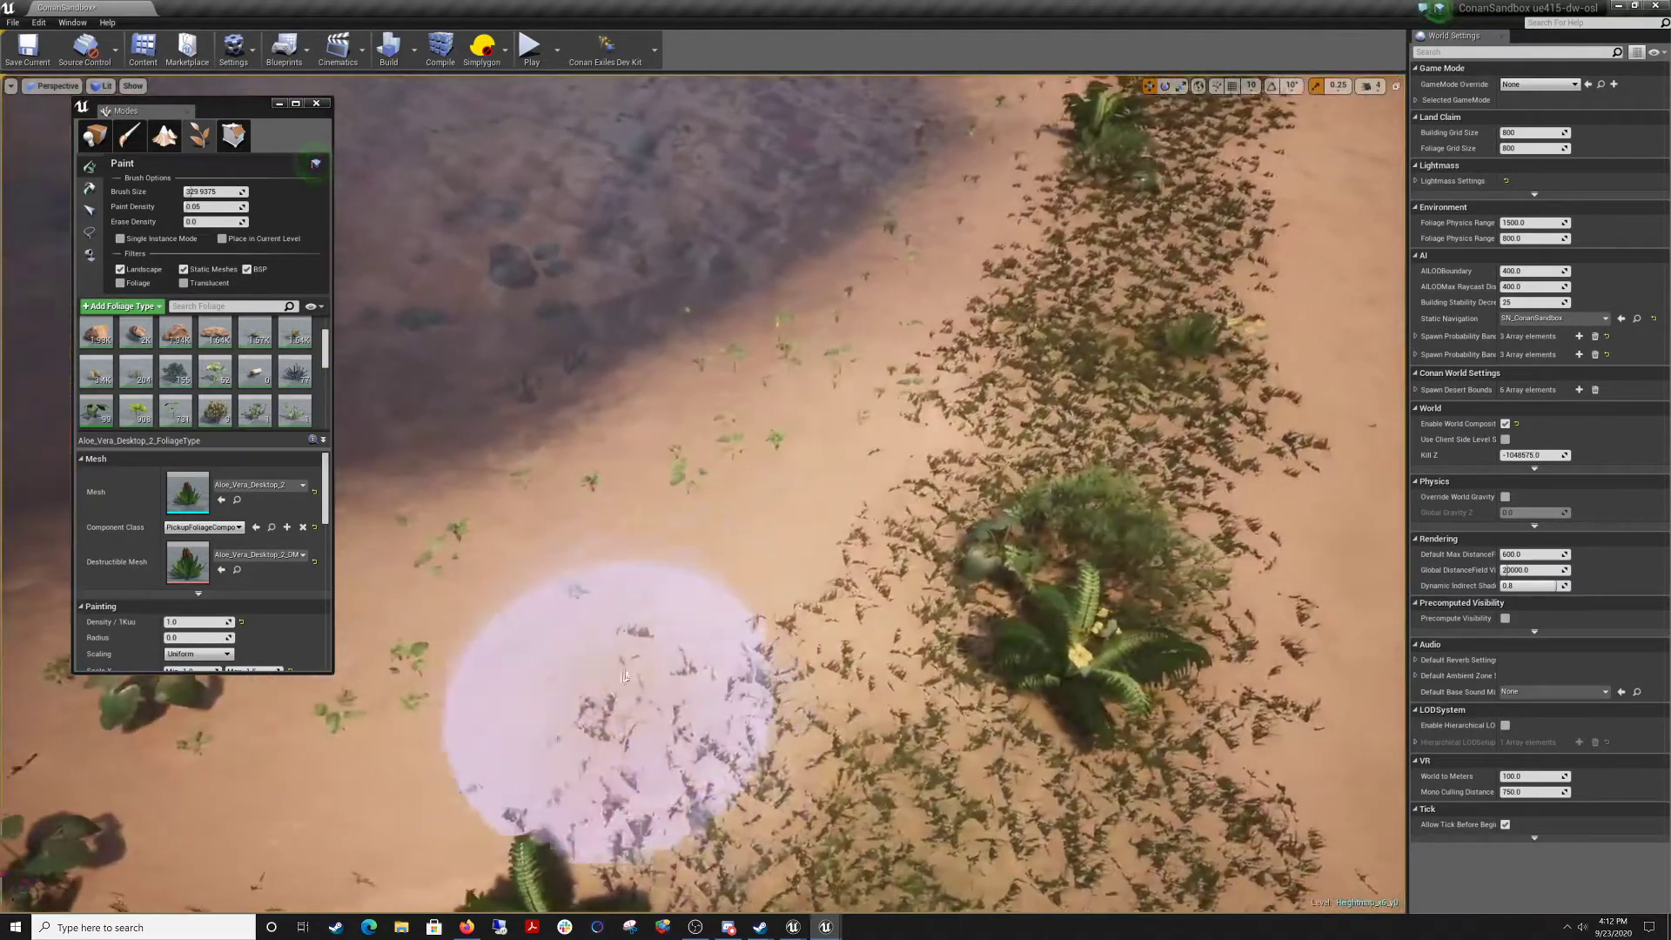
left_click(628, 699)
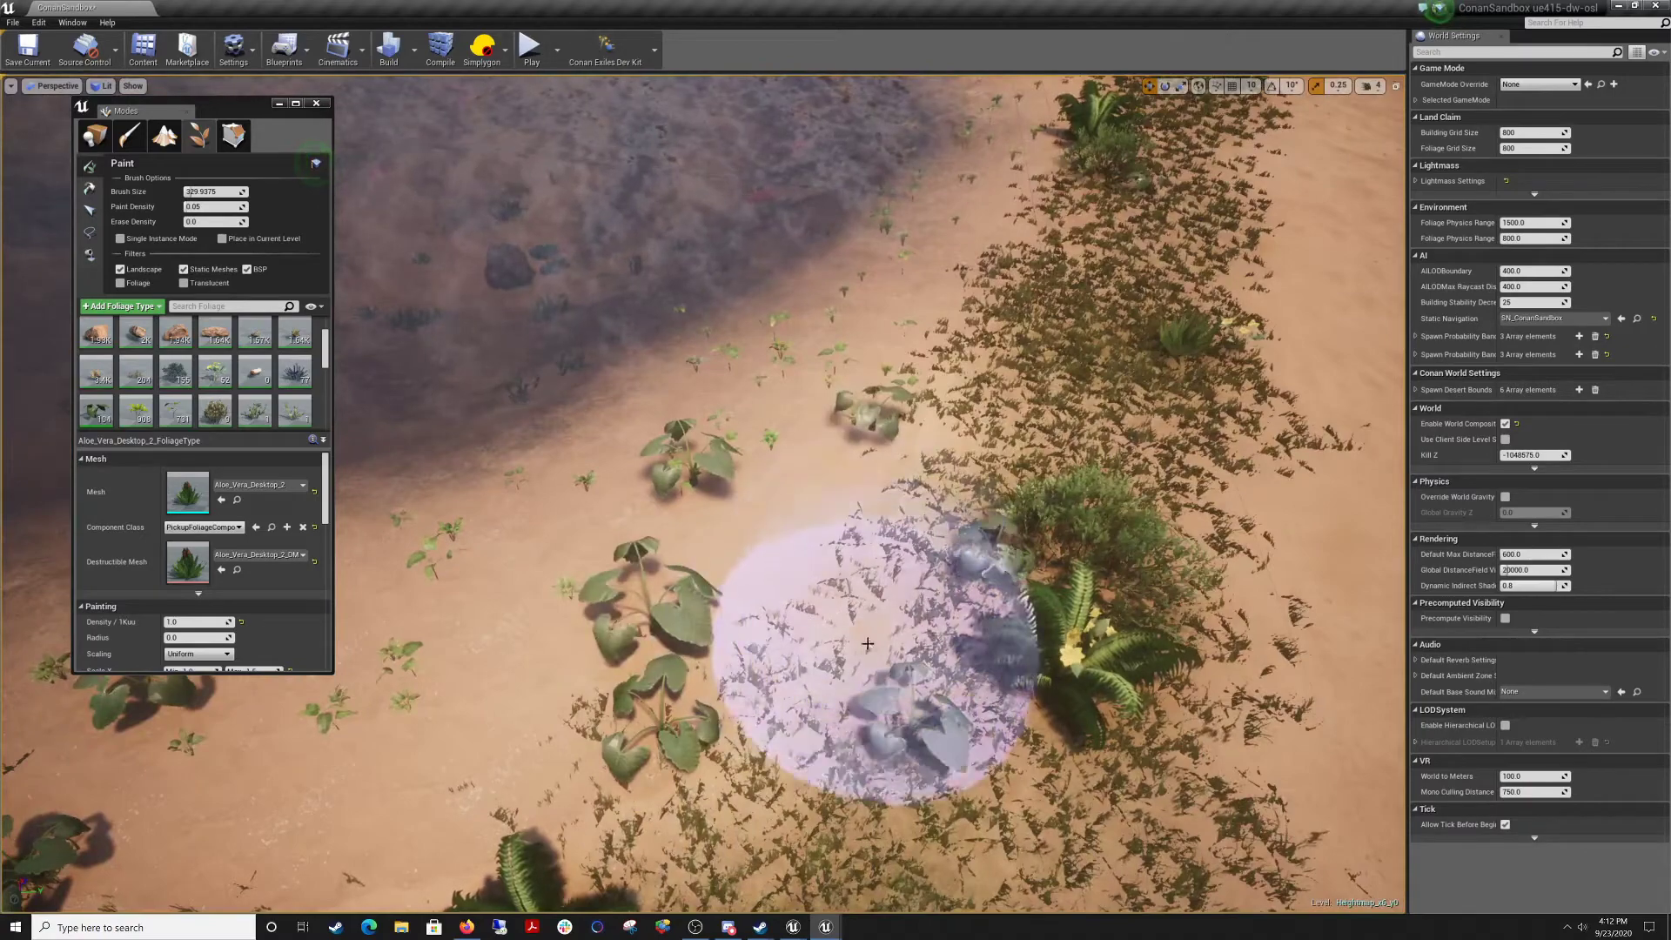
right_click_drag(868, 643, 881, 628)
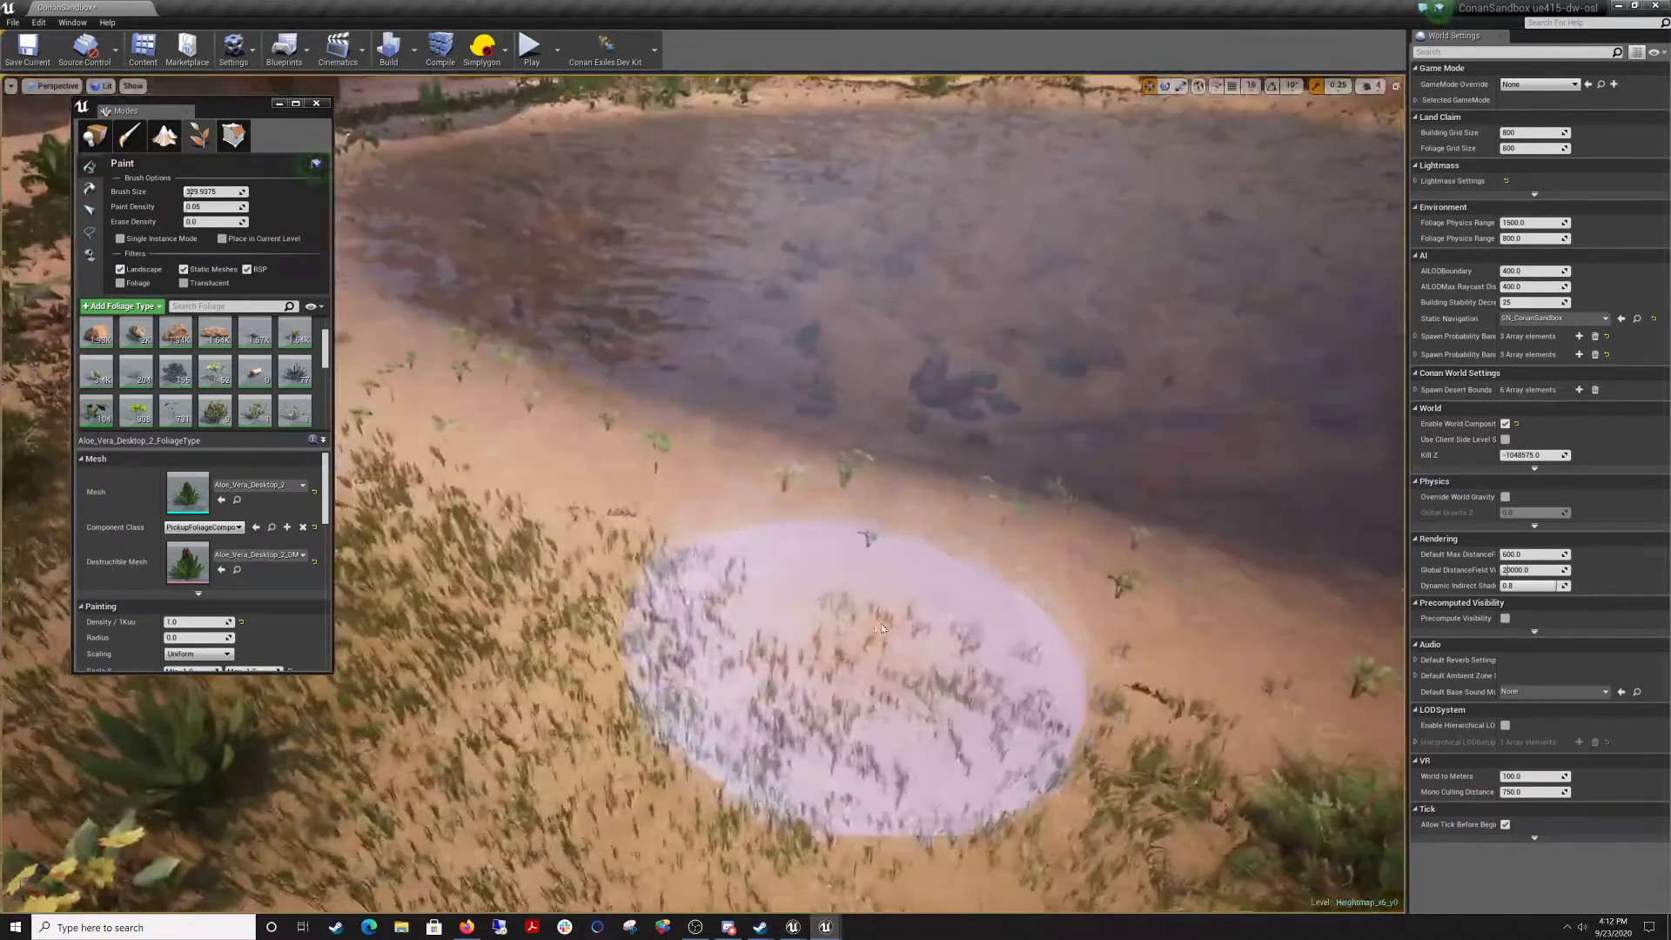
left_click(882, 628)
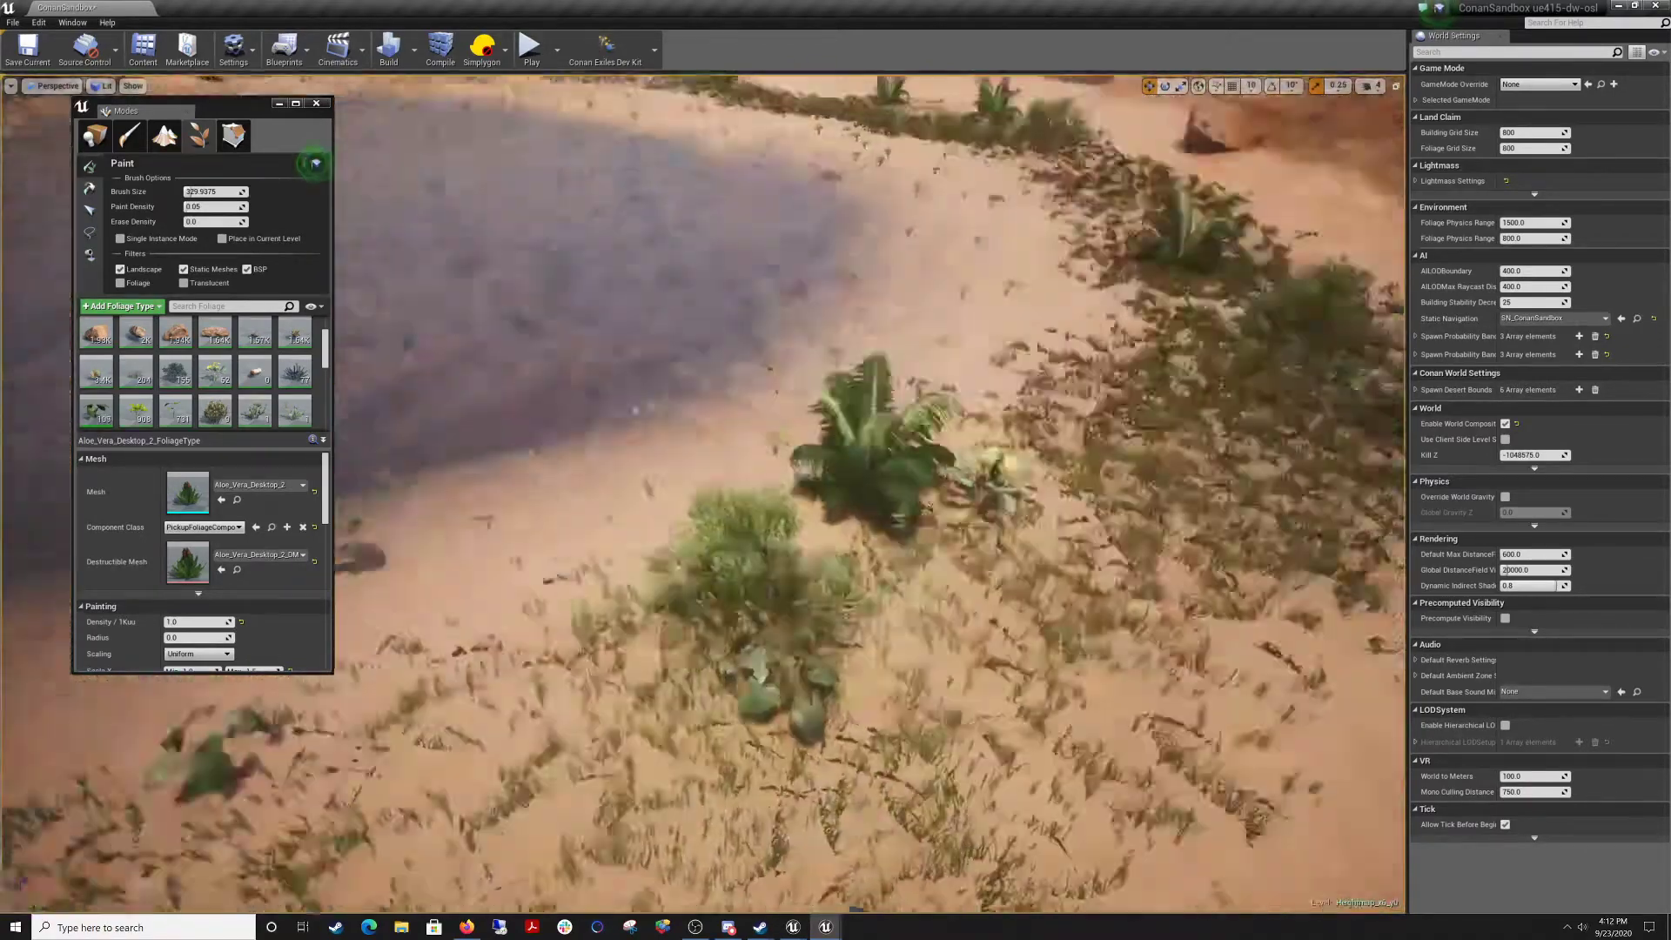
Spread broad-leaved plants past the large fern and down to the waterline on the shore facing the cliff.
right_click_drag(569, 547, 609, 533)
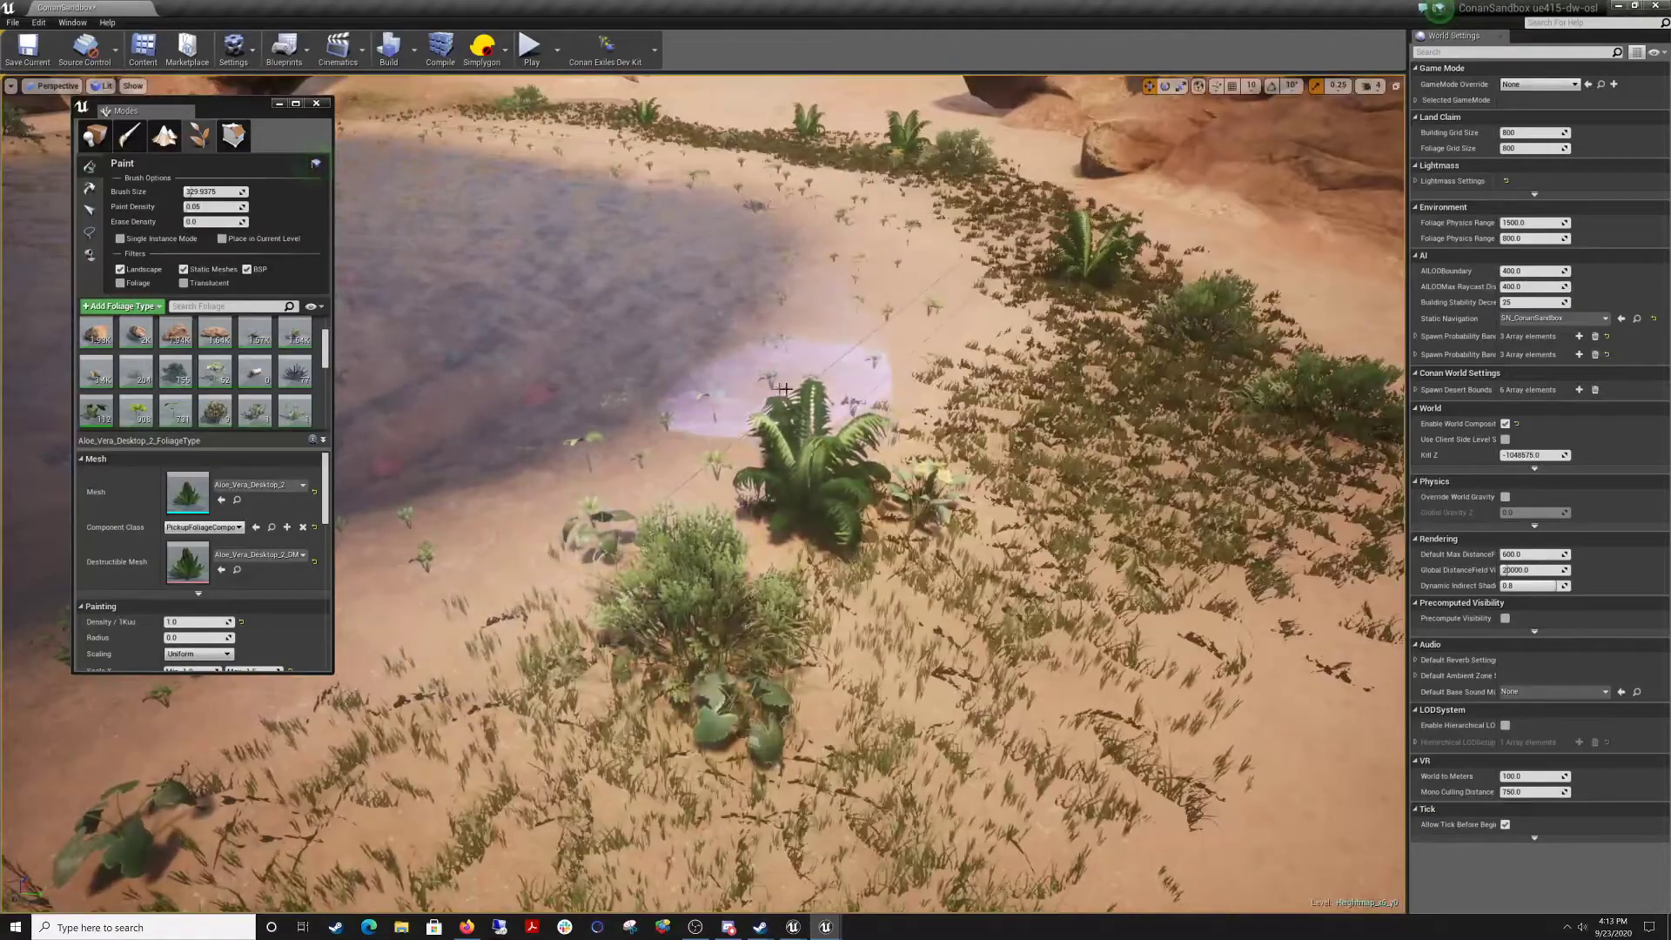
mouse_move(894, 471)
right_mouse_down()
mouse_move(957, 522)
mouse_move(1031, 547)
right_mouse_up()
mouse_move(722, 688)
left_mouse_down()
mouse_move(989, 562)
mouse_move(1098, 533)
left_mouse_up()
mouse_move(1016, 537)
right_mouse_down()
mouse_move(1088, 513)
mouse_move(1001, 544)
mouse_move(1016, 537)
right_mouse_up()
left_click(1017, 537)
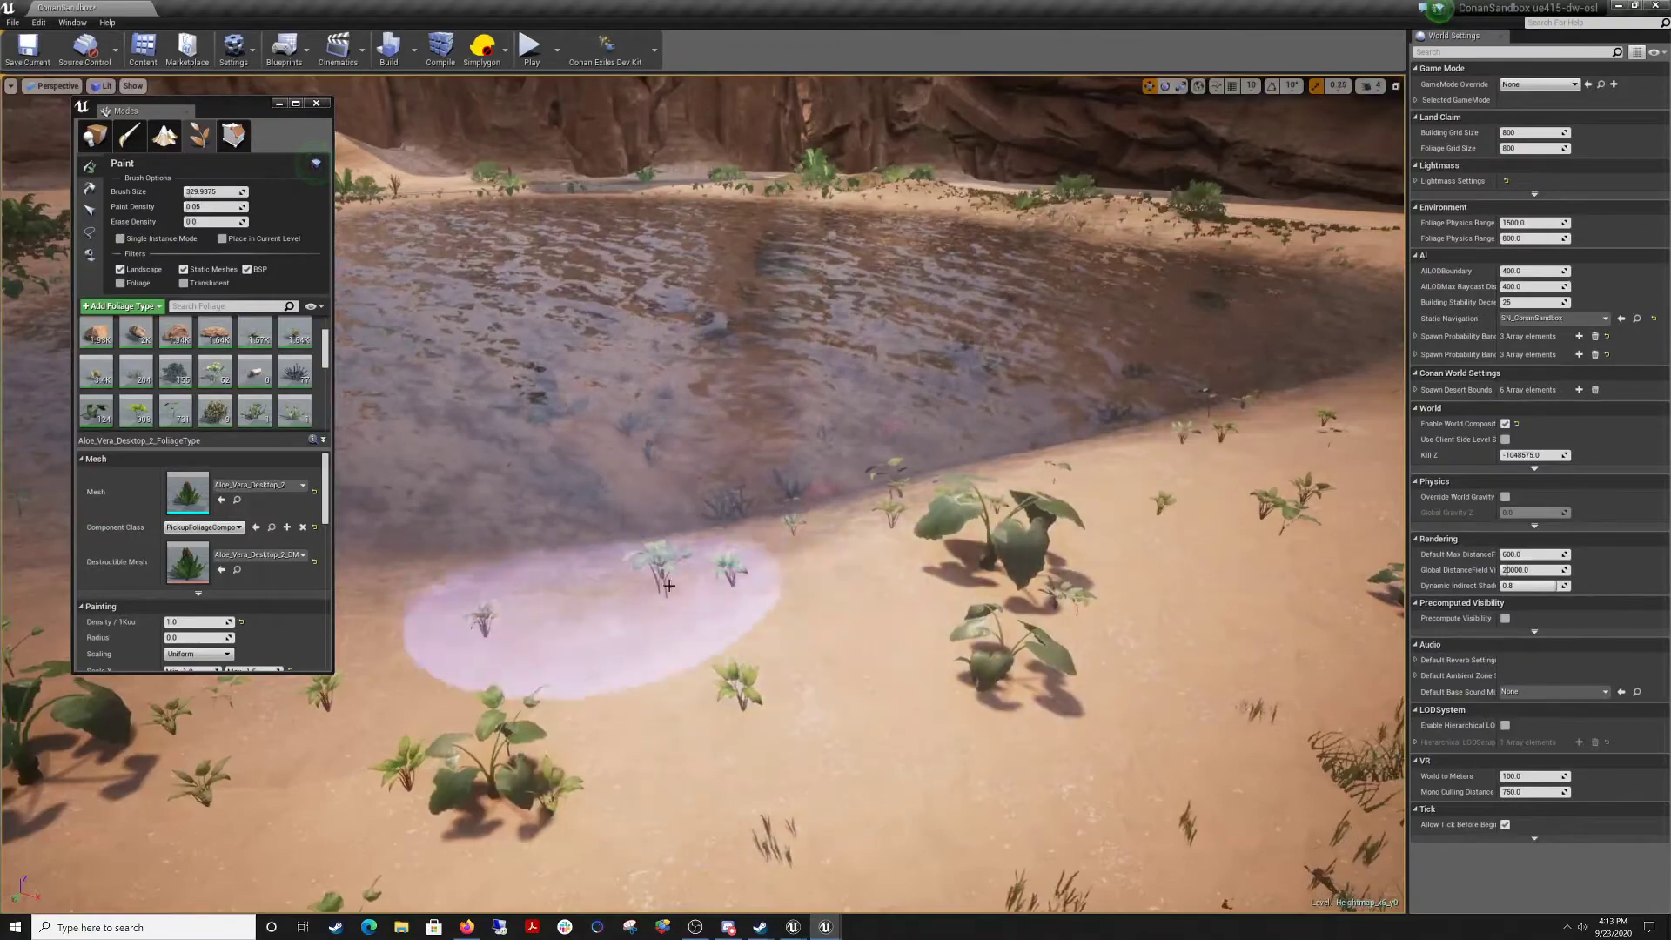
left_click(570, 614)
left_click(744, 629)
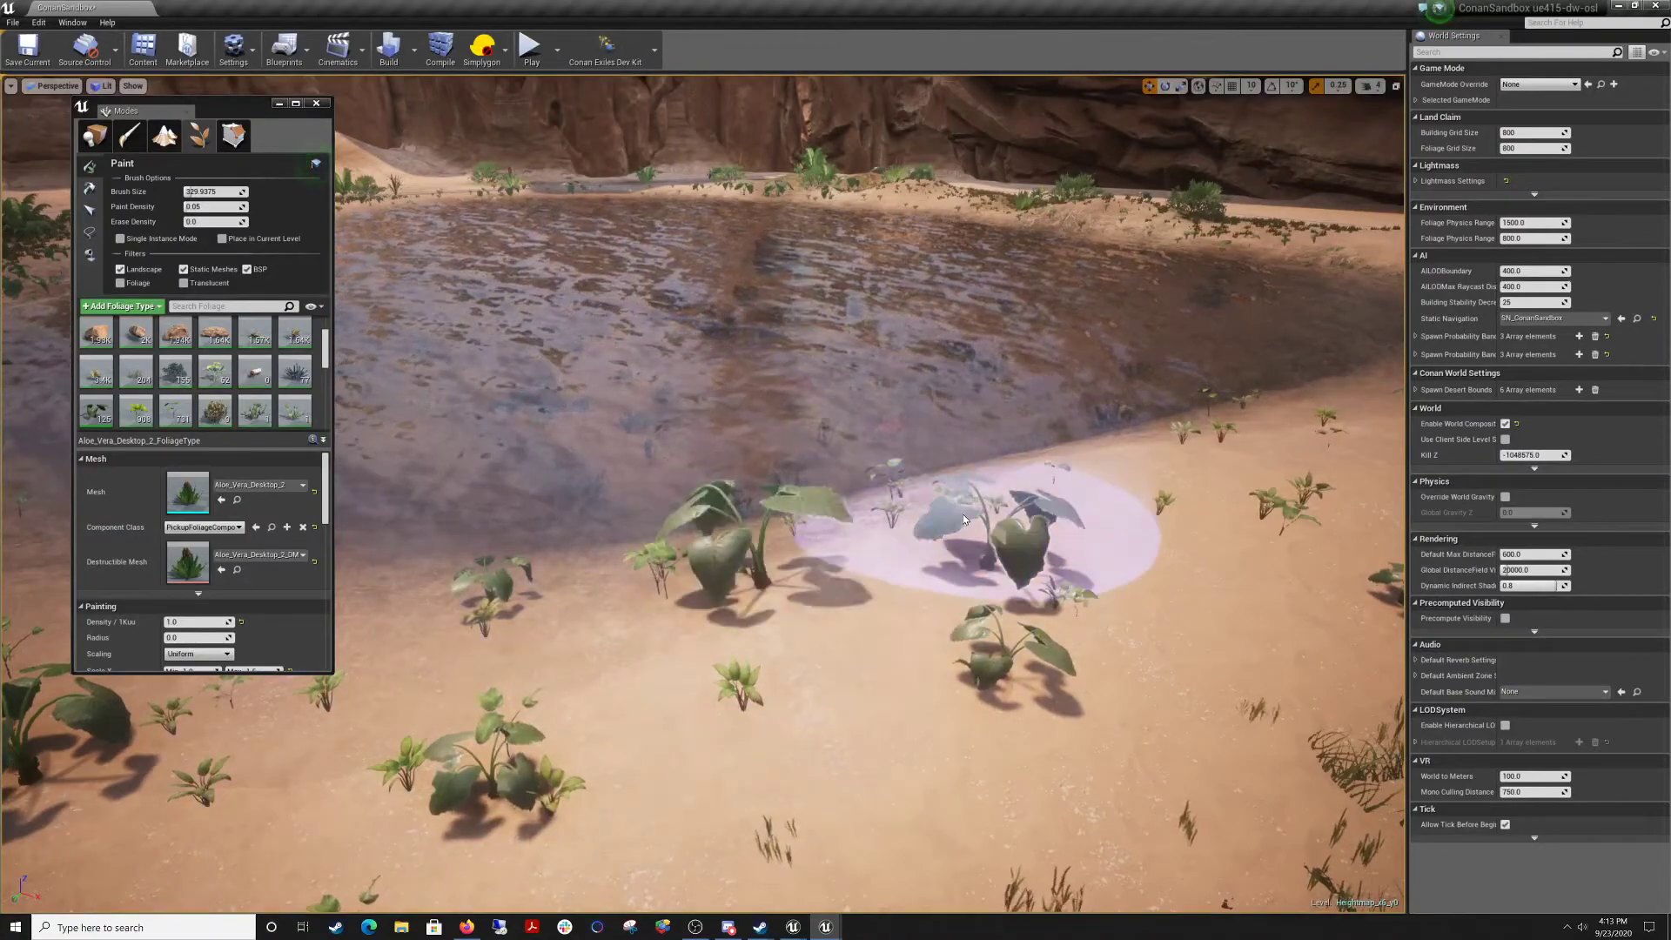
Fill the open sand among the small leafy plants on the next stretch of shore with broad-leaved plants.
right_click_drag(1001, 546, 1309, 574)
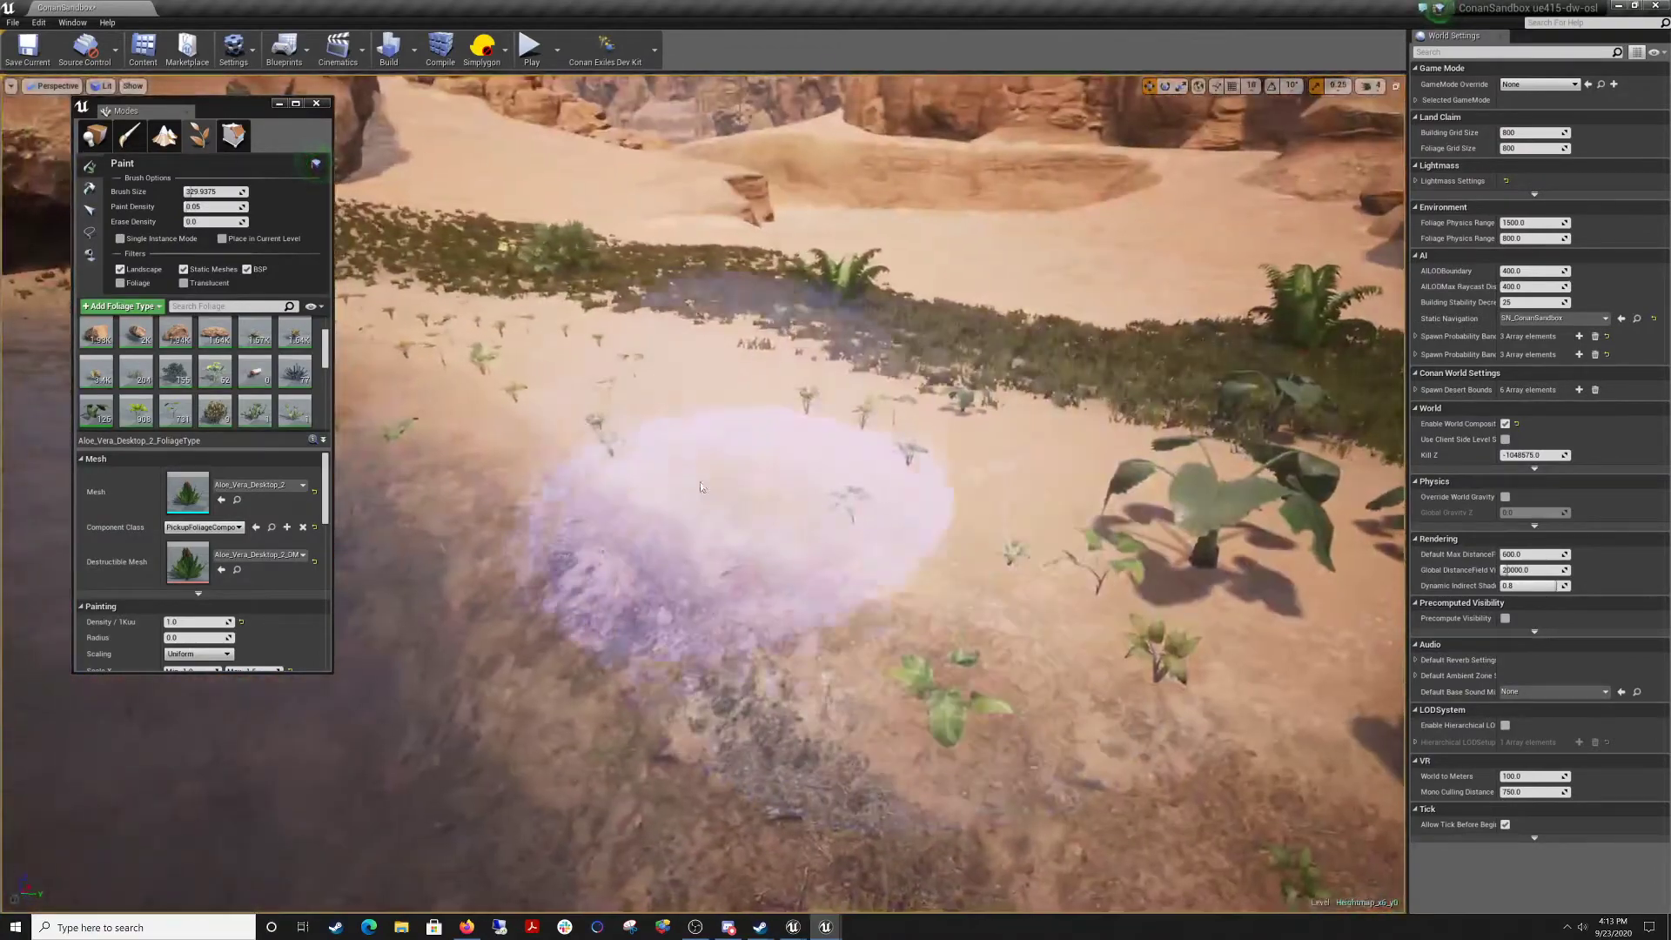
left_click(666, 482)
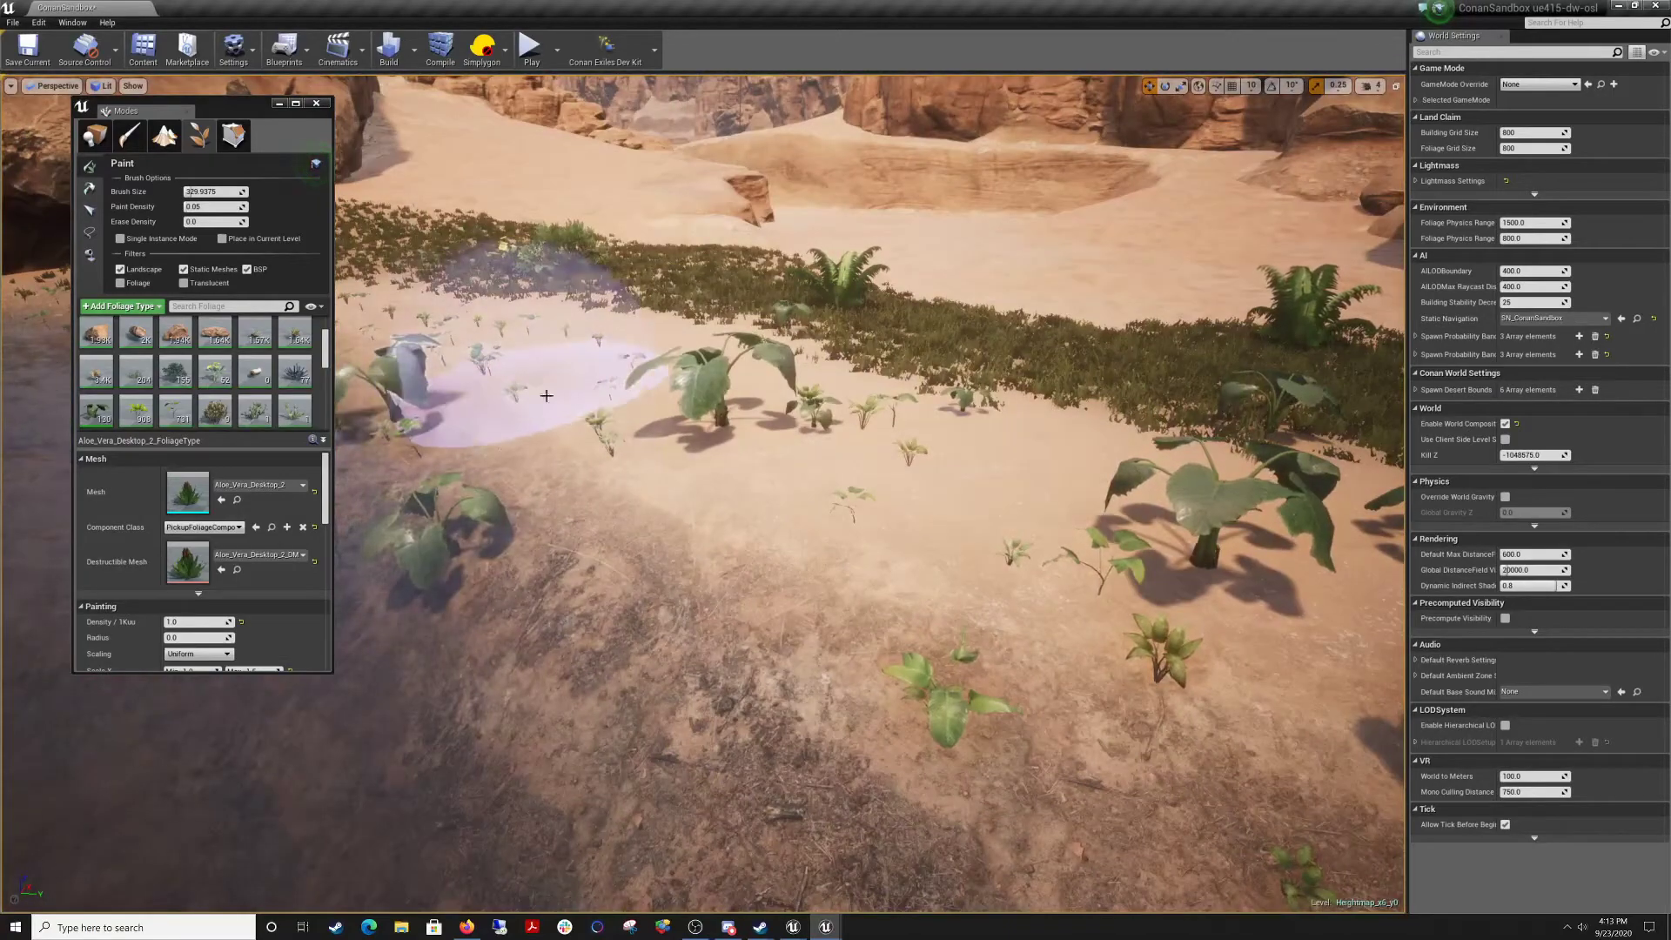
left_click(665, 497)
mouse_move(496, 426)
right_mouse_down()
mouse_move(427, 366)
mouse_move(261, 361)
mouse_move(122, 470)
right_mouse_up()
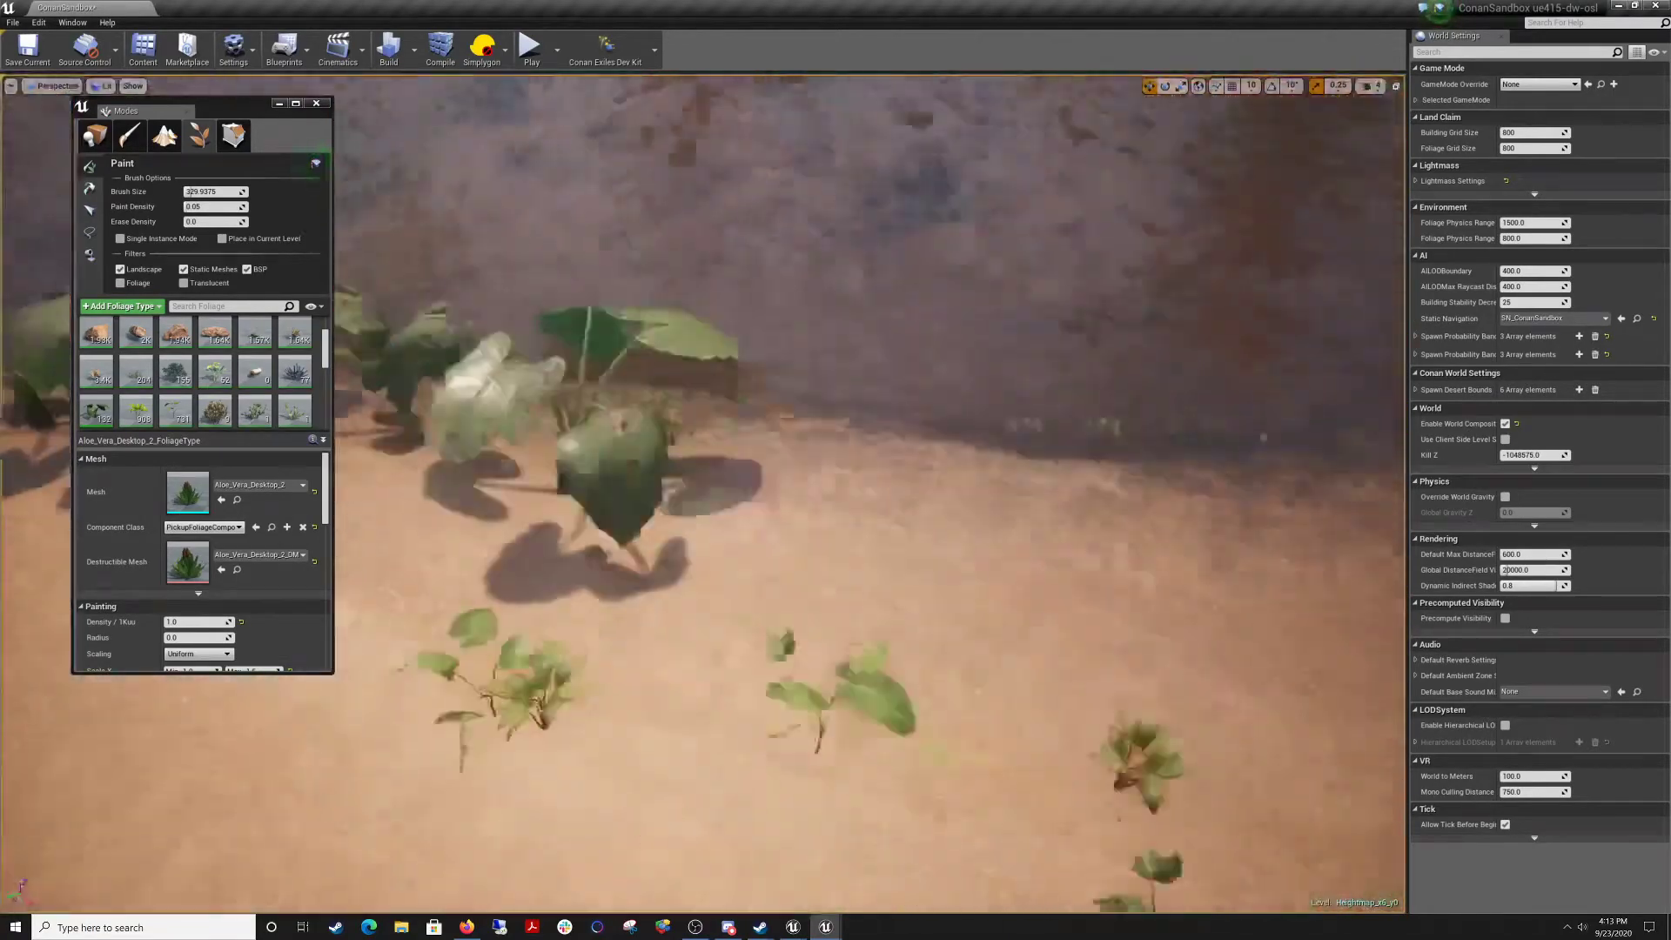
right_click_drag(745, 479, 888, 513)
left_click(1079, 531)
left_click(787, 574)
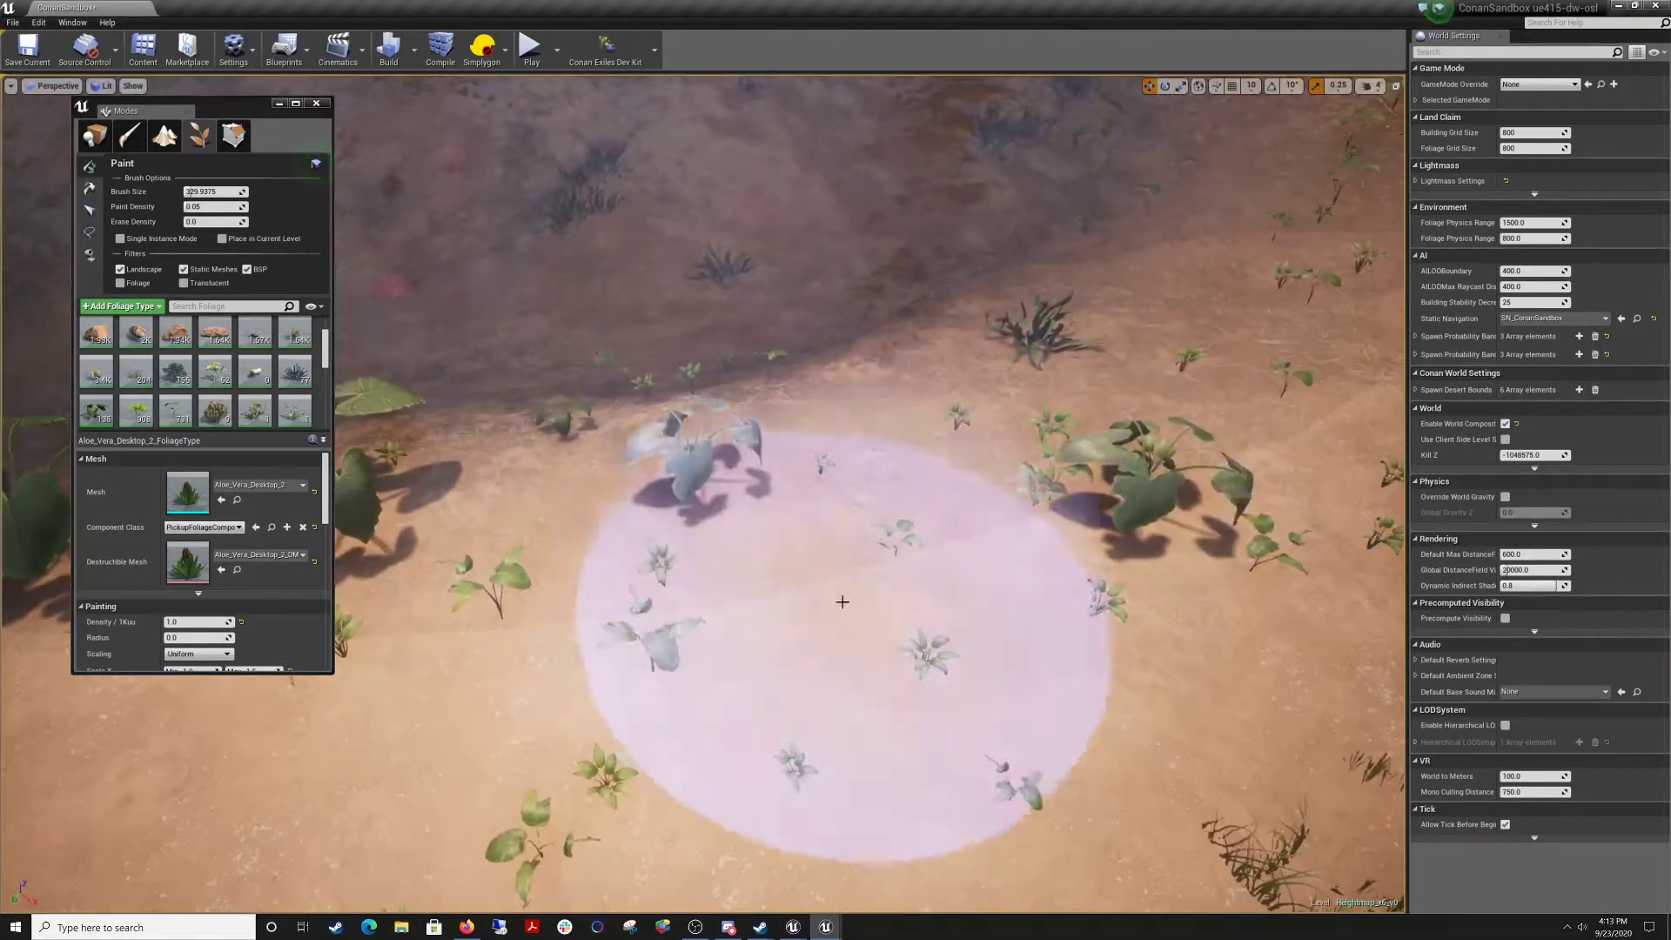
Paint broad-leaved plants along the shore below the large boulder and on toward the cliff wall.
mouse_move(842, 602)
right_mouse_down()
mouse_move(1044, 531)
mouse_move(588, 540)
right_mouse_up()
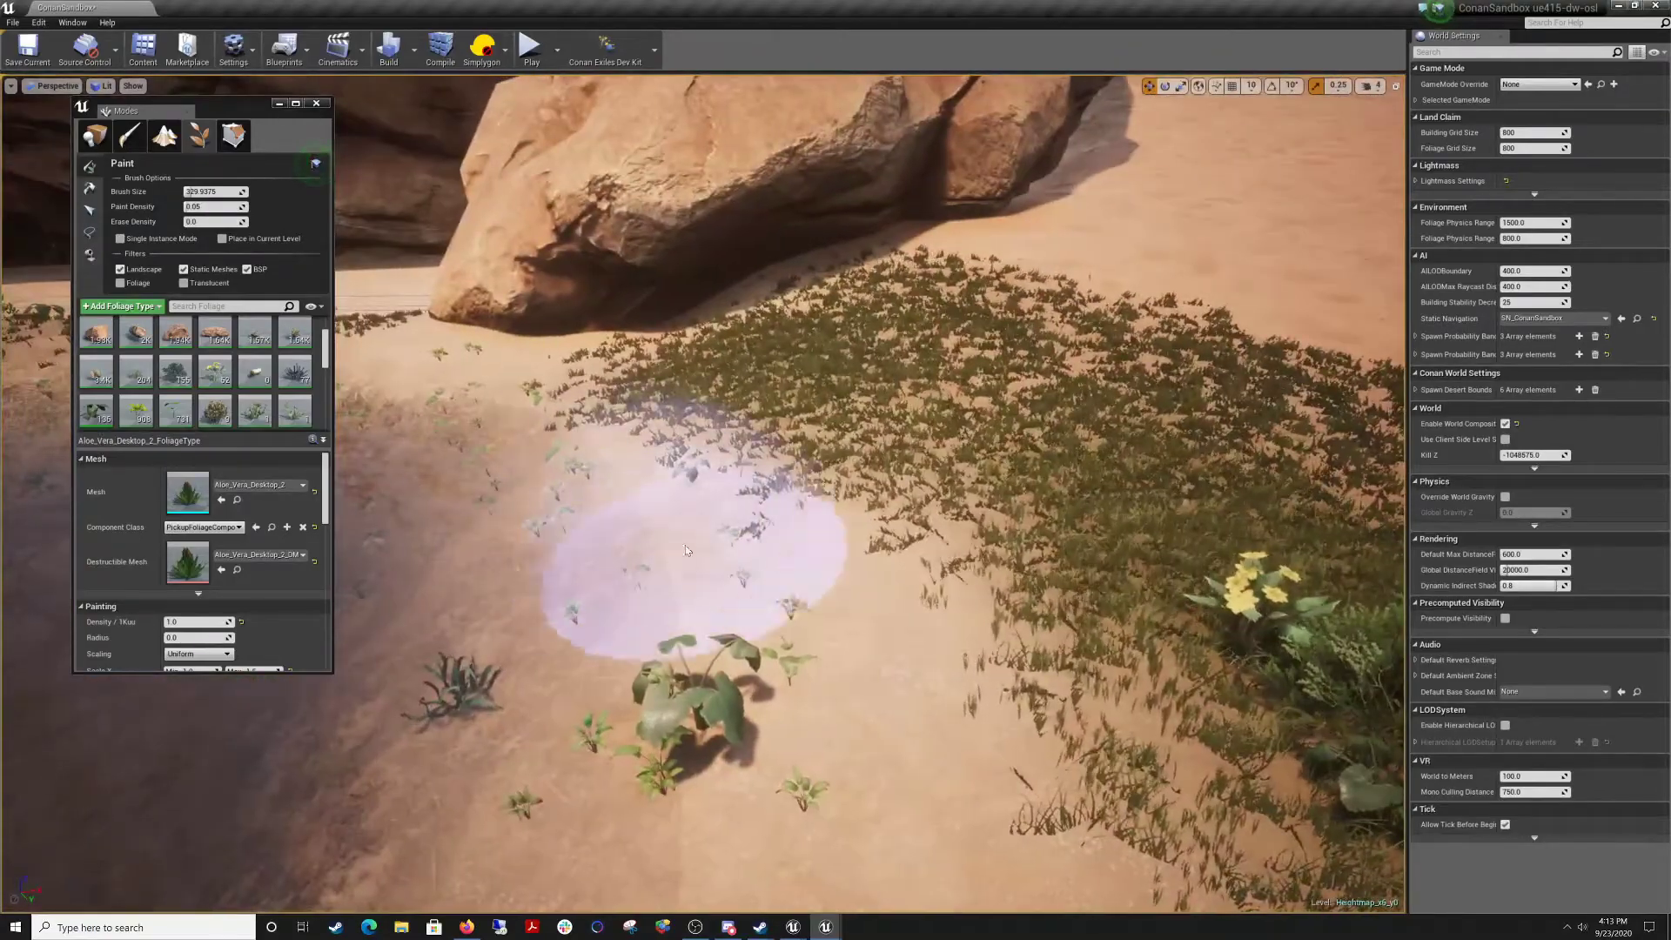
left_click(566, 548)
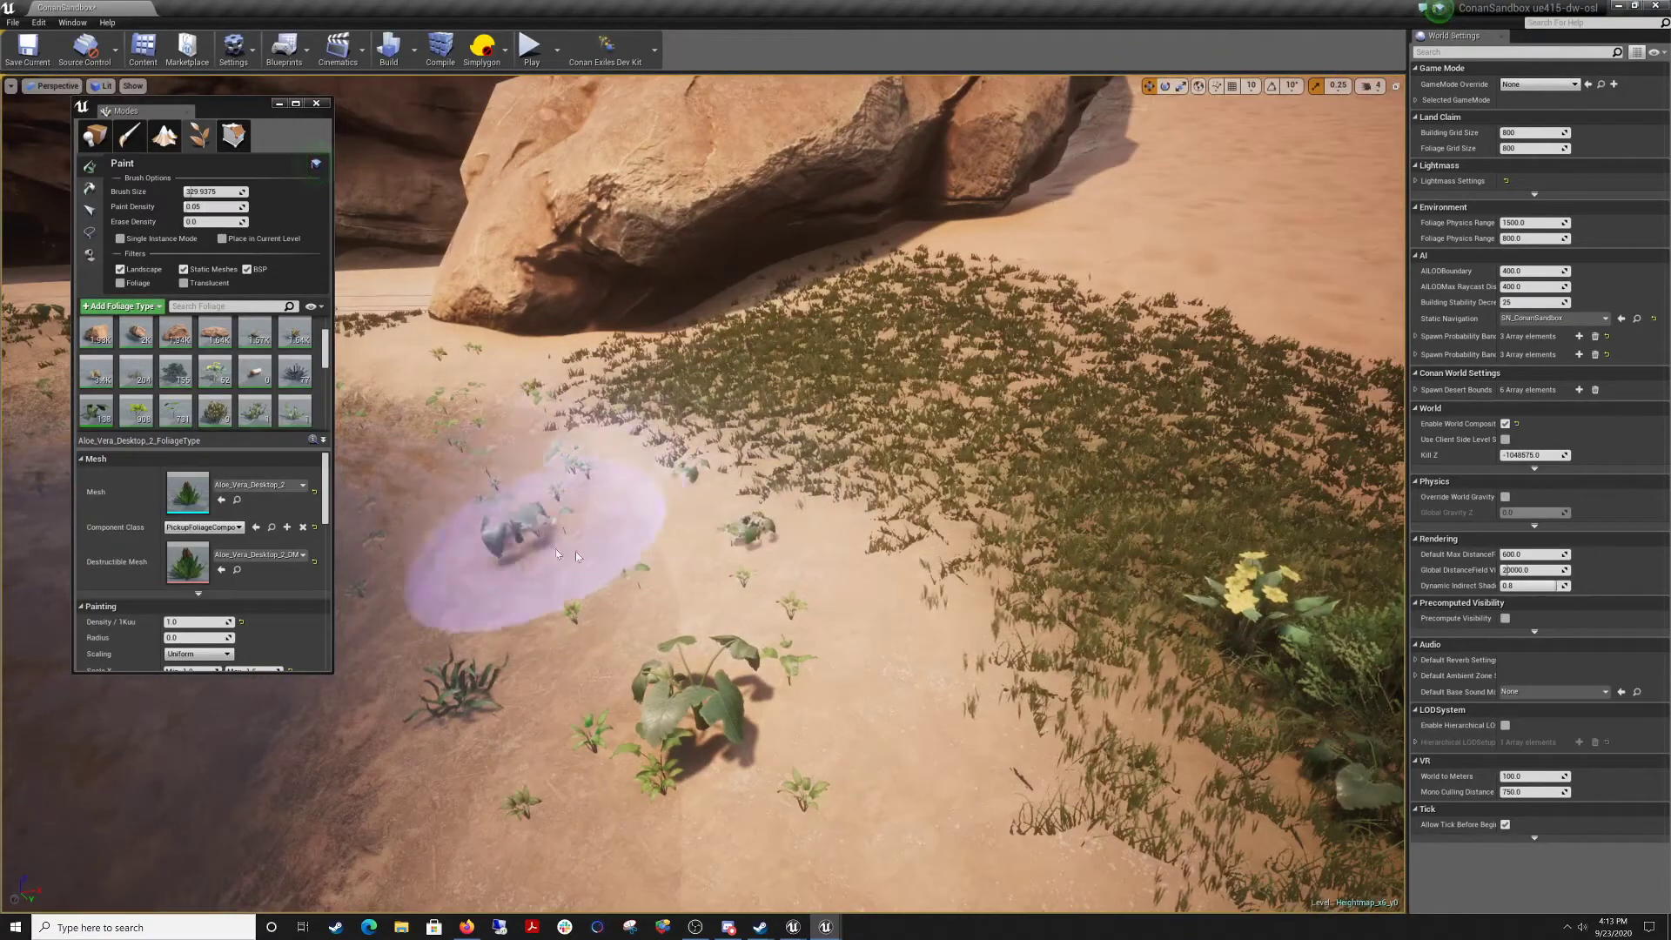
mouse_move(731, 522)
right_mouse_down()
mouse_move(505, 435)
mouse_move(393, 430)
right_mouse_up()
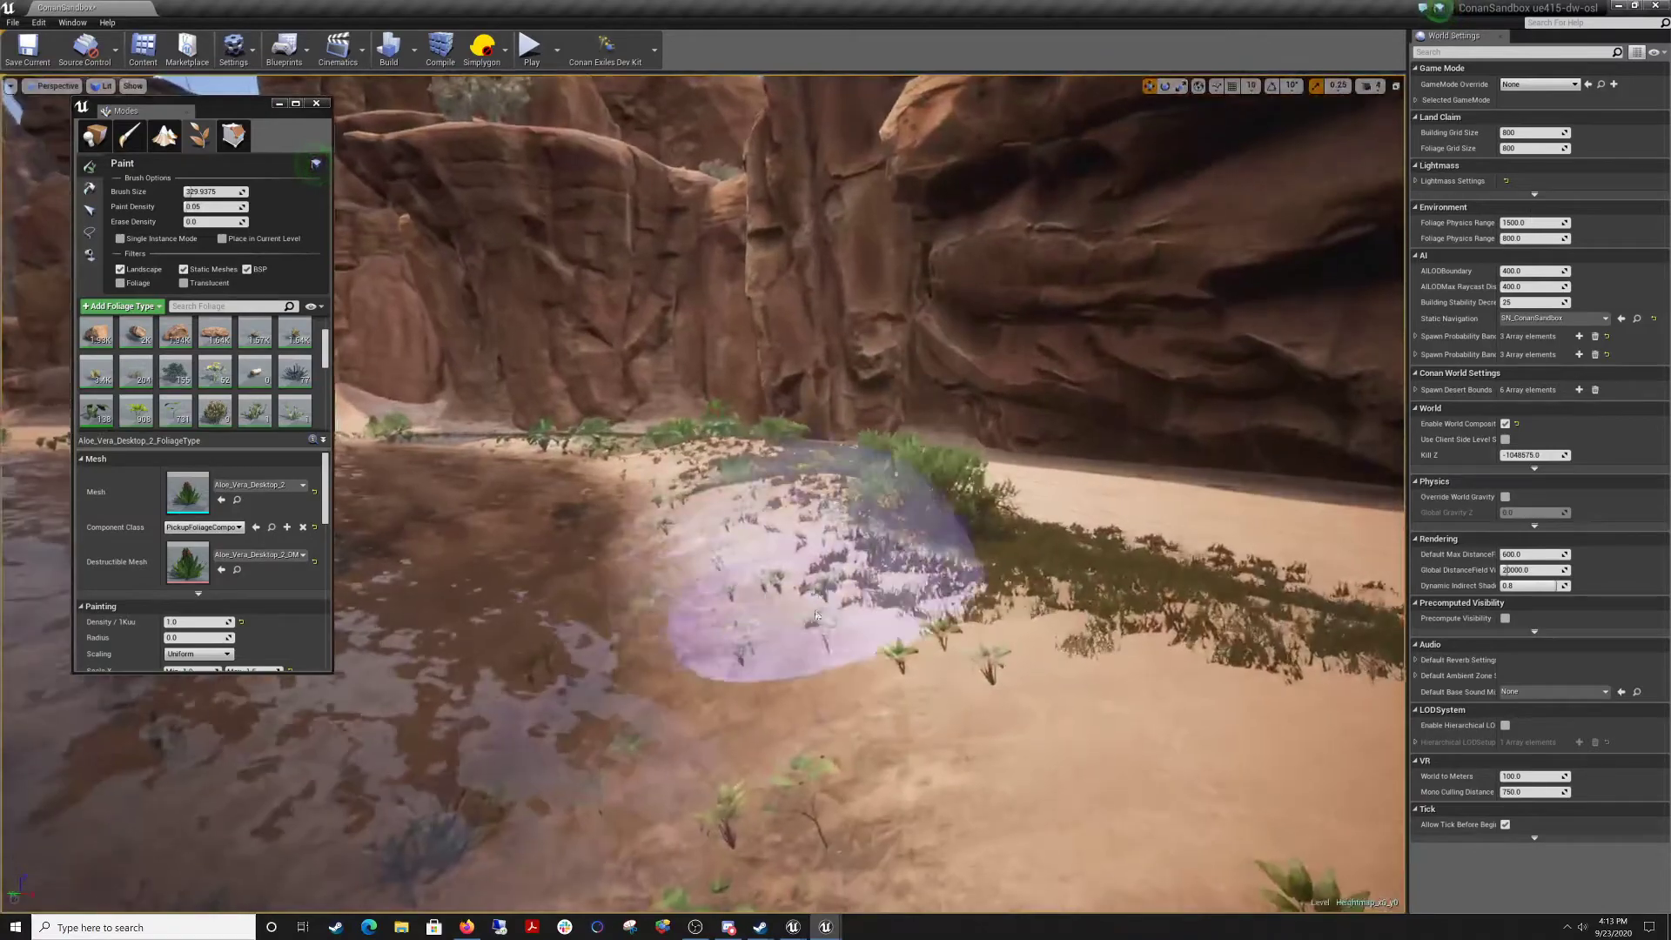
left_click(774, 565)
key("w")
mouse_move(875, 583)
right_mouse_down()
mouse_move(840, 548)
mouse_move(875, 583)
right_mouse_up()
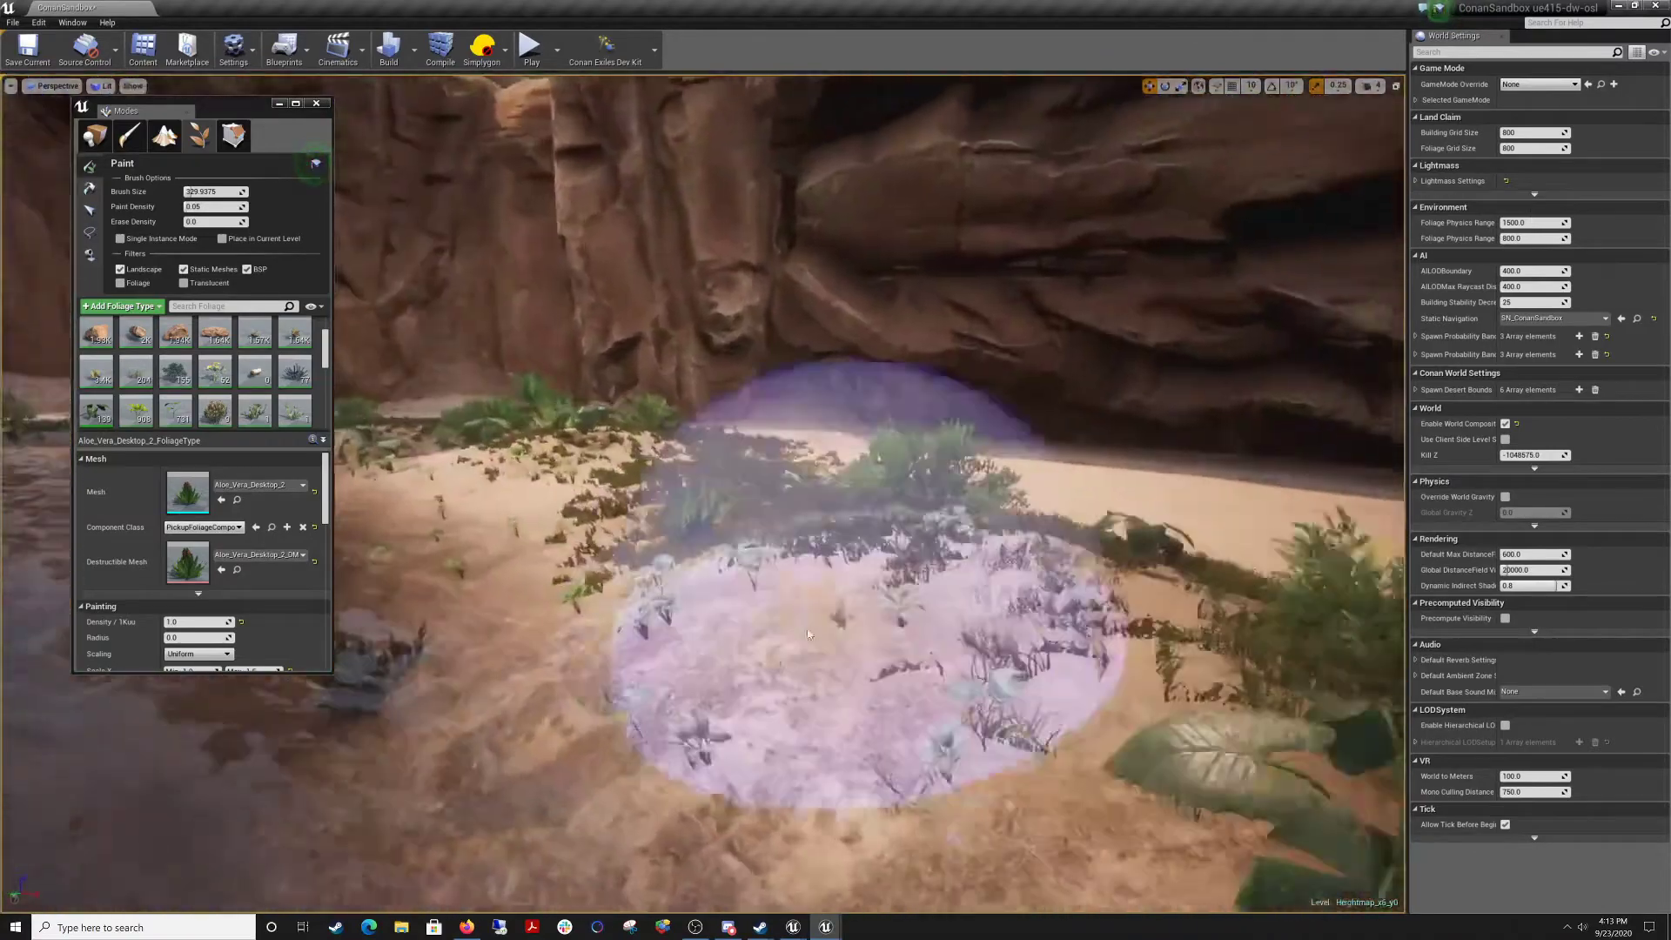
Continue the broad-leaved plants along the narrow grassy shore beside the cliff, around the large aloe plant.
left_click(875, 583)
key("w")
right_click_drag(561, 570, 374, 557)
left_click(801, 579)
left_click(735, 518)
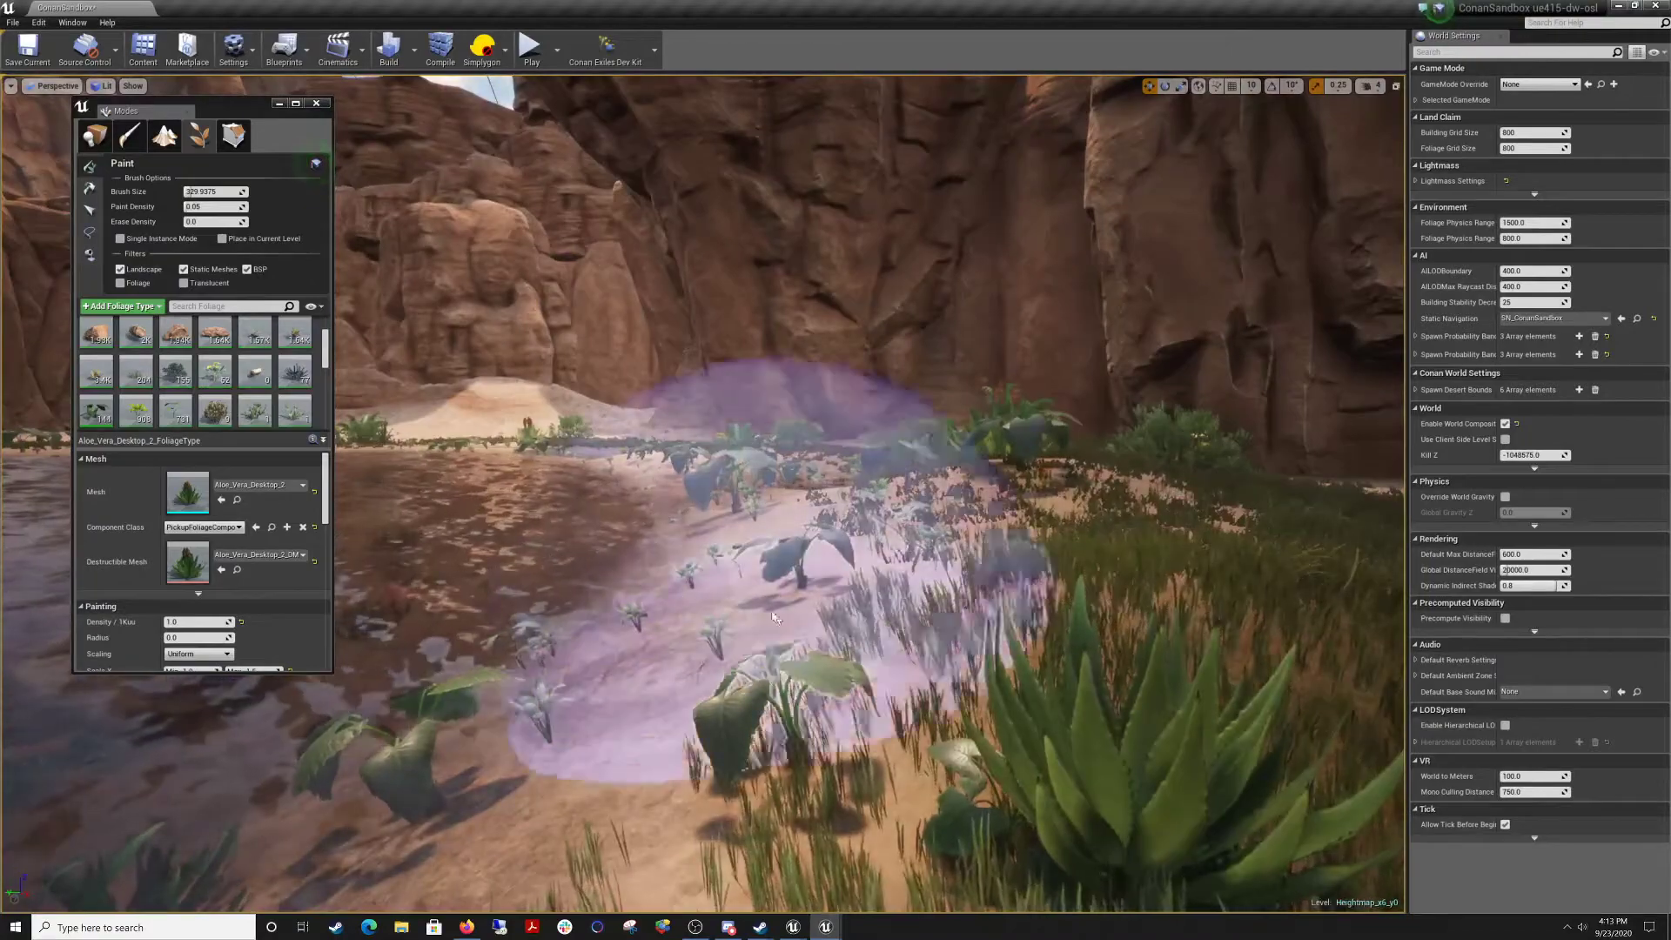
Paint the first palm trees and banana-like jungle plants on the grassy bank near the cliff.
mouse_move(748, 557)
right_mouse_down()
mouse_move(522, 583)
mouse_move(383, 575)
mouse_move(557, 557)
mouse_move(583, 565)
mouse_move(452, 570)
mouse_move(614, 575)
mouse_move(466, 576)
mouse_move(557, 605)
right_mouse_up()
key("s")
key("w")
key("w")
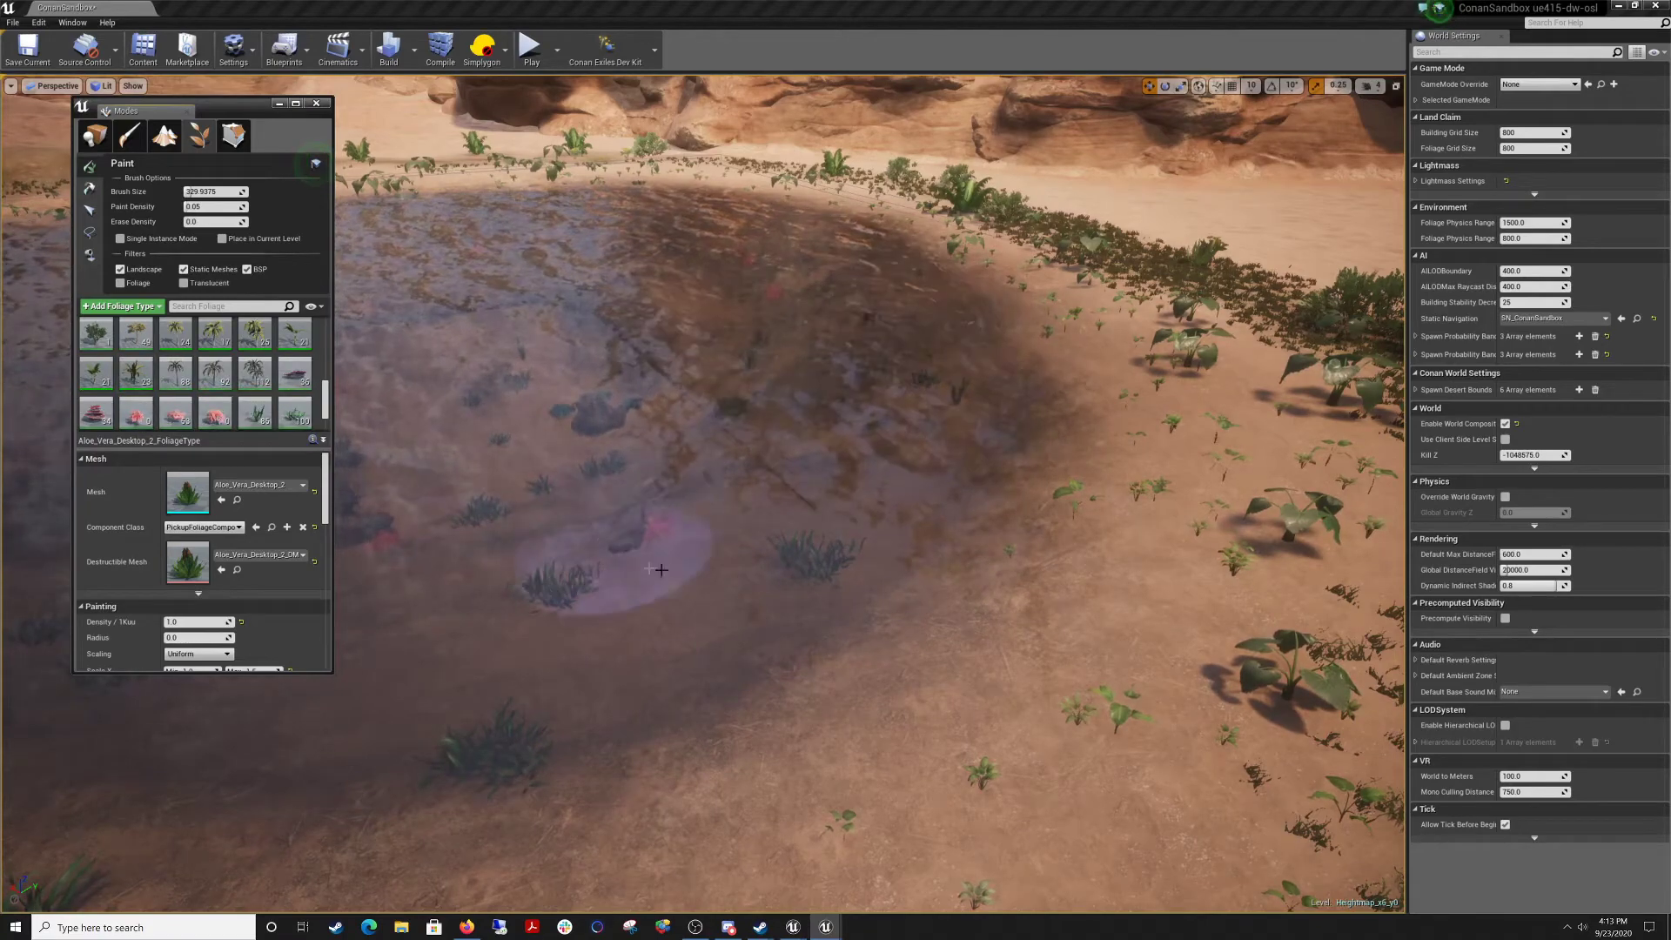
mouse_move(723, 458)
right_mouse_down()
mouse_move(592, 452)
mouse_move(724, 458)
right_mouse_up()
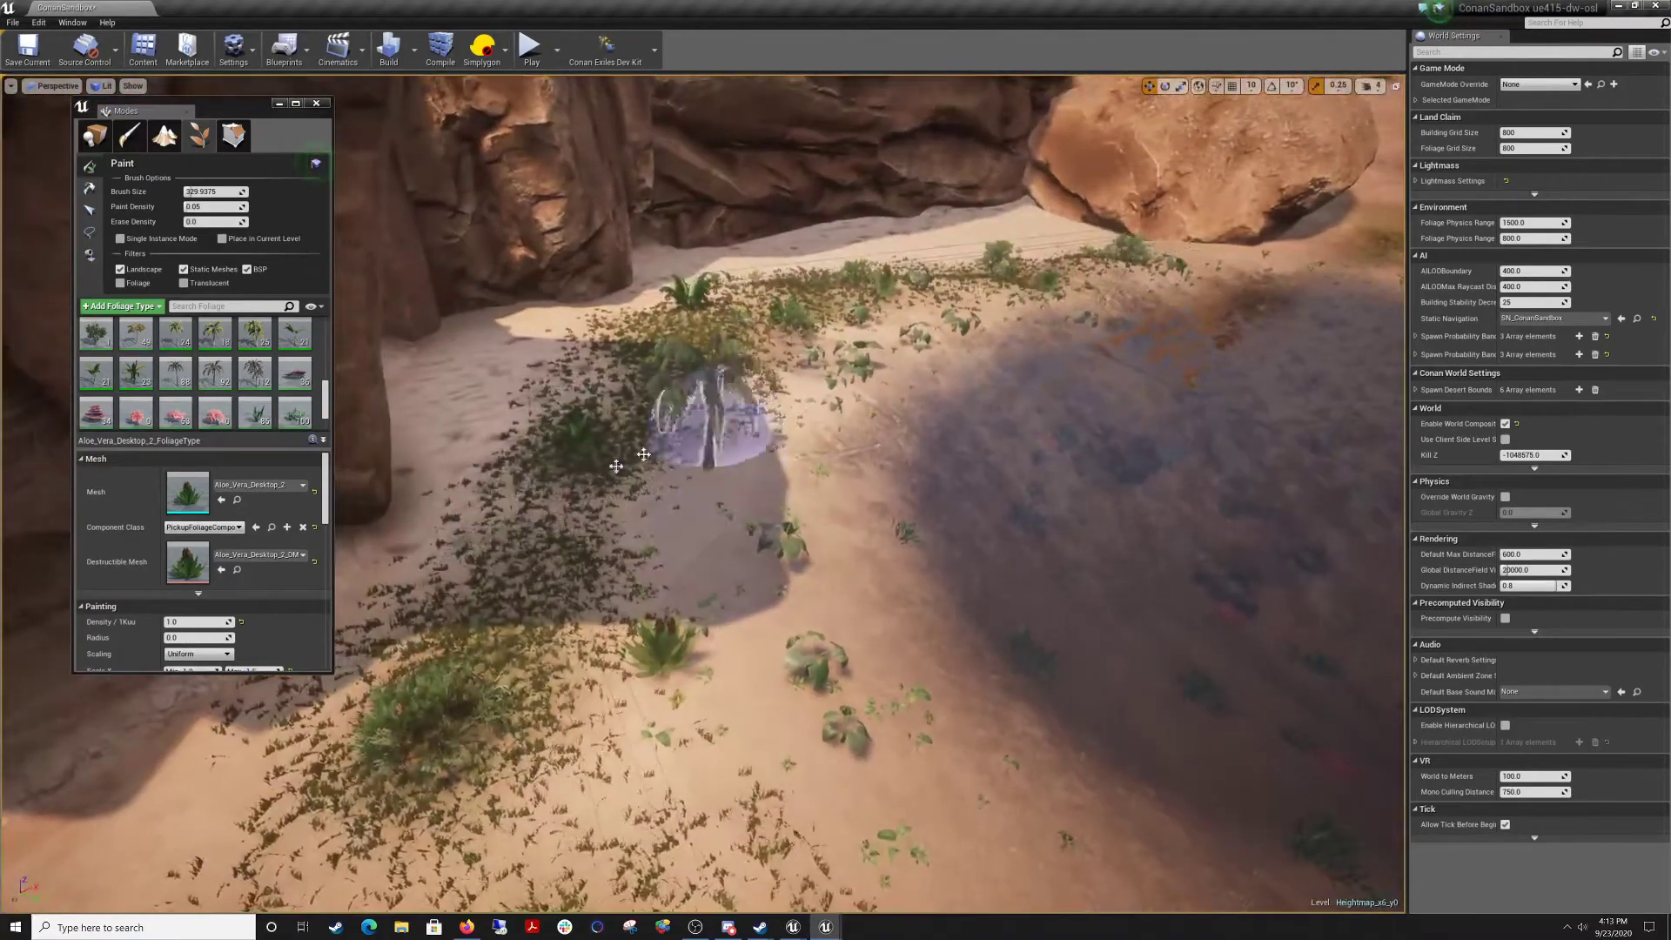
right_click_drag(580, 772, 561, 681)
left_click_drag(900, 700, 954, 698)
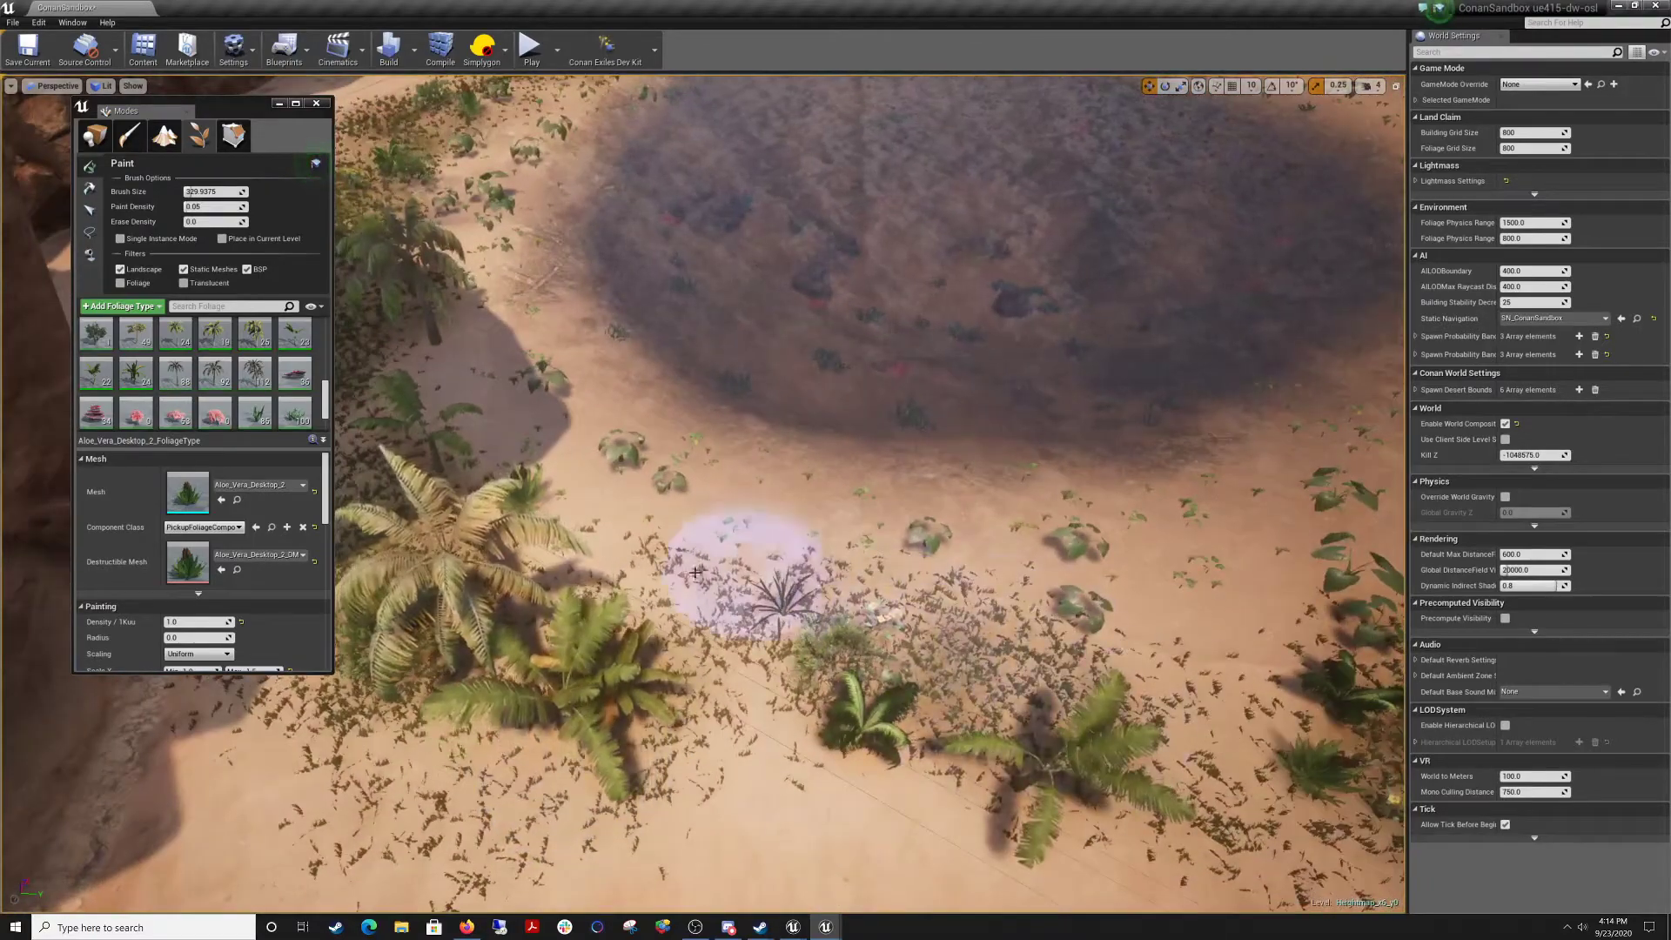
left_click(822, 592)
Paint palm trees over the grass along the curved bank, including beside the flowering fern and bushes.
mouse_move(609, 686)
right_mouse_down()
mouse_move(705, 686)
mouse_move(713, 718)
mouse_move(609, 686)
right_mouse_up()
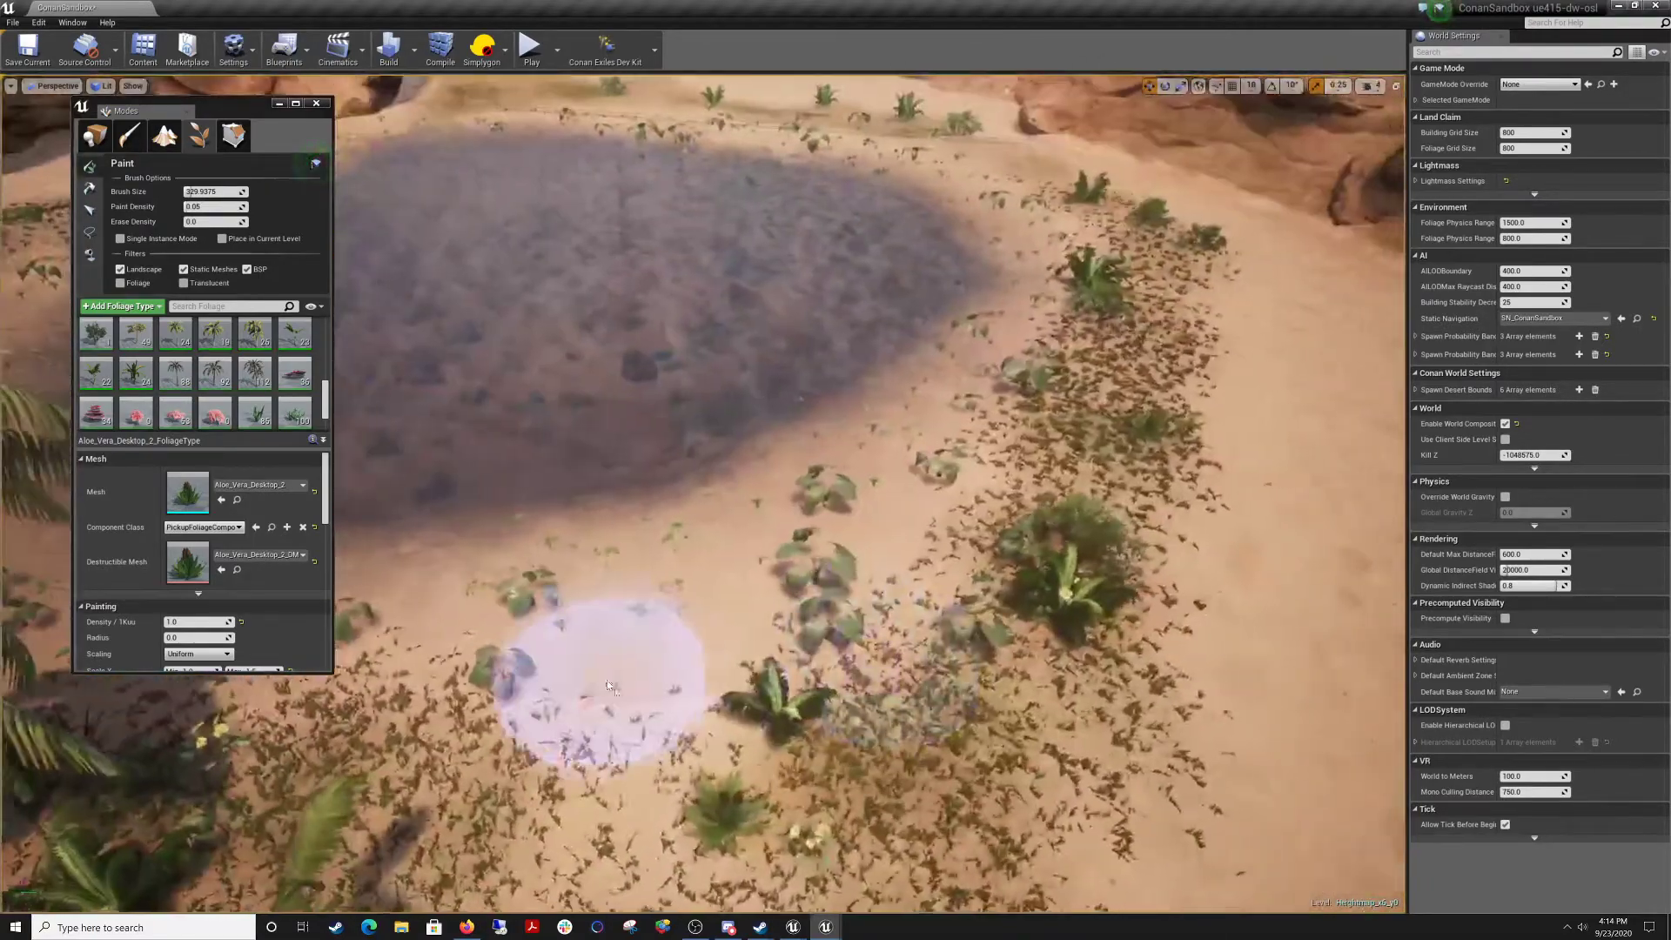
left_click_drag(607, 685, 948, 733)
left_click(926, 555)
left_click(836, 777)
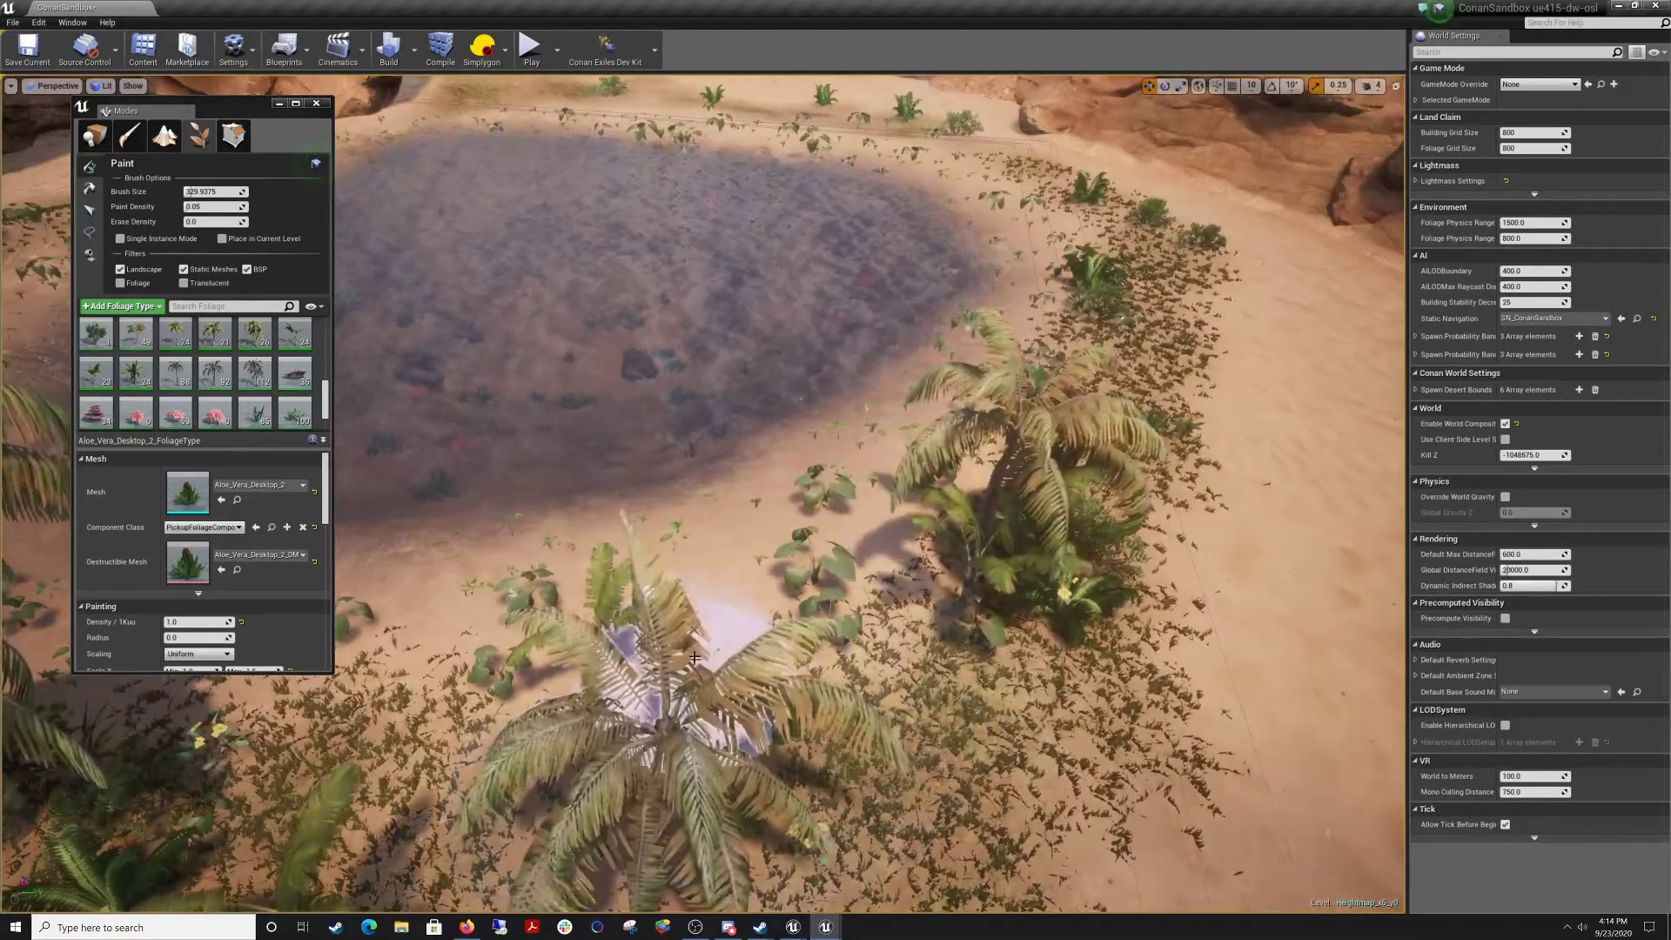
left_click(819, 564)
Build up a dense palm cluster at the bank's outer edge and plant more palms along the adjacent grass strip.
mouse_move(827, 562)
right_mouse_down()
mouse_move(923, 513)
mouse_move(640, 575)
right_mouse_up()
left_click(736, 752)
left_click(592, 754)
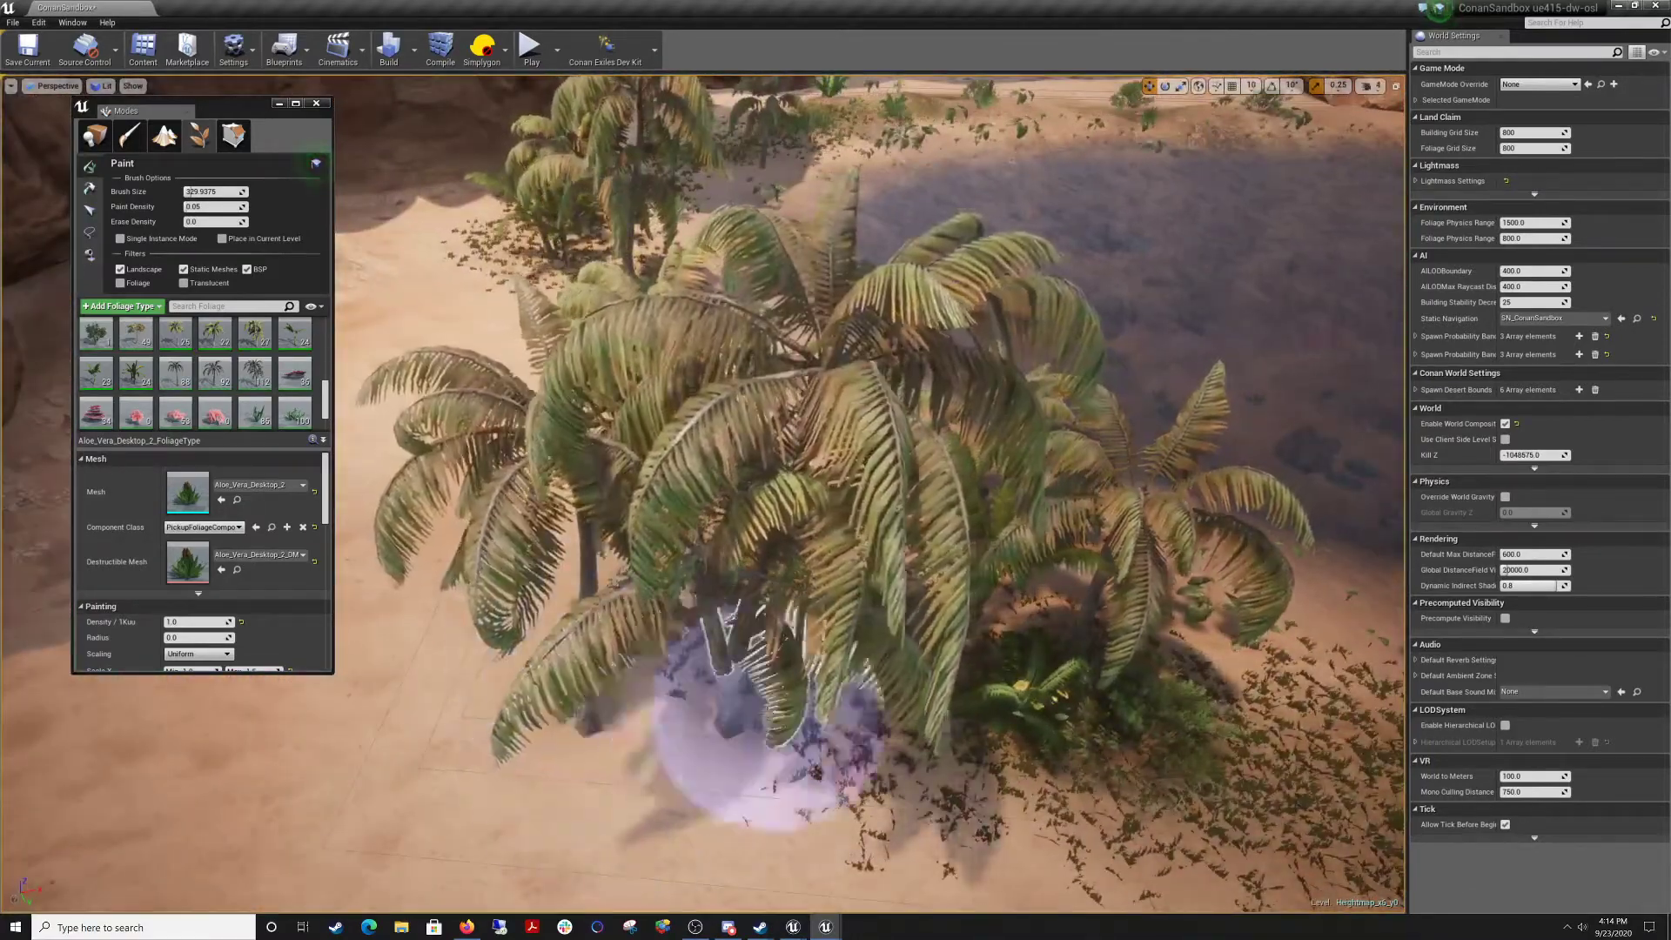
right_click_drag(770, 721, 645, 581)
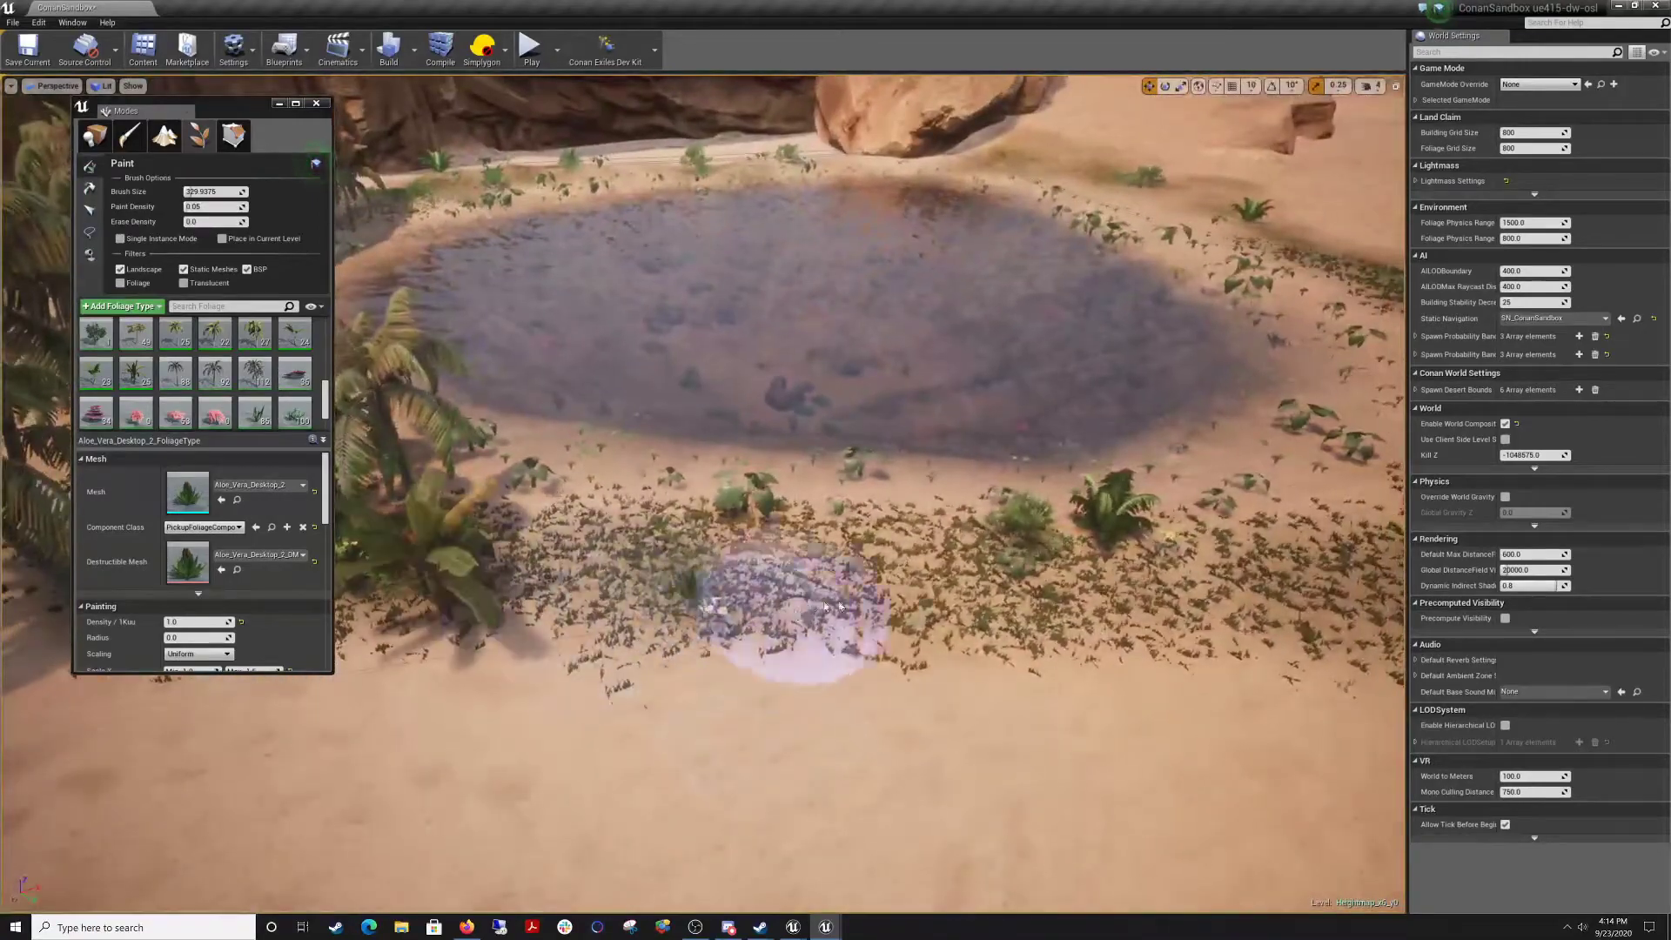
left_click(1291, 628)
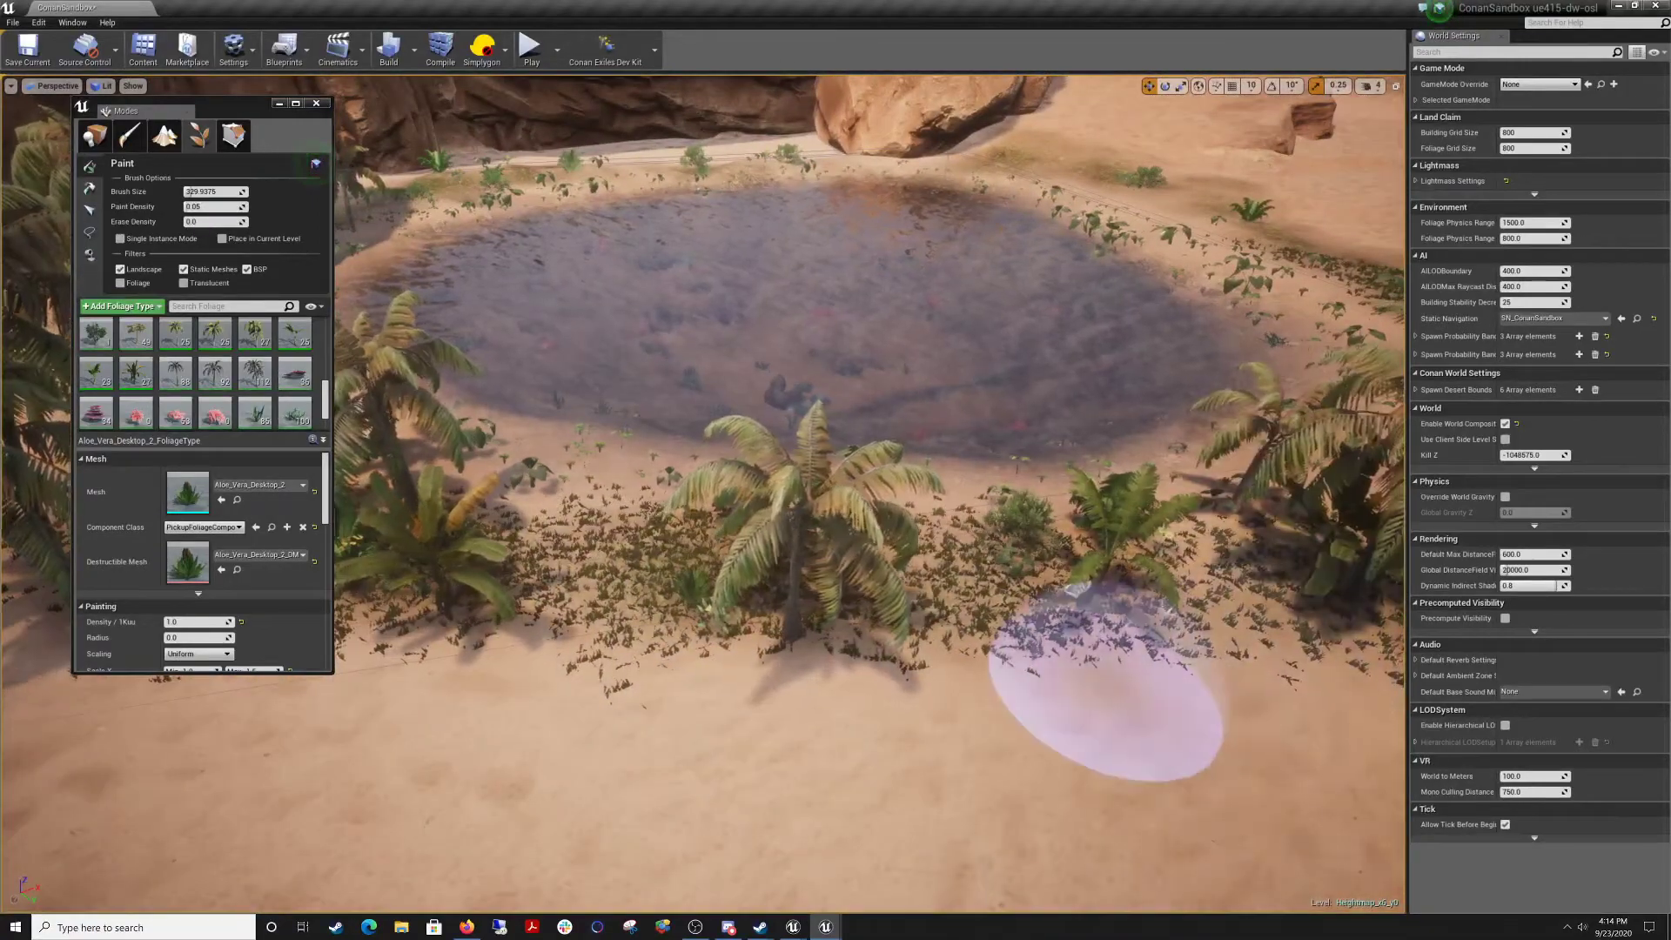
Paint a tall palm and several smaller jungle trees around the fern on the shore leading to the large boulder.
right_click_drag(1107, 683, 714, 548)
left_click(1033, 690)
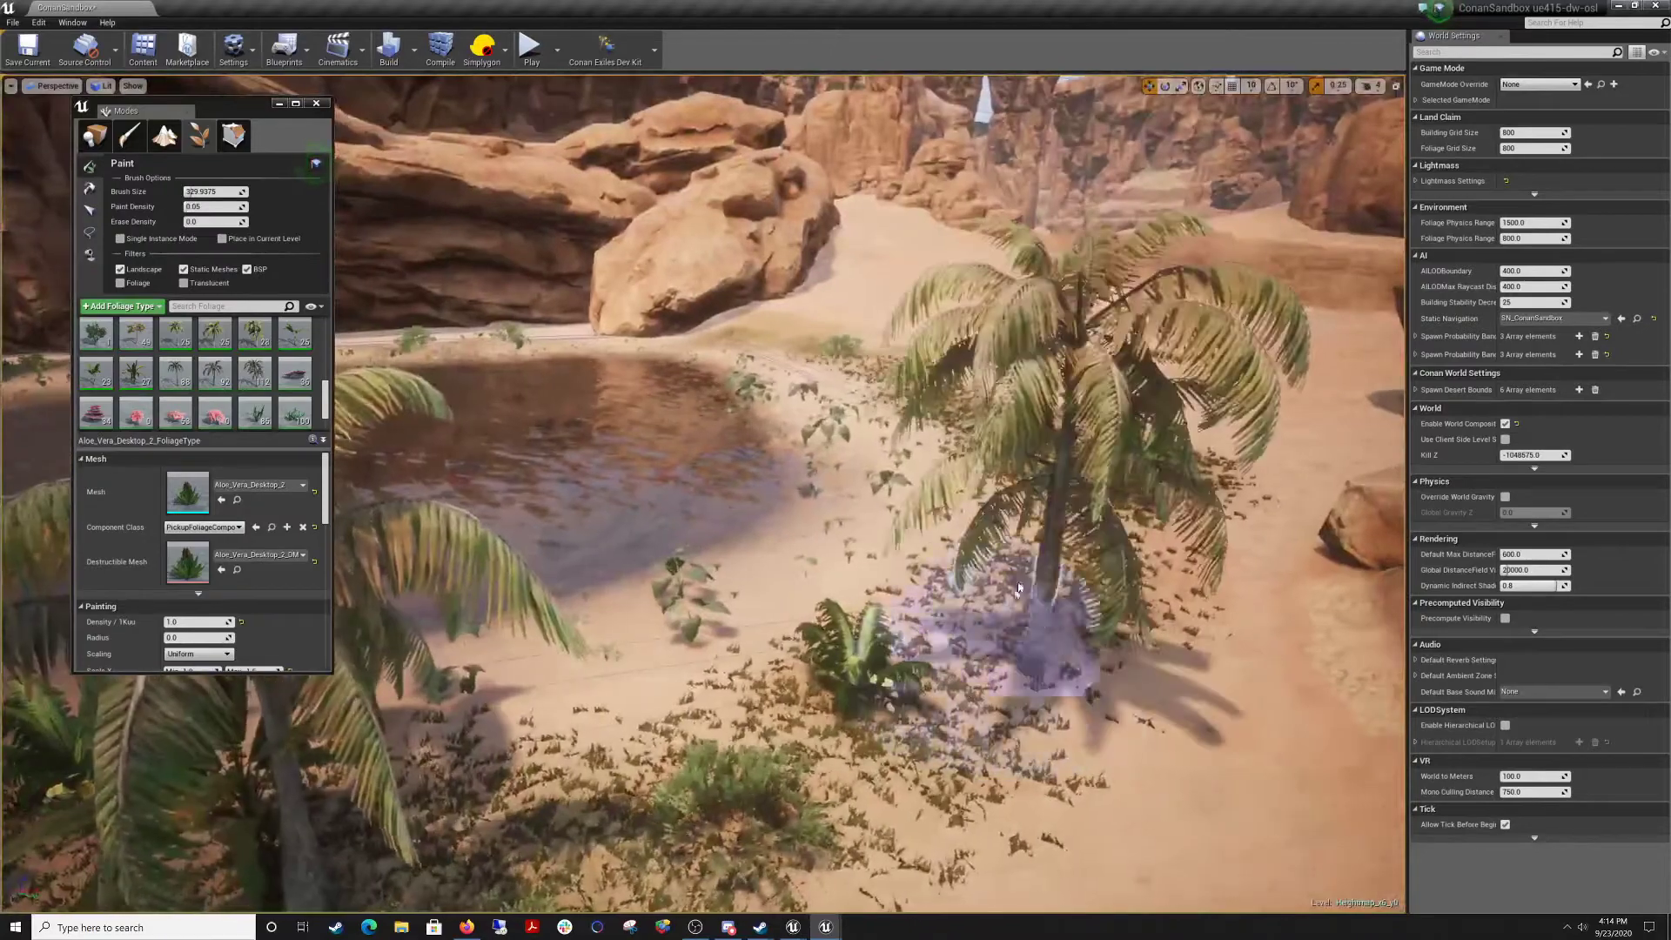
left_click(670, 694)
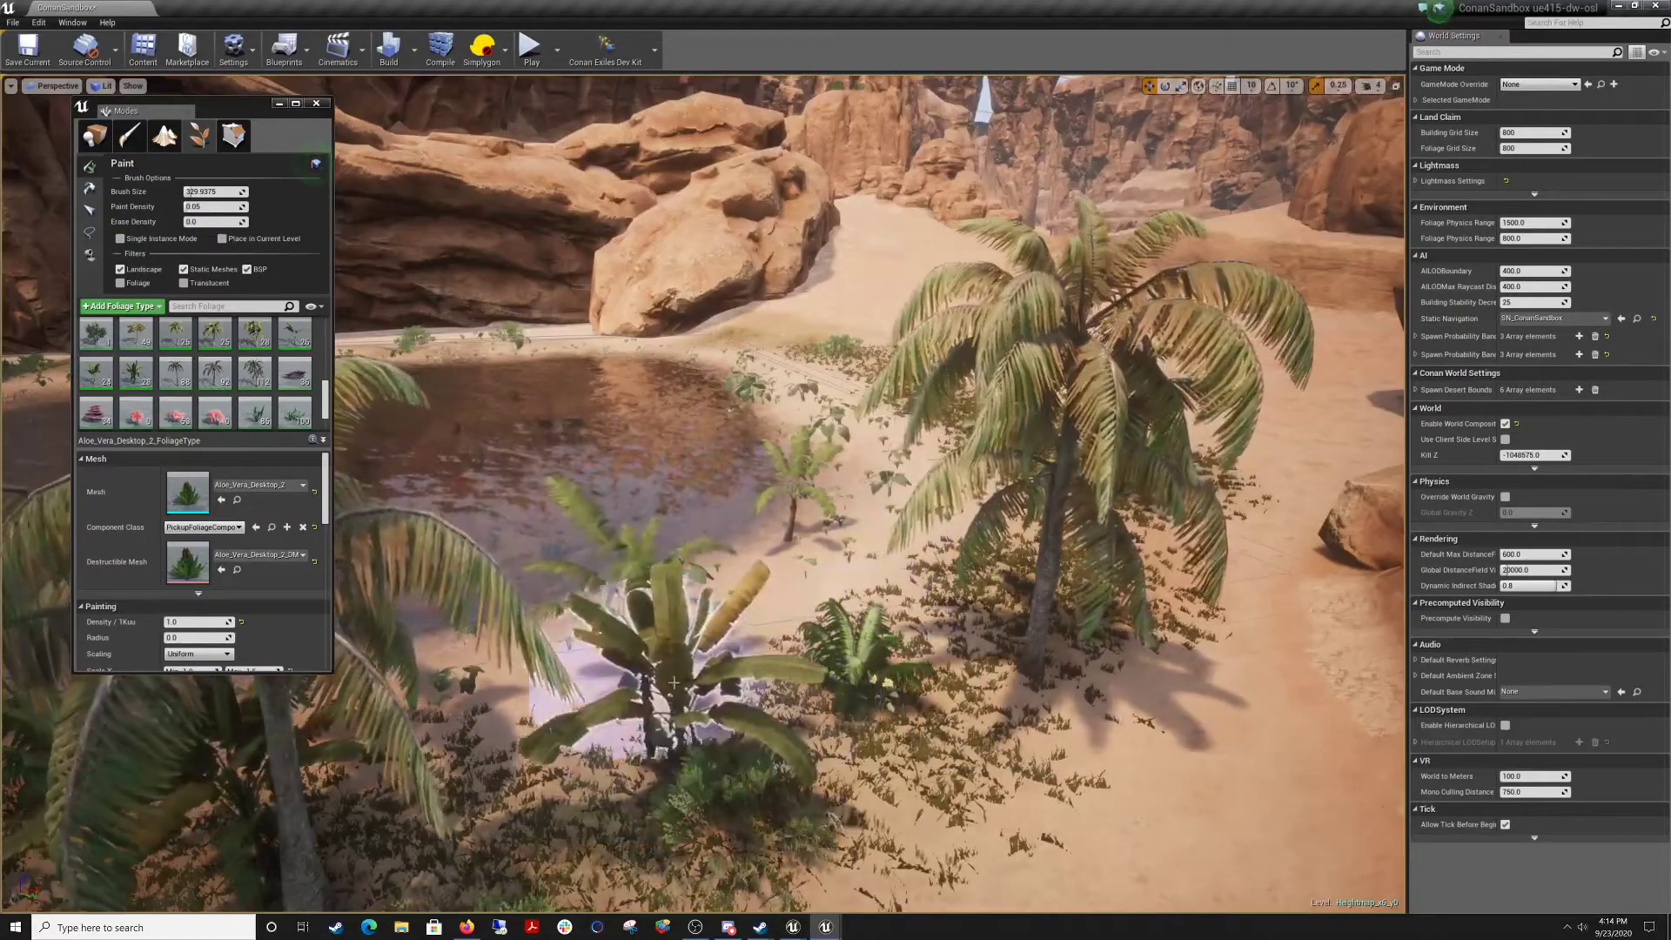
Paint palm trees and banana-like plants on the grassy strip between the rock wall and the pond.
key("w")
mouse_move(602, 684)
right_mouse_down()
mouse_move(687, 640)
mouse_move(827, 639)
mouse_move(452, 648)
mouse_move(348, 696)
mouse_move(383, 701)
mouse_move(209, 705)
mouse_move(279, 703)
right_mouse_up()
key("w")
key("s")
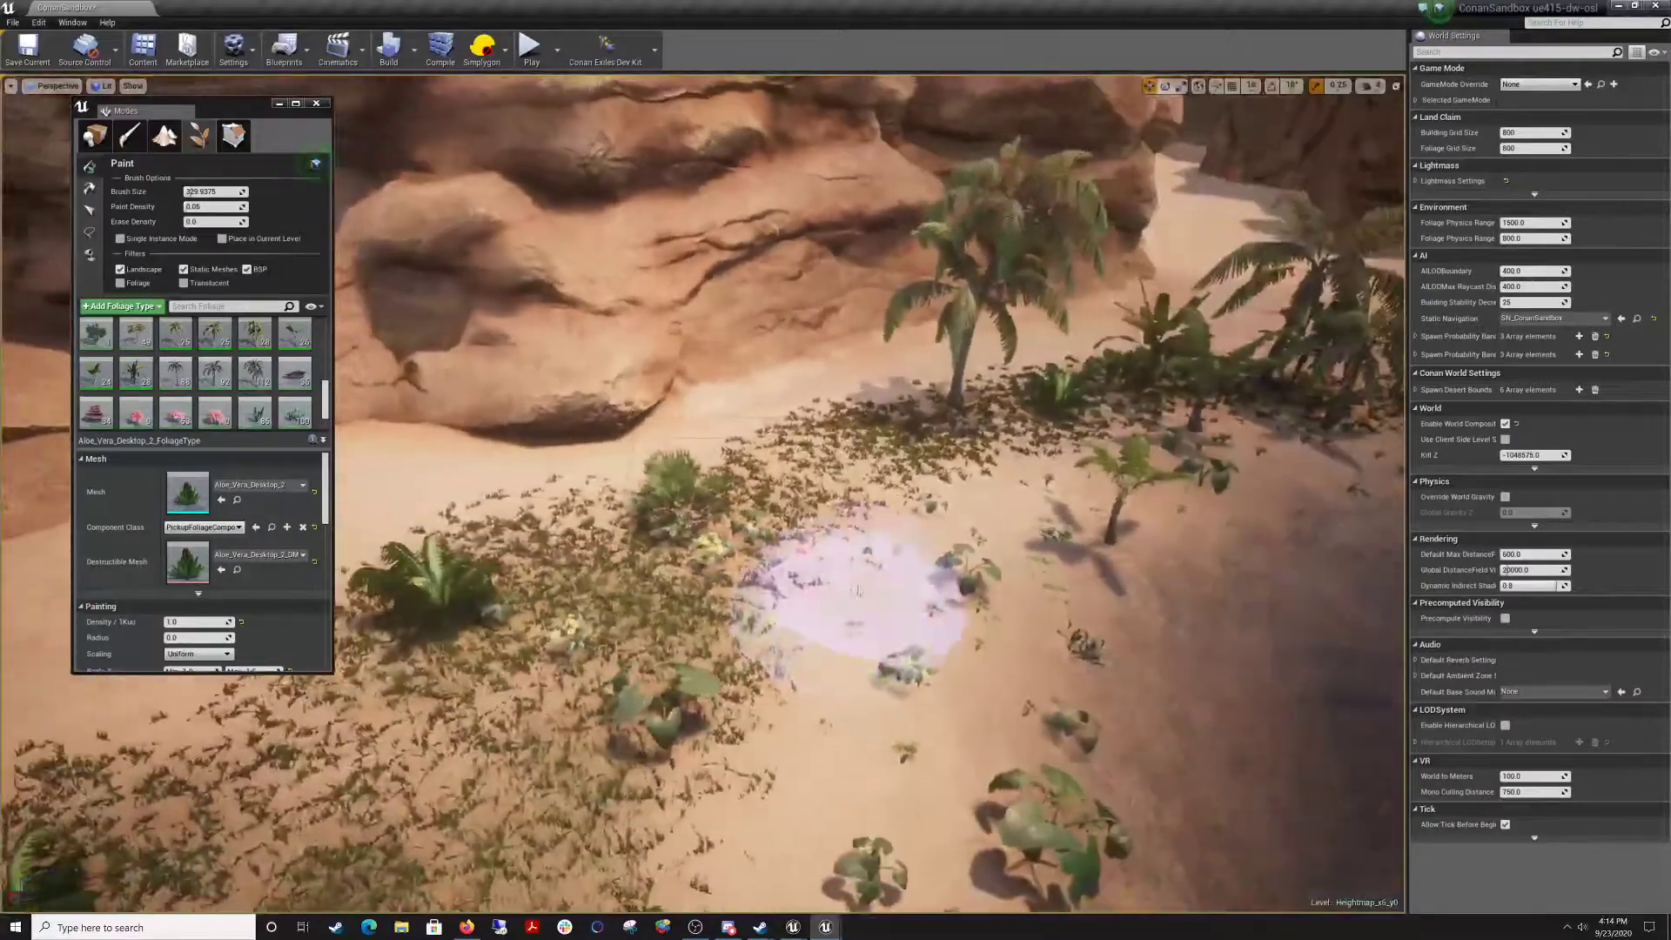
left_click(700, 607)
key("s")
mouse_move(524, 771)
right_mouse_down()
mouse_move(366, 779)
mouse_move(485, 818)
right_mouse_up()
left_click(722, 622)
left_click(639, 739)
left_click(1027, 722)
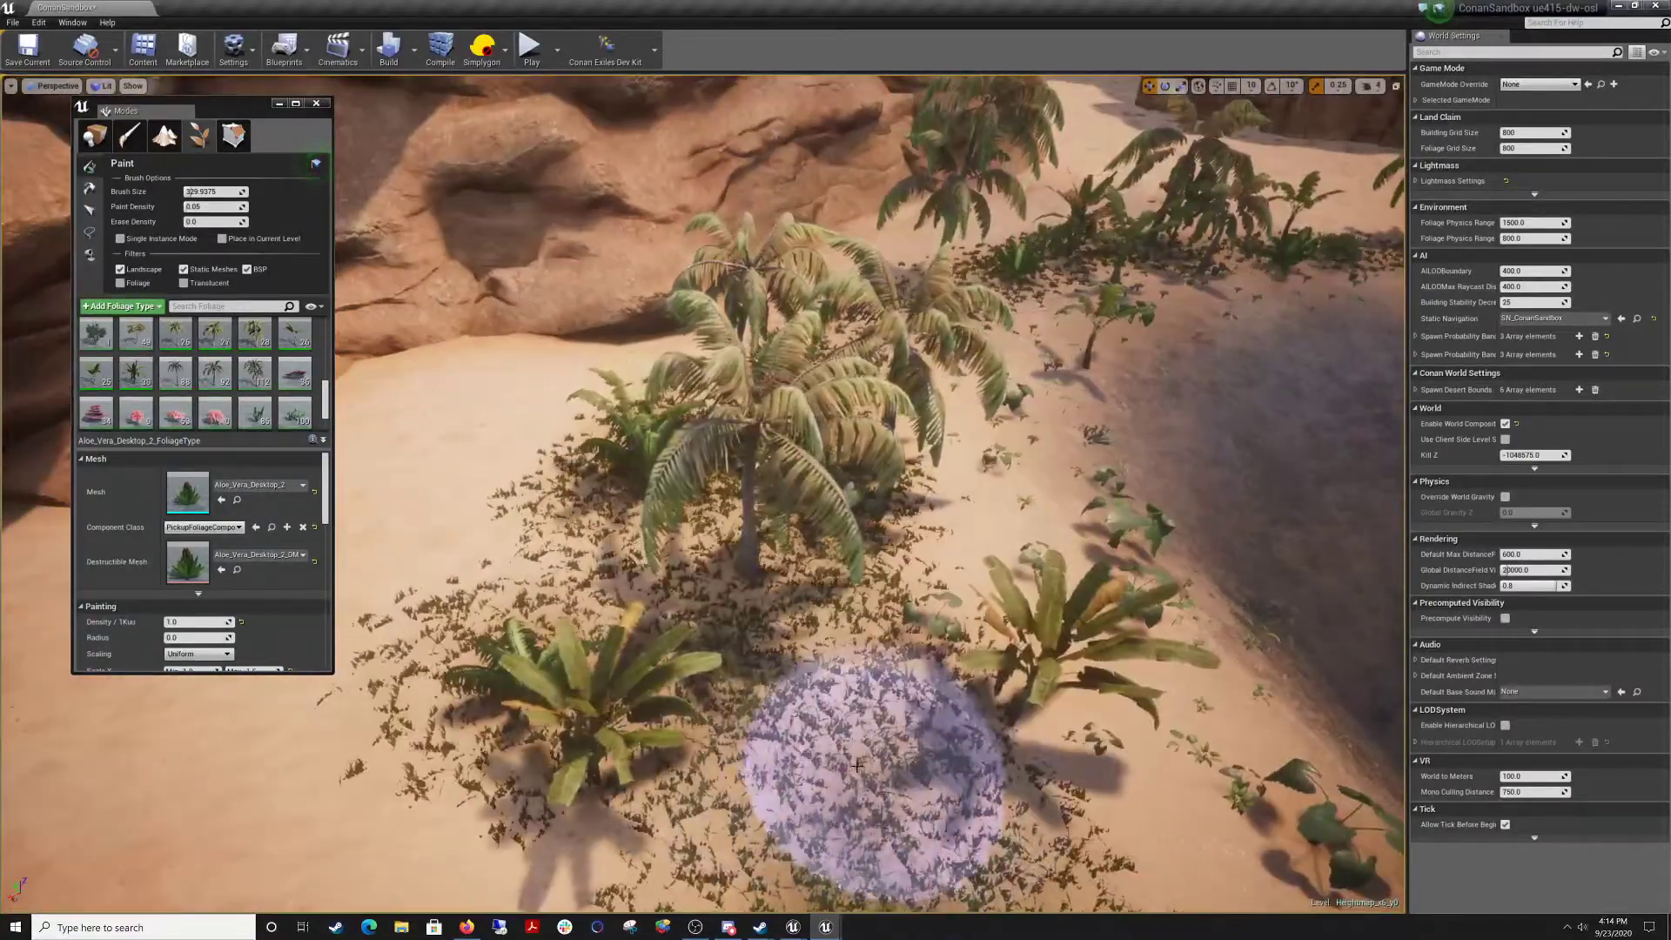
Extend the palm trees and banana-like plants across the wide grass patch toward the boulder's shaded side.
left_click(884, 779)
key("s")
mouse_move(884, 770)
right_mouse_down()
mouse_move(1044, 822)
mouse_move(1031, 818)
right_mouse_up()
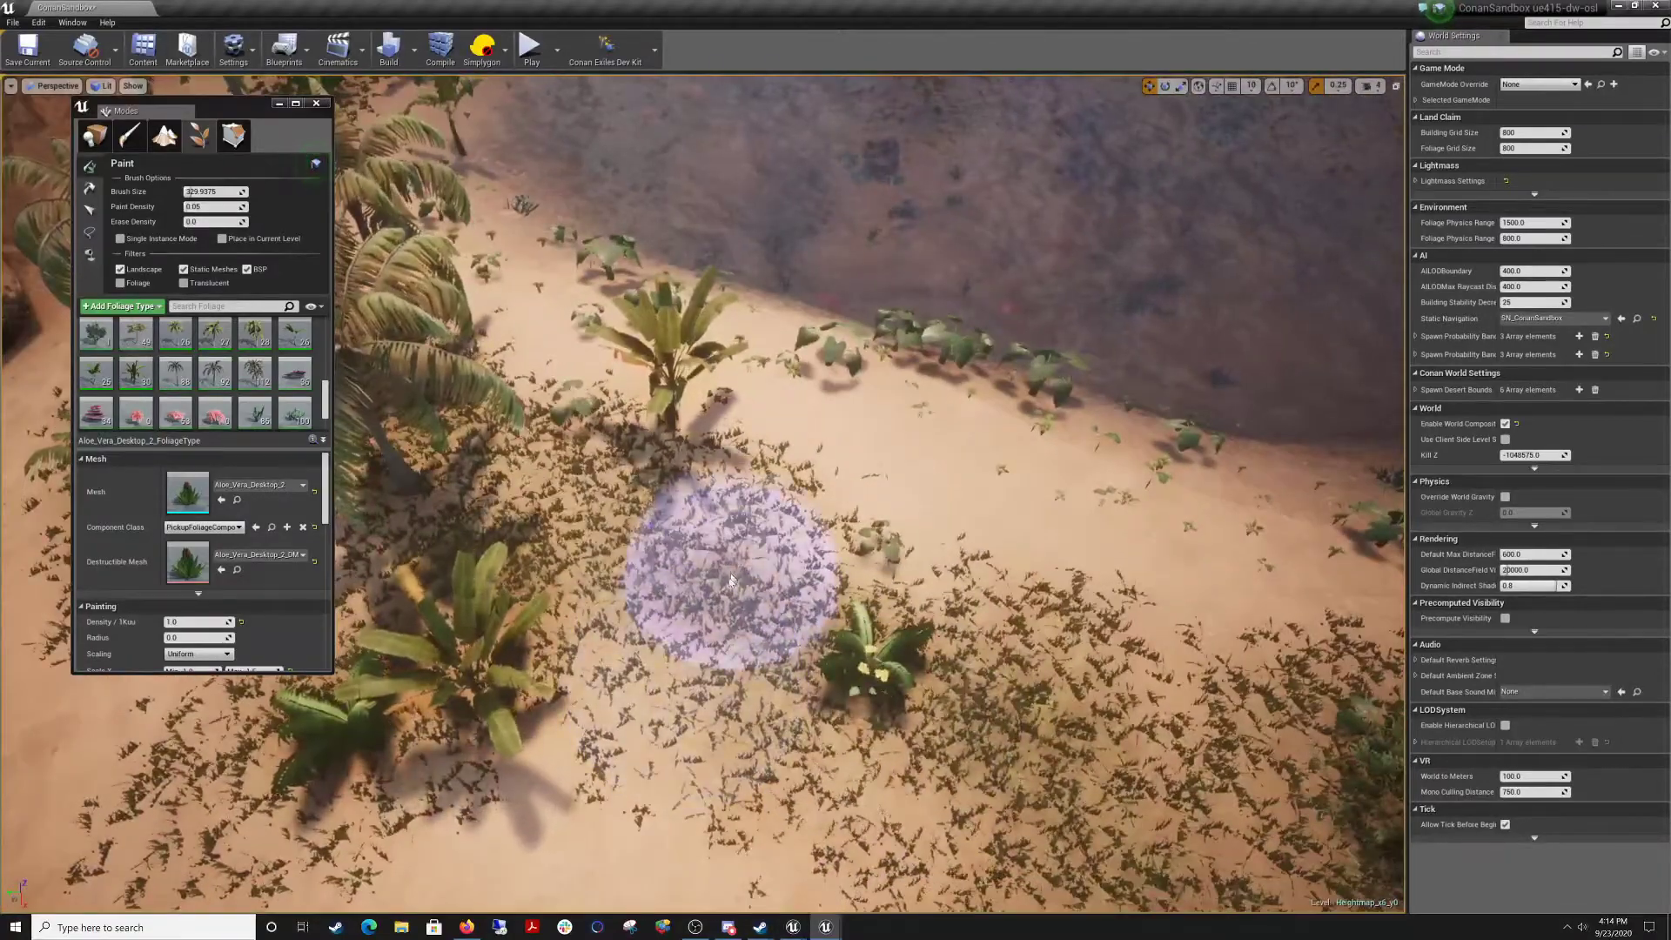
left_click(706, 643)
right_click_drag(706, 644, 891, 686)
left_click(730, 668)
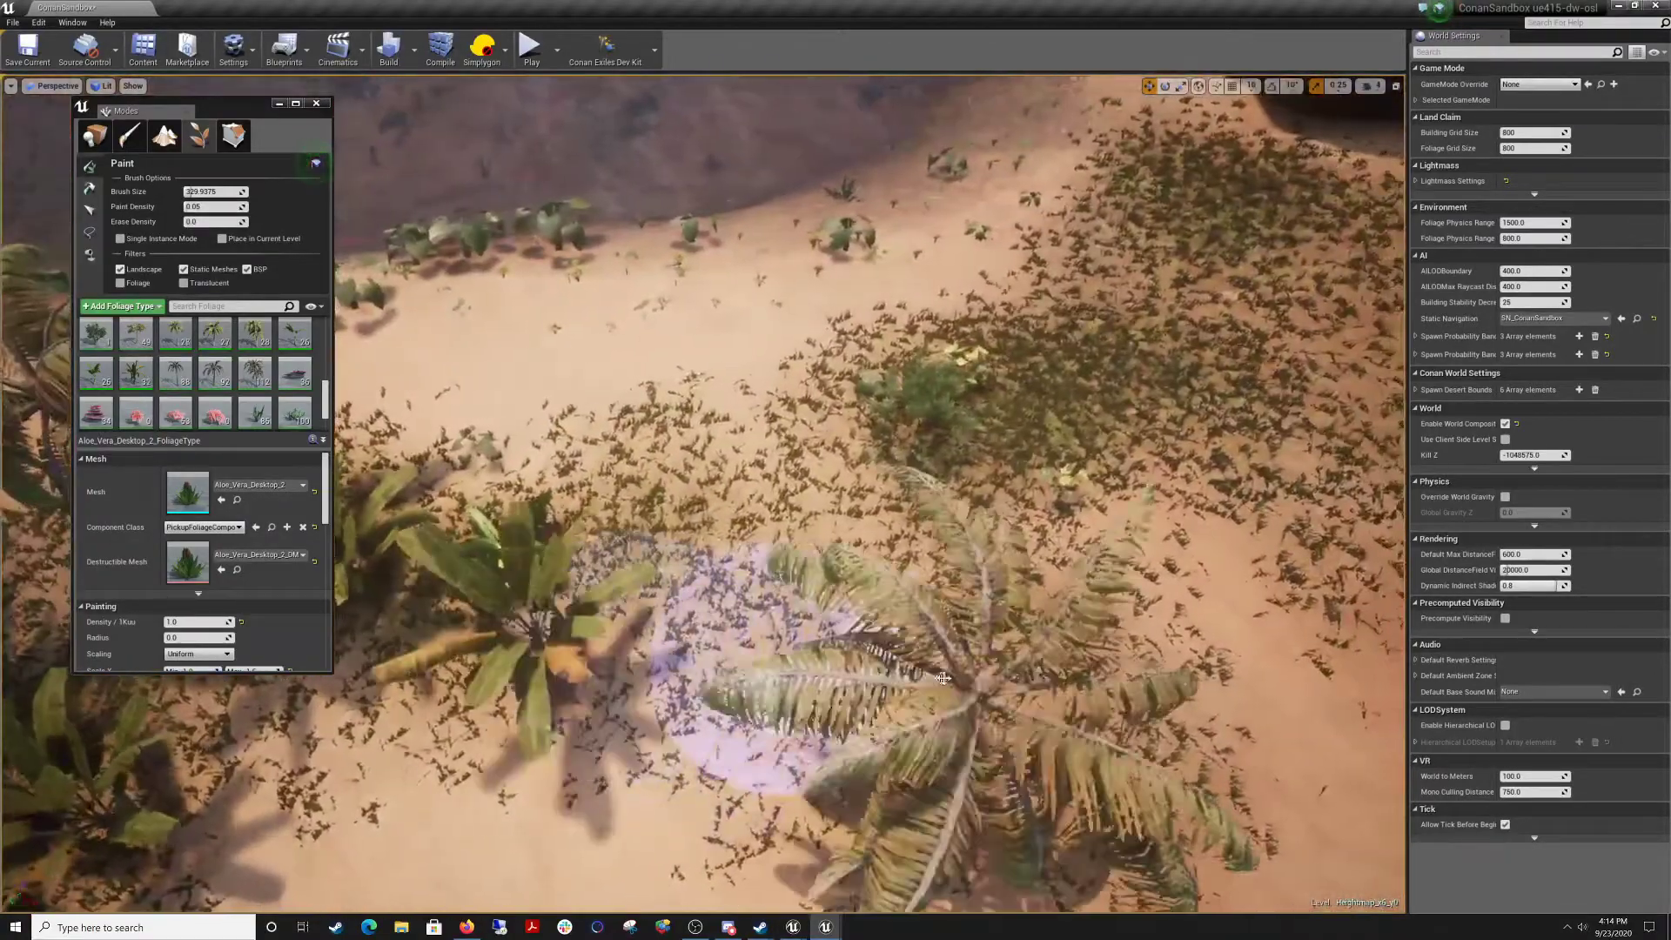
left_click(843, 518)
left_click(1209, 394)
mouse_move(1212, 394)
right_mouse_down()
mouse_move(1279, 374)
mouse_move(1340, 387)
mouse_move(1148, 383)
mouse_move(1170, 418)
right_mouse_up()
key("w")
key("d")
key("s")
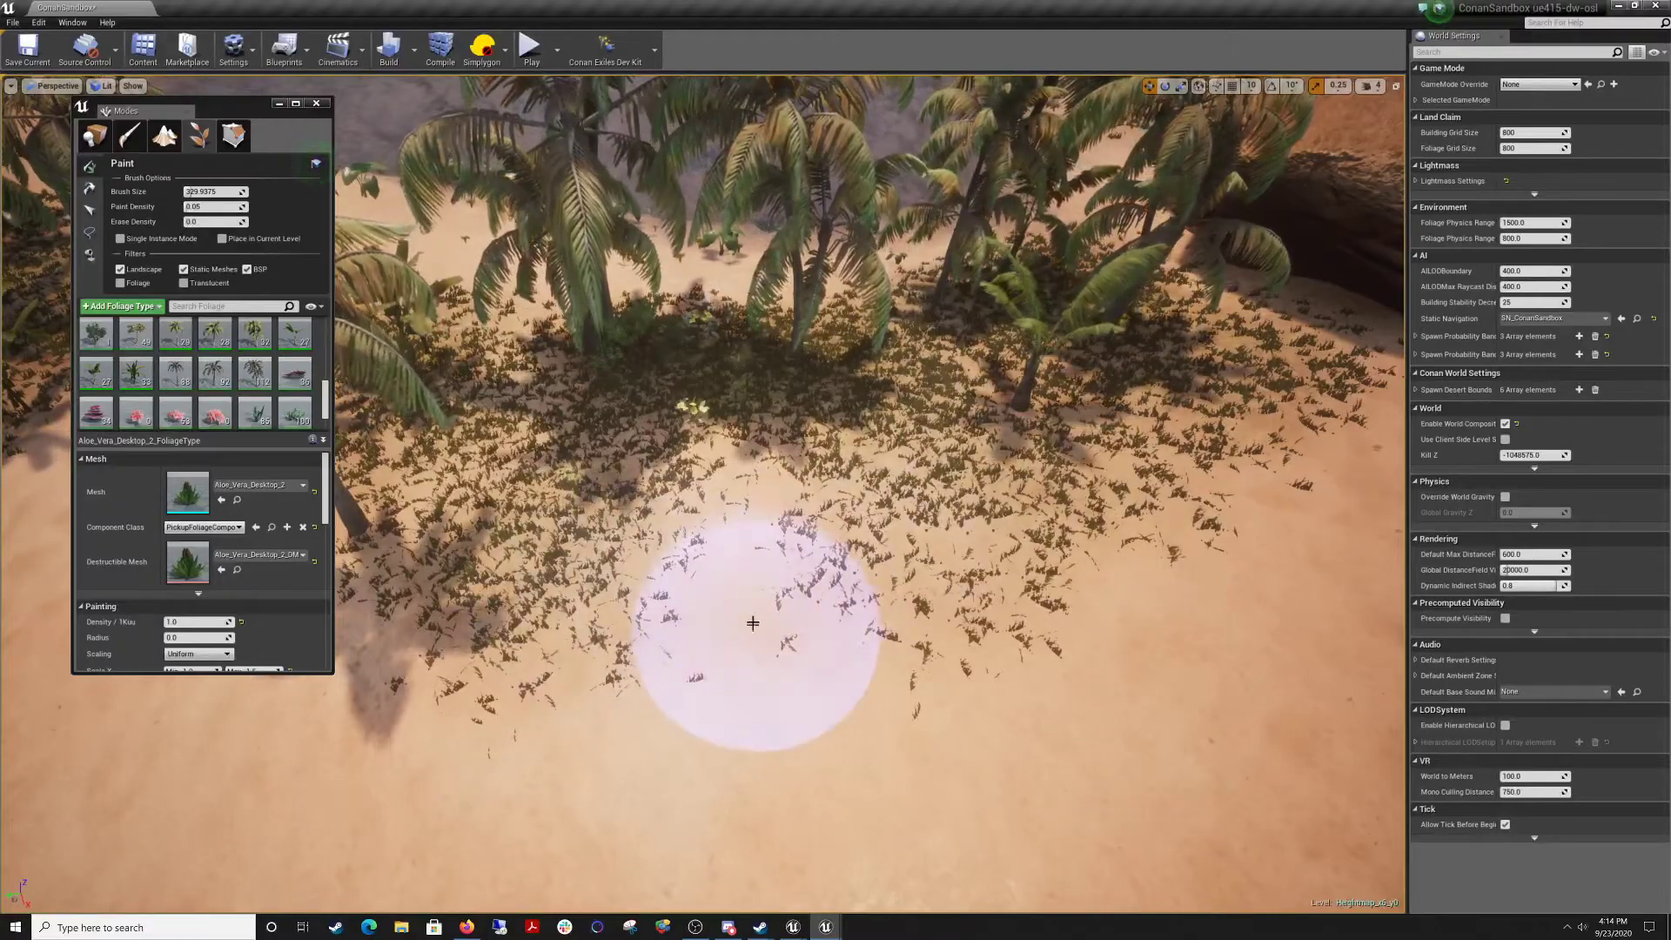
Paint jungle plants along the outer edge of the palm cluster's grass patch and onto the neighbouring grassy ground.
left_click(646, 595)
key("w")
mouse_move(641, 593)
right_mouse_down()
mouse_move(705, 565)
mouse_move(592, 565)
mouse_move(531, 540)
mouse_move(461, 570)
mouse_move(505, 522)
right_mouse_up()
key("w")
key("w")
right_click_drag(729, 391, 756, 691)
key("s")
mouse_move(615, 560)
left_mouse_down()
mouse_move(865, 597)
mouse_move(989, 298)
left_mouse_up()
mouse_move(1102, 233)
right_mouse_down()
mouse_move(1088, 113)
mouse_move(1066, 83)
mouse_move(1009, 139)
mouse_move(1163, 400)
right_mouse_up()
key("w")
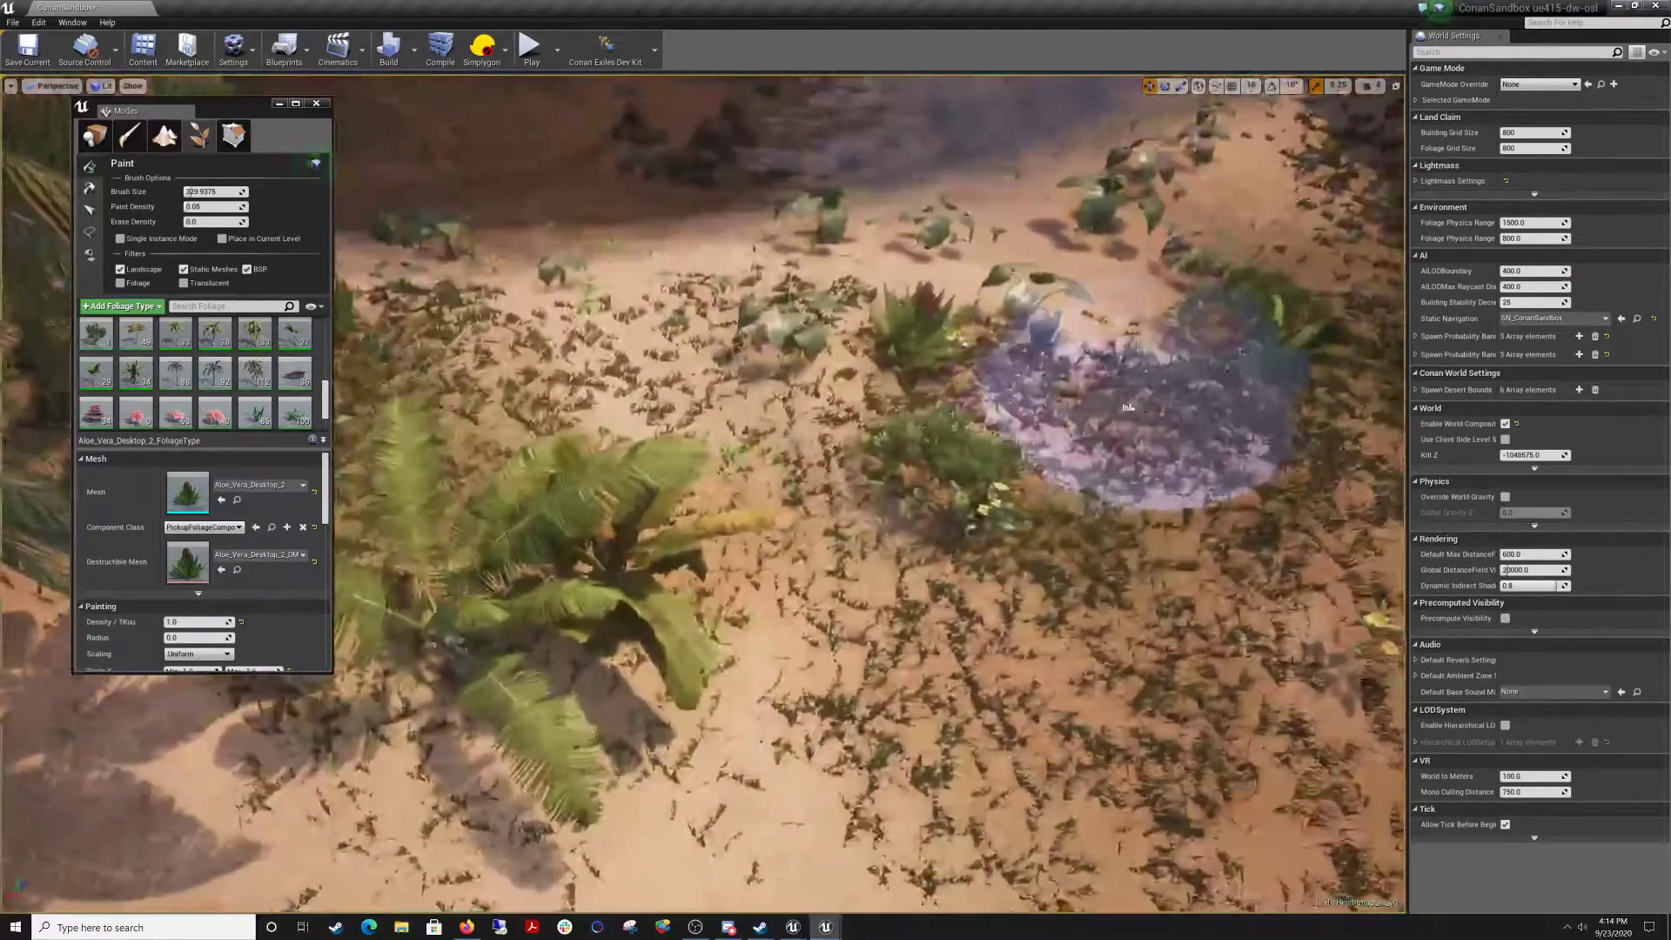
Paint palms and banana-like plants around the aloe and the bush on the grassy shore patch.
left_click(674, 318)
left_click(1045, 528)
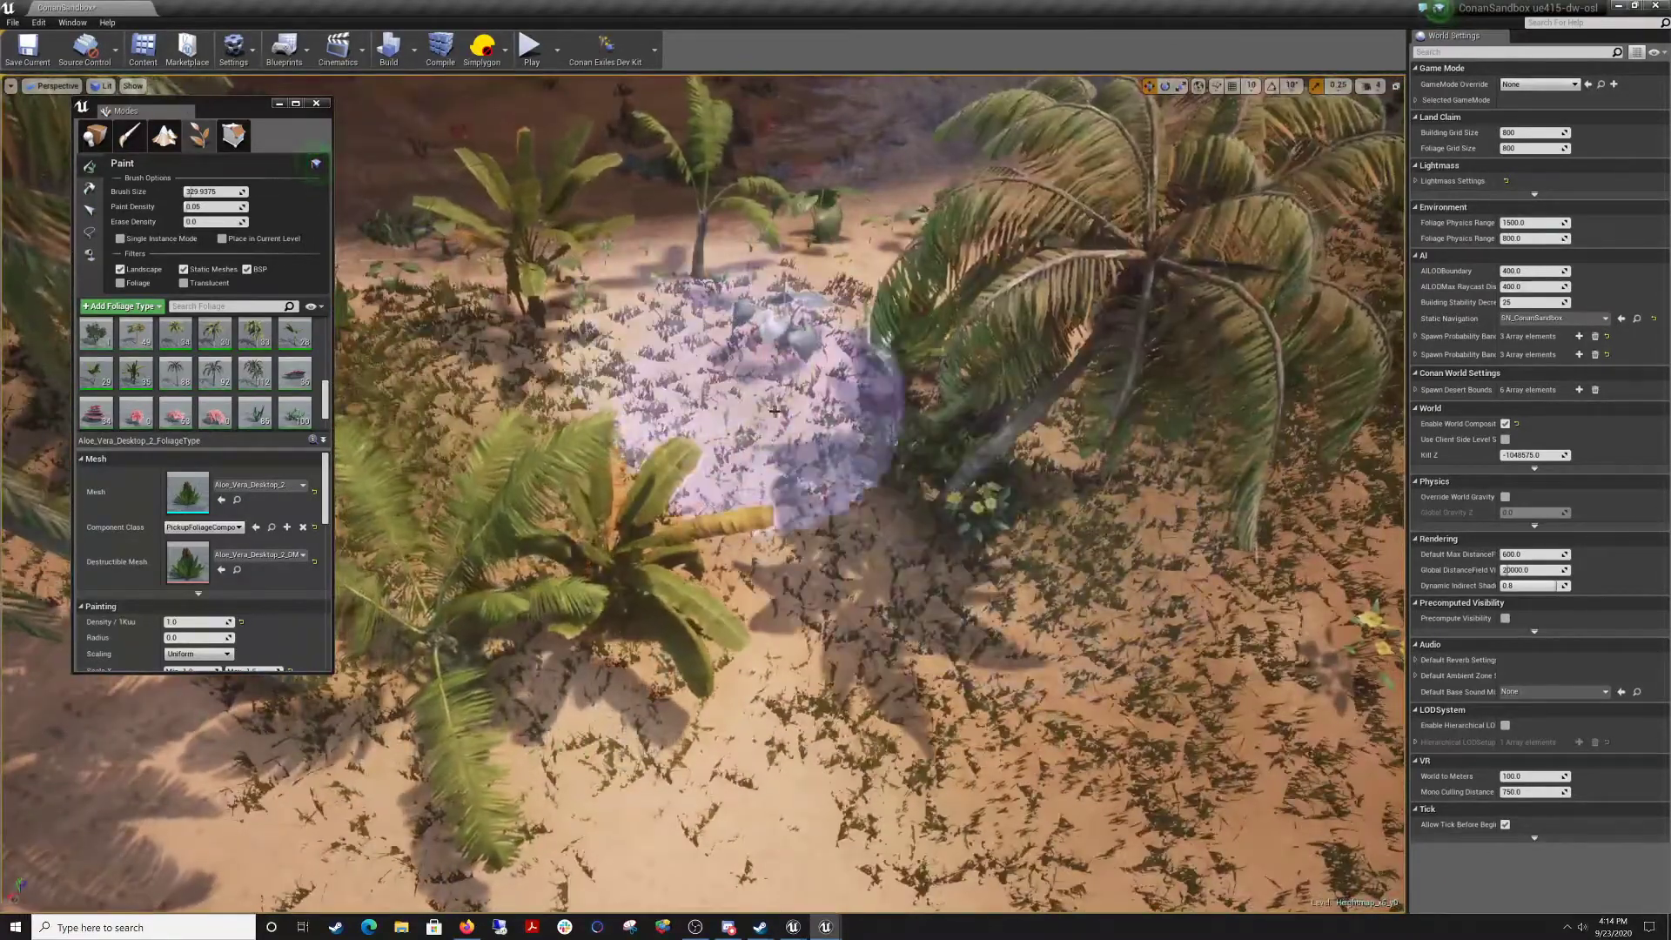
mouse_move(687, 640)
right_mouse_down()
mouse_move(879, 622)
mouse_move(879, 535)
right_mouse_up()
key("w")
left_click(805, 548)
key("w")
mouse_move(888, 417)
right_mouse_down()
mouse_move(897, 208)
mouse_move(883, 461)
right_mouse_up()
left_click(760, 719)
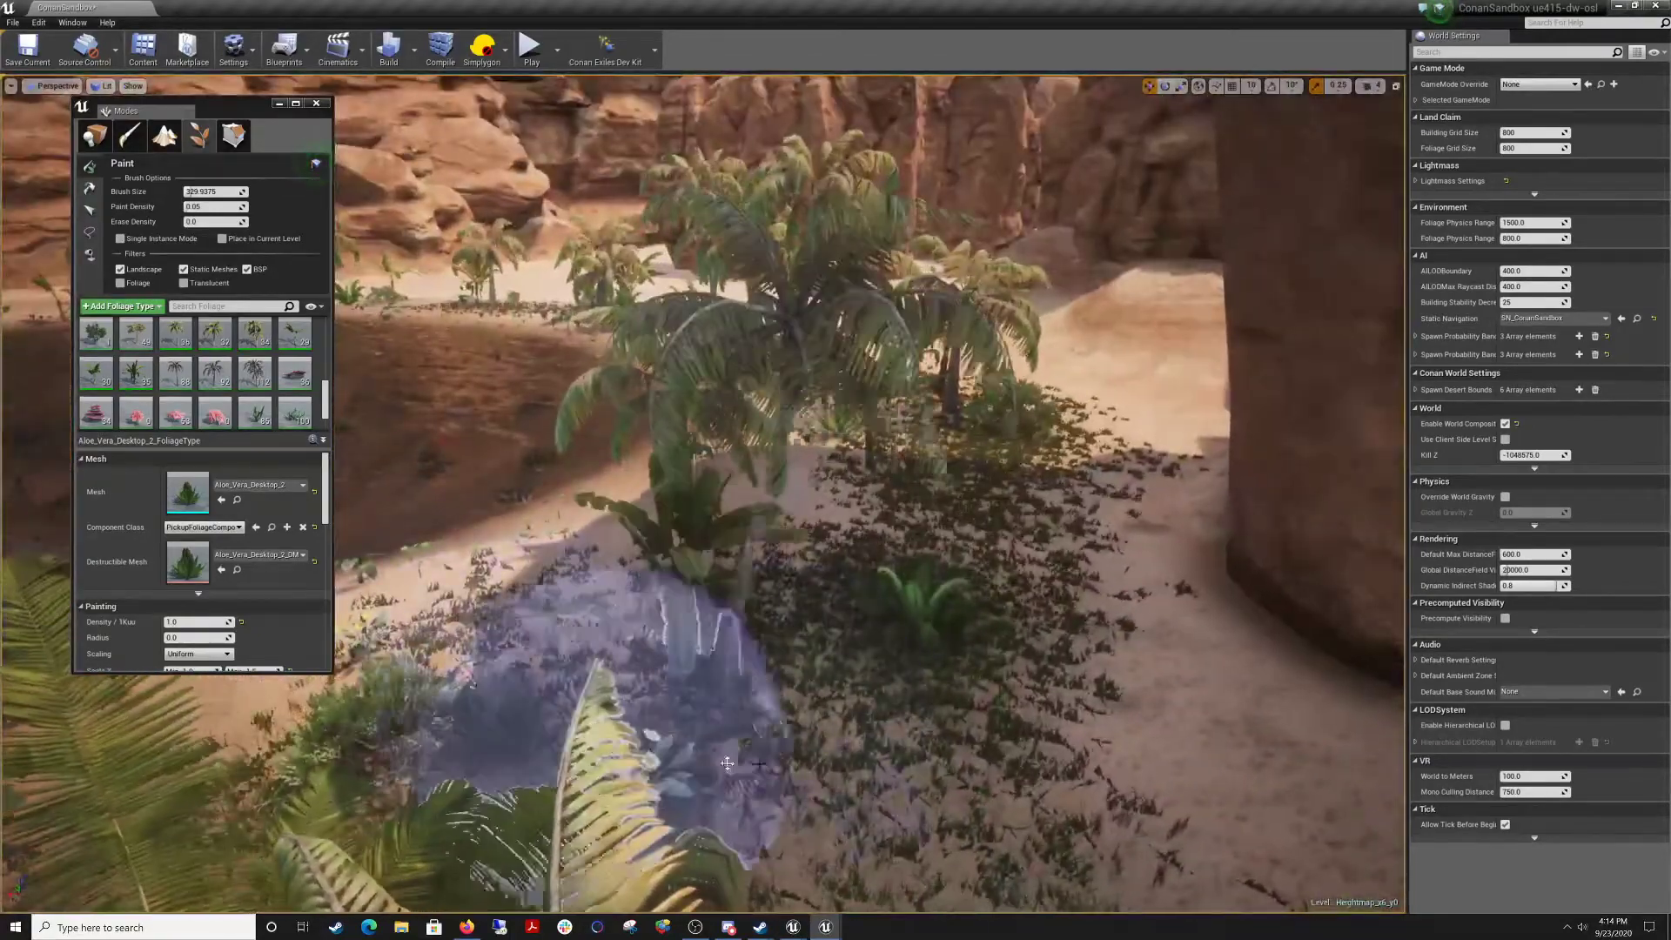
Paint more palms and jungle plants on the grass strip between the sandy shore and the rock wall.
key("w")
mouse_move(879, 539)
right_mouse_down()
mouse_move(835, 544)
mouse_move(975, 557)
mouse_move(1000, 470)
mouse_move(940, 418)
mouse_move(992, 548)
mouse_move(975, 537)
right_mouse_up()
key("w")
key("s")
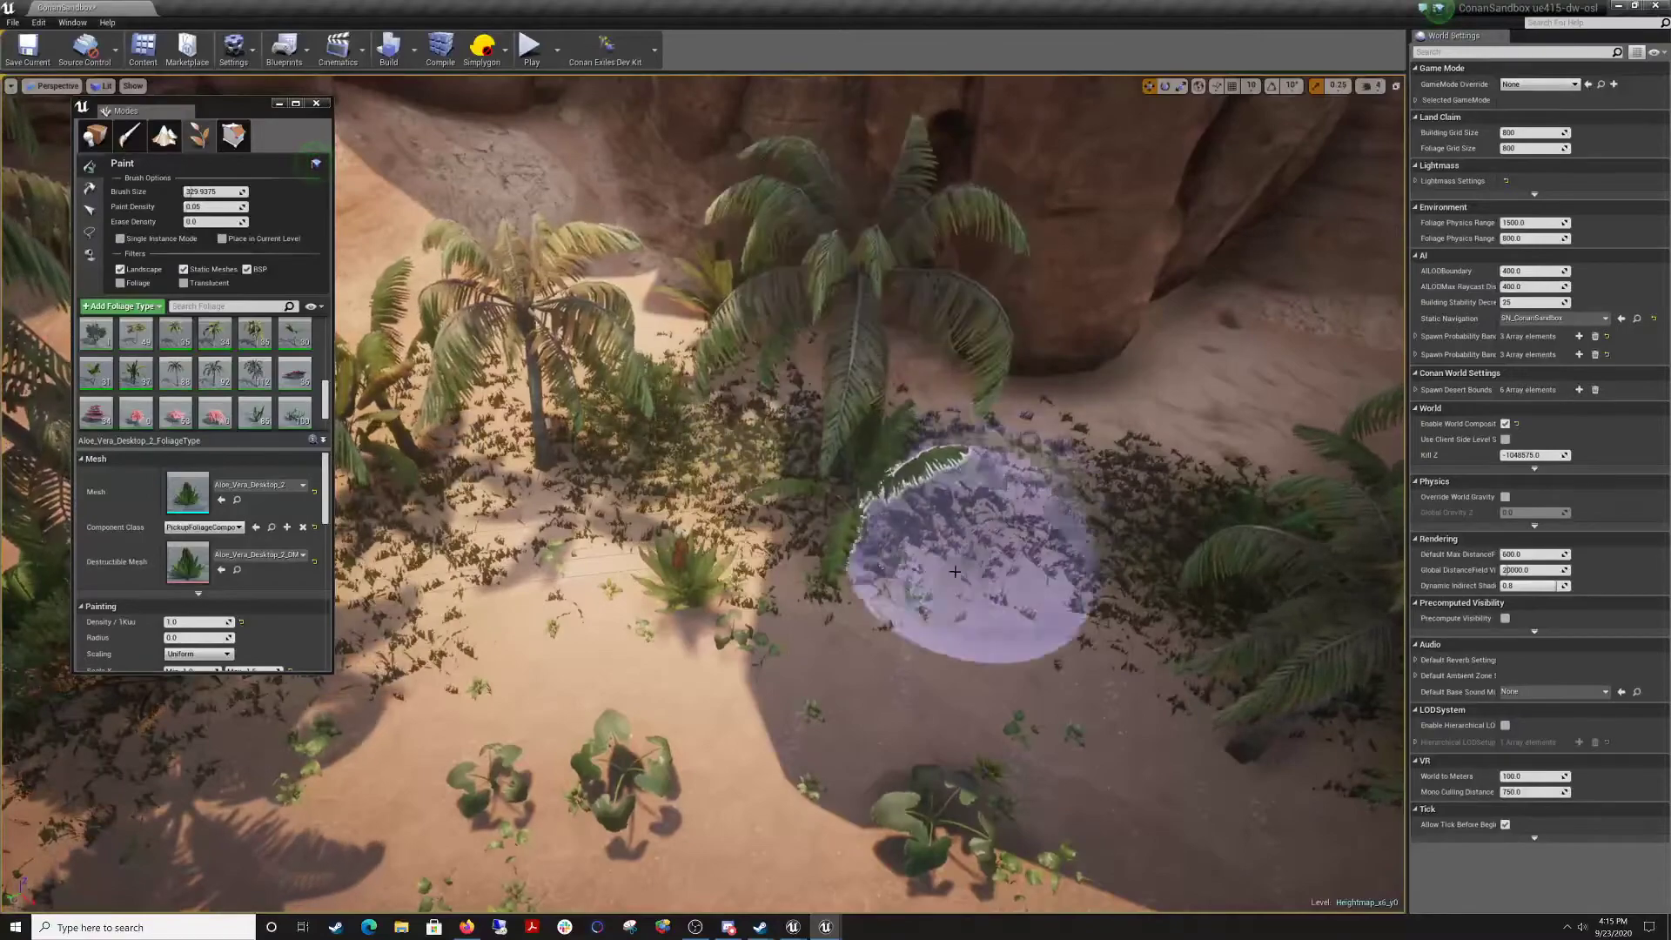
left_click(955, 571)
Select a tall palm in the grassy grove with the foliage Select tool and adjust its rotation and placement.
mouse_move(844, 658)
right_mouse_down()
mouse_move(805, 696)
mouse_move(840, 705)
mouse_move(922, 609)
mouse_move(831, 609)
mouse_move(953, 618)
mouse_move(713, 615)
right_mouse_up()
key("w")
key("s")
key("d")
key("w")
key("w")
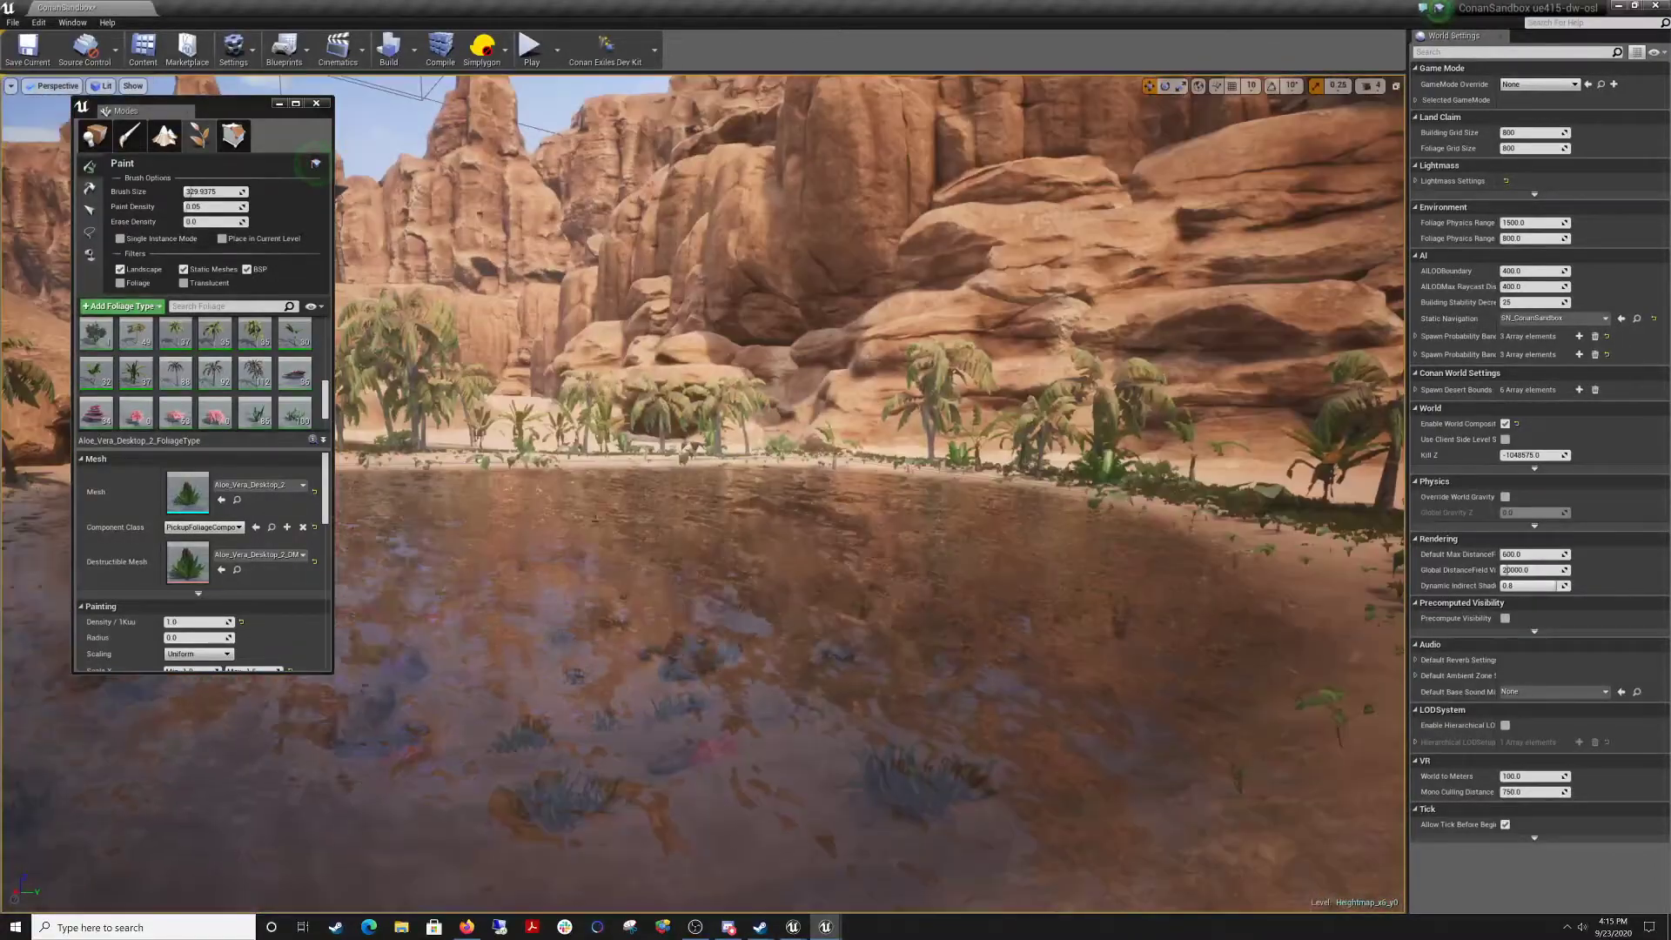
left_click(91, 211)
right_click_drag(730, 554, 600, 557)
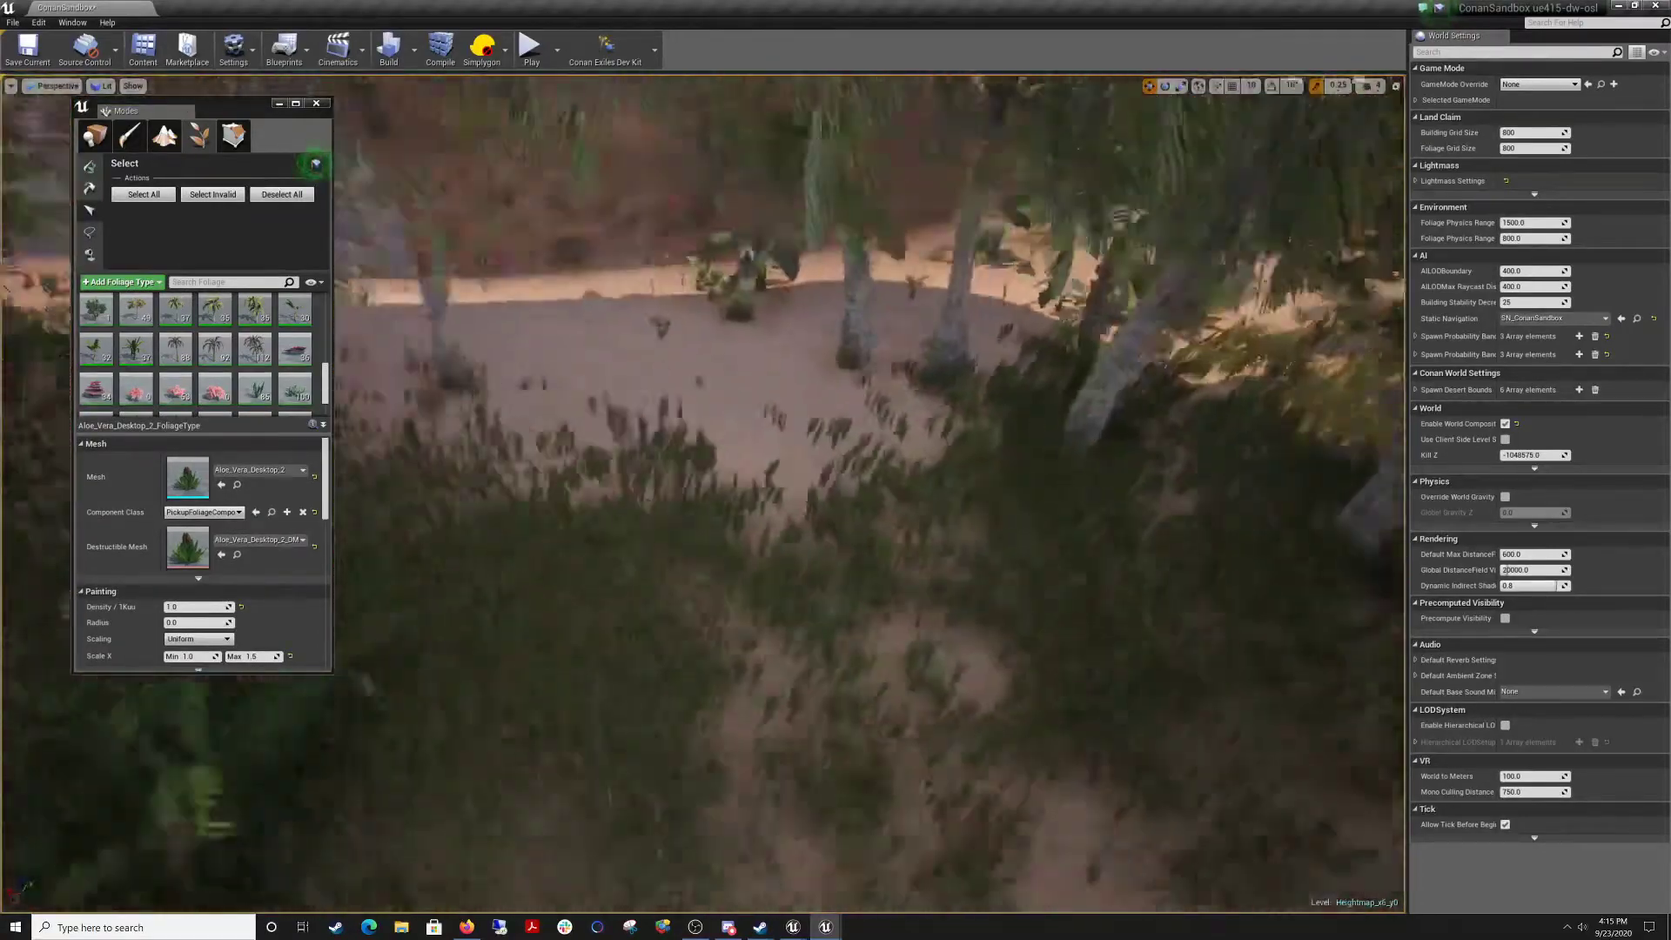
right_click_drag(783, 553, 697, 552)
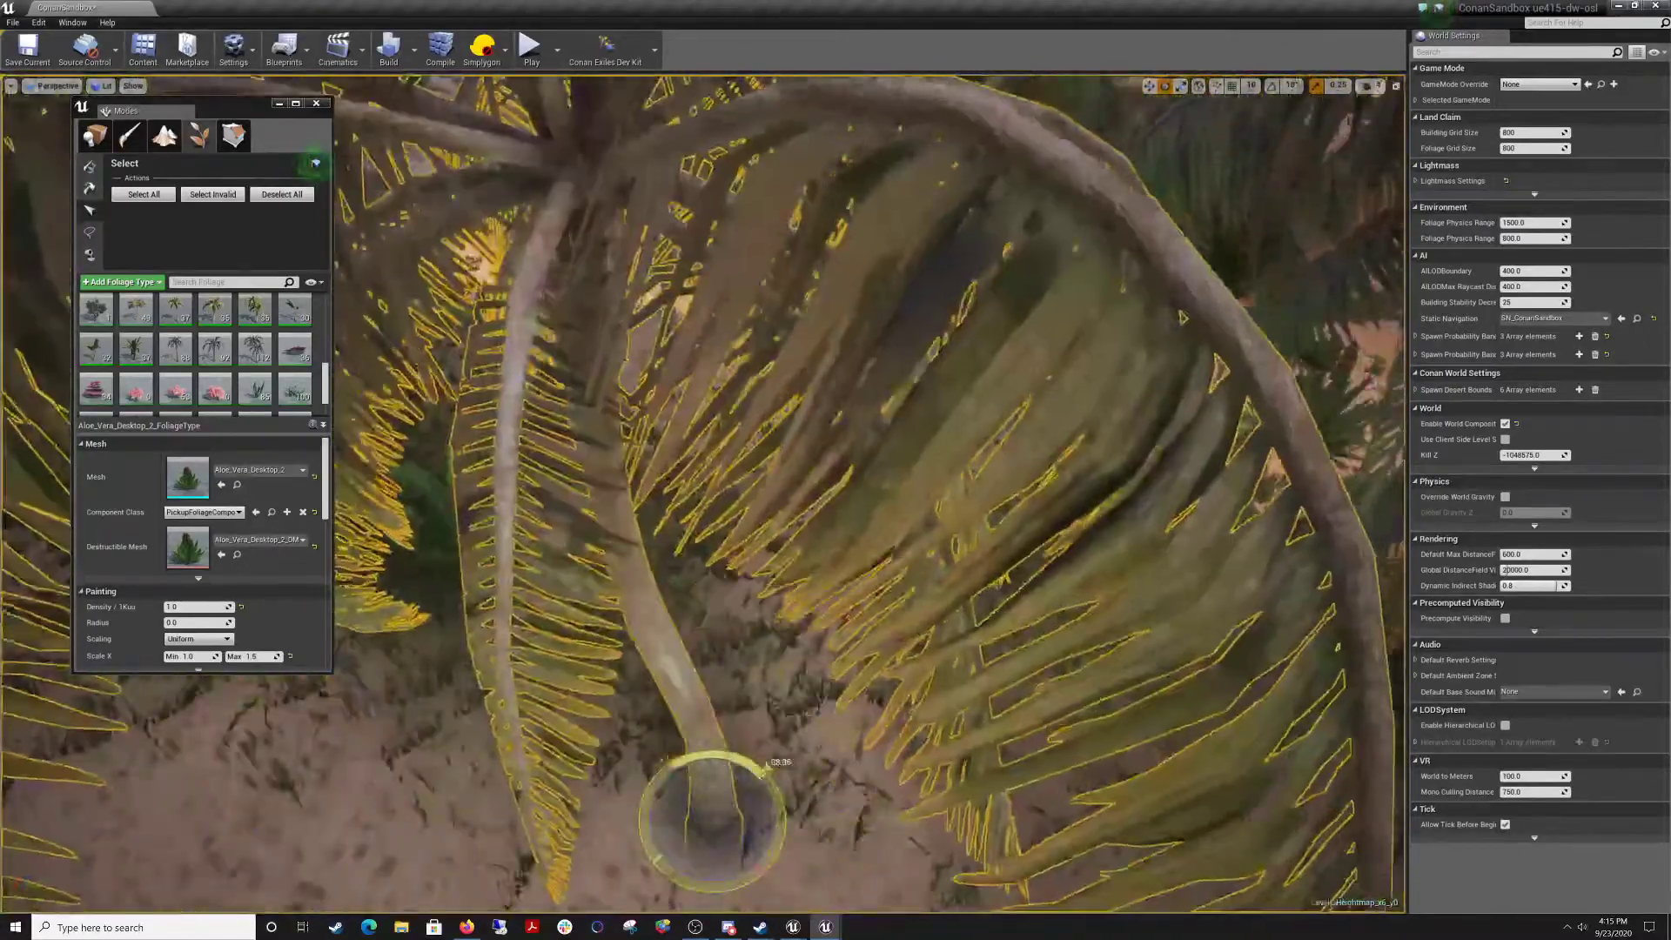
right_click_drag(764, 771, 827, 683)
key("w")
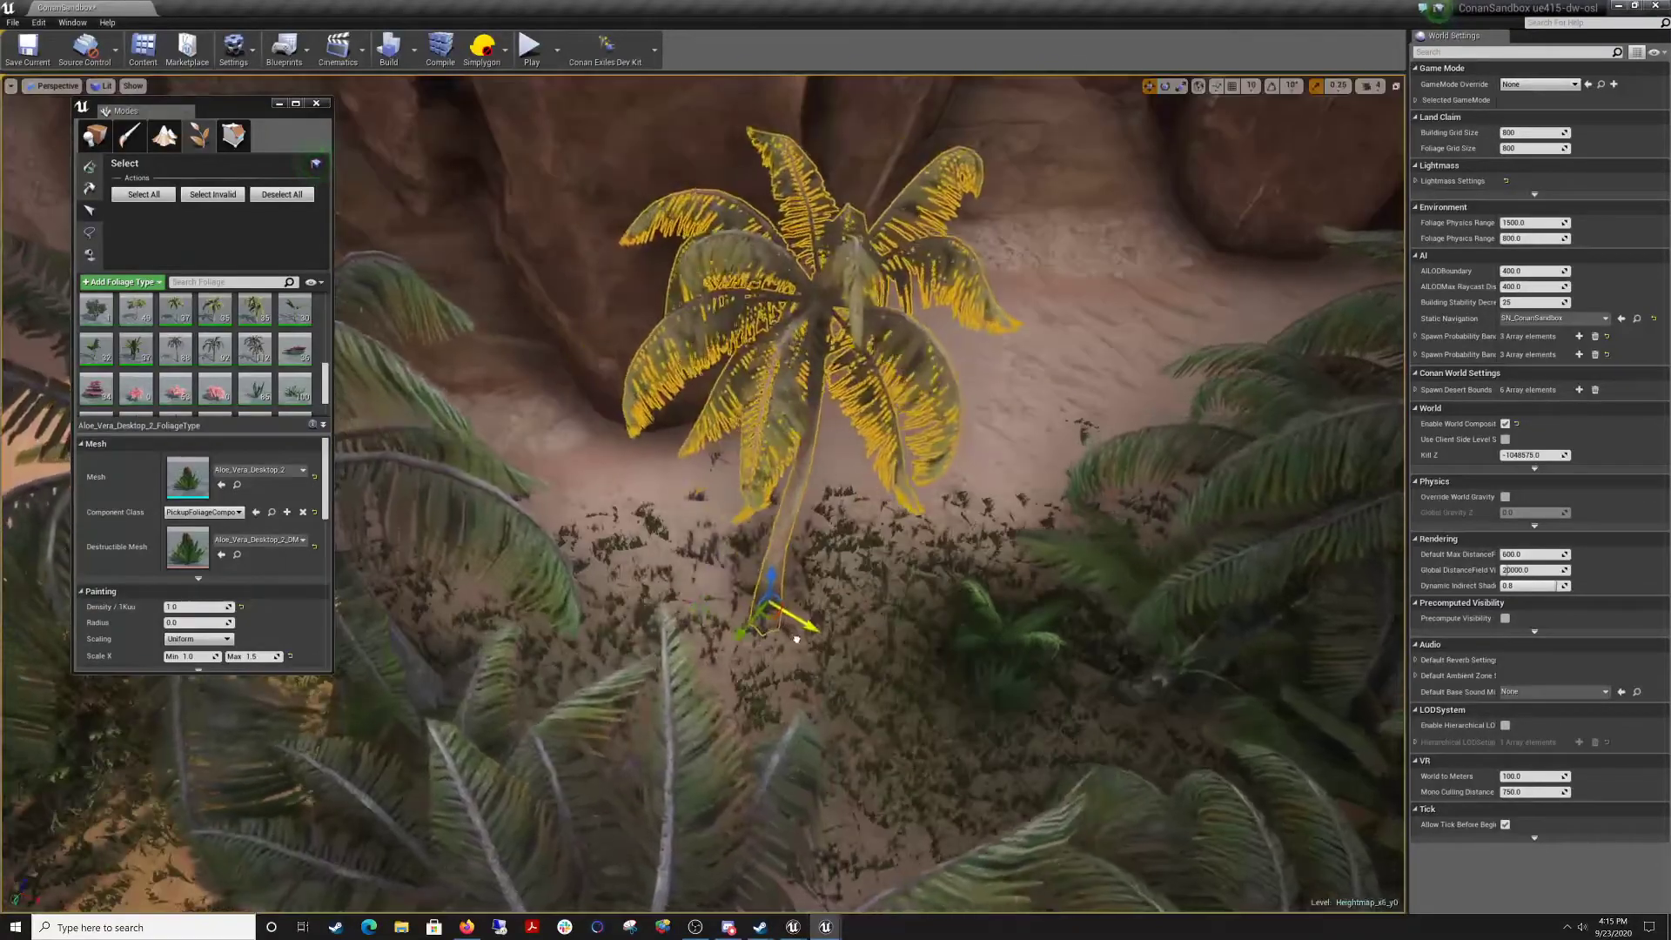
Delete the tall palm on the sand between the broad-leaved shore plants.
right_click_drag(836, 522, 806, 603)
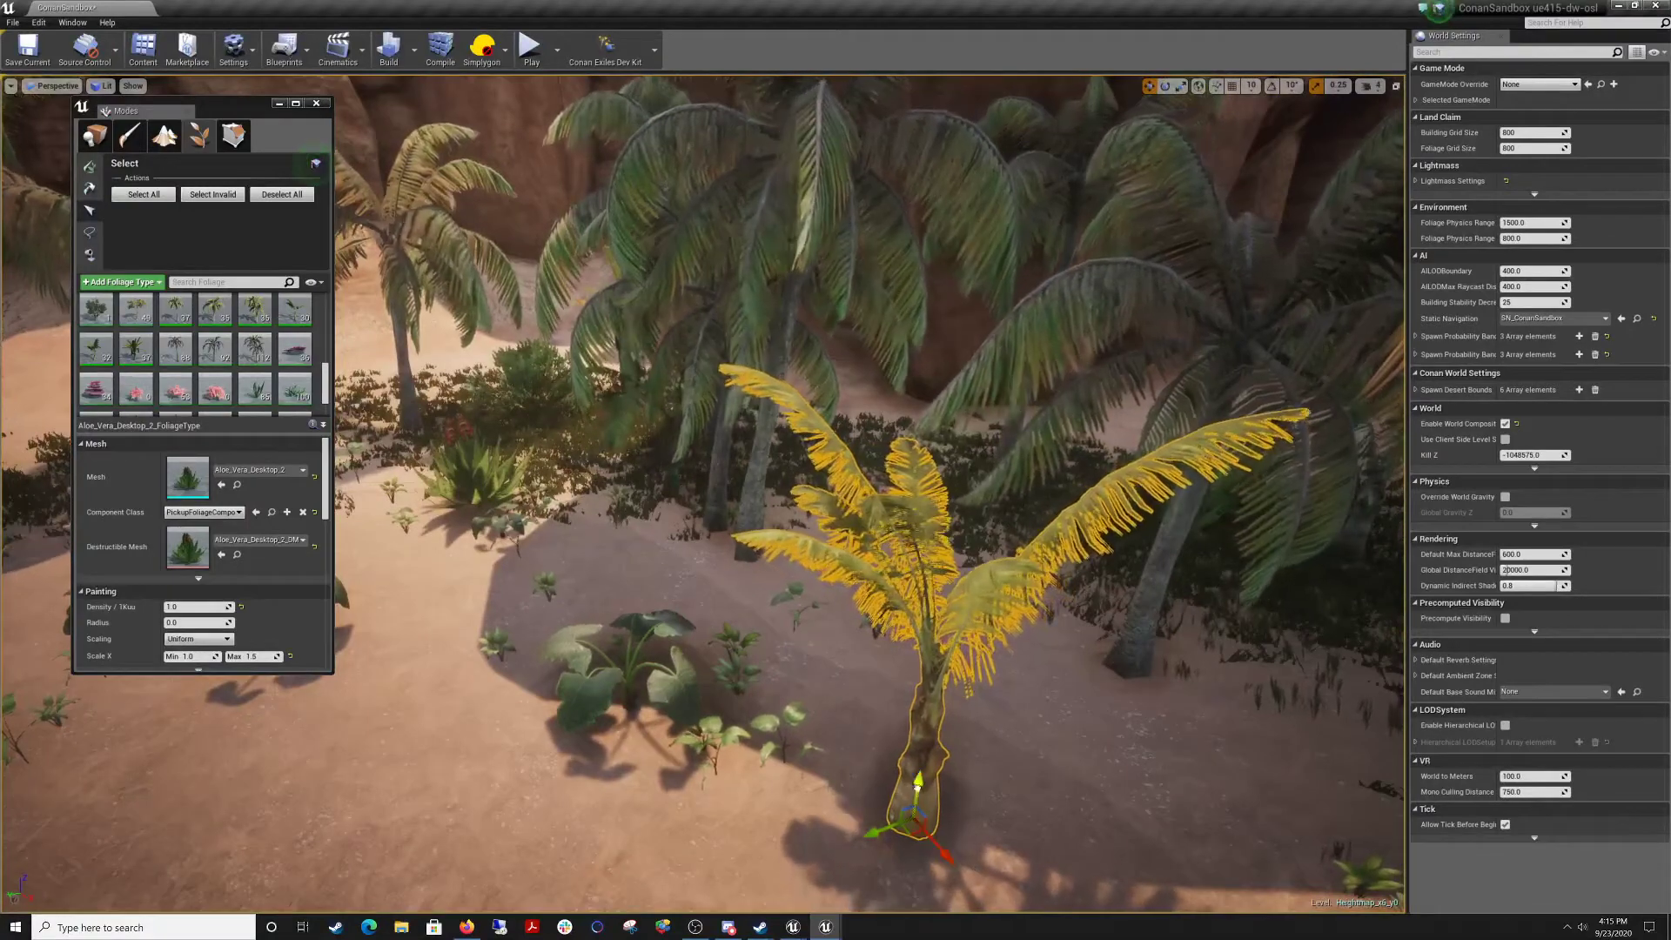
right_click_drag(835, 522, 757, 505)
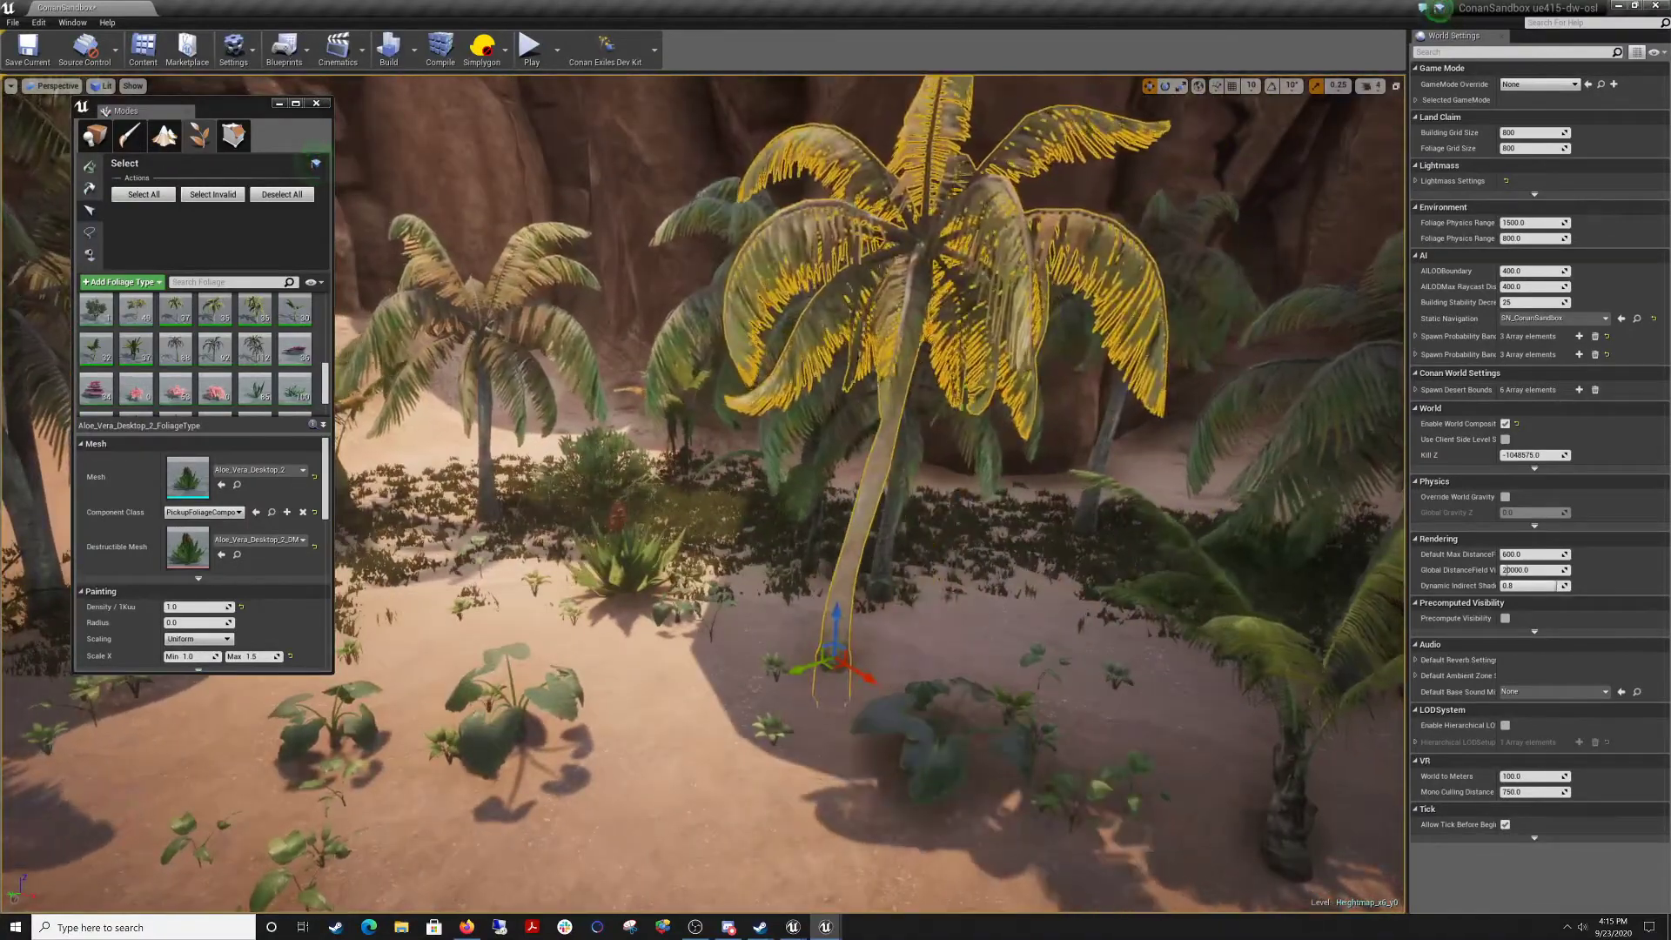
key("Delete")
right_click_drag(835, 662, 903, 671)
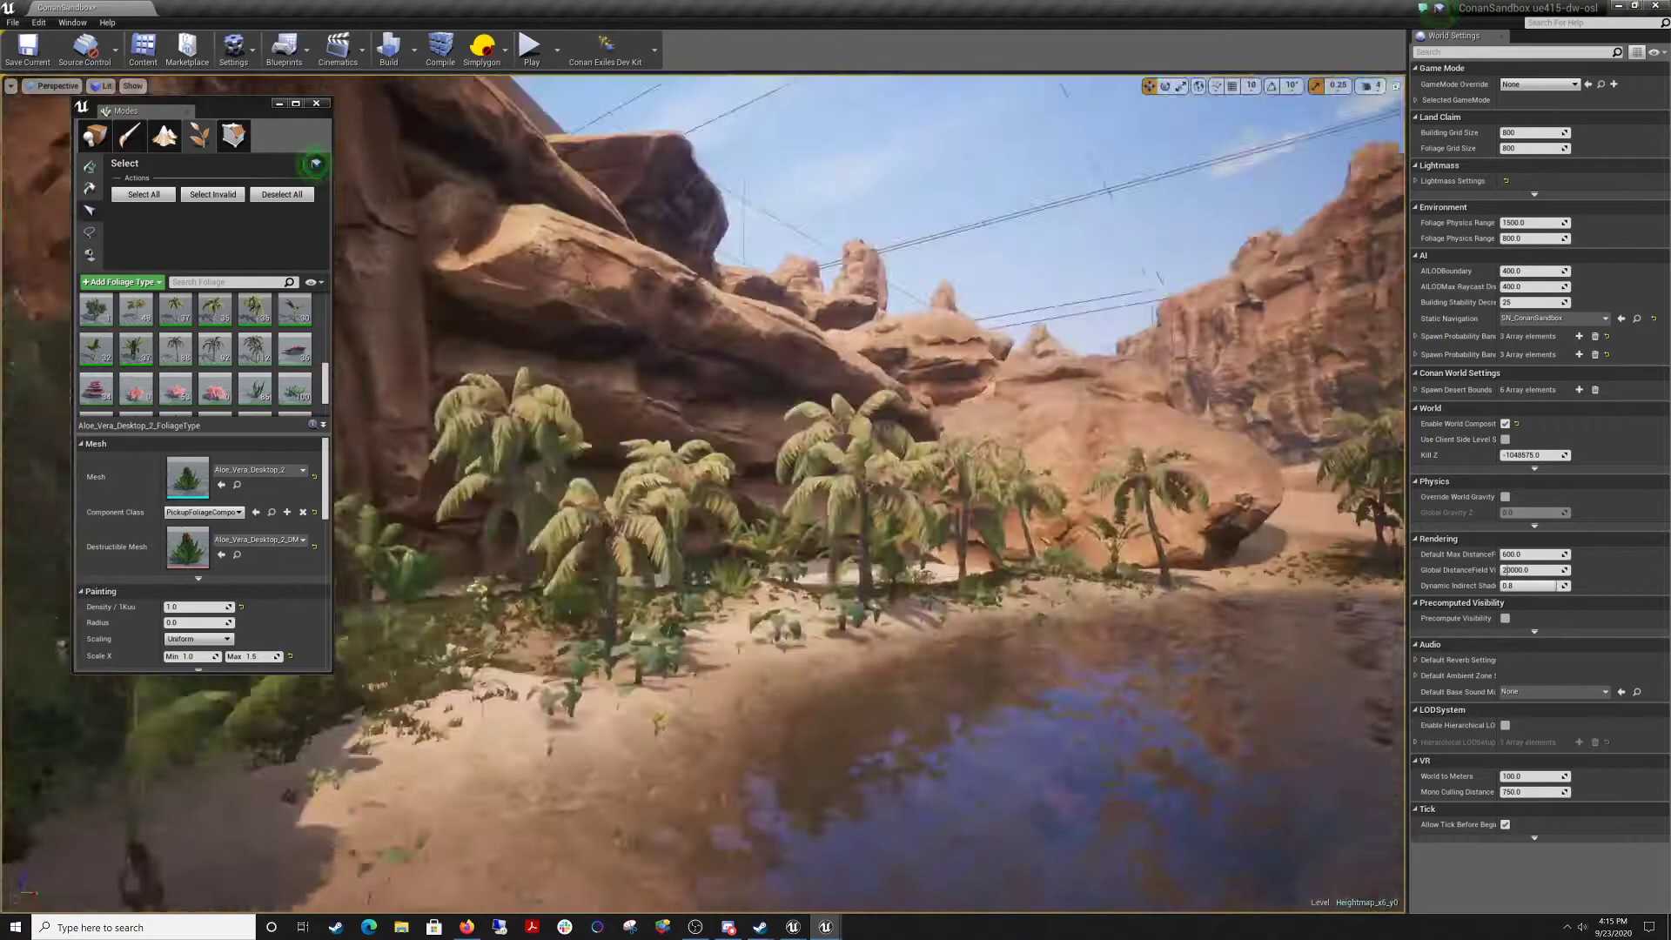
Select individual palms in the dense grove and correct the placement of badly positioned trunks.
right_click_drag(835, 522, 966, 638)
left_click(1044, 594)
mouse_move(1044, 594)
right_mouse_down()
mouse_move(1048, 661)
mouse_move(1044, 594)
right_mouse_up()
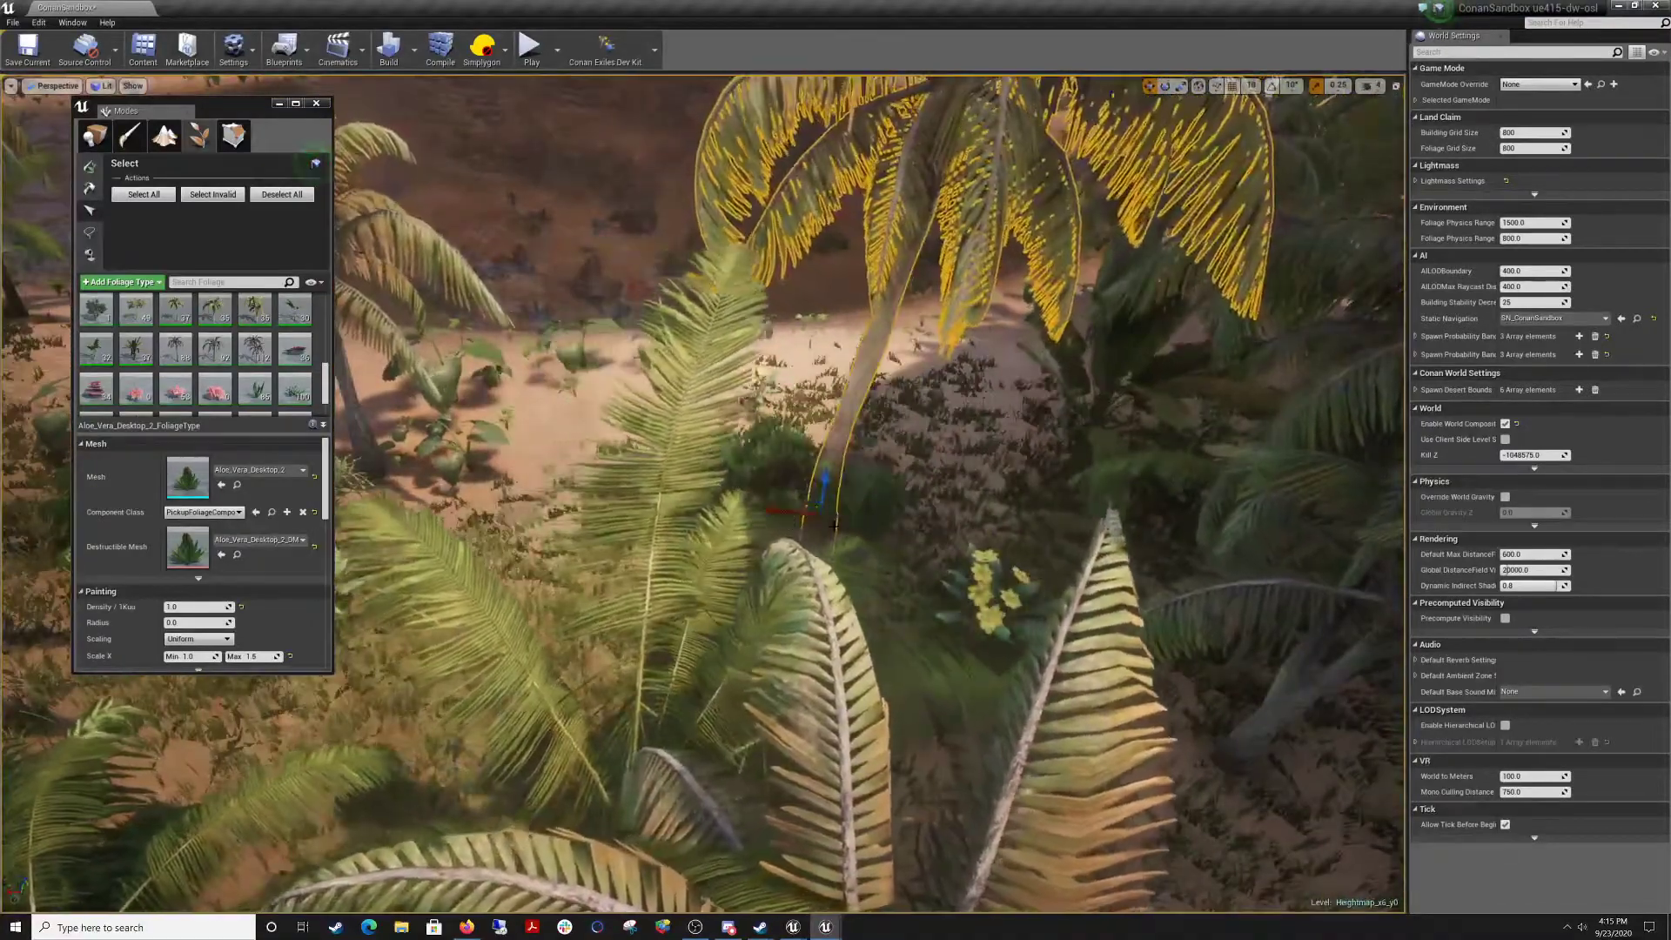
right_click_drag(830, 539, 696, 539)
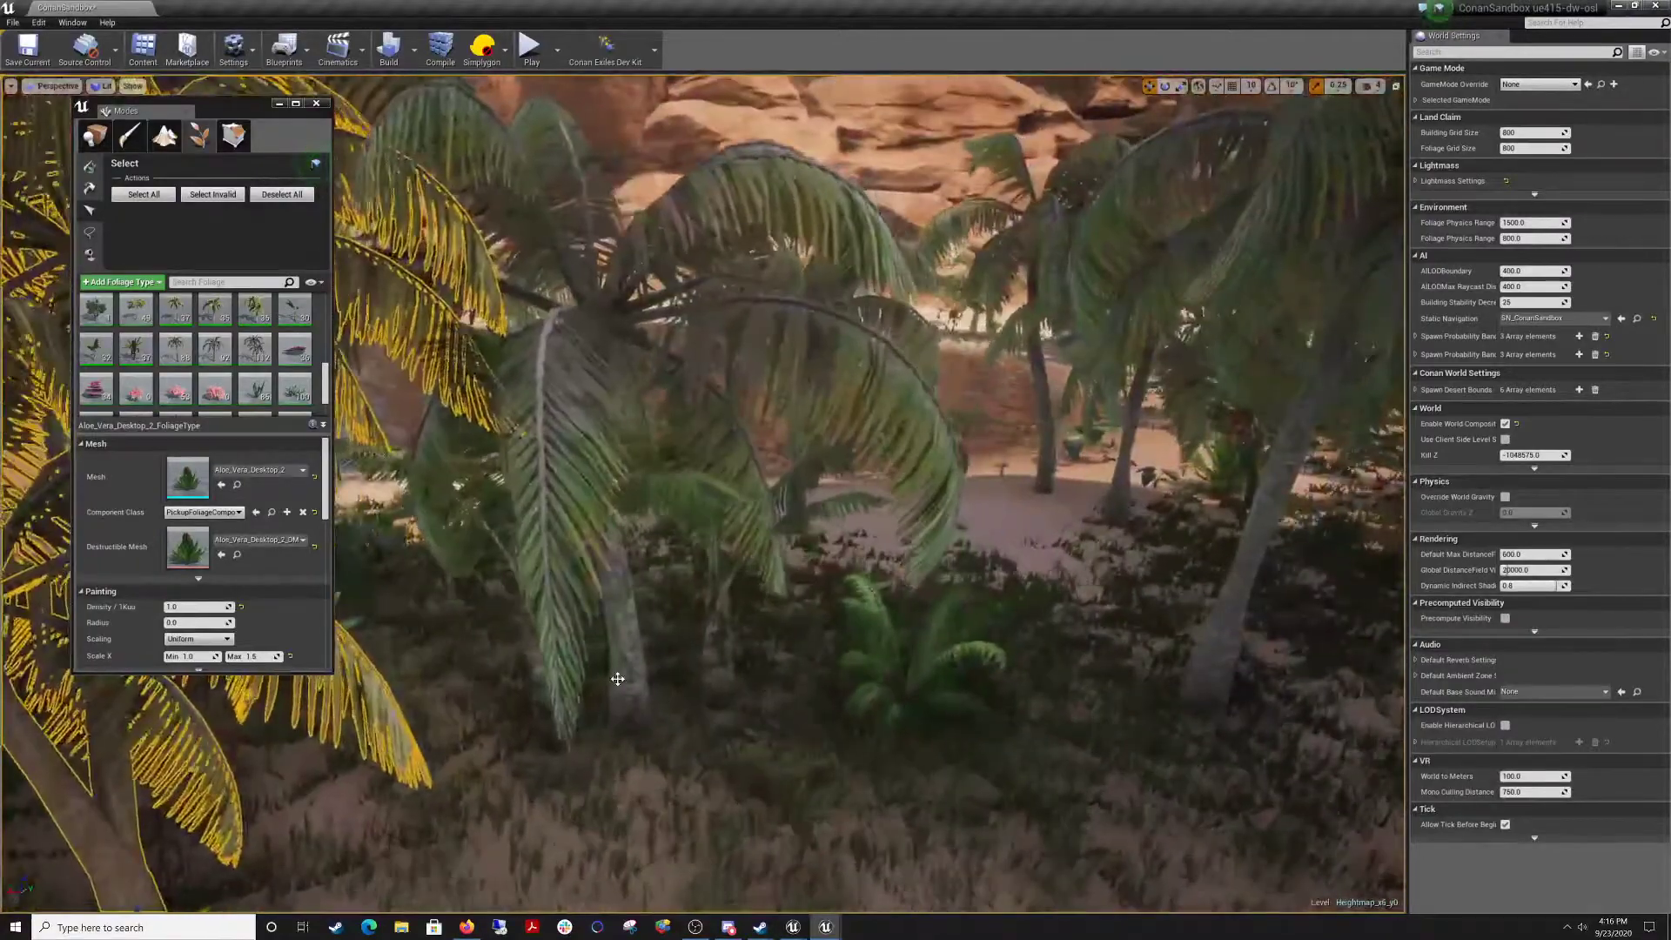
left_click_drag(646, 742, 774, 826)
left_click(773, 826)
right_click_drag(774, 826, 896, 683)
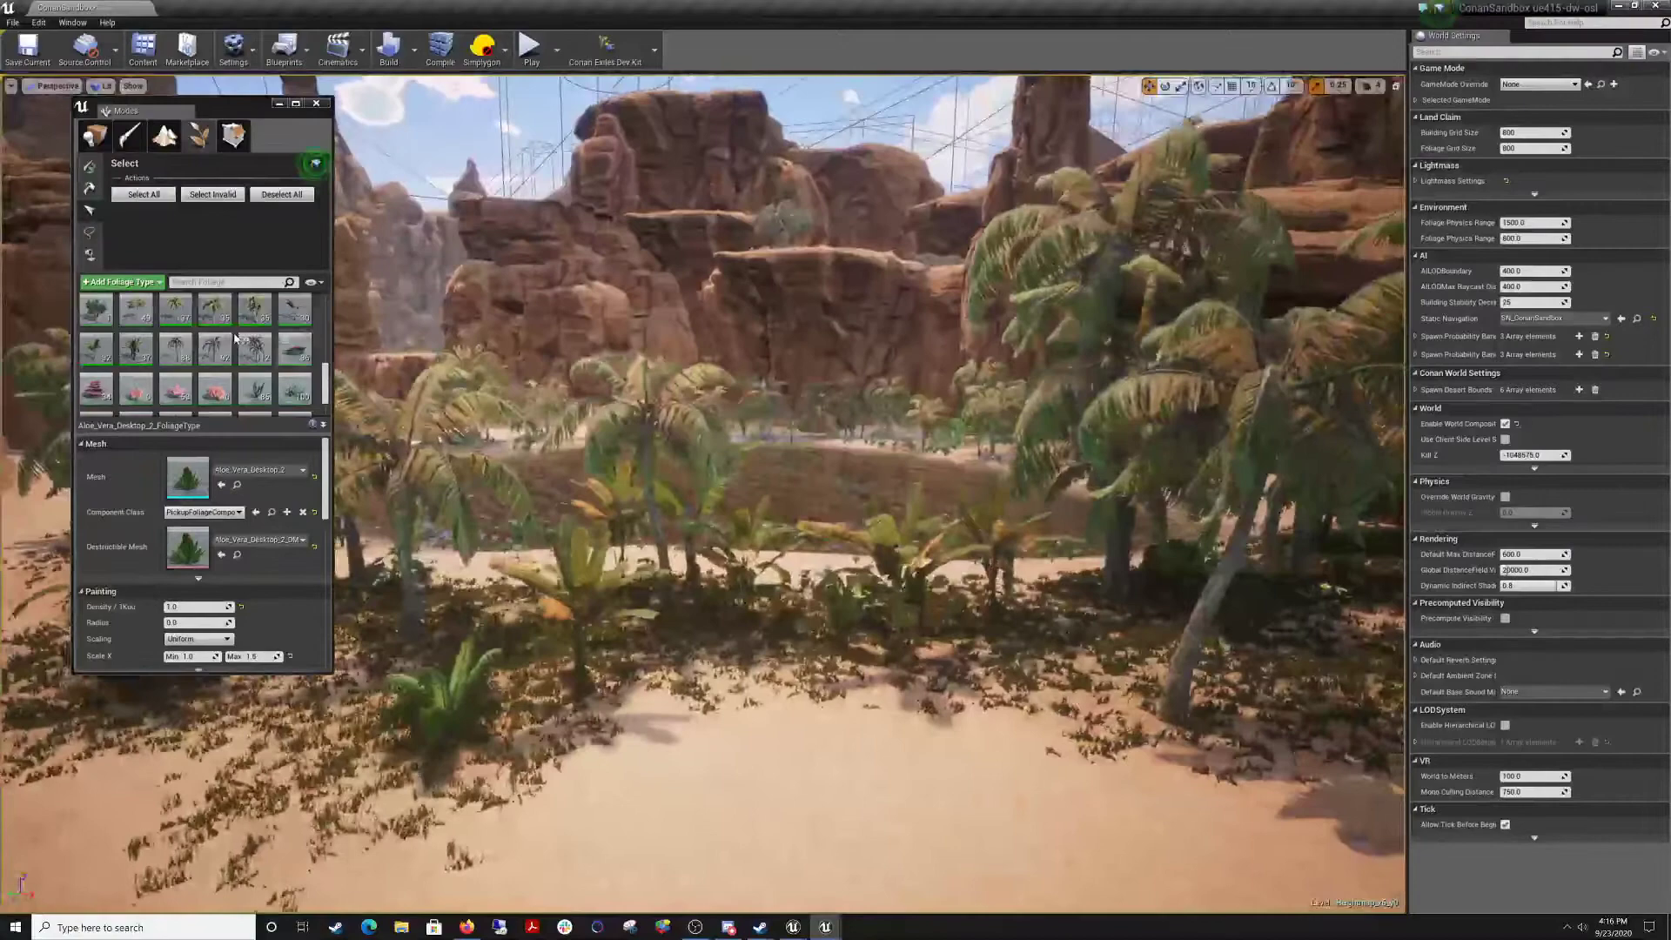
Save the level and start a play test from the sandy ground in front of the palm grove.
left_click(88, 139)
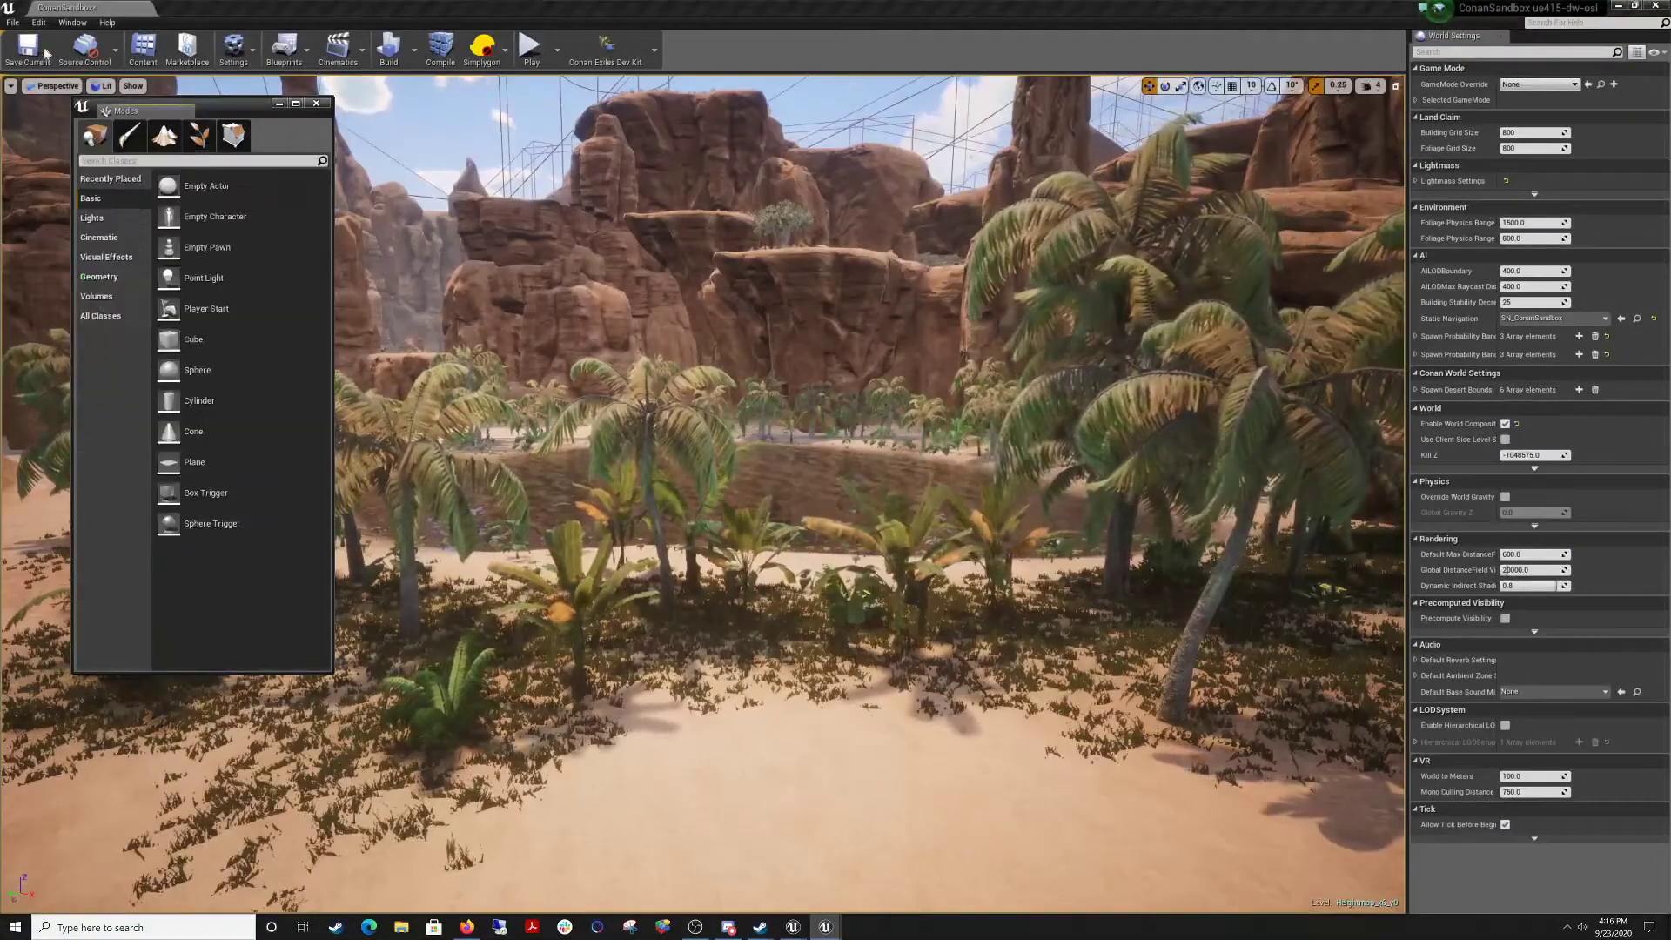
key("ctrl+s")
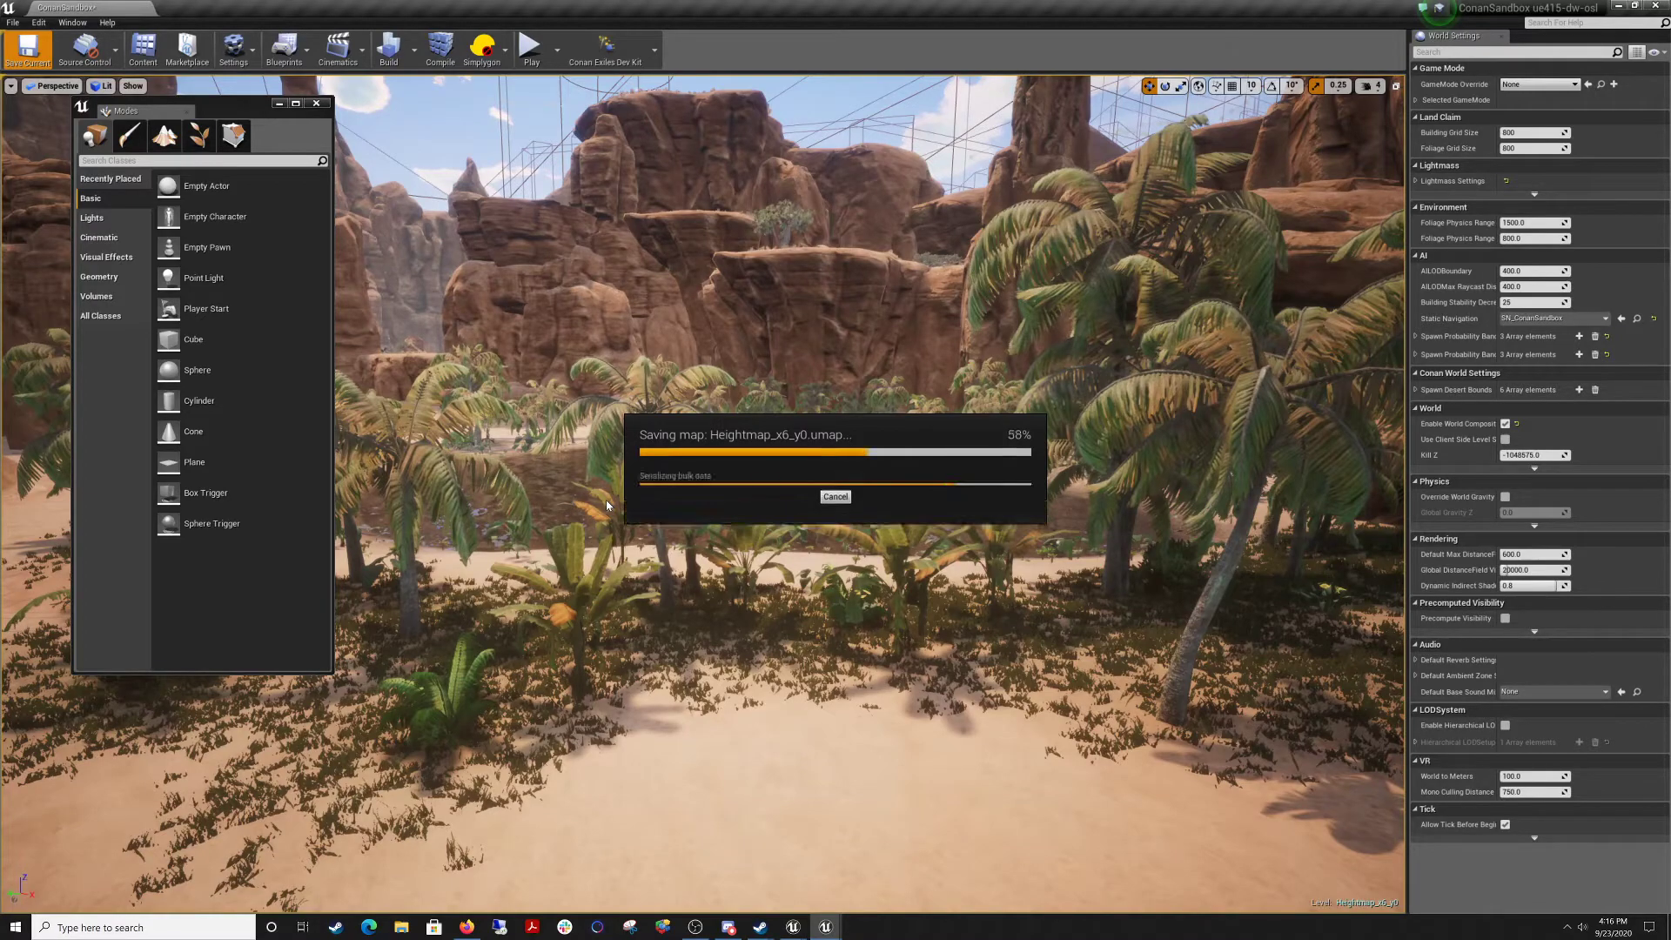
key("w")
right_click_drag(605, 500, 600, 601)
right_click(757, 442)
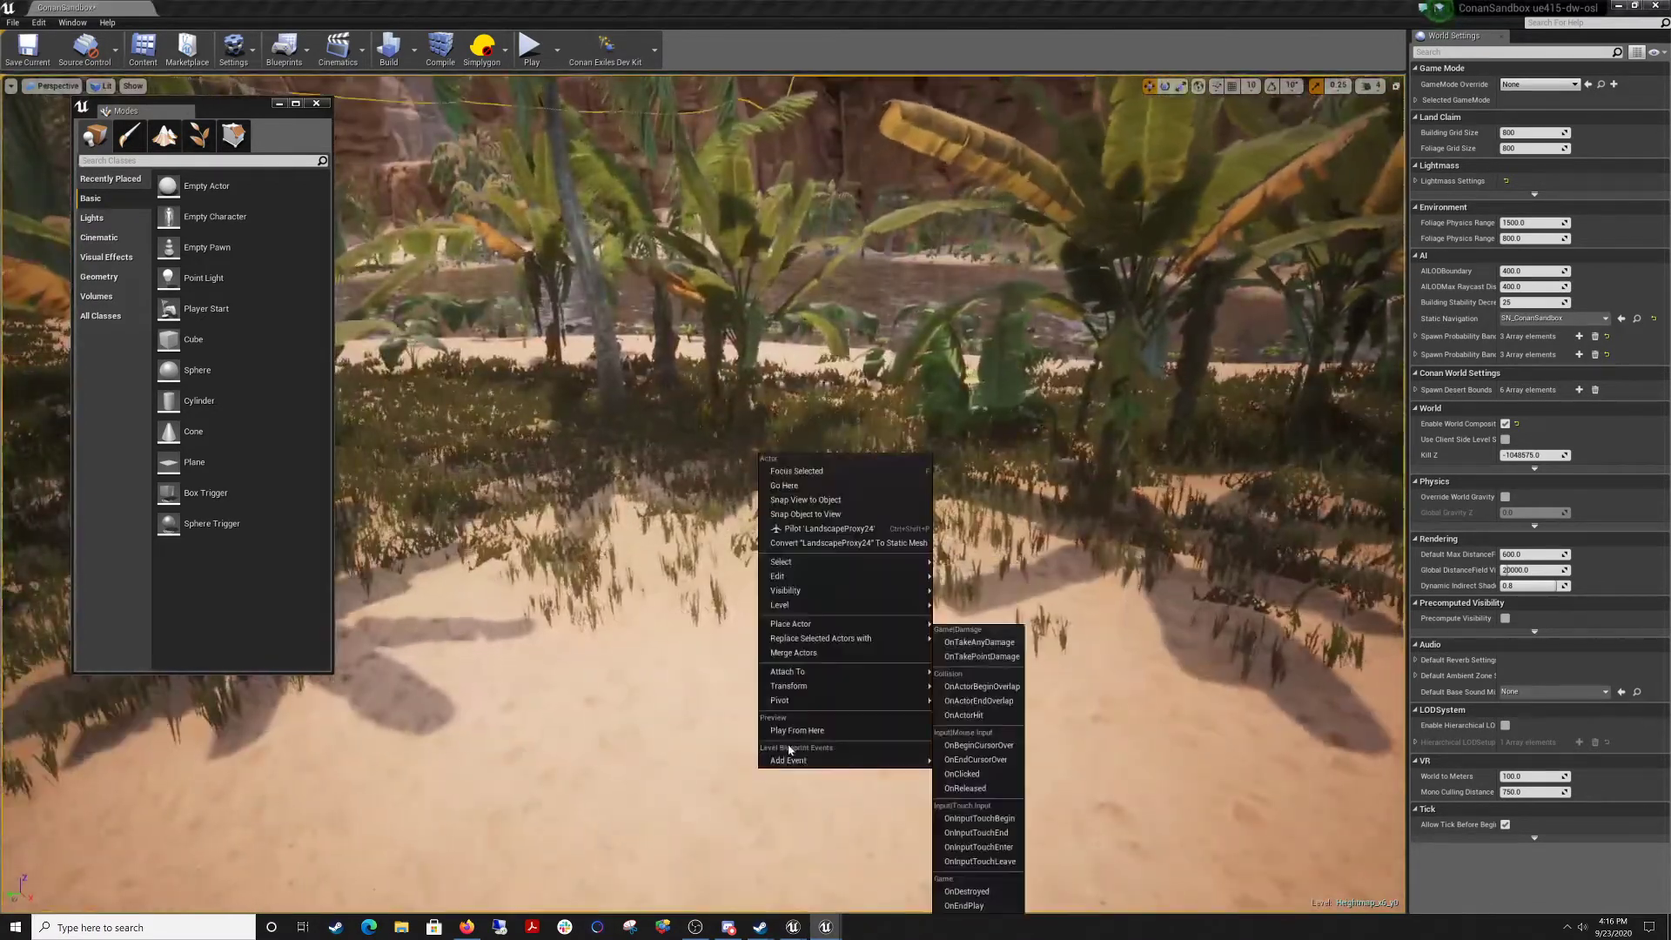
left_click(798, 732)
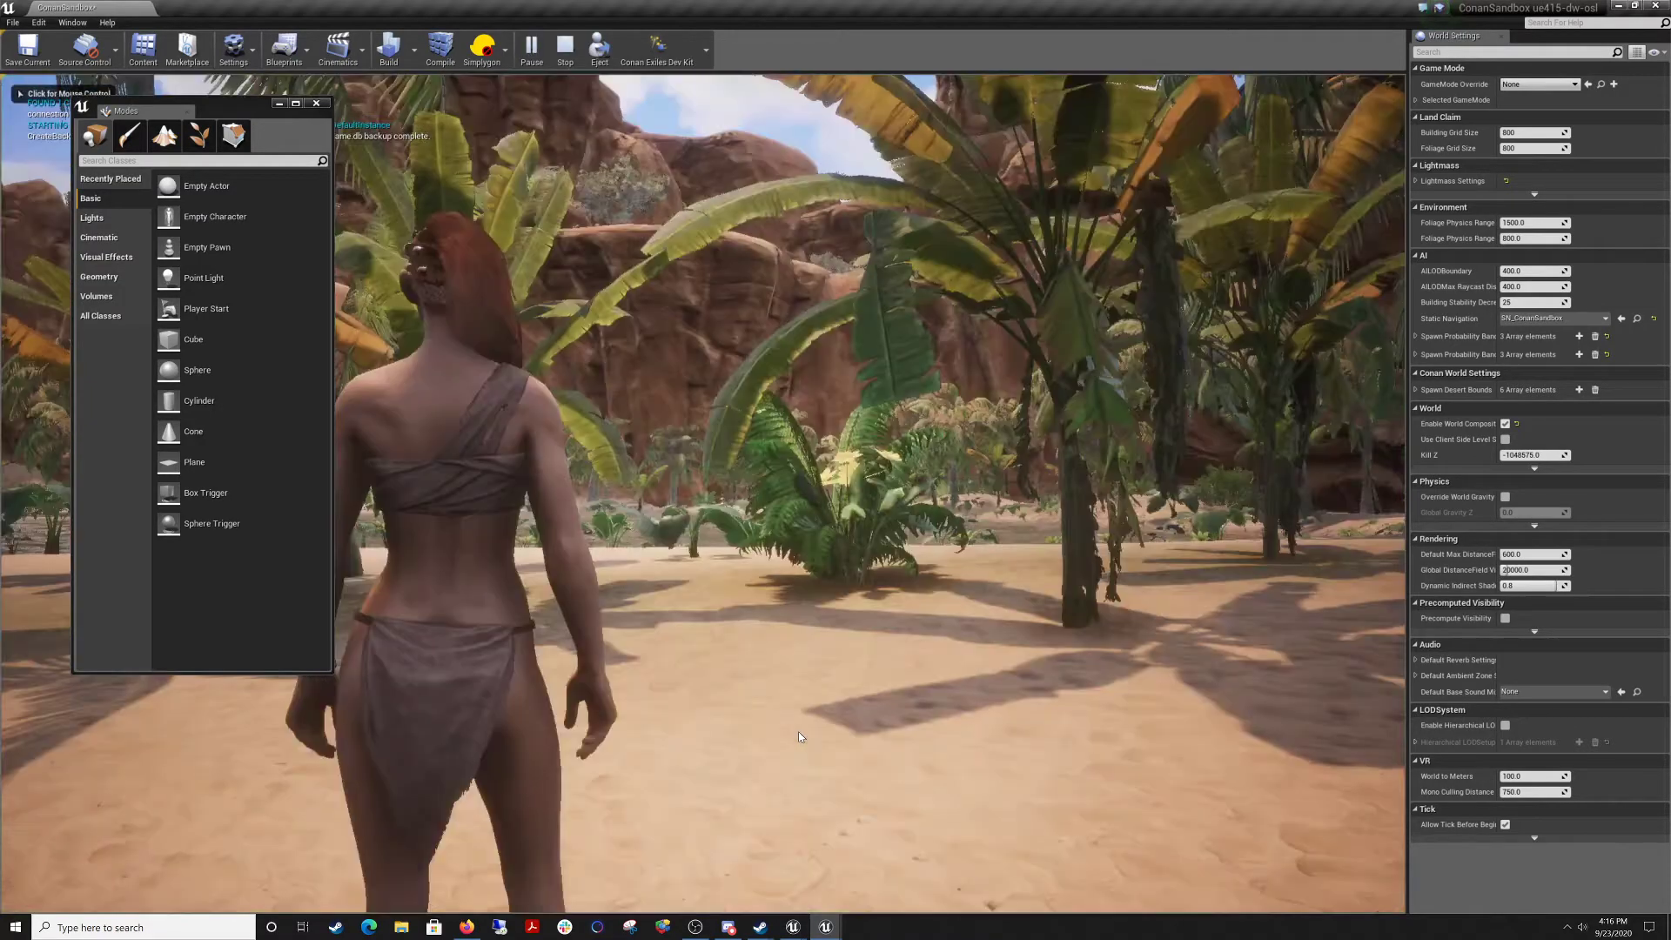
left_click(800, 736)
Run the character through the grove and along the pond shore to examine the grass, bank plants and palms.
key("w")
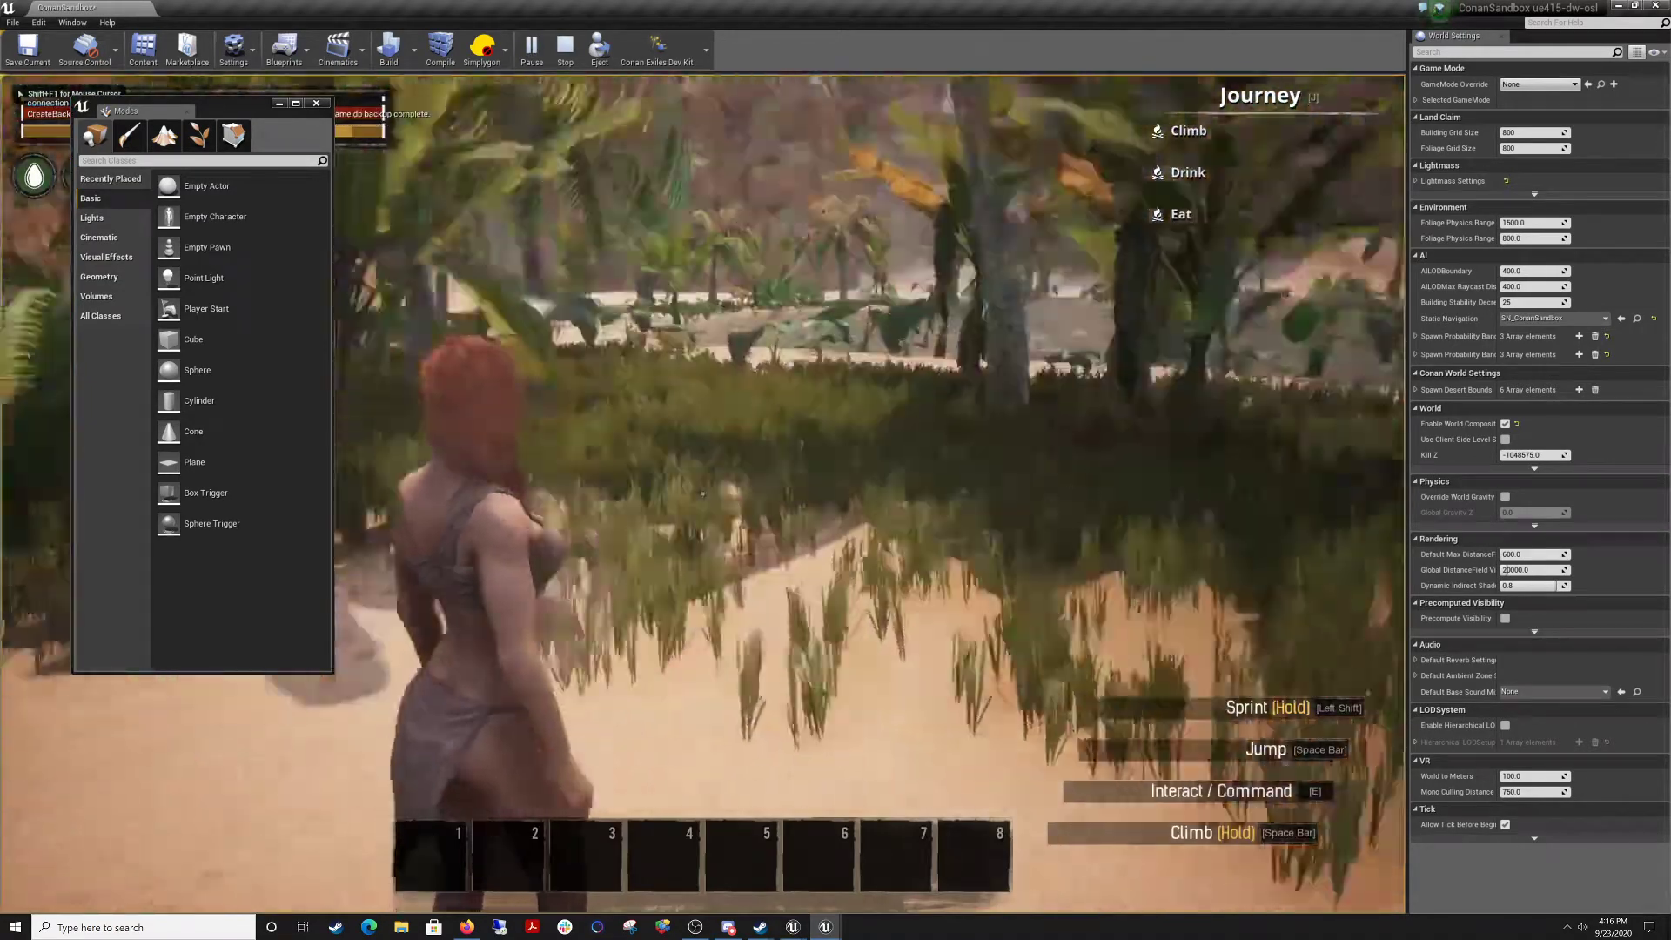
key("shift+w")
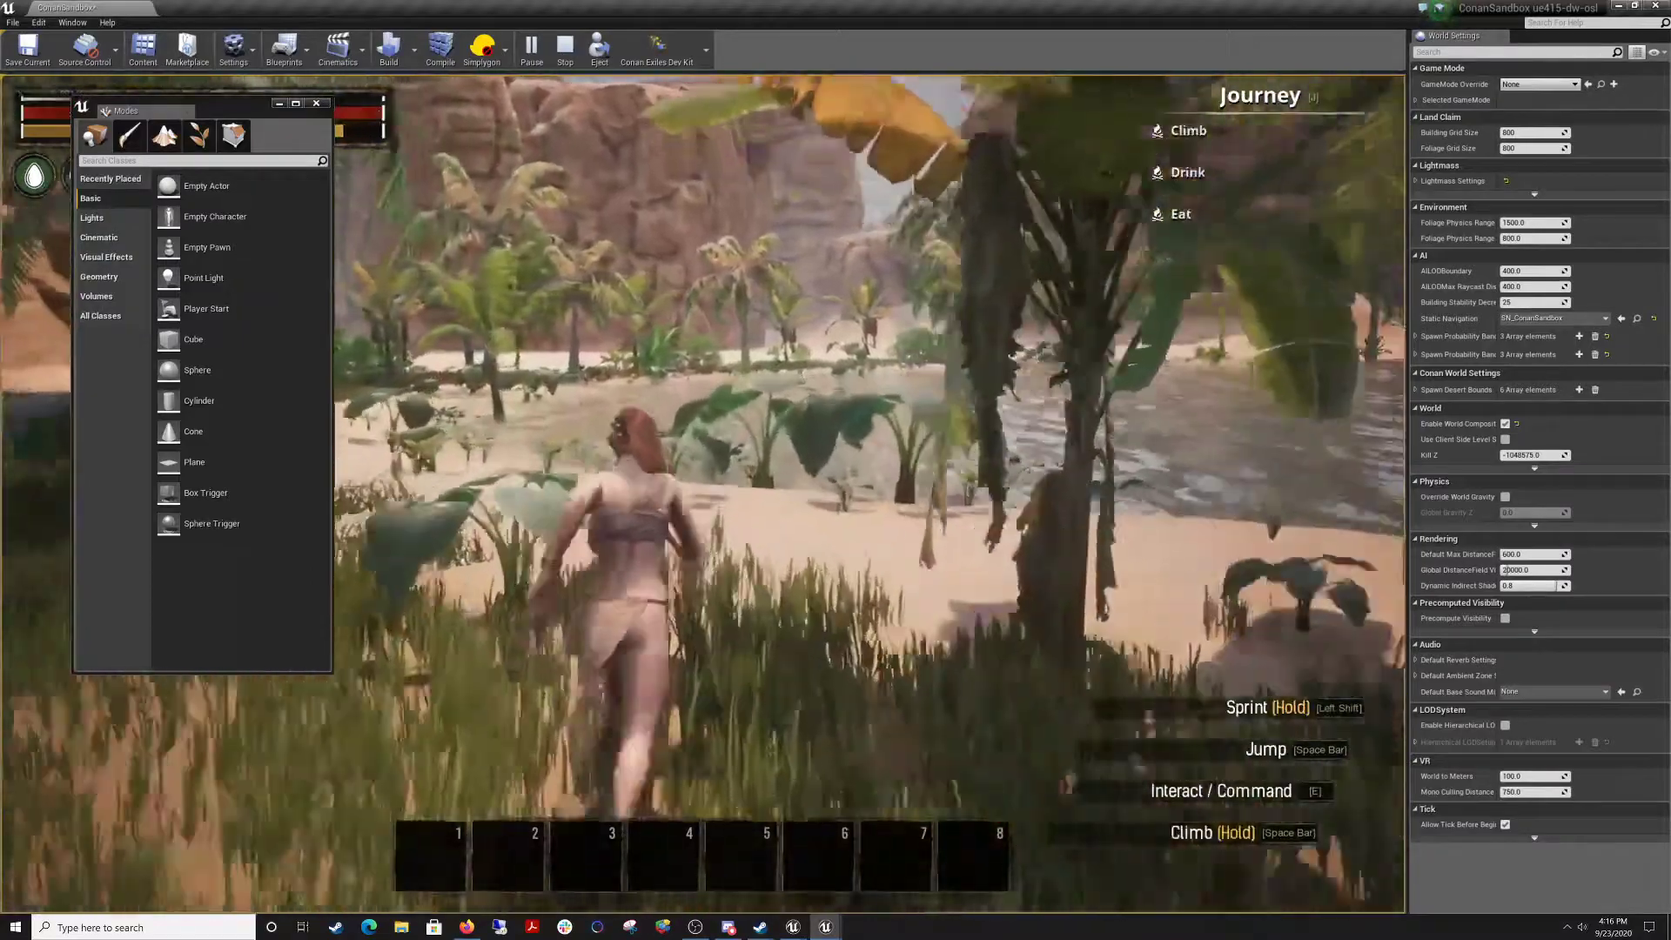
key("shift+w")
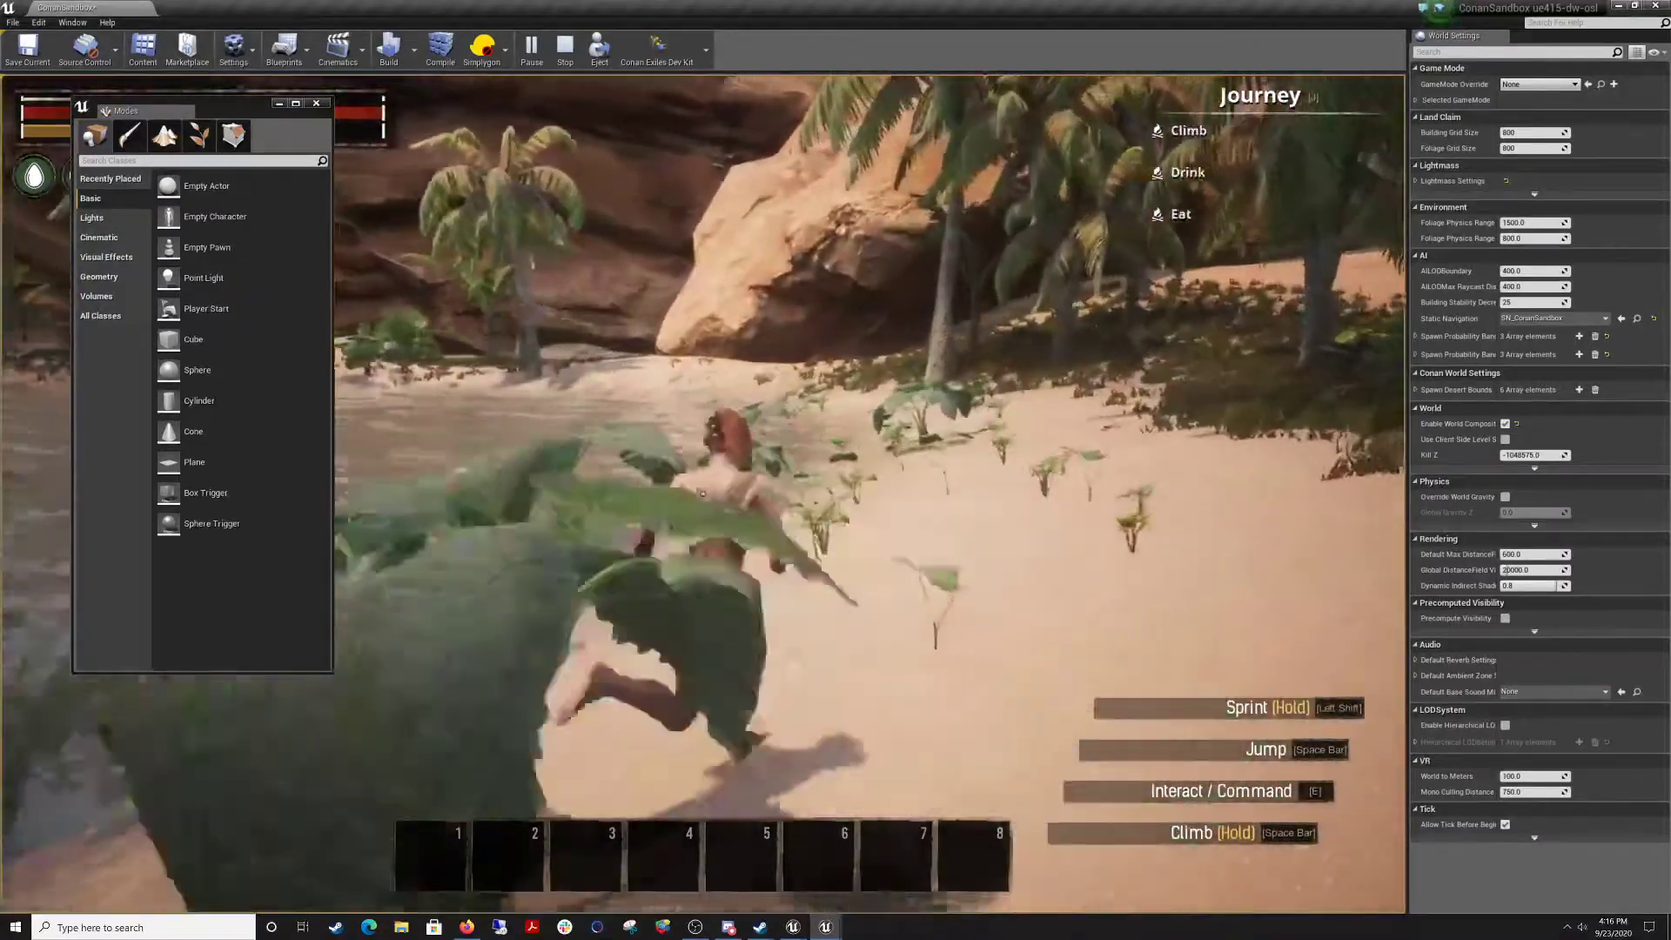
key("shift+w")
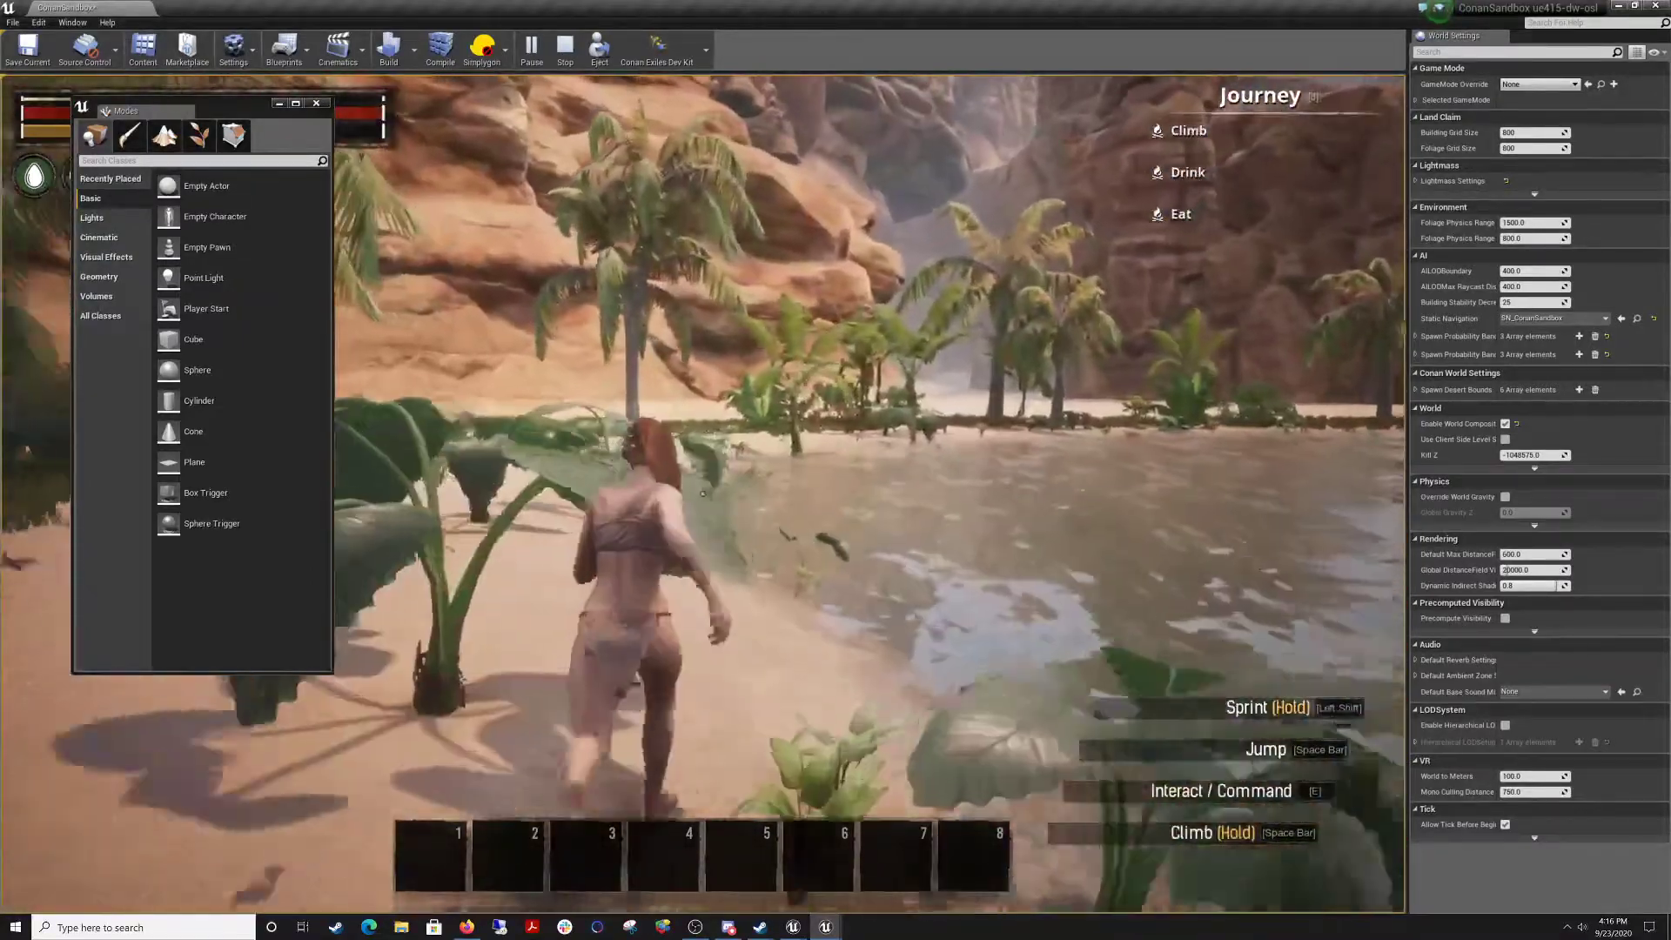
key("shift+w")
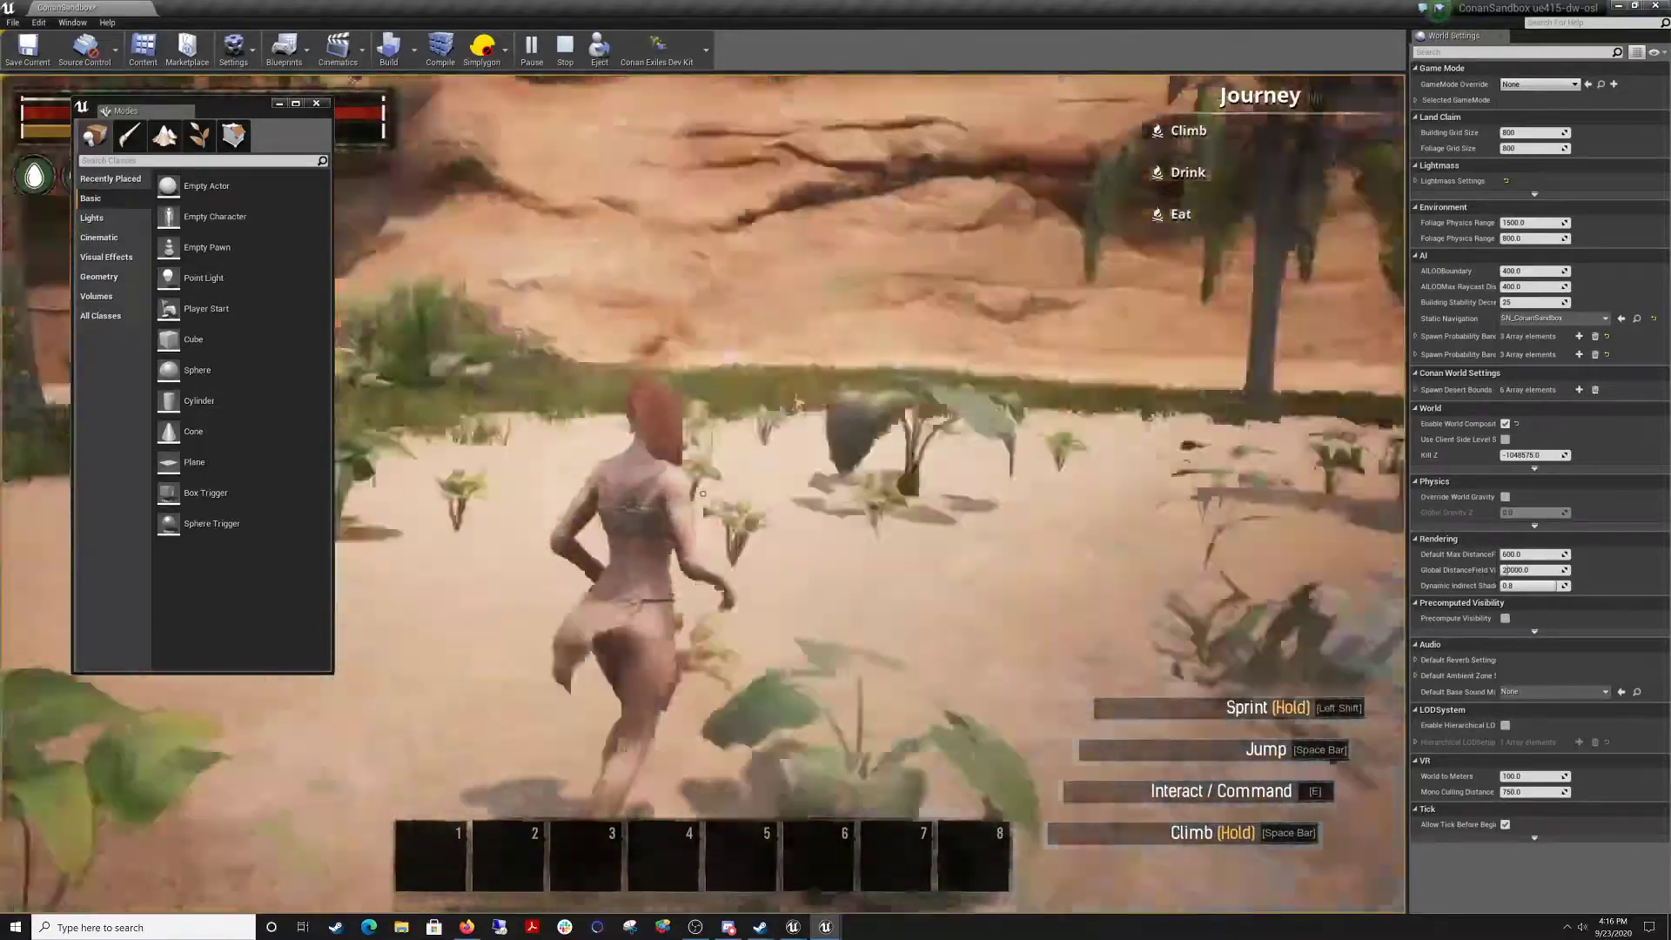
key("shift+w")
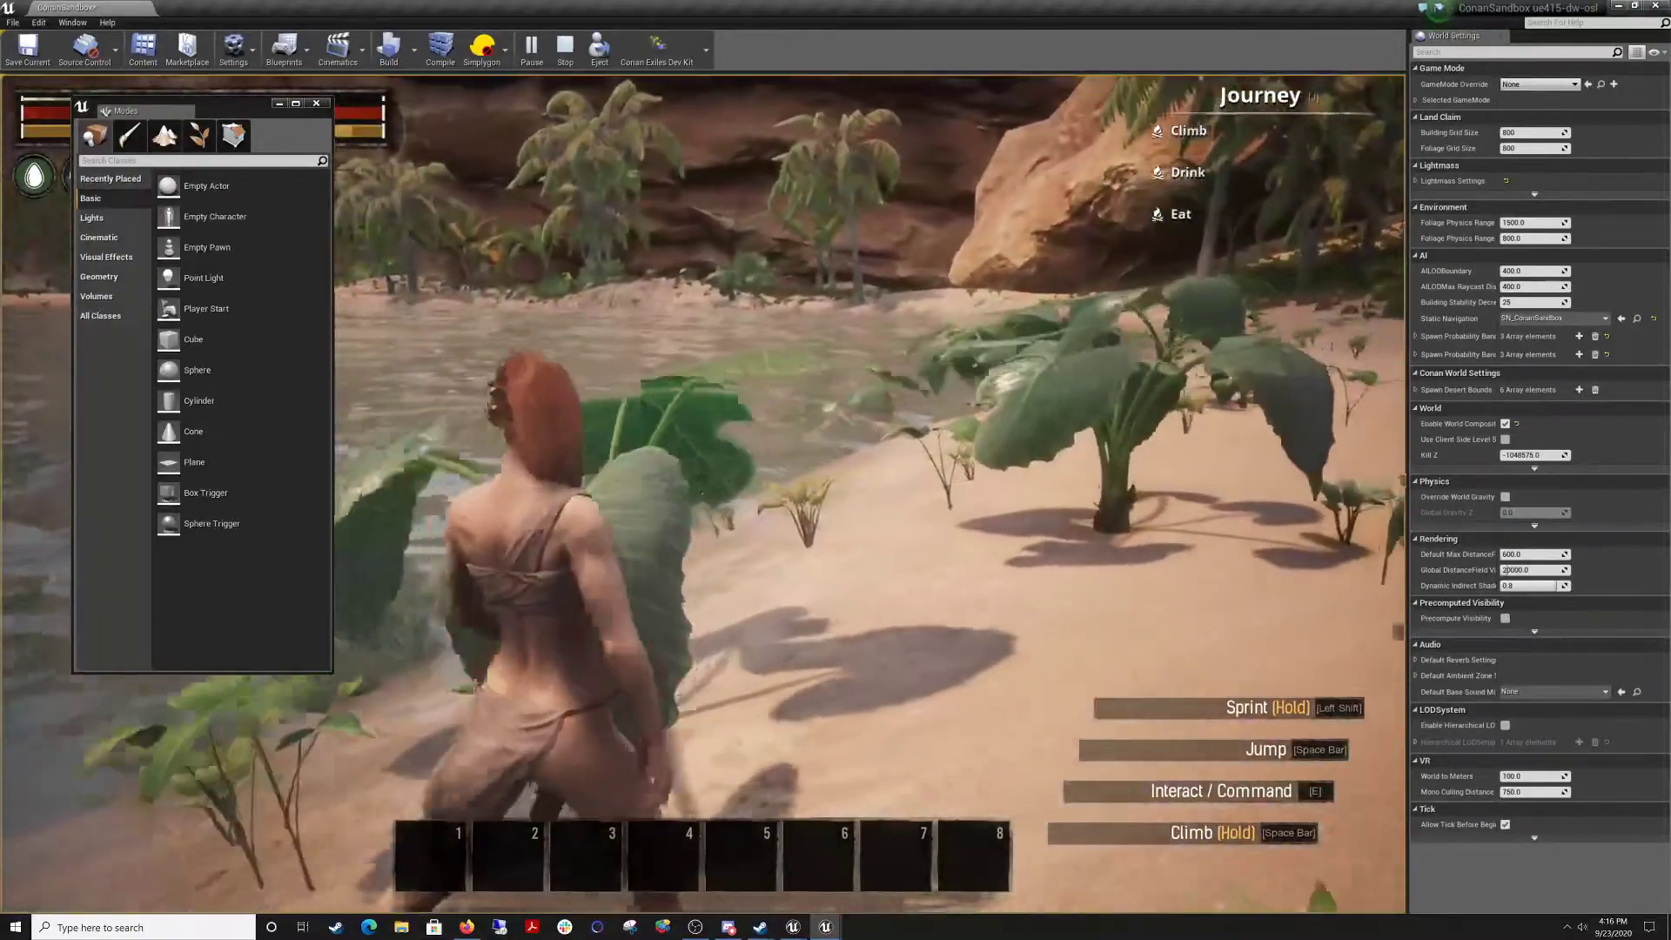
key("shift+w")
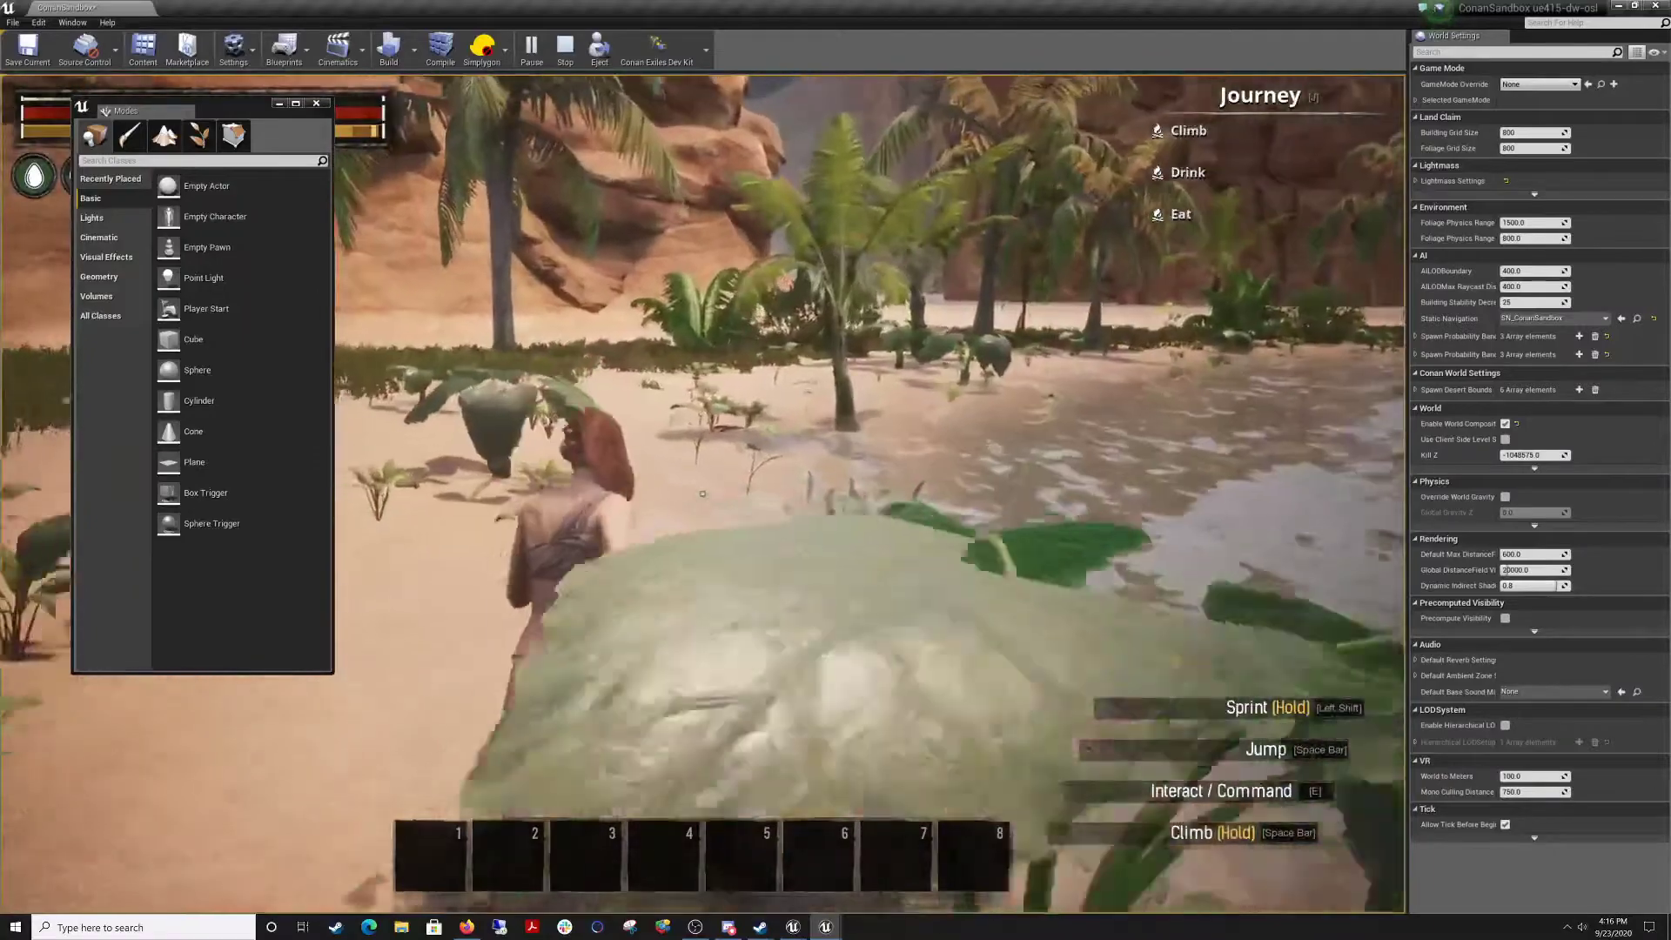
key("shift+w")
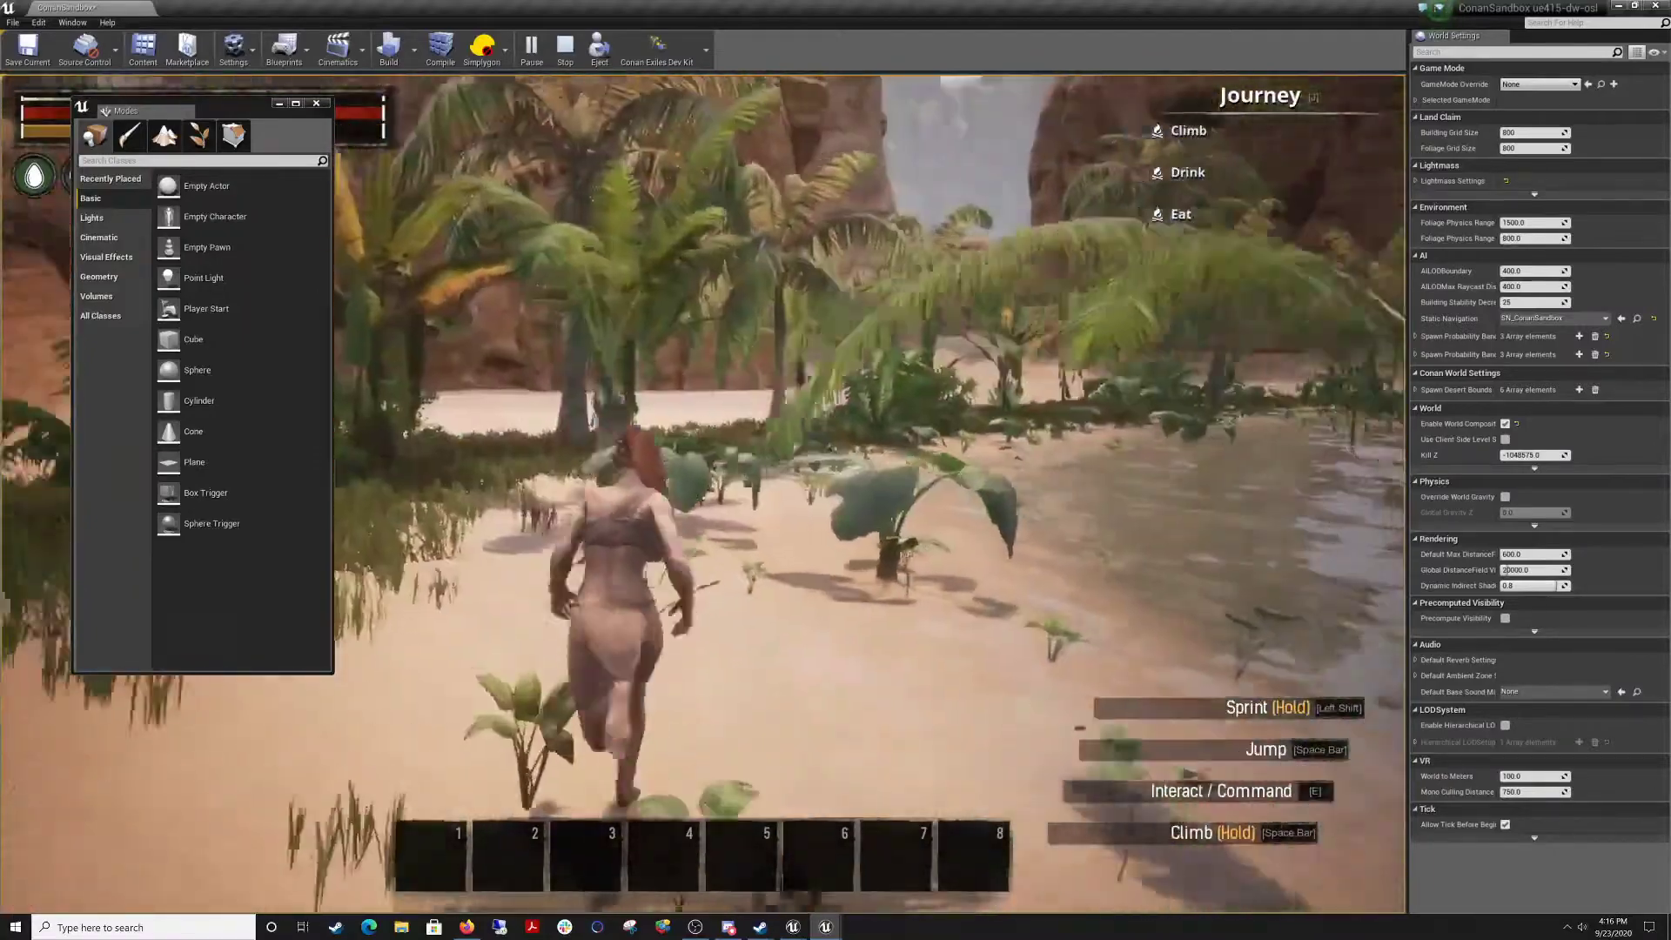
key("w")
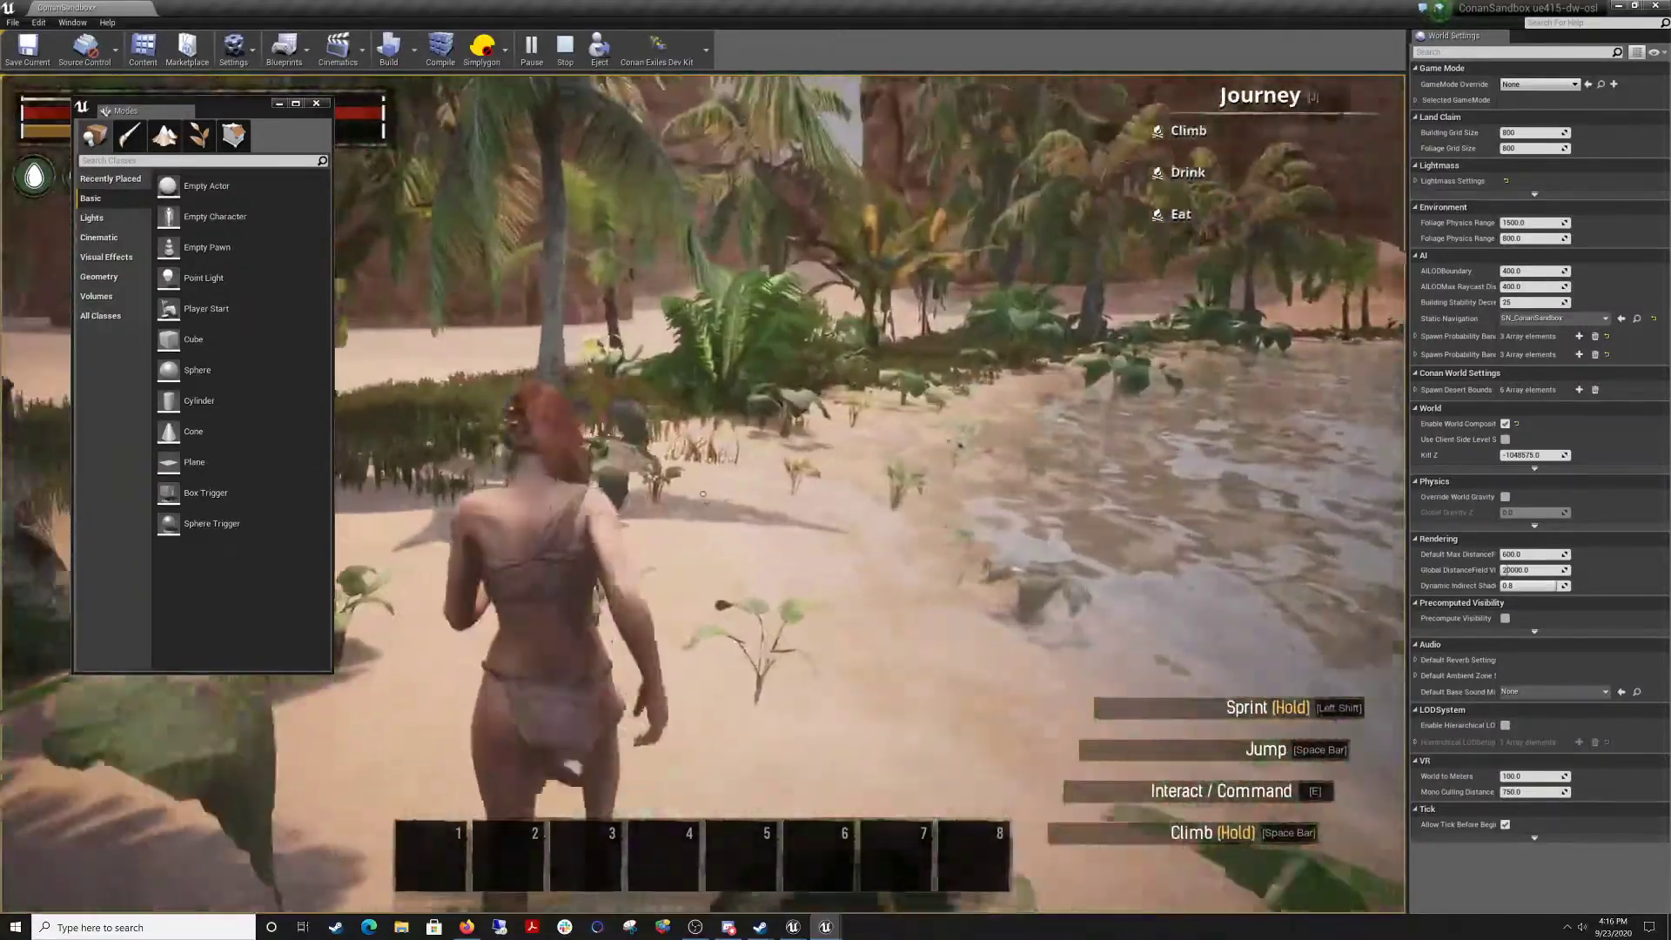
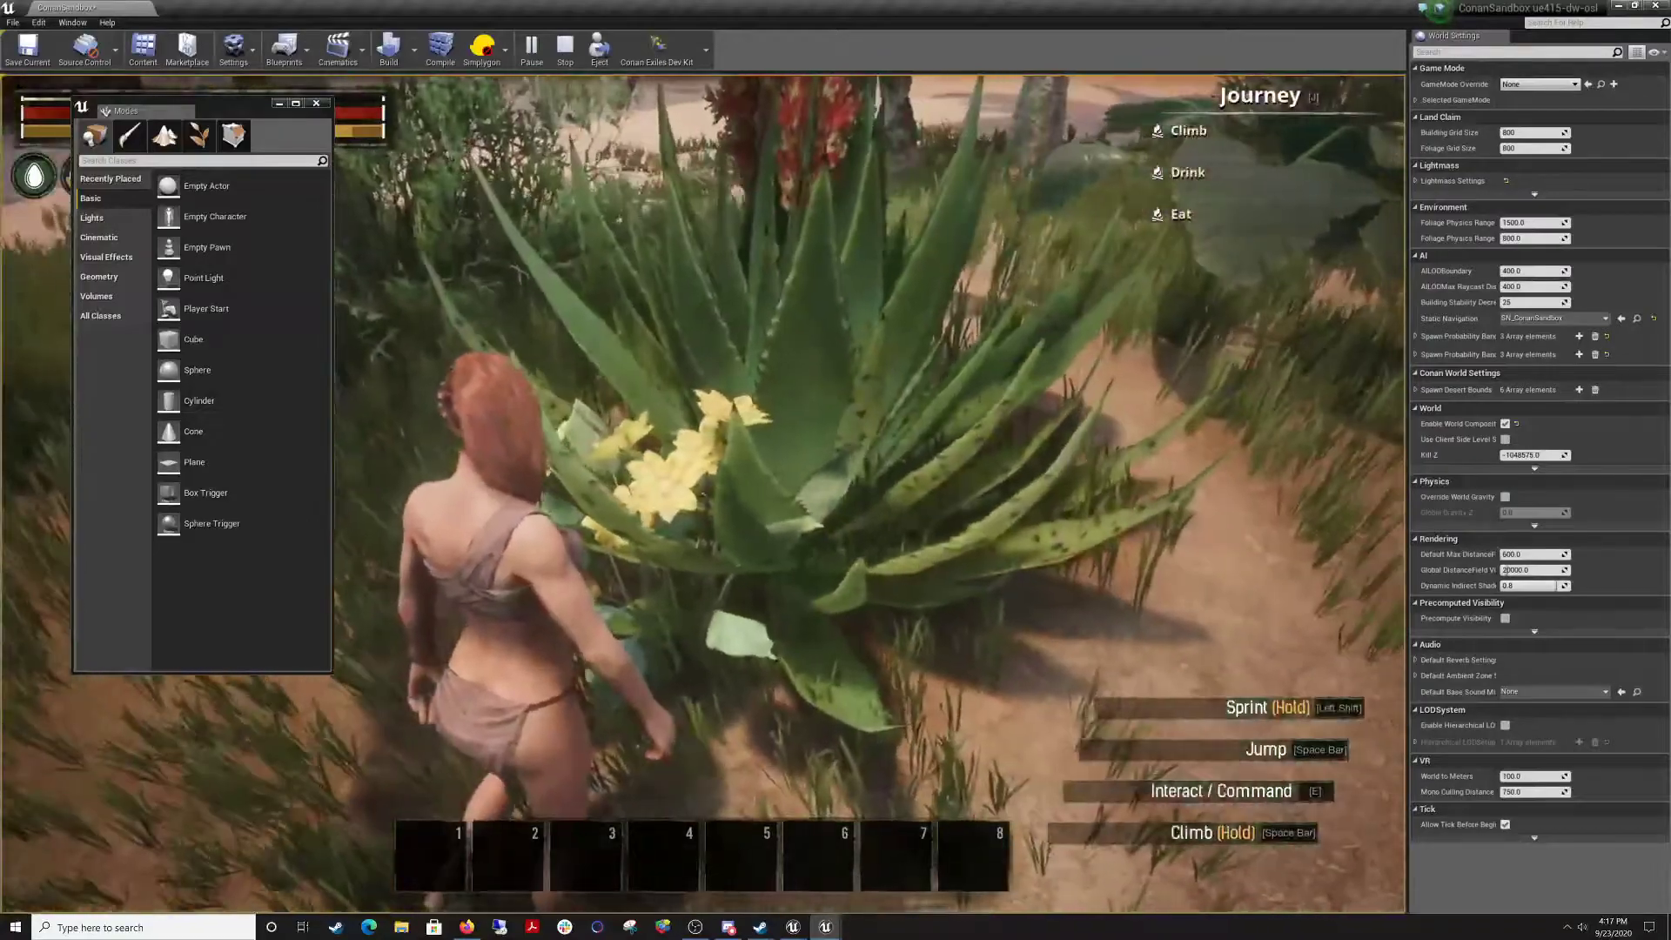
Keep running the character past the aloes, flowers and shallows to view the pond from the sandy shore, and end the play test.
key("shift+w")
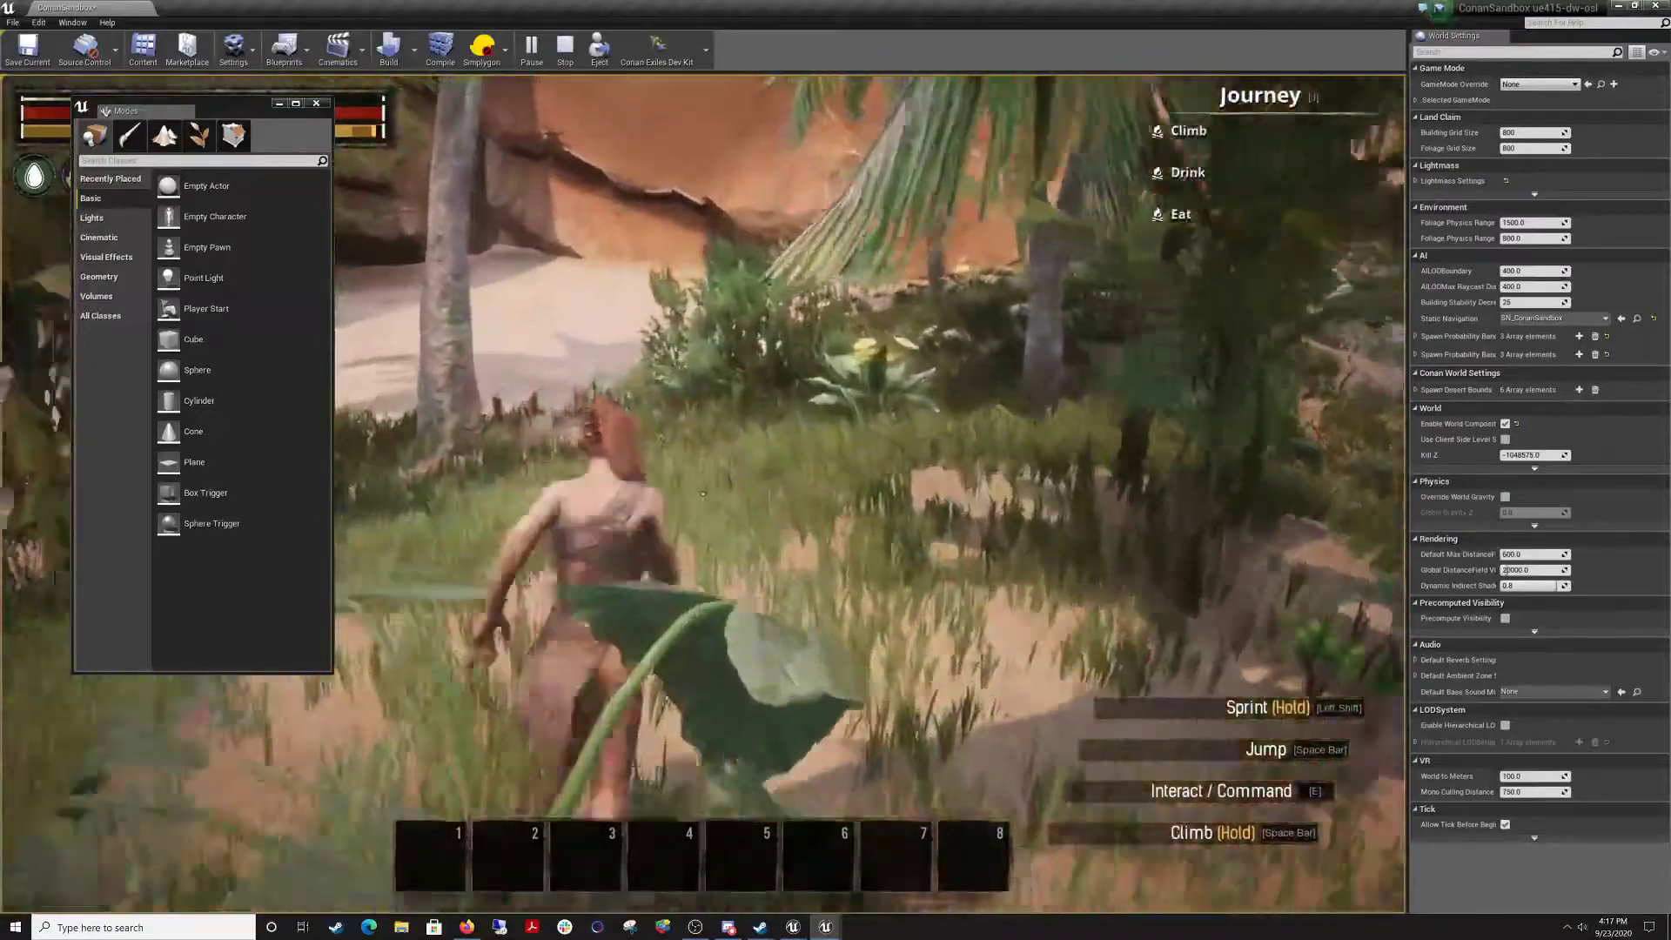
key("w")
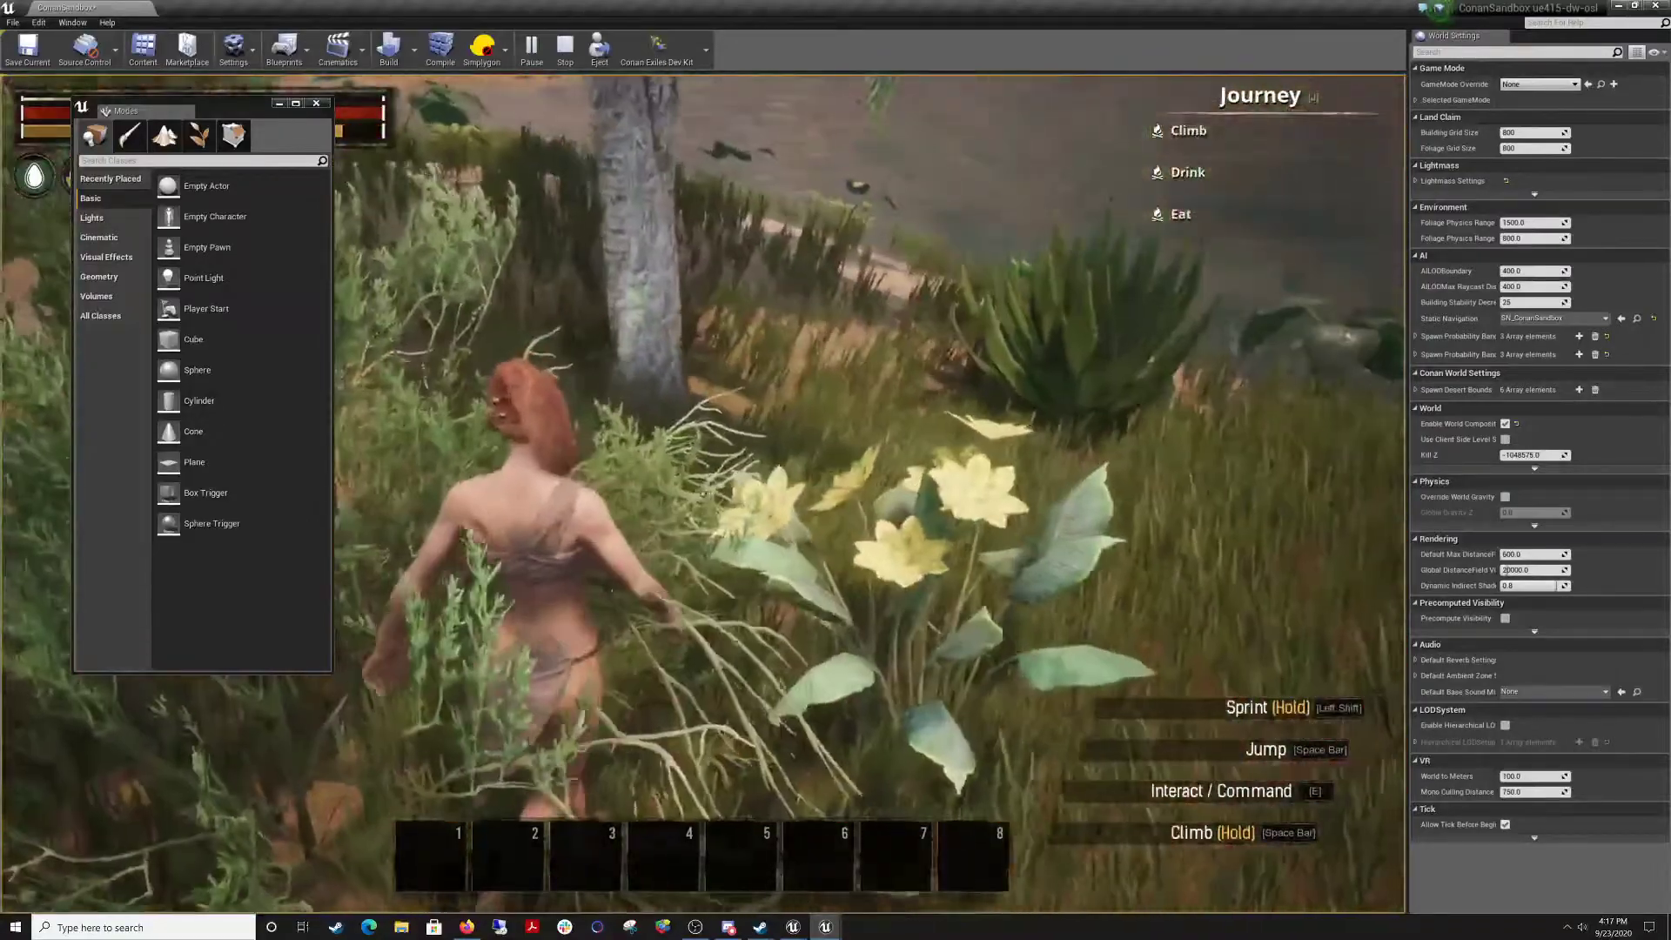
key("w")
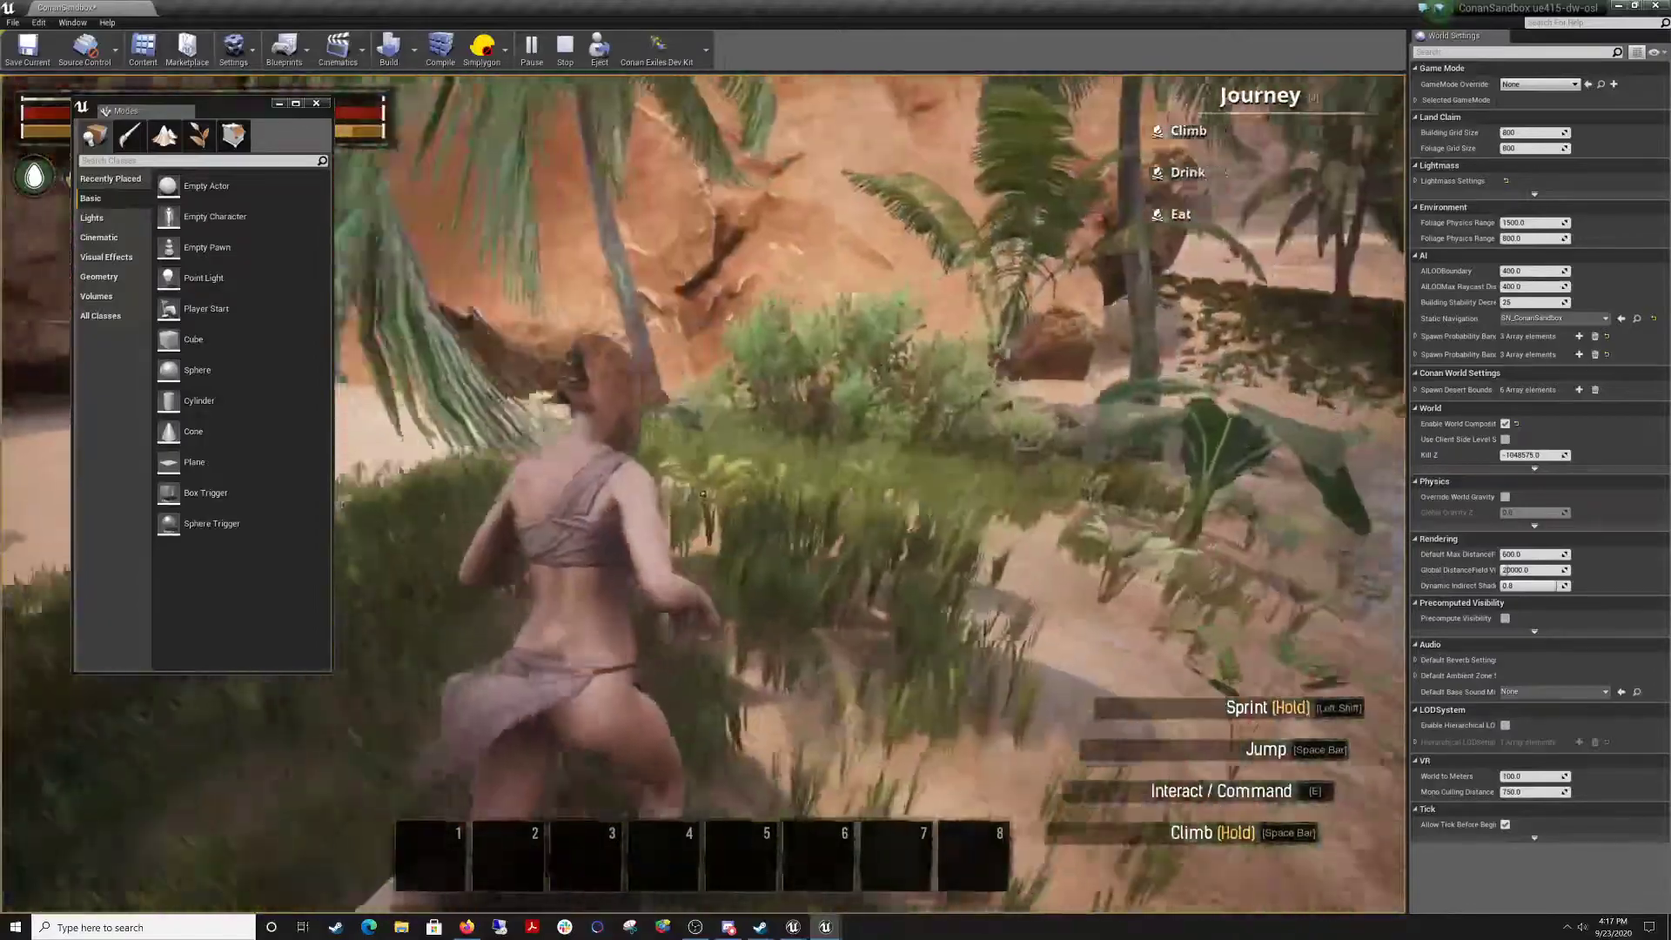
key("w")
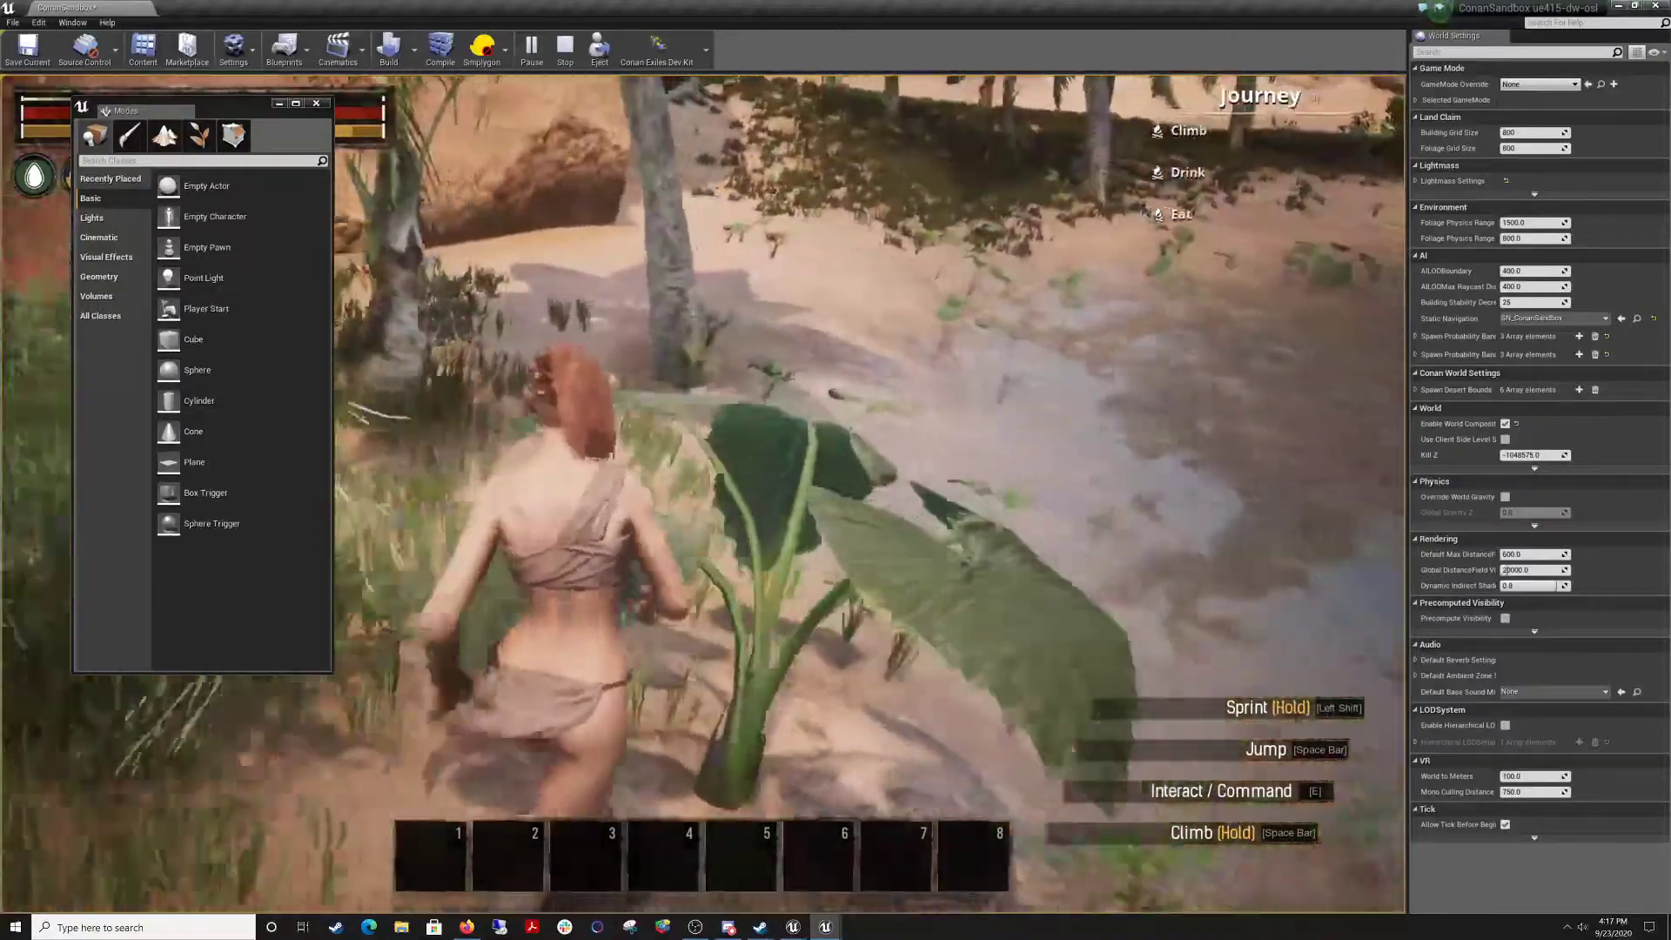
key("w")
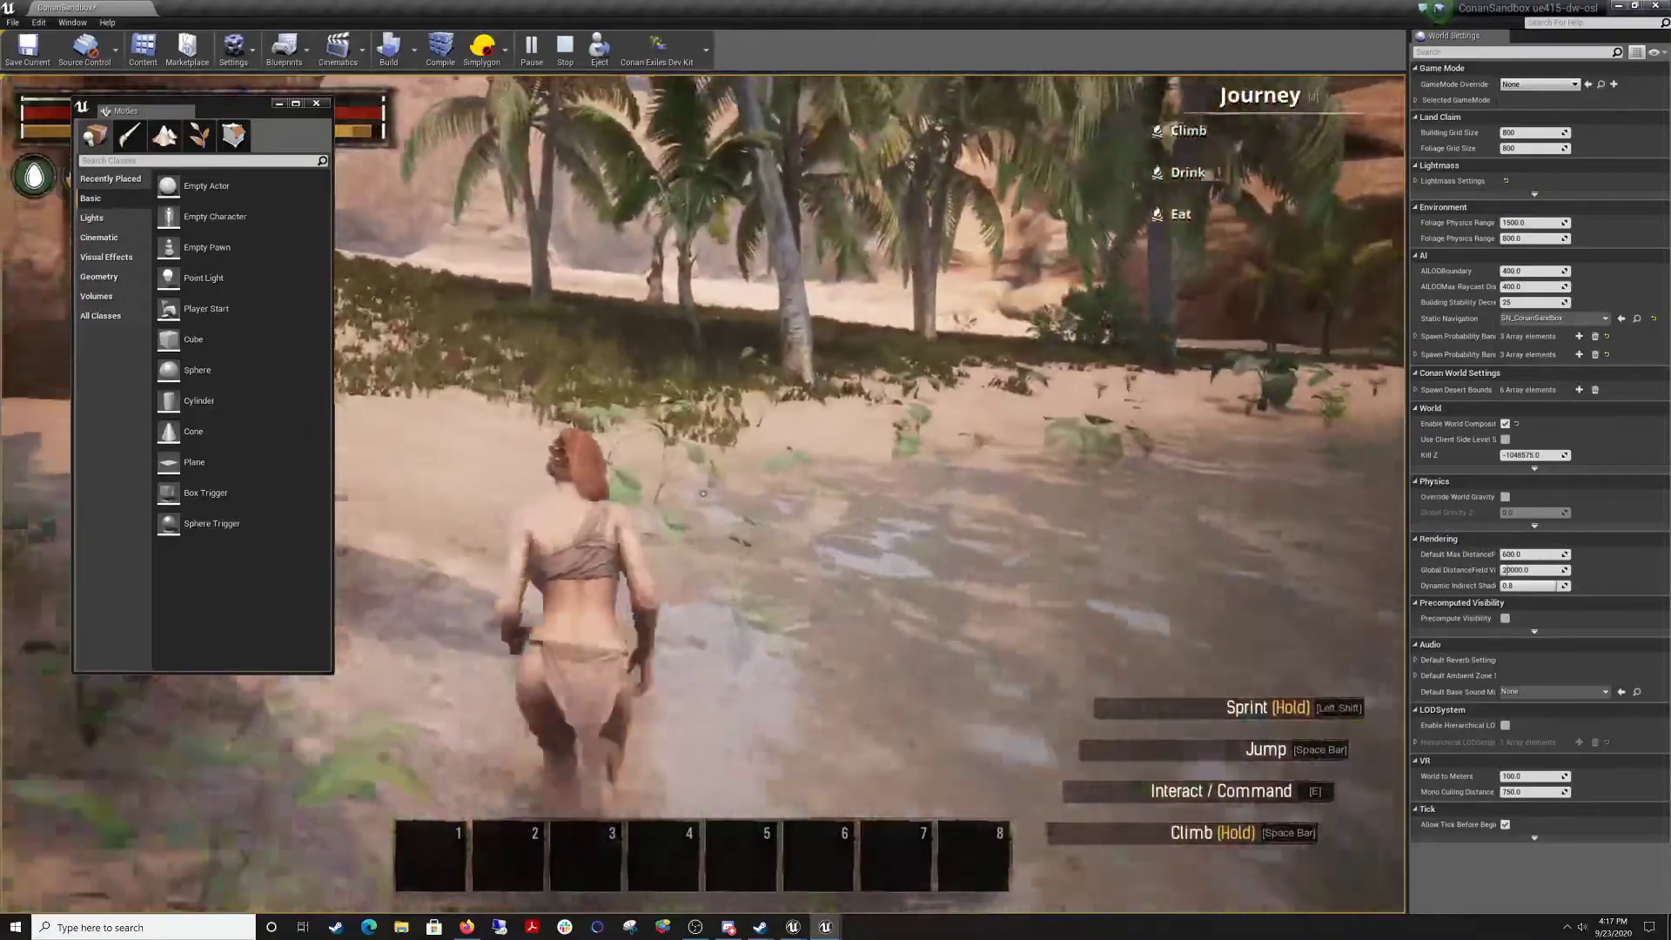
key("w")
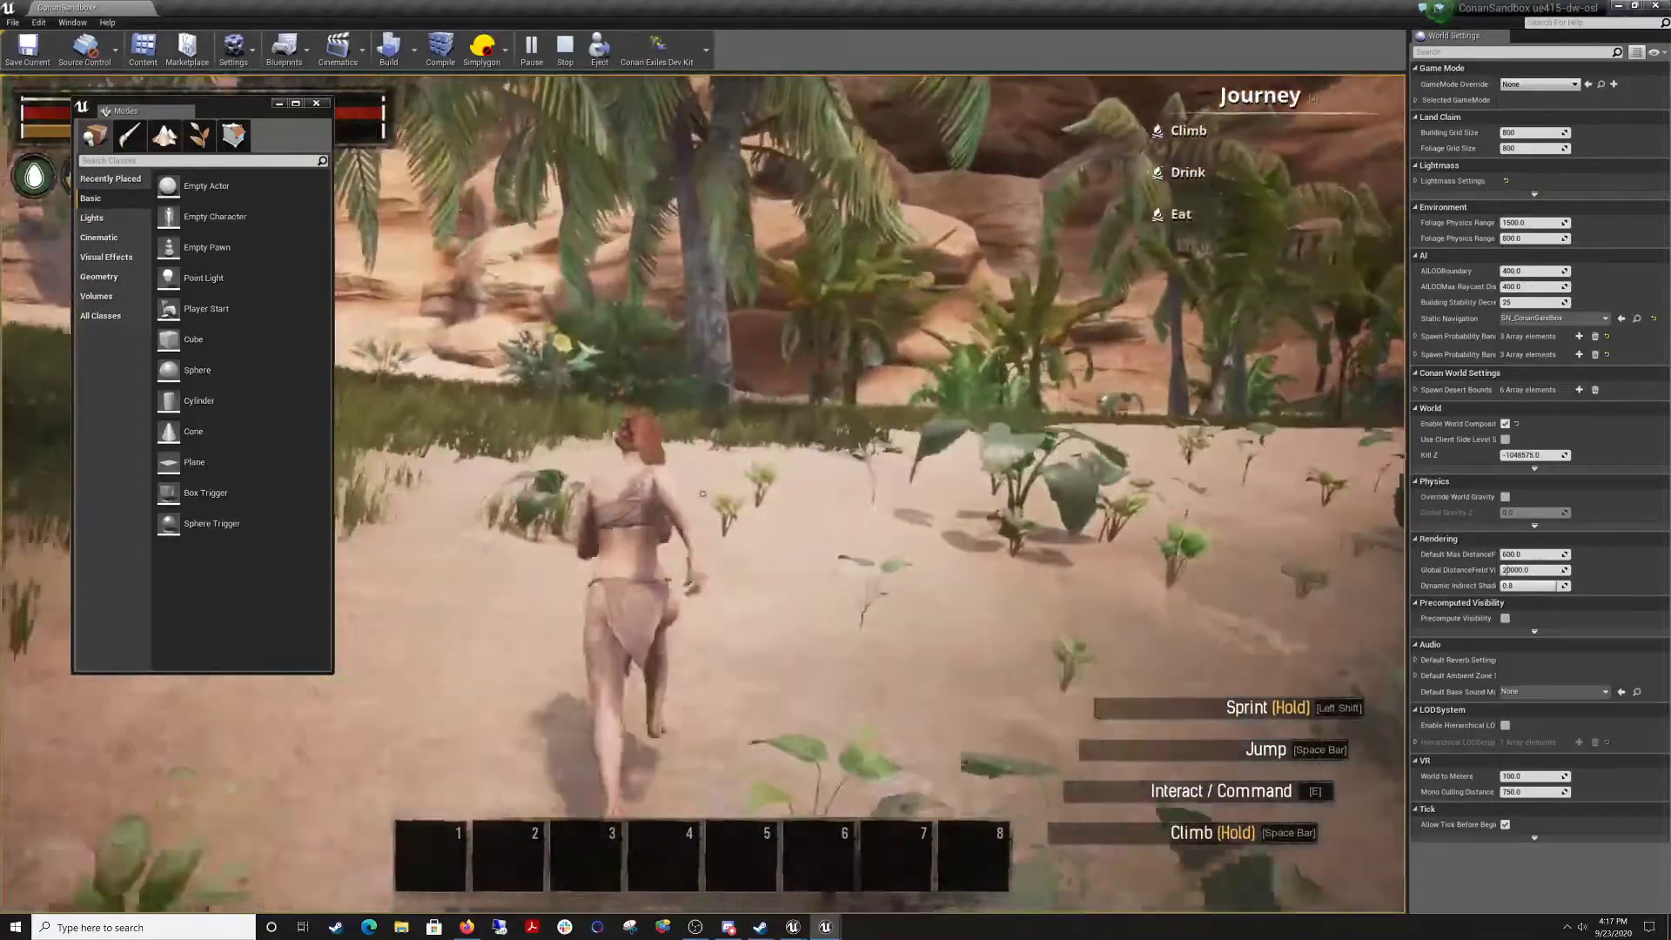
key("w")
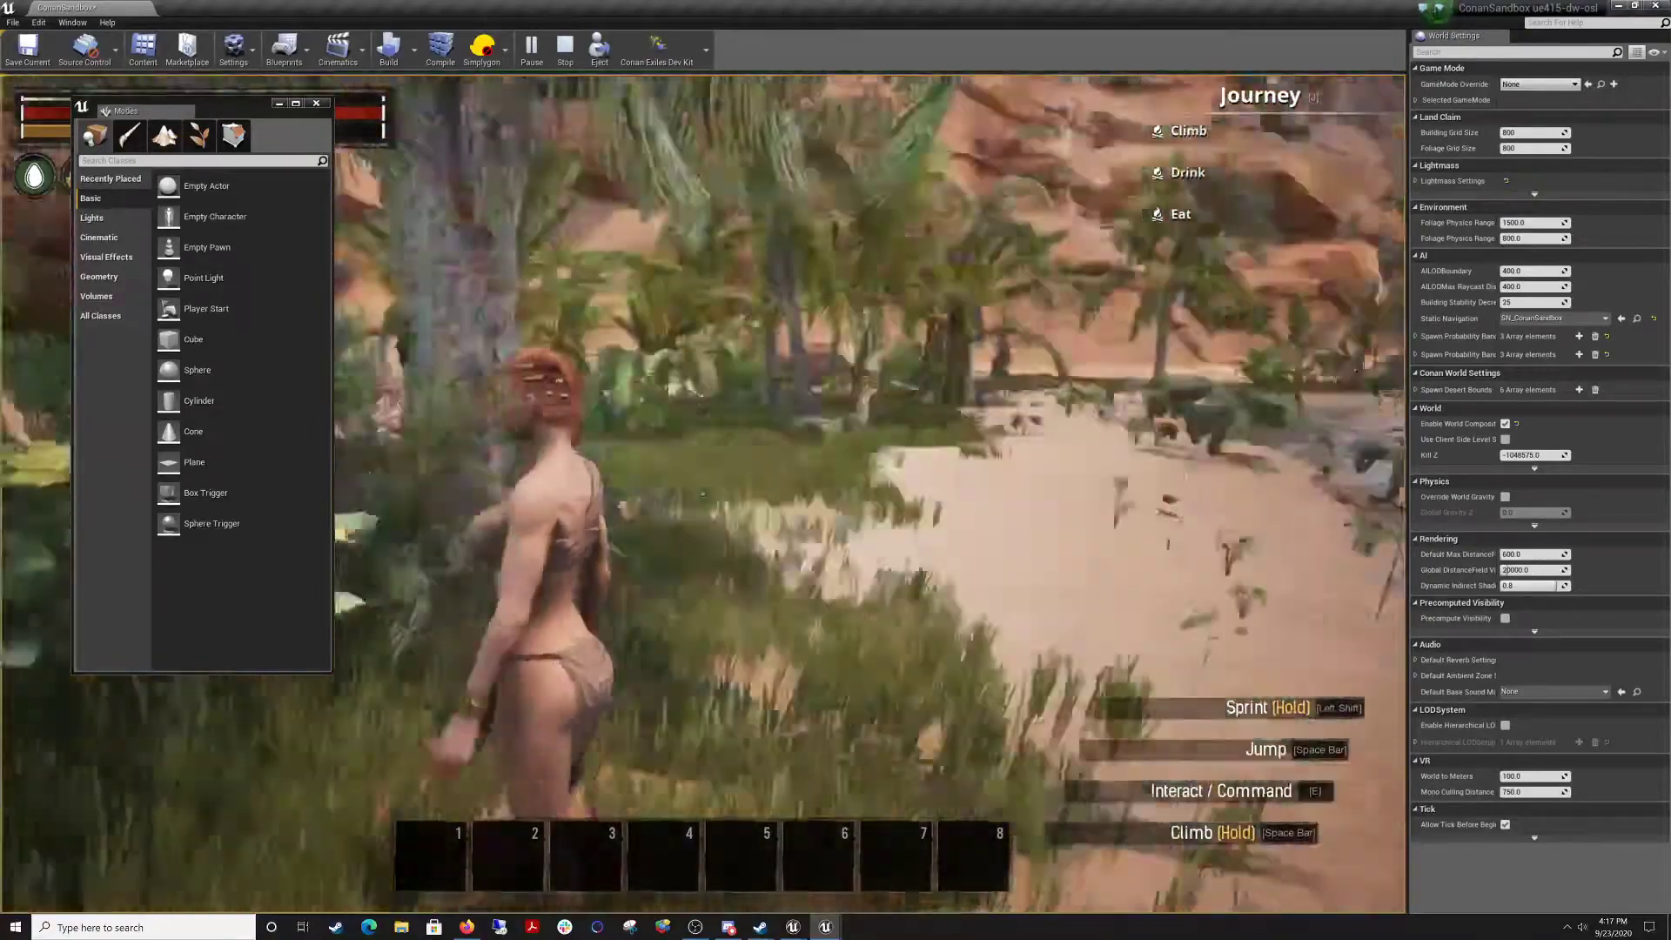
key("w")
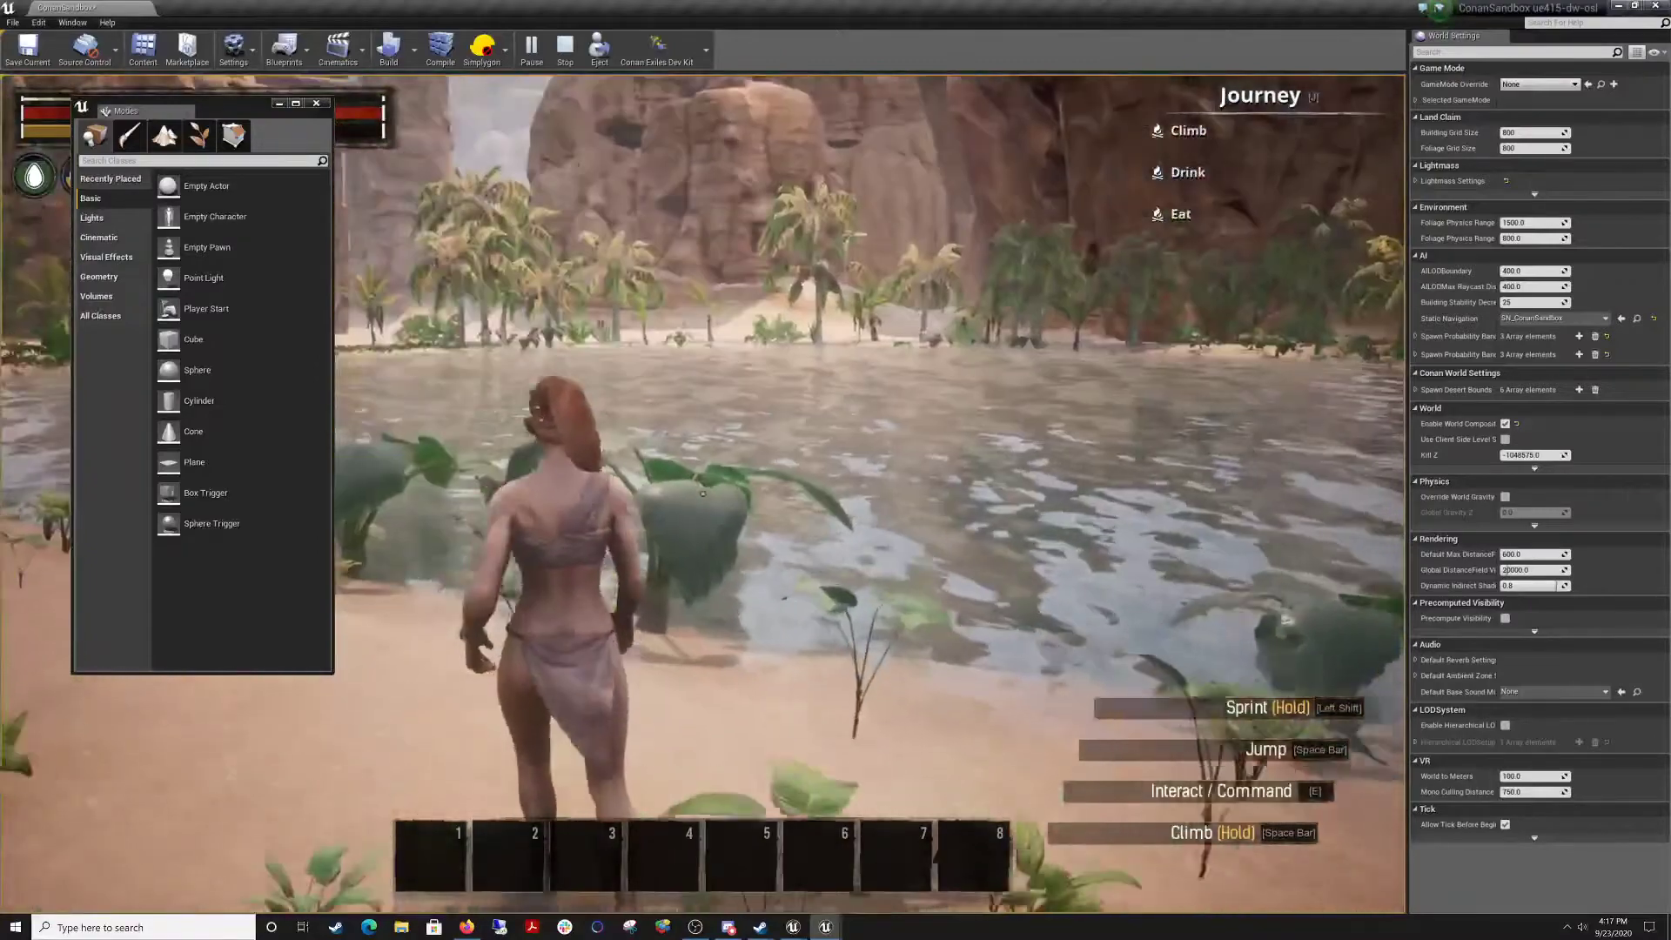
key("Escape")
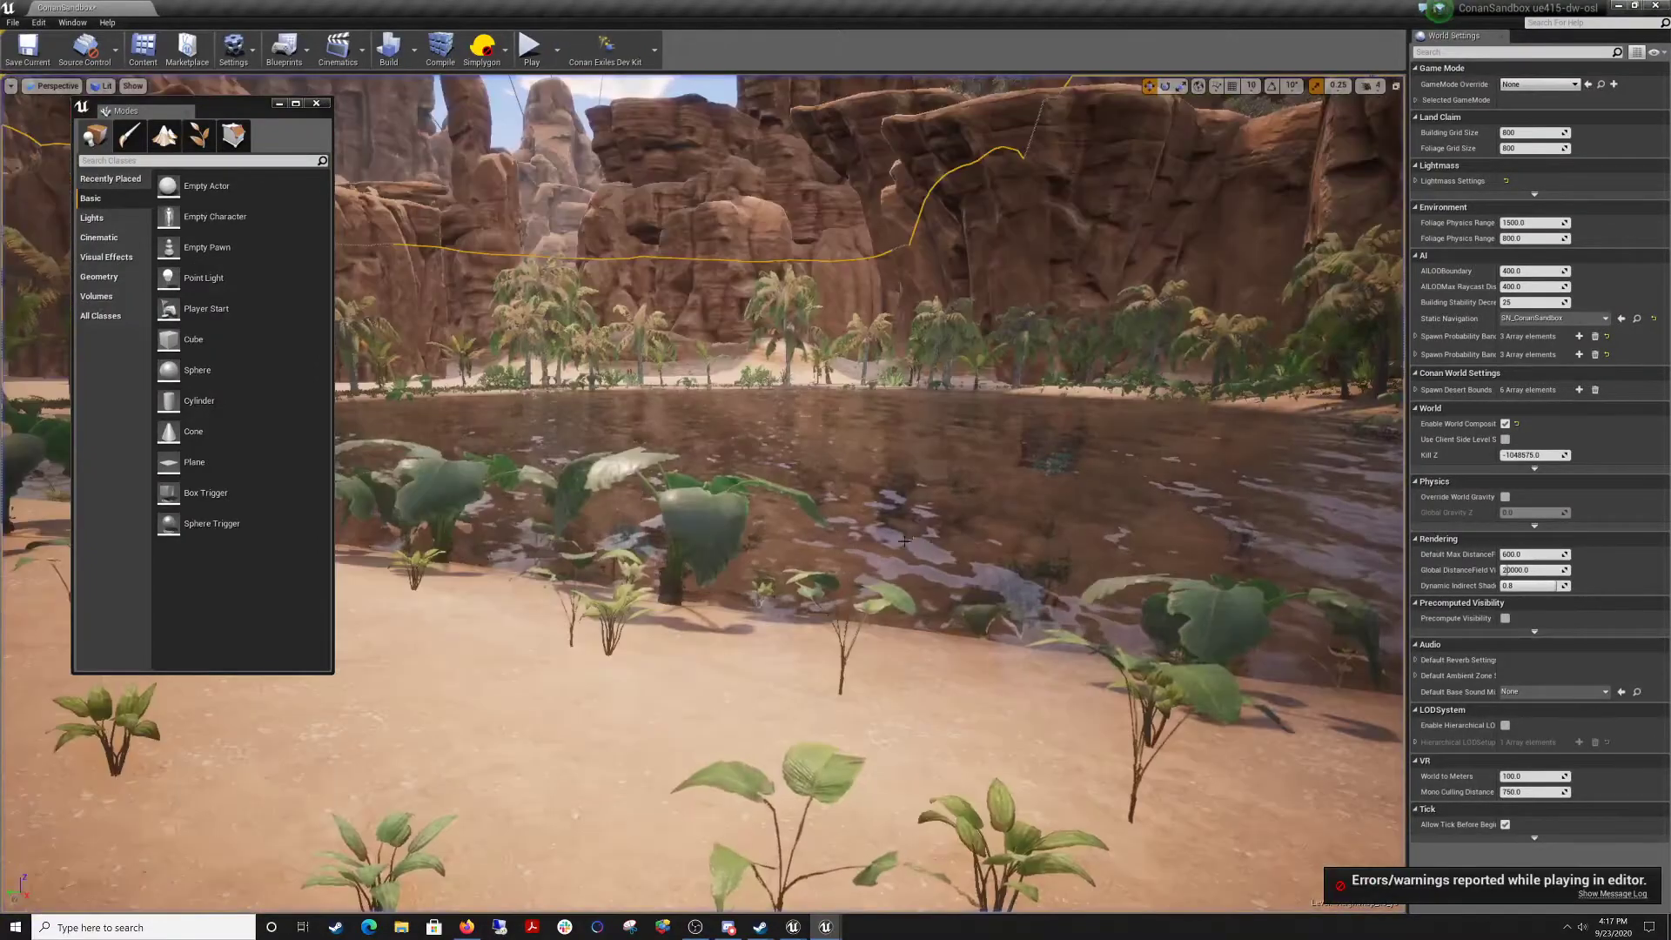
Switch to foliage editing and scale down the oversized broad-leaved plants along the water's edge.
key("w")
right_click_drag(1056, 614, 887, 748)
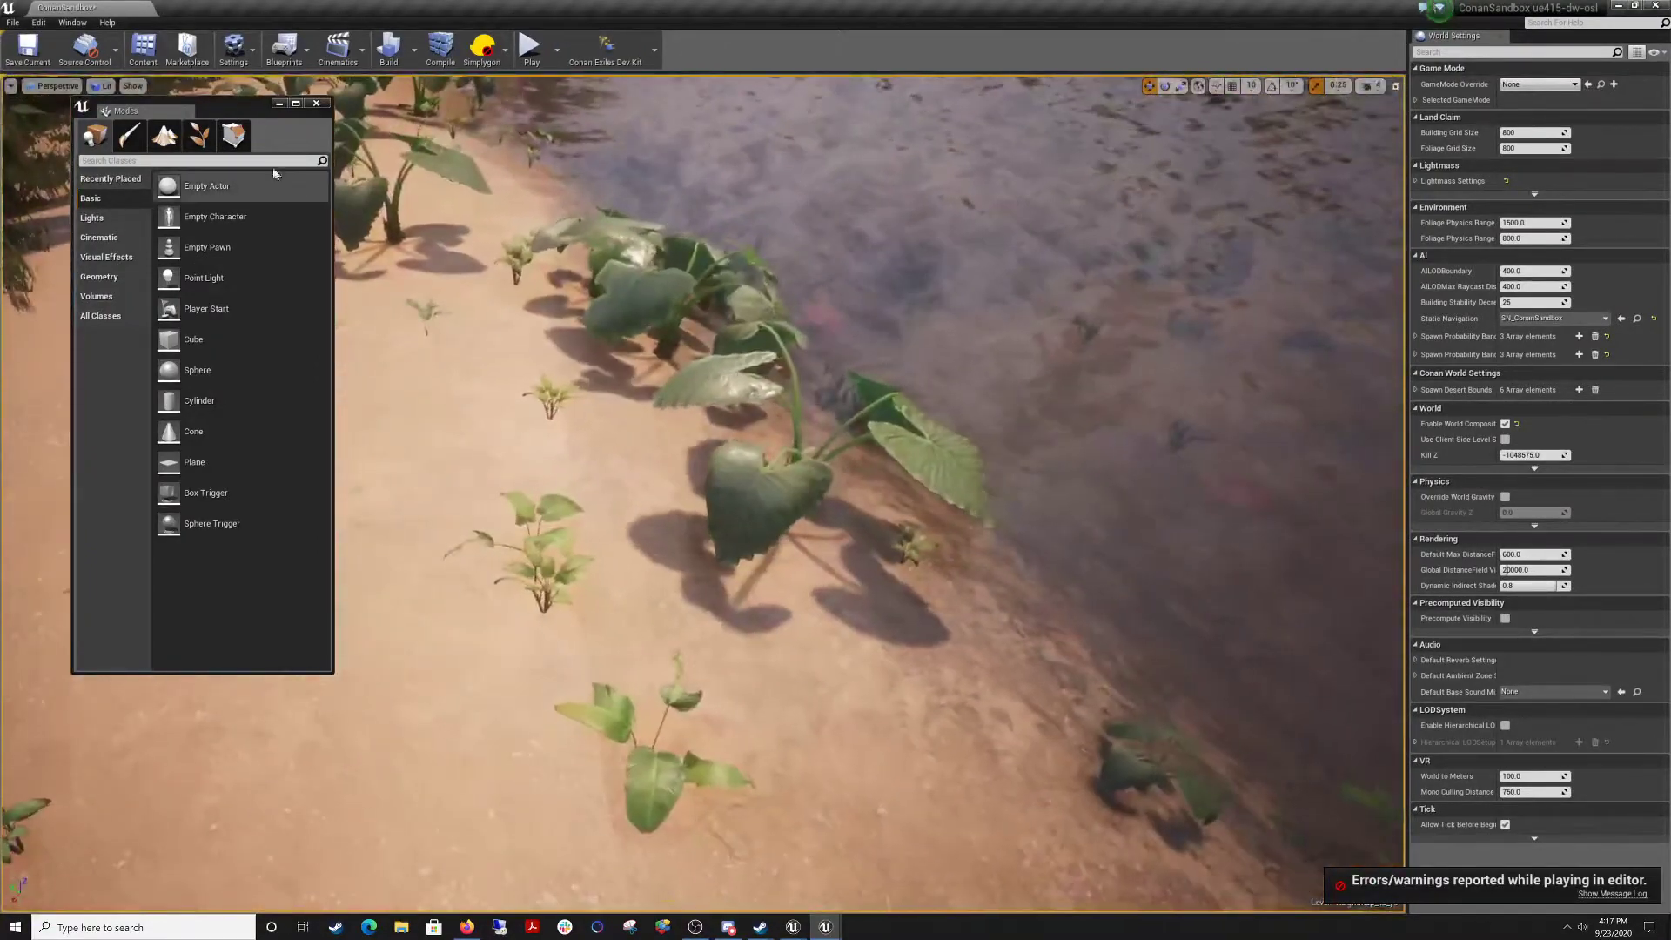
left_click(199, 135)
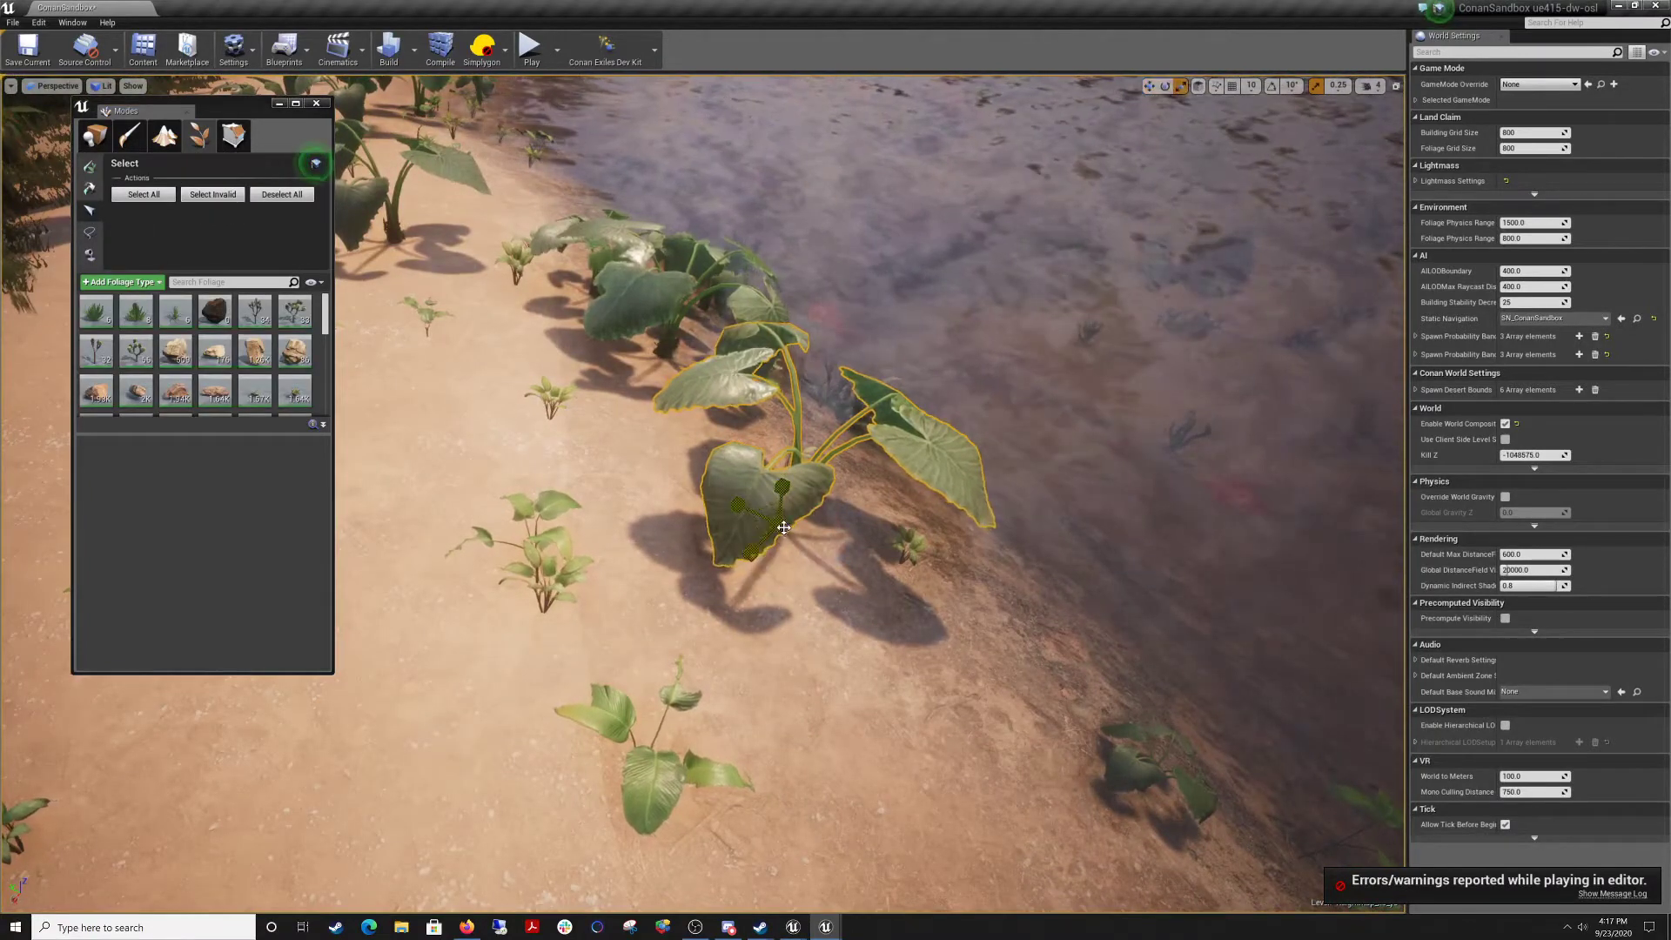
left_click(687, 379)
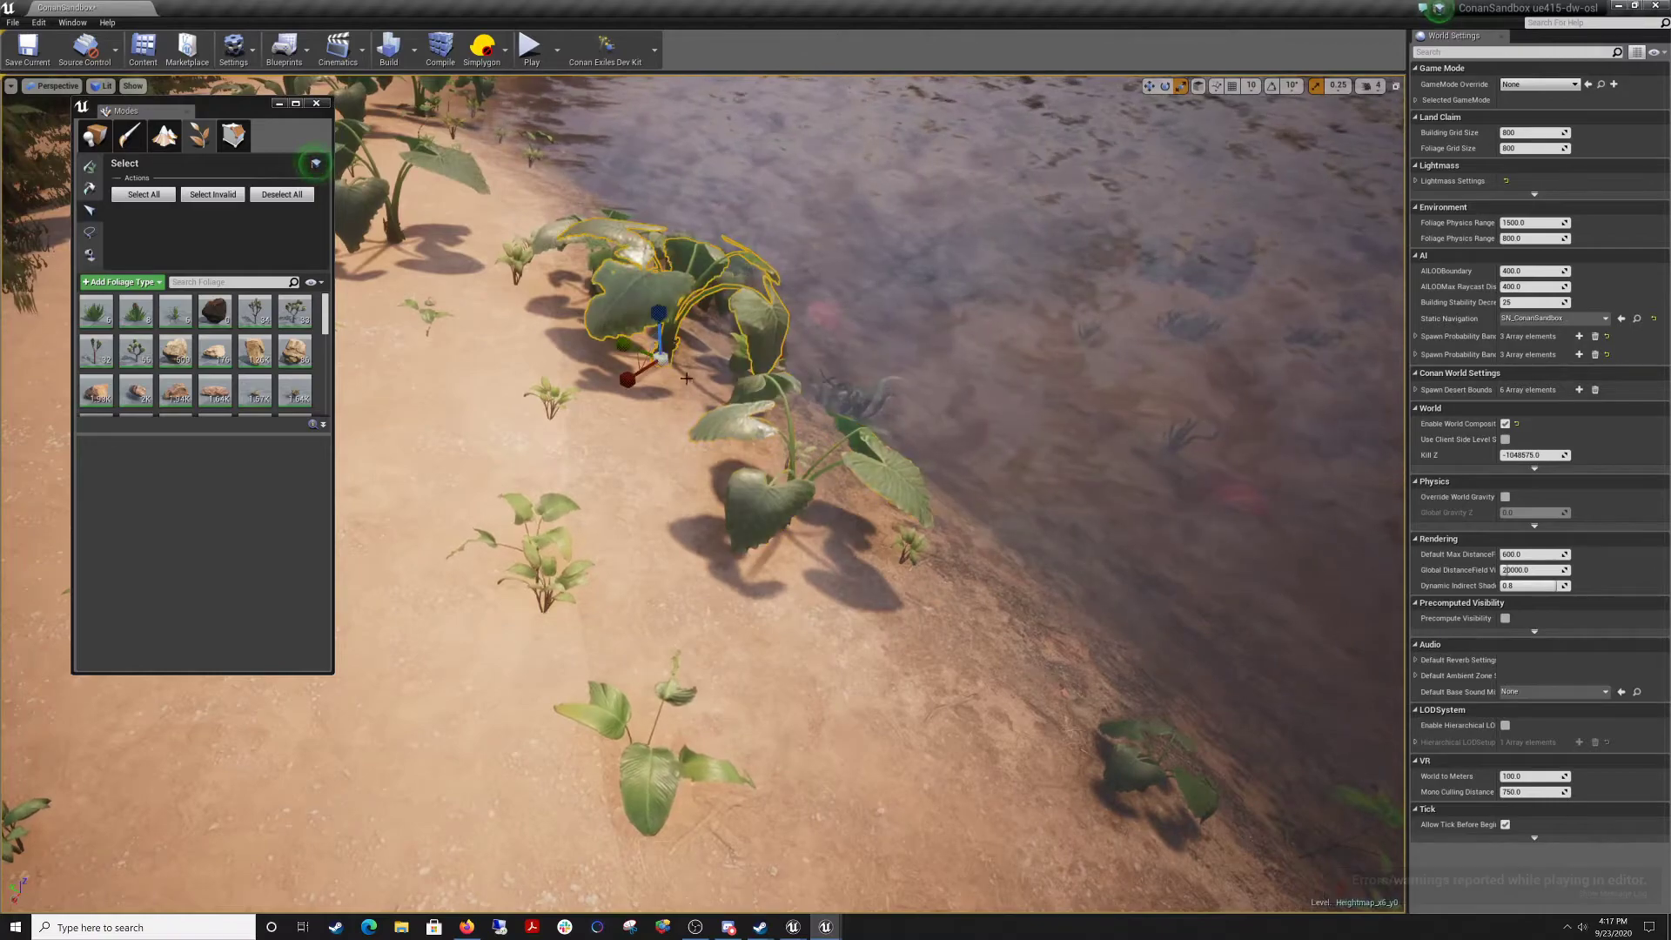
right_click_drag(663, 357, 665, 202)
left_click(765, 632)
left_click_drag(745, 656, 716, 683)
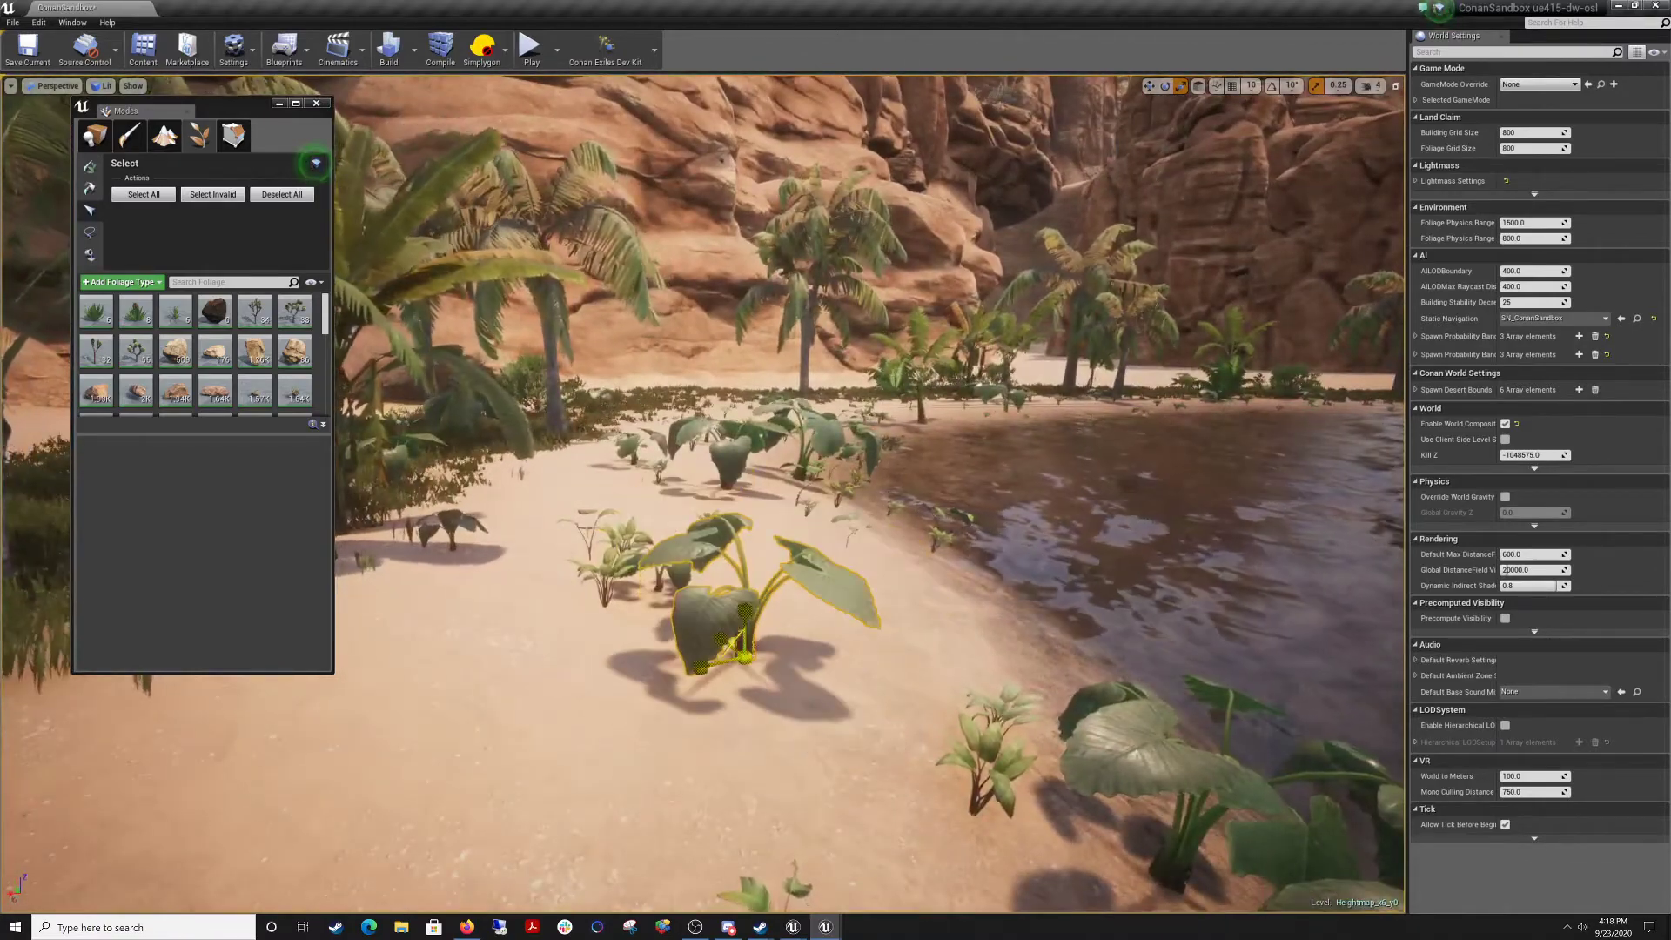
Select further large-leaved plants on the sandy bank and scale them down uniformly.
right_click_drag(715, 683, 790, 749)
key("w")
key("w")
left_click(755, 533)
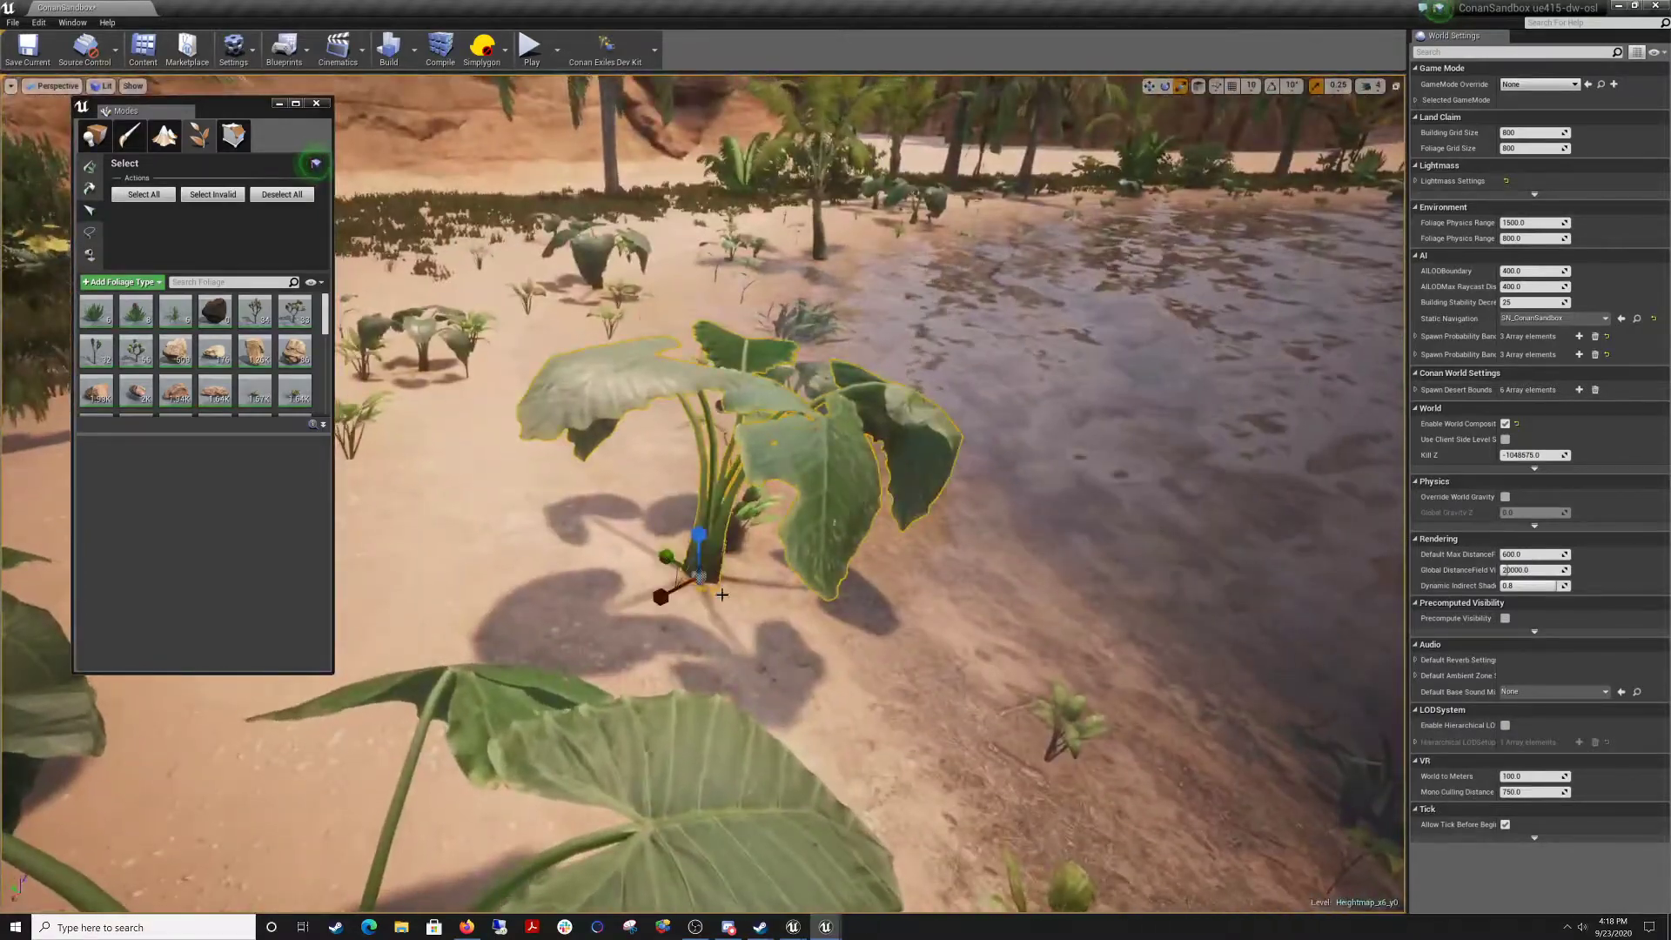
left_click_drag(699, 576, 676, 598)
key("w")
right_click_drag(676, 598, 562, 613)
left_click(811, 570)
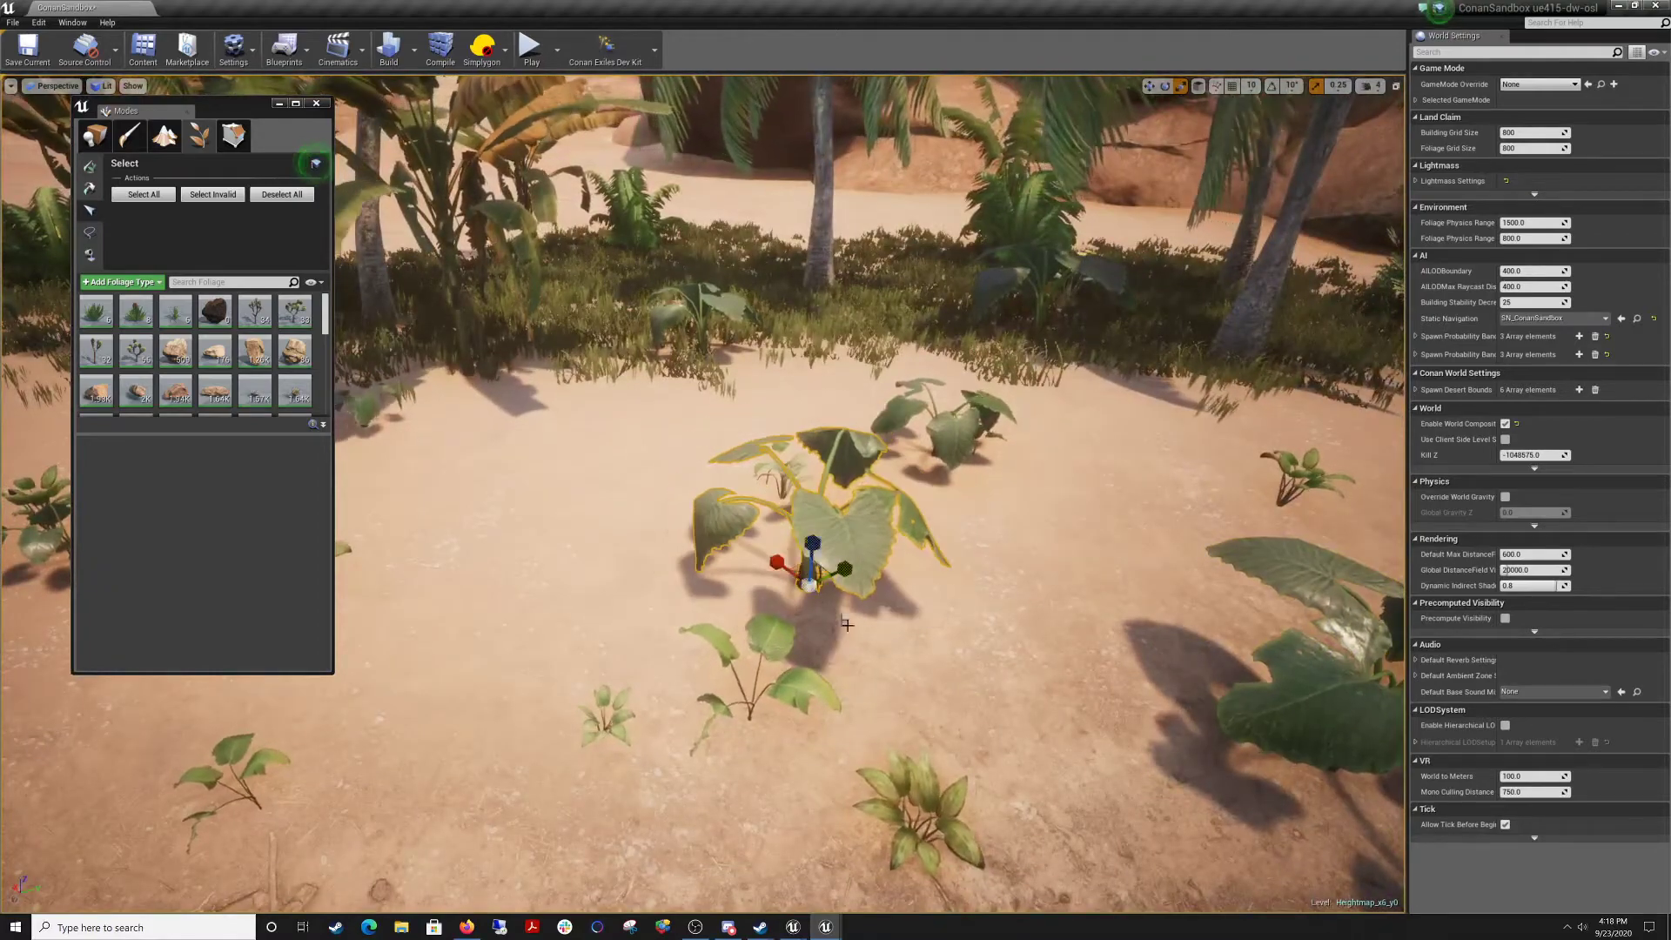
Shrink the big broad-leaved plants on the open sand in front of the grass strip.
key("w")
mouse_move(847, 624)
right_mouse_down()
mouse_move(840, 548)
mouse_move(922, 570)
mouse_move(883, 588)
mouse_move(888, 653)
mouse_move(883, 635)
mouse_move(827, 634)
right_mouse_up()
key("w")
key("w")
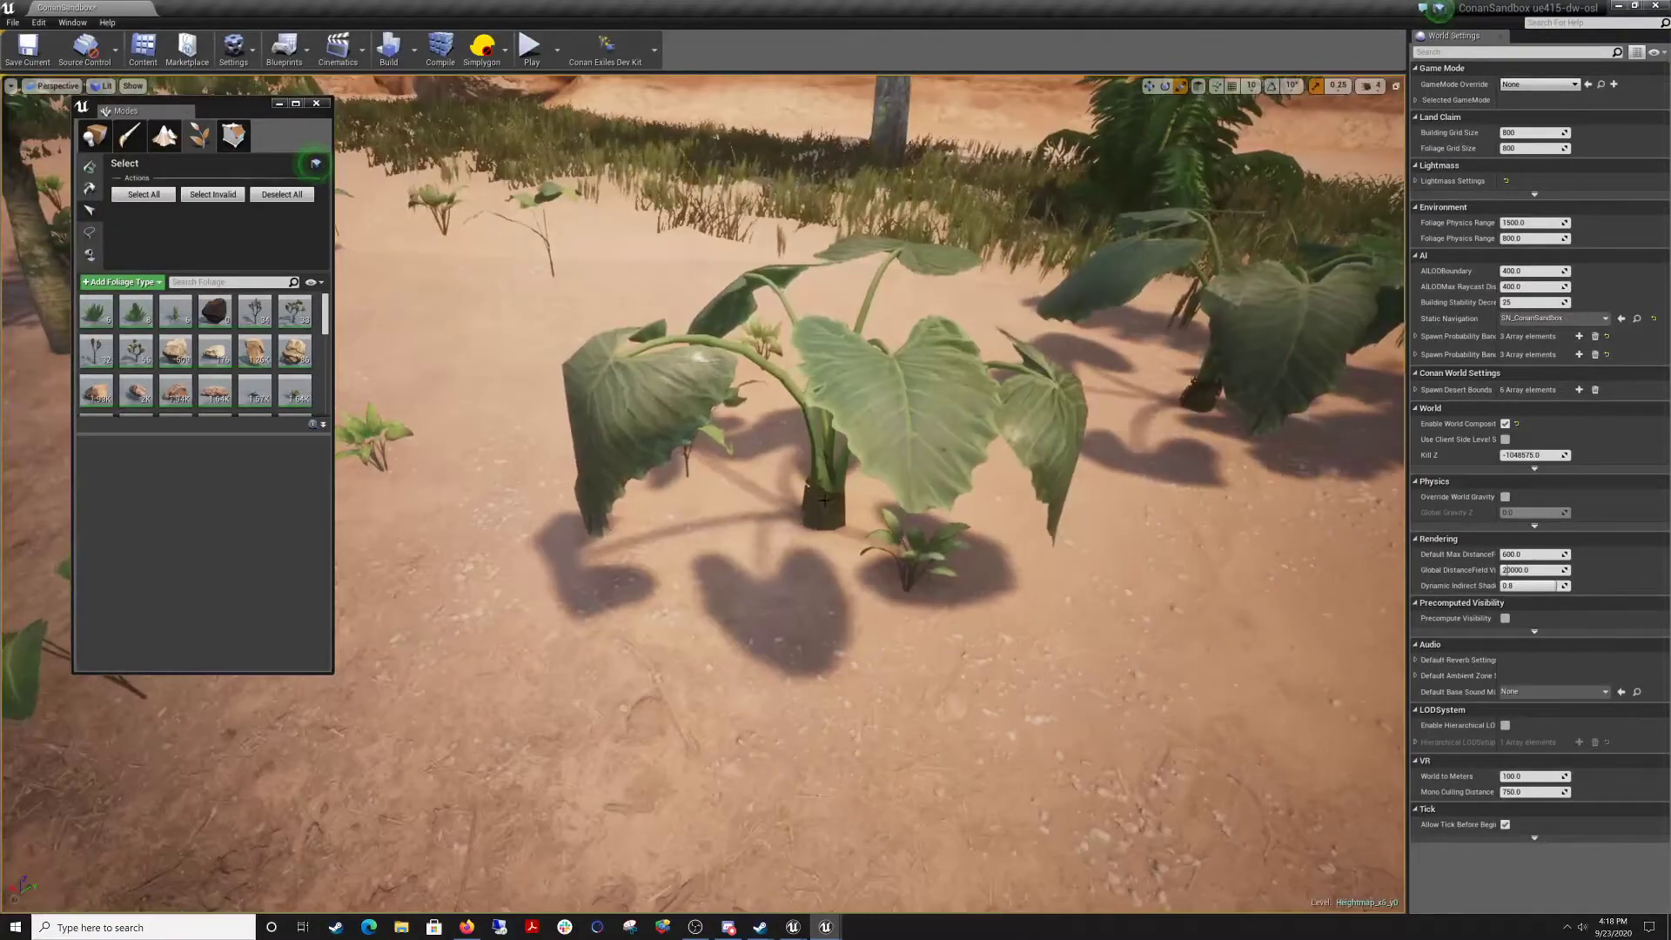
key("s")
right_click_drag(804, 557, 1157, 531)
key("w")
key("w")
right_click_drag(844, 625, 931, 601)
key("w")
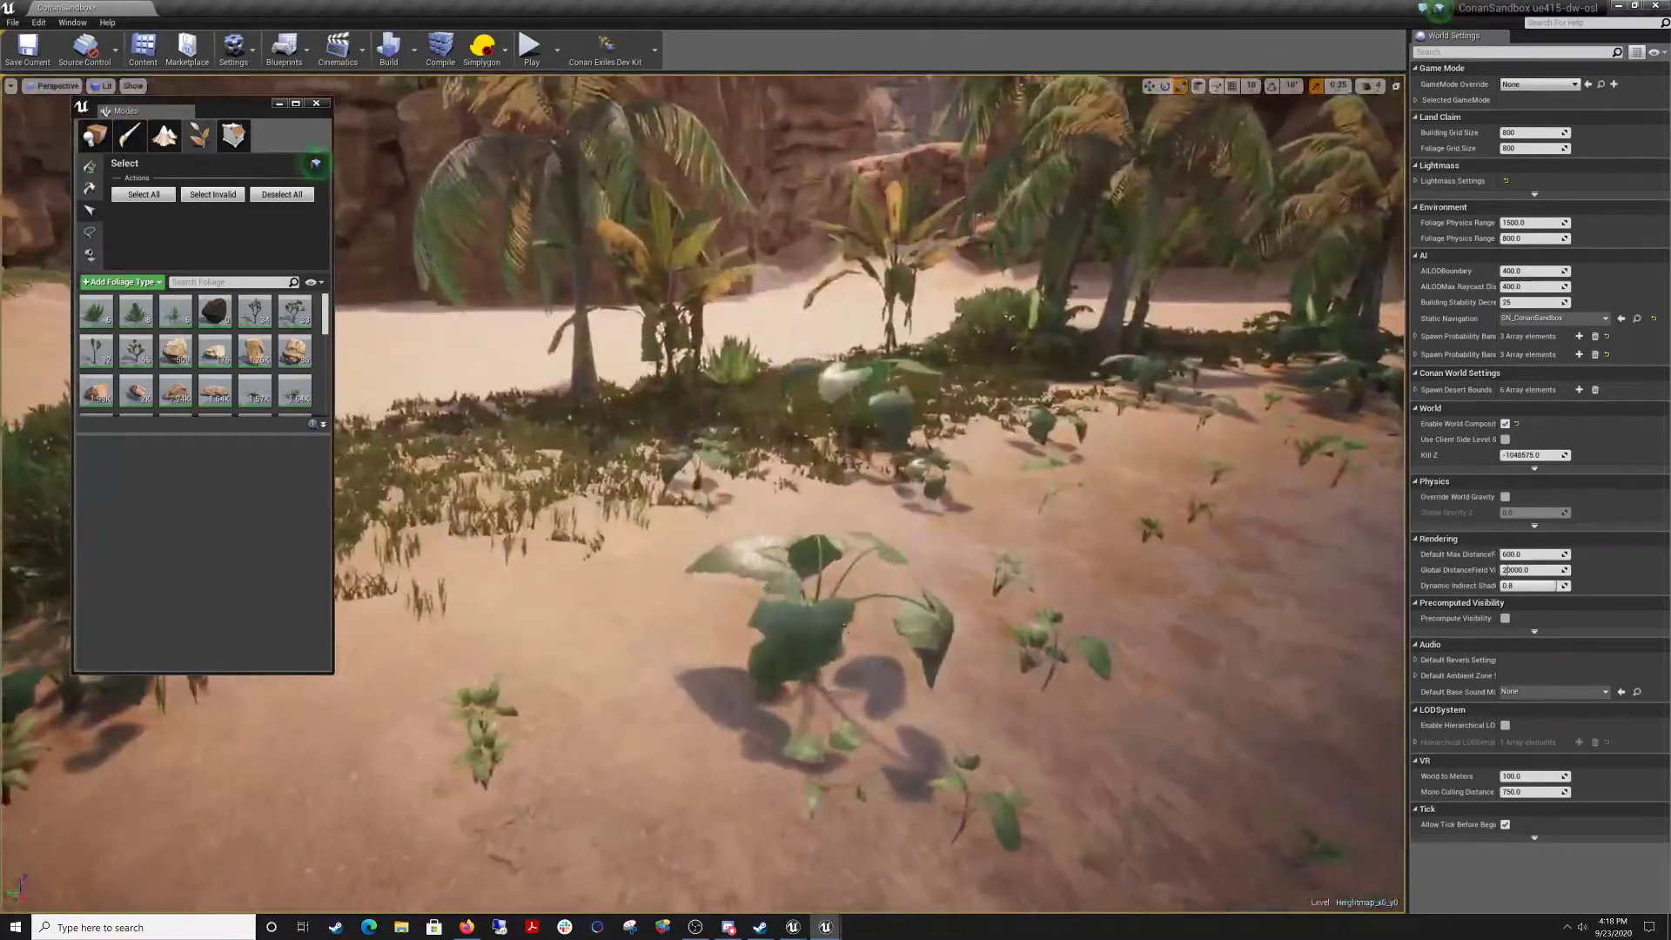
Reduce the size of the next broad-leaved plants along the shore and among the seedlings near the palms.
key("a")
right_click_drag(811, 695, 957, 692)
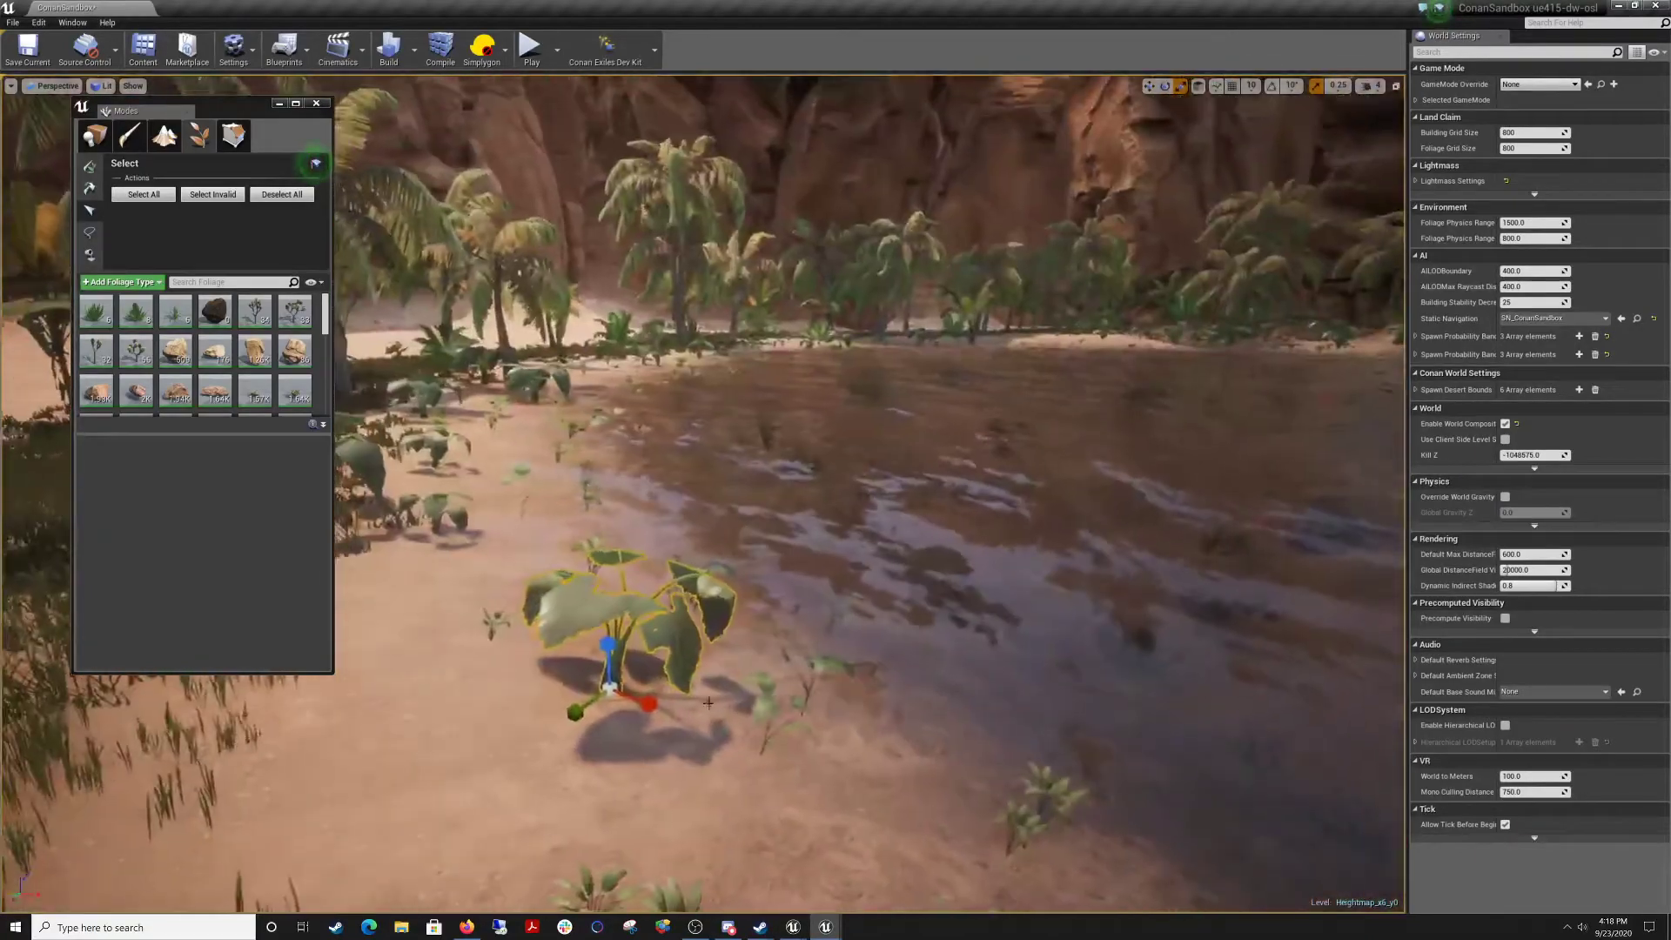
right_click_drag(764, 692, 805, 714)
key("w")
key("w")
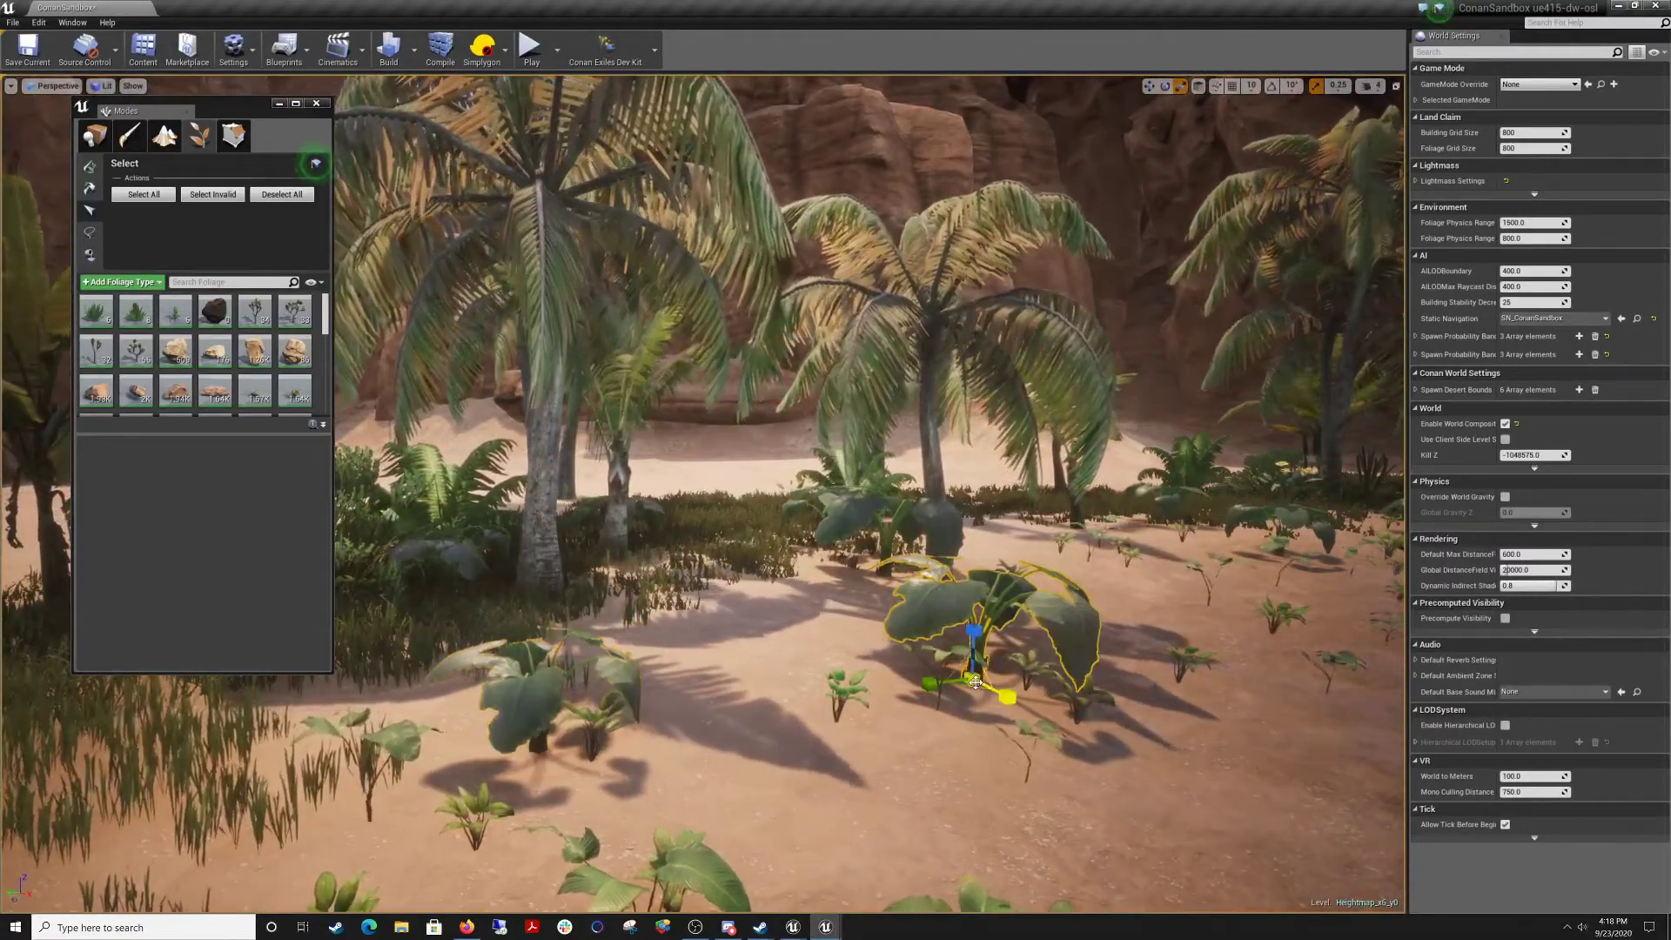
Move the broad-leaved plant beside the palm trunk so its leaves clear the trunk.
right_click_drag(972, 678, 1037, 688)
key("w")
key("a")
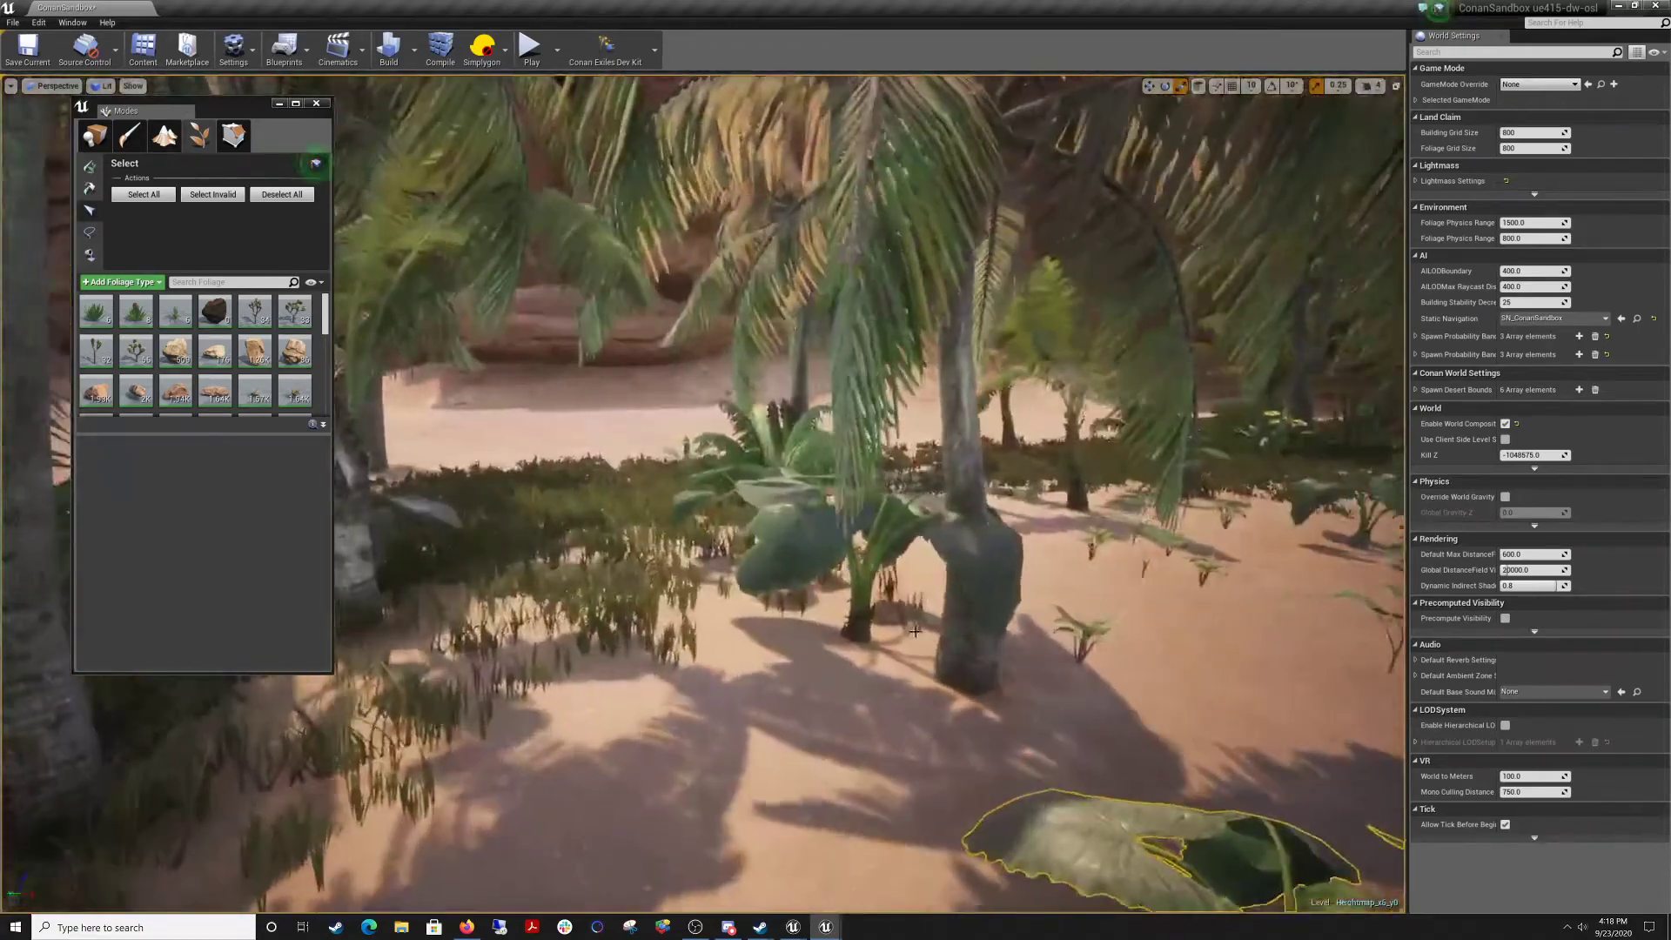
left_click(850, 639)
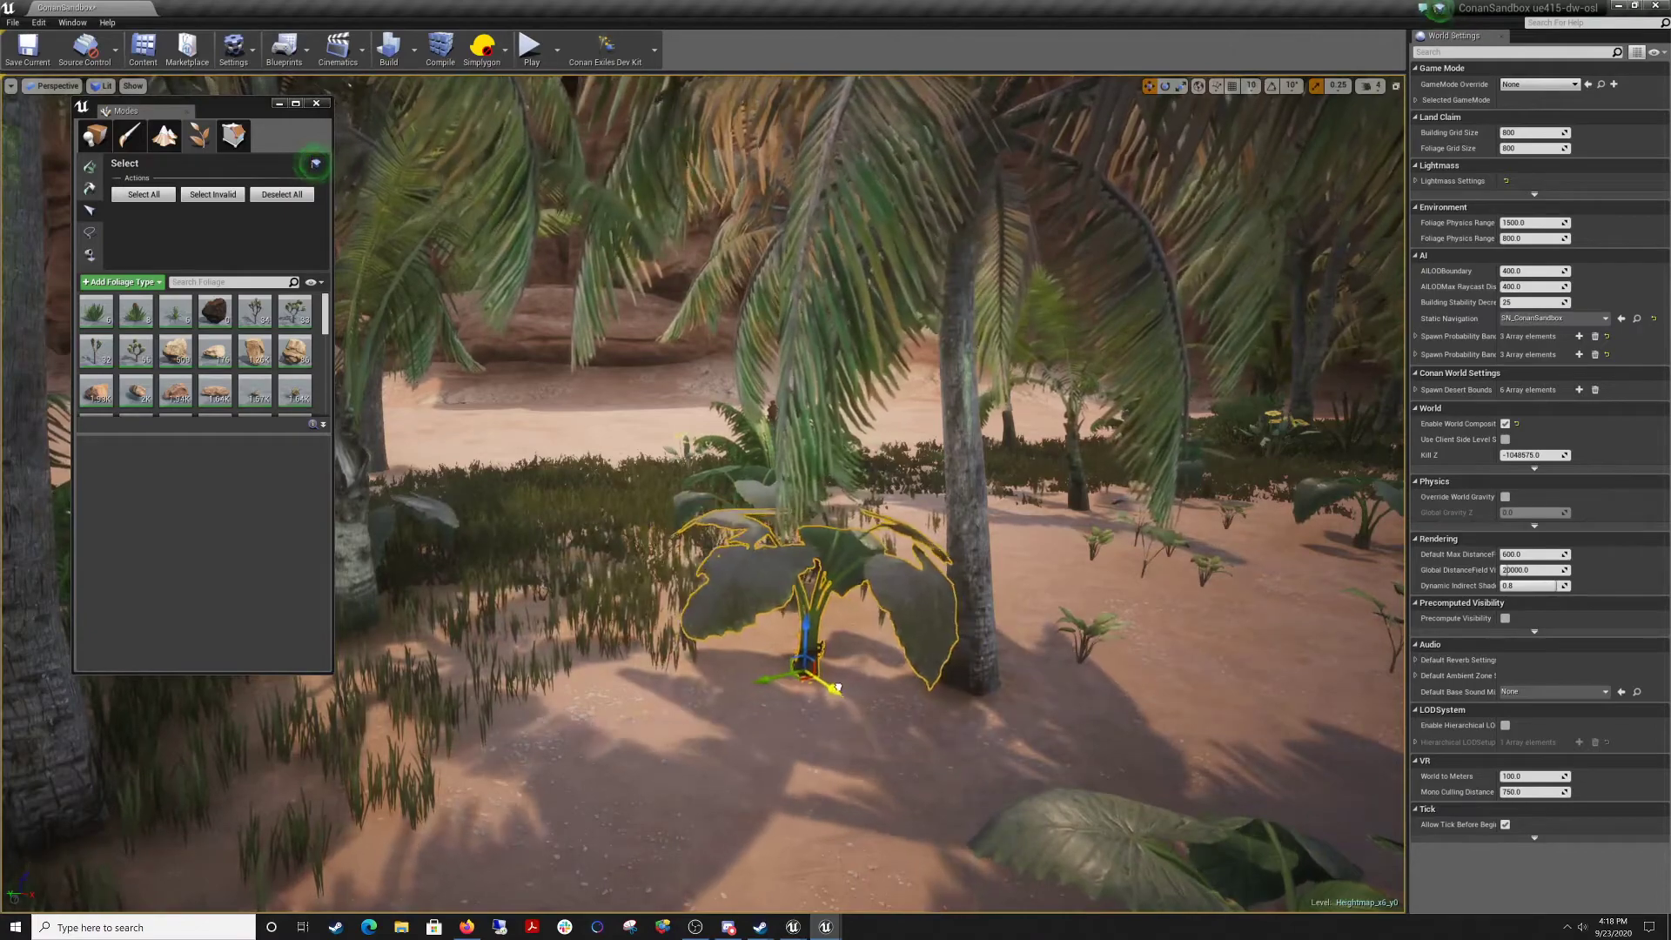
right_click_drag(835, 609, 922, 605)
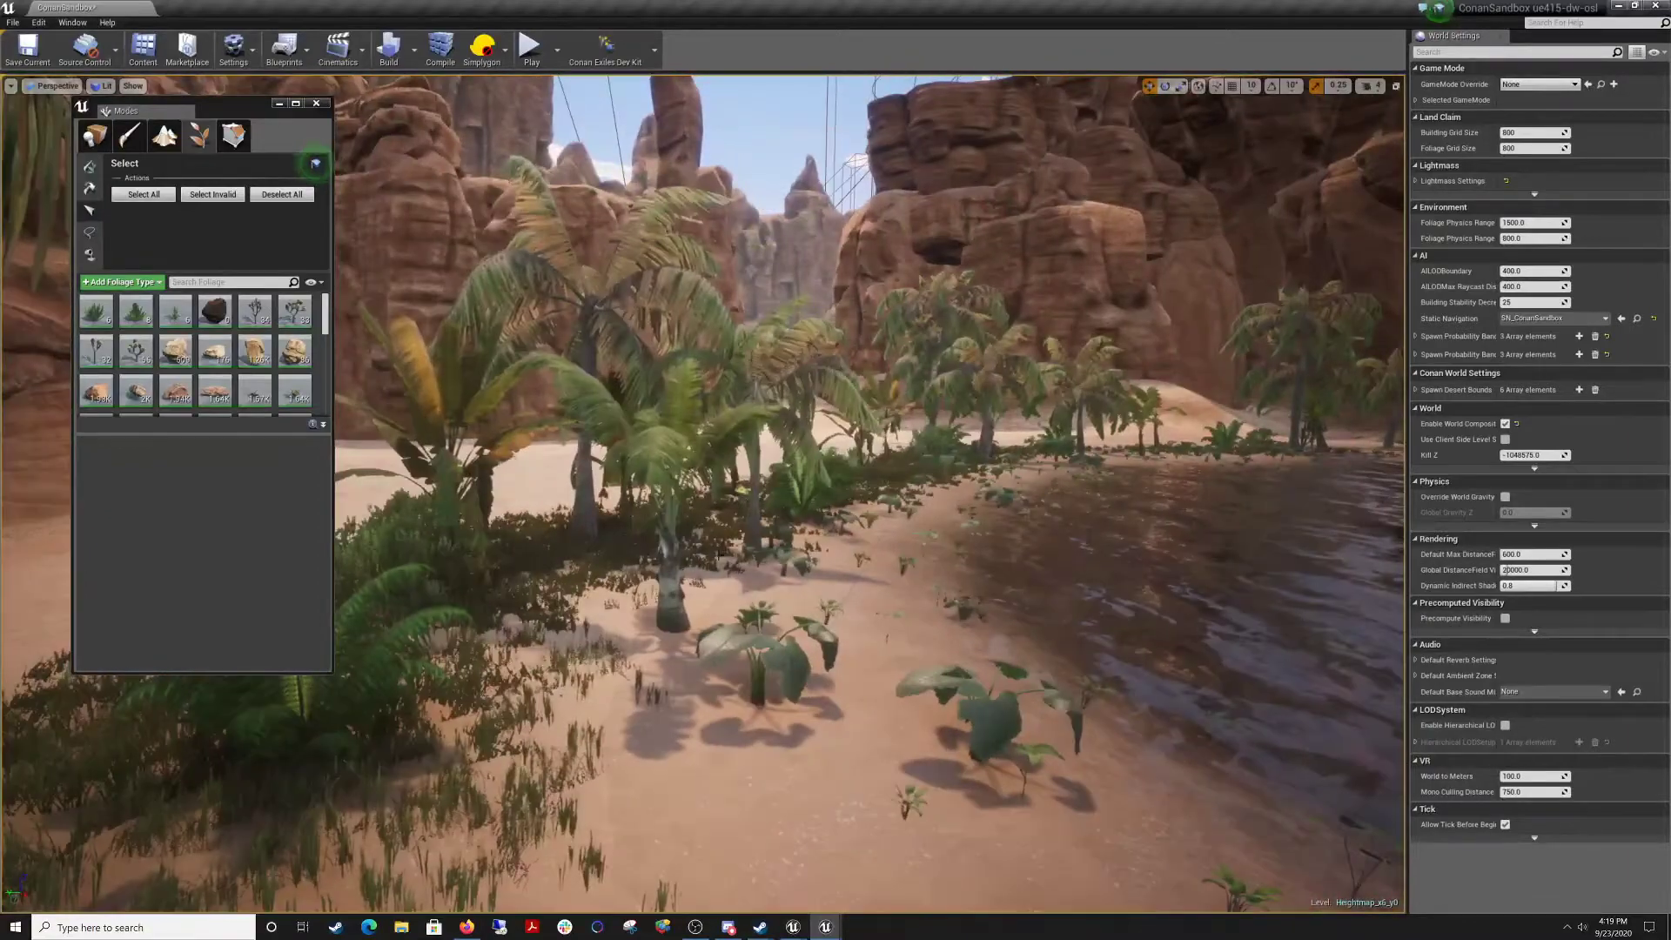
Switch to landscape sculpting above the bare sand behind the palm grove and look through the sculpting tools.
mouse_move(719, 554)
right_mouse_down()
mouse_move(348, 557)
mouse_move(366, 561)
mouse_move(287, 435)
mouse_move(791, 761)
mouse_move(805, 722)
mouse_move(992, 718)
mouse_move(765, 670)
mouse_move(347, 672)
mouse_move(592, 677)
mouse_move(609, 686)
mouse_move(531, 689)
mouse_move(548, 757)
mouse_move(619, 755)
right_mouse_up()
key("w")
key("s")
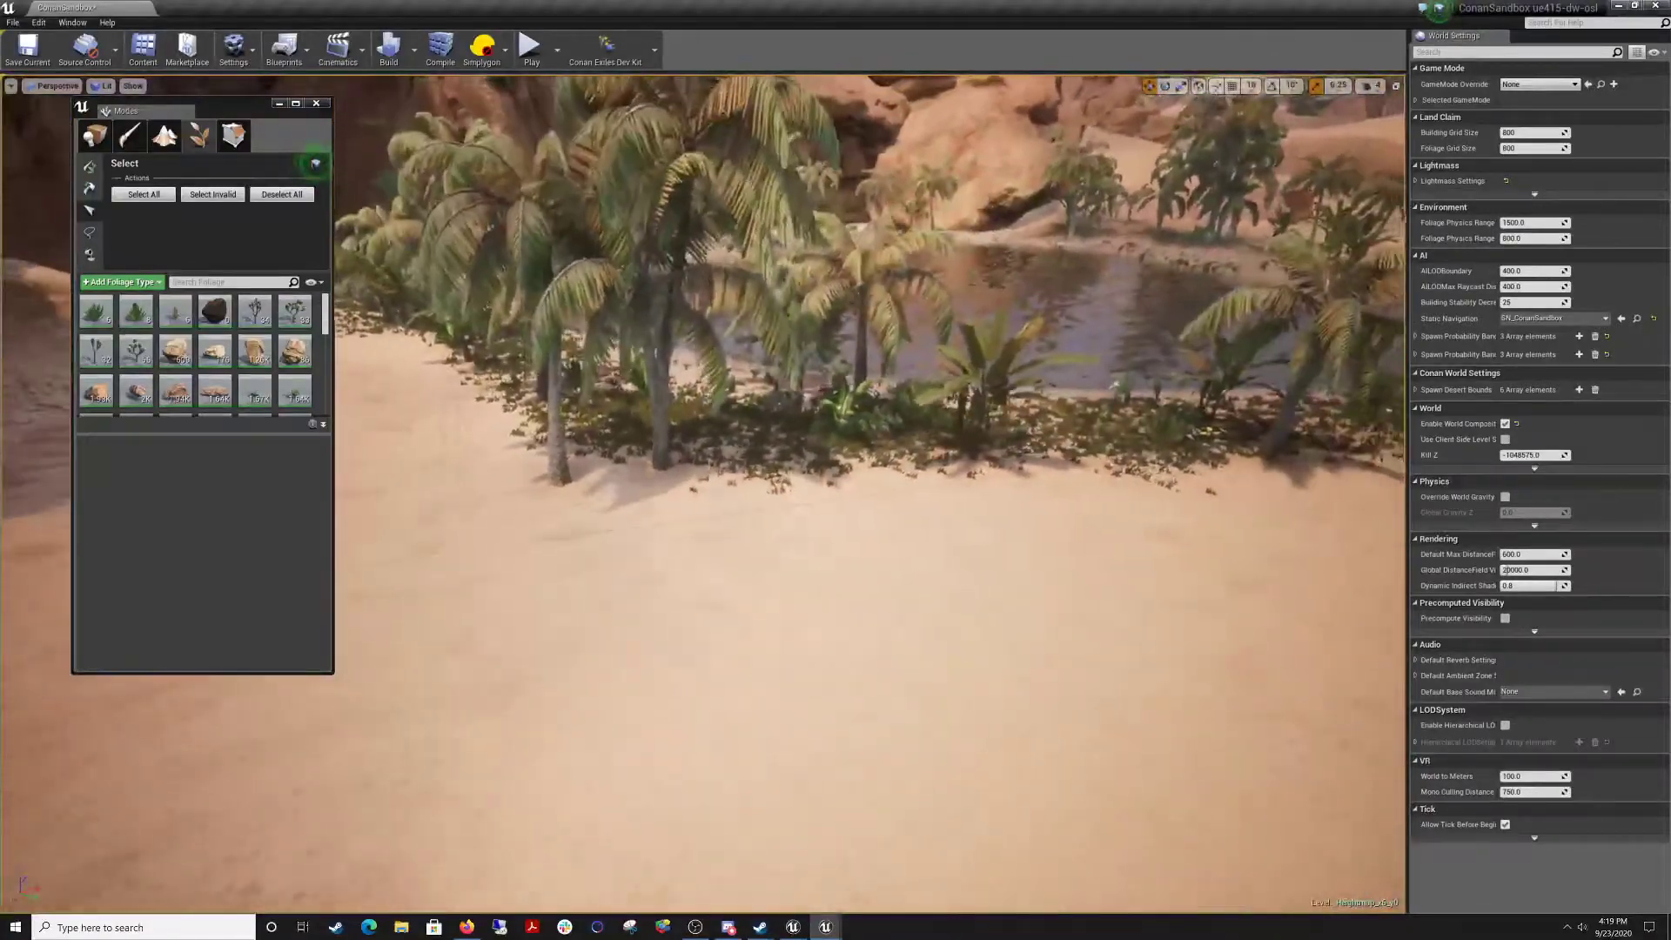
left_click(164, 135)
left_click(106, 252)
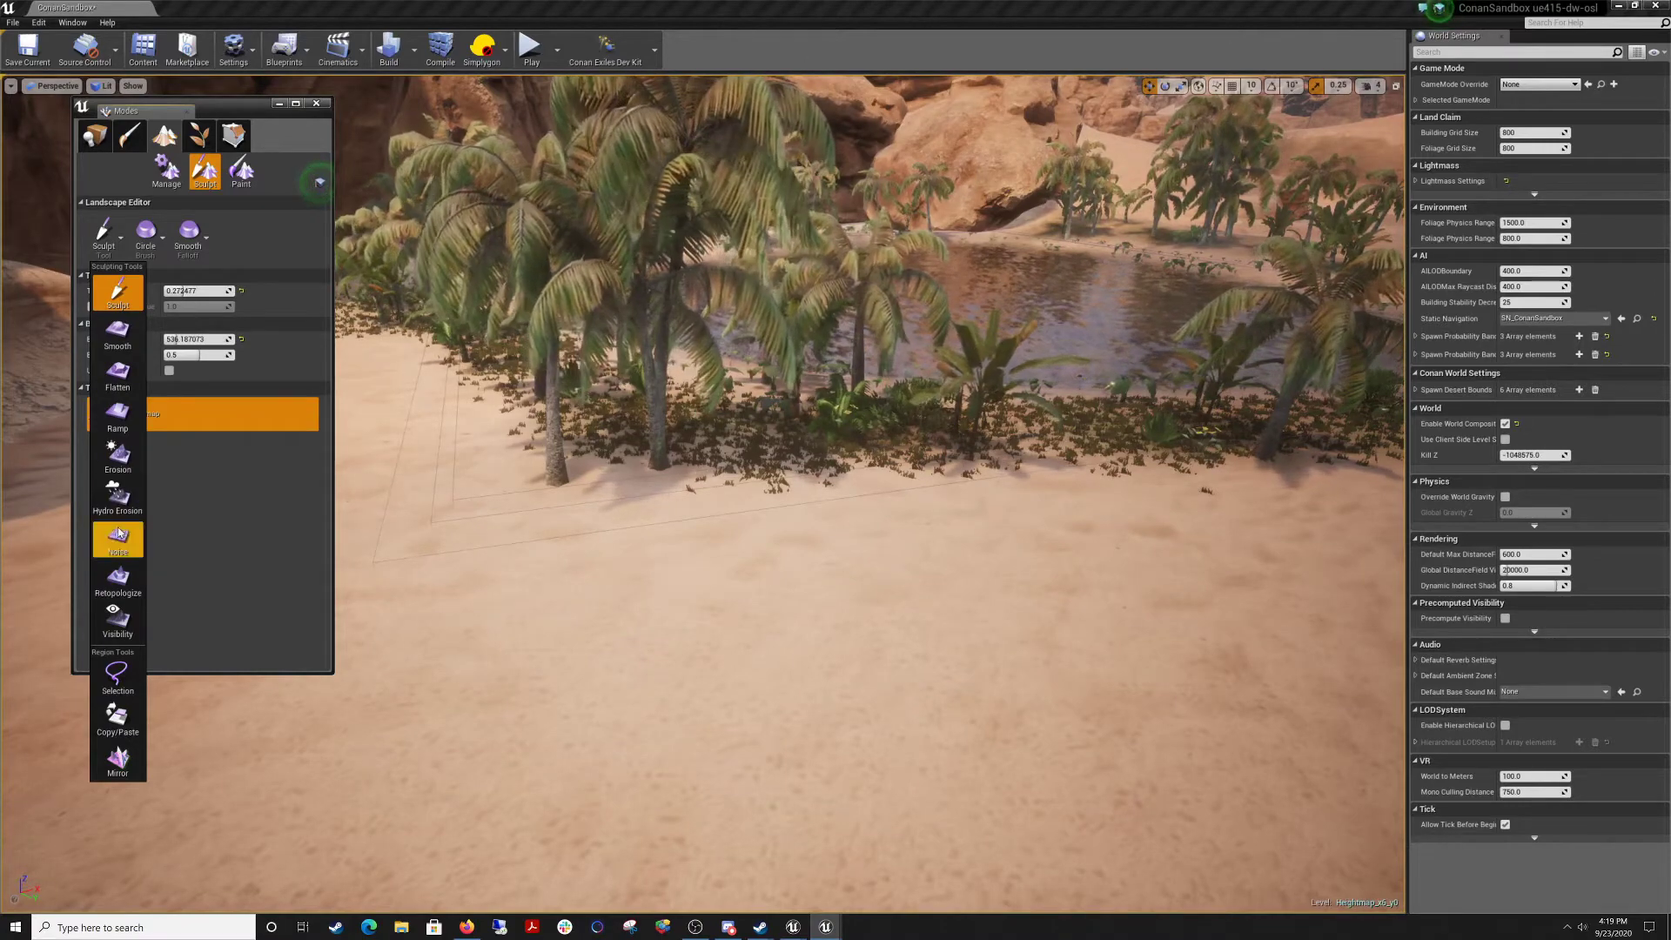
right_click_drag(664, 533, 664, 550)
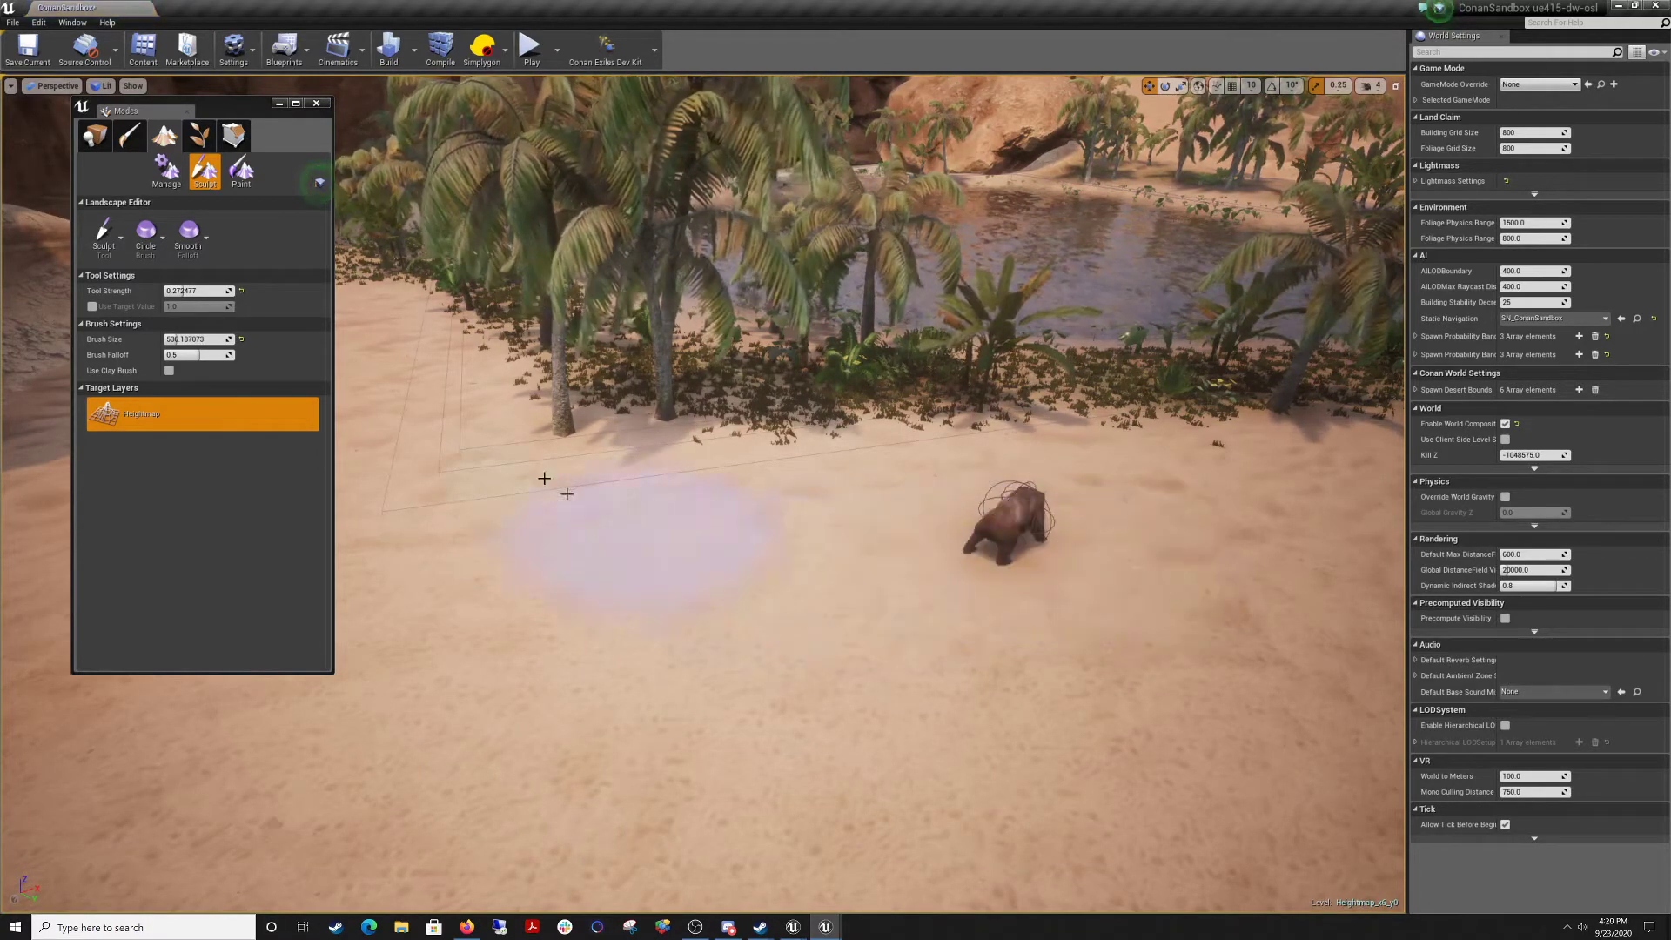
Select the bear on the sand, check its feet against the ground surface and delete it.
left_click(94, 135)
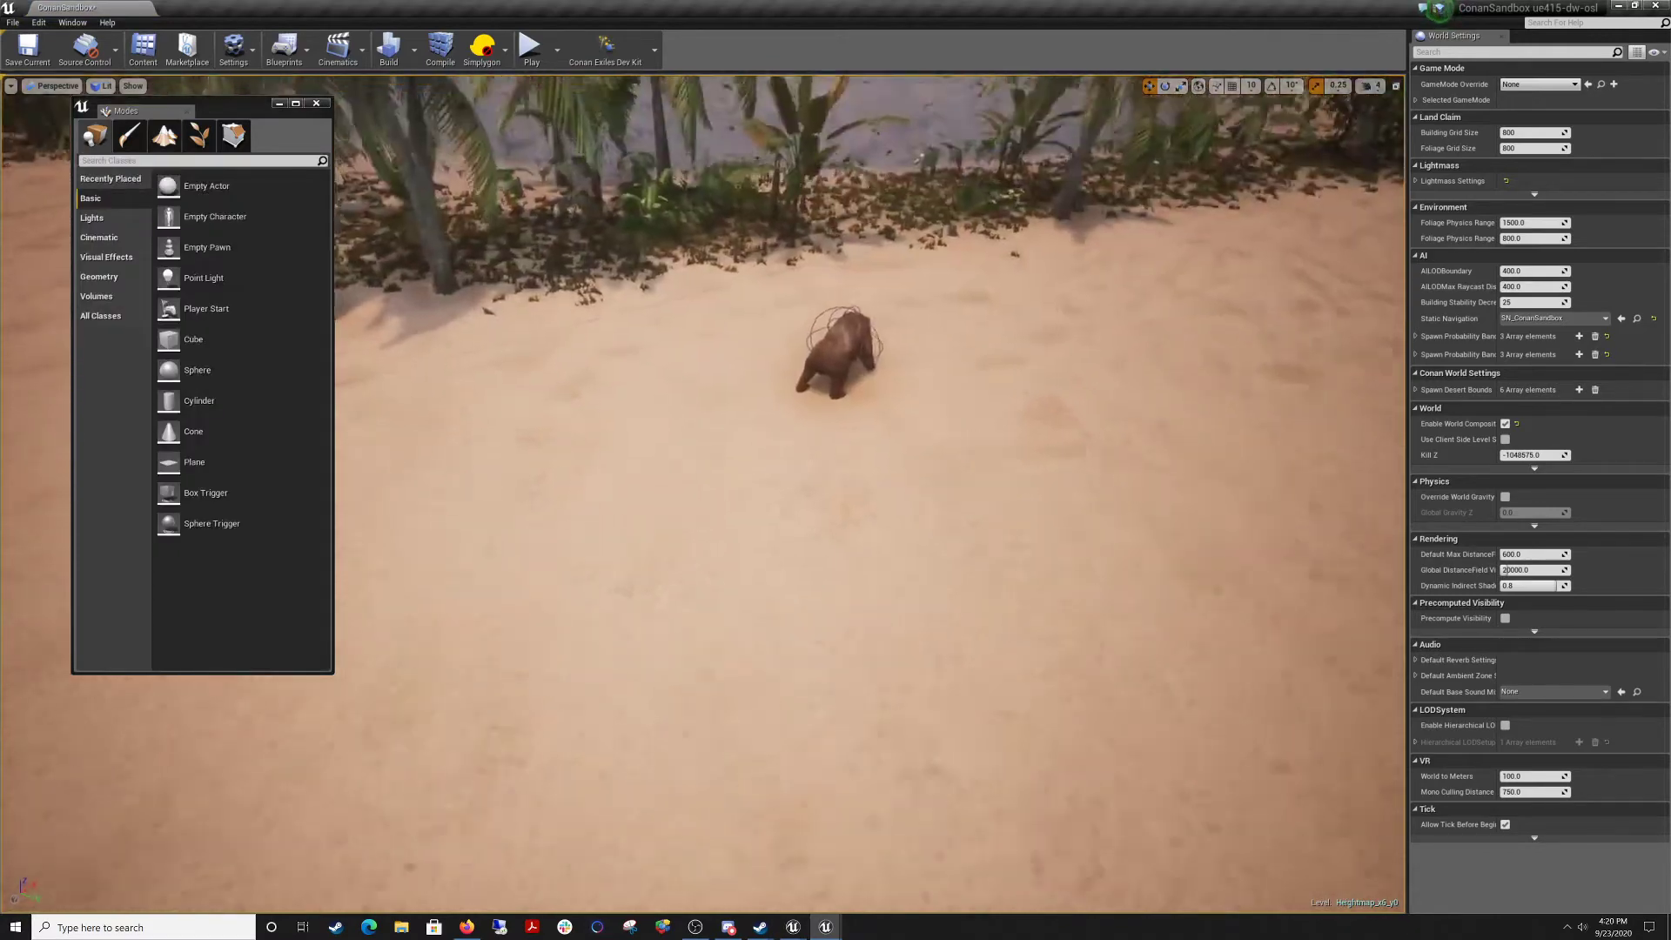
mouse_move(896, 435)
right_mouse_down()
mouse_move(879, 409)
mouse_move(940, 413)
mouse_move(902, 443)
right_mouse_up()
left_click(896, 418)
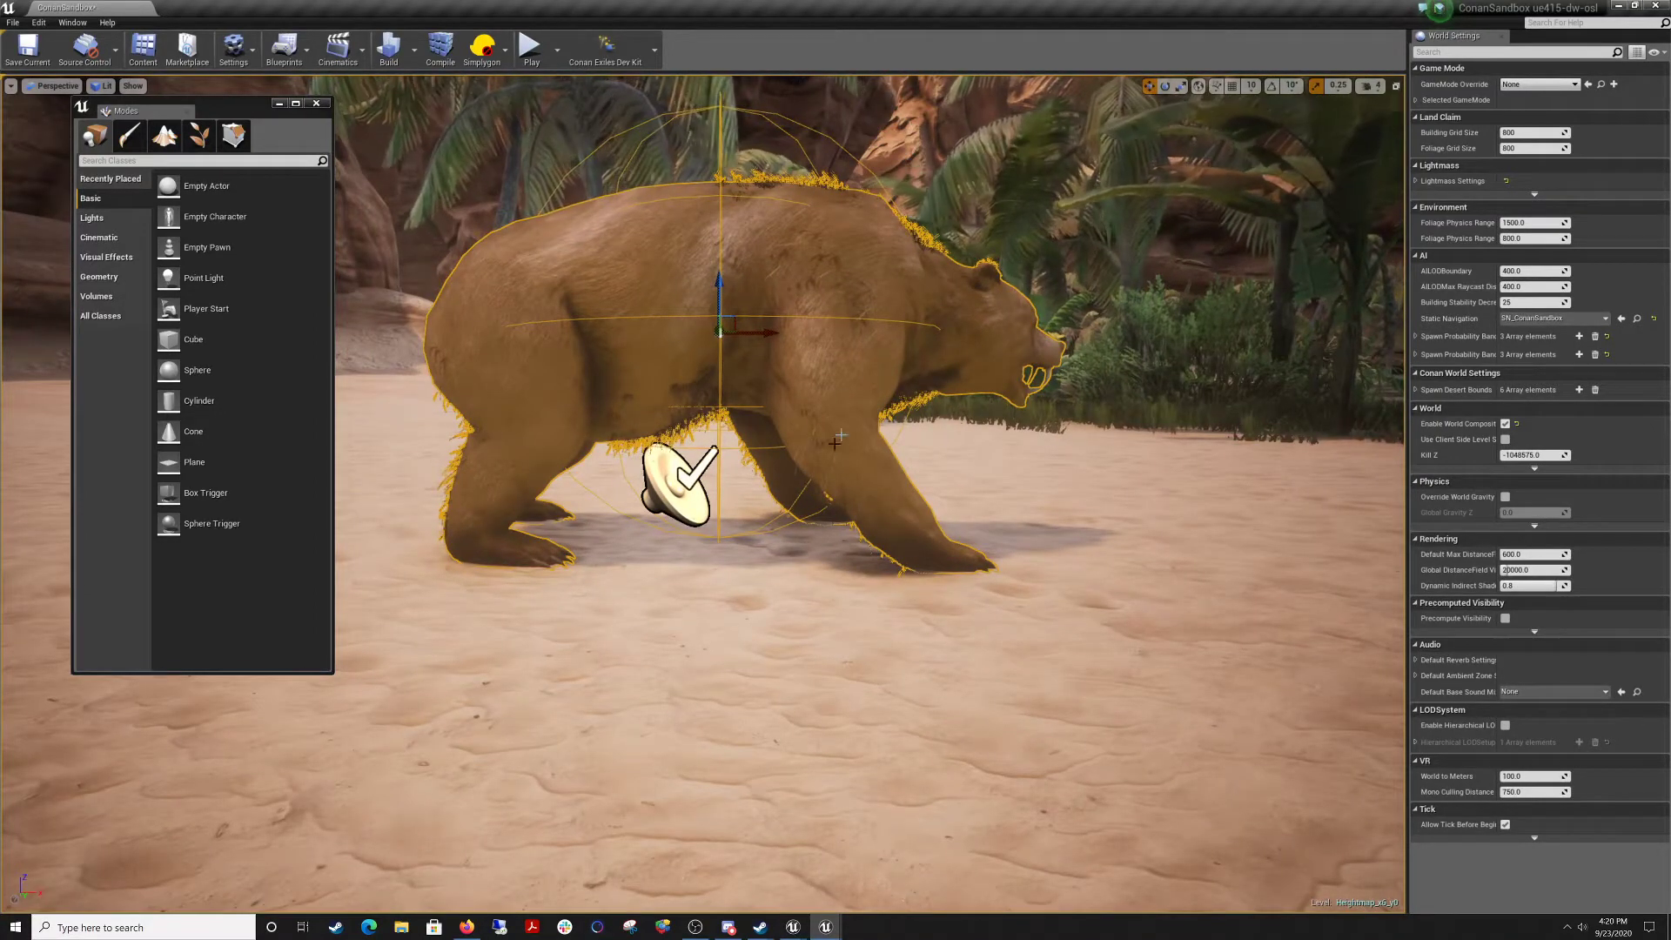
right_click_drag(687, 530, 724, 473)
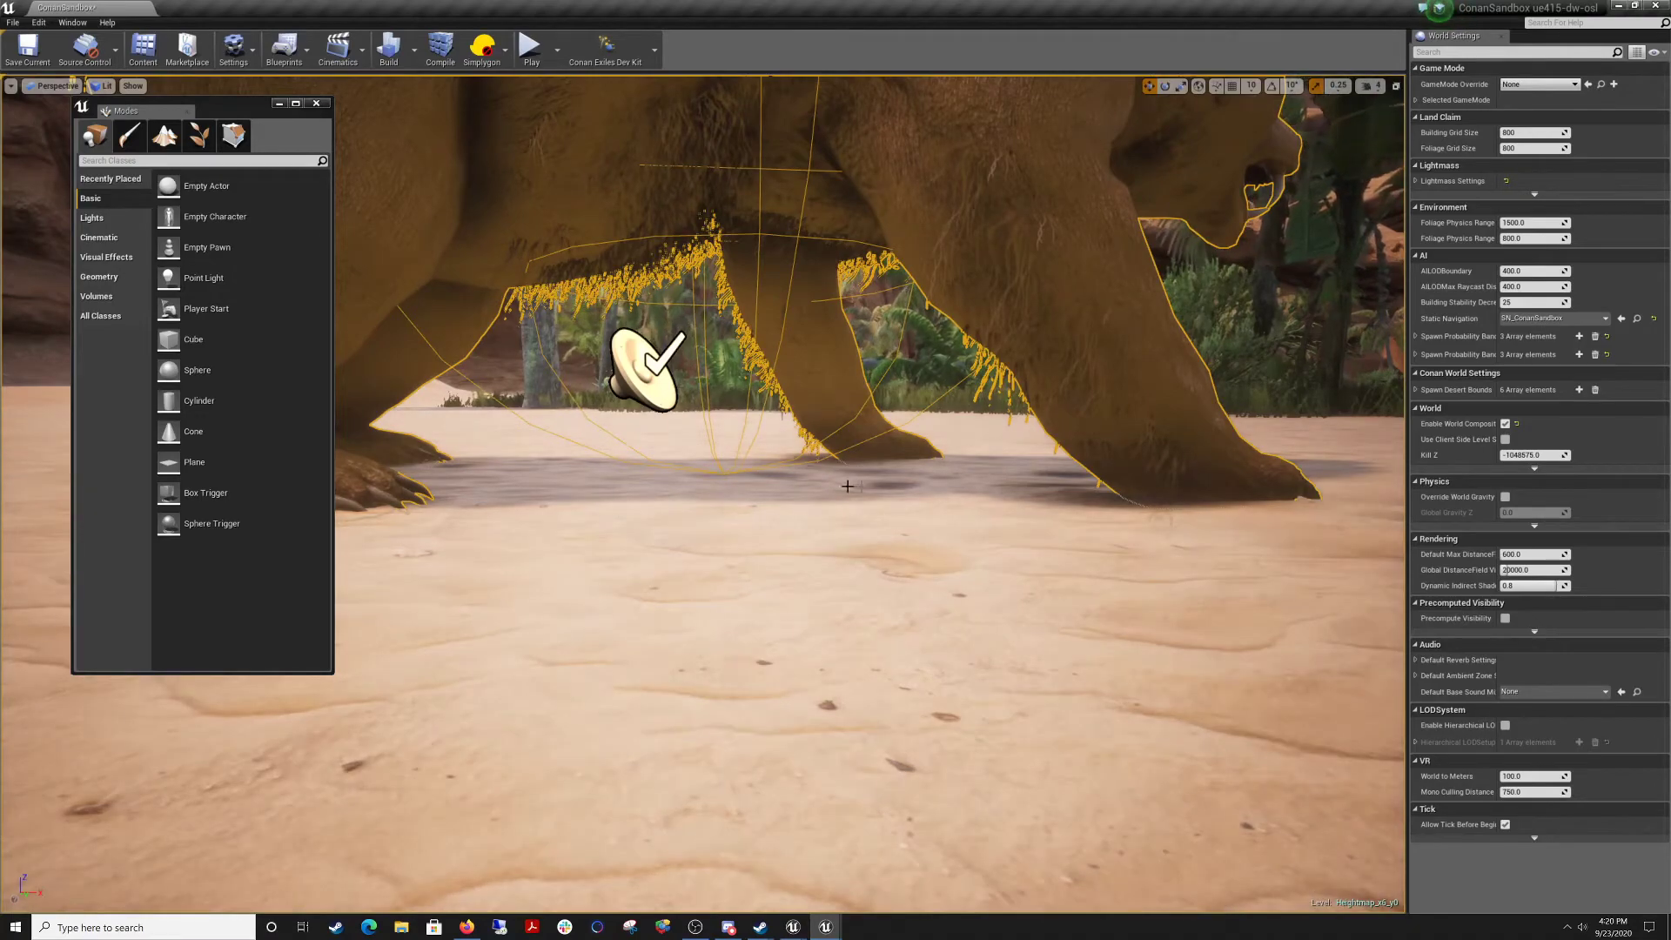
right_click_drag(846, 485, 836, 518)
right_click_drag(754, 449, 754, 487)
right_click_drag(620, 360, 621, 360)
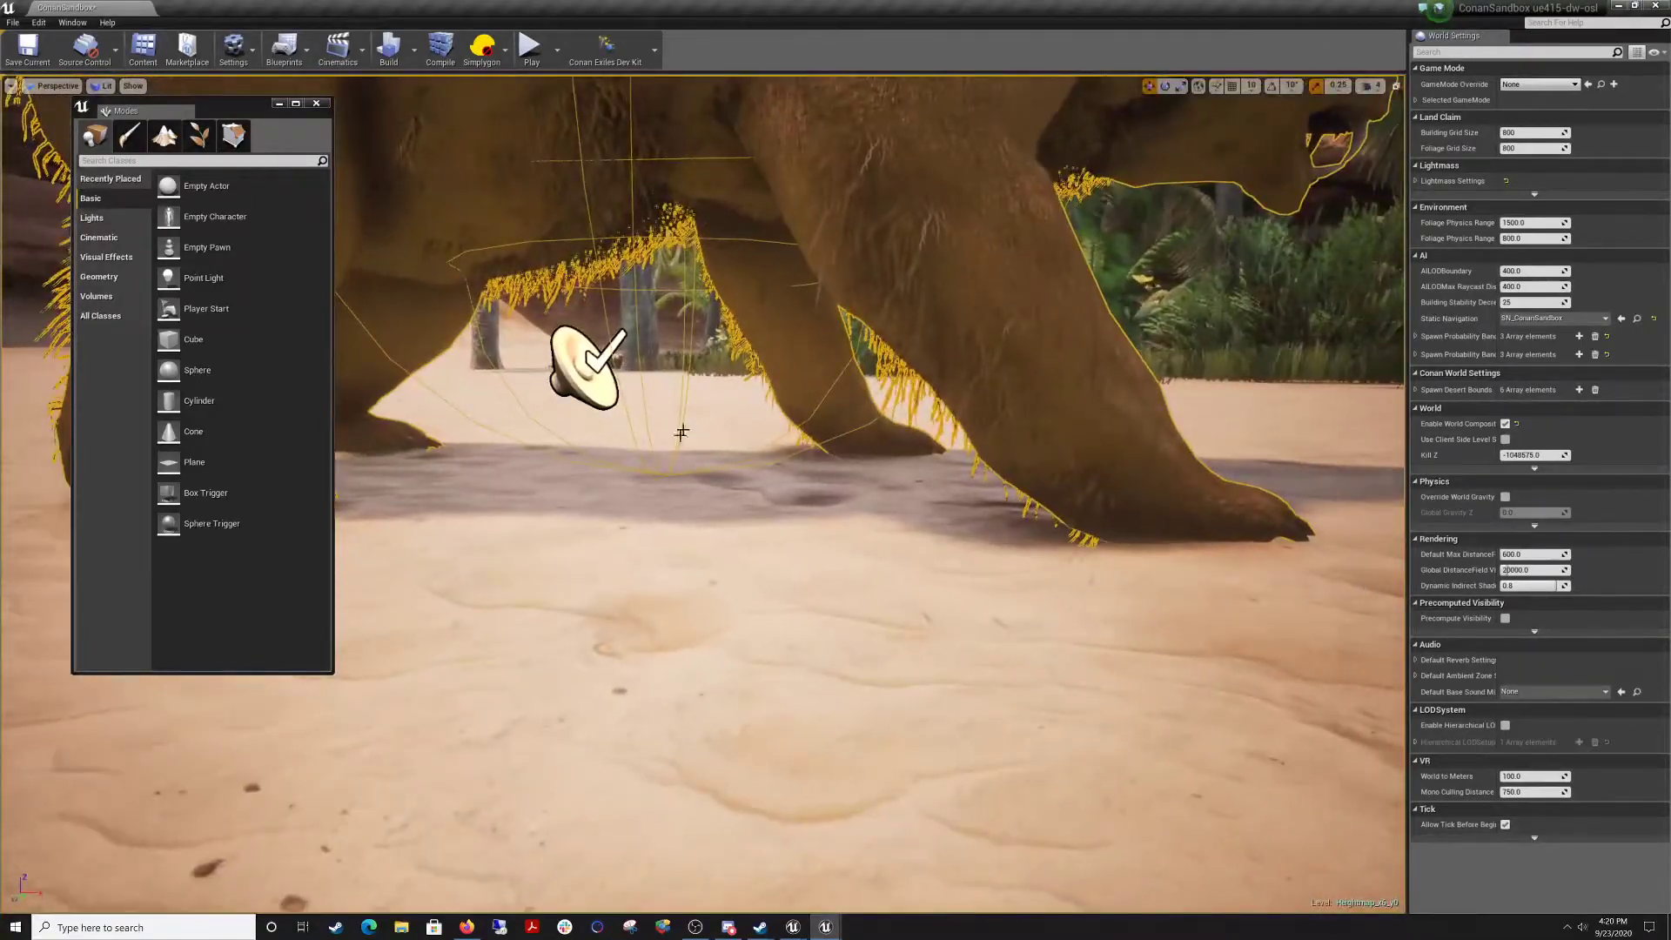
right_click_drag(681, 433, 609, 426)
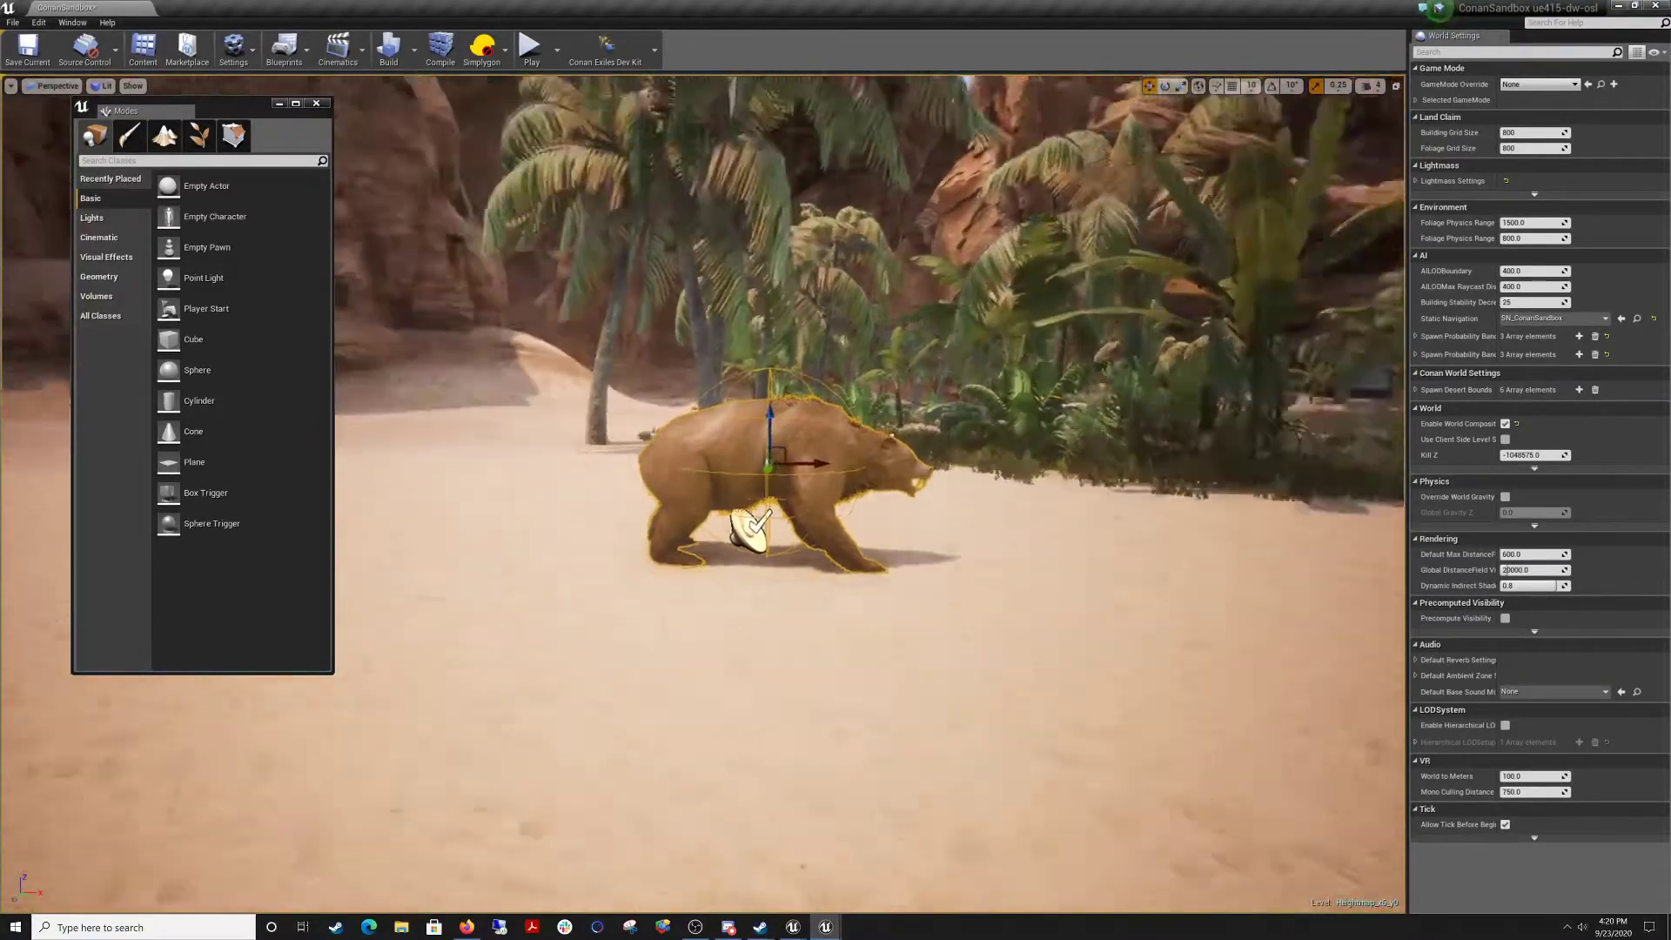
mouse_move(964, 462)
right_mouse_down()
mouse_move(965, 513)
mouse_move(964, 462)
right_mouse_up()
key("Delete")
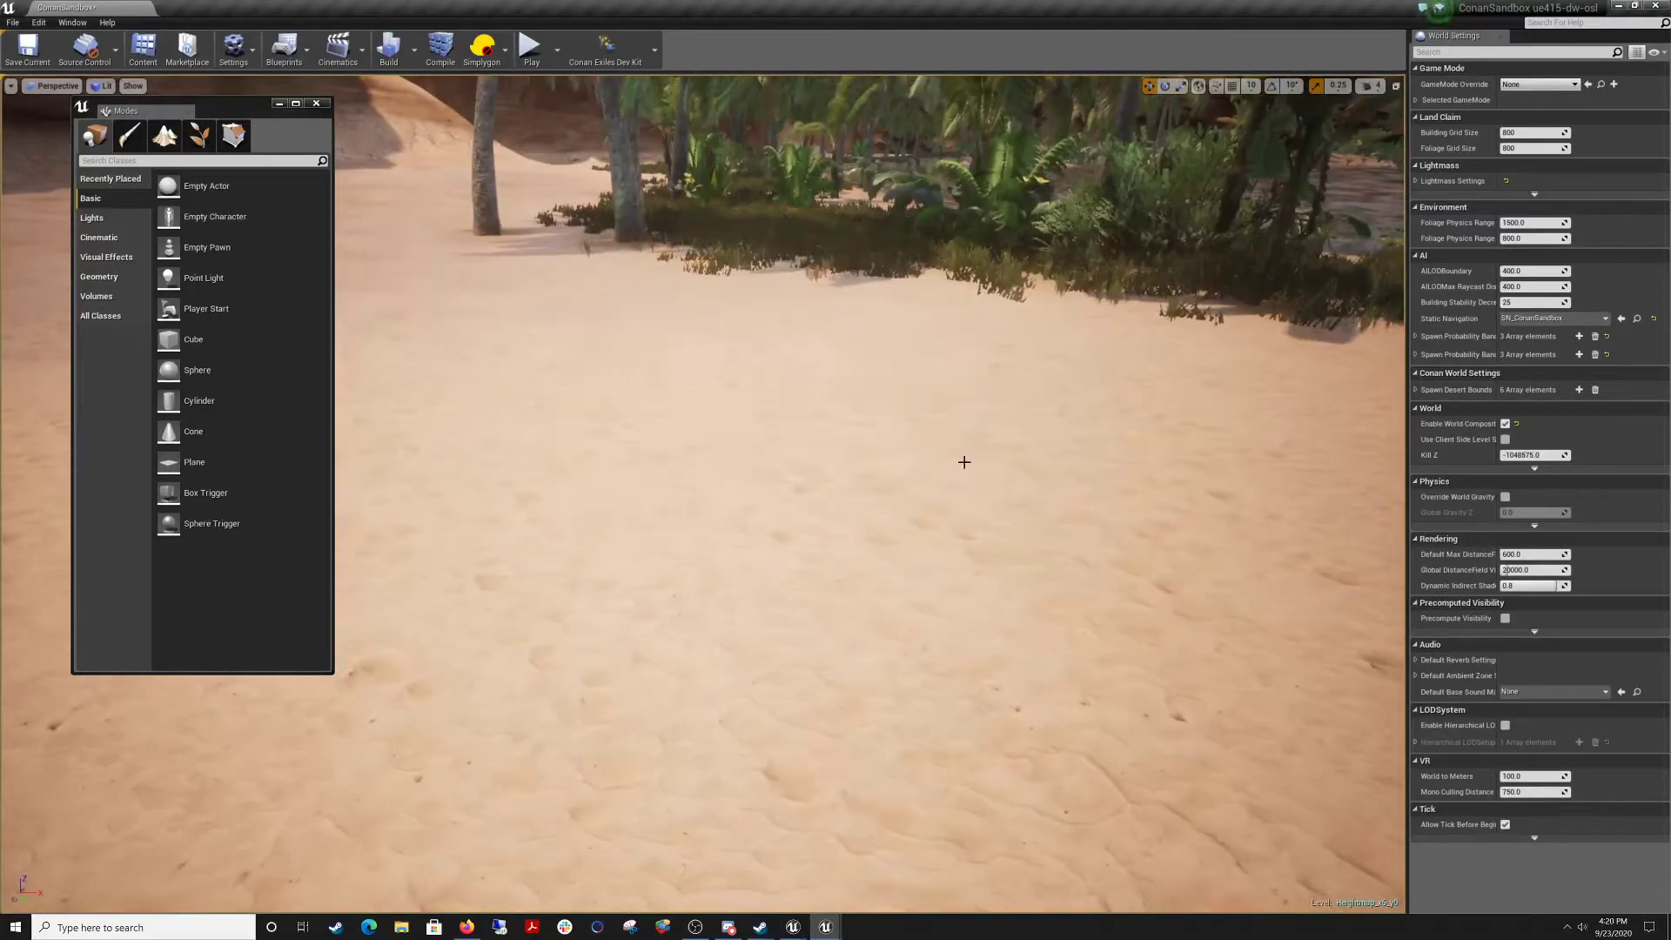
Choose the Hydro Erosion landscape tool and brush it over the open sand behind the palm grove.
mouse_move(735, 424)
right_mouse_down()
mouse_move(687, 375)
mouse_move(727, 435)
right_mouse_up()
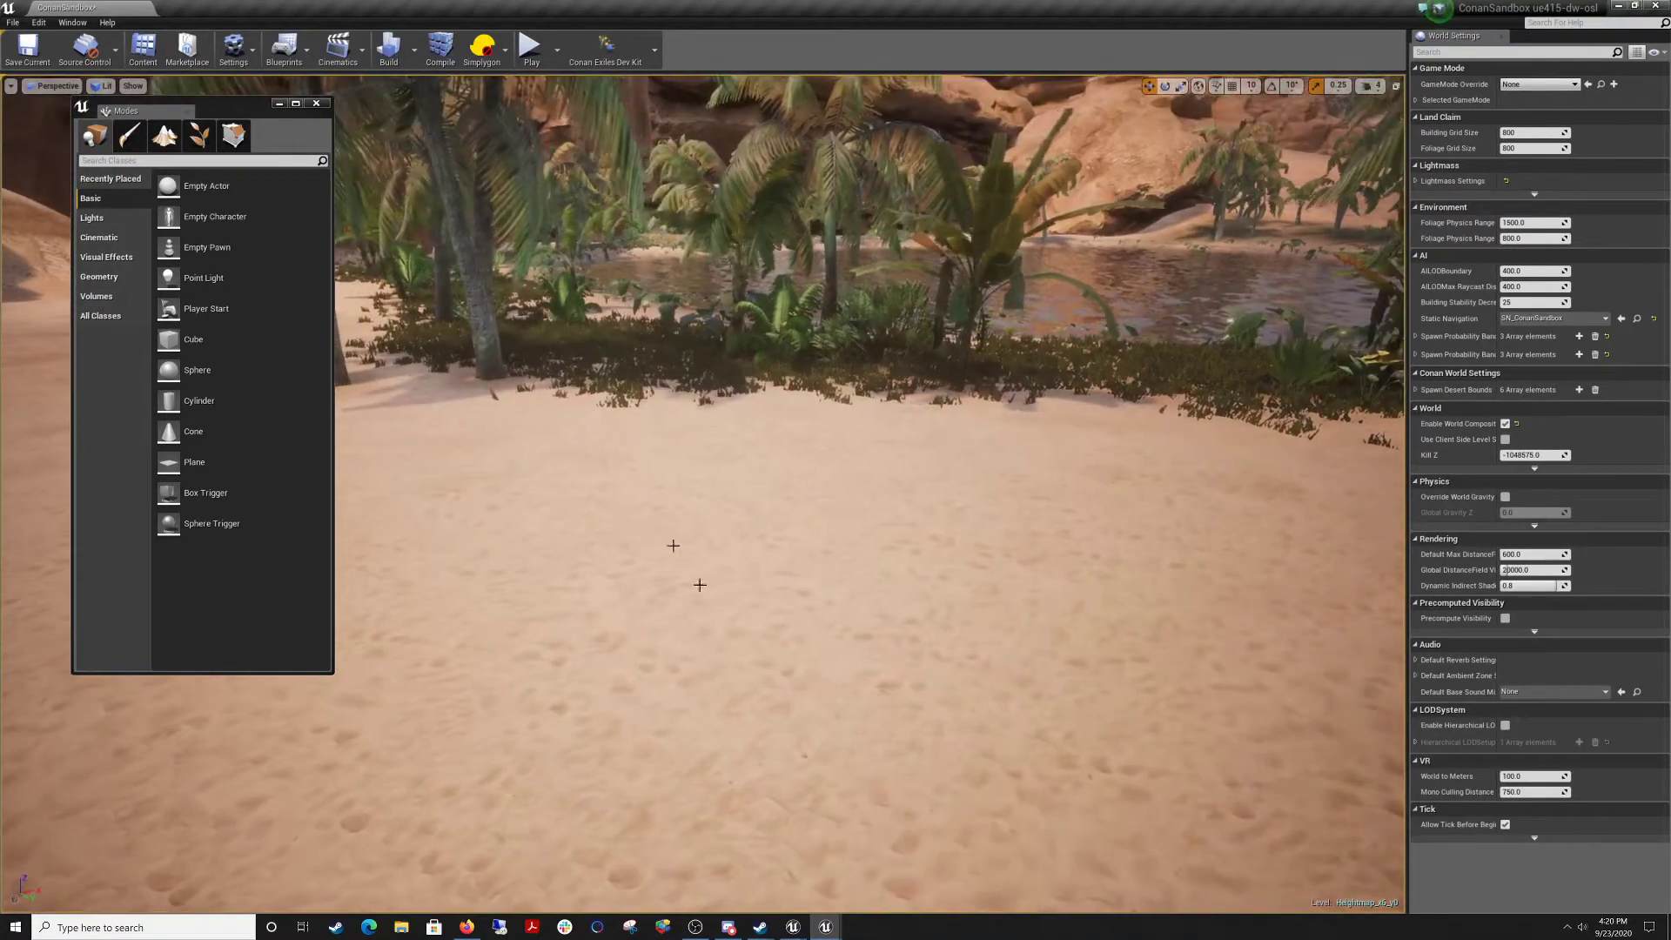
right_click_drag(817, 679, 840, 604)
right_click_drag(757, 445, 789, 534)
left_click(162, 137)
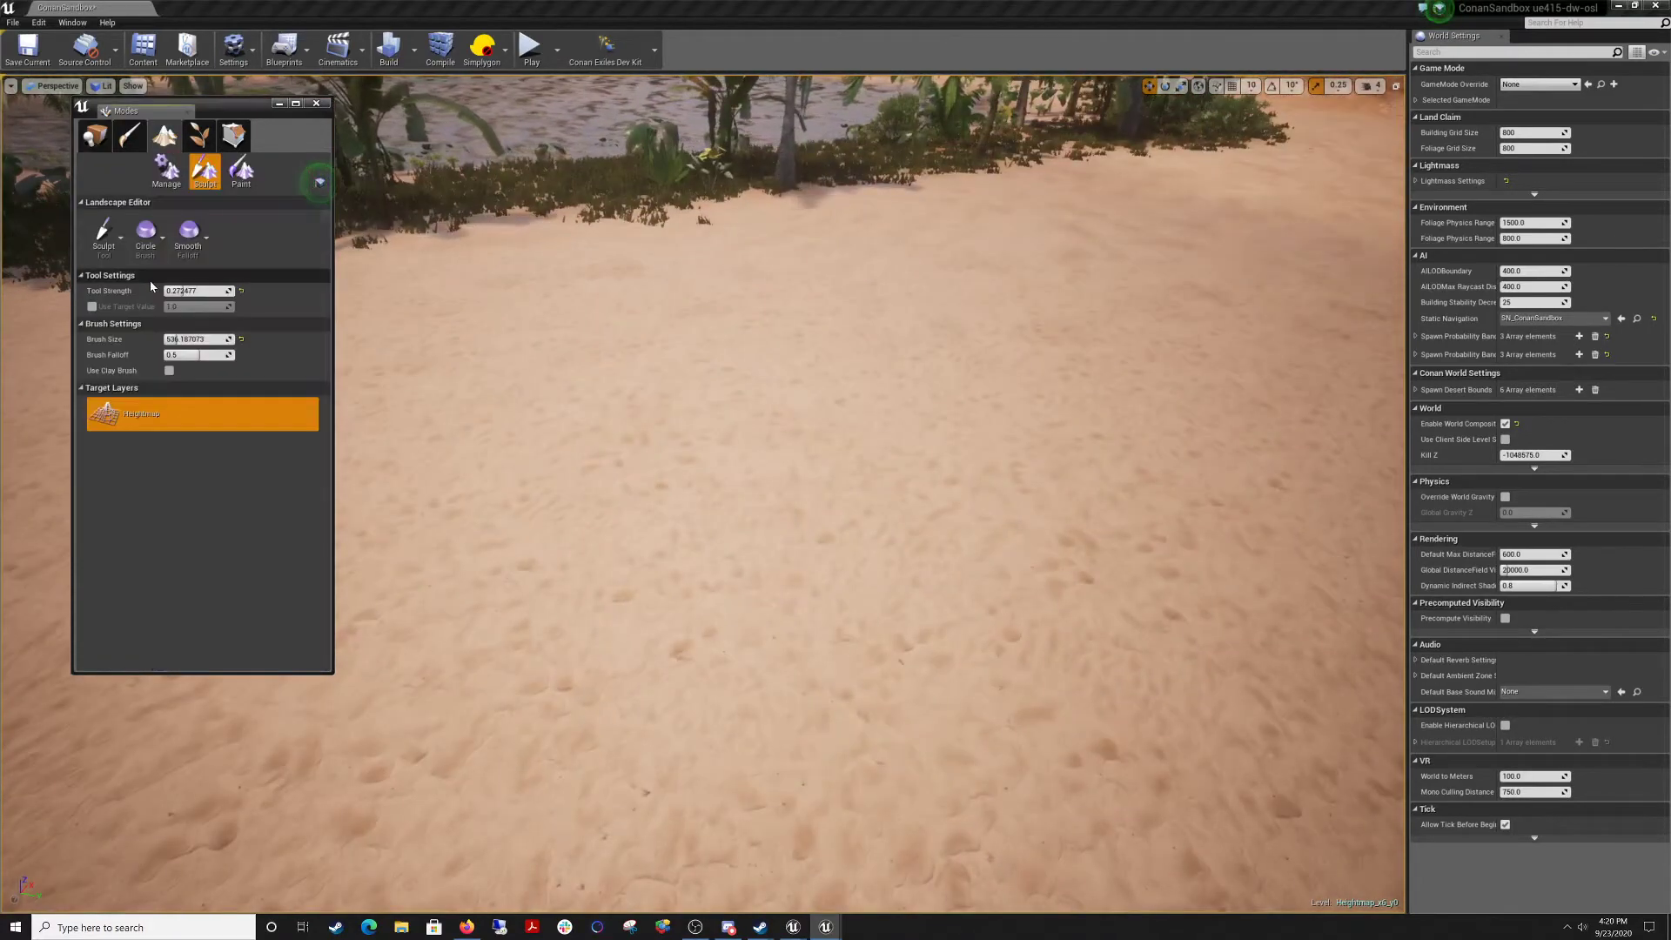
left_click(104, 233)
left_click(122, 499)
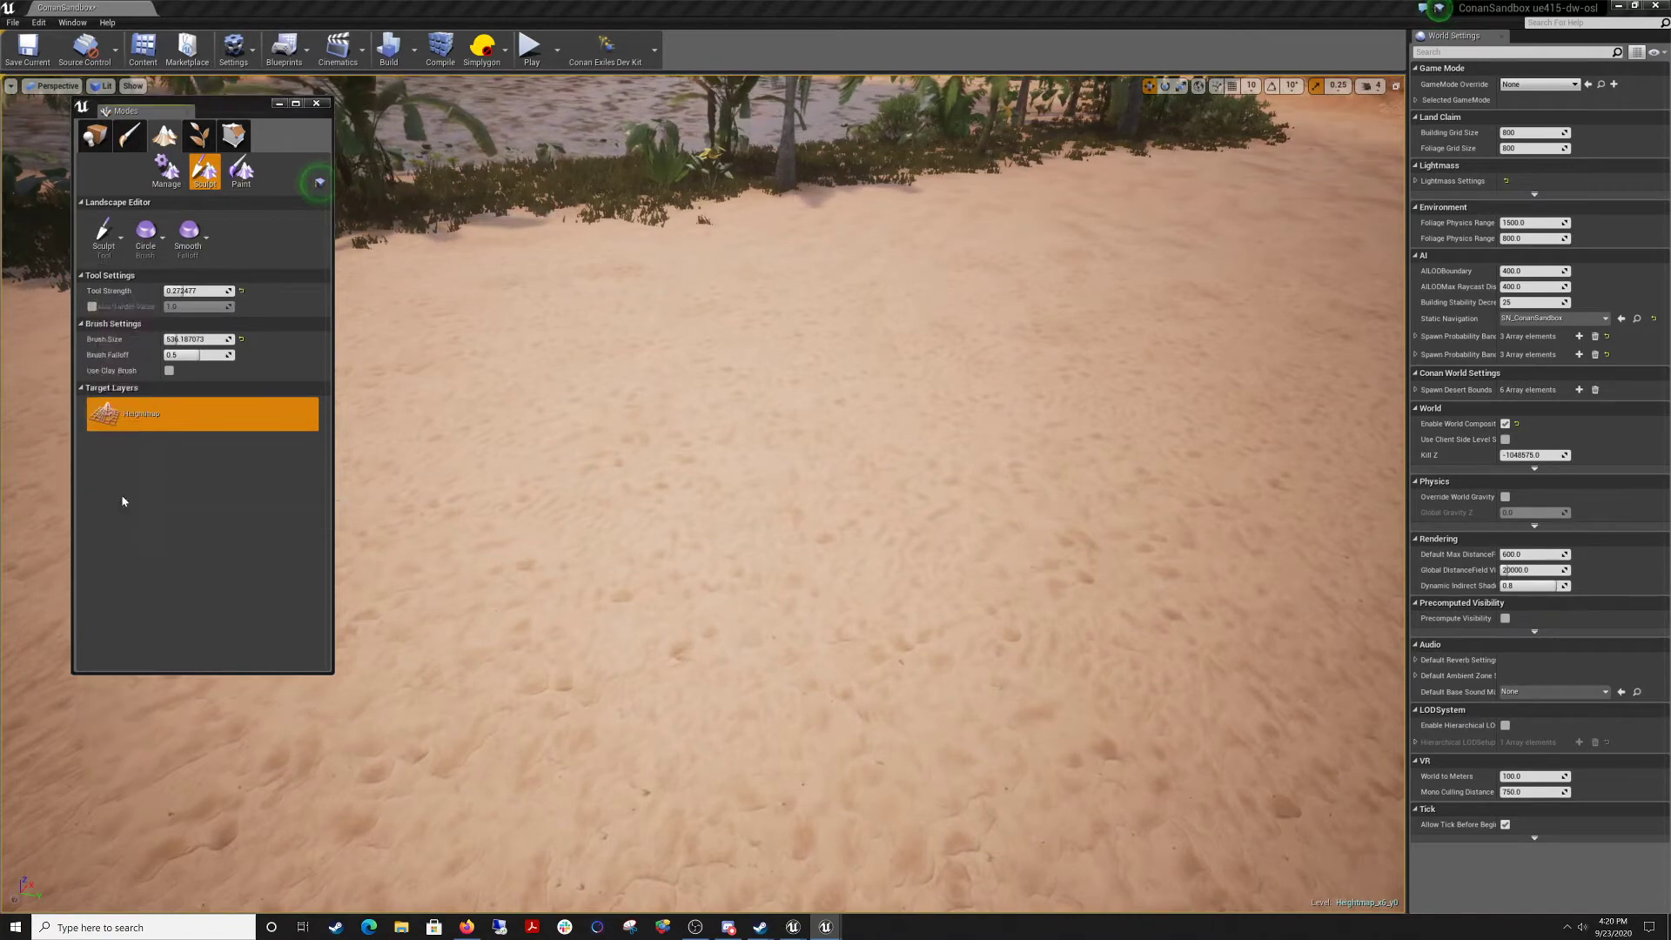
right_click_drag(936, 458, 936, 458)
left_click_drag(874, 475, 805, 499)
right_click_drag(805, 499, 805, 500)
key("w")
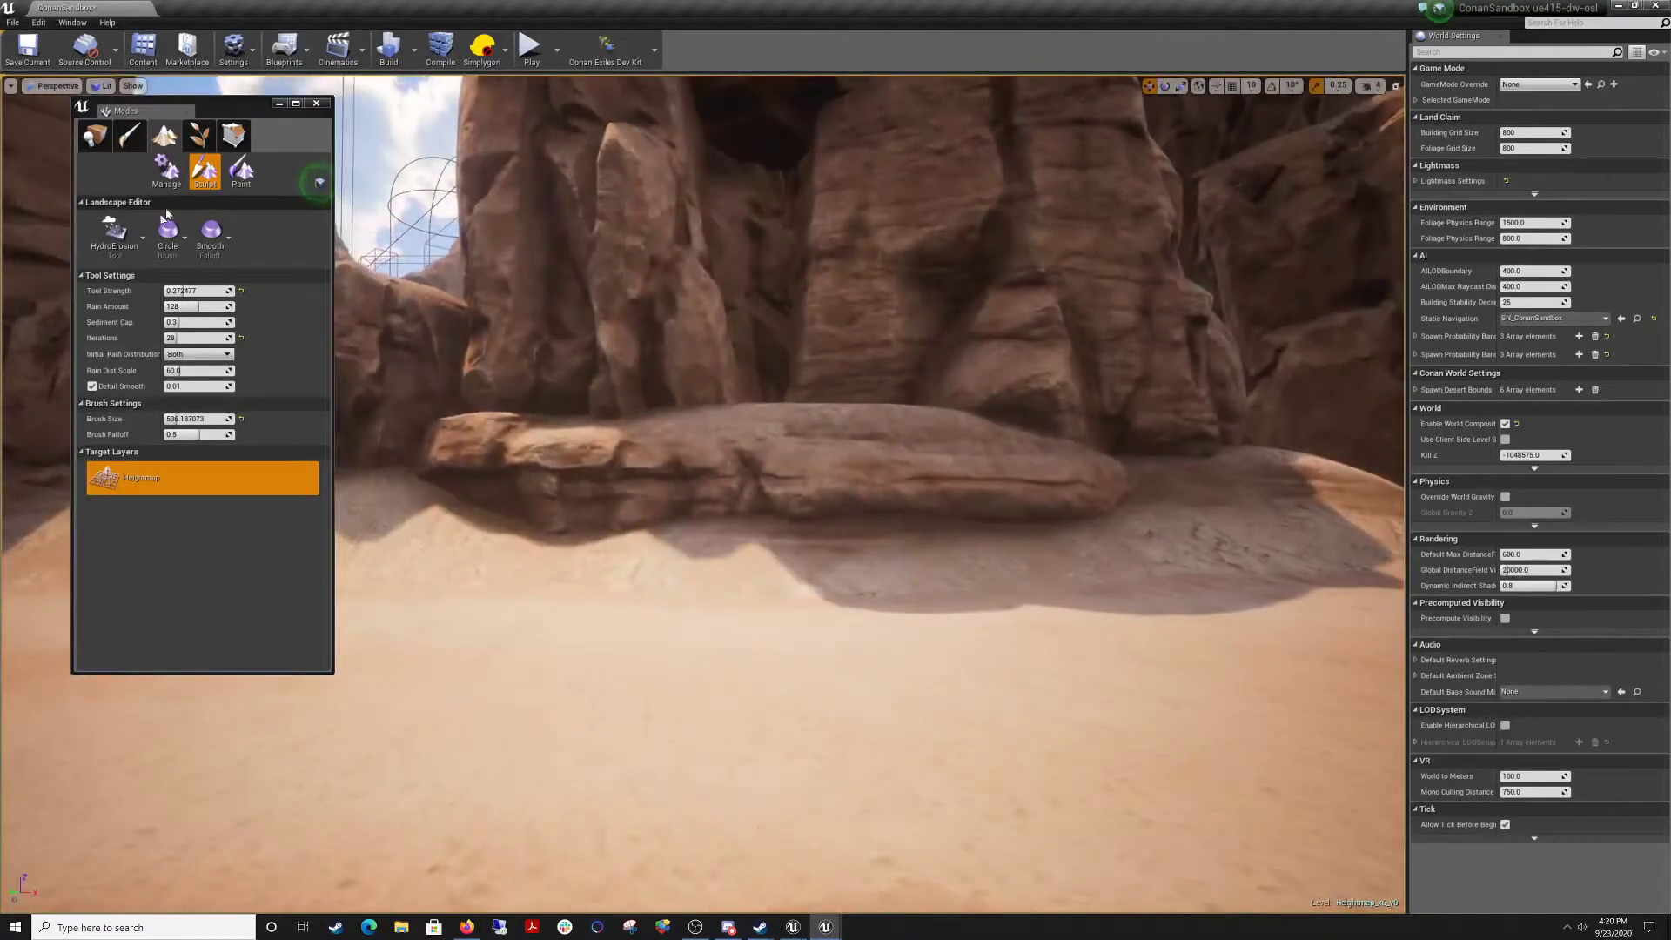
Try the Erosion landscape tool on the open sand behind the palm grove.
left_click(111, 251)
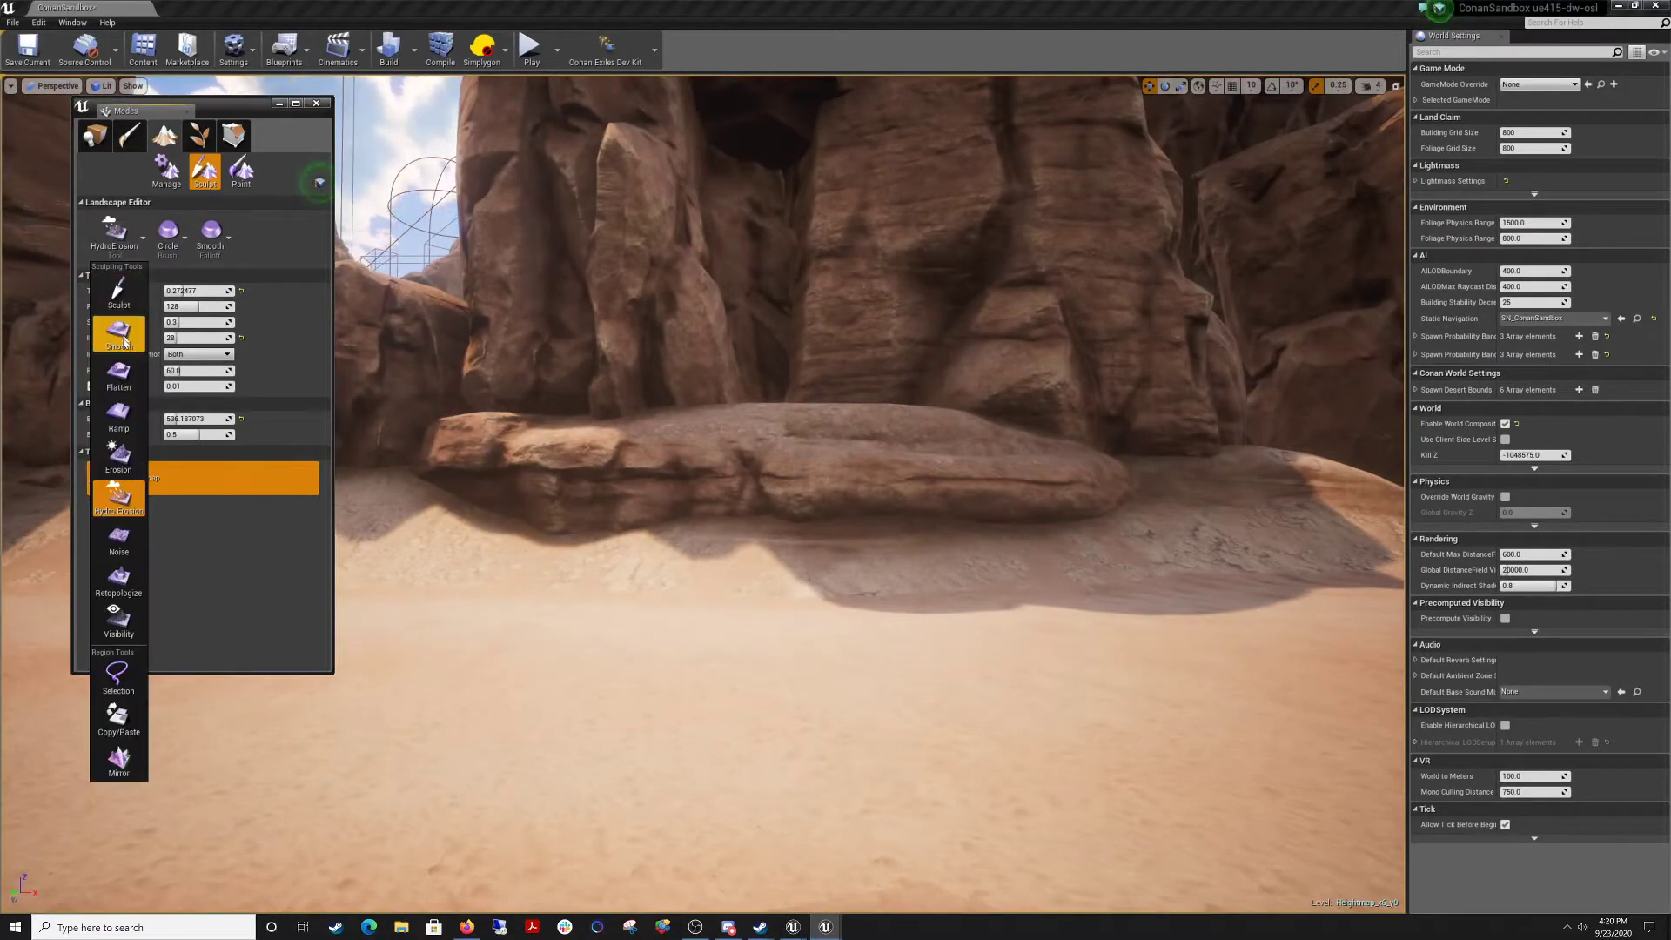
left_click(119, 457)
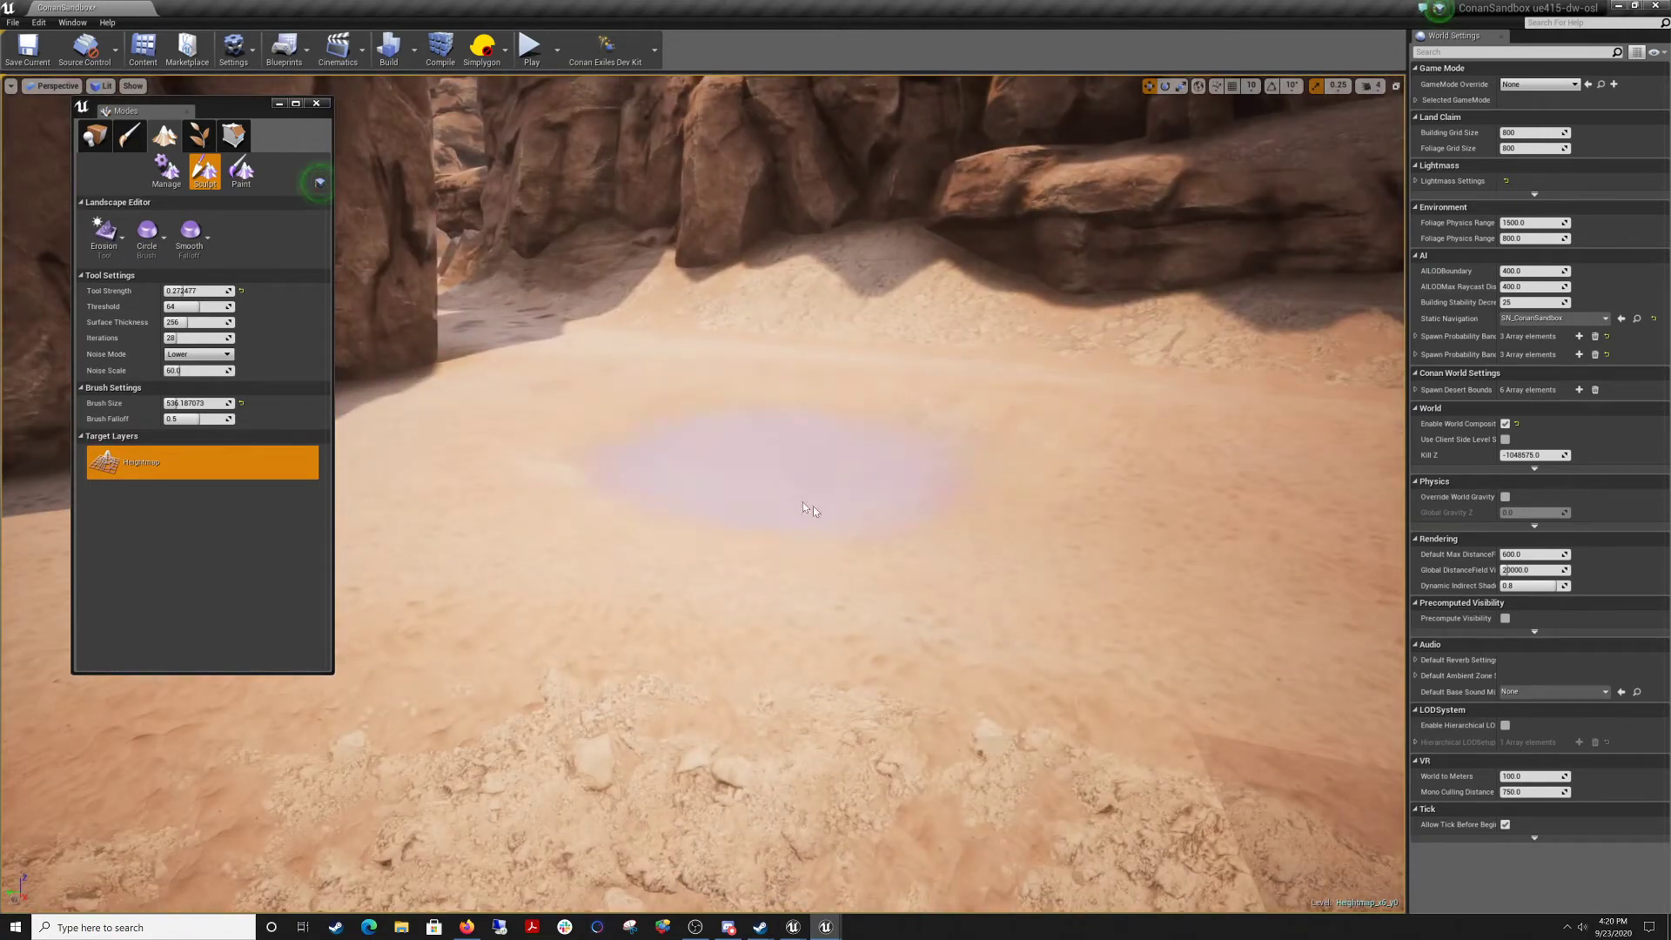
mouse_move(944, 456)
right_mouse_down()
mouse_move(944, 487)
mouse_move(975, 492)
mouse_move(923, 374)
mouse_move(975, 522)
mouse_move(1026, 487)
mouse_move(945, 472)
right_mouse_up()
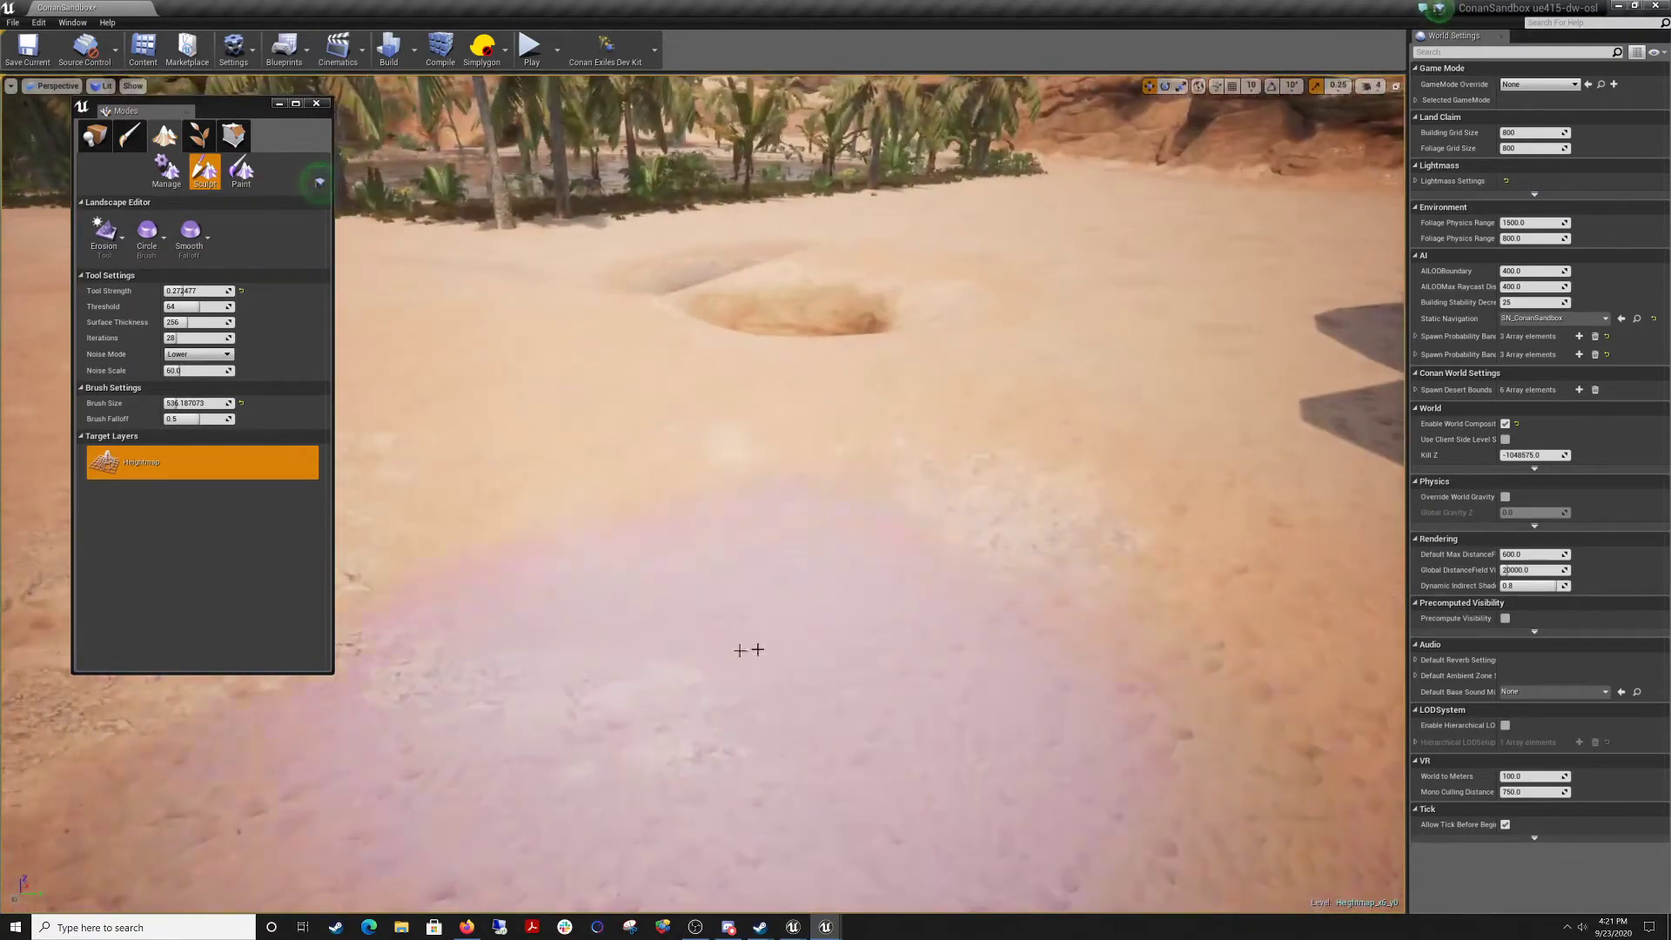
mouse_move(886, 696)
right_mouse_down()
mouse_move(927, 627)
mouse_move(862, 639)
mouse_move(818, 748)
mouse_move(844, 687)
mouse_move(805, 678)
mouse_move(825, 640)
mouse_move(879, 617)
mouse_move(858, 574)
mouse_move(896, 583)
mouse_move(909, 614)
mouse_move(897, 583)
mouse_move(867, 597)
mouse_move(944, 670)
mouse_move(934, 687)
right_mouse_up()
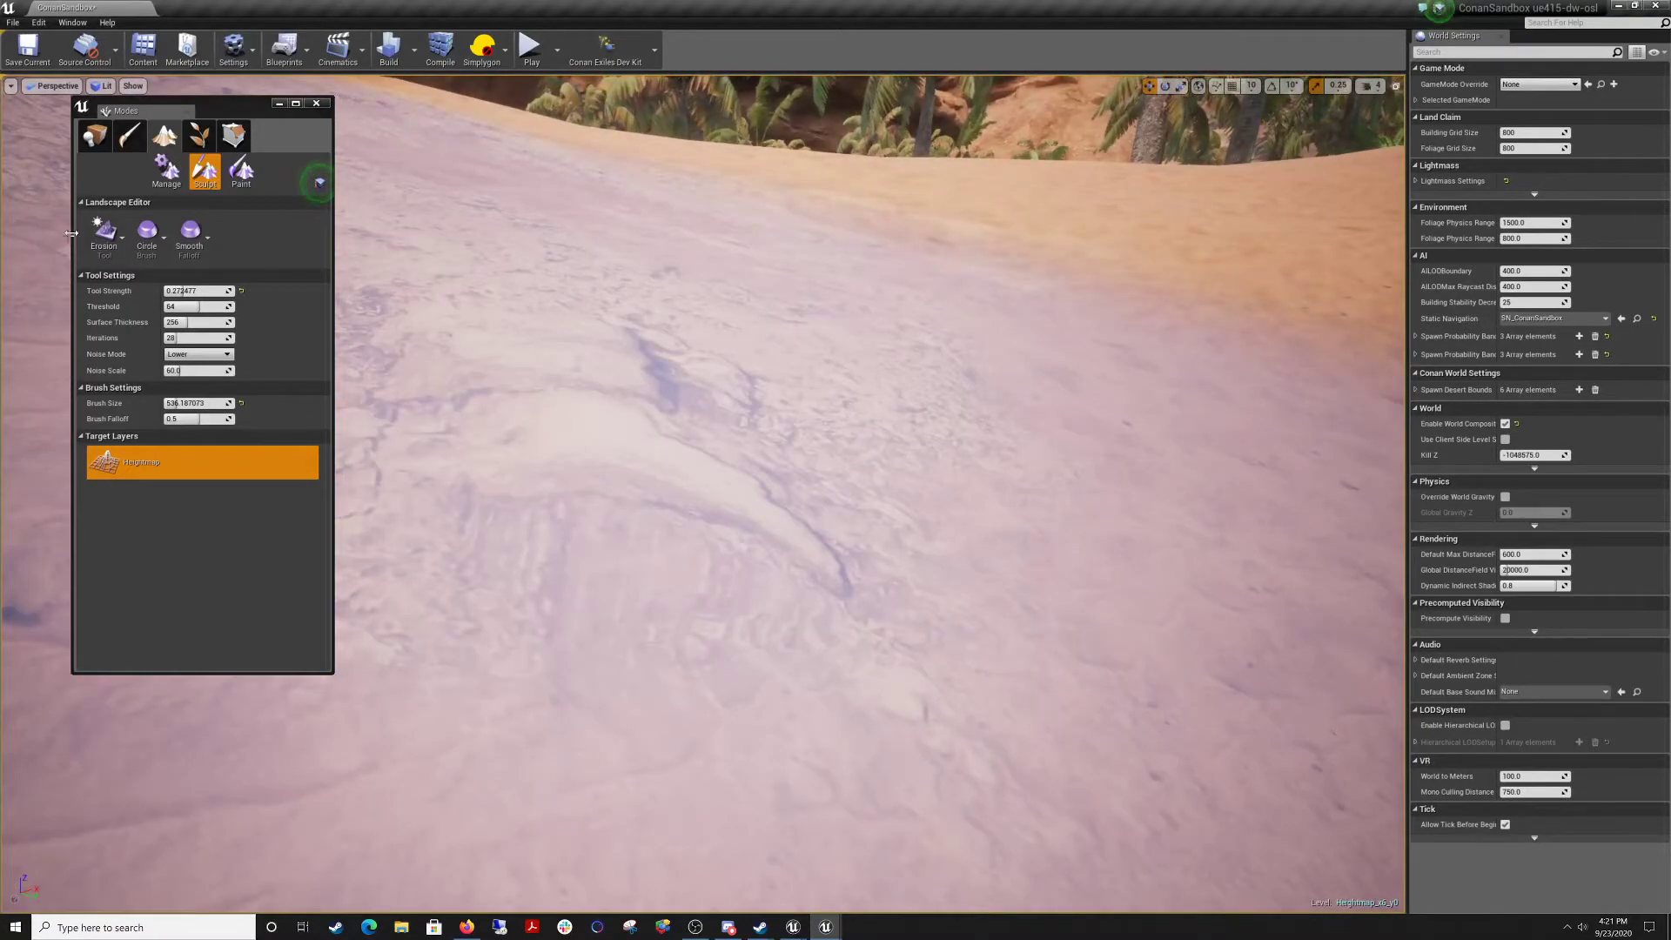
Leave landscape editing and examine the eroded ground and the pit in the sand from several sides.
left_click(96, 137)
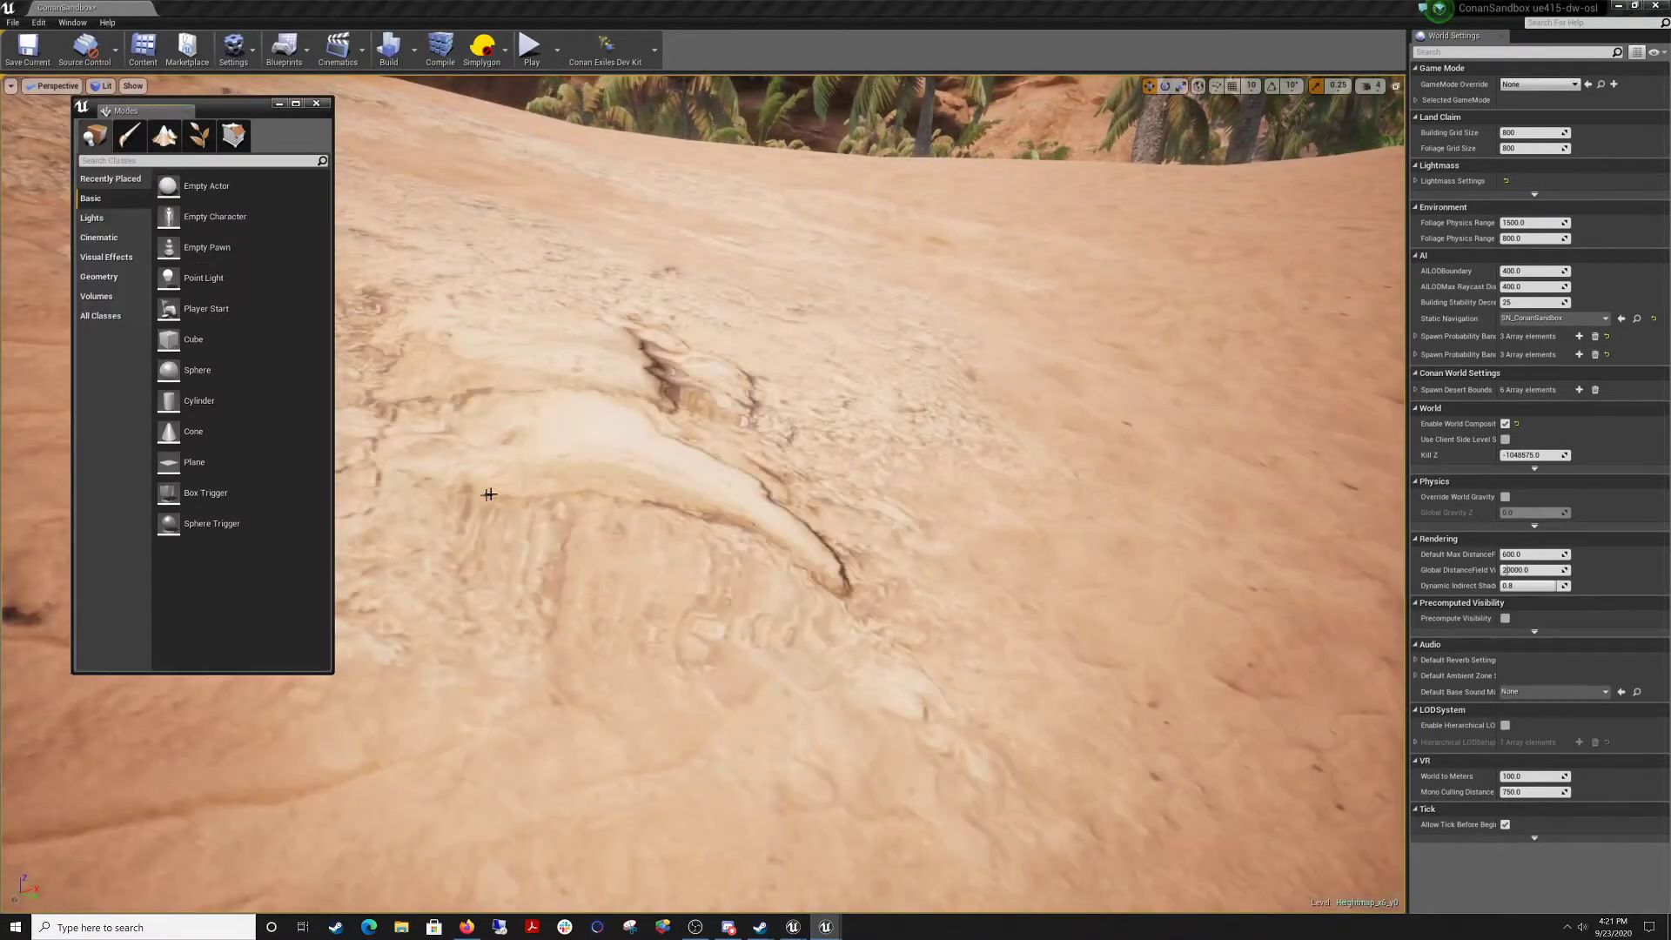
right_click_drag(799, 606, 788, 615)
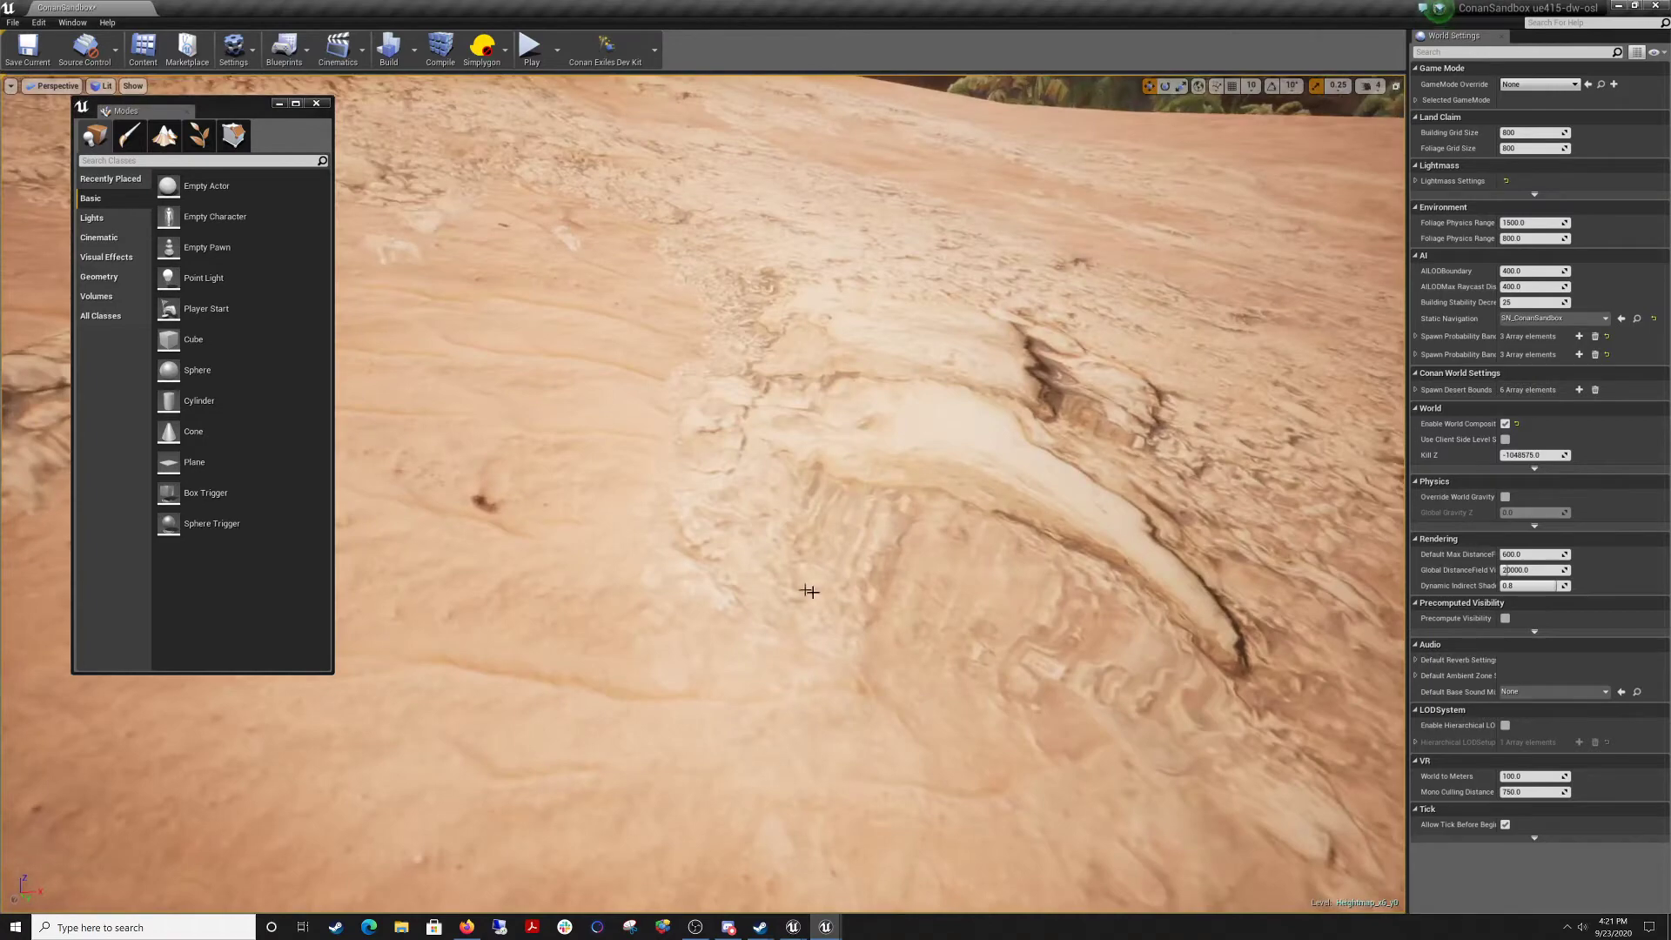
right_click_drag(703, 463, 726, 445)
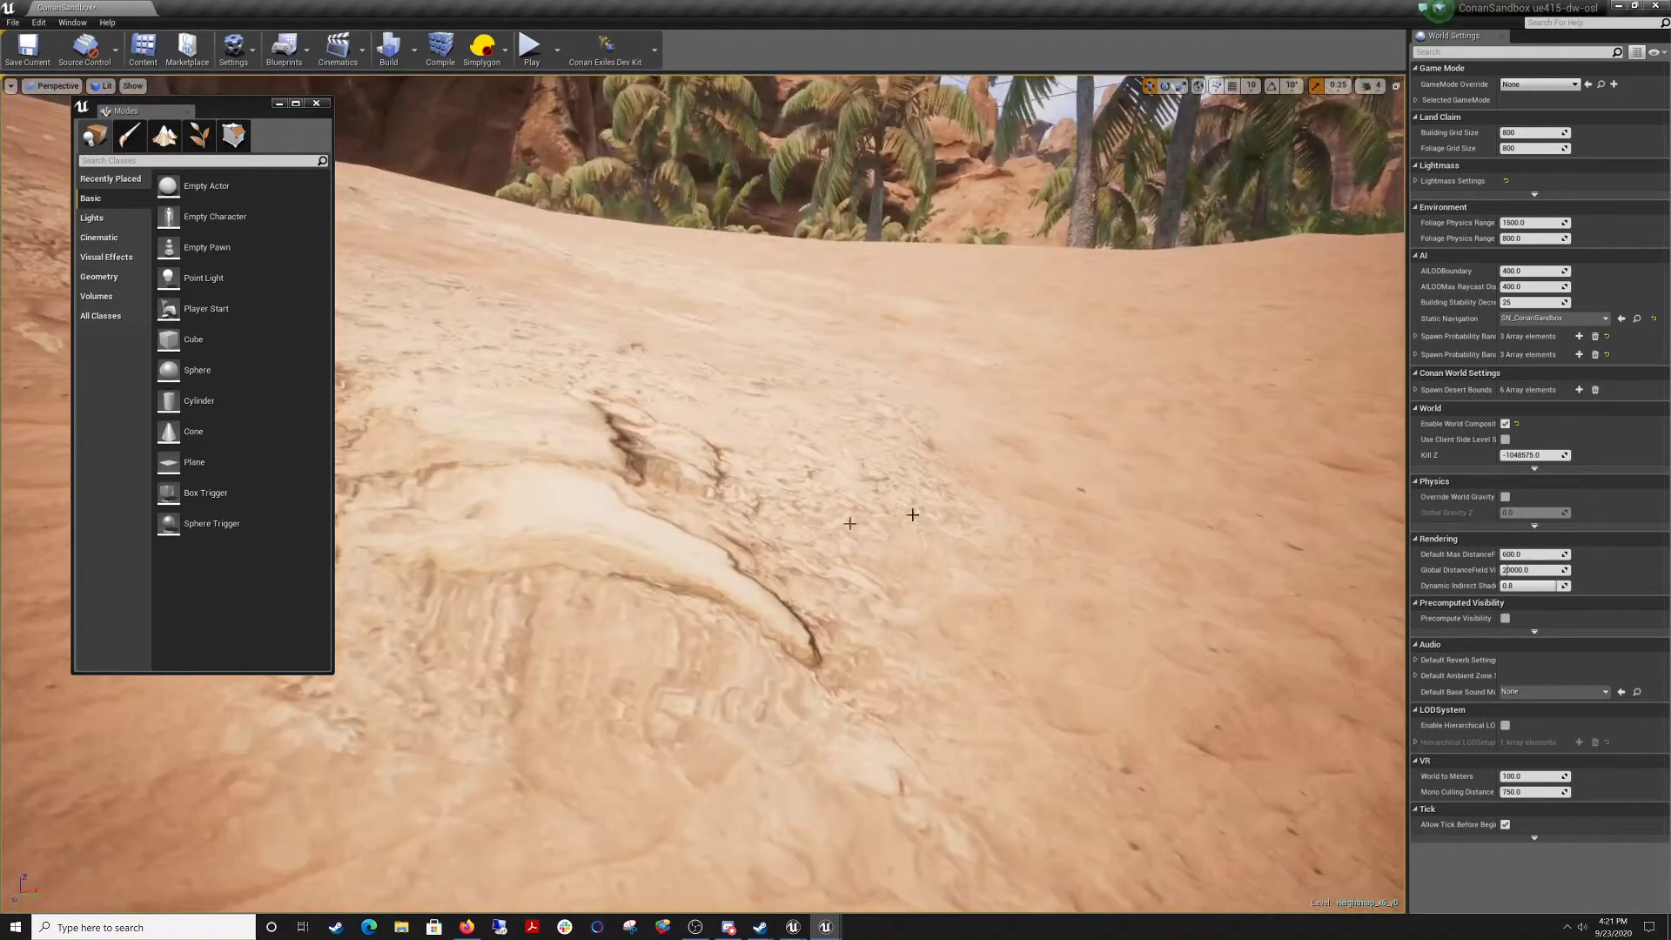
right_click_drag(1063, 364, 1159, 557)
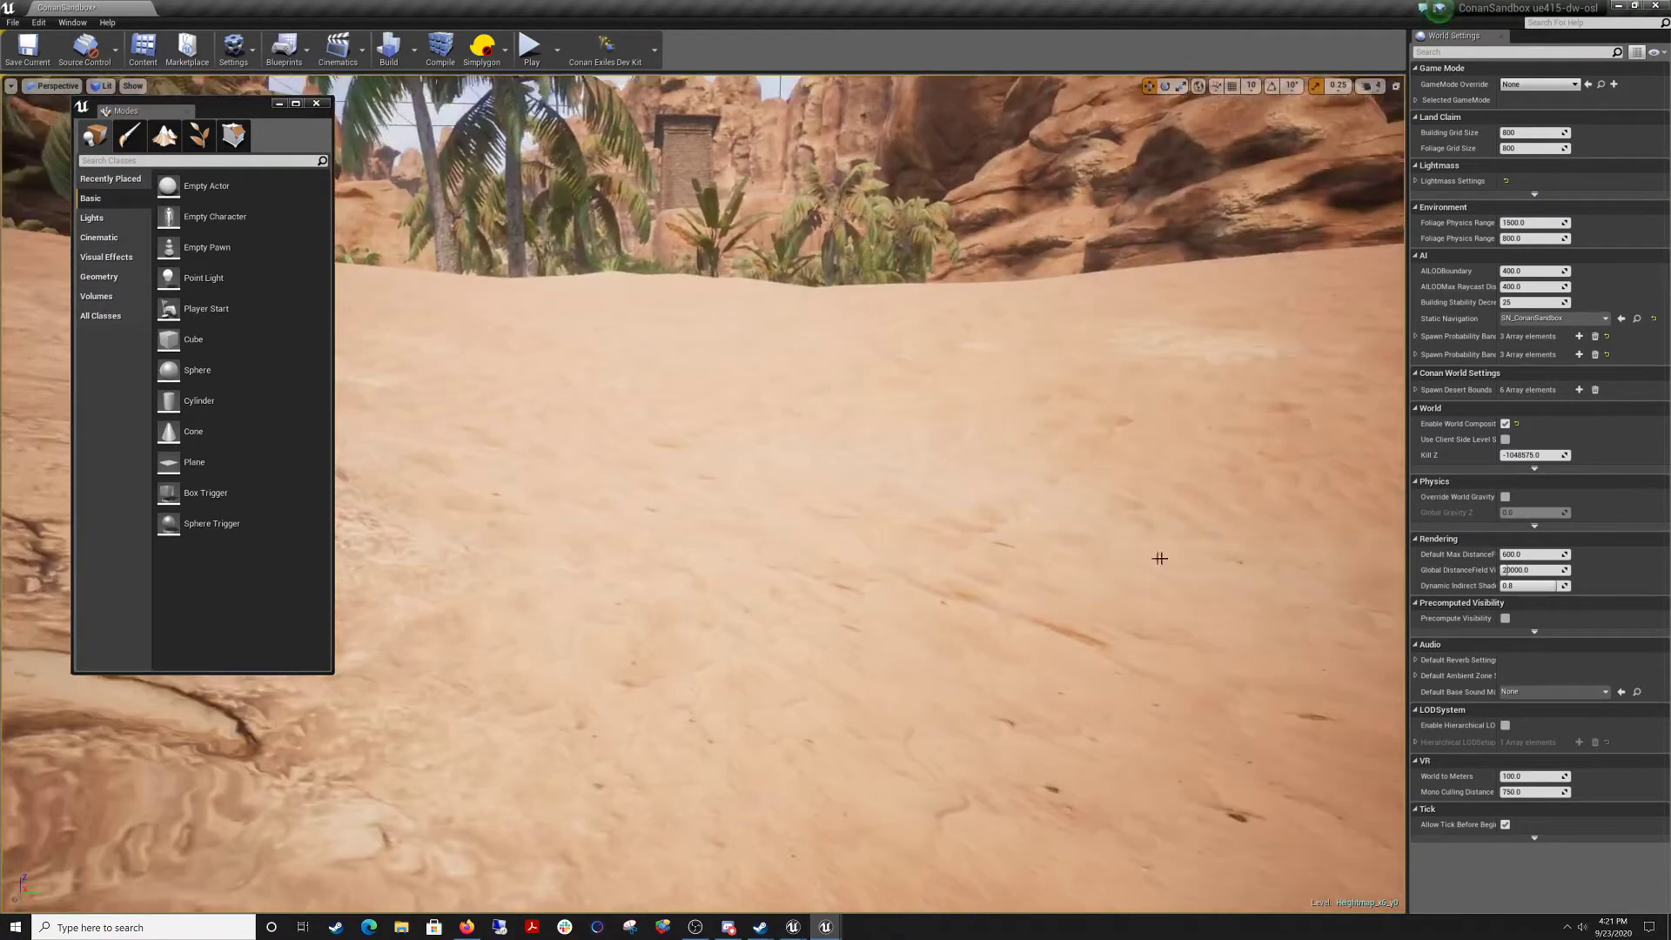
right_click_drag(871, 523, 626, 553)
key("w")
key("s")
key("w")
key("s")
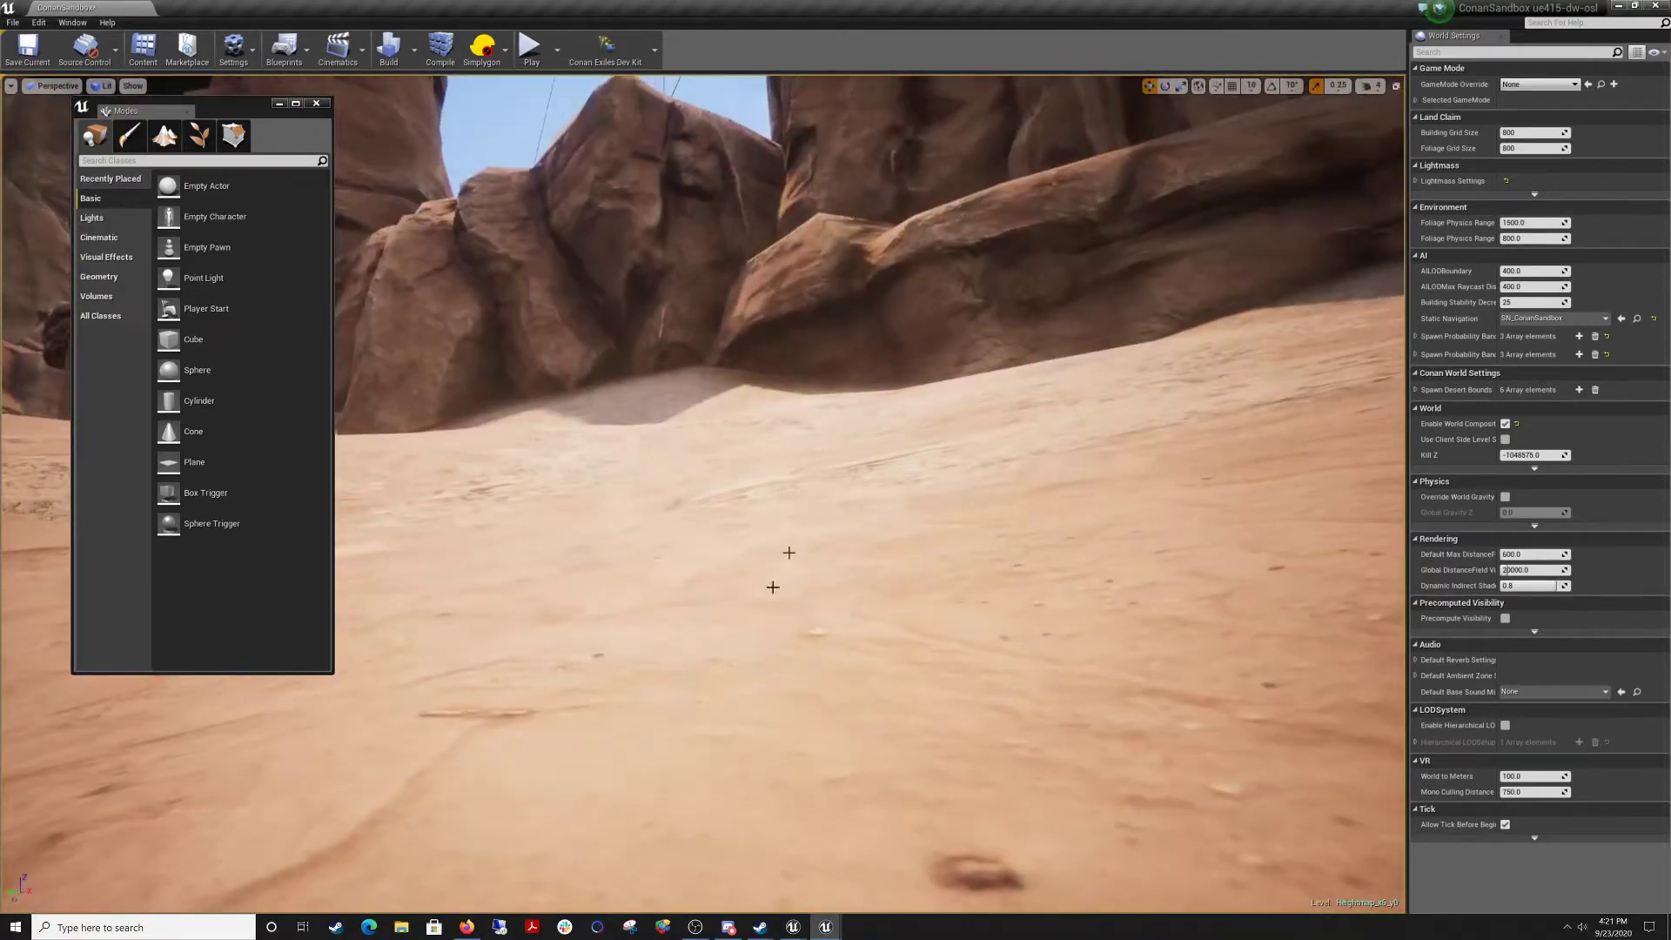
right_click_drag(1240, 347, 1239, 383)
key("s")
key("s")
right_click_drag(1025, 473, 1119, 496)
key("a")
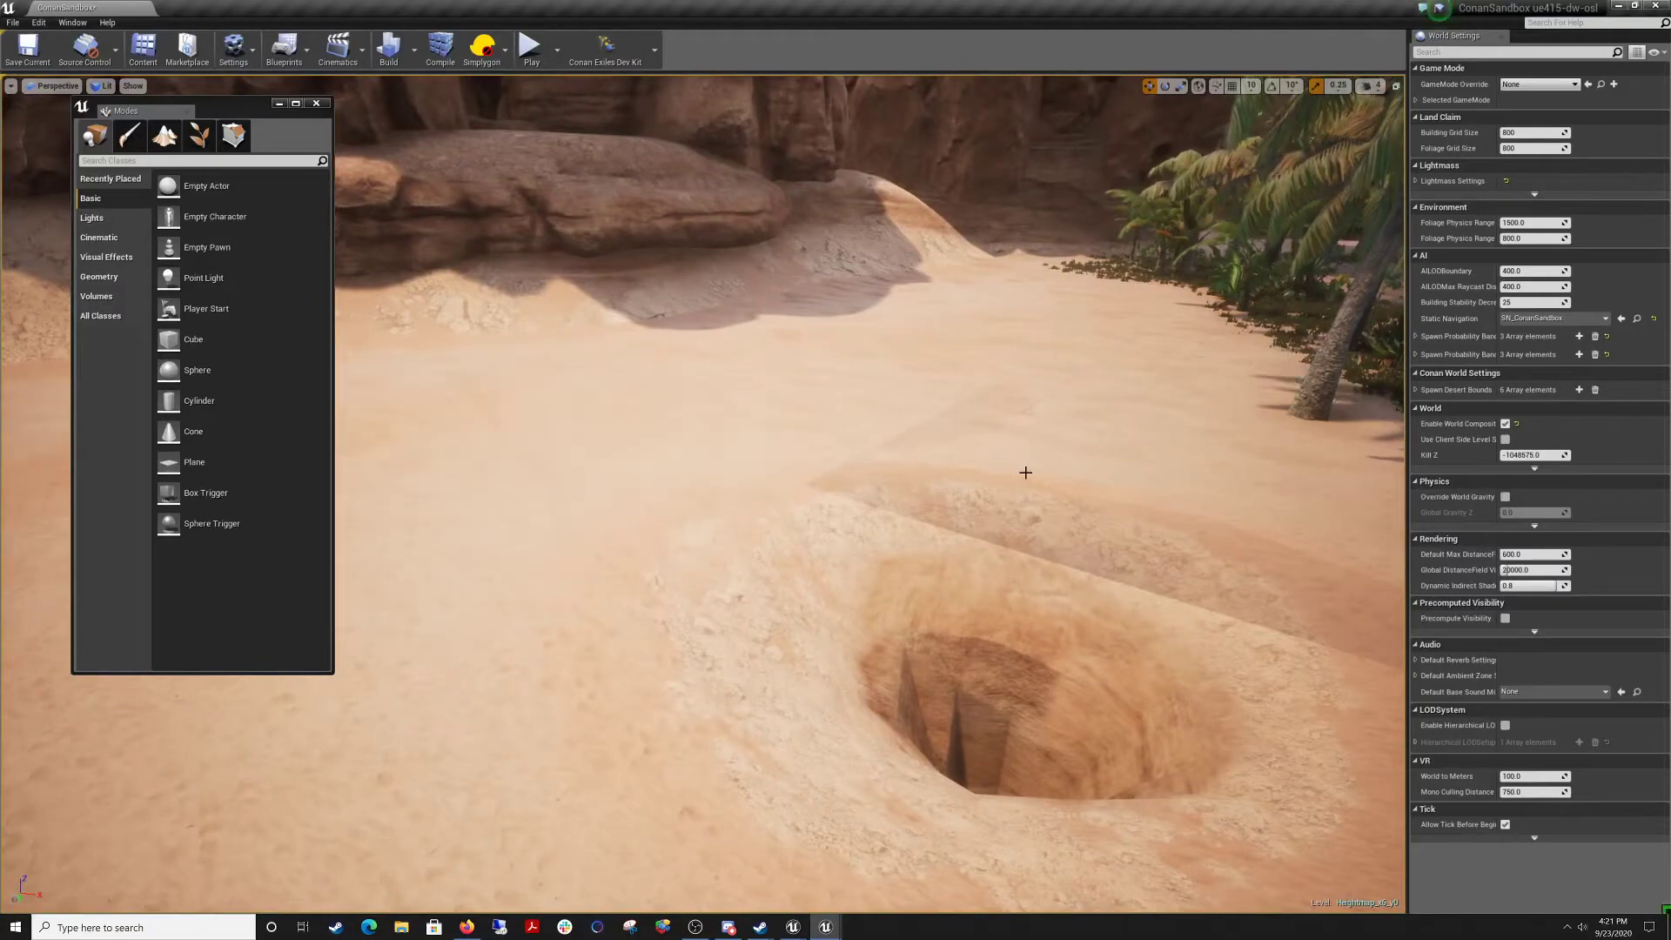
Undo the Erosion and Hydro Erosion strokes on the open sand.
key("ctrl+z")
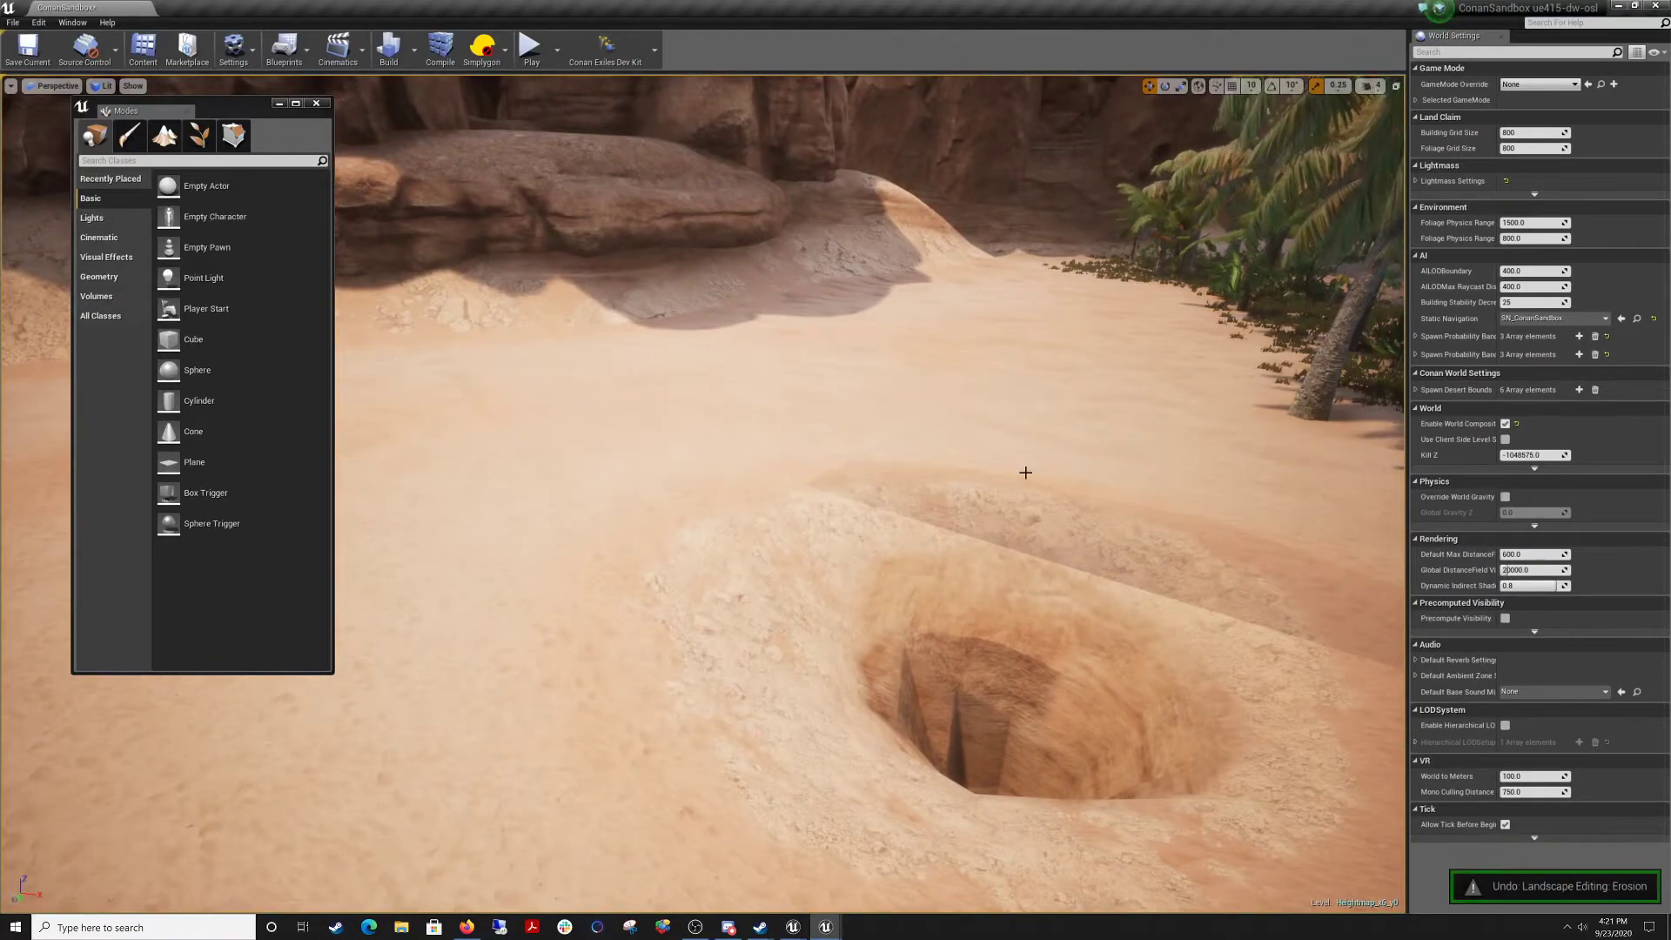
key("ctrl+z")
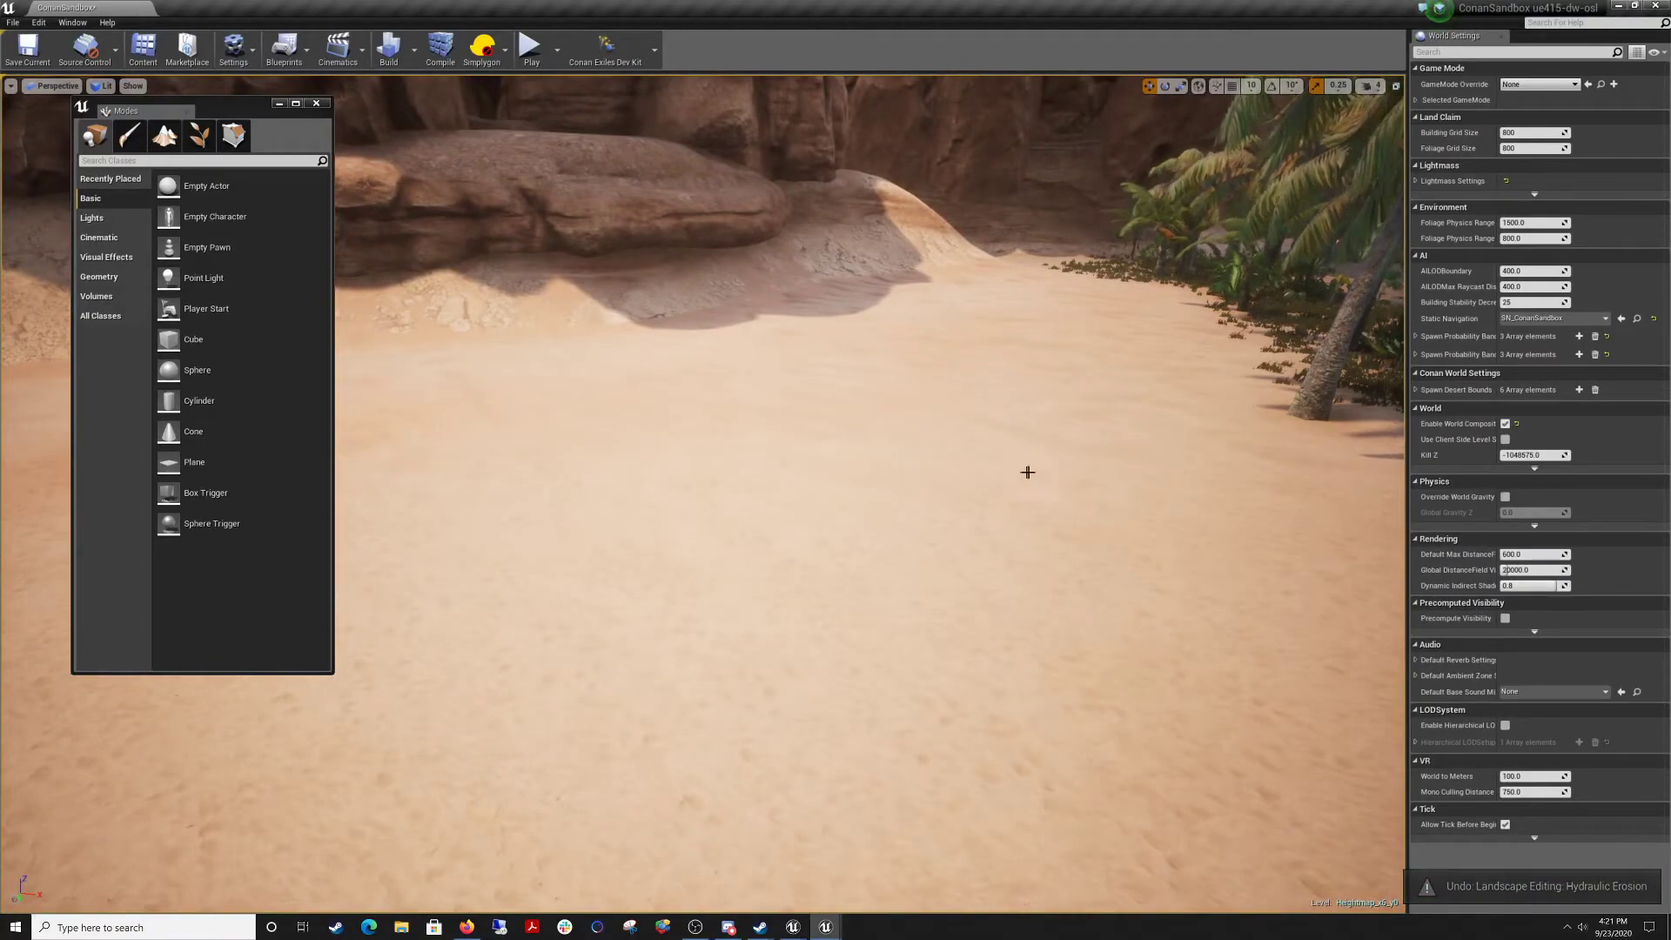
Switch to landscape painting and brush the DesertGrass layer over the sand beside the pond's palms.
right_click_drag(1028, 473, 1166, 487)
key("w")
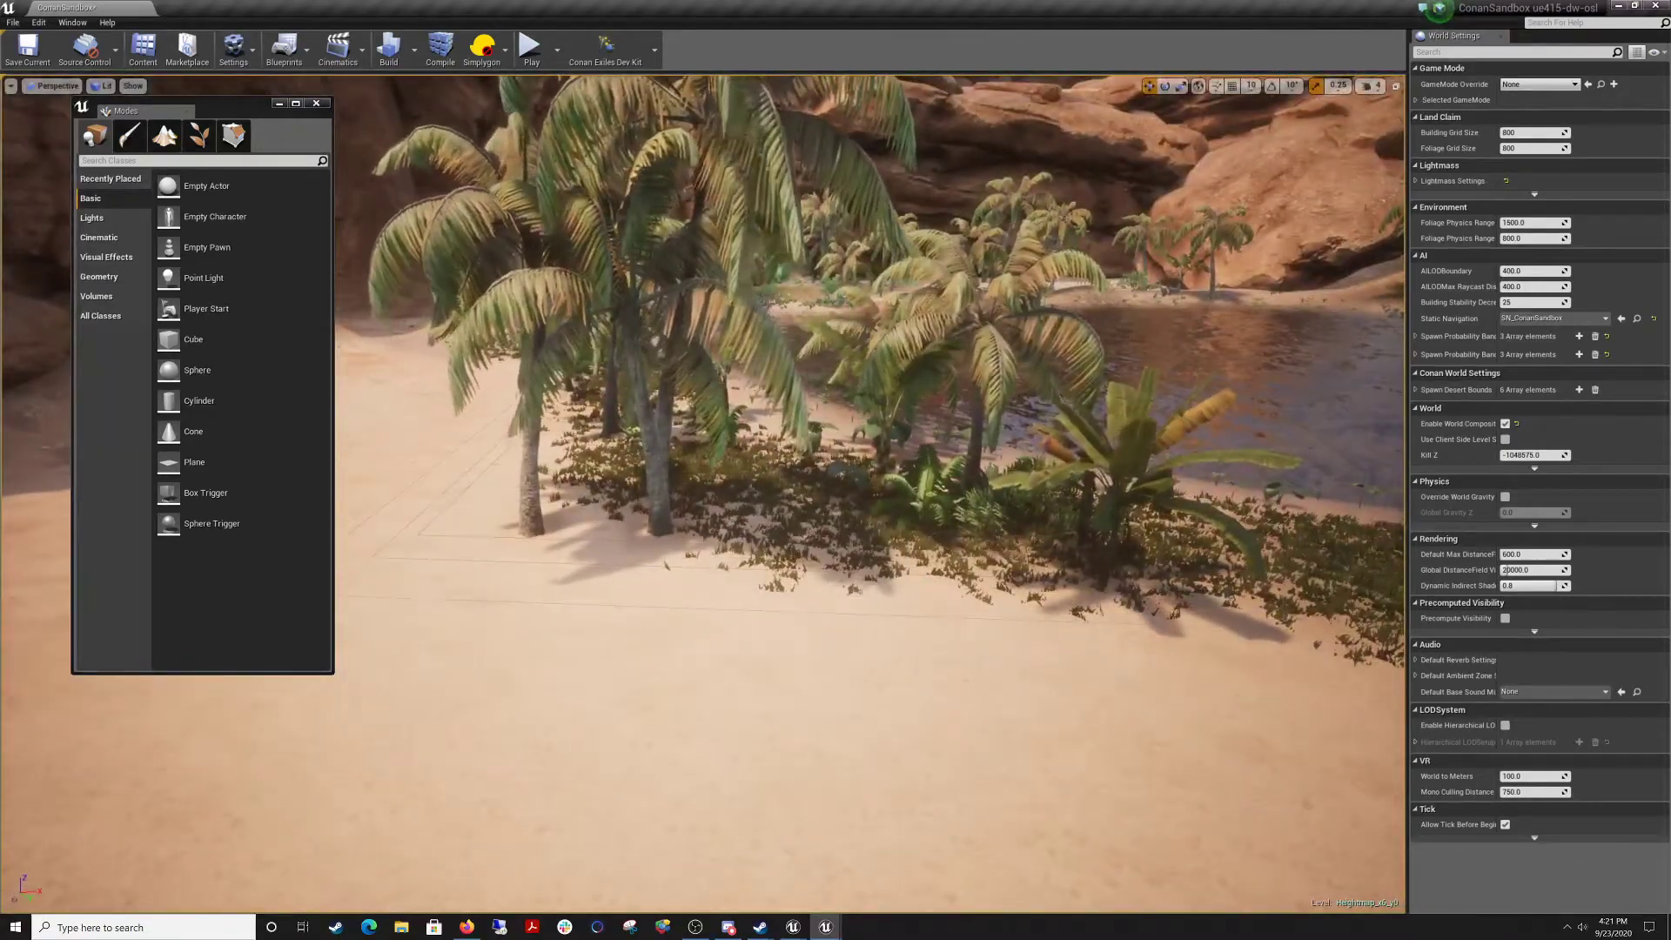
right_click_drag(754, 383, 958, 431)
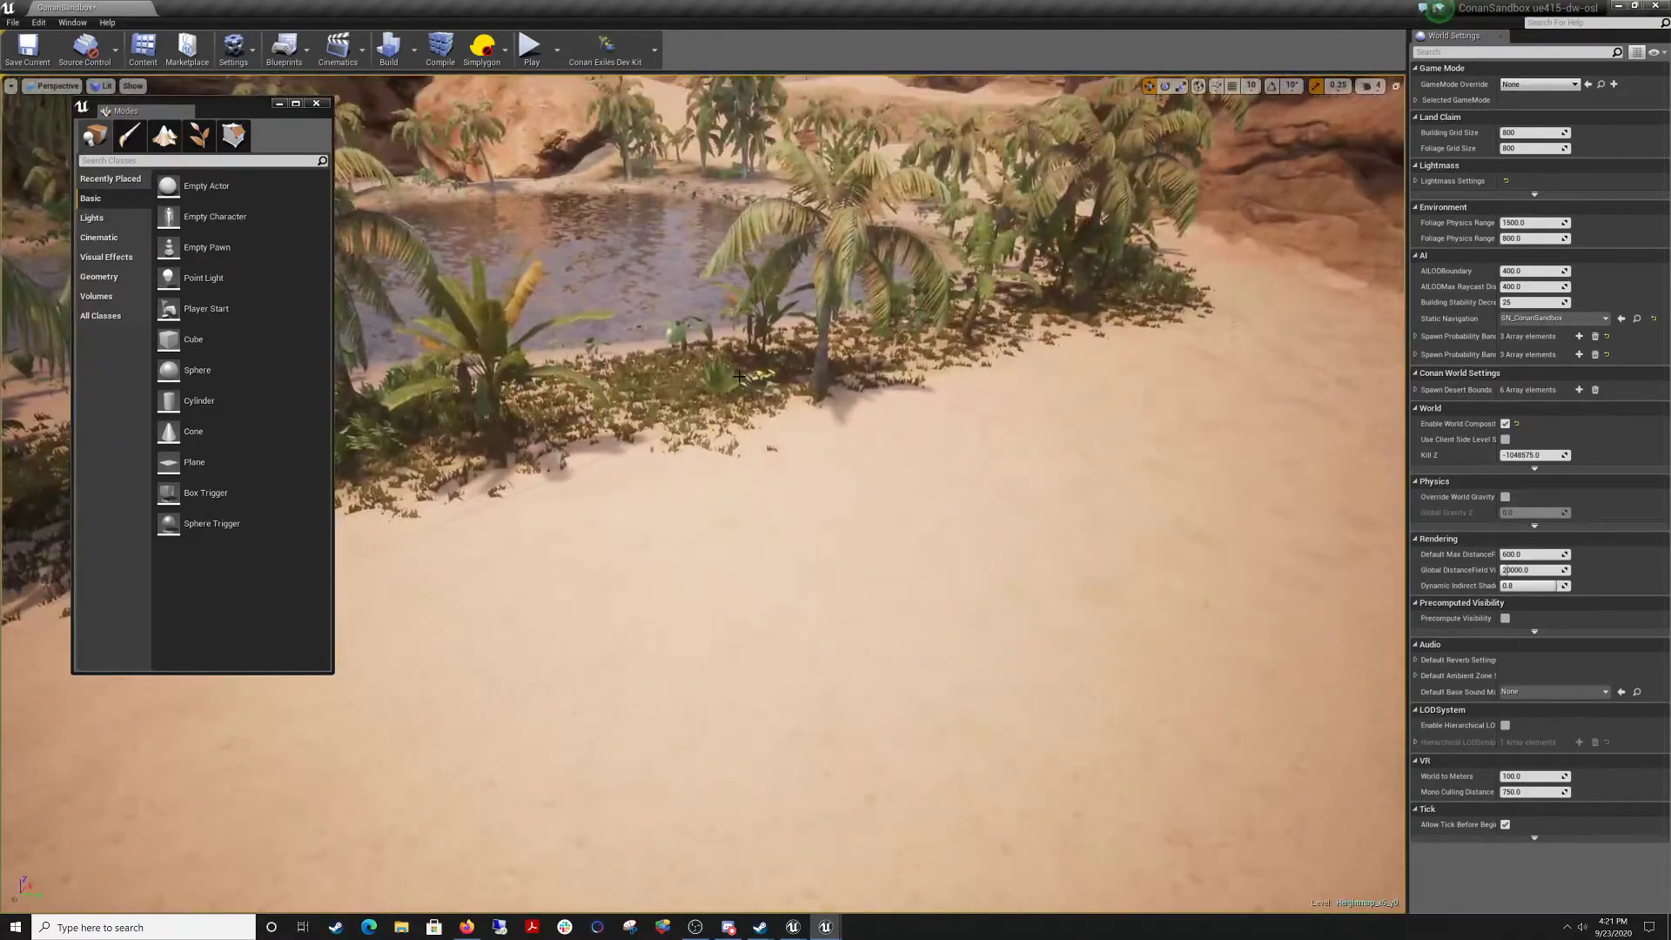
mouse_move(738, 368)
right_mouse_down()
mouse_move(922, 370)
mouse_move(752, 376)
right_mouse_up()
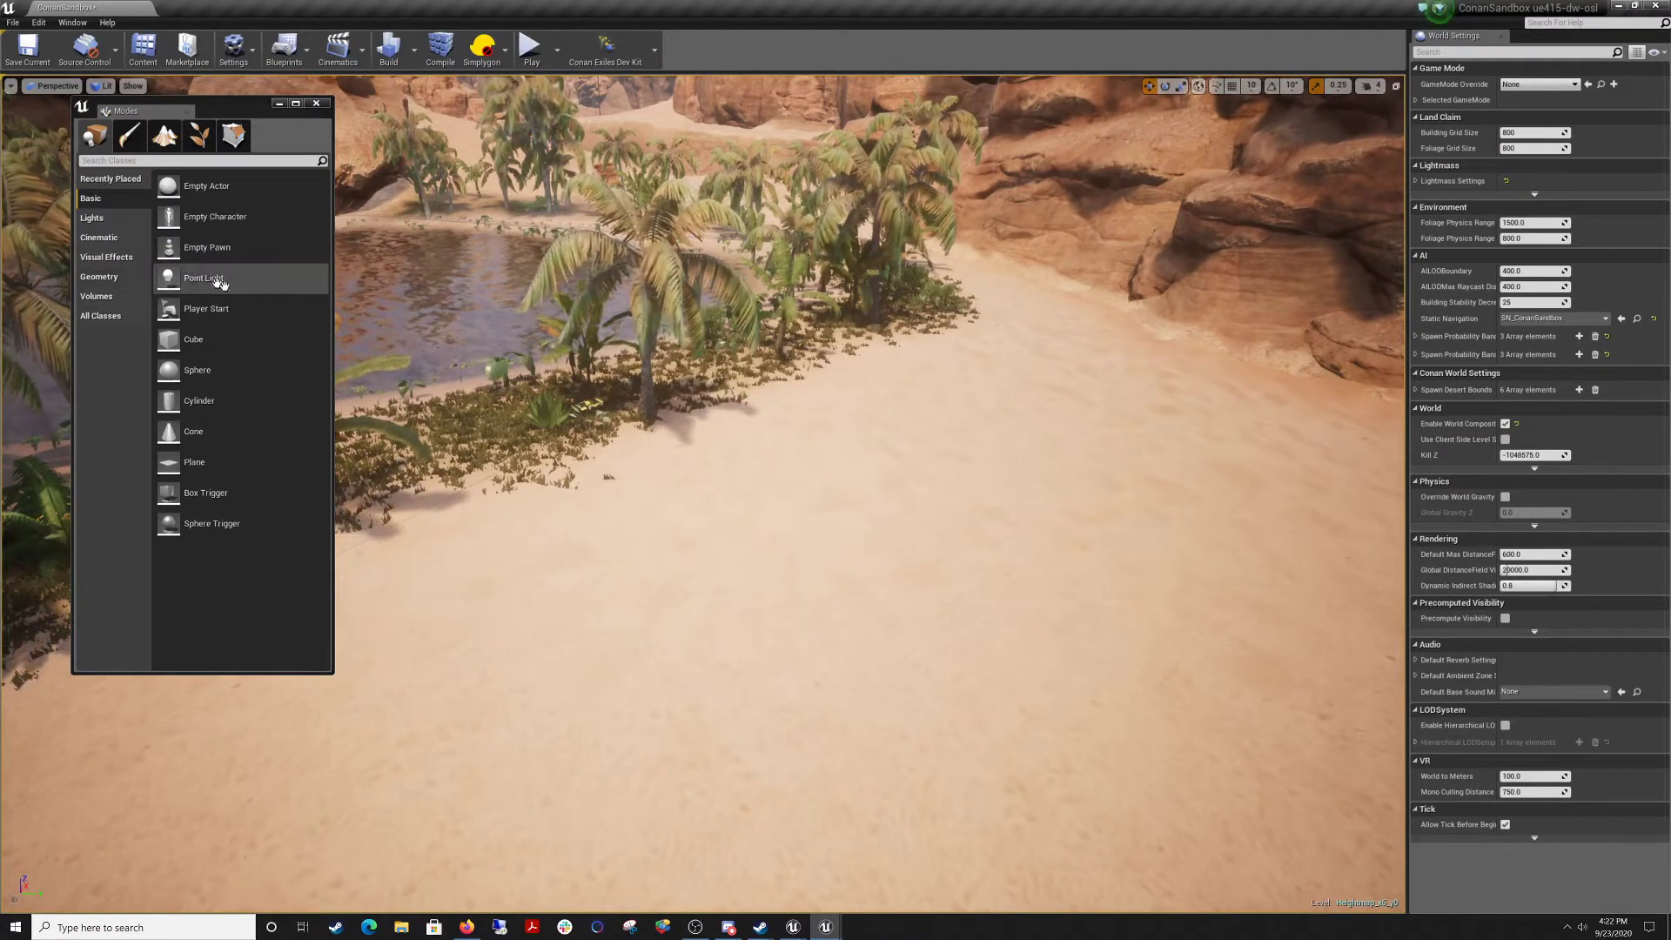
right_click_drag(758, 441, 729, 450)
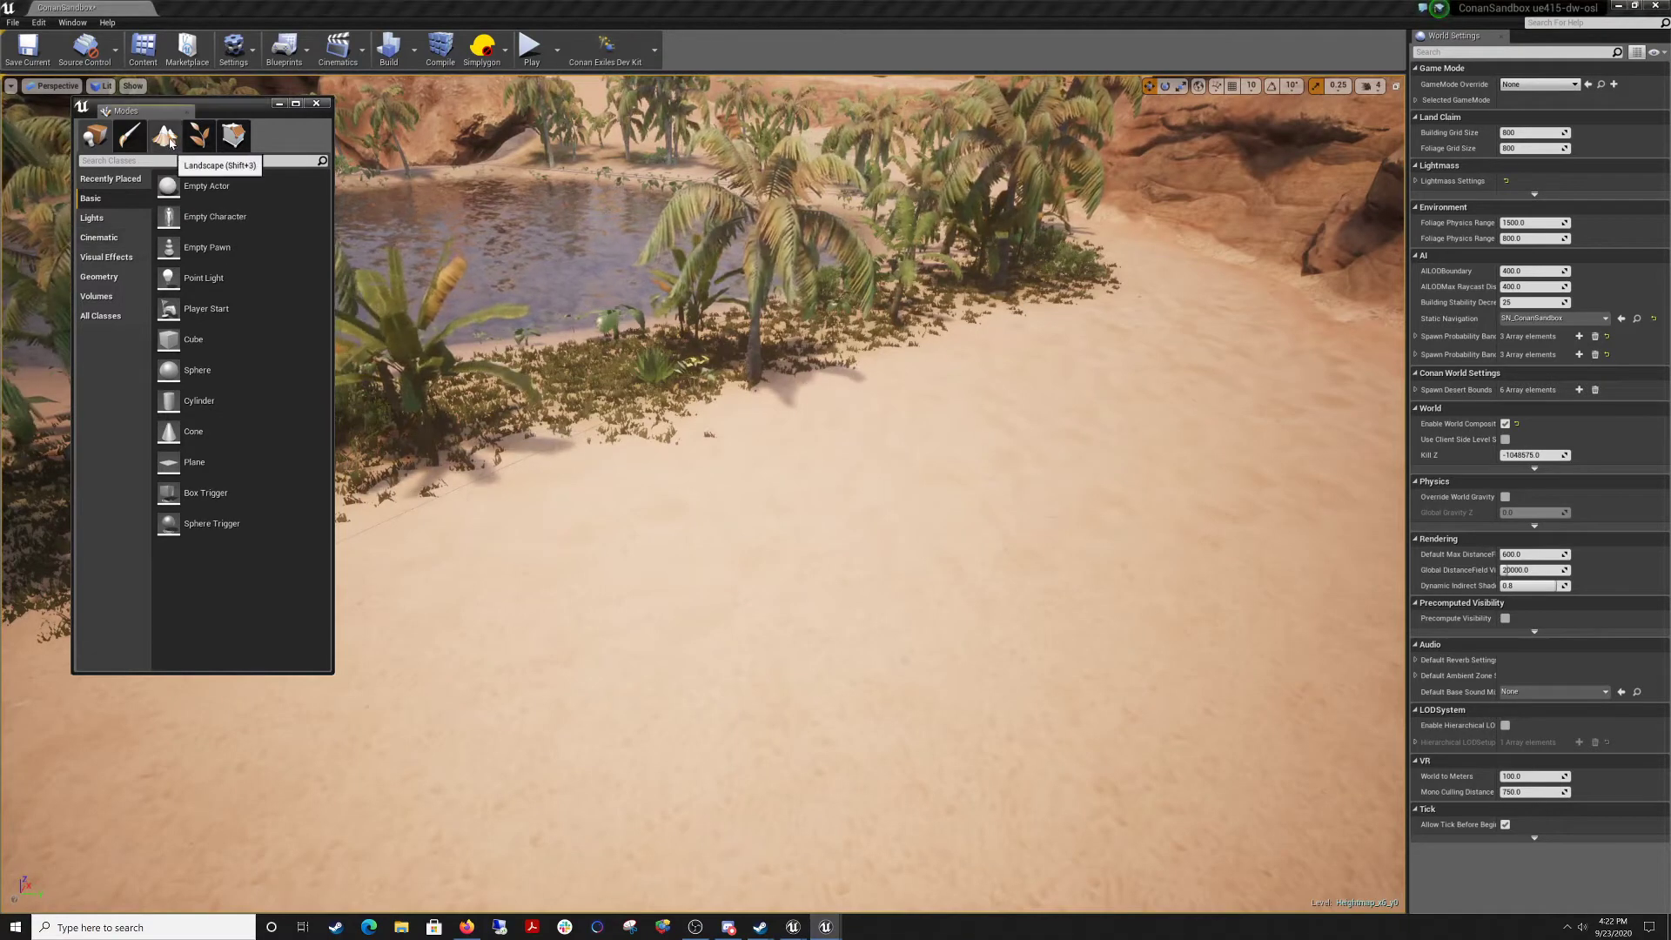
key("shift+3")
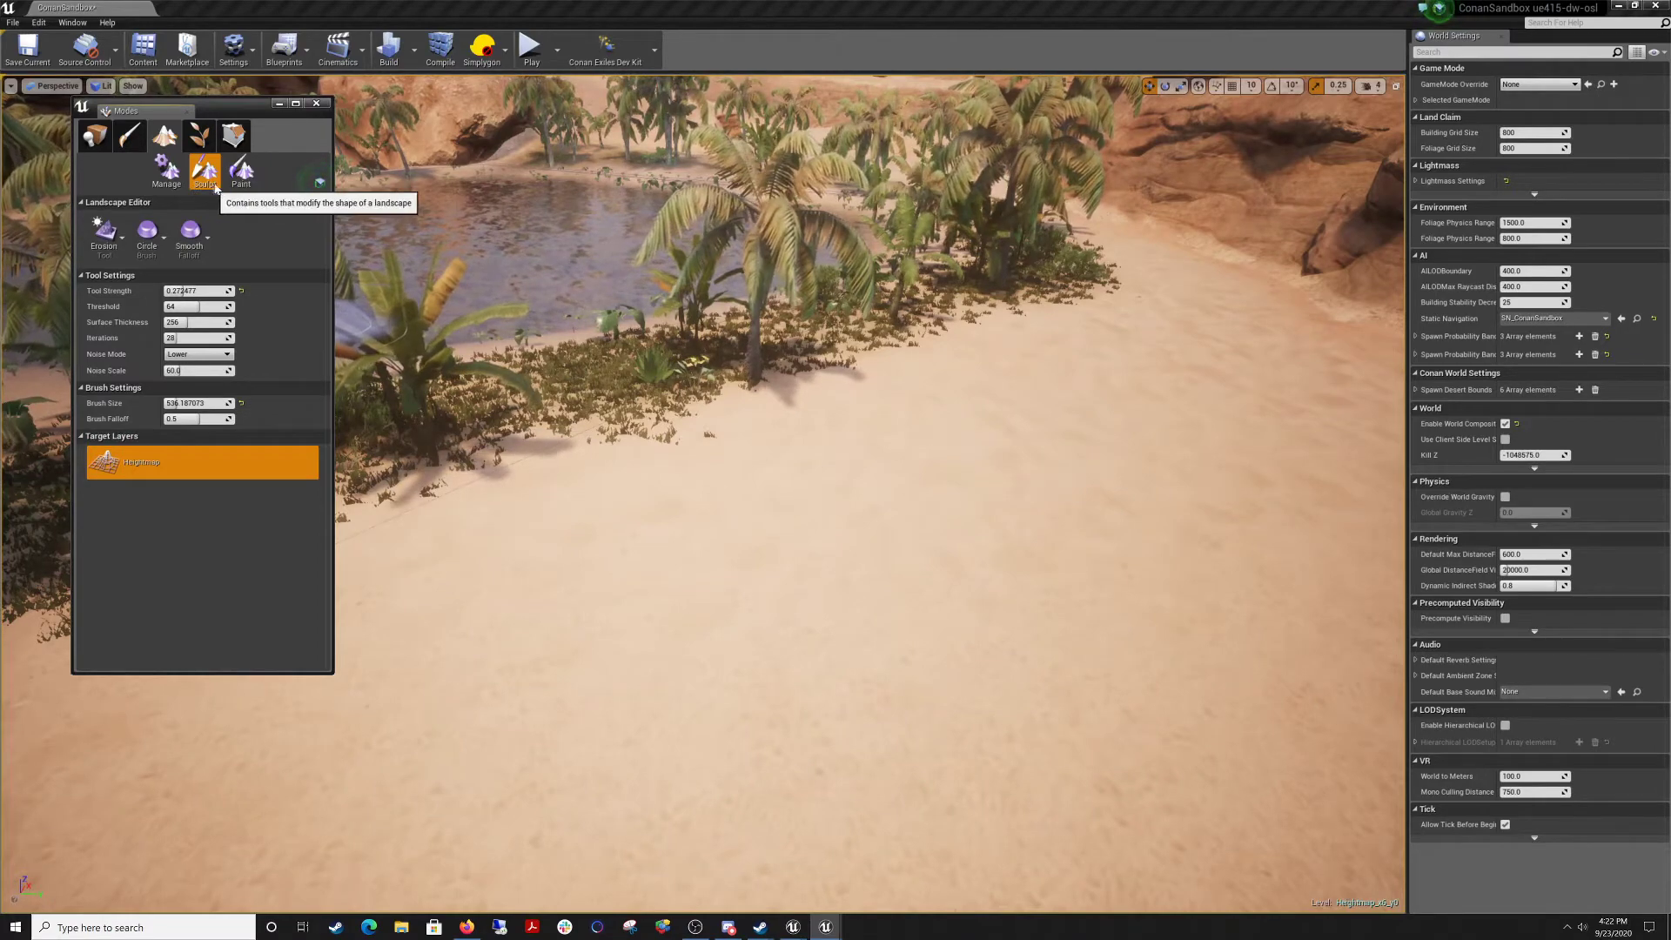
left_click(242, 174)
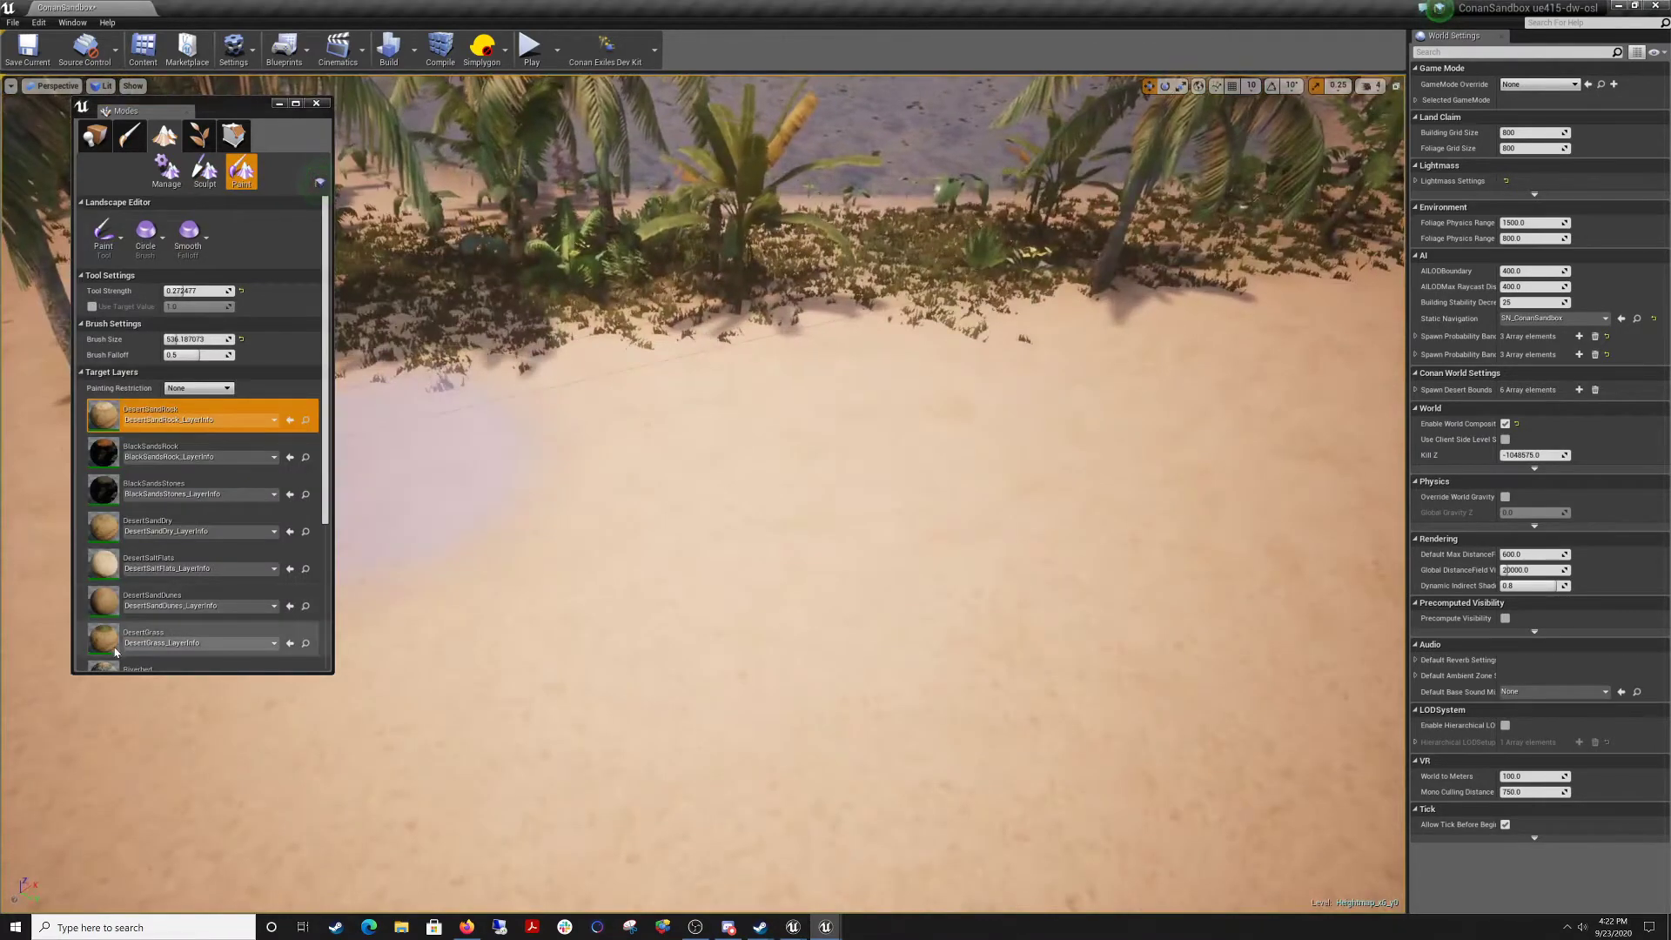
left_click(174, 638)
left_click_drag(918, 421, 777, 354)
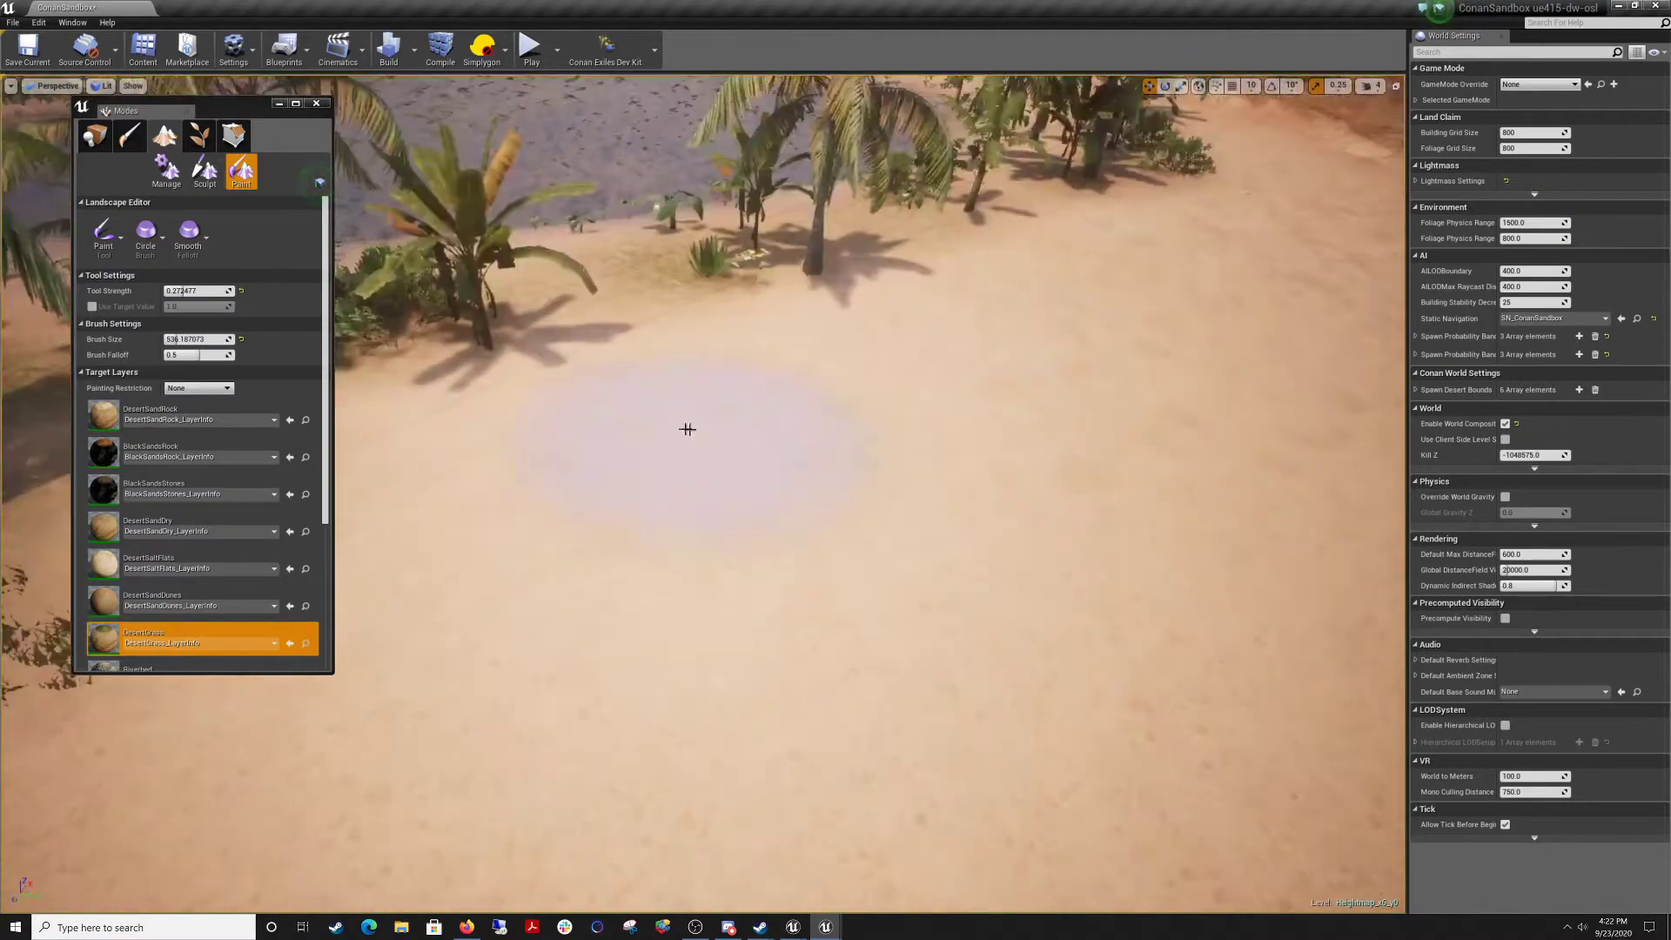
mouse_move(1125, 293)
left_mouse_down()
mouse_move(1183, 289)
mouse_move(1161, 300)
left_mouse_up()
Sculpt the steep pond bank beside the small leafy plants with the Smooth and Flatten landscape tools.
right_click_drag(664, 563, 539, 518)
right_click_drag(767, 508, 509, 483)
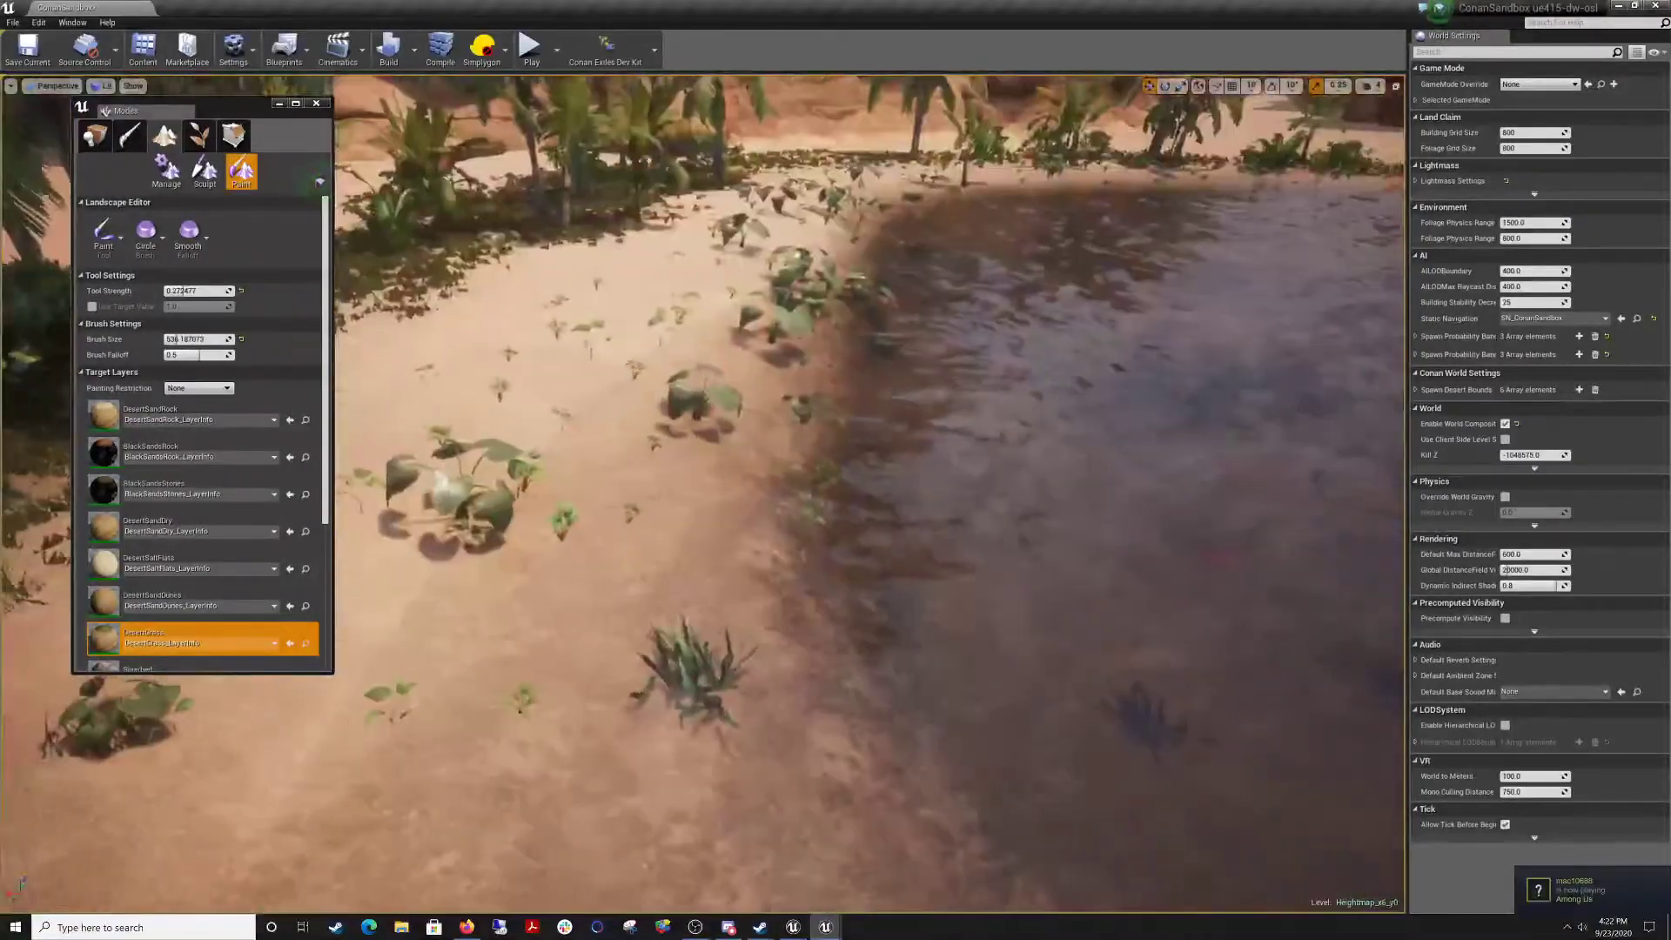
left_click(206, 172)
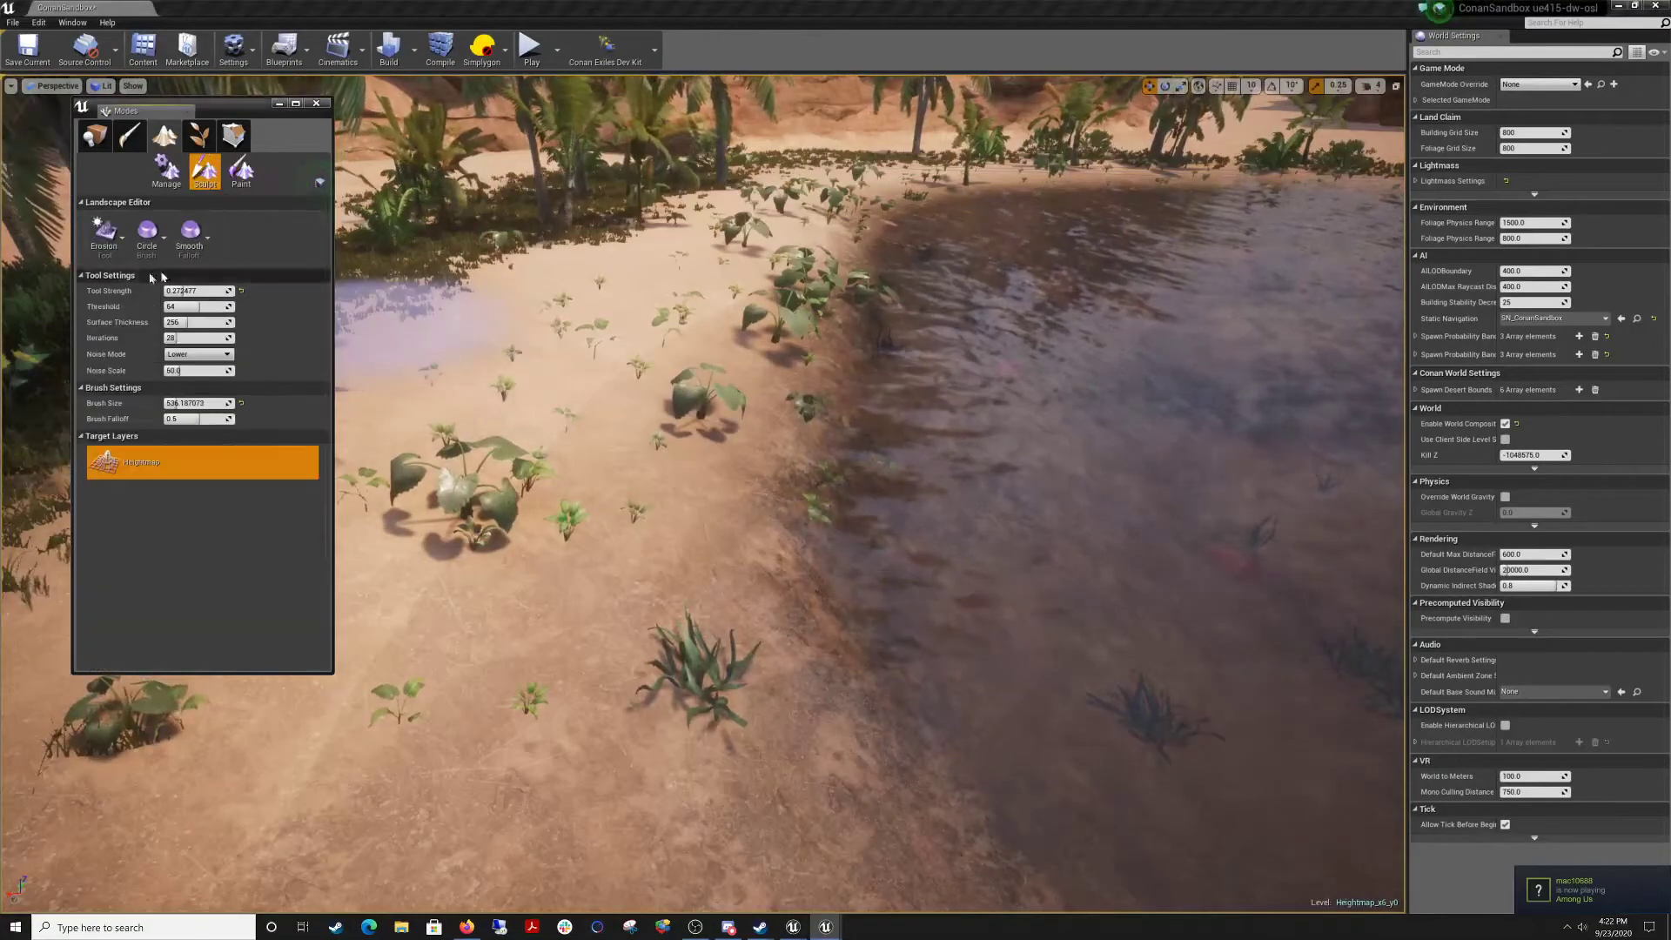
left_click(120, 236)
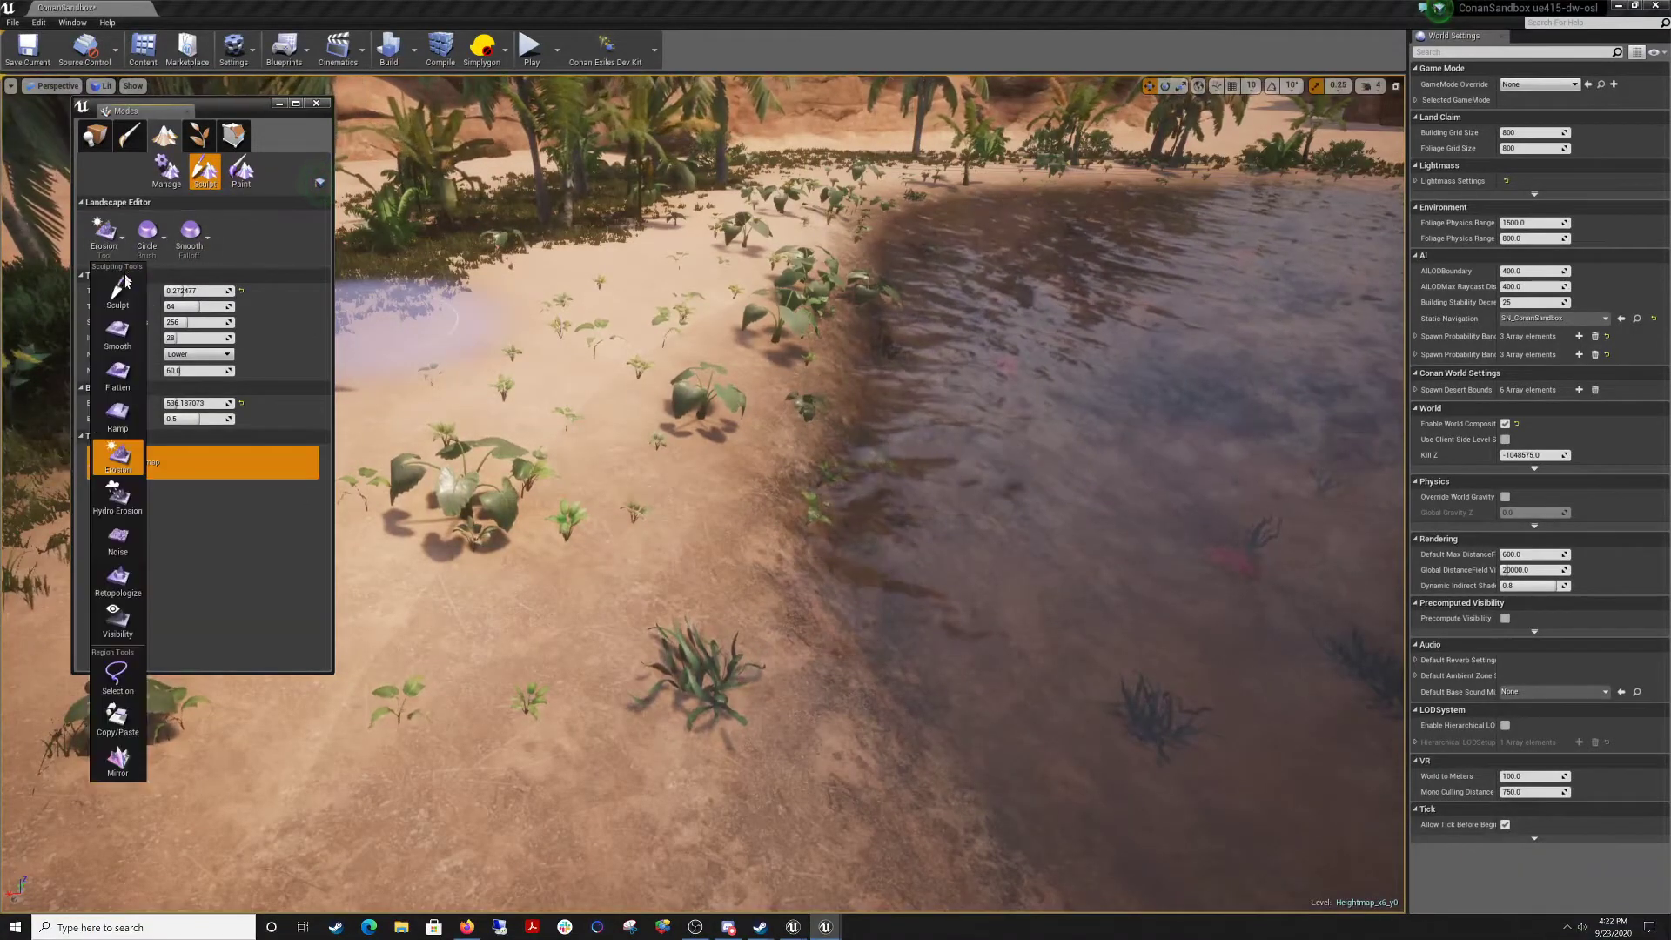
left_click(117, 332)
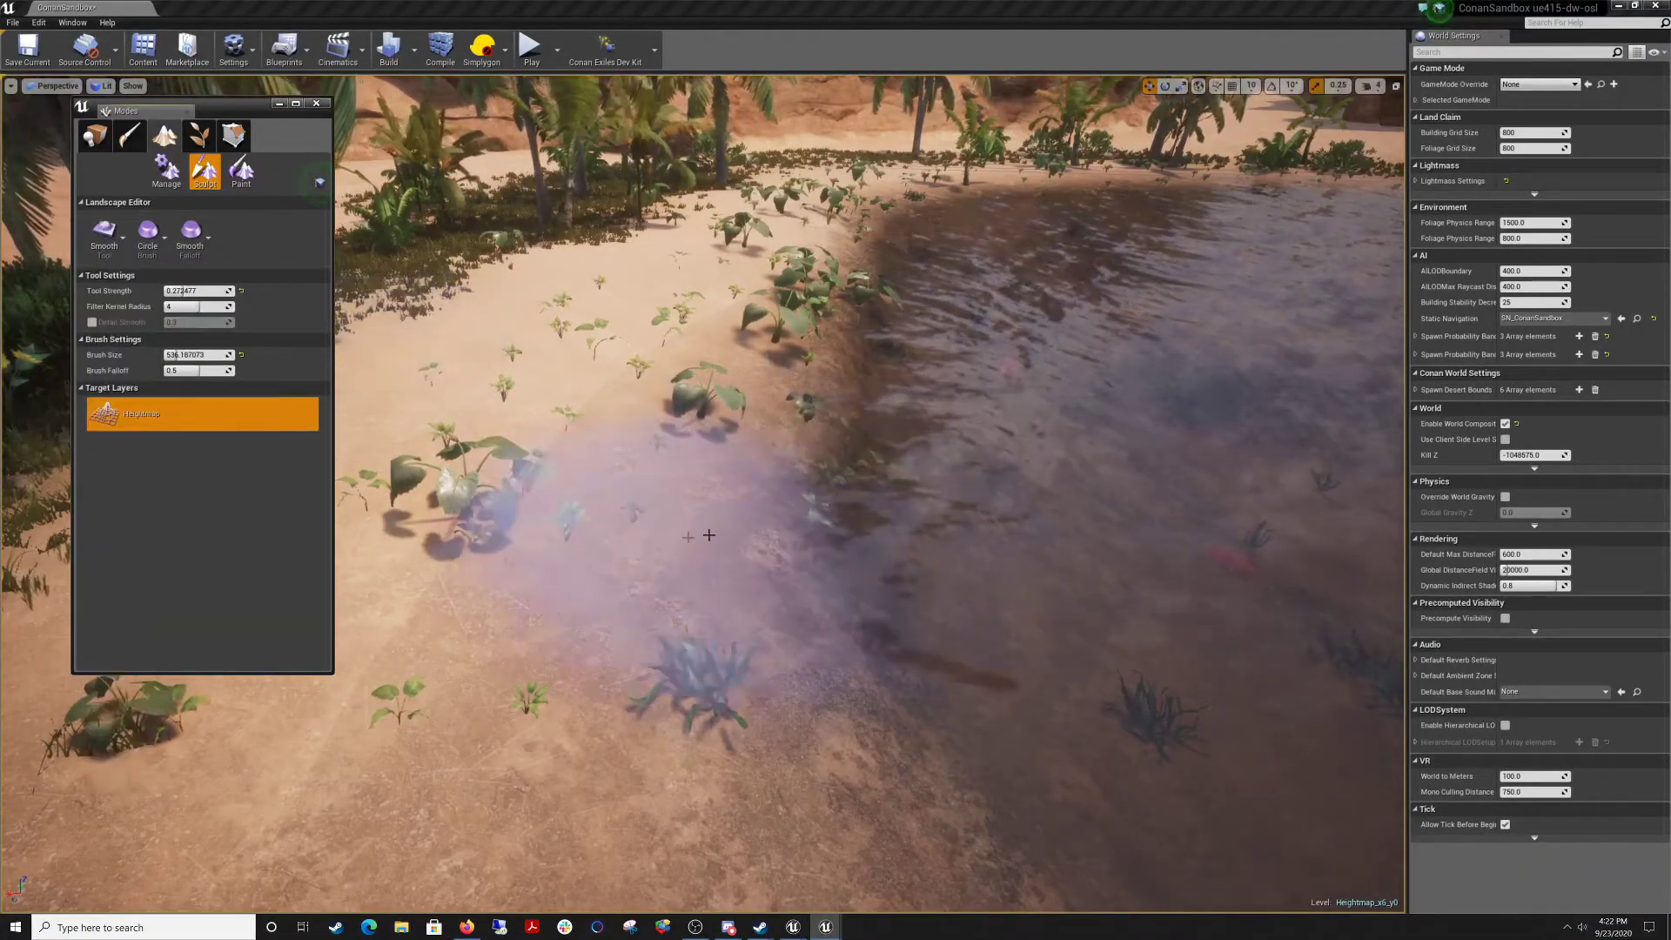
left_click(111, 238)
left_click(119, 376)
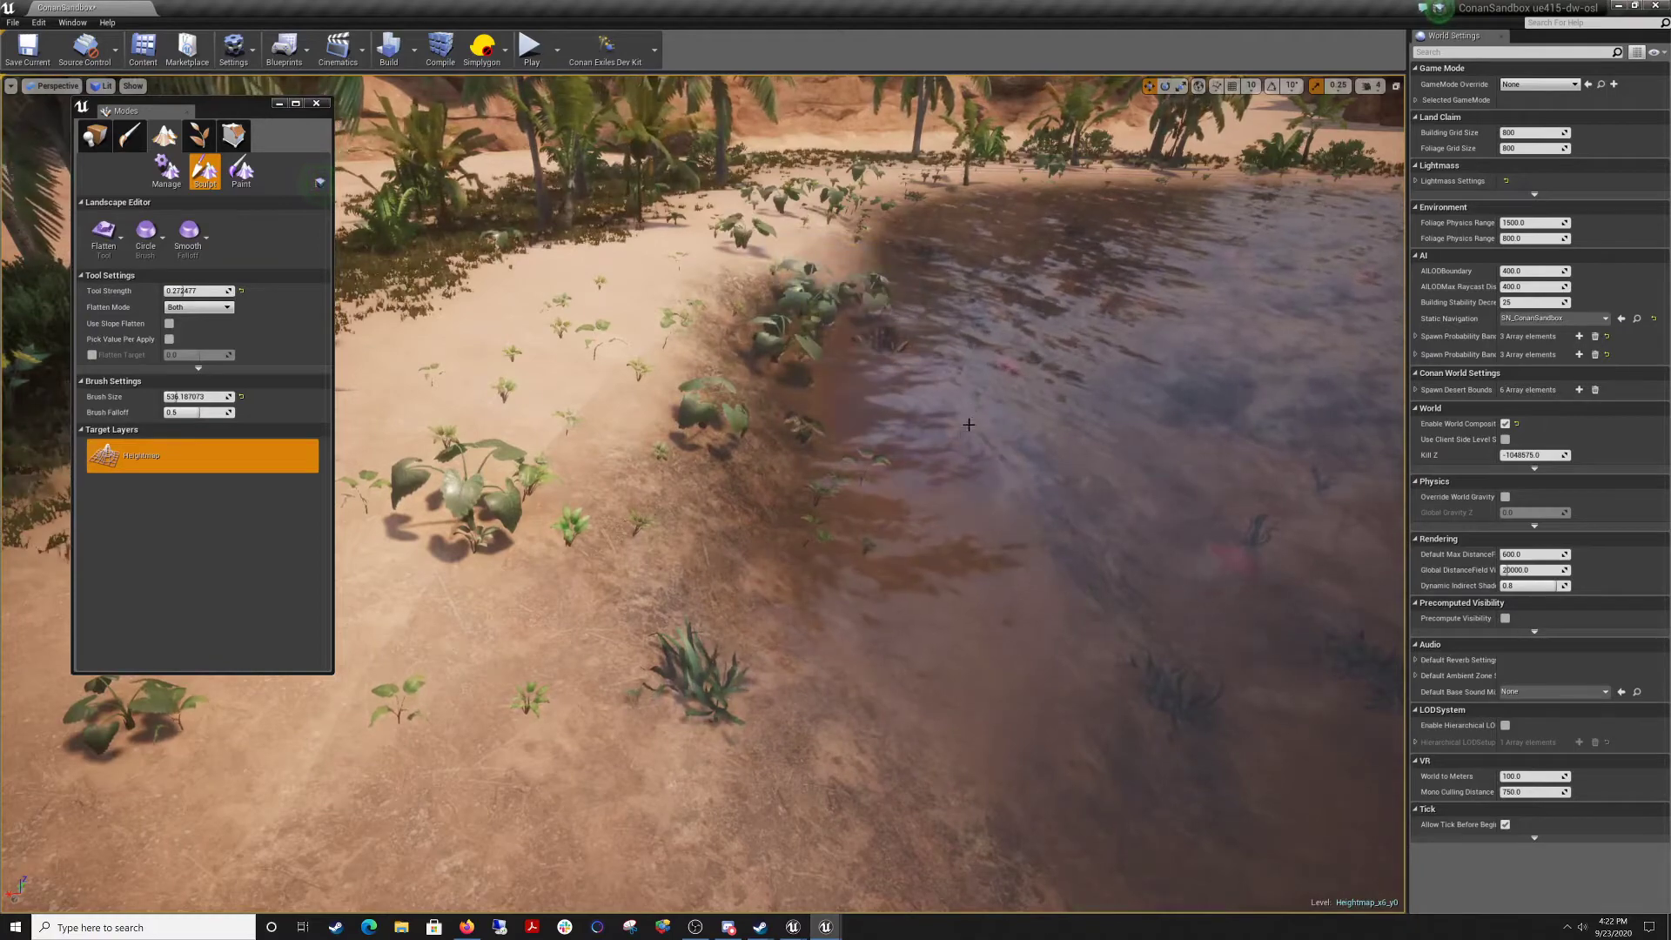
mouse_move(670, 470)
left_mouse_down()
mouse_move(649, 515)
mouse_move(591, 383)
mouse_move(570, 506)
mouse_move(638, 694)
mouse_move(734, 329)
mouse_move(806, 252)
left_mouse_up()
mouse_move(806, 252)
right_mouse_down()
mouse_move(705, 322)
mouse_move(869, 331)
right_mouse_up()
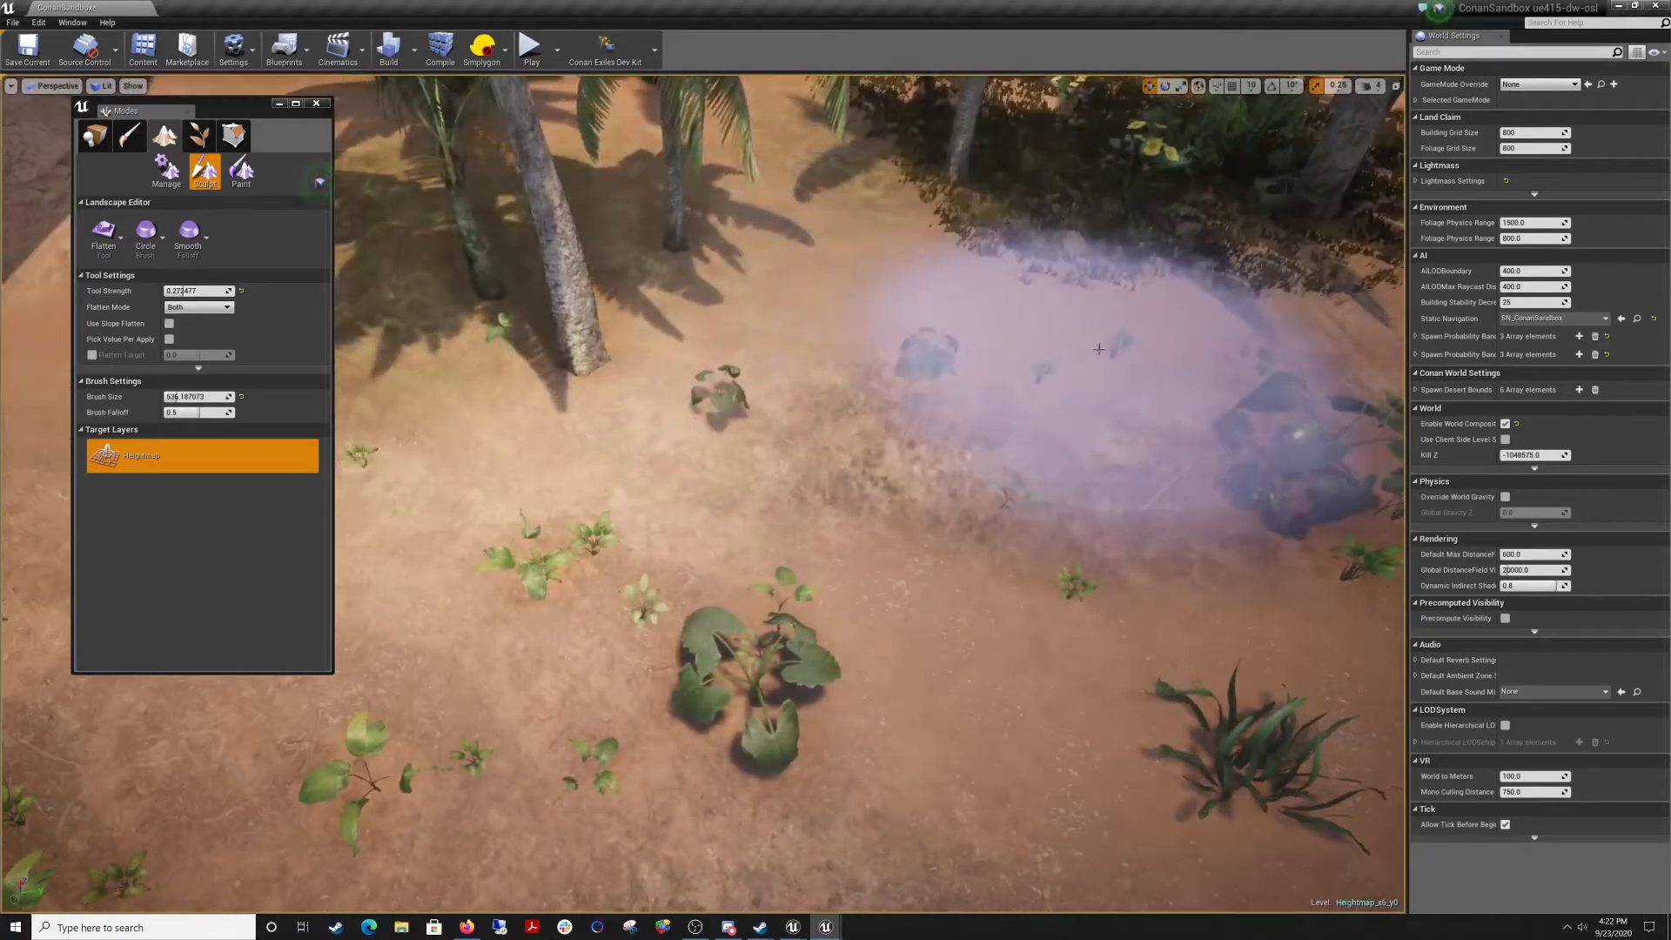
mouse_move(1034, 320)
right_mouse_down()
mouse_move(1132, 339)
mouse_move(1192, 278)
mouse_move(1205, 292)
right_mouse_up()
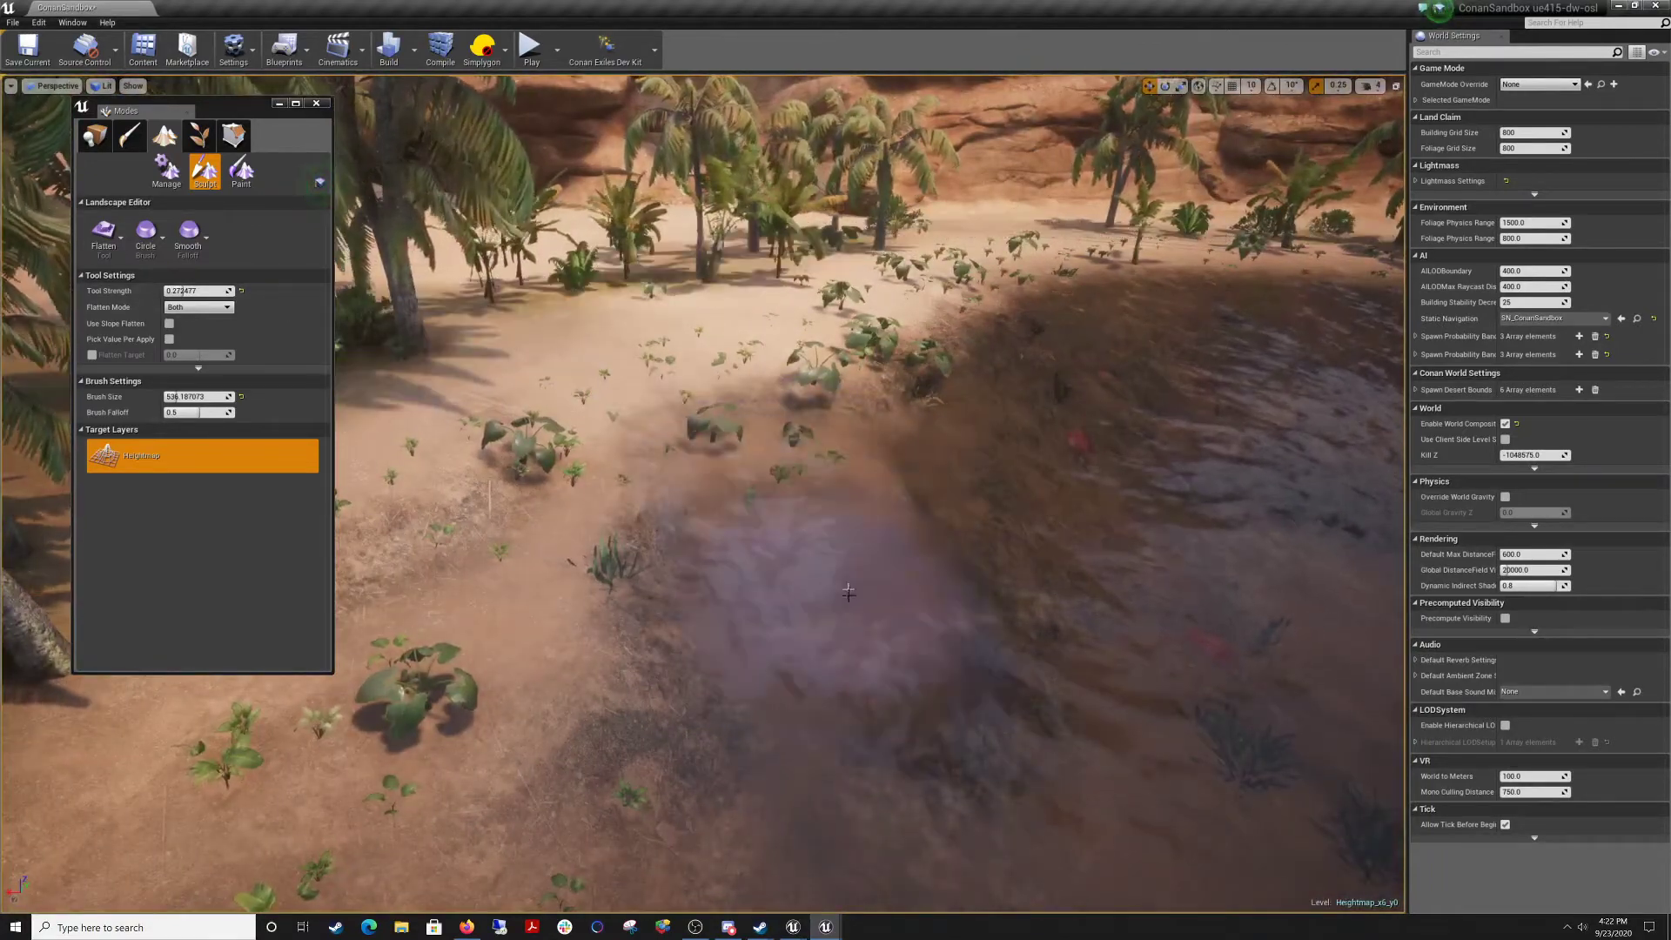
Smooth the flattened pond bank with the Smooth tool so it slopes gently into the water.
left_click(110, 233)
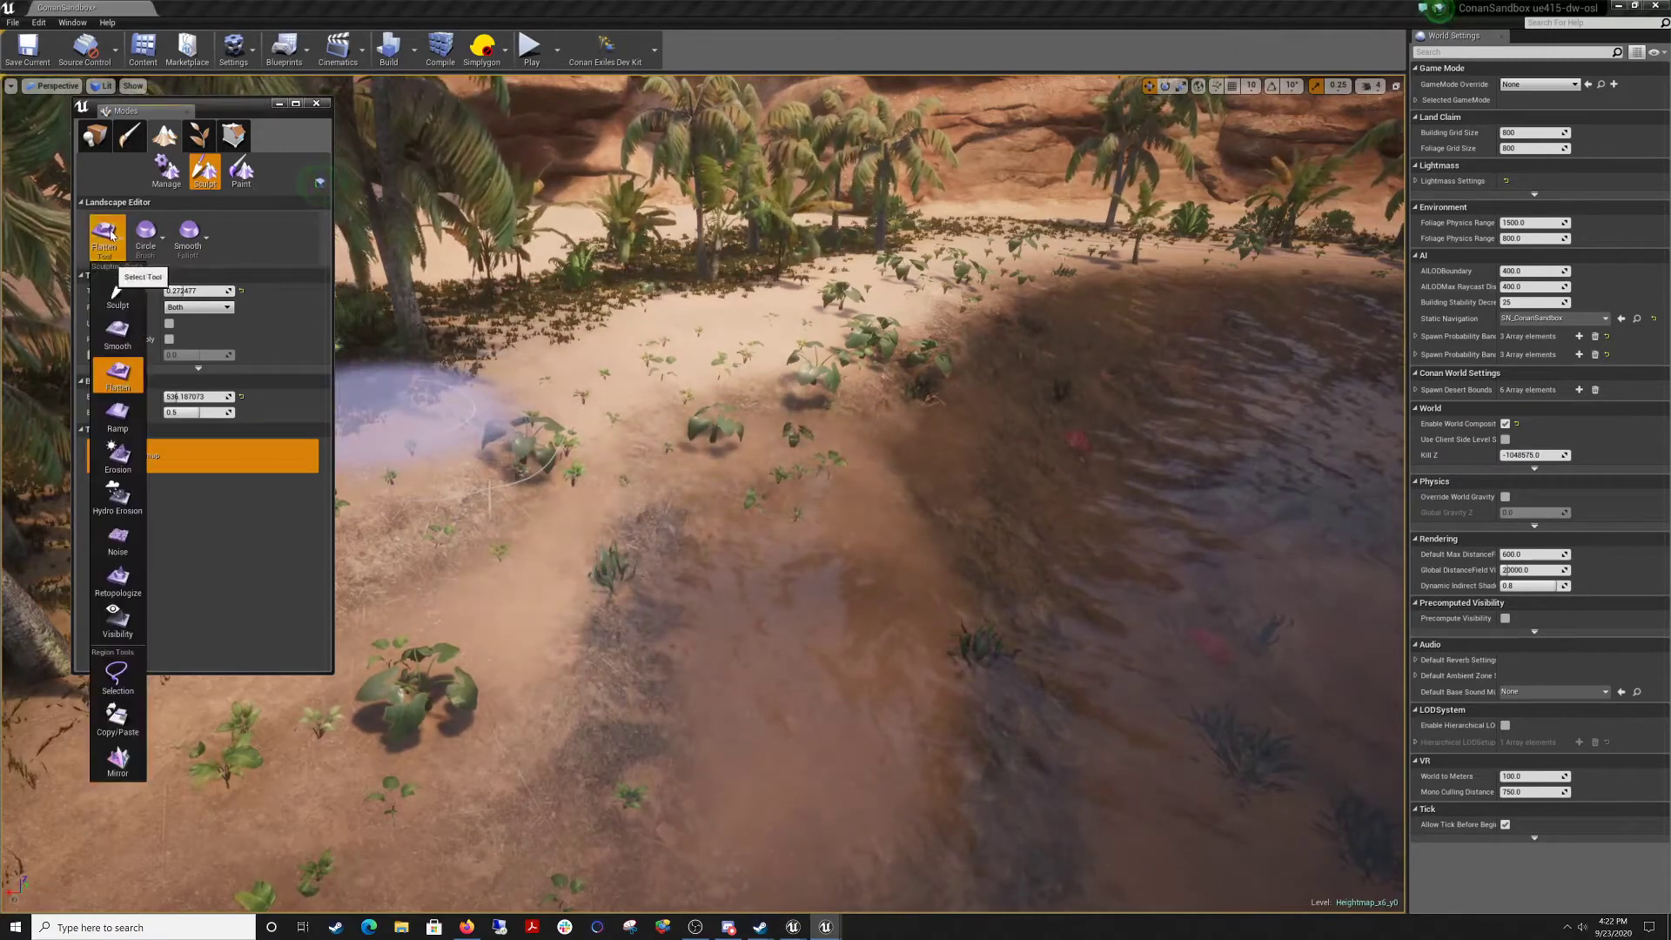
left_click(121, 333)
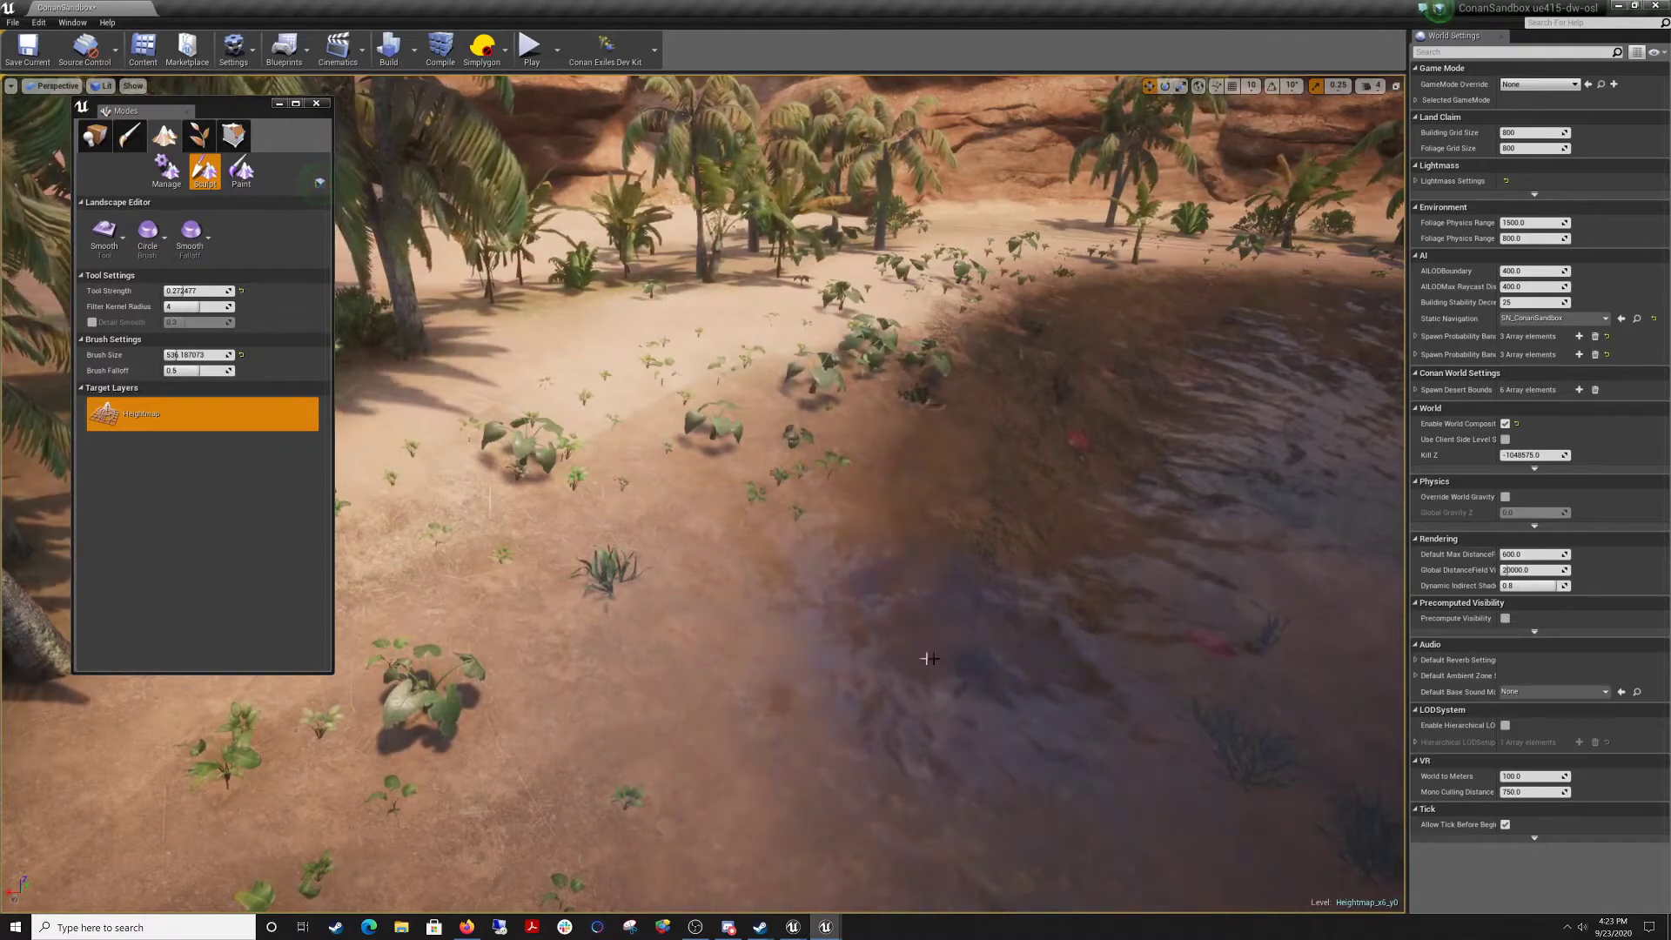
right_click_drag(998, 660, 922, 735)
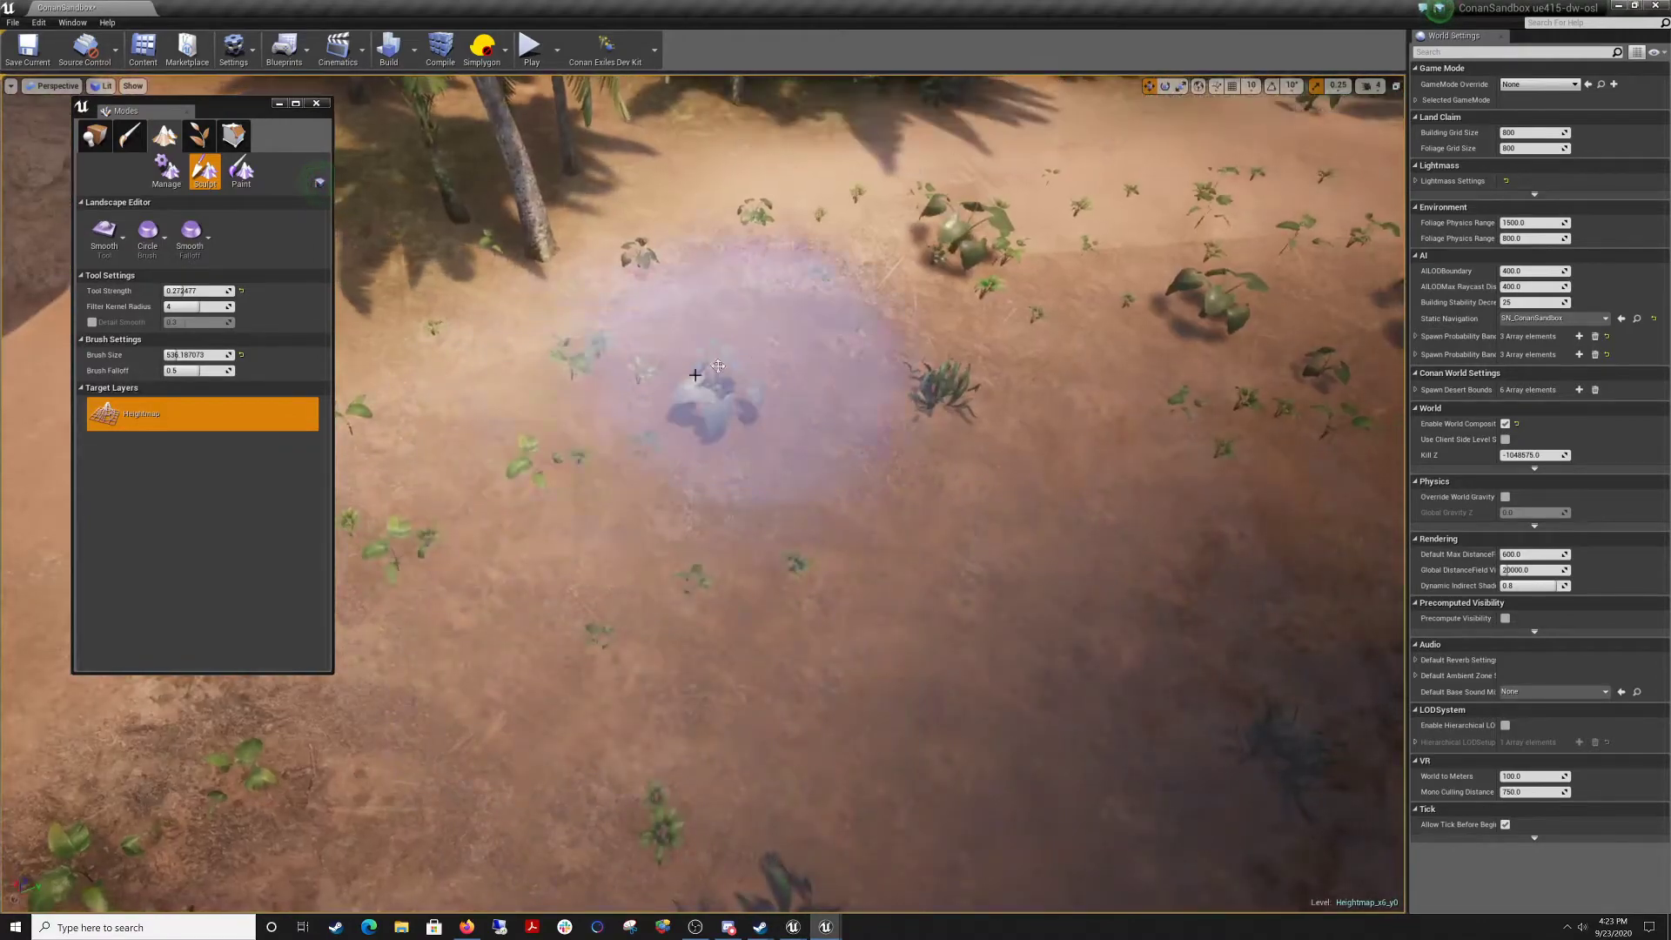
mouse_move(623, 503)
right_mouse_down()
mouse_move(574, 461)
mouse_move(601, 304)
mouse_move(663, 264)
mouse_move(636, 237)
mouse_move(661, 348)
mouse_move(479, 270)
mouse_move(374, 291)
right_mouse_up()
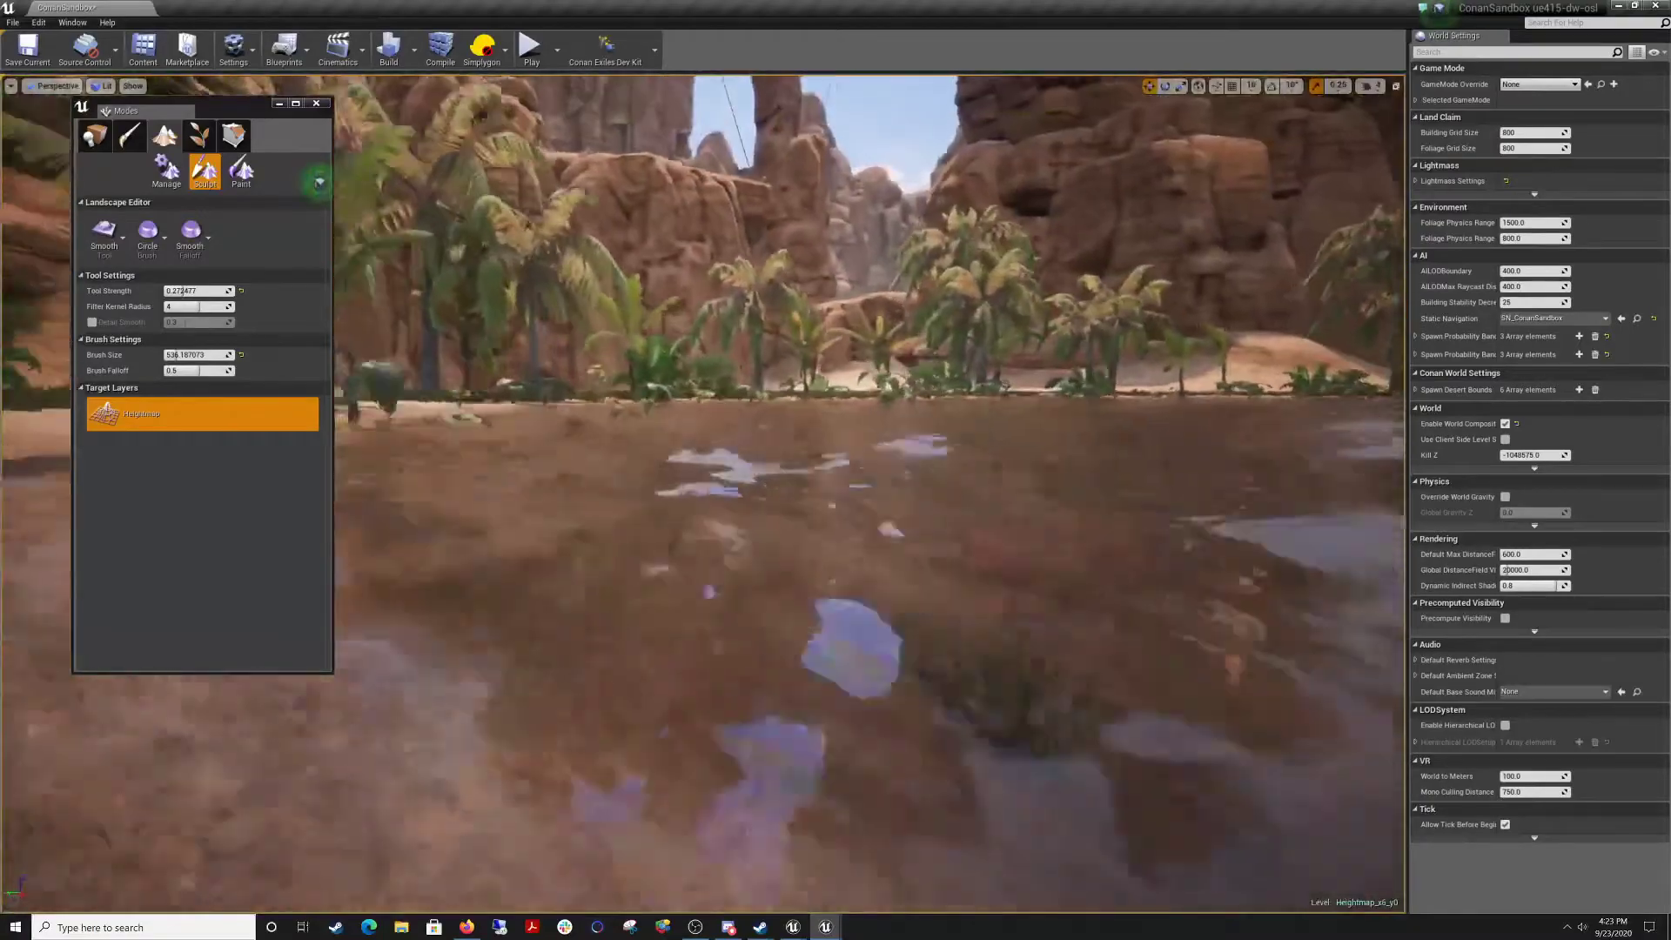
Look over the reshaped pond, leave landscape editing and save the current level.
key("w")
right_click_drag(703, 495, 616, 477)
key("w")
key("s")
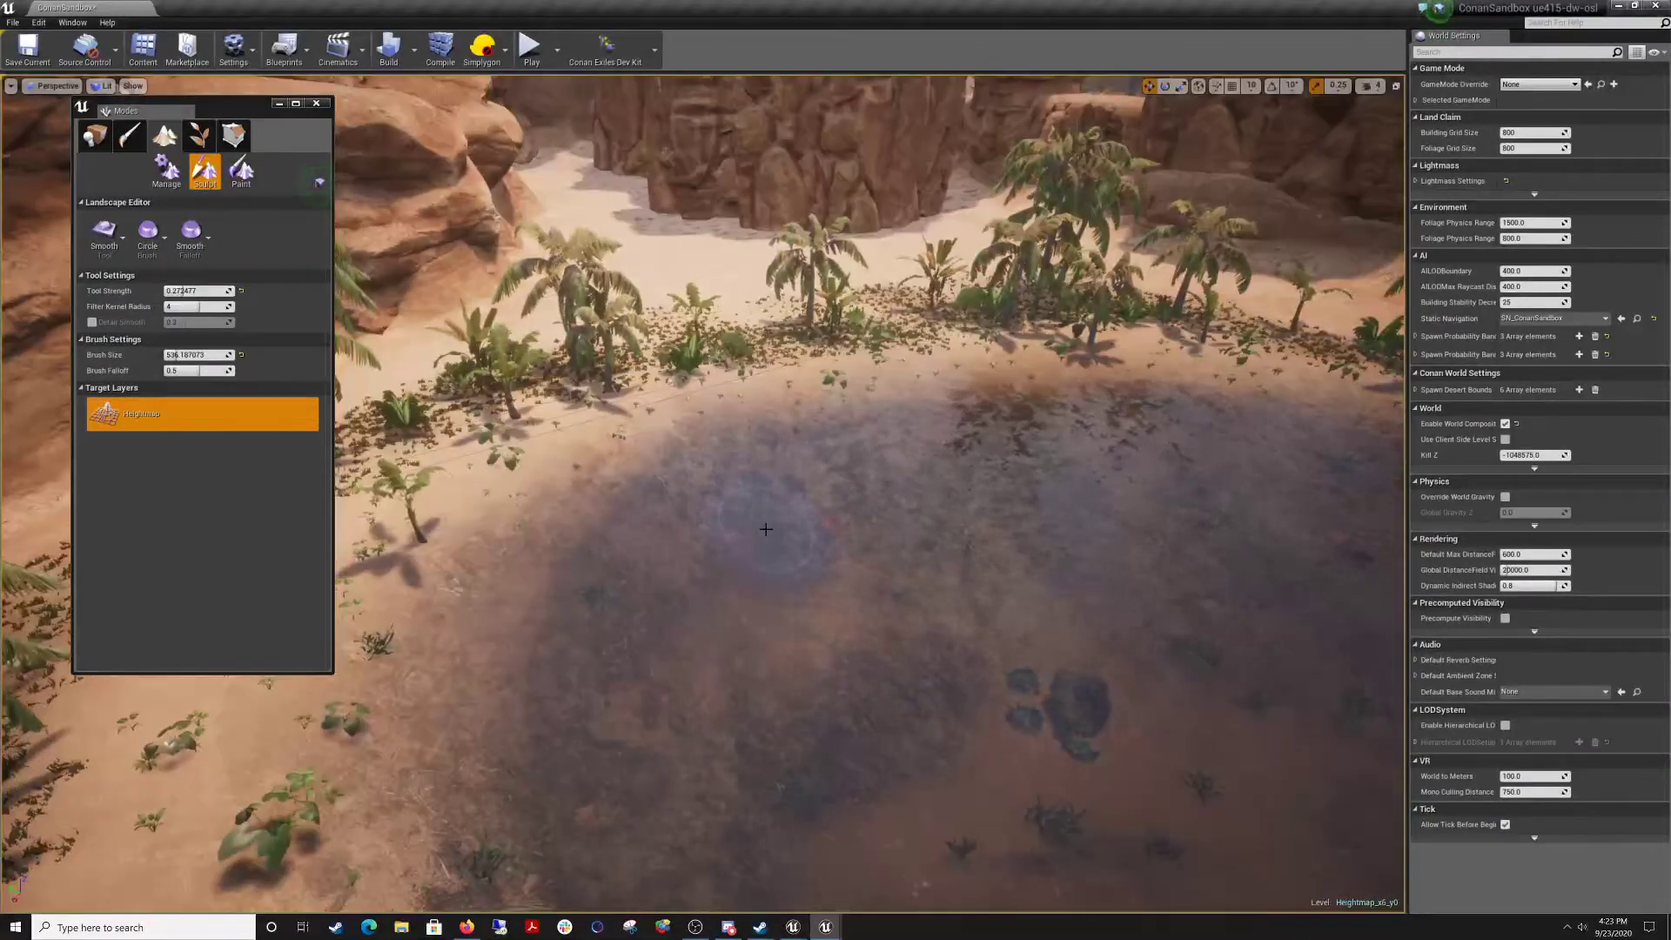
right_click_drag(481, 406, 604, 401)
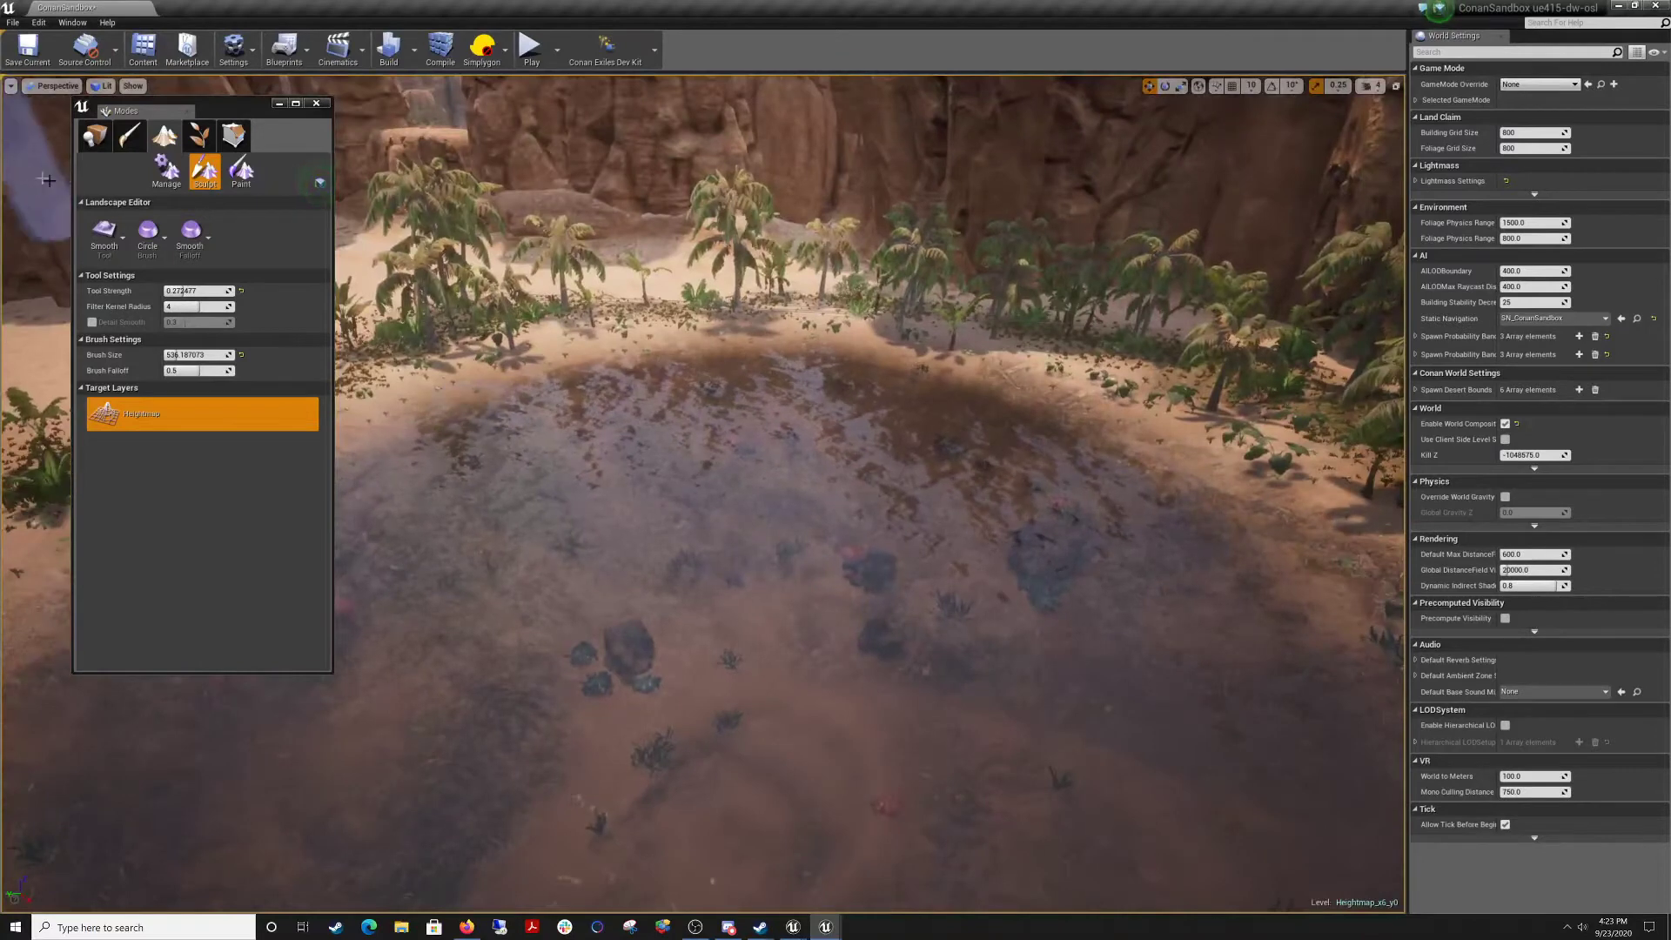
left_click(96, 137)
left_click(31, 52)
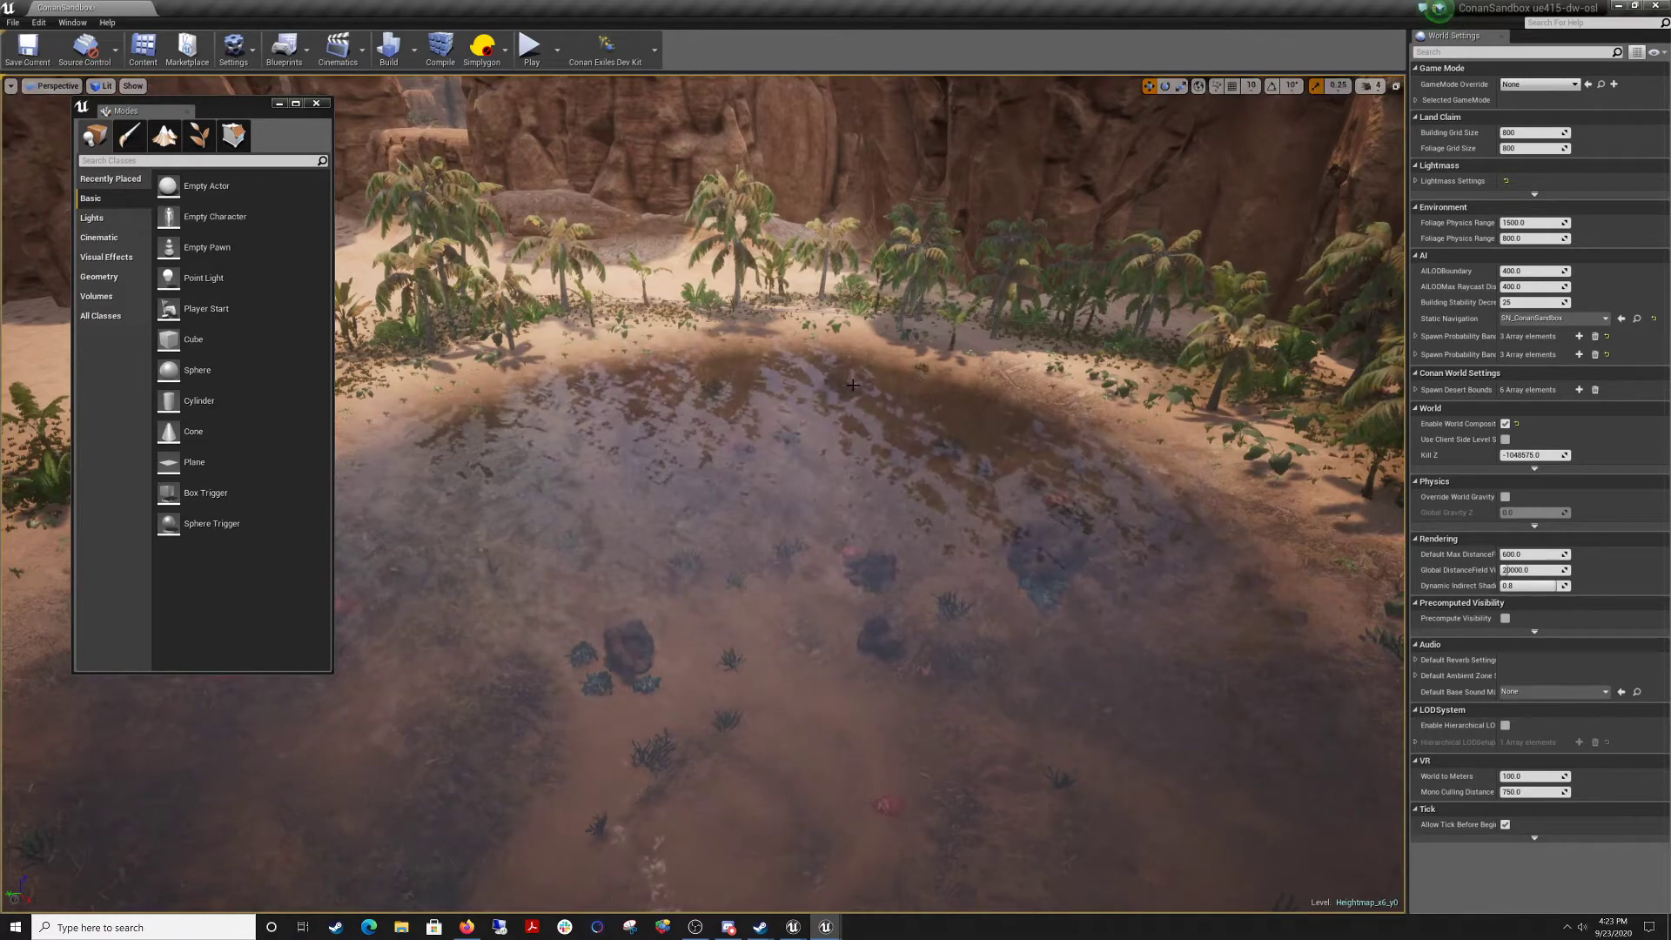
Search the content for "chest" and place BP_PL_LootChest_Generic_T4 on the pond floor near the underwater plants.
right_click_drag(892, 409, 746, 475)
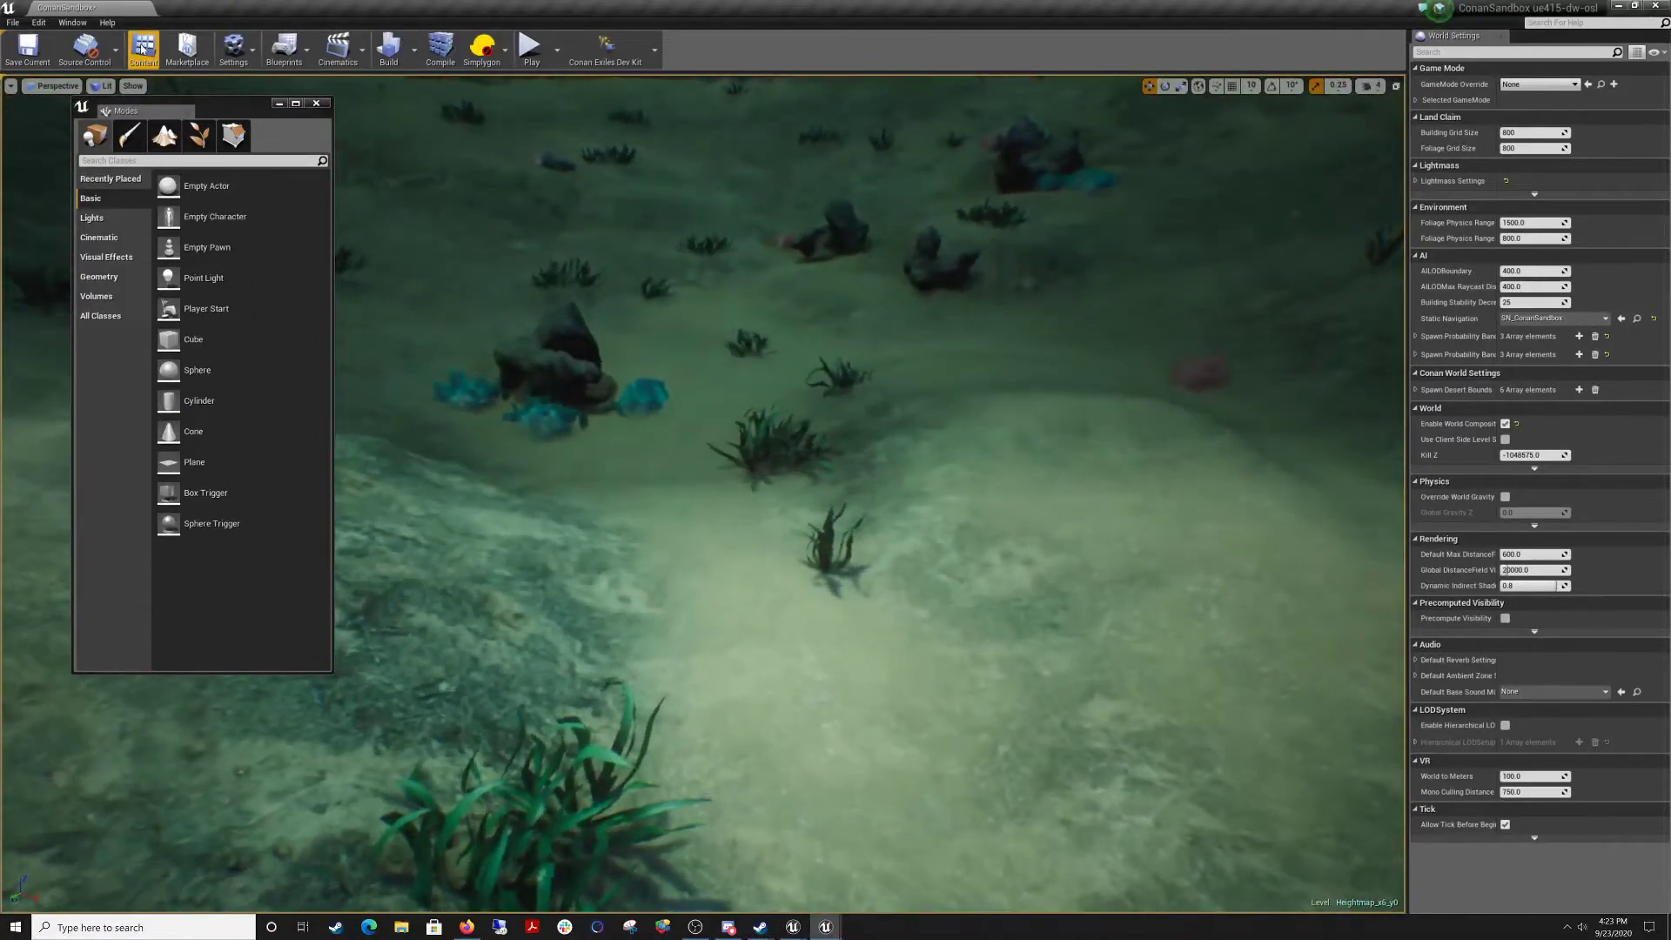
left_click_drag(1670, 156, 847, 247)
left_click(823, 273)
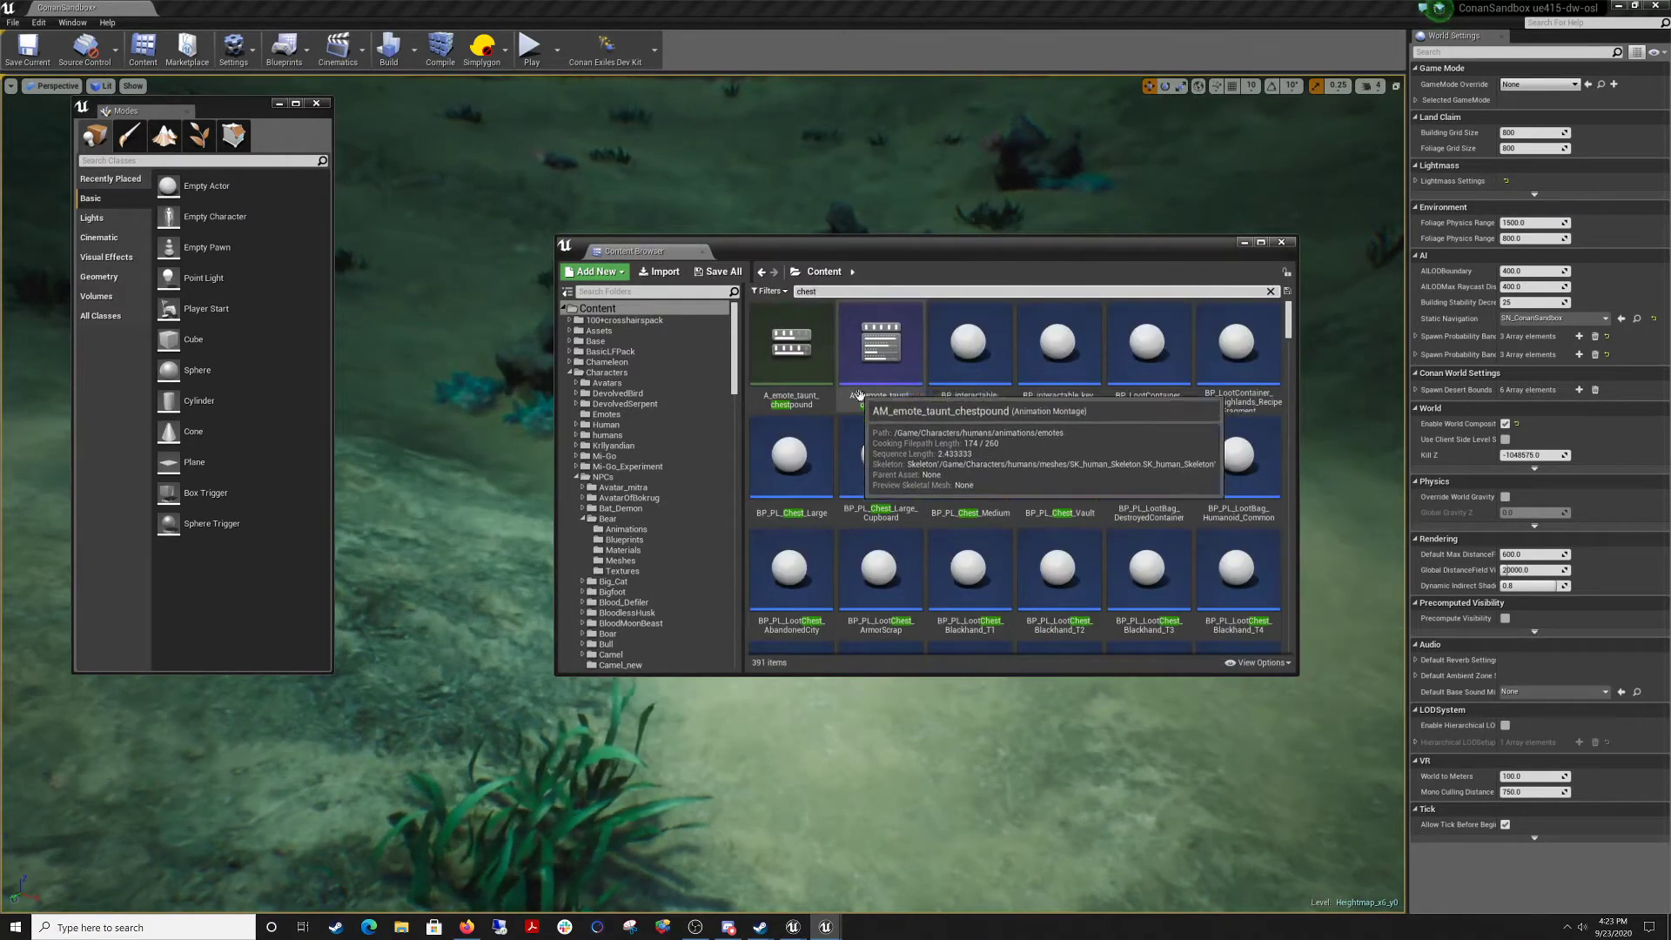
scroll(987, 438, "down", 5)
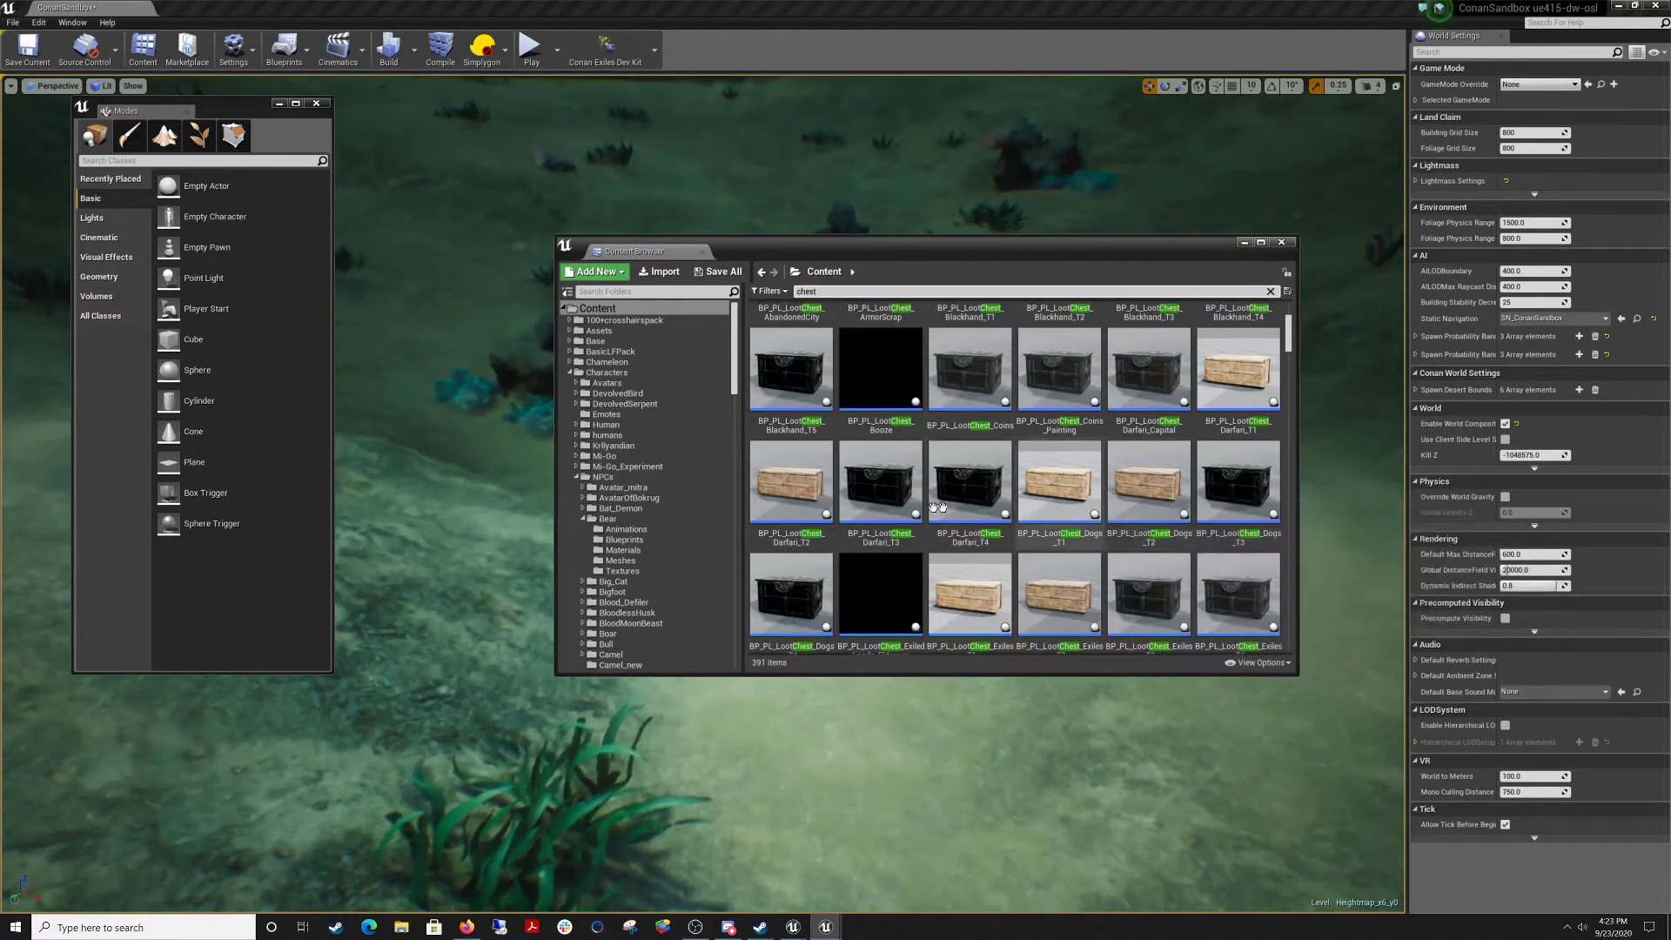
scroll(957, 509, "down", 3)
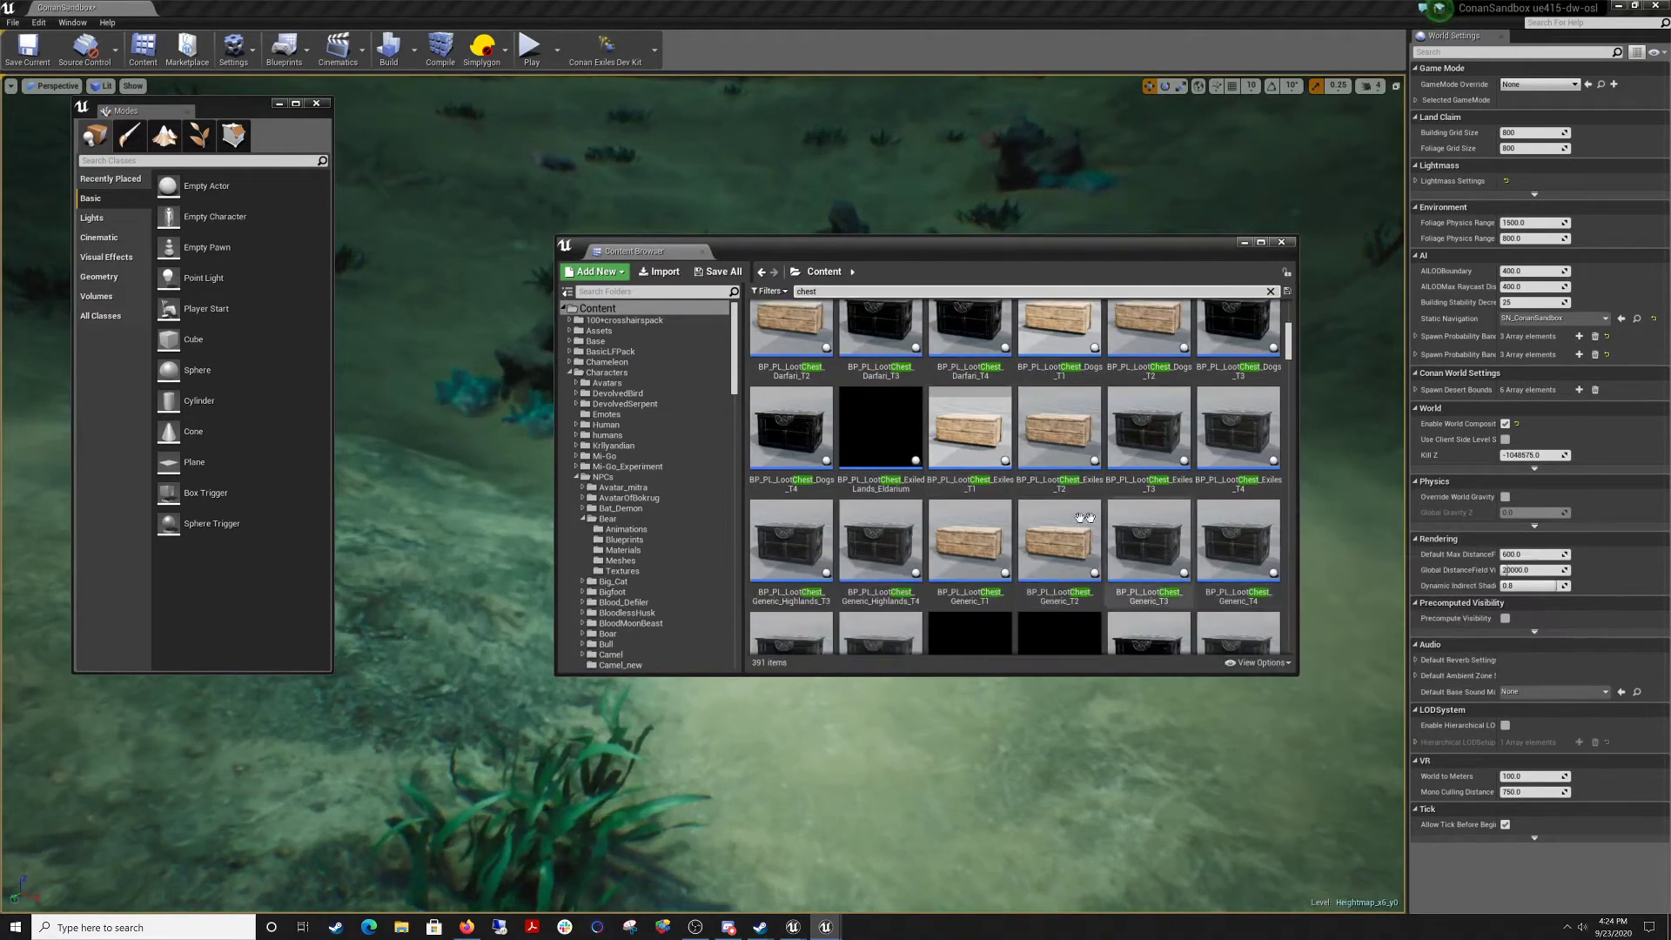
scroll(1044, 539, "down", 1)
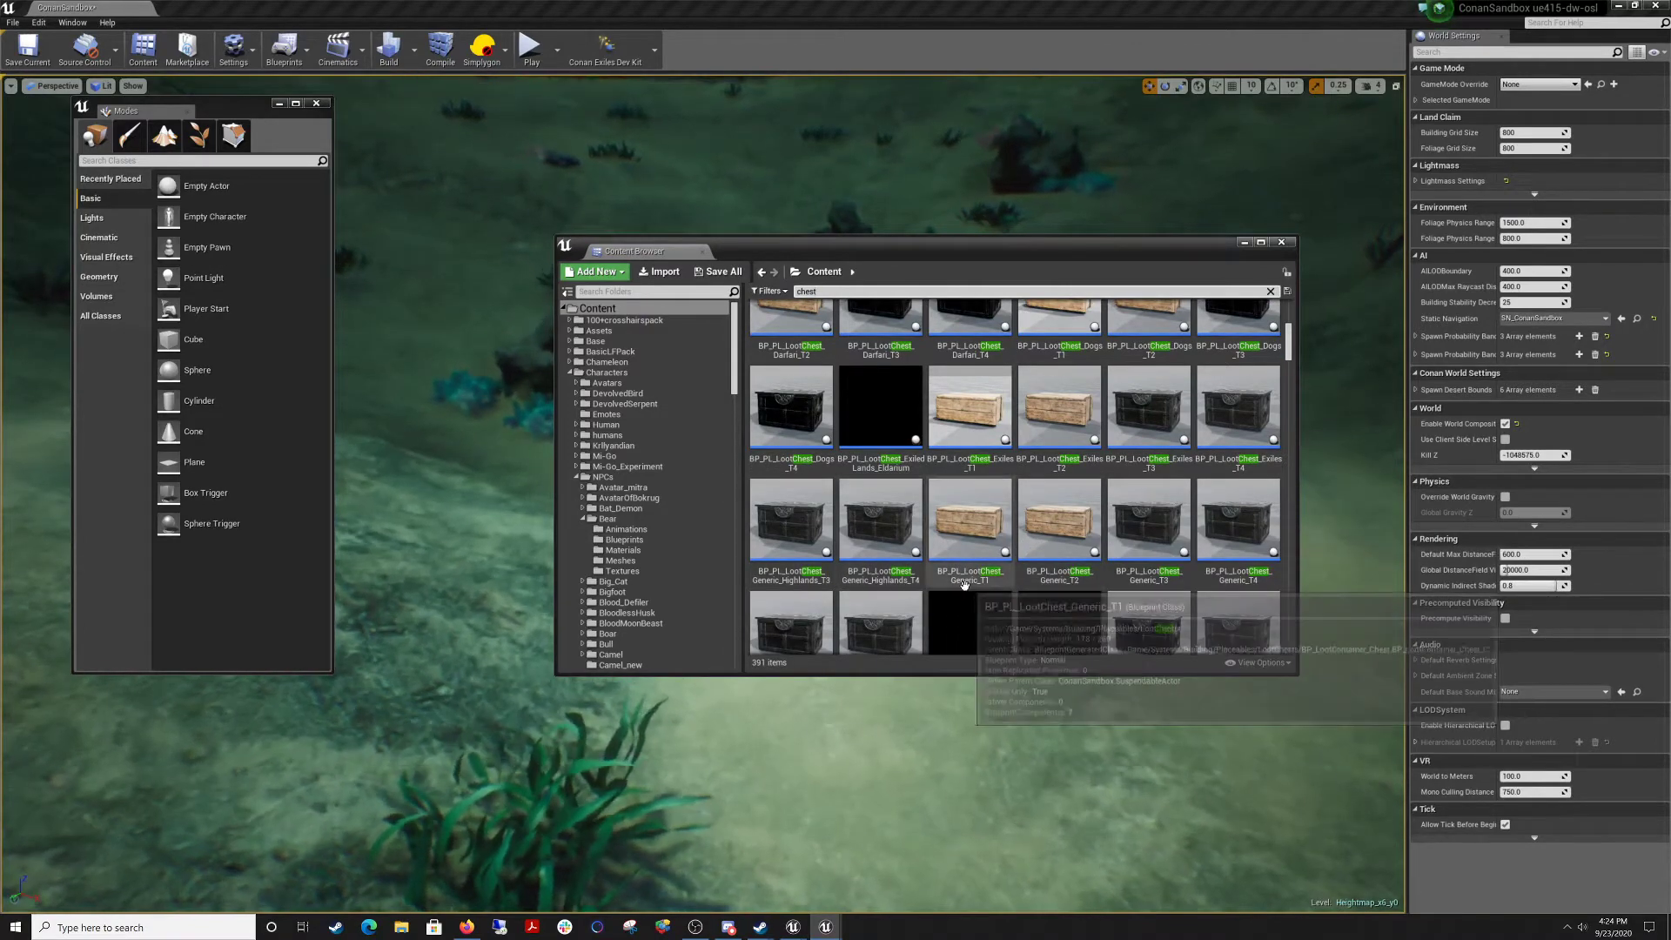
scroll(1030, 576, "down", 1)
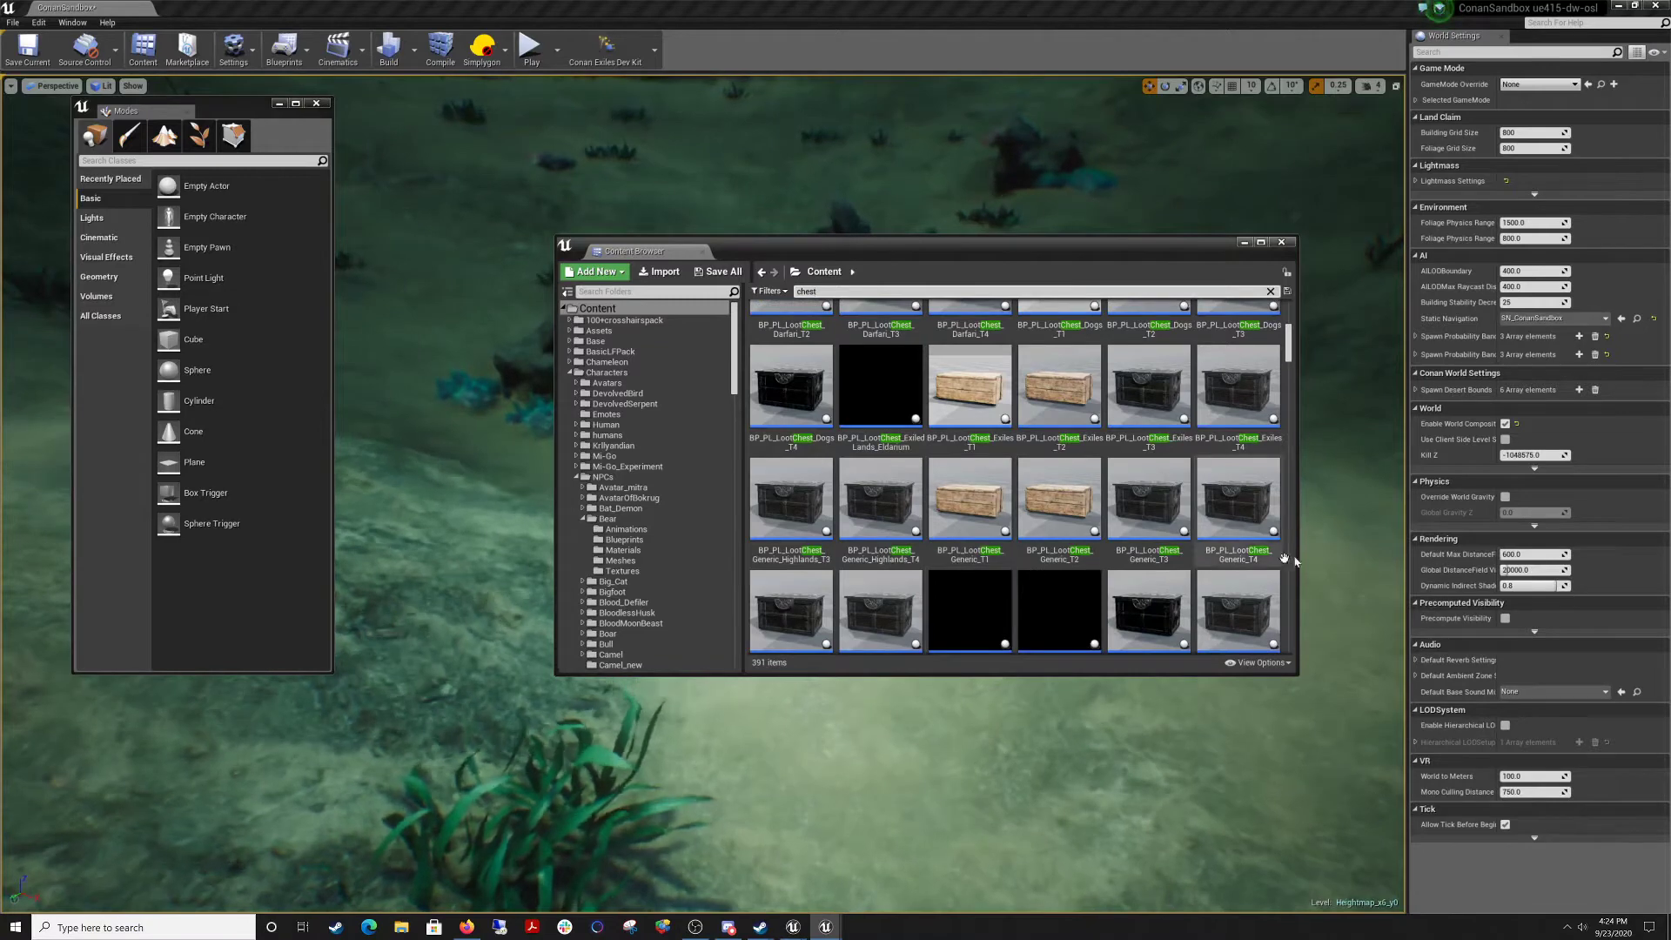
left_click_drag(1237, 513, 445, 569)
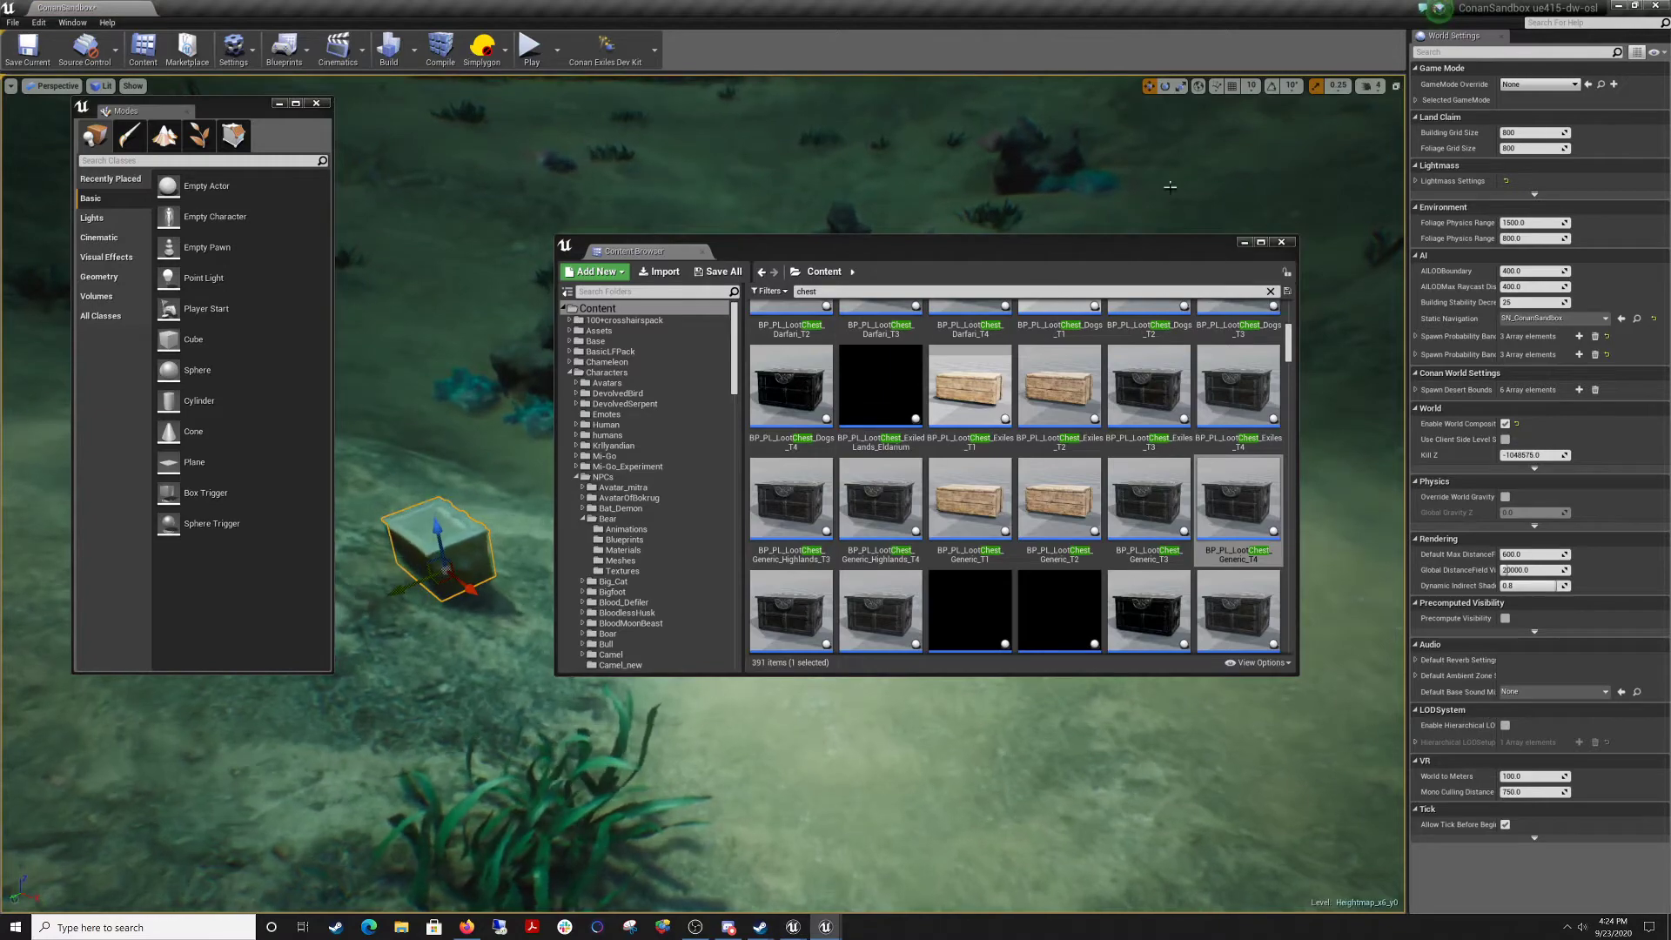
Move the selected loot chest across the lakebed and nestle it between the blue corals in front of the dark rock.
left_click(1244, 242)
right_click_drag(897, 359, 898, 359)
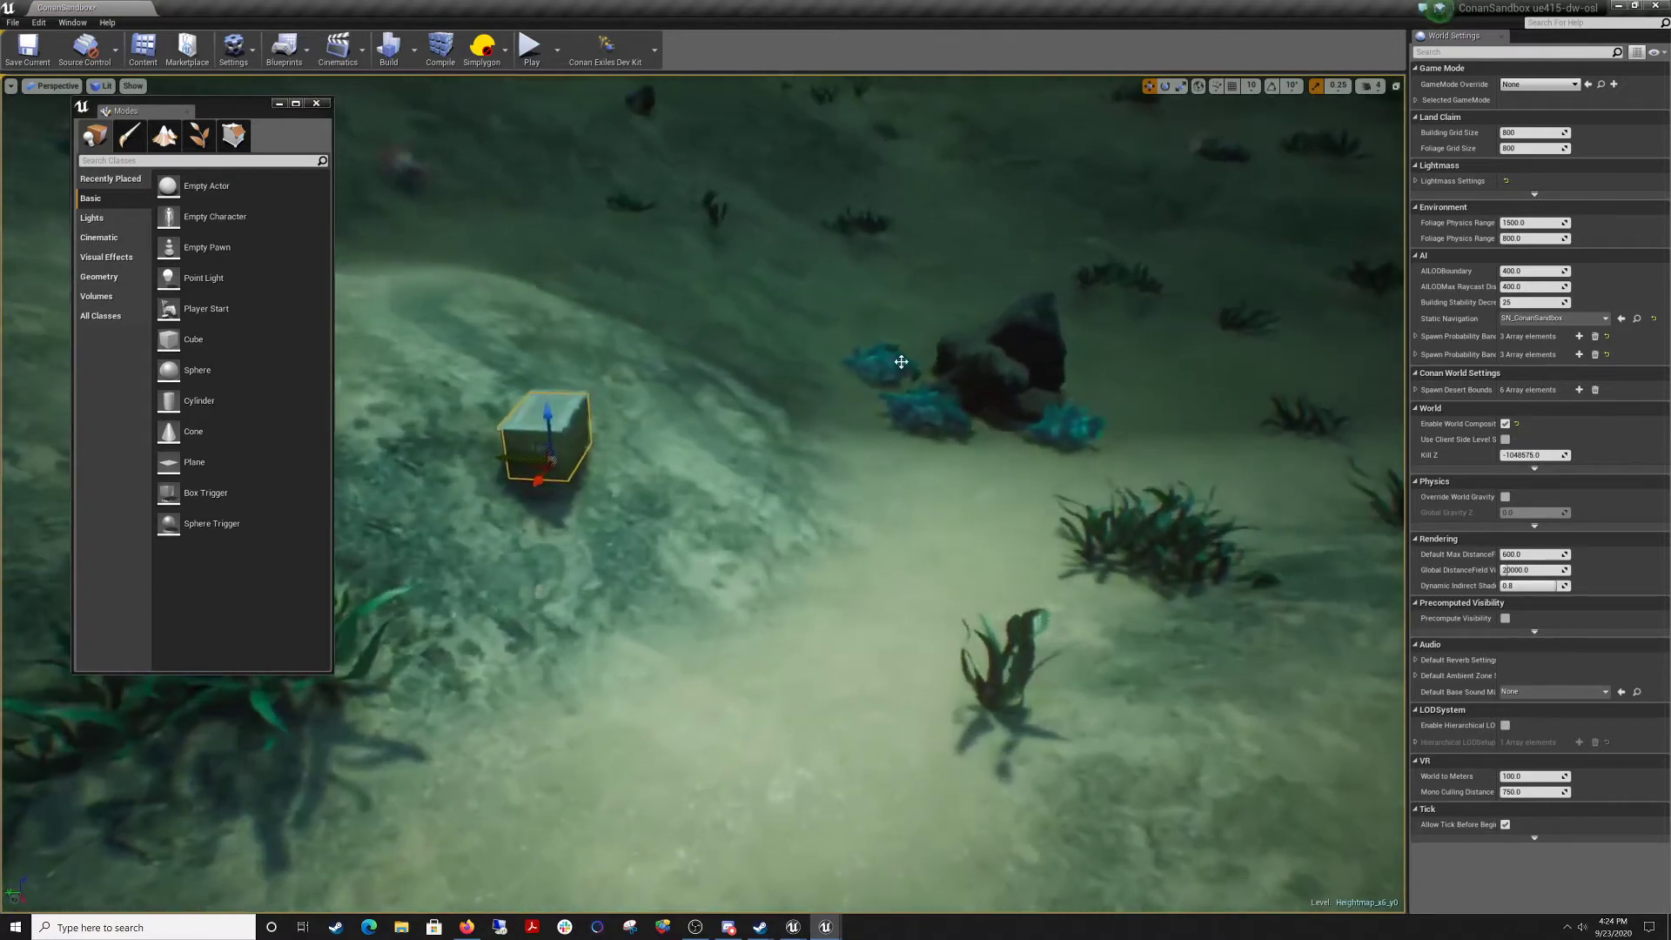
left_click_drag(506, 469, 943, 603)
right_click_drag(794, 563, 794, 564)
left_click_drag(358, 528, 908, 489)
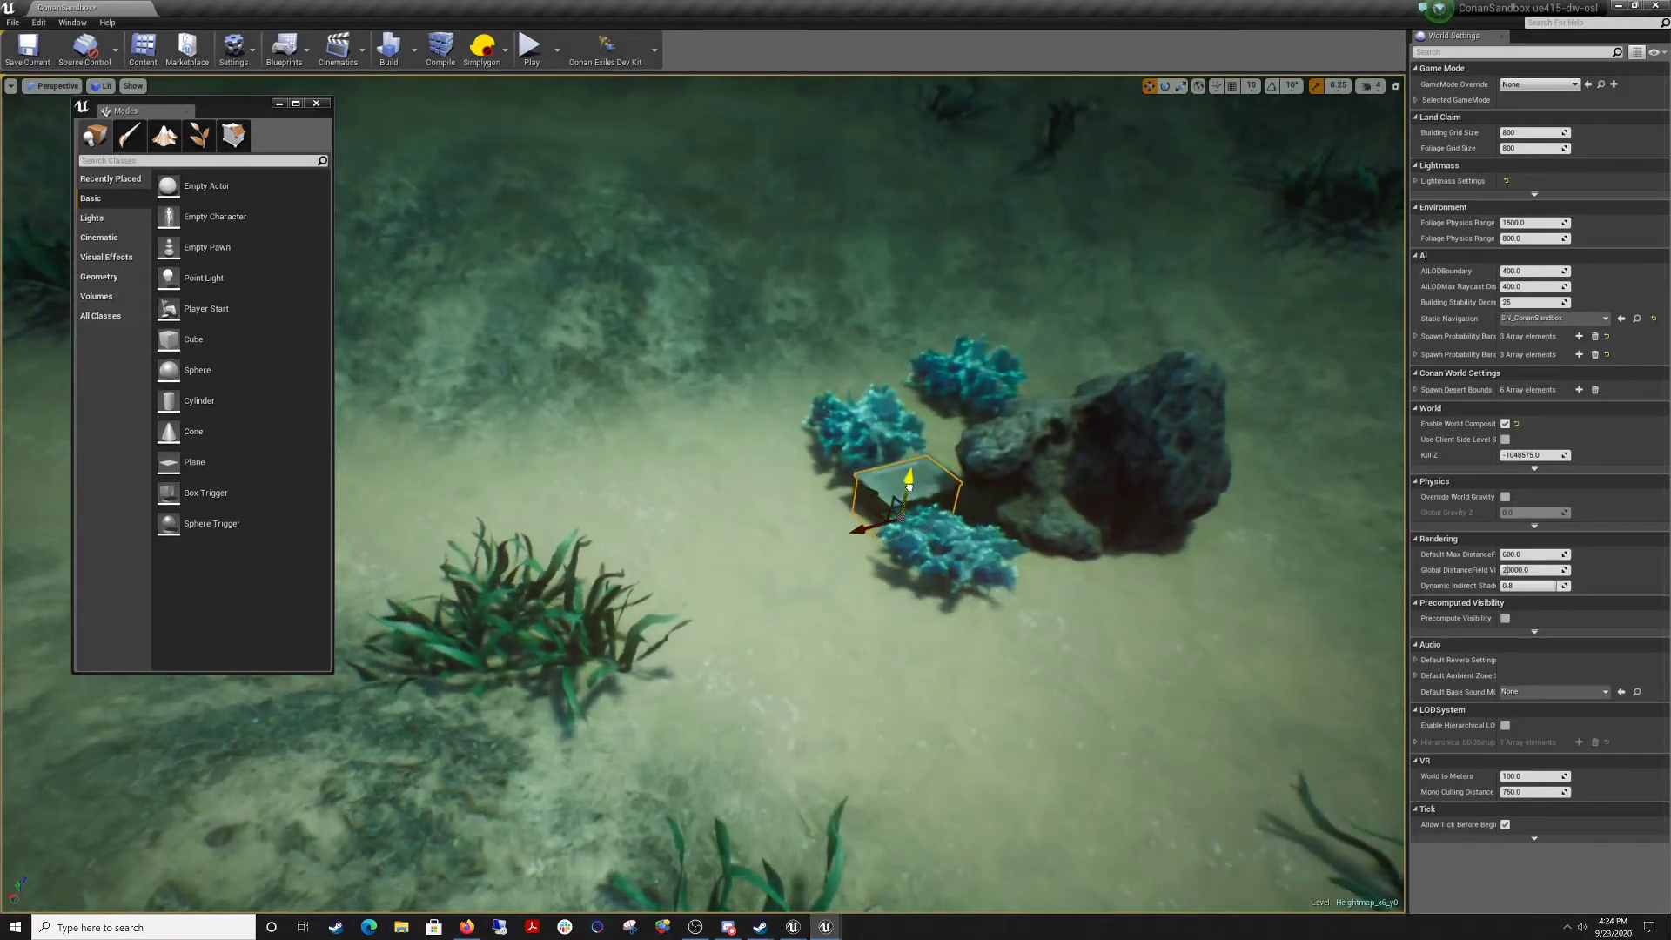
right_click_drag(907, 490, 966, 478)
right_click_drag(784, 561, 788, 557)
key("e")
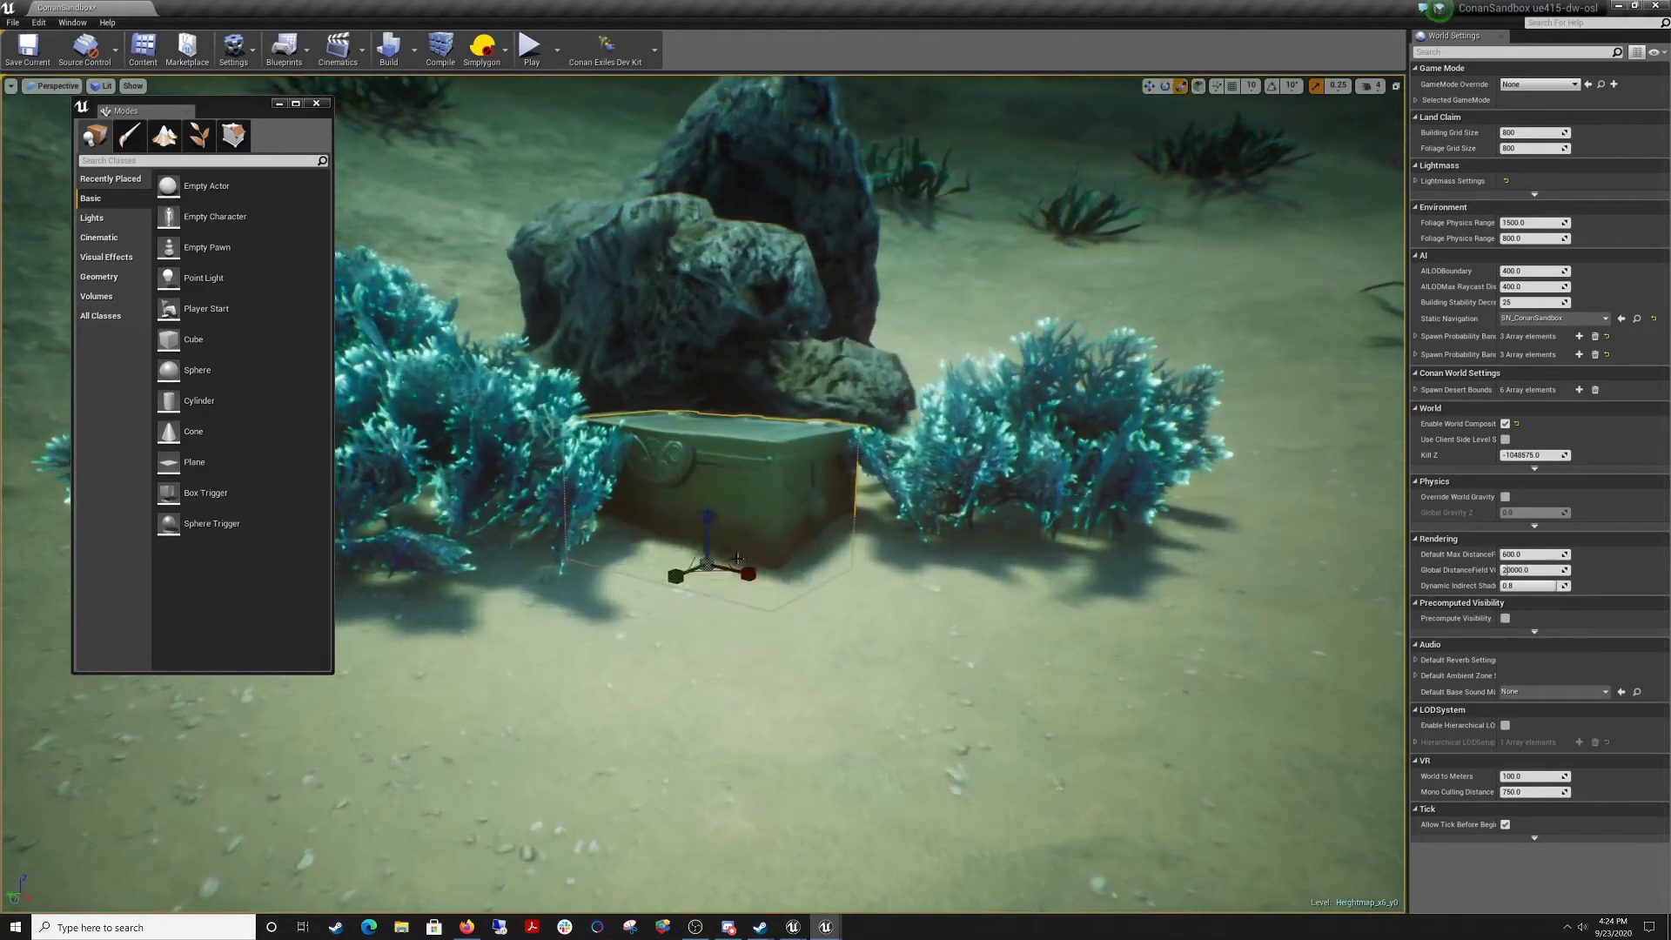
key("g")
Place a BP_PL_LootChest_Generic_T3 chest on the lakebed near the large rock with the blue coral behind it.
right_click_drag(759, 635, 757, 670)
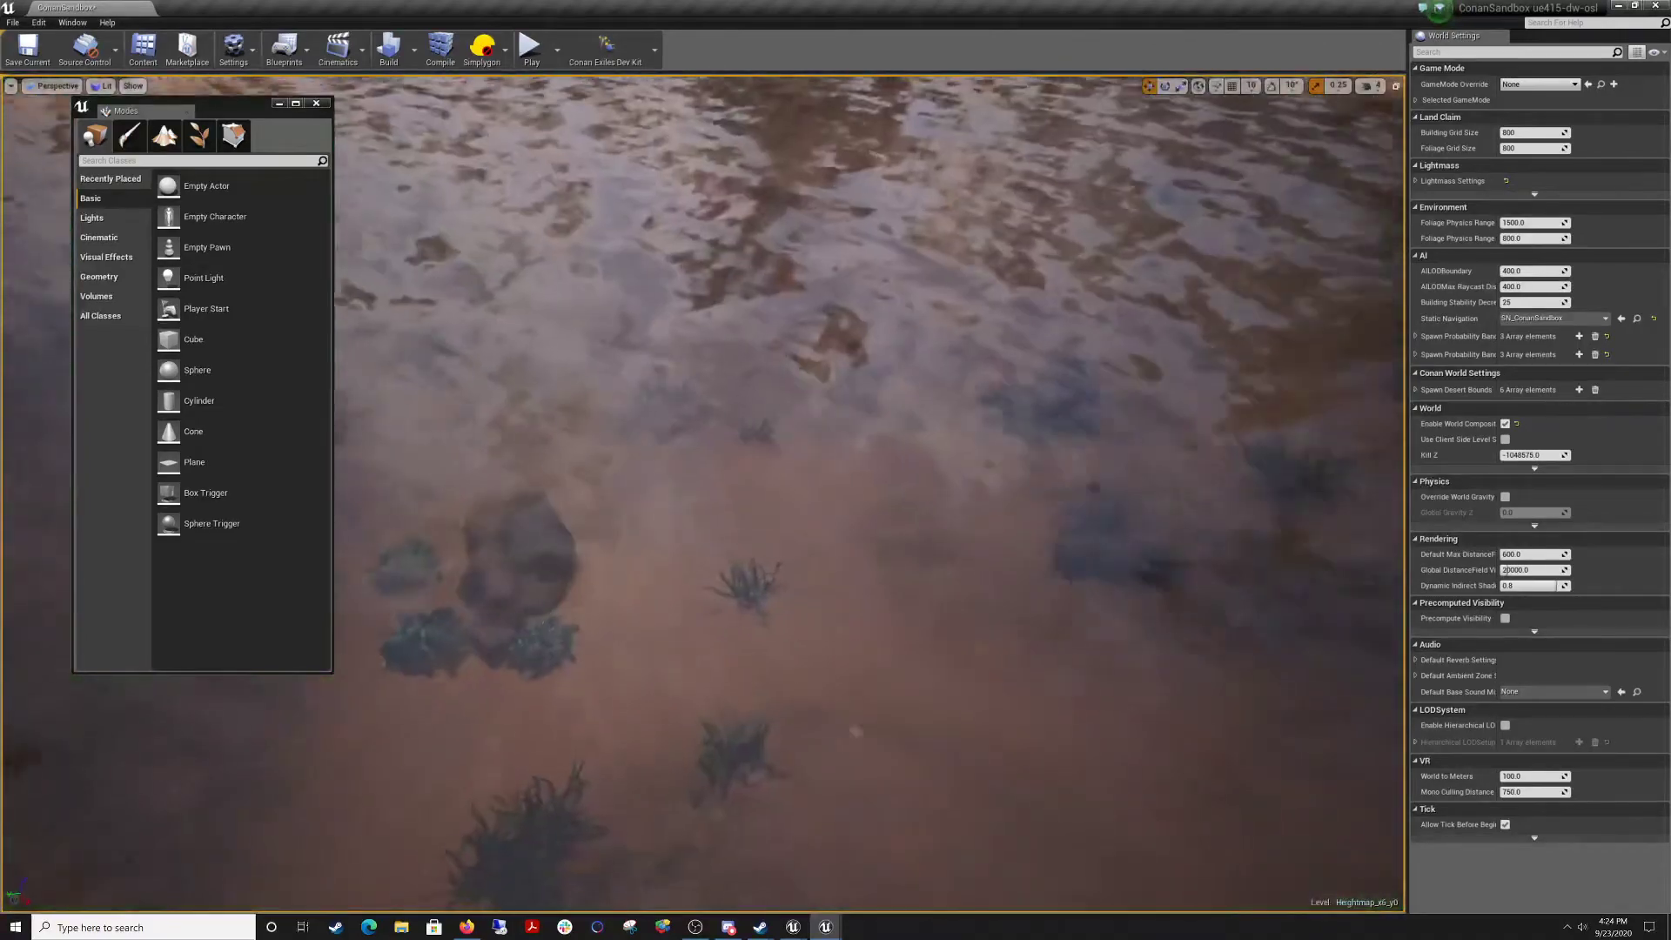
right_click_drag(682, 593, 818, 642)
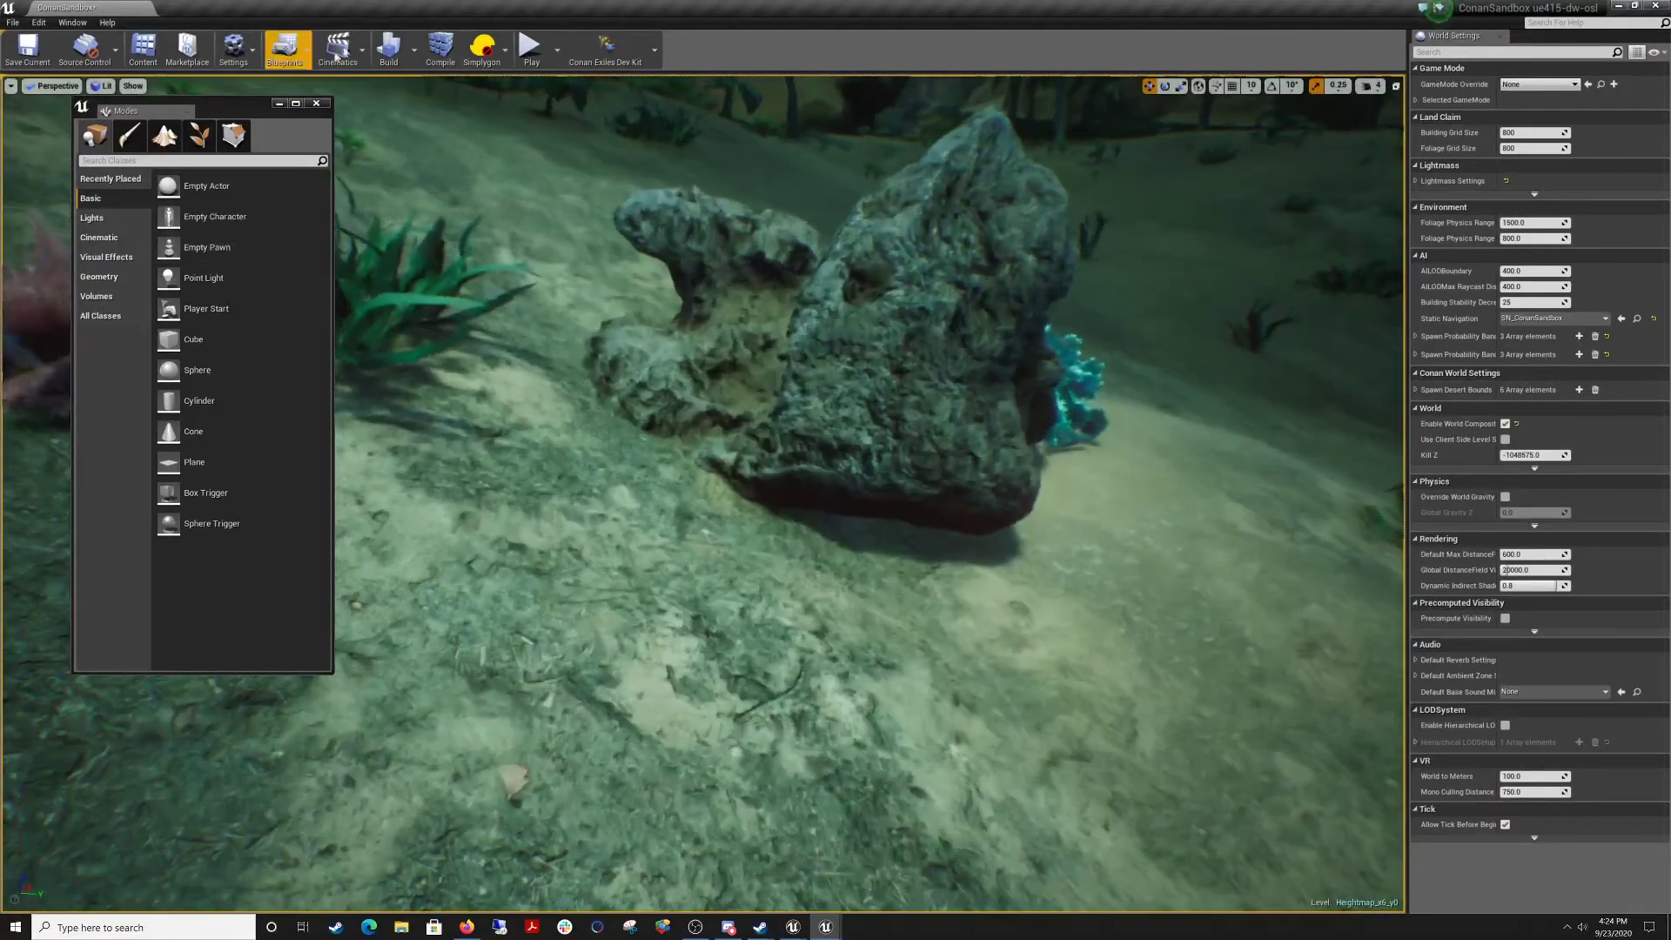
left_click(143, 48)
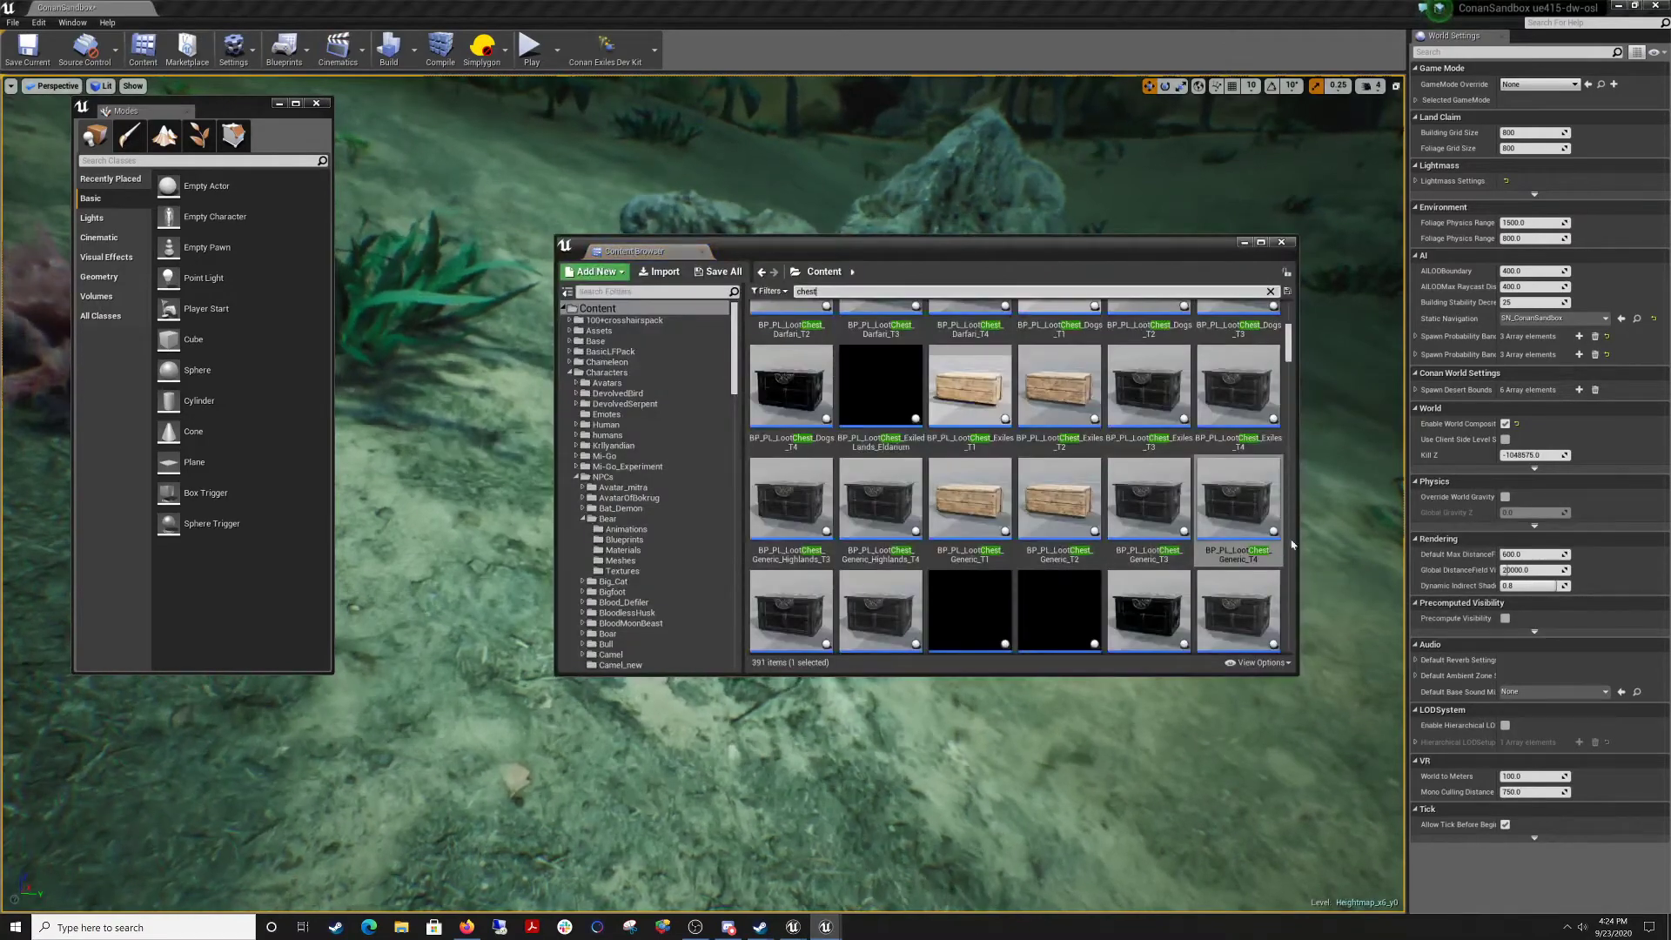
scroll(1292, 544, "down", 1)
left_click_drag(1149, 483, 435, 665)
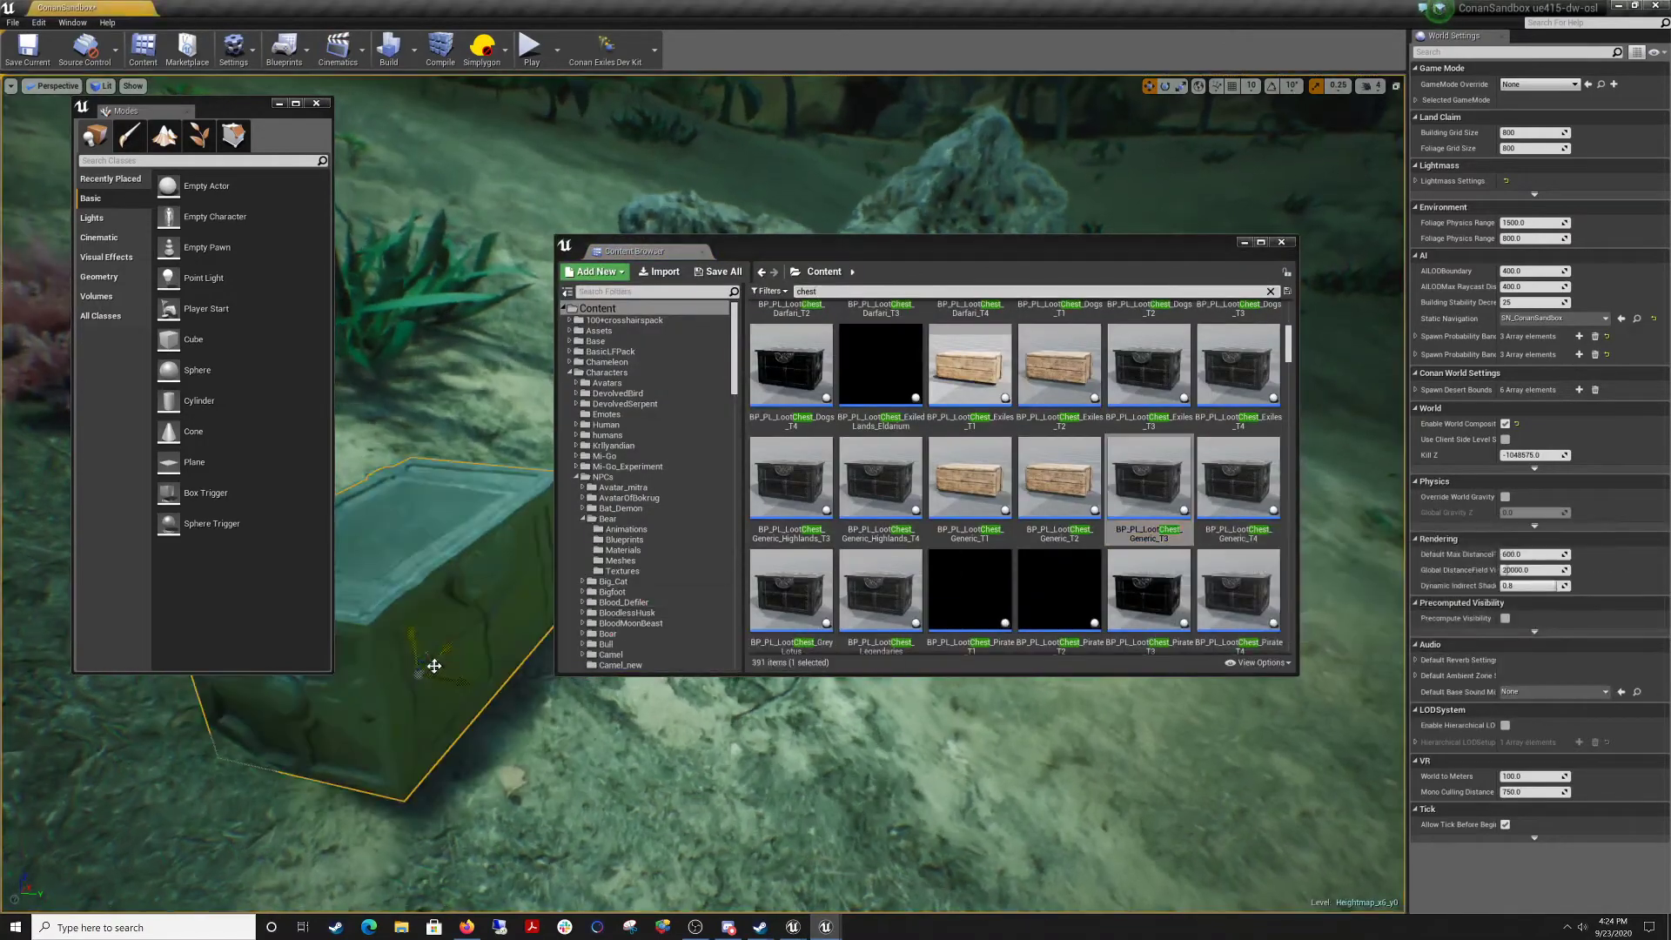
Browse the loot chest assets and place a BP_PL_LootChest_Exiles_T4 chest on the lakebed near the same rock.
scroll(964, 624, "down", 1)
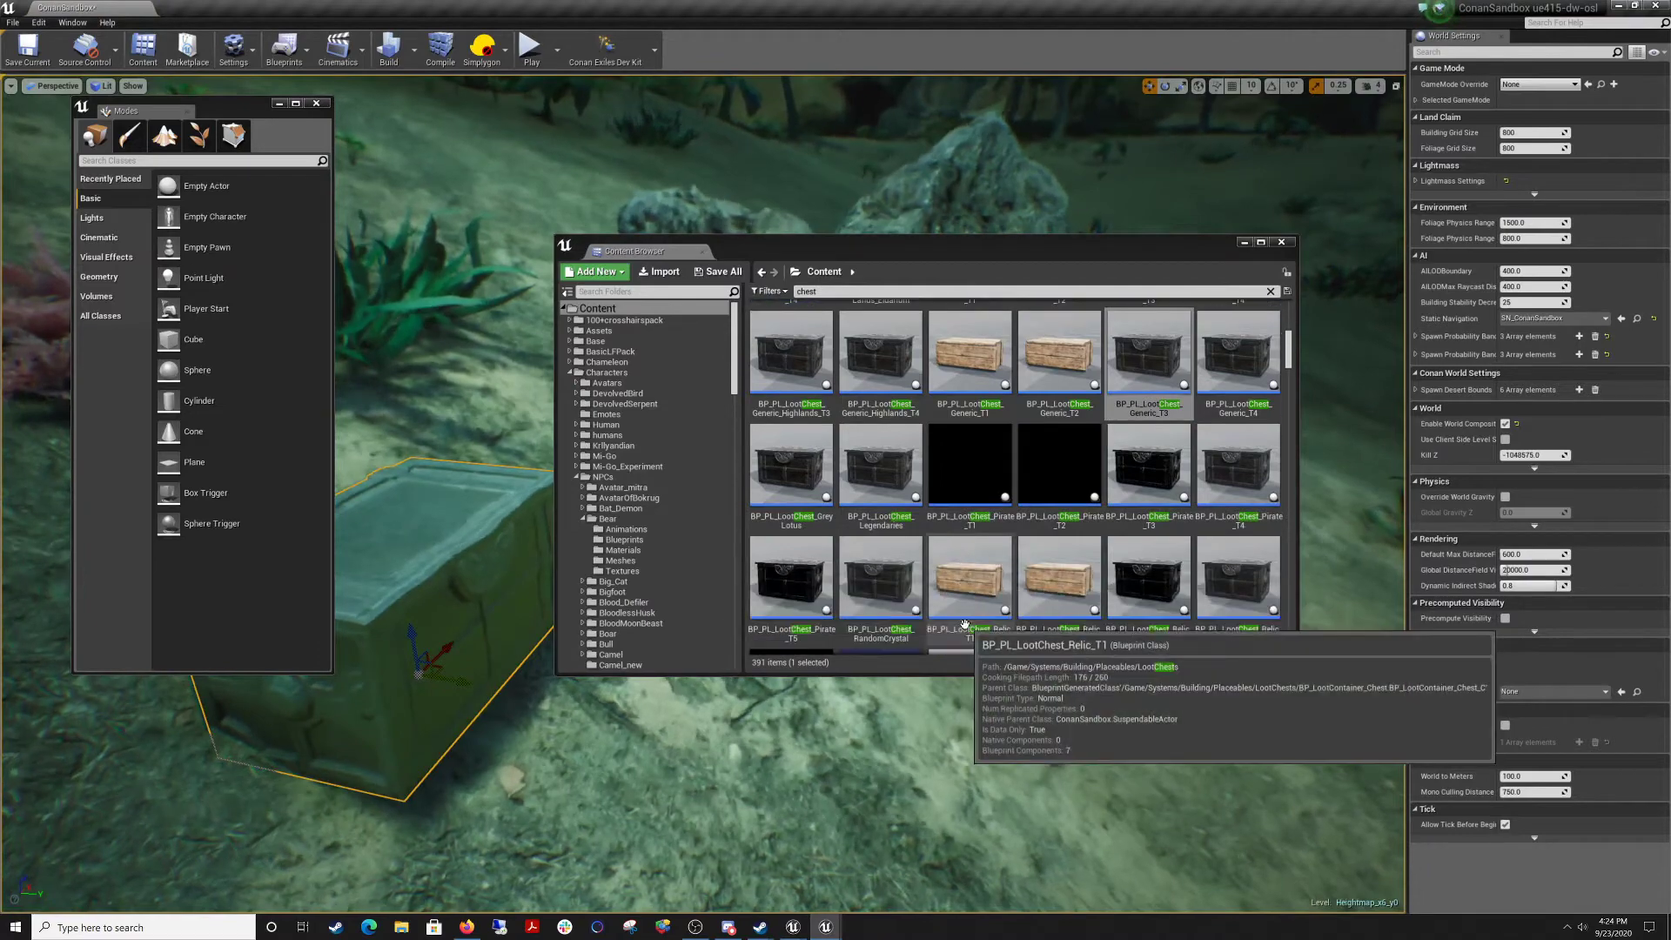
scroll(1061, 582, "down", 1)
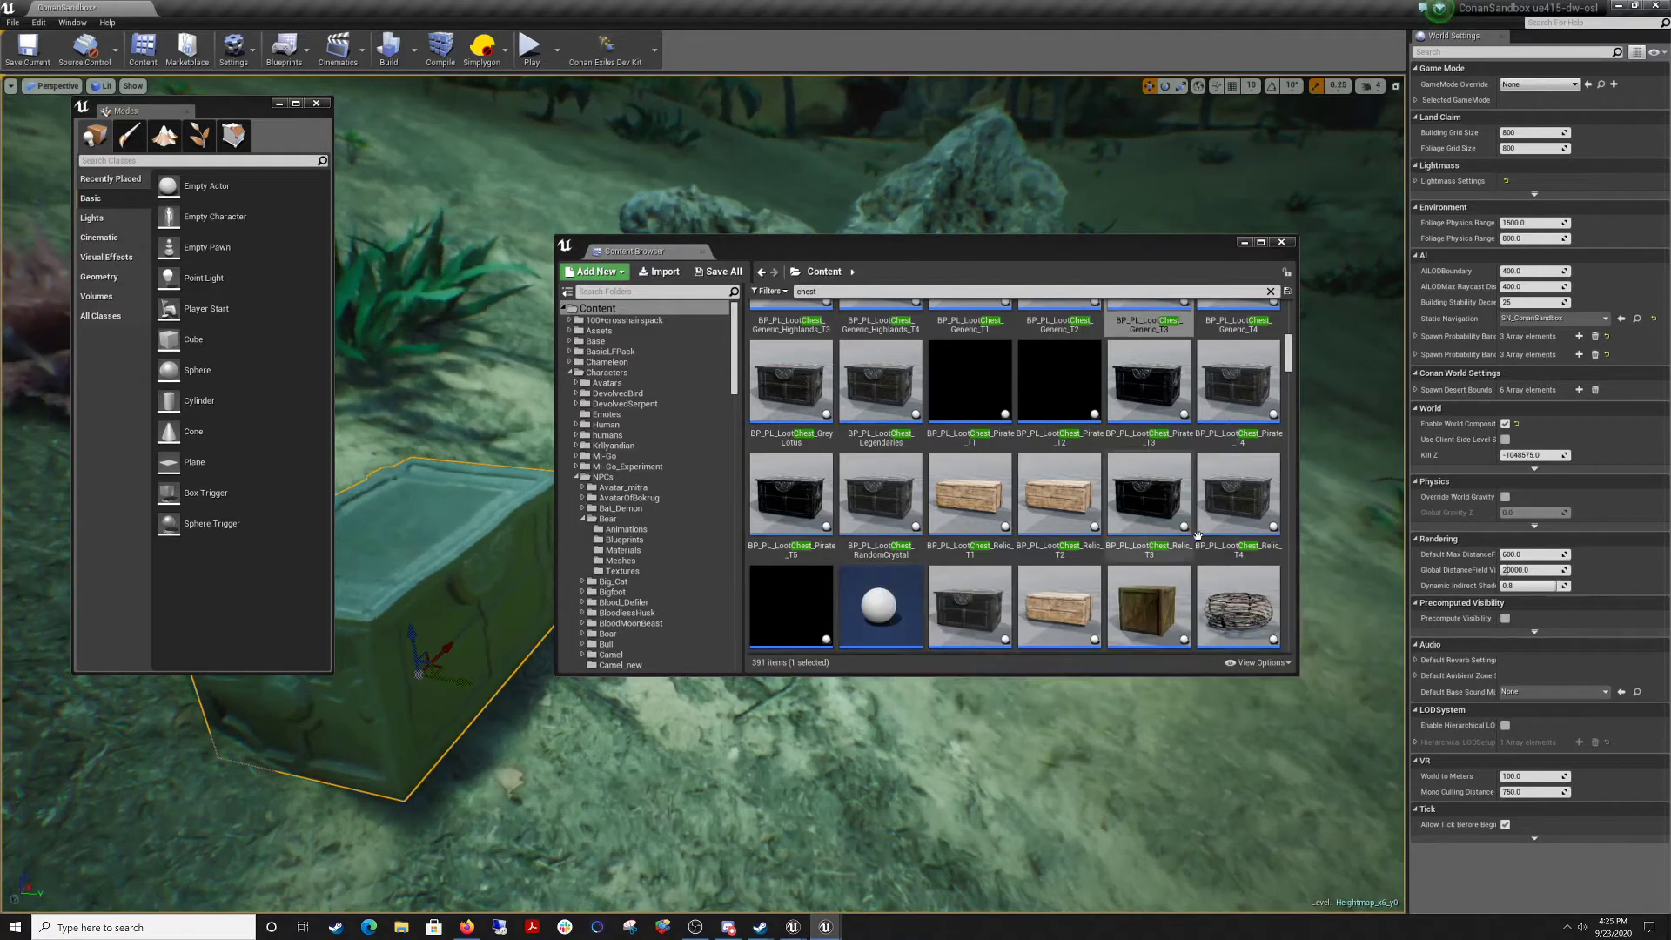
scroll(1027, 574, "up", 1)
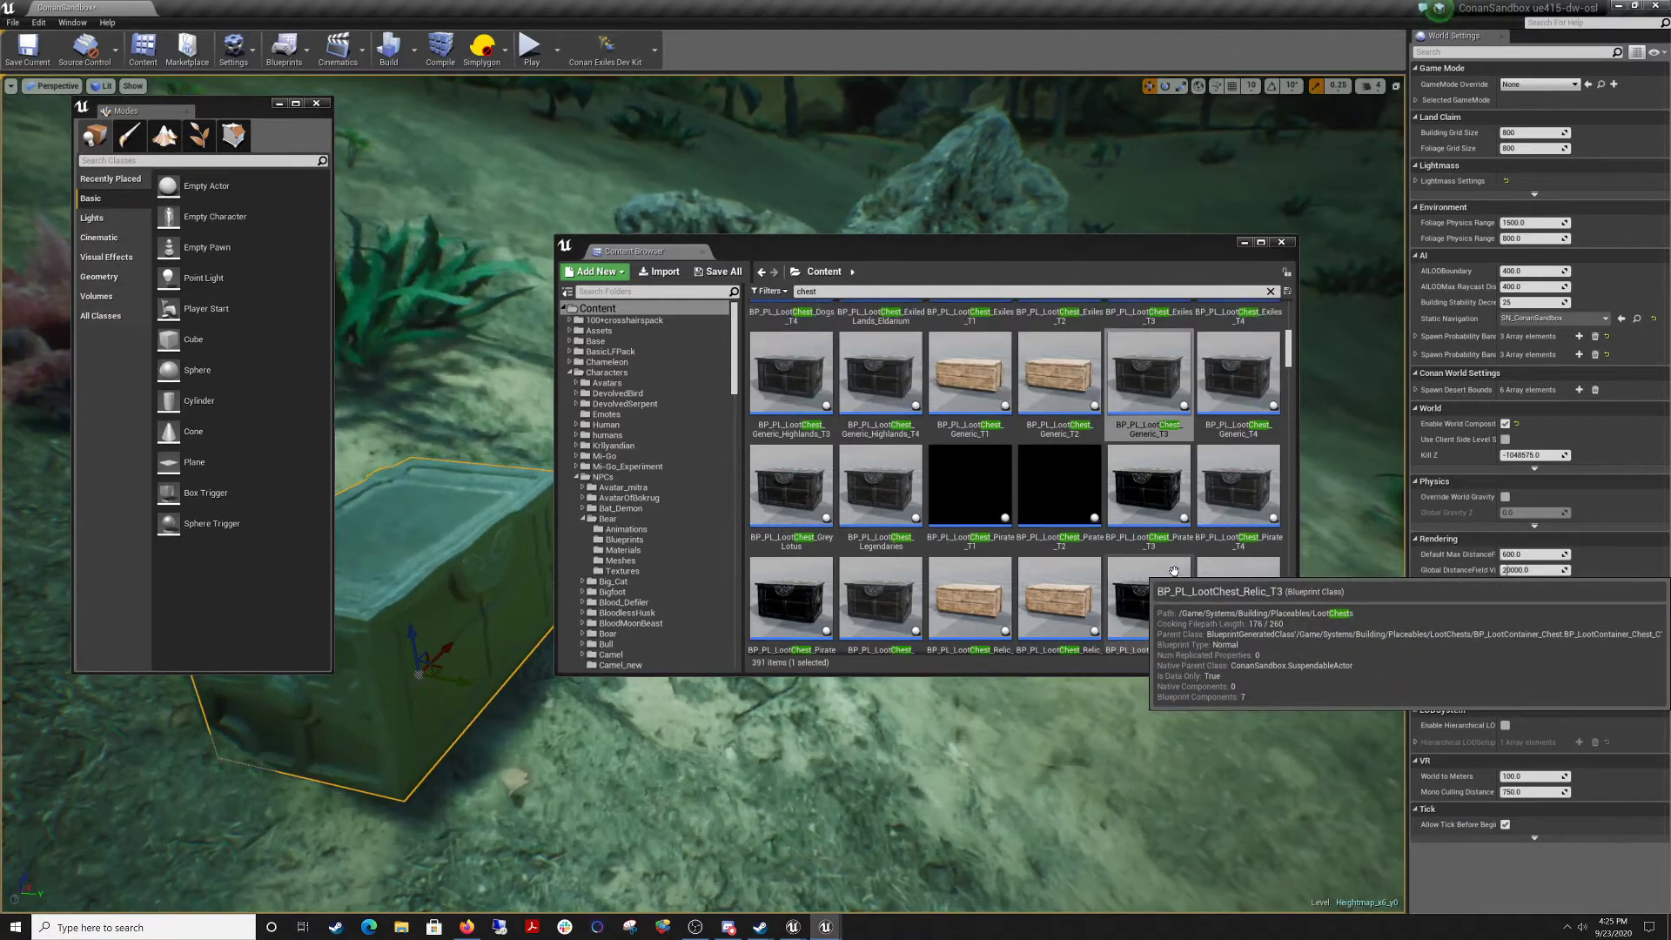
scroll(1173, 571, "up", 1)
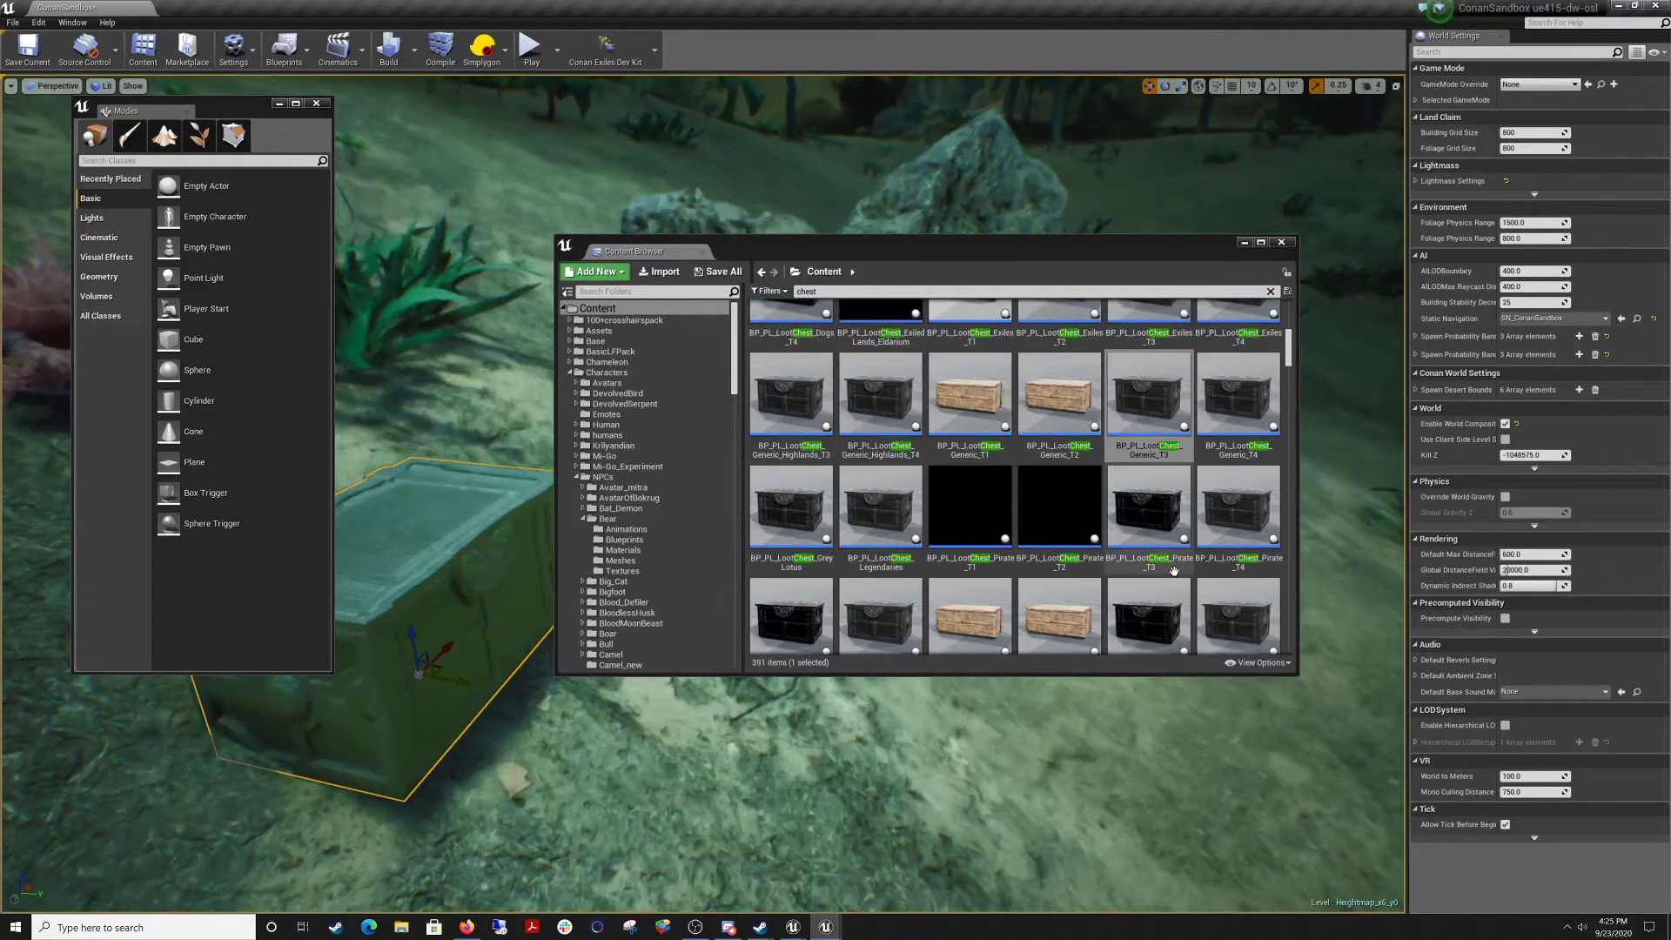
scroll(1173, 571, "up", 1)
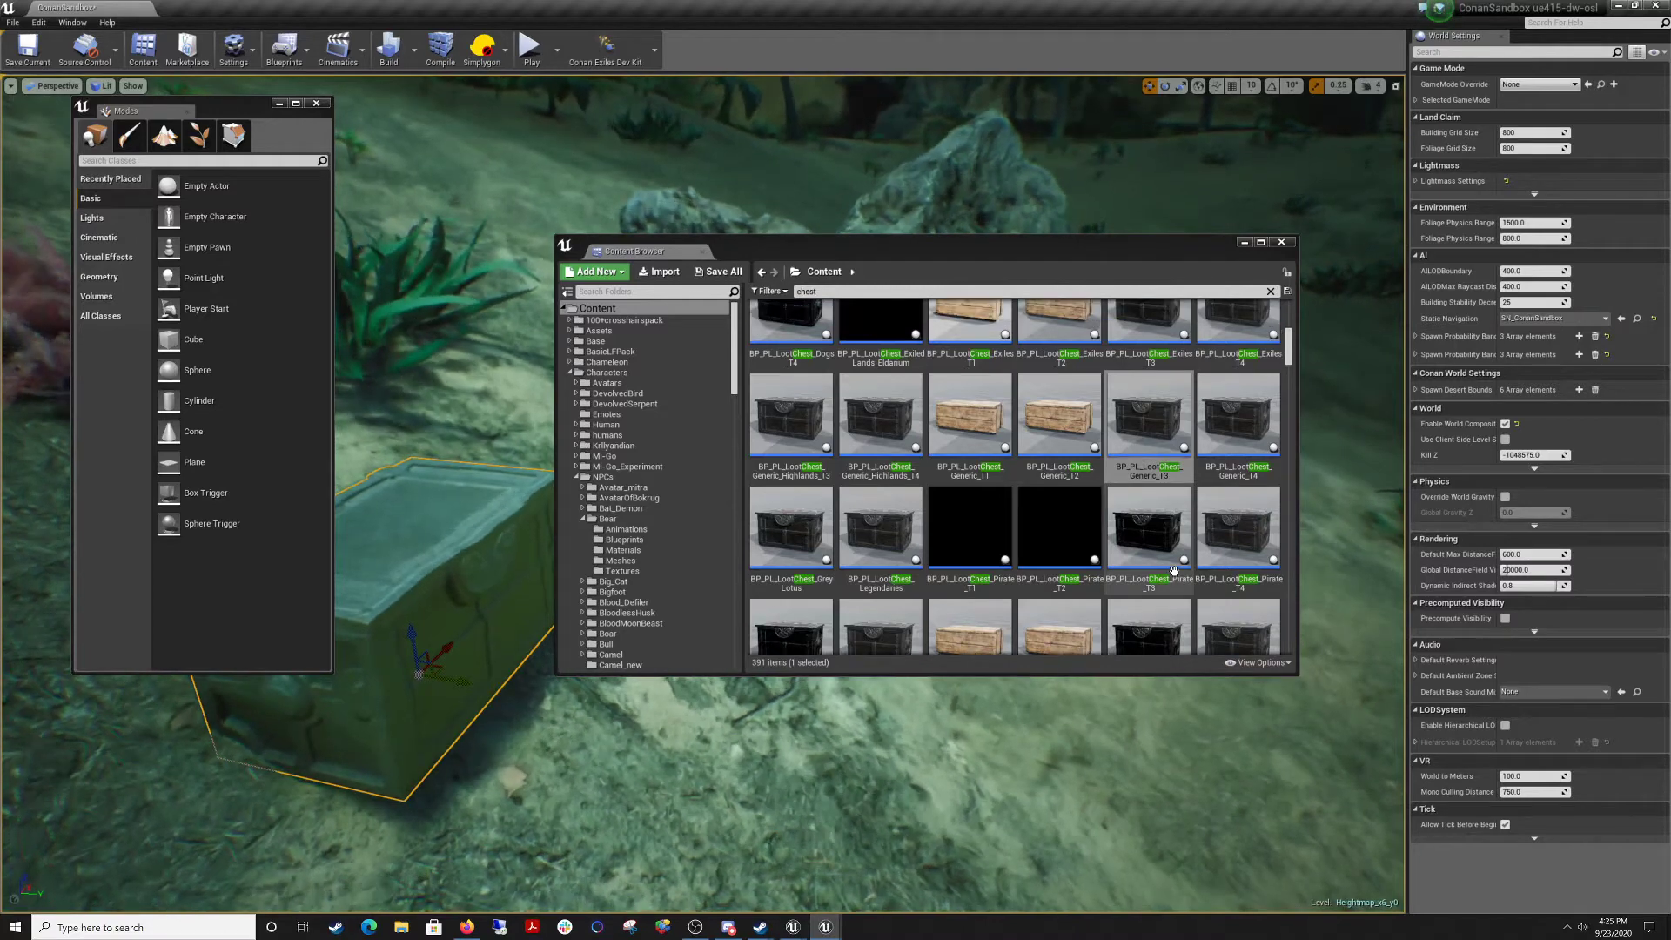
scroll(1173, 571, "down", 1)
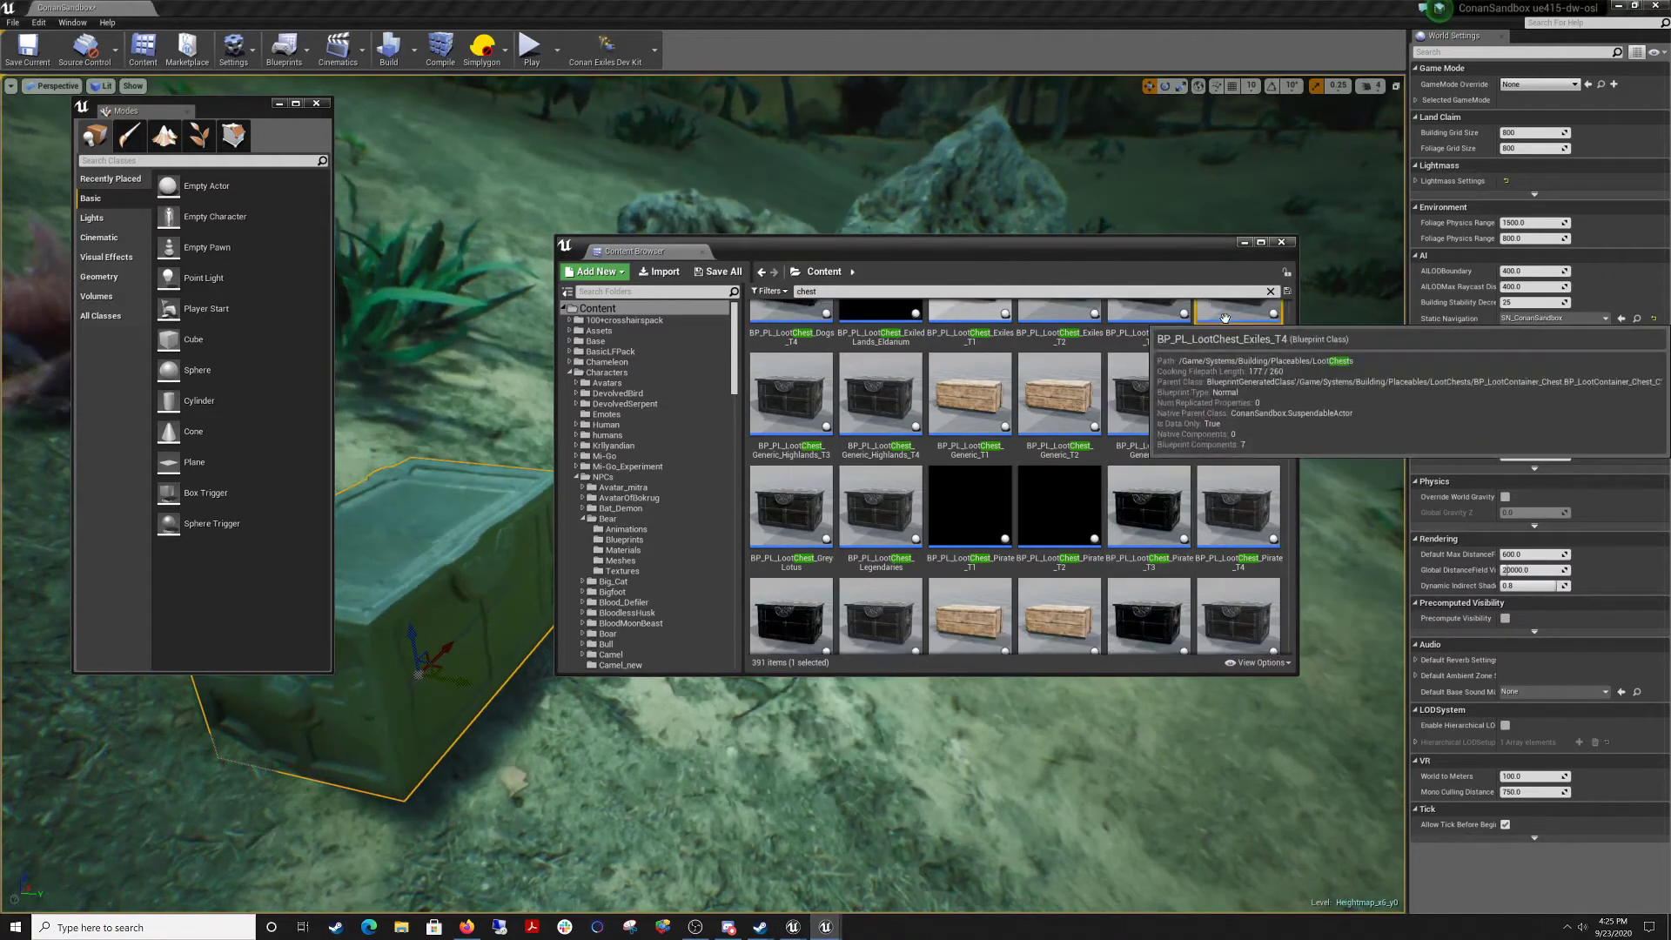
left_click_drag(1224, 317, 1190, 787)
left_click(1245, 242)
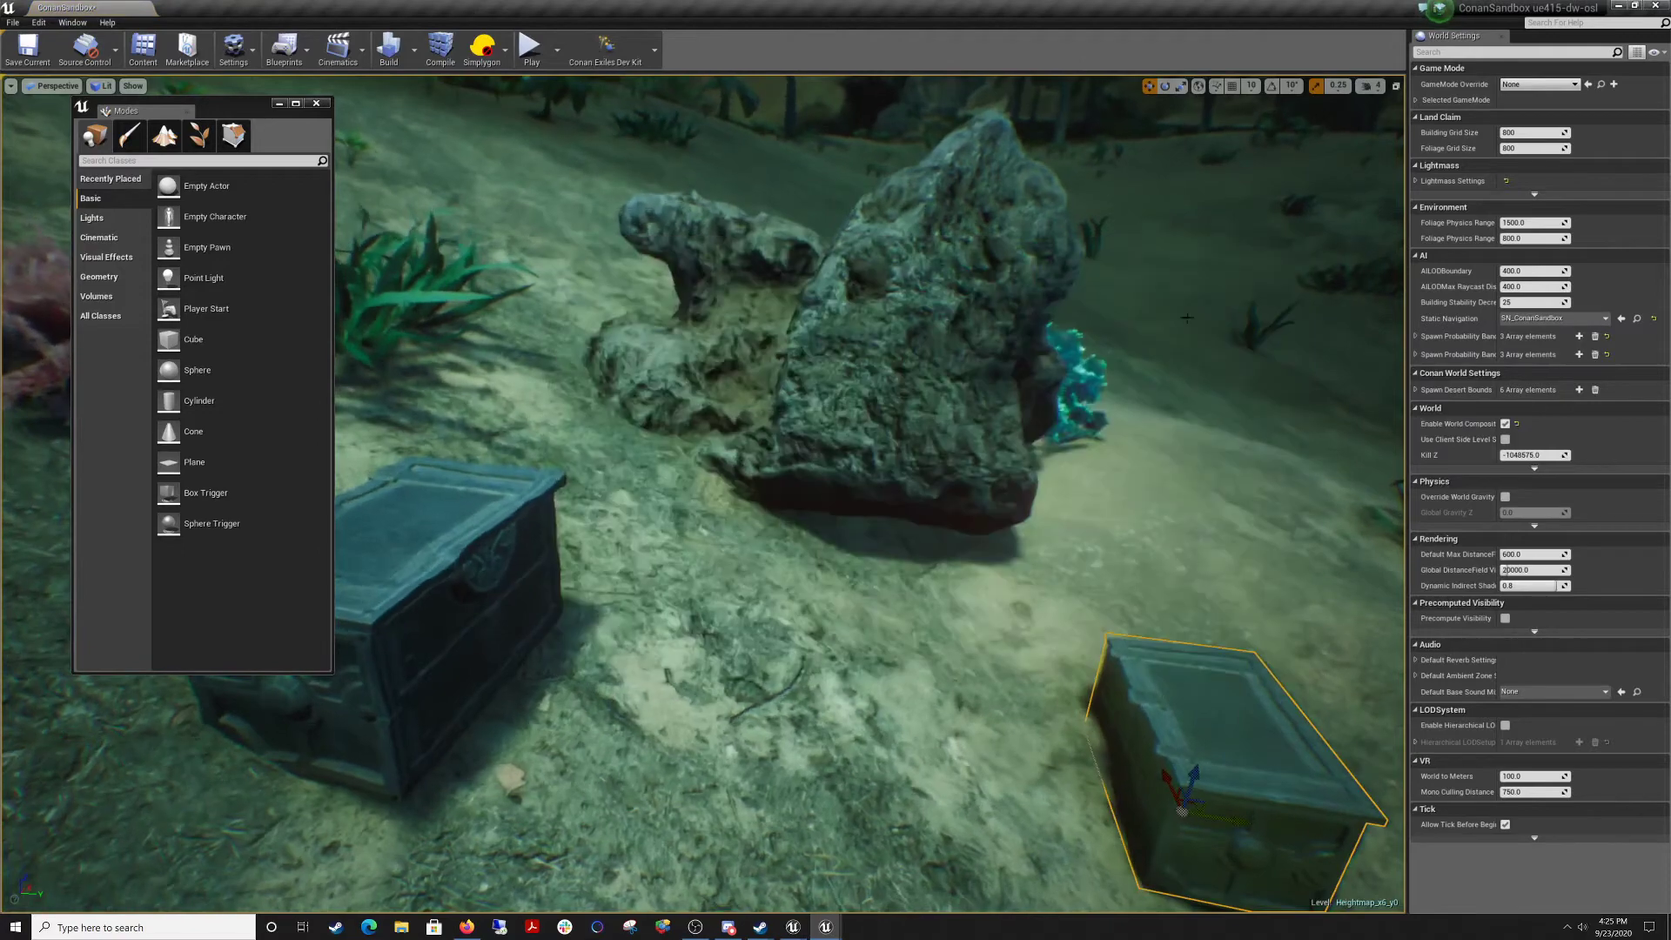
Move the Exiles_T4 chest against the base of the rock beside the blue coral.
right_click_drag(1010, 453, 996, 527)
key("s")
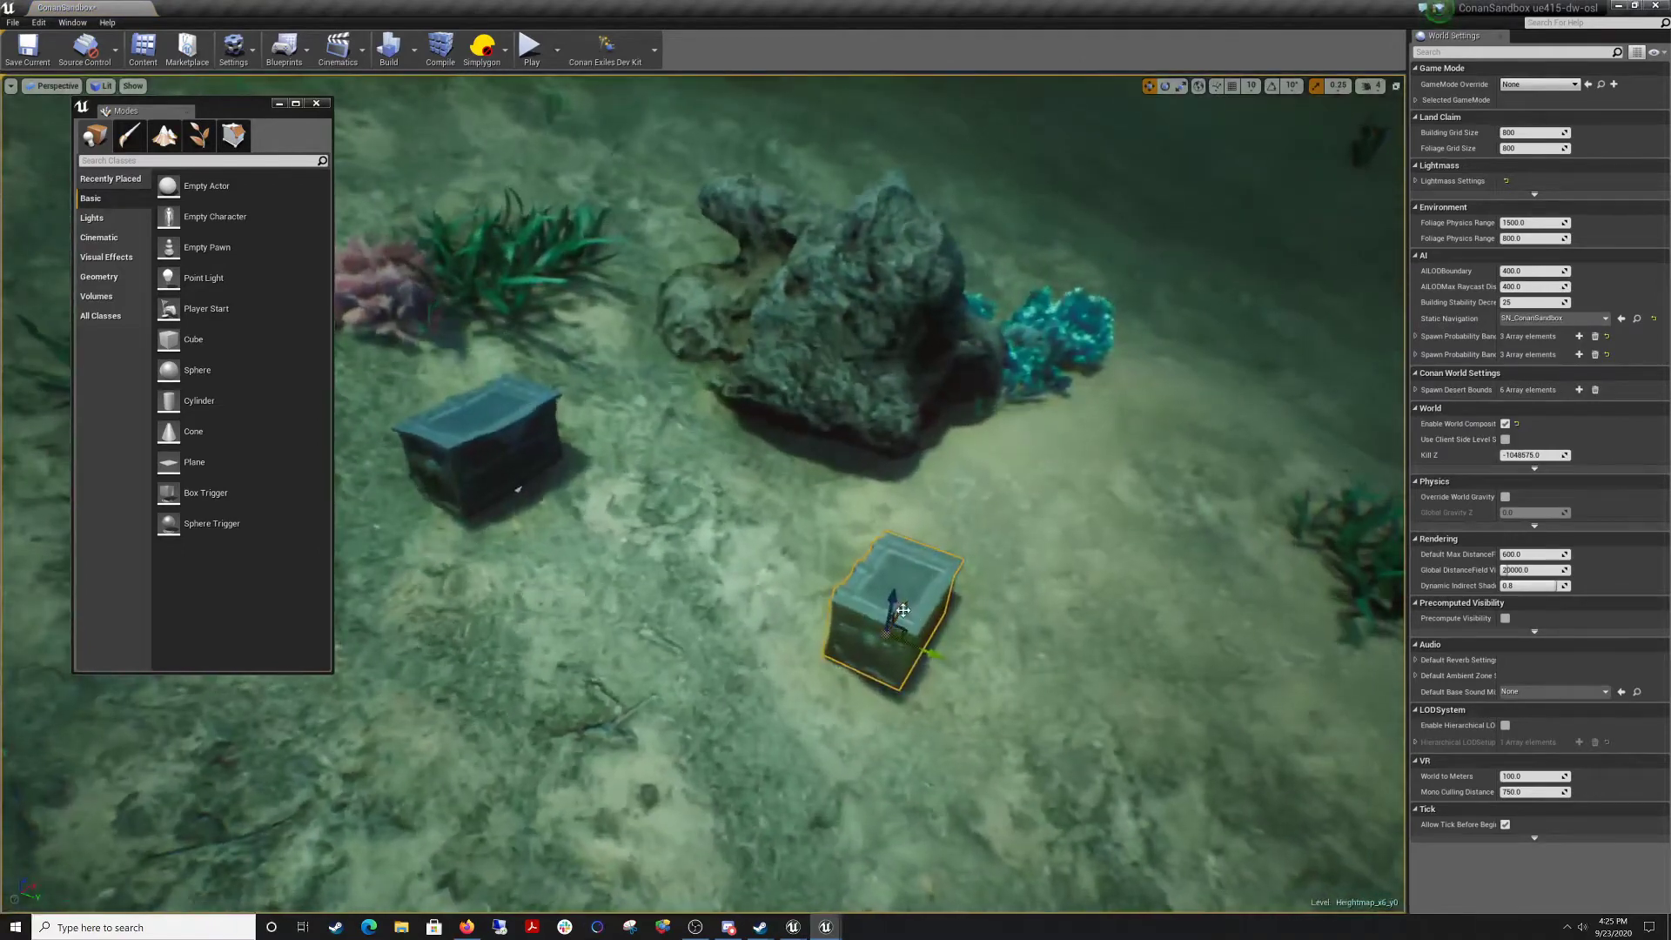
left_click_drag(903, 610, 966, 496)
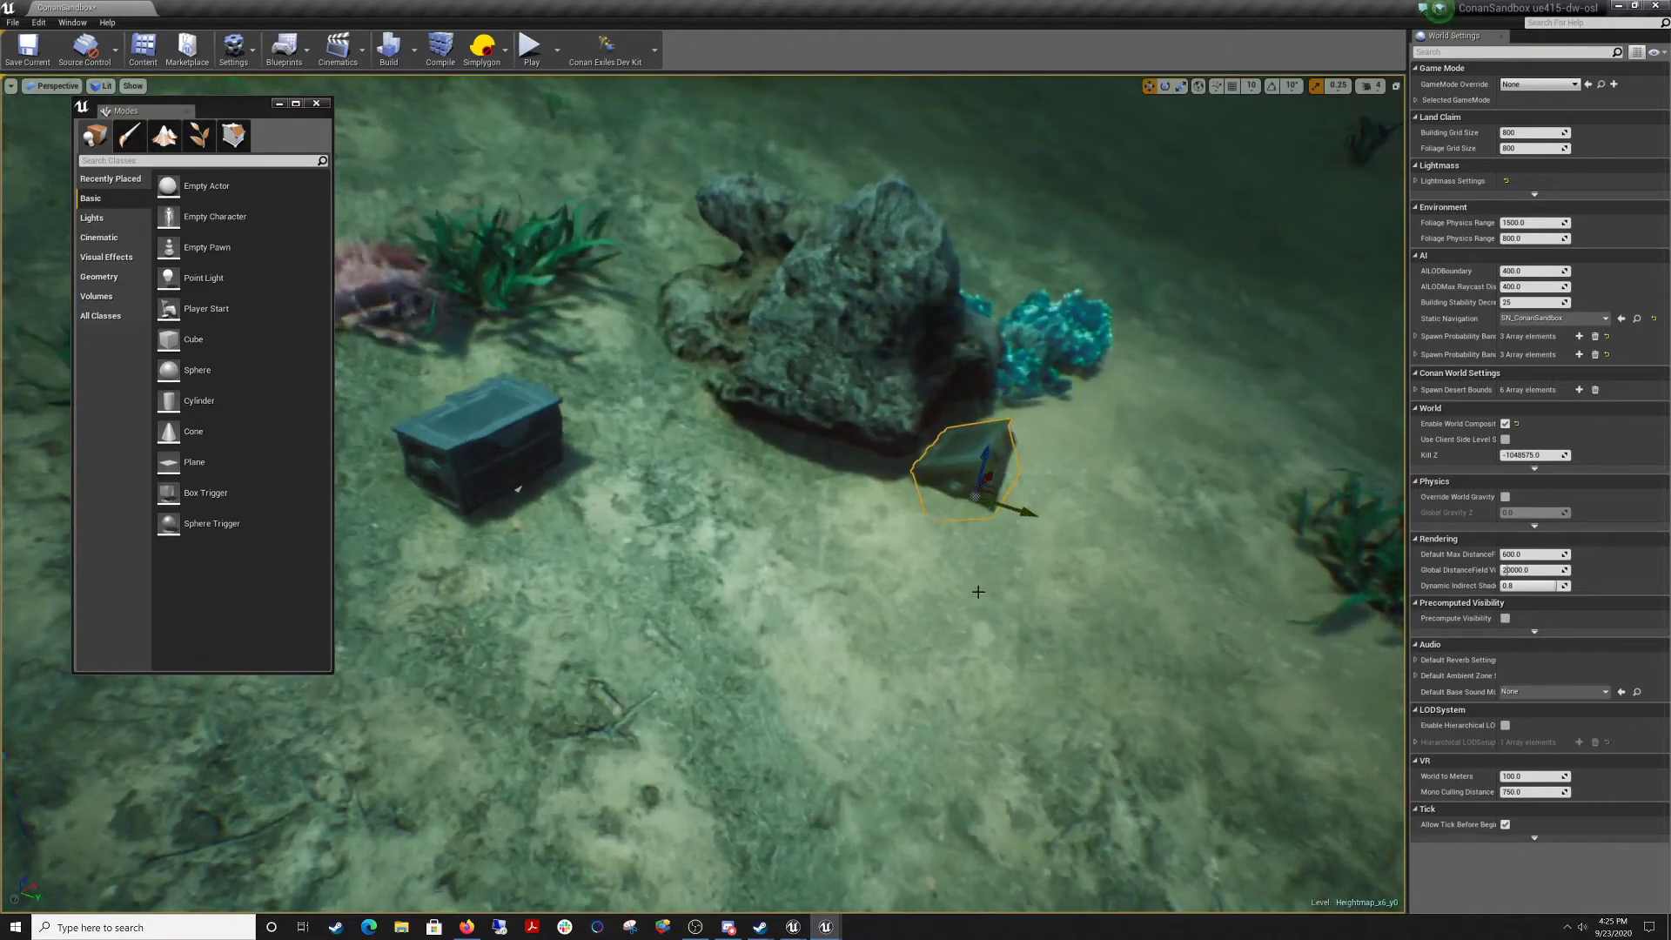
left_click(978, 591)
Select the Generic_T3 chest and move it across the lakebed to a different spot.
left_click(518, 489)
right_click_drag(518, 489, 661, 409)
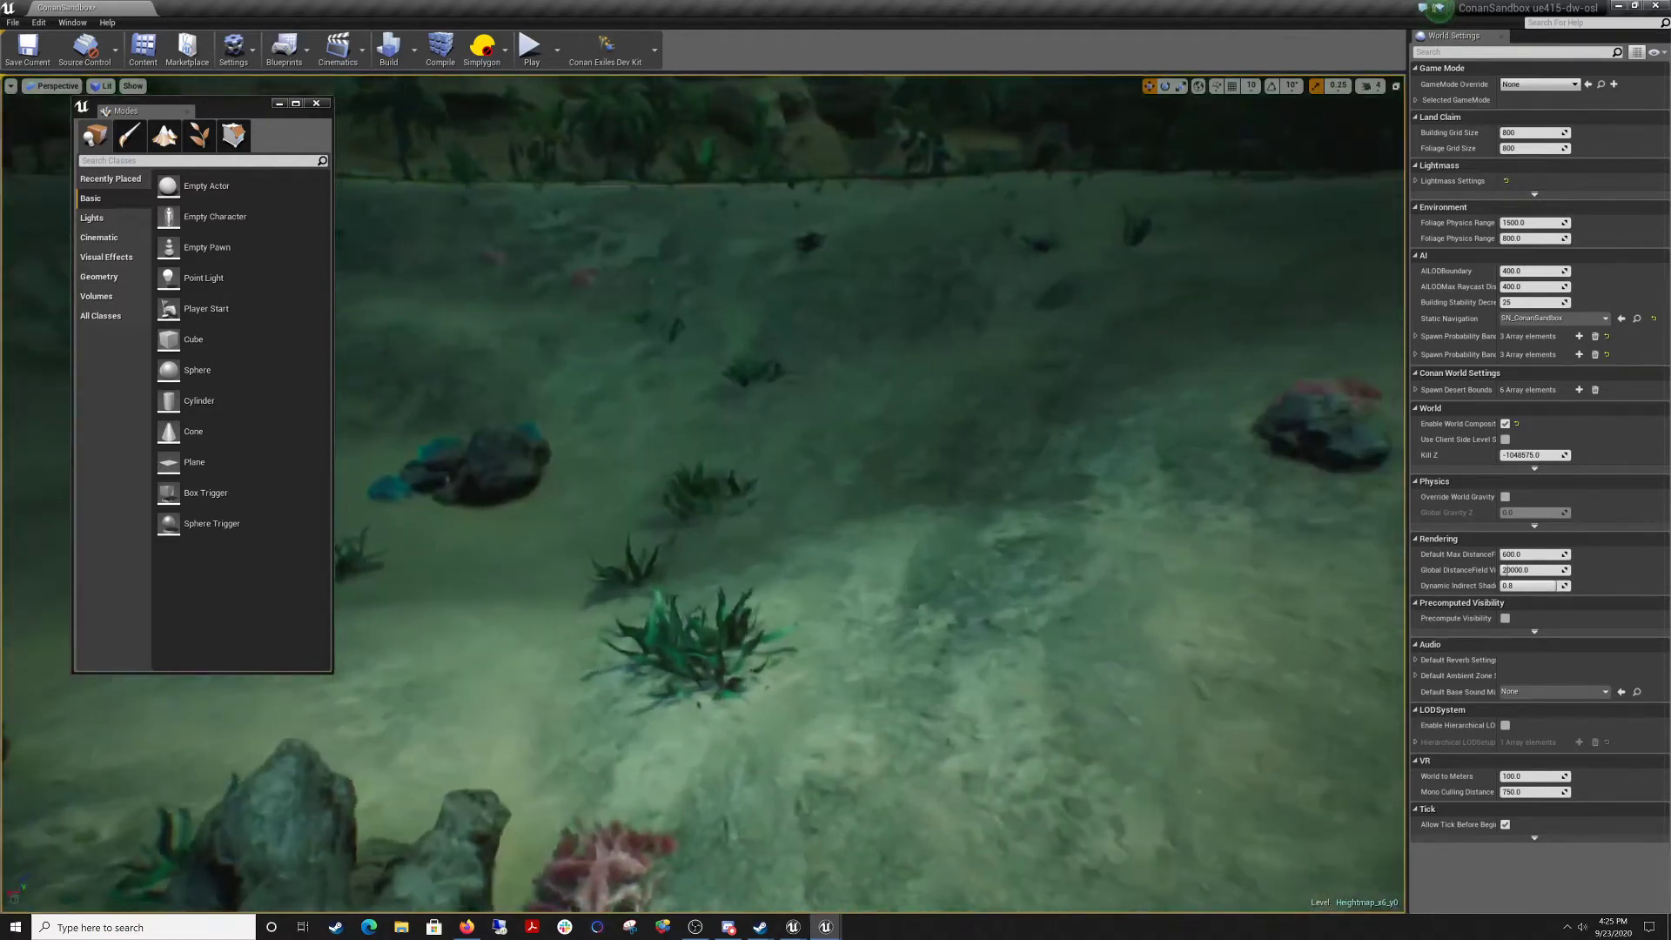
right_click_drag(526, 515, 435, 522)
mouse_move(866, 520)
right_mouse_down()
mouse_move(809, 522)
mouse_move(867, 520)
mouse_move(857, 479)
mouse_move(857, 501)
mouse_move(896, 505)
right_mouse_up()
mouse_move(895, 628)
right_mouse_down()
mouse_move(919, 597)
mouse_move(895, 628)
right_mouse_up()
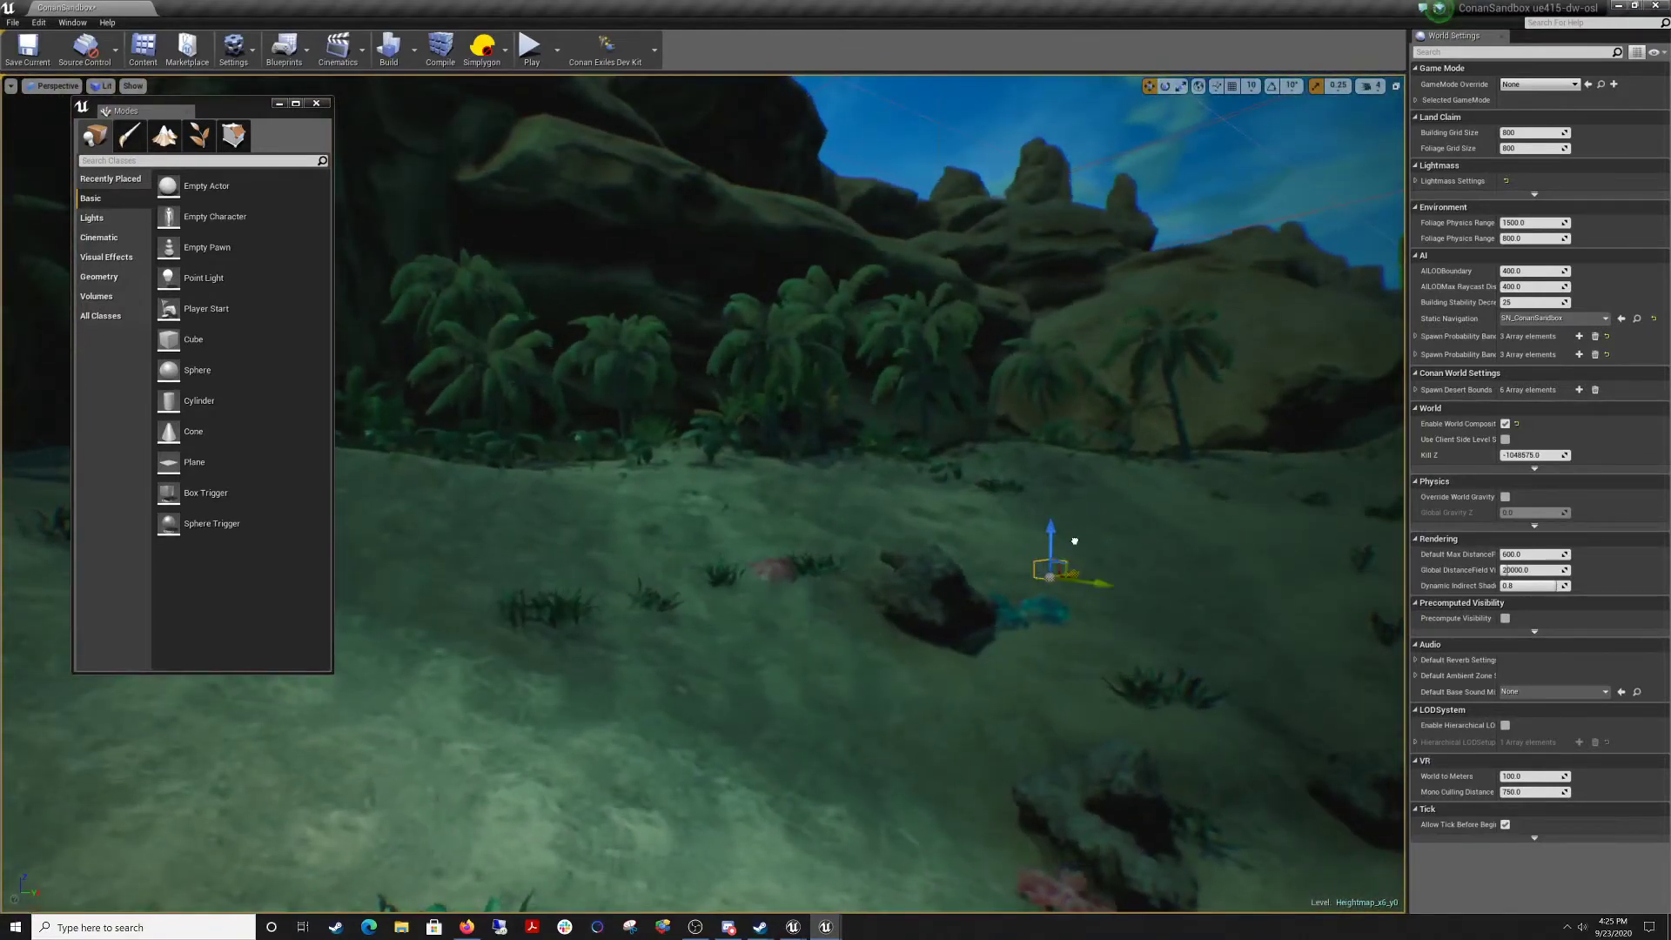
Save the edited Heightmap_x6_y0 level.
right_click_drag(1219, 525, 1291, 548)
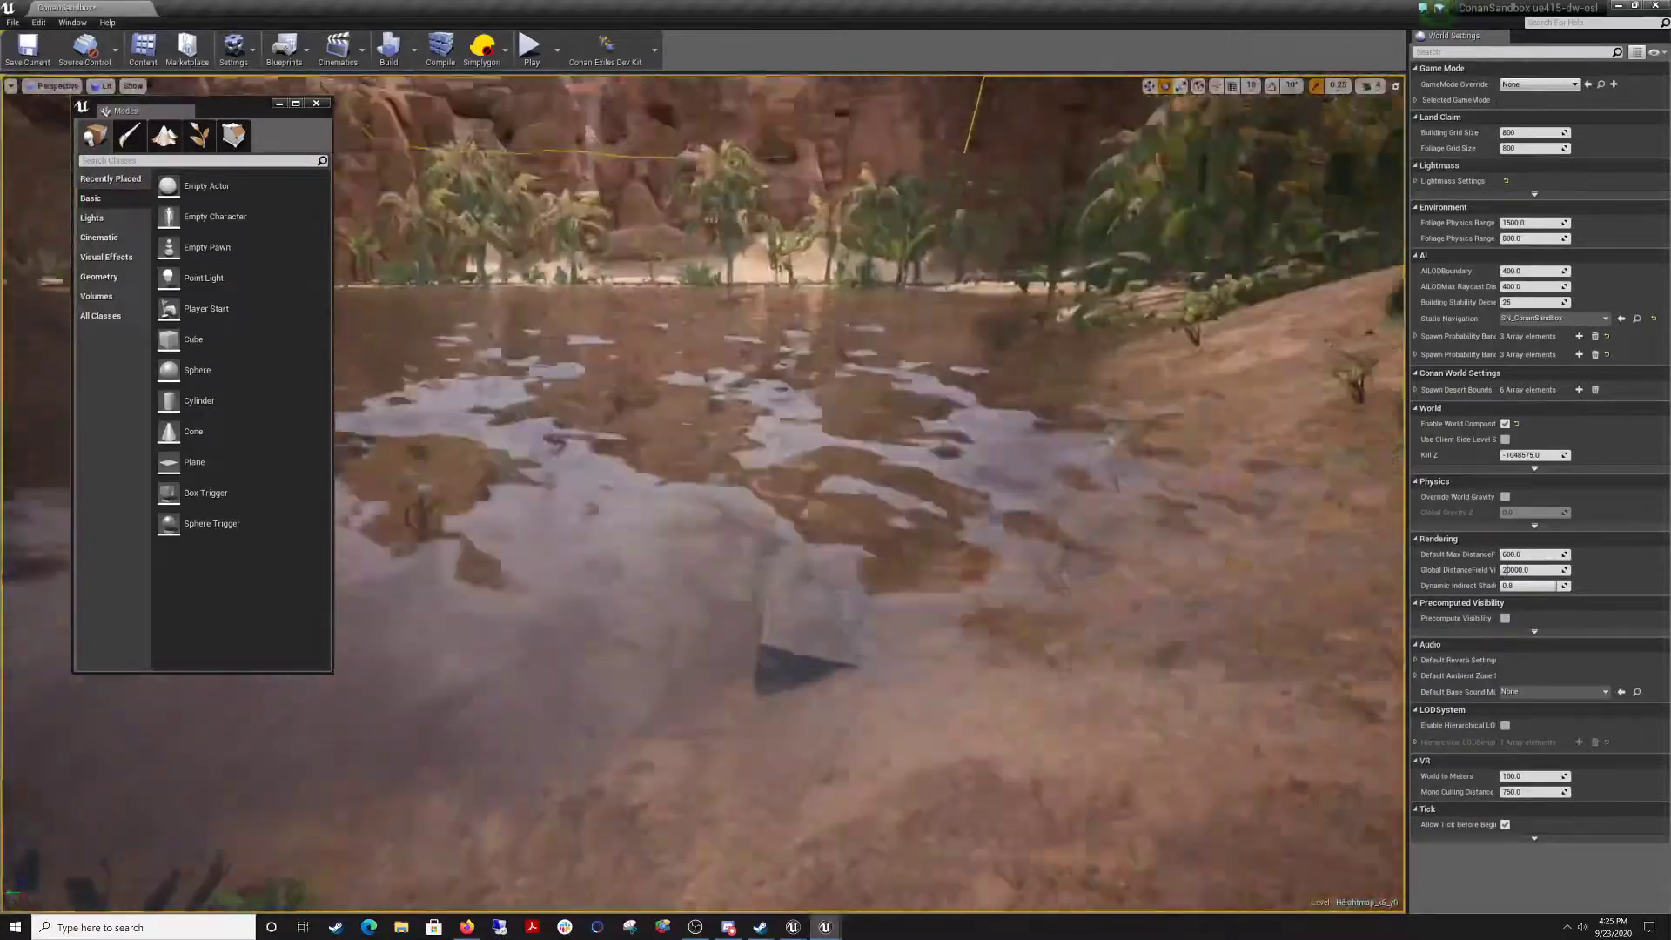
right_click_drag(703, 494, 753, 456)
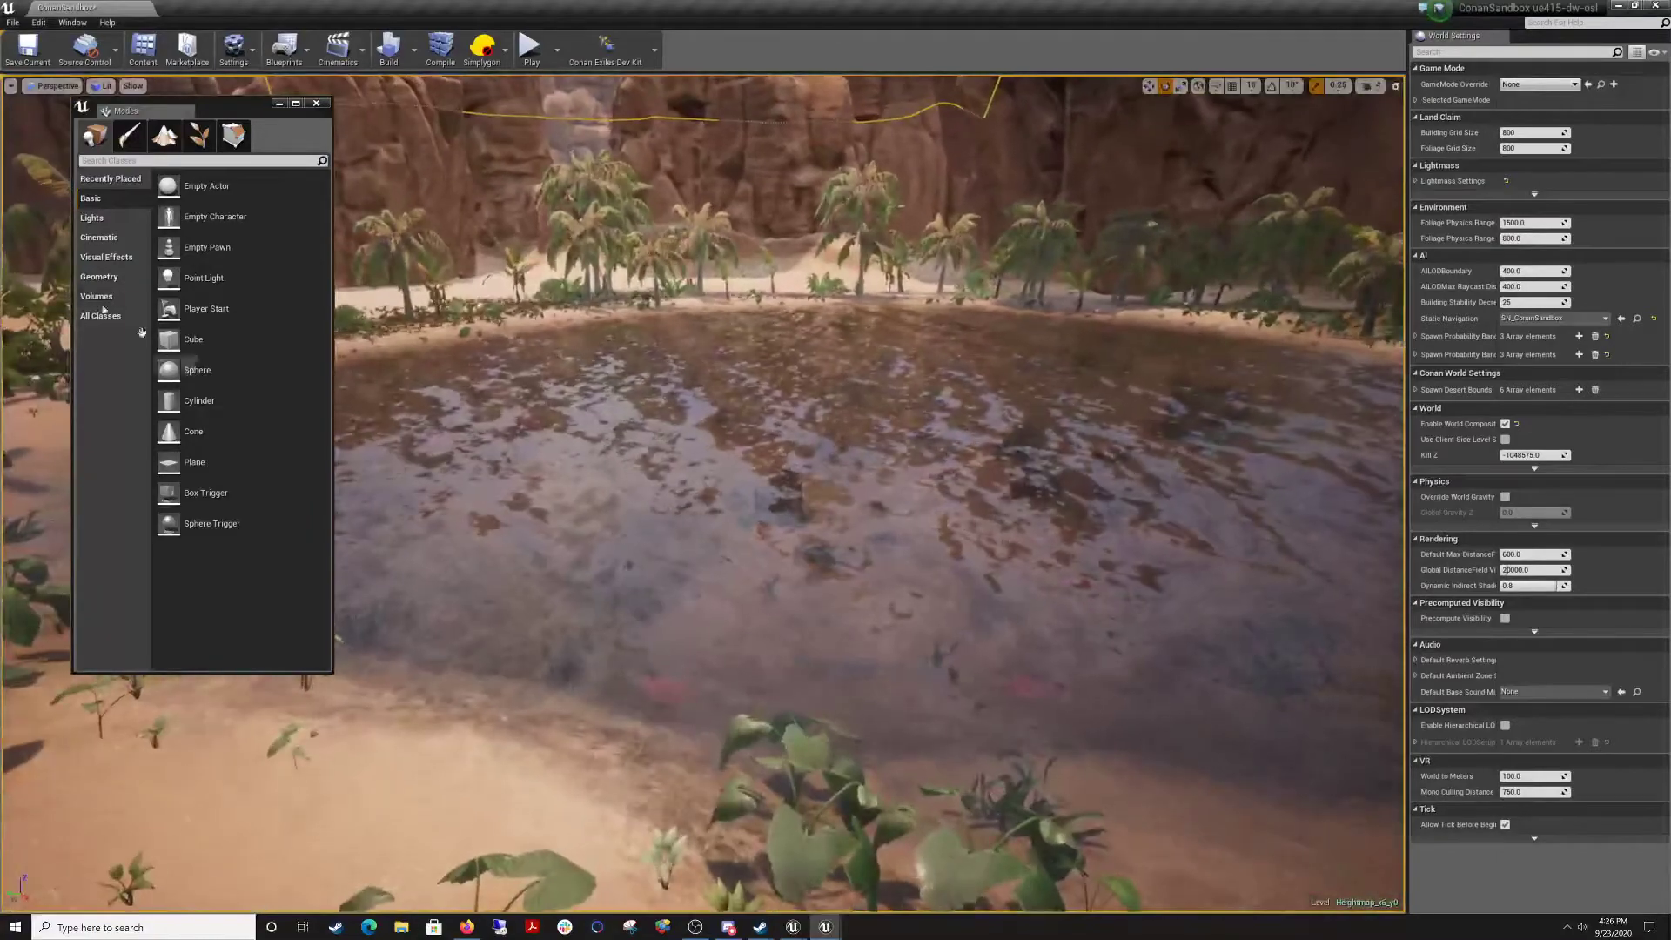
key("ctrl+s")
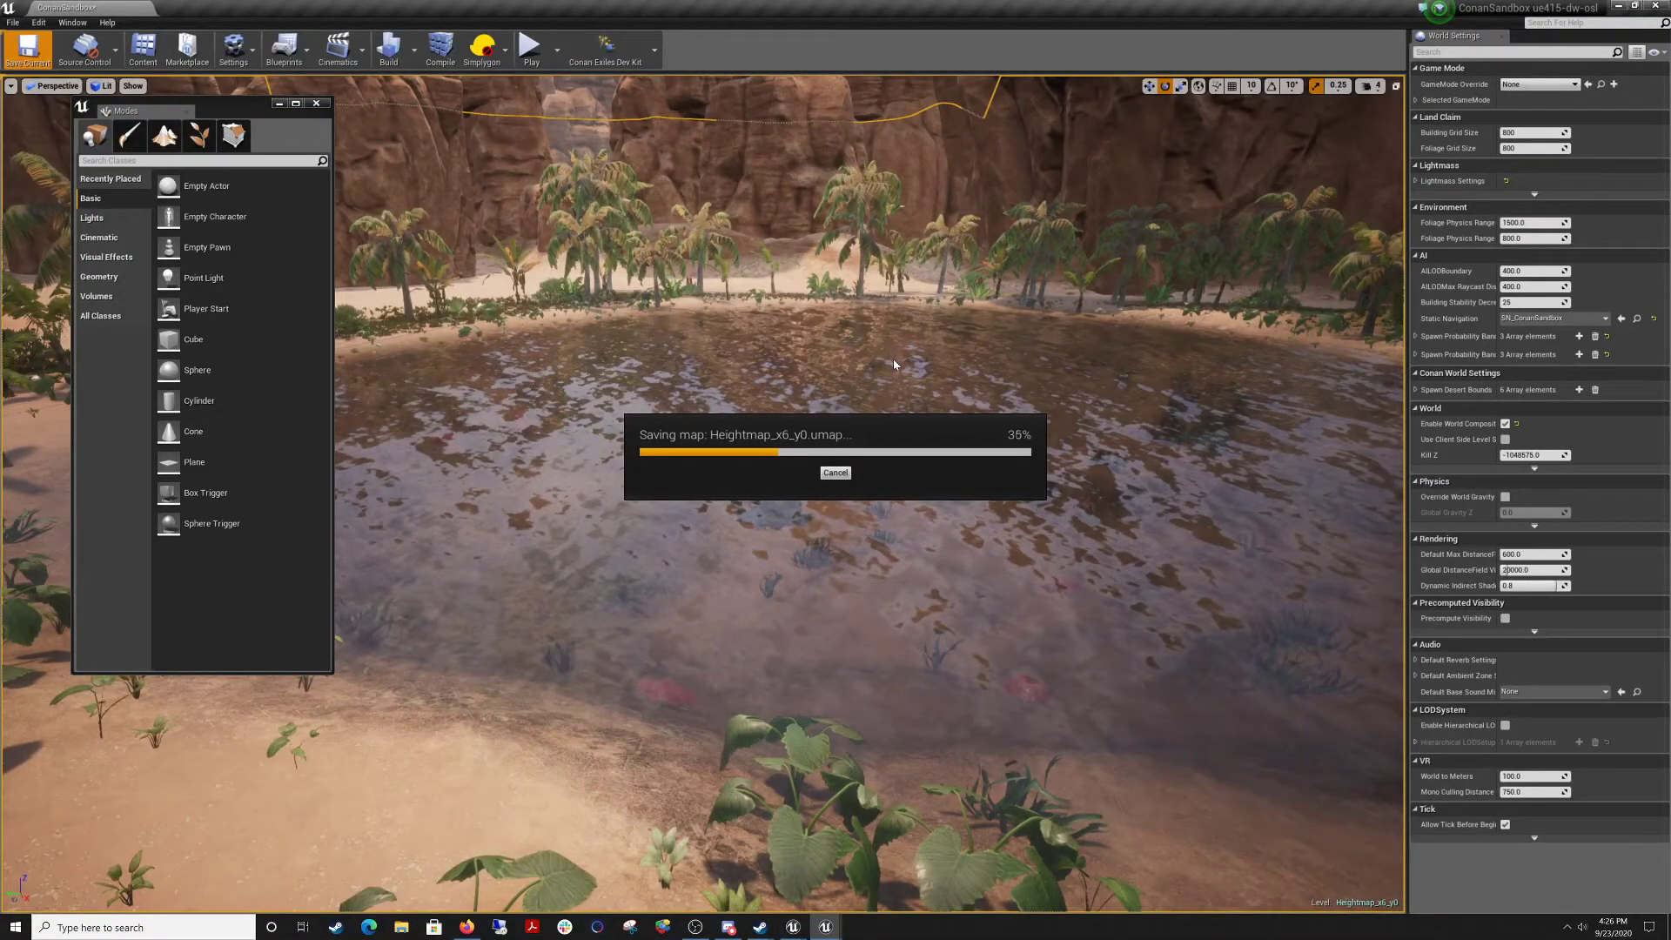
Search the project content for "boat" and place the SM_boat_shipwrecked_02 mesh on the lakeshore.
left_click(144, 51)
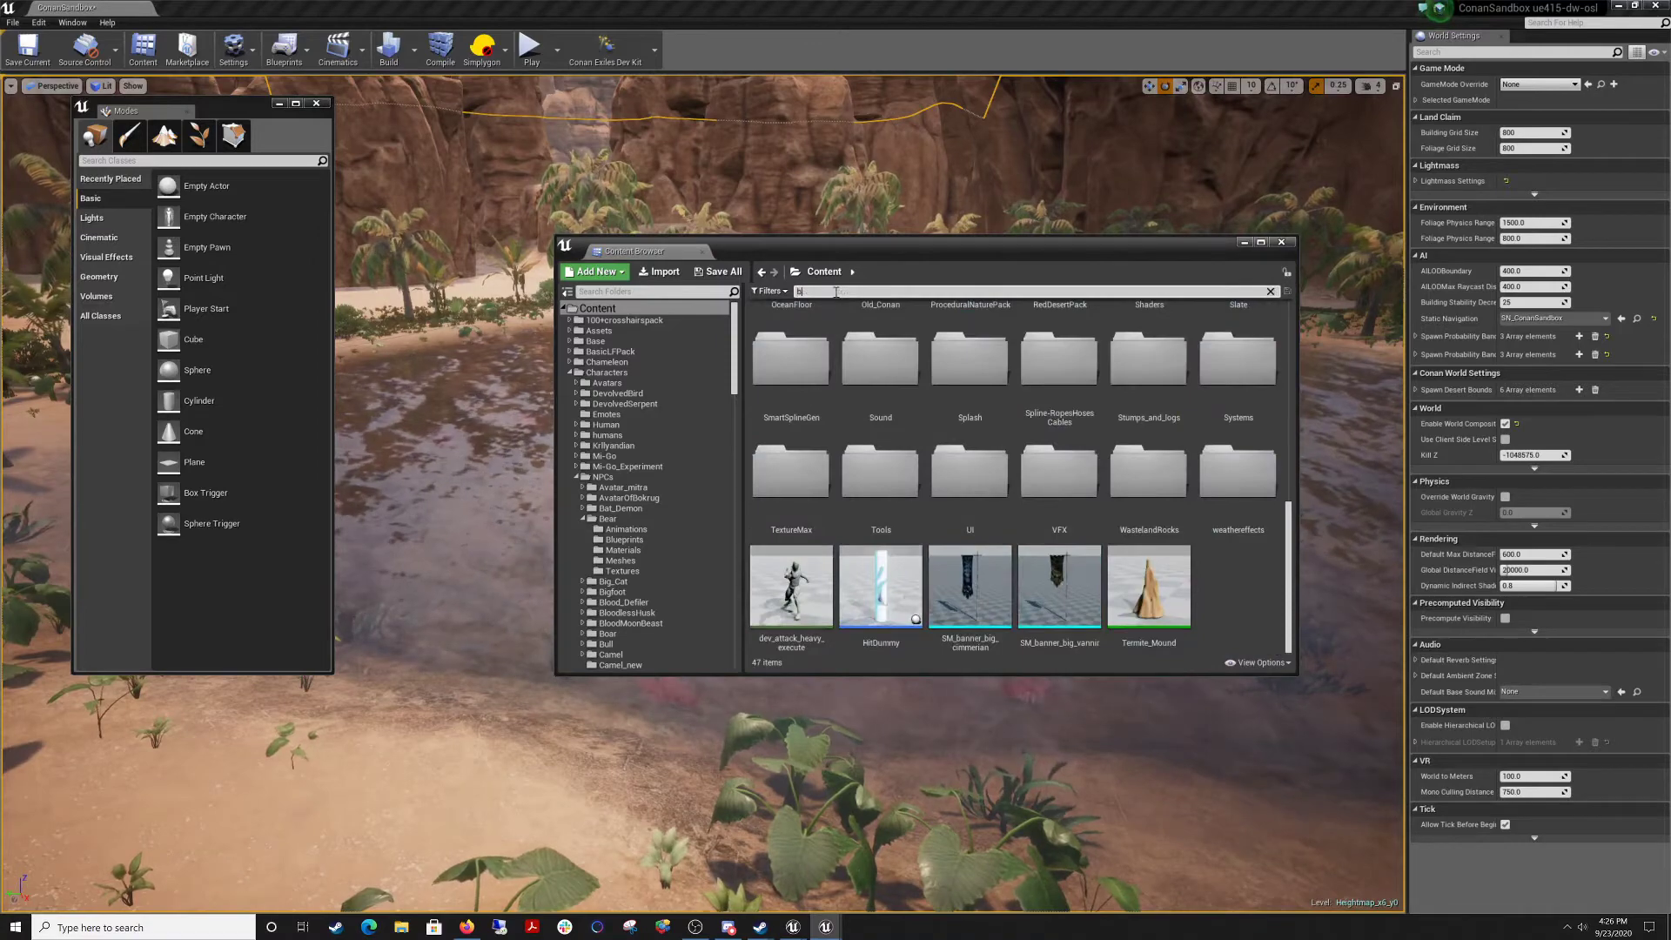
type("oat")
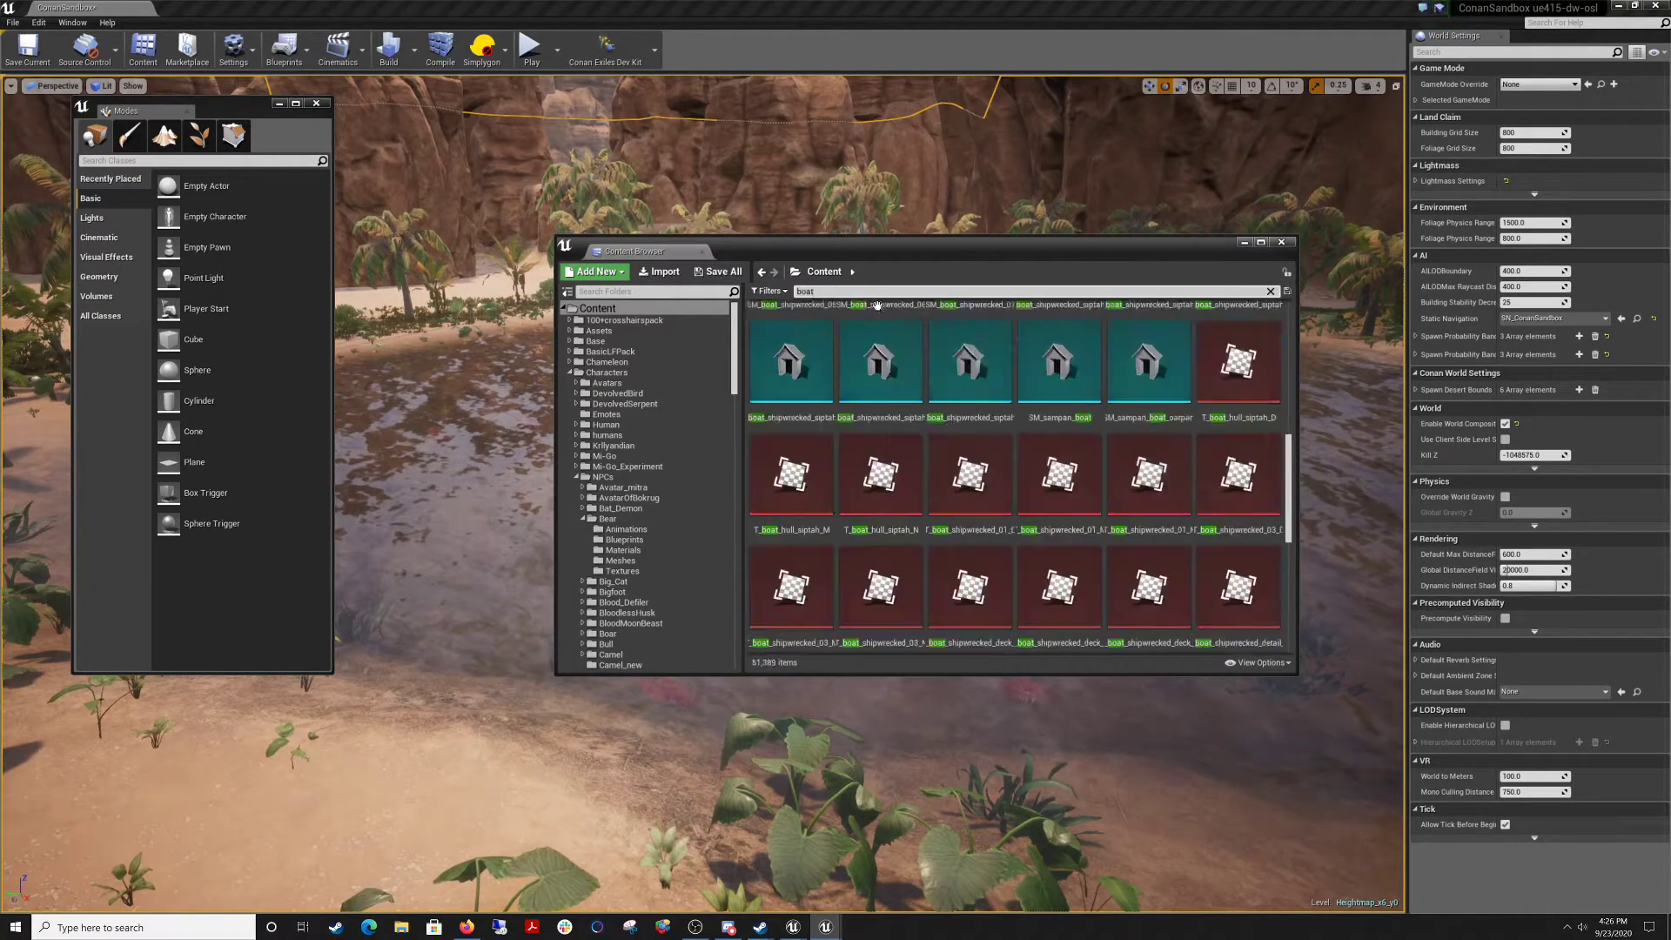
scroll(1294, 426, "down", 2)
scroll(1079, 483, "up", 3)
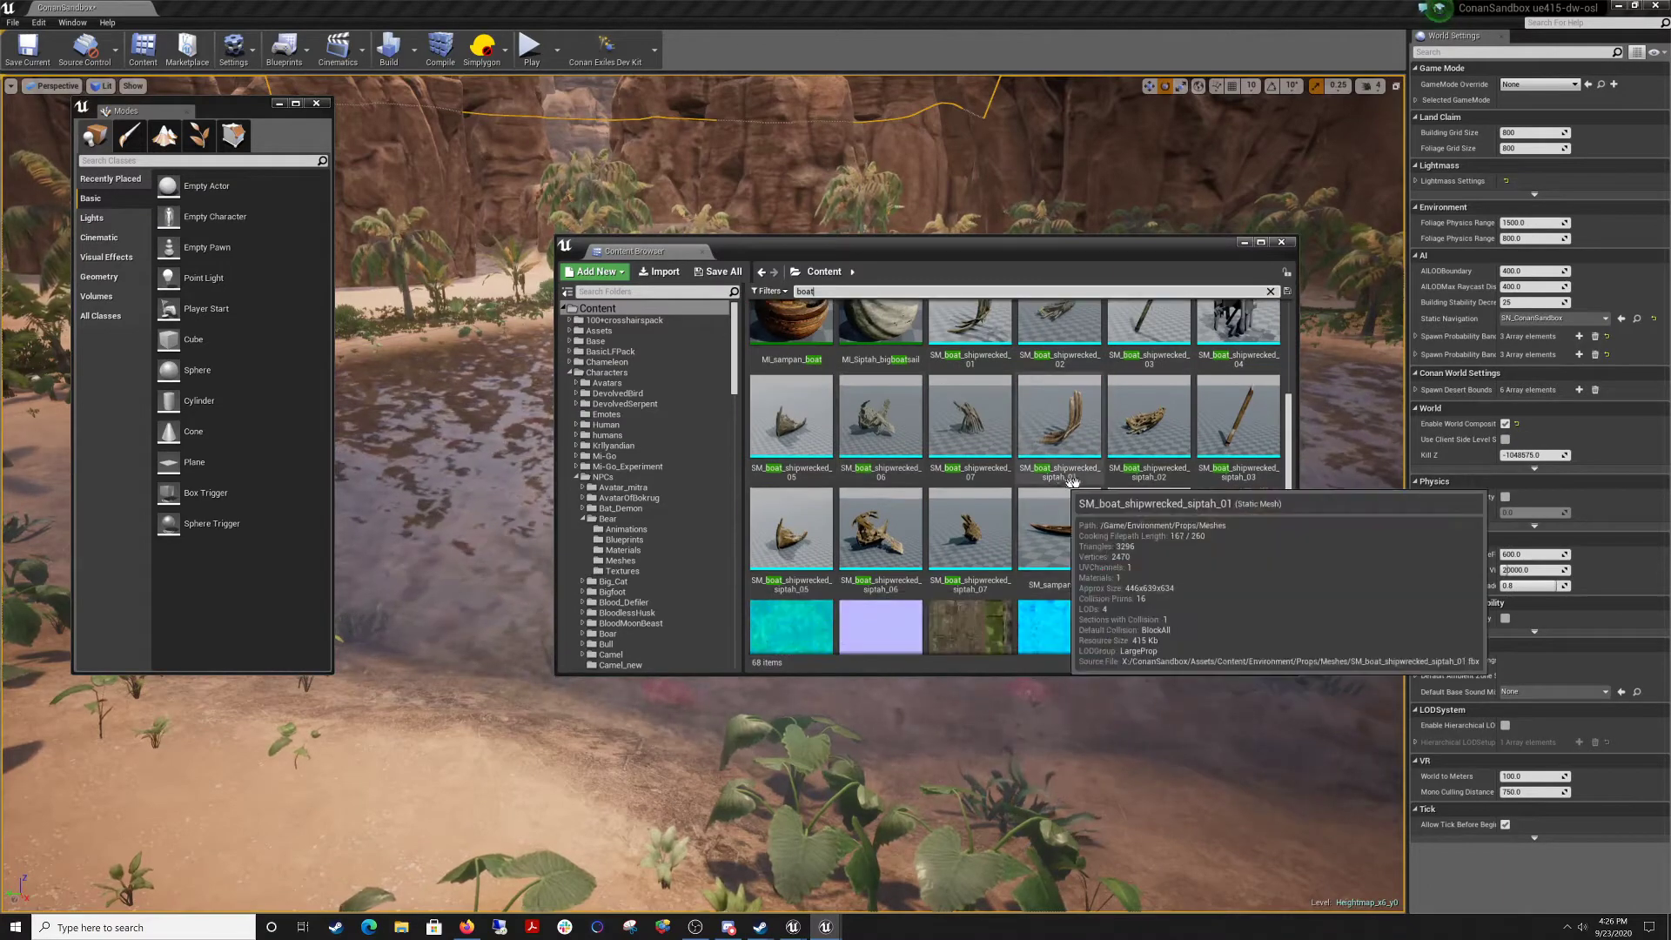
scroll(1075, 496, "down", 1)
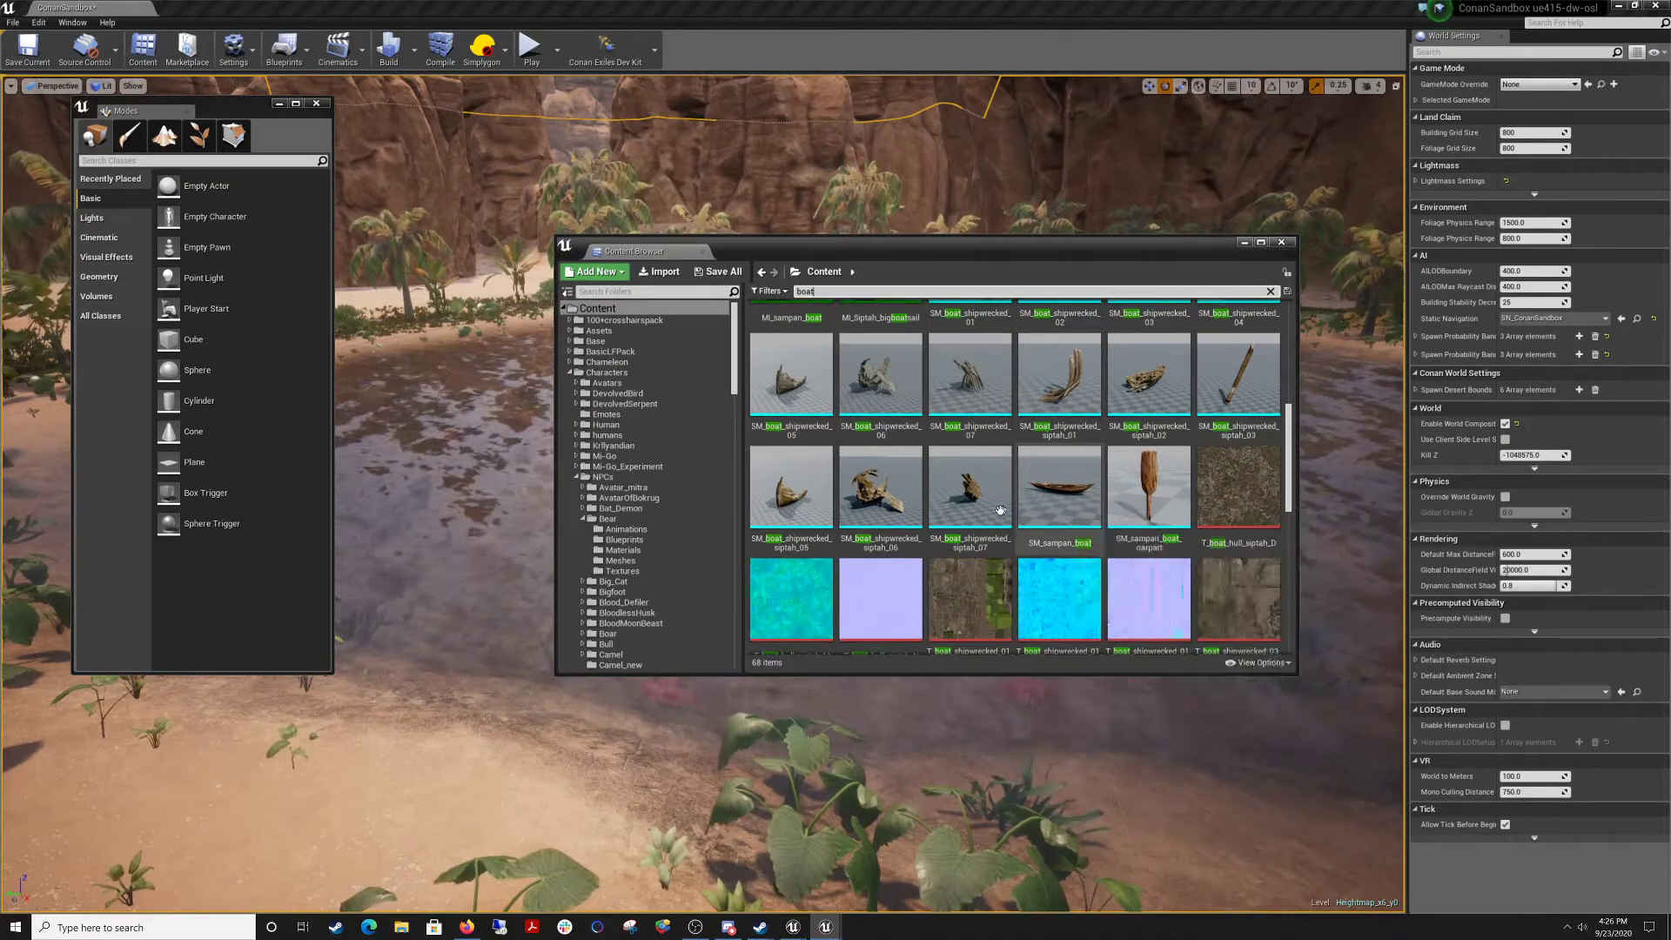
scroll(1074, 488, "down", 1)
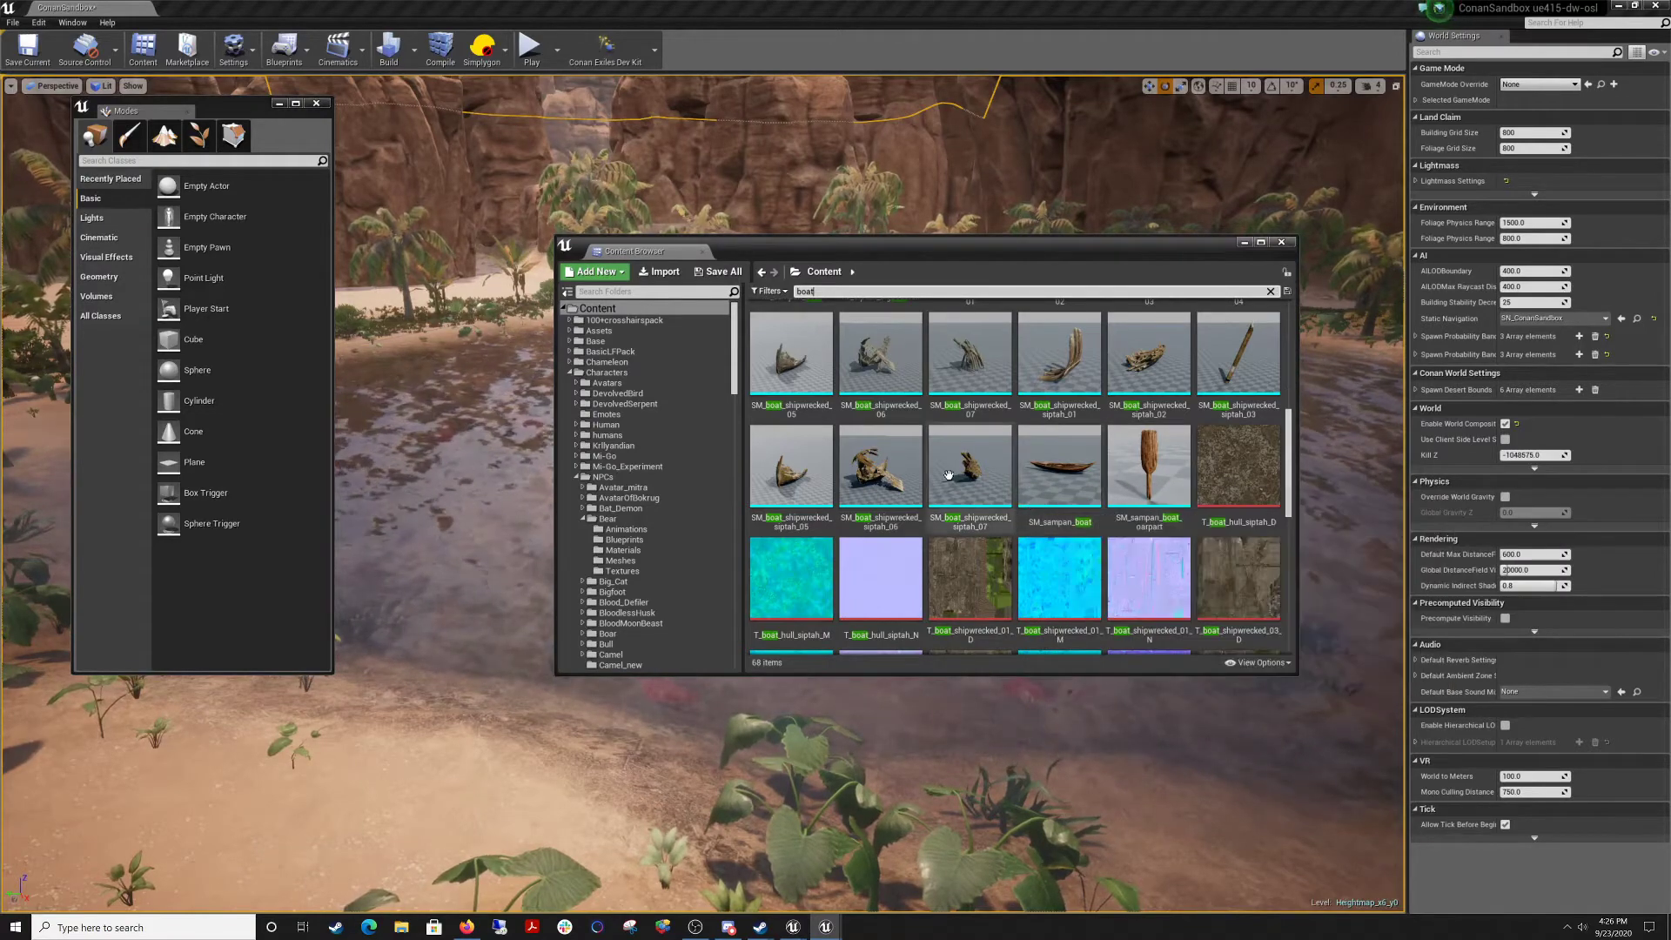
scroll(1044, 505, "up", 5)
scroll(1172, 503, "up", 3)
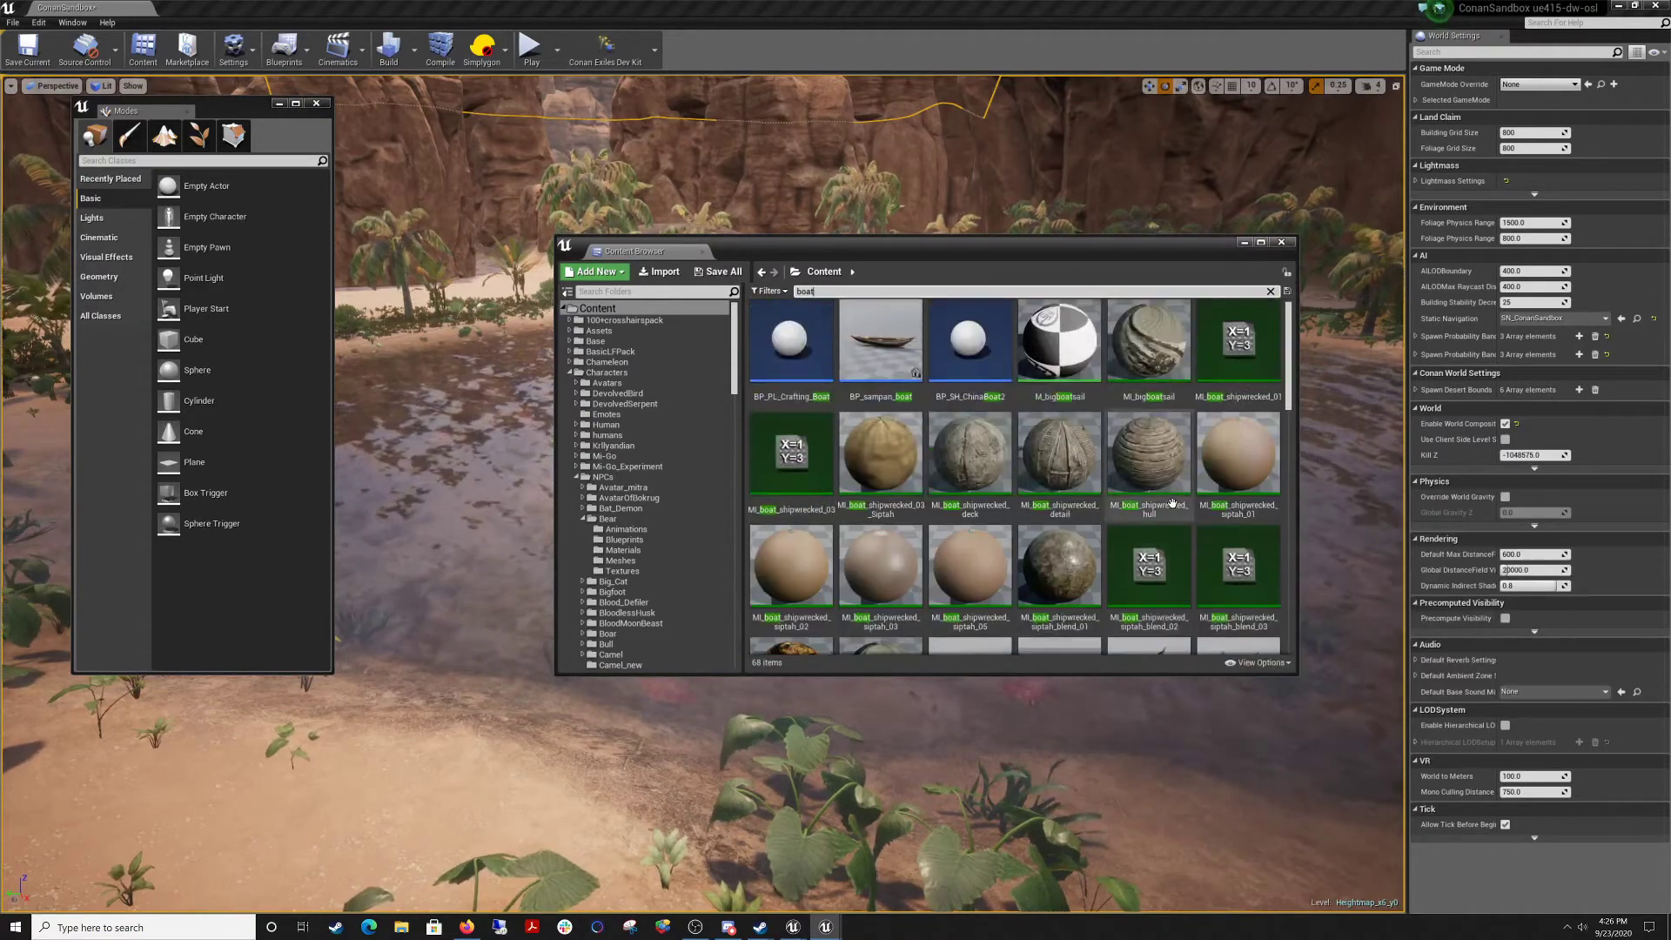
scroll(1174, 506, "down", 4)
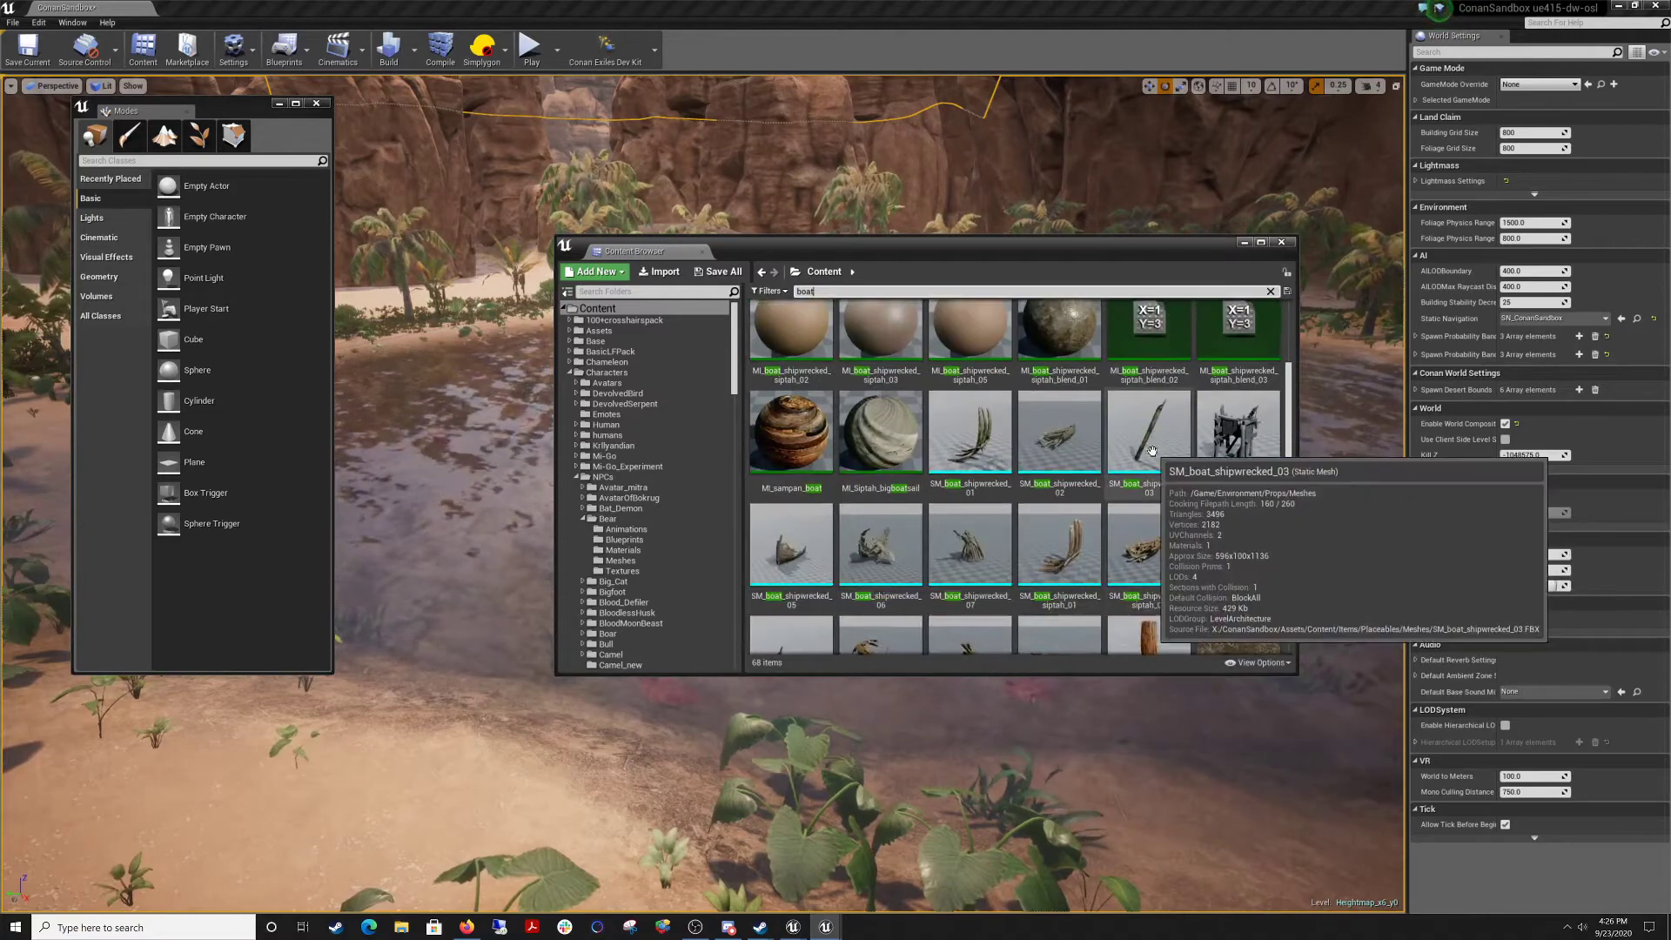
left_click_drag(1072, 433, 409, 758)
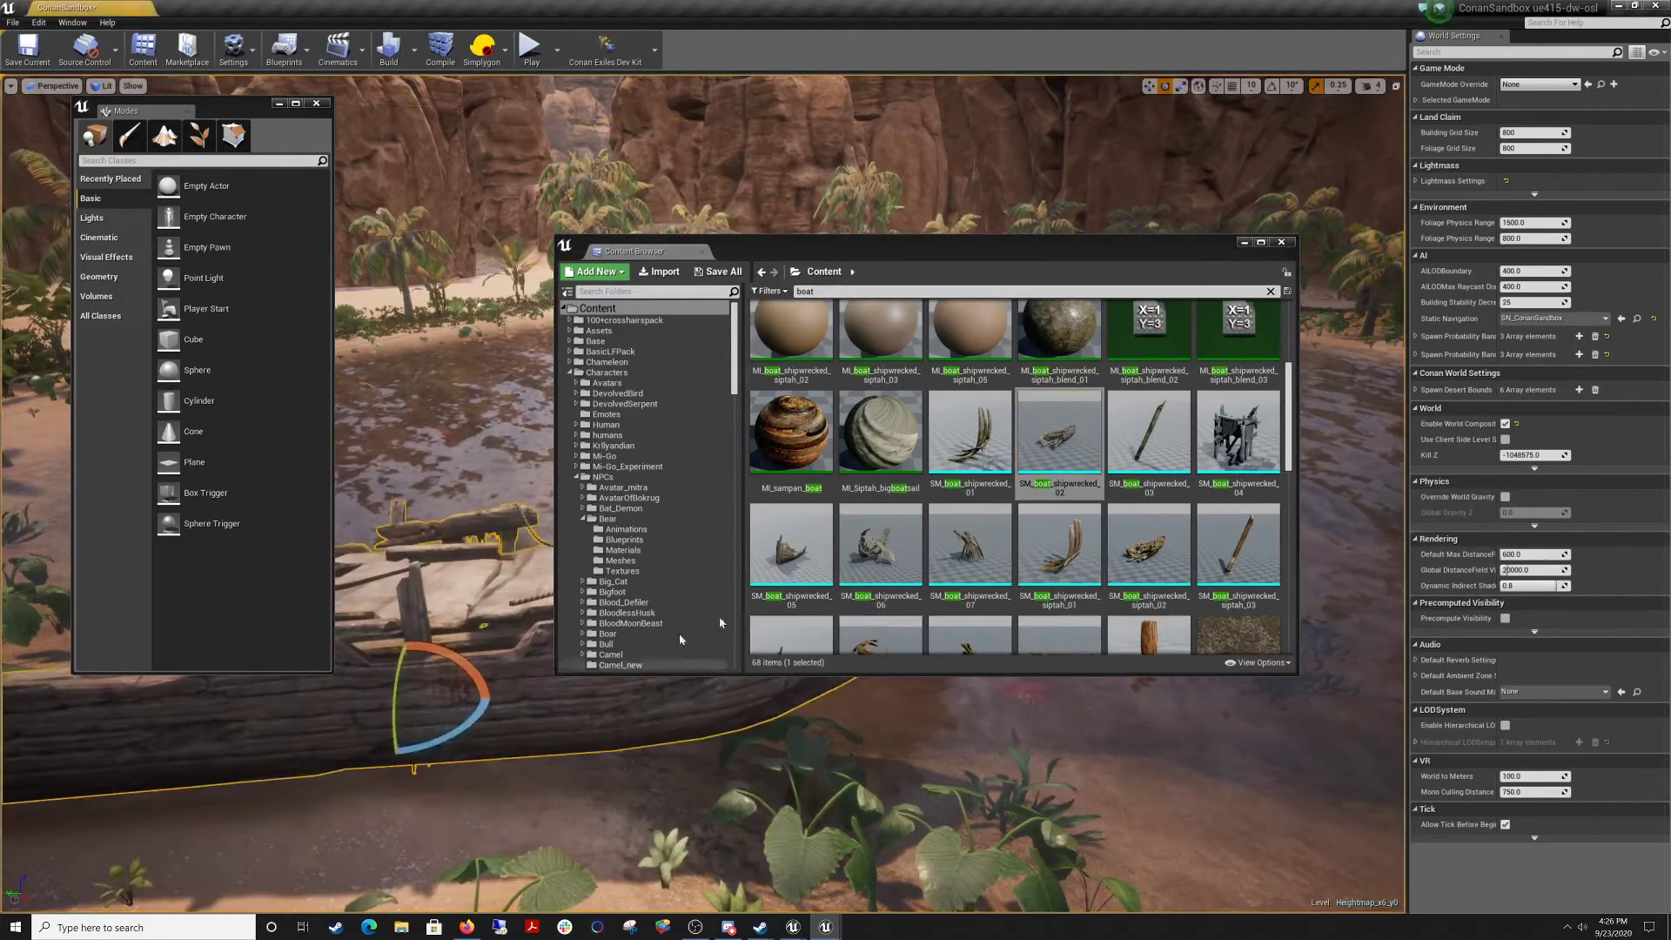
left_click(1245, 244)
Move the shipwrecked boat from the shore out over the lake.
right_click_drag(1175, 369, 1079, 405)
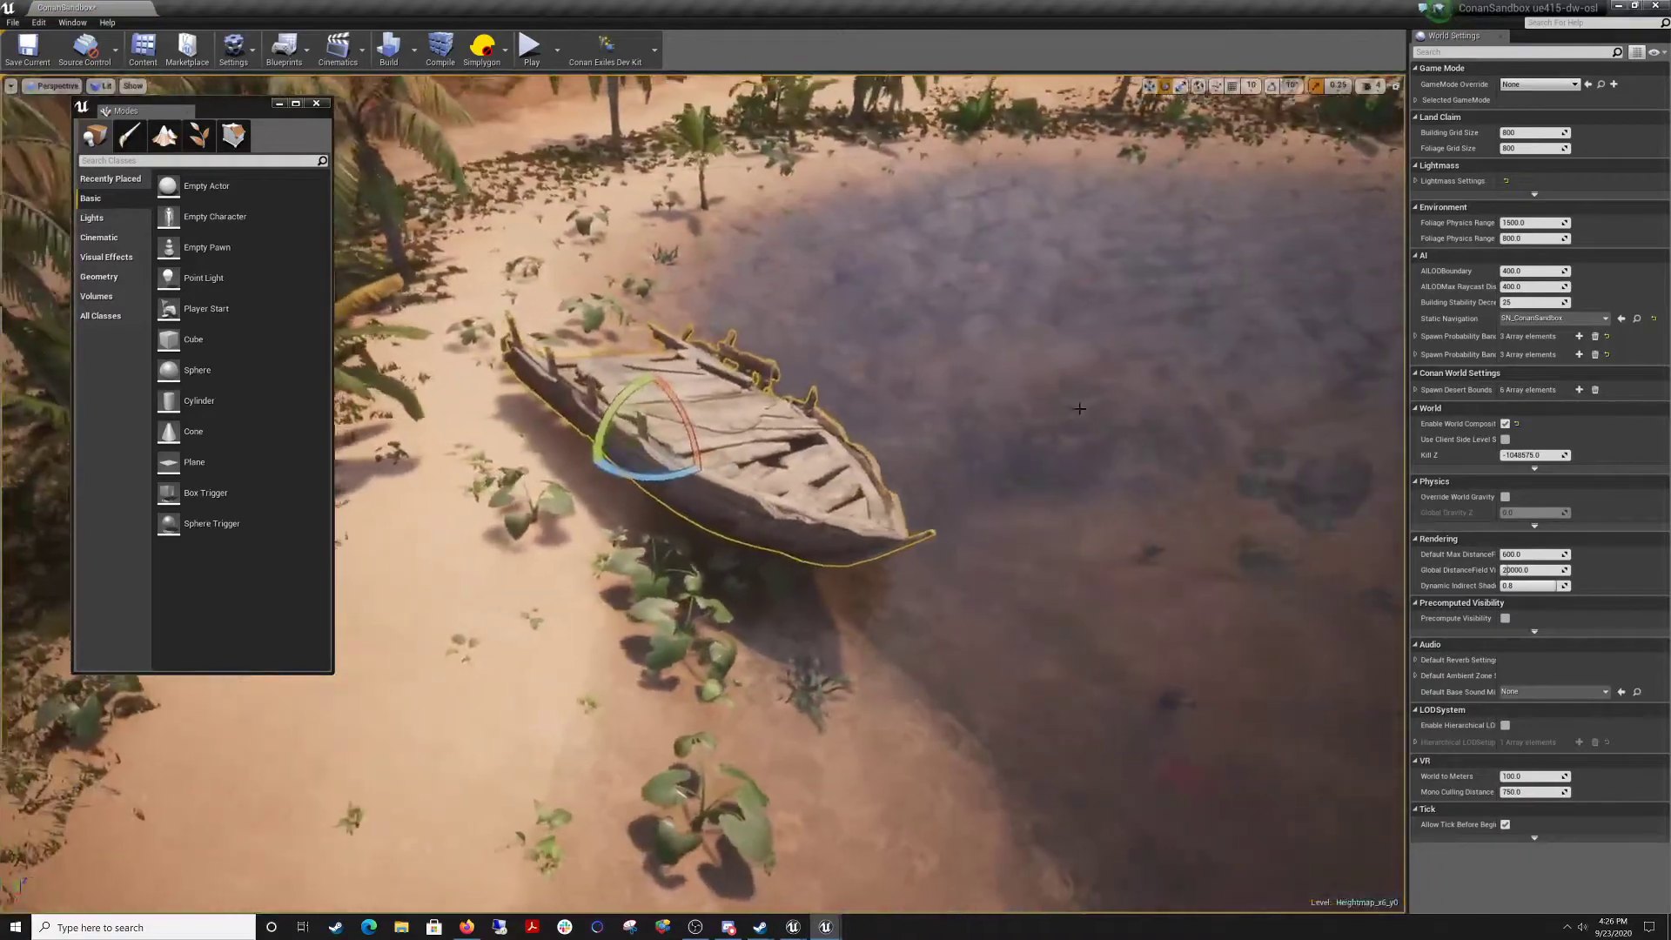
key("r")
left_click_drag(668, 433, 1034, 328)
key("e")
key("w")
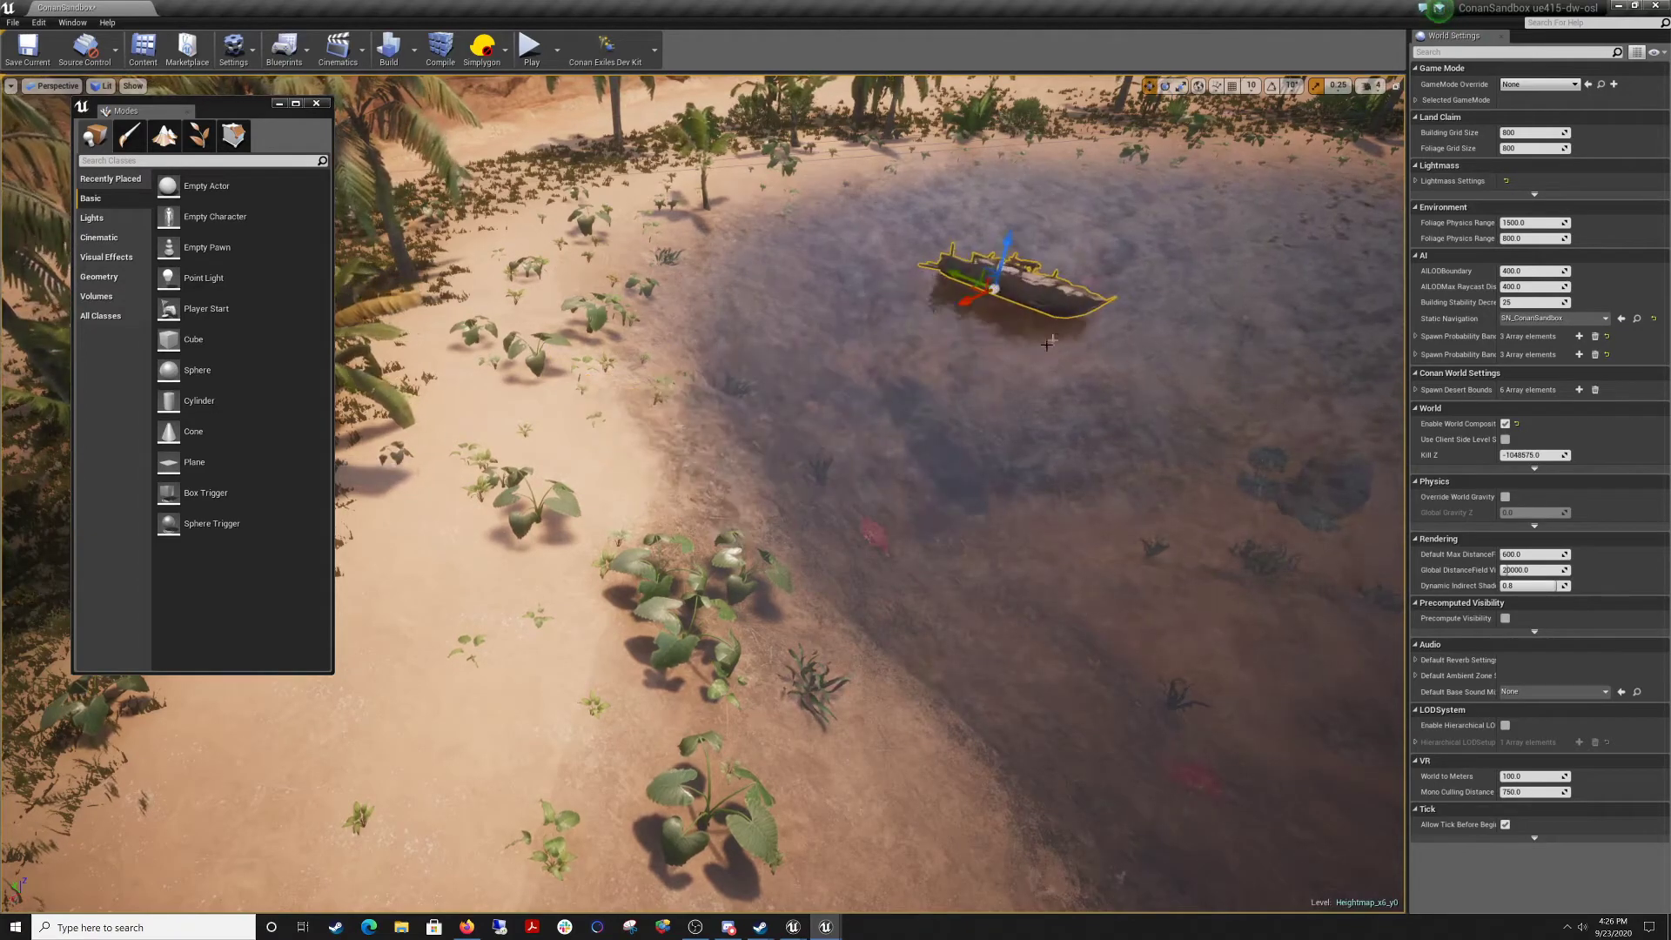
Lower the shipwrecked boat beneath the water surface to just above the sandy mound on the lakebed.
right_click_drag(731, 308, 892, 254)
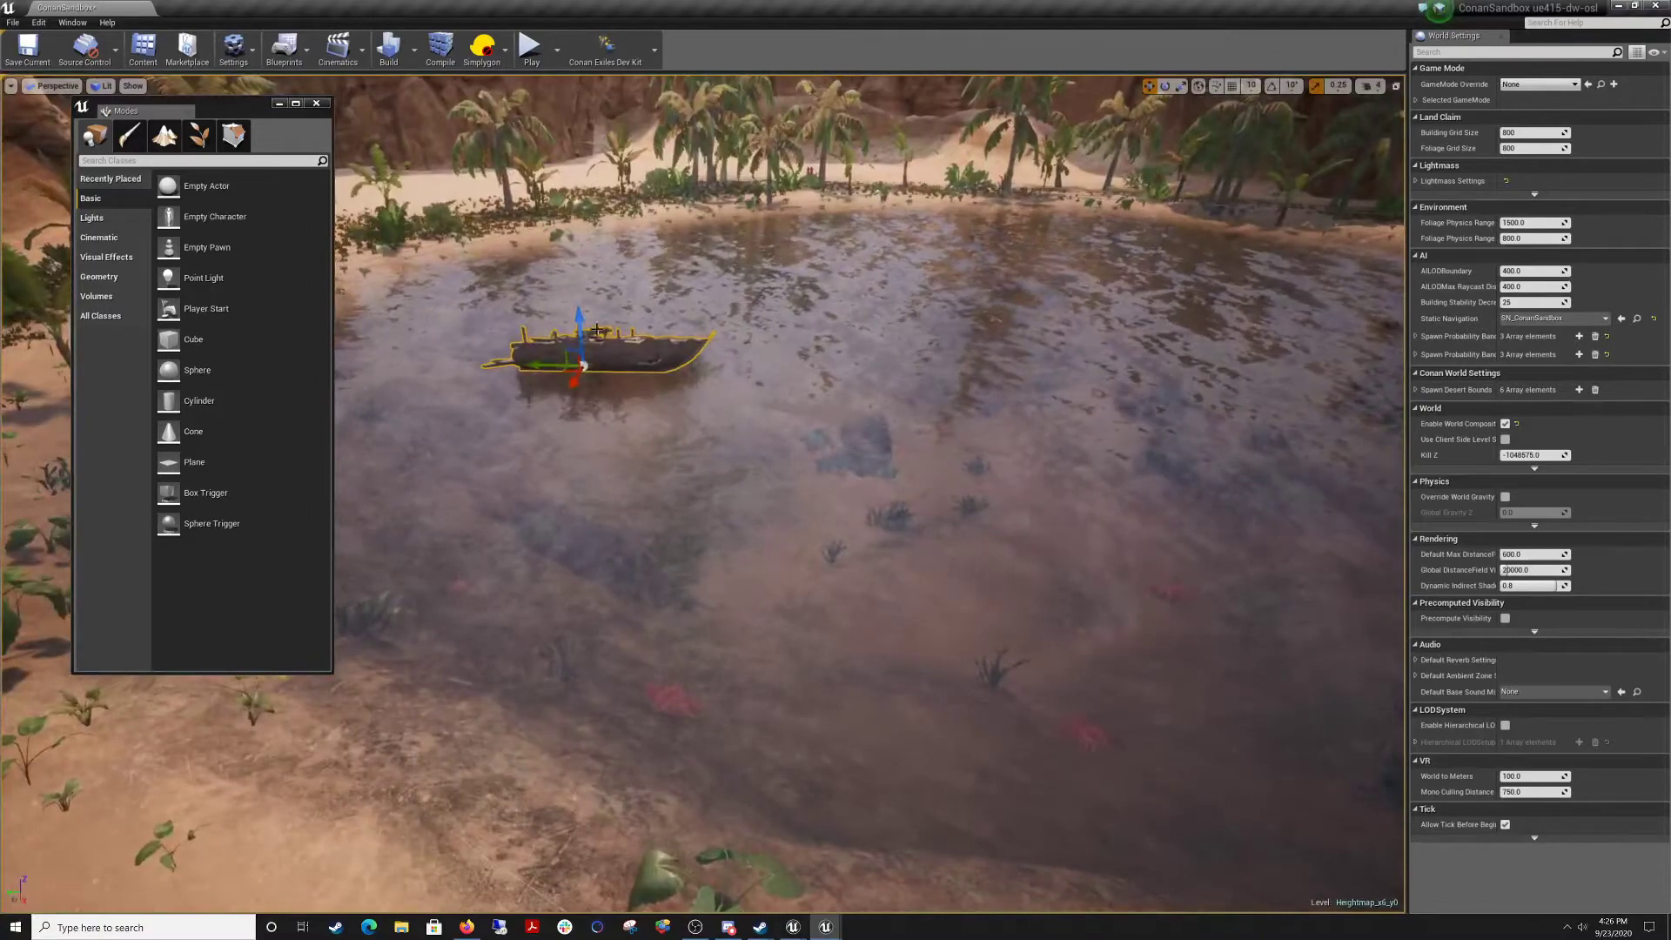
left_click_drag(581, 335, 816, 537)
key("w")
mouse_move(816, 537)
right_mouse_down()
mouse_move(842, 600)
mouse_move(835, 531)
right_mouse_up()
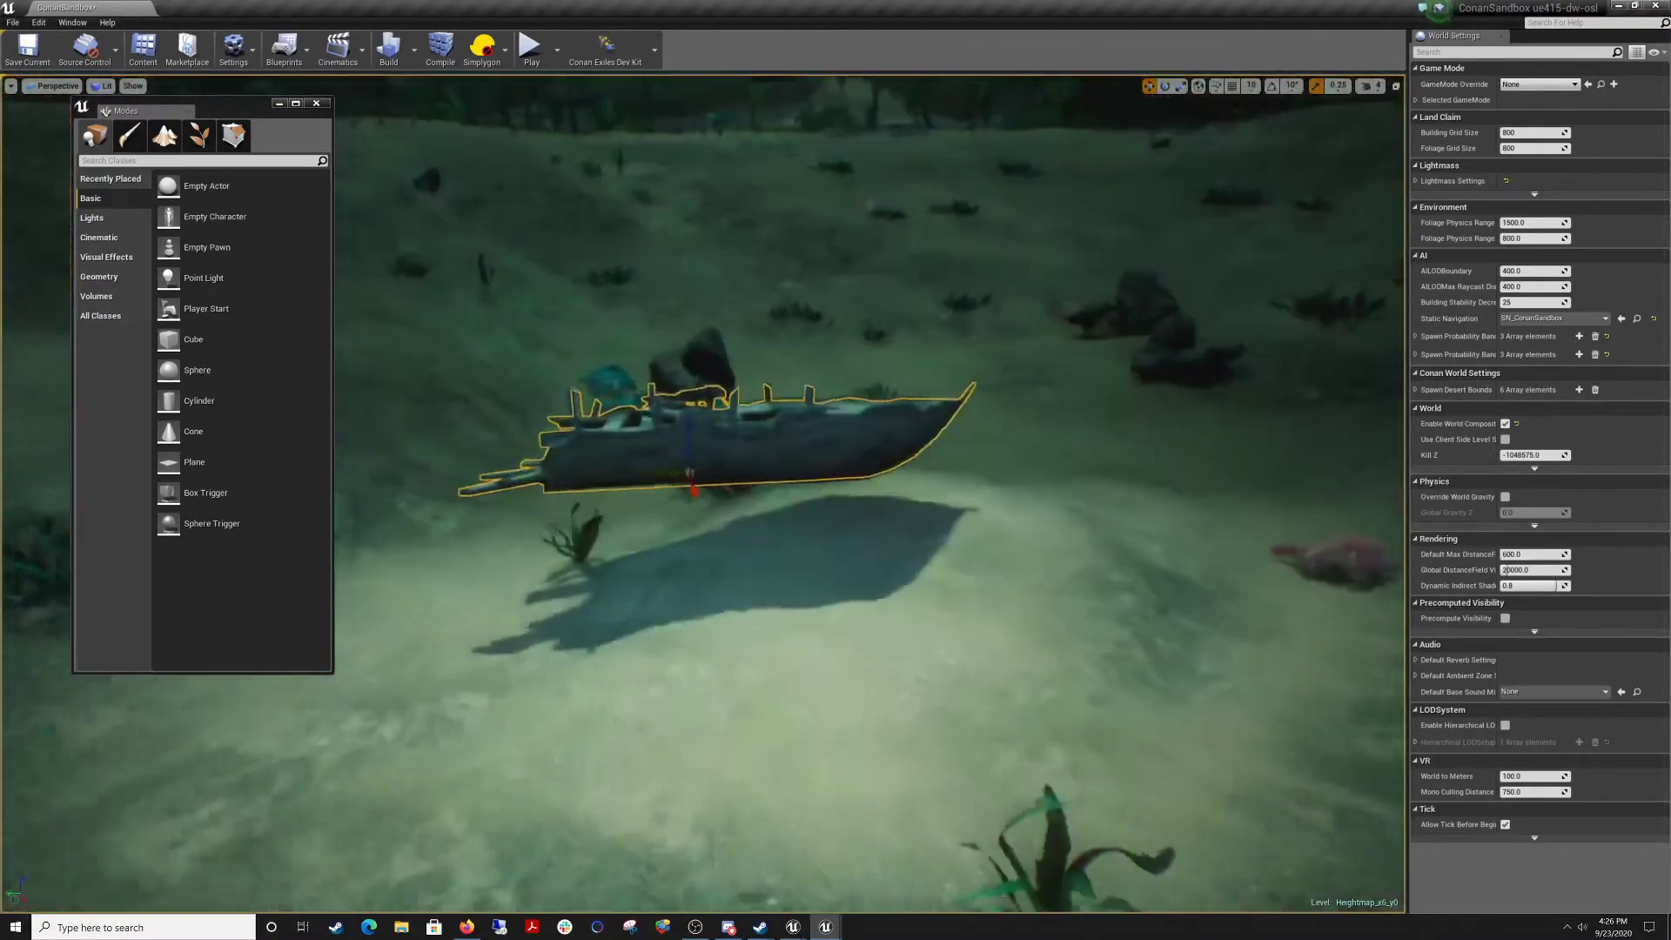
Rotate the sunken boat so it tilts onto its side, and settle it into the sandy mound.
key("e")
key("e")
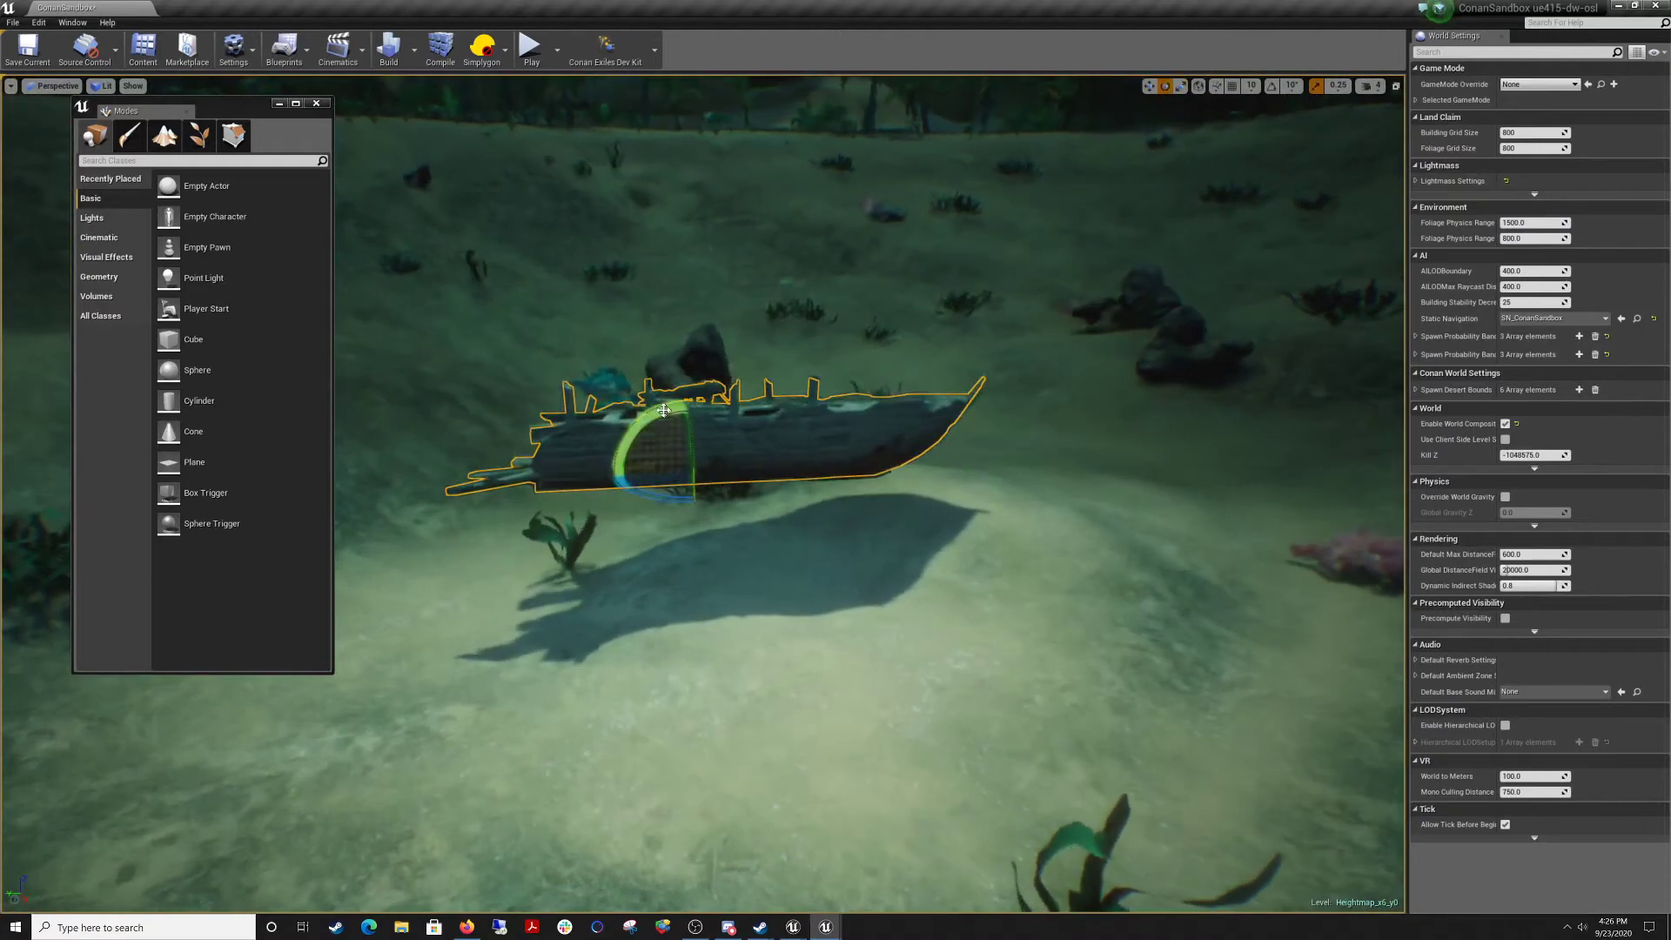
left_click_drag(664, 410, 701, 495)
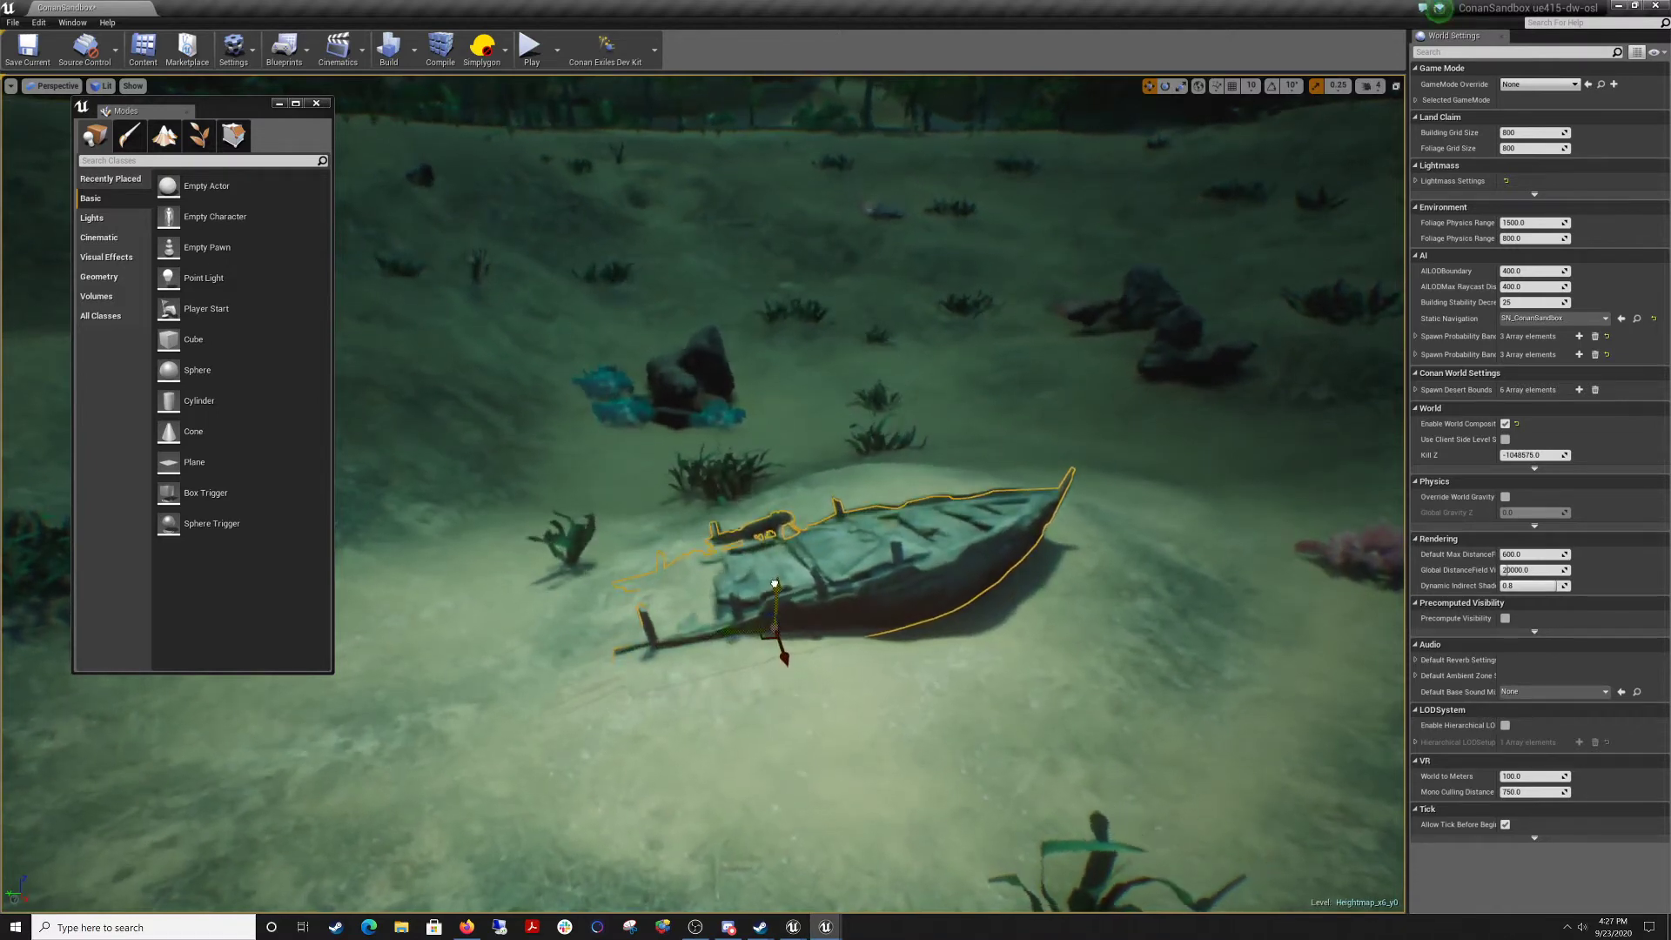
Return to the lakeshore, search the project content for "wood", and collapse the Characters and Elemental folders.
left_click(736, 657)
right_click_drag(736, 657, 810, 600)
key("w")
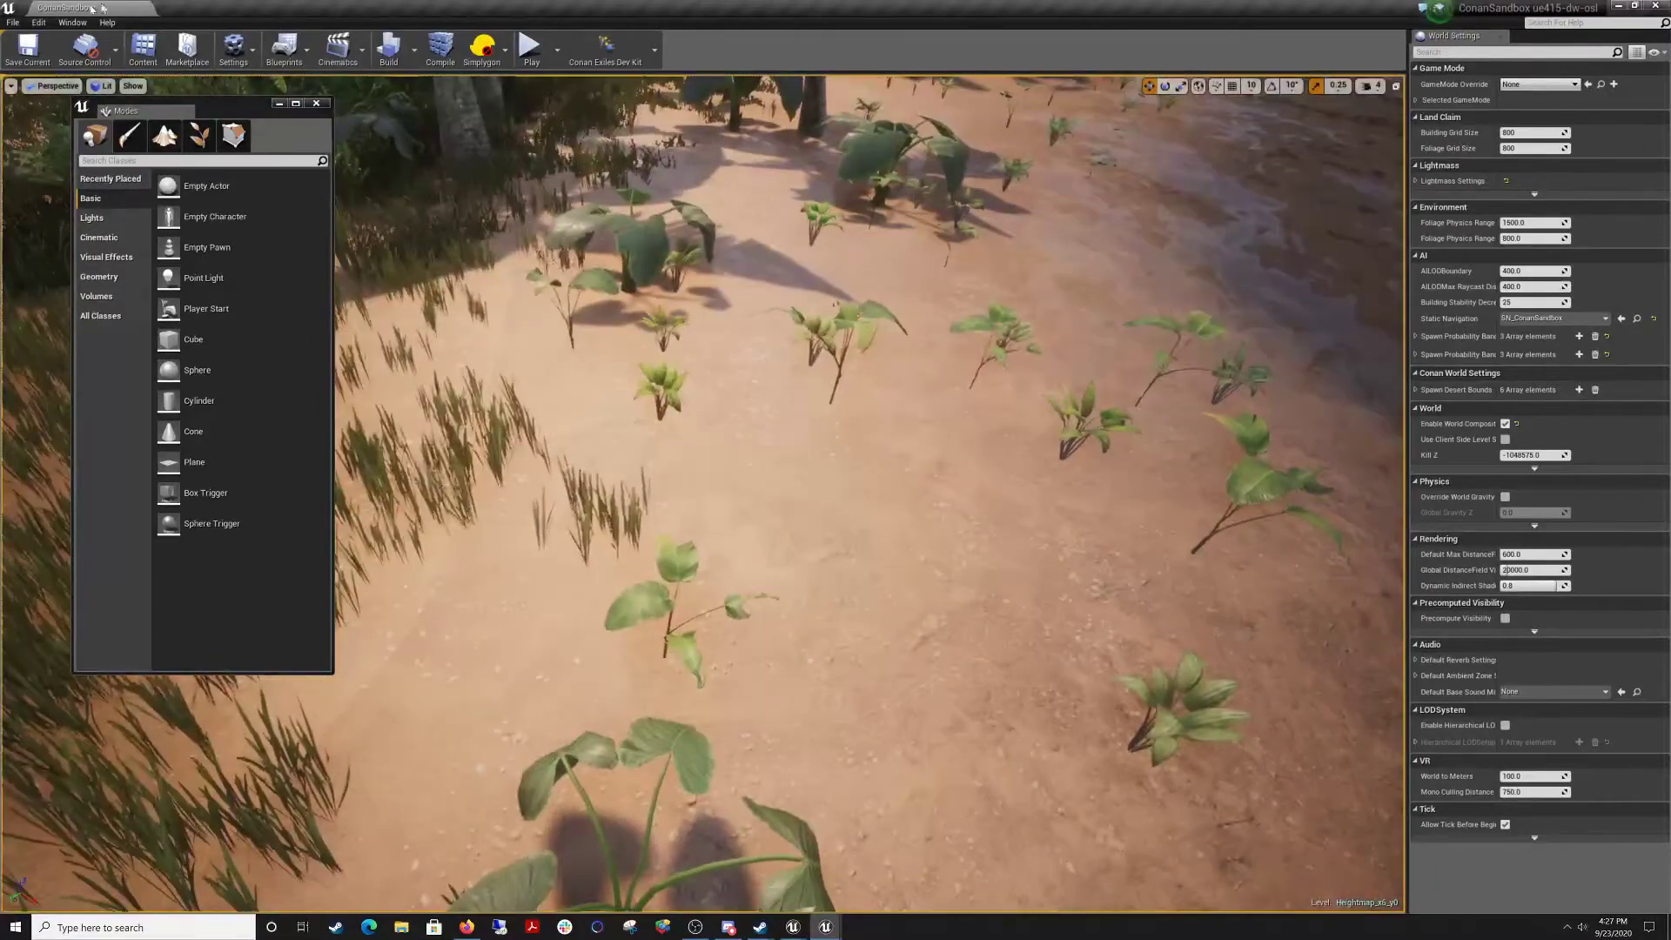
left_click(144, 48)
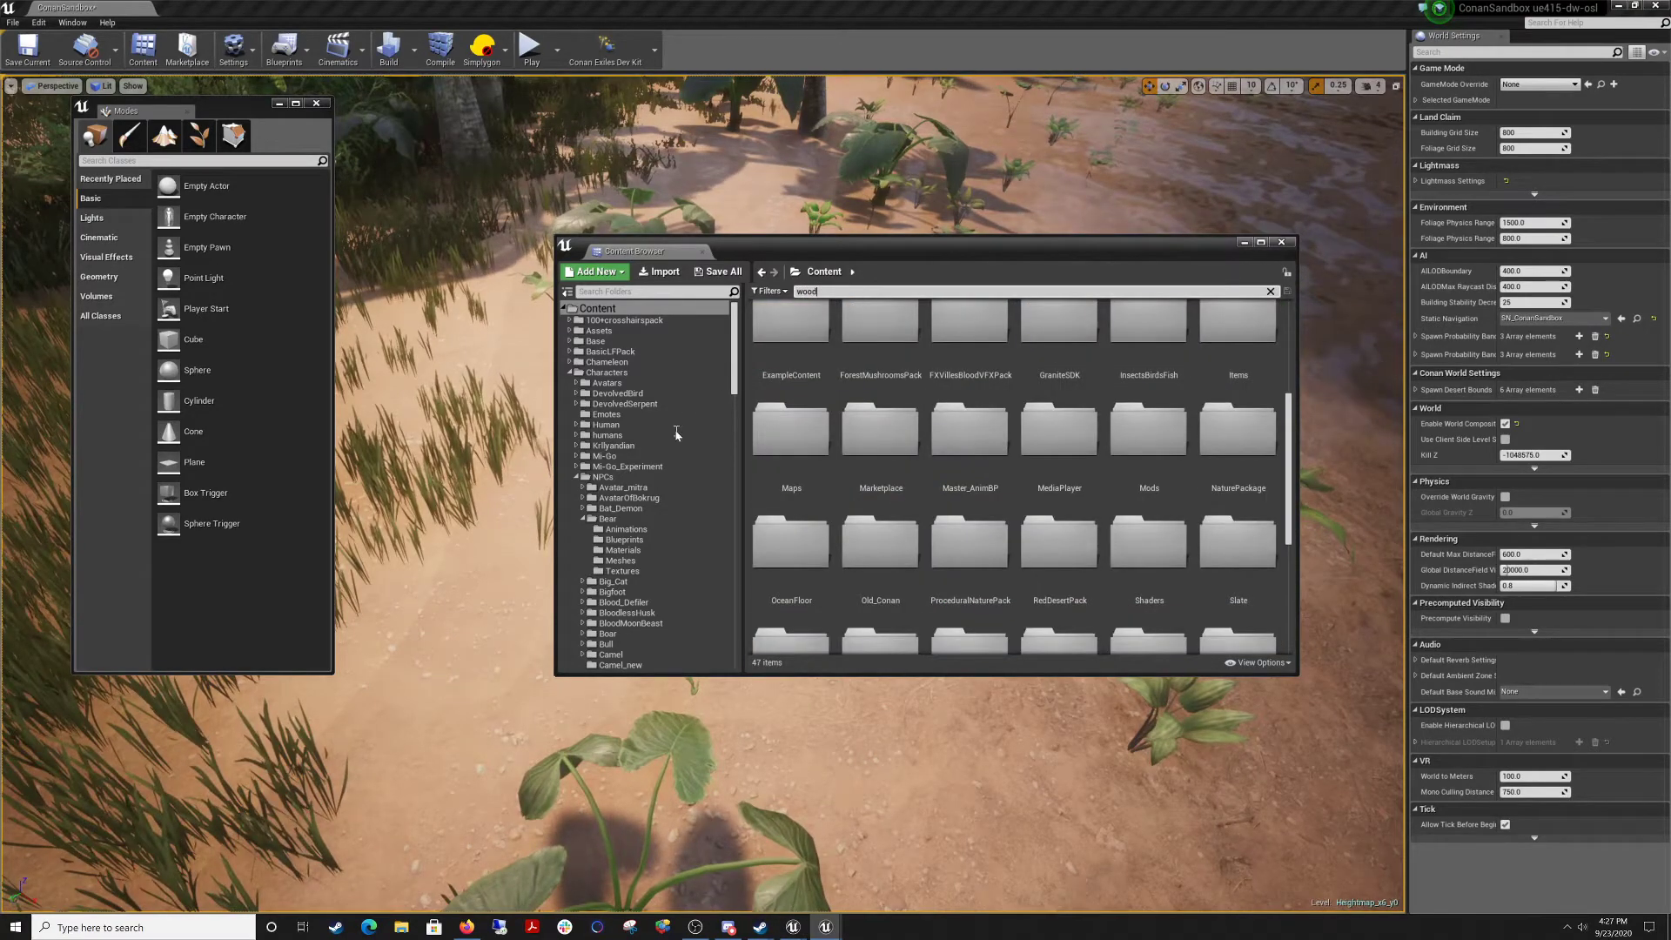
left_click(576, 478)
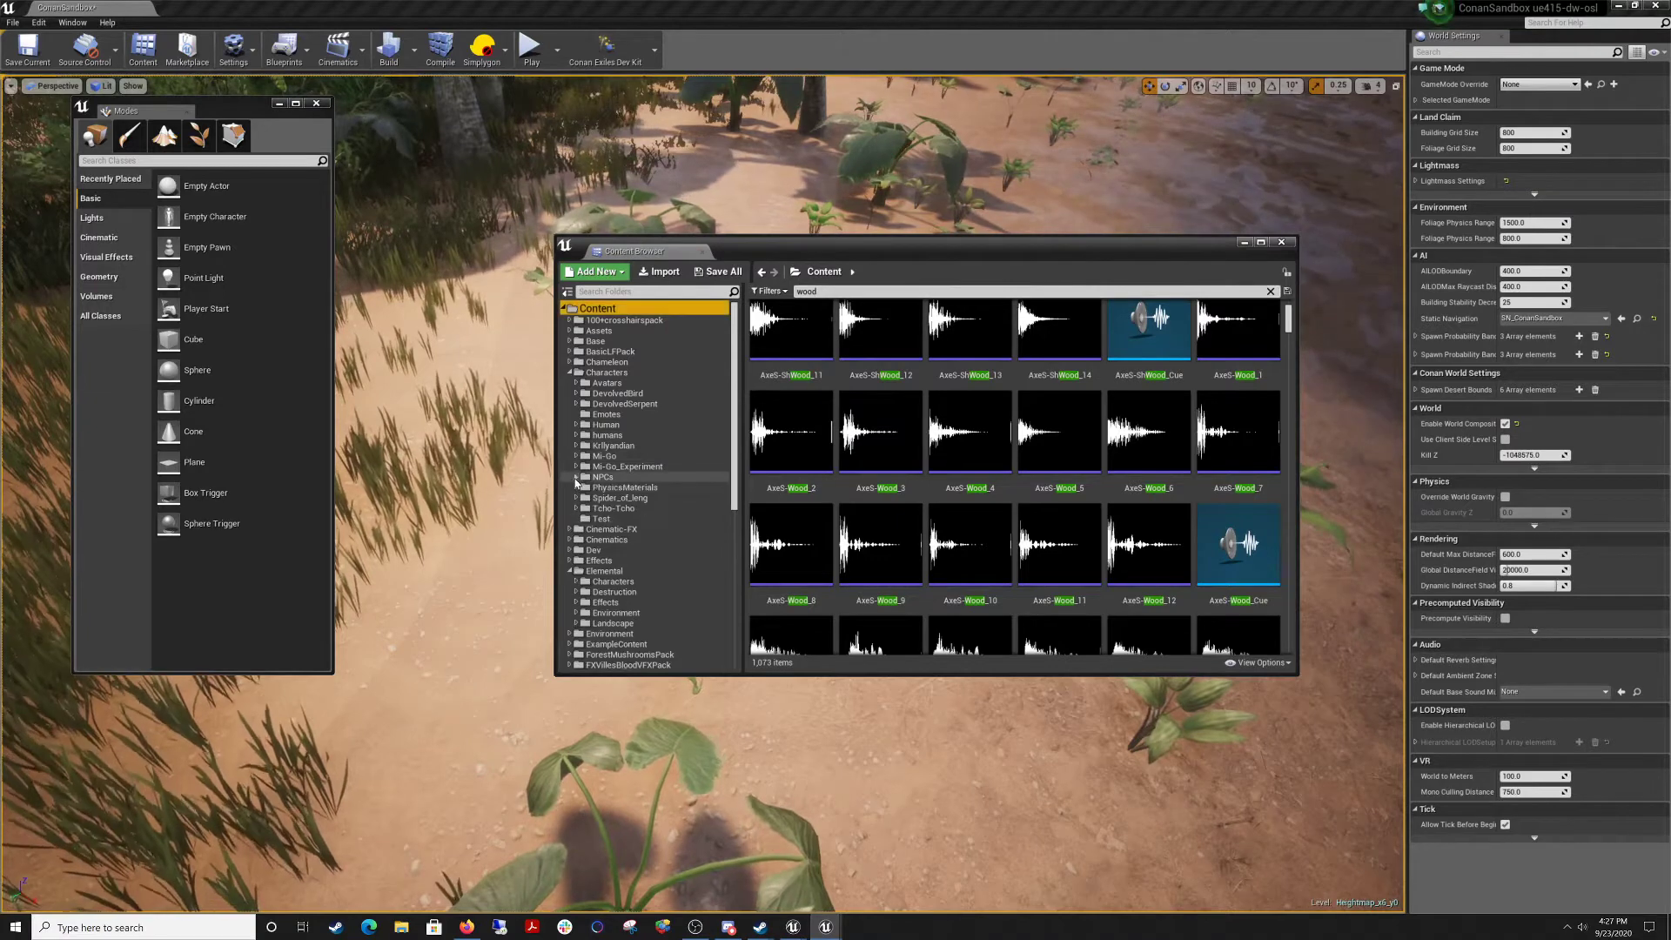
left_click(570, 373)
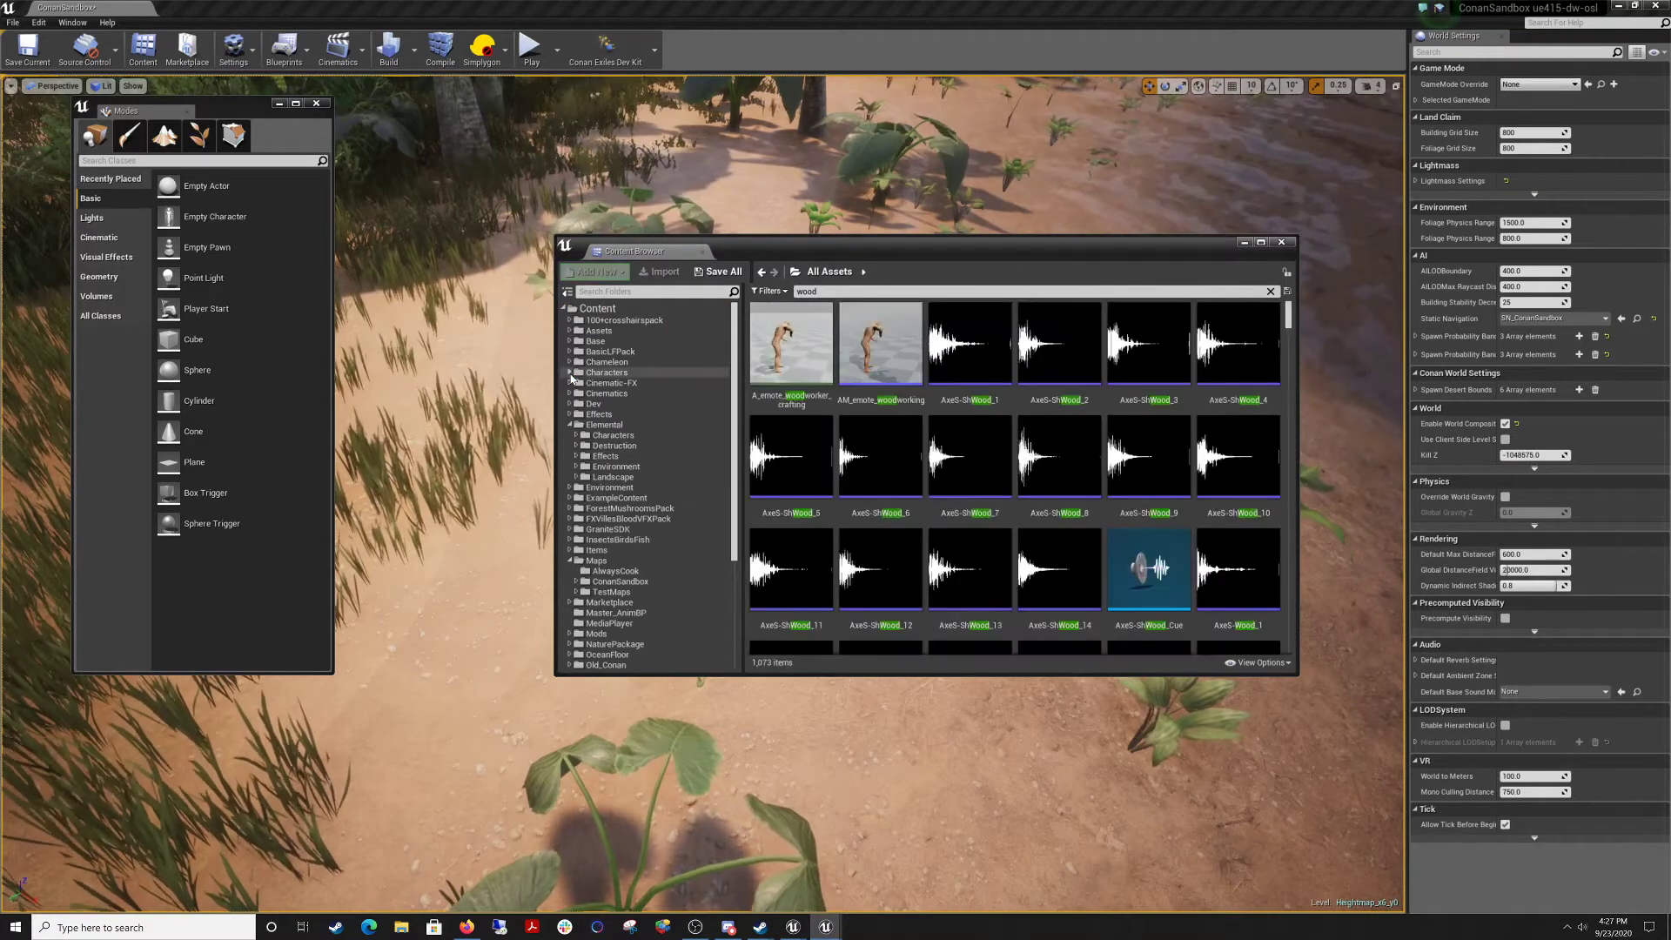
left_click(571, 425)
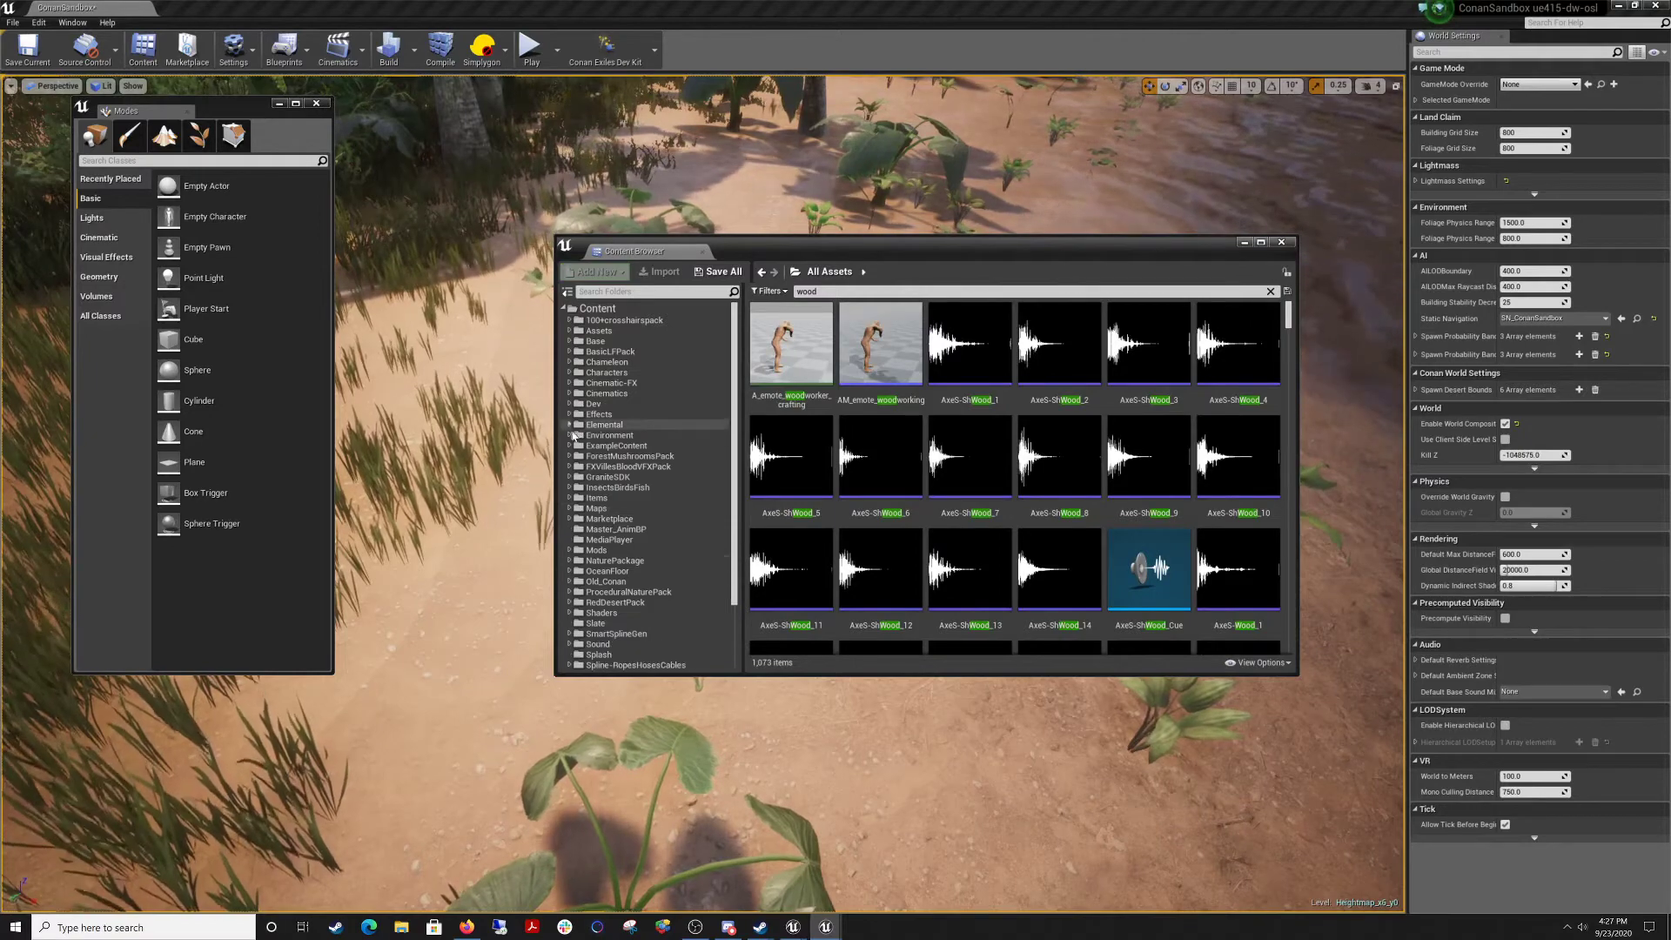
Clear the "wood" search and open the Meshes folder under Environment > Buildings.
left_click(570, 435)
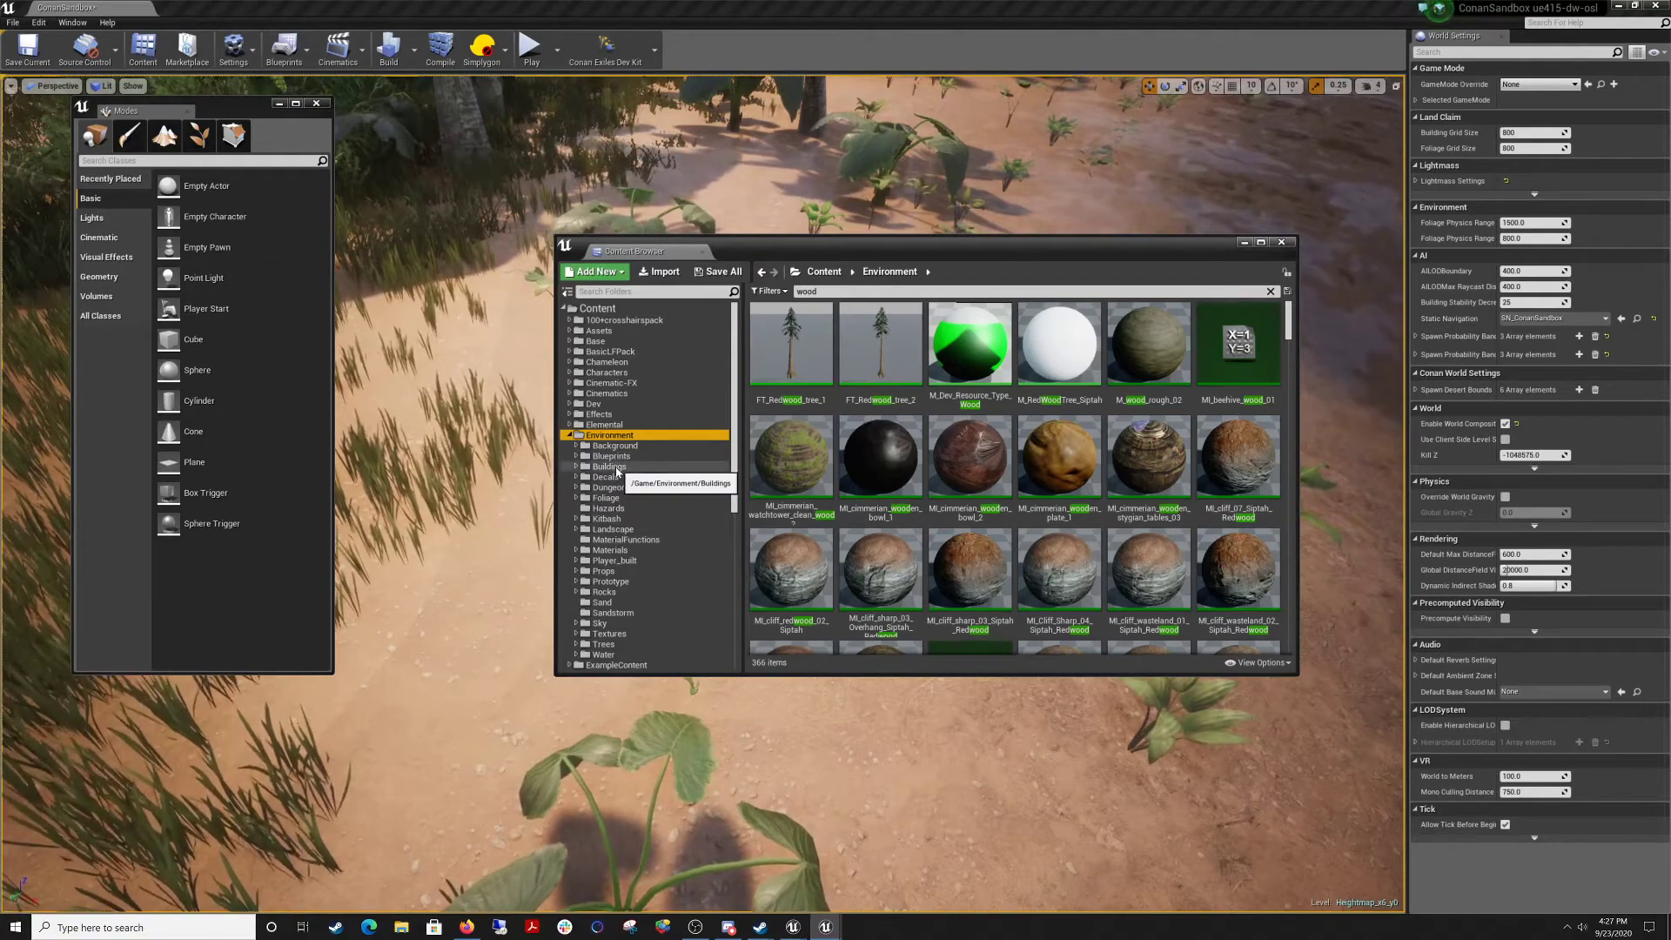
left_click(612, 467)
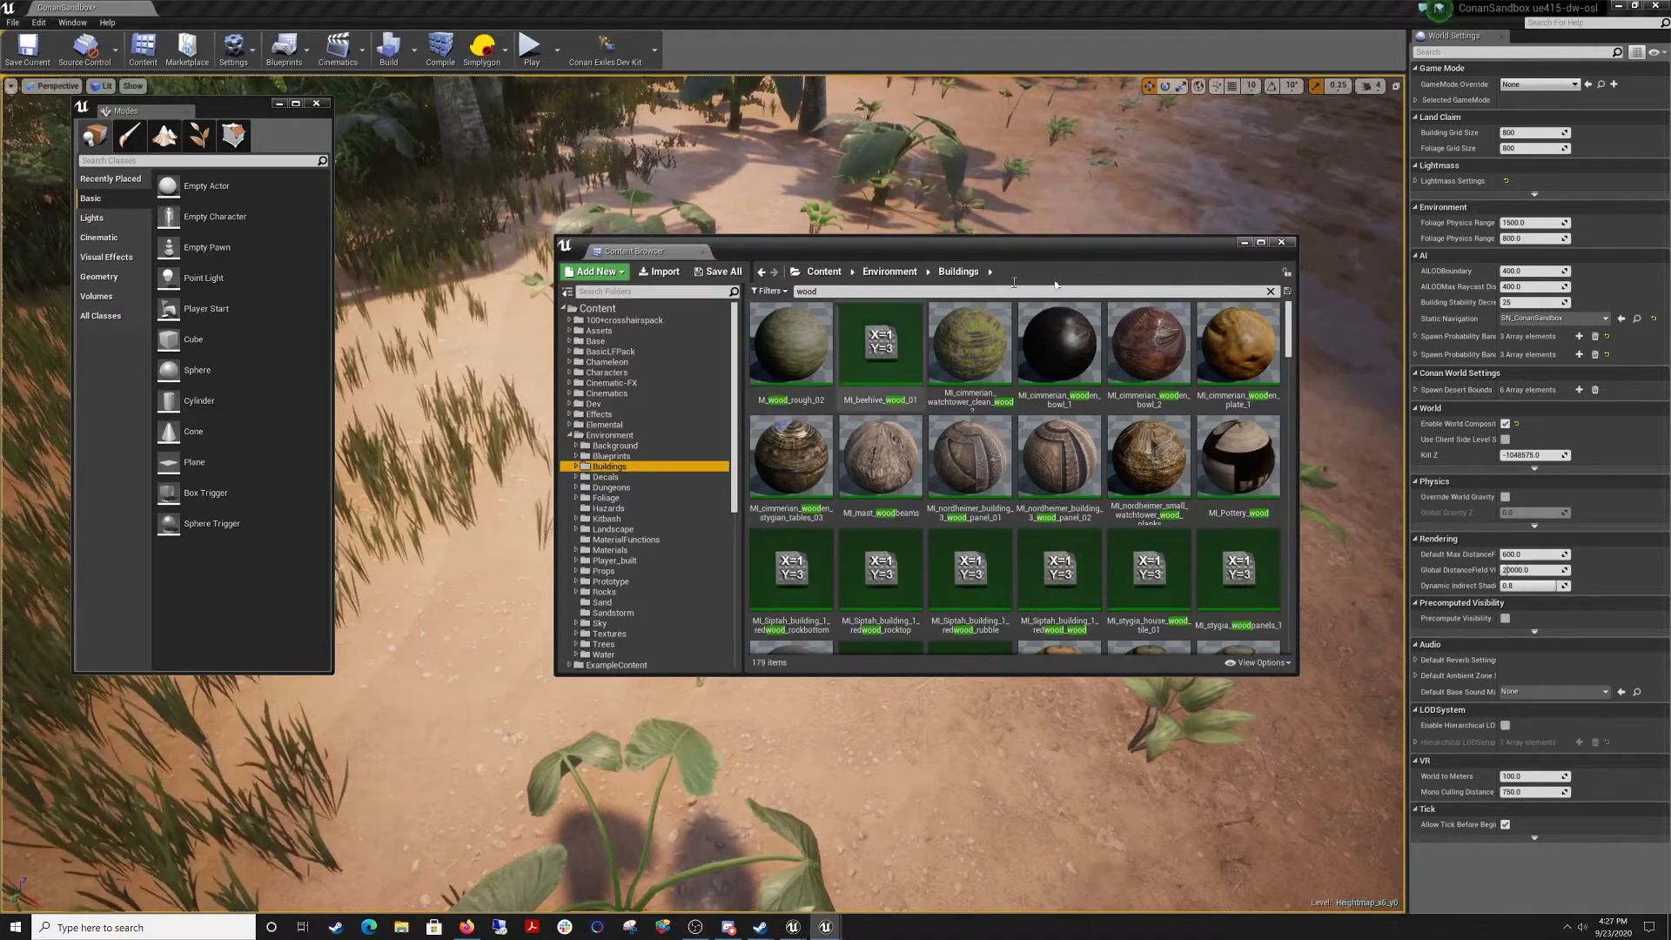
left_click(1271, 293)
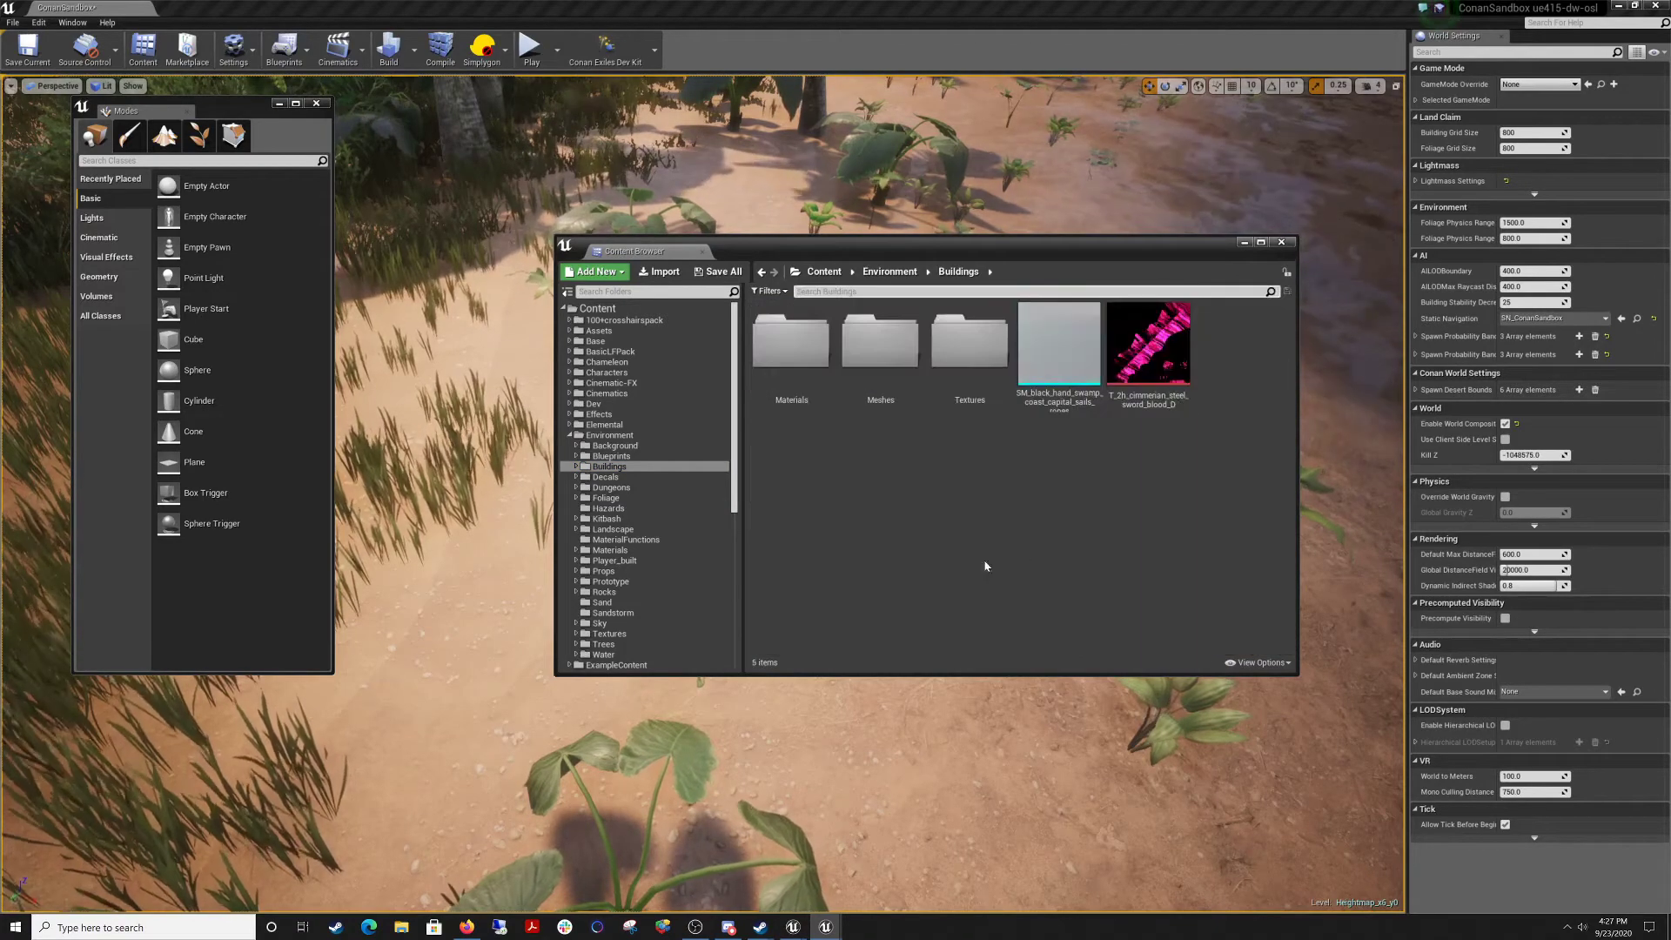
double_click(881, 350)
Find the SM_wood_poles_bridge_01 mesh among the building meshes and place one on the sandy lakeshore.
scroll(914, 493, "down", 15)
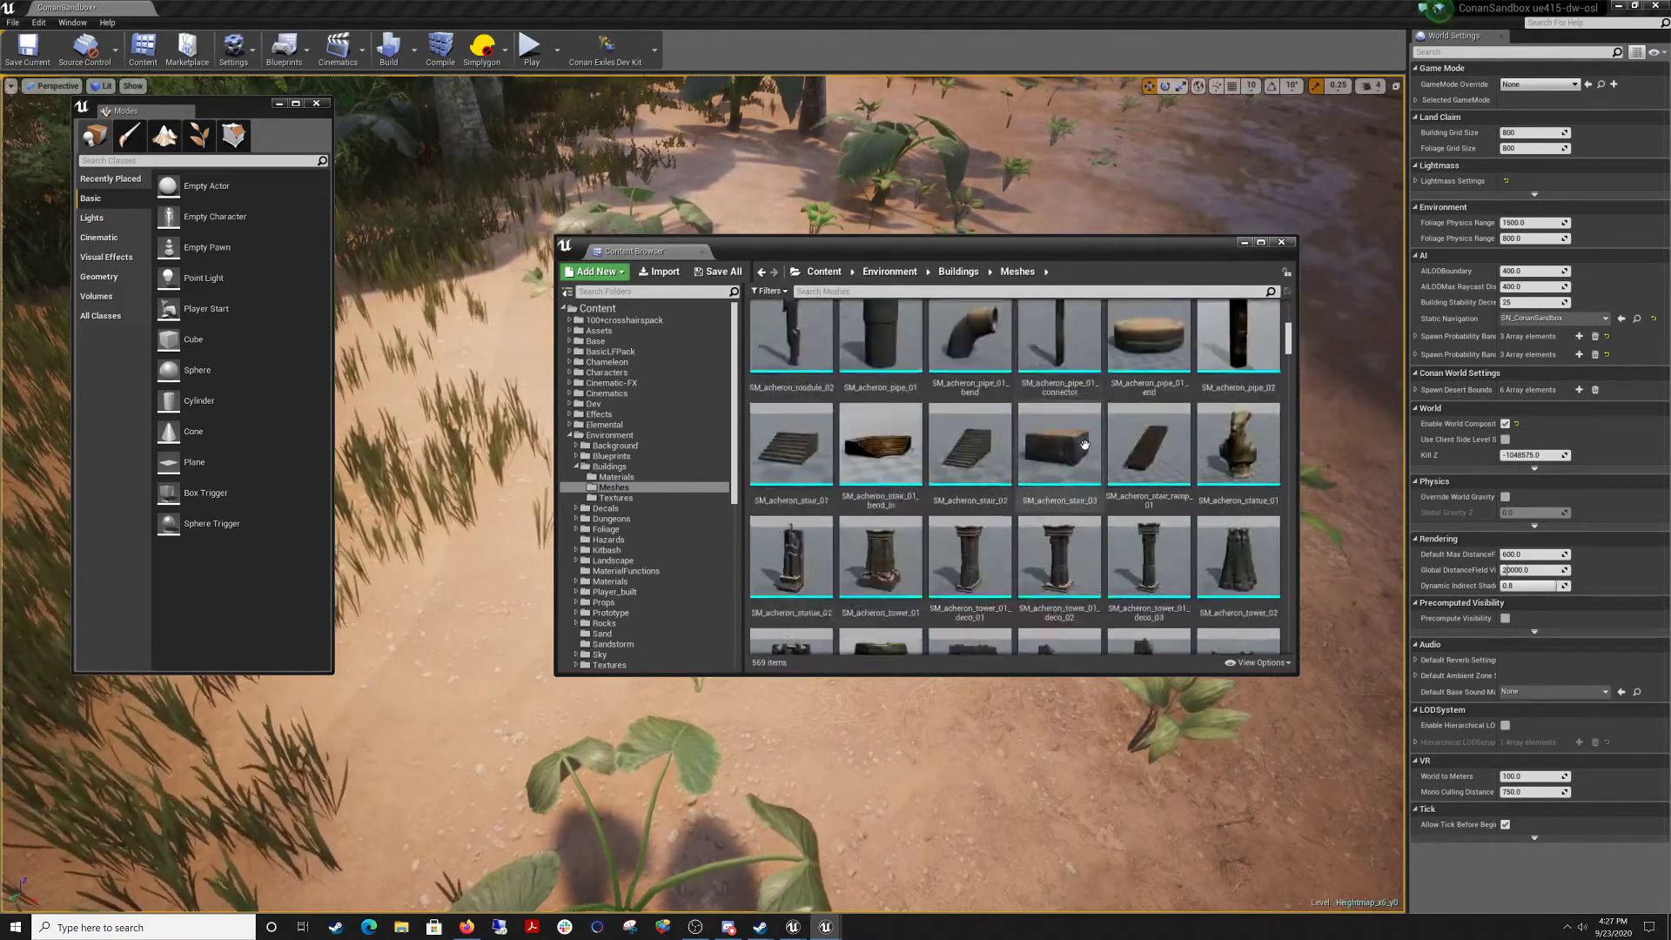
scroll(1166, 473, "down", 15)
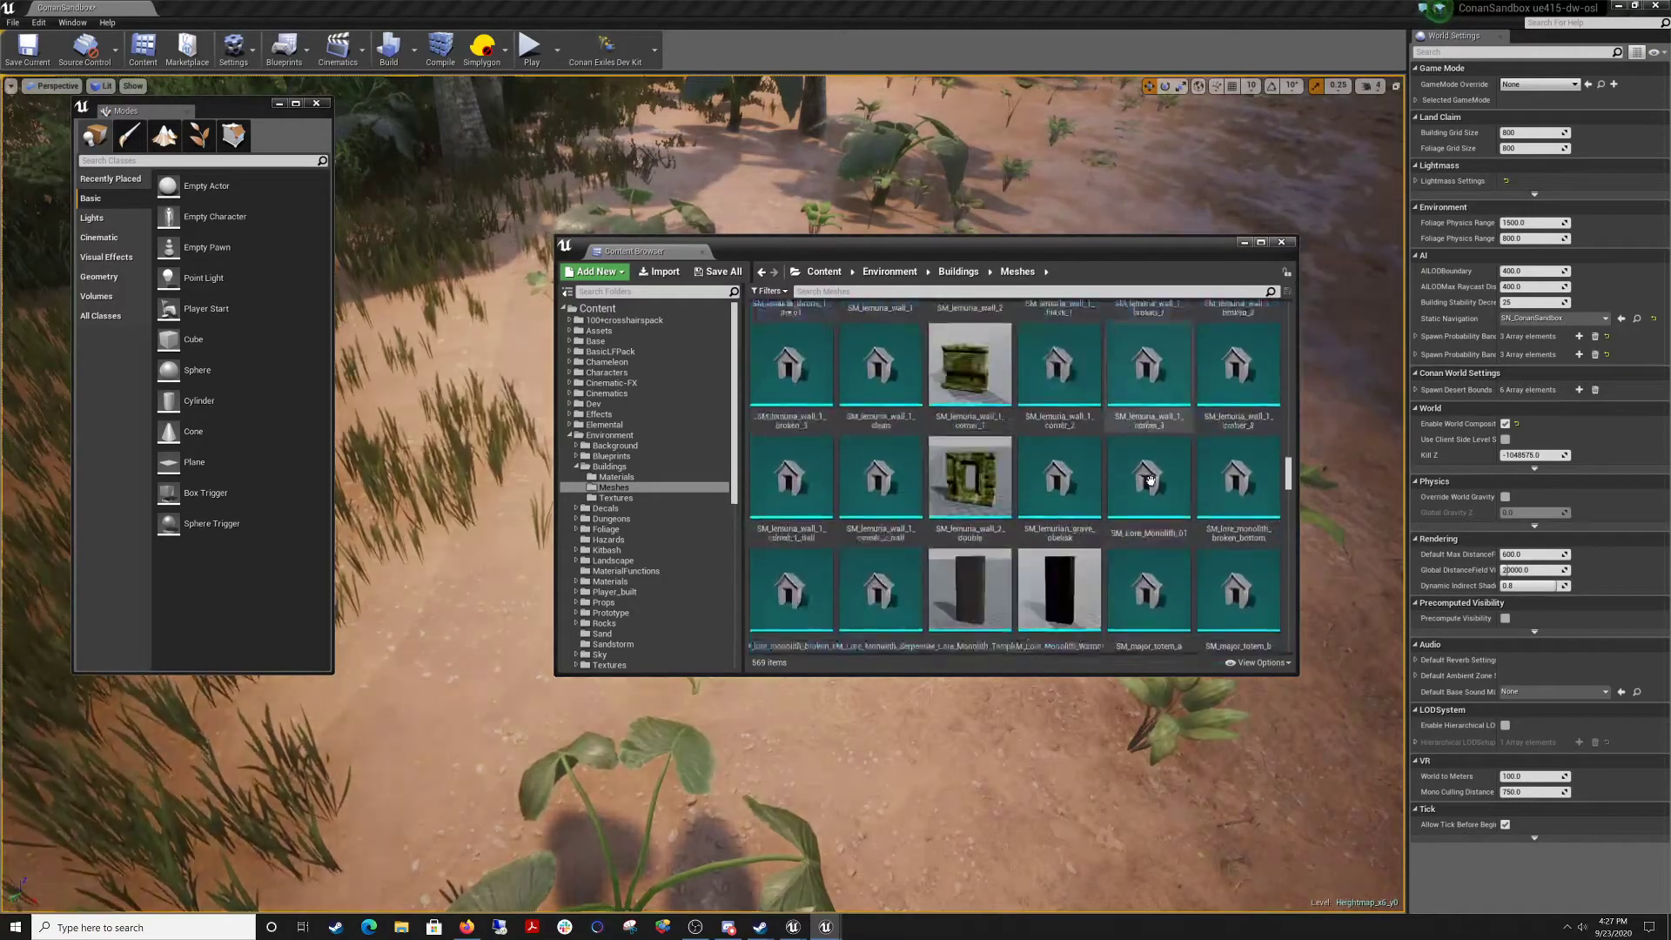
scroll(1181, 518, "down", 8)
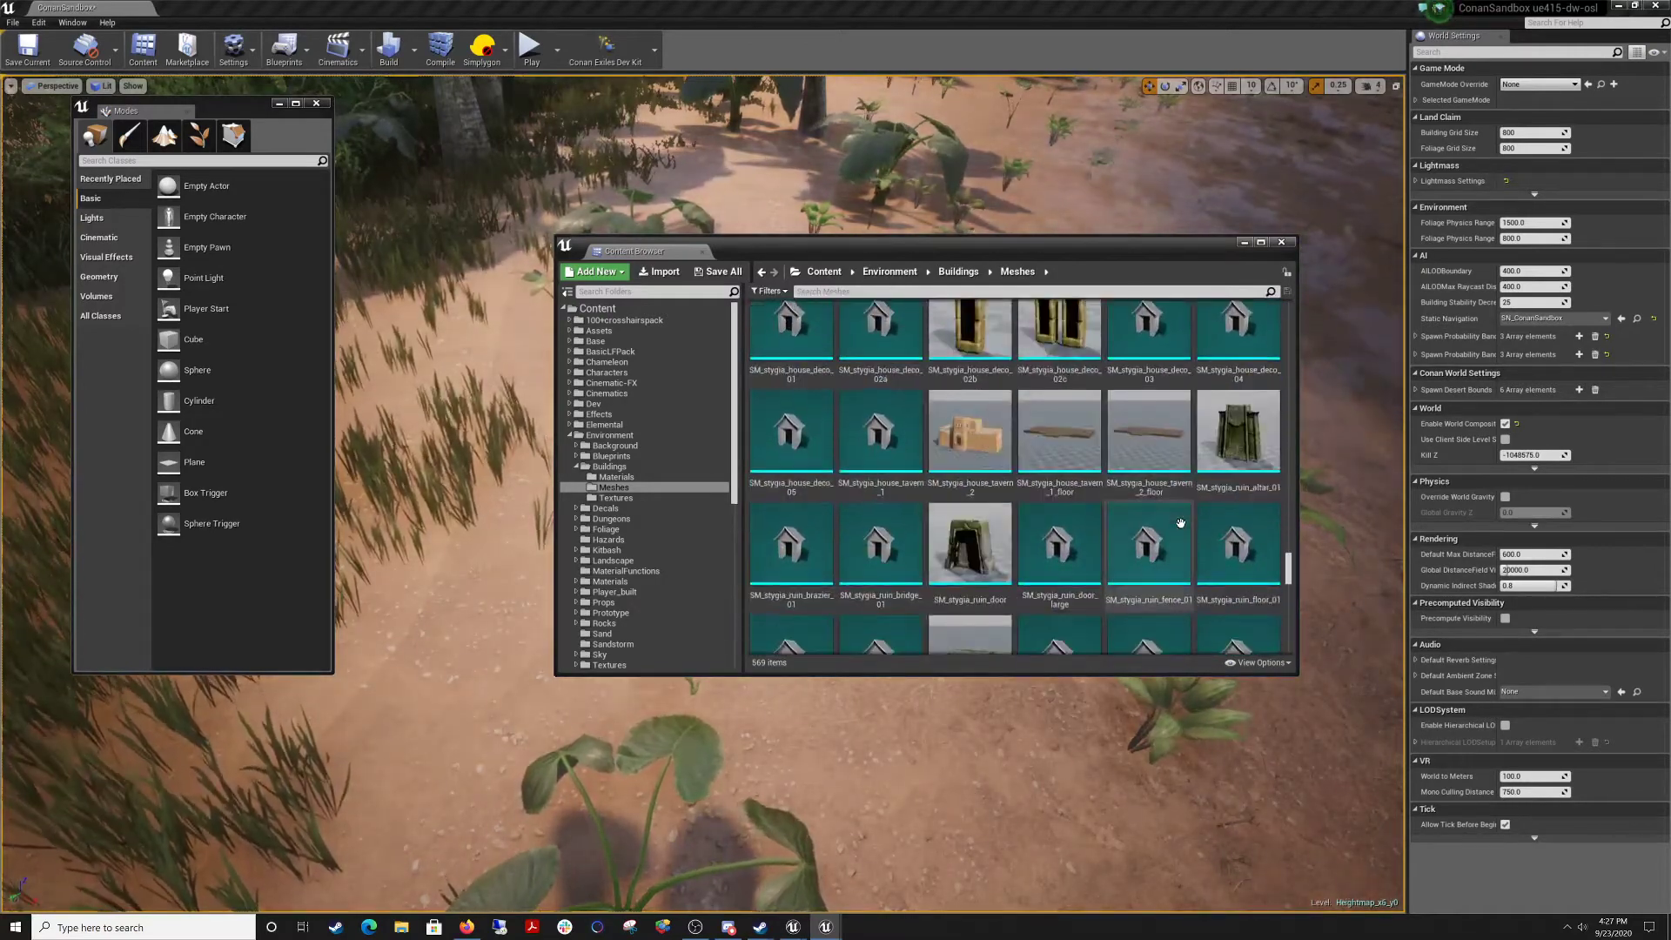
scroll(1167, 493, "down", 6)
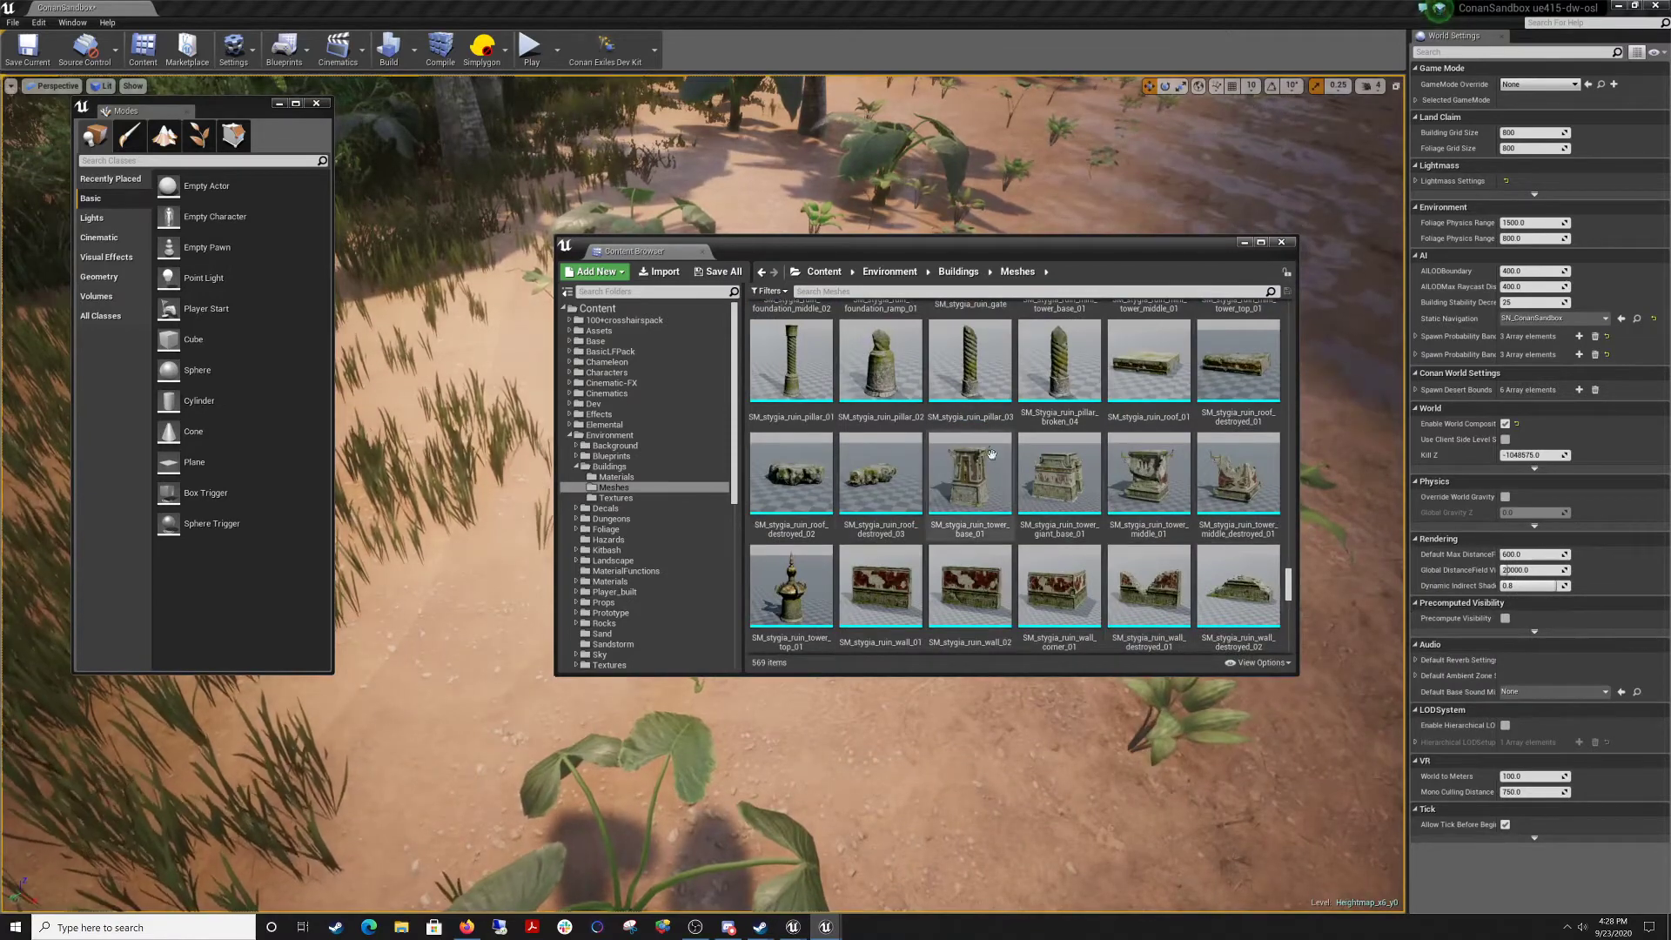
scroll(992, 453, "up", 2)
scroll(1016, 384, "down", 5)
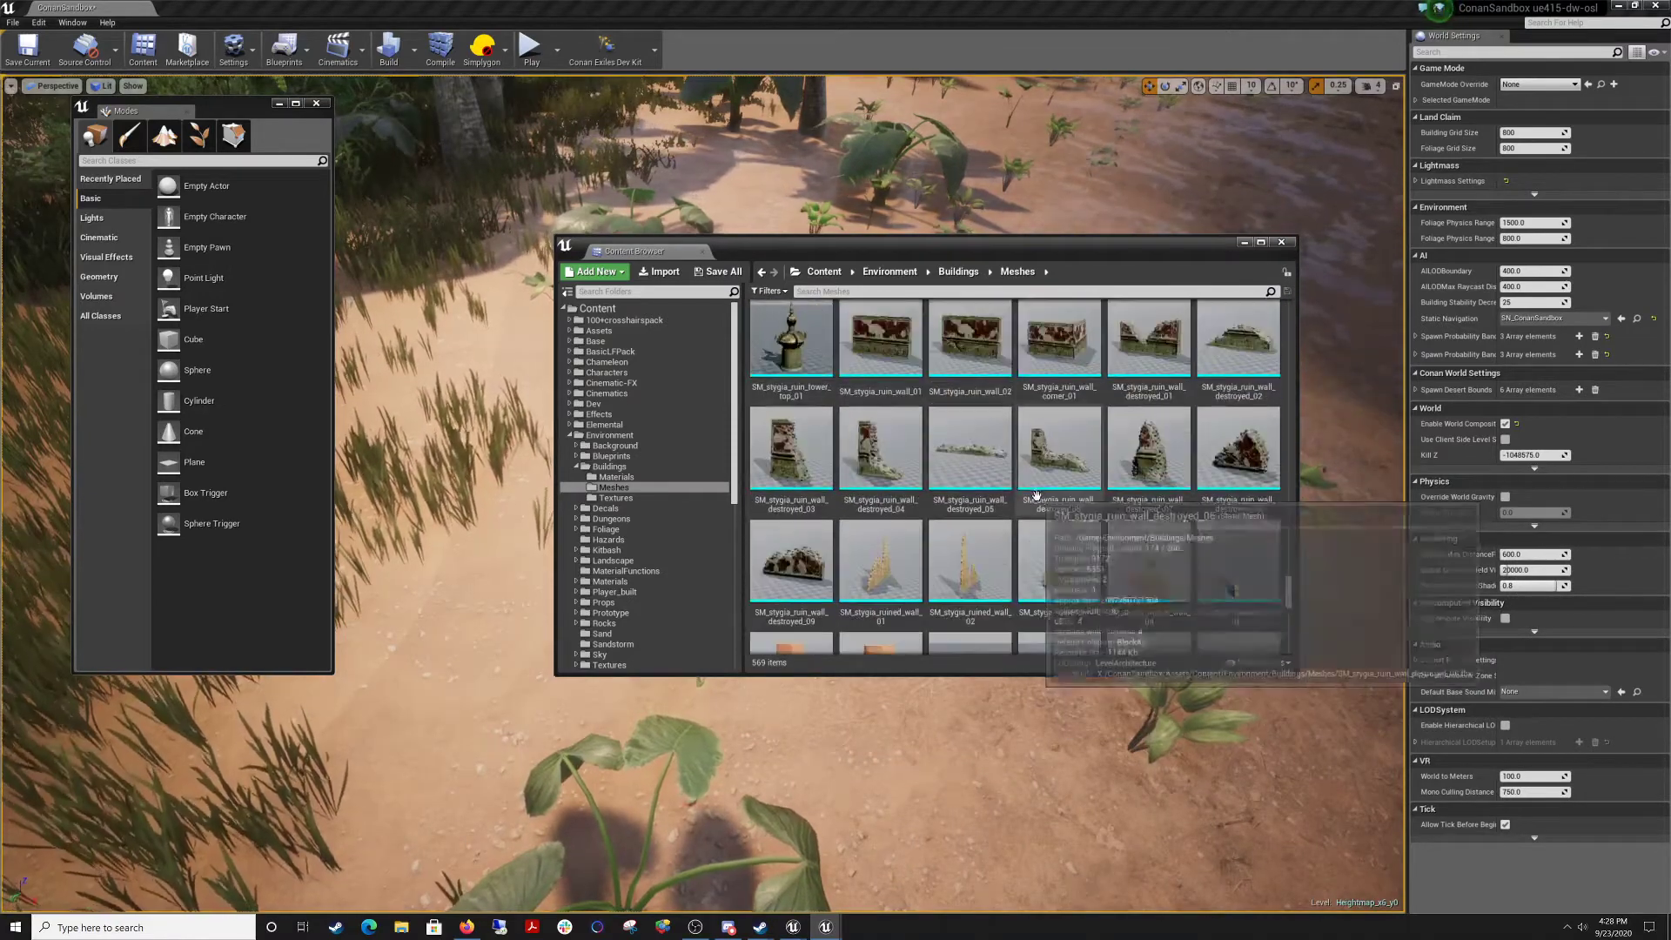
scroll(917, 480, "down", 3)
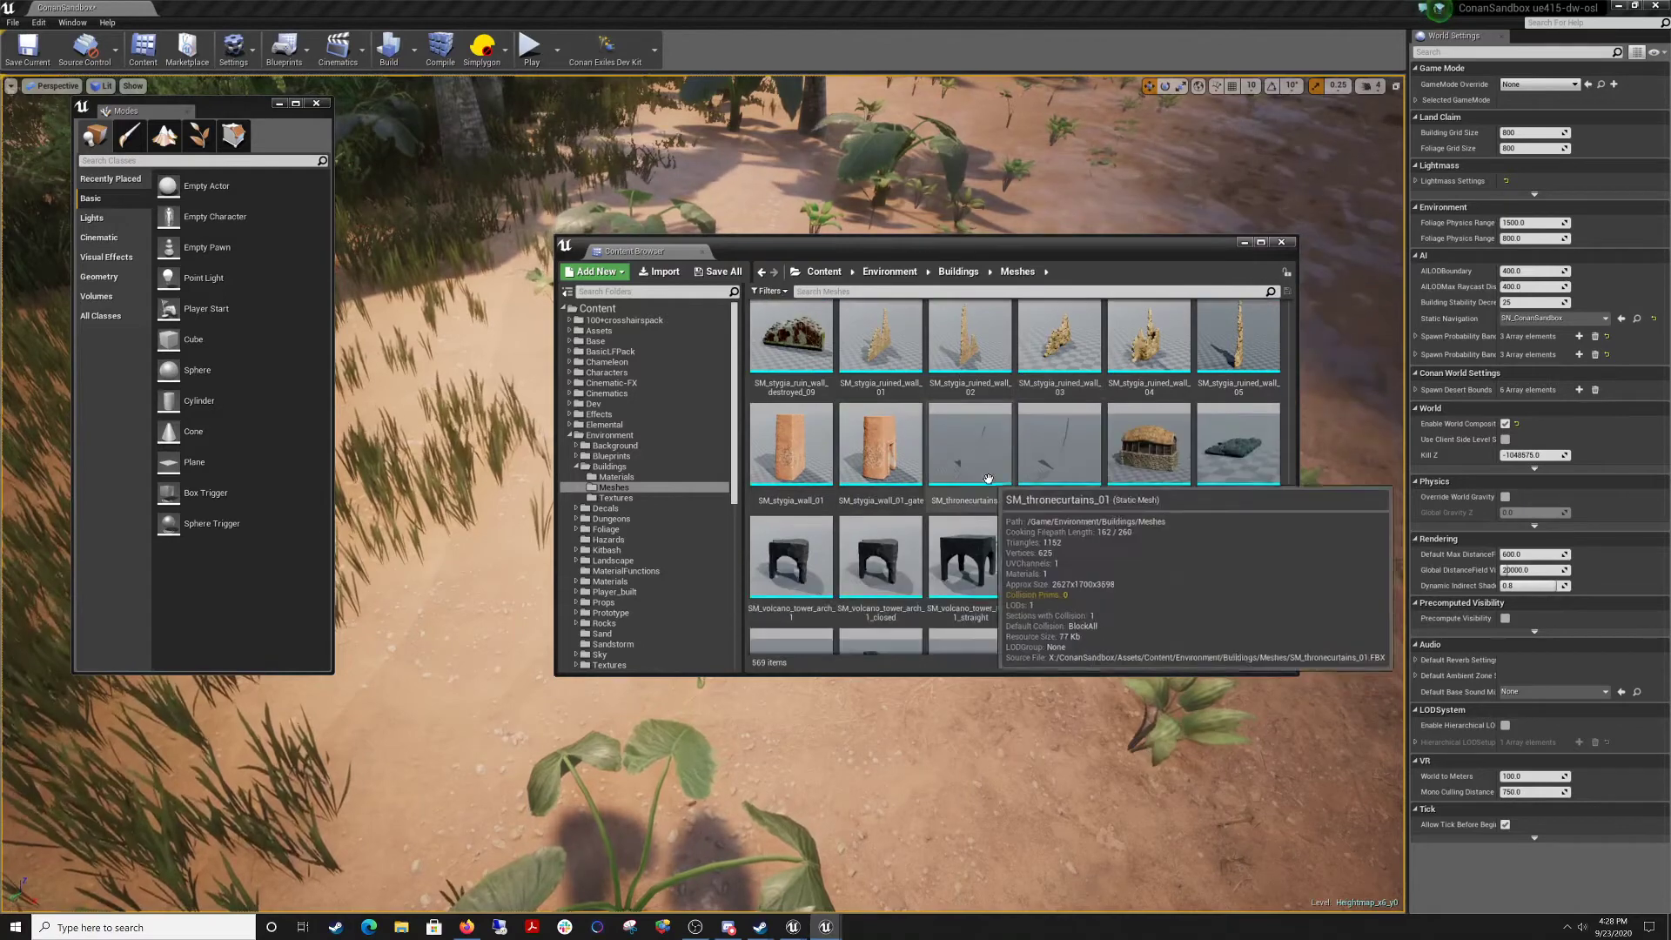
scroll(979, 466, "down", 8)
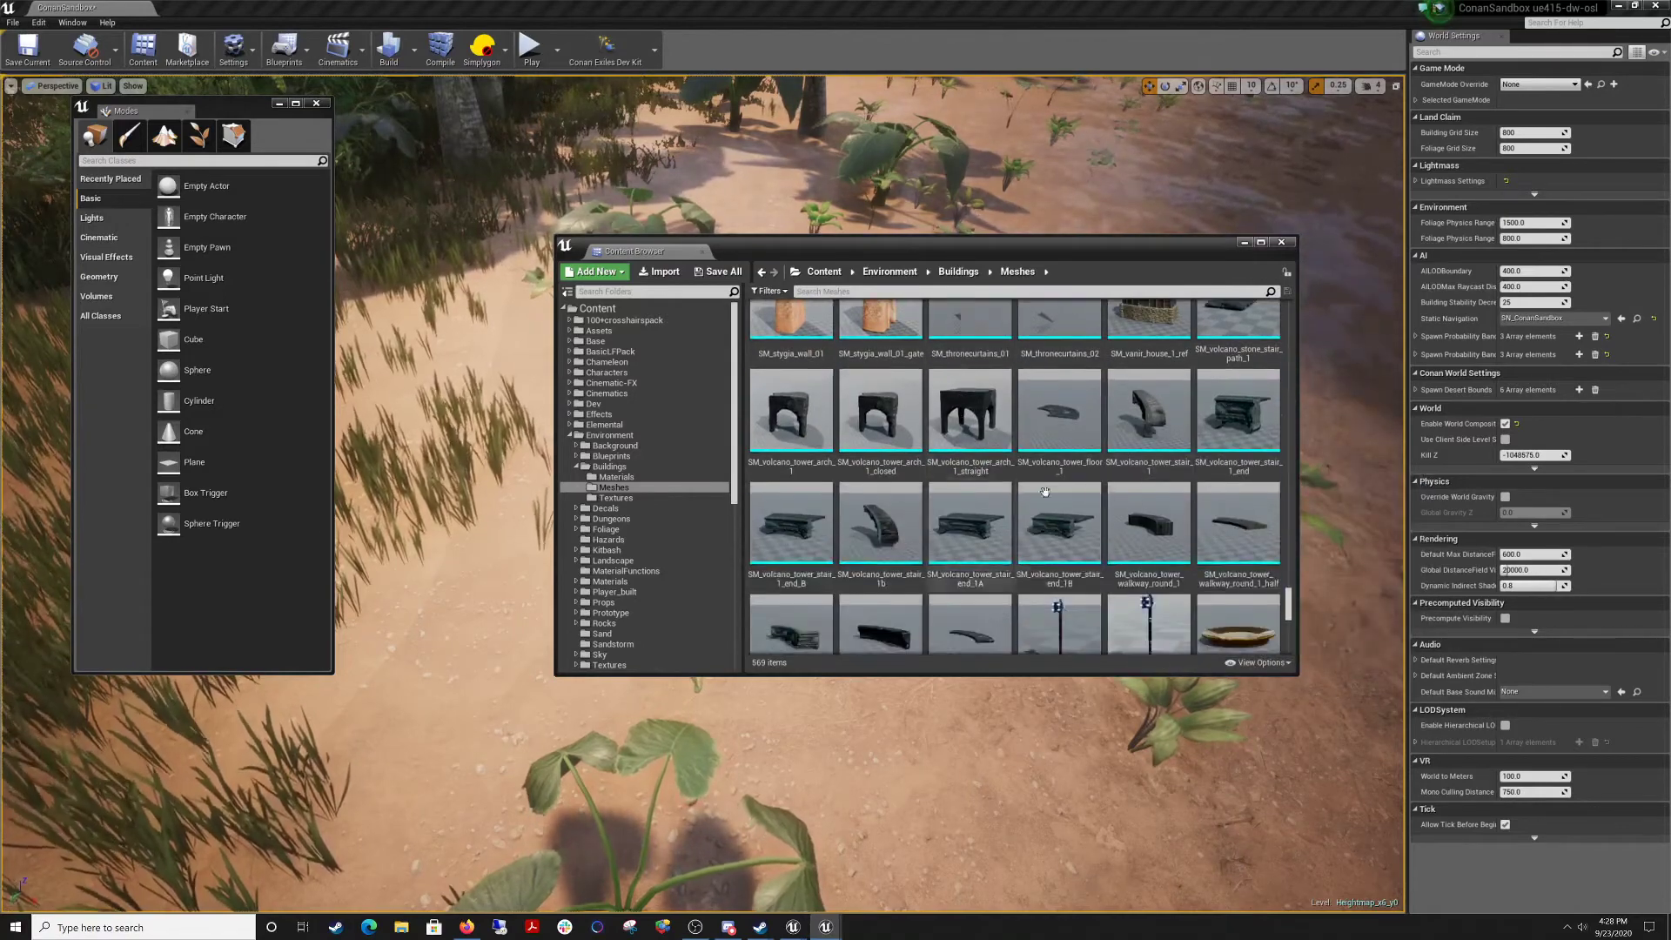
scroll(1071, 504, "down", 10)
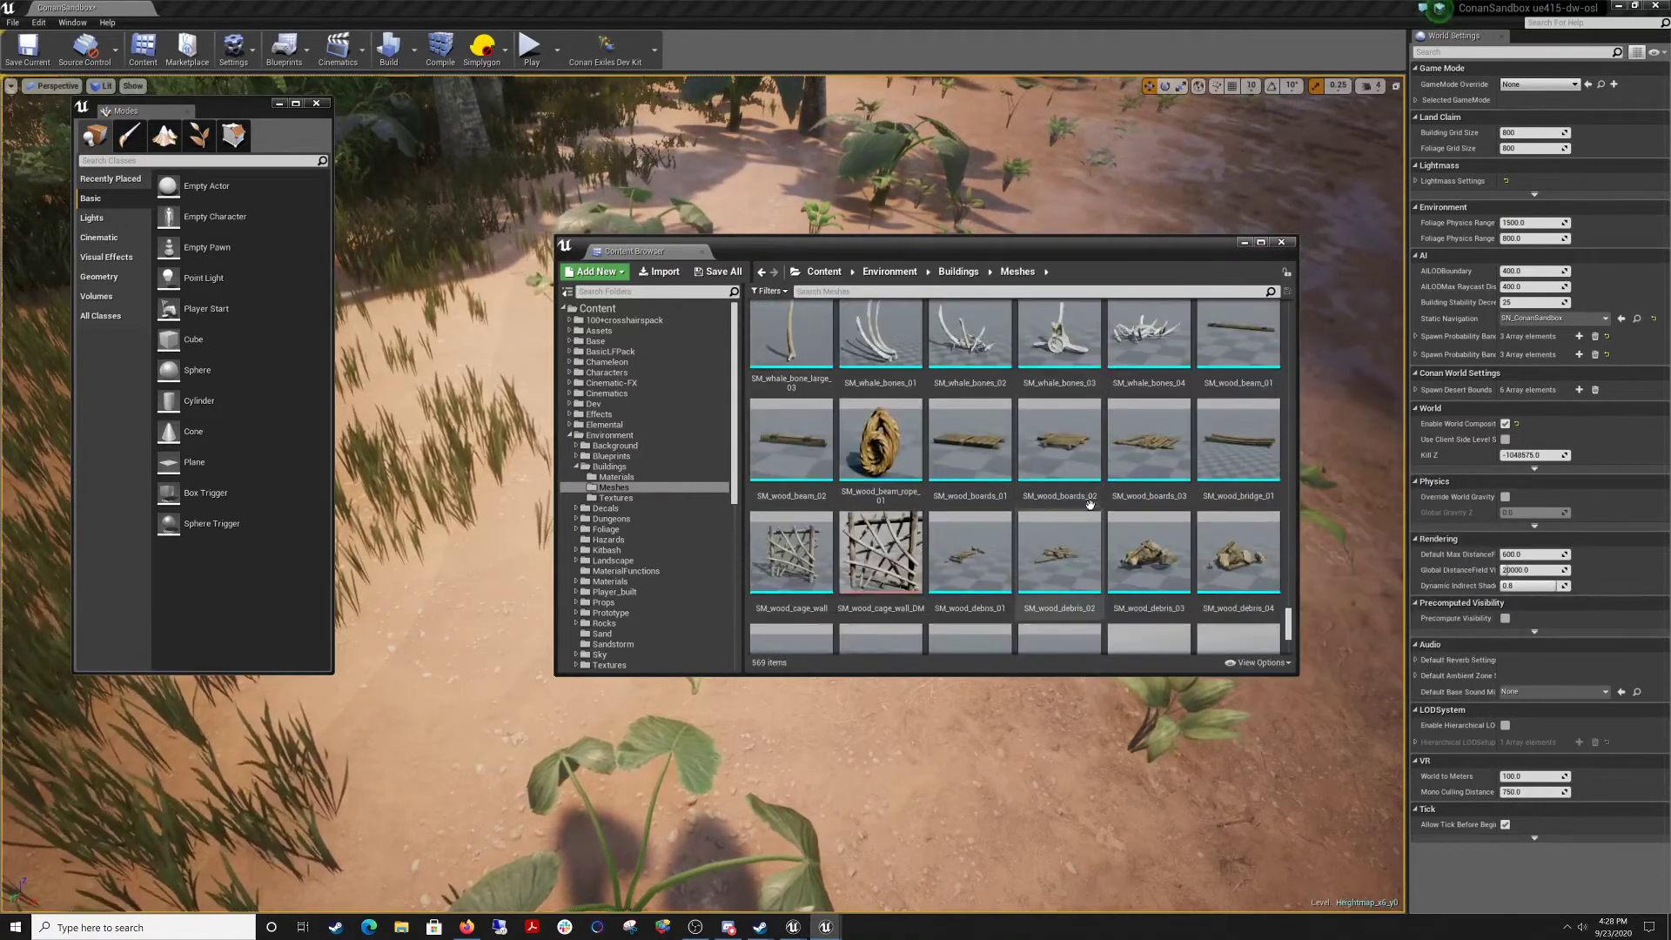
scroll(1121, 531, "down", 3)
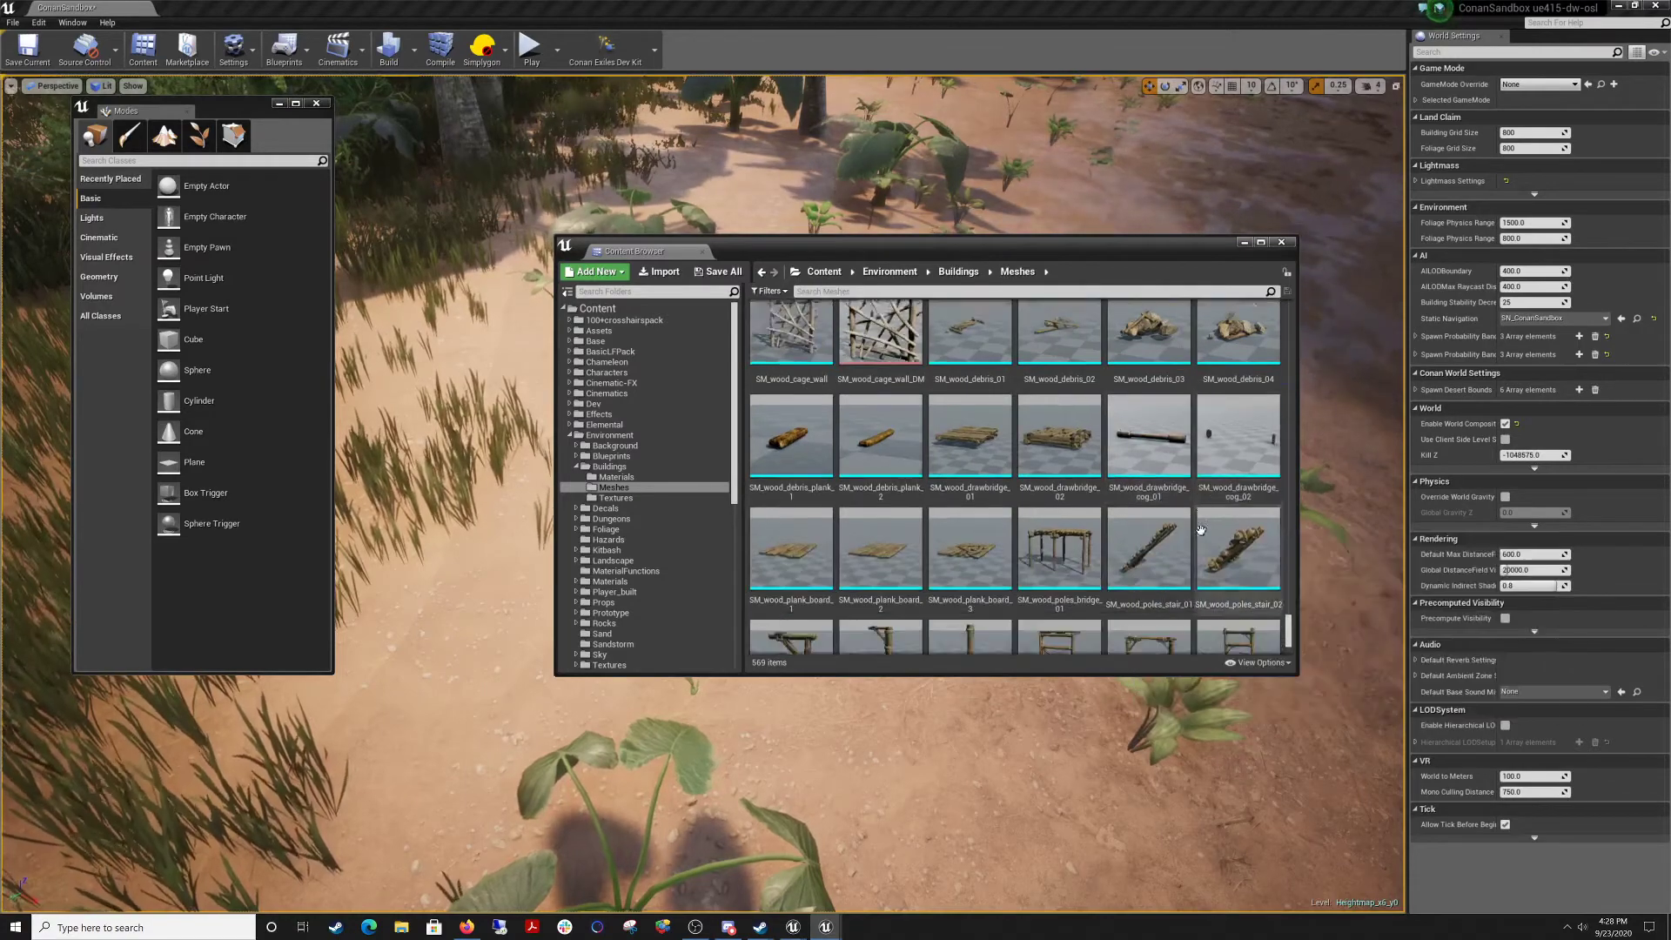
scroll(1122, 541, "down", 2)
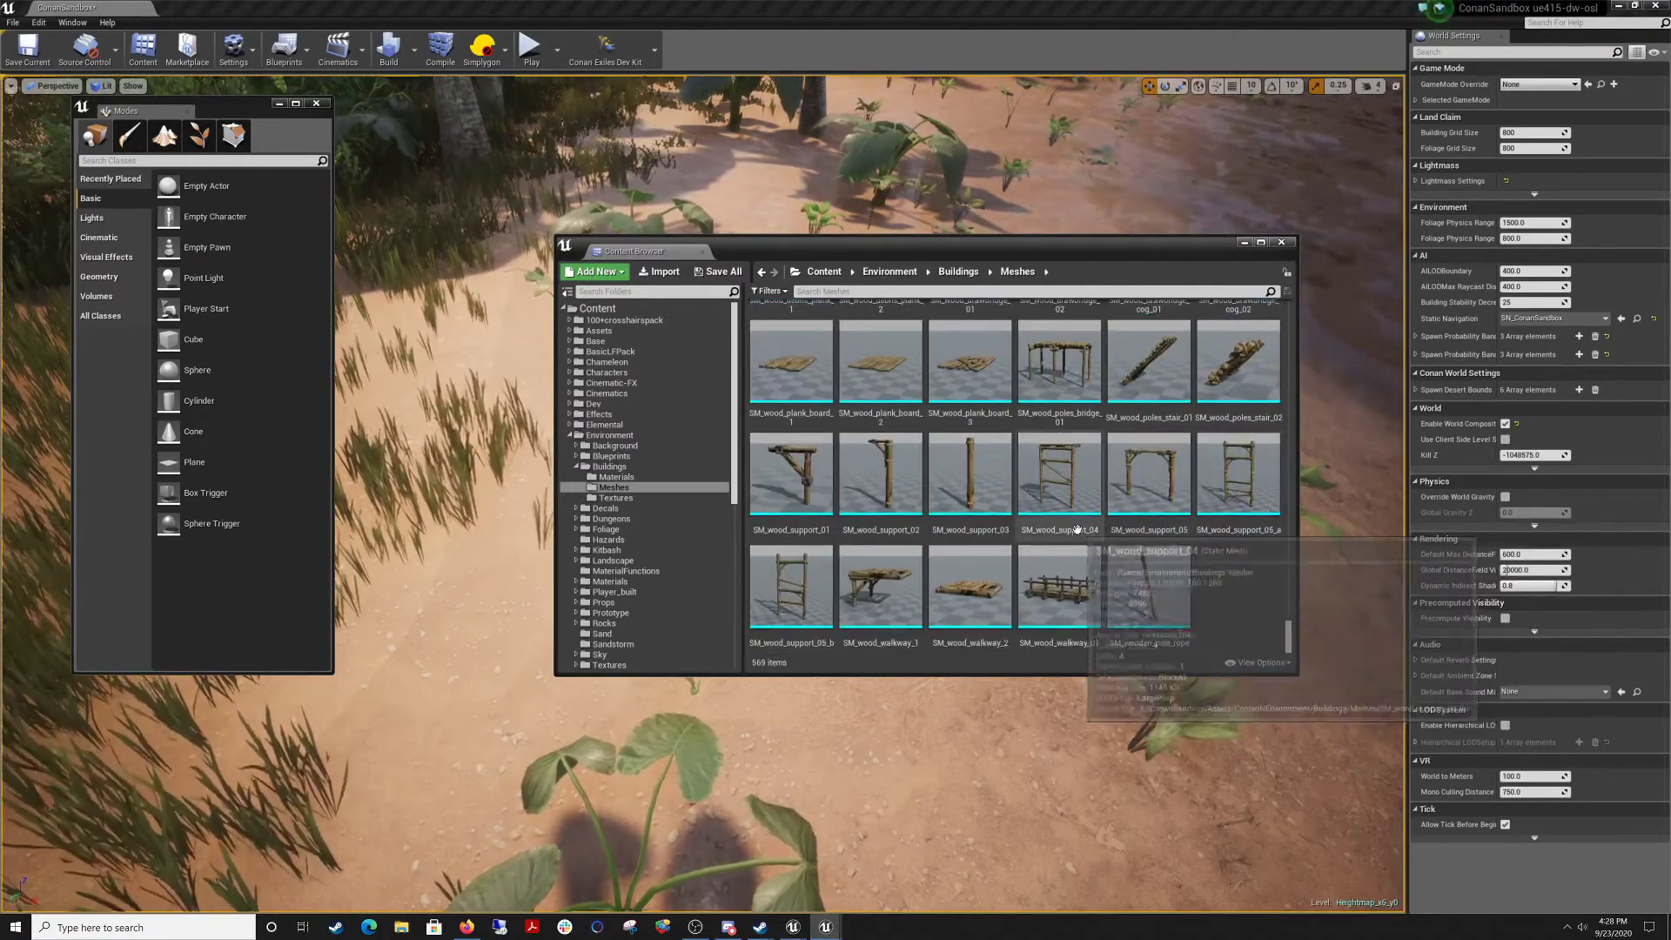
left_click_drag(1061, 380, 503, 644)
right_click_drag(933, 691, 963, 655)
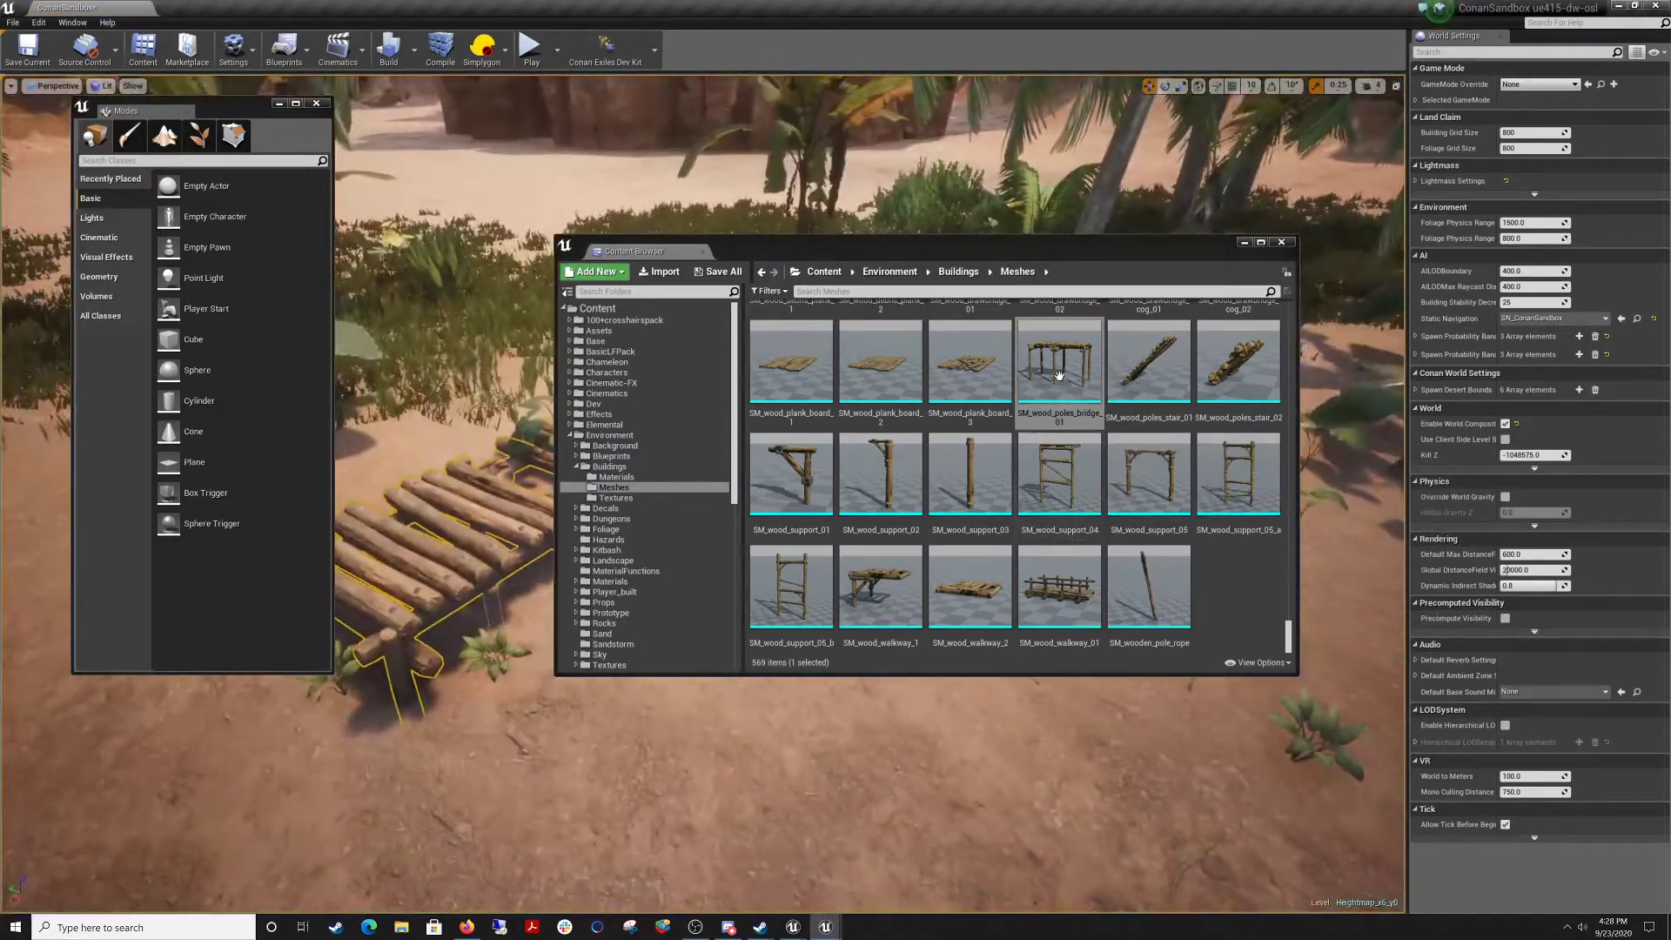
Place a second SM_wood_poles_bridge_01 on the sand near the first and minimize the content window.
left_click_drag(1059, 375, 697, 786)
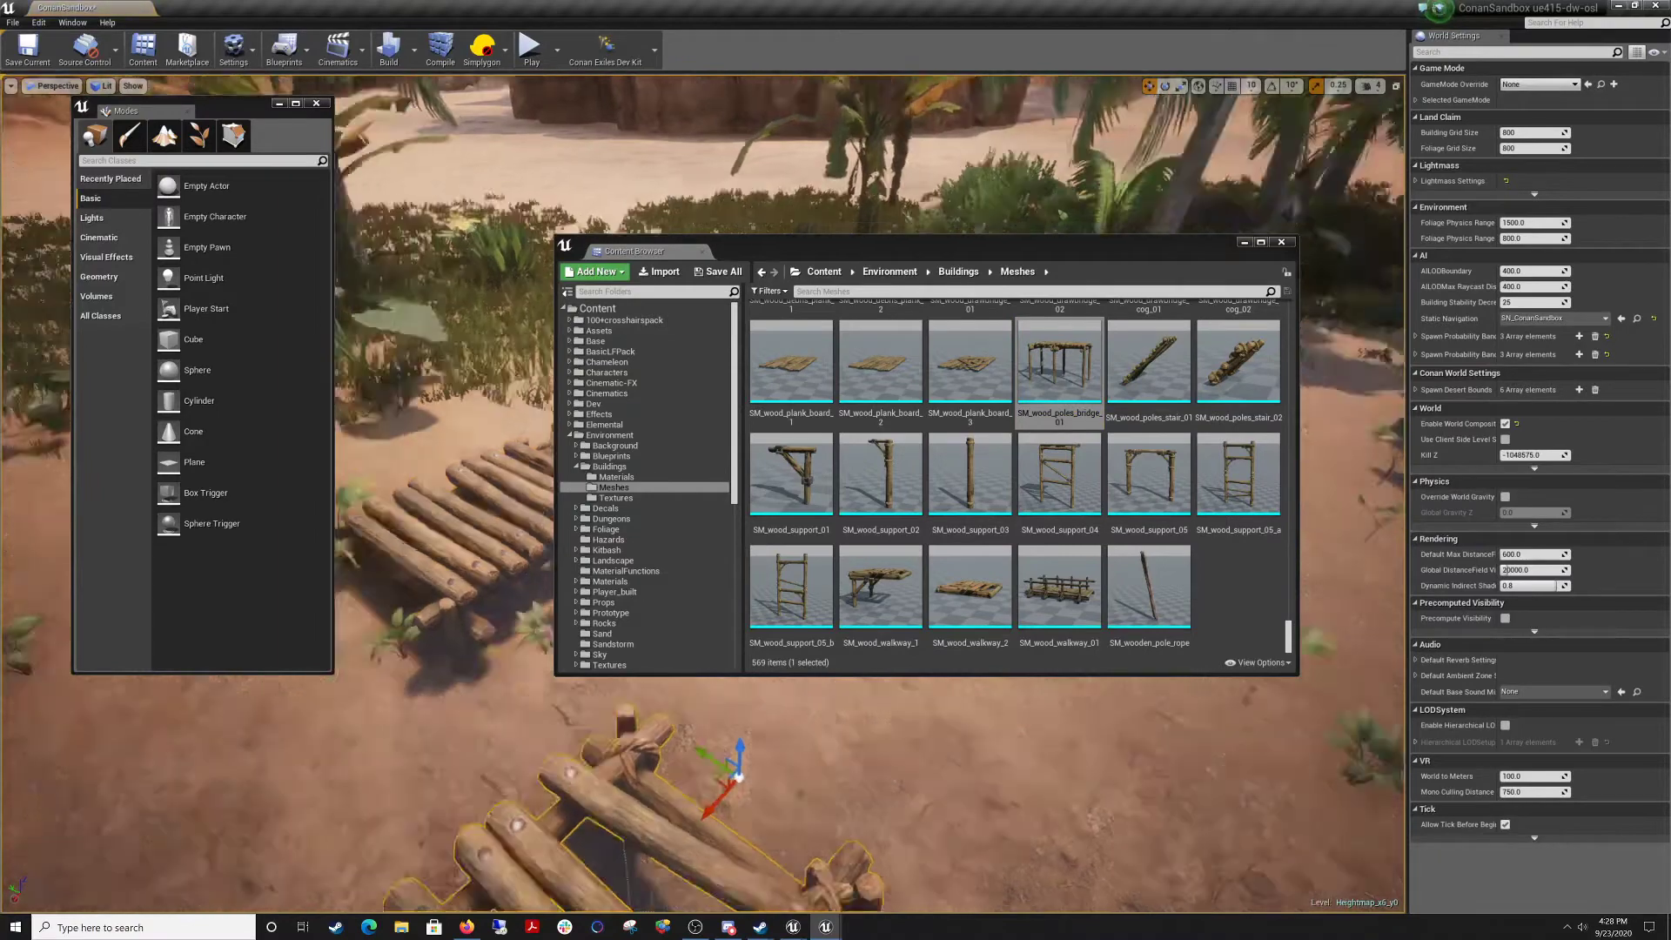
right_click_drag(927, 729, 954, 777)
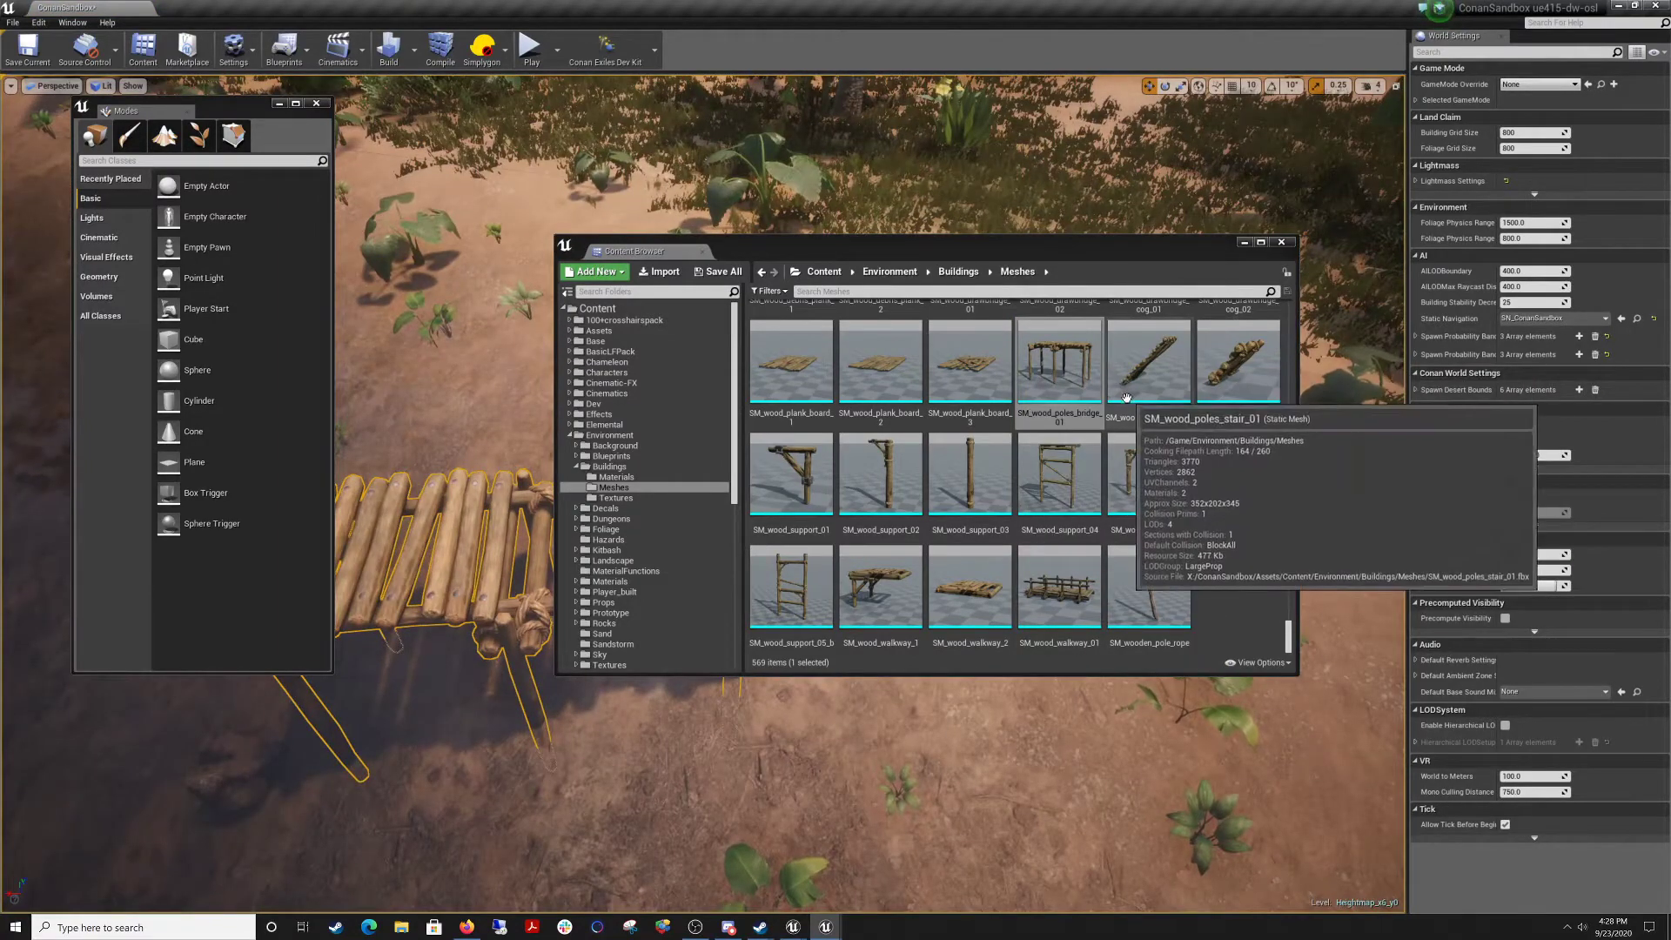
left_click(1245, 243)
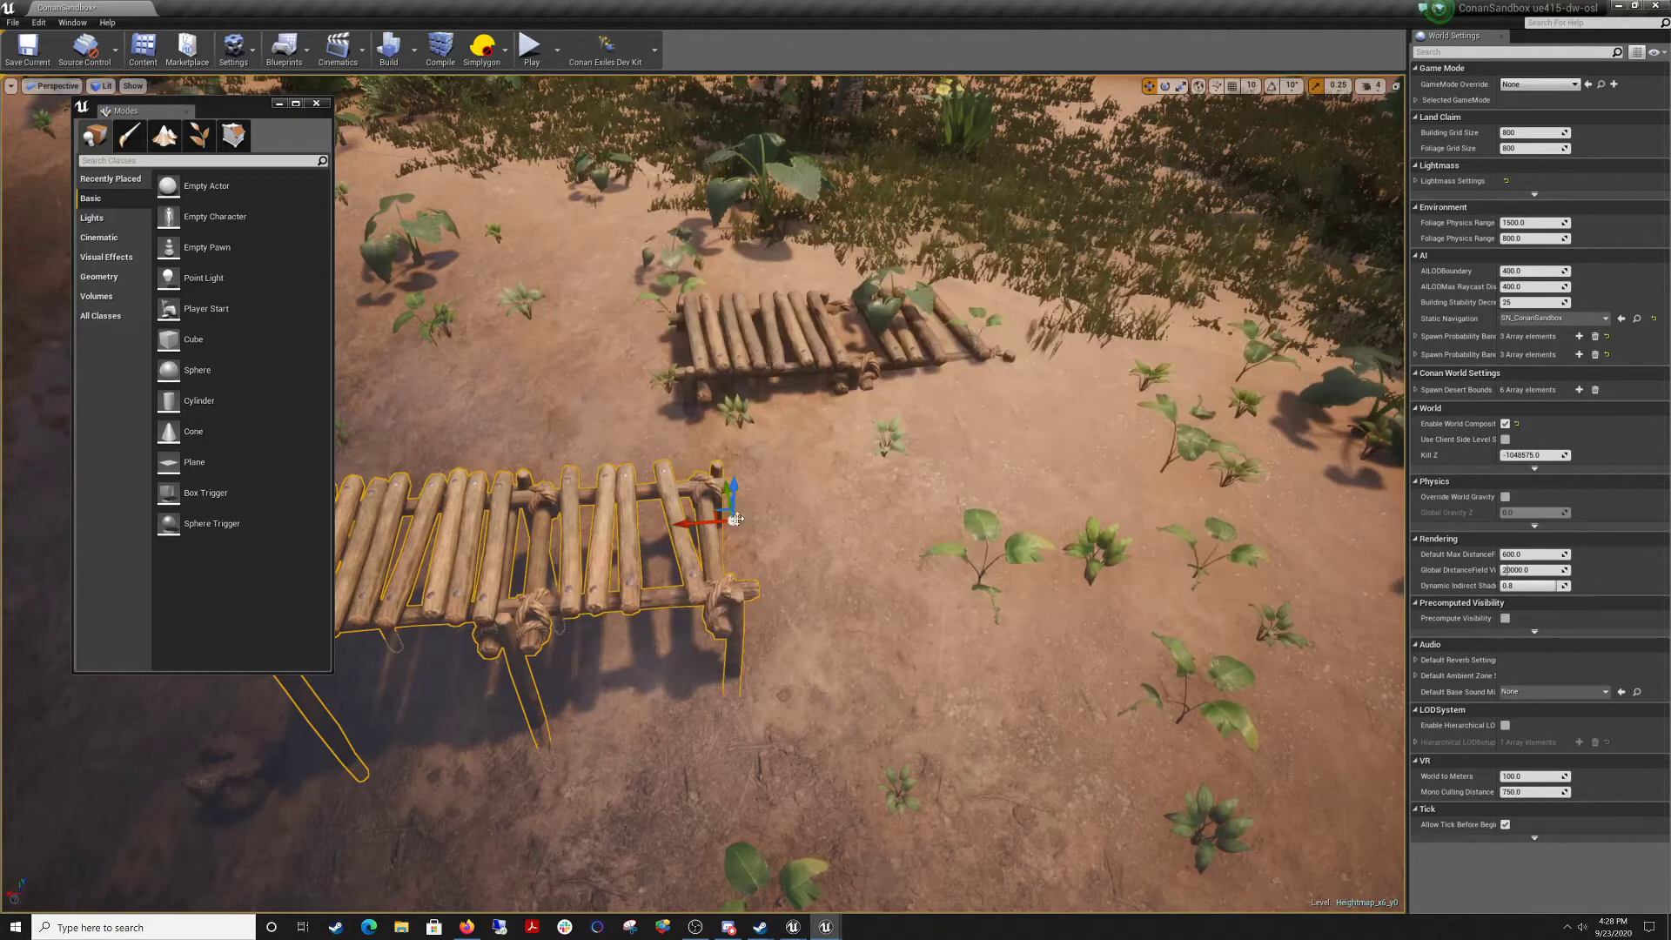
Move the second bridge section to the lakeward end of the first and rotate it 180 degrees.
right_click_drag(736, 494, 653, 491)
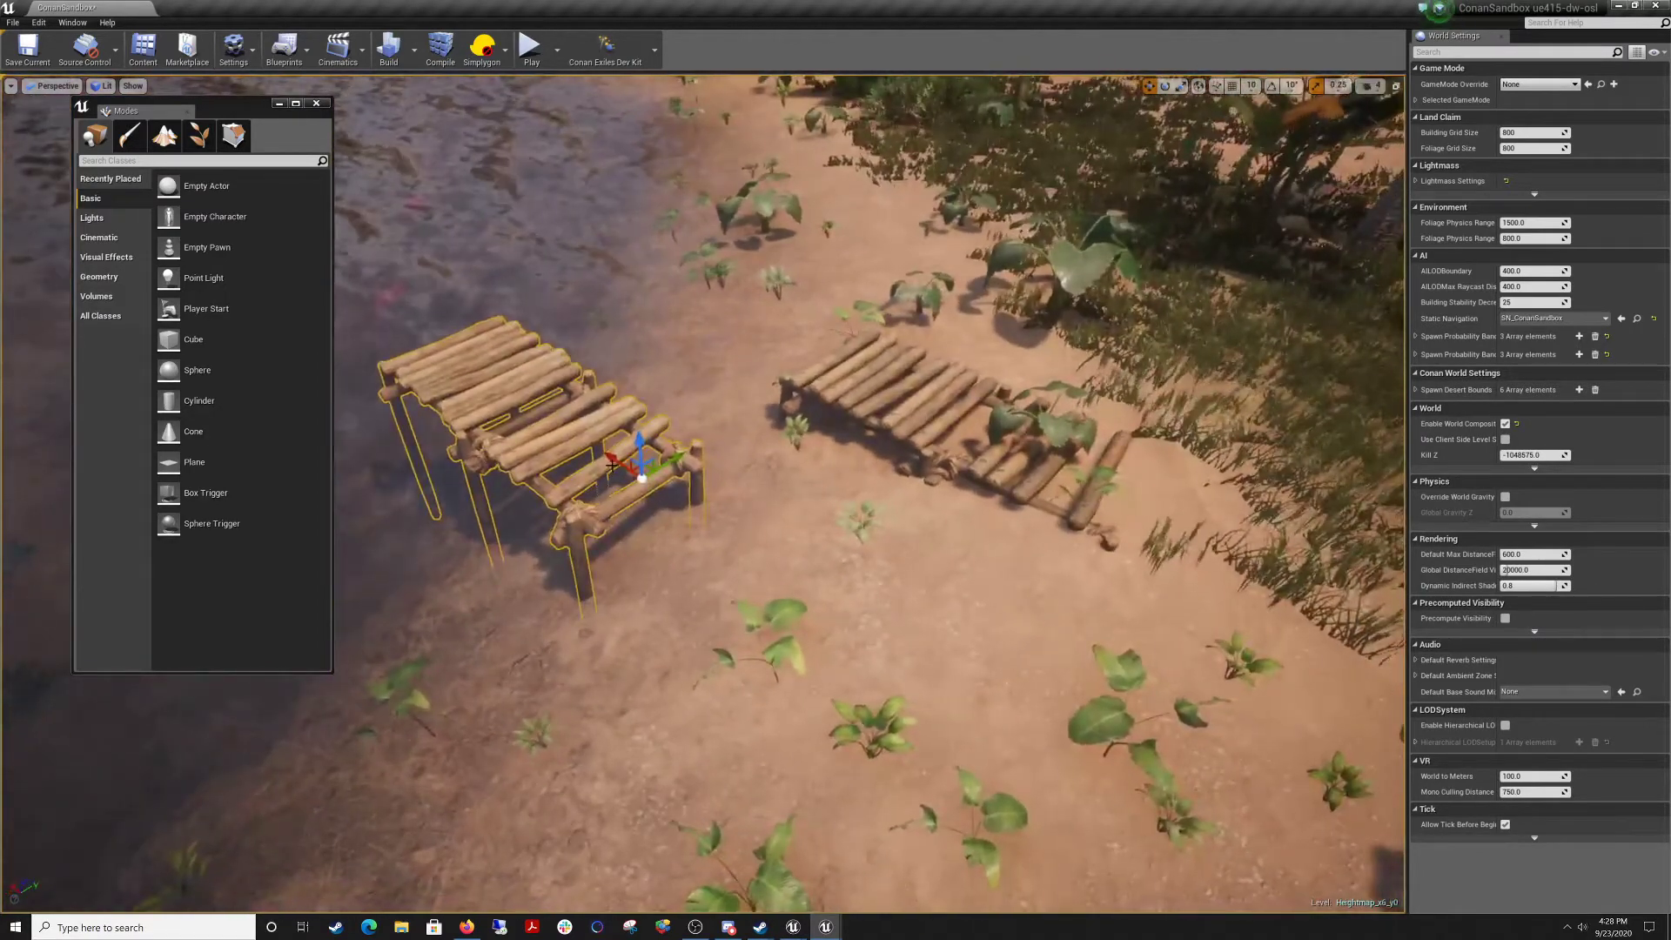
left_click_drag(620, 463, 790, 581)
right_click_drag(789, 582, 692, 671)
left_click_drag(497, 618, 908, 409)
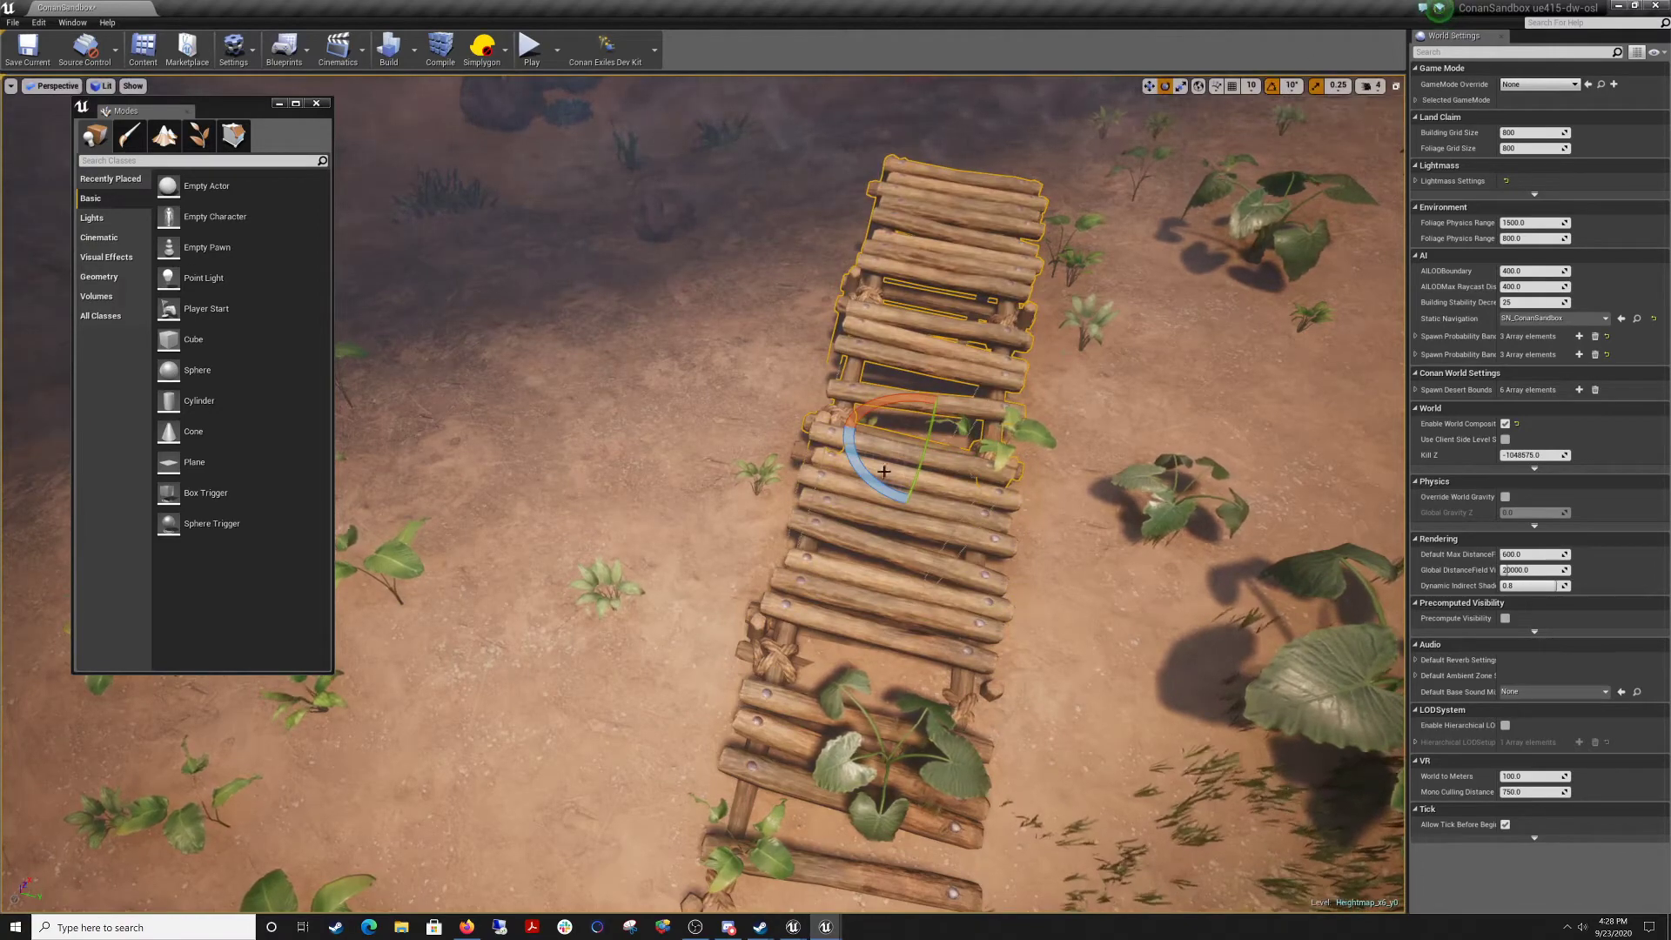
left_click_drag(883, 471, 860, 592)
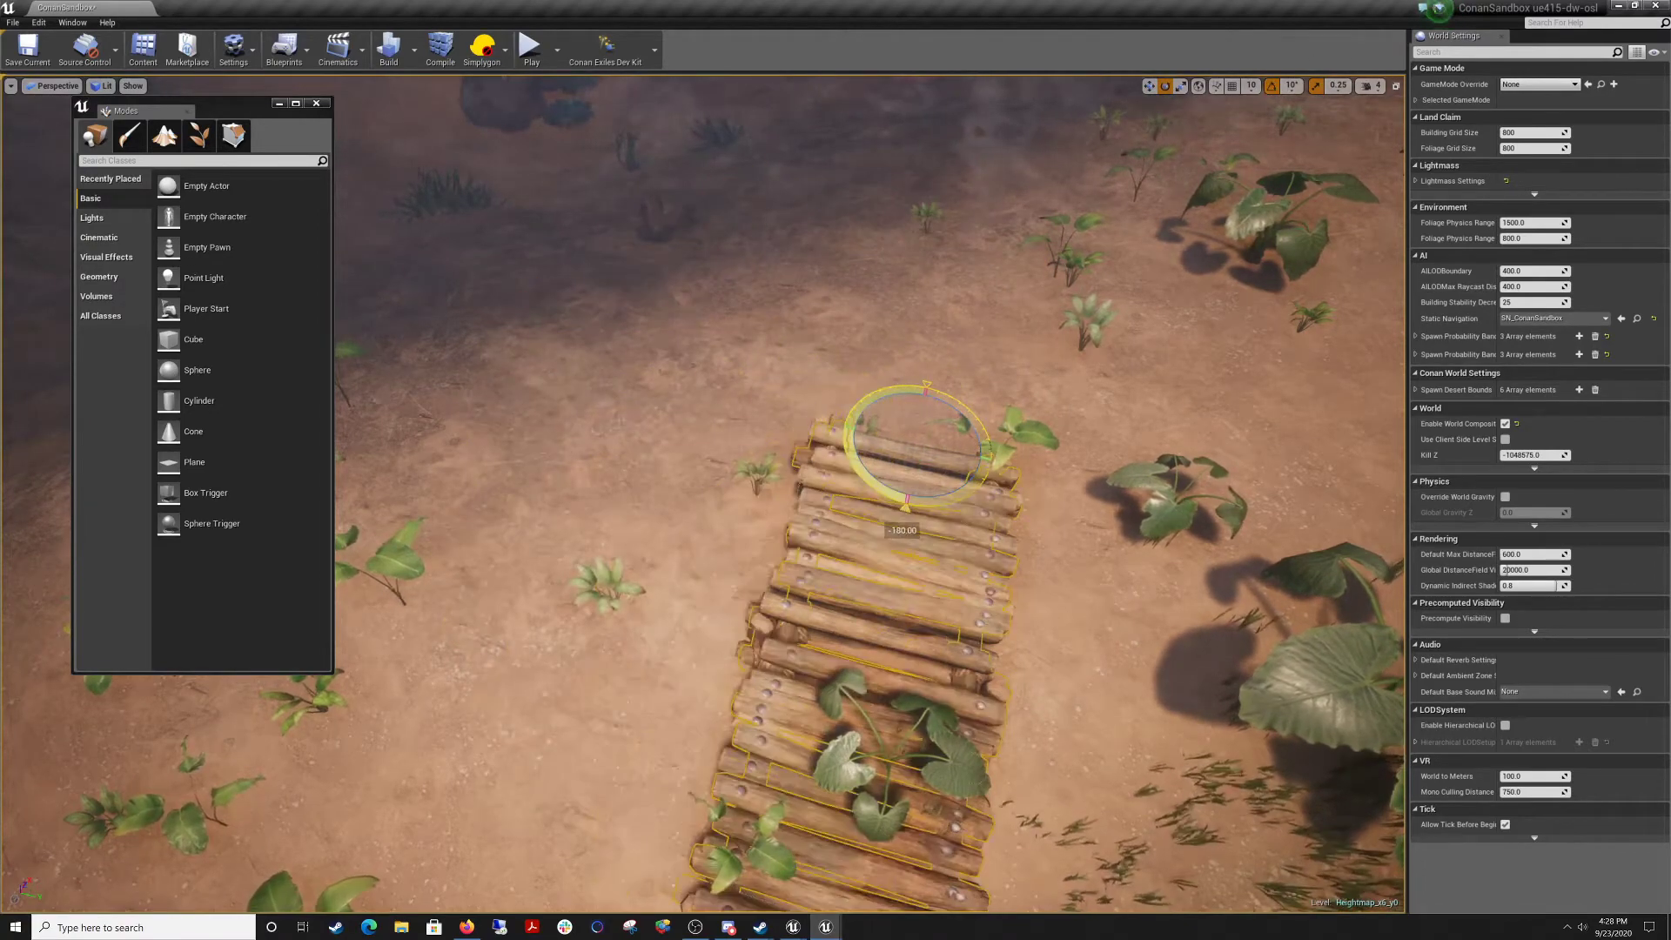
Slide the rotated bridge section toward the lake and align it with the first so the planks form one continuous walkway.
key("w")
left_click_drag(924, 400, 996, 146)
right_click_drag(998, 211, 1151, 442)
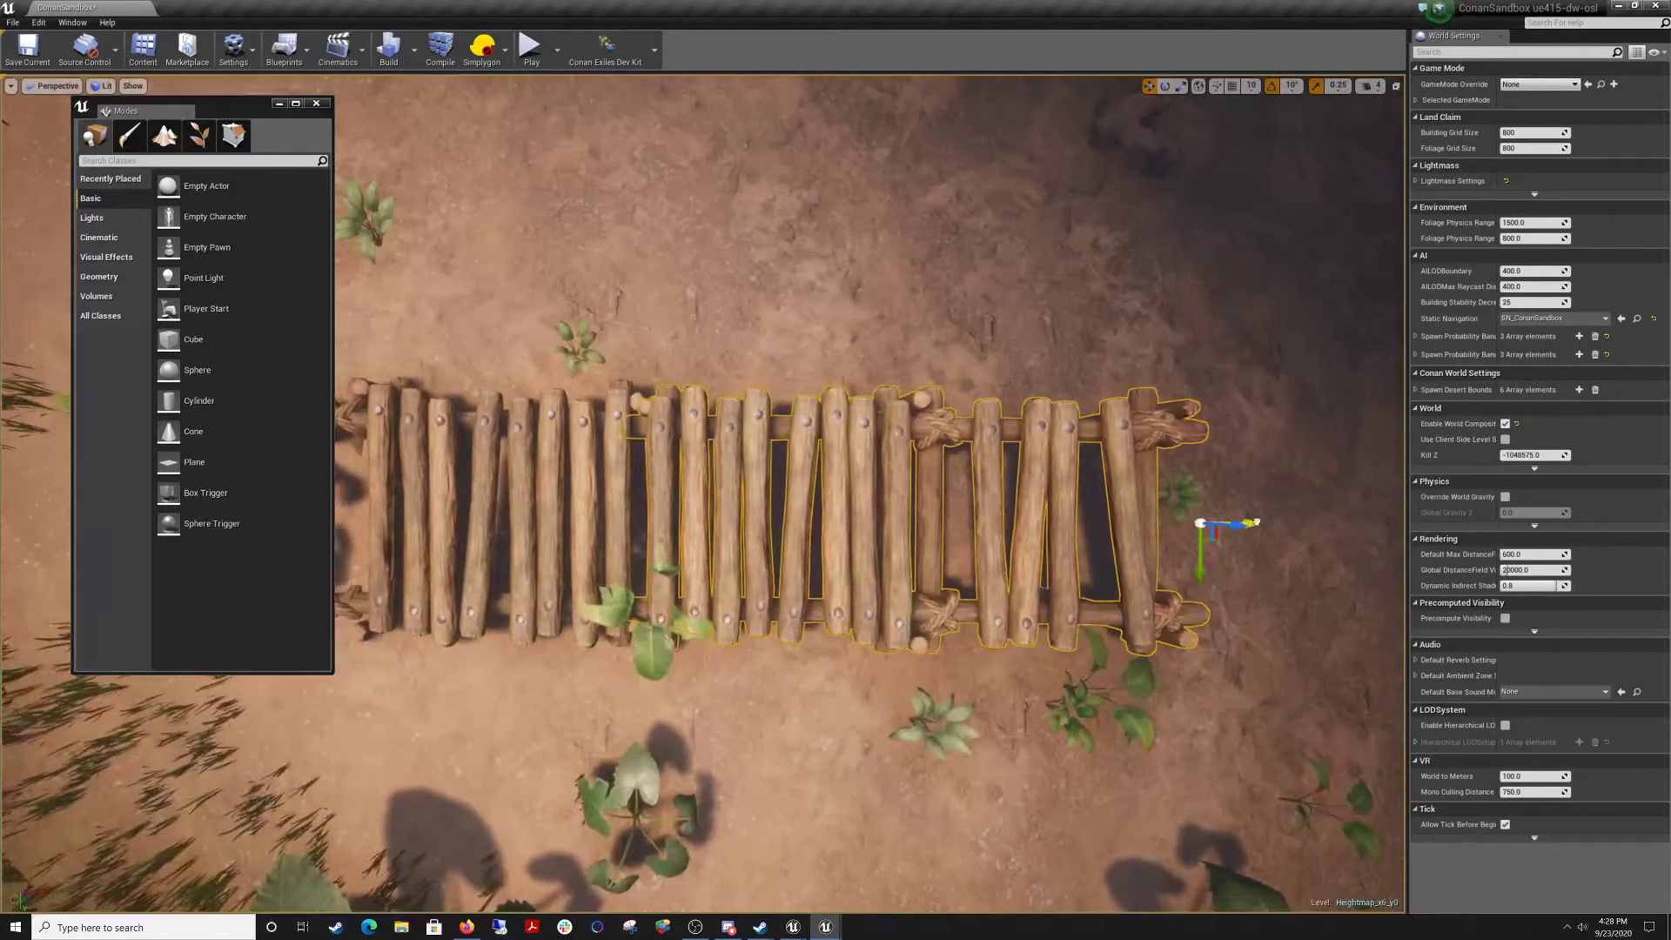
mouse_move(1256, 522)
left_mouse_down()
mouse_move(1297, 521)
mouse_move(1250, 513)
left_mouse_up()
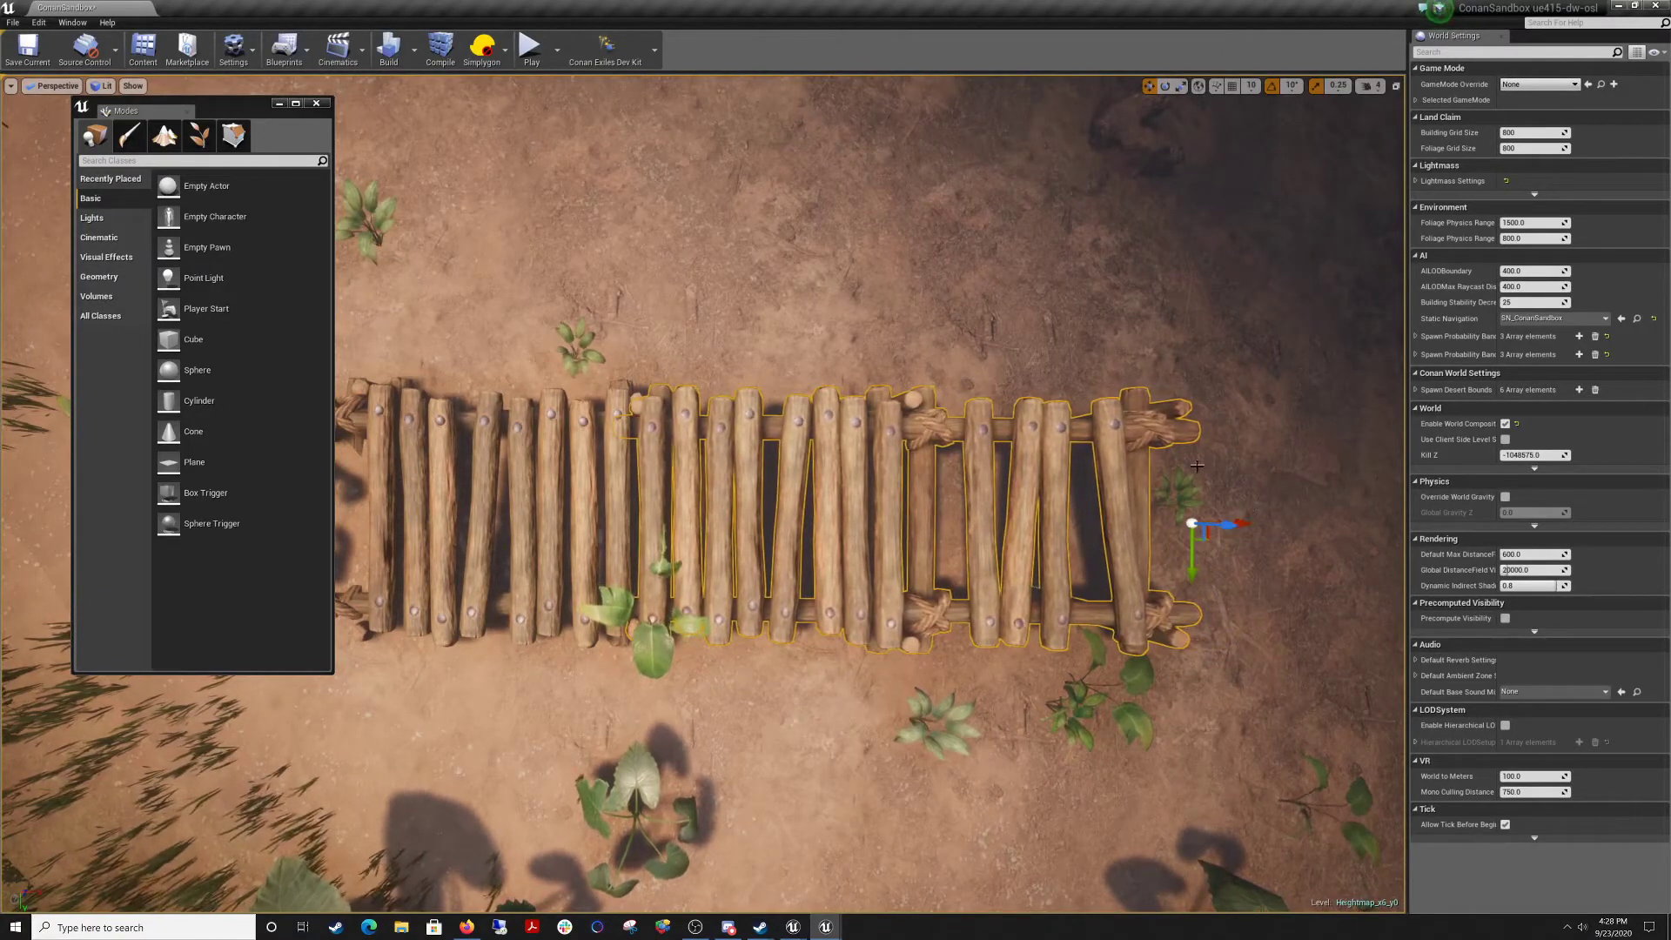
left_click_drag(1188, 575, 1187, 570)
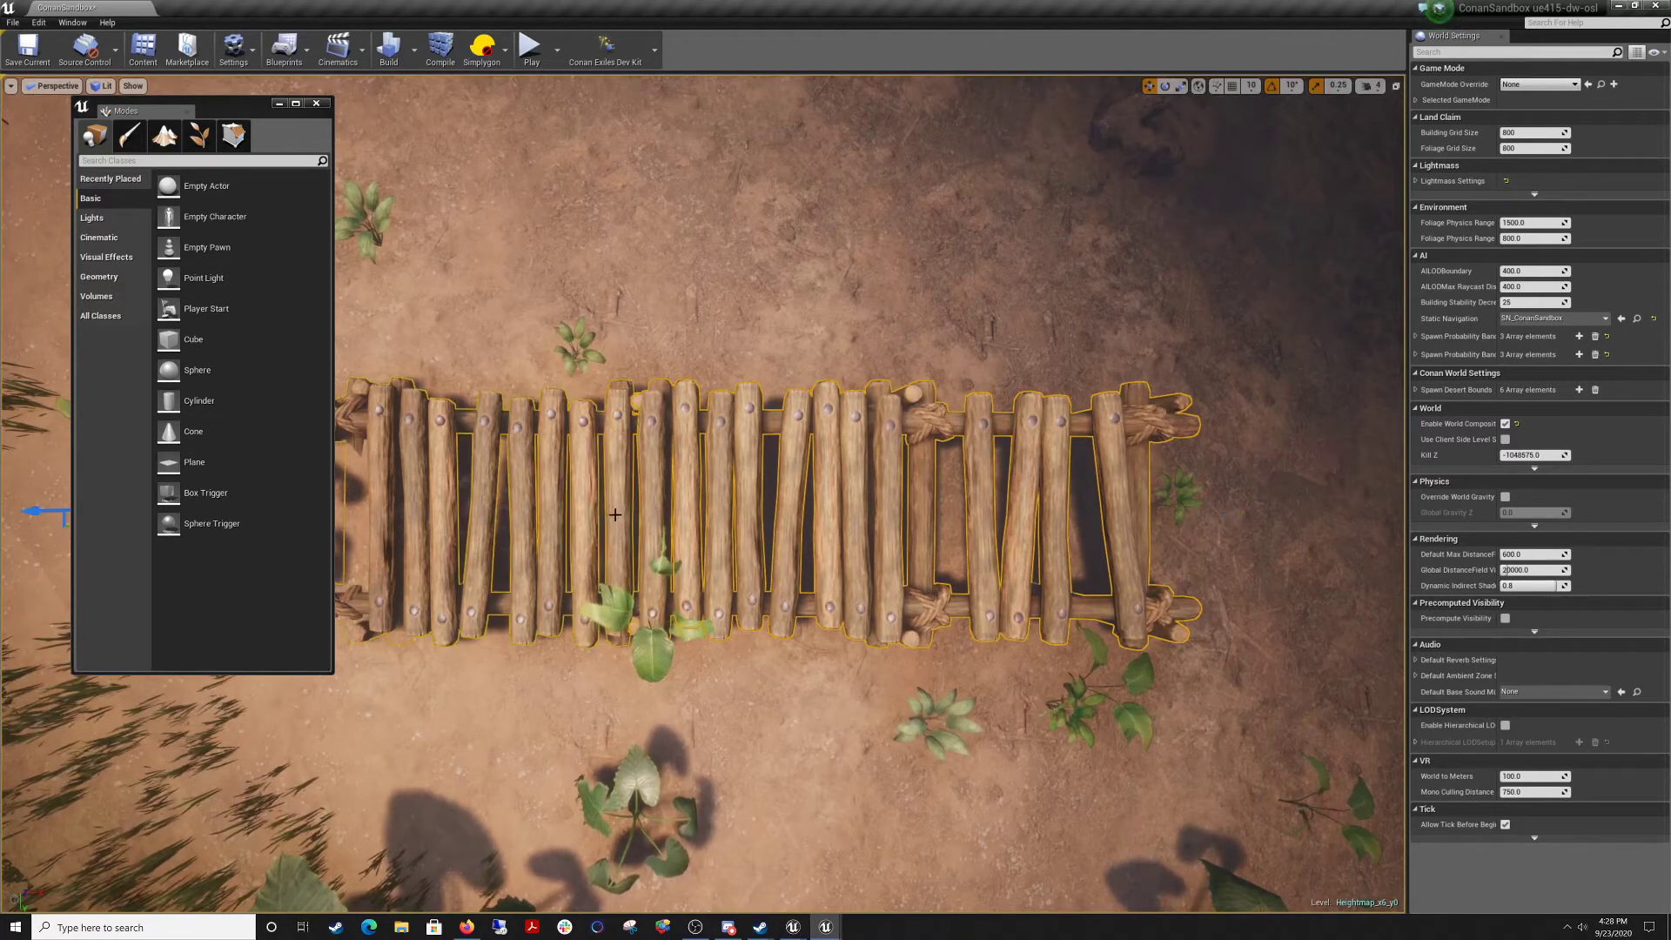
Select both bridge sections and shift them together toward the lake so the walkway extends from the shore over the water.
left_click_drag(714, 514, 1155, 514)
right_click_drag(1156, 515, 1375, 348)
right_click_drag(948, 421, 953, 548)
key("e")
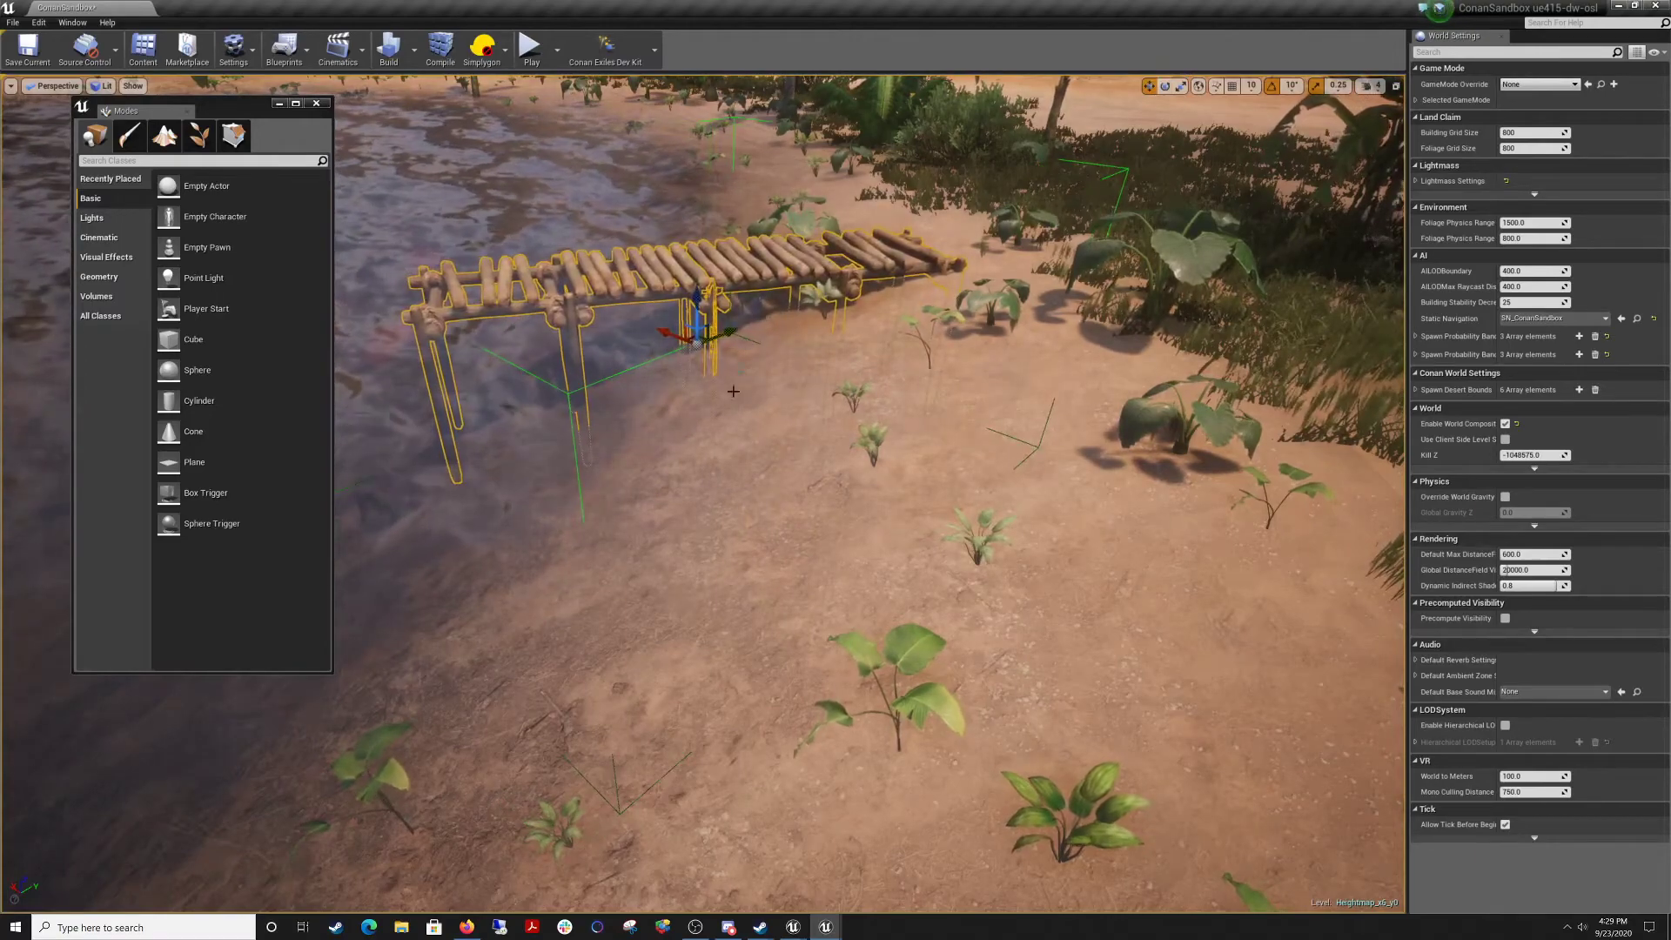
Examine the pier's support posts where they meet the lakebed, and view the whole pier from the shore.
right_click_drag(732, 391, 740, 305)
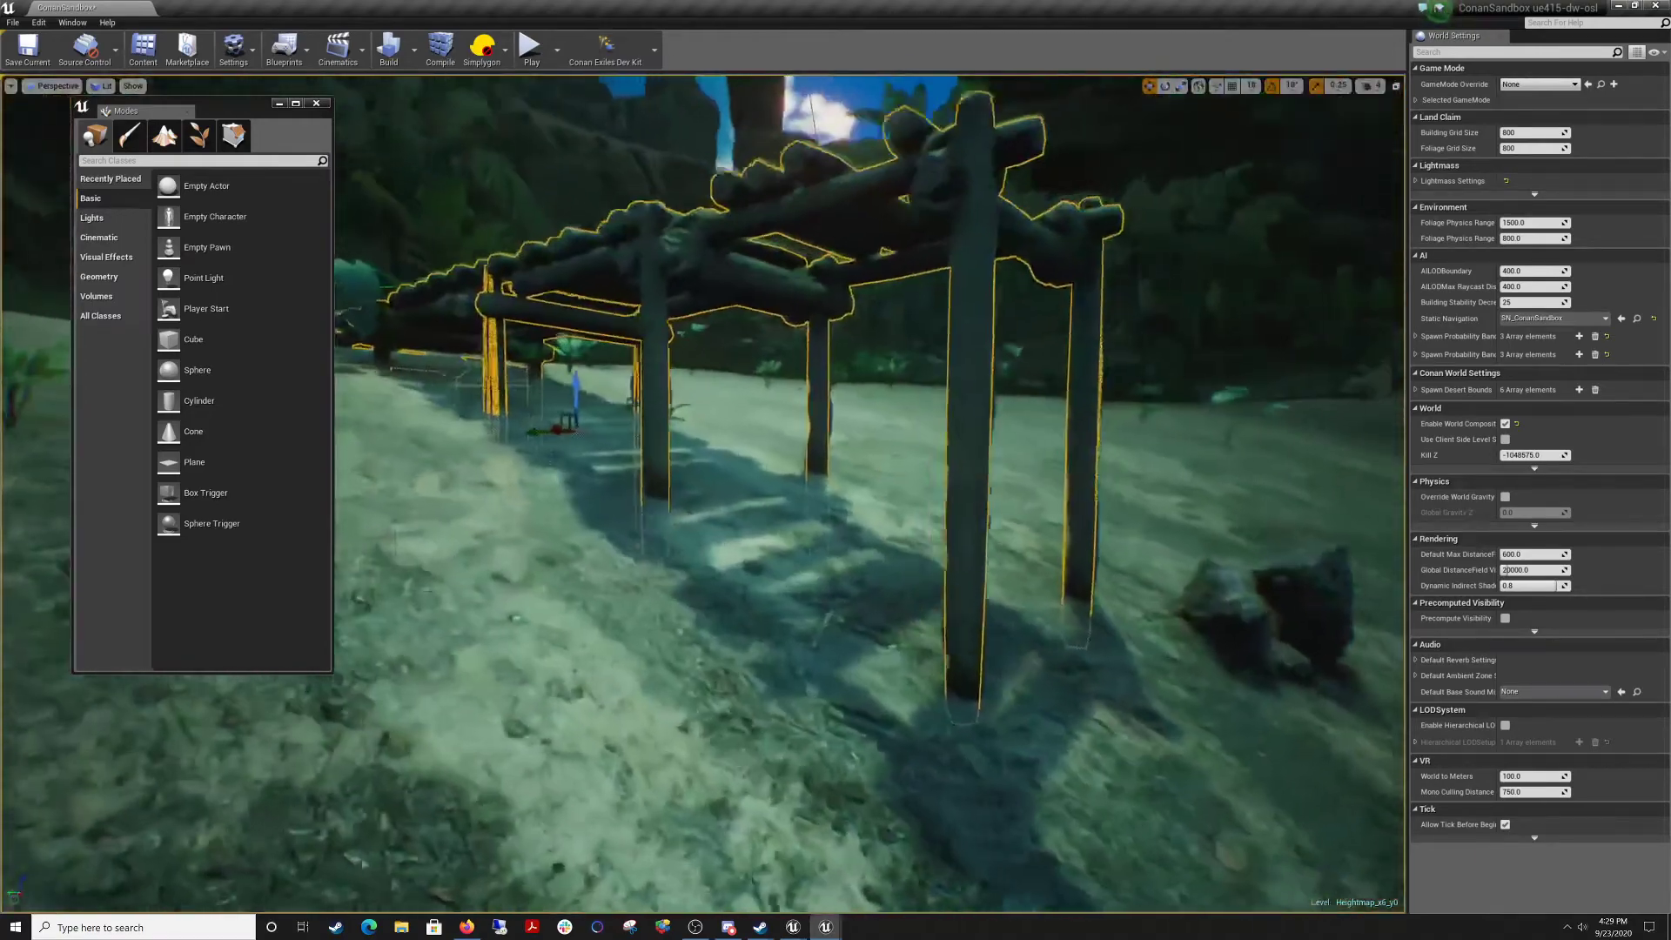
right_click_drag(477, 727, 484, 730)
right_click_drag(560, 682, 726, 558)
right_click_drag(1279, 467, 1266, 465)
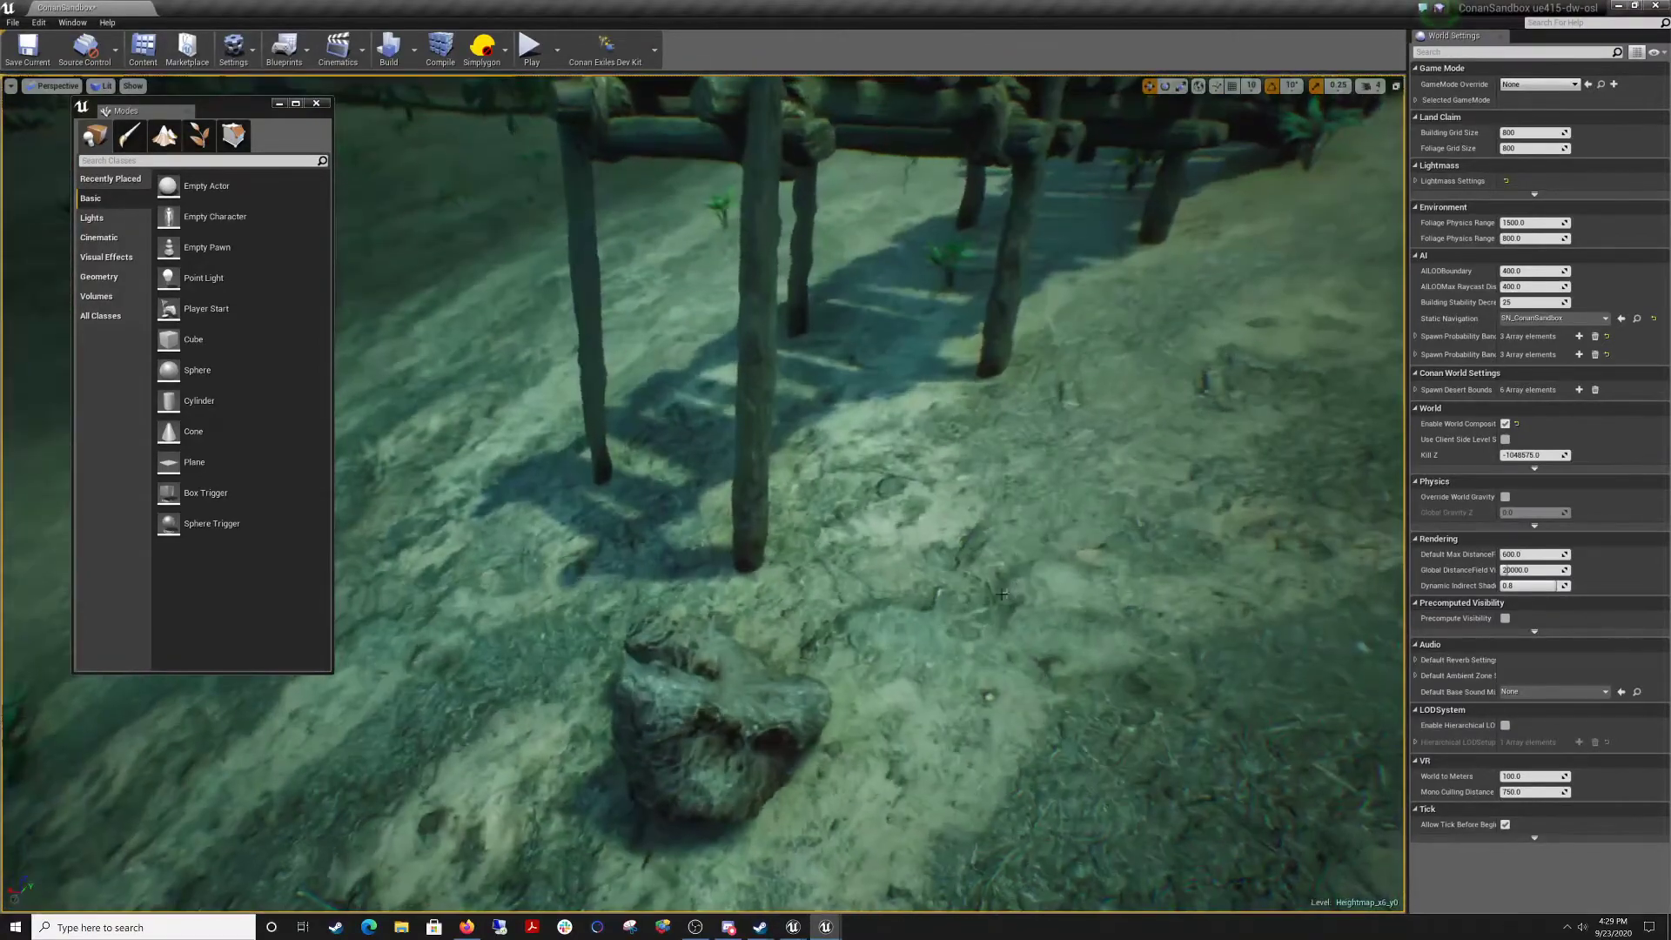
right_click_drag(1002, 595, 975, 548)
right_click_drag(914, 645, 1043, 650)
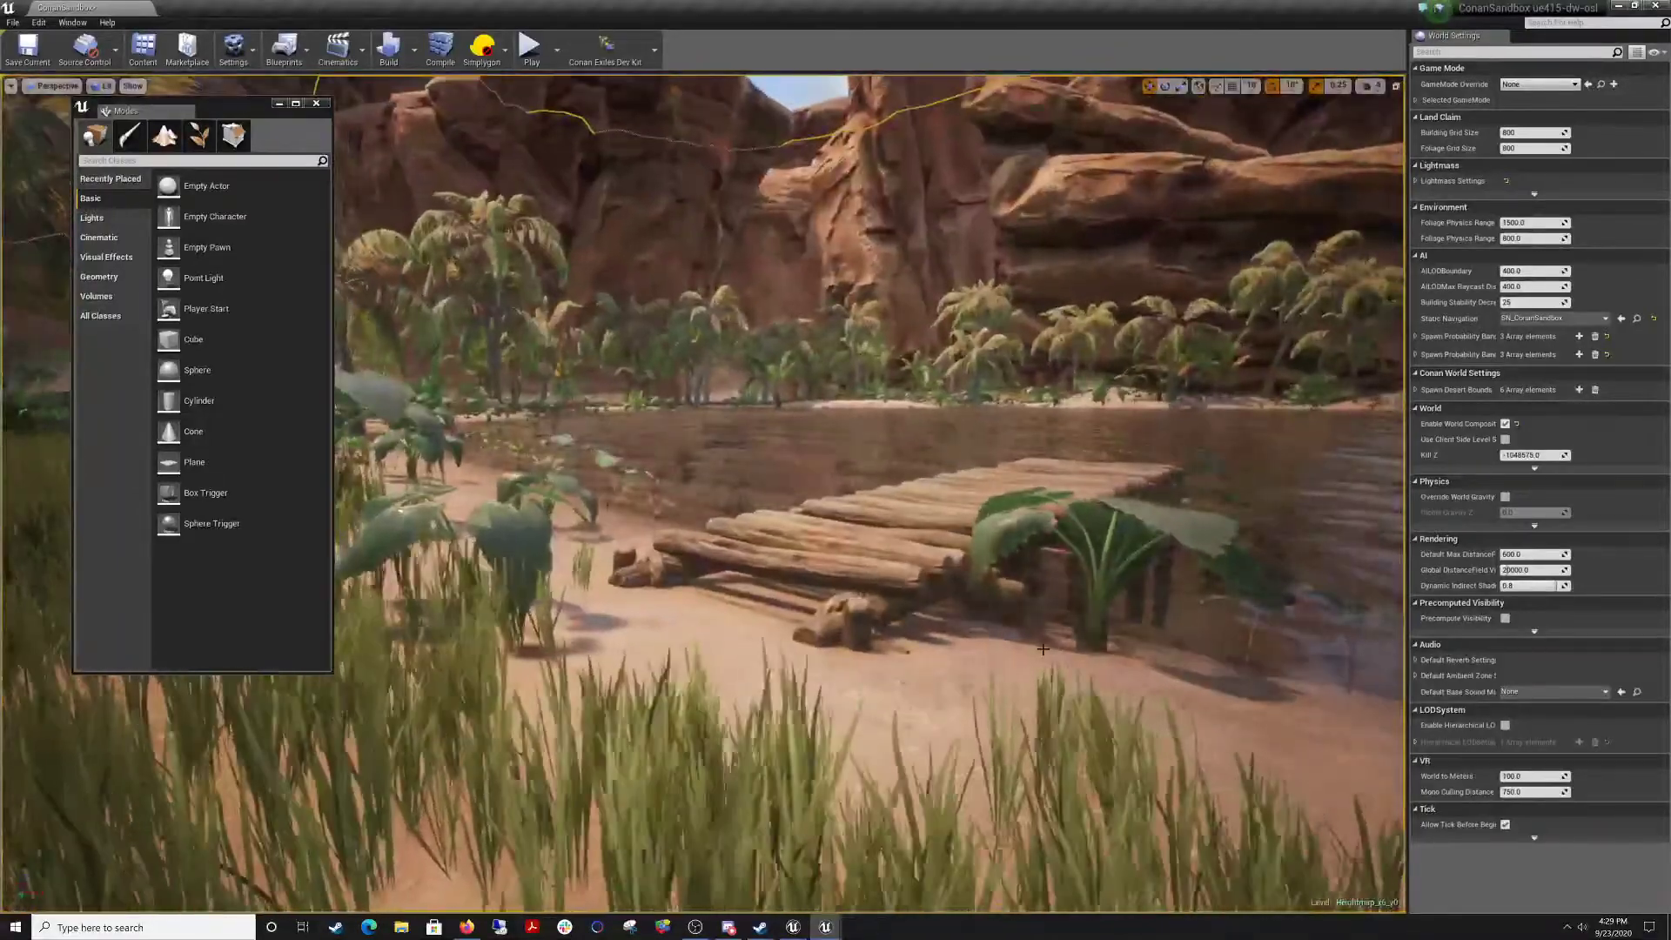
mouse_move(581, 455)
right_mouse_down()
mouse_move(557, 470)
mouse_move(581, 454)
right_mouse_up()
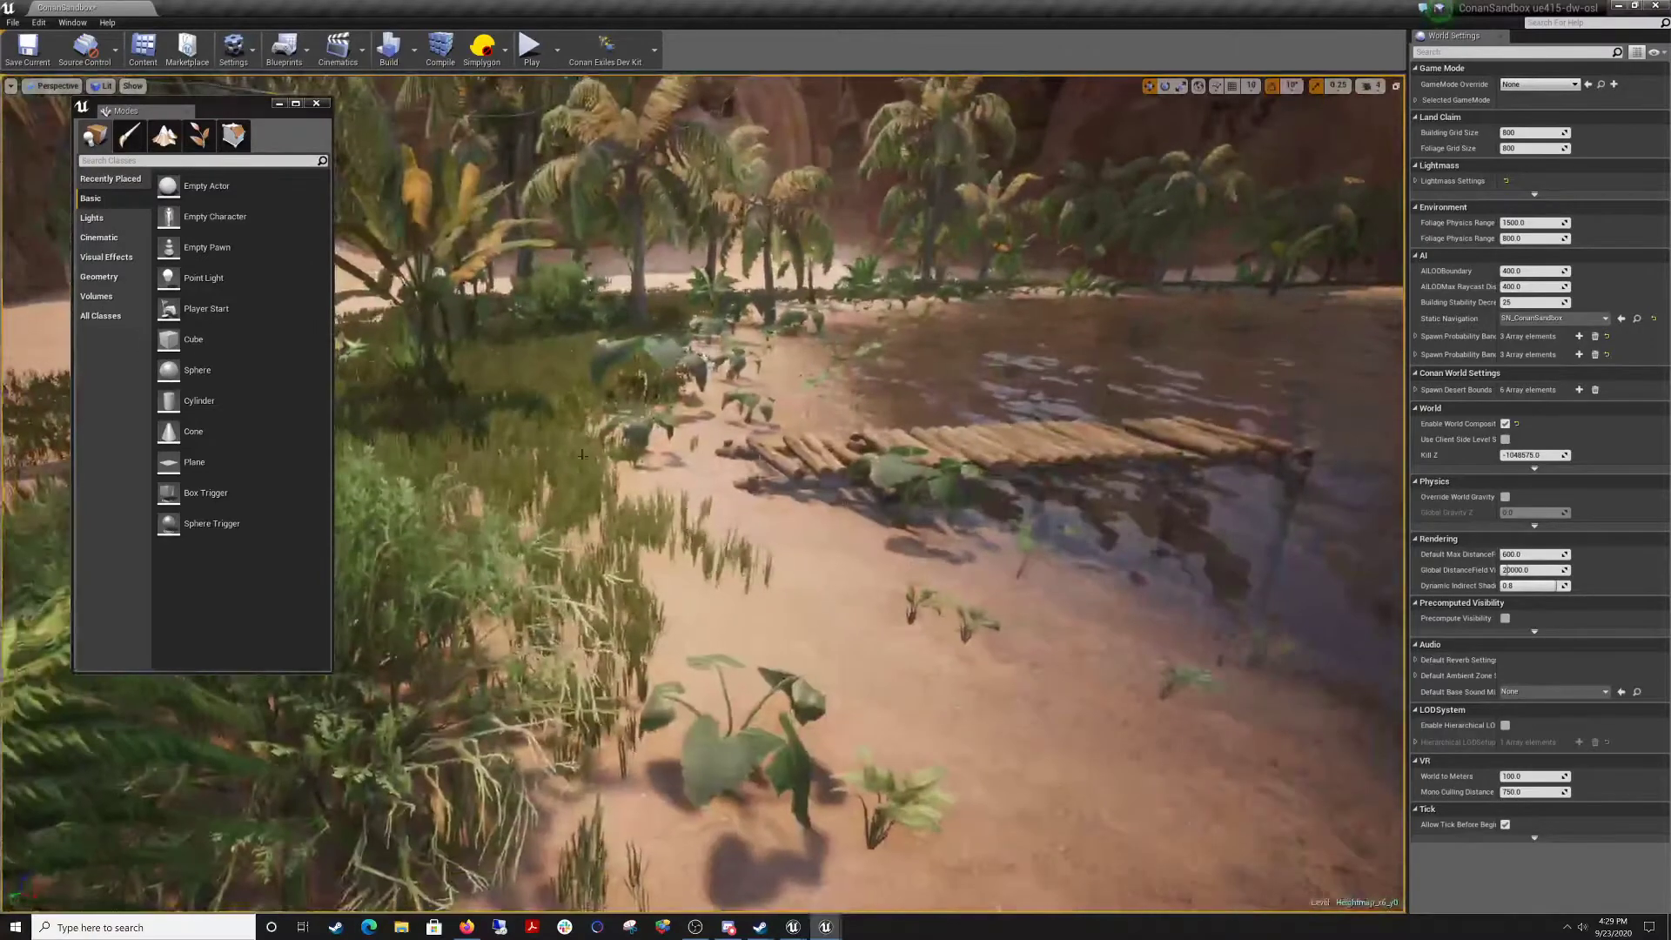
Save the current level and start a play session from a spot on the shore near the pier.
left_click(28, 52)
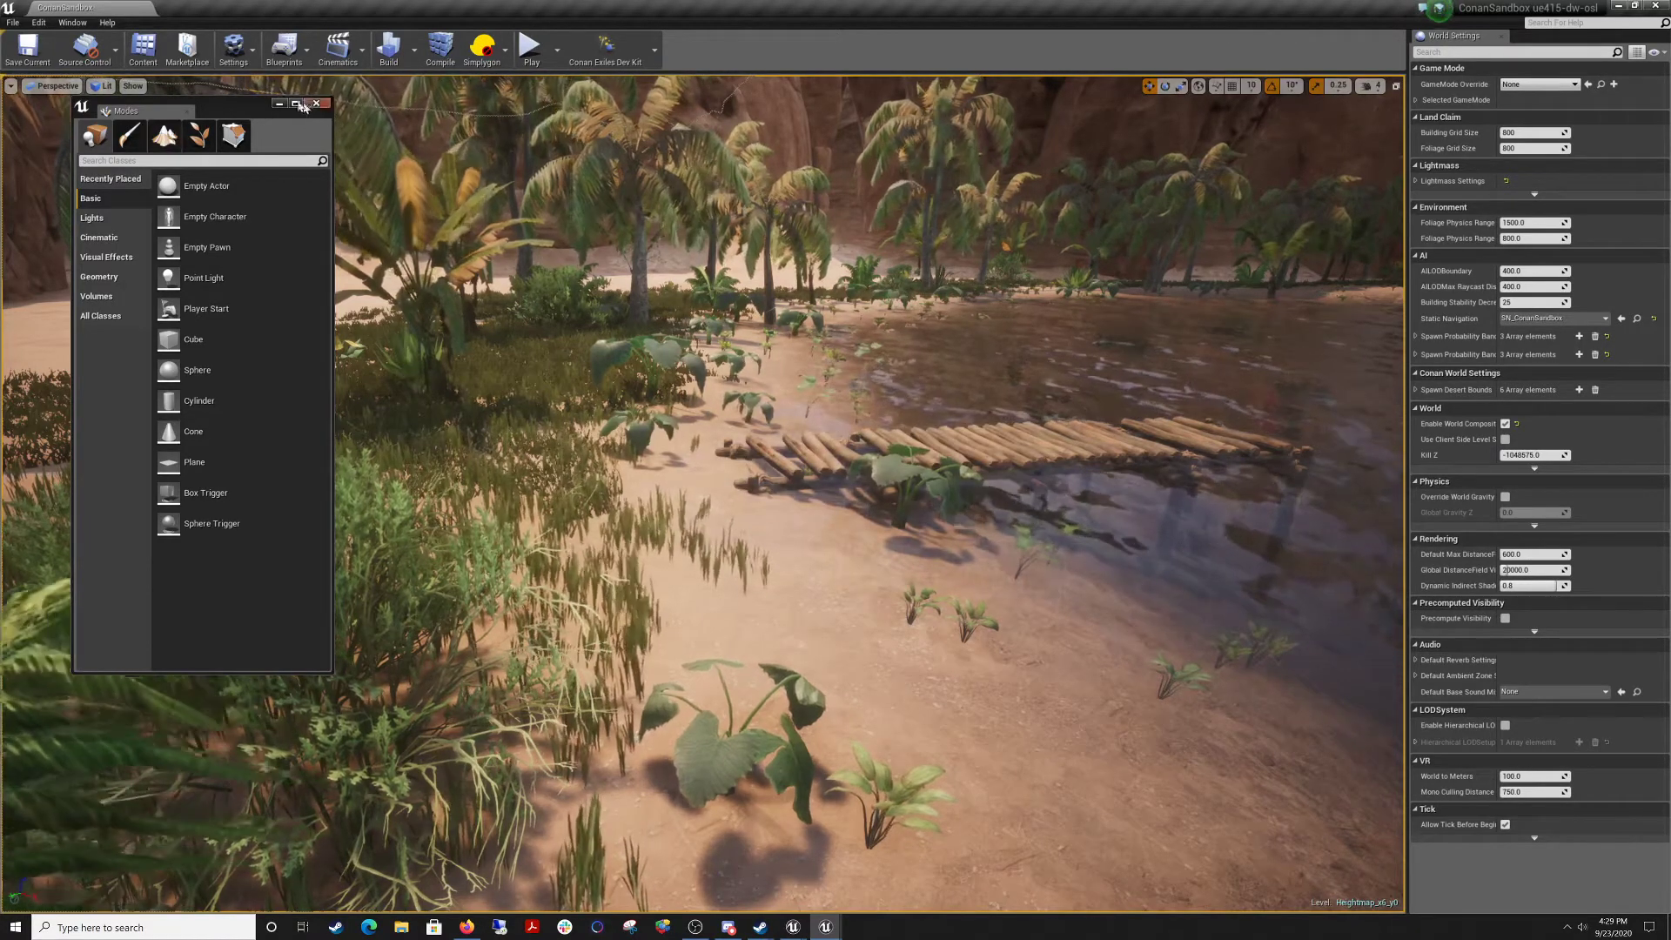
right_click(663, 606)
left_click(696, 568)
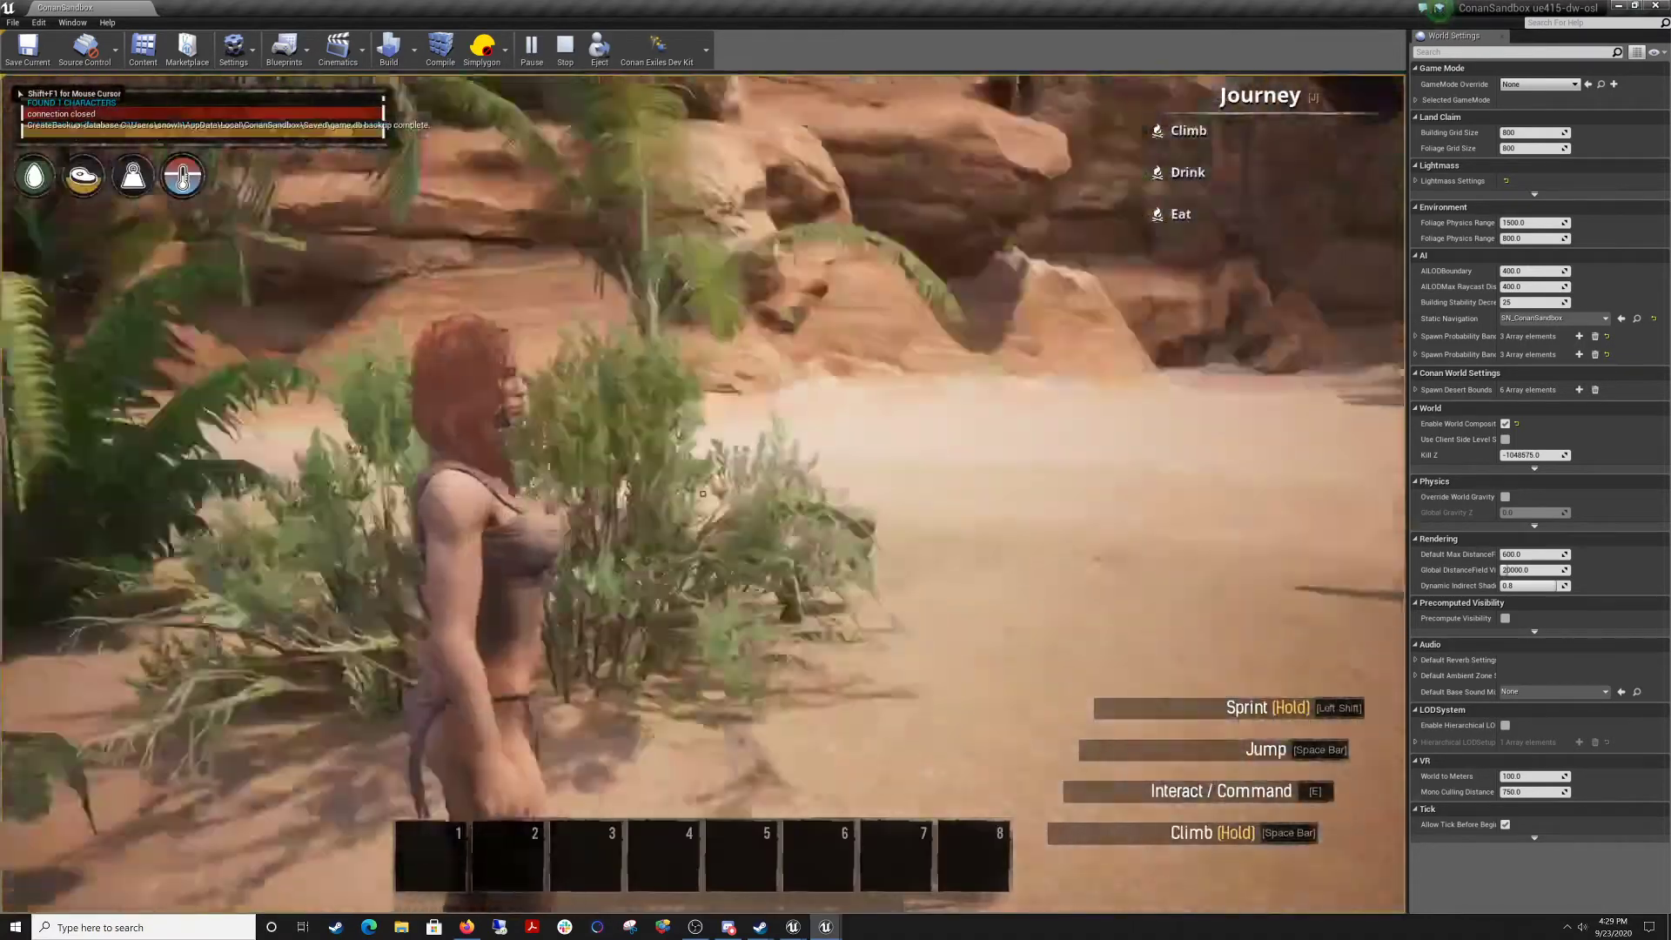
Run the character out along the wooden pier and back to shore to test it, and end the play session.
key("w")
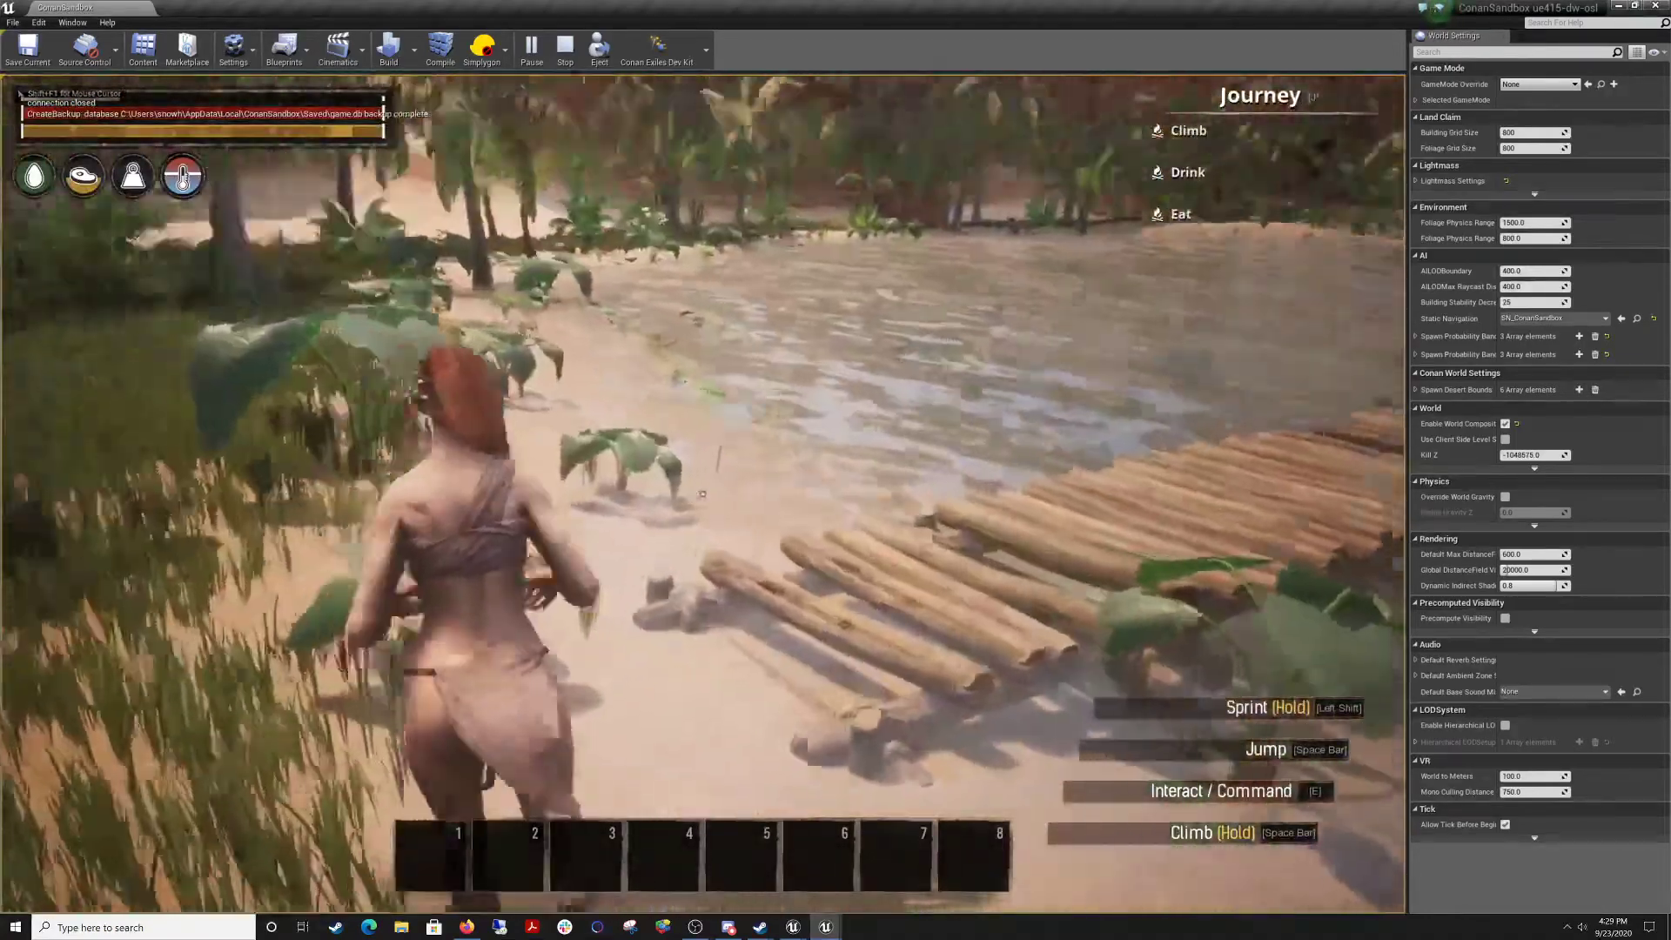
key("w")
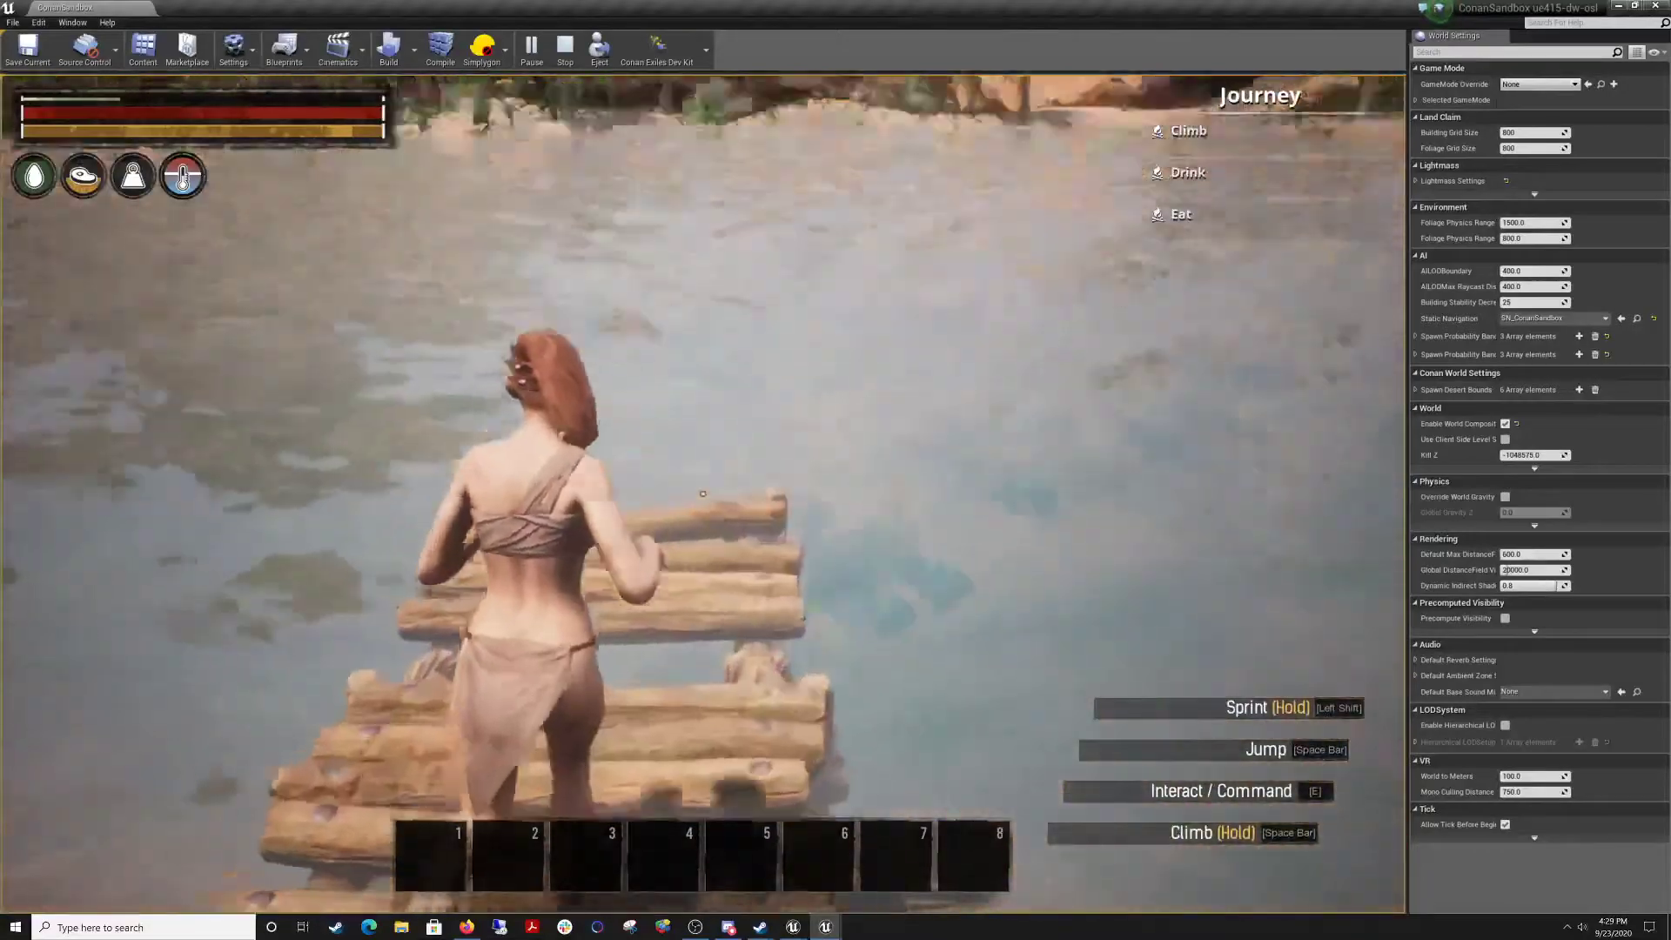
key("w")
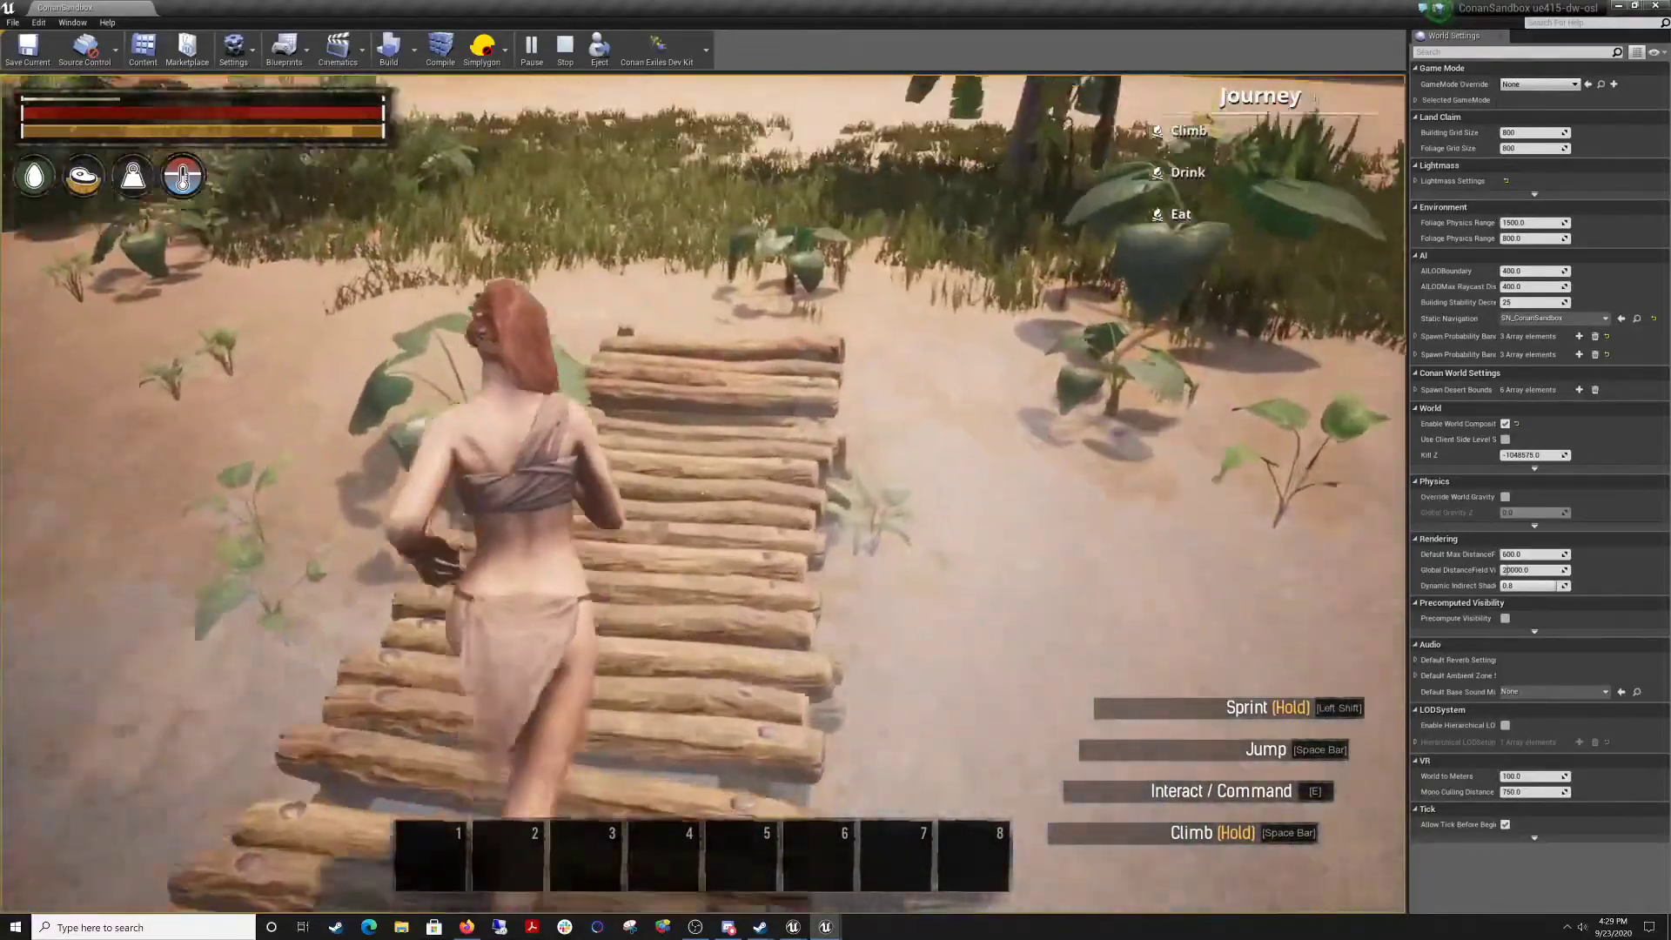
key("w")
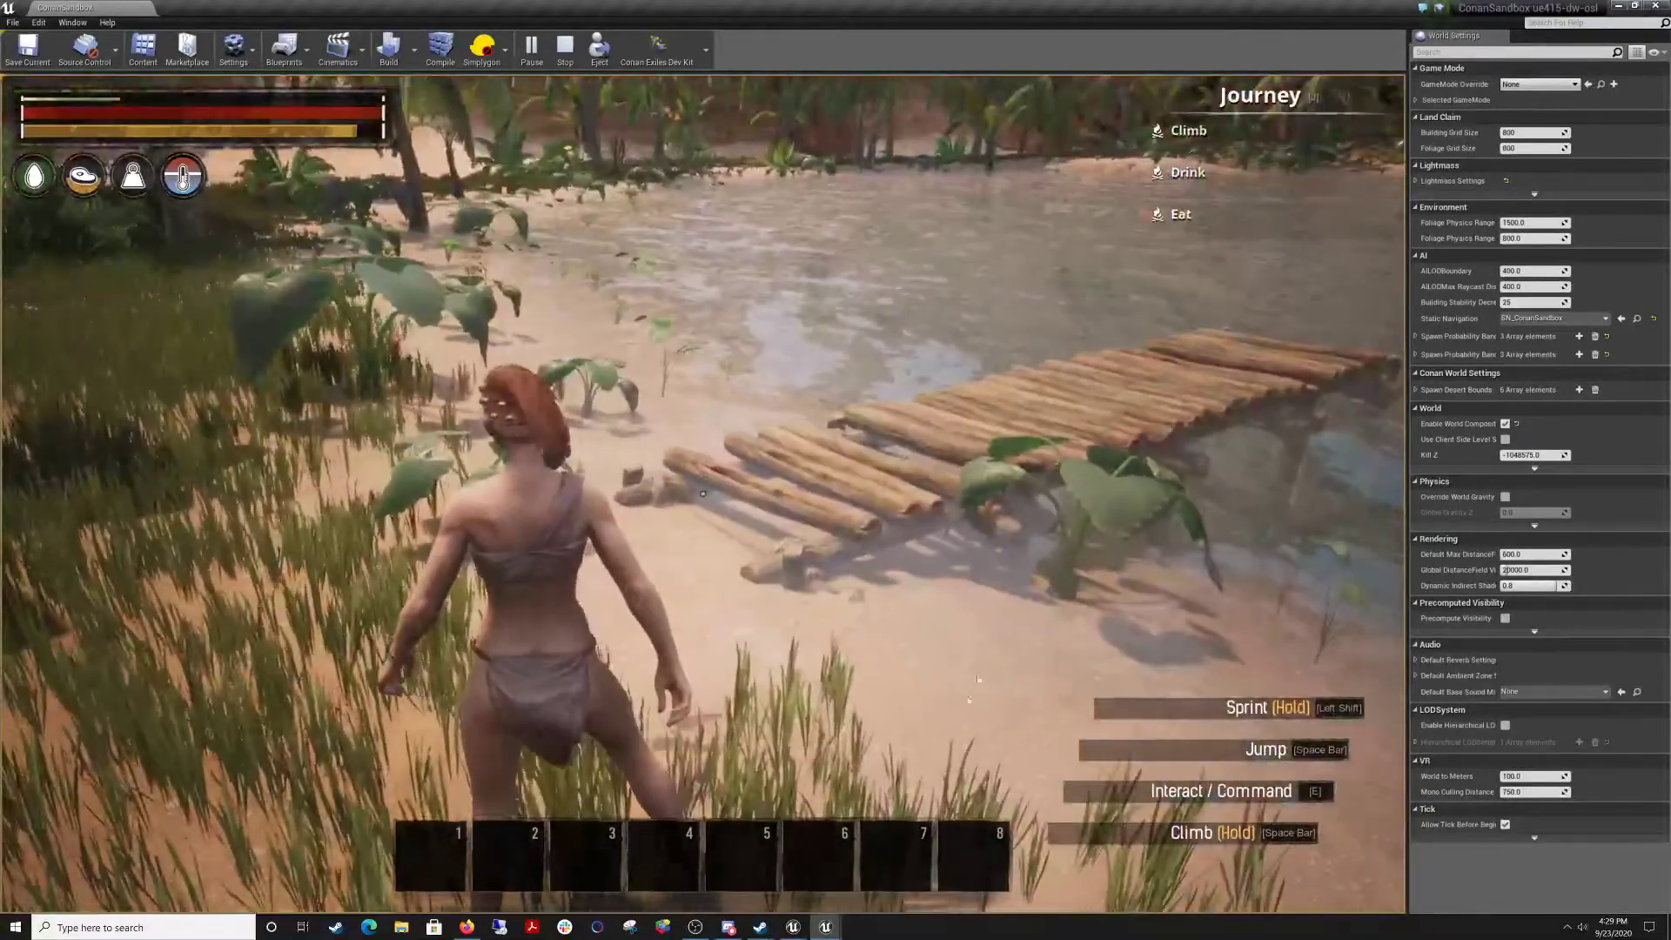
key("Escape")
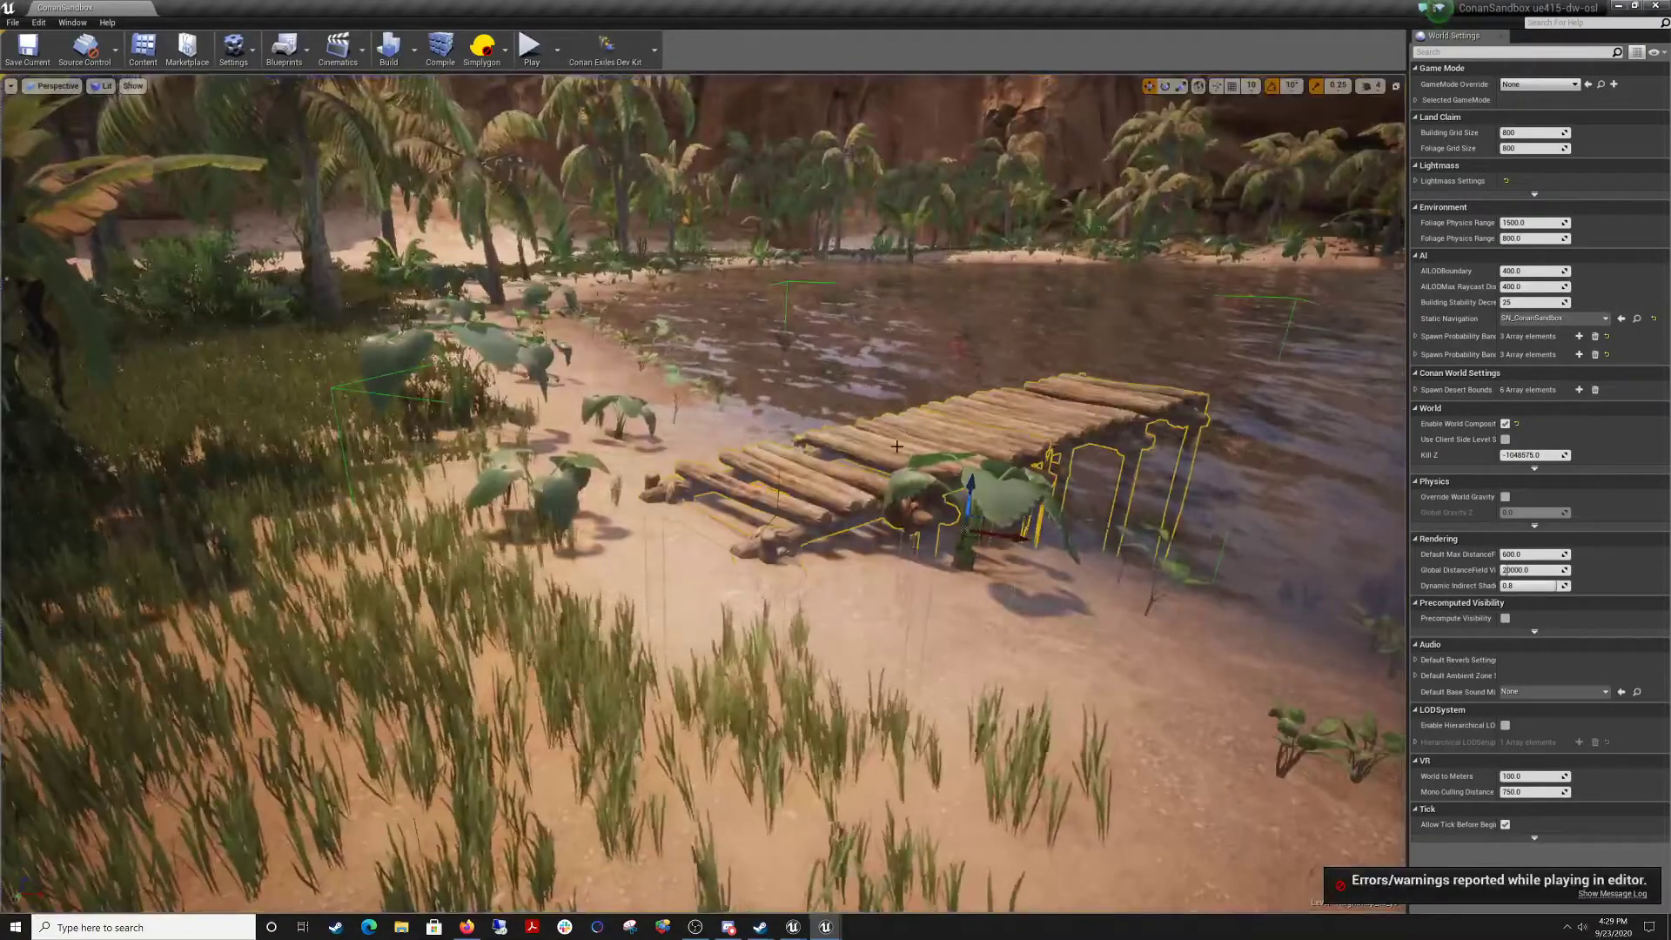
Raise the selected pier sections slightly and run along the pier in both directions in a new play session.
left_click_drag(975, 493, 978, 472)
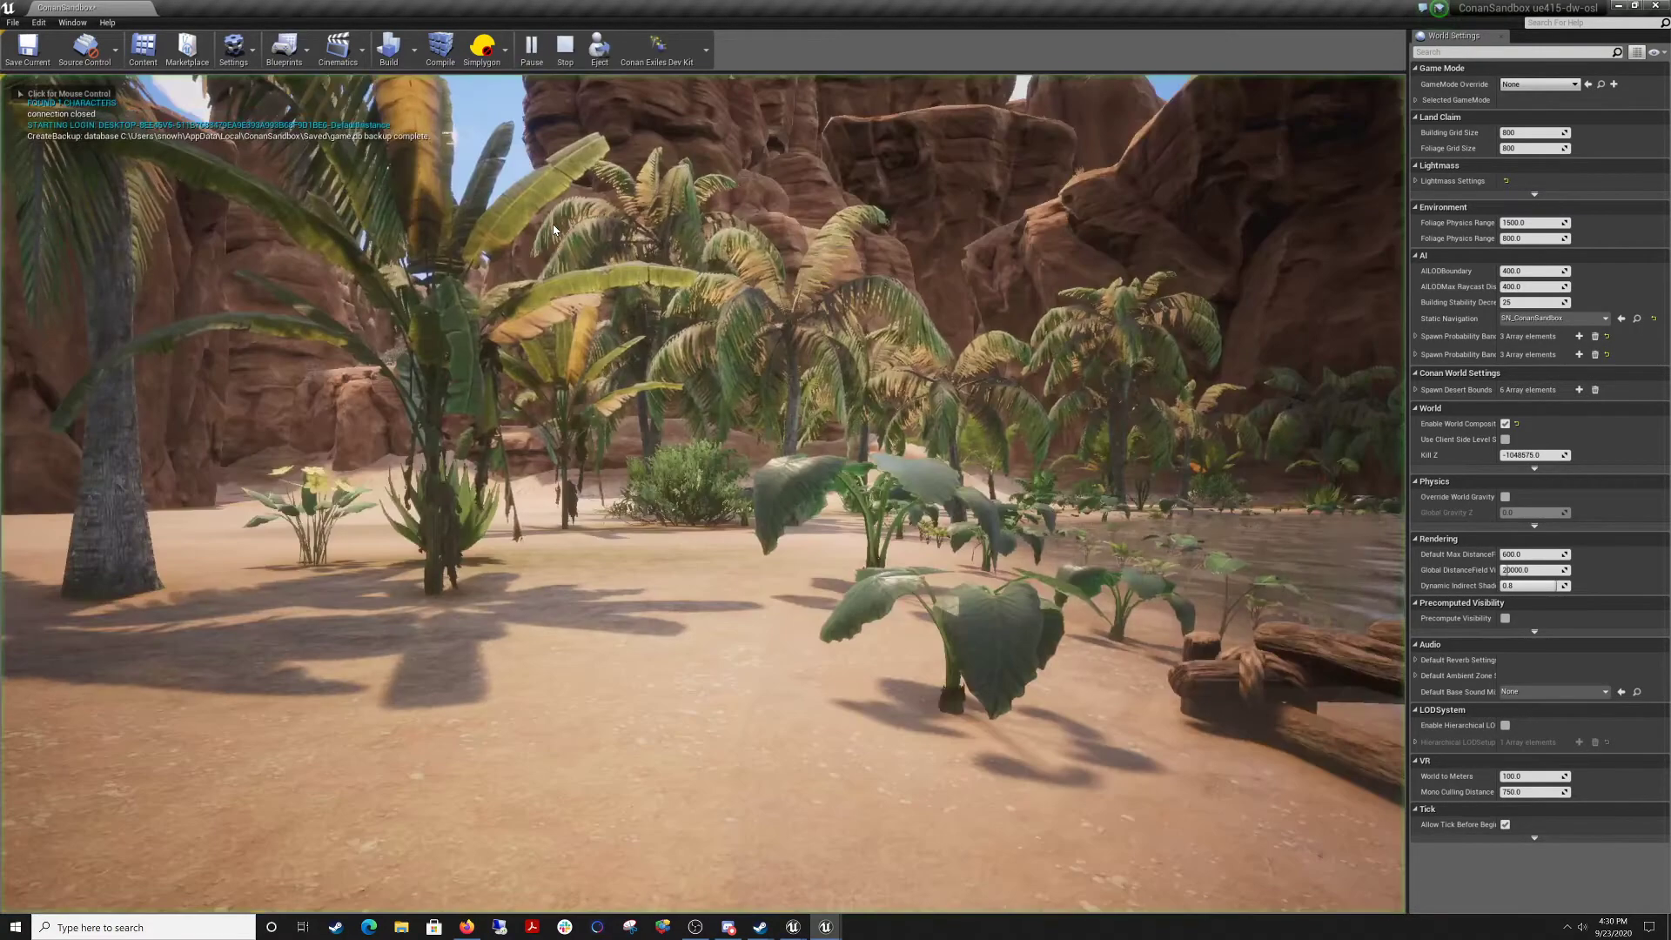
key("w")
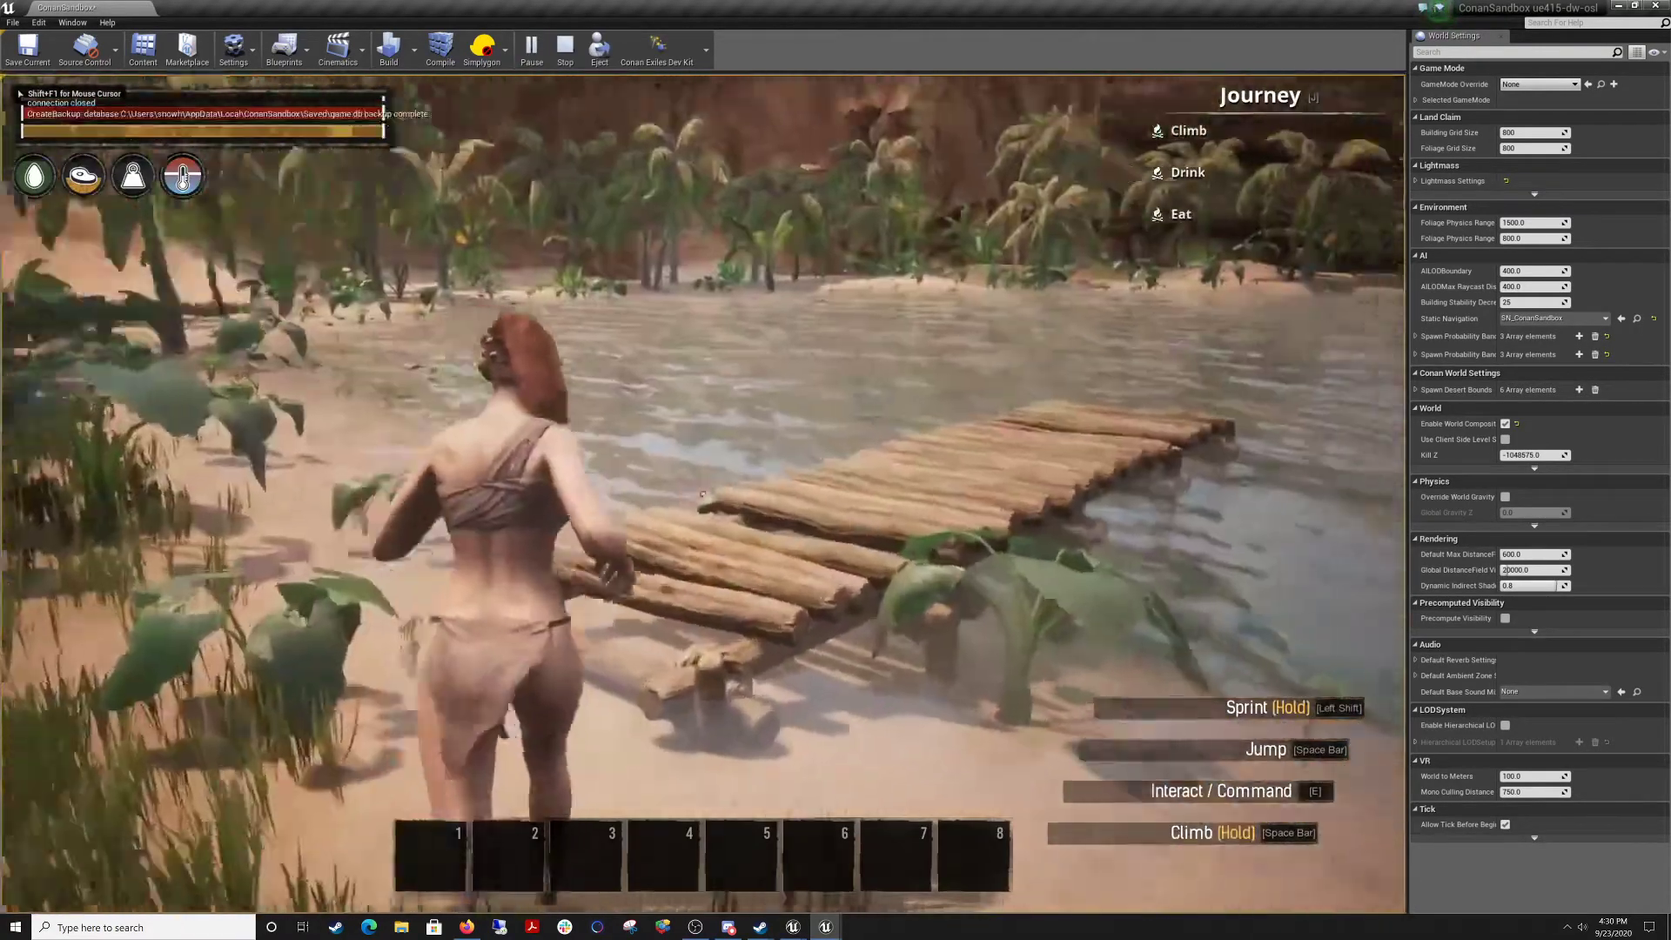
key("w")
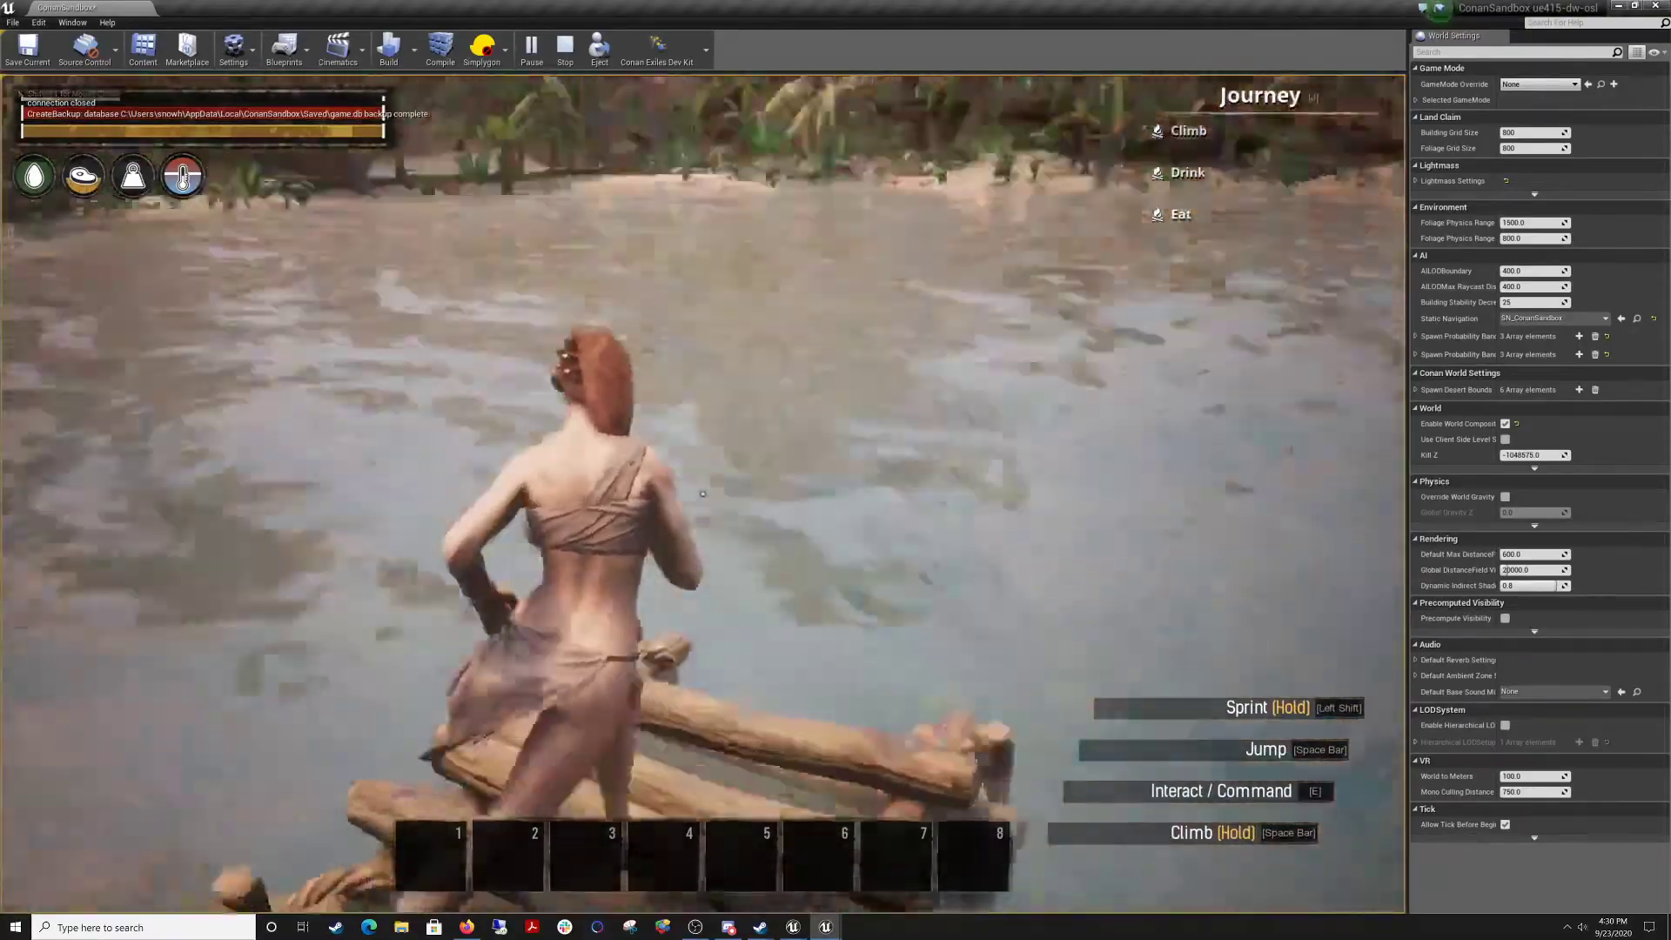
key("w")
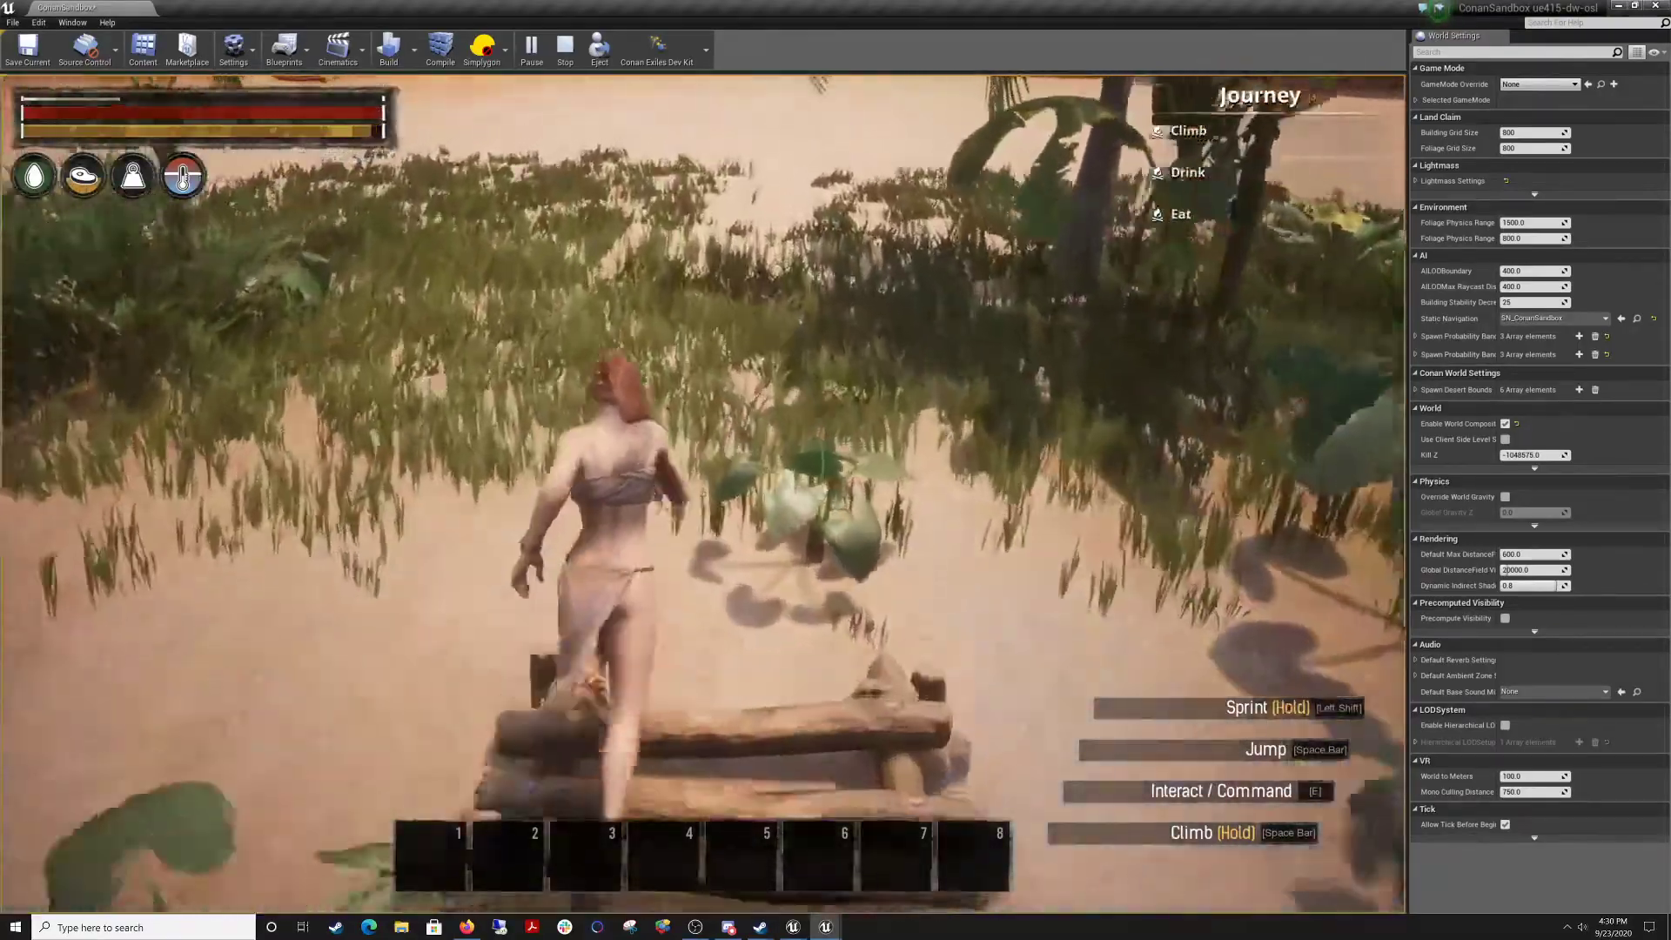
key("w")
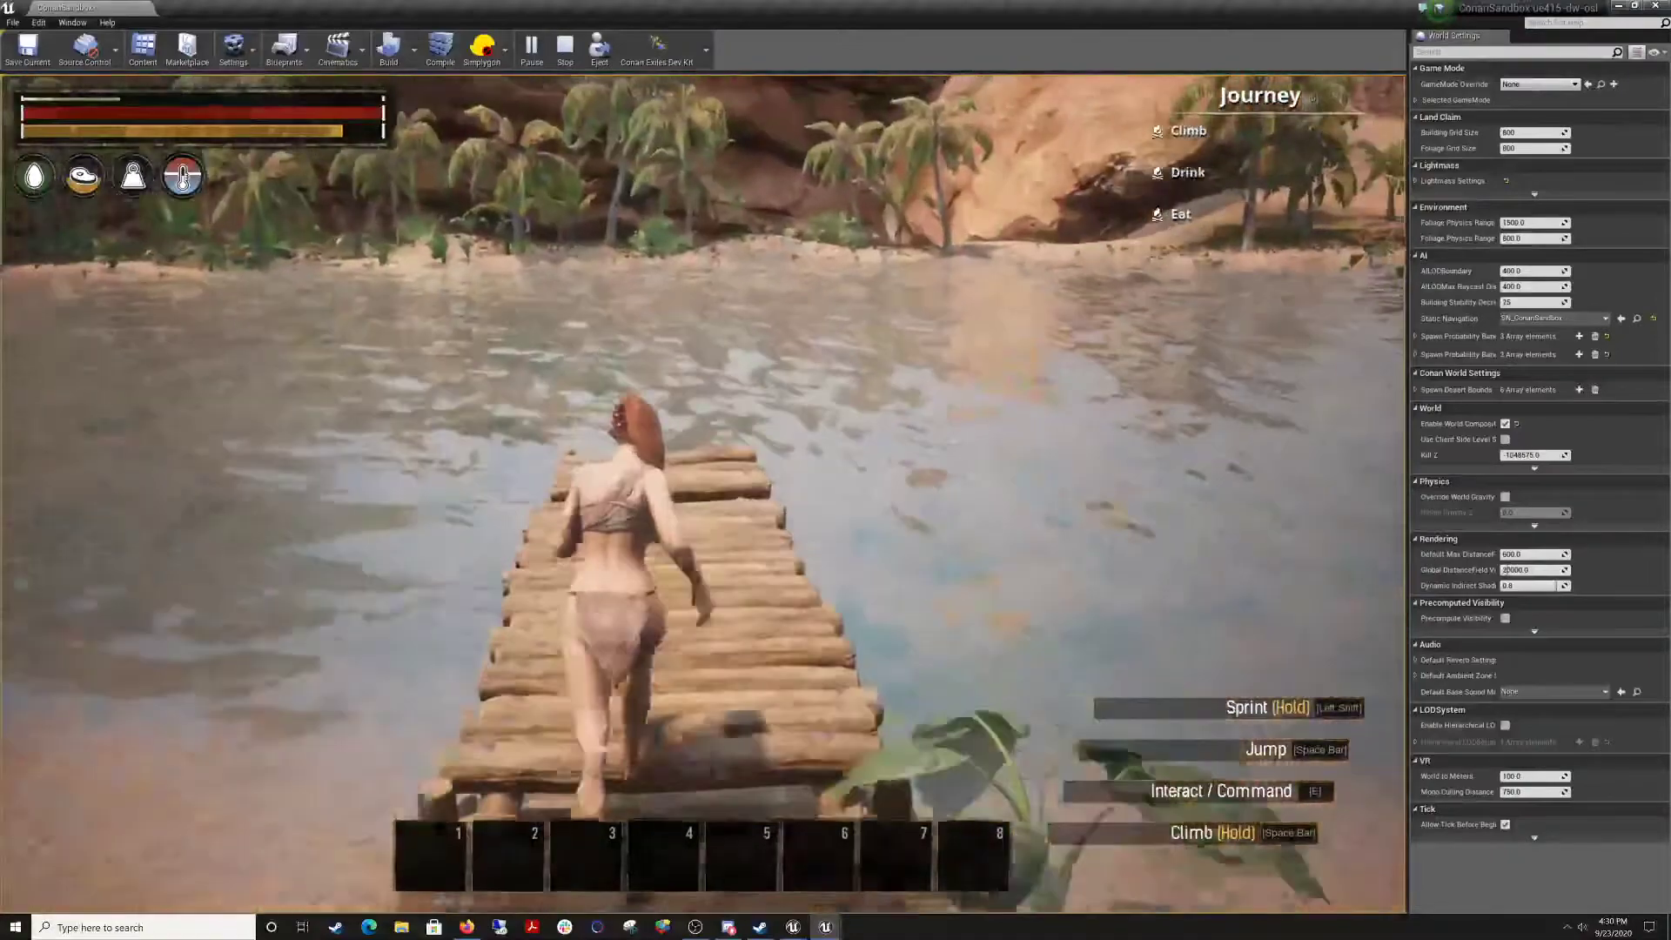
Enter the water from the end of the pier and dive to the chest hidden between the rock and blue coral.
key("w")
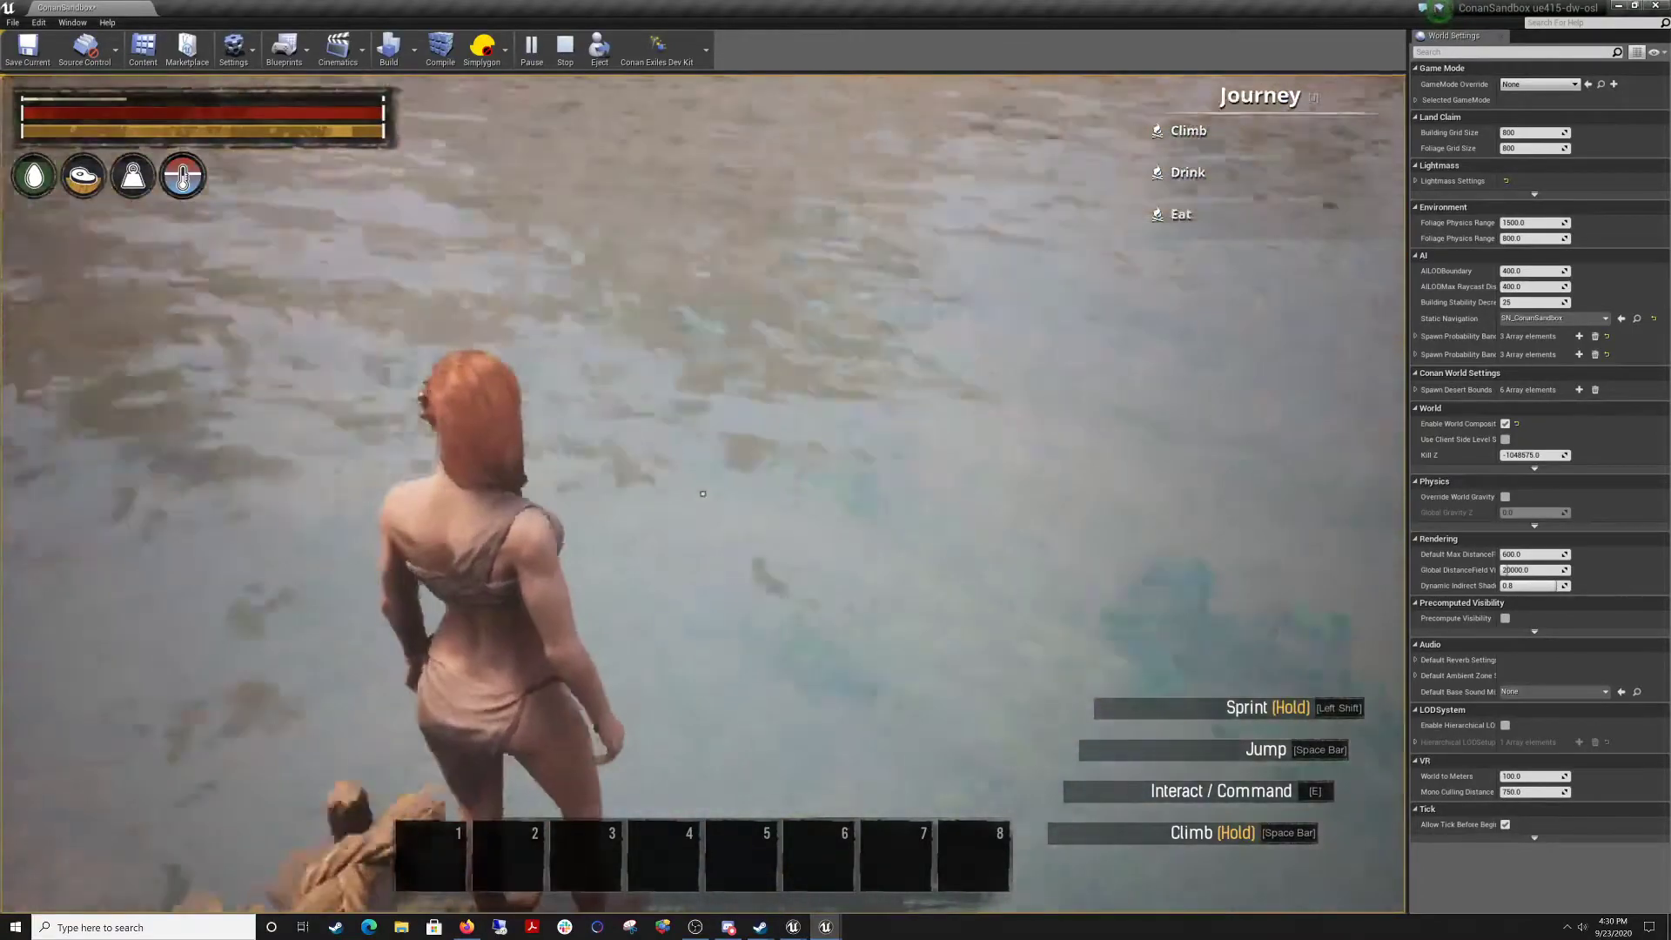
key("w")
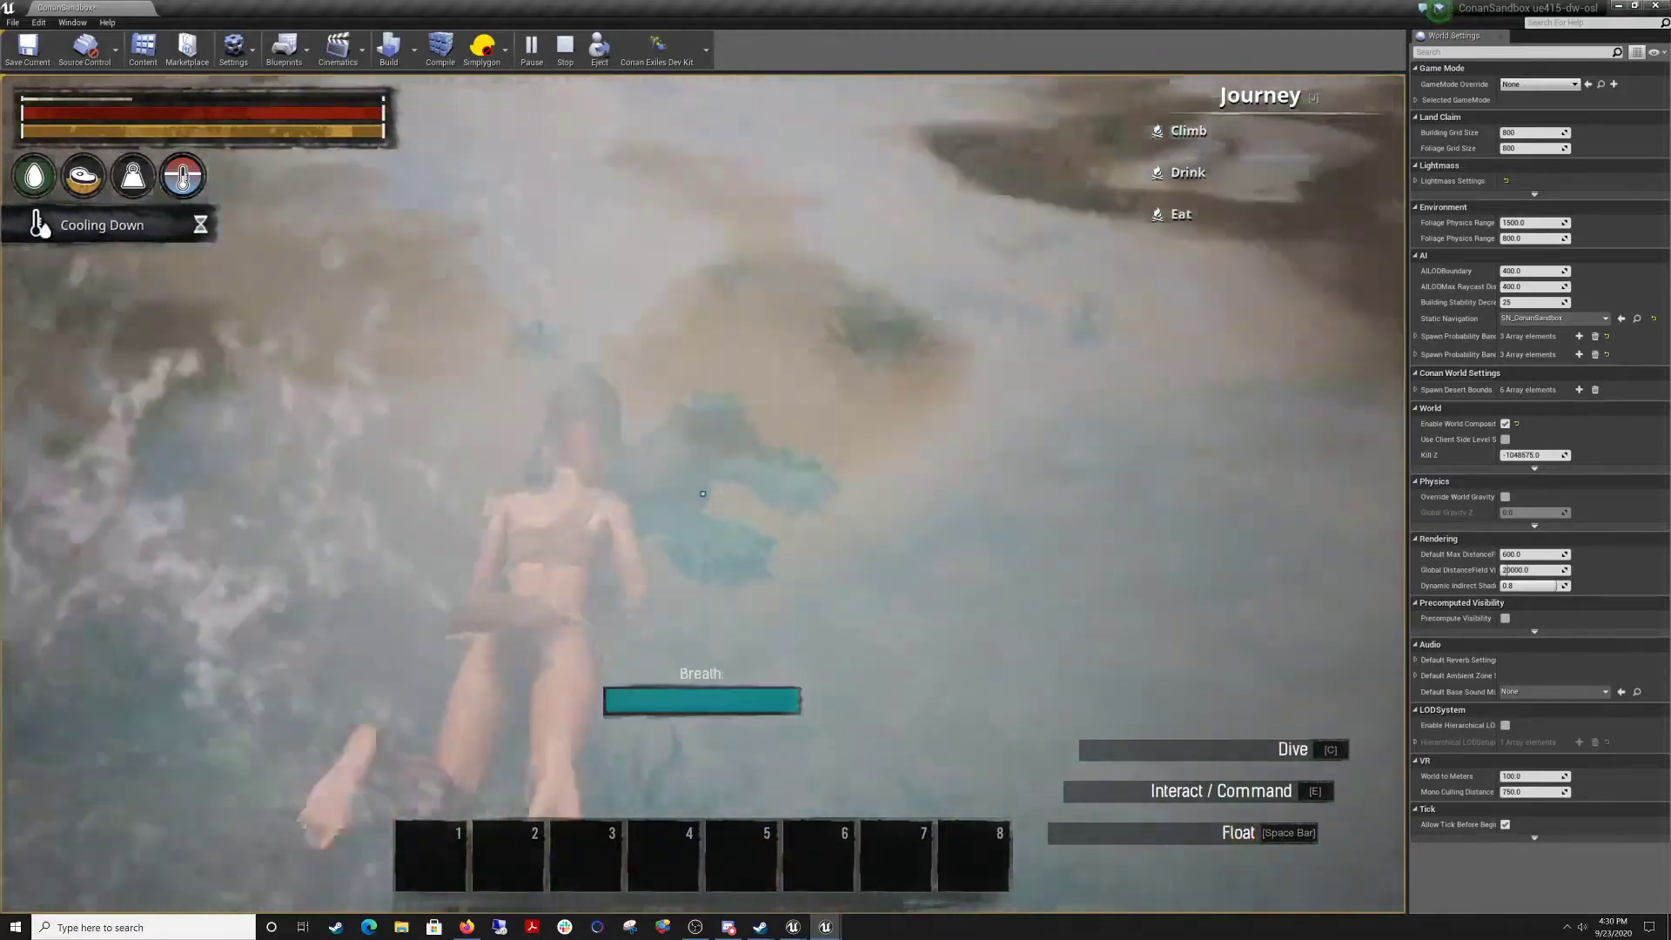
key("w")
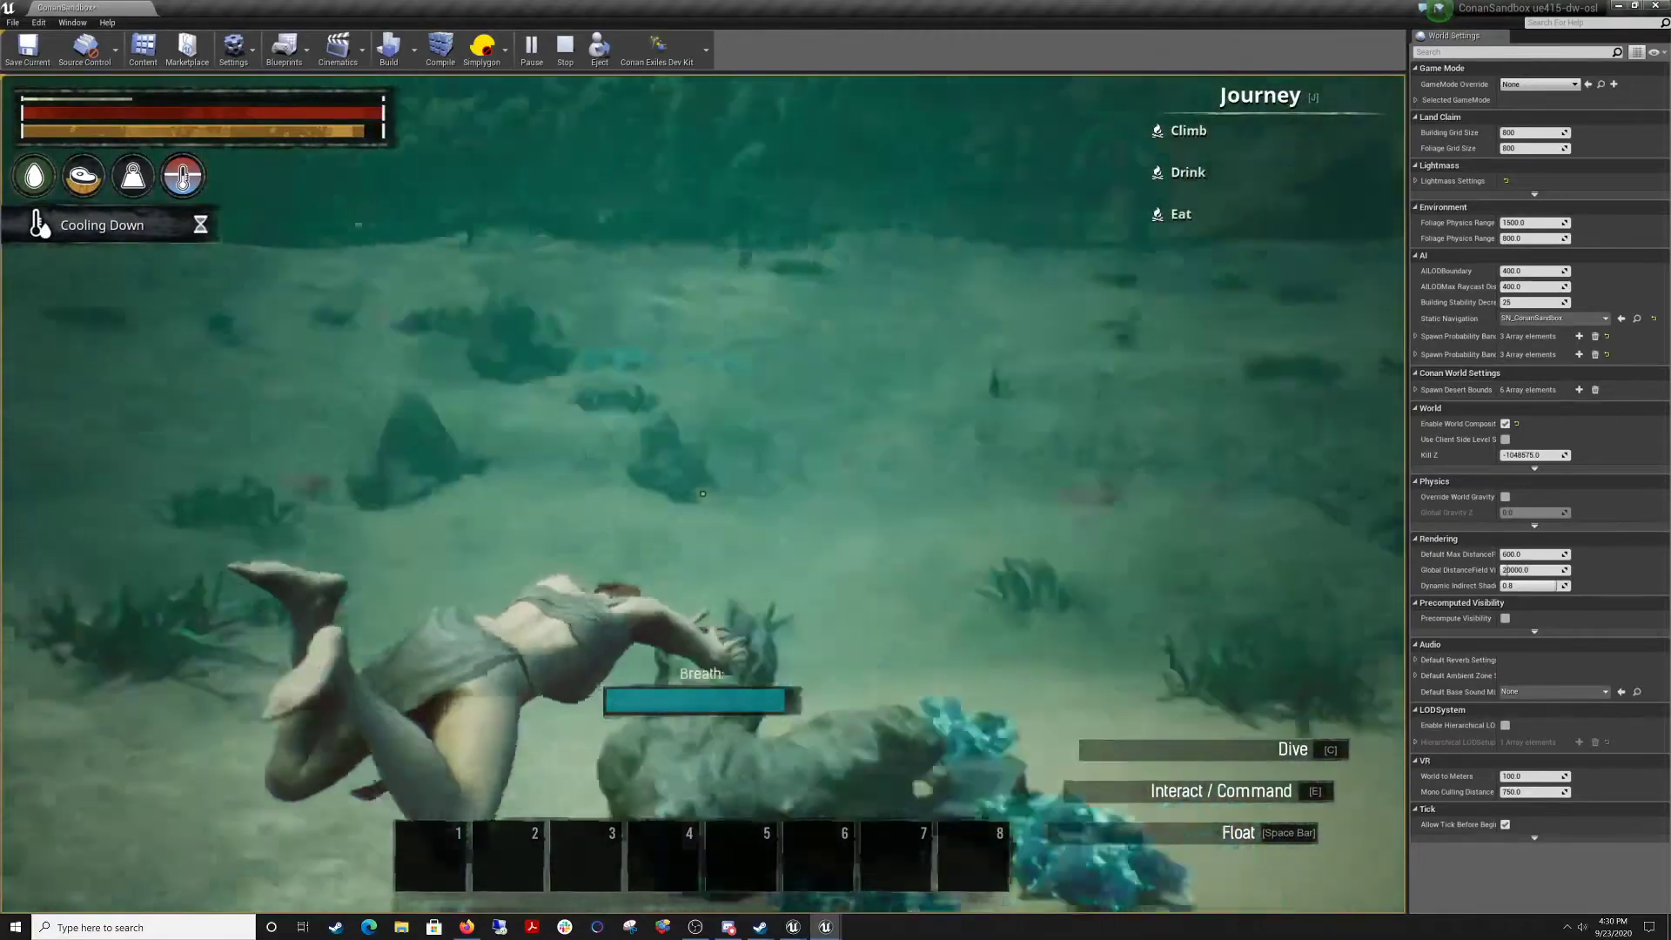
key("w")
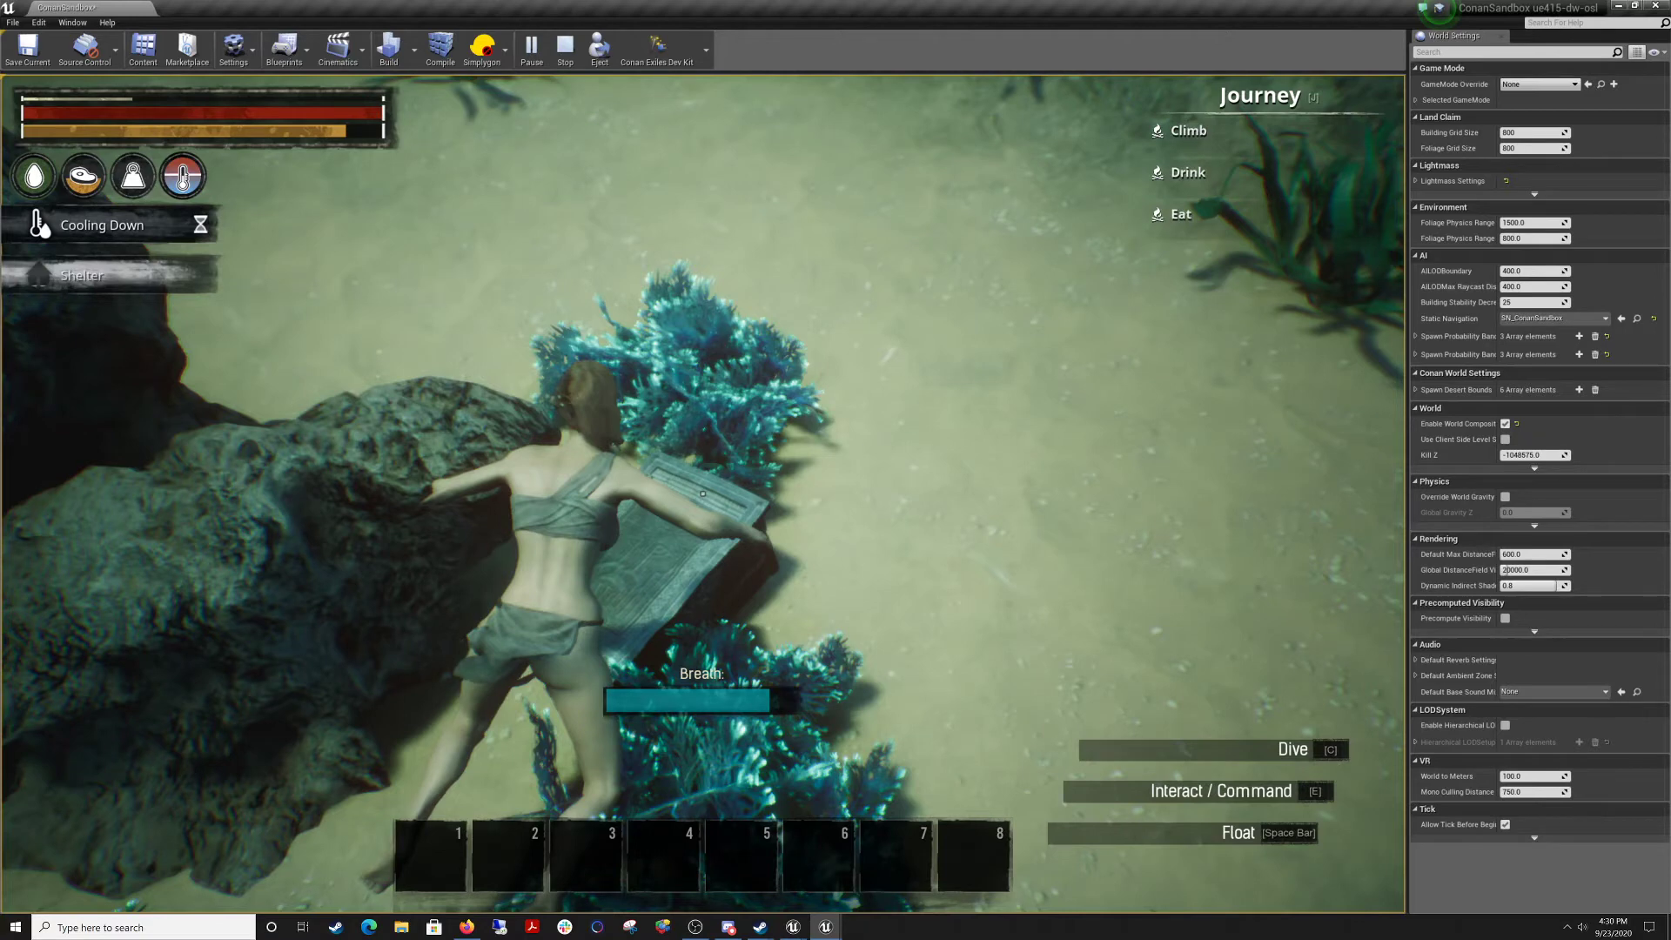
Open the submerged chest, take all of its contents, and end the play session.
key("e")
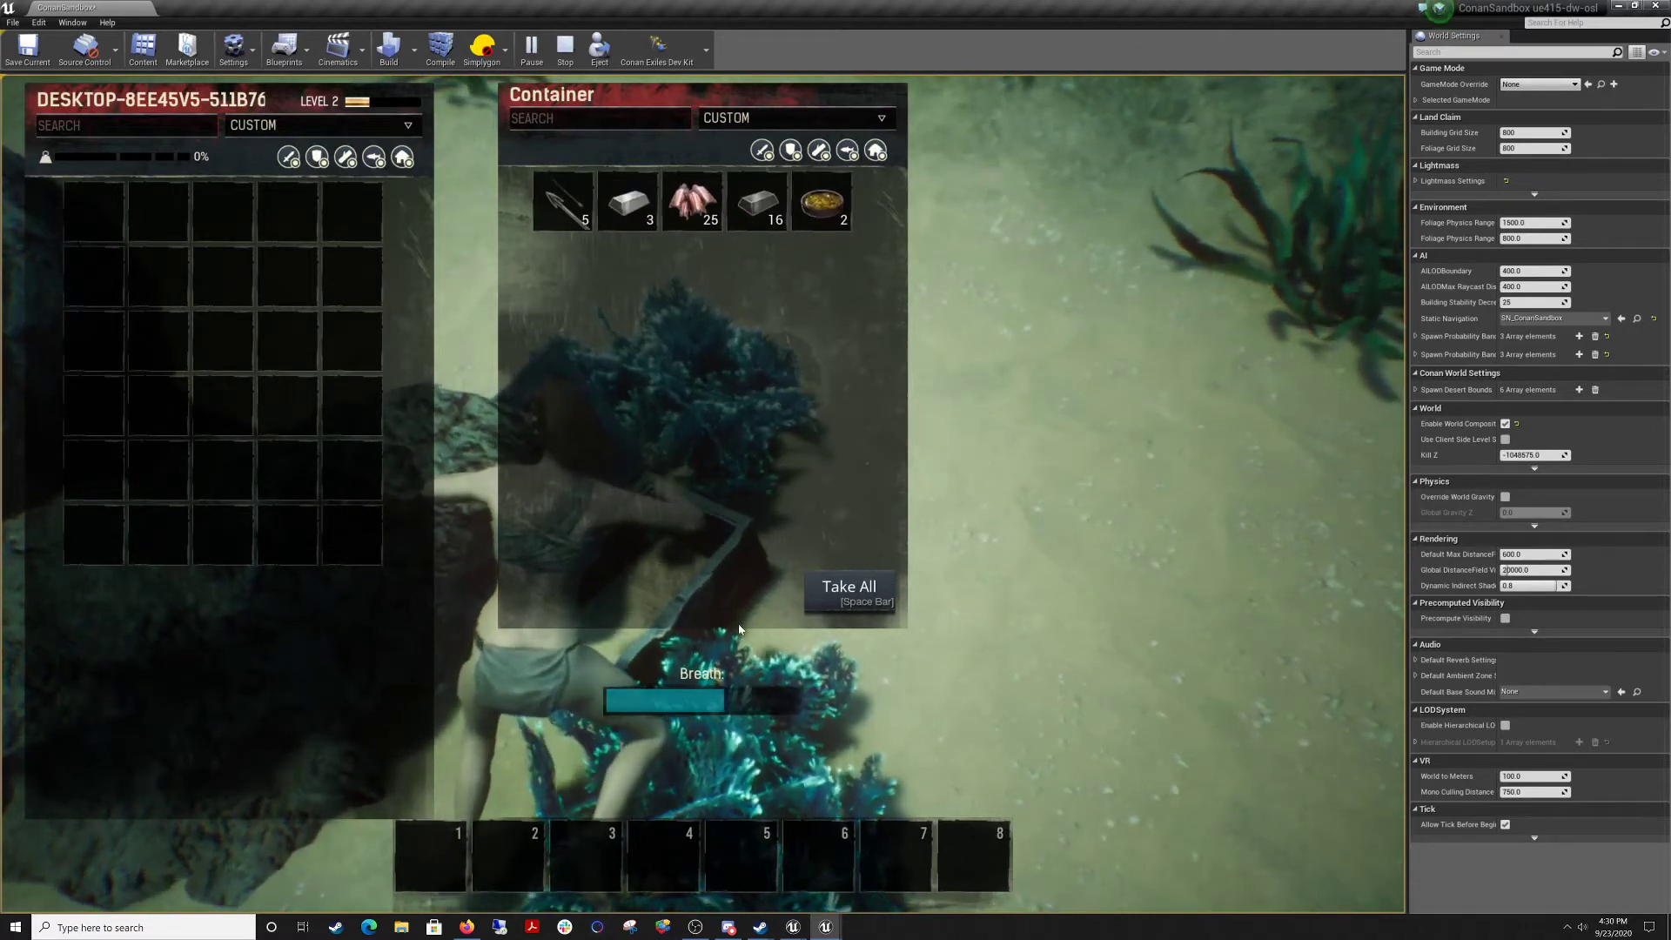
left_click(834, 603)
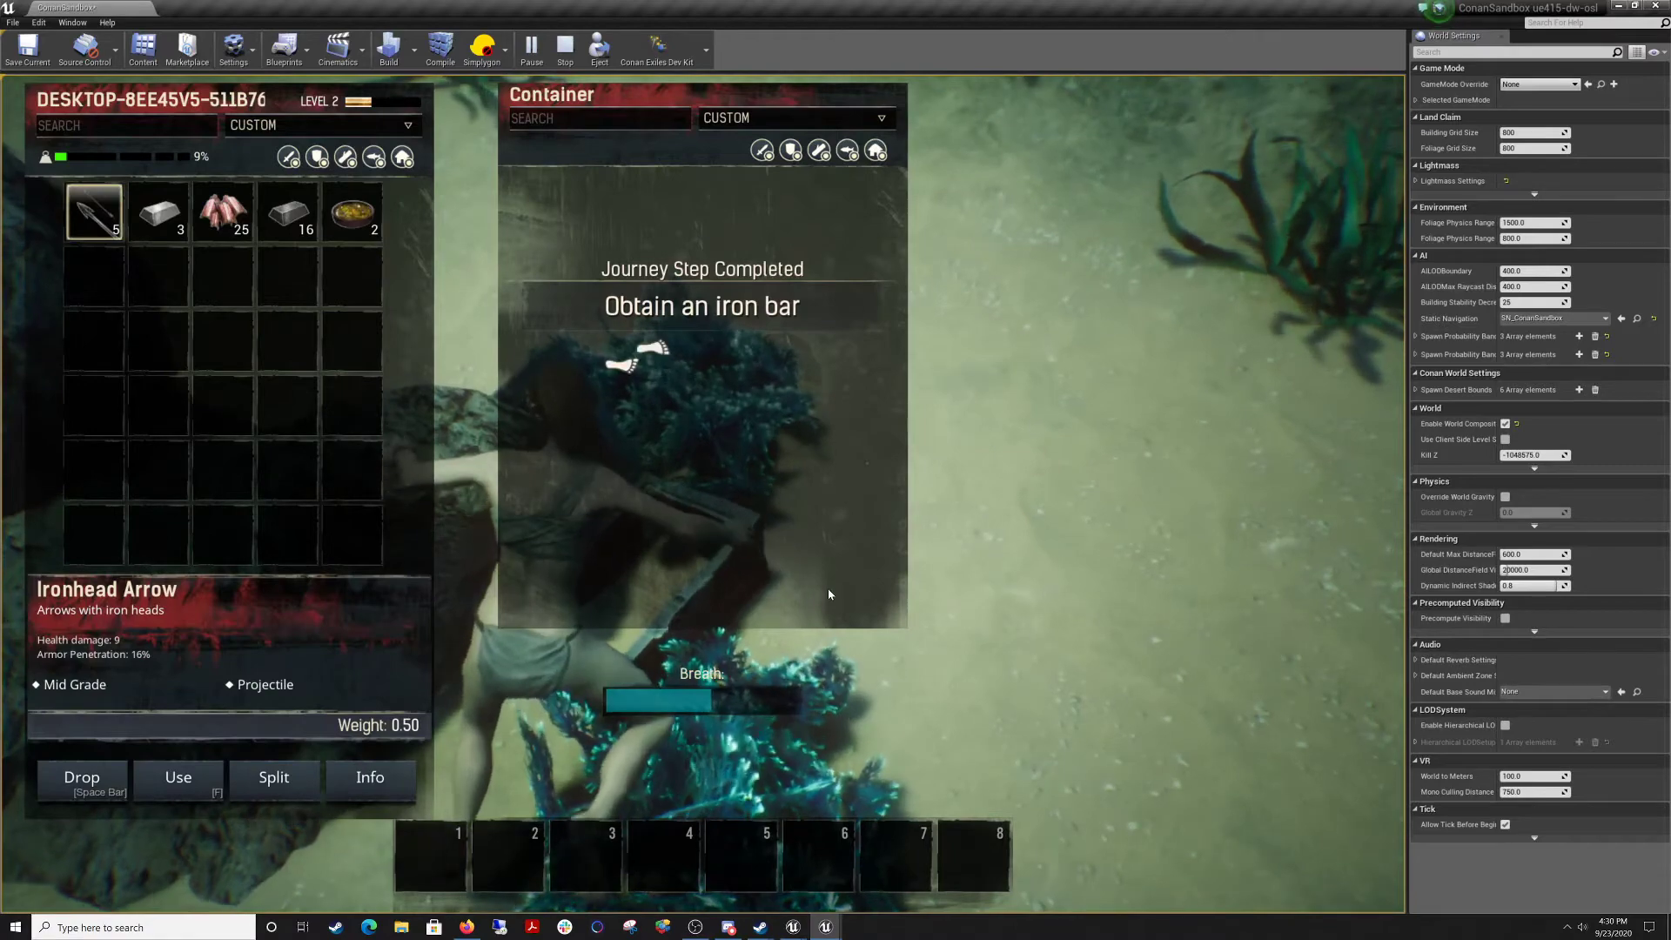
key("Escape")
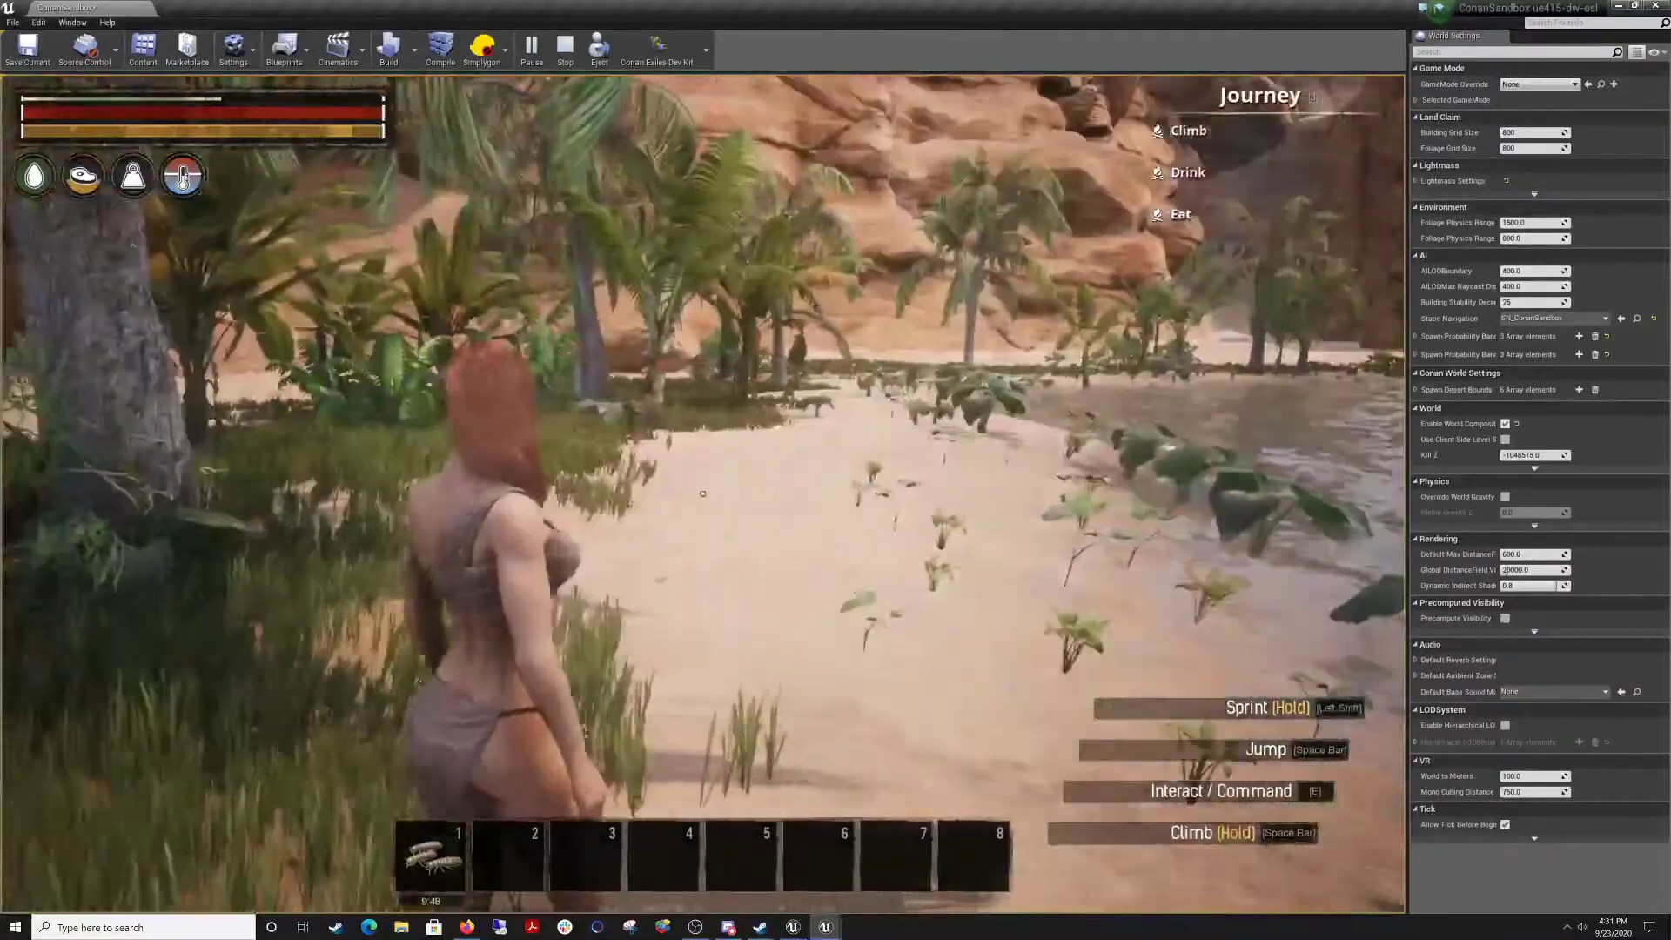
key("Escape")
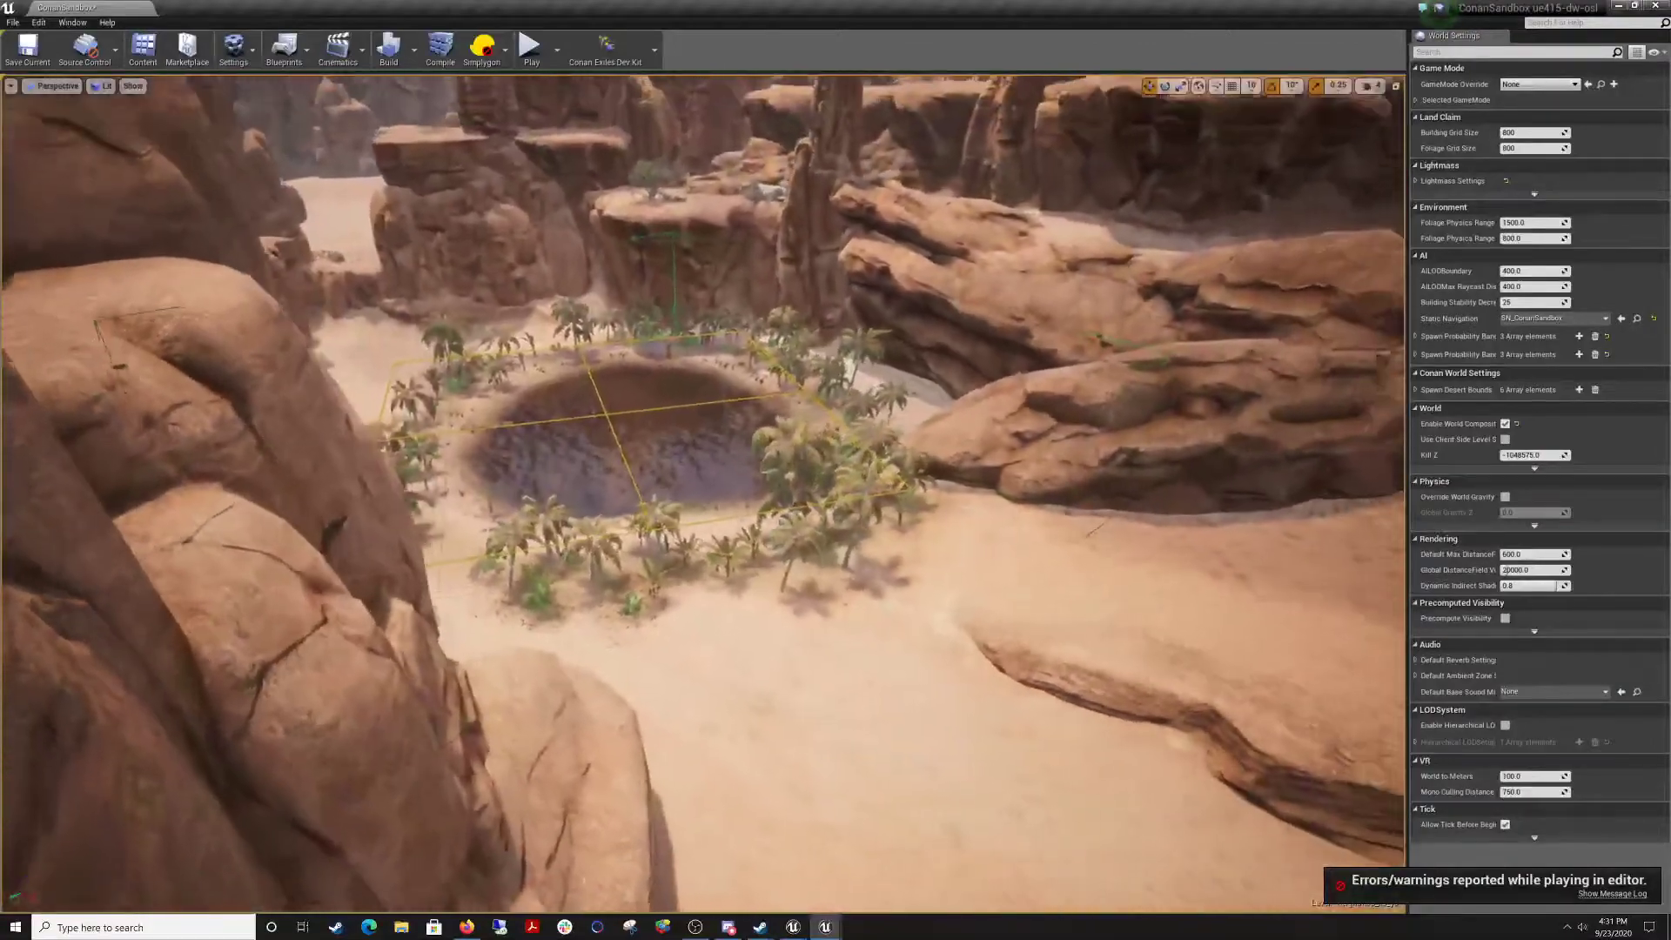
Set the viewport camera speed to 5, and inspect the oasis from above and its lakebed underwater.
right_click_drag(703, 493, 892, 444)
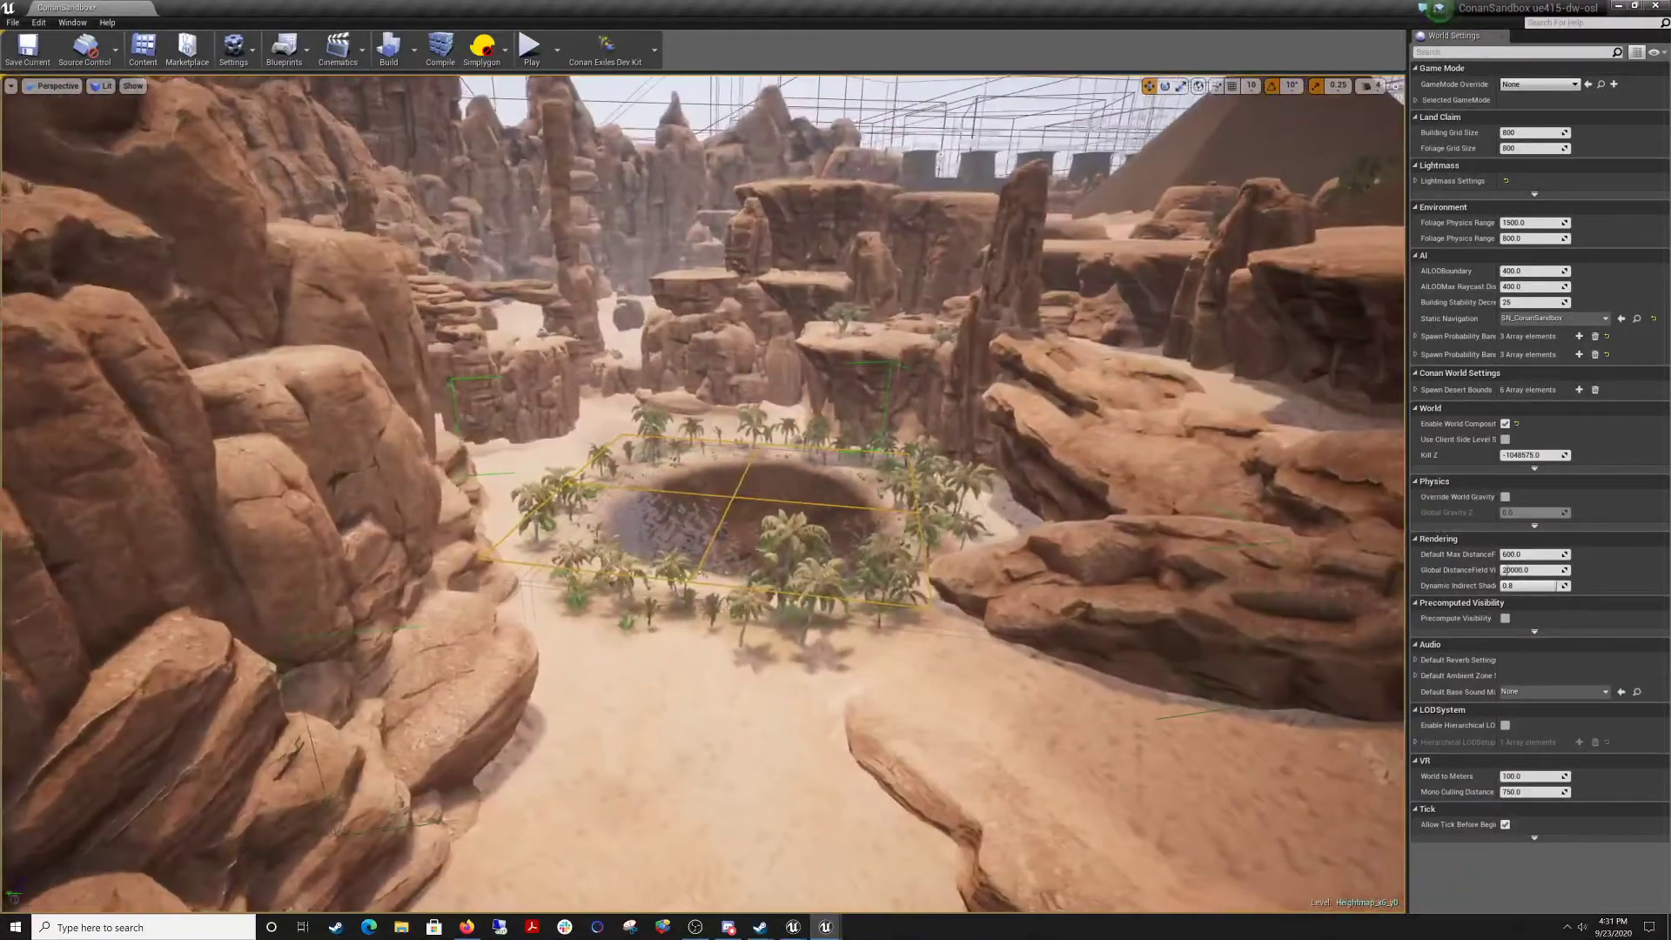
left_click(1365, 87)
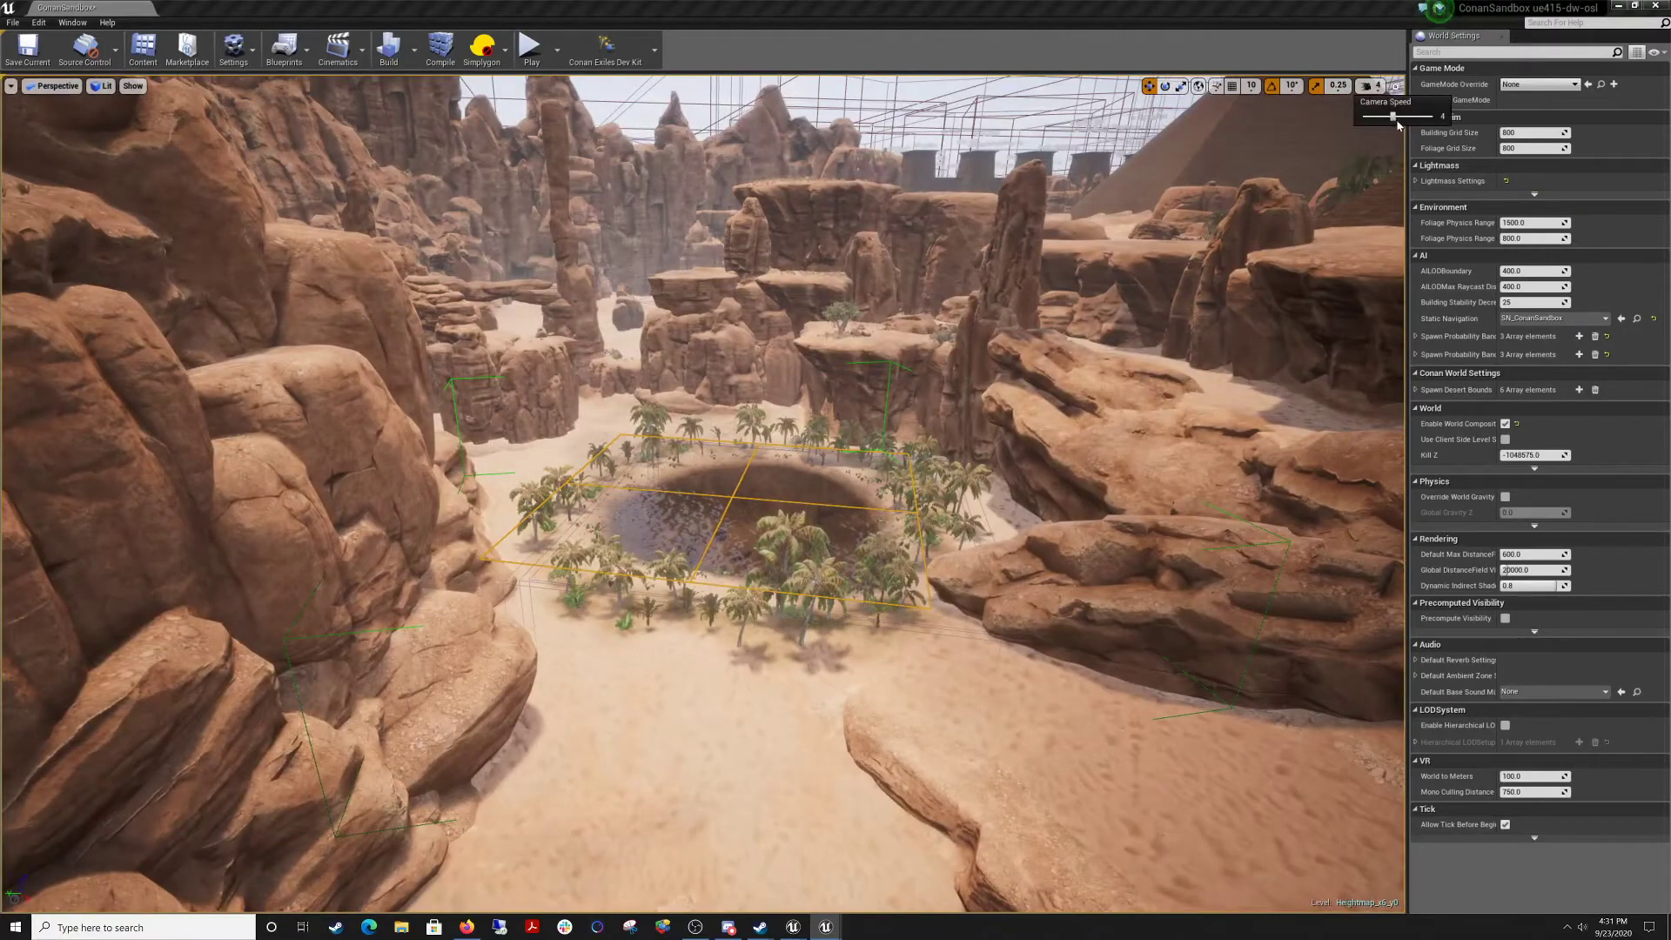
right_click_drag(704, 493, 713, 592)
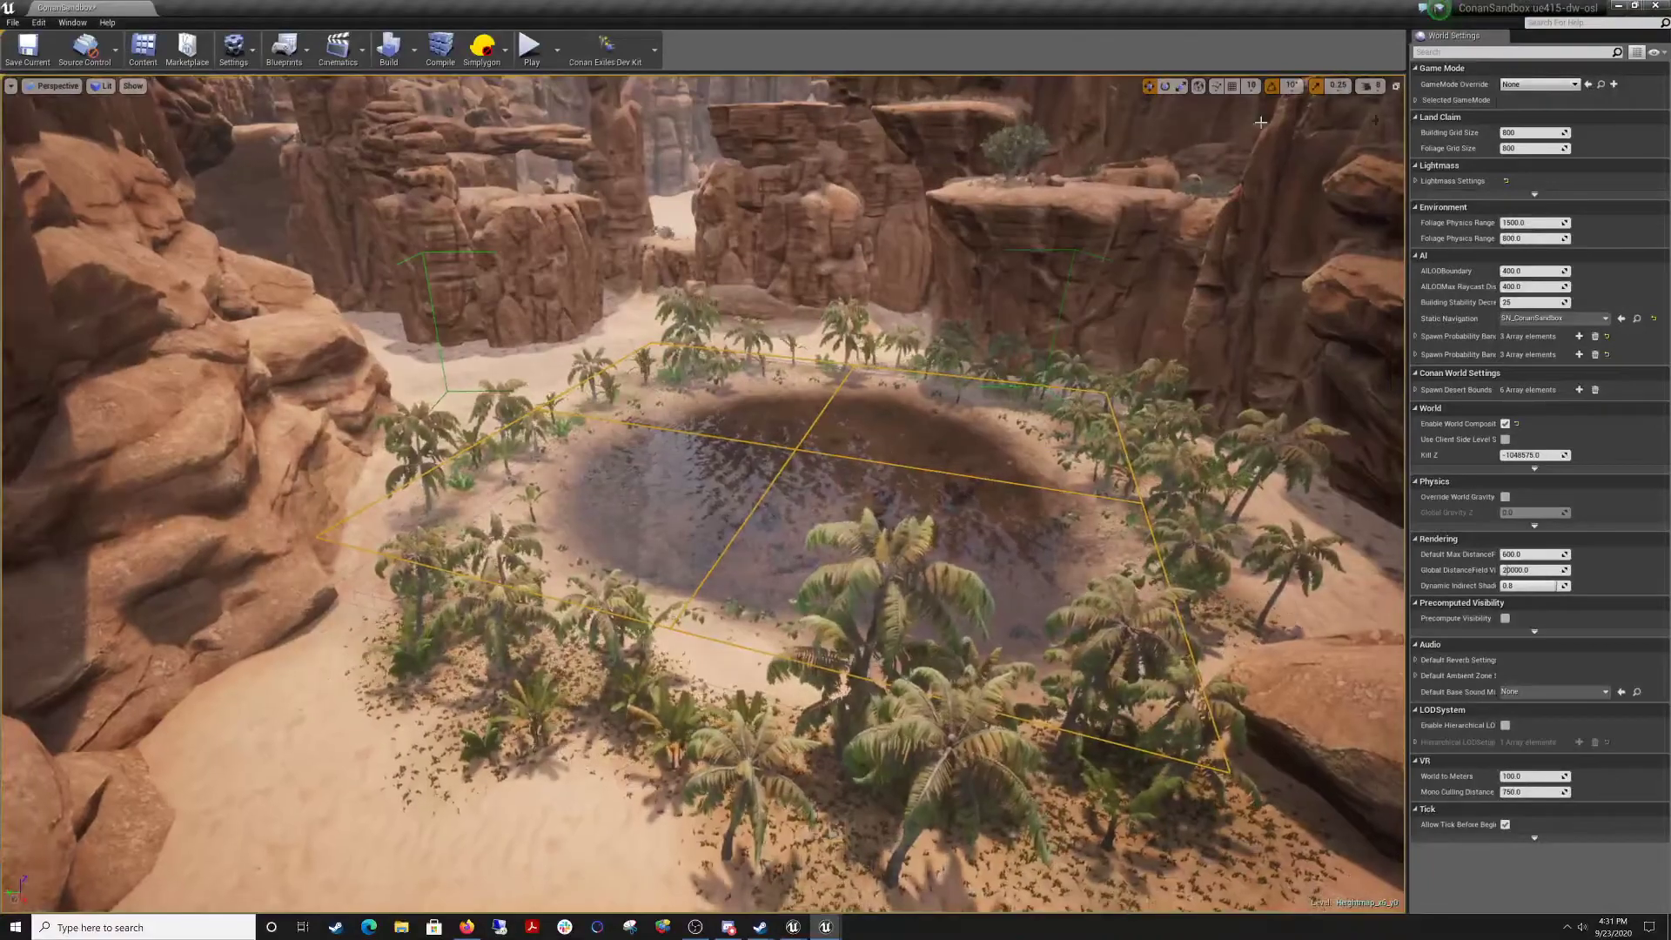
left_click(1374, 87)
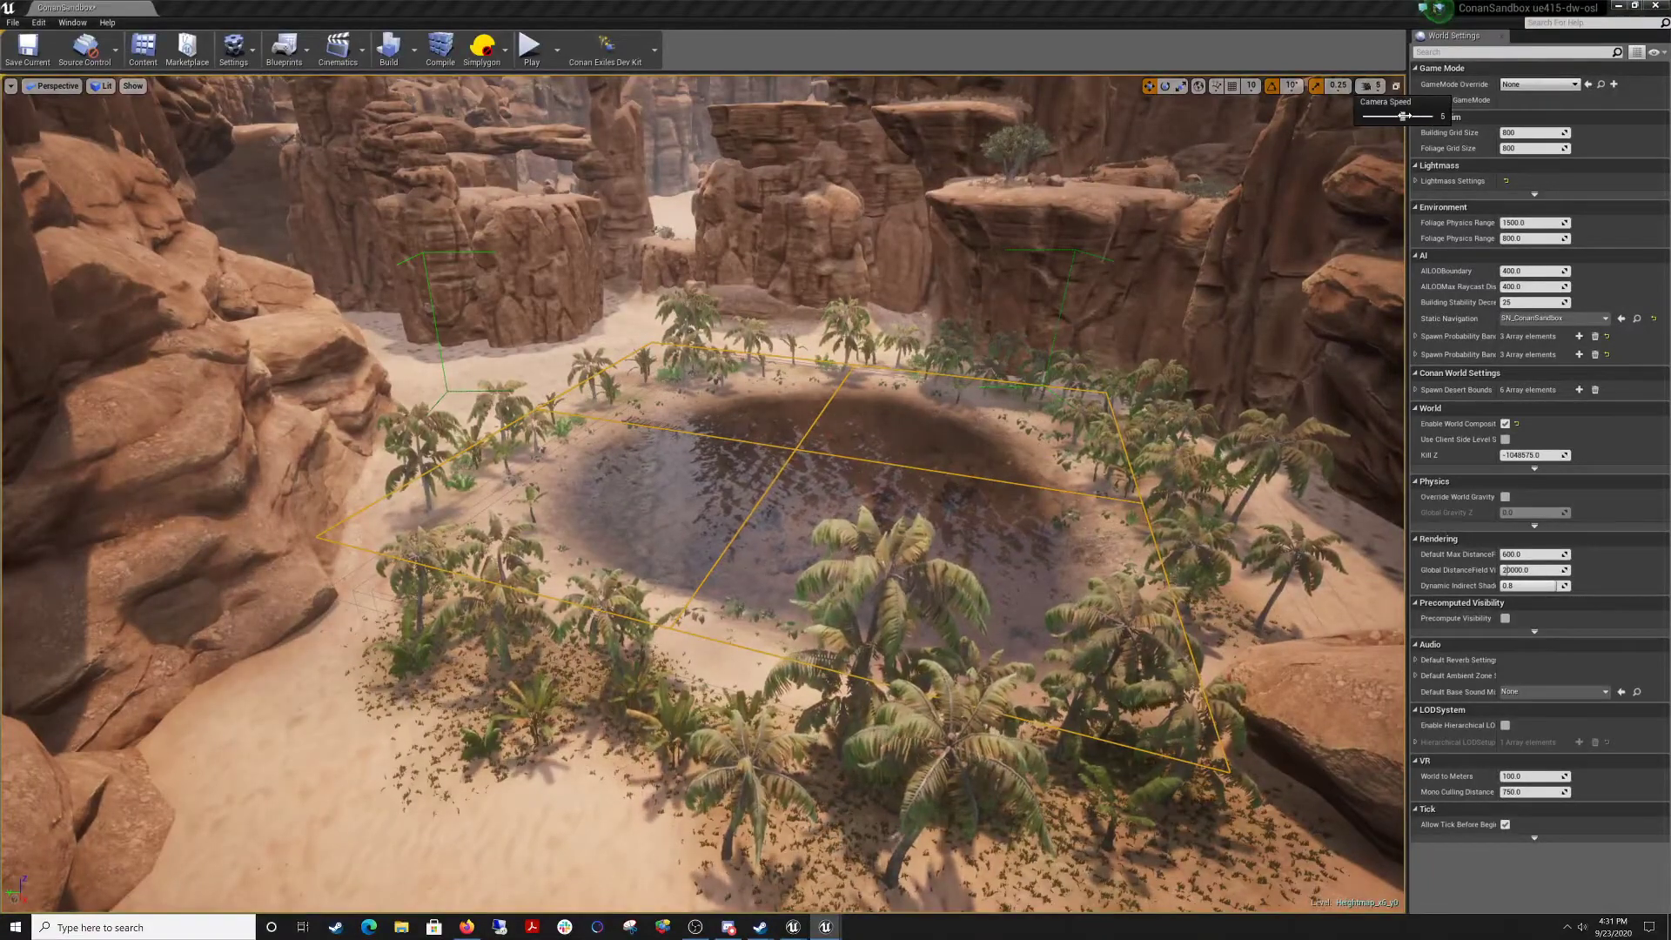
right_click_drag(771, 446, 737, 509)
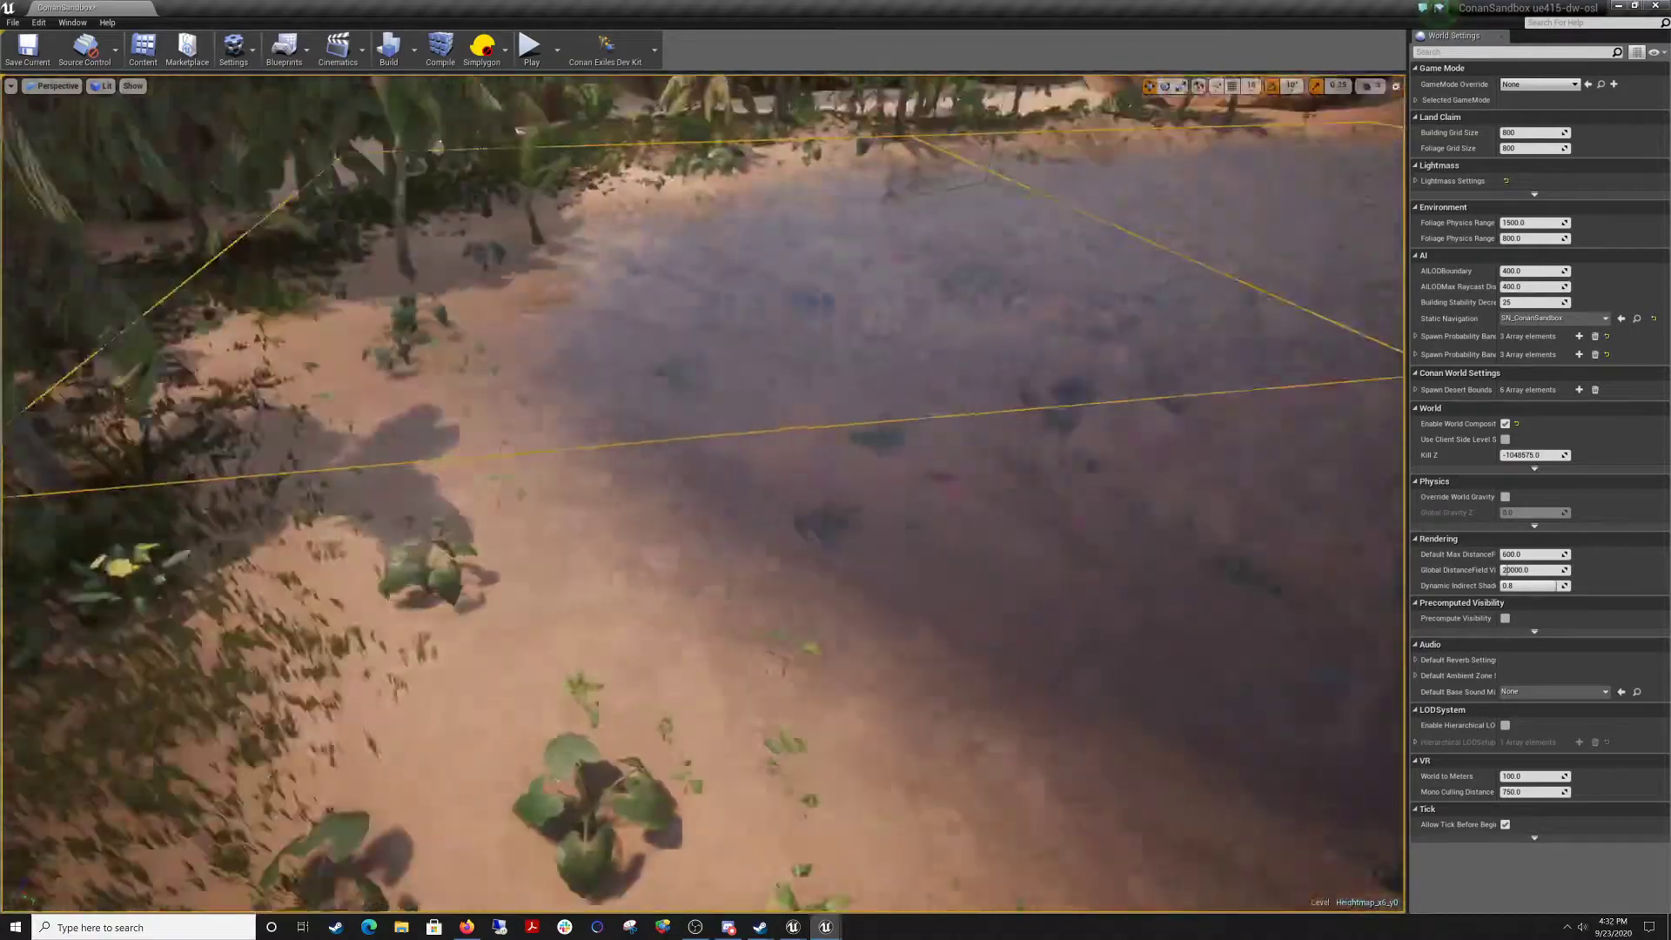
right_click_drag(703, 492, 677, 450)
key("w")
key("s")
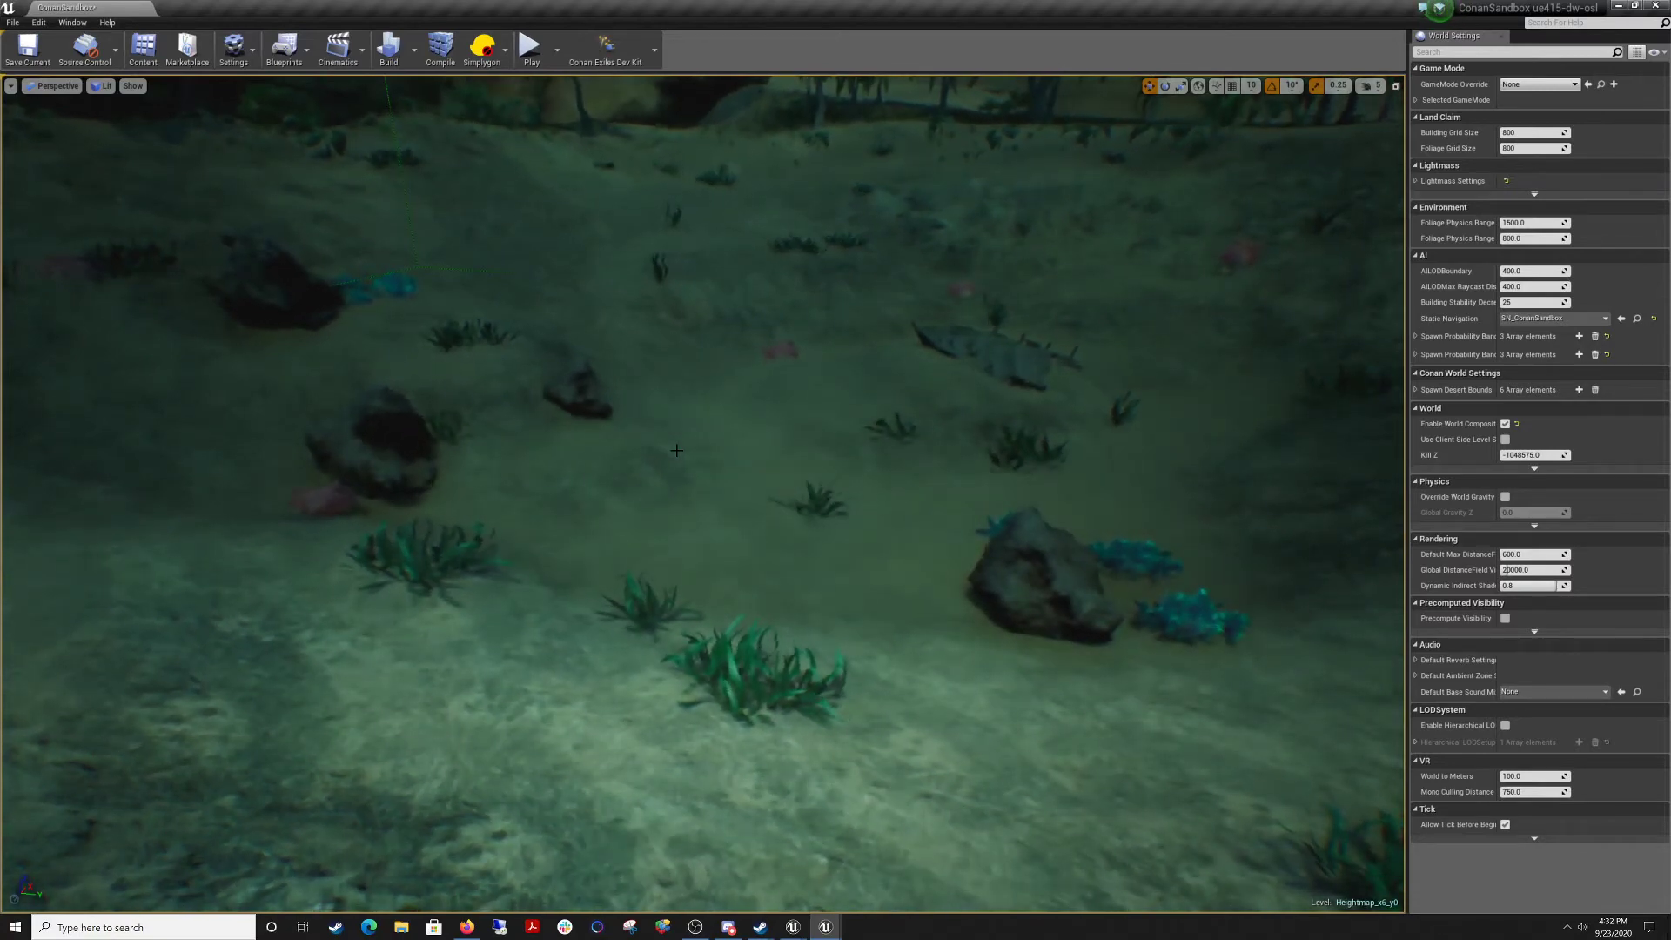
Search the whole Content folder in the Content Browser for "fish".
left_click(142, 48)
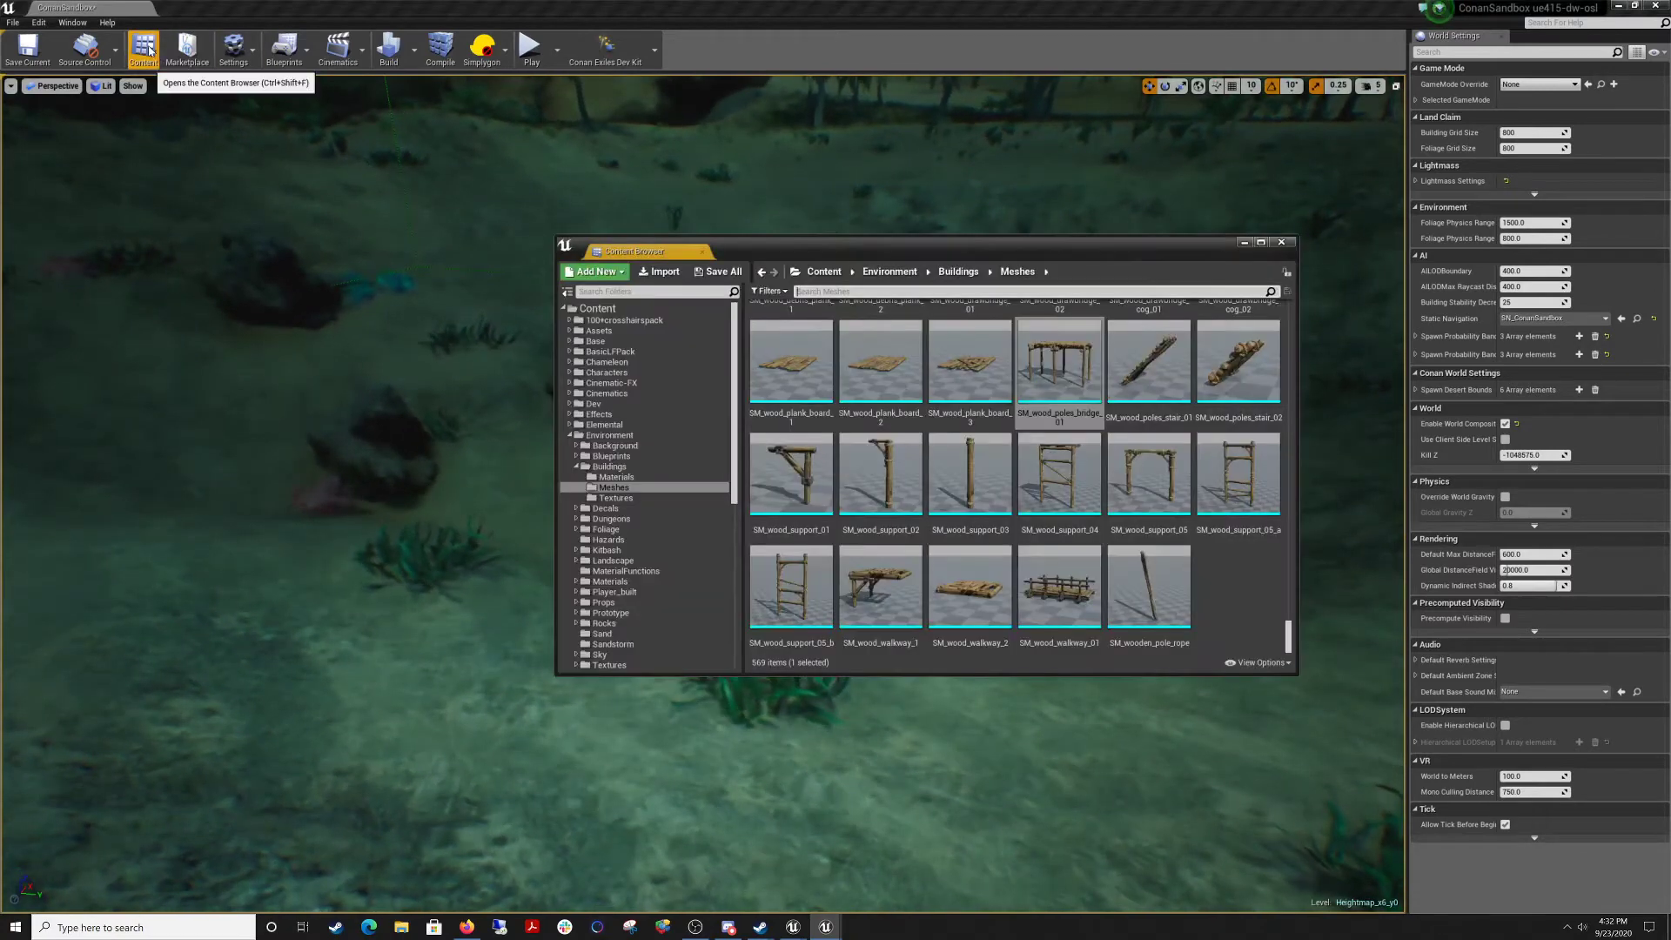
left_click_drag(933, 251, 884, 226)
left_click(776, 246)
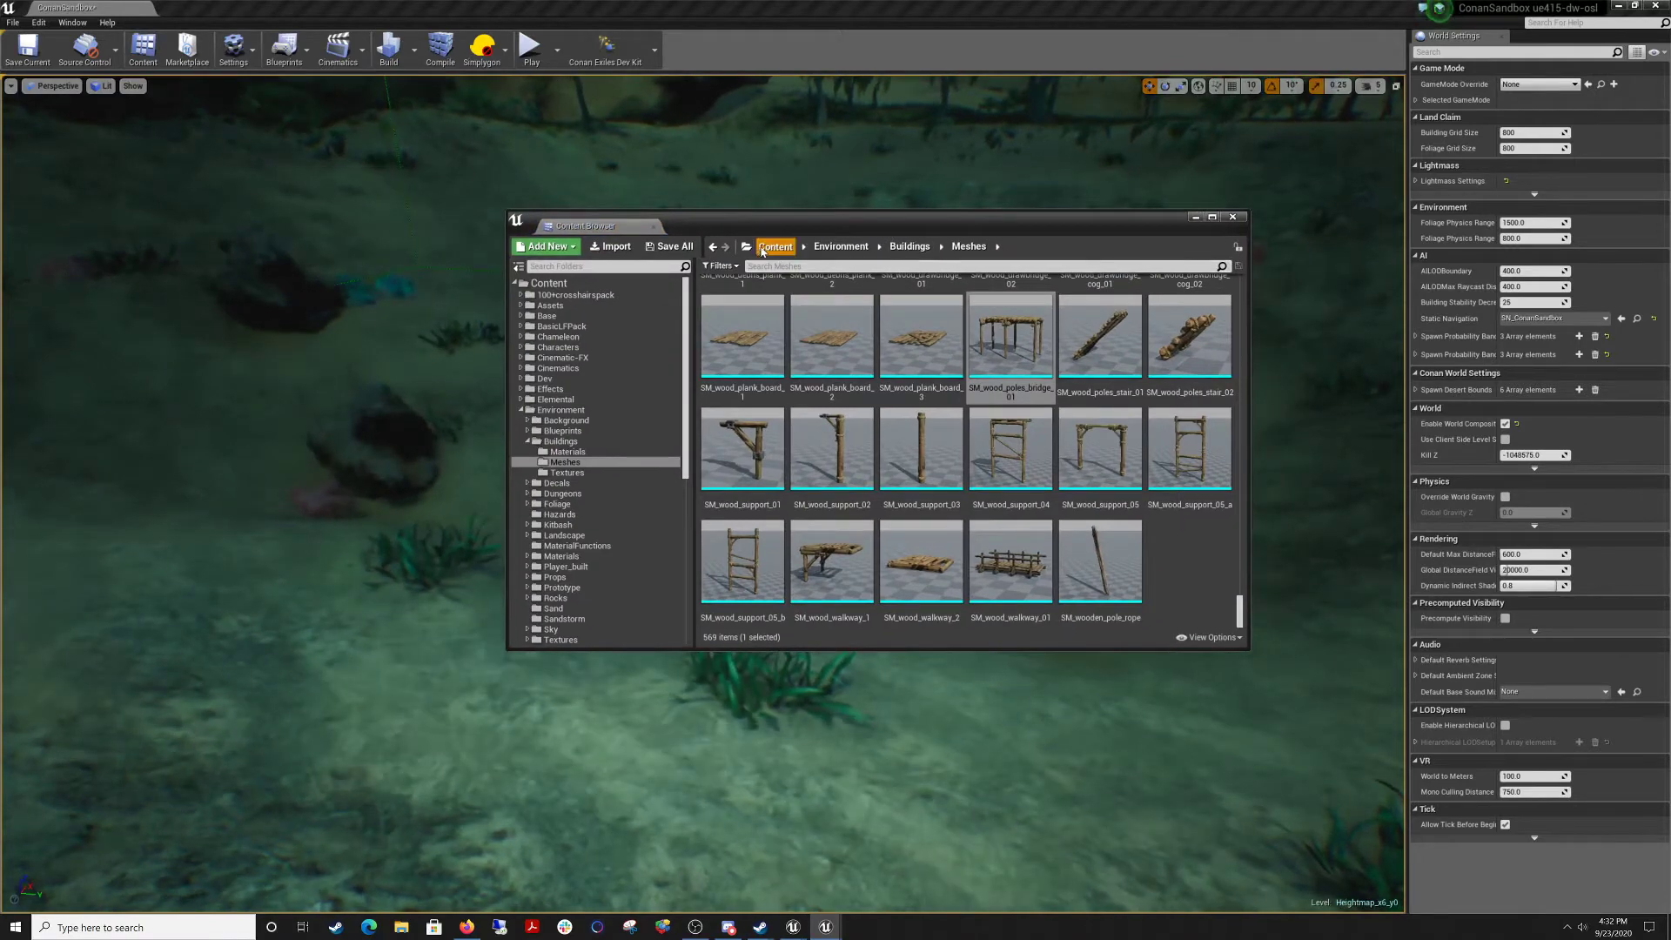
left_click(775, 265)
type("p")
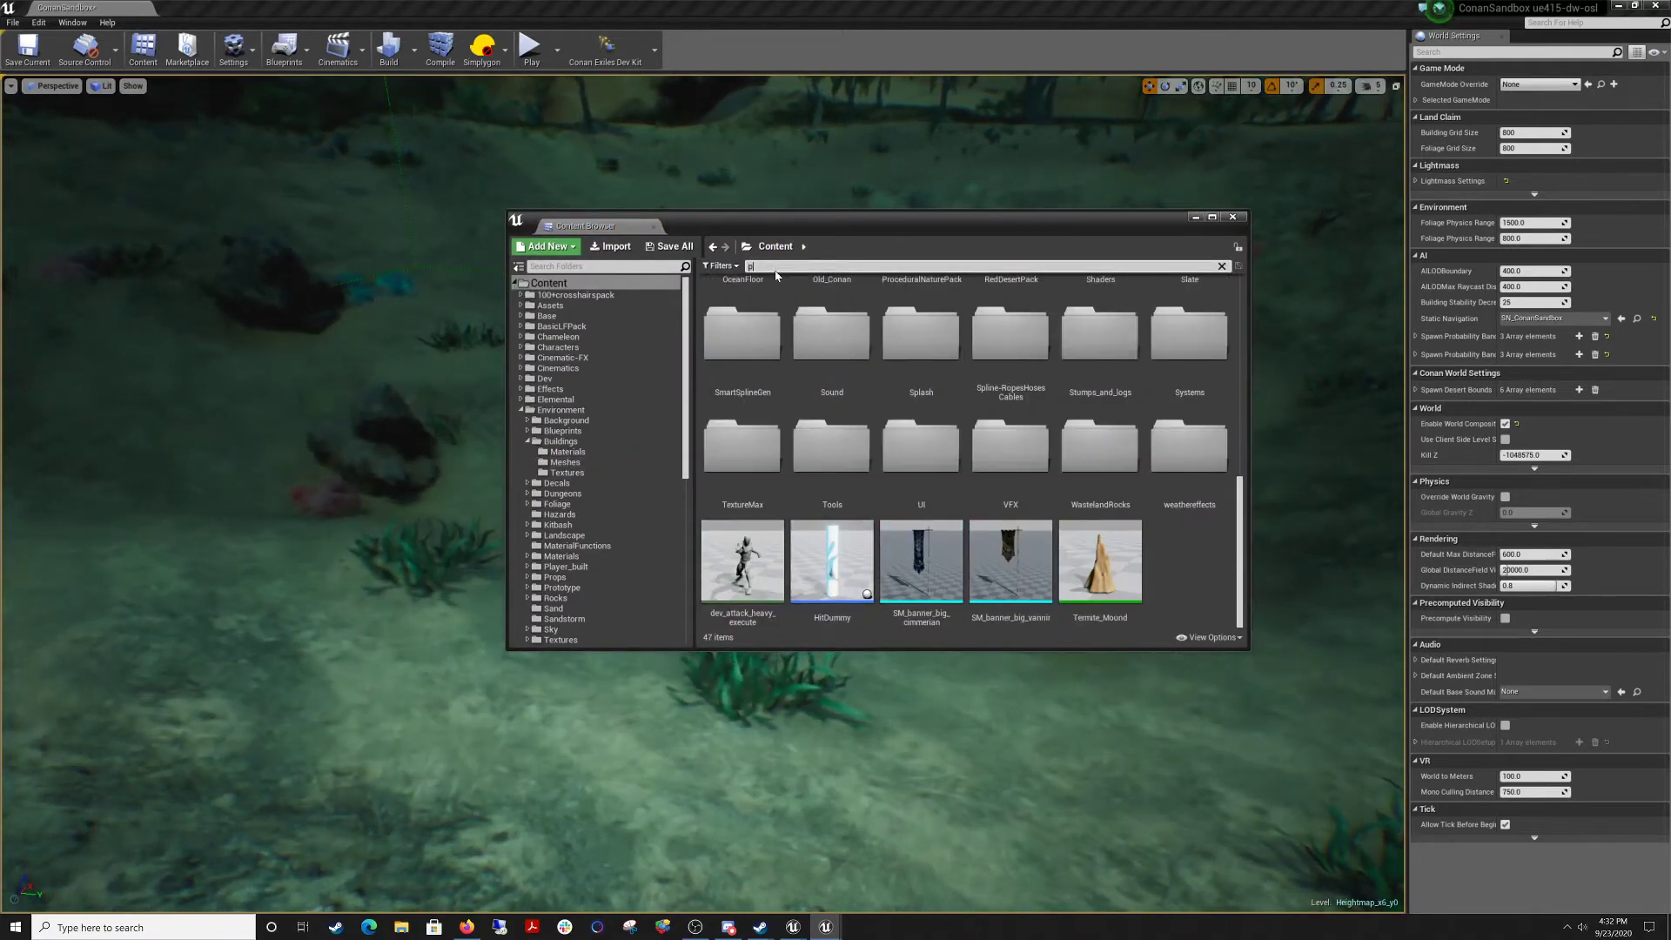
key("BackSpace")
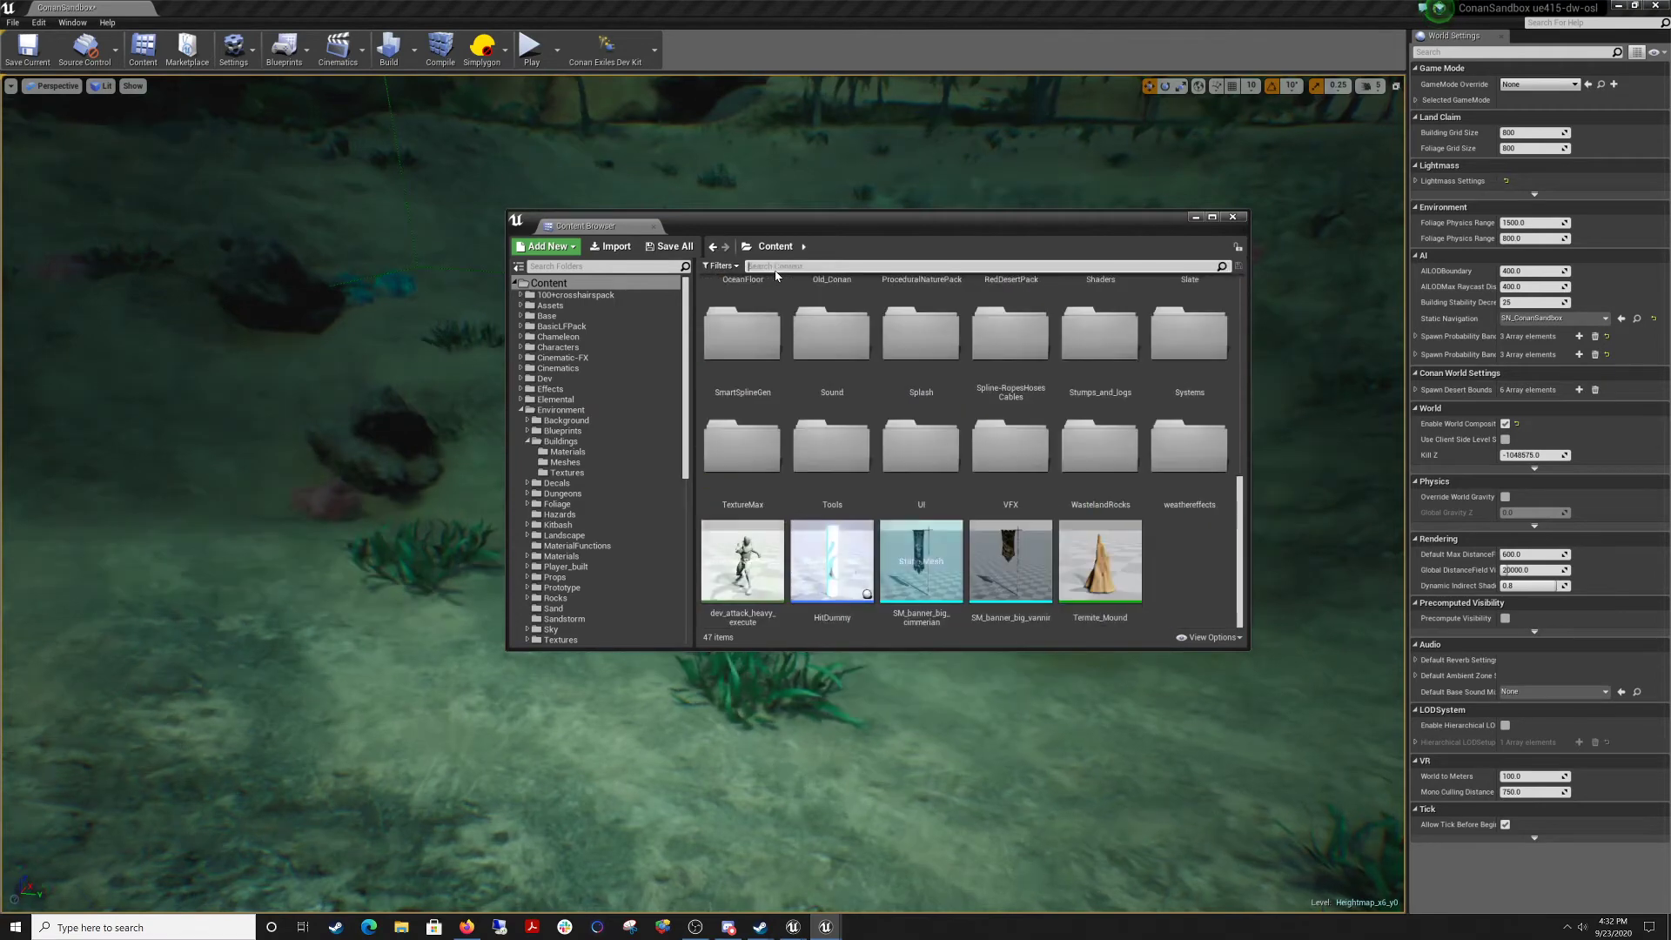
type("fish")
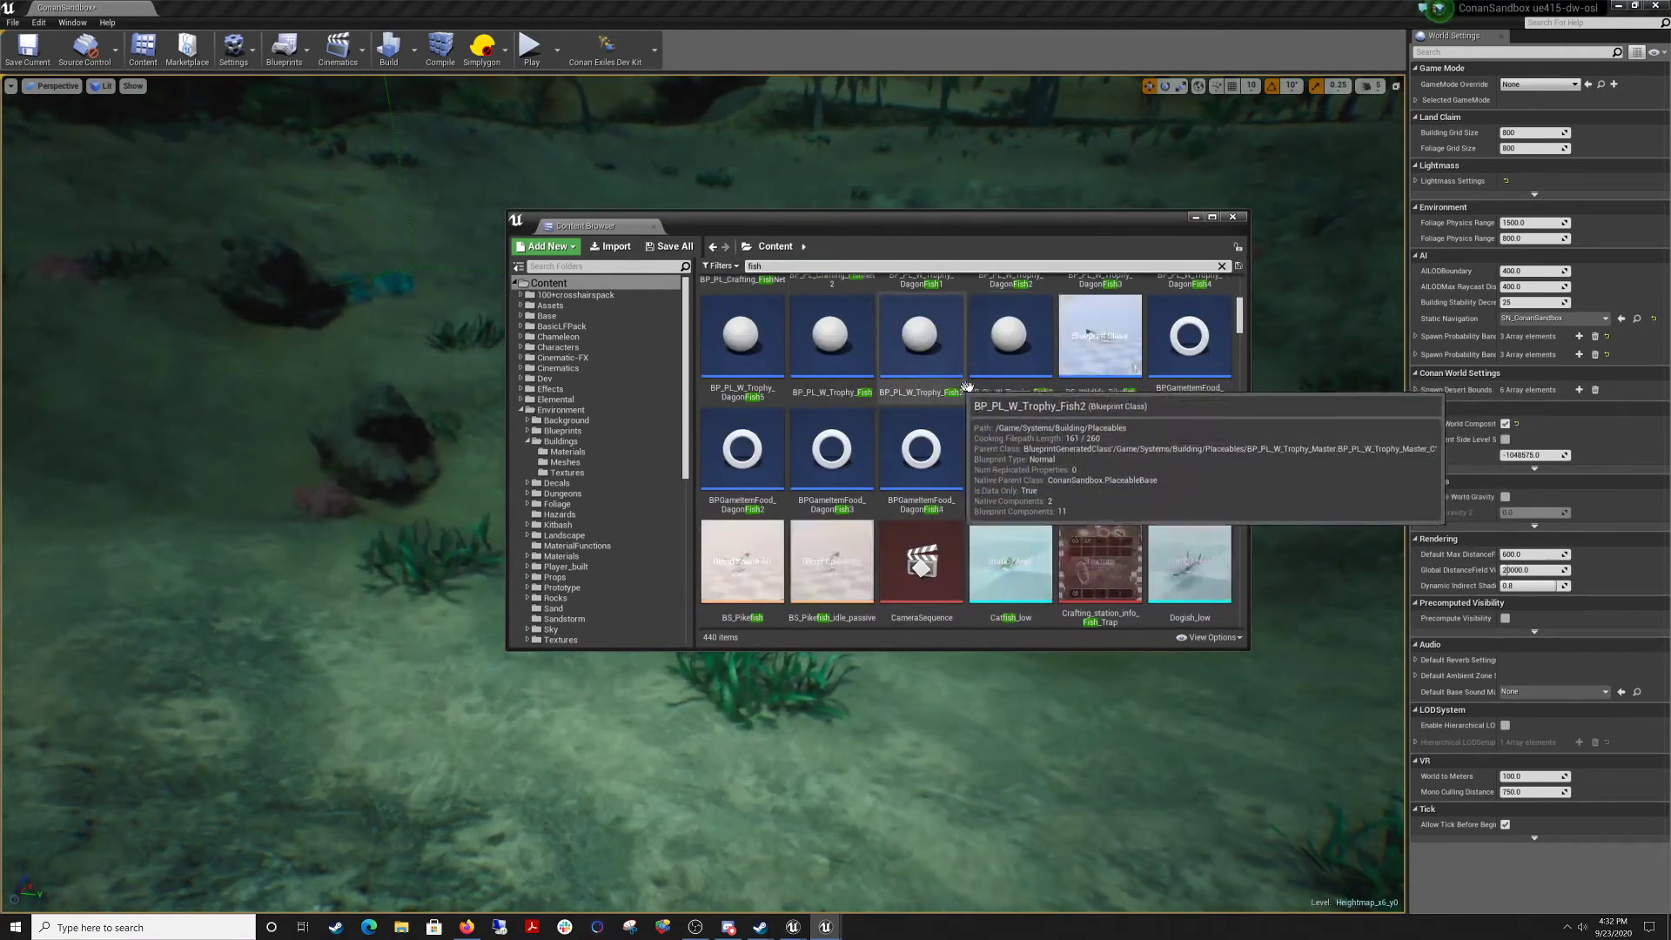
Browse the fish search results for assets that could populate the lake, from creature blueprints and meshes through to the particle systems.
scroll(923, 417, "down", 3)
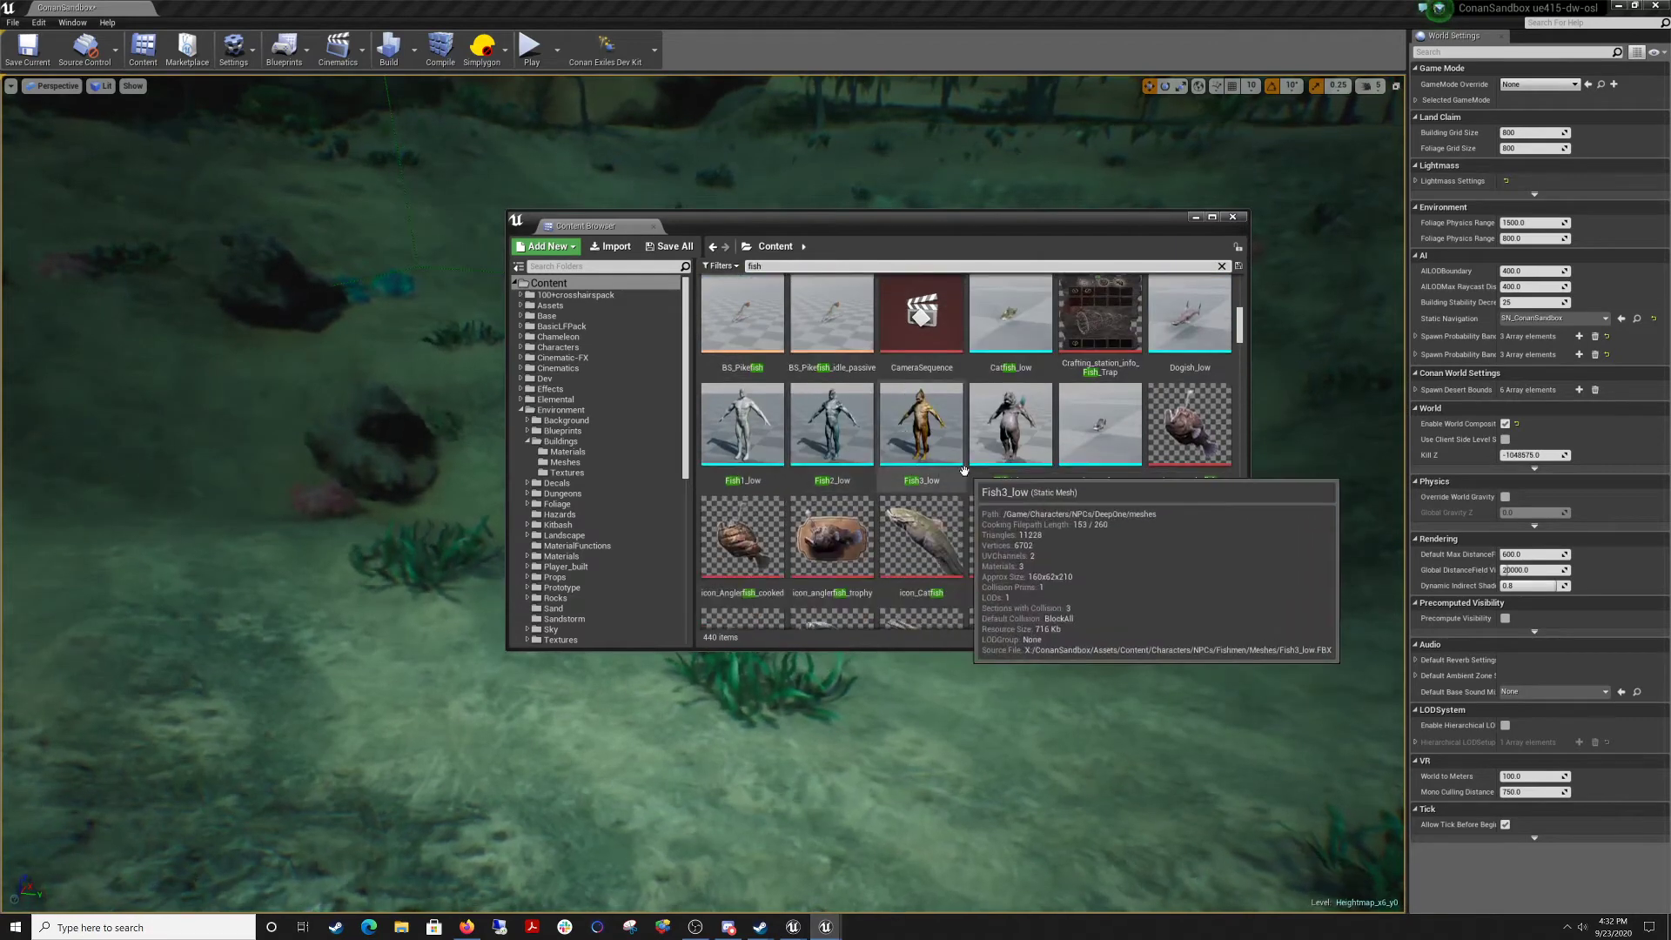
scroll(957, 436, "down", 3)
scroll(922, 431, "up", 10)
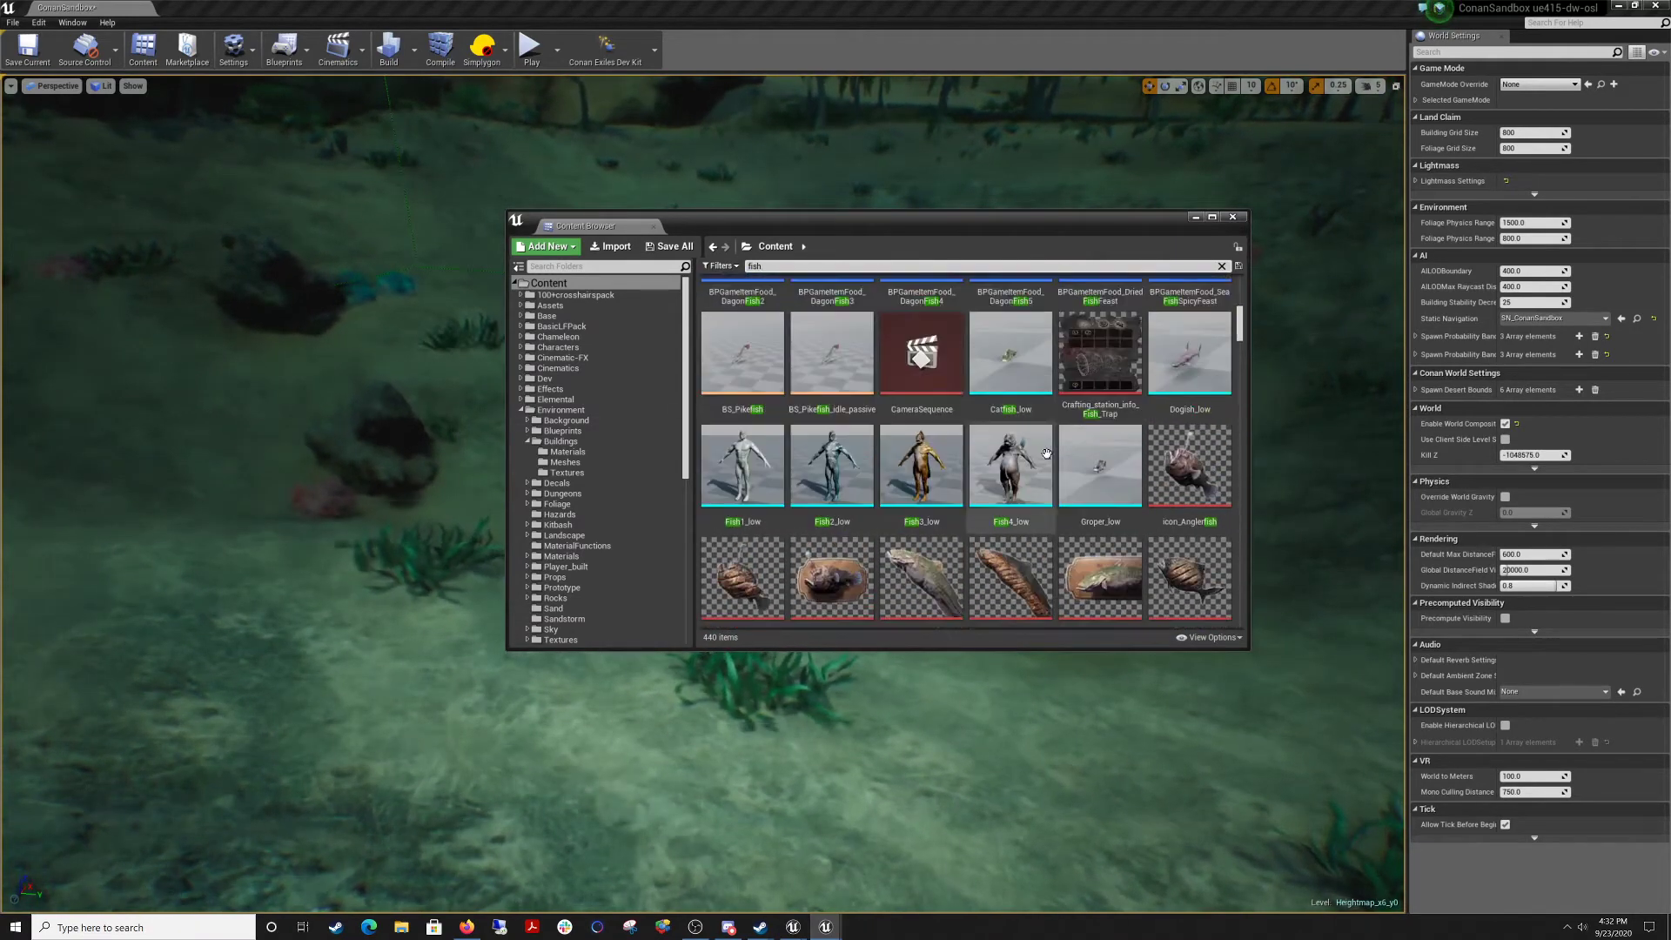
scroll(876, 433, "up", 5)
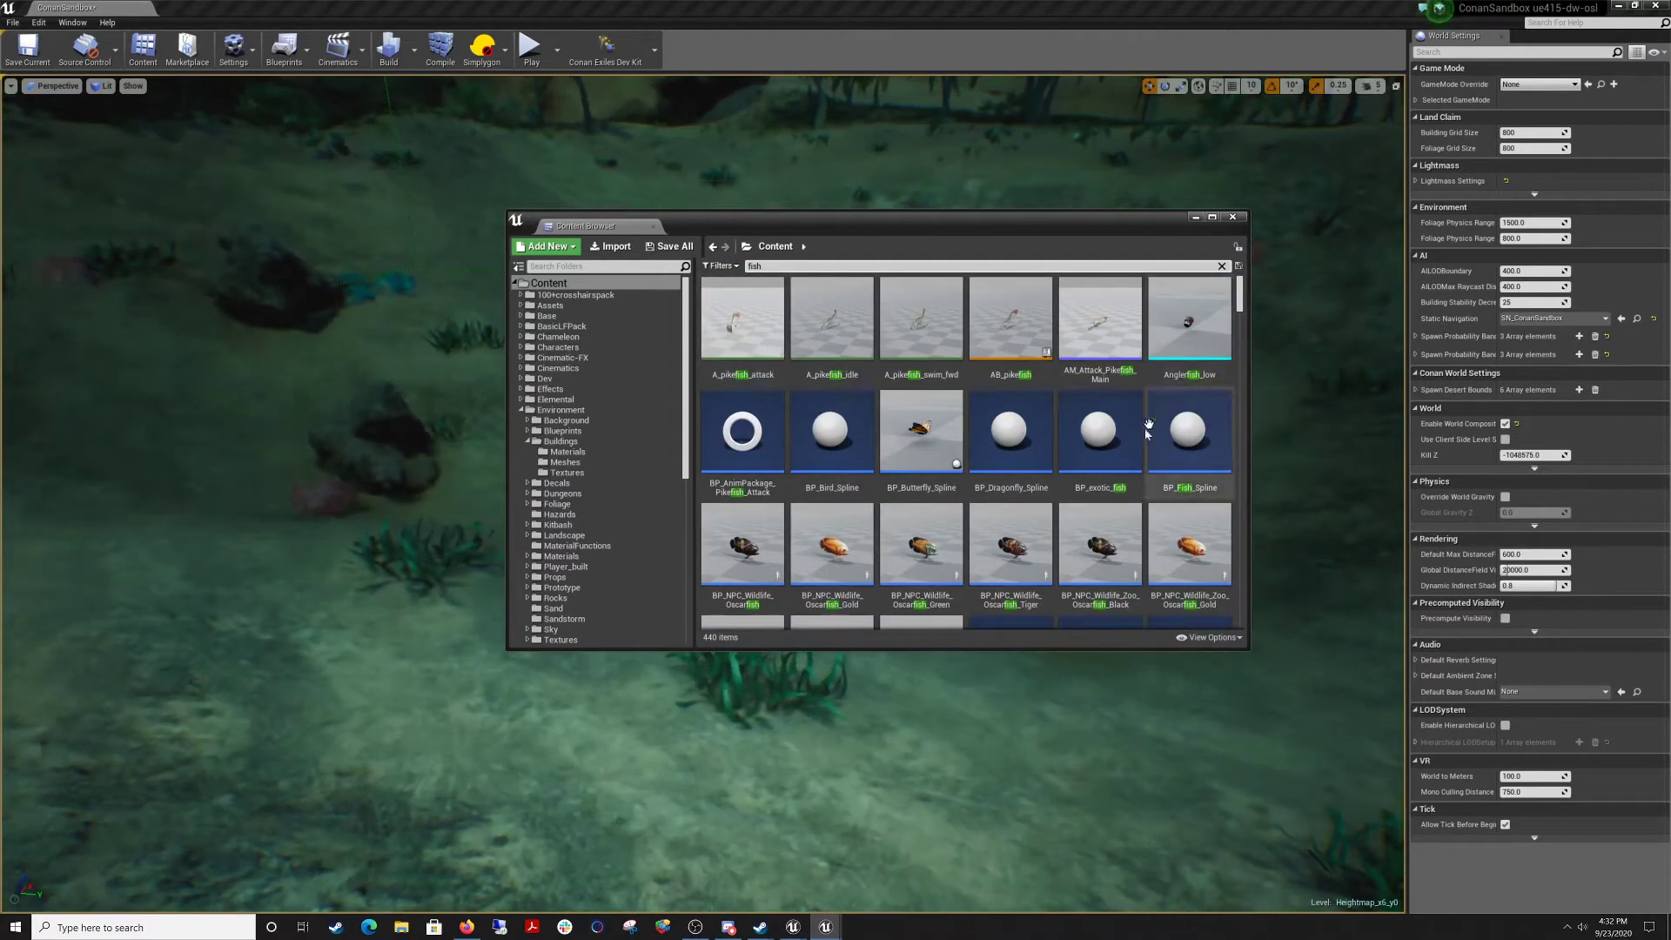
scroll(957, 330, "down", 4)
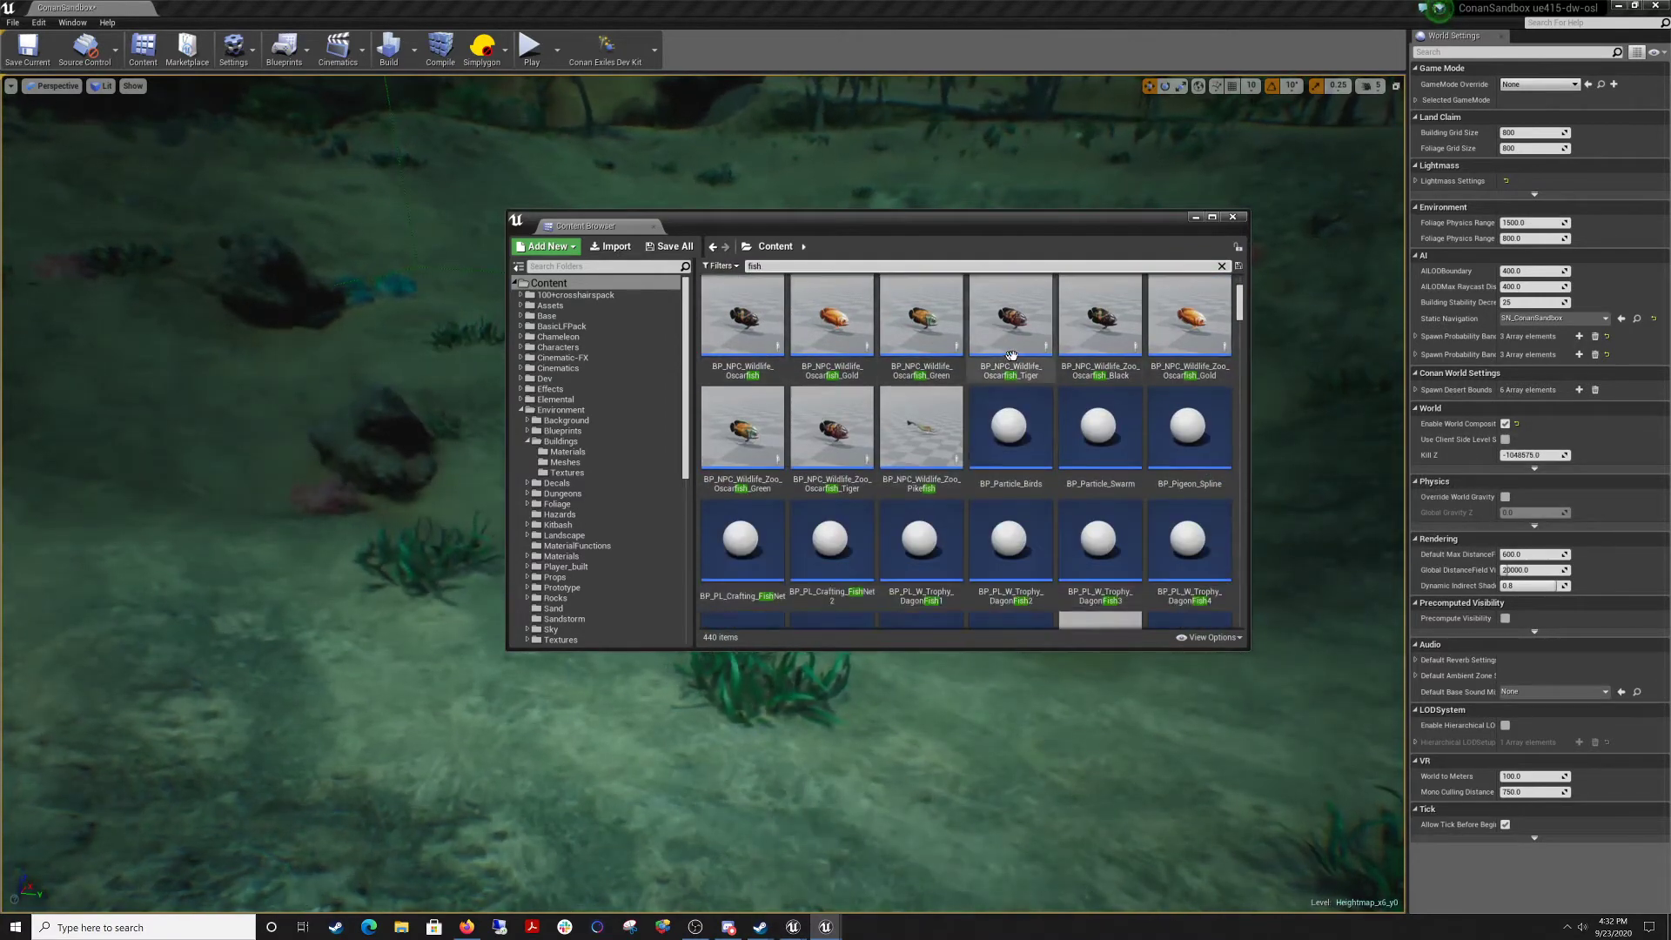
scroll(870, 374, "down", 2)
scroll(833, 380, "down", 10)
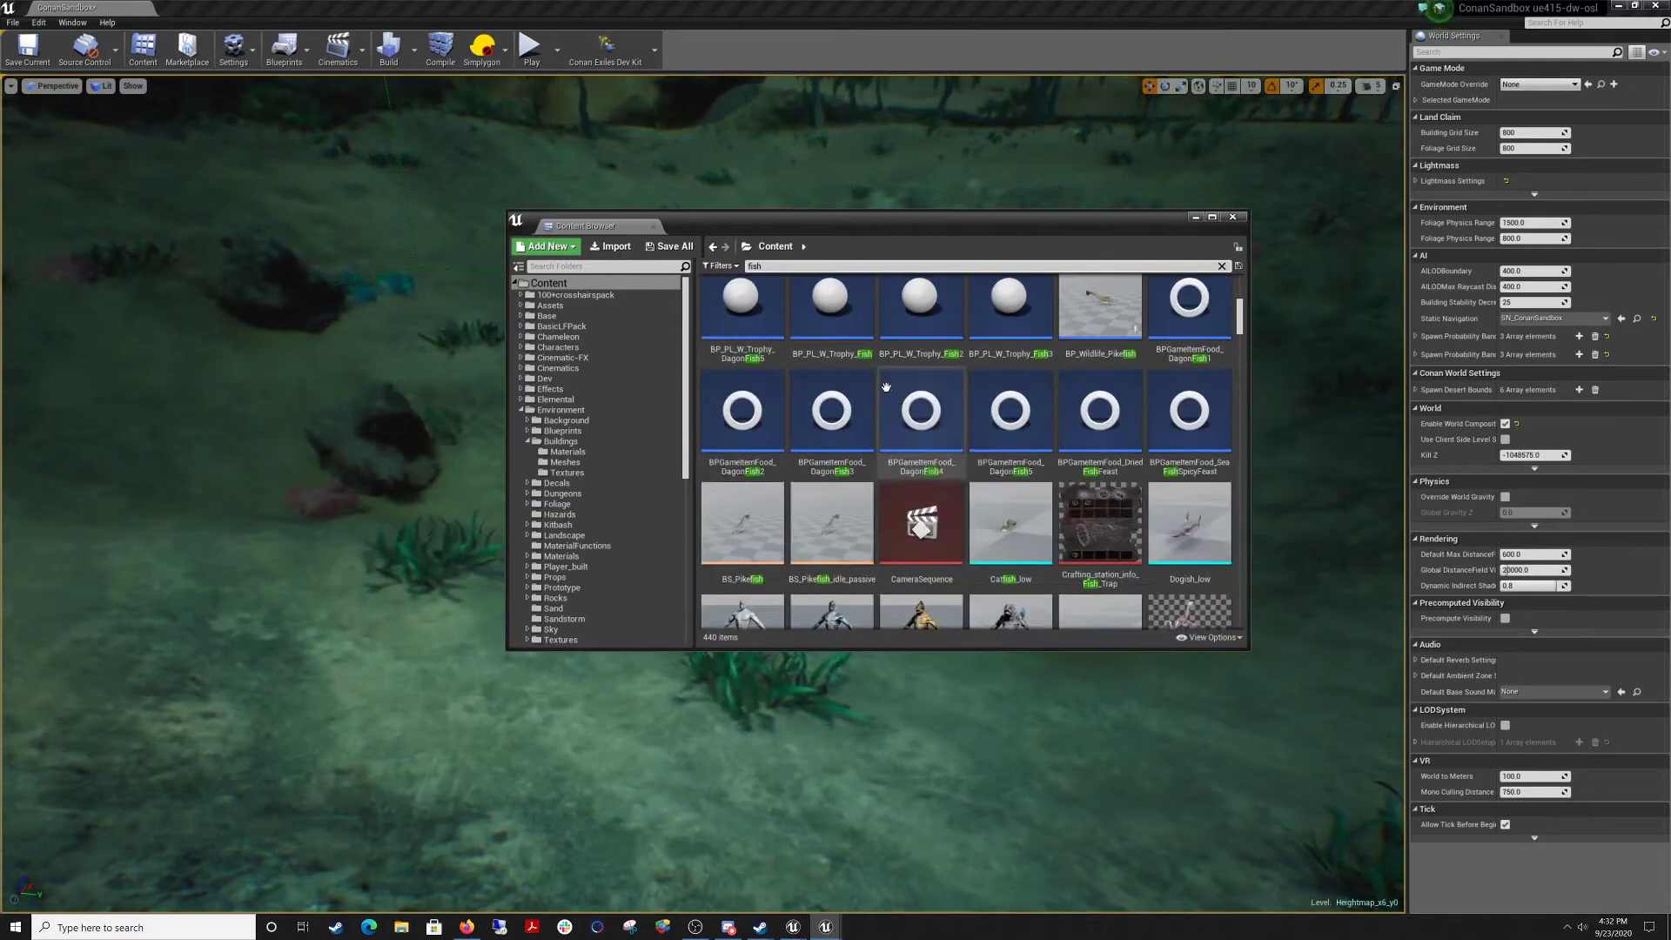
scroll(931, 402, "down", 6)
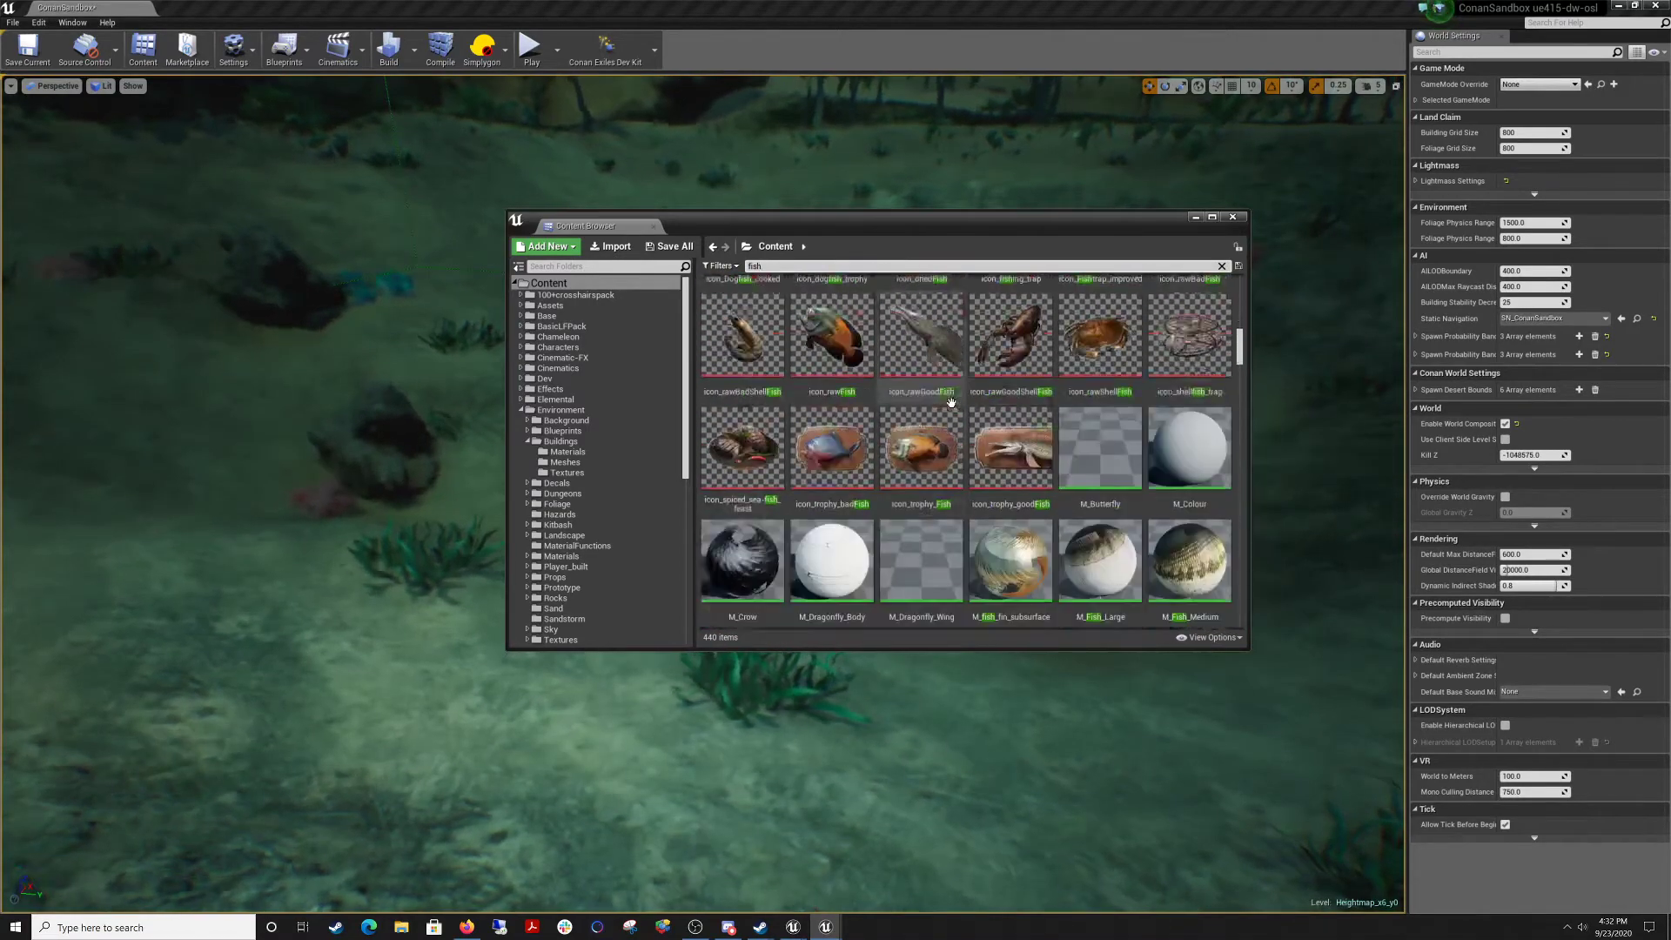
scroll(896, 409, "down", 10)
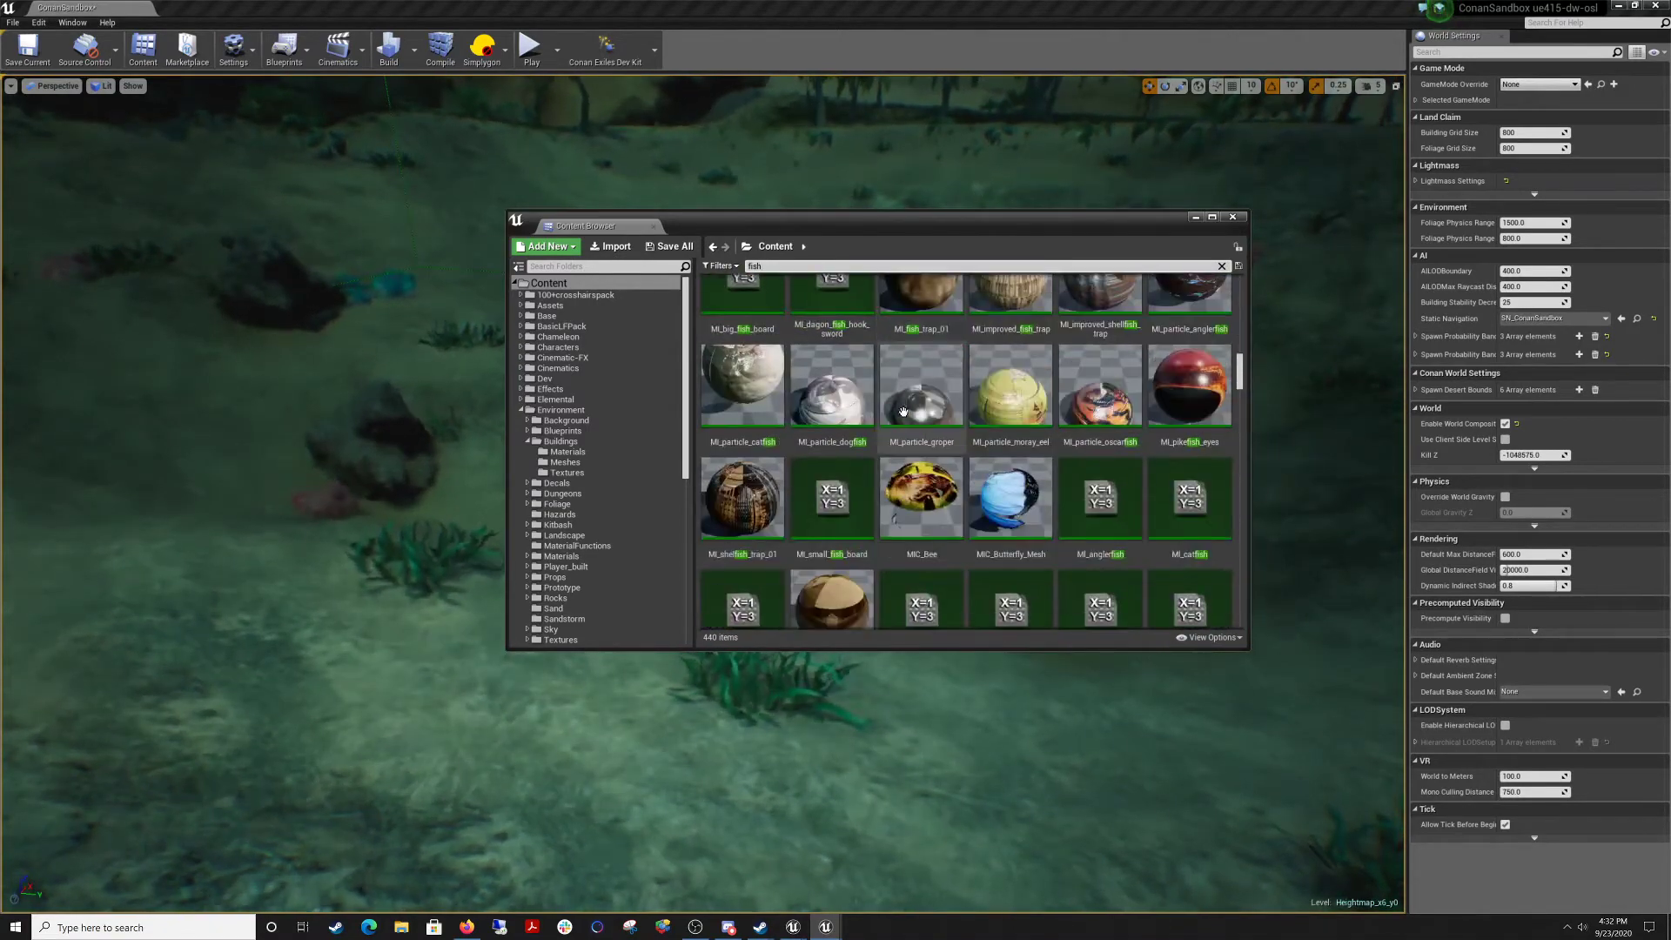
scroll(904, 412, "down", 2)
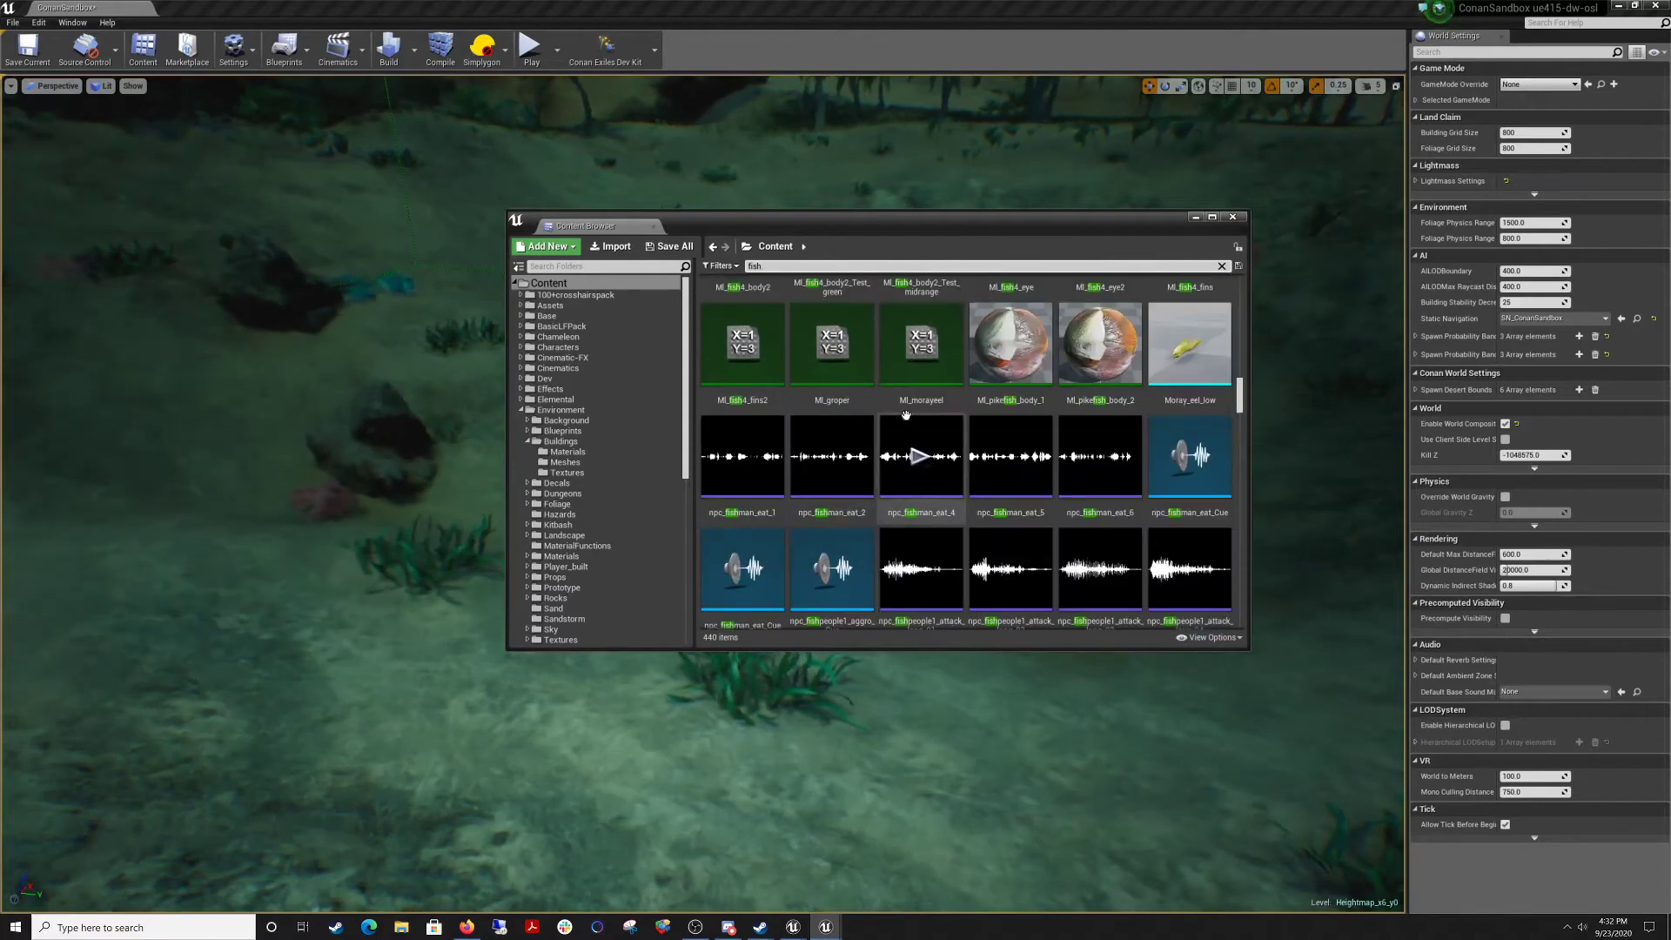
scroll(922, 422, "down", 2)
scroll(992, 435, "down", 1)
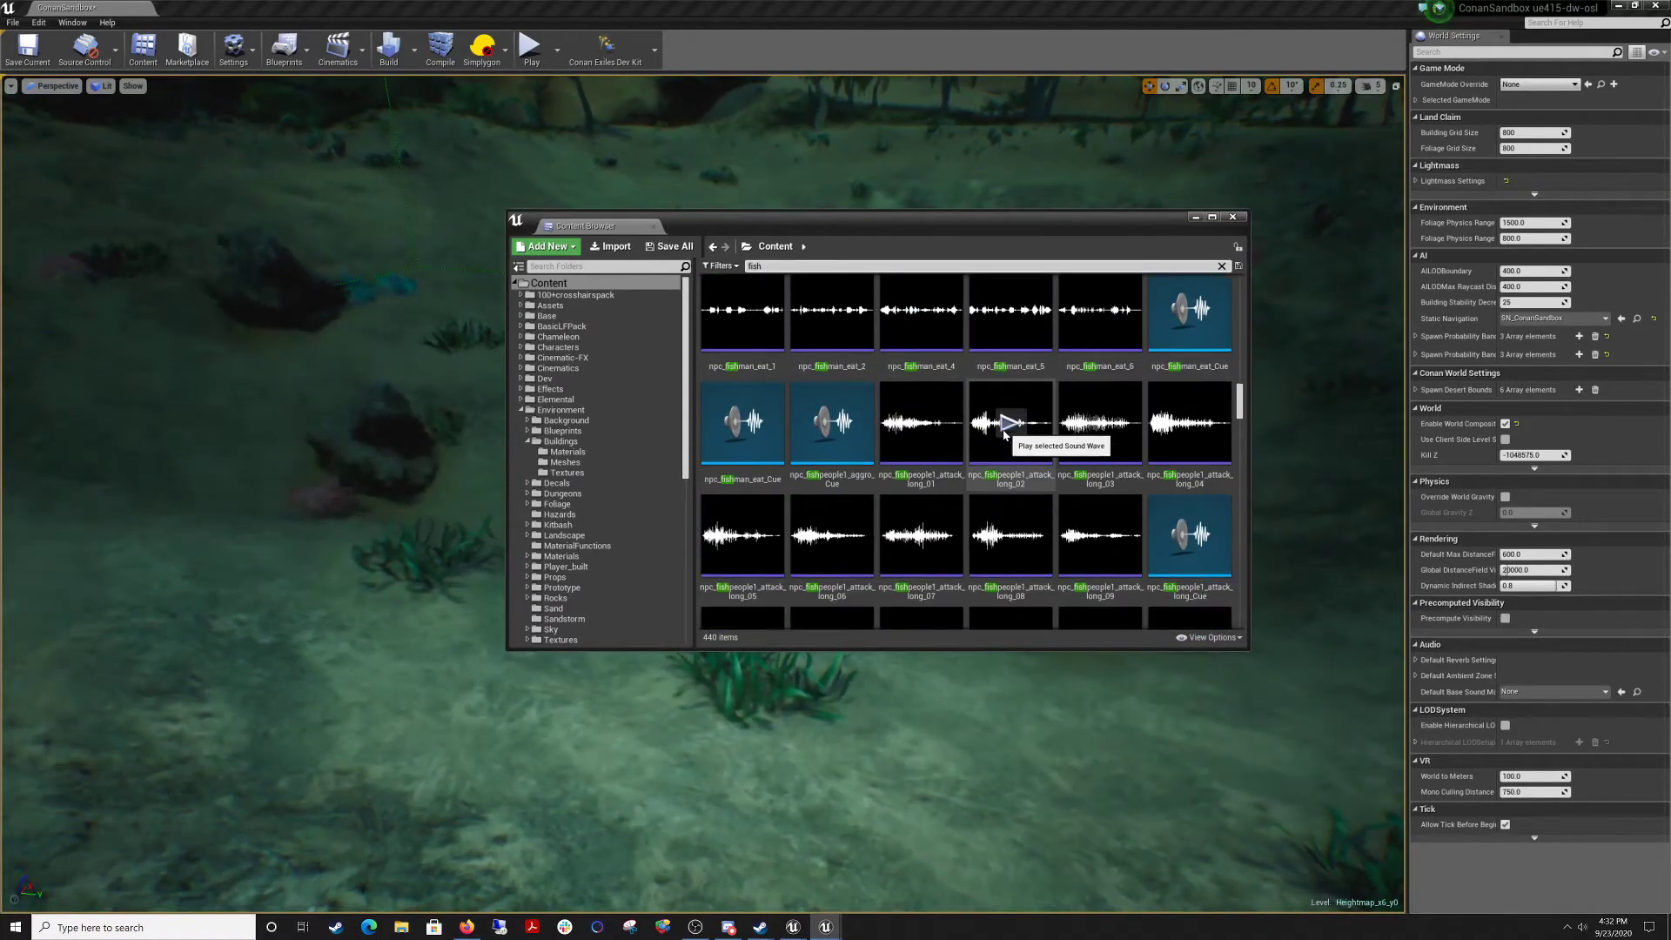
scroll(1005, 431, "down", 1)
scroll(1008, 422, "down", 10)
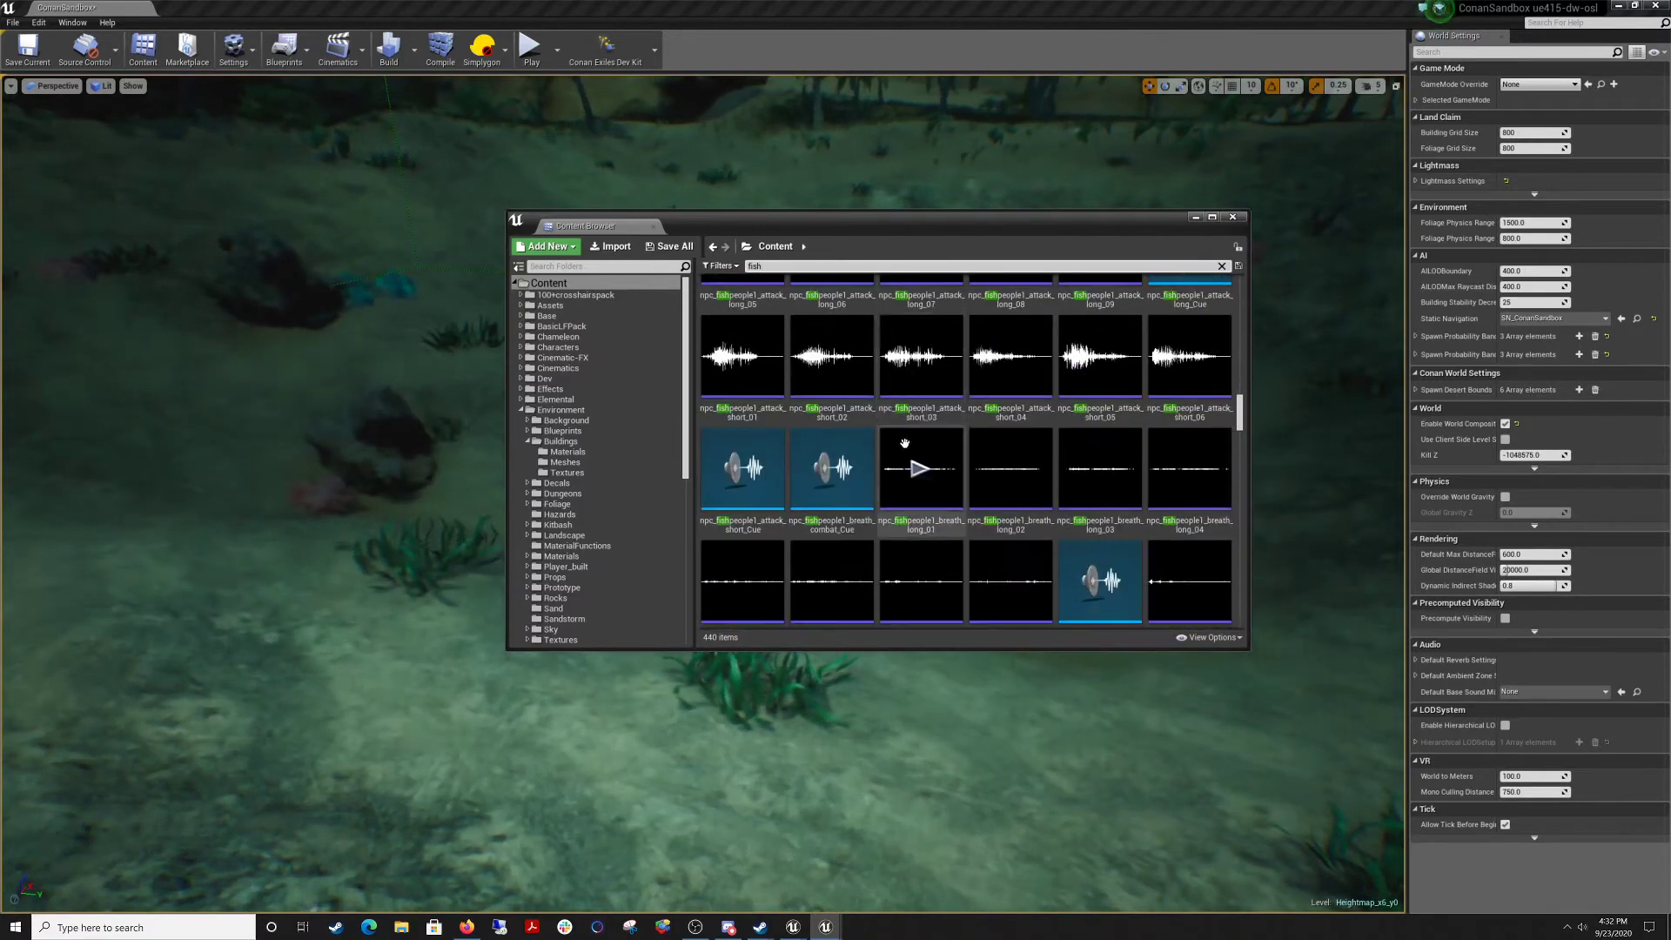
scroll(957, 448, "down", 8)
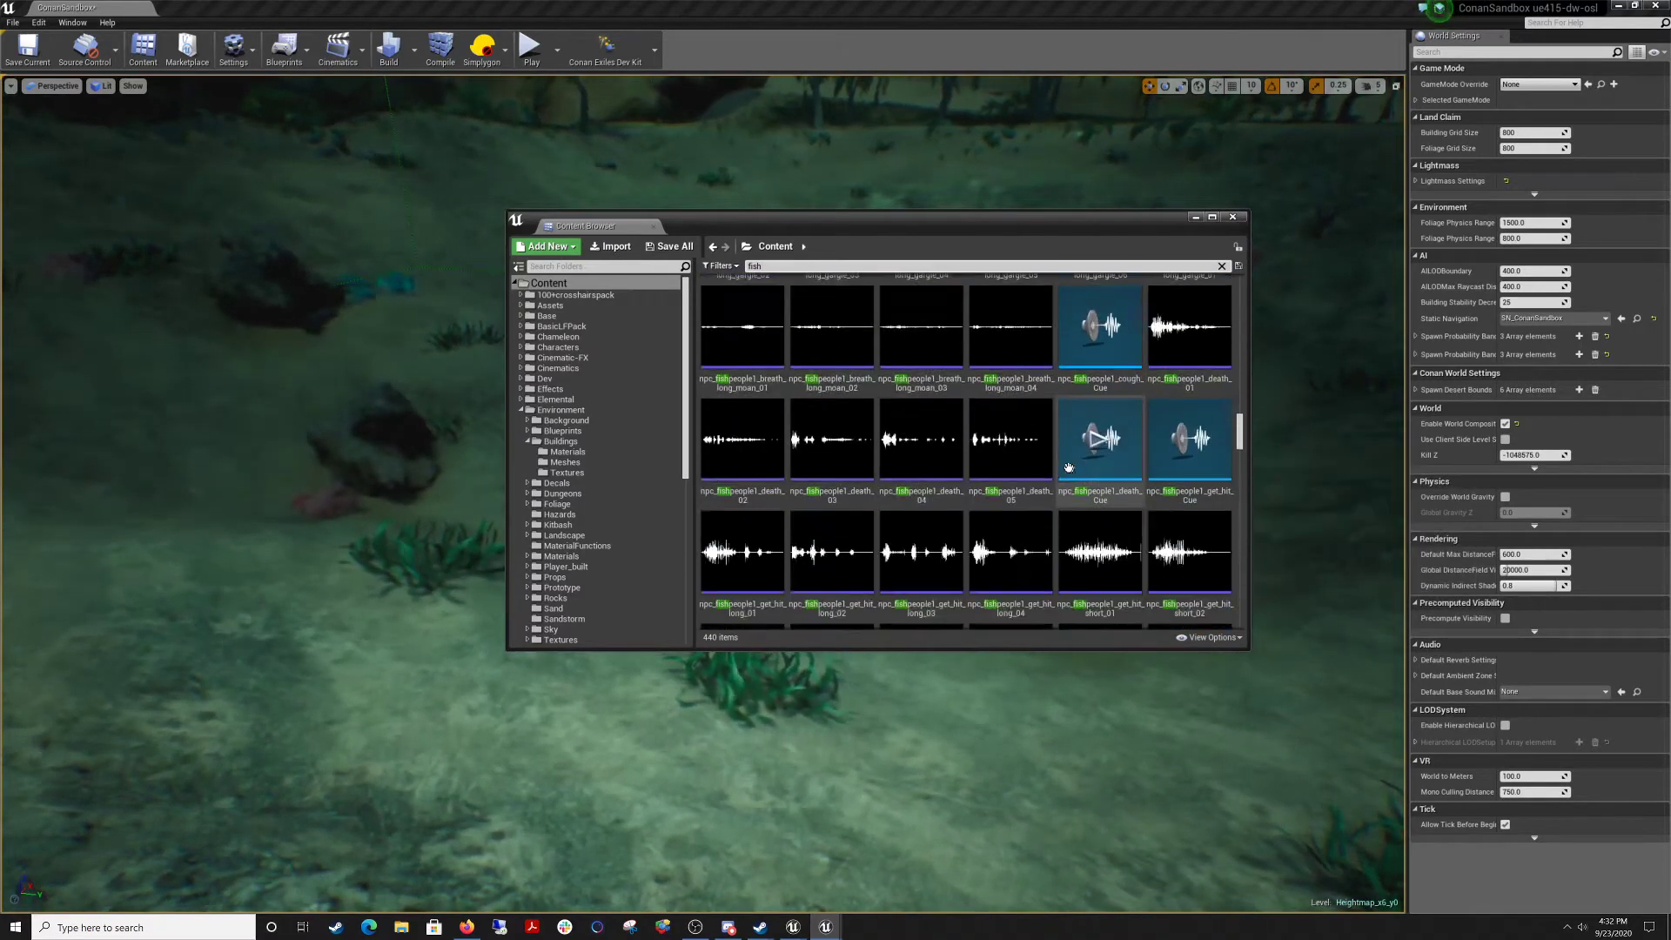
scroll(1036, 468, "down", 15)
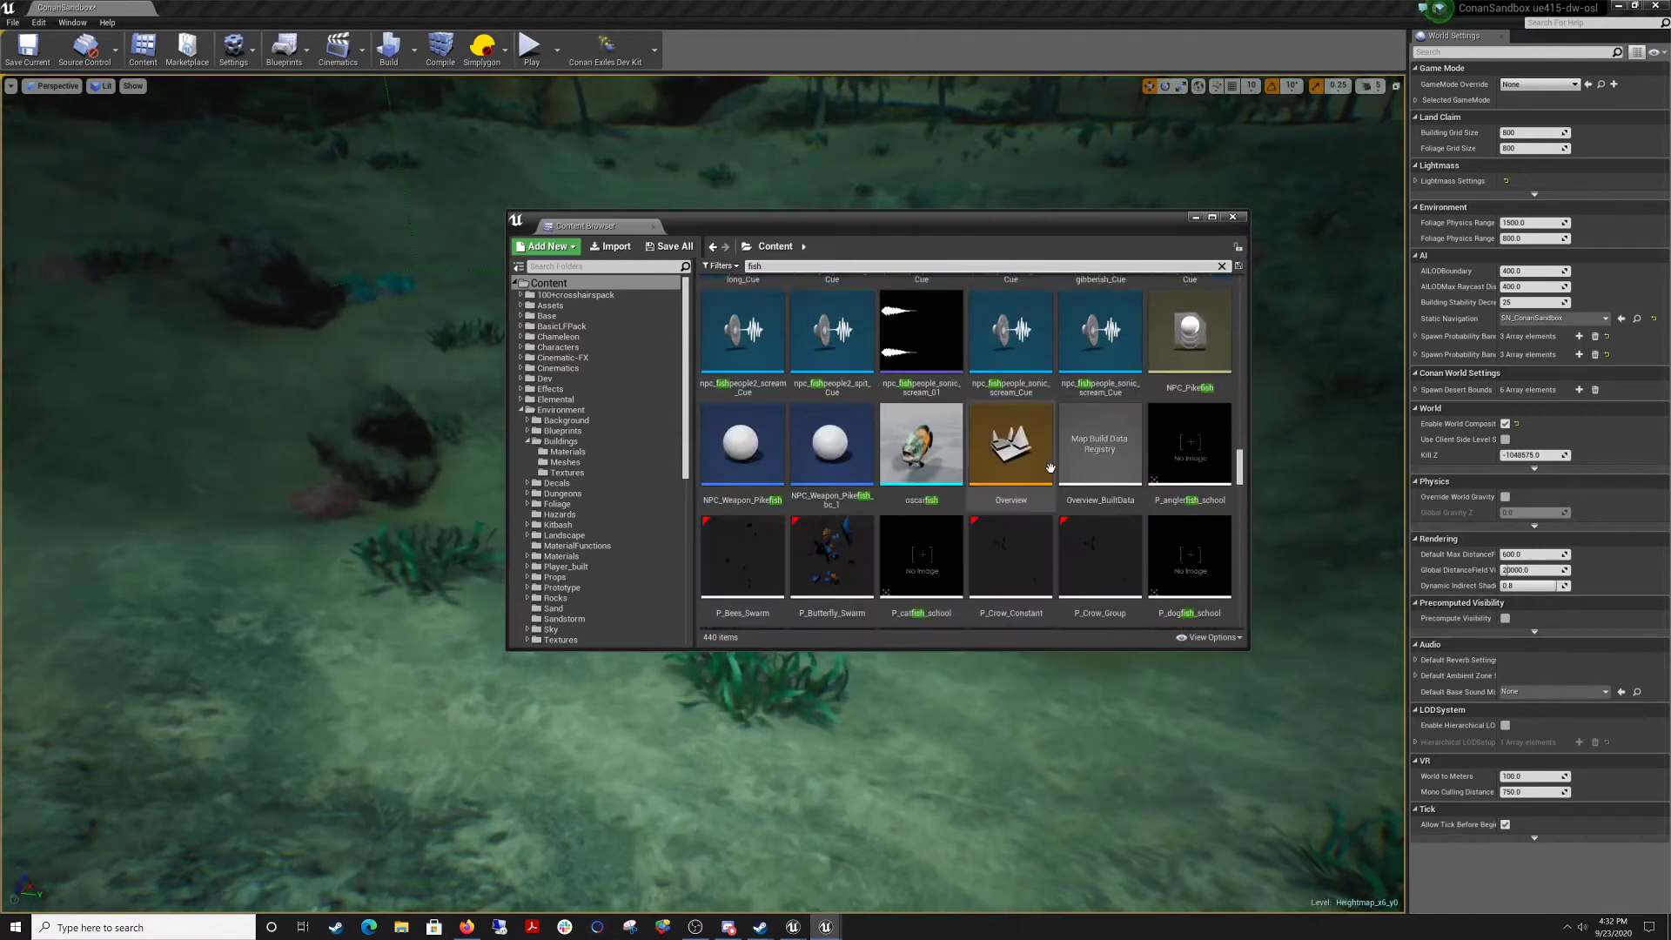
scroll(1103, 546, "down", 3)
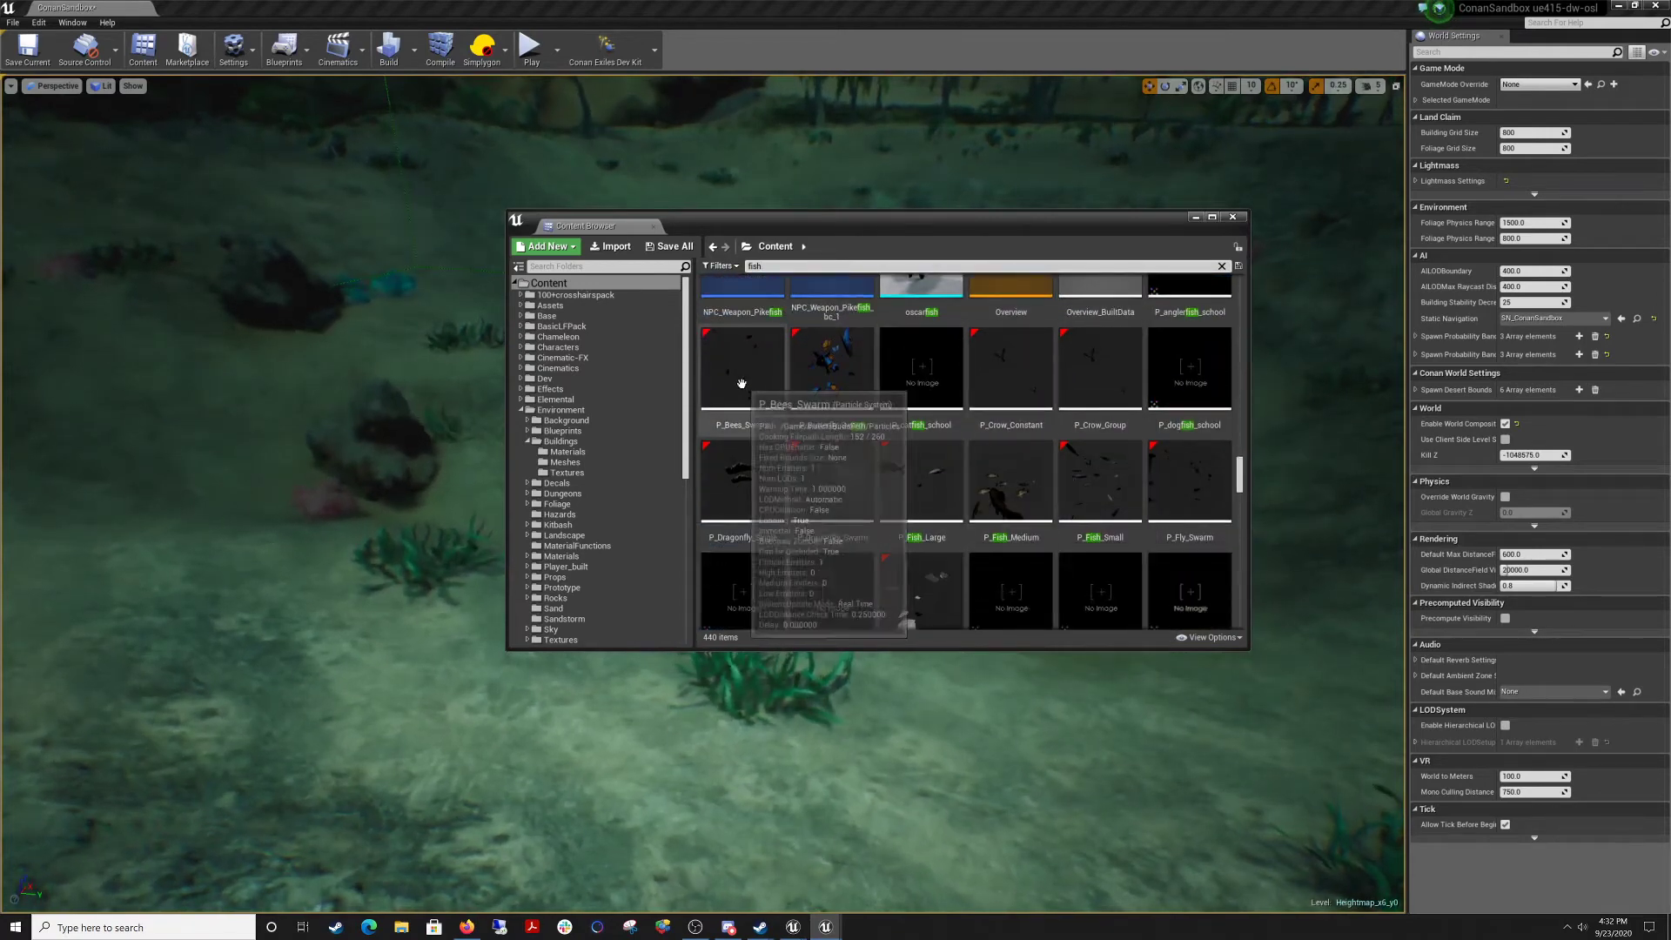
Compare the fish school and swarm particle systems in the results, including the P_Fish and PS_Fish variants.
mouse_move(976, 332)
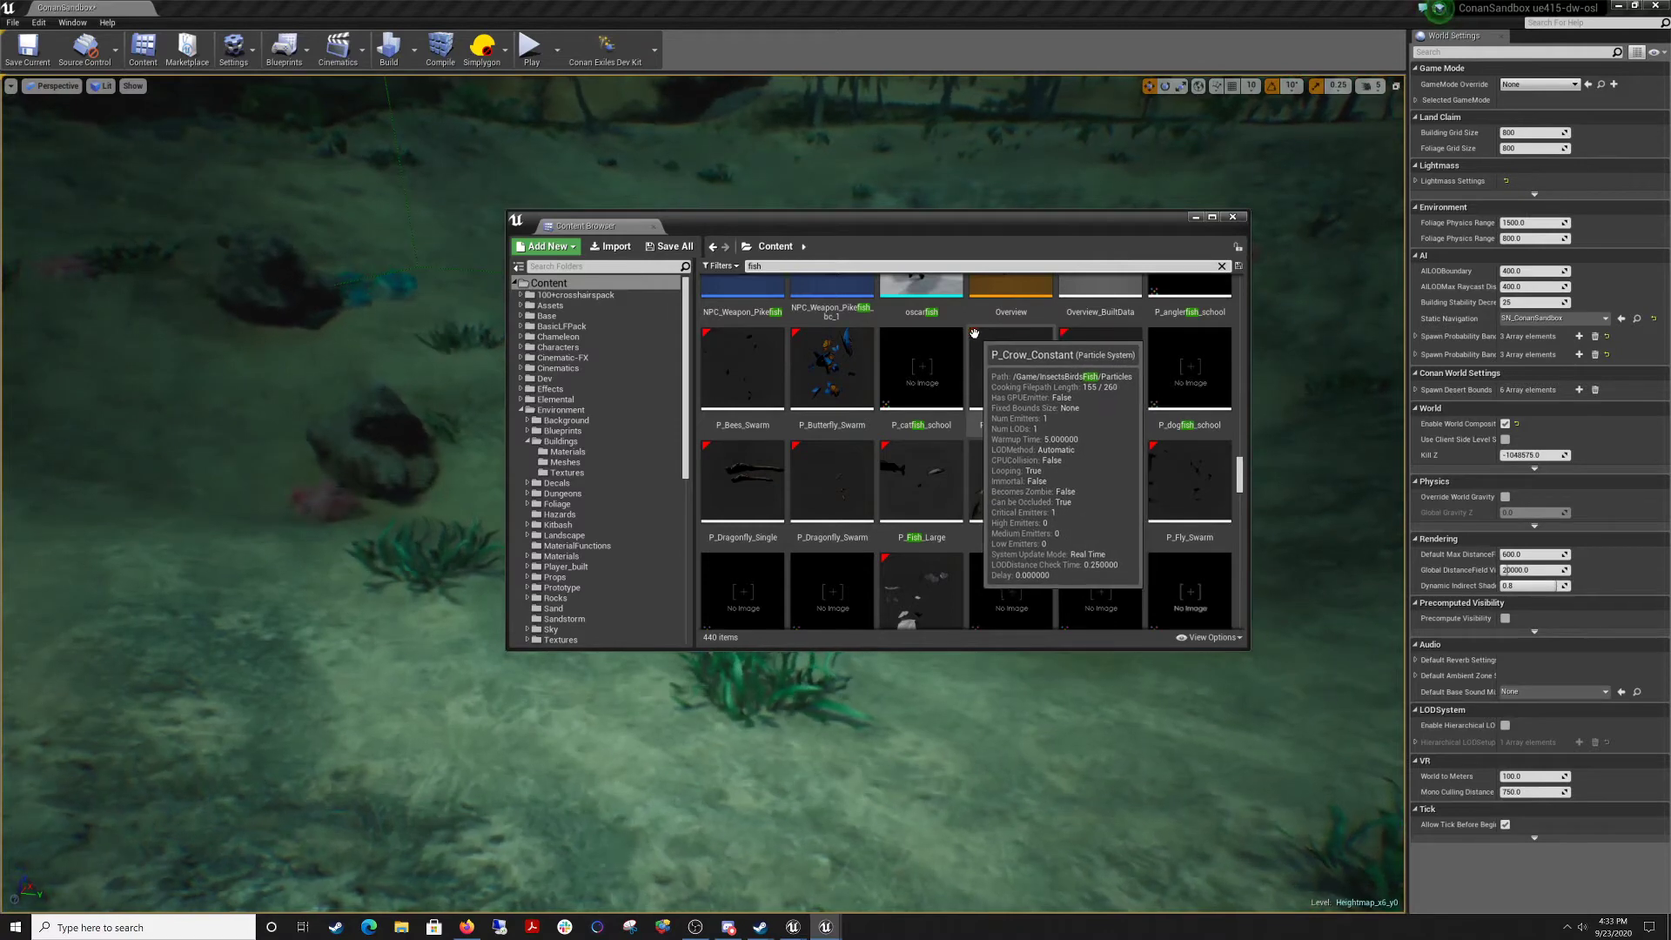
scroll(914, 457, "down", 1)
mouse_move(1027, 449)
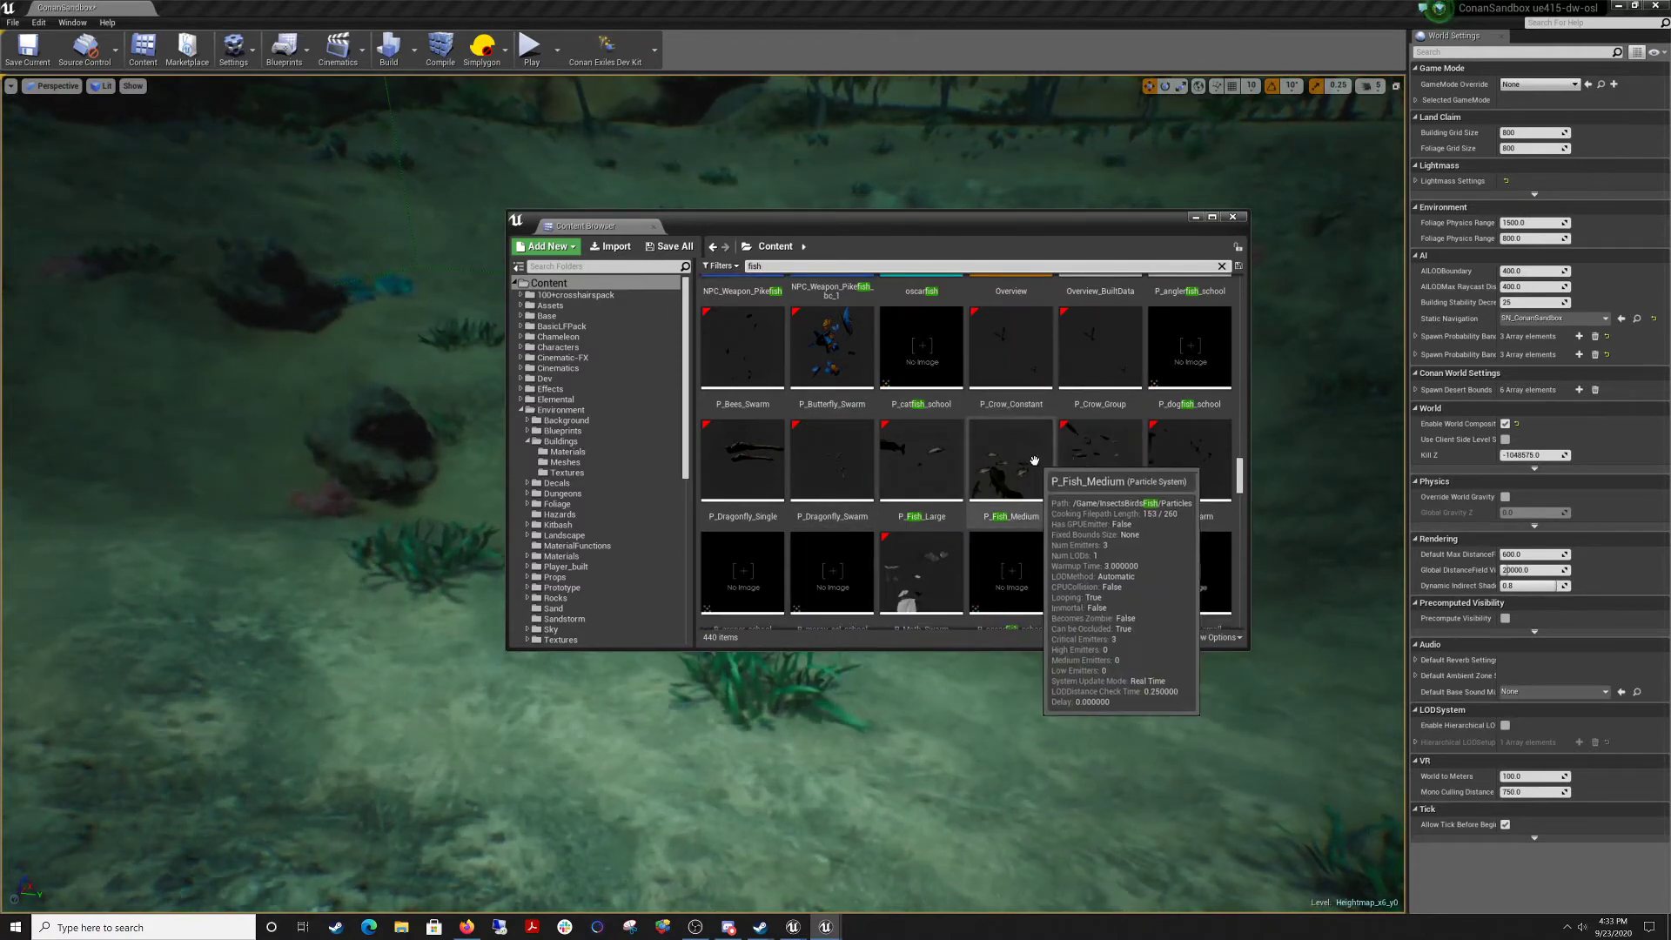
scroll(1027, 449, "down", 8)
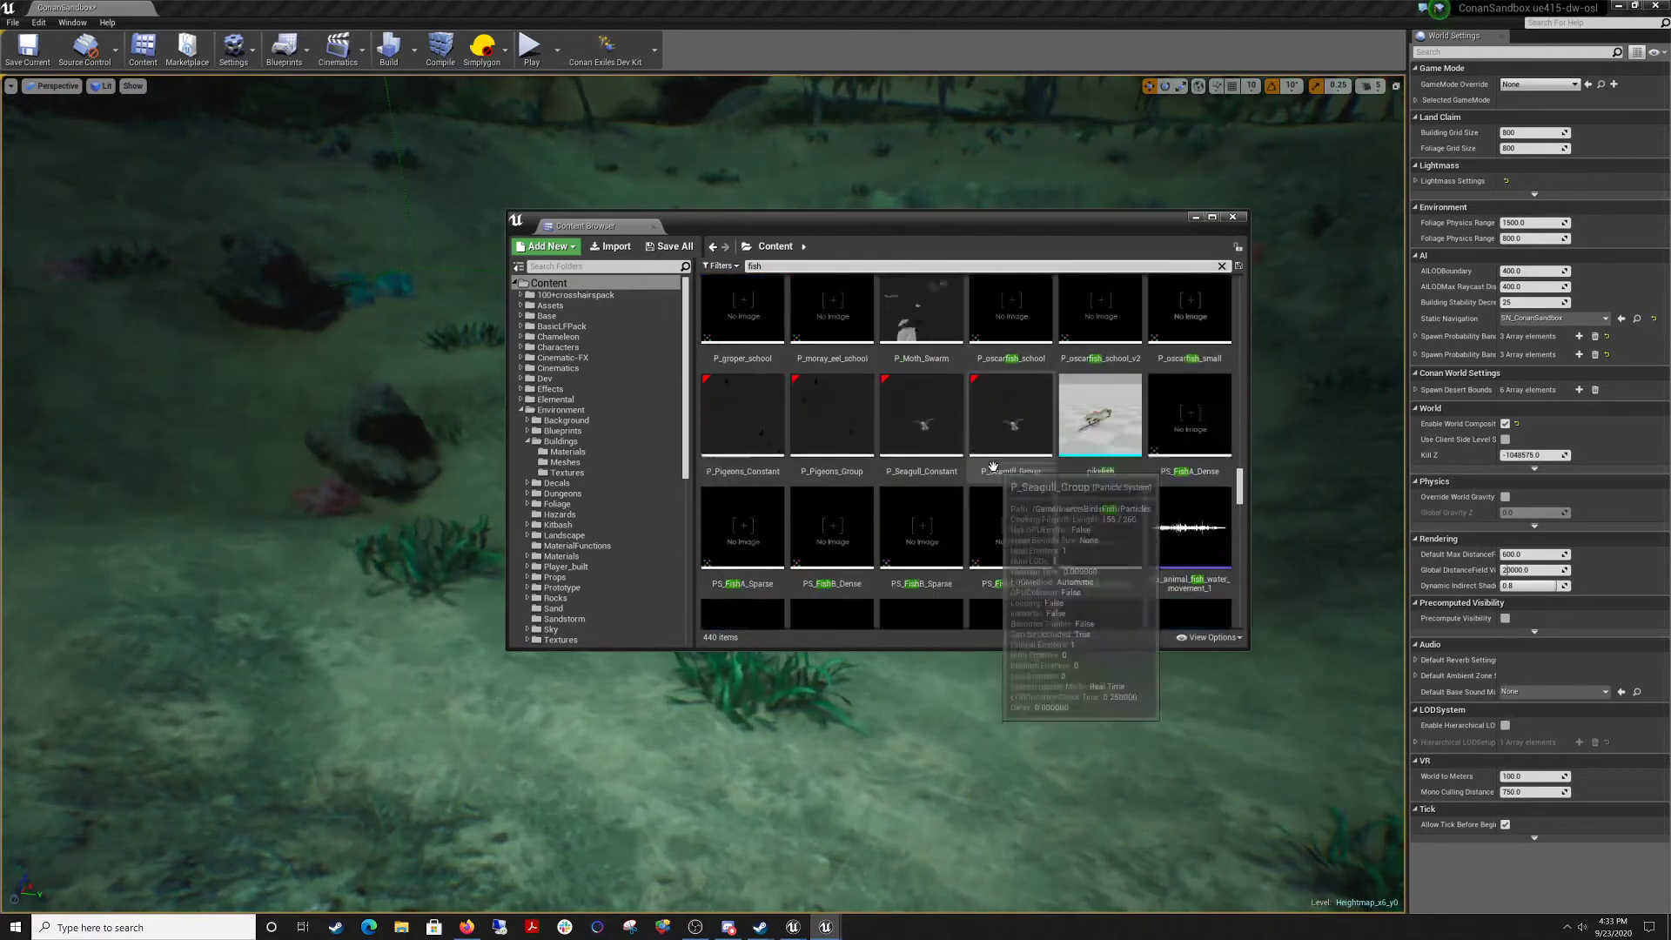
scroll(1013, 510, "up", 6)
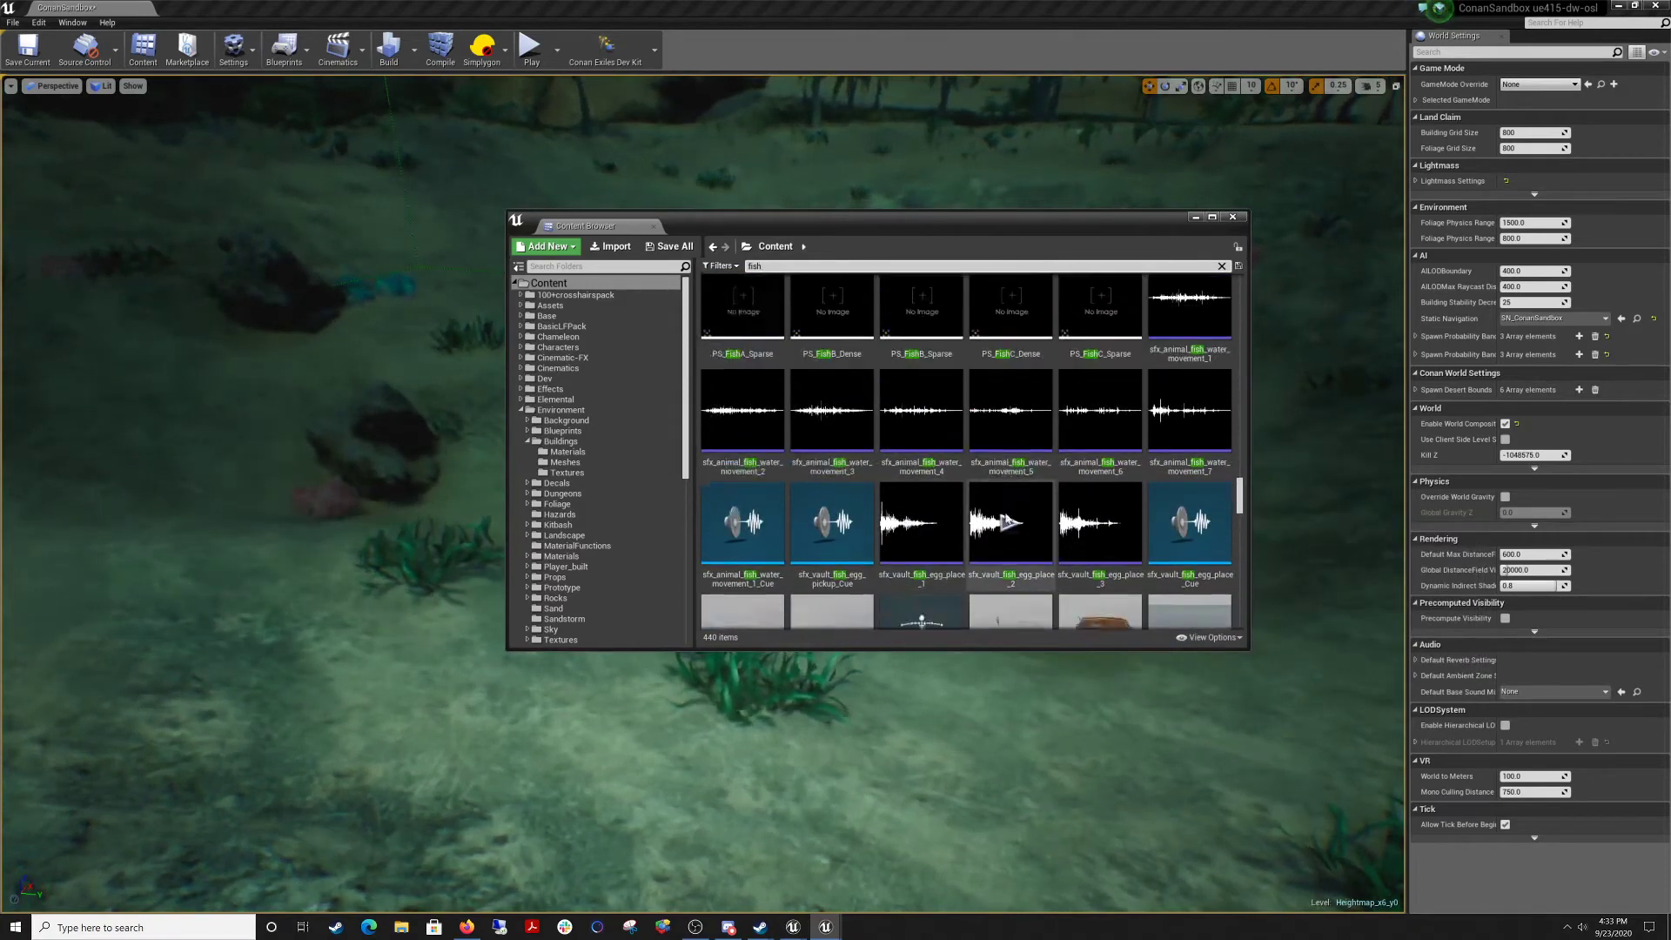
scroll(1013, 511, "down", 18)
scroll(1013, 511, "up", 11)
scroll(1013, 511, "up", 8)
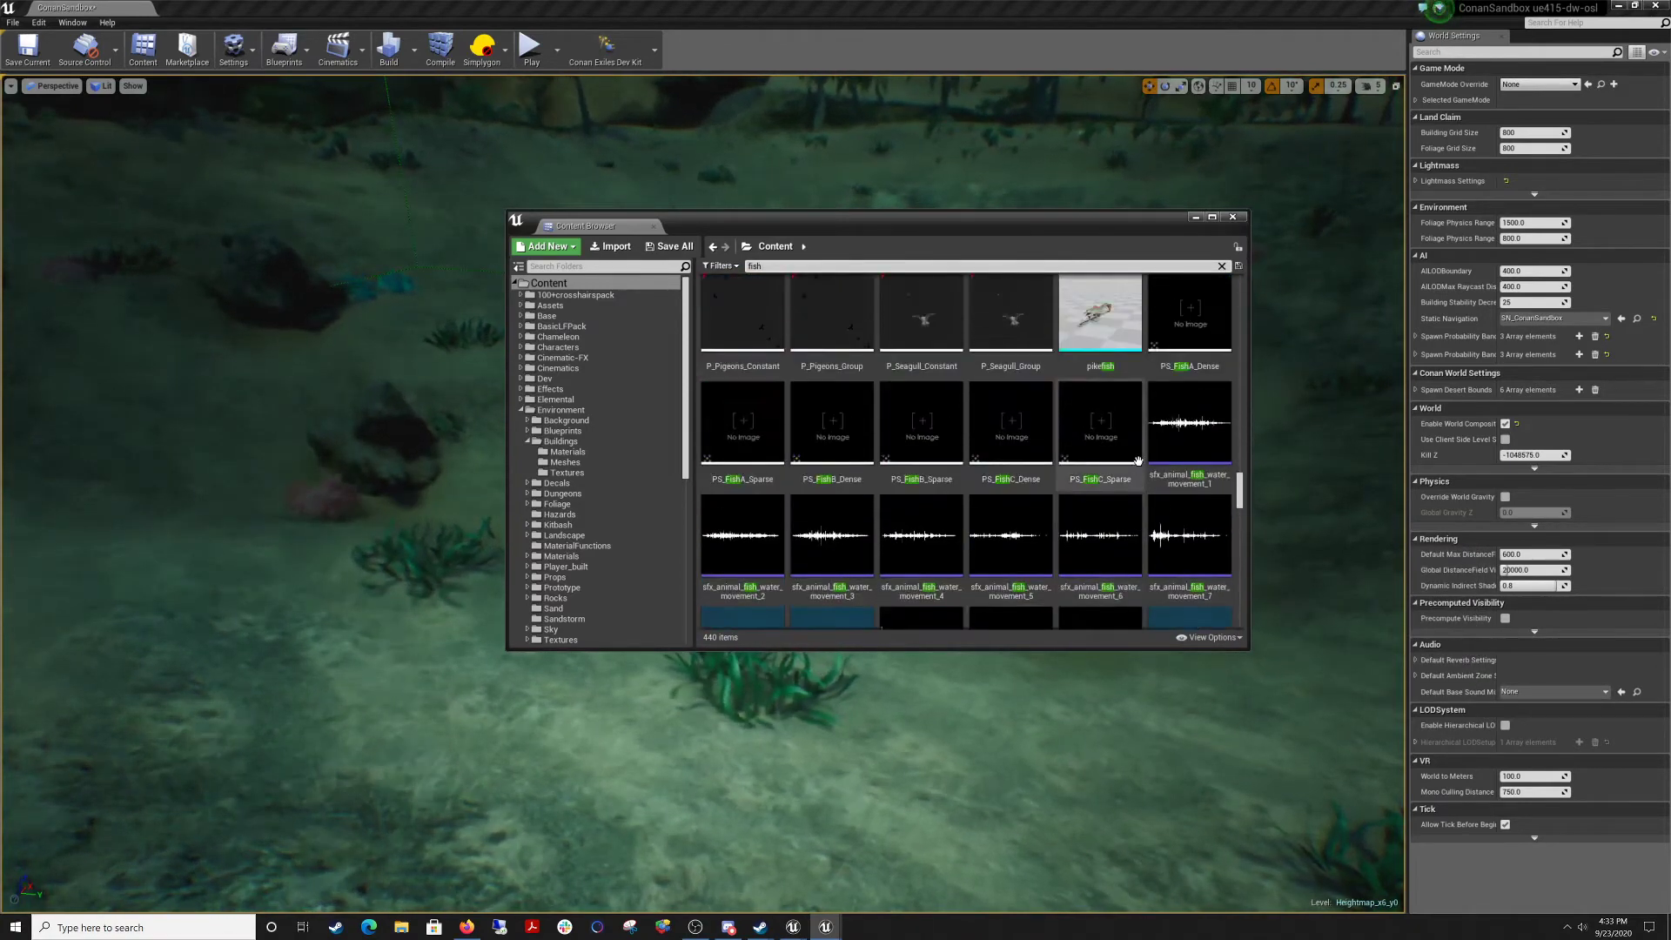
mouse_move(1099, 431)
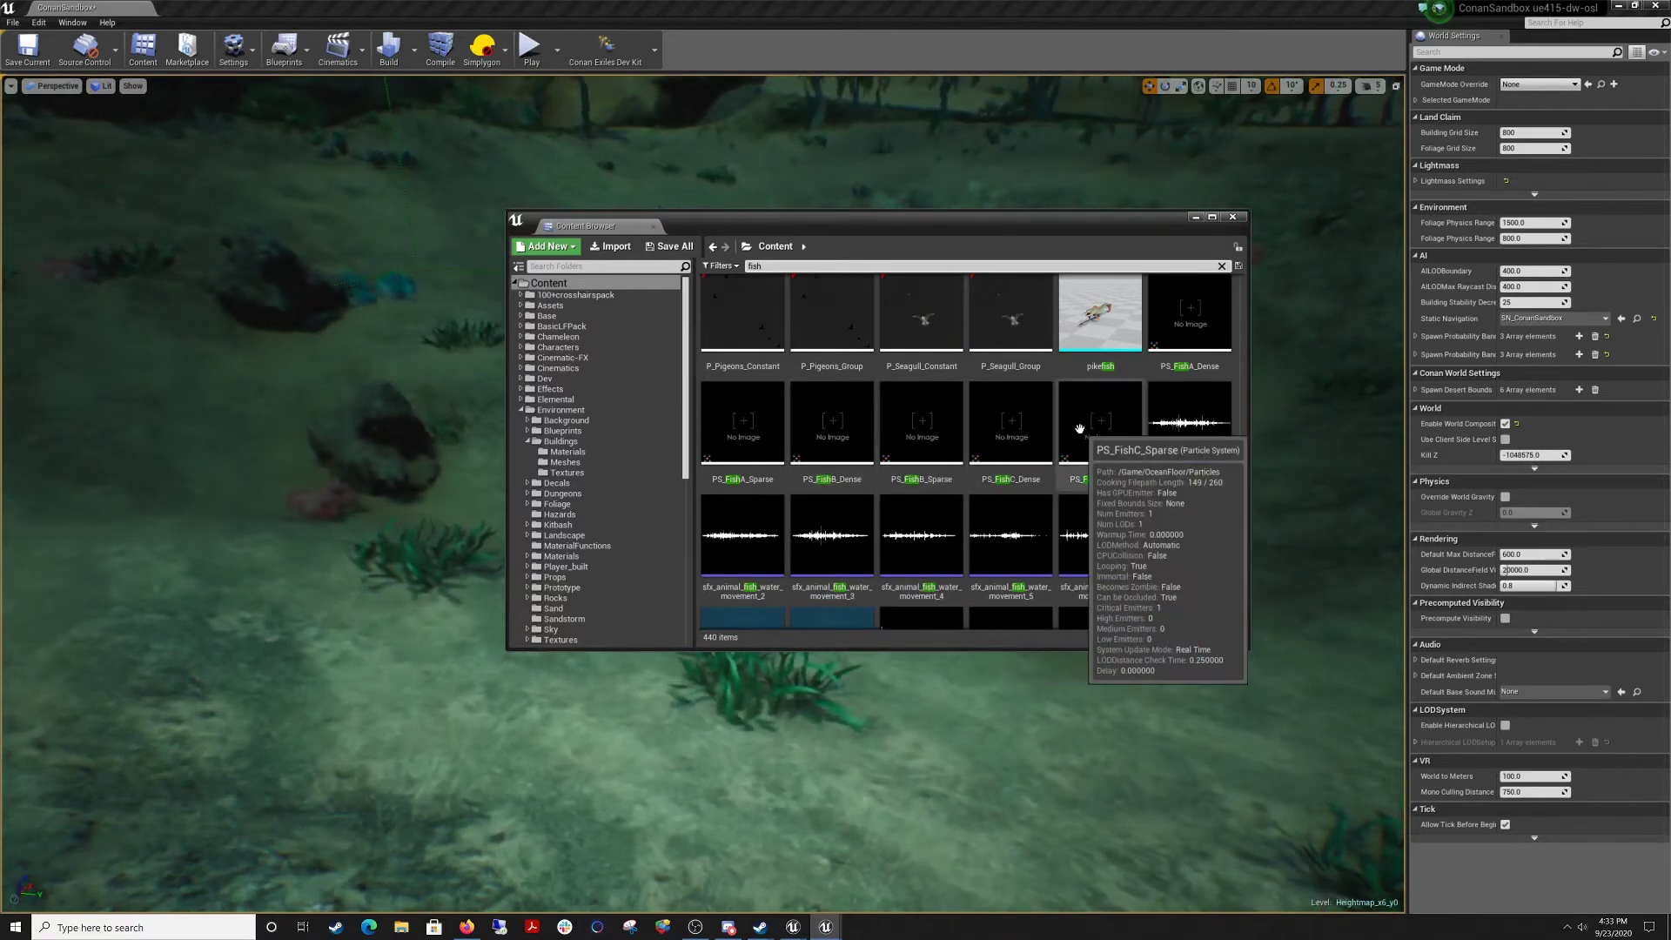
scroll(1062, 444, "up", 4)
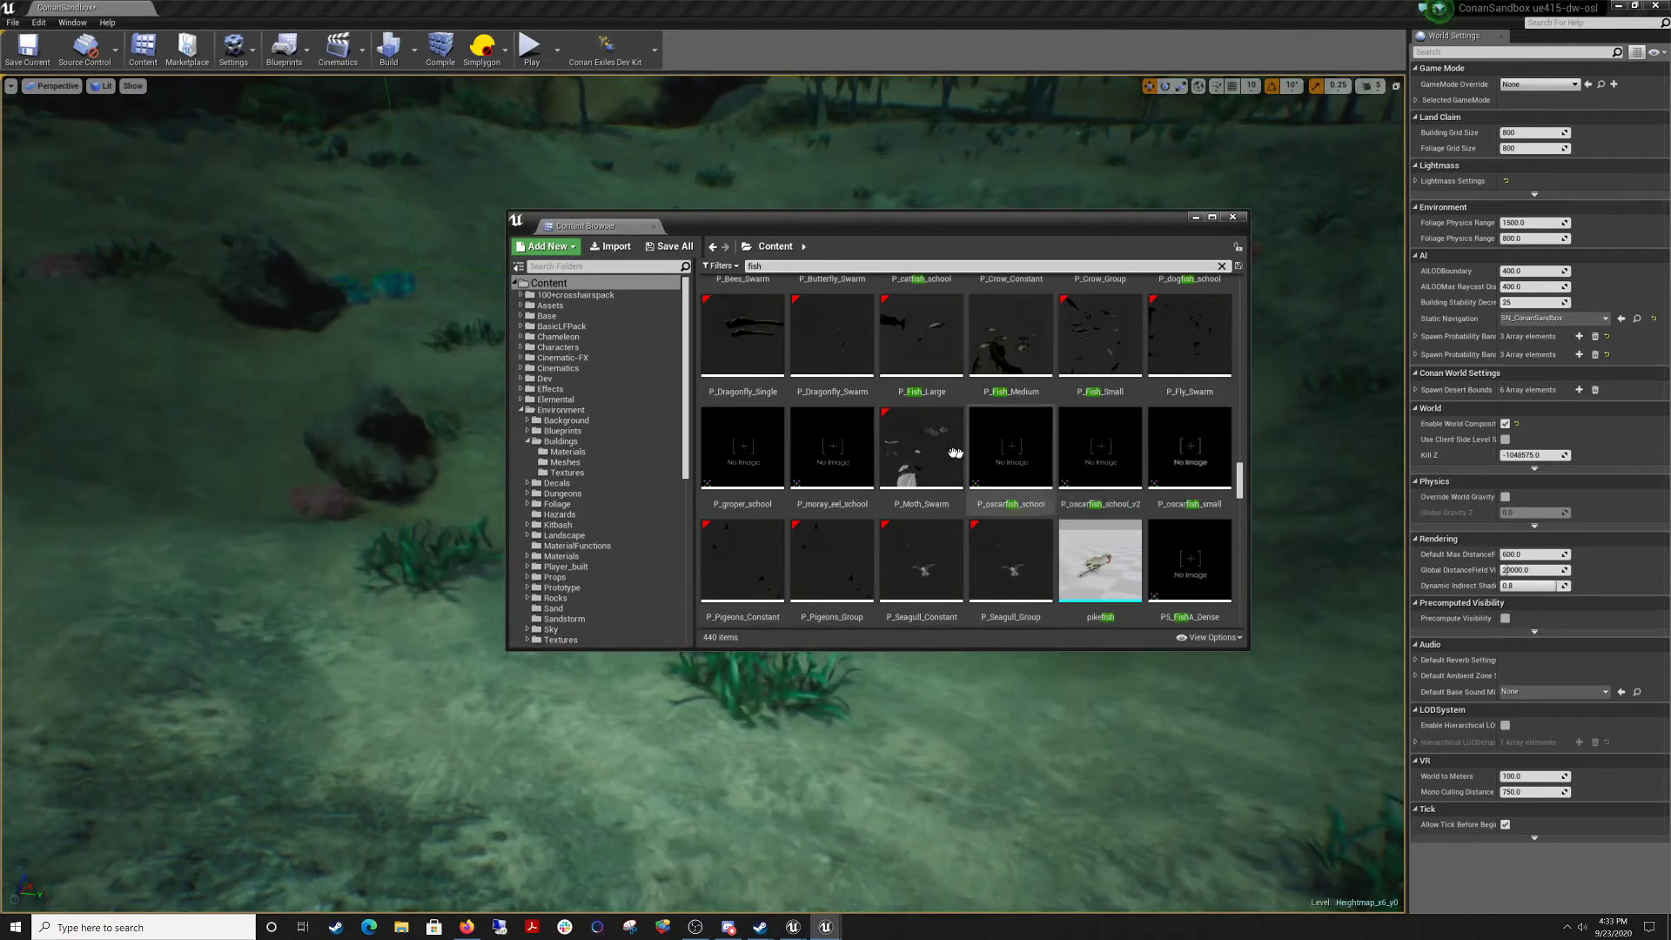
scroll(836, 439, "down", 1)
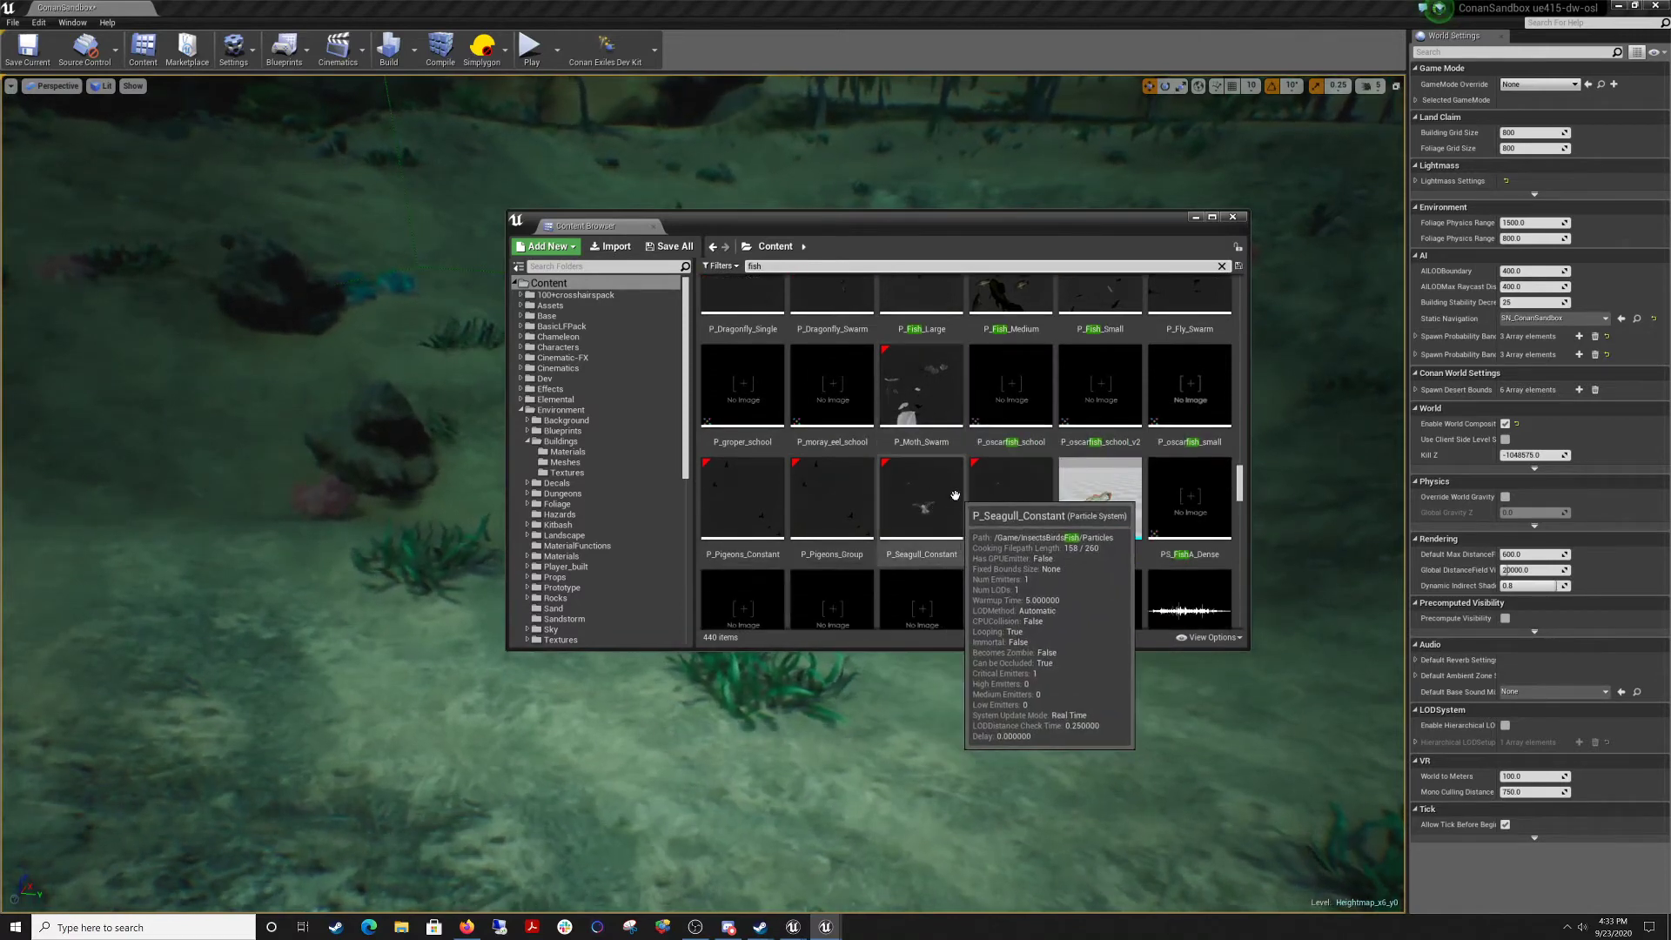
scroll(1001, 462, "down", 1)
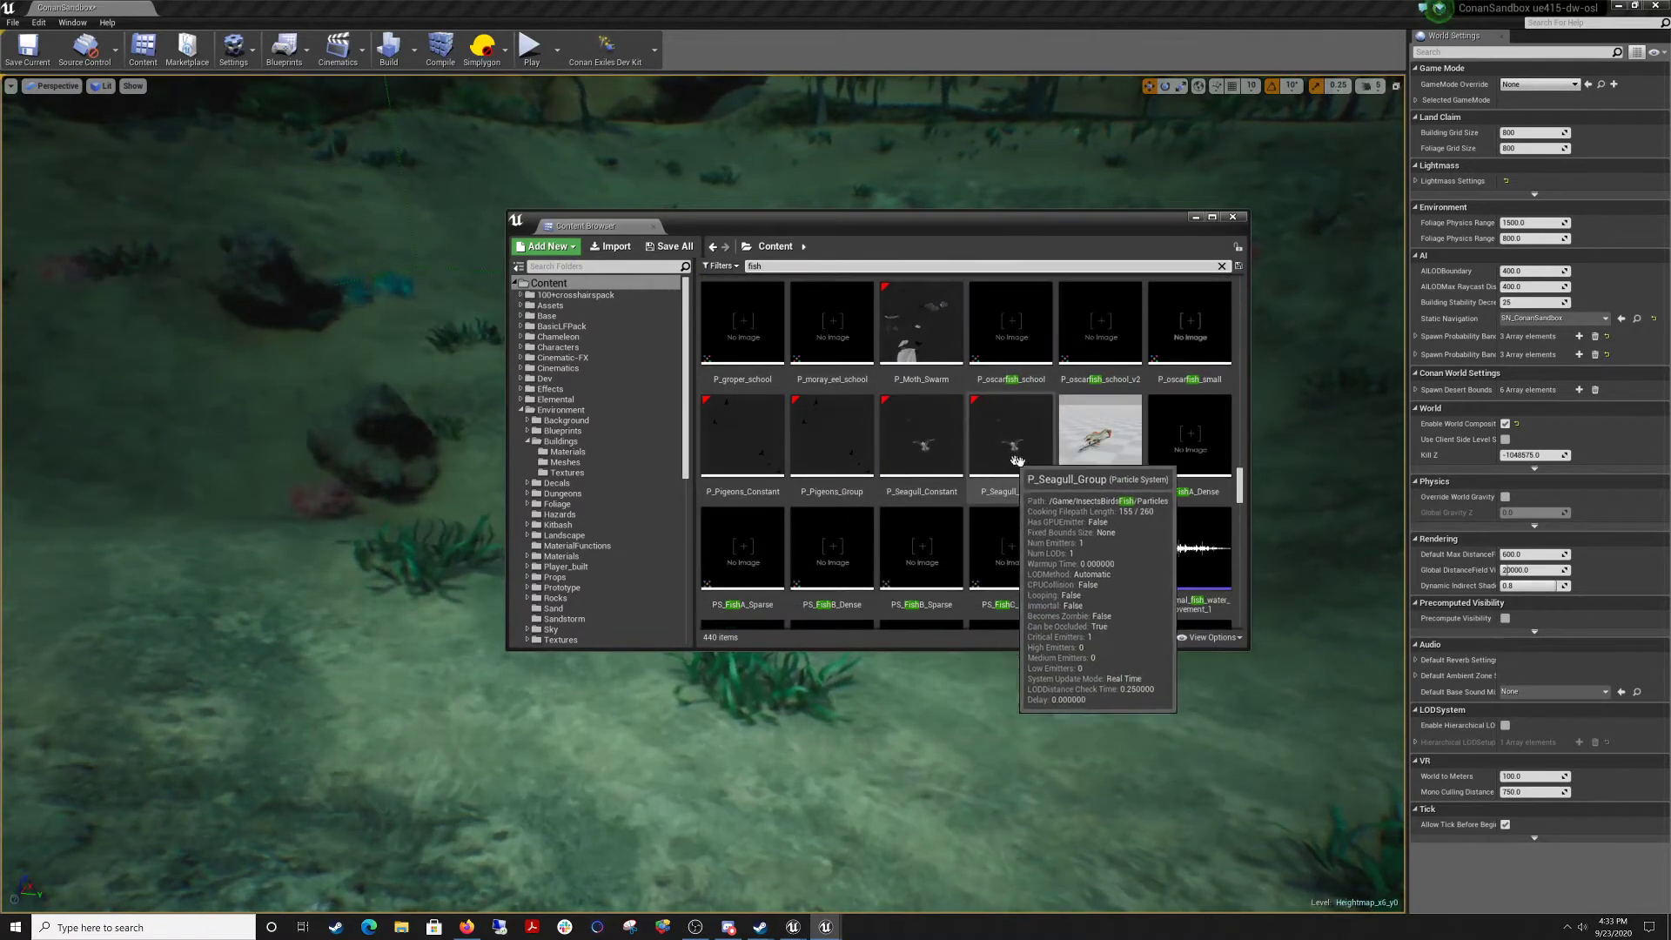
scroll(1049, 462, "down", 3)
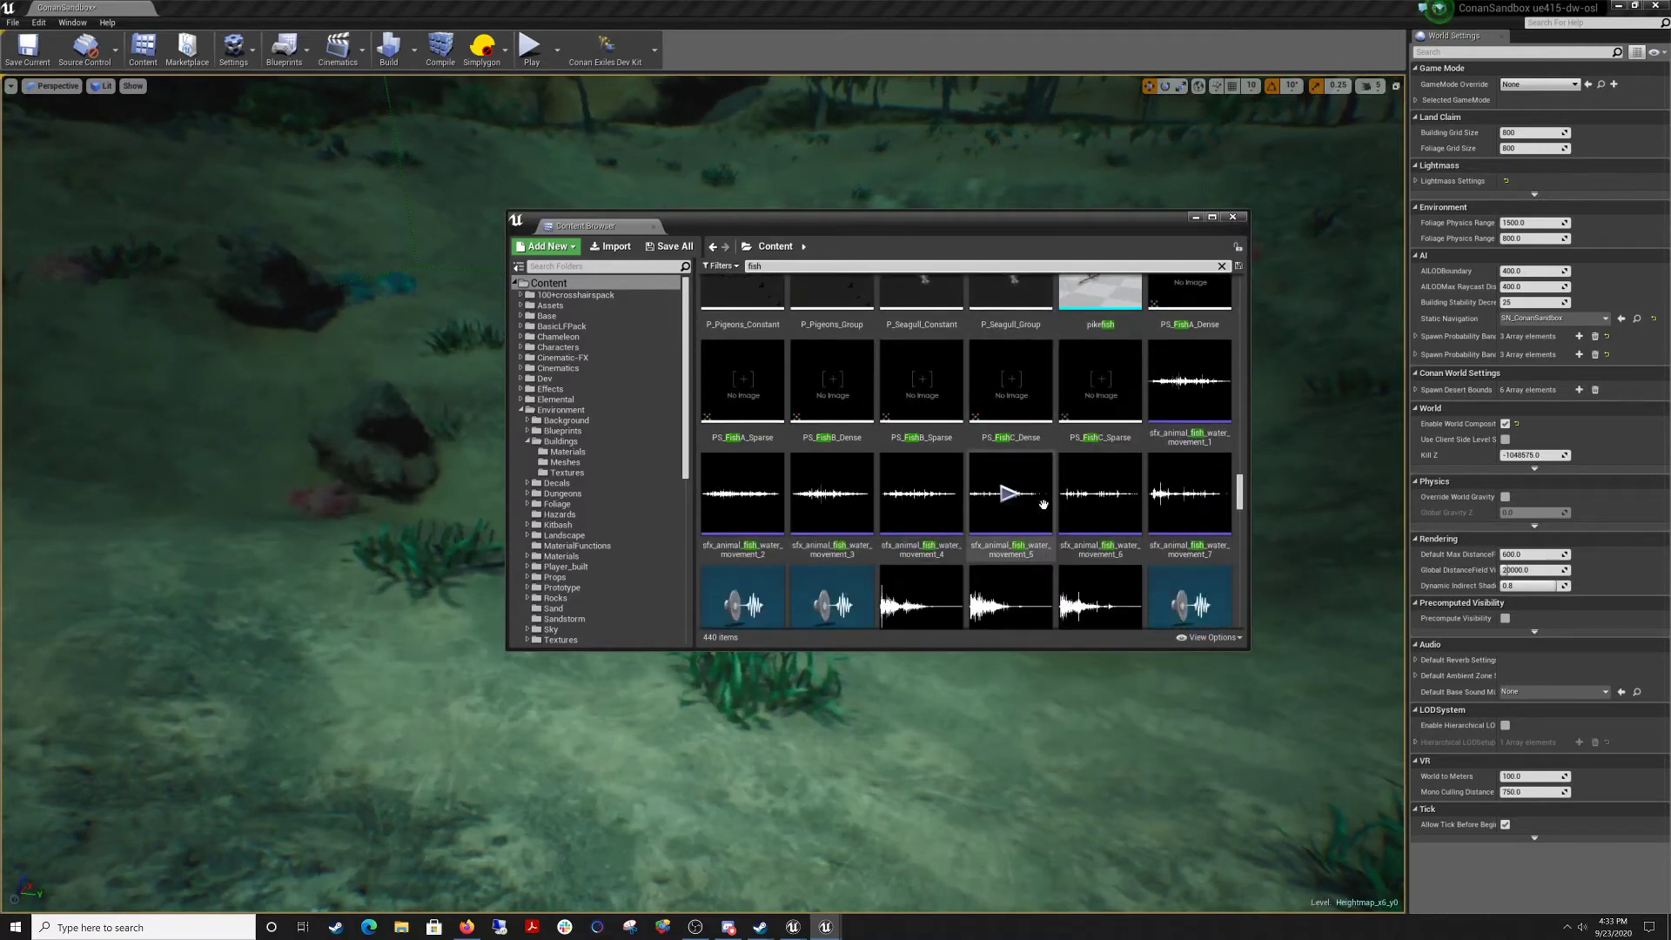
scroll(1123, 448, "up", 1)
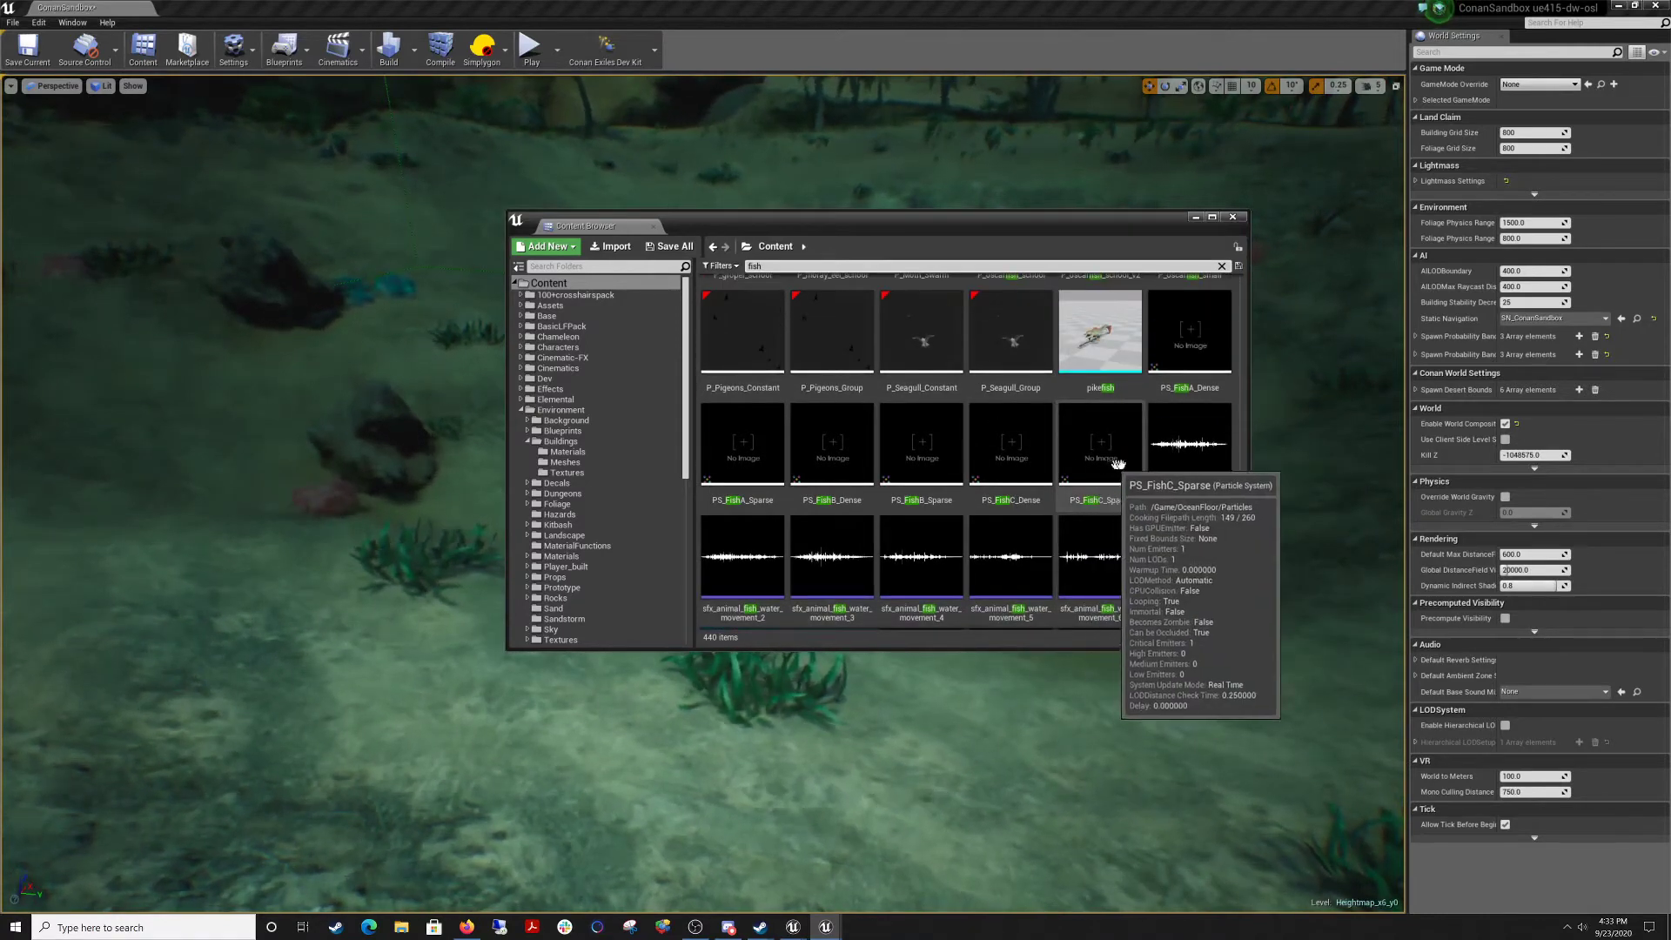
Place the PS_FishC_Sparse particle system on the lakebed near the seagrass, and move the Content Browser clear of it.
left_click_drag(1114, 462, 463, 633)
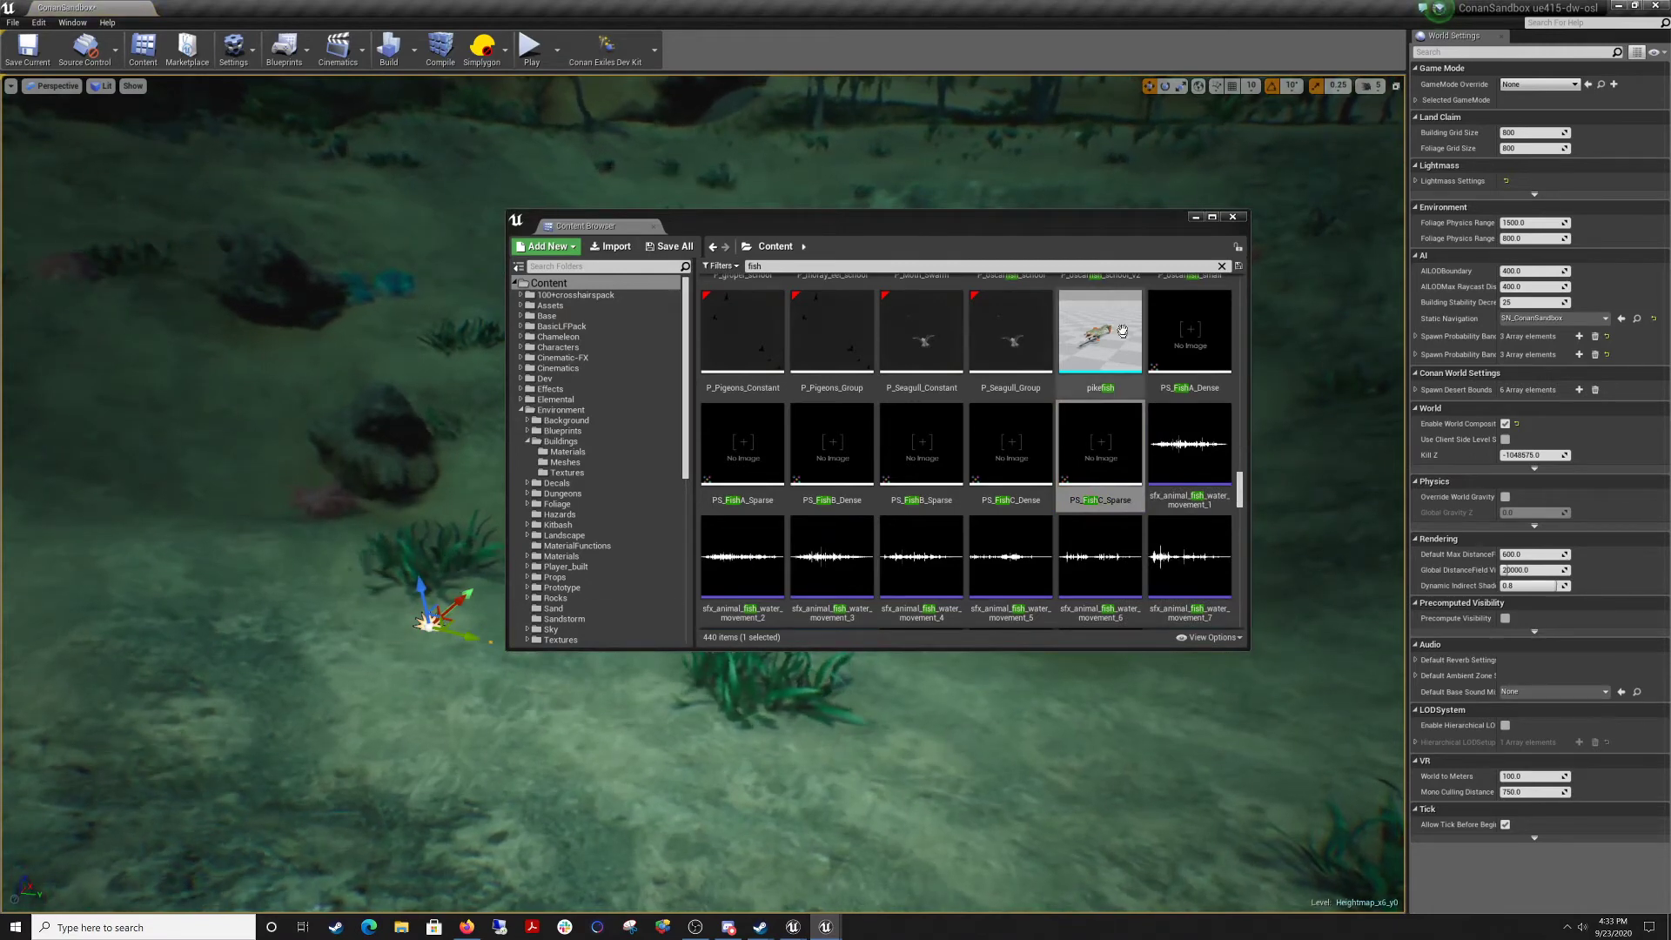
left_click_drag(956, 225, 1319, 378)
left_click(783, 348)
key("w")
right_click_drag(783, 348, 714, 244)
right_click_drag(648, 410, 835, 452)
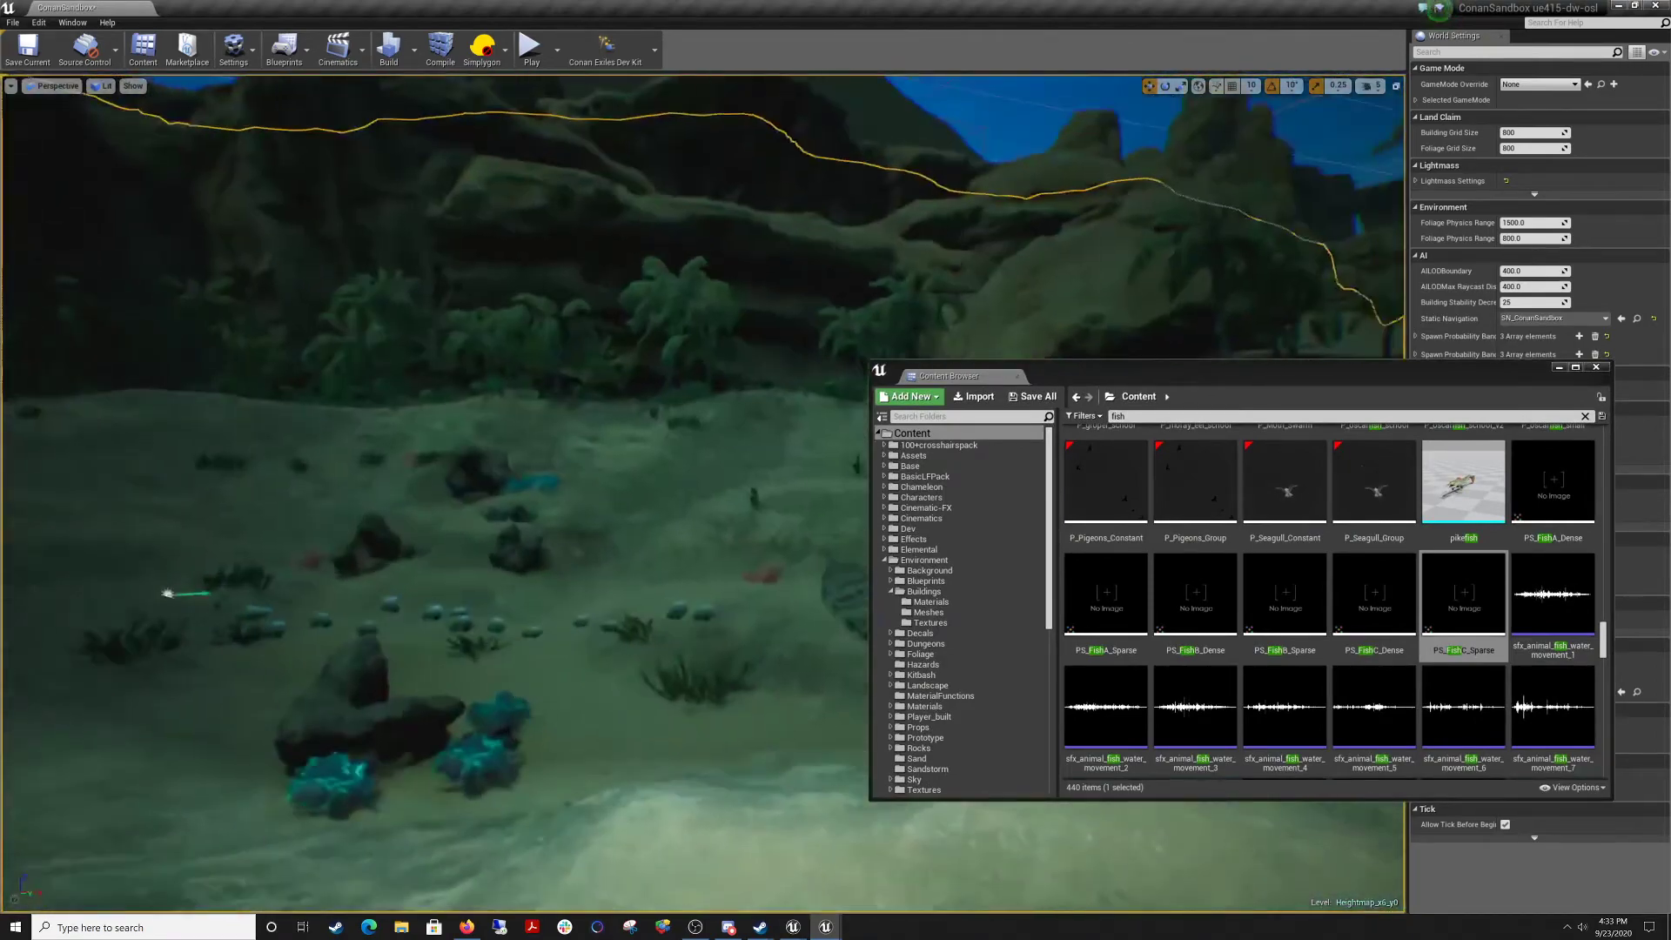
Raise the PS_FishC_Sparse emitter above the lakebed and shift it along its X axis, away from the rocks.
right_click_drag(647, 410, 627, 470)
key("s")
key("w")
left_click(480, 519)
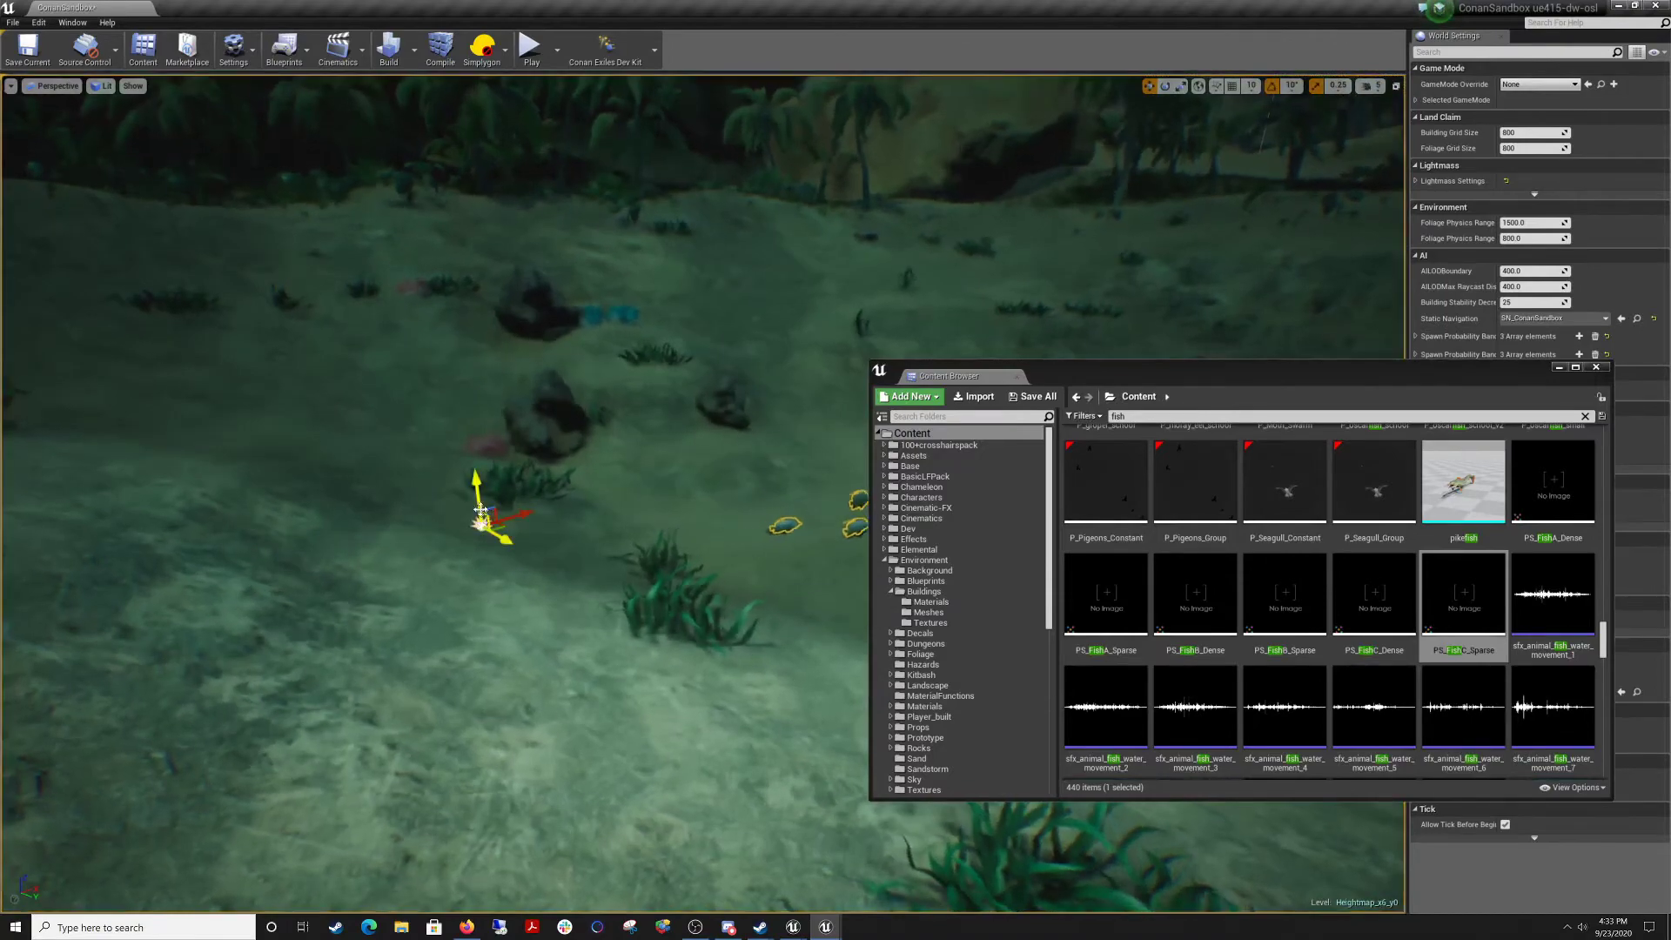
left_click_drag(479, 490, 475, 422)
right_click_drag(475, 422, 474, 478)
key("s")
key("w")
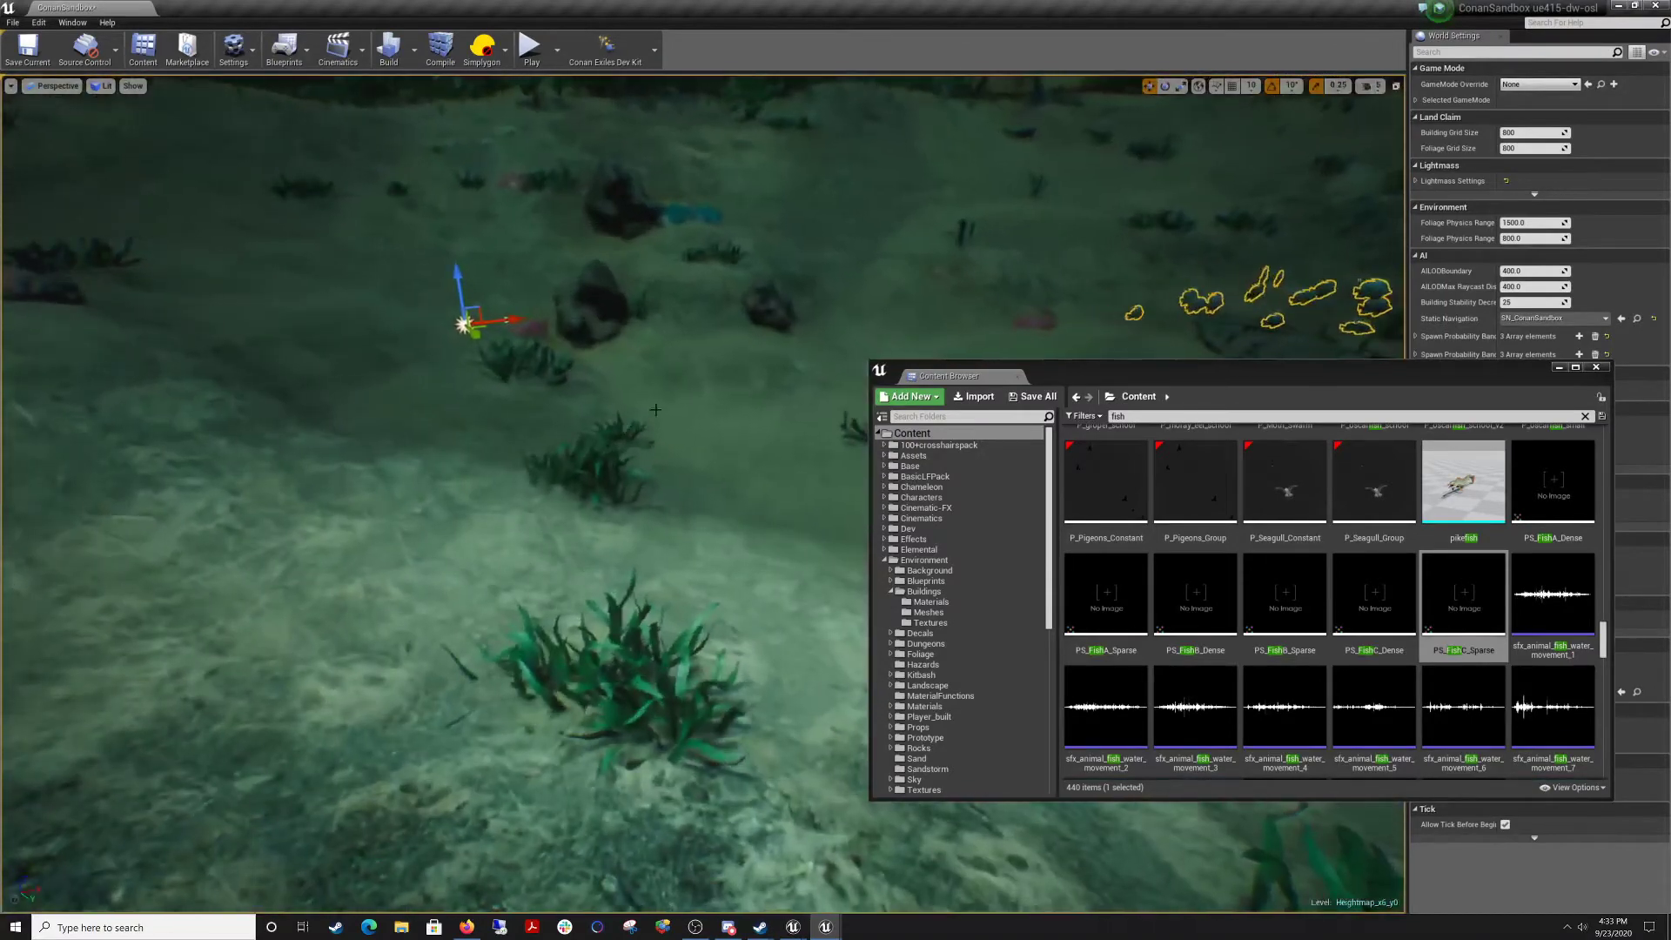
left_click_drag(517, 325, 303, 261)
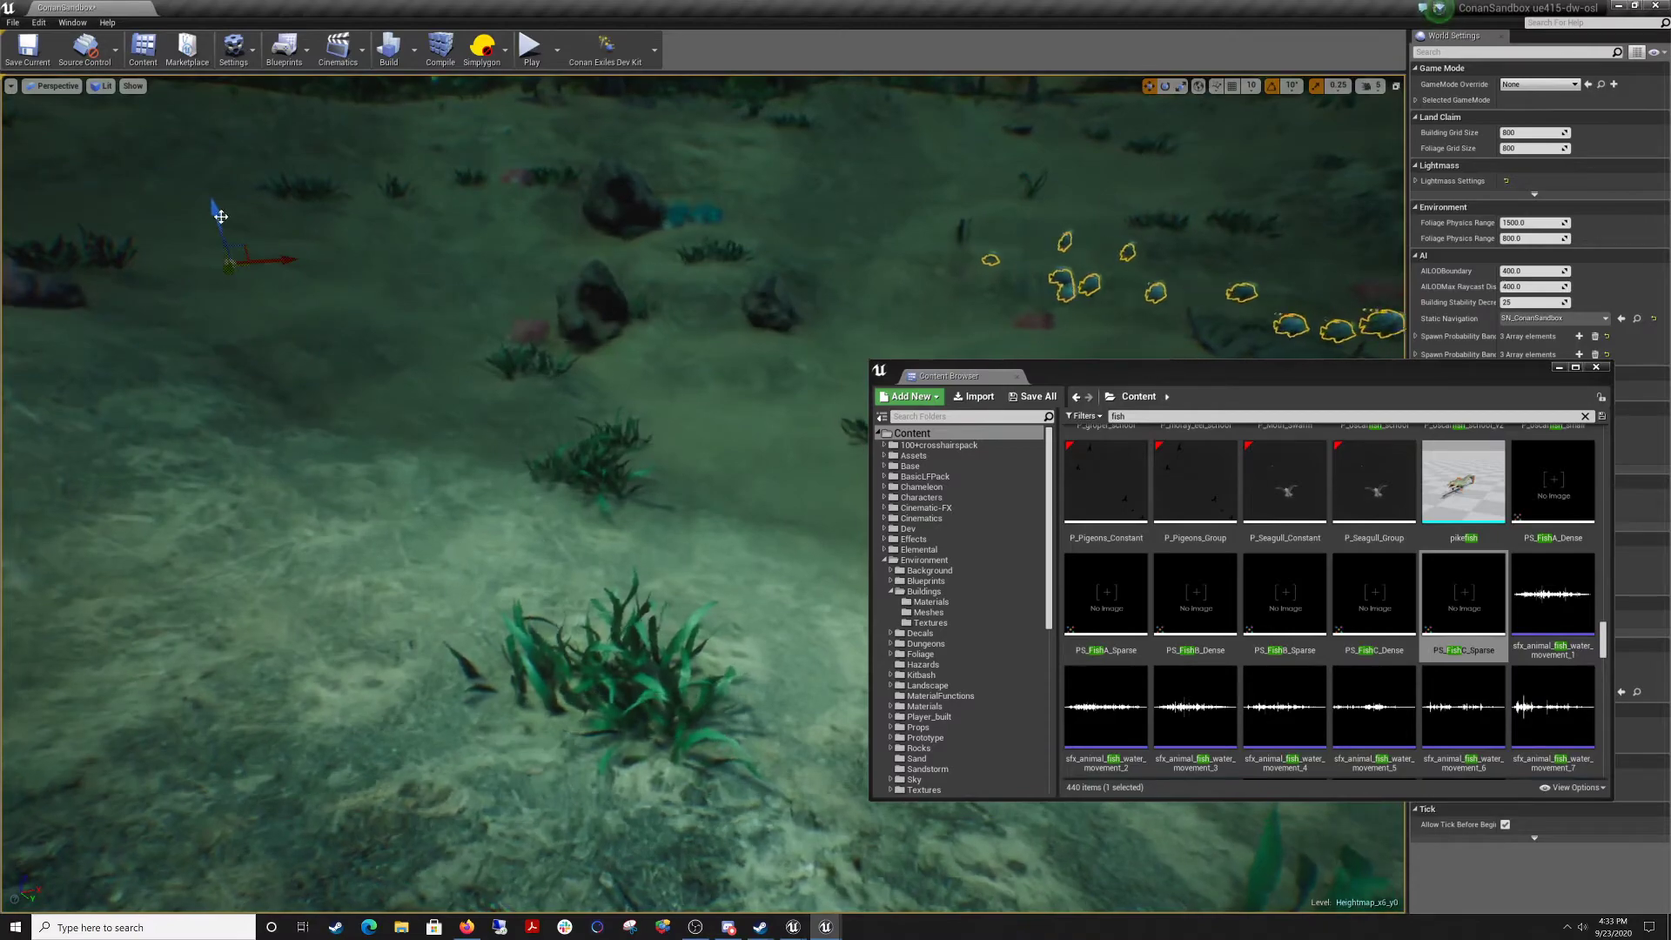
Move the PS_FishC_Sparse emitter horizontally across the lakebed to just in front of the seagrass clump.
key("w")
right_click_drag(200, 165, 383, 240)
key("a")
key("s")
key("s")
key("w")
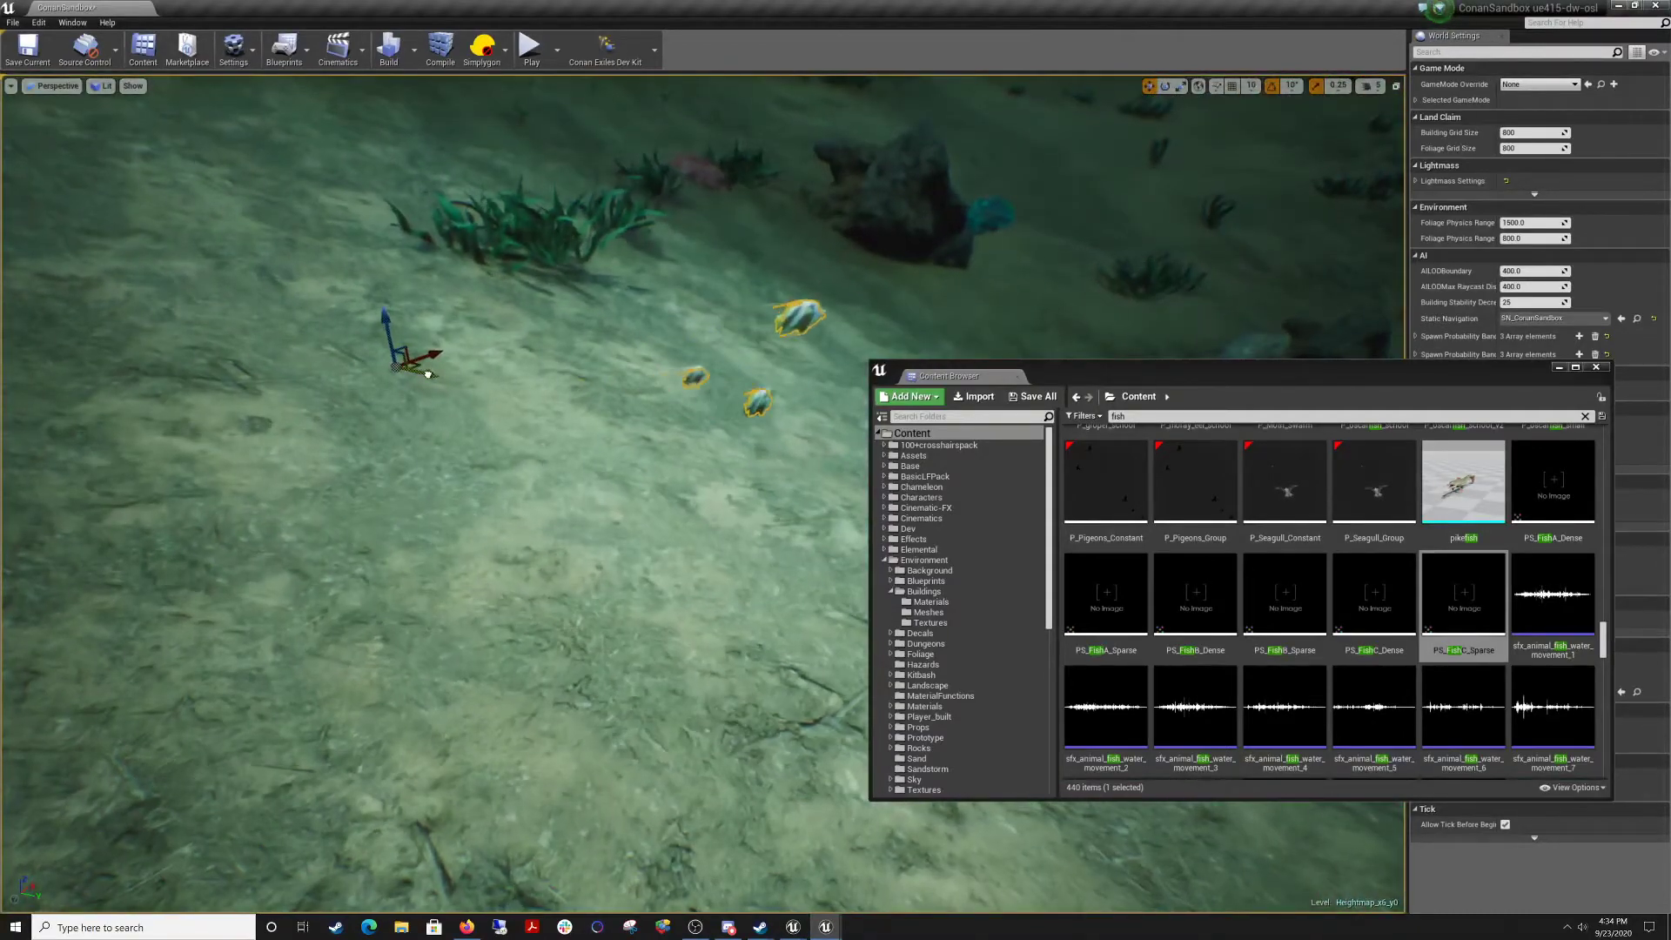
left_click_drag(505, 342, 633, 296)
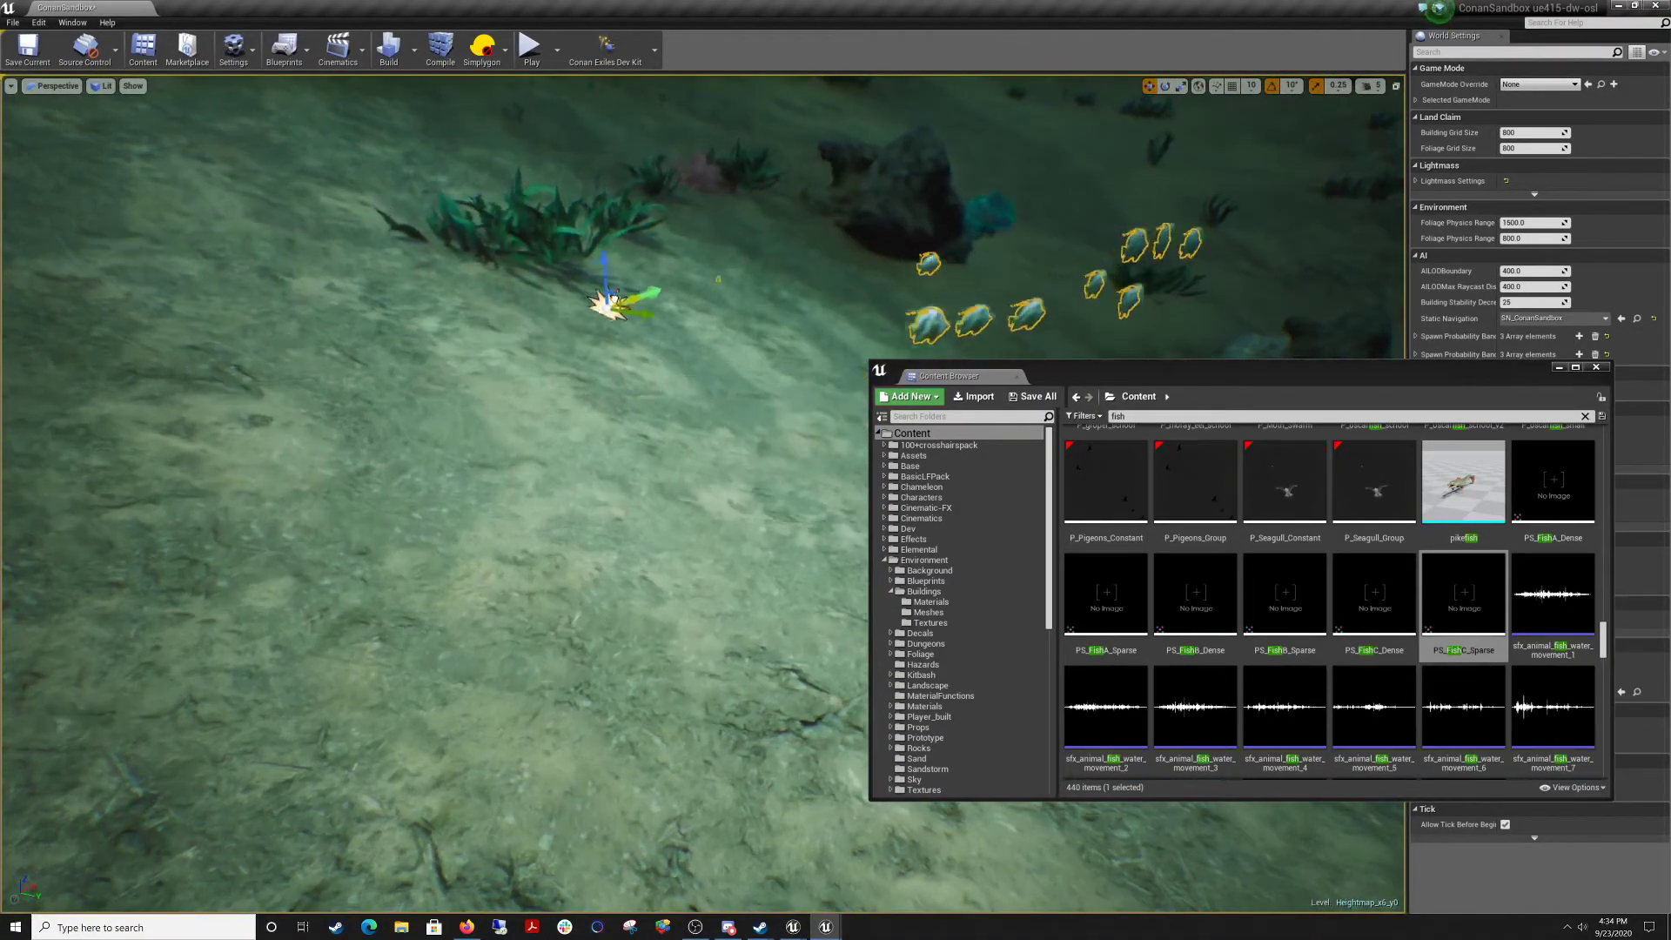
Check the first fish school's path across the lake, and place the PS_FishB_Sparse particle system beside the rock with the blue corals.
key("s")
right_click_drag(611, 306, 722, 304)
key("w")
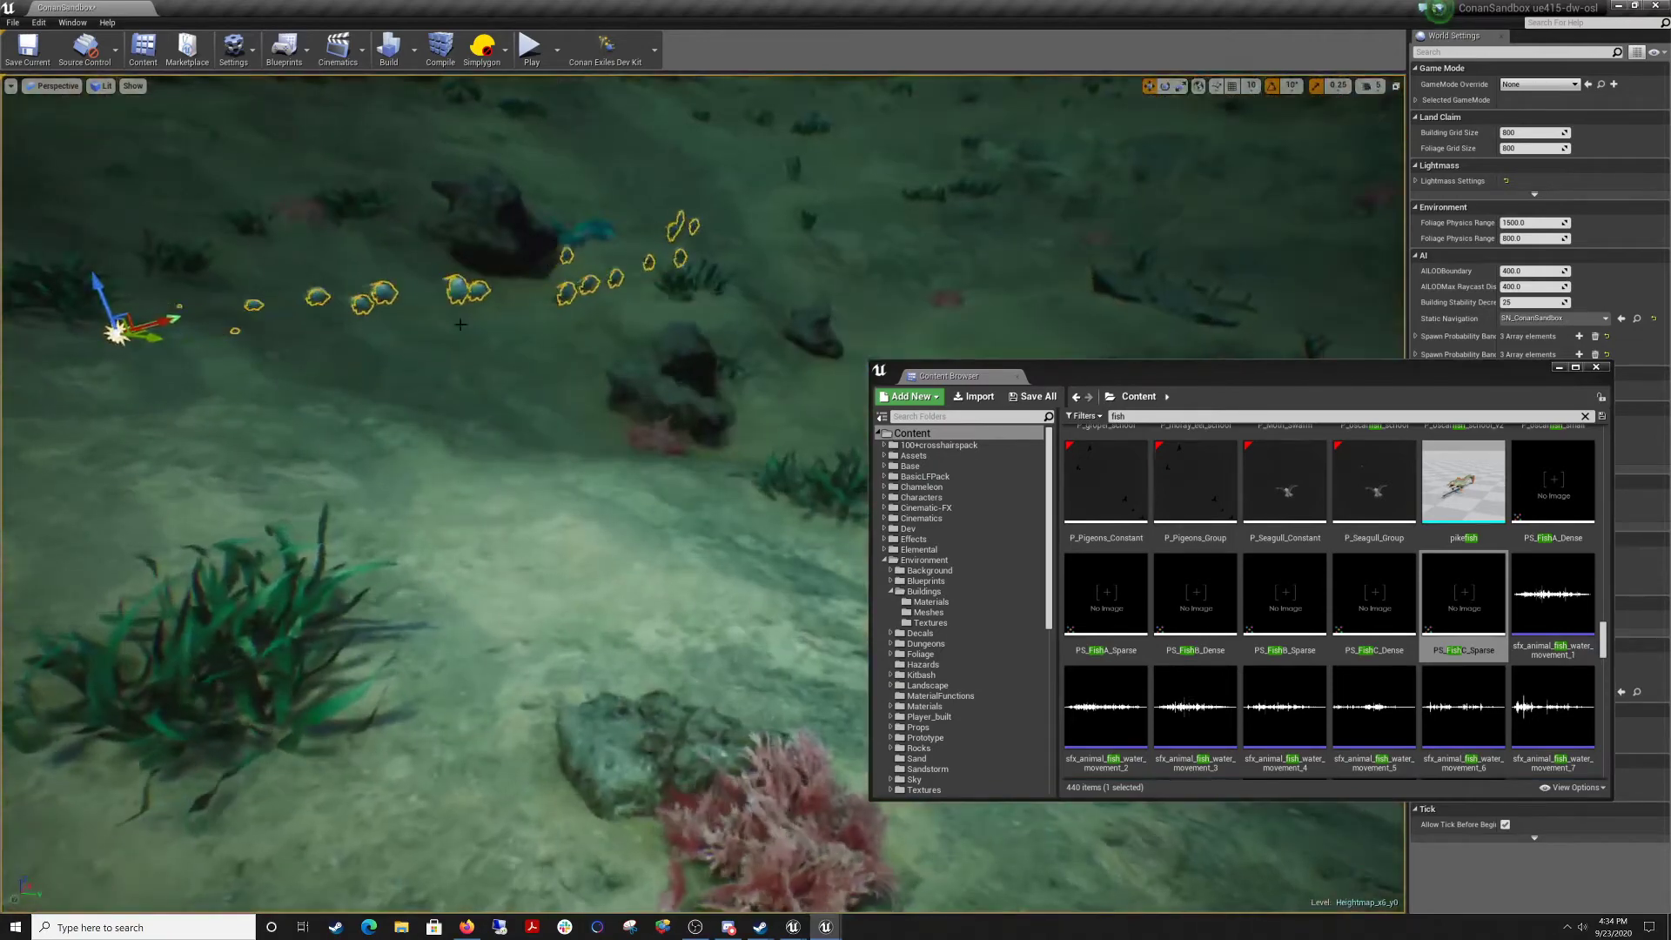
key("s")
mouse_move(461, 324)
right_mouse_down()
mouse_move(426, 320)
mouse_move(479, 322)
right_mouse_up()
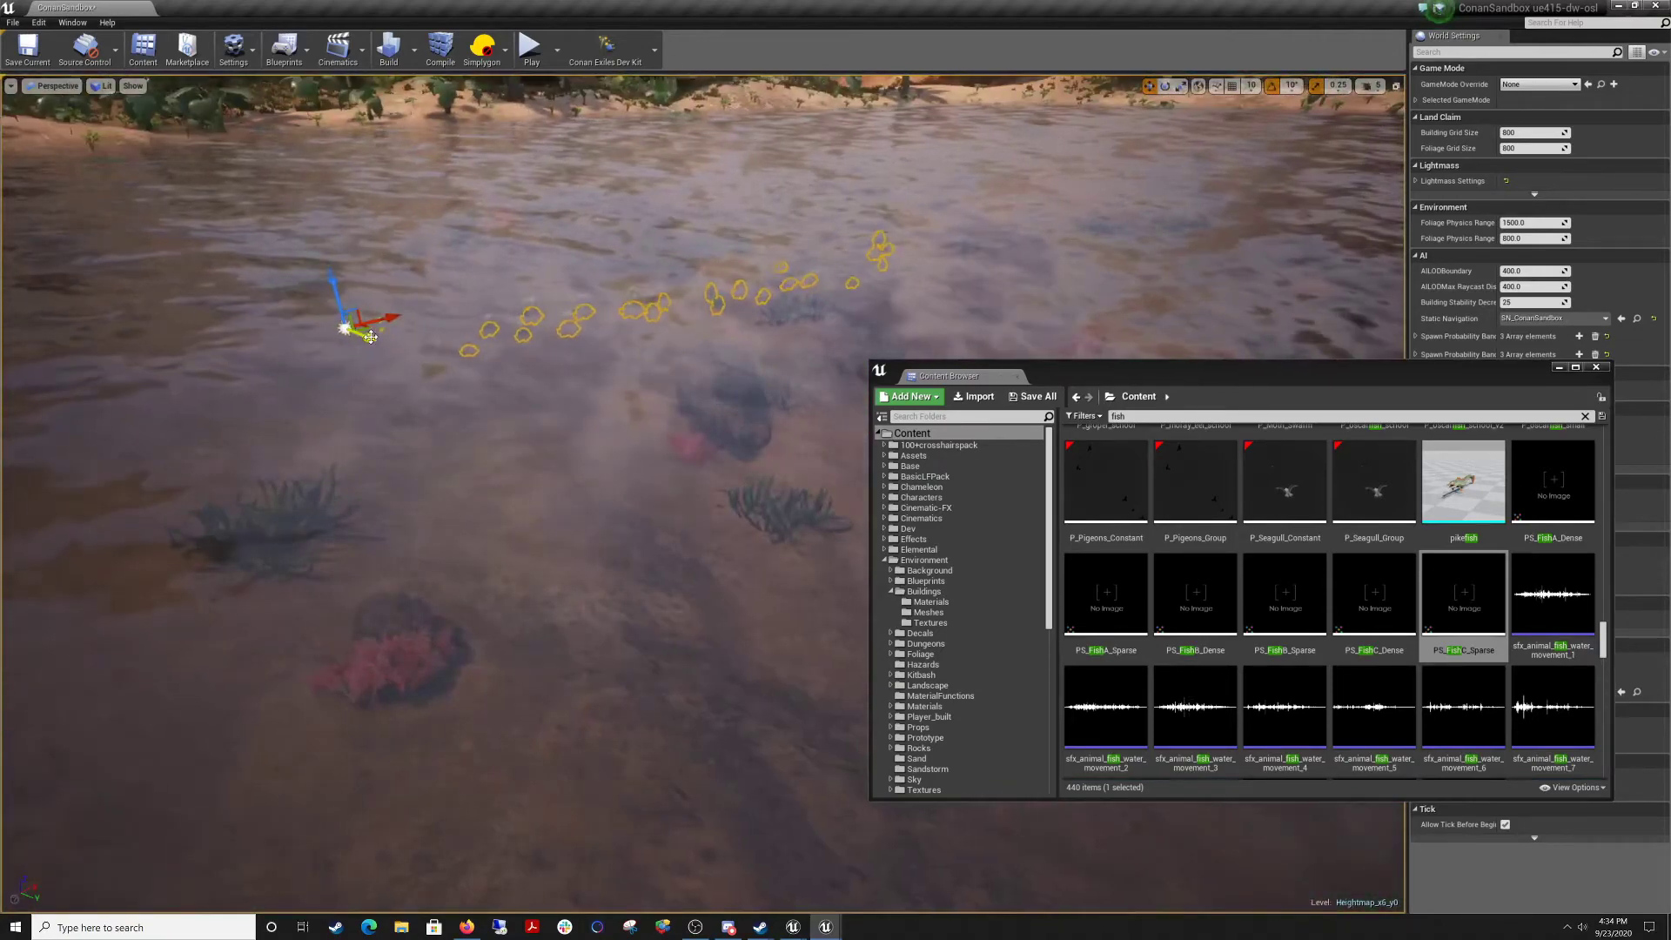
key("s")
right_click_drag(696, 487, 574, 422)
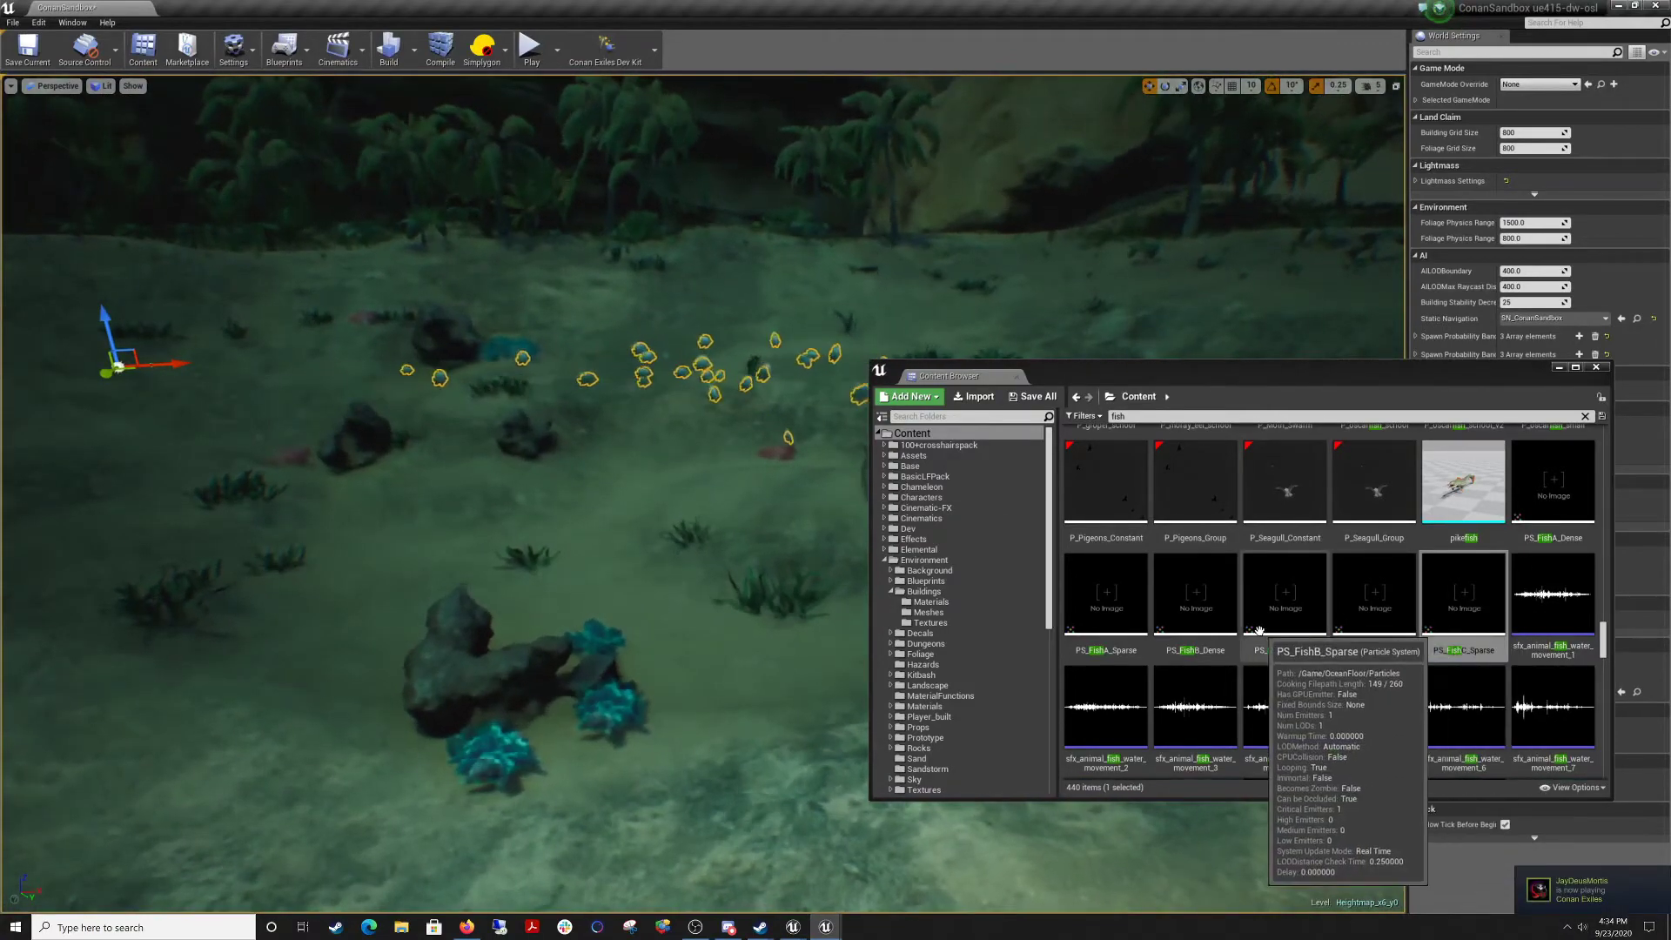
left_click_drag(1306, 636, 635, 760)
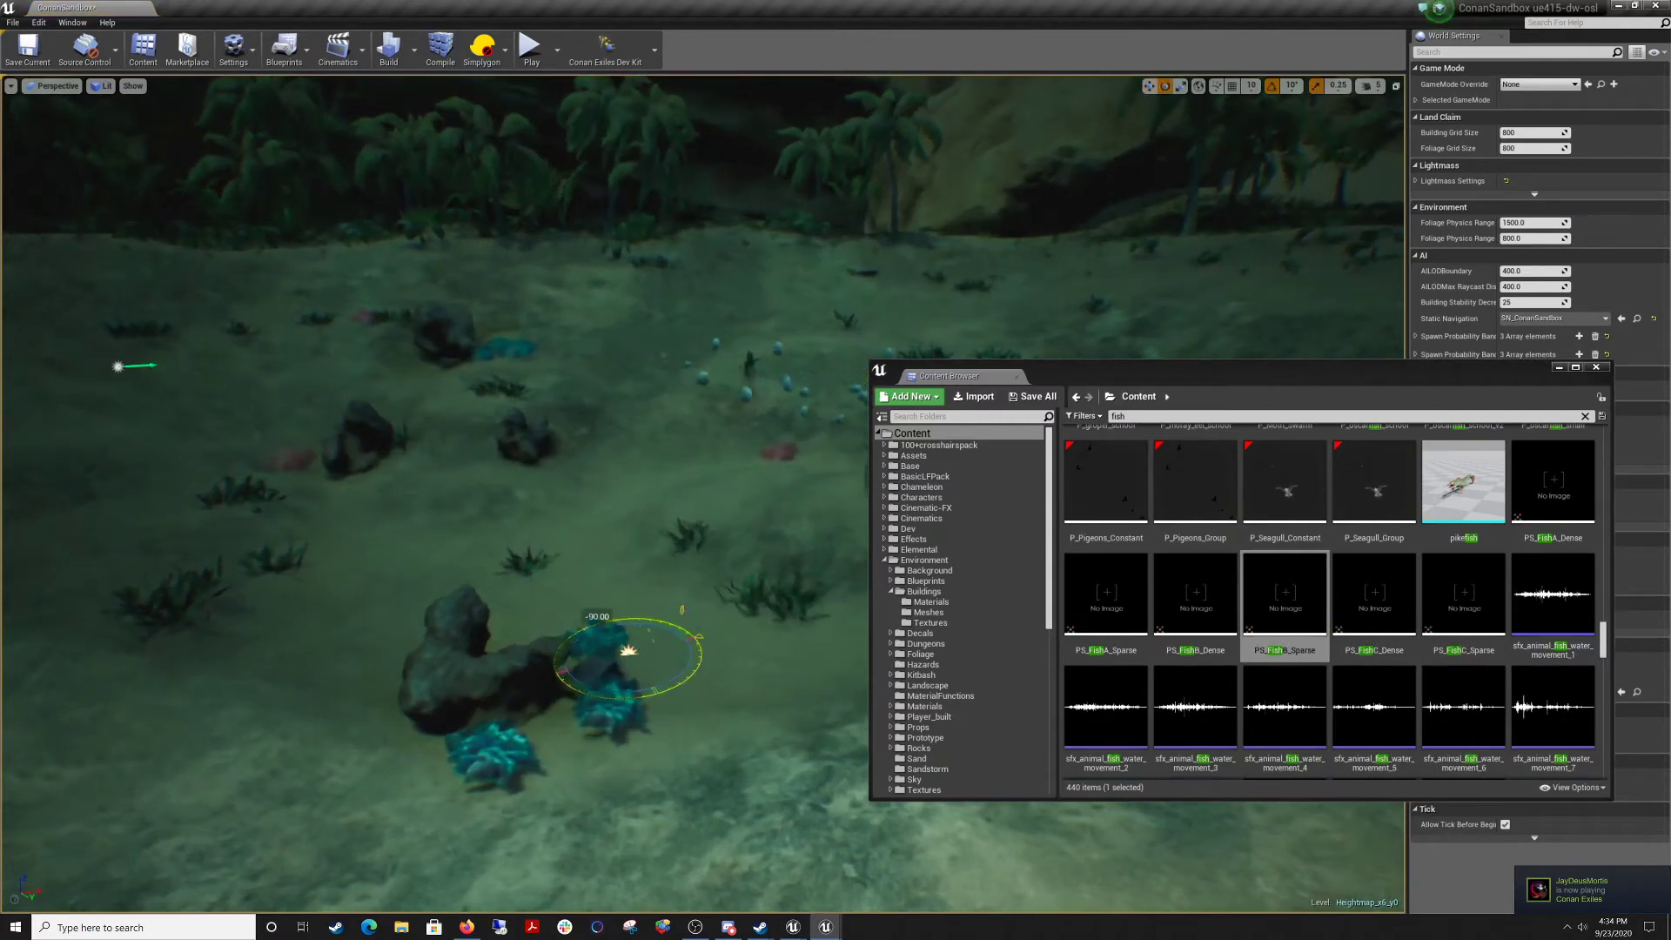
Raise the PS_FishB_Sparse emitter above the lakebed and check its school's path past the rocks and the sunken boat.
key("w")
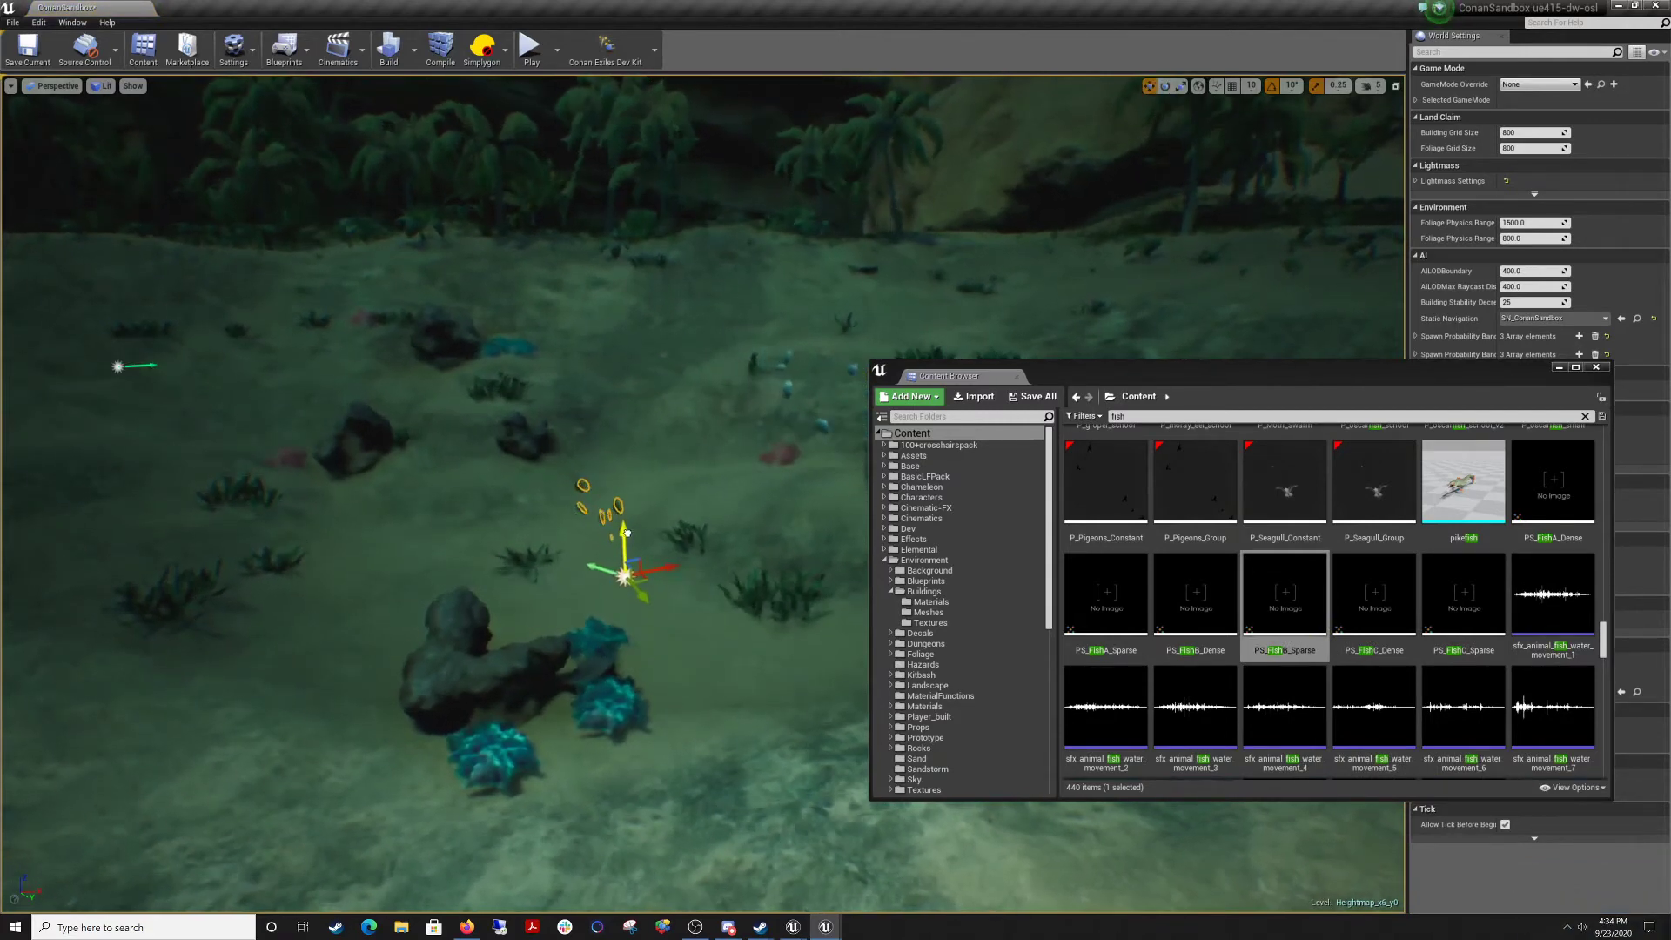
right_click_drag(702, 549, 488, 531)
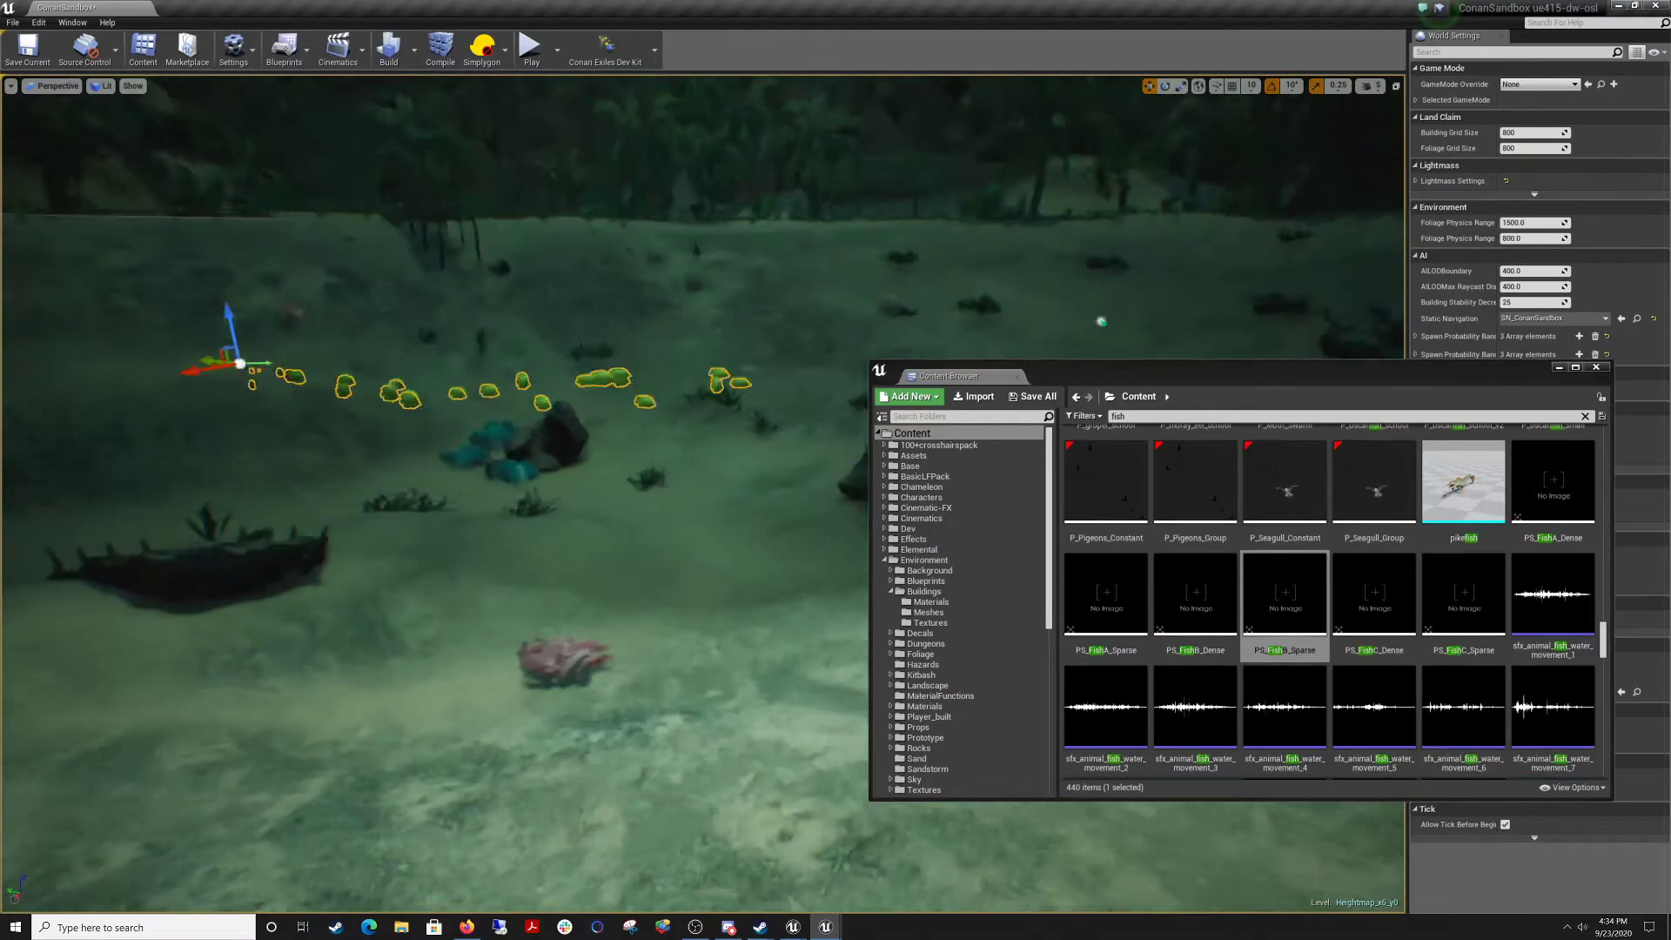
right_click_drag(557, 522, 435, 435)
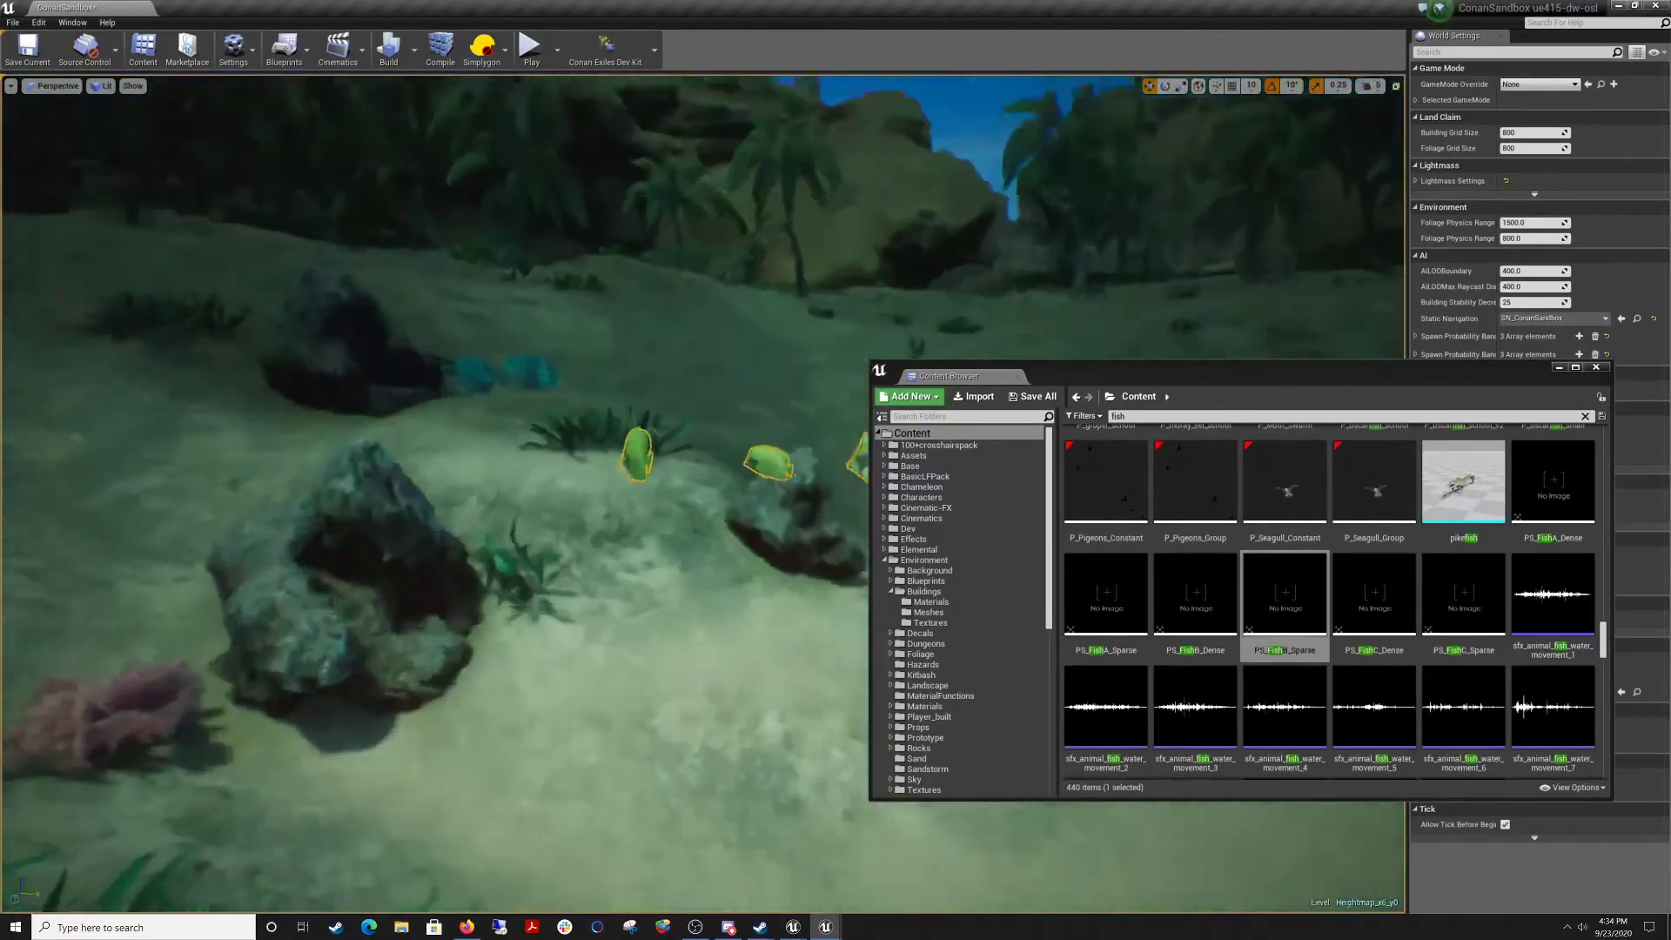
right_click_drag(557, 522, 662, 509)
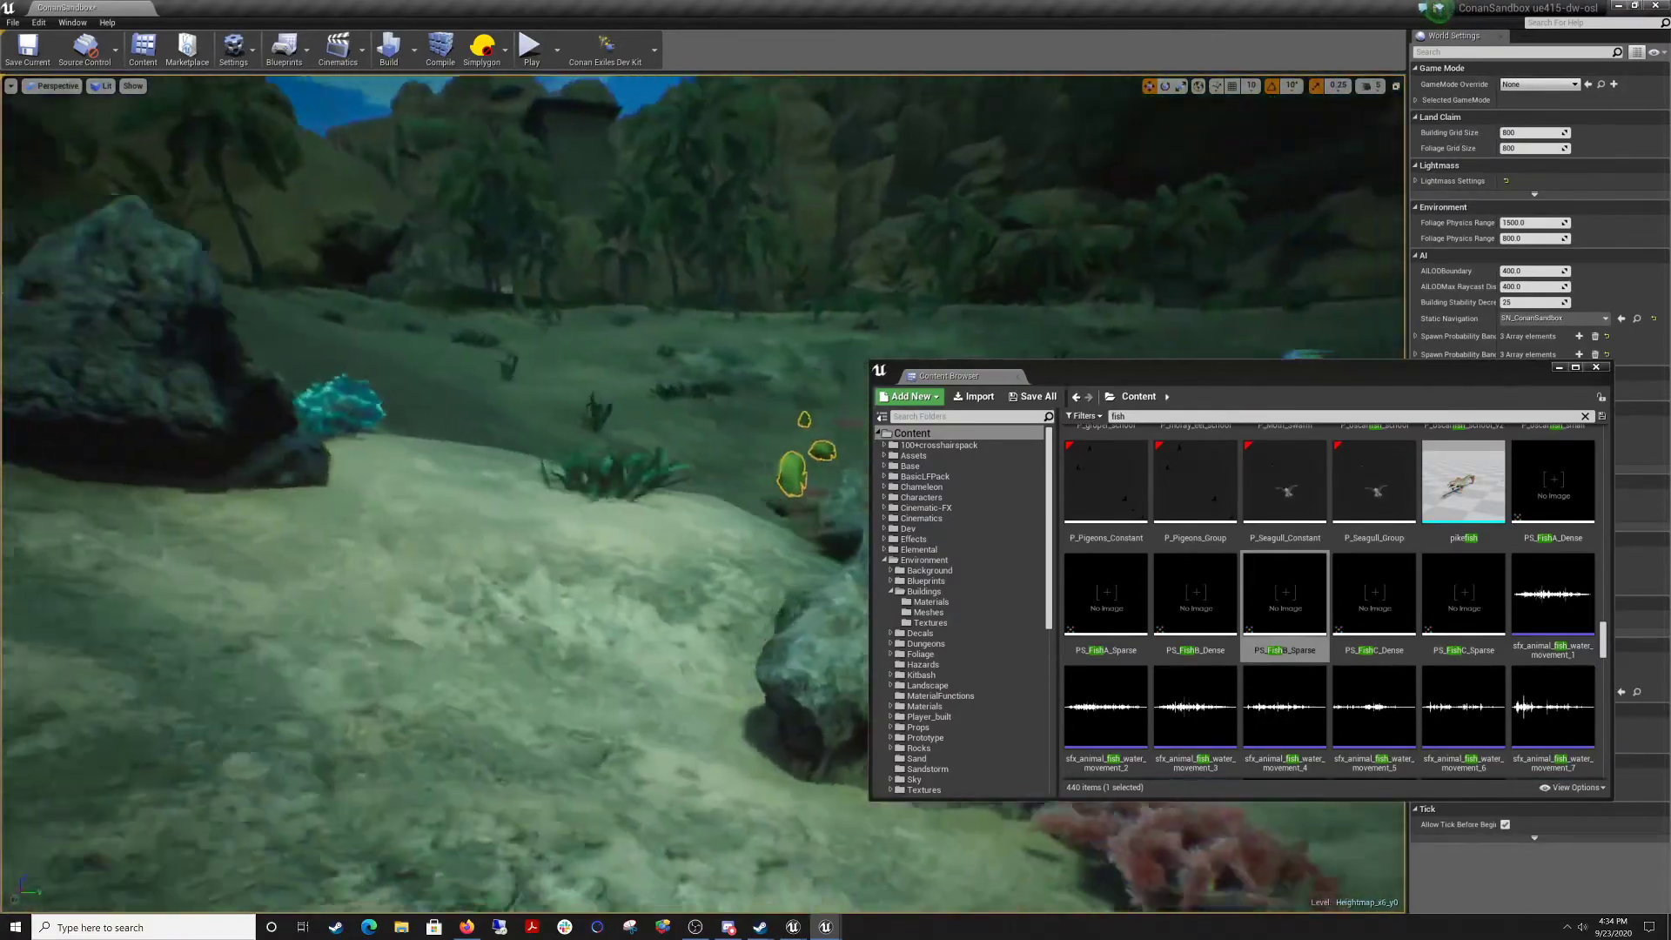
right_click_drag(556, 522, 523, 461)
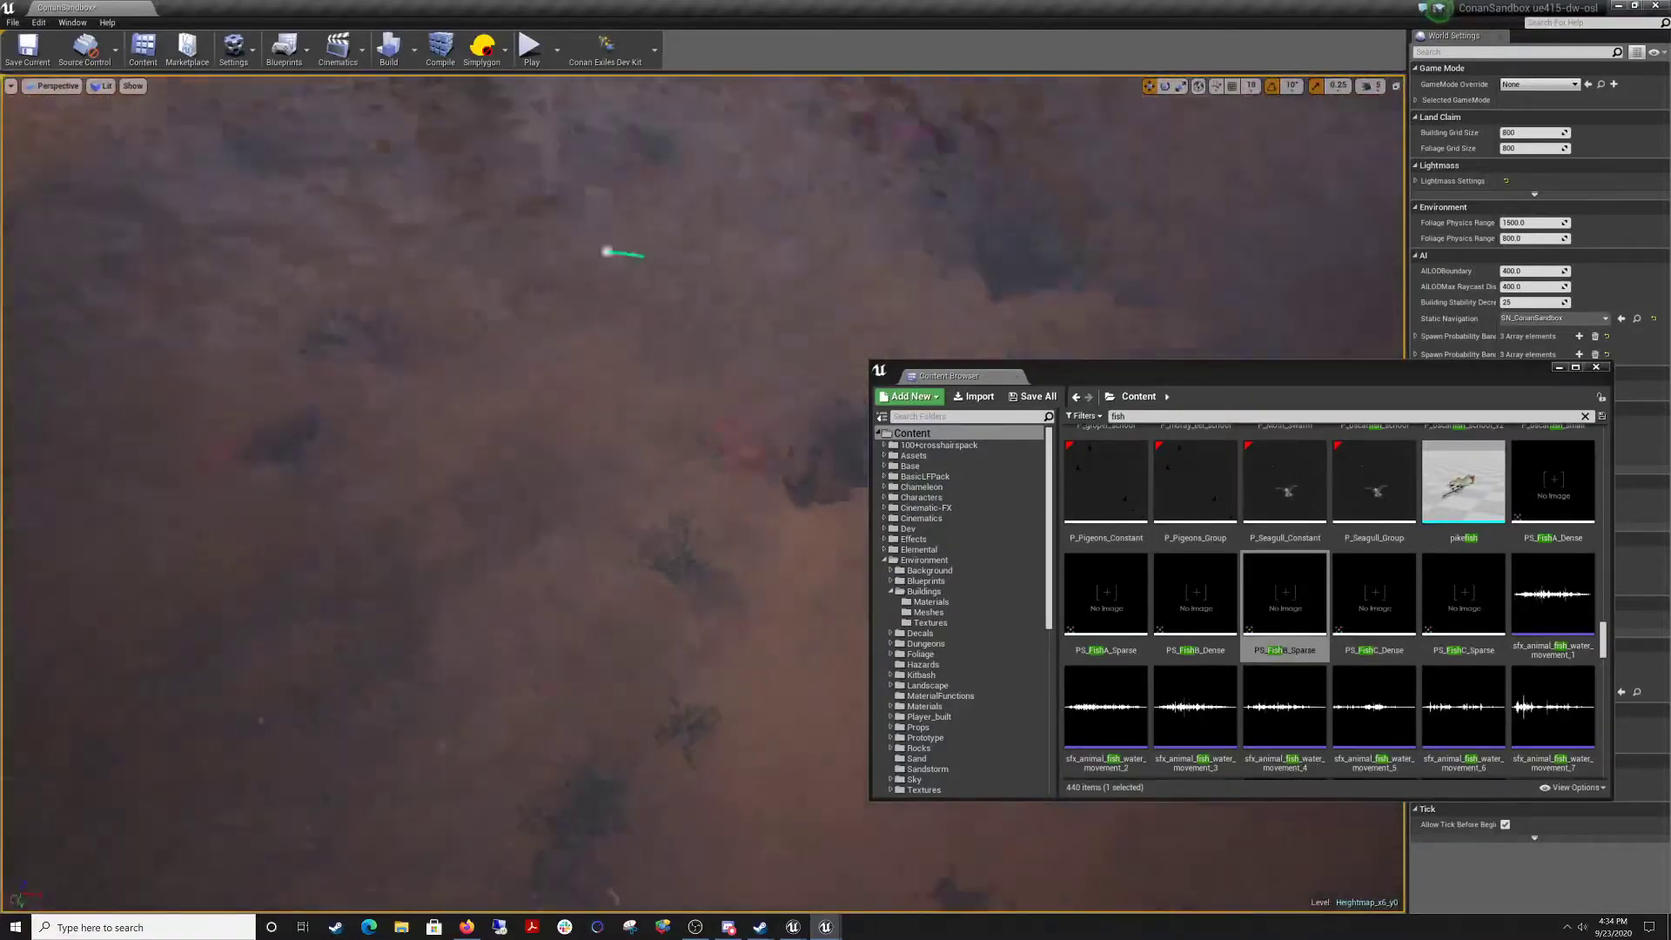
right_click_drag(557, 487, 539, 400)
key("w")
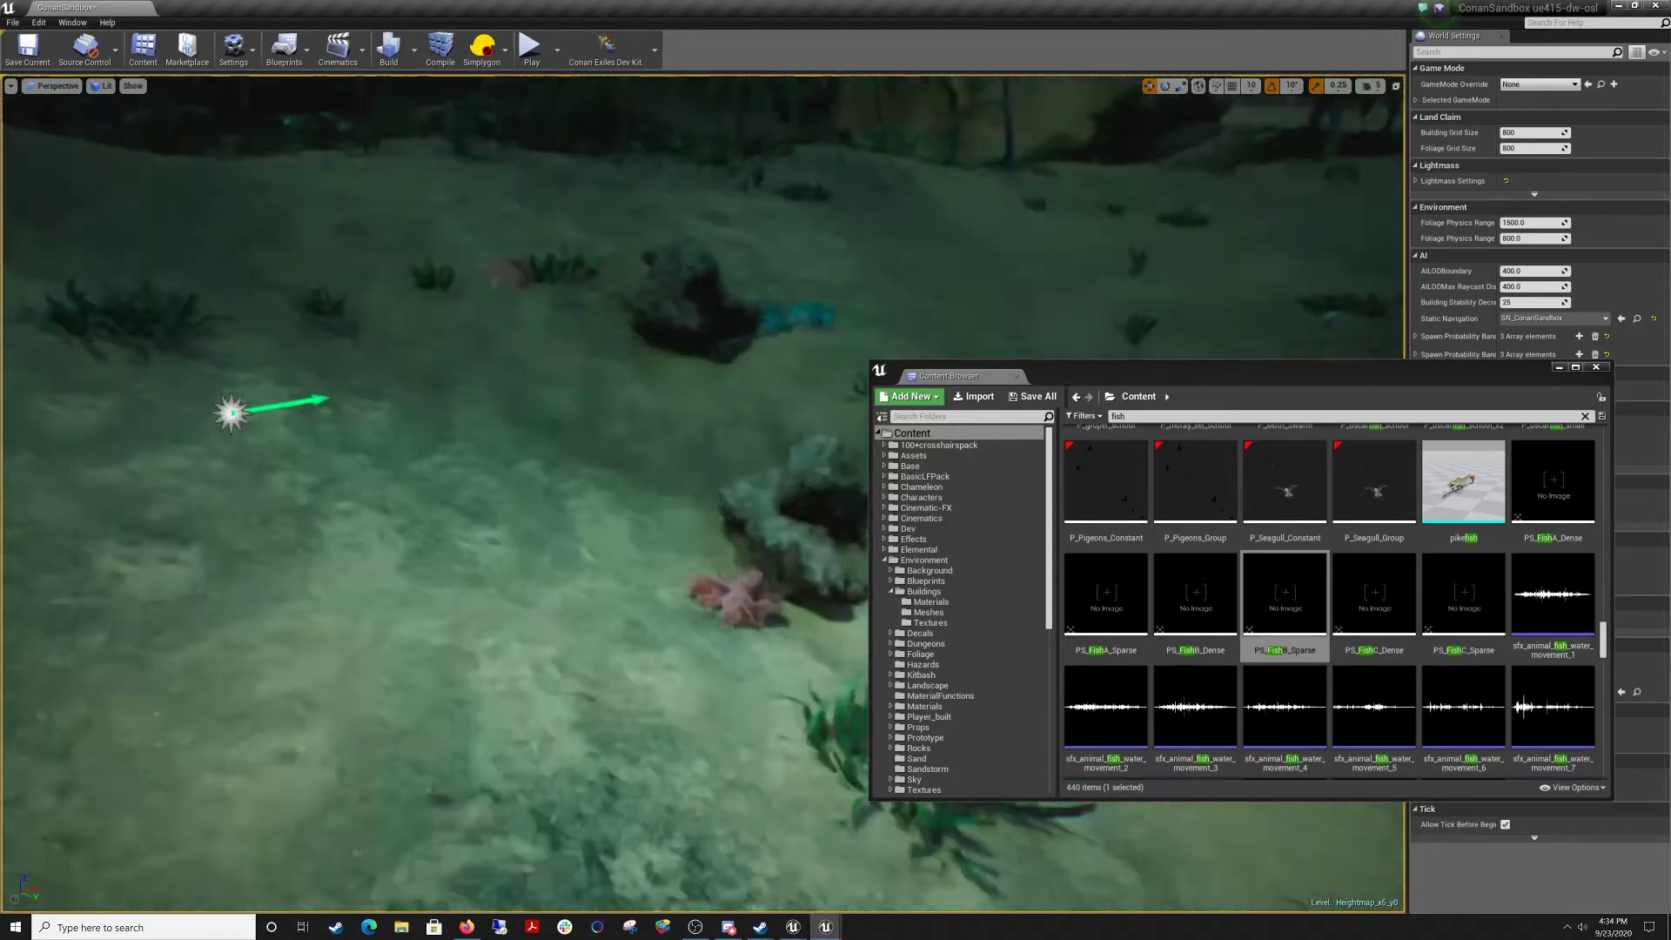
key("s")
right_click_drag(540, 400, 696, 391)
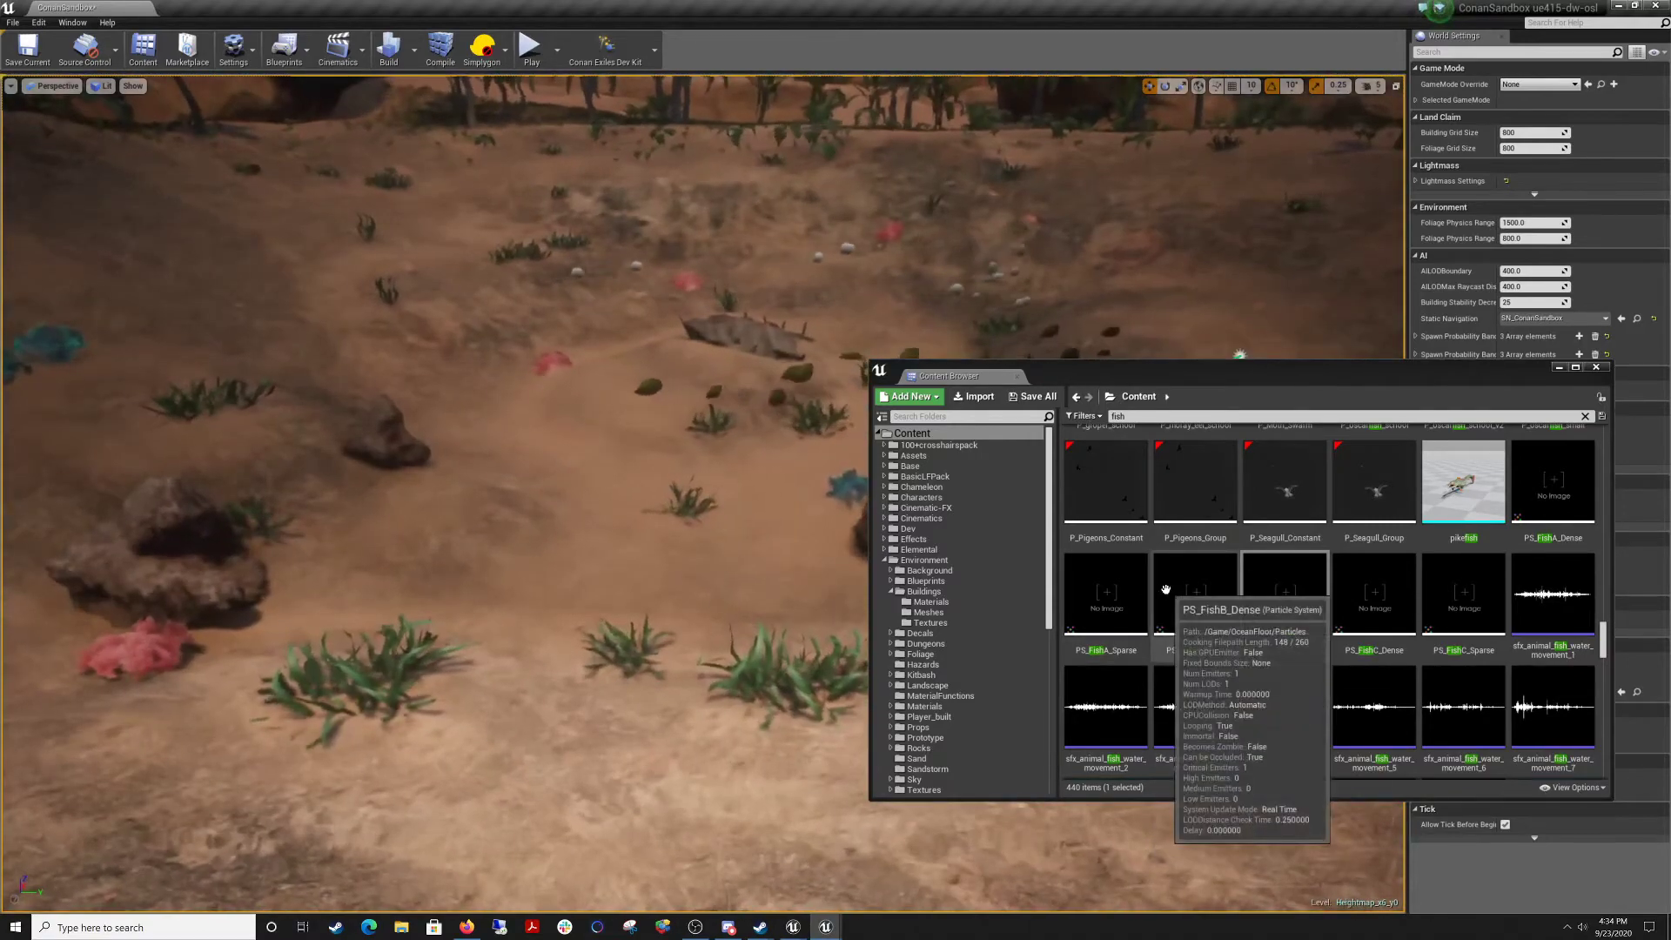
Place the PS_FishA_Sparse particle system on the lakebed in front of the seagrass and check its school's path across the lake.
scroll(1205, 684, "down", 1)
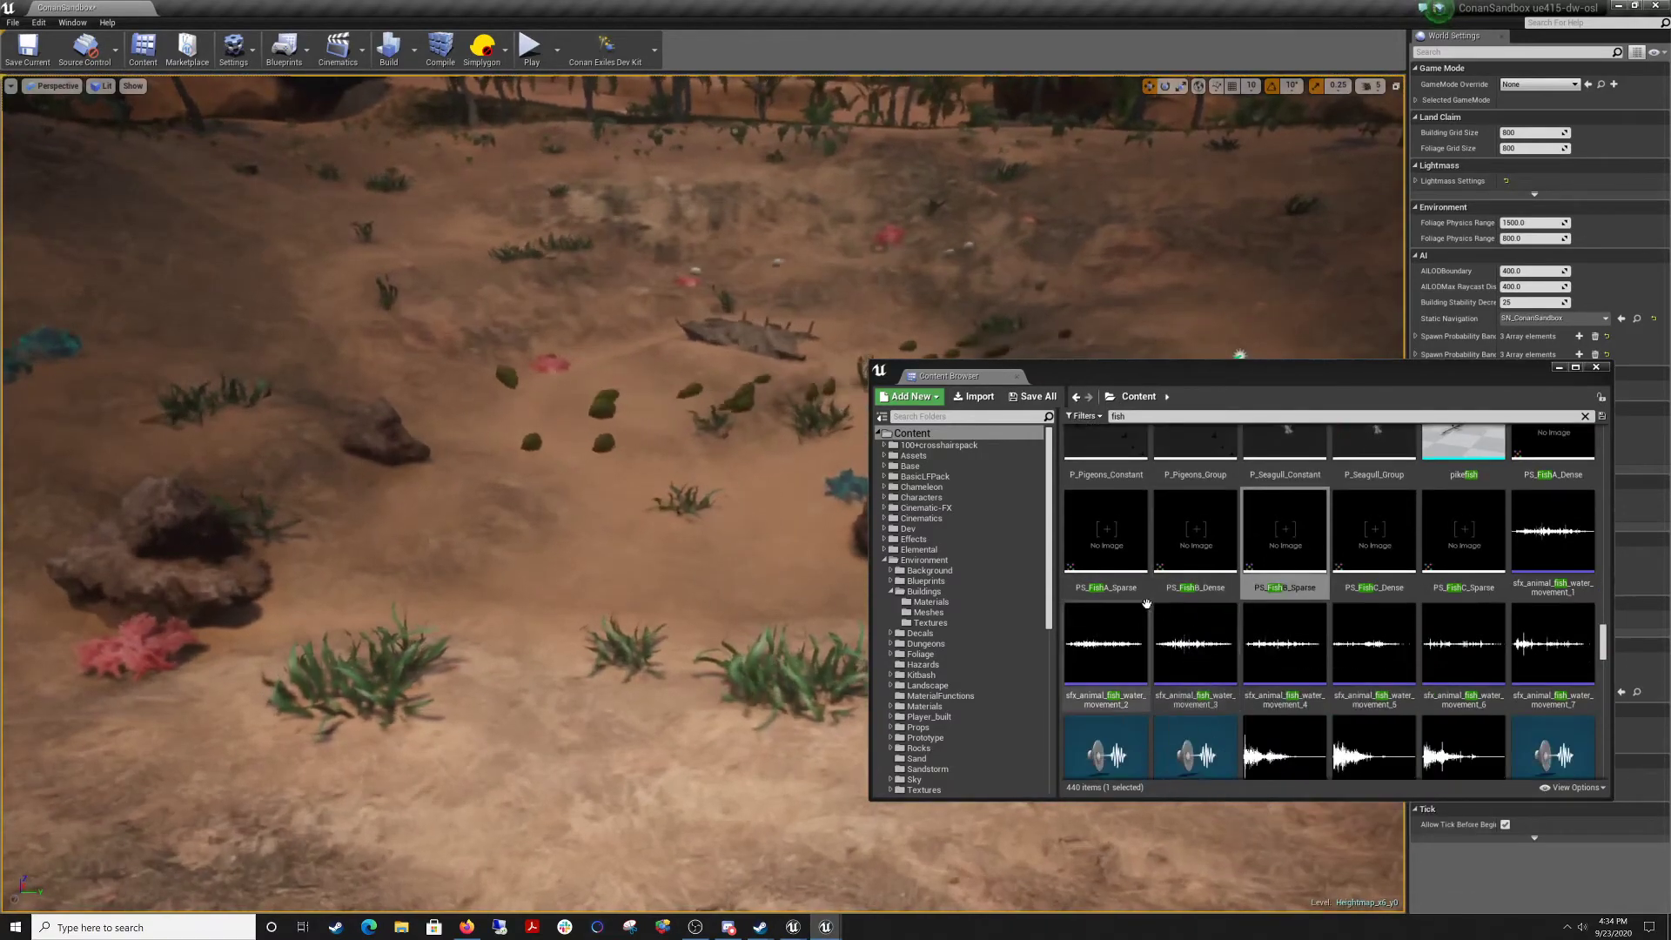
left_click_drag(1111, 550, 692, 653)
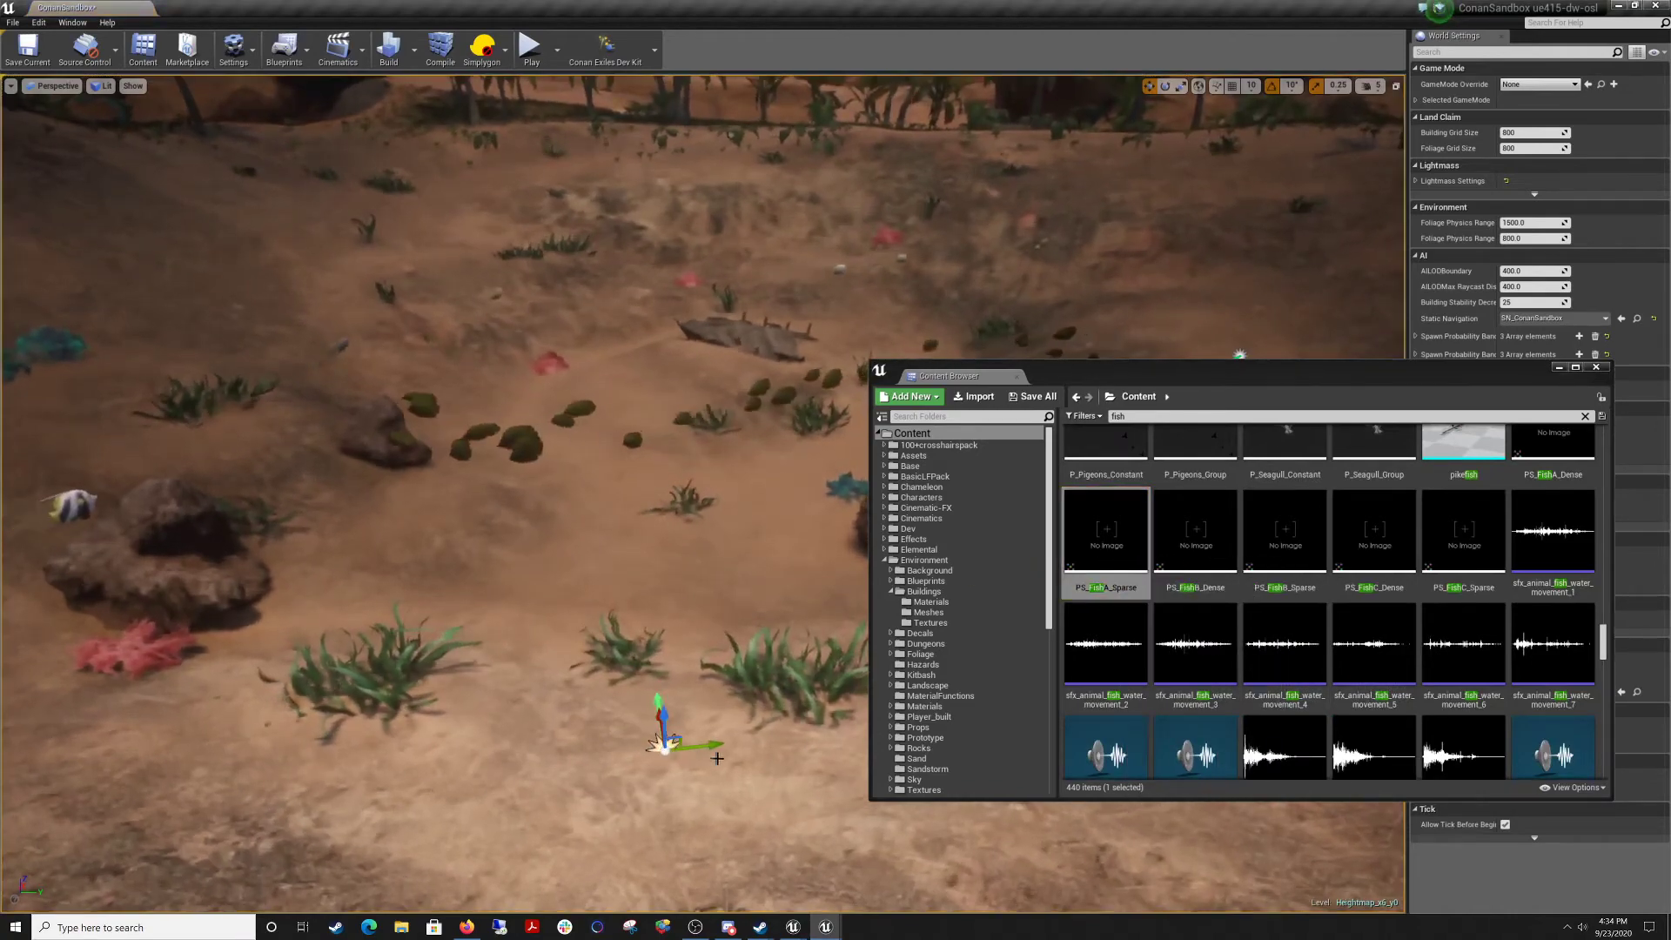
key("d")
right_click_drag(717, 758, 488, 740)
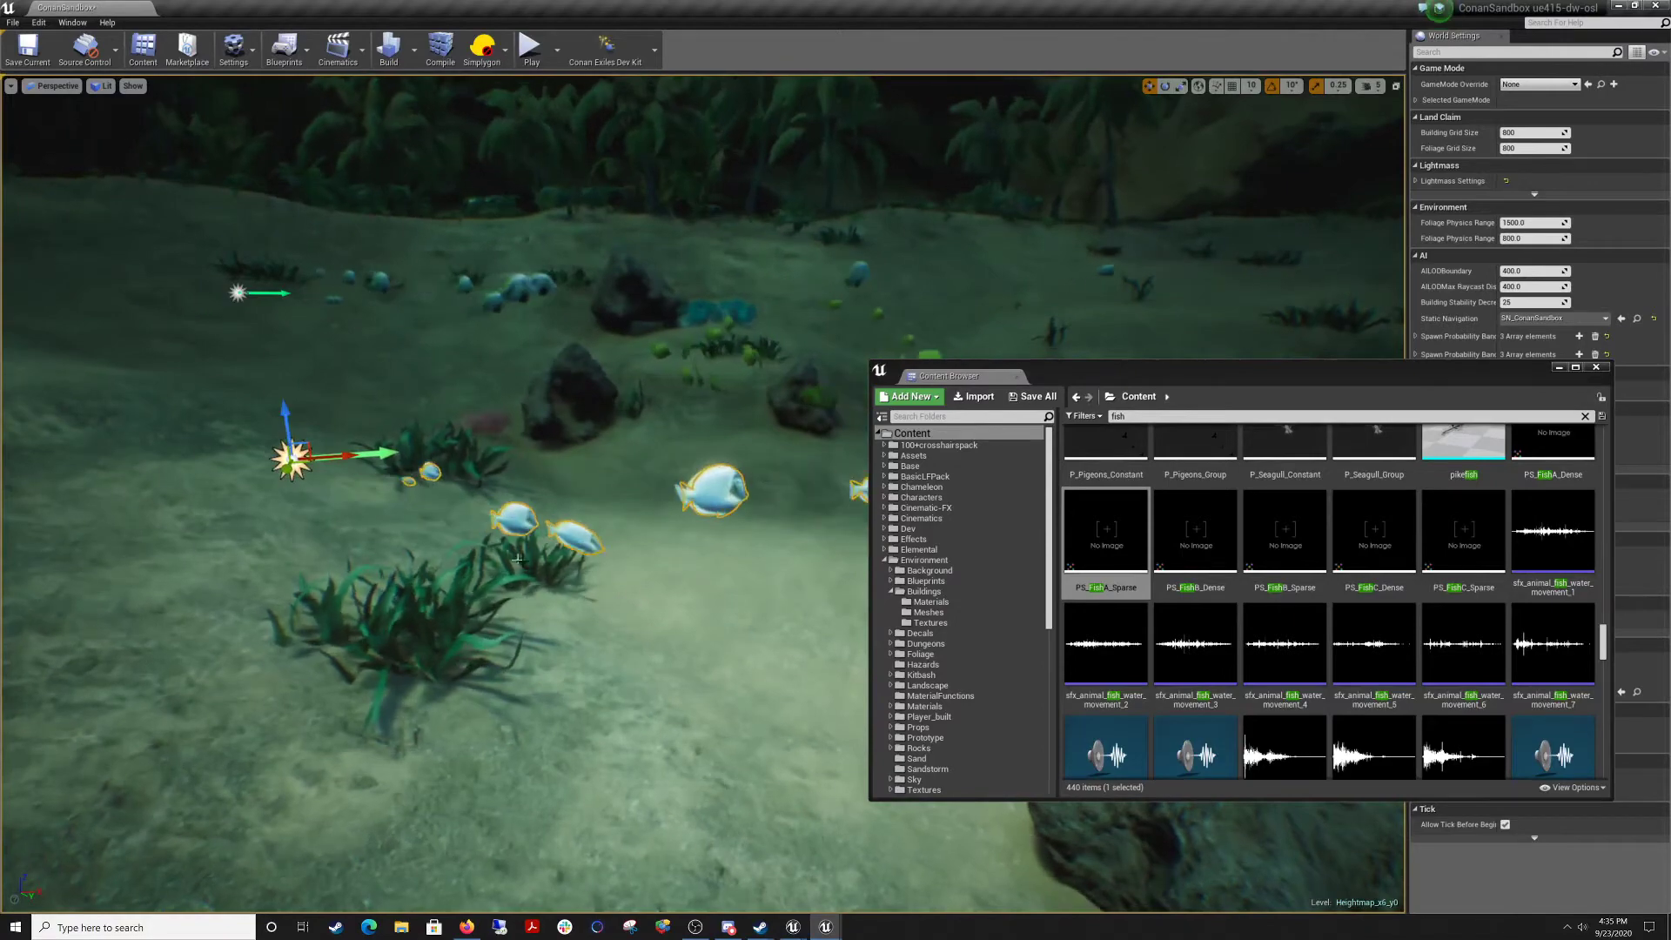
scroll(518, 558, "down", 3)
right_click_drag(620, 642, 757, 642)
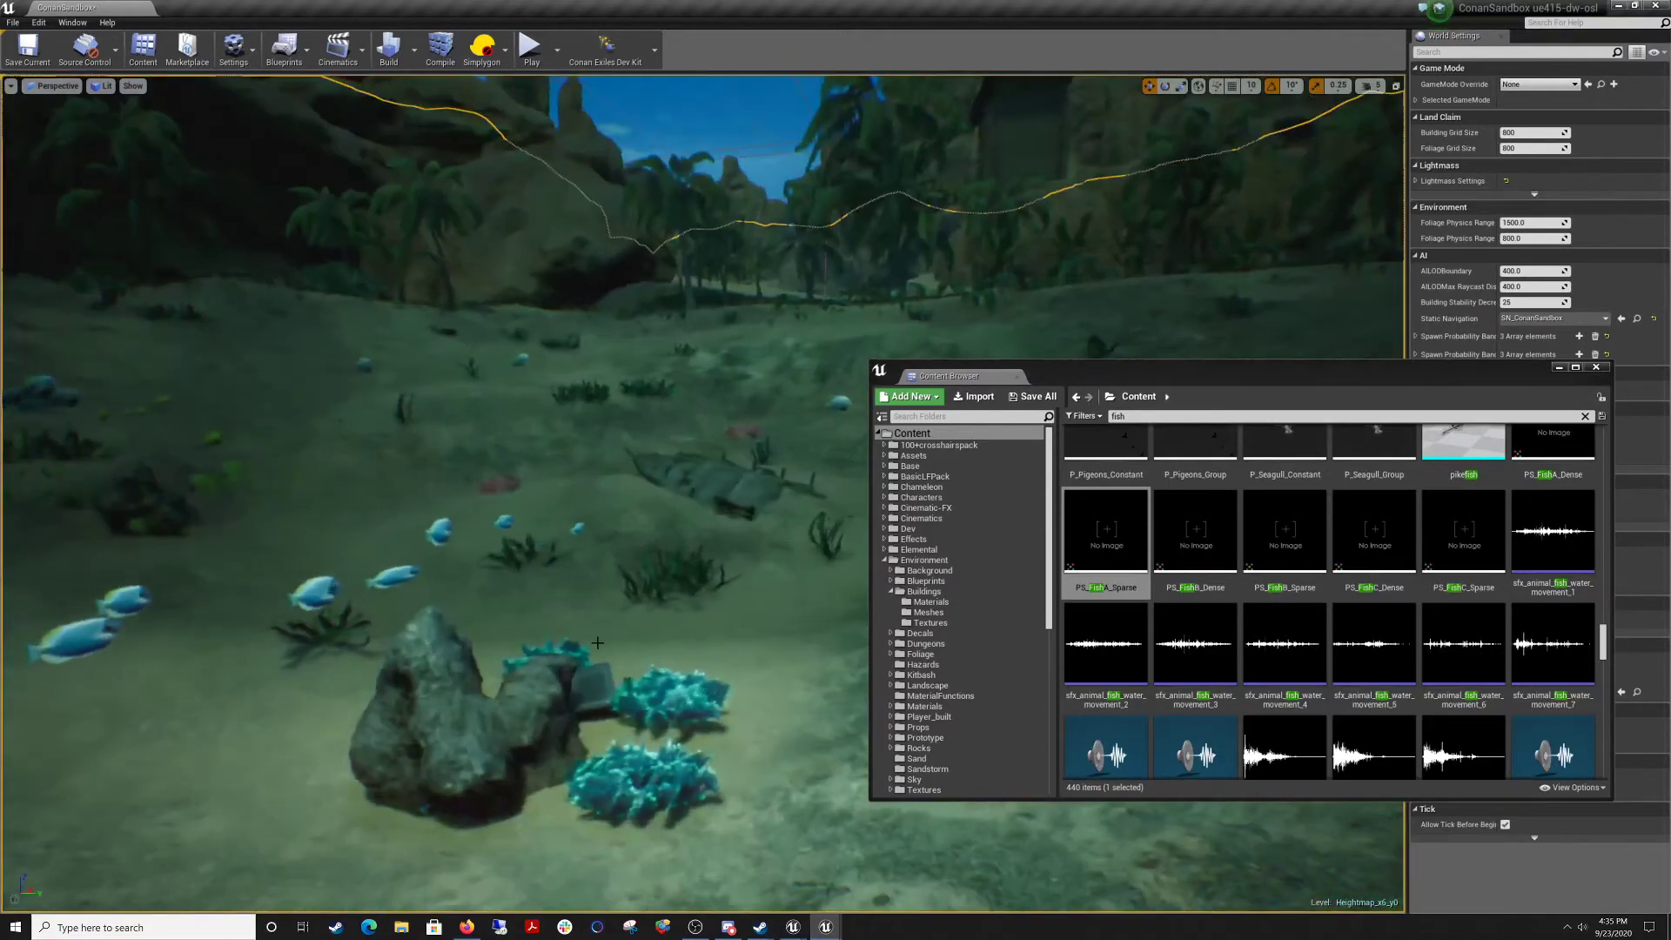
right_click_drag(601, 642, 774, 688)
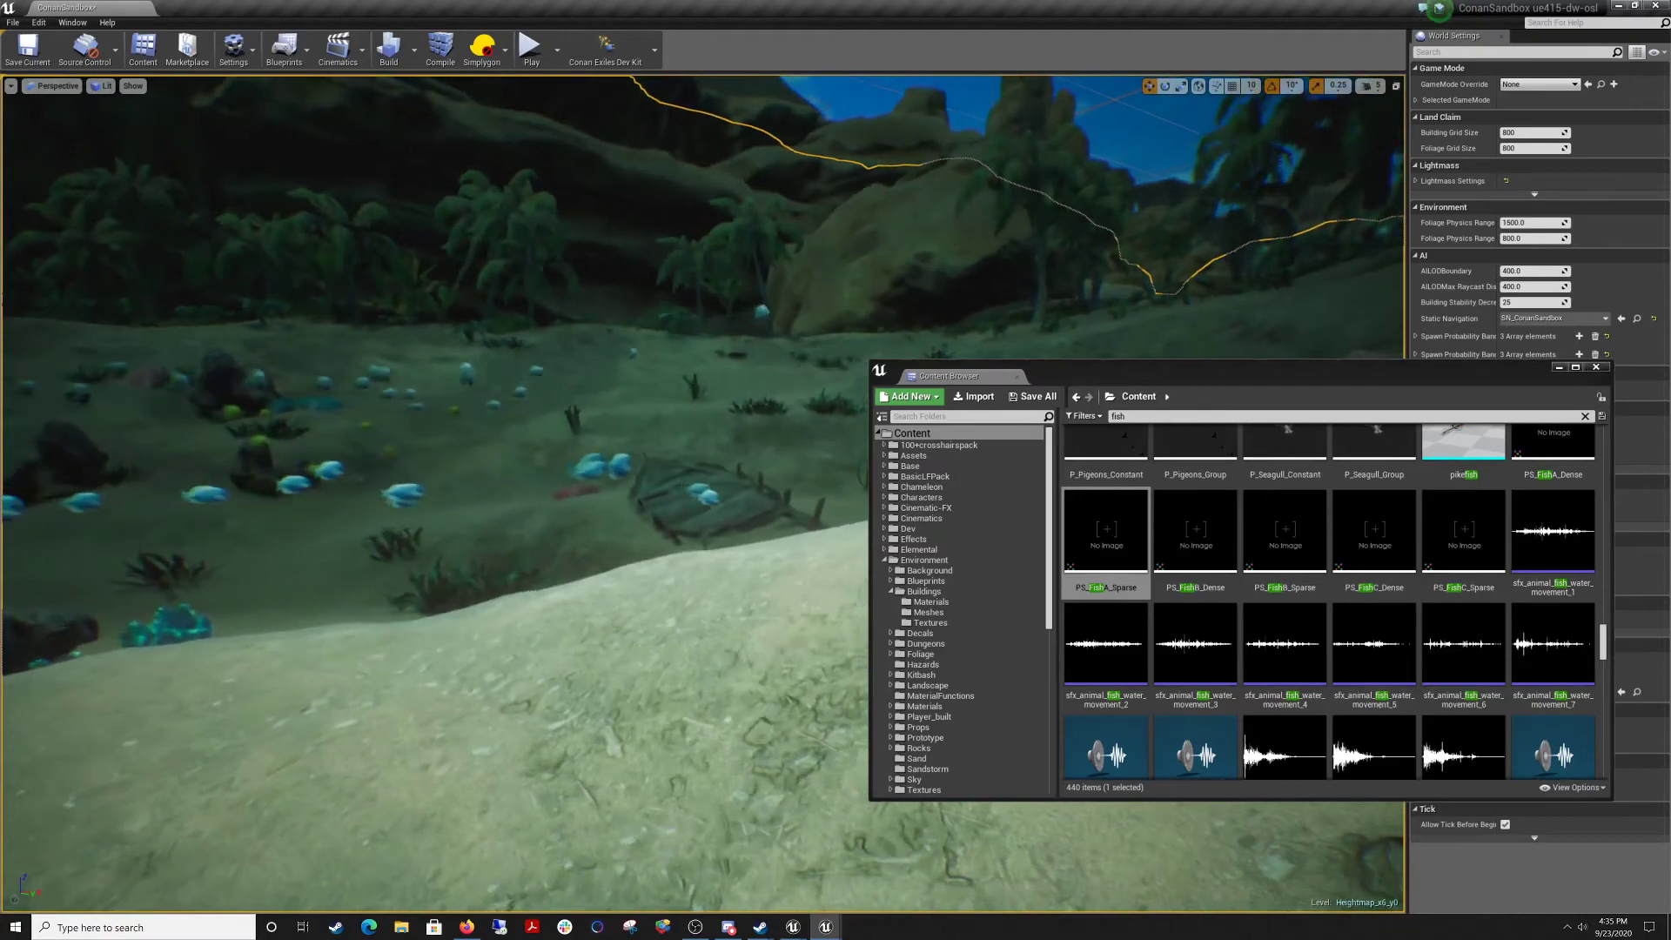
right_click_drag(609, 610, 652, 739)
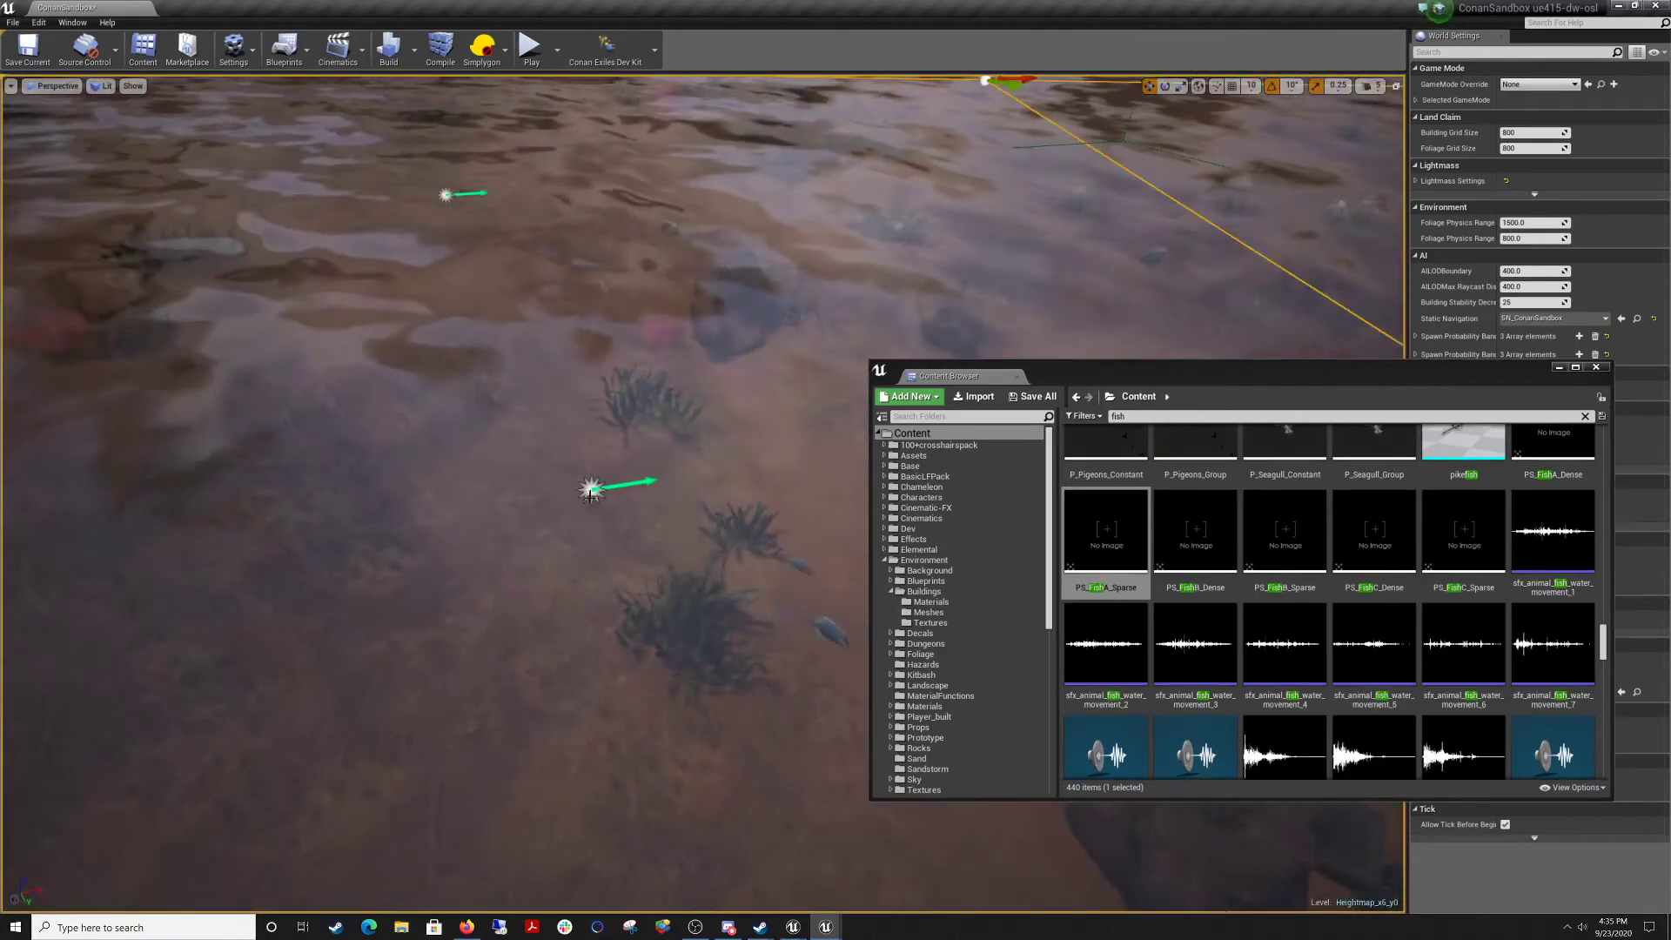
right_click_drag(590, 497, 468, 478)
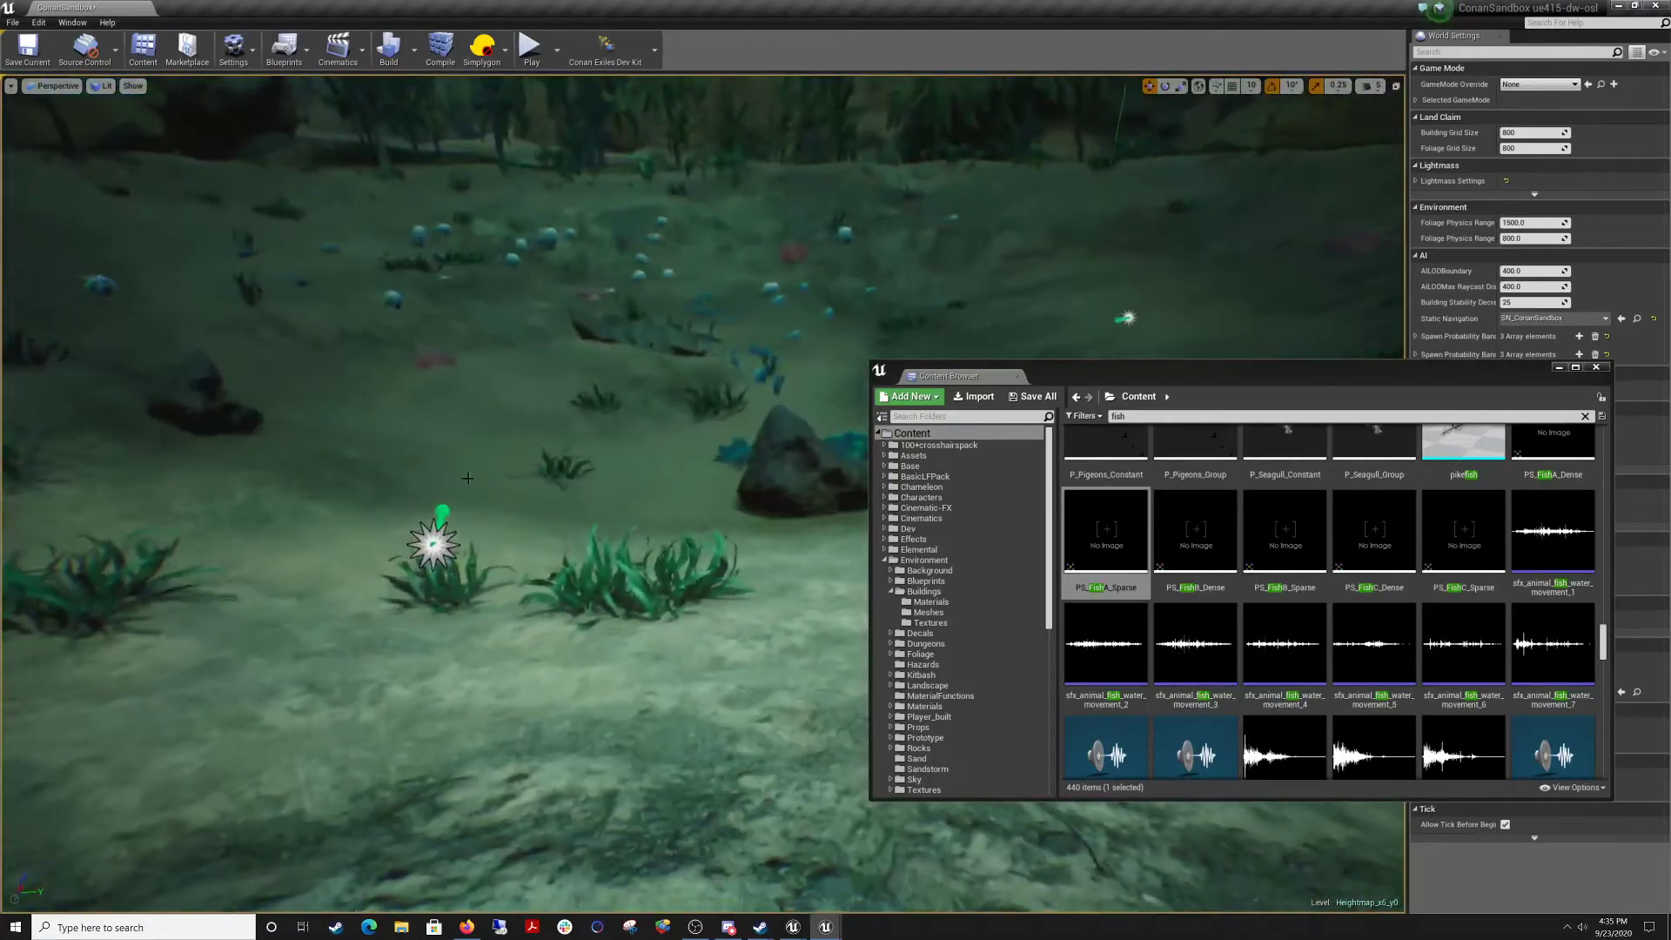
Select the PS_FishA_Sparse emitter and move it away from the seagrass, out past the lake's edge to the palms on the shore.
left_click(433, 544)
right_click_drag(433, 545, 487, 531)
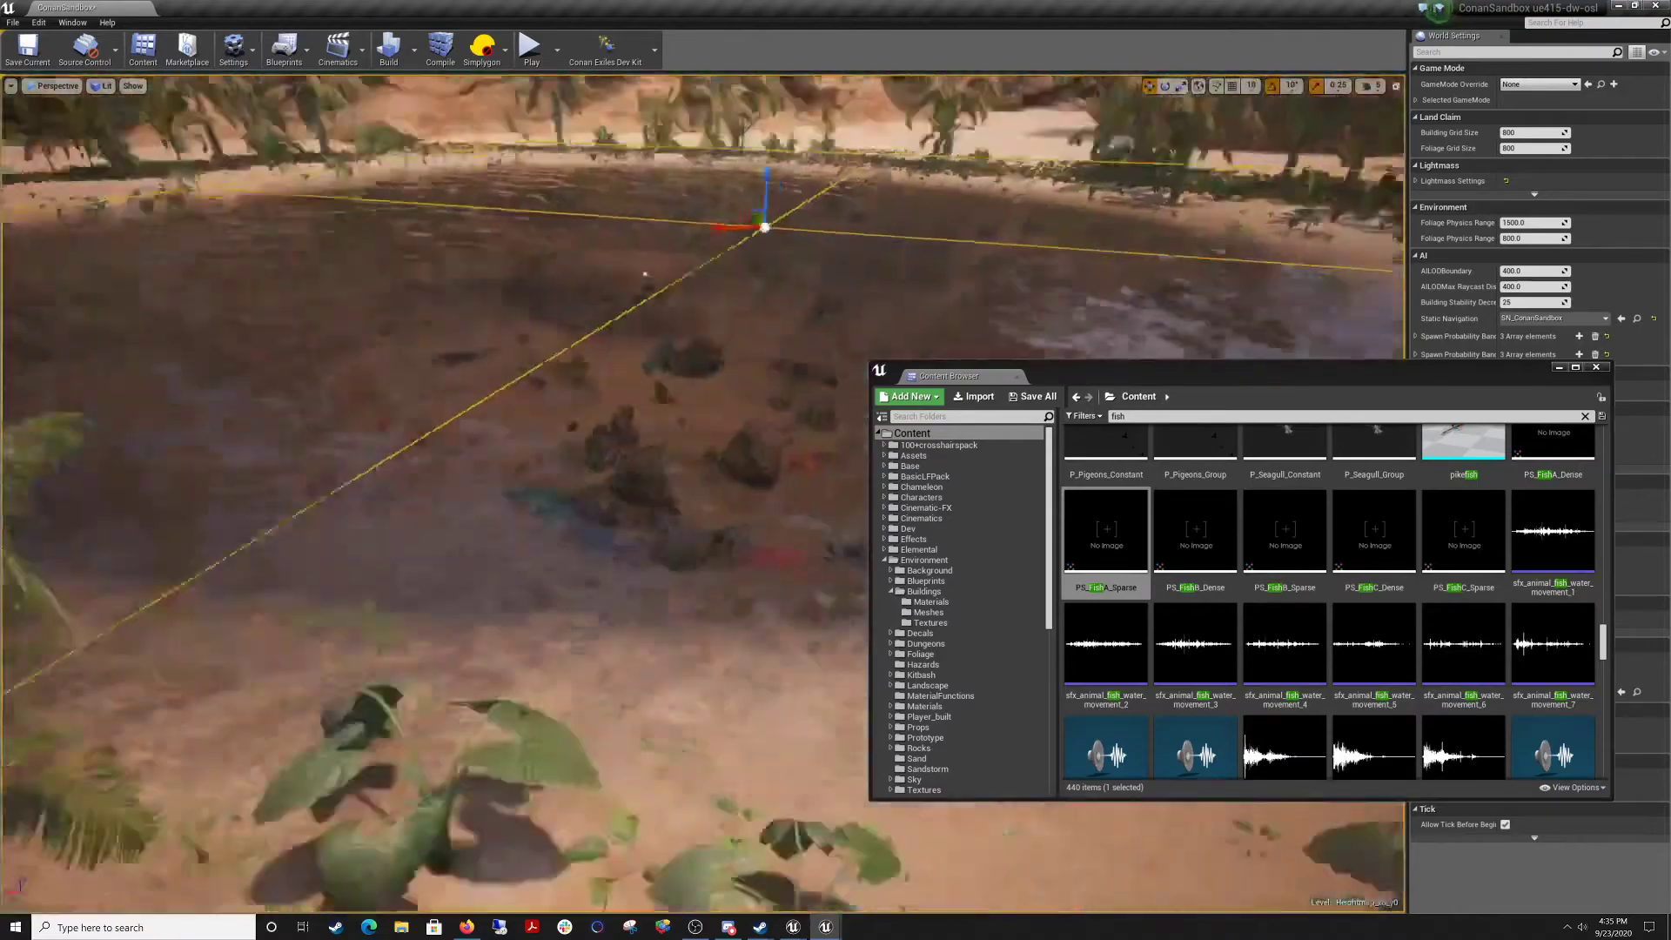
right_click_drag(609, 418, 739, 435)
key("s")
key("w")
key("w")
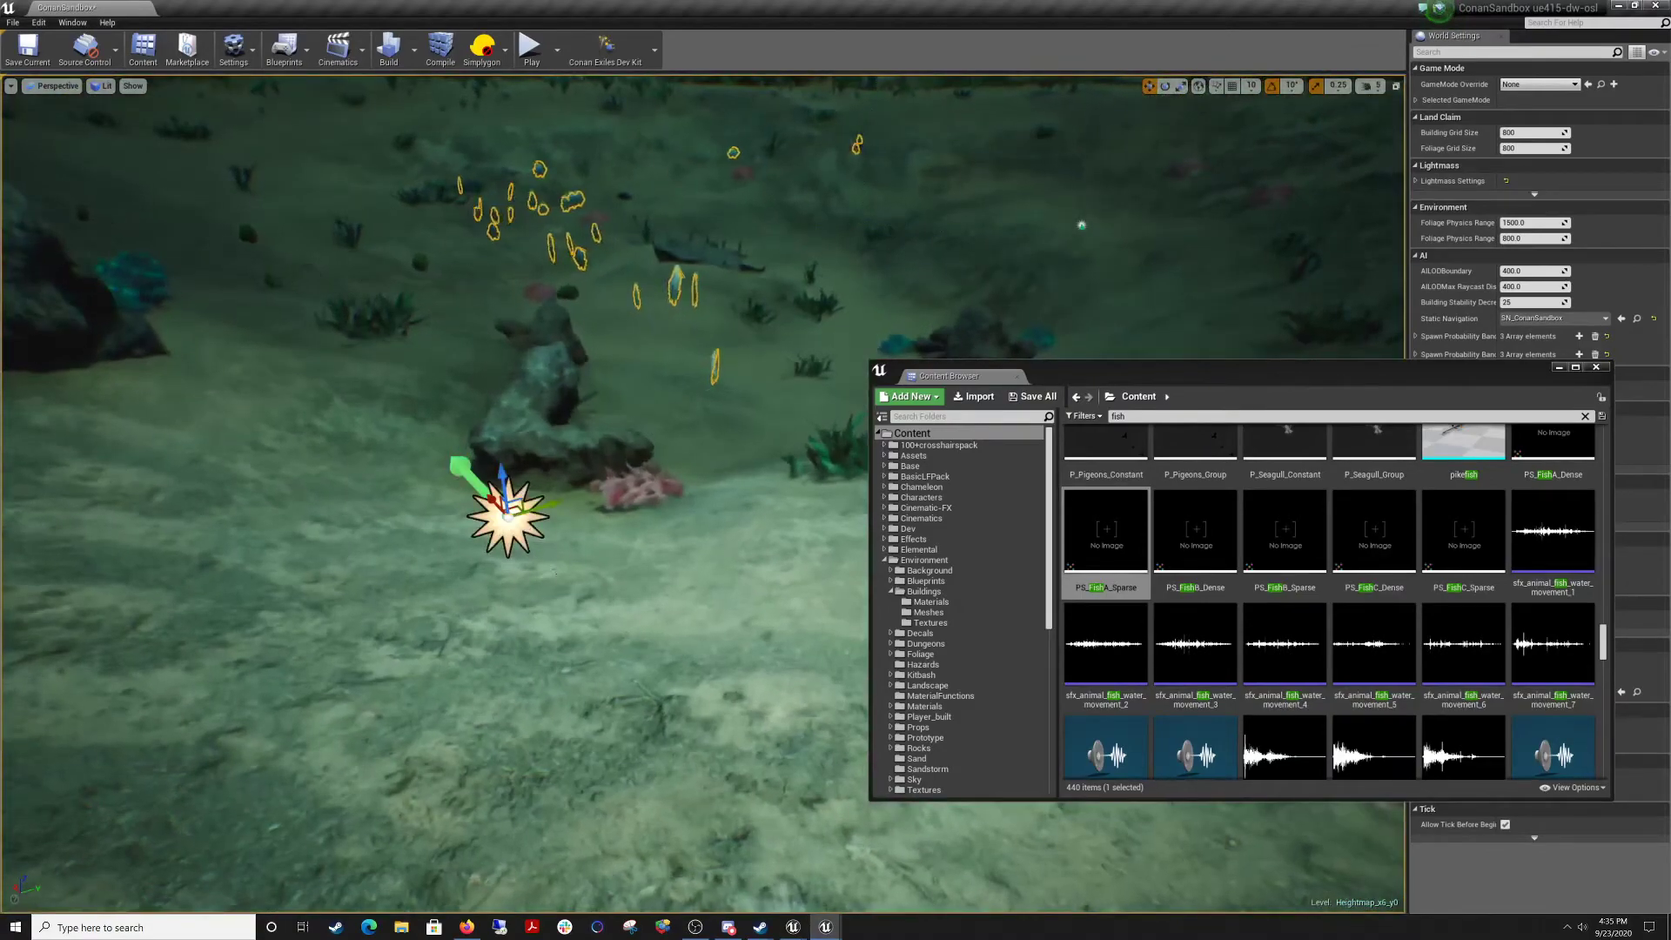
key("s")
right_click_drag(559, 571, 657, 614)
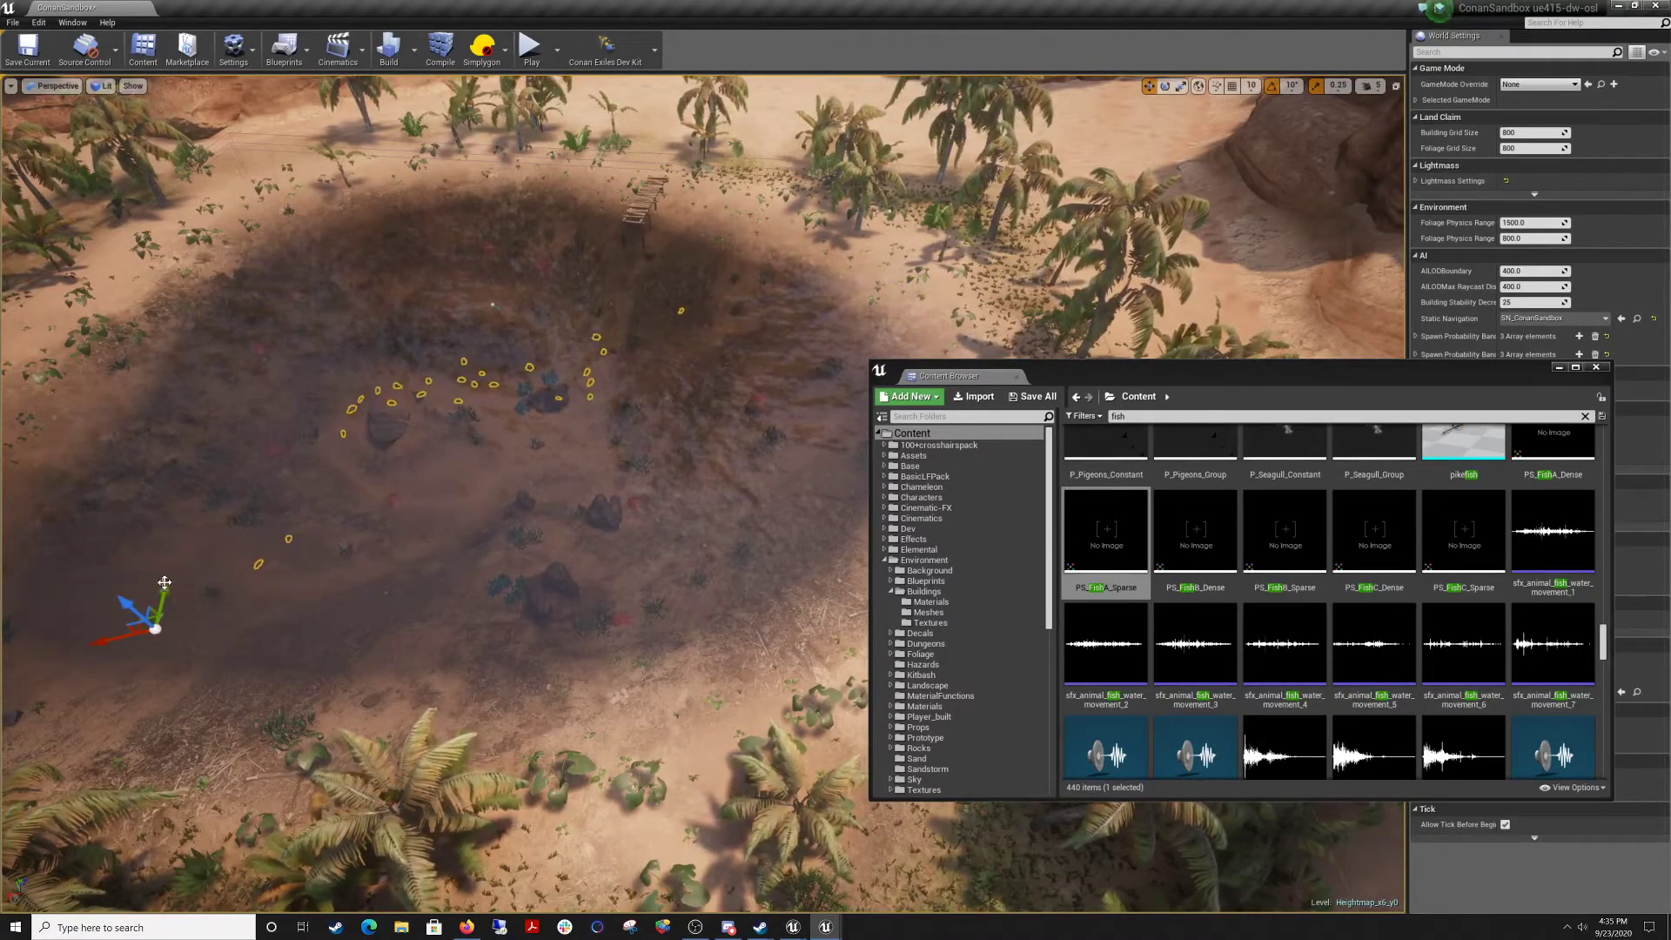
right_click_drag(157, 682, 91, 715)
left_click_drag(332, 530, 100, 569)
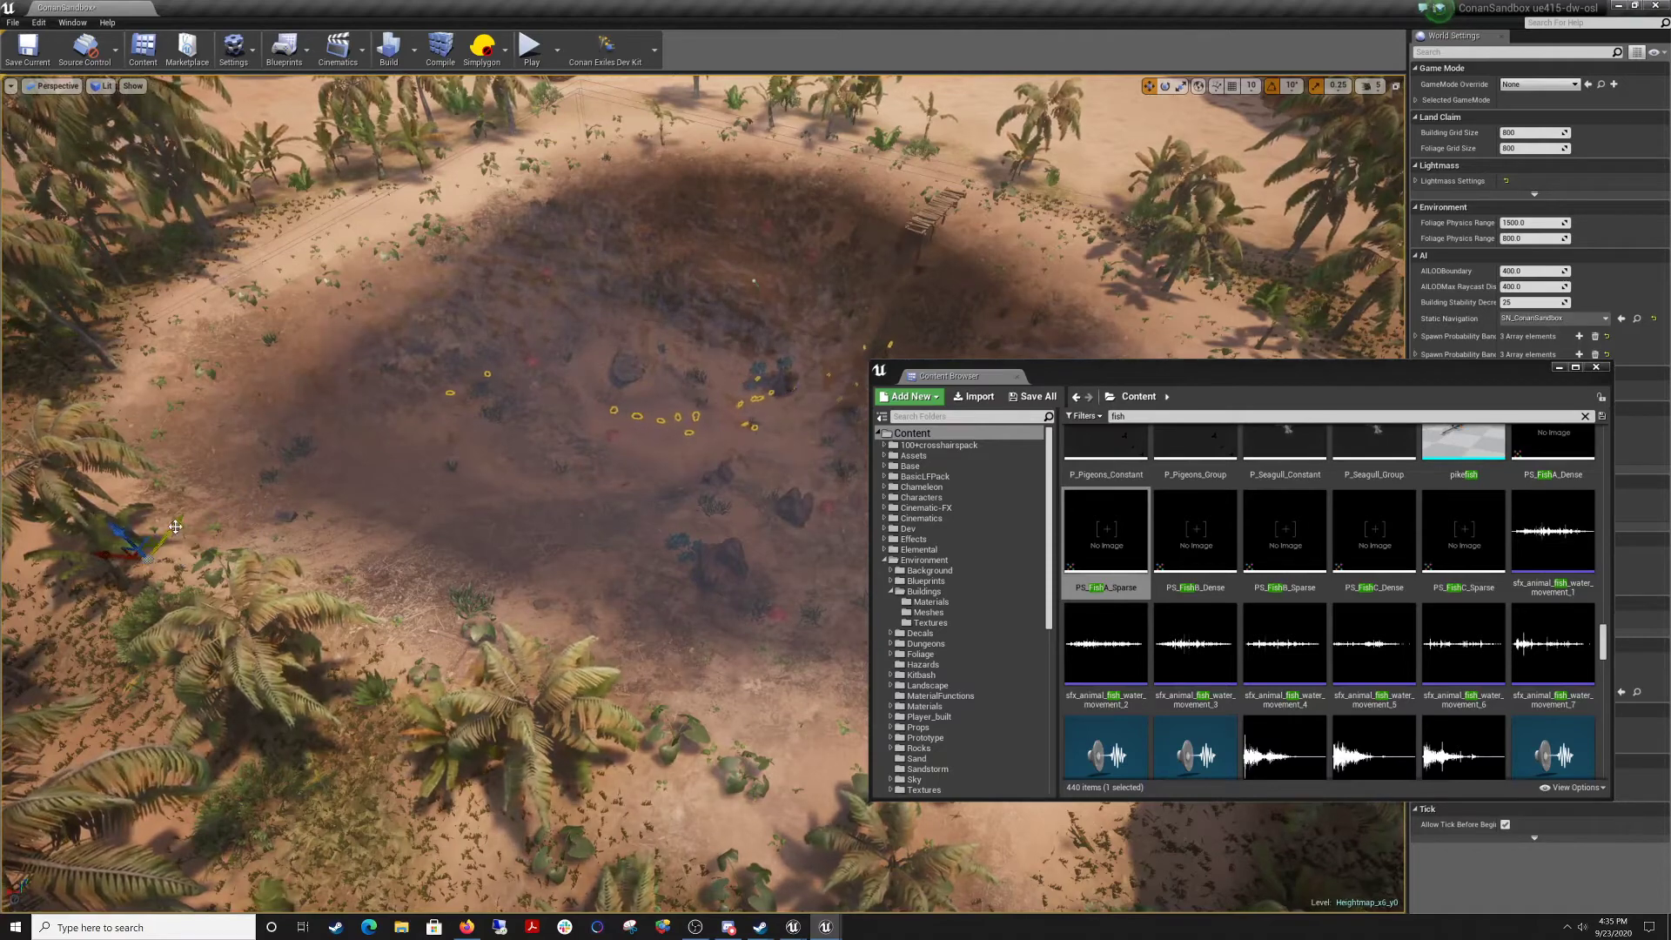
left_click_drag(181, 529, 144, 592)
right_click_drag(143, 593, 148, 559)
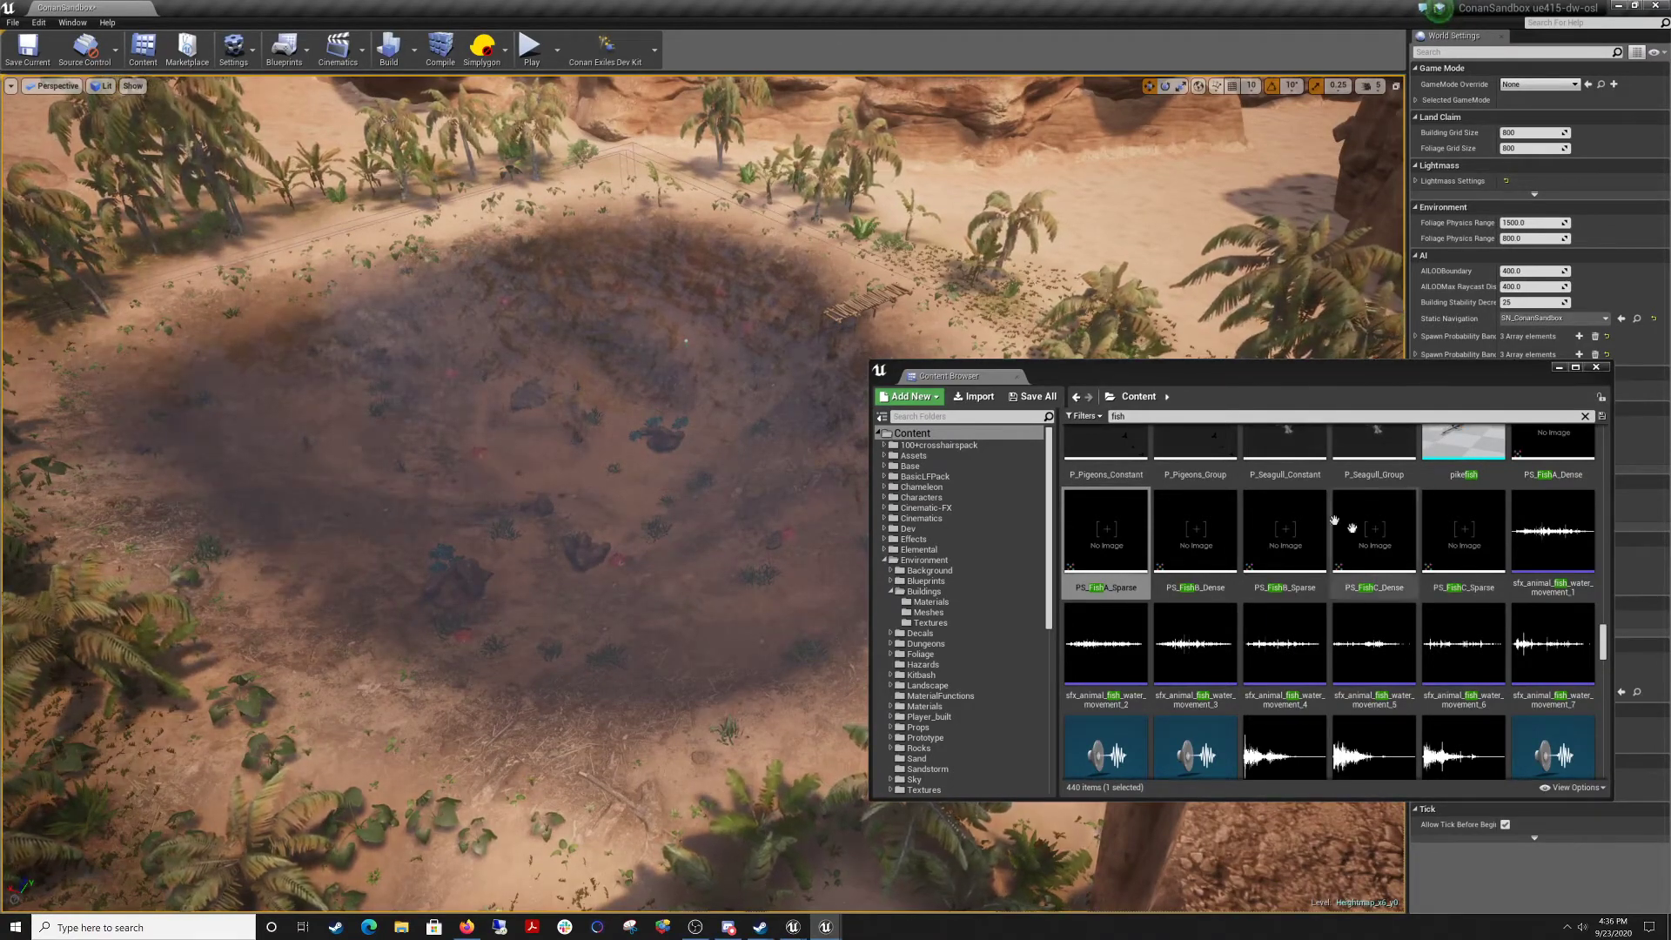
Save the current map and start a play session from the grassy shore beside the wooden pier.
left_click(27, 48)
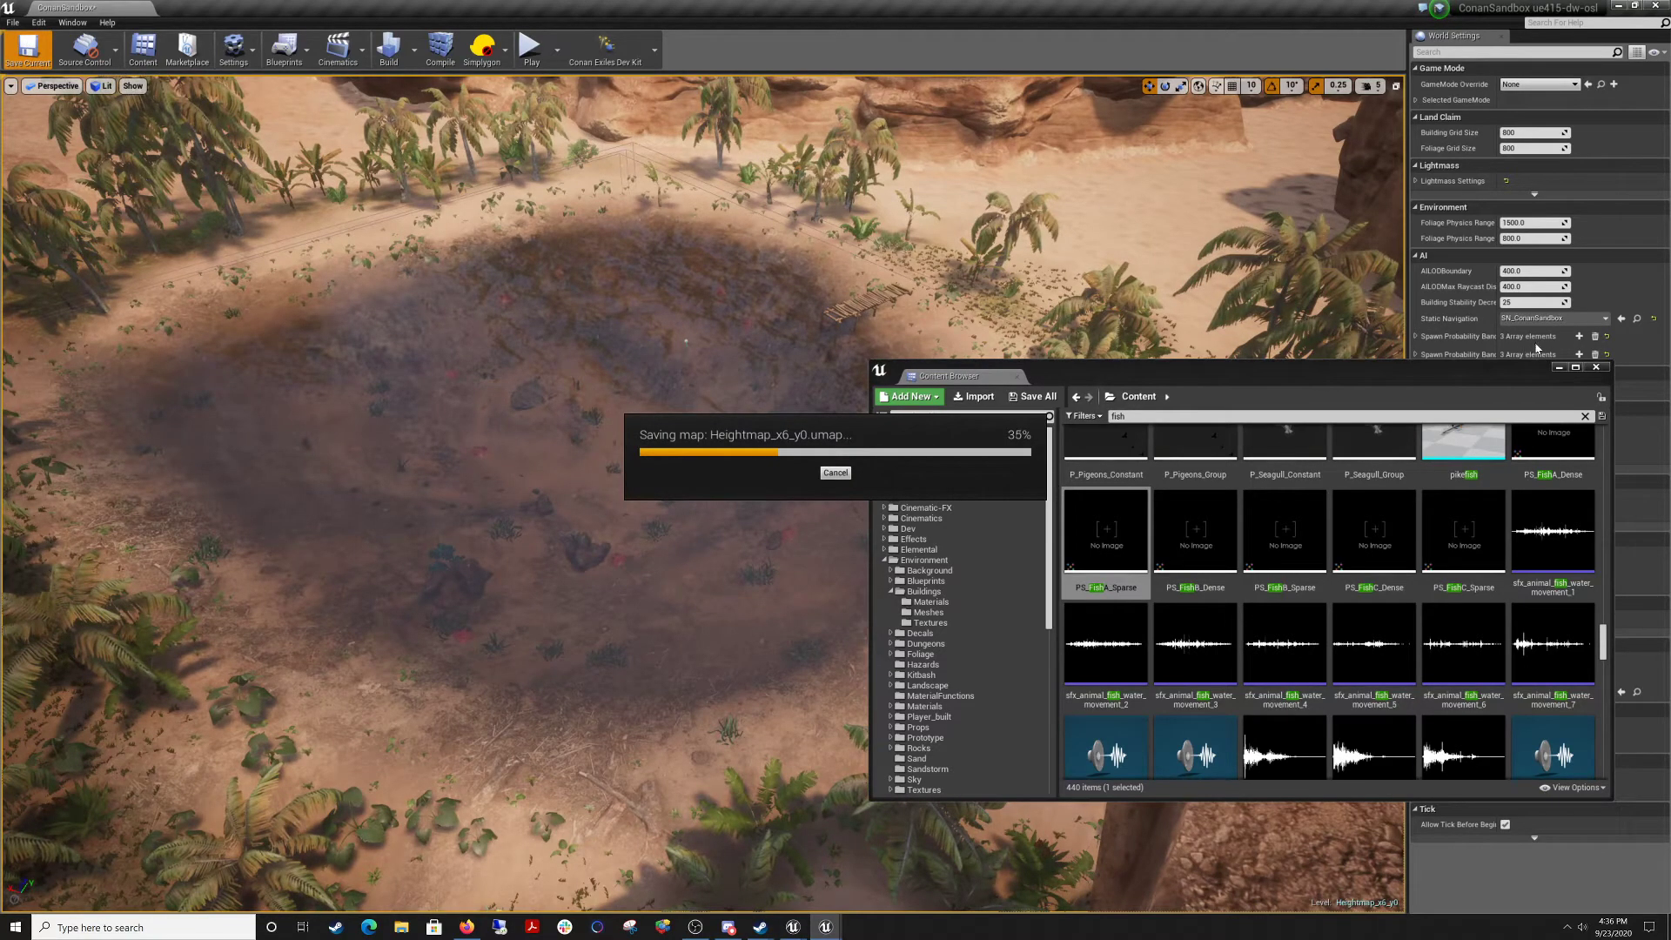
left_click(1558, 367)
right_click_drag(1131, 418, 1218, 427)
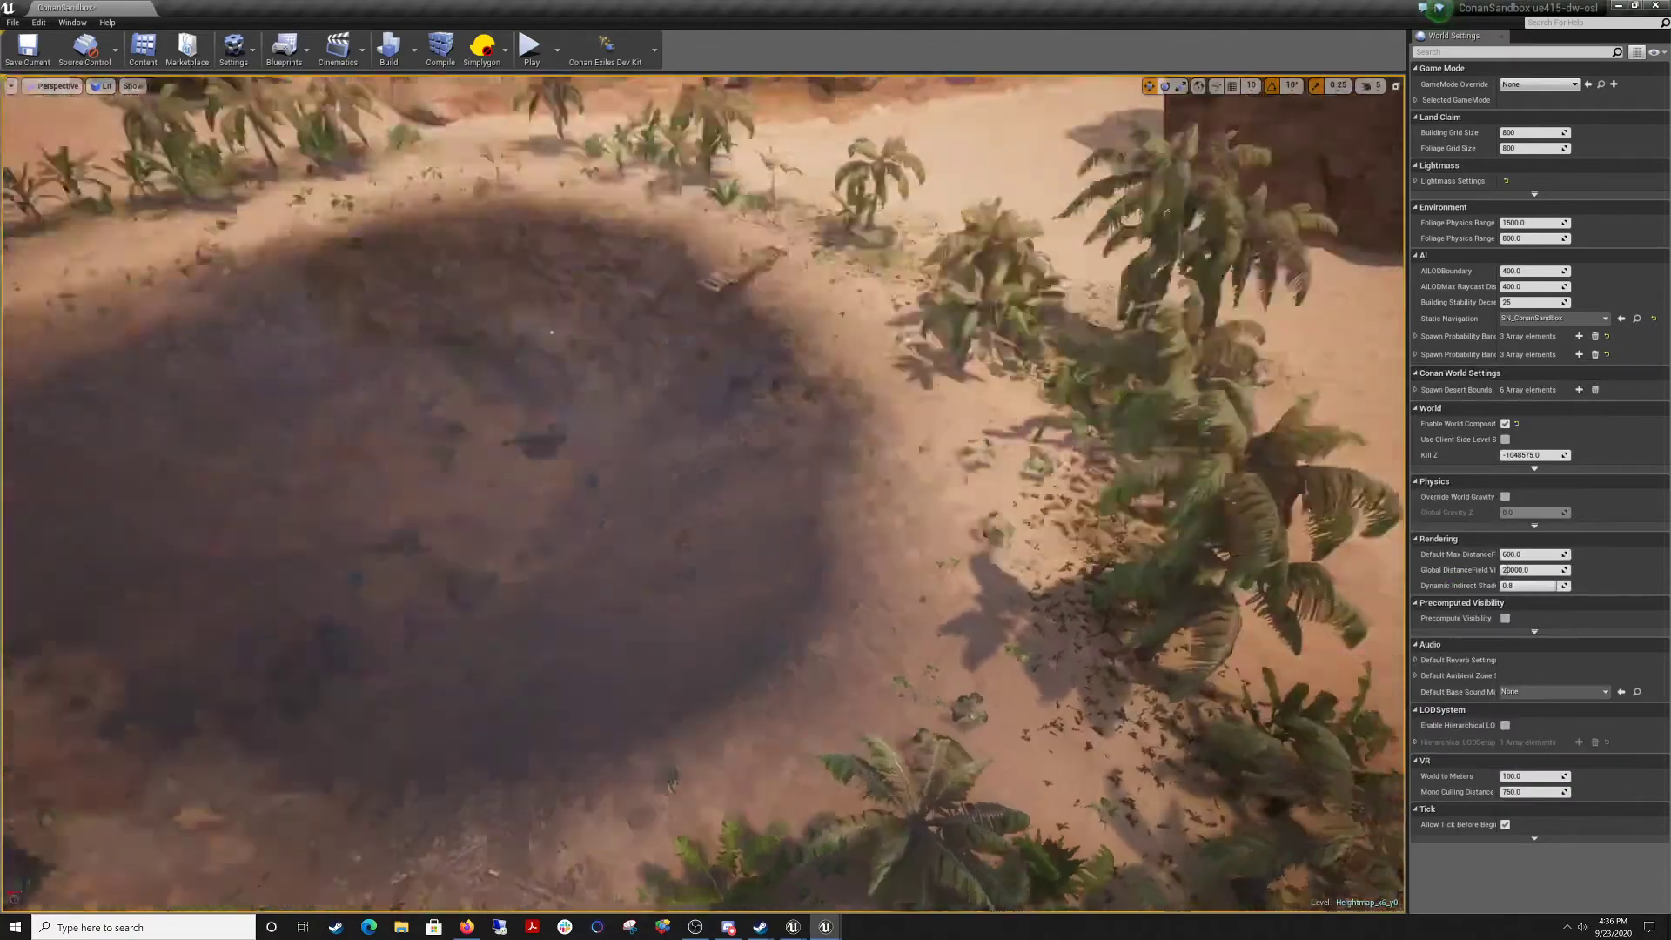
right_click_drag(1073, 651, 1044, 488)
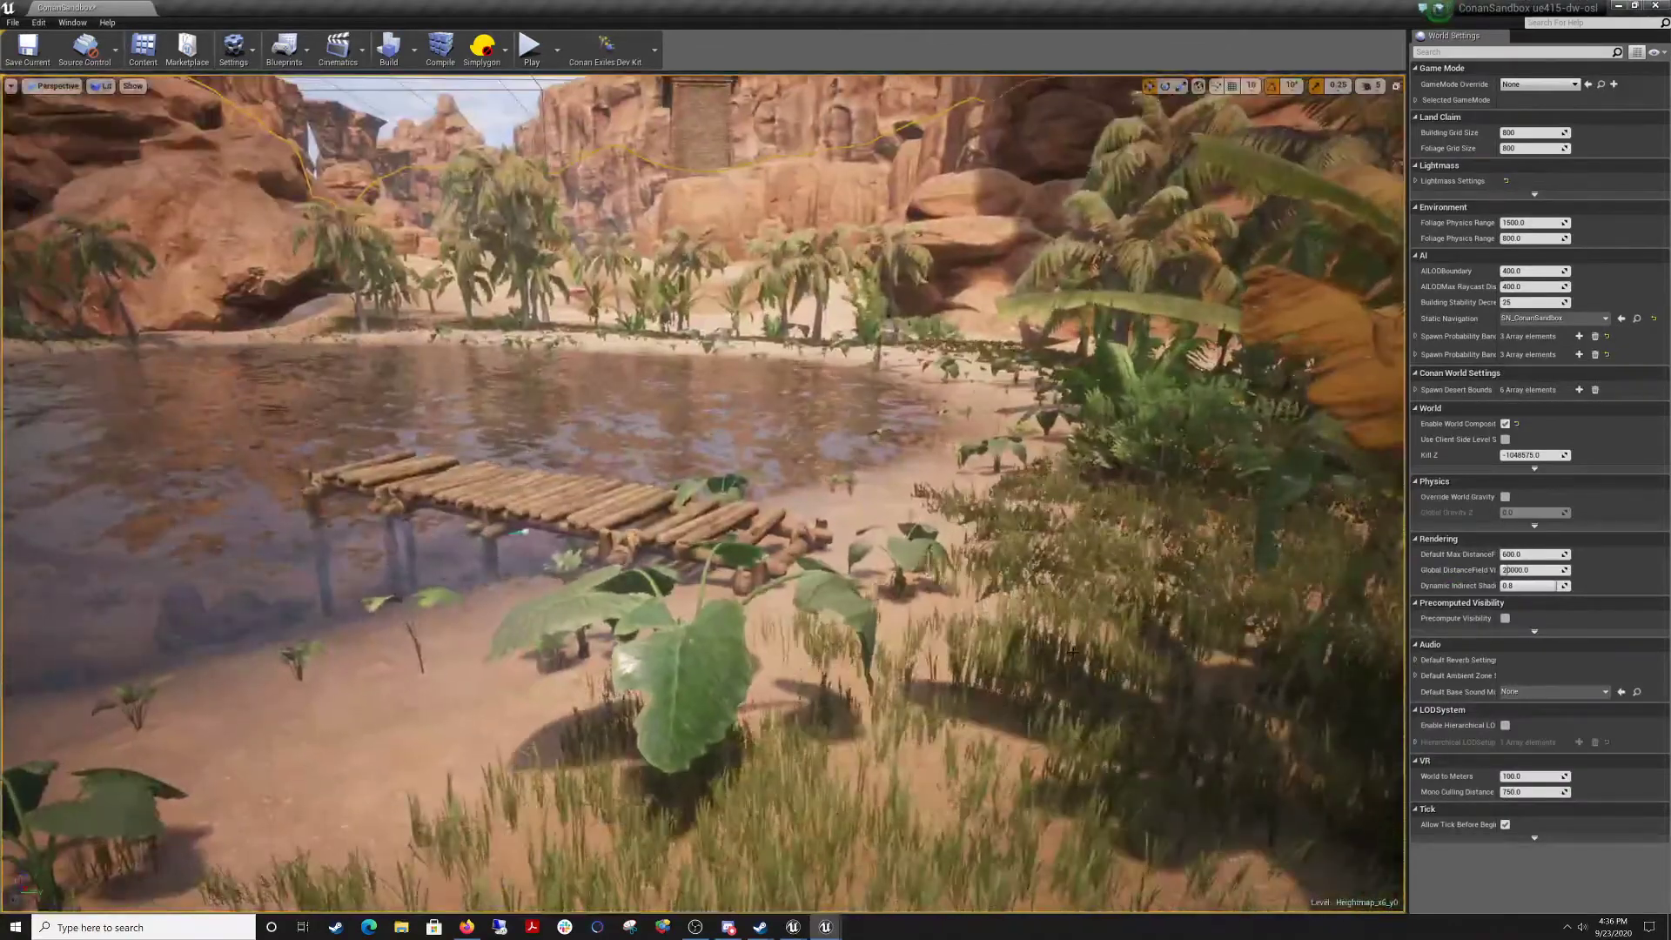
right_click(1073, 652)
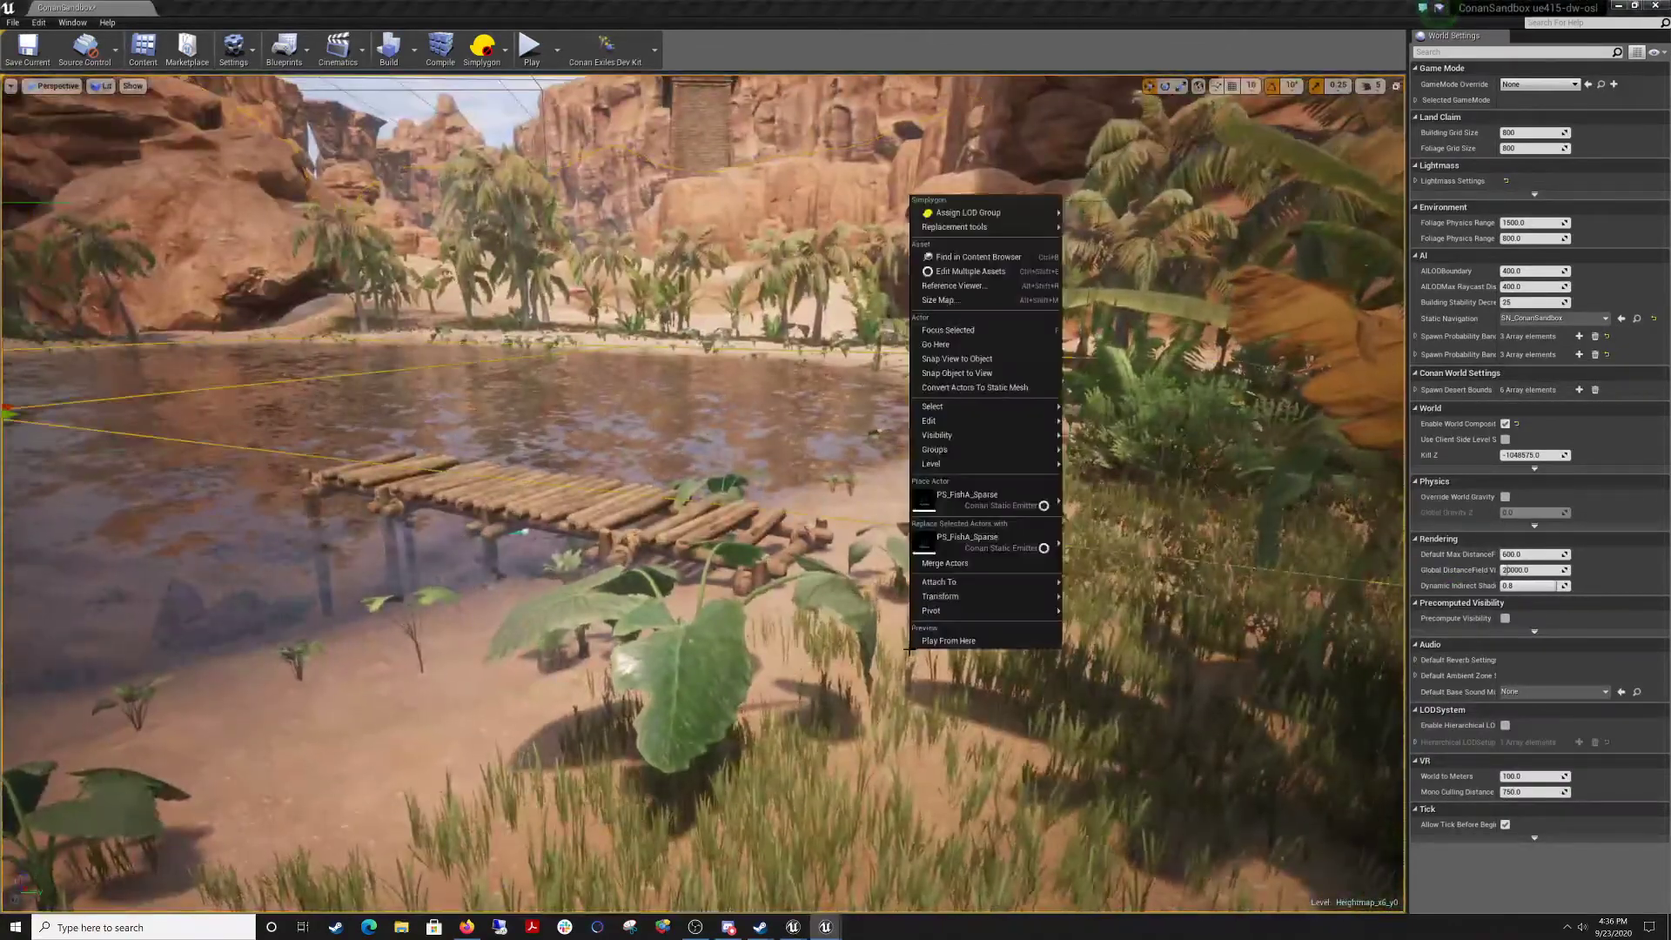
left_click(948, 641)
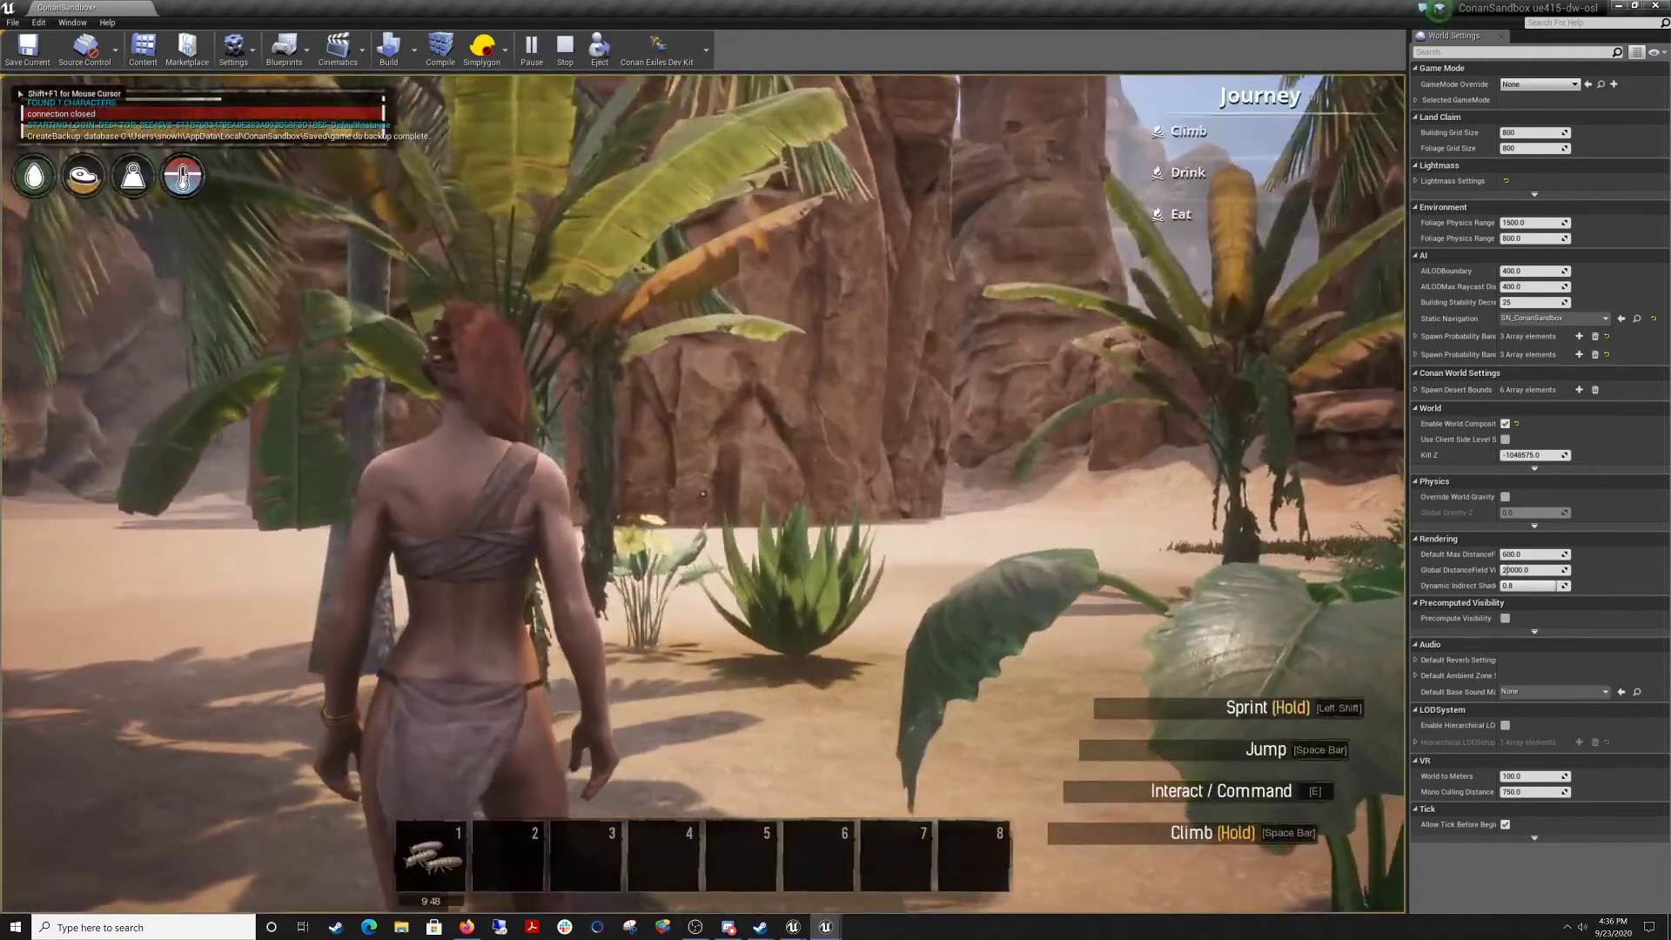
Walk the character to the end of the pier and look down into the water and across the lake.
key("w")
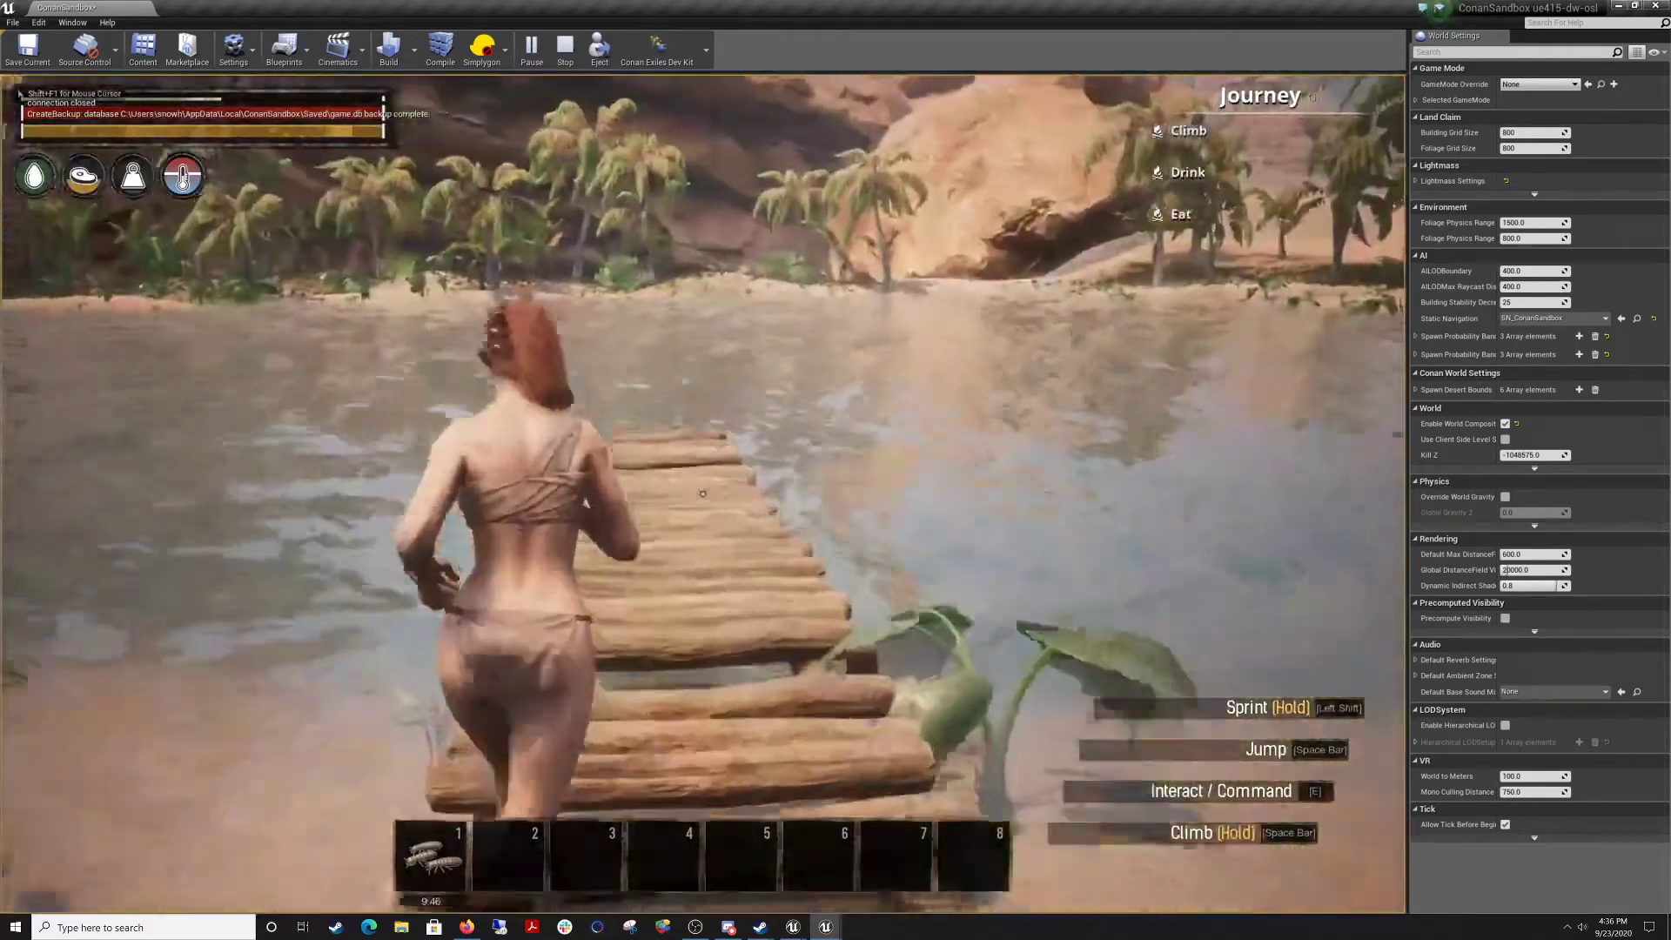
key("w")
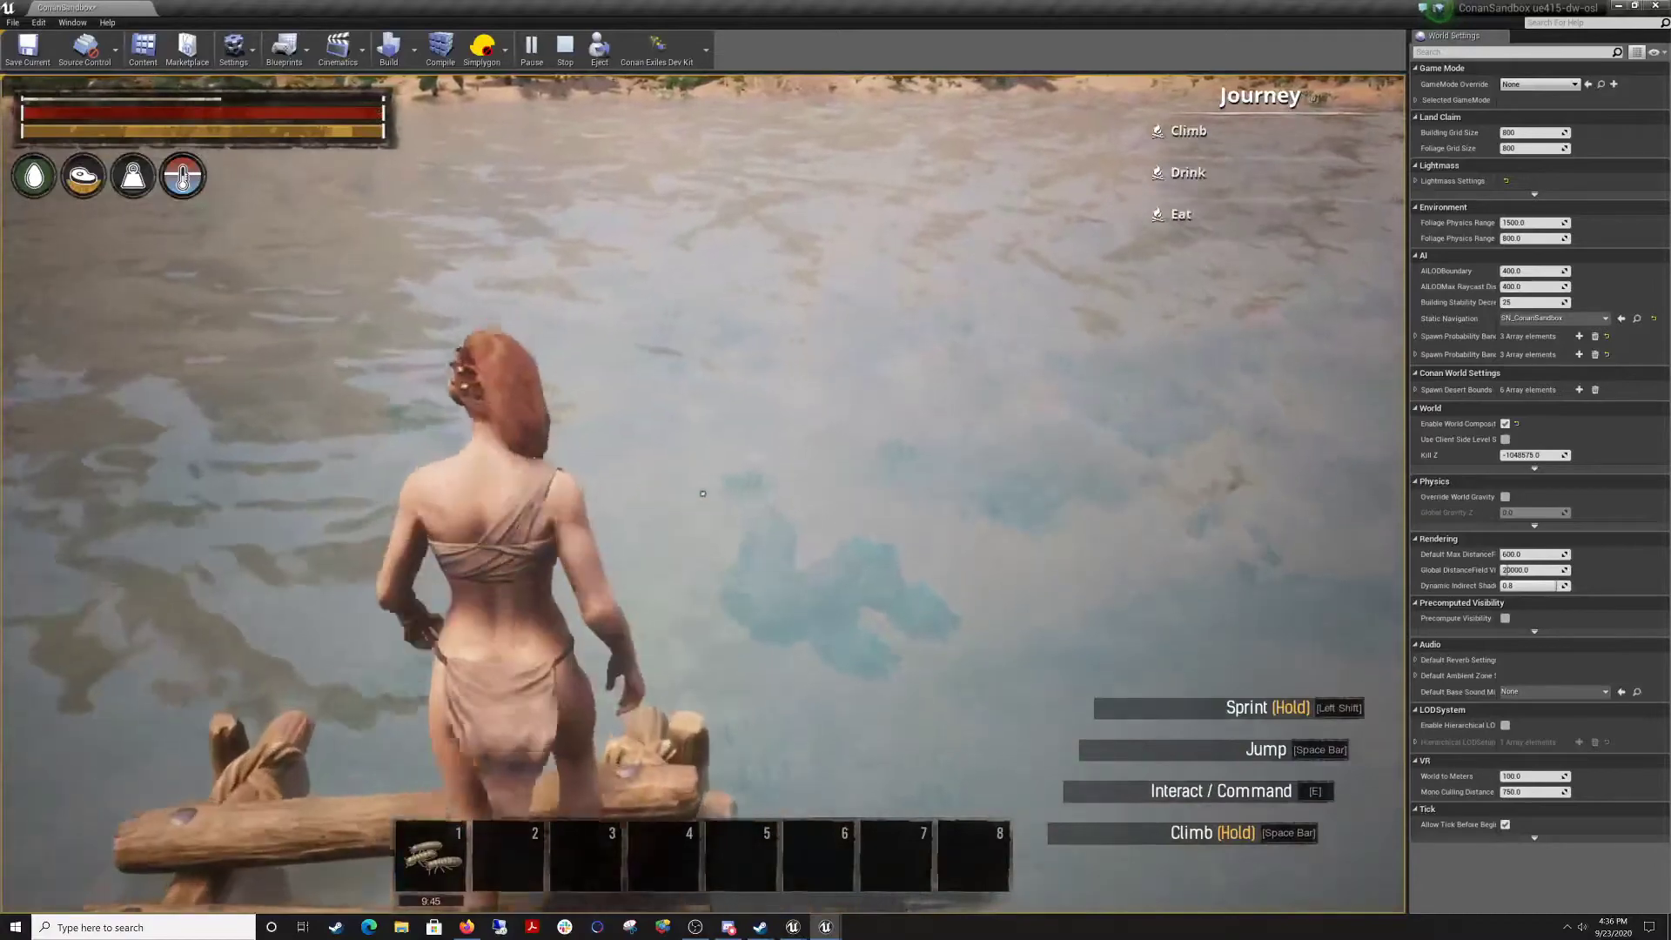
key("w")
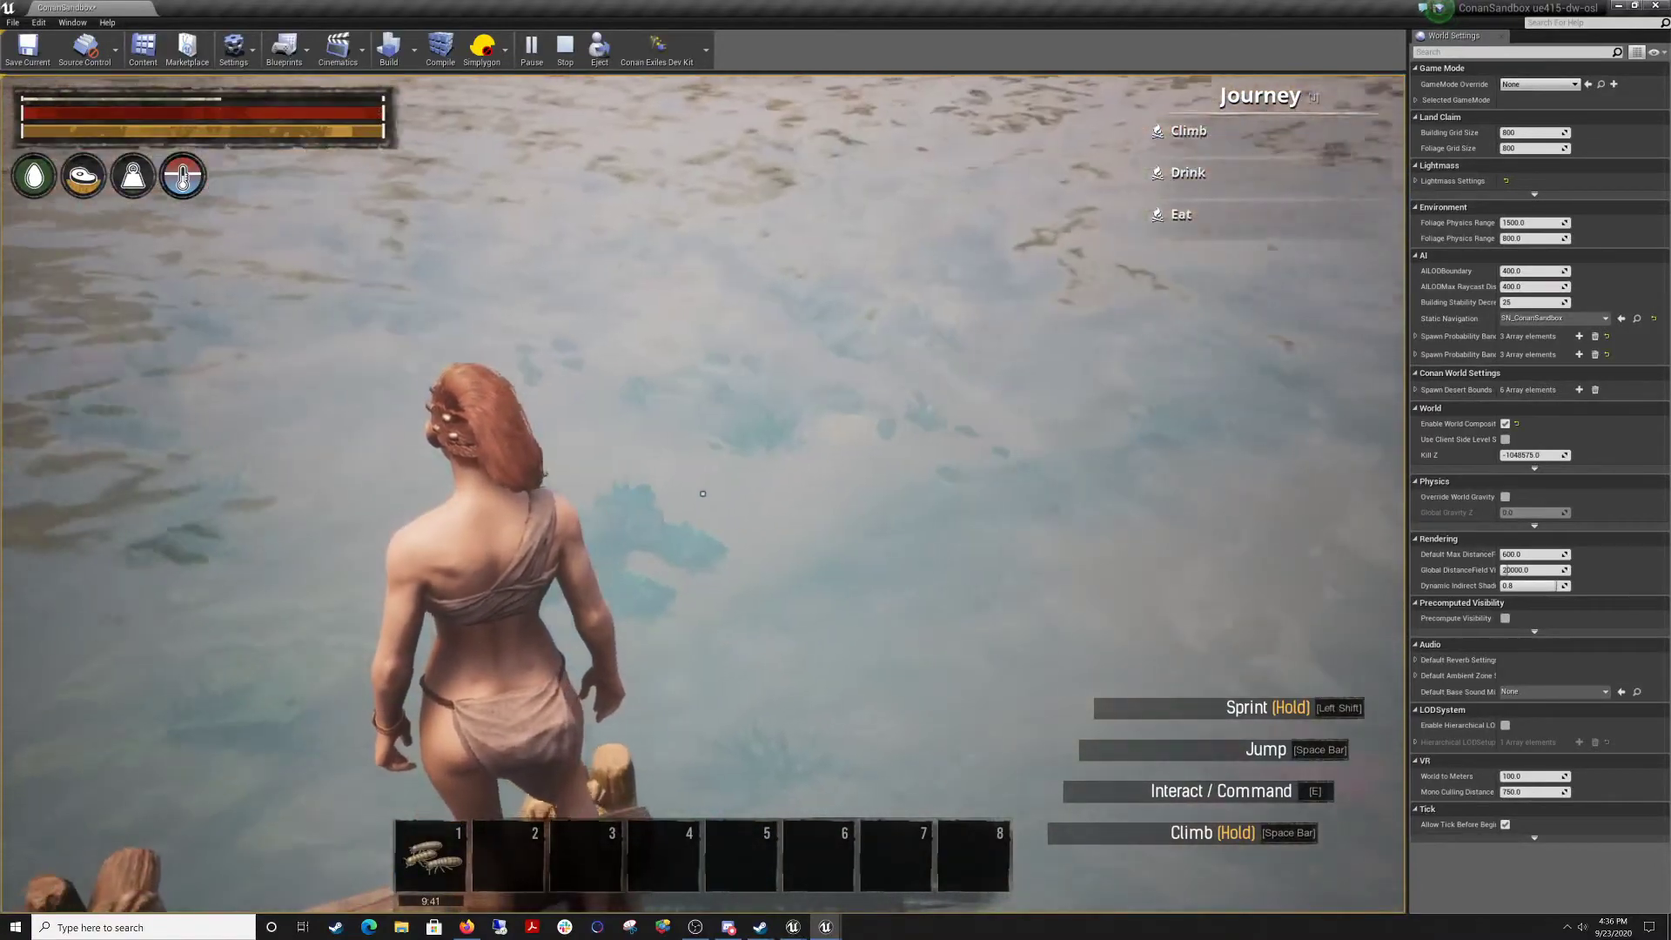
key("w")
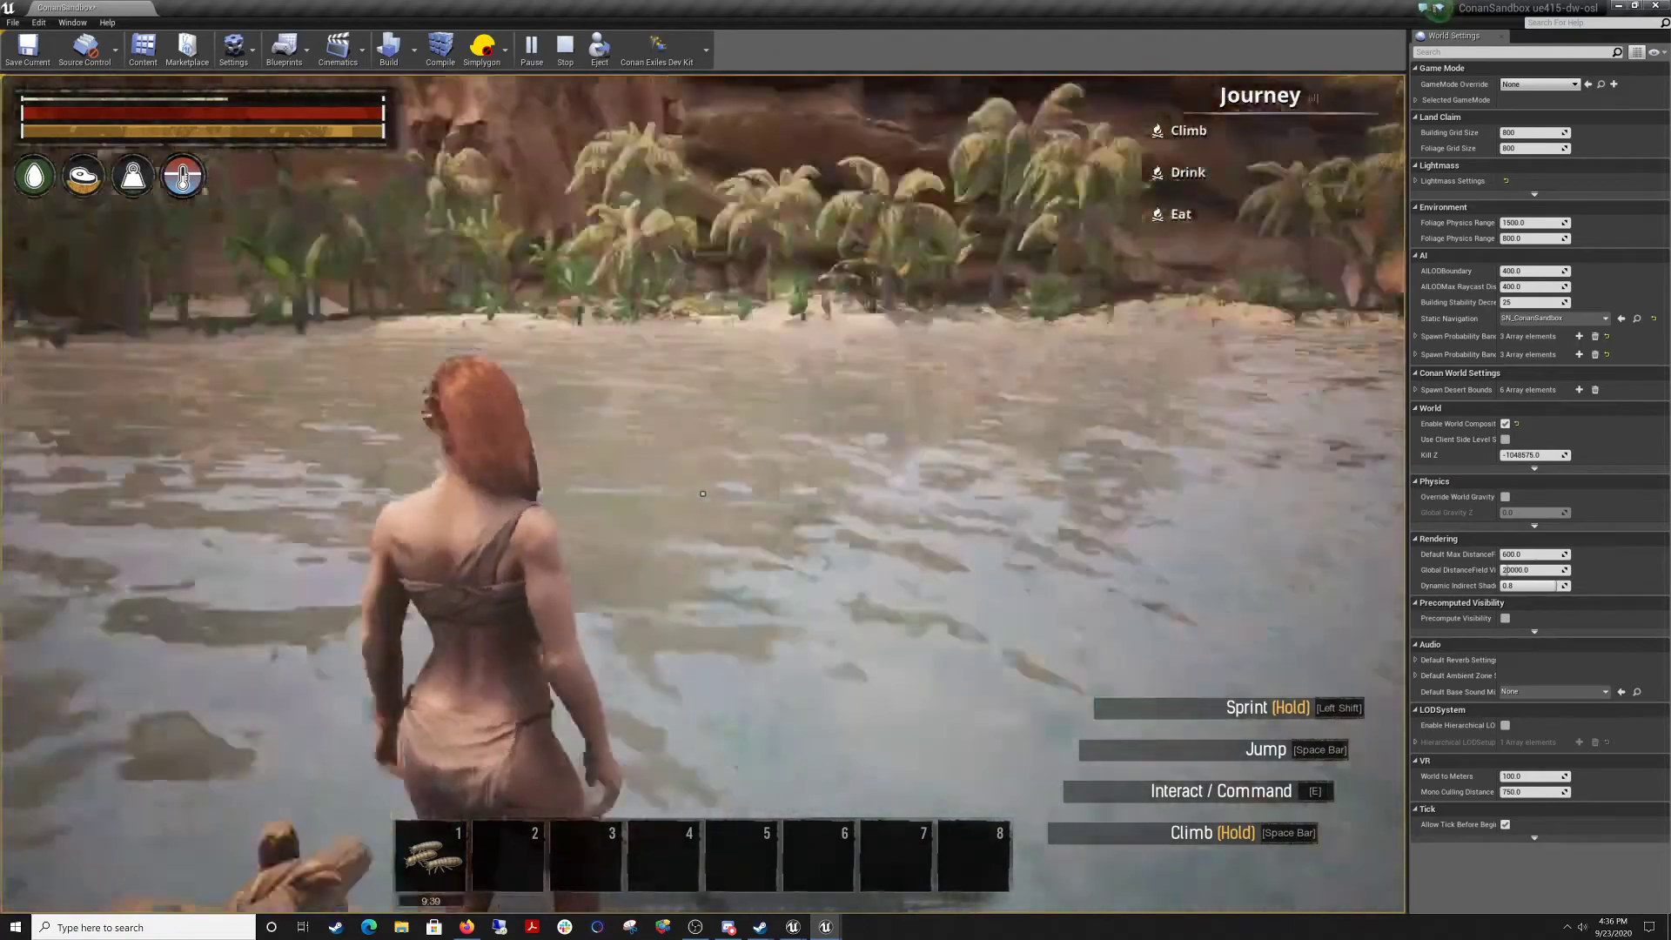
Dive to the lakebed and swim around the sunken boat to watch the school of fish.
key("c")
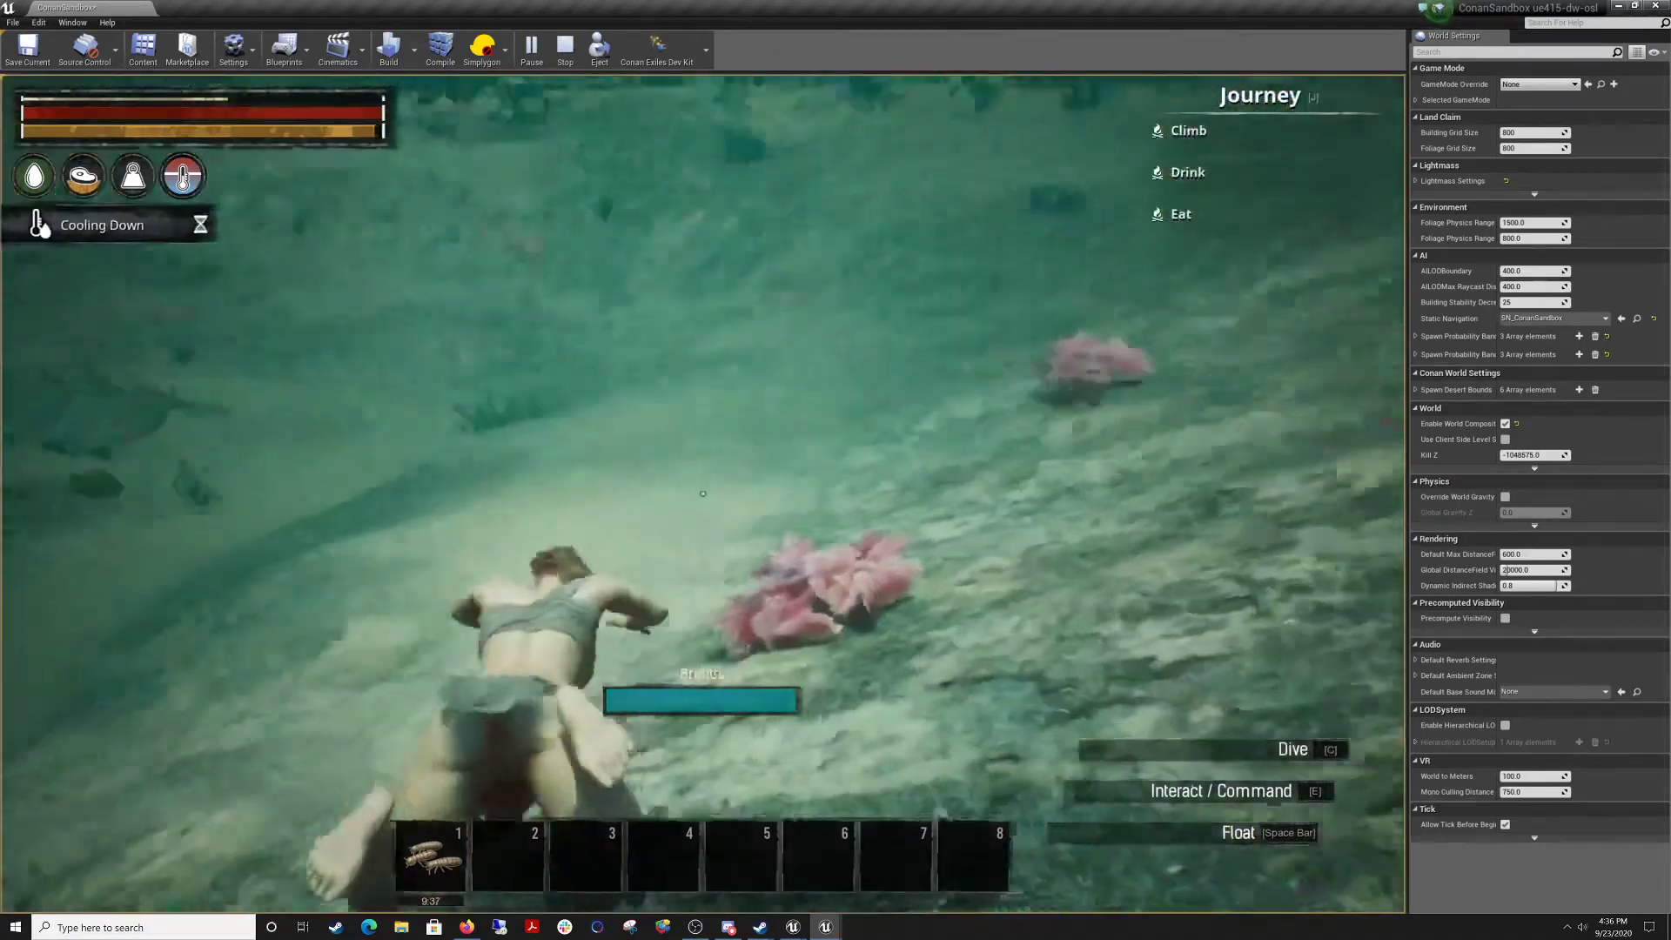
key("w")
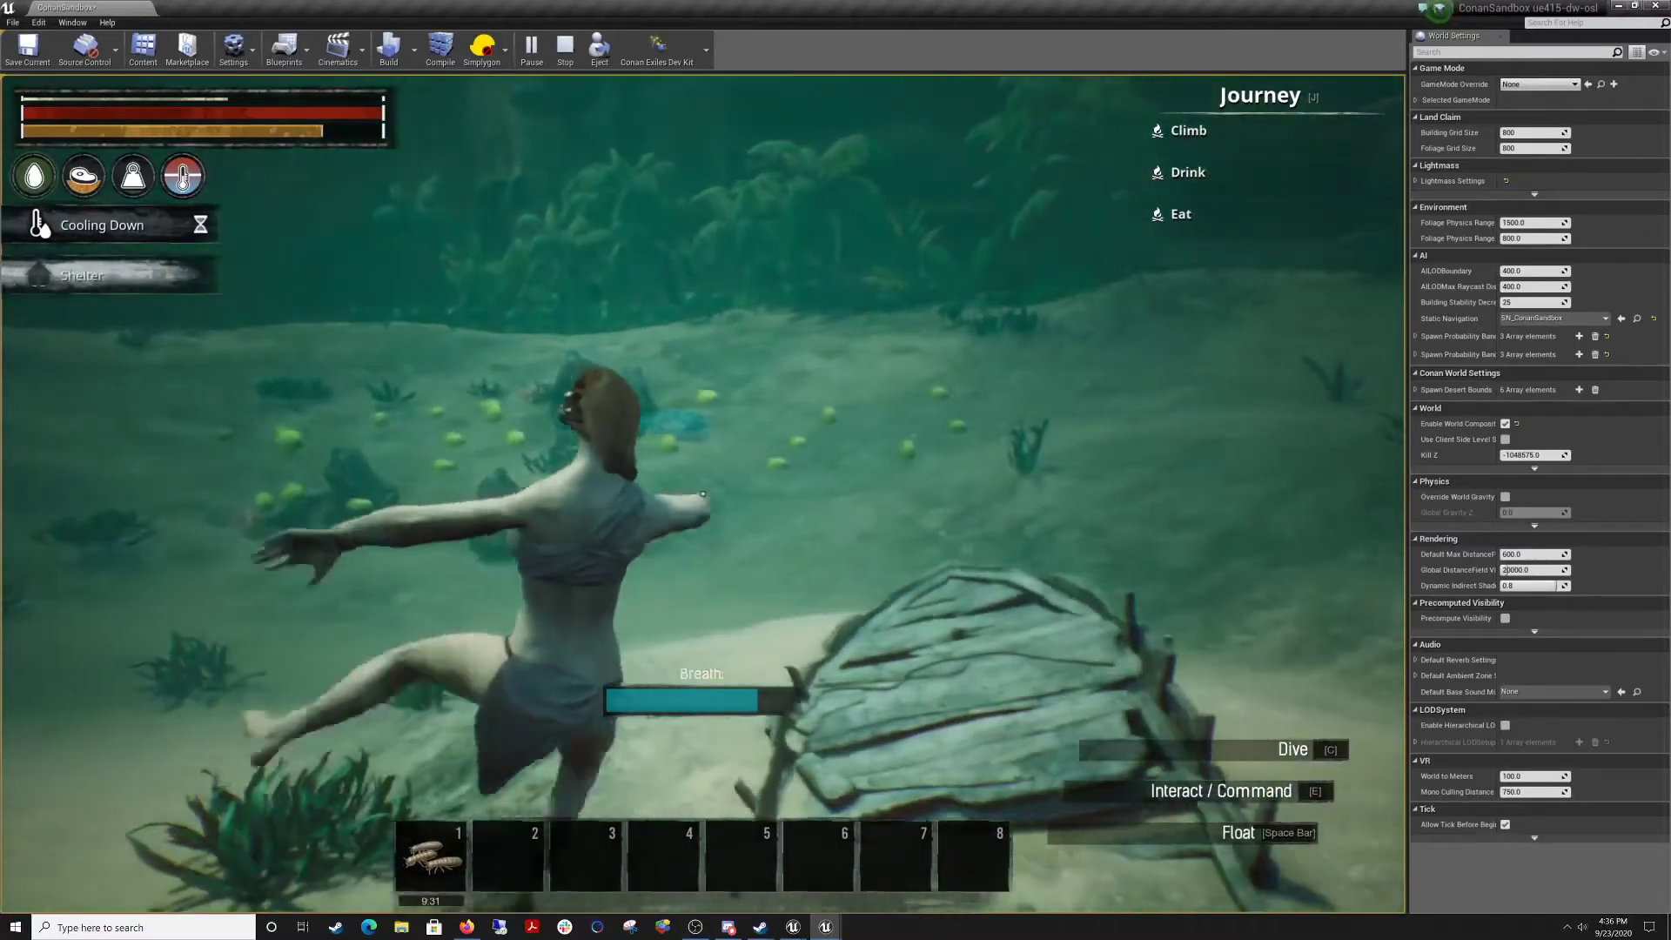
key("w")
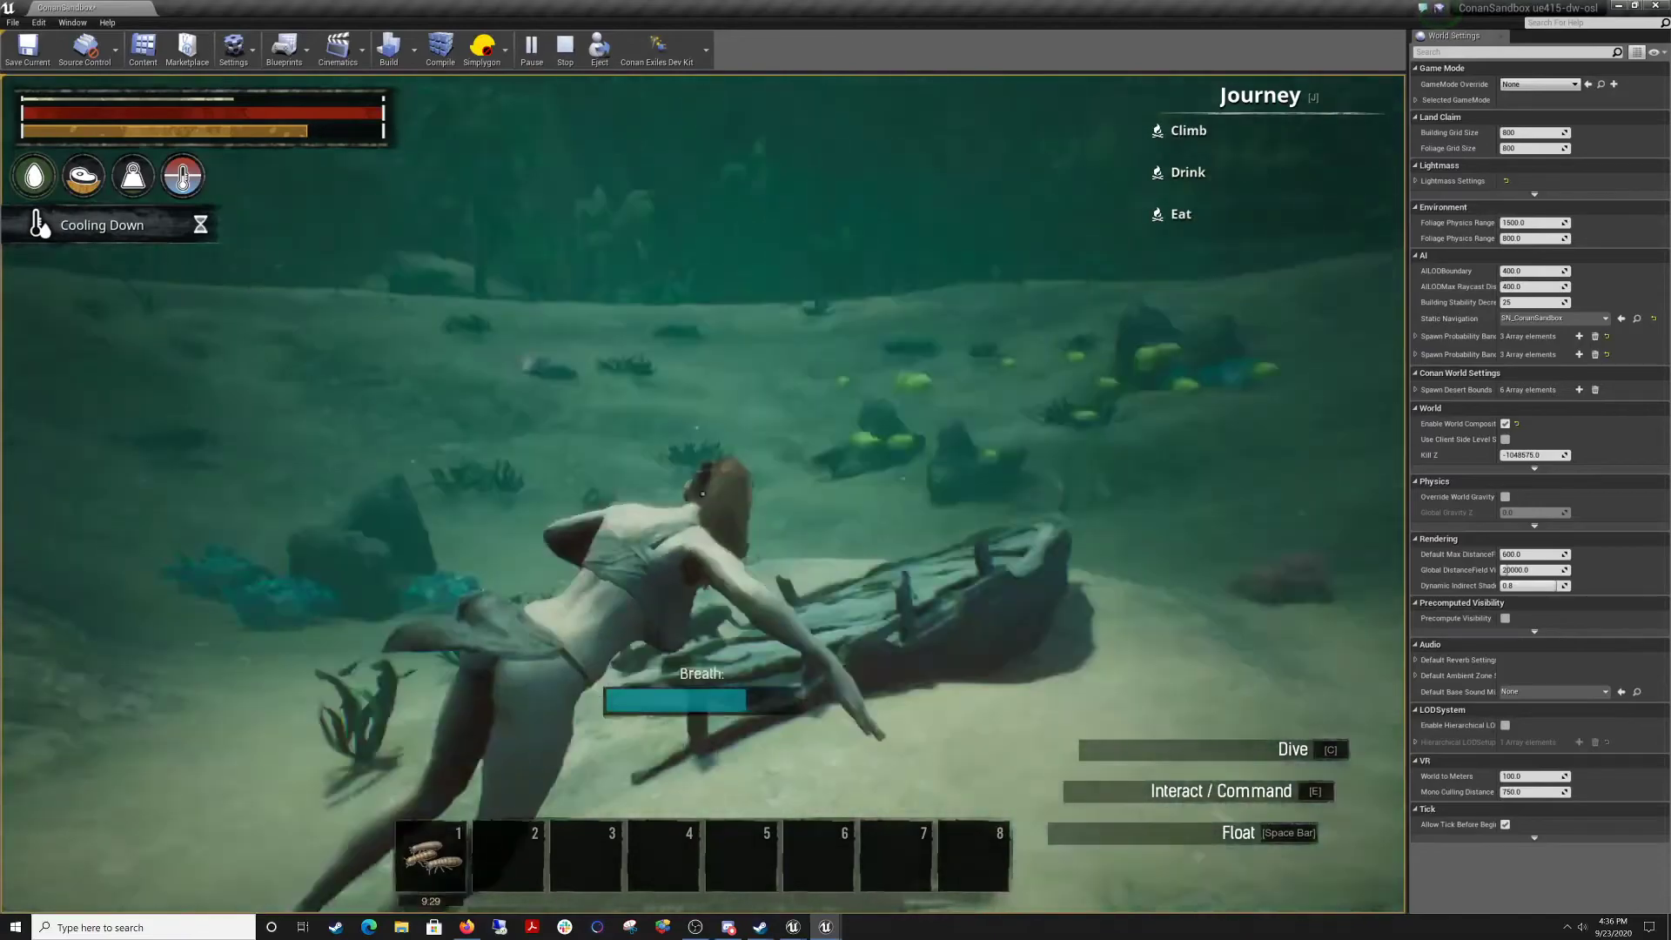
key("w")
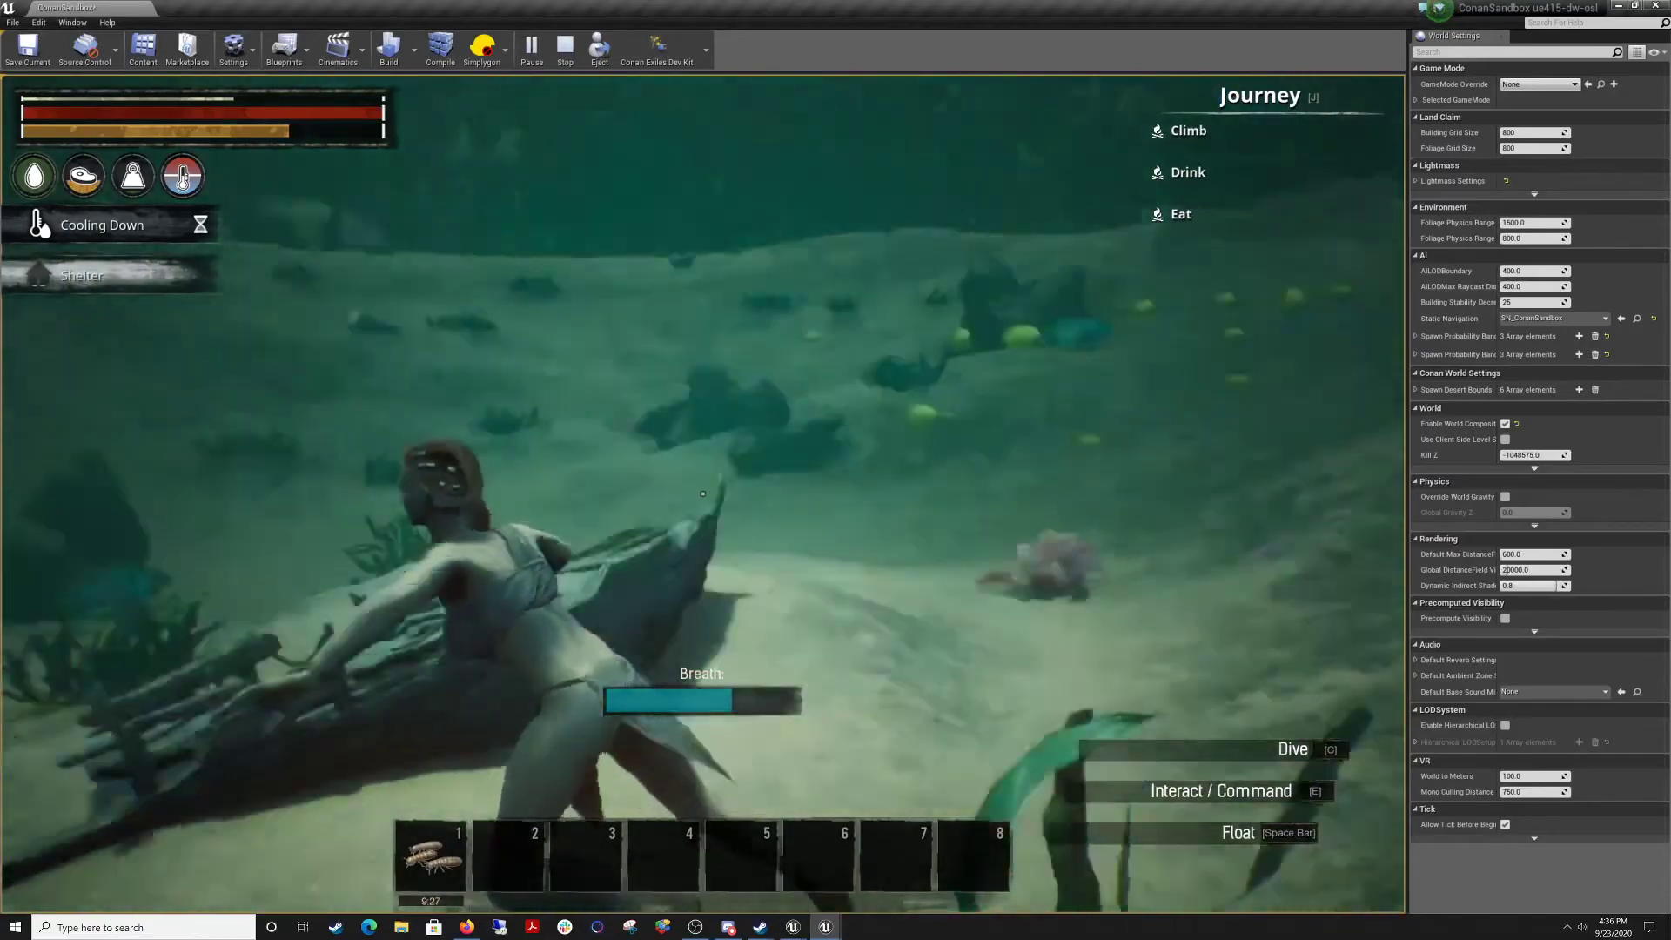
key("w")
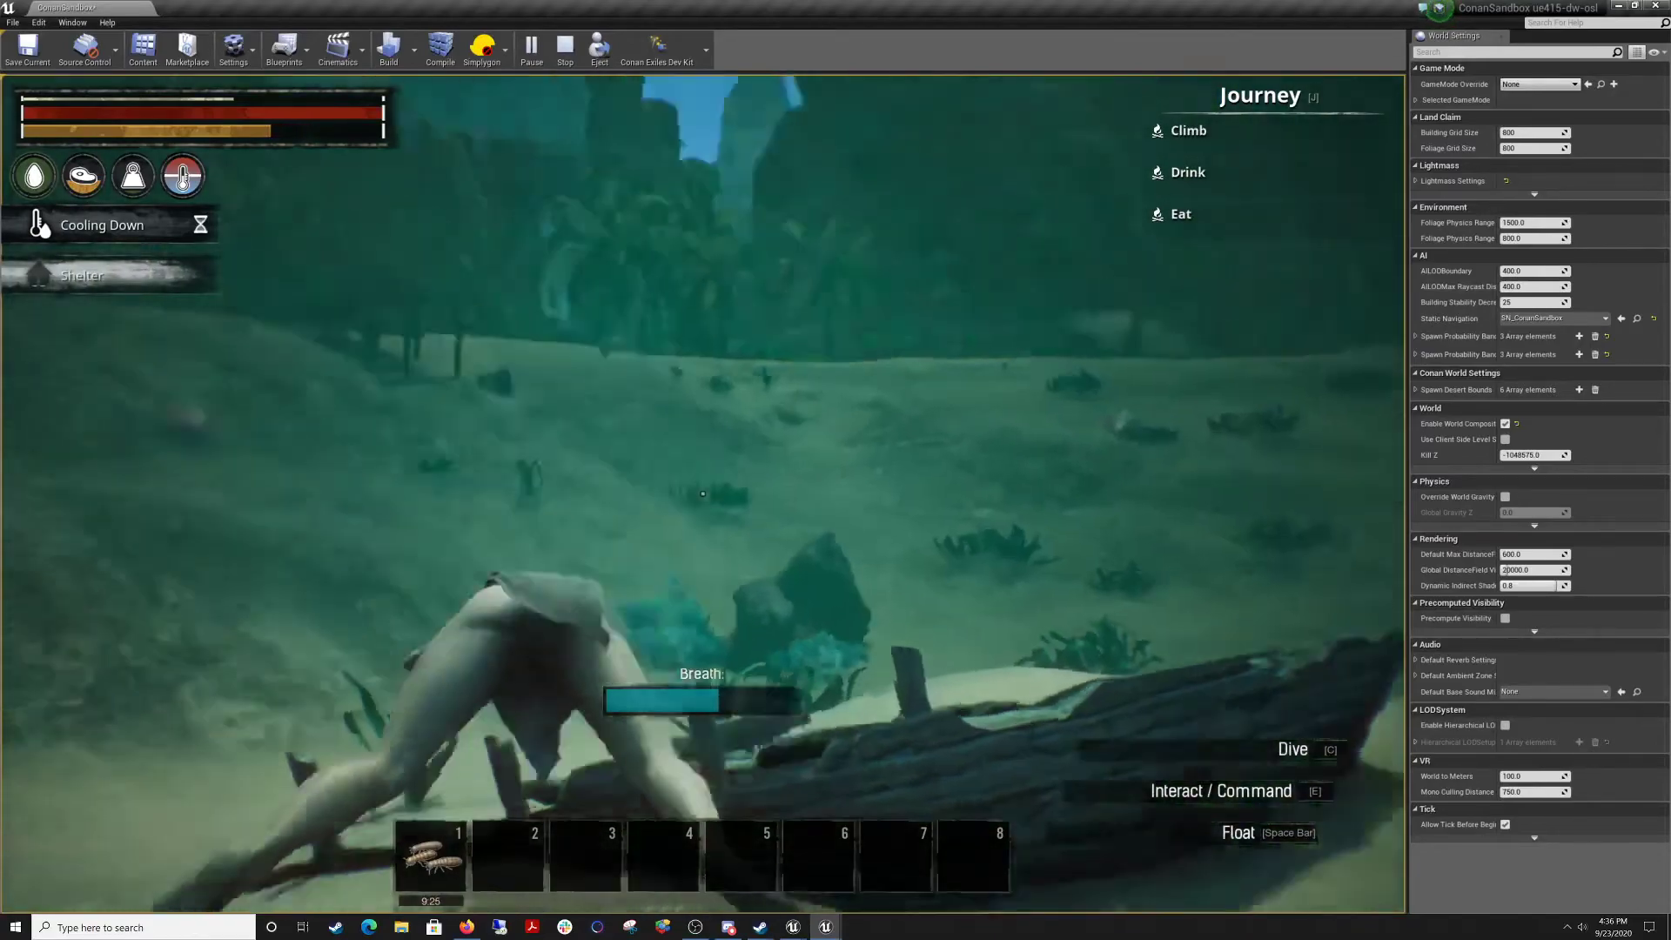
key("w")
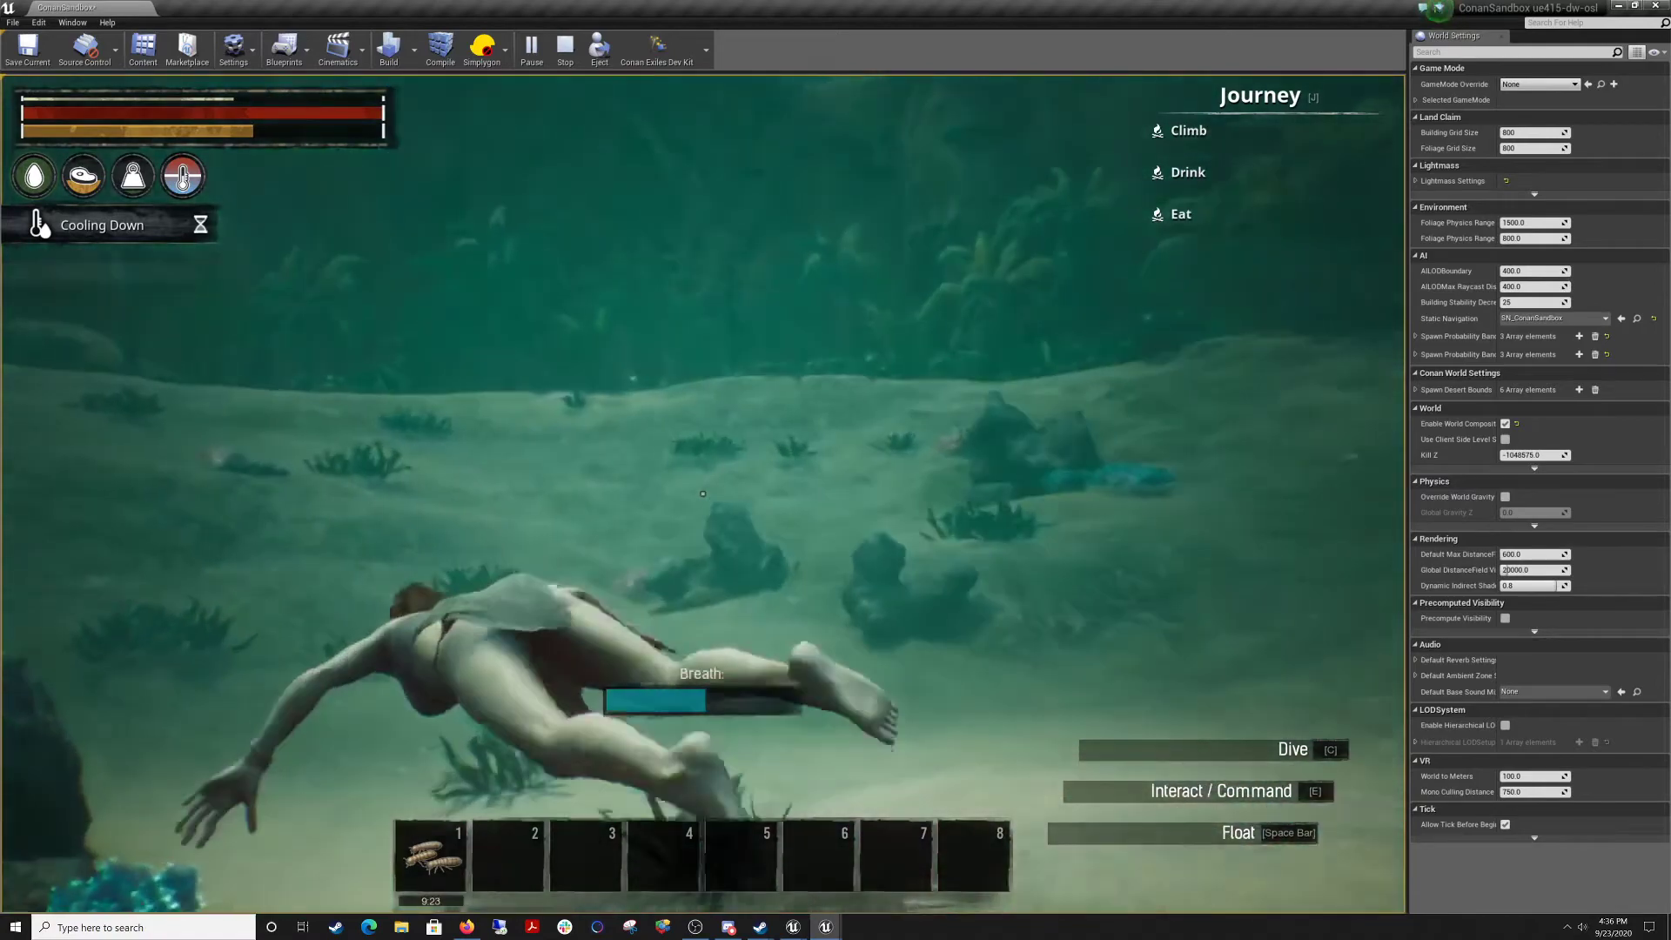
Swim on over the lakebed past the rocks and seagrass to look for fish, and end the play session.
key("w")
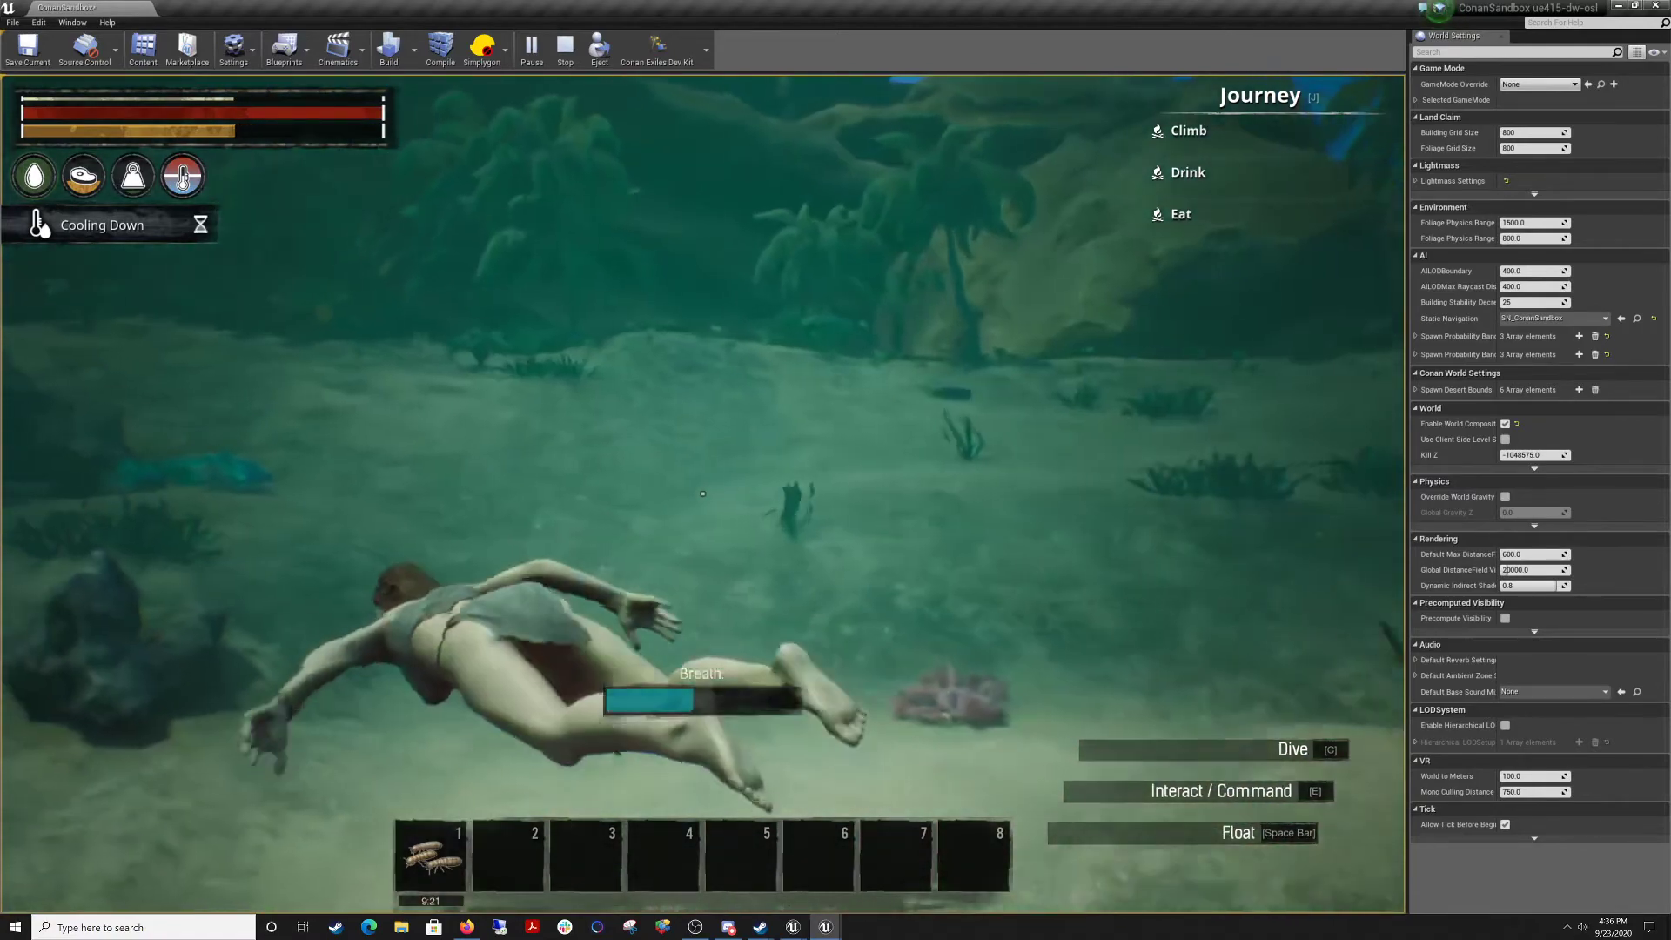
key("w")
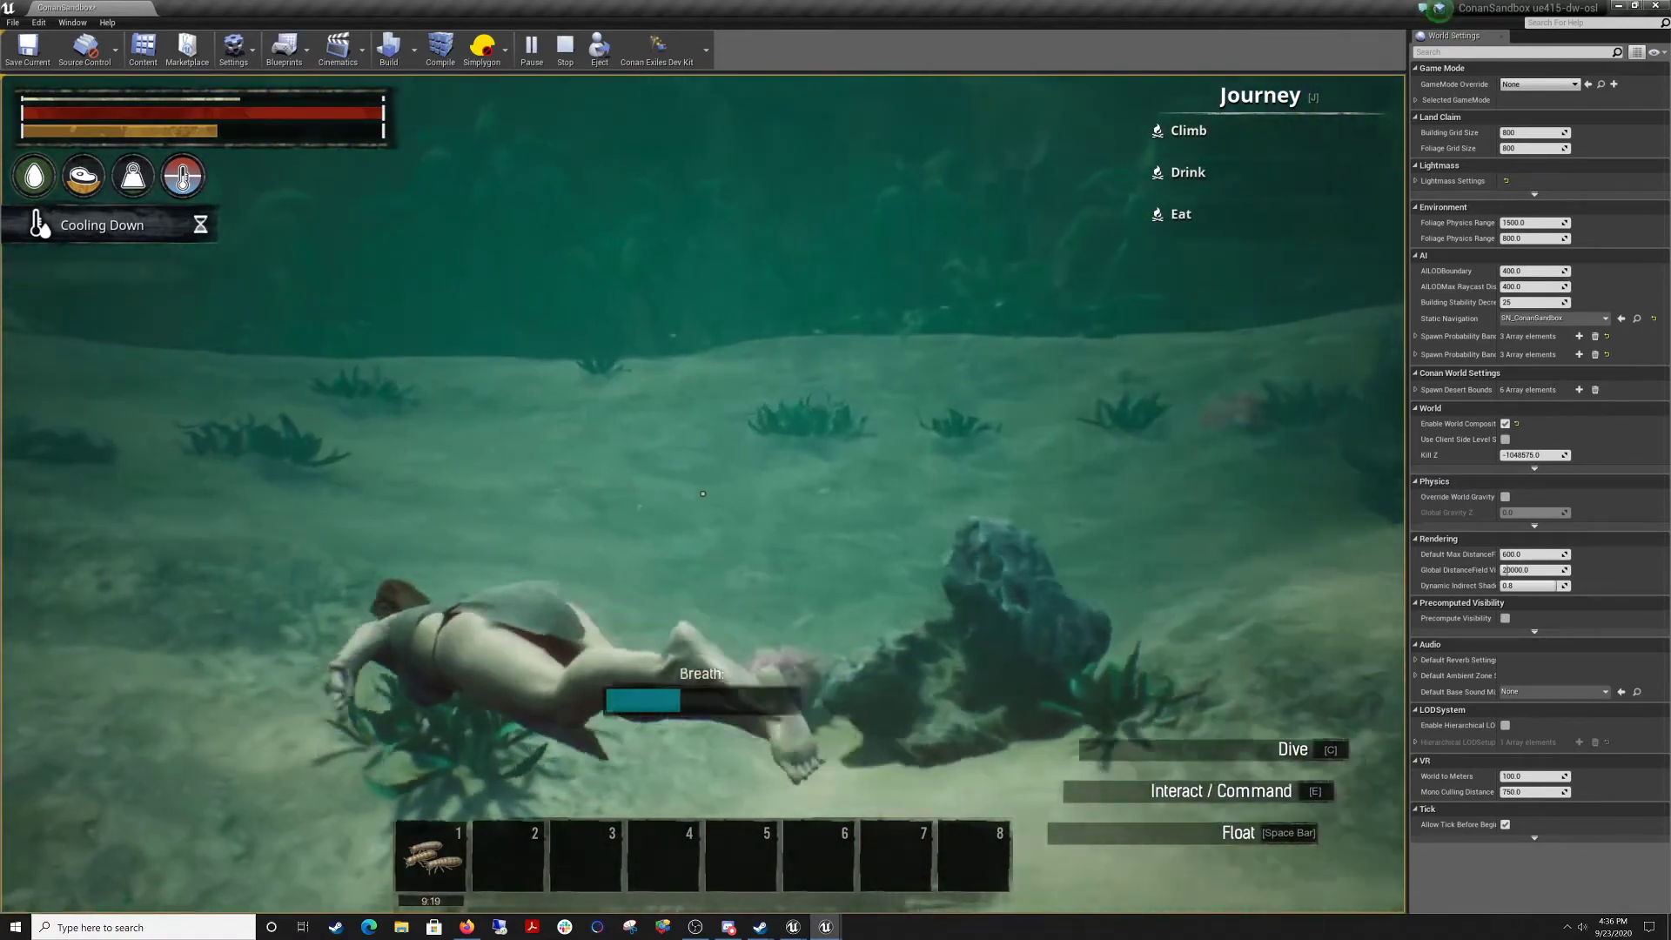
key("w")
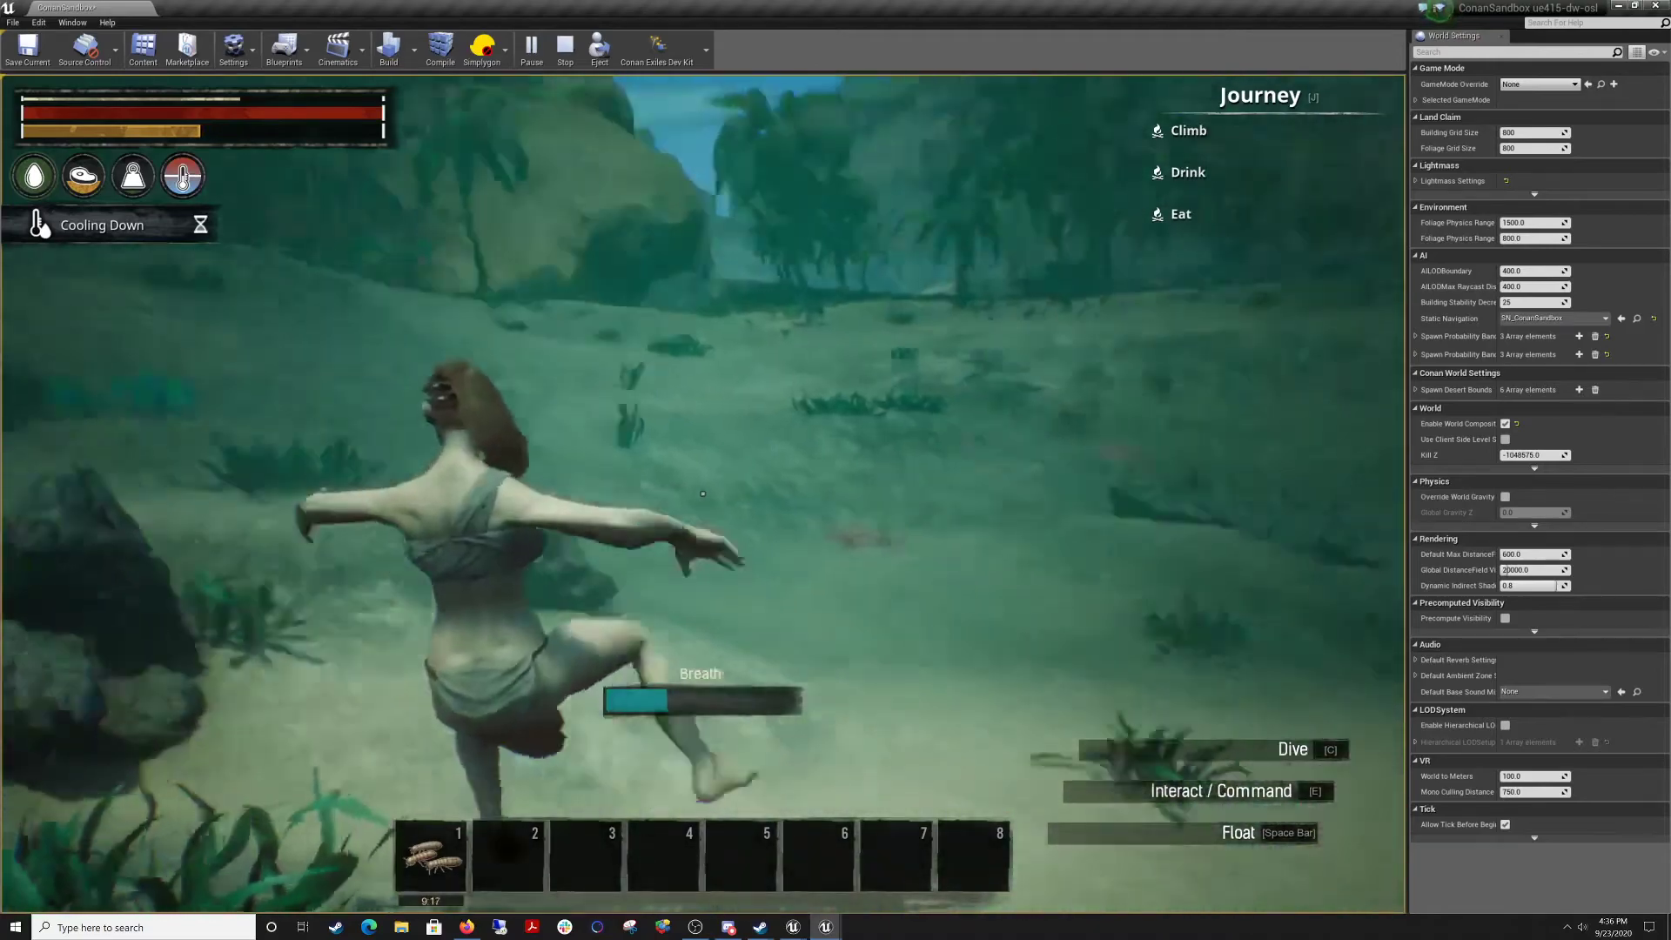
key("w")
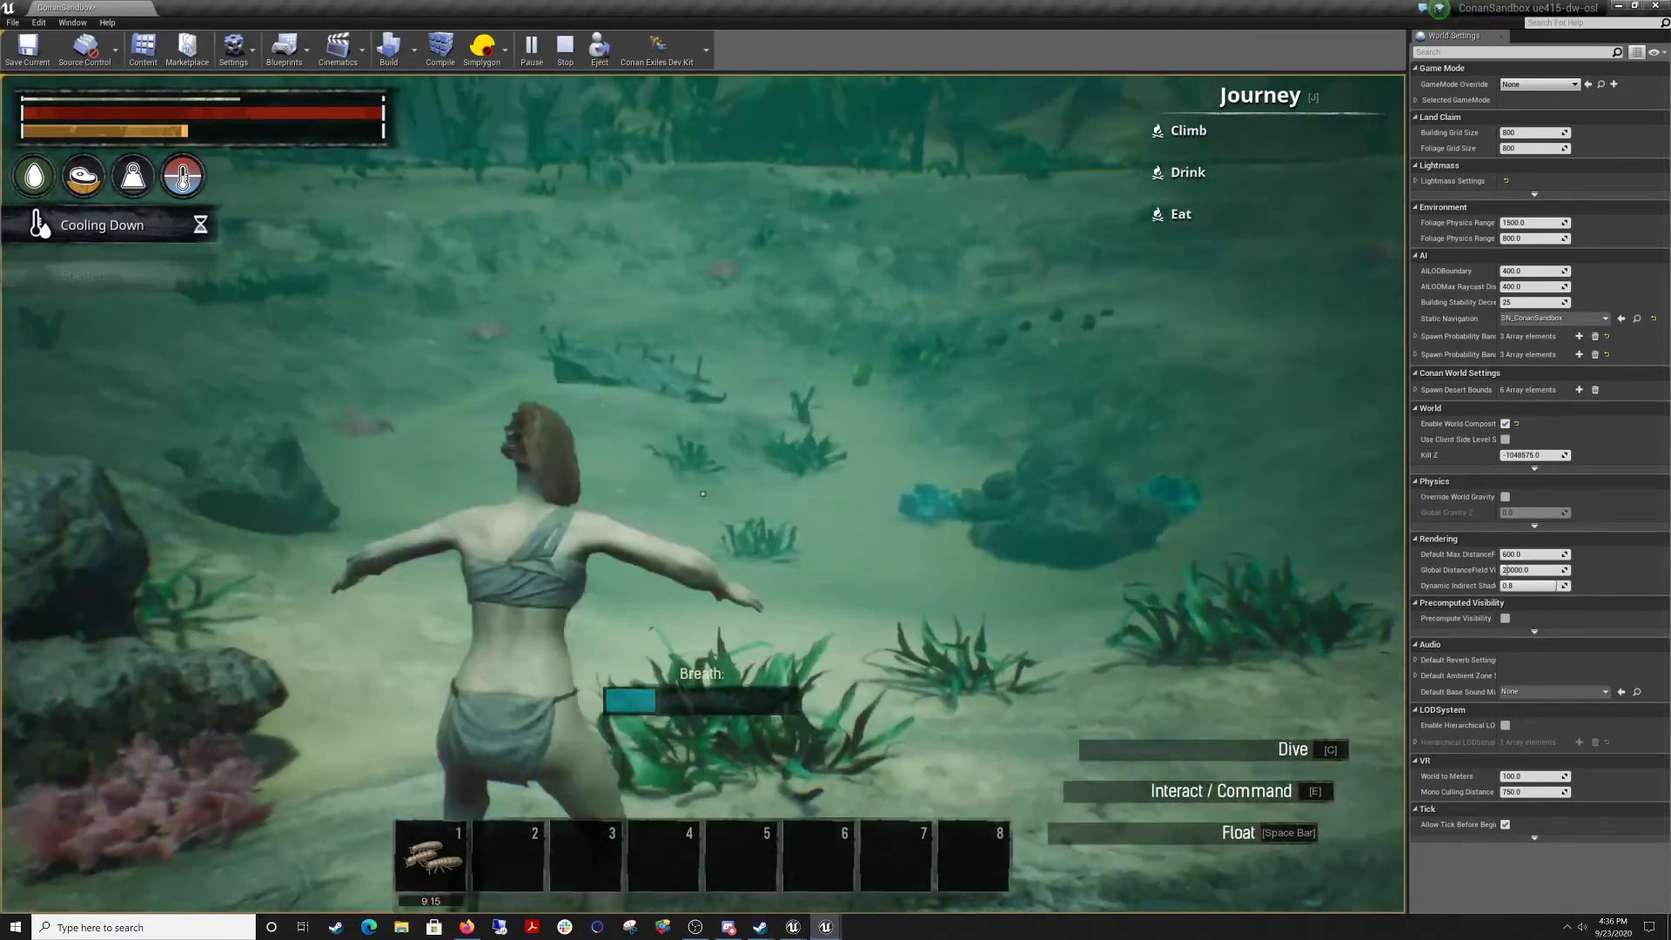
key("Escape")
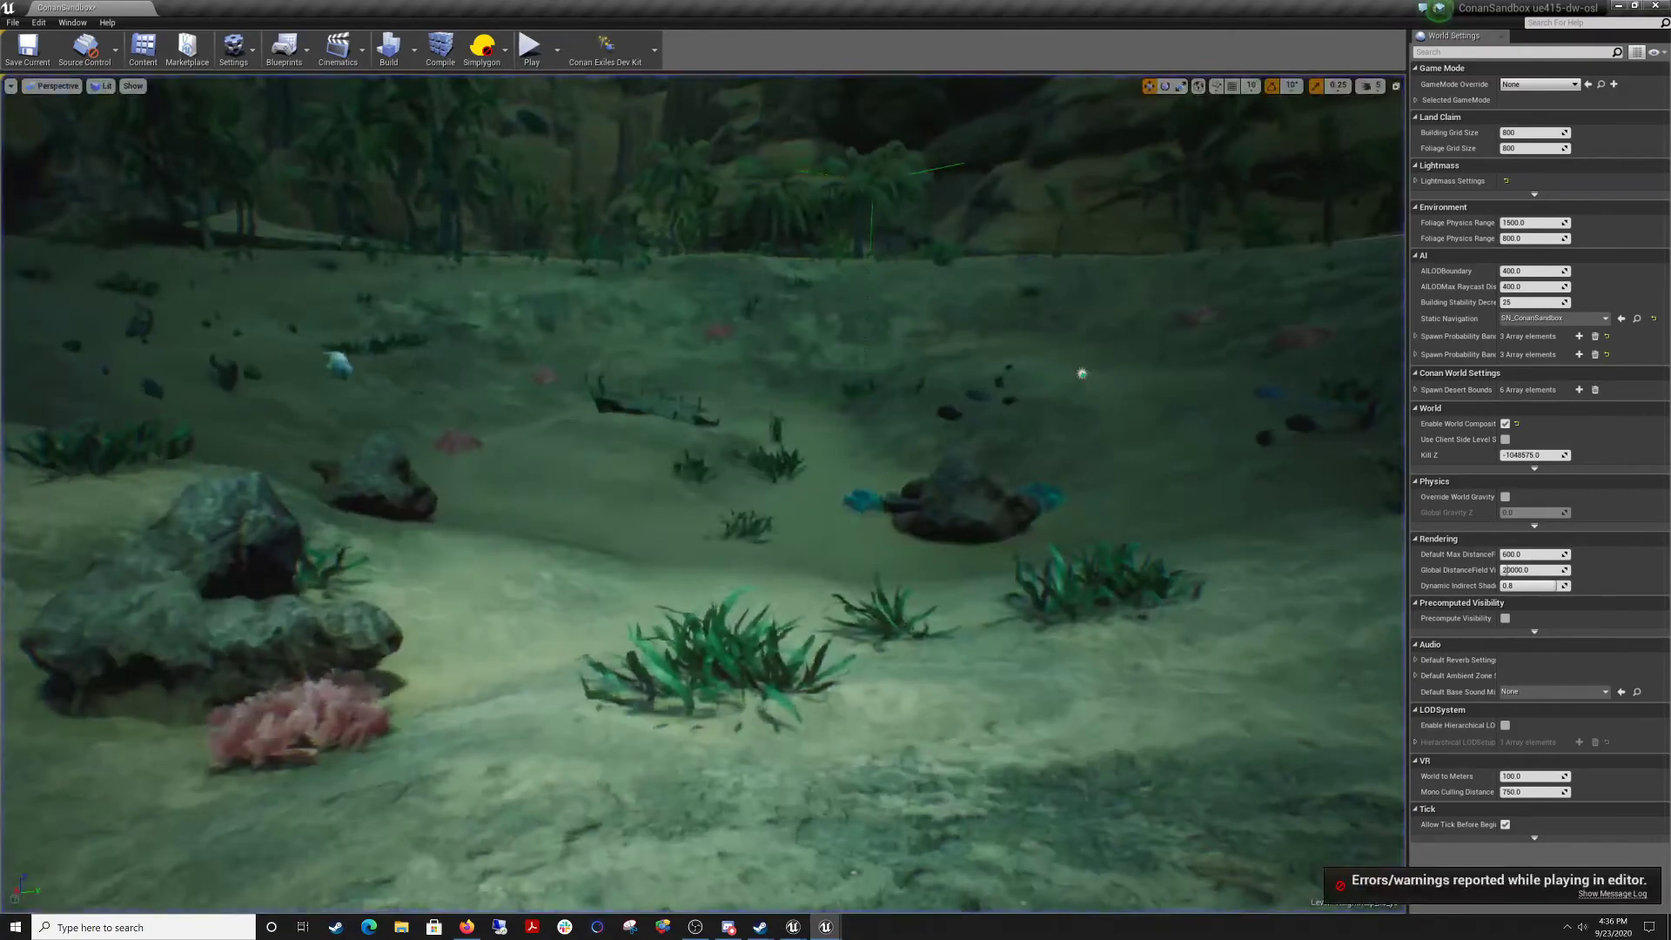
Examine the fish over the lakebed seagrass in the editor and start a new play session underwater there.
right_click_drag(1081, 373, 940, 344)
right_click_drag(975, 557, 970, 609)
key("w")
key("s")
key("w")
key("d")
key("w")
key("s")
key("w")
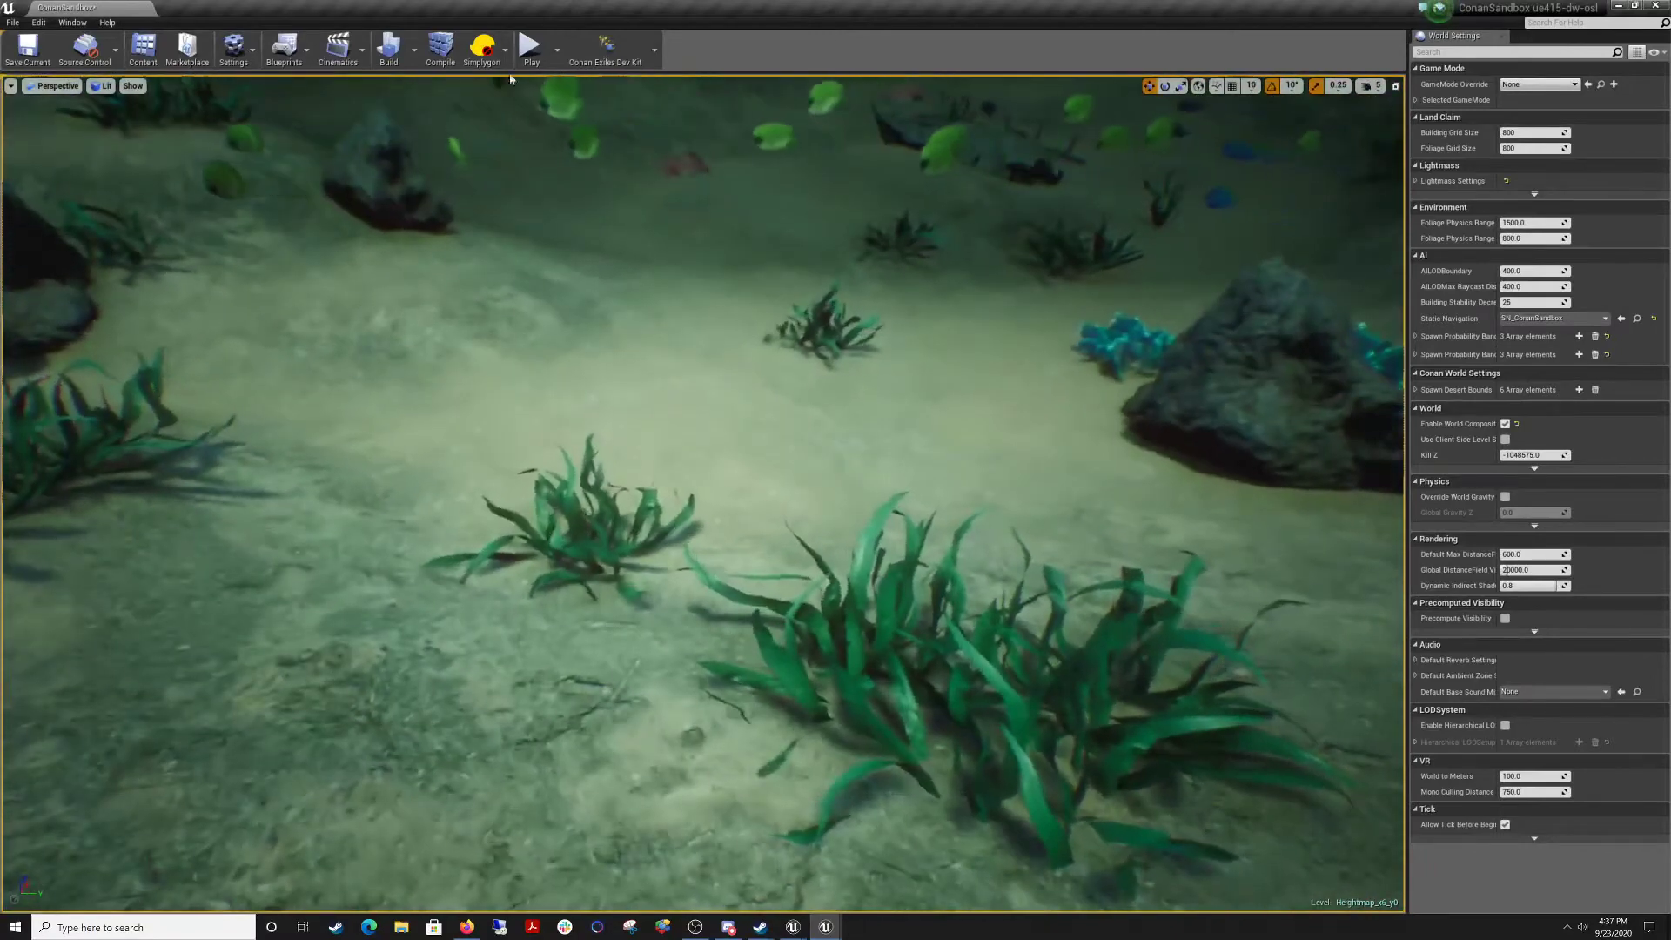
left_click(534, 59)
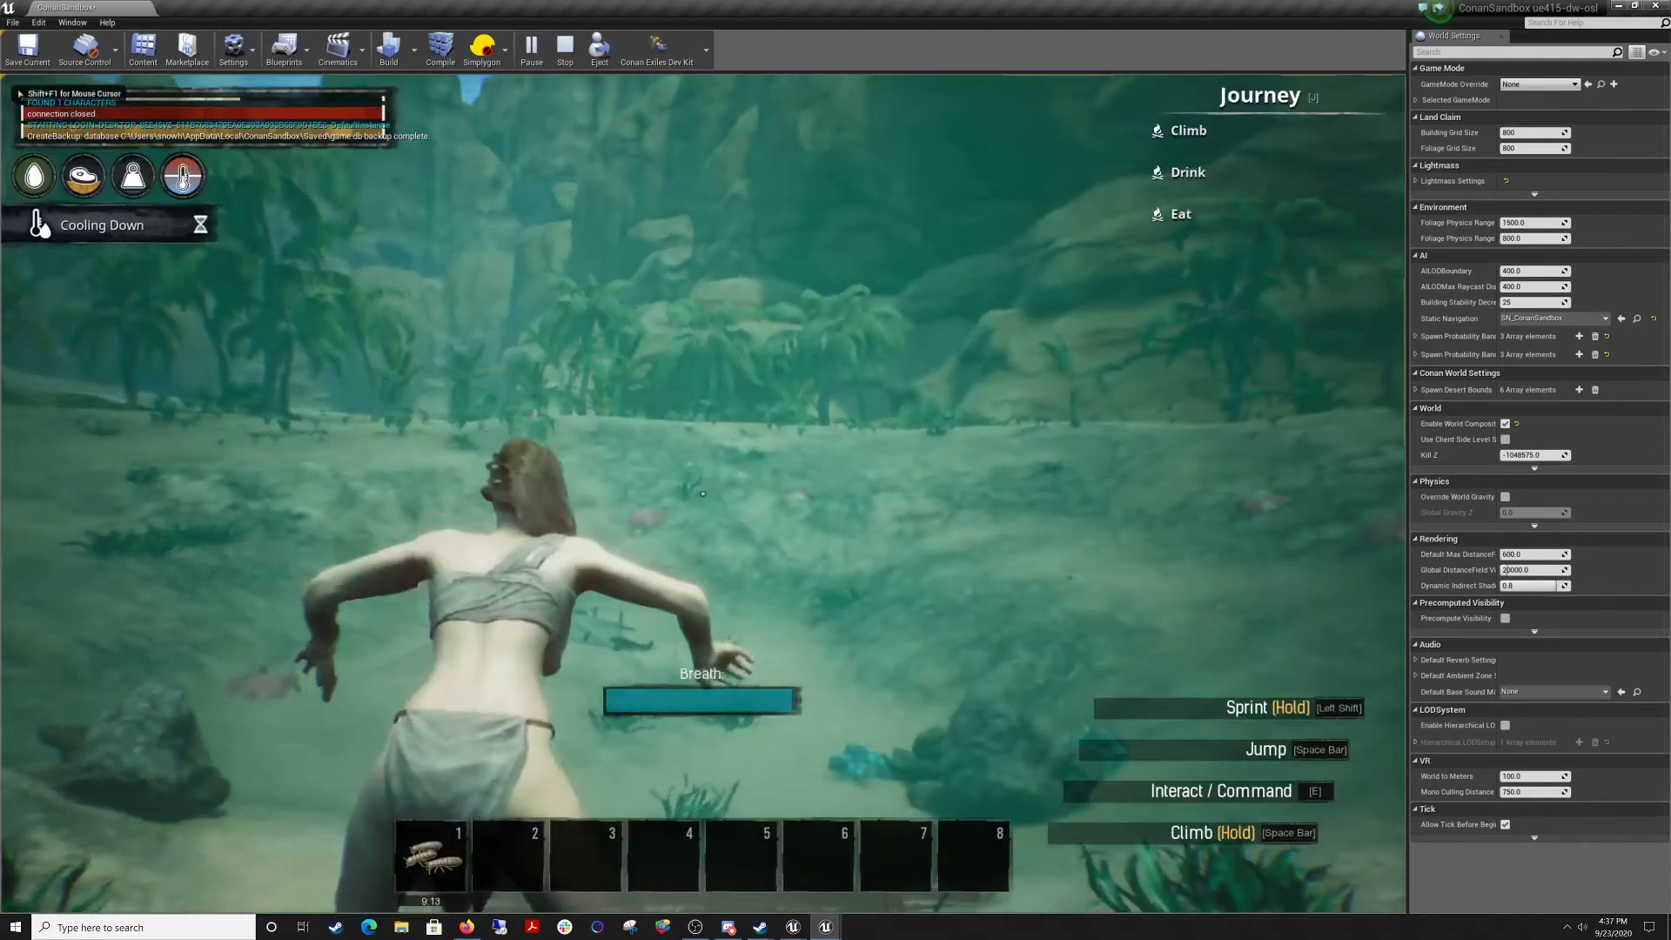
Swim across the lakebed, check the fish schools from a distance, and end the play session.
key("w")
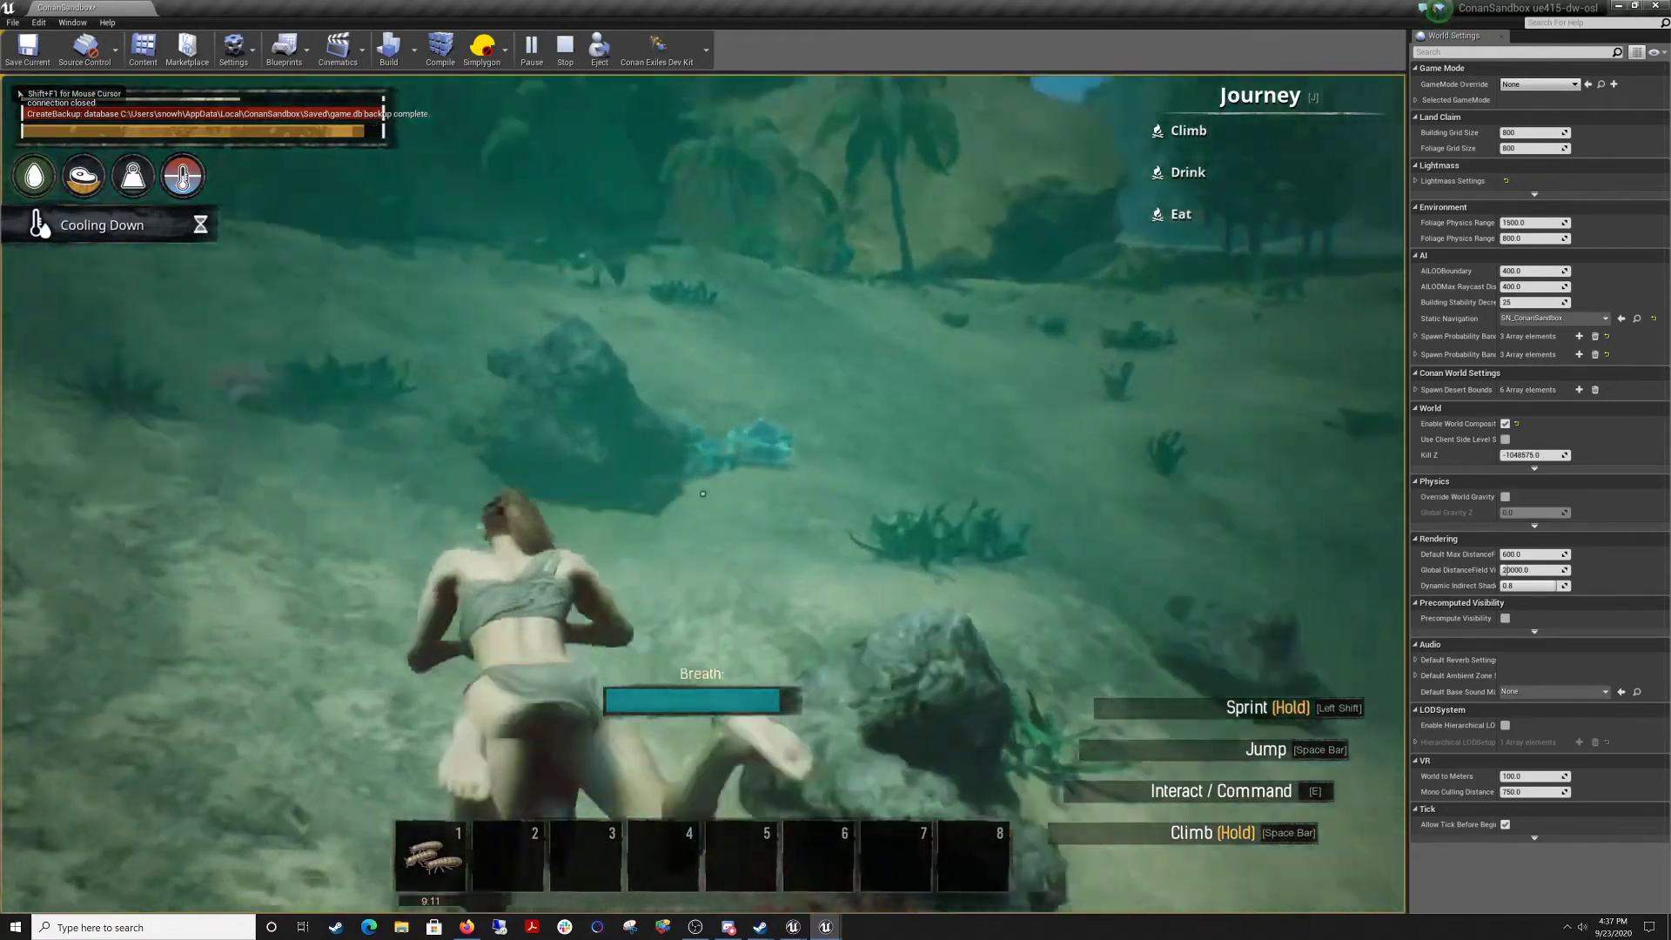
key("w")
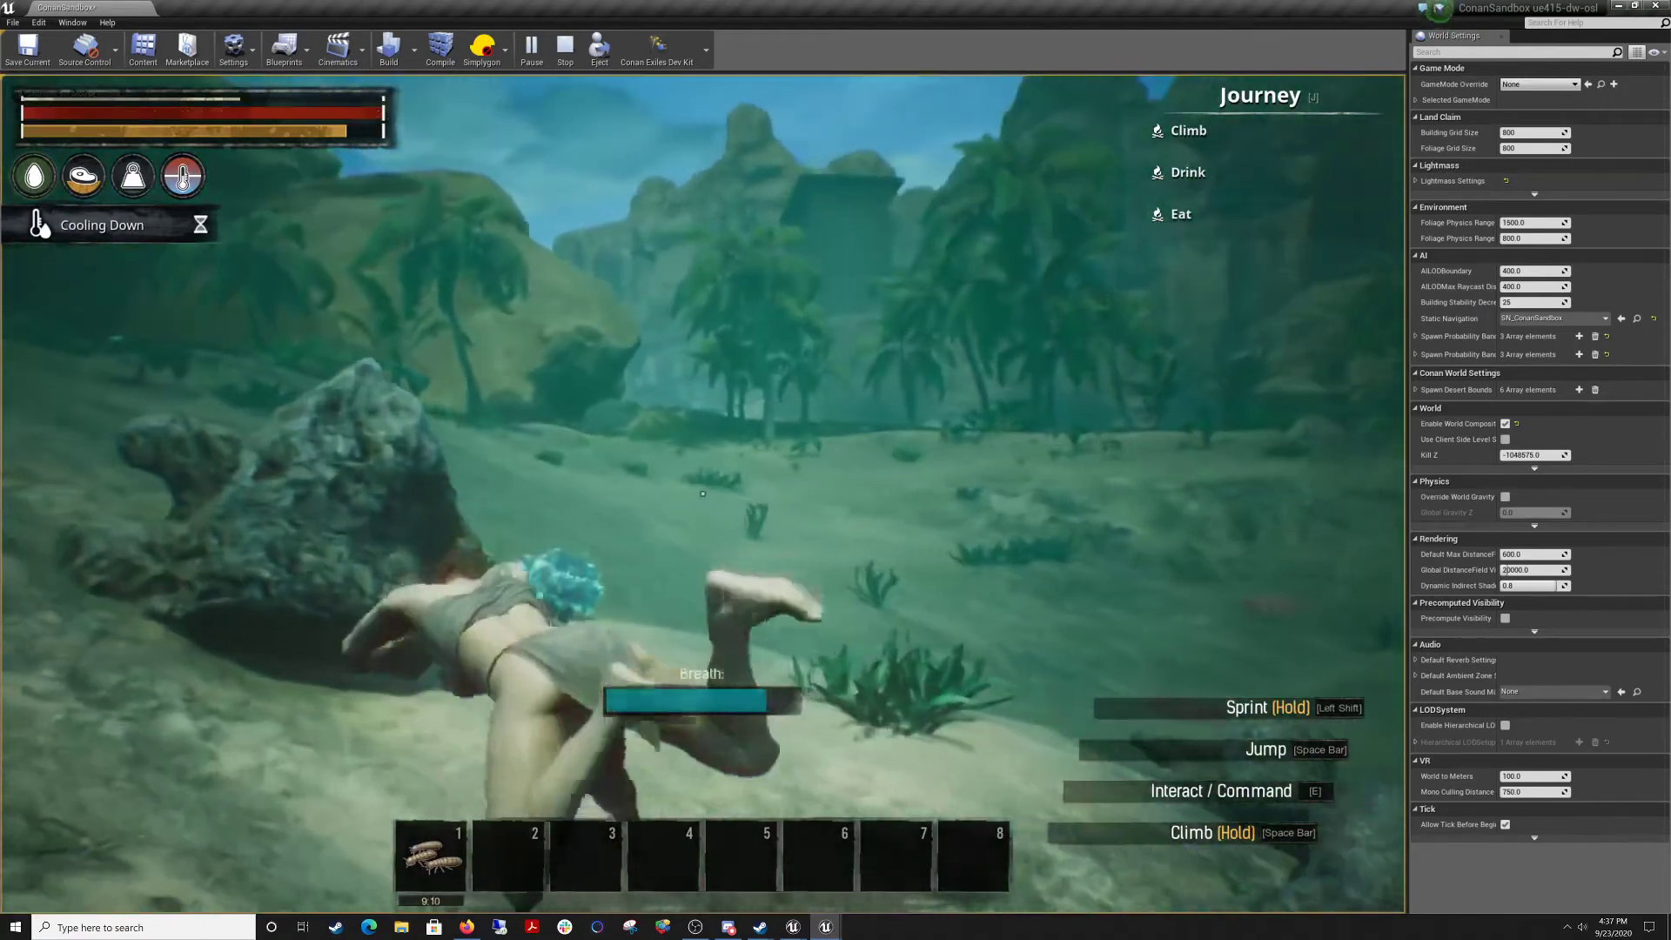
key("w")
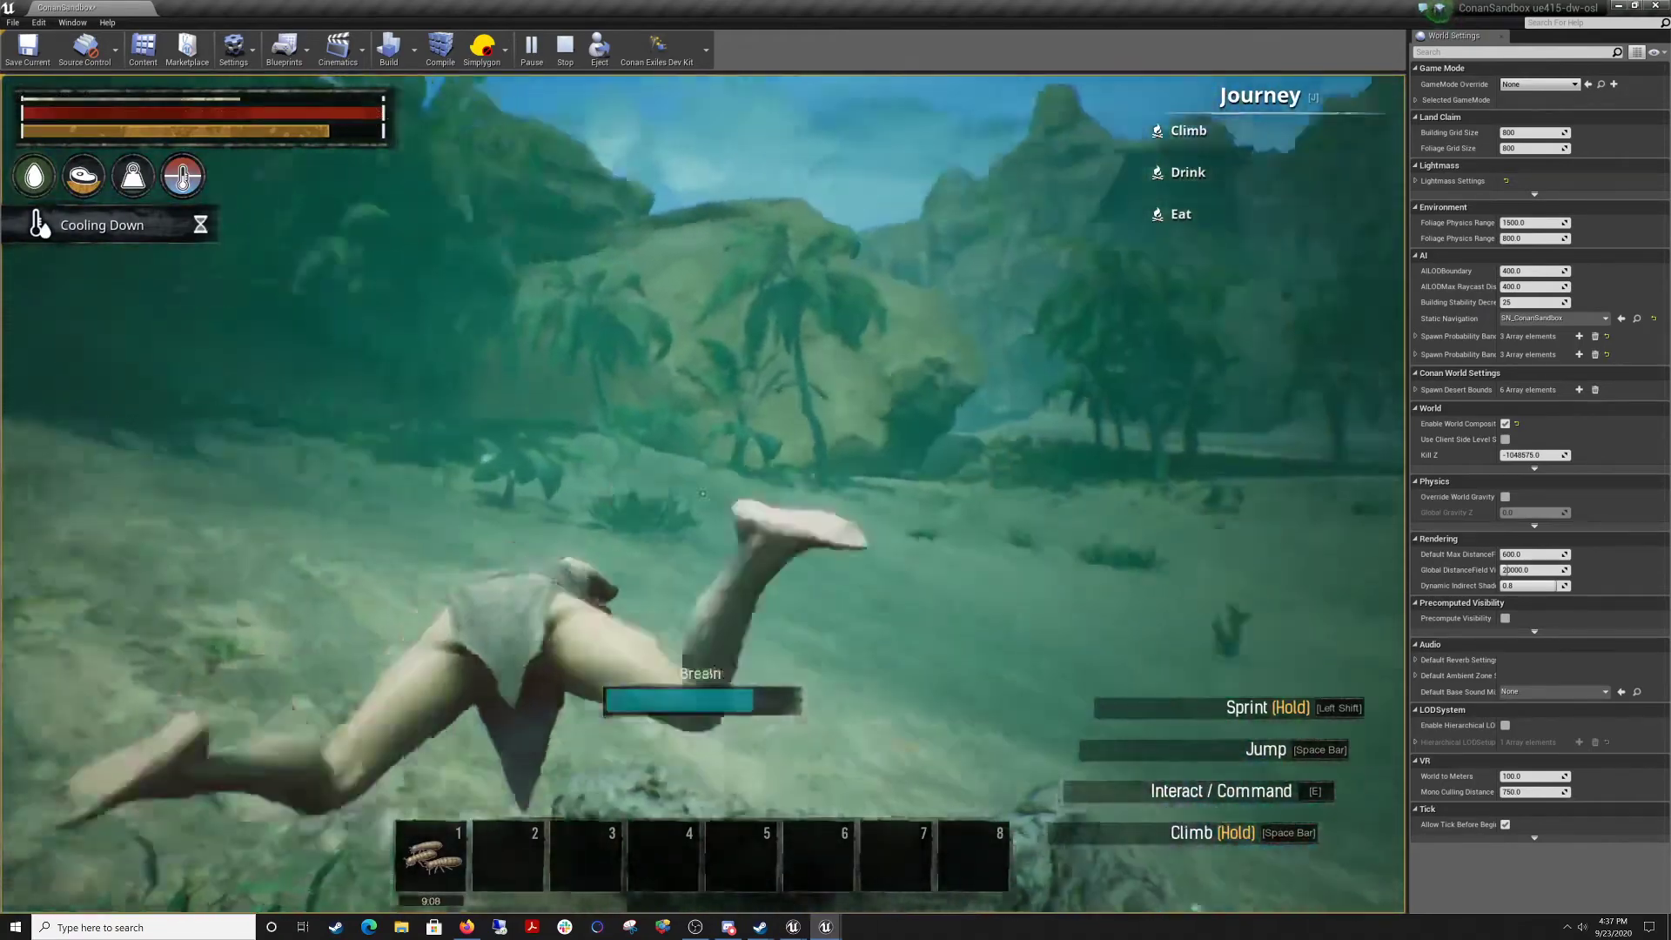
key("w")
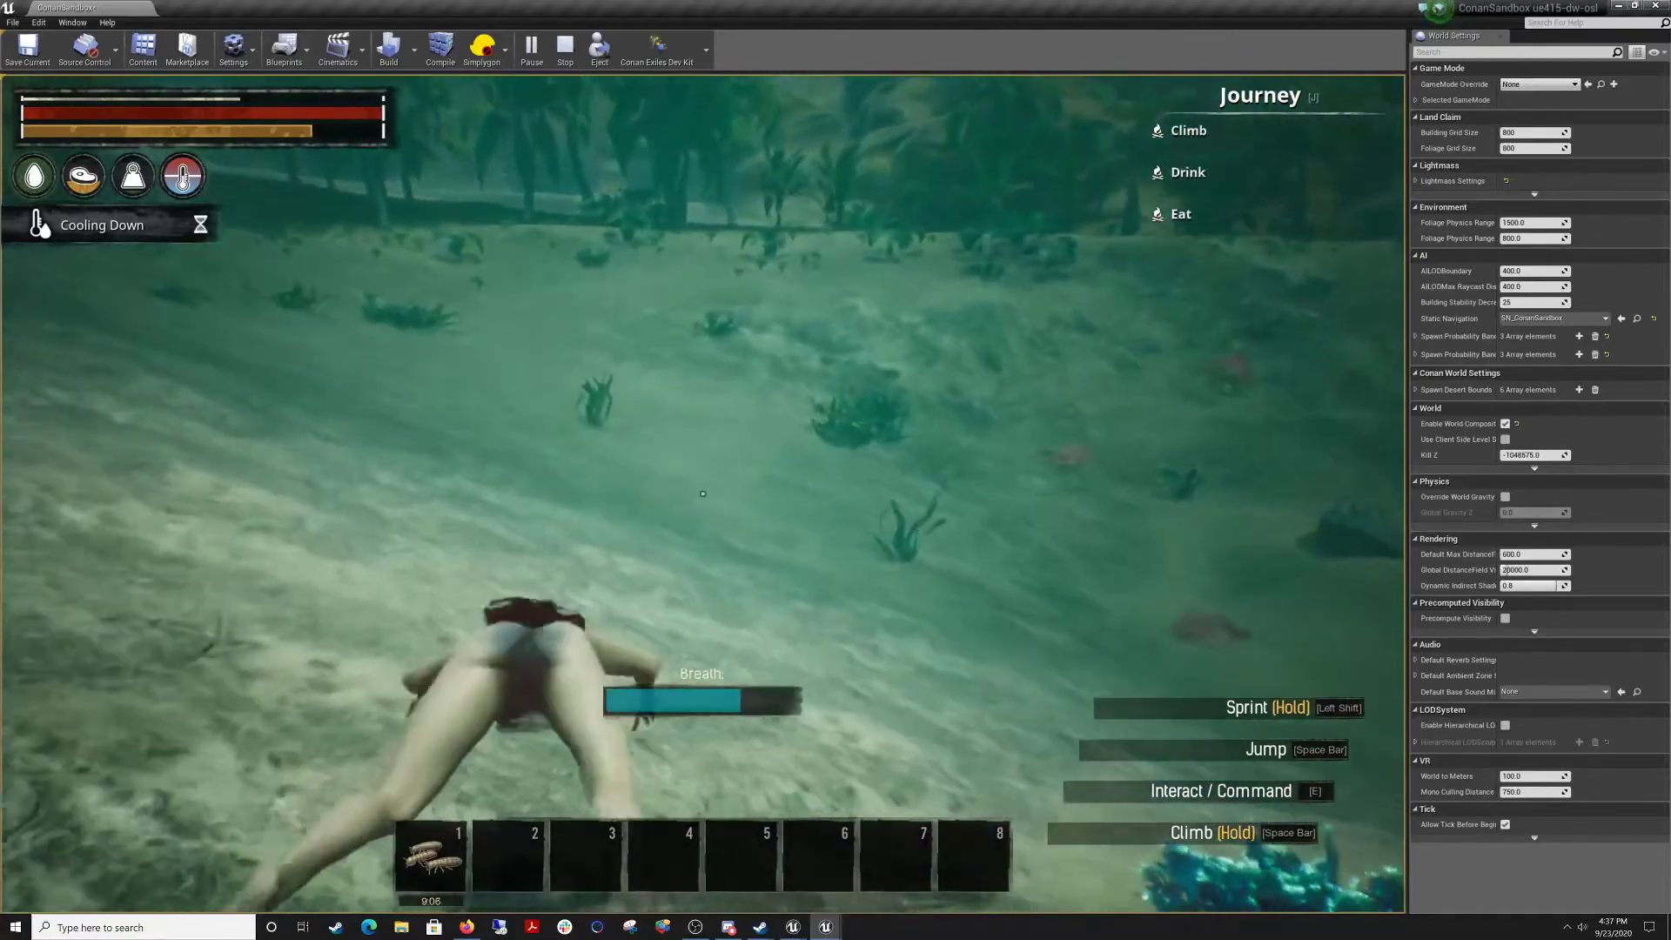
key("s")
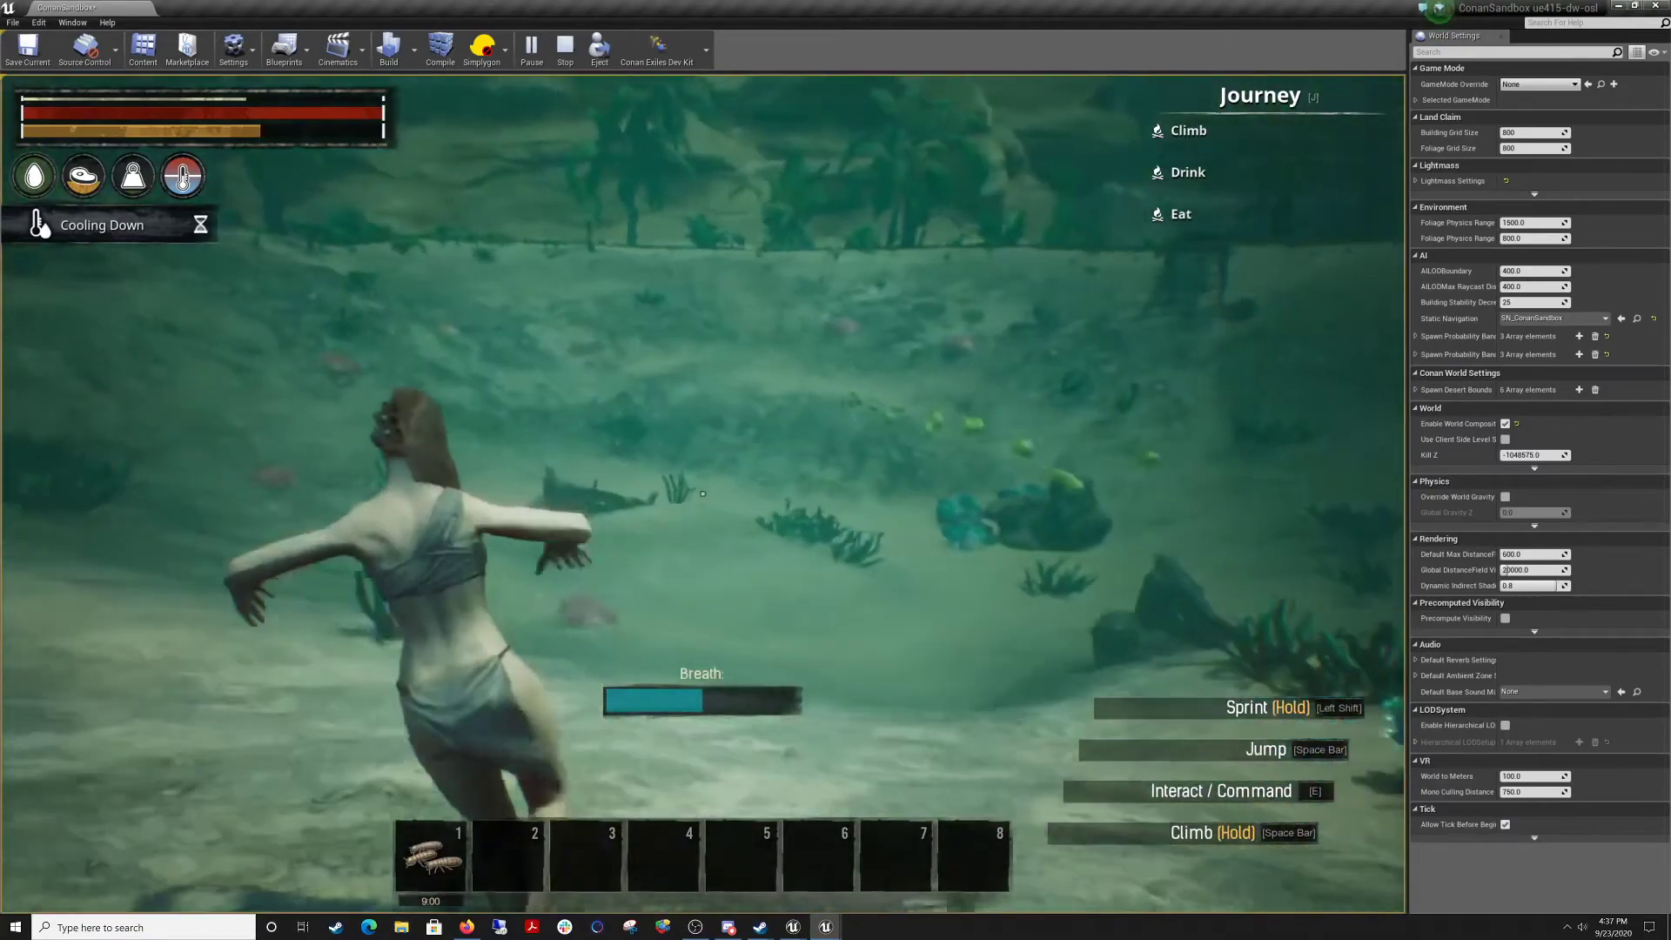
key("w")
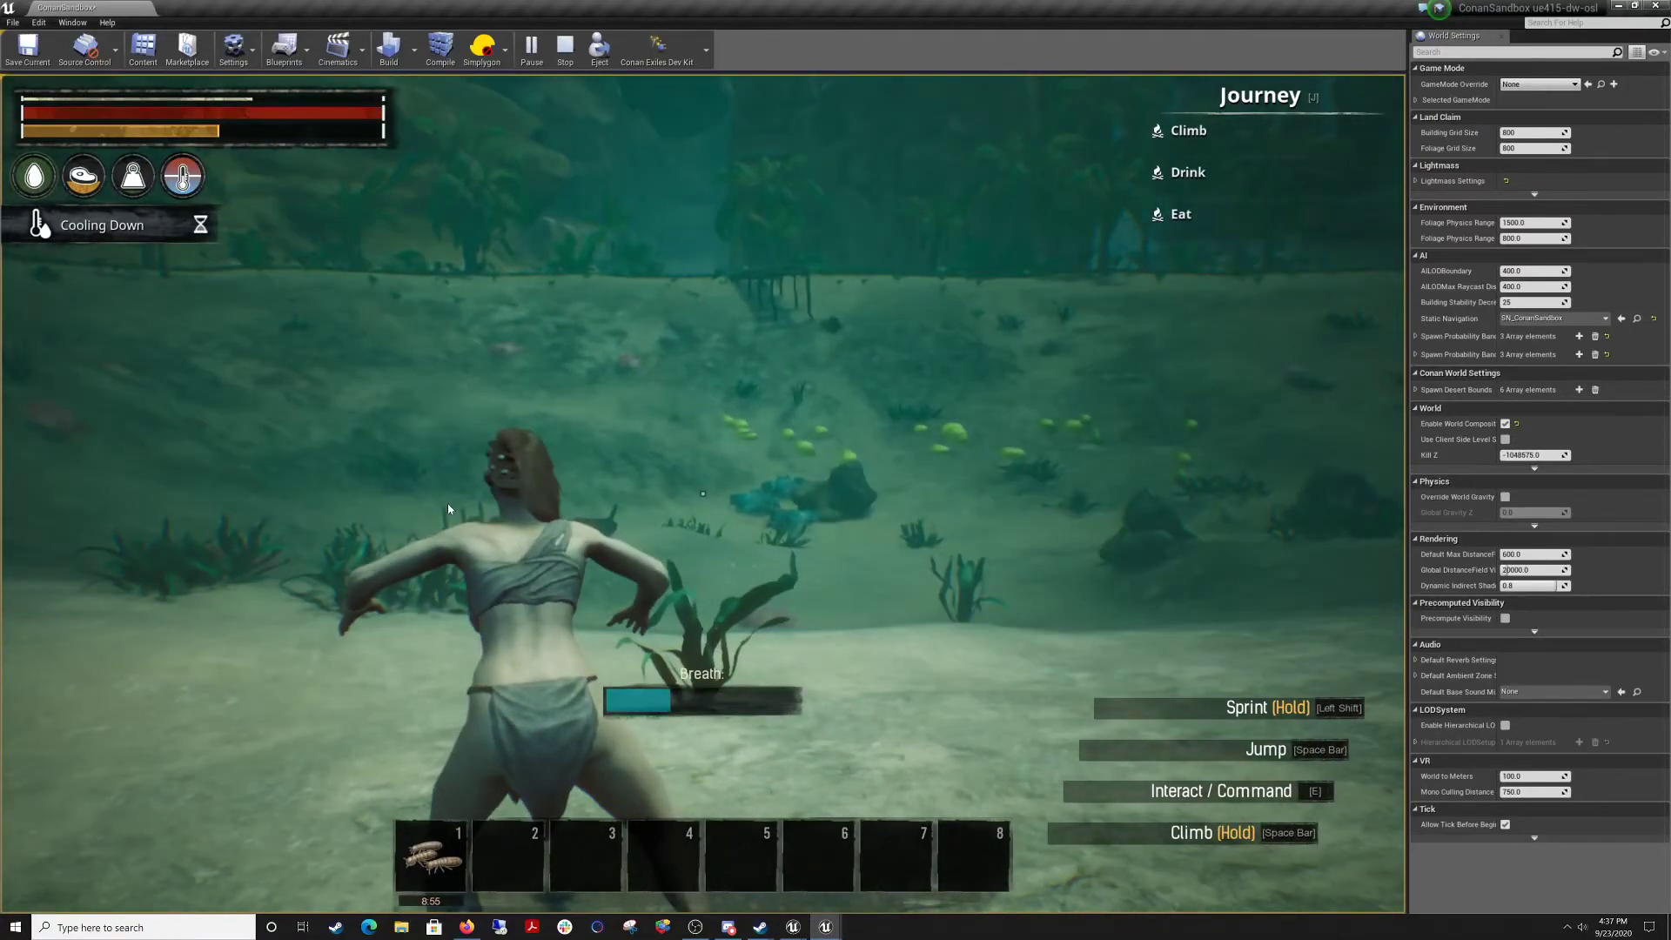
key("Escape")
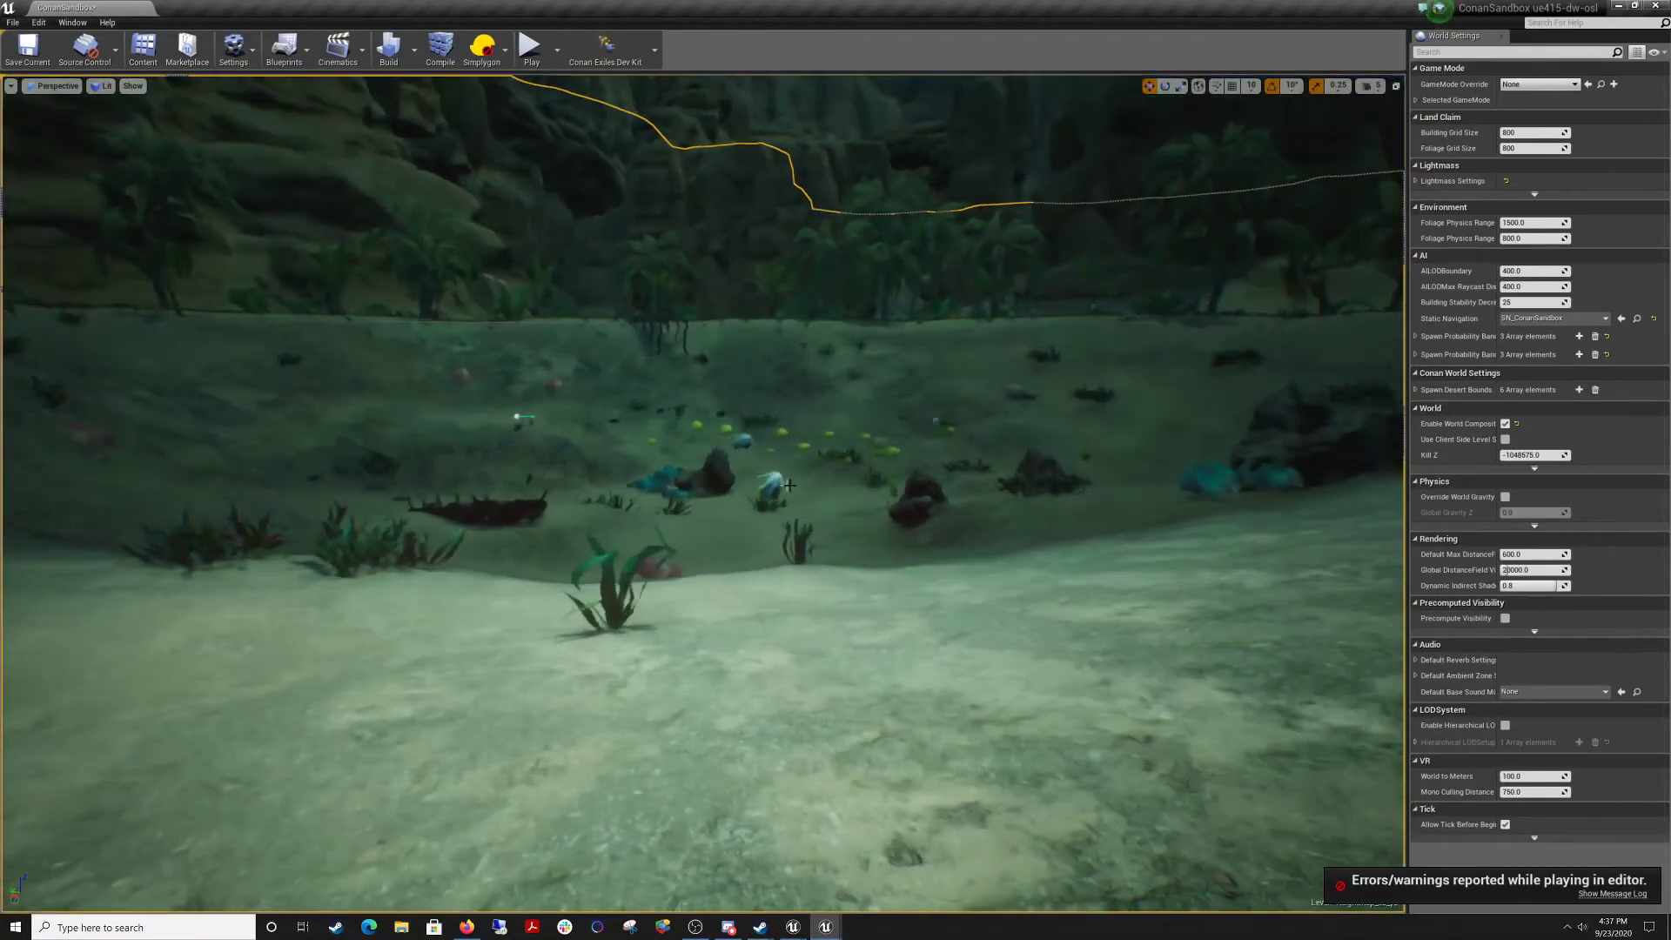
Delete the PS_FishA_Sparse emitter beside the rocks past the lake's edge.
right_click_drag(703, 493, 905, 501)
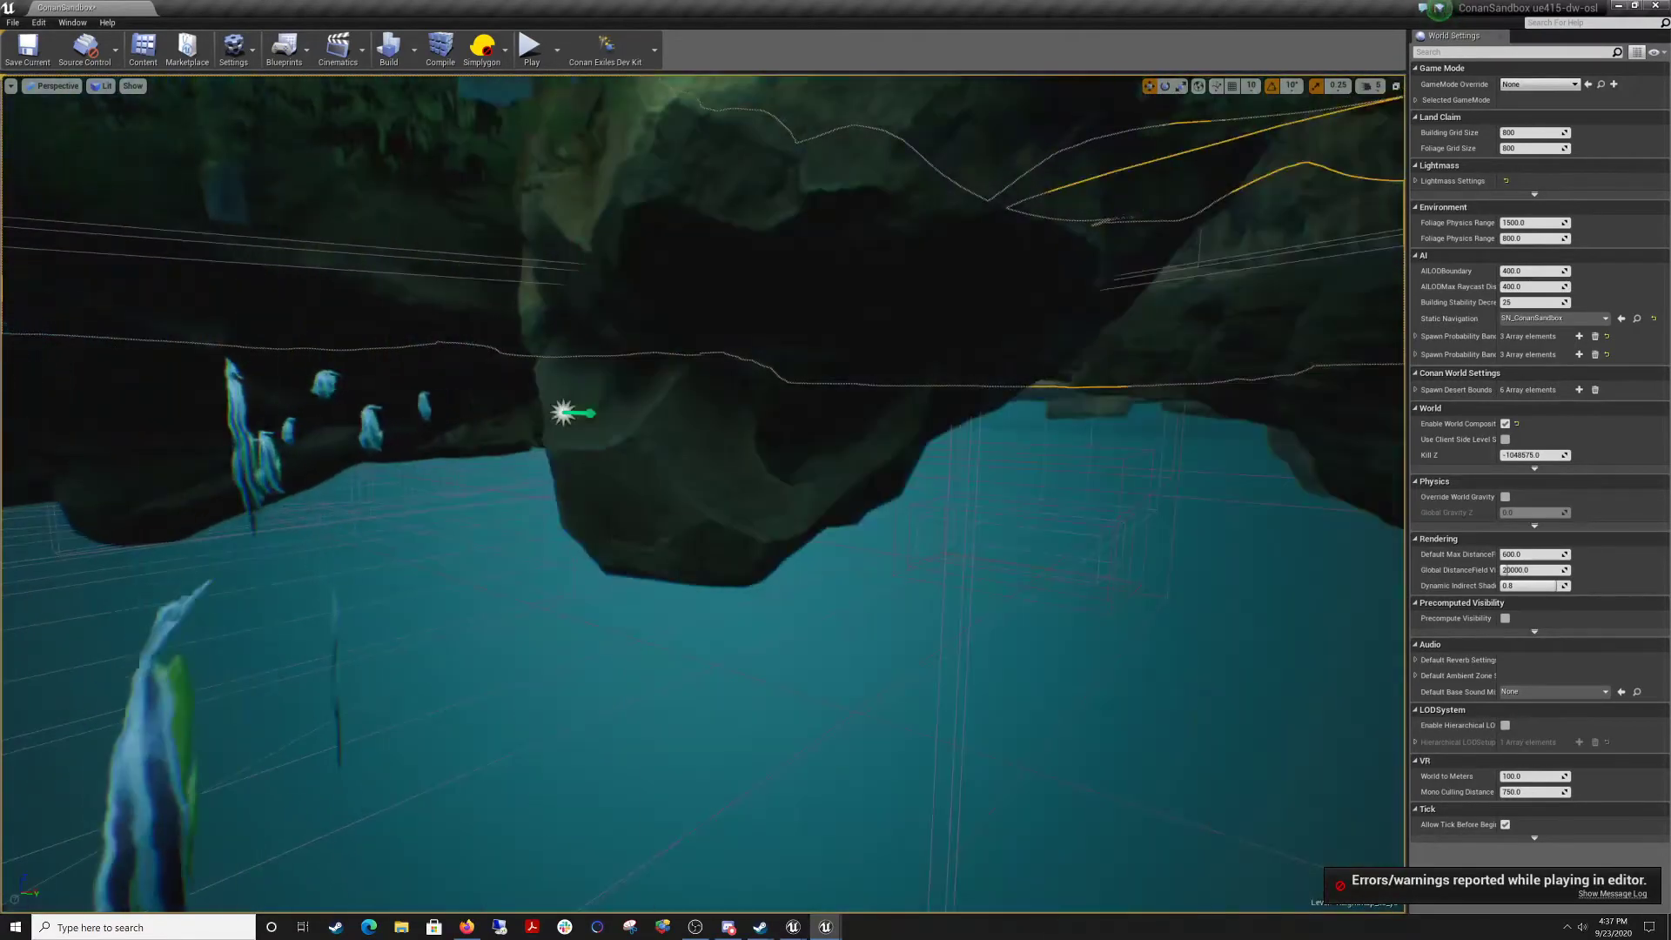
left_click(568, 411)
key("Delete")
Place the PS_FishA_Dense particle system from the fish assets in the lake, across from the wooden pier.
right_click_drag(569, 414, 583, 492)
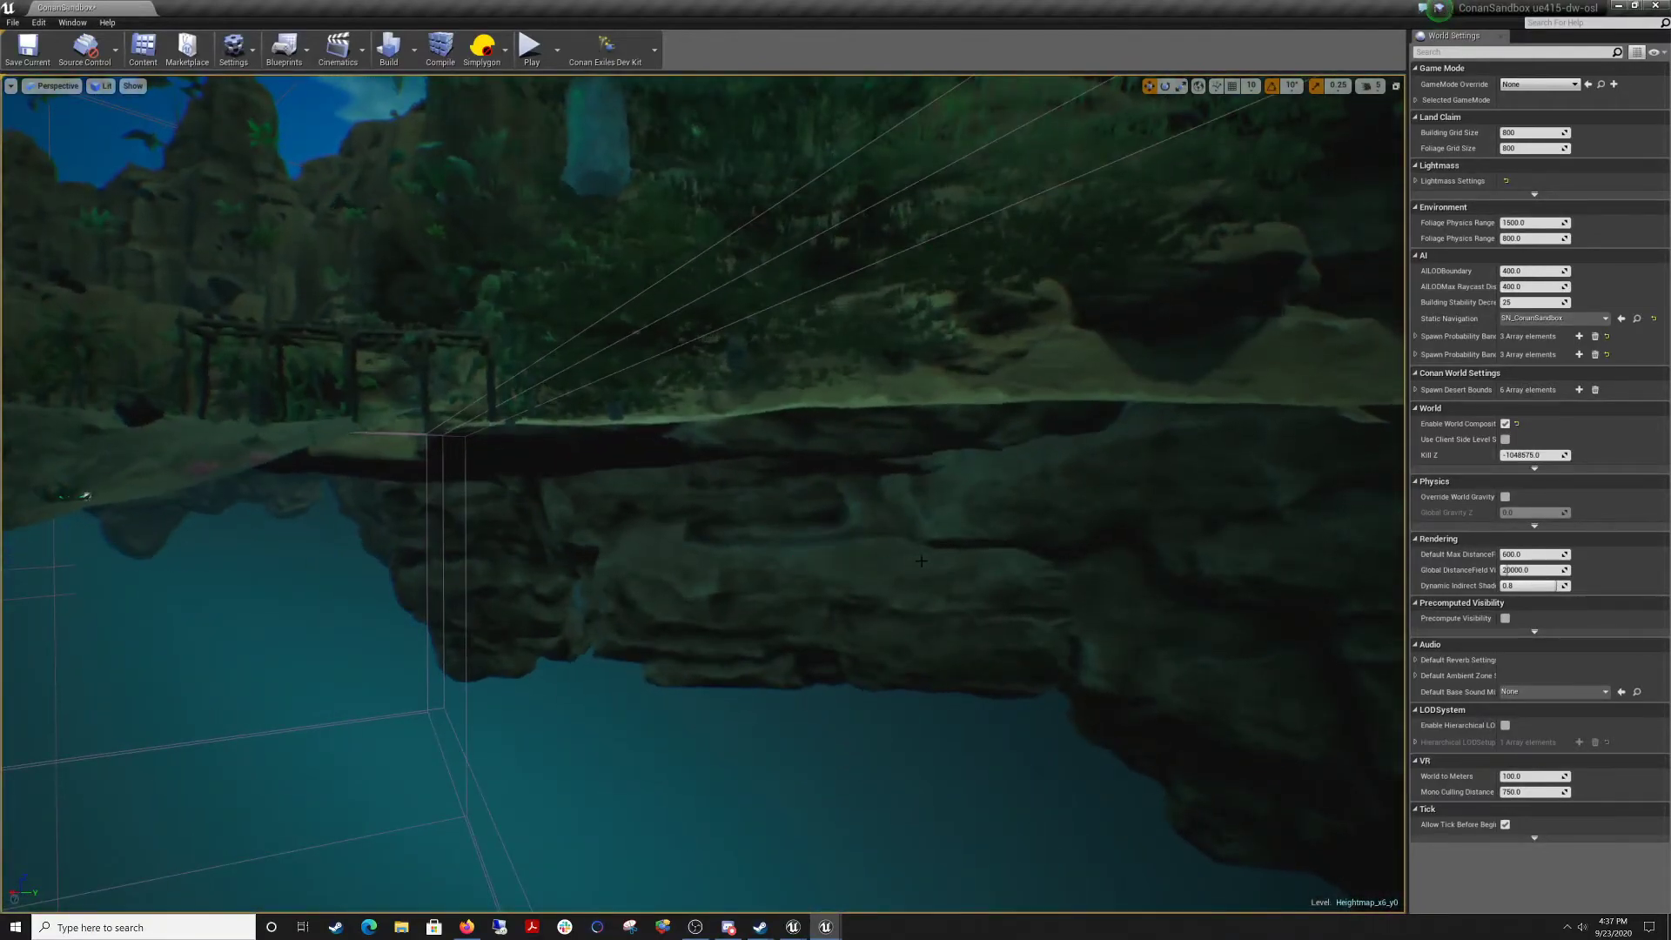
mouse_move(921, 561)
right_mouse_down()
mouse_move(826, 470)
mouse_move(783, 644)
mouse_move(766, 583)
mouse_move(917, 552)
right_mouse_up()
left_click(135, 61)
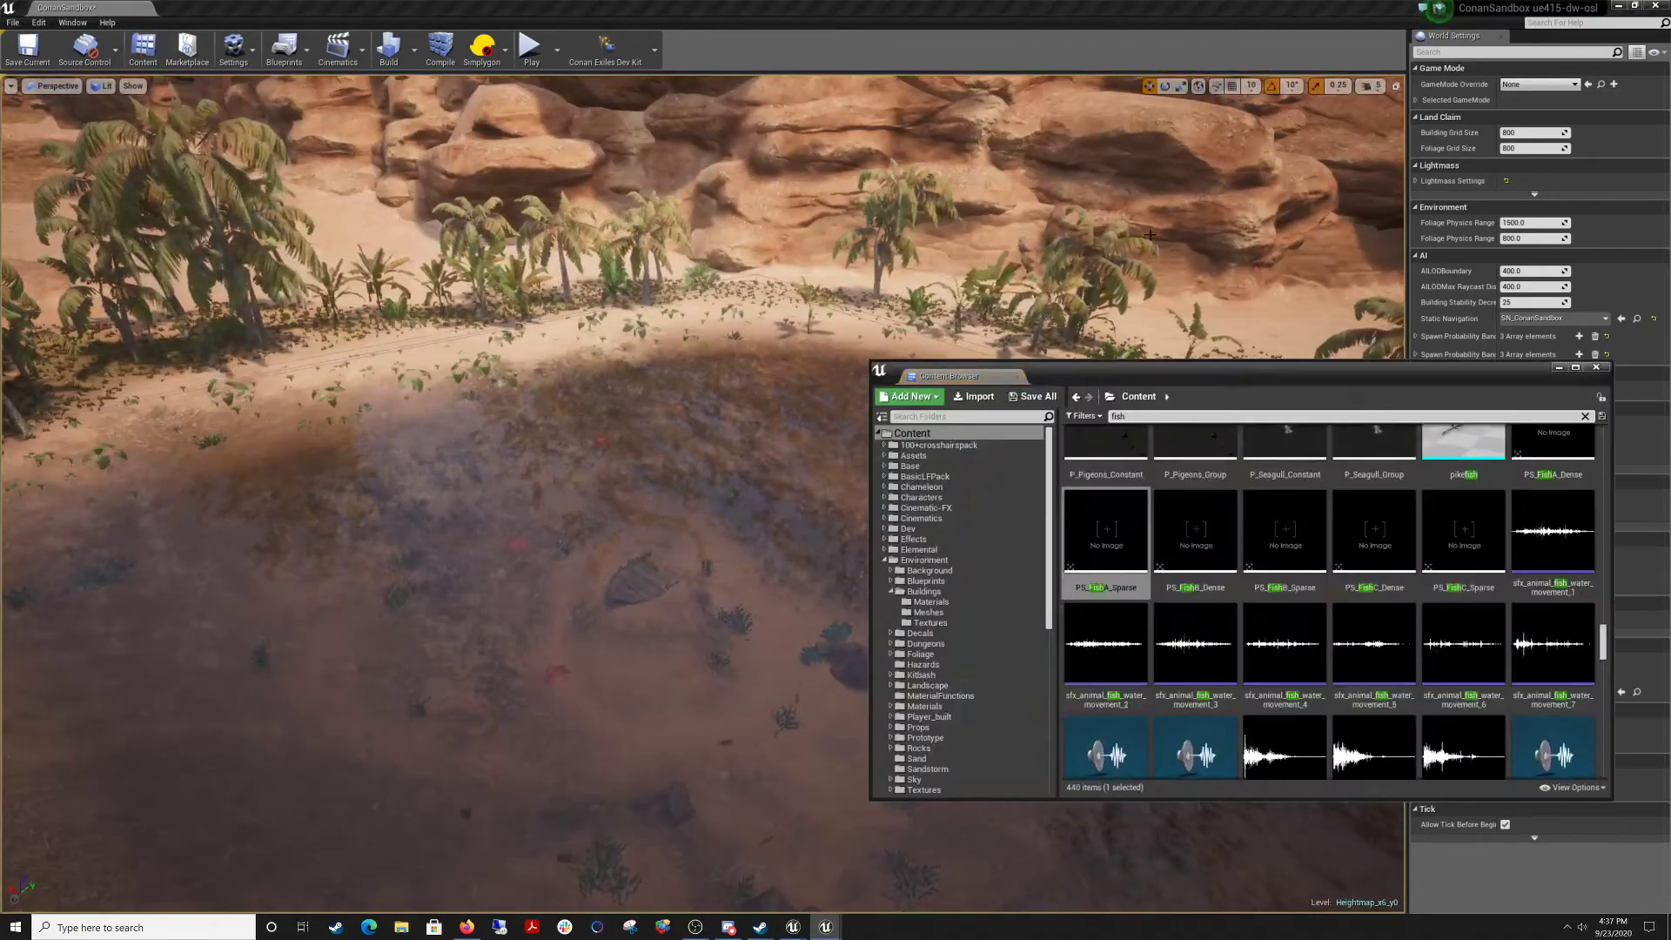
left_click_drag(1193, 368, 774, 198)
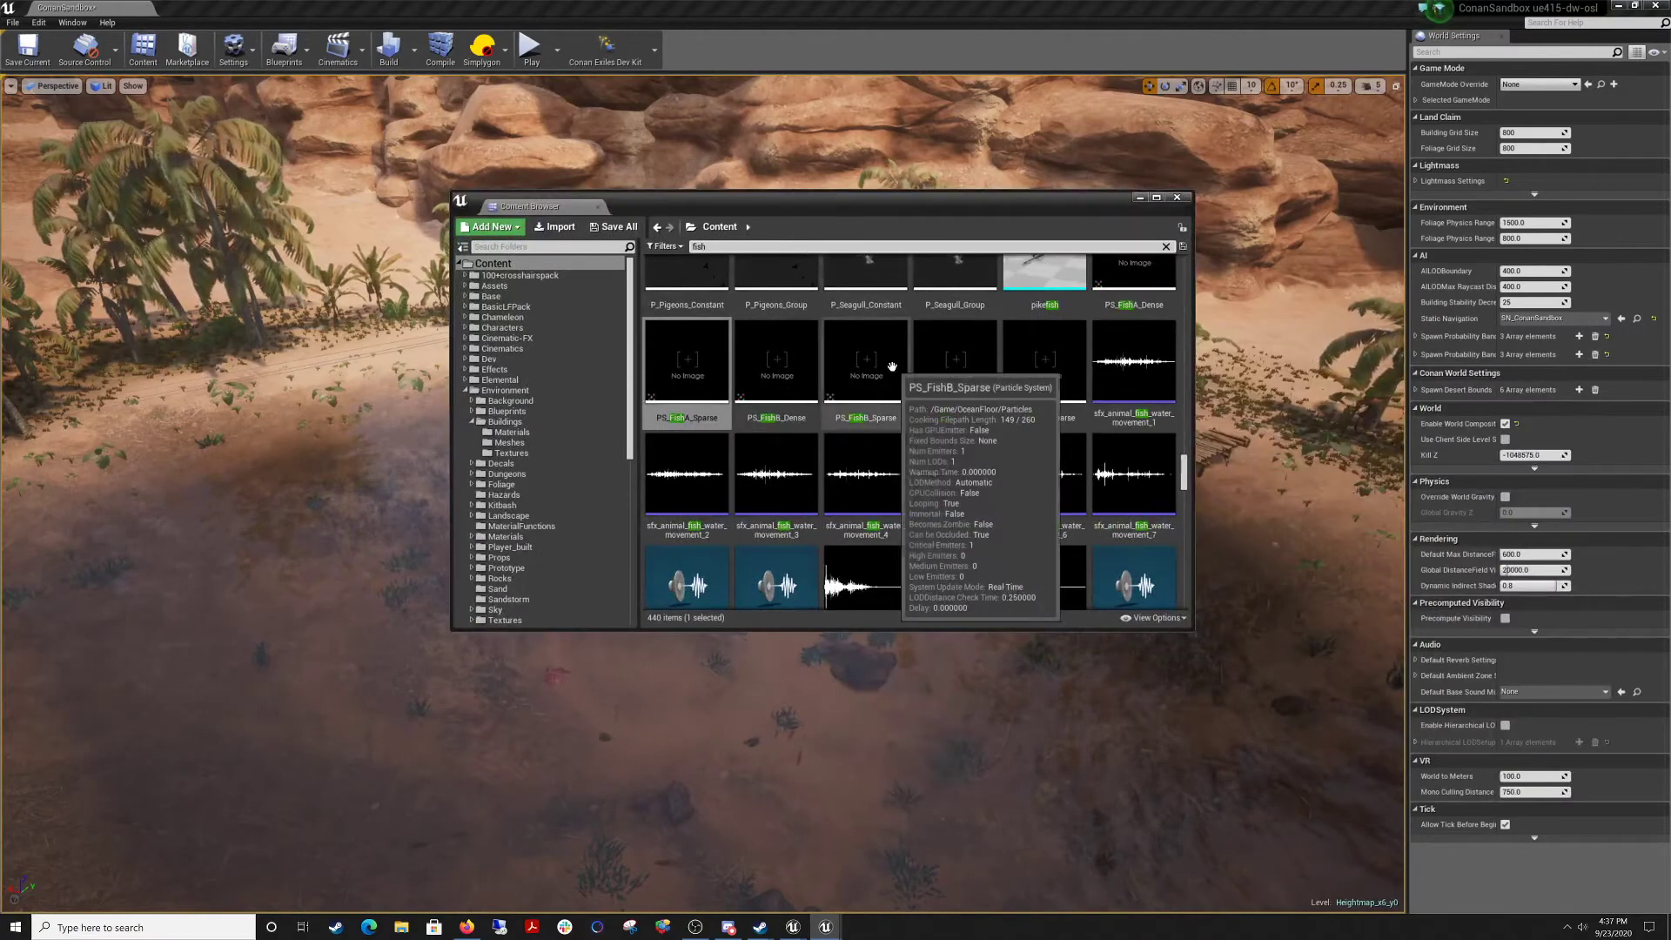
scroll(955, 376, "down", 1)
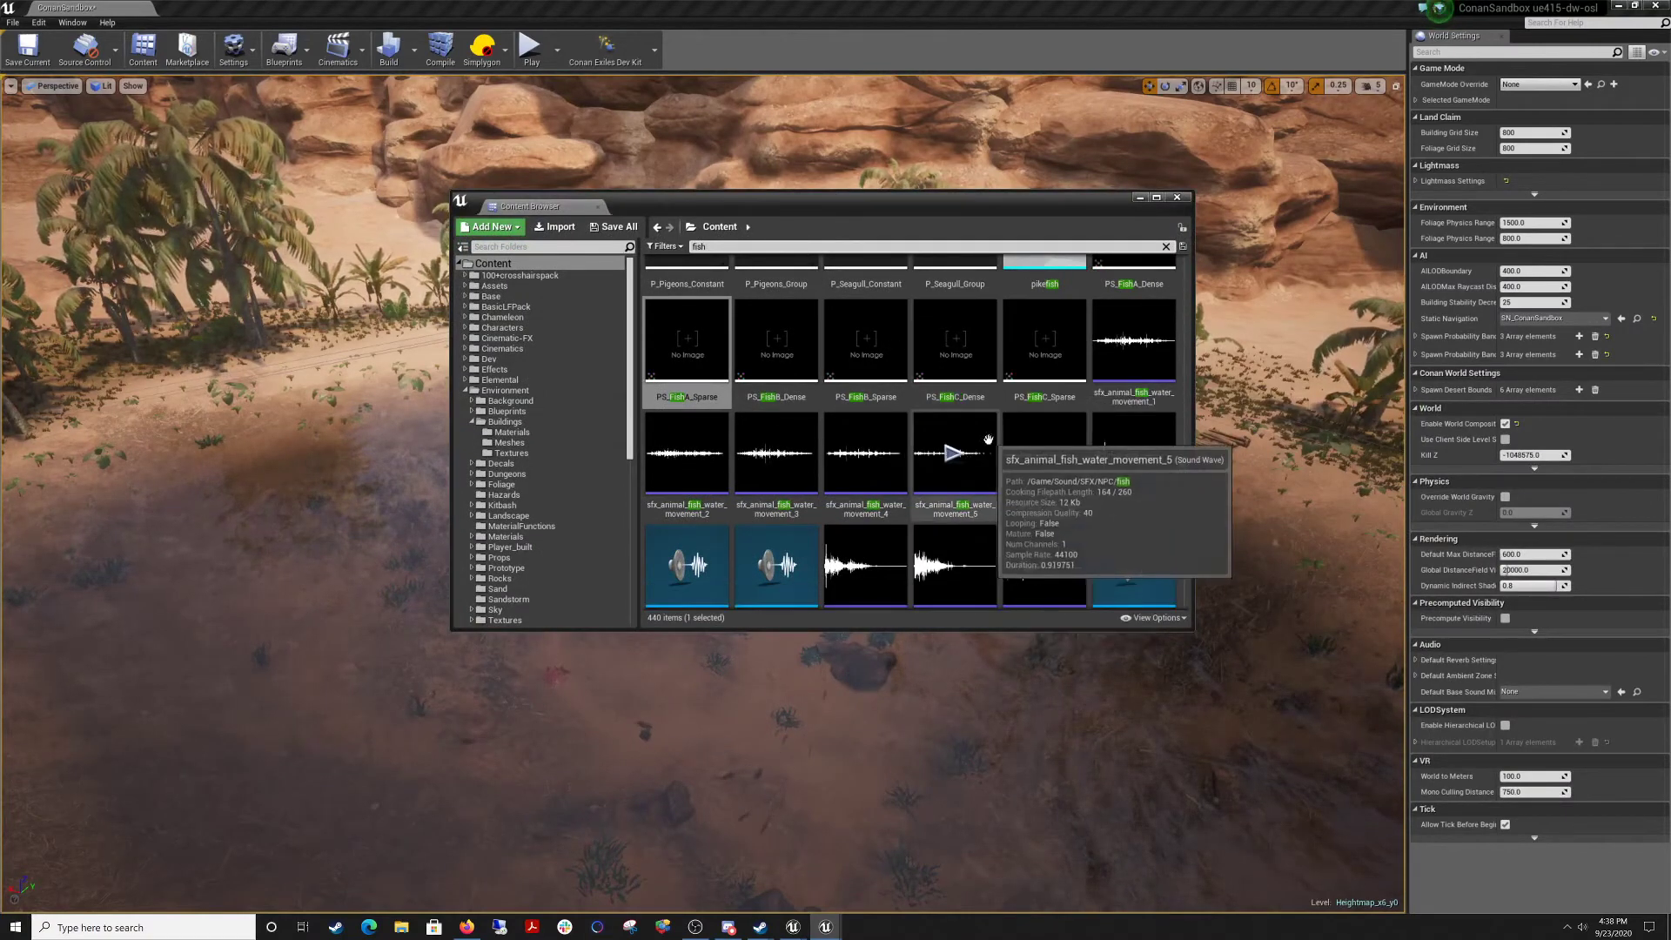
scroll(1060, 471, "down", 3)
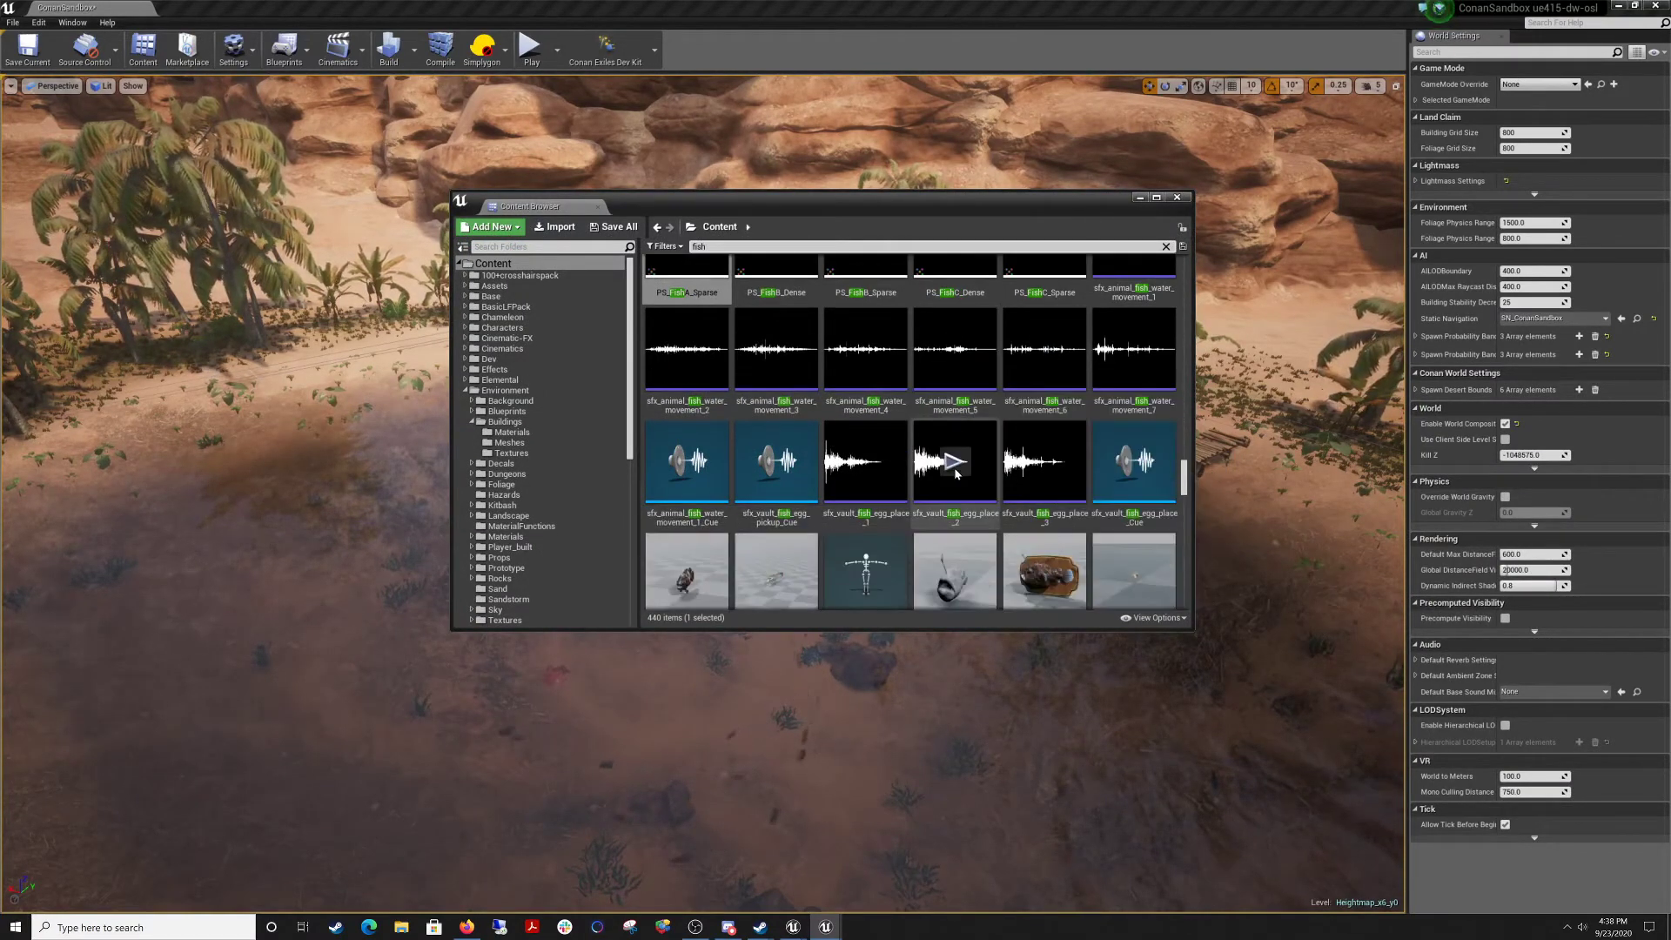
scroll(954, 474, "up", 5)
scroll(954, 470, "up", 2)
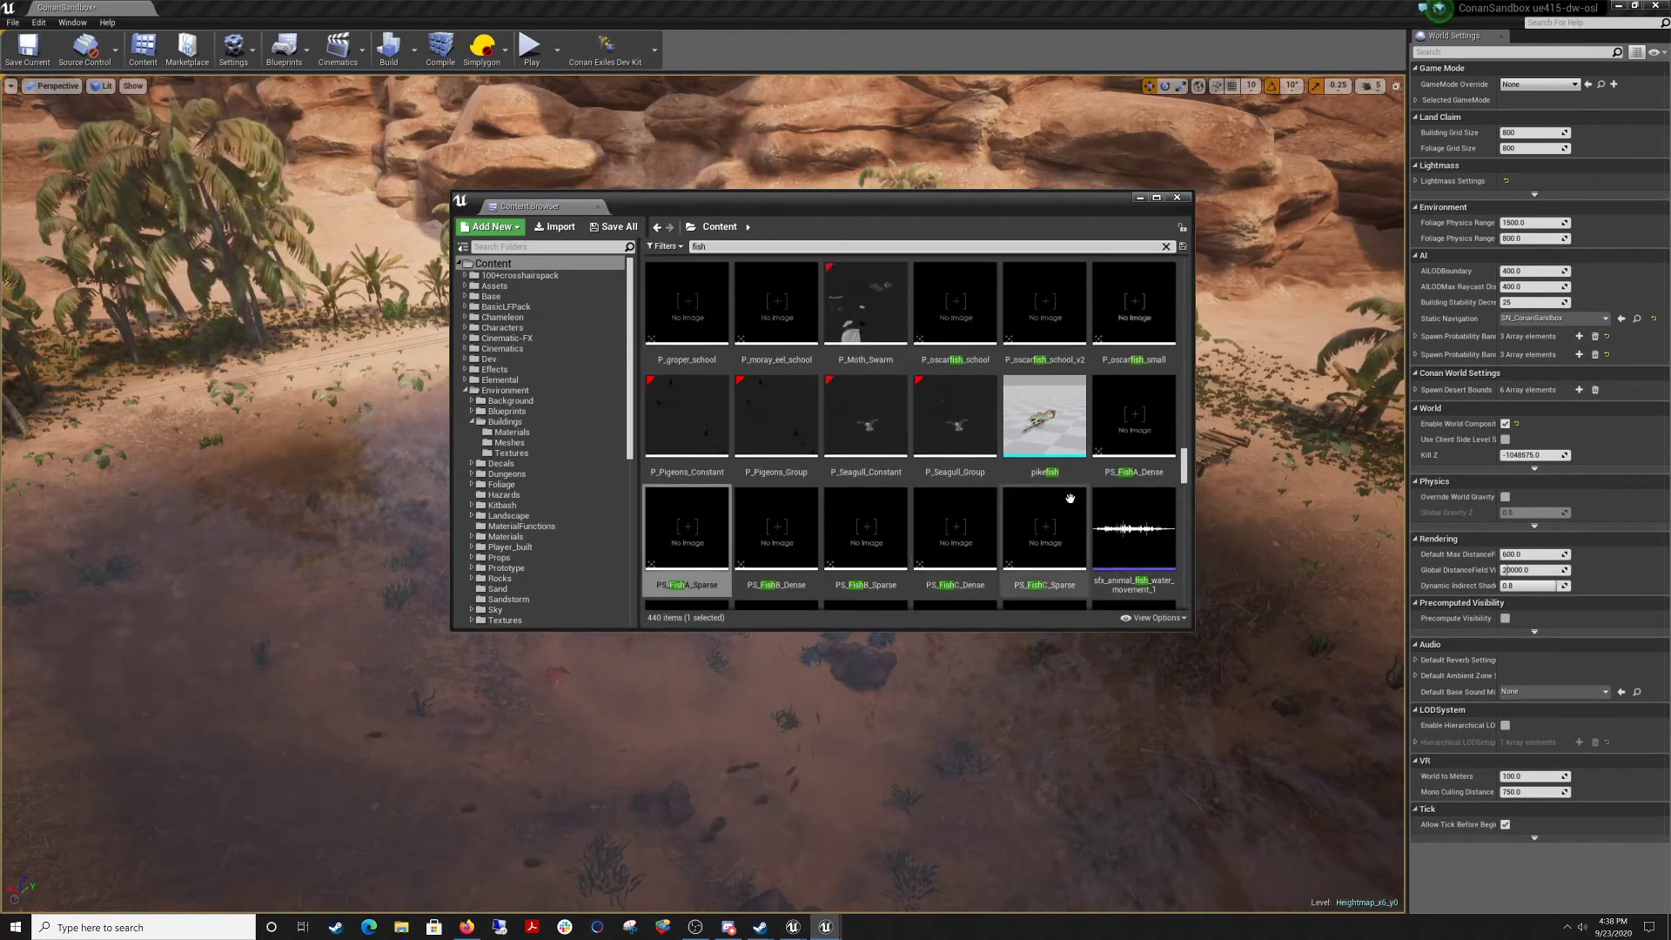
left_click(1135, 429)
left_click_drag(1139, 429, 287, 654)
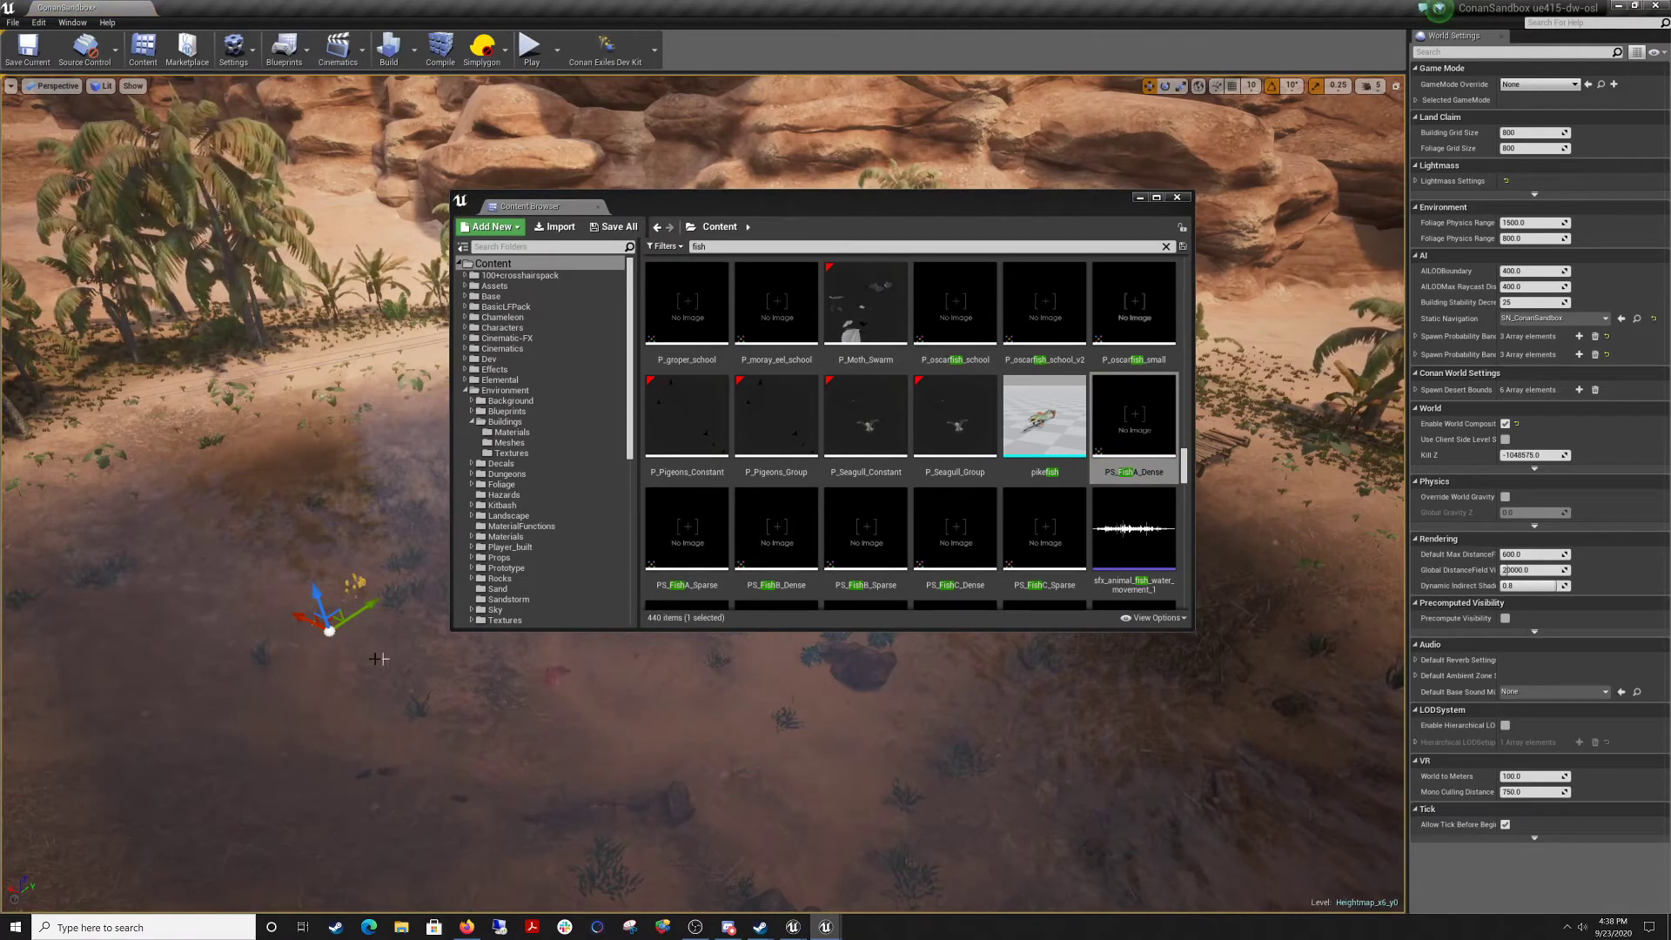
left_click(1139, 199)
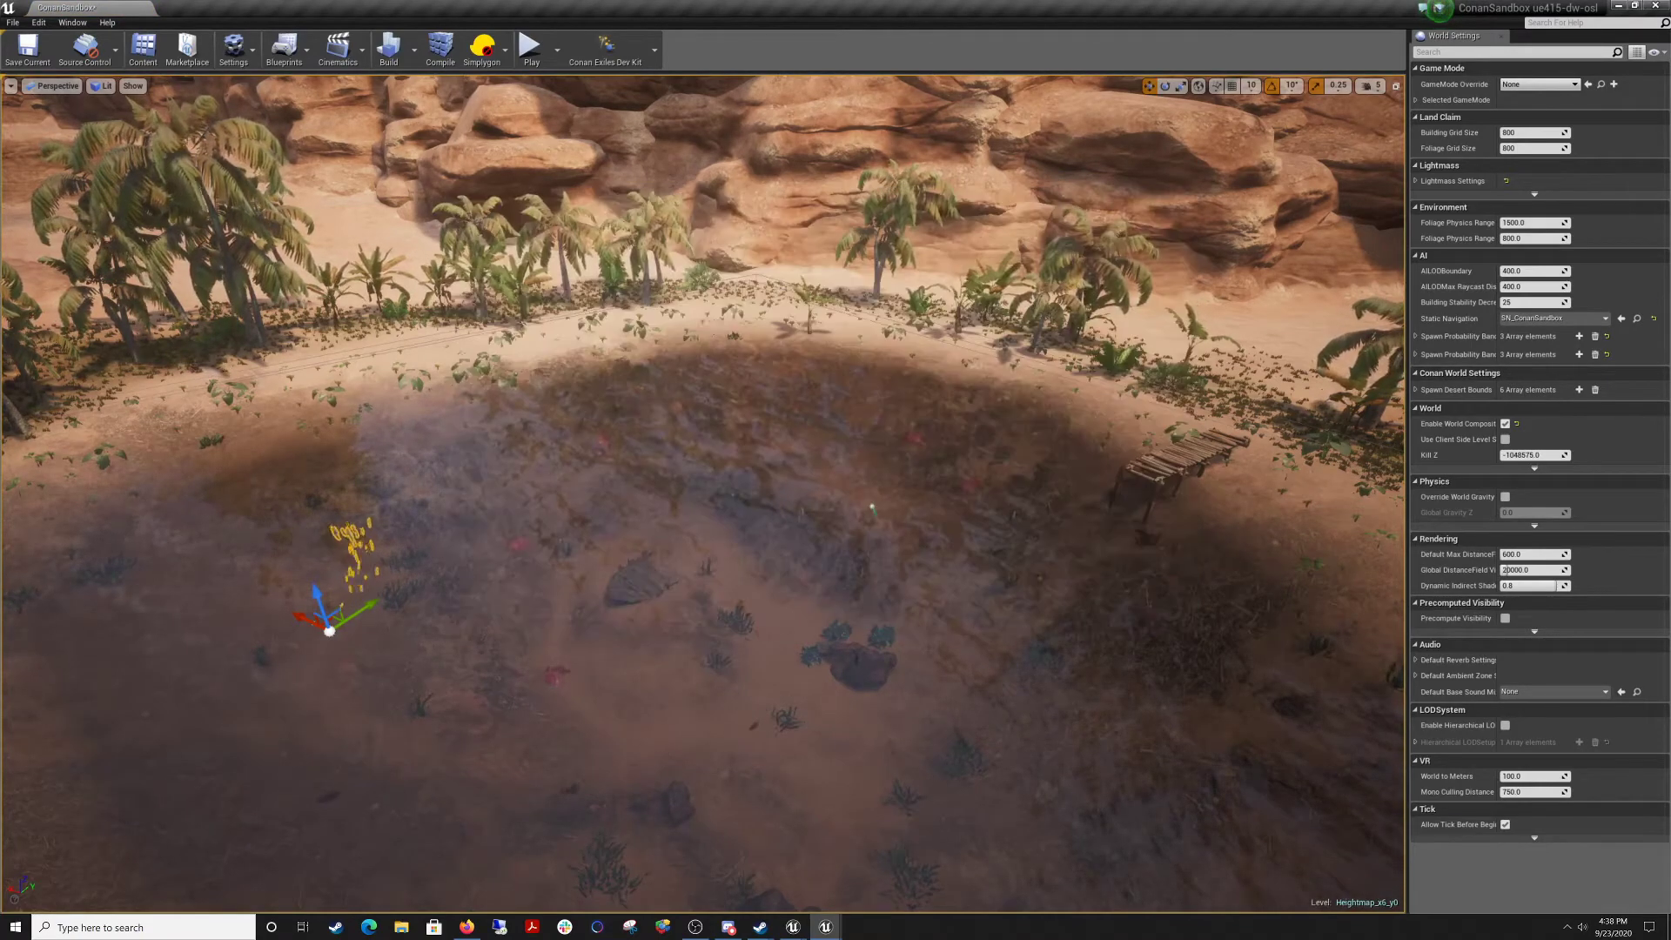
Rotate the PS_FishA_Dense emitter so that its school swims across the lake.
key("w")
right_click_drag(873, 504, 697, 364)
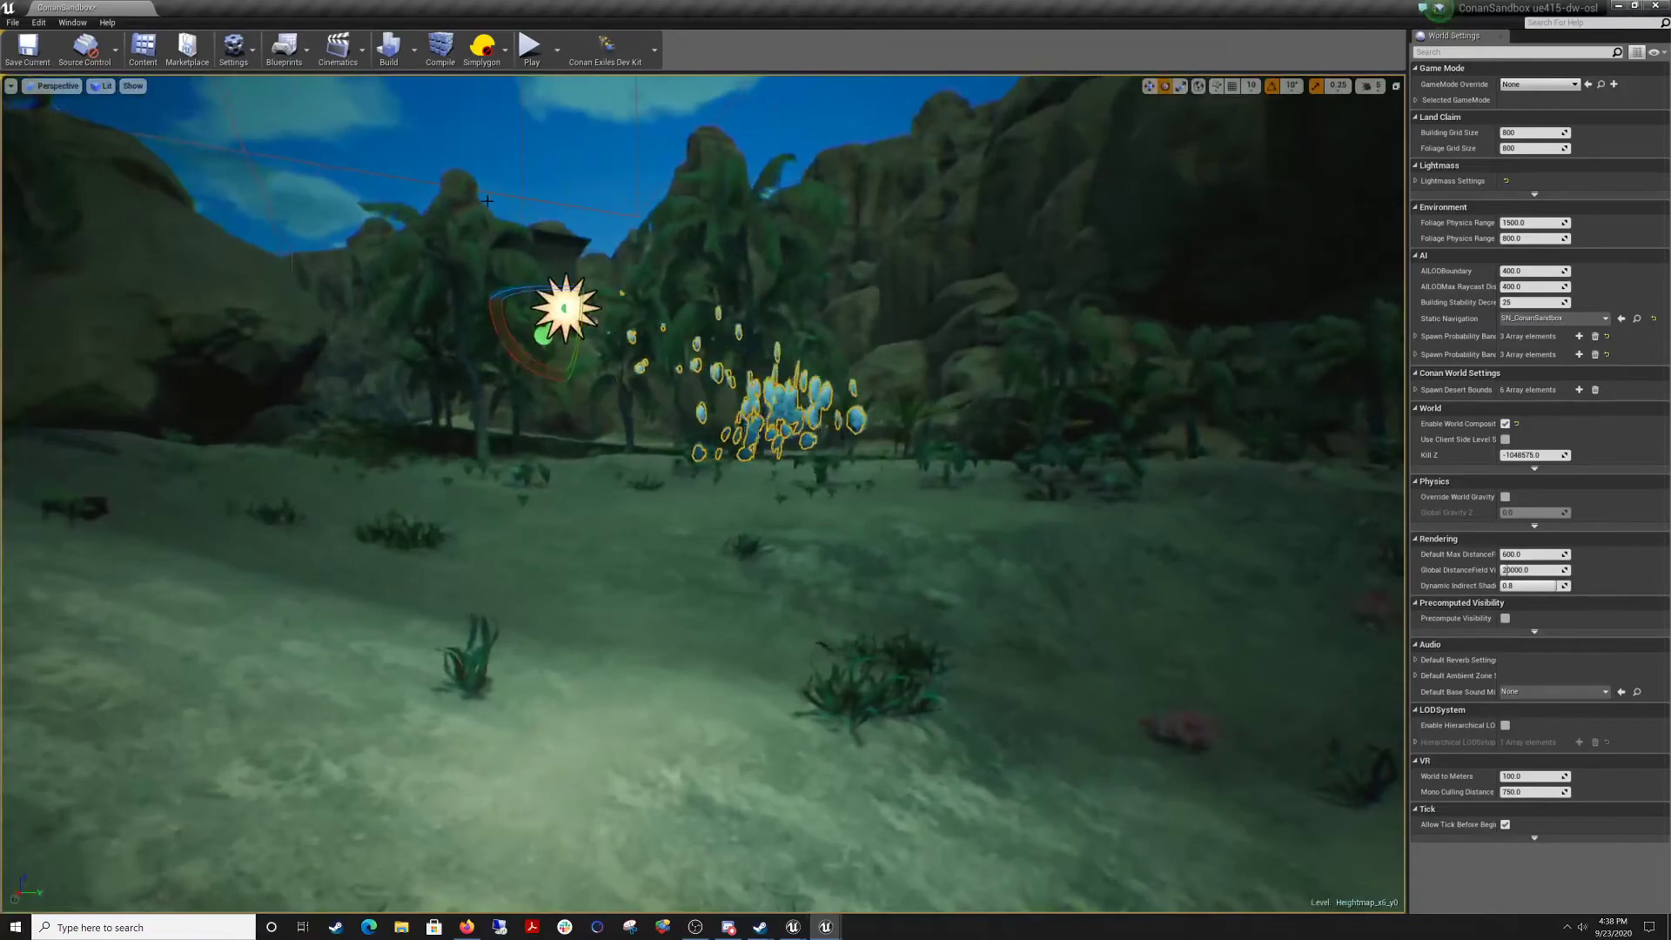
left_click_drag(557, 292, 879, 299)
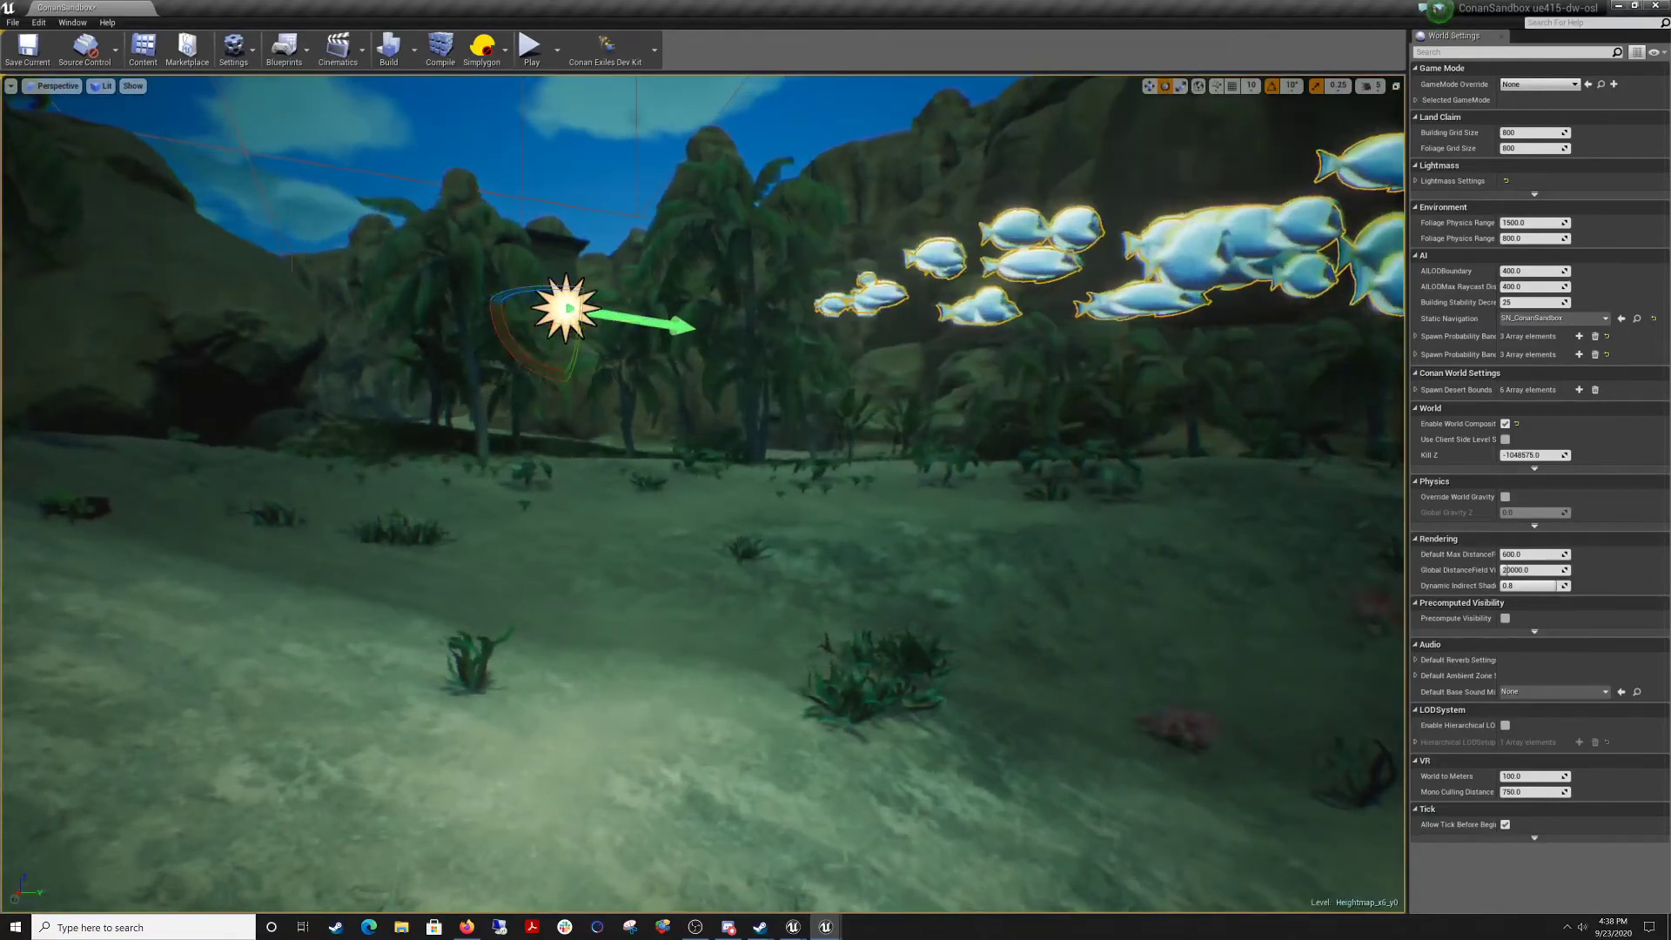
Lower the PS_FishA_Dense emitter well below the water surface and move it back, farther from the sunken boat.
key("s")
right_click_drag(957, 296, 879, 334)
key("w")
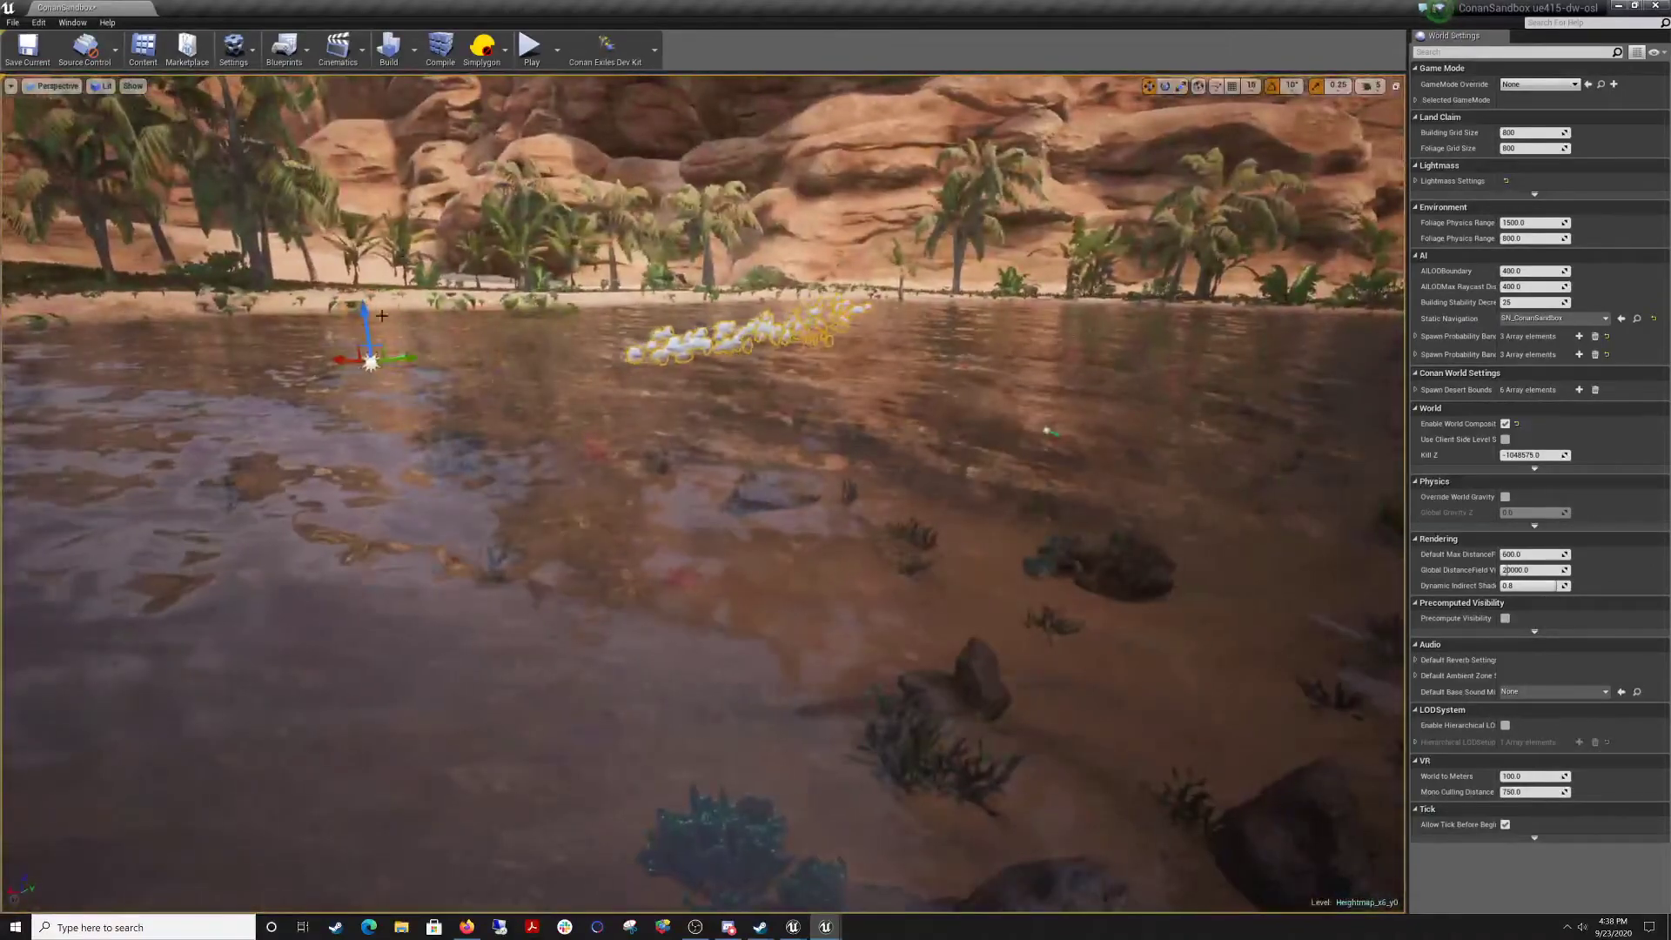
left_click_drag(362, 313, 351, 522)
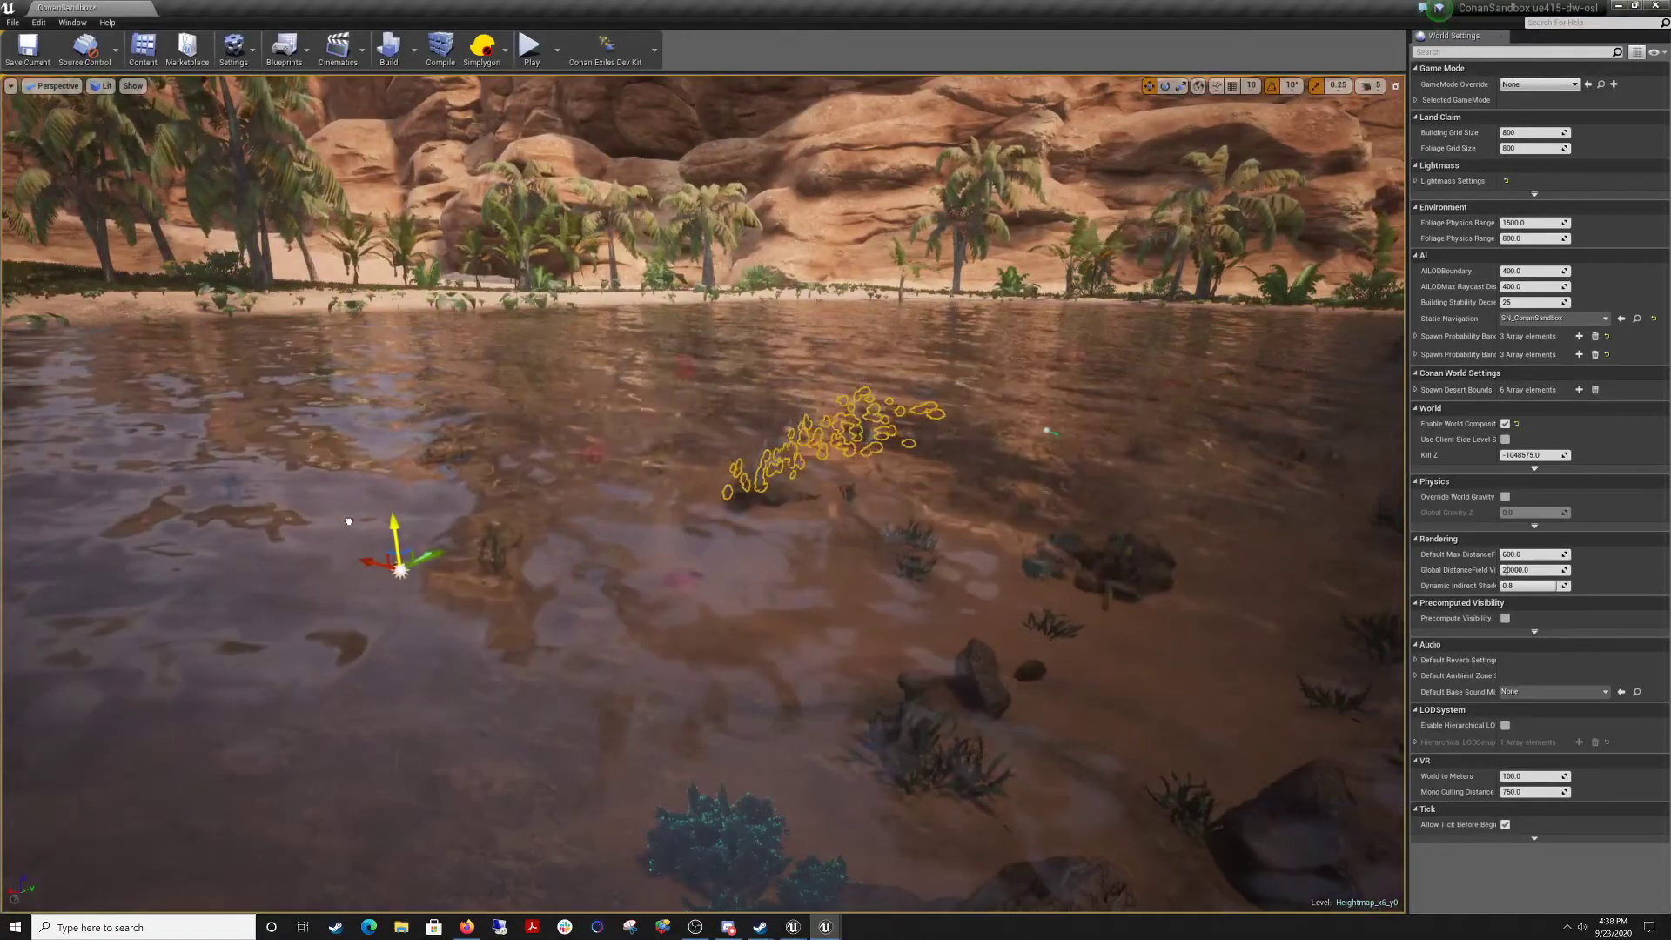
key("w")
mouse_move(351, 522)
right_mouse_down()
mouse_move(348, 601)
mouse_move(335, 539)
right_mouse_up()
key("s")
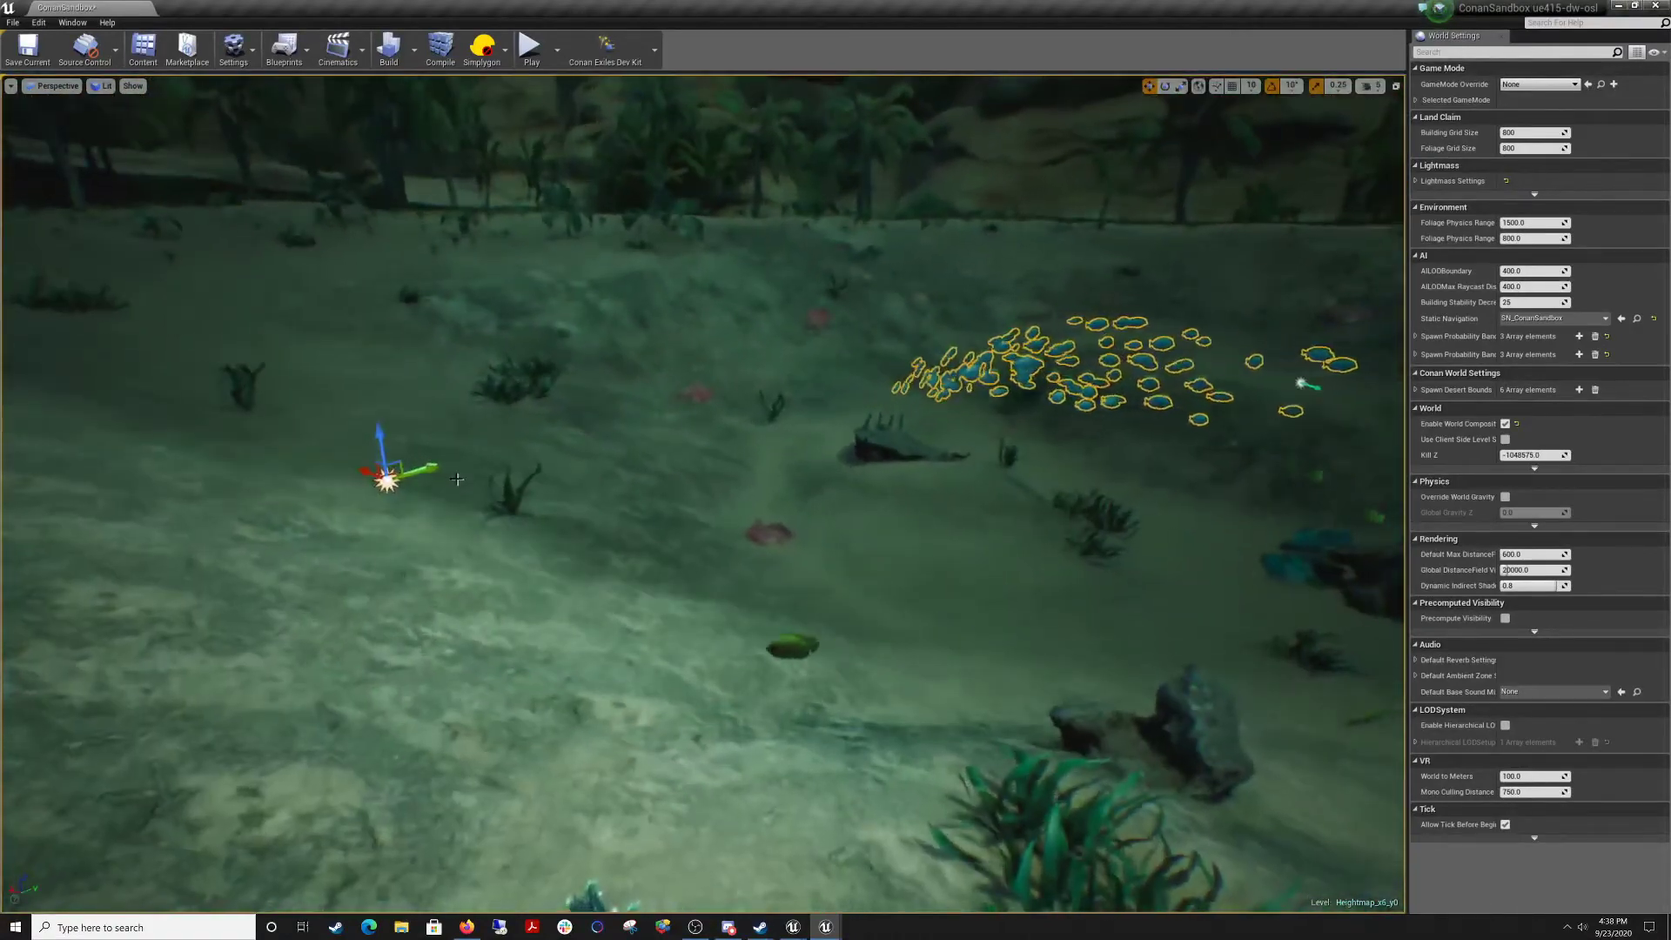
left_click_drag(431, 471, 197, 535)
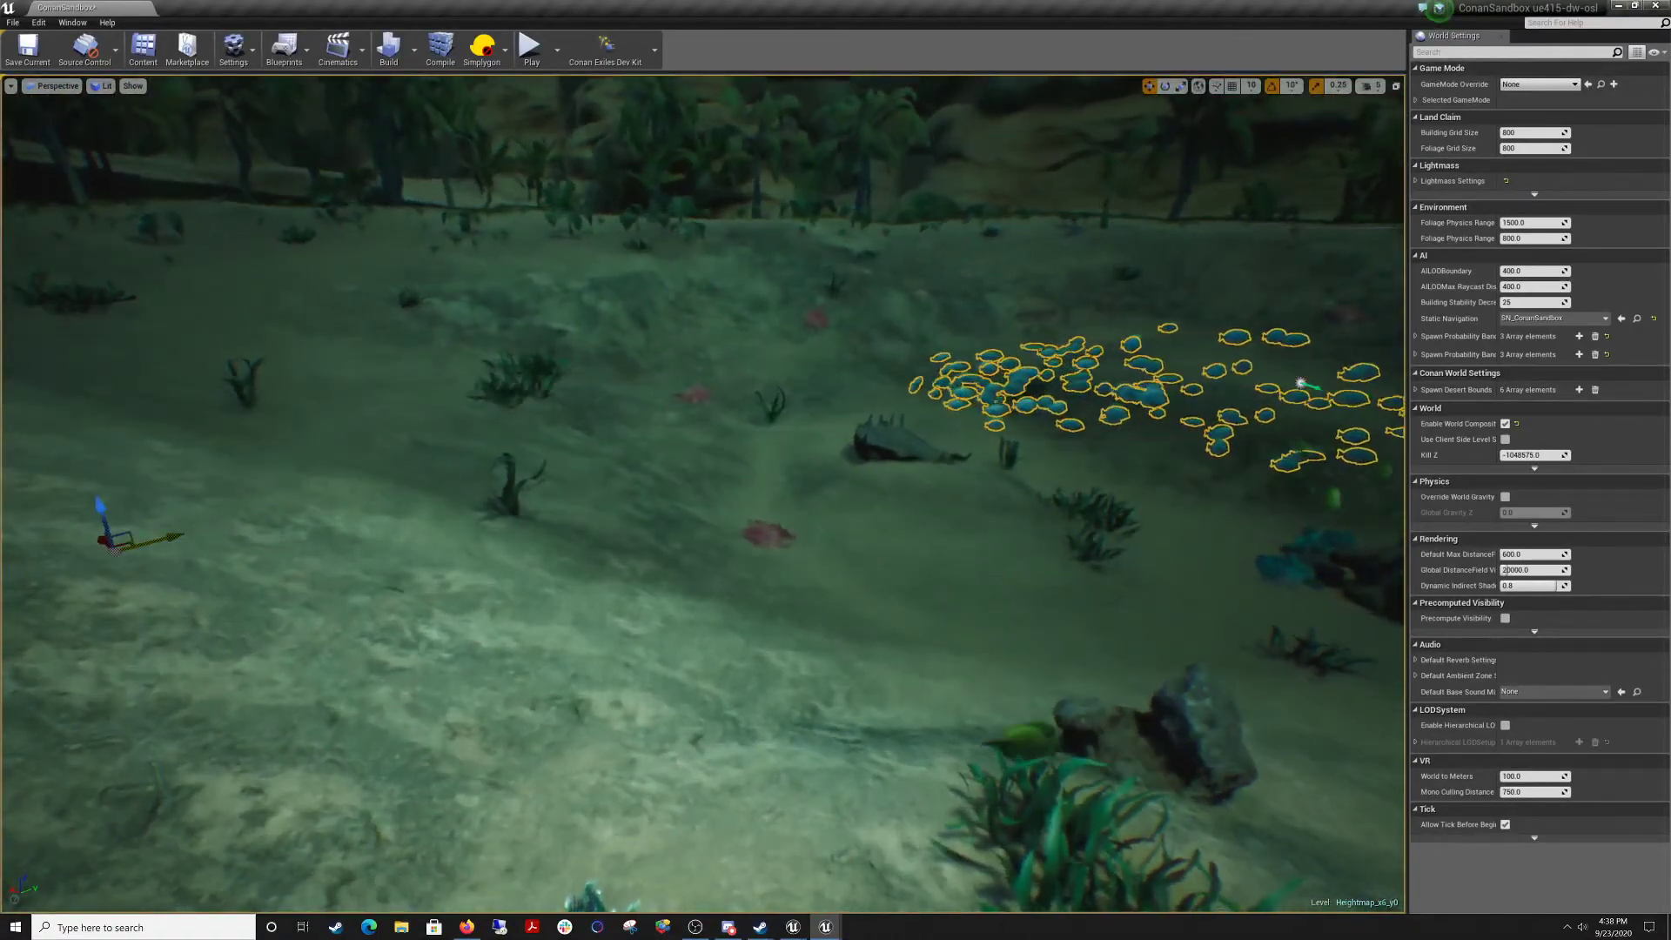
Play-test the lake from underwater, swim up to the dense blue fish school, and end the play session.
key("s")
right_click_drag(196, 535, 218, 538)
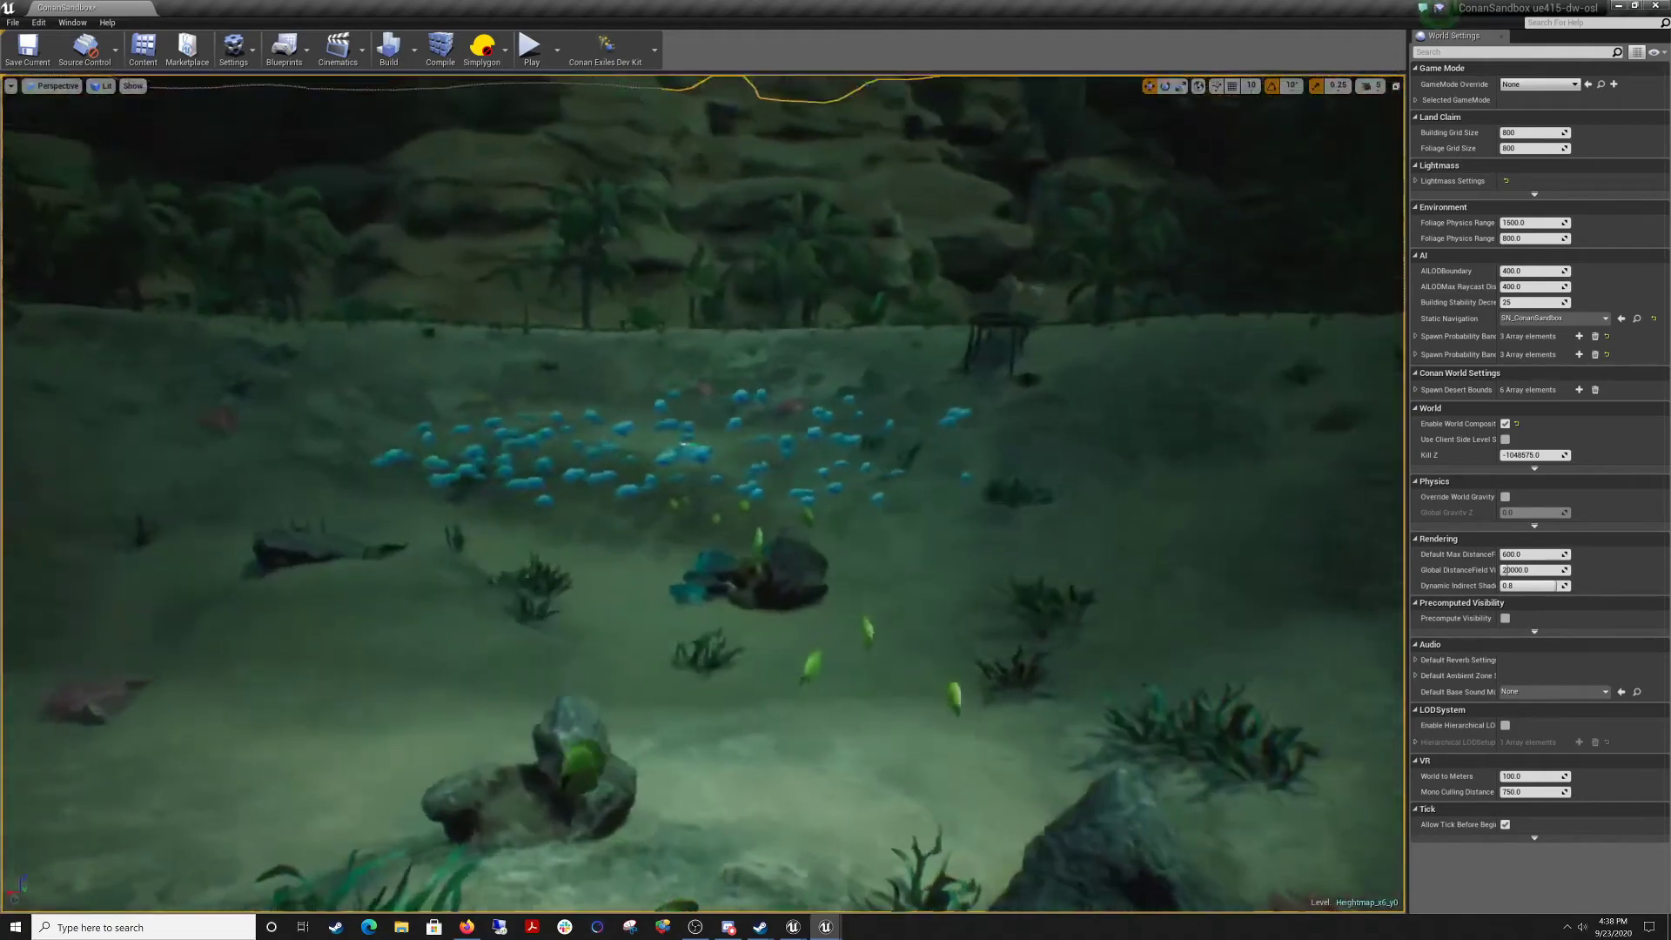
right_click_drag(902, 478, 902, 478)
right_click_drag(300, 145, 300, 145)
key("w")
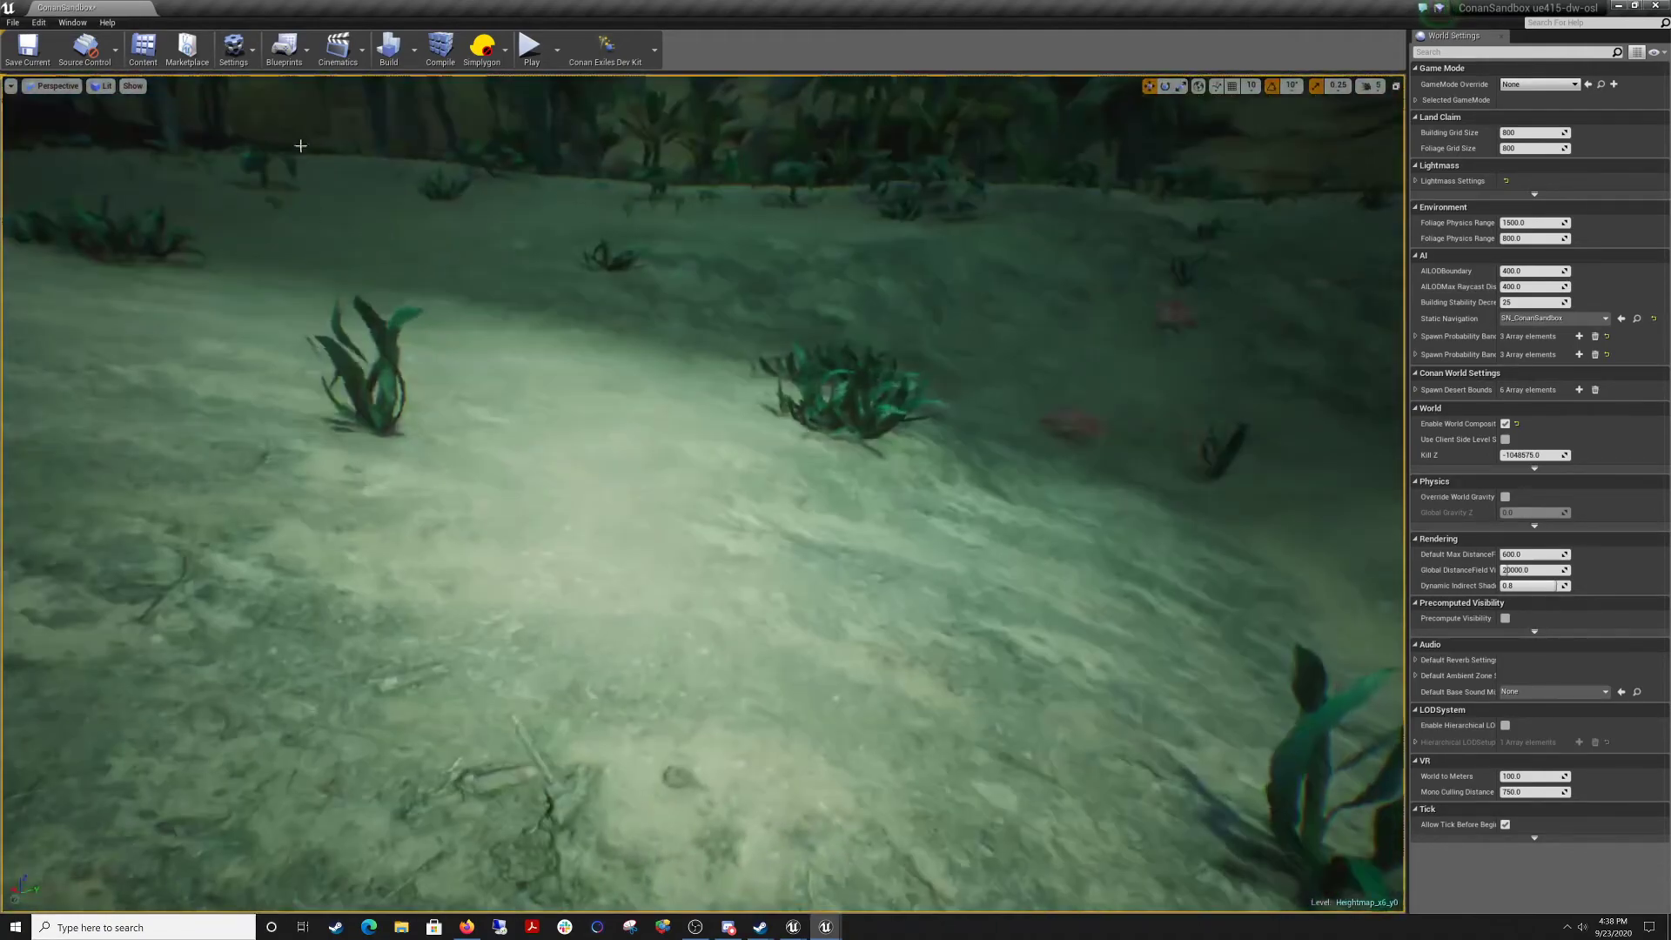
left_click(537, 60)
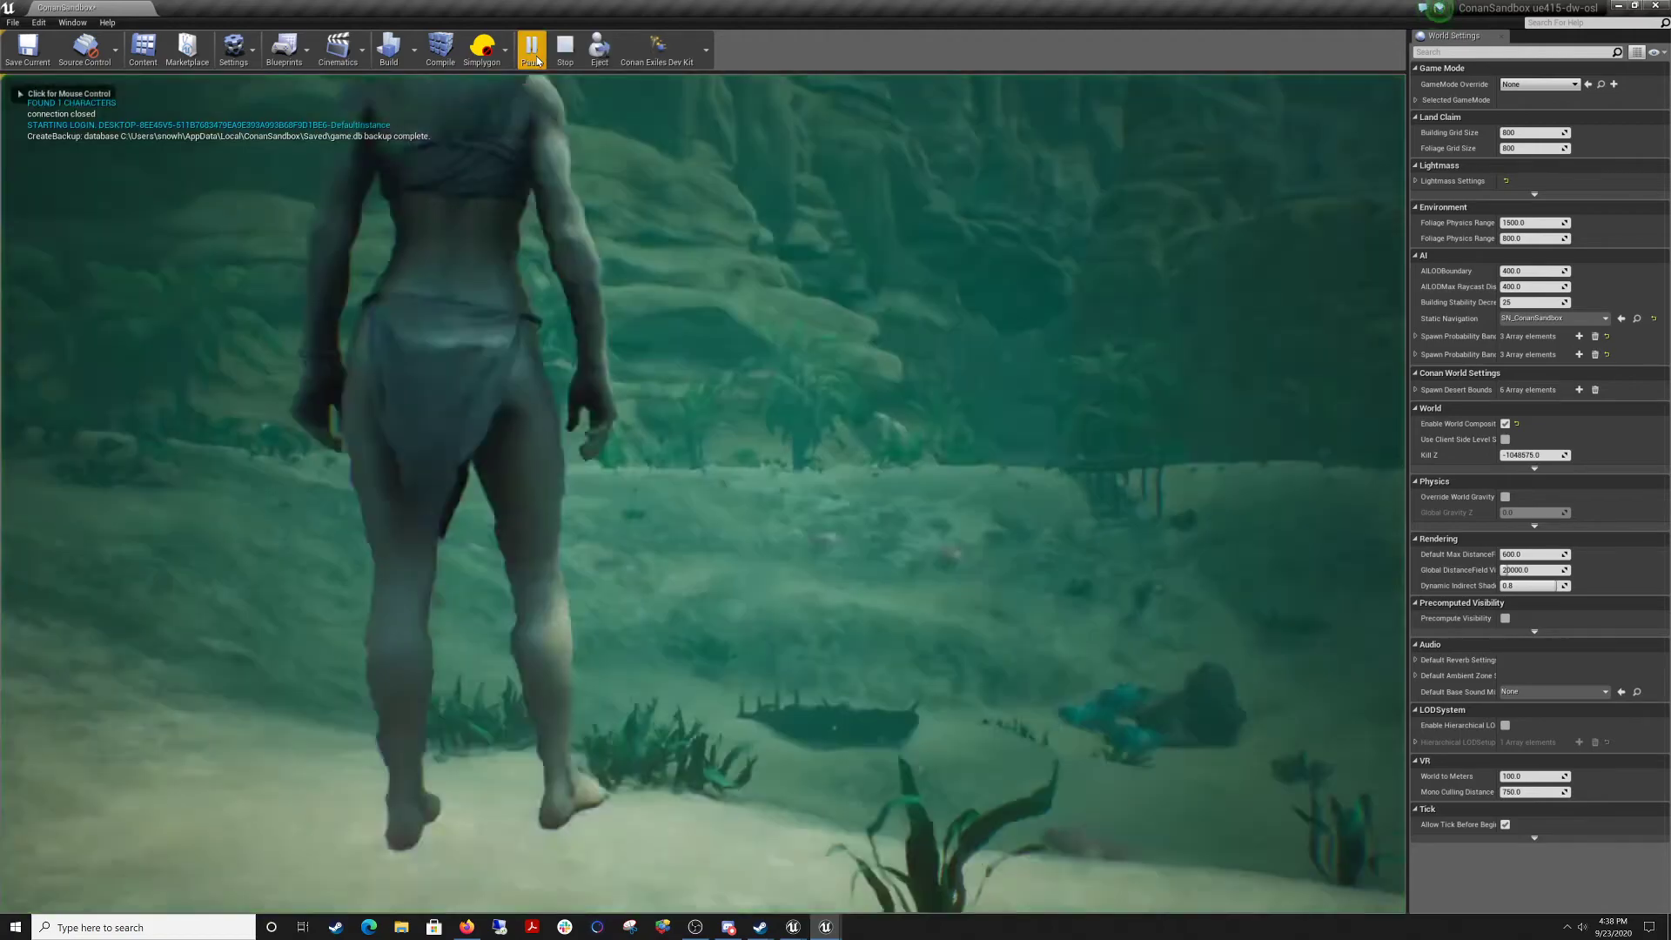
key("w")
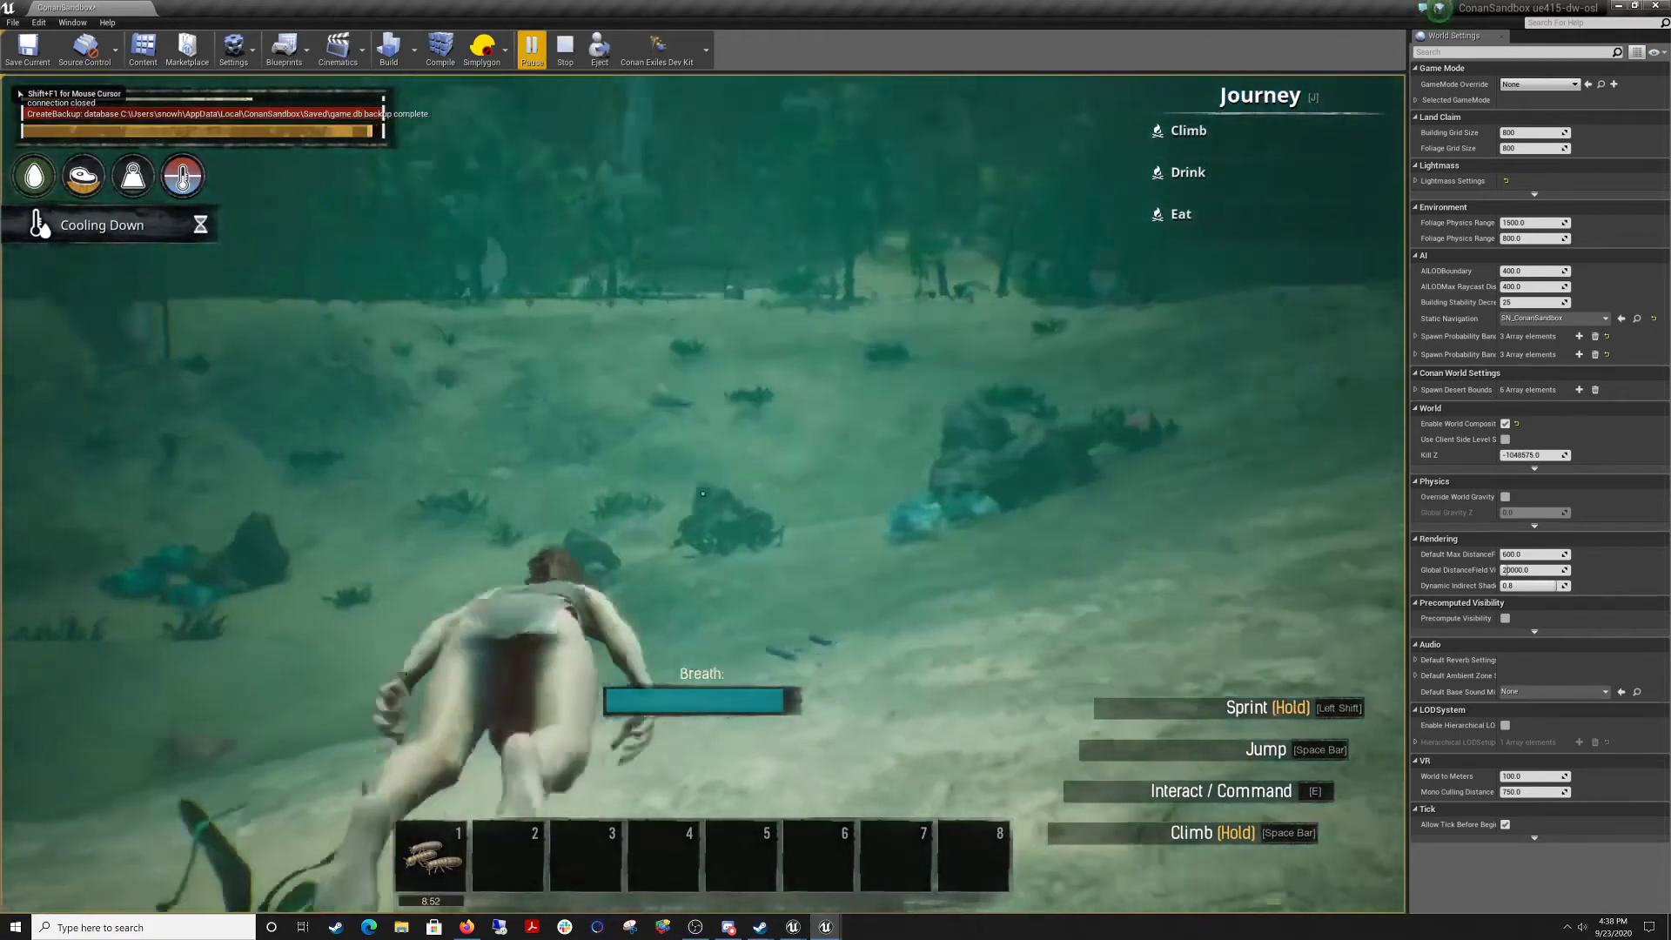
key("a")
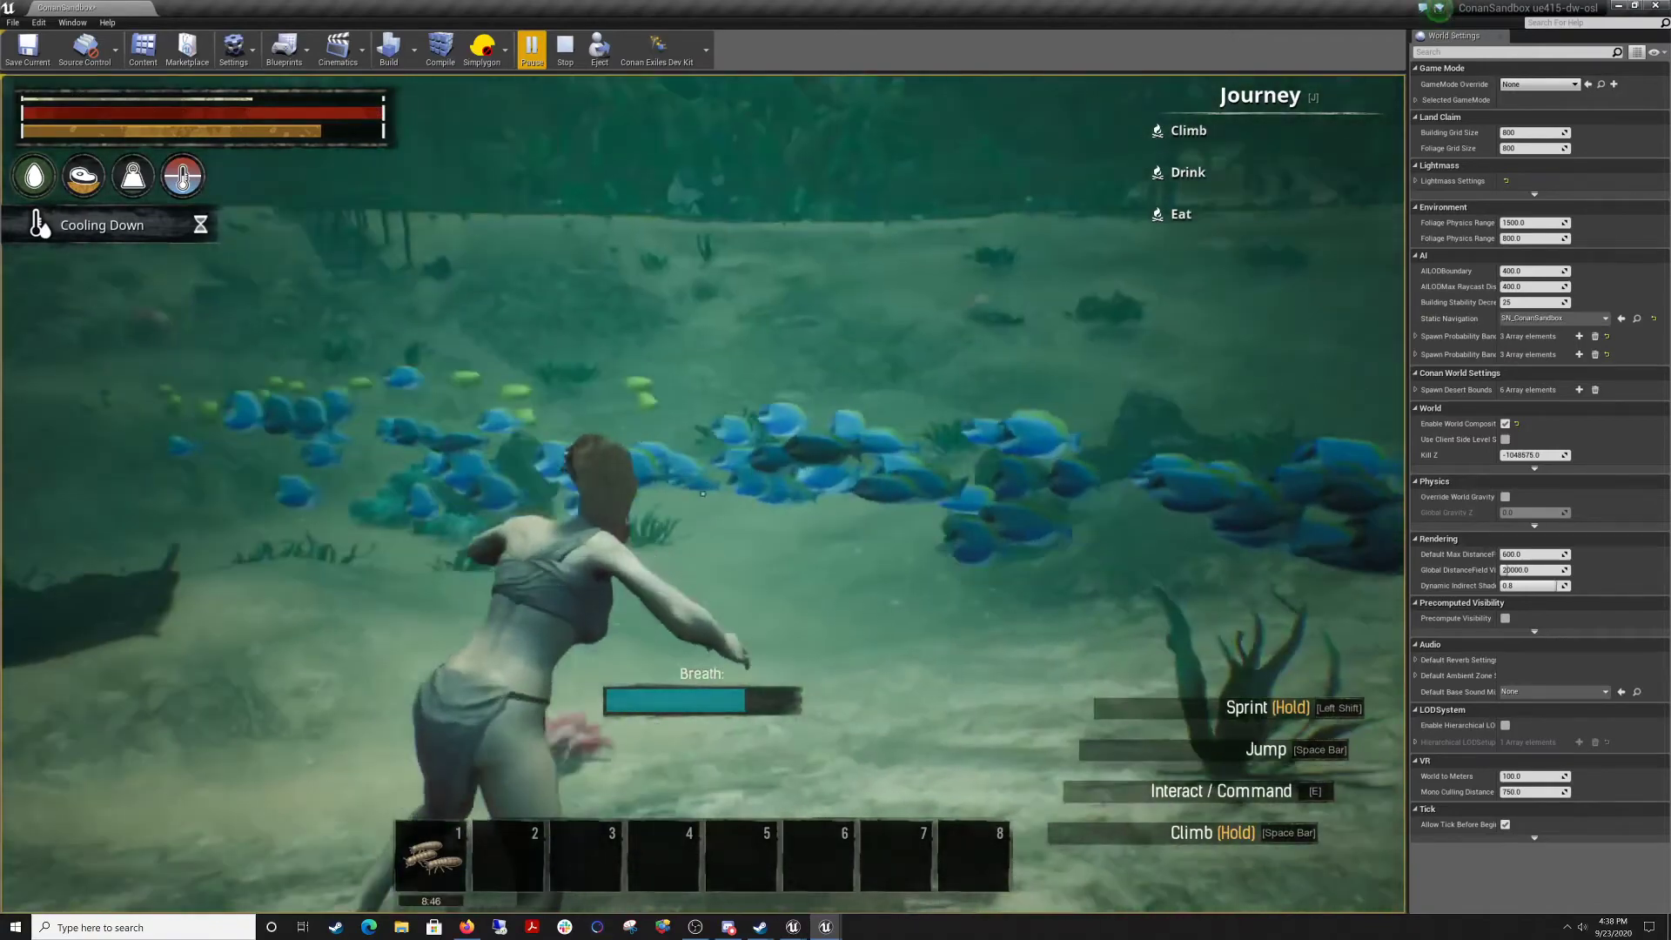
key("Escape")
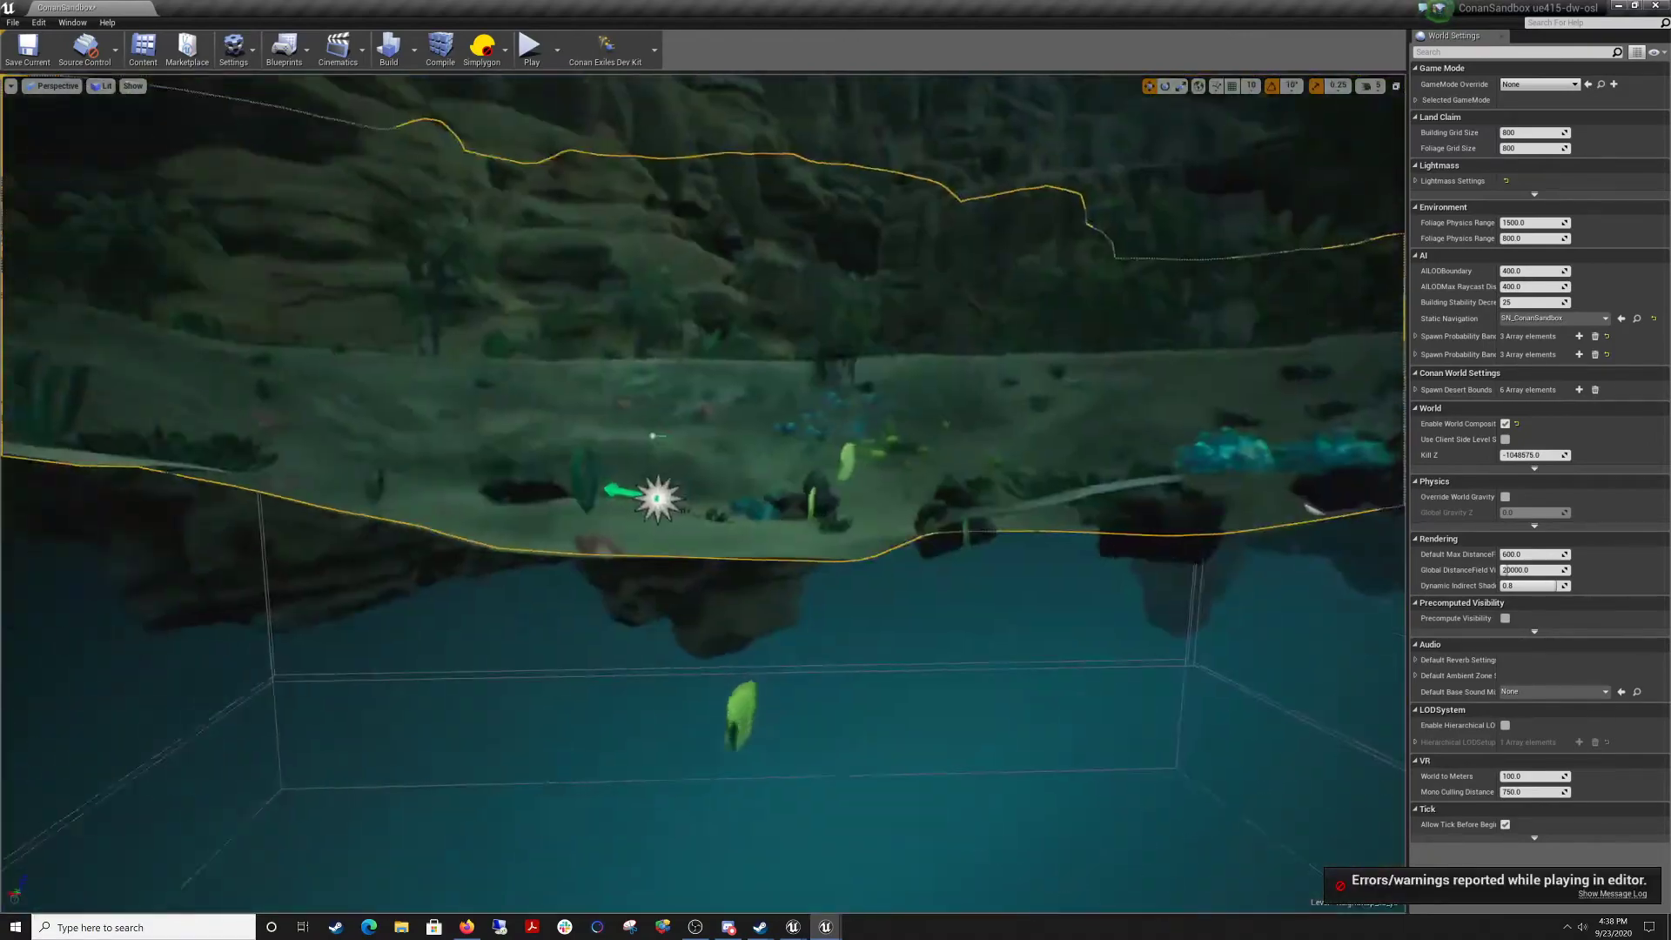
Move the PS_FishA_Dense emitter to the shallows near the shore chest and rotate it so its school swims across the lake.
right_click_drag(873, 479, 810, 453)
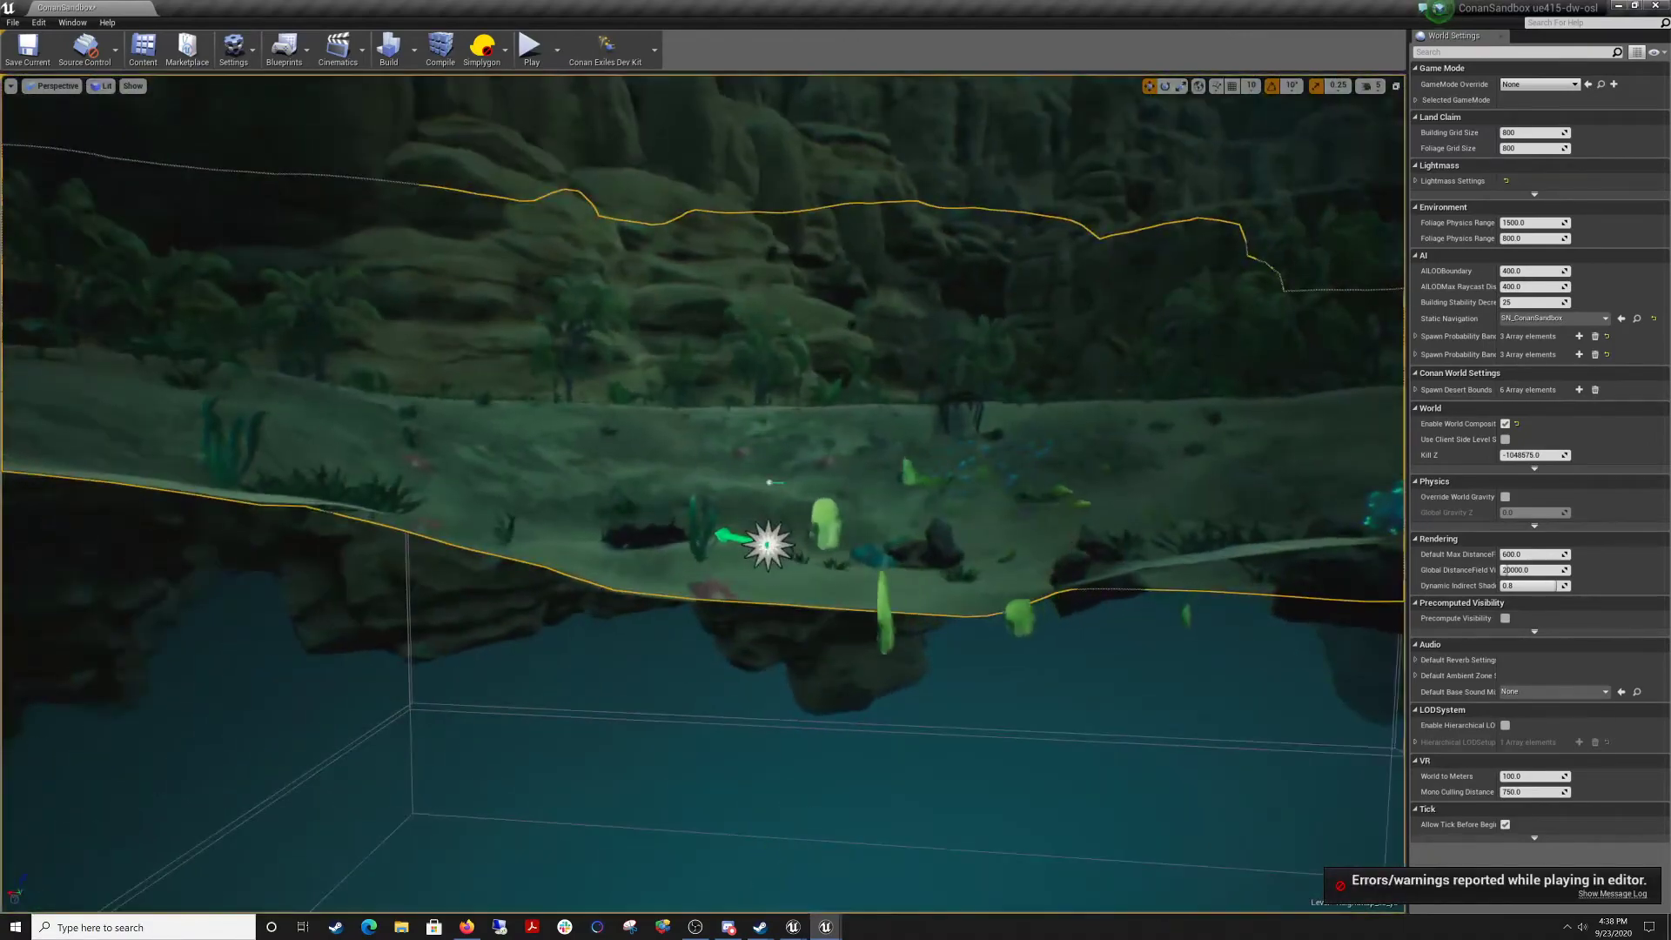
left_click(768, 545)
mouse_move(767, 545)
right_mouse_down()
mouse_move(784, 541)
mouse_move(787, 662)
mouse_move(688, 557)
mouse_move(739, 537)
right_mouse_up()
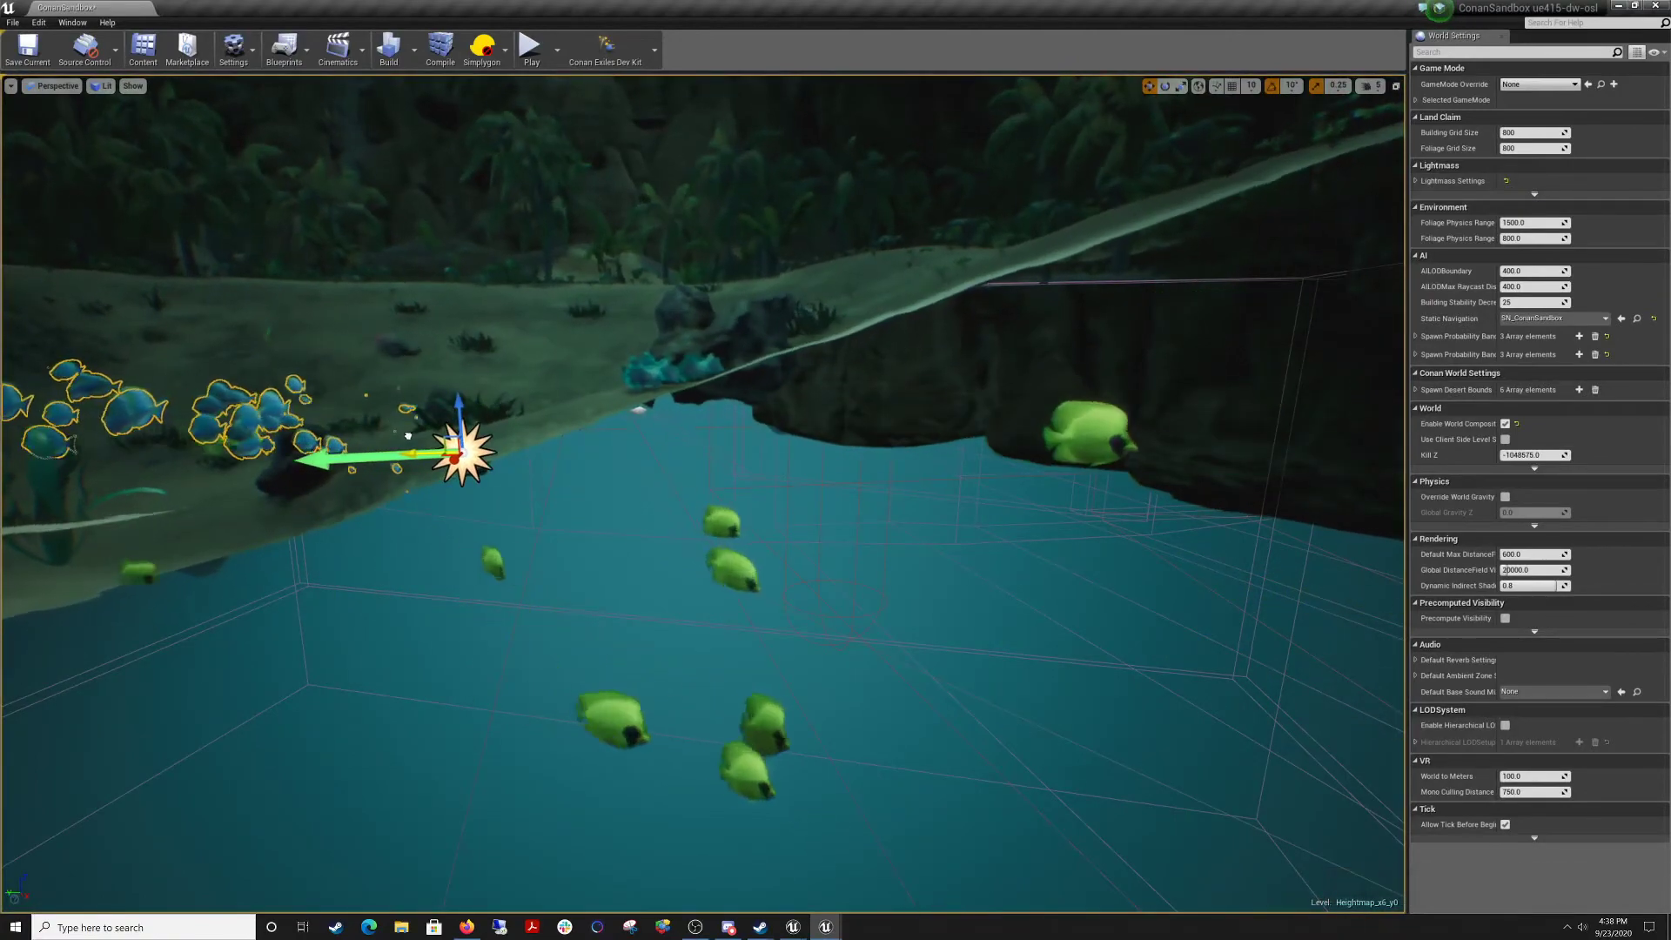
right_click_drag(789, 416, 830, 530)
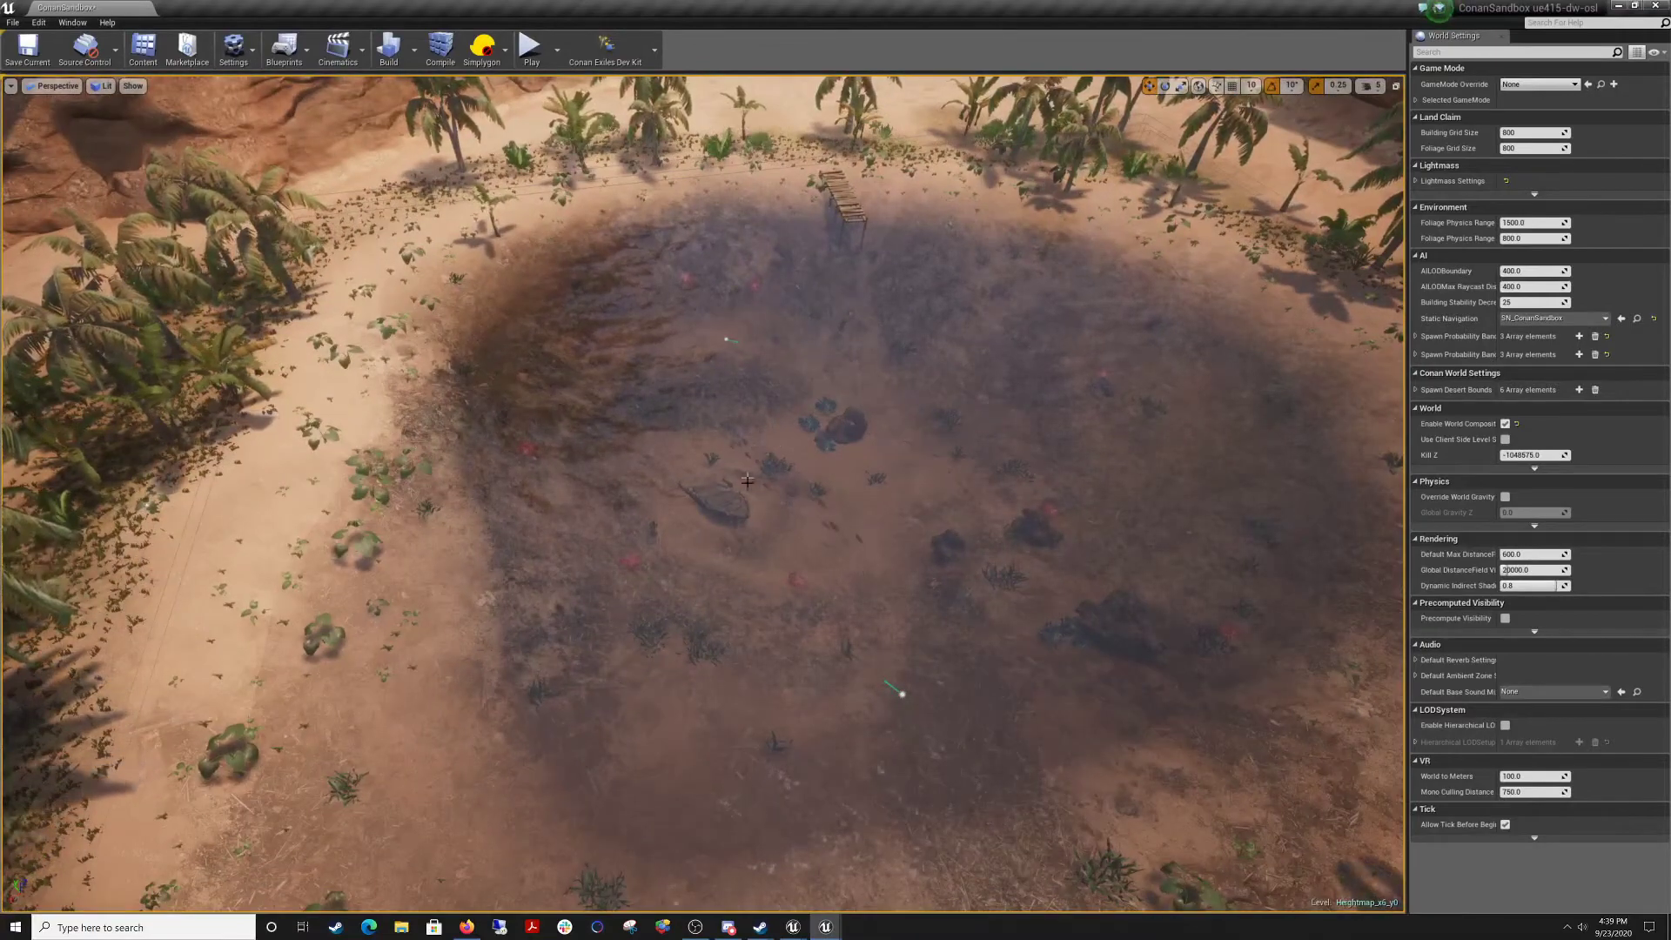
right_click_drag(748, 480, 873, 531)
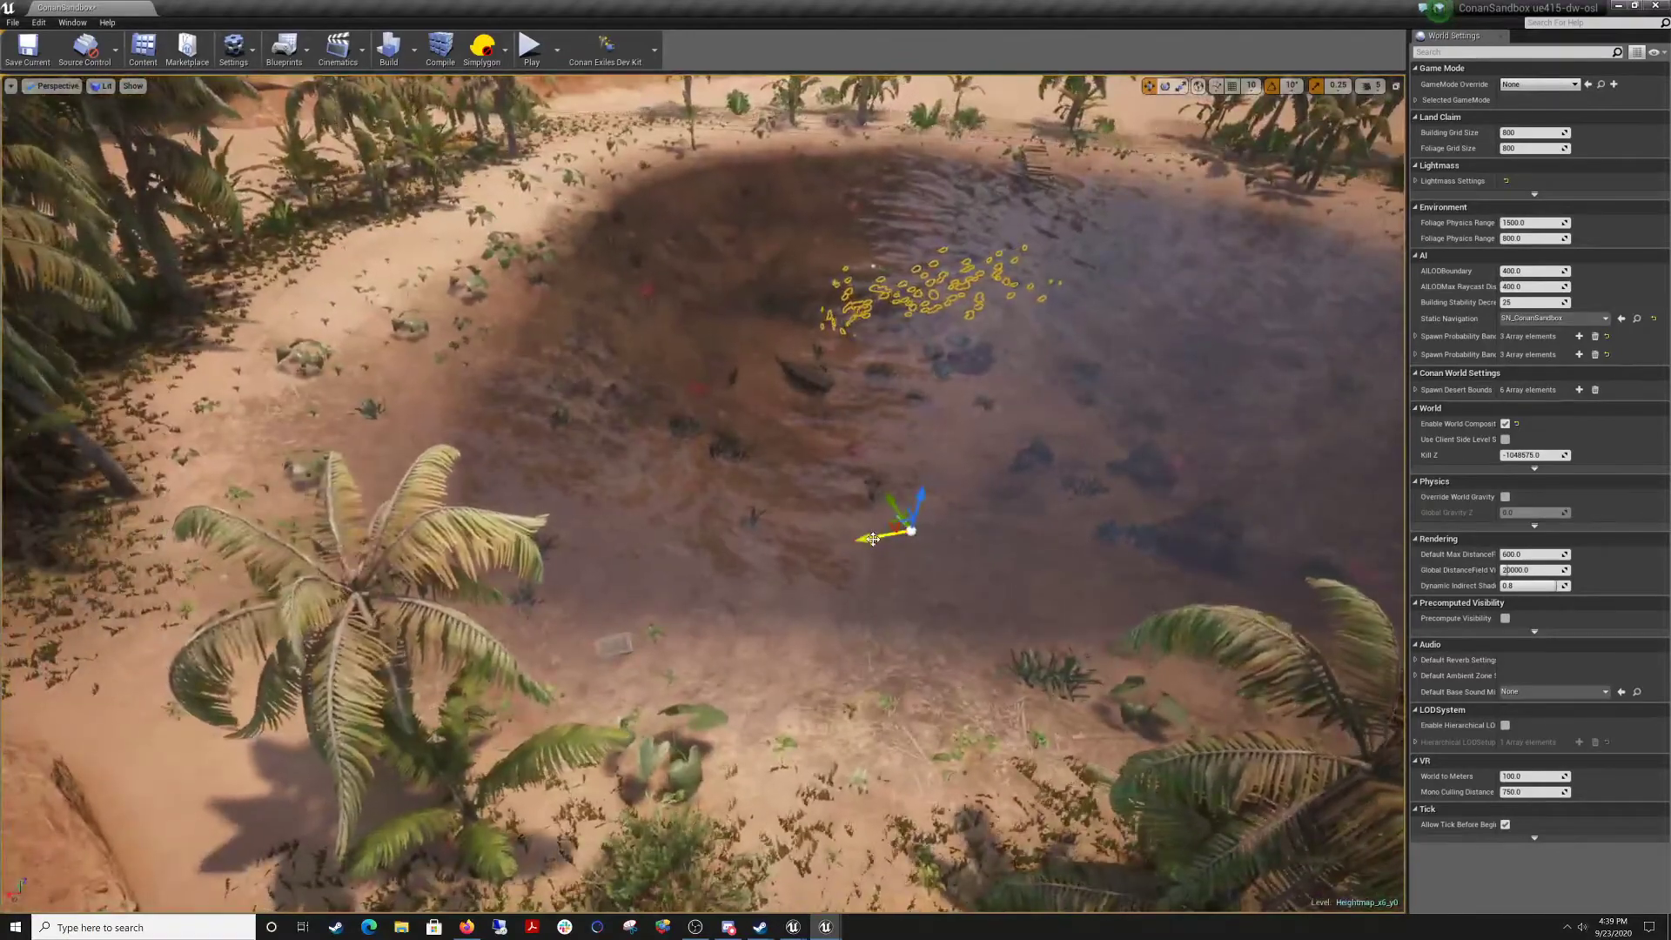
key("e")
left_click_drag(541, 625, 524, 608)
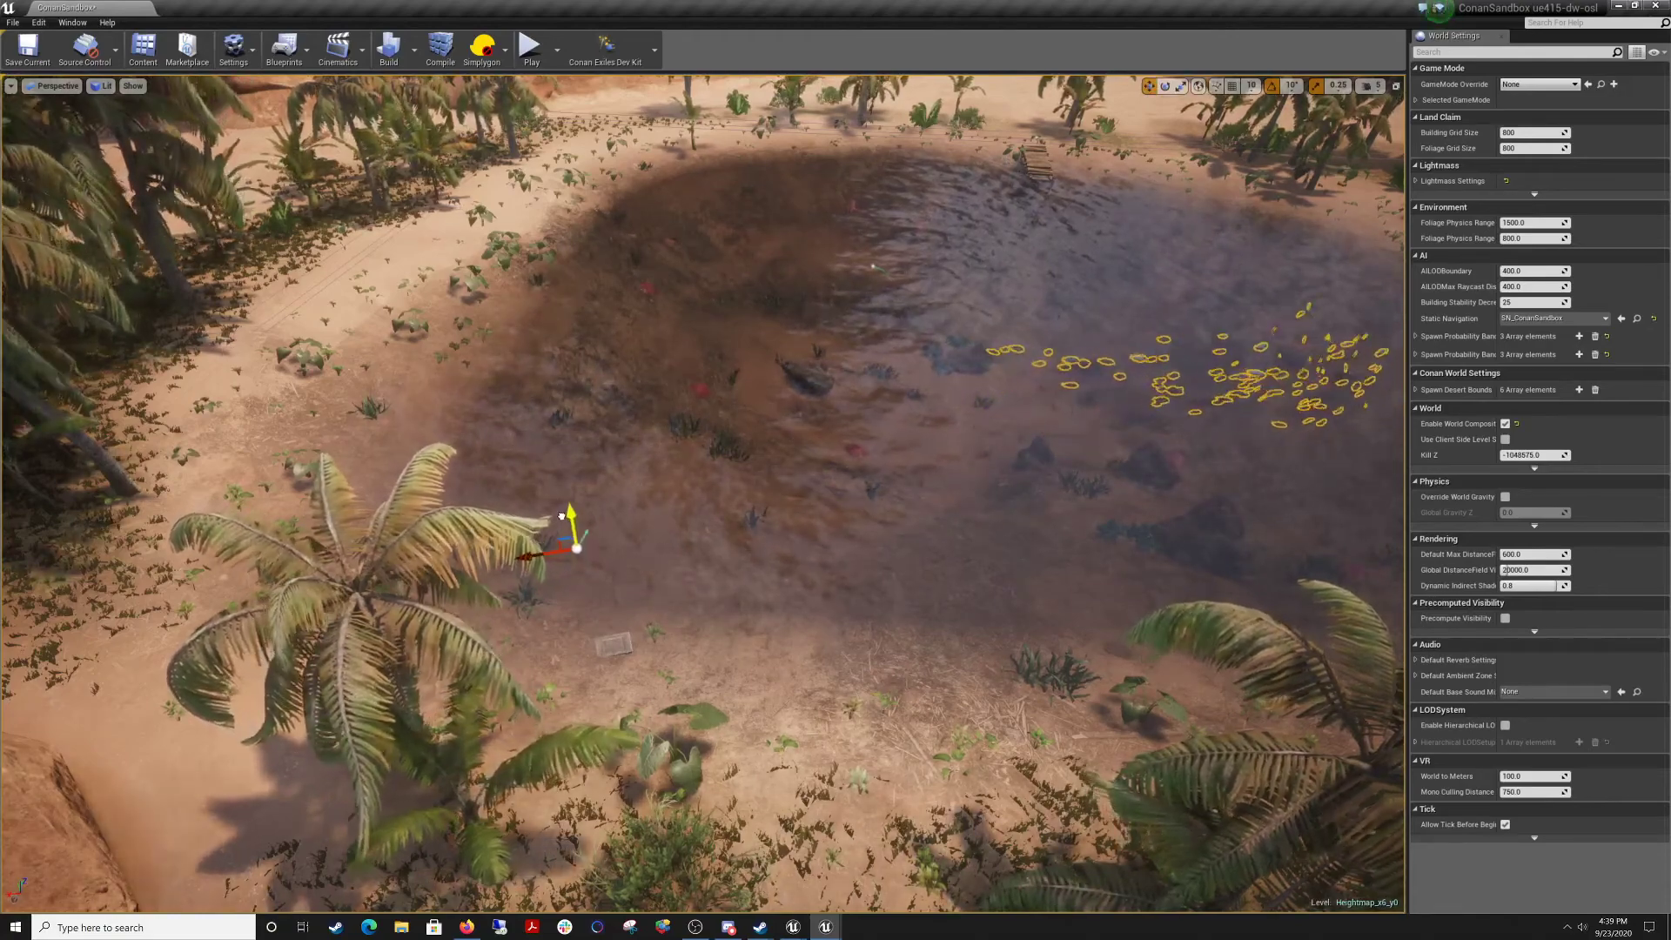
left_click_drag(561, 516, 568, 528)
Nudge the PS_FishA_Dense emitter toward the submerged plants by the shore chest, checking its school from underwater.
right_click_drag(568, 528, 522, 487)
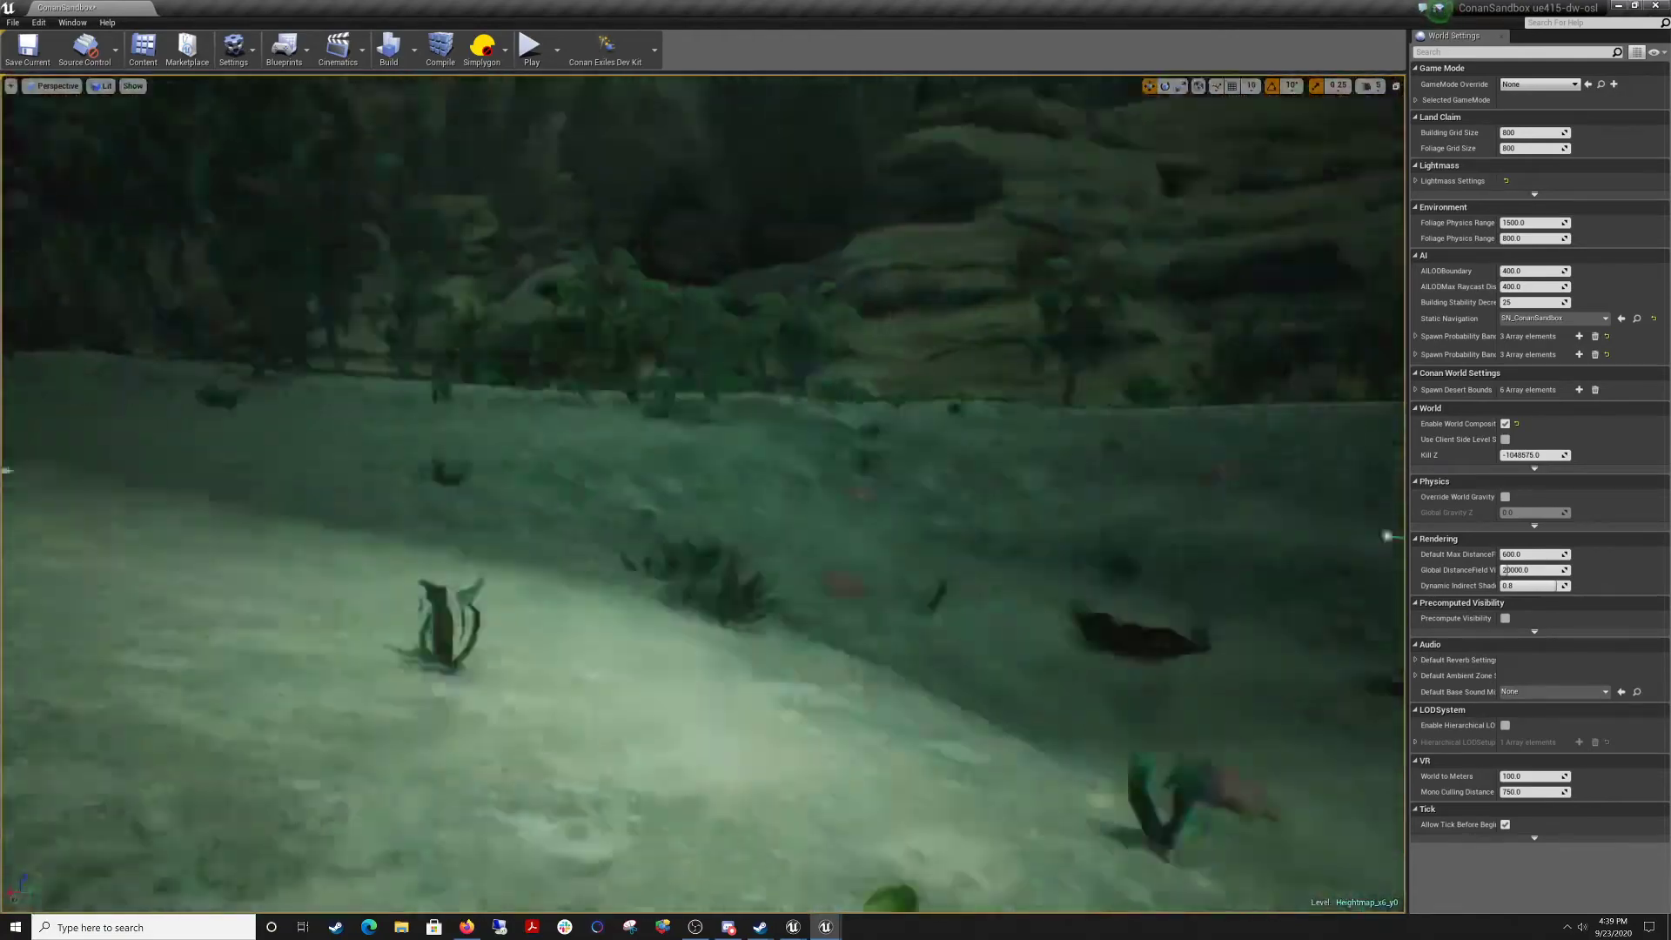
key("f")
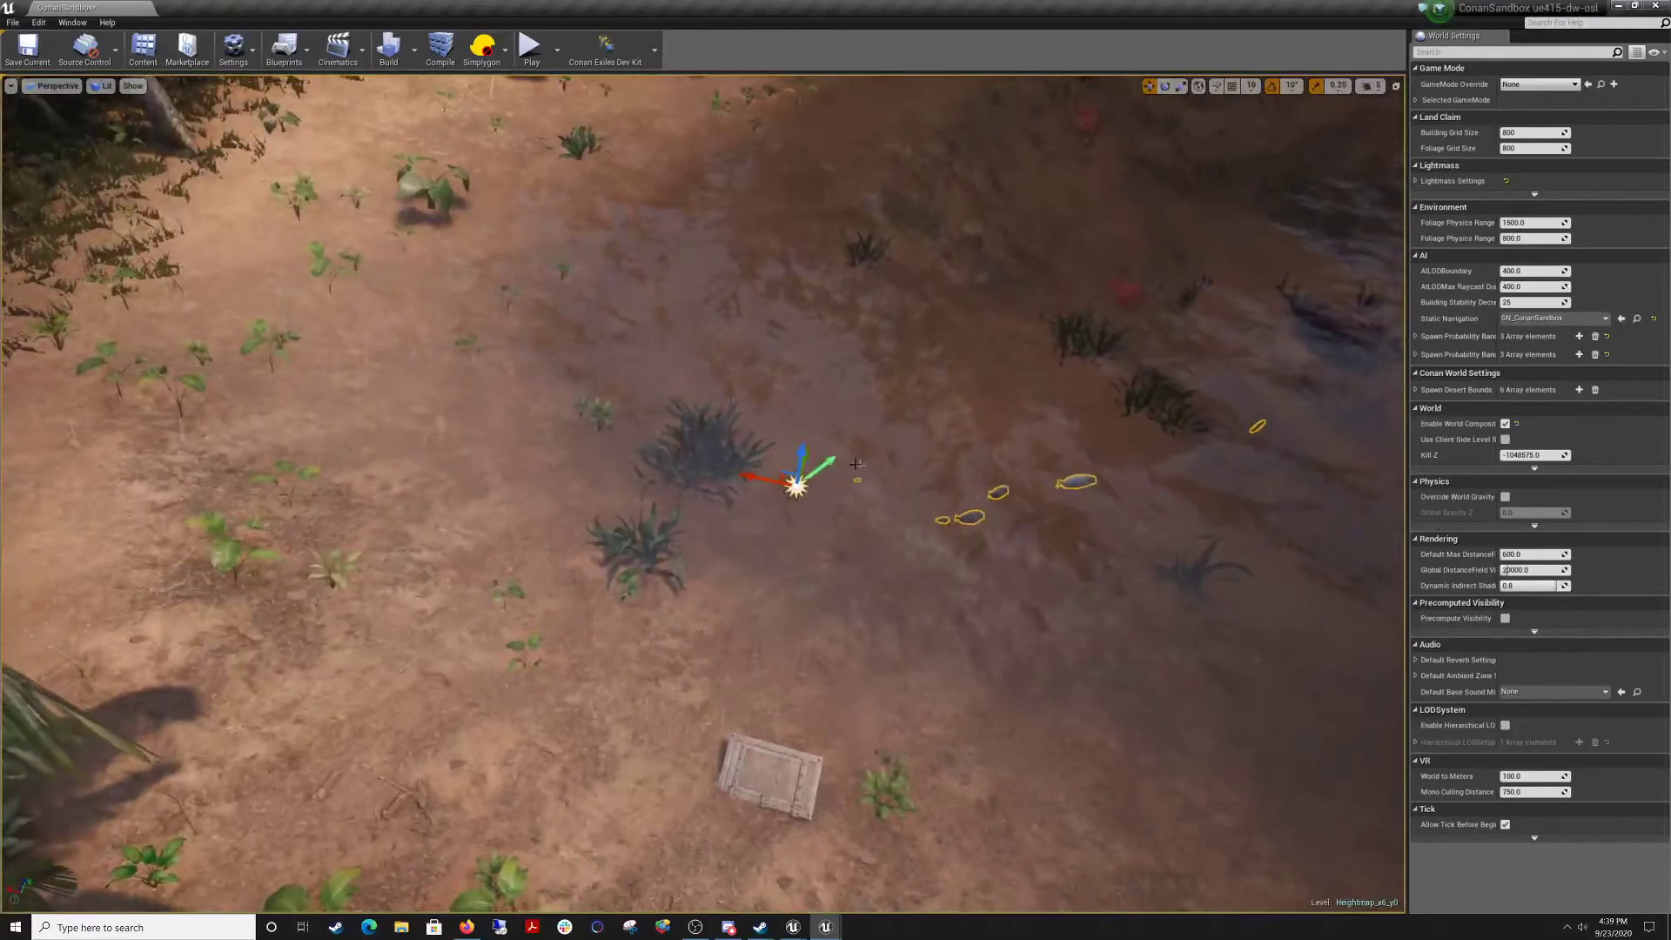
right_click_drag(857, 464, 846, 482)
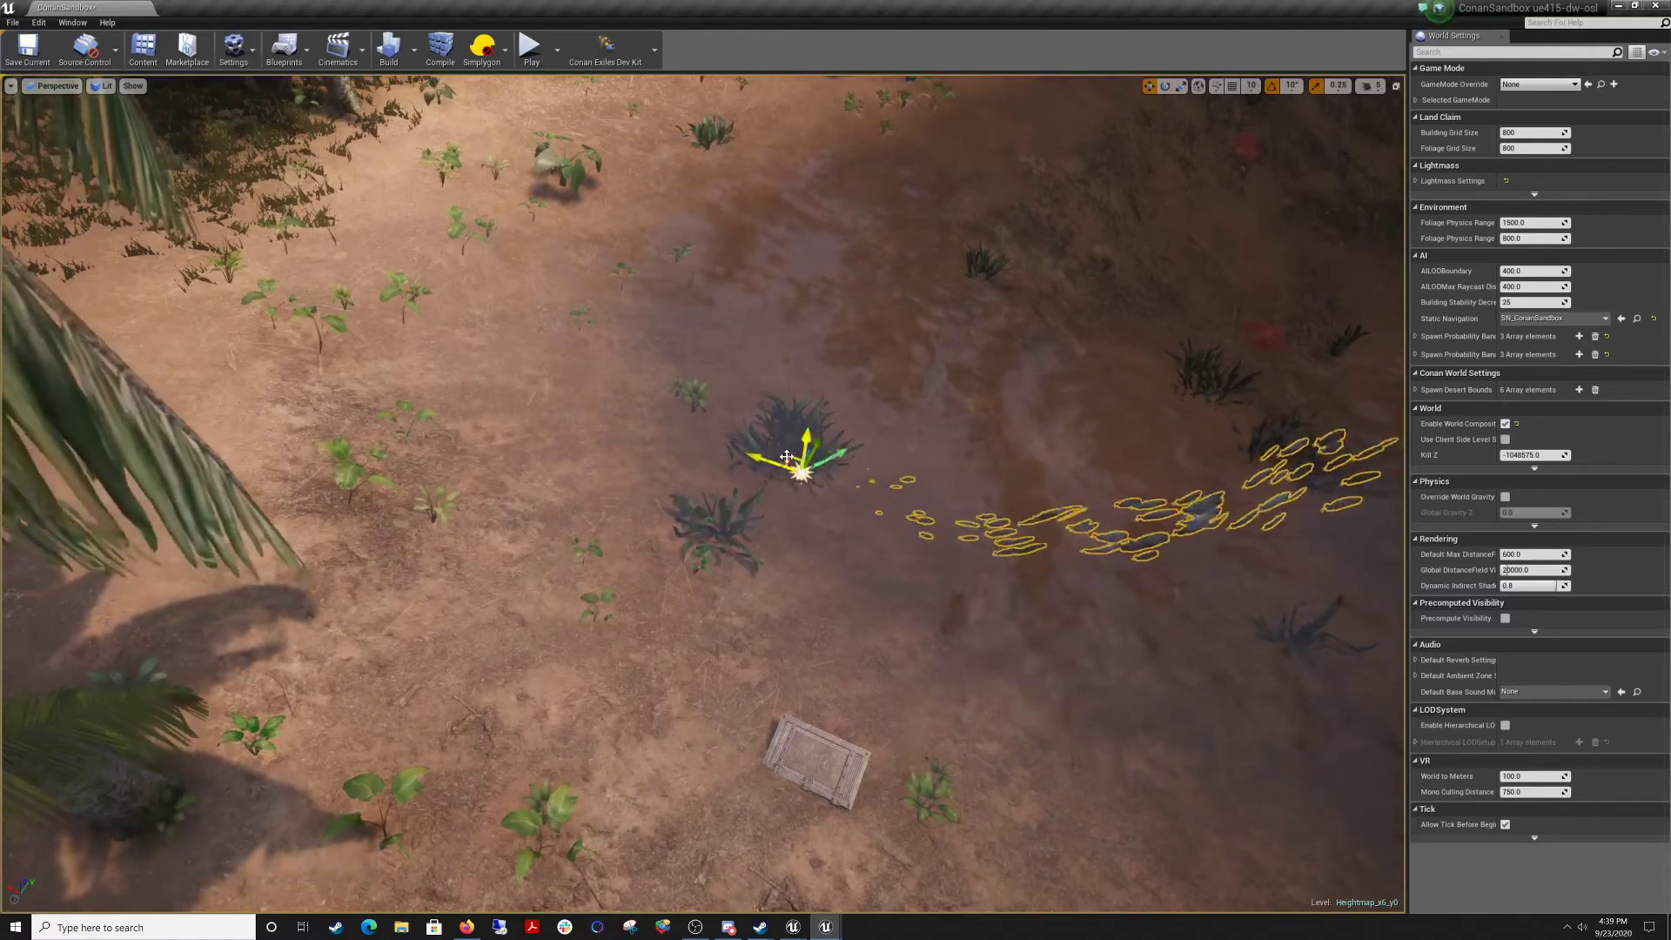
key("w")
right_click_drag(804, 438, 974, 357)
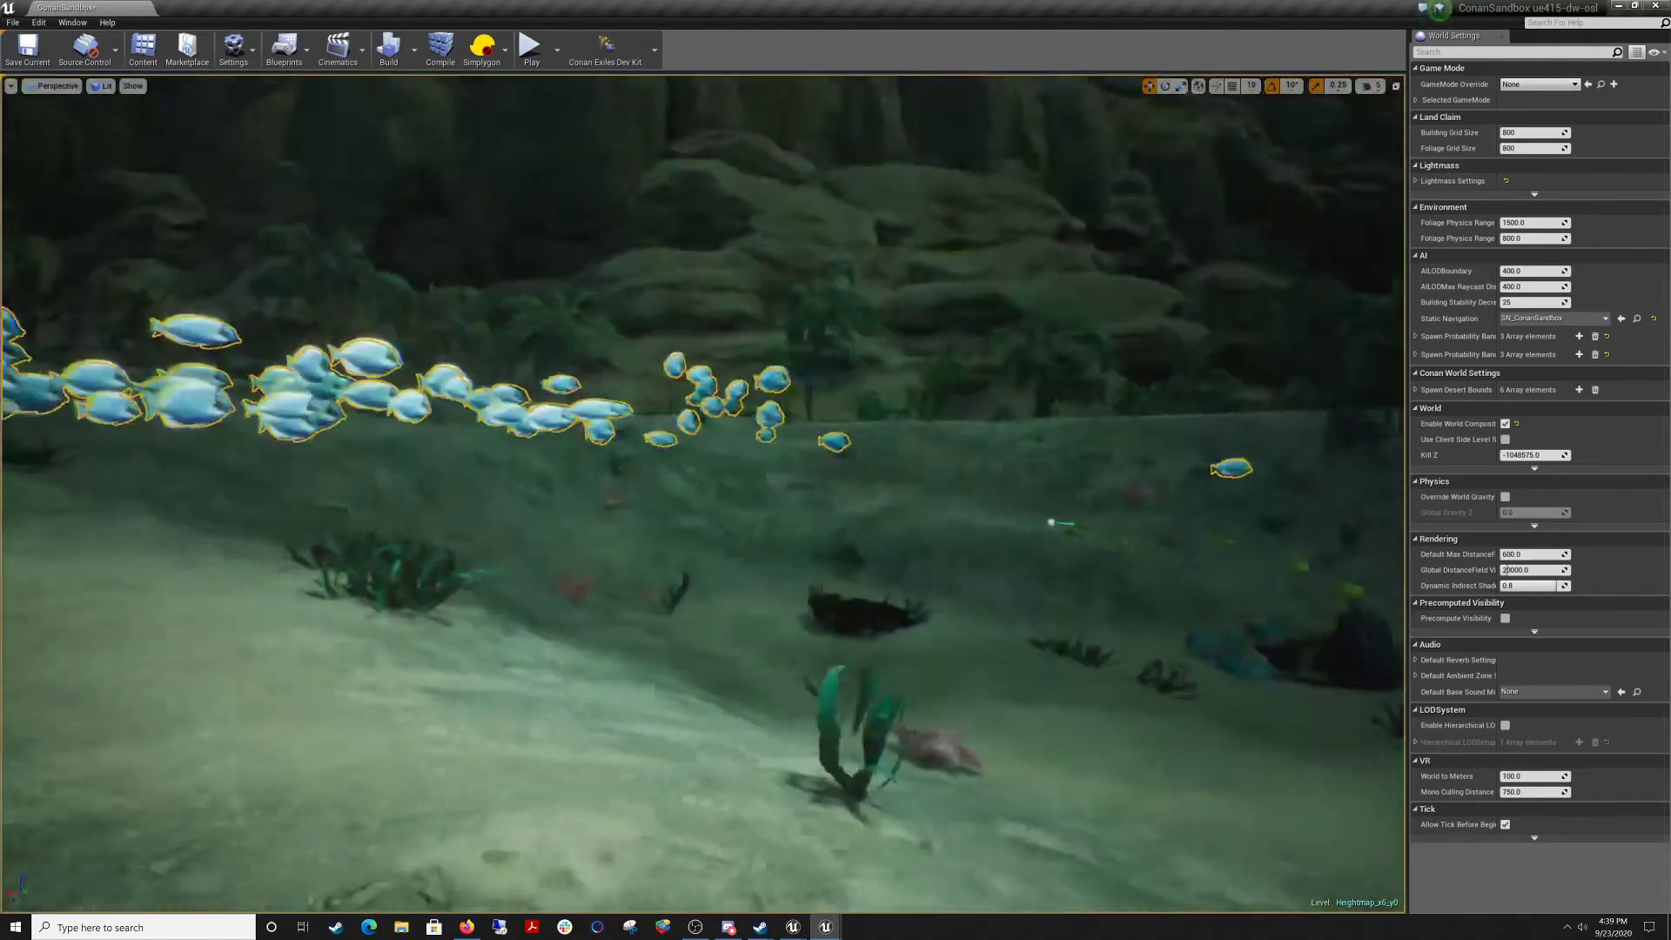
Examine the paths and depth of the fish schools from below and above the lake surface.
key("s")
right_click_drag(882, 650, 882, 696)
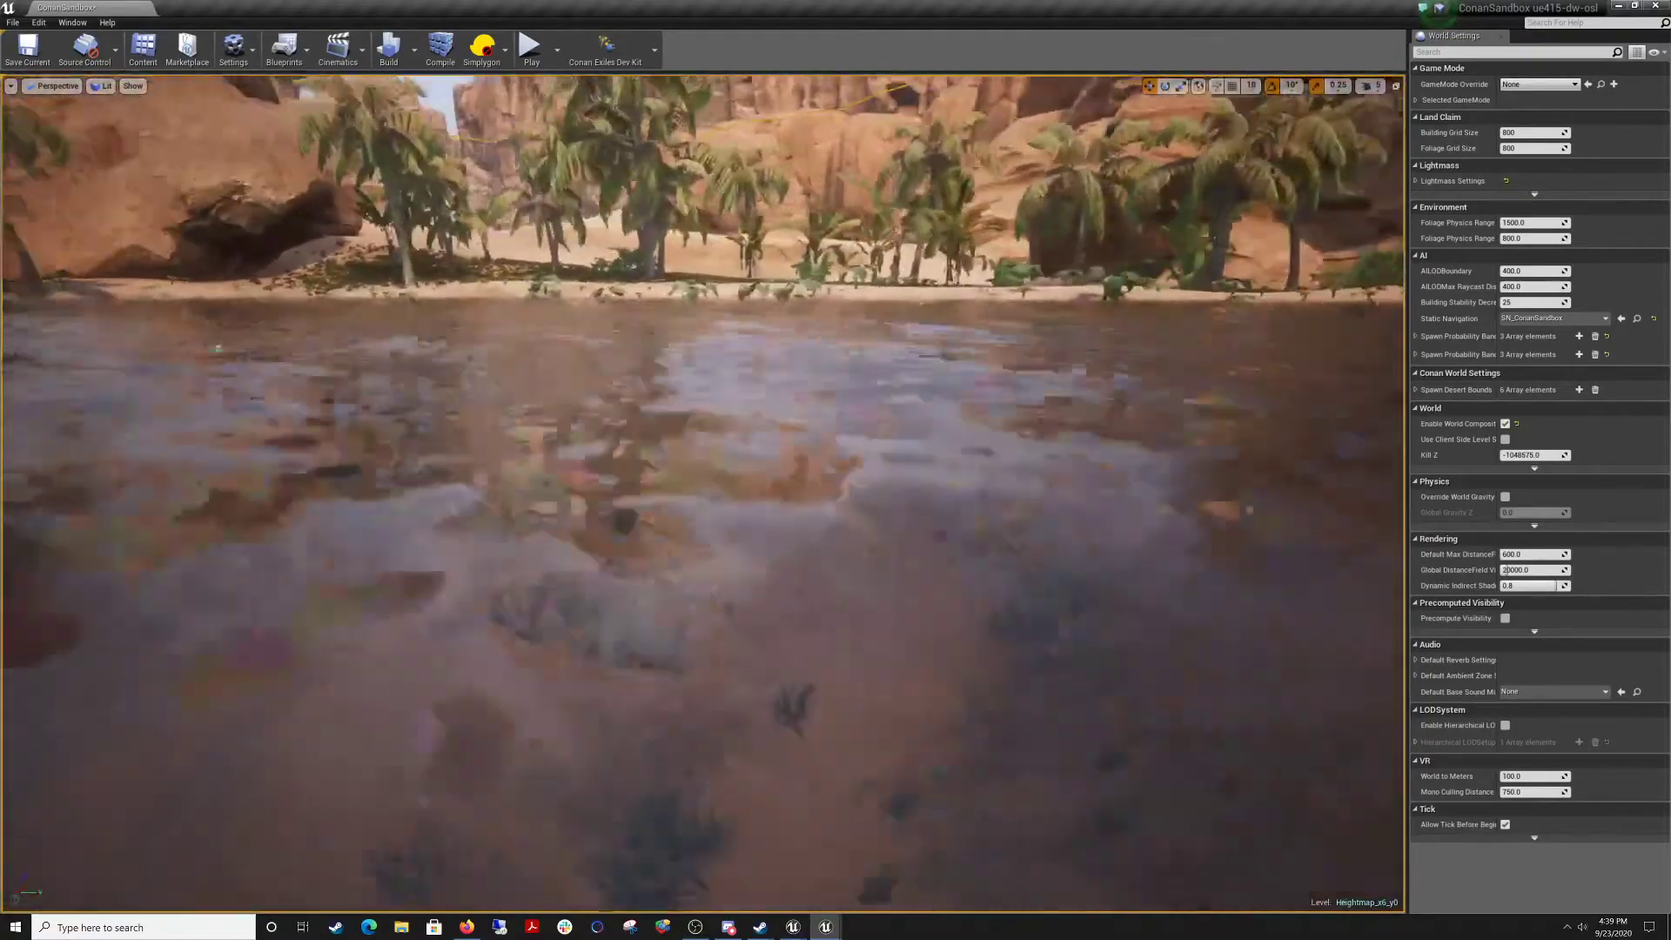
key("w")
right_click_drag(703, 493, 809, 496)
key("s")
key("w")
key("s")
key("w")
key("w")
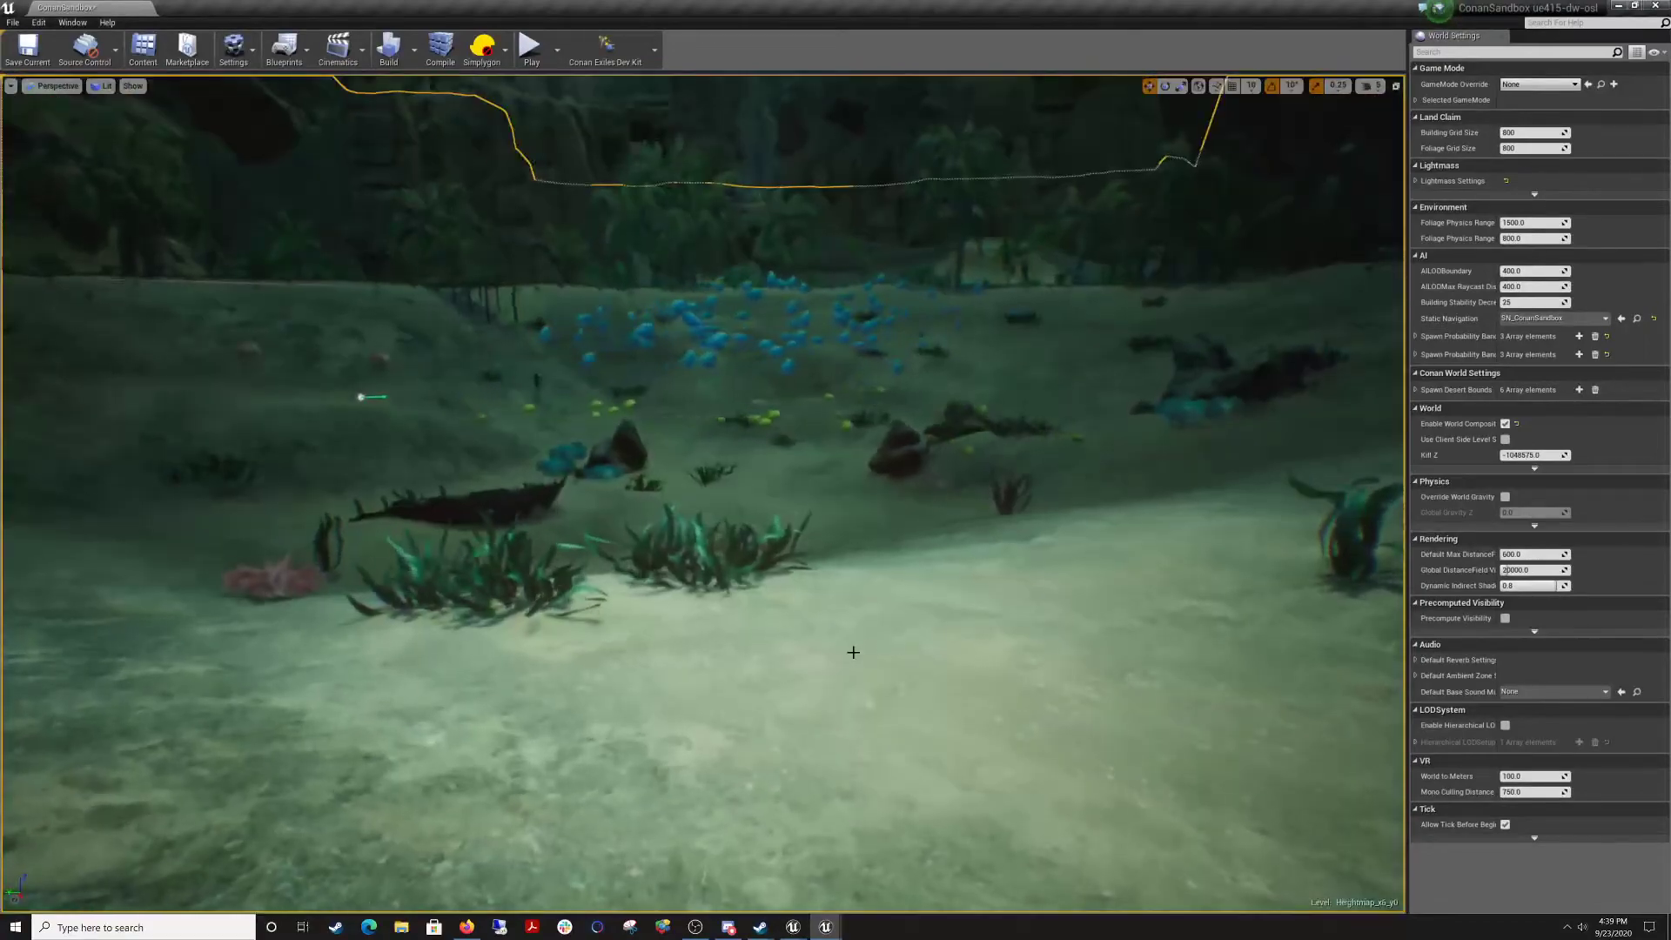
key("w")
right_click_drag(852, 653, 1001, 740)
key("s")
key("w")
key("w")
key("s")
key("s")
key("w")
key("s")
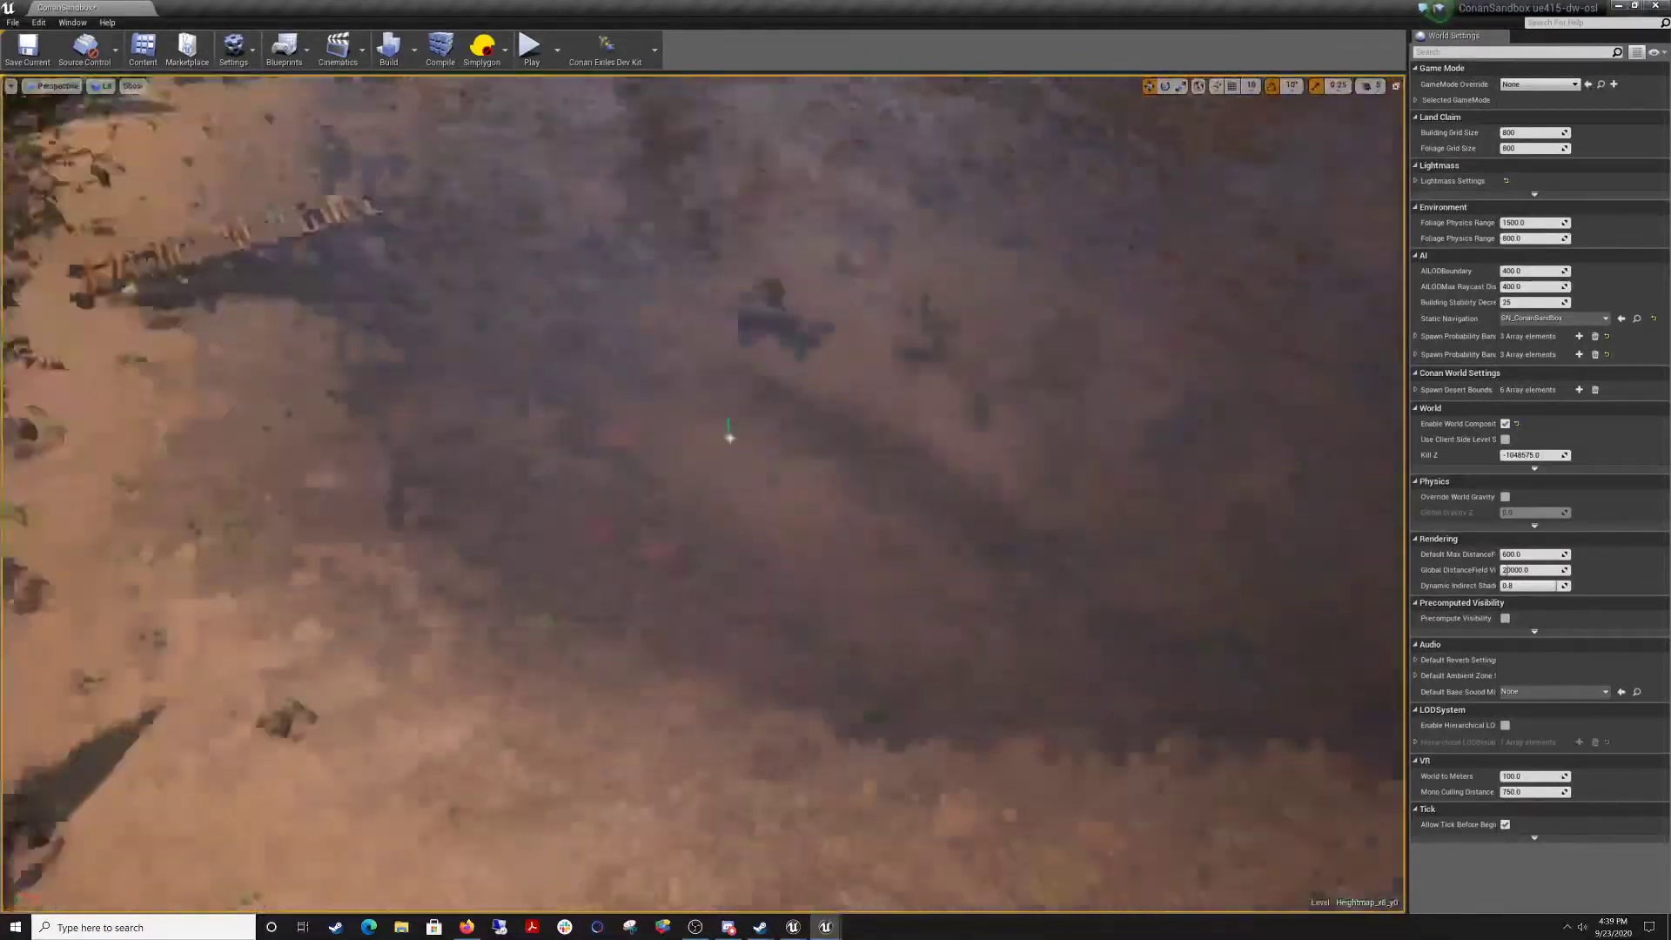
mouse_move(857, 654)
right_mouse_down()
mouse_move(944, 648)
mouse_move(952, 665)
mouse_move(857, 654)
right_mouse_up()
key("s")
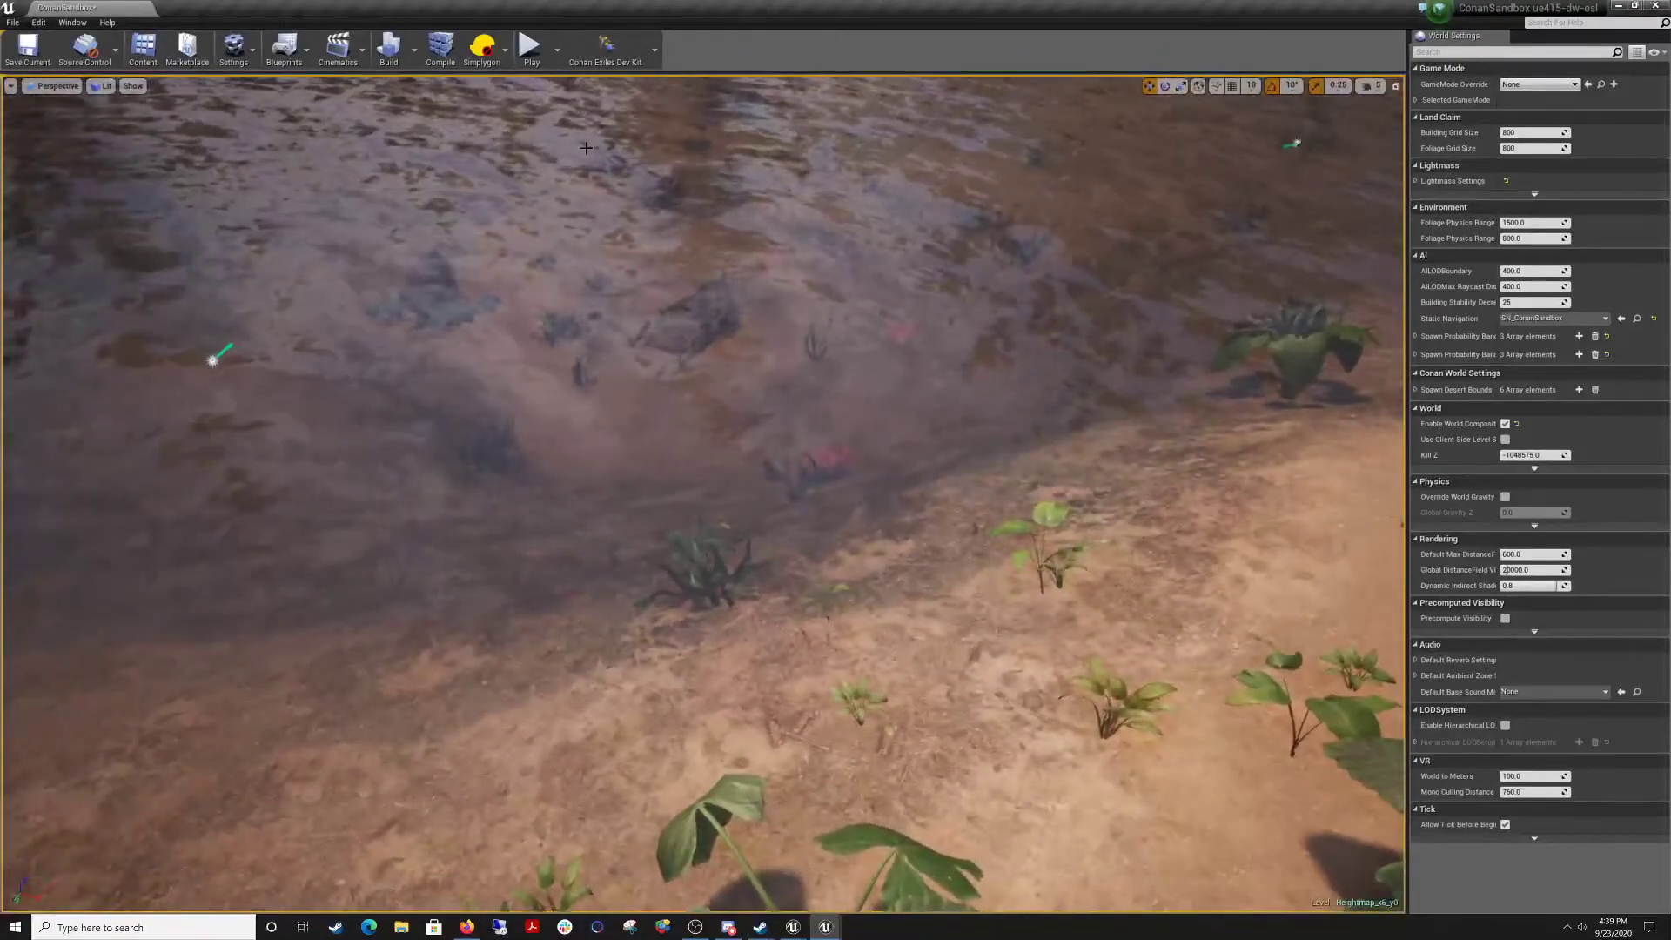
Start a play session in the lake and swim beneath the blue fish school toward the sunken boat and yellow fish.
left_click(520, 54)
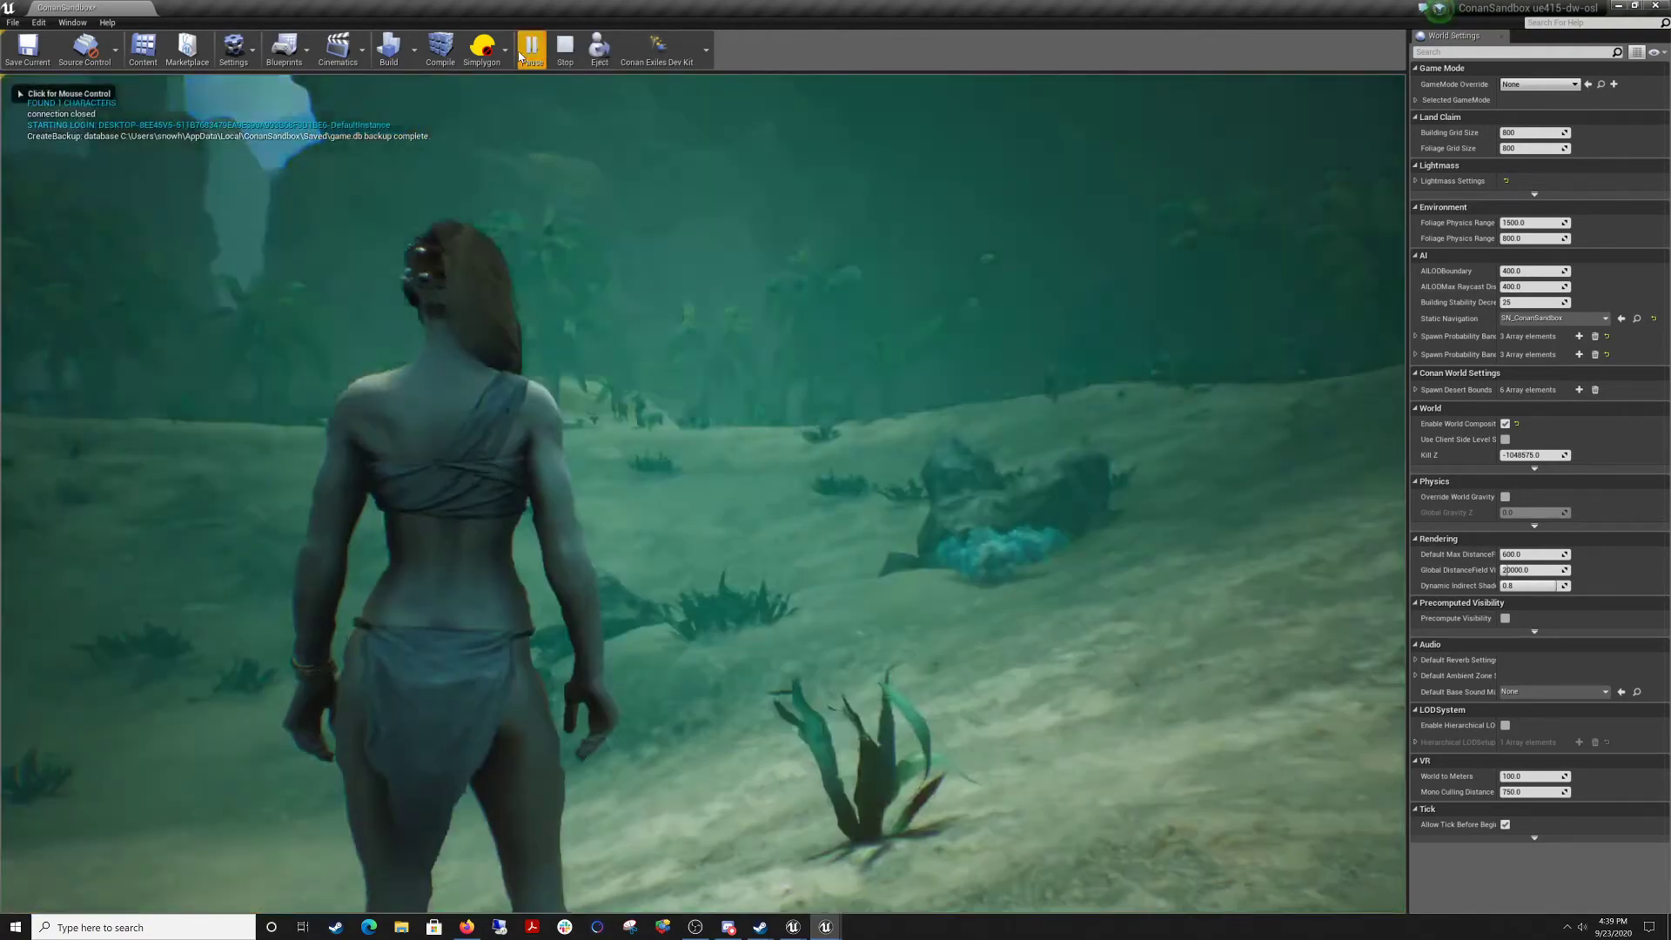
key("w")
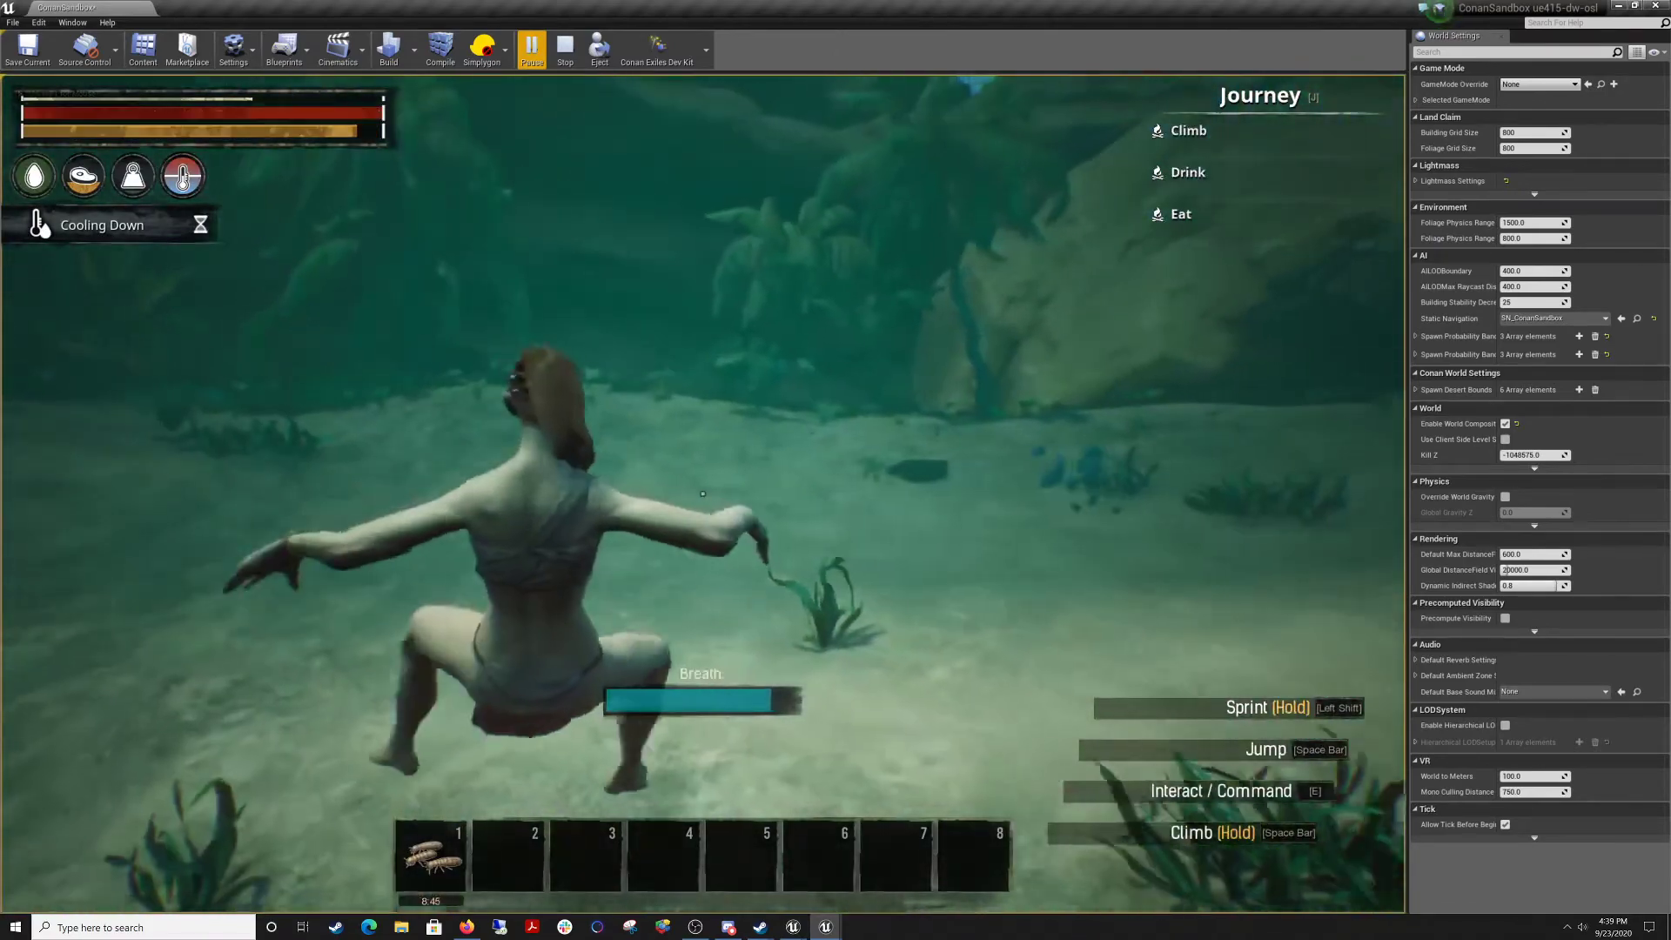
key("w")
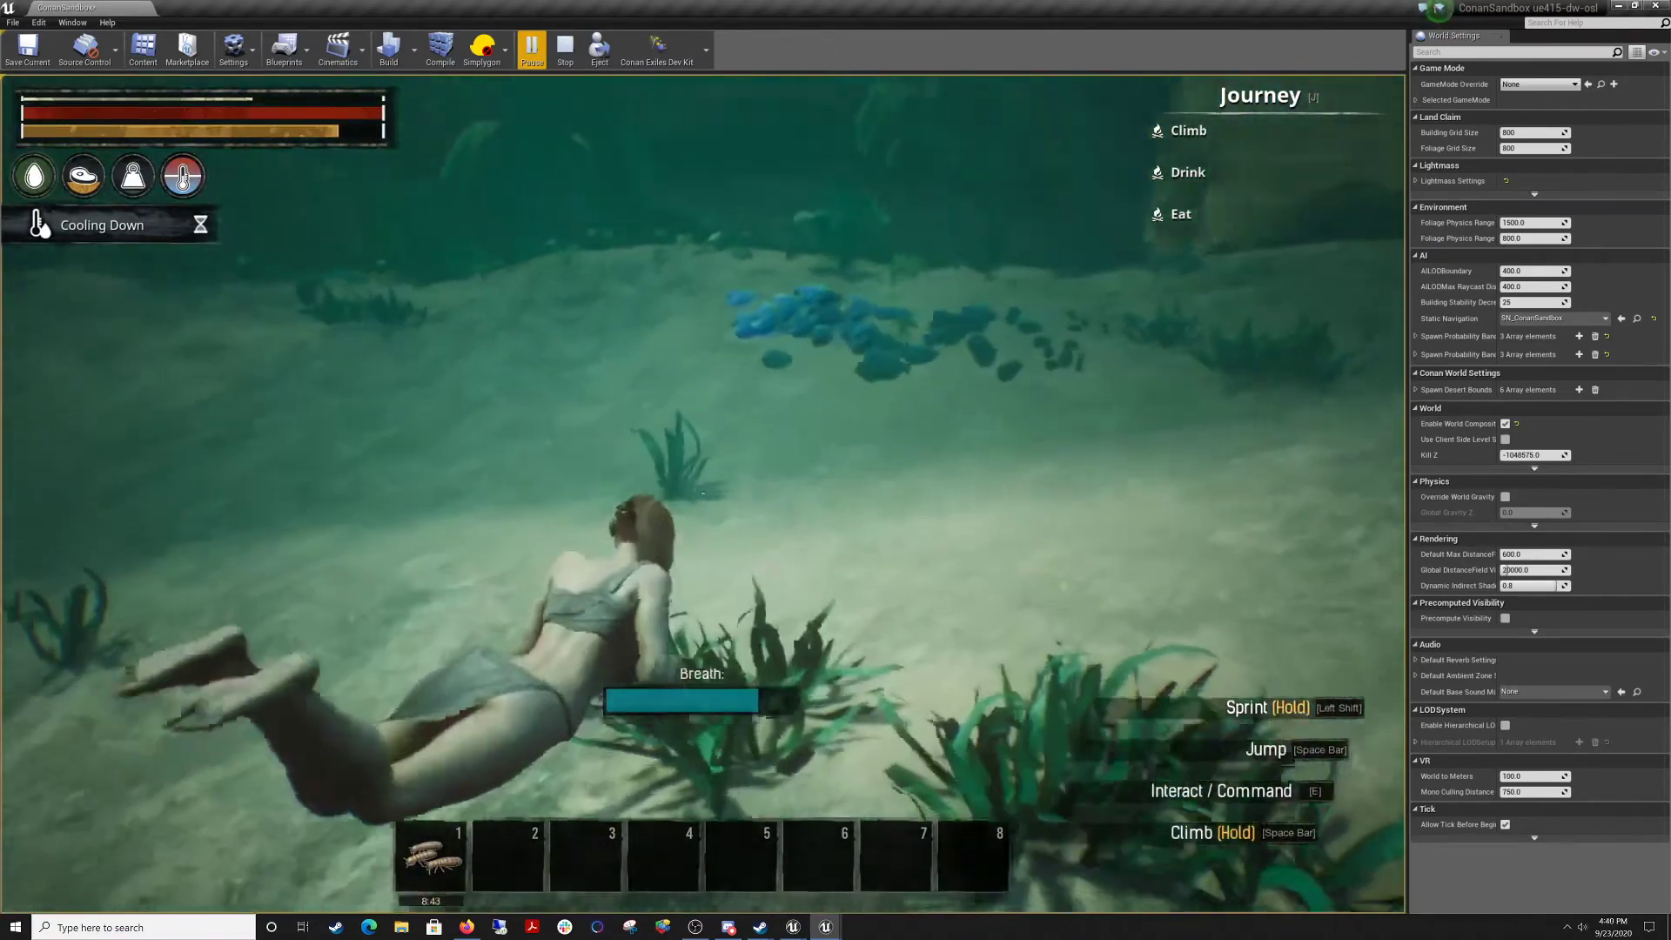
key("w")
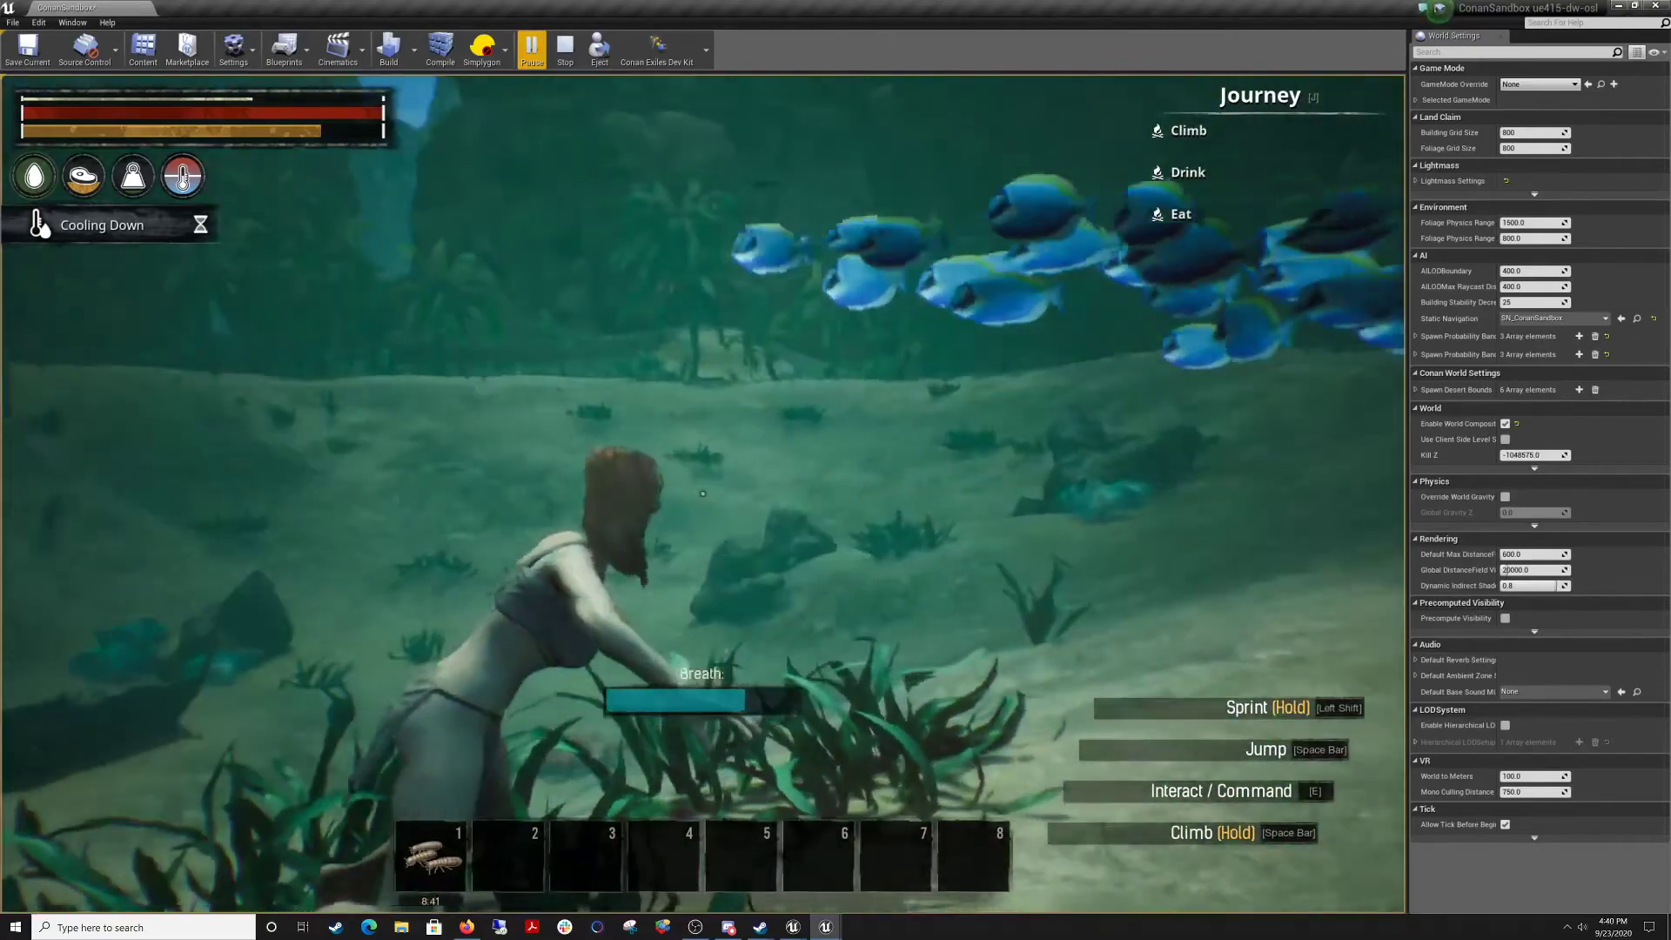
key("w")
key("w")
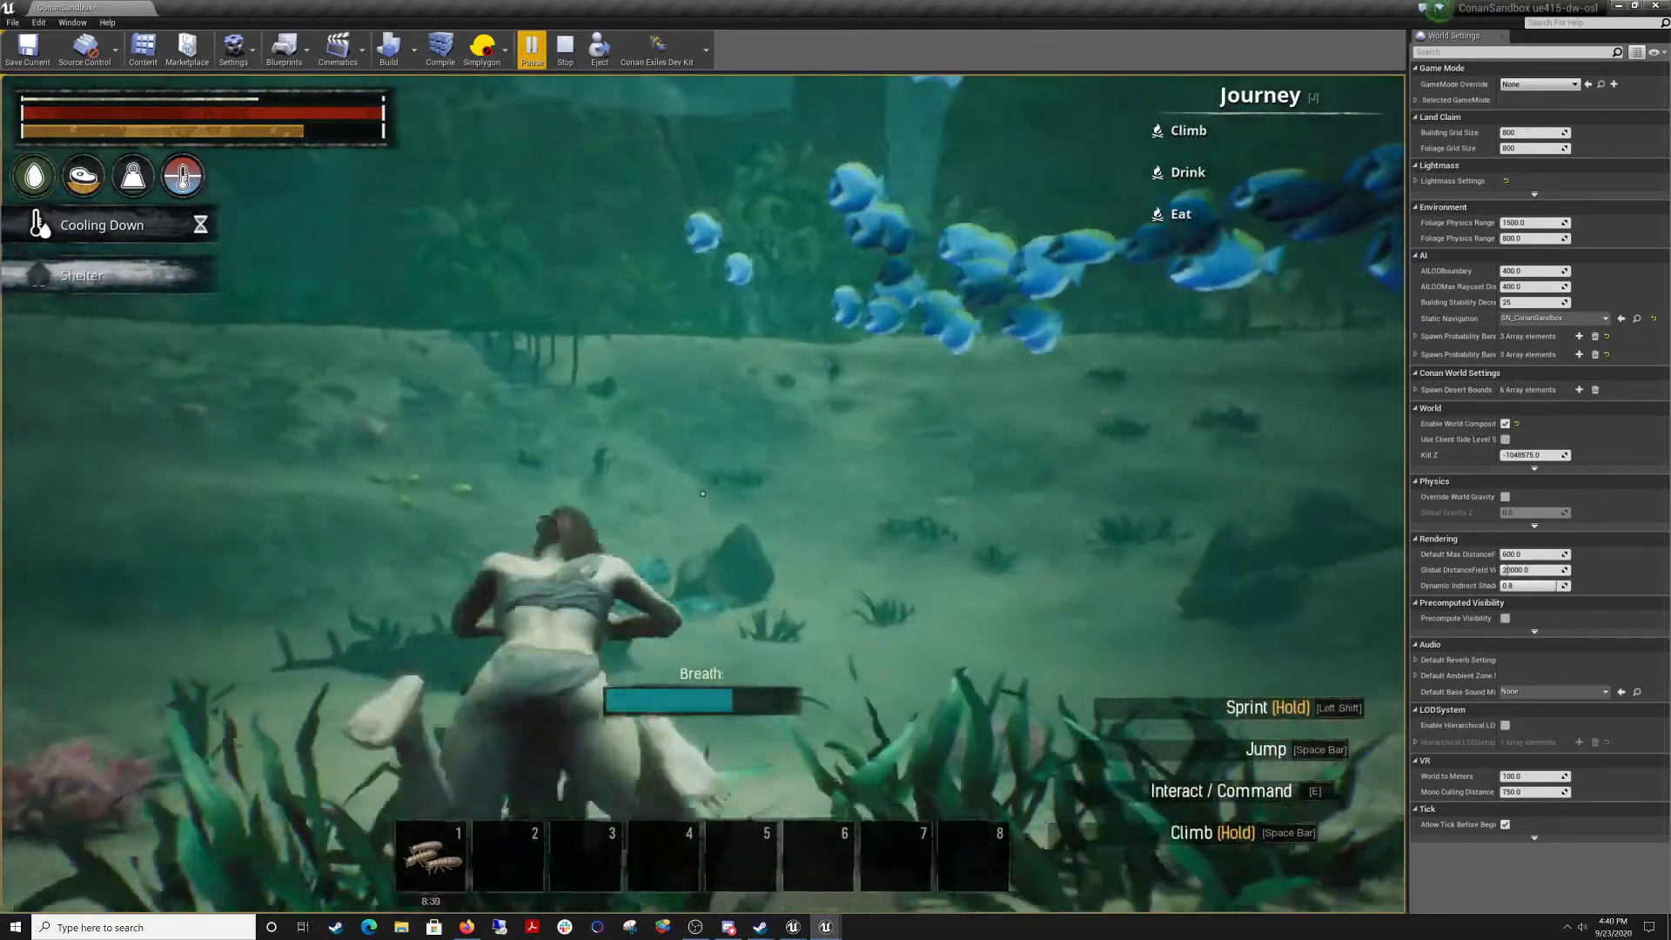
key("a")
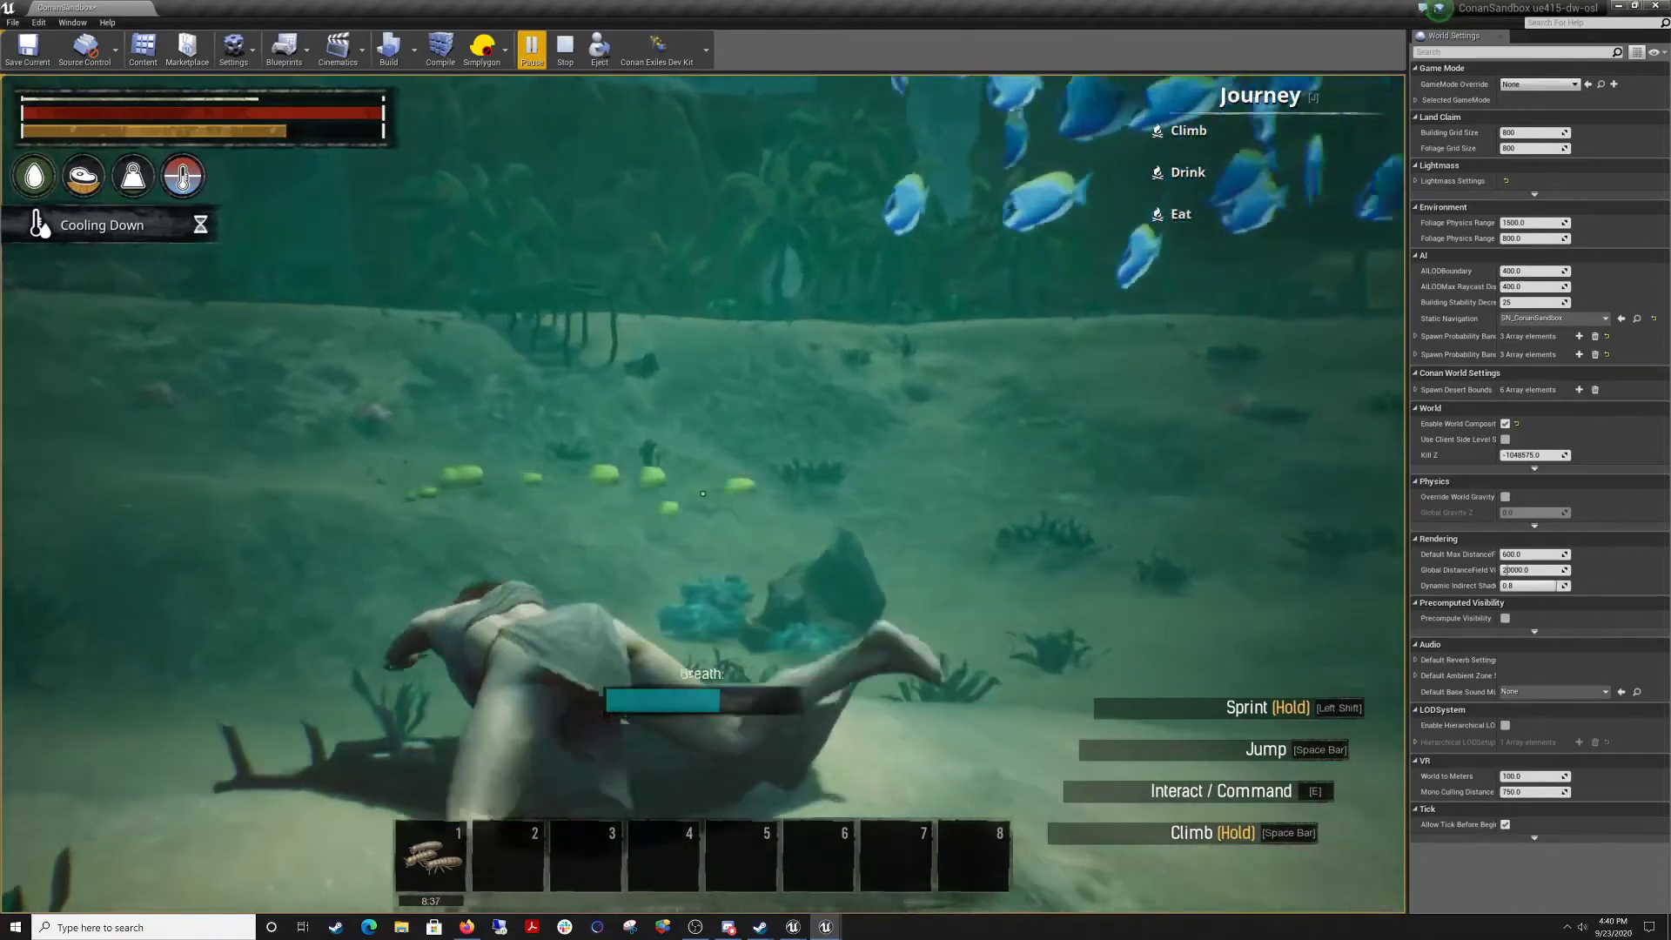
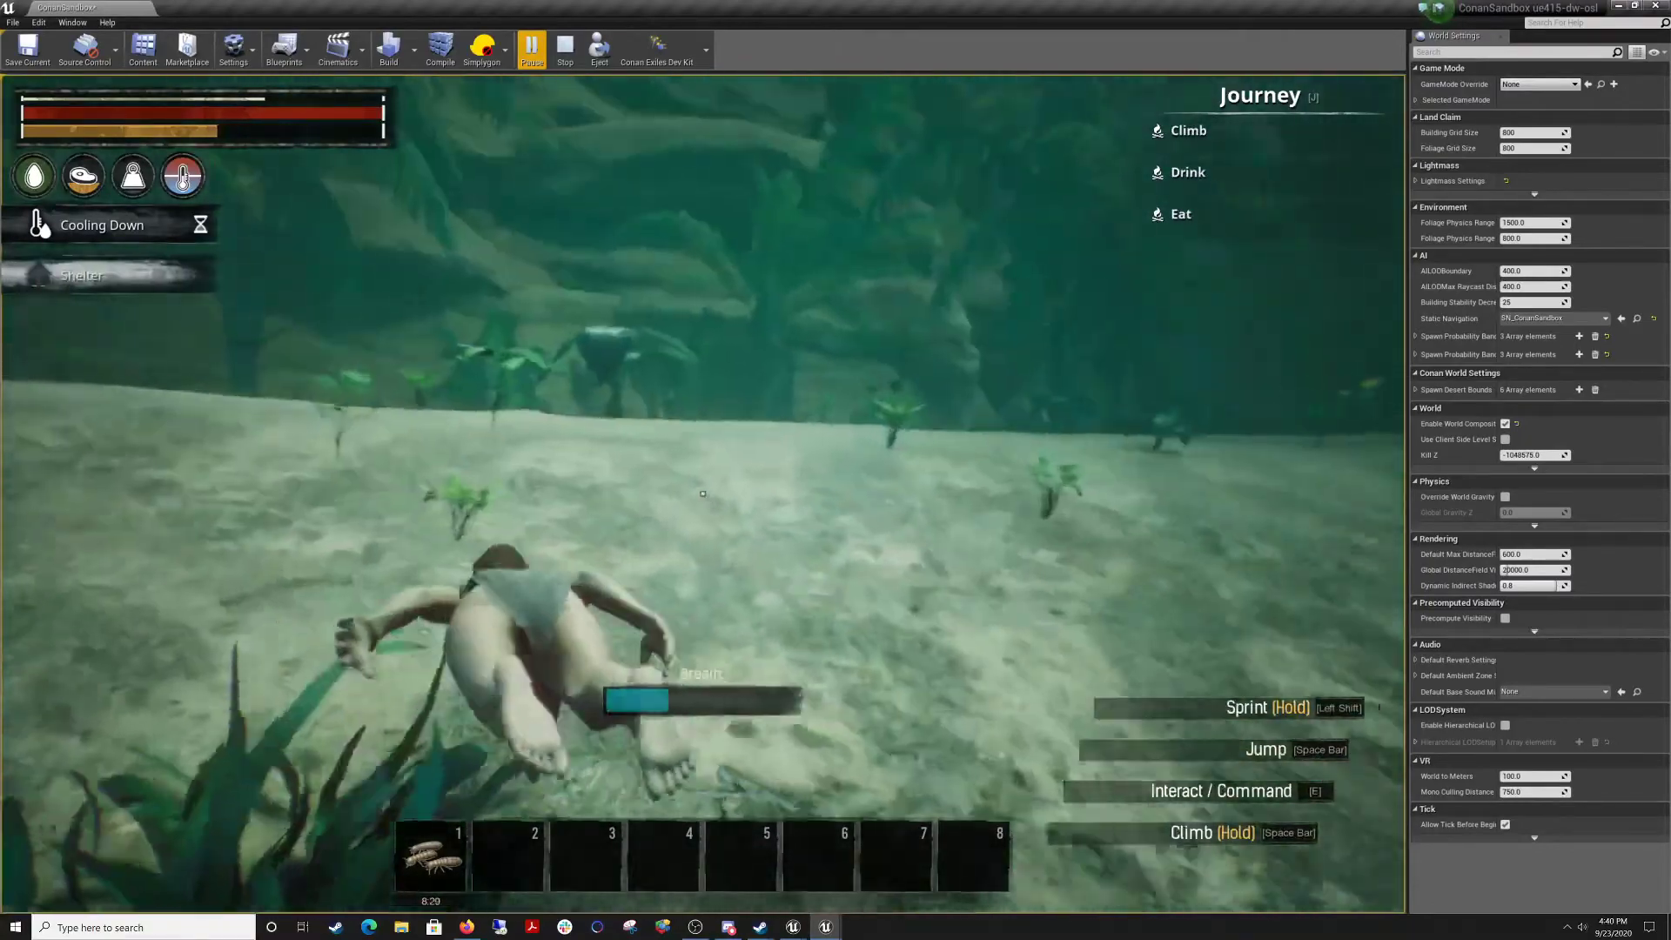
Leave the water, run along the shore to inspect the lake surface in play, and end the session.
key("w")
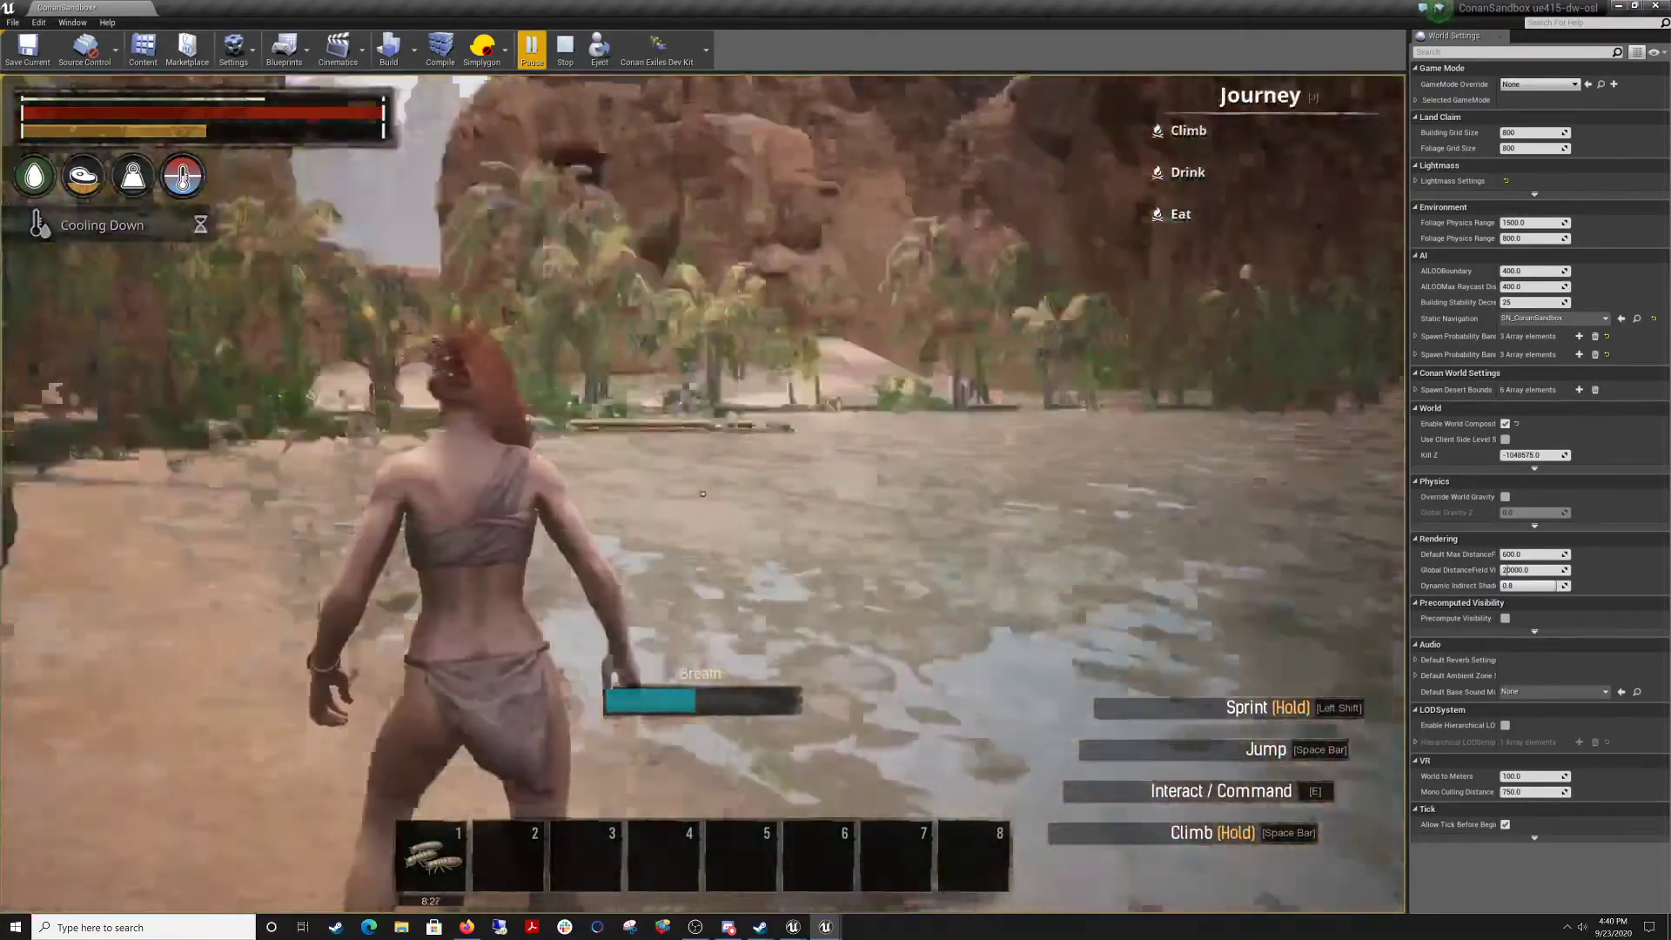
key("w")
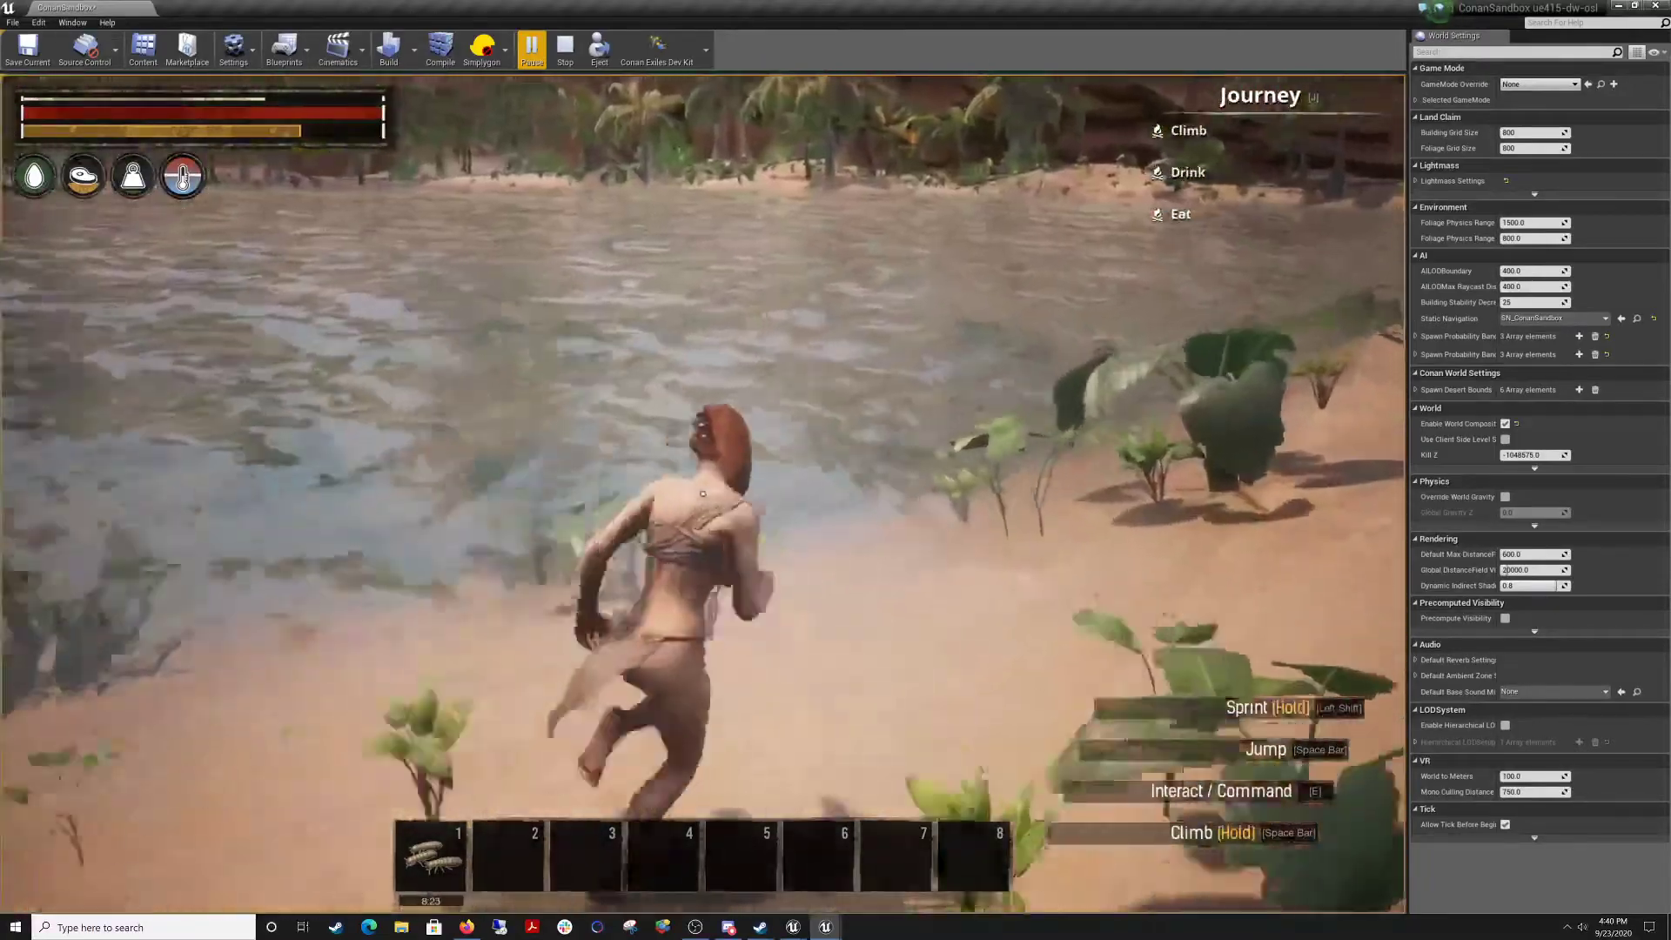
key("w")
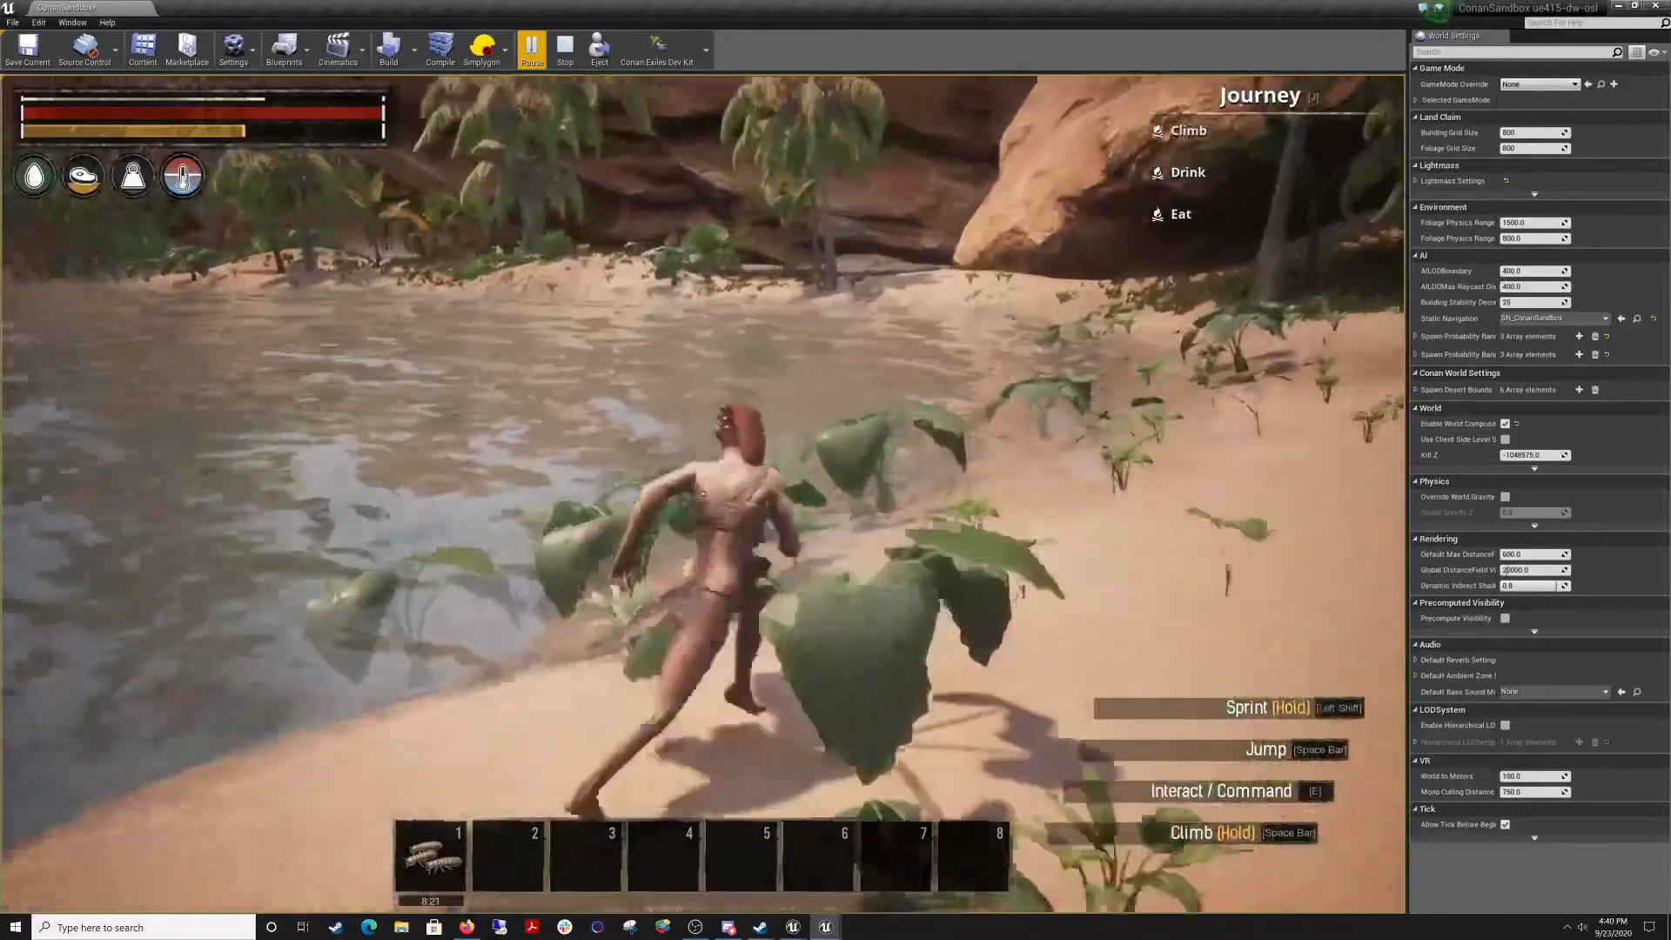
key("w")
key("w")
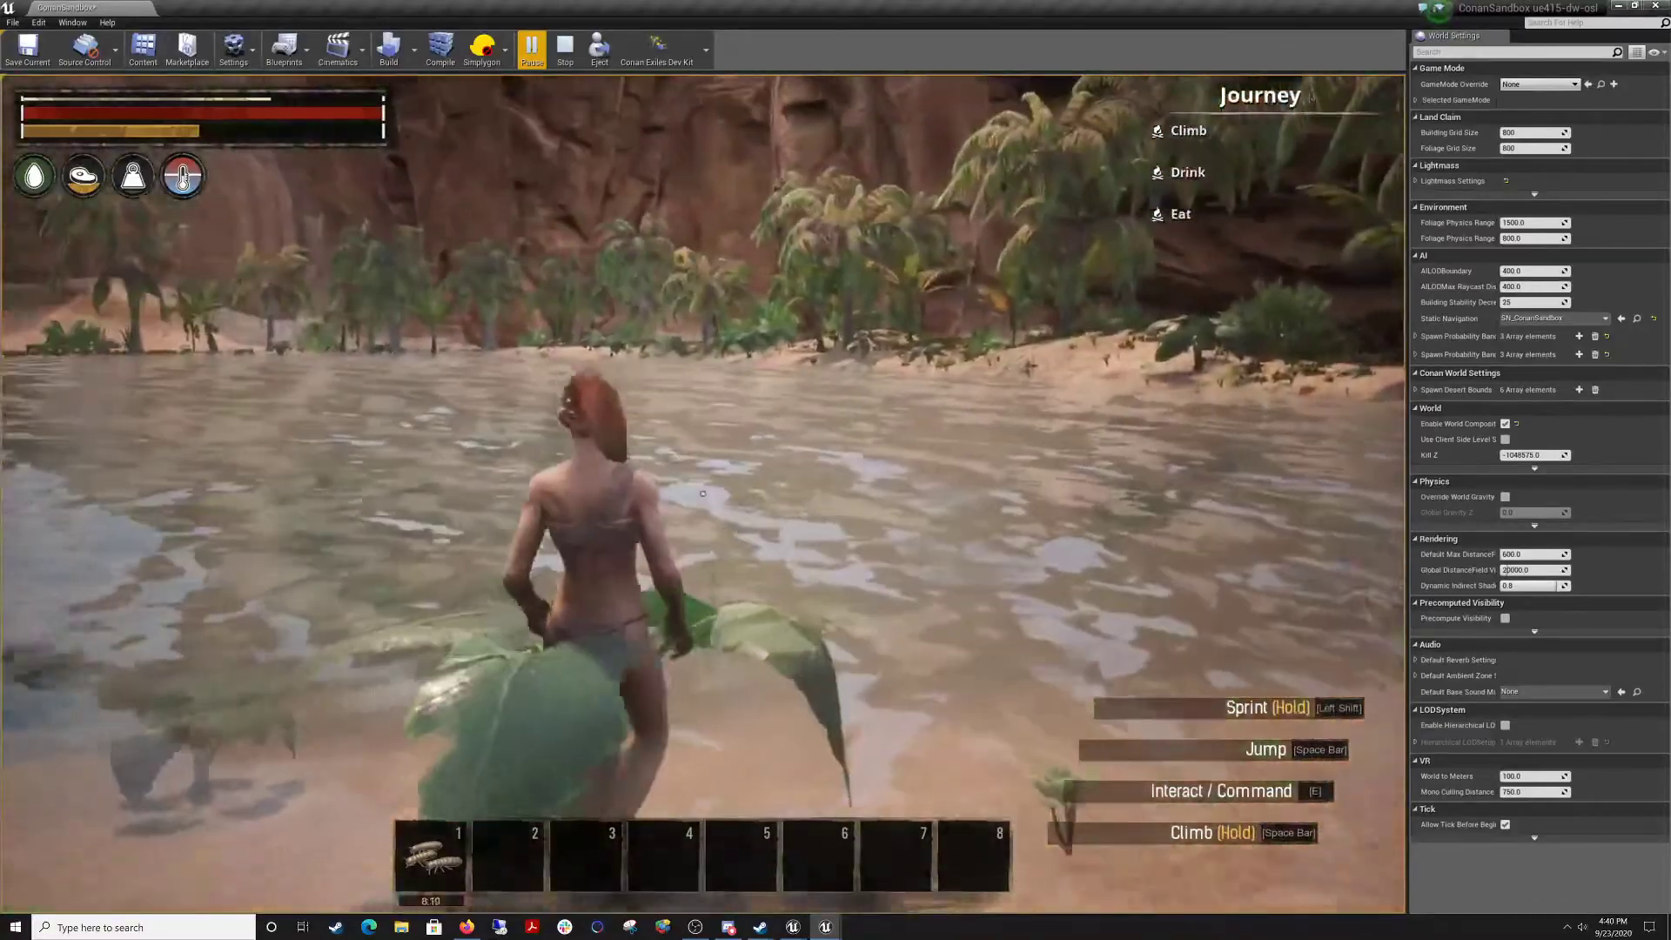
key("w")
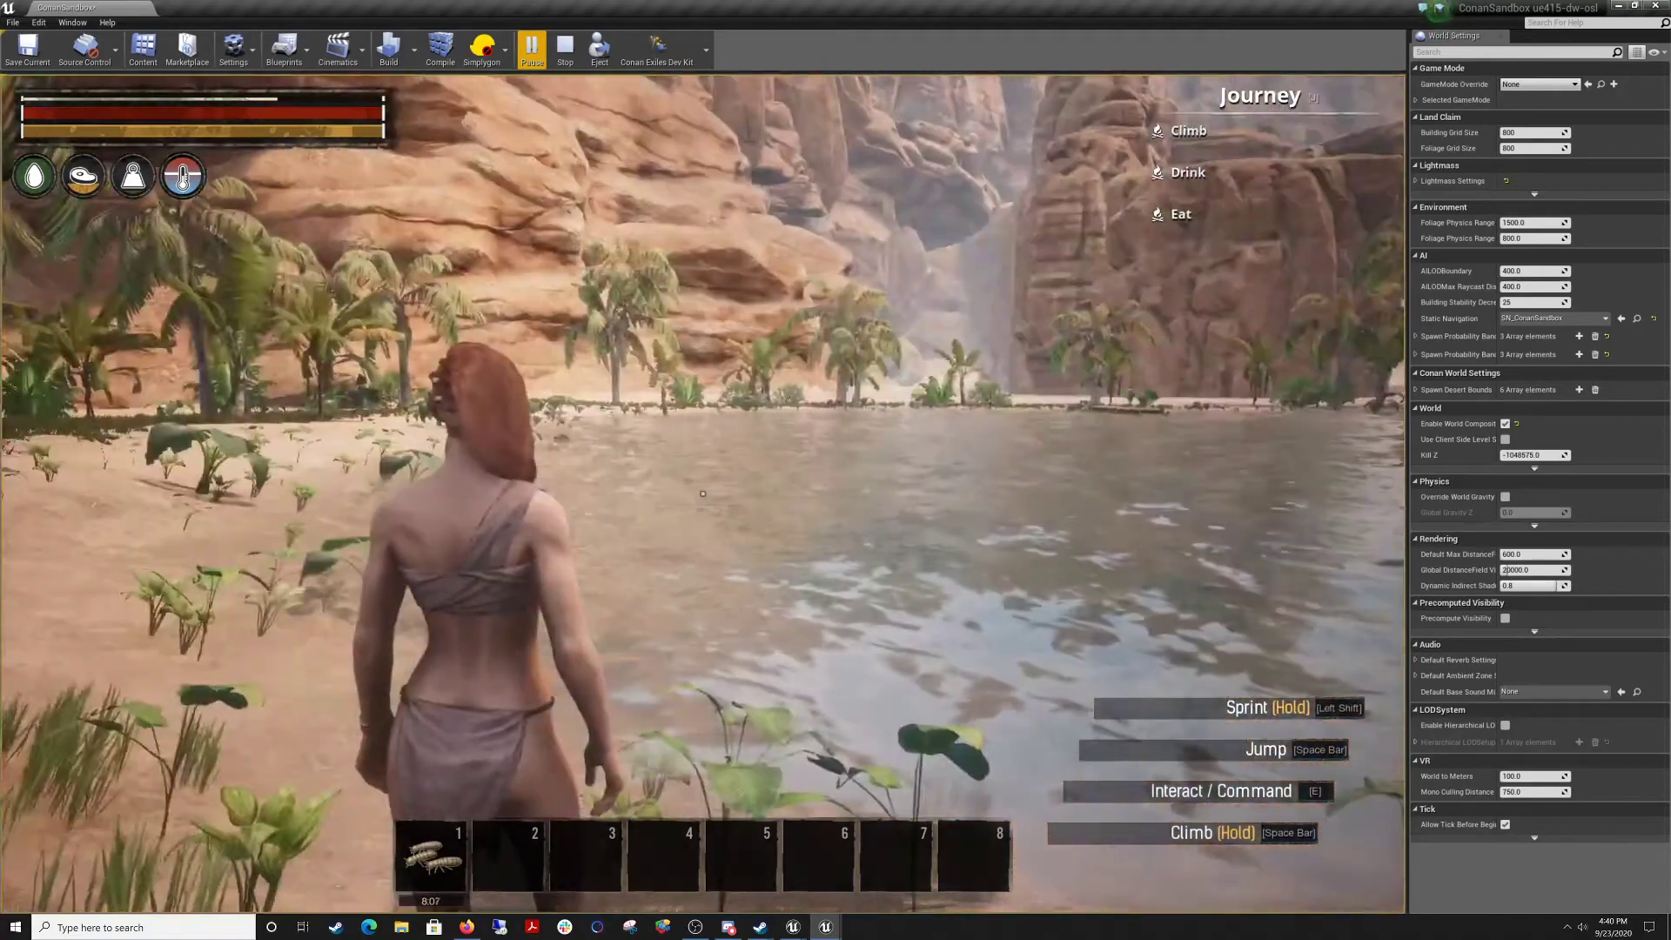
key("shift+w")
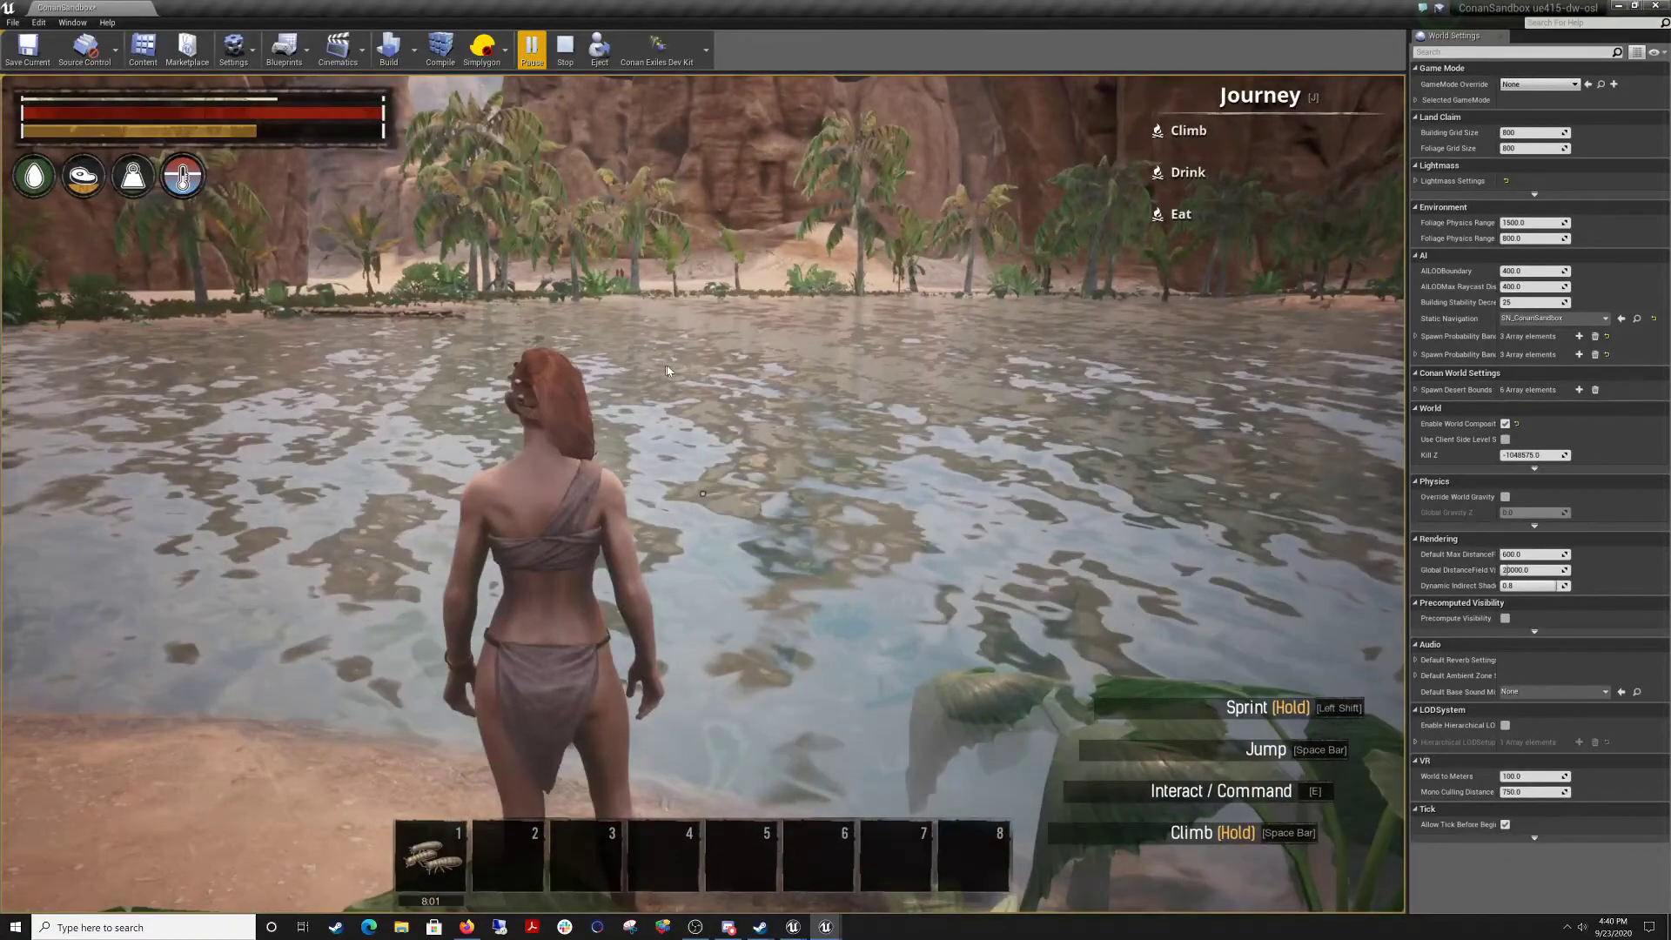
key("Escape")
Select the SM_water_01 planes covering the lake and open their details.
right_click_drag(667, 371, 657, 360)
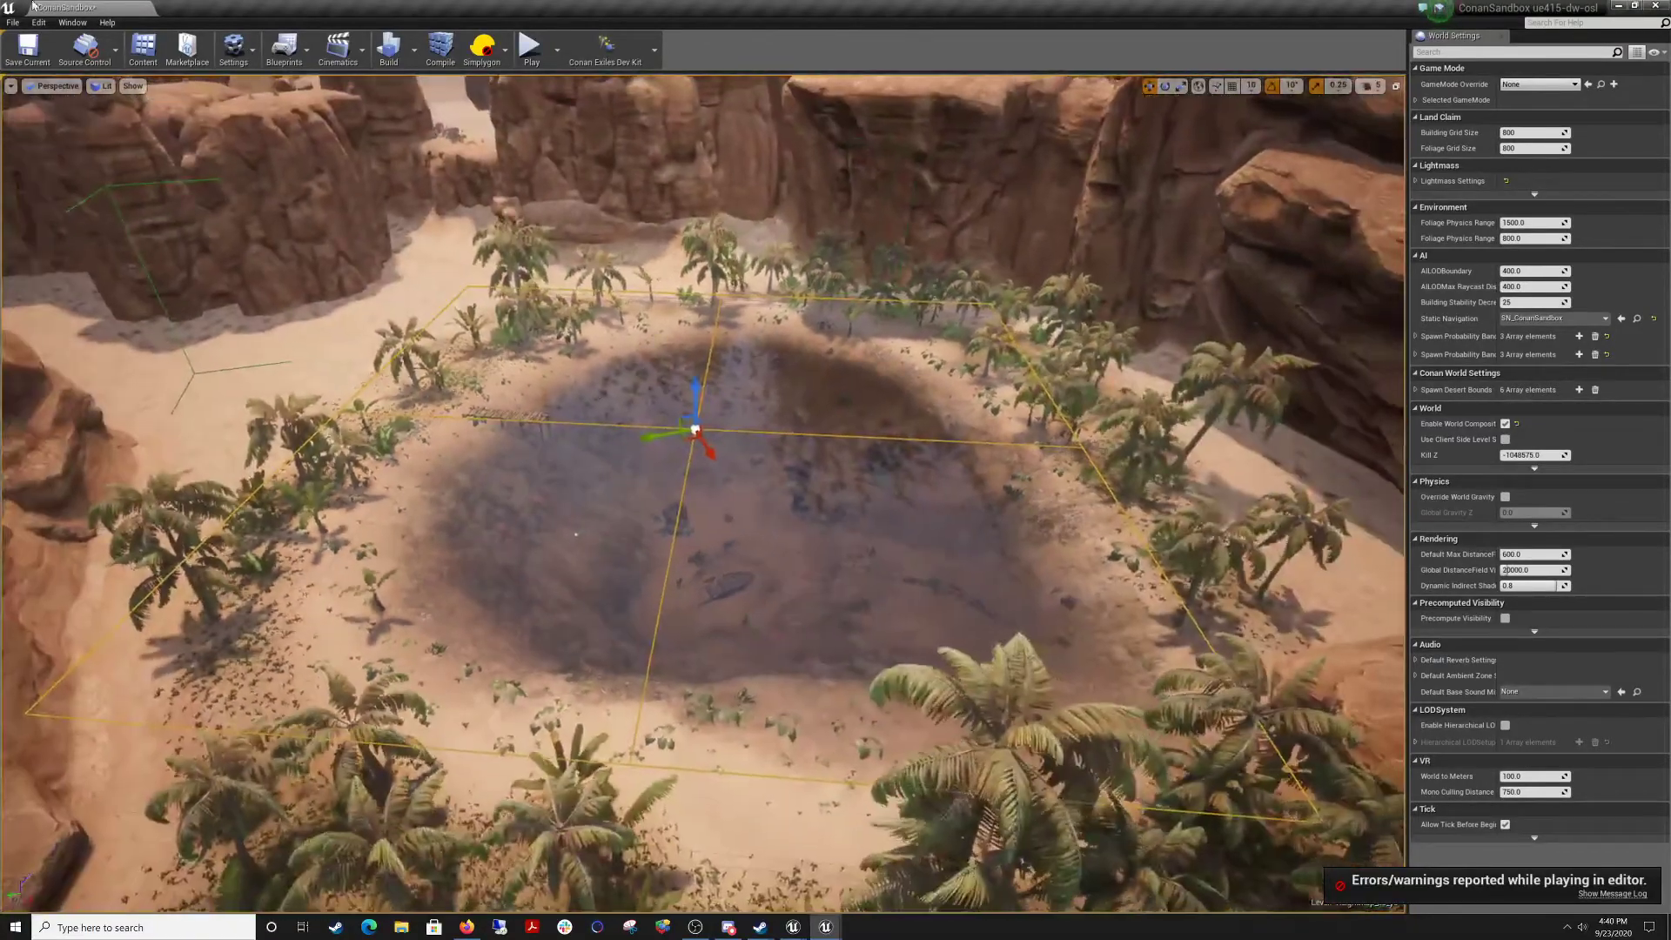
left_click(72, 22)
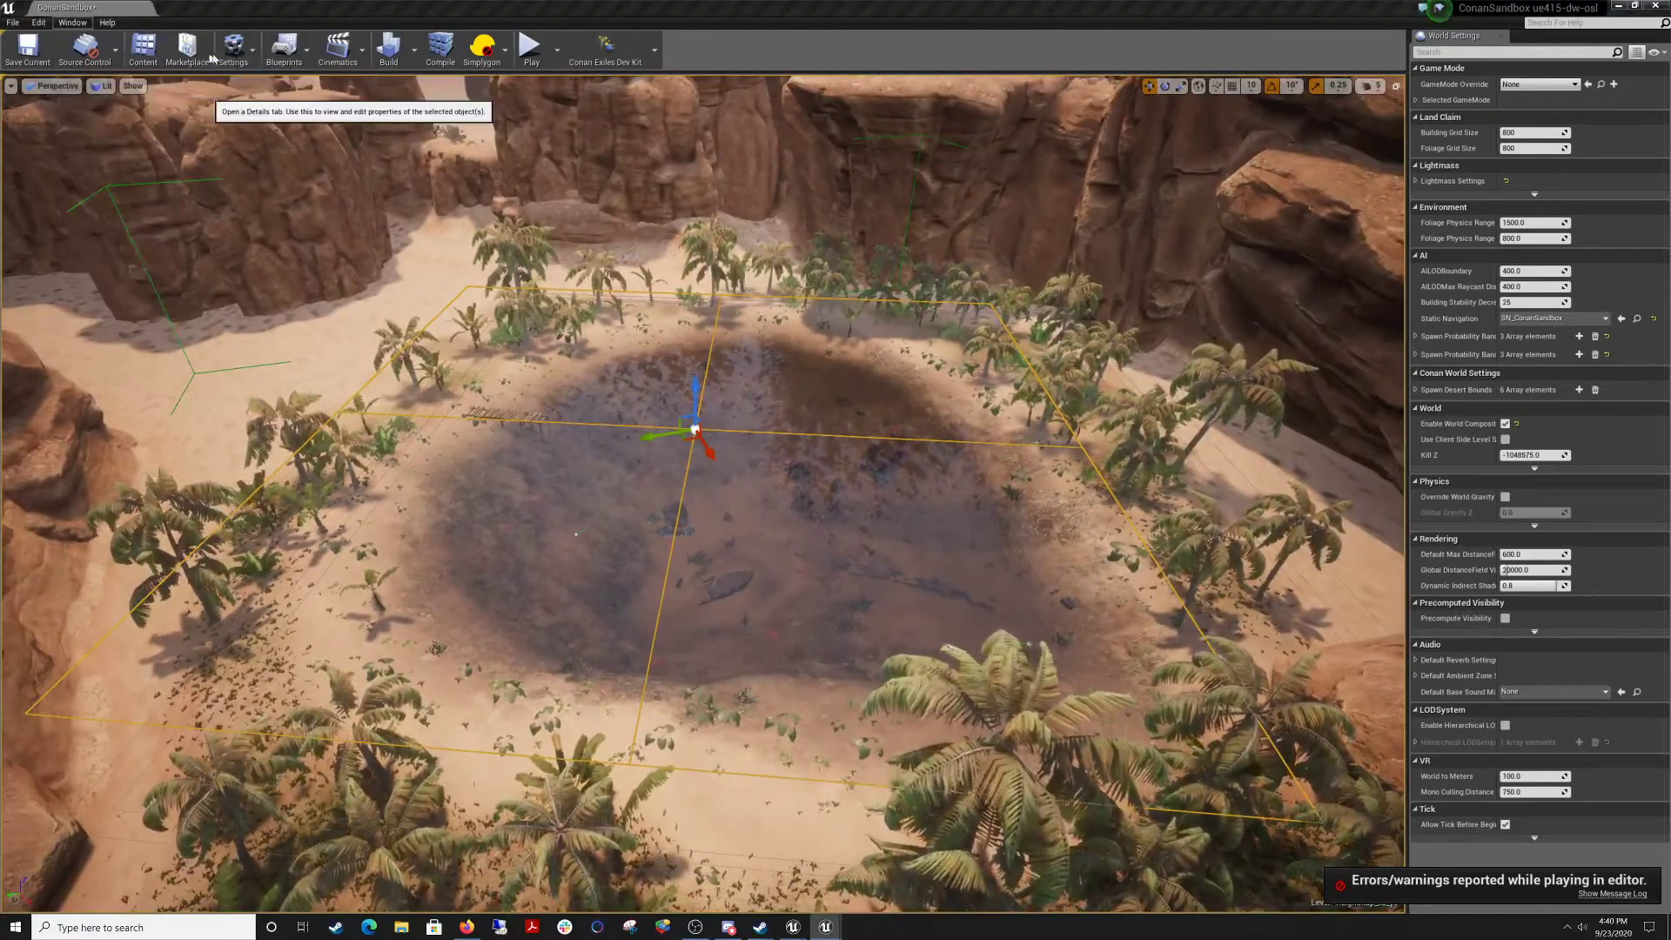
left_click(212, 58)
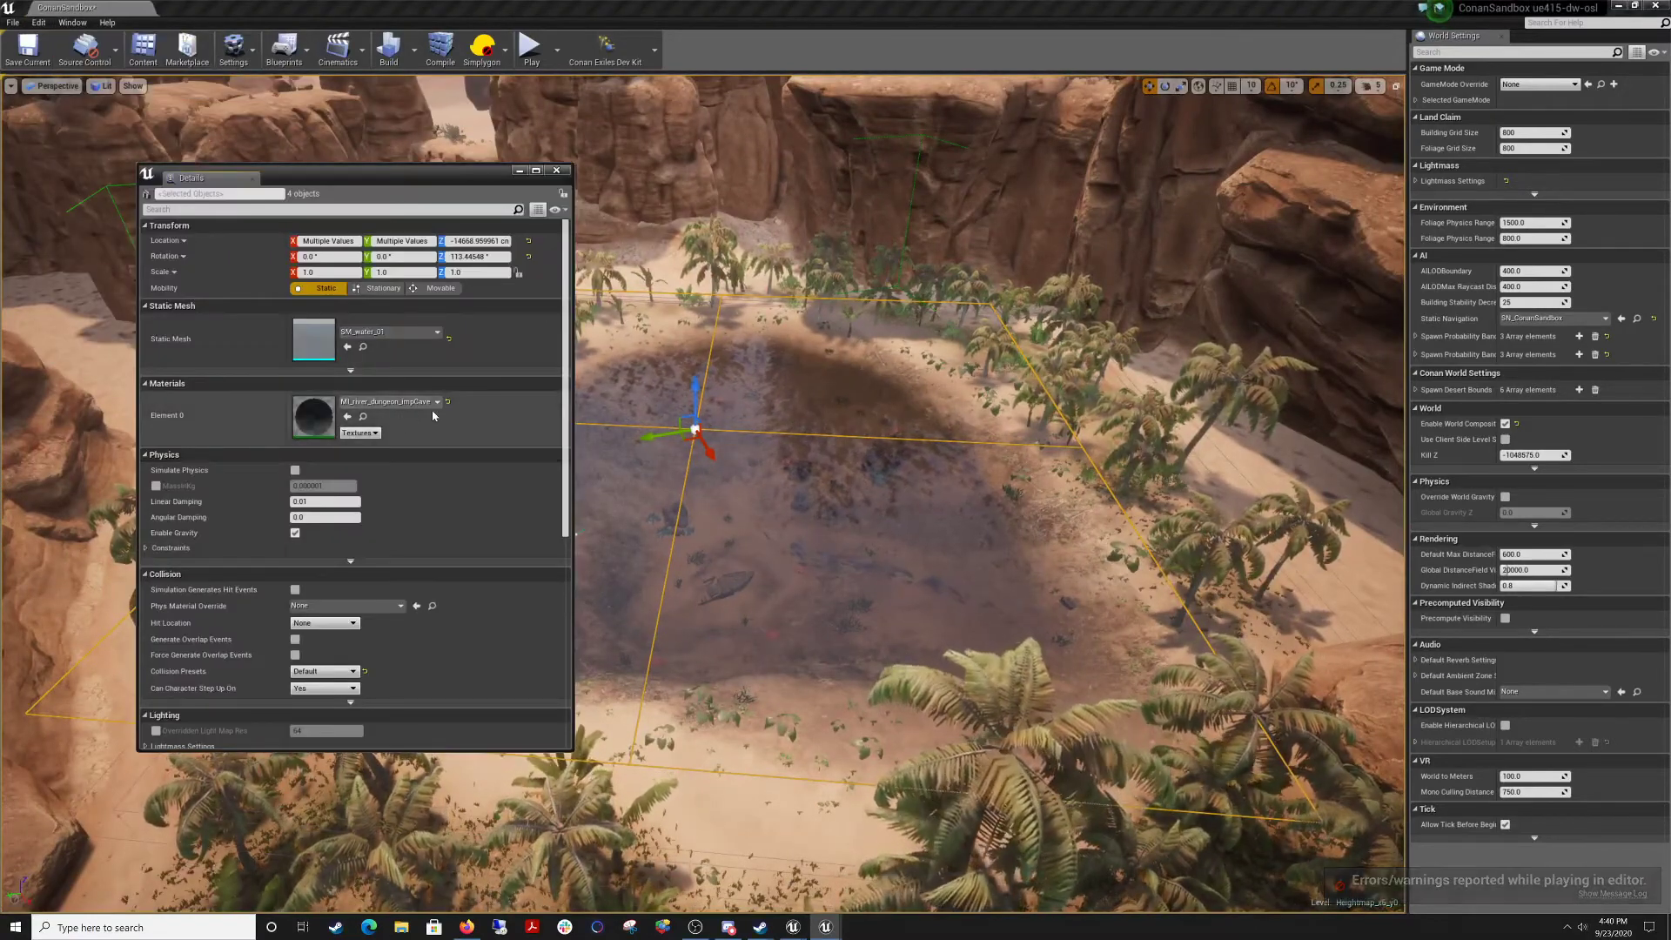
Try the MI_riverNoFlow_Oasis_b material on the selected water planes and view the surface from the shore.
left_click(438, 402)
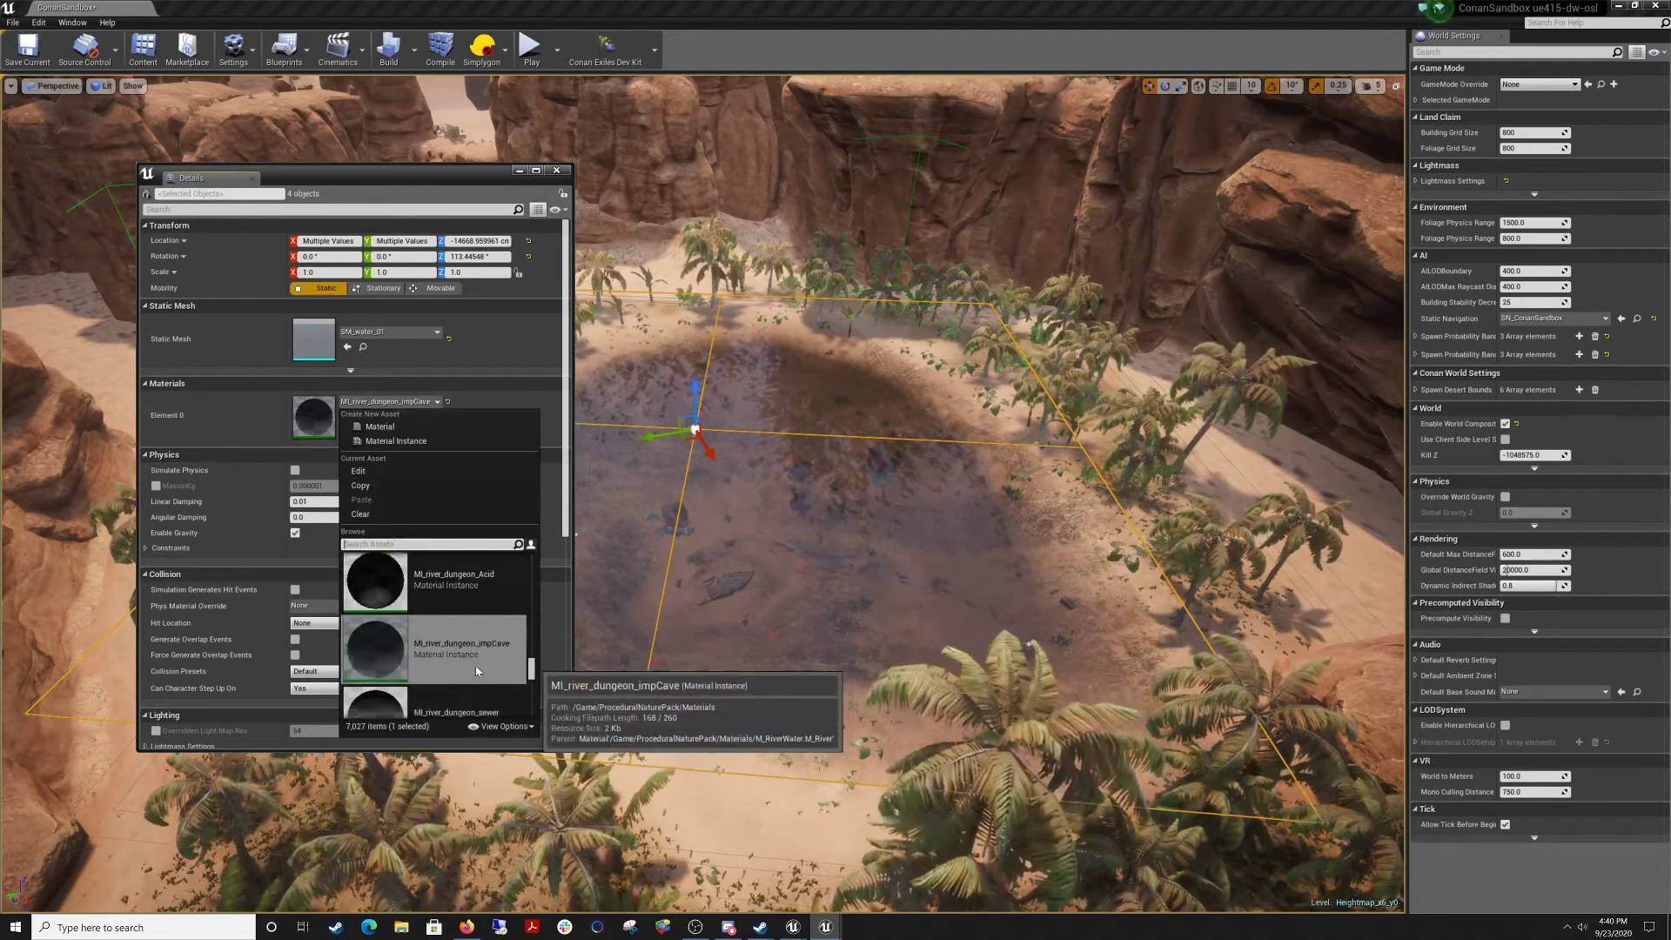
scroll(469, 654, "down", 2)
scroll(469, 653, "down", 3)
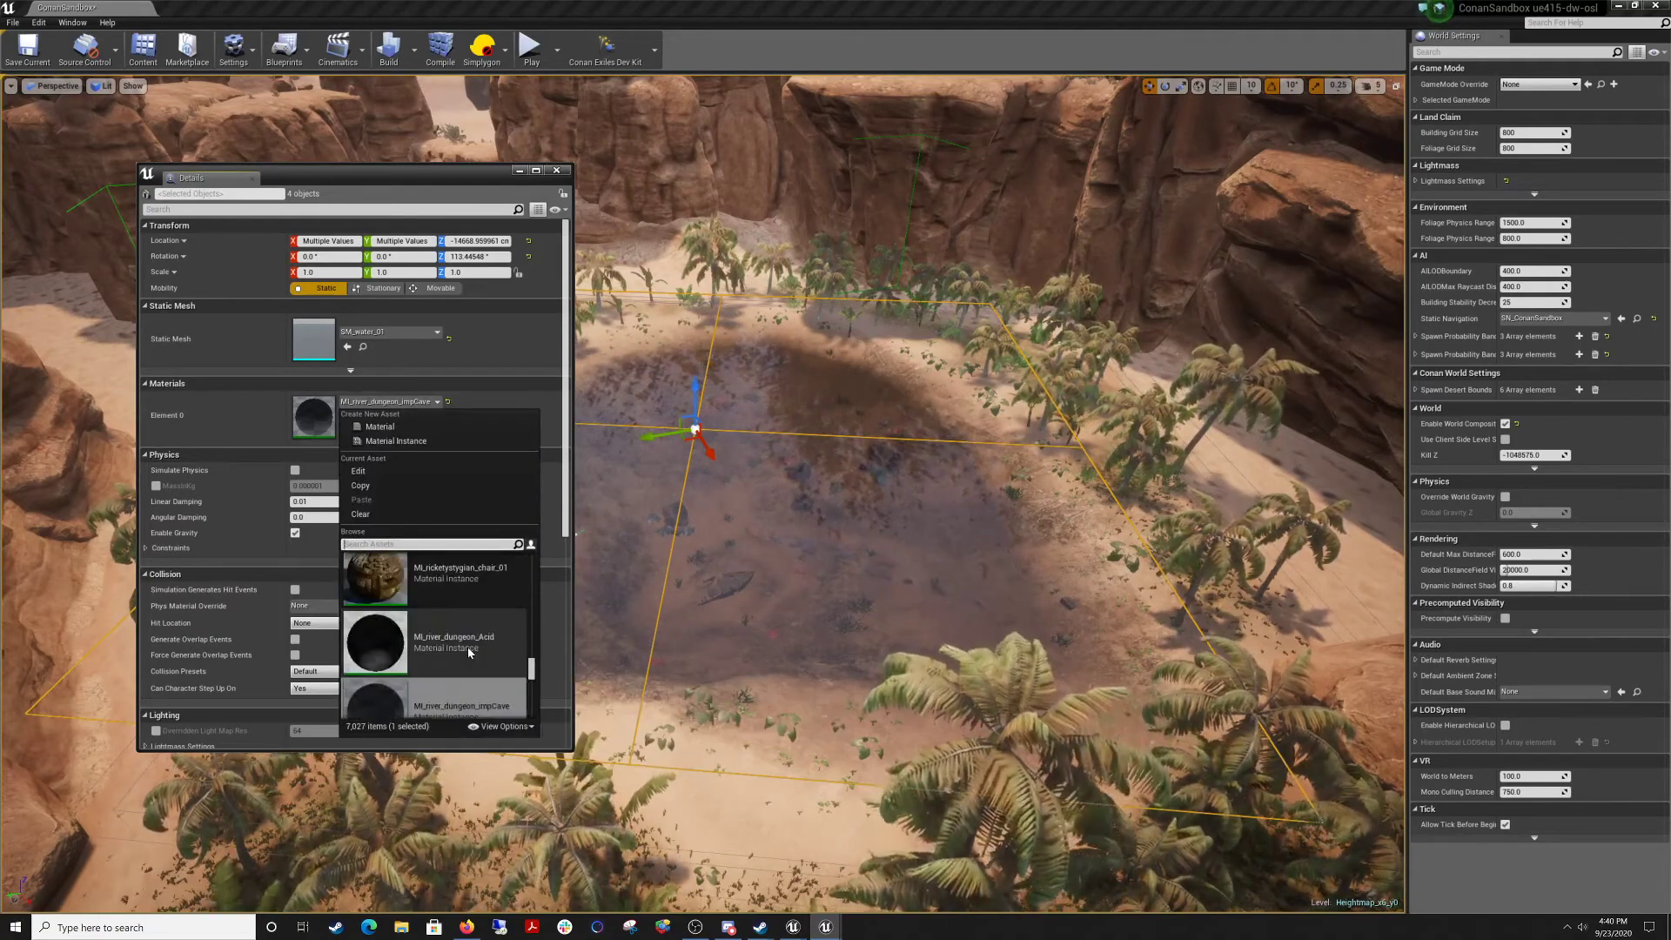
scroll(470, 651, "down", 3)
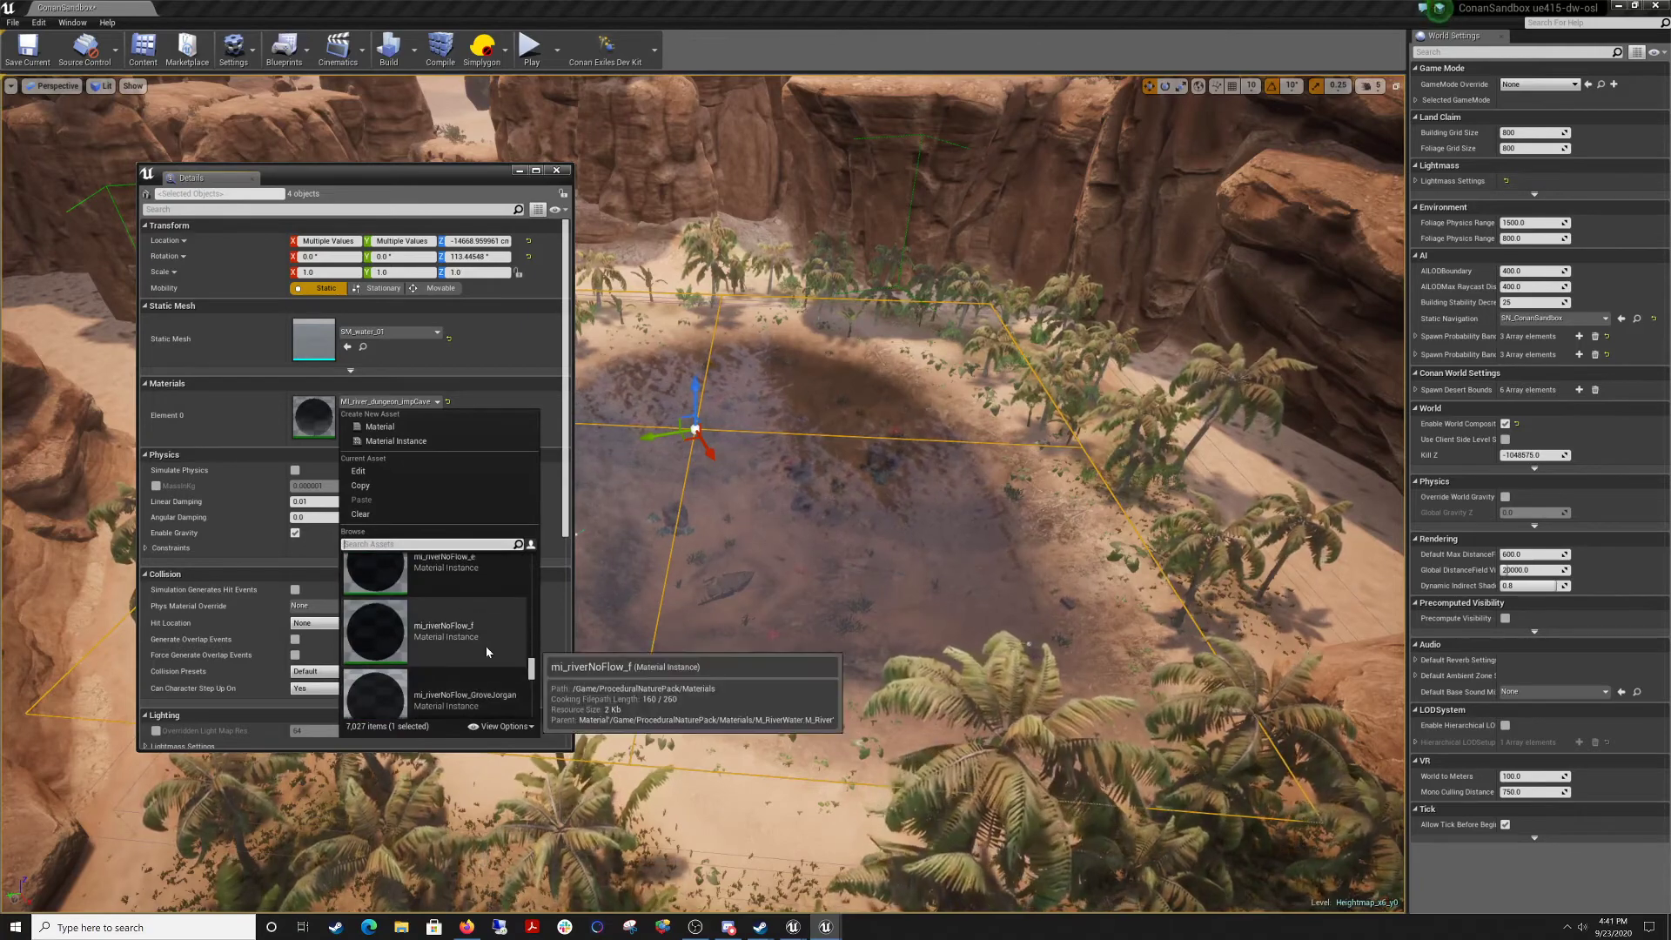
scroll(503, 646, "down", 1)
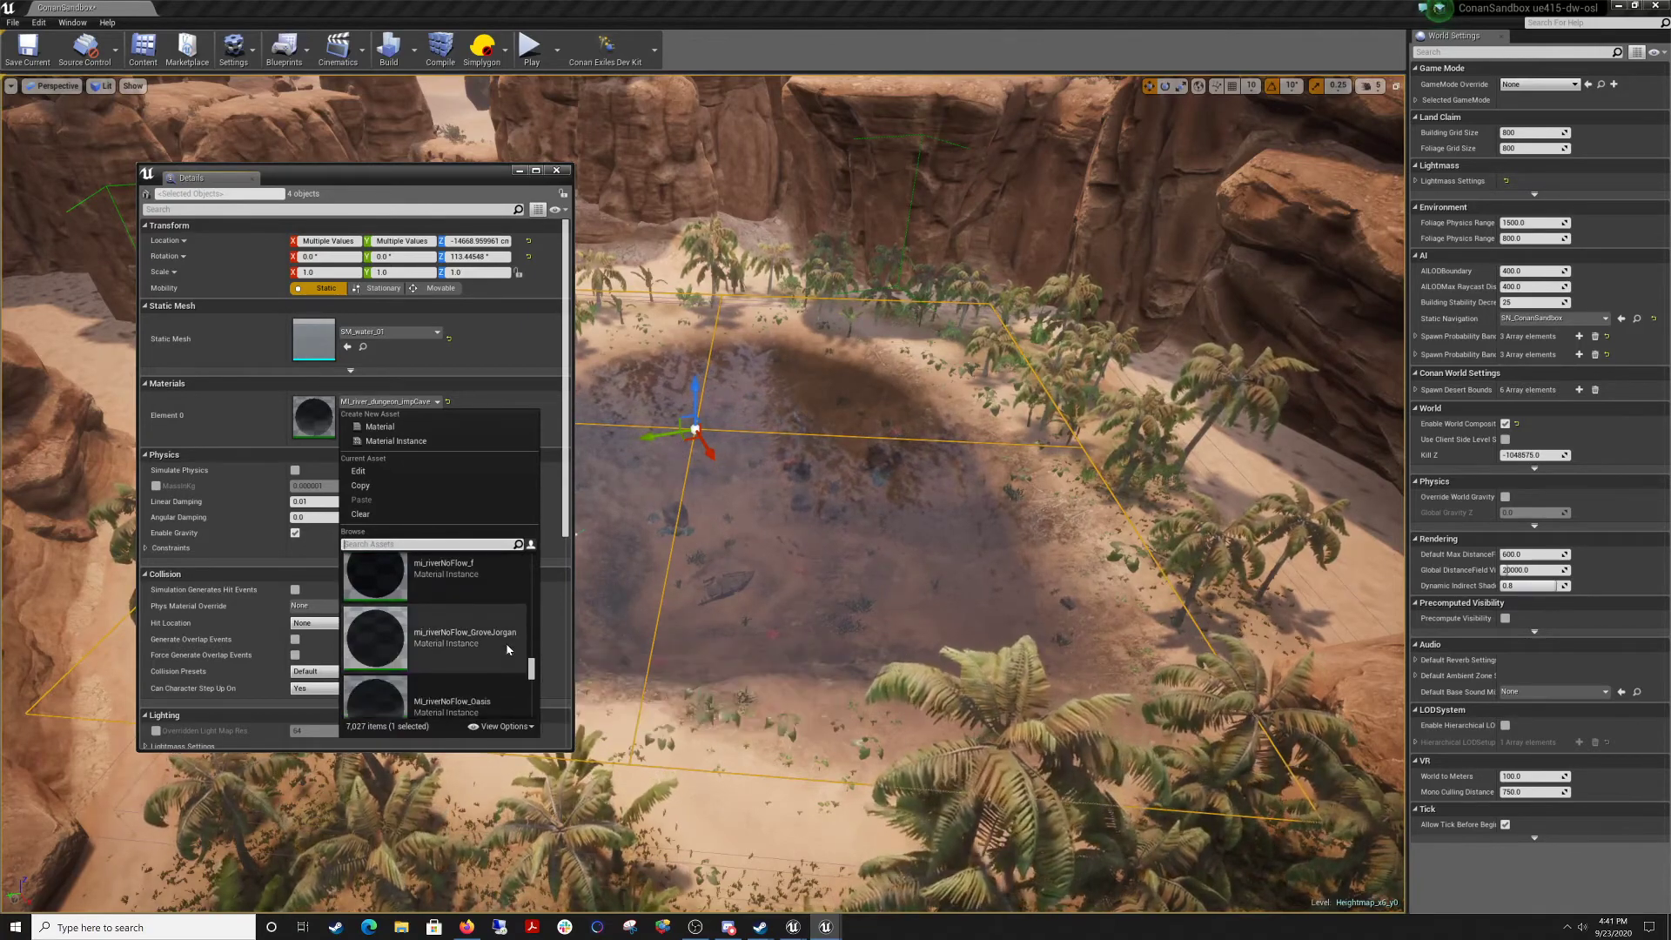
scroll(496, 646, "down", 3)
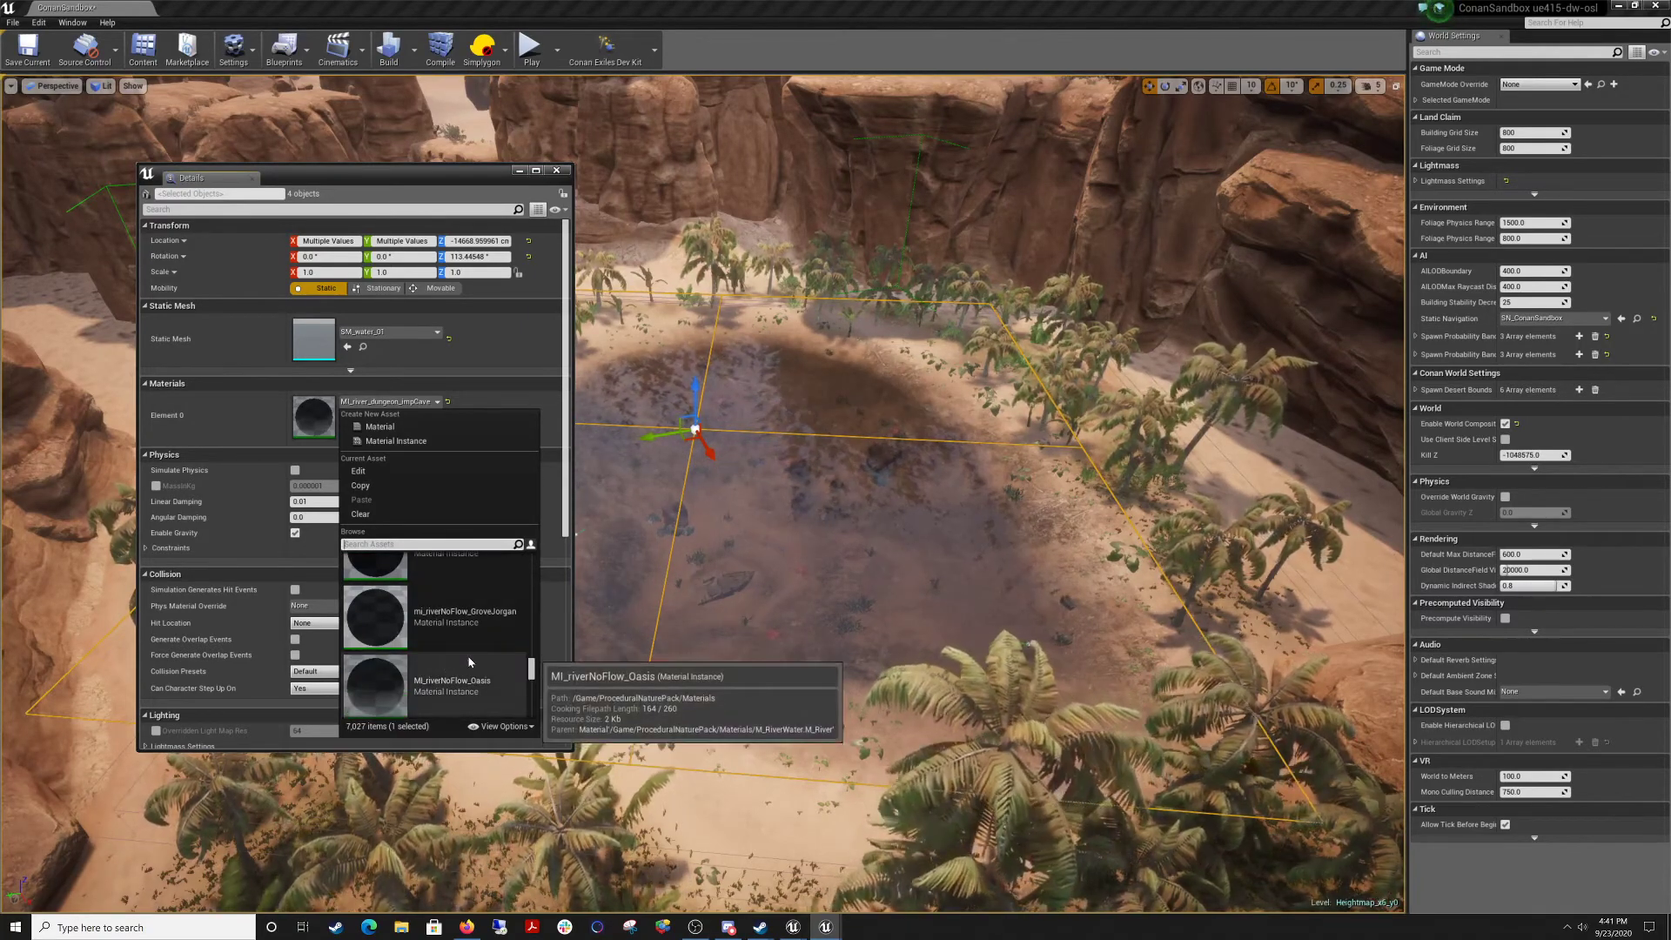
scroll(469, 662, "down", 5)
scroll(453, 654, "up", 3)
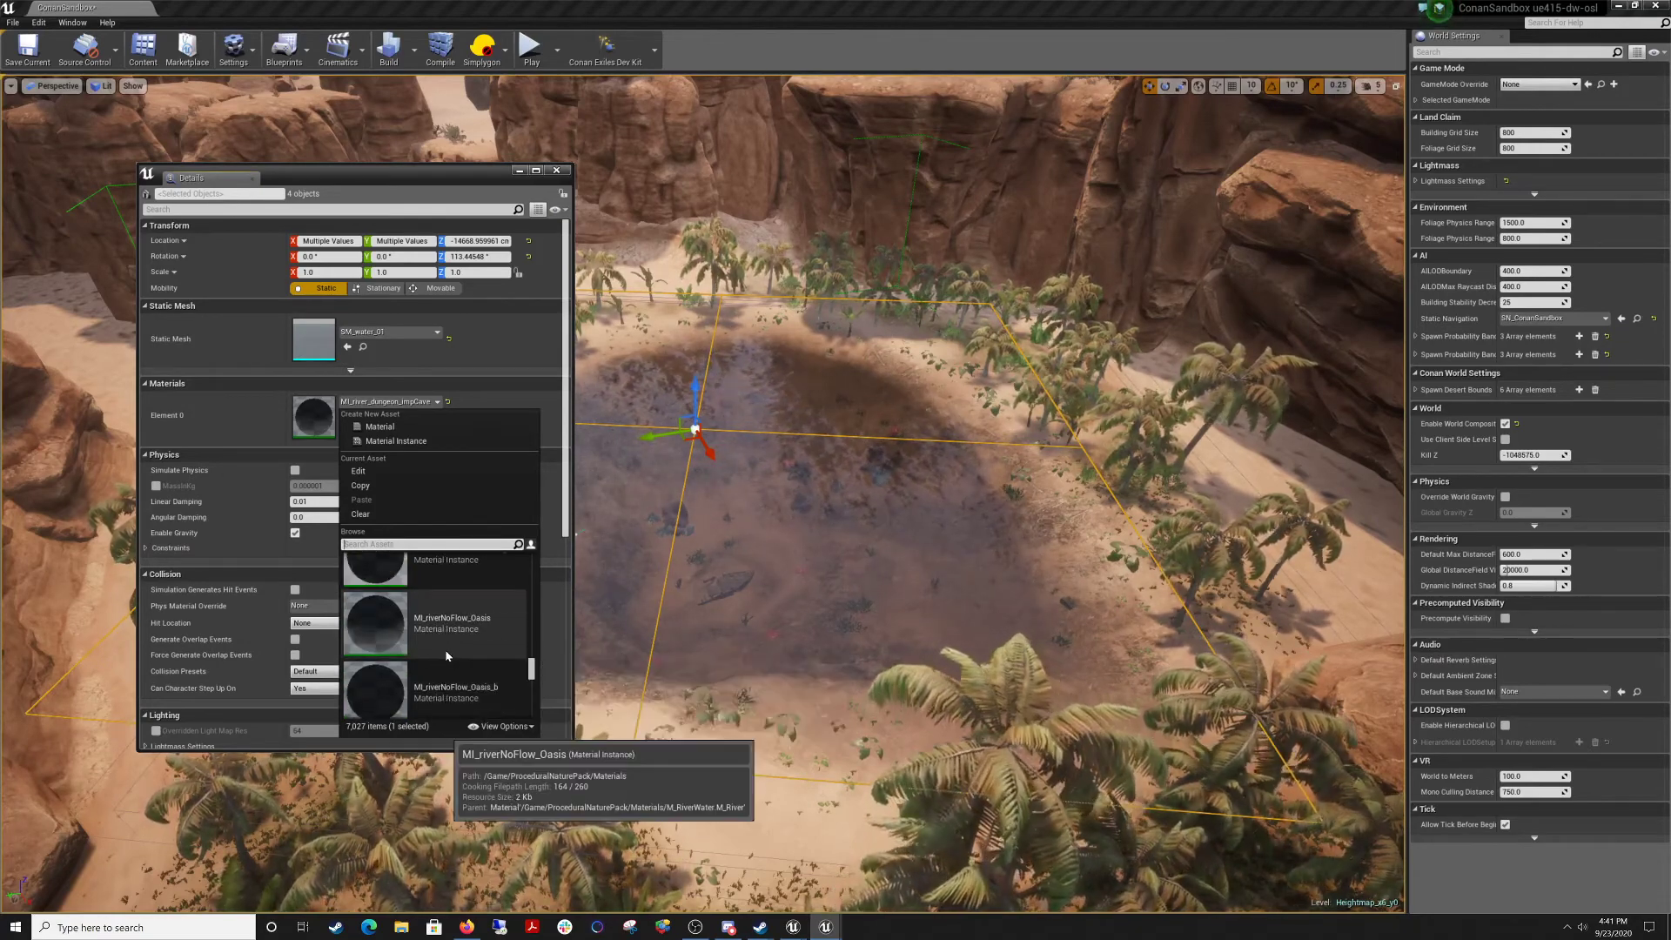
left_click(451, 701)
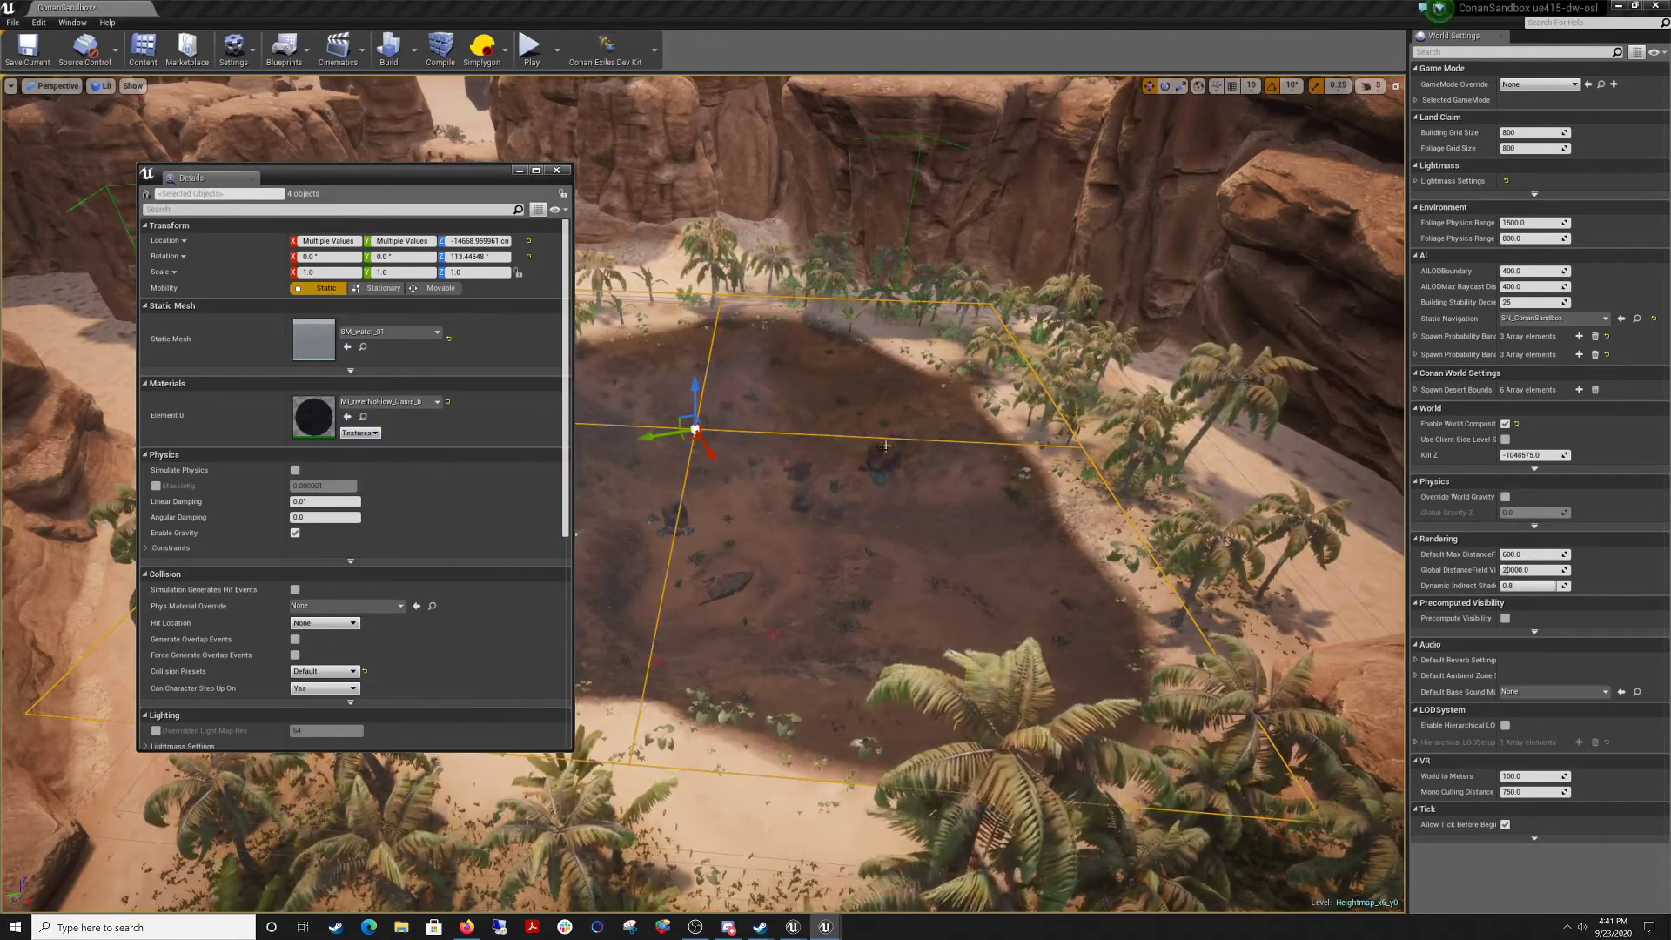
right_click_drag(905, 645, 749, 583)
key("w")
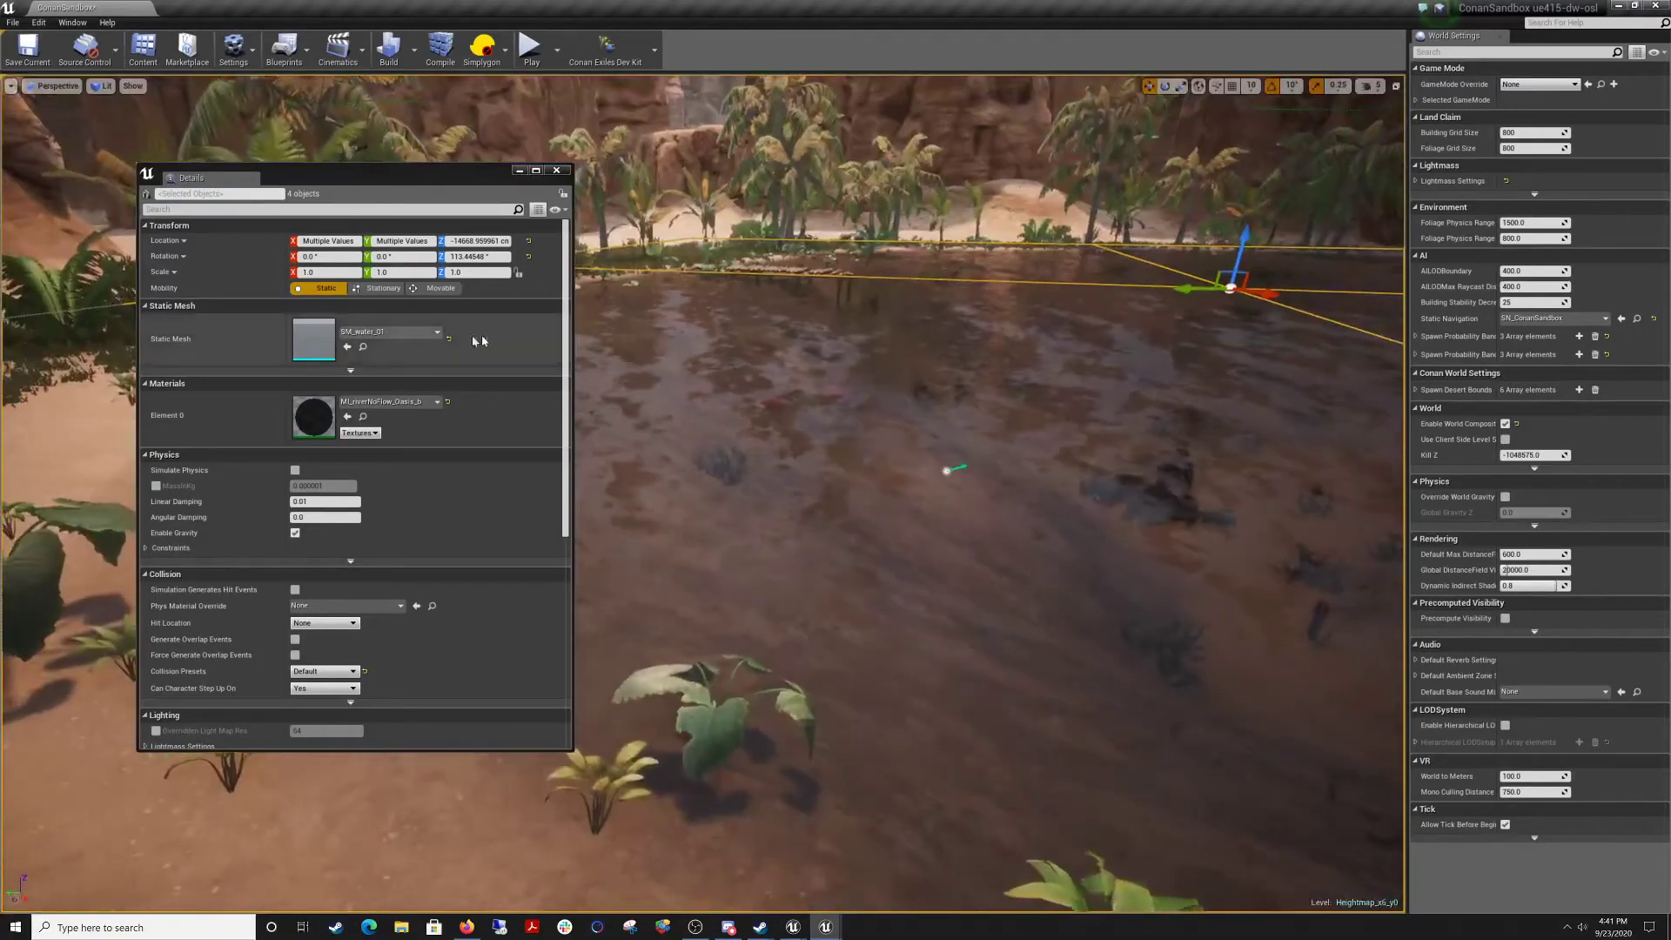
Try the MI_river_dungeon_Acid material on the water planes and check its ripples along the shore.
left_click(396, 401)
scroll(442, 627, "up", 2)
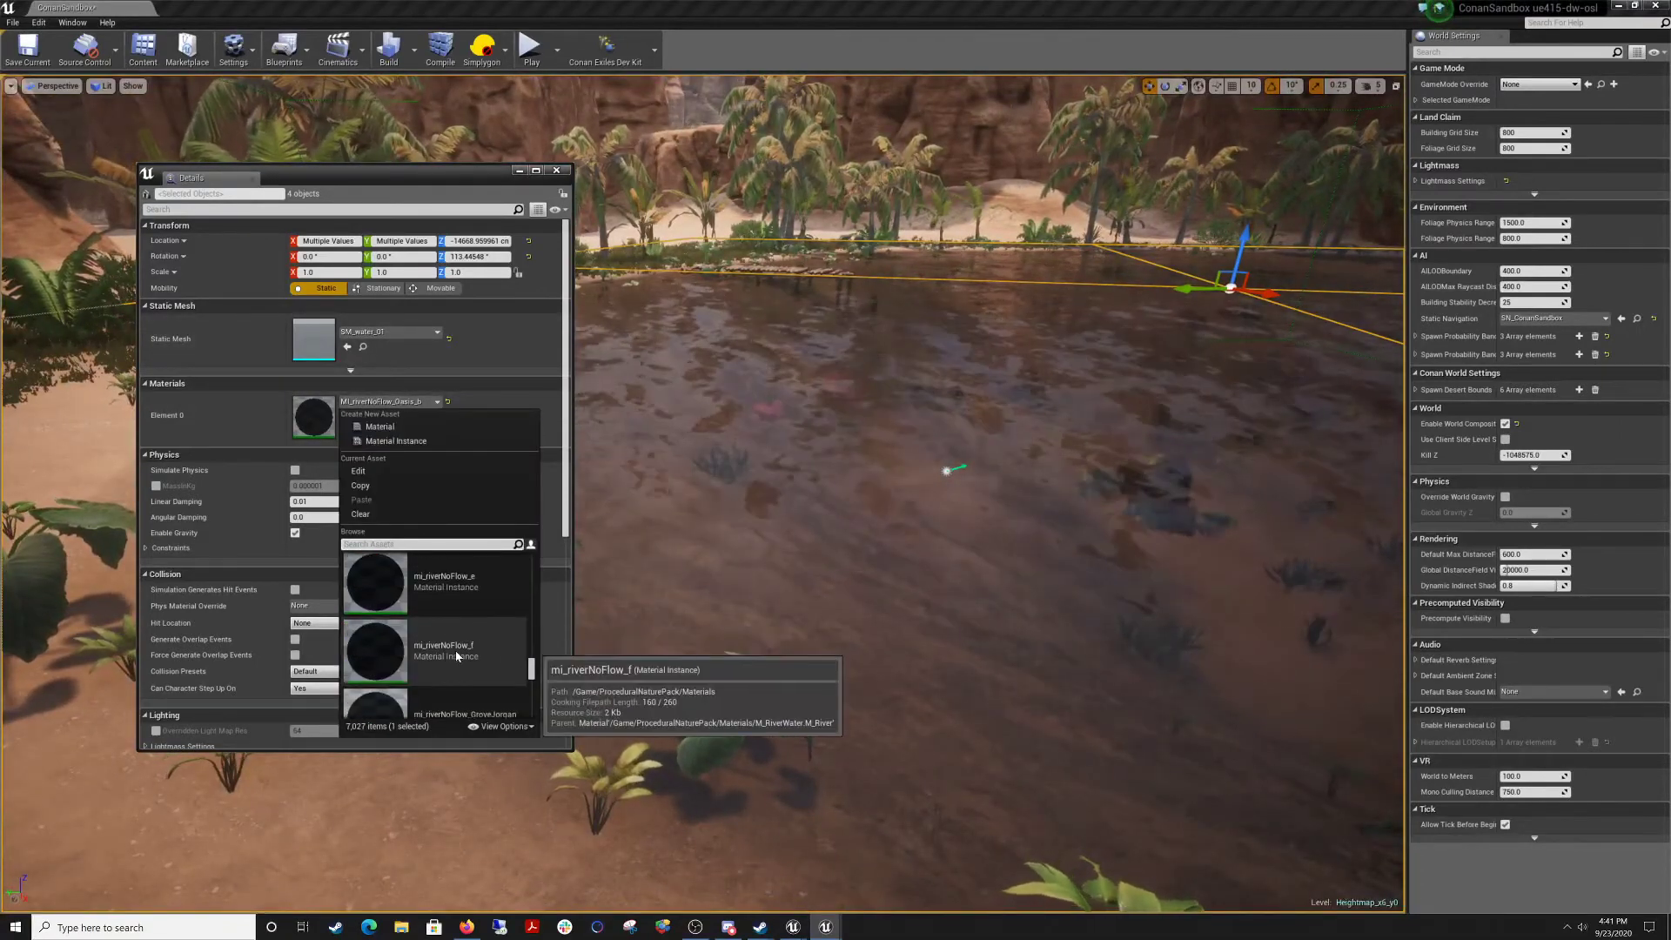
scroll(468, 641, "up", 1)
scroll(468, 641, "up", 3)
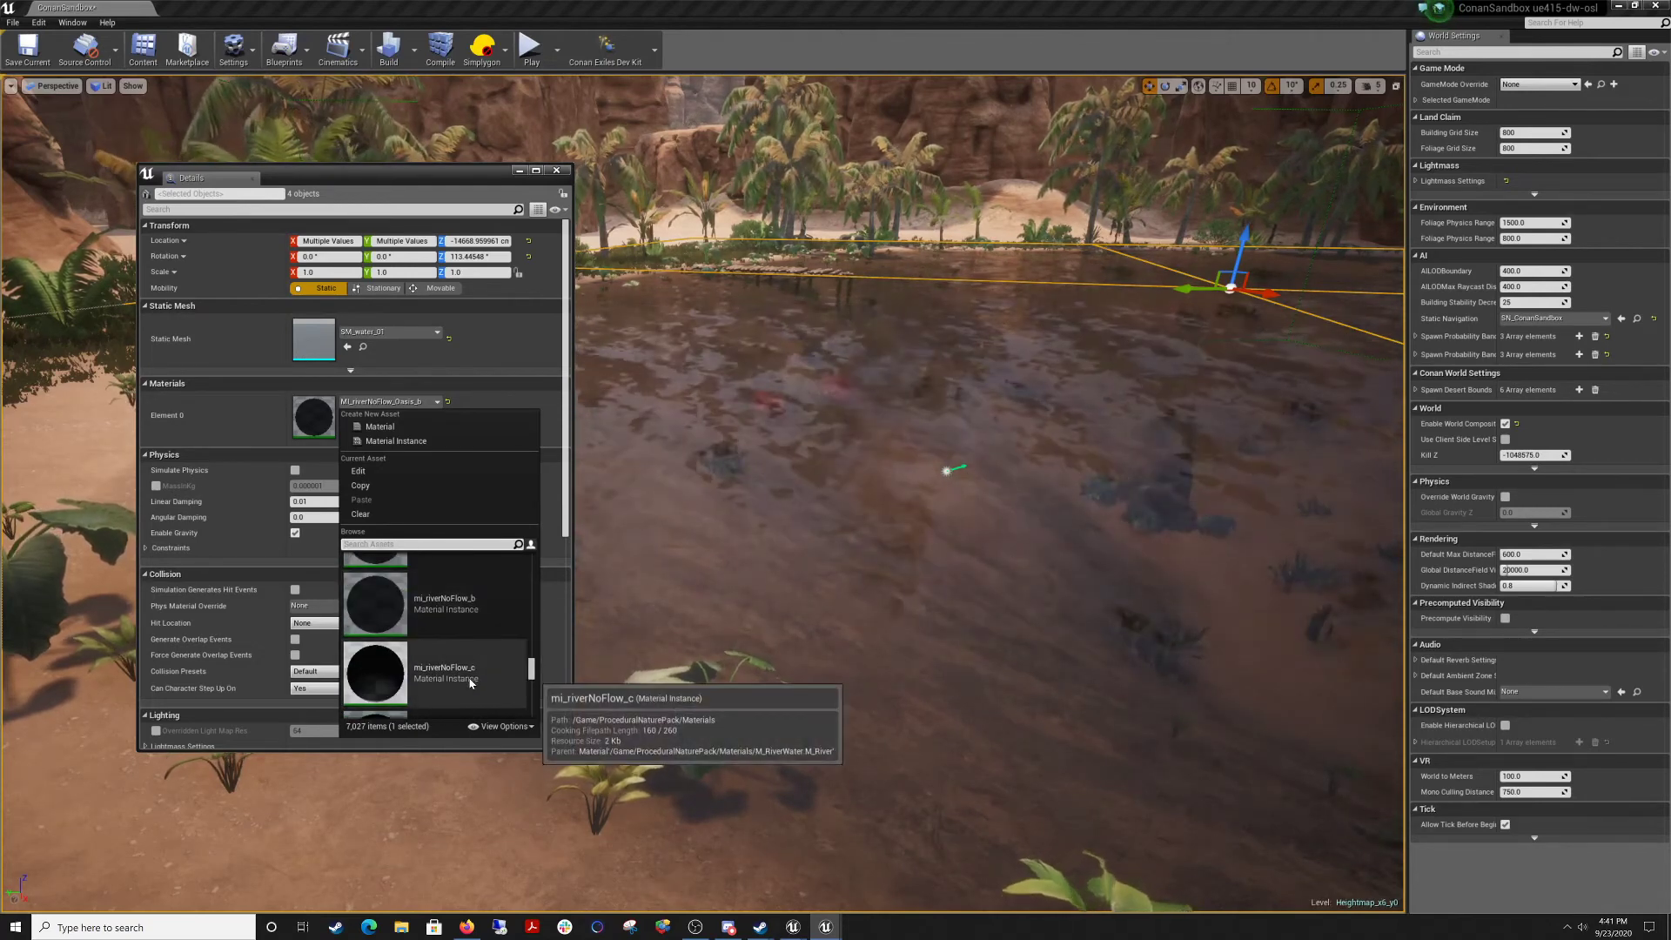
scroll(470, 679, "up", 3)
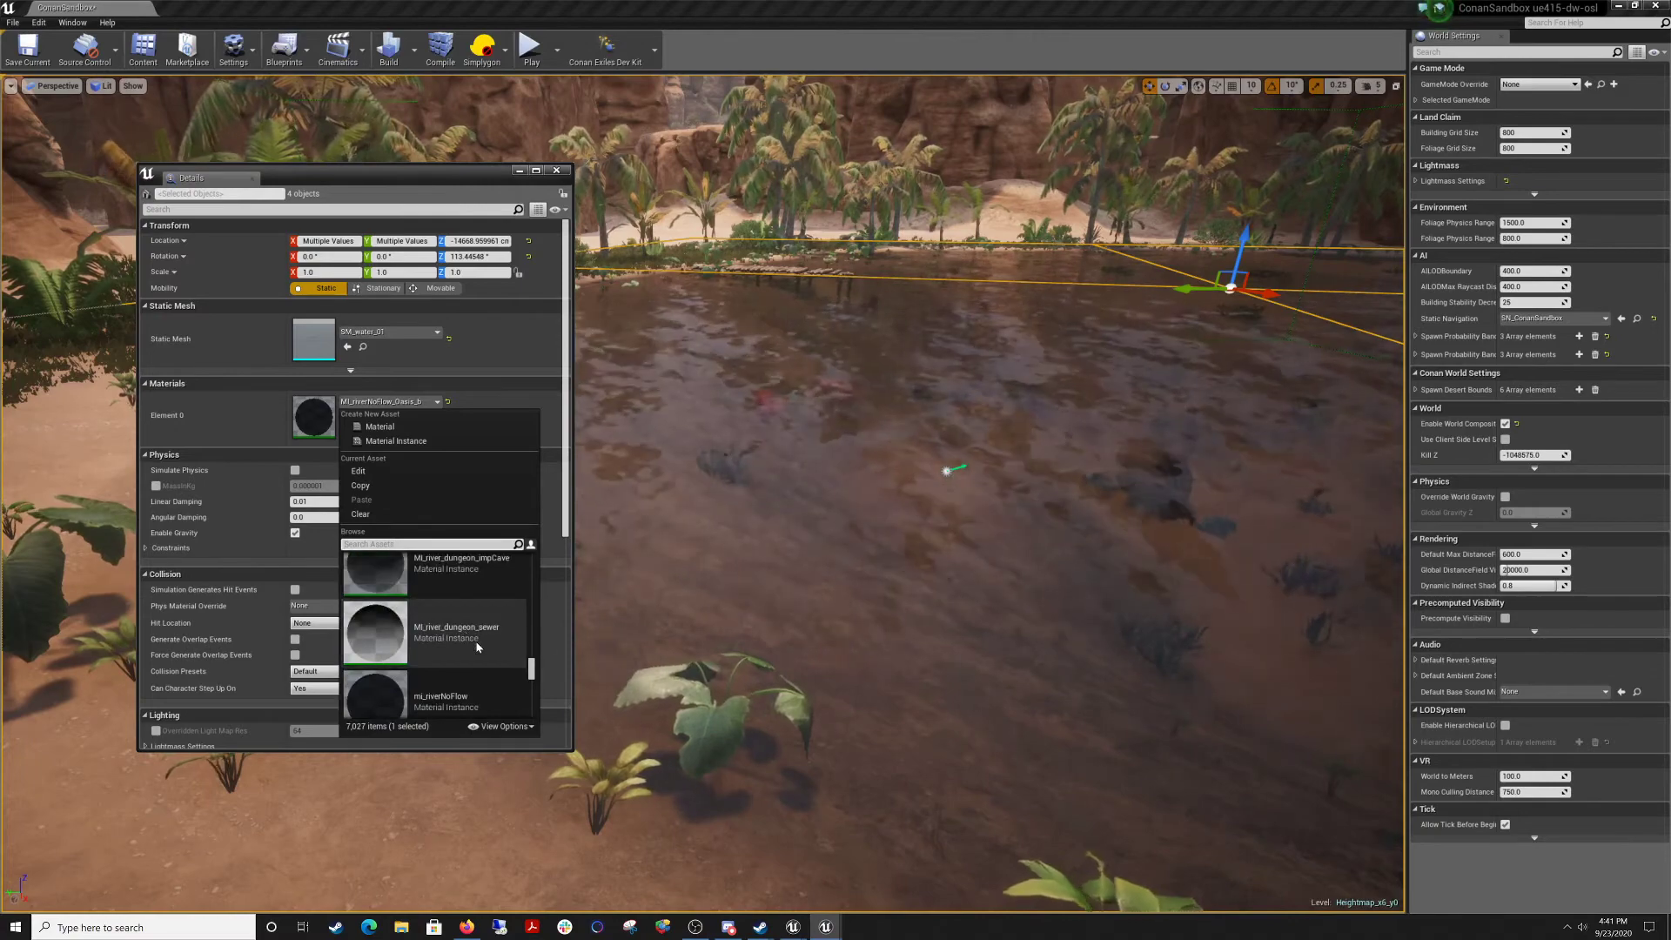
scroll(475, 641, "up", 2)
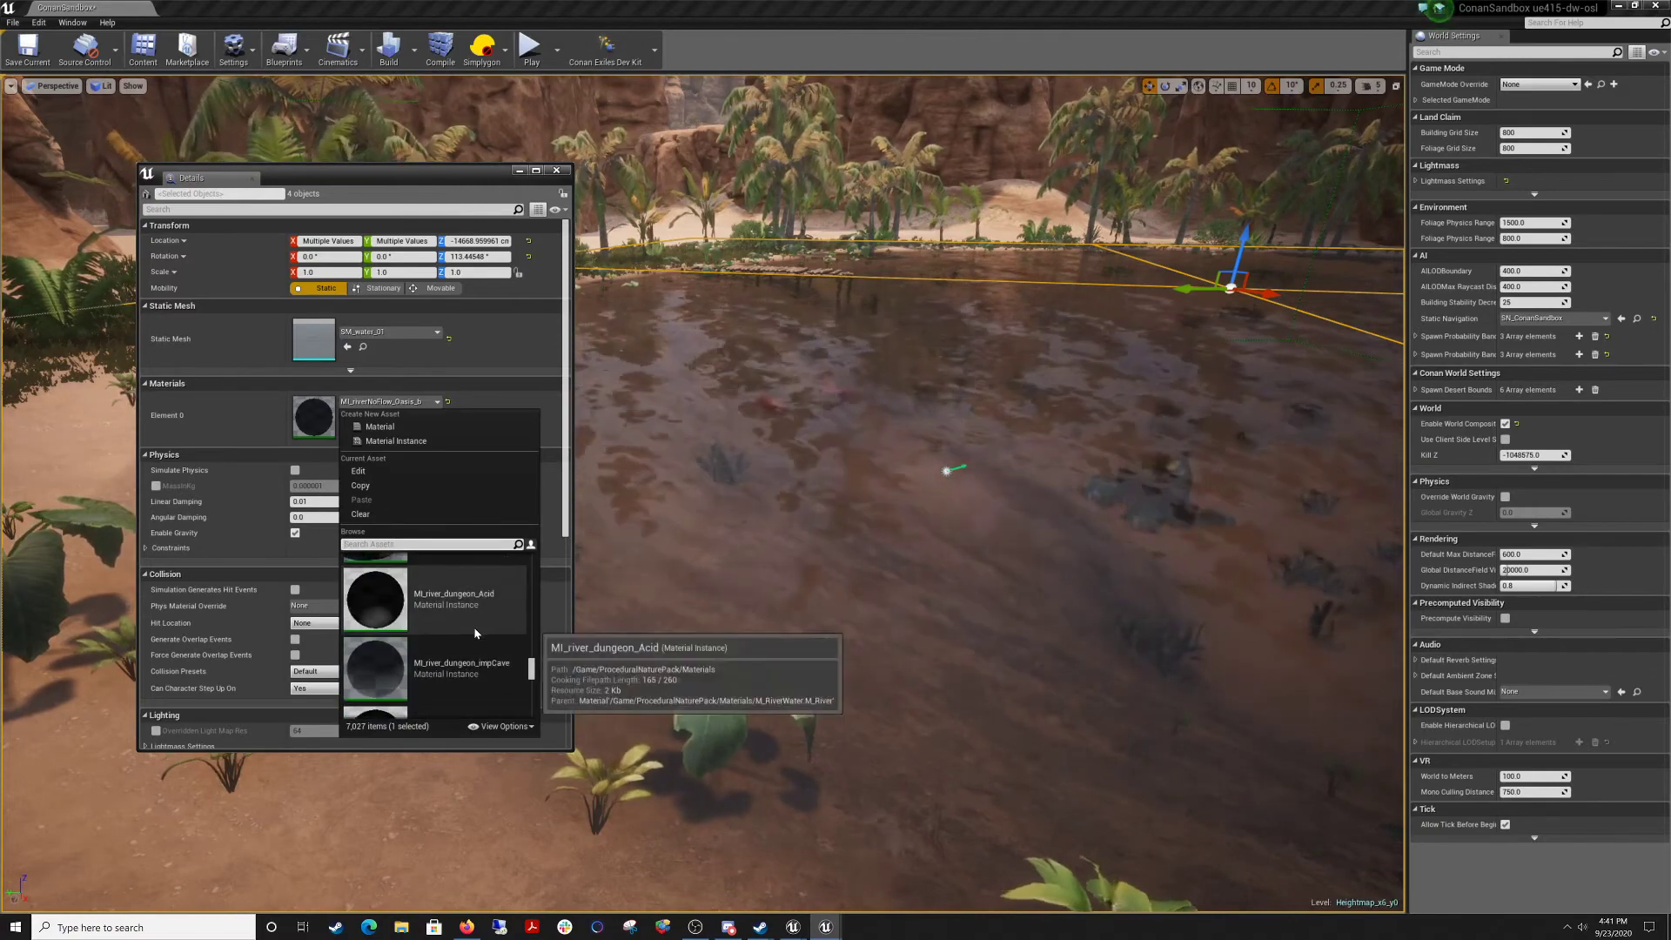
scroll(474, 628, "up", 1)
left_click(472, 662)
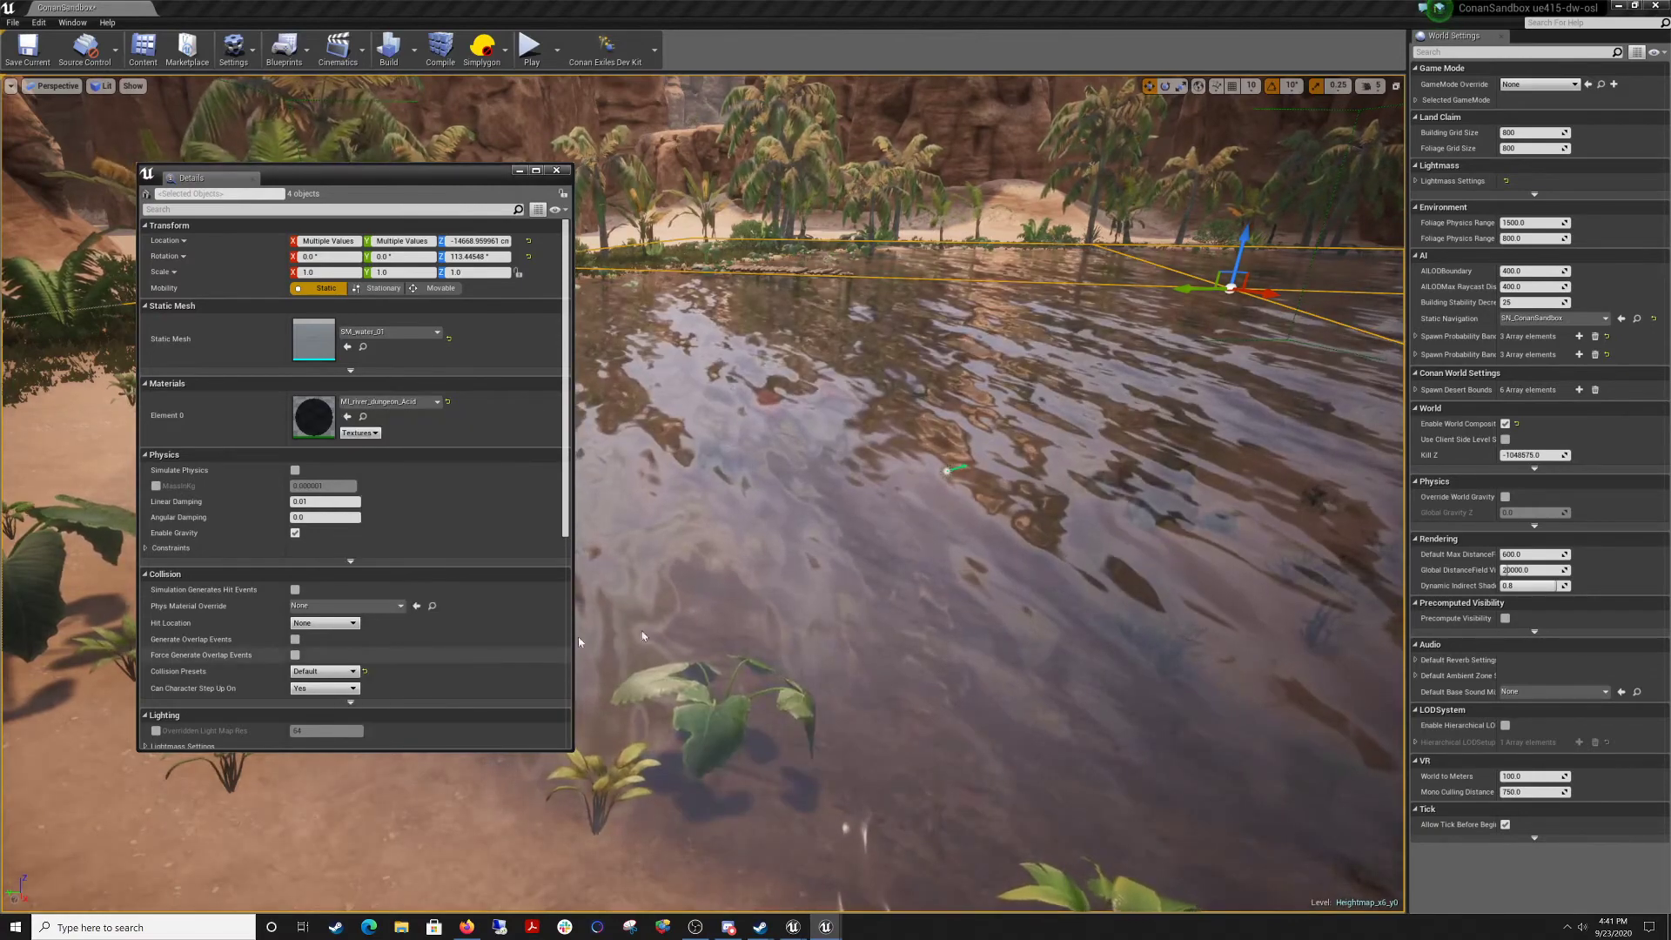
right_click_drag(683, 600, 835, 592)
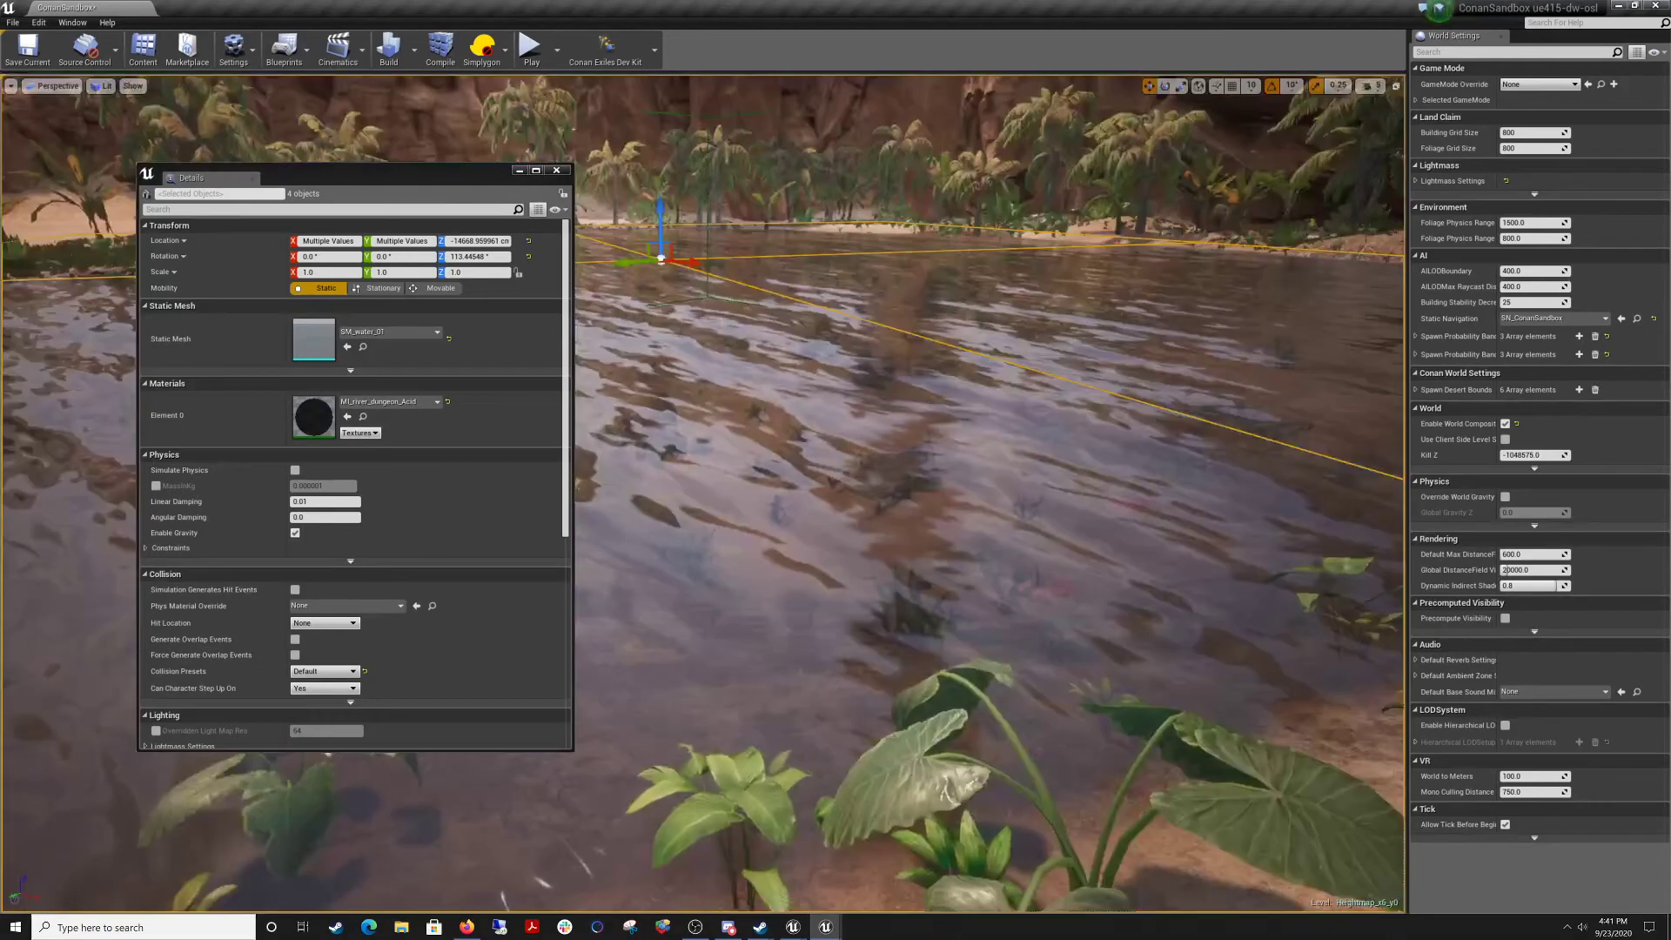
Try the mi_riverNoFlow_c material on the selected water planes.
left_click(400, 402)
scroll(435, 642, "down", 2)
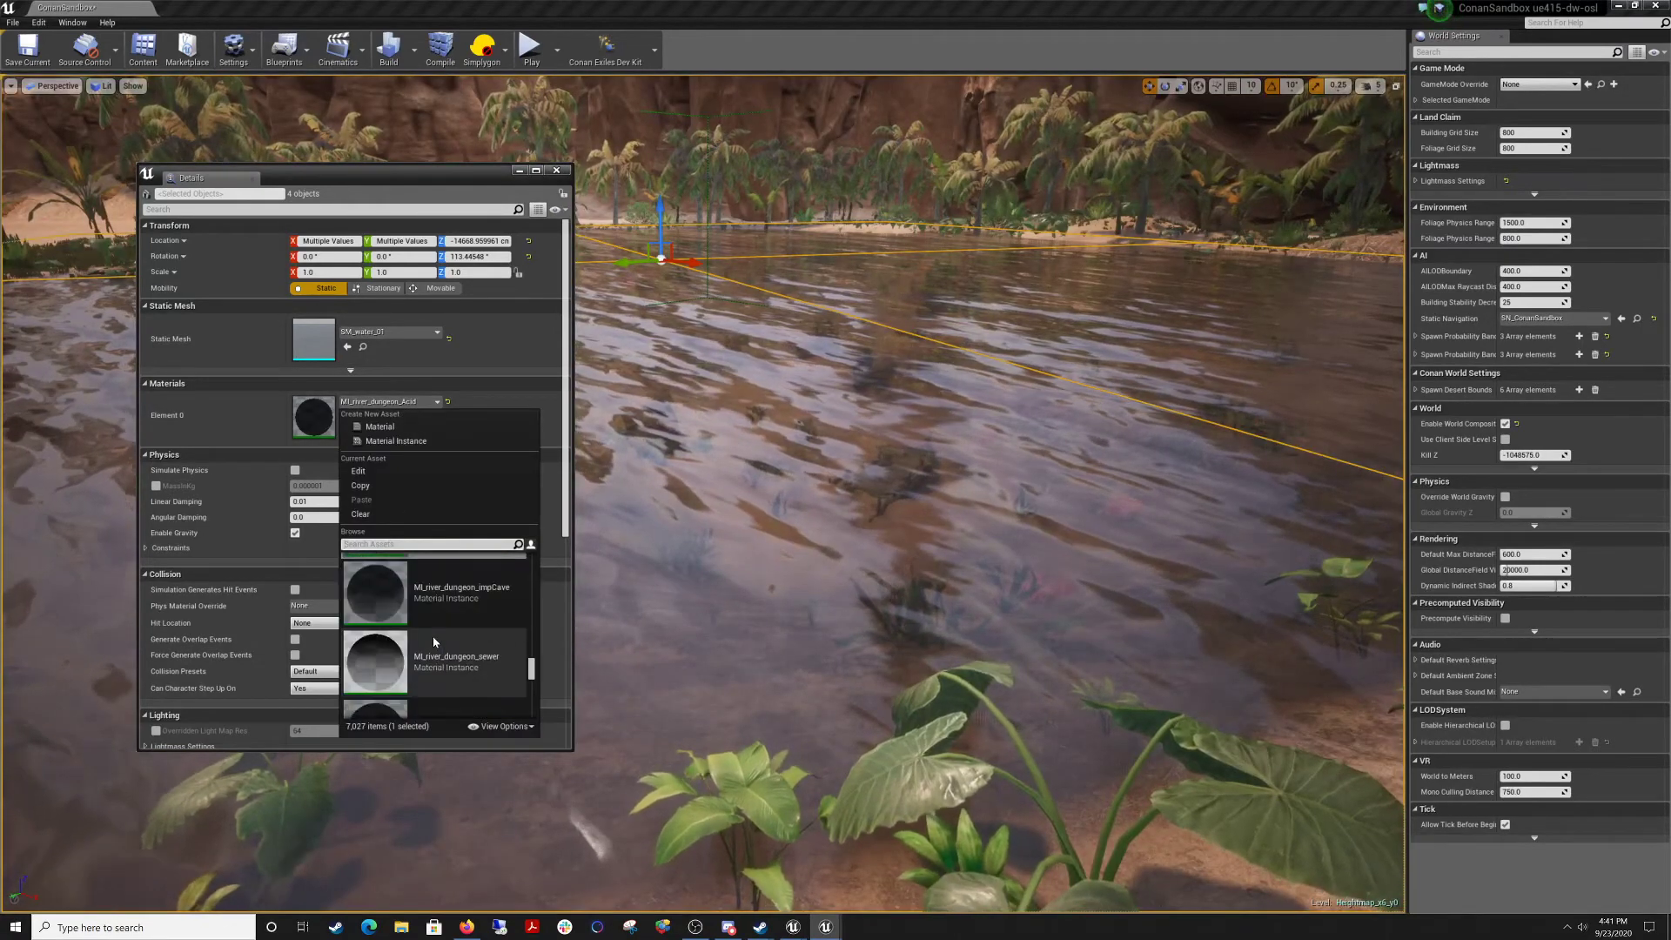
scroll(426, 644, "down", 5)
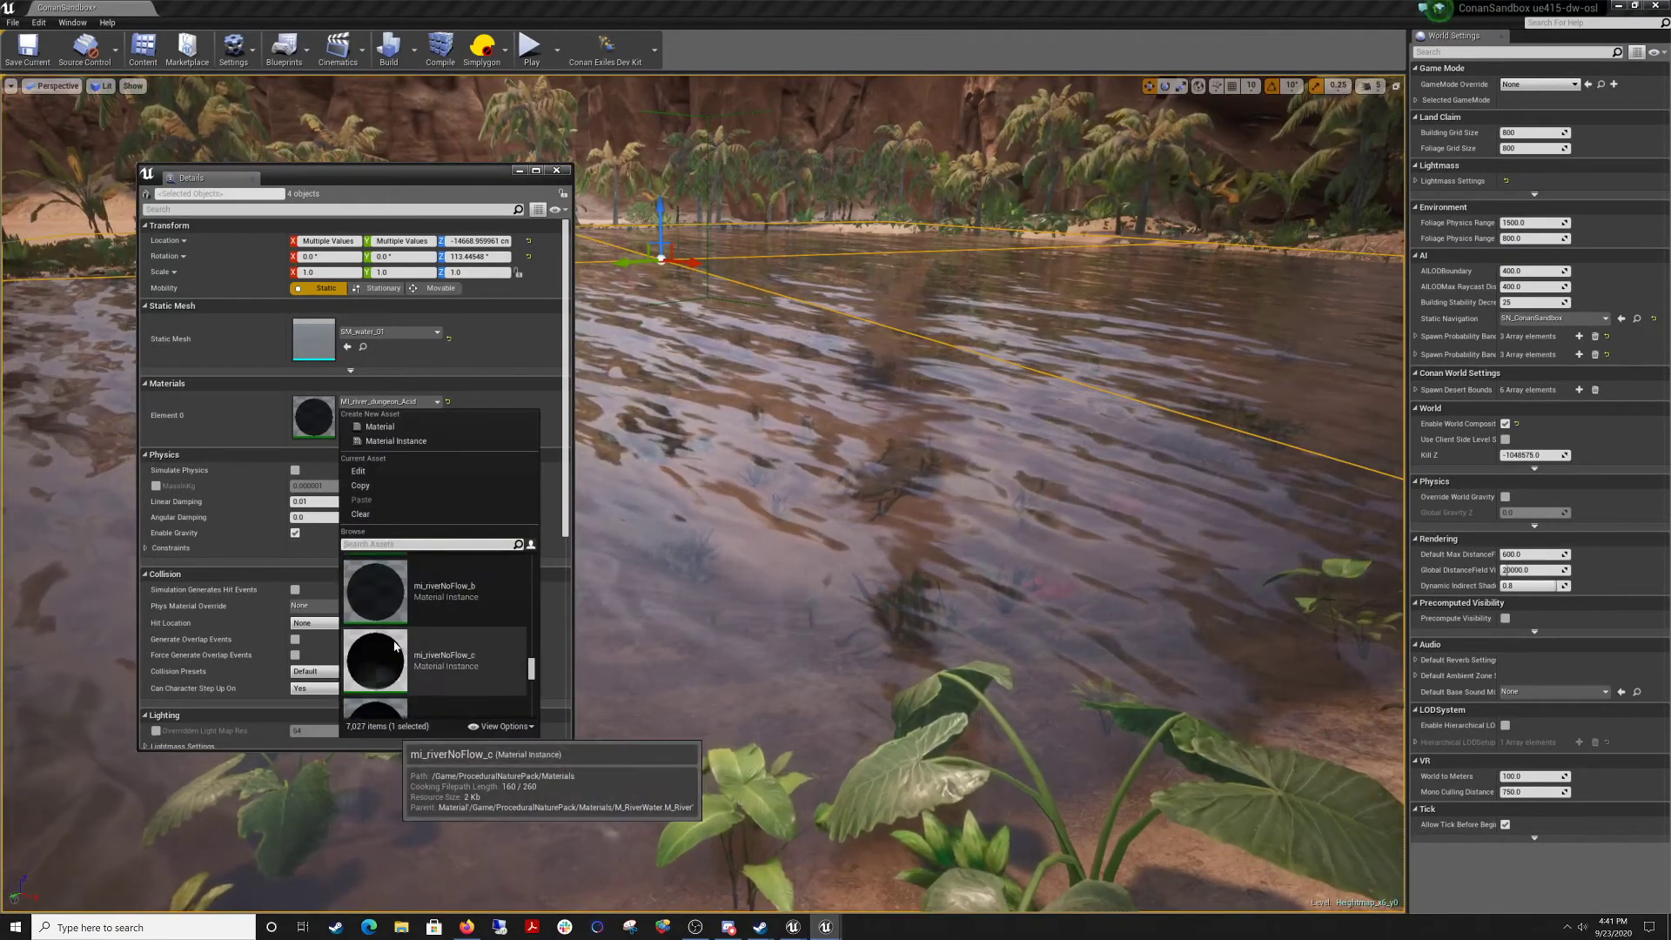
left_click(396, 649)
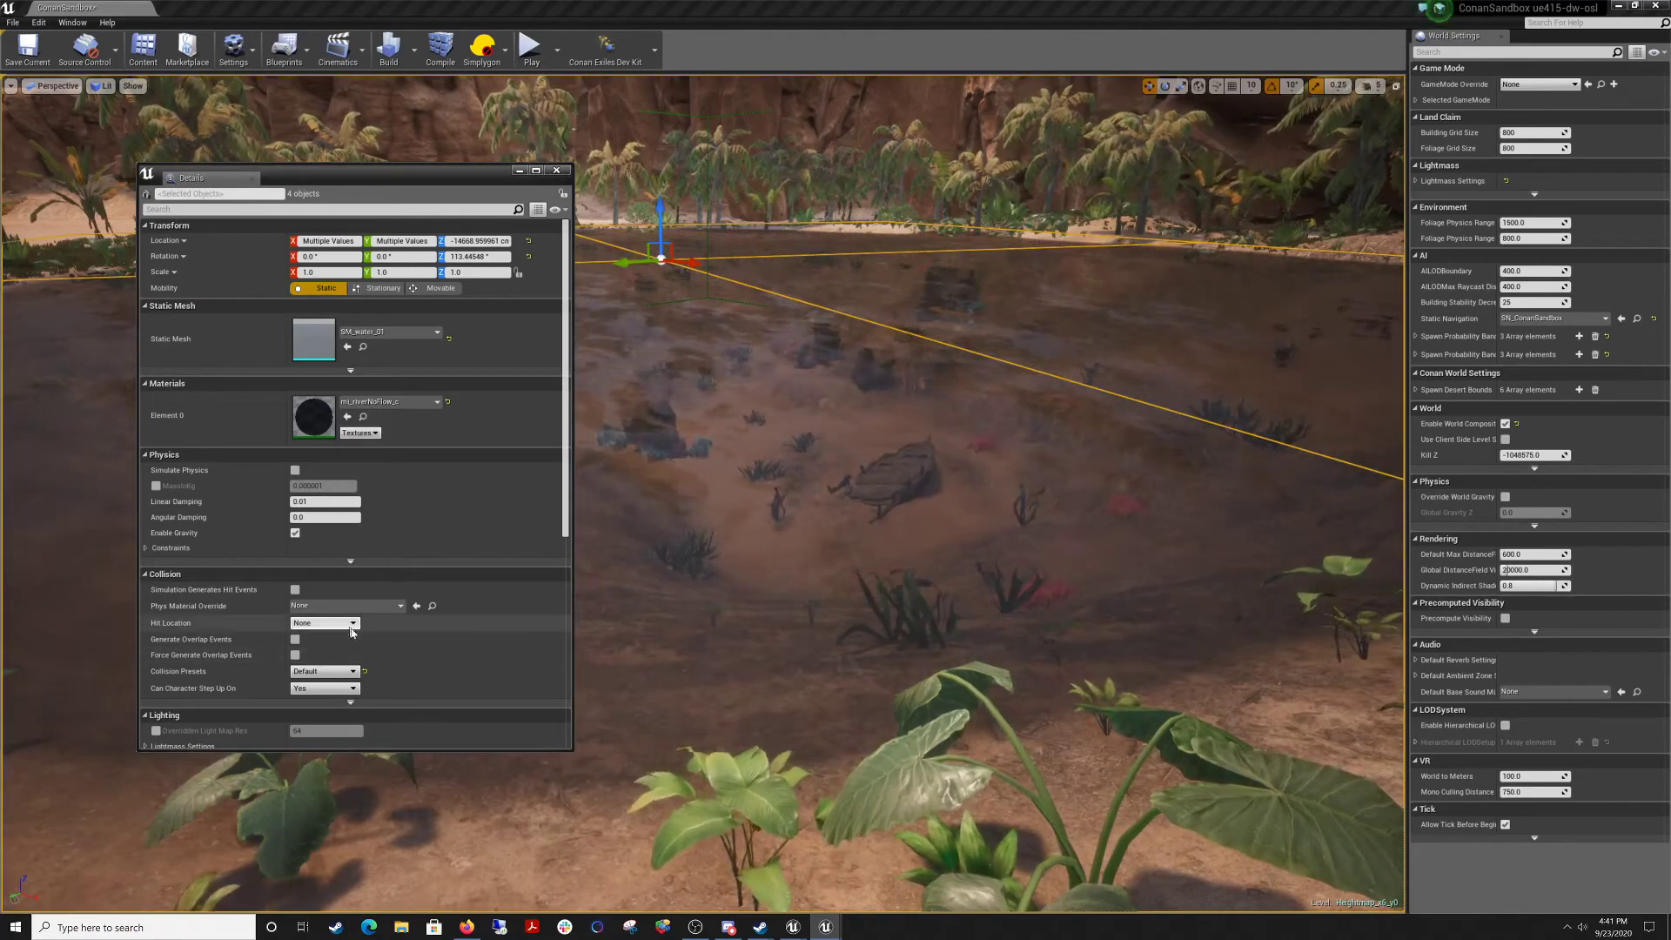
Try mi_riverNoFlowHighlands on the water planes, followed by MI_riverNoFlow_Oasis_b for comparison.
left_click(392, 401)
scroll(397, 637, "down", 1)
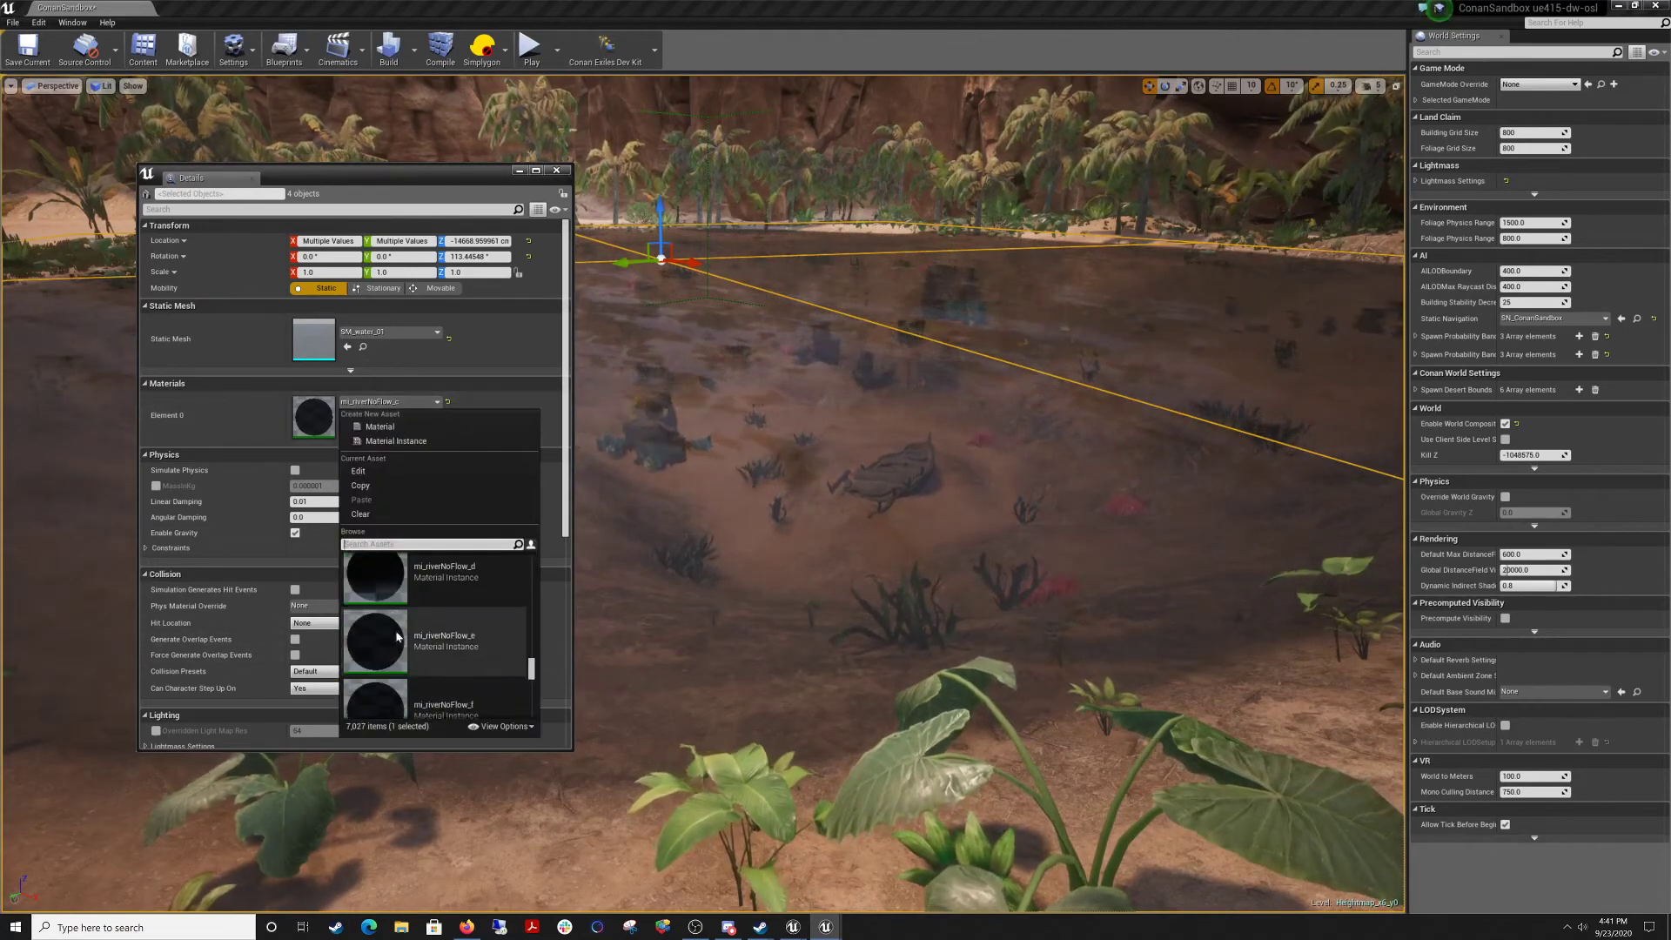
scroll(396, 637, "down", 8)
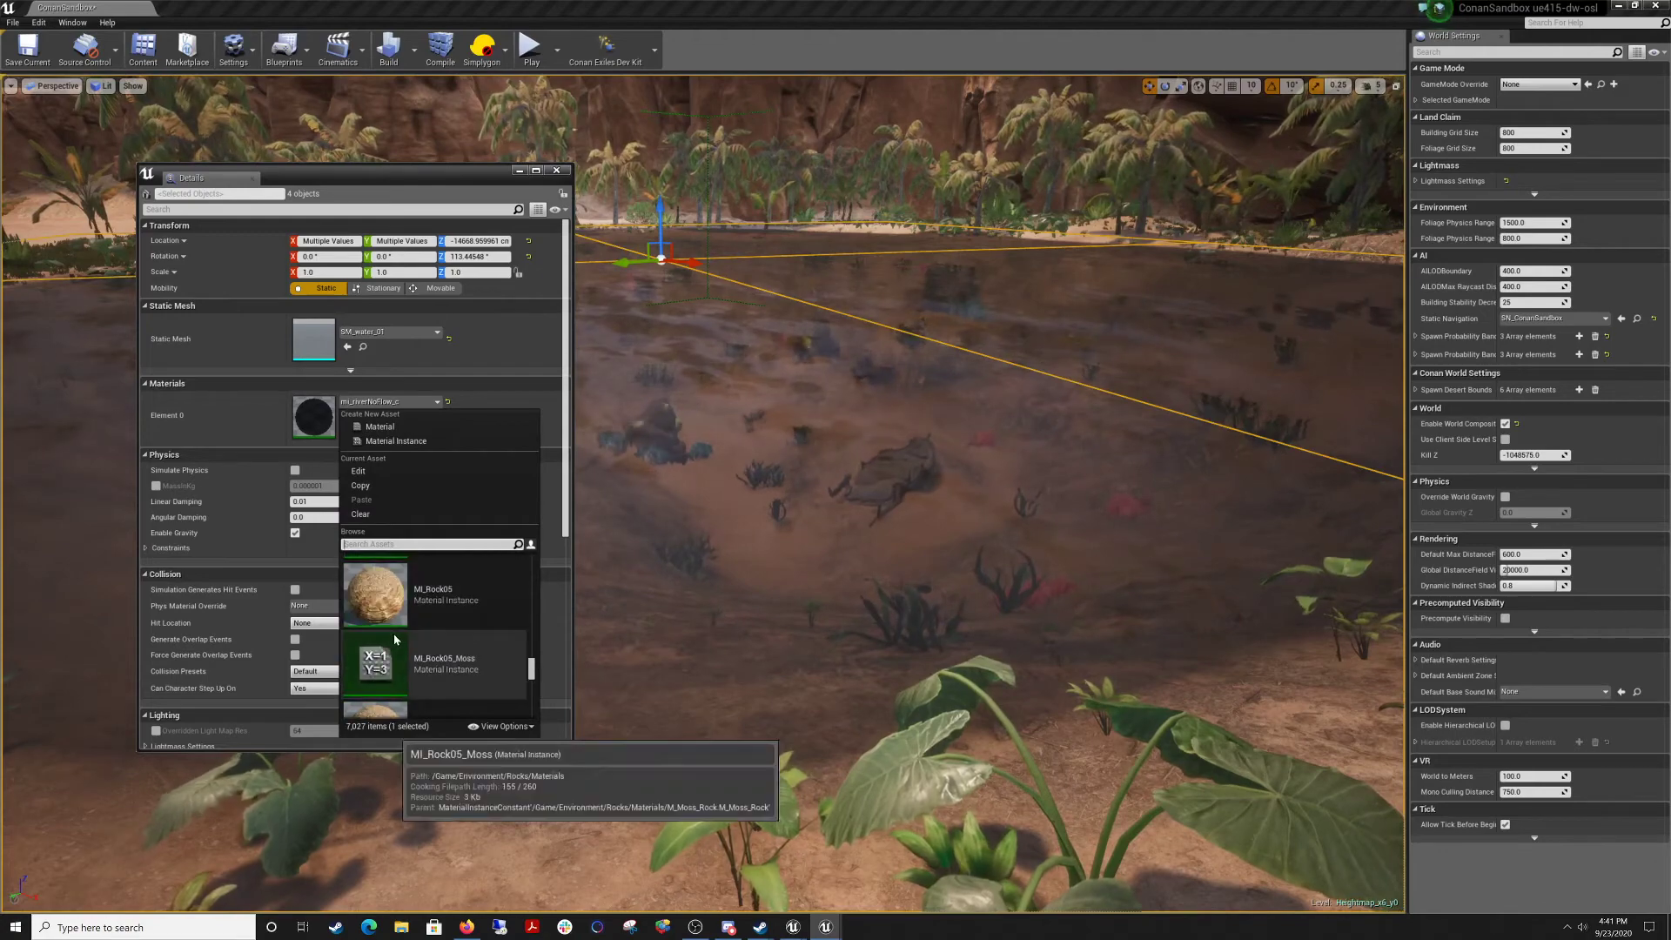
scroll(395, 639, "up", 3)
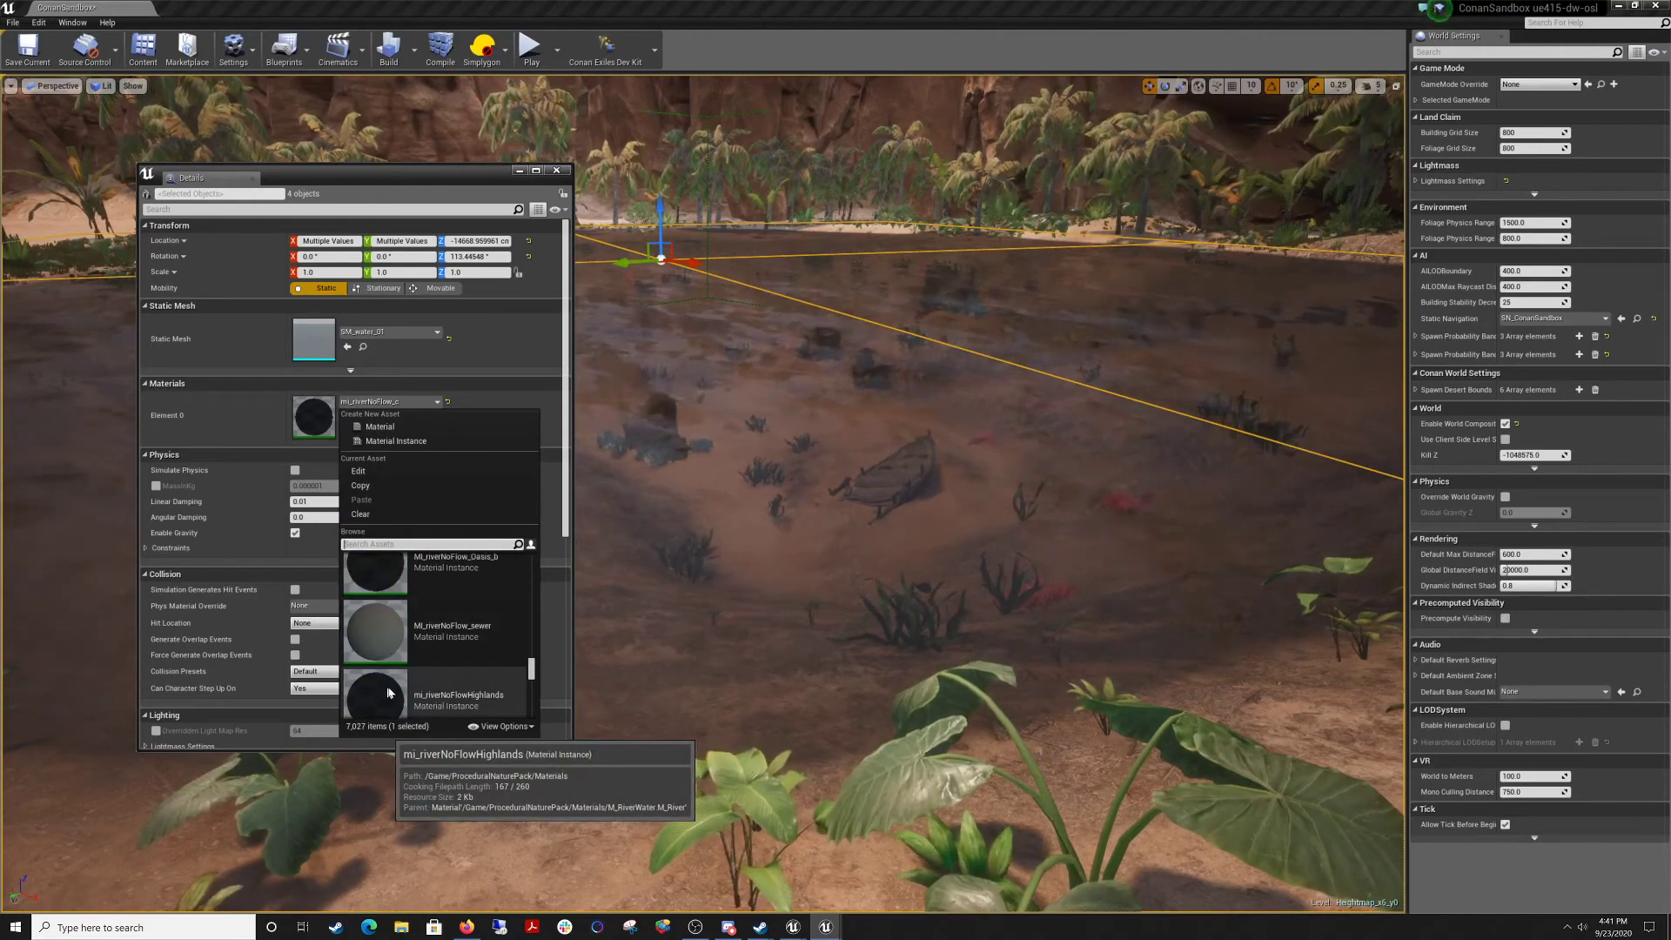
left_click(388, 692)
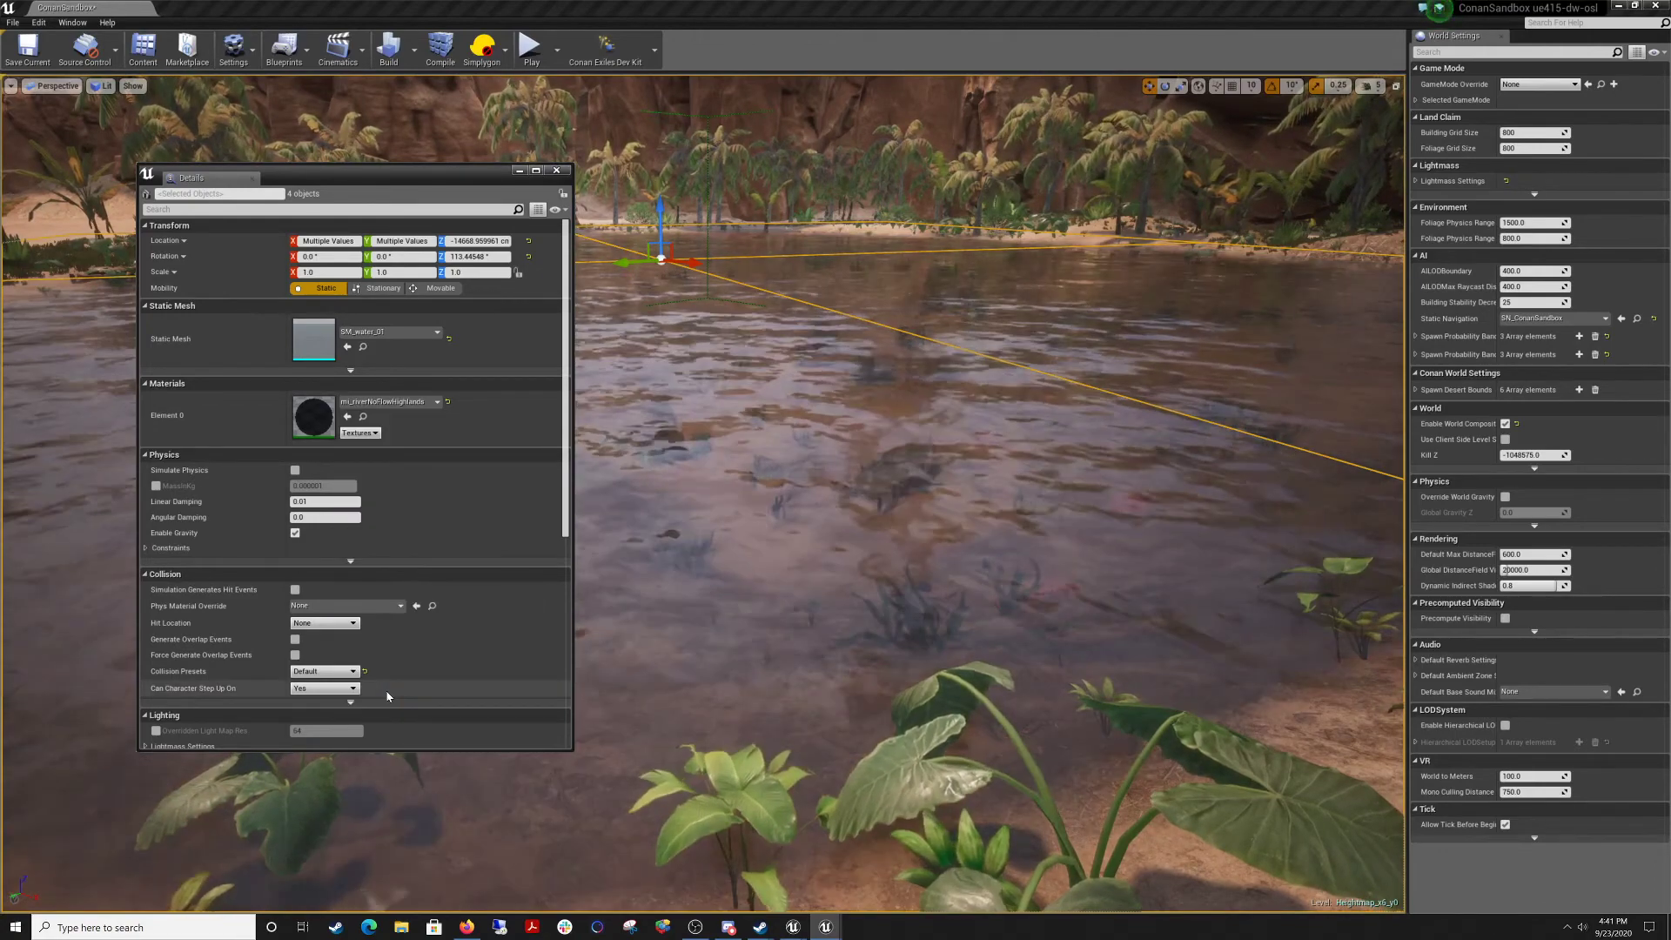
left_click(383, 402)
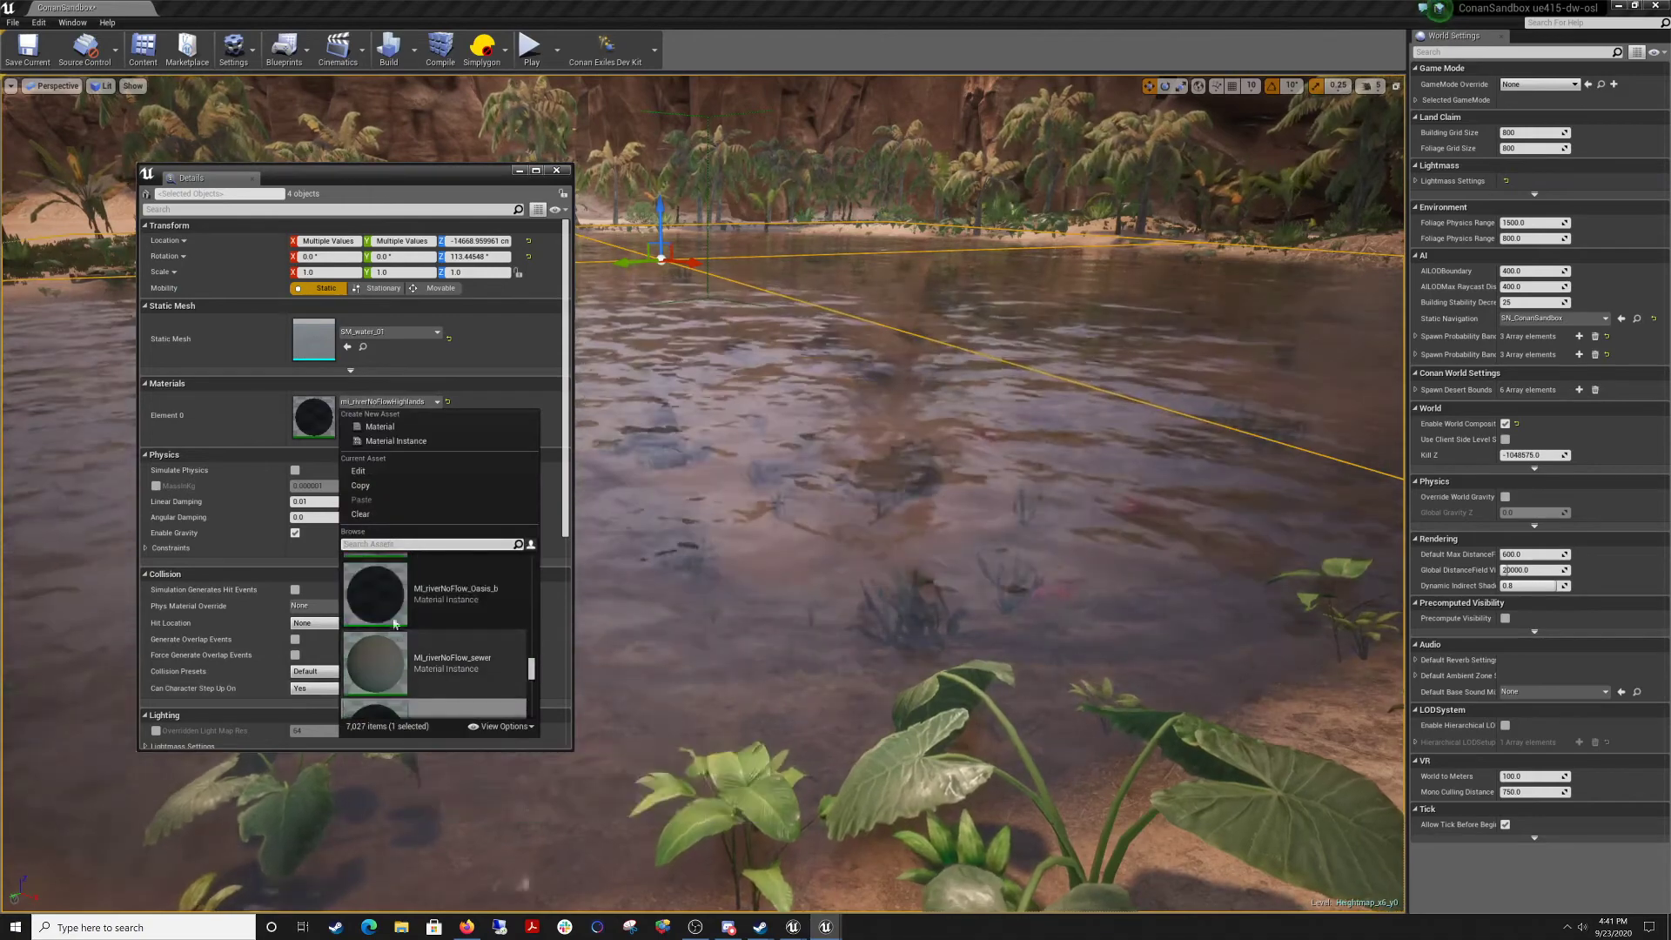
left_click(387, 590)
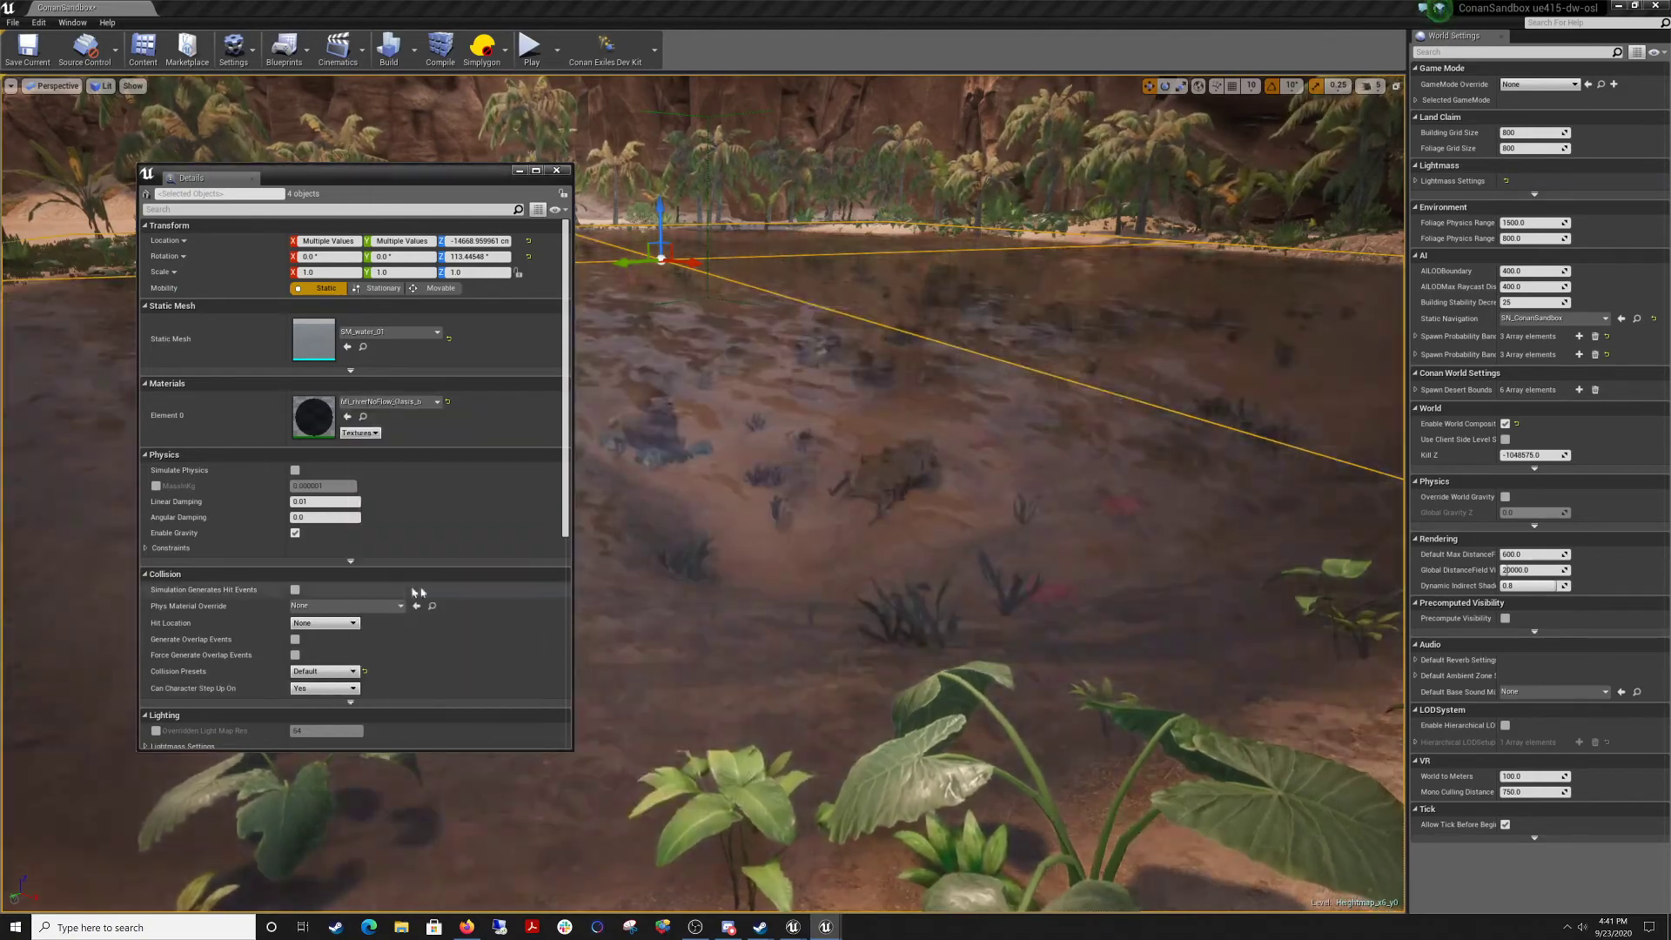
Assign the MI_riverNoFlow_Oasis material to the water planes and check the lake from the shore.
left_click(387, 402)
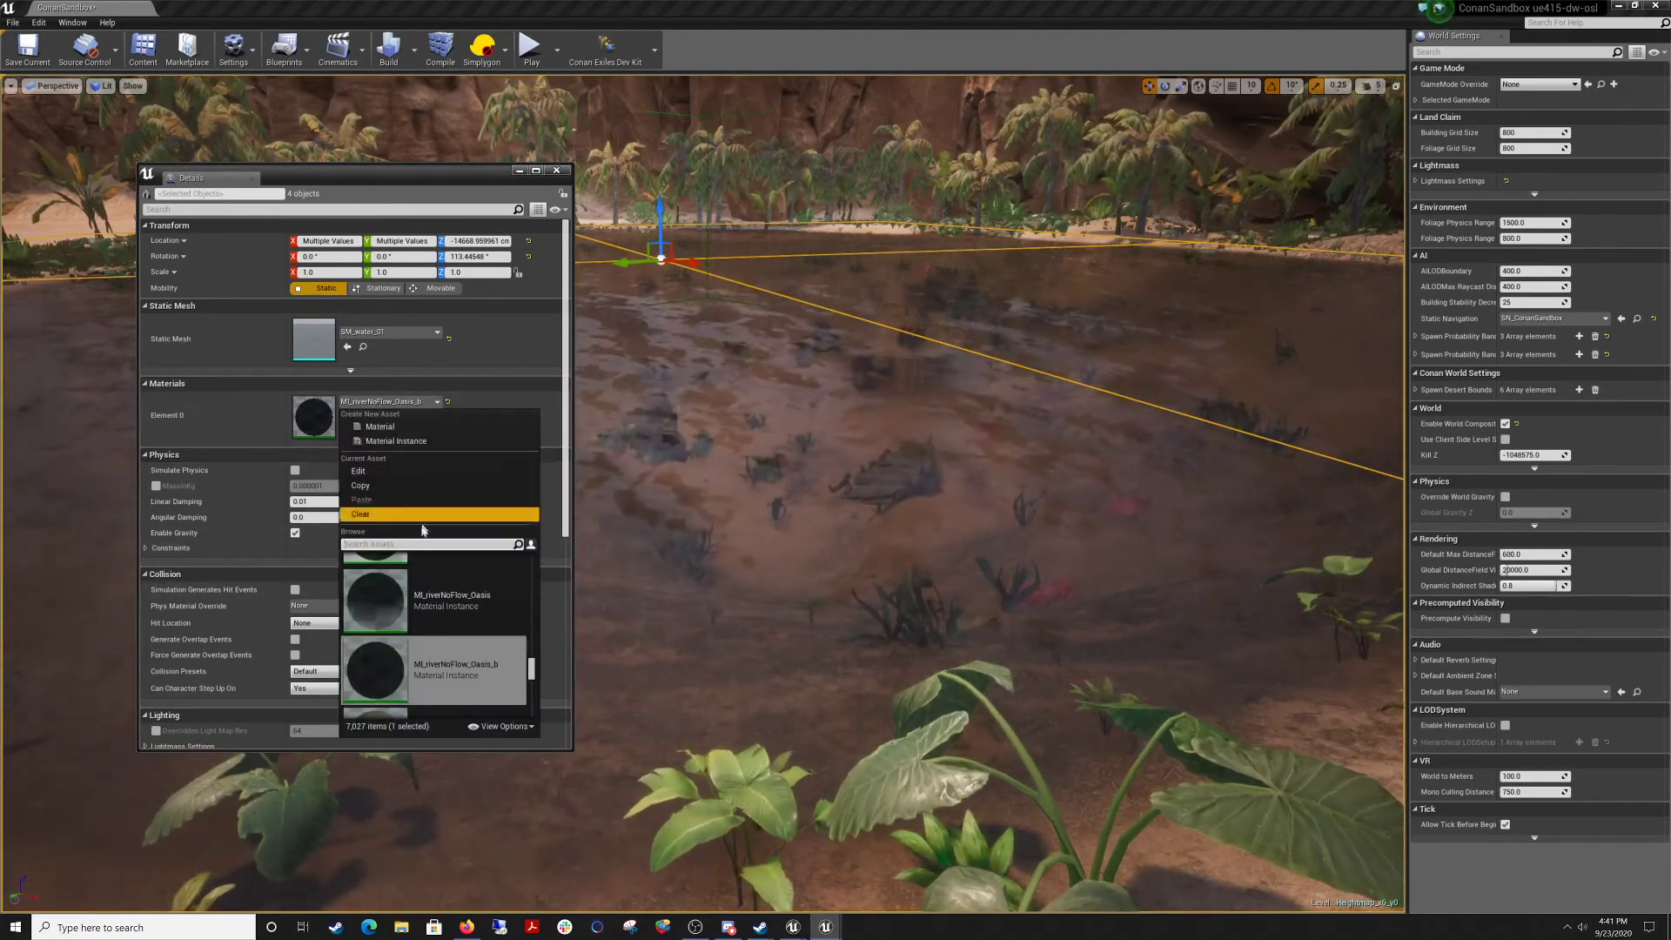
left_click(465, 597)
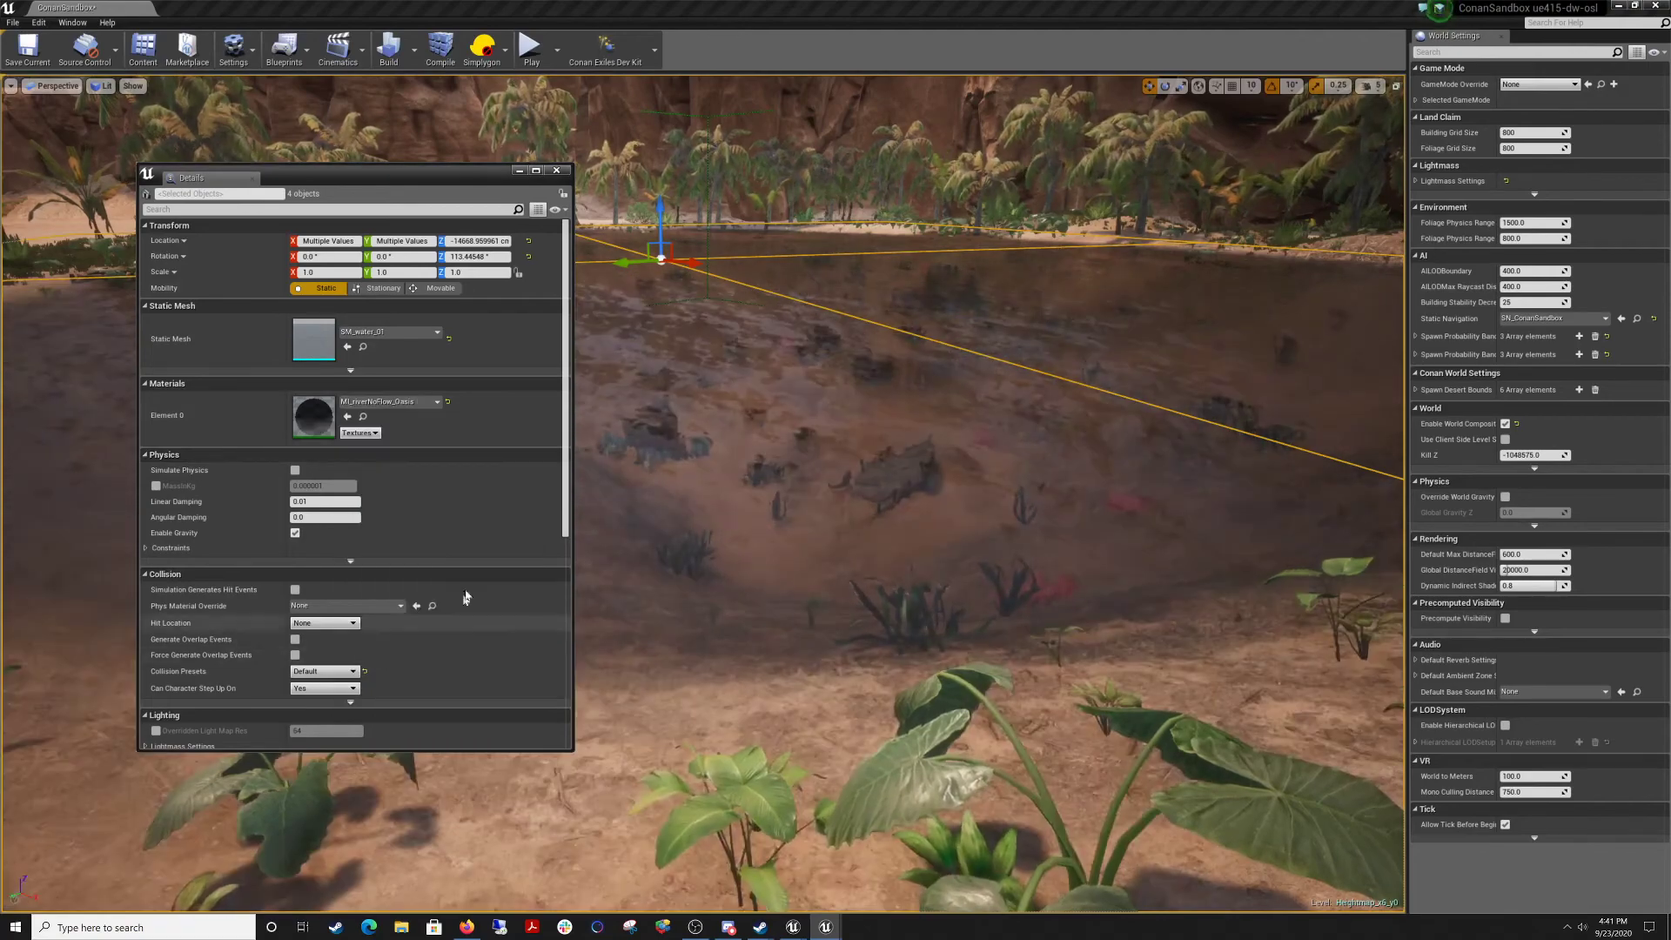
right_click_drag(783, 487, 803, 412)
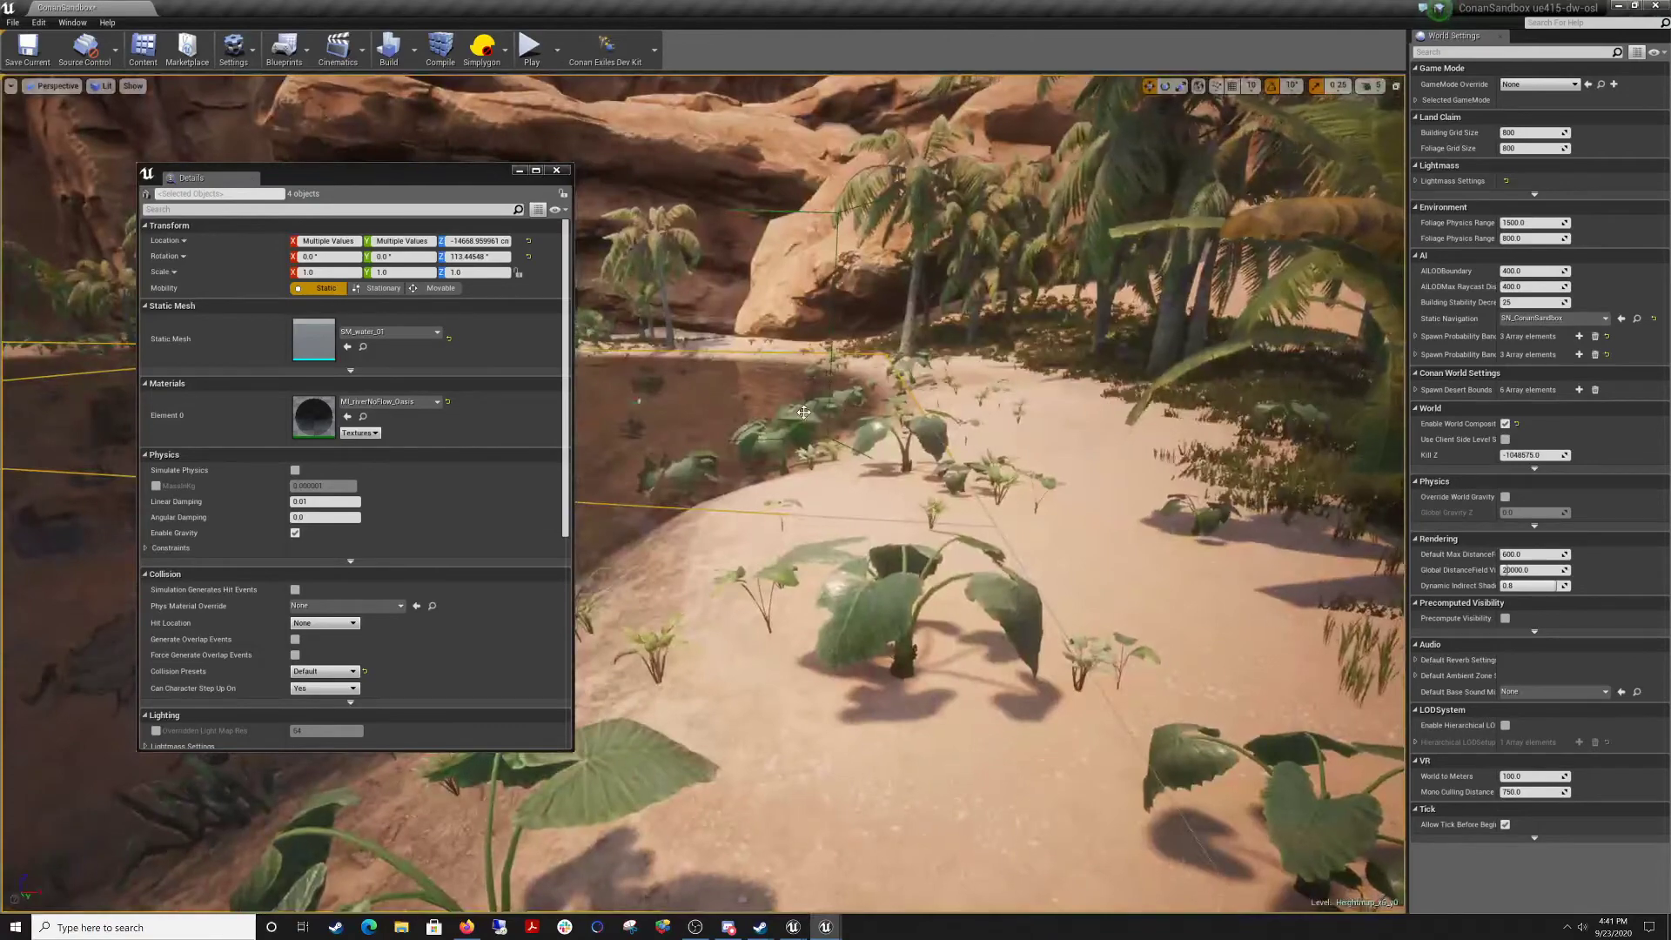
key("f")
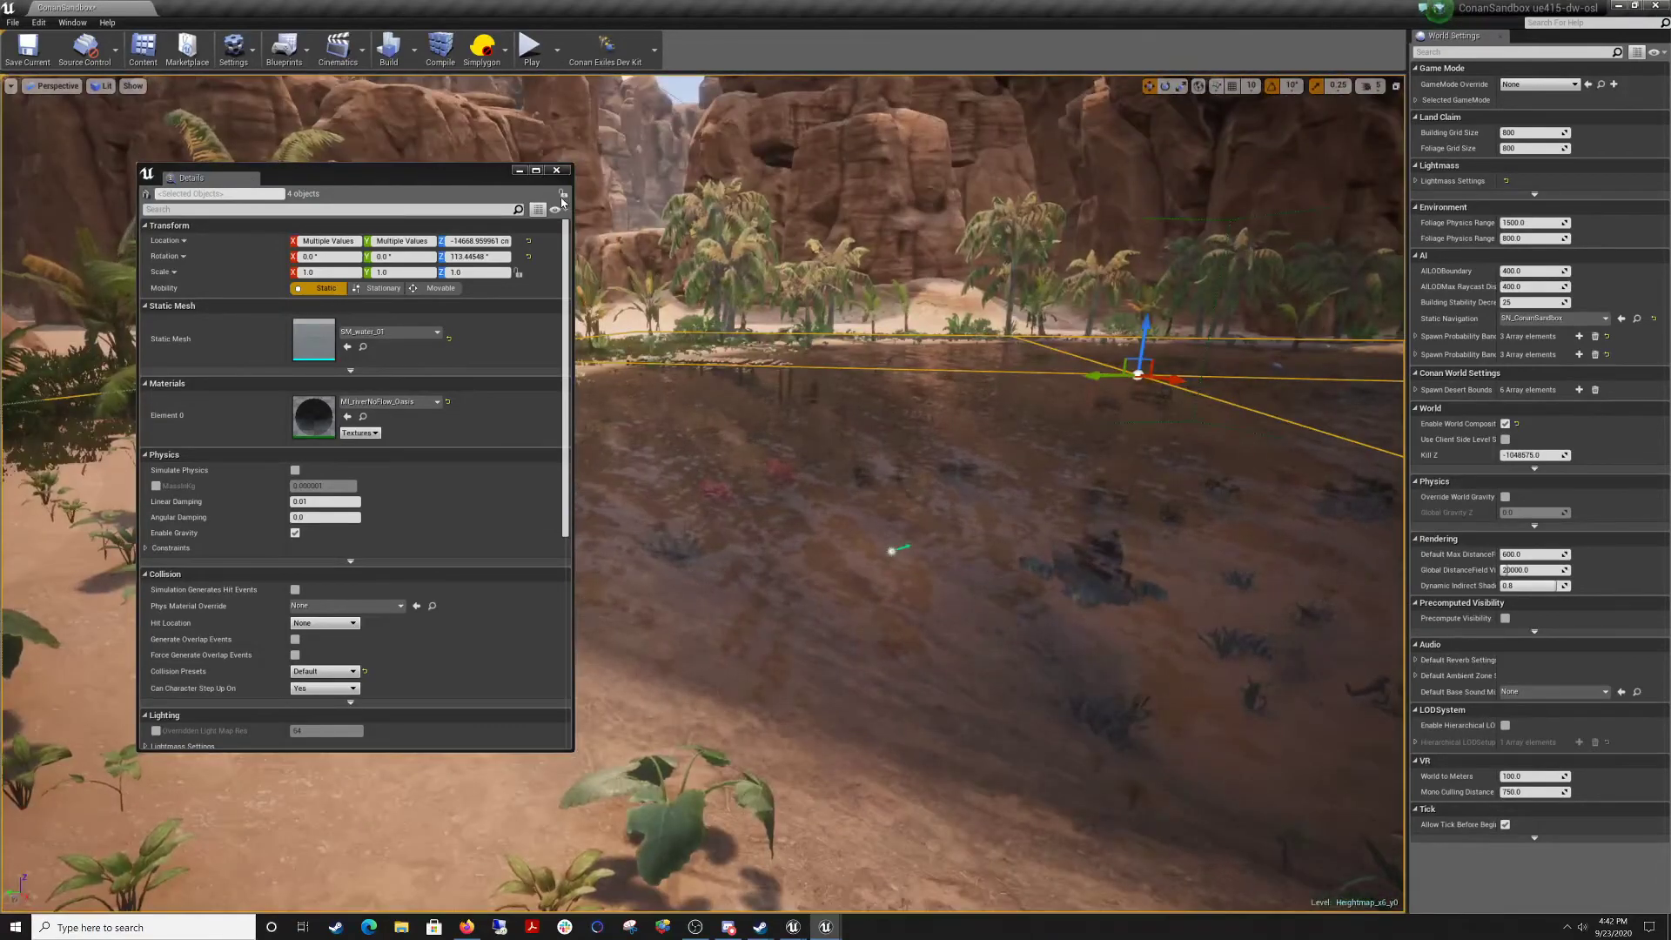
Close the water planes' details and save the current level.
left_click(557, 170)
right_click_drag(714, 470, 866, 474)
left_click(35, 58)
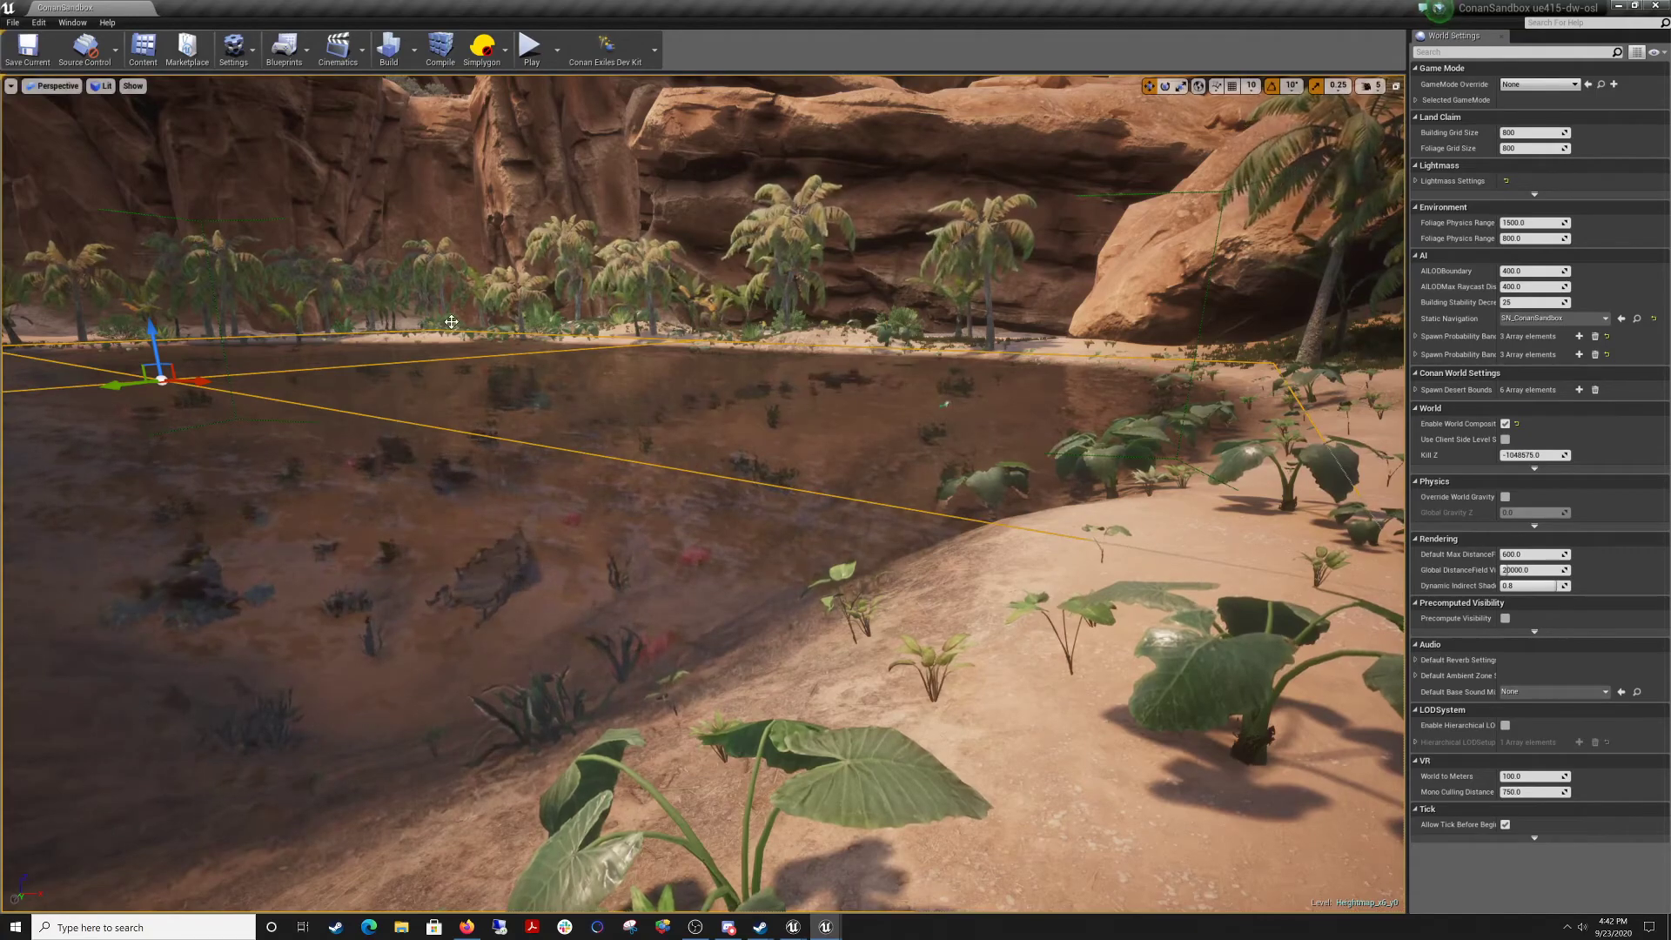
Examine the lake's new water surface and its visible bottom from the shore, the palms and high above.
right_click_drag(536, 399, 909, 365)
left_click(1007, 420)
key("w")
key("s")
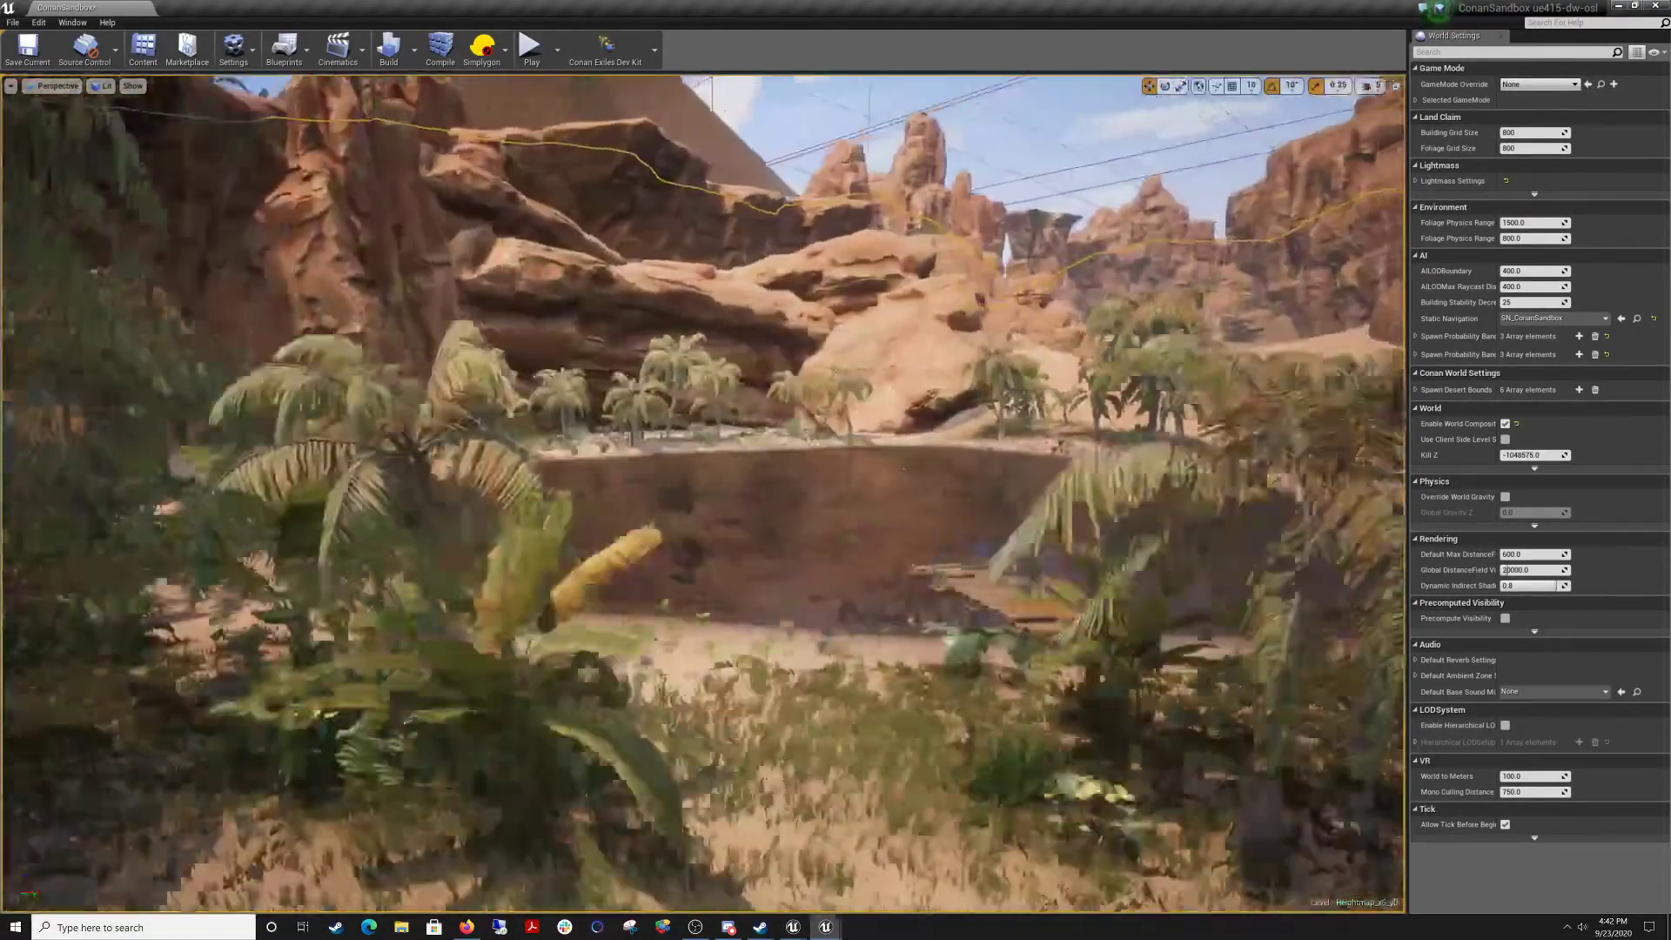
key("w")
right_click_drag(818, 410, 748, 418)
key("s")
key("w")
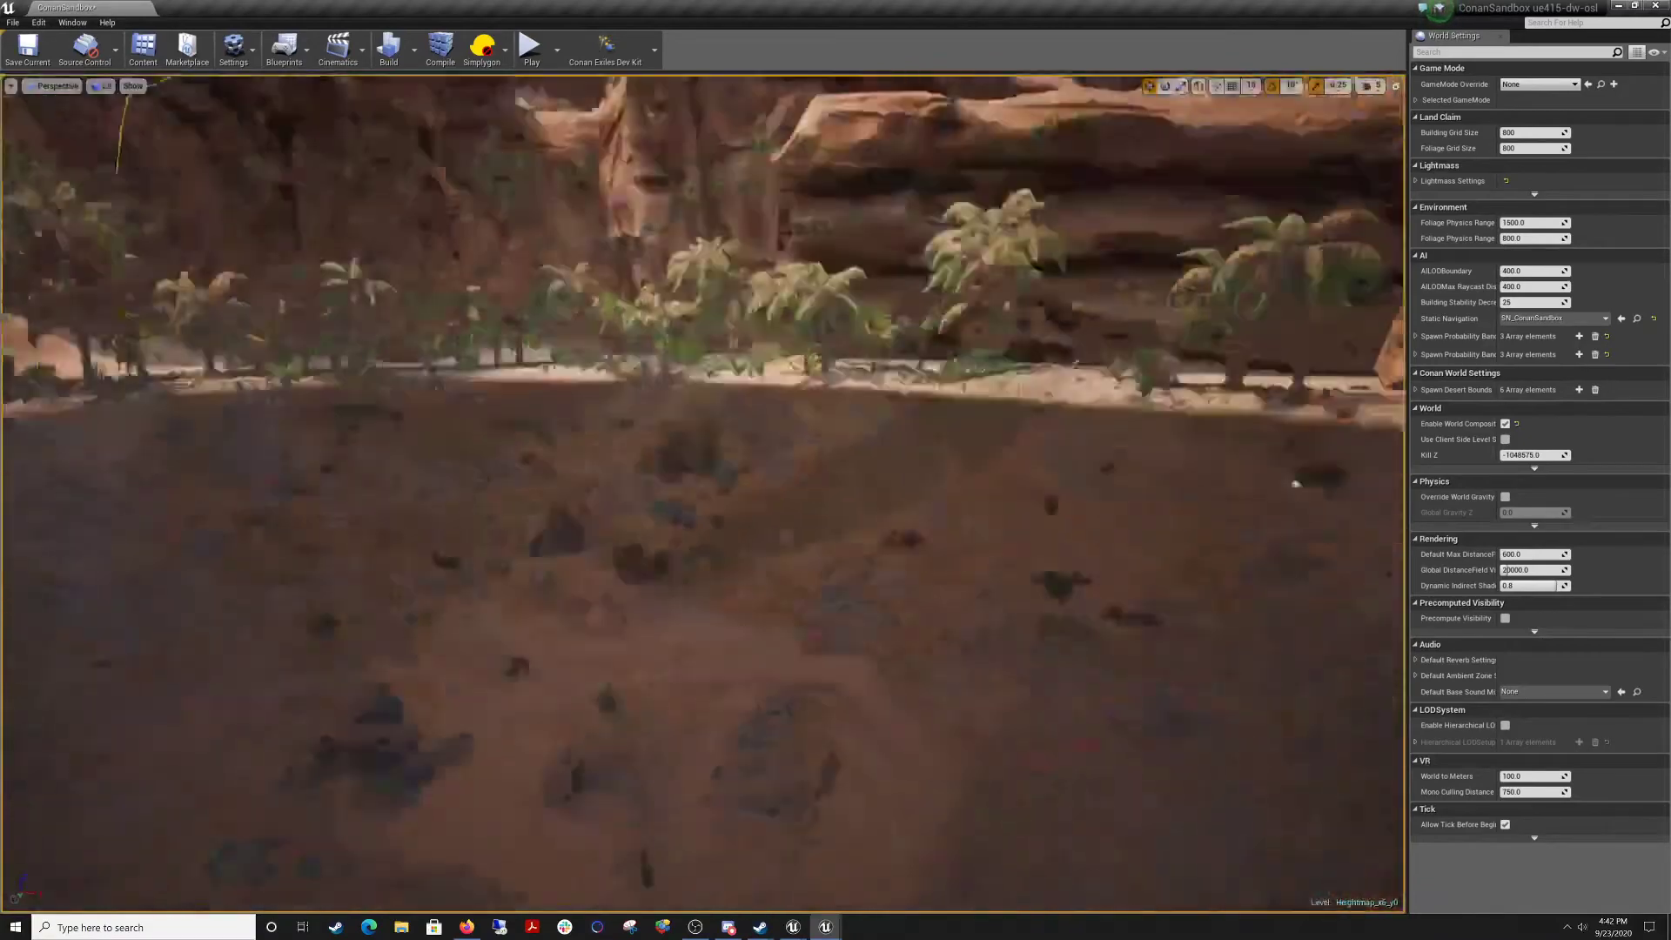
left_click_drag(823, 411, 822, 523)
key("s")
right_click_drag(823, 523, 805, 501)
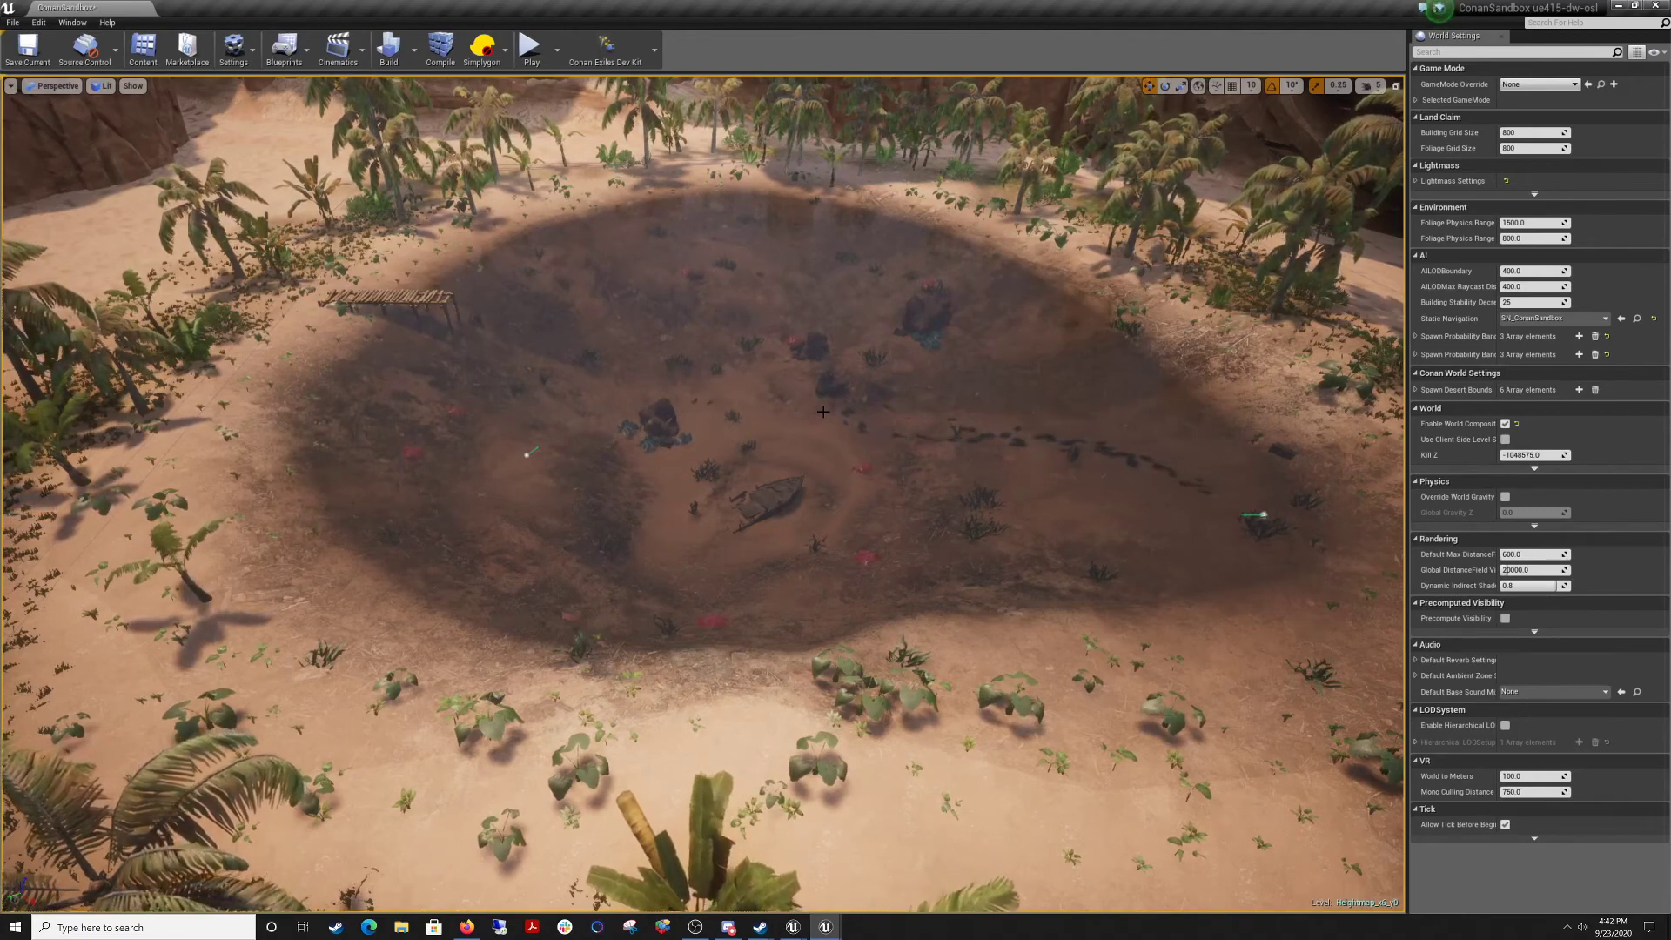
right_click_drag(821, 320, 820, 262)
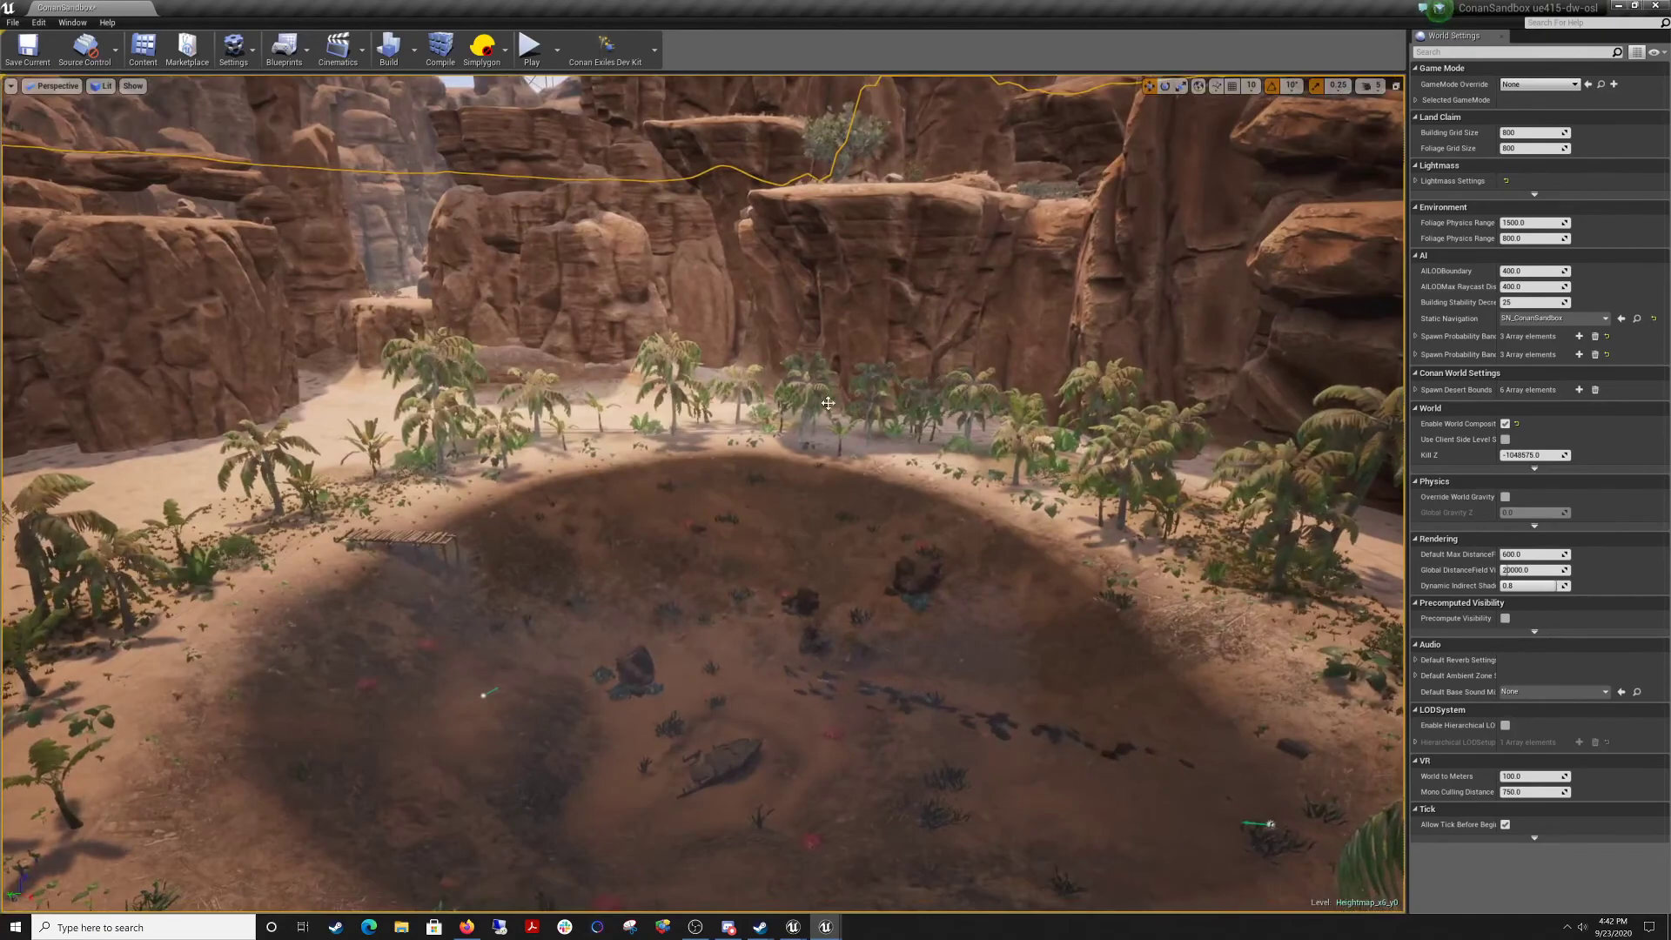
right_click_drag(828, 403, 939, 478)
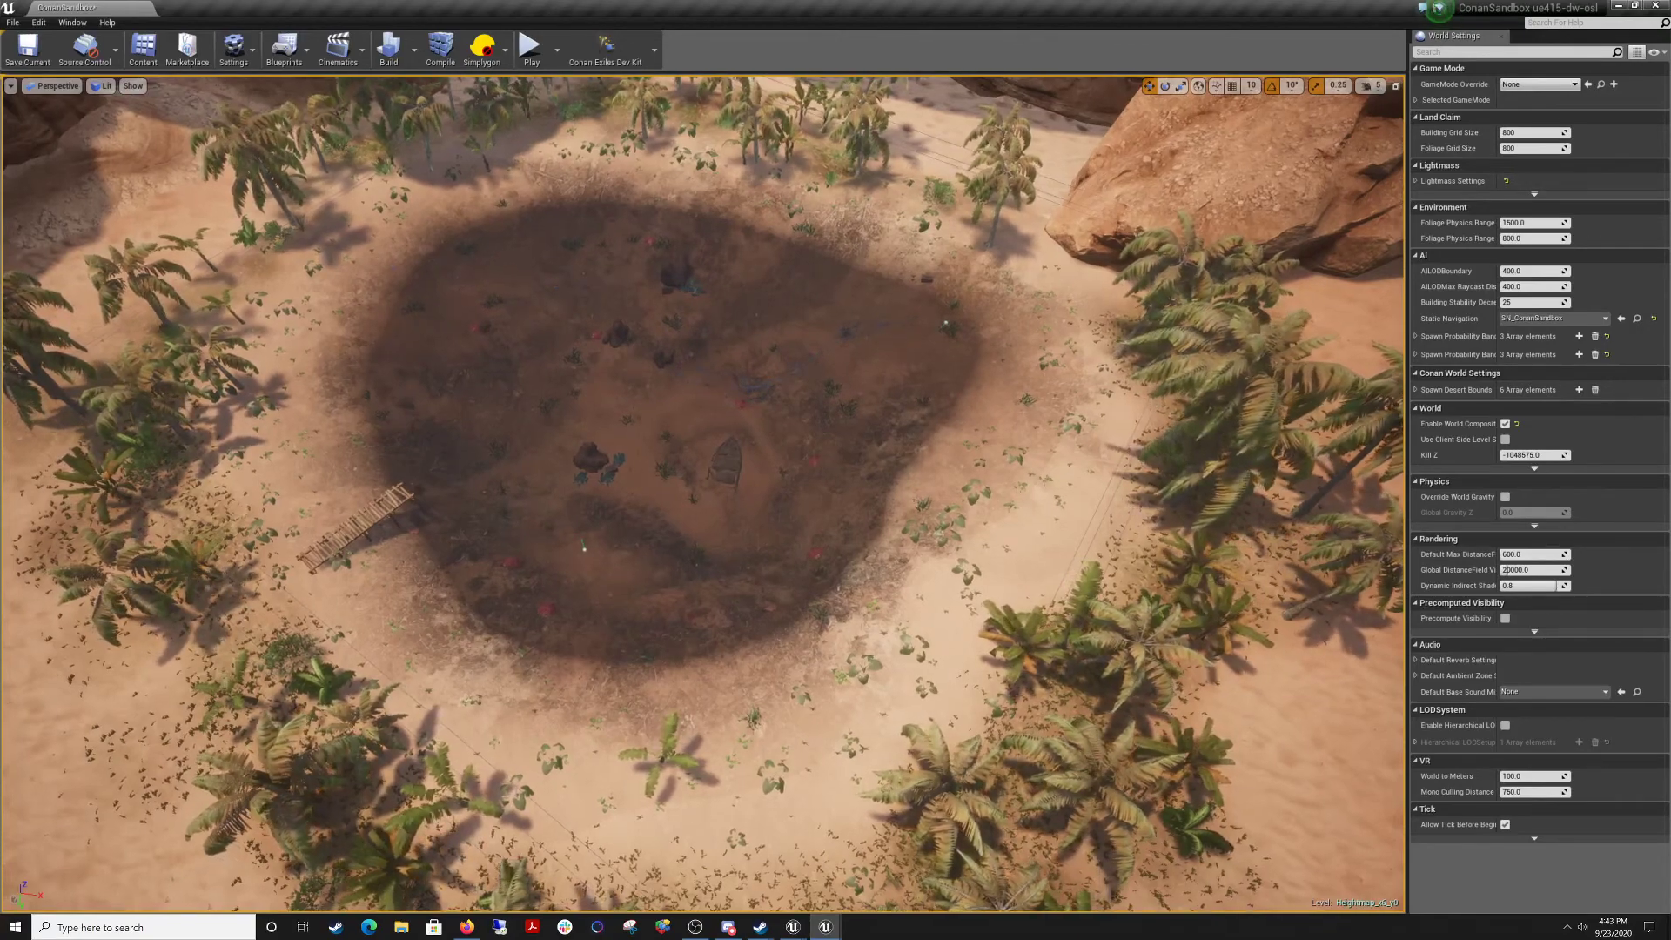
Select the water planes together and examine from above how they cover the lake and its surroundings.
right_click(819, 474)
left_click(779, 496)
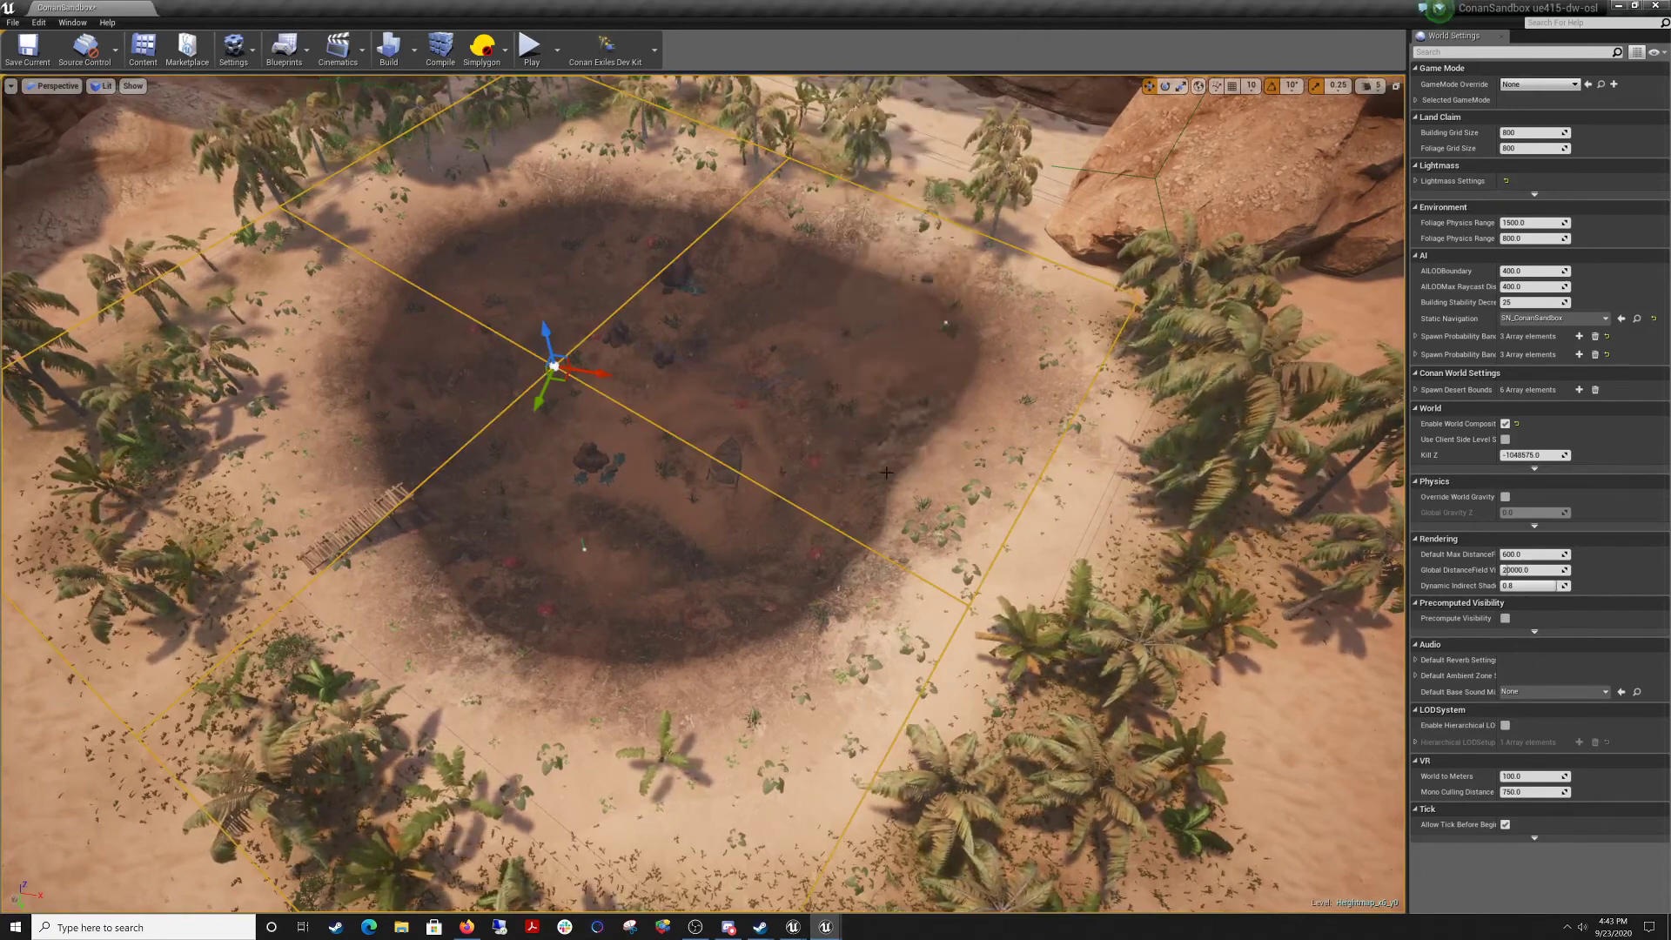
right_click_drag(886, 472, 1032, 487)
right_click_drag(1034, 383, 882, 441)
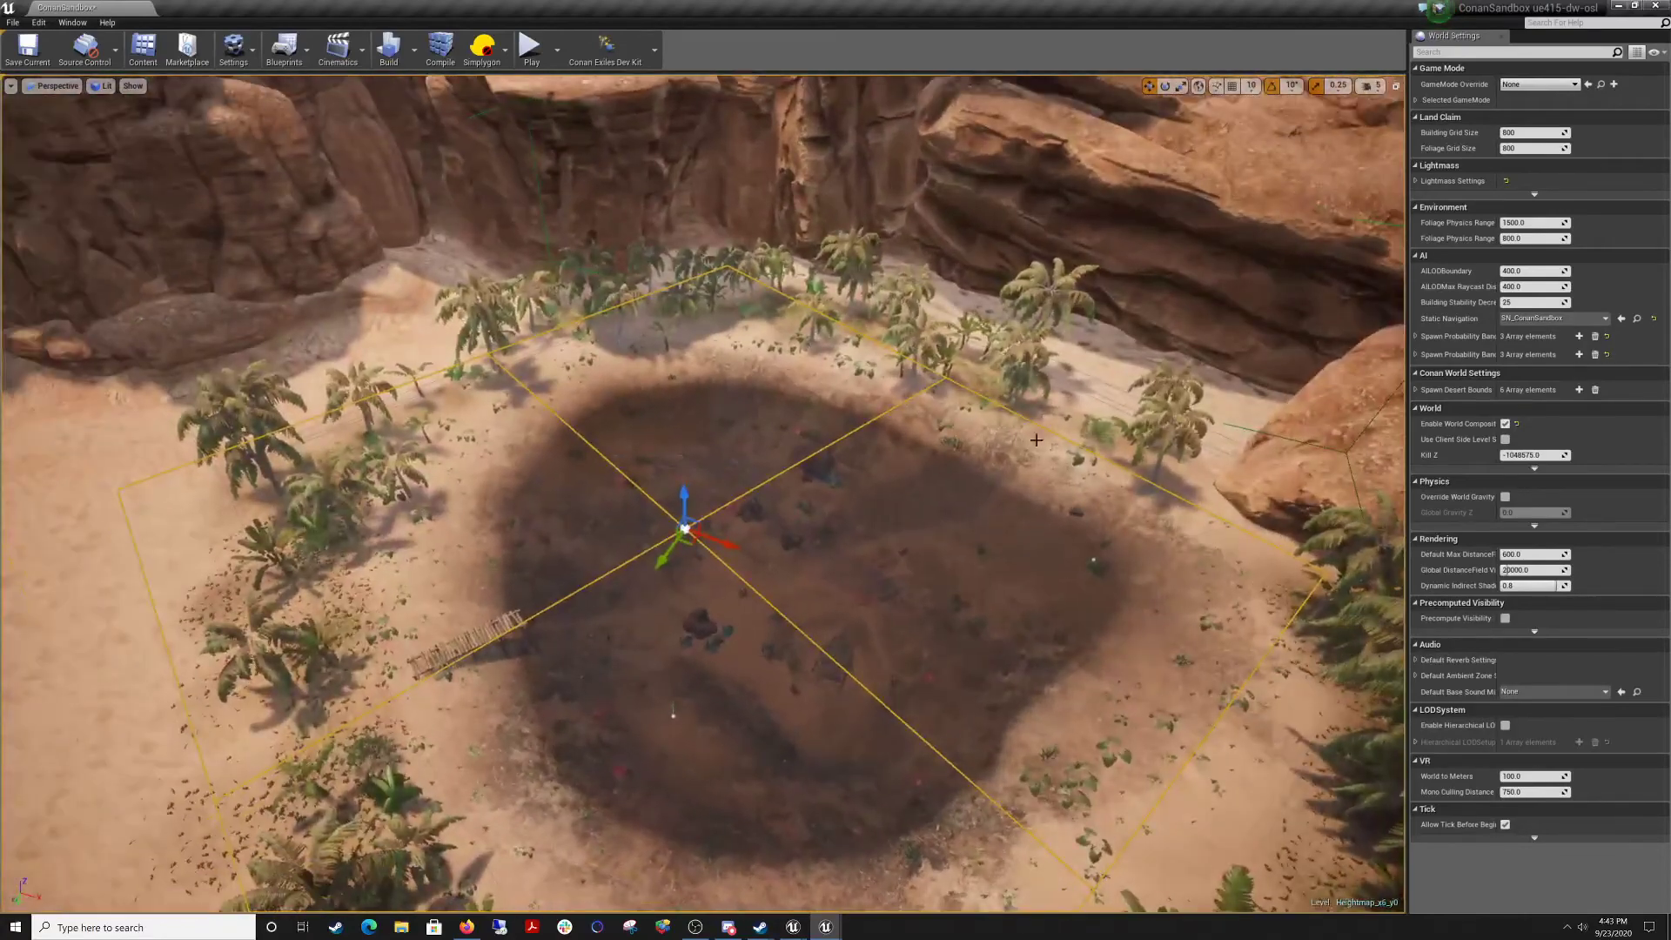
right_click_drag(1098, 361, 1117, 361)
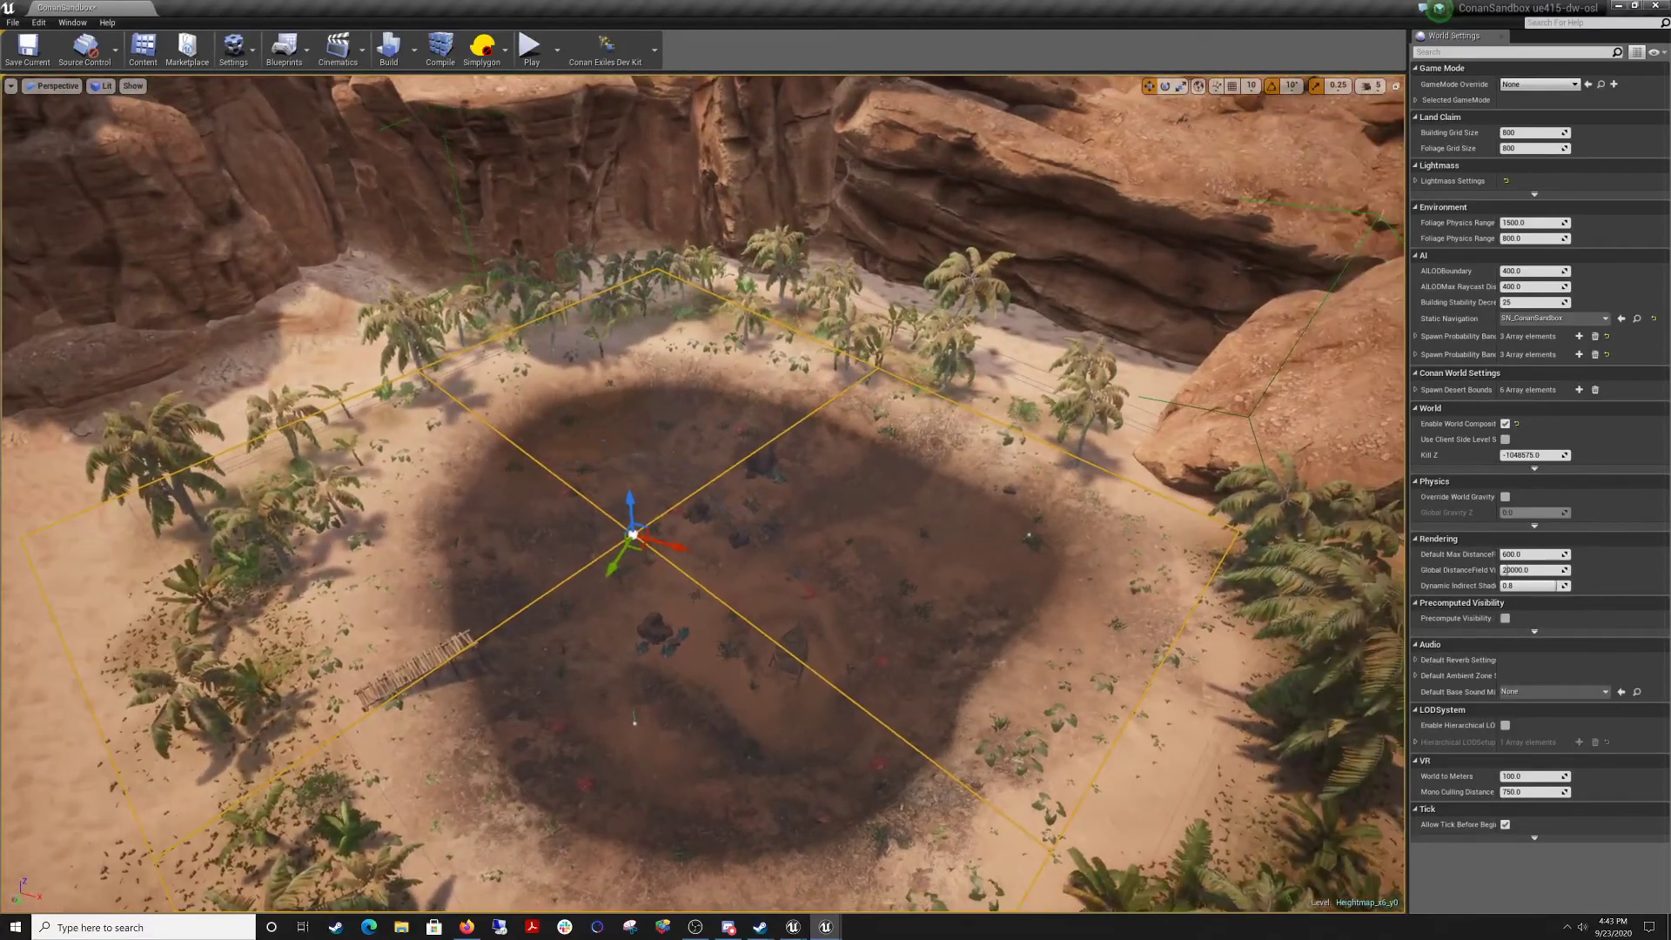
mouse_move(994, 384)
right_mouse_down()
mouse_move(1105, 375)
mouse_move(994, 384)
right_mouse_up()
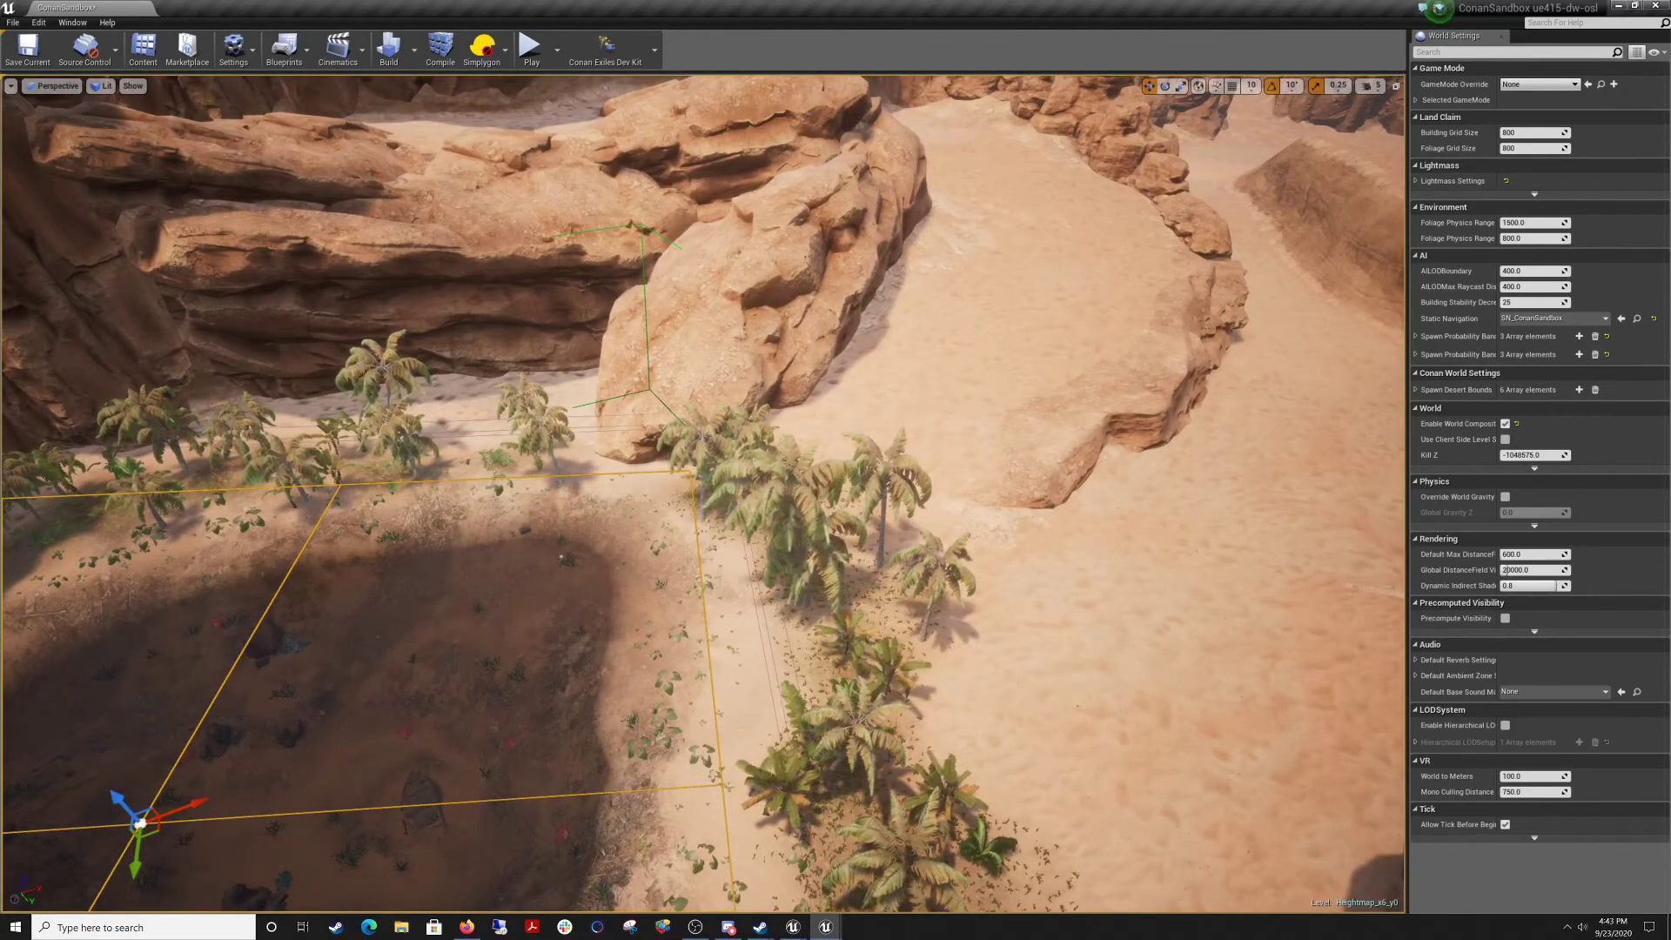
key("f")
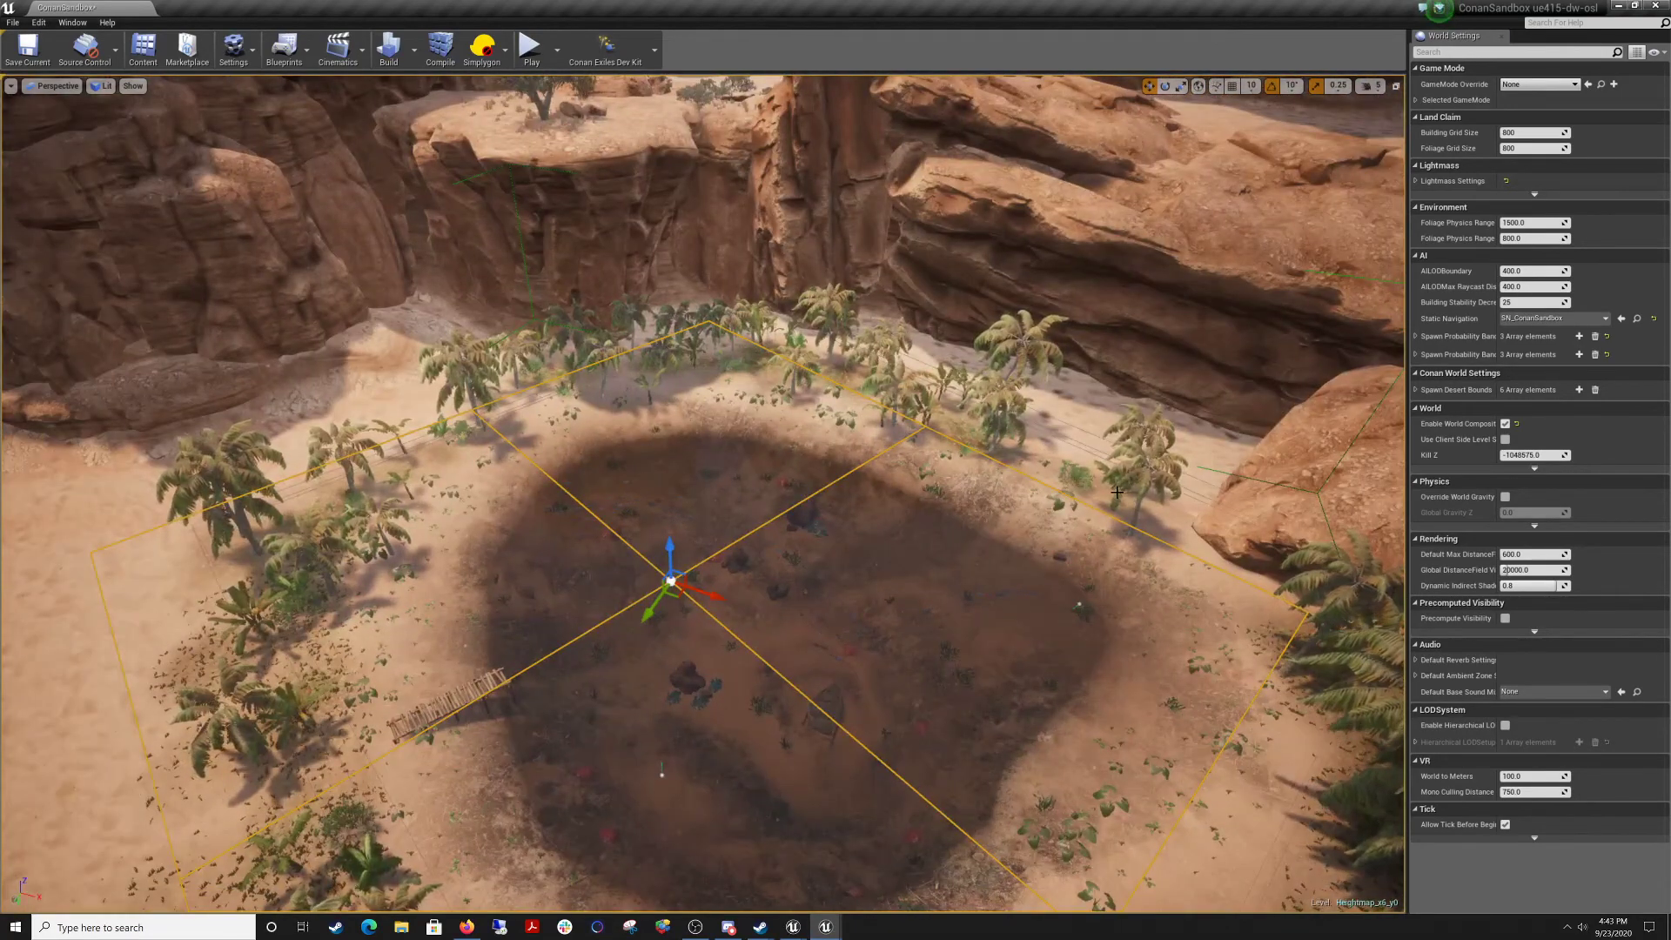
scroll(1116, 492, "up", 3)
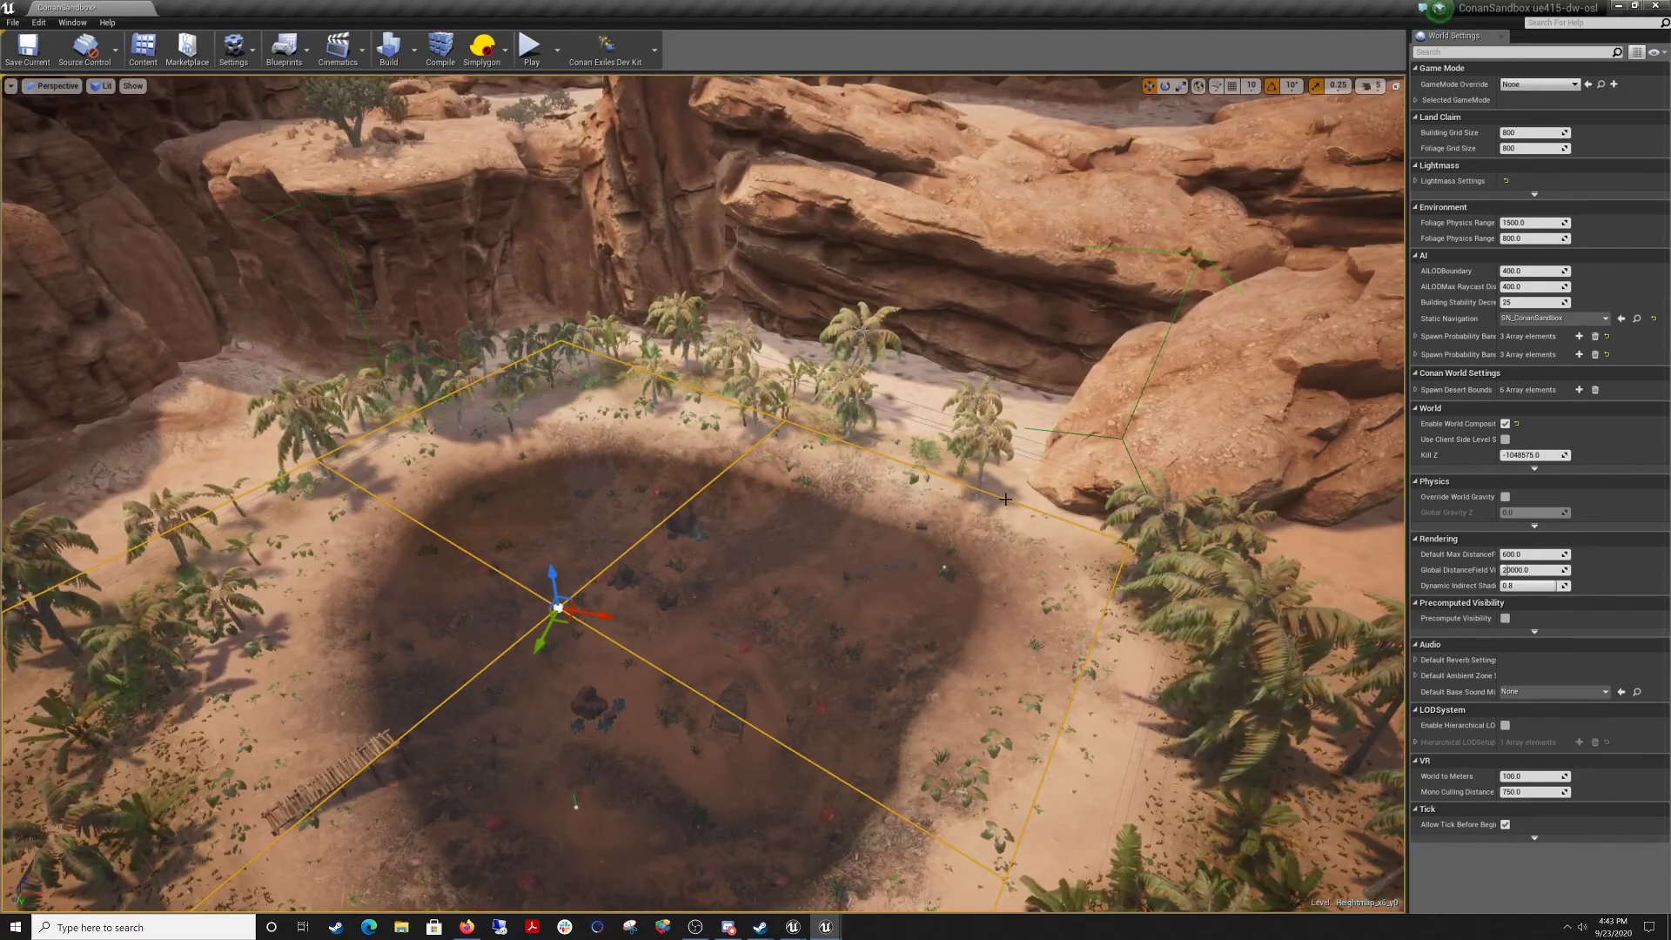
right_click_drag(1018, 498, 949, 504)
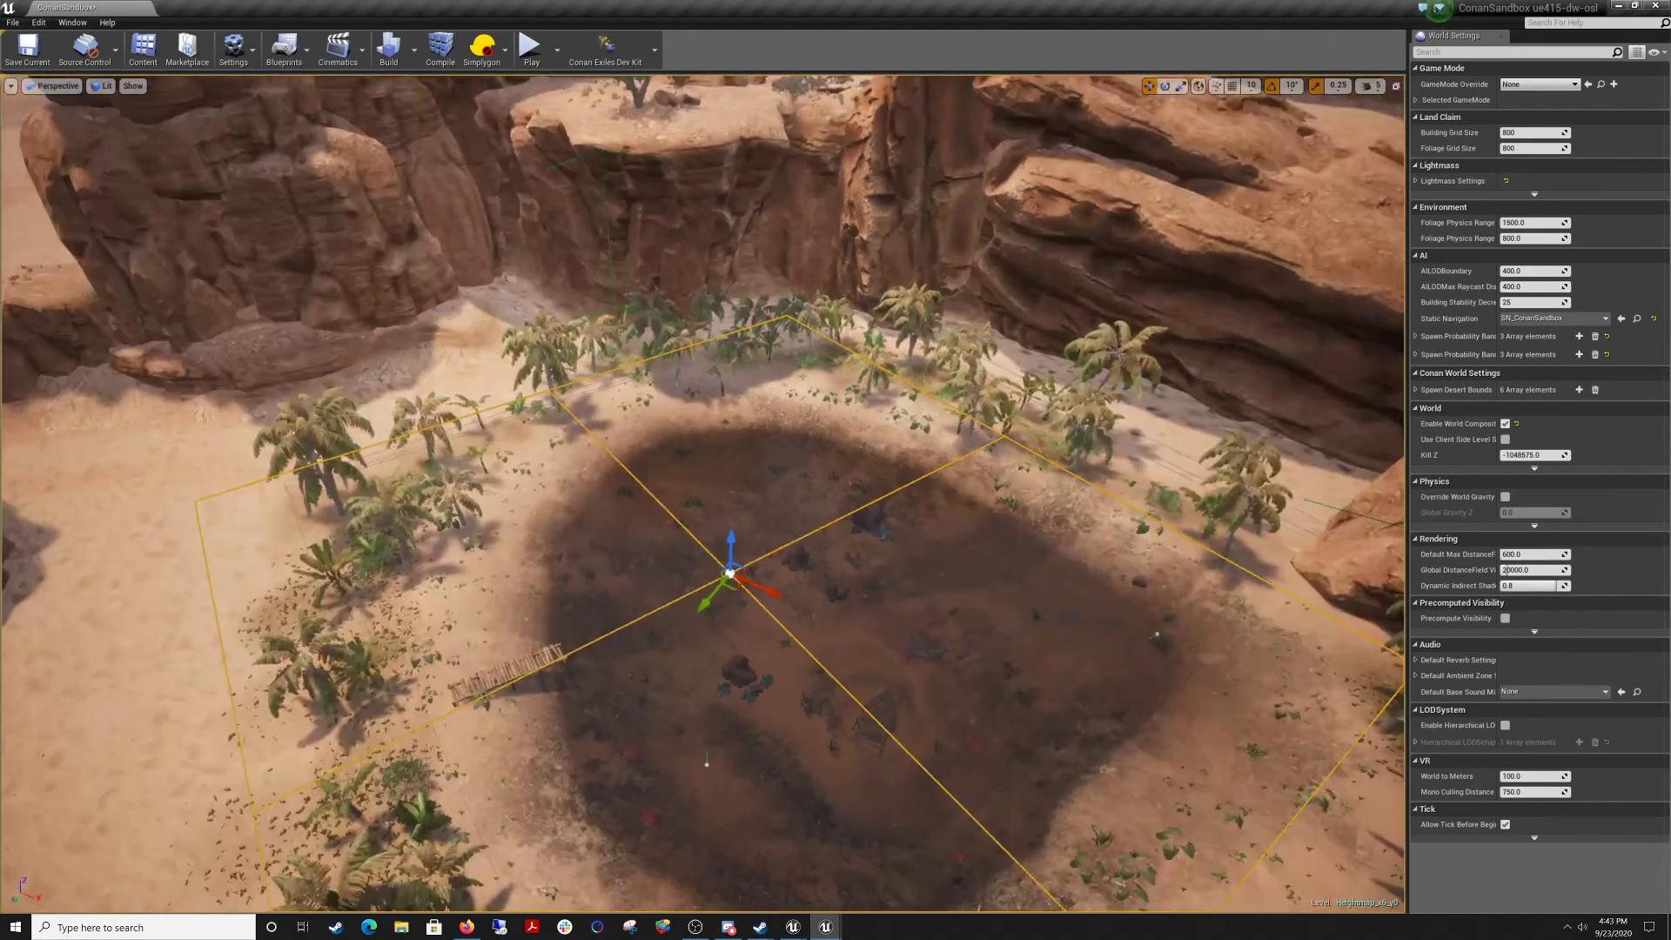